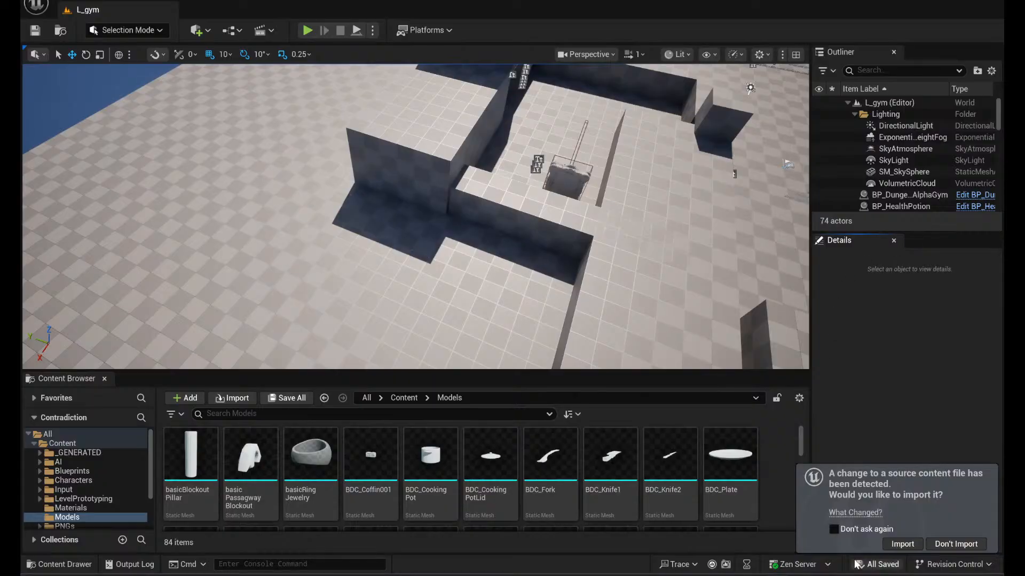
# - Switch to OBS, unmute the Mic/Aux audio source, and return to the Unreal Editor
pyautogui.hotkey('alt', 'Tab')
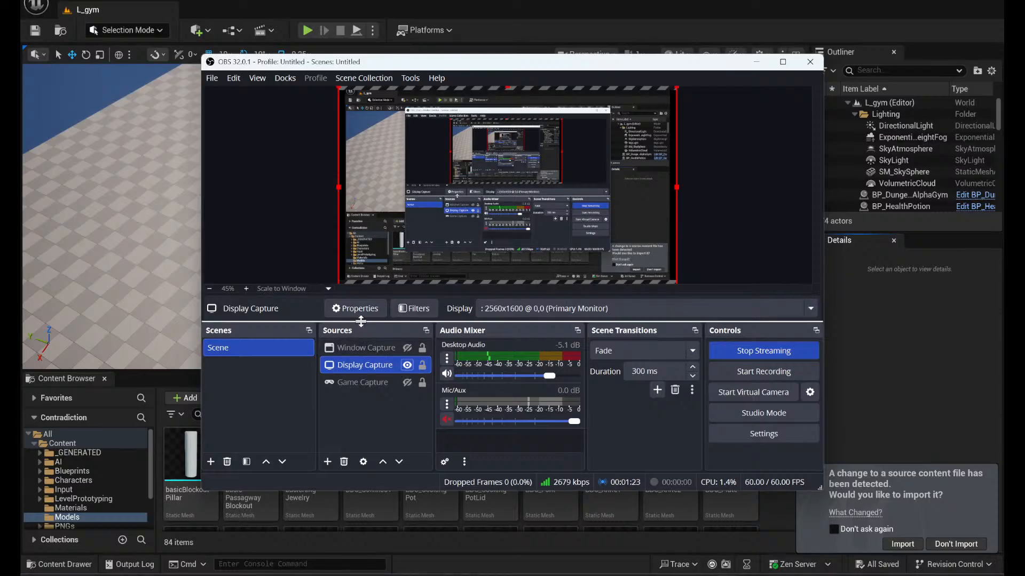
pyautogui.click(447, 420)
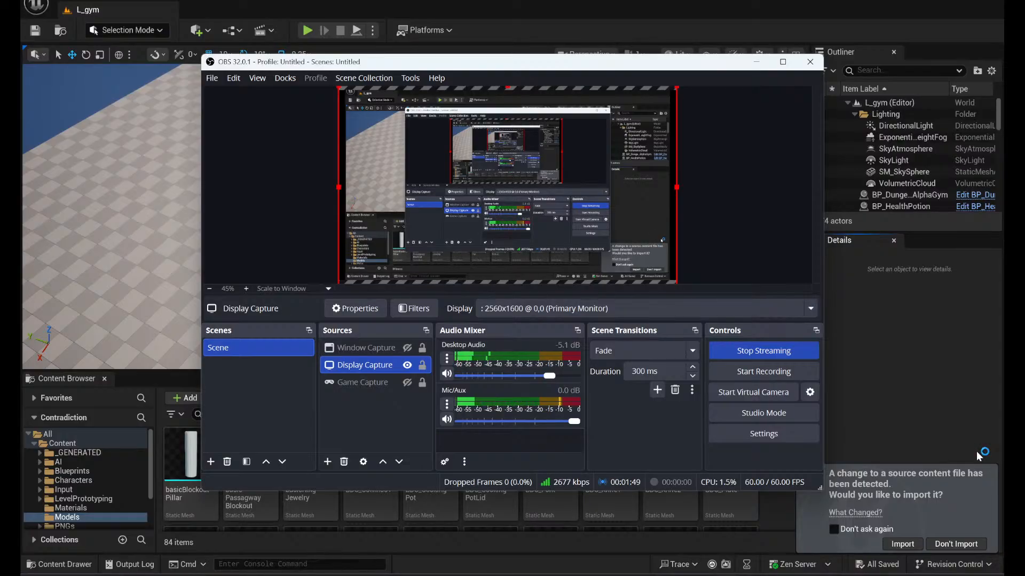
pyautogui.click(997, 384)
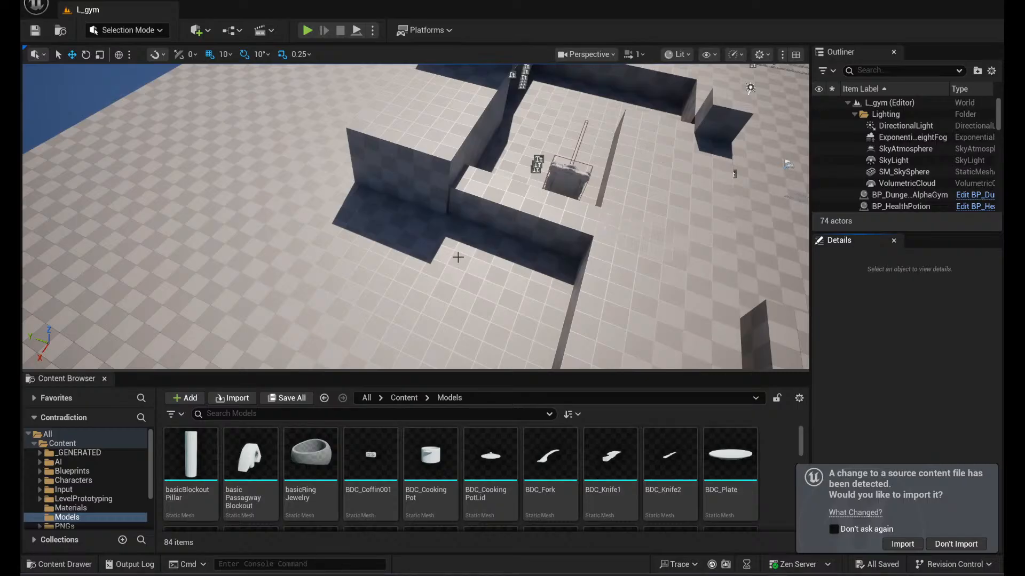
# - Start a play-in-editor session of L_gym and walk the character past the movement instructions toward the generated rooms
pyautogui.moveTo(430, 292)
pyautogui.mouseDown(button='right')
pyautogui.moveTo(494, 254)
pyautogui.moveTo(537, 246)
pyautogui.moveTo(426, 298)
pyautogui.mouseUp(button='right')
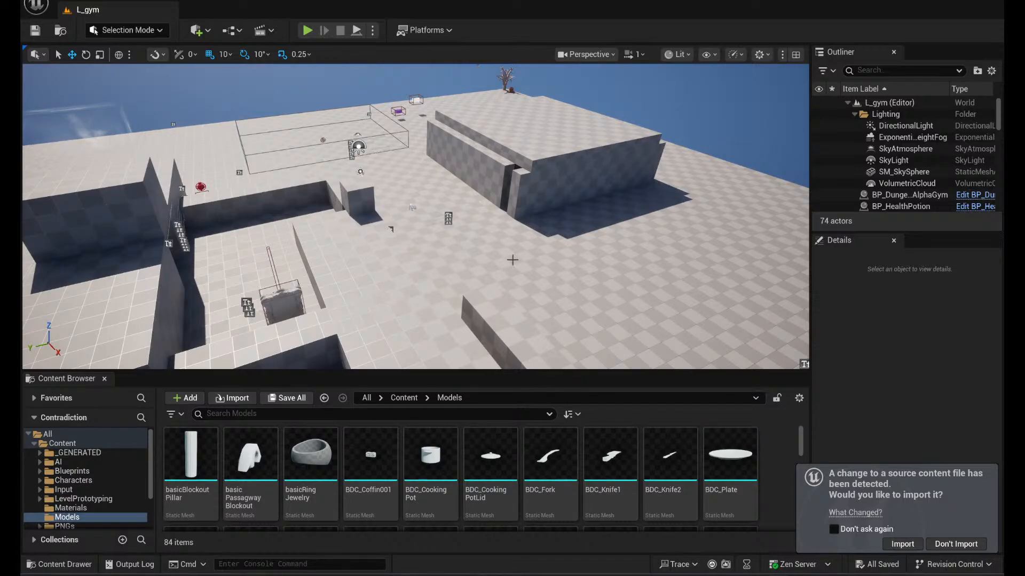
pyautogui.moveTo(461, 207); pyautogui.dragTo(137, 222, button='right')
pyautogui.press('w')
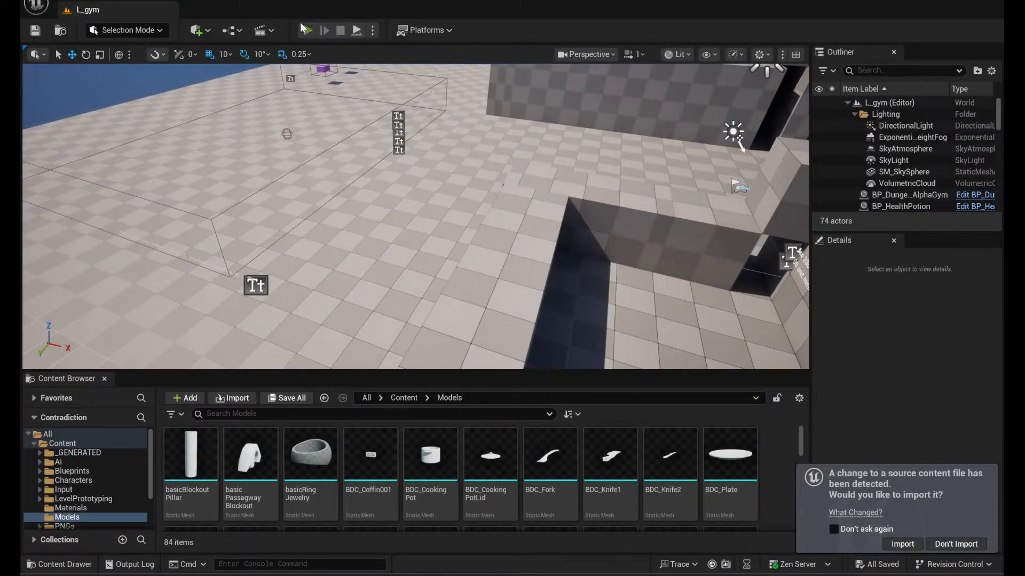
pyautogui.click(308, 31)
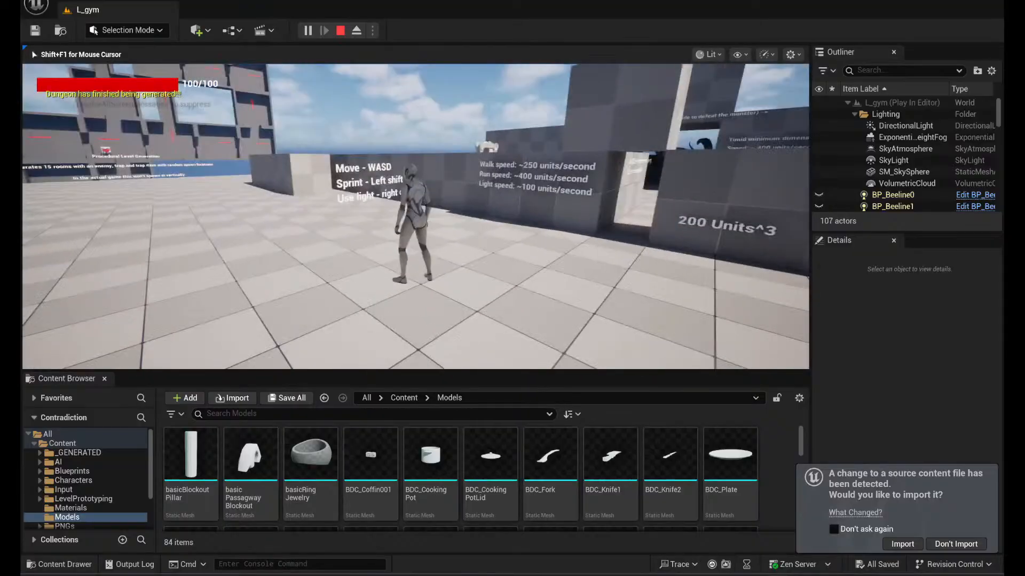
pyautogui.press('w')
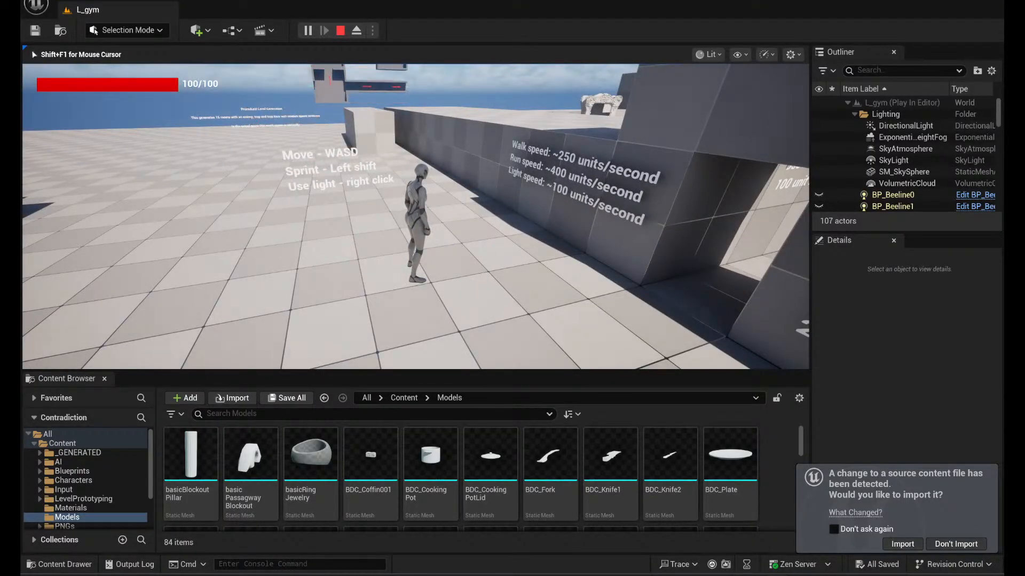
pyautogui.press('w')
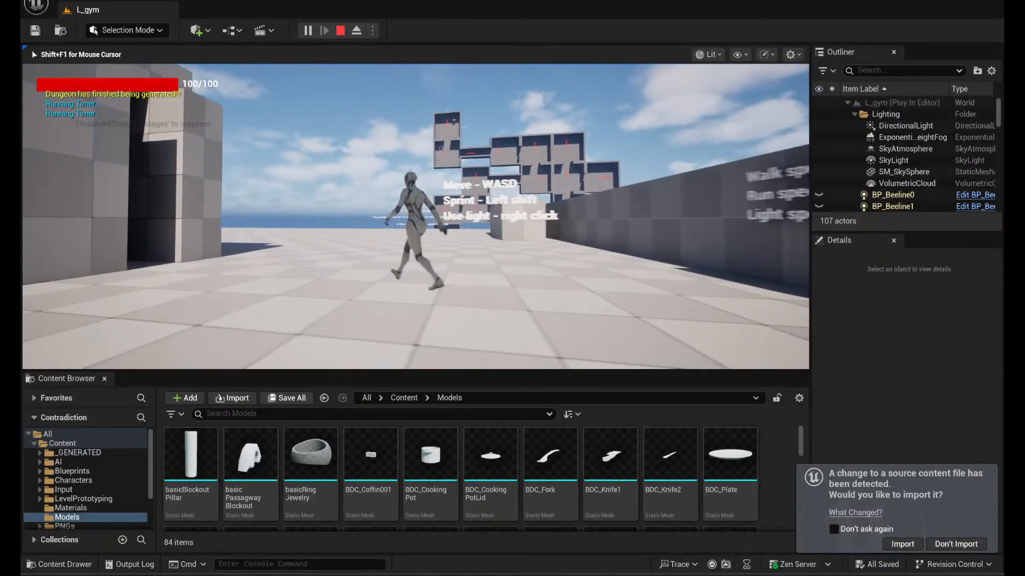
pyautogui.press('w')
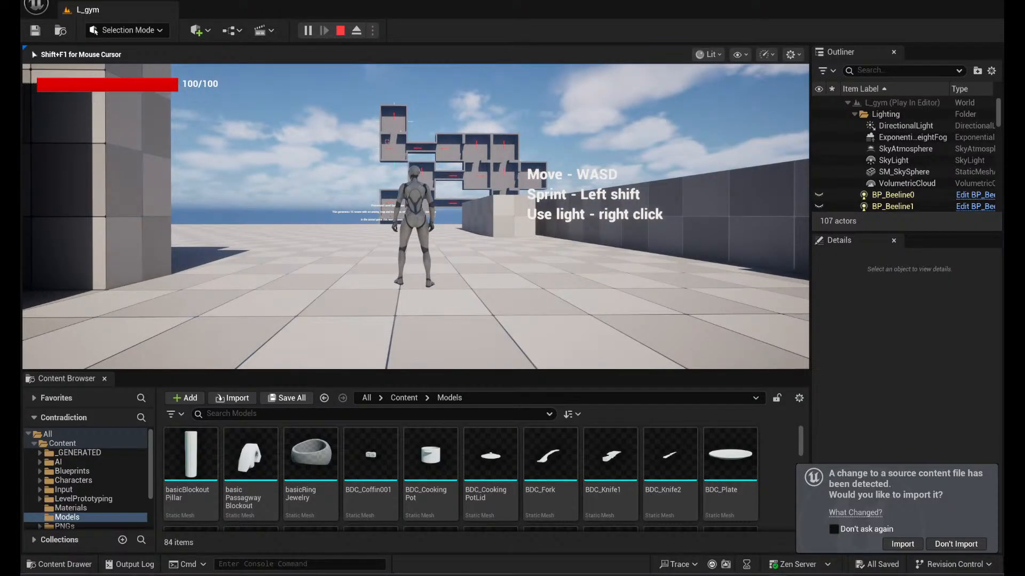
pyautogui.press('w')
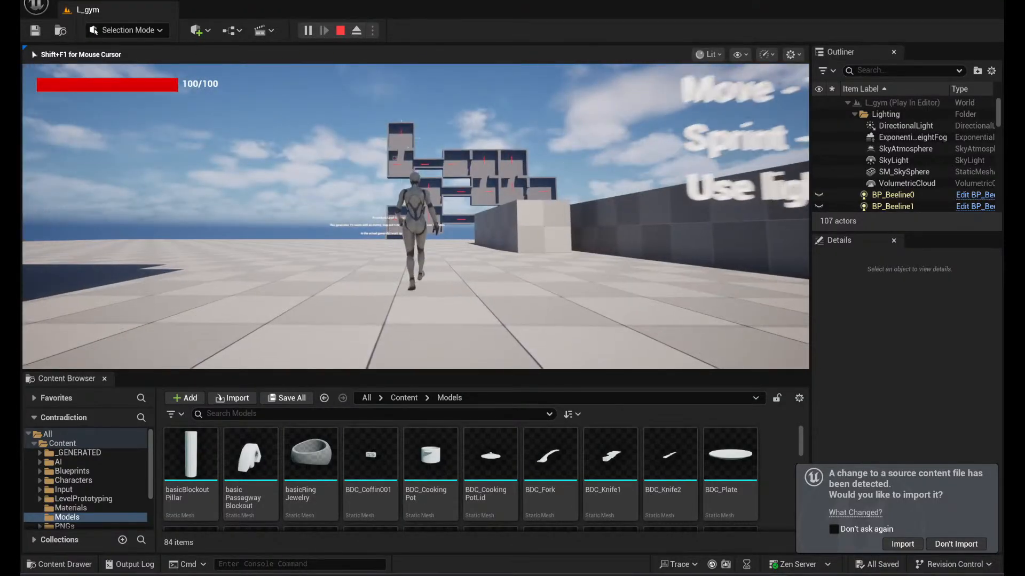
pyautogui.press('w')
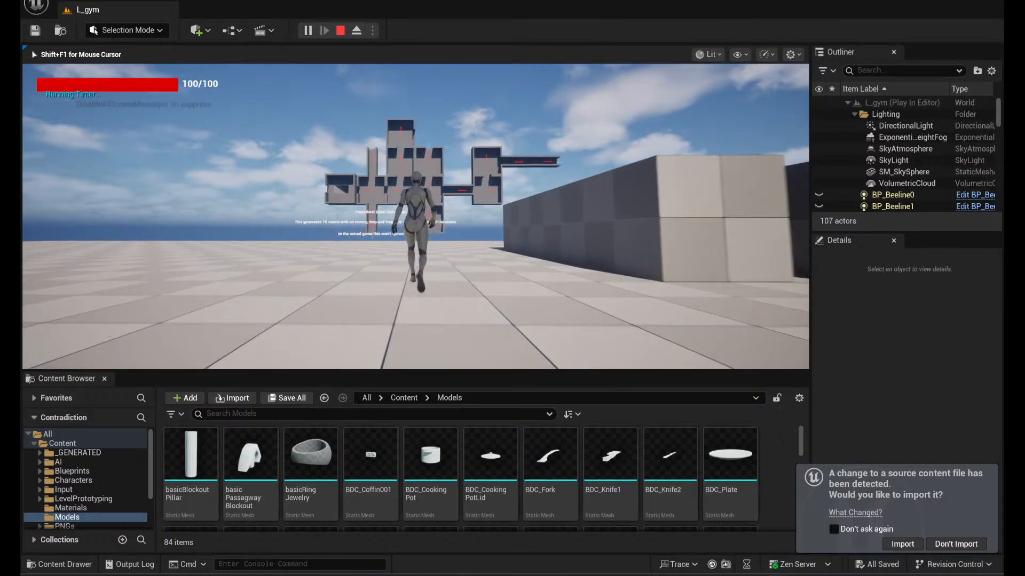
# - Walk the character up to the Procedural Level Generation text and examine the room layouts generated behind it
pyautogui.press('w')
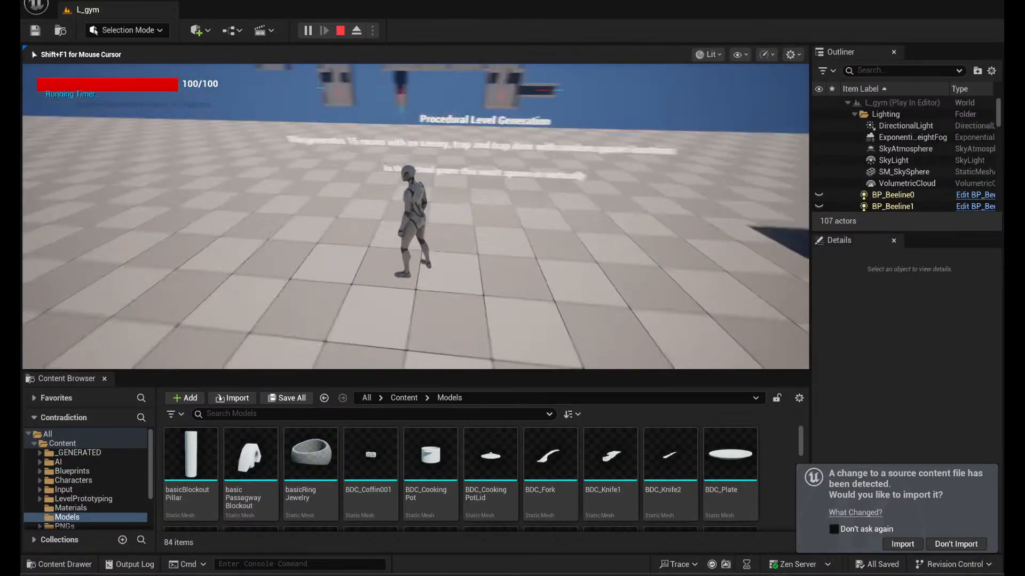
pyautogui.press('w')
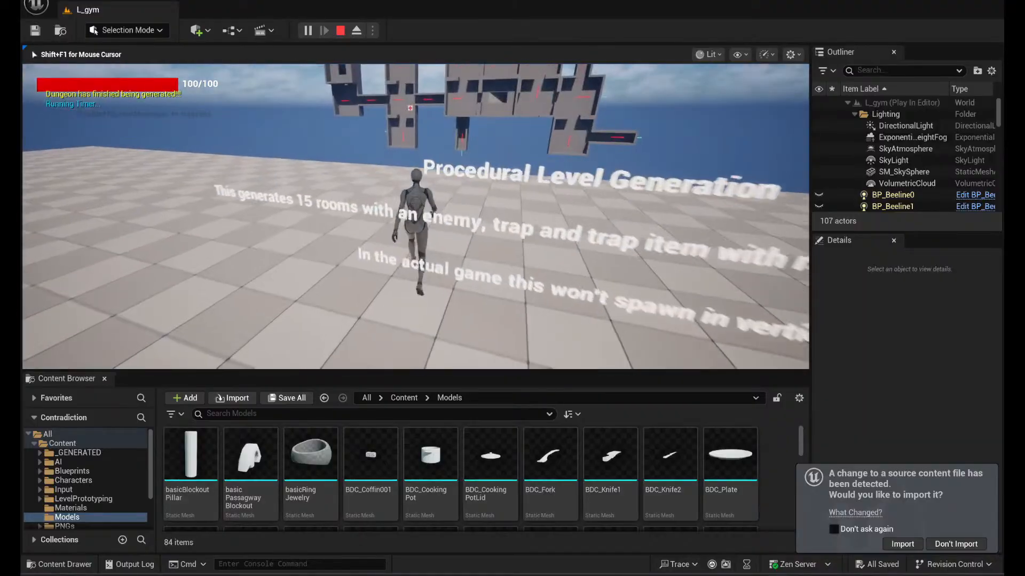
pyautogui.press('w')
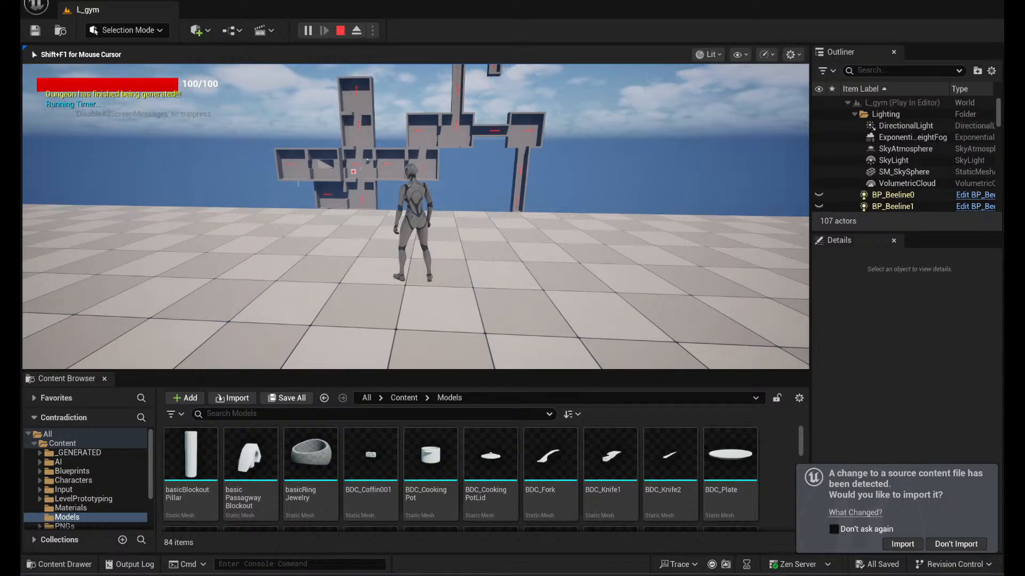
pyautogui.press('w')
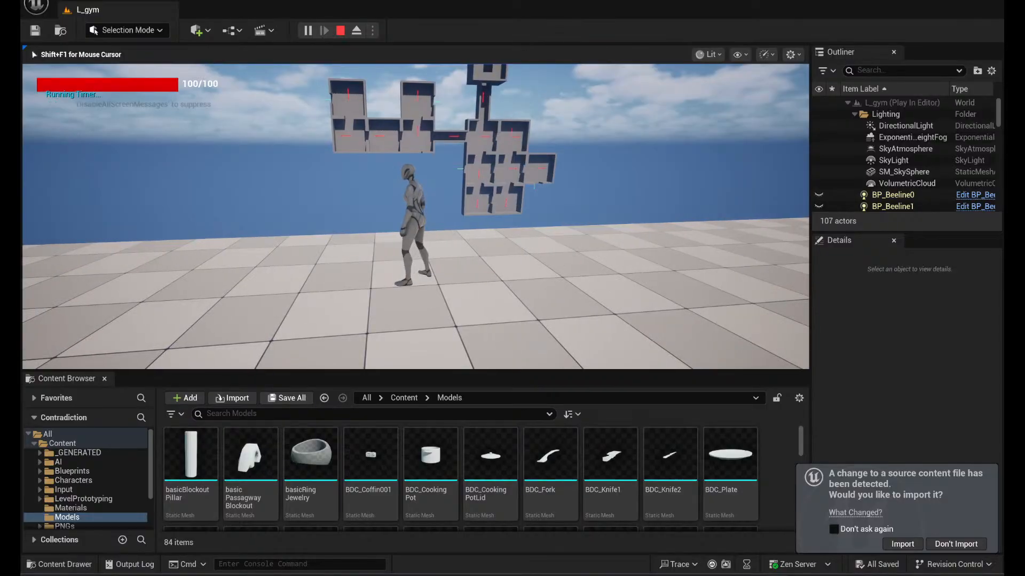
pyautogui.press('w')
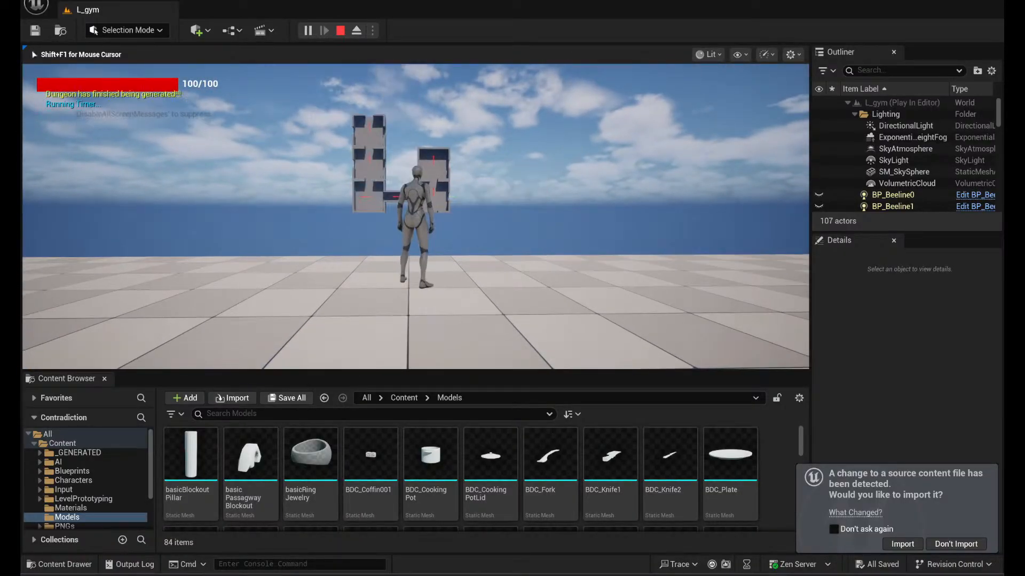
# - Run the character back across the level to the walk and run speed text on the wall
pyautogui.press('w')
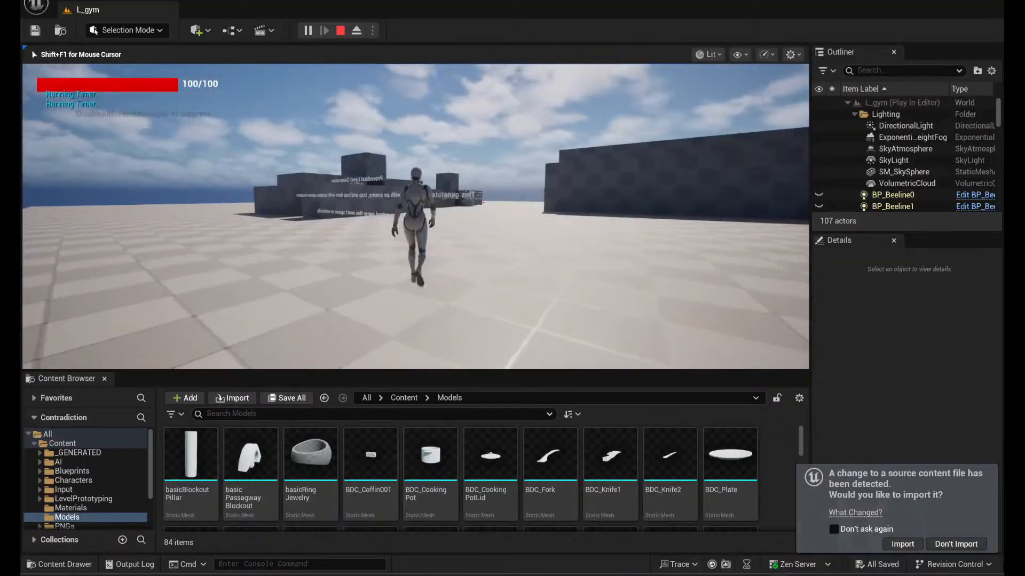
pyautogui.press('w')
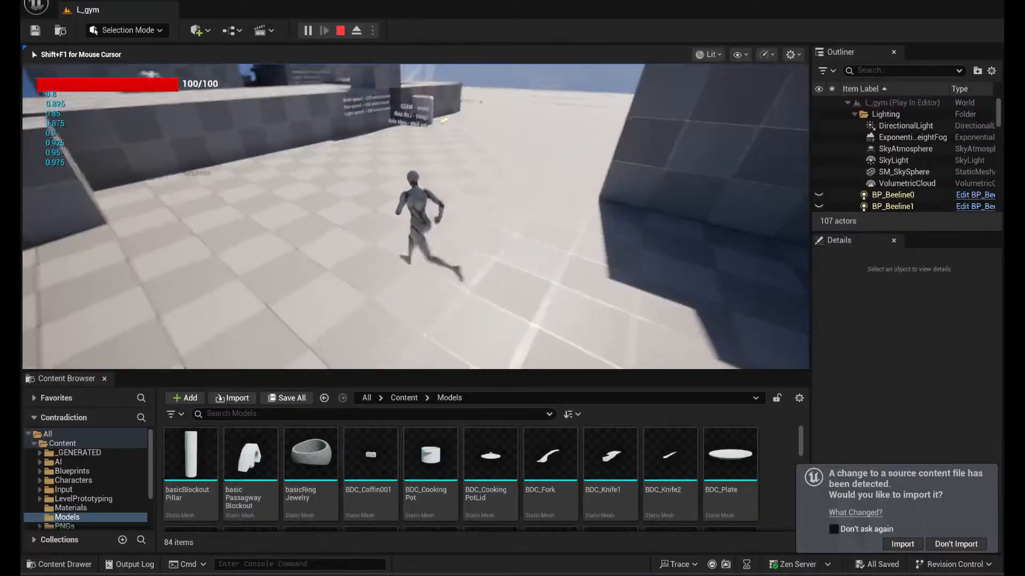
pyautogui.press('w')
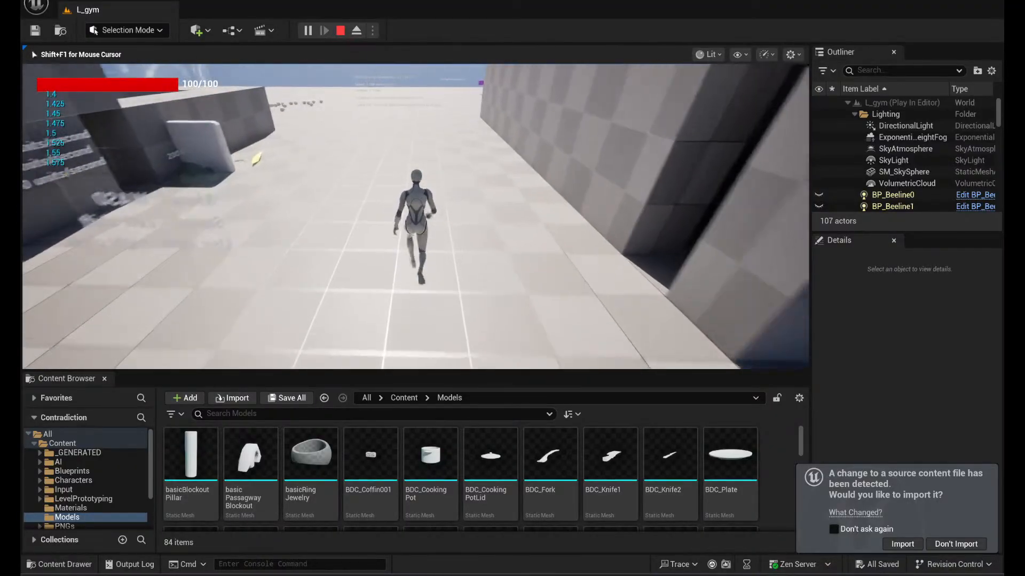
pyautogui.press('w')
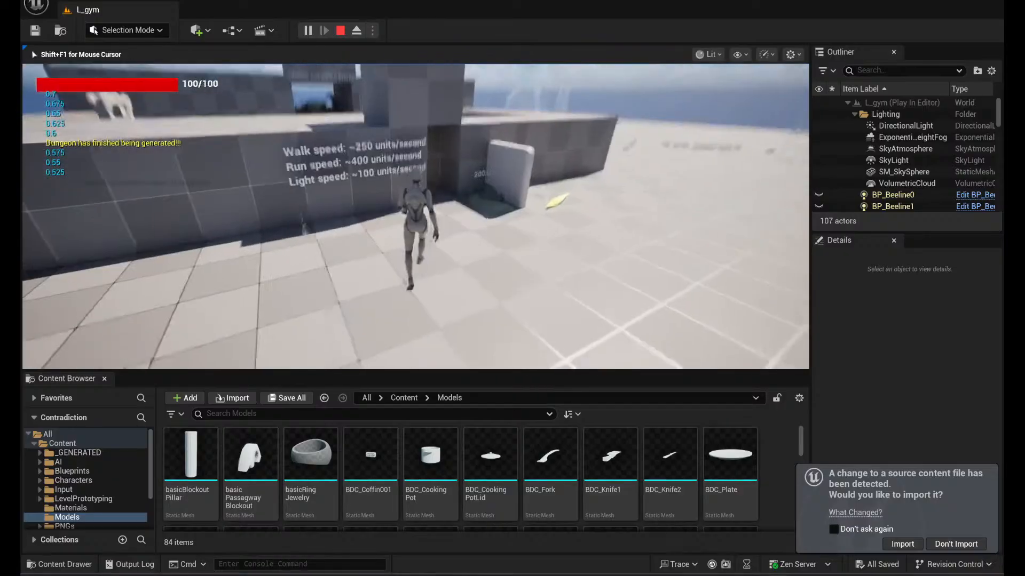
# - Run the character into the white-and-red panel beside the wall to test taking damage
pyautogui.press('d')
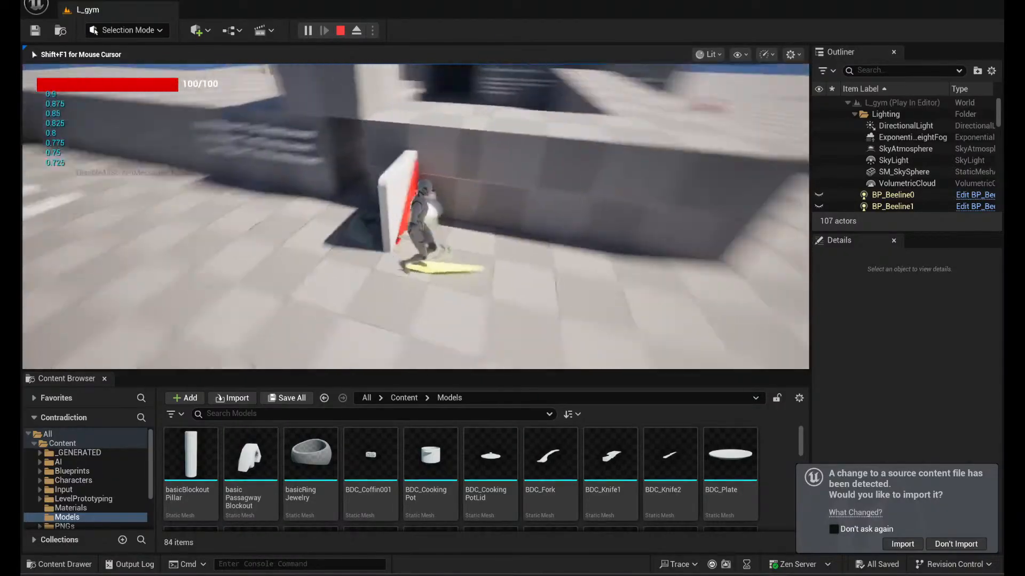
pyautogui.press('a')
pyautogui.press('w')
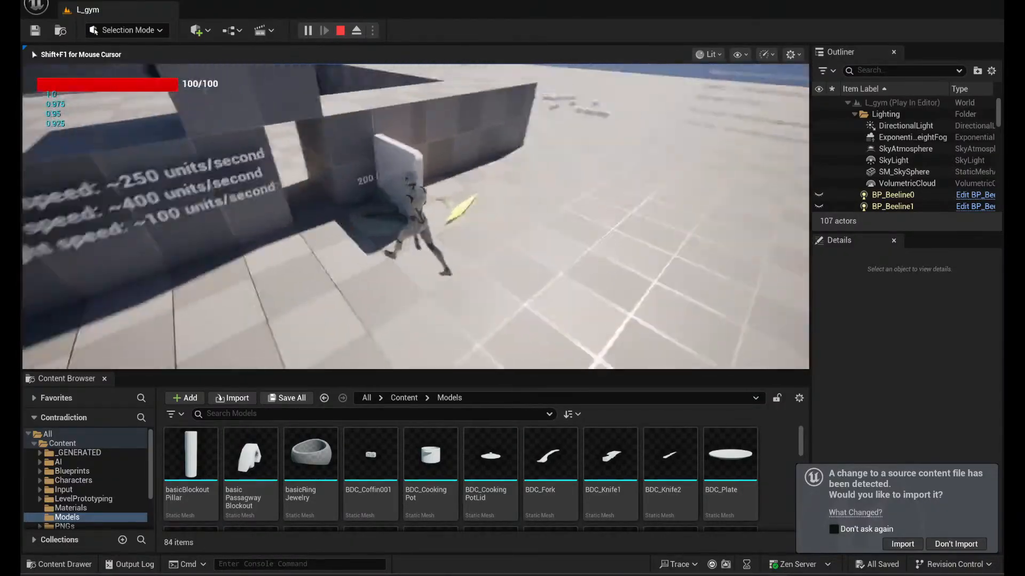
pyautogui.press('d')
pyautogui.press('w')
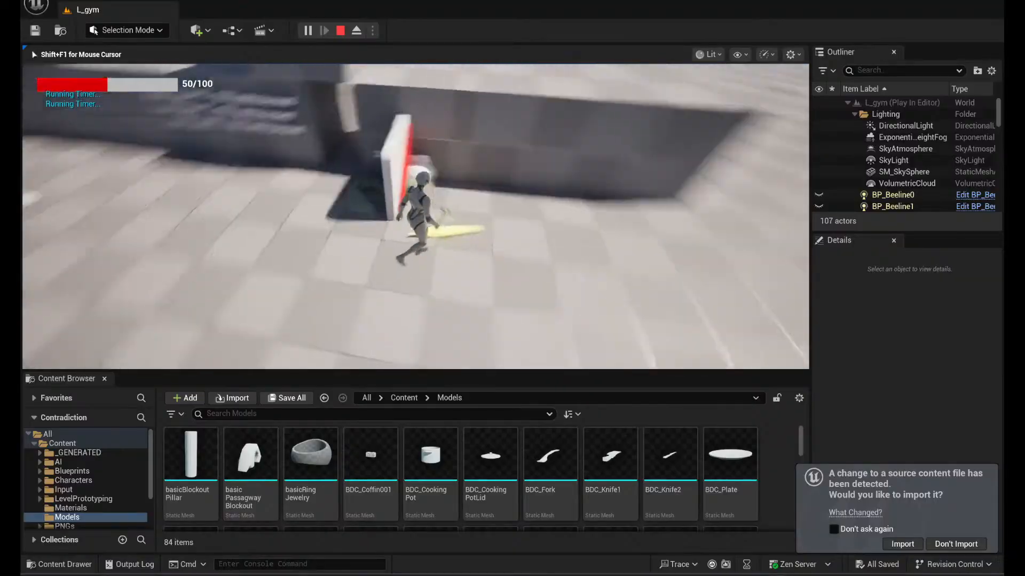
# - Jump and move the character around the white-and-red panel and yellow marker until all health is lost
pyautogui.press('space')
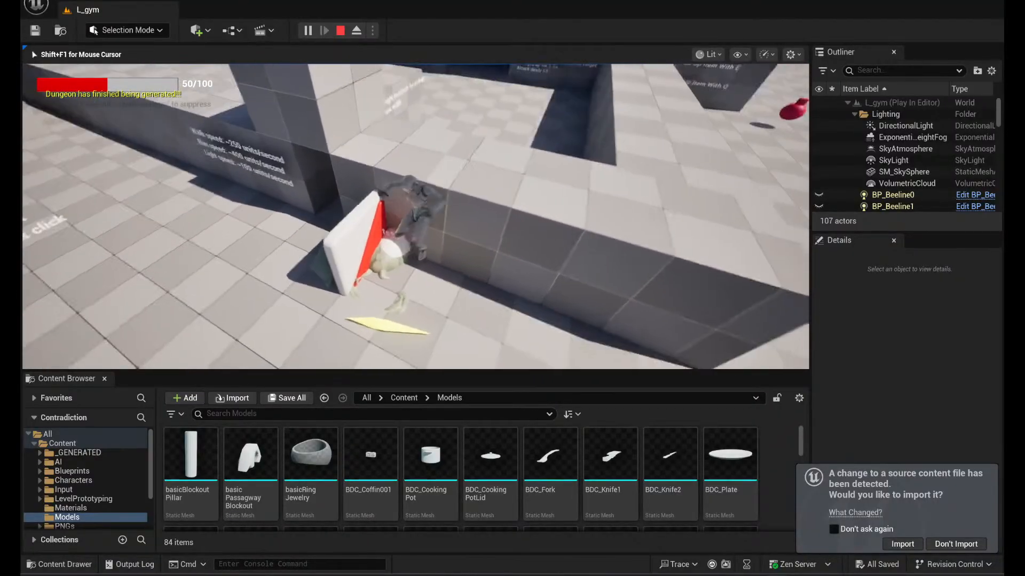
pyautogui.press('s')
pyautogui.press('w')
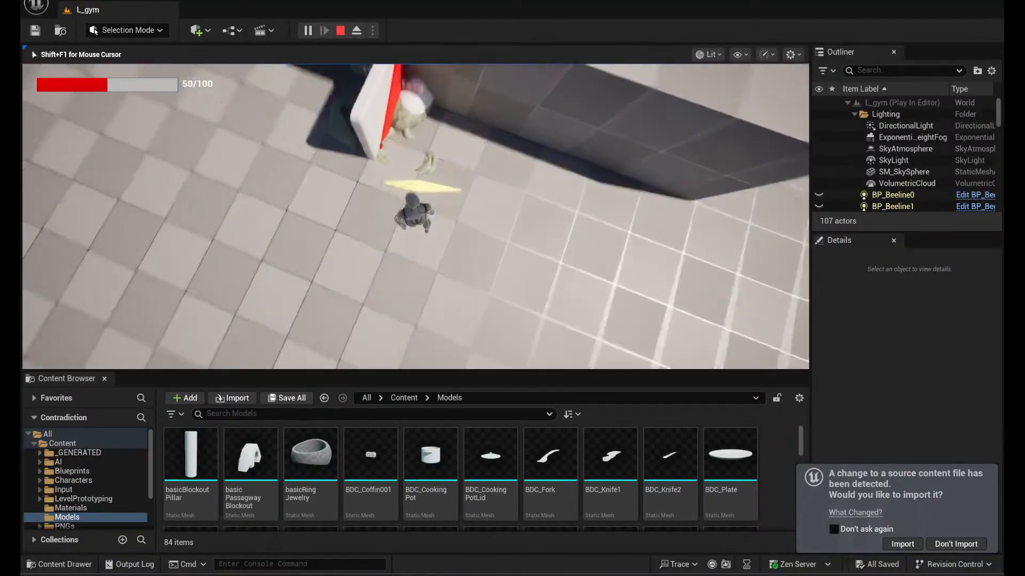
pyautogui.press('w')
pyautogui.press('s')
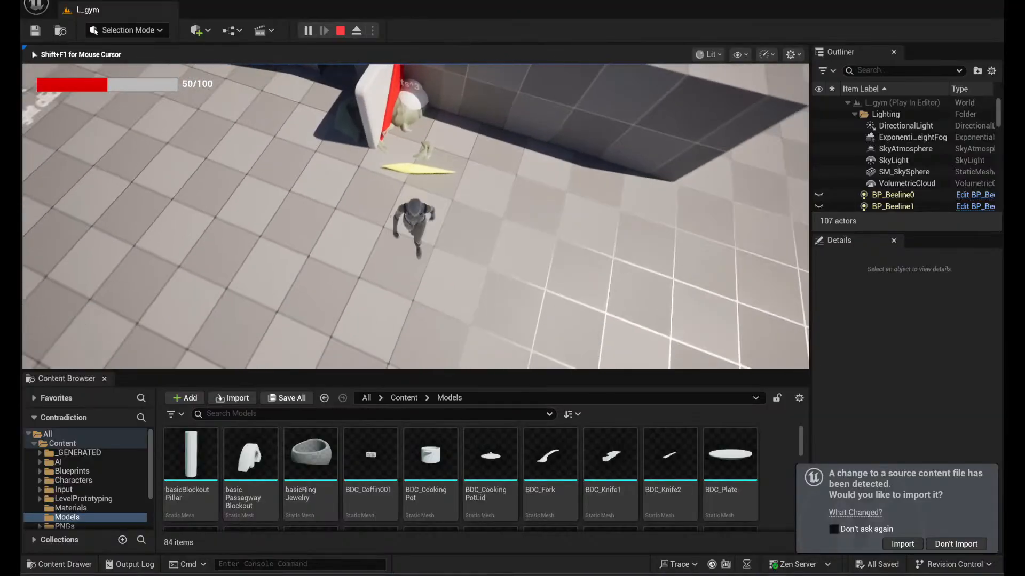
pyautogui.press('w')
pyautogui.press('space')
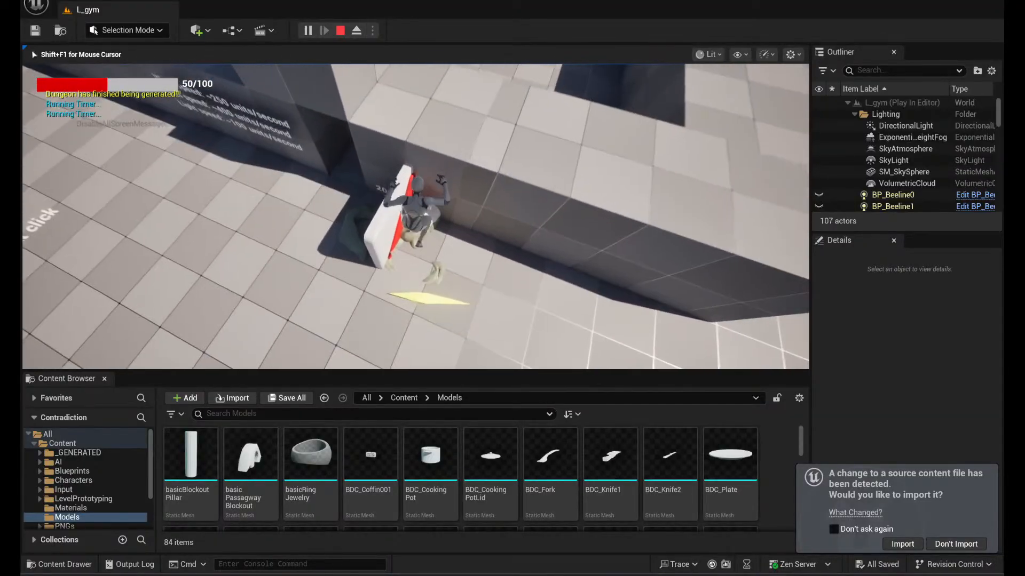
pyautogui.press('d')
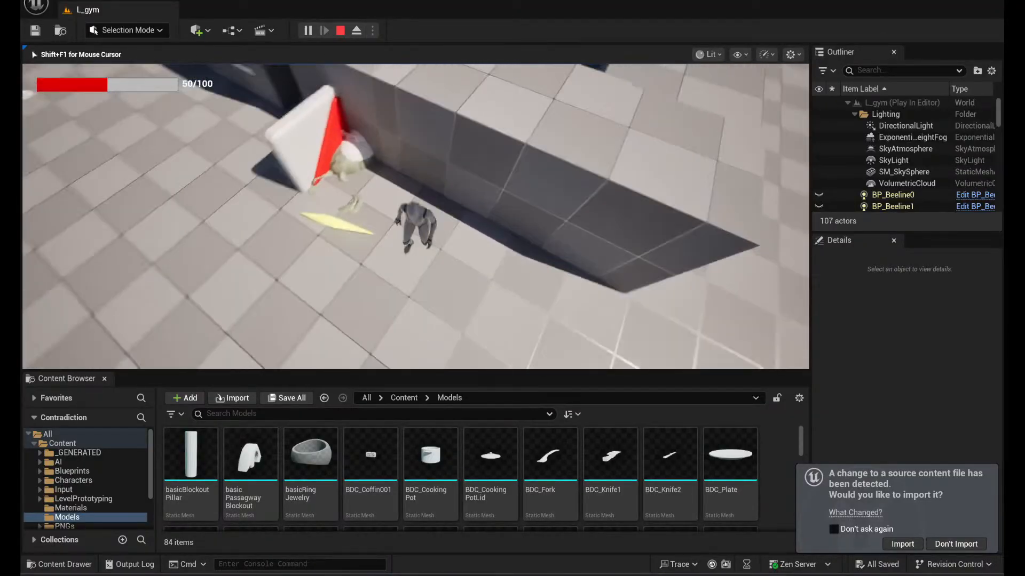
pyautogui.press('a')
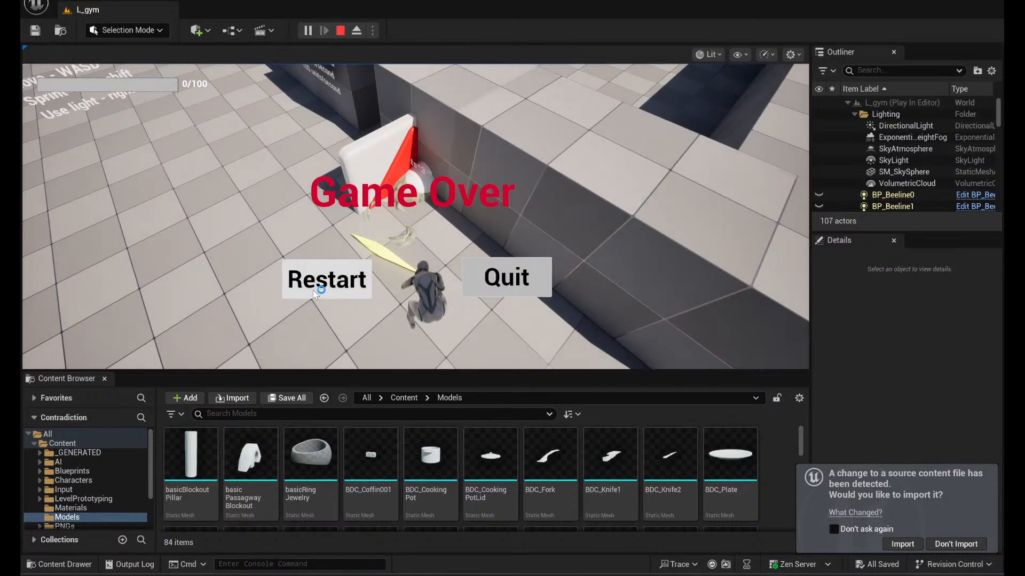
# - Restart from the Game Over screen, end the play session, and close the Message Log
pyautogui.click(314, 292)
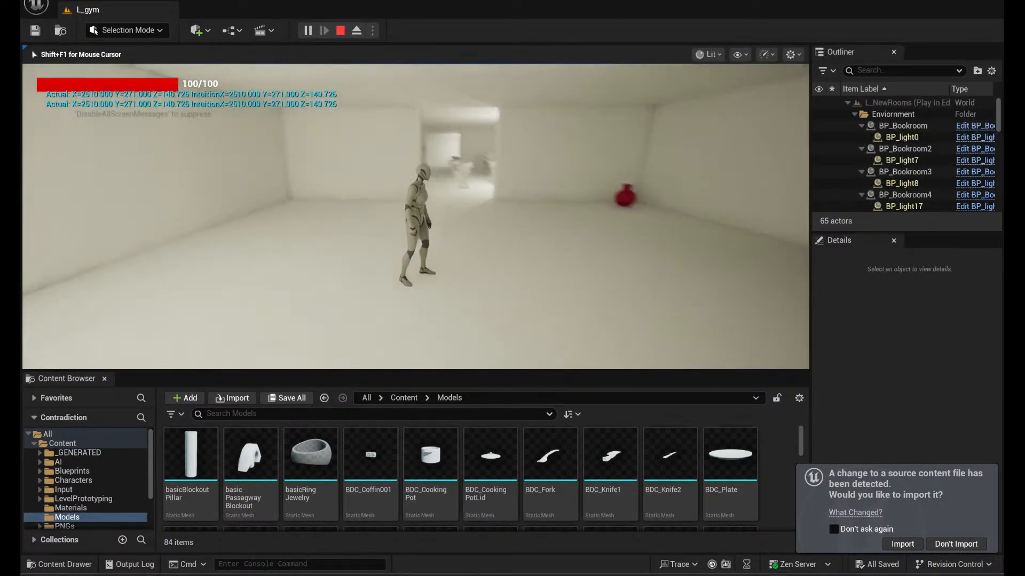
pyautogui.press('Escape')
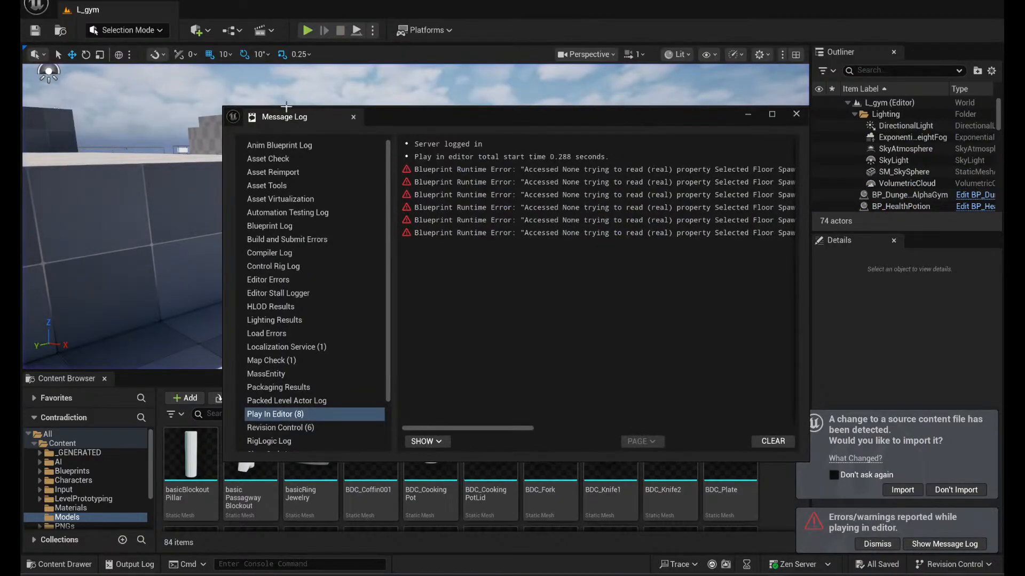
pyautogui.click(796, 114)
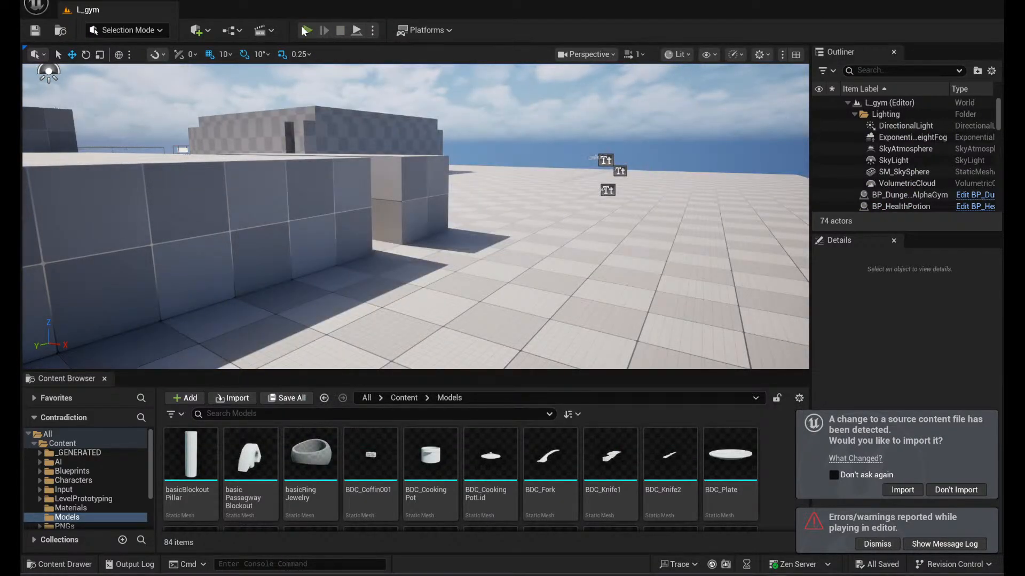
# - Start playing L_gym and run the character through the doorway in the wall between the speed and 200 Units^3 texts
pyautogui.click(307, 29)
pyautogui.click(162, 269)
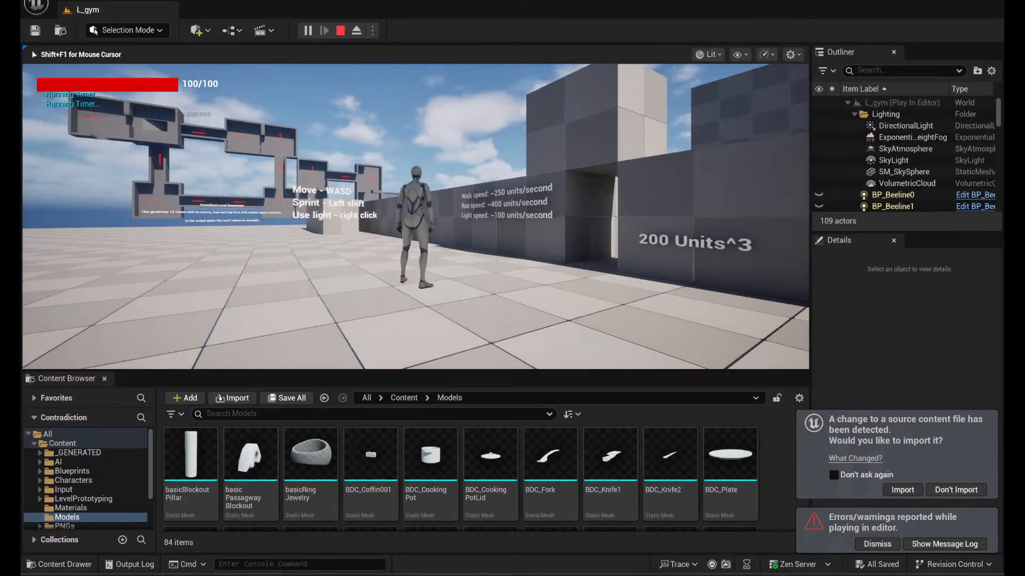
pyautogui.press('w')
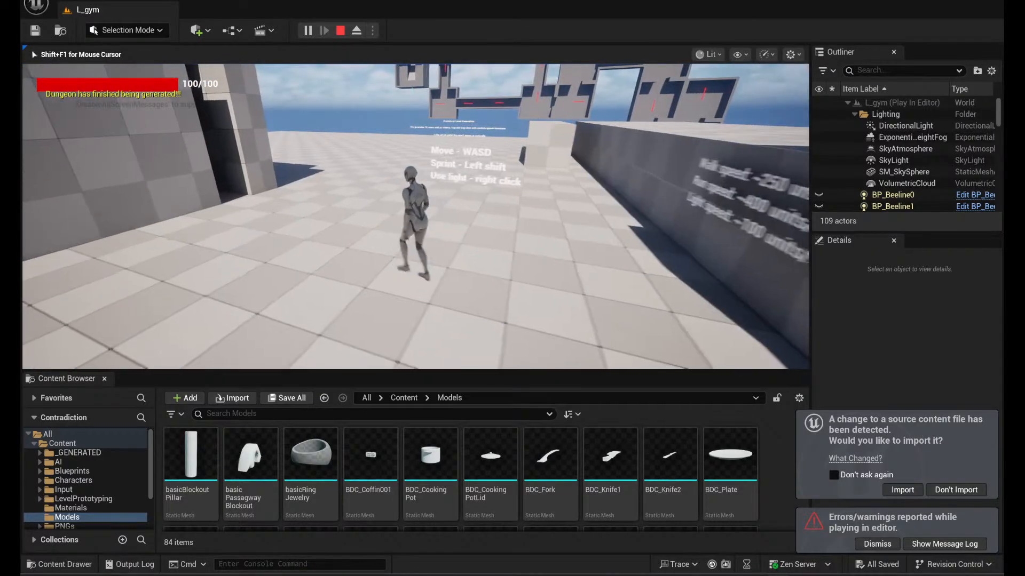
pyautogui.press('d')
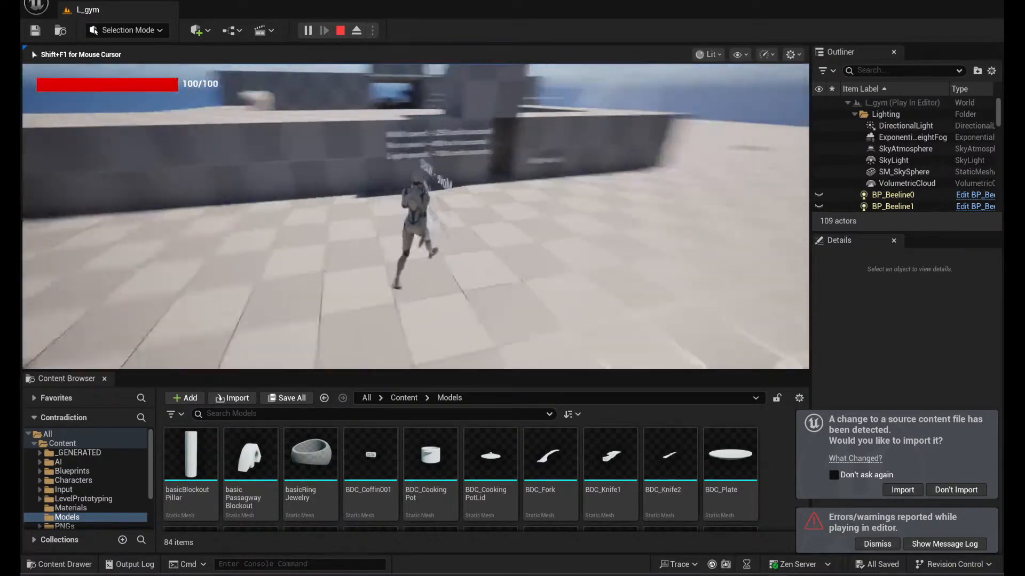
pyautogui.press('w')
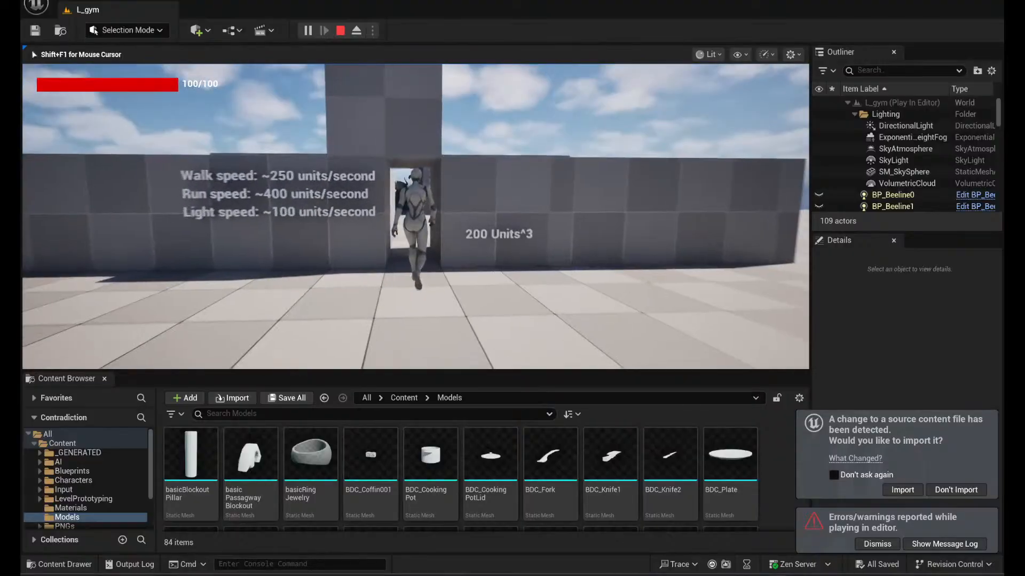
pyautogui.press('w')
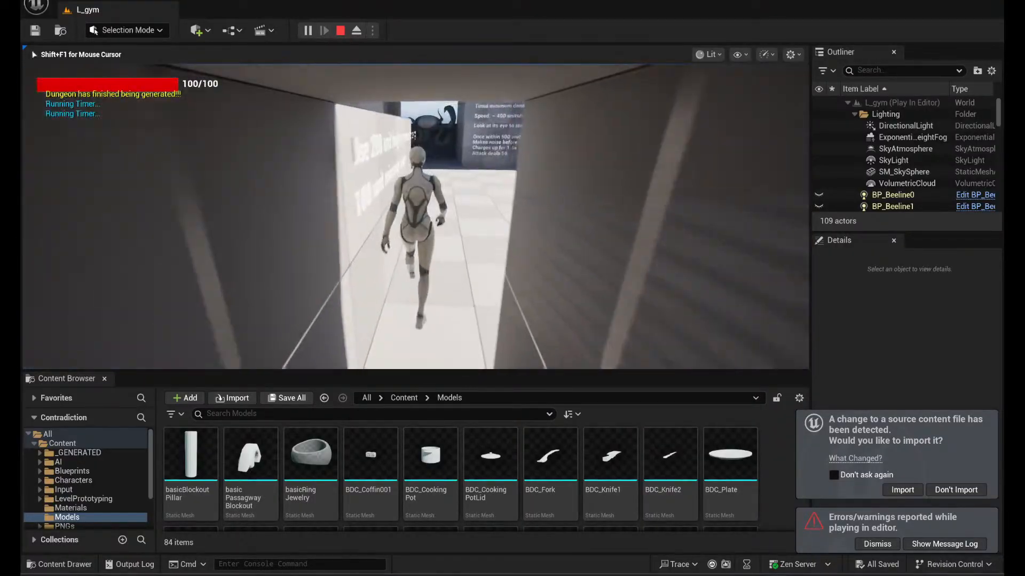
# - Walk the character around the enclosed area to inspect the ceiling height and passage width guidelines on the wall
pyautogui.press('d')
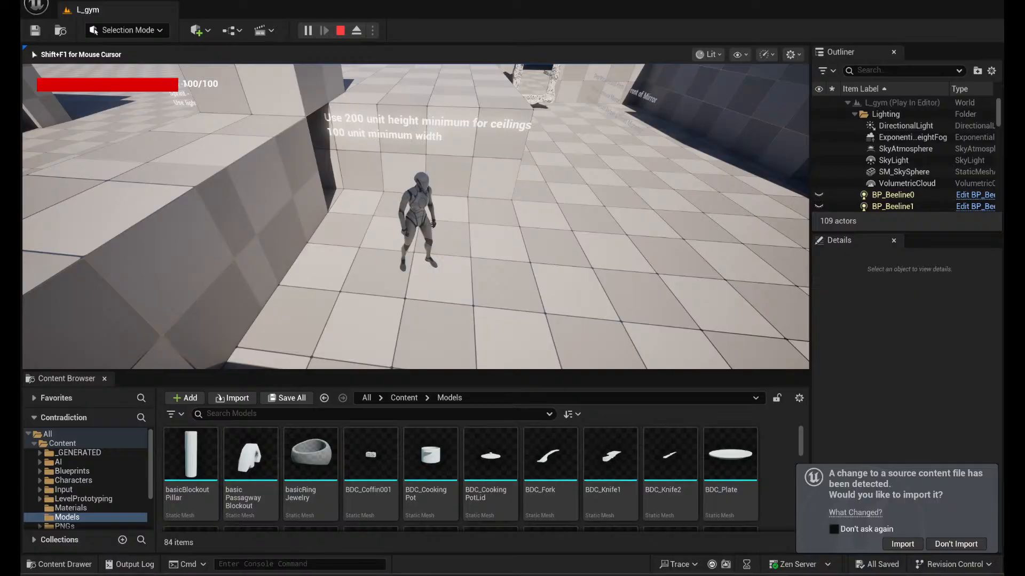
pyautogui.press('w')
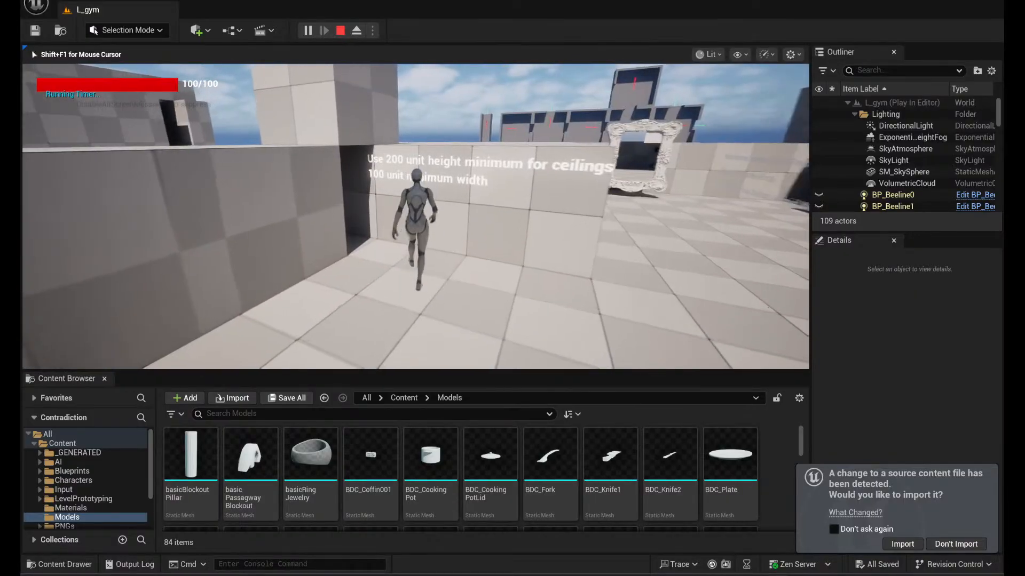
pyautogui.press('w')
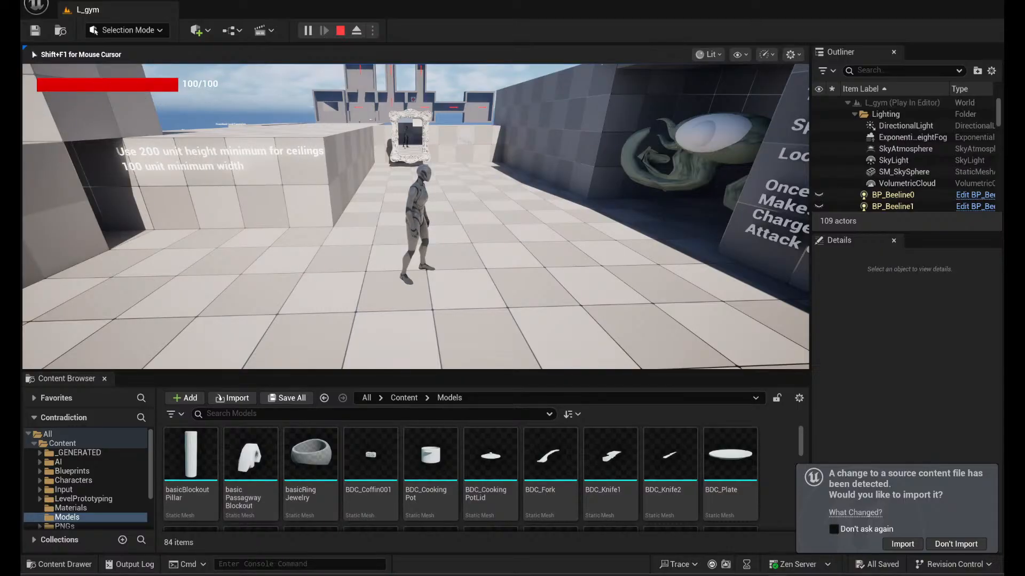
pyautogui.press('w')
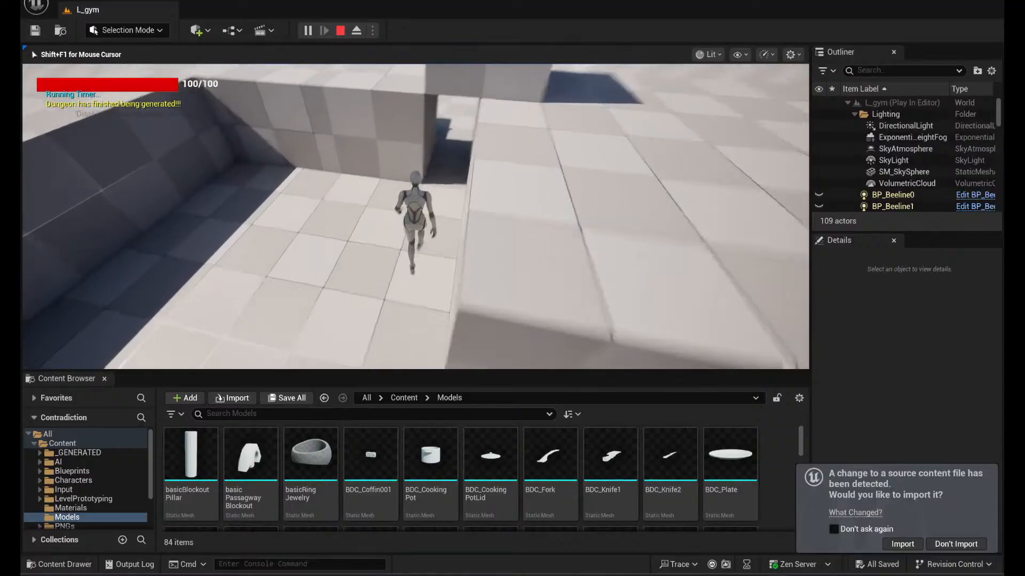
pyautogui.press('w')
# - Move the character around the Timid monster to examine its behavior, its stats text and the mirror shard instructions
pyautogui.press('w')
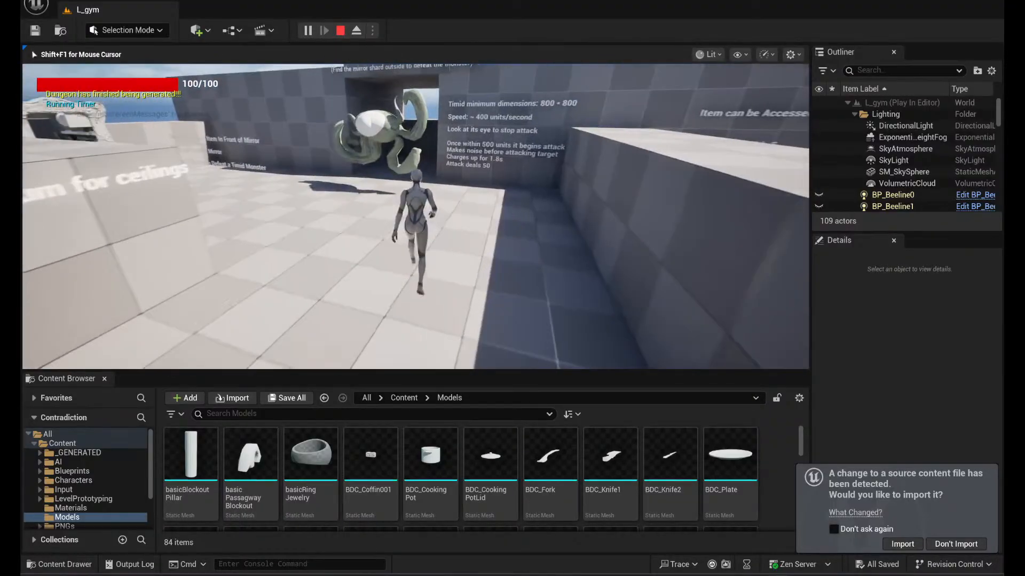
pyautogui.press('w')
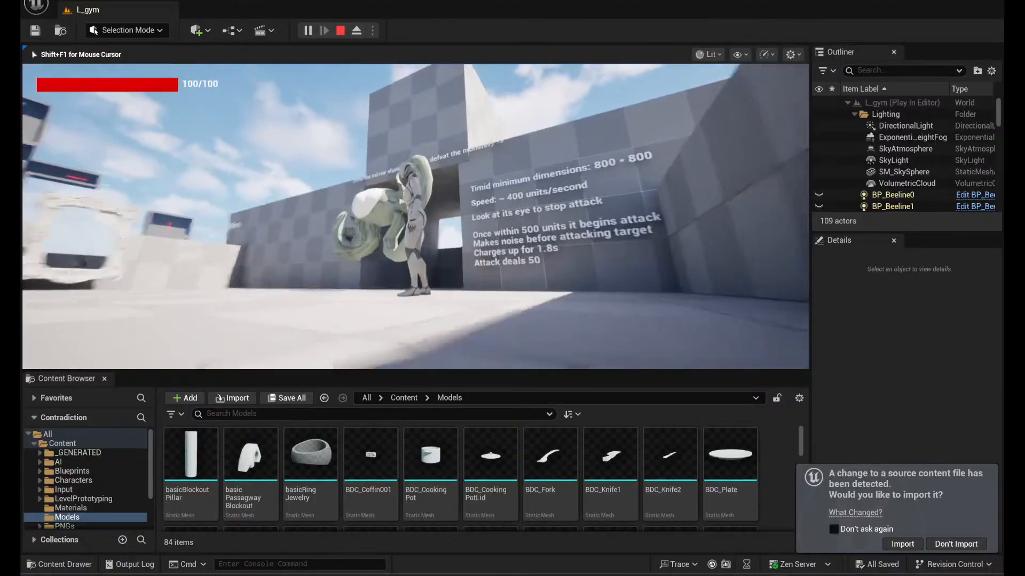
pyautogui.press('w')
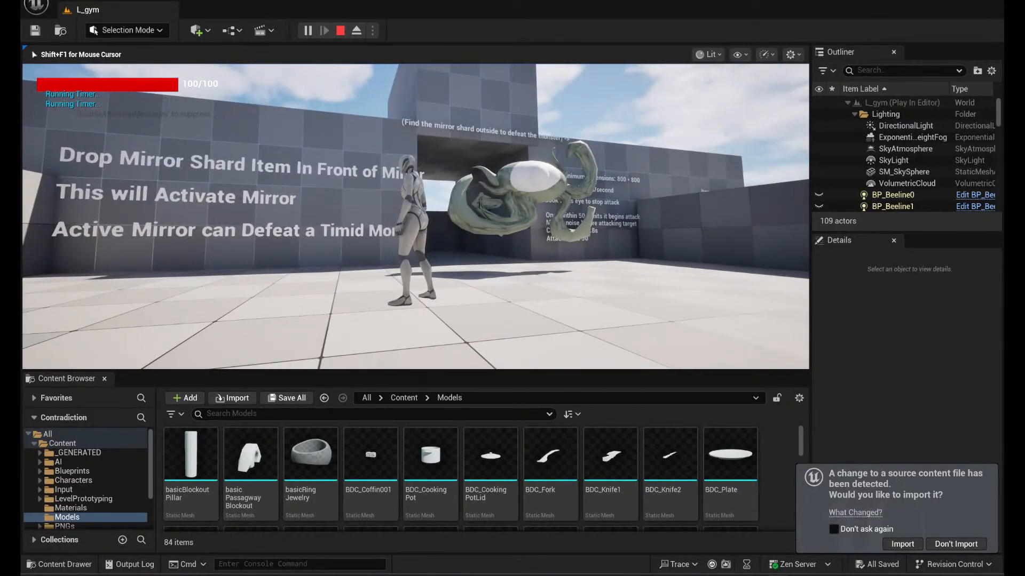
pyautogui.press('w')
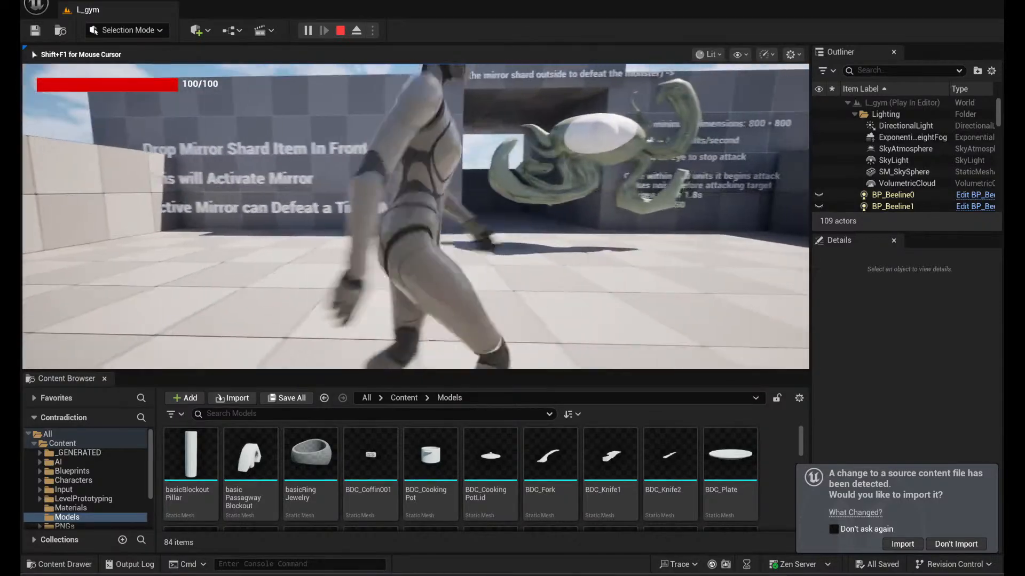
pyautogui.press('w')
pyautogui.press('w')
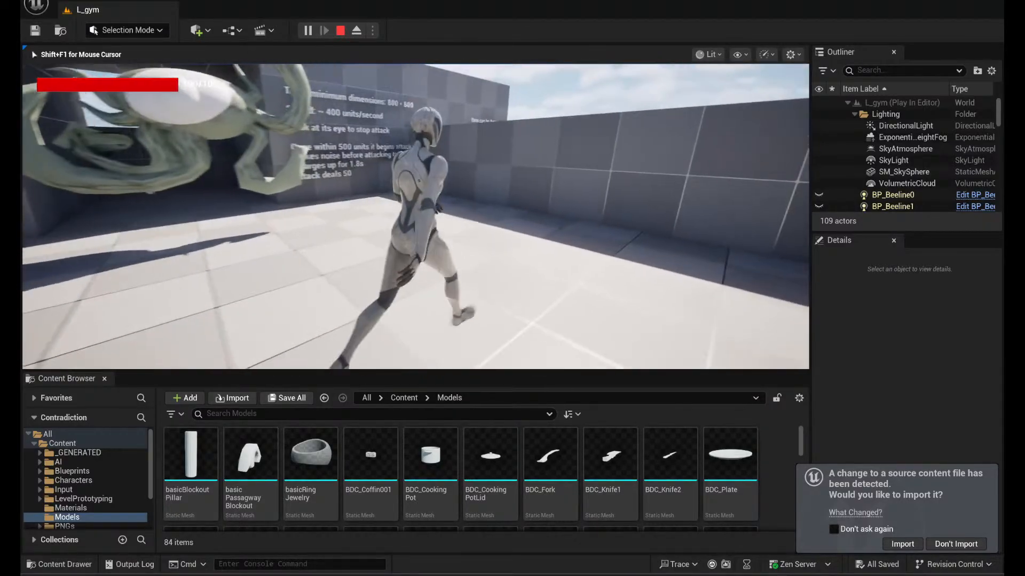
pyautogui.press('w')
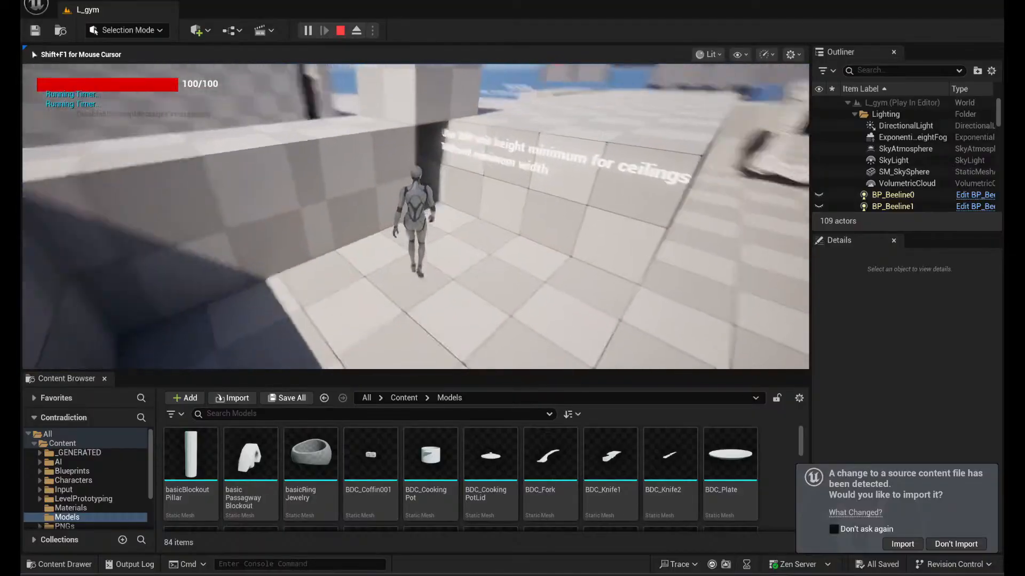
# - Move the character into the narrow passage and let the Timid monster attack until all health is lost
pyautogui.press('s')
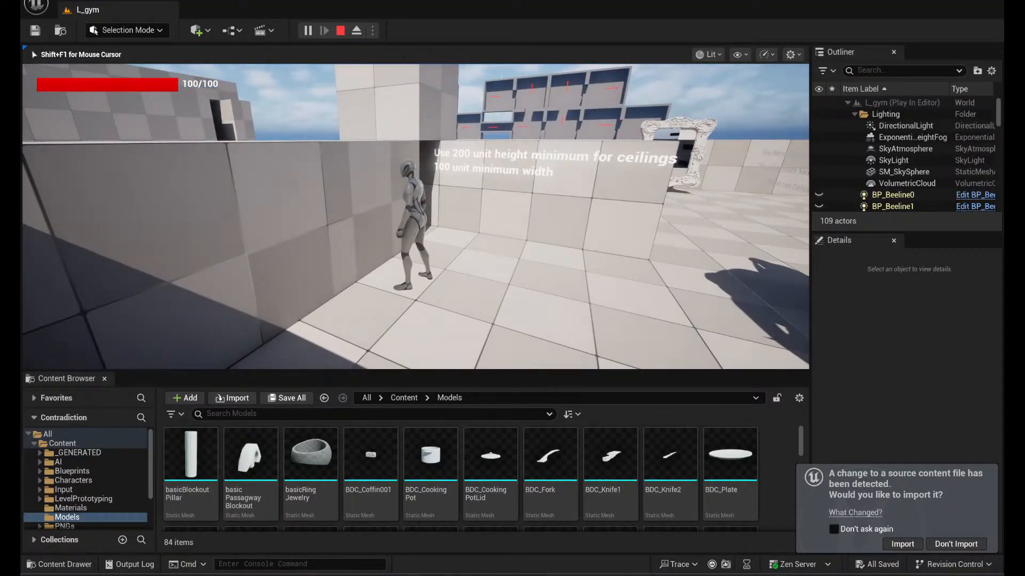
pyautogui.press('w')
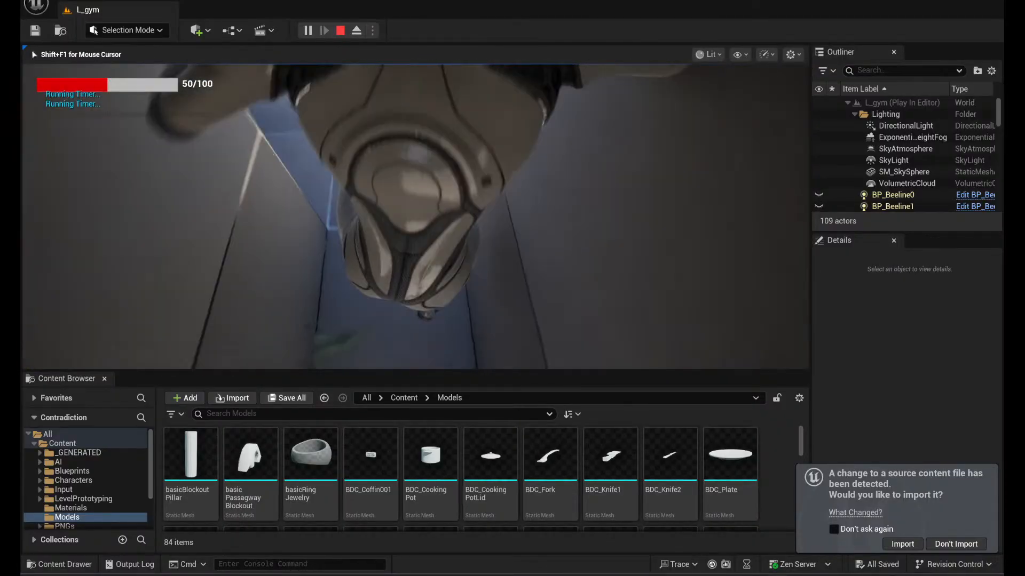
pyautogui.press('s')
pyautogui.press('w')
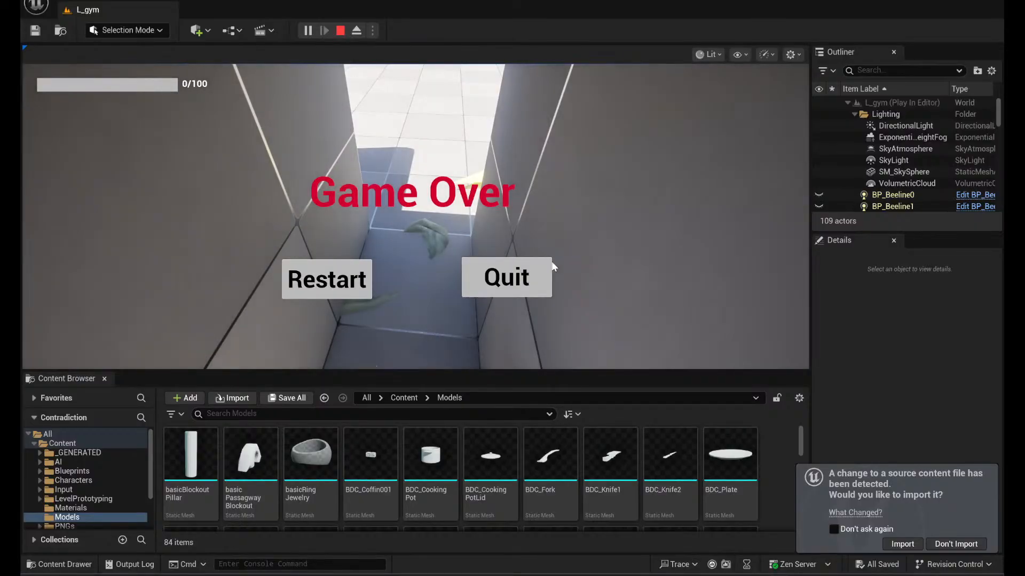
# - Quit from the Game Over screen and start a fresh play session after closing the Message Log
pyautogui.click(497, 278)
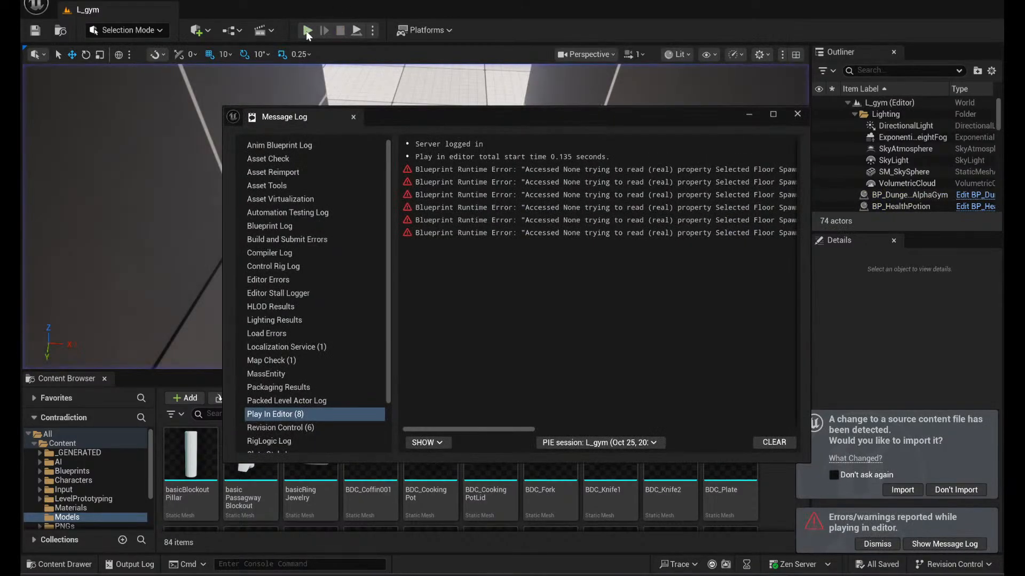
pyautogui.click(797, 114)
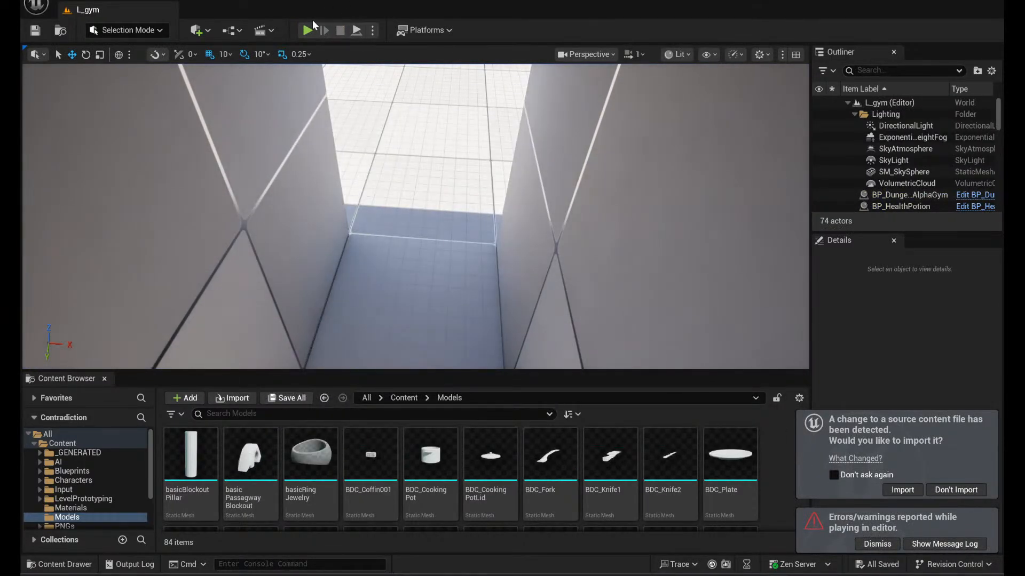
pyautogui.click(308, 30)
pyautogui.click(437, 184)
# - Sprint the character past the 200 Units^3 wall to the floating Mosh information text
pyautogui.press('w')
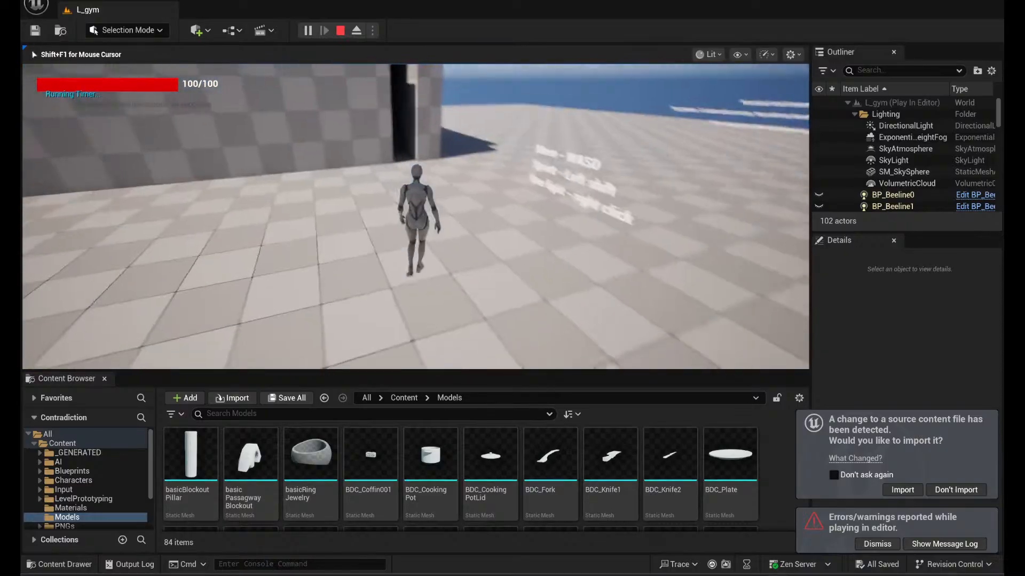
pyautogui.press('w')
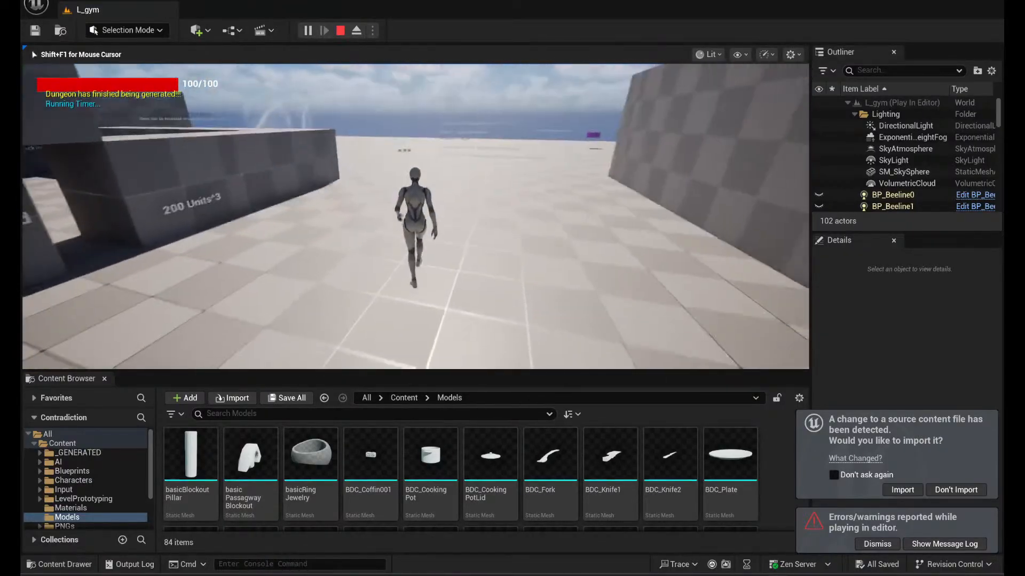
pyautogui.press('shift')
pyautogui.press('w')
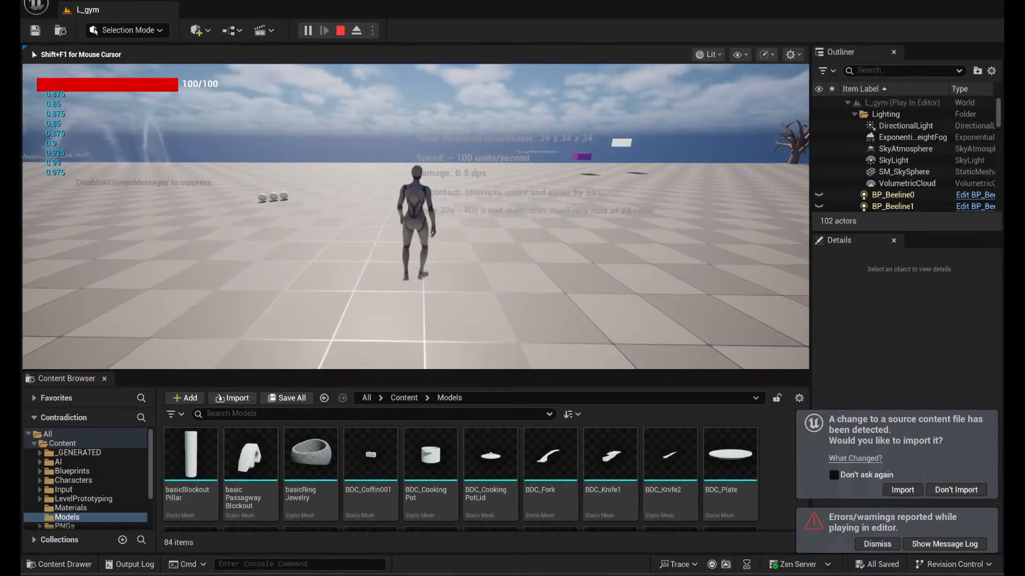
pyautogui.press('w')
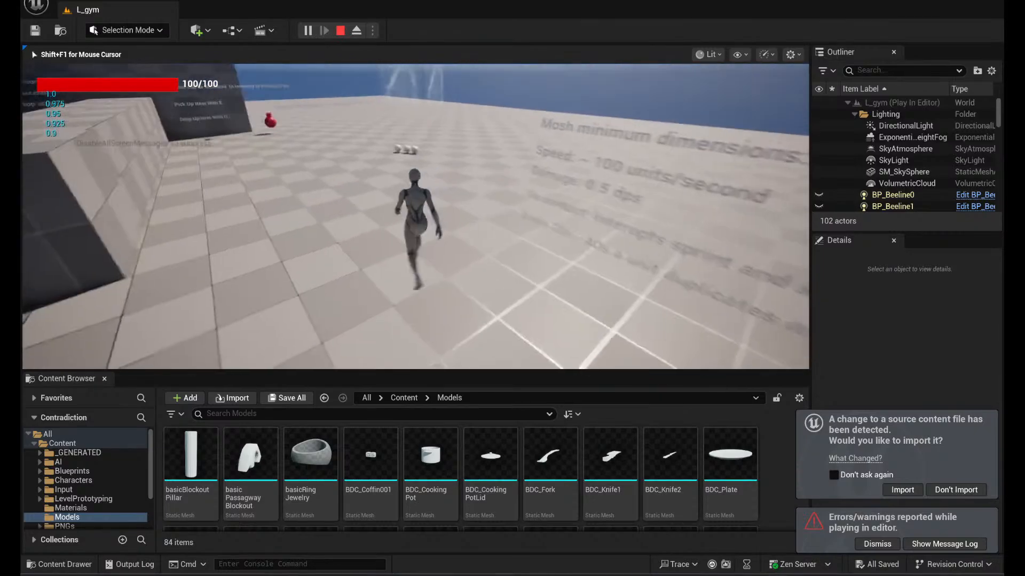
# - Run the character up to the group of white Mosh spheres near the red health potion
pyautogui.press('a')
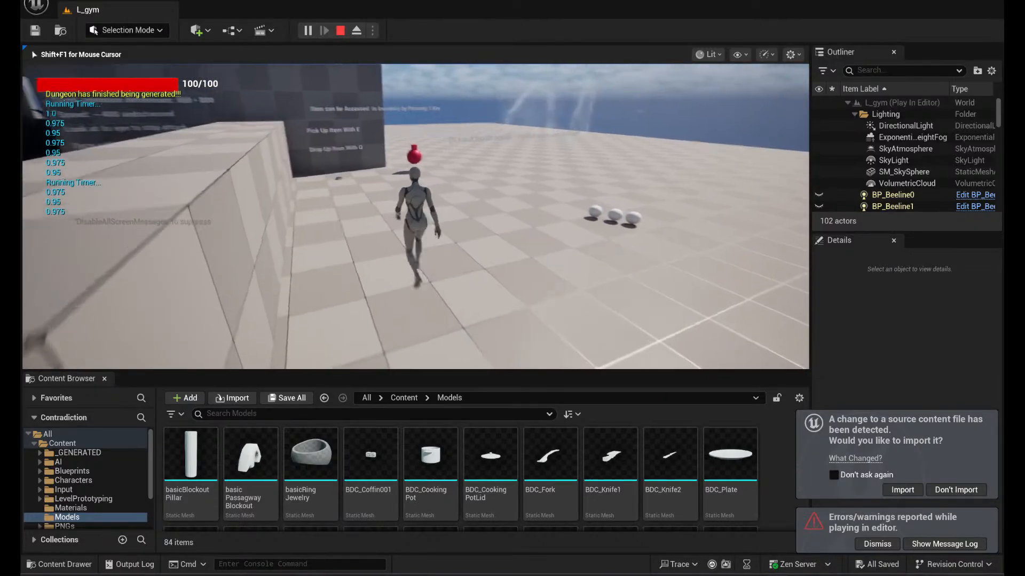
pyautogui.press('w')
pyautogui.press('d')
pyautogui.press('d')
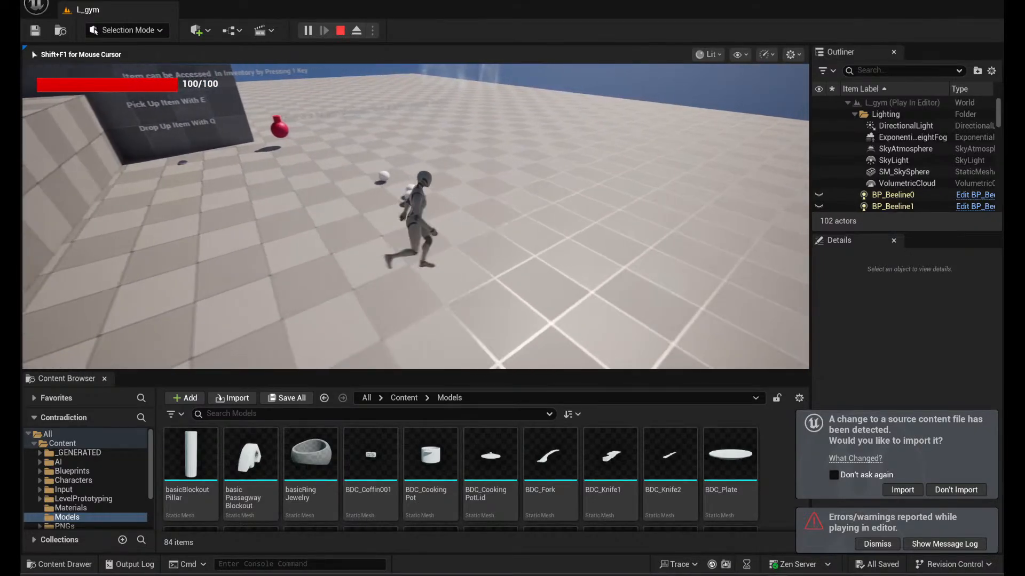
pyautogui.press('w')
pyautogui.press('w')
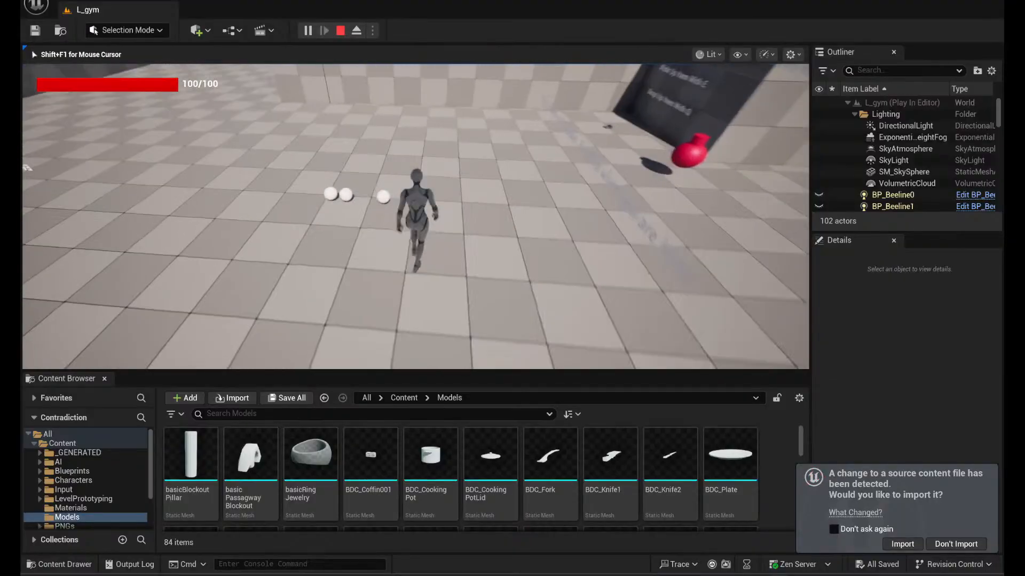
# - Circle the character around the white Mosh spheres to test how they follow
pyautogui.press('a')
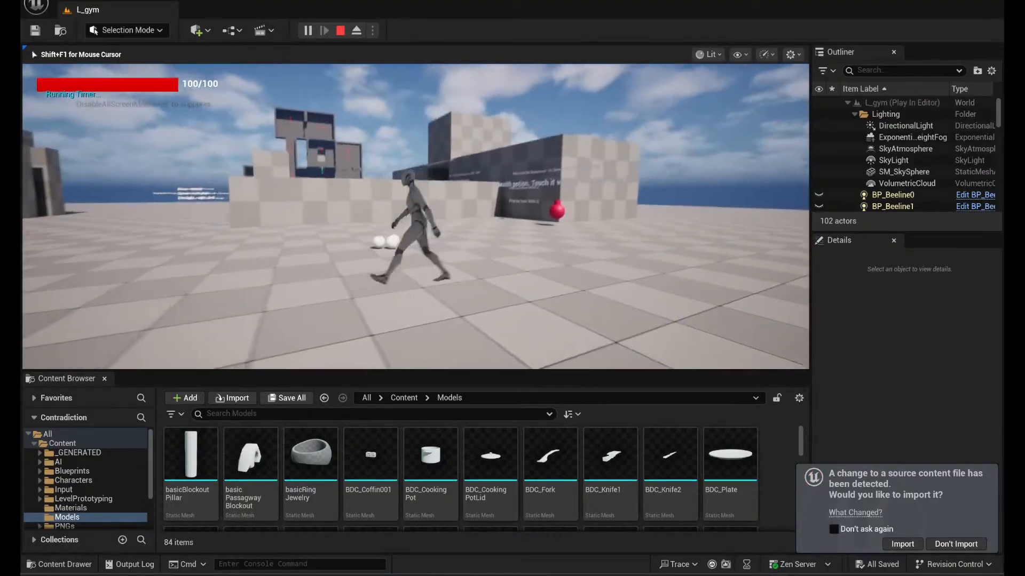
pyautogui.press('w')
pyautogui.press('s')
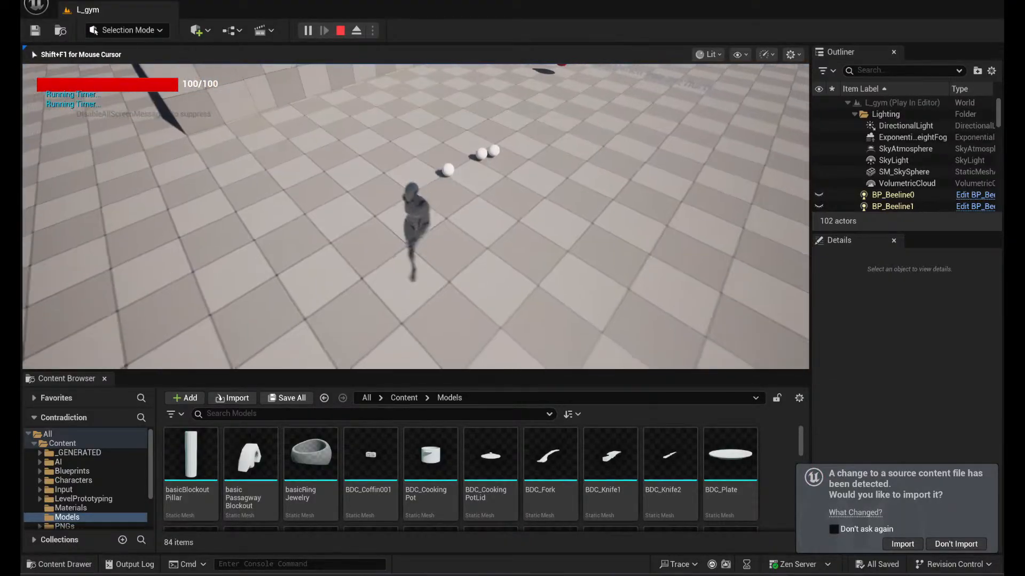
pyautogui.press('a')
pyautogui.press('w')
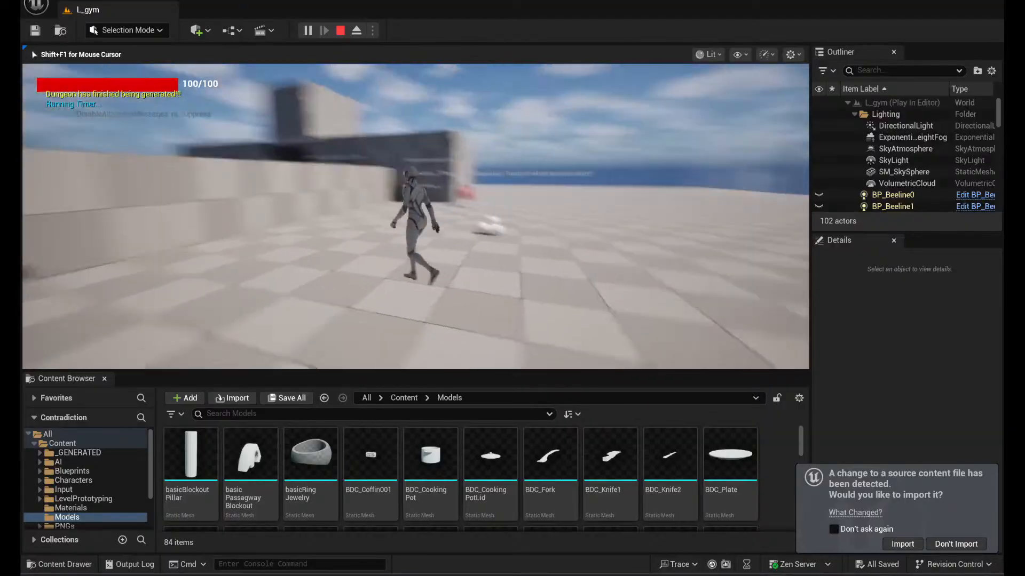
# - Run the character through the red health potion to collect it, return toward the Mosh spheres, and end the play session
pyautogui.press('w')
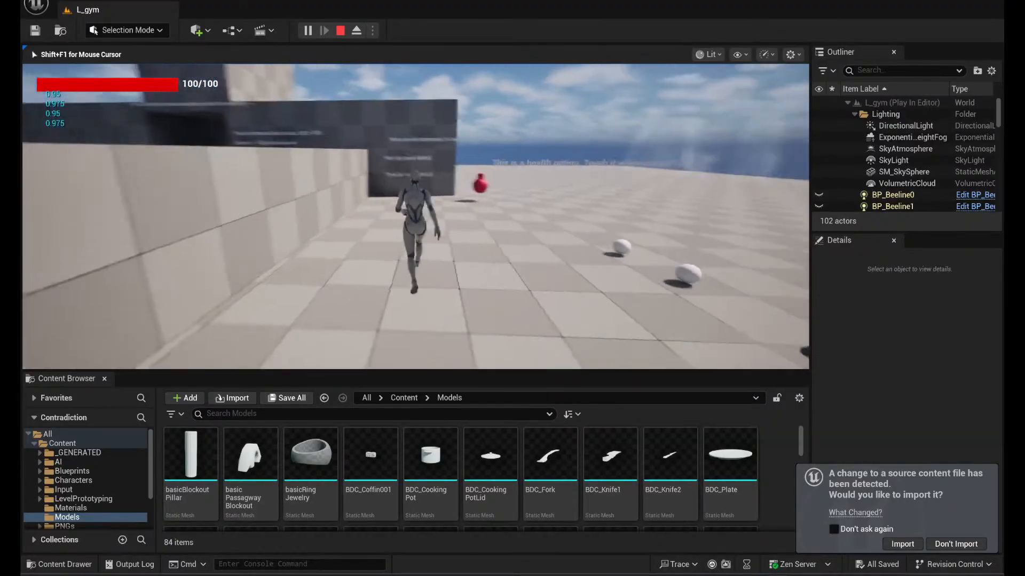
pyautogui.press('w')
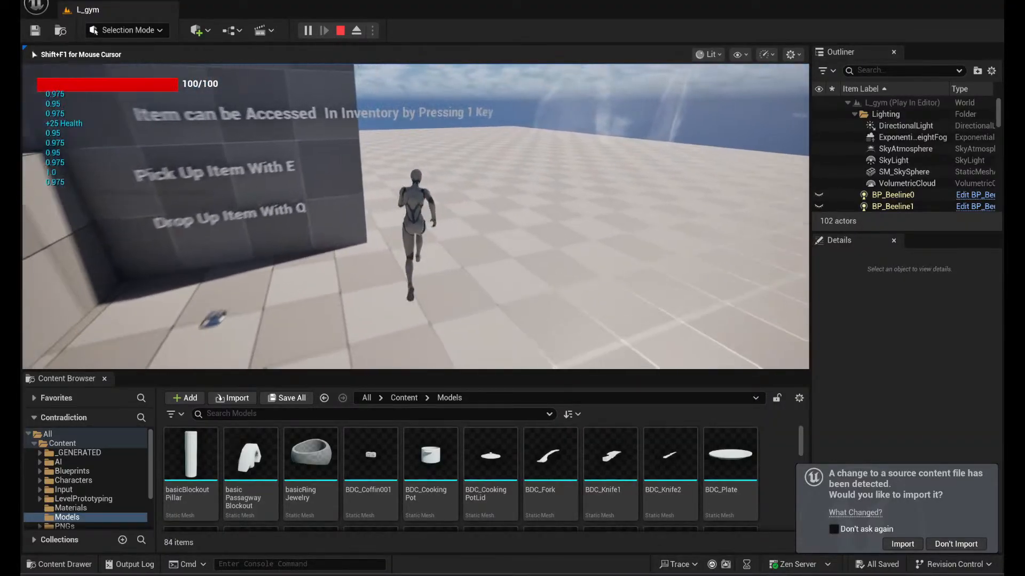
pyautogui.press('s')
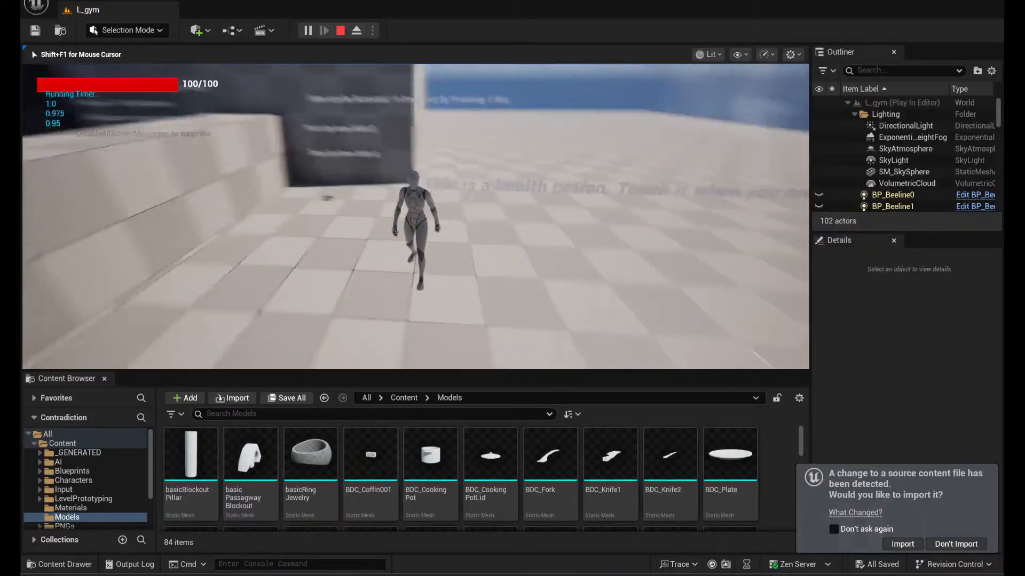
pyautogui.press('w')
pyautogui.press('w')
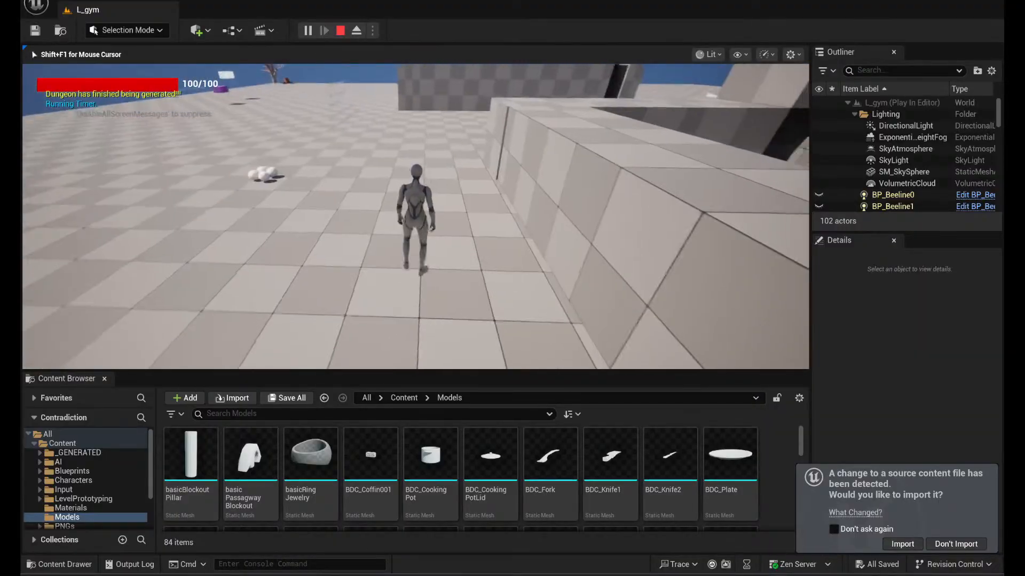
pyautogui.press('Escape')
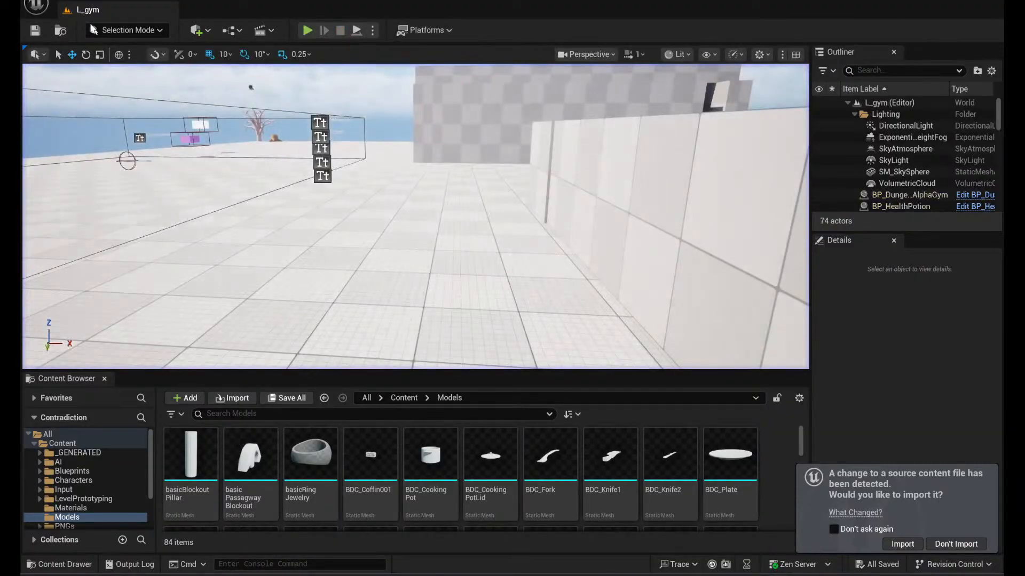
# - Start a play session and run the character past the speed text, through the wall gap and toward the ornate mirror
pyautogui.click(312, 30)
pyautogui.click(383, 170)
pyautogui.press('w')
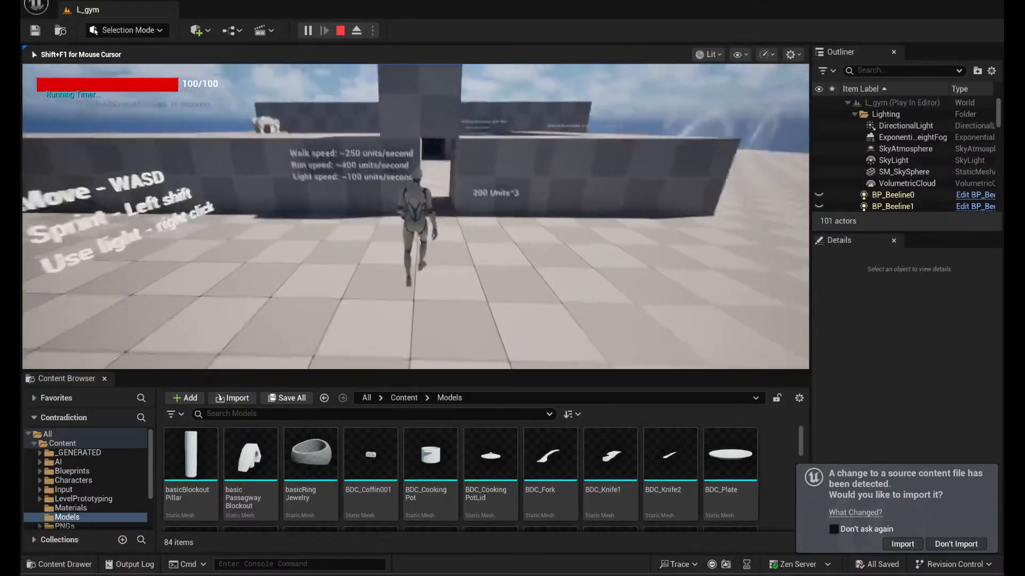
pyautogui.press('w')
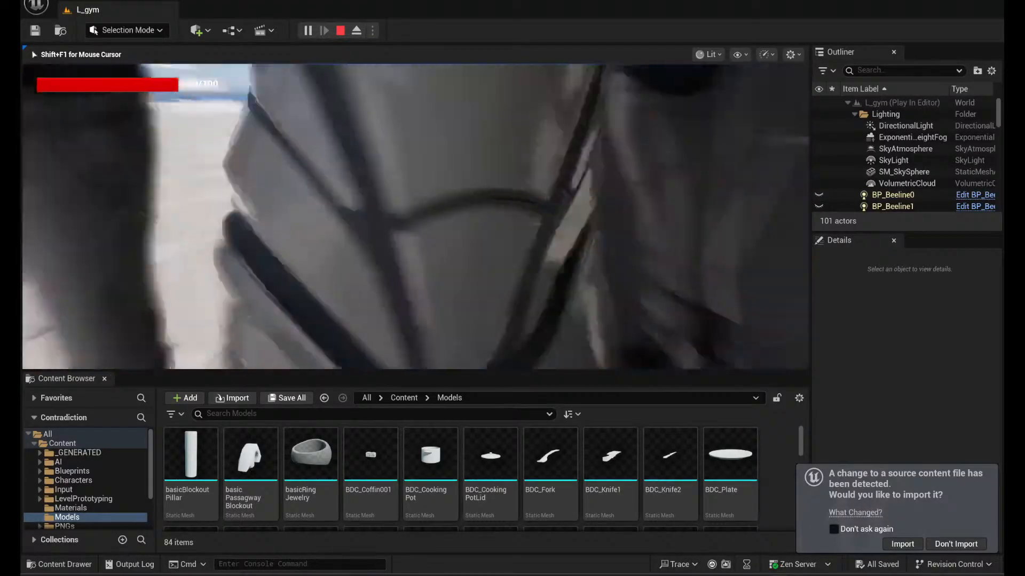
pyautogui.press('w')
pyautogui.press('s')
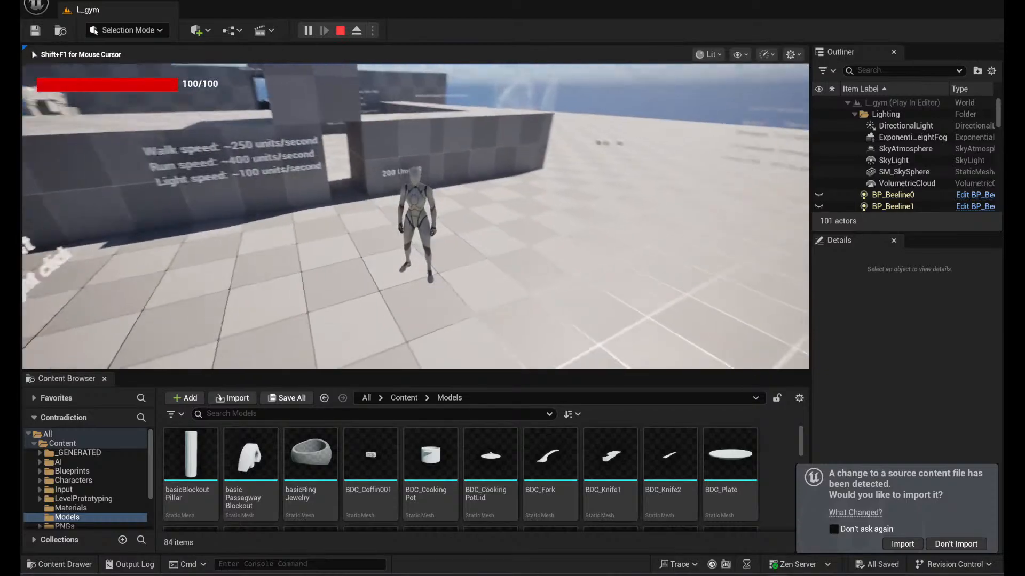
pyautogui.press('w')
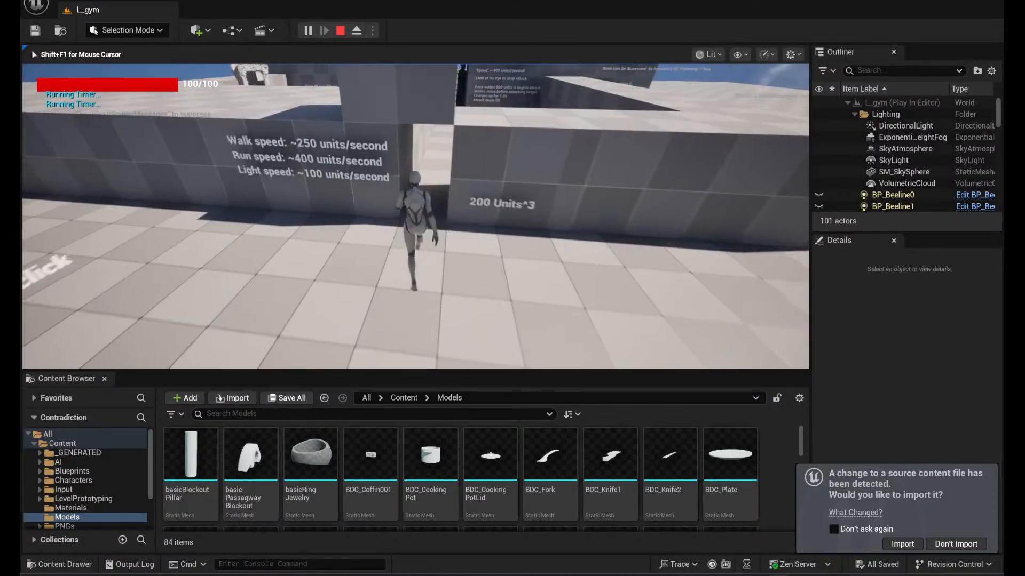
pyautogui.press('w')
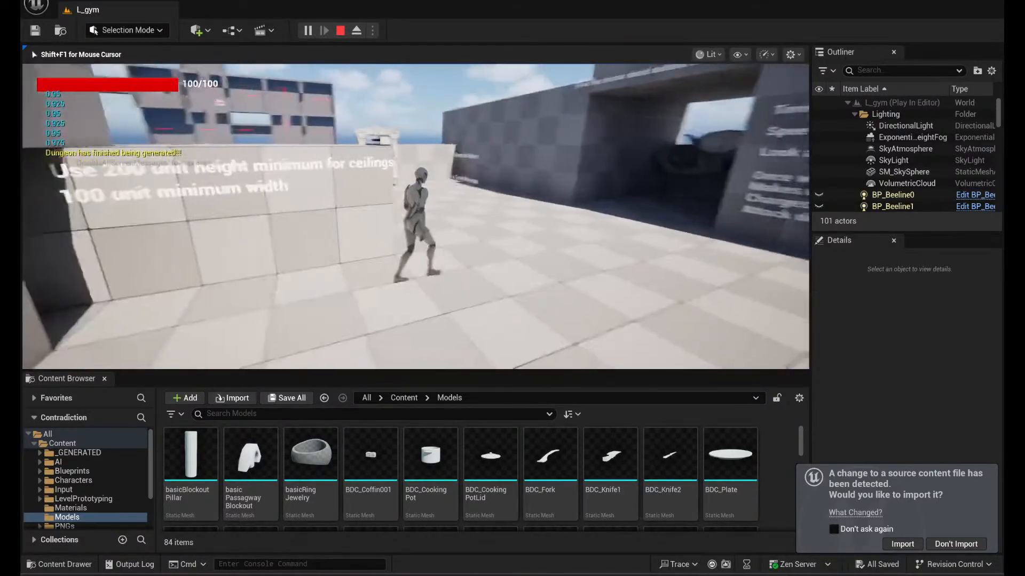
# - Run the character through the narrow ceiling-height passage and across the foggy dark room to the open floor outside
pyautogui.press('w')
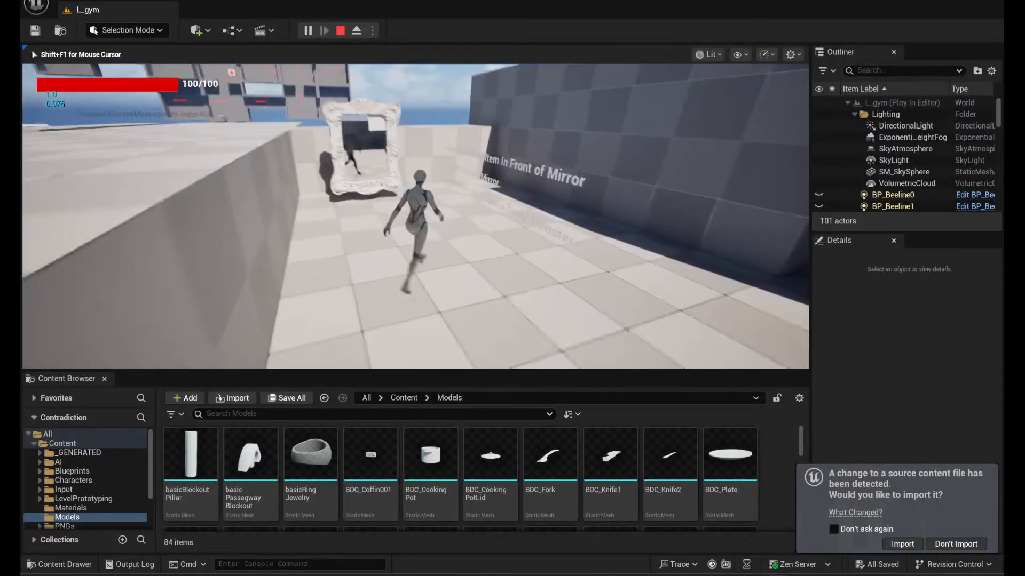
pyautogui.press('w')
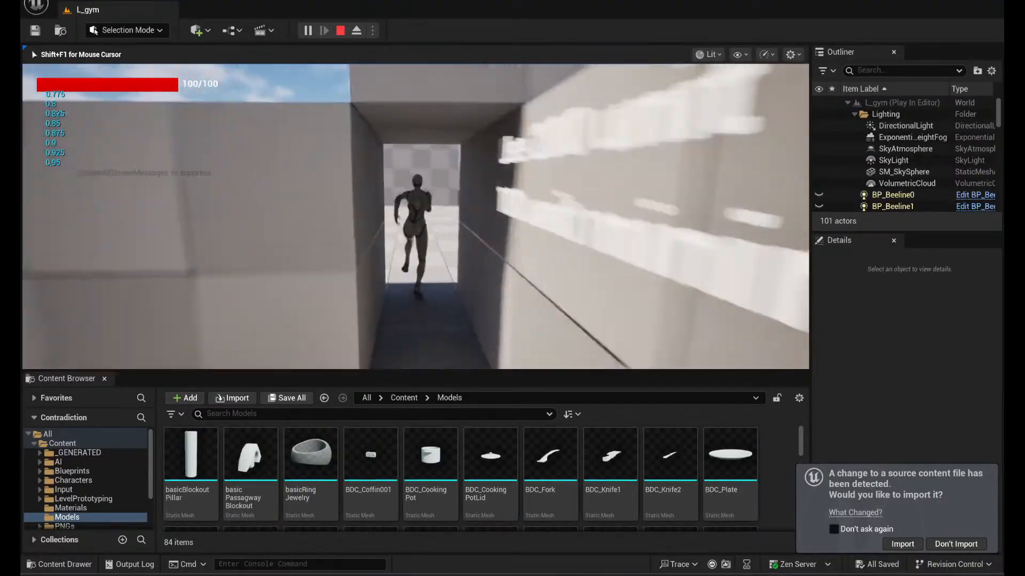
pyautogui.press('w')
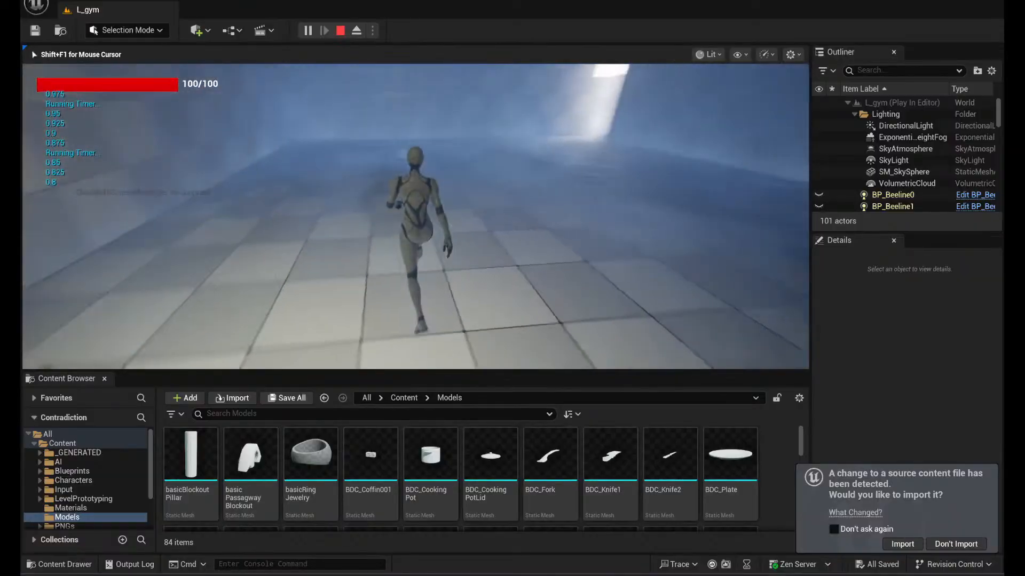
pyautogui.press('w')
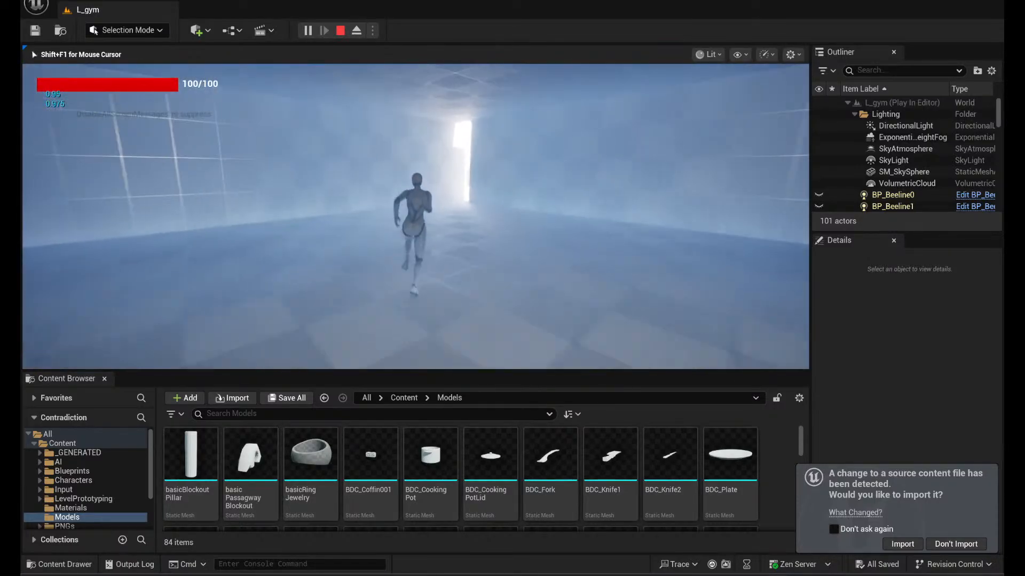
# - Run the character past the item pick-up instructions and through the narrow passage to the Floating Potion Interactions area
pyautogui.press('w')
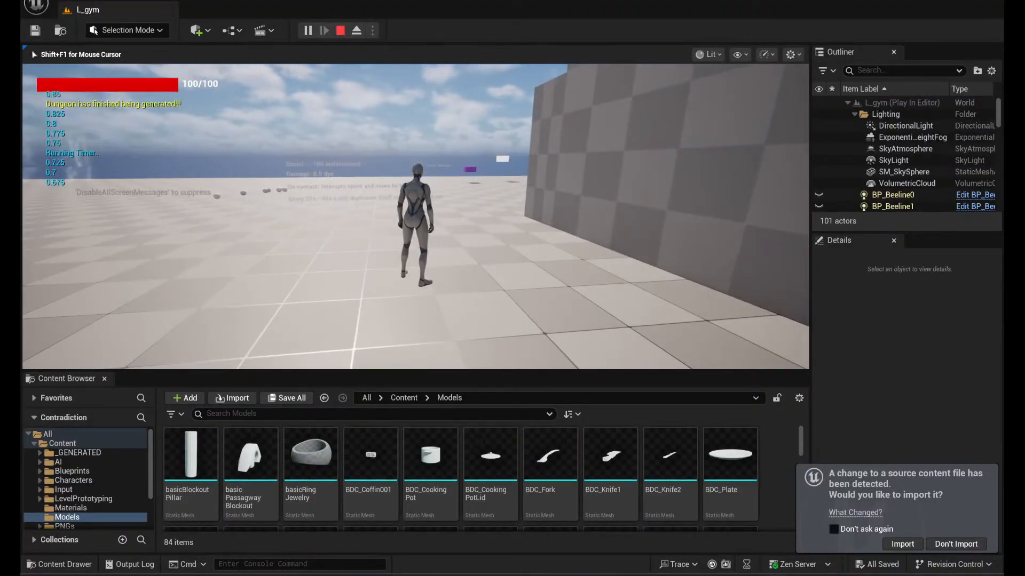
pyautogui.press('w')
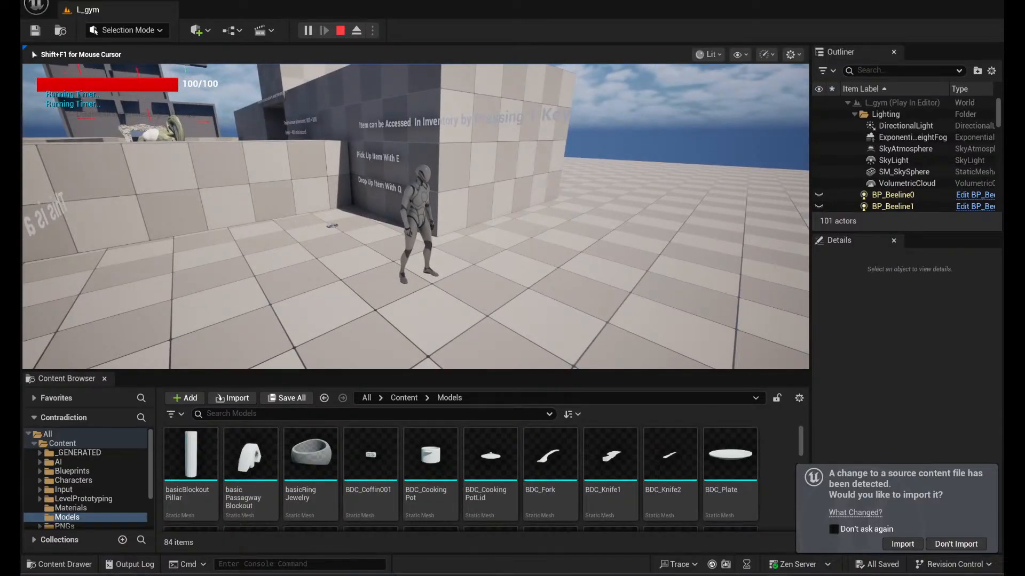
pyautogui.press('w')
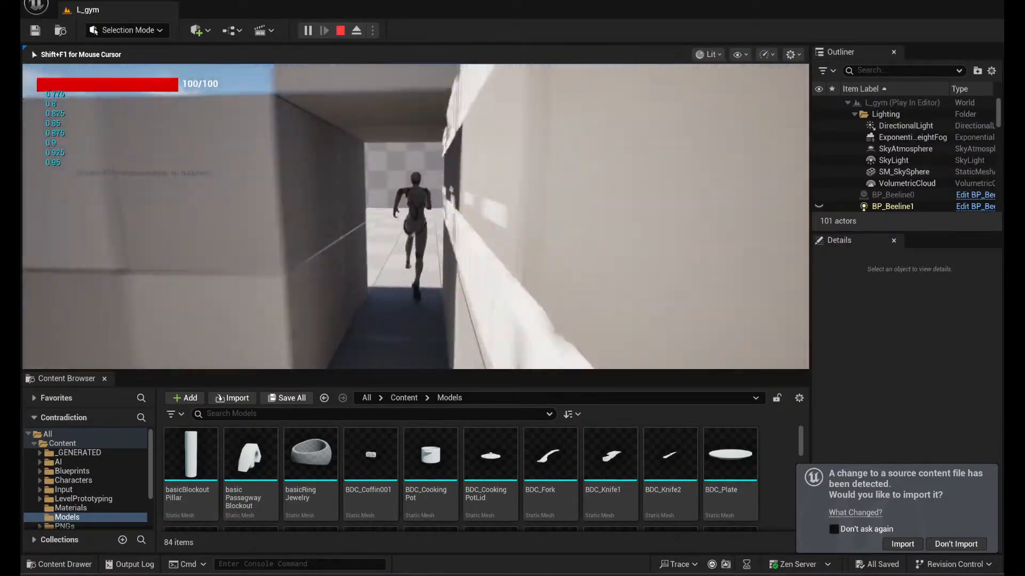
# - Move the character around the floating purple and white cubes in the potion interactions area
pyautogui.press('w')
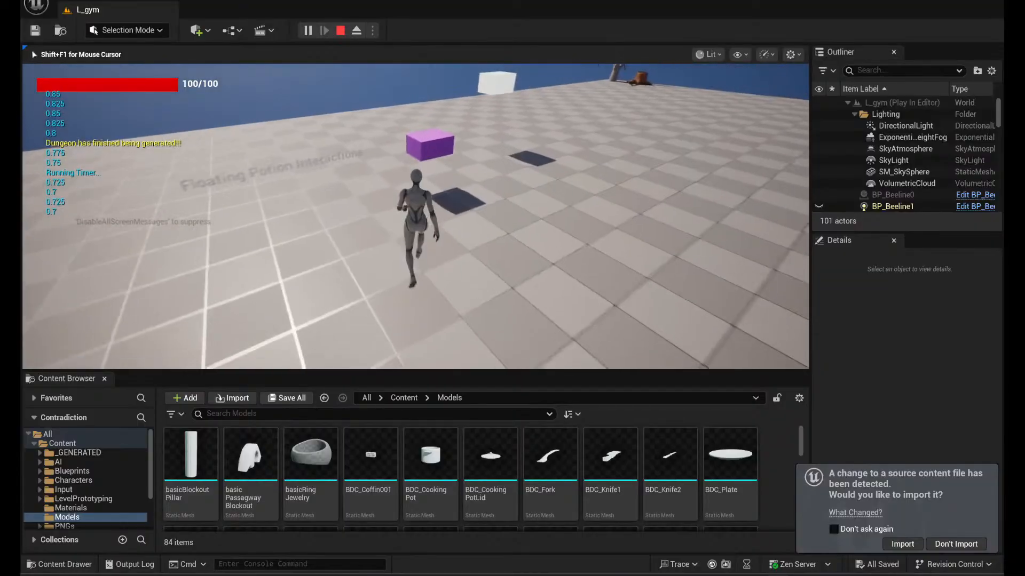
pyautogui.press('w')
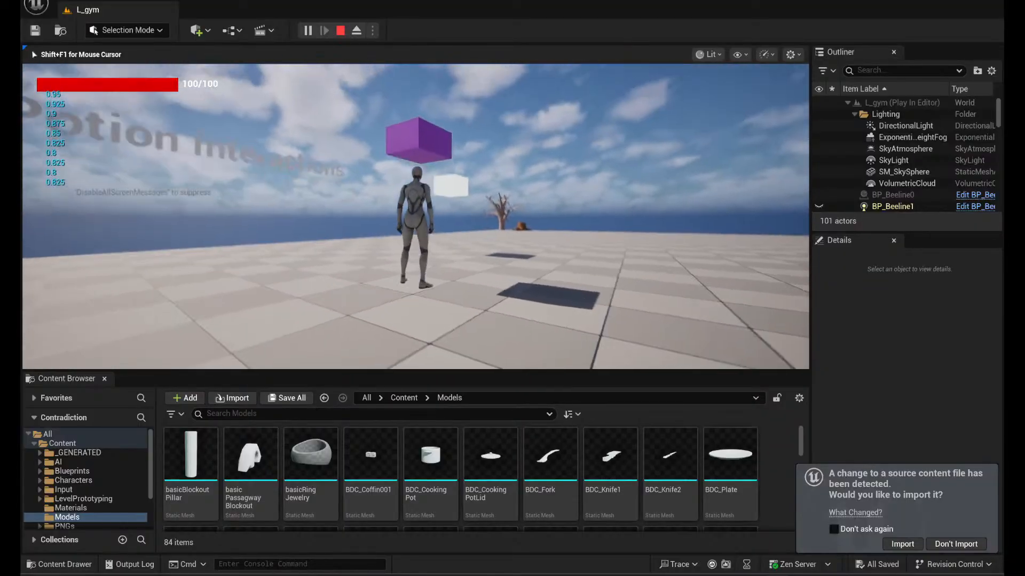
pyautogui.press('w')
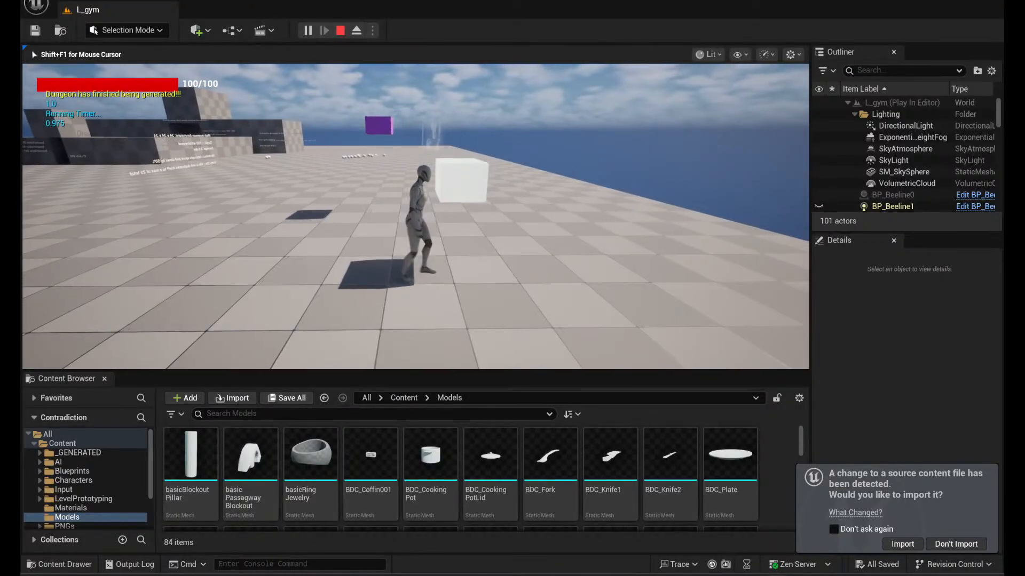
# - Run the character across the open floor to the bare tree and orange stump, and turn back toward the walls
pyautogui.press('w')
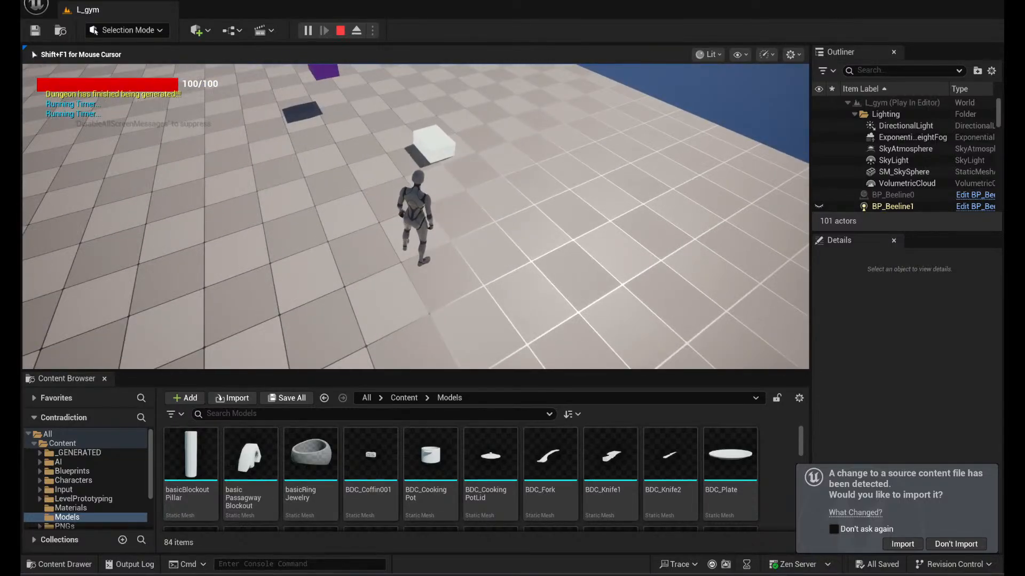
pyautogui.hotkey('shift', 'w')
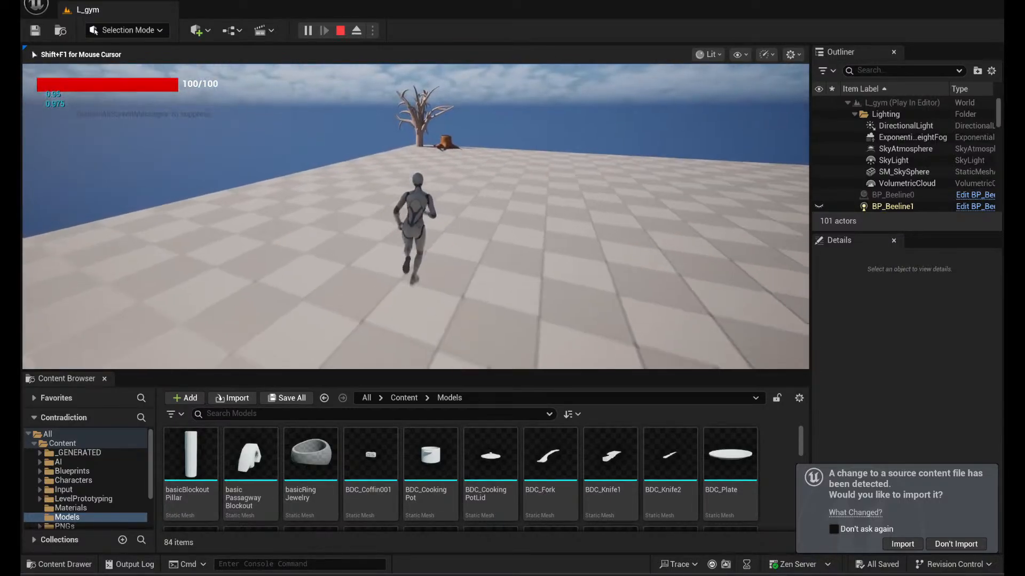
pyautogui.press('w')
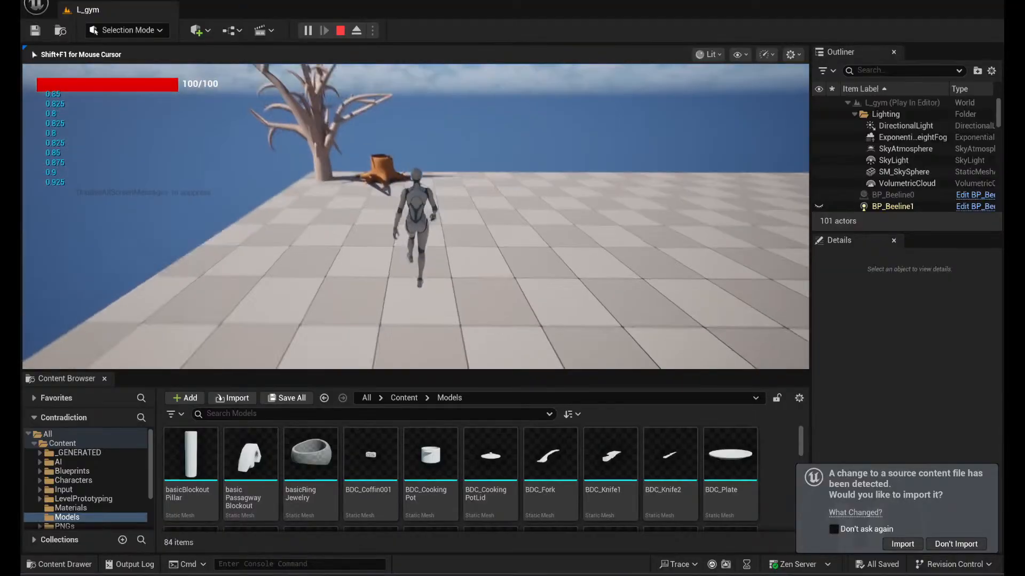
# - Sprint the character to the Procedural Level Generation text, past the white spheres and on to the 200 Units^3 wall
pyautogui.hotkey('shift', 'w')
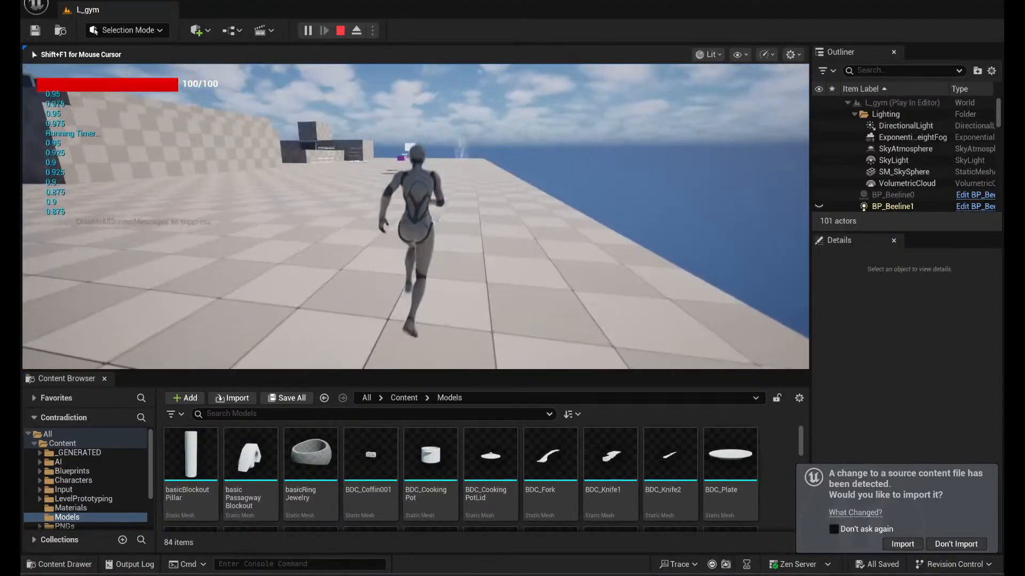
pyautogui.hotkey('shift', 'w')
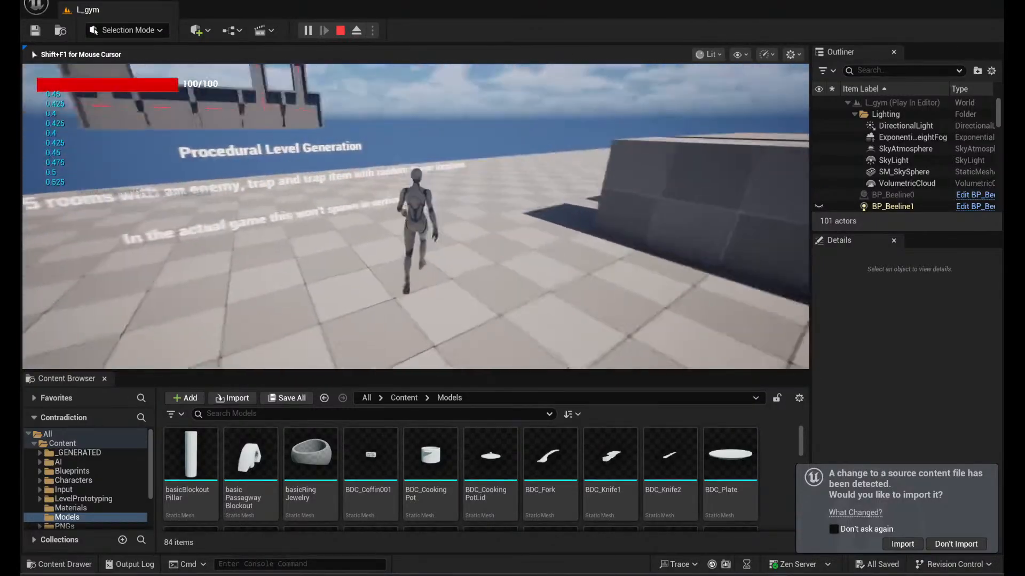
pyautogui.press('w')
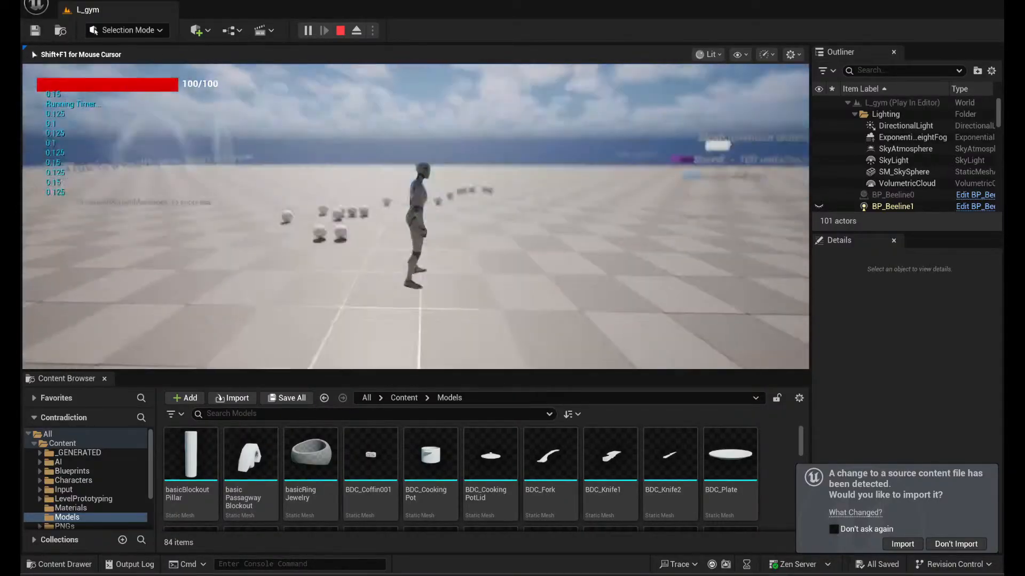
# - Run the character around the outside of the block walls near the movement instructions and end the play session
pyautogui.press('w')
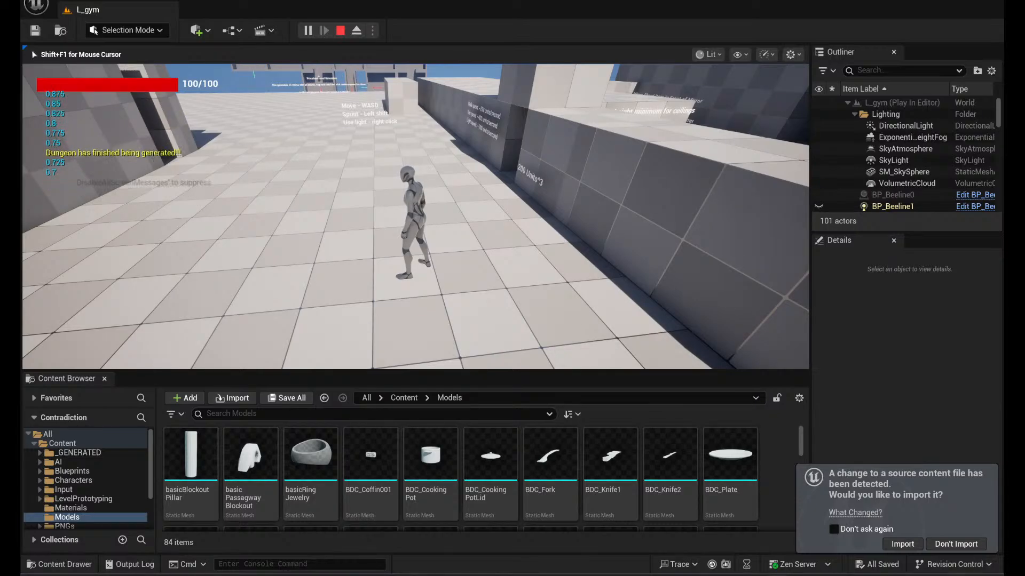
pyautogui.press('w')
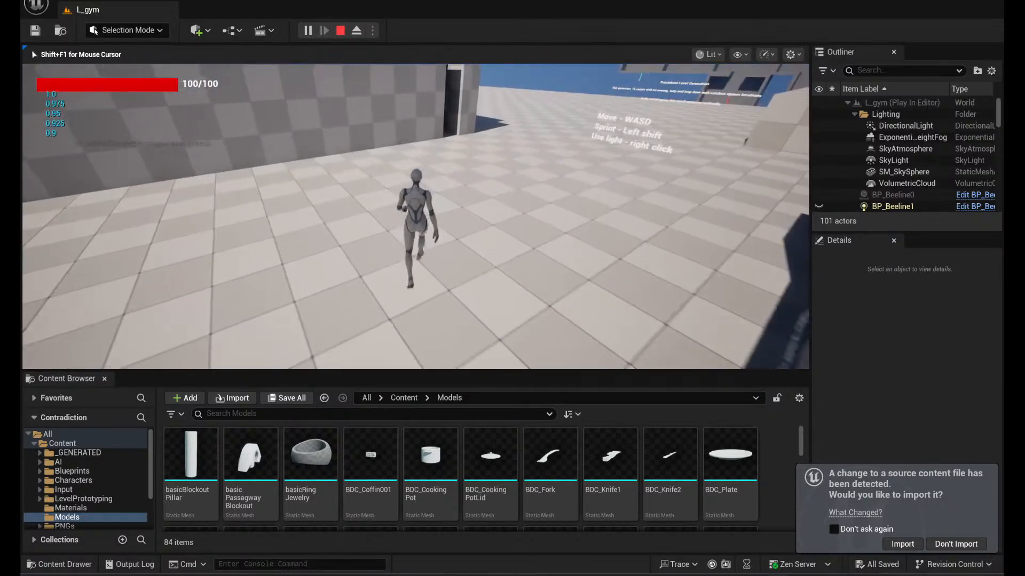
pyautogui.press('shift')
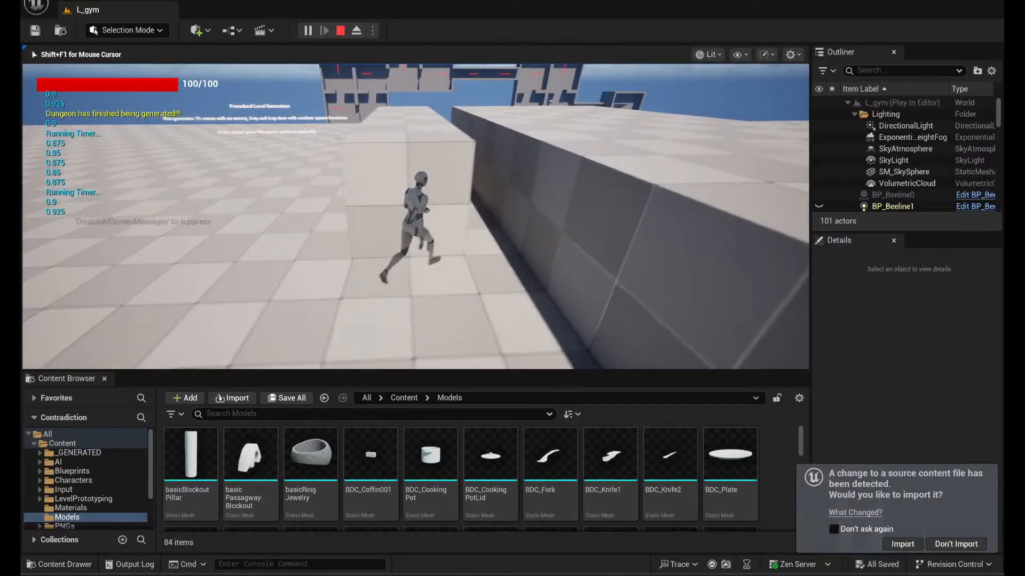
pyautogui.press('w')
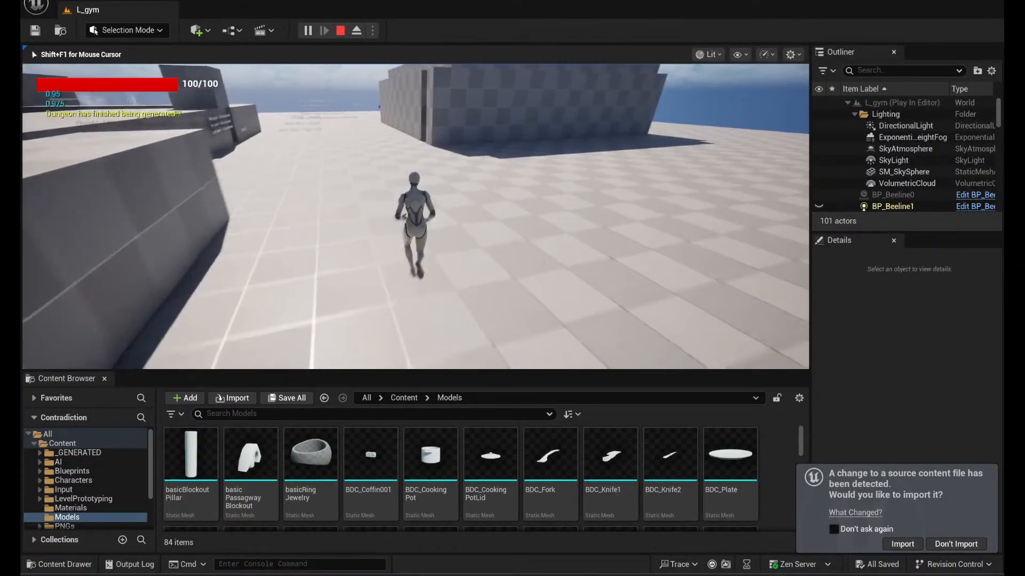
pyautogui.press('w')
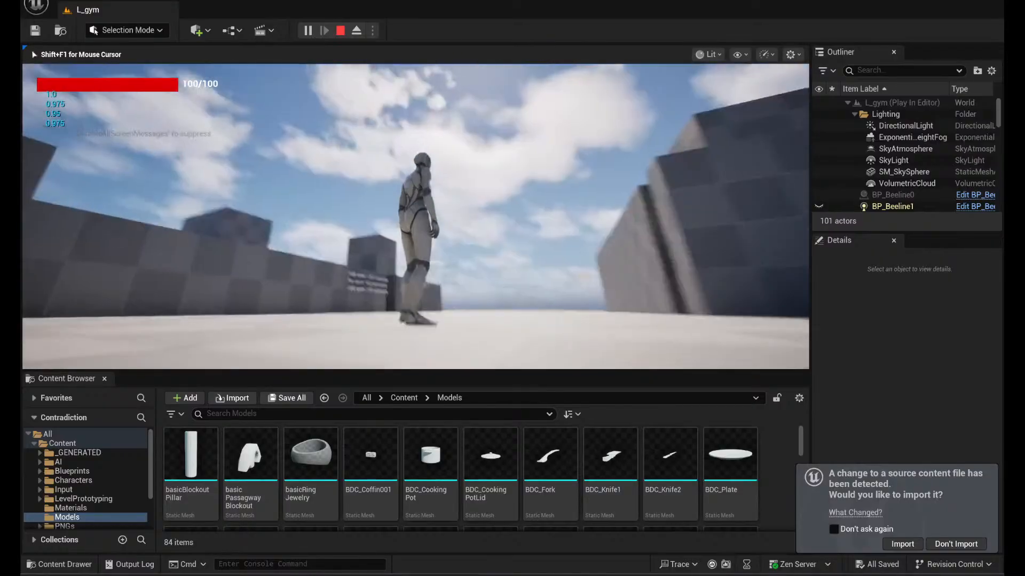
pyautogui.press('Escape')
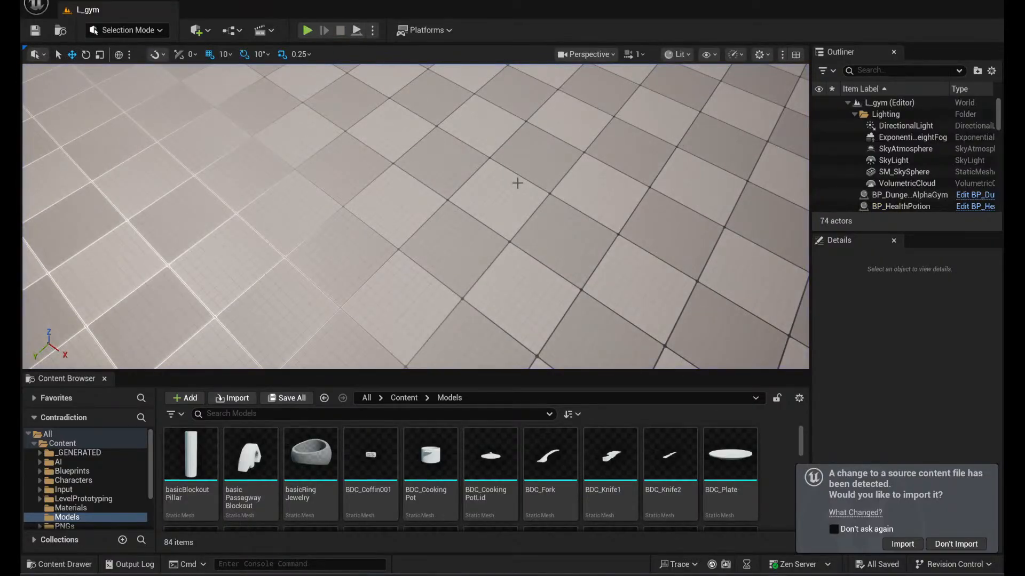
# - Inspect the dark room's interior light, the floating enemy text near the red health potion and the block building's doorway in the editor
pyautogui.moveTo(518, 183); pyautogui.dragTo(48, 85, button='right')
pyautogui.press('w')
pyautogui.press('w')
pyautogui.press('w')
pyautogui.press('w')
pyautogui.press('w')
pyautogui.press('w')
pyautogui.press('w')
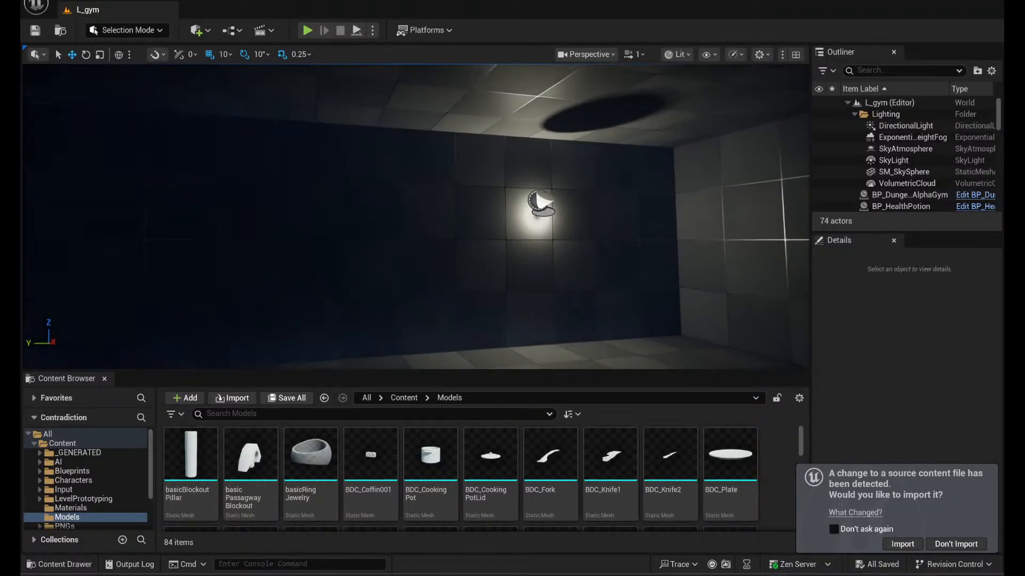
pyautogui.moveTo(416, 214); pyautogui.dragTo(112, 235, button='right')
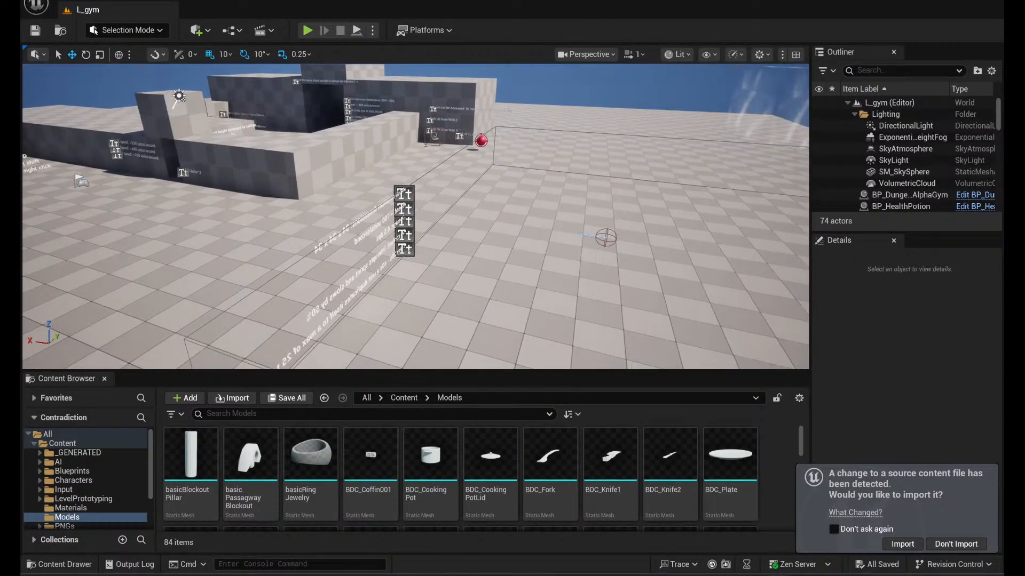
pyautogui.moveTo(416, 217); pyautogui.dragTo(781, 128, button='right')
pyautogui.press('w')
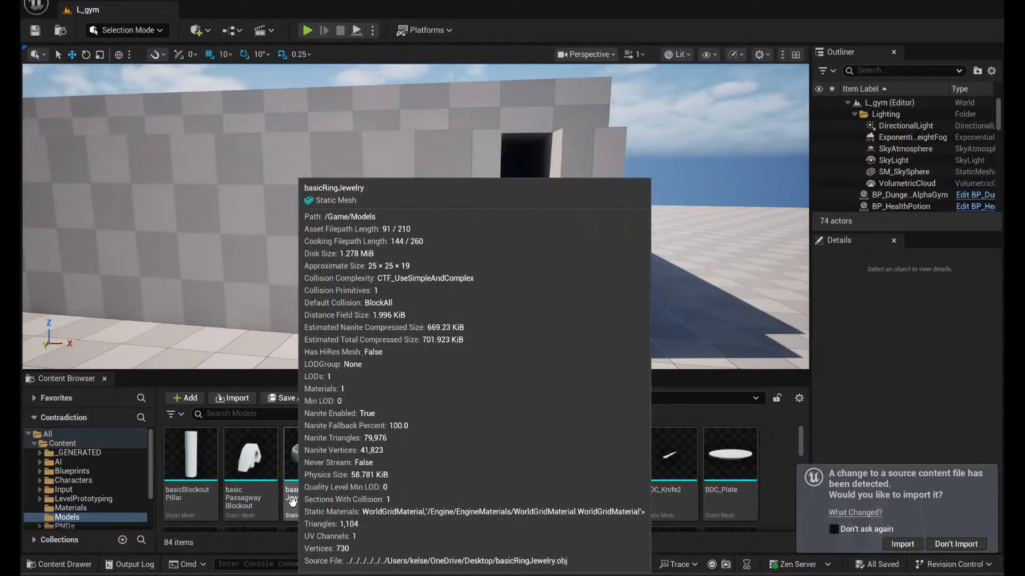
# - Browse the Models folder's assets, from the jewelry, skulls and keys to the books, potion bottles and slime enemy
pyautogui.scroll(-3, 718, 482)
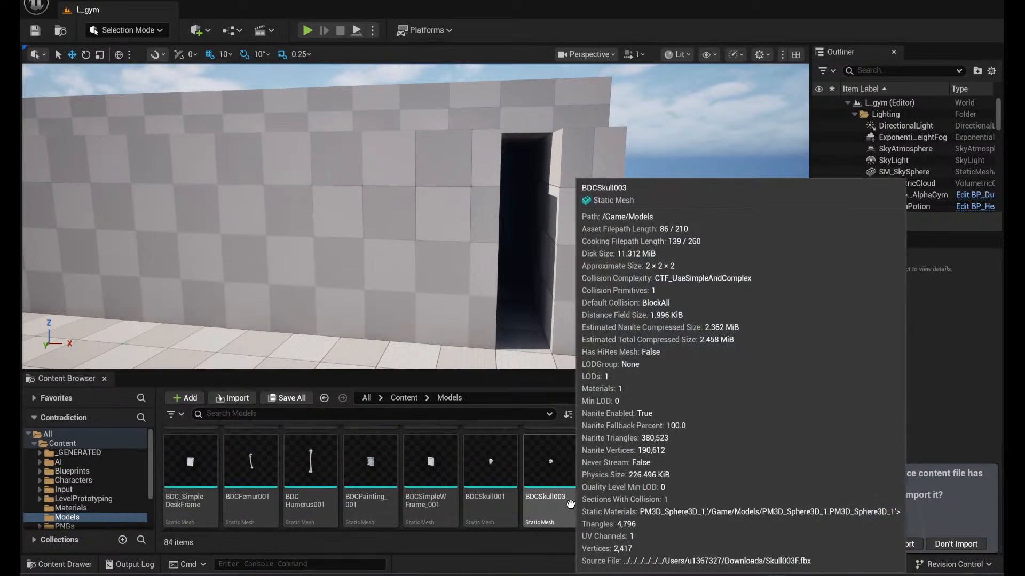
pyautogui.scroll(-2, 613, 470)
pyautogui.scroll(-1, 656, 446)
pyautogui.scroll(-1, 656, 446)
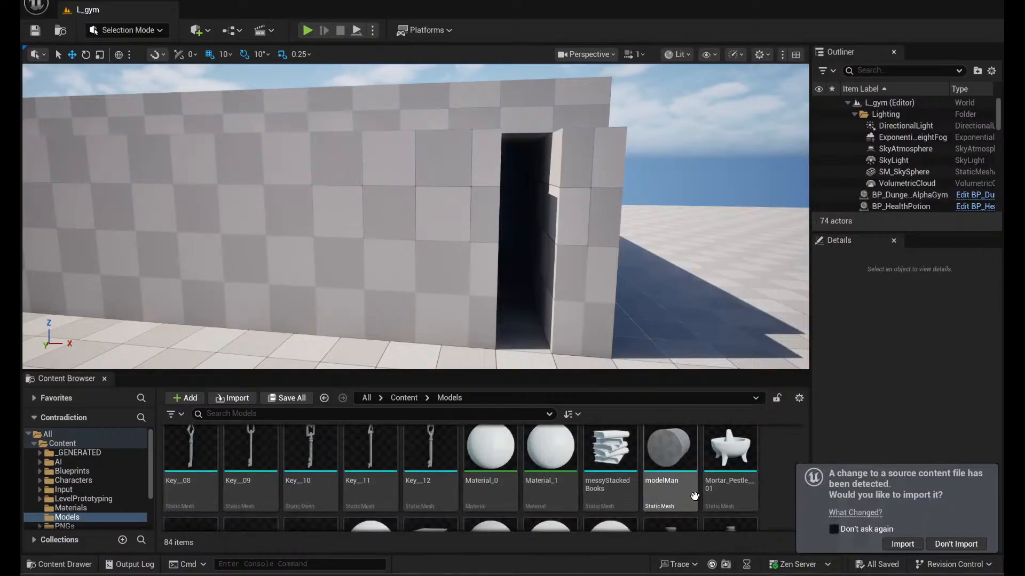
pyautogui.scroll(-1, 688, 469)
pyautogui.scroll(1, 703, 481)
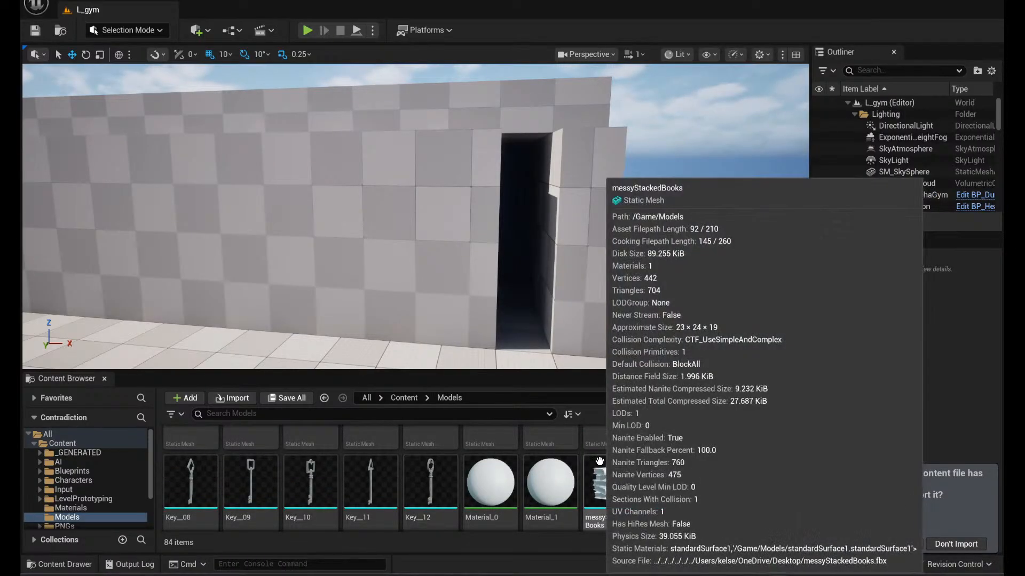
pyautogui.scroll(-1, 608, 491)
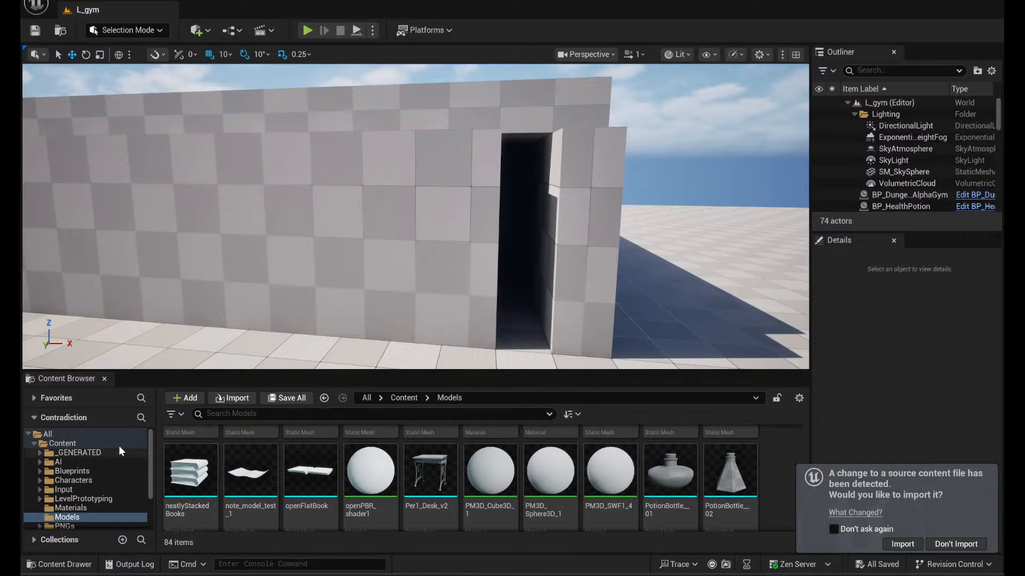
pyautogui.scroll(-1, 634, 513)
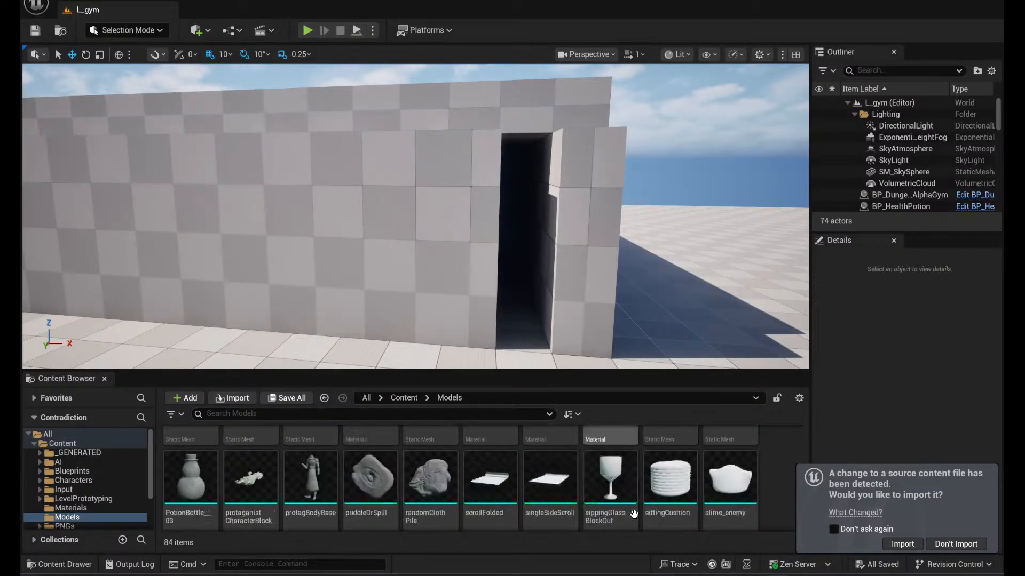
# - Look through the rest of the Models folder, from the scrolls and sitting cushion to the desk, tree and tree stump meshes
pyautogui.scroll(1, 634, 514)
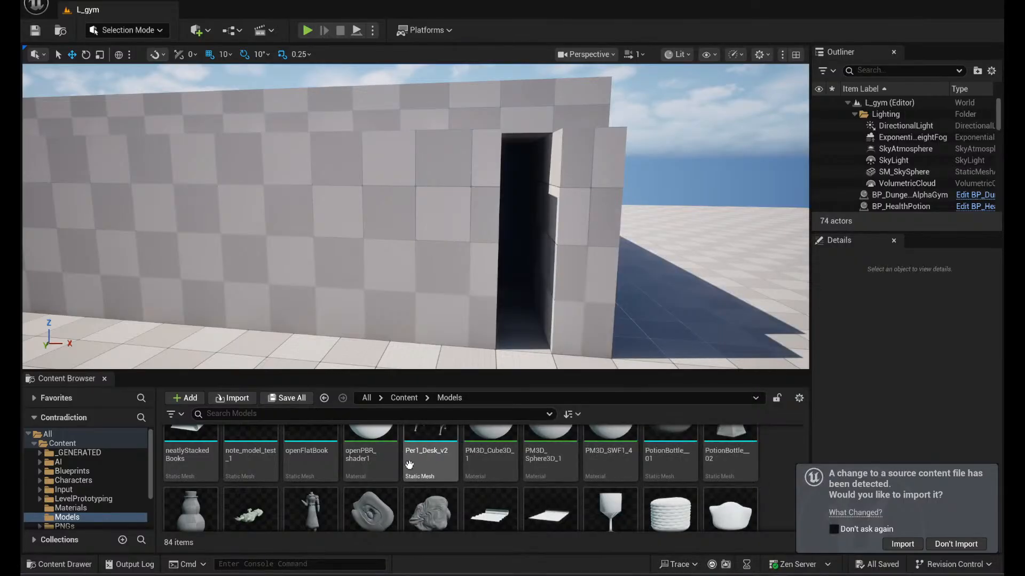
pyautogui.moveTo(447, 454)
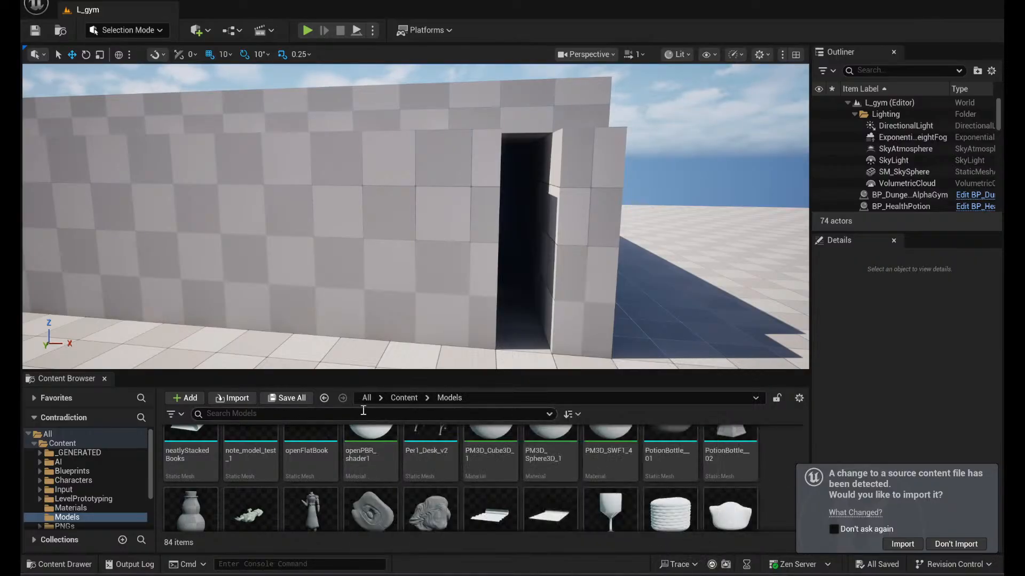
pyautogui.scroll(-5, 670, 469)
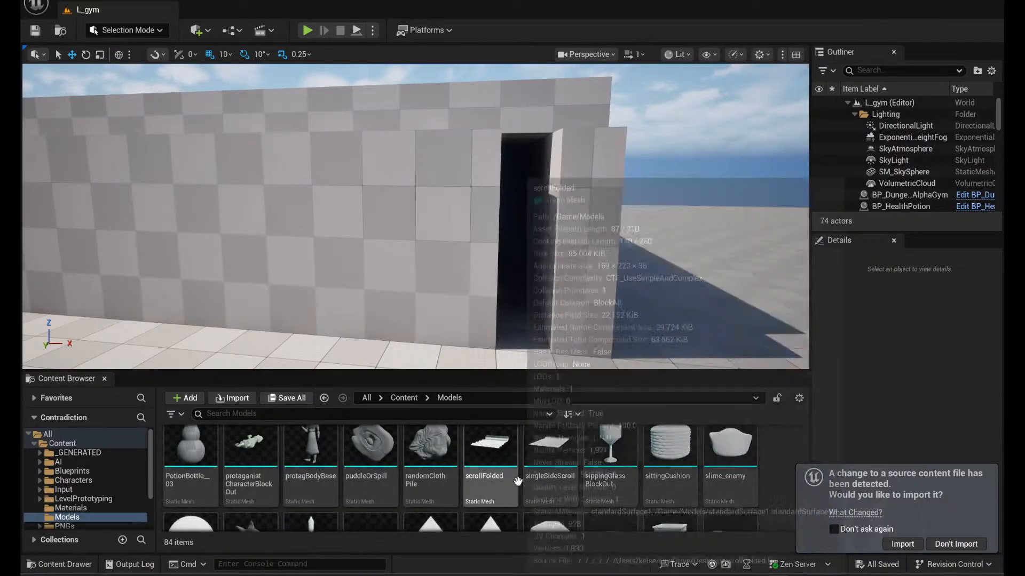
pyautogui.scroll(-2, 692, 510)
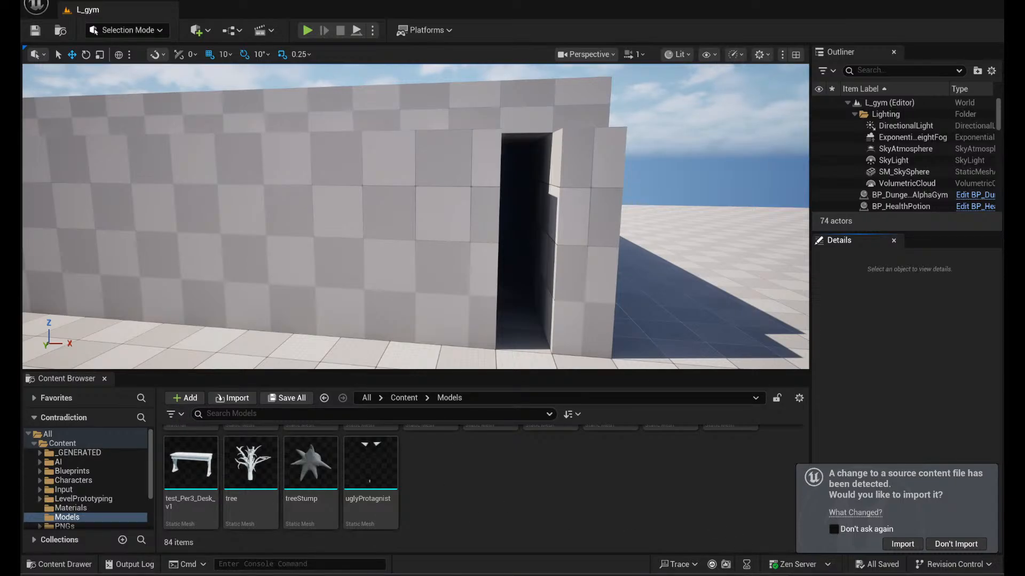
# - Browse the Materials folder's assets, including the black, brown, purple, glass and glowWhite materials, up to the liquid material
pyautogui.click(72, 509)
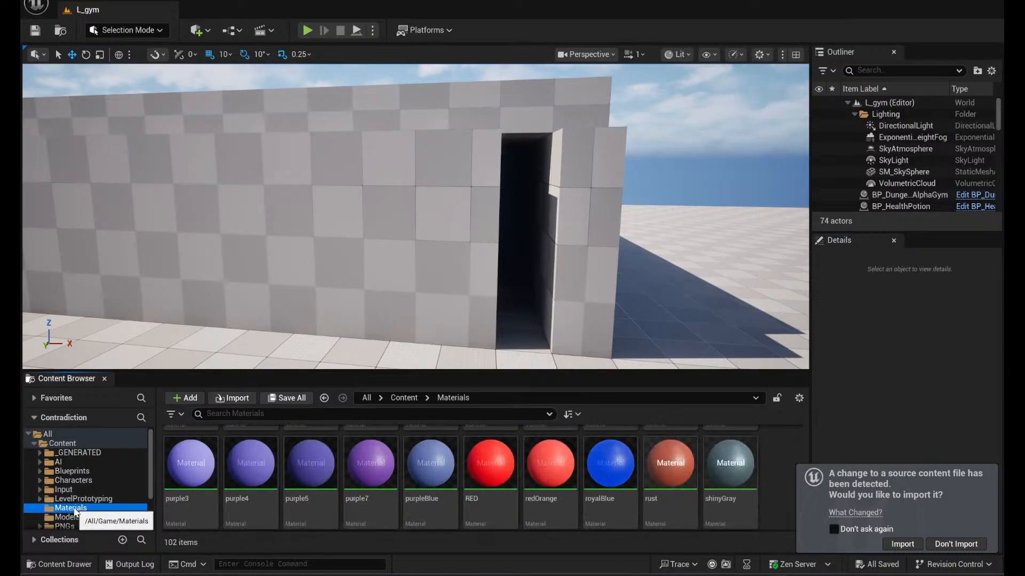
pyautogui.scroll(5, 539, 475)
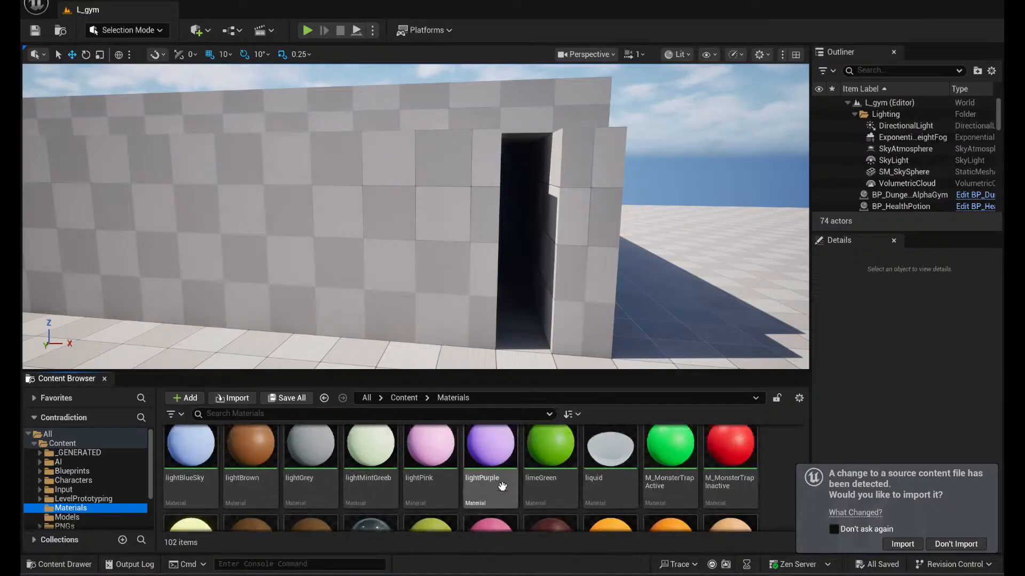
pyautogui.scroll(6, 539, 475)
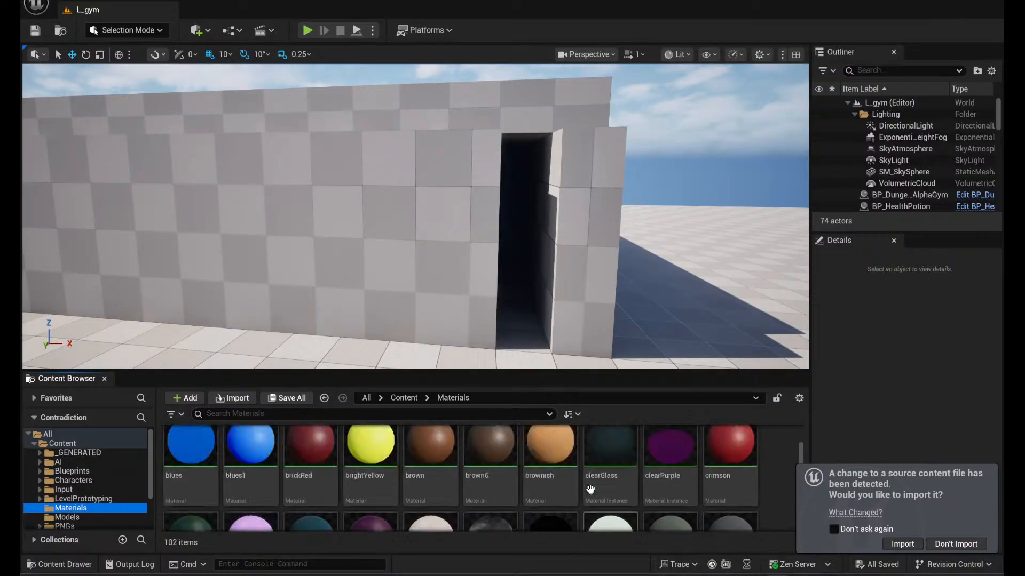
pyautogui.scroll(1, 592, 489)
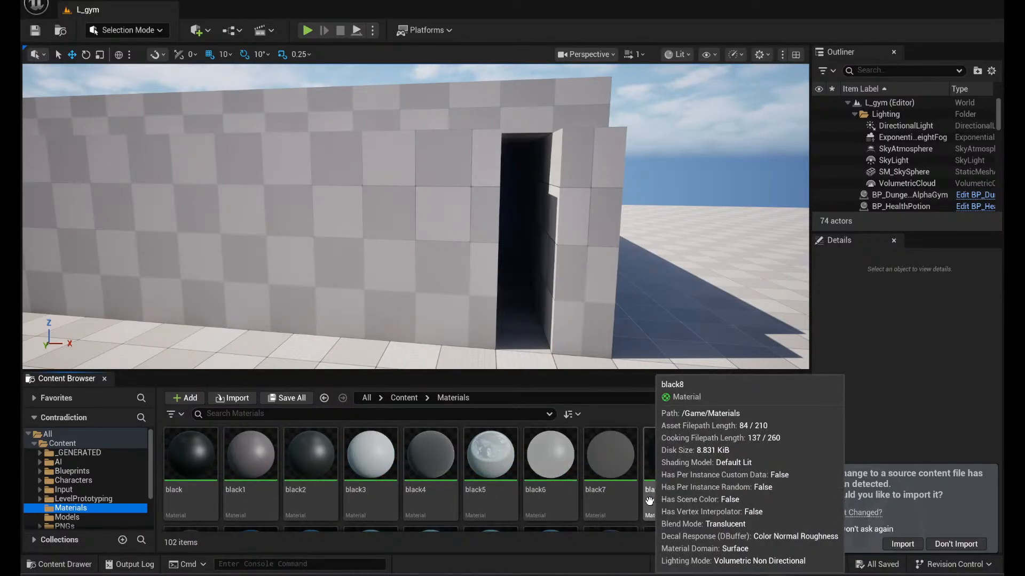
pyautogui.scroll(-6, 614, 461)
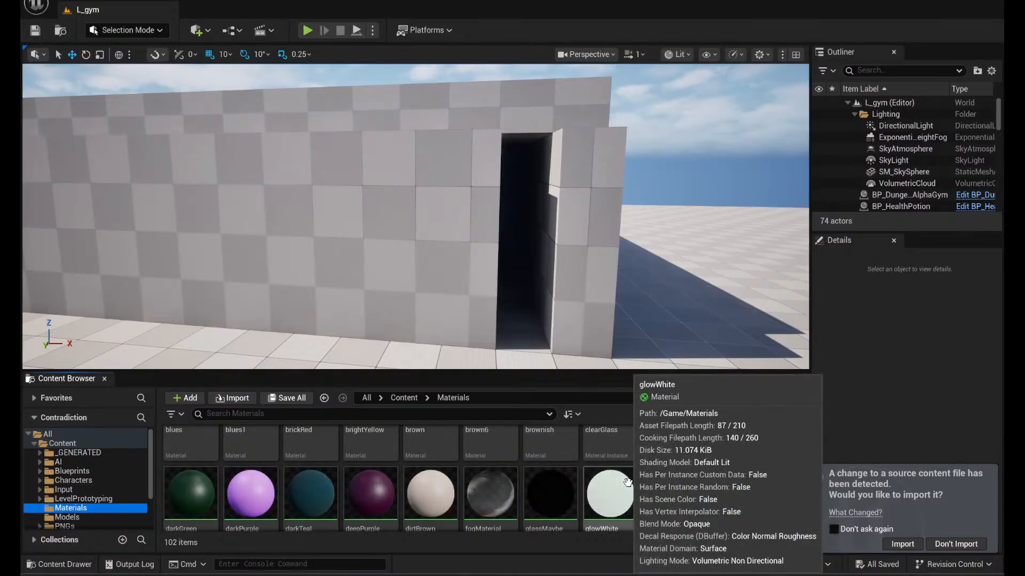
pyautogui.scroll(-2, 641, 490)
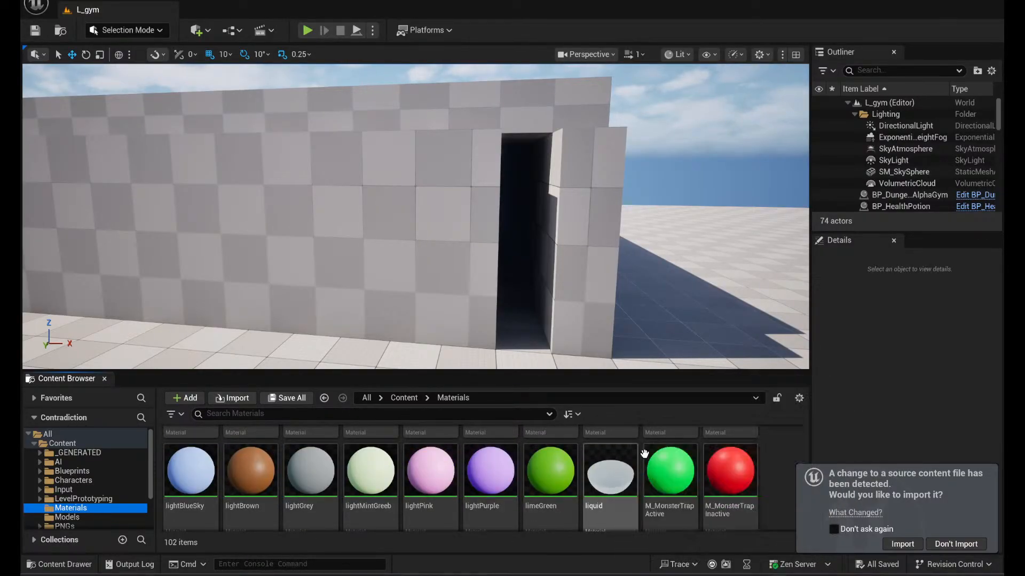
# - Open the liquid material, examine its node graph from the Opacity input back to the Object Bounds node, and close it
pyautogui.doubleClick(633, 470)
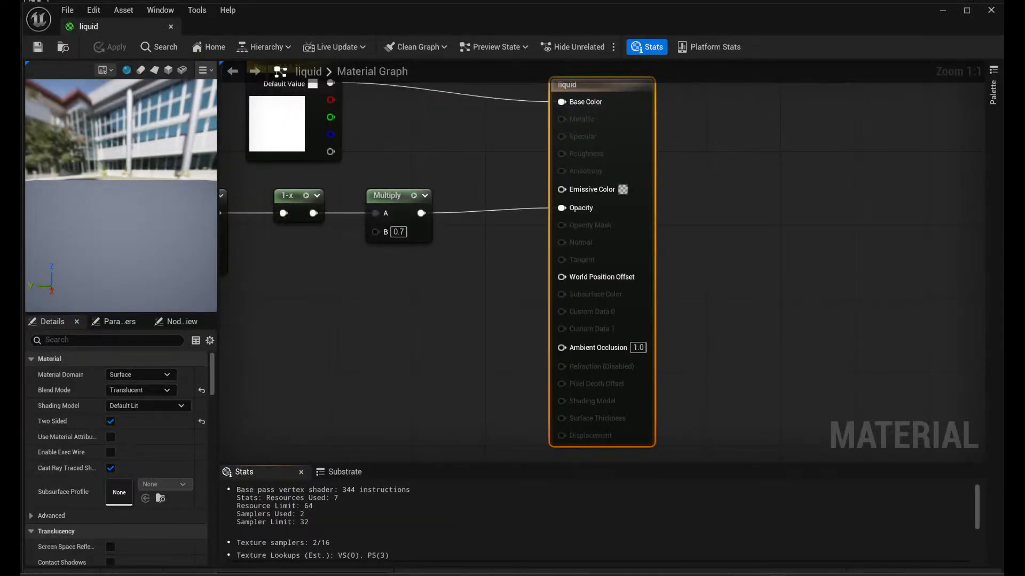
pyautogui.moveTo(339, 326); pyautogui.dragTo(561, 362, button='right')
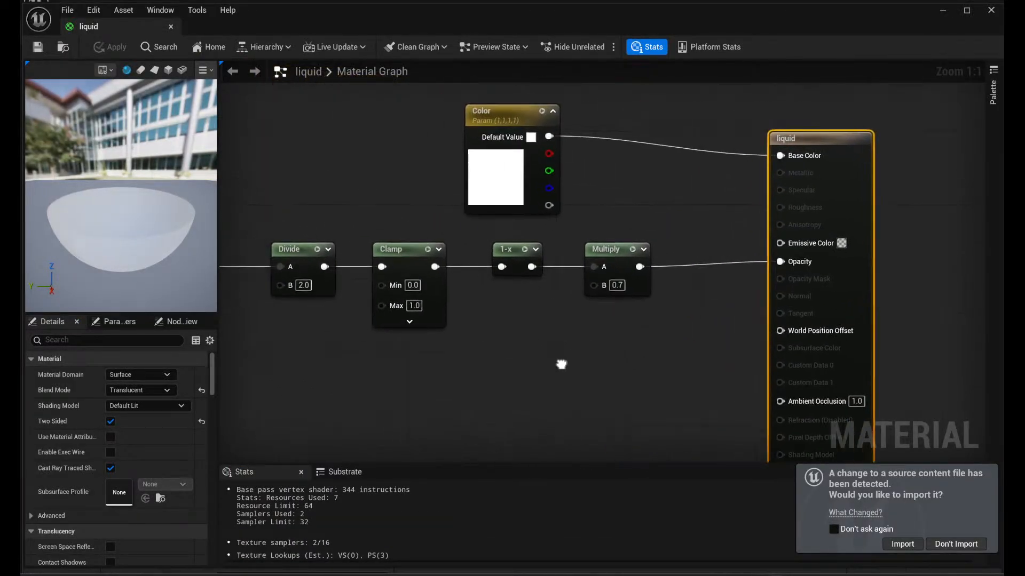
pyautogui.scroll(-2, 520, 332)
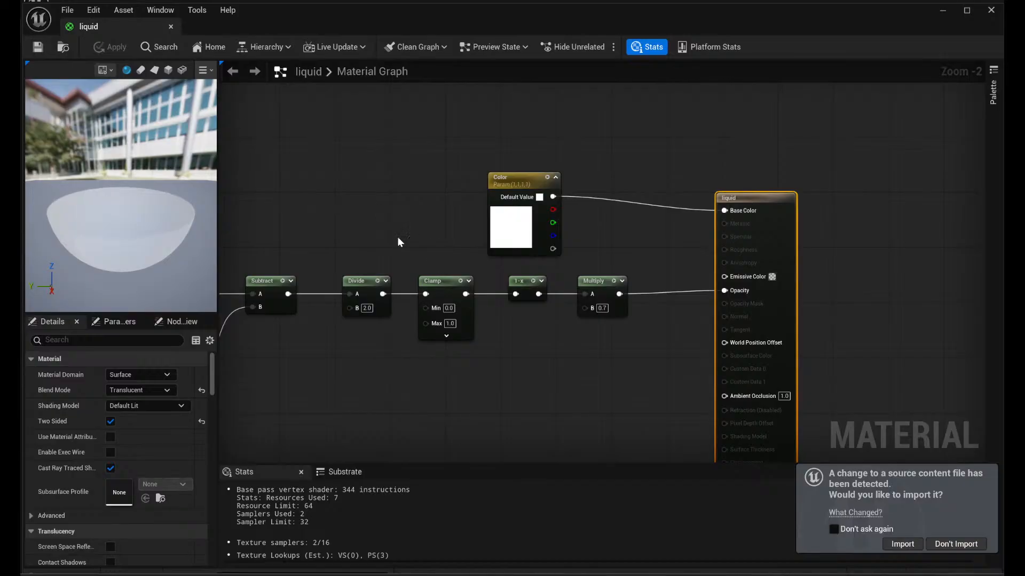
pyautogui.moveTo(399, 242); pyautogui.dragTo(621, 220, button='right')
pyautogui.moveTo(125, 229); pyautogui.dragTo(93, 227)
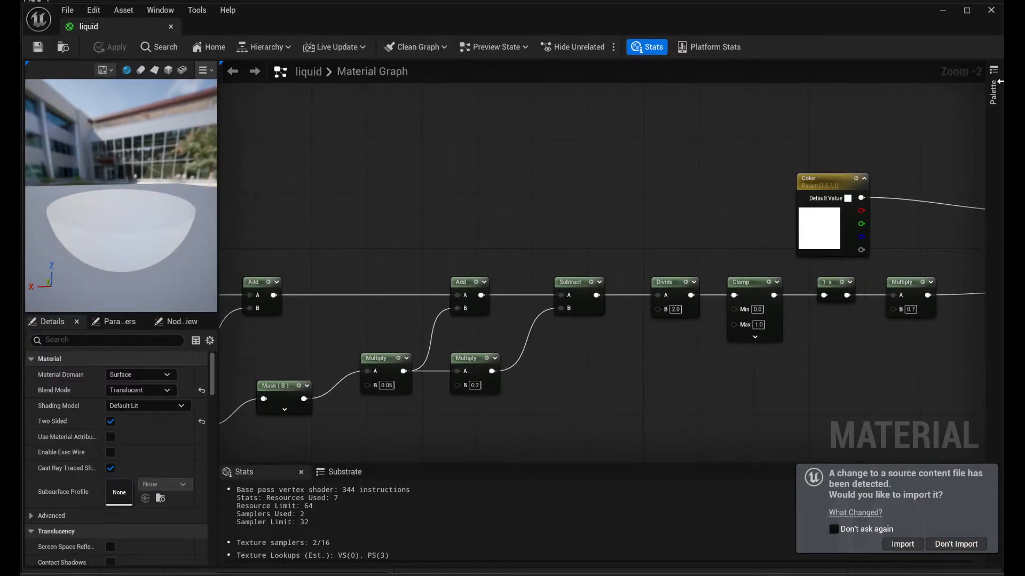
pyautogui.click(986, 12)
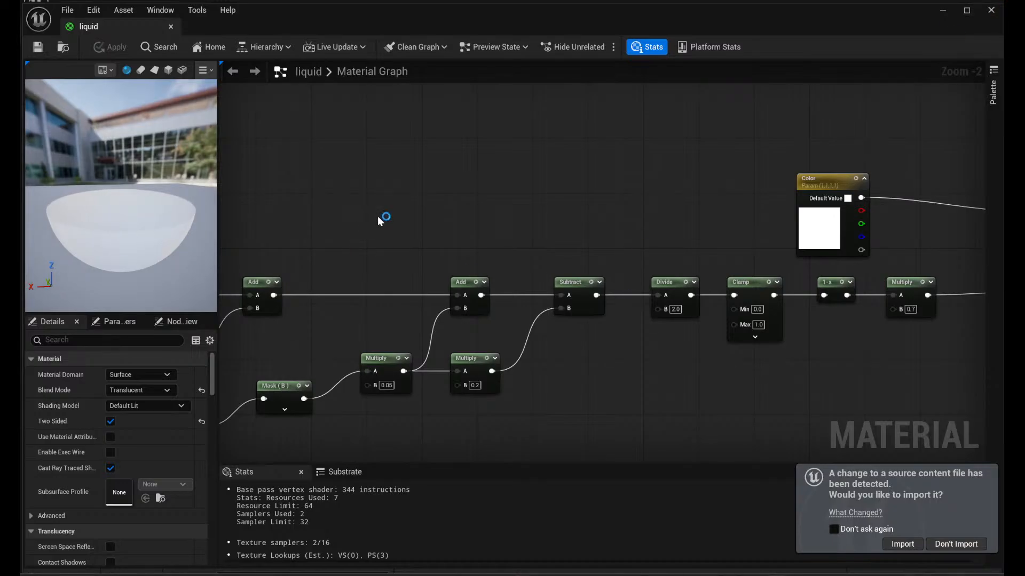
pyautogui.moveTo(393, 201); pyautogui.dragTo(595, 211, button='right')
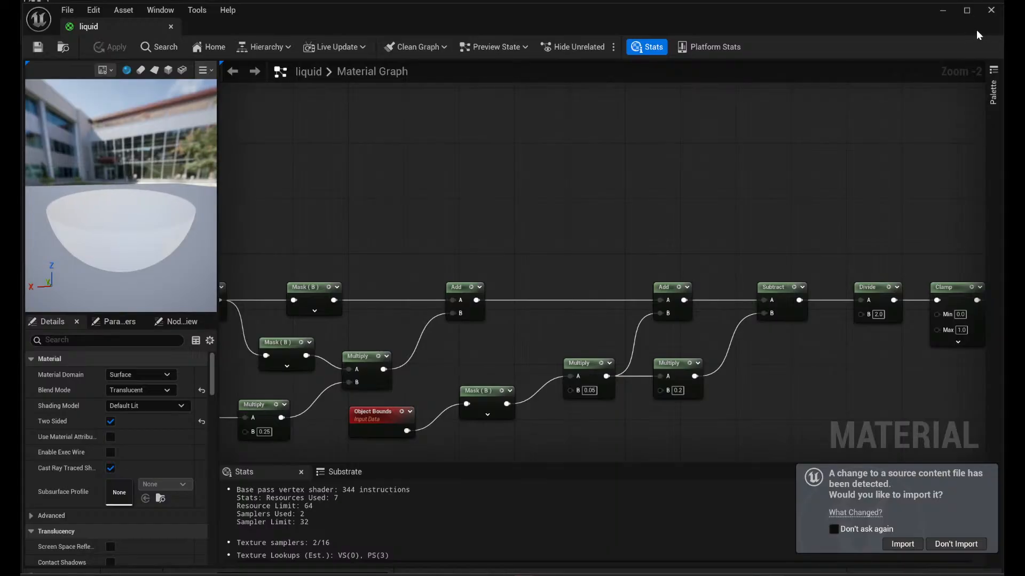
pyautogui.click(990, 10)
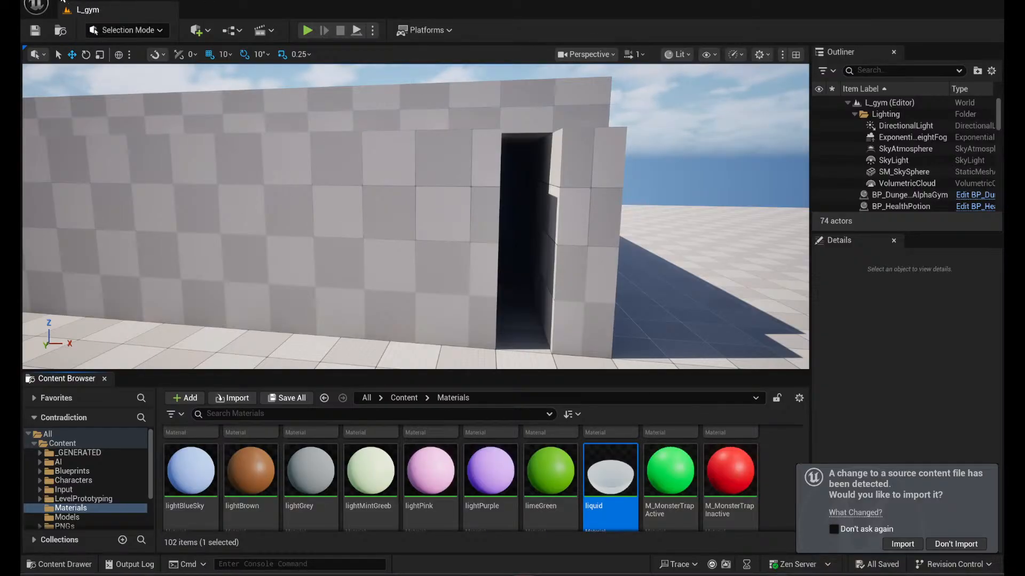
# - Open the L_AddingAssets level from the project's Content folder
pyautogui.click(87, 8)
pyautogui.click(106, 50)
pyautogui.scroll(-2, 702, 320)
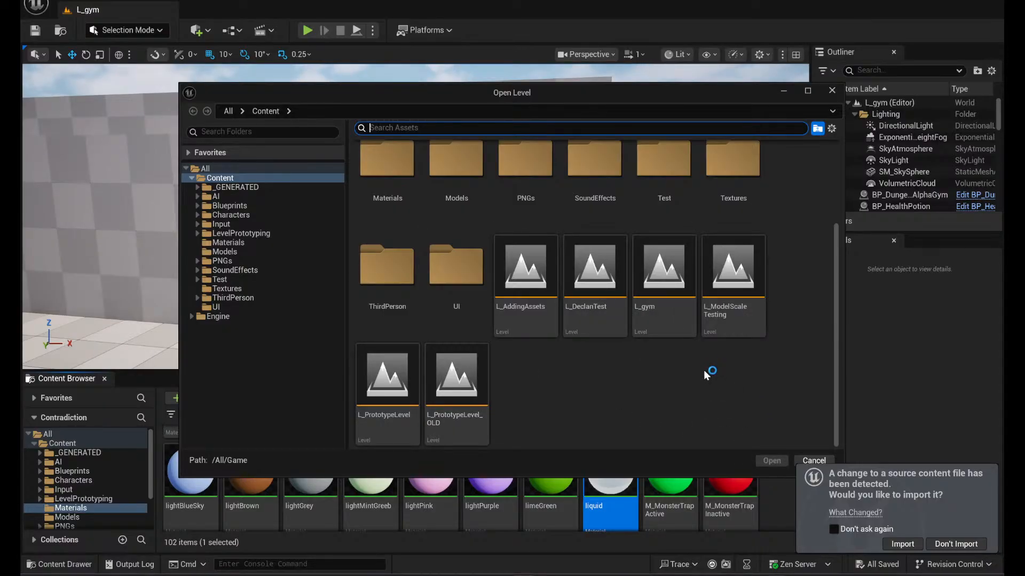
pyautogui.moveTo(693, 306)
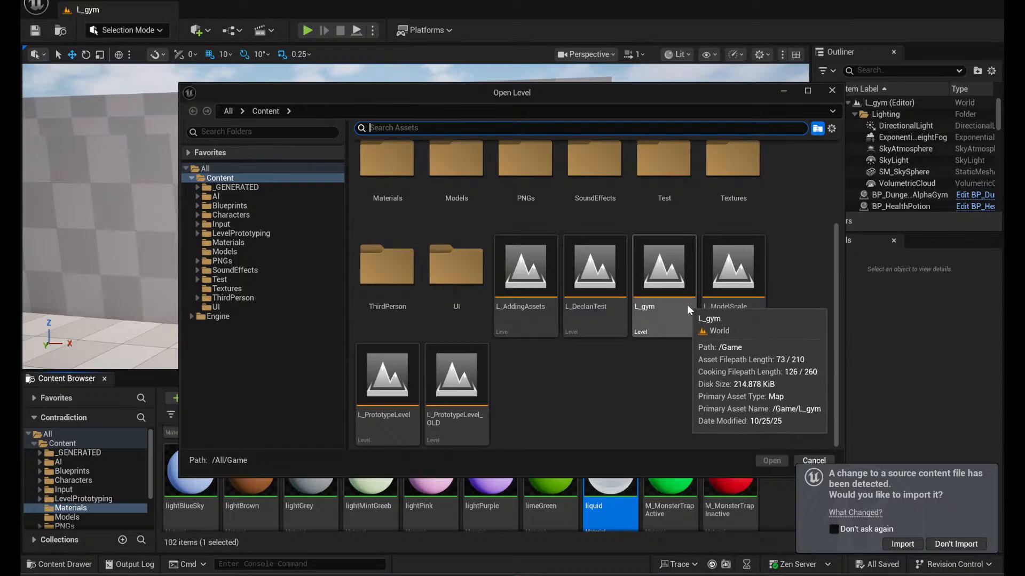
pyautogui.click(735, 280)
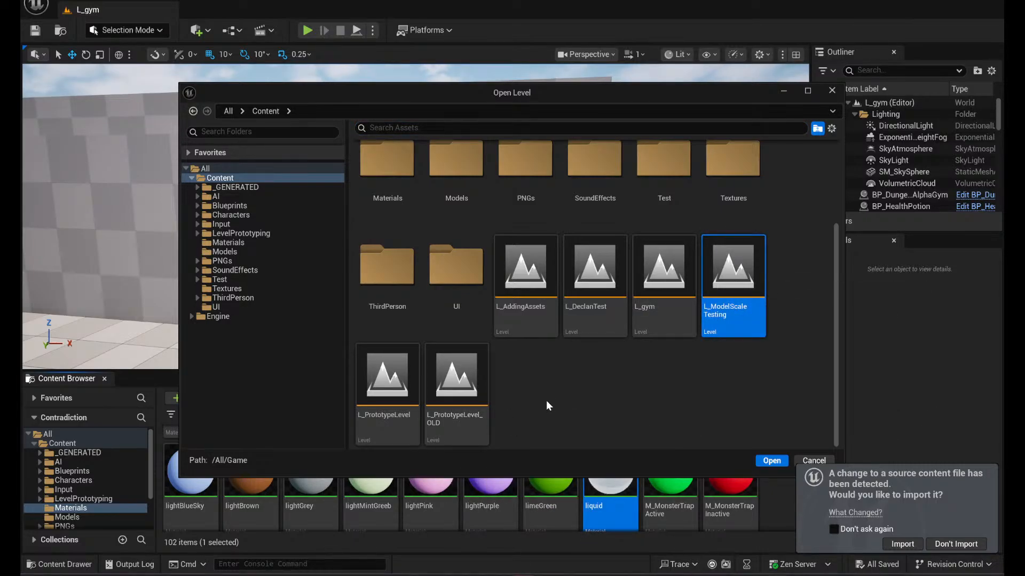
pyautogui.click(392, 392)
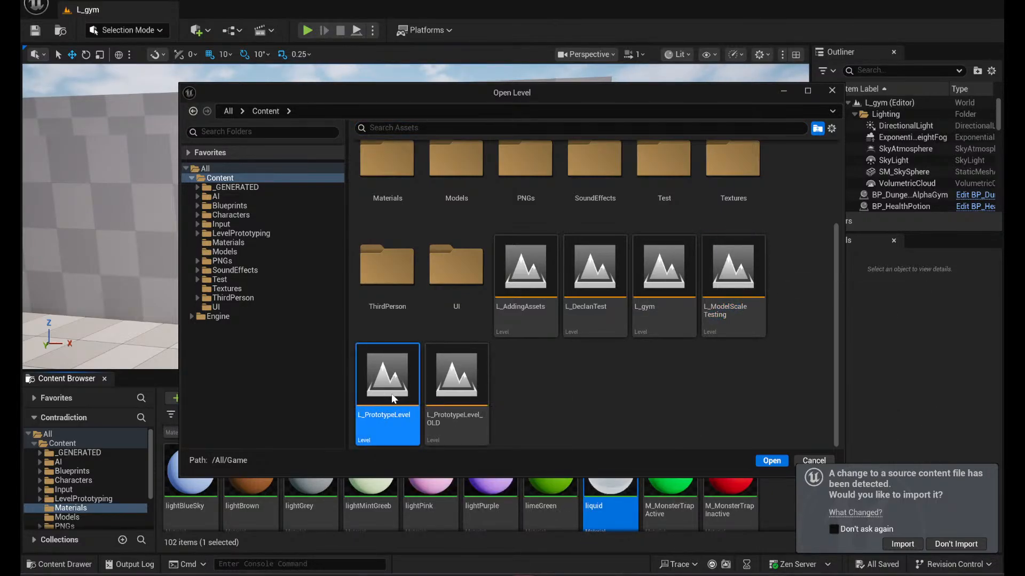
pyautogui.click(530, 269)
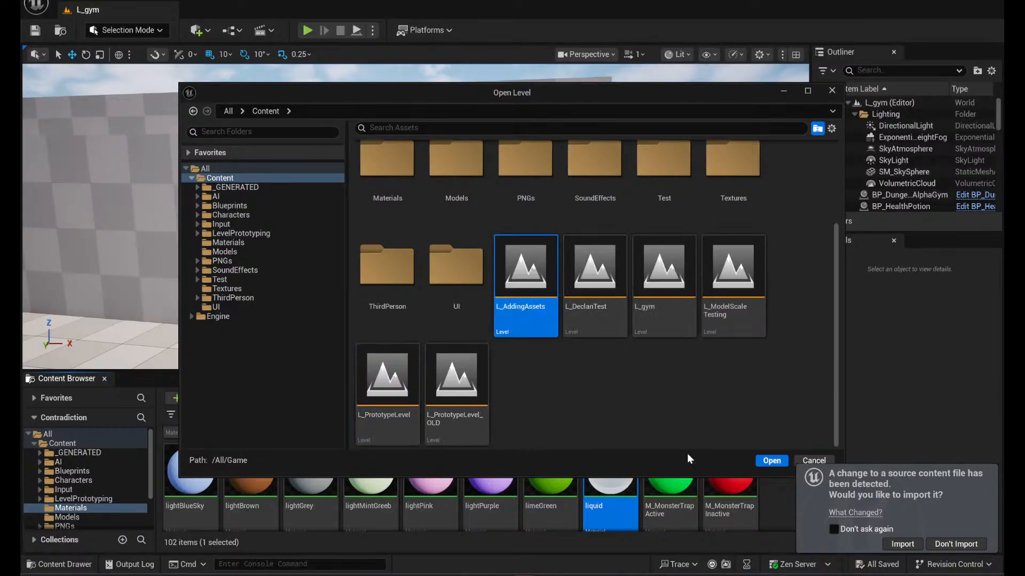
pyautogui.click(771, 462)
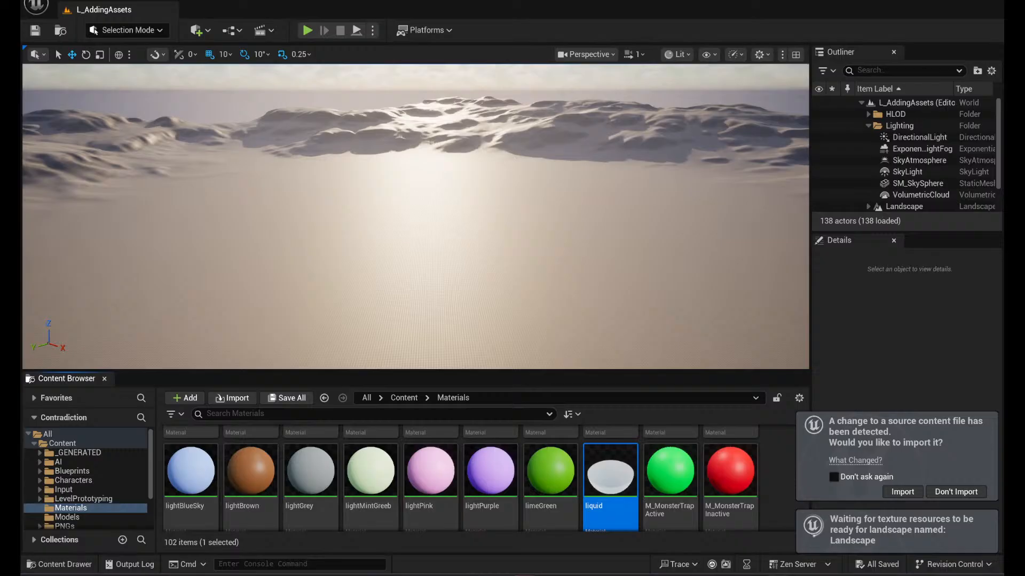
pyautogui.moveTo(416, 216); pyautogui.dragTo(395, 206, button='right')
pyautogui.scroll(3, 396, 249)
pyautogui.scroll(-3, 969, 137)
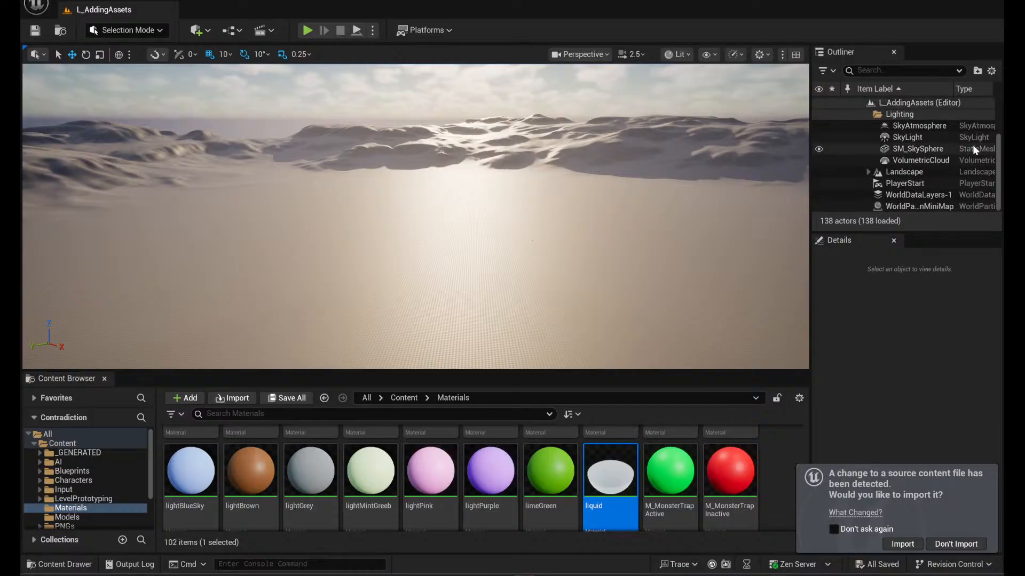
pyautogui.press('w')
pyautogui.moveTo(593, 202); pyautogui.dragTo(562, 215, button='right')
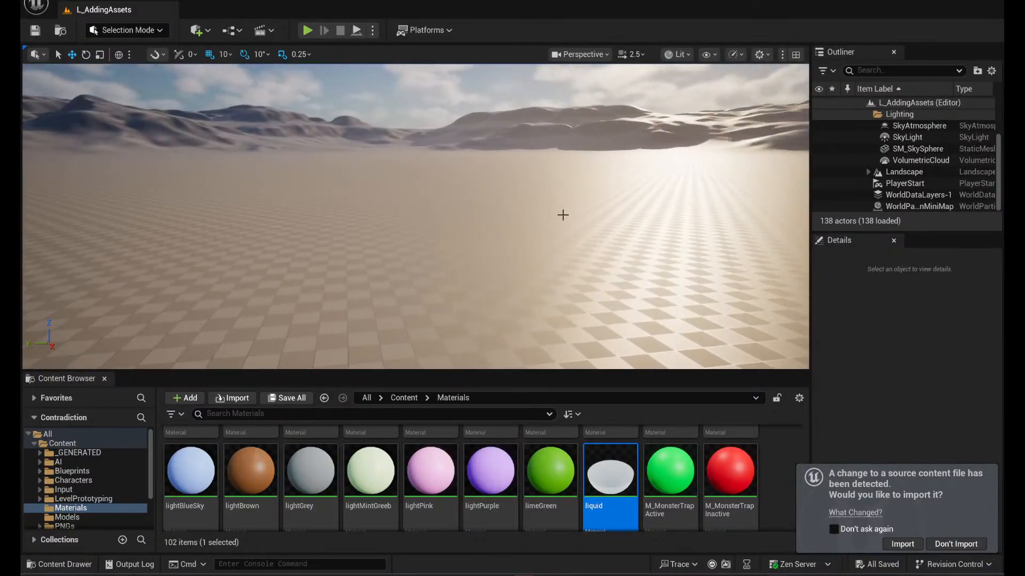
# - Place the PotionBottle__02 mesh from the Models folder on the checkered landscape floor
pyautogui.click(72, 471)
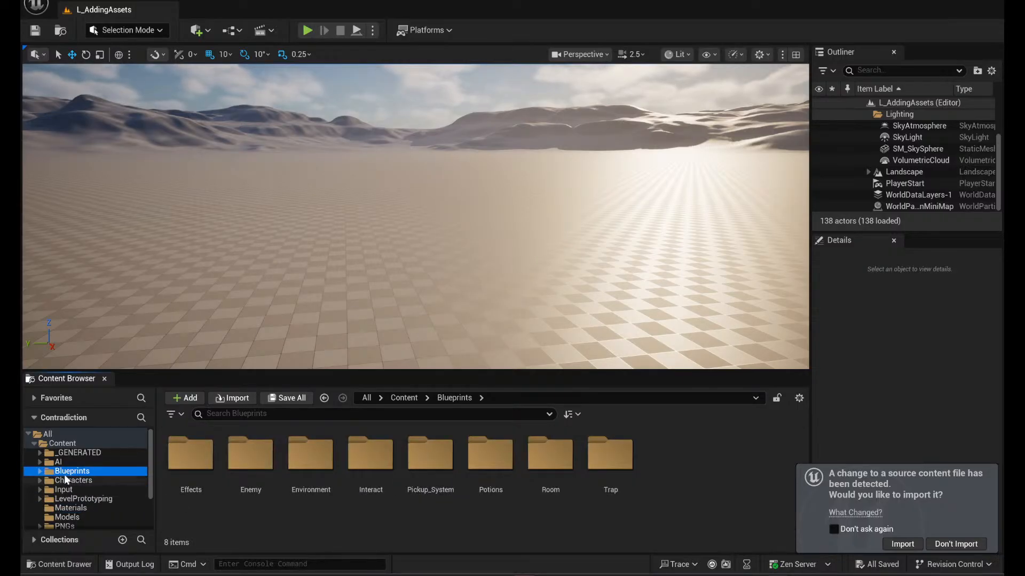
pyautogui.click(80, 517)
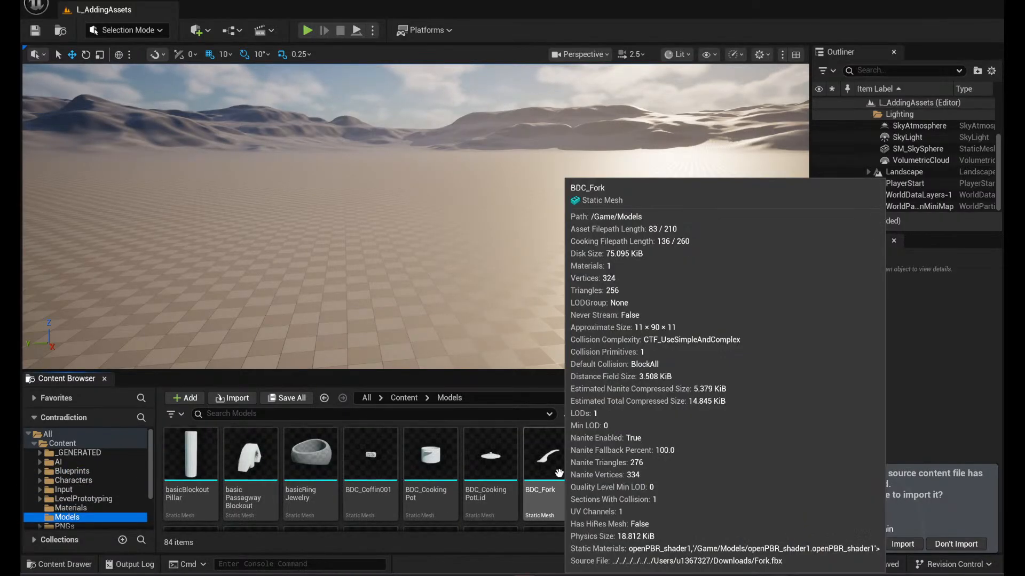
pyautogui.scroll(-5, 551, 471)
pyautogui.scroll(-7, 690, 476)
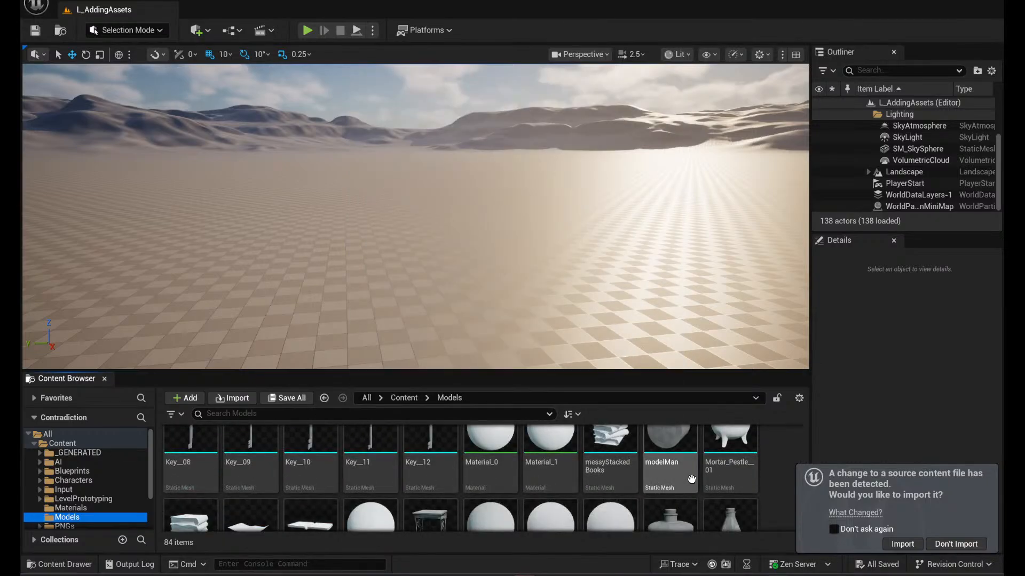
pyautogui.scroll(6, 692, 481)
pyautogui.scroll(-6, 623, 485)
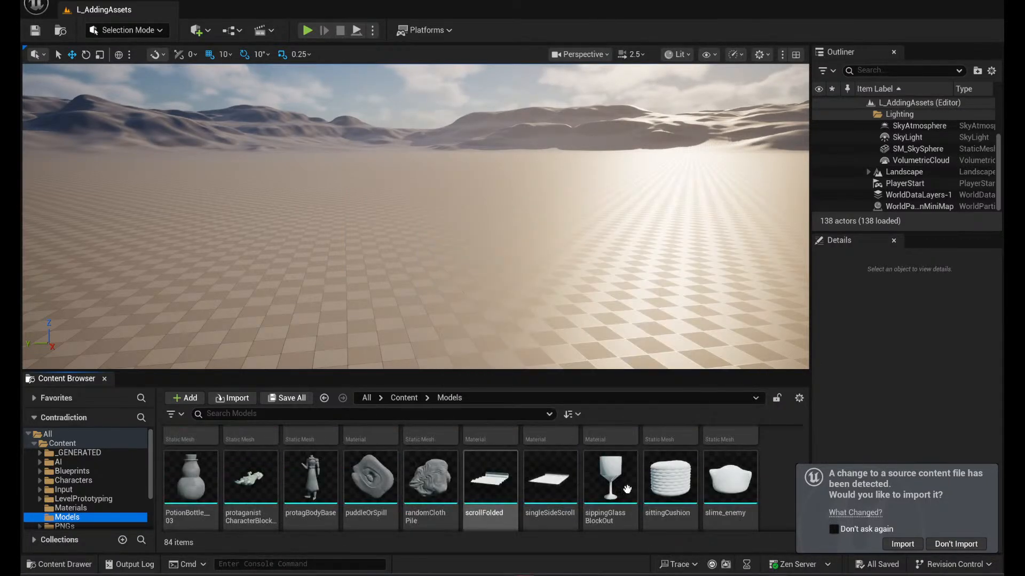
pyautogui.scroll(2, 630, 467)
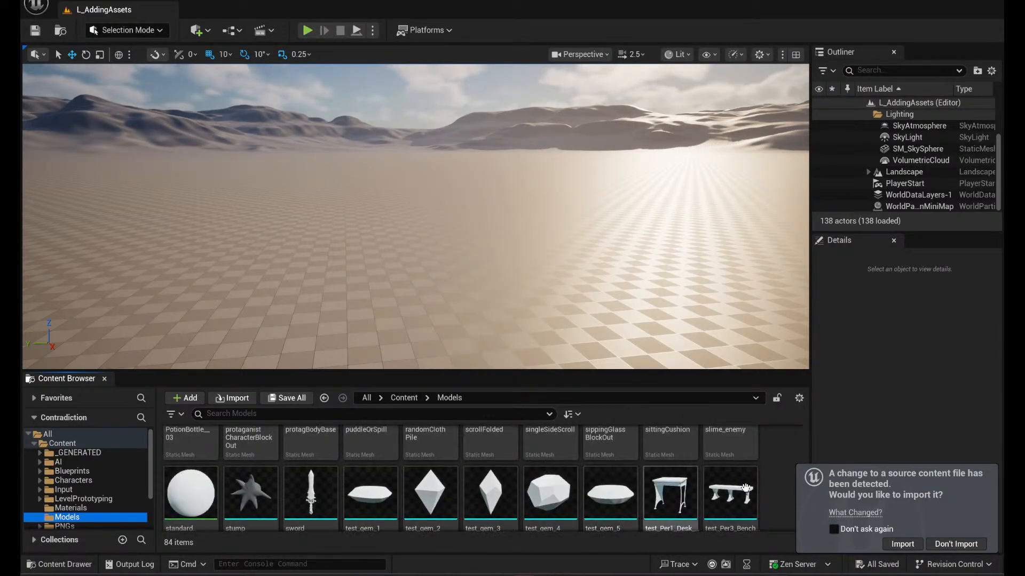
pyautogui.scroll(4, 667, 470)
pyautogui.scroll(2, 734, 484)
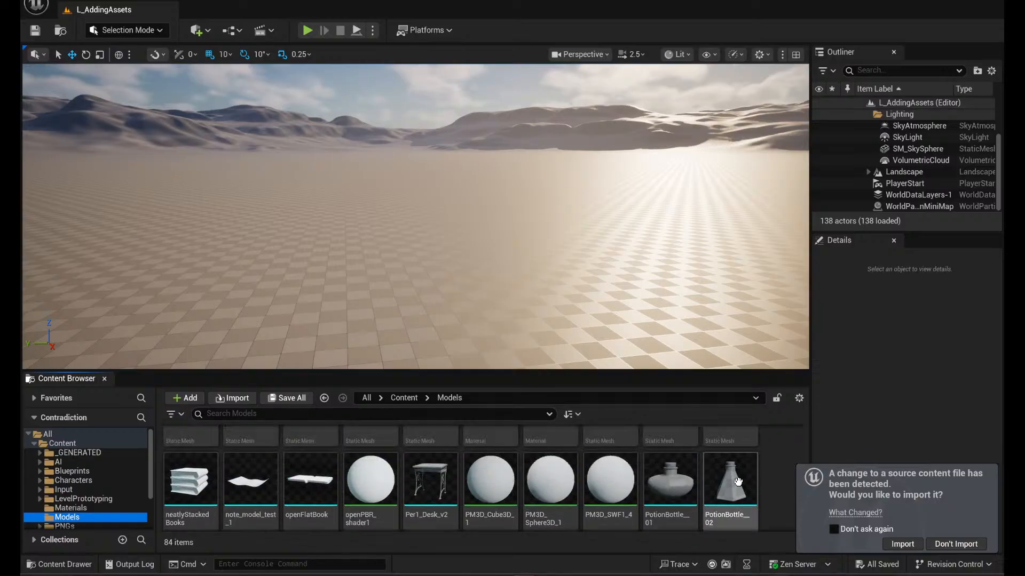
pyautogui.scroll(-3, 723, 485)
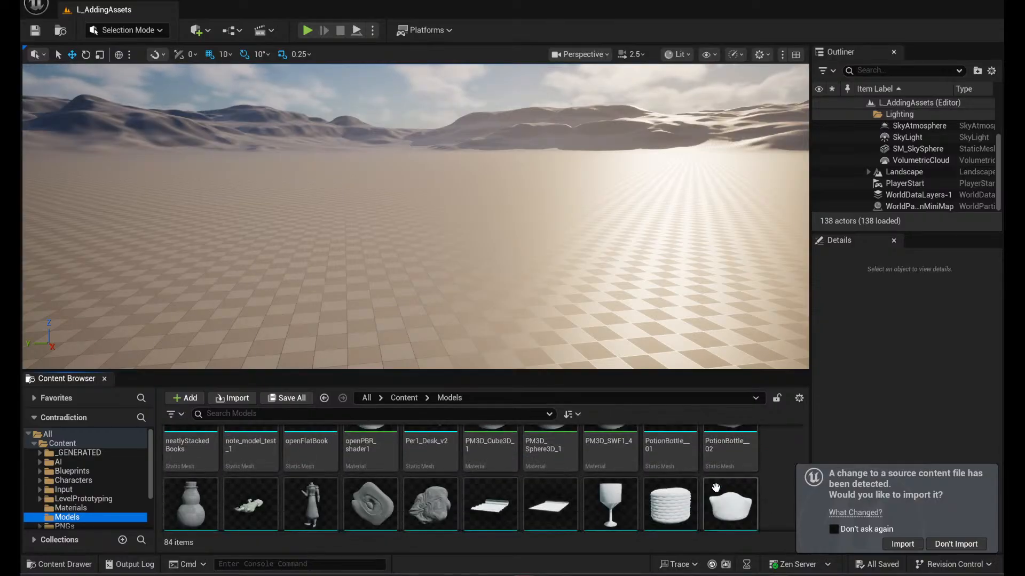
pyautogui.scroll(2, 677, 477)
pyautogui.moveTo(714, 472); pyautogui.dragTo(486, 307)
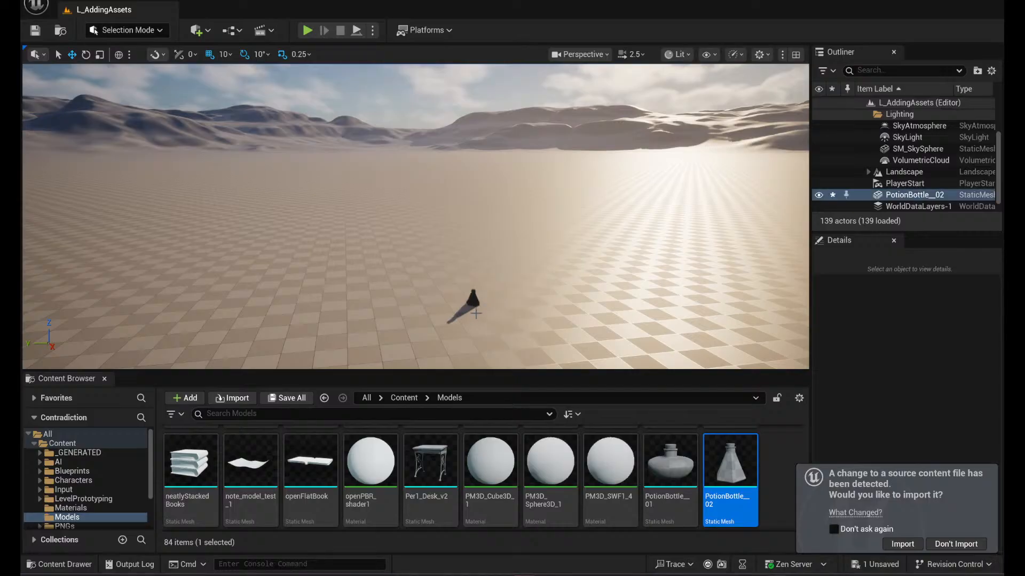
pyautogui.press('f')
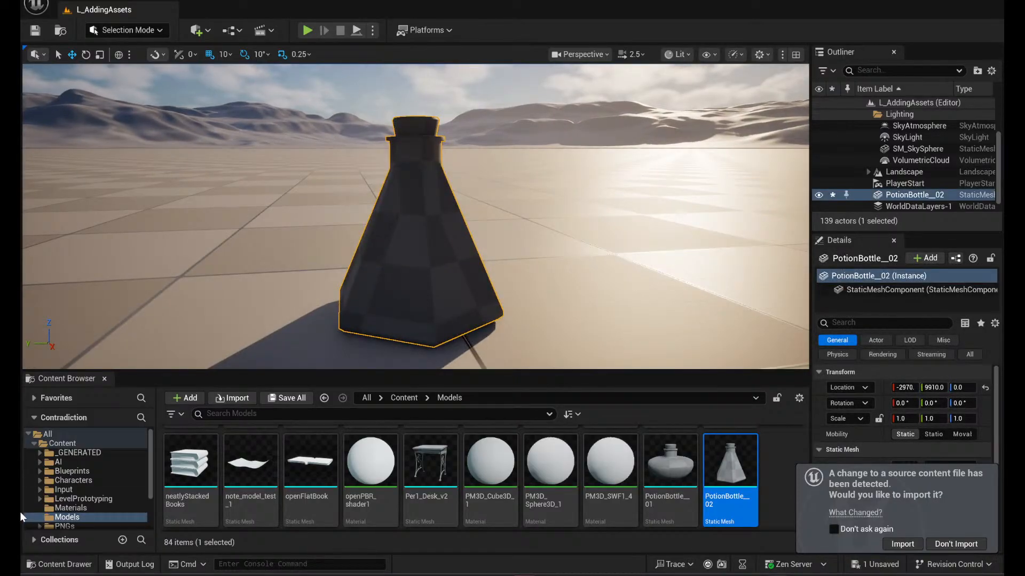
# - Apply the liquid material from the Materials folder to the body of the placed potion bottle
pyautogui.click(64, 508)
pyautogui.moveTo(609, 484); pyautogui.dragTo(383, 204)
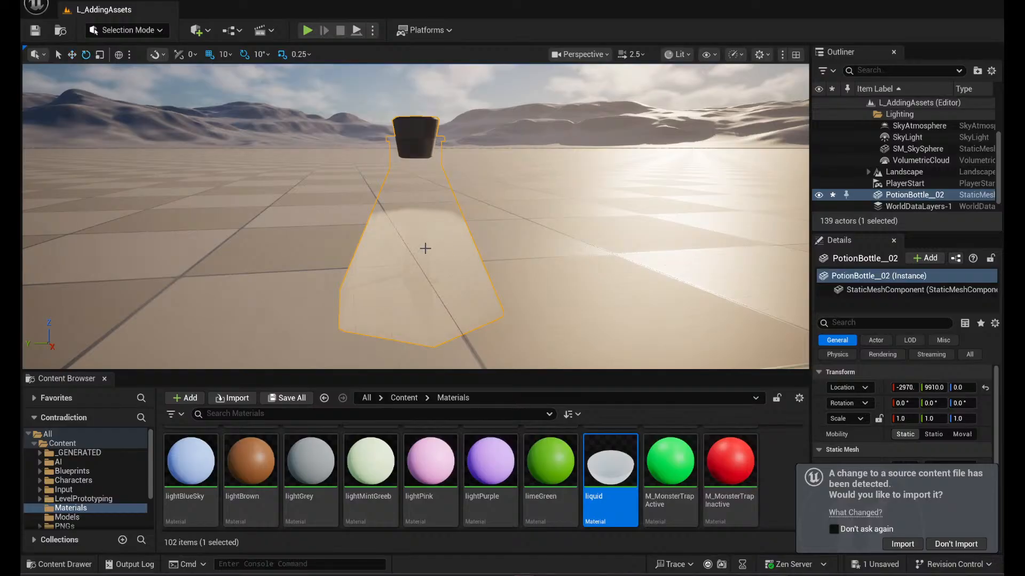
pyautogui.moveTo(417, 264)
pyautogui.mouseDown(button='right')
pyautogui.moveTo(418, 243)
pyautogui.moveTo(421, 307)
pyautogui.moveTo(417, 264)
pyautogui.mouseUp(button='right')
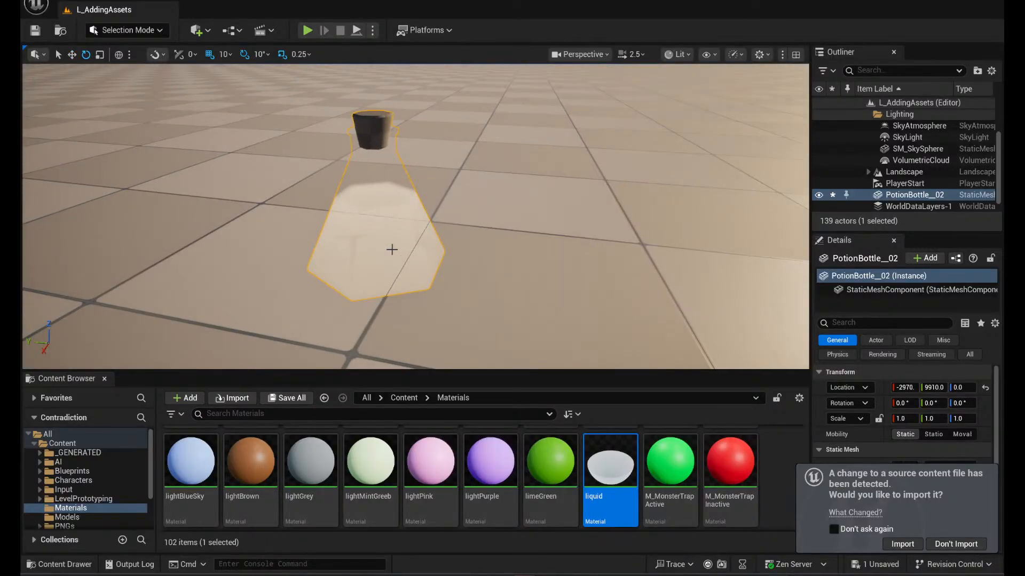
# - Rotate the potion bottle to 180°, -50°, 180° so that it tips over with its neck pointing downward
pyautogui.moveTo(396, 204); pyautogui.dragTo(392, 205, button='right')
pyautogui.click(390, 199)
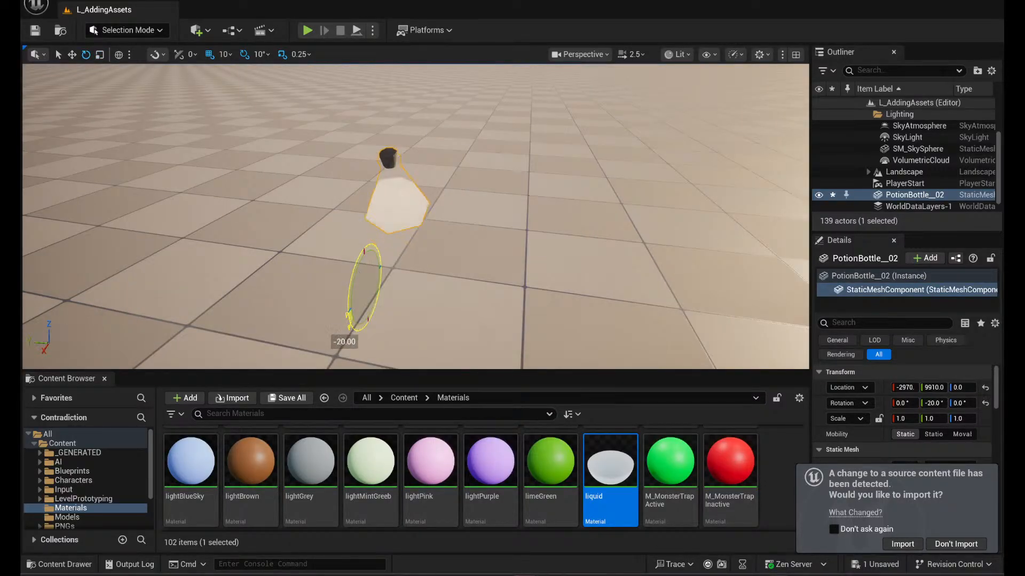
pyautogui.moveTo(354, 331); pyautogui.dragTo(347, 299, button='right')
pyautogui.scroll(-5, 219, 319)
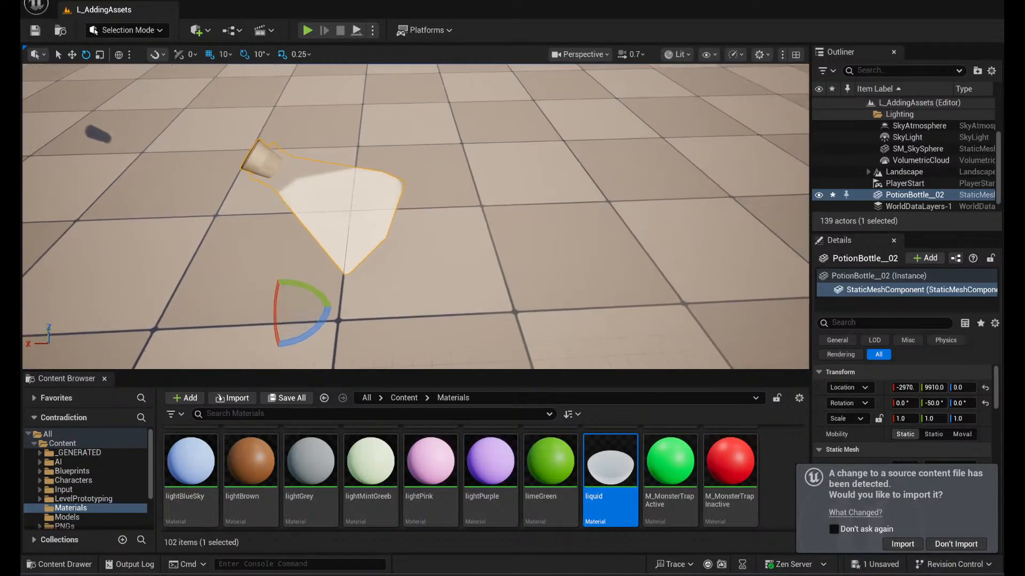
pyautogui.moveTo(310, 288); pyautogui.dragTo(360, 307)
pyautogui.moveTo(241, 300); pyautogui.dragTo(299, 336)
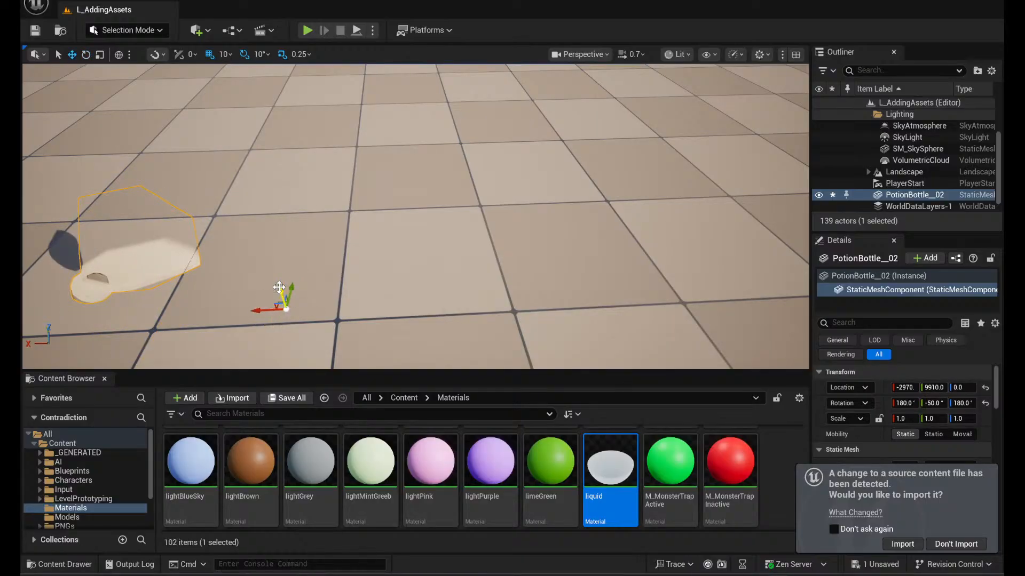
# - Raise the tipped potion bottle above the floor to a Z location of 60
pyautogui.moveTo(279, 287); pyautogui.dragTo(251, 227)
pyautogui.press('f')
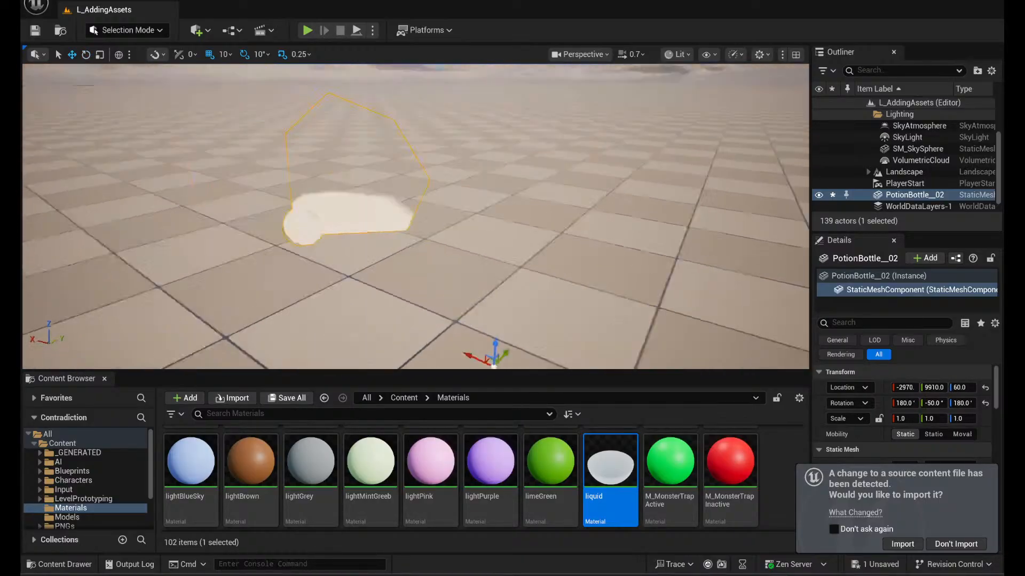
pyautogui.moveTo(225, 177)
pyautogui.mouseDown(button='right')
pyautogui.moveTo(185, 178)
pyautogui.moveTo(211, 168)
pyautogui.moveTo(238, 182)
pyautogui.moveTo(225, 177)
pyautogui.mouseUp(button='right')
# - Rotate the raised potion bottle back and forth, ending on its side at a Y rotation of -90°
pyautogui.press('e')
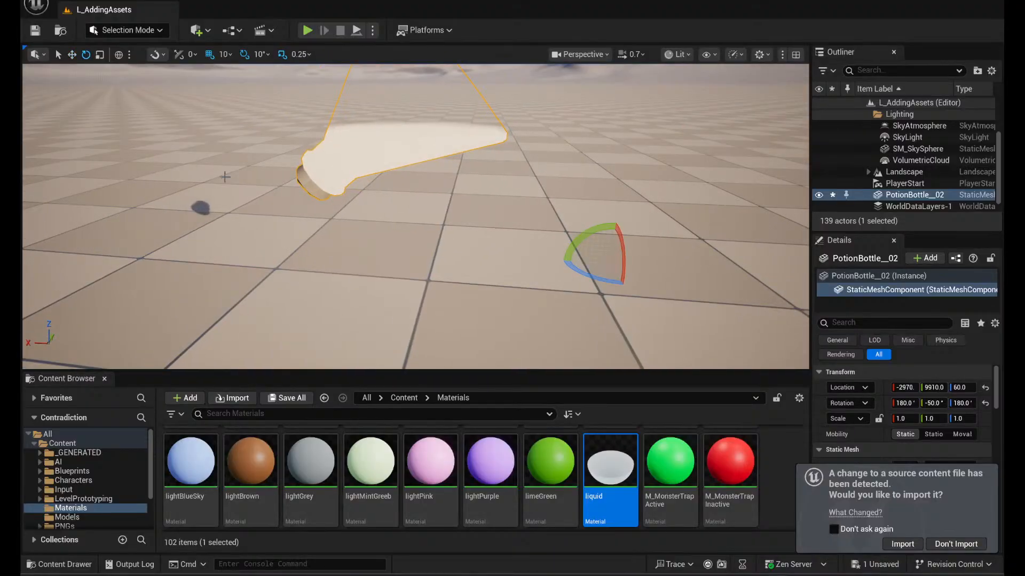
pyautogui.moveTo(588, 224); pyautogui.dragTo(517, 163)
pyautogui.moveTo(526, 299)
pyautogui.mouseDown(button='right')
pyautogui.moveTo(582, 229)
pyautogui.moveTo(526, 299)
pyautogui.mouseUp(button='right')
pyautogui.moveTo(438, 360)
pyautogui.mouseDown(button='right')
pyautogui.moveTo(435, 395)
pyautogui.moveTo(438, 360)
pyautogui.mouseUp(button='right')
pyautogui.moveTo(440, 305); pyautogui.dragTo(392, 306, button='right')
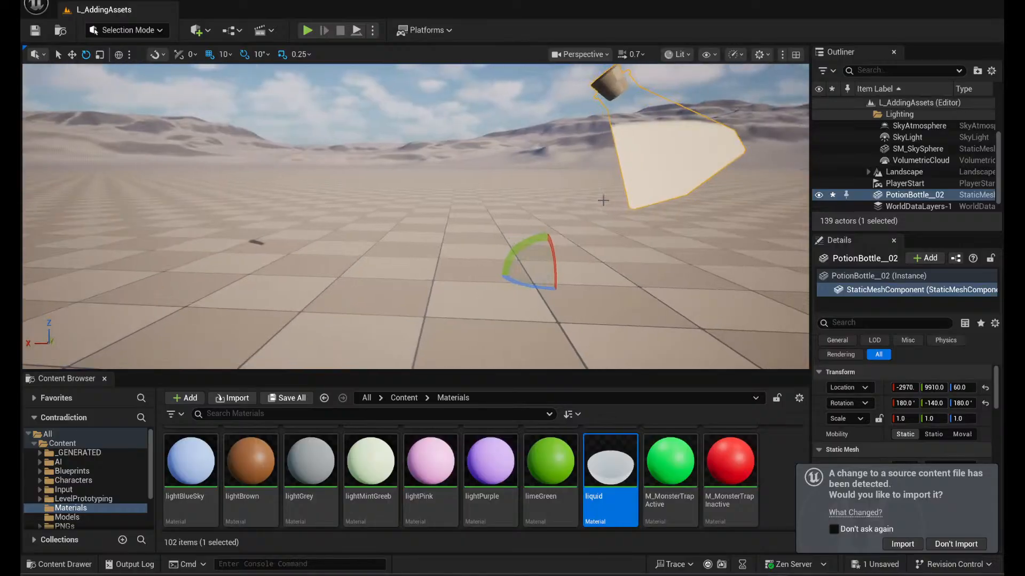
pyautogui.moveTo(532, 242); pyautogui.dragTo(507, 312)
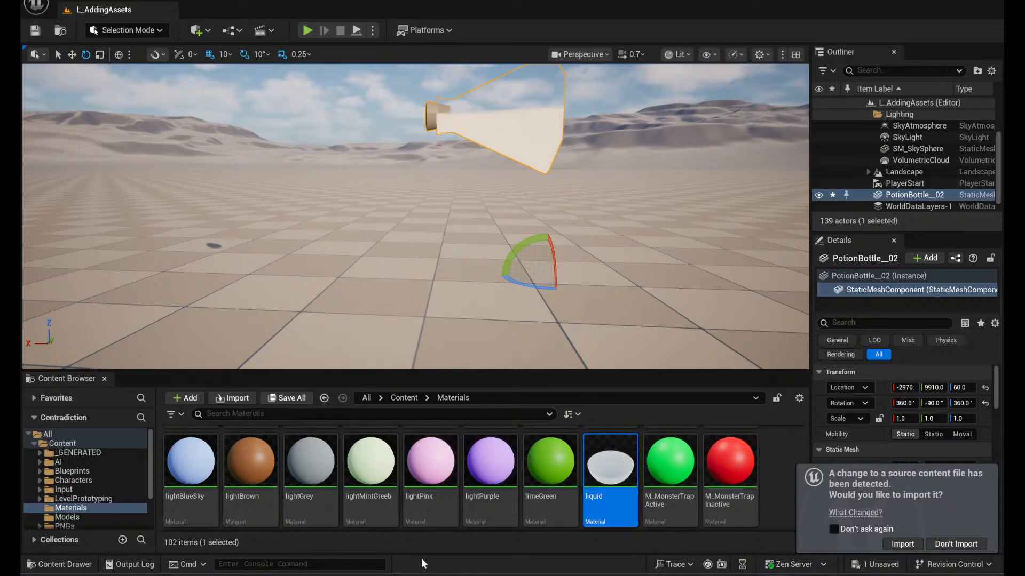
# - Delete the potion bottle from the level
pyautogui.scroll(-3, 484, 506)
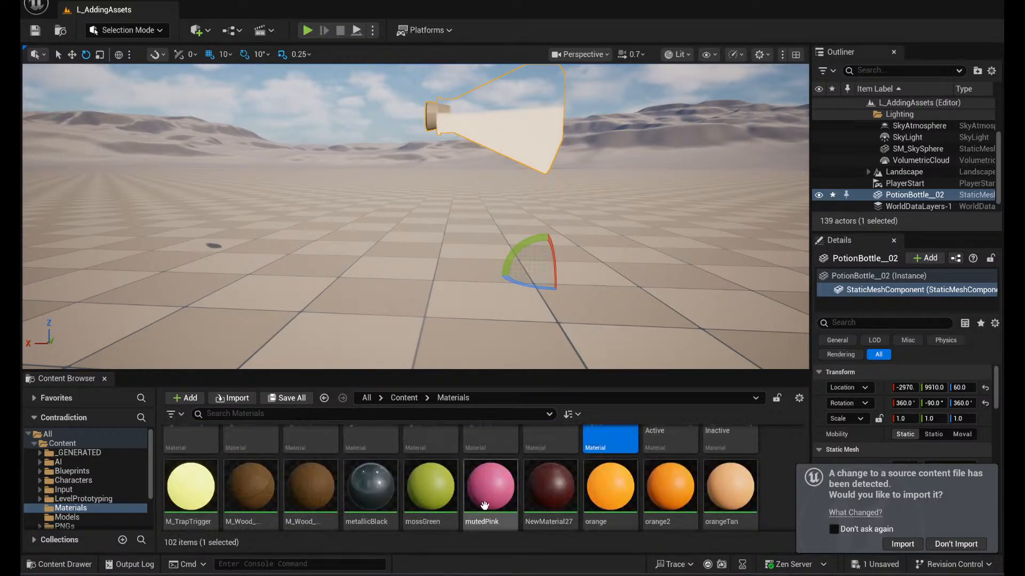
pyautogui.scroll(-1, 373, 480)
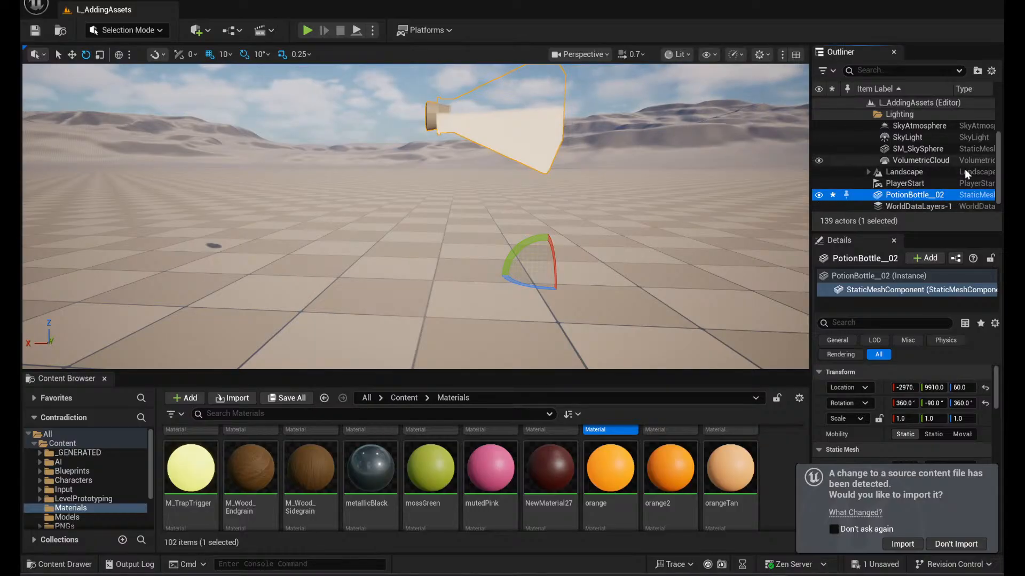
pyautogui.rightClick(911, 200)
pyautogui.click(750, 222)
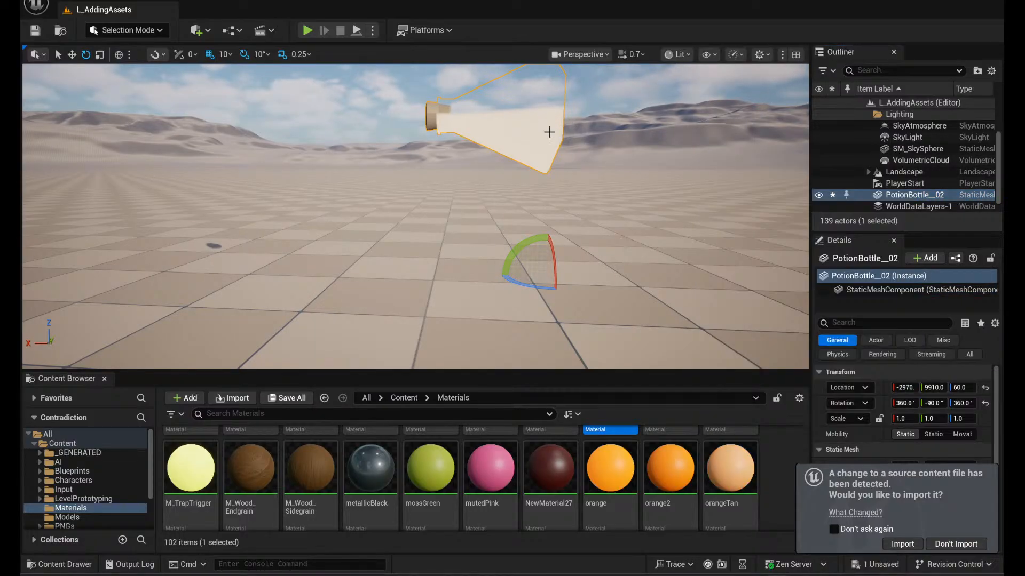
pyautogui.hotkey('ctrl', 'z')
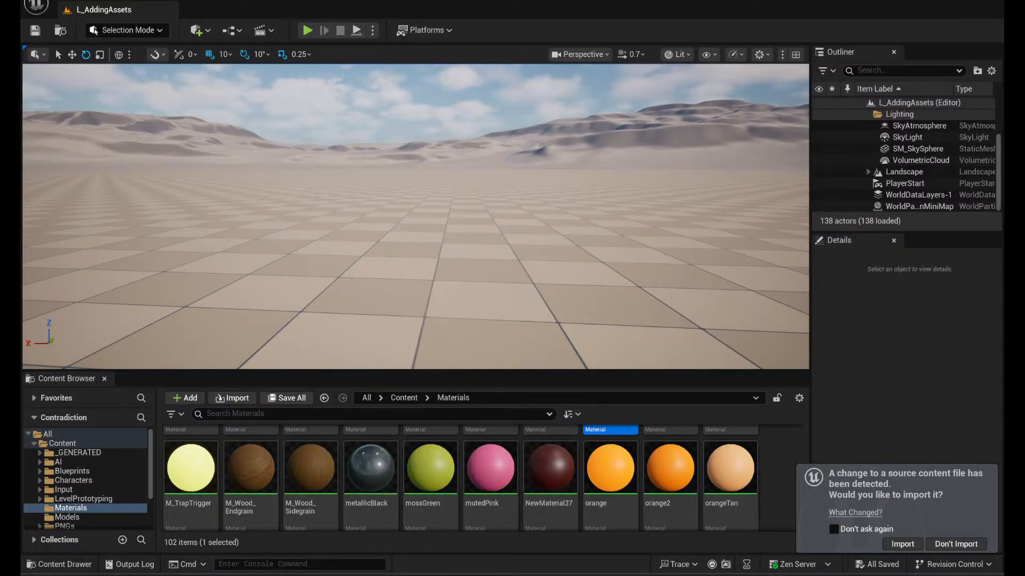
# - Place the Per1_Desk_v2 mesh from the Models folder on the checkered floor
pyautogui.scroll(-3, 52, 514)
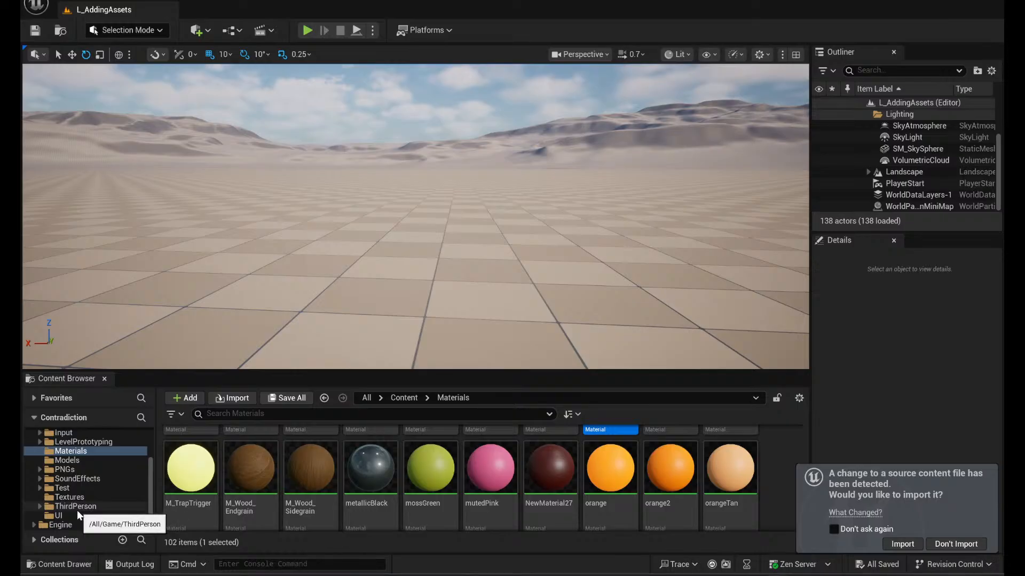
pyautogui.click(98, 462)
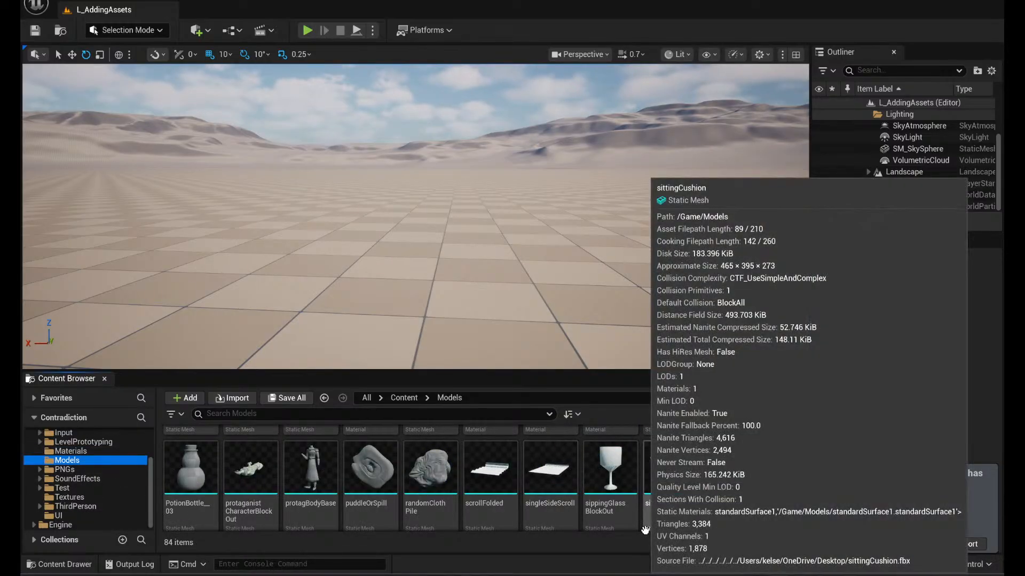
pyautogui.scroll(3, 646, 520)
pyautogui.moveTo(454, 475); pyautogui.dragTo(427, 281)
pyautogui.moveTo(565, 304); pyautogui.dragTo(592, 422, button='right')
pyautogui.press('d')
pyautogui.press('w')
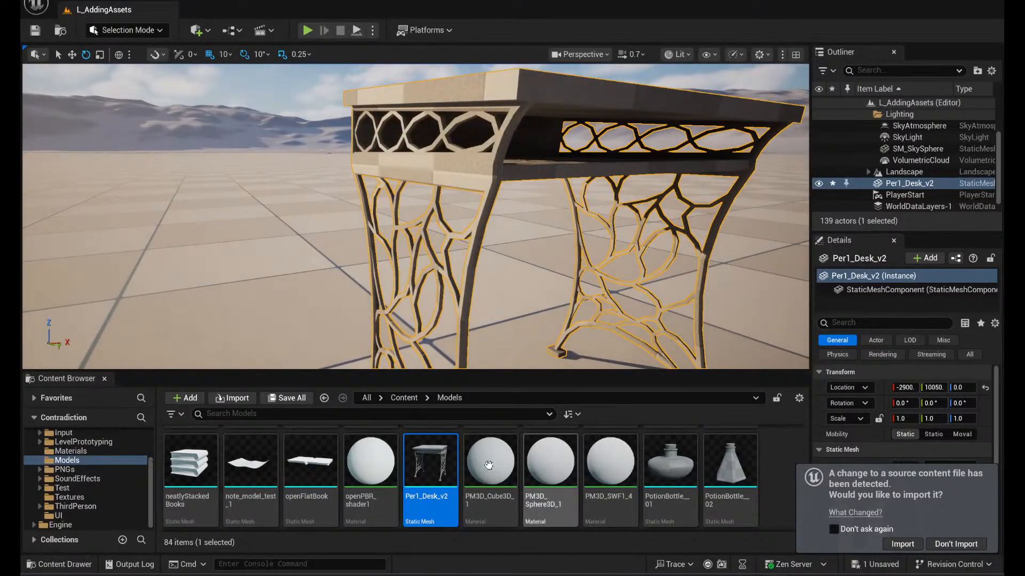
# - Open the Materials folder and locate the wood materials for the desk
pyautogui.click(78, 450)
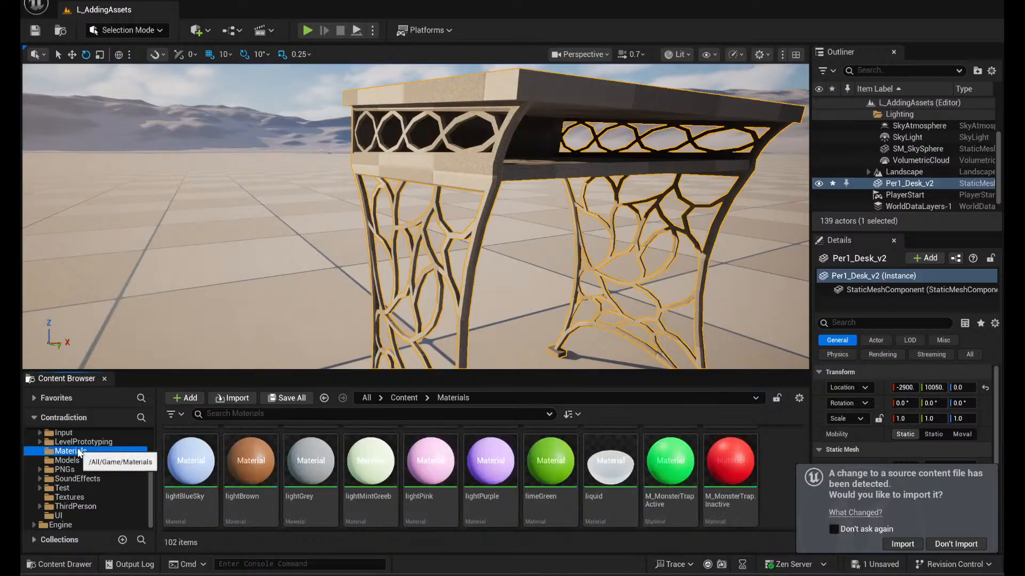
pyautogui.scroll(8, 480, 465)
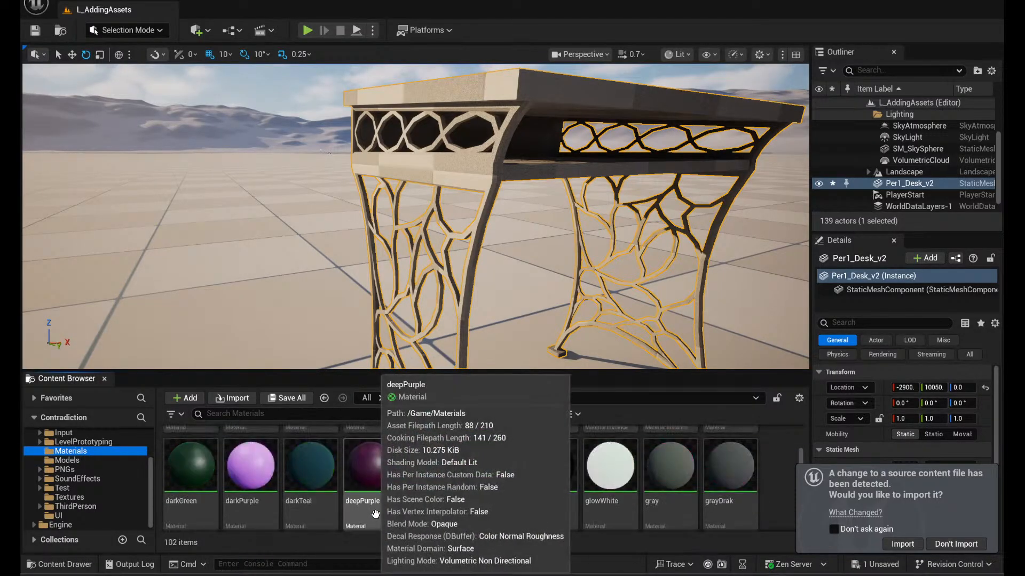
pyautogui.scroll(3, 575, 470)
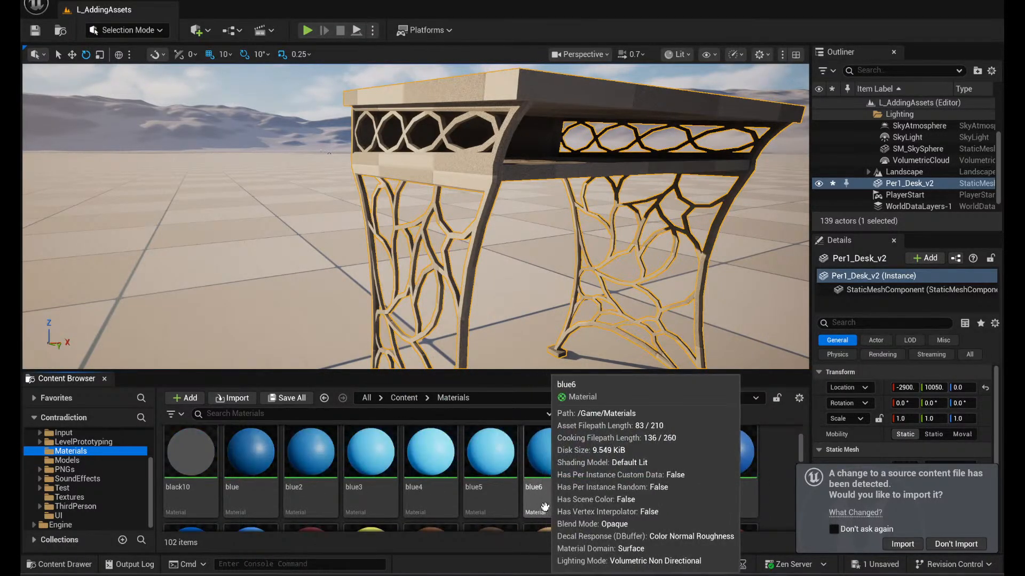
pyautogui.scroll(-3, 748, 485)
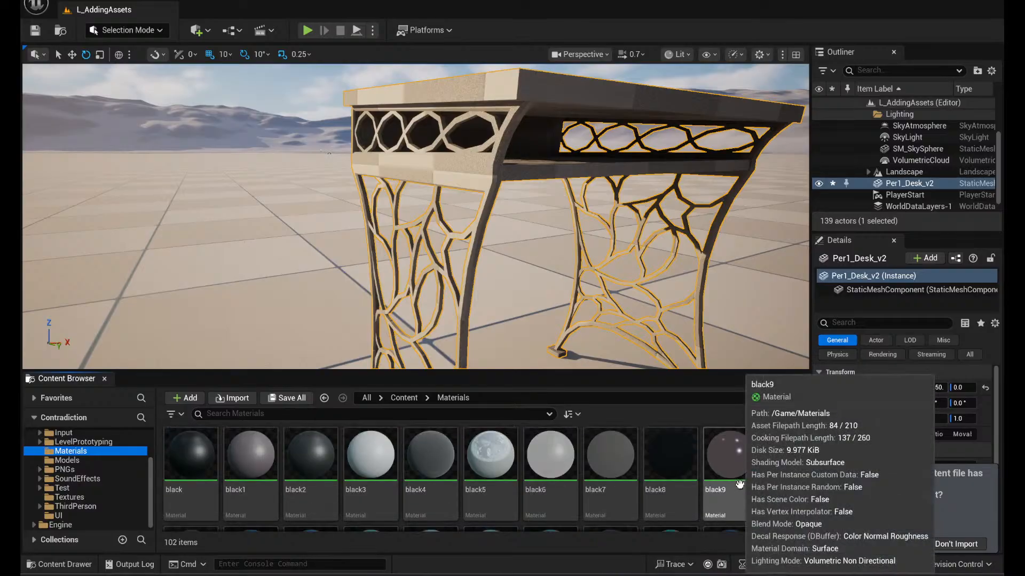
pyautogui.scroll(-5, 747, 483)
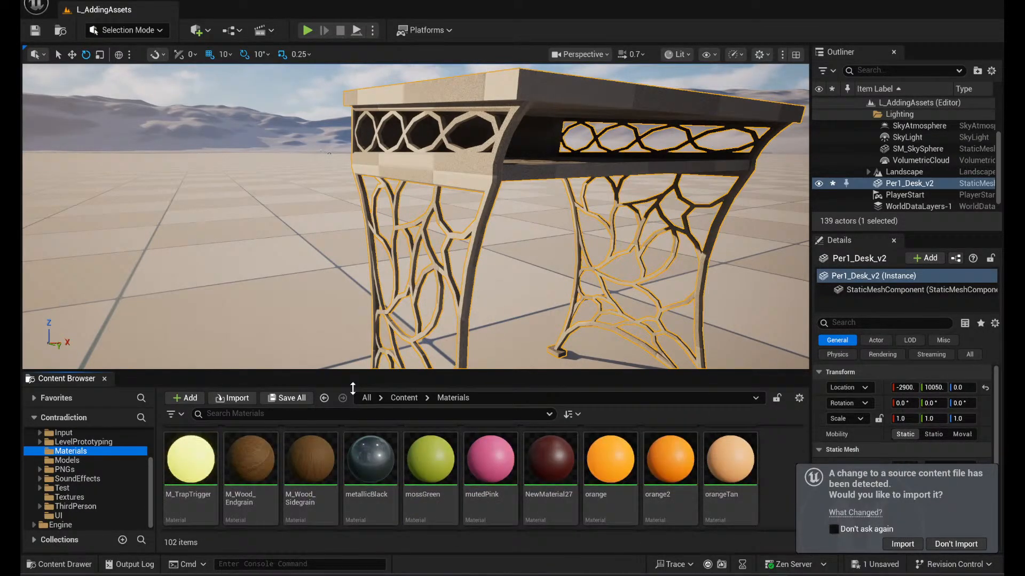
pyautogui.click(261, 453)
pyautogui.moveTo(261, 452); pyautogui.dragTo(475, 97)
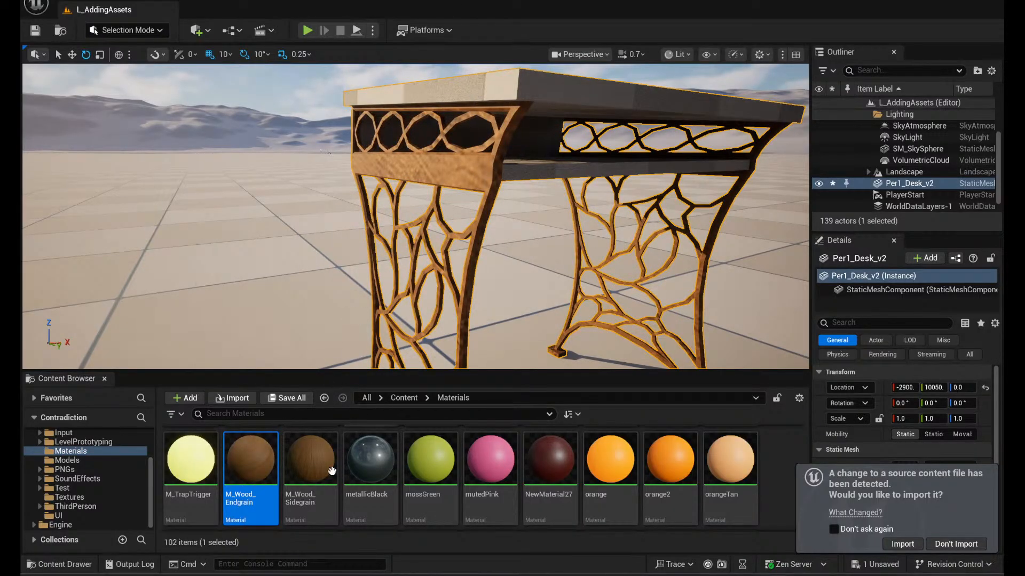
pyautogui.hotkey('ctrl', 'z')
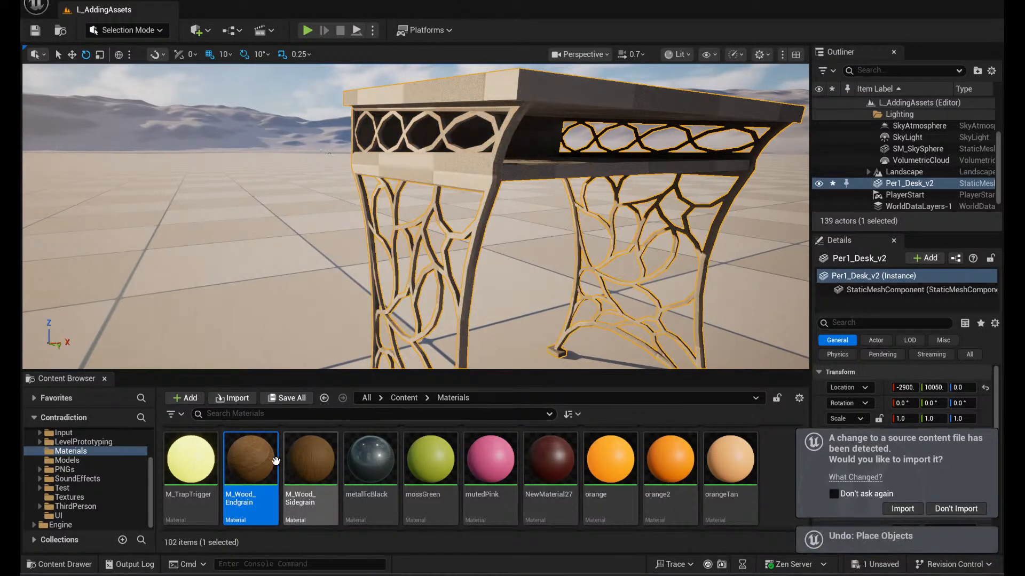
# - Apply M_Wood_Endgrain to the end edge of the desktop and M_Wood_Sidegrain to its long side and shelf surfaces
pyautogui.moveTo(465, 177); pyautogui.dragTo(505, 84)
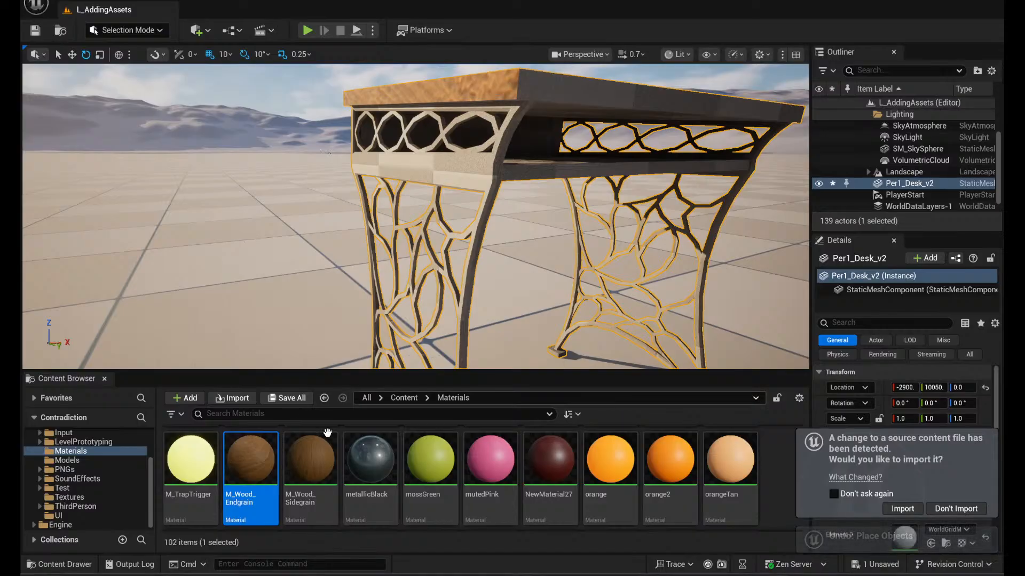
pyautogui.moveTo(327, 434); pyautogui.dragTo(594, 101)
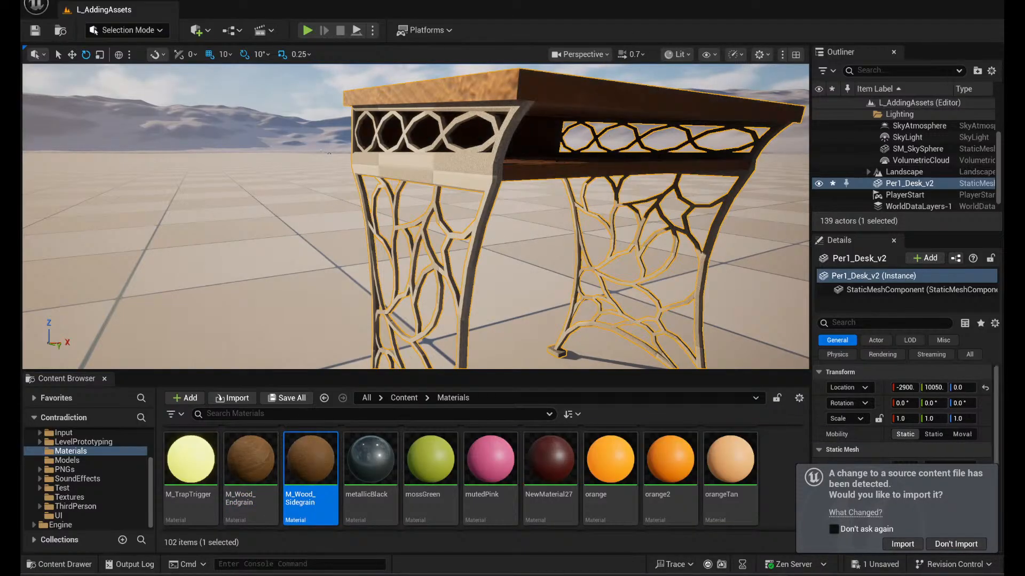
# - Apply the metallicBlack material to the desk's branching frame and legs
pyautogui.moveTo(594, 101); pyautogui.dragTo(392, 149, button='right')
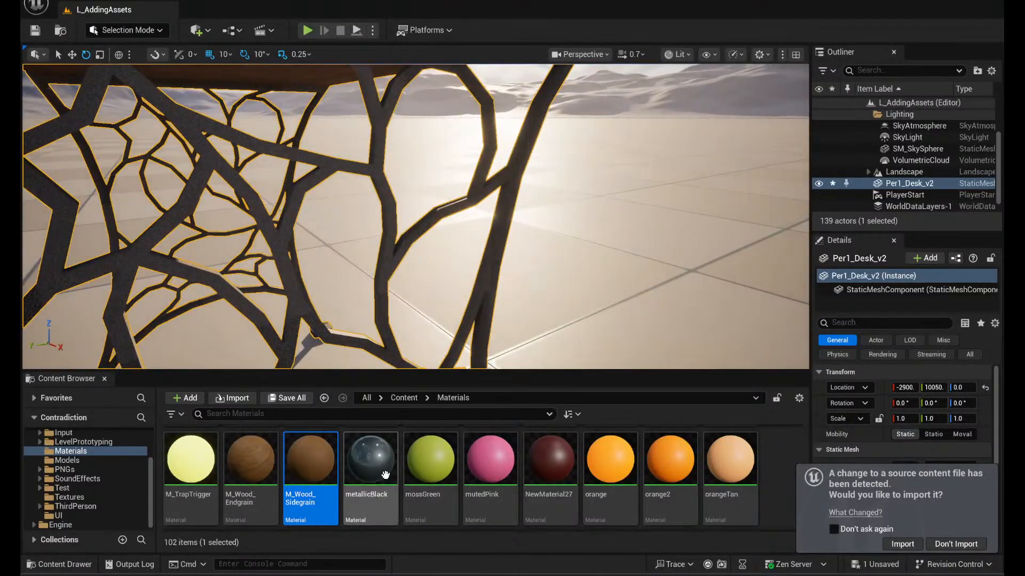
pyautogui.moveTo(385, 475); pyautogui.dragTo(491, 234)
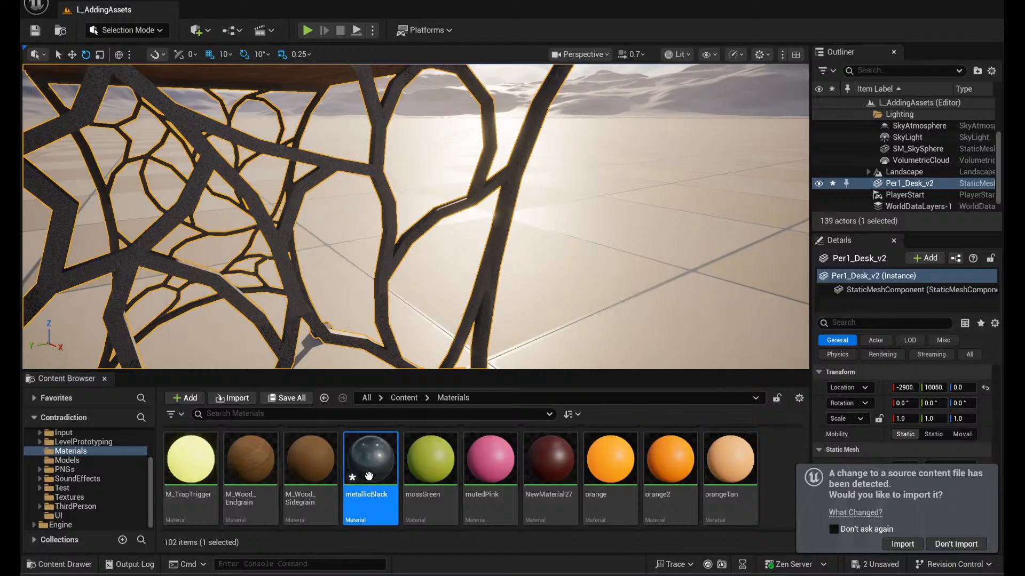
pyautogui.moveTo(368, 476); pyautogui.dragTo(495, 236)
pyautogui.moveTo(503, 238)
pyautogui.mouseDown(button='right')
pyautogui.moveTo(427, 213)
pyautogui.moveTo(341, 210)
pyautogui.moveTo(502, 219)
pyautogui.mouseUp(button='right')
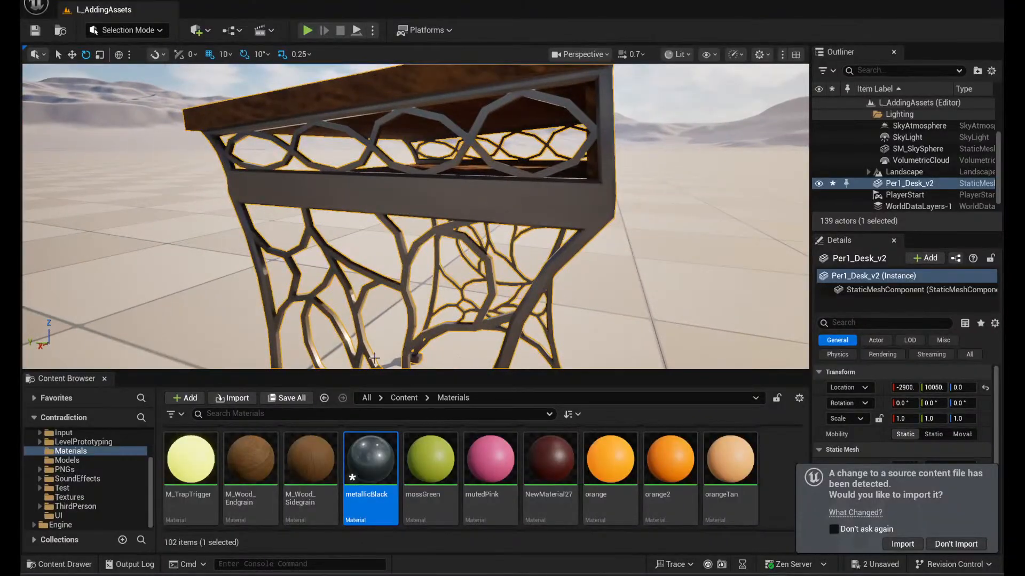
# - Try the mutedPink material on the desk frame and switch the frame back to metallicBlack
pyautogui.click(473, 450)
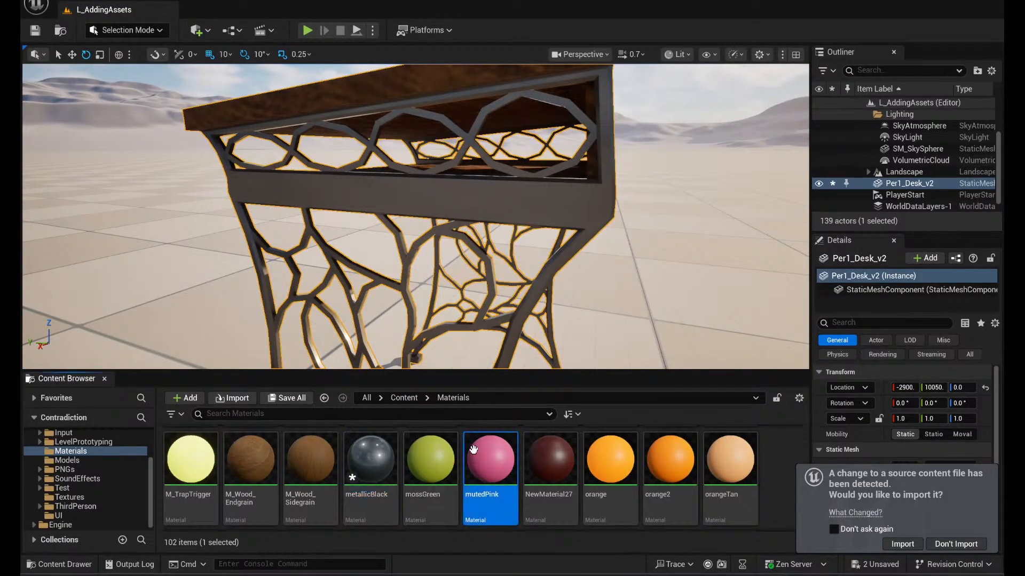
pyautogui.moveTo(475, 200); pyautogui.dragTo(466, 239)
pyautogui.click(369, 444)
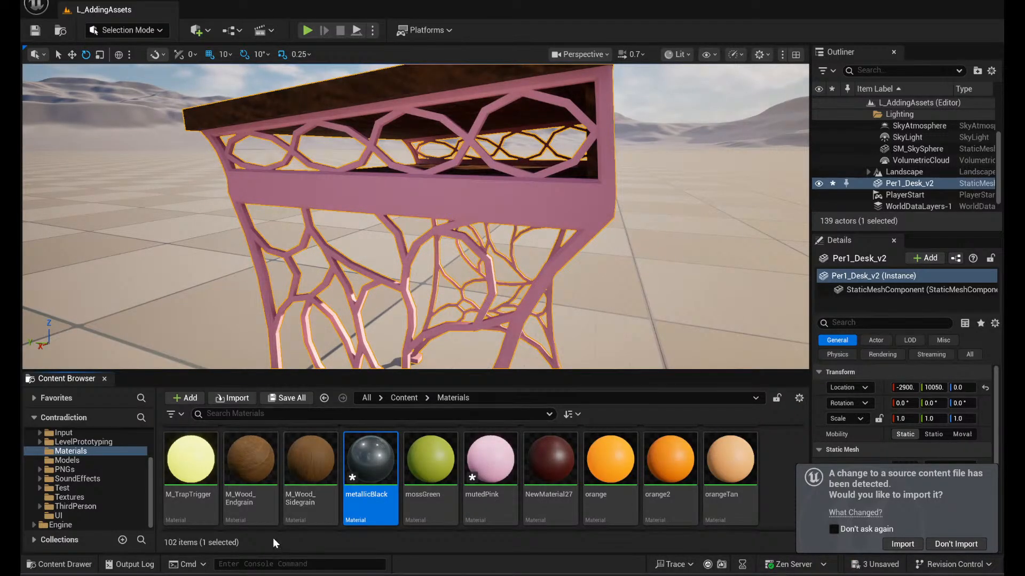
pyautogui.moveTo(455, 232); pyautogui.dragTo(453, 216)
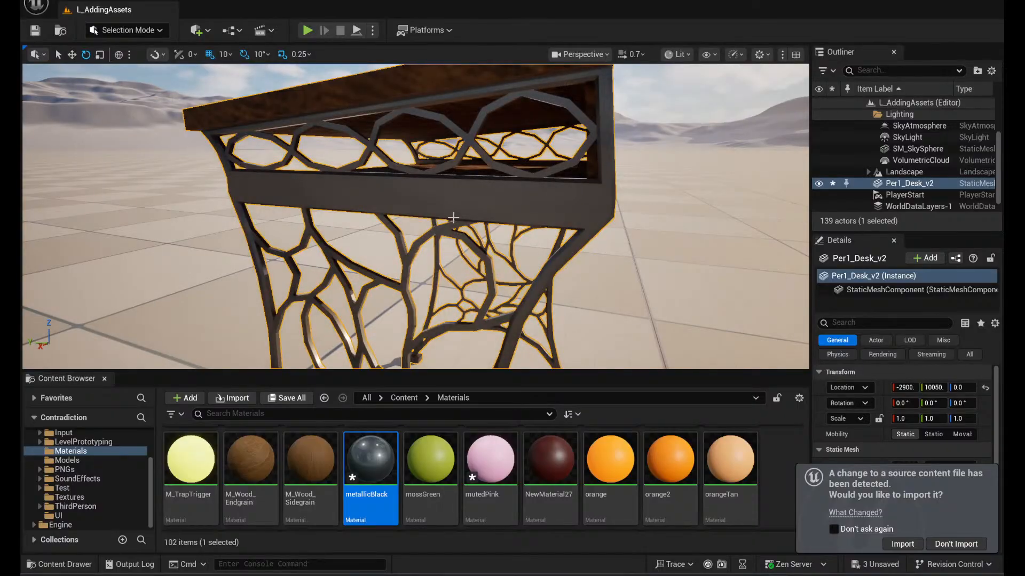
# - Rotate the desk about 100° around its Z axis
pyautogui.moveTo(453, 217); pyautogui.dragTo(495, 264, button='right')
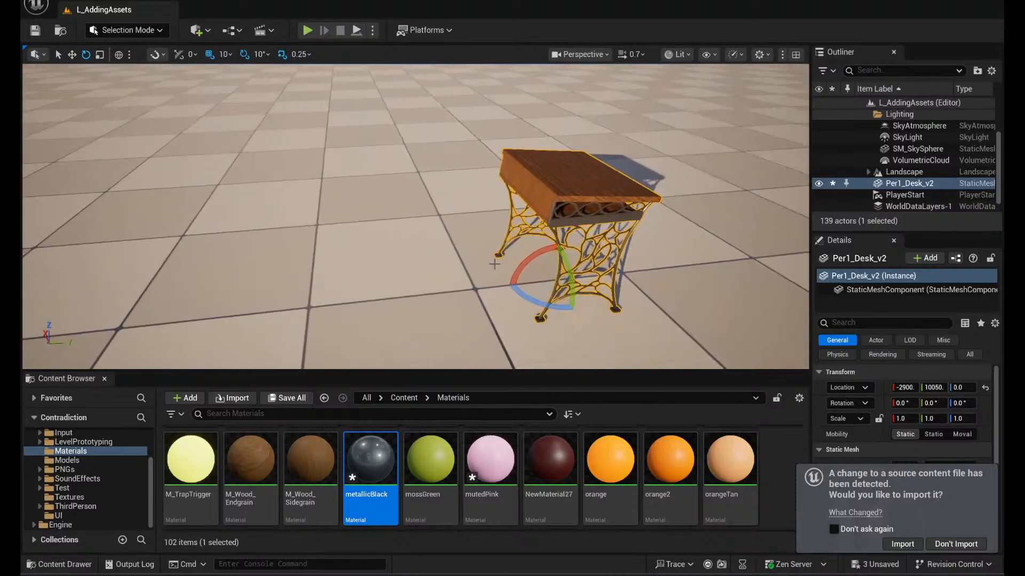
pyautogui.moveTo(525, 300); pyautogui.dragTo(470, 288)
pyautogui.moveTo(568, 239); pyautogui.dragTo(665, 220, button='right')
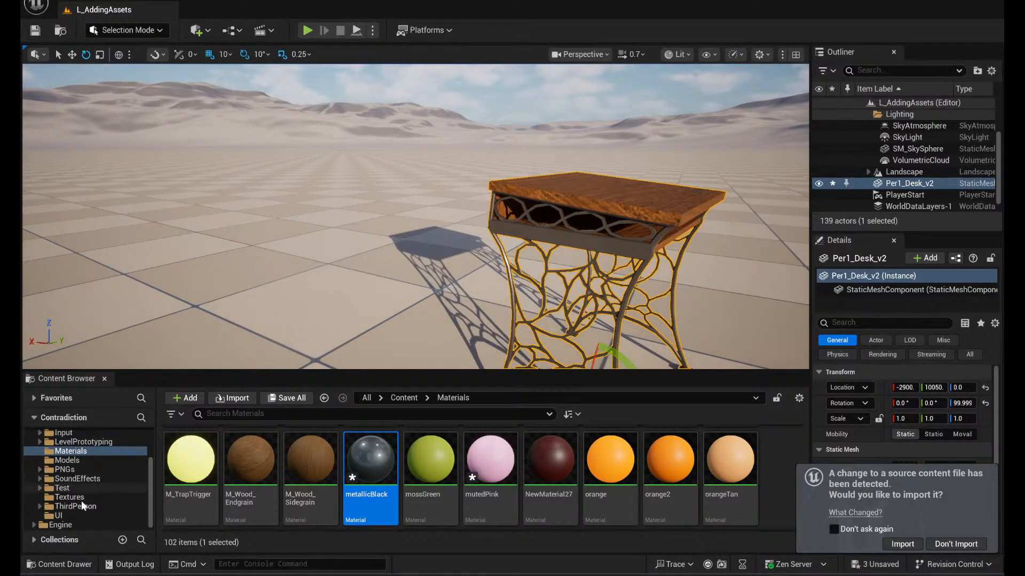
# - Place the test_Per3_Bench_v1 and test_Per3_Desk_v1 meshes from the Models folder beside the wooden desk
pyautogui.click(67, 461)
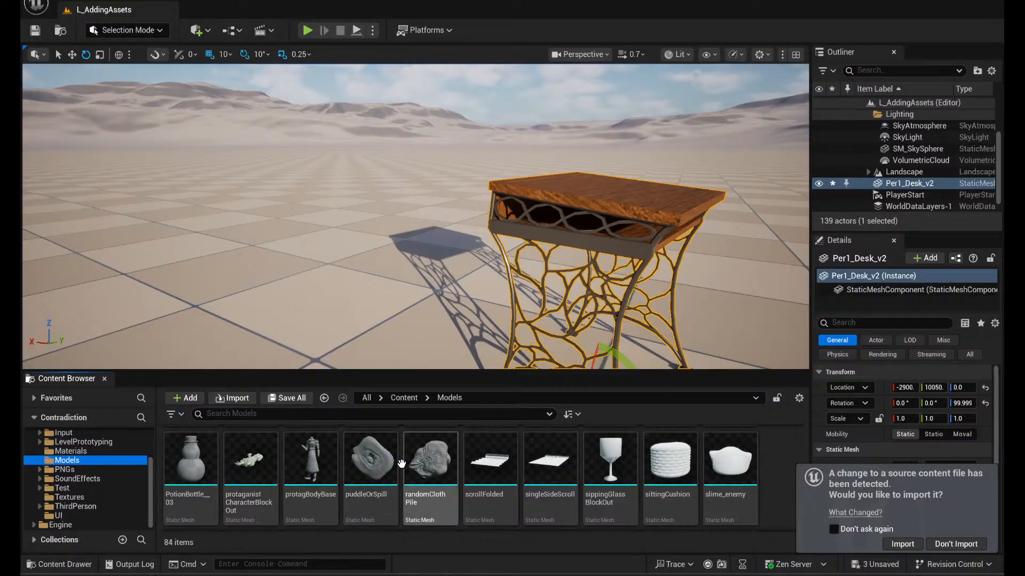
pyautogui.scroll(-5, 459, 481)
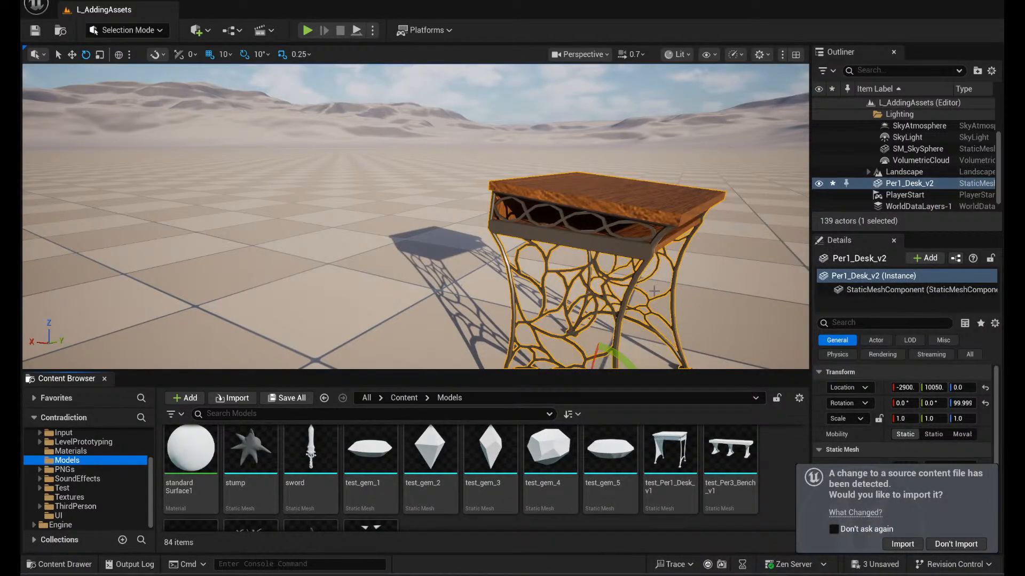
pyautogui.moveTo(742, 468); pyautogui.dragTo(299, 320)
pyautogui.scroll(-2, 502, 472)
pyautogui.moveTo(196, 515); pyautogui.dragTo(88, 341)
# - Apply the M_Wood_Endgrain material from the Materials folder to the test_Per3_Desk_v1 desk
pyautogui.click(67, 451)
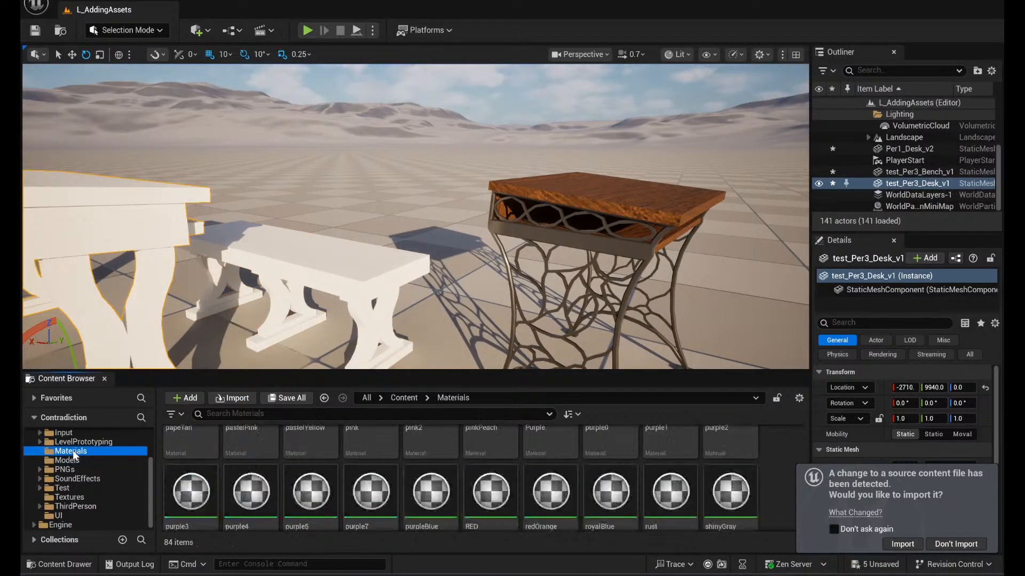
pyautogui.scroll(-5, 619, 480)
pyautogui.scroll(-2, 622, 491)
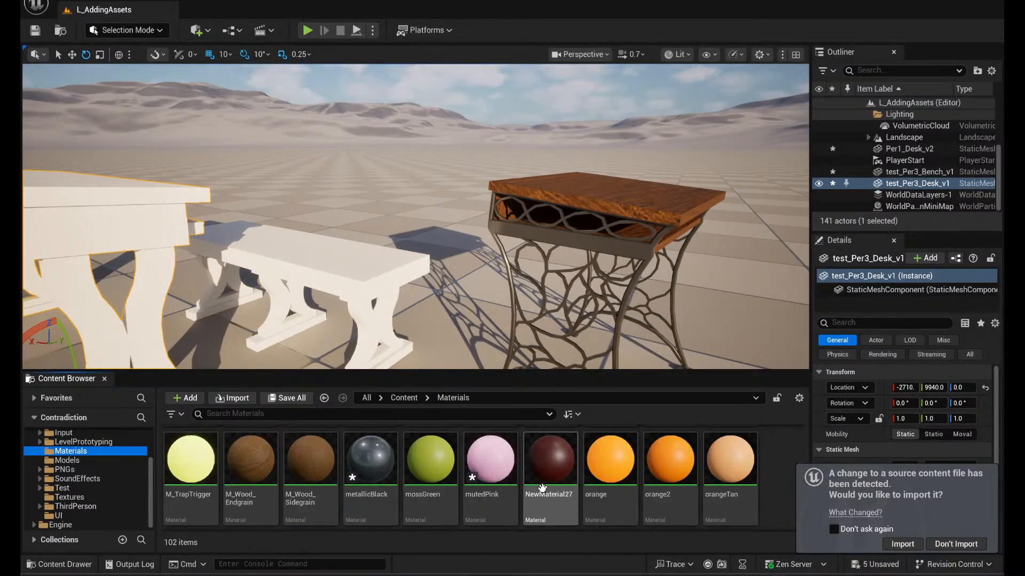
pyautogui.moveTo(251, 465); pyautogui.dragTo(132, 211)
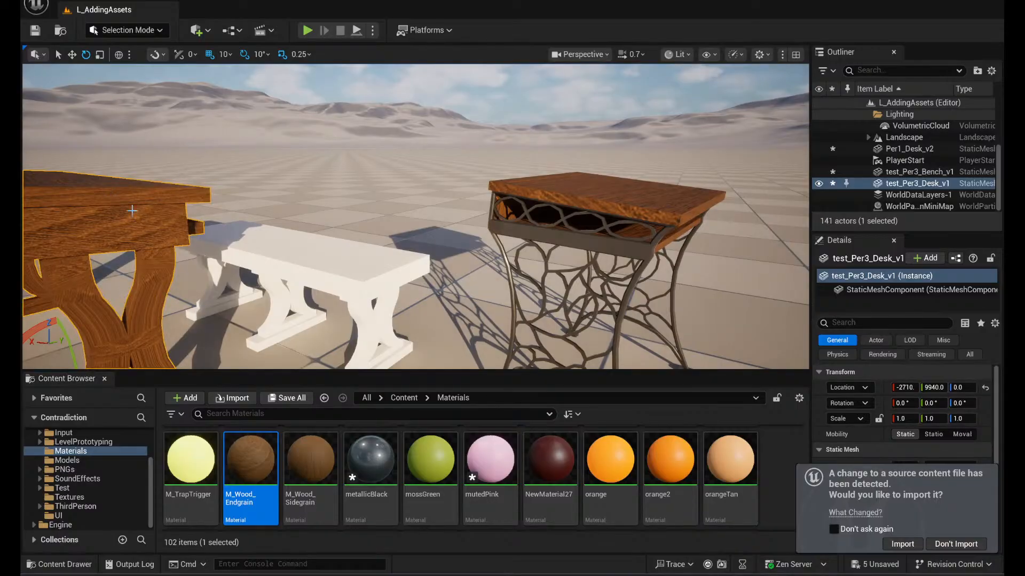
# - Apply the M_Wood_Endgrain material to the test_Per3_Bench_v1 bench beside the desk
pyautogui.moveTo(129, 270); pyautogui.dragTo(203, 323, button='right')
pyautogui.press('w')
pyautogui.press('d')
pyautogui.press('s')
pyautogui.press('a')
pyautogui.press('w')
pyautogui.moveTo(746, 320); pyautogui.dragTo(212, 318, button='right')
pyautogui.press('d')
pyautogui.moveTo(247, 468); pyautogui.dragTo(501, 202)
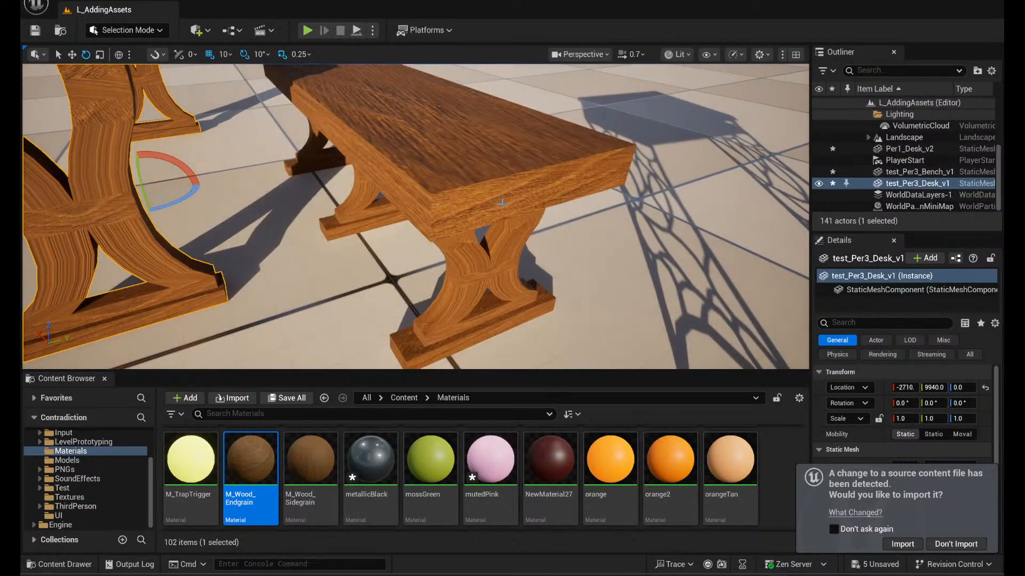
# - Filter the selected desk's details by "mater" to inspect its material elements
pyautogui.scroll(-1, 927, 386)
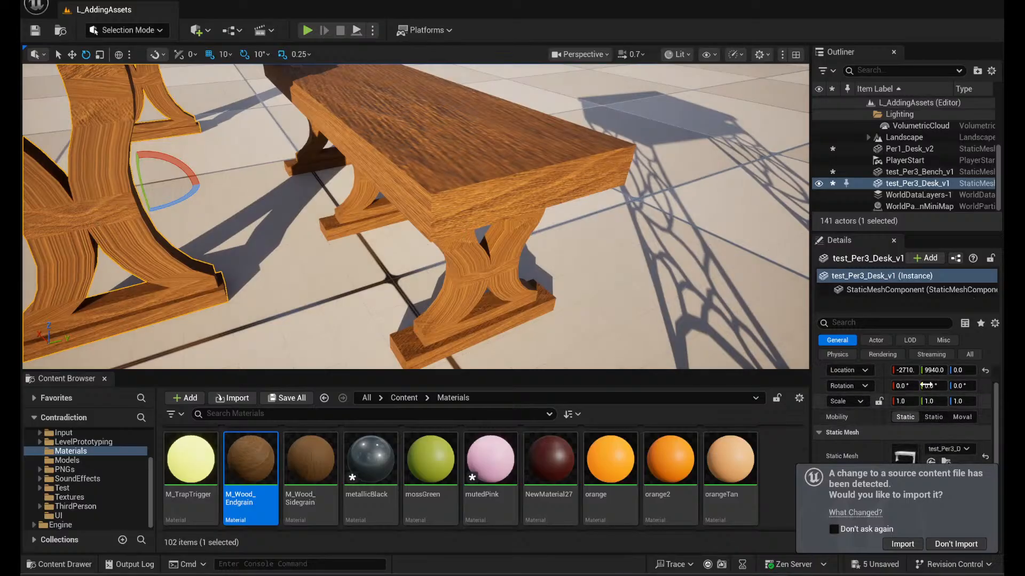
pyautogui.click(866, 320)
pyautogui.write('mater')
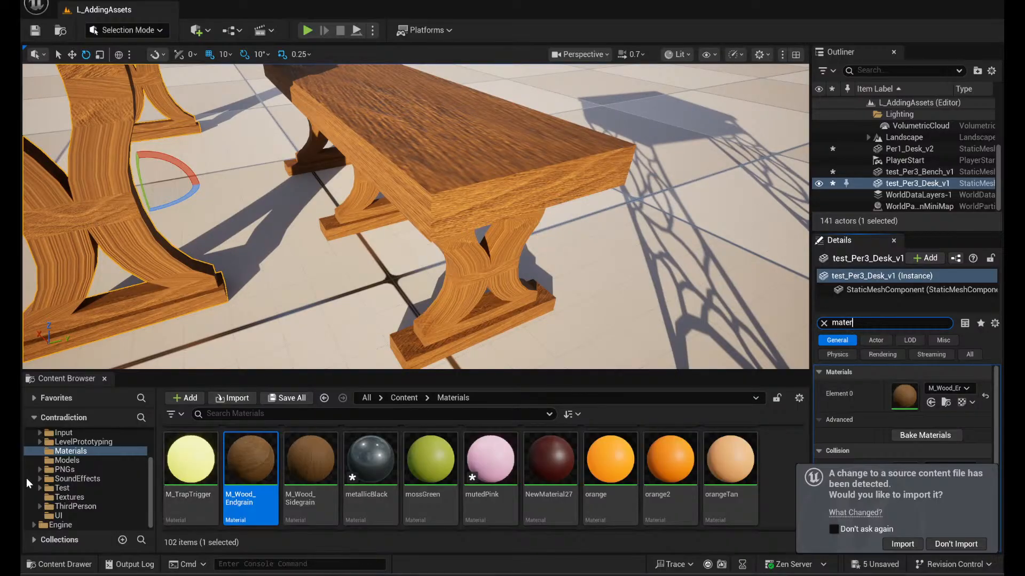
# - Reimport the test_Per3_Bench_v1 static mesh in the Models folder from its source file
pyautogui.click(66, 460)
pyautogui.scroll(-2, 553, 479)
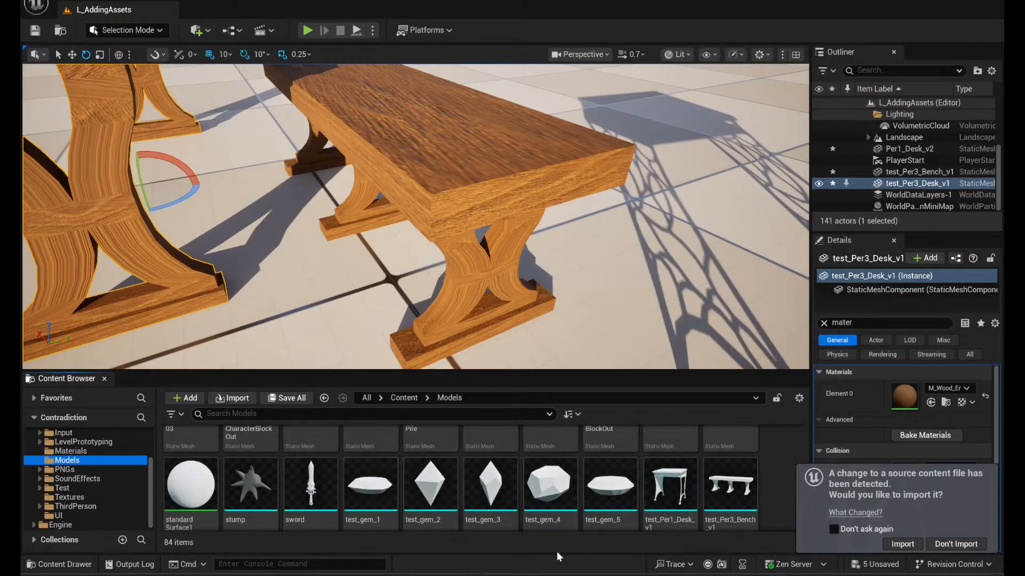
pyautogui.rightClick(735, 488)
pyautogui.click(798, 132)
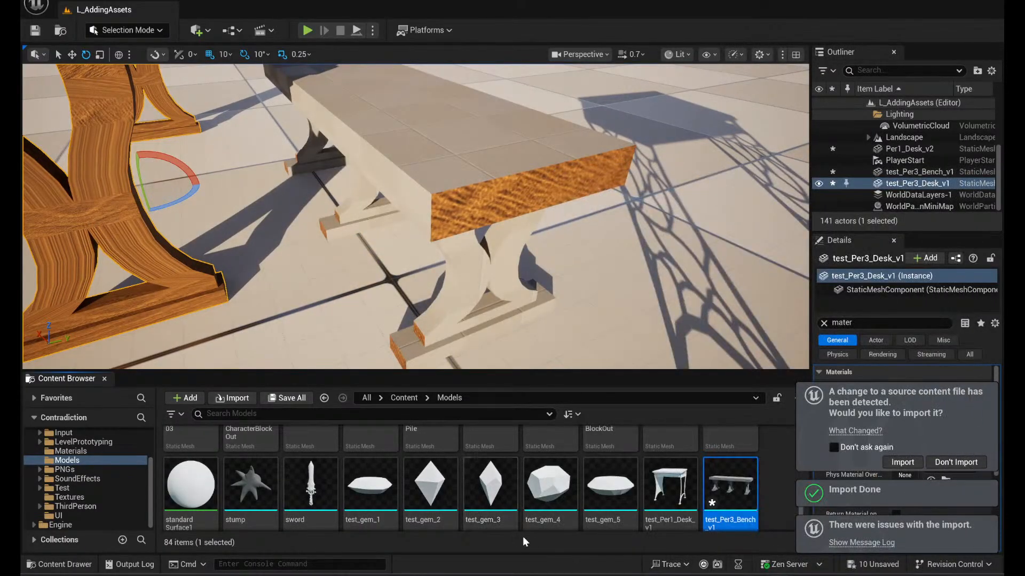
# - Reimport the test_Per3_Desk_v1 static mesh in the Models folder from its source file
pyautogui.scroll(-2, 462, 480)
pyautogui.scroll(-2, 461, 480)
pyautogui.click(189, 459)
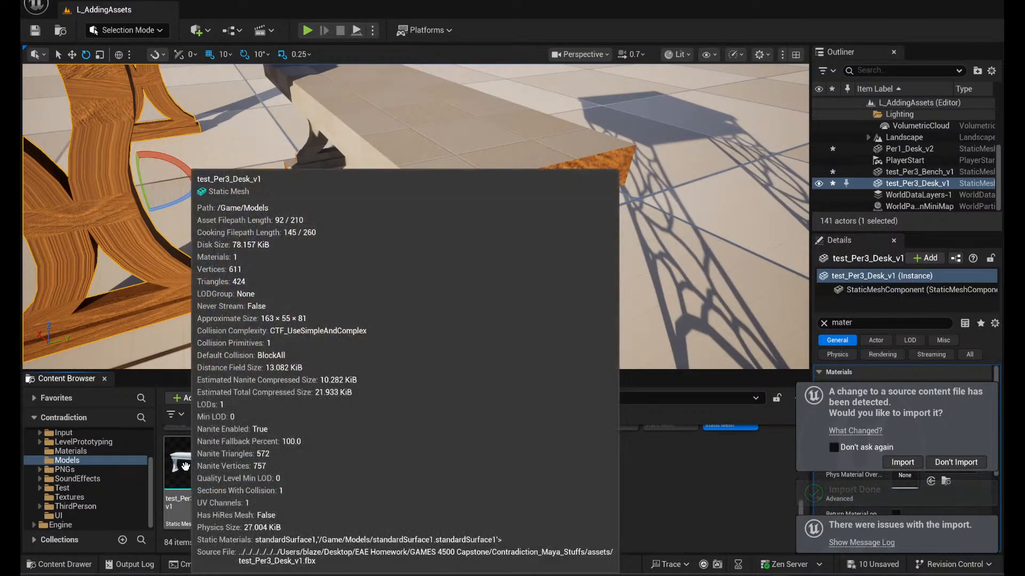
pyautogui.rightClick(190, 462)
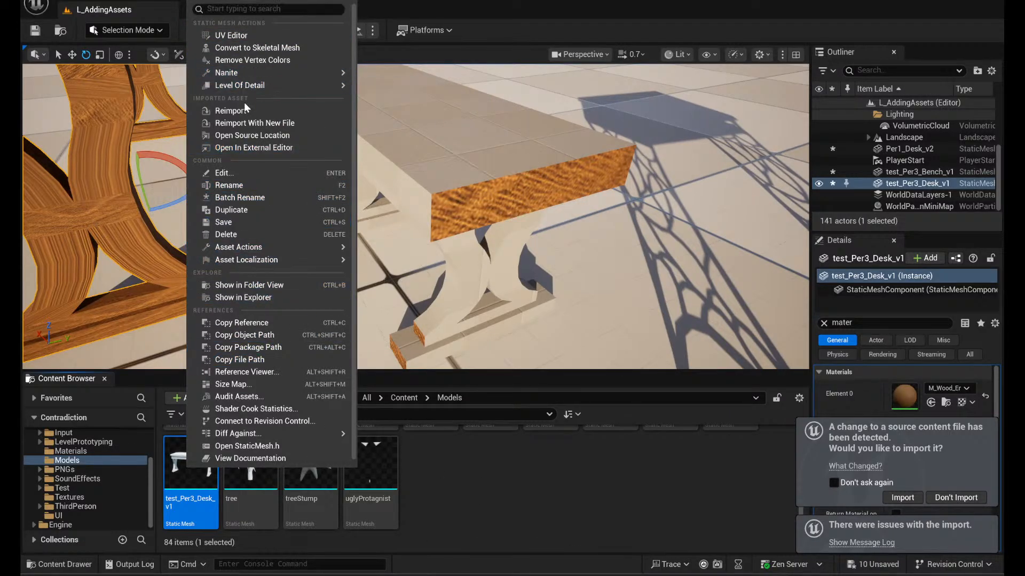
pyautogui.click(231, 110)
# - Apply the M_Wood_Sidegrain material to the long-grain surfaces of the reimported bench and desk
pyautogui.moveTo(415, 217); pyautogui.dragTo(187, 299, button='right')
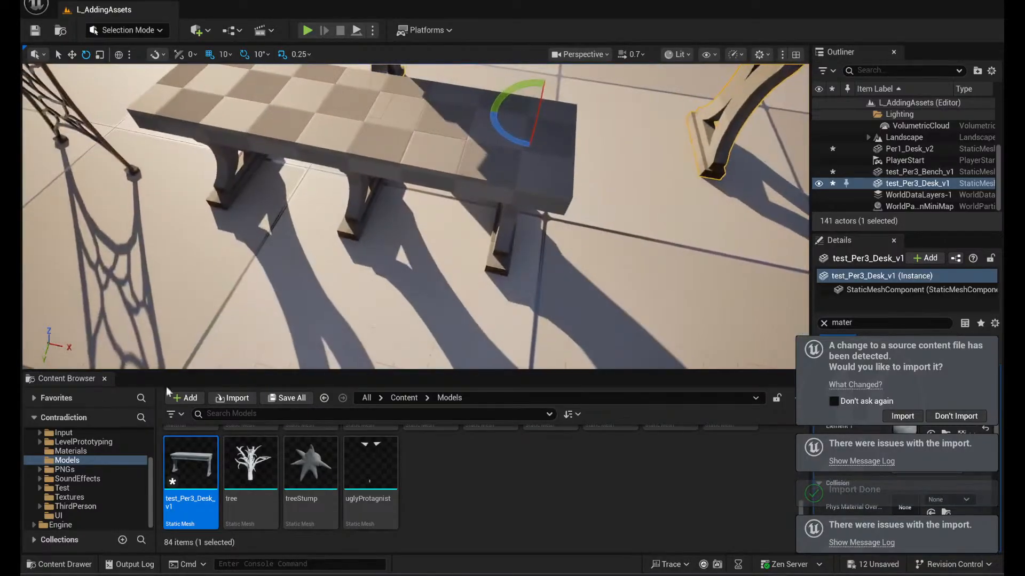
pyautogui.click(76, 453)
pyautogui.scroll(5, 643, 498)
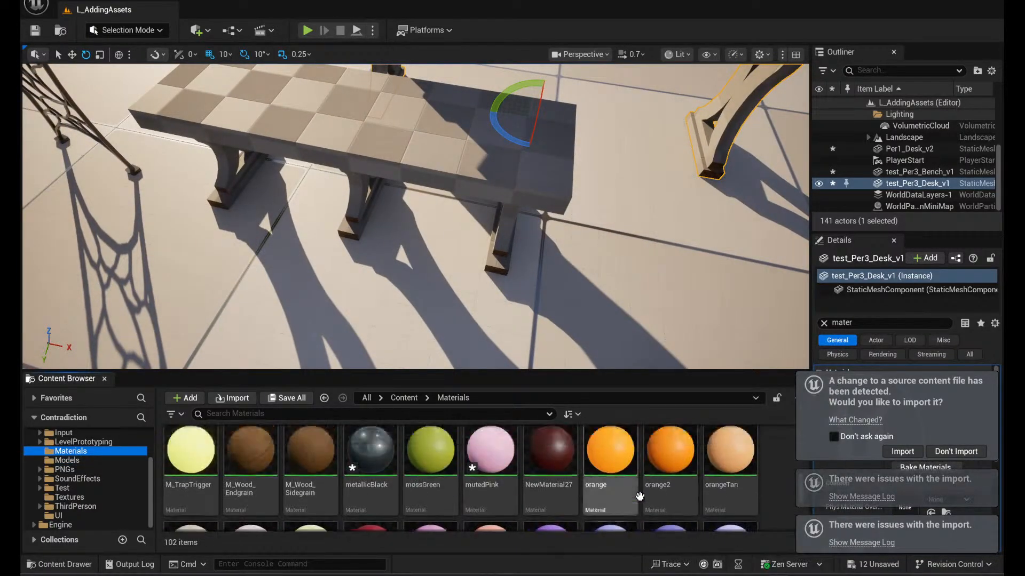
pyautogui.scroll(-4, 641, 499)
pyautogui.scroll(5, 641, 498)
pyautogui.moveTo(309, 498); pyautogui.dragTo(435, 176)
pyautogui.moveTo(435, 176); pyautogui.dragTo(414, 136, button='right')
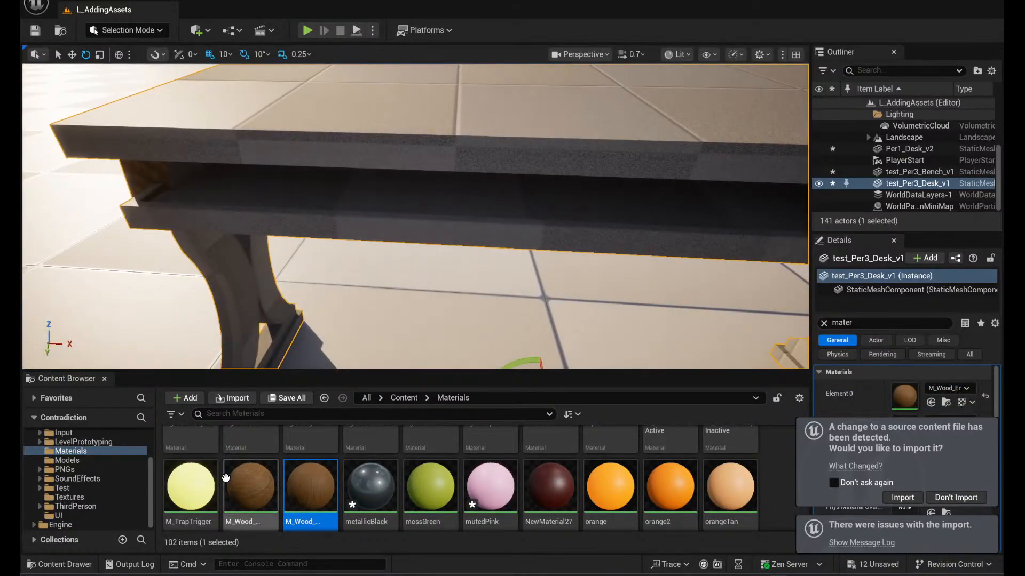
pyautogui.moveTo(332, 483); pyautogui.dragTo(418, 167)
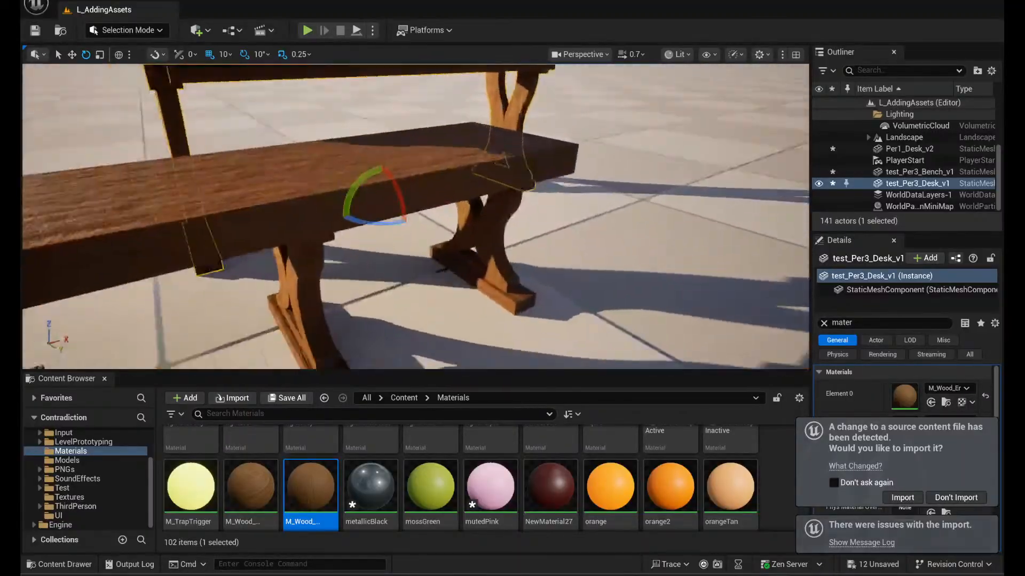
# - Inspect the wood grain on the furniture, and delete both desks and the bench from the level
pyautogui.moveTo(374, 216); pyautogui.dragTo(592, 221, button='right')
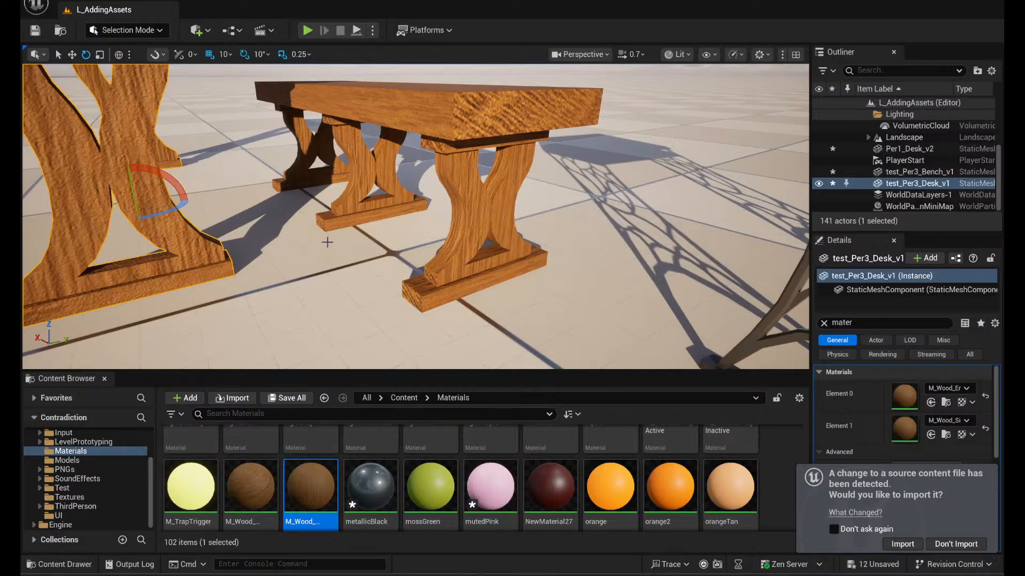
pyautogui.moveTo(416, 216); pyautogui.dragTo(233, 144, button='right')
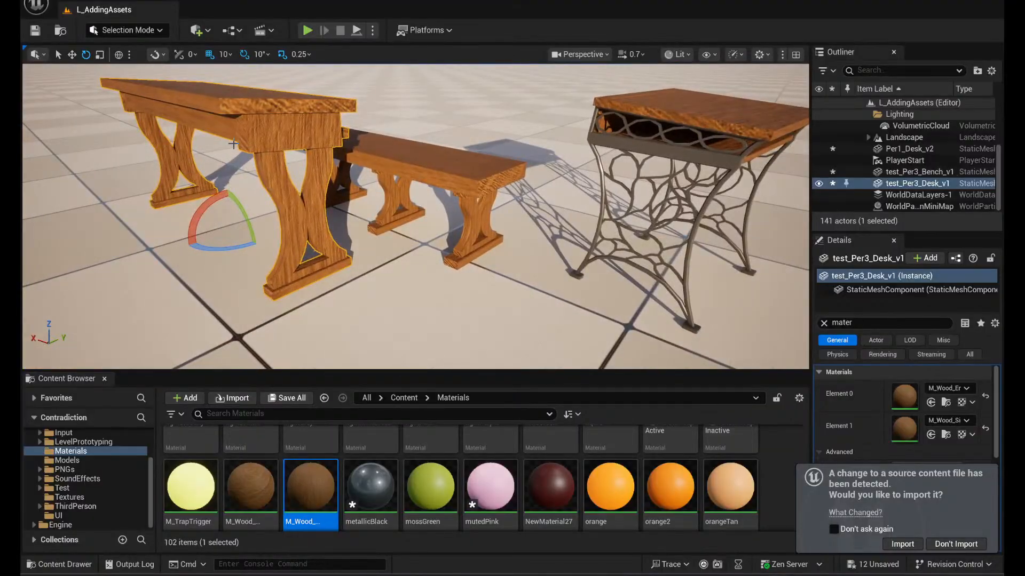
pyautogui.click(699, 129)
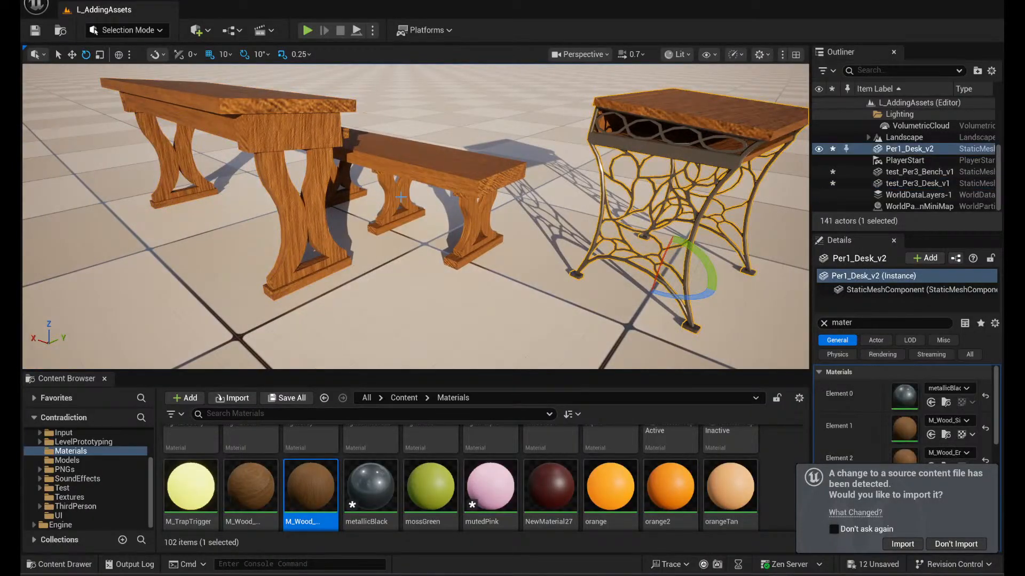
pyautogui.keyDown('ctrl'); pyautogui.click(444, 181); pyautogui.keyUp('ctrl')
pyautogui.keyDown('ctrl'); pyautogui.click(300, 118); pyautogui.keyUp('ctrl')
pyautogui.press('Delete')
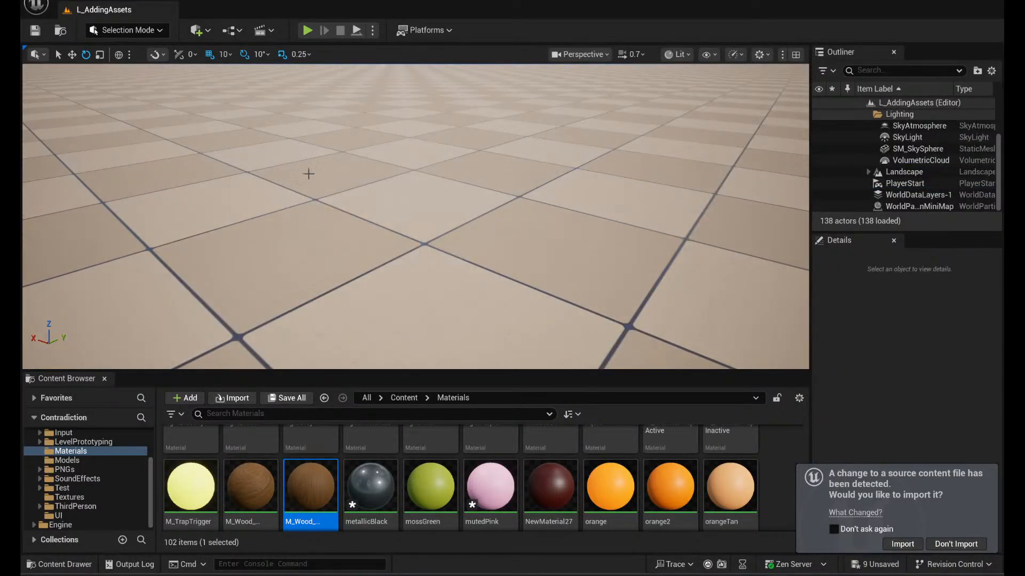
# - Browse the Blueprints folder and look through its Effects and Environment subfolders
pyautogui.scroll(1, 84, 504)
pyautogui.click(79, 460)
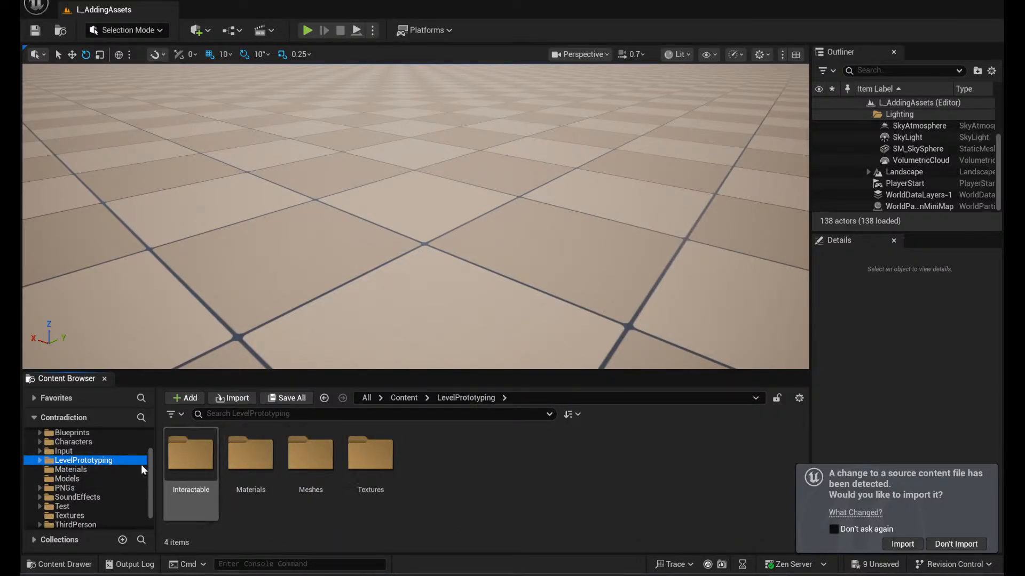
pyautogui.scroll(1, 118, 461)
pyautogui.click(91, 452)
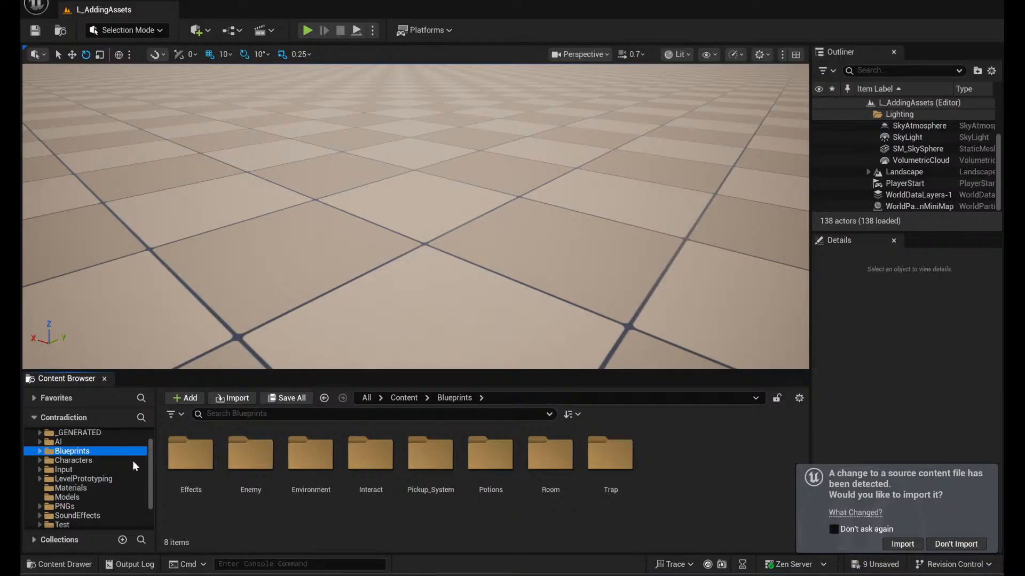
pyautogui.doubleClick(191, 454)
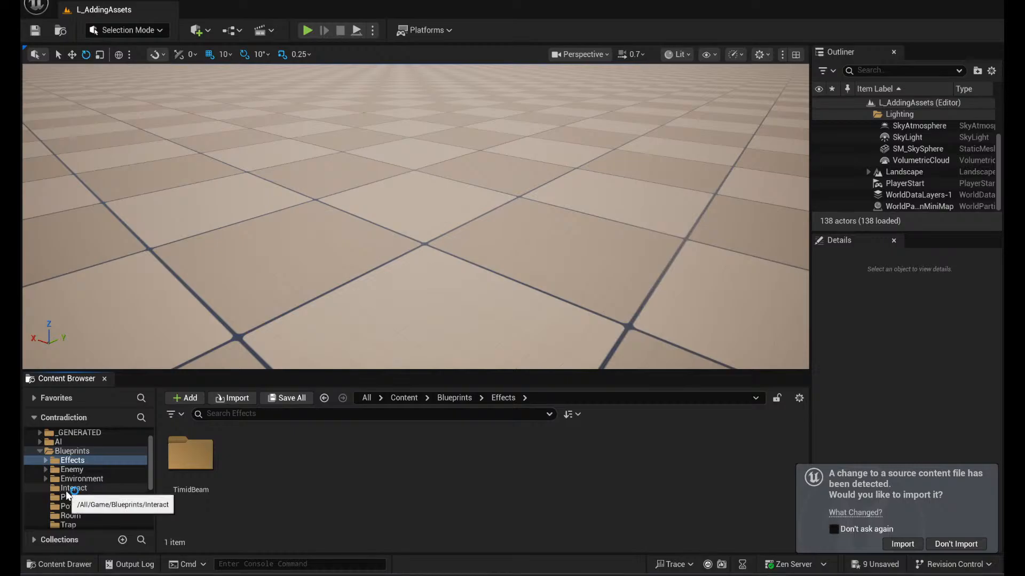
pyautogui.click(85, 479)
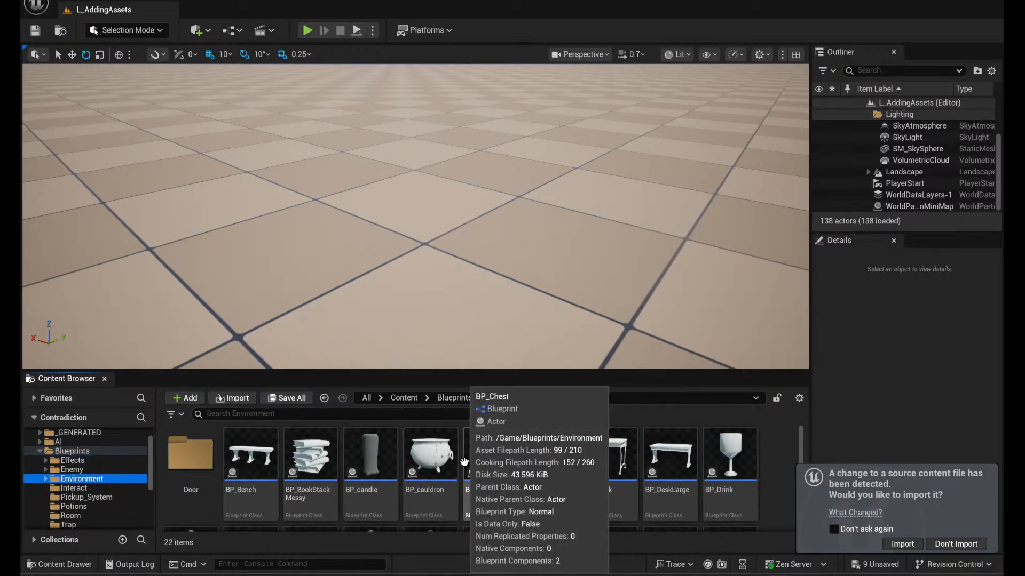
pyautogui.scroll(-4, 464, 462)
pyautogui.scroll(2, 422, 479)
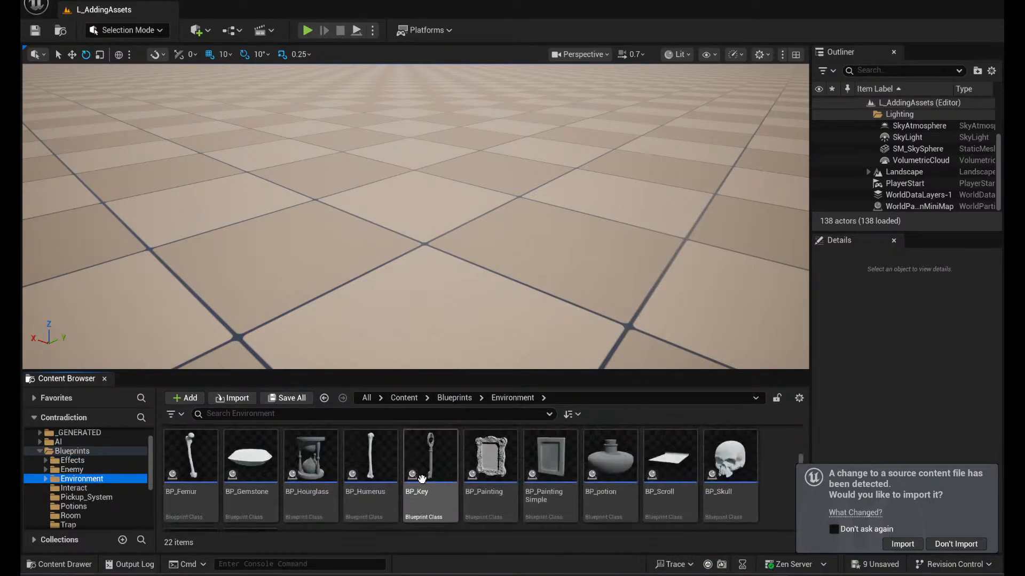
pyautogui.scroll(2, 421, 478)
# - Look through the Interact and Pickup_System blueprint folders and open BP_HealthPotion from the Potions folder
pyautogui.click(89, 488)
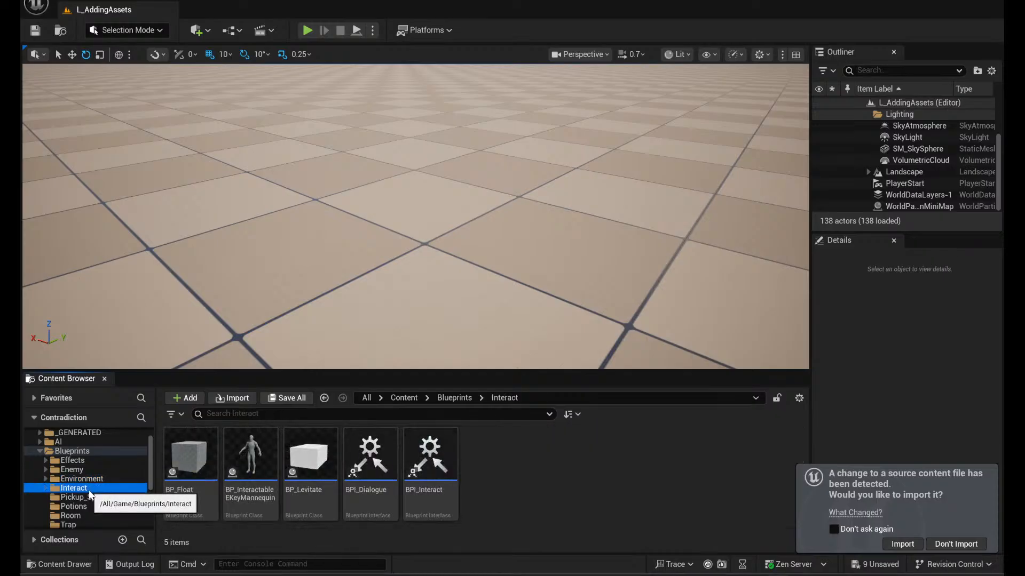
pyautogui.click(87, 498)
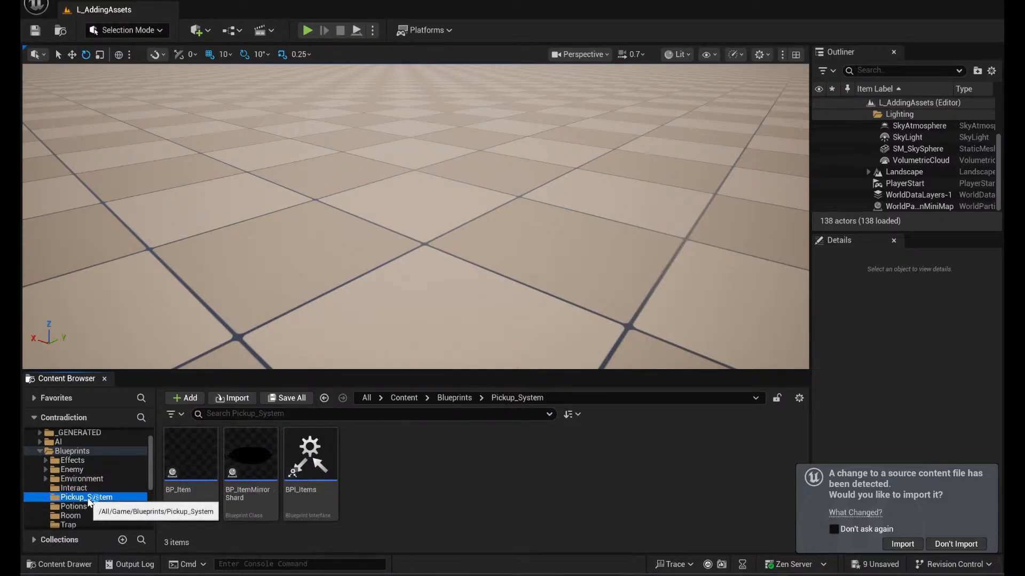
pyautogui.click(96, 507)
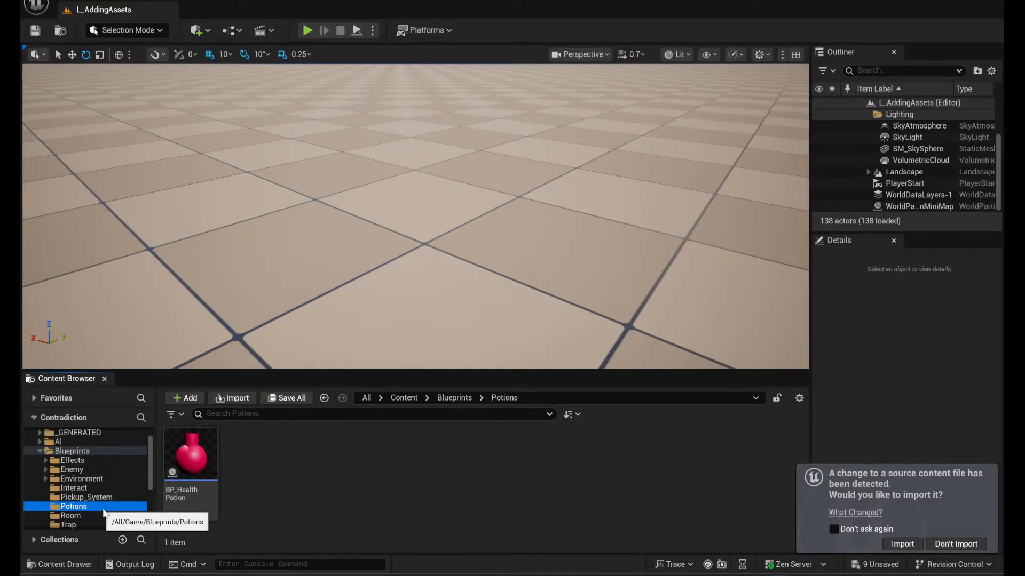
pyautogui.doubleClick(194, 453)
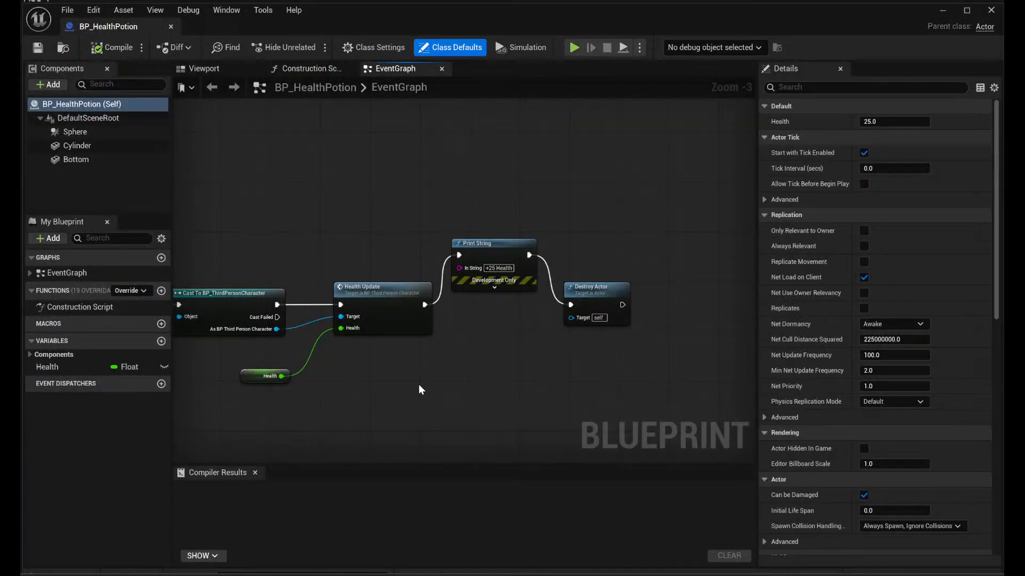
# - Examine the overlap, cast and Health Update nodes in BP_HealthPotion's event graph, and return to the level editor
pyautogui.moveTo(419, 384); pyautogui.dragTo(692, 366, button='right')
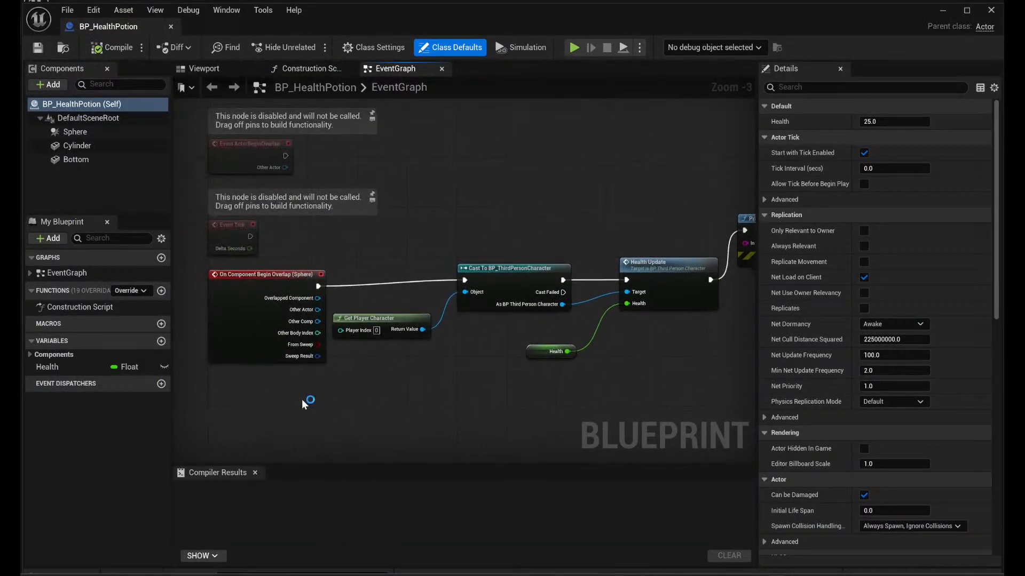
pyautogui.moveTo(304, 402); pyautogui.dragTo(489, 358, button='right')
pyautogui.scroll(3, 489, 357)
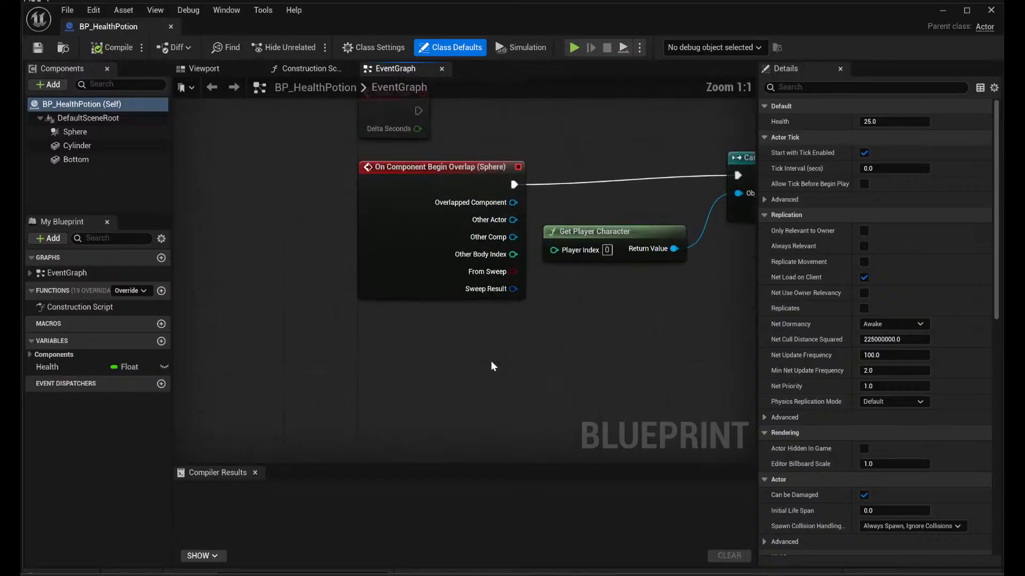
pyautogui.moveTo(528, 403); pyautogui.dragTo(392, 464, button='right')
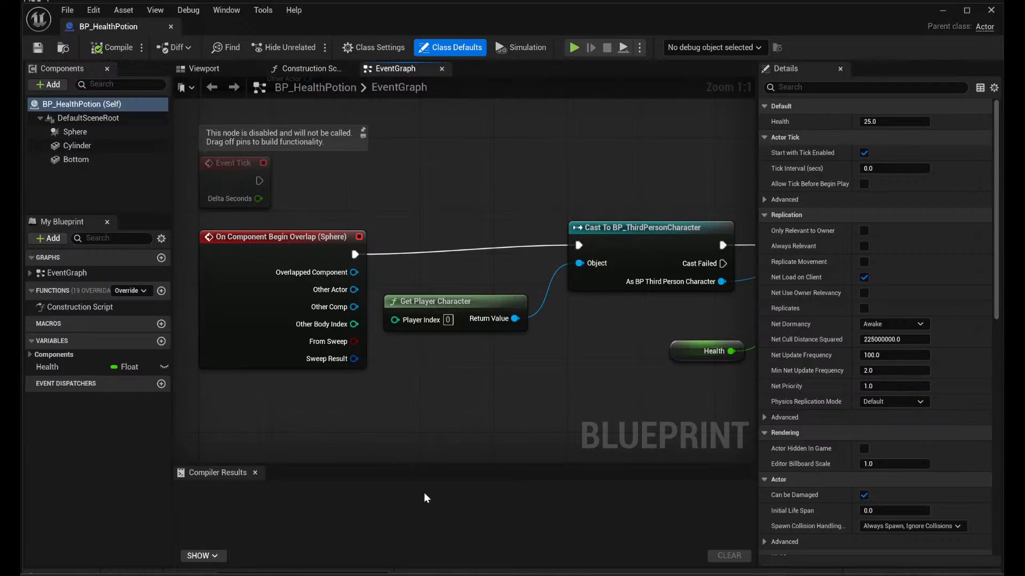
pyautogui.click(940, 9)
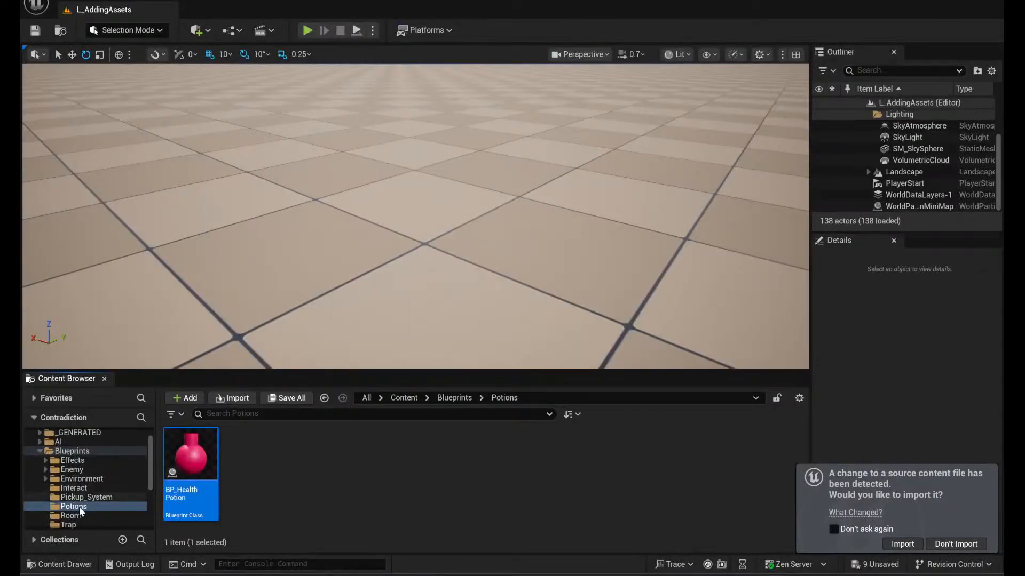
# - Look through the blueprints in the Room and Trap folders
pyautogui.scroll(-3, 101, 470)
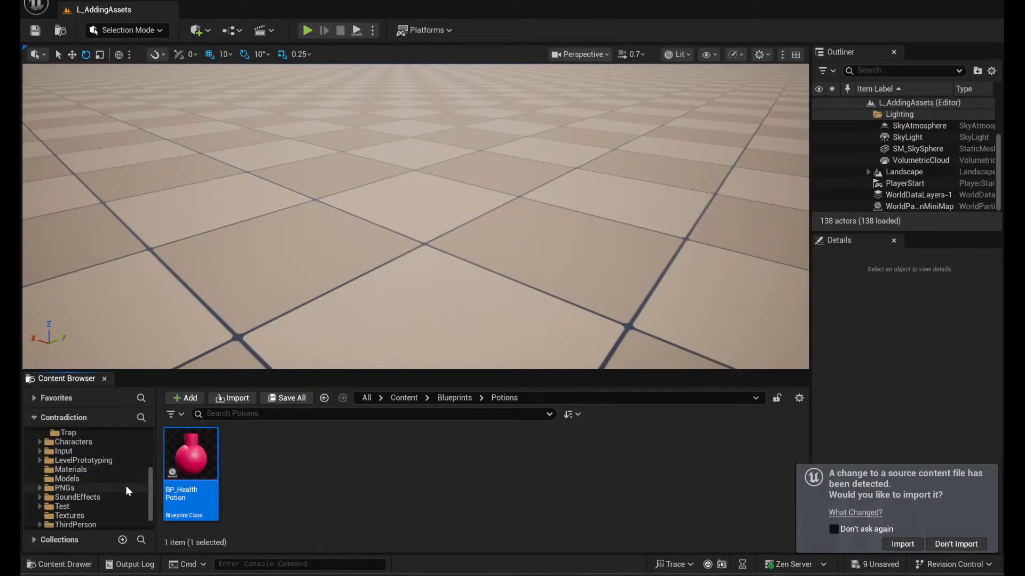
pyautogui.click(72, 461)
pyautogui.click(91, 471)
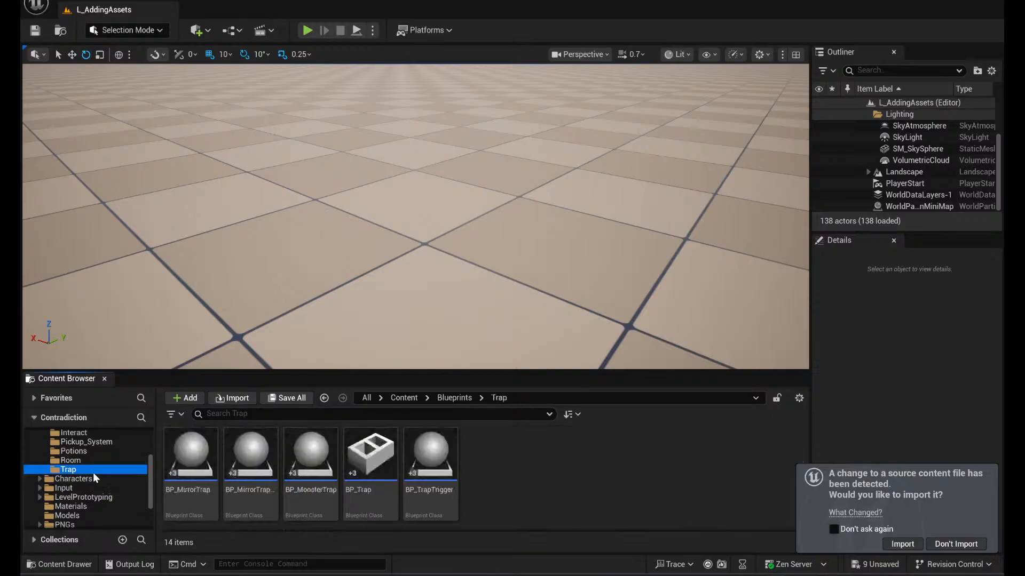
pyautogui.scroll(-2, 103, 491)
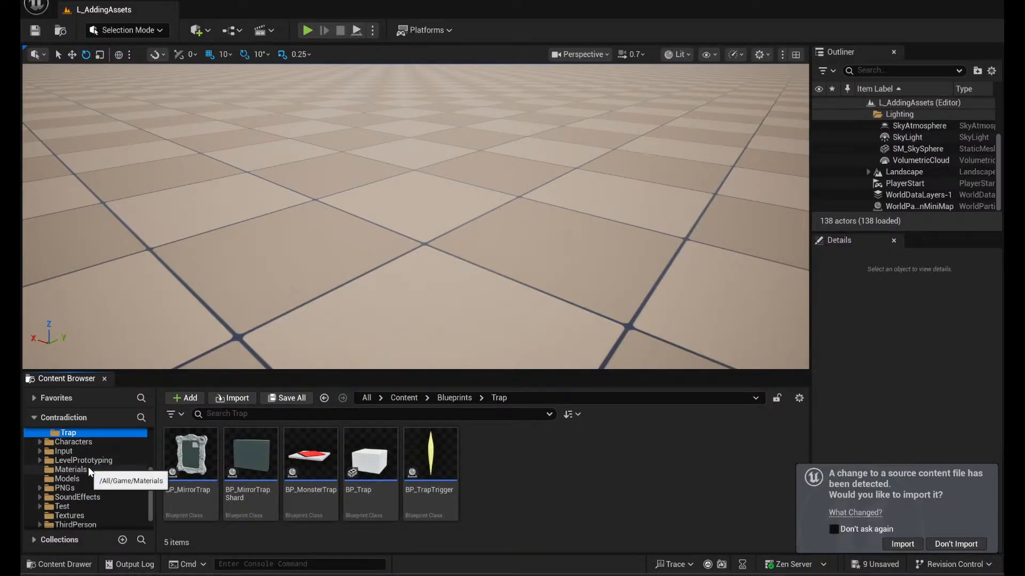
pyautogui.scroll(-1, 89, 470)
pyautogui.scroll(10, 91, 513)
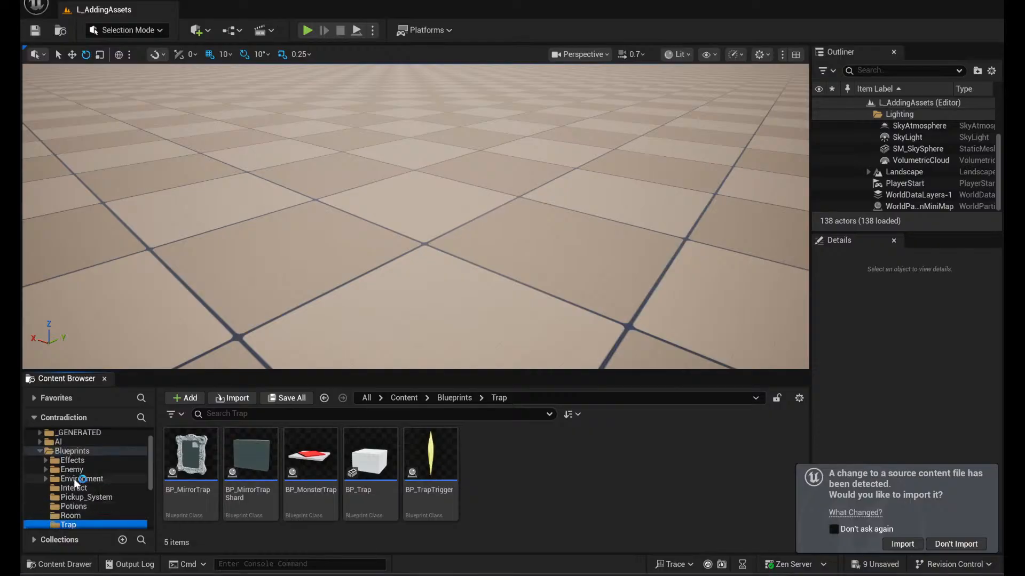
# - Open the L_gym level from the Content folder without saving the pending asset changes
pyautogui.scroll(-6, 97, 468)
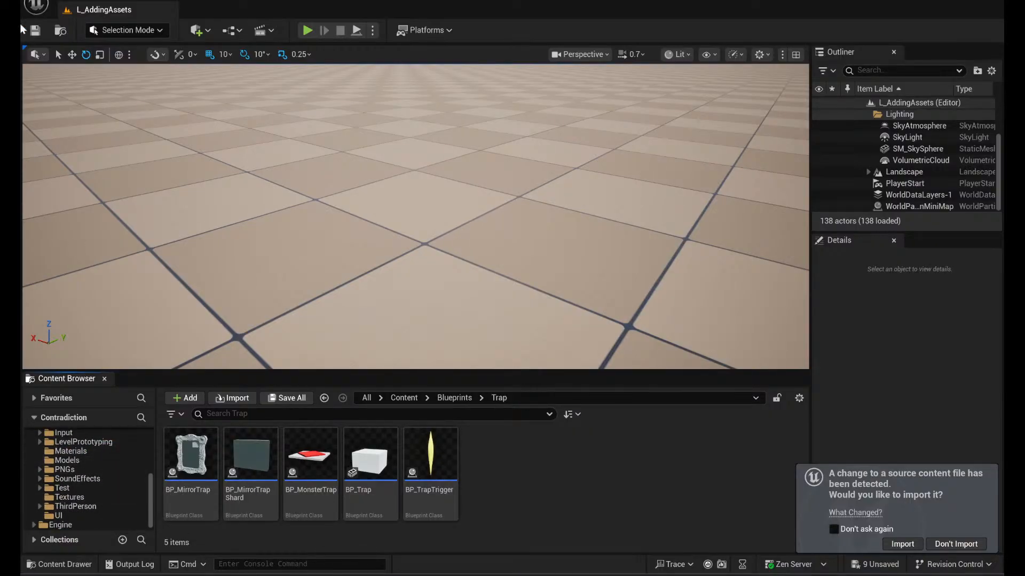
pyautogui.click(61, 1)
pyautogui.click(61, 1)
pyautogui.click(87, 2)
pyautogui.moveTo(61, 1)
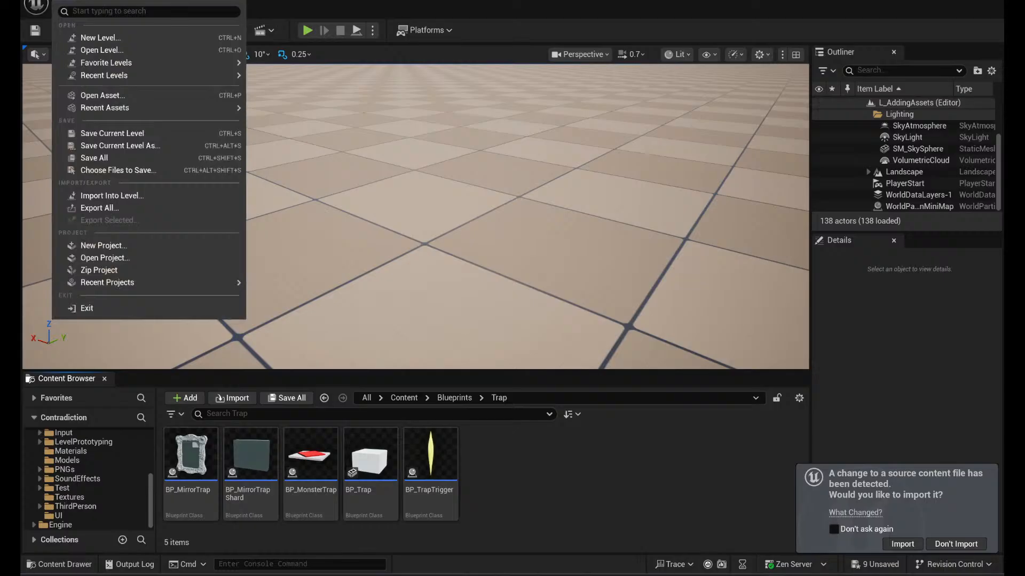
pyautogui.click(88, 52)
pyautogui.click(664, 396)
pyautogui.scroll(-1, 659, 386)
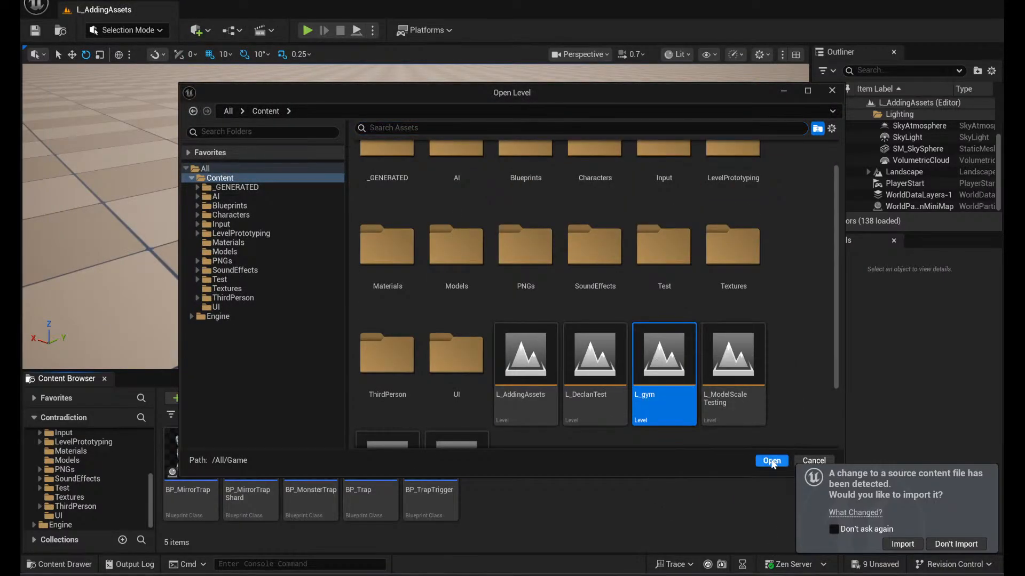
pyautogui.click(771, 462)
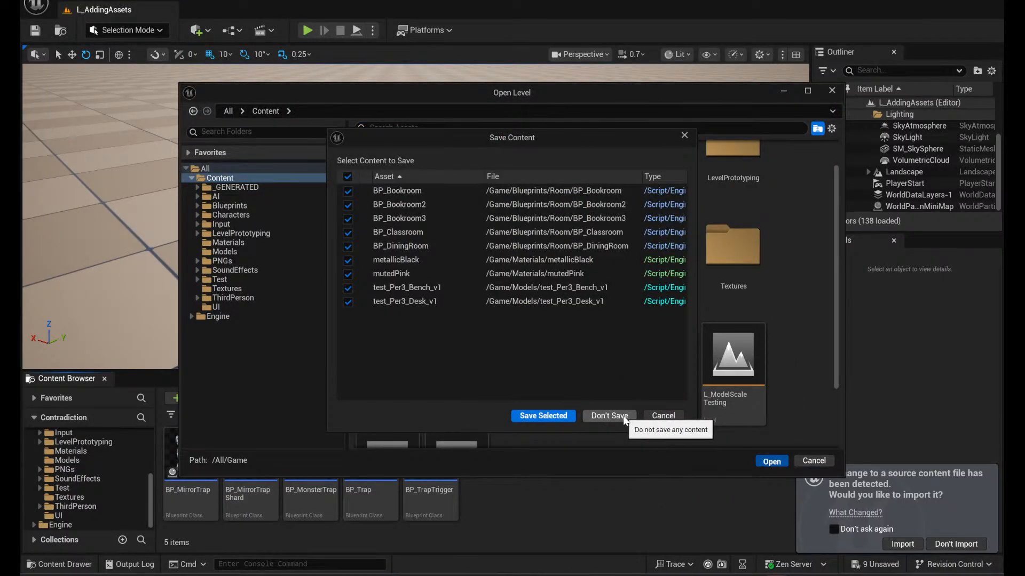
pyautogui.click(609, 416)
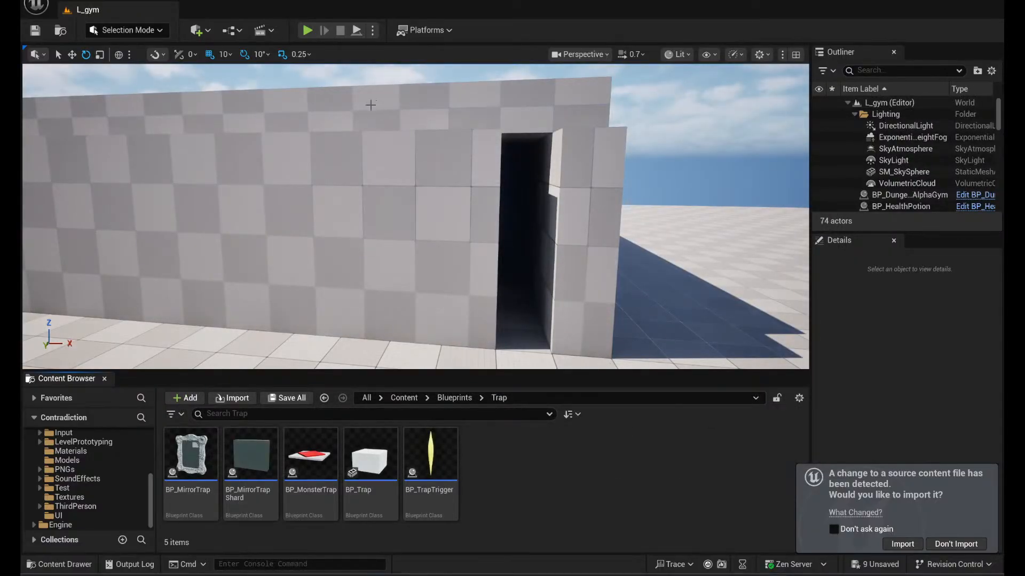
# - Fly through the L_gym level to view the red health potion beside the item instruction wall
pyautogui.scroll(1, 416, 216)
pyautogui.moveTo(416, 217)
pyautogui.mouseDown(button='right')
pyautogui.moveTo(139, 211)
pyautogui.moveTo(32, 224)
pyautogui.moveTo(20, 417)
pyautogui.mouseUp(button='right')
pyautogui.press('w')
pyautogui.press('w')
pyautogui.press('s')
pyautogui.press('w')
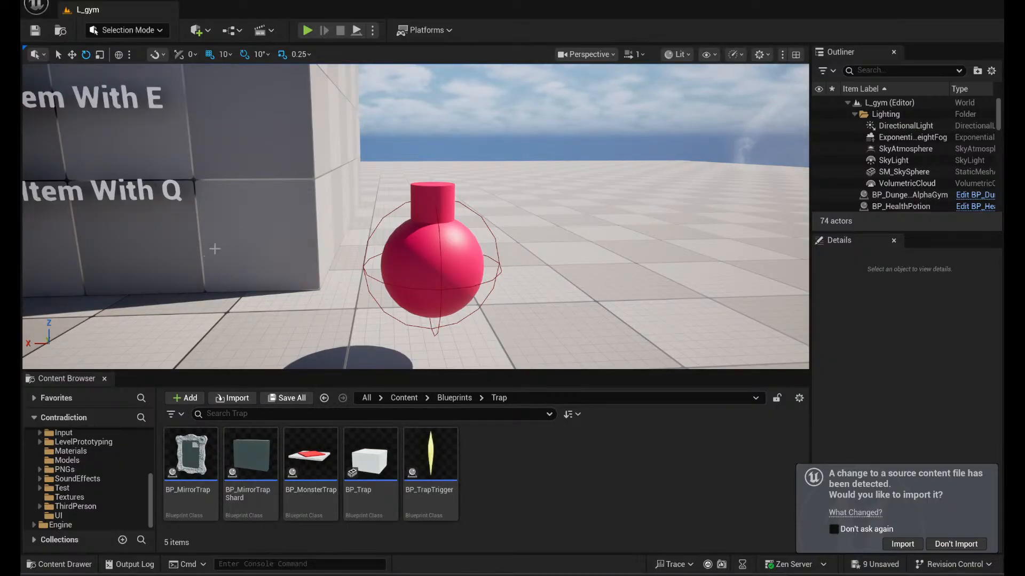
# - Open BP_HealthPotion from the Potions folder, examine its event graph from the character cast to Destroy Actor, and close it
pyautogui.scroll(3, 74, 480)
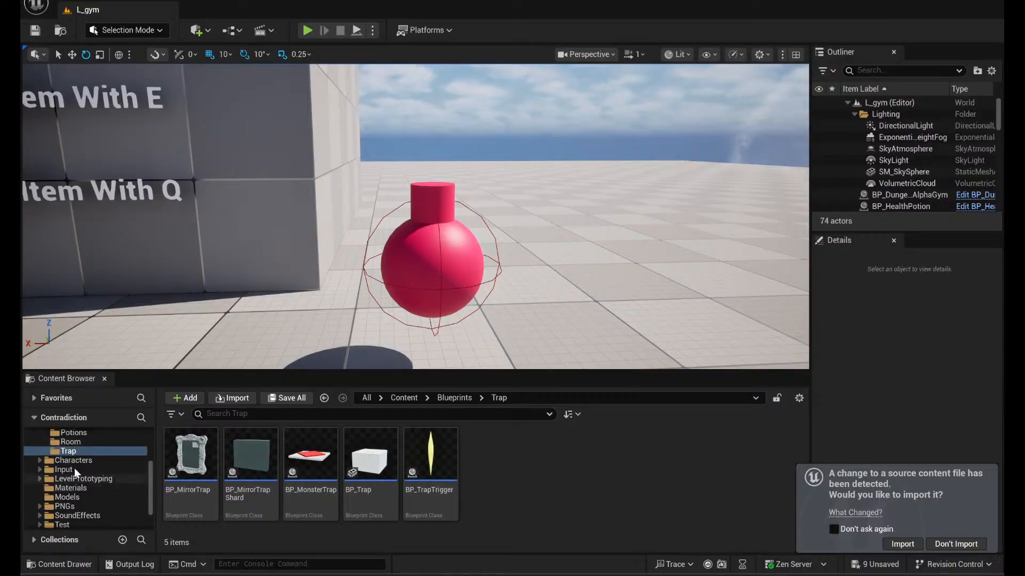
pyautogui.scroll(2, 80, 468)
pyautogui.click(90, 471)
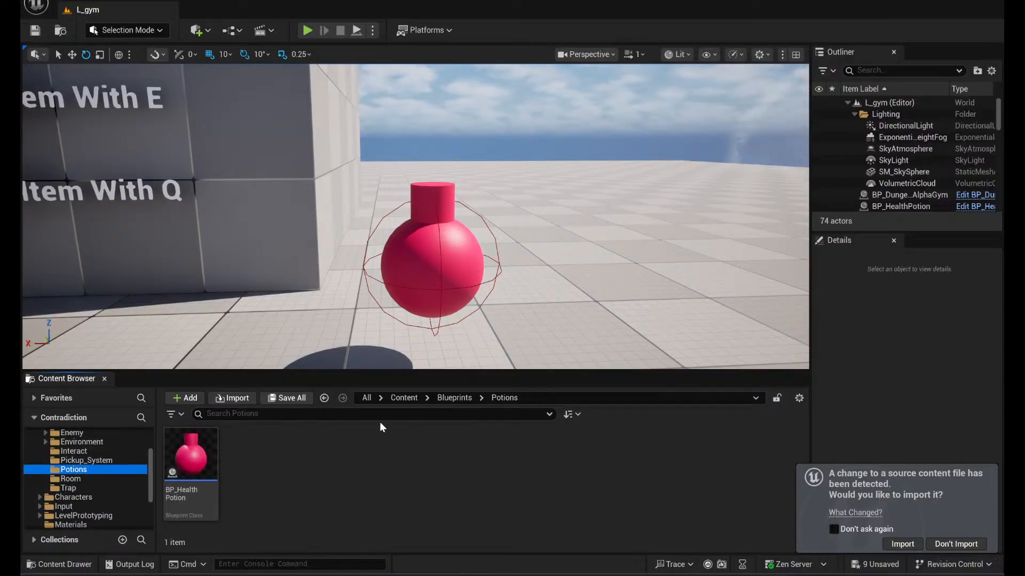
pyautogui.doubleClick(201, 439)
pyautogui.moveTo(568, 339); pyautogui.dragTo(386, 380, button='right')
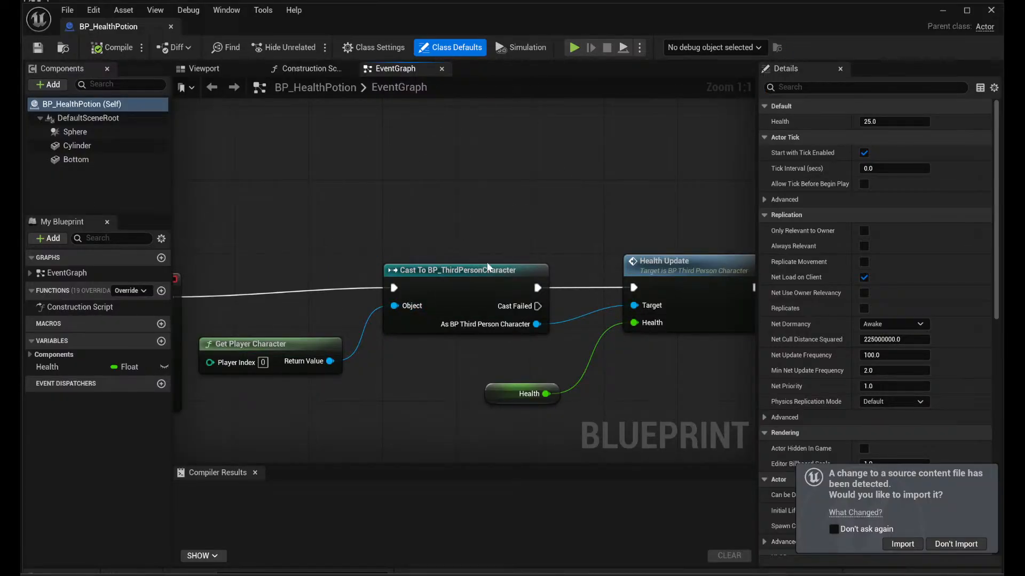
pyautogui.moveTo(571, 236); pyautogui.dragTo(212, 259, button='right')
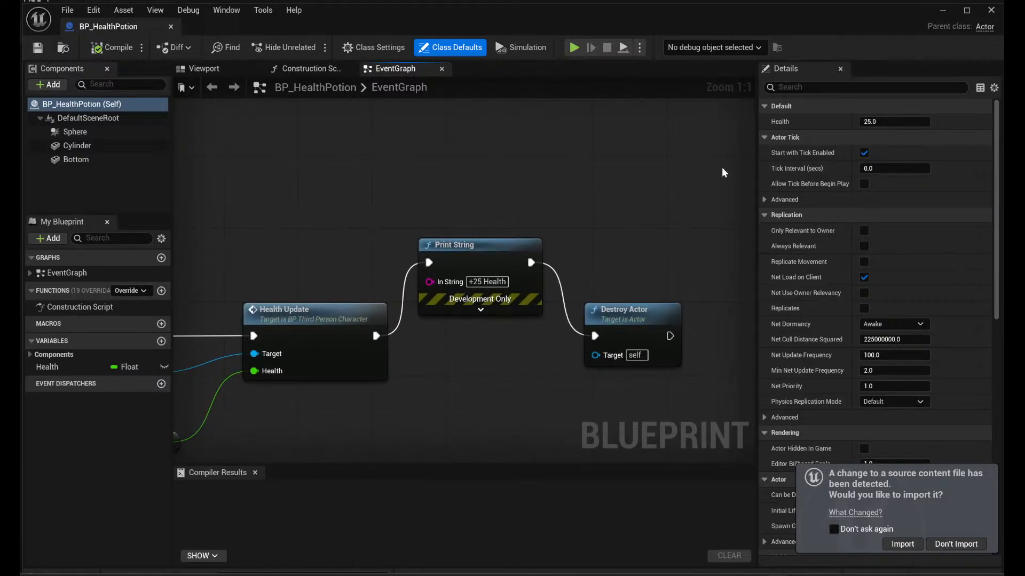
pyautogui.click(985, 10)
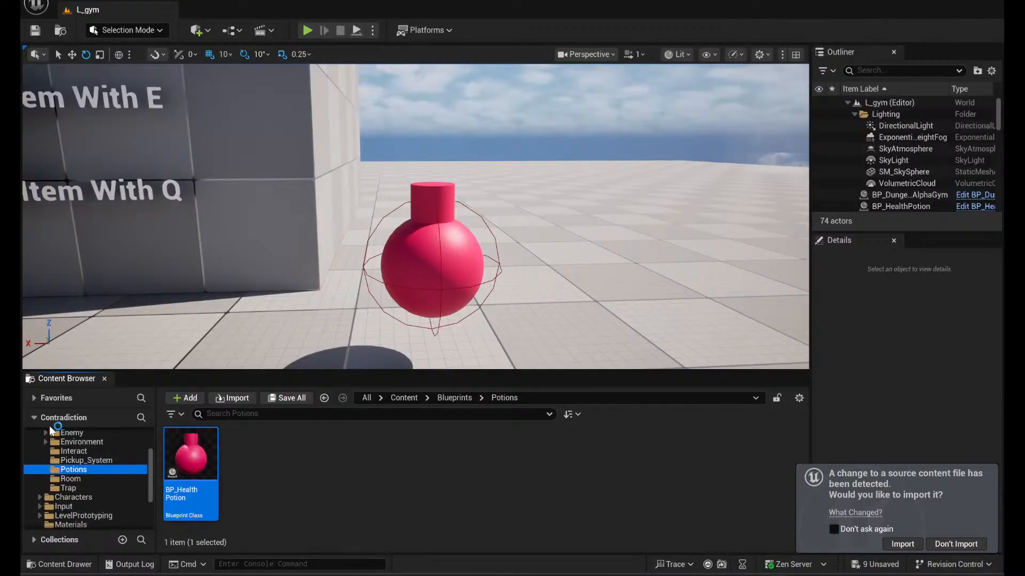
# - Look through the Pickup_System, Interact, Enemy and Effects folders under Blueprints
pyautogui.scroll(1, 58, 443)
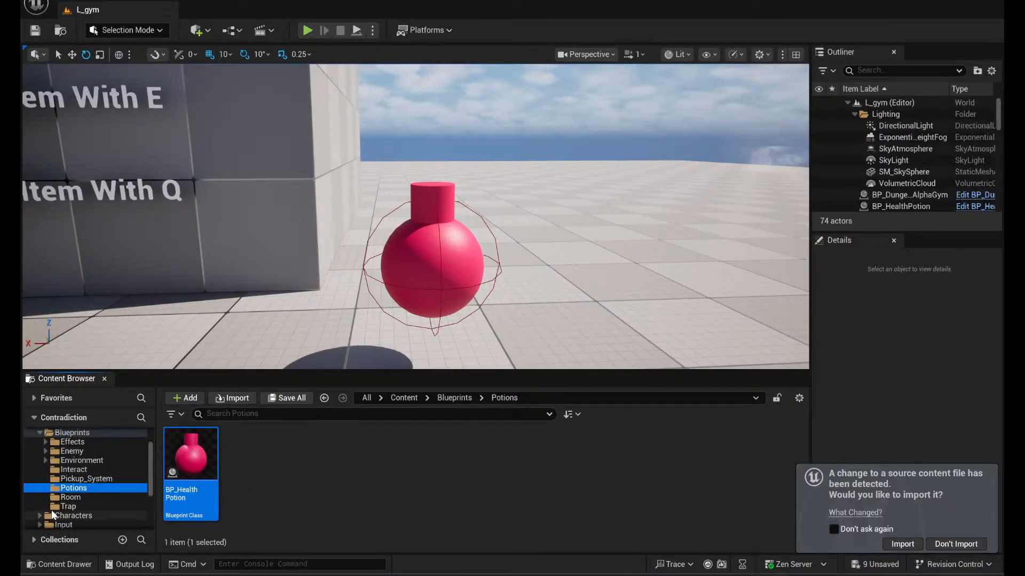
pyautogui.click(78, 478)
pyautogui.click(82, 468)
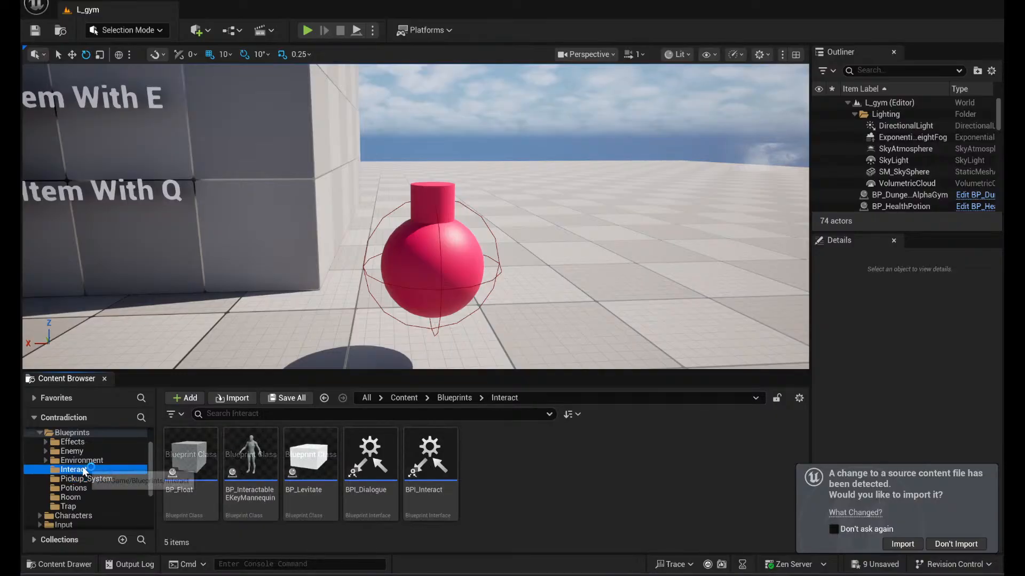
pyautogui.click(82, 453)
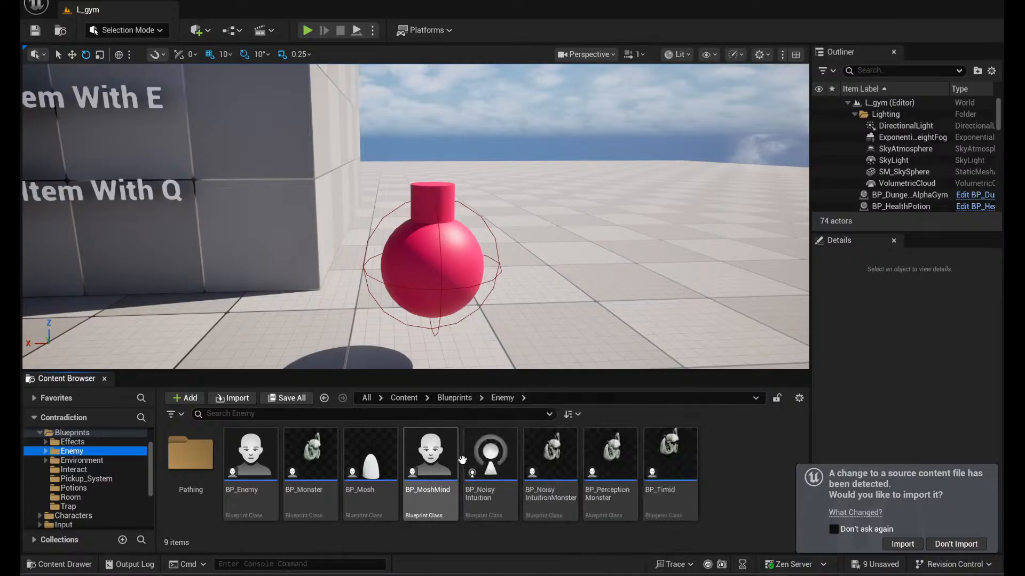
pyautogui.click(96, 444)
pyautogui.scroll(2, 106, 475)
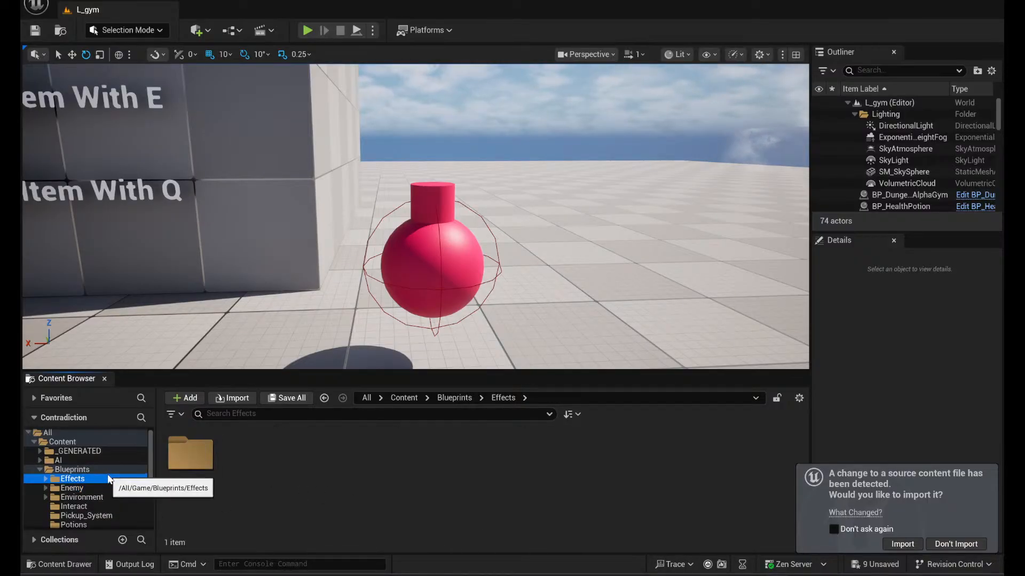
# - View the contents of the AI, _GENERATED and Blueprints folders
pyautogui.click(84, 460)
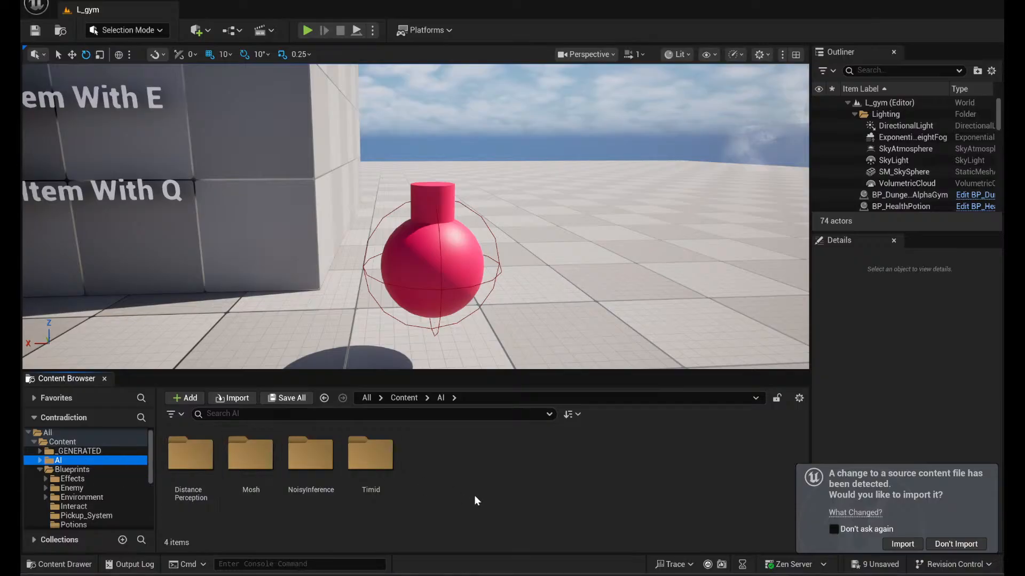
pyautogui.click(66, 450)
pyautogui.click(85, 471)
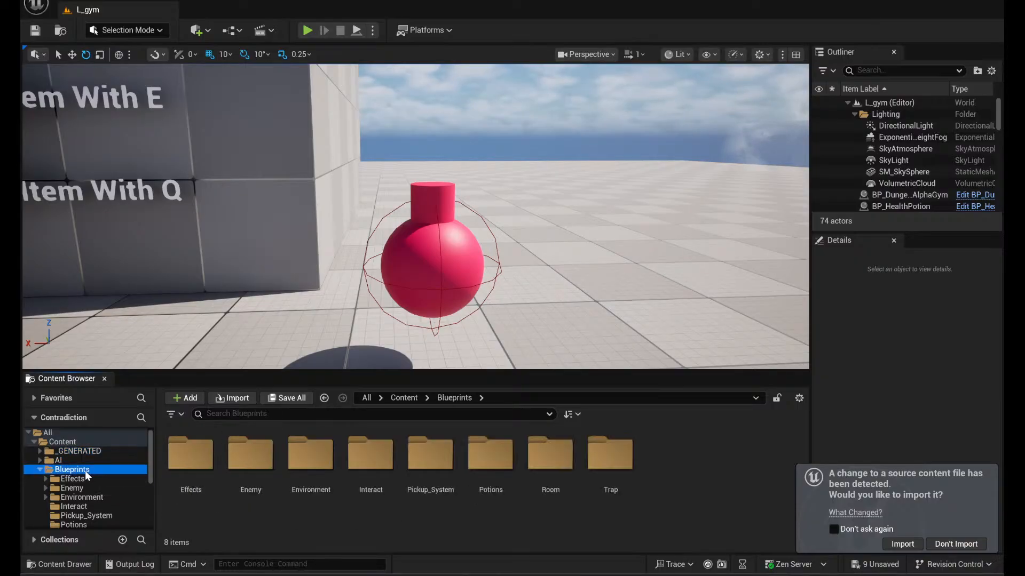
pyautogui.scroll(-3, 103, 481)
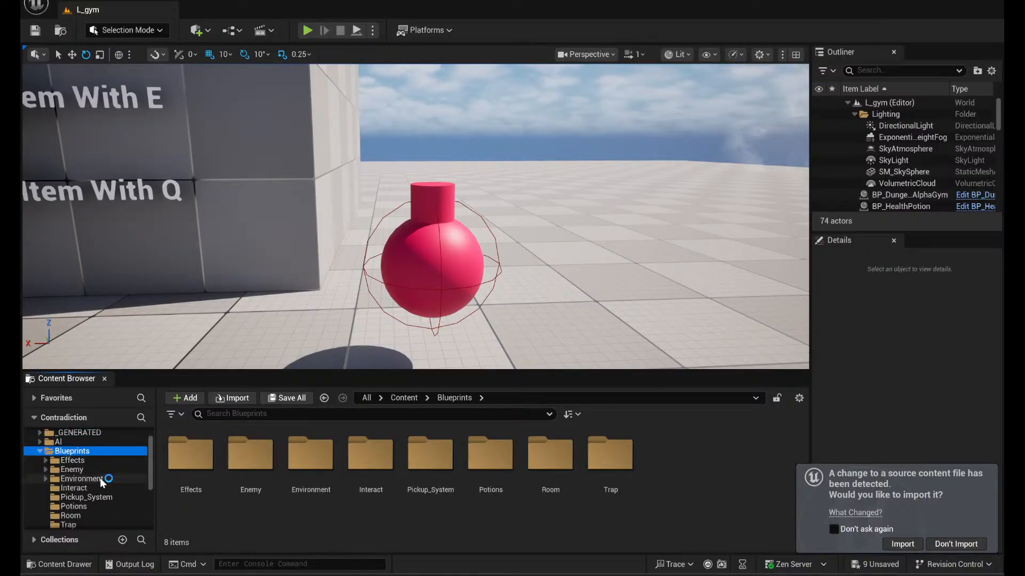
# - Look through the Mannequins folder inside Characters, and the ThirdPerson and Textures folders
pyautogui.click(84, 460)
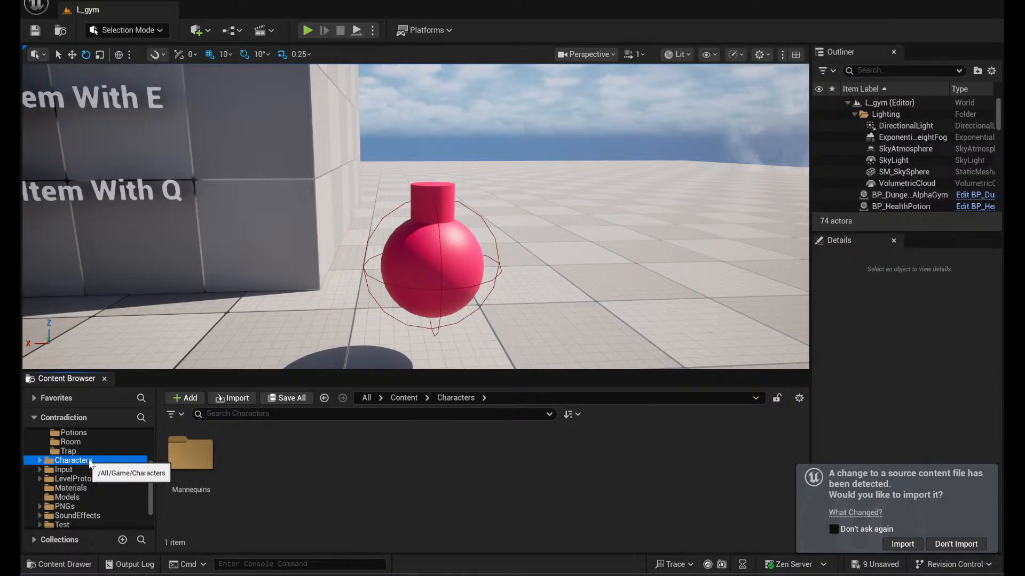
pyautogui.doubleClick(191, 455)
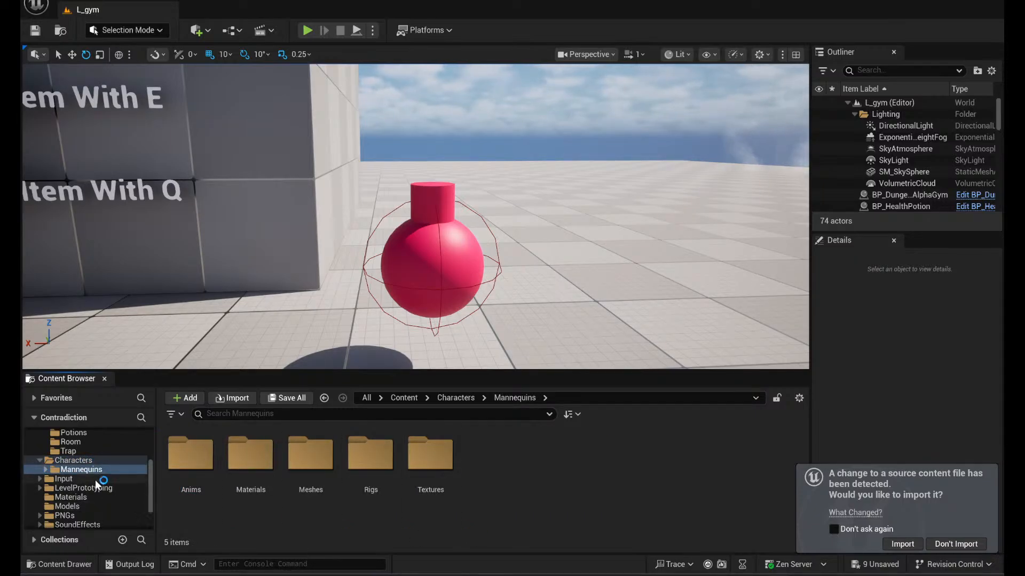
pyautogui.scroll(-2, 135, 503)
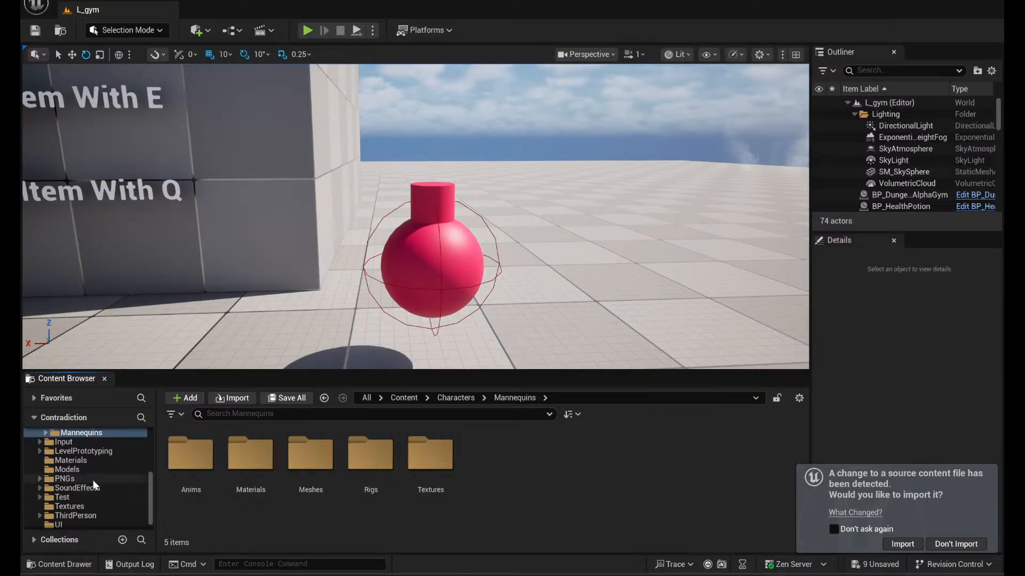
pyautogui.scroll(-1, 130, 500)
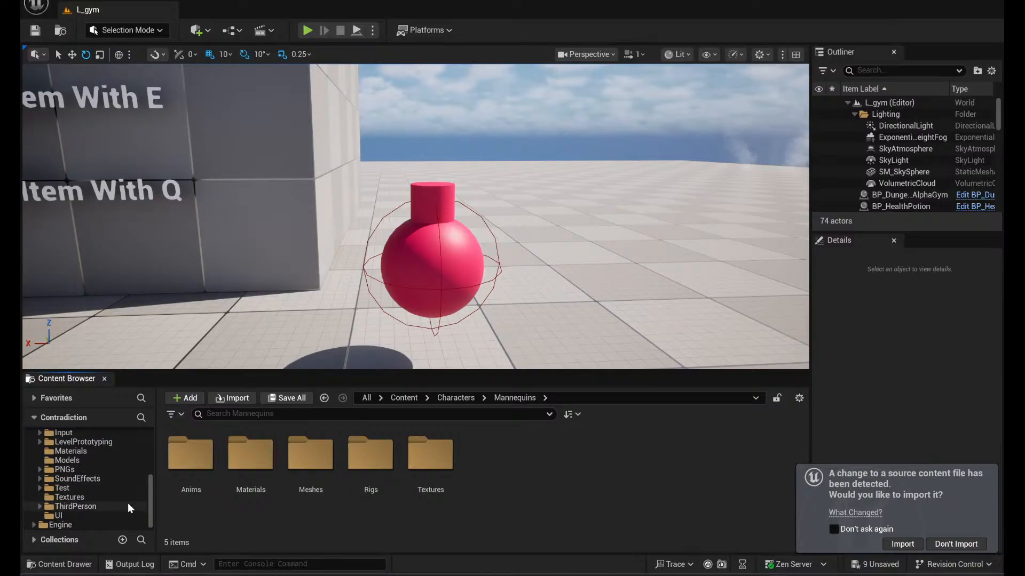
pyautogui.click(94, 506)
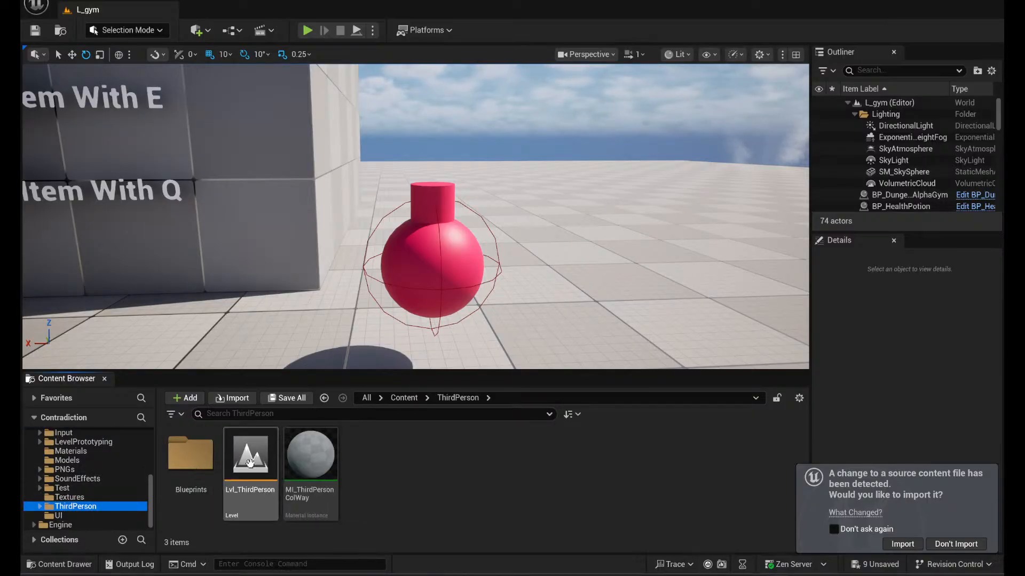
pyautogui.click(68, 497)
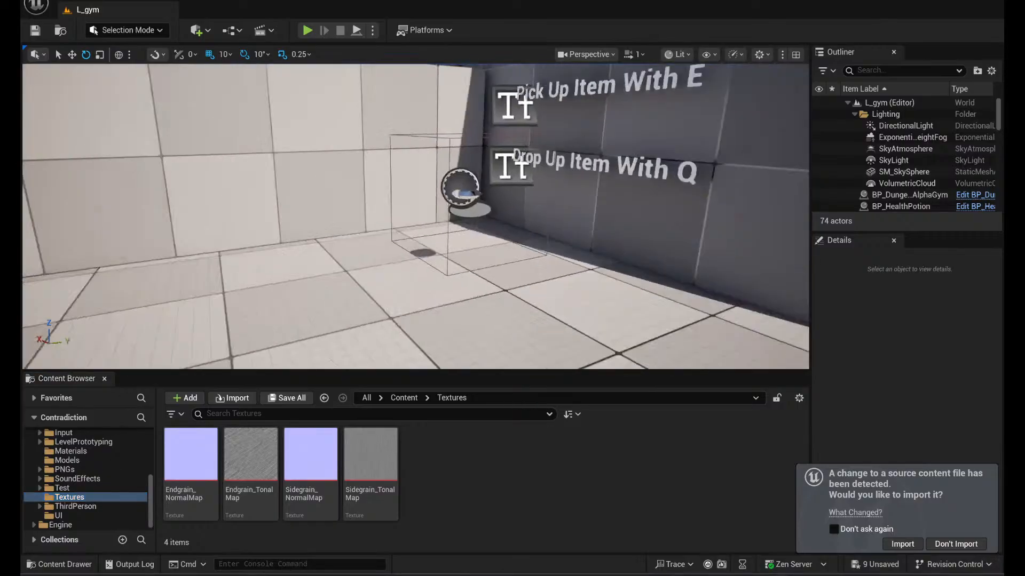
# - Select the PlayerStart actor near the movement instruction text in the L_gym level
pyautogui.press('w')
pyautogui.moveTo(416, 216); pyautogui.dragTo(362, 224, button='right')
pyautogui.moveTo(234, 158); pyautogui.dragTo(208, 266, button='right')
pyautogui.click(356, 214)
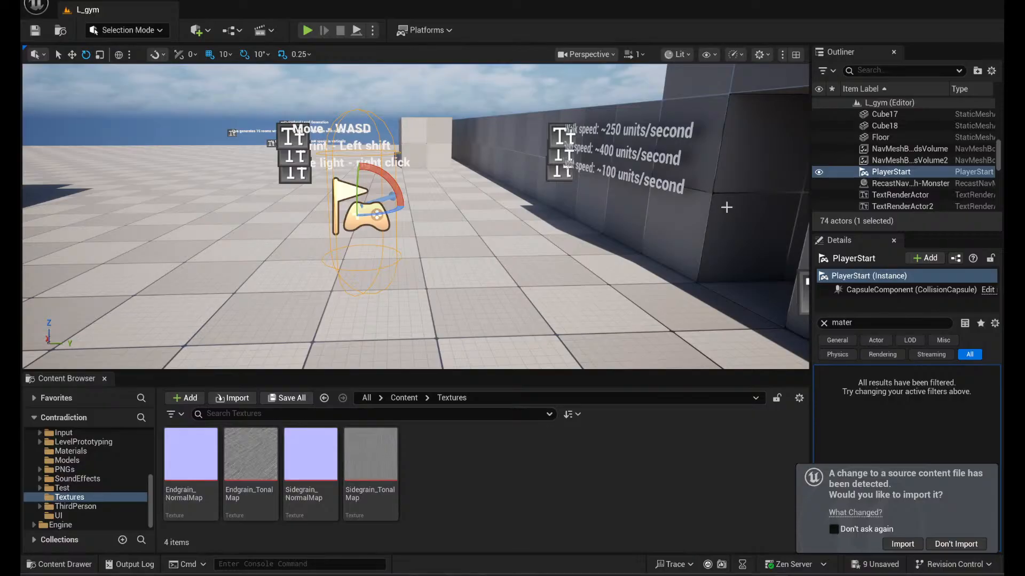
# - Look through the Test, PNGs, SoundEffects, Models and Materials folders
pyautogui.click(81, 488)
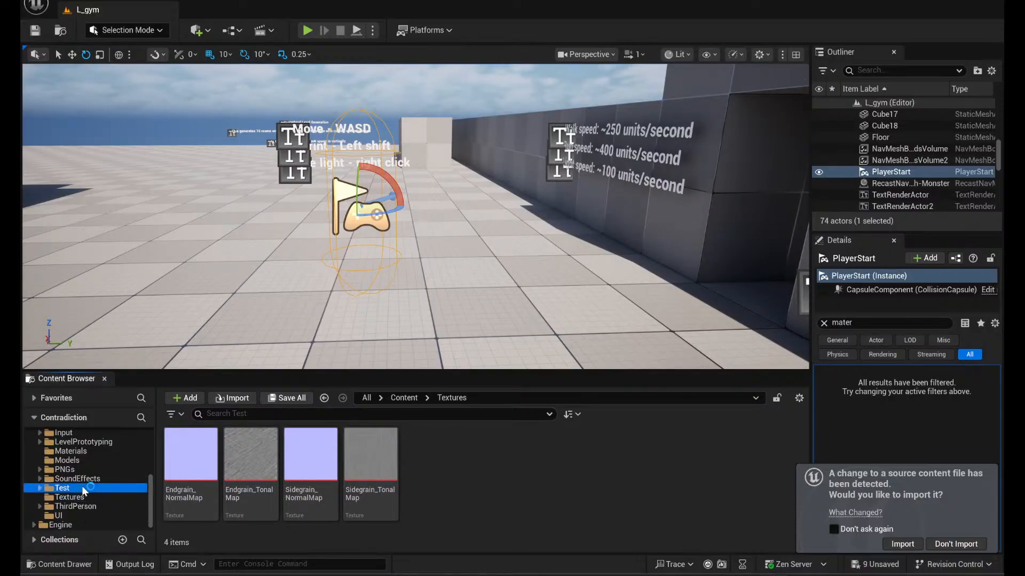
pyautogui.click(65, 469)
pyautogui.click(99, 479)
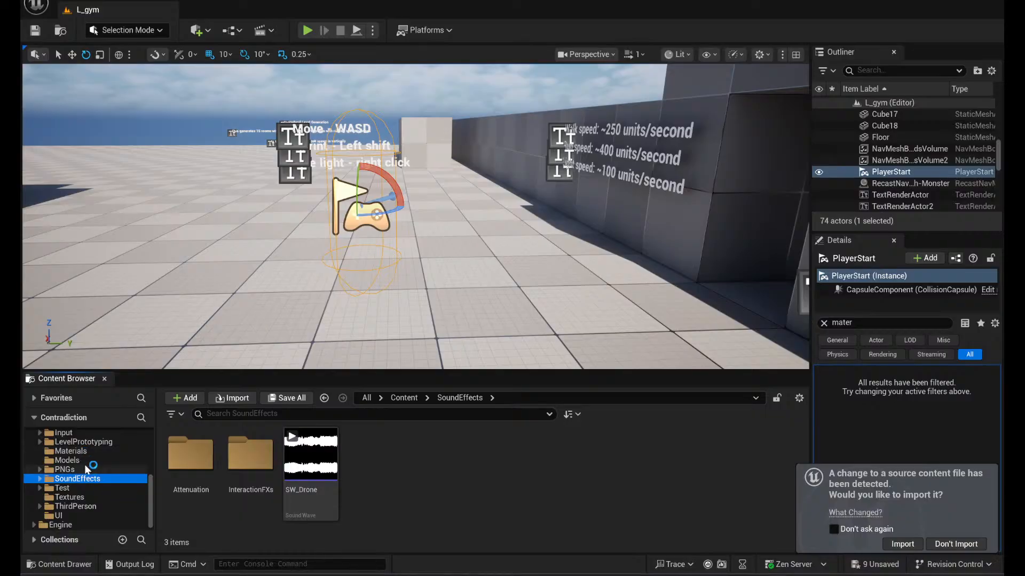
pyautogui.click(75, 461)
pyautogui.click(80, 451)
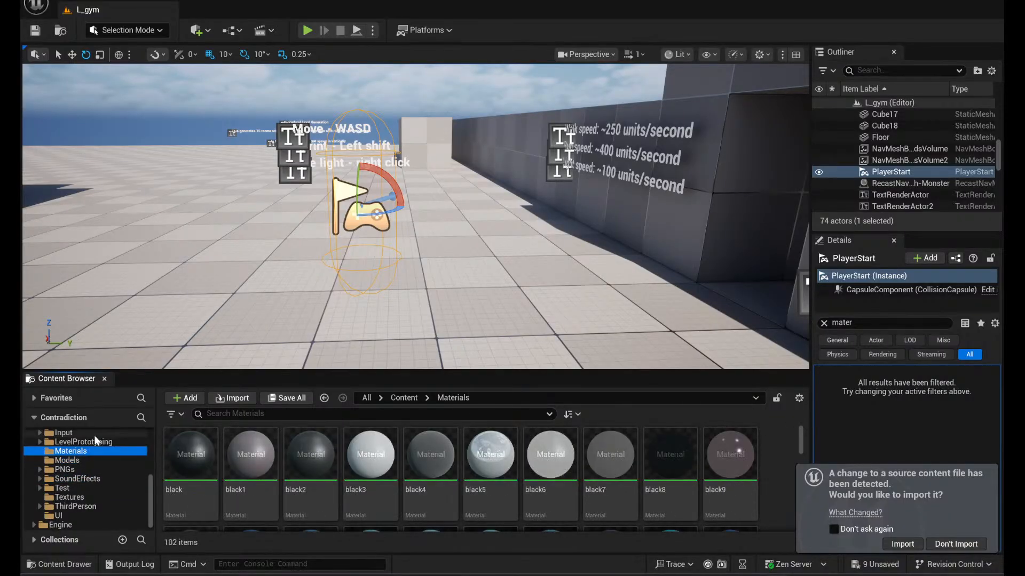
# - Open the Input folder and examine the assets in its Actions and Touch subfolders
pyautogui.scroll(3, 97, 441)
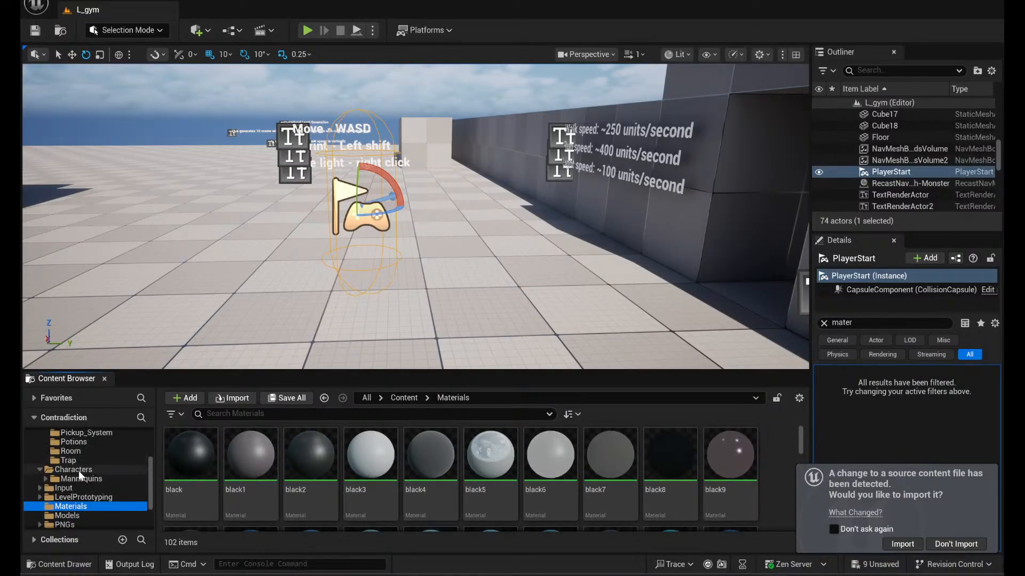
pyautogui.click(77, 488)
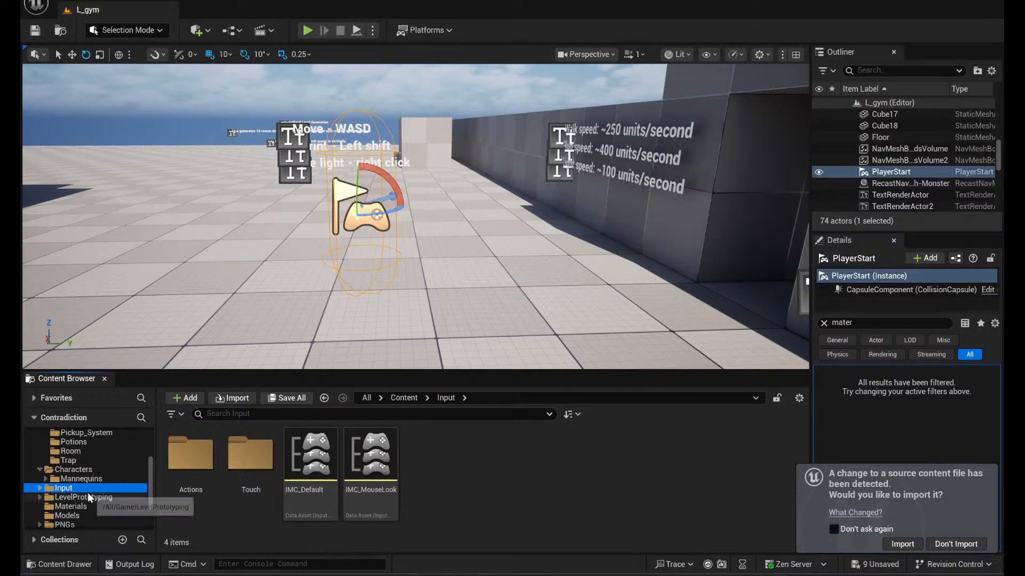
pyautogui.doubleClick(190, 457)
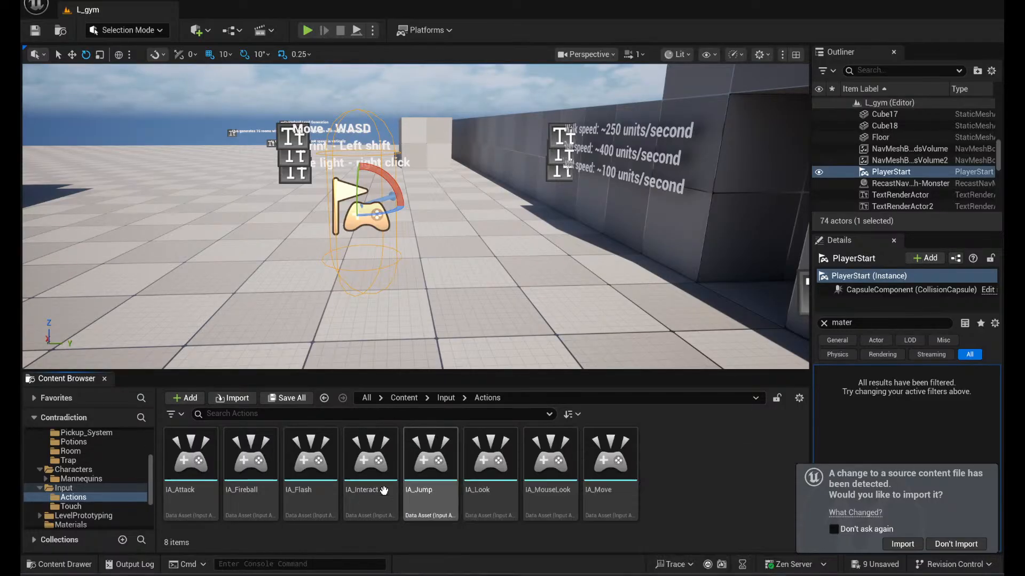
pyautogui.click(97, 507)
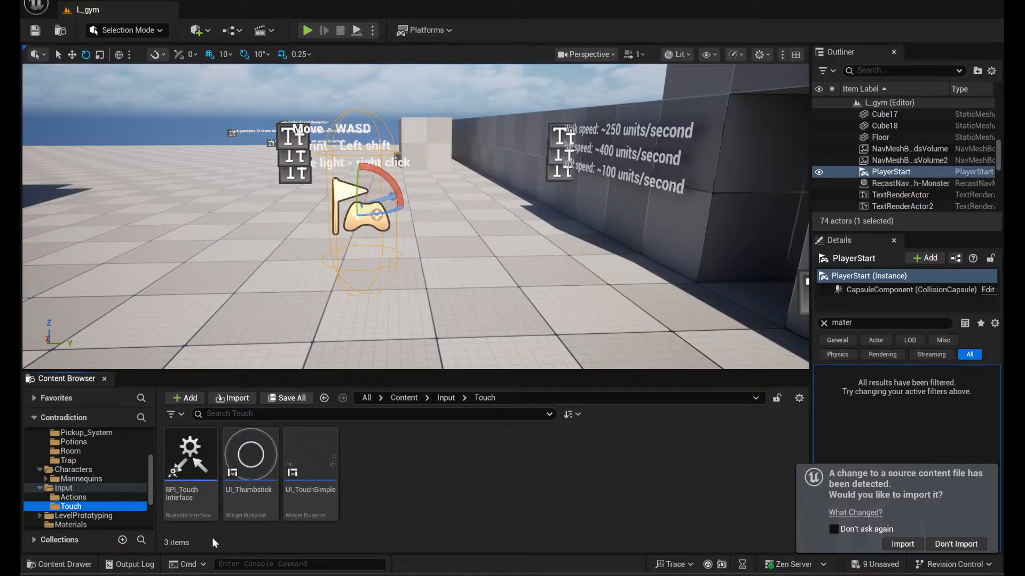
pyautogui.click(96, 489)
pyautogui.click(105, 497)
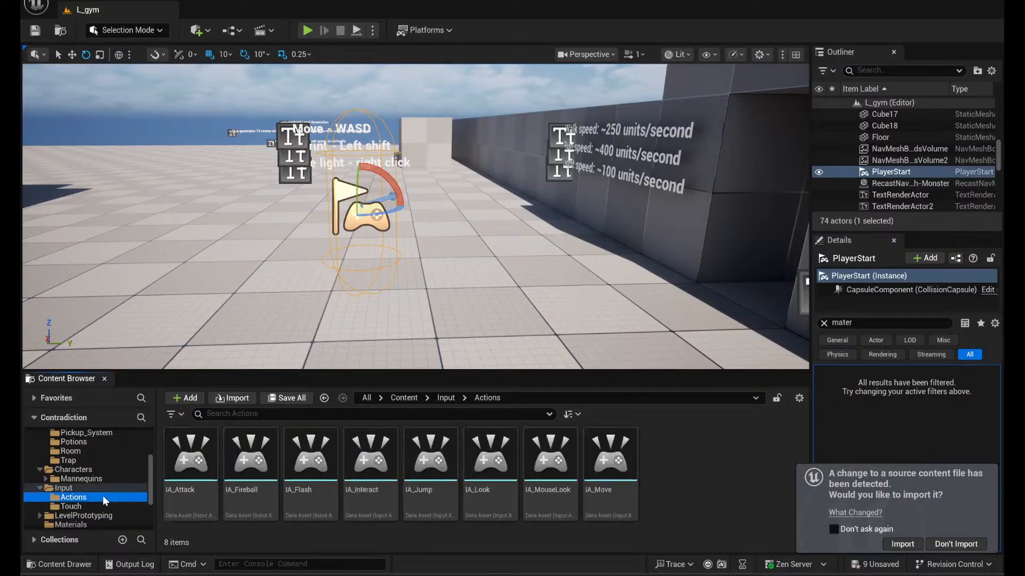
pyautogui.scroll(-2, 114, 491)
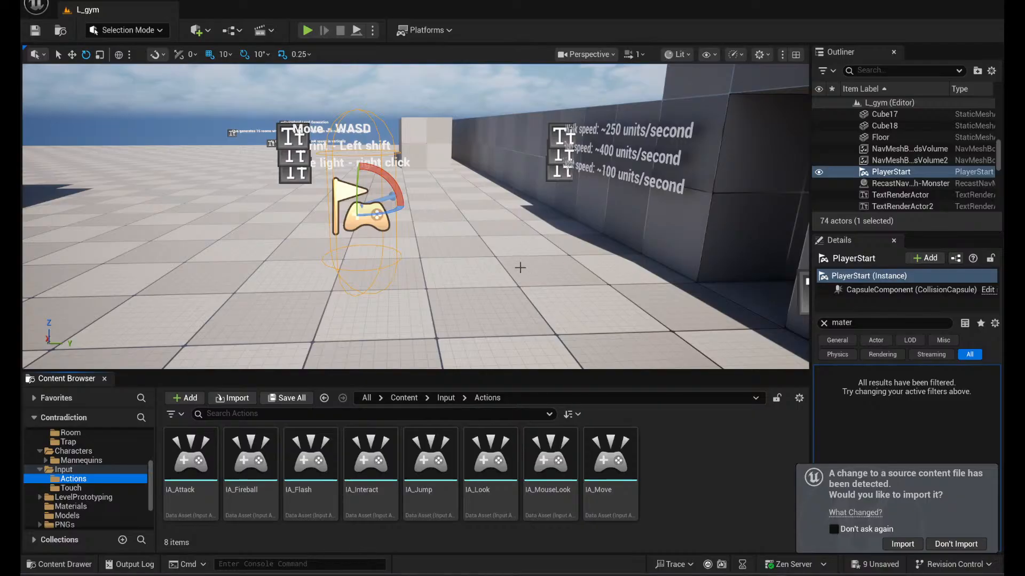
pyautogui.scroll(10, 99, 483)
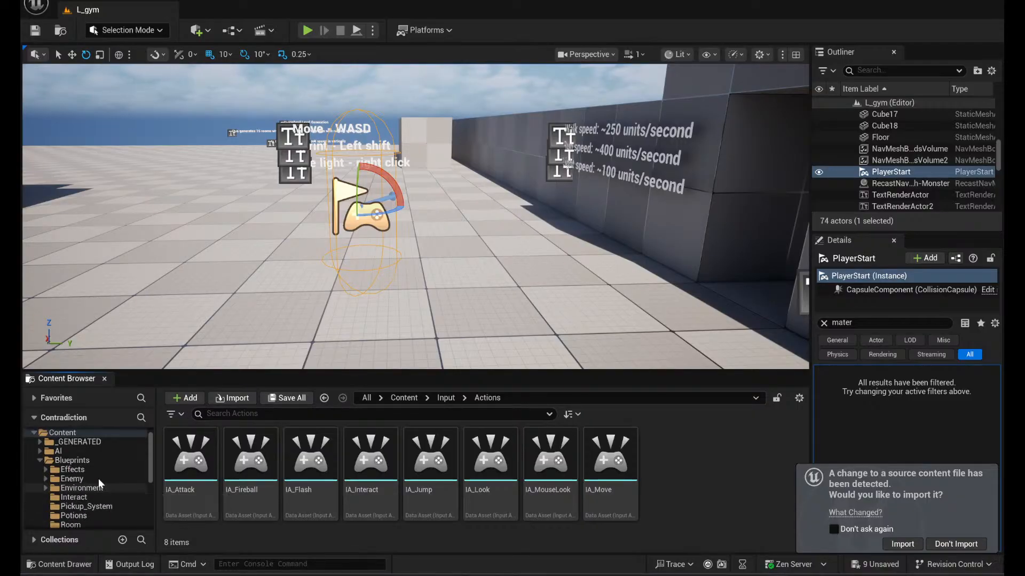
# - Look through the top-level Blueprints, AI and _GENERATED folders of the project content
pyautogui.click(75, 460)
pyautogui.click(78, 451)
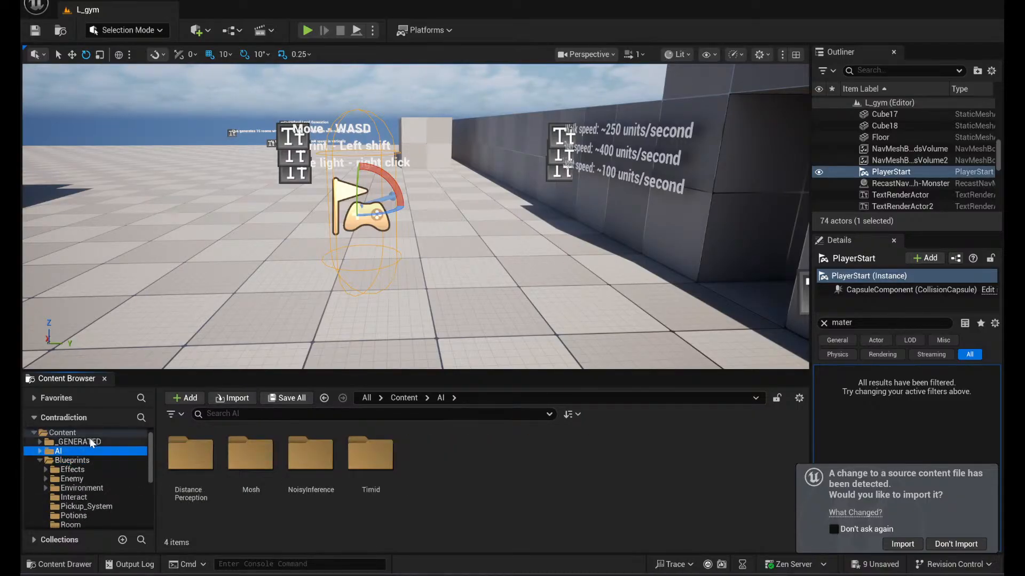
pyautogui.click(80, 442)
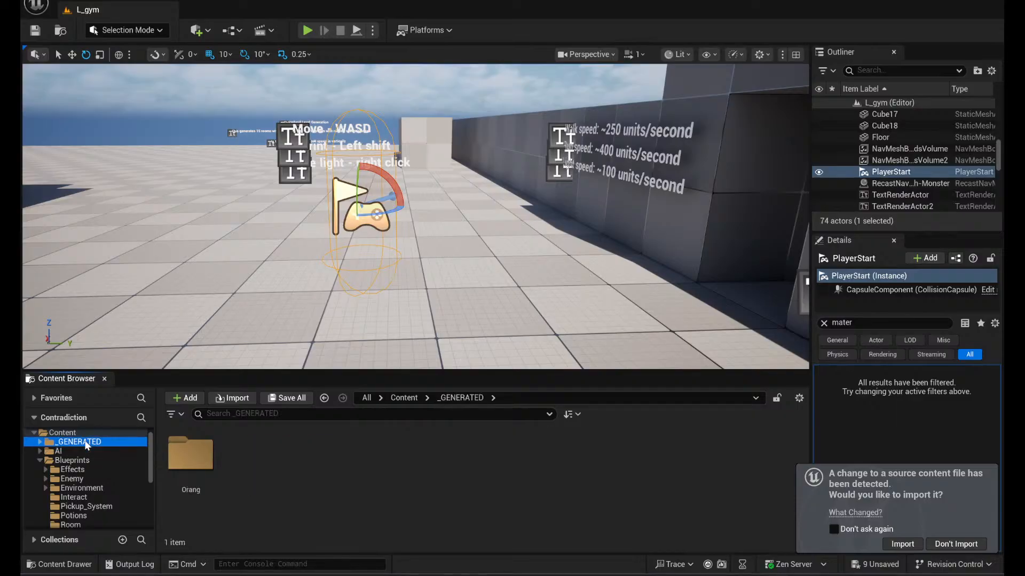
# - Look through the LevelPrototyping, Materials, Models, PNGs and SoundEffects folders
pyautogui.scroll(-6, 101, 457)
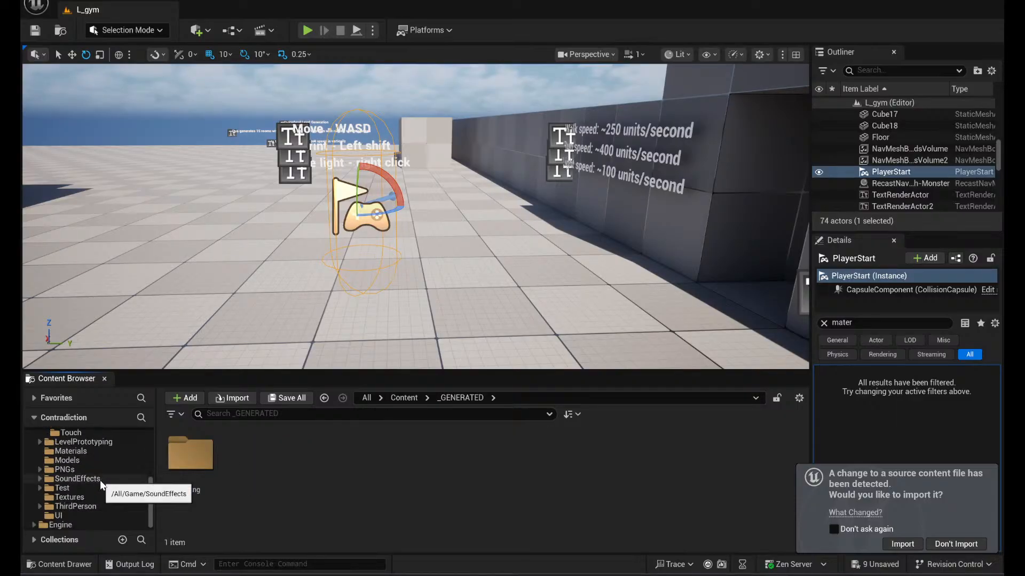
pyautogui.click(85, 445)
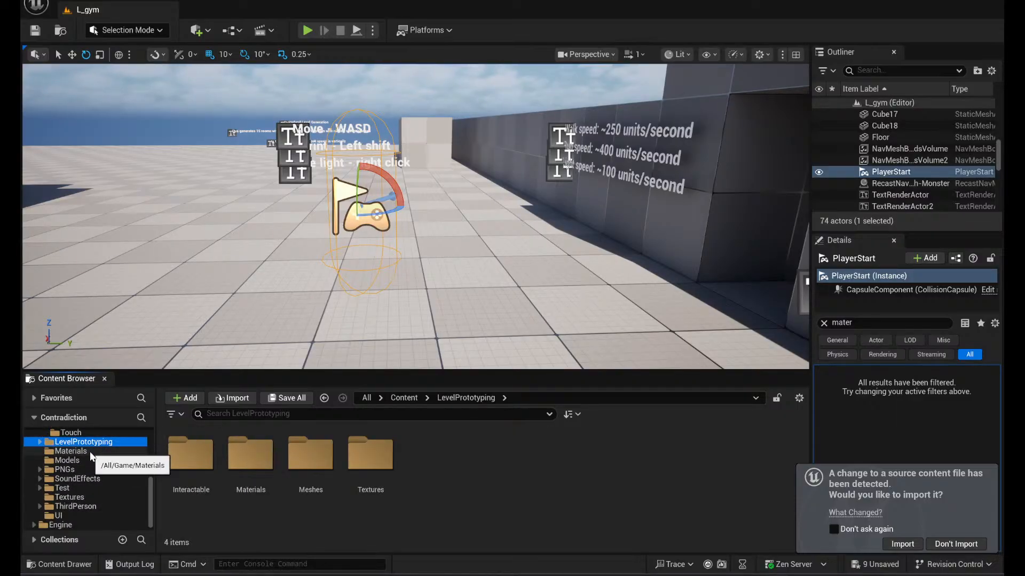
pyautogui.click(90, 451)
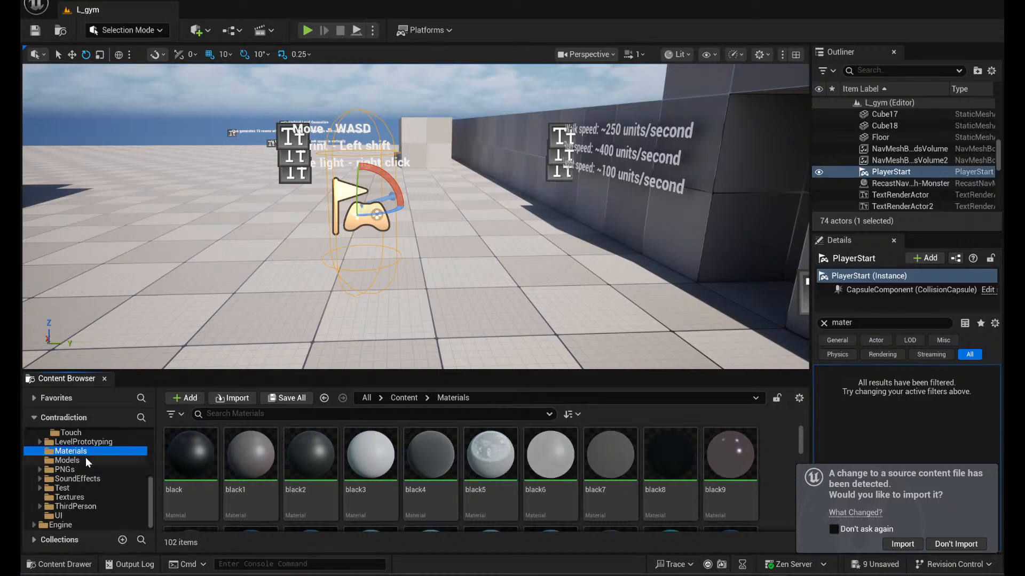
pyautogui.click(75, 442)
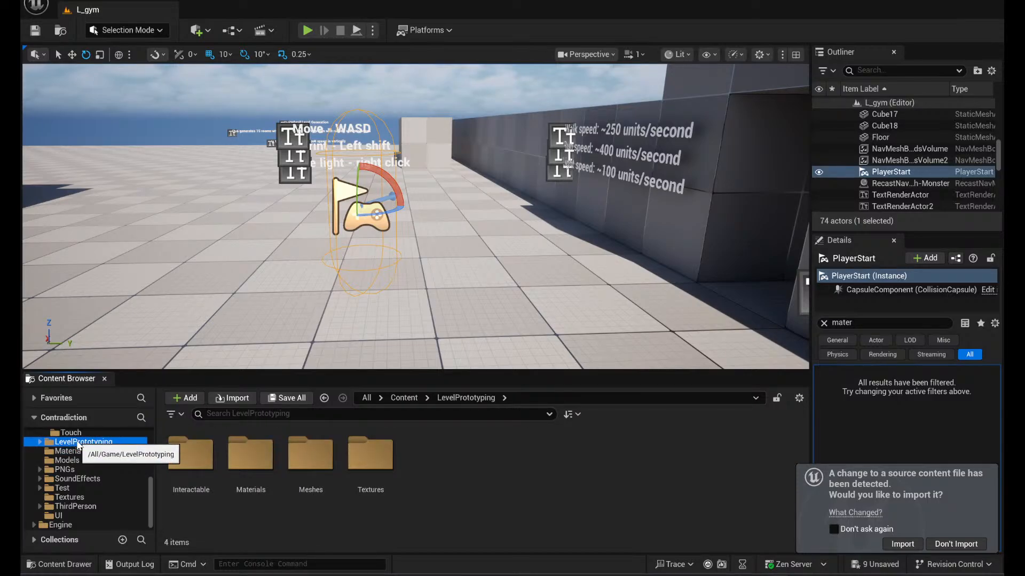
pyautogui.click(84, 460)
pyautogui.click(93, 469)
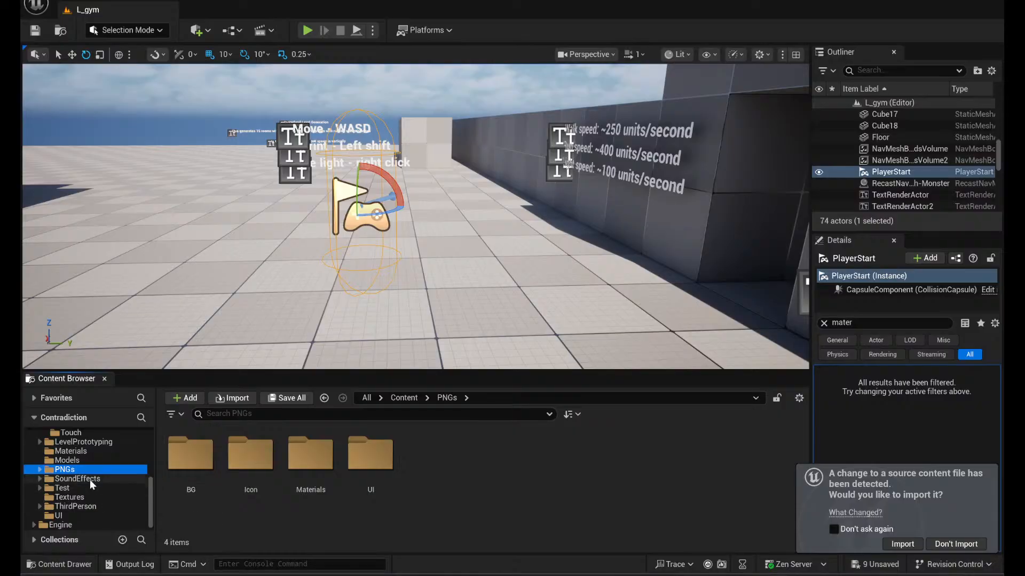
pyautogui.click(94, 479)
pyautogui.moveTo(98, 493); pyautogui.dragTo(101, 496)
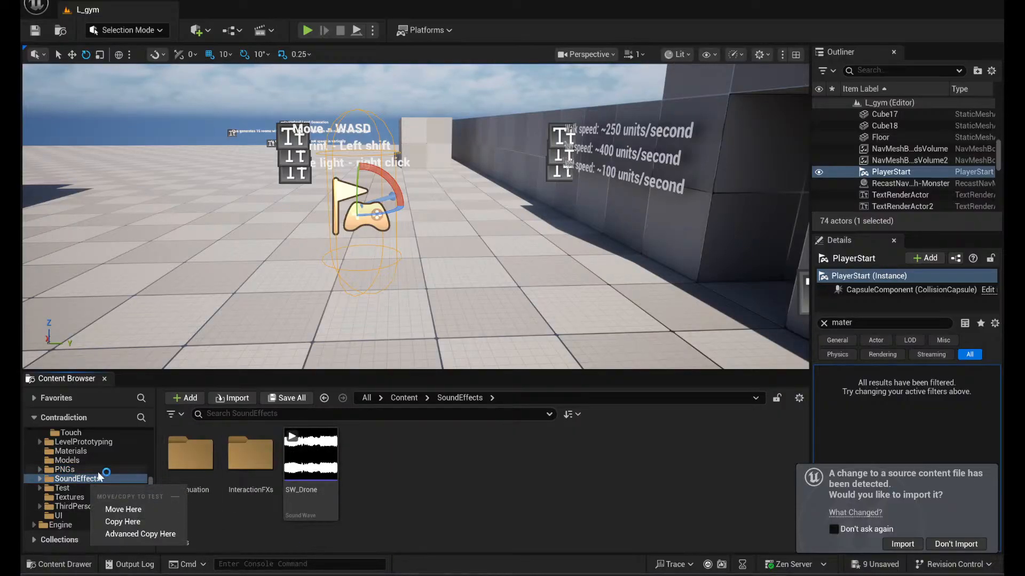
pyautogui.press('Escape')
# - Open the Test folder and examine the assets in its Blueprints, Levels and Procedural_Dungeon subfolders
pyautogui.click(62, 487)
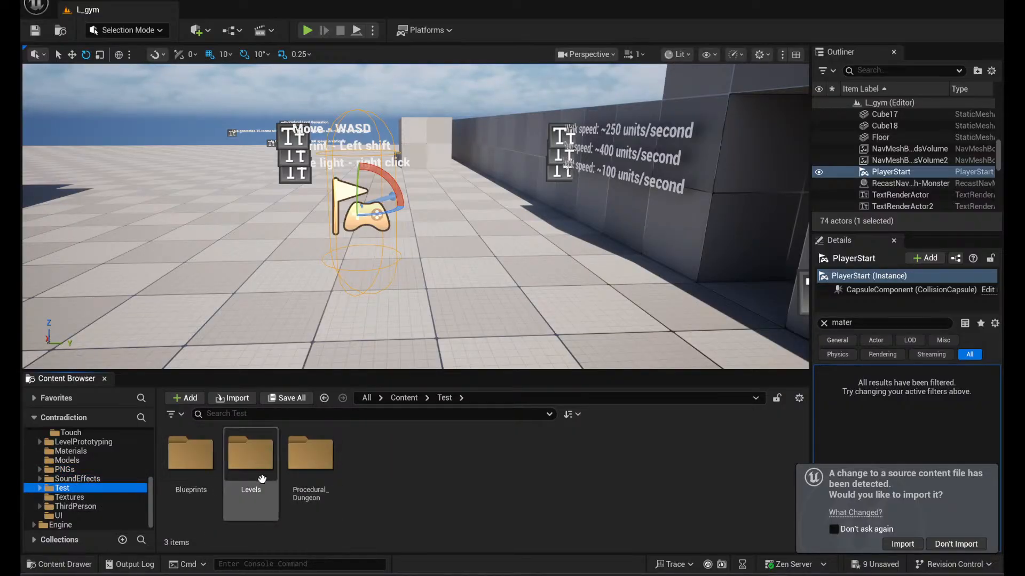
pyautogui.doubleClick(191, 460)
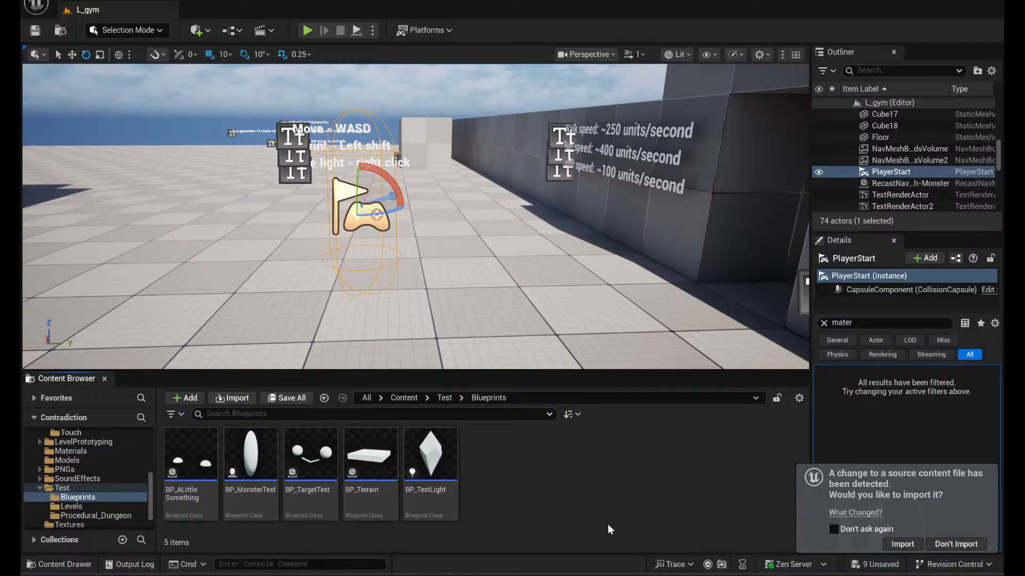
pyautogui.click(98, 506)
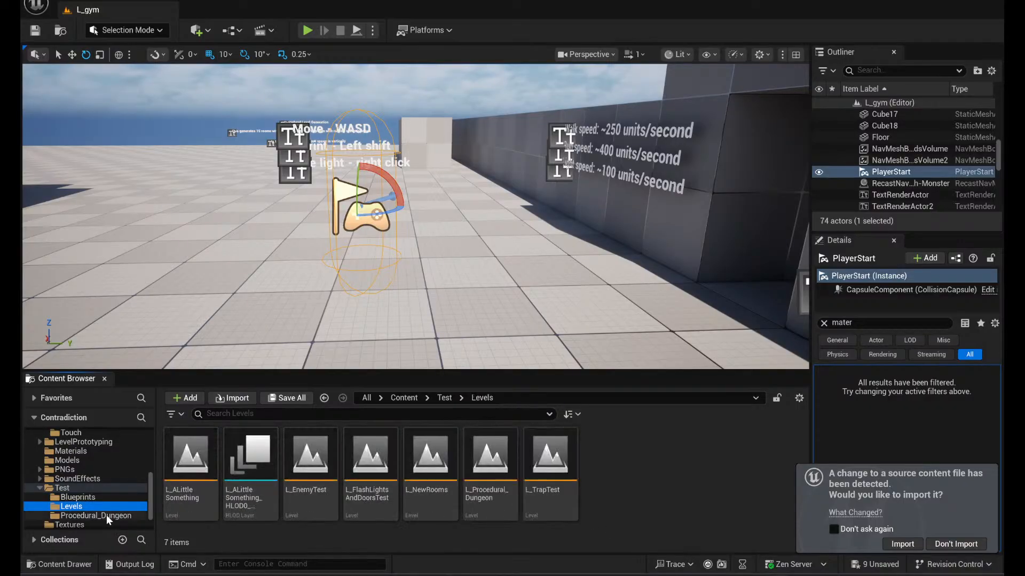
pyautogui.click(107, 515)
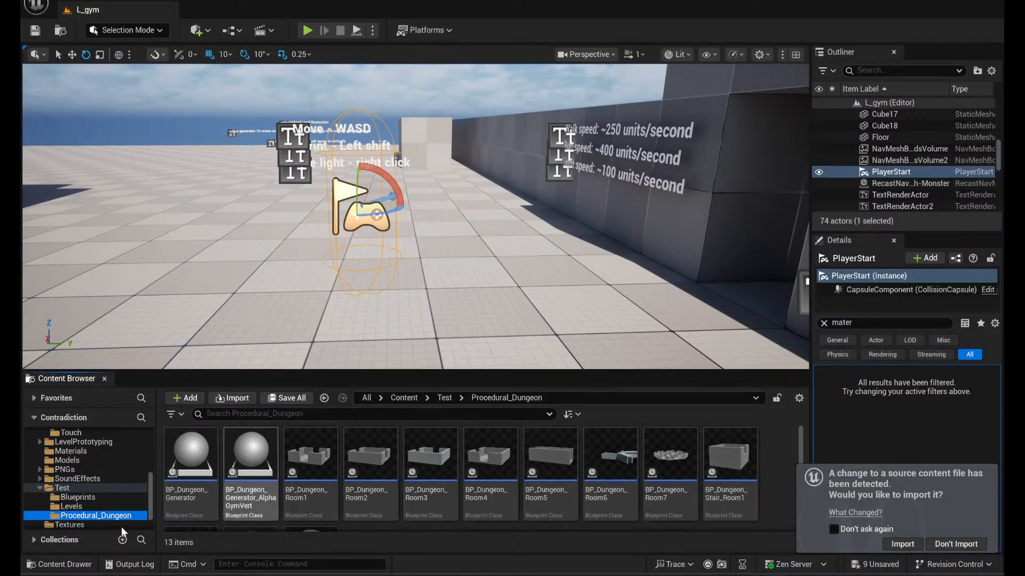
# - View the widget blueprints in the UI folder and the static meshes in the Models folder
pyautogui.scroll(-1, 108, 510)
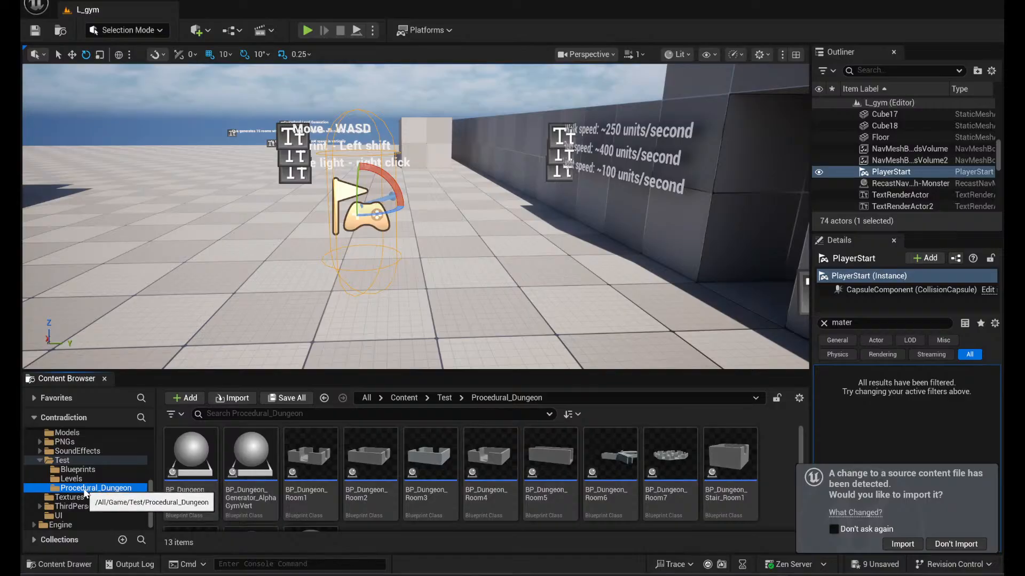
pyautogui.click(93, 517)
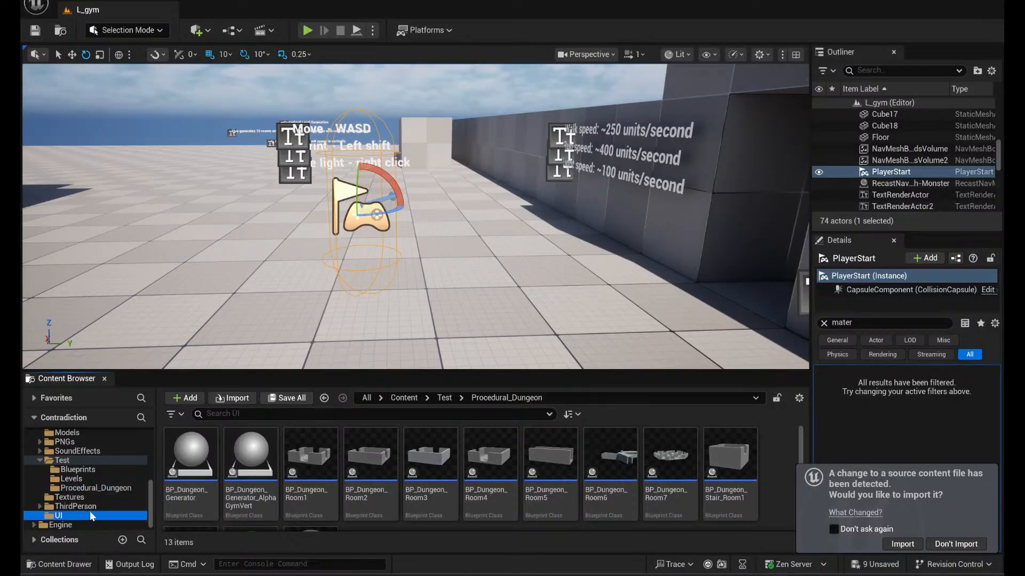
pyautogui.scroll(3, 94, 516)
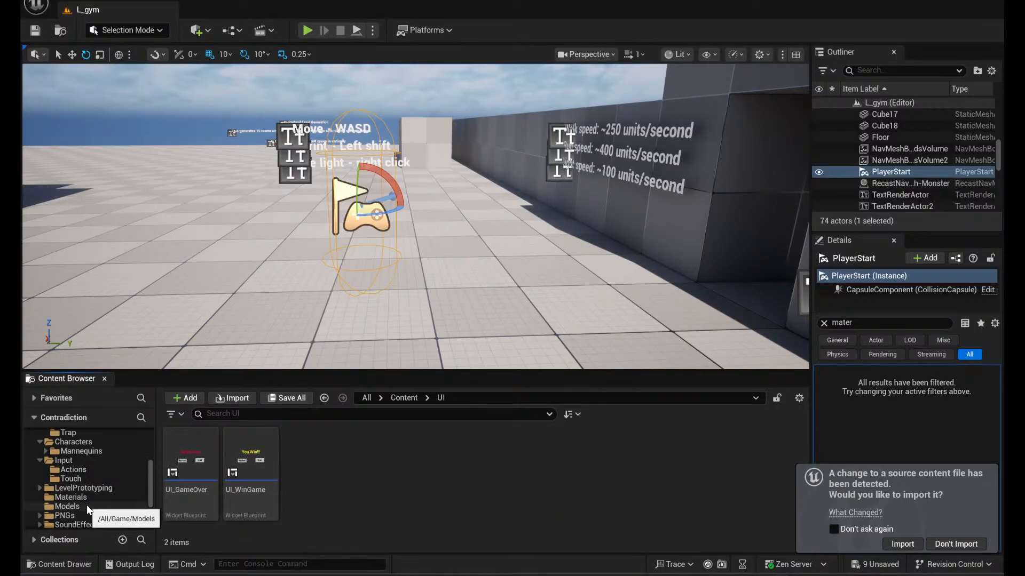
pyautogui.click(85, 507)
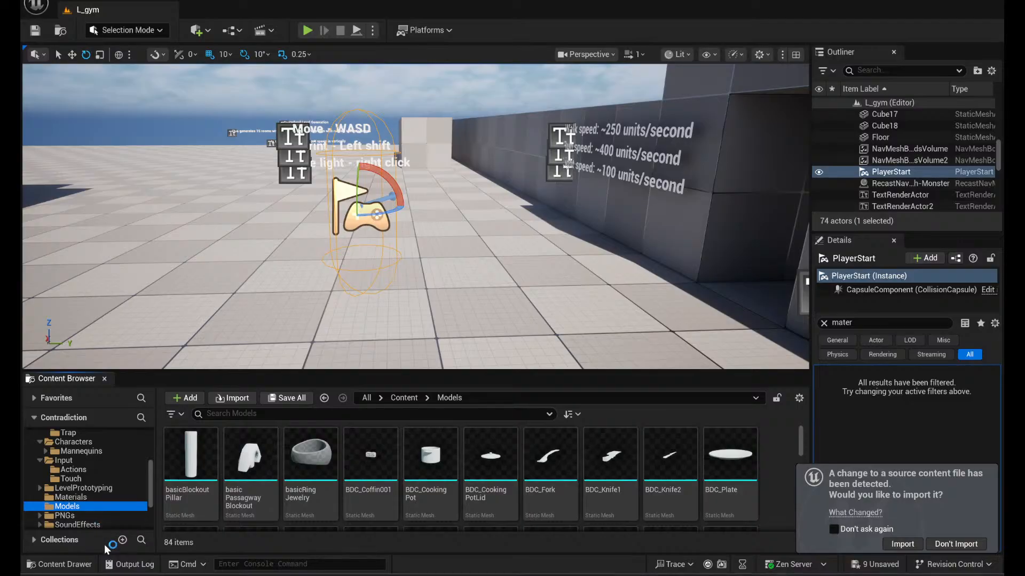
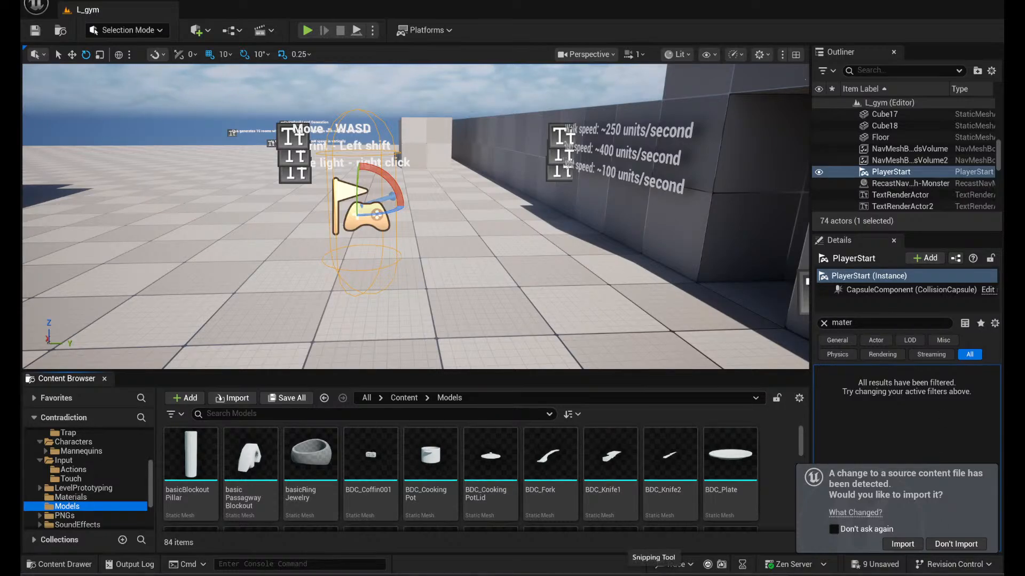
# - Look through the static meshes in the Models folder, from the blockout and kitchen props to the keys and potion bottles
pyautogui.scroll(-2, 703, 488)
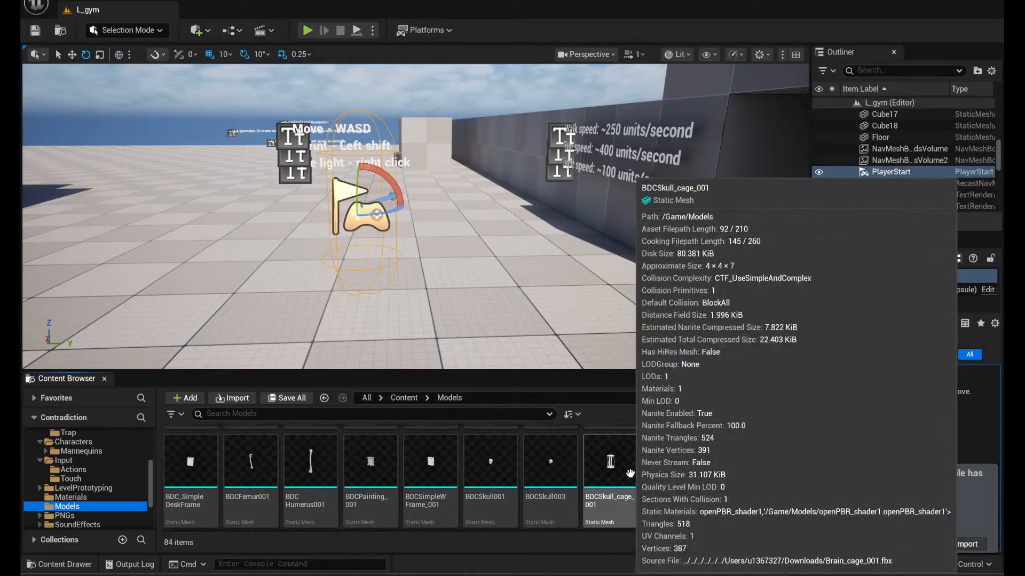
pyautogui.scroll(-4, 710, 483)
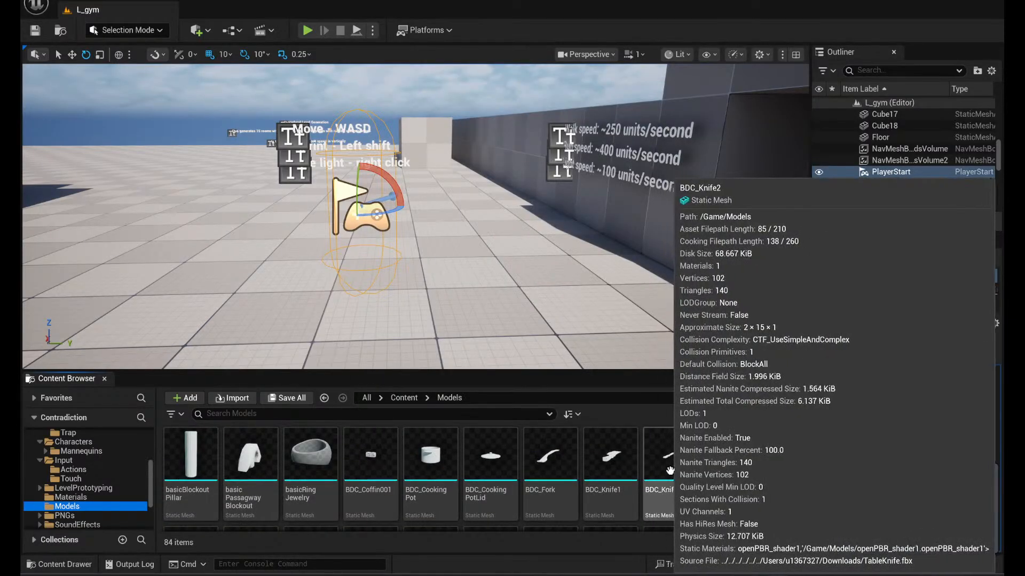
pyautogui.scroll(-5, 694, 471)
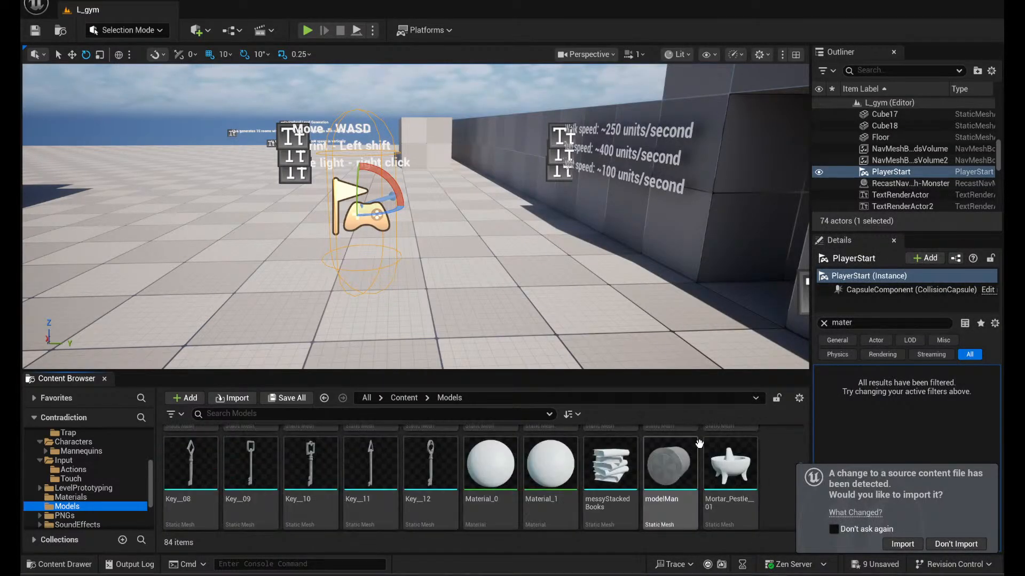
pyautogui.scroll(-1, 661, 483)
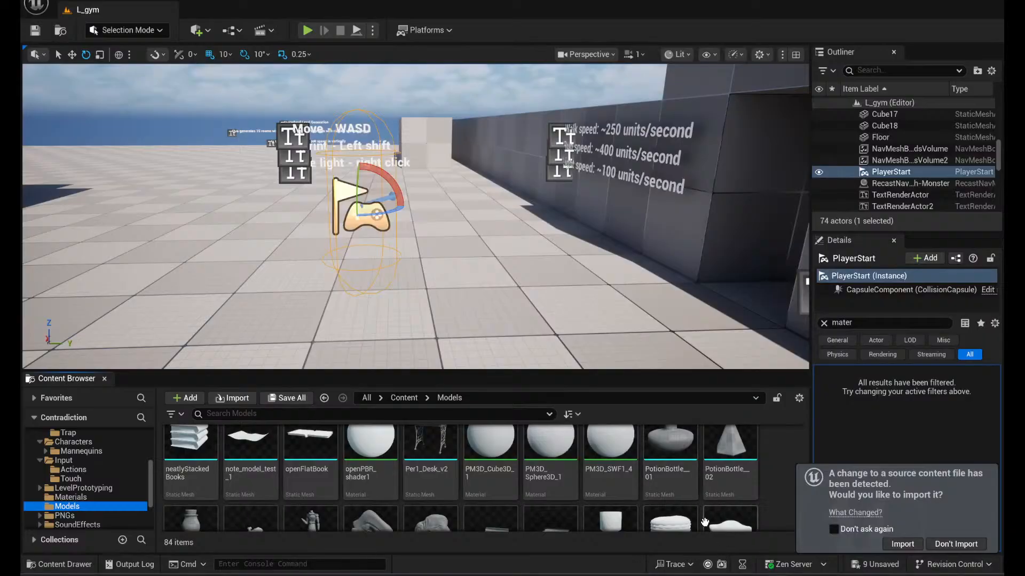
pyautogui.scroll(-2, 705, 520)
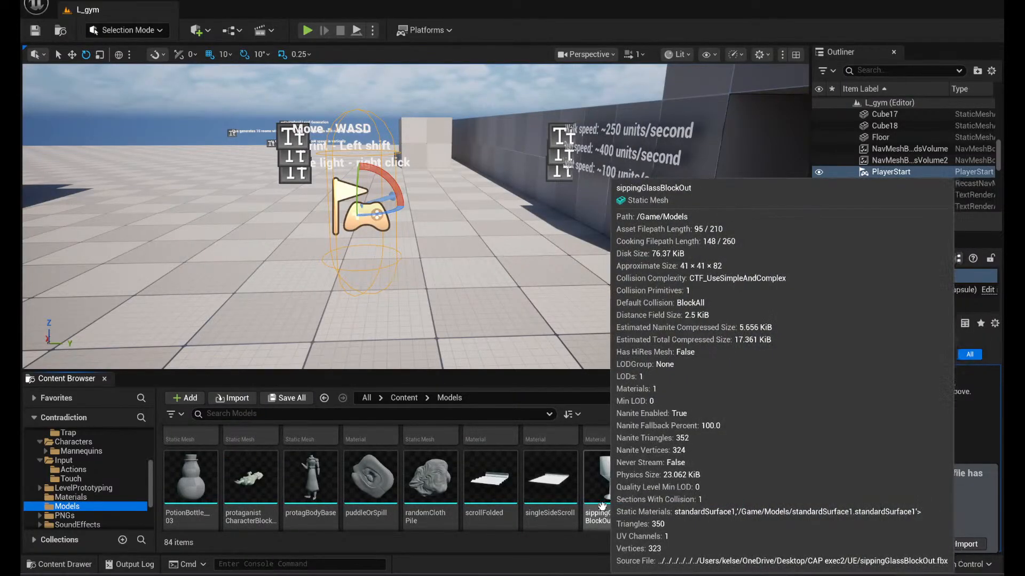
pyautogui.scroll(-2, 602, 506)
pyautogui.scroll(2, 640, 507)
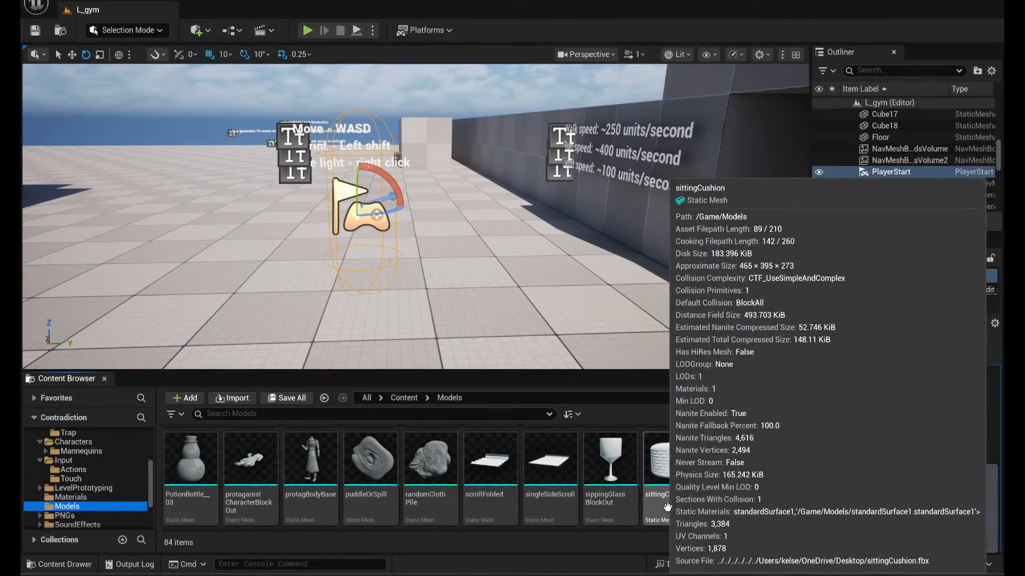
pyautogui.scroll(-2, 668, 515)
pyautogui.scroll(-1, 710, 485)
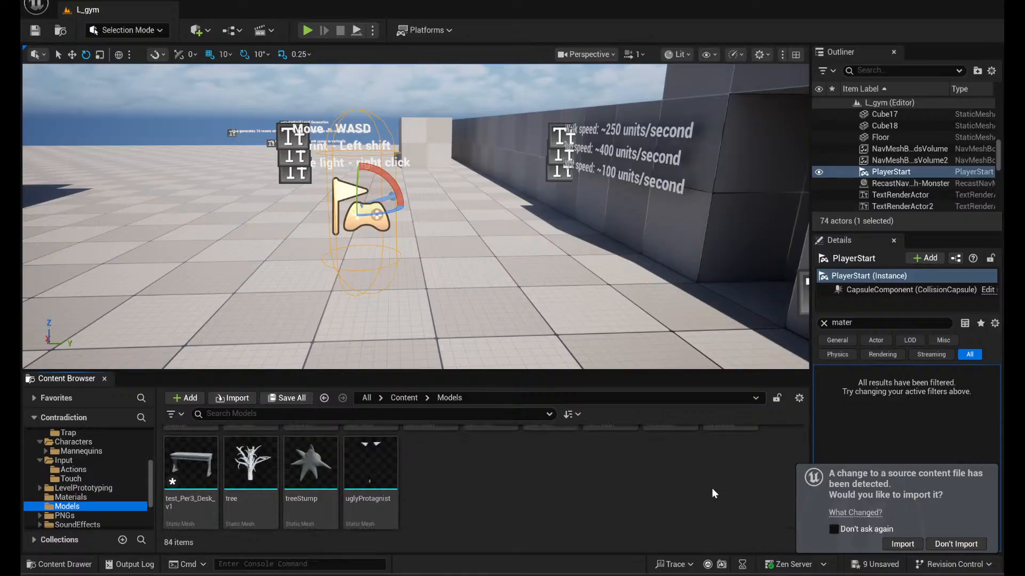
pyautogui.scroll(2, 712, 488)
pyautogui.scroll(3, 704, 483)
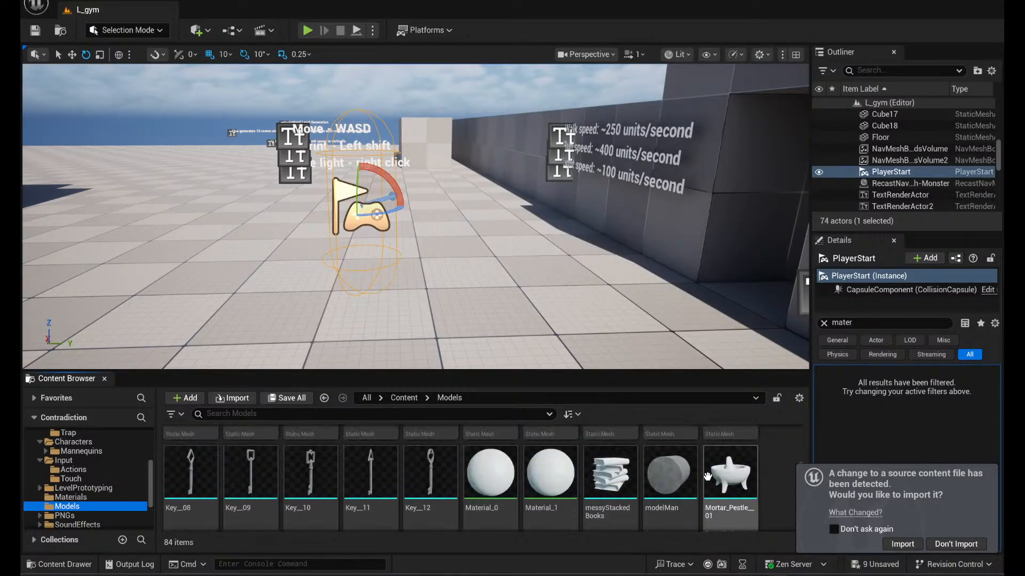
pyautogui.scroll(3, 710, 481)
pyautogui.scroll(2, 728, 485)
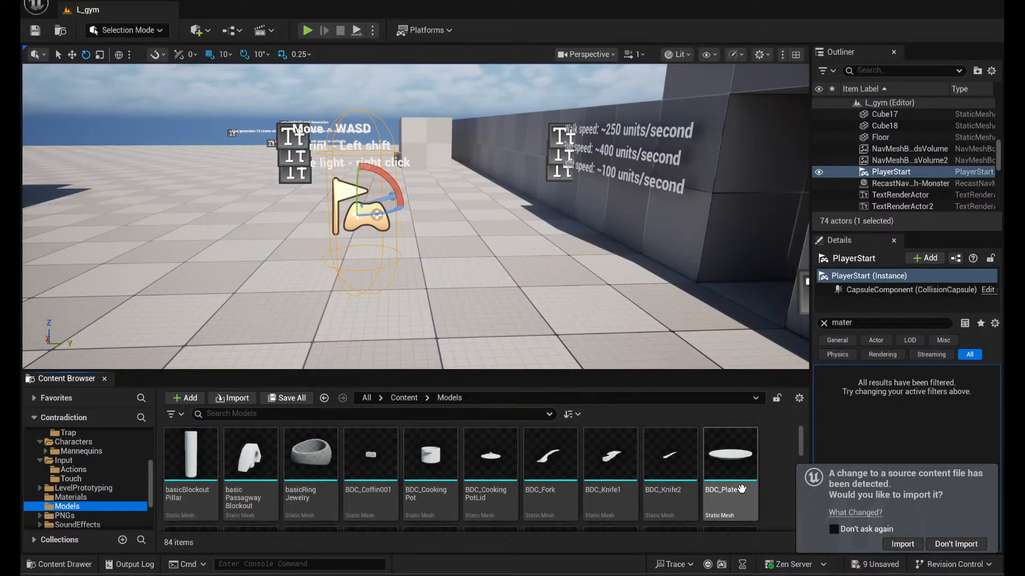
pyautogui.scroll(-4, 726, 486)
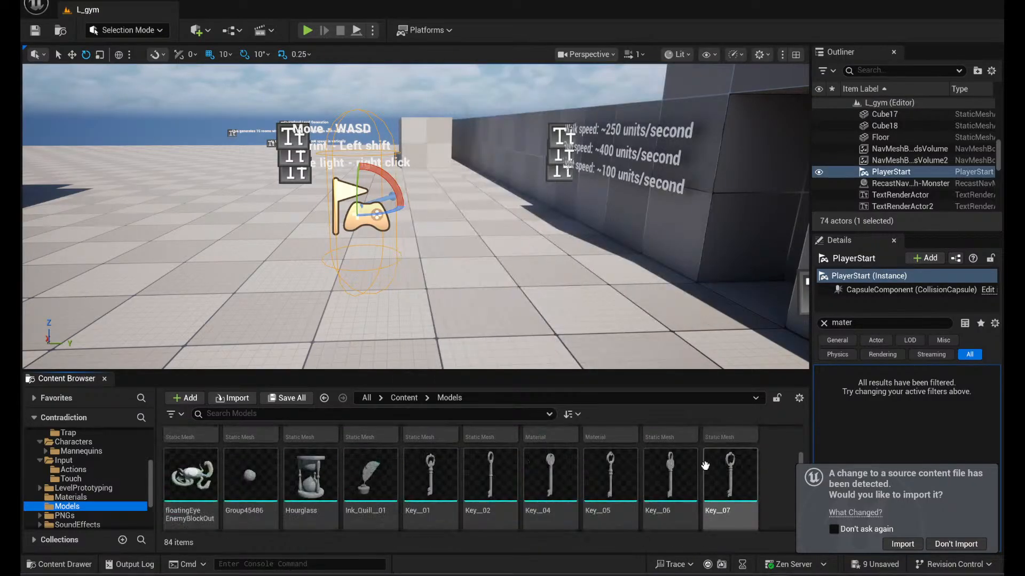
pyautogui.scroll(-6, 721, 479)
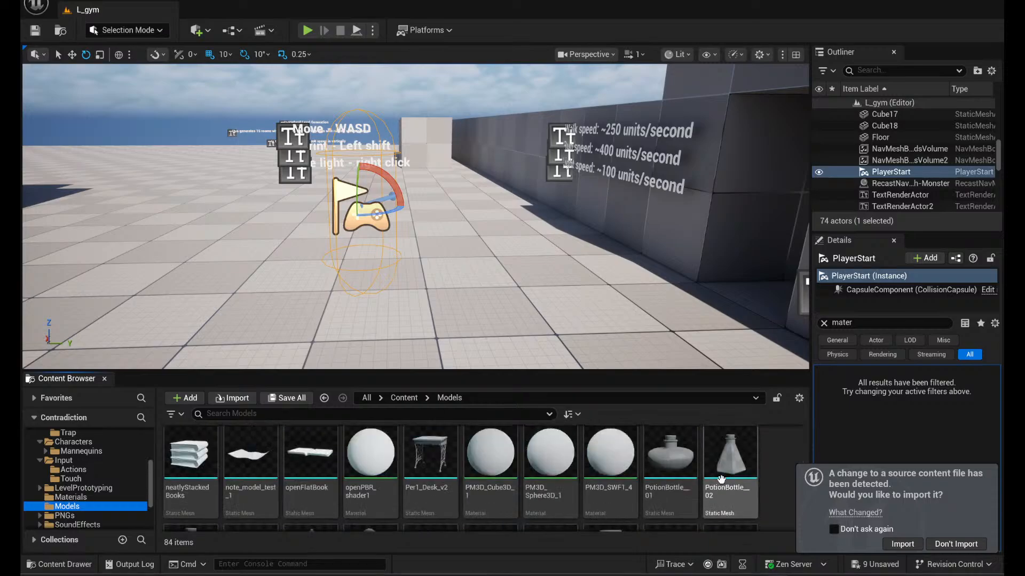
pyautogui.scroll(2, 724, 499)
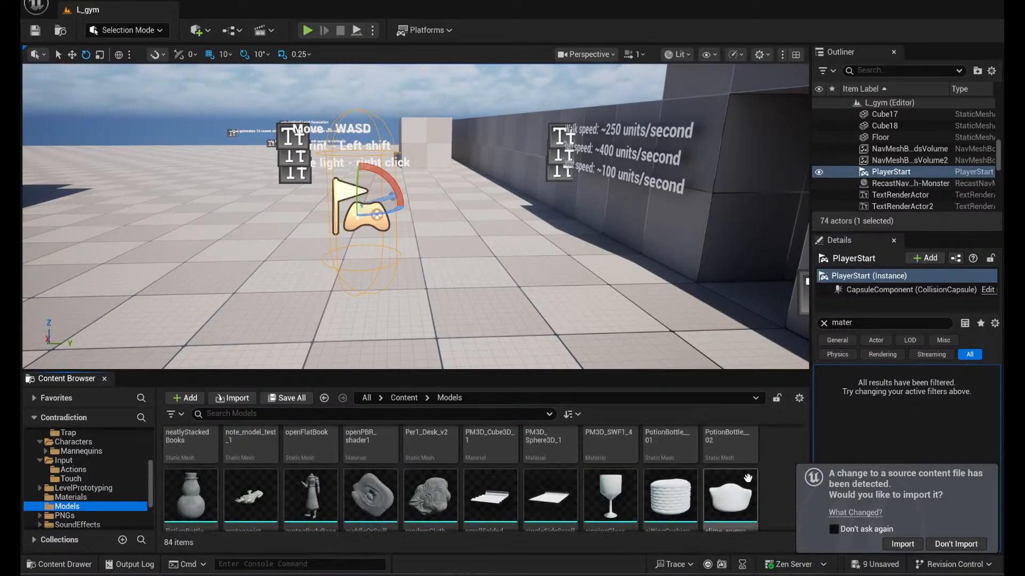
# - Open the slime_enemy static mesh, inspect its shape from several angles, and close its editor
pyautogui.doubleClick(742, 496)
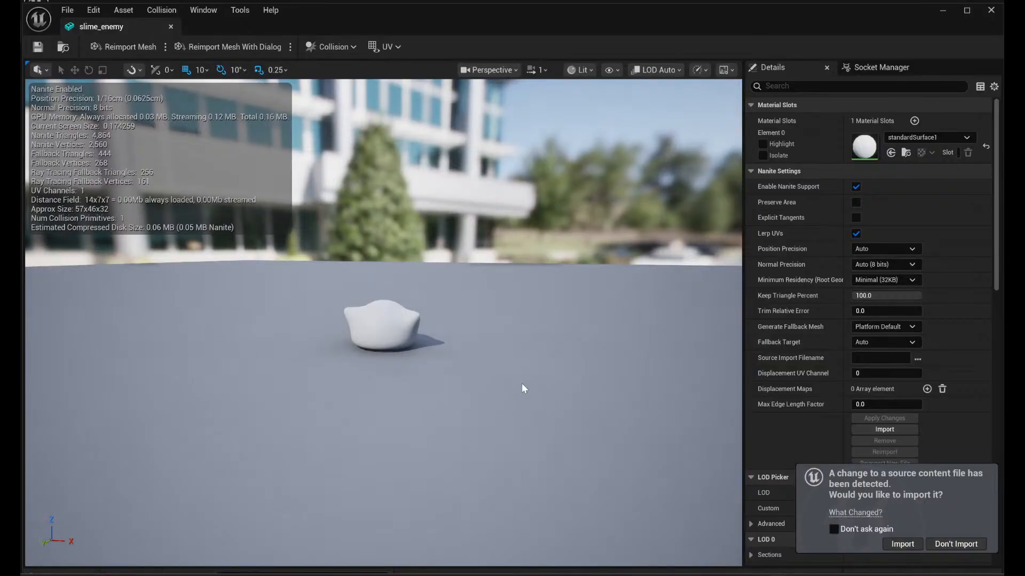
pyautogui.keyDown('alt'); pyautogui.moveTo(459, 277); pyautogui.dragTo(342, 378); pyautogui.keyUp('alt')
pyautogui.moveTo(597, 306); pyautogui.dragTo(648, 261)
pyautogui.press('f')
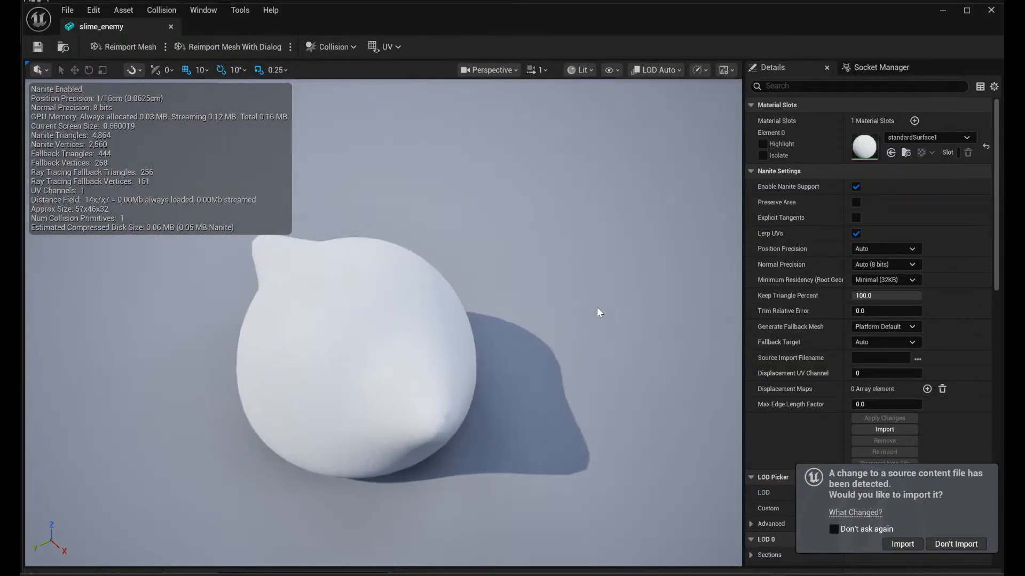
pyautogui.keyDown('alt'); pyautogui.moveTo(591, 438); pyautogui.dragTo(625, 417); pyautogui.keyUp('alt')
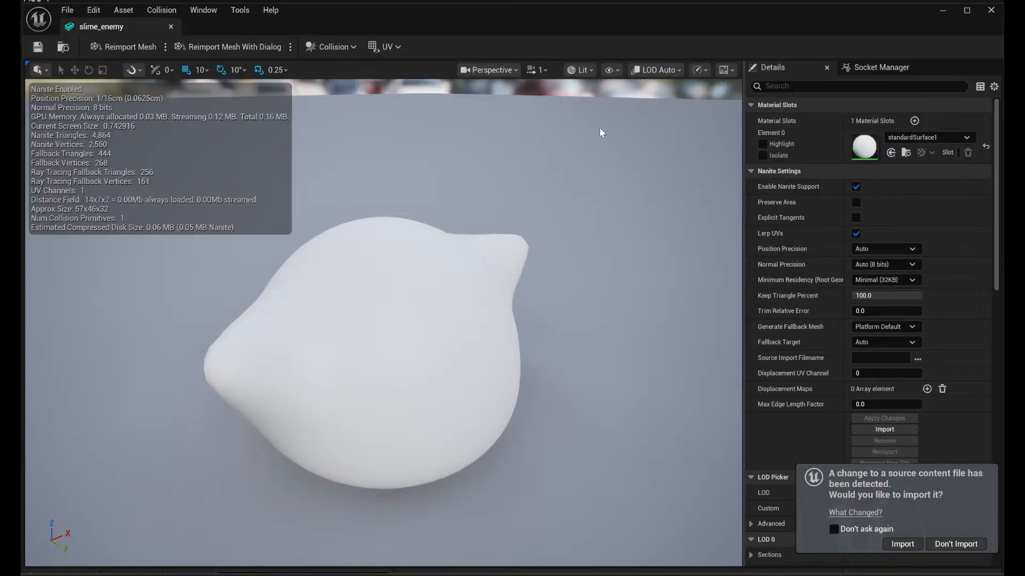
pyautogui.click(990, 11)
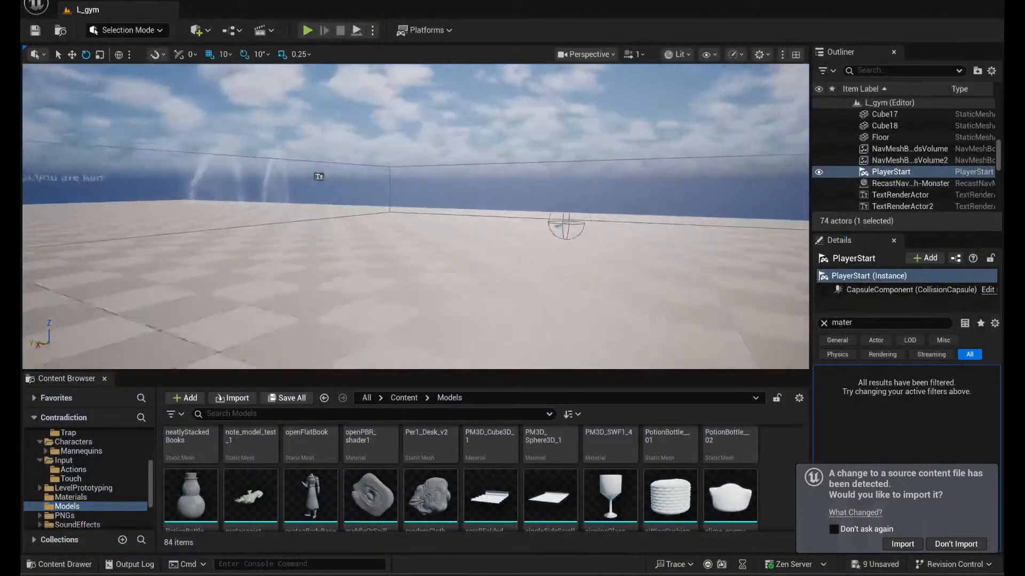
# - Find the BP_MoshMind enemy on the L_gym floor, select it, and view the area around it
pyautogui.moveTo(646, 68); pyautogui.dragTo(684, 93, button='right')
pyautogui.press('w')
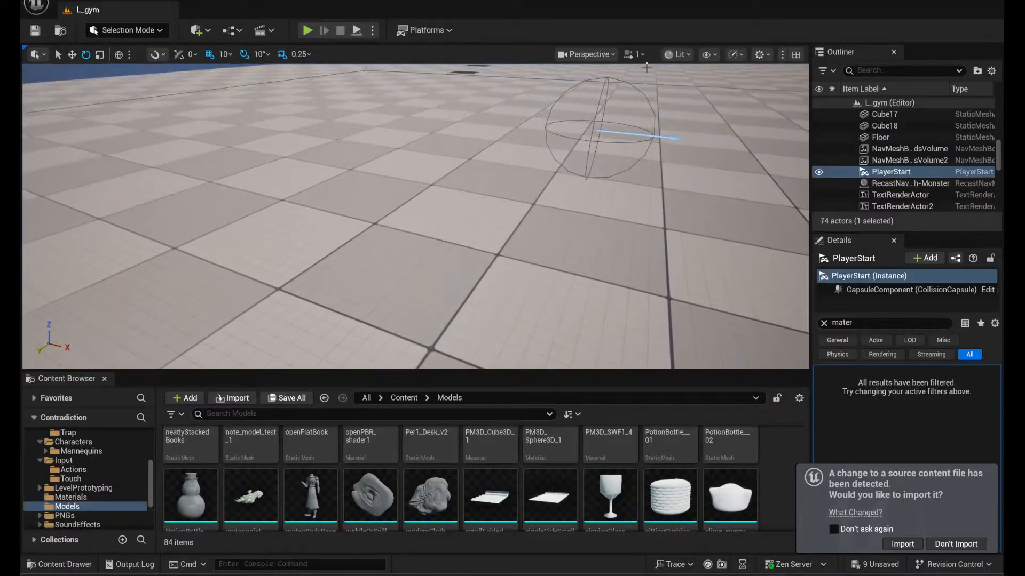
pyautogui.click(606, 95)
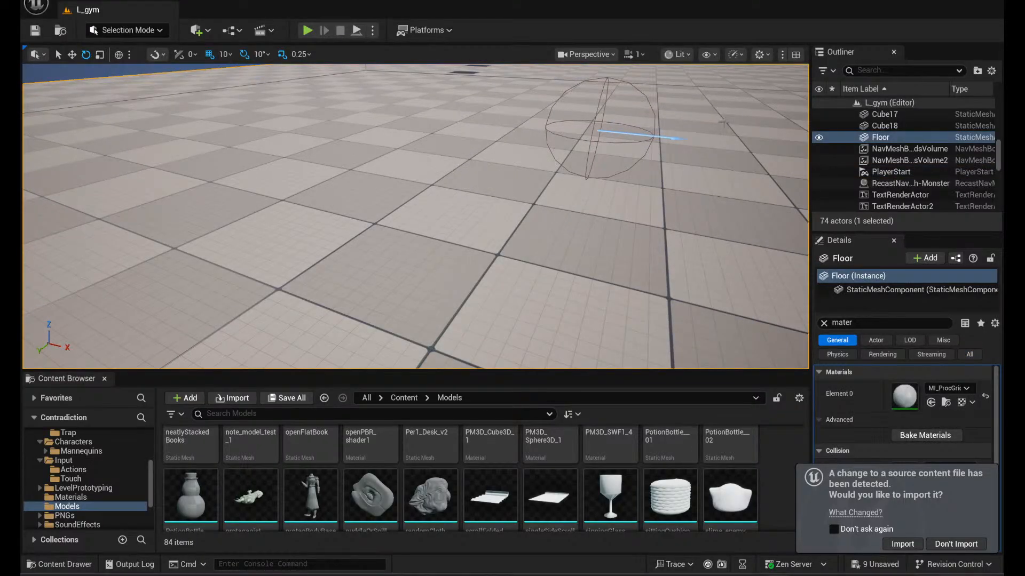
pyautogui.moveTo(622, 167); pyautogui.dragTo(522, 183, button='right')
pyautogui.press('s')
pyautogui.press('w')
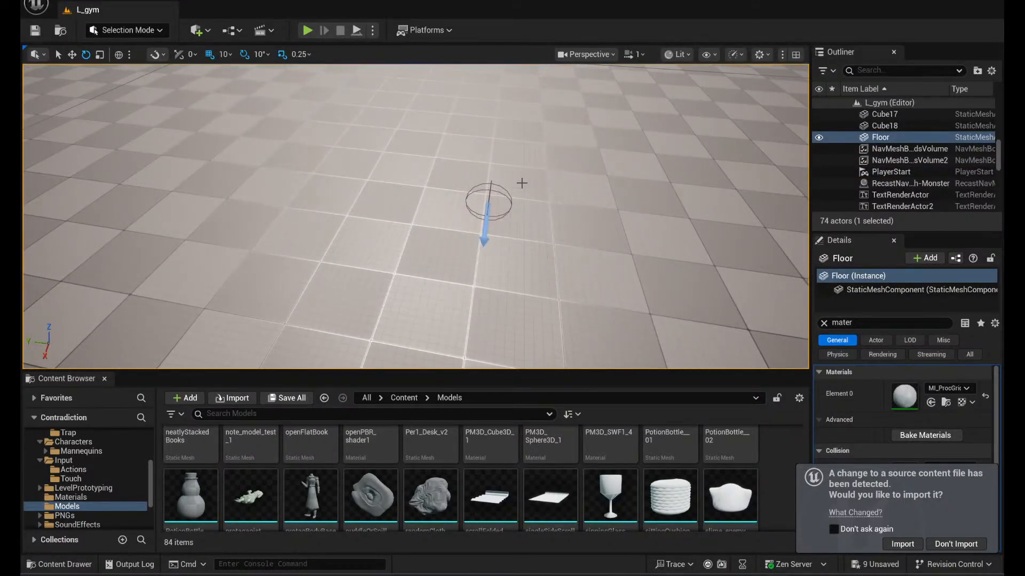
pyautogui.click(487, 206)
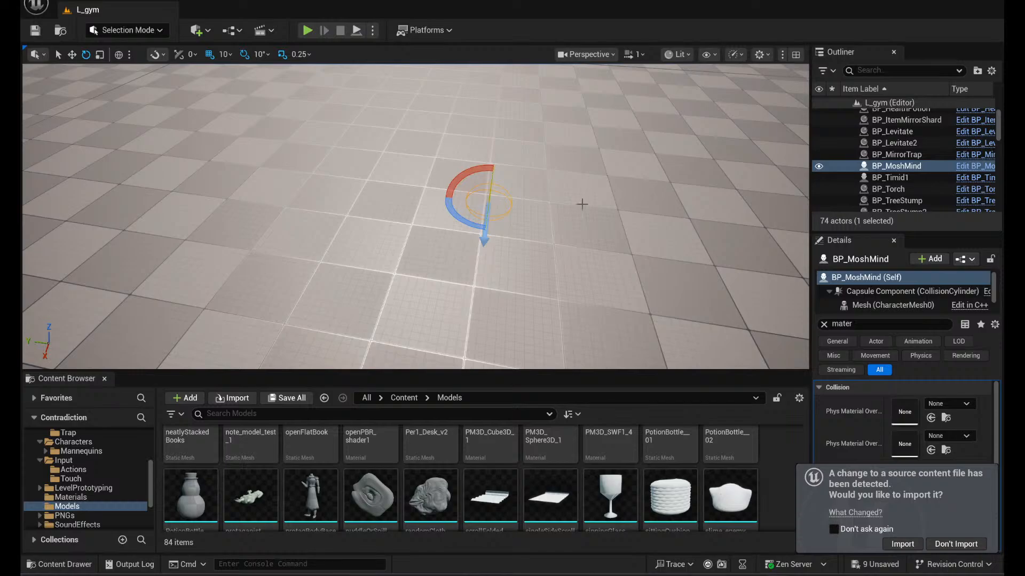
pyautogui.press('d')
pyautogui.moveTo(582, 204); pyautogui.dragTo(275, 232, button='right')
pyautogui.press('w')
pyautogui.press('w')
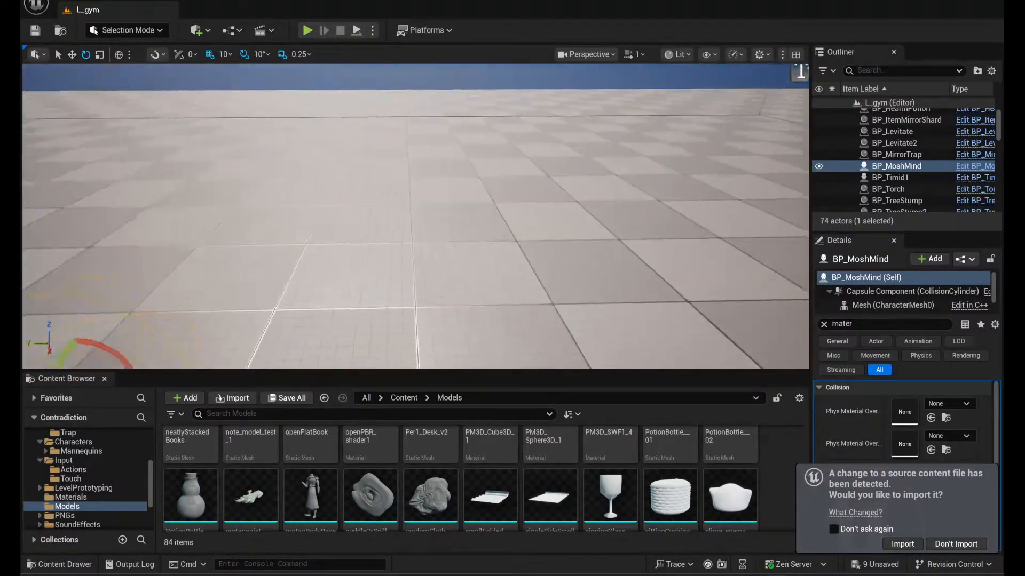
pyautogui.press('s')
pyautogui.moveTo(435, 229); pyautogui.dragTo(431, 258, button='right')
# - Locate the BP_MoshMind blueprint in the Enemy subfolder of Blueprints
pyautogui.scroll(3, 63, 471)
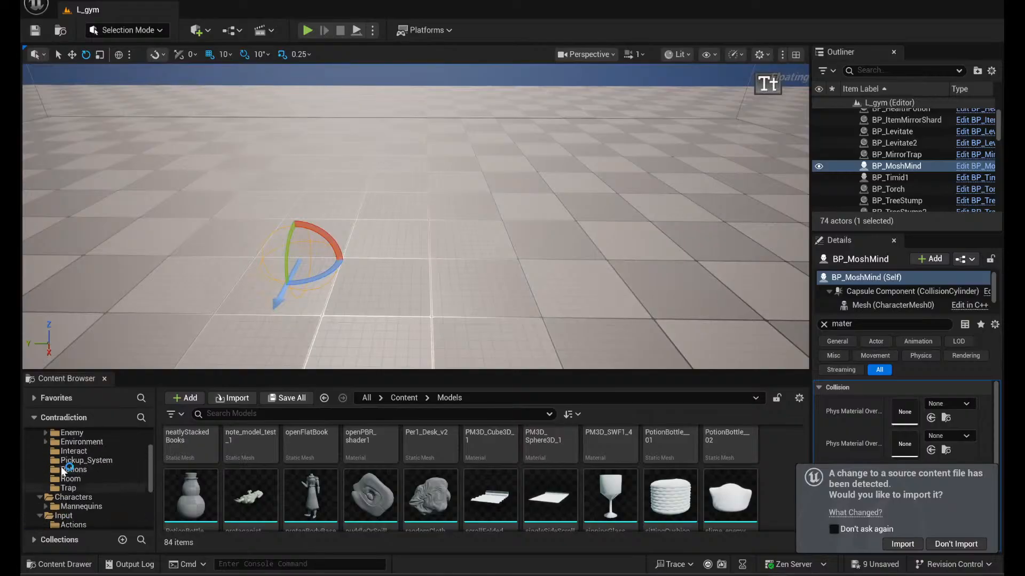
pyautogui.rightClick(80, 469)
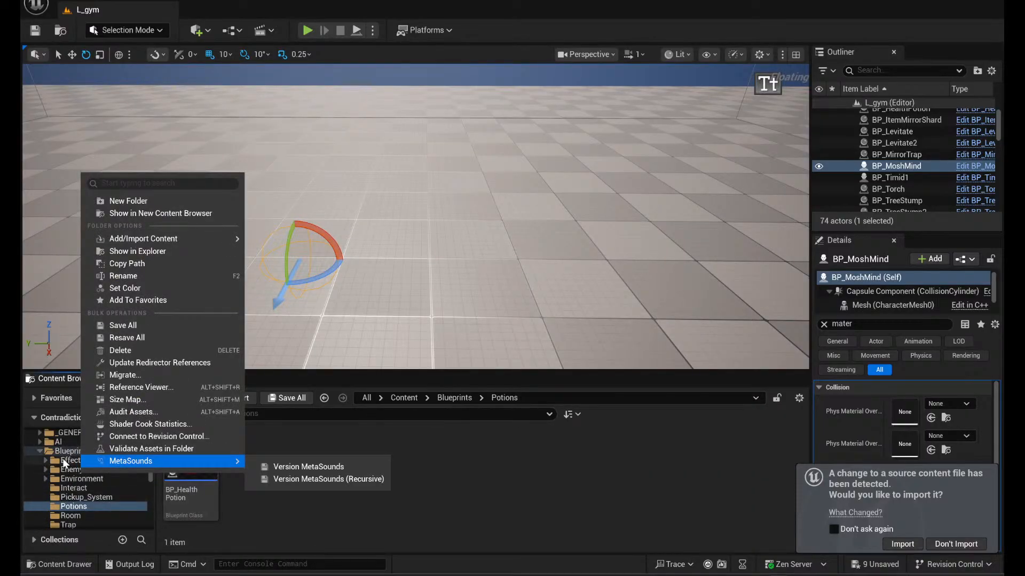
pyautogui.click(64, 461)
pyautogui.click(85, 470)
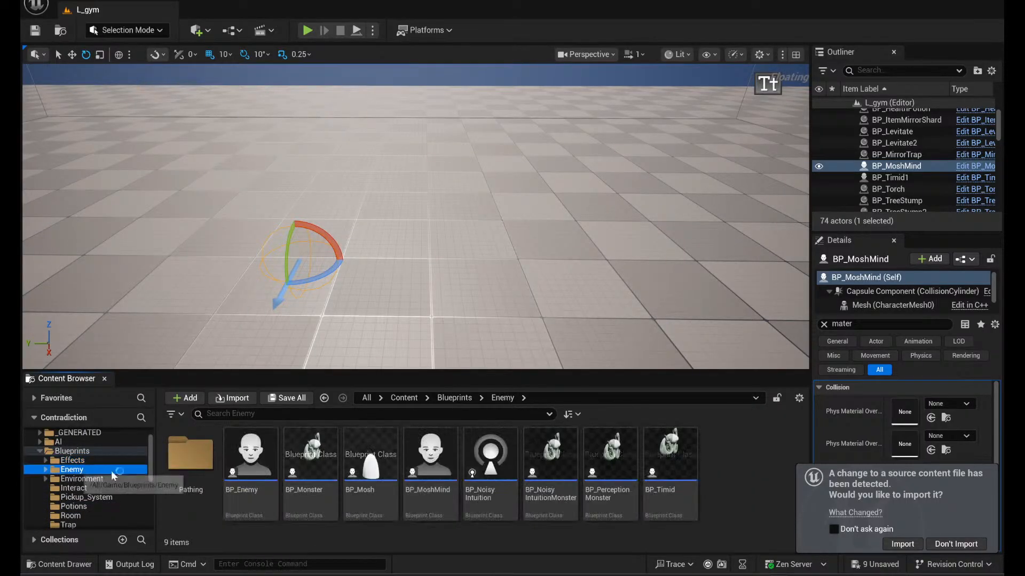
pyautogui.click(422, 455)
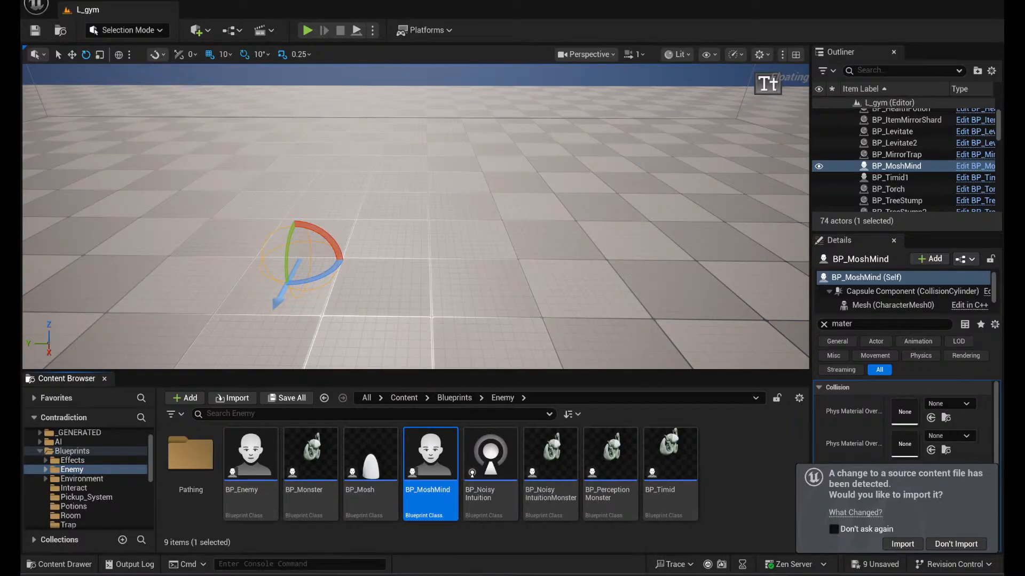
# - Open BP_MoshMind, examine the BP Mosh spawning logic in its event graph, and close the blueprint
pyautogui.doubleClick(441, 469)
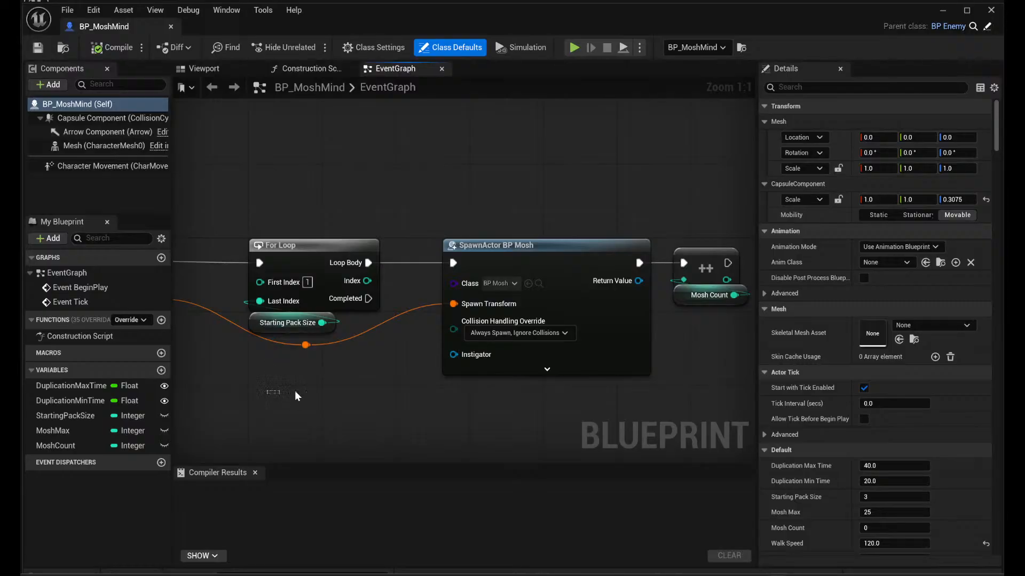
pyautogui.scroll(-7, 358, 390)
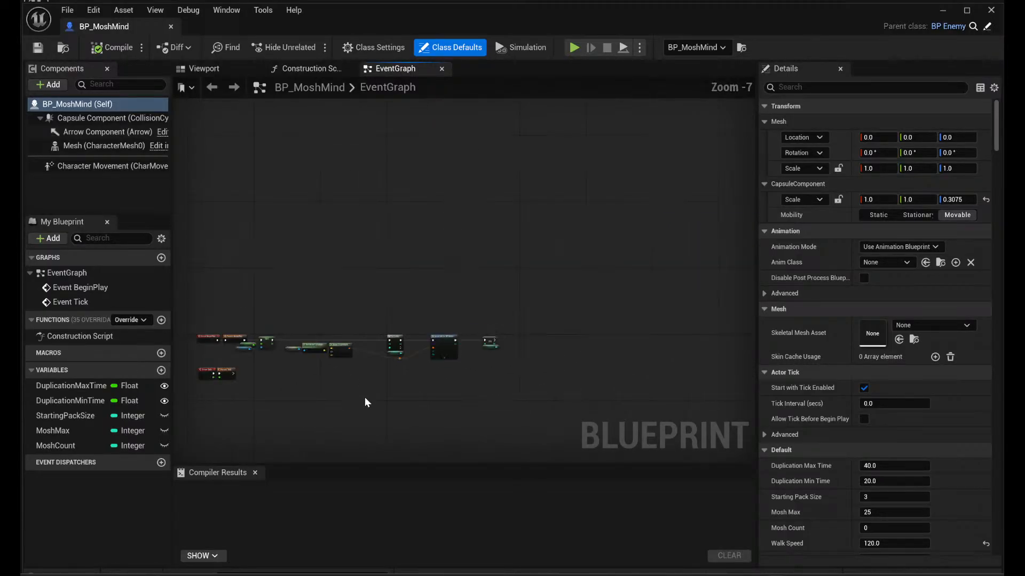
pyautogui.scroll(6, 366, 402)
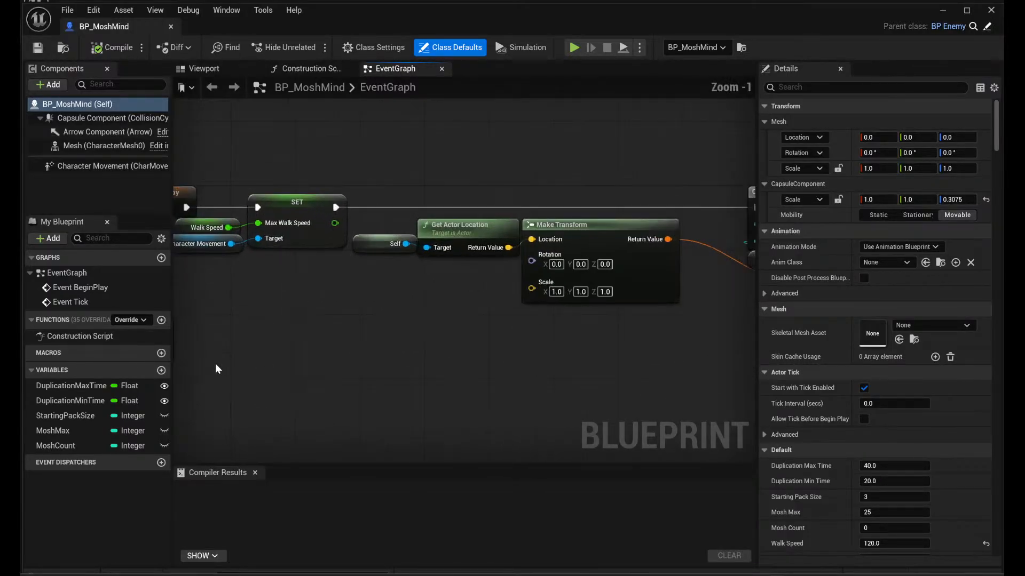
pyautogui.moveTo(215, 369); pyautogui.dragTo(188, 369, button='right')
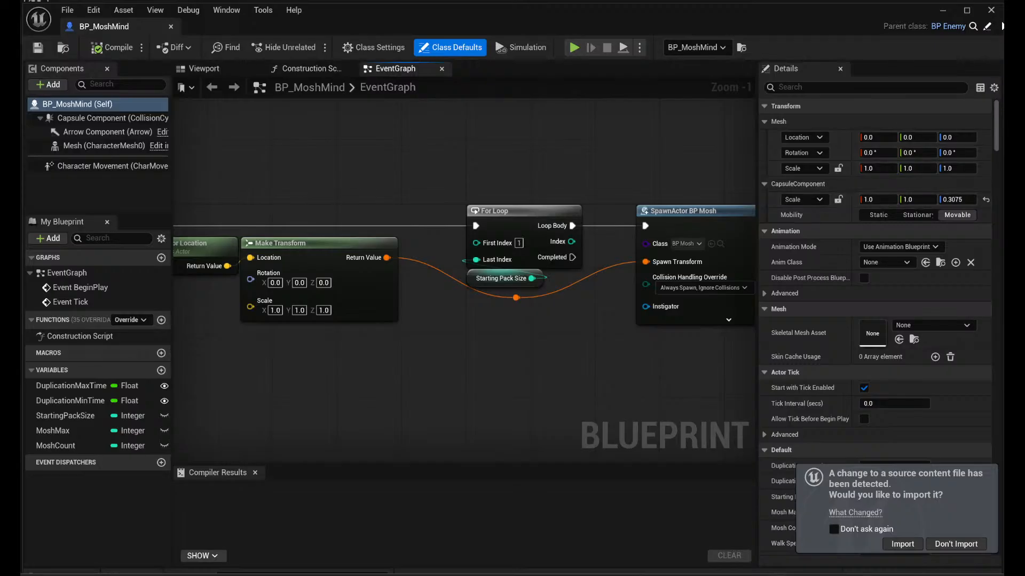
pyautogui.click(993, 13)
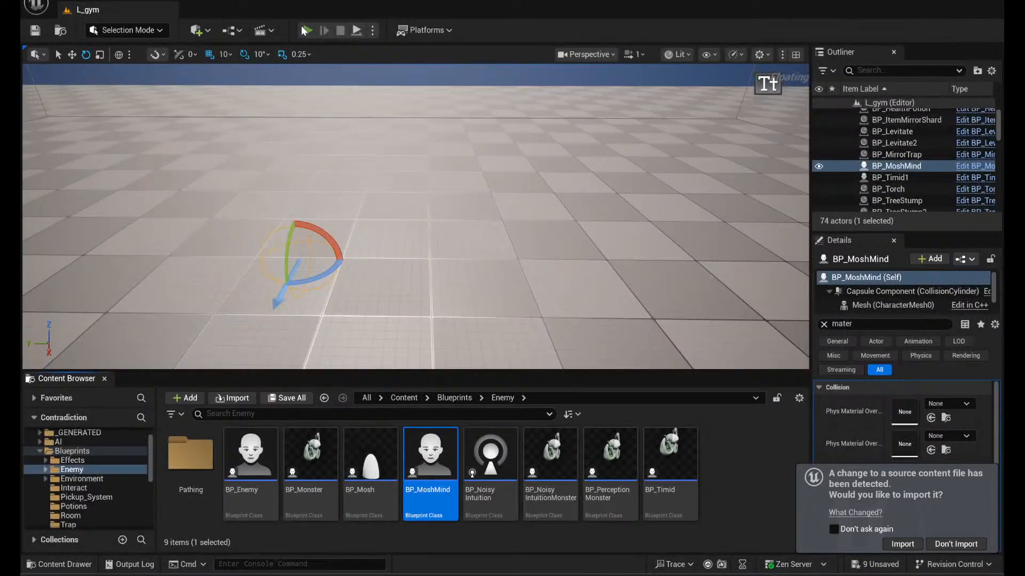
# - Play-test L_gym, running the character around the group of mosh enemies to watch their behaviour, and stop the session
pyautogui.click(307, 30)
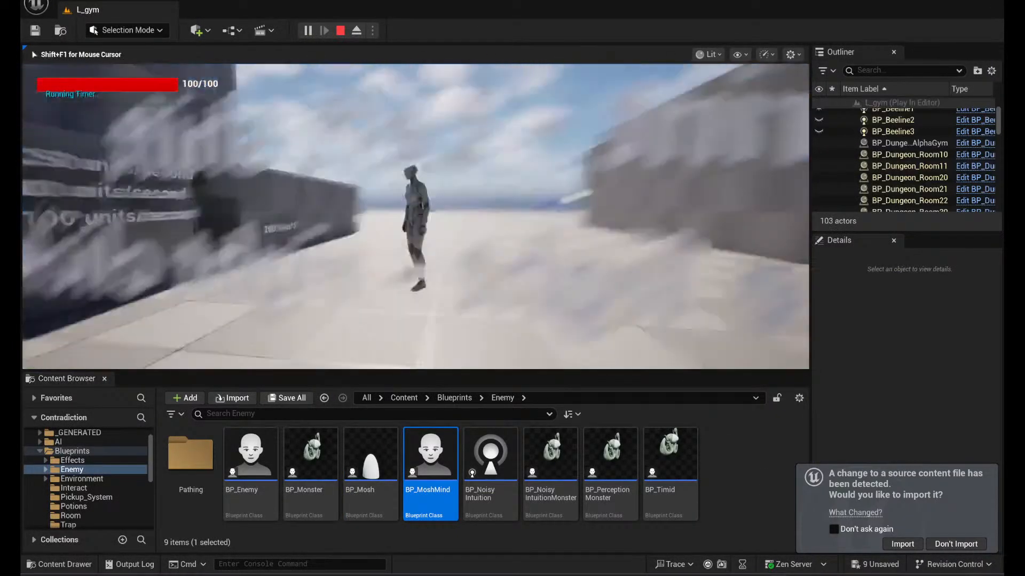
pyautogui.press('w')
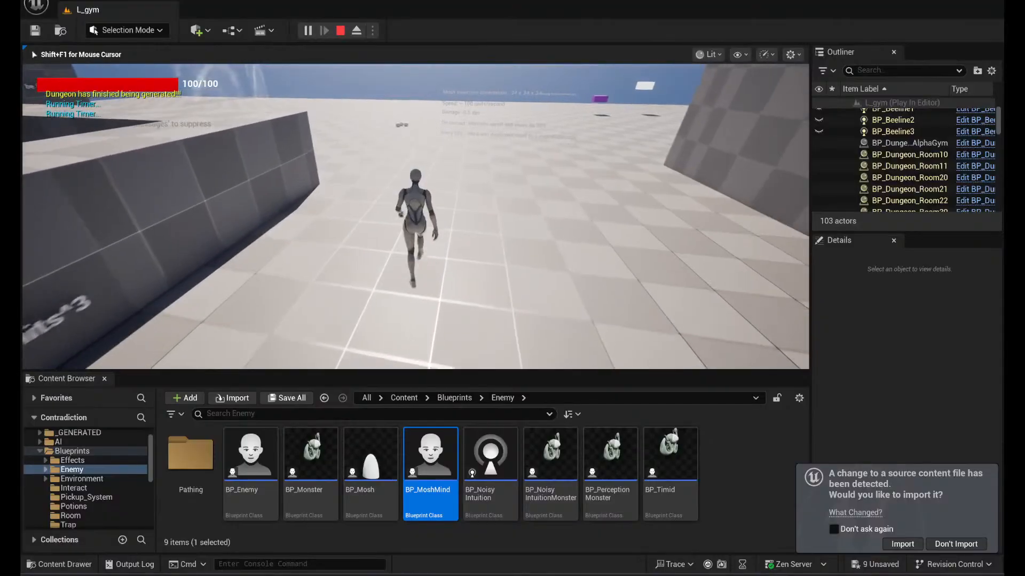
pyautogui.press('w')
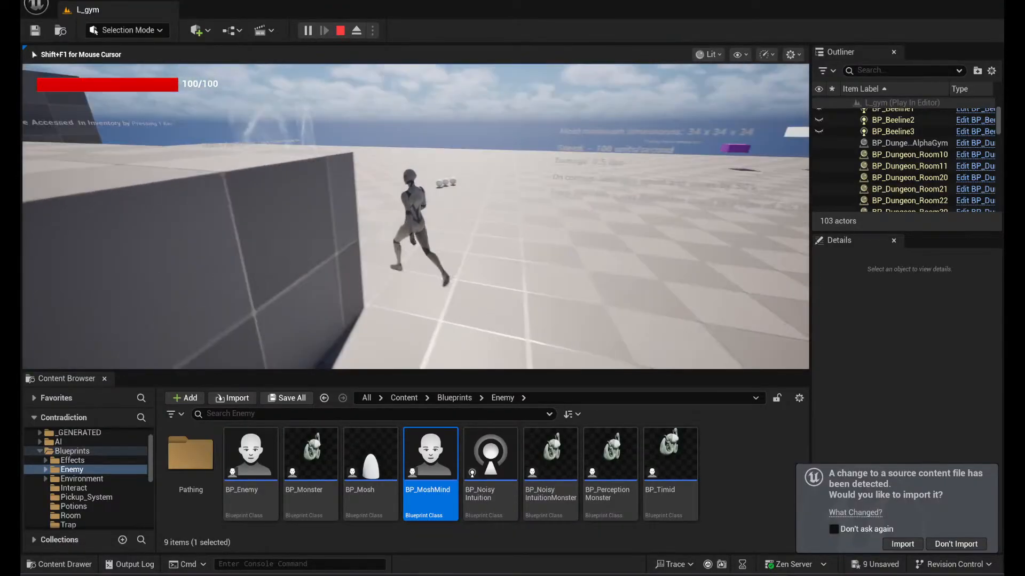
pyautogui.press('a')
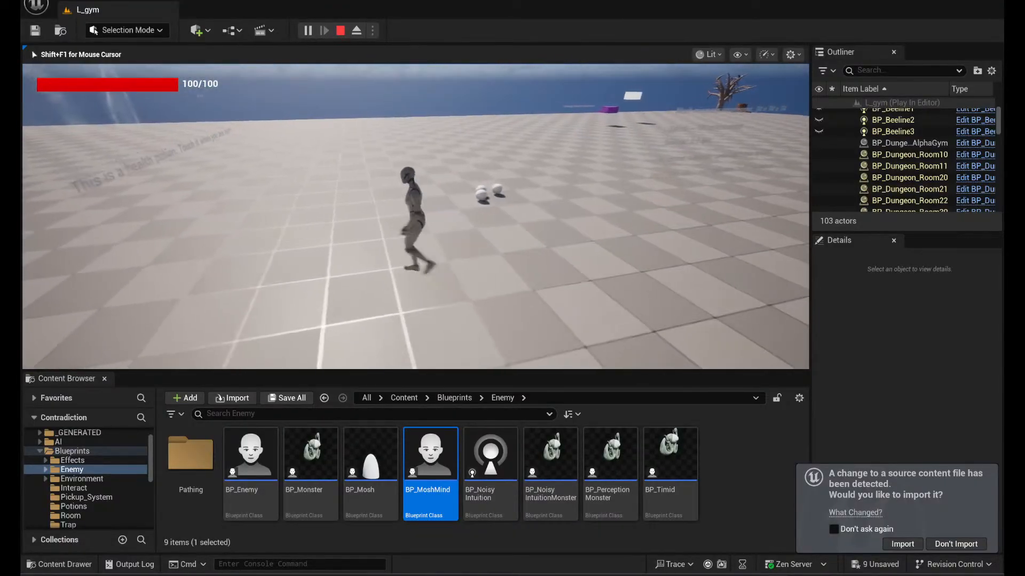
pyautogui.press('d')
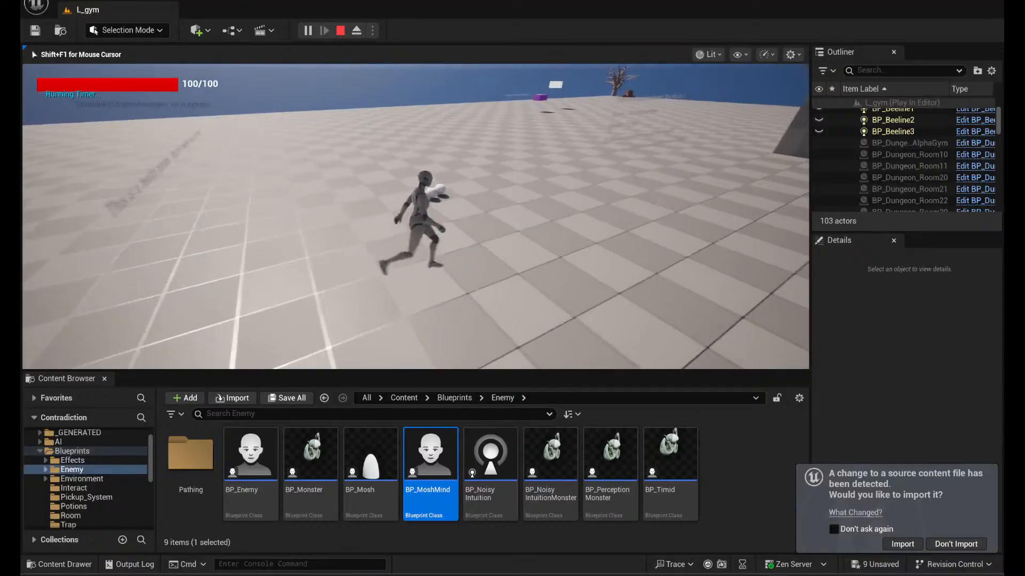
pyautogui.press('d')
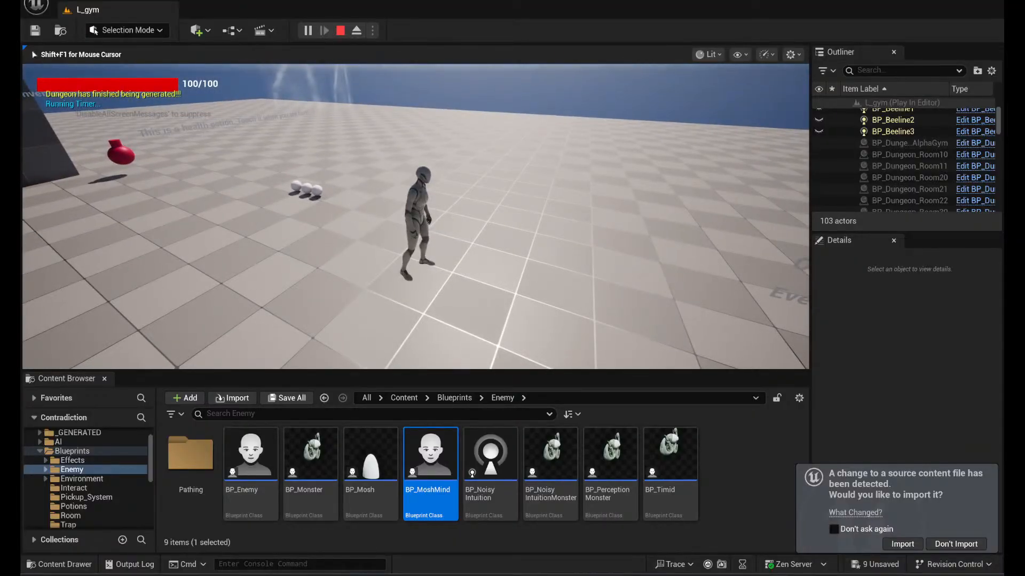
pyautogui.press('s')
pyautogui.press('w')
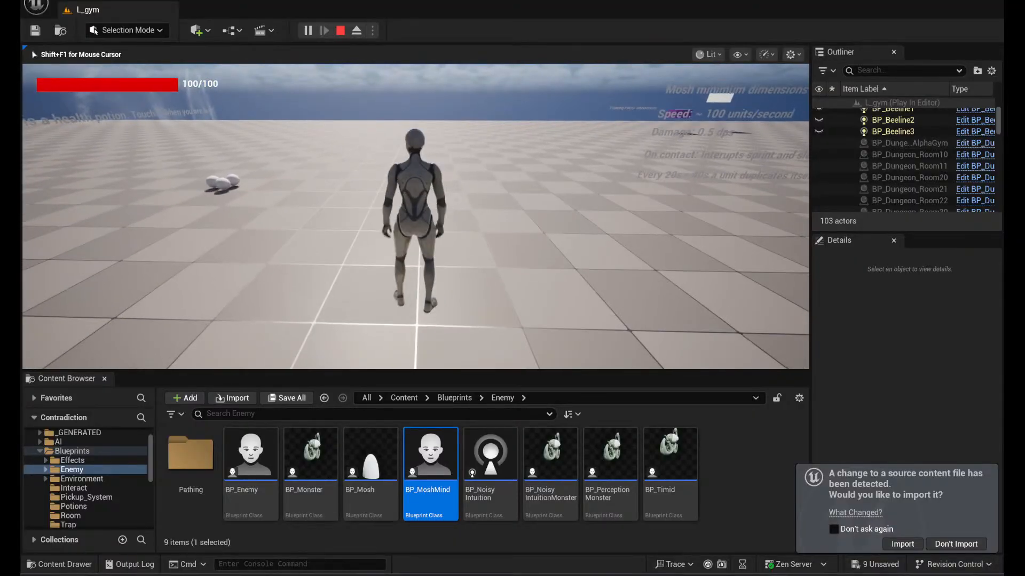
pyautogui.press('w')
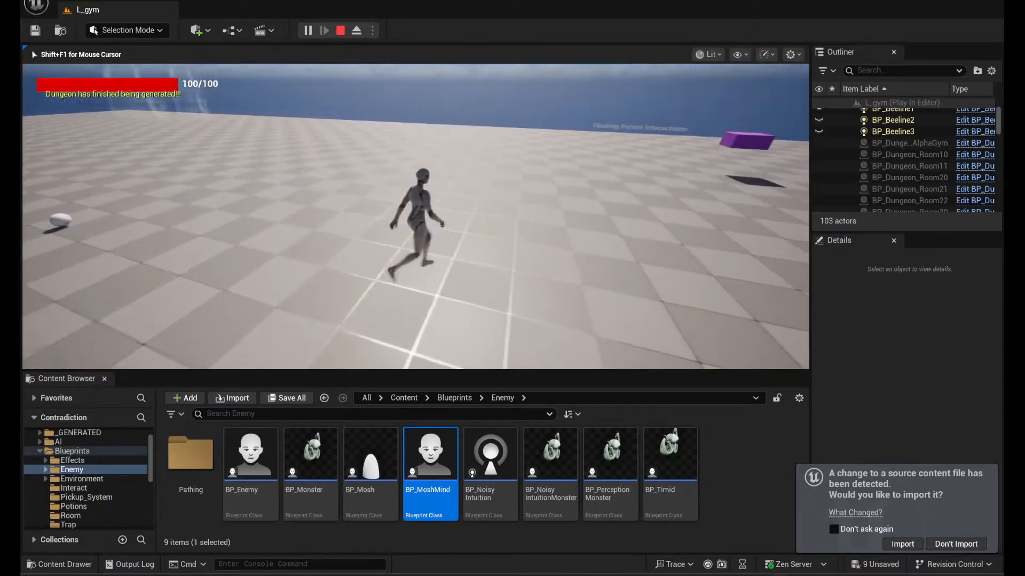
pyautogui.press('d')
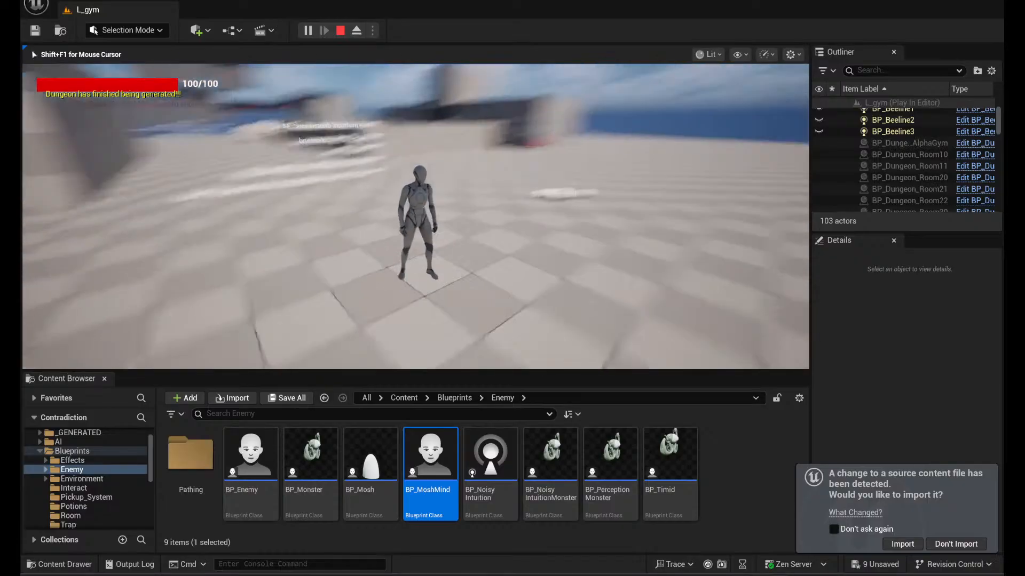
pyautogui.press('w')
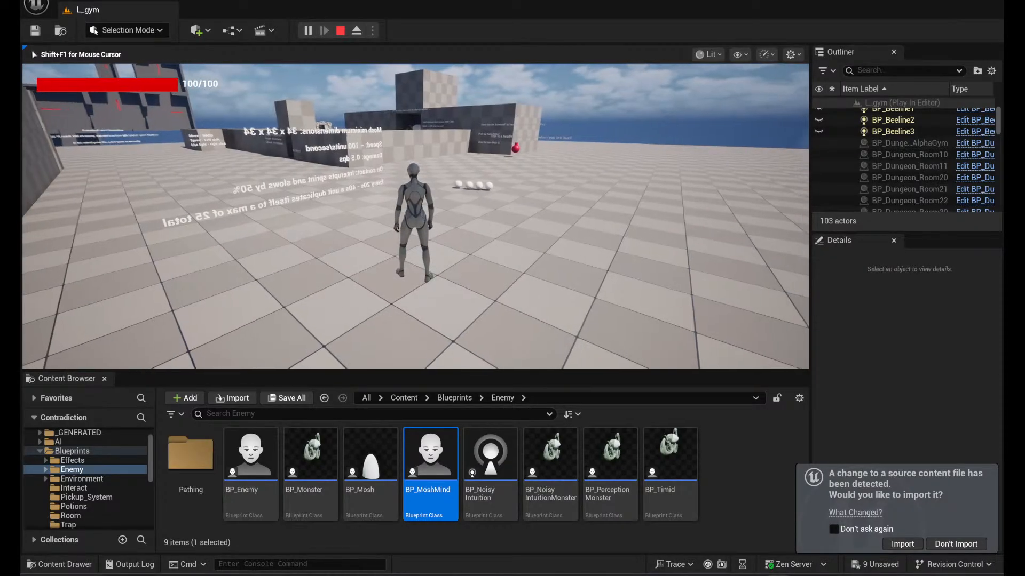
pyautogui.press('Escape')
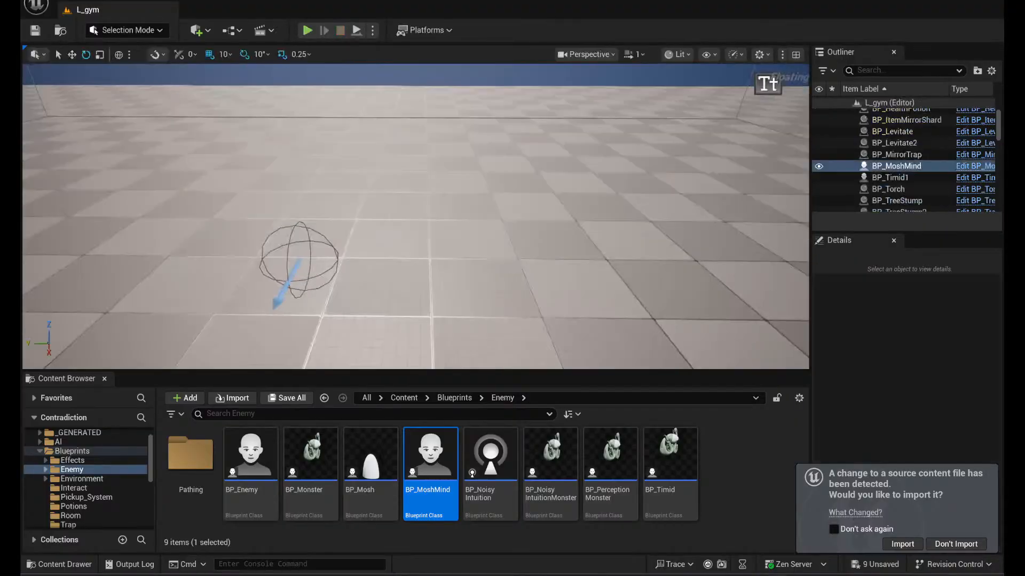
# - Open the Models folder and look through its assets, including the gems, furniture, trees and potion bottles
pyautogui.scroll(-2, 117, 489)
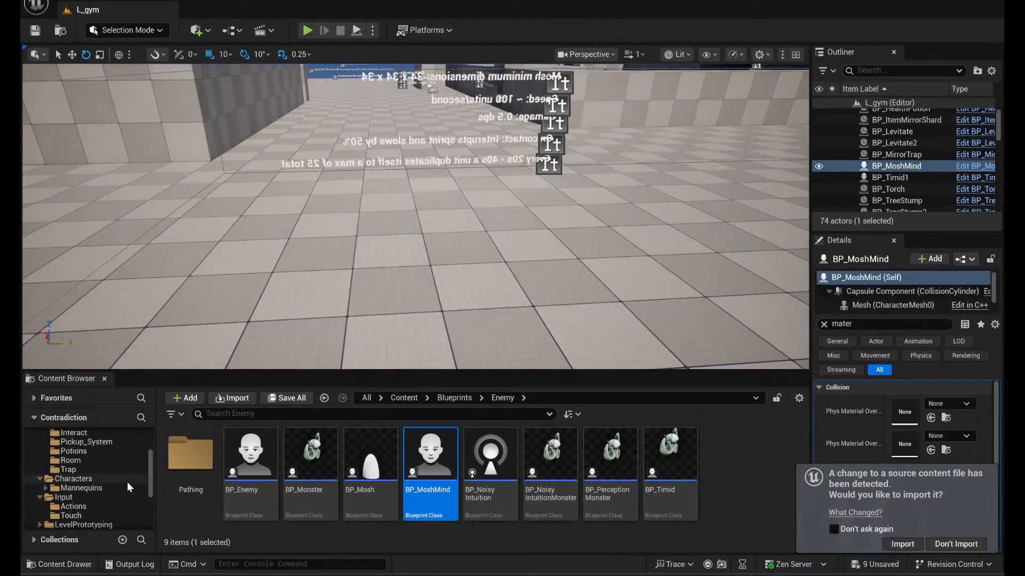
pyautogui.scroll(-5, 104, 486)
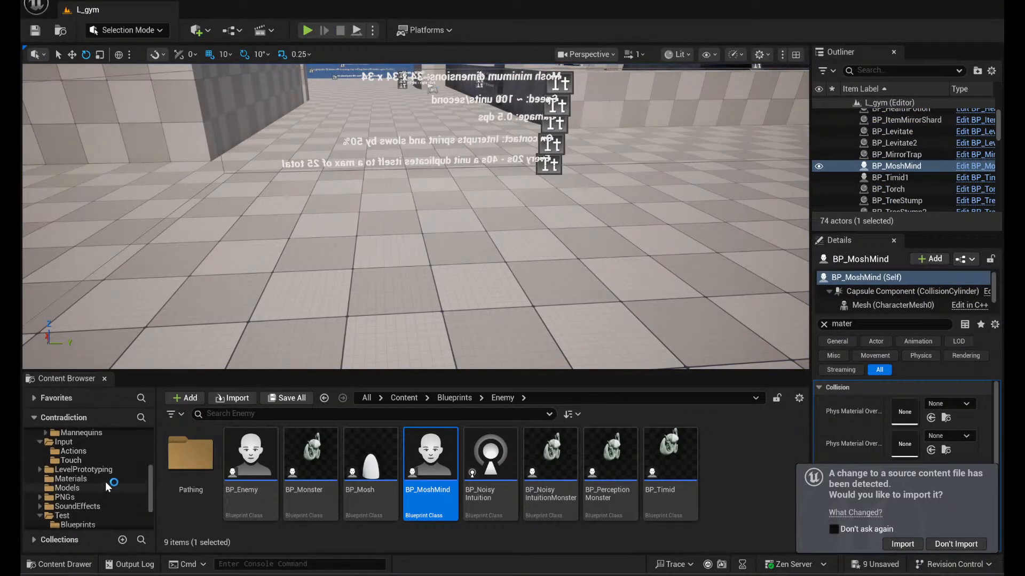
pyautogui.click(100, 487)
pyautogui.scroll(-12, 576, 485)
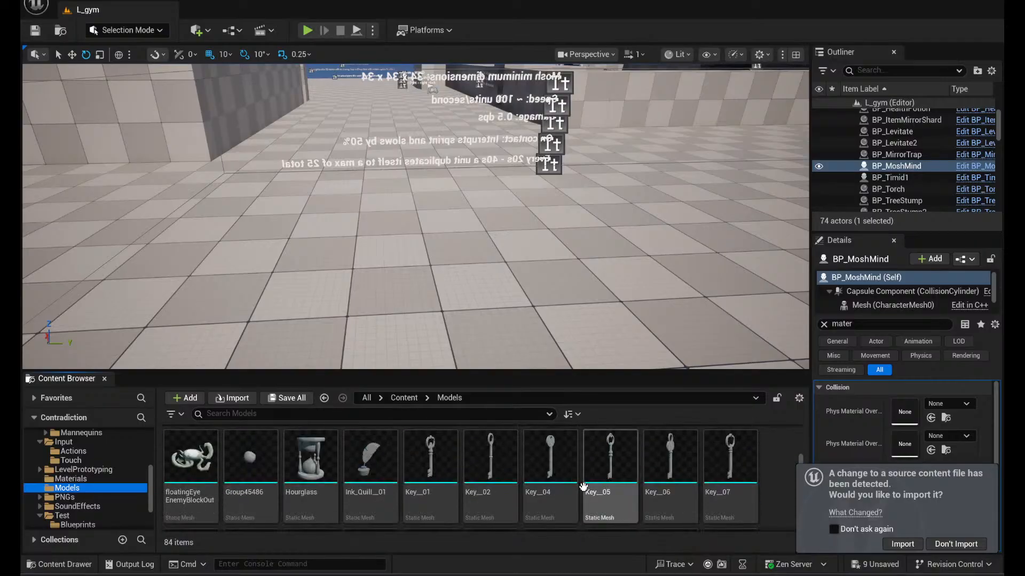
pyautogui.scroll(-5, 737, 481)
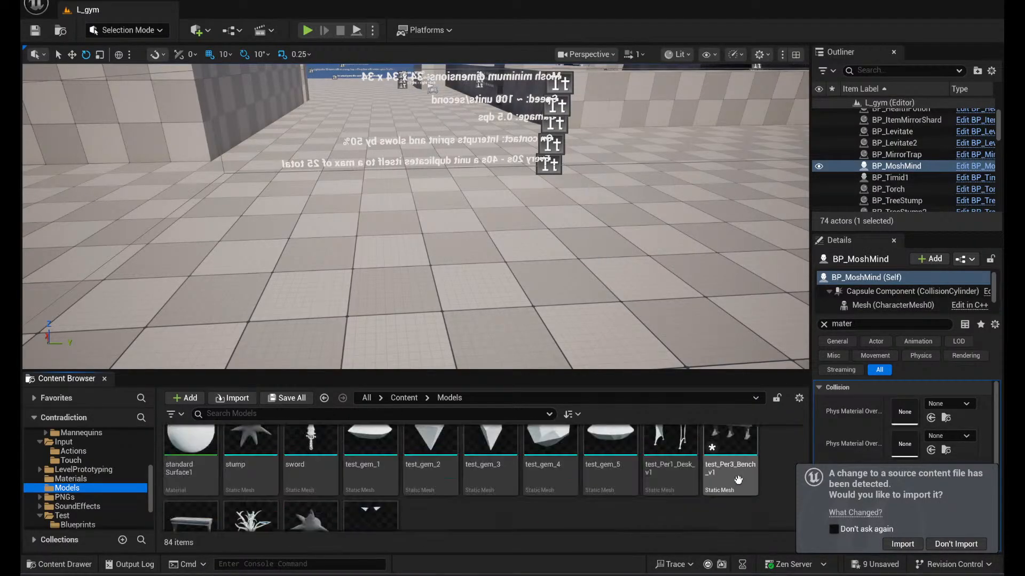
pyautogui.scroll(-2, 647, 451)
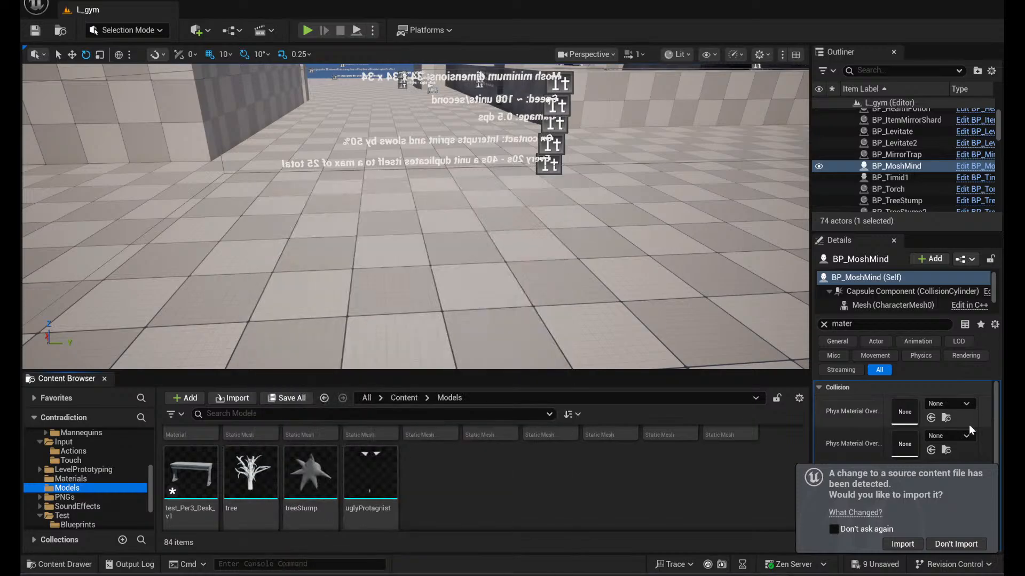
pyautogui.scroll(1, 361, 493)
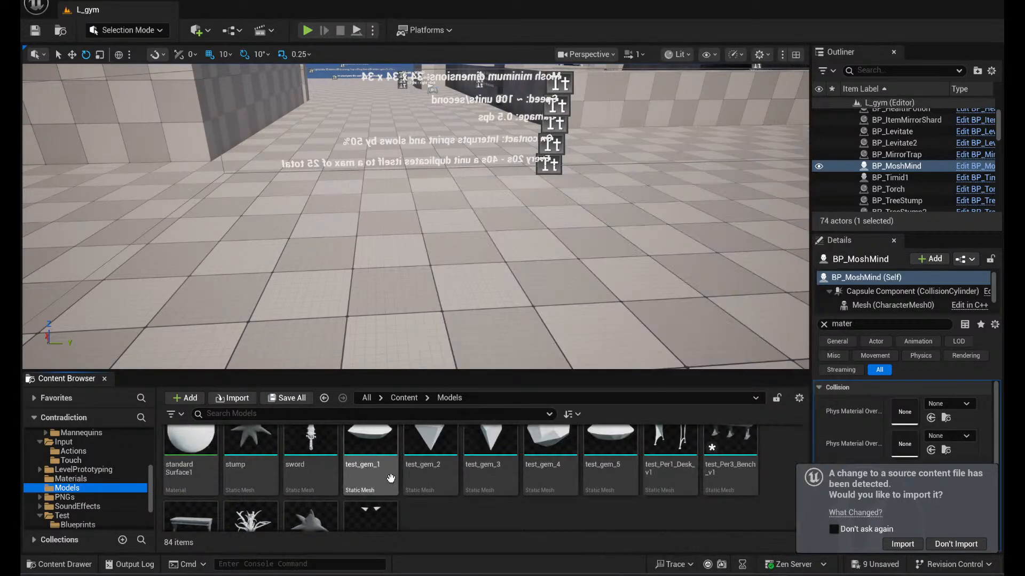
pyautogui.scroll(1, 393, 474)
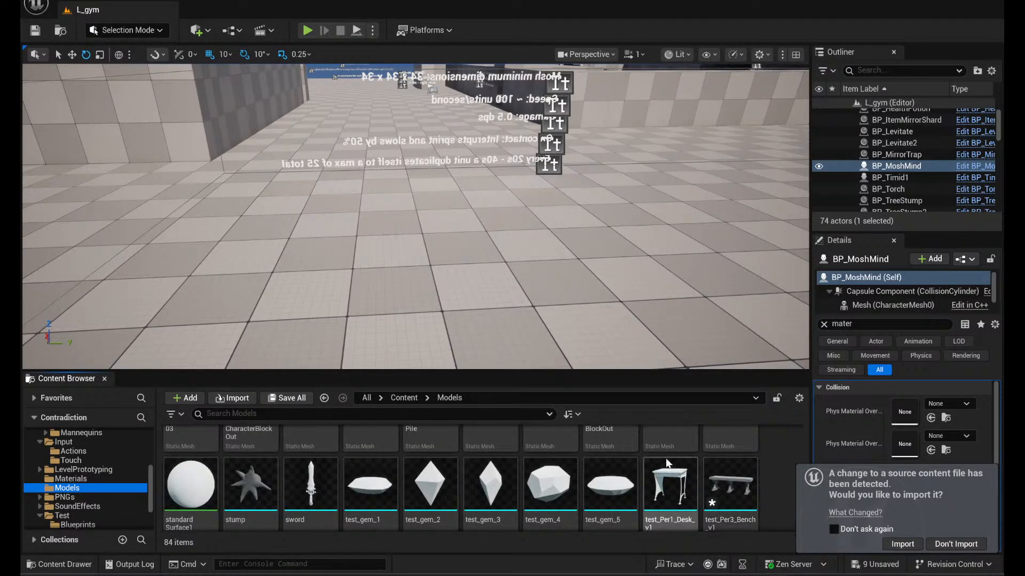
pyautogui.scroll(1, 667, 463)
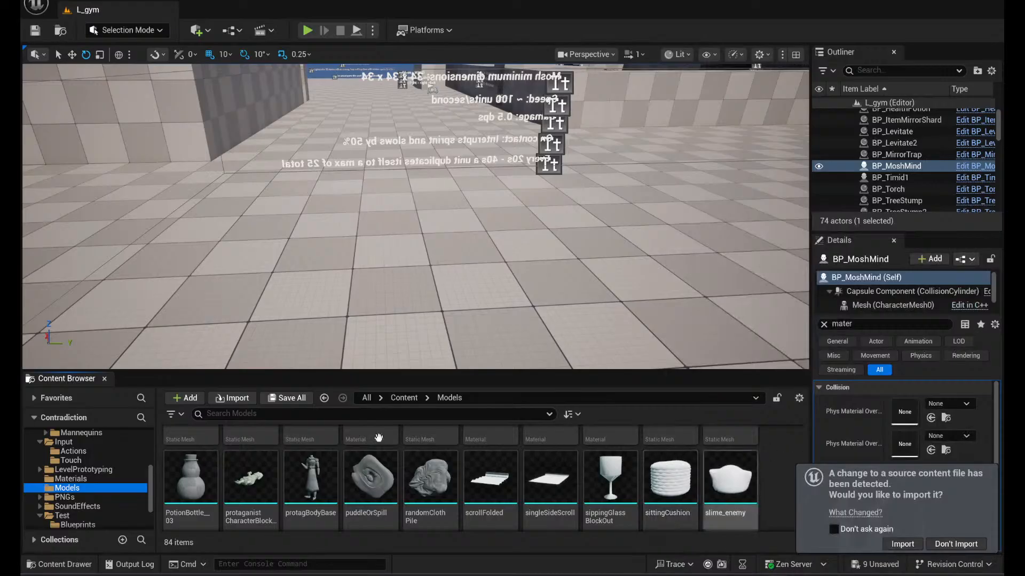
pyautogui.scroll(-1, 737, 461)
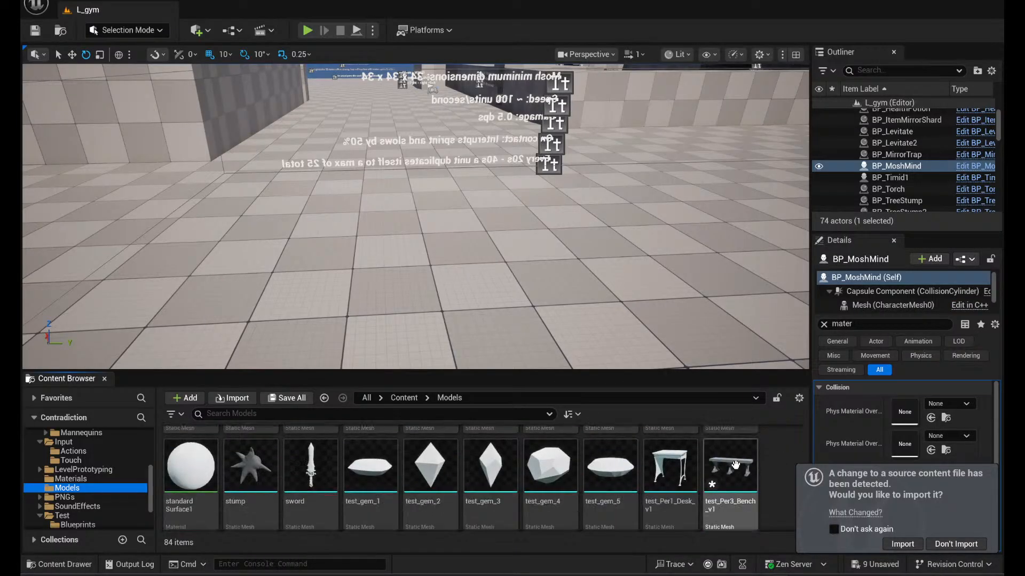
pyautogui.scroll(3, 772, 469)
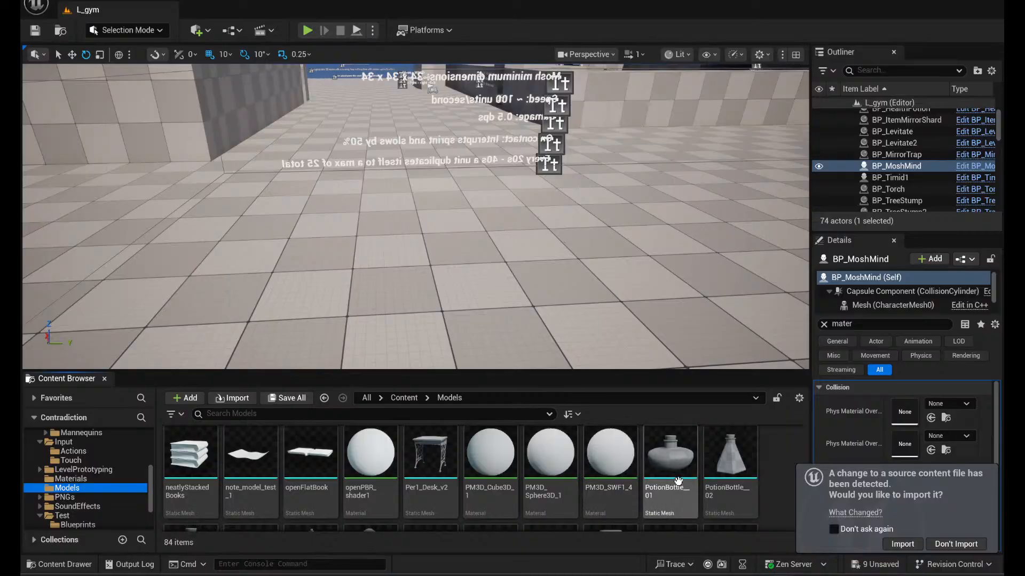
# - Find the modelMan static mesh in the Models folder, open it, inspect its shape up close, and close its editor
pyautogui.scroll(1, 677, 481)
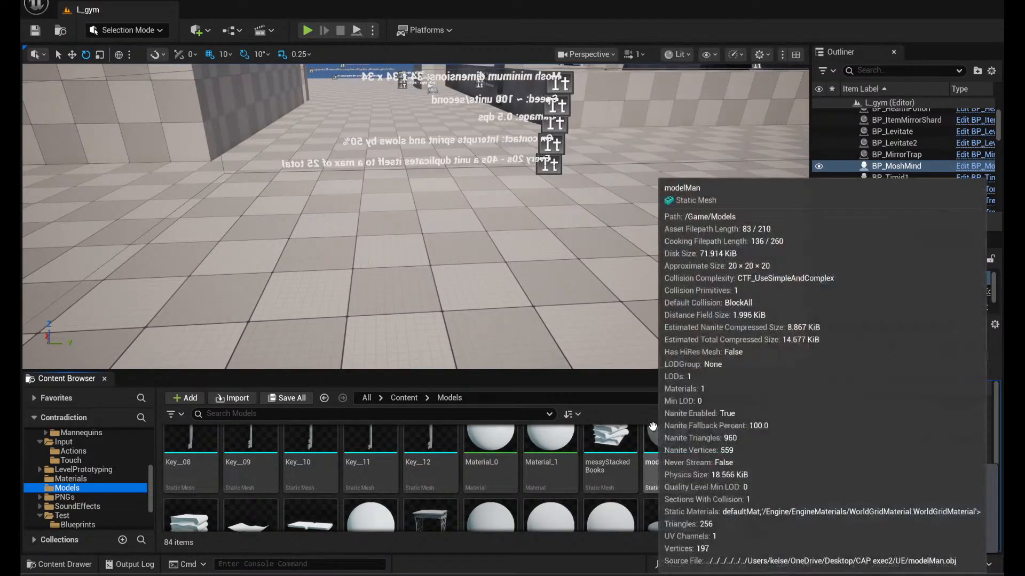
pyautogui.scroll(1, 720, 449)
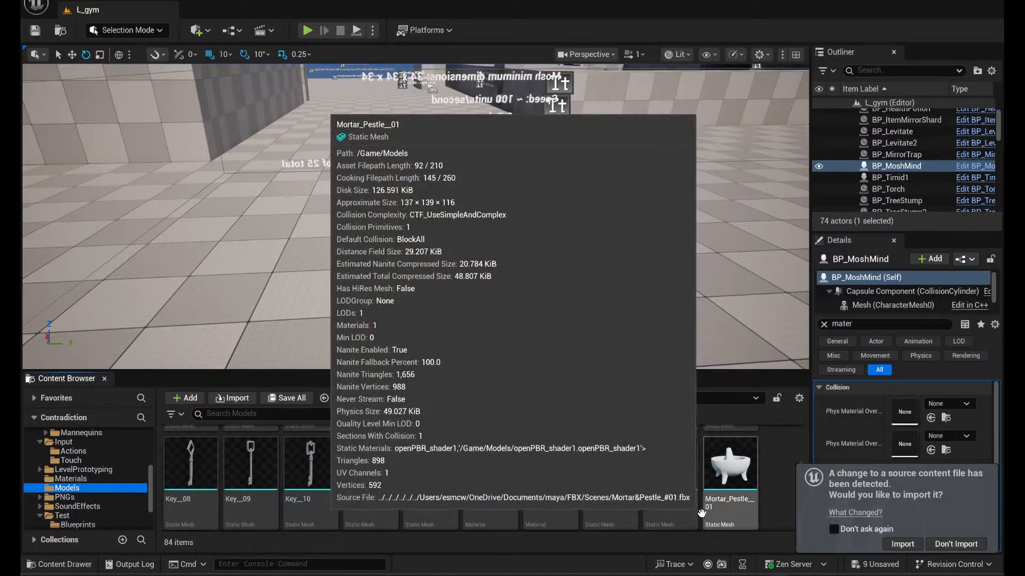
pyautogui.scroll(1, 463, 486)
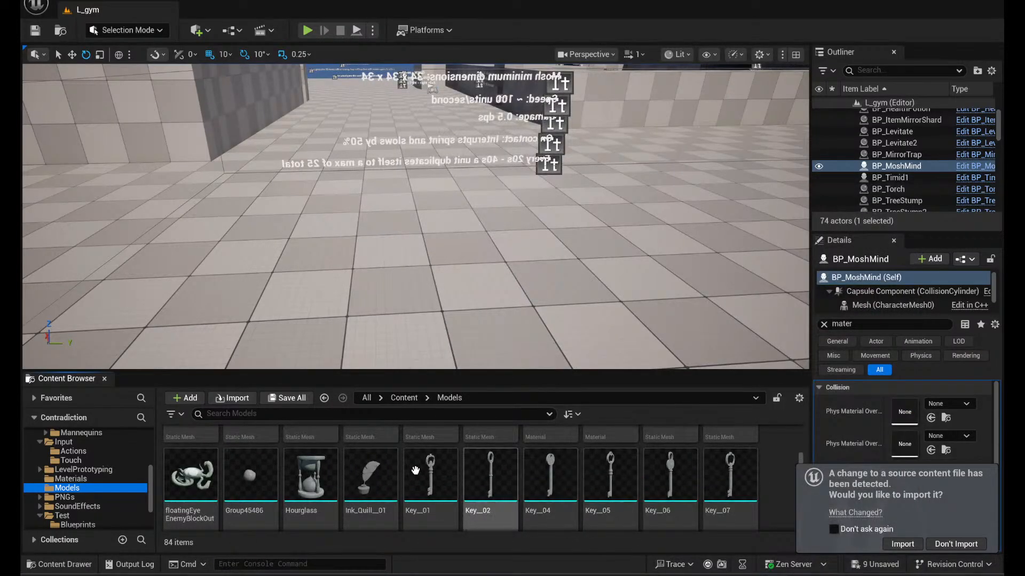
pyautogui.scroll(-1, 416, 470)
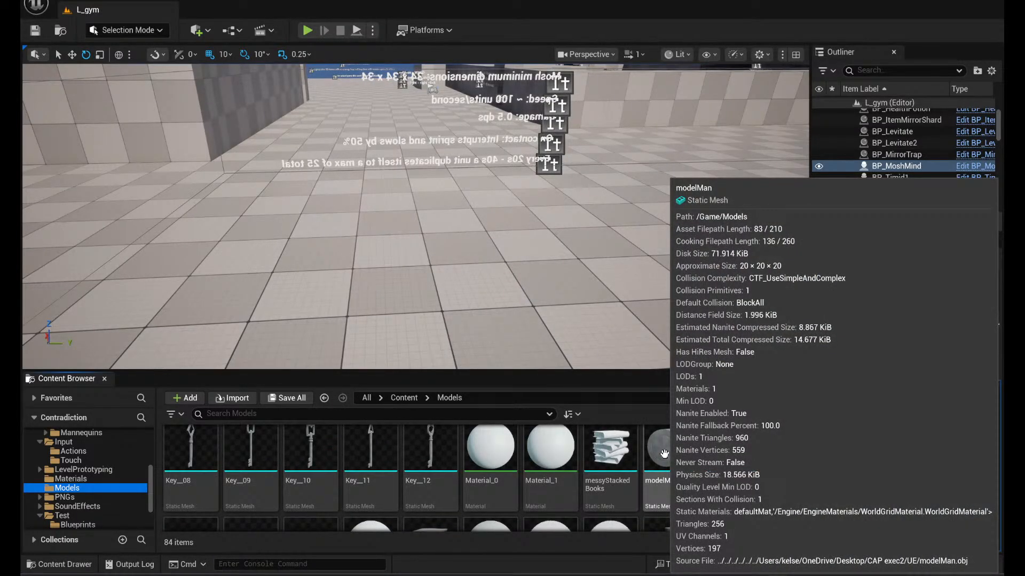
pyautogui.doubleClick(661, 453)
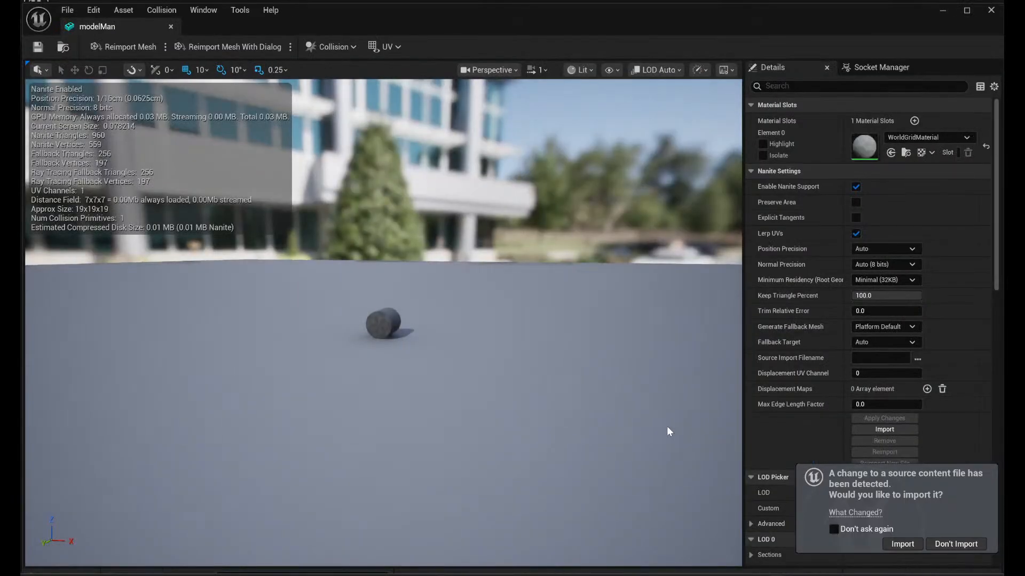
pyautogui.moveTo(527, 350); pyautogui.dragTo(493, 347, button='right')
pyautogui.moveTo(598, 380); pyautogui.dragTo(113, 358, button='right')
pyautogui.scroll(-1, 598, 380)
pyautogui.scroll(-2, 491, 341)
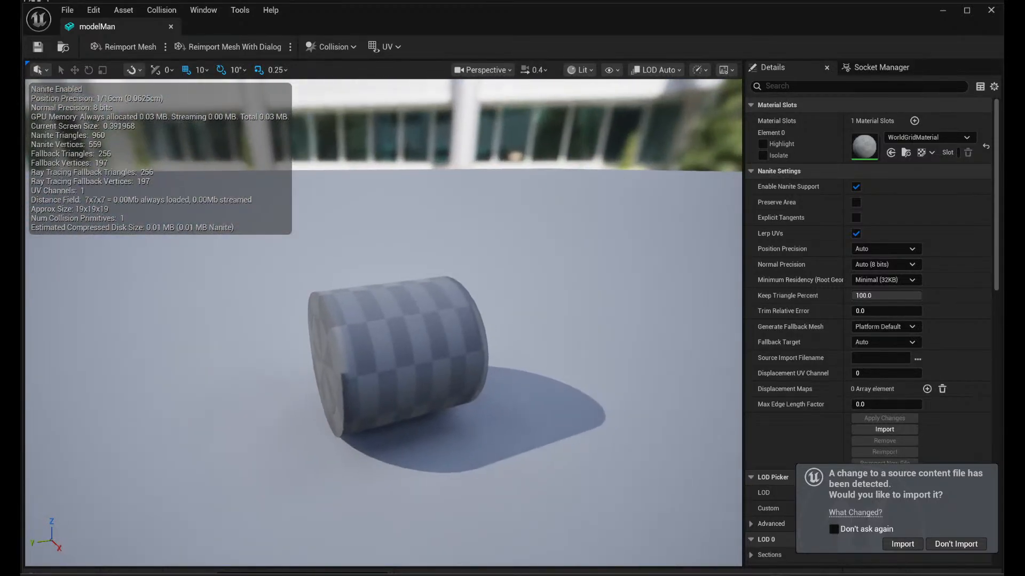
pyautogui.click(990, 11)
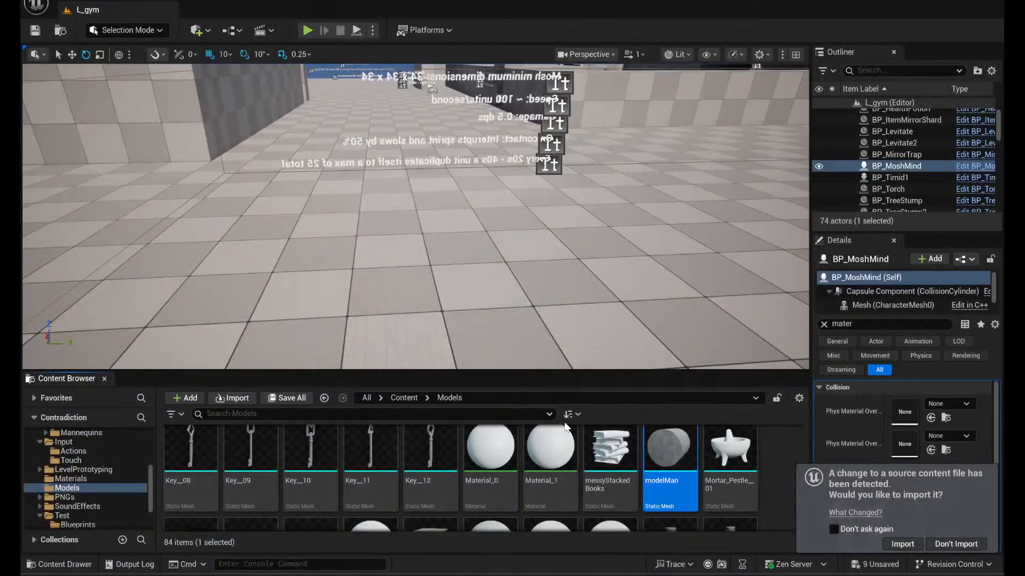
# - Browse the earlier models in the folder, locate the BDC_Fork static mesh, and open it for viewing
pyautogui.scroll(5, 587, 481)
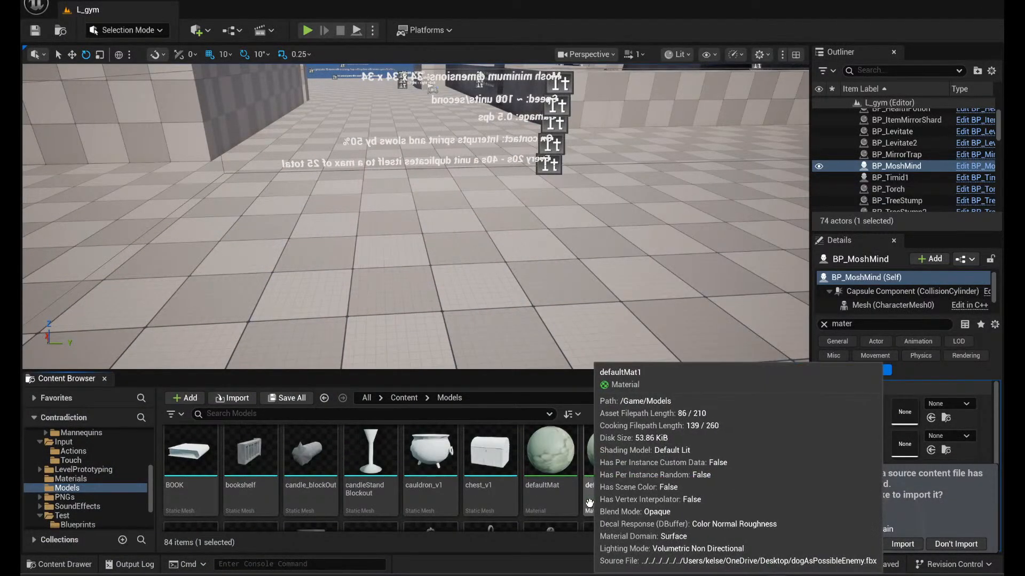
pyautogui.scroll(2, 614, 502)
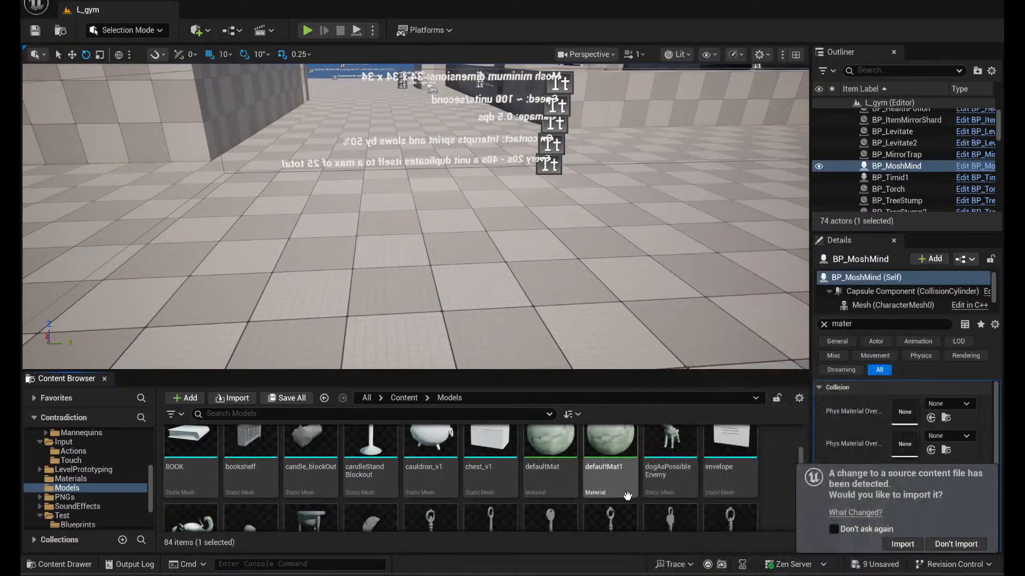
pyautogui.scroll(1, 627, 503)
pyautogui.scroll(2, 704, 507)
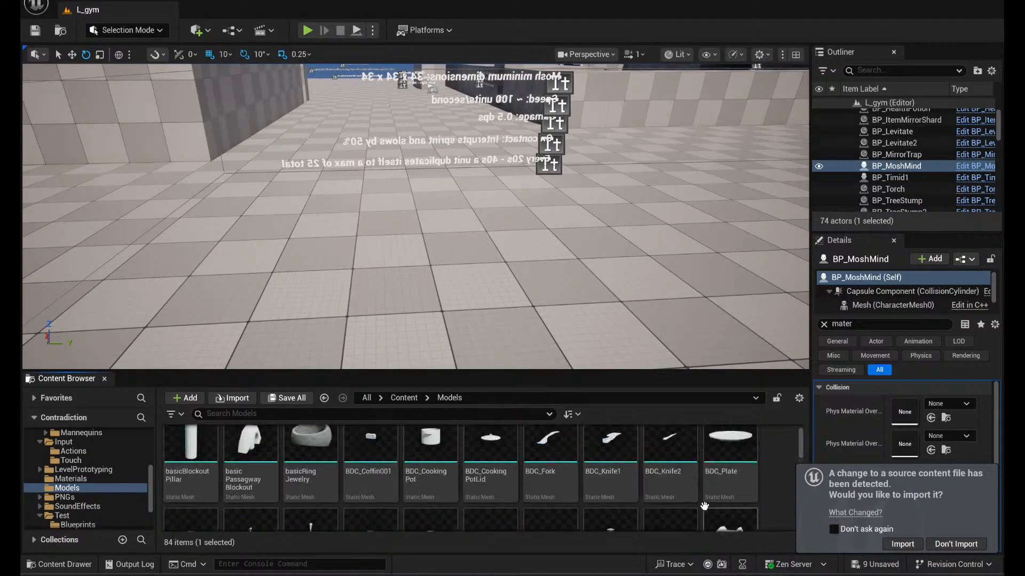
pyautogui.scroll(-2, 693, 510)
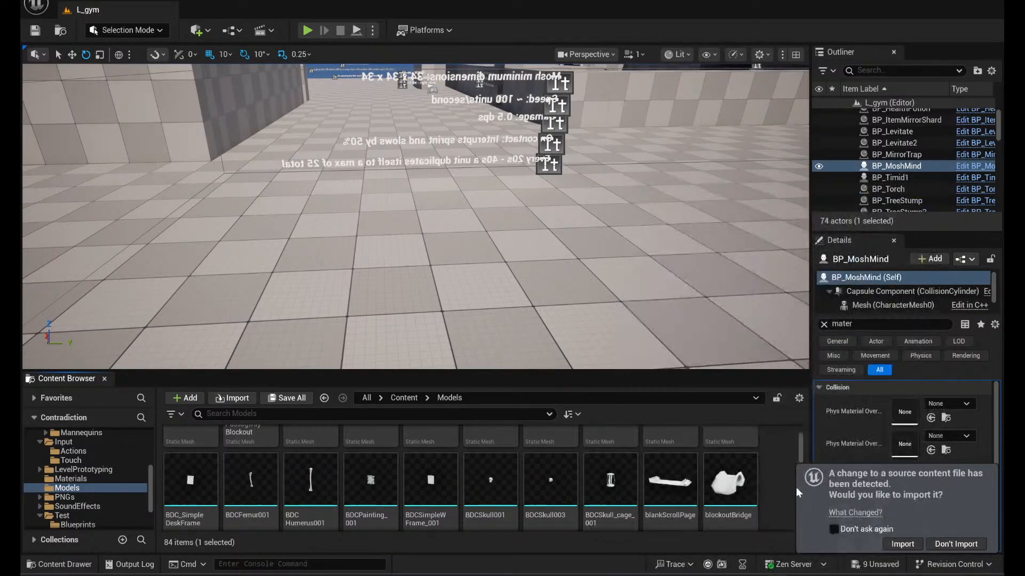
pyautogui.scroll(1, 747, 490)
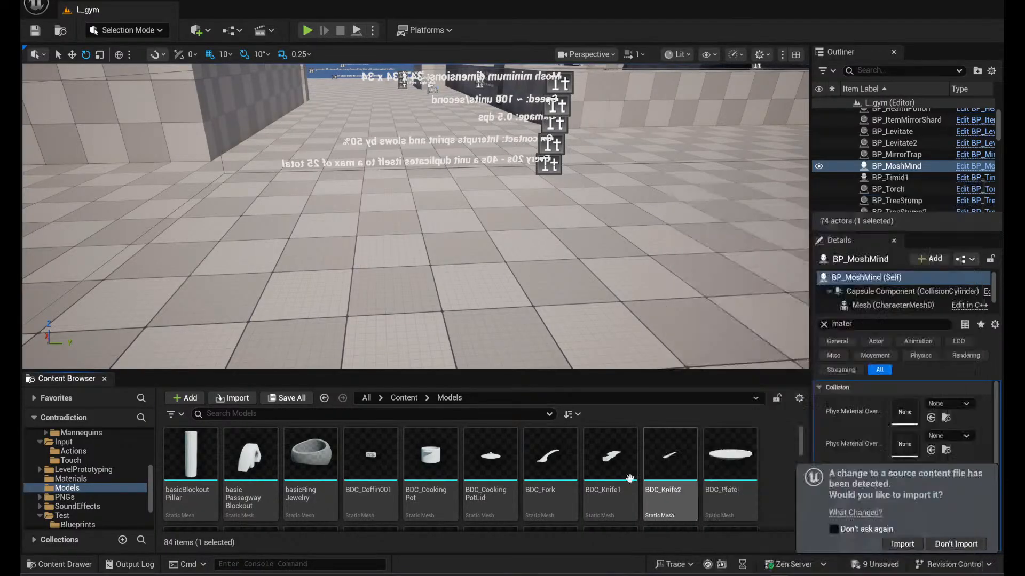
pyautogui.click(533, 469)
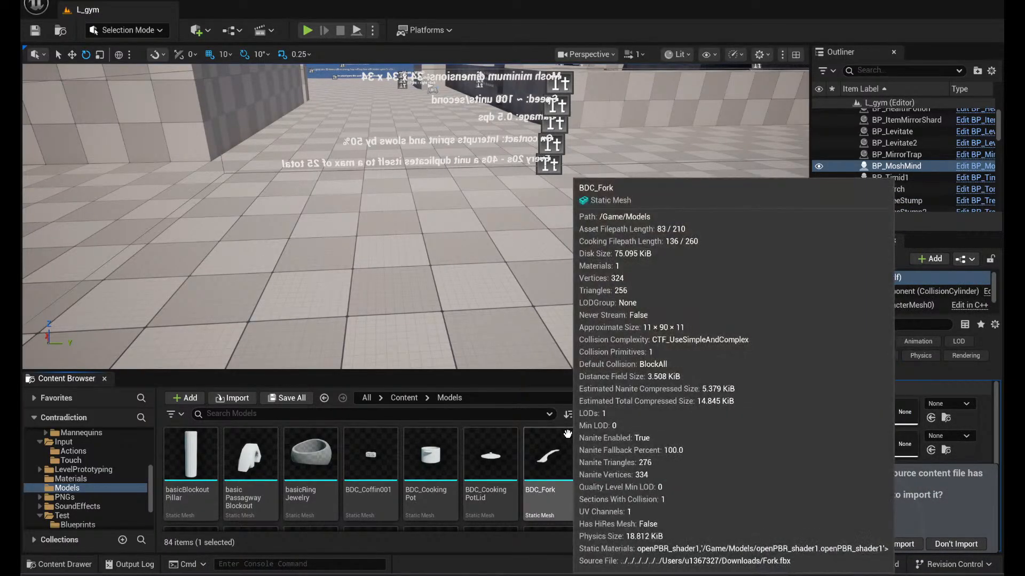
pyautogui.doubleClick(566, 471)
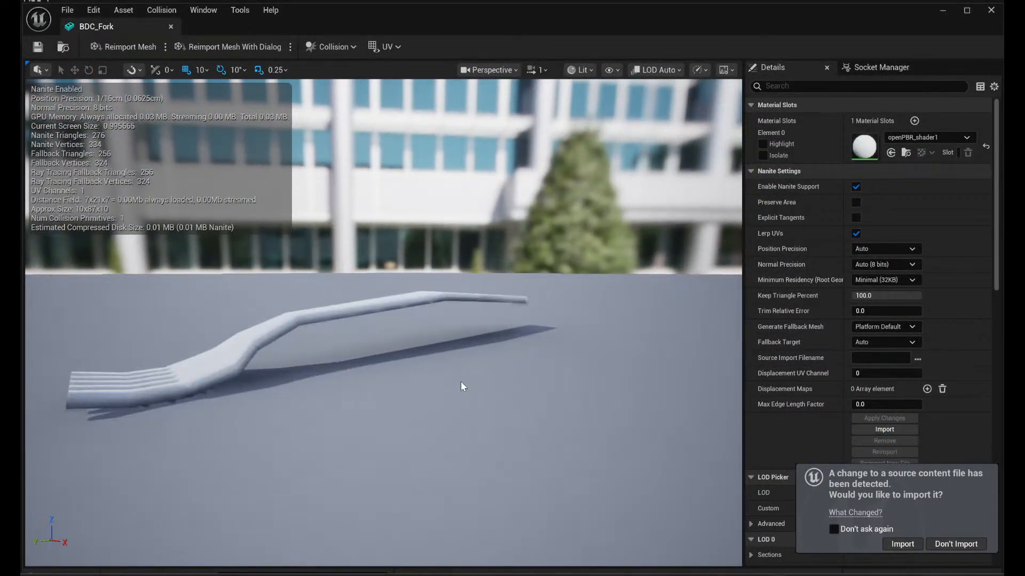
# - Inspect the BDC_Fork mesh from several angles and close its editor
pyautogui.moveTo(484, 394); pyautogui.dragTo(533, 431, button='right')
pyautogui.press('w')
pyautogui.scroll(-3, 486, 455)
pyautogui.press('s')
pyautogui.press('a')
pyautogui.click(990, 13)
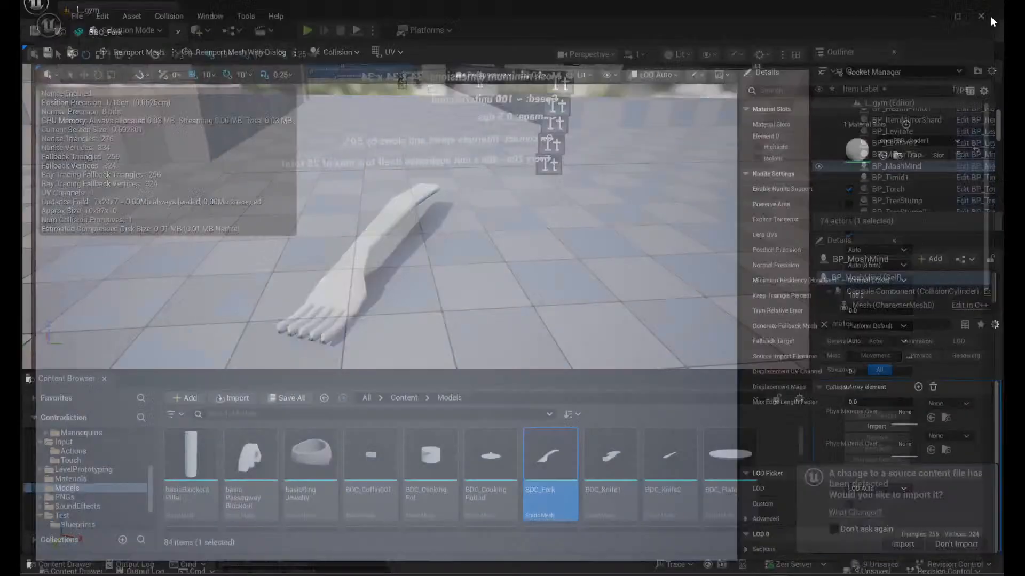
# - Open the BDC_Knife1 static mesh, inspect its blade and handle from different angles, and close its editor
pyautogui.click(616, 459)
pyautogui.doubleClick(616, 459)
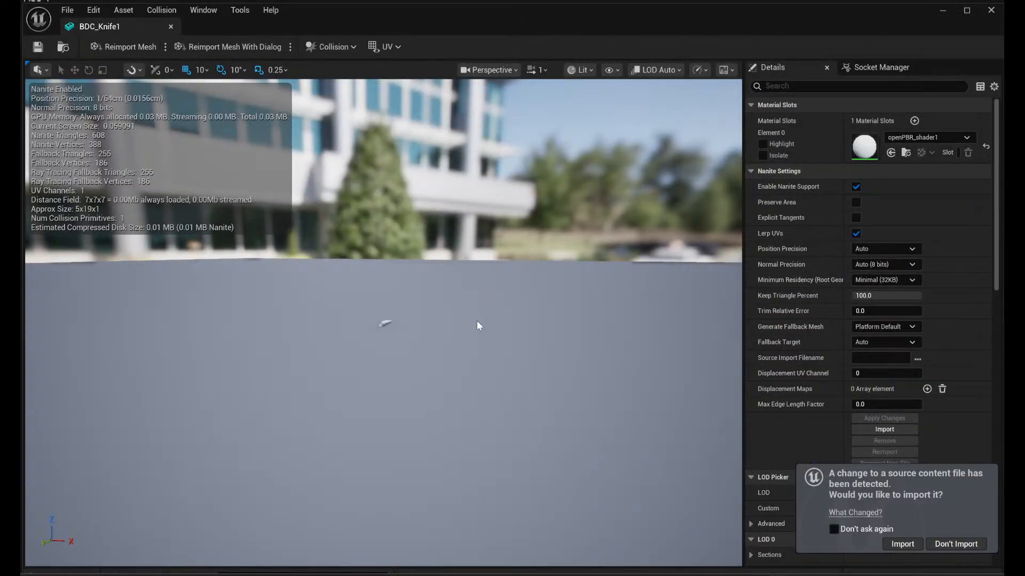
pyautogui.moveTo(476, 322); pyautogui.dragTo(416, 374, button='right')
pyautogui.press('w')
pyautogui.scroll(-1, 471, 331)
pyautogui.scroll(-1, 469, 332)
pyautogui.press('w')
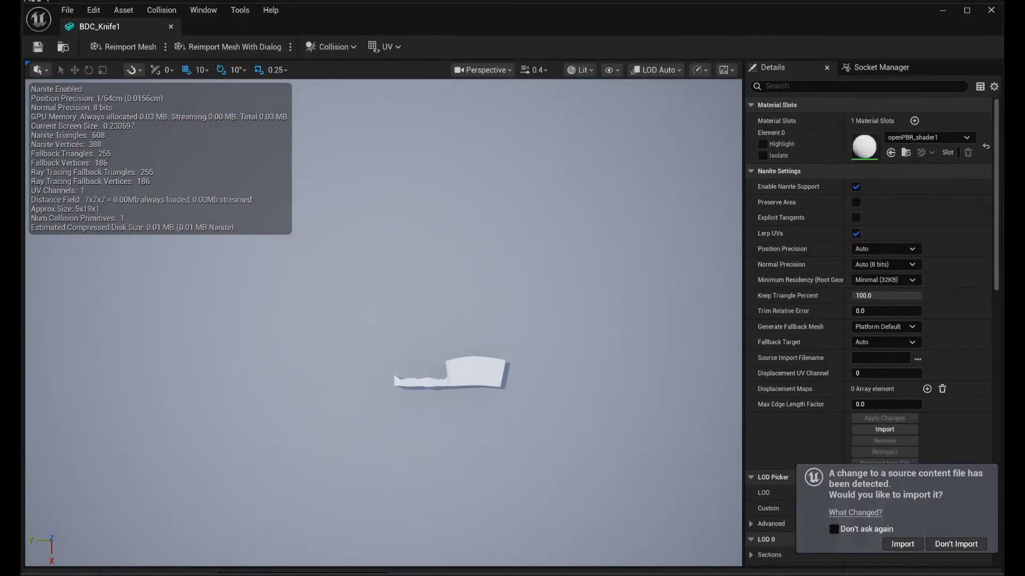
pyautogui.press('w')
pyautogui.moveTo(510, 287)
pyautogui.mouseDown(button='right')
pyautogui.moveTo(557, 283)
pyautogui.moveTo(509, 286)
pyautogui.mouseUp(button='right')
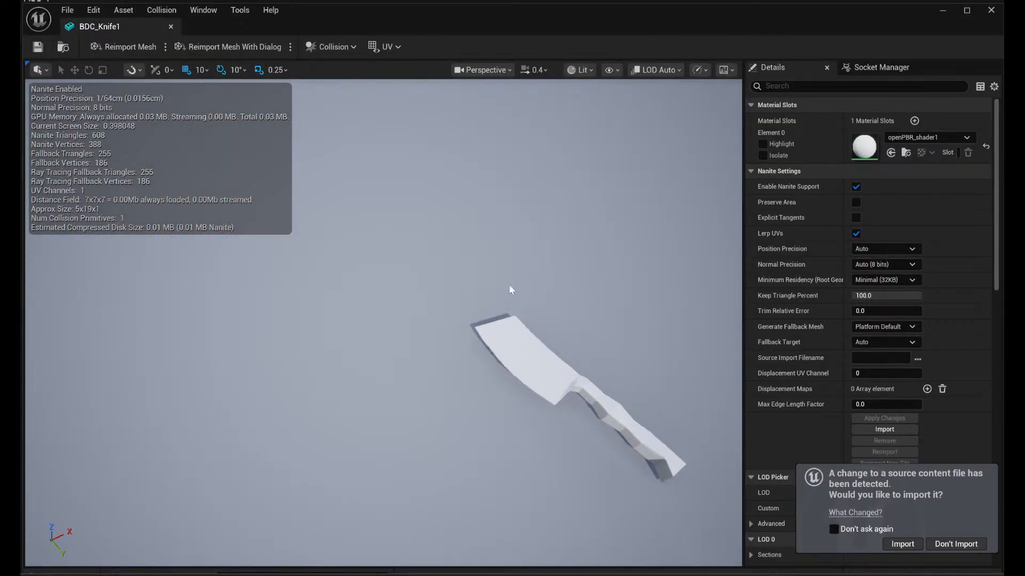
pyautogui.click(993, 9)
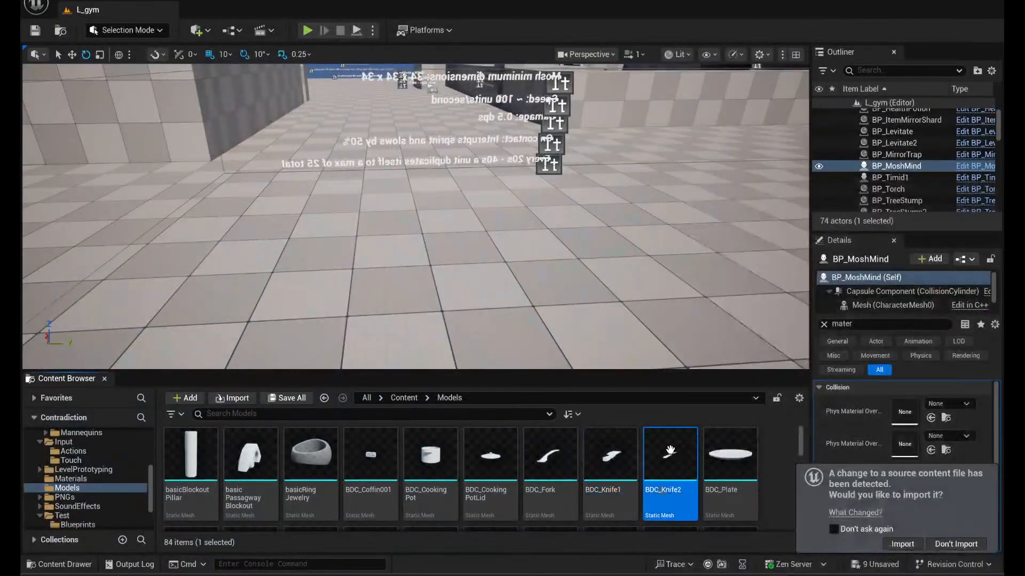
# - Open the BDC_Knife2 static mesh, view it from above and the side, and close its editor
pyautogui.doubleClick(670, 453)
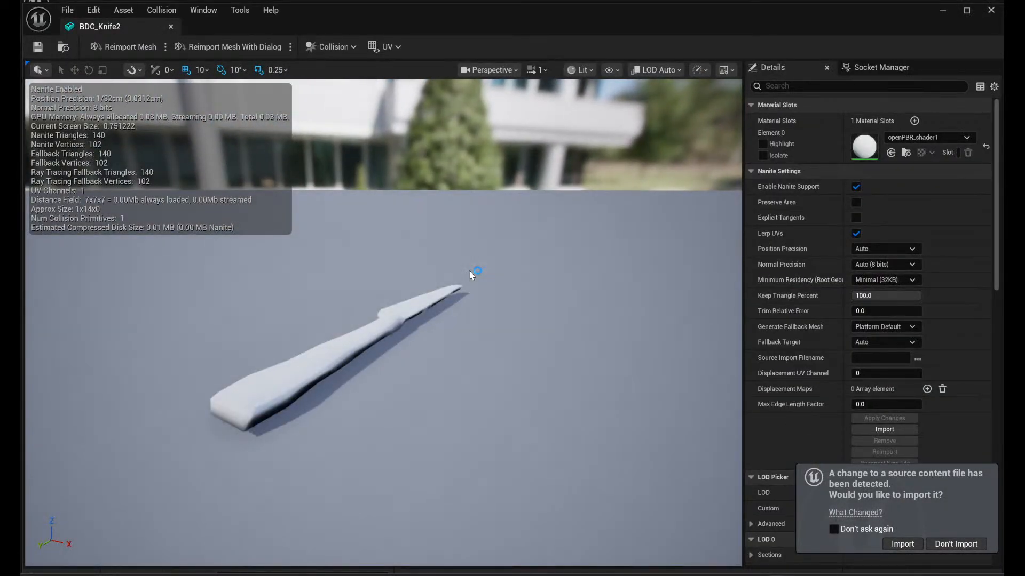
pyautogui.moveTo(470, 271); pyautogui.dragTo(657, 363)
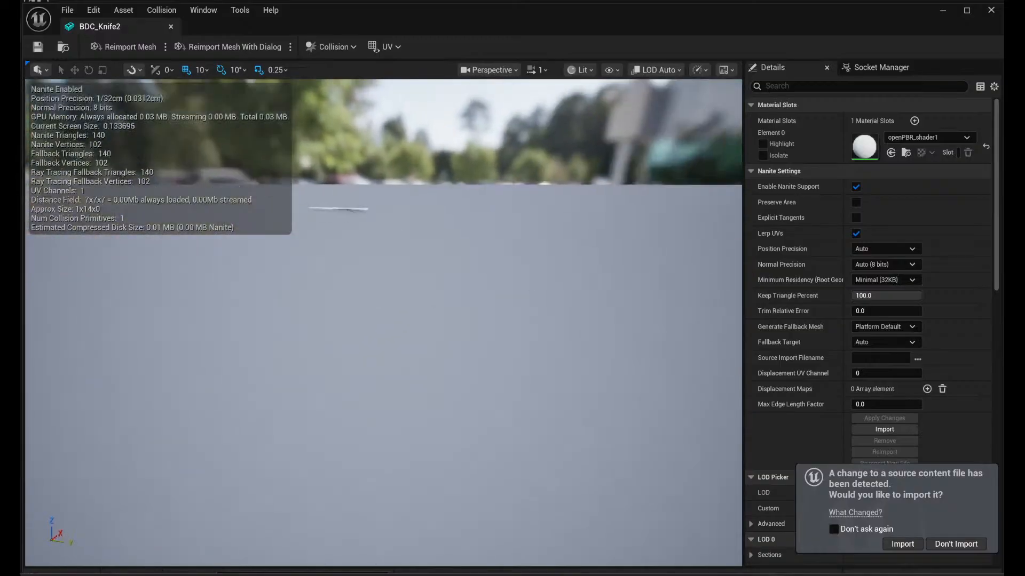
pyautogui.moveTo(469, 271); pyautogui.dragTo(278, 373, button='right')
pyautogui.scroll(-3, 470, 270)
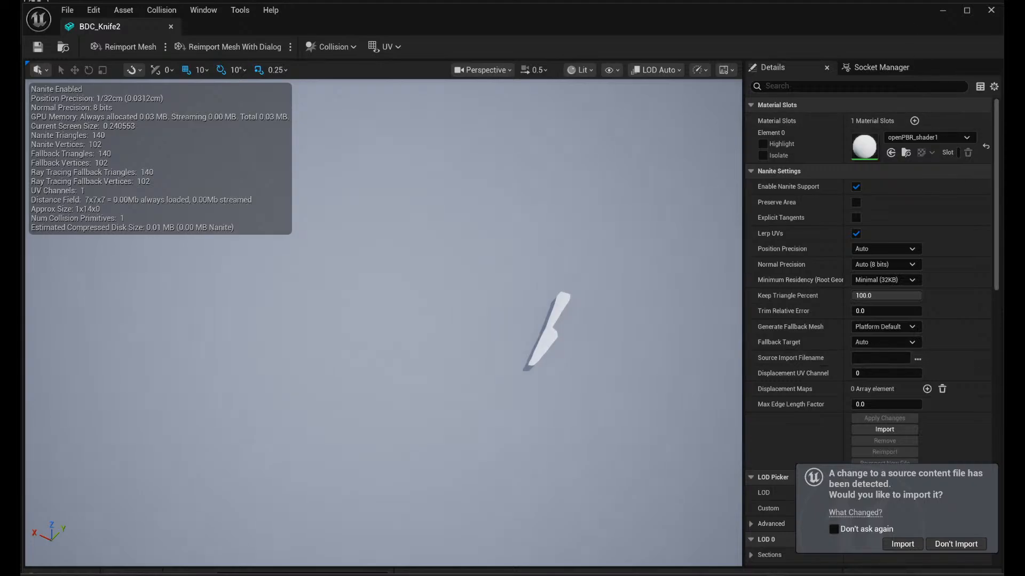
pyautogui.click(989, 12)
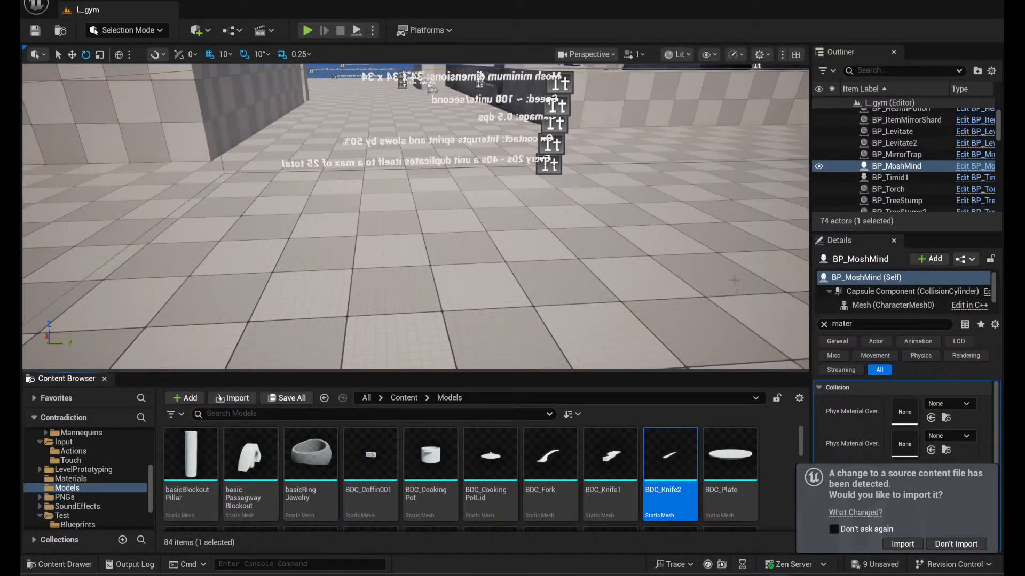
# - Fly through L_gym to the drifting fog and select its plane to check which material it uses
pyautogui.moveTo(416, 216); pyautogui.dragTo(379, 174, button='right')
pyautogui.press('w')
pyautogui.press('w')
pyautogui.press('w')
pyautogui.press('d')
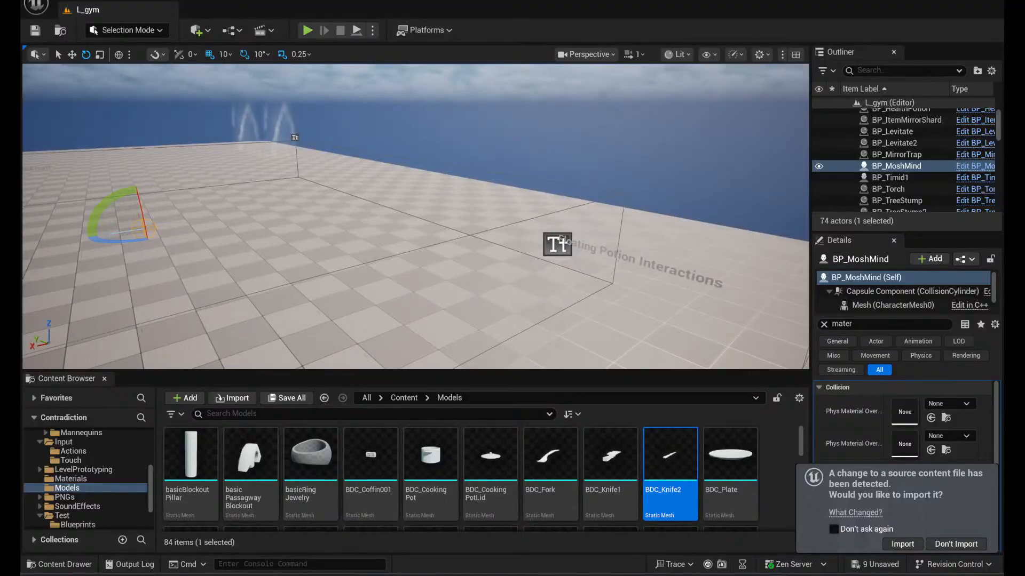
pyautogui.moveTo(416, 217); pyautogui.dragTo(363, 214, button='right')
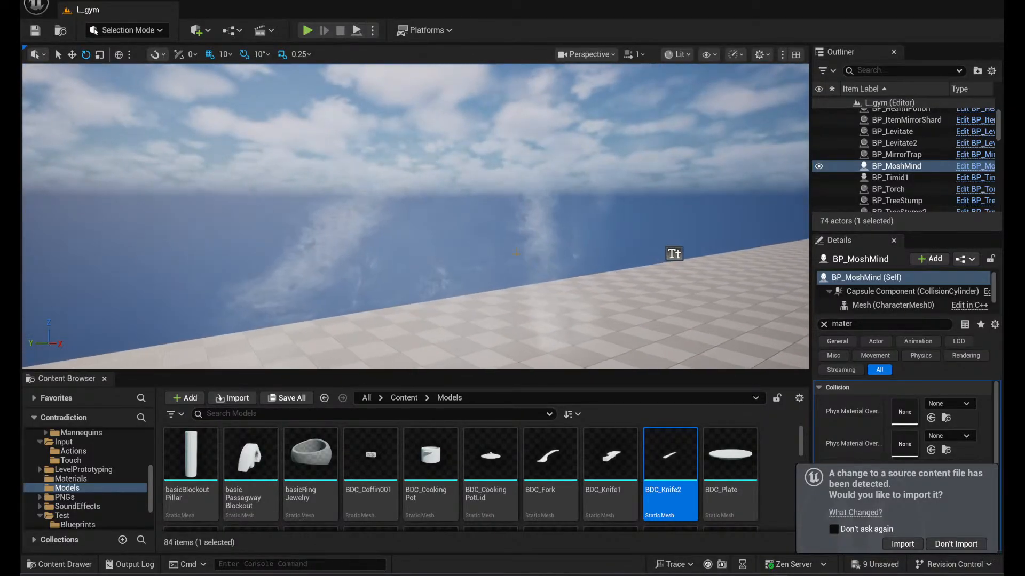
pyautogui.click(368, 248)
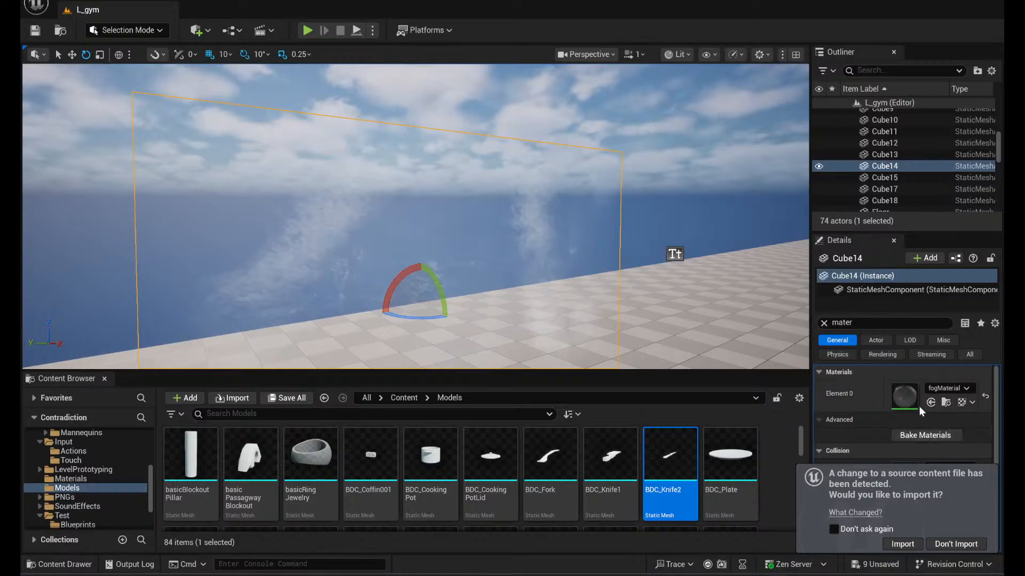
# - Search the Materials folder for "fog" and open fogMaterial
pyautogui.click(80, 479)
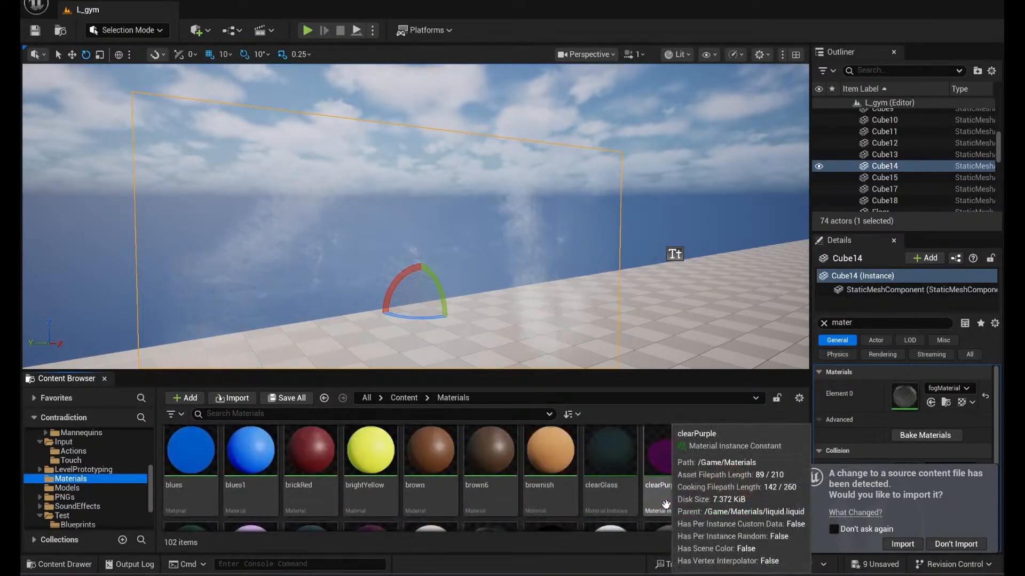
pyautogui.scroll(3, 665, 504)
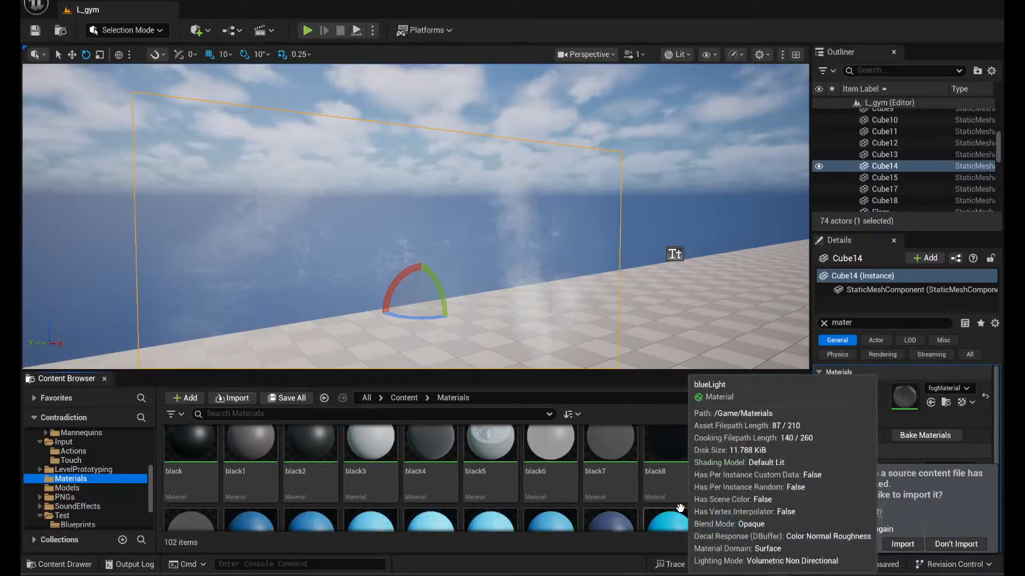
pyautogui.scroll(-3, 679, 507)
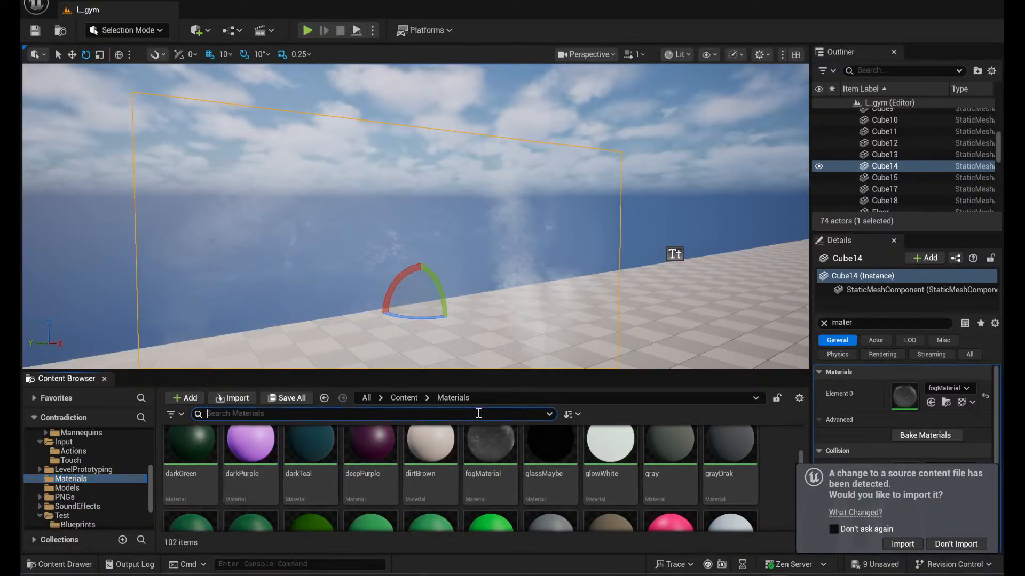
pyautogui.write('fog')
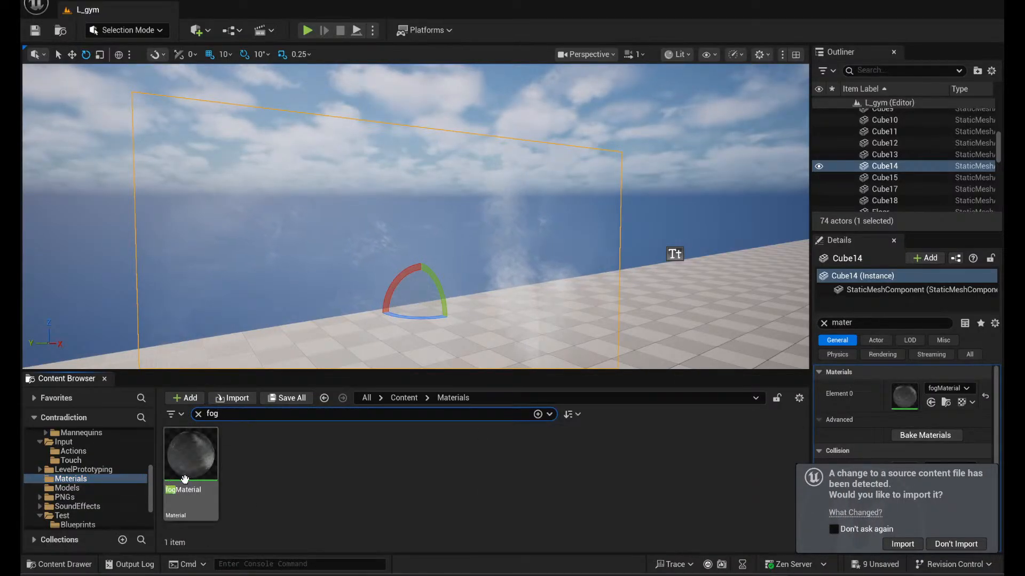
pyautogui.click(185, 478)
pyautogui.doubleClick(188, 476)
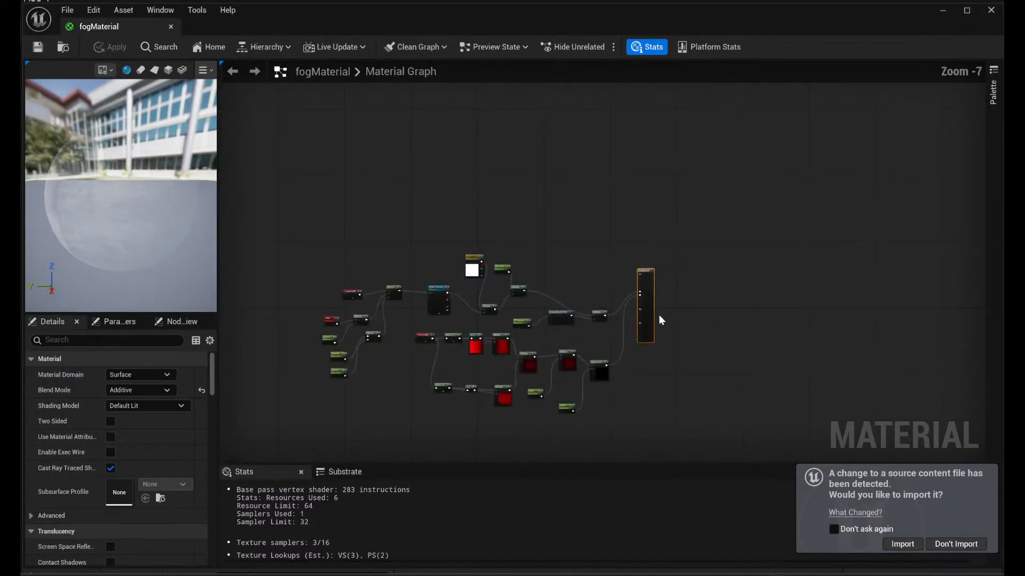
# - Examine the fogMaterial graph from its output back to the panner and speed parameters, and close its editor
pyautogui.scroll(4, 659, 315)
pyautogui.moveTo(402, 371); pyautogui.dragTo(682, 393, button='right')
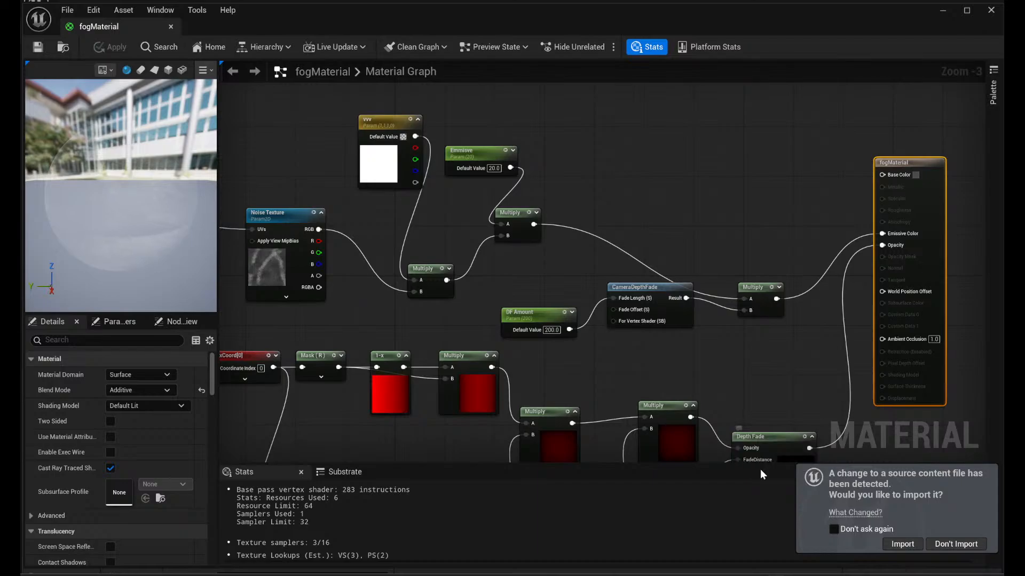
pyautogui.moveTo(344, 440); pyautogui.dragTo(806, 339, button='right')
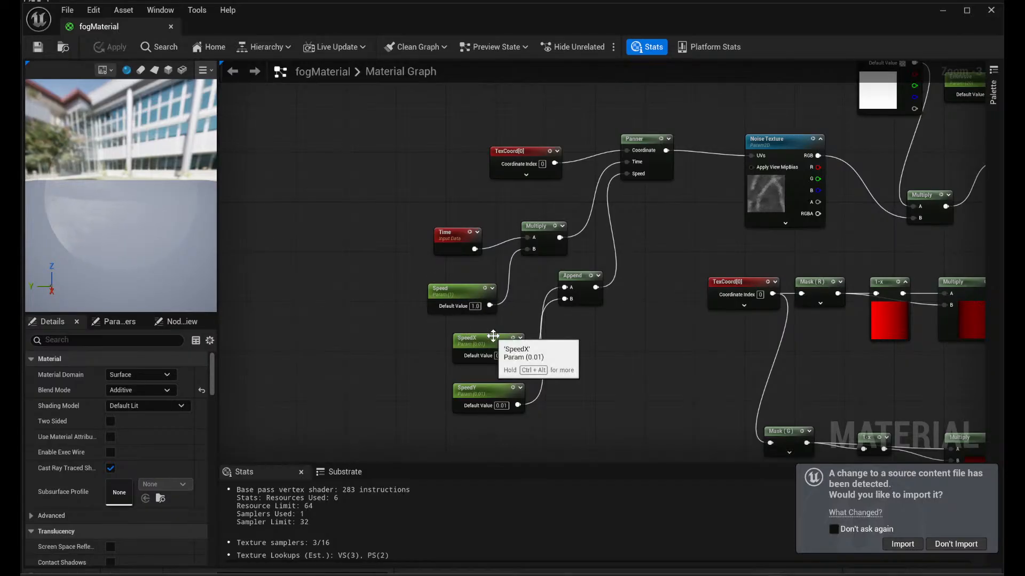
pyautogui.moveTo(669, 395); pyautogui.dragTo(561, 475, button='right')
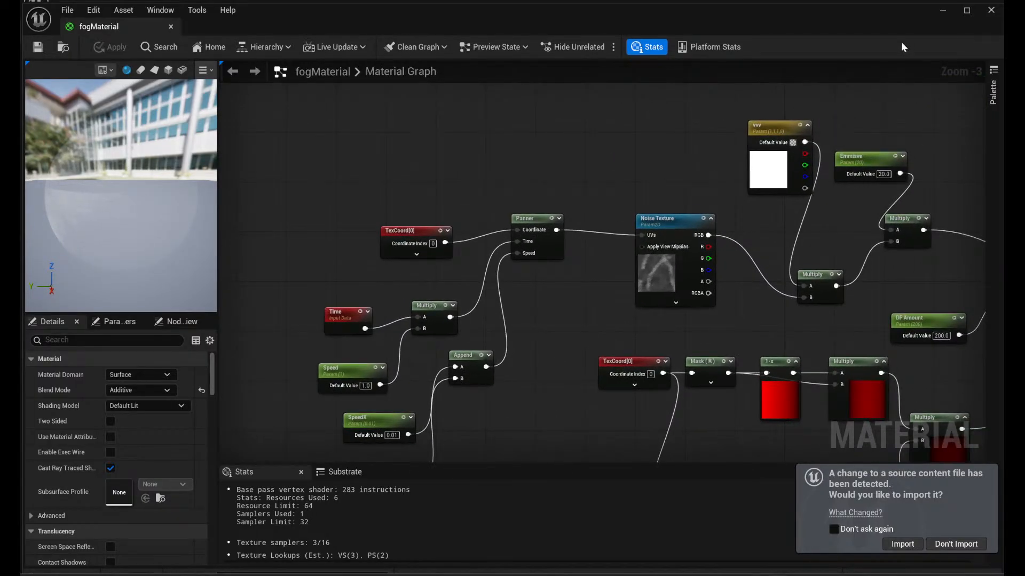
pyautogui.click(990, 11)
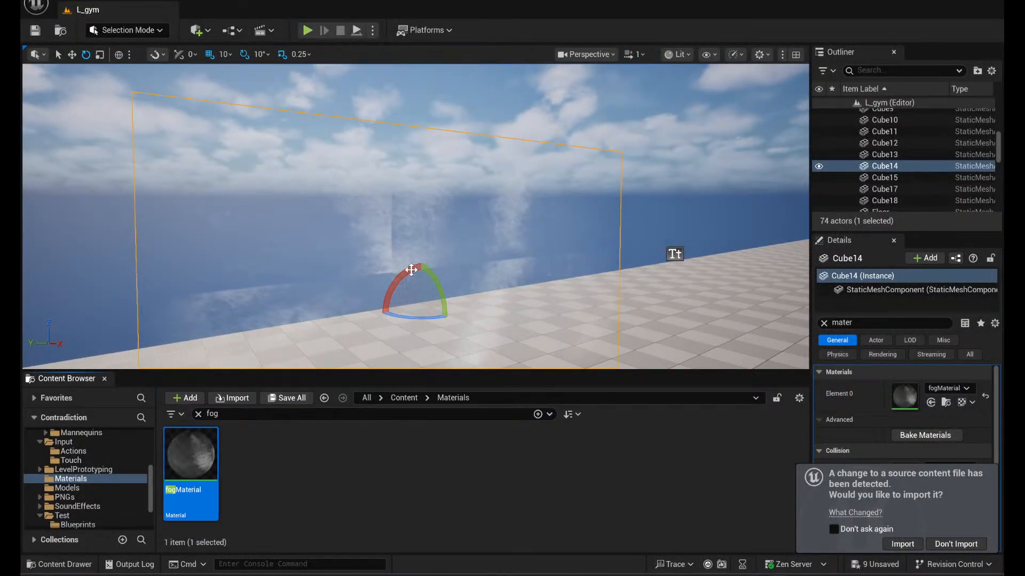
# - Fly around the selected fog plane in the level to examine the moving fog from different distances and angles
pyautogui.moveTo(598, 299); pyautogui.dragTo(563, 288, button='right')
pyautogui.press('d')
pyautogui.press('w')
pyautogui.press('w')
pyautogui.press('s')
pyautogui.press('s')
pyautogui.press('d')
pyautogui.press('a')
pyautogui.press('d')
pyautogui.press('d')
pyautogui.press('a')
pyautogui.press('s')
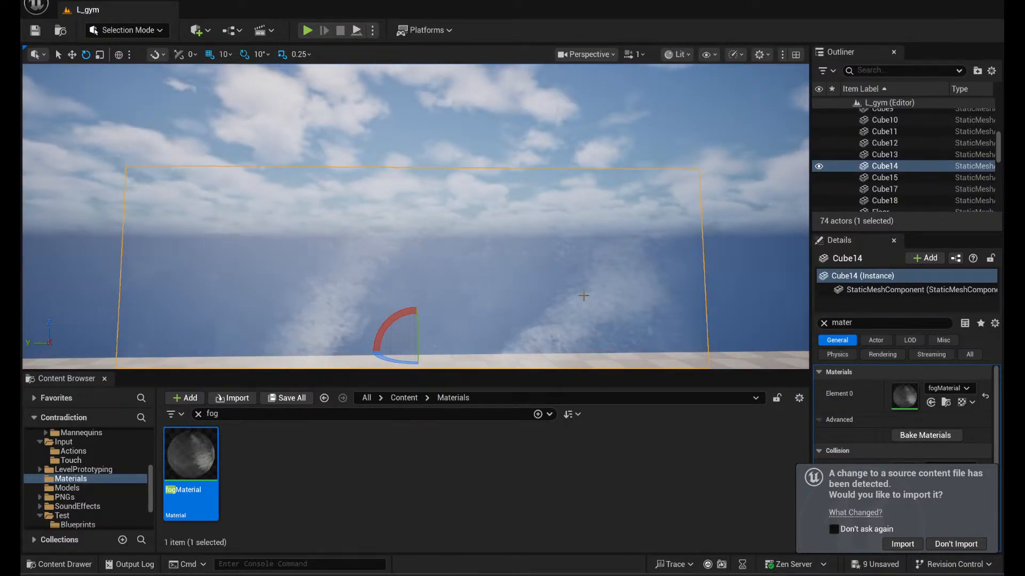
# - Reopen fogMaterial, rotate its preview sphere, and examine the Noise Texture, vvv colour and Emmisve nodes
pyautogui.doubleClick(190, 459)
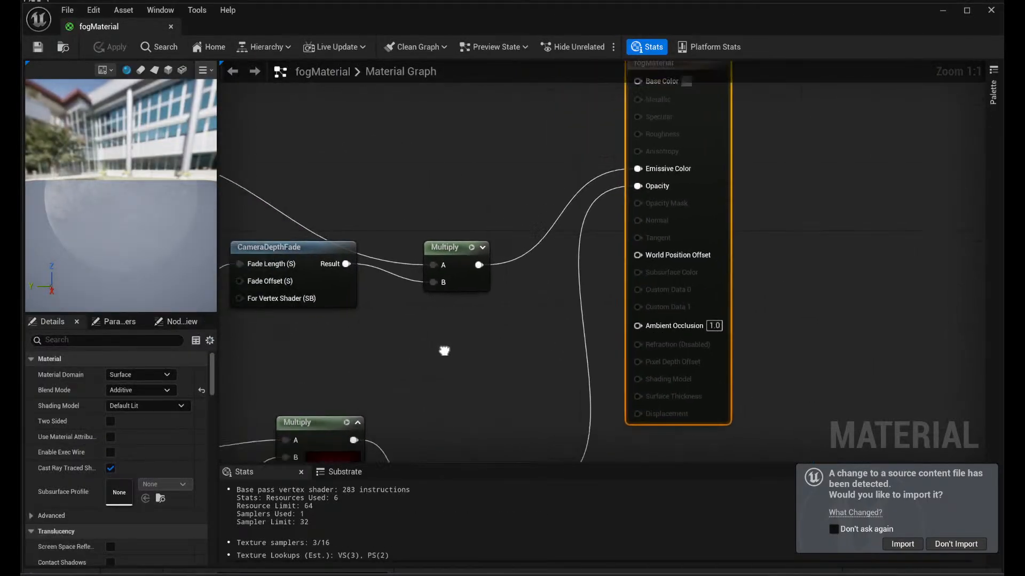
pyautogui.scroll(3, 330, 348)
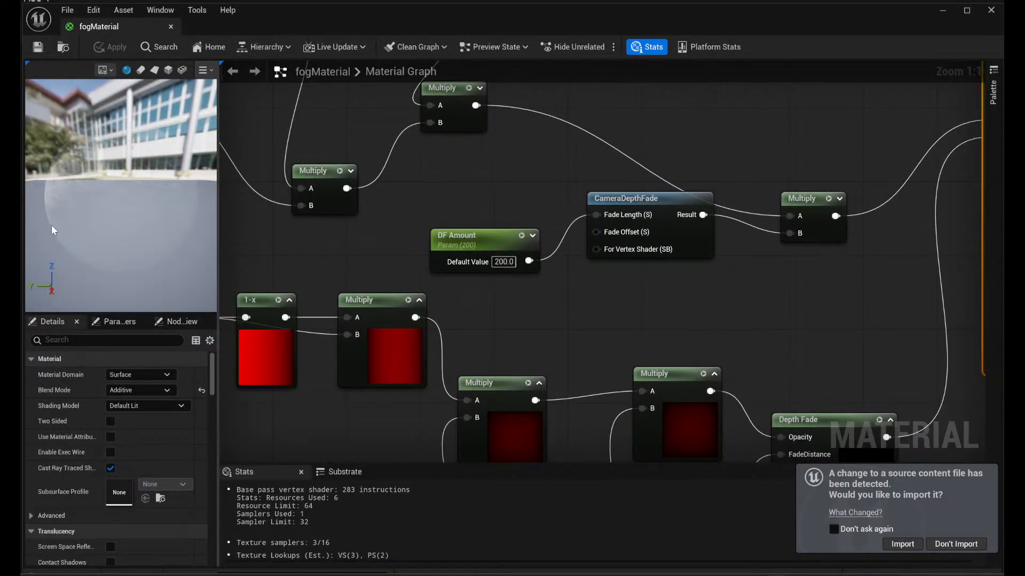
pyautogui.moveTo(51, 226); pyautogui.dragTo(55, 228)
pyautogui.moveTo(274, 230); pyautogui.dragTo(586, 222, button='right')
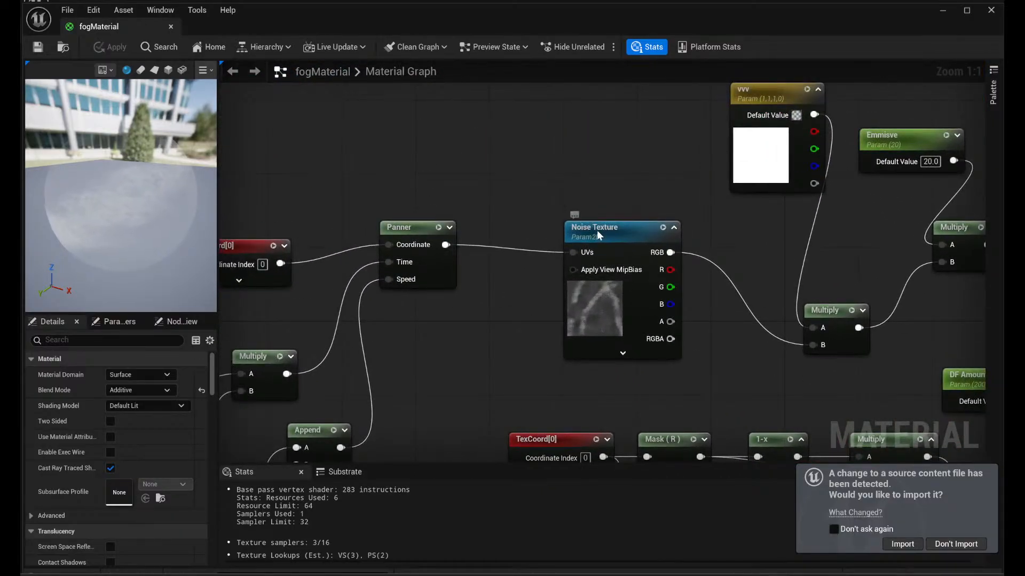
pyautogui.click(599, 235)
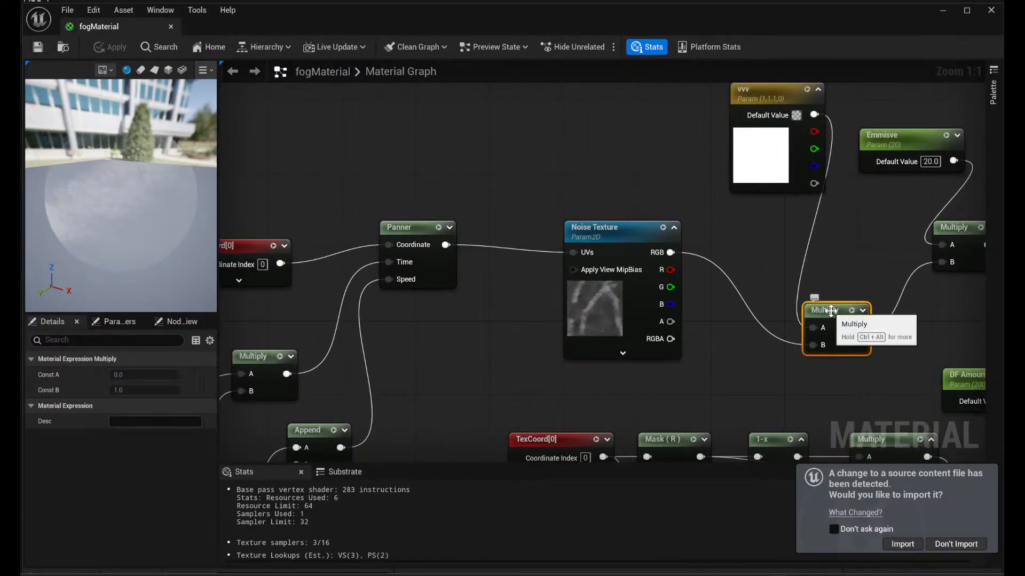
pyautogui.doubleClick(815, 106)
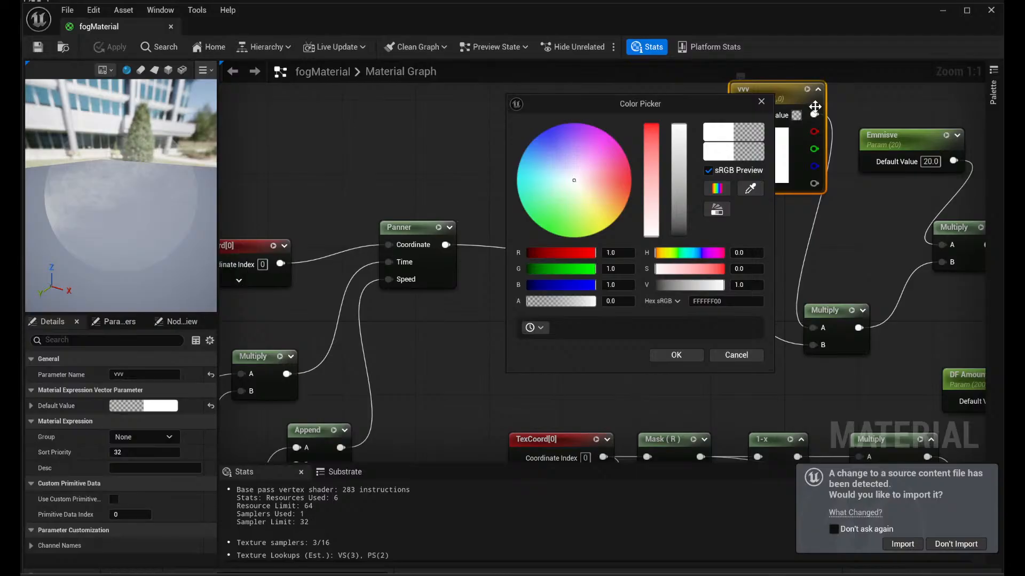
pyautogui.click(900, 149)
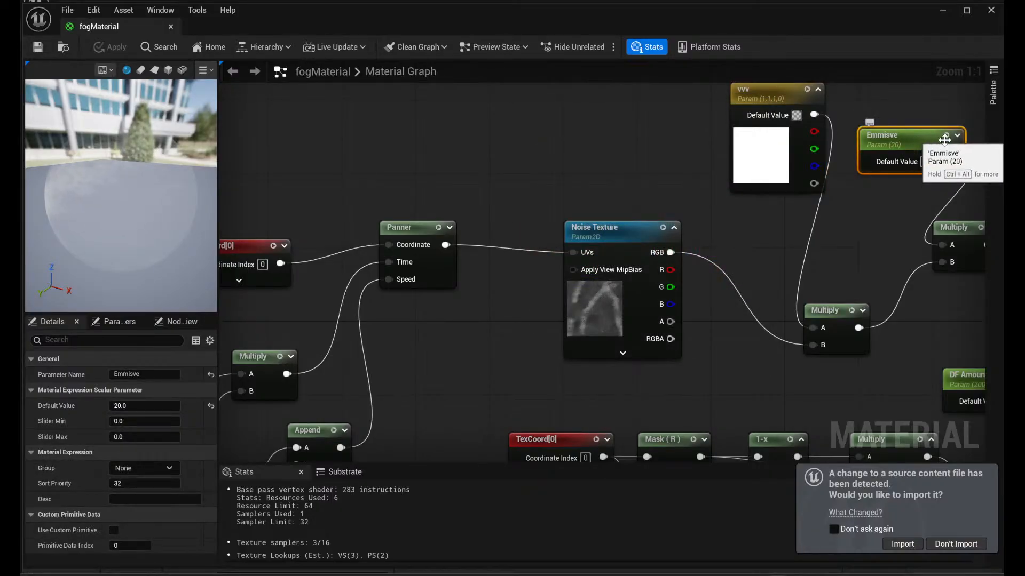
# - Preview the Noise Texture, DF Amount and Multiply nodes in turn to compare their effect on the sphere
pyautogui.press('space')
pyautogui.press('space')
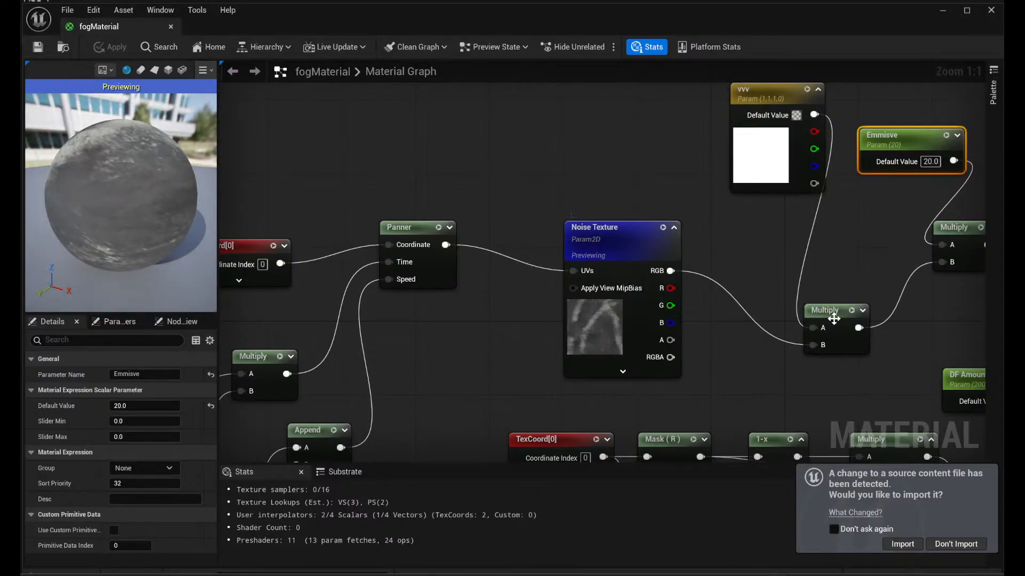
pyautogui.press('space')
pyautogui.moveTo(946, 324); pyautogui.dragTo(772, 209, button='right')
pyautogui.press('space')
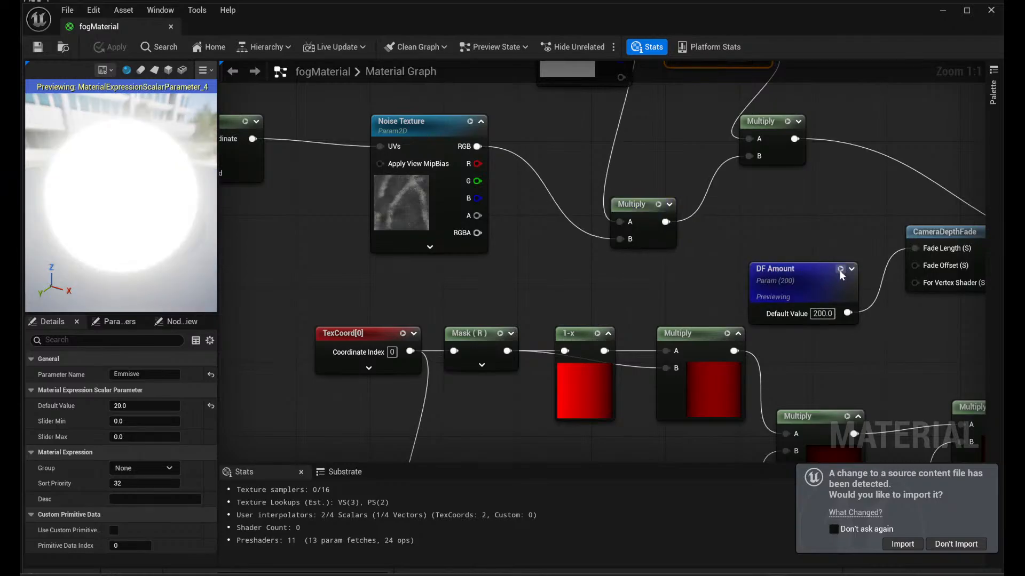
pyautogui.press('space')
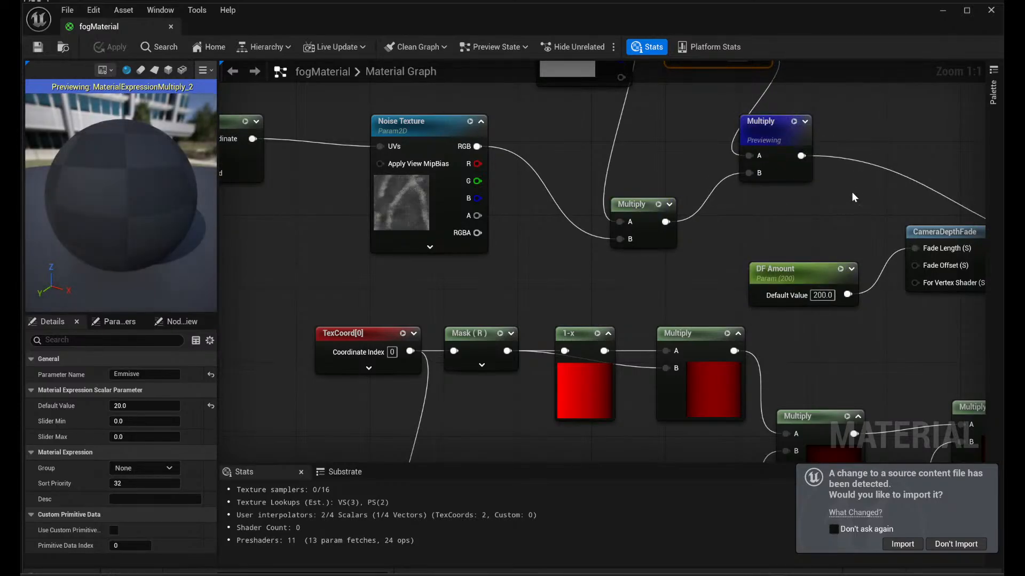
pyautogui.moveTo(841, 204); pyautogui.dragTo(798, 207, button='right')
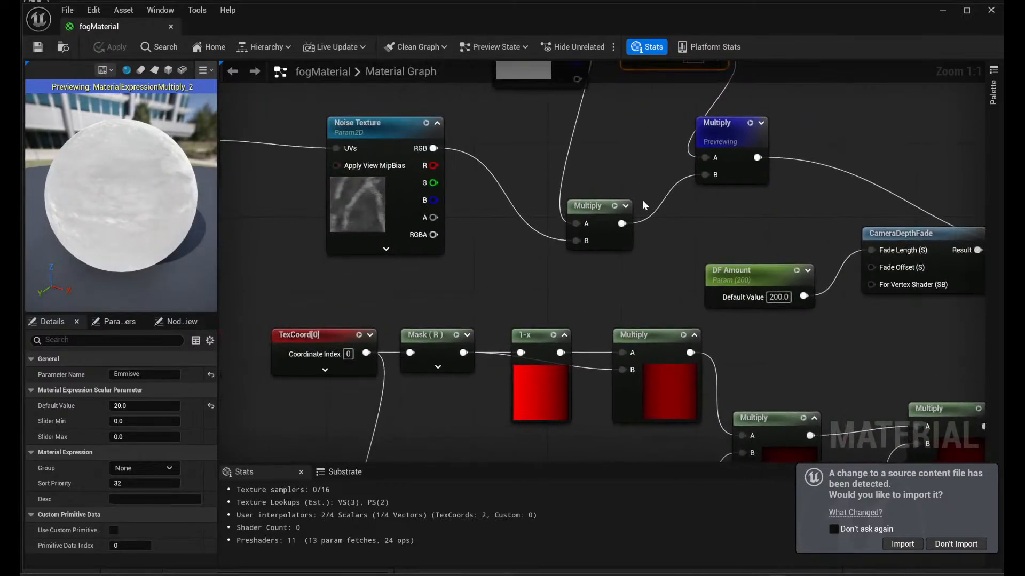
pyautogui.press('space')
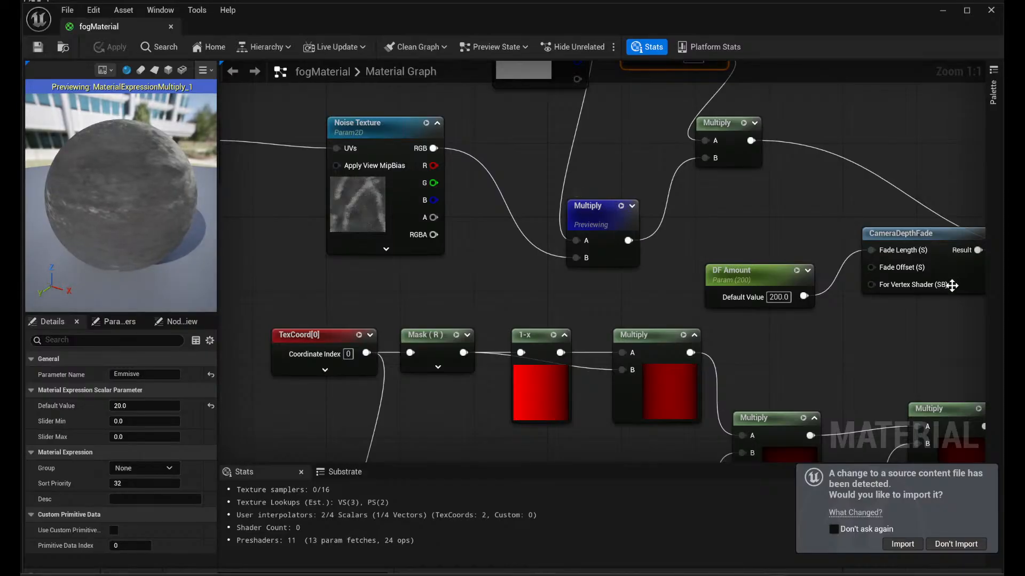
# - Preview the Multiply node after CameraDepthFade and the TexCoord[0] node that feeds the R and G masks
pyautogui.moveTo(768, 243); pyautogui.dragTo(553, 244, button='right')
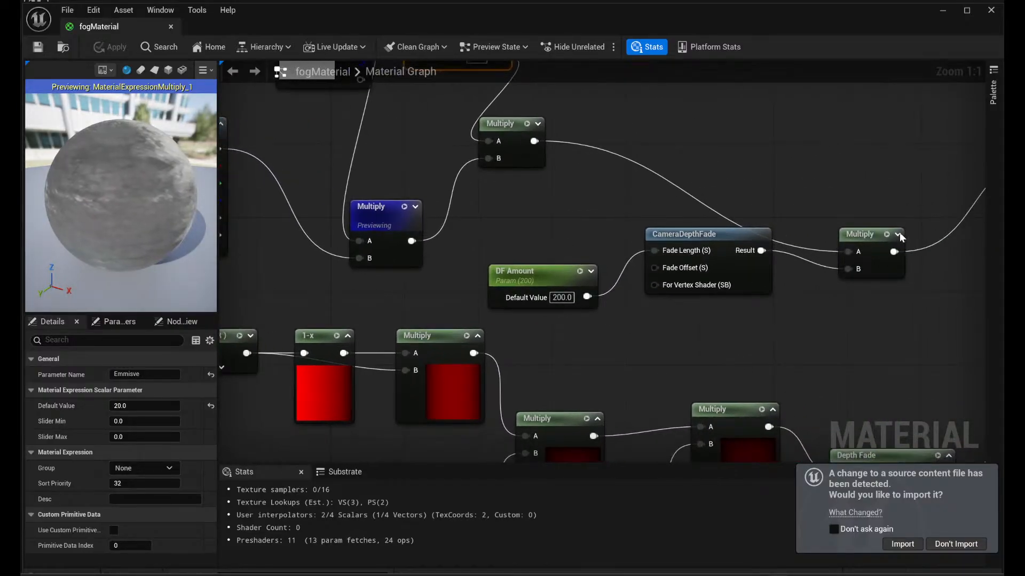
pyautogui.press('space')
pyautogui.moveTo(679, 365); pyautogui.dragTo(913, 247, button='right')
pyautogui.click(382, 223)
pyautogui.press('space')
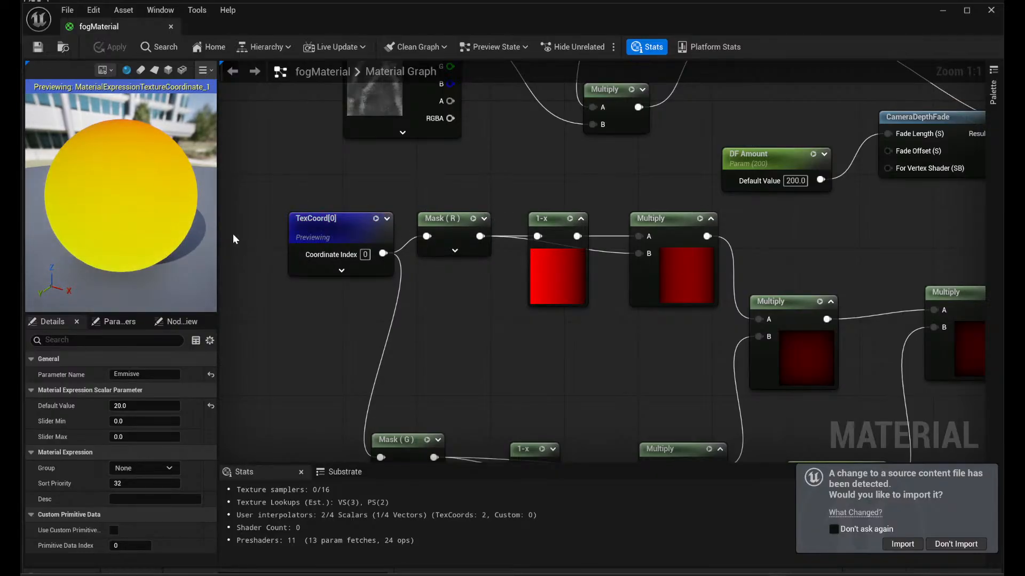
# - Preview the Mask (G) node, its 1-x node and the Mask (R) node, rotating the sphere to inspect the gradients
pyautogui.moveTo(171, 219)
pyautogui.mouseDown()
pyautogui.moveTo(91, 216)
pyautogui.moveTo(174, 219)
pyautogui.mouseUp()
pyautogui.moveTo(496, 435); pyautogui.dragTo(482, 399, button='right')
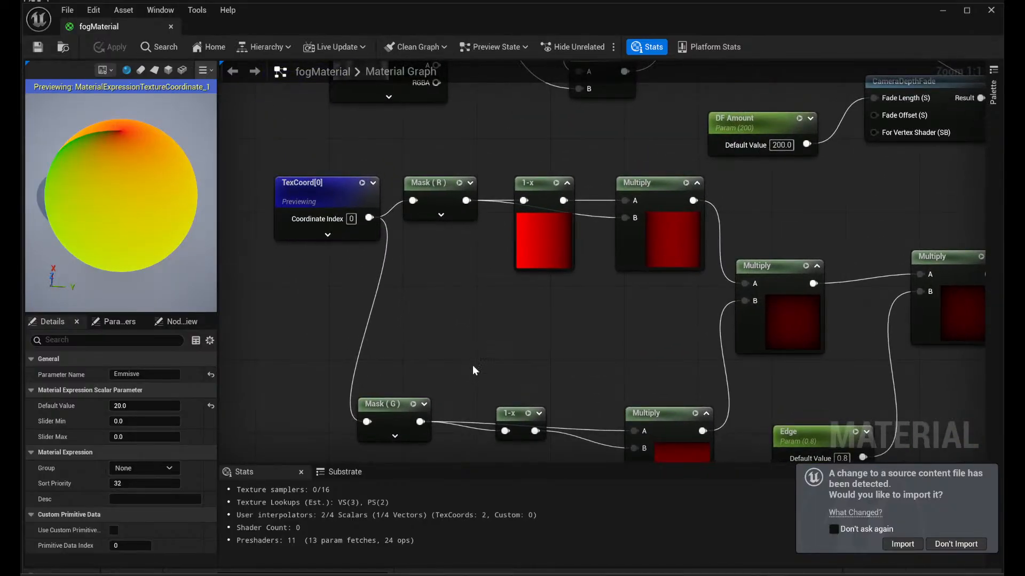
pyautogui.click(414, 405)
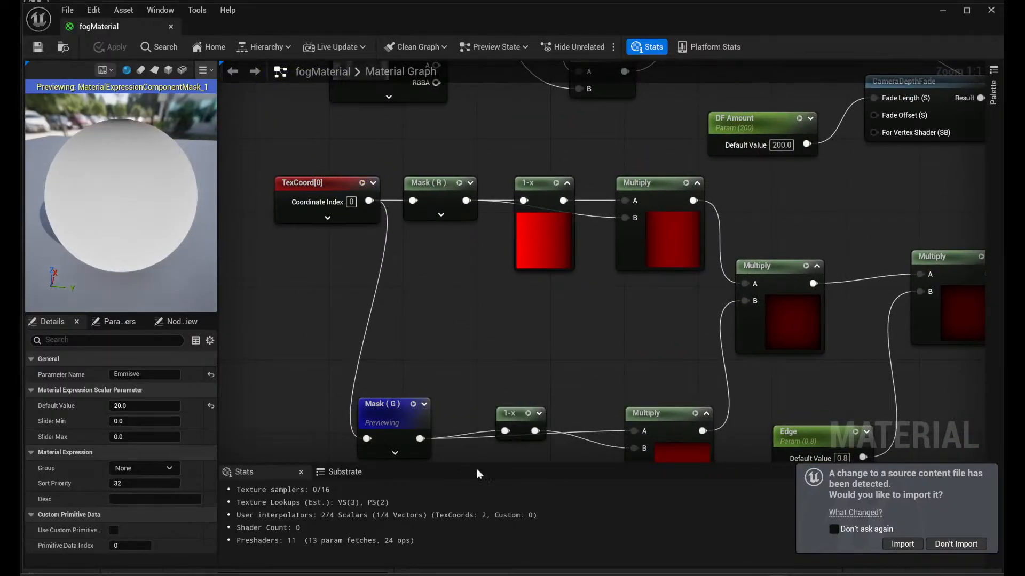
pyautogui.click(528, 414)
pyautogui.moveTo(575, 358); pyautogui.dragTo(555, 340, button='right')
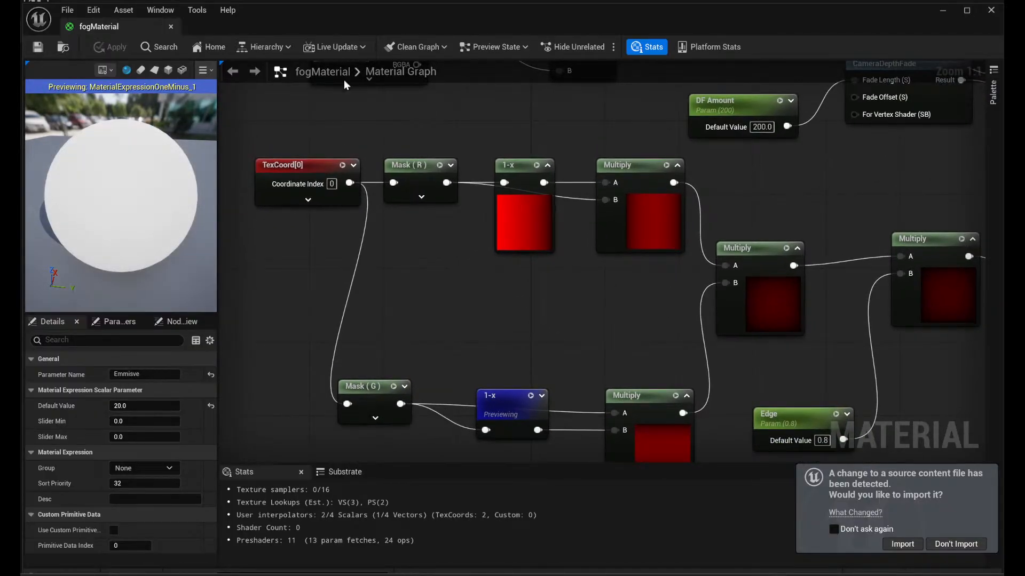
pyautogui.click(433, 165)
pyautogui.press('space')
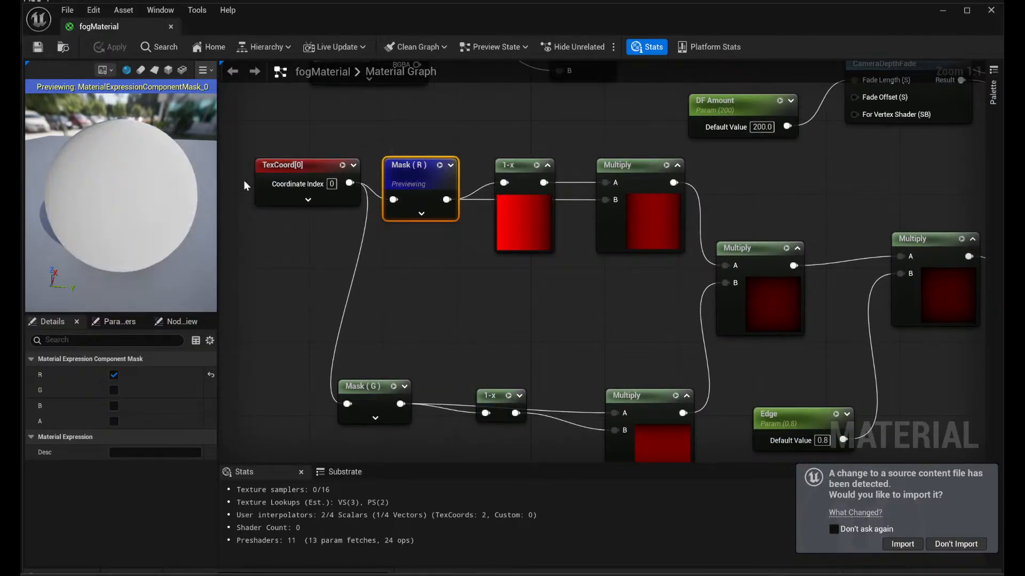
pyautogui.moveTo(193, 188)
pyautogui.mouseDown()
pyautogui.moveTo(72, 203)
pyautogui.moveTo(195, 198)
pyautogui.mouseUp()
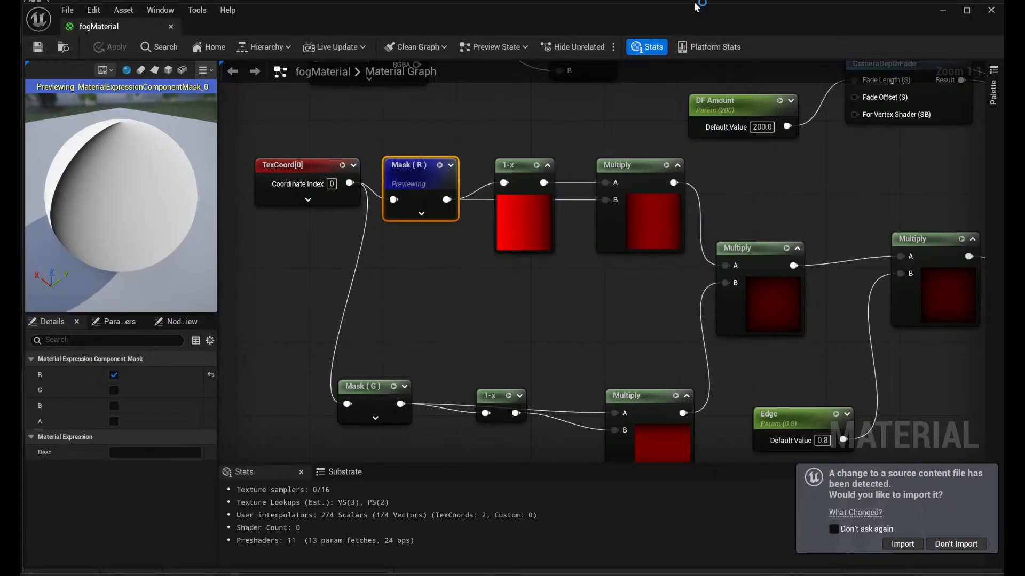
# - Preview the 1-x node after Mask (R) and the two Multiply nodes that follow it, viewing each result around the sphere
pyautogui.moveTo(848, 170); pyautogui.dragTo(838, 242, button='right')
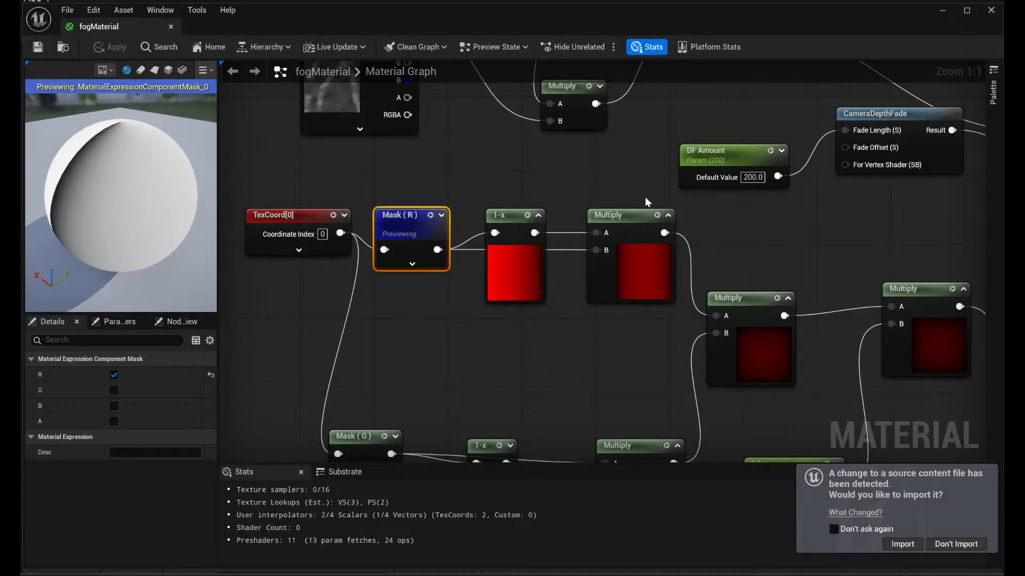
pyautogui.moveTo(551, 142); pyautogui.dragTo(479, 220, button='right')
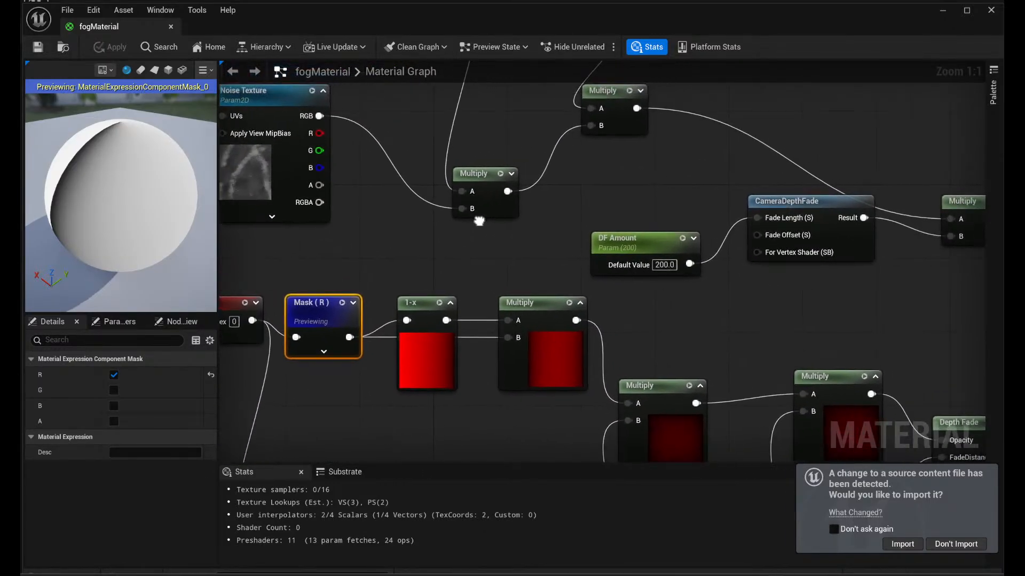
pyautogui.moveTo(563, 228); pyautogui.dragTo(492, 427, button='right')
pyautogui.moveTo(581, 380); pyautogui.dragTo(618, 154, button='right')
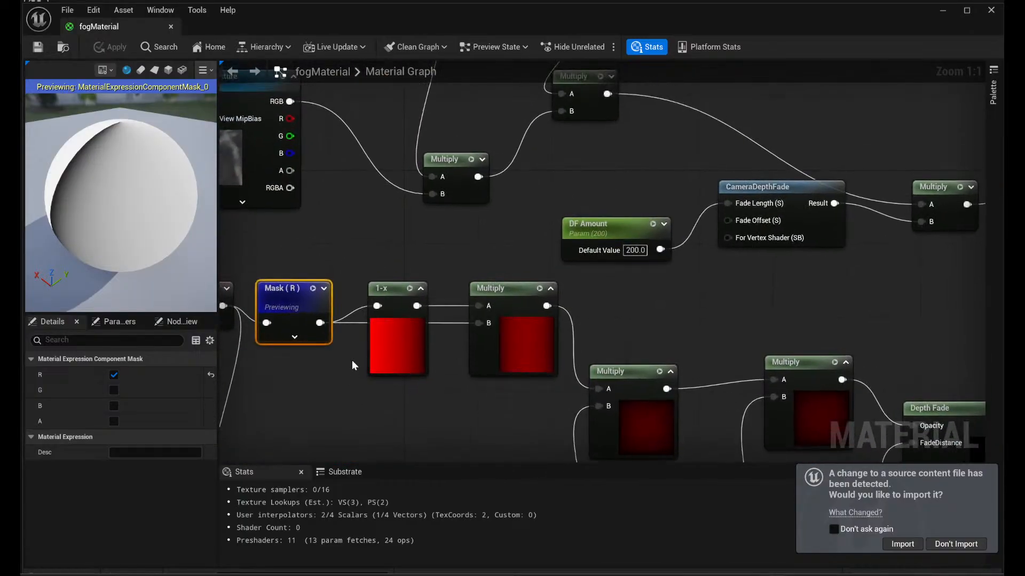
pyautogui.click(411, 290)
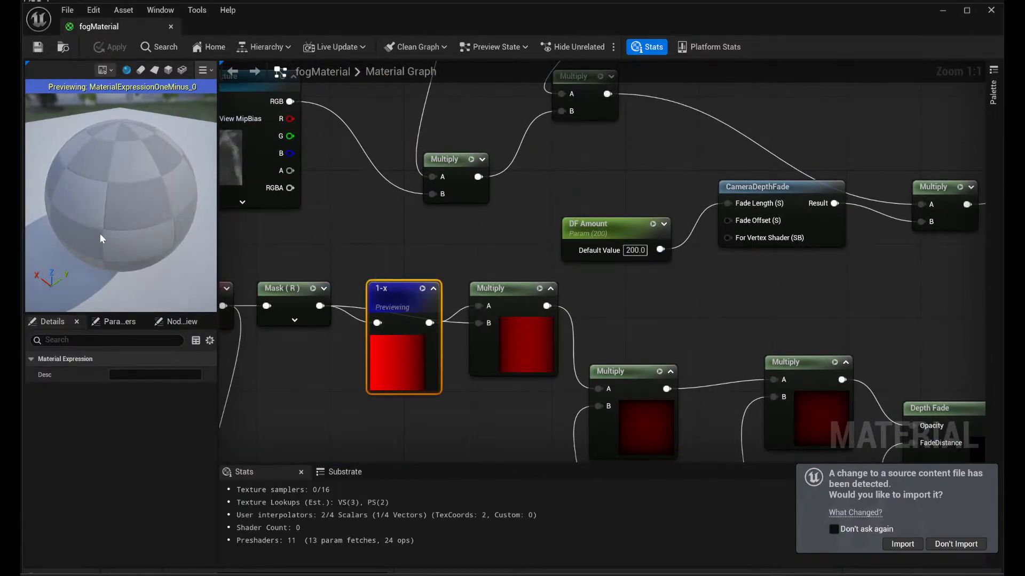
pyautogui.moveTo(87, 225); pyautogui.dragTo(144, 254)
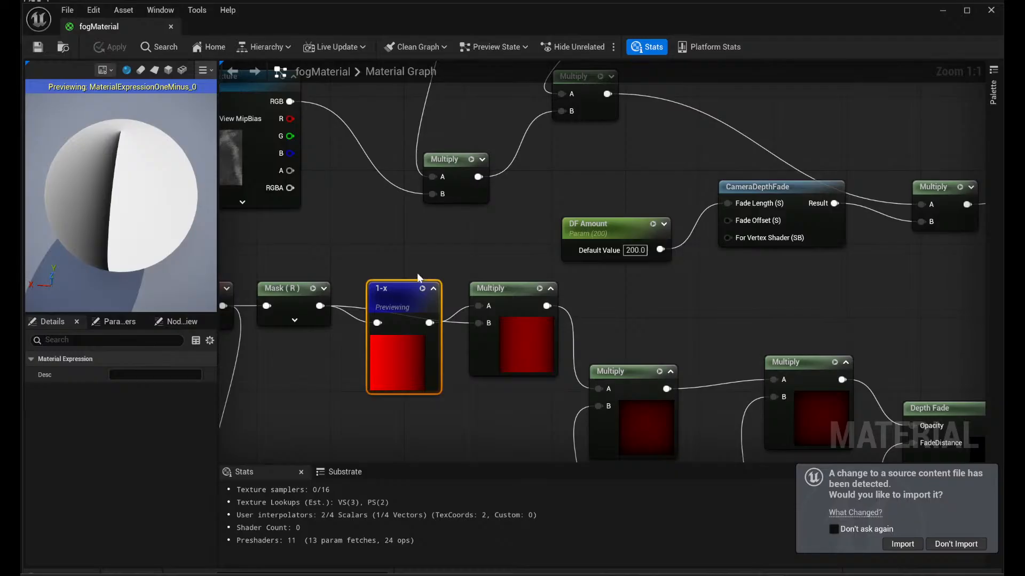
pyautogui.click(540, 289)
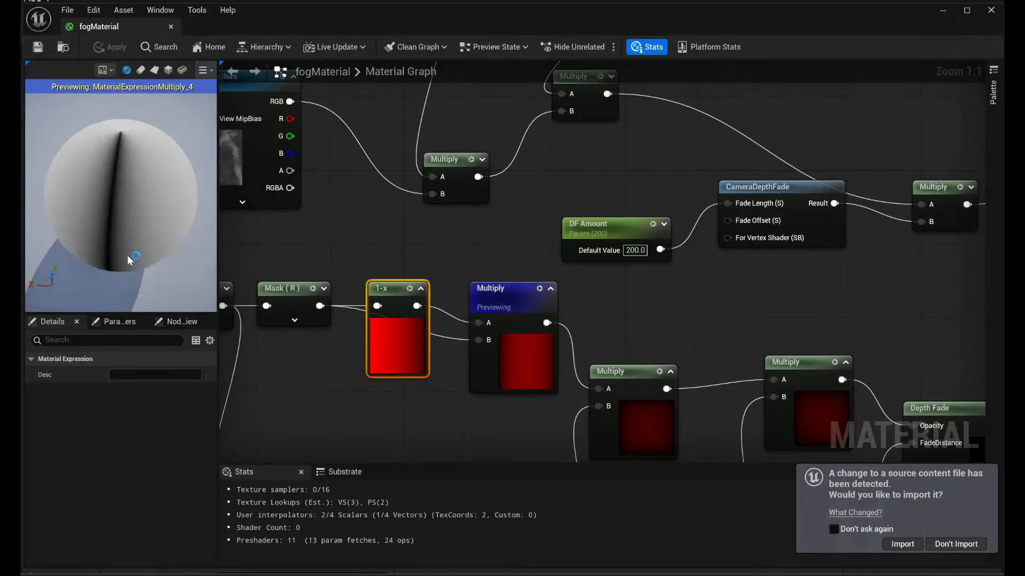
pyautogui.moveTo(131, 260); pyautogui.dragTo(155, 216)
pyautogui.click(660, 374)
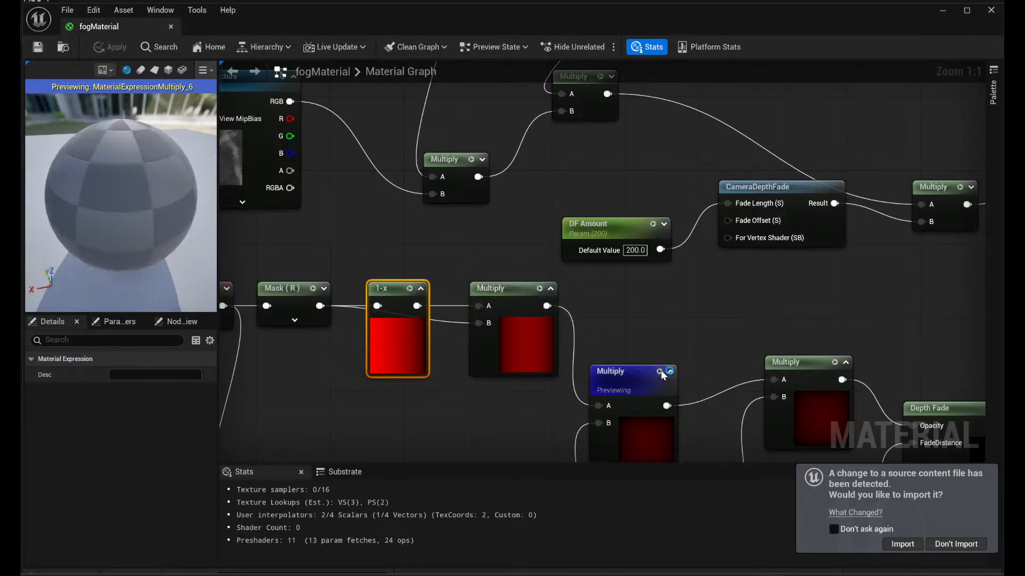
pyautogui.moveTo(144, 261); pyautogui.dragTo(109, 248)
pyautogui.moveTo(914, 316); pyautogui.dragTo(418, 438, button='right')
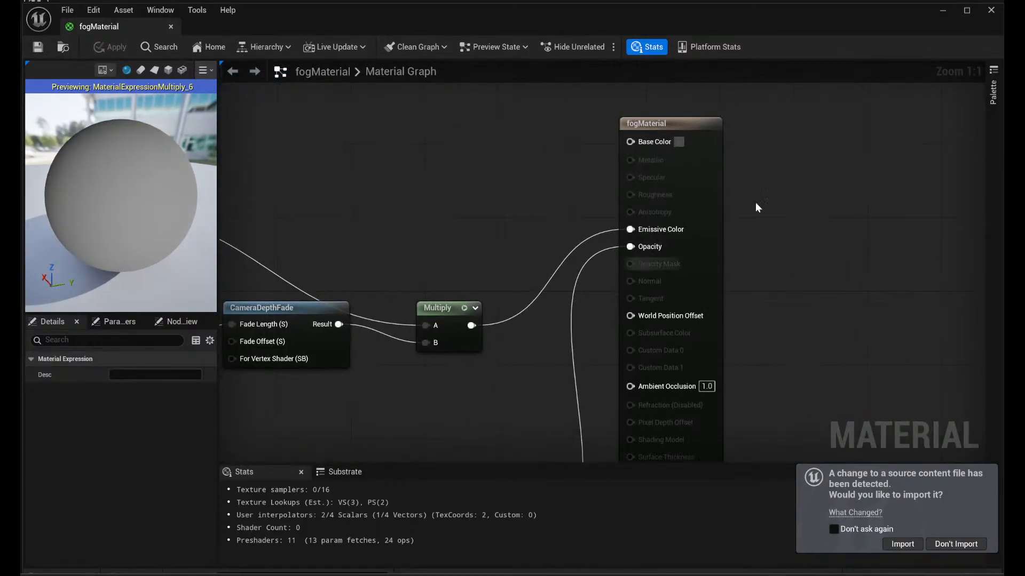
# - Examine the fogMaterial output node's settings, preview the Depth Fade node that feeds Opacity, and close the material
pyautogui.click(698, 124)
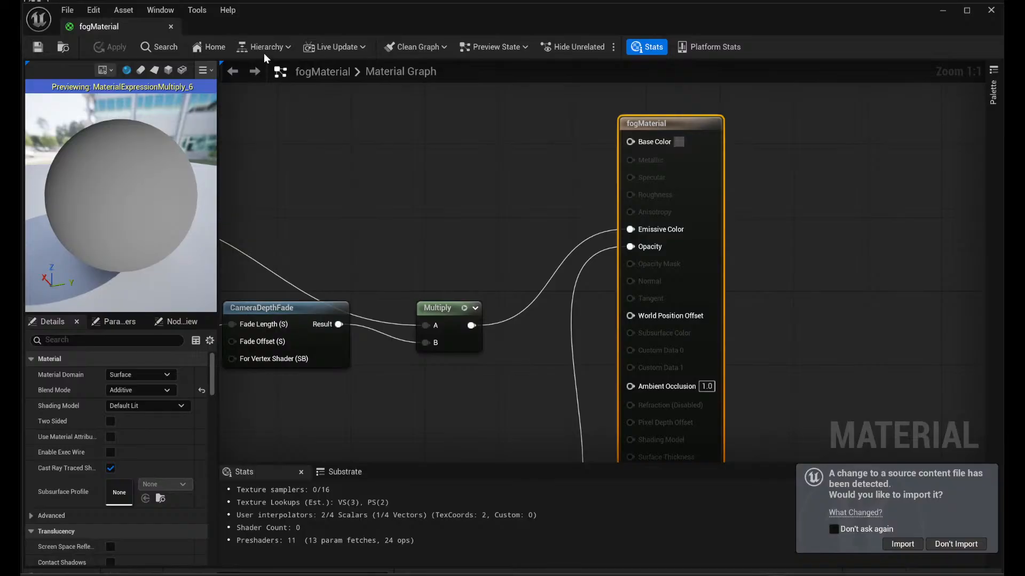
pyautogui.moveTo(342, 206); pyautogui.dragTo(376, 89, button='right')
pyautogui.click(527, 374)
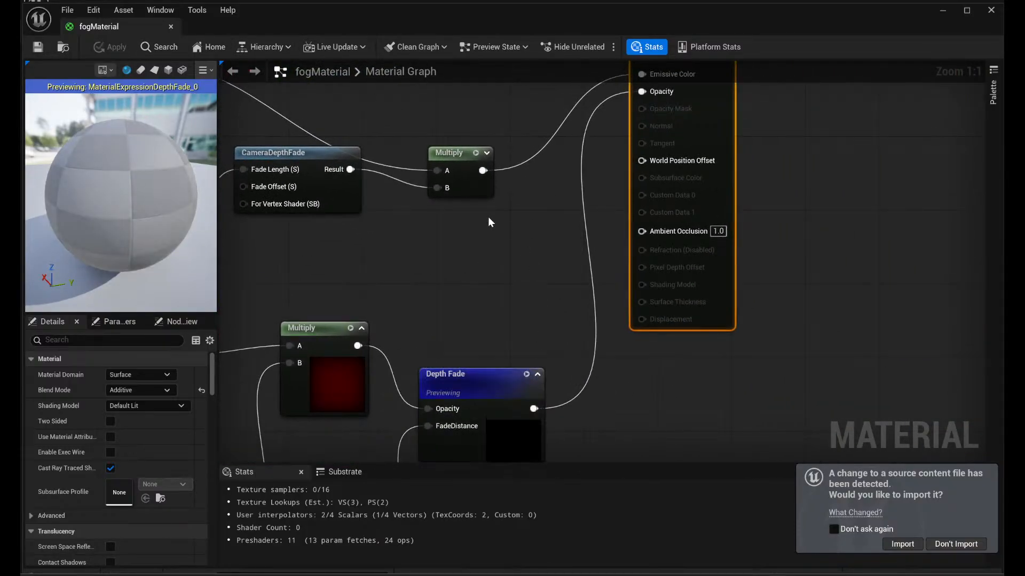
pyautogui.moveTo(489, 218); pyautogui.dragTo(441, 405, button='right')
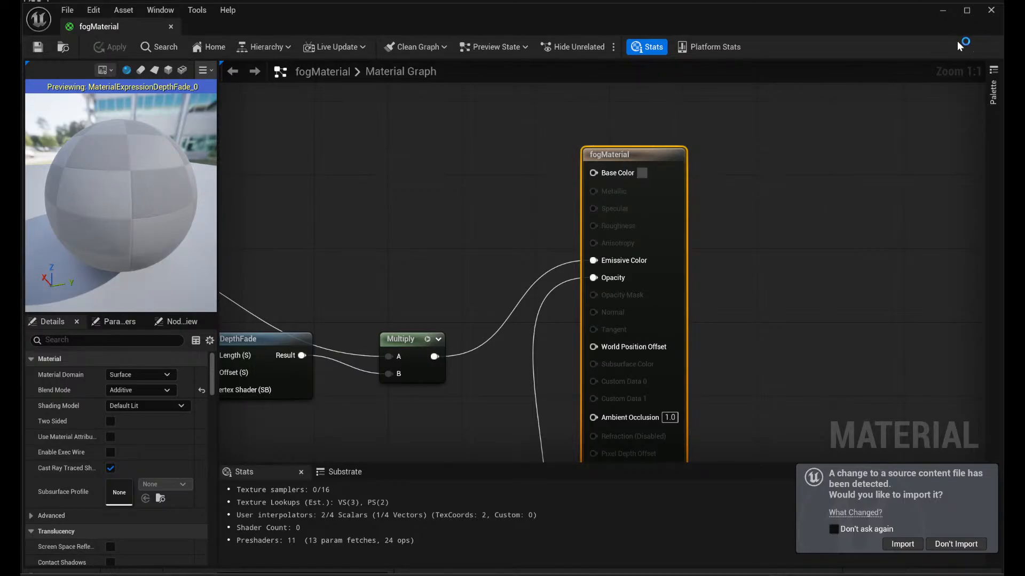
pyautogui.click(995, 9)
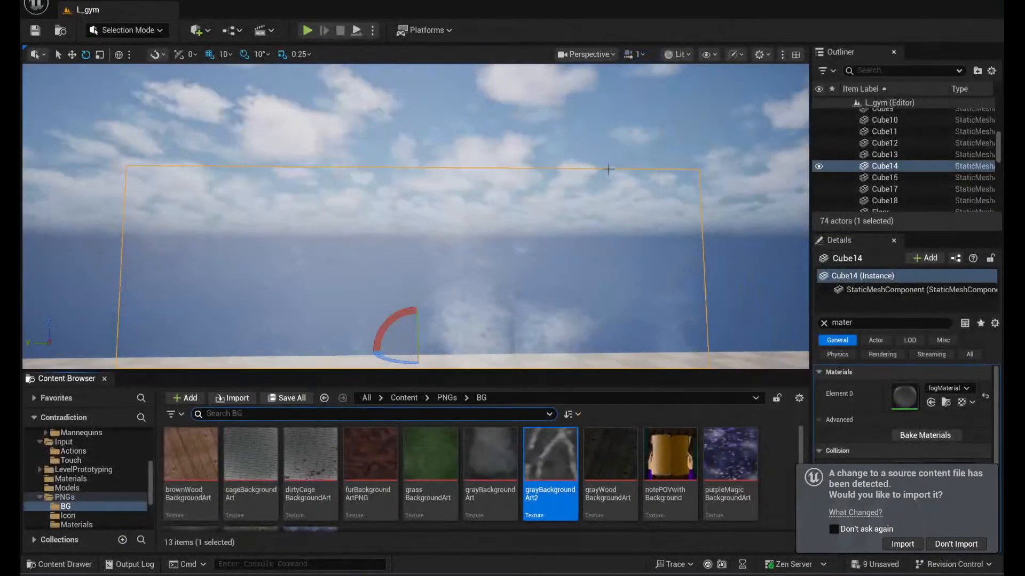
# - Browse the background textures in the BG folder, open notePOVwithBackground to view the artwork, and close it
pyautogui.moveTo(603, 165); pyautogui.dragTo(469, 243, button='right')
pyautogui.press('w')
pyautogui.press('s')
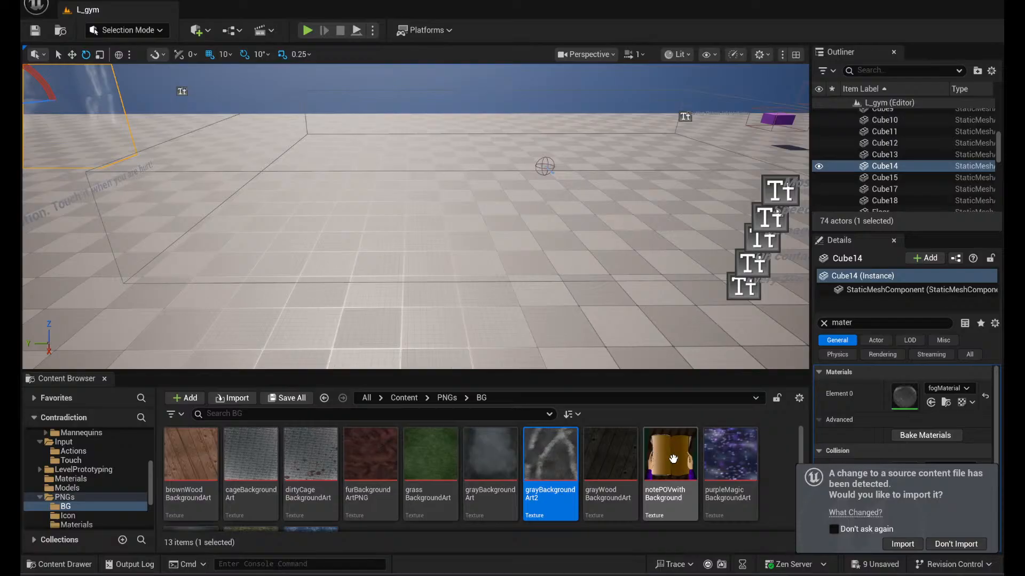
pyautogui.scroll(-3, 641, 454)
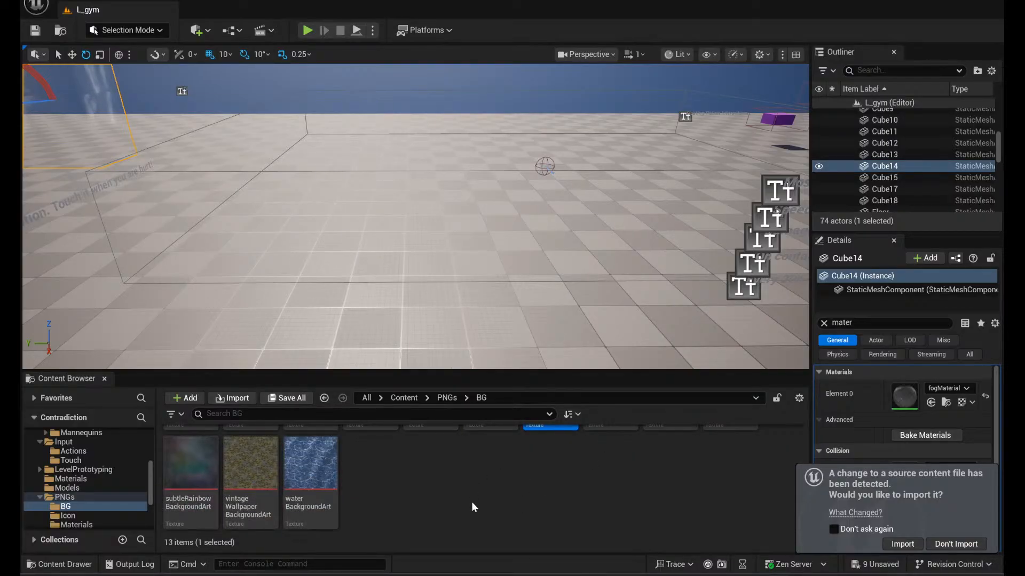
pyautogui.scroll(3, 477, 507)
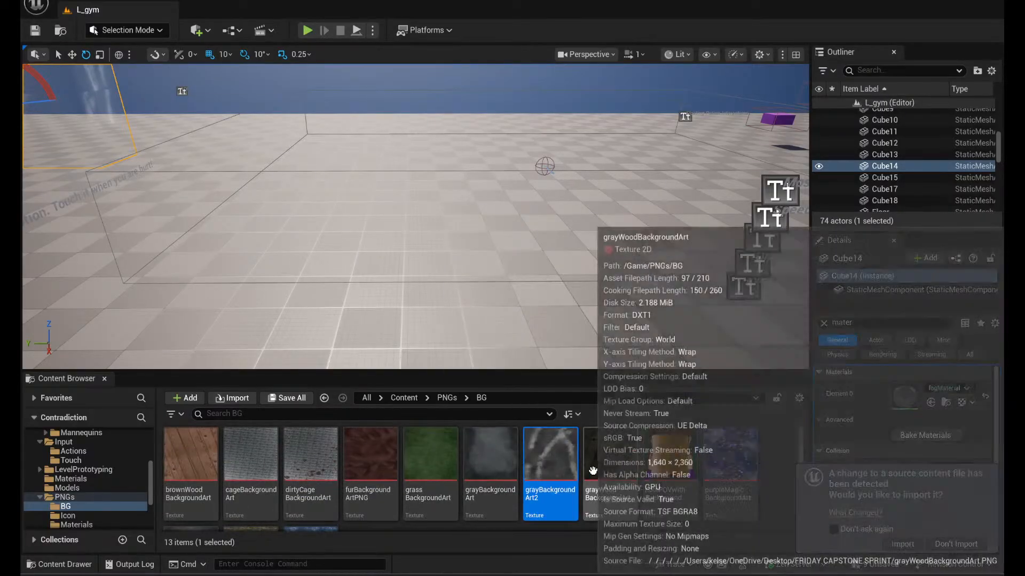
pyautogui.click(746, 469)
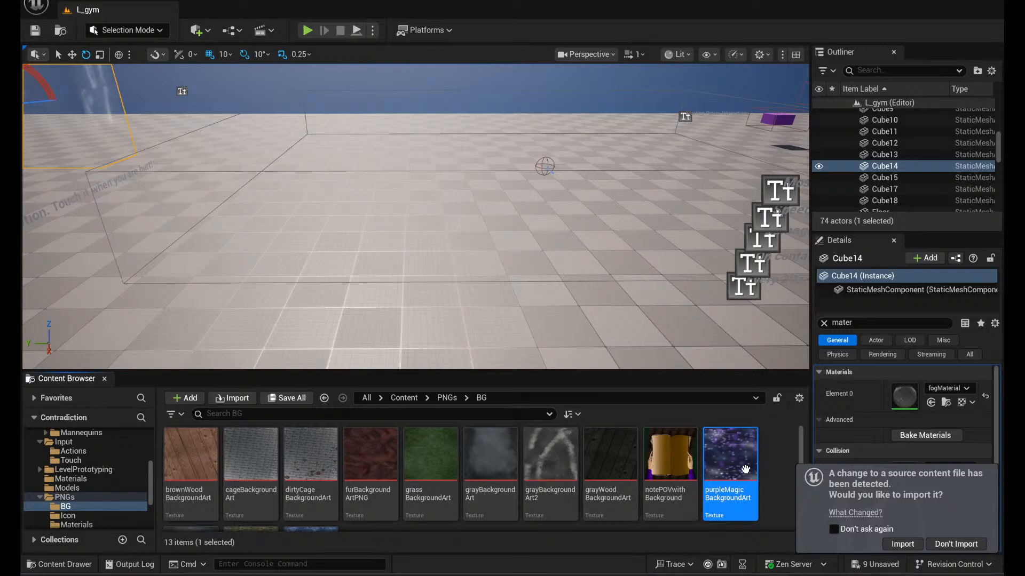
pyautogui.doubleClick(682, 450)
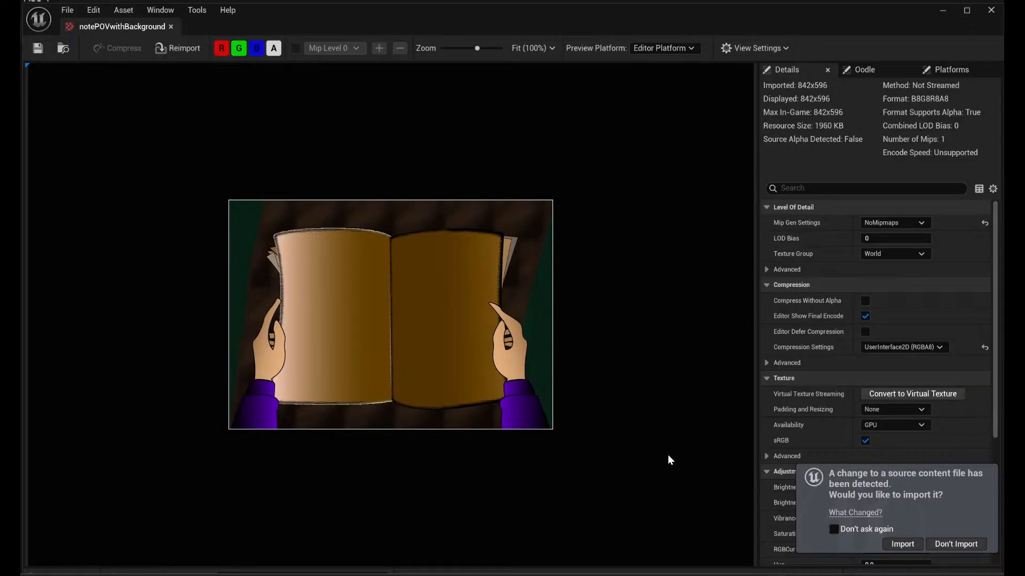
pyautogui.click(986, 13)
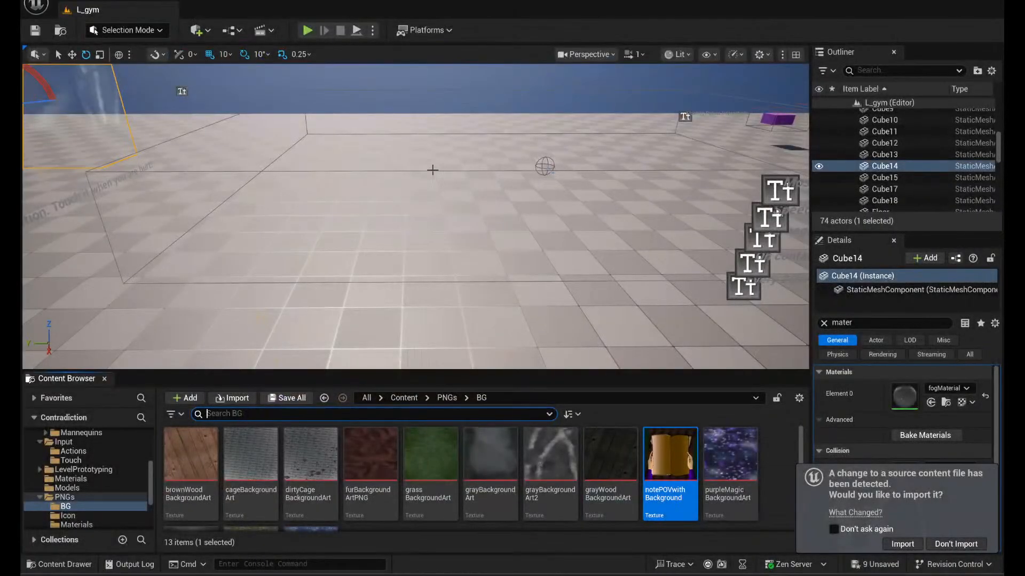
# - Fly through the L_gym level to examine the ornate mirror frame, the tunnel and the walled areas, and select Cube17
pyautogui.moveTo(507, 191); pyautogui.dragTo(330, 139, button='right')
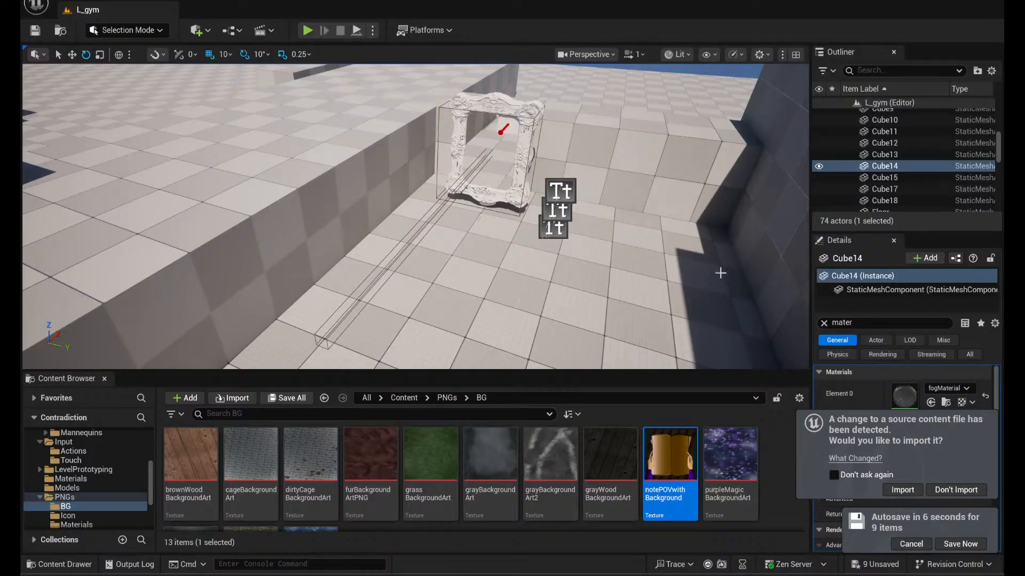
pyautogui.moveTo(720, 272); pyautogui.dragTo(739, 256, button='right')
pyautogui.press('w')
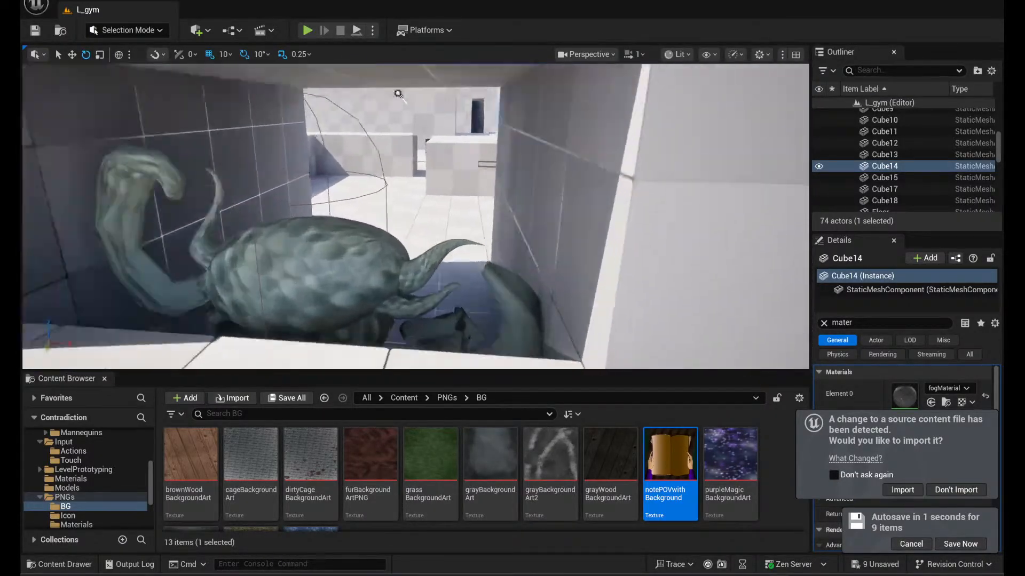
pyautogui.moveTo(739, 256); pyautogui.dragTo(656, 241, button='right')
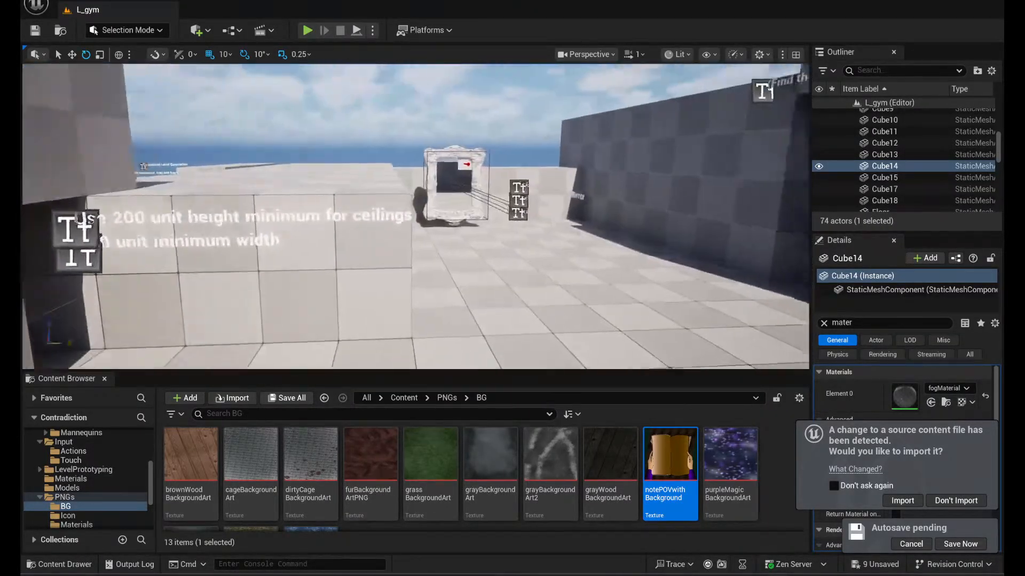
pyautogui.moveTo(534, 230); pyautogui.dragTo(983, 240, button='right')
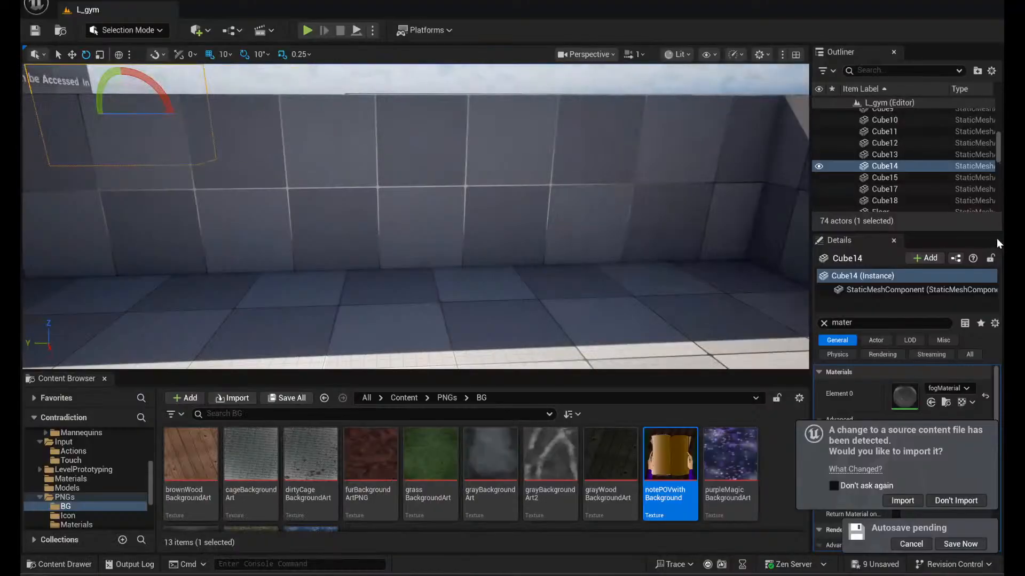
pyautogui.press('super')
pyautogui.write('w')
pyautogui.click(914, 188)
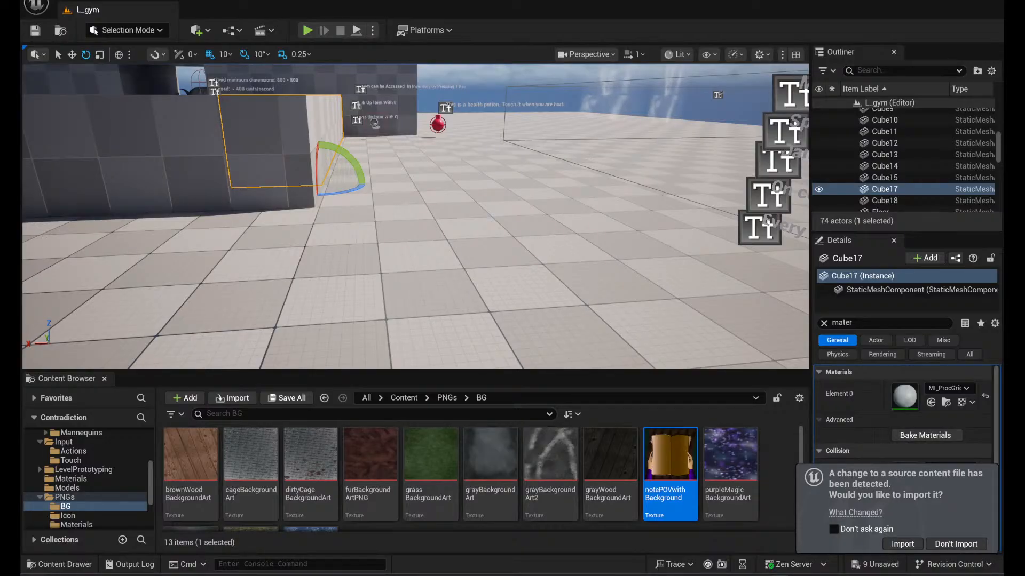
# - Select the purple BP_Levitate box and examine it and the floating white box from several angles
pyautogui.moveTo(373, 284); pyautogui.dragTo(542, 273, button='right')
pyautogui.click(444, 253)
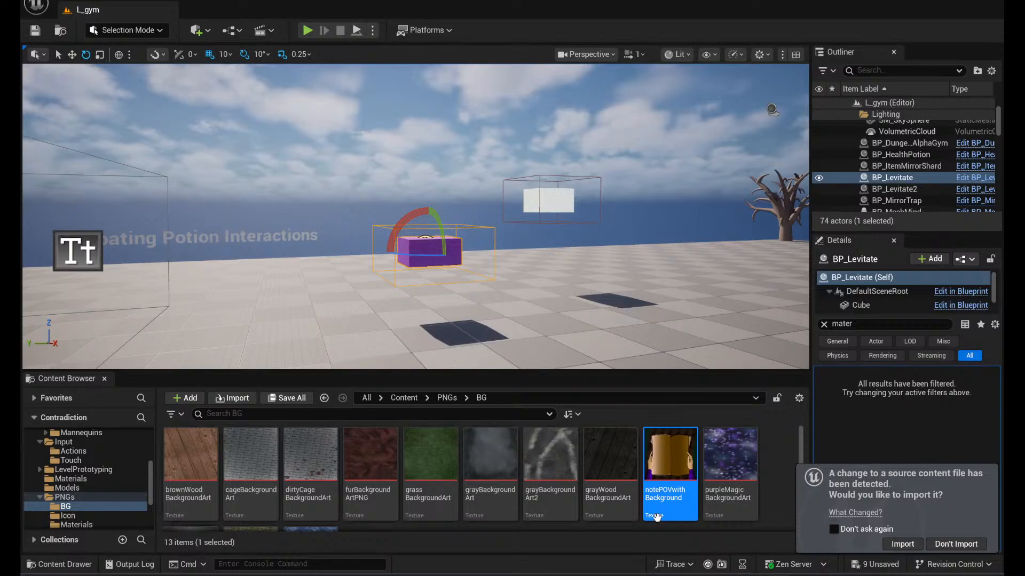
pyautogui.moveTo(553, 271); pyautogui.dragTo(611, 265, button='right')
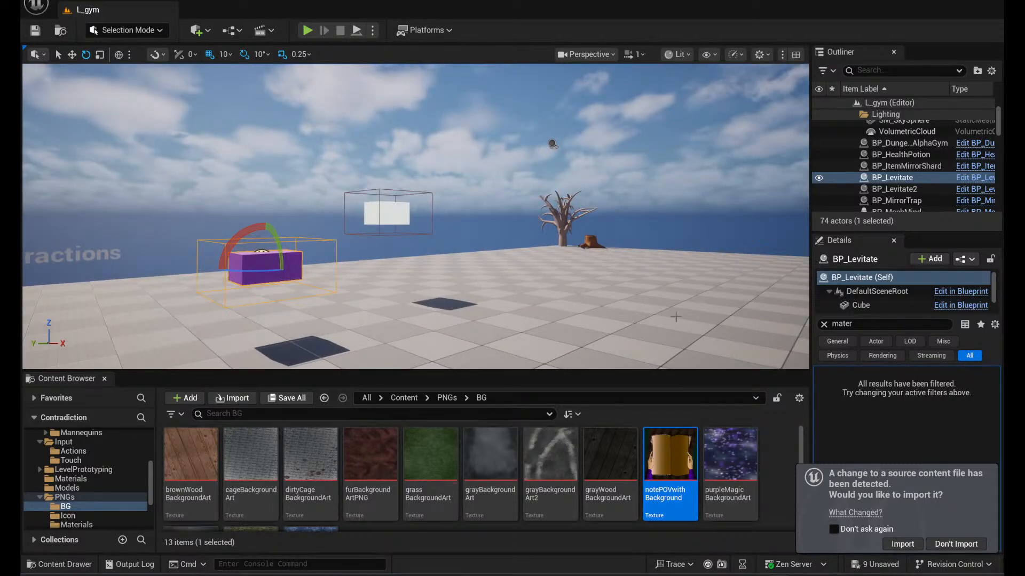
pyautogui.moveTo(439, 301); pyautogui.dragTo(450, 276, button='right')
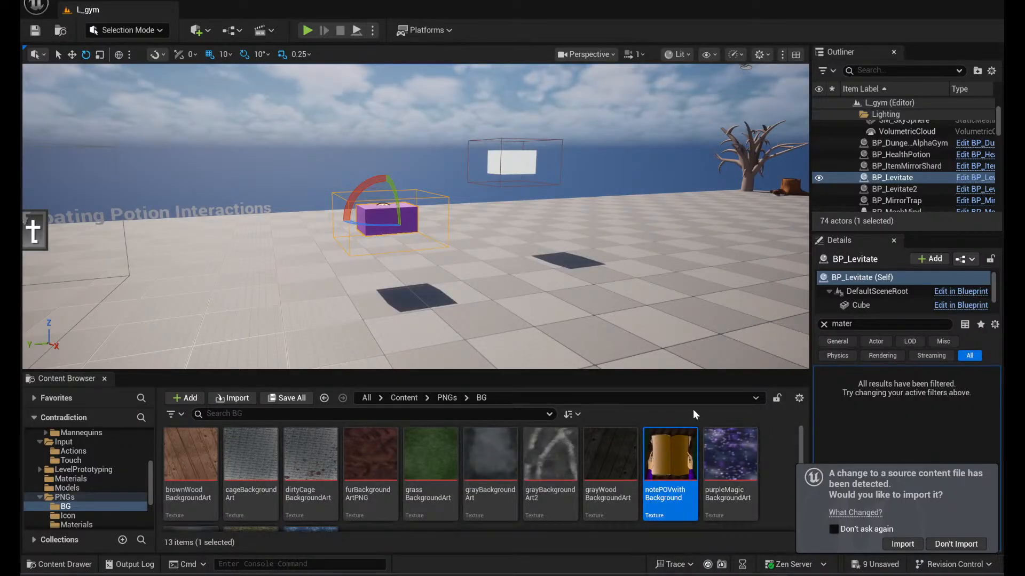
# - Switch to Maya and orbit the slime_enemy model to examine it from the front, above and the side
pyautogui.click(741, 575)
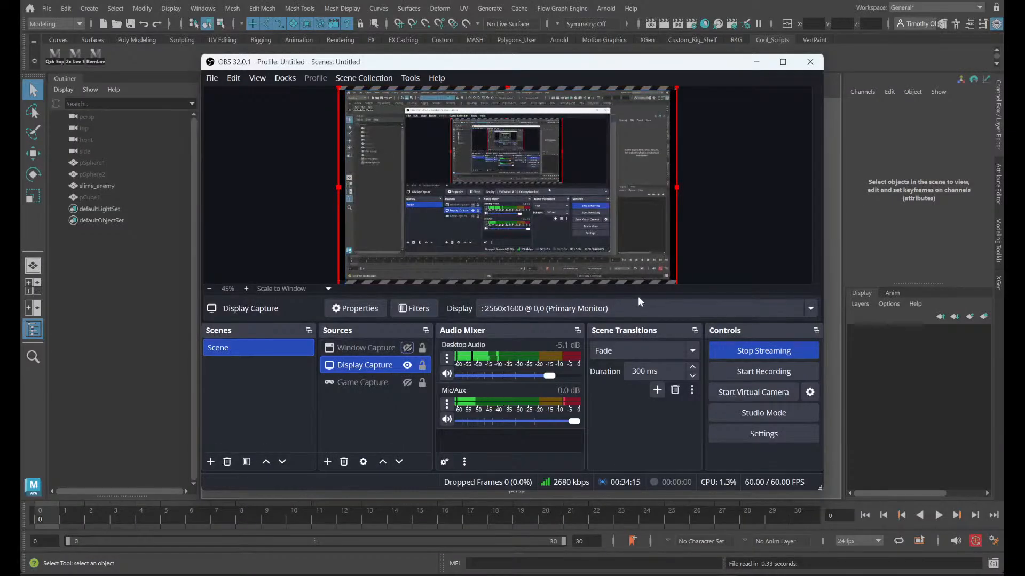
pyautogui.click(885, 223)
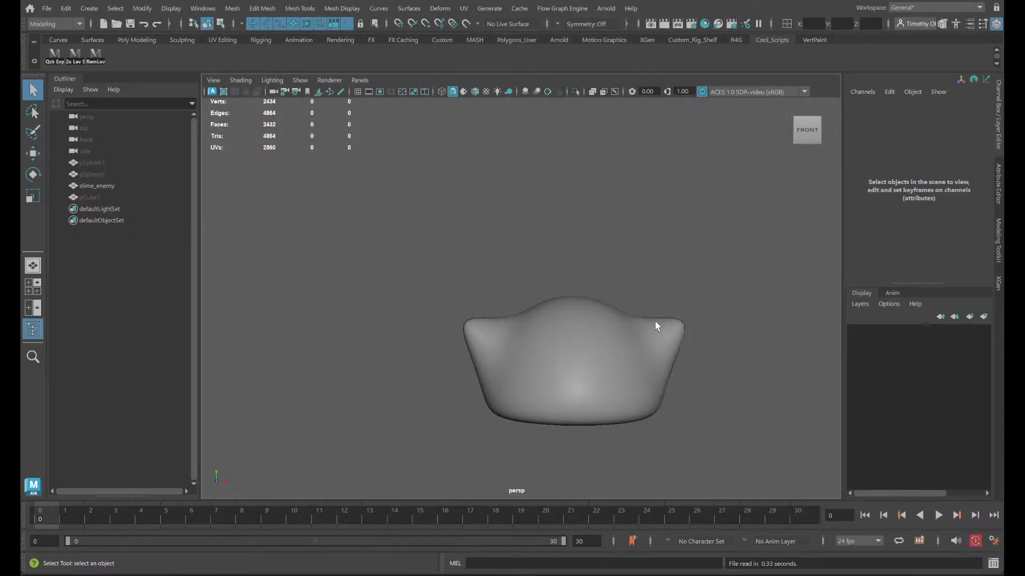
pyautogui.keyDown('alt'); pyautogui.moveTo(651, 267); pyautogui.dragTo(656, 297); pyautogui.keyUp('alt')
pyautogui.keyDown('alt'); pyautogui.moveTo(702, 256); pyautogui.dragTo(551, 233, button='middle'); pyautogui.keyUp('alt')
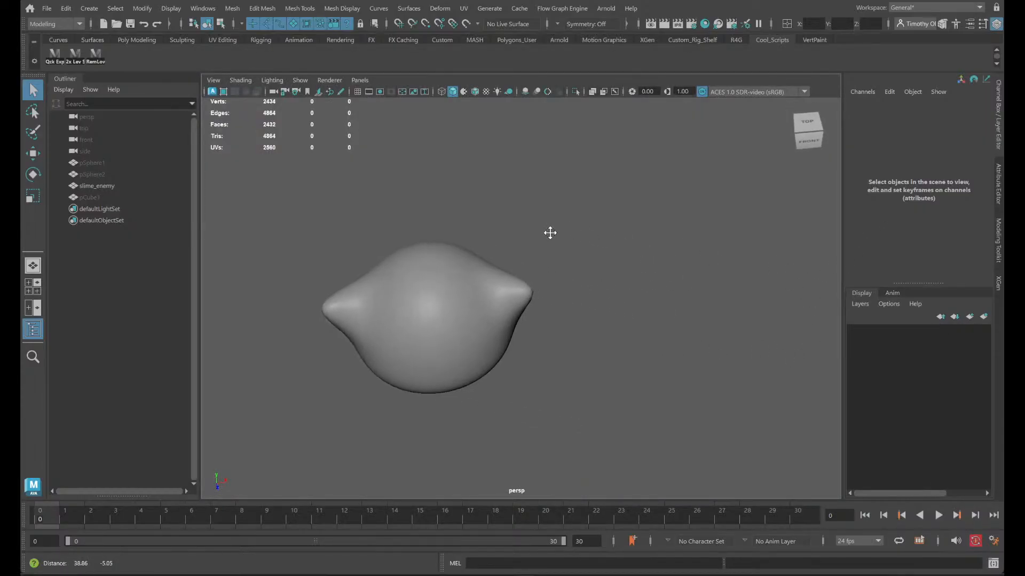
pyautogui.keyDown('alt'); pyautogui.moveTo(550, 233); pyautogui.dragTo(556, 258); pyautogui.keyUp('alt')
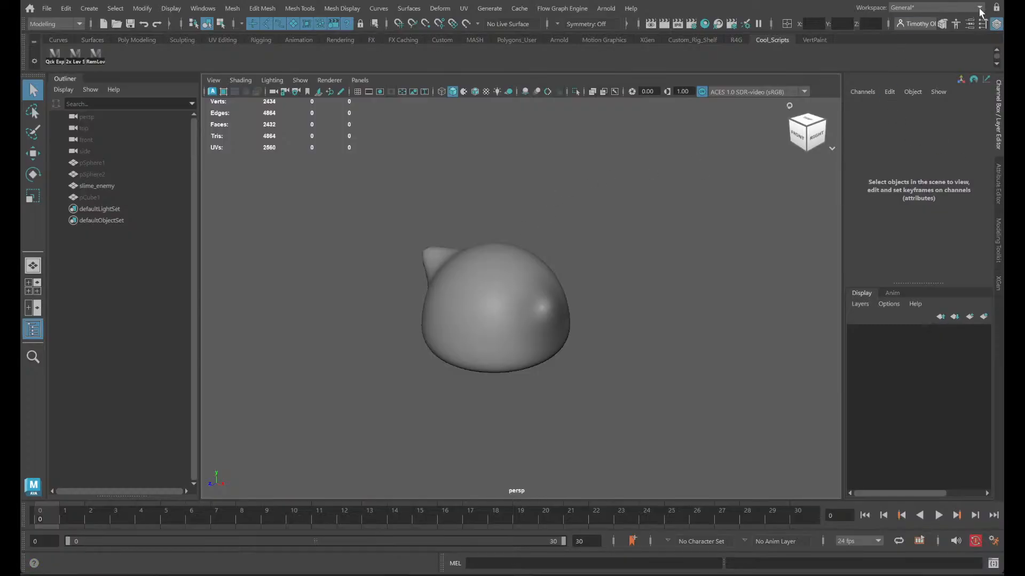
# - Select slime_enemy and examine its dense wireframe from the front, the side and above
pyautogui.click(473, 286)
pyautogui.keyDown('alt'); pyautogui.moveTo(672, 368); pyautogui.dragTo(771, 368); pyautogui.keyUp('alt')
pyautogui.click(553, 429)
pyautogui.click(450, 383)
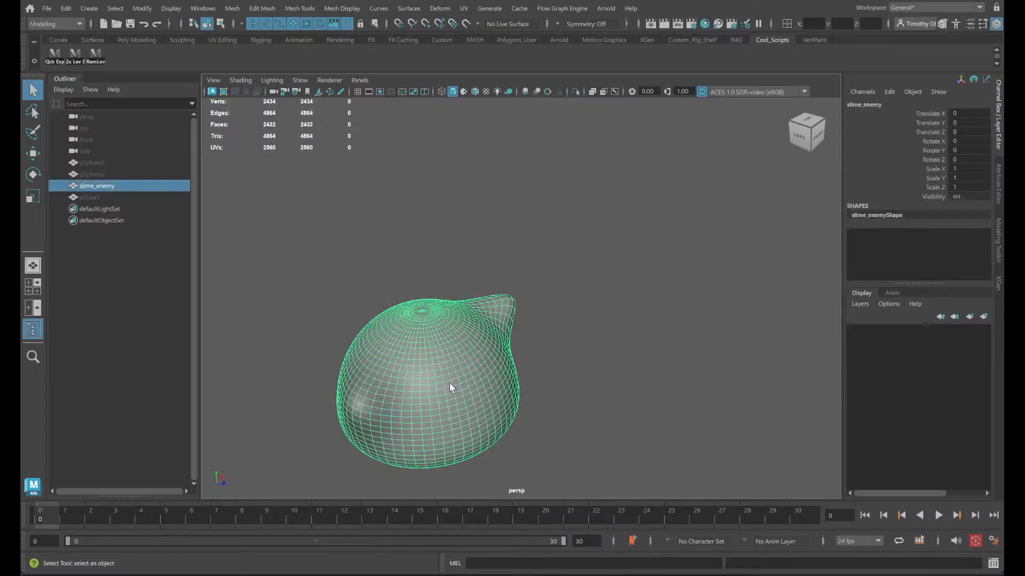
pyautogui.keyDown('alt'); pyautogui.moveTo(576, 383); pyautogui.dragTo(476, 412); pyautogui.keyUp('alt')
pyautogui.keyDown('alt'); pyautogui.moveTo(495, 393); pyautogui.dragTo(491, 399); pyautogui.keyUp('alt')
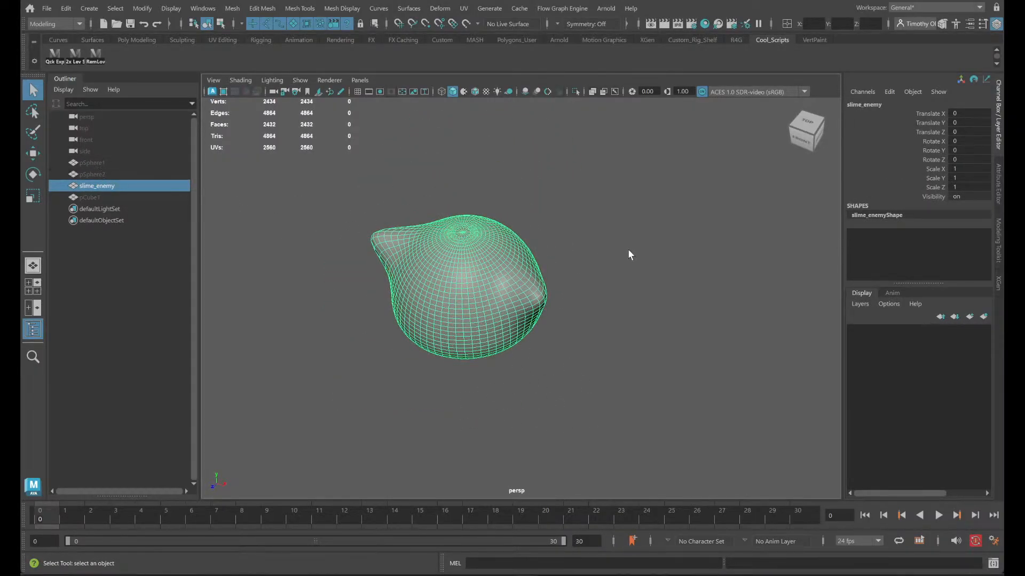
# - Hide slime_enemy, show the pSphere1 dome, and examine its low-poly wireframe and flat base from below and the front
pyautogui.hotkey('ctrl', 'h')
pyautogui.click(83, 161)
pyautogui.hotkey('ctrl', 'h')
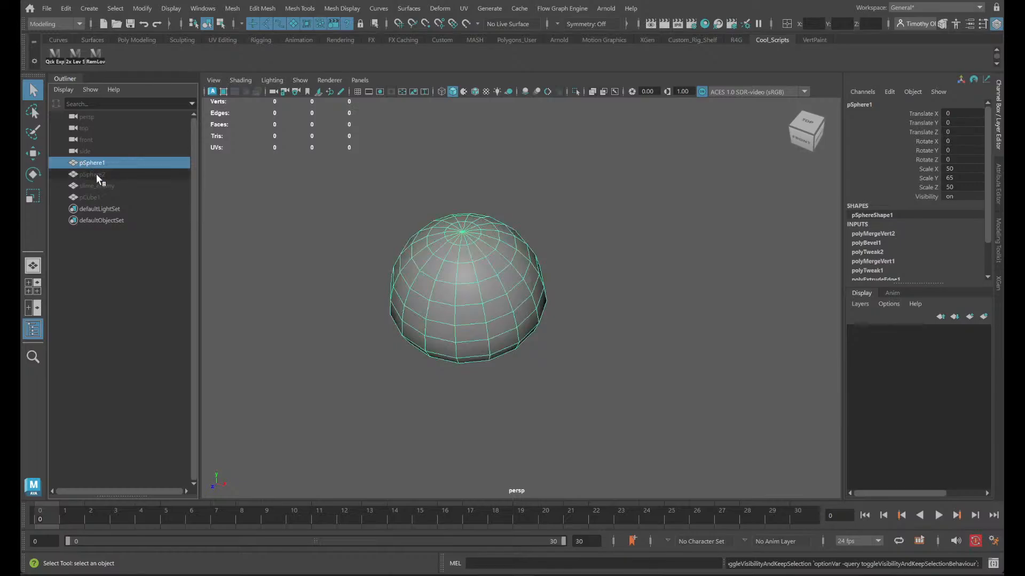
pyautogui.click(95, 174)
pyautogui.keyDown('alt'); pyautogui.moveTo(622, 342); pyautogui.dragTo(618, 374); pyautogui.keyUp('alt')
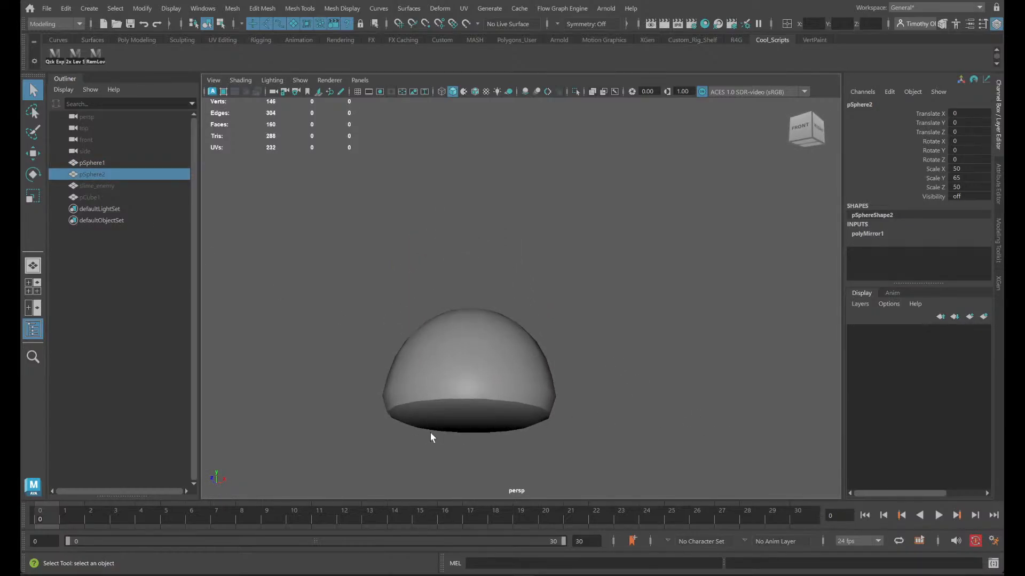
pyautogui.click(409, 409)
pyautogui.scroll(5, 475, 464)
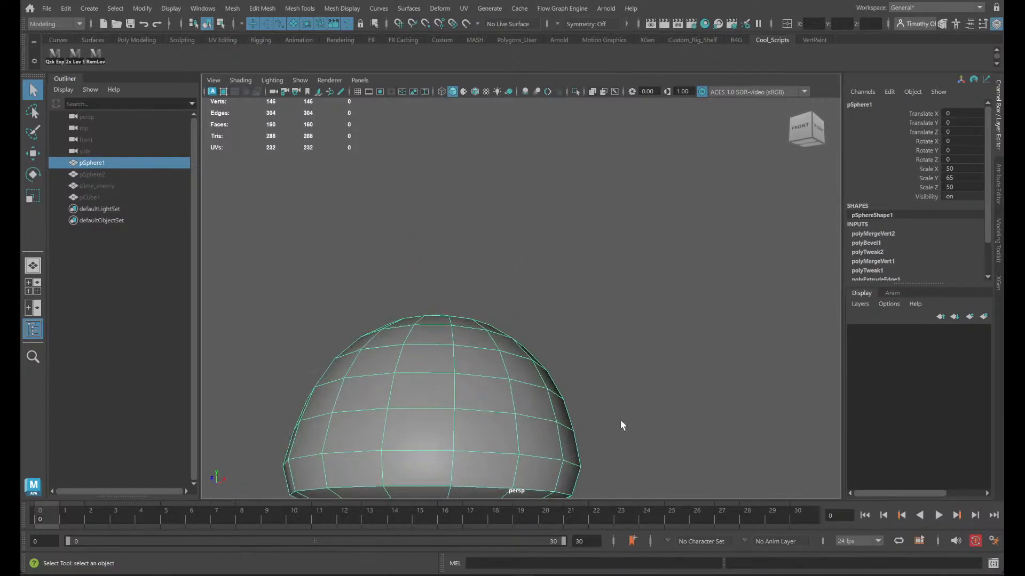
pyautogui.keyDown('alt'); pyautogui.moveTo(606, 361); pyautogui.dragTo(612, 224, button='middle'); pyautogui.keyUp('alt')
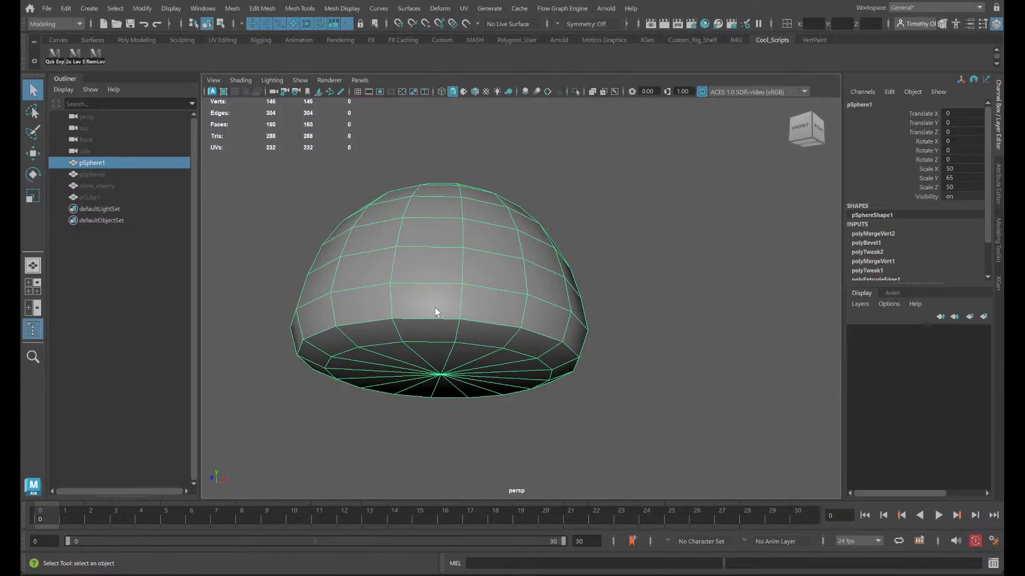
pyautogui.moveTo(526, 251)
pyautogui.mouseDown(button='right')
pyautogui.moveTo(517, 234)
pyautogui.moveTo(531, 240)
pyautogui.moveTo(526, 252)
pyautogui.mouseUp(button='right')
pyautogui.keyDown('alt'); pyautogui.moveTo(526, 252); pyautogui.dragTo(555, 310); pyautogui.keyUp('alt')
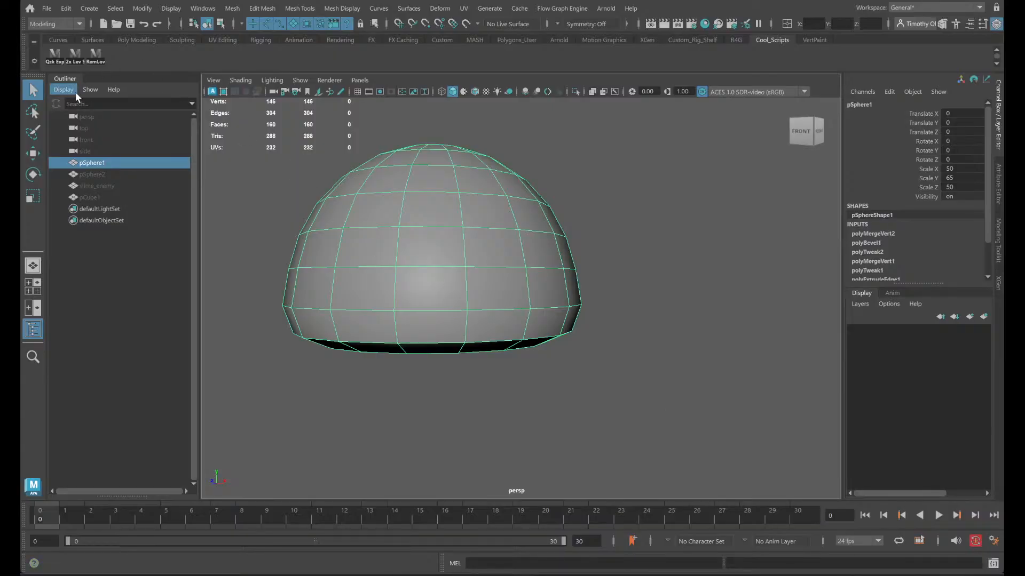
# - Hide pSphere1, show pSphere2, and turn off its smooth mesh preview to examine the low-poly eared shape
pyautogui.press('h')
pyautogui.click(93, 175)
pyautogui.press('h')
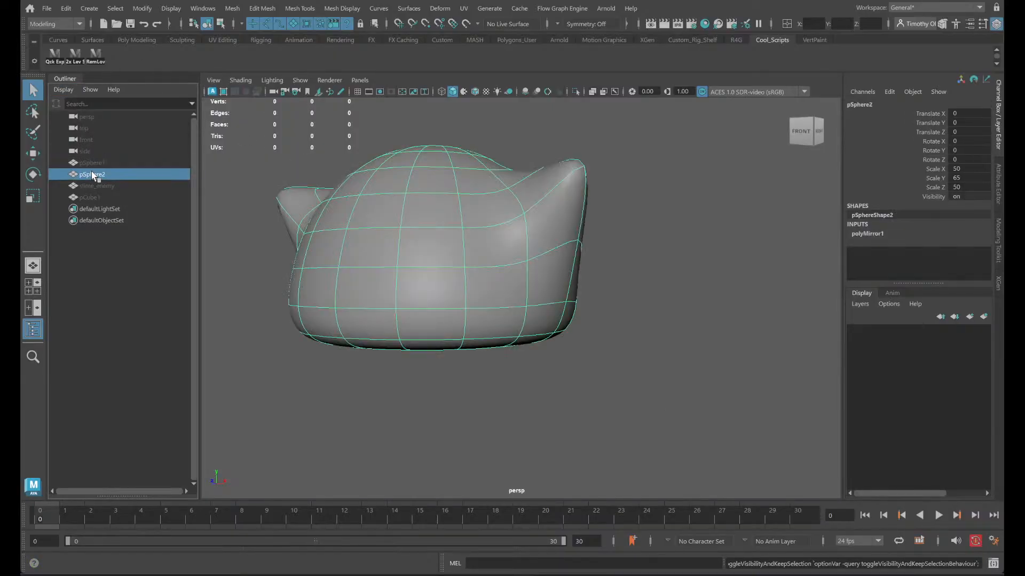
pyautogui.keyDown('alt'); pyautogui.moveTo(552, 369); pyautogui.dragTo(539, 431); pyautogui.keyUp('alt')
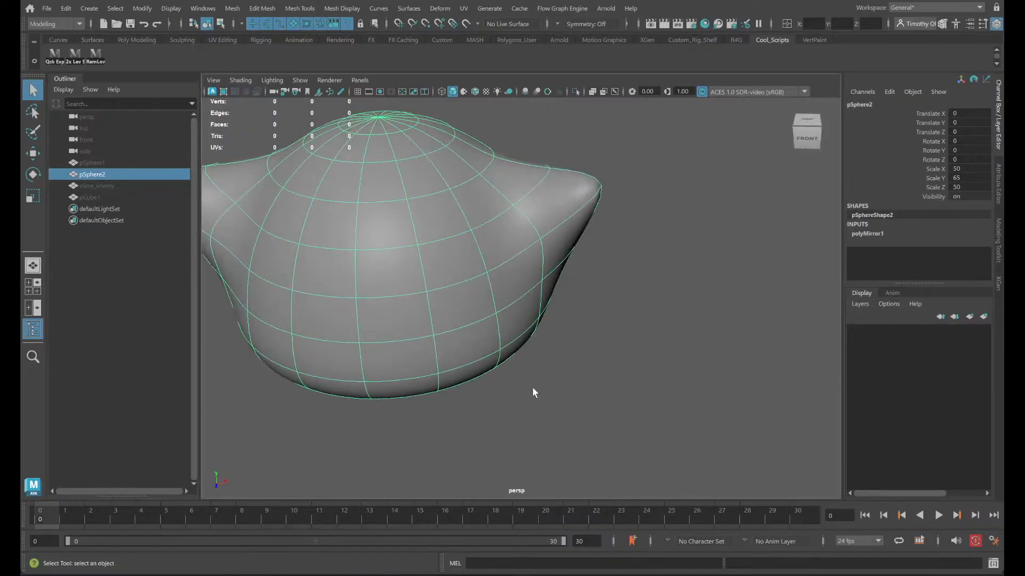
pyautogui.press('1')
pyautogui.click(604, 368)
pyautogui.keyDown('alt'); pyautogui.moveTo(620, 419); pyautogui.dragTo(473, 289); pyautogui.keyUp('alt')
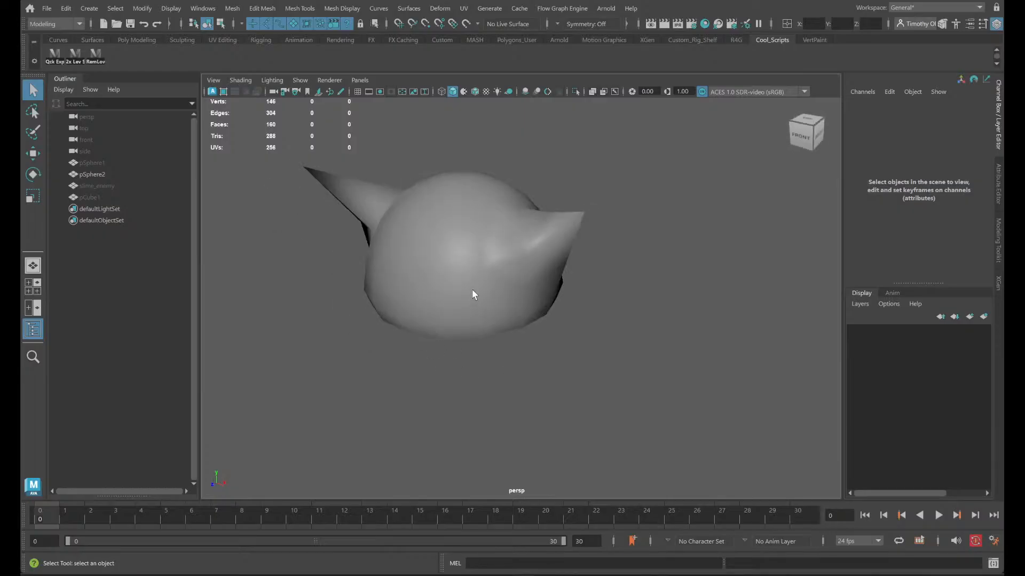
# - Turn smooth mesh preview back on for pSphere2 and examine the rounded body and ears from the front
pyautogui.click(473, 289)
pyautogui.press('3')
pyautogui.click(572, 294)
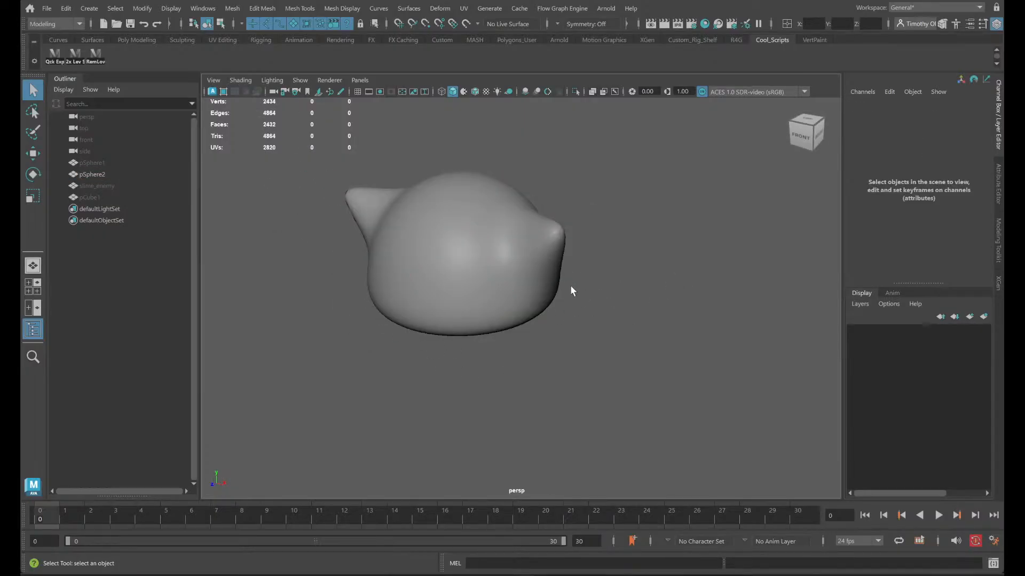
pyautogui.keyDown('alt'); pyautogui.moveTo(571, 287); pyautogui.dragTo(602, 276); pyautogui.keyUp('alt')
pyautogui.scroll(4, 600, 282)
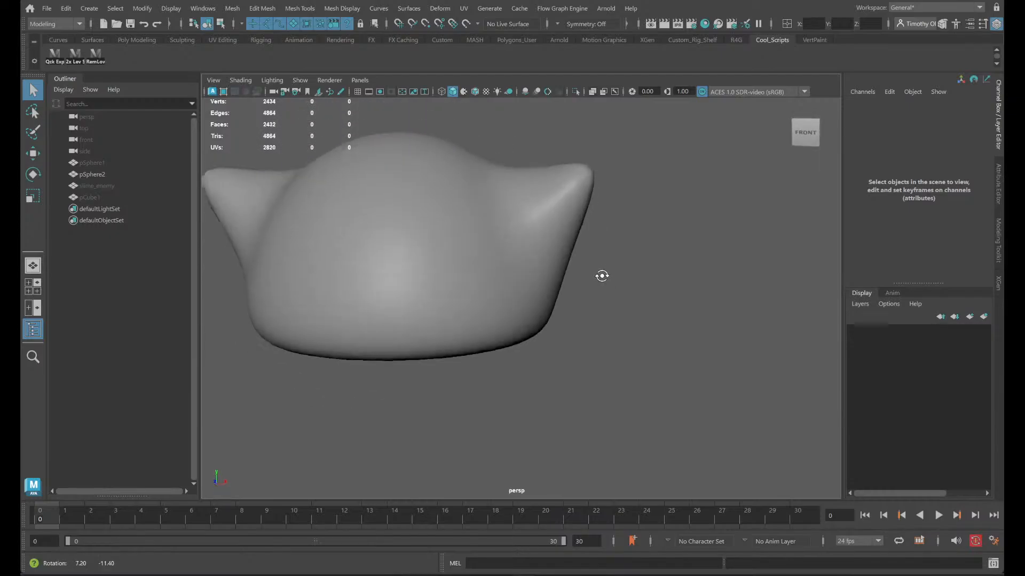
pyautogui.scroll(2, 601, 276)
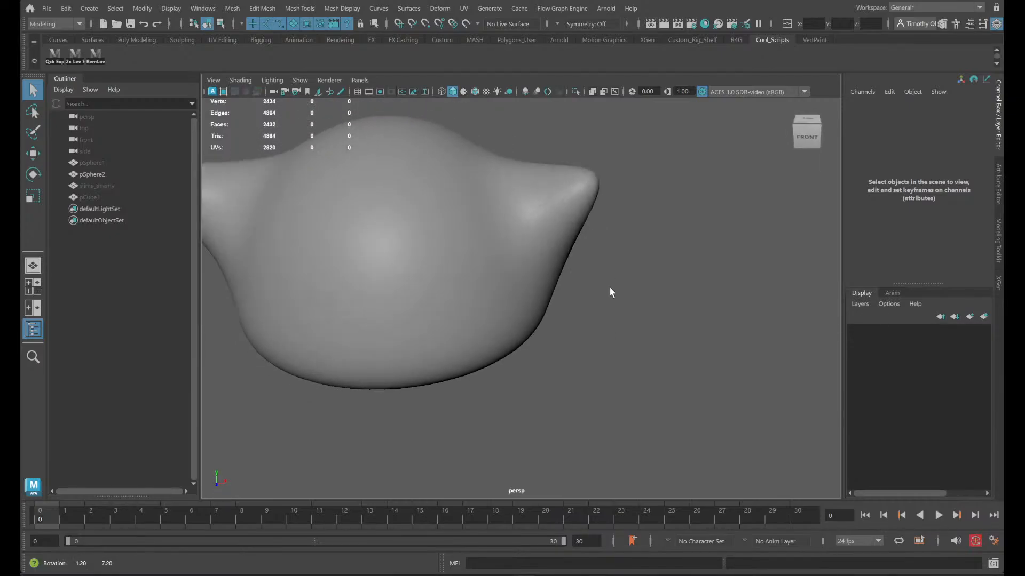
# - Turn off pSphere2's smooth mesh preview, hide pSphere2, and make slime_enemy visible again
pyautogui.click(119, 172)
pyautogui.press('1')
pyautogui.hotkey('ctrl', 'h')
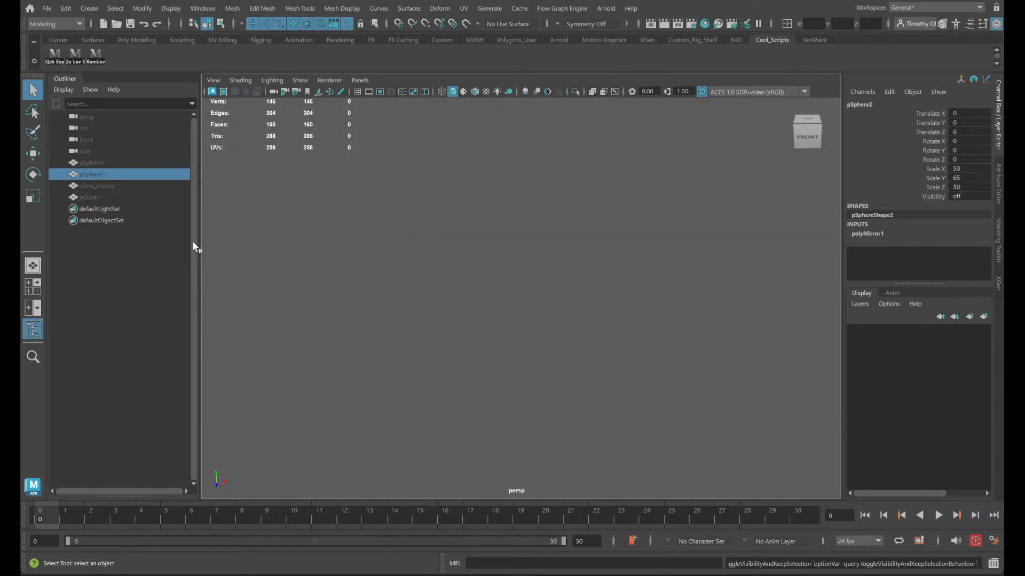
pyautogui.press('h')
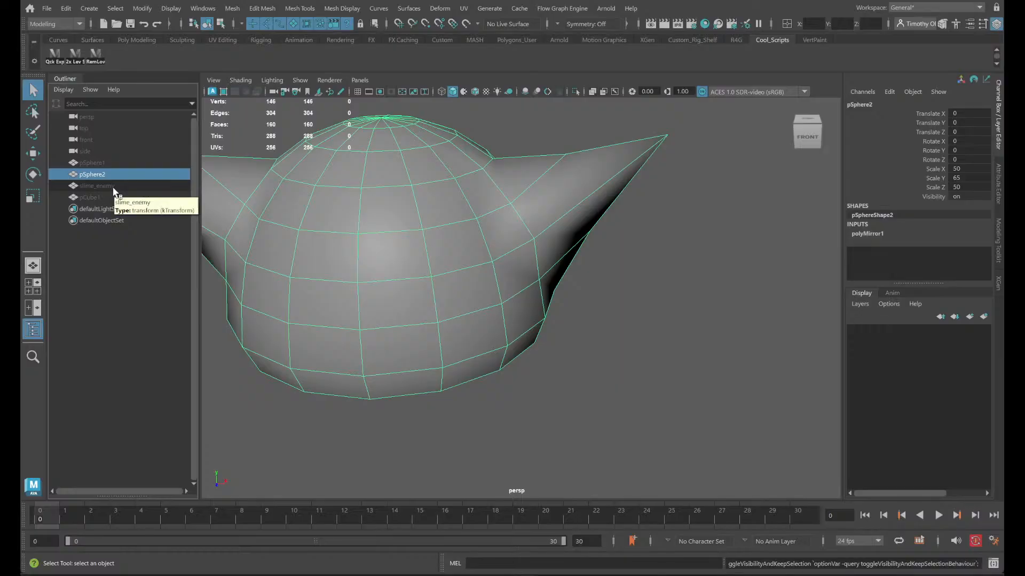
pyautogui.press('h')
pyautogui.click(112, 186)
pyautogui.press('h')
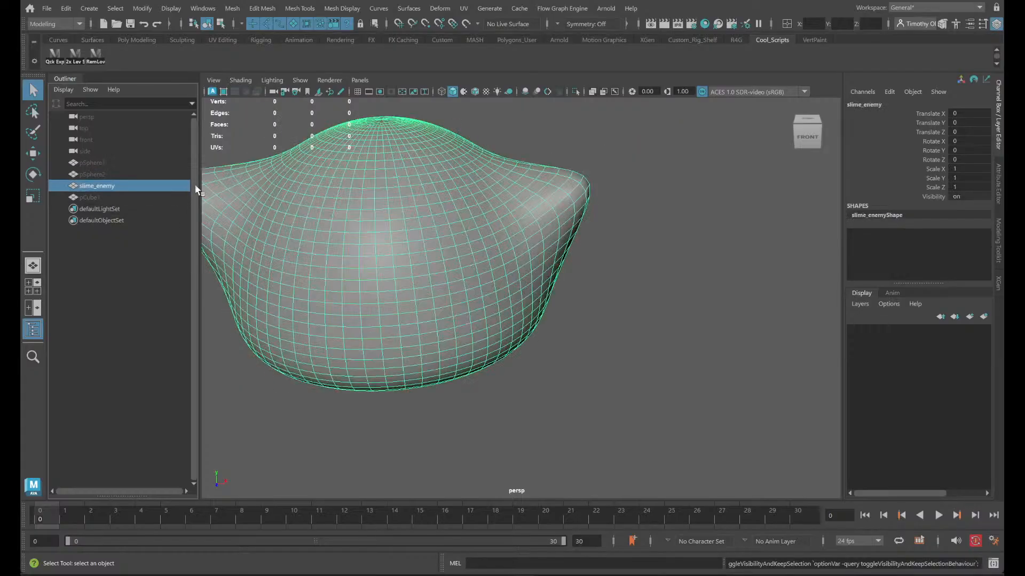
# - Show pCube1, try raising it about 20 cm over the slime, undo the move, and hide it again
pyautogui.click(97, 197)
pyautogui.press('h')
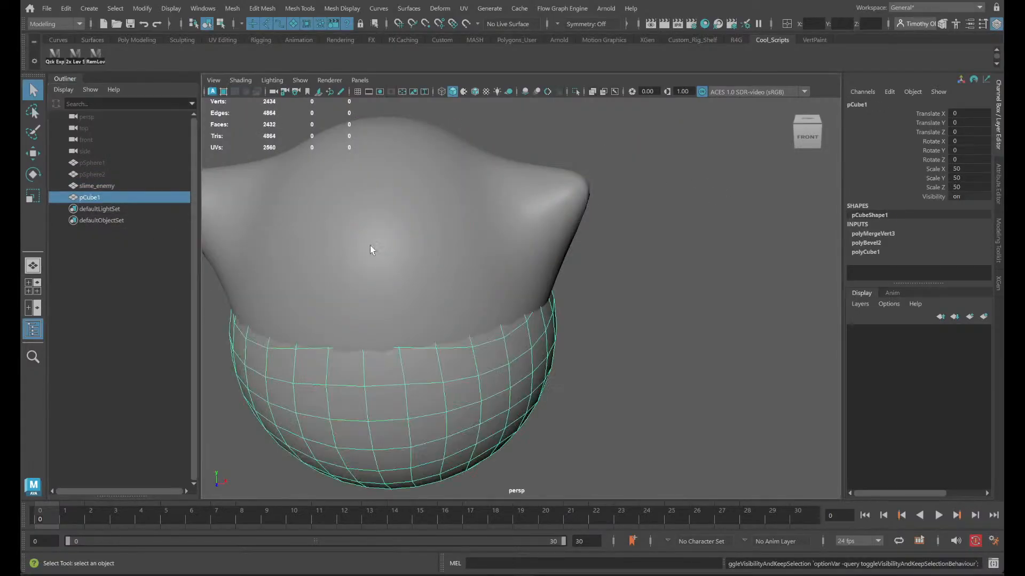
pyautogui.press('w')
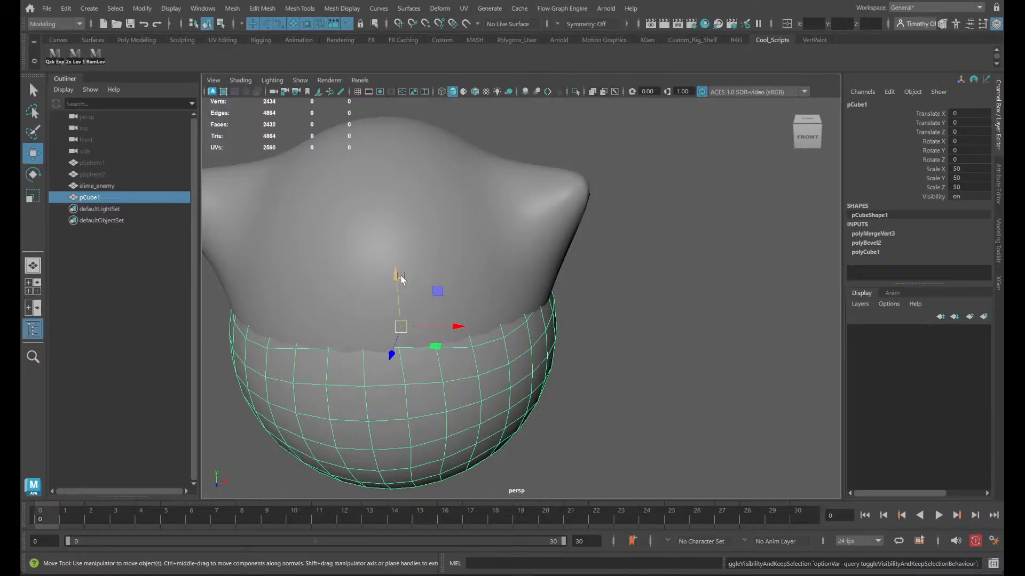
pyautogui.moveTo(398, 288); pyautogui.dragTo(384, 146)
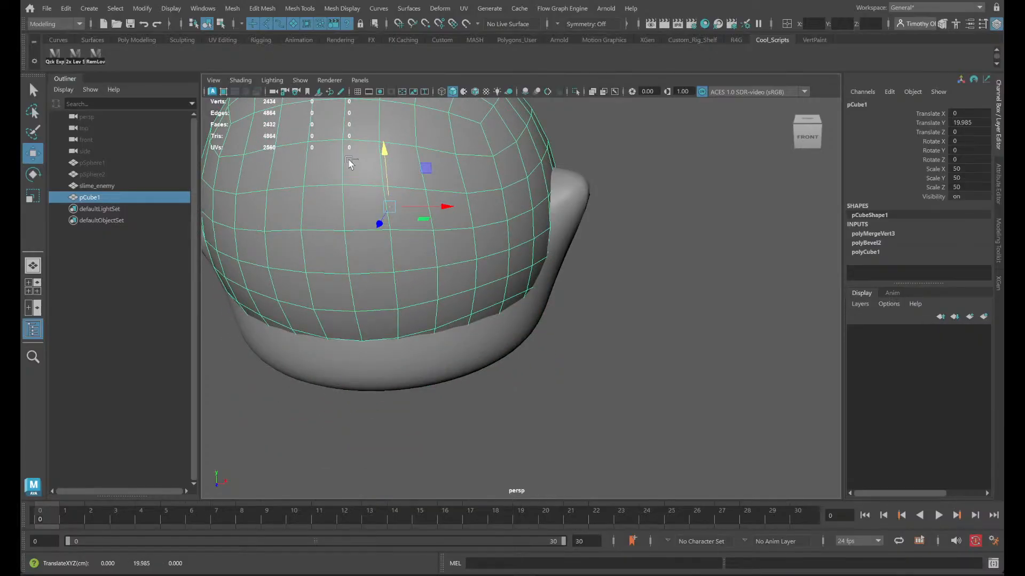
pyautogui.hotkey('ctrl', 'z')
pyautogui.press('h')
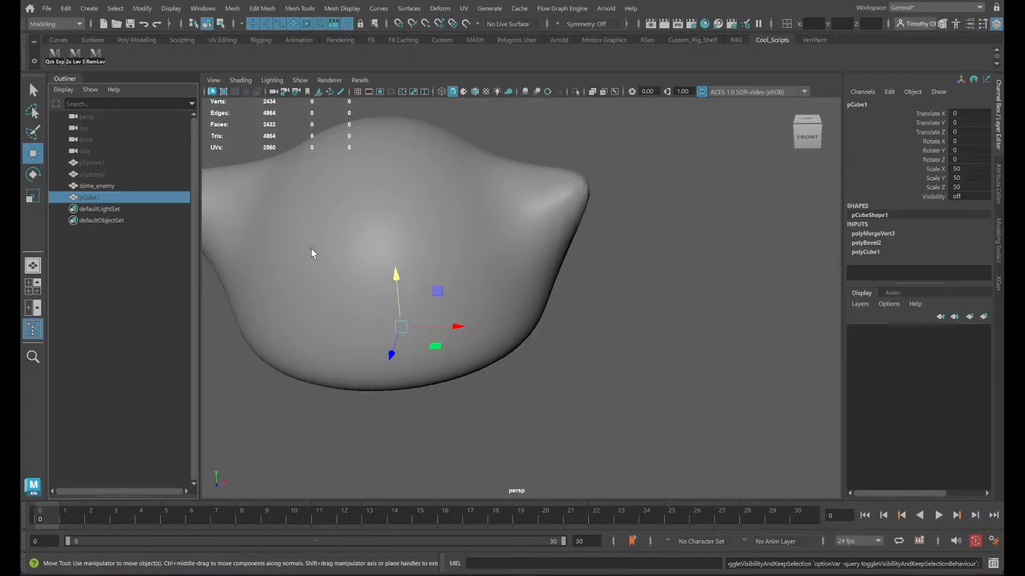
# - Switch to the UV Editing workspace and select slime_enemy to display its UV layout and checker pattern
pyautogui.keyDown('alt'); pyautogui.moveTo(709, 360); pyautogui.dragTo(734, 361); pyautogui.keyUp('alt')
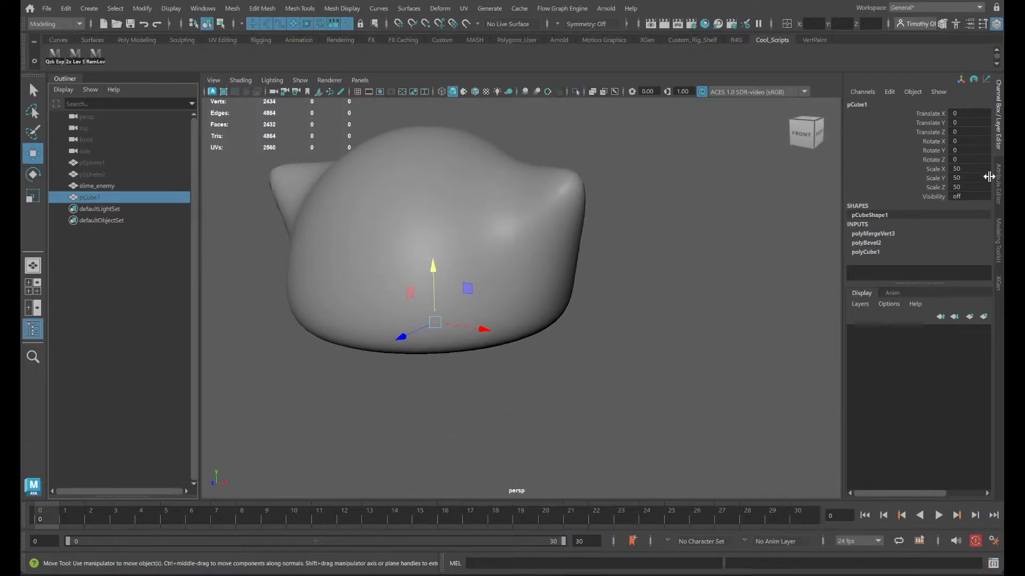
pyautogui.click(980, 7)
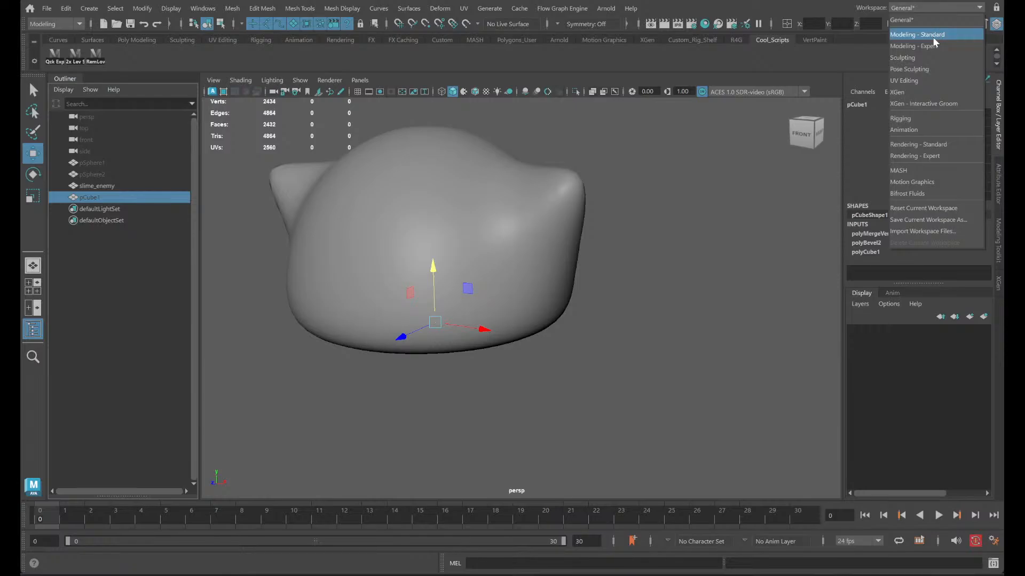
pyautogui.click(928, 82)
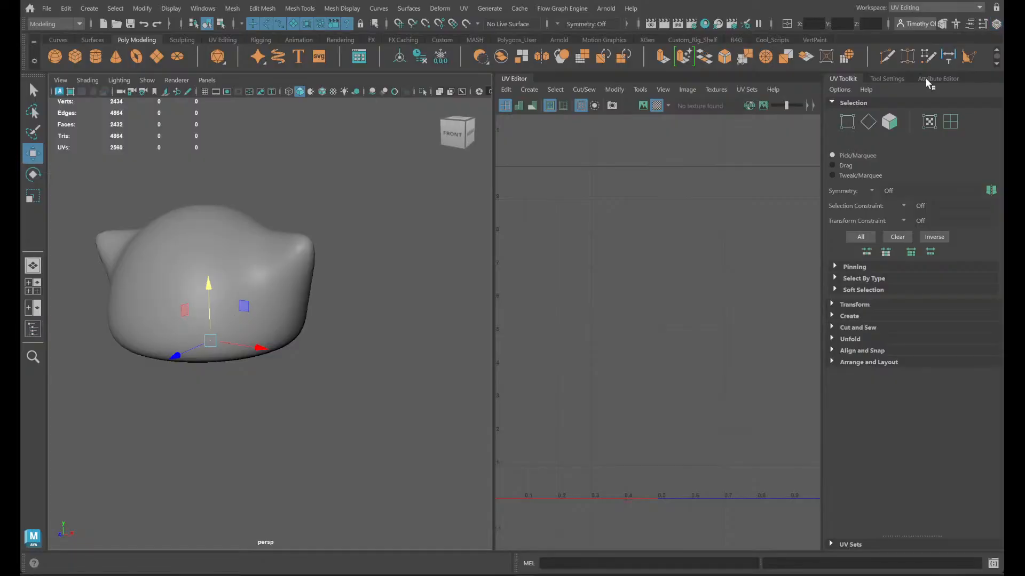
pyautogui.click(225, 247)
pyautogui.press('d')
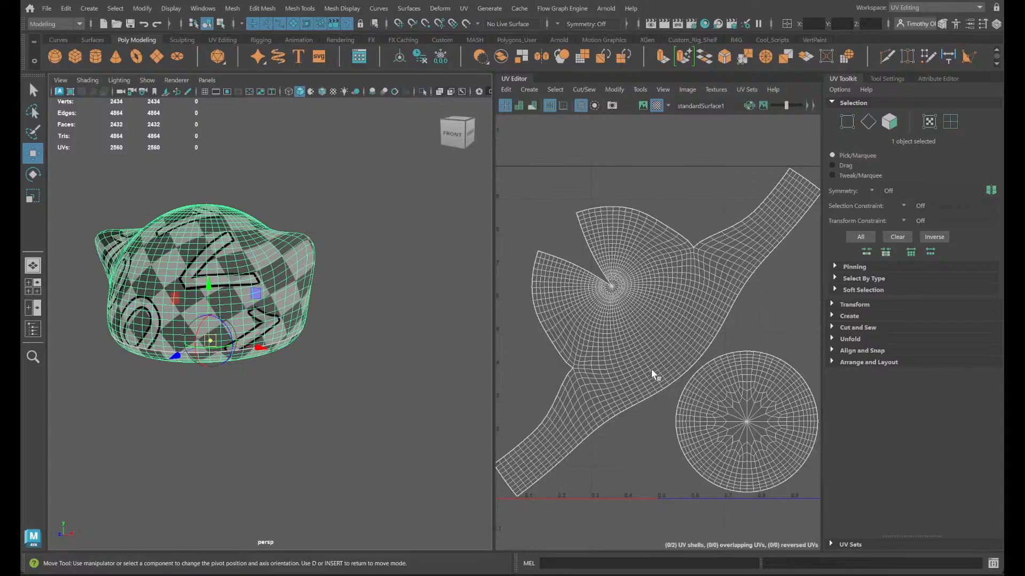
pyautogui.moveTo(647, 369)
pyautogui.keyDown('alt'); pyautogui.mouseDown(button='middle')
pyautogui.moveTo(446, 357)
pyautogui.moveTo(632, 370)
pyautogui.mouseUp(button='middle'); pyautogui.keyUp('alt')
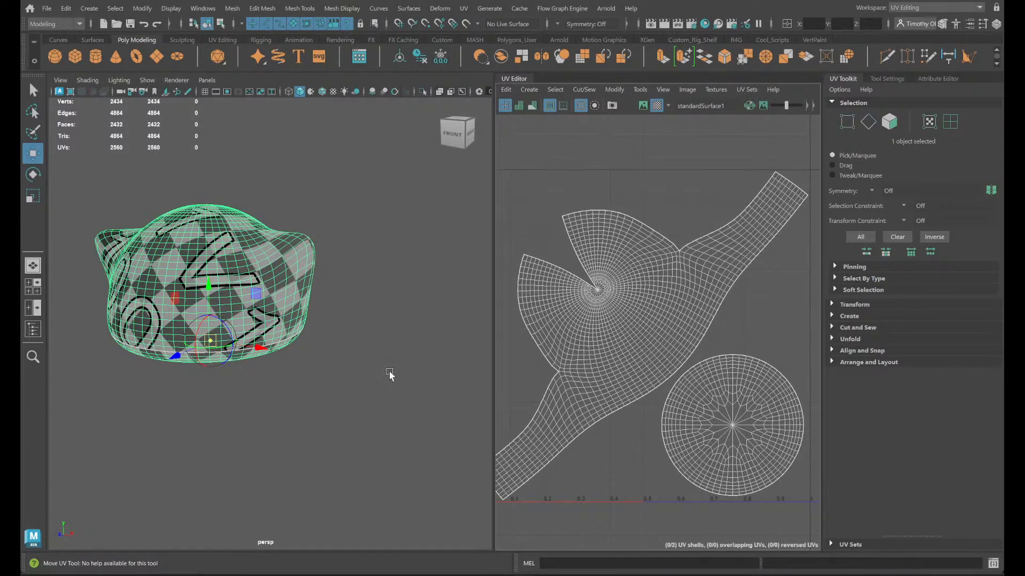
# - Switch to UV shell selection and examine the slime's seams and checker pattern from the back and underneath
pyautogui.keyDown('alt'); pyautogui.moveTo(411, 384); pyautogui.dragTo(283, 402); pyautogui.keyUp('alt')
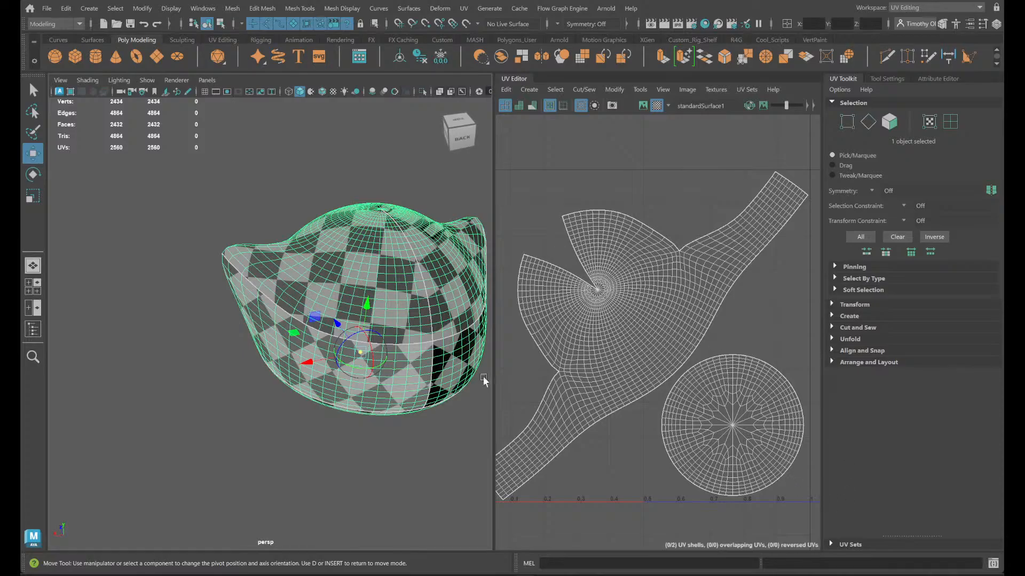
pyautogui.moveTo(600, 337); pyautogui.dragTo(561, 325, button='right')
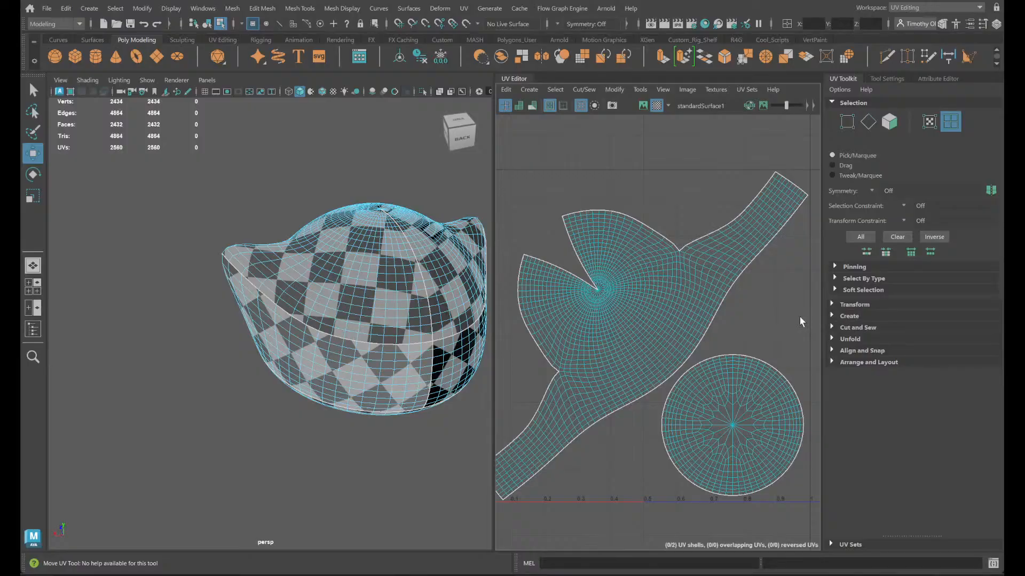
pyautogui.scroll(2, 609, 371)
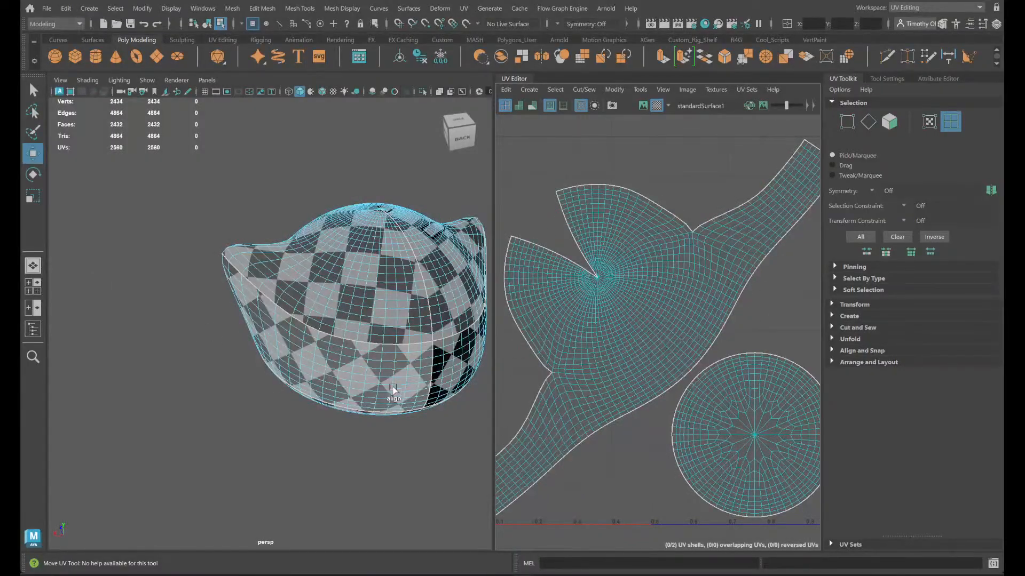
pyautogui.keyDown('alt'); pyautogui.moveTo(393, 390); pyautogui.dragTo(363, 369); pyautogui.keyUp('alt')
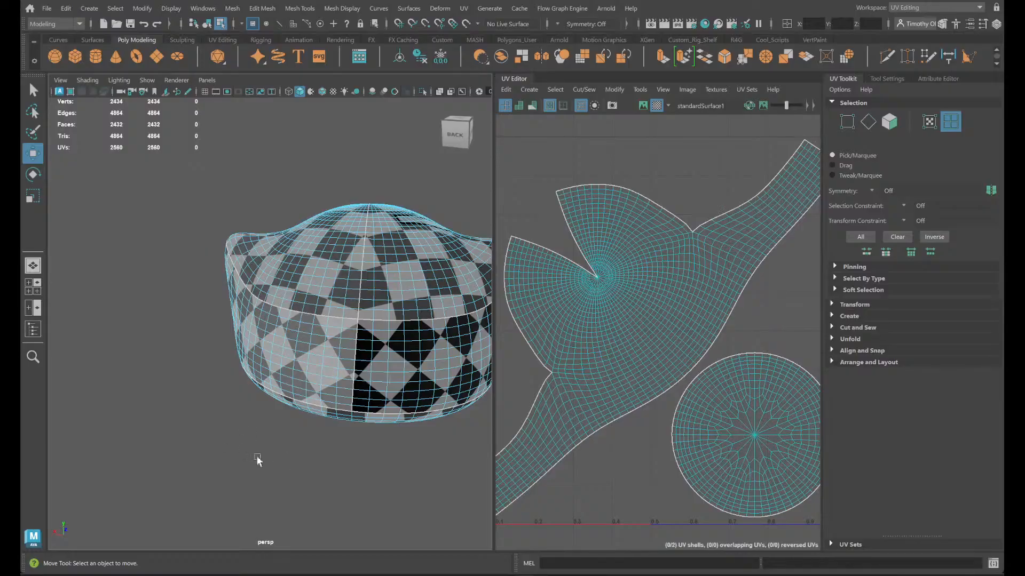
pyautogui.keyDown('alt'); pyautogui.moveTo(358, 392); pyautogui.dragTo(342, 320); pyautogui.keyUp('alt')
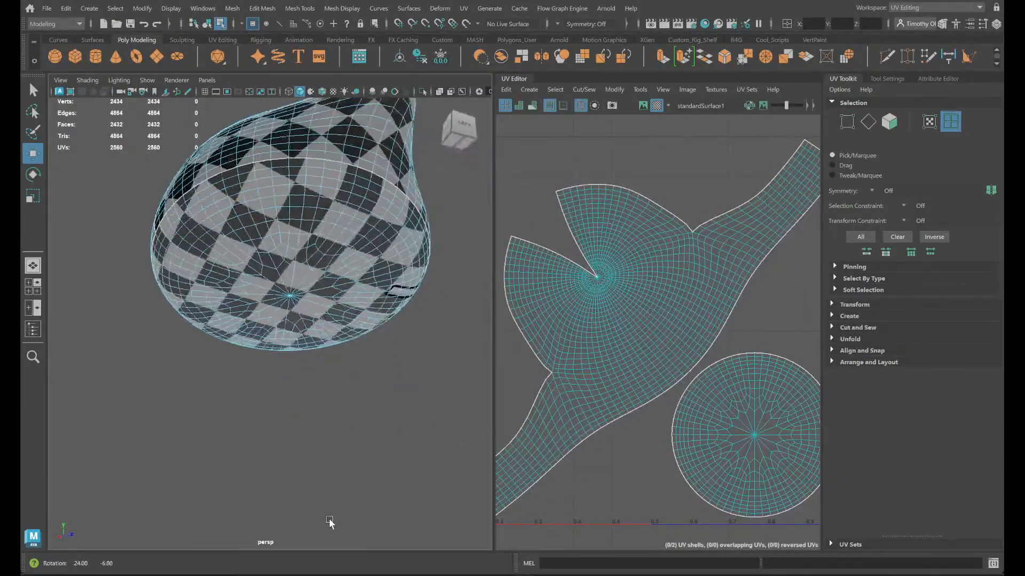
# - Select the circular base UV shell and the large body shell in turn, examining which part of the slime each covers
pyautogui.click(753, 451)
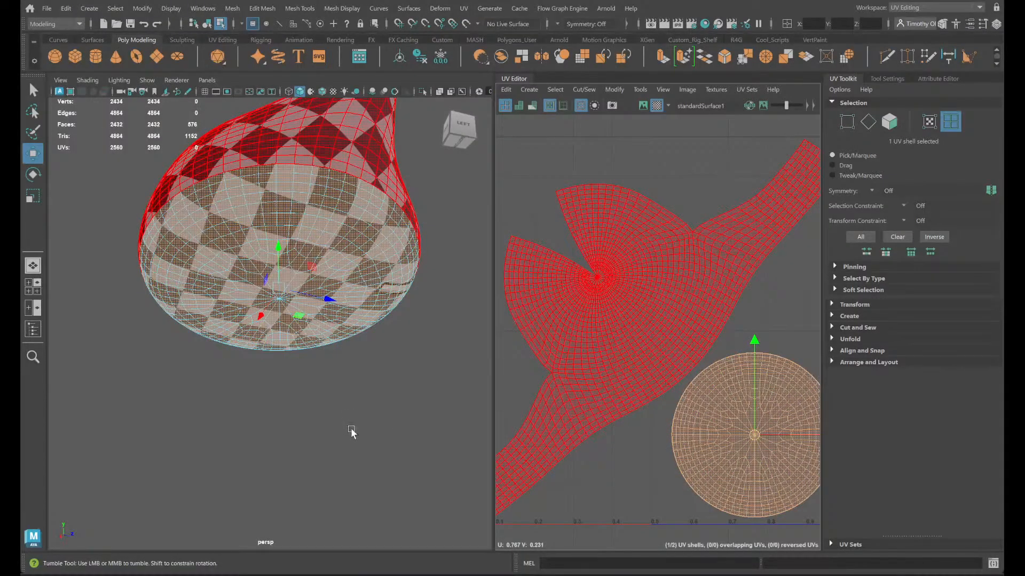
pyautogui.keyDown('alt'); pyautogui.moveTo(352, 432); pyautogui.dragTo(366, 452); pyautogui.keyUp('alt')
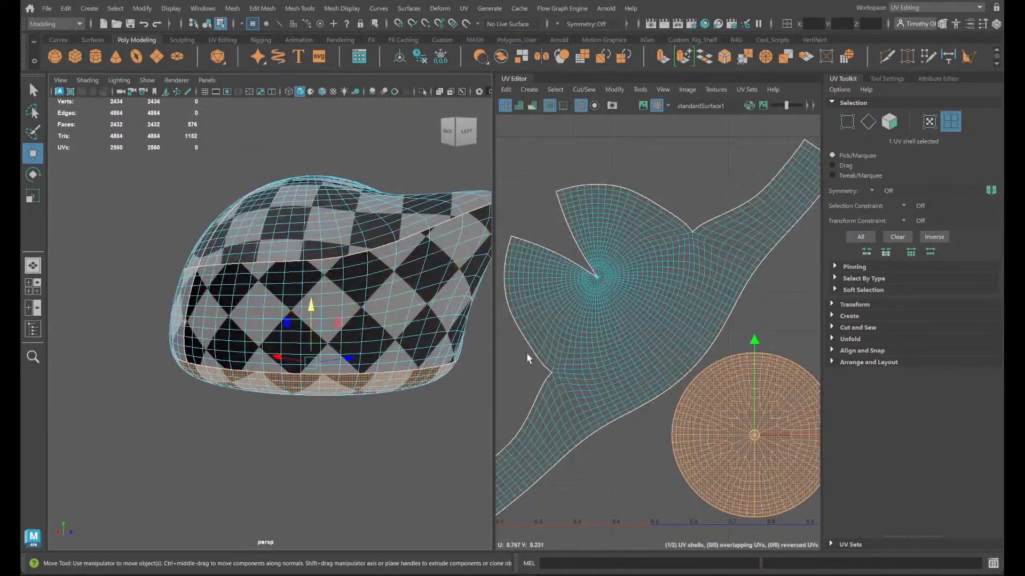
pyautogui.click(597, 355)
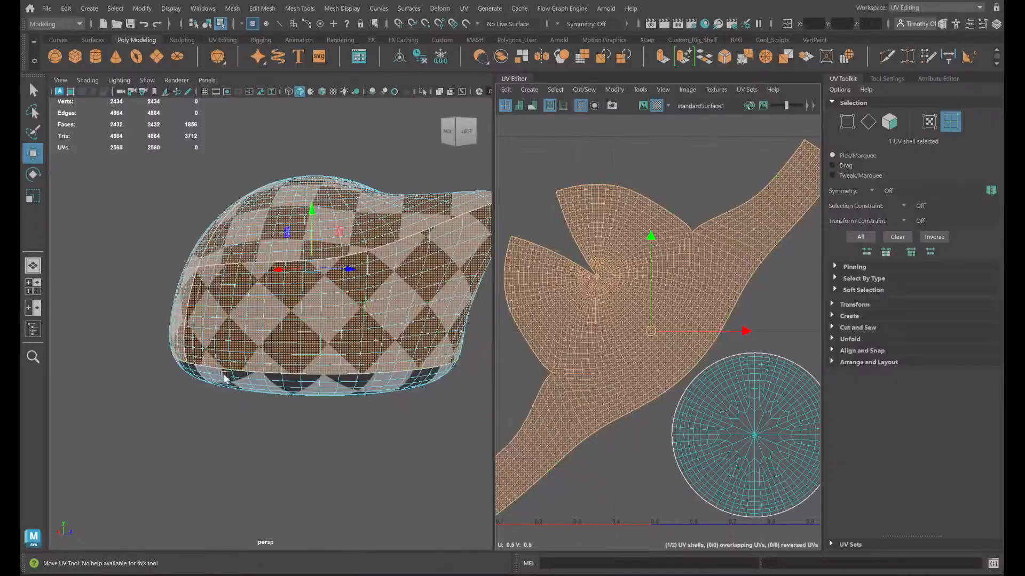
pyautogui.keyDown('alt'); pyautogui.moveTo(224, 377); pyautogui.dragTo(259, 407); pyautogui.keyUp('alt')
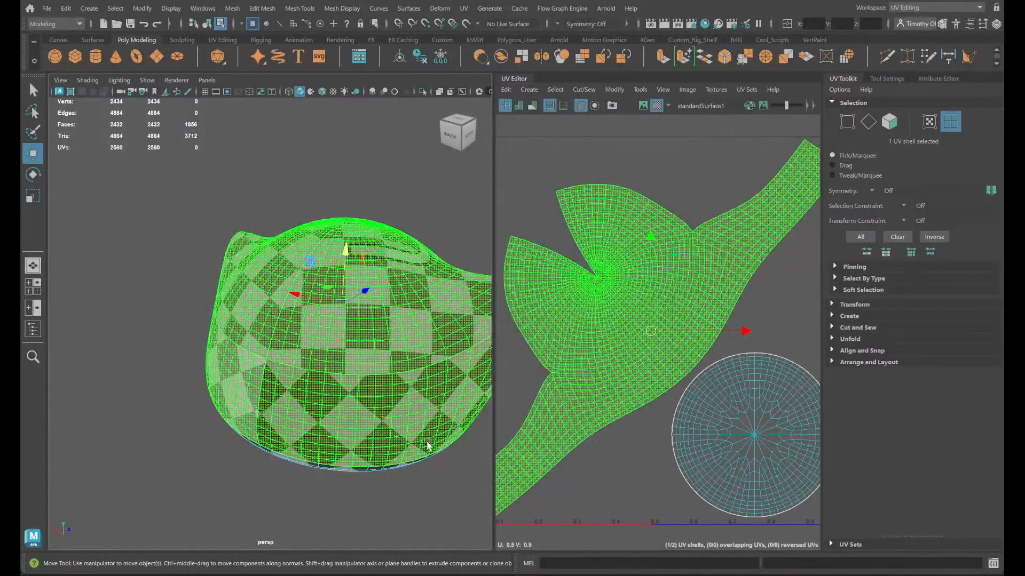
pyautogui.keyDown('alt'); pyautogui.moveTo(347, 341); pyautogui.dragTo(427, 323); pyautogui.keyUp('alt')
pyautogui.keyDown('alt'); pyautogui.moveTo(114, 377); pyautogui.dragTo(175, 319); pyautogui.keyUp('alt')
pyautogui.keyDown('alt'); pyautogui.moveTo(401, 288); pyautogui.dragTo(358, 310); pyautogui.keyUp('alt')
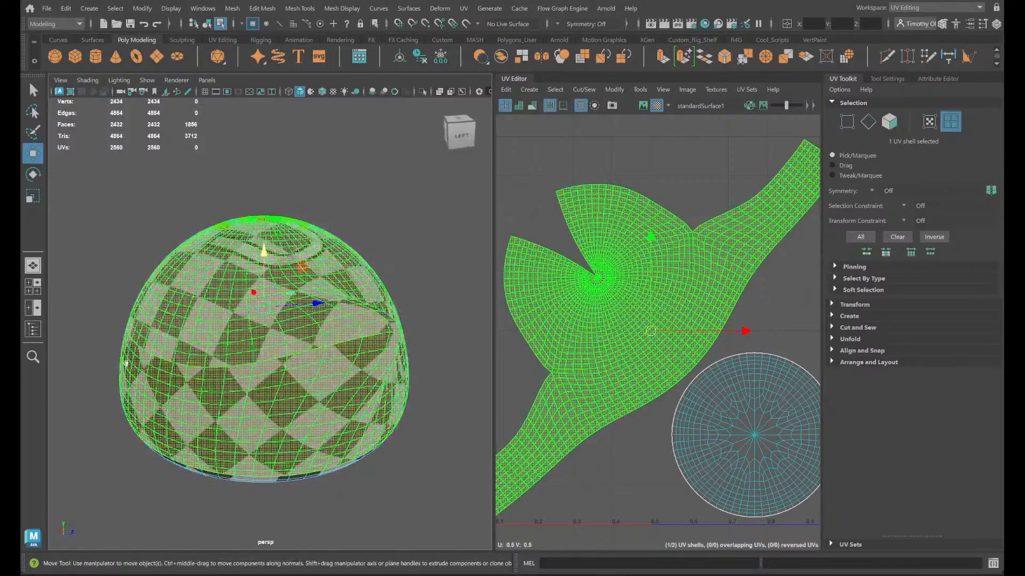
# - Deselect and reselect the slime's body UV shell, examining its seams and checker pattern from the back and side
pyautogui.click(426, 244)
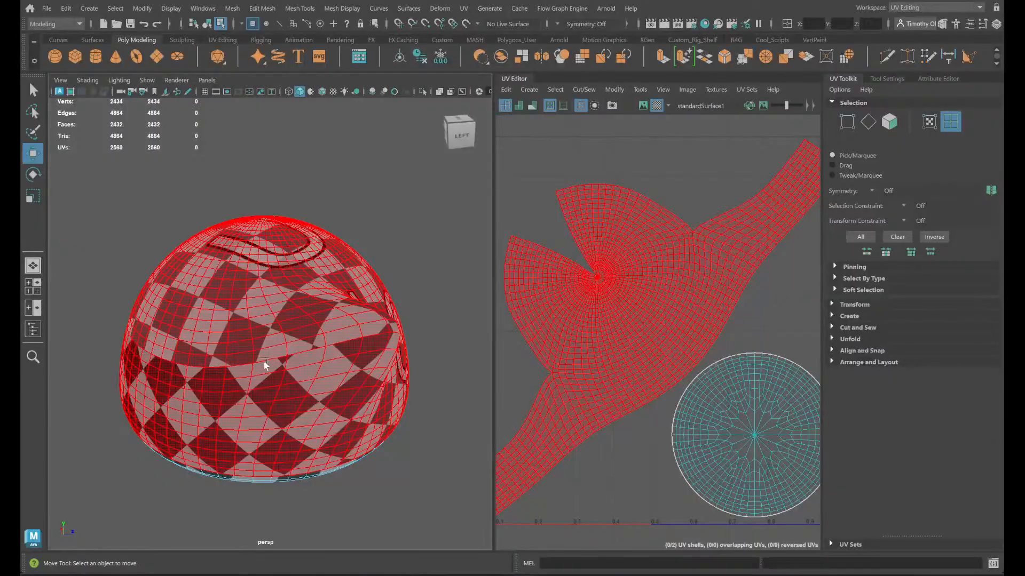
pyautogui.click(163, 359)
pyautogui.keyDown('alt'); pyautogui.moveTo(455, 288); pyautogui.dragTo(424, 300); pyautogui.keyUp('alt')
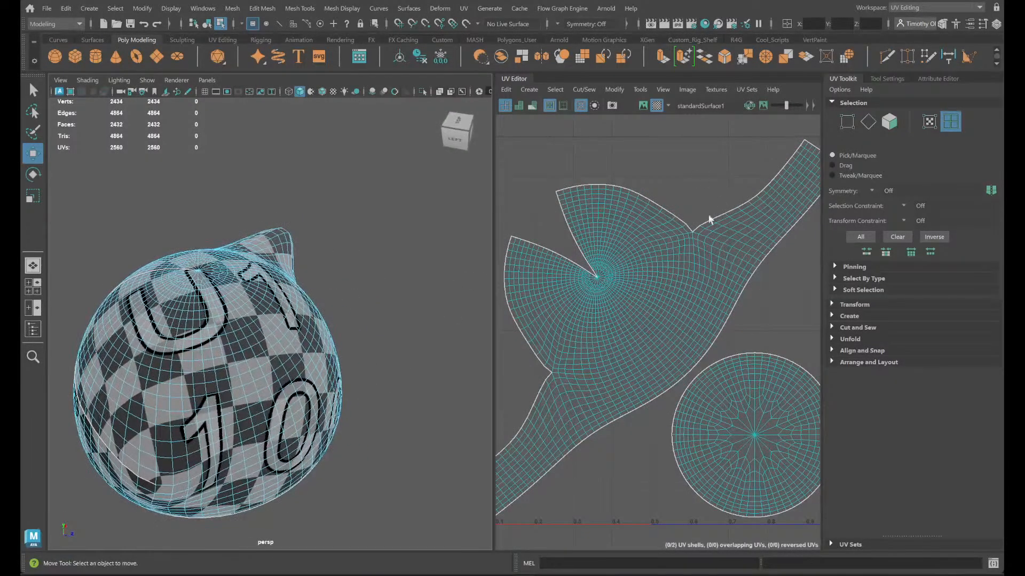
pyautogui.click(658, 228)
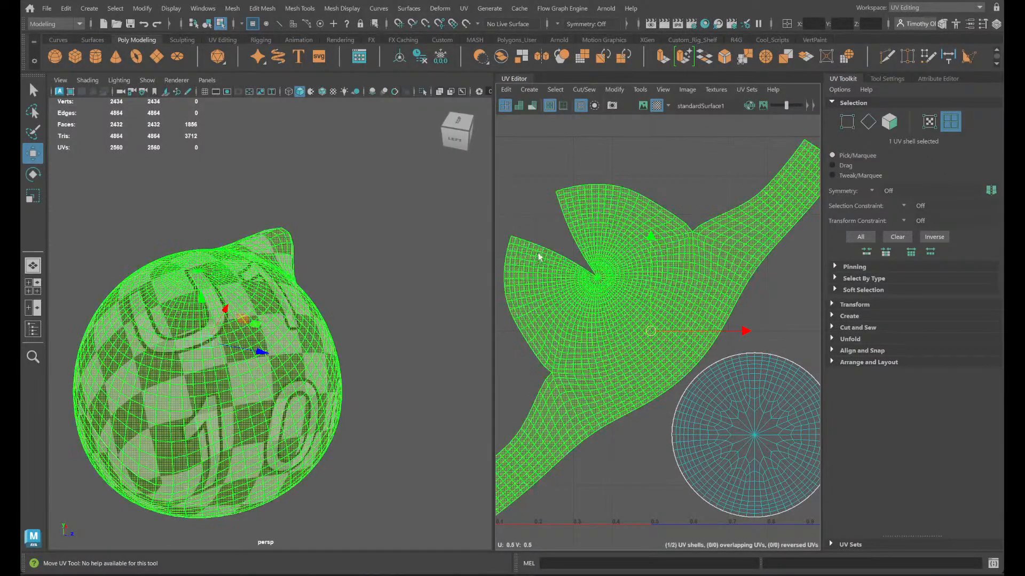
pyautogui.click(381, 330)
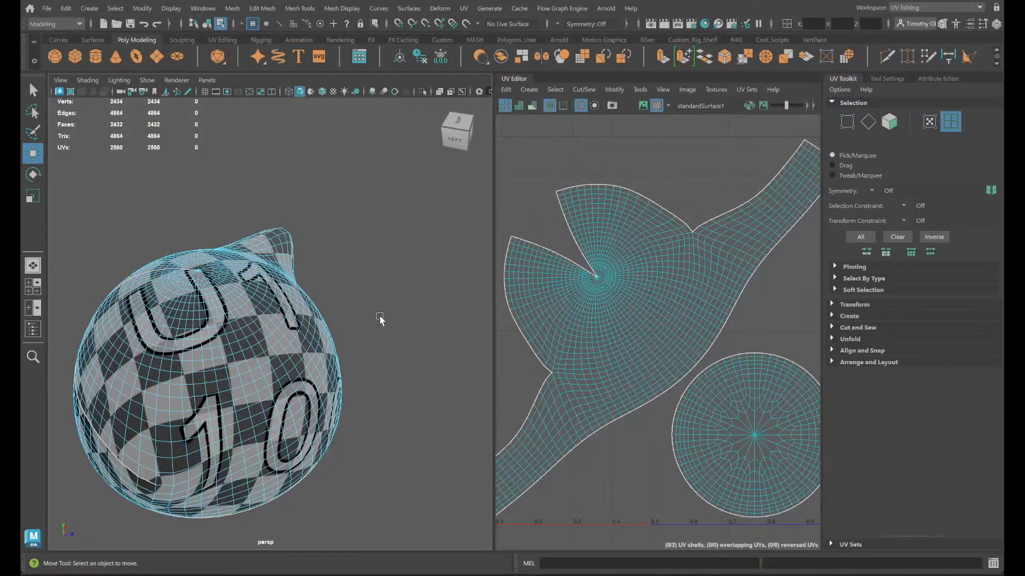
pyautogui.keyDown('alt'); pyautogui.moveTo(380, 320); pyautogui.dragTo(310, 322); pyautogui.keyUp('alt')
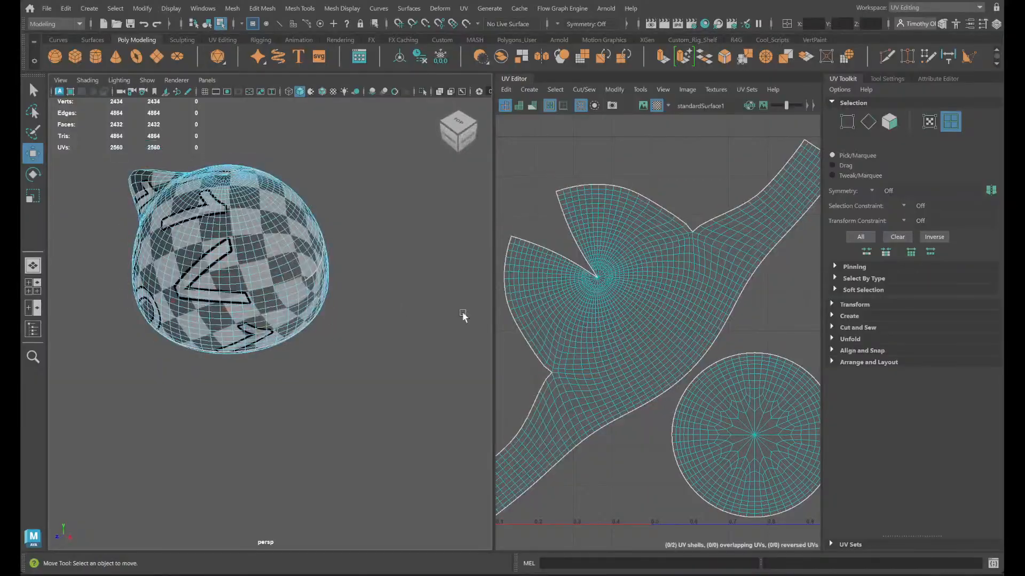
# - Open the scene desks_chairs_t036.ma without saving the changes to slime_enemy_003.ma
pyautogui.click(46, 12)
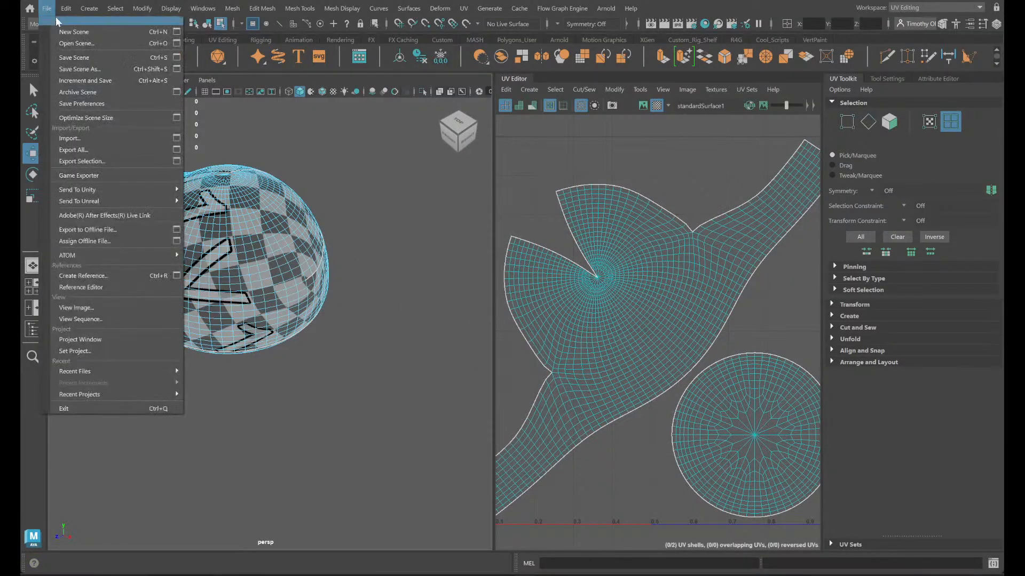
pyautogui.click(68, 43)
pyautogui.scroll(-10, 251, 200)
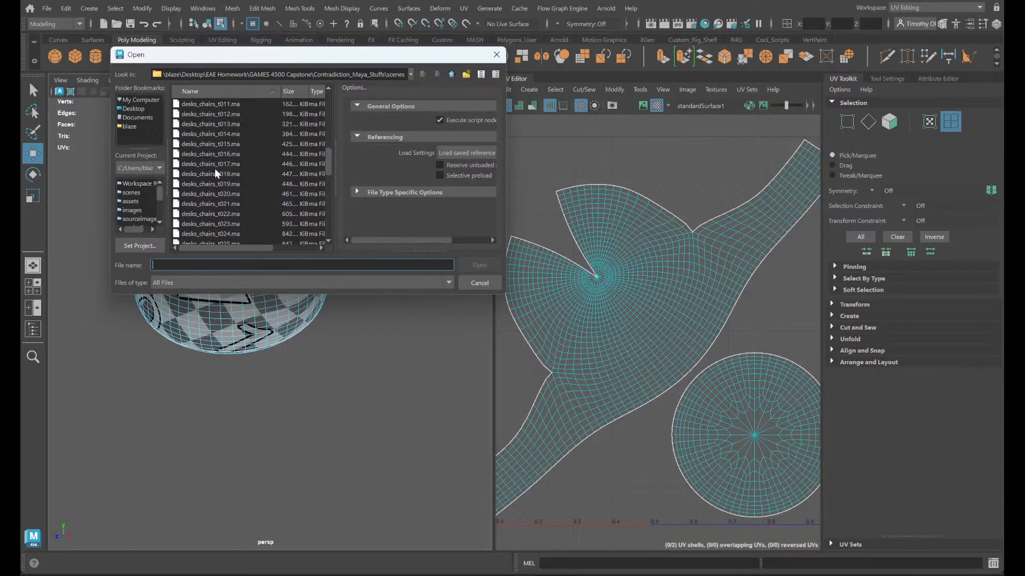
pyautogui.scroll(-10, 240, 208)
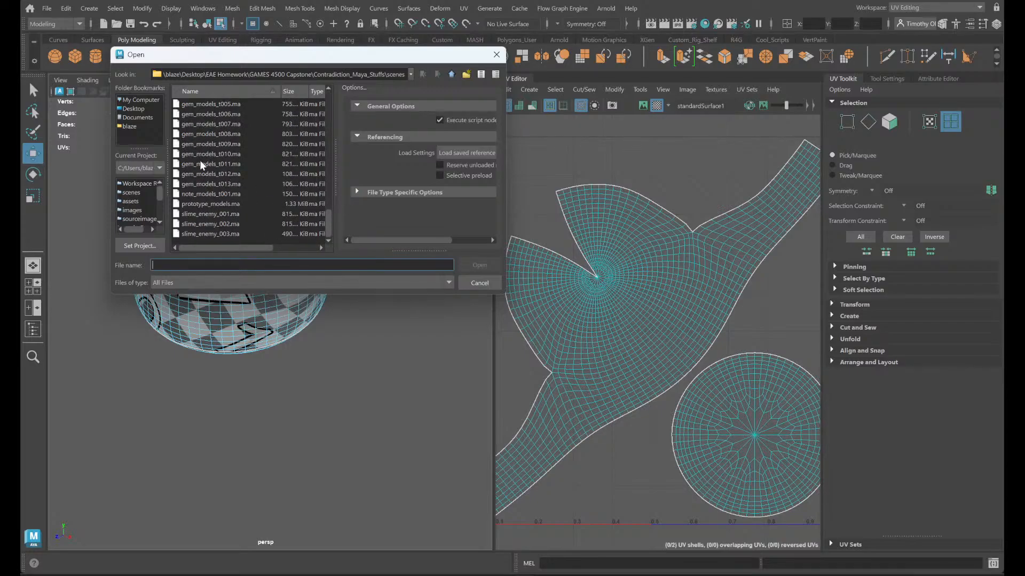
pyautogui.scroll(4, 213, 176)
pyautogui.click(224, 173)
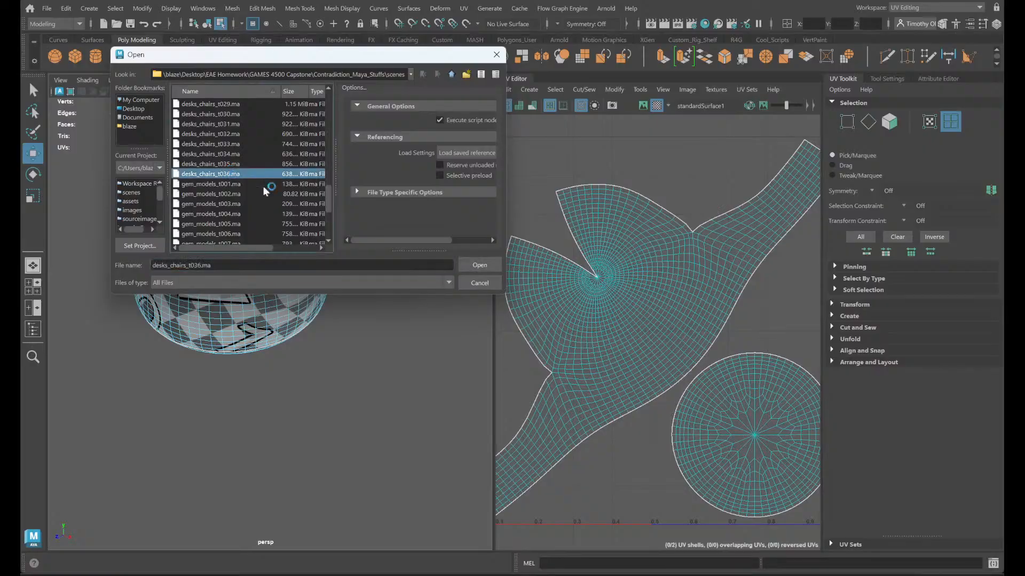
pyautogui.click(498, 265)
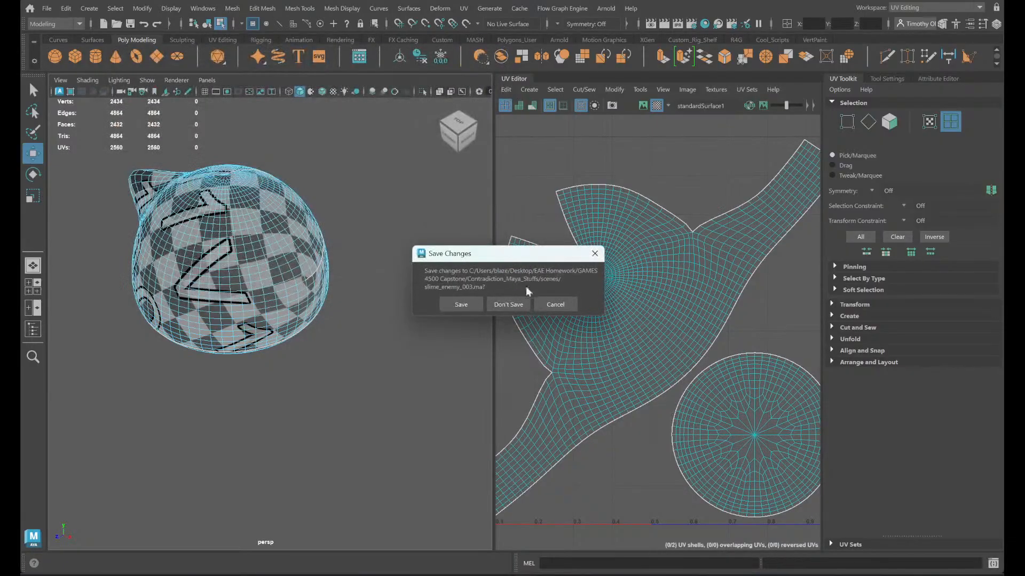
pyautogui.click(512, 305)
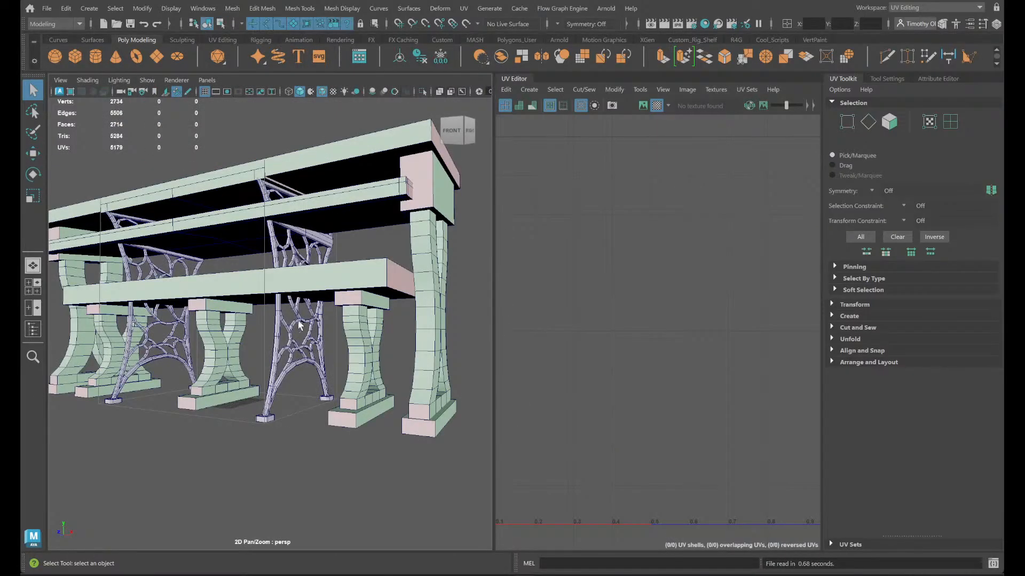
# - Check the UV layouts of the desk and seating models by selecting them, and isolate the bench with X-shaped legs
pyautogui.keyDown('alt'); pyautogui.moveTo(342, 345); pyautogui.dragTo(322, 383); pyautogui.keyUp('alt')
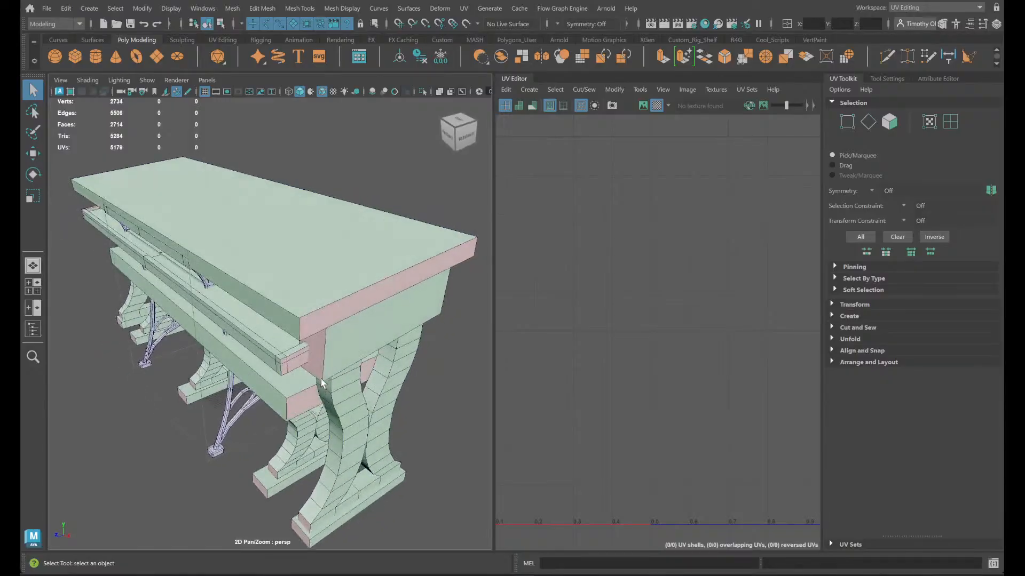
pyautogui.moveTo(312, 317); pyautogui.dragTo(166, 505, button='right')
pyautogui.click(228, 404)
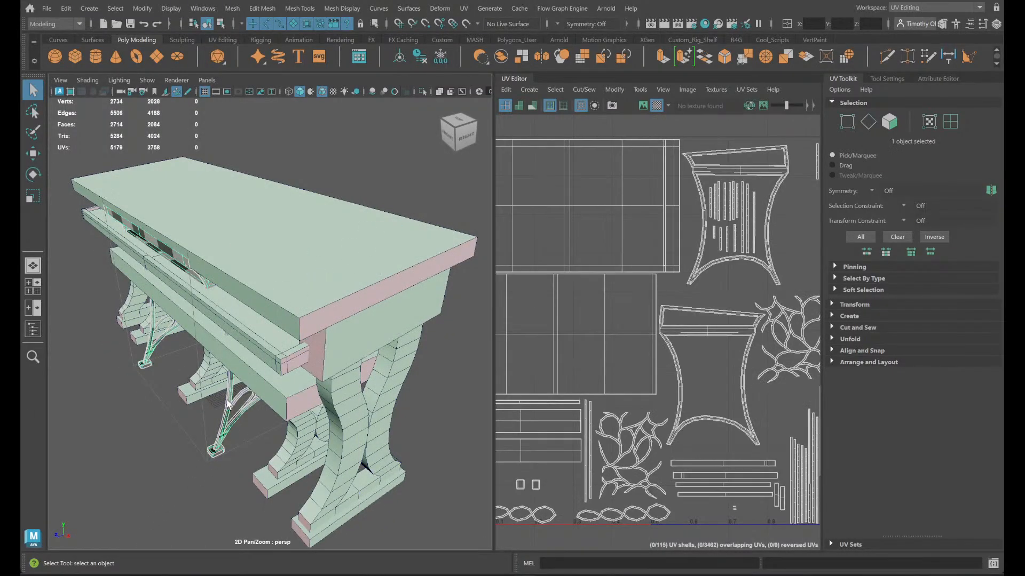
pyautogui.click(402, 292)
pyautogui.click(297, 395)
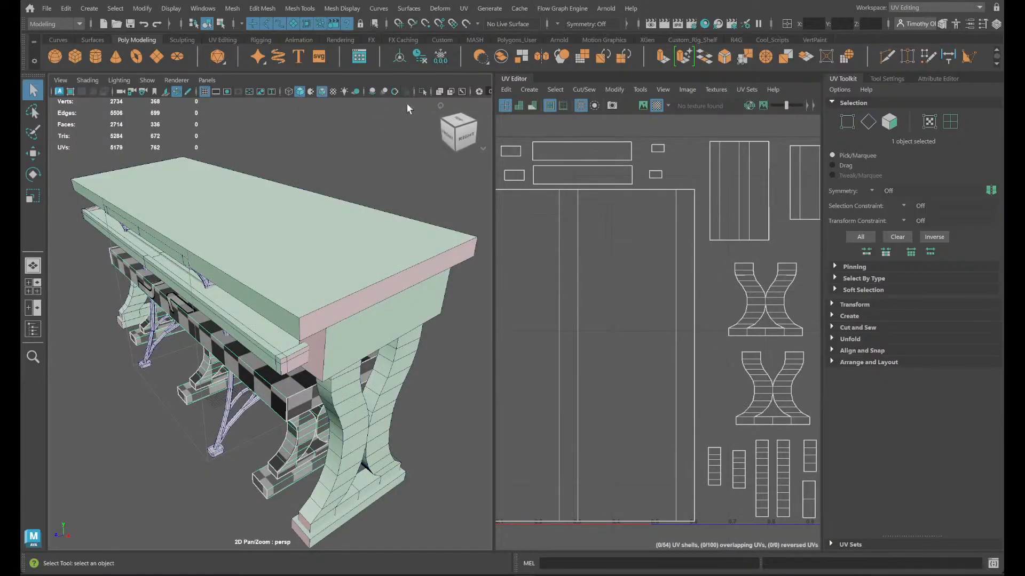
pyautogui.click(421, 92)
# - Examine the isolated bench's seat, end face and X-shaped legs from below, above and close up
pyautogui.keyDown('alt'); pyautogui.moveTo(146, 483); pyautogui.dragTo(213, 466); pyautogui.keyUp('alt')
pyautogui.click(328, 474)
pyautogui.keyDown('alt'); pyautogui.moveTo(330, 475); pyautogui.dragTo(308, 471); pyautogui.keyUp('alt')
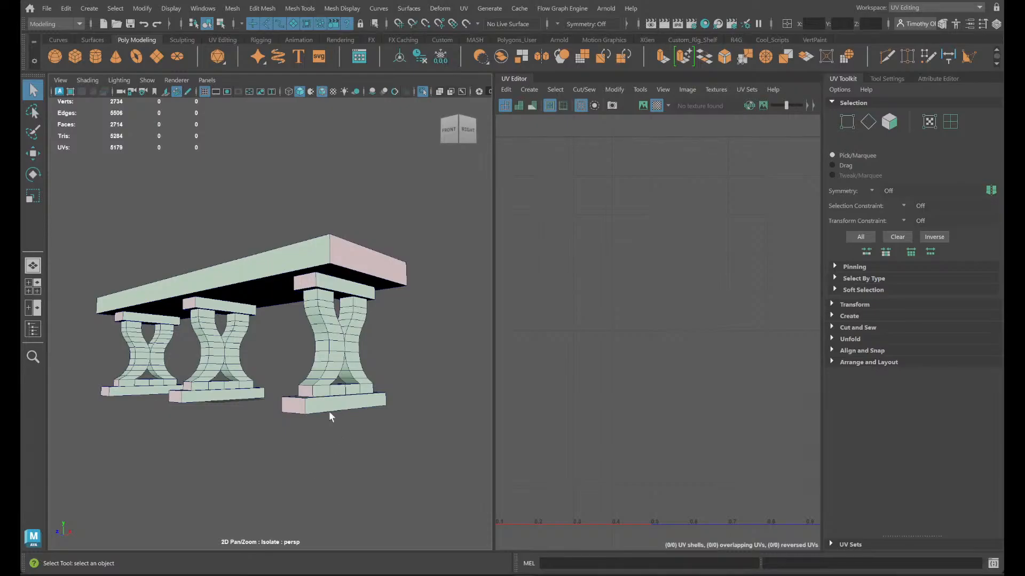
pyautogui.keyDown('alt'); pyautogui.moveTo(392, 341); pyautogui.dragTo(393, 357); pyautogui.keyUp('alt')
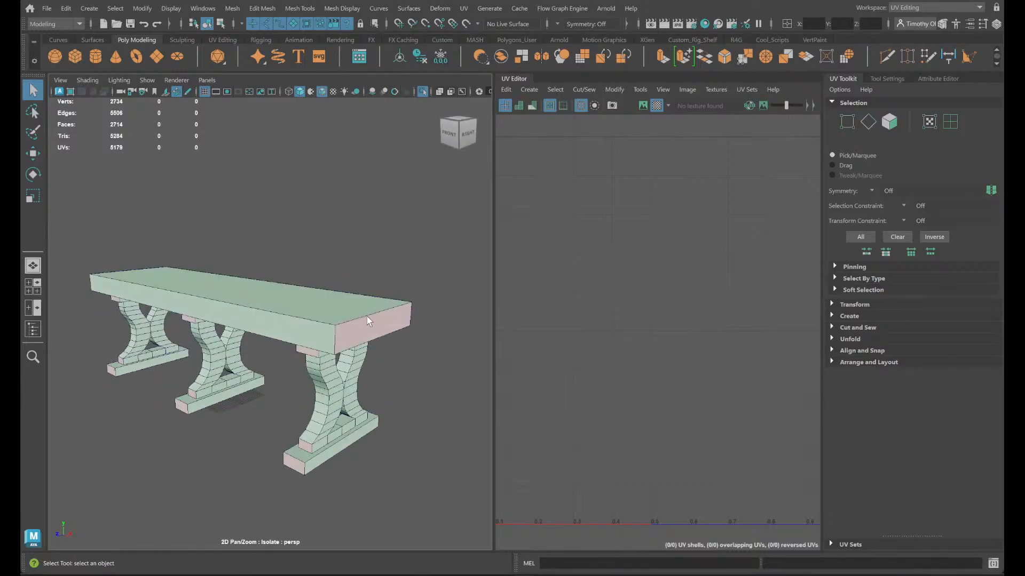
pyautogui.click(375, 326)
pyautogui.click(422, 370)
pyautogui.keyDown('alt'); pyautogui.moveTo(422, 370); pyautogui.dragTo(447, 429, button='right'); pyautogui.keyUp('alt')
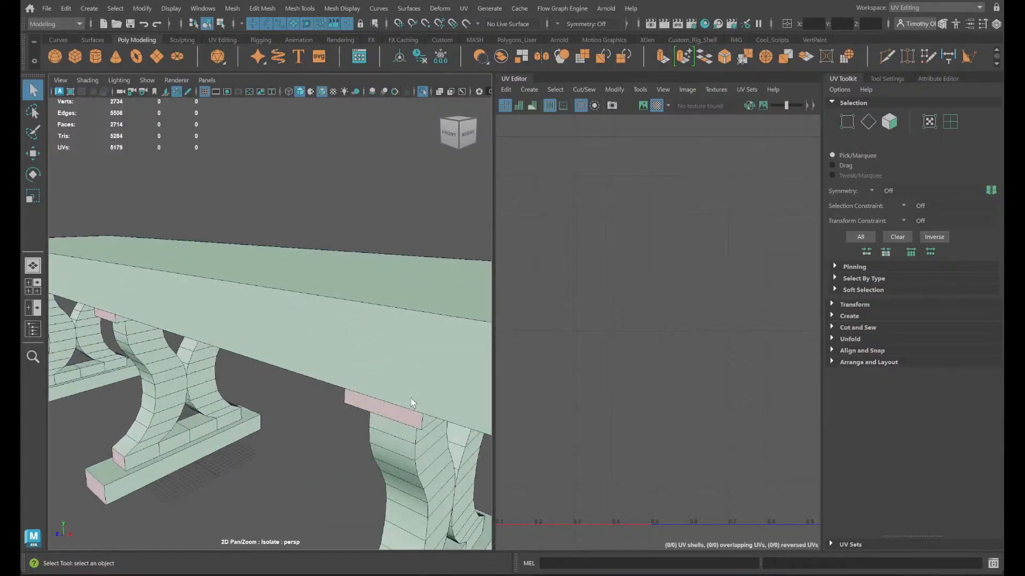
pyautogui.keyDown('alt'); pyautogui.moveTo(447, 429); pyautogui.dragTo(384, 421, button='middle'); pyautogui.keyUp('alt')
pyautogui.keyDown('alt'); pyautogui.moveTo(384, 421); pyautogui.dragTo(347, 398); pyautogui.keyUp('alt')
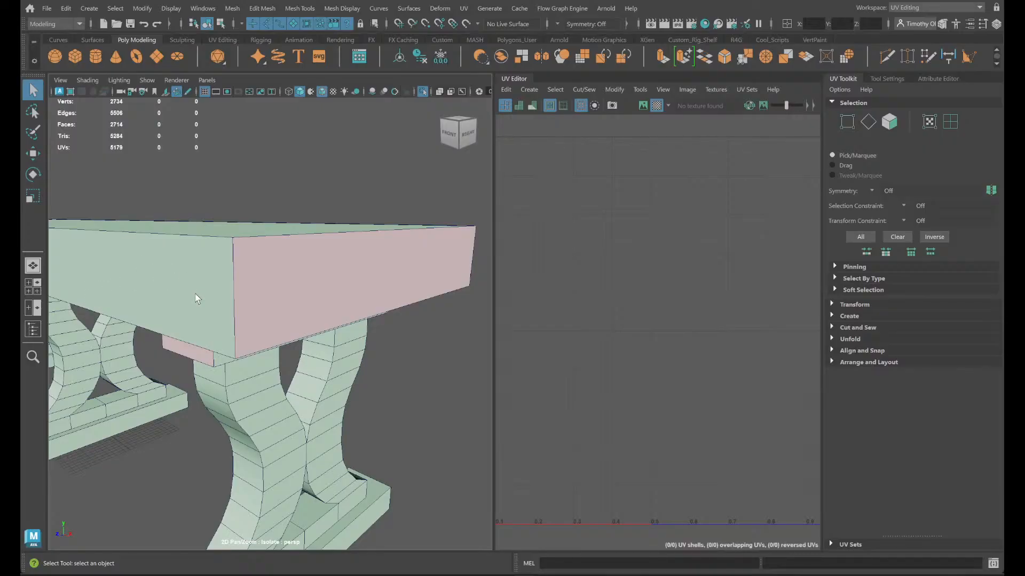
pyautogui.moveTo(393, 417)
pyautogui.keyDown('alt'); pyautogui.mouseDown()
pyautogui.moveTo(353, 400)
pyautogui.moveTo(348, 414)
pyautogui.moveTo(400, 425)
pyautogui.mouseUp(); pyautogui.keyUp('alt')
pyautogui.keyDown('alt'); pyautogui.moveTo(400, 425); pyautogui.dragTo(356, 416, button='right'); pyautogui.keyUp('alt')
pyautogui.scroll(3, 357, 421)
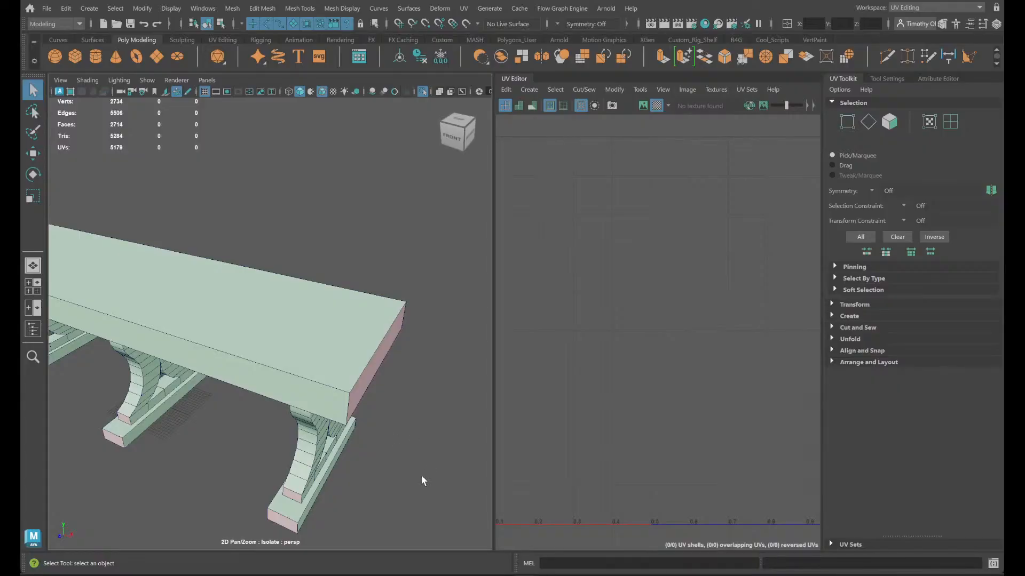
pyautogui.keyDown('alt'); pyautogui.moveTo(421, 480); pyautogui.dragTo(347, 354); pyautogui.keyUp('alt')
# - Select the isolated bench to display its checker pattern and examine its whole UV layout
pyautogui.click(328, 299)
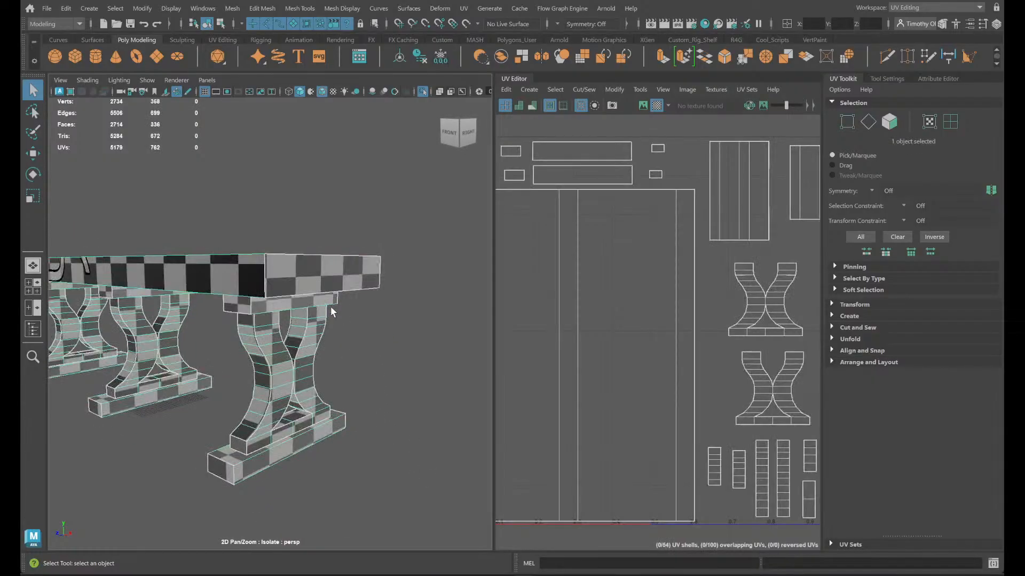
pyautogui.scroll(4, 760, 377)
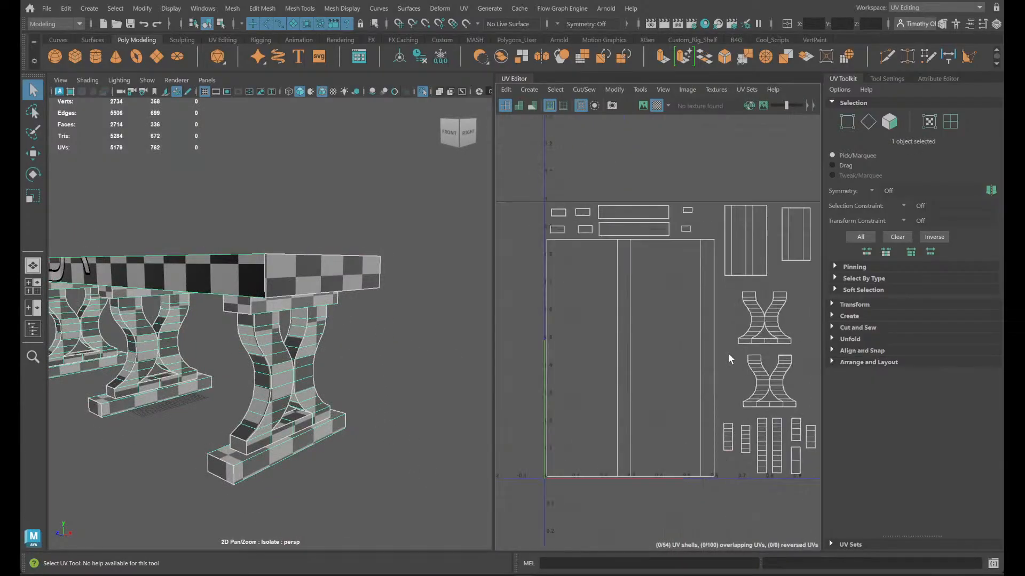
pyautogui.keyDown('alt'); pyautogui.moveTo(731, 370); pyautogui.dragTo(673, 406, button='middle'); pyautogui.keyUp('alt')
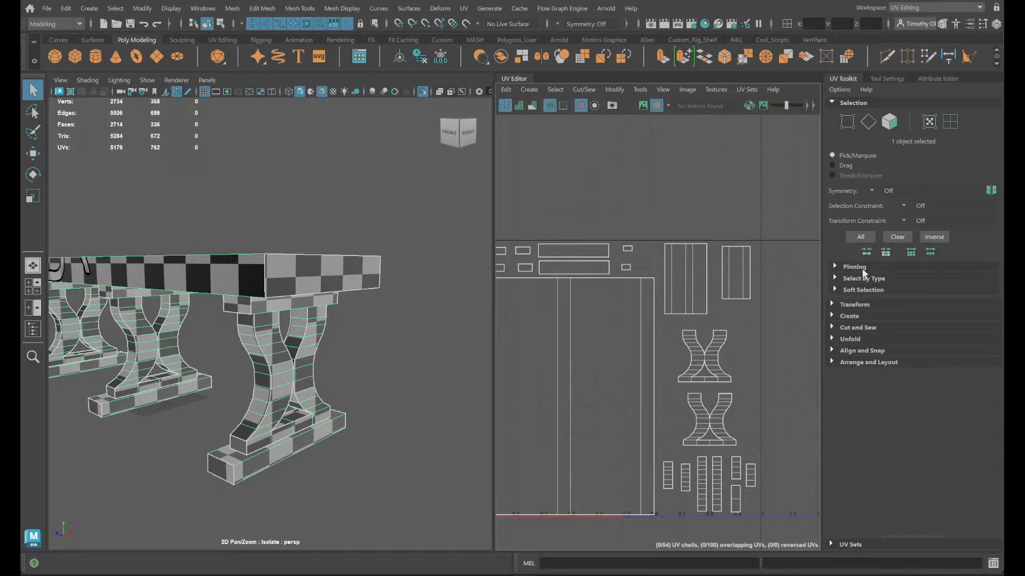
pyautogui.keyDown('alt'); pyautogui.moveTo(87, 457); pyautogui.dragTo(368, 453); pyautogui.keyUp('alt')
pyautogui.press('super')
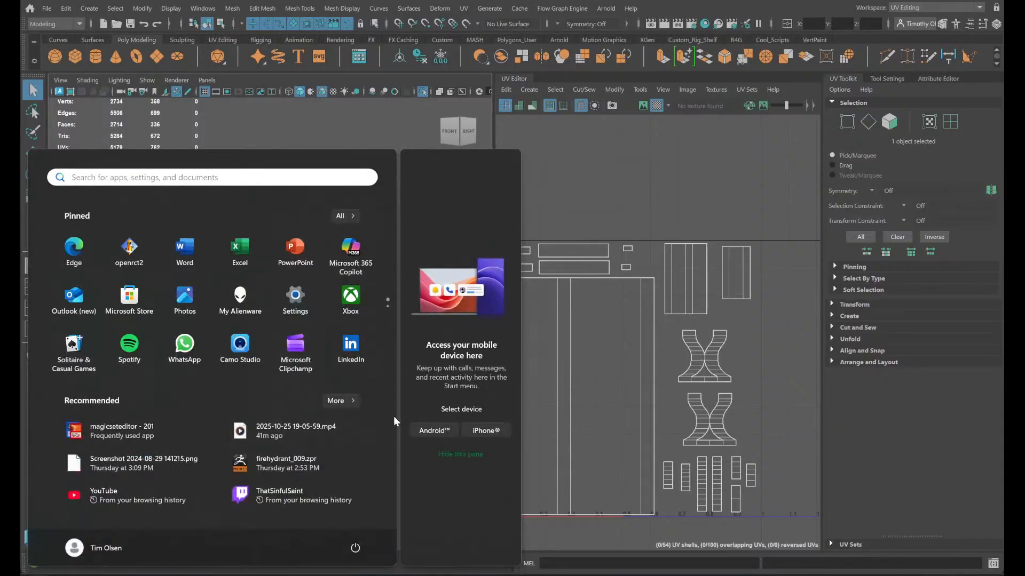
pyautogui.press('super')
pyautogui.keyDown('alt'); pyautogui.moveTo(423, 482); pyautogui.dragTo(439, 425, button='middle'); pyautogui.keyUp('alt')
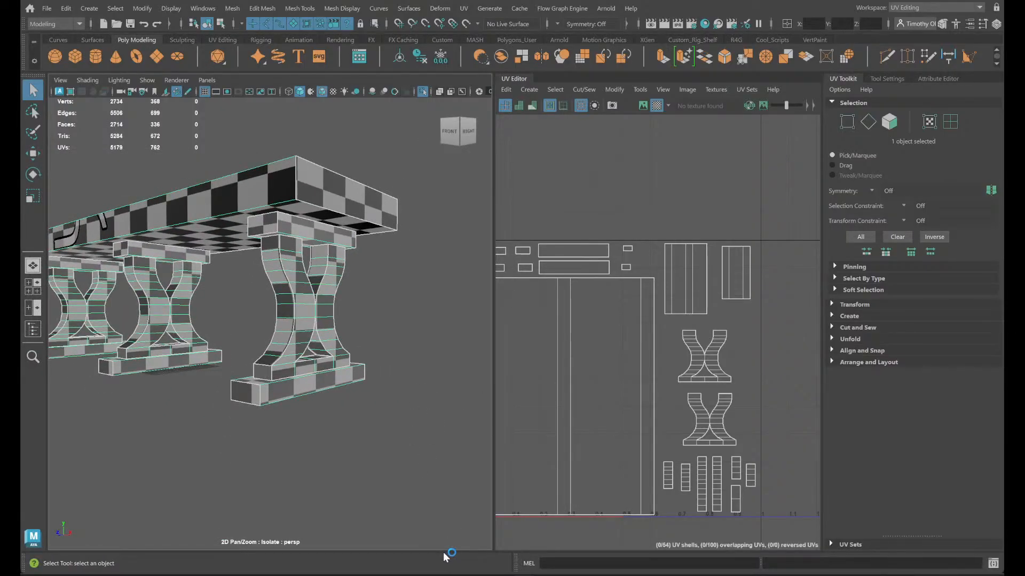
# - Inspect the checker pattern on the bench's nearest X-shaped leg and foot up close
pyautogui.scroll(5, 381, 508)
pyautogui.keyDown('alt'); pyautogui.moveTo(388, 527); pyautogui.dragTo(386, 444, button='middle'); pyautogui.keyUp('alt')
pyautogui.keyDown('alt'); pyautogui.moveTo(386, 444); pyautogui.dragTo(407, 490); pyautogui.keyUp('alt')
pyautogui.keyDown('alt'); pyautogui.moveTo(407, 489); pyautogui.dragTo(400, 492, button='middle'); pyautogui.keyUp('alt')
pyautogui.keyDown('alt'); pyautogui.moveTo(400, 493); pyautogui.dragTo(317, 467); pyautogui.keyUp('alt')
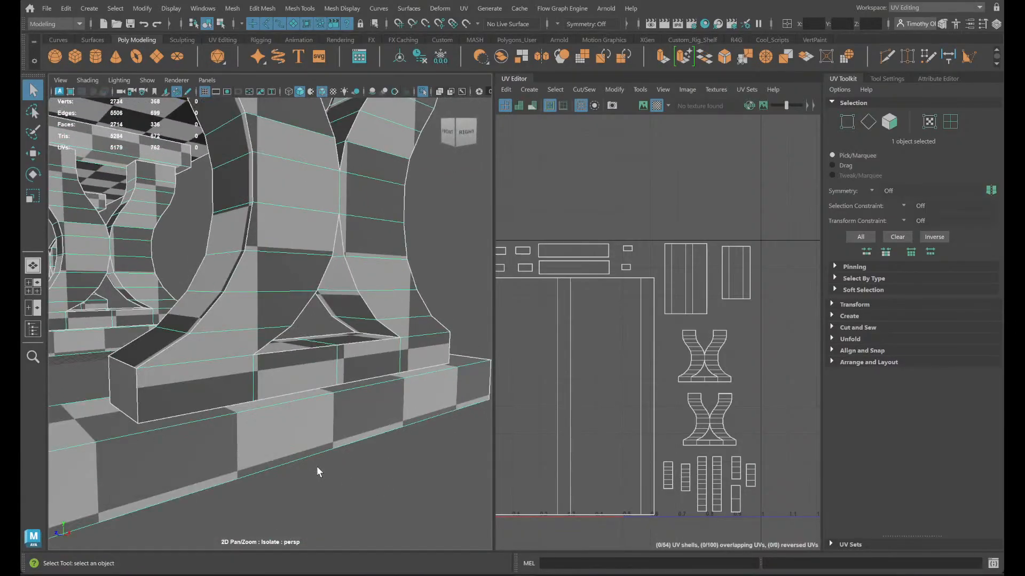
pyautogui.keyDown('alt'); pyautogui.moveTo(317, 467); pyautogui.dragTo(218, 449, button='right'); pyautogui.keyUp('alt')
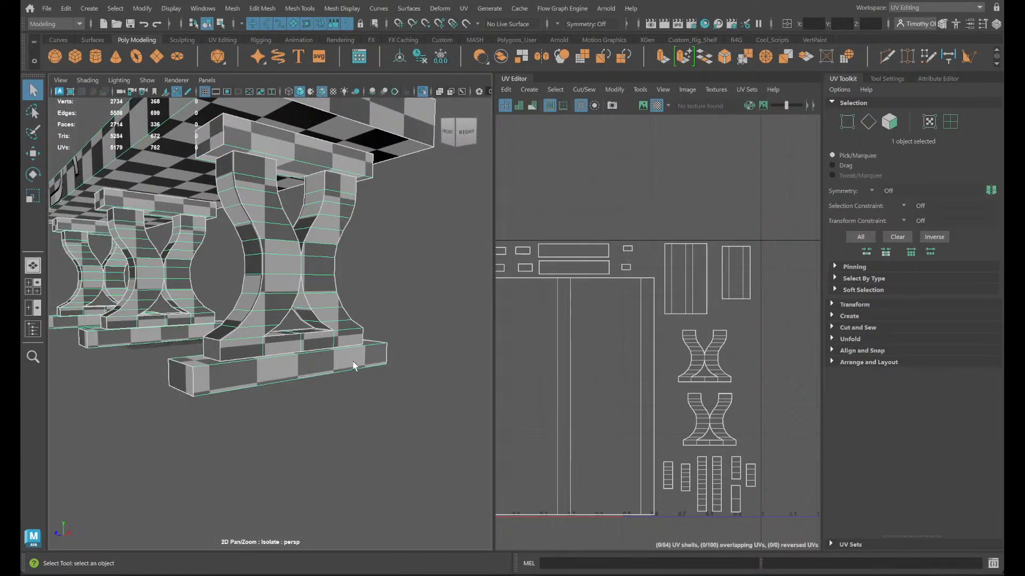
pyautogui.moveTo(393, 283); pyautogui.dragTo(395, 299, button='right')
# - Select the side and end faces of the nearest leg's foot and examine where they lie in the UV layout
pyautogui.click(172, 379)
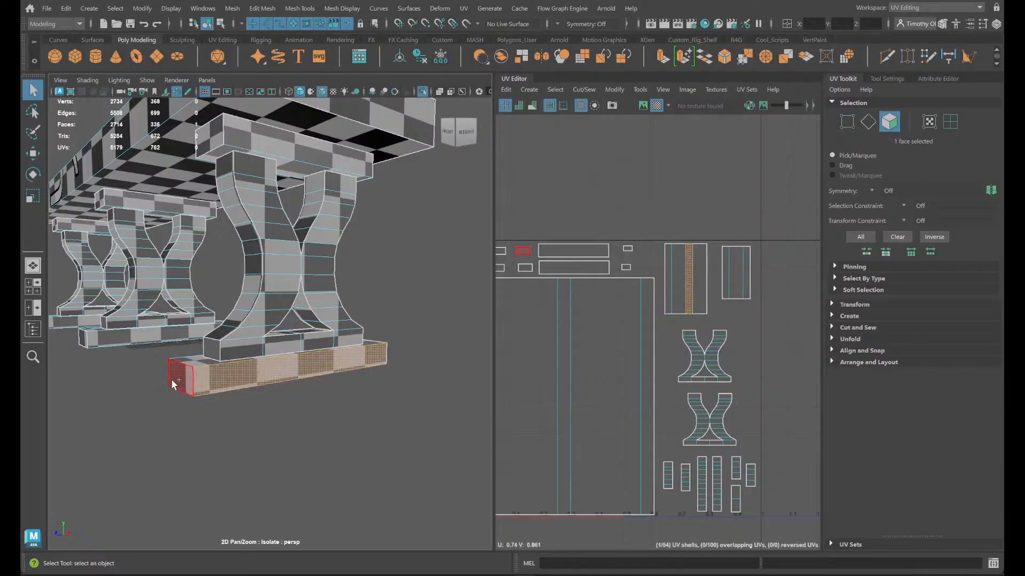
pyautogui.keyDown('shift'); pyautogui.doubleClick(172, 380); pyautogui.keyUp('shift')
pyautogui.keyDown('alt'); pyautogui.moveTo(358, 404); pyautogui.dragTo(21, 426); pyautogui.keyUp('alt')
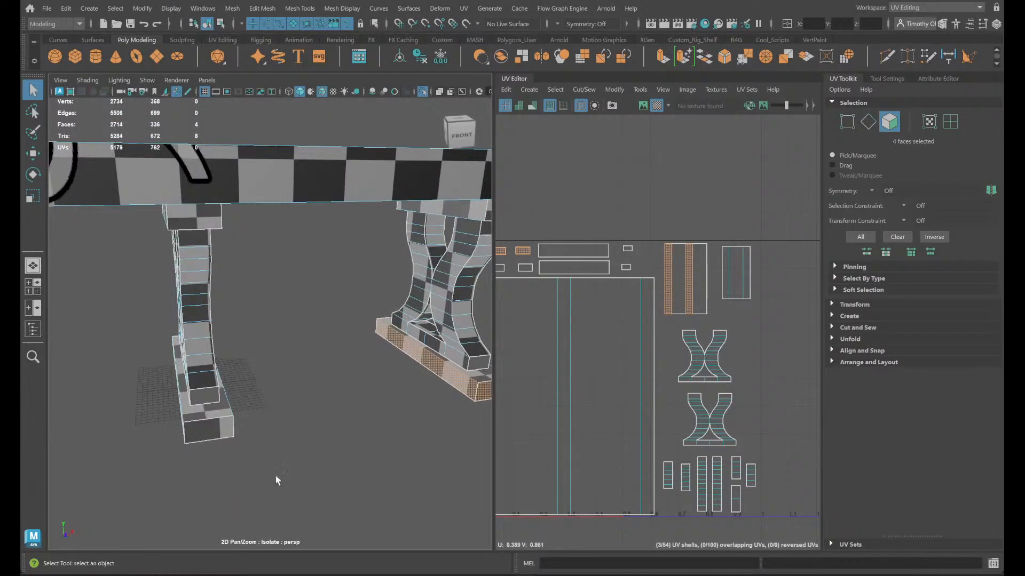
pyautogui.keyDown('alt'); pyautogui.moveTo(277, 479); pyautogui.dragTo(360, 459); pyautogui.keyUp('alt')
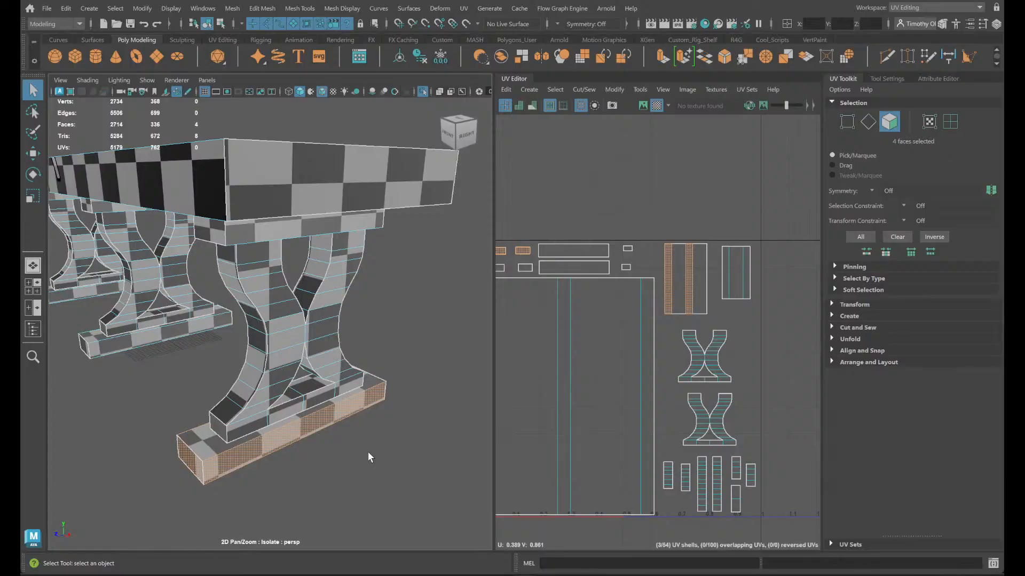
# - Select only the two end faces of the nearest foot and examine their separate UV shells
pyautogui.click(190, 458)
pyautogui.keyDown('alt'); pyautogui.moveTo(347, 488); pyautogui.dragTo(251, 459); pyautogui.keyUp('alt')
pyautogui.press('capslock')
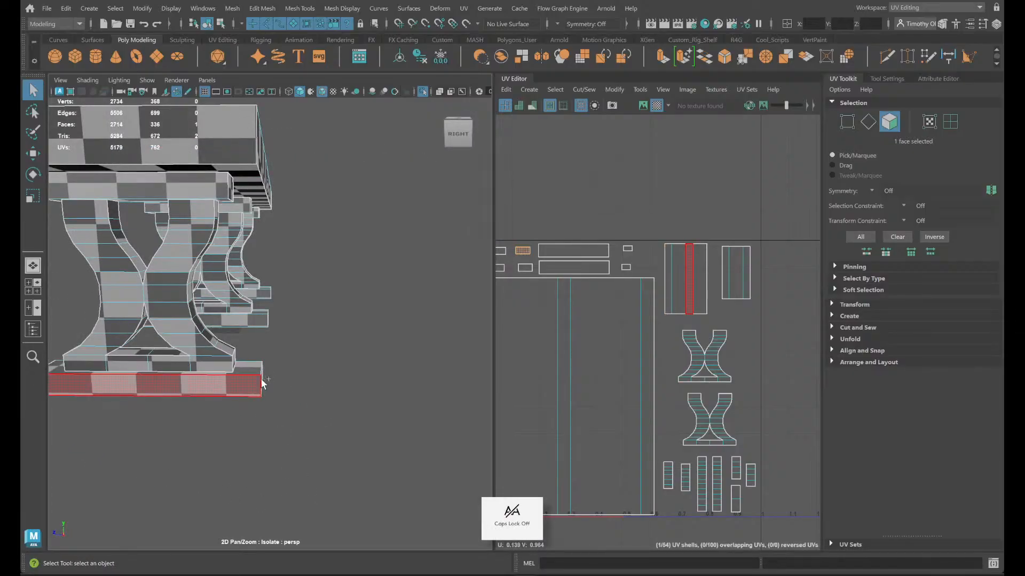
pyautogui.keyDown('shift'); pyautogui.click(263, 383); pyautogui.keyUp('shift')
pyautogui.keyDown('alt'); pyautogui.moveTo(264, 387); pyautogui.dragTo(279, 421); pyautogui.keyUp('alt')
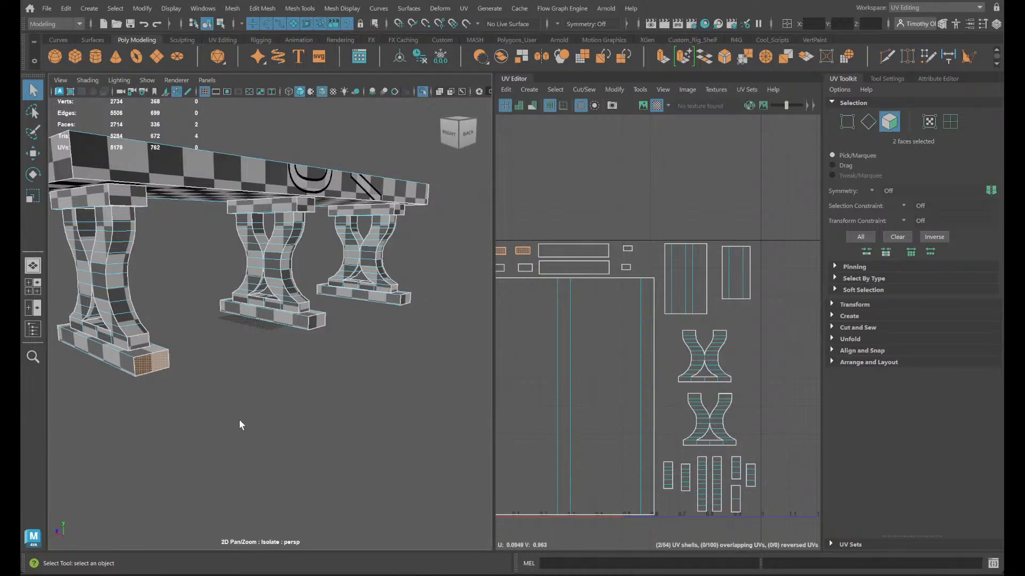
pyautogui.keyDown('alt'); pyautogui.moveTo(219, 398); pyautogui.dragTo(275, 427); pyautogui.keyUp('alt')
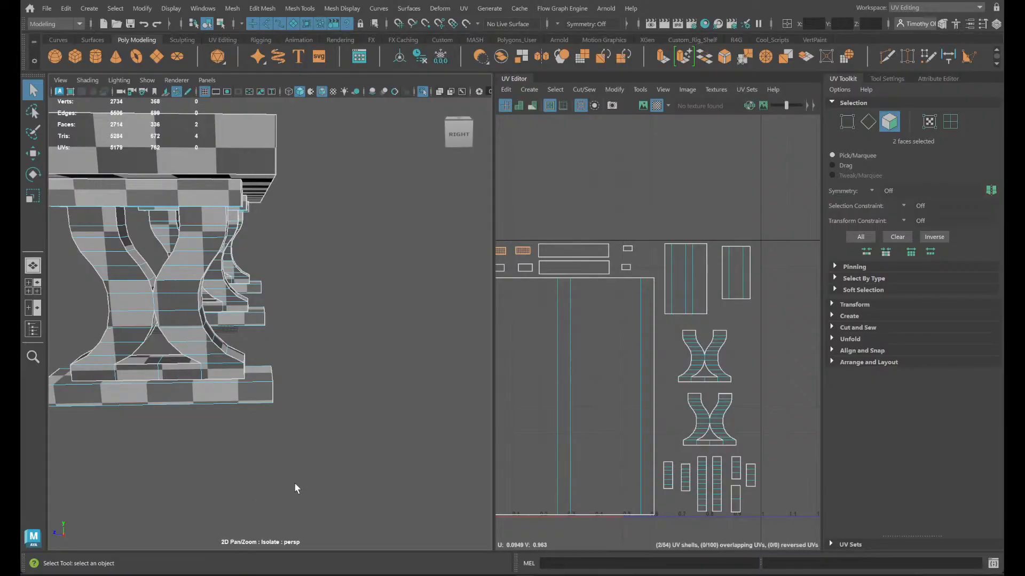
# - Clear the face selection and select the foot's long outer side face to locate it in the UV layout
pyautogui.click(312, 473)
pyautogui.moveTo(379, 466)
pyautogui.keyDown('alt'); pyautogui.mouseDown()
pyautogui.moveTo(409, 465)
pyautogui.moveTo(399, 466)
pyautogui.mouseUp(); pyautogui.keyUp('alt')
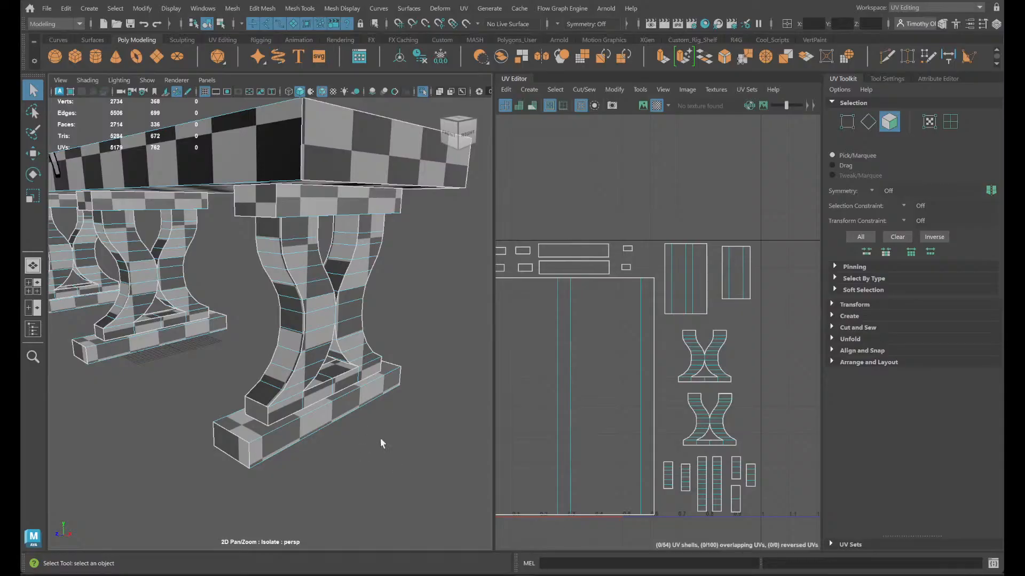
pyautogui.moveTo(261, 283); pyautogui.dragTo(315, 231, button='right')
pyautogui.moveTo(286, 286); pyautogui.dragTo(281, 298, button='right')
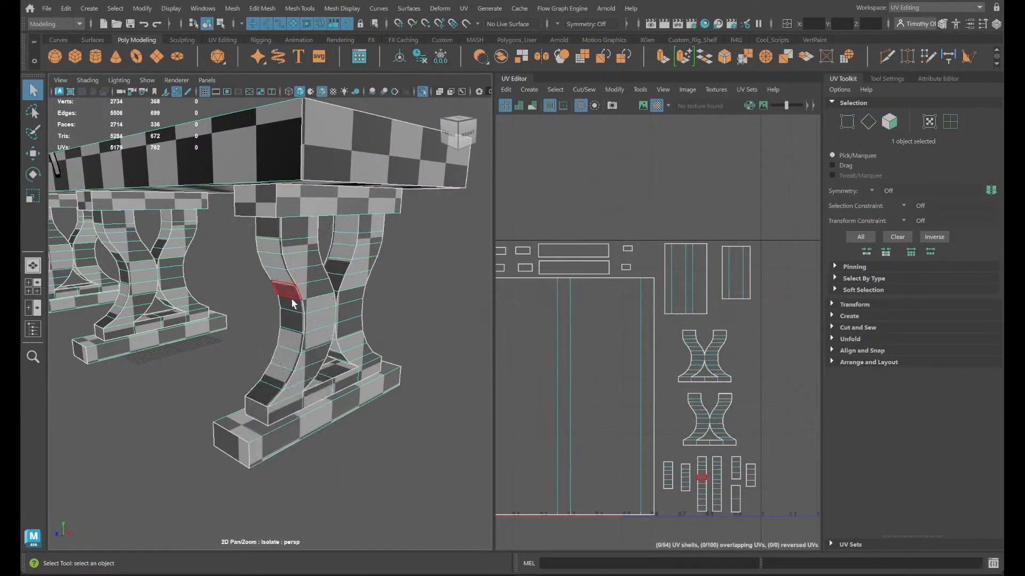
pyautogui.click(279, 432)
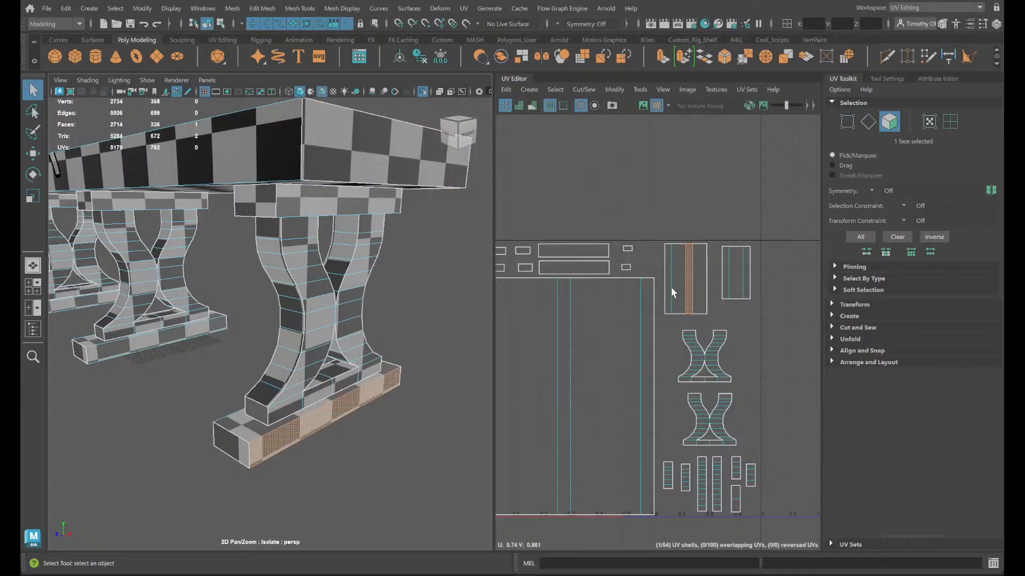
# - Select edges around the bench foot and examine from below where its lengthwise seam matches the shell borders in the UV layout
pyautogui.moveTo(671, 292); pyautogui.dragTo(708, 274, button='right')
pyautogui.click(558, 299)
pyautogui.keyDown('alt'); pyautogui.moveTo(299, 406); pyautogui.dragTo(477, 417); pyautogui.keyUp('alt')
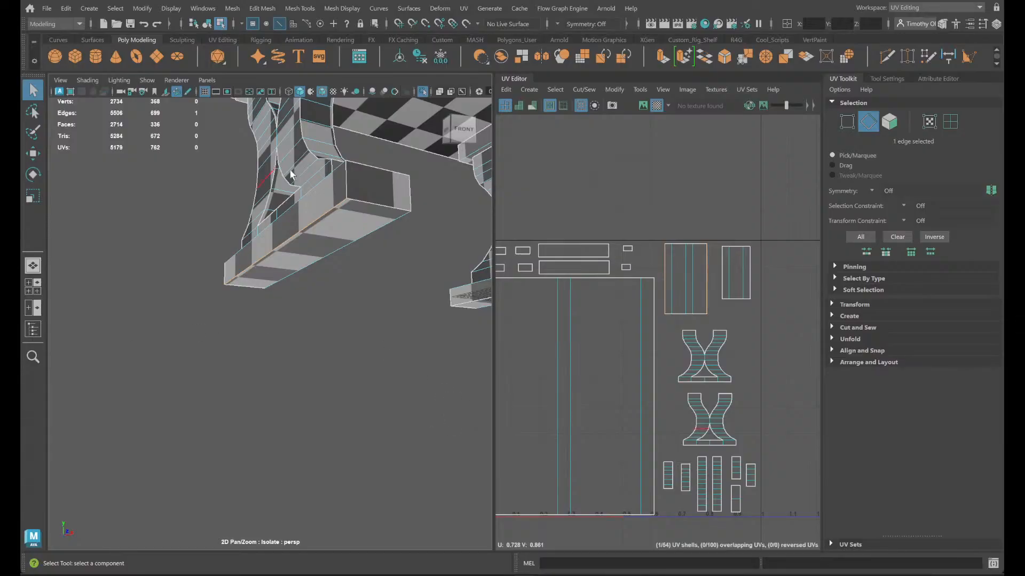
pyautogui.keyDown('alt'); pyautogui.moveTo(289, 384); pyautogui.dragTo(117, 389, button='right'); pyautogui.keyUp('alt')
pyautogui.keyDown('alt'); pyautogui.moveTo(117, 389); pyautogui.dragTo(53, 389, button='middle'); pyautogui.keyUp('alt')
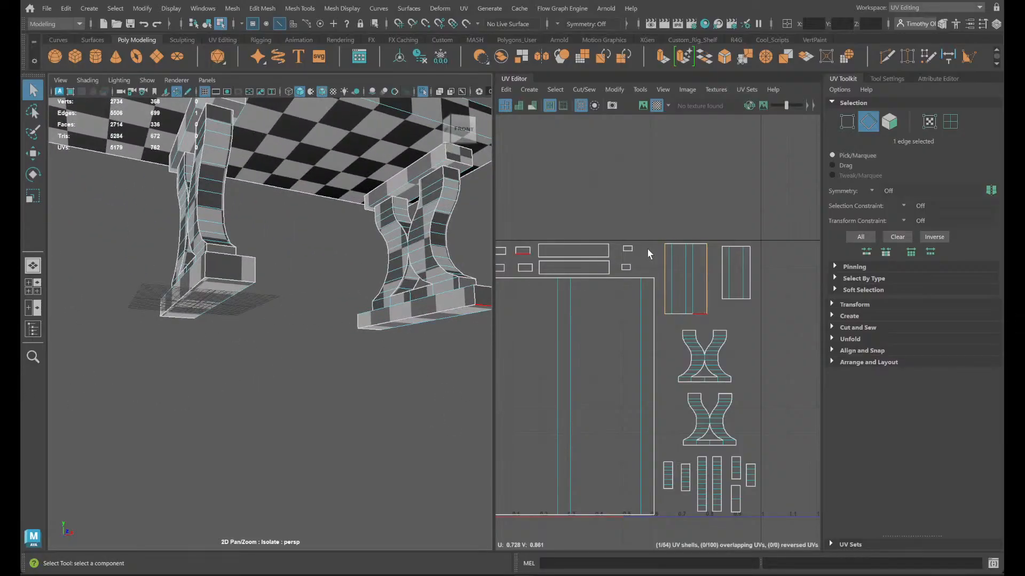
pyautogui.moveTo(647, 250); pyautogui.dragTo(665, 266)
pyautogui.keyDown('alt'); pyautogui.moveTo(211, 387); pyautogui.dragTo(505, 391, button='middle'); pyautogui.keyUp('alt')
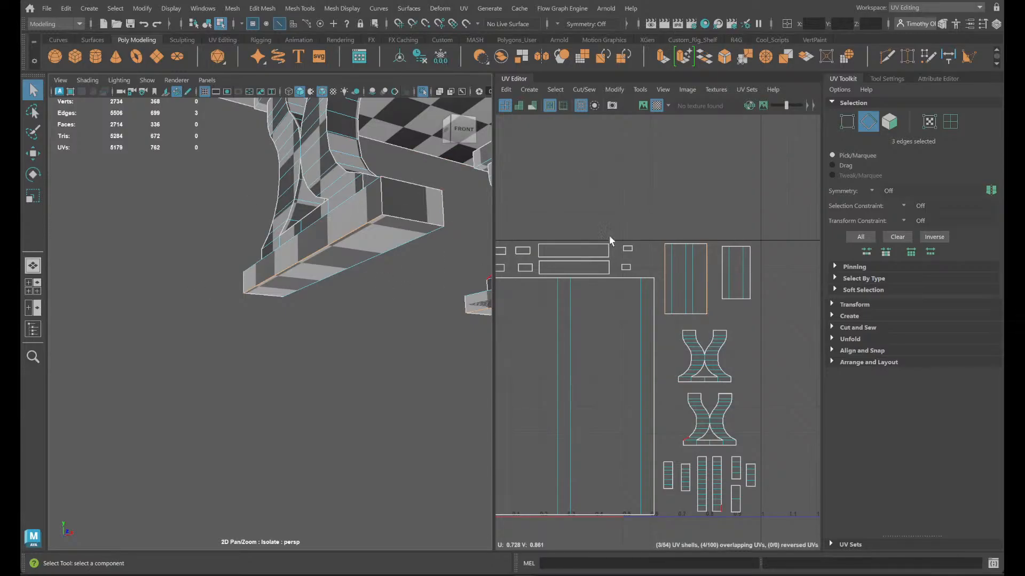
# - Sew the lengthwise seam along the bench foot's lower edge and select the resulting UV shell
pyautogui.moveTo(397, 317); pyautogui.dragTo(398, 283, button='right')
pyautogui.click(353, 231)
pyautogui.keyDown('shift'); pyautogui.moveTo(688, 189); pyautogui.dragTo(684, 151, button='right'); pyautogui.keyUp('shift')
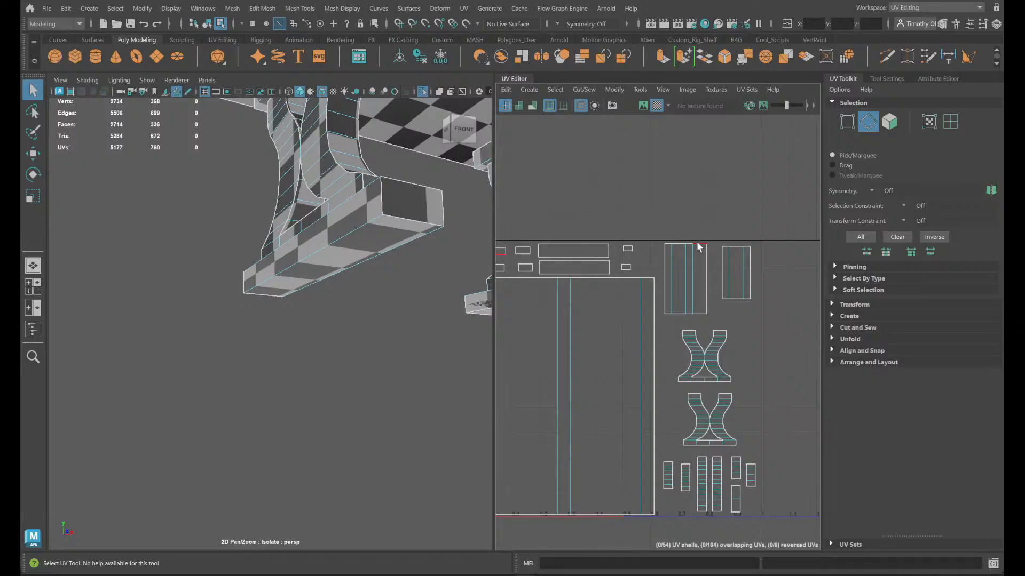
pyautogui.moveTo(305, 251); pyautogui.dragTo(348, 268, button='right')
pyautogui.click(335, 234)
# - Try to unfold the foot's sewn UV shell after moving it above the layout, and examine its distortion up close
pyautogui.press('w')
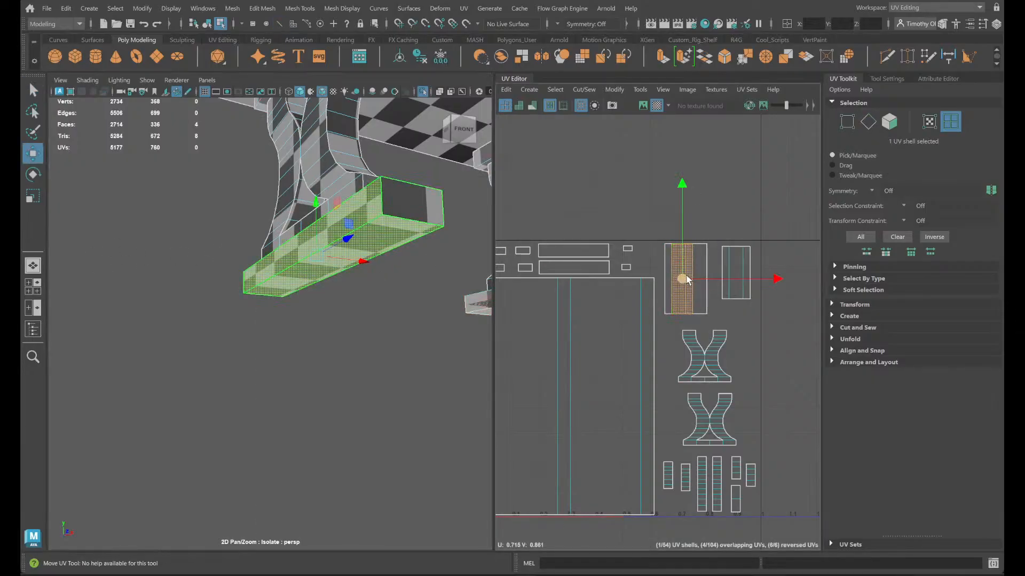
pyautogui.moveTo(685, 277); pyautogui.dragTo(671, 207)
pyautogui.keyDown('shift'); pyautogui.moveTo(661, 215); pyautogui.dragTo(577, 210, button='right'); pyautogui.keyUp('shift')
pyautogui.click(715, 216)
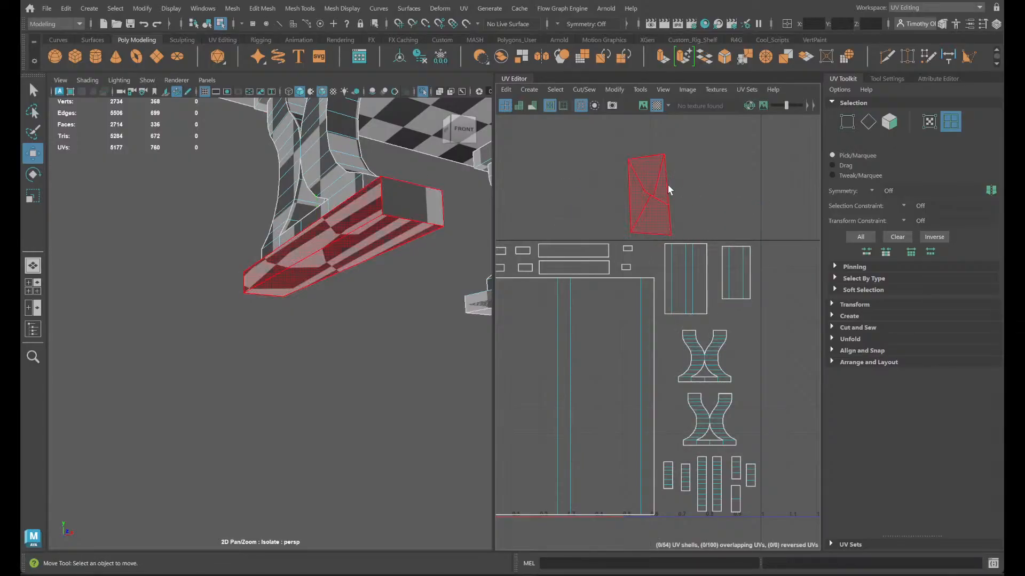
pyautogui.scroll(10, 674, 187)
pyautogui.click(555, 280)
pyautogui.scroll(-6, 520, 298)
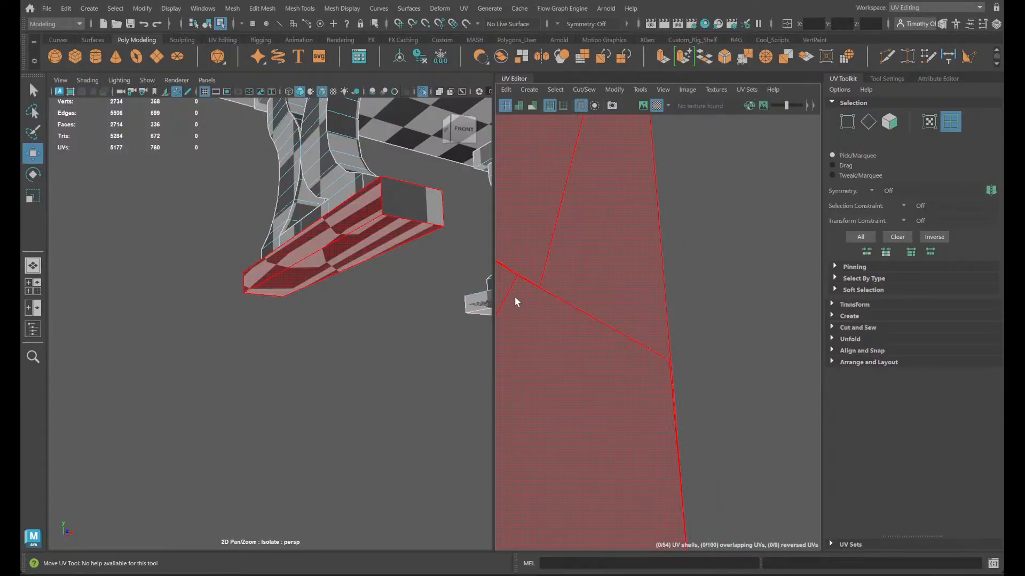
pyautogui.click(644, 293)
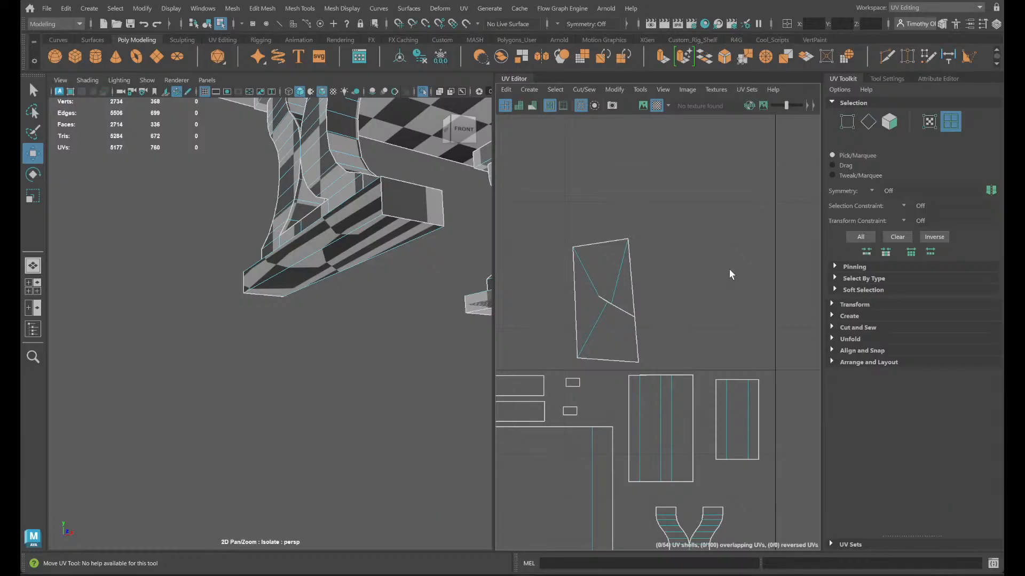
# - Undo the unfold, the shell move, the seam sewing and the selections made on the bench foot
pyautogui.keyDown('alt'); pyautogui.moveTo(420, 244); pyautogui.dragTo(320, 430); pyautogui.keyUp('alt')
pyautogui.click(331, 419)
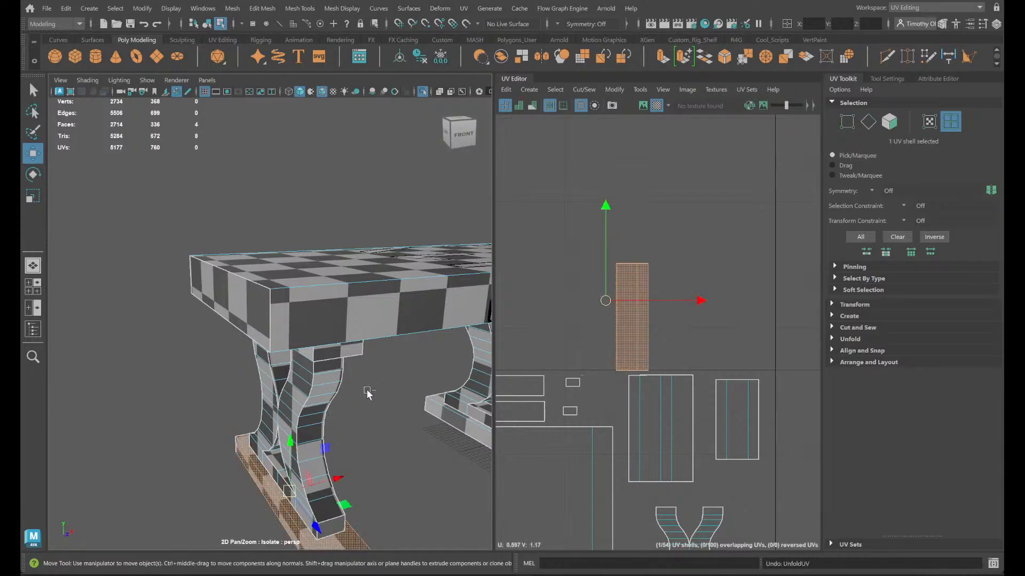
pyautogui.hotkey('ctrl', 'z')
pyautogui.hotkey('ctrl', 'z')
pyautogui.hotkey('ctrl', 'z')
pyautogui.hotkey('ctrl', 'z')
pyautogui.hotkey('ctrl', 'z')
pyautogui.hotkey('ctrl', 'z')
pyautogui.hotkey('ctrl', 'z')
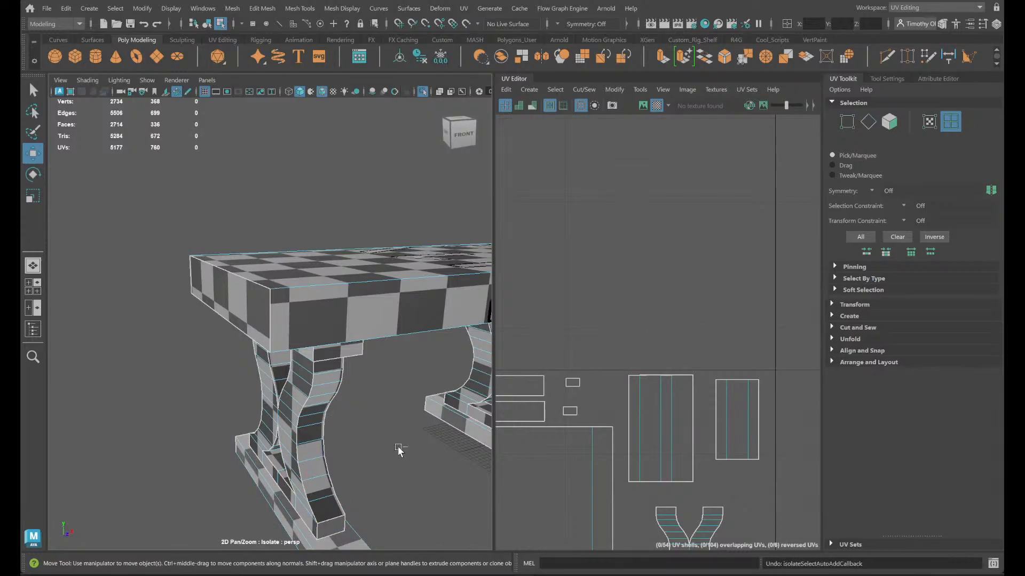
pyautogui.hotkey('ctrl', 'z')
pyautogui.hotkey('ctrl', 'z')
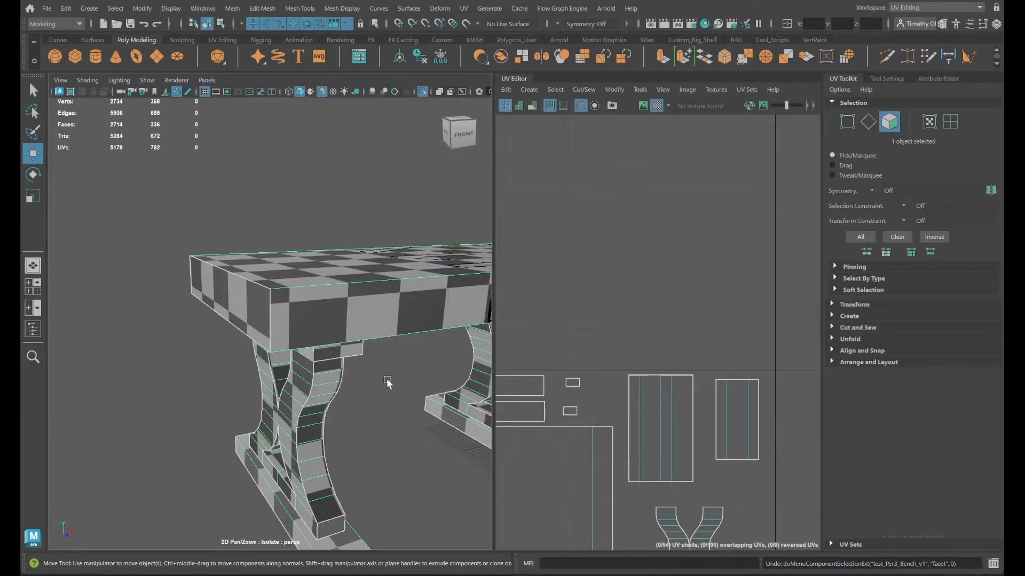
pyautogui.hotkey('ctrl', 'z')
pyautogui.hotkey('ctrl', 'z')
pyautogui.hotkey('ctrl', 'z')
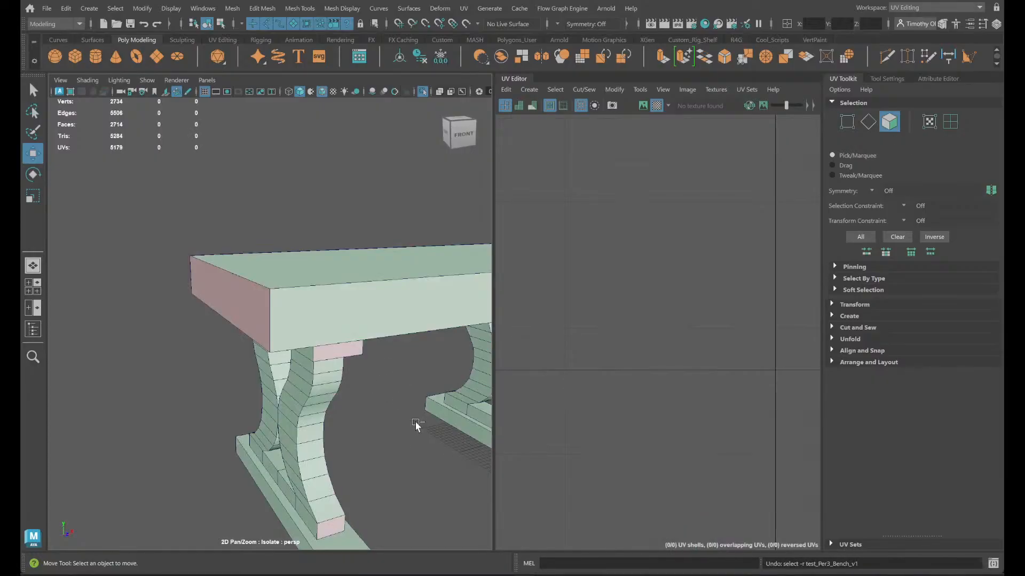
# - Check the whole bench with its checker pattern, clear the selection and end its isolation to show the other models
pyautogui.press('f')
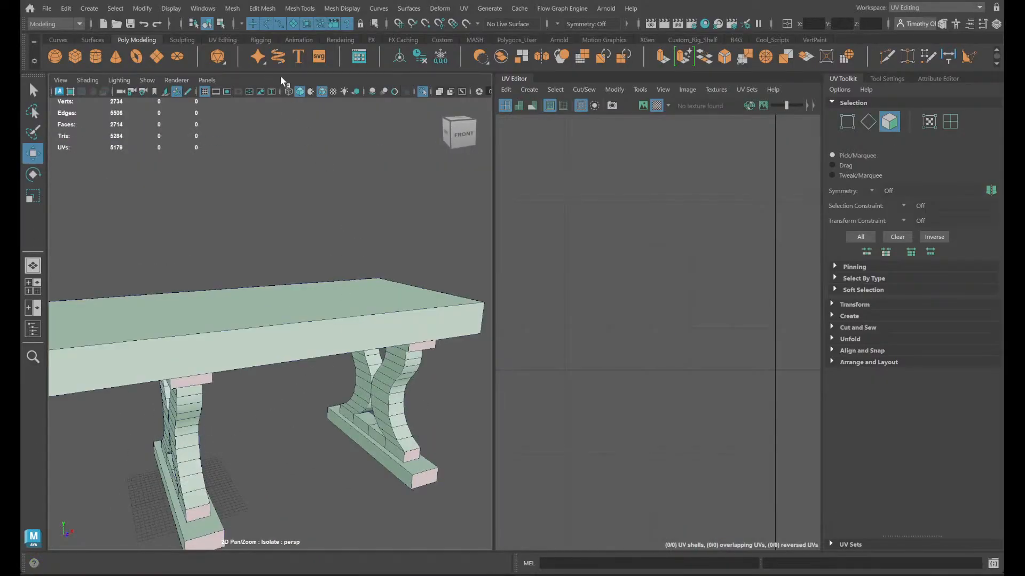
pyautogui.moveTo(267, 352); pyautogui.dragTo(340, 227, button='right')
pyautogui.click(336, 315)
pyautogui.scroll(-6, 421, 239)
pyautogui.scroll(4, 404, 227)
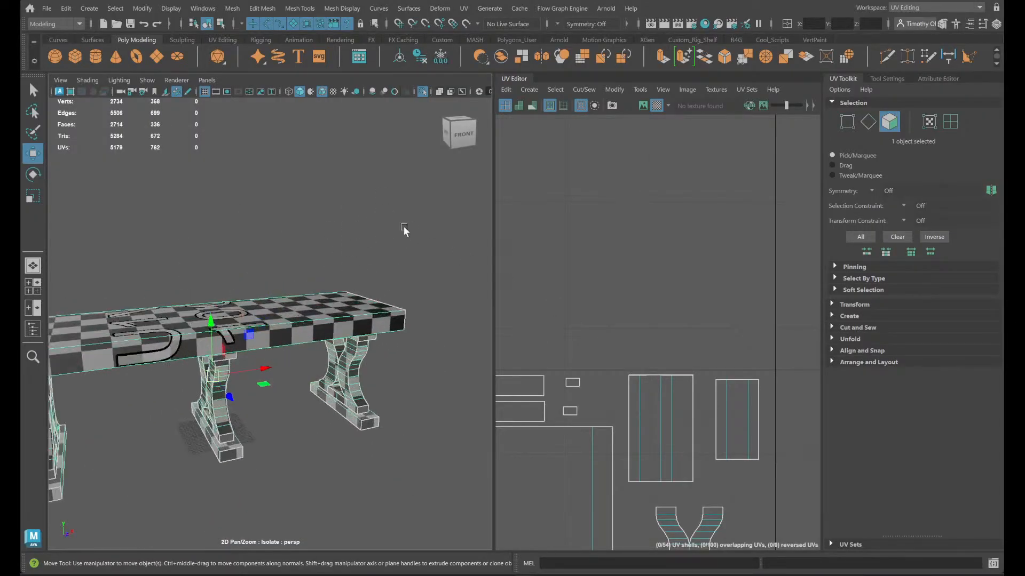
pyautogui.click(358, 184)
pyautogui.click(422, 91)
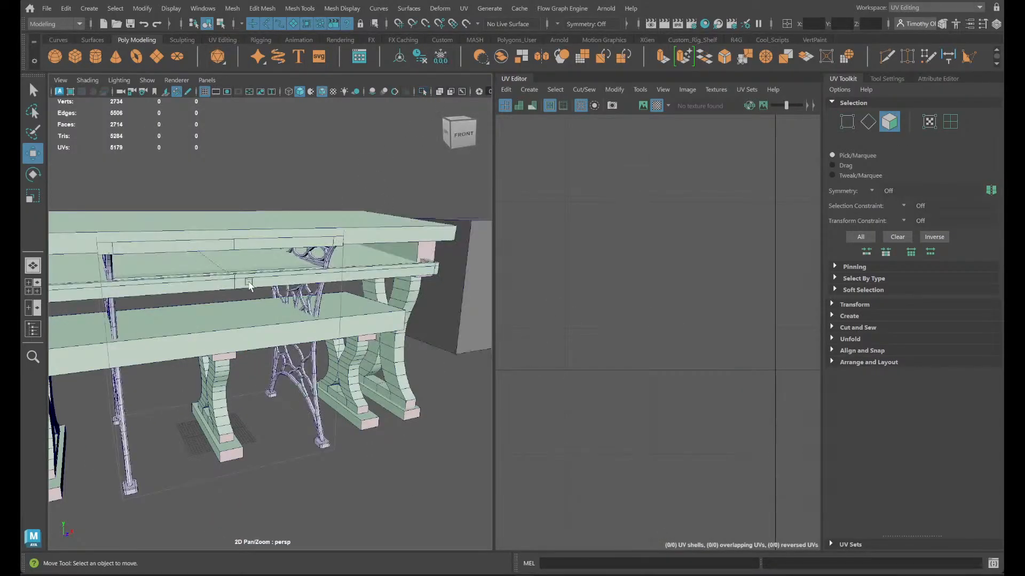
# - Select the long desk with X-shaped legs and examine its entire UV layout
pyautogui.click(377, 231)
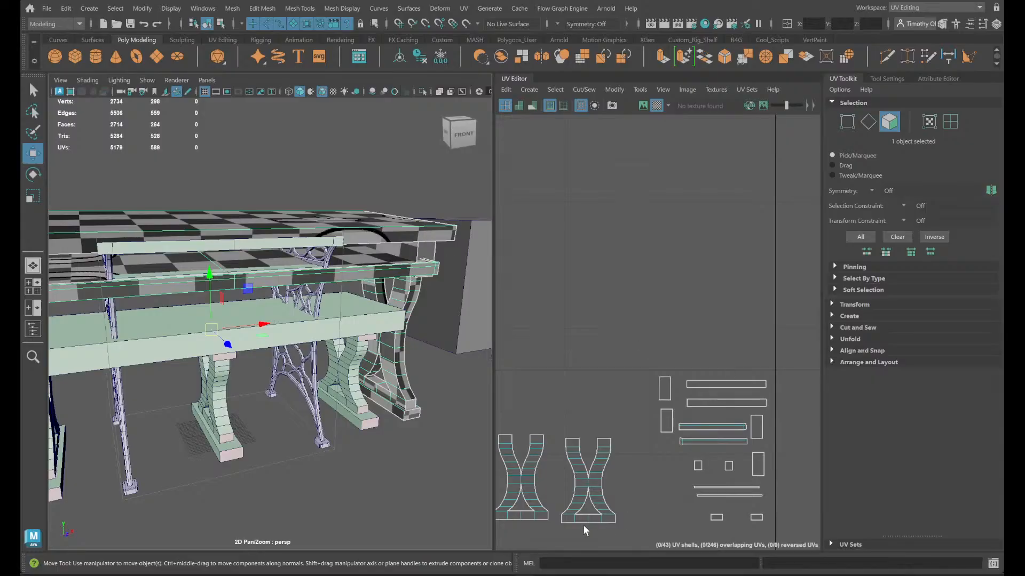
pyautogui.scroll(-6, 582, 529)
pyautogui.keyDown('alt'); pyautogui.moveTo(635, 512); pyautogui.dragTo(799, 326, button='middle'); pyautogui.keyUp('alt')
pyautogui.scroll(3, 732, 343)
pyautogui.keyDown('alt'); pyautogui.moveTo(757, 420); pyautogui.dragTo(678, 403, button='middle'); pyautogui.keyUp('alt')
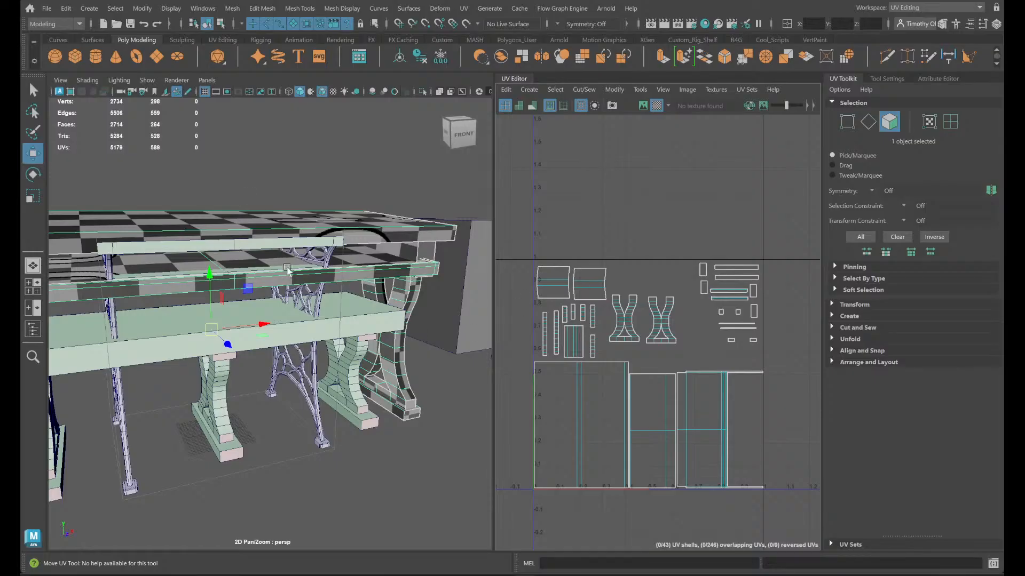
# - Isolate the small desk with ornate metal legs and inspect its openwork side and legs
pyautogui.click(319, 284)
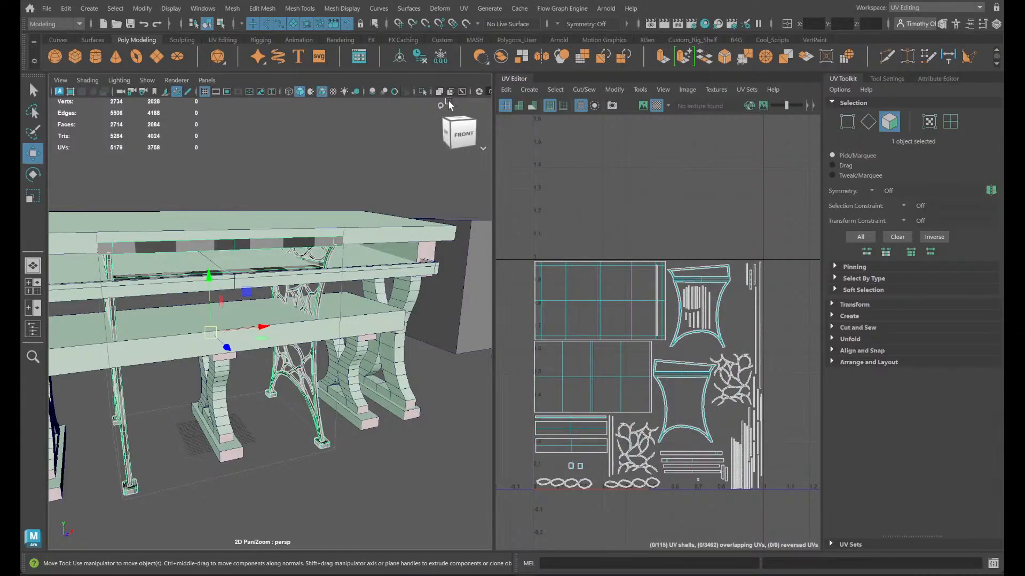
pyautogui.click(425, 92)
pyautogui.scroll(4, 407, 209)
pyautogui.click(420, 300)
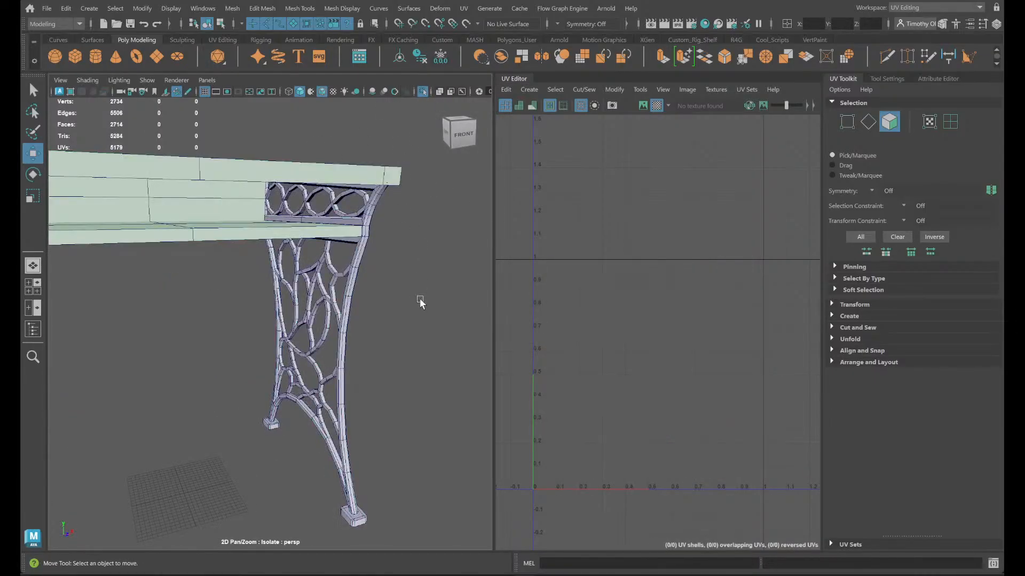
pyautogui.keyDown('alt'); pyautogui.moveTo(420, 302); pyautogui.dragTo(351, 304); pyautogui.keyUp('alt')
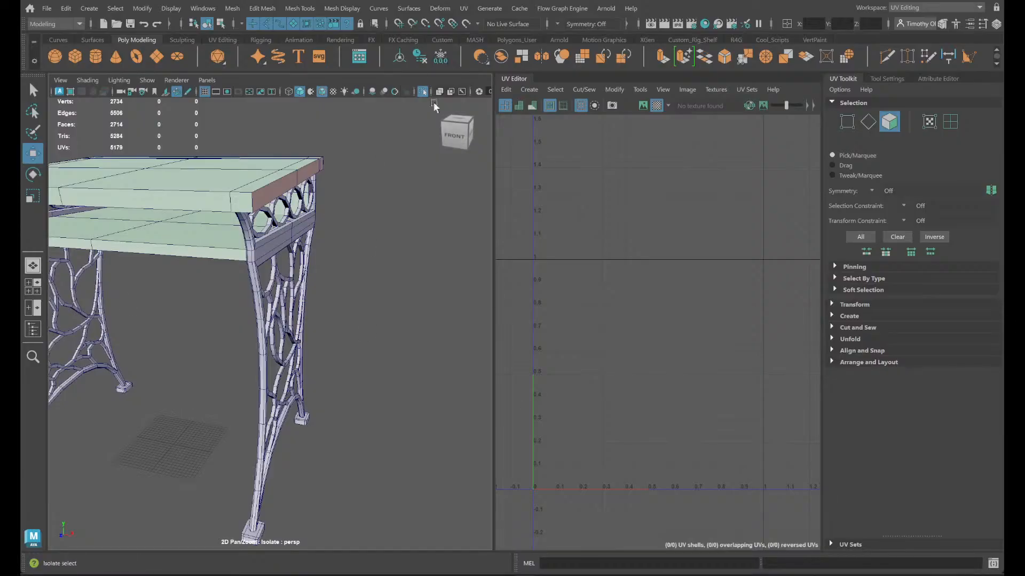
# - Select the two long, narrow faces of the groove in the ornate desk's top and locate them in the UV layout
pyautogui.scroll(5, 392, 335)
pyautogui.keyDown('alt'); pyautogui.moveTo(403, 340); pyautogui.dragTo(204, 423); pyautogui.keyUp('alt')
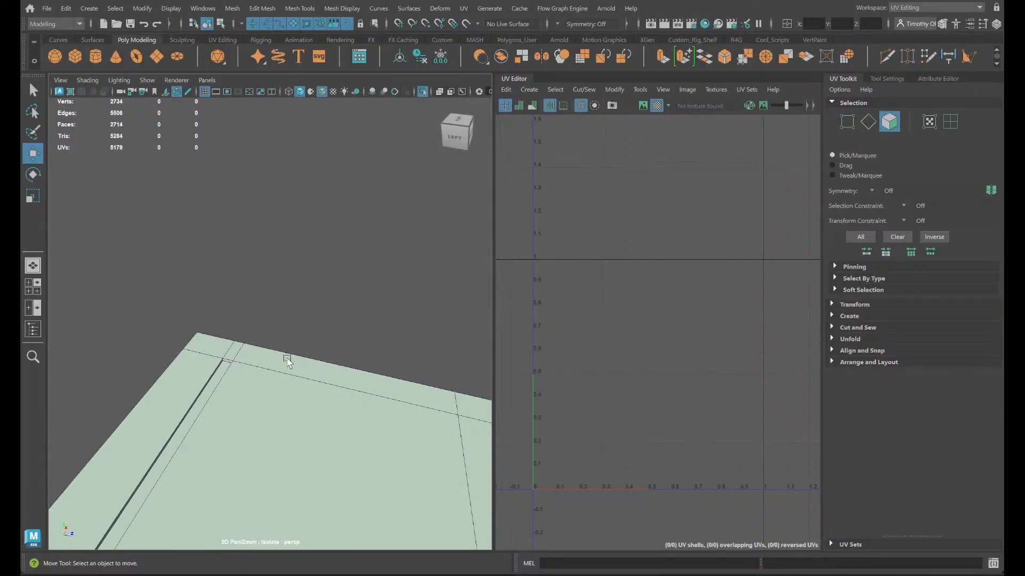
pyautogui.moveTo(288, 366)
pyautogui.mouseDown(button='right')
pyautogui.moveTo(303, 348)
pyautogui.moveTo(302, 281)
pyautogui.mouseUp(button='right')
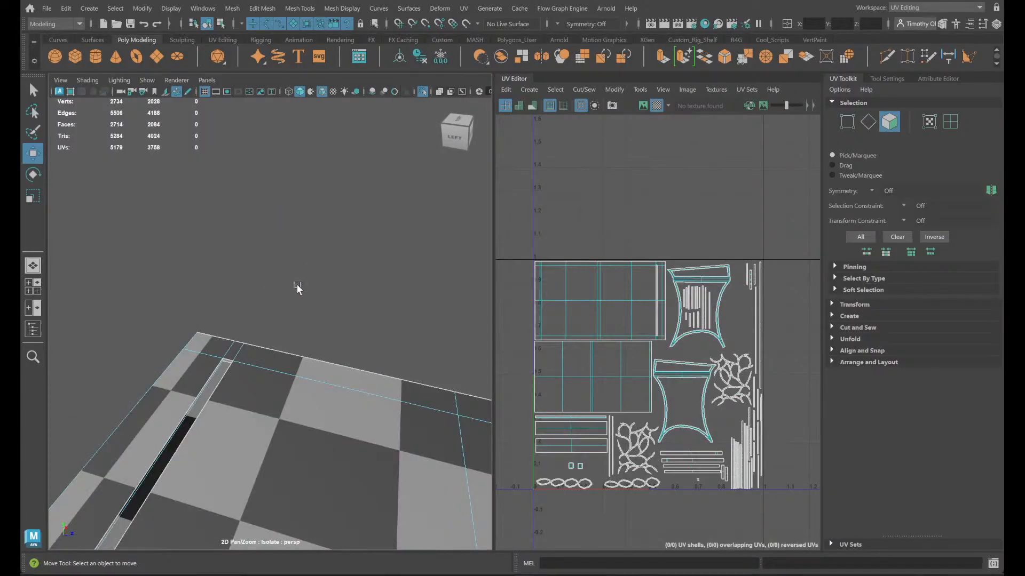
pyautogui.click(202, 399)
pyautogui.keyDown('alt'); pyautogui.moveTo(202, 399); pyautogui.dragTo(229, 384); pyautogui.keyUp('alt')
pyautogui.click(233, 378)
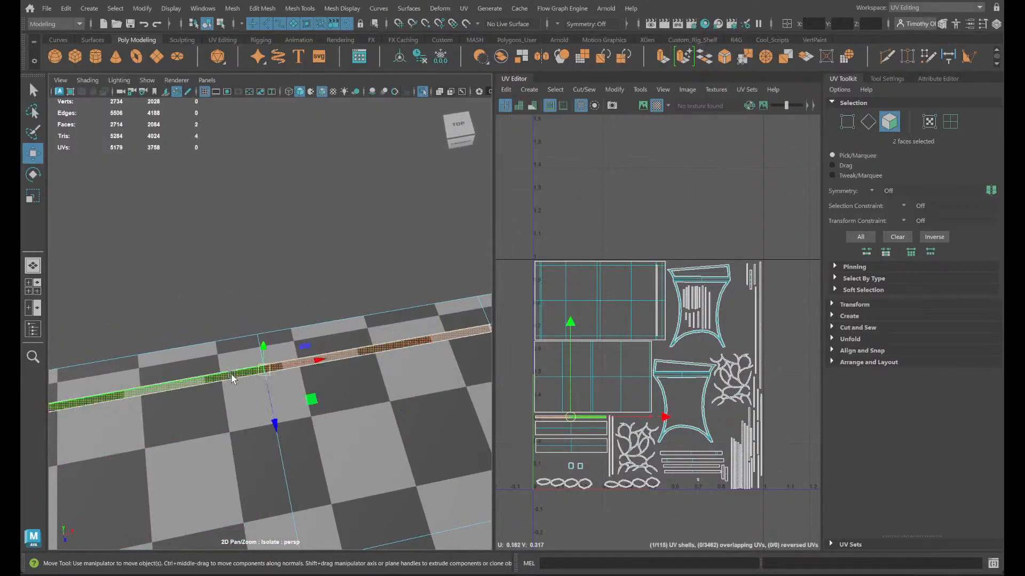
pyautogui.click(275, 286)
# - Leave face selection and examine the end of the groove and the surrounding edges near the desktop's corner
pyautogui.keyDown('alt'); pyautogui.moveTo(347, 347); pyautogui.dragTo(326, 403); pyautogui.keyUp('alt')
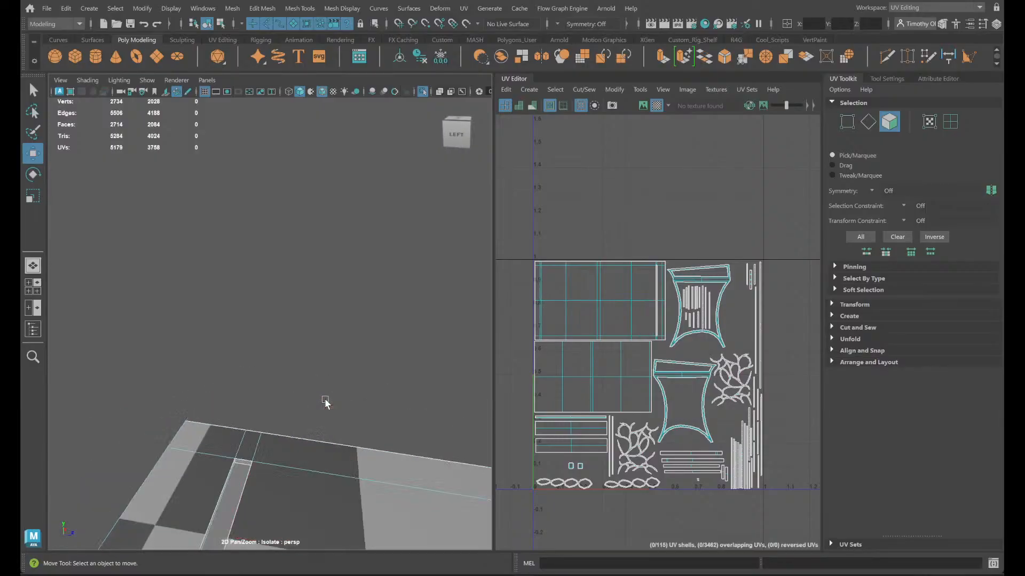
pyautogui.moveTo(229, 250); pyautogui.dragTo(287, 212, button='right')
pyautogui.click(285, 396)
pyautogui.keyDown('alt'); pyautogui.moveTo(305, 451); pyautogui.dragTo(395, 263, button='middle'); pyautogui.keyUp('alt')
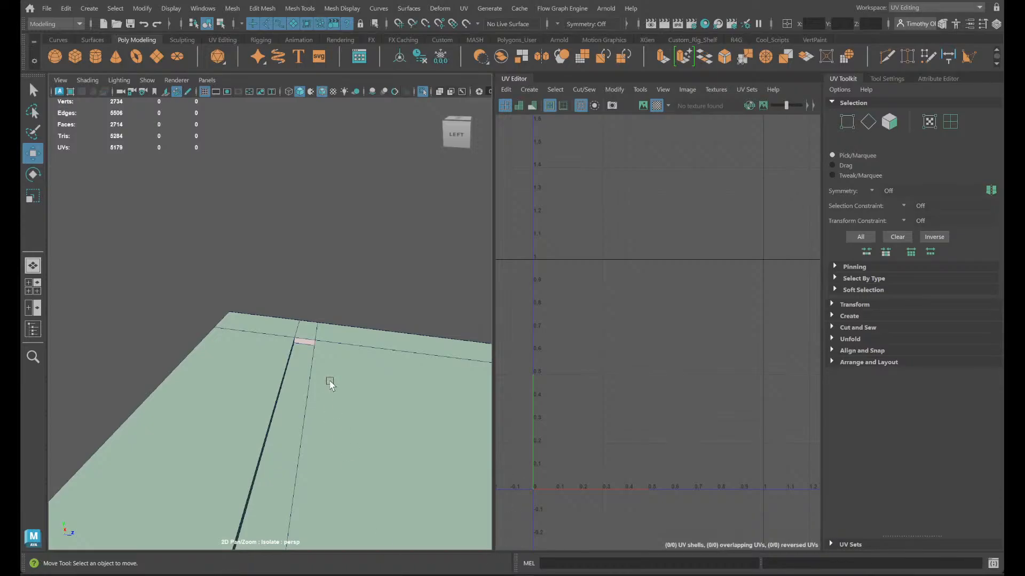
pyautogui.keyDown('alt'); pyautogui.moveTo(329, 383); pyautogui.dragTo(291, 459); pyautogui.keyUp('alt')
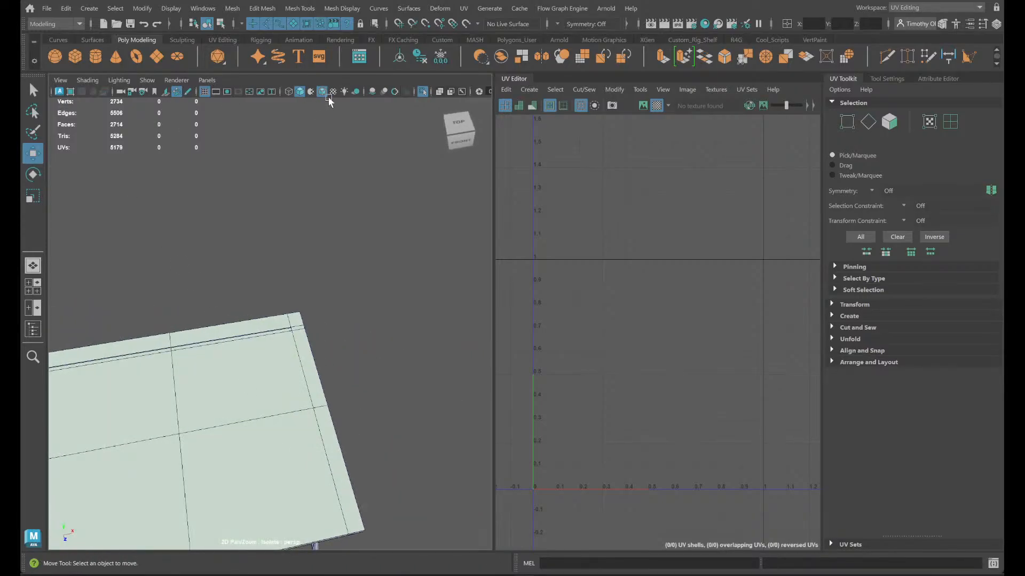
# - End the ornate desk's isolation and look over the grey blockout models beside the finished desks and benches
pyautogui.click(422, 91)
pyautogui.keyDown('alt'); pyautogui.moveTo(348, 268); pyautogui.dragTo(338, 342); pyautogui.keyUp('alt')
pyautogui.scroll(-5, 359, 379)
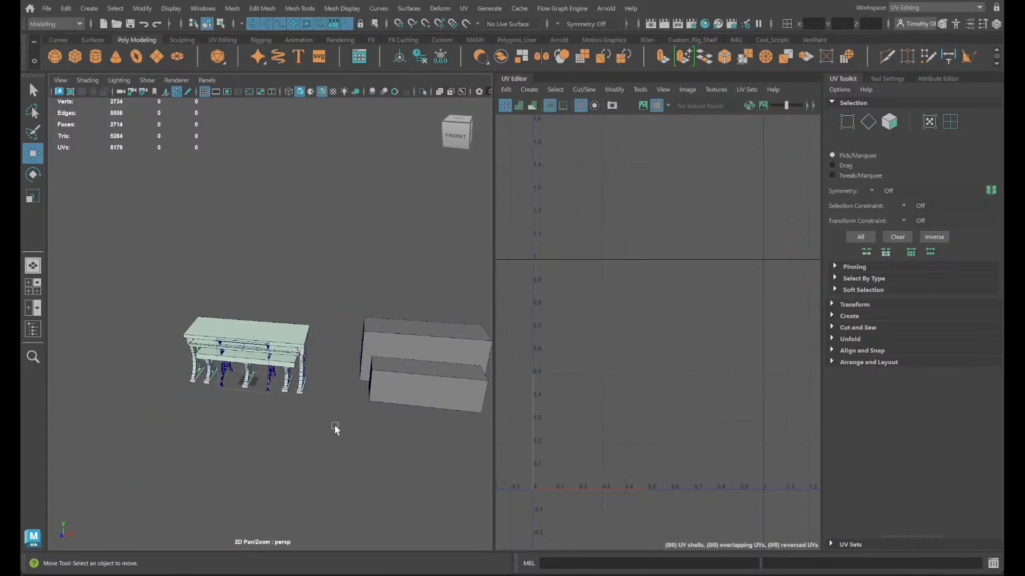
pyautogui.keyDown('alt'); pyautogui.moveTo(291, 417); pyautogui.dragTo(309, 429, button='middle'); pyautogui.keyUp('alt')
pyautogui.scroll(5, 330, 431)
pyautogui.keyDown('alt'); pyautogui.moveTo(382, 456); pyautogui.dragTo(54, 389, button='middle'); pyautogui.keyUp('alt')
pyautogui.scroll(-5, 372, 478)
pyautogui.keyDown('alt'); pyautogui.moveTo(395, 474); pyautogui.dragTo(291, 426, button='middle'); pyautogui.keyUp('alt')
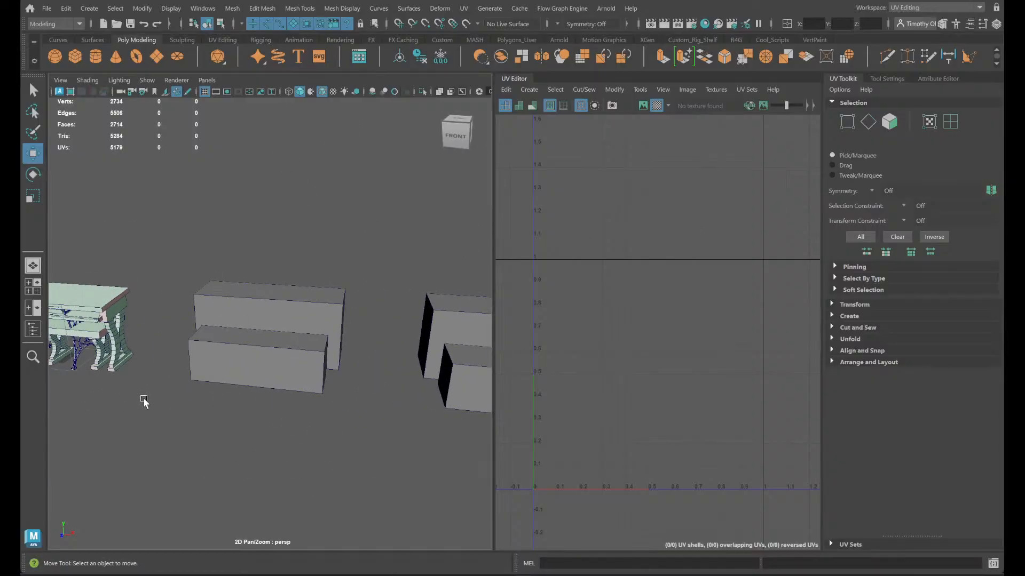
pyautogui.keyDown('alt'); pyautogui.moveTo(144, 400); pyautogui.dragTo(325, 413, button='middle'); pyautogui.keyUp('alt')
pyautogui.scroll(6, 387, 409)
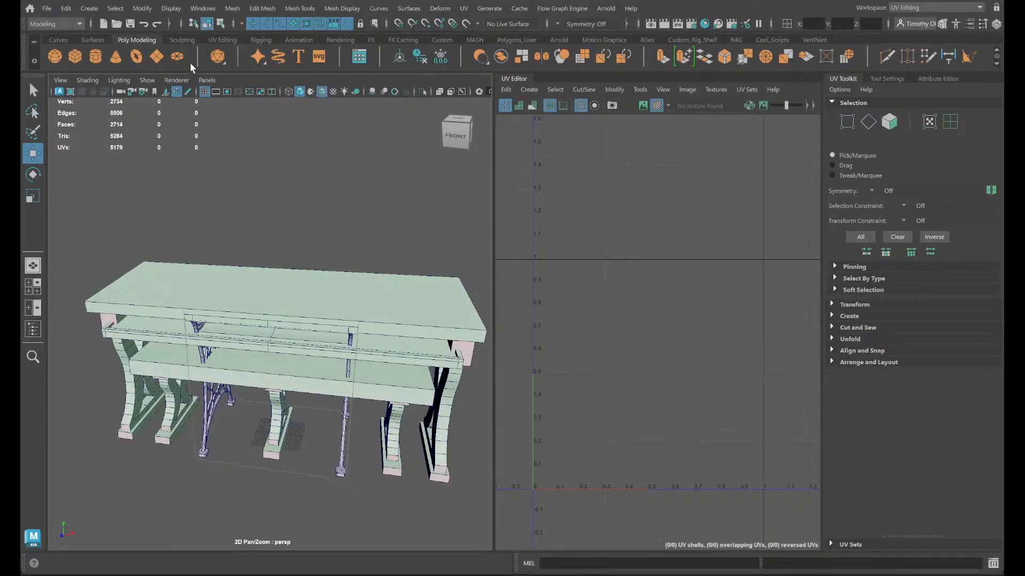
# - Open the scene chest_t006ma.ma from the project's scenes folder without saving changes to the desks and chairs scene
pyautogui.click(48, 8)
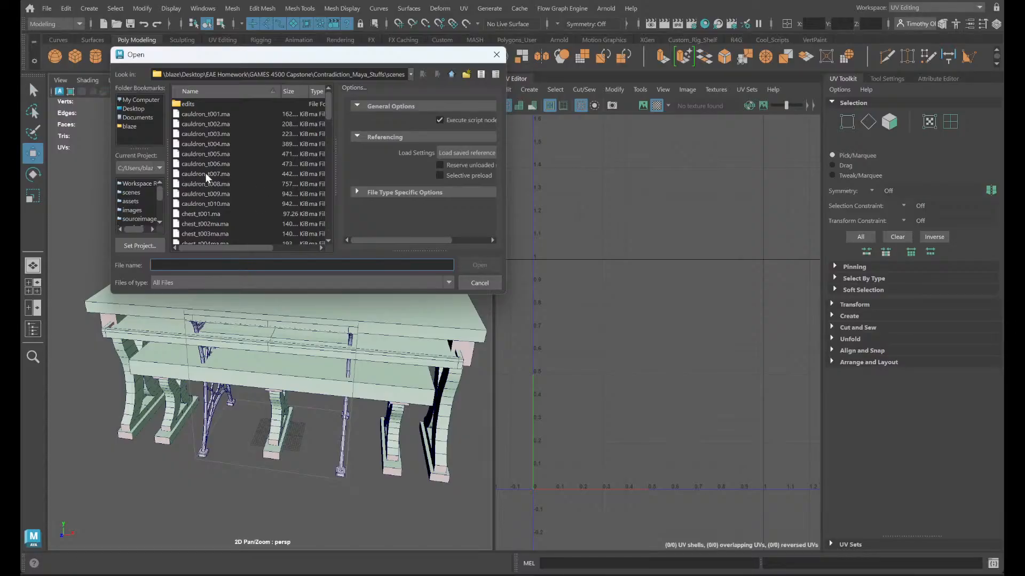
pyautogui.scroll(-6, 224, 181)
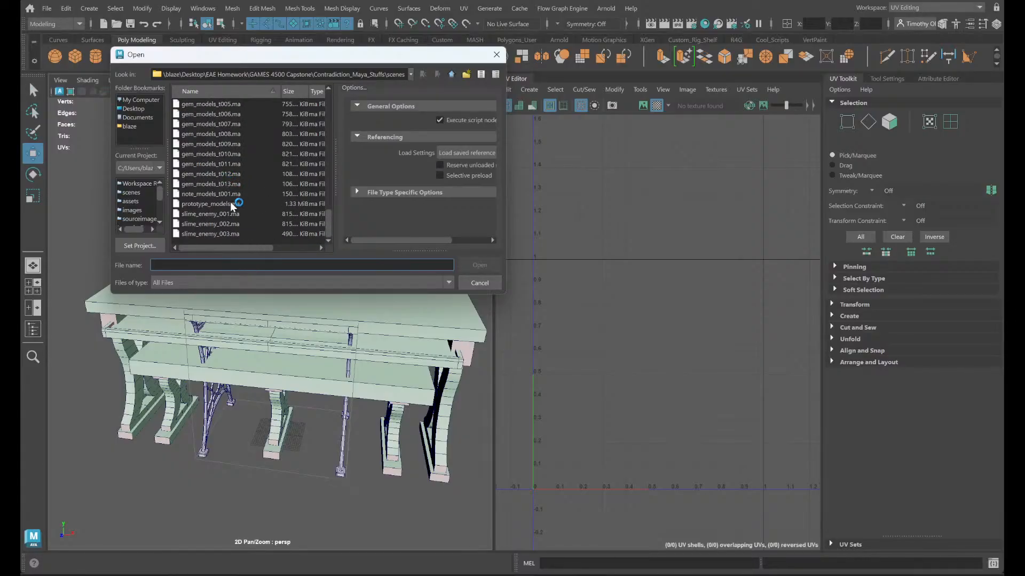
pyautogui.scroll(4, 263, 227)
pyautogui.scroll(5, 262, 227)
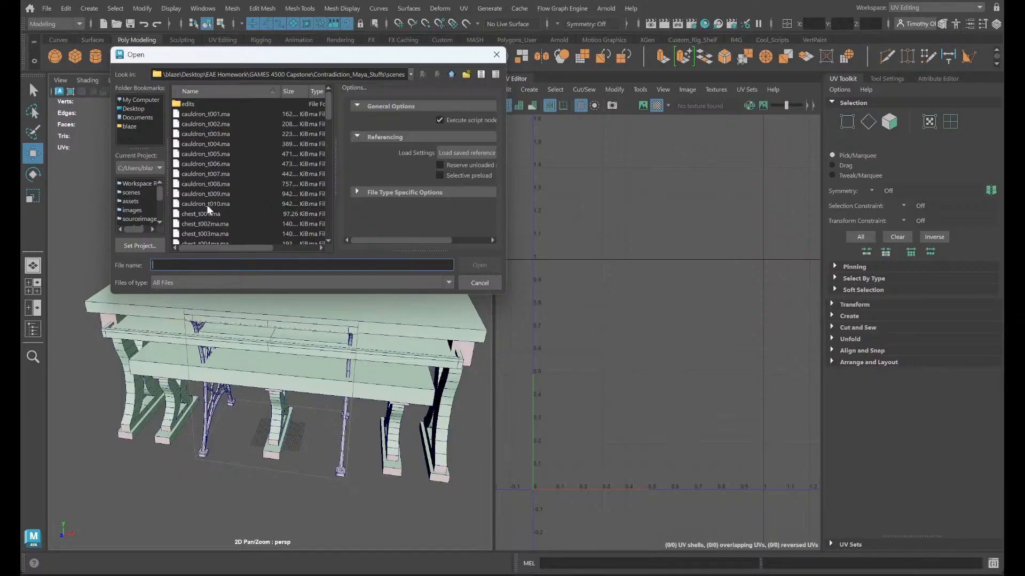
pyautogui.scroll(-3, 219, 229)
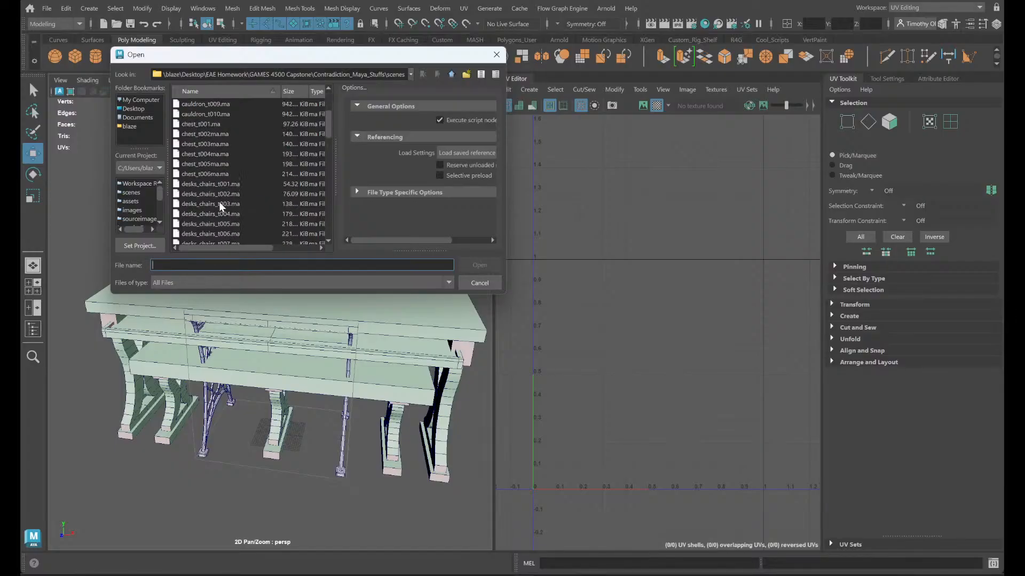
pyautogui.click(221, 174)
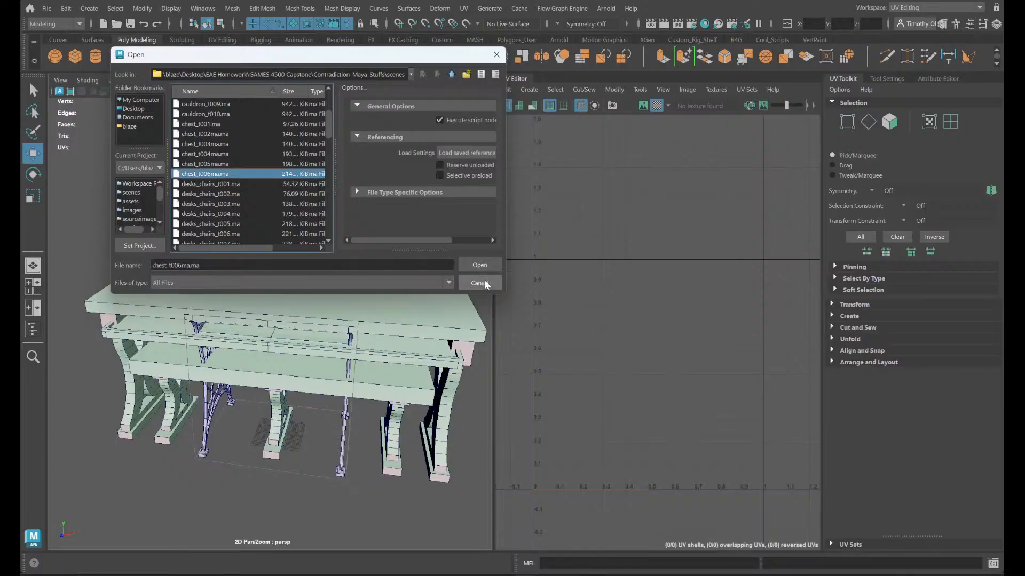
pyautogui.click(478, 265)
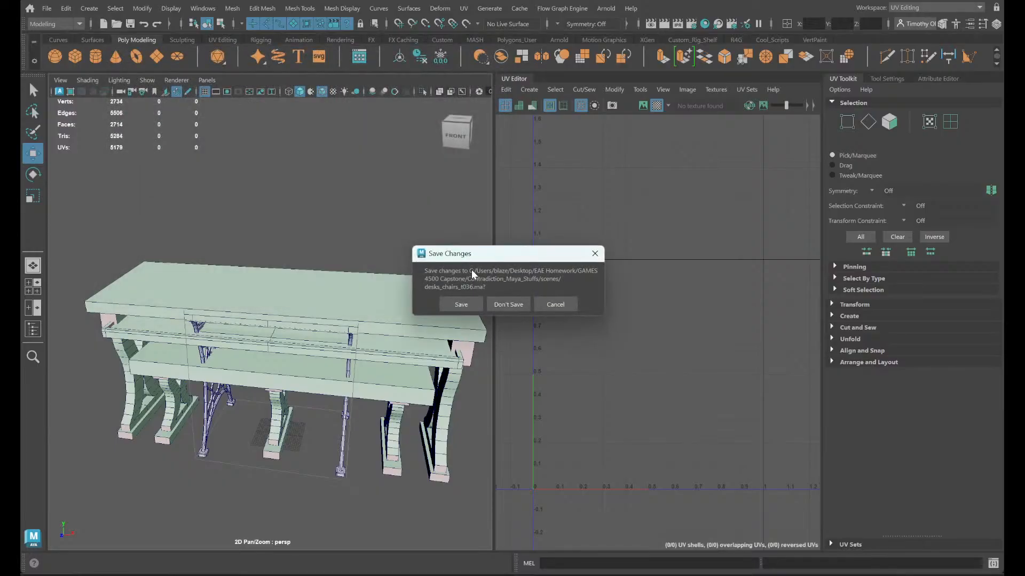
pyautogui.click(507, 310)
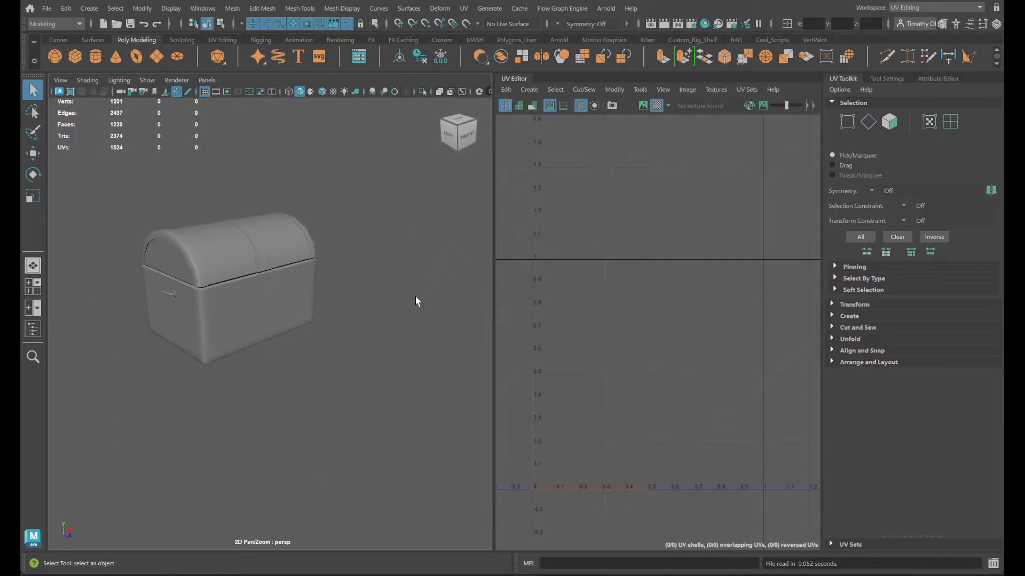
# - Examine the chest's rounded lid, side panel and small side handle from several angles
pyautogui.scroll(3, 385, 321)
pyautogui.scroll(2, 373, 395)
pyautogui.scroll(-3, 382, 411)
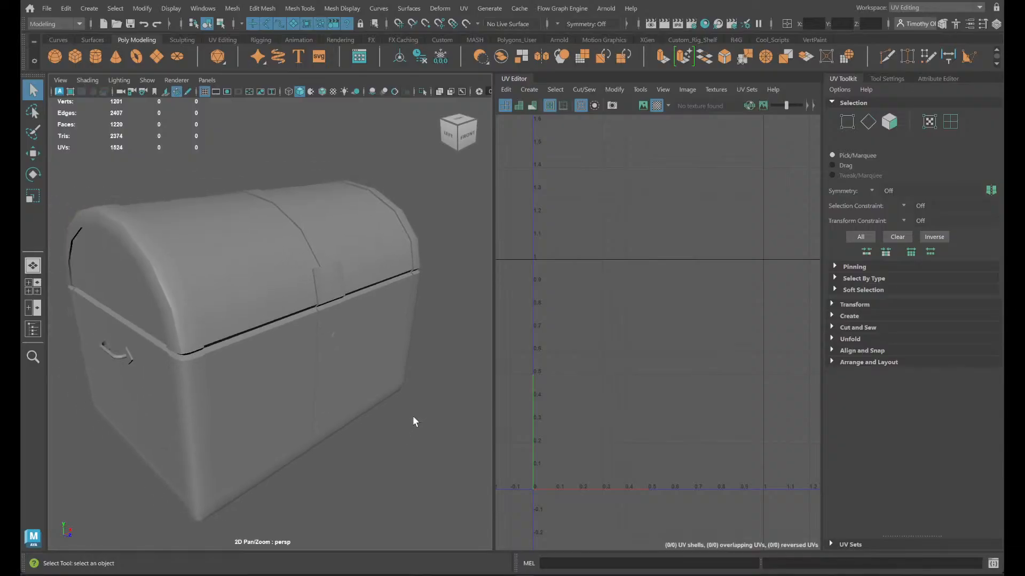
pyautogui.keyDown('alt'); pyautogui.moveTo(415, 418); pyautogui.dragTo(294, 405); pyautogui.keyUp('alt')
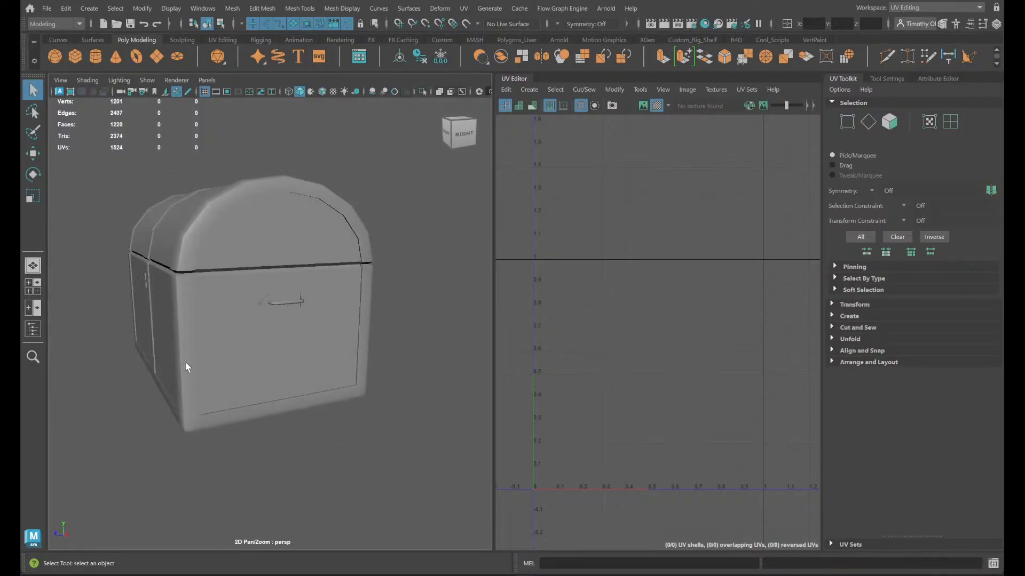
pyautogui.keyDown('alt'); pyautogui.moveTo(185, 364); pyautogui.dragTo(149, 371); pyautogui.keyUp('alt')
pyautogui.keyDown('alt'); pyautogui.moveTo(148, 372); pyautogui.dragTo(193, 372, button='right'); pyautogui.keyUp('alt')
pyautogui.scroll(-5, 198, 368)
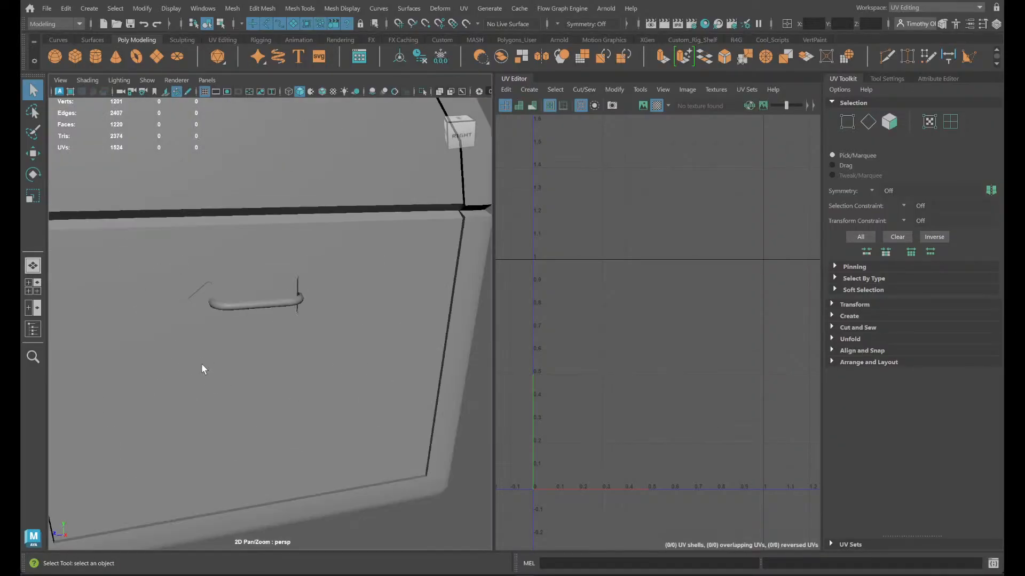
pyautogui.click(184, 368)
pyautogui.scroll(-5, 197, 392)
# - Select the chest to view its wireframe, checker pattern and UV layout, and clear the selection
pyautogui.keyDown('alt'); pyautogui.moveTo(198, 396); pyautogui.dragTo(313, 415); pyautogui.keyUp('alt')
pyautogui.click(368, 412)
pyautogui.click(238, 325)
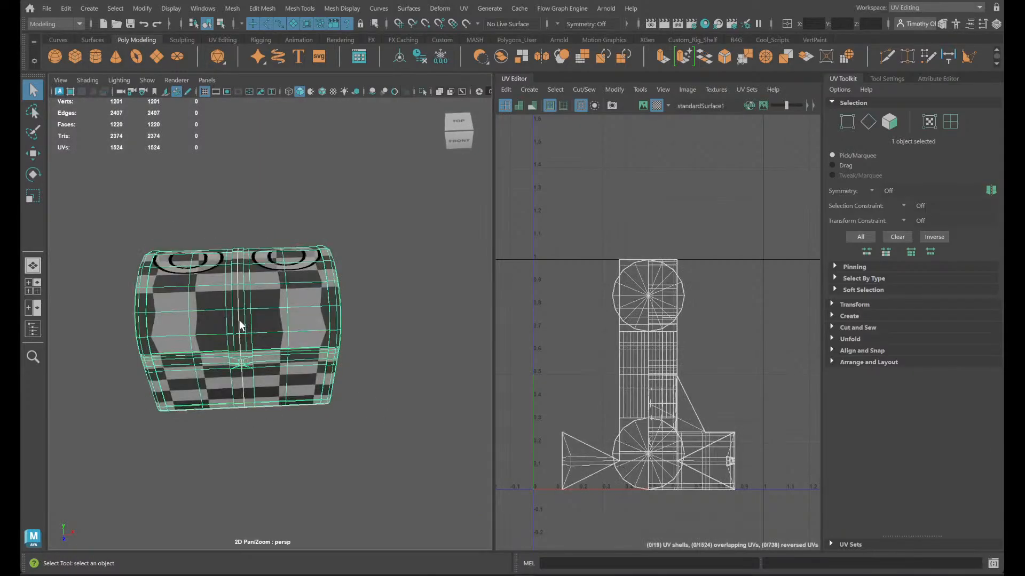
pyautogui.click(391, 388)
# - Inspect the chest's front, reselect the model and examine the topology and checker distortion around its lid and latch
pyautogui.keyDown('alt'); pyautogui.moveTo(366, 420); pyautogui.dragTo(350, 400); pyautogui.keyUp('alt')
pyautogui.scroll(2, 193, 411)
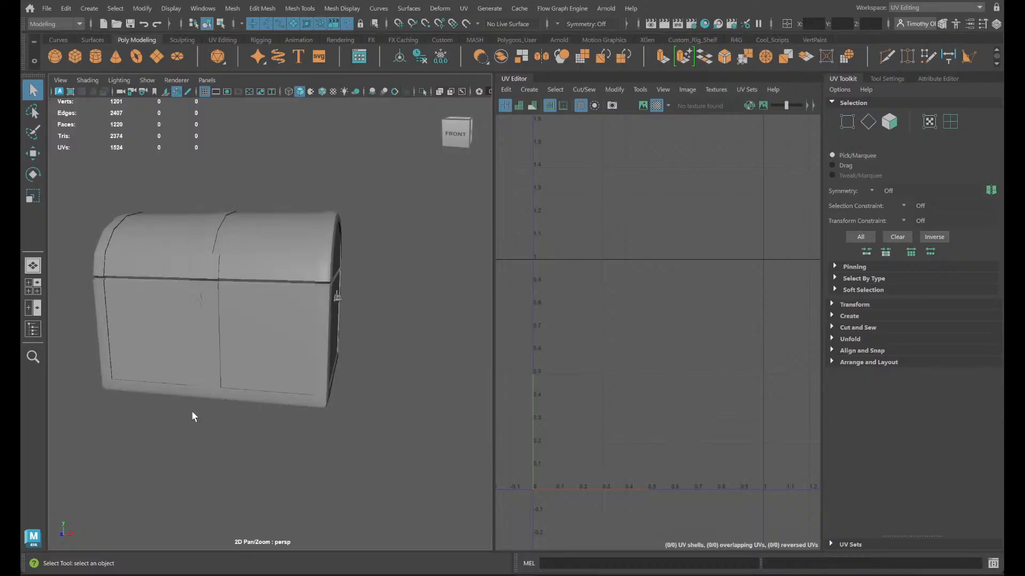
pyautogui.keyDown('alt'); pyautogui.moveTo(308, 434); pyautogui.dragTo(317, 434); pyautogui.keyUp('alt')
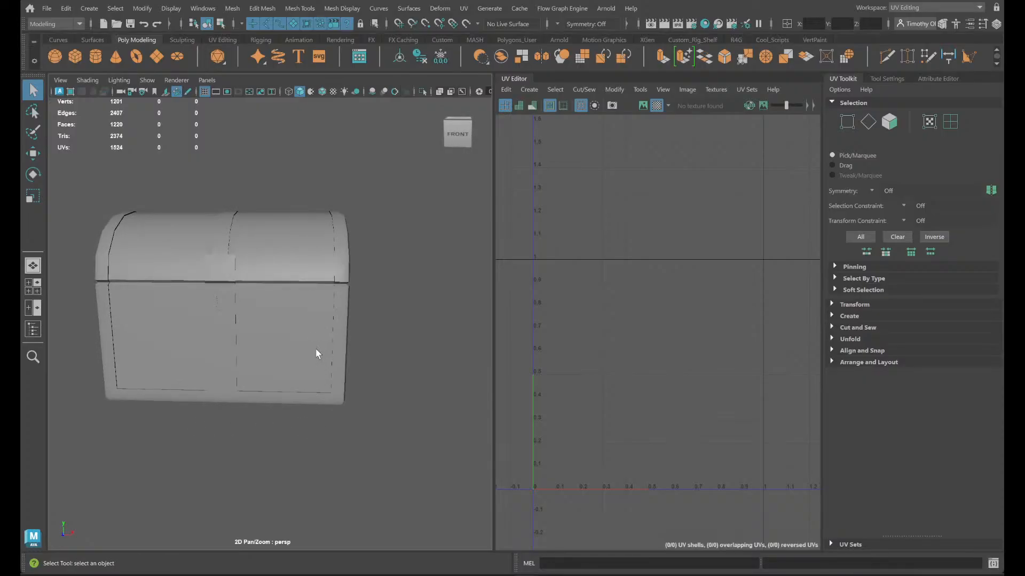
pyautogui.moveTo(323, 254); pyautogui.dragTo(342, 267, button='right')
pyautogui.click(274, 259)
pyautogui.keyDown('alt'); pyautogui.moveTo(275, 258); pyautogui.dragTo(338, 281); pyautogui.keyUp('alt')
pyautogui.scroll(8, 343, 278)
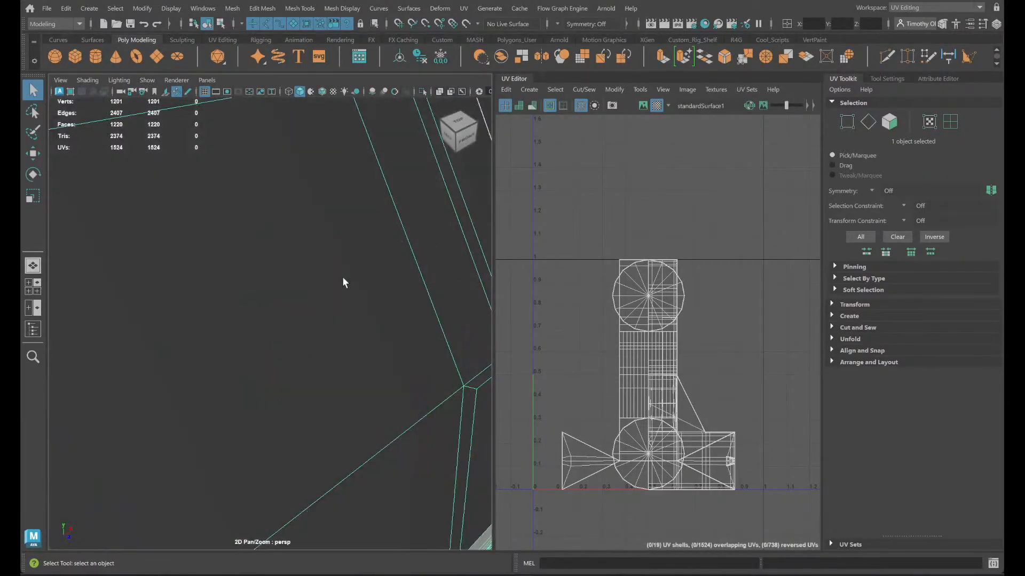
pyautogui.scroll(-6, 343, 278)
pyautogui.keyDown('alt'); pyautogui.moveTo(344, 282); pyautogui.dragTo(223, 251, button='middle'); pyautogui.keyUp('alt')
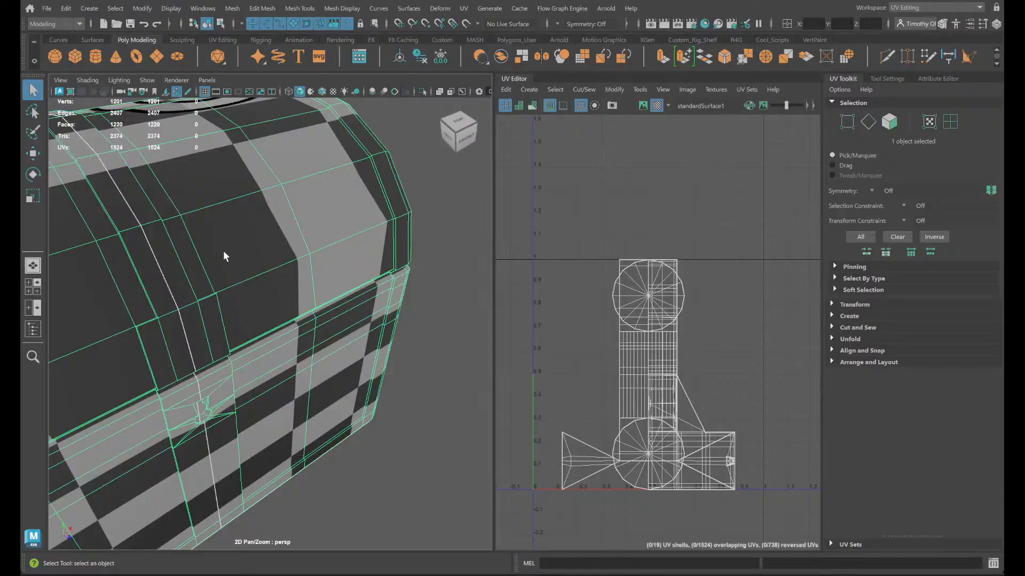
pyautogui.scroll(-4, 157, 377)
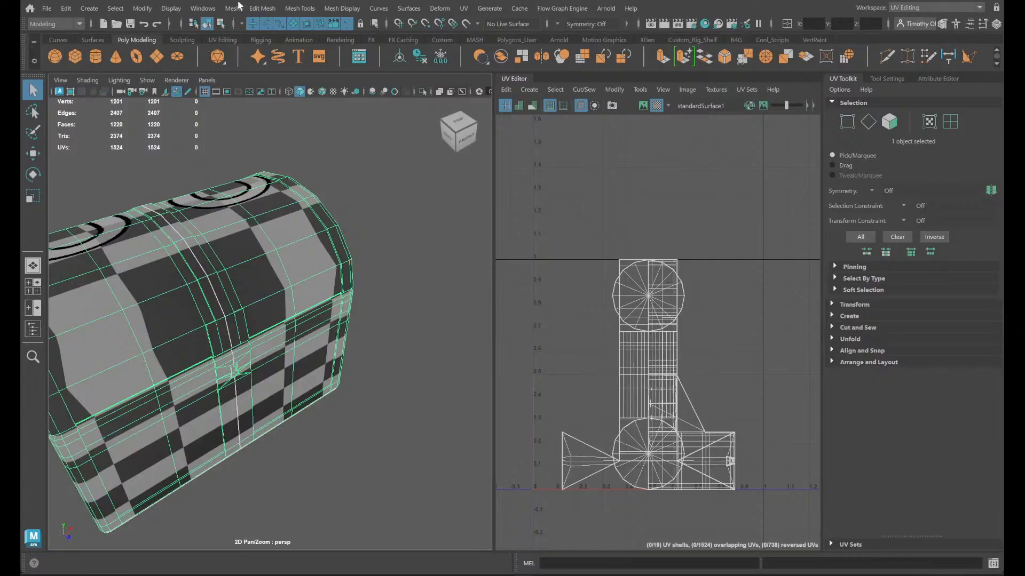
# - Check the chest's front in the perspective and four-view layouts and switch the workspace to General
pyautogui.keyDown('alt'); pyautogui.moveTo(348, 313); pyautogui.dragTo(328, 290); pyautogui.keyUp('alt')
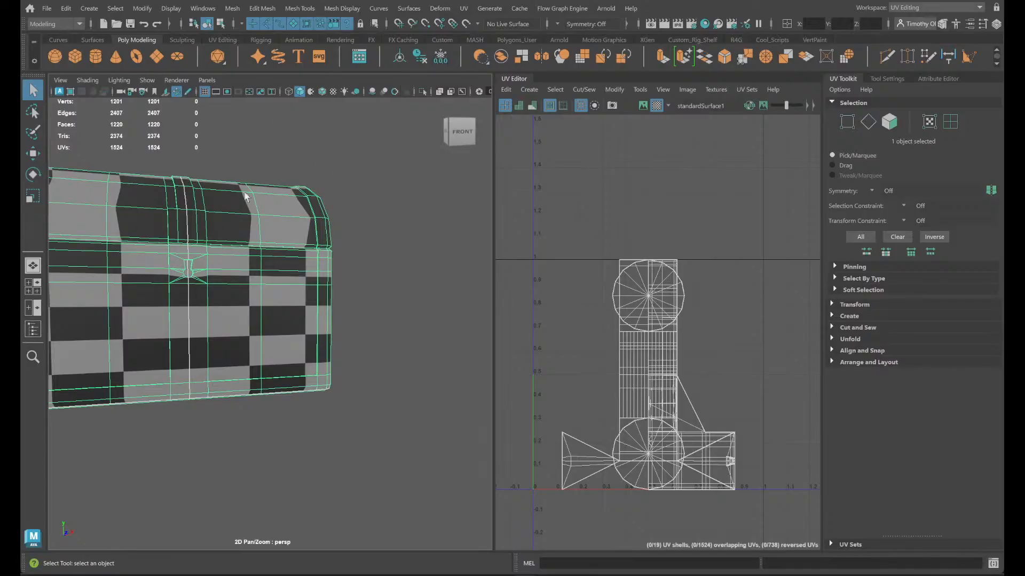
pyautogui.press('space')
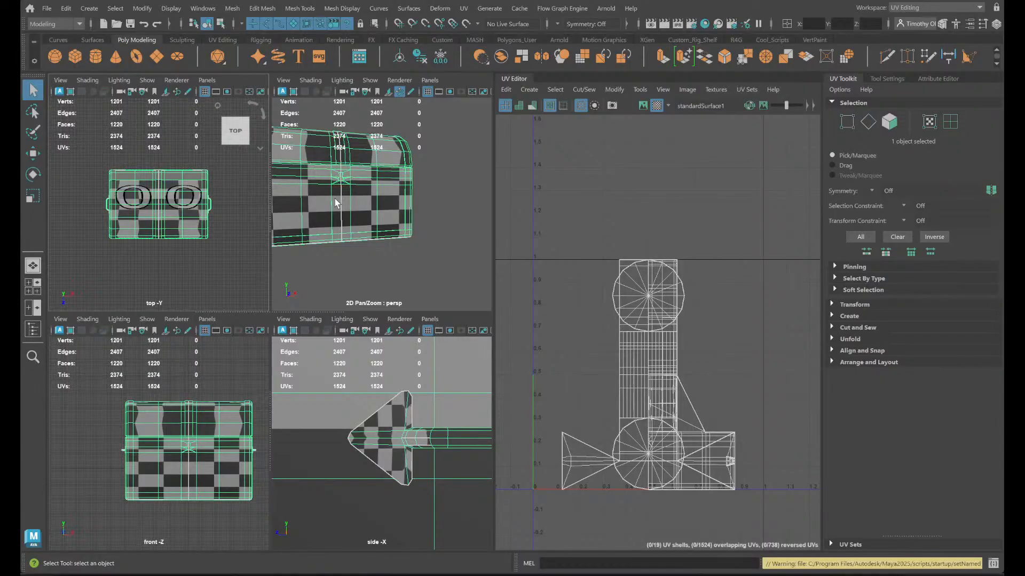
pyautogui.press('space')
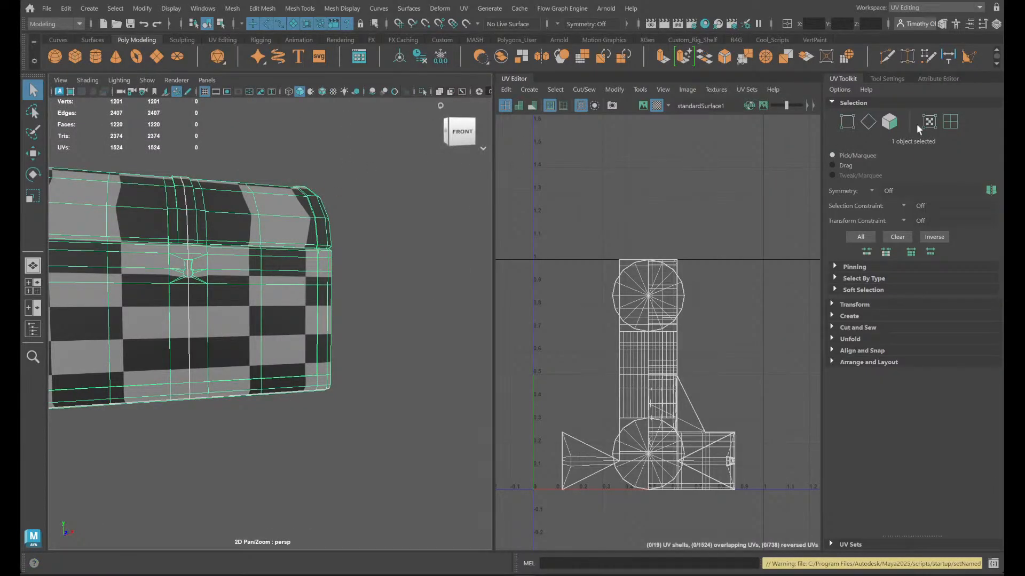
pyautogui.click(945, 7)
pyautogui.click(918, 20)
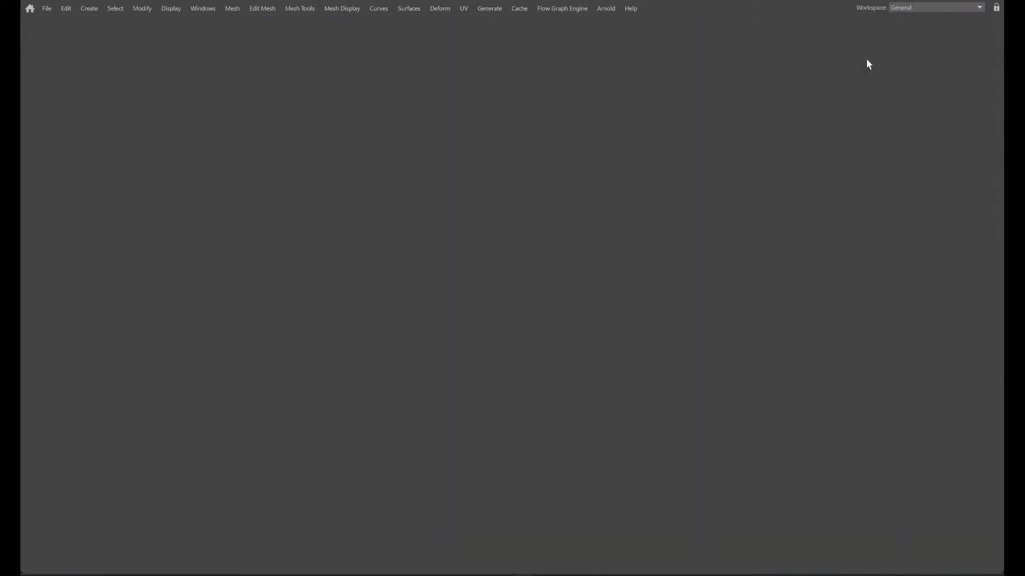
pyautogui.scroll(-5, 569, 313)
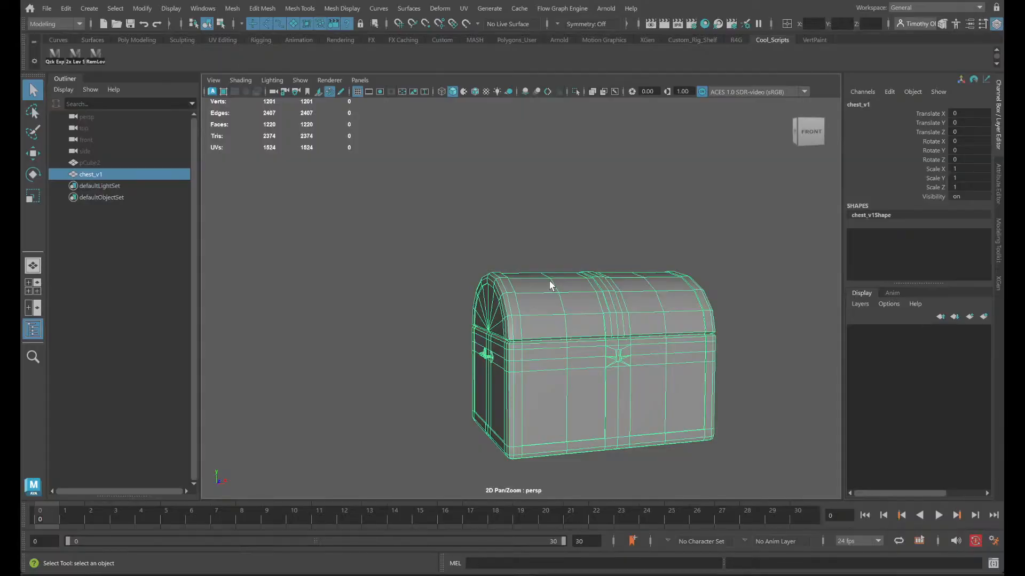
# - Select all faces of the chest's lid, examine the lid from the side and front, and return to object mode
pyautogui.moveTo(552, 285); pyautogui.dragTo(558, 295, button='right')
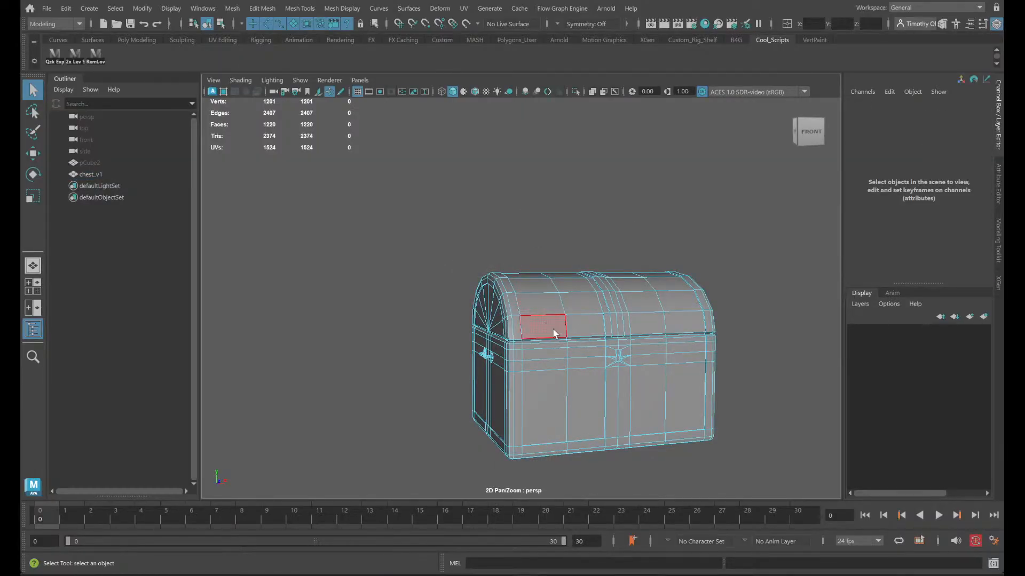
pyautogui.doubleClick(540, 308)
pyautogui.keyDown('alt'); pyautogui.moveTo(369, 446); pyautogui.dragTo(425, 444); pyautogui.keyUp('alt')
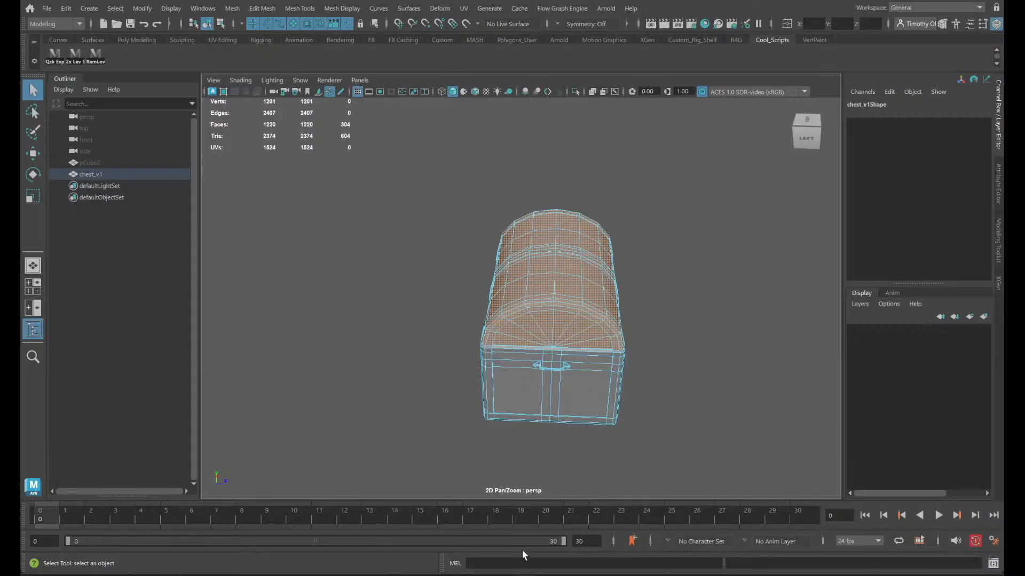
pyautogui.keyDown('alt'); pyautogui.moveTo(673, 316); pyautogui.dragTo(725, 350); pyautogui.keyUp('alt')
pyautogui.scroll(3, 757, 336)
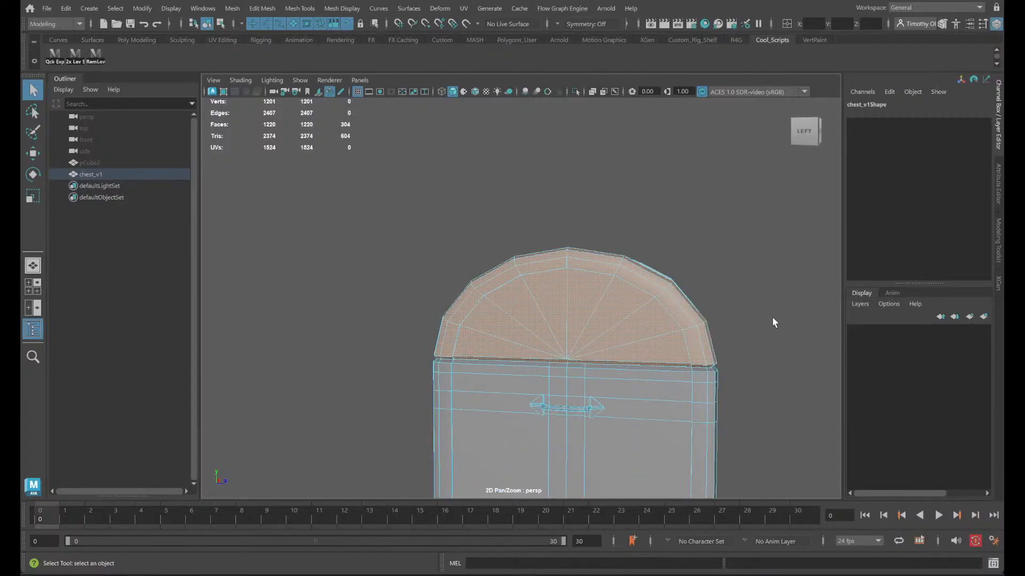
pyautogui.keyDown('alt'); pyautogui.moveTo(783, 420); pyautogui.dragTo(663, 304); pyautogui.keyUp('alt')
pyautogui.keyDown('alt'); pyautogui.moveTo(503, 259); pyautogui.dragTo(625, 332); pyautogui.keyUp('alt')
pyautogui.keyDown('alt'); pyautogui.moveTo(398, 332); pyautogui.dragTo(606, 343); pyautogui.keyUp('alt')
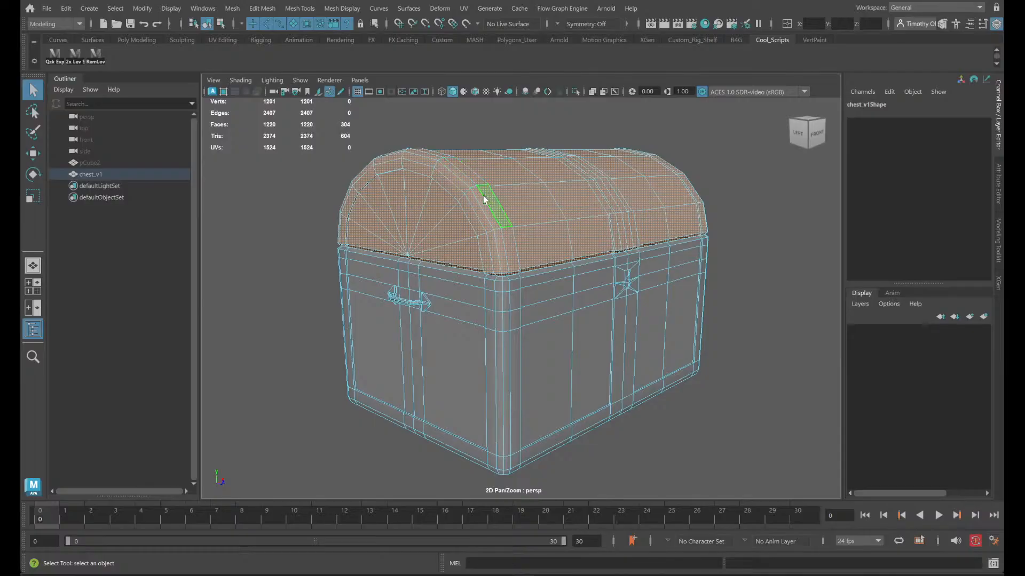
pyautogui.moveTo(482, 196); pyautogui.dragTo(540, 176, button='right')
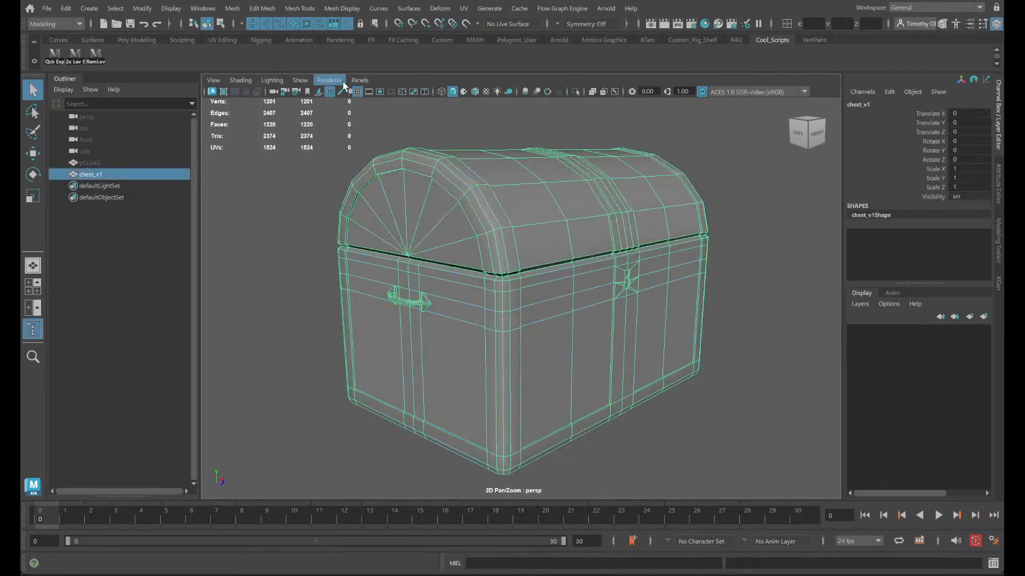
# - Show the Poly Modeling tools and separate the chest_v1 mesh into its individual pieces
pyautogui.click(123, 40)
pyautogui.click(782, 40)
pyautogui.click(140, 40)
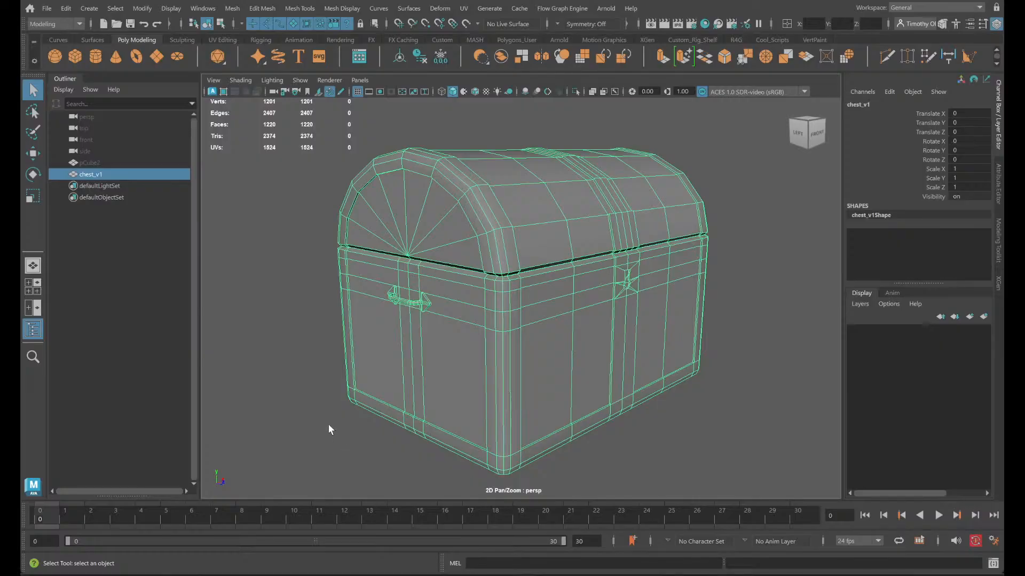
pyautogui.moveTo(719, 245); pyautogui.dragTo(680, 260, button='right')
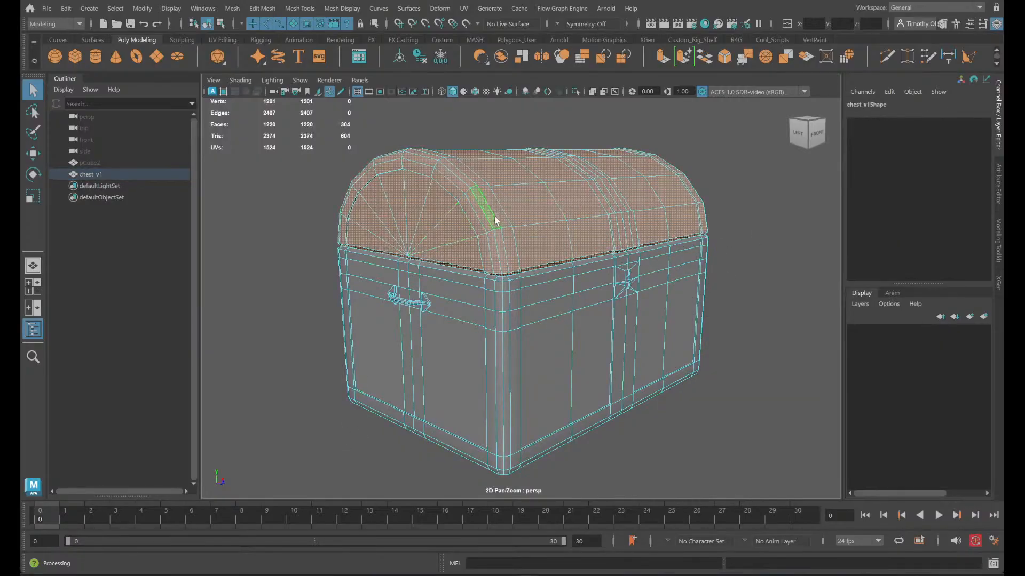
pyautogui.moveTo(604, 181); pyautogui.dragTo(645, 156, button='right')
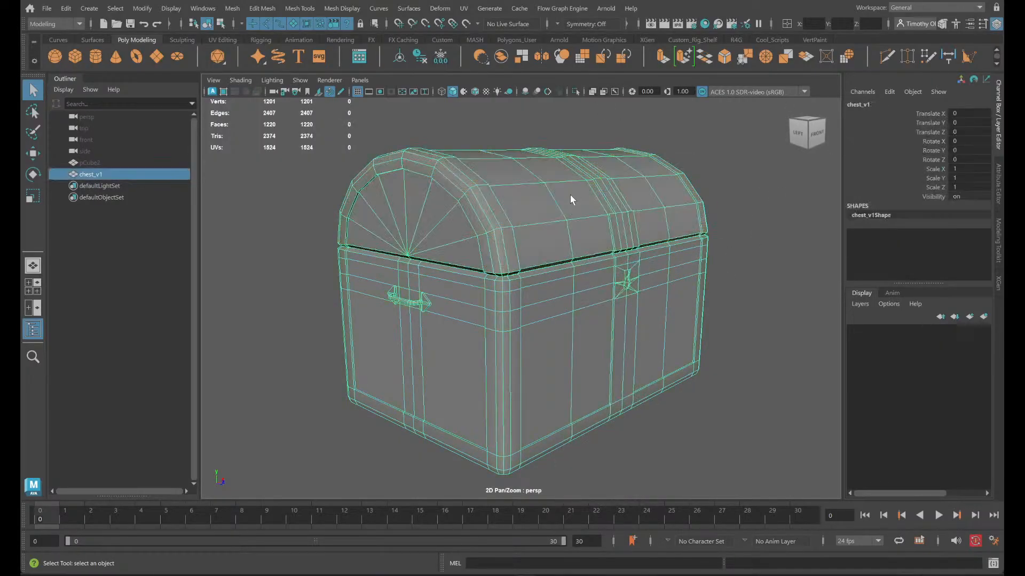
pyautogui.keyDown('shift'); pyautogui.moveTo(571, 196); pyautogui.dragTo(547, 439, button='right'); pyautogui.keyUp('shift')
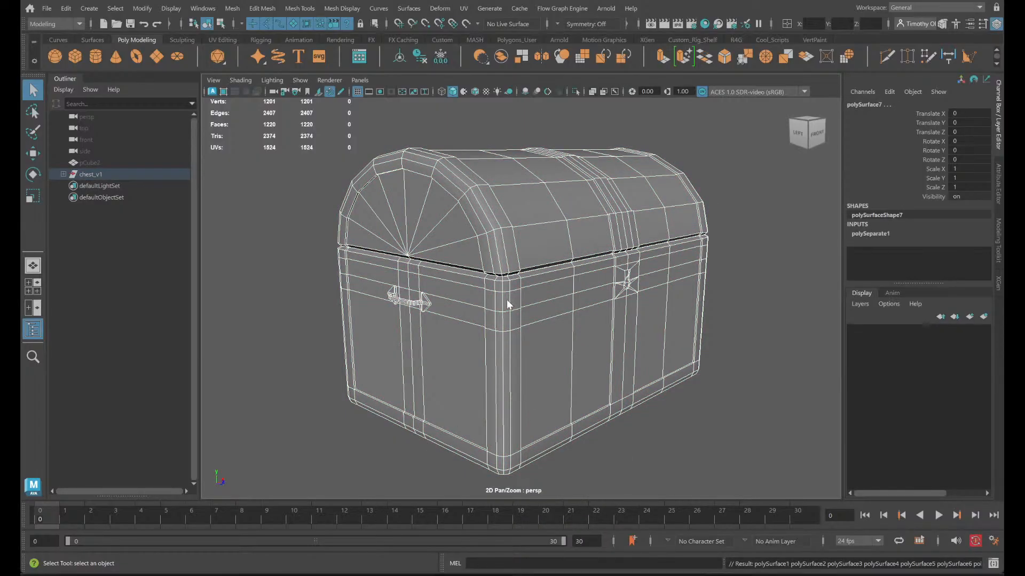
# - Accept the autosave and select the separated lid, side handle and body of the chest one at a time
pyautogui.moveTo(507, 249); pyautogui.dragTo(496, 283, button='right')
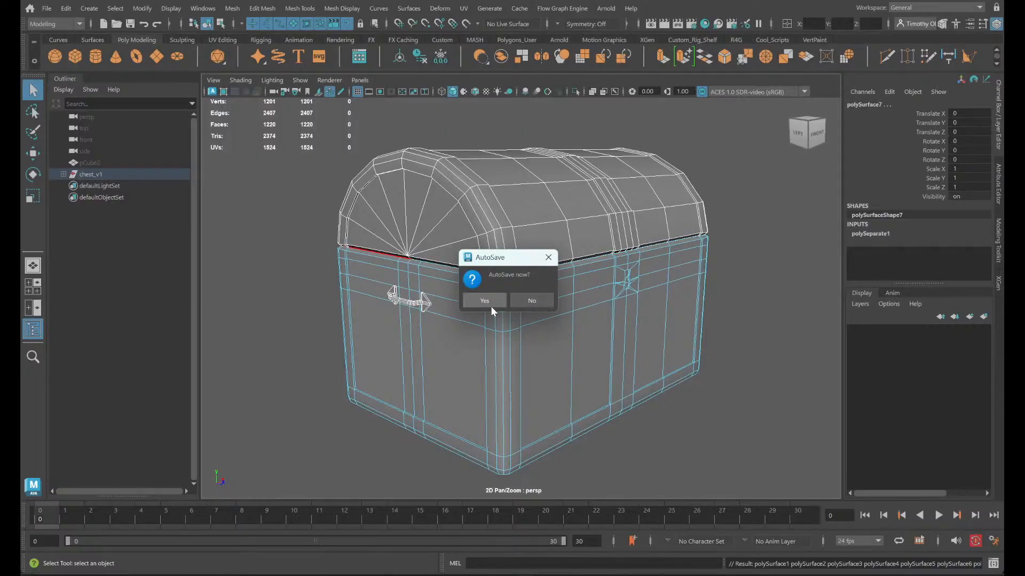
pyautogui.click(491, 303)
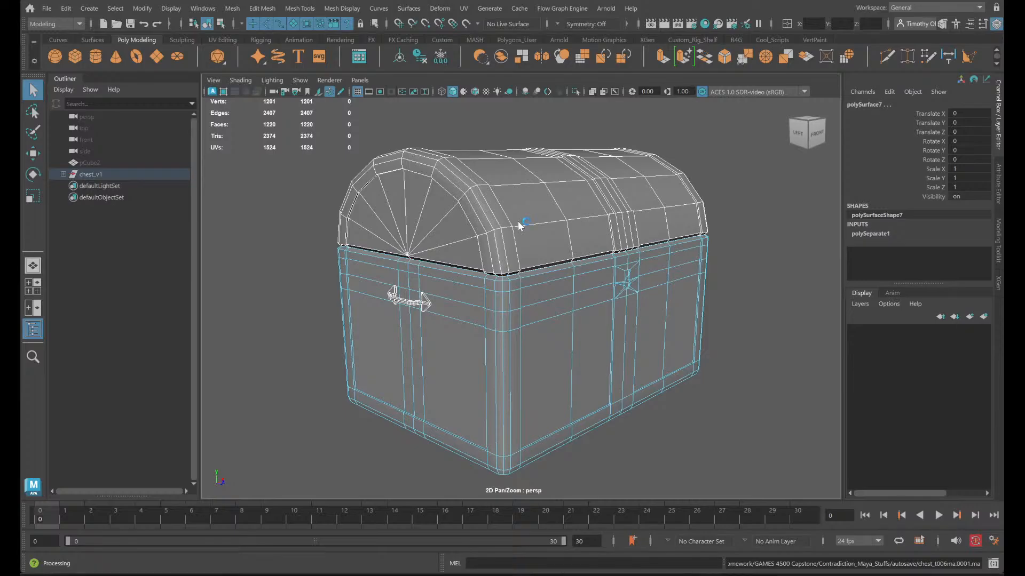
pyautogui.moveTo(518, 221); pyautogui.dragTo(585, 184, button='right')
pyautogui.click(585, 184)
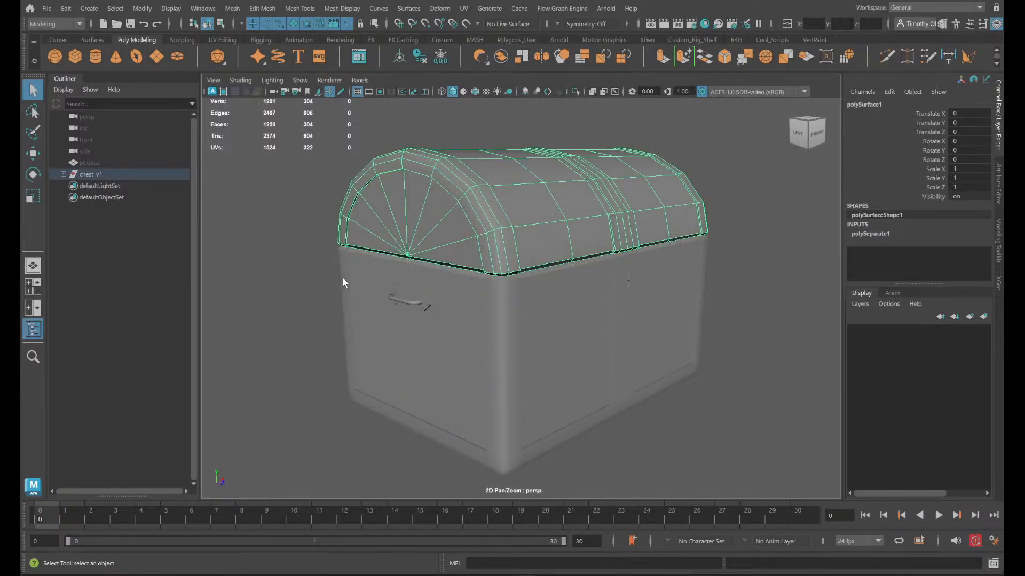
pyautogui.click(406, 301)
pyautogui.click(470, 315)
pyautogui.moveTo(461, 304)
pyautogui.keyDown('alt'); pyautogui.mouseDown()
pyautogui.moveTo(477, 302)
pyautogui.moveTo(496, 317)
pyautogui.moveTo(469, 313)
pyautogui.mouseUp(); pyautogui.keyUp('alt')
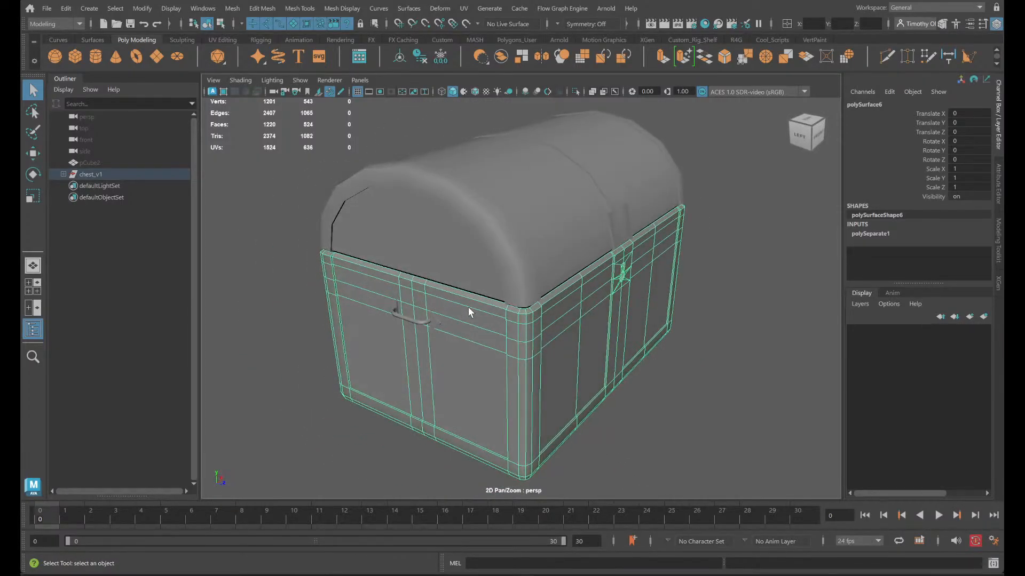
# - Examine the chest's rear corner up close and select the three hinge pieces along the back edge
pyautogui.scroll(4, 501, 323)
pyautogui.keyDown('alt'); pyautogui.moveTo(583, 351); pyautogui.dragTo(635, 215); pyautogui.keyUp('alt')
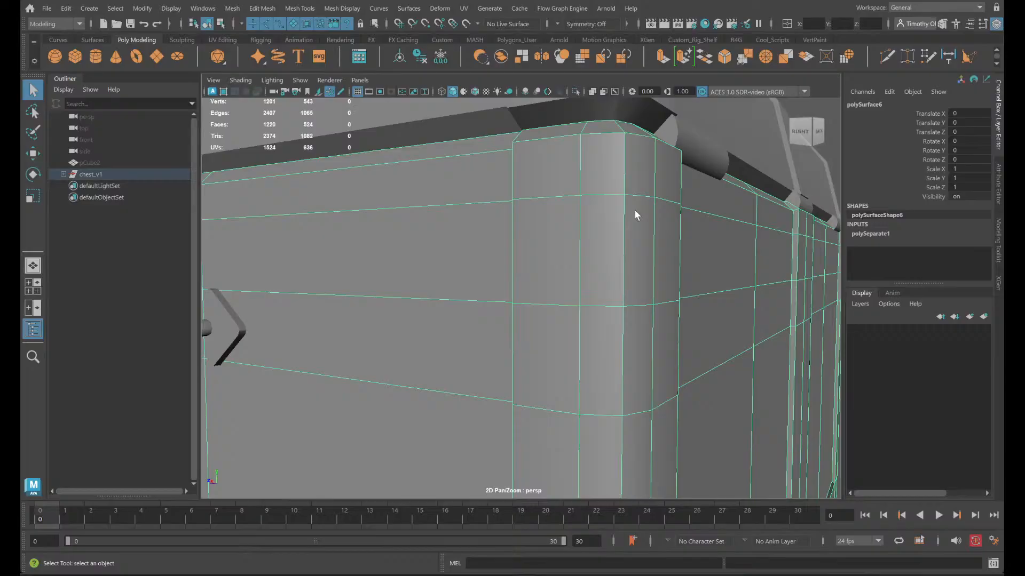
pyautogui.click(702, 152)
pyautogui.keyDown('shift'); pyautogui.click(801, 204); pyautogui.keyUp('shift')
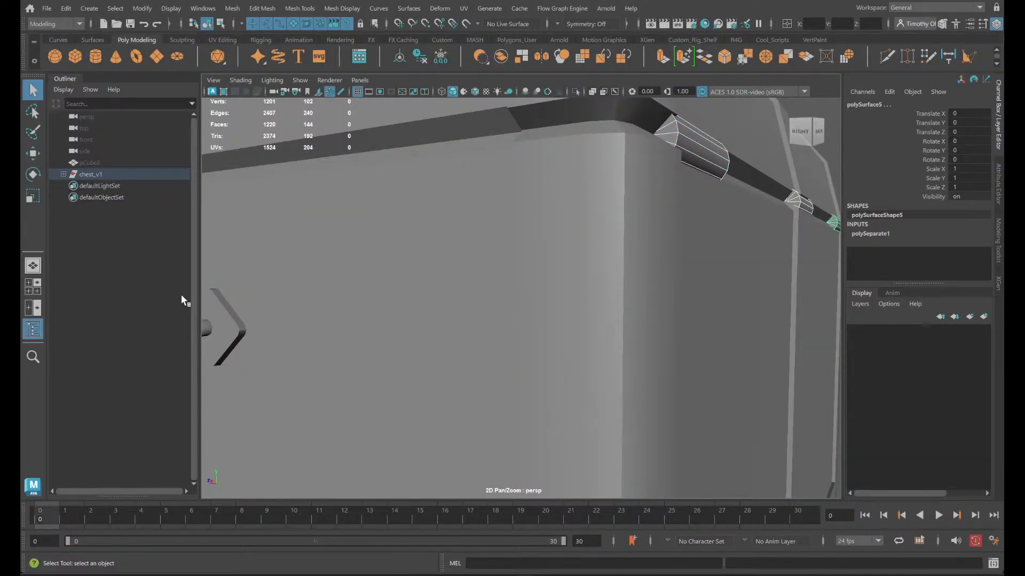
# - Expand the chest_v1 group, select polySurface1 through polySurface7, and frame them in the view
pyautogui.click(63, 175)
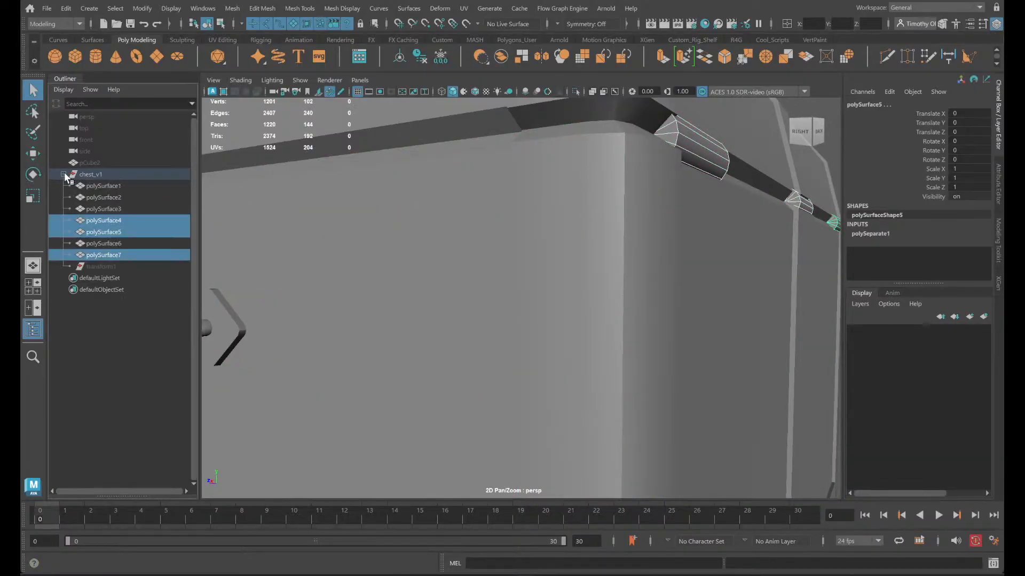
pyautogui.click(127, 254)
pyautogui.keyDown('shift'); pyautogui.click(105, 186); pyautogui.keyUp('shift')
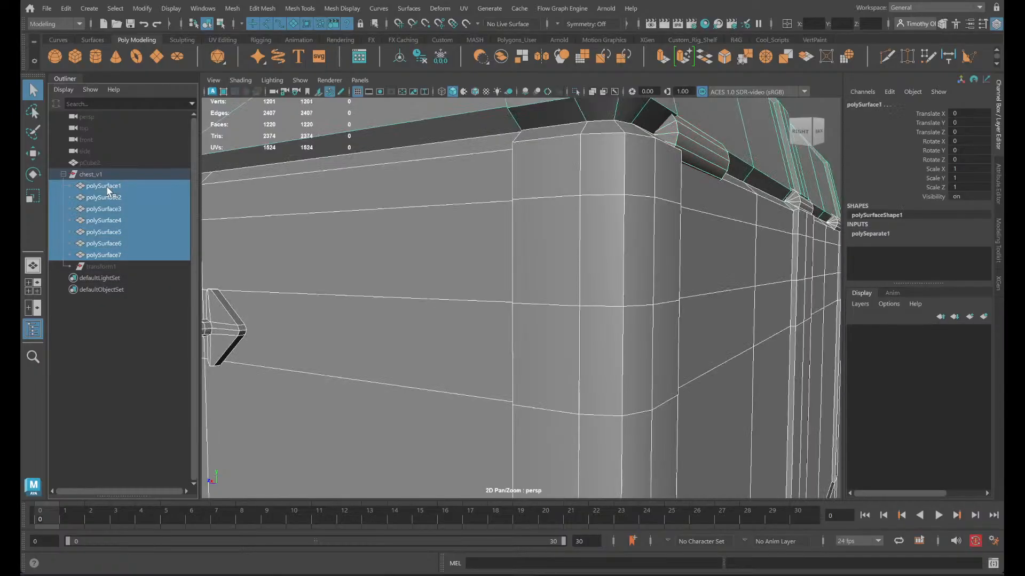
pyautogui.press('f')
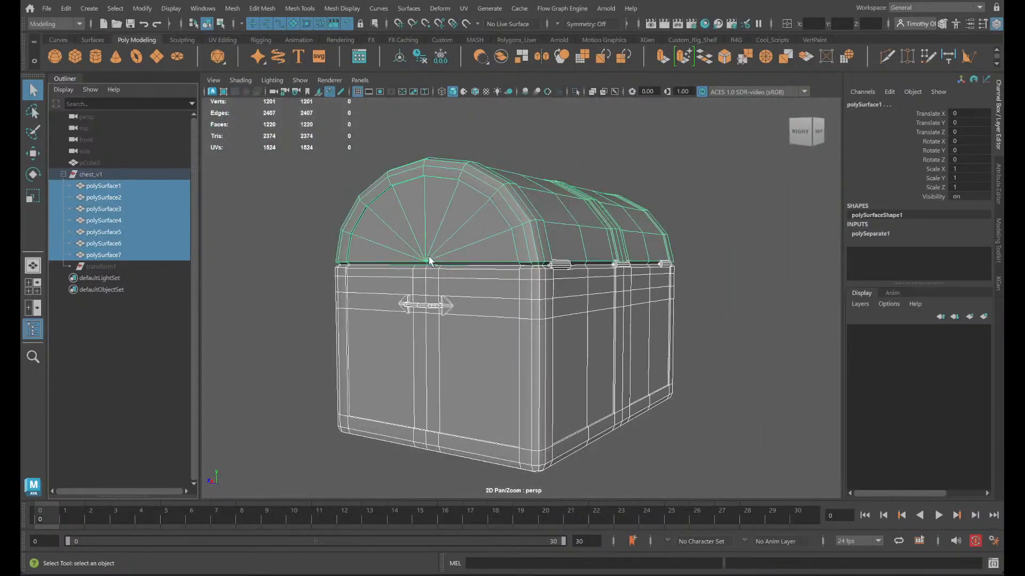
# - Select polySurface1 through polySurface7 one after another to identify which chest part each one is
pyautogui.click(102, 190)
pyautogui.keyDown('alt'); pyautogui.moveTo(362, 381); pyautogui.dragTo(640, 387); pyautogui.keyUp('alt')
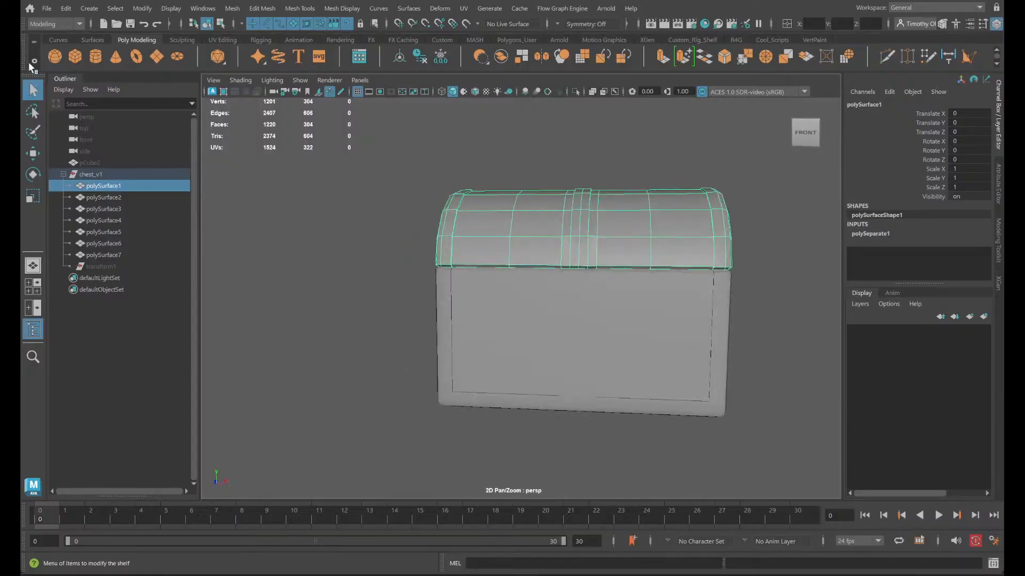
pyautogui.click(143, 197)
pyautogui.keyDown('alt'); pyautogui.moveTo(417, 291); pyautogui.dragTo(533, 293); pyautogui.keyUp('alt')
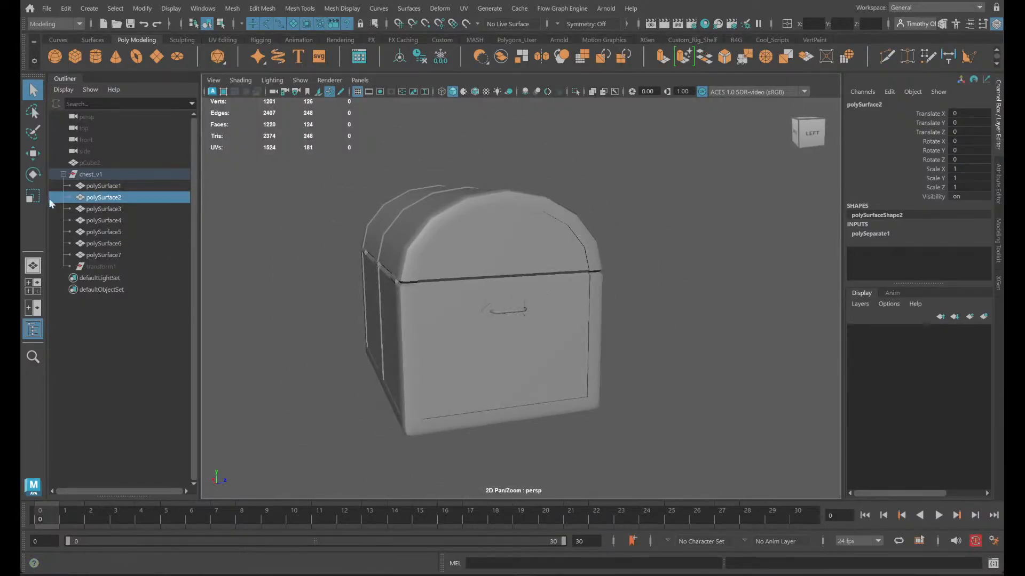
pyautogui.click(155, 209)
pyautogui.click(120, 221)
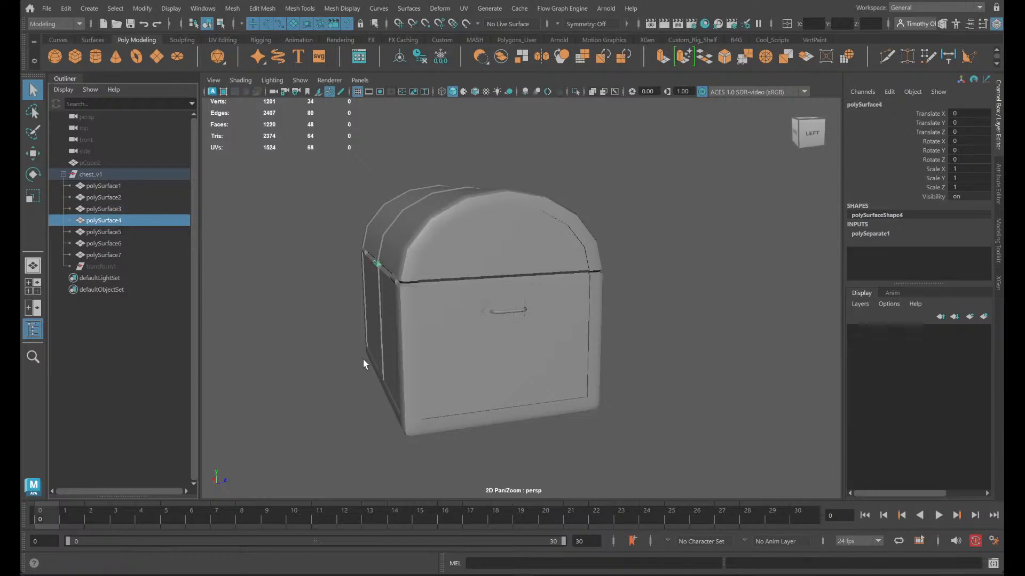
pyautogui.click(115, 233)
pyautogui.click(122, 243)
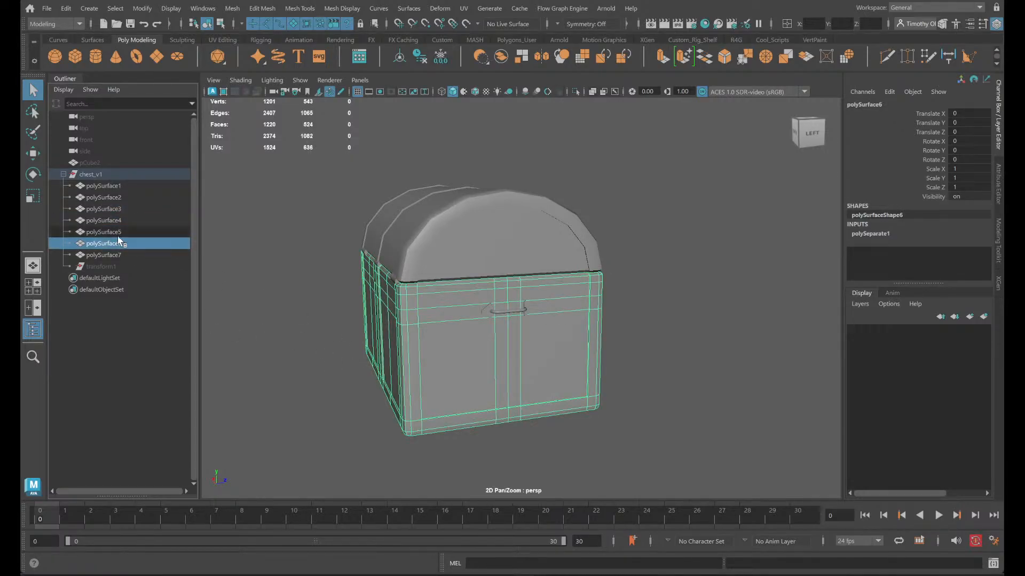
pyautogui.click(133, 255)
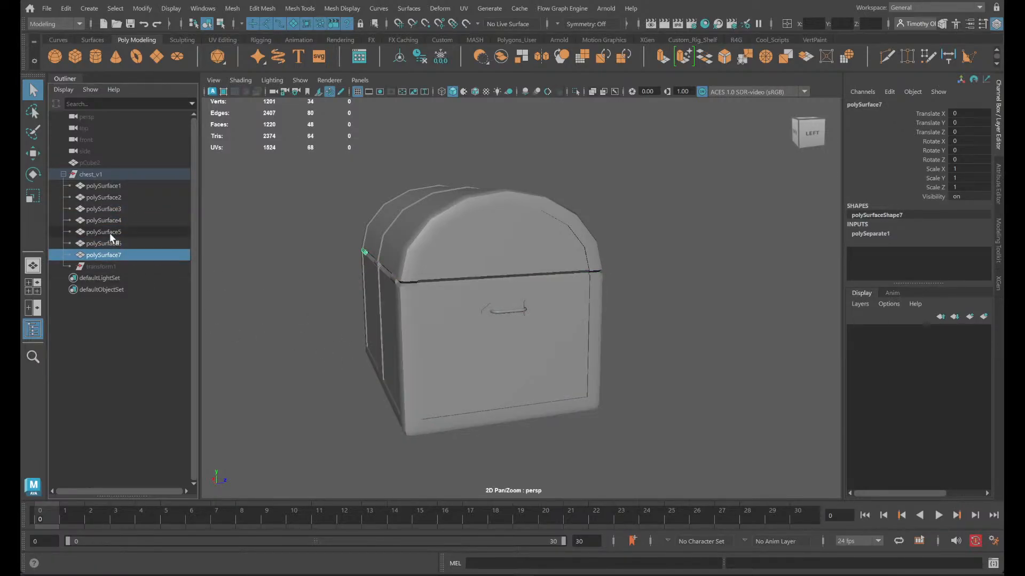
# - Move all seven polySurface pieces out of the chest_v1 group and delete the leftover group
pyautogui.keyDown('shift'); pyautogui.click(124, 186); pyautogui.keyUp('shift')
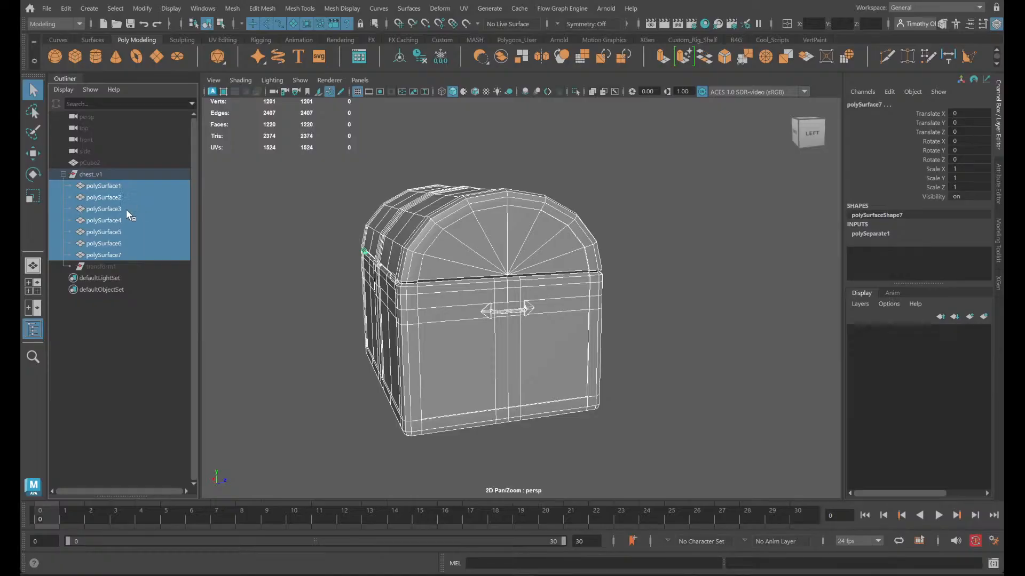
pyautogui.moveTo(118, 204); pyautogui.dragTo(101, 171)
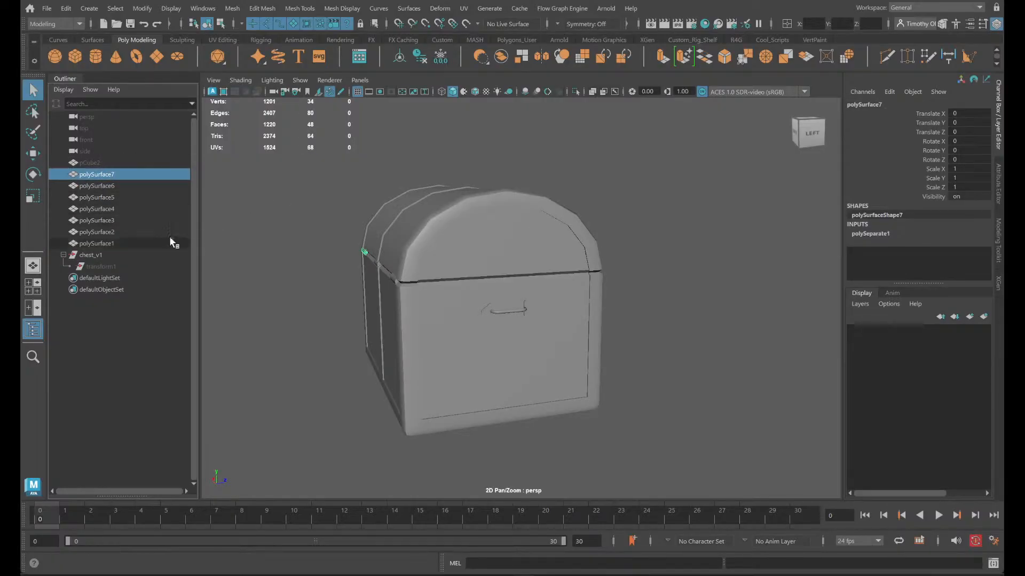
pyautogui.click(102, 255)
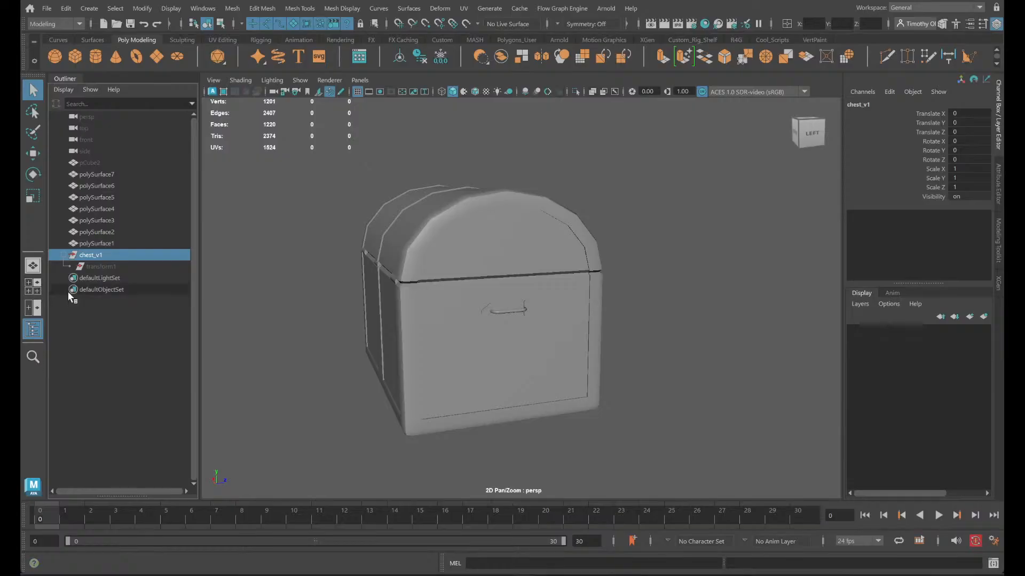
pyautogui.doubleClick(99, 256)
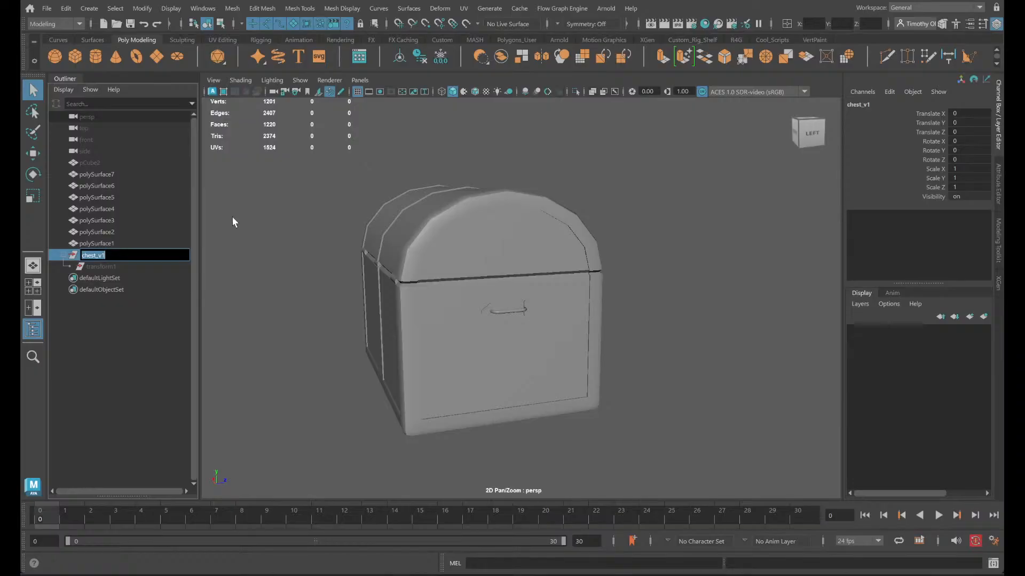
pyautogui.click(74, 257)
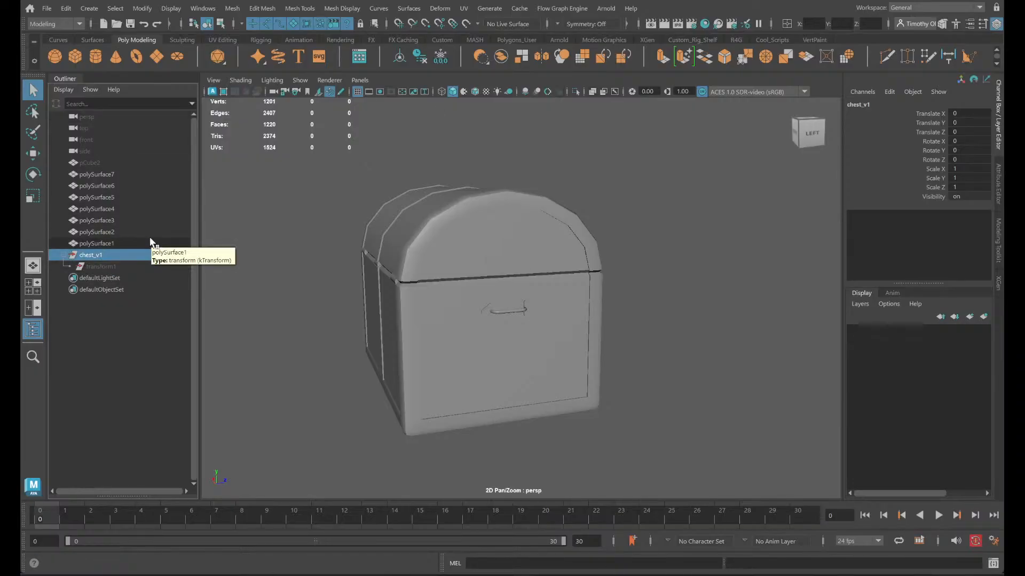
pyautogui.press('Delete')
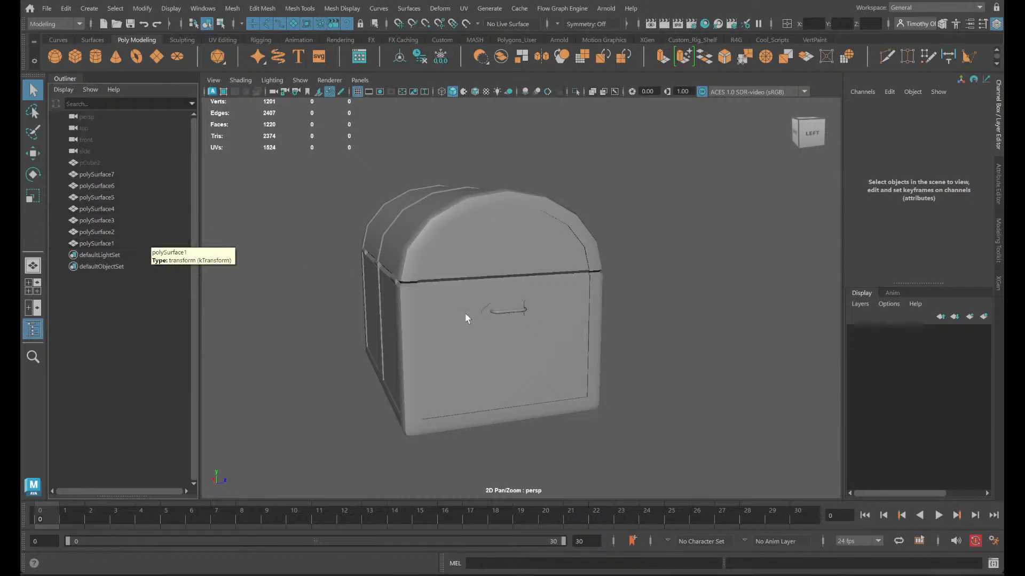
# - Select the chest's separated body and view it from the front corner
pyautogui.click(465, 328)
pyautogui.keyDown('alt'); pyautogui.moveTo(588, 400); pyautogui.dragTo(568, 350); pyautogui.keyUp('alt')
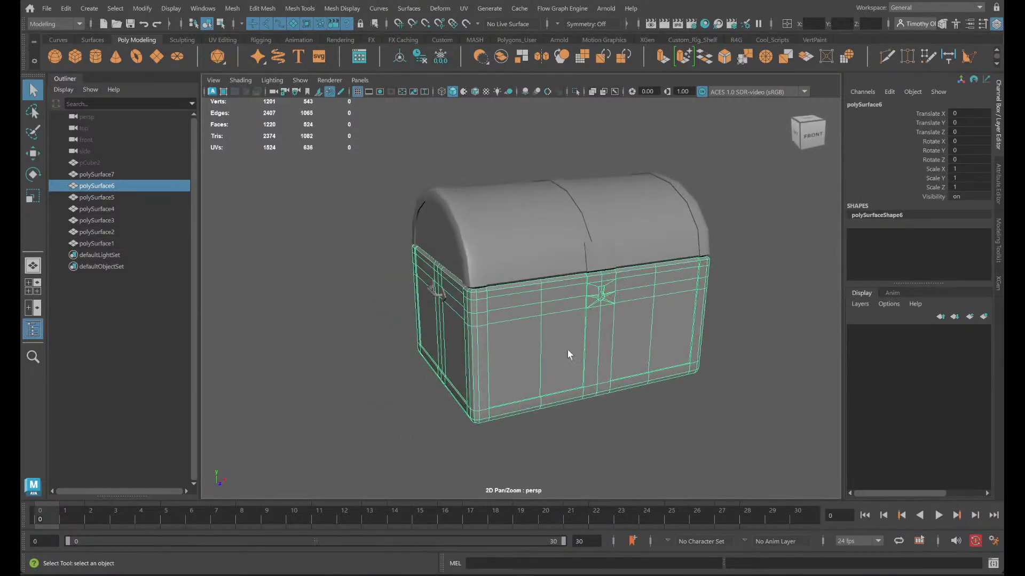
# - Examine the faces of the separated body from the front and side, and select the lid piece
pyautogui.keyDown('alt'); pyautogui.moveTo(628, 375); pyautogui.dragTo(622, 344); pyautogui.keyUp('alt')
pyautogui.rightClick(614, 272)
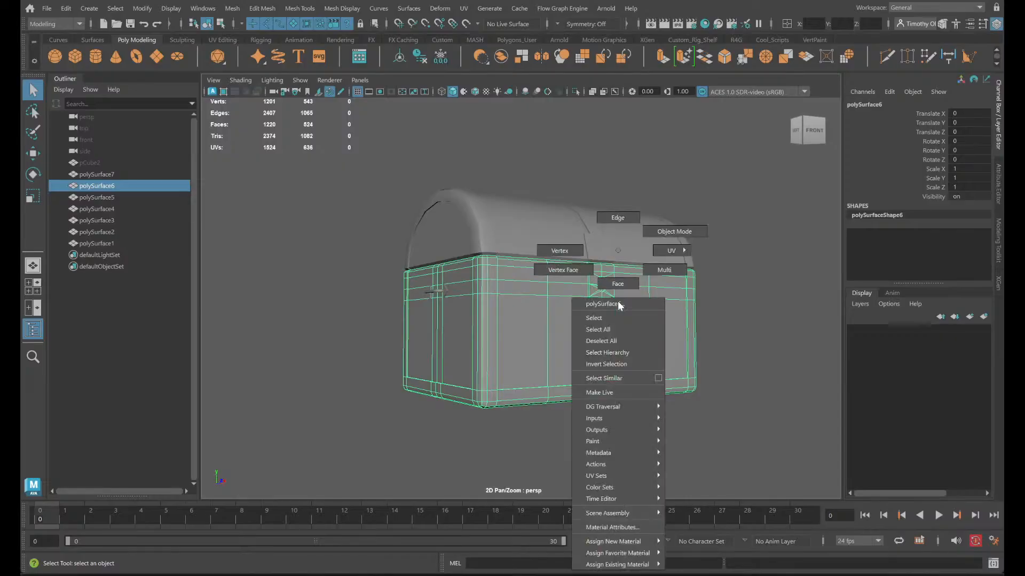
pyautogui.moveTo(615, 273); pyautogui.dragTo(619, 312, button='right')
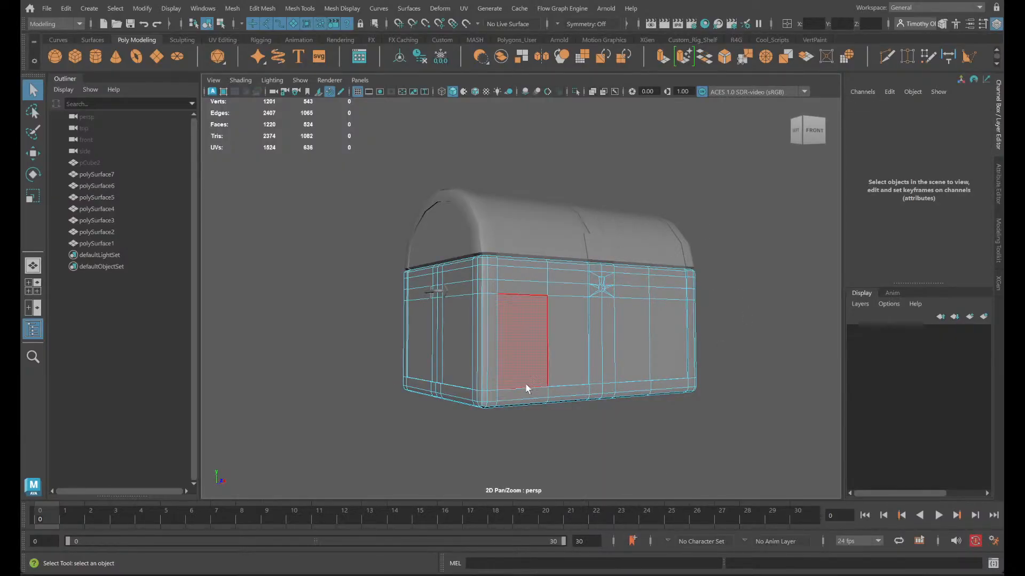
pyautogui.keyDown('alt'); pyautogui.moveTo(525, 386); pyautogui.dragTo(635, 386); pyautogui.keyUp('alt')
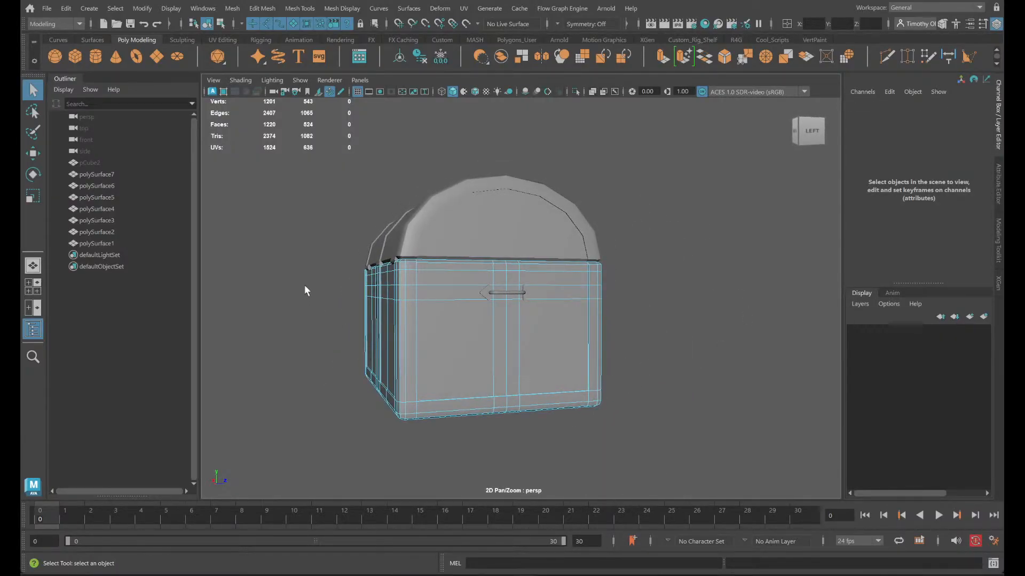
pyautogui.click(438, 290)
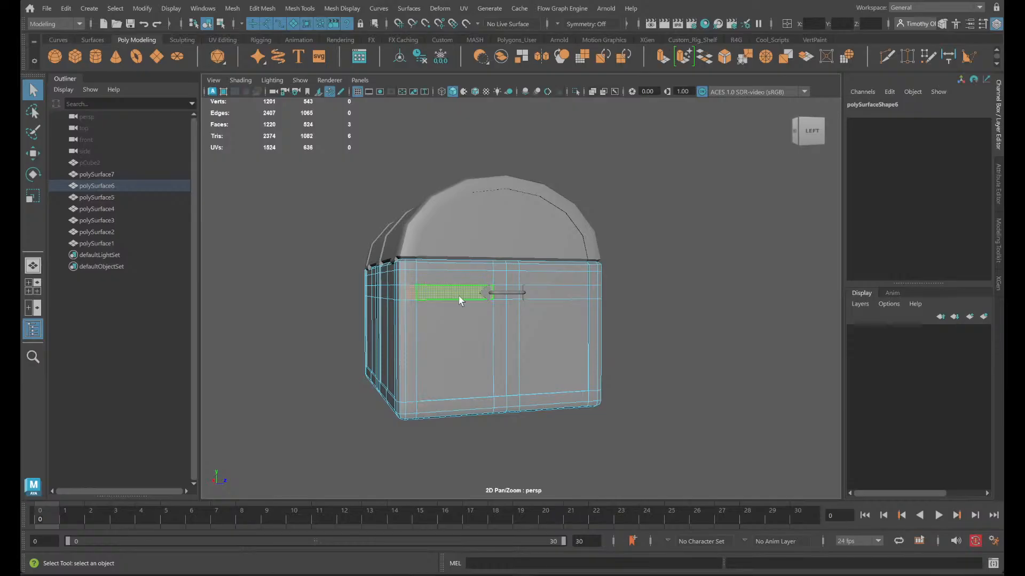
pyautogui.keyDown('alt'); pyautogui.moveTo(457, 295); pyautogui.dragTo(449, 316); pyautogui.keyUp('alt')
pyautogui.moveTo(446, 250); pyautogui.dragTo(500, 232, button='right')
pyautogui.click(488, 232)
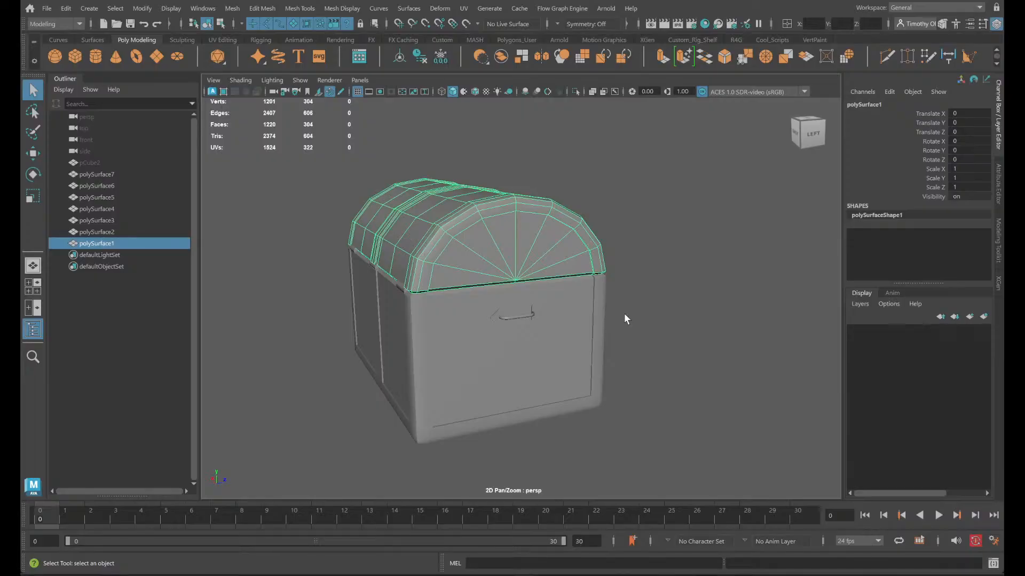
# - Undo the deletion of the chest_v1 group and the removal of the polySurface pieces from it
pyautogui.hotkey('ctrl', 'z')
pyautogui.hotkey('ctrl', 'z')
pyautogui.hotkey('ctrl', 'z')
pyautogui.hotkey('ctrl', 'z')
pyautogui.hotkey('ctrl', 'z')
pyautogui.hotkey('ctrl', 'z')
pyautogui.hotkey('ctrl', 'z')
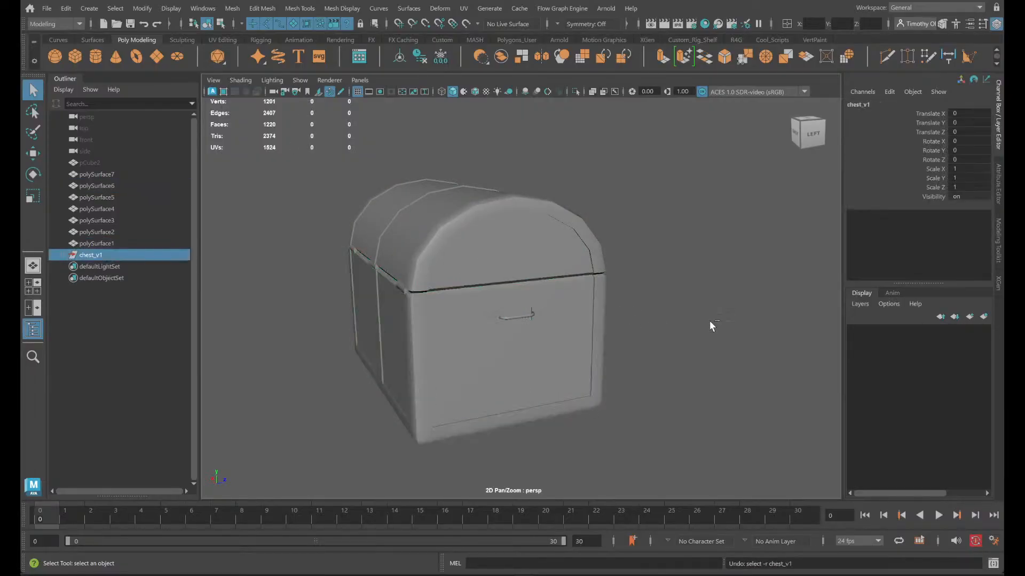
pyautogui.hotkey('ctrl', 'z')
pyautogui.hotkey('ctrl', 'z')
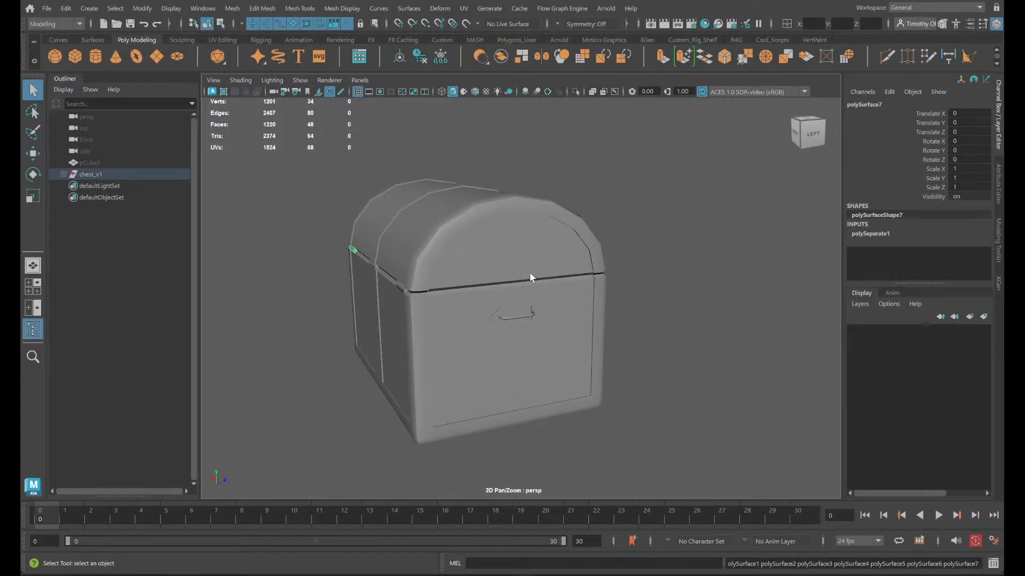
# - Undo the remaining piece selections and the separation to restore chest_v1 as a single mesh
pyautogui.click(531, 274)
pyautogui.moveTo(520, 250); pyautogui.dragTo(607, 246, button='right')
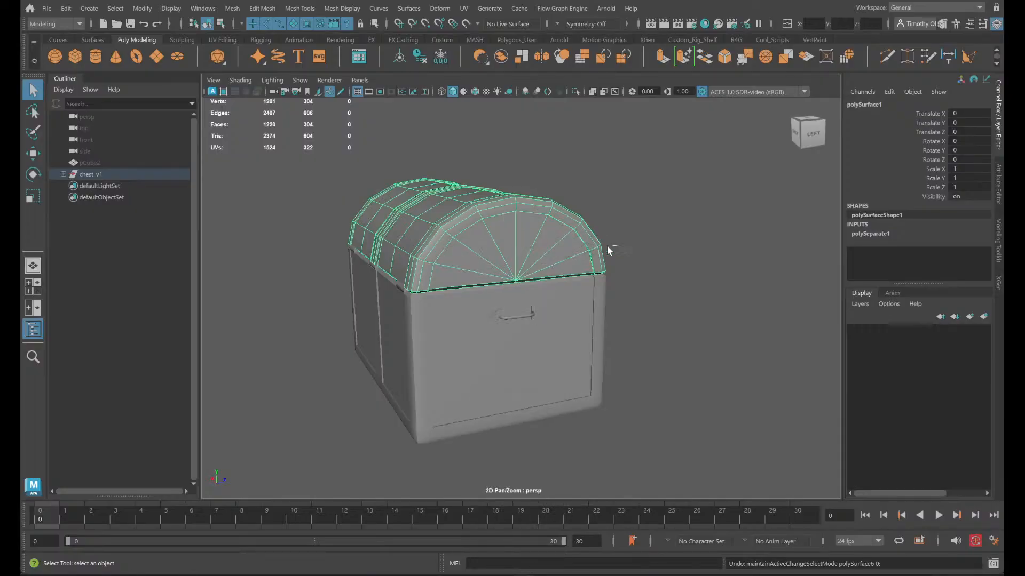
pyautogui.hotkey('ctrl', 'z')
pyautogui.hotkey('ctrl', 'z')
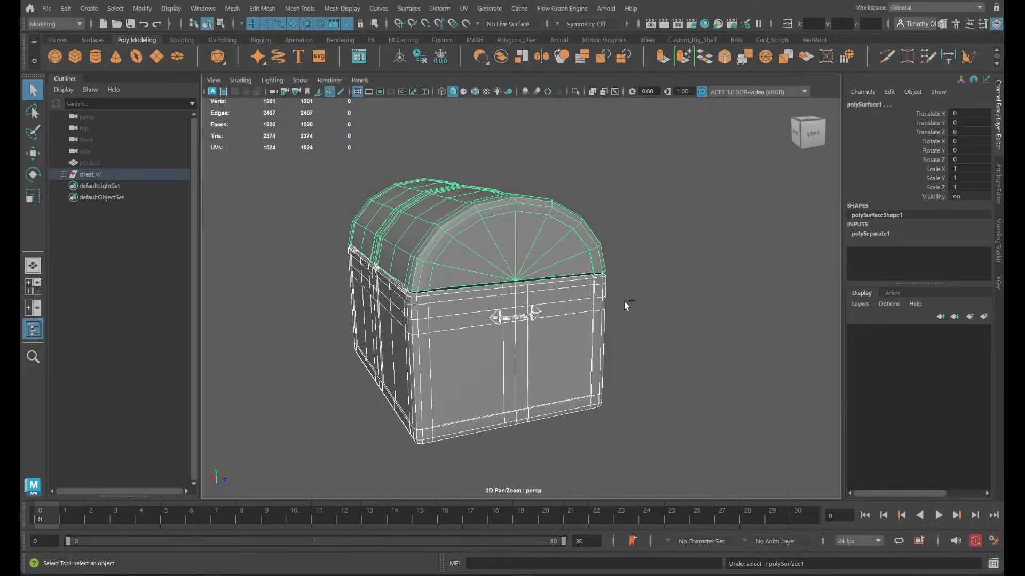
pyautogui.hotkey('ctrl', 'z')
pyautogui.hotkey('ctrl', 'z')
pyautogui.hotkey('ctrl', 'z')
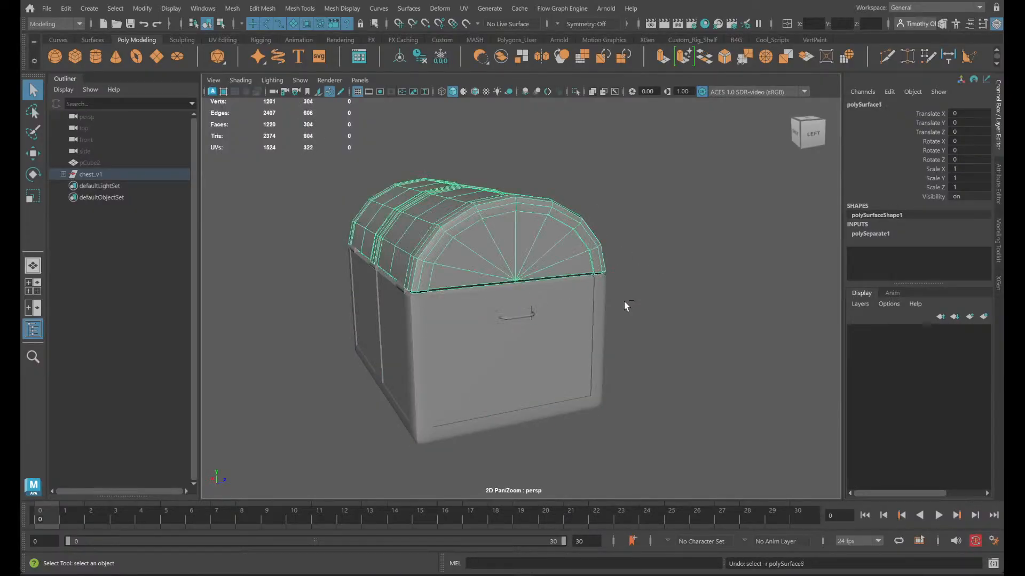
pyautogui.hotkey('ctrl', 'z')
pyautogui.hotkey('ctrl', 'z')
pyautogui.hotkey('ctrl', 'z')
pyautogui.hotkey('ctrl', 'z')
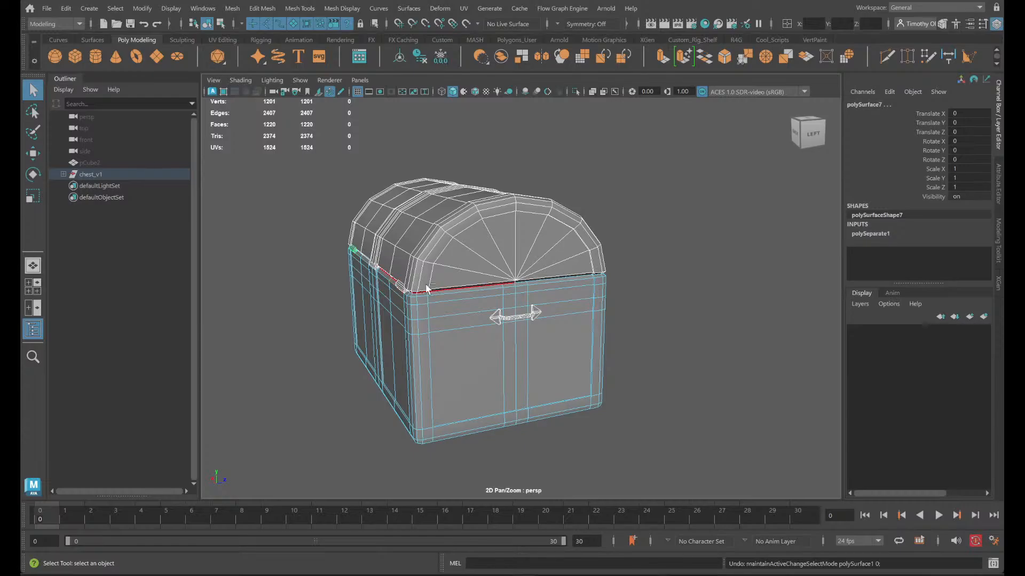
pyautogui.moveTo(463, 250); pyautogui.dragTo(520, 233, button='right')
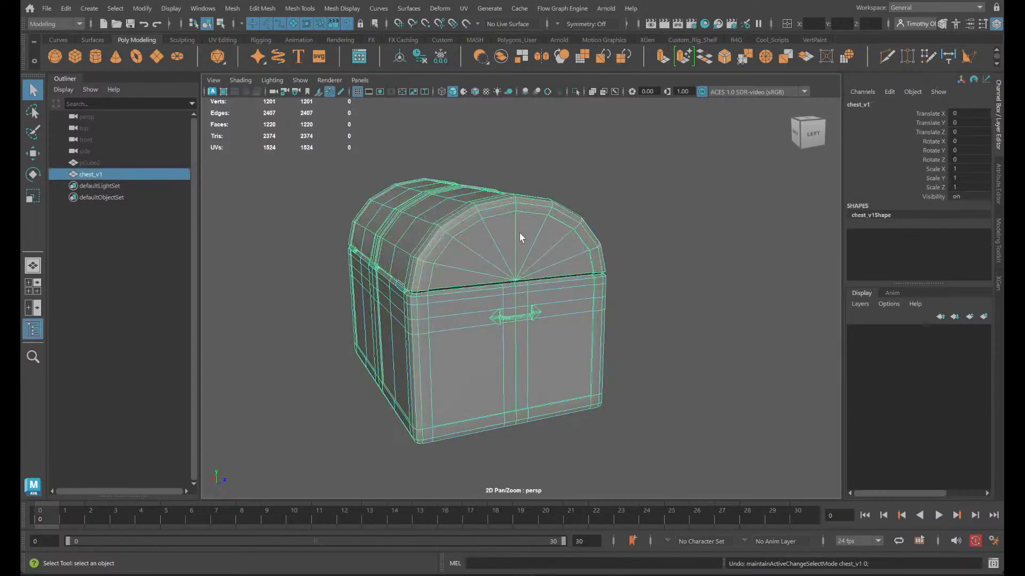
# - Duplicate the chest_v1 mesh and save the scene
pyautogui.keyDown('alt'); pyautogui.moveTo(720, 347); pyautogui.dragTo(585, 354); pyautogui.keyUp('alt')
pyautogui.hotkey('ctrl', 'd')
pyautogui.press('w')
pyautogui.hotkey('ctrl', 's')
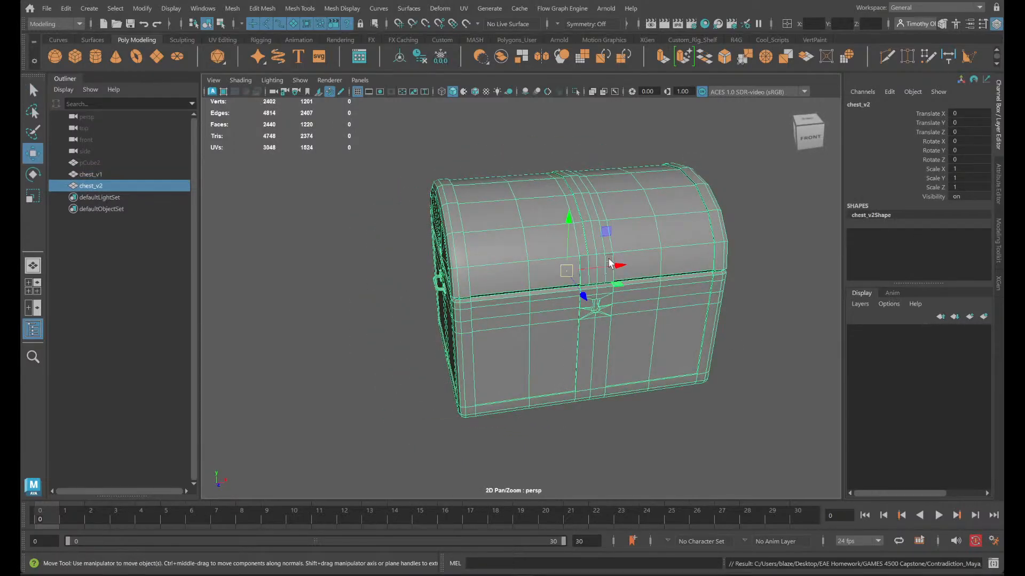
# - Move the duplicate chest along X to about 225, clear of the original, and select the original chest_v1
pyautogui.moveTo(616, 264); pyautogui.dragTo(952, 221)
pyautogui.keyDown('alt'); pyautogui.moveTo(652, 306); pyautogui.dragTo(618, 315, button='right'); pyautogui.keyUp('alt')
pyautogui.moveTo(754, 260); pyautogui.dragTo(818, 250)
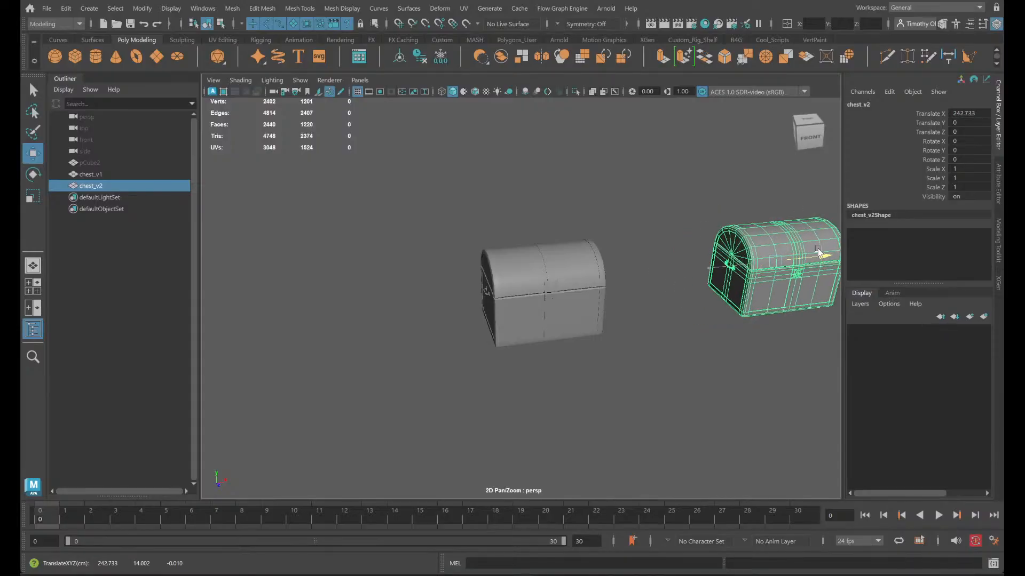
pyautogui.click(523, 270)
pyautogui.moveTo(513, 250)
pyautogui.keyDown('shift'); pyautogui.mouseDown(button='right')
pyautogui.moveTo(514, 292)
pyautogui.moveTo(525, 273)
pyautogui.moveTo(513, 250)
pyautogui.mouseUp(button='right'); pyautogui.keyUp('shift')
pyautogui.hotkey('ctrl', 'z')
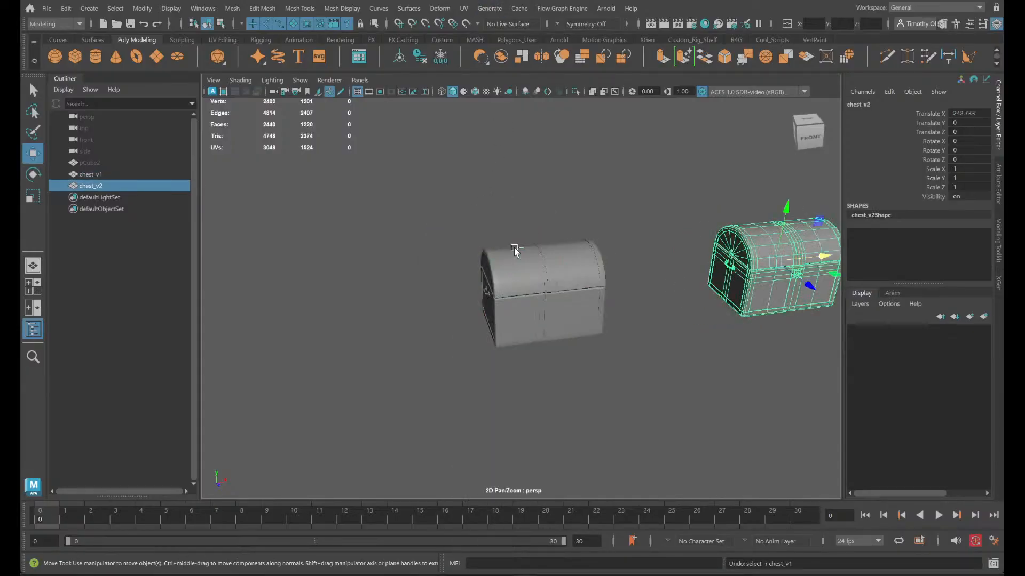
pyautogui.hotkey('ctrl', 'z')
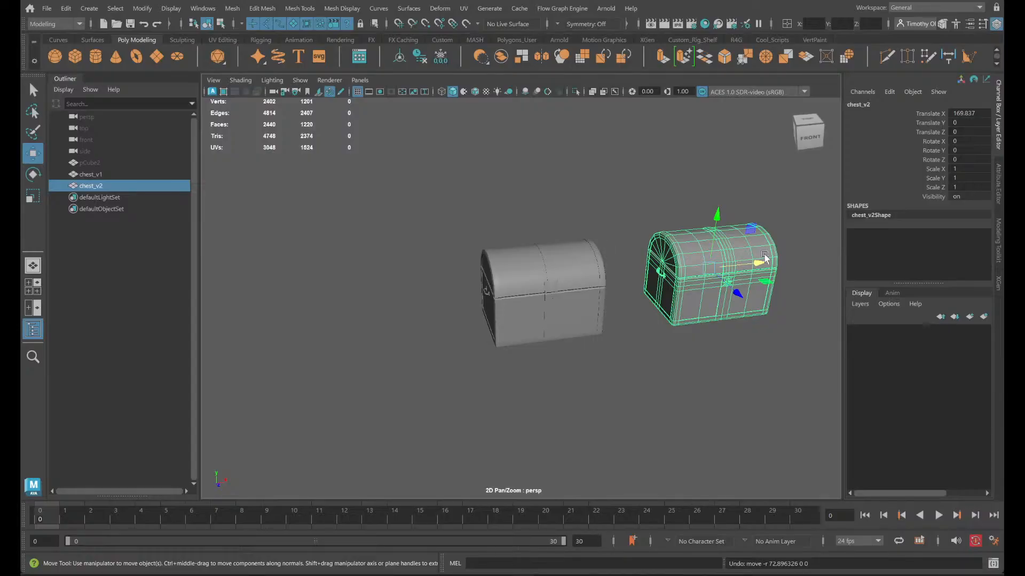
pyautogui.moveTo(764, 259); pyautogui.dragTo(812, 257)
pyautogui.click(491, 274)
pyautogui.scroll(5, 492, 274)
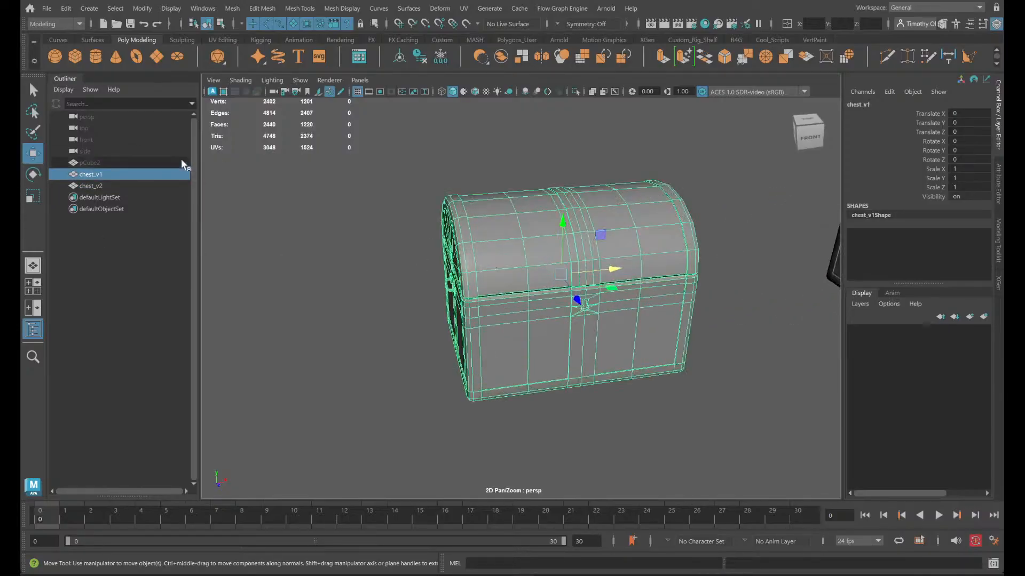
# - Try to rename the duplicate chest as chest_v1
pyautogui.doubleClick(99, 185)
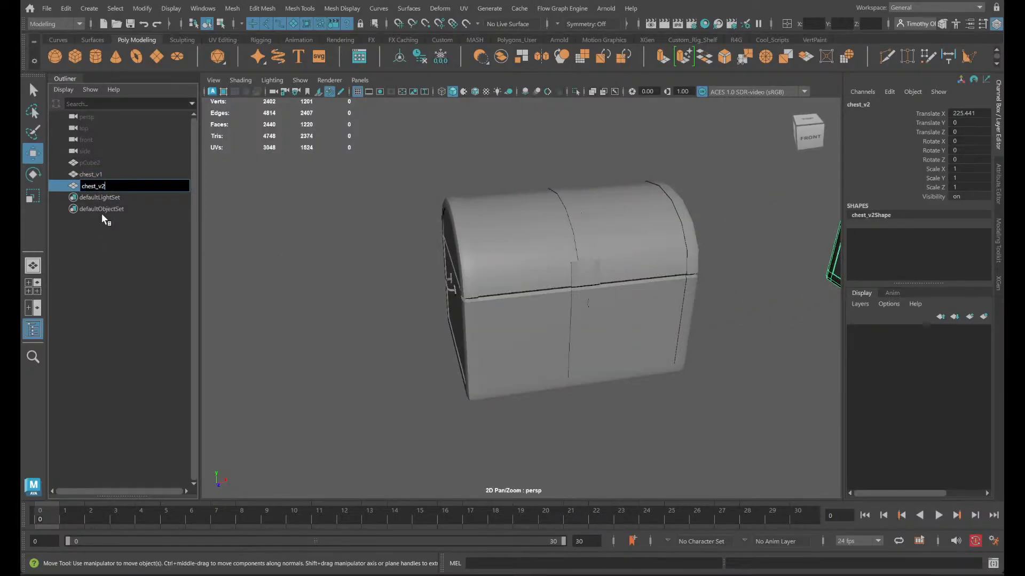
pyautogui.write('chest_v1')
pyautogui.press('Return')
# - Separate the original chest_v1 mesh into its individual pieces
pyautogui.click(113, 175)
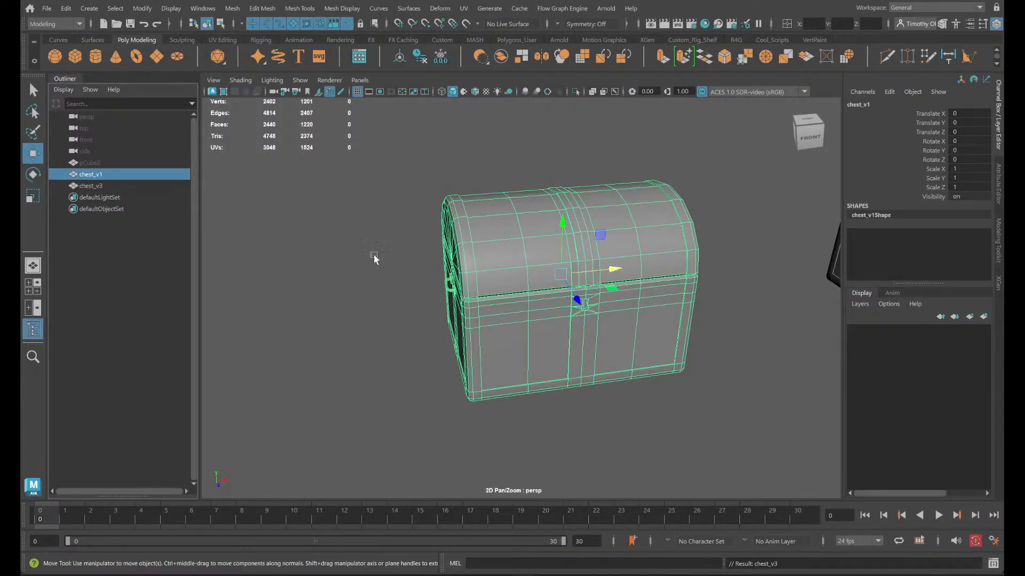
pyautogui.keyDown('shift'); pyautogui.rightClick(494, 250); pyautogui.keyUp('shift')
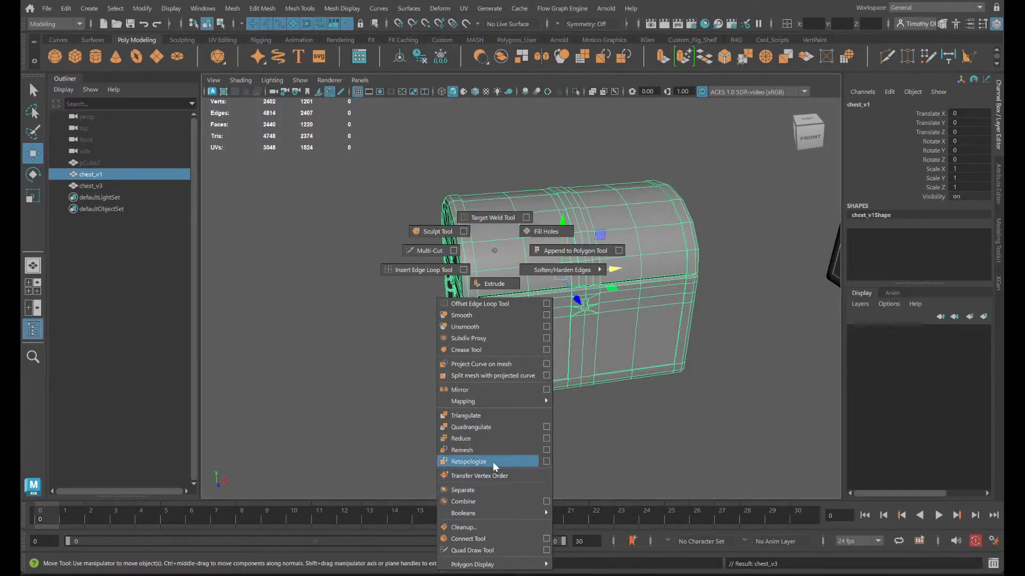
pyautogui.click(483, 490)
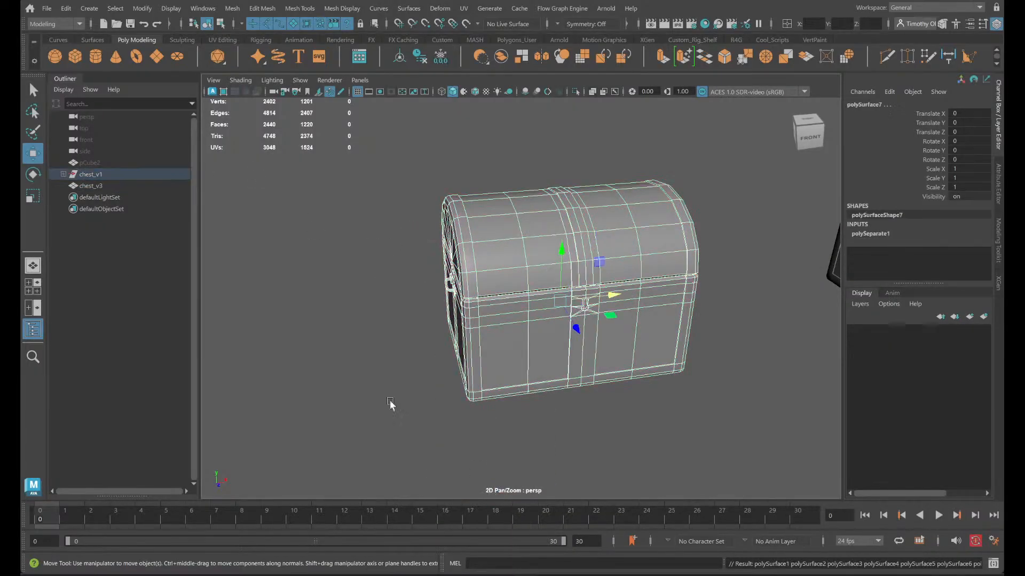
# - Move polySurface1 through polySurface7 out of the chest_v1 group and delete the leftover group
pyautogui.click(63, 174)
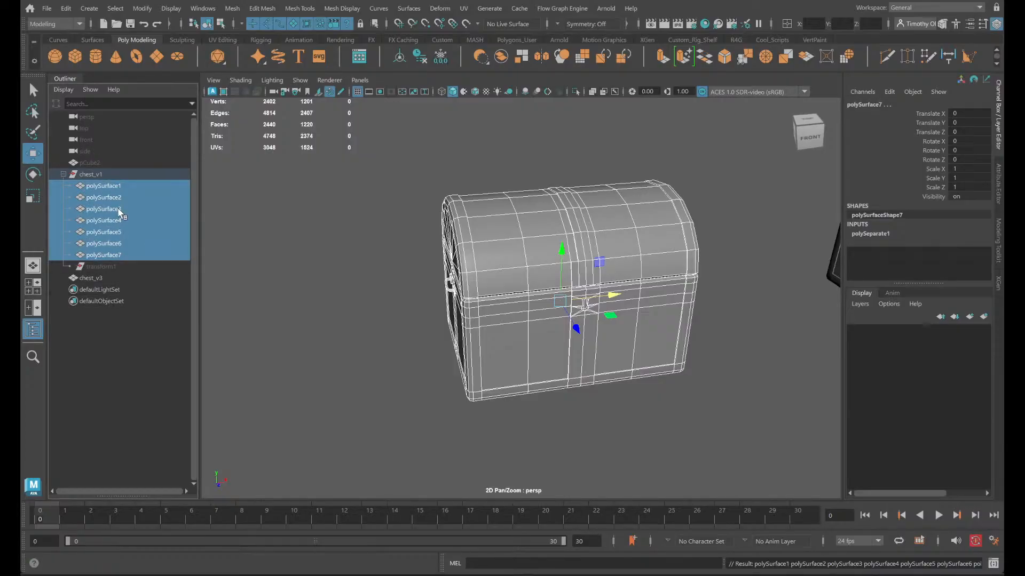
pyautogui.moveTo(134, 214); pyautogui.dragTo(102, 171, button='middle')
pyautogui.click(103, 249)
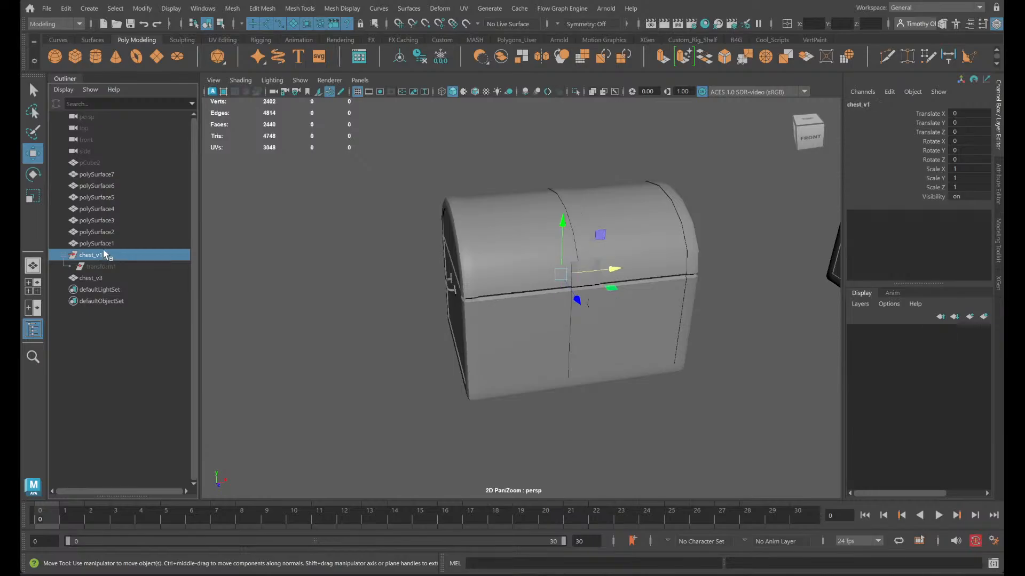
pyautogui.press('Delete')
# - Rename the duplicate chest_v3 as chest_v1
pyautogui.click(106, 254)
pyautogui.doubleClick(106, 255)
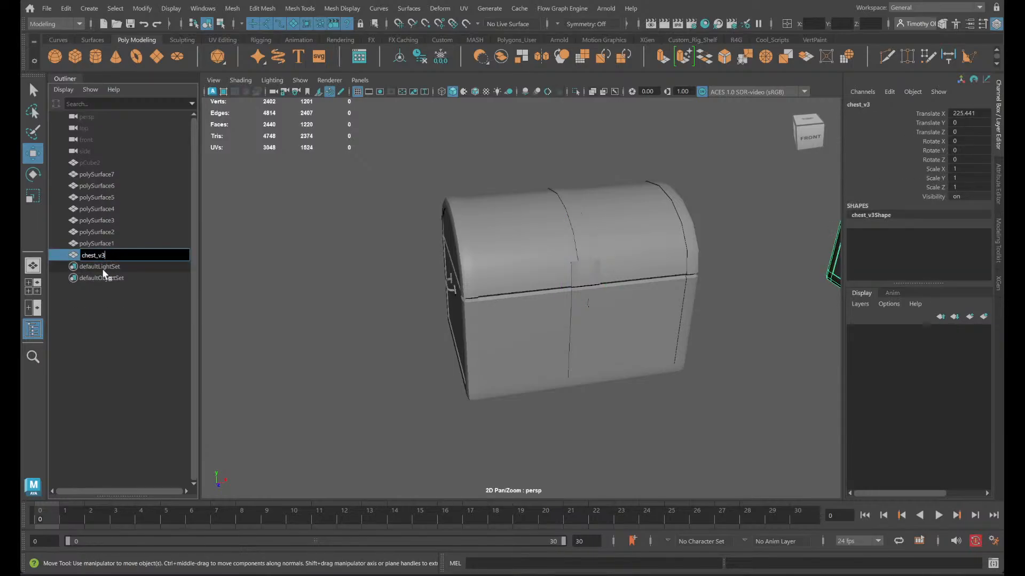
pyautogui.write('chest_v1')
pyautogui.press('Return')
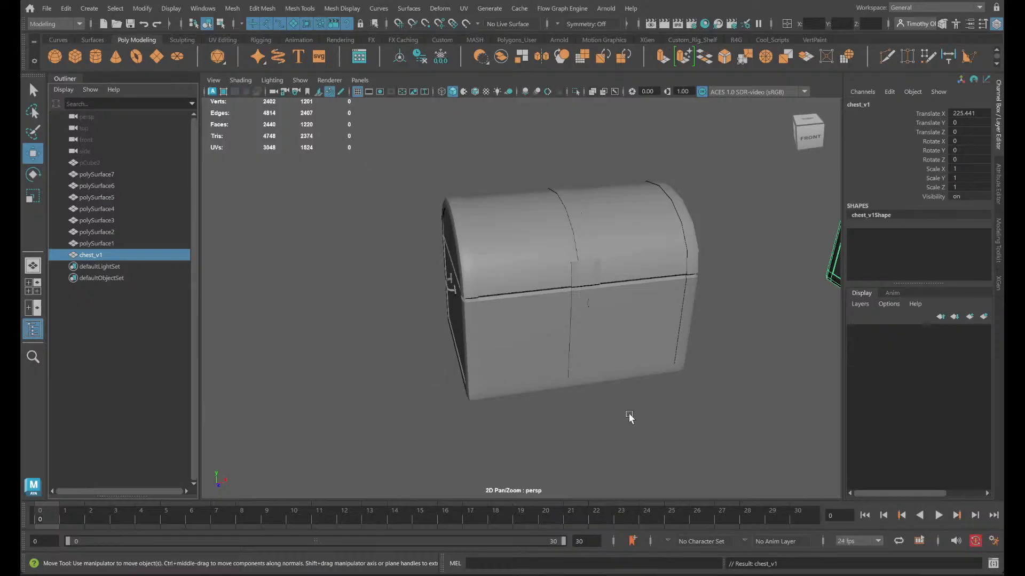
# - Delete the separated lid piece, polySurface1
pyautogui.click(524, 290)
pyautogui.click(451, 252)
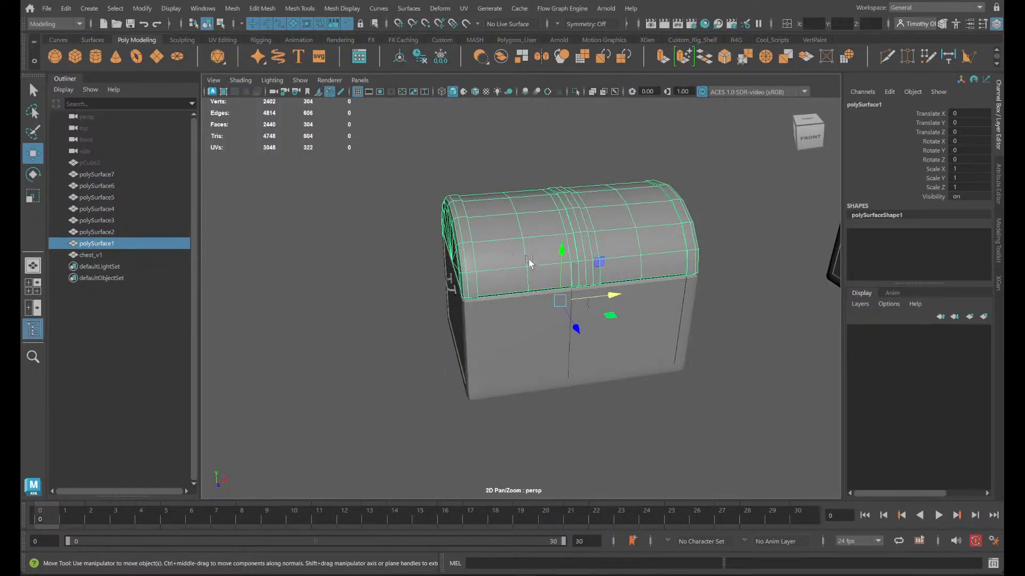
pyautogui.press('Delete')
# - Select the chest body, polySurface6, and switch it to face selection
pyautogui.keyDown('alt'); pyautogui.moveTo(336, 246); pyautogui.dragTo(425, 303); pyautogui.keyUp('alt')
pyautogui.click(526, 313)
pyautogui.keyDown('alt'); pyautogui.moveTo(552, 302); pyautogui.dragTo(582, 309); pyautogui.keyUp('alt')
pyautogui.scroll(5, 583, 308)
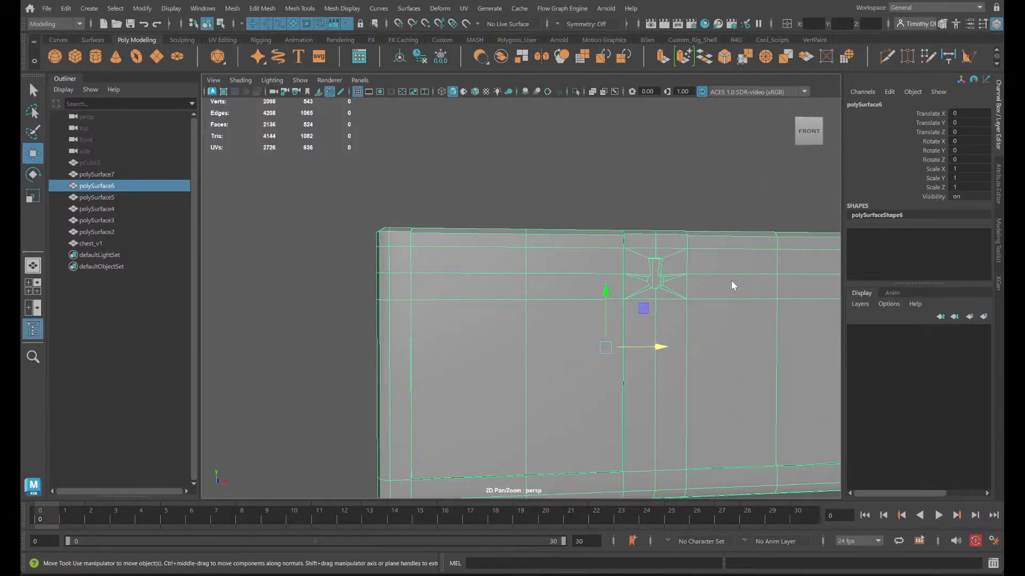
pyautogui.moveTo(731, 252); pyautogui.dragTo(732, 290, button='right')
pyautogui.scroll(-5, 471, 250)
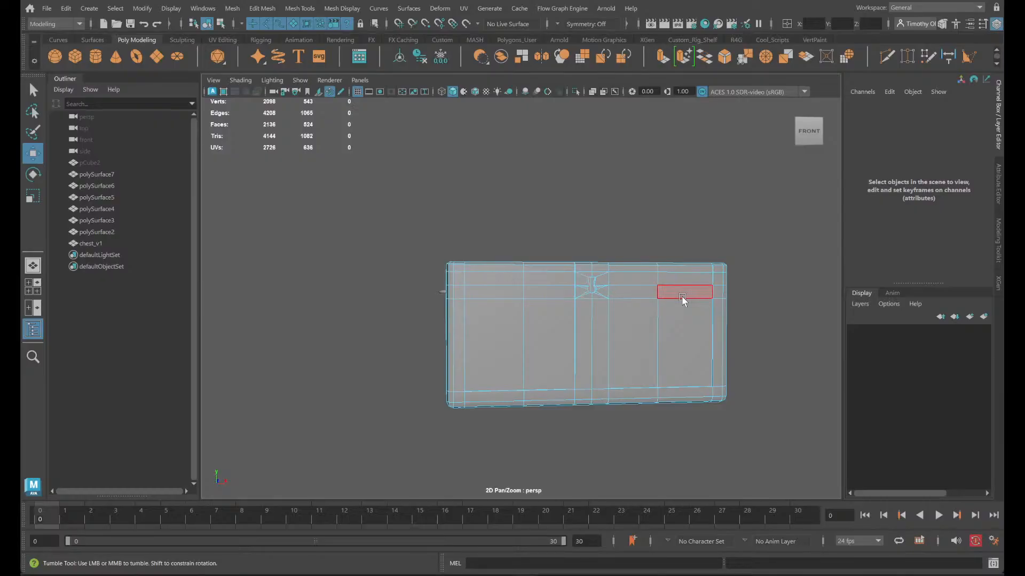
# - Select the four large faces that cover the top of the chest body
pyautogui.keyDown('alt'); pyautogui.moveTo(683, 292); pyautogui.dragTo(633, 297); pyautogui.keyUp('alt')
pyautogui.click(633, 296)
pyautogui.keyDown('shift'); pyautogui.click(530, 270); pyautogui.keyUp('shift')
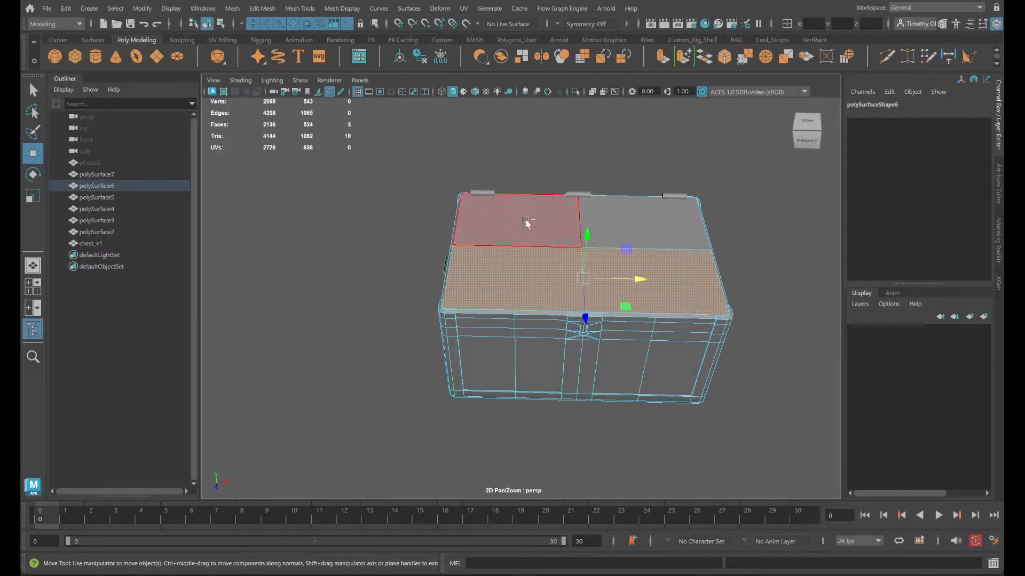
pyautogui.keyDown('shift'); pyautogui.click(528, 222); pyautogui.keyUp('shift')
pyautogui.hotkey('ctrl', 'z')
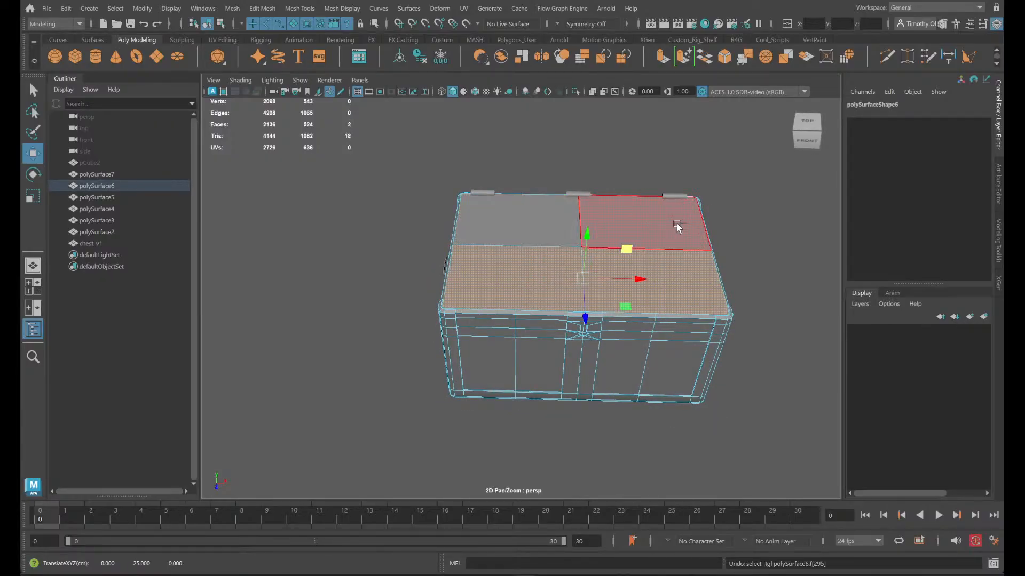
pyautogui.keyDown('shift'); pyautogui.click(611, 212); pyautogui.keyUp('shift')
pyautogui.keyDown('shift'); pyautogui.click(534, 201); pyautogui.keyUp('shift')
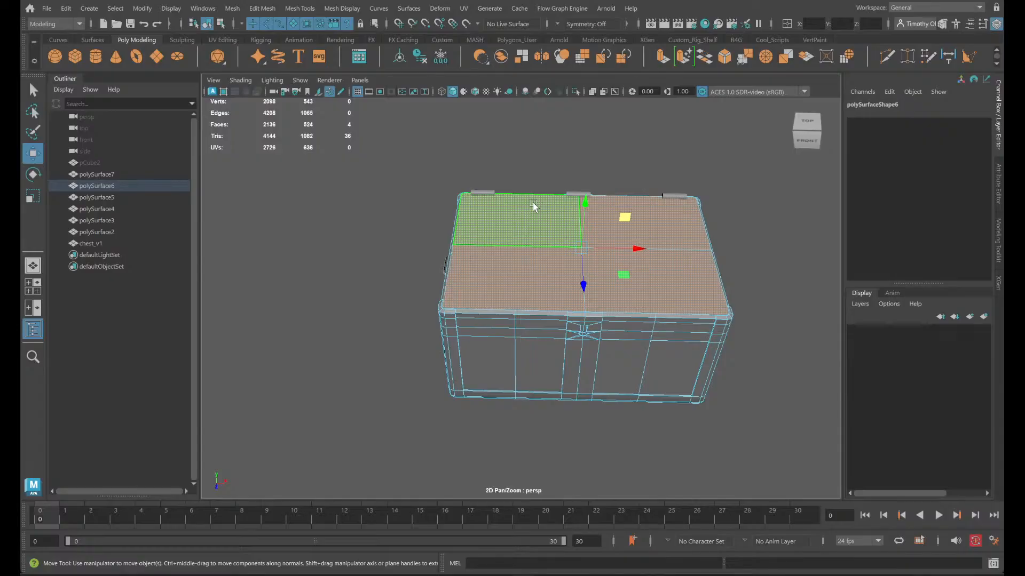
# - Grow the face selection three times from the top faces down onto the body's upper walls
pyautogui.hotkey('shift', '.')
pyautogui.hotkey('shift', '.')
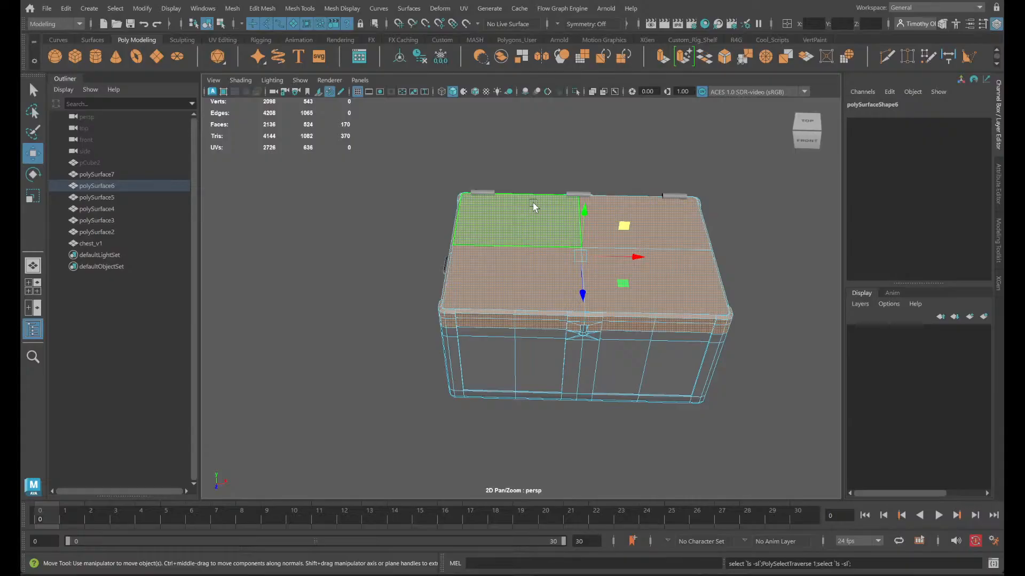
pyautogui.hotkey('shift', '.')
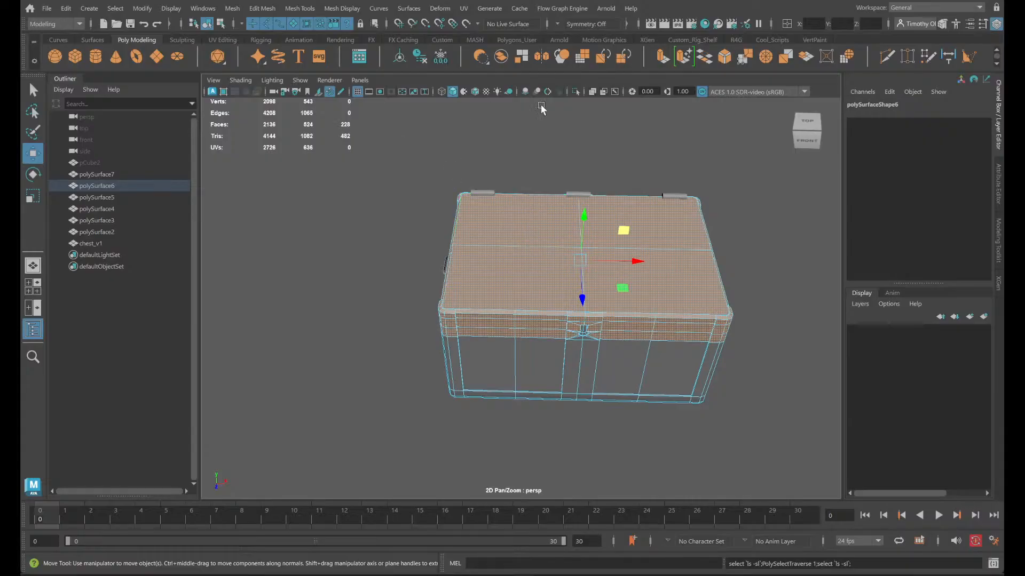
# - Add the tall wall faces below the upper band of the chest body to the face selection
pyautogui.scroll(5, 789, 305)
pyautogui.keyDown('alt'); pyautogui.moveTo(684, 322); pyautogui.dragTo(720, 284); pyautogui.keyUp('alt')
pyautogui.scroll(-3, 725, 311)
pyautogui.keyDown('alt'); pyautogui.moveTo(746, 342); pyautogui.dragTo(713, 342); pyautogui.keyUp('alt')
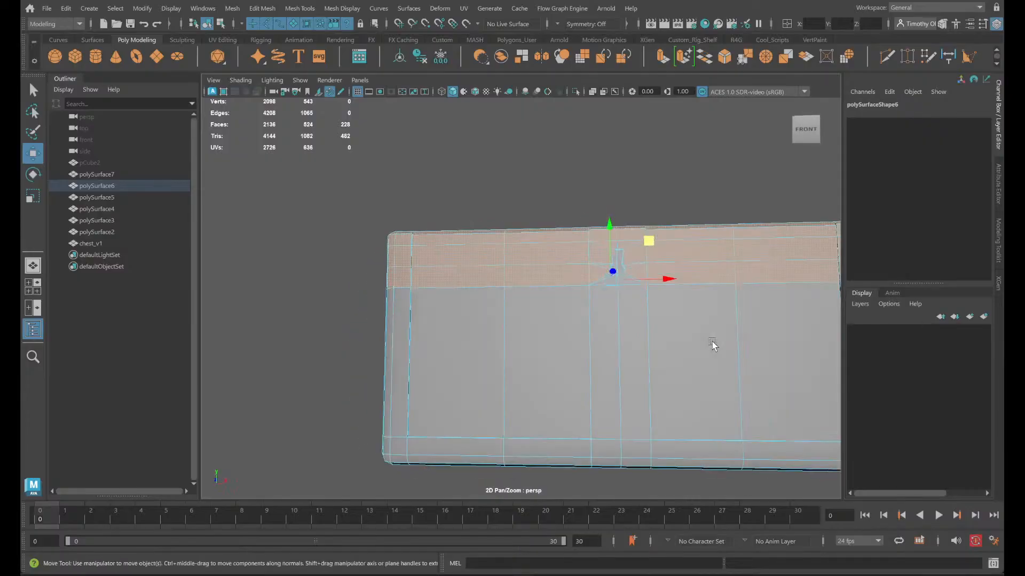
pyautogui.scroll(-5, 715, 342)
pyautogui.keyDown('alt'); pyautogui.moveTo(735, 349); pyautogui.dragTo(695, 424, button='middle'); pyautogui.keyUp('alt')
pyautogui.moveTo(750, 410); pyautogui.dragTo(284, 248)
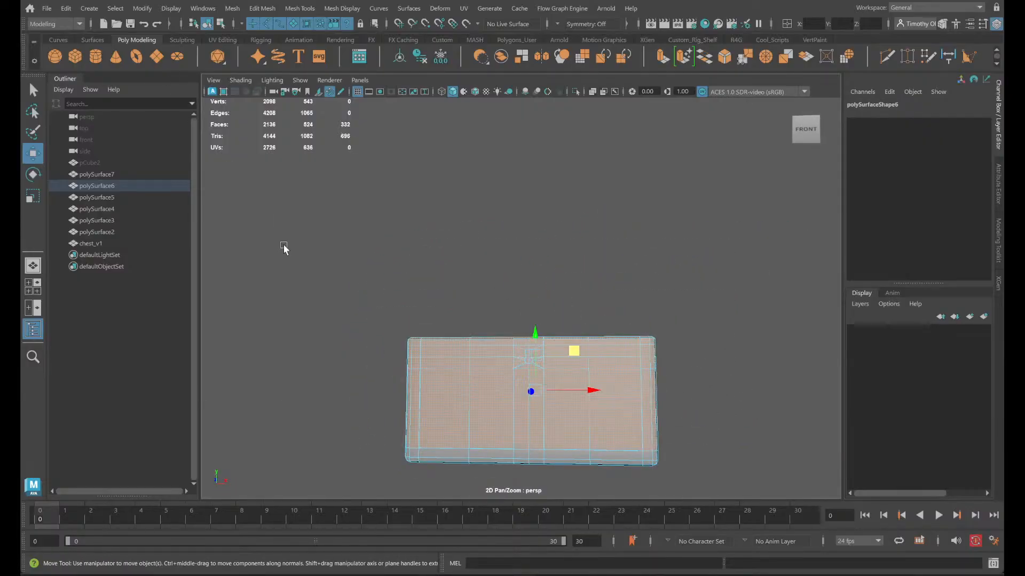
# - Shrink the face selection once so it covers only the chest body's top and the upper band of its walls
pyautogui.hotkey('shift', ',')
pyautogui.keyDown('alt'); pyautogui.moveTo(732, 409); pyautogui.dragTo(349, 430); pyautogui.keyUp('alt')
pyautogui.keyDown('alt'); pyautogui.moveTo(444, 426); pyautogui.dragTo(619, 413, button='right'); pyautogui.keyUp('alt')
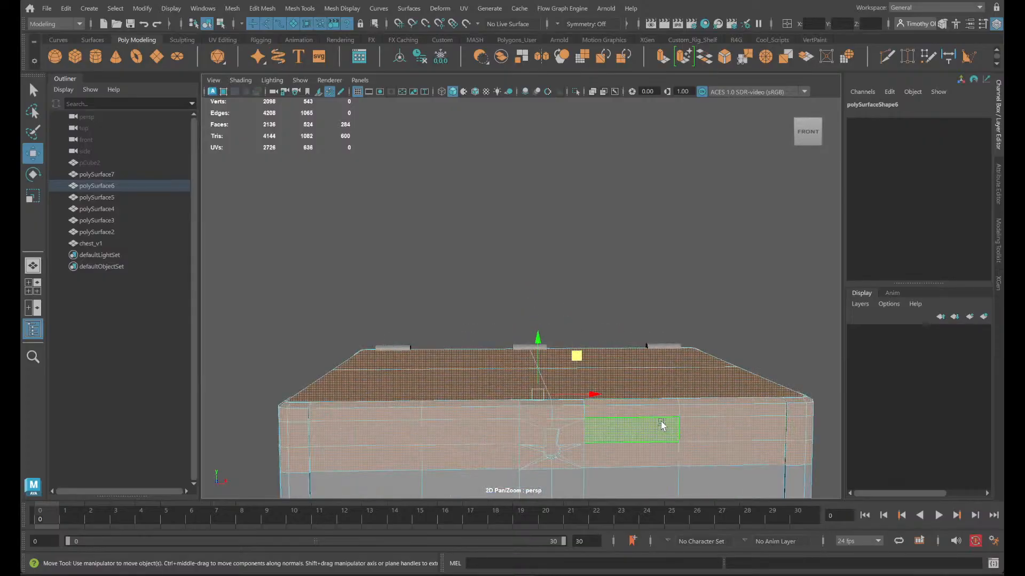
pyautogui.keyDown('alt'); pyautogui.moveTo(662, 422); pyautogui.dragTo(652, 394); pyautogui.keyUp('alt')
pyautogui.keyDown('alt'); pyautogui.moveTo(652, 394); pyautogui.dragTo(567, 184, button='middle'); pyautogui.keyUp('alt')
pyautogui.keyDown('alt'); pyautogui.moveTo(555, 219); pyautogui.dragTo(615, 308); pyautogui.keyUp('alt')
pyautogui.scroll(6, 609, 272)
pyautogui.scroll(3, 616, 305)
pyautogui.scroll(-8, 616, 304)
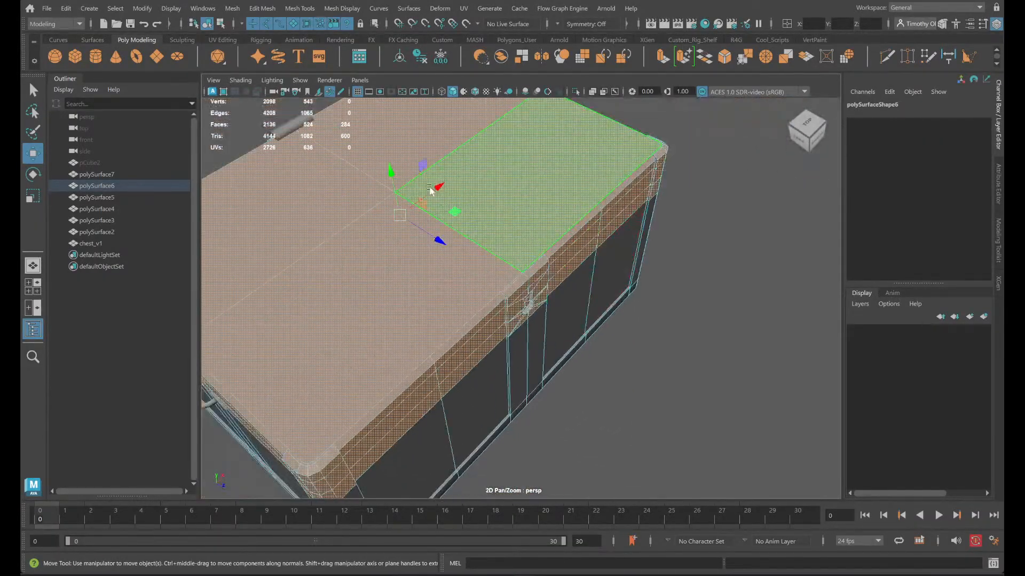
# - Try lowering the selected upper faces of the chest body beside the side handle, and undo the move
pyautogui.moveTo(391, 174); pyautogui.dragTo(409, 251)
pyautogui.hotkey('ctrl', 'z')
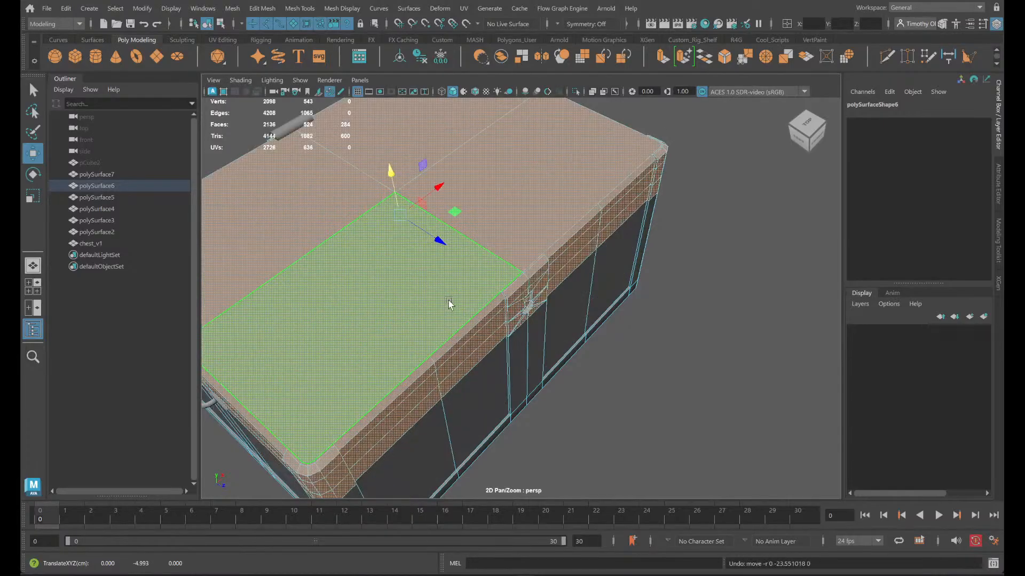
pyautogui.keyDown('alt'); pyautogui.moveTo(460, 393); pyautogui.dragTo(474, 343); pyautogui.keyUp('alt')
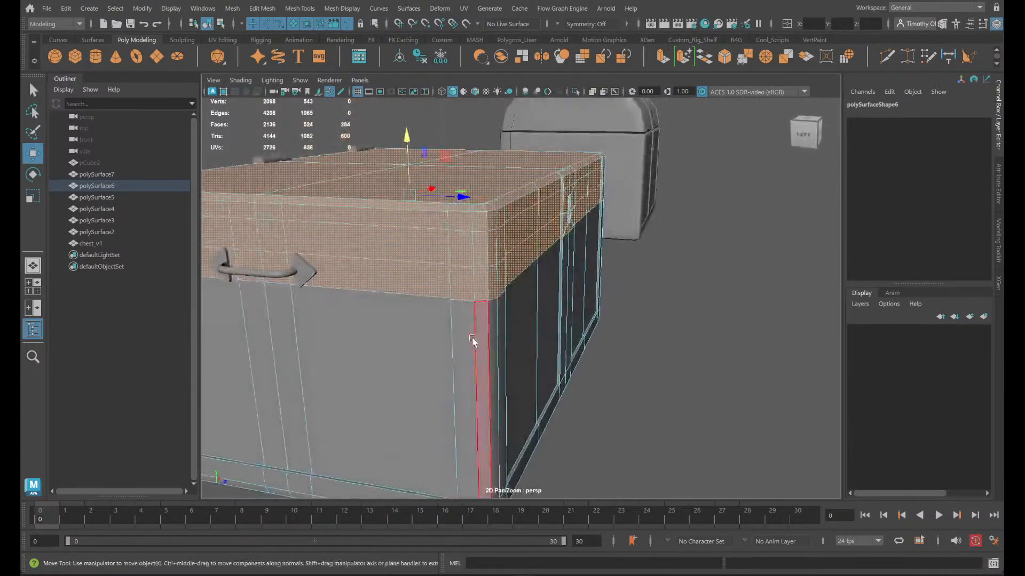
pyautogui.keyDown('alt'); pyautogui.moveTo(337, 302); pyautogui.dragTo(385, 291); pyautogui.keyUp('alt')
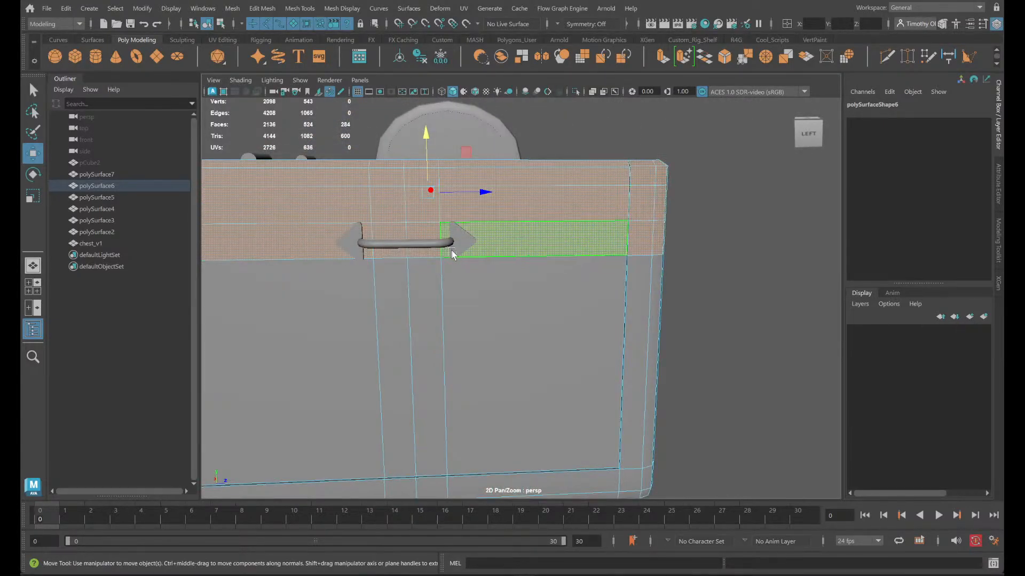
pyautogui.moveTo(462, 238); pyautogui.dragTo(507, 221, button='right')
pyautogui.hotkey('ctrl', 'z')
# - Lower the selected top and upper wall faces to make the chest body shorter
pyautogui.keyDown('alt'); pyautogui.moveTo(726, 237); pyautogui.dragTo(691, 241); pyautogui.keyUp('alt')
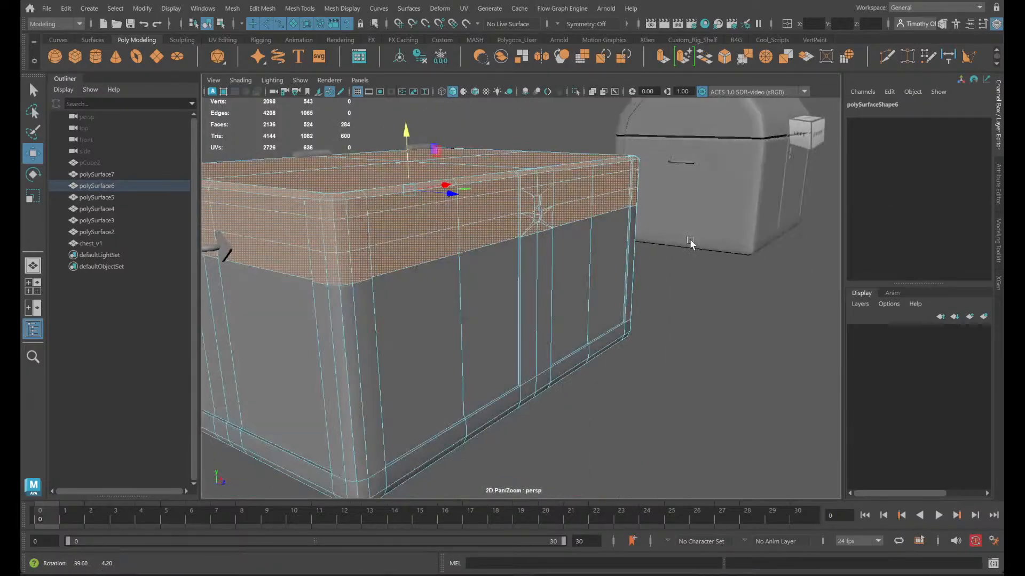
pyautogui.moveTo(407, 137); pyautogui.dragTo(413, 222)
pyautogui.keyDown('alt'); pyautogui.moveTo(413, 223); pyautogui.dragTo(361, 178, button='right'); pyautogui.keyUp('alt')
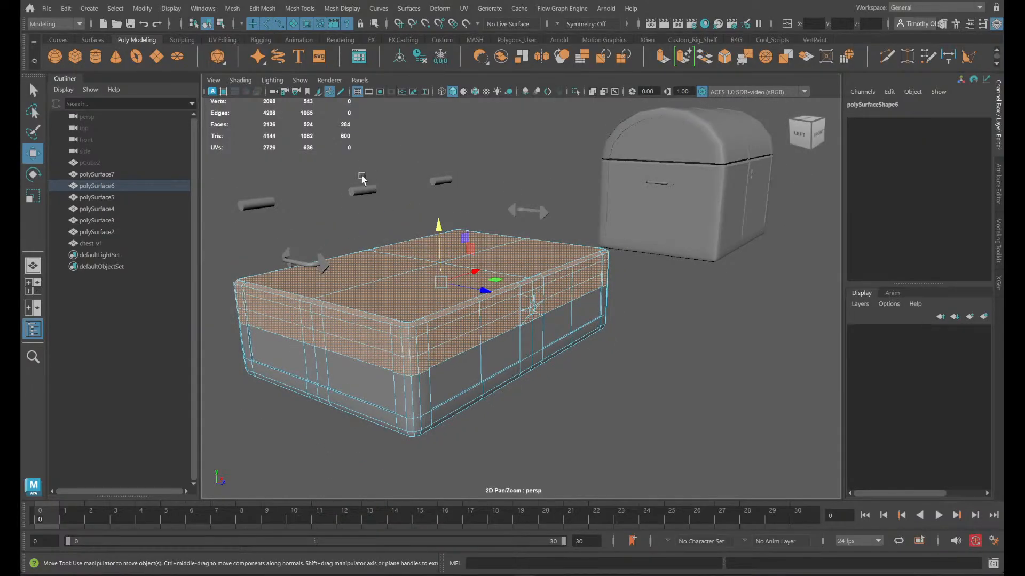
# - Select the three cylindrical hinge pieces, polySurface7, polySurface5 and polySurface4, and hide them
pyautogui.click(547, 213)
pyautogui.moveTo(455, 197); pyautogui.dragTo(154, 161)
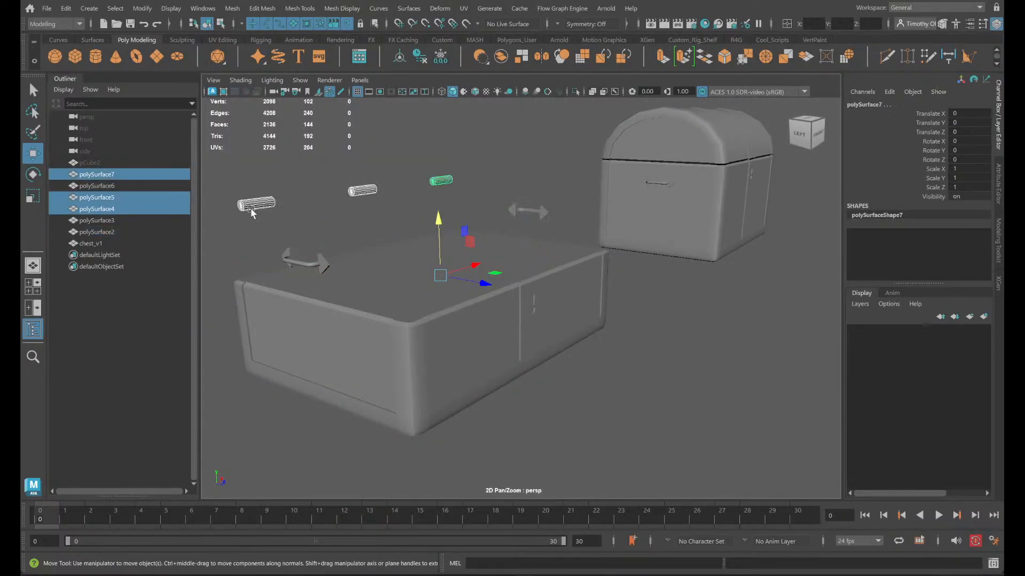
pyautogui.moveTo(241, 211); pyautogui.dragTo(470, 123)
pyautogui.hotkey('ctrl', 'h')
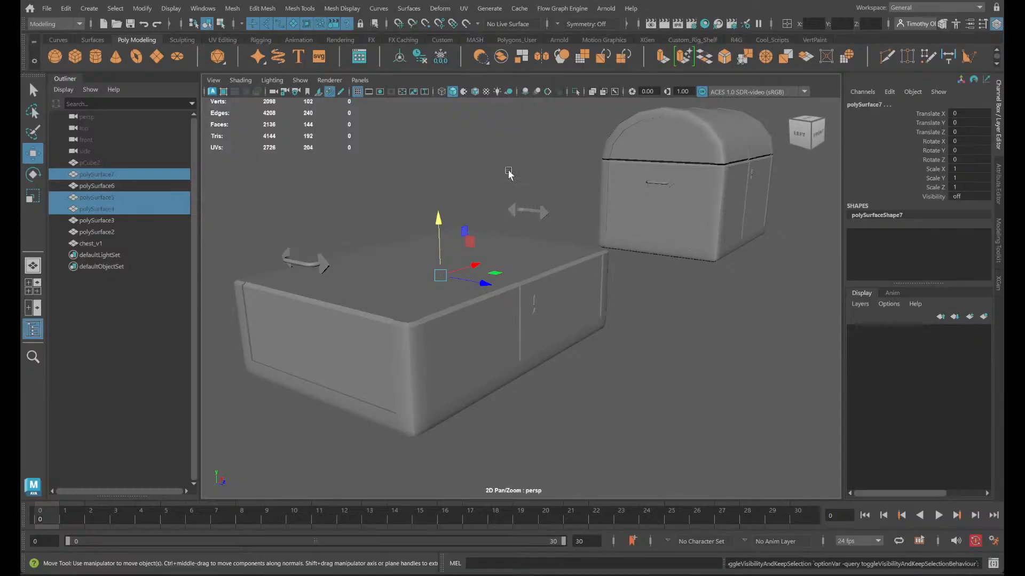
# - Compare the shortened body and its two side handles with the intact chest_v1 copy
pyautogui.click(549, 218)
pyautogui.click(321, 265)
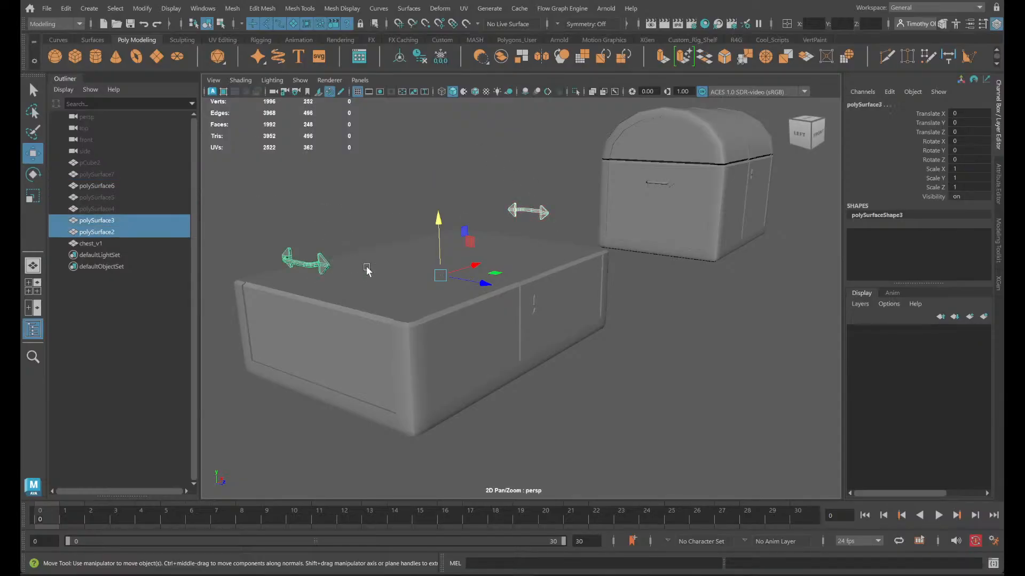
pyautogui.click(411, 341)
pyautogui.scroll(3, 352, 384)
pyautogui.keyDown('alt'); pyautogui.moveTo(353, 384); pyautogui.dragTo(407, 393); pyautogui.keyUp('alt')
pyautogui.click(730, 282)
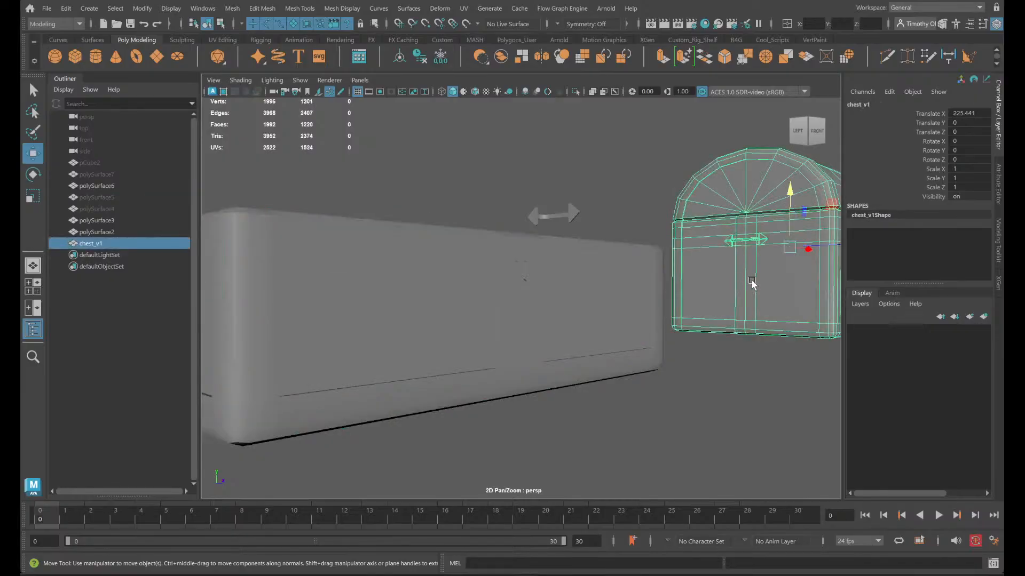
# - Insert a horizontal edge loop at 50% between the upper loops around polySurface6 with the Multi-Cut tool
pyautogui.click(297, 371)
pyautogui.keyDown('alt'); pyautogui.moveTo(297, 377); pyautogui.dragTo(435, 330); pyautogui.keyUp('alt')
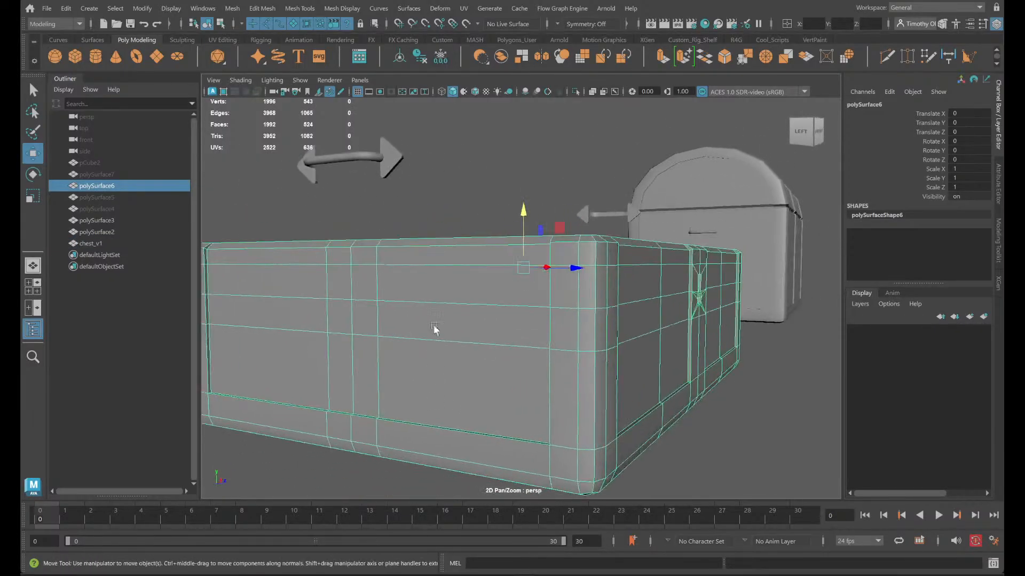
pyautogui.click(887, 58)
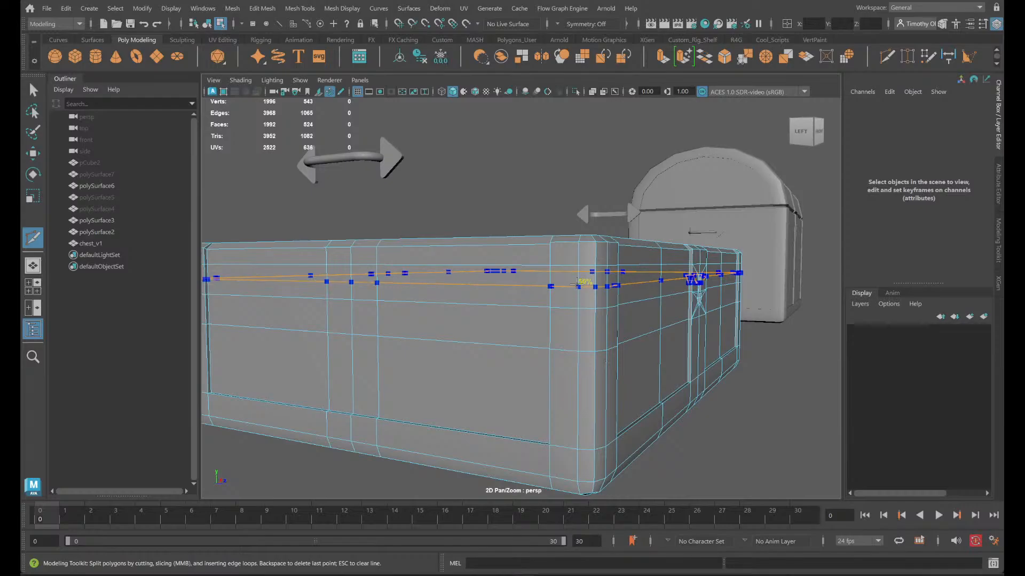
pyautogui.keyDown('ctrl'); pyautogui.click(567, 274); pyautogui.keyUp('ctrl')
pyautogui.keyDown('alt'); pyautogui.moveTo(572, 279); pyautogui.dragTo(522, 310); pyautogui.keyUp('alt')
pyautogui.moveTo(522, 310); pyautogui.dragTo(521, 222, button='right')
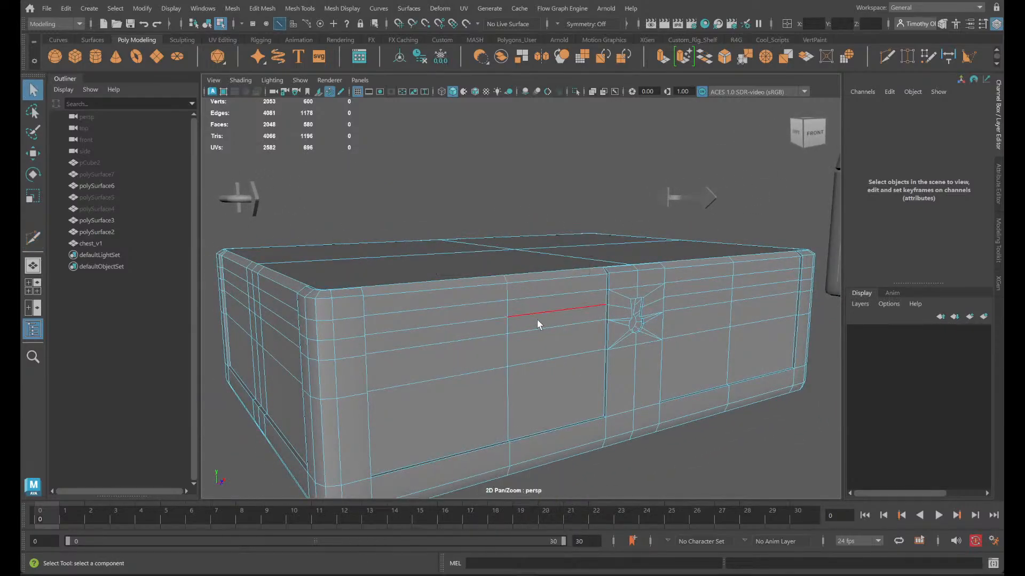
pyautogui.doubleClick(538, 314)
pyautogui.moveTo(599, 347)
pyautogui.keyDown('alt'); pyautogui.mouseDown()
pyautogui.moveTo(540, 334)
pyautogui.moveTo(617, 339)
pyautogui.mouseUp(); pyautogui.keyUp('alt')
pyautogui.scroll(8, 555, 338)
# - Combine the two side handles, polySurface3 and polySurface2, into one mesh and delete its history
pyautogui.click(357, 143)
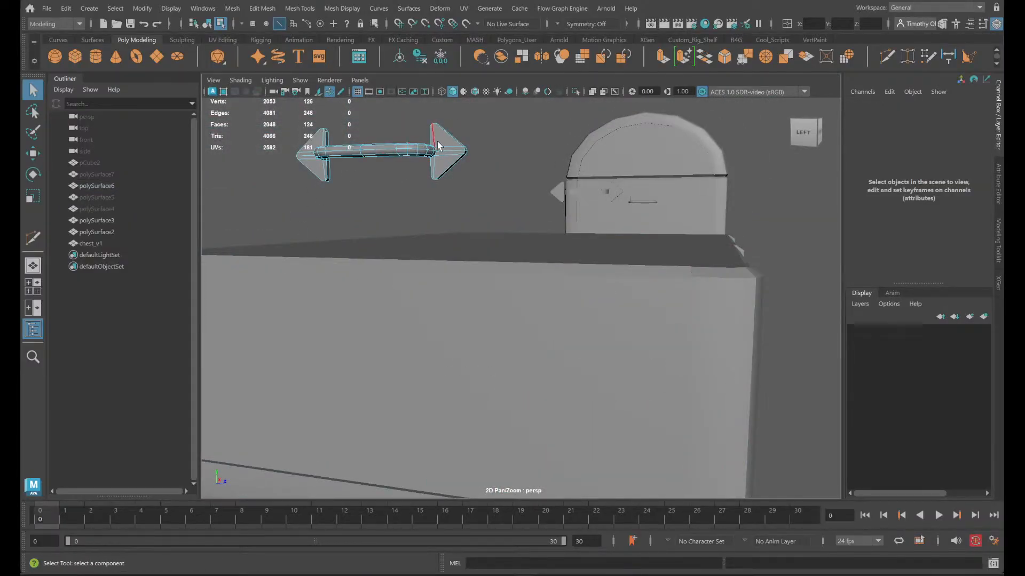
pyautogui.moveTo(437, 145); pyautogui.dragTo(470, 120, button='right')
pyautogui.press('w')
pyautogui.scroll(-5, 443, 160)
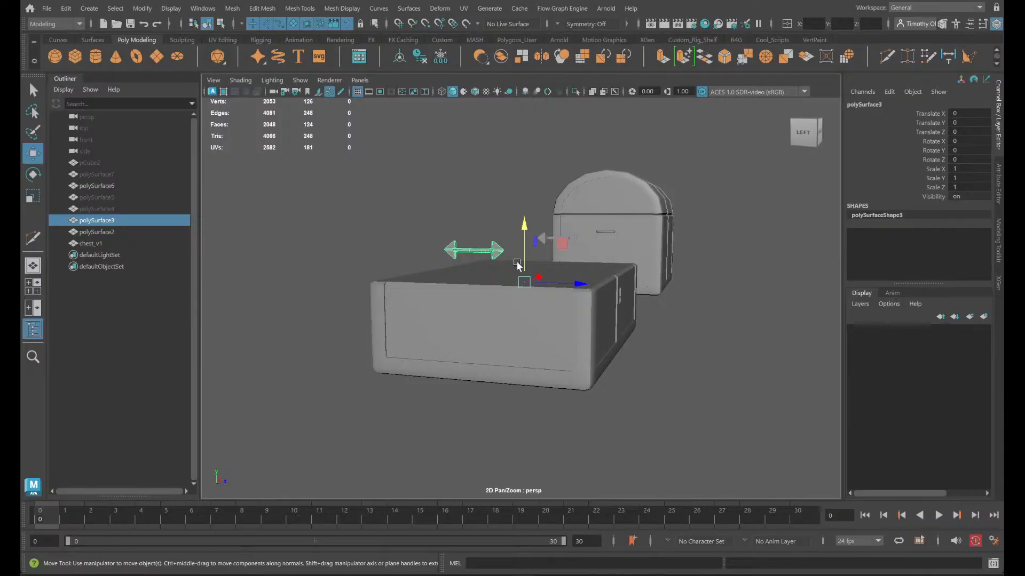
pyautogui.keyDown('alt'); pyautogui.moveTo(517, 265); pyautogui.dragTo(506, 297); pyautogui.keyUp('alt')
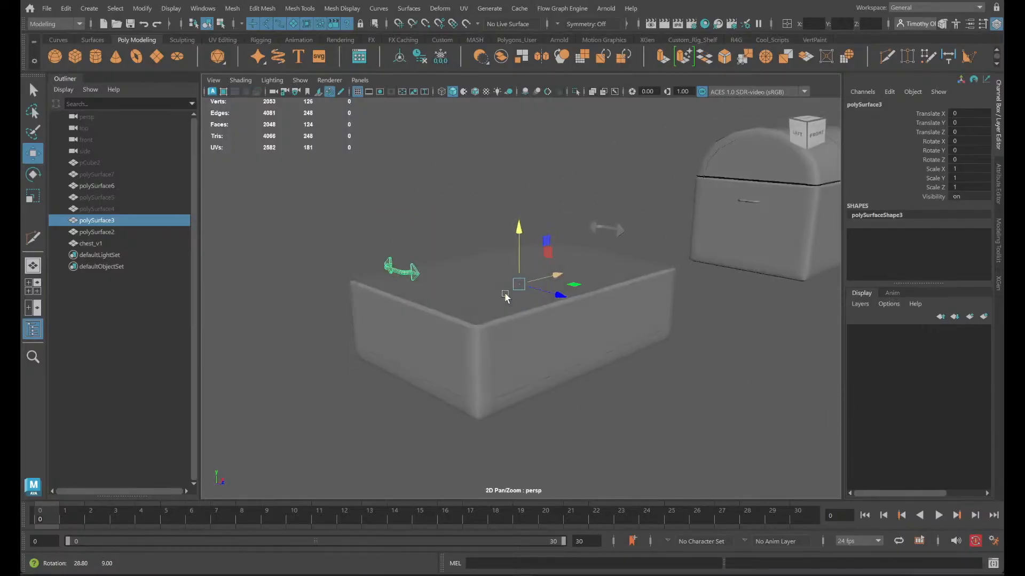
pyautogui.keyDown('shift'); pyautogui.click(618, 229); pyautogui.keyUp('shift')
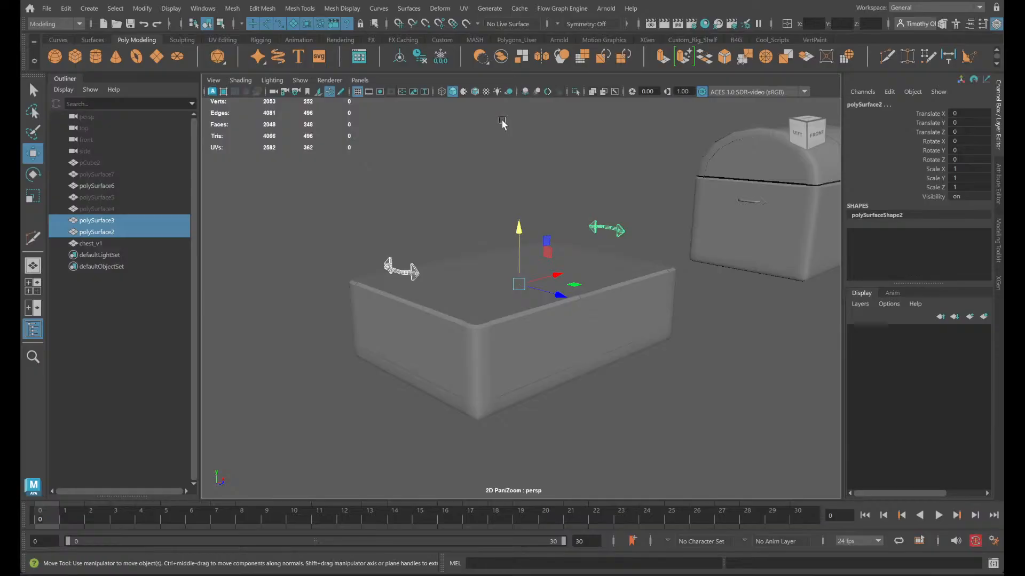
pyautogui.click(501, 59)
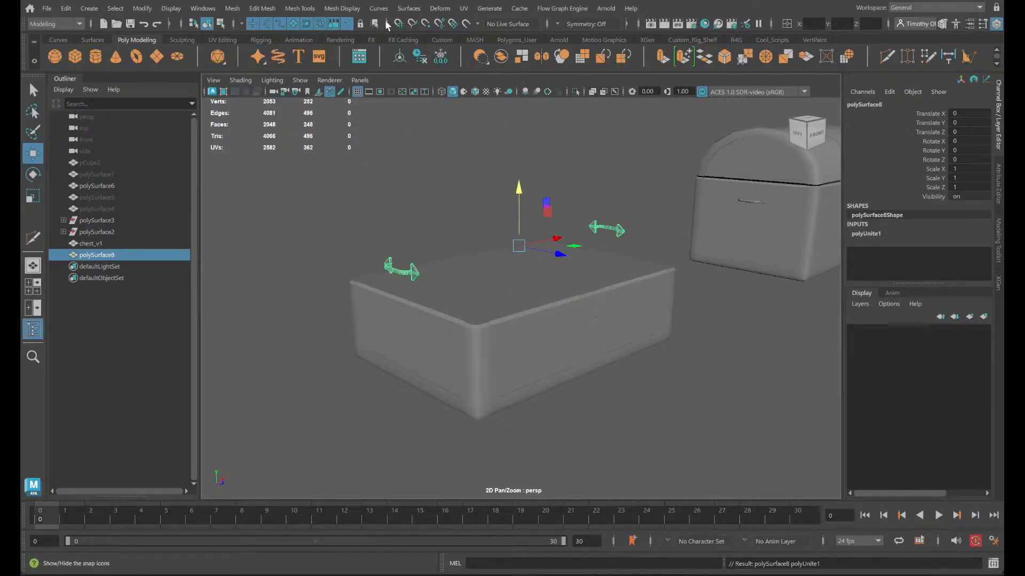
pyautogui.click(421, 59)
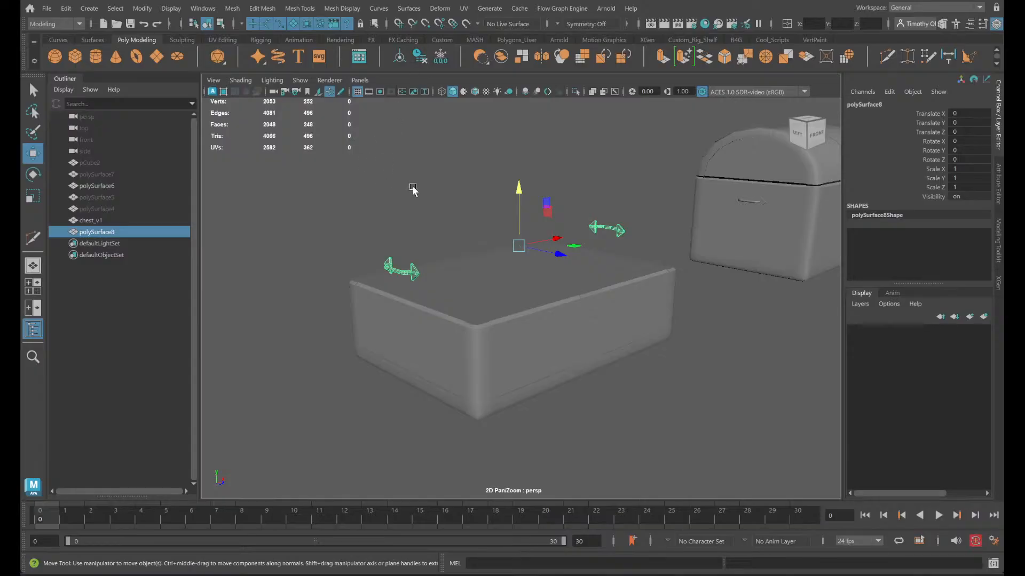
# - Select the chest body, polySurface6, as a whole object
pyautogui.click(518, 355)
pyautogui.keyDown('alt'); pyautogui.moveTo(519, 354); pyautogui.dragTo(533, 373); pyautogui.keyUp('alt')
pyautogui.rightClick(530, 251)
pyautogui.moveTo(530, 322); pyautogui.dragTo(586, 223, button='right')
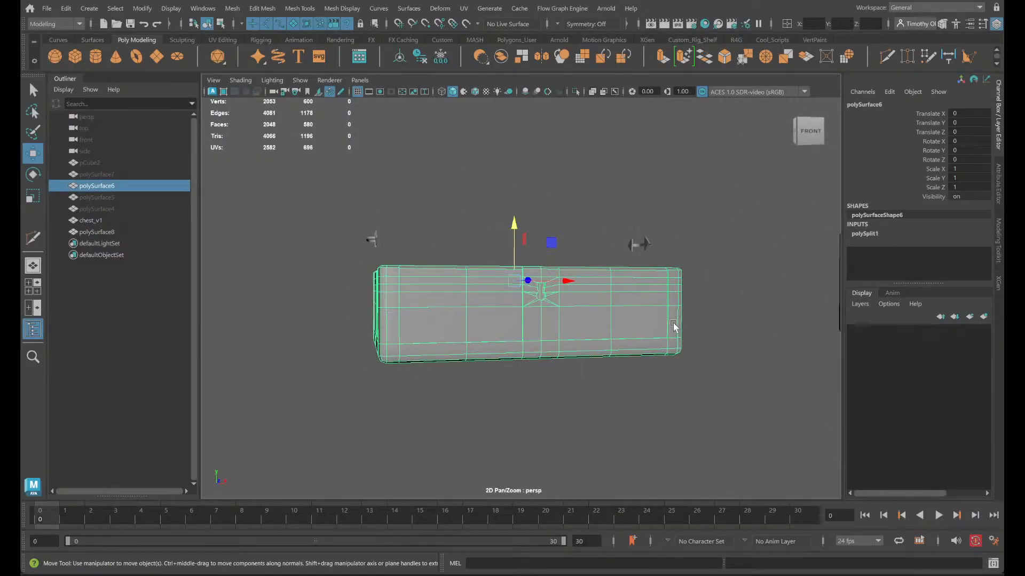
# - Try lowering the whole chest body along its vertical axis, and undo the move
pyautogui.click(519, 231)
pyautogui.click(522, 300)
pyautogui.moveTo(514, 225); pyautogui.dragTo(545, 321)
pyautogui.hotkey('ctrl', 'z')
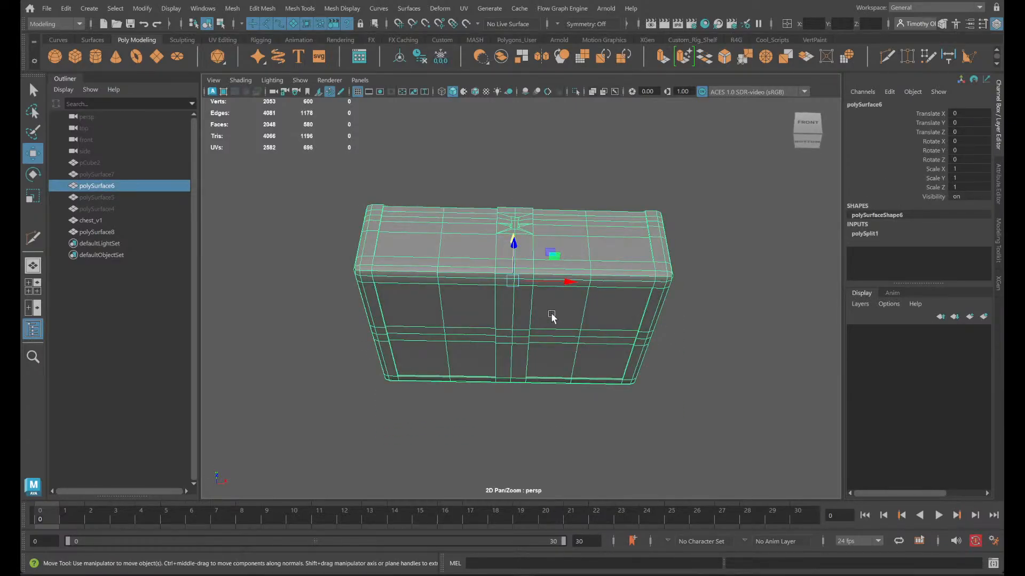
# - Move the chest body's pivot down to the centre of its underside
pyautogui.scroll(-4, 552, 318)
pyautogui.press('d')
pyautogui.press('c')
pyautogui.keyDown('alt'); pyautogui.moveTo(566, 344); pyautogui.dragTo(521, 321); pyautogui.keyUp('alt')
pyautogui.scroll(2, 560, 346)
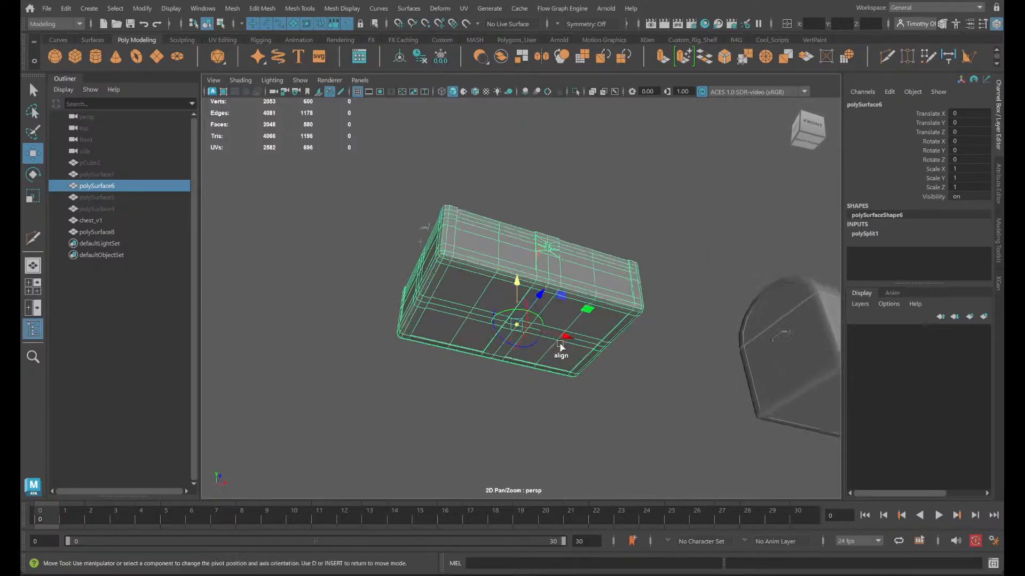
pyautogui.scroll(9, 562, 352)
pyautogui.scroll(-4, 578, 424)
# - Try vertically adjusting the chest body's pivot and position with vertex snapping, and undo both moves
pyautogui.press('v')
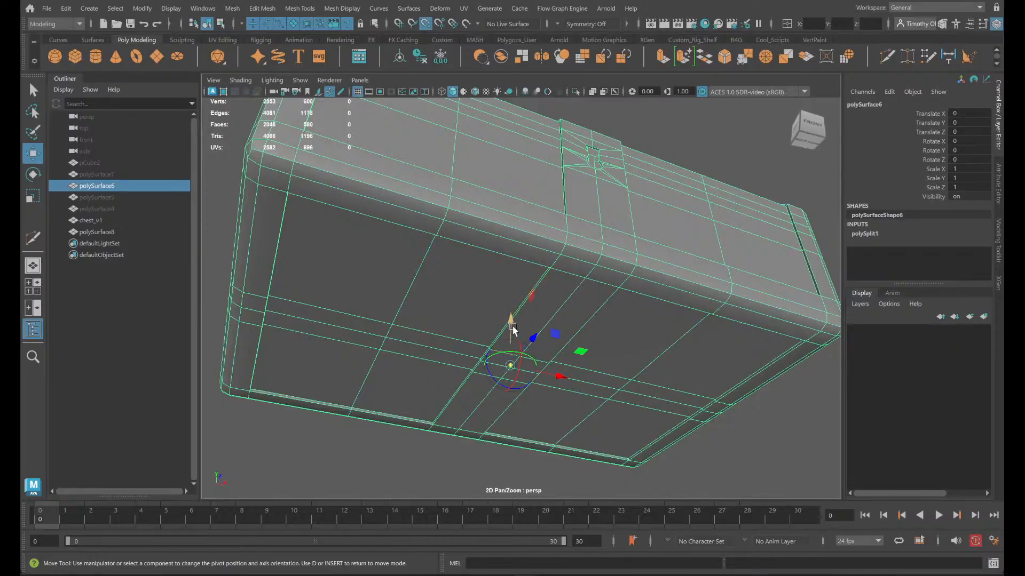
pyautogui.moveTo(509, 339); pyautogui.dragTo(524, 370)
pyautogui.hotkey('ctrl', 'z')
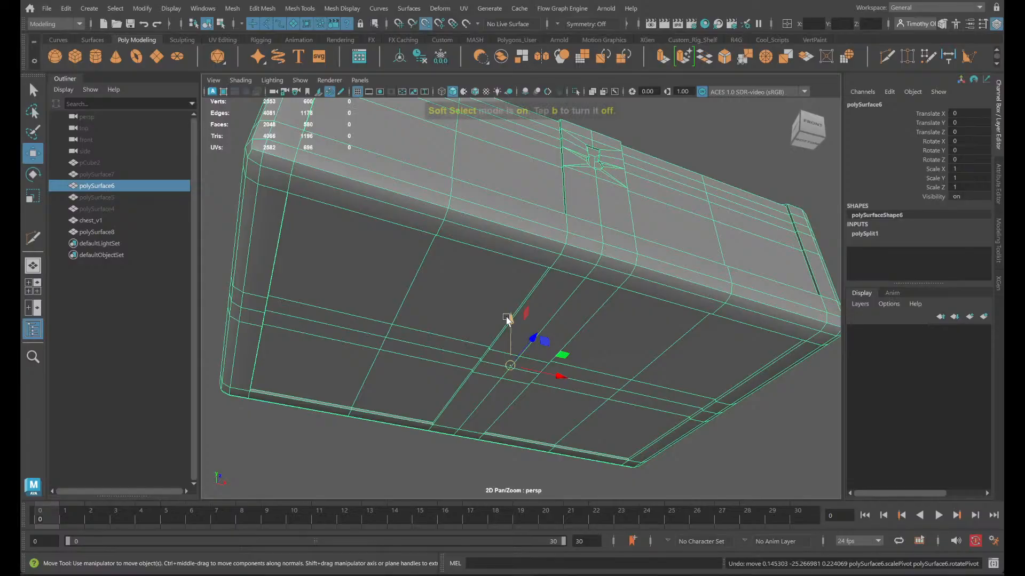
pyautogui.moveTo(508, 319); pyautogui.dragTo(509, 327)
pyautogui.hotkey('ctrl', 'z')
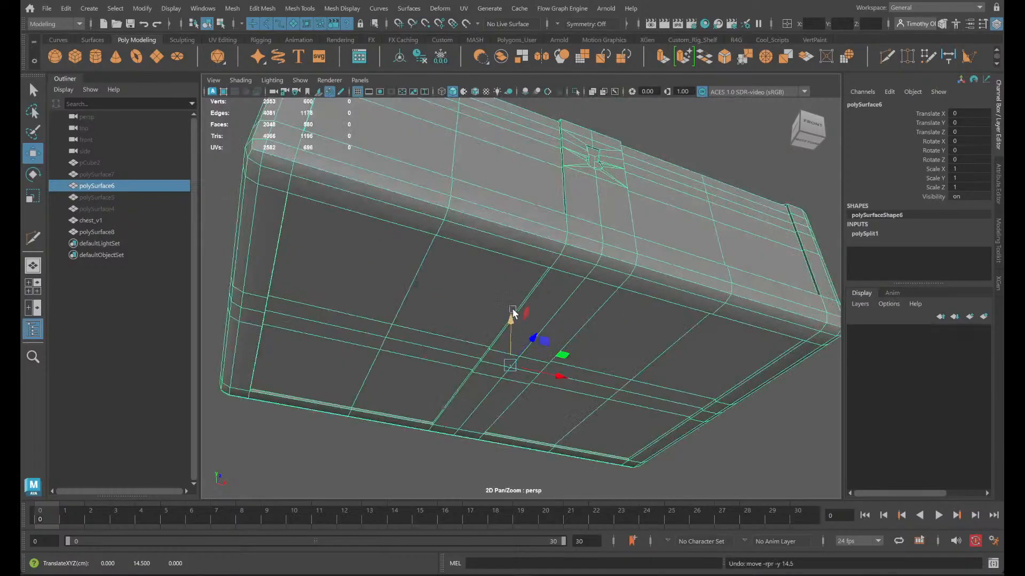
# - Snap the chest body's pivot vertically to a vertex on its underside
pyautogui.press('d')
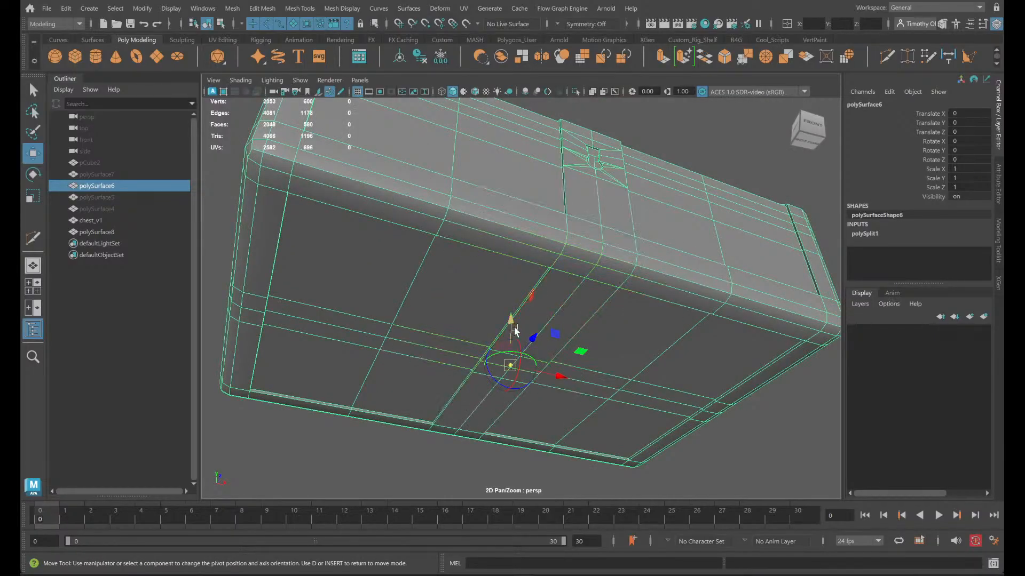
pyautogui.press('v')
pyautogui.moveTo(513, 320); pyautogui.dragTo(514, 366)
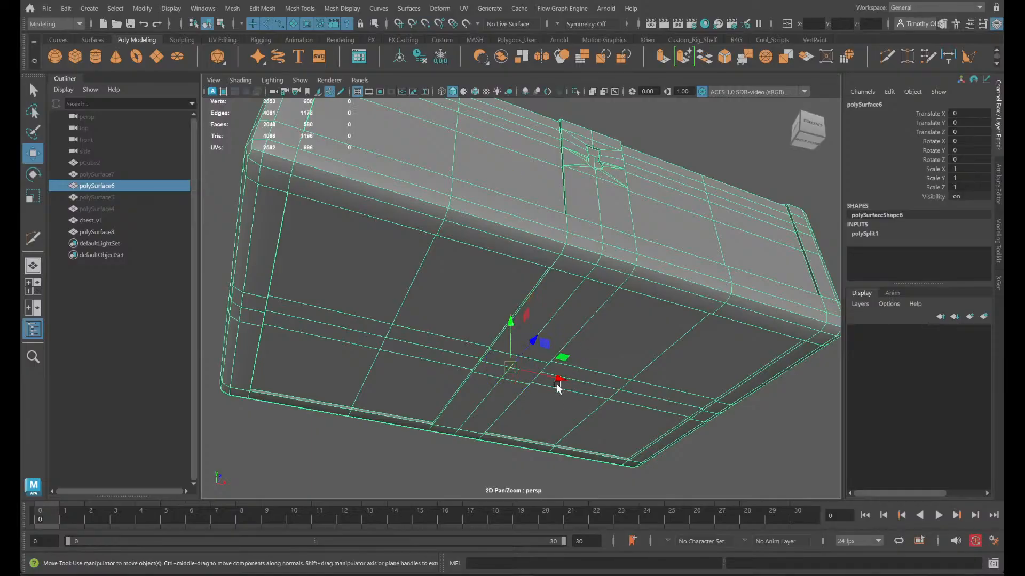
# - Raise the chest body to a Translate Y of 26.5
pyautogui.moveTo(520, 328); pyautogui.dragTo(515, 263)
pyautogui.press('v')
pyautogui.scroll(6, 518, 261)
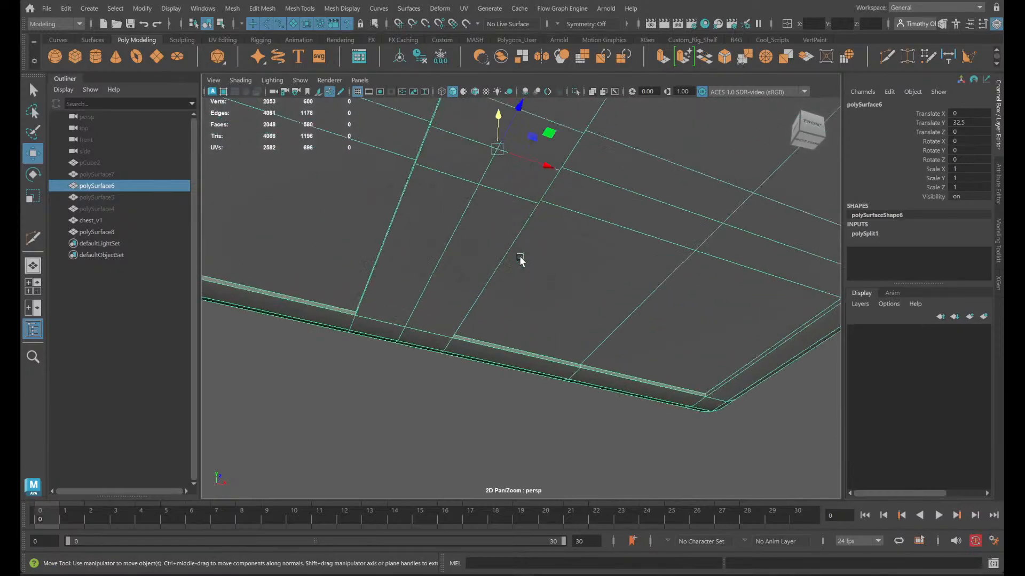
pyautogui.keyDown('alt'); pyautogui.moveTo(540, 267); pyautogui.dragTo(561, 375, button='middle'); pyautogui.keyUp('alt')
pyautogui.keyDown('alt'); pyautogui.moveTo(561, 376); pyautogui.dragTo(565, 334); pyautogui.keyUp('alt')
pyautogui.press('v')
pyautogui.moveTo(536, 186); pyautogui.dragTo(531, 322)
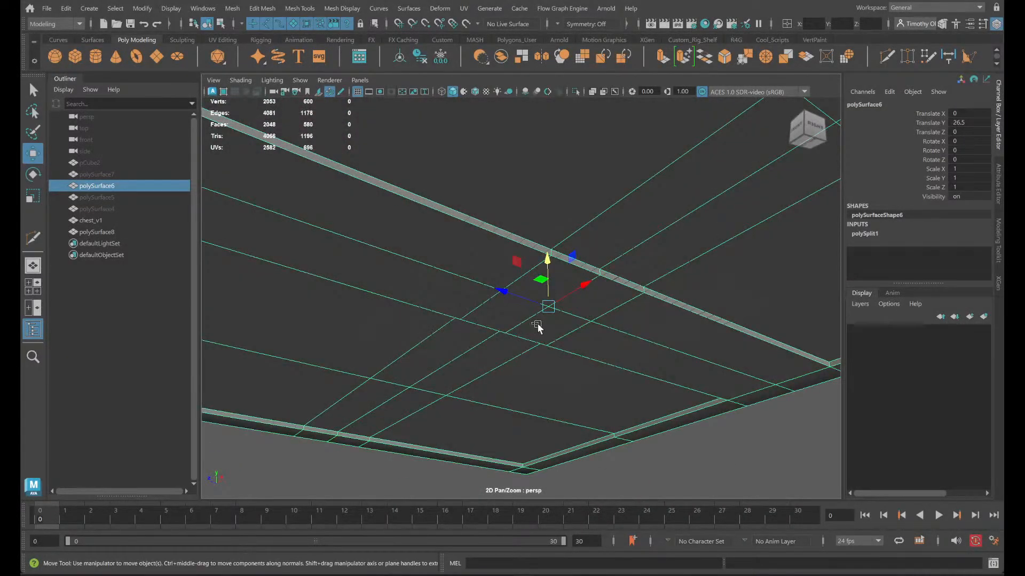
# - In the front view, lower the chest body with grid snapping to a Translate Y of 25.5
pyautogui.click(784, 475)
pyautogui.keyDown('alt'); pyautogui.moveTo(658, 400); pyautogui.dragTo(697, 418); pyautogui.keyUp('alt')
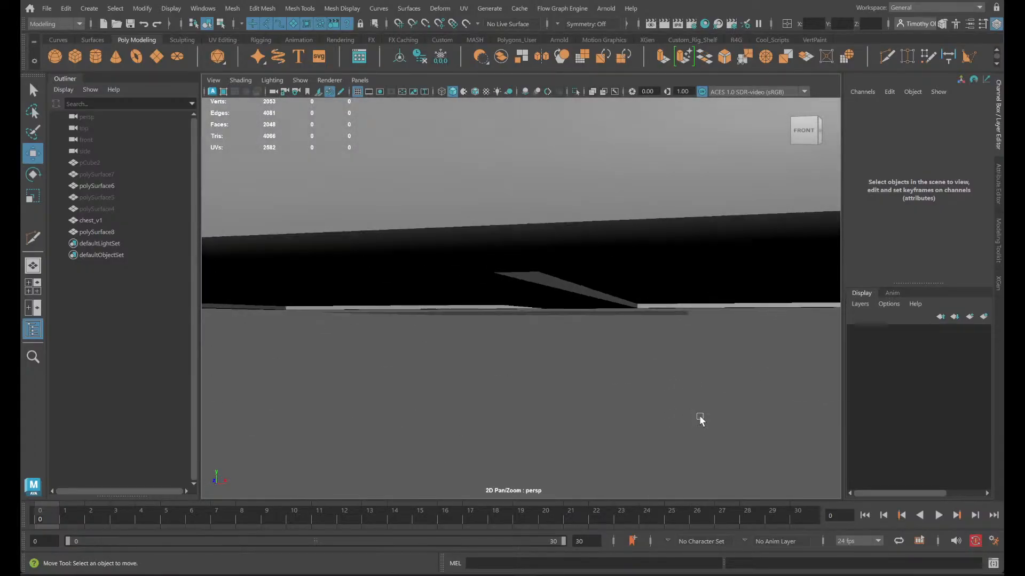
pyautogui.press('space')
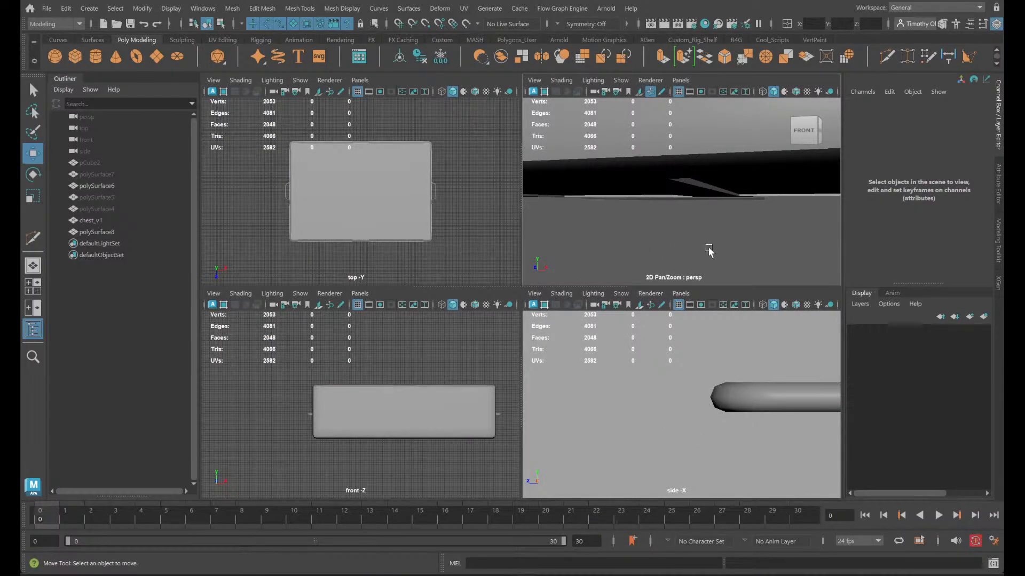
pyautogui.press('space')
pyautogui.scroll(3, 447, 450)
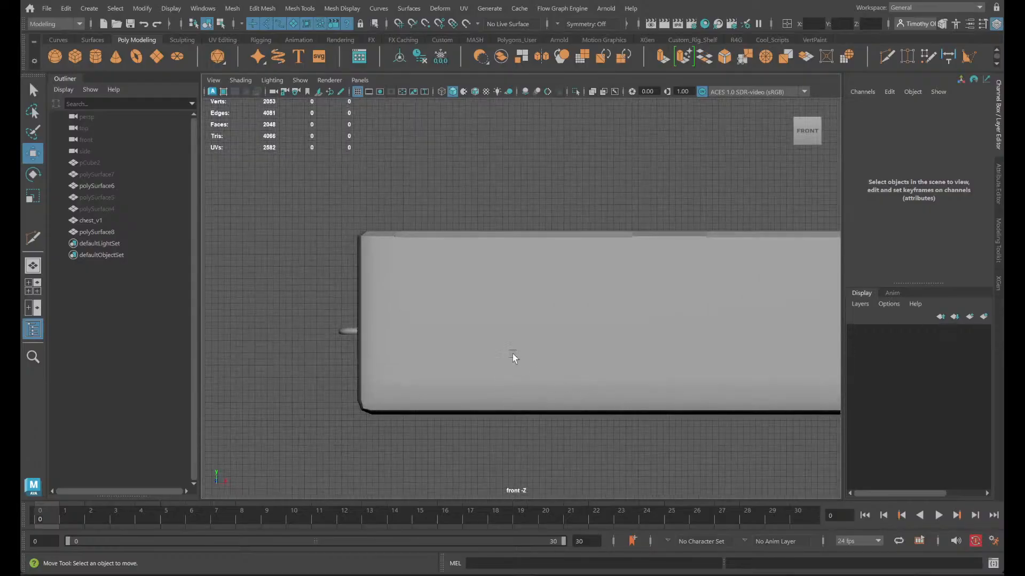
pyautogui.click(512, 353)
pyautogui.keyDown('alt'); pyautogui.moveTo(581, 422); pyautogui.dragTo(472, 346, button='middle'); pyautogui.keyUp('alt')
pyautogui.scroll(2, 519, 344)
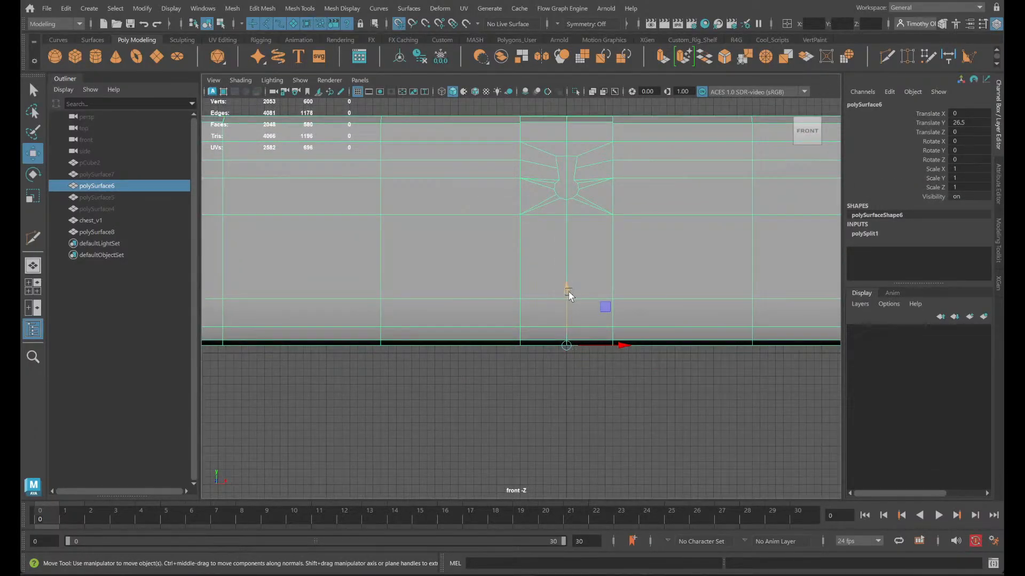
pyautogui.moveTo(568, 294); pyautogui.dragTo(586, 354)
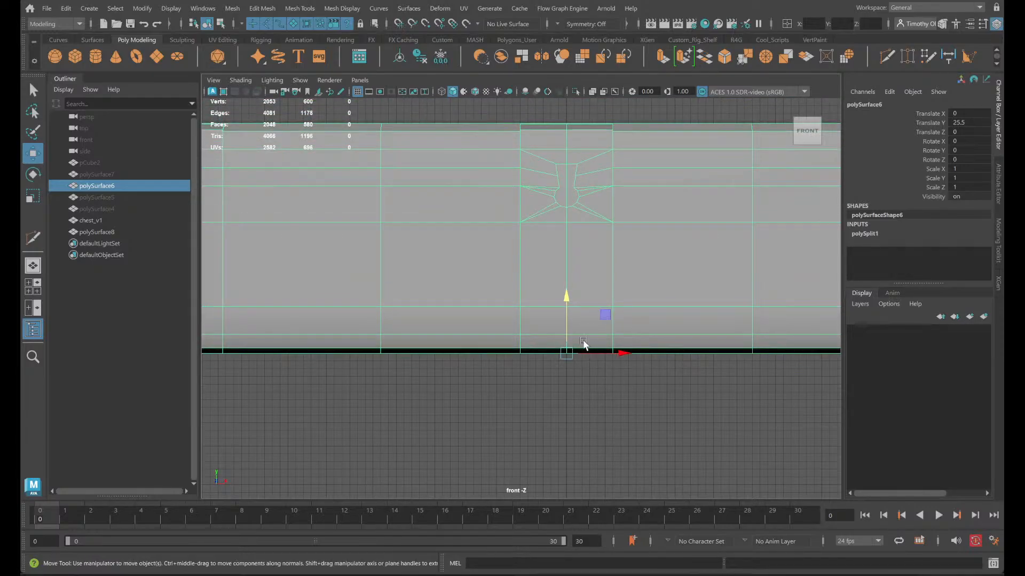
# - Return to the perspective view and examine the lowered chest body and its side handle from several angles
pyautogui.click(578, 448)
pyautogui.press('space')
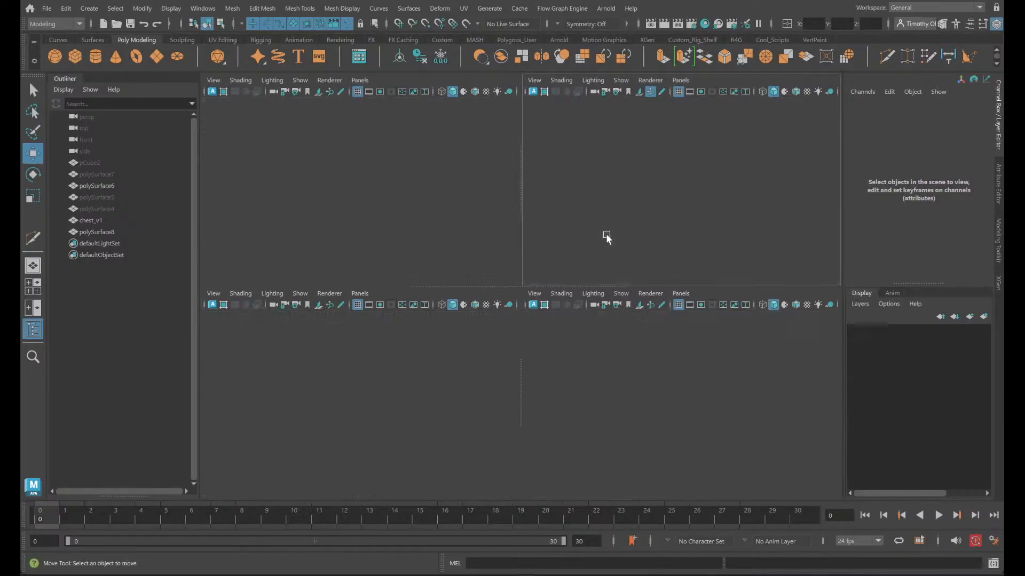
pyautogui.press('space')
pyautogui.keyDown('alt'); pyautogui.moveTo(607, 236); pyautogui.dragTo(464, 267); pyautogui.keyUp('alt')
pyautogui.scroll(-6, 580, 274)
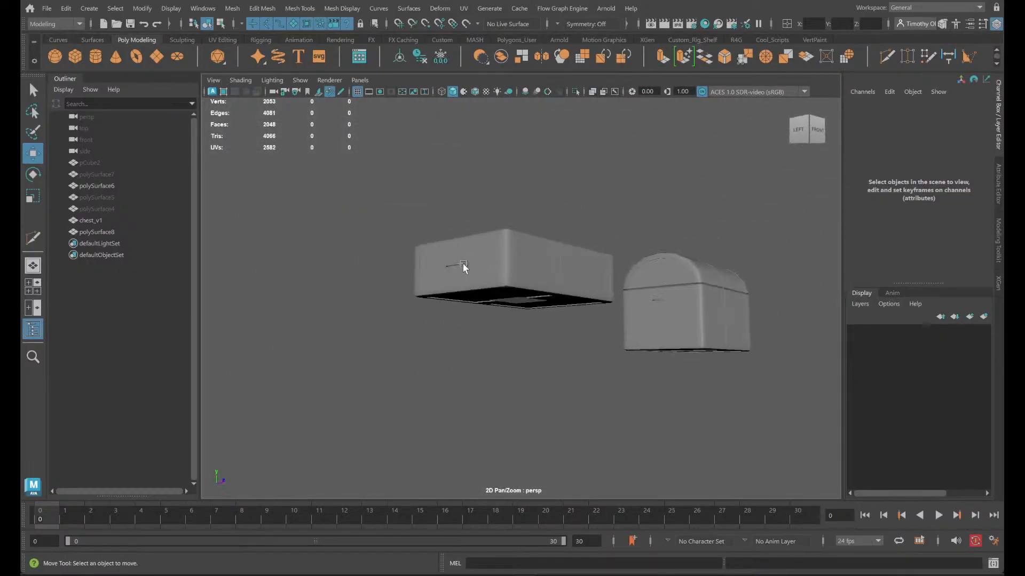
pyautogui.click(463, 265)
pyautogui.scroll(4, 587, 280)
pyautogui.keyDown('alt'); pyautogui.moveTo(632, 305); pyautogui.dragTo(607, 330); pyautogui.keyUp('alt')
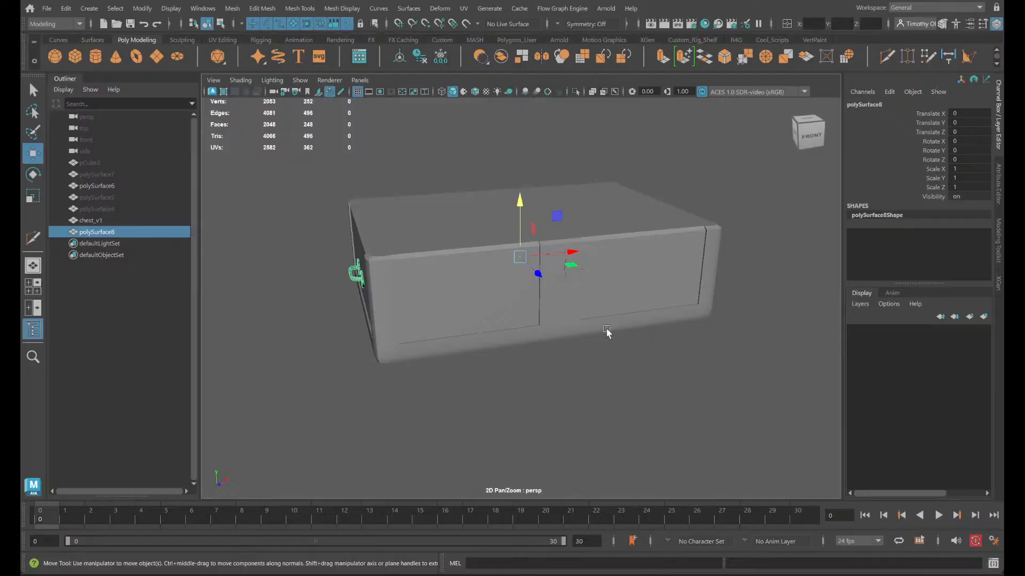
pyautogui.click(394, 280)
pyautogui.keyDown('alt'); pyautogui.moveTo(394, 280); pyautogui.dragTo(495, 322); pyautogui.keyUp('alt')
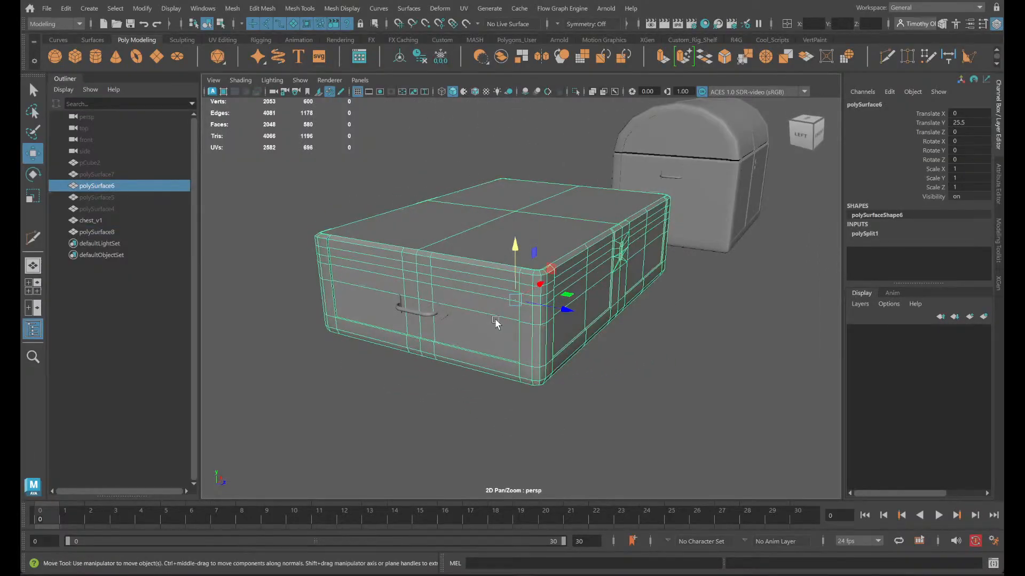
pyautogui.click(437, 314)
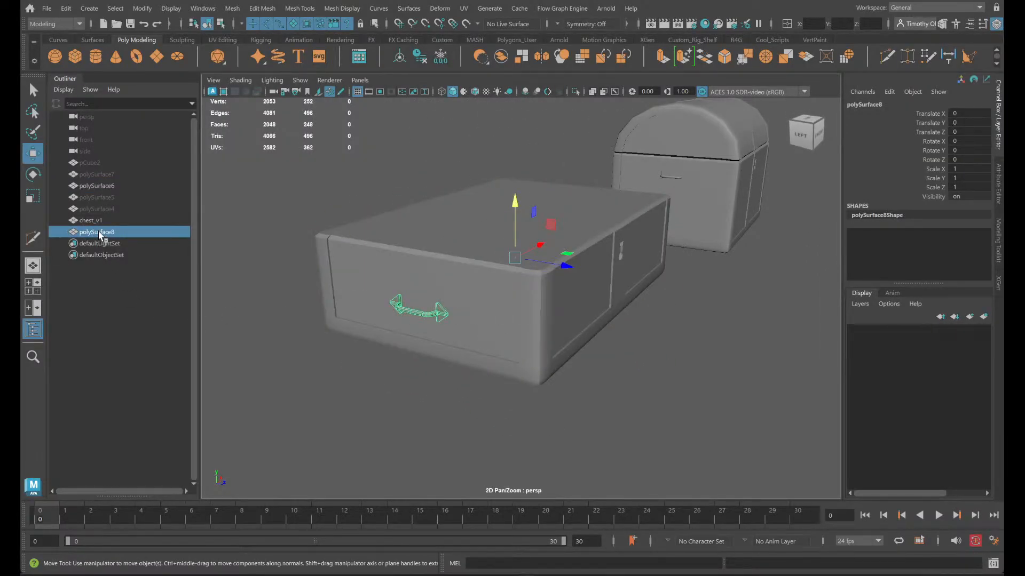
# - Show wireframe over the shaded models and raise the side handle with vertex snapping to a Translate Y of 9.487
pyautogui.keyDown('alt'); pyautogui.moveTo(706, 318); pyautogui.dragTo(539, 251); pyautogui.keyUp('alt')
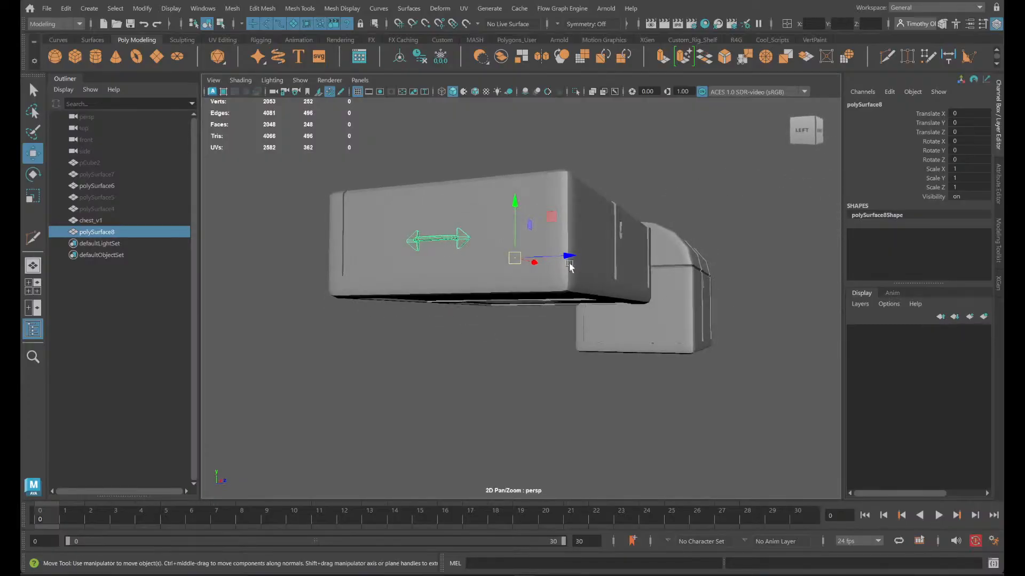
pyautogui.click(536, 247)
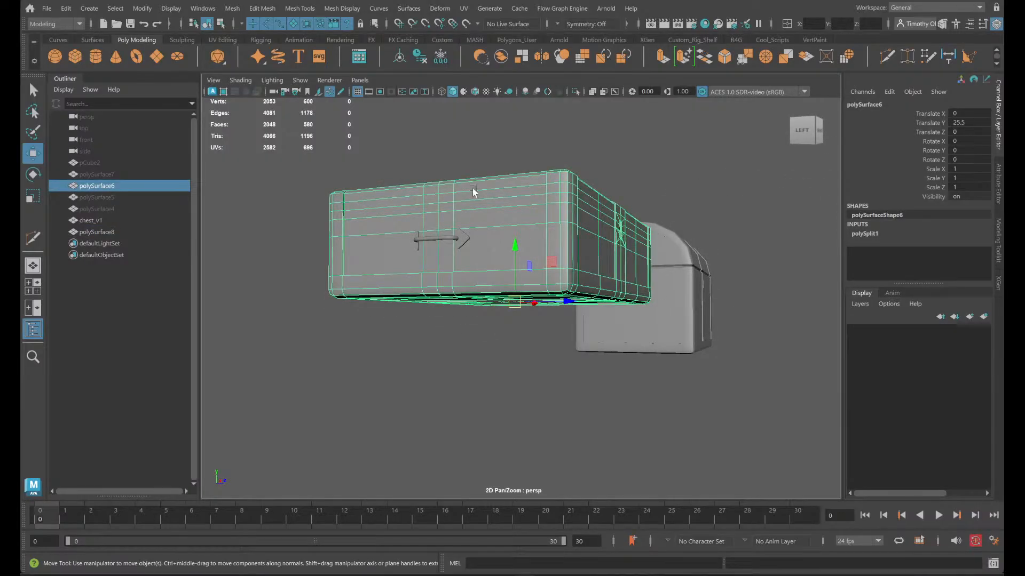
pyautogui.click(475, 91)
pyautogui.click(445, 239)
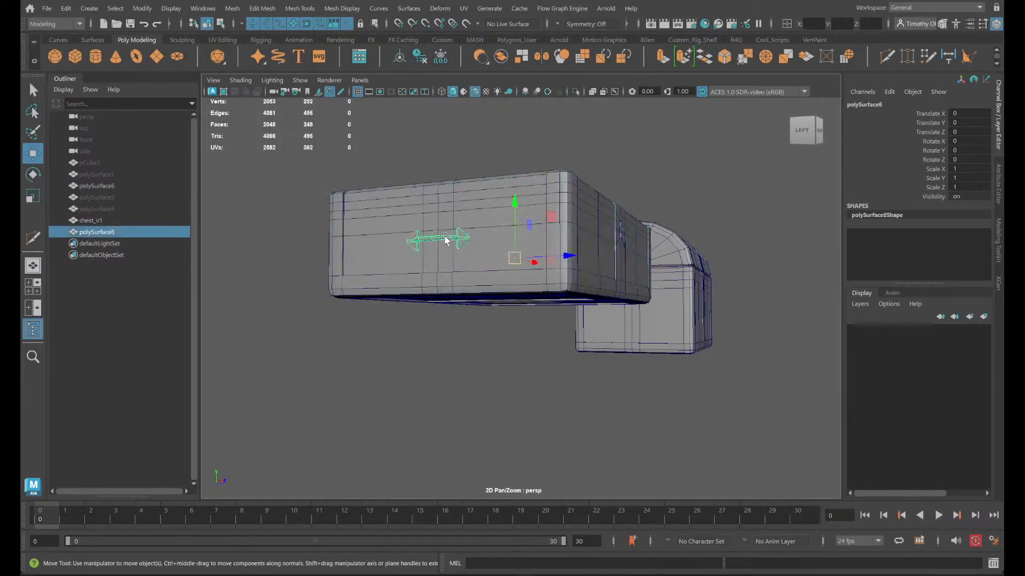
pyautogui.moveTo(511, 200); pyautogui.dragTo(513, 171)
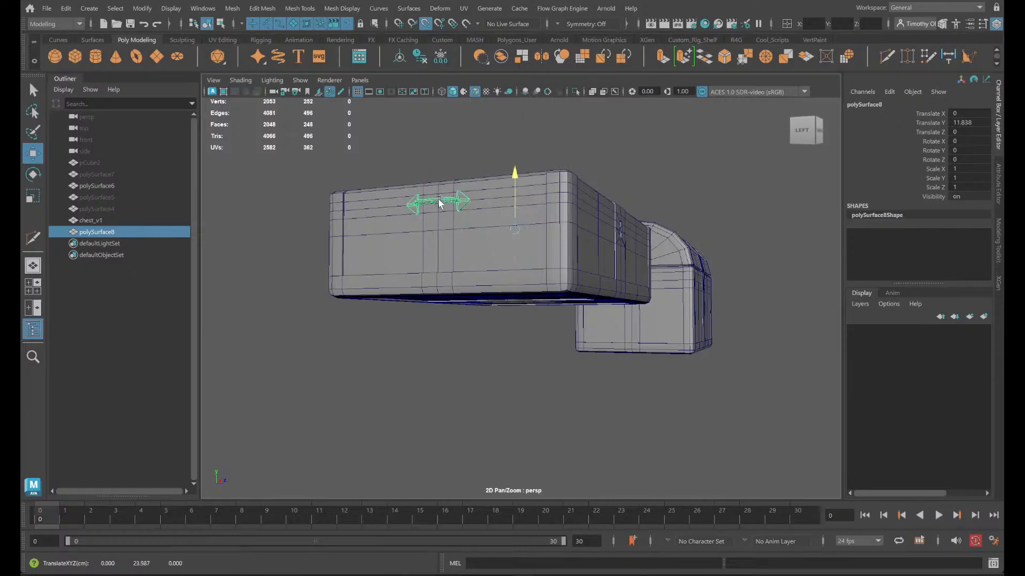
pyautogui.keyDown('alt'); pyautogui.moveTo(437, 204); pyautogui.dragTo(464, 230, button='right'); pyautogui.keyUp('alt')
pyautogui.keyDown('alt'); pyautogui.moveTo(463, 229); pyautogui.dragTo(488, 226); pyautogui.keyUp('alt')
pyautogui.keyDown('alt'); pyautogui.moveTo(488, 227); pyautogui.dragTo(476, 227, button='right'); pyautogui.keyUp('alt')
pyautogui.moveTo(476, 227)
pyautogui.keyDown('alt'); pyautogui.mouseDown()
pyautogui.moveTo(484, 240)
pyautogui.moveTo(478, 226)
pyautogui.mouseUp(); pyautogui.keyUp('alt')
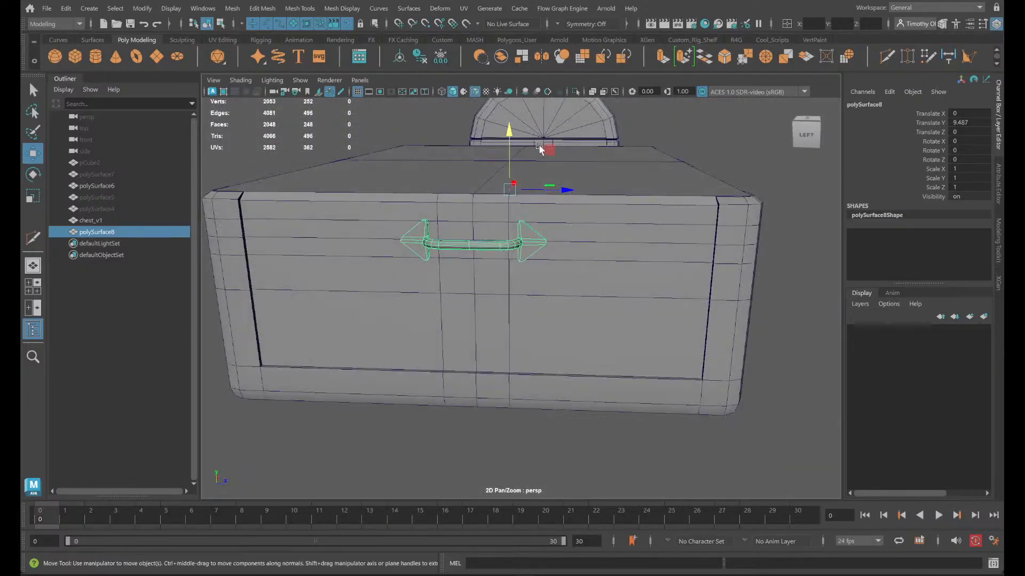
# - Try moving the side handle vertically with vertex snapping again, and undo the move
pyautogui.press('v')
pyautogui.moveTo(504, 155); pyautogui.dragTo(751, 275)
pyautogui.keyDown('alt'); pyautogui.moveTo(751, 275); pyautogui.dragTo(759, 296, button='right'); pyautogui.keyUp('alt')
pyautogui.keyDown('alt'); pyautogui.moveTo(759, 295); pyautogui.dragTo(715, 301); pyautogui.keyUp('alt')
pyautogui.hotkey('ctrl', 'z')
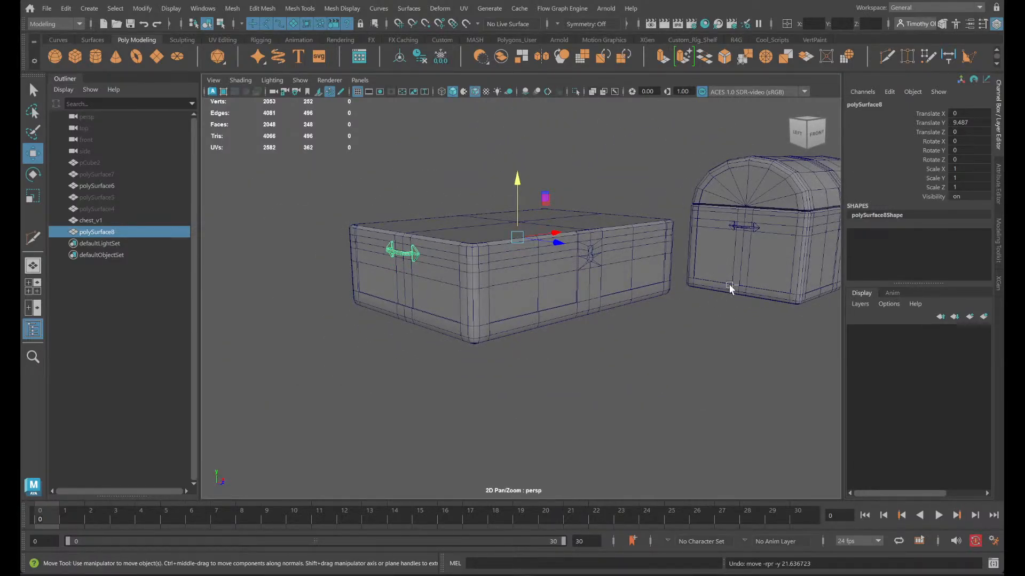
pyautogui.hotkey('ctrl', 'y')
pyautogui.hotkey('ctrl', 'z')
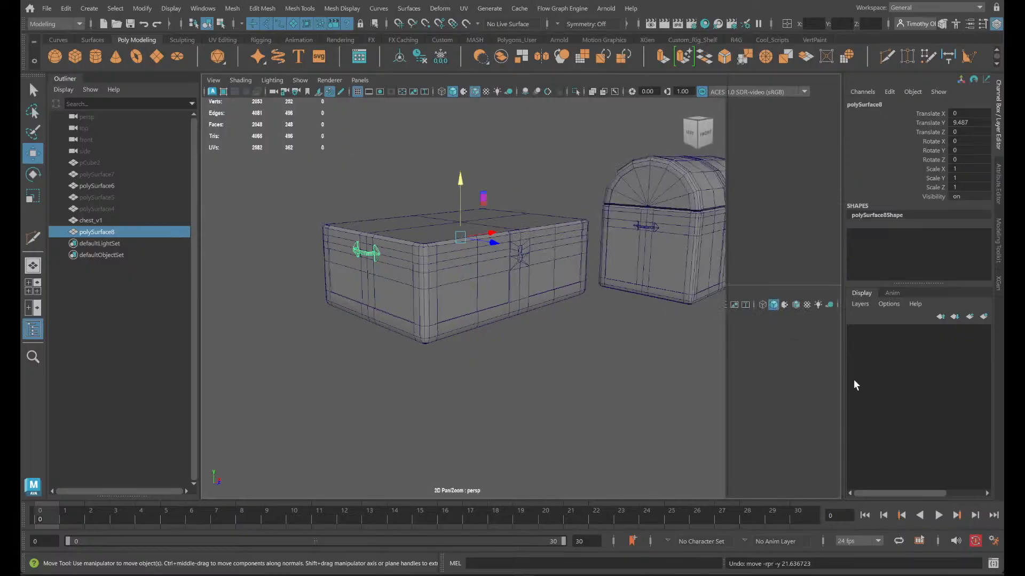
pyautogui.hotkey('ctrl', 'a')
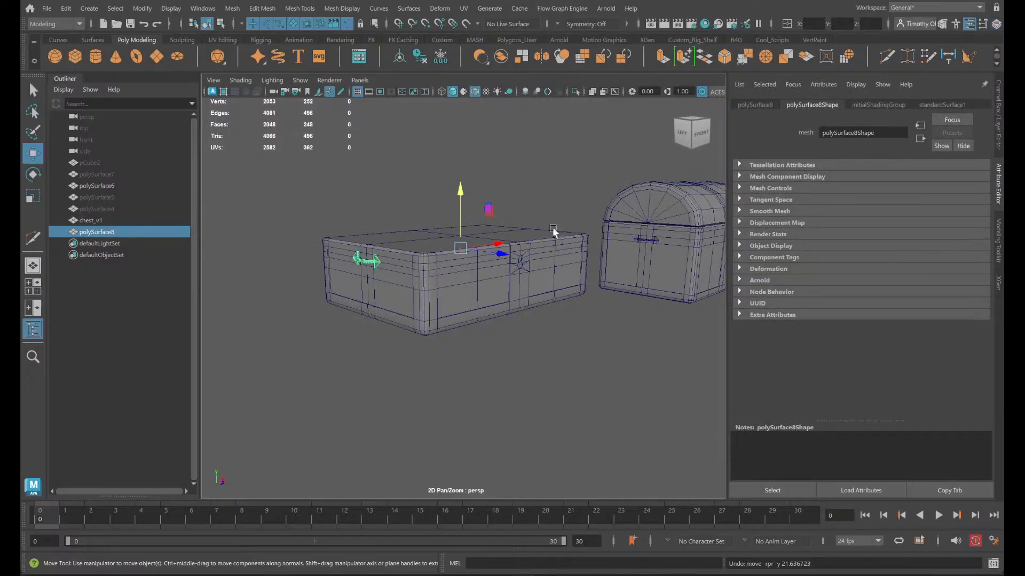
pyautogui.click(1000, 114)
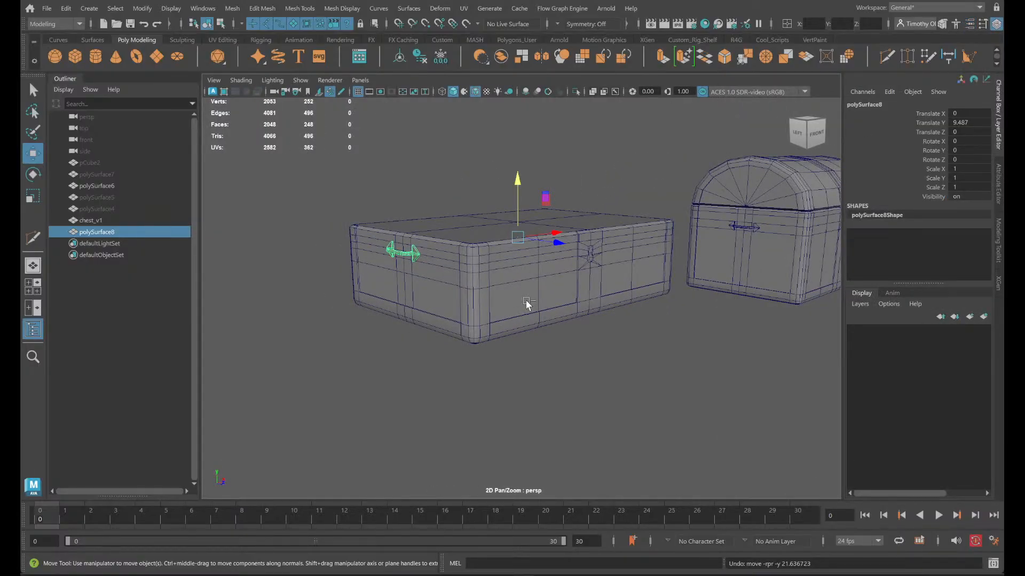
pyautogui.hotkey('ctrl', 'y')
pyautogui.hotkey('ctrl', 'z')
# - Try deleting a horizontal edge loop around the chest body with the handle still selected, and undo the deletion
pyautogui.scroll(5, 433, 338)
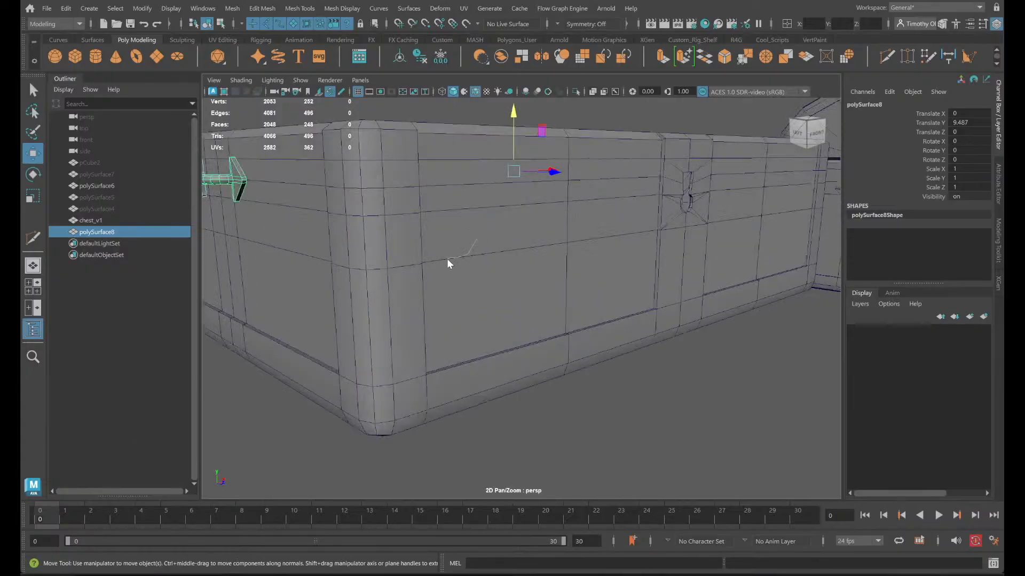
pyautogui.moveTo(464, 168); pyautogui.dragTo(460, 177, button='right')
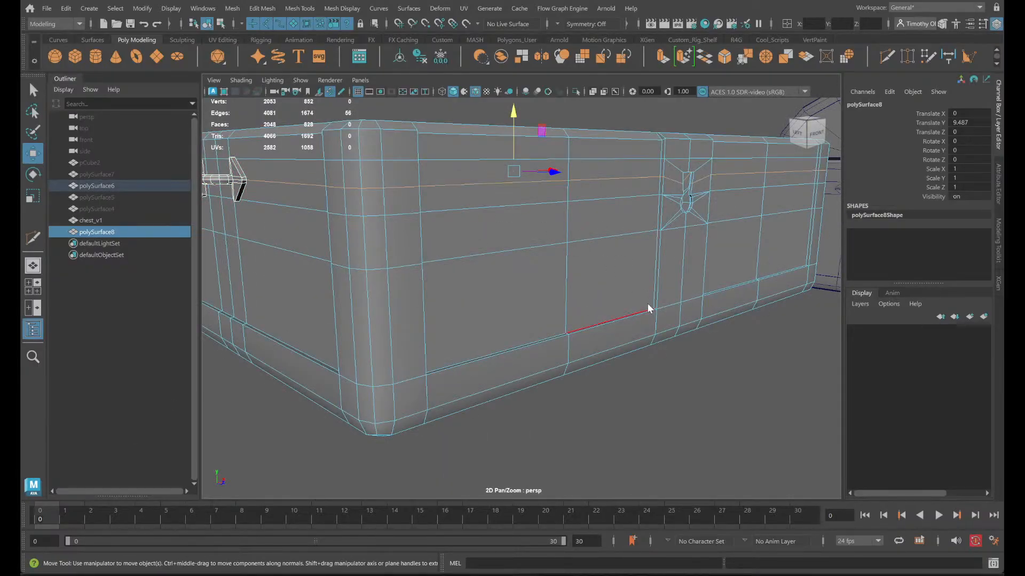
pyautogui.keyDown('shift'); pyautogui.moveTo(647, 304); pyautogui.dragTo(591, 323, button='right'); pyautogui.keyUp('shift')
pyautogui.moveTo(638, 318)
pyautogui.keyDown('alt'); pyautogui.mouseDown()
pyautogui.moveTo(572, 321)
pyautogui.moveTo(653, 322)
pyautogui.mouseUp(); pyautogui.keyUp('alt')
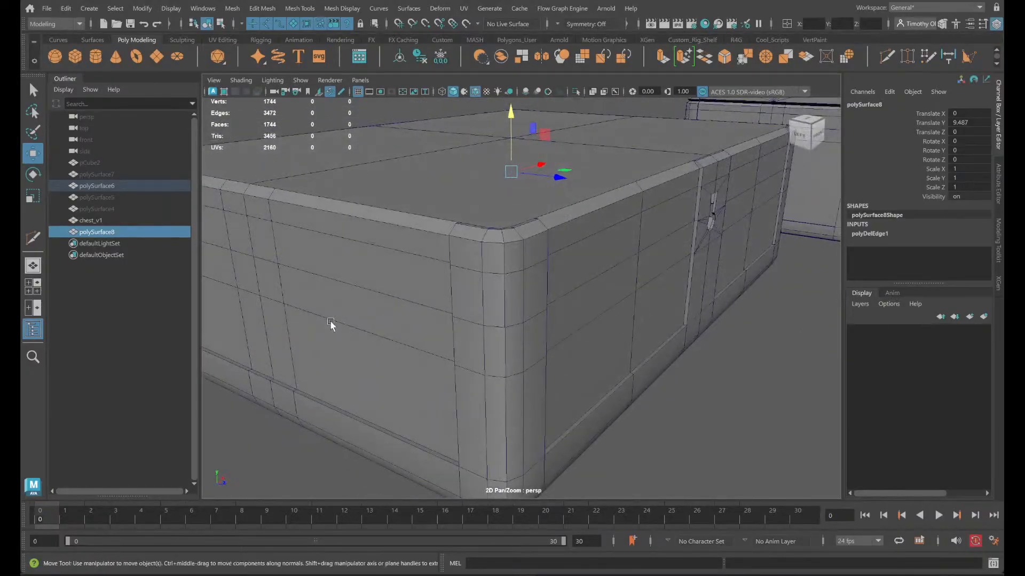
pyautogui.click(422, 292)
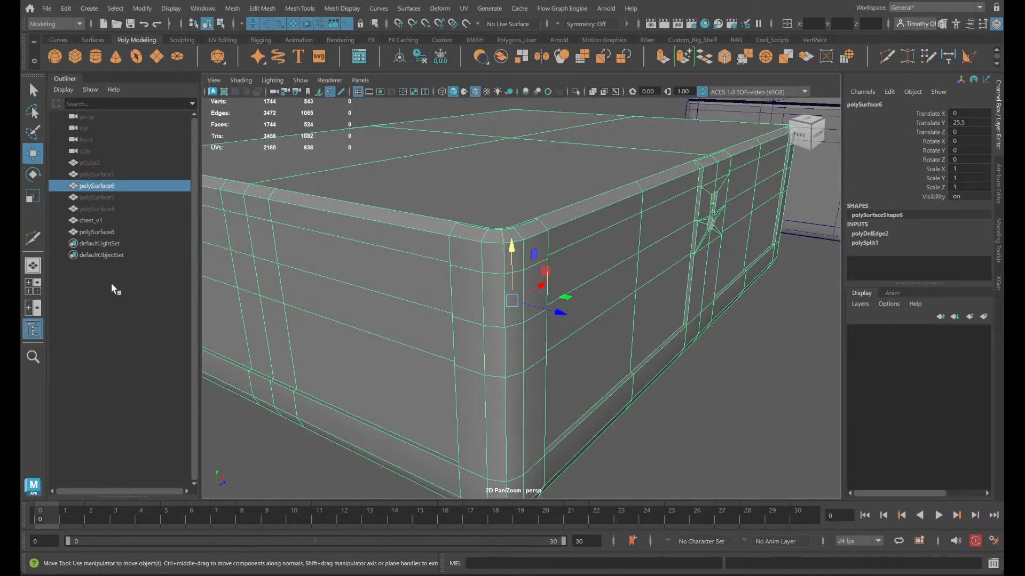
pyautogui.click(102, 233)
pyautogui.scroll(-5, 538, 310)
pyautogui.hotkey('ctrl', 'z')
pyautogui.hotkey('ctrl', 'z')
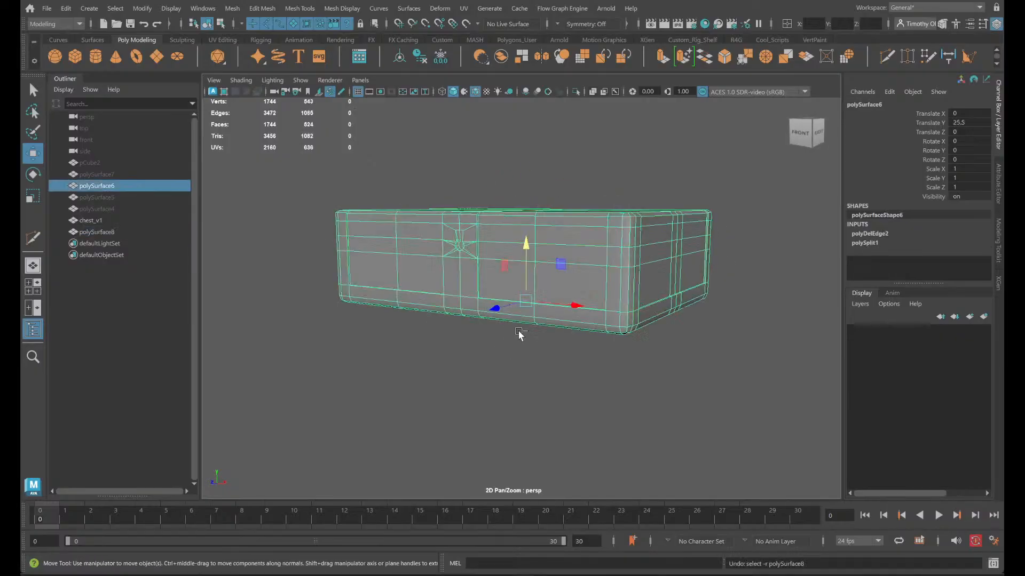
pyautogui.hotkey('ctrl', 'z')
# - Select the horizontal edge loop at handle height on the chest body alone and delete it
pyautogui.keyDown('alt'); pyautogui.moveTo(513, 348); pyautogui.dragTo(547, 364); pyautogui.keyUp('alt')
pyautogui.doubleClick(465, 271)
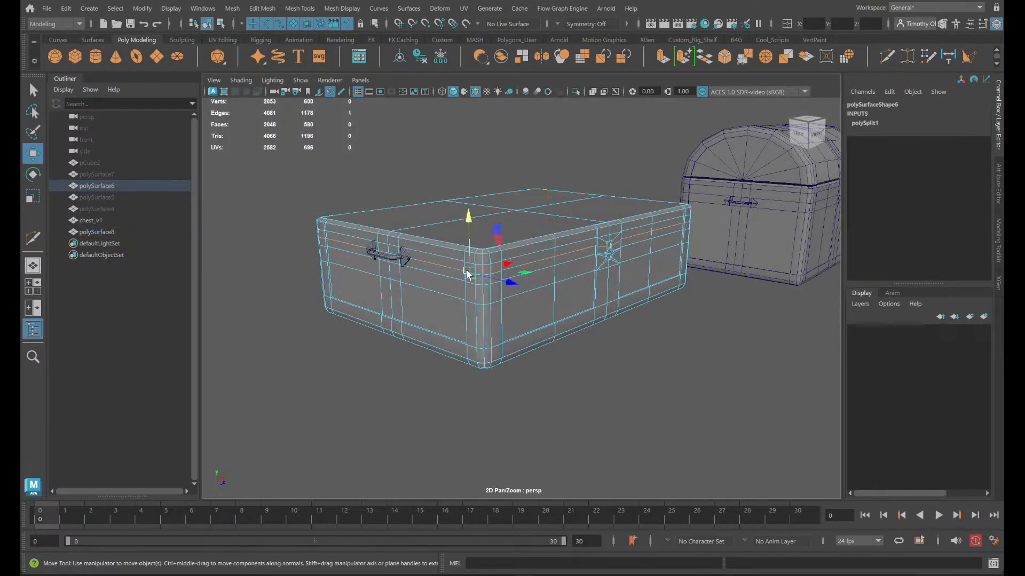
pyautogui.keyDown('shift'); pyautogui.moveTo(507, 276); pyautogui.dragTo(453, 293, button='right'); pyautogui.keyUp('shift')
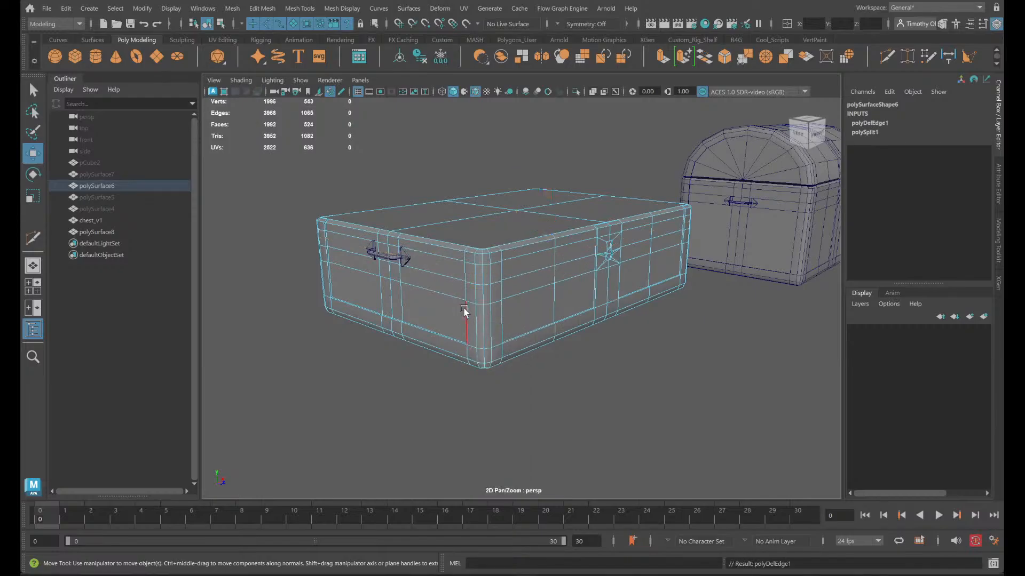
pyautogui.keyDown('alt'); pyautogui.moveTo(469, 315); pyautogui.dragTo(502, 303); pyautogui.keyUp('alt')
# - Select the four large faces on top of the chest body
pyautogui.scroll(5, 523, 306)
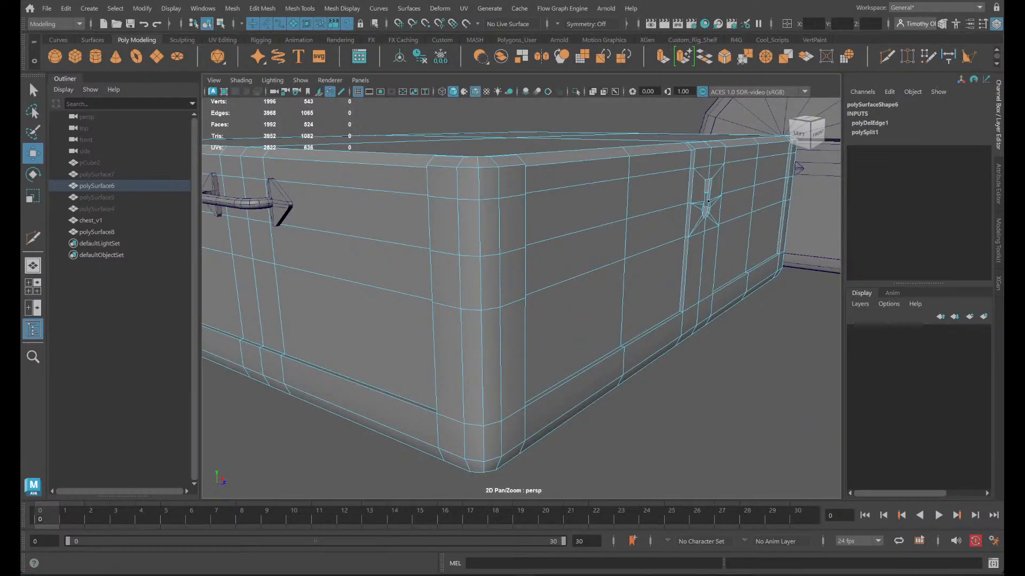
pyautogui.press('a')
pyautogui.press('f')
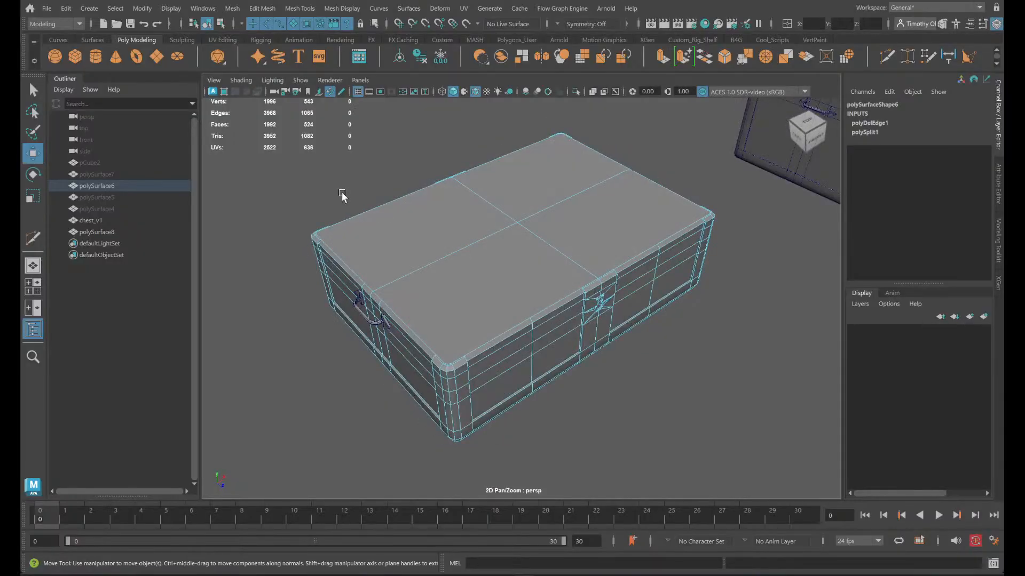
pyautogui.moveTo(497, 291); pyautogui.dragTo(560, 229, button='right')
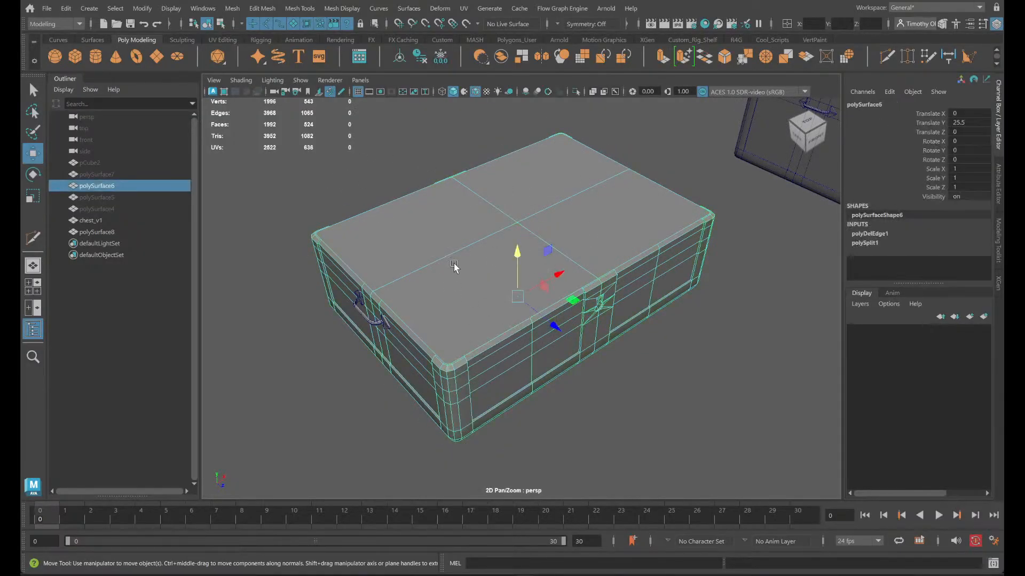
pyautogui.moveTo(445, 250); pyautogui.dragTo(444, 275, button='right')
pyautogui.click(444, 274)
pyautogui.keyDown('shift'); pyautogui.click(434, 236); pyautogui.keyUp('shift')
pyautogui.keyDown('shift'); pyautogui.click(525, 207); pyautogui.keyUp('shift')
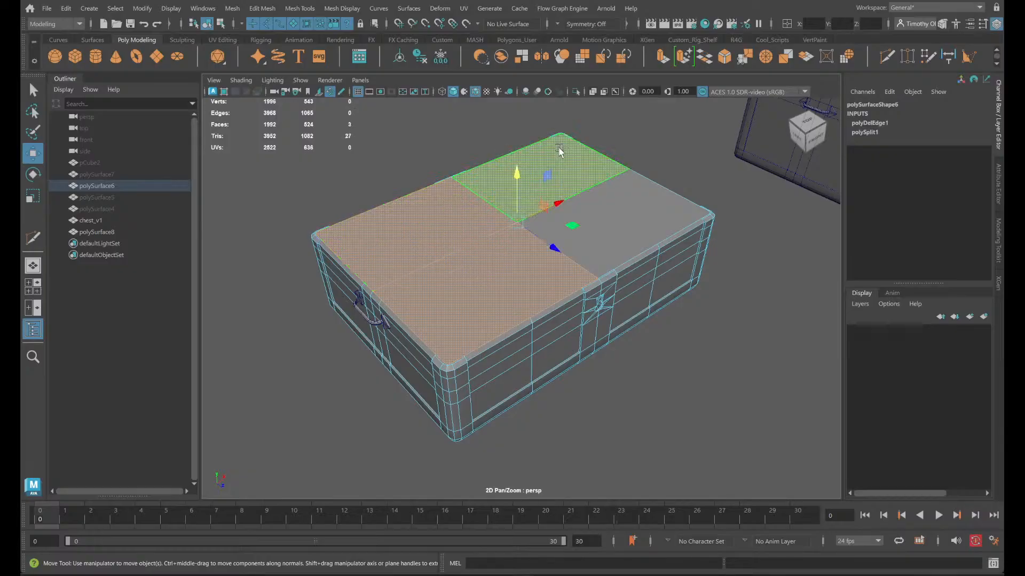
pyautogui.keyDown('shift'); pyautogui.click(635, 225); pyautogui.keyUp('shift')
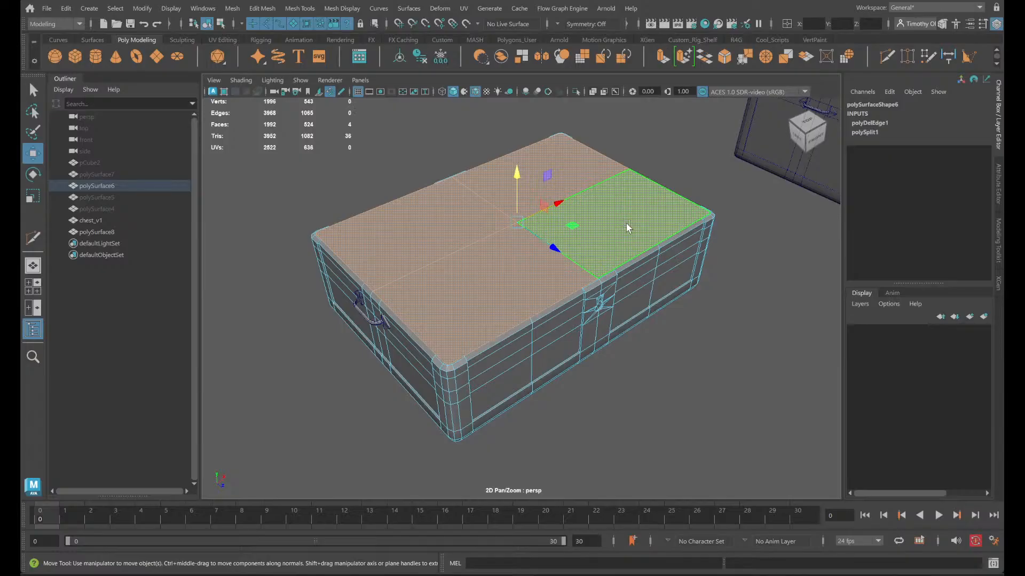
# - Try extruding the top faces inward and lowering them to hollow out the chest body, undo it, and clear the selection
pyautogui.keyDown('alt'); pyautogui.moveTo(652, 400); pyautogui.dragTo(613, 359); pyautogui.keyUp('alt')
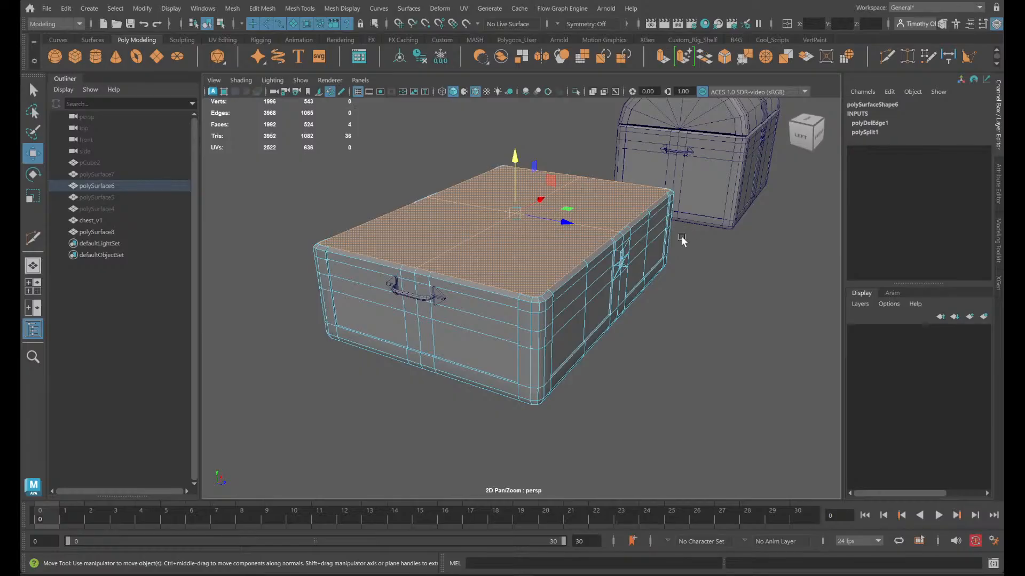
pyautogui.scroll(2, 660, 260)
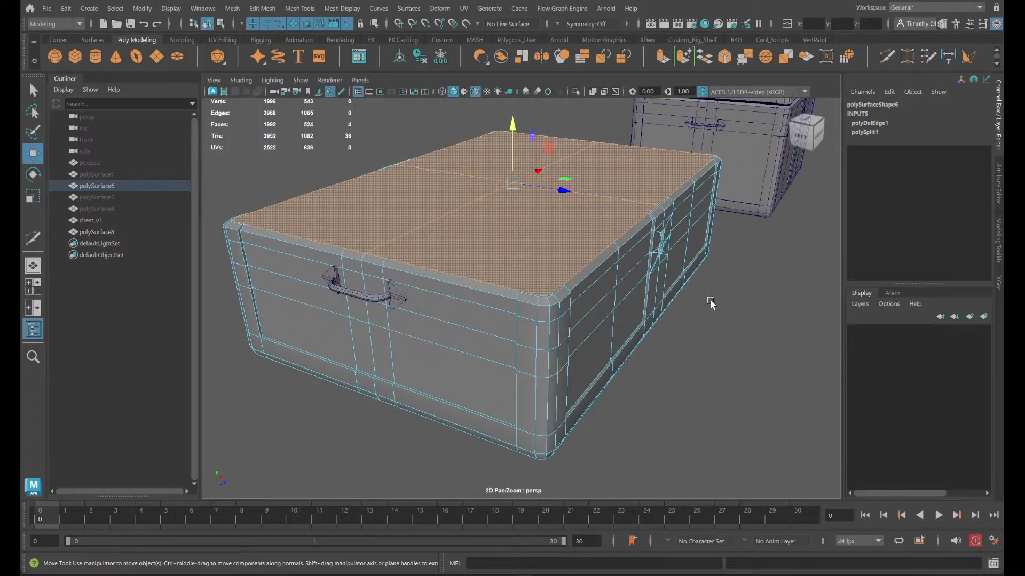
pyautogui.keyDown('alt'); pyautogui.moveTo(710, 304); pyautogui.dragTo(734, 325); pyautogui.keyUp('alt')
pyautogui.press('r')
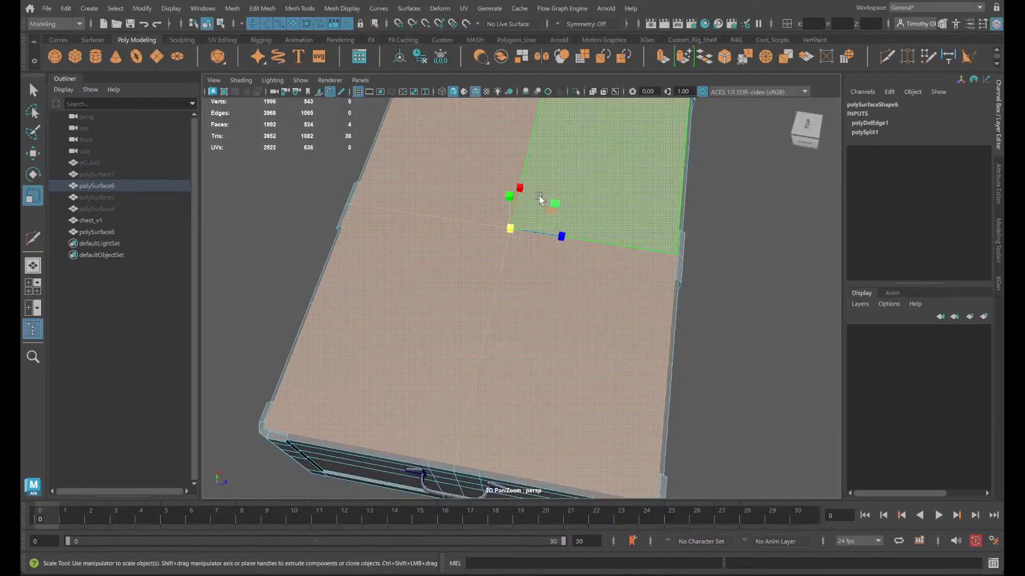
pyautogui.keyDown('shift'); pyautogui.moveTo(554, 204); pyautogui.dragTo(509, 229); pyautogui.keyUp('shift')
pyautogui.press('w')
pyautogui.keyDown('alt'); pyautogui.moveTo(789, 277); pyautogui.dragTo(704, 273); pyautogui.keyUp('alt')
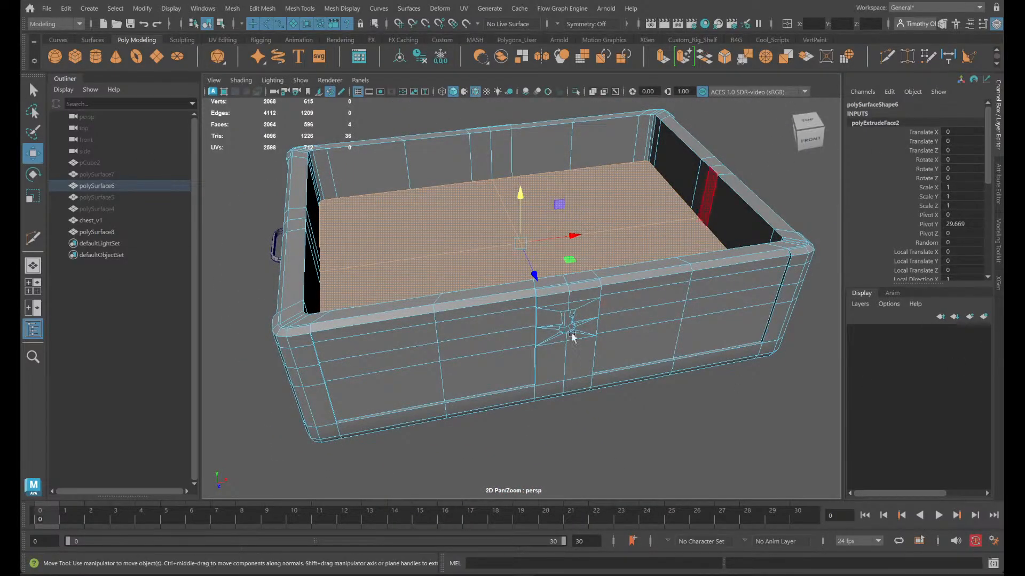
pyautogui.hotkey('ctrl', 'z')
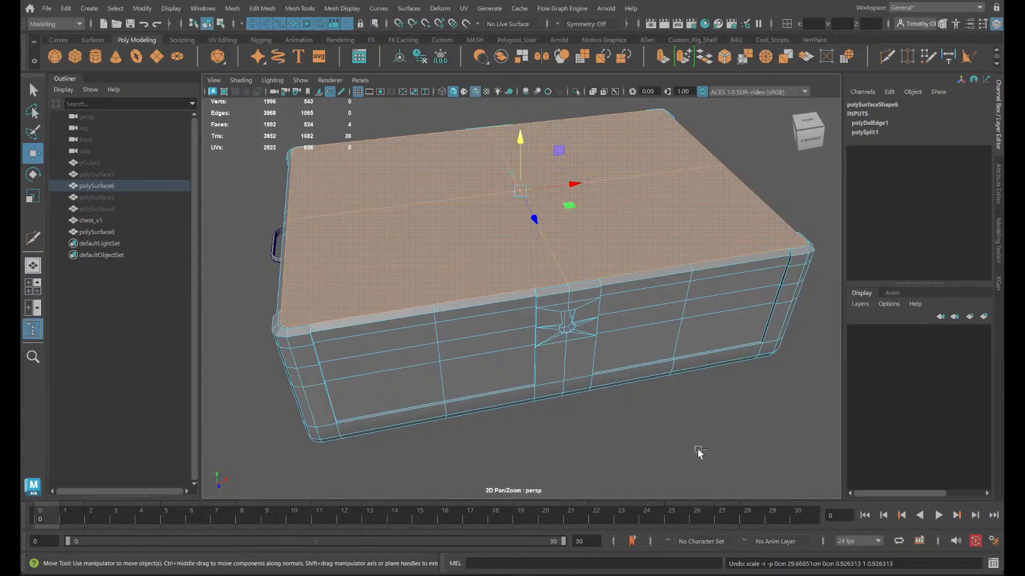
pyautogui.click(676, 437)
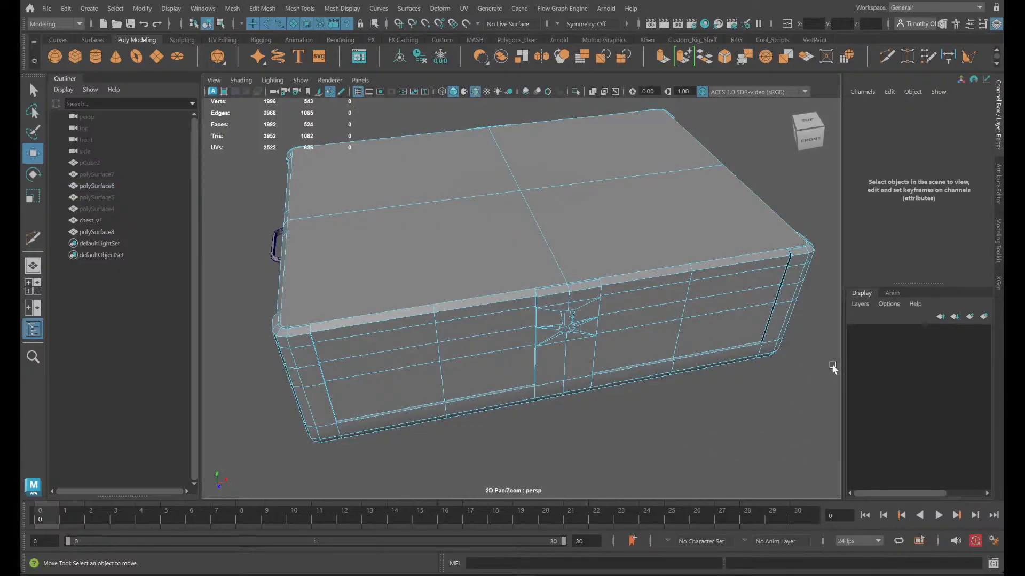
# - Create a polygon cube and raise it above the chest body to a Translate Y of about 36.1
pyautogui.keyDown('alt'); pyautogui.moveTo(832, 369); pyautogui.dragTo(679, 358, button='right'); pyautogui.keyUp('alt')
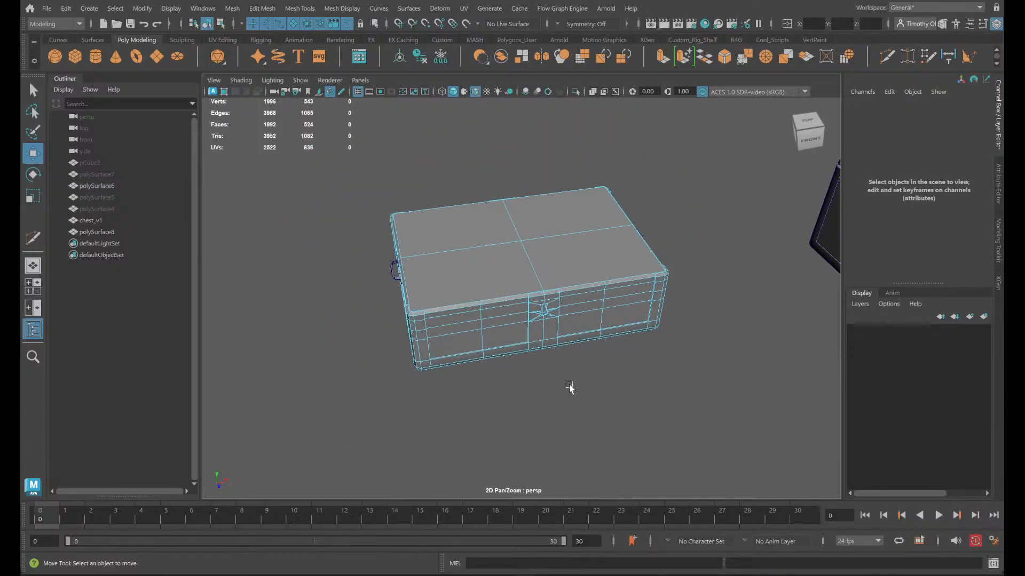
pyautogui.click(75, 56)
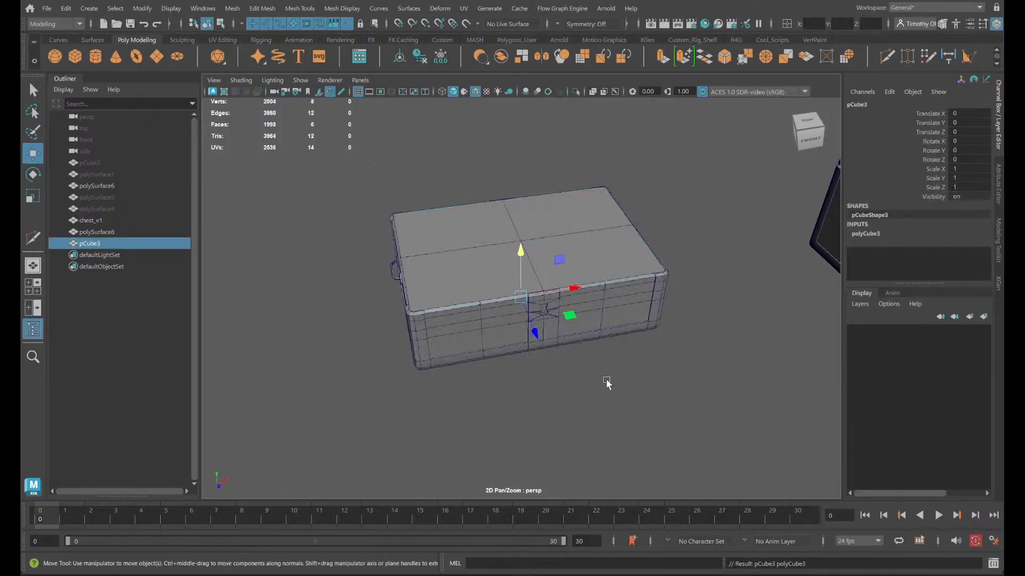
pyautogui.scroll(5, 607, 382)
pyautogui.moveTo(521, 256); pyautogui.dragTo(521, 155)
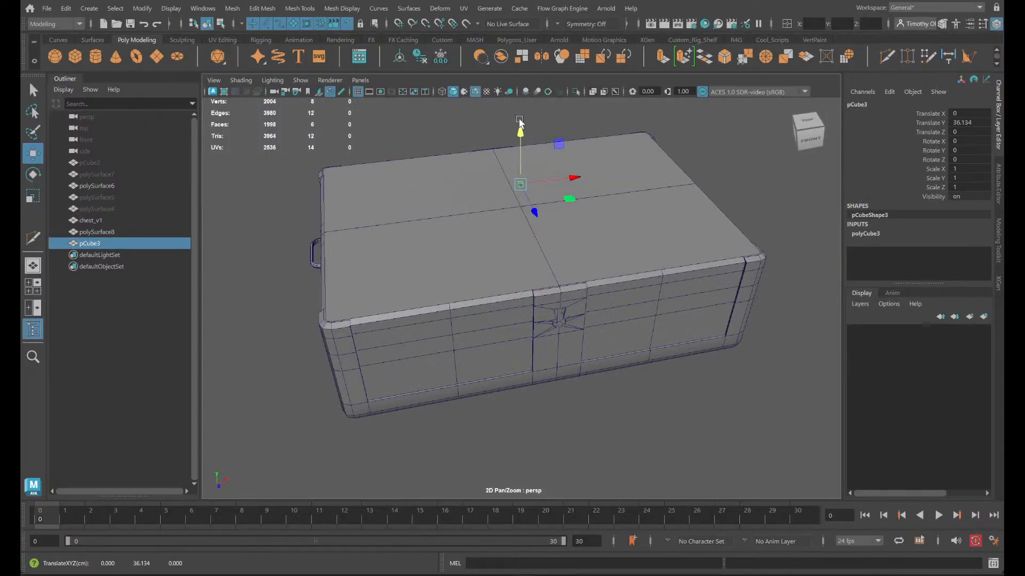
# - Widen the new cube along X across the chest body and set its Scale X to 100
pyautogui.scroll(5, 605, 231)
pyautogui.scroll(-5, 594, 267)
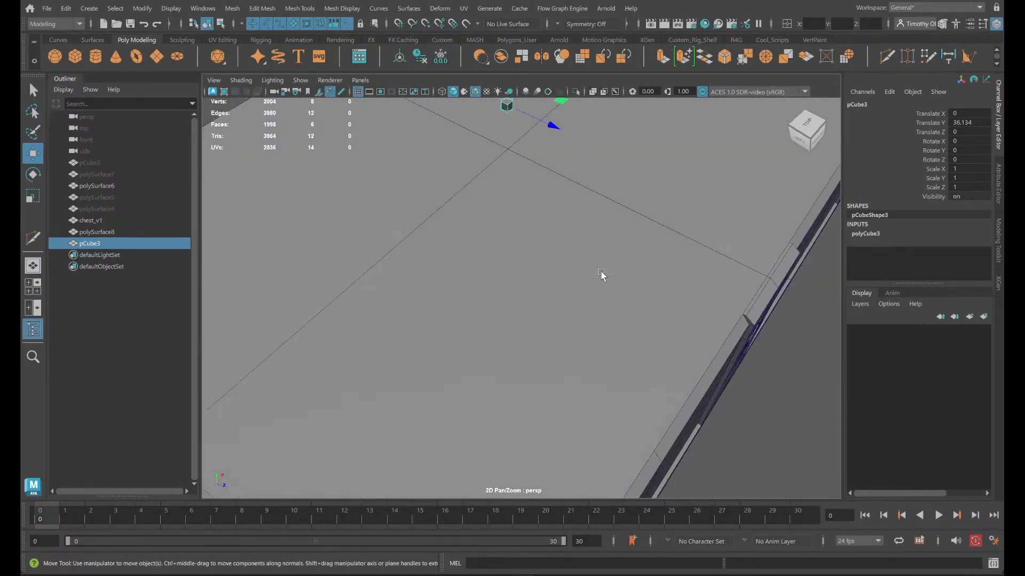
pyautogui.press('space')
pyautogui.scroll(3, 399, 199)
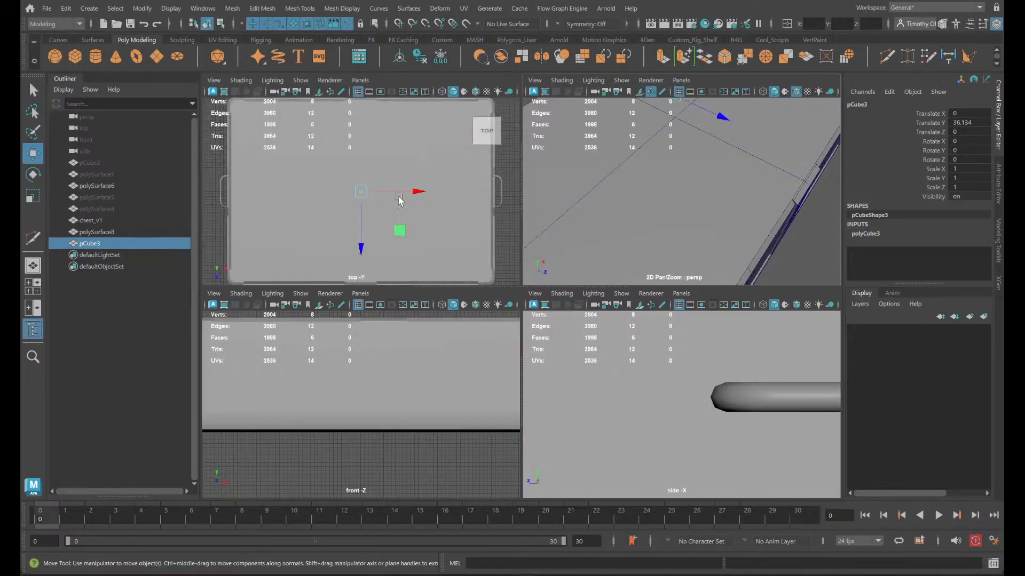
pyautogui.press('space')
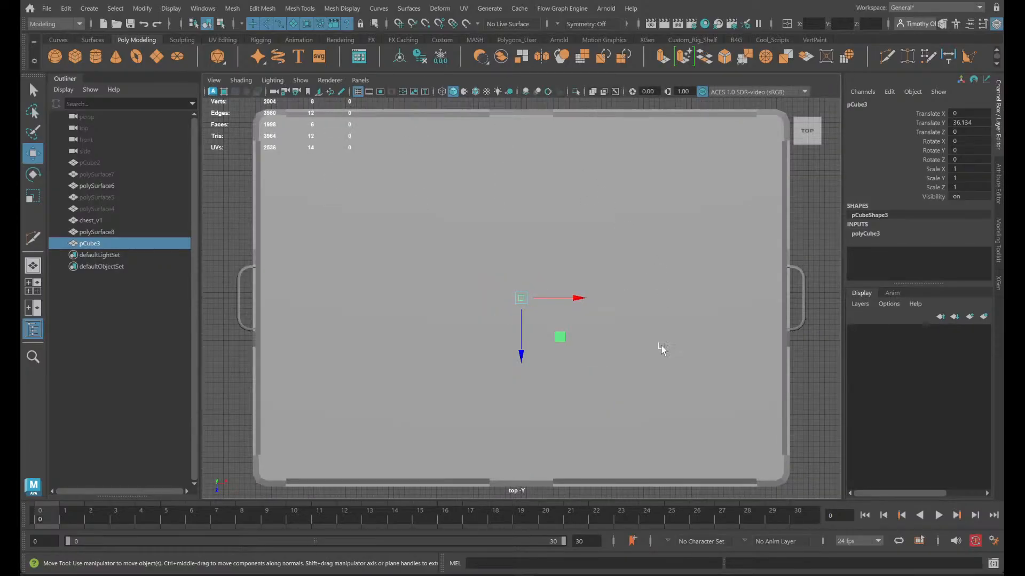
pyautogui.press('r')
pyautogui.moveTo(568, 296); pyautogui.dragTo(822, 297)
pyautogui.moveTo(569, 297); pyautogui.dragTo(709, 300)
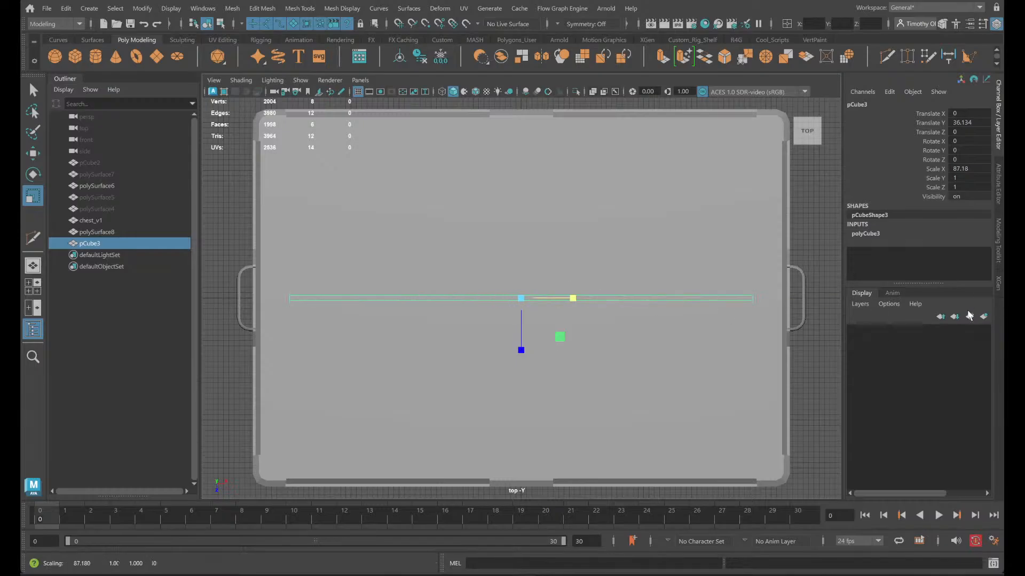
pyautogui.moveTo(574, 297); pyautogui.dragTo(582, 298)
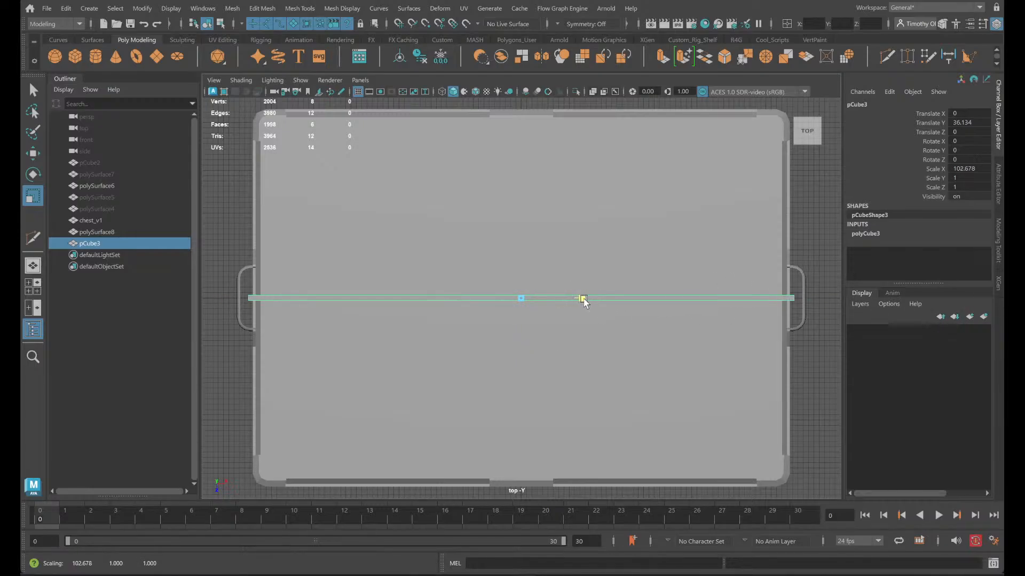
pyautogui.moveTo(582, 299); pyautogui.dragTo(583, 298)
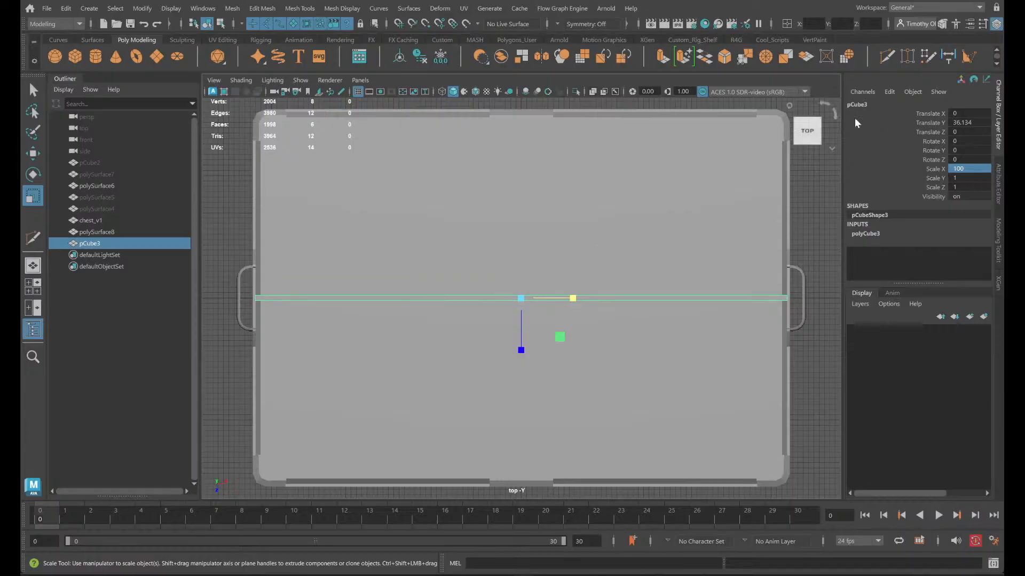
# - Stretch the cube along Z to cover the chest body's depth and set its Scale Z to 70
pyautogui.moveTo(519, 347); pyautogui.dragTo(495, 451)
pyautogui.moveTo(522, 350); pyautogui.dragTo(521, 422)
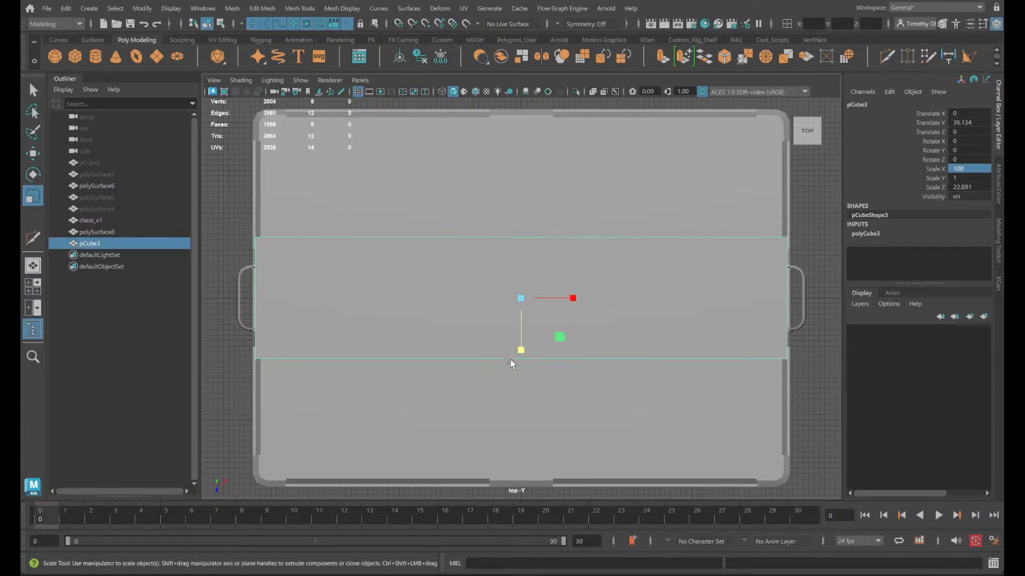
pyautogui.moveTo(527, 345); pyautogui.dragTo(525, 451)
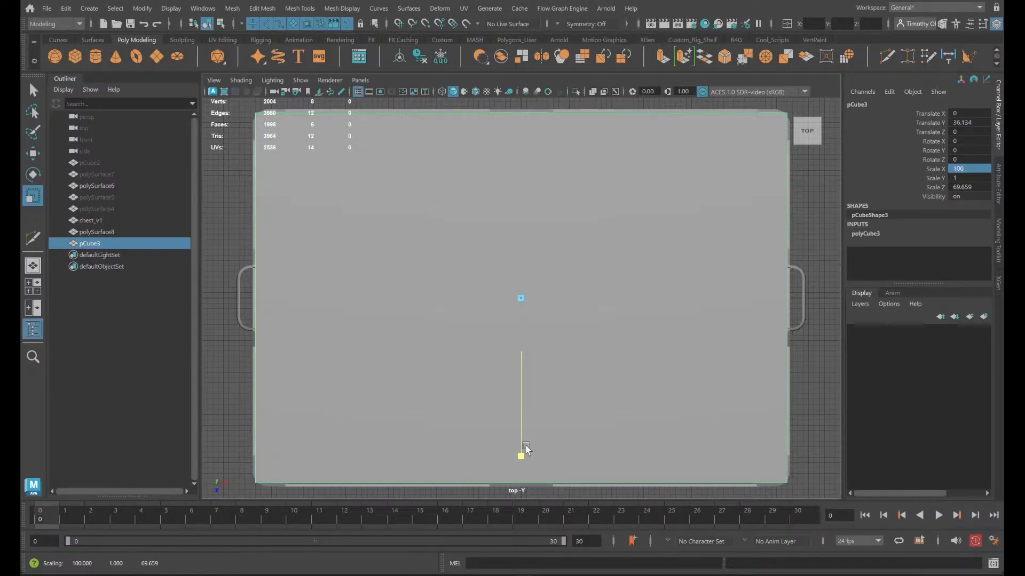
pyautogui.click(974, 185)
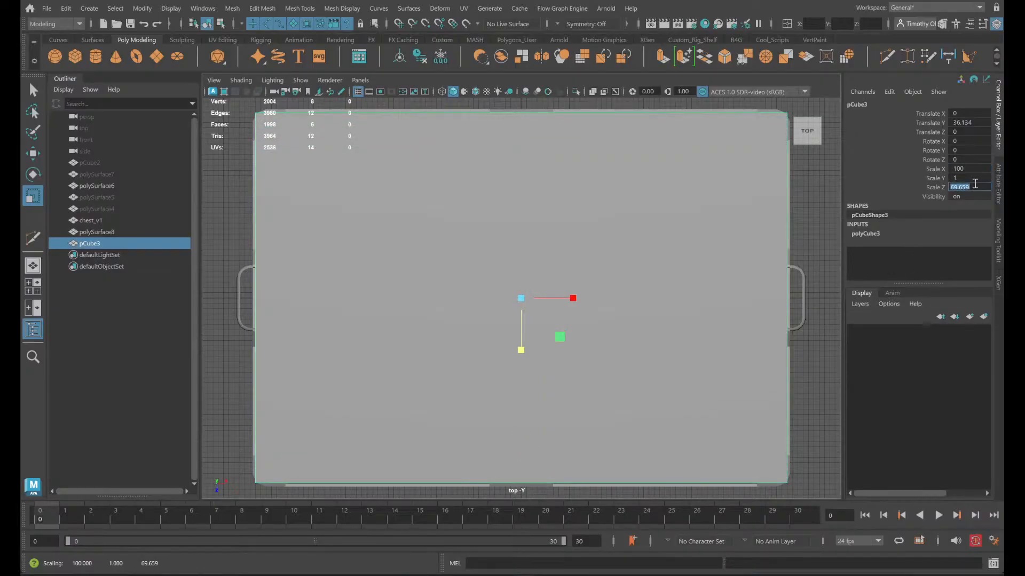
pyautogui.press('Return')
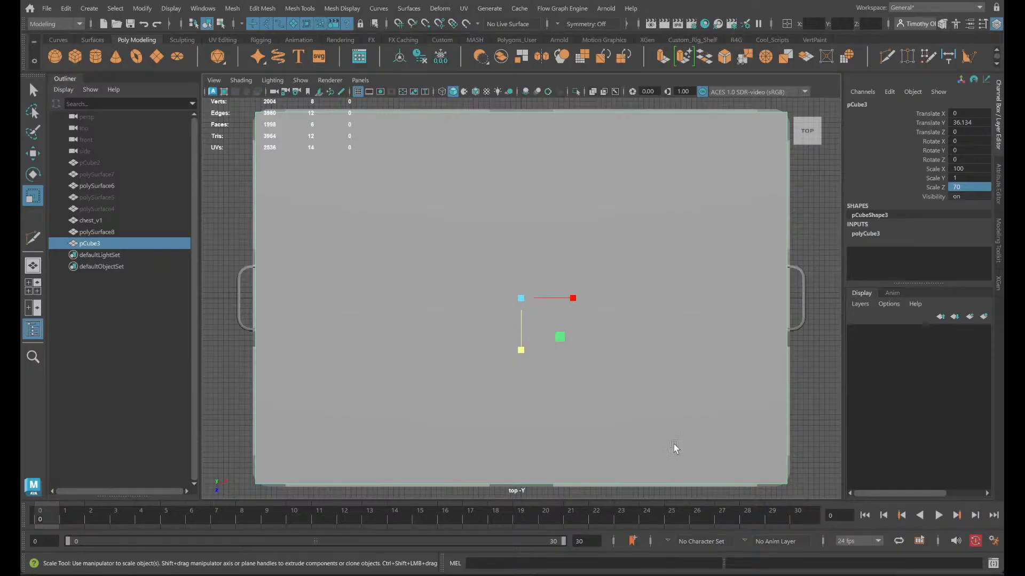
# - Try Scale Z values of 75 and 71 on the cube against the chest outline, and set it back to 70
pyautogui.press('w')
pyautogui.press('space')
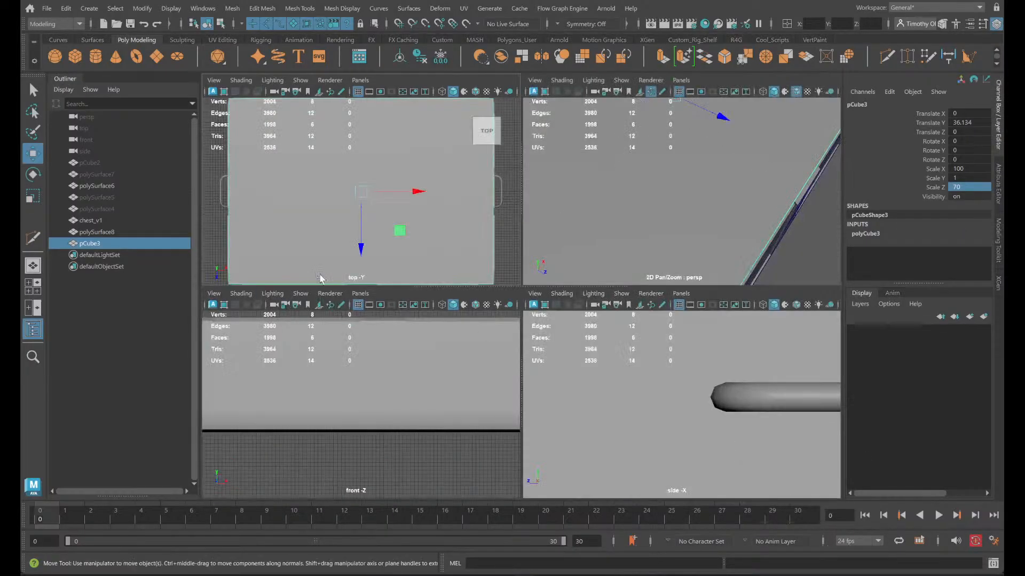
pyautogui.press('space')
pyautogui.keyDown('alt'); pyautogui.moveTo(787, 186); pyautogui.dragTo(785, 207); pyautogui.keyUp('alt')
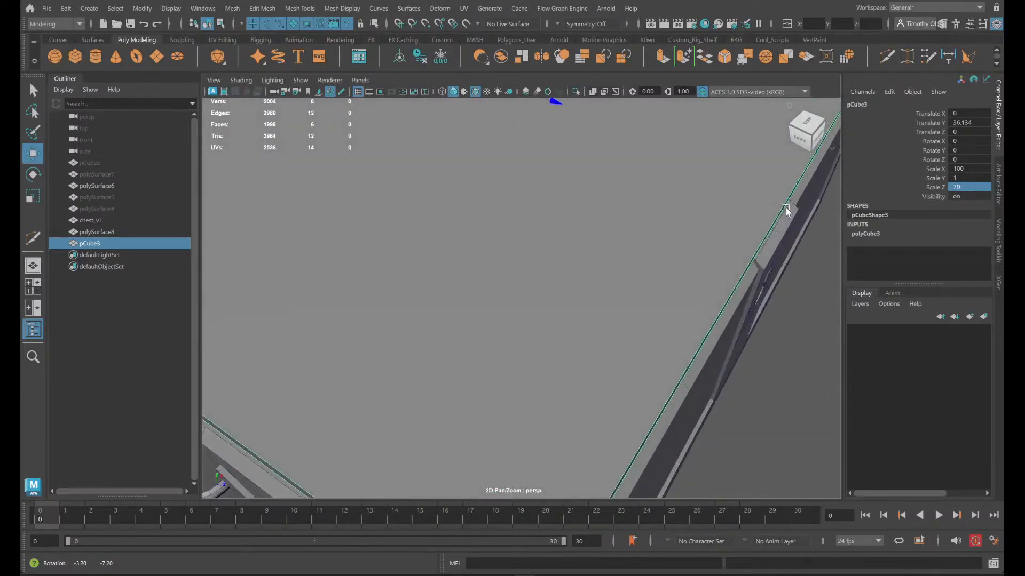
pyautogui.press('space')
pyautogui.press('space')
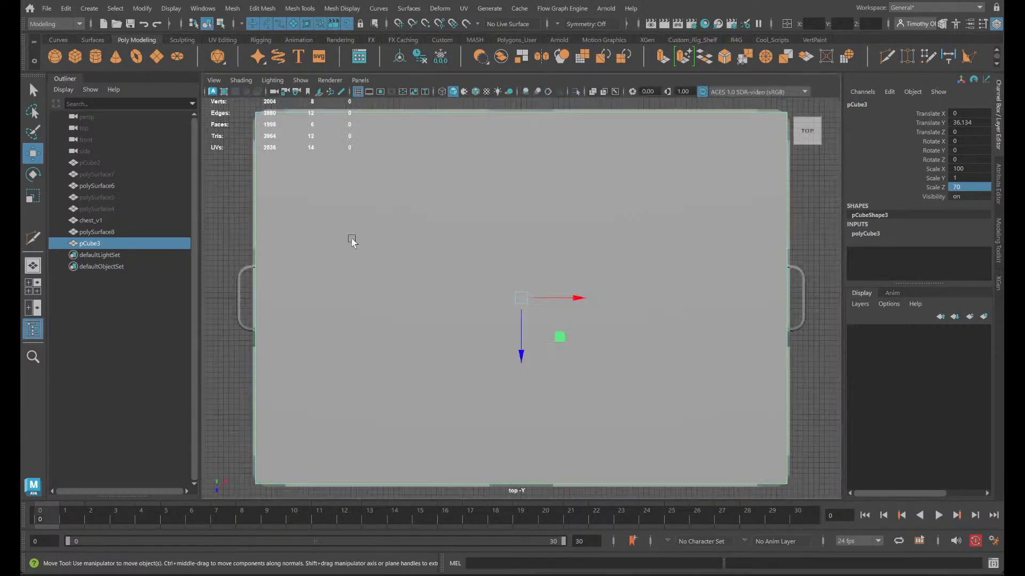
pyautogui.keyDown('alt'); pyautogui.moveTo(272, 252); pyautogui.dragTo(663, 278, button='middle'); pyautogui.keyUp('alt')
pyautogui.scroll(2, 668, 243)
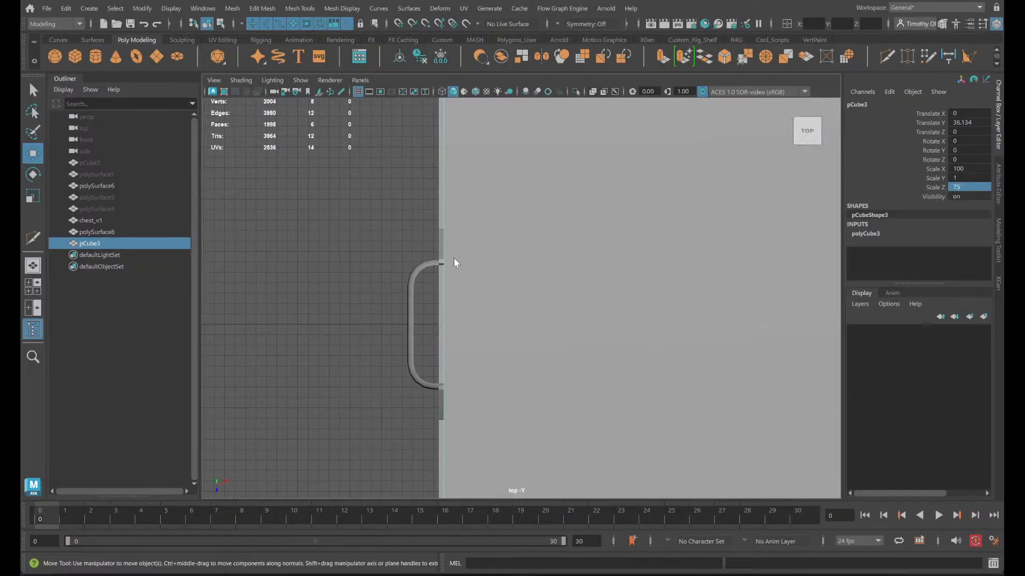
pyautogui.click(514, 275)
pyautogui.keyDown('alt'); pyautogui.moveTo(509, 235); pyautogui.dragTo(551, 558, button='middle'); pyautogui.keyUp('alt')
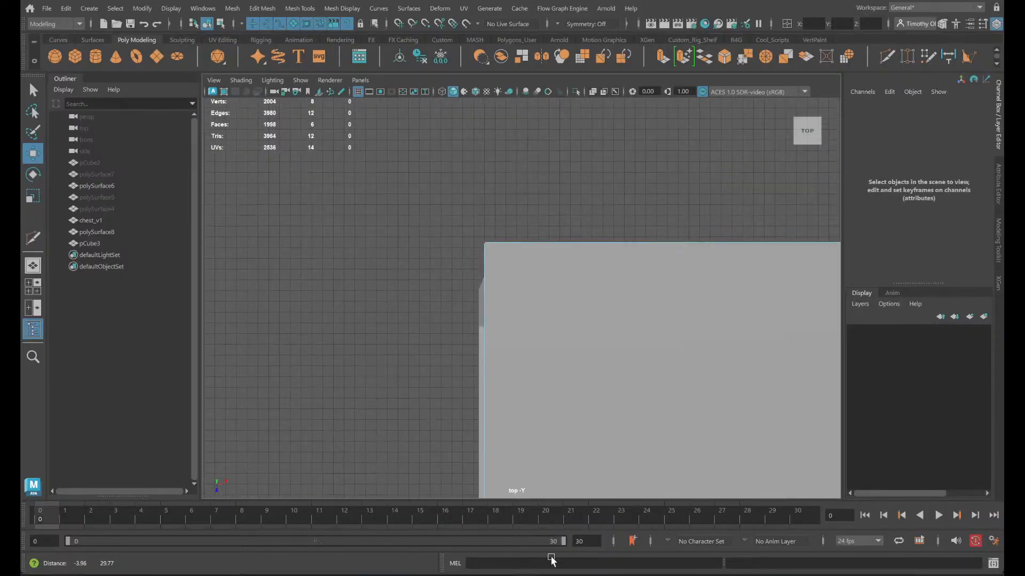
pyautogui.hotkey('ctrl', 'z')
pyautogui.hotkey('ctrl', 'z')
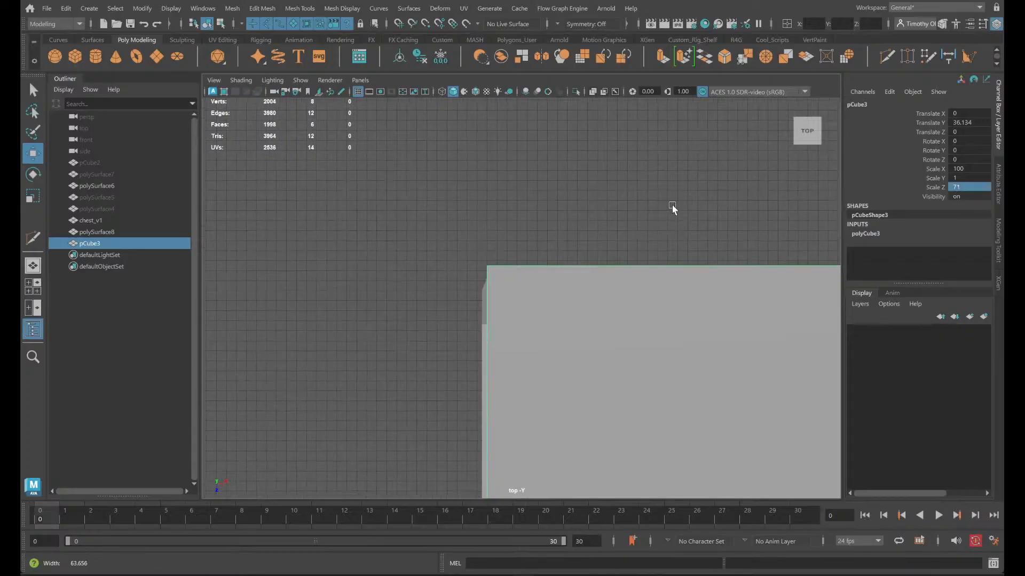
pyautogui.press('Return')
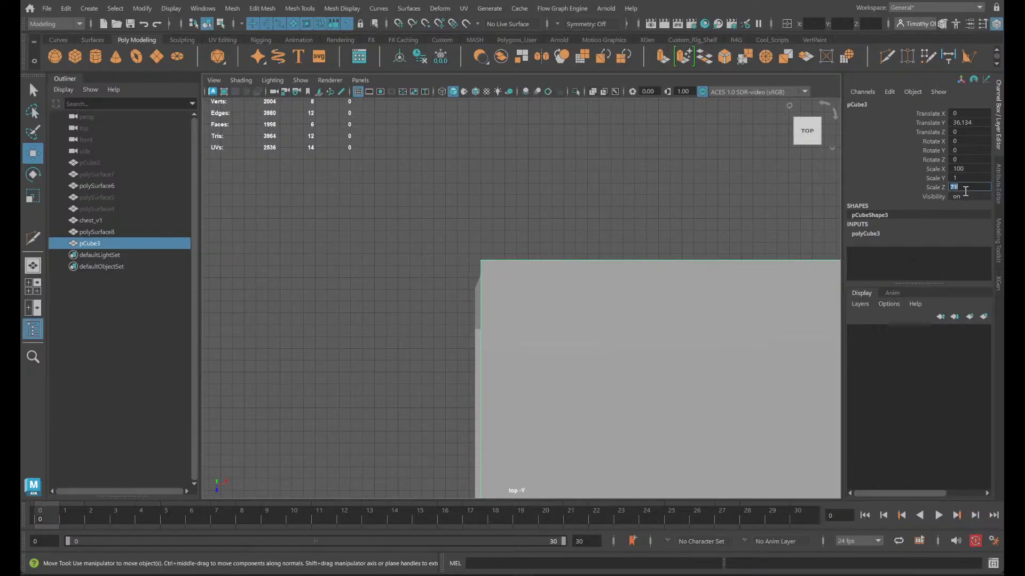
pyautogui.write('70')
pyautogui.press('Return')
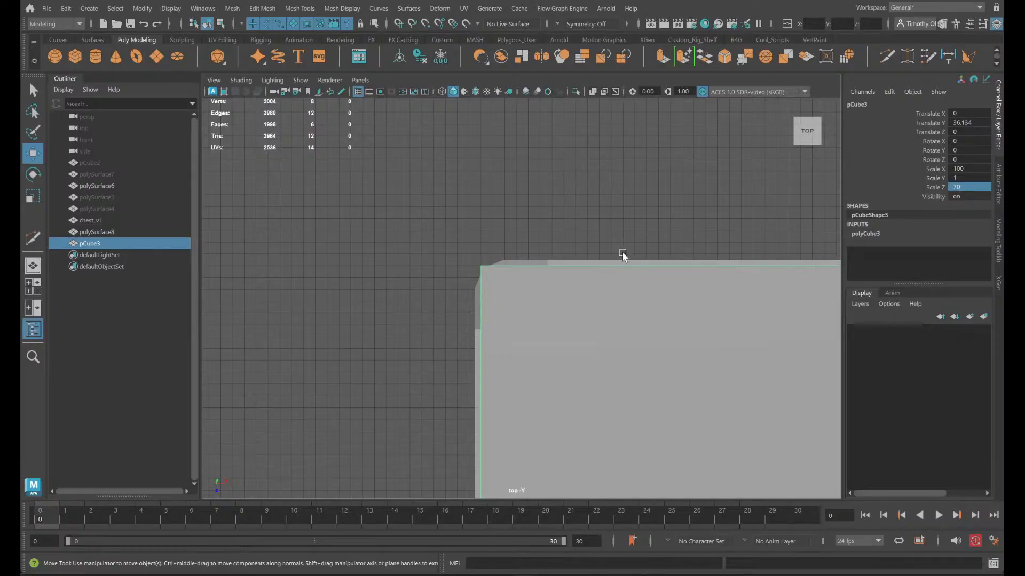
# - Examine the chest body's rounded corner, side panel and lower edges against the cube's overhang
pyautogui.press('space')
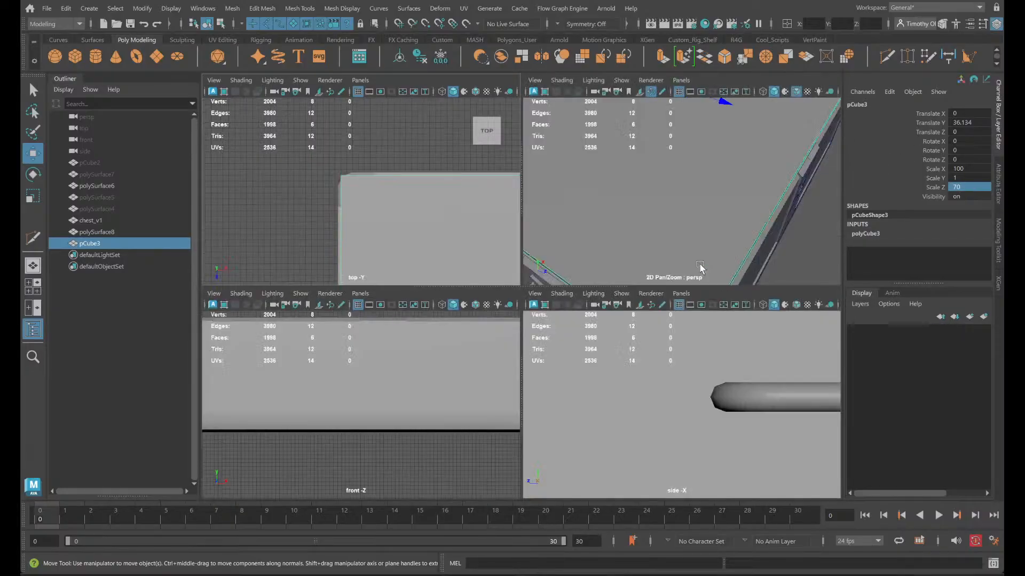
pyautogui.press('space')
pyautogui.keyDown('alt'); pyautogui.moveTo(735, 248); pyautogui.dragTo(770, 291); pyautogui.keyUp('alt')
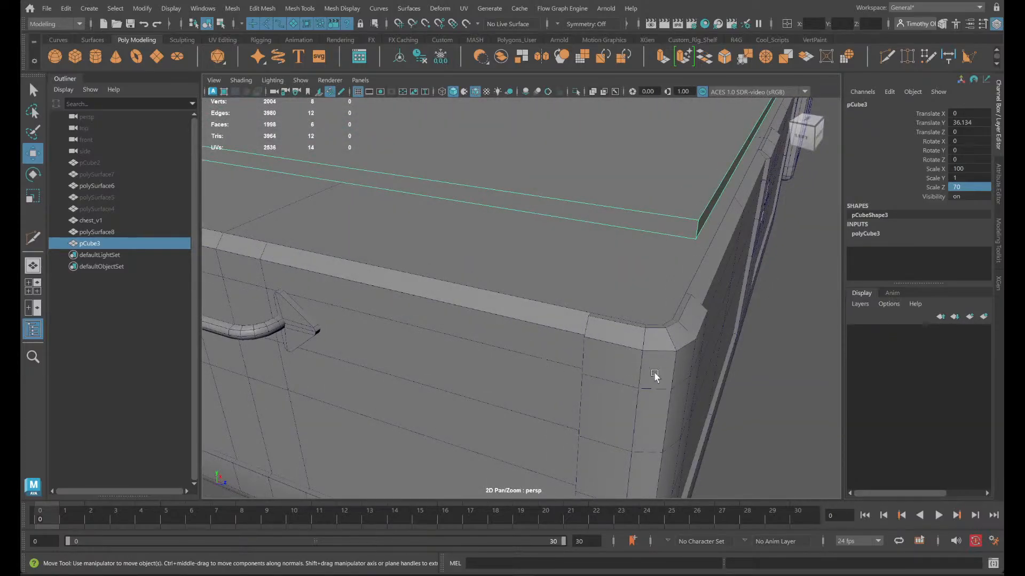
pyautogui.keyDown('alt'); pyautogui.moveTo(674, 369); pyautogui.dragTo(658, 252); pyautogui.keyUp('alt')
pyautogui.scroll(3, 658, 252)
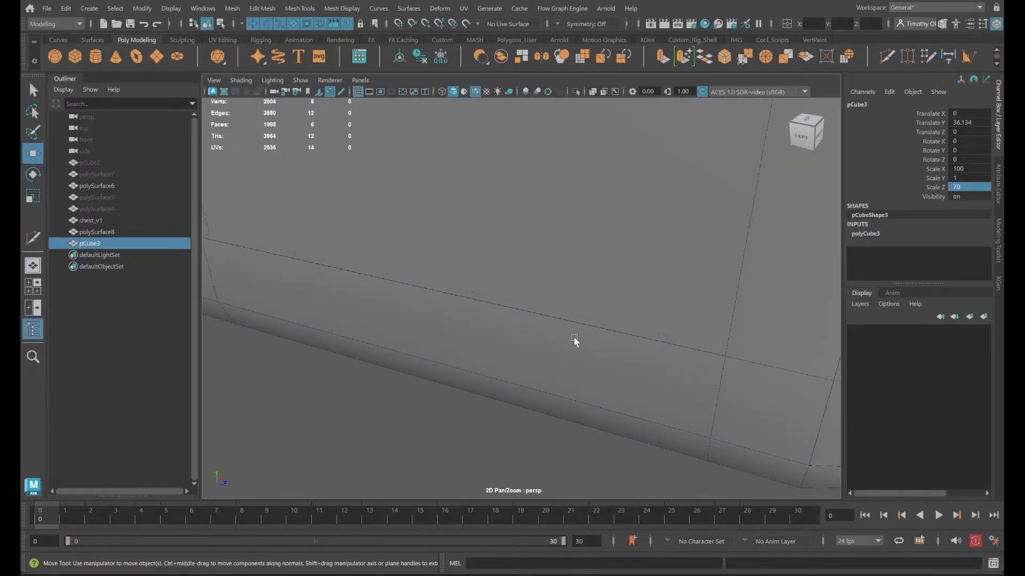
pyautogui.scroll(-5, 540, 276)
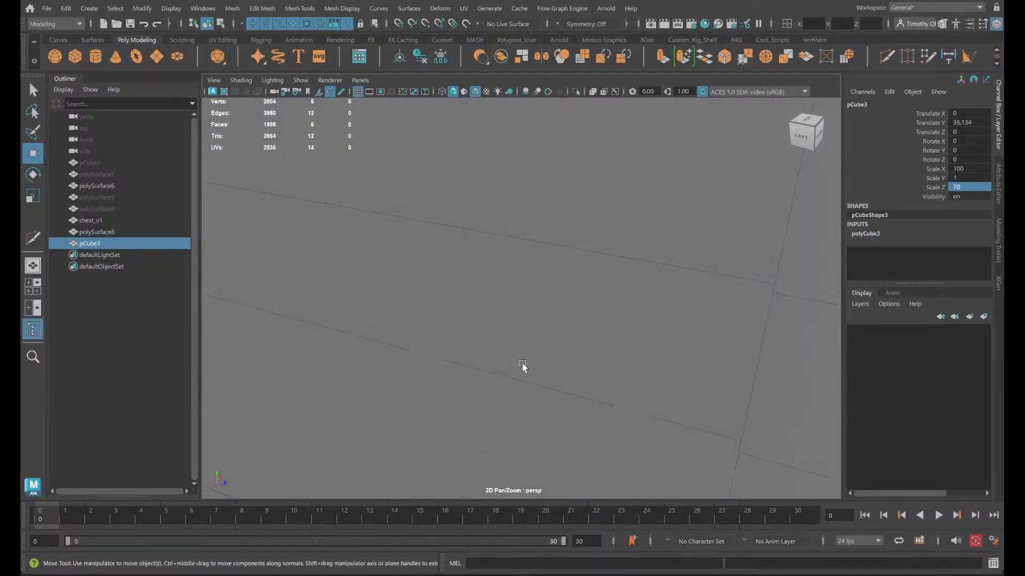
pyautogui.scroll(6, 534, 277)
pyautogui.scroll(-4, 532, 278)
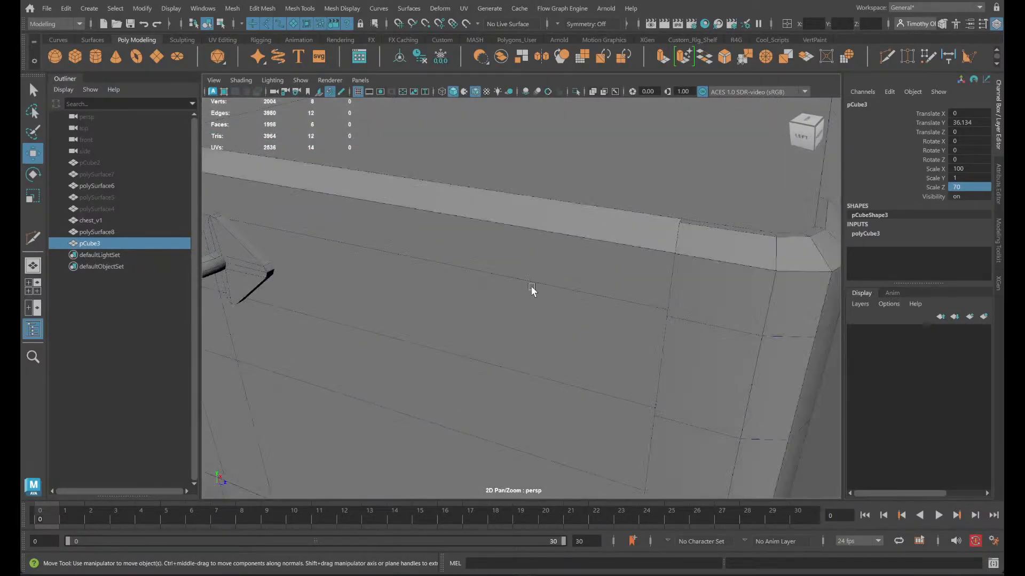
pyautogui.keyDown('alt'); pyautogui.moveTo(531, 290); pyautogui.dragTo(470, 320); pyautogui.keyUp('alt')
pyautogui.moveTo(249, 389); pyautogui.dragTo(248, 219, button='right')
pyautogui.click(302, 420)
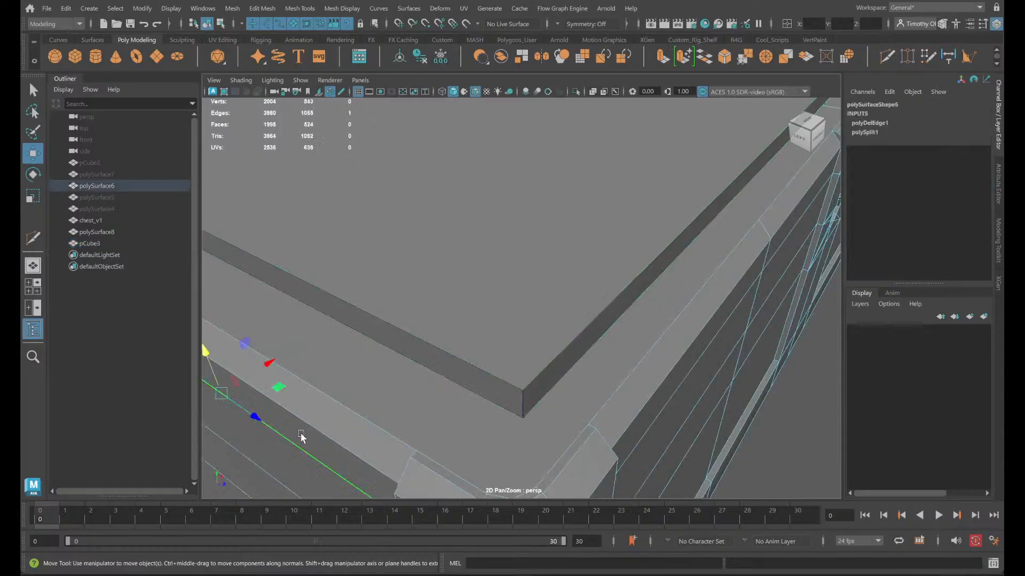
pyautogui.keyDown('alt'); pyautogui.moveTo(346, 453); pyautogui.dragTo(447, 285); pyautogui.keyUp('alt')
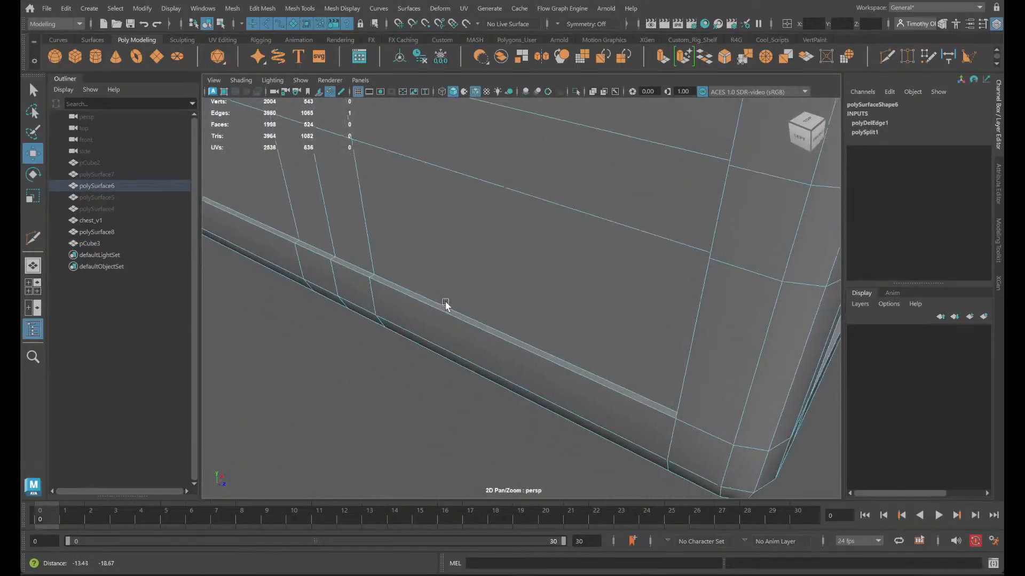
pyautogui.click(476, 335)
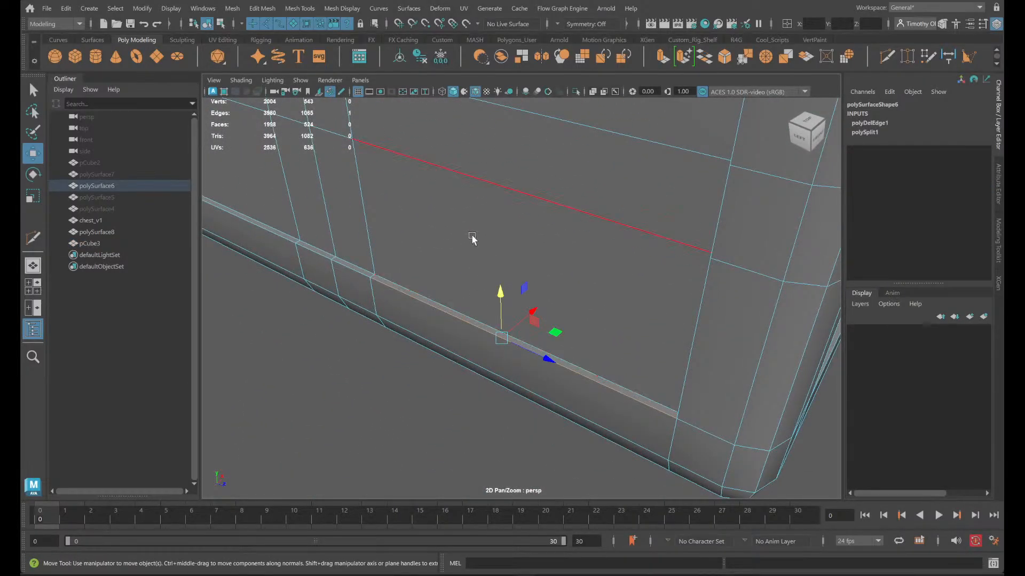
pyautogui.keyDown('alt'); pyautogui.moveTo(445, 172); pyautogui.dragTo(443, 293, button='middle'); pyautogui.keyUp('alt')
pyautogui.scroll(-5, 480, 160)
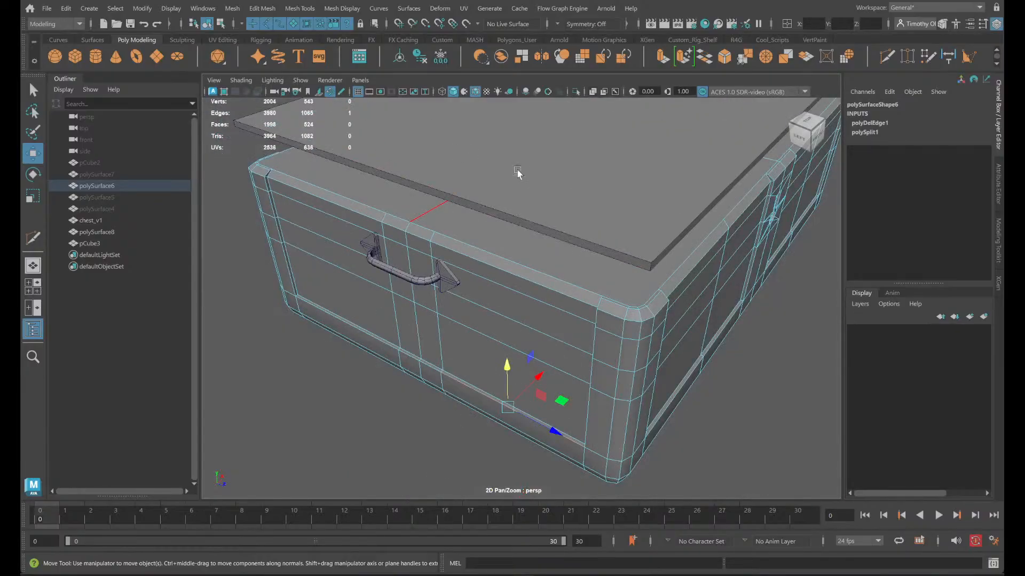
pyautogui.moveTo(518, 173); pyautogui.dragTo(557, 163, button='right')
# - Select the flattened cube above the chest body, thicken it vertically and set its Scale Y to 12.5
pyautogui.click(597, 209)
pyautogui.press('r')
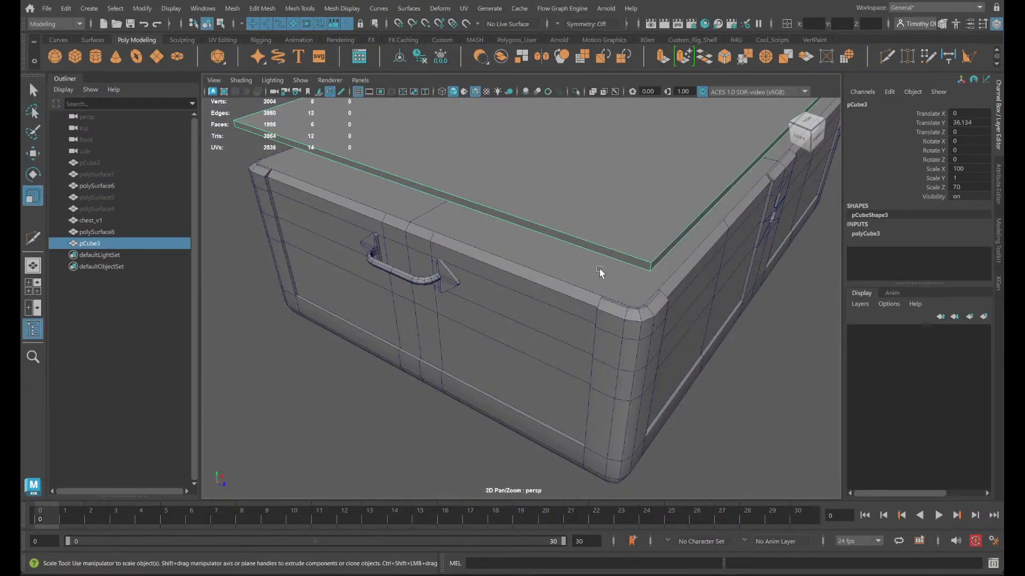
pyautogui.press('f')
pyautogui.keyDown('alt'); pyautogui.moveTo(600, 261); pyautogui.dragTo(586, 284); pyautogui.keyUp('alt')
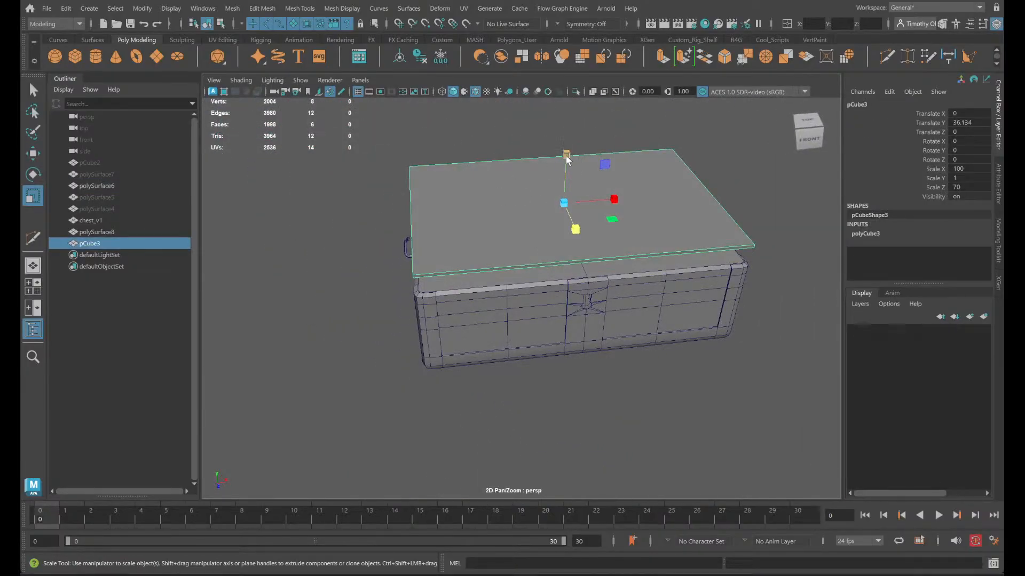
pyautogui.moveTo(567, 158); pyautogui.dragTo(564, 22)
pyautogui.moveTo(566, 161); pyautogui.dragTo(563, 92)
pyautogui.keyDown('alt'); pyautogui.moveTo(512, 320); pyautogui.dragTo(636, 359); pyautogui.keyUp('alt')
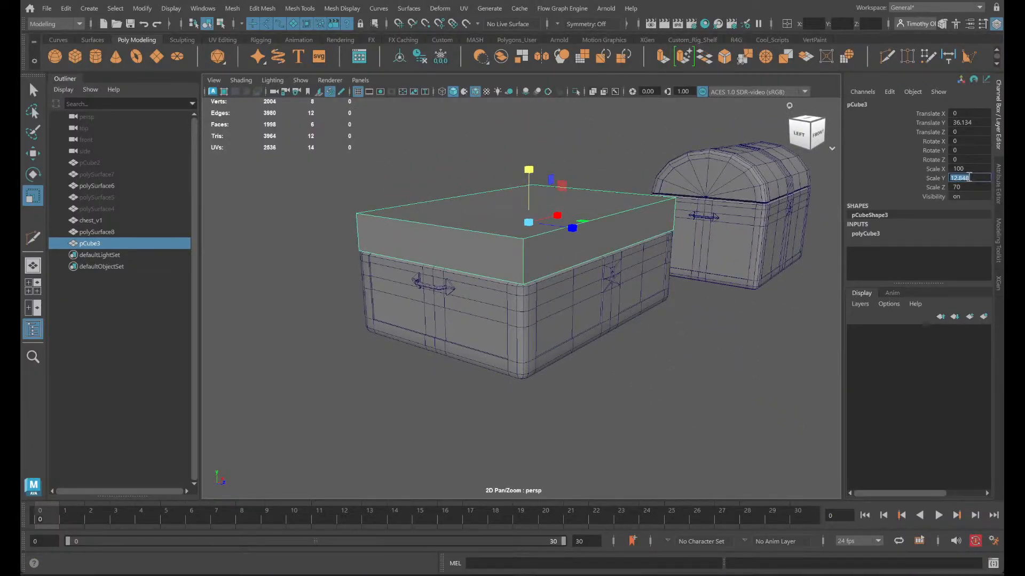
pyautogui.press('Return')
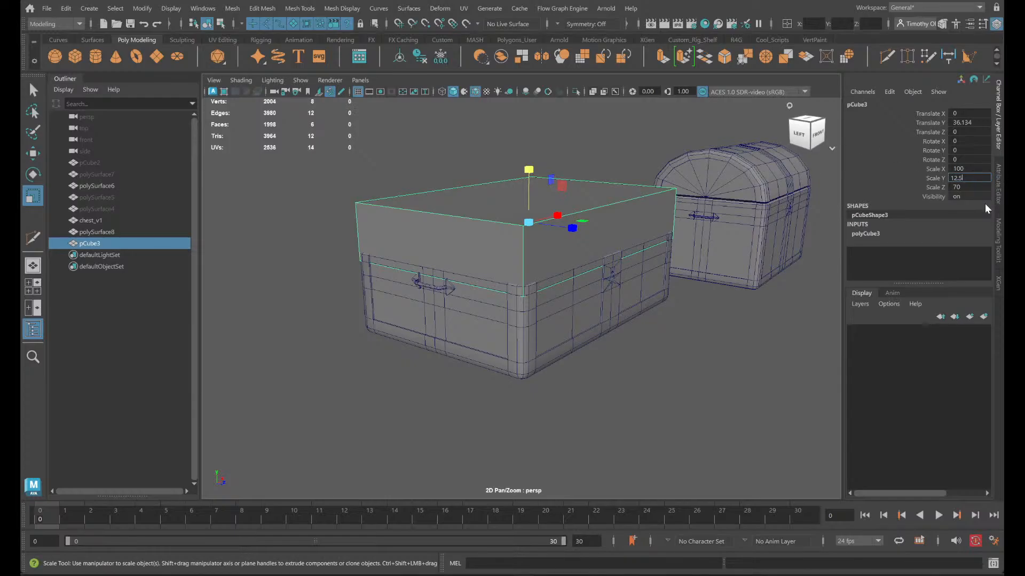
pyautogui.press('Return')
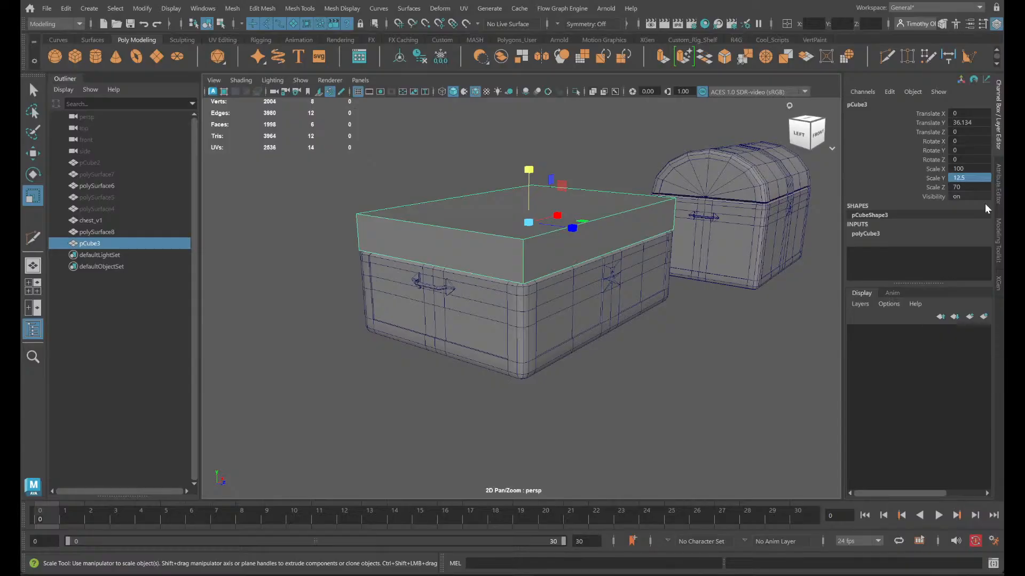
# - Raise the thickened cube to a Translate Y of about 36.4 so it sits just above the chest body's rim
pyautogui.scroll(6, 542, 341)
pyautogui.keyDown('alt'); pyautogui.moveTo(576, 358); pyautogui.dragTo(605, 350); pyautogui.keyUp('alt')
pyautogui.keyDown('alt'); pyautogui.moveTo(604, 350); pyautogui.dragTo(595, 344, button='middle'); pyautogui.keyUp('alt')
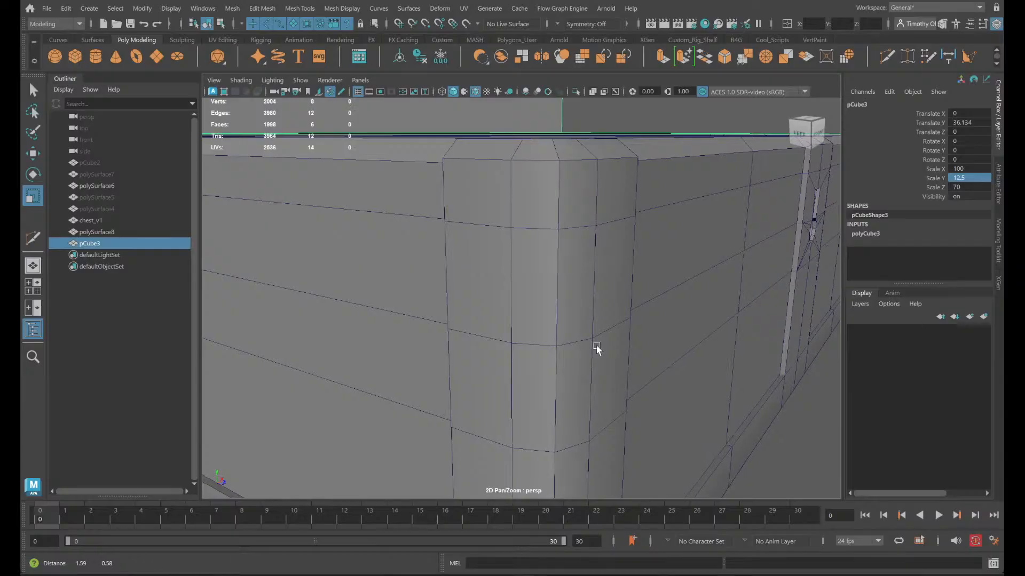
pyautogui.press('f')
pyautogui.press('w')
pyautogui.moveTo(525, 125); pyautogui.dragTo(525, 101)
pyautogui.moveTo(587, 209)
pyautogui.keyDown('alt'); pyautogui.mouseDown()
pyautogui.moveTo(625, 204)
pyautogui.moveTo(631, 219)
pyautogui.moveTo(598, 226)
pyautogui.moveTo(614, 222)
pyautogui.moveTo(607, 210)
pyautogui.mouseUp(); pyautogui.keyUp('alt')
pyautogui.moveTo(526, 116); pyautogui.dragTo(527, 128)
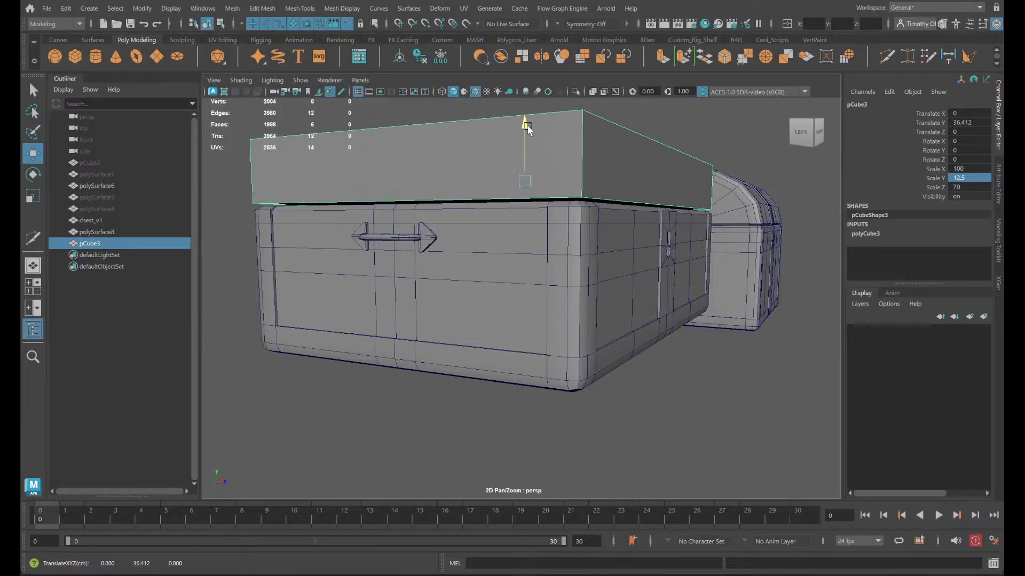
pyautogui.scroll(3, 561, 160)
pyautogui.keyDown('alt'); pyautogui.moveTo(581, 193); pyautogui.dragTo(678, 210); pyautogui.keyUp('alt')
pyautogui.keyDown('alt'); pyautogui.moveTo(506, 211); pyautogui.dragTo(573, 217); pyautogui.keyUp('alt')
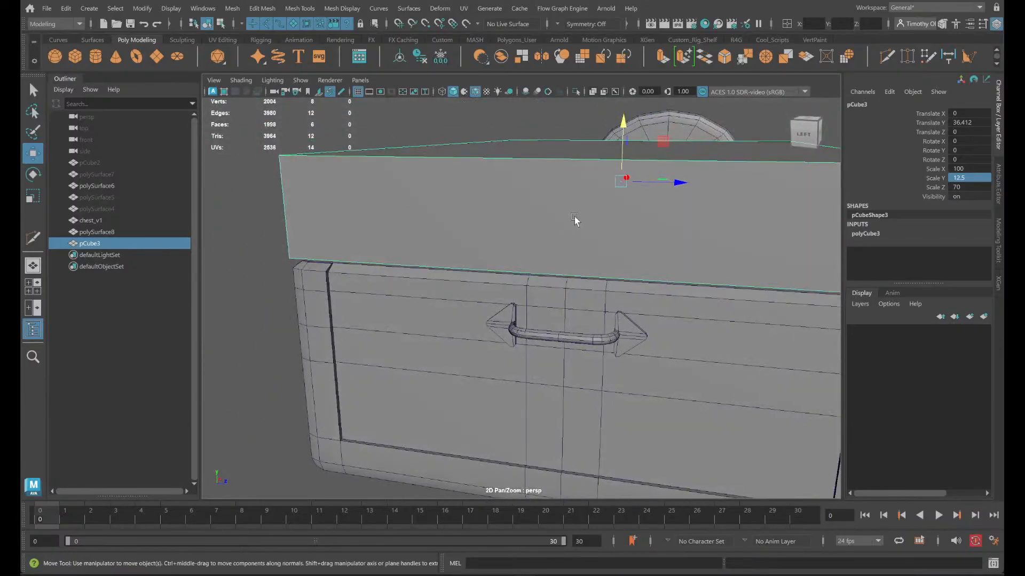
# - Insert three centred edge loops around the box: one along its length, one across its width and one at mid-height
pyautogui.click(886, 56)
pyautogui.keyDown('ctrl'); pyautogui.keyDown('shift'); pyautogui.click(570, 159); pyautogui.keyUp('shift'); pyautogui.keyUp('ctrl')
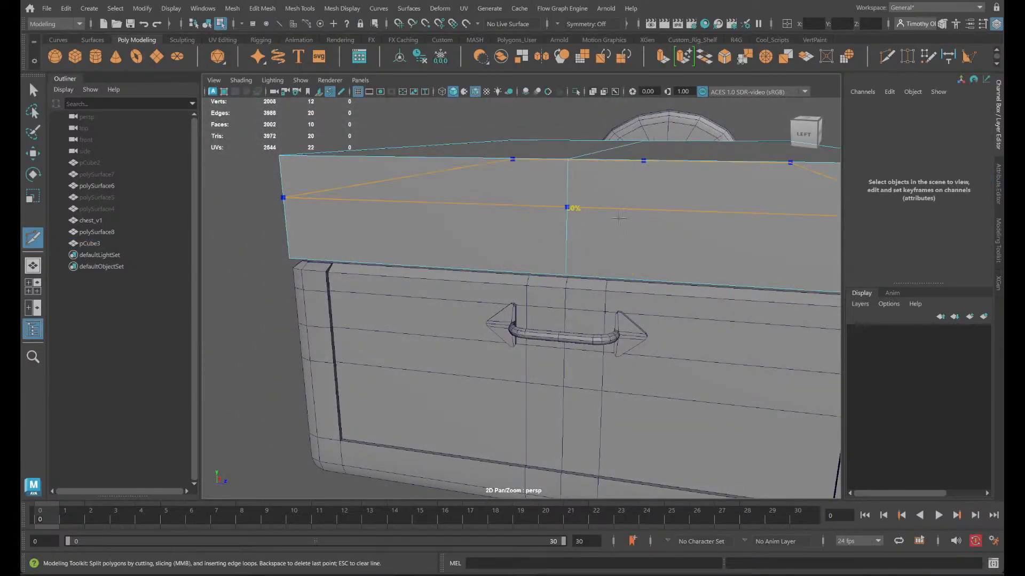
pyautogui.keyDown('alt'); pyautogui.moveTo(751, 307); pyautogui.dragTo(614, 316); pyautogui.keyUp('alt')
pyautogui.keyDown('ctrl'); pyautogui.middleClick(648, 227); pyautogui.keyUp('ctrl')
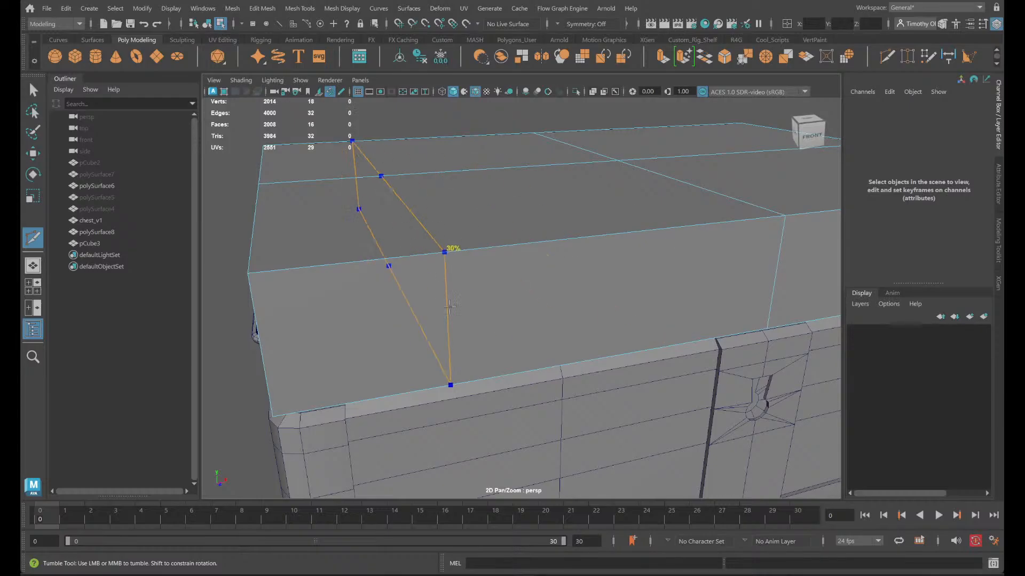
pyautogui.keyDown('ctrl'); pyautogui.middleClick(258, 341); pyautogui.keyUp('ctrl')
pyautogui.moveTo(393, 377)
pyautogui.keyDown('alt'); pyautogui.mouseDown()
pyautogui.moveTo(476, 391)
pyautogui.moveTo(393, 393)
pyautogui.mouseUp(); pyautogui.keyUp('alt')
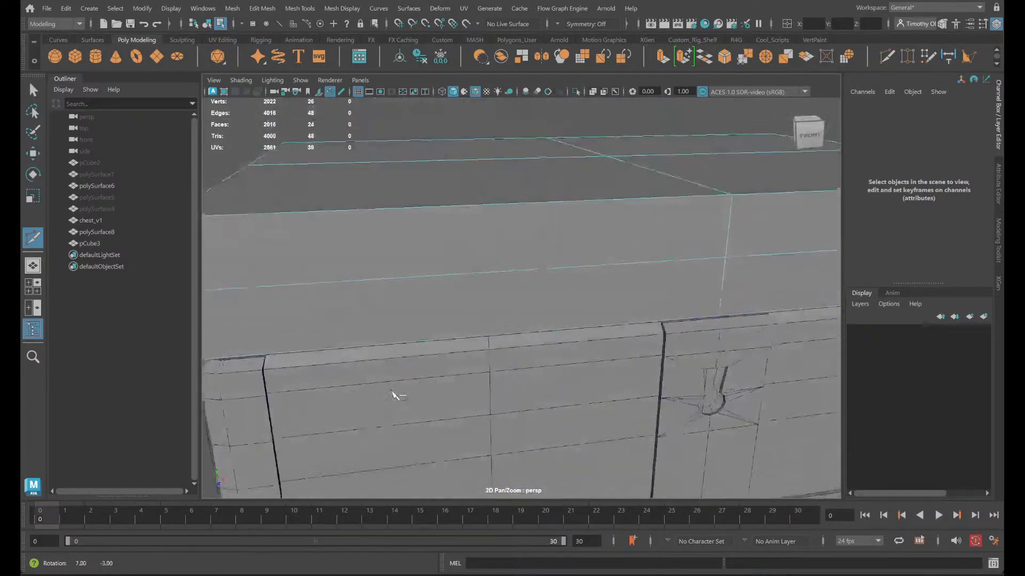
pyautogui.keyDown('alt'); pyautogui.moveTo(541, 355); pyautogui.dragTo(555, 315); pyautogui.keyUp('alt')
# - Raise the box to Translate Y 44.309 and snap its pivot to the centre vertex of its underside
pyautogui.moveTo(553, 131); pyautogui.dragTo(570, 136, button='right')
pyautogui.press('w')
pyautogui.moveTo(616, 117); pyautogui.dragTo(614, 68)
pyautogui.moveTo(567, 176); pyautogui.dragTo(637, 137, button='right')
pyautogui.click(612, 170)
pyautogui.press('d')
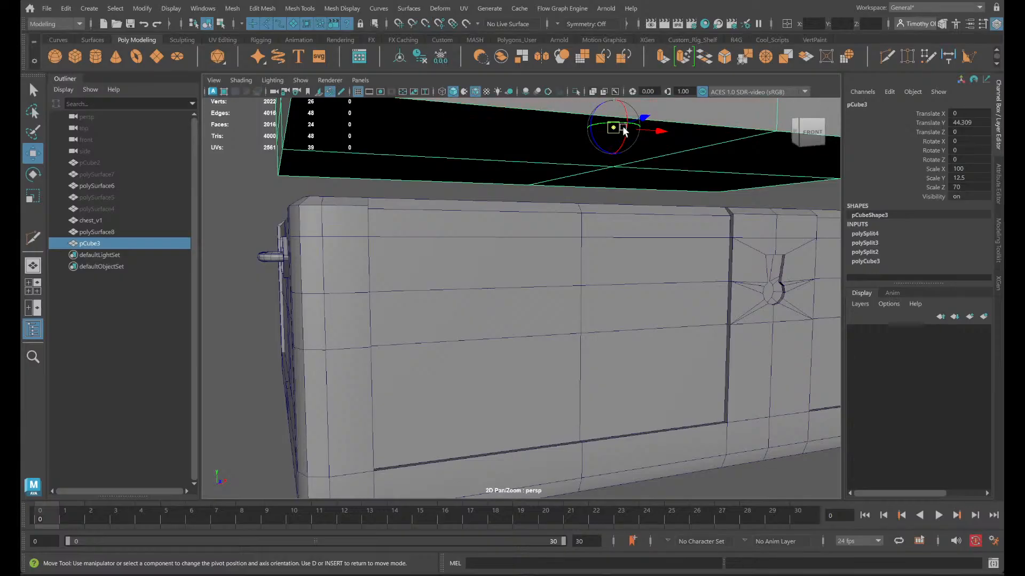
pyautogui.scroll(-3, 620, 127)
pyautogui.press('v')
pyautogui.moveTo(587, 143); pyautogui.dragTo(591, 195)
pyautogui.press('d')
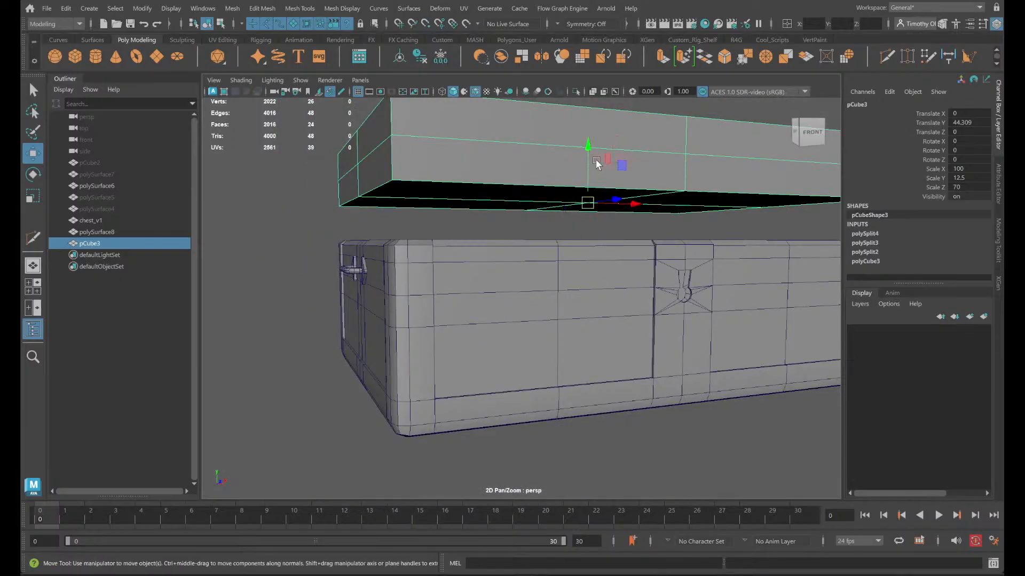
pyautogui.press('d')
pyautogui.press('d')
# - Vertex-snap the box vertically down onto the chest body's rim, at Translate Y 35.905
pyautogui.keyDown('alt'); pyautogui.moveTo(630, 233); pyautogui.dragTo(602, 278); pyautogui.keyUp('alt')
pyautogui.press('v')
pyautogui.moveTo(580, 149); pyautogui.dragTo(580, 151)
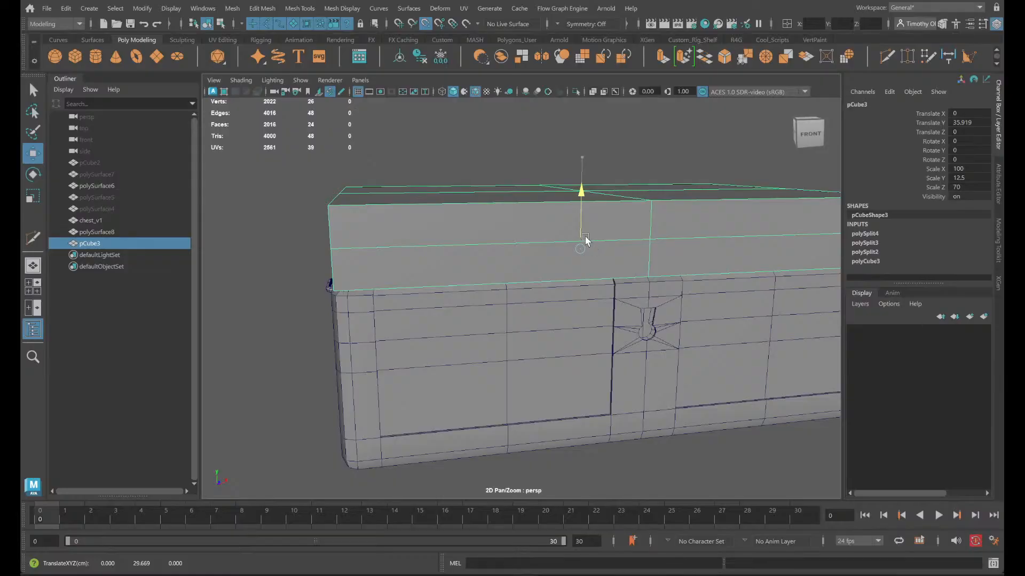
pyautogui.keyDown('alt'); pyautogui.moveTo(586, 237); pyautogui.dragTo(620, 271); pyautogui.keyUp('alt')
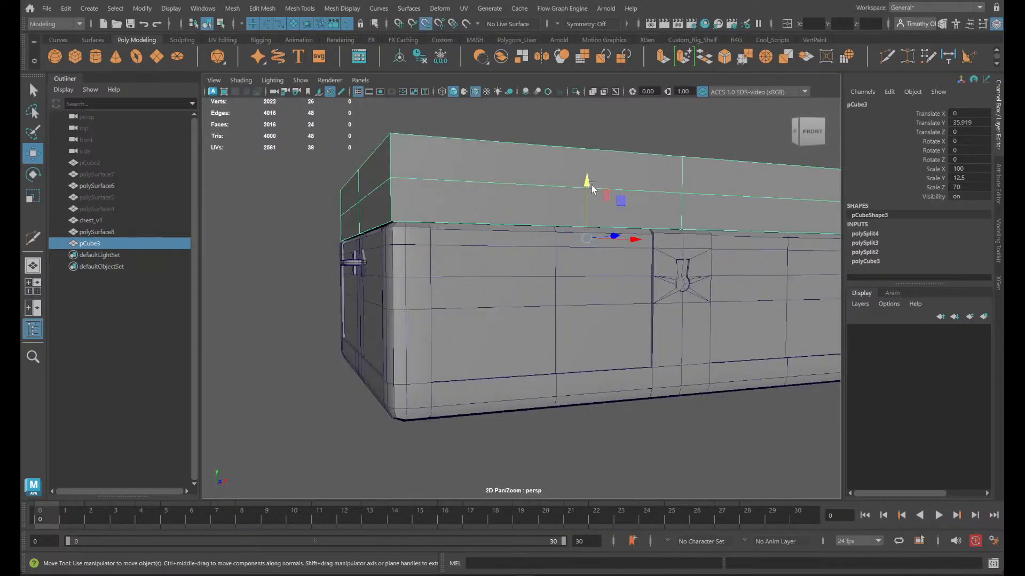
pyautogui.moveTo(592, 185); pyautogui.dragTo(648, 225)
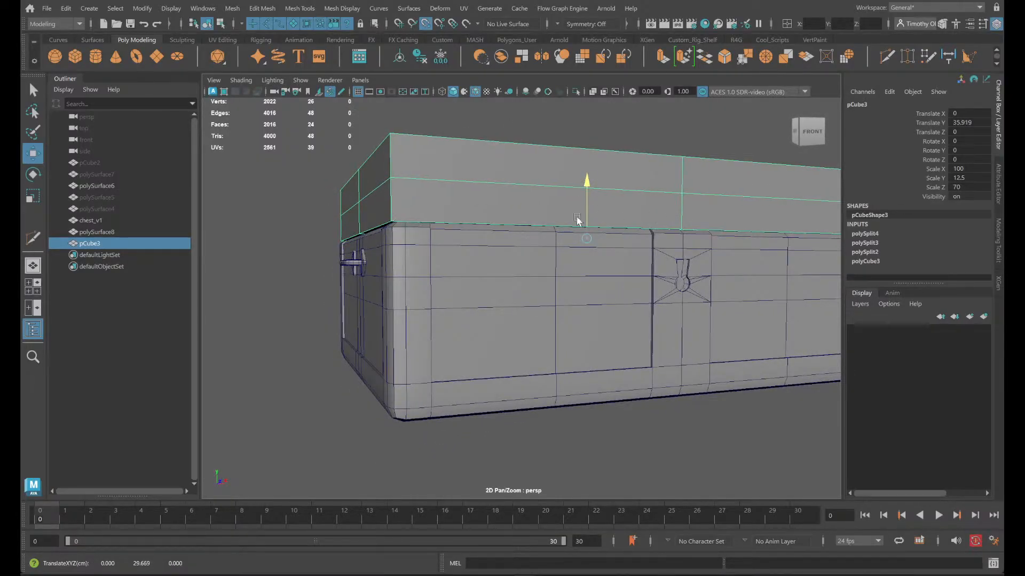
pyautogui.keyDown('alt'); pyautogui.moveTo(442, 237); pyautogui.dragTo(480, 255); pyautogui.keyUp('alt')
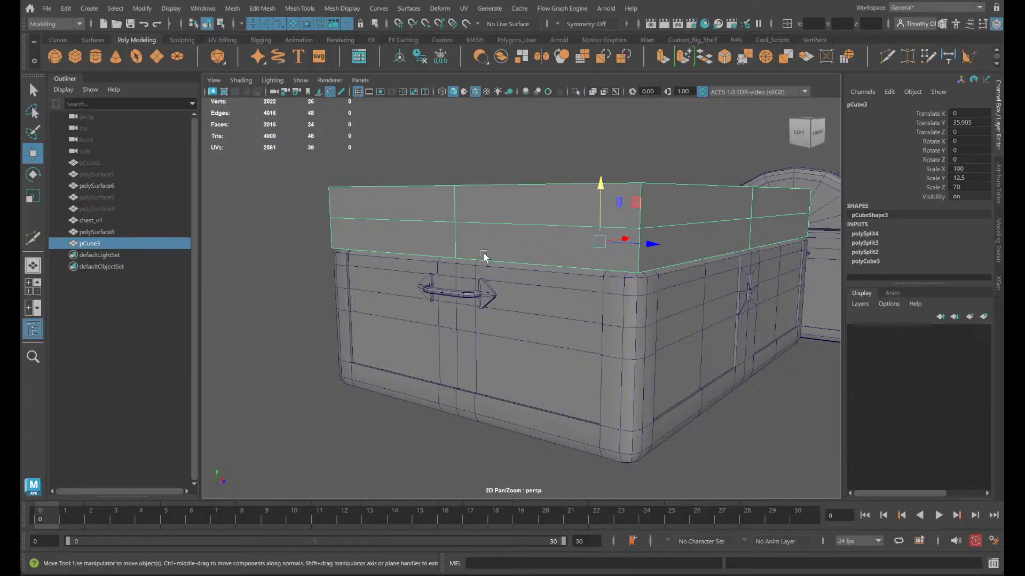
pyautogui.scroll(5, 631, 235)
pyautogui.scroll(-4, 616, 264)
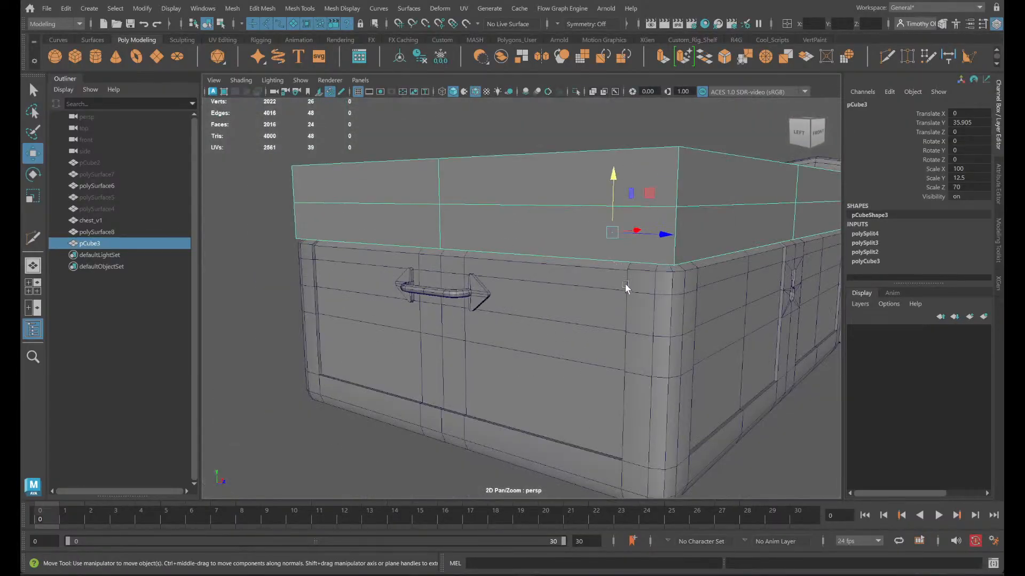
pyautogui.moveTo(627, 288)
pyautogui.keyDown('alt'); pyautogui.mouseDown()
pyautogui.moveTo(600, 311)
pyautogui.moveTo(616, 304)
pyautogui.mouseUp(); pyautogui.keyUp('alt')
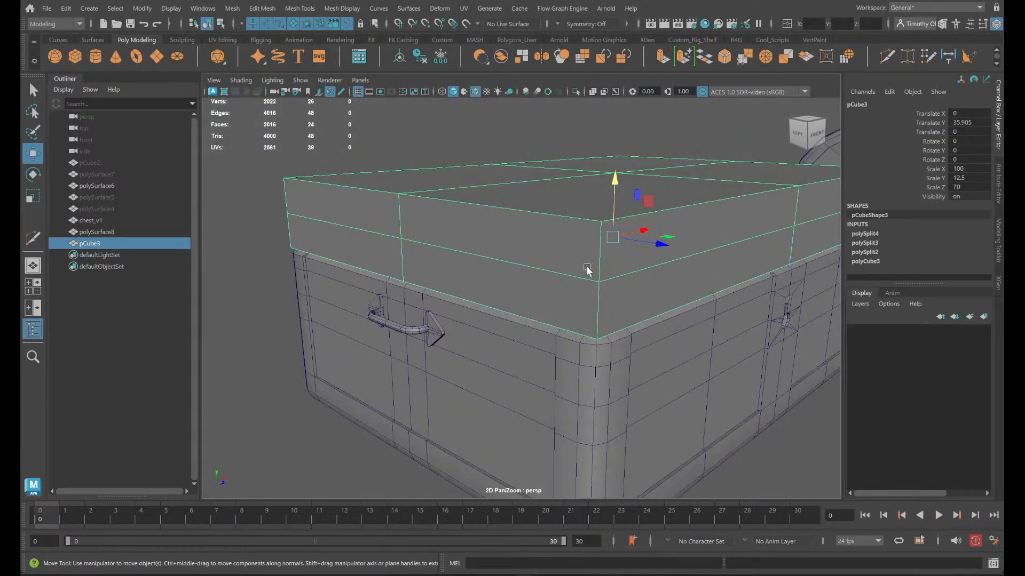
# - Select all the bottom border edges of the box around the chest rim
pyautogui.moveTo(488, 267); pyautogui.dragTo(503, 222, button='right')
pyautogui.click(545, 320)
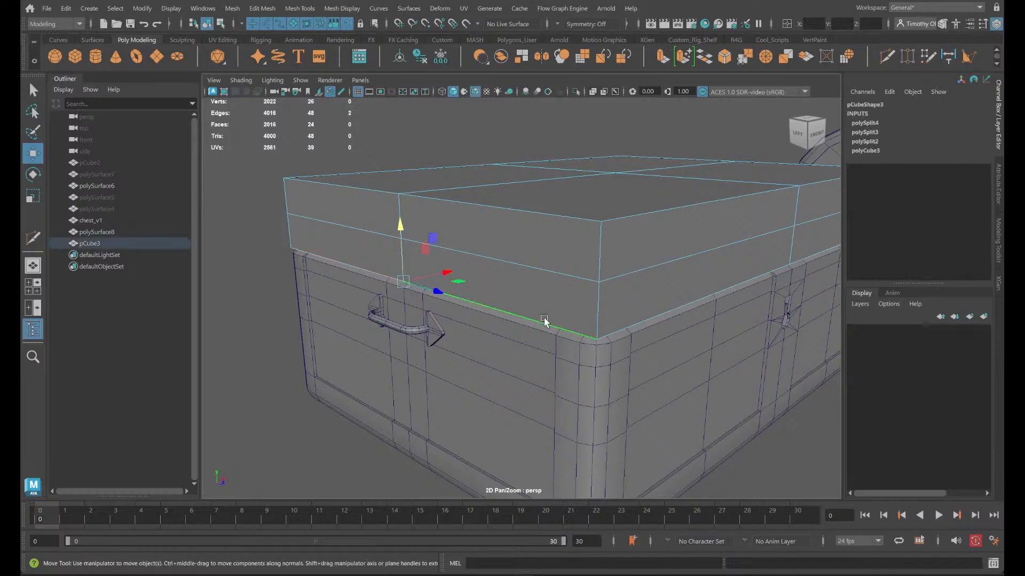
pyautogui.keyDown('shift'); pyautogui.click(660, 311); pyautogui.keyUp('shift')
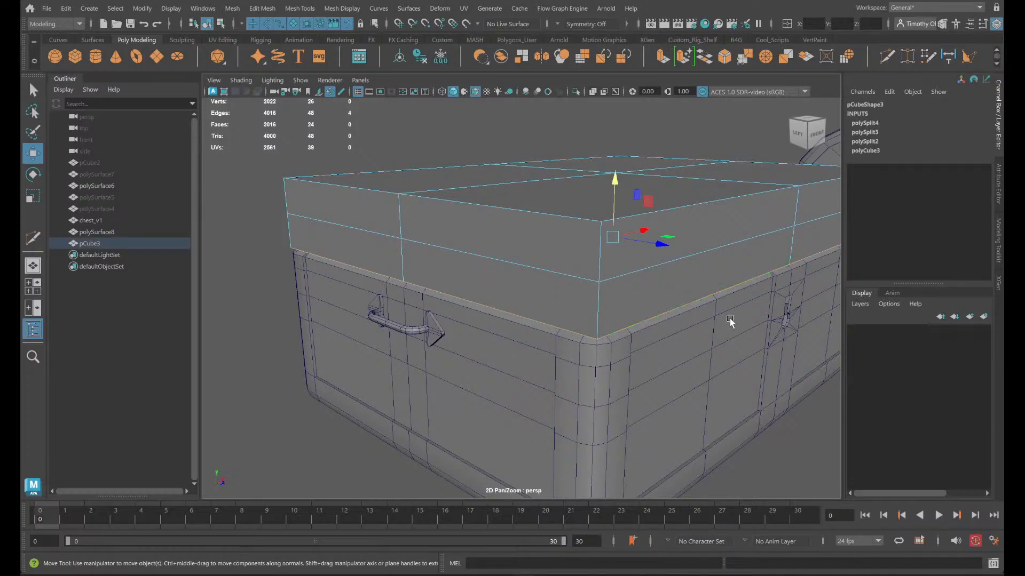
pyautogui.keyDown('alt'); pyautogui.moveTo(729, 319); pyautogui.dragTo(775, 339); pyautogui.keyUp('alt')
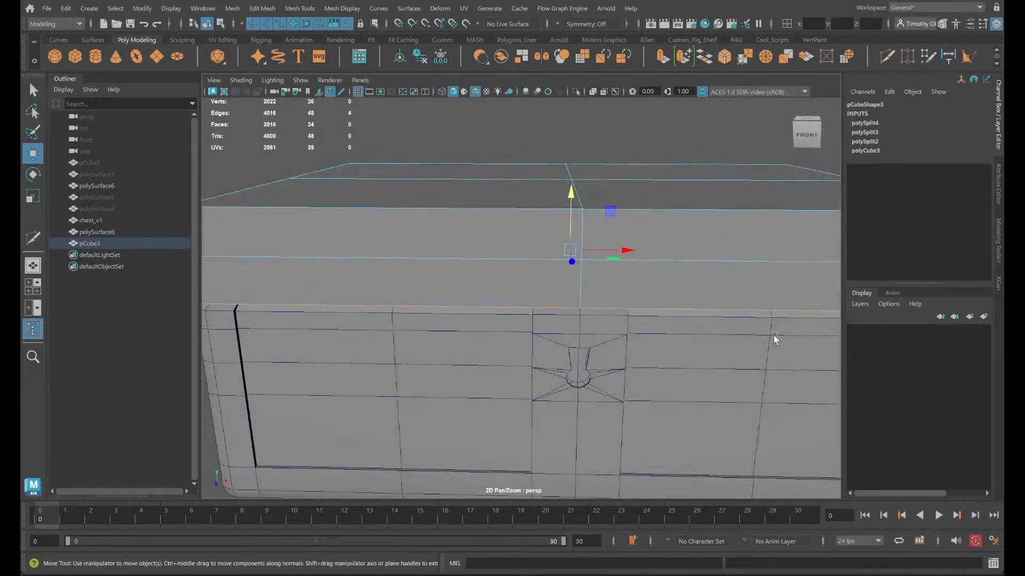
pyautogui.keyDown('alt'); pyautogui.moveTo(775, 339); pyautogui.dragTo(430, 338, button='middle'); pyautogui.keyUp('alt')
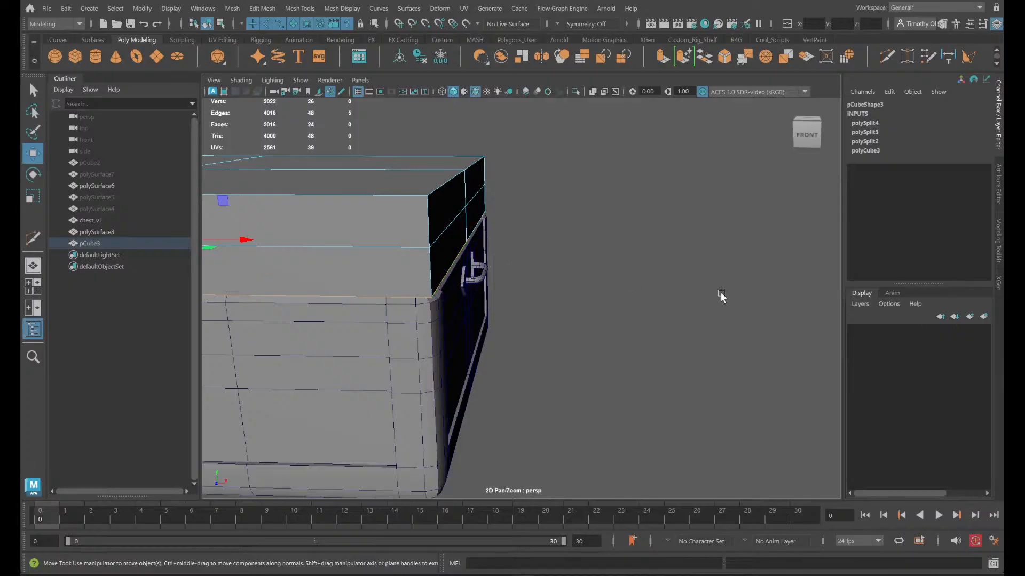
pyautogui.keyDown('alt'); pyautogui.moveTo(721, 296); pyautogui.dragTo(501, 283); pyautogui.keyUp('alt')
pyautogui.keyDown('shift'); pyautogui.click(603, 217); pyautogui.keyUp('shift')
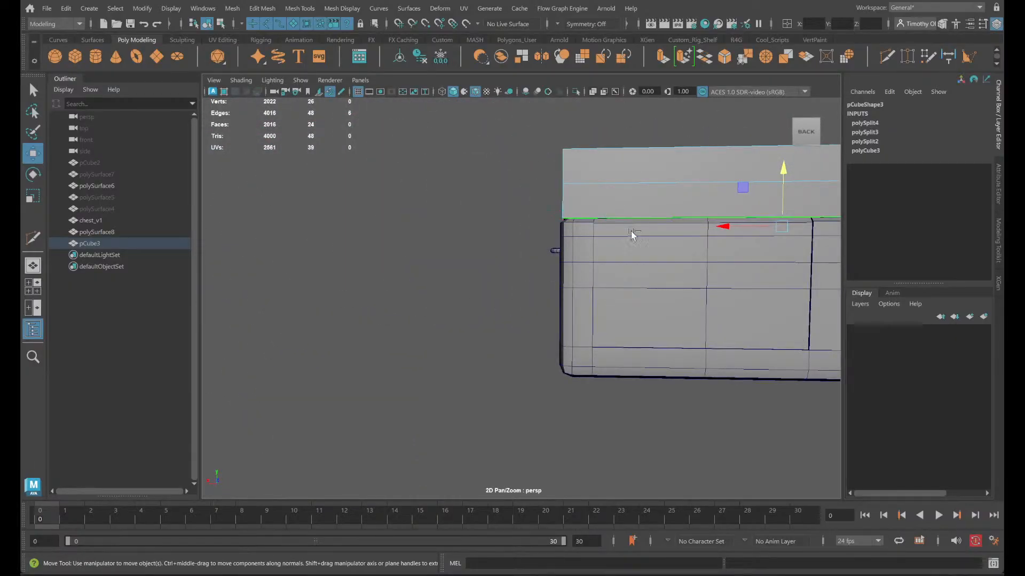
pyautogui.keyDown('alt'); pyautogui.moveTo(678, 320); pyautogui.dragTo(357, 375, button='middle'); pyautogui.keyUp('alt')
pyautogui.keyDown('shift'); pyautogui.click(433, 287); pyautogui.keyUp('shift')
pyautogui.keyDown('alt'); pyautogui.moveTo(458, 263); pyautogui.dragTo(471, 295); pyautogui.keyUp('alt')
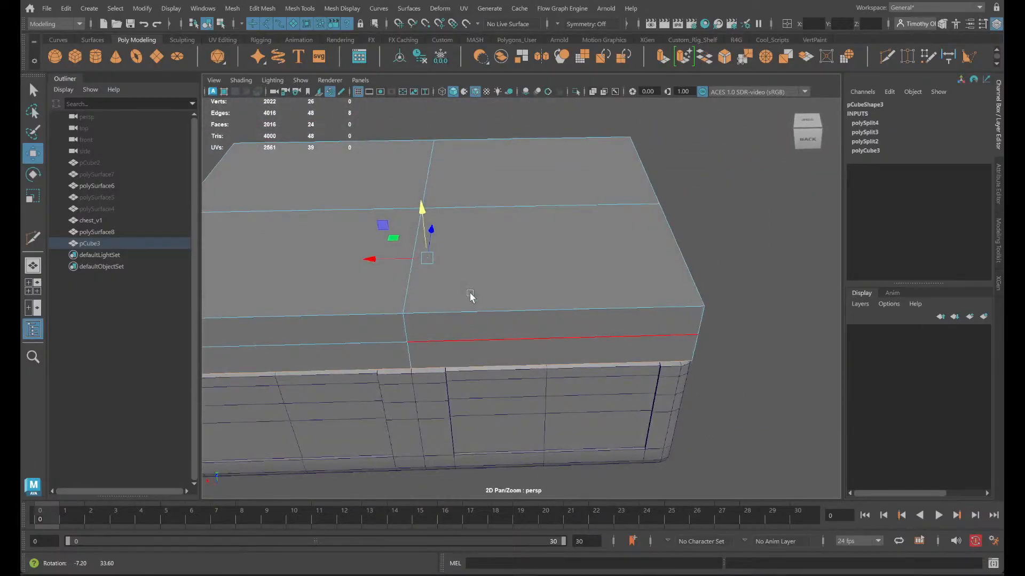
# - Add the border edges around the box's top face to the edge selection
pyautogui.keyDown('shift'); pyautogui.click(500, 307); pyautogui.keyUp('shift')
pyautogui.keyDown('alt'); pyautogui.moveTo(308, 316); pyautogui.dragTo(591, 390); pyautogui.keyUp('alt')
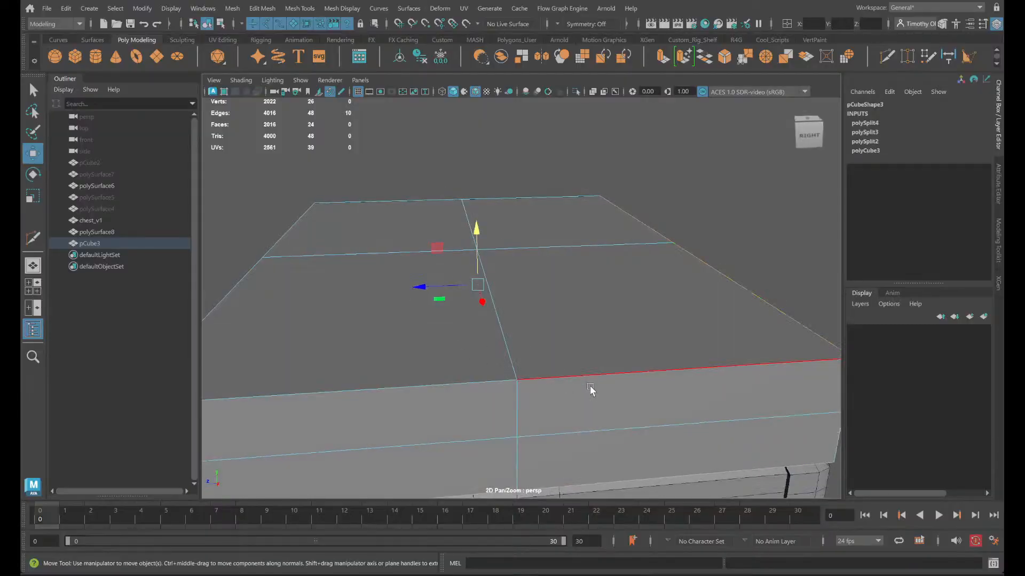
pyautogui.keyDown('alt'); pyautogui.moveTo(392, 383); pyautogui.dragTo(498, 345); pyautogui.keyUp('alt')
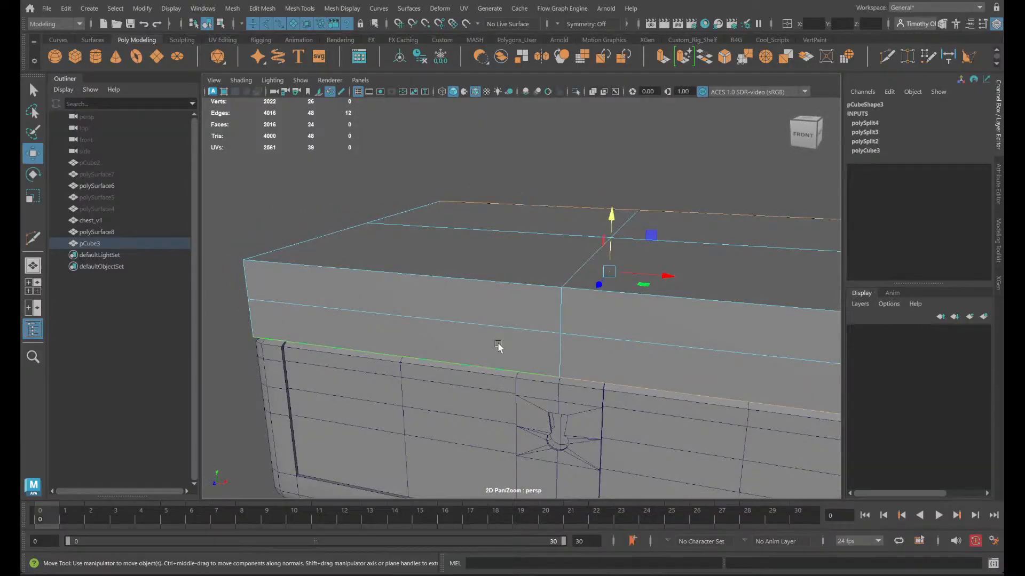
pyautogui.keyDown('shift'); pyautogui.click(481, 297); pyautogui.keyUp('shift')
pyautogui.keyDown('alt'); pyautogui.moveTo(672, 315); pyautogui.dragTo(583, 315); pyautogui.keyUp('alt')
pyautogui.keyDown('shift'); pyautogui.click(634, 340); pyautogui.keyUp('shift')
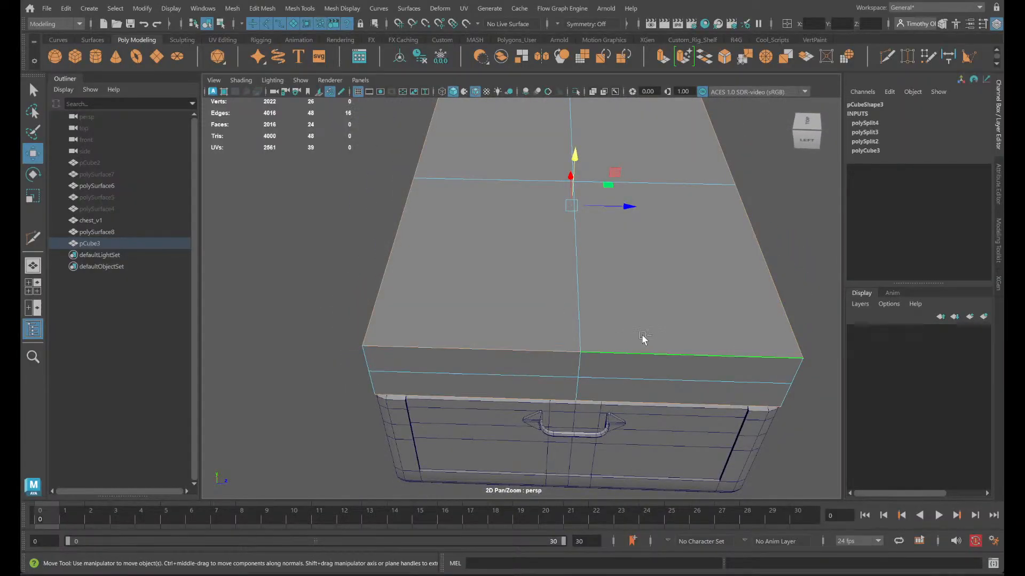
pyautogui.keyDown('alt'); pyautogui.moveTo(642, 338); pyautogui.dragTo(597, 312); pyautogui.keyUp('alt')
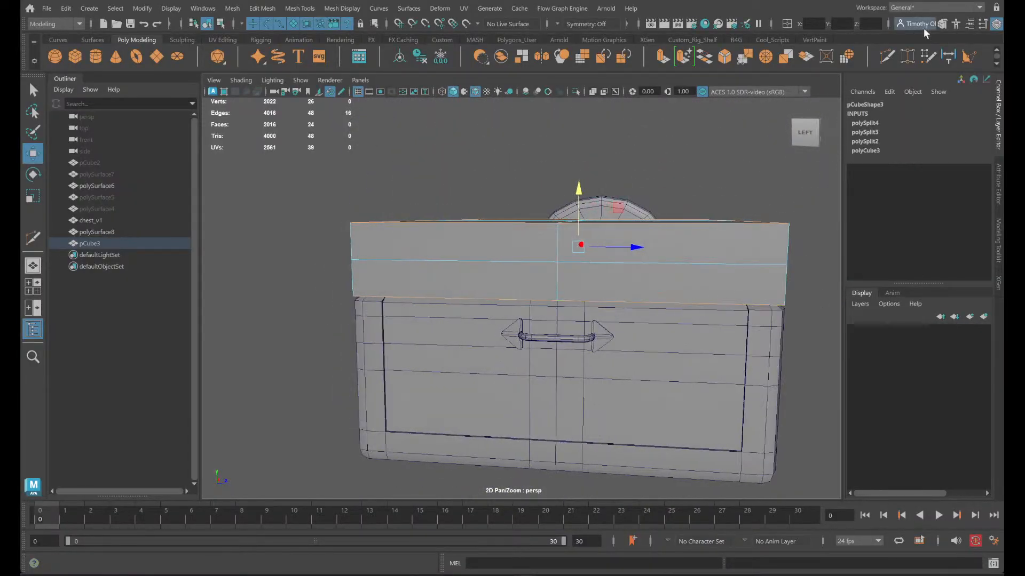
# - Try inserting edge loops near the box's two long sides and its short ends with Multi-Cut
pyautogui.click(887, 56)
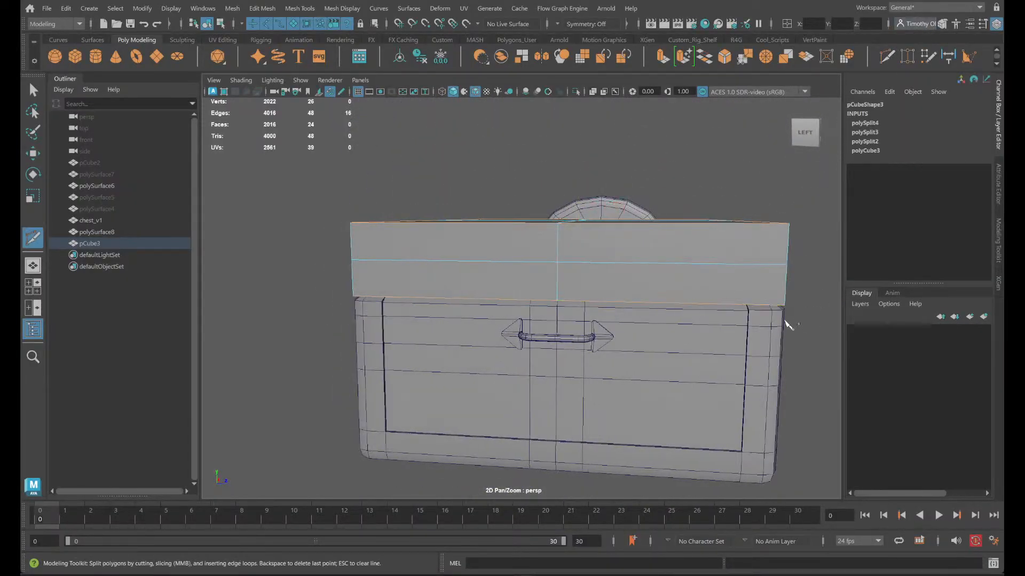
pyautogui.keyDown('ctrl'); pyautogui.click(745, 257); pyautogui.keyUp('ctrl')
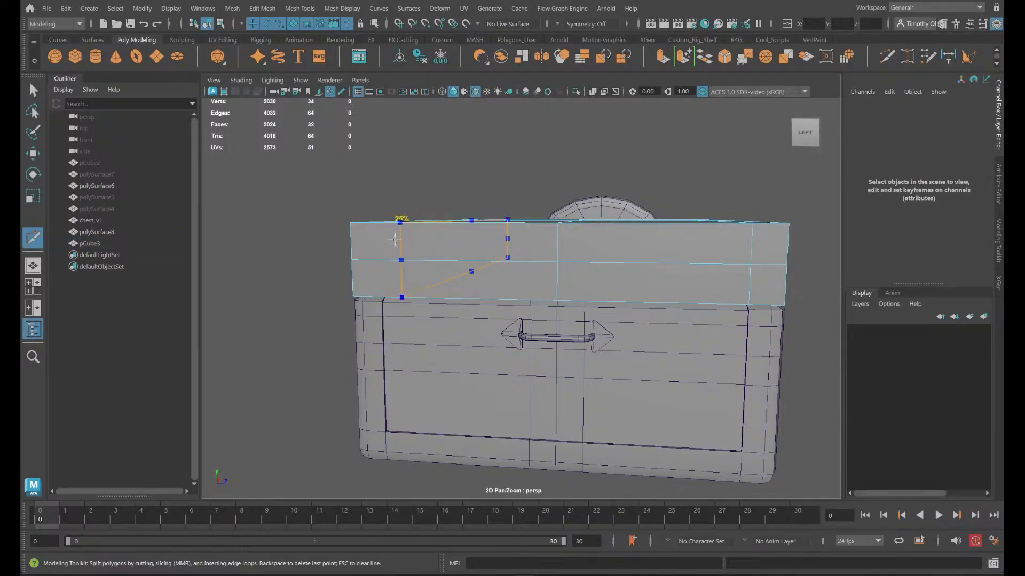
pyautogui.keyDown('ctrl'); pyautogui.click(380, 247); pyautogui.keyUp('ctrl')
pyautogui.keyDown('alt'); pyautogui.moveTo(786, 278); pyautogui.dragTo(413, 246); pyautogui.keyUp('alt')
pyautogui.keyDown('ctrl'); pyautogui.click(389, 243); pyautogui.keyUp('ctrl')
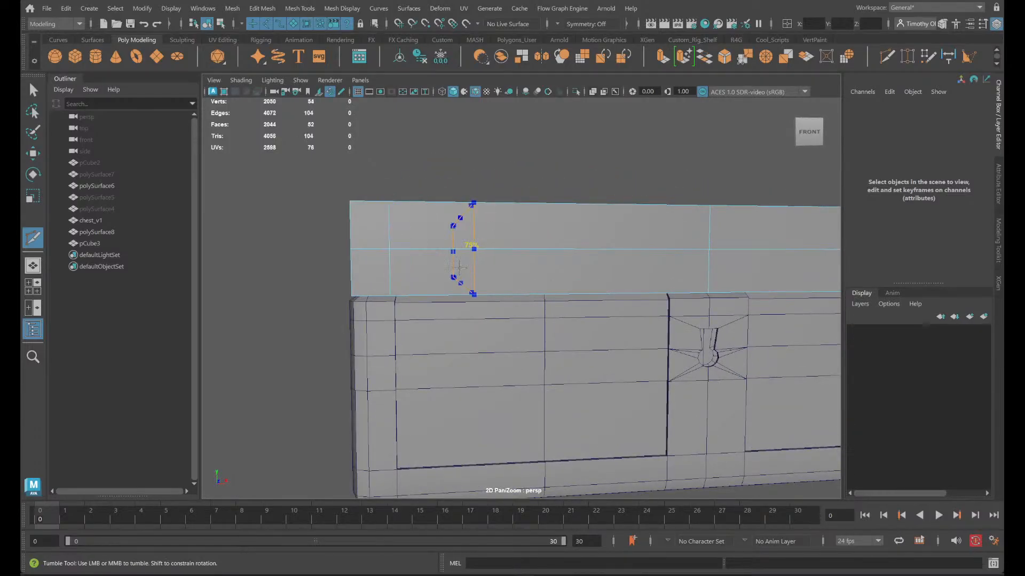
# - Check the new edge loops against the chest body's rounded corner and undo them
pyautogui.scroll(5, 409, 258)
pyautogui.keyDown('alt'); pyautogui.moveTo(408, 264); pyautogui.dragTo(540, 288, button='middle'); pyautogui.keyUp('alt')
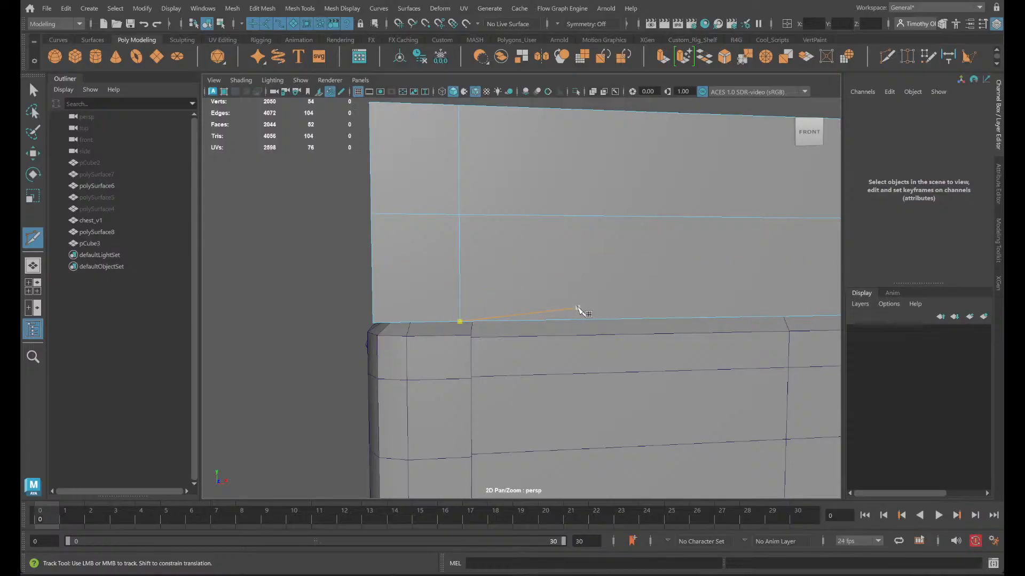
pyautogui.keyDown('ctrl'); pyautogui.click(424, 279); pyautogui.keyUp('ctrl')
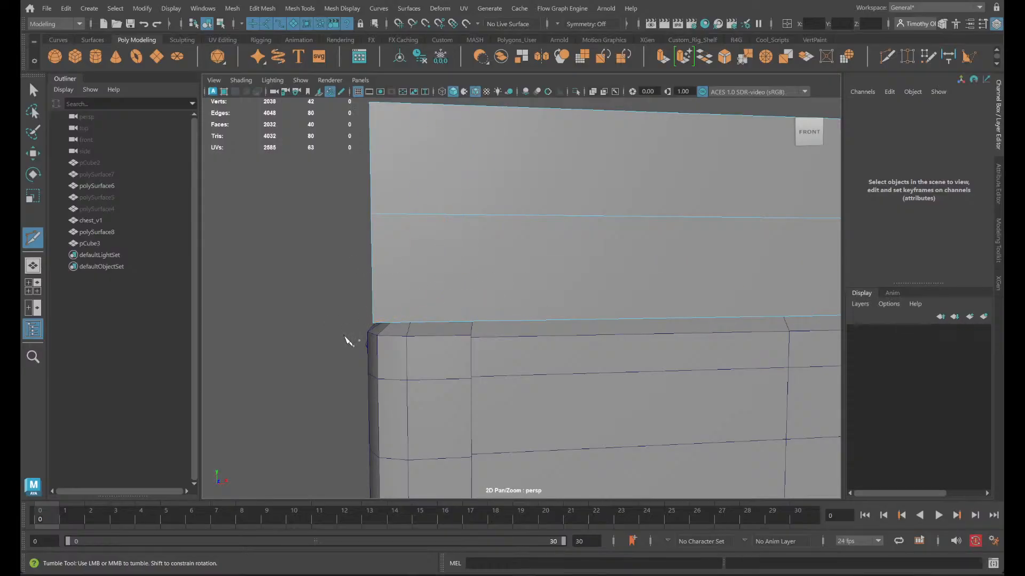
pyautogui.keyDown('alt'); pyautogui.moveTo(346, 339); pyautogui.dragTo(431, 335); pyautogui.keyUp('alt')
pyautogui.scroll(4, 395, 307)
pyautogui.keyDown('alt'); pyautogui.moveTo(401, 313); pyautogui.dragTo(534, 362, button='middle'); pyautogui.keyUp('alt')
pyautogui.keyDown('alt'); pyautogui.moveTo(534, 363); pyautogui.dragTo(597, 340); pyautogui.keyUp('alt')
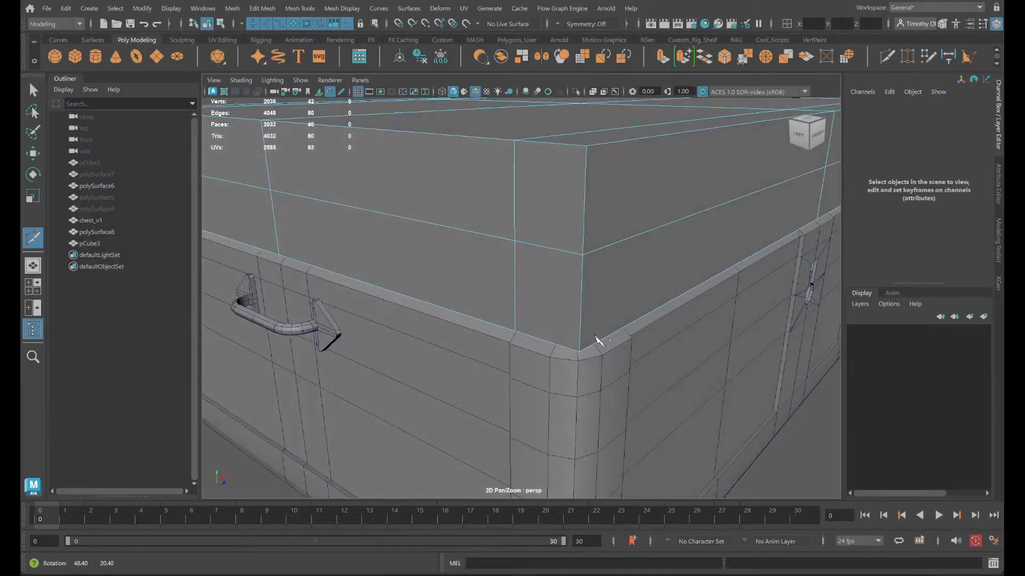
pyautogui.hotkey('ctrl', 'z')
pyautogui.hotkey('ctrl', 'z')
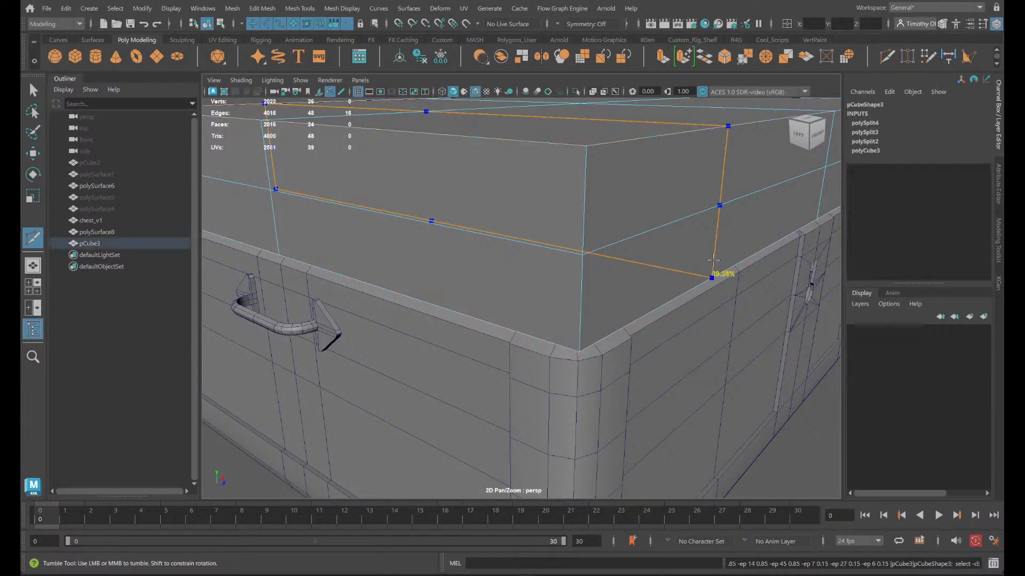
# - Insert an edge loop at 15% near the box's front long side and a matching one near the back long side
pyautogui.keyDown('ctrl'); pyautogui.click(532, 303); pyautogui.keyUp('ctrl')
pyautogui.keyDown('alt'); pyautogui.moveTo(591, 310); pyautogui.dragTo(569, 352); pyautogui.keyUp('alt')
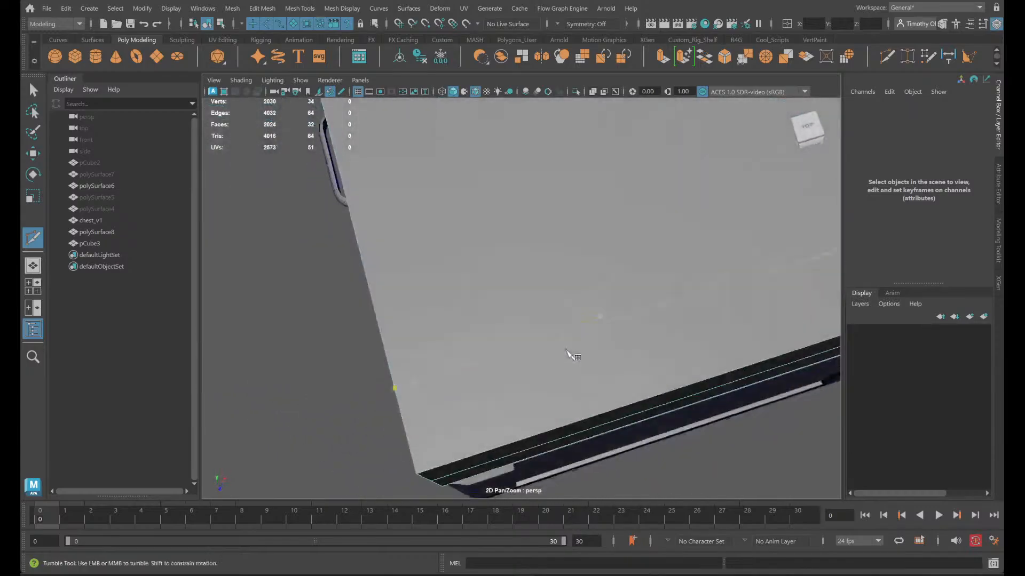
pyautogui.scroll(-5, 573, 350)
pyautogui.scroll(-5, 625, 316)
pyautogui.keyDown('alt'); pyautogui.moveTo(472, 182); pyautogui.dragTo(590, 215); pyautogui.keyUp('alt')
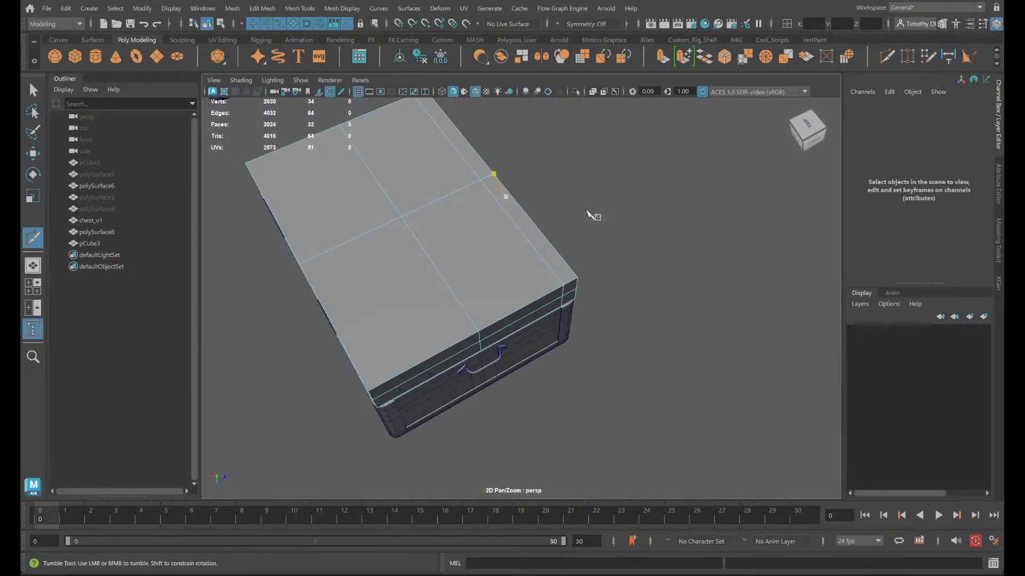
pyautogui.scroll(5, 489, 317)
pyautogui.keyDown('alt'); pyautogui.moveTo(492, 319); pyautogui.dragTo(801, 223, button='middle'); pyautogui.keyUp('alt')
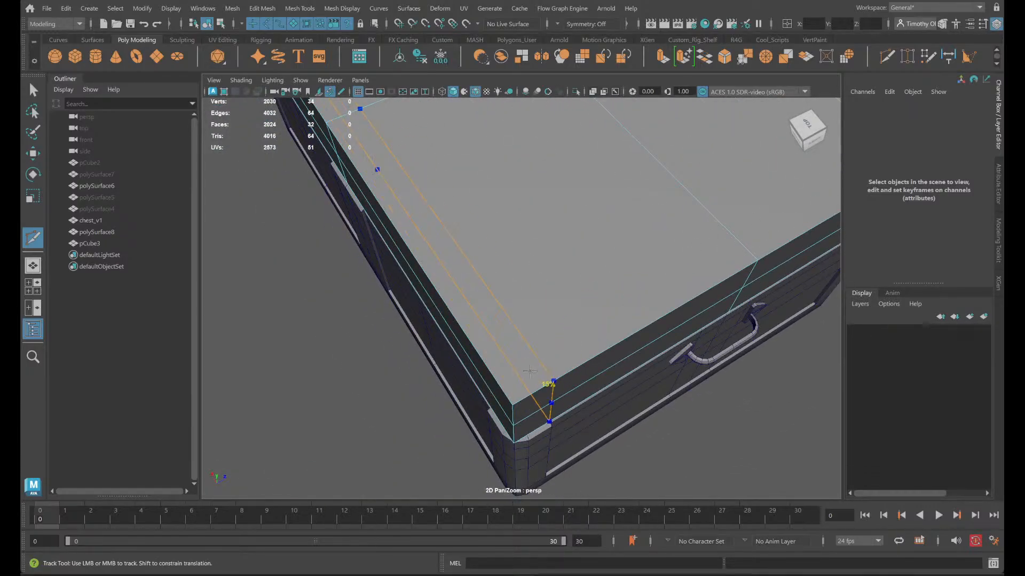
pyautogui.keyDown('ctrl'); pyautogui.click(536, 376); pyautogui.keyUp('ctrl')
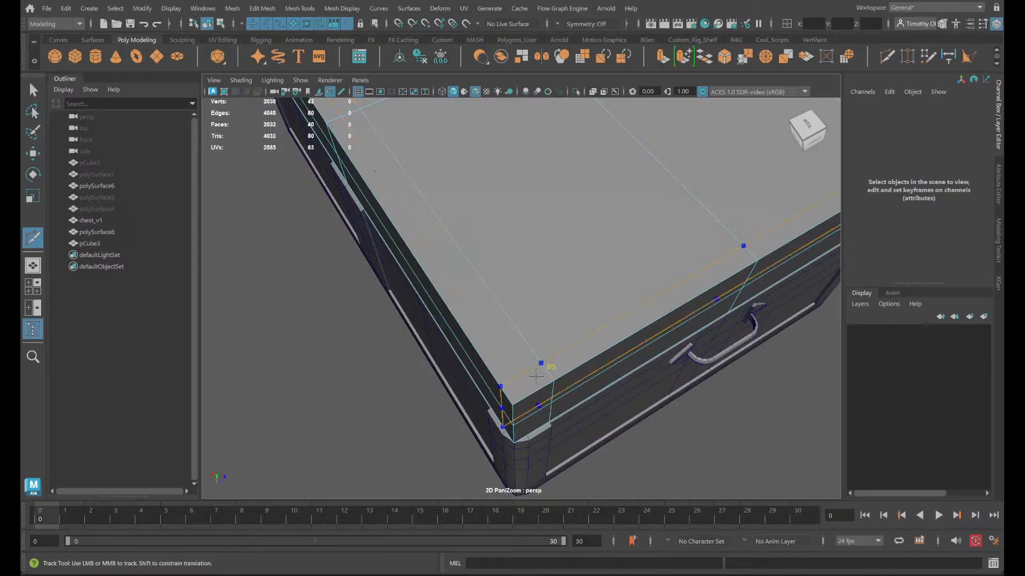
# - Insert an edge loop near the box's left short end and switch to the four-view layout
pyautogui.keyDown('alt'); pyautogui.moveTo(618, 377); pyautogui.dragTo(464, 229); pyautogui.keyUp('alt')
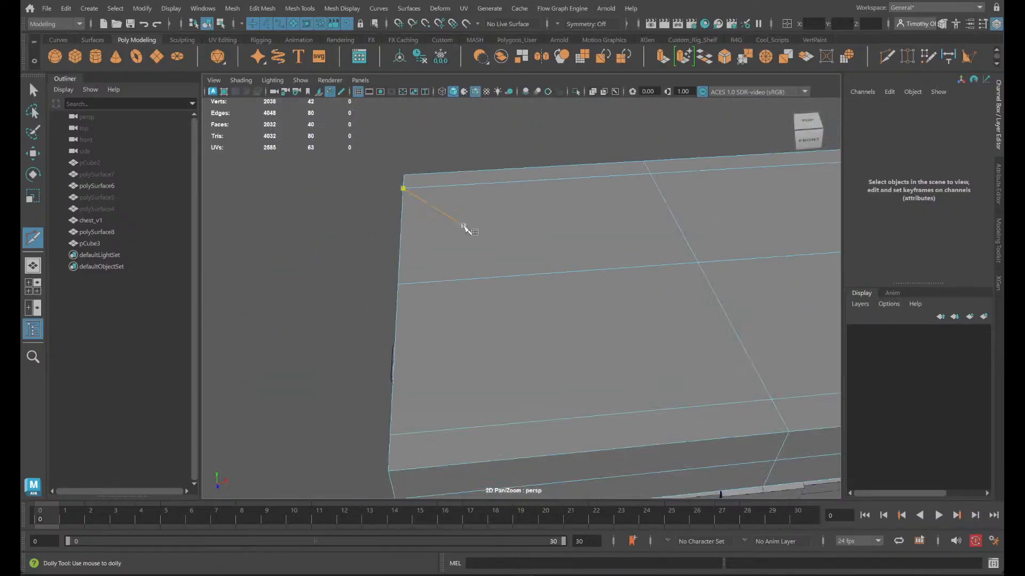
pyautogui.keyDown('ctrl'); pyautogui.click(430, 431); pyautogui.keyUp('ctrl')
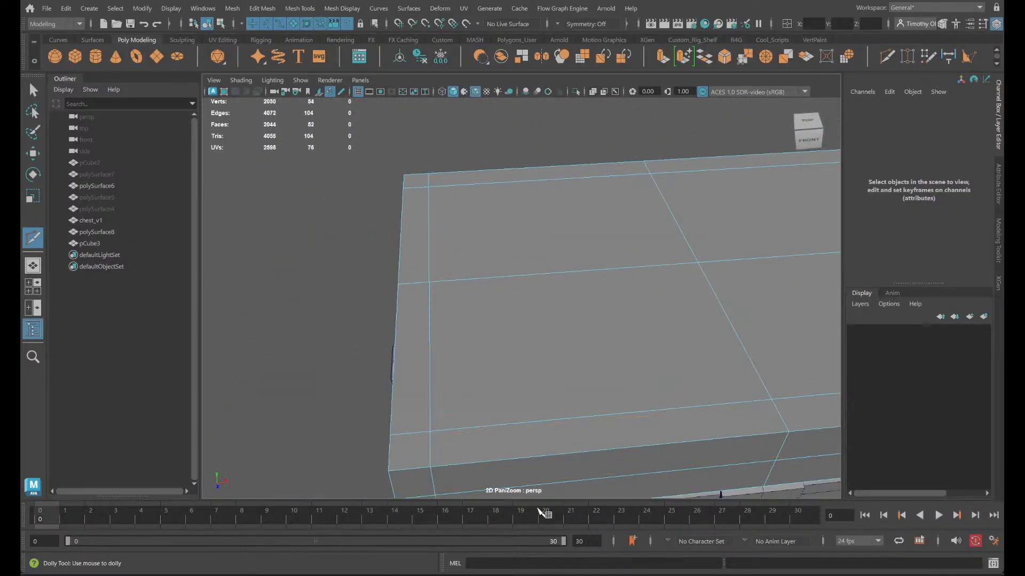
pyautogui.keyDown('alt'); pyautogui.moveTo(430, 431); pyautogui.dragTo(530, 336); pyautogui.keyUp('alt')
pyautogui.press('space')
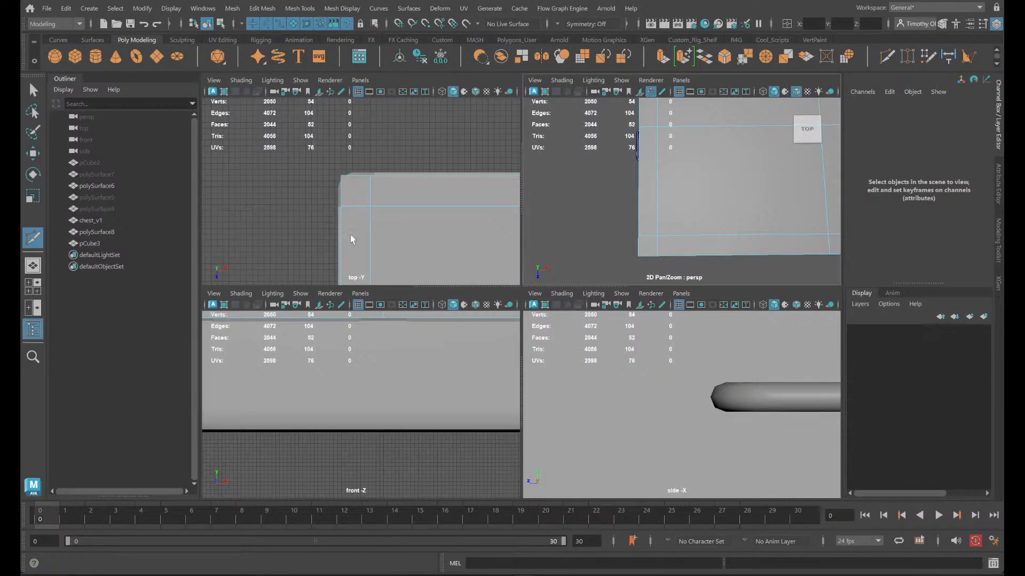
# - Snap the edge loop near the box's left short end to the chest body's corner vertex in the top view
pyautogui.press('space')
pyautogui.keyDown('alt'); pyautogui.moveTo(419, 195); pyautogui.dragTo(499, 235, button='right'); pyautogui.keyUp('alt')
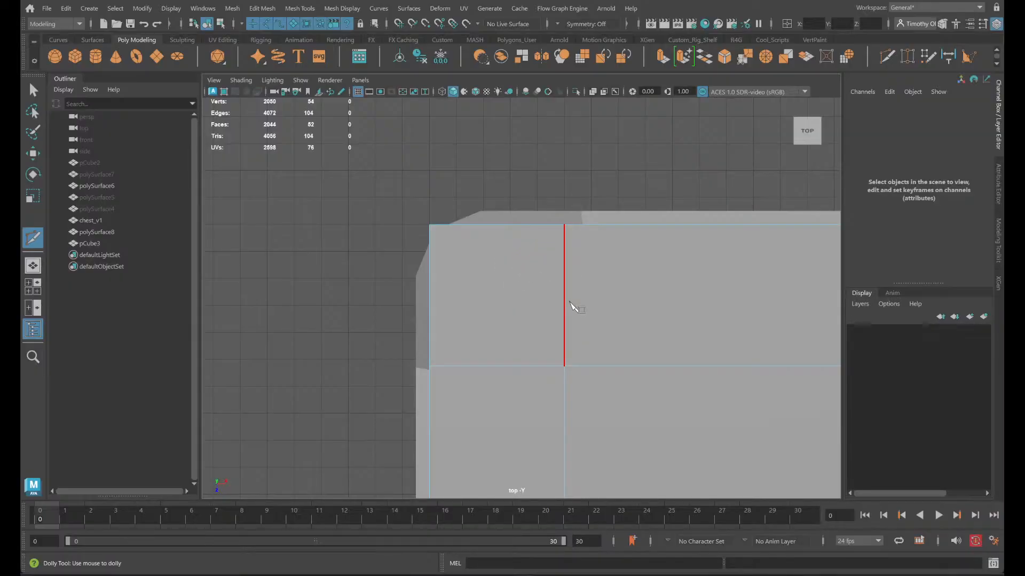
pyautogui.moveTo(533, 289); pyautogui.dragTo(512, 214, button='right')
pyautogui.press('q')
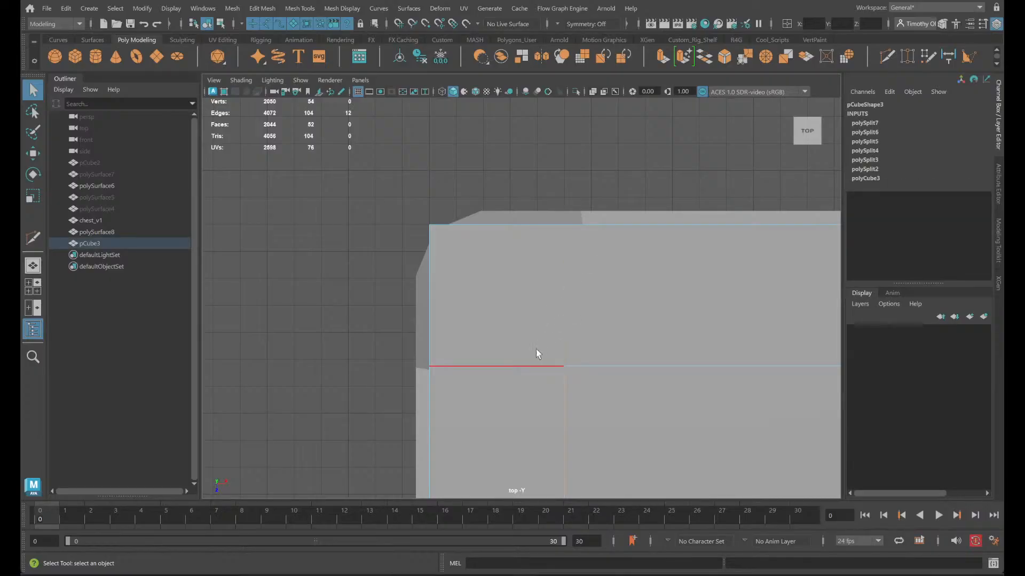
pyautogui.scroll(-3, 681, 326)
pyautogui.scroll(1, 668, 346)
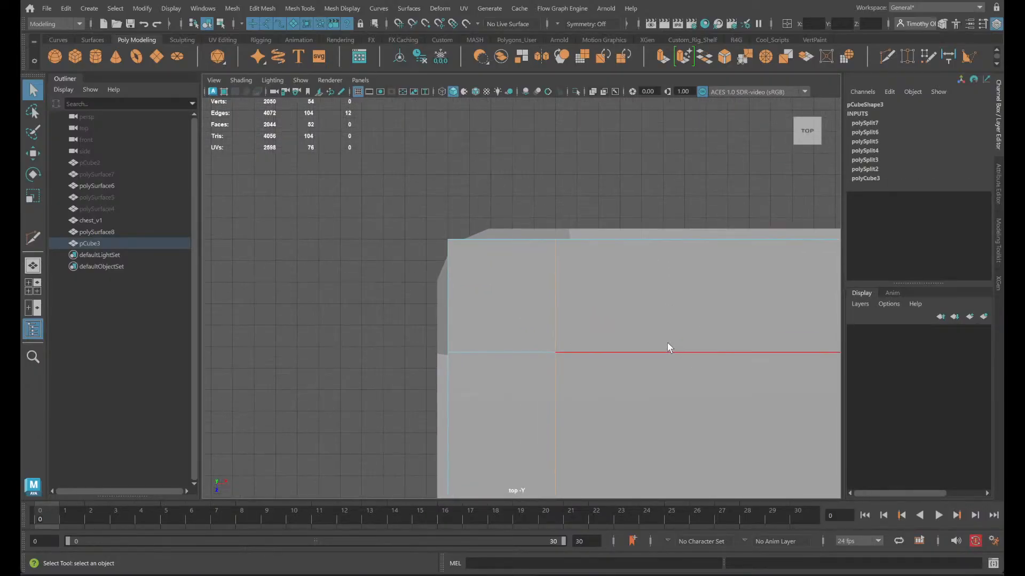
pyautogui.scroll(3, 666, 337)
pyautogui.press('w')
pyautogui.scroll(-6, 665, 335)
pyautogui.keyDown('alt'); pyautogui.moveTo(616, 380); pyautogui.dragTo(600, 268, button='middle'); pyautogui.keyUp('alt')
pyautogui.keyDown('alt'); pyautogui.moveTo(627, 413); pyautogui.dragTo(603, 378, button='middle'); pyautogui.keyUp('alt')
pyautogui.scroll(1, 603, 378)
pyautogui.press('v')
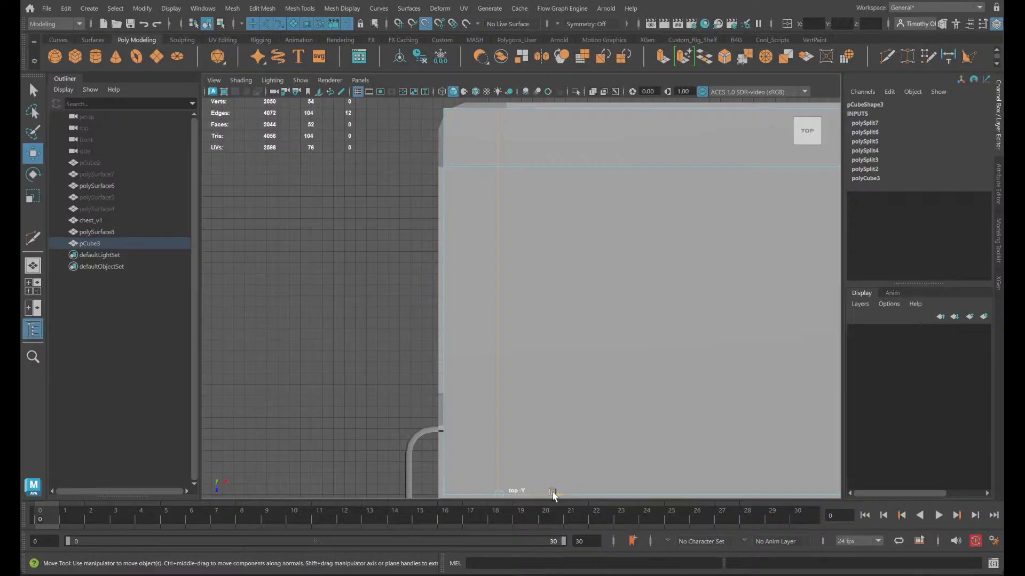
pyautogui.moveTo(552, 495); pyautogui.dragTo(489, 98)
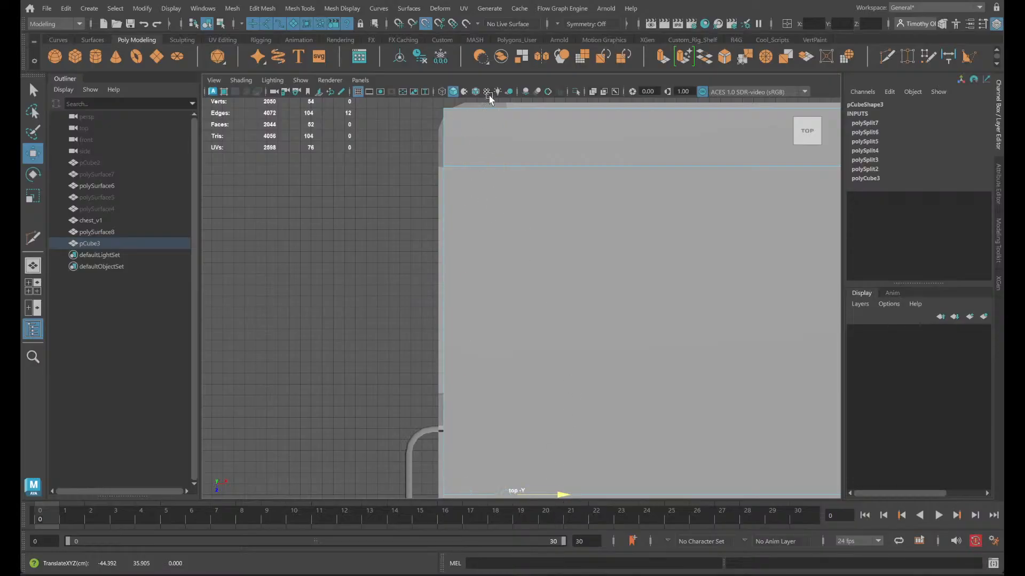
# - Move the edge loop near the box's back long side in depth, snapping it to the chest body's left back corner vertex
pyautogui.click(554, 166)
pyautogui.scroll(-2, 619, 200)
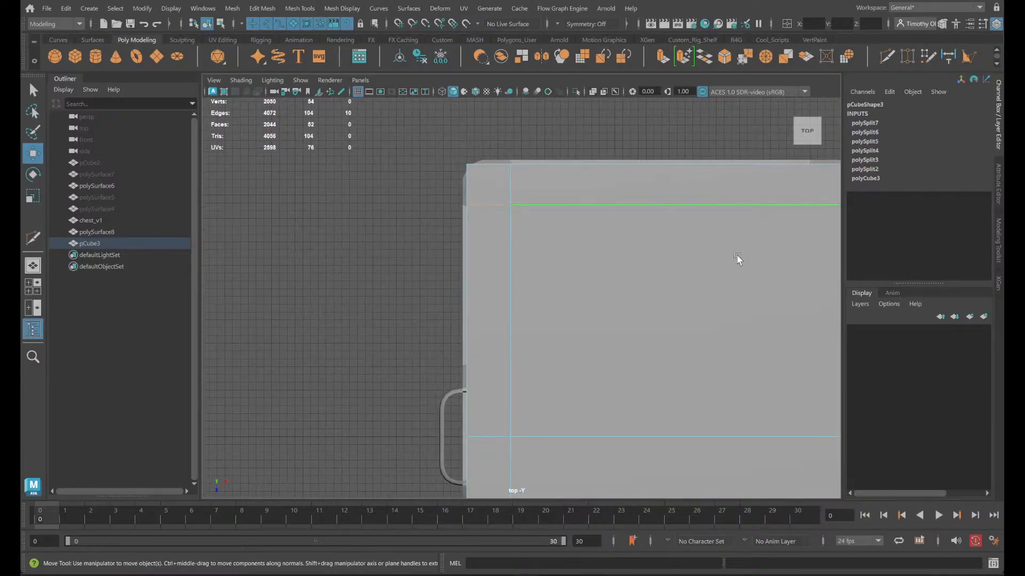
pyautogui.keyDown('alt'); pyautogui.moveTo(715, 270); pyautogui.dragTo(624, 295, button='middle'); pyautogui.keyUp('alt')
pyautogui.press('v')
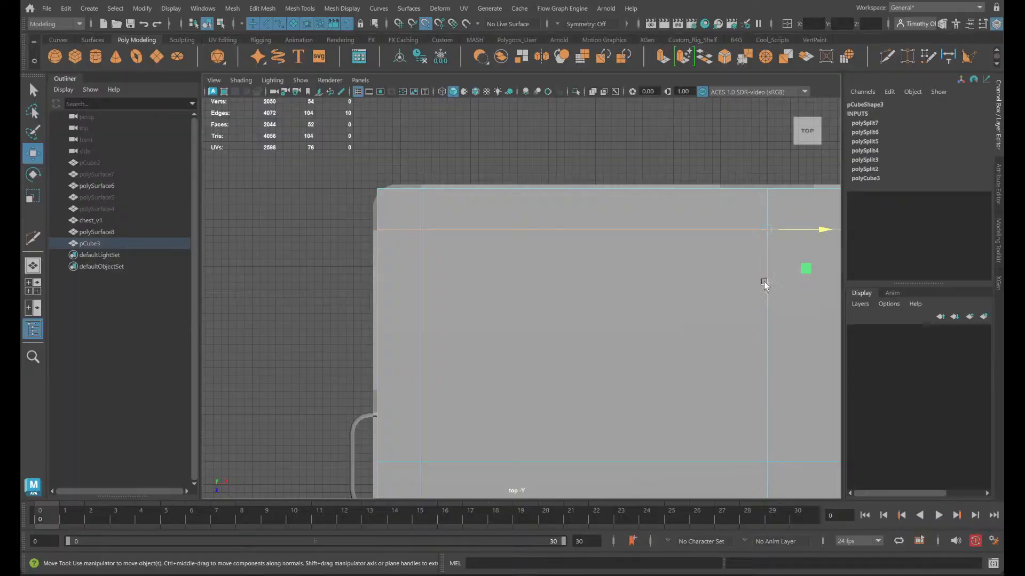
pyautogui.moveTo(764, 284); pyautogui.dragTo(364, 229)
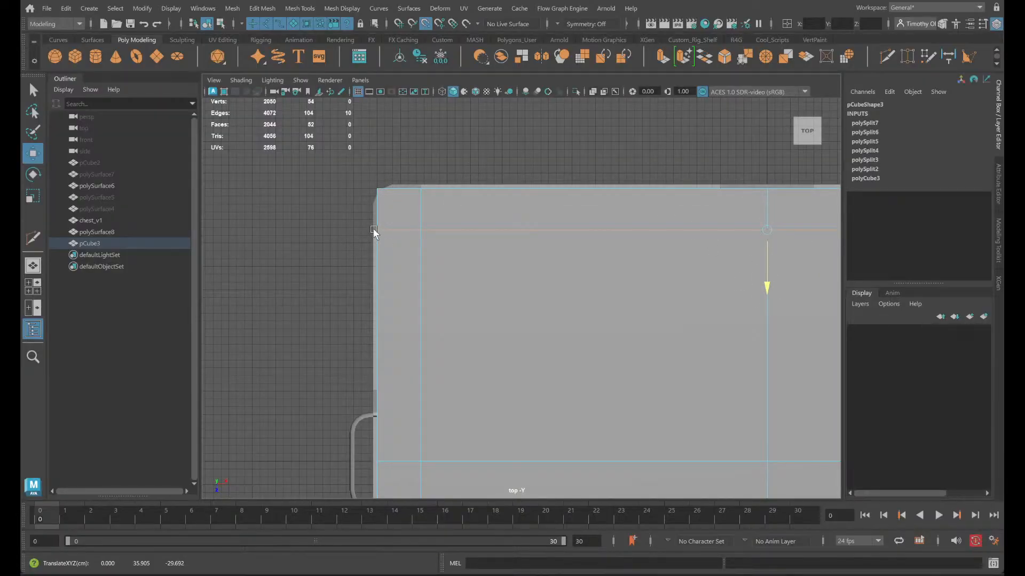
pyautogui.click(688, 231)
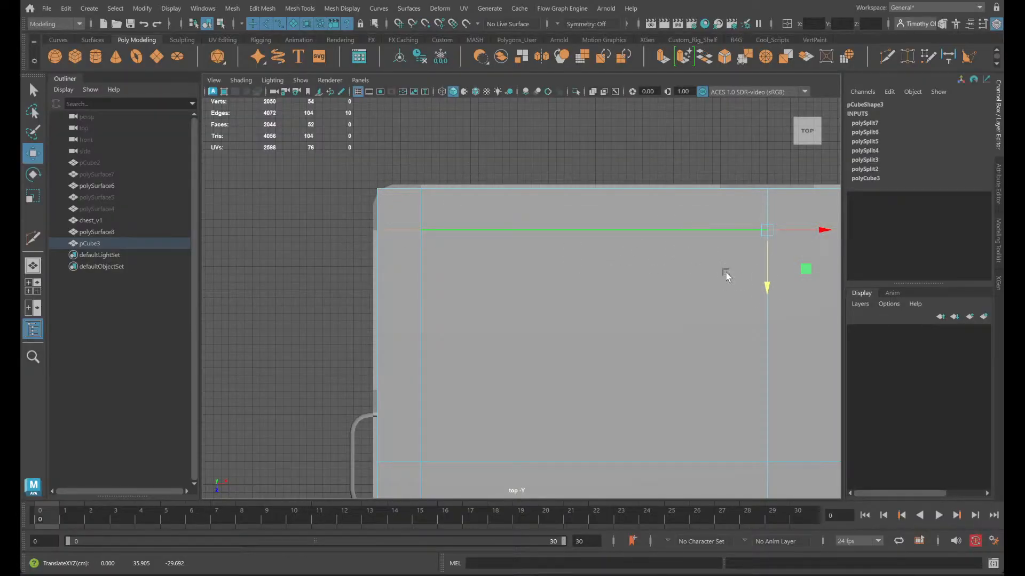
# - Snap the edge loop near the box's front long side in depth to the chest body's left front corner vertex
pyautogui.keyDown('alt'); pyautogui.moveTo(732, 320); pyautogui.dragTo(694, 1, button='middle'); pyautogui.keyUp('alt')
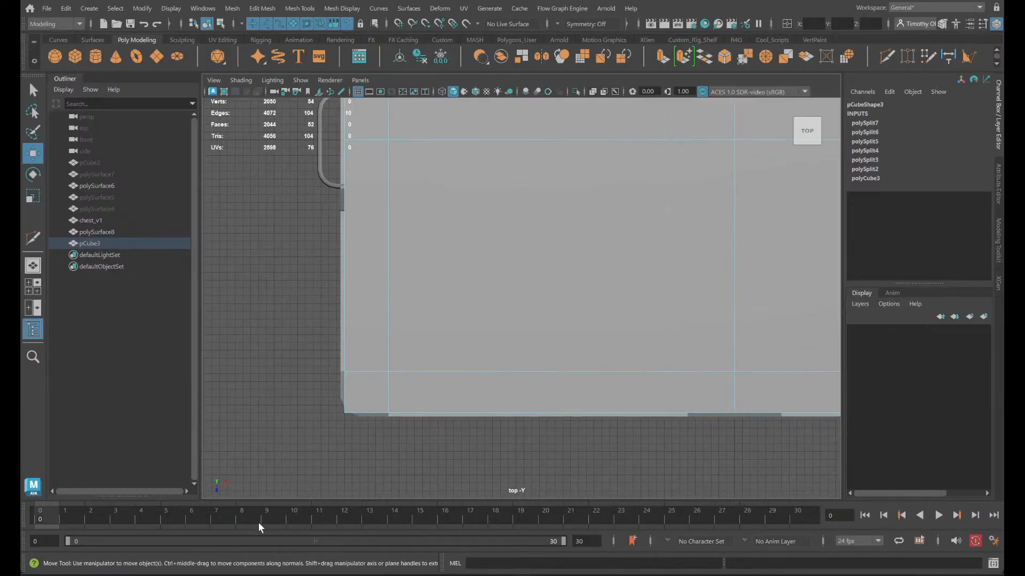
pyautogui.click(440, 371)
pyautogui.press('v')
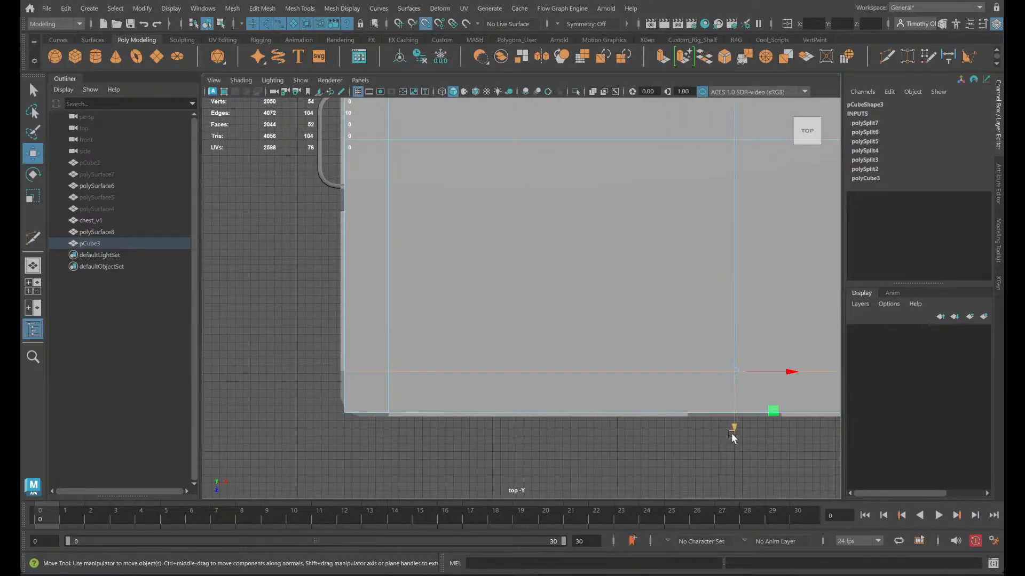
pyautogui.moveTo(733, 438); pyautogui.dragTo(552, 395)
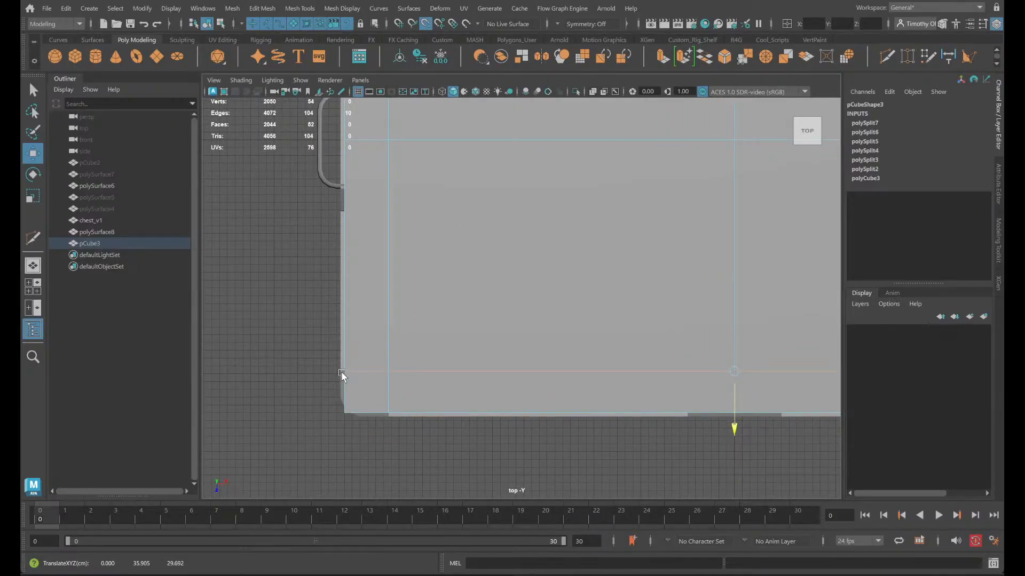
# - Insert an edge loop near the box's right short end with Multi-Cut
pyautogui.keyDown('alt'); pyautogui.moveTo(582, 396); pyautogui.dragTo(21, 386, button='middle'); pyautogui.keyUp('alt')
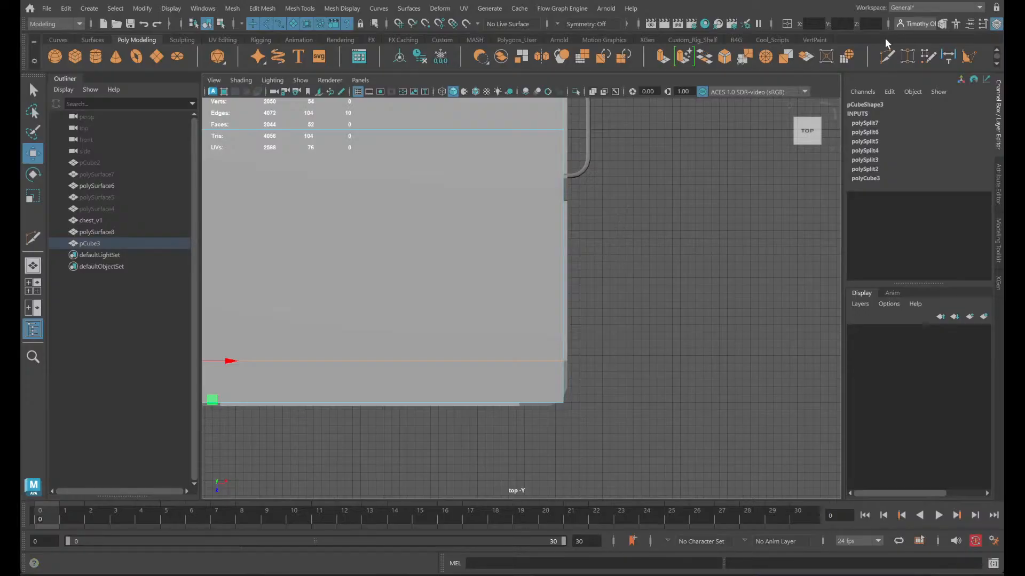
pyautogui.press('y')
pyautogui.keyDown('ctrl'); pyautogui.click(523, 357); pyautogui.keyUp('ctrl')
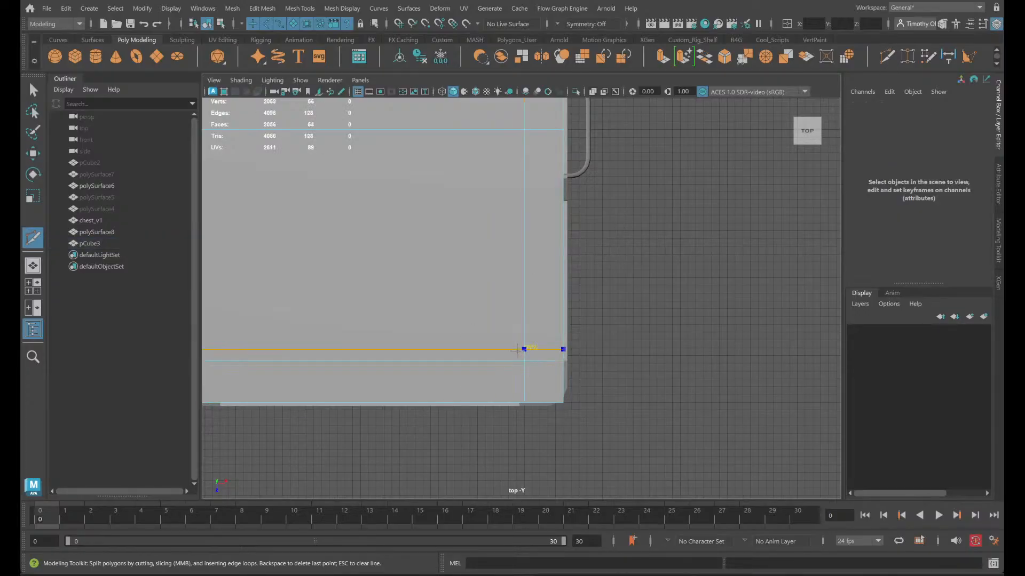
pyautogui.moveTo(541, 383); pyautogui.dragTo(544, 215, button='right')
# - Snap the edge loop near the box's right short end to the chest body's corner vertex and accept the autosave
pyautogui.press('q')
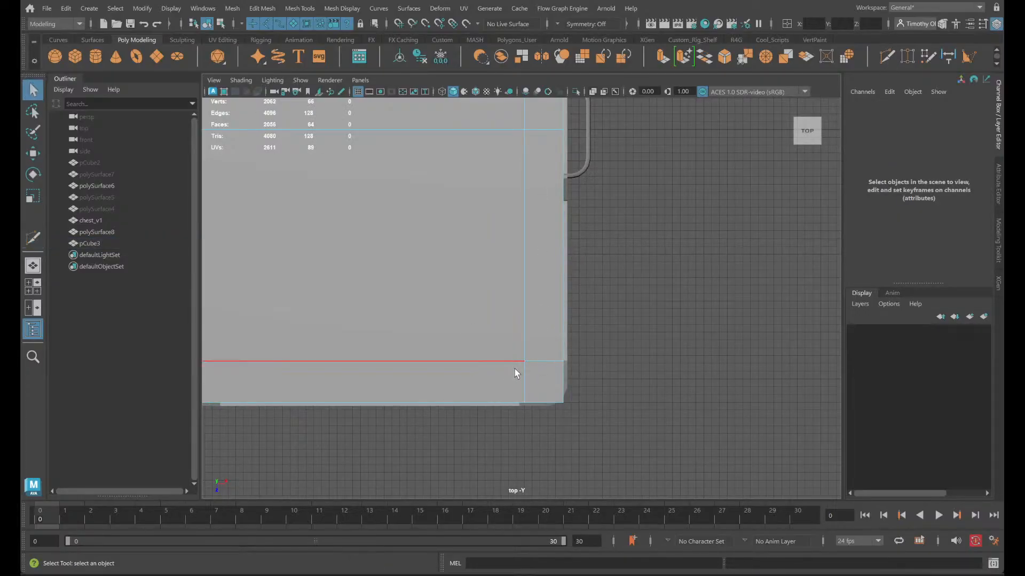
pyautogui.doubleClick(521, 372)
pyautogui.press('w')
pyautogui.press('v')
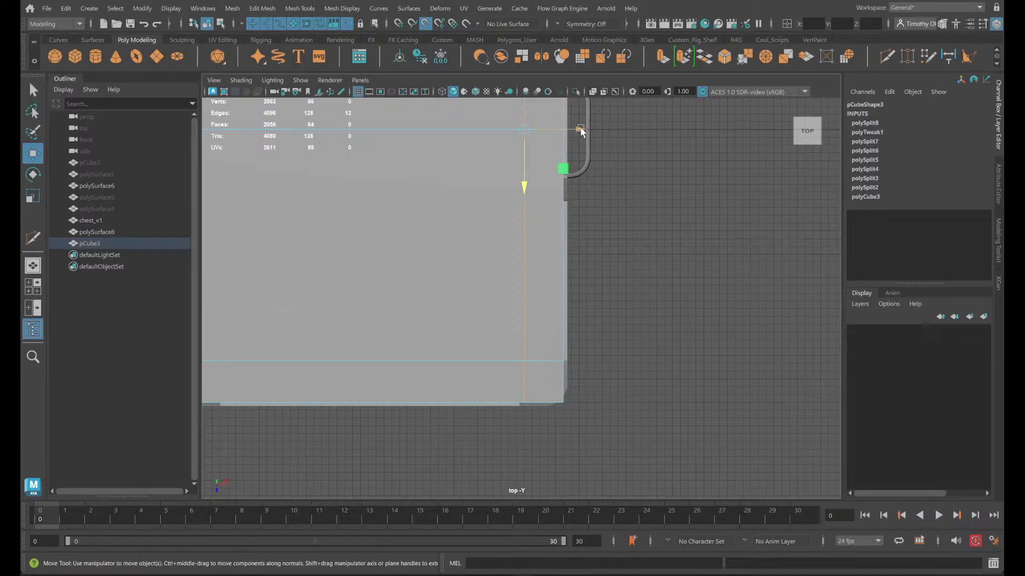
pyautogui.moveTo(580, 131); pyautogui.dragTo(506, 424)
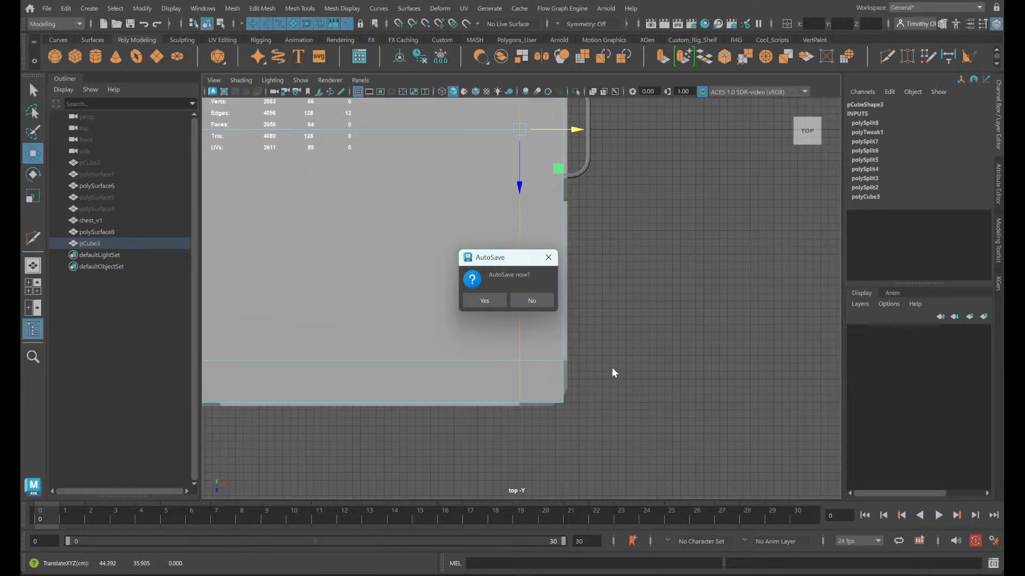
pyautogui.click(491, 301)
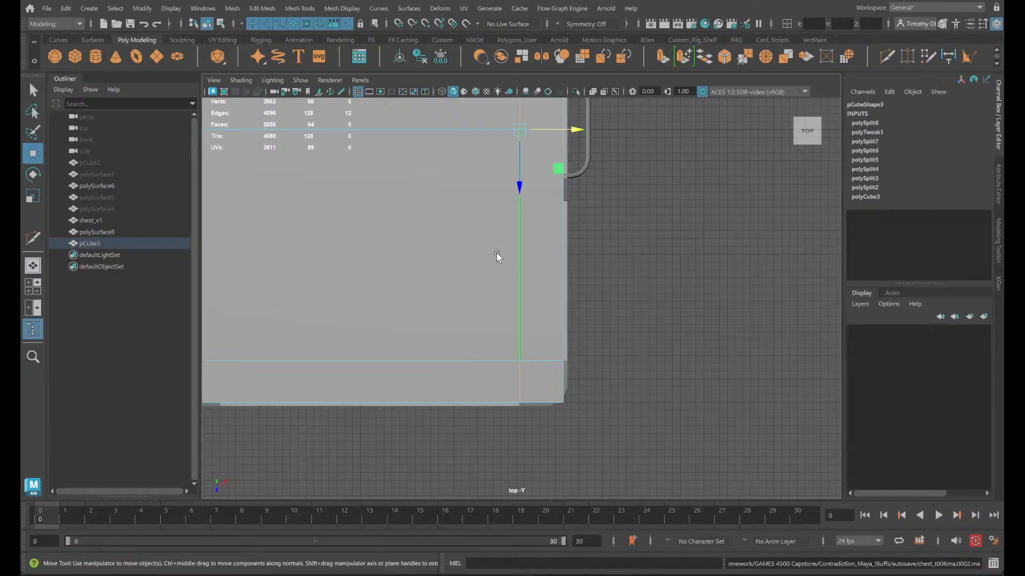
# - Start a Multi-Cut at mid-height on the box's left outer edge in the front view
pyautogui.moveTo(656, 236); pyautogui.dragTo(654, 231, button='right')
pyautogui.press('space')
pyautogui.keyDown('alt'); pyautogui.moveTo(615, 255); pyautogui.dragTo(690, 231); pyautogui.keyUp('alt')
pyautogui.keyDown('alt'); pyautogui.moveTo(690, 231); pyautogui.dragTo(656, 312, button='right'); pyautogui.keyUp('alt')
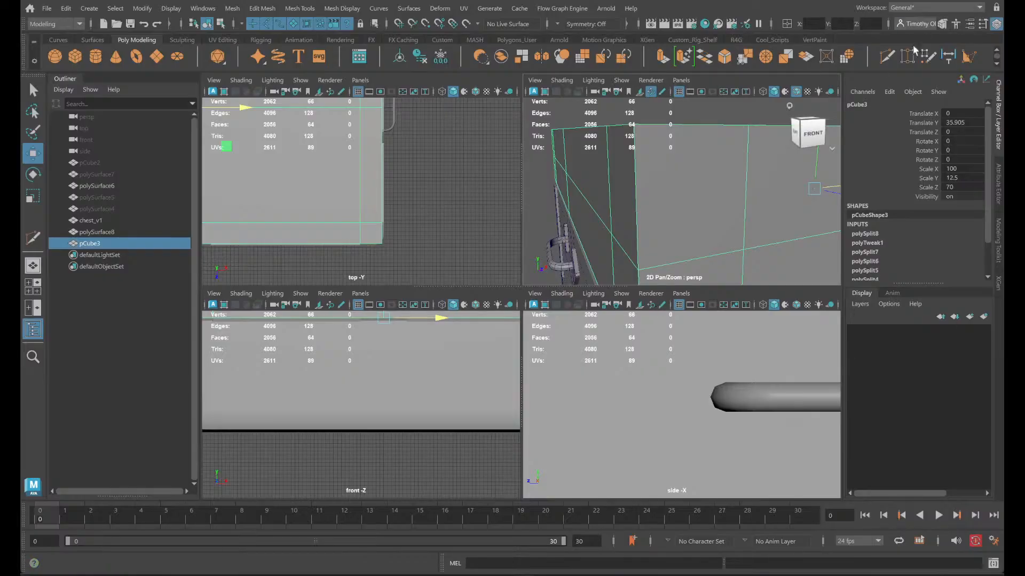
pyautogui.click(887, 56)
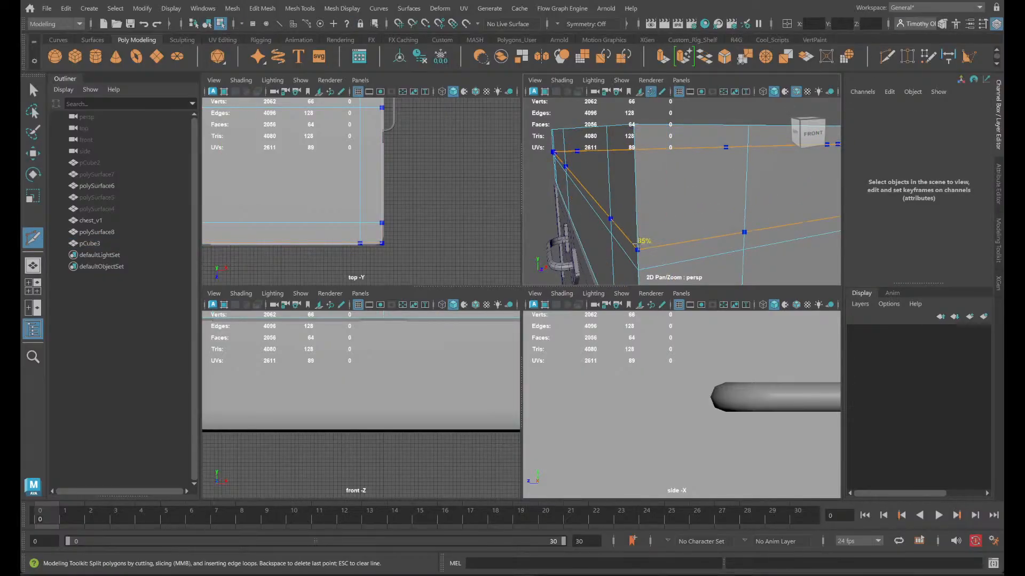
pyautogui.press('space')
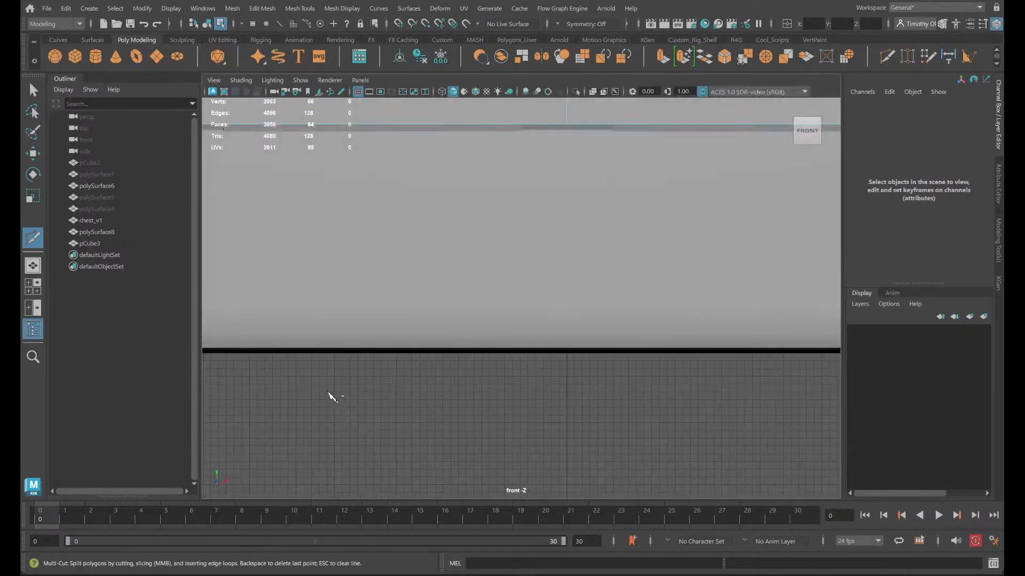
pyautogui.keyDown('alt'); pyautogui.moveTo(328, 393); pyautogui.dragTo(652, 556, button='middle'); pyautogui.keyUp('alt')
pyautogui.scroll(5, 491, 278)
pyautogui.click(501, 250)
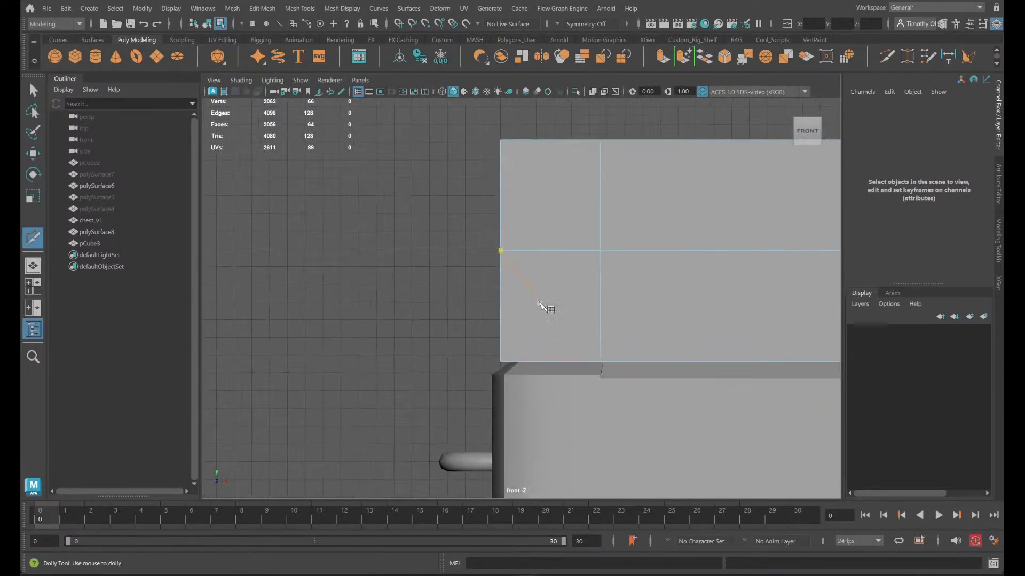
pyautogui.scroll(1, 539, 304)
pyautogui.keyDown('alt'); pyautogui.moveTo(418, 372); pyautogui.dragTo(359, 462, button='middle'); pyautogui.keyUp('alt')
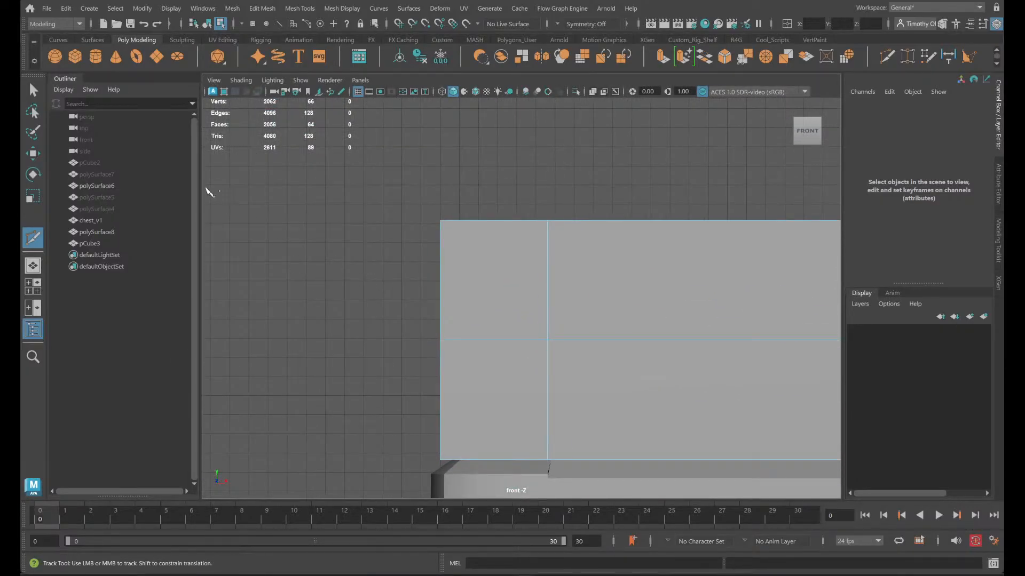
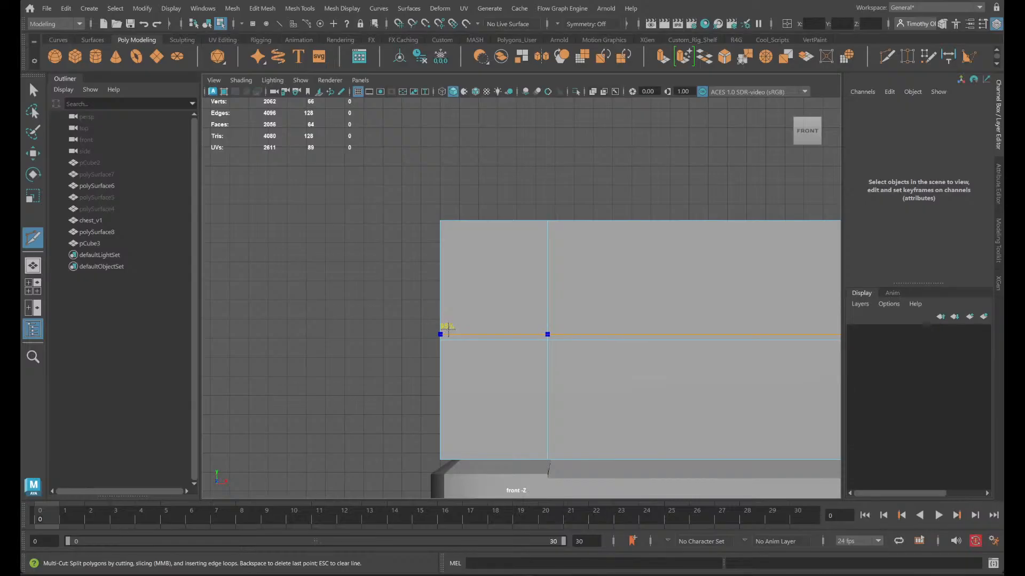
# - Insert a horizontal edge loop around the box with Multi-Cut, just above its mid-height loop and about 5.6 units below the top
pyautogui.keyDown('ctrl'); pyautogui.click(449, 322); pyautogui.keyUp('ctrl')
pyautogui.click(547, 339)
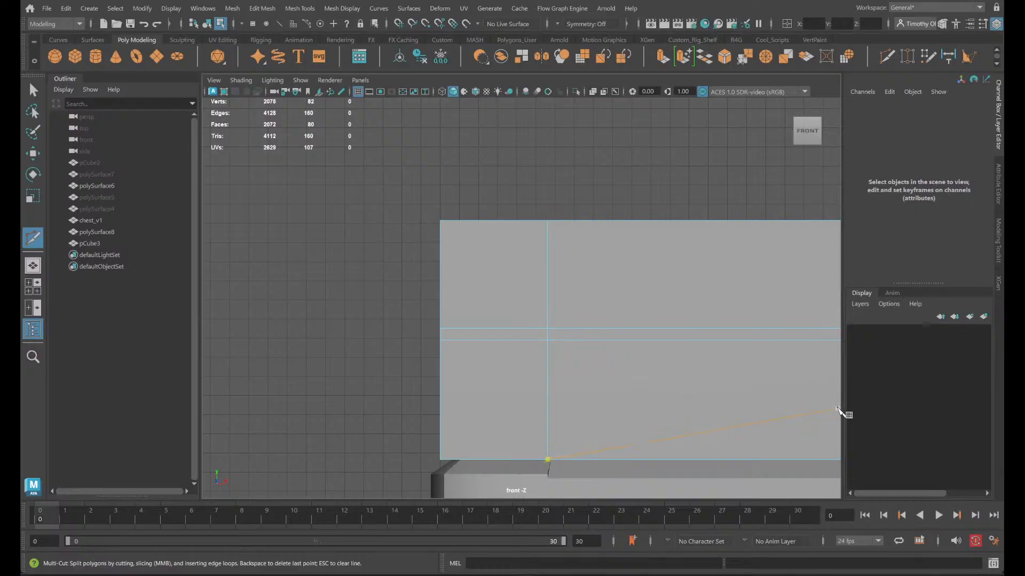
pyautogui.keyDown('alt'); pyautogui.moveTo(344, 329); pyautogui.dragTo(351, 334, button='right'); pyautogui.keyUp('alt')
pyautogui.moveTo(469, 302); pyautogui.dragTo(458, 215, button='right')
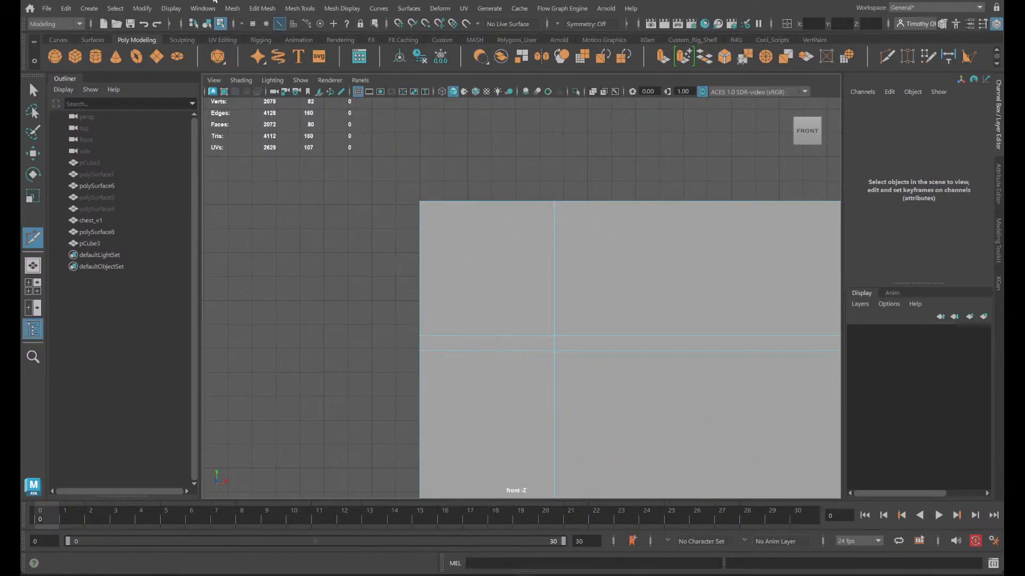
# - Measure the distance along the box's top edge from its left corner vertex to the vertical edge loop with the Distance Tool
pyautogui.click(949, 56)
pyautogui.press('v')
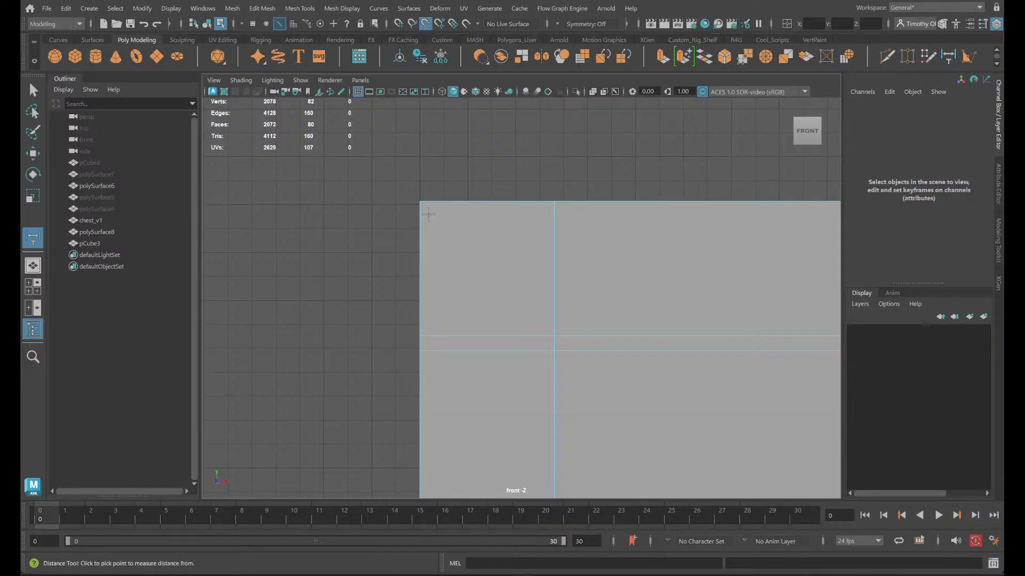
pyautogui.click(420, 195)
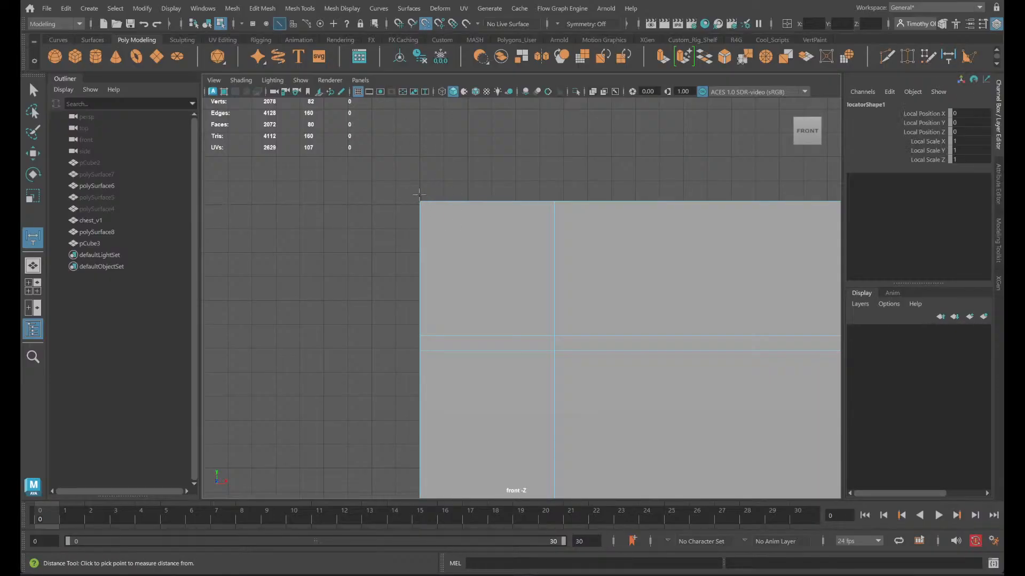
pyautogui.click(419, 203)
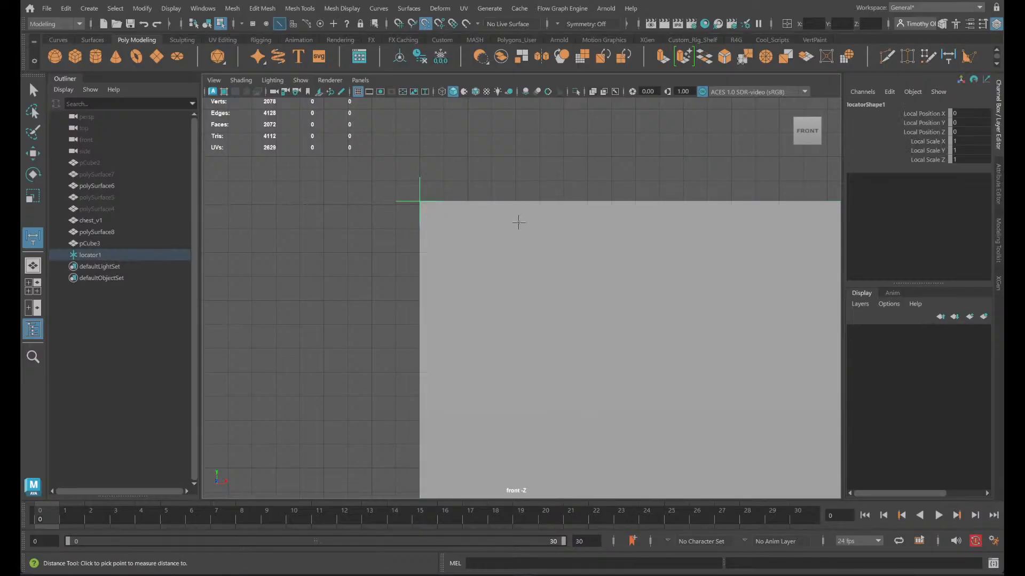
pyautogui.click(555, 198)
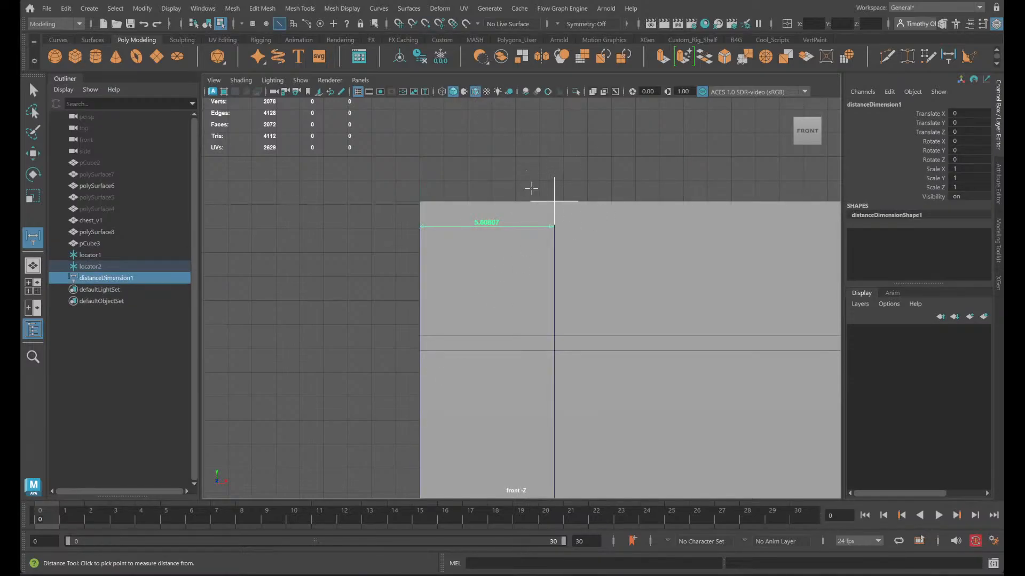
pyautogui.press('q')
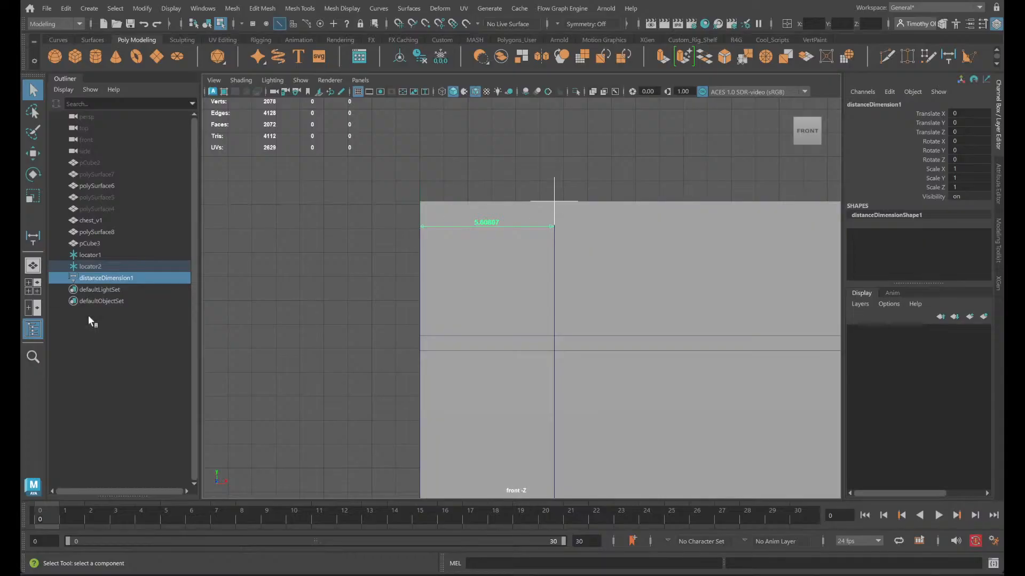
# - Snap the second distance locator to the new horizontal loop's vertex on the box's left edge to measure its distance from the top
pyautogui.click(100, 268)
pyautogui.click(107, 277)
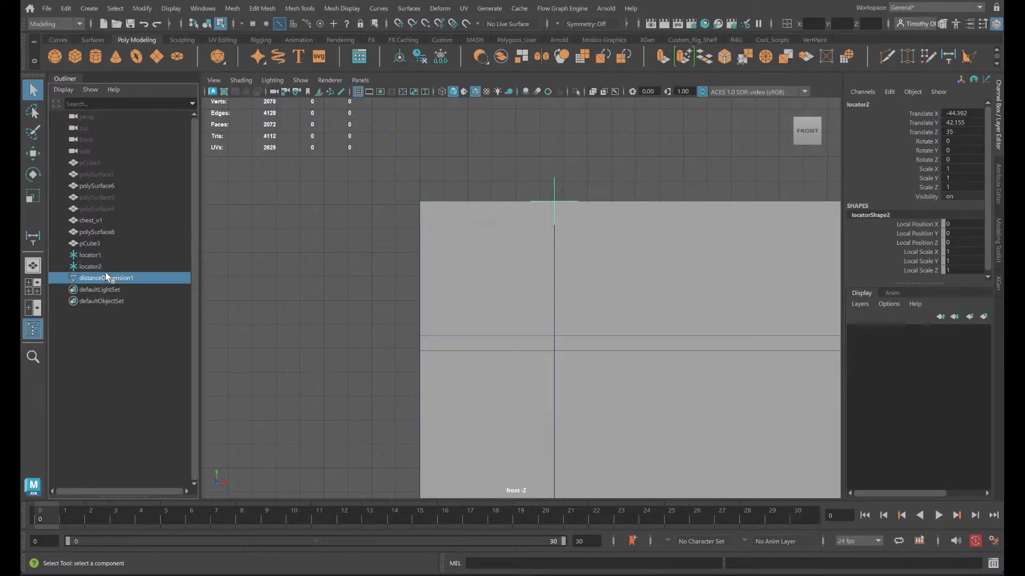
pyautogui.click(99, 266)
pyautogui.press('w')
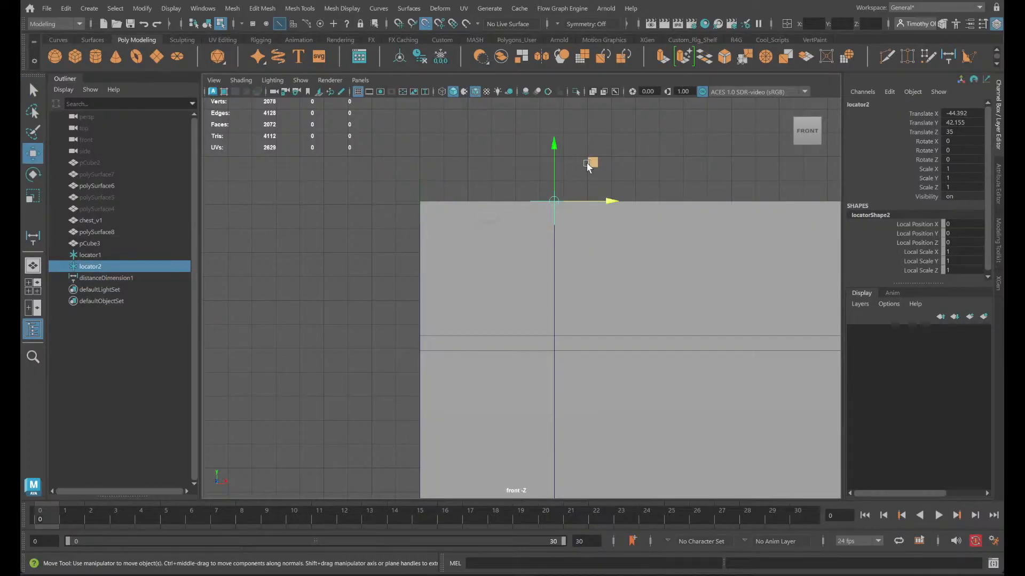
pyautogui.moveTo(588, 165); pyautogui.dragTo(408, 307)
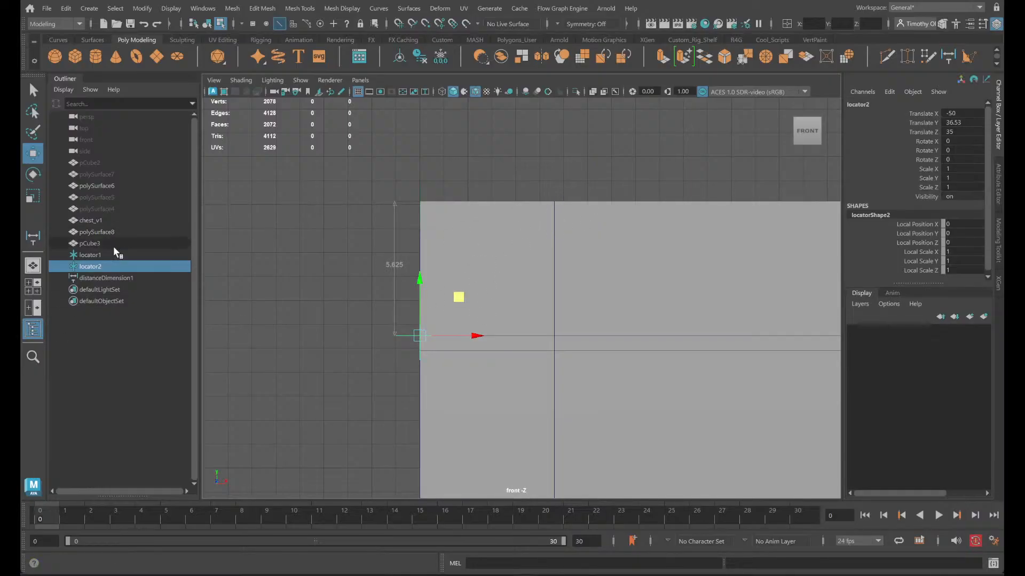
# - Delete the distance dimension and its two locators, and return to the perspective view
pyautogui.click(103, 280)
pyautogui.press('Delete')
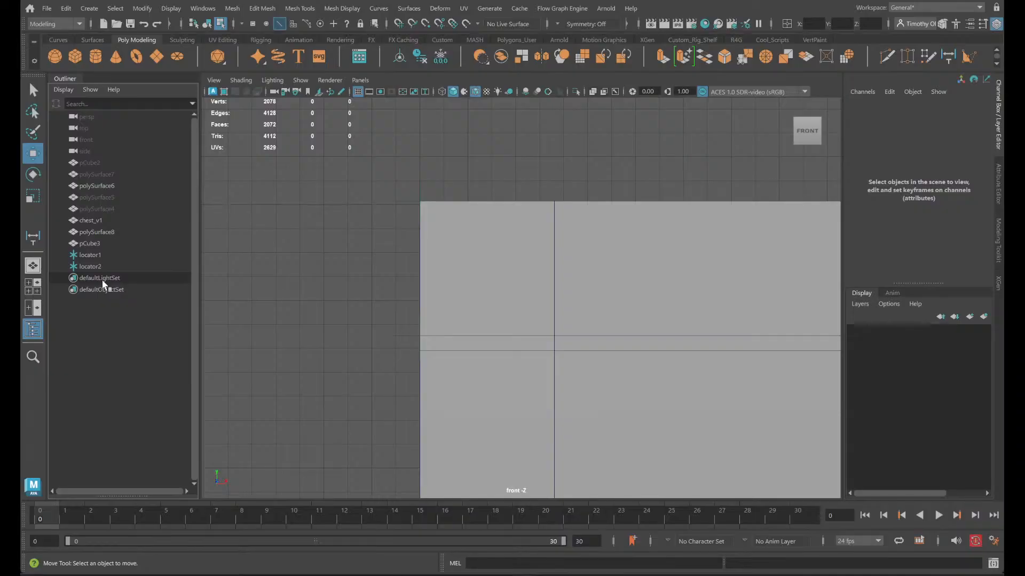
pyautogui.click(88, 263)
pyautogui.keyDown('shift'); pyautogui.click(87, 256); pyautogui.keyUp('shift')
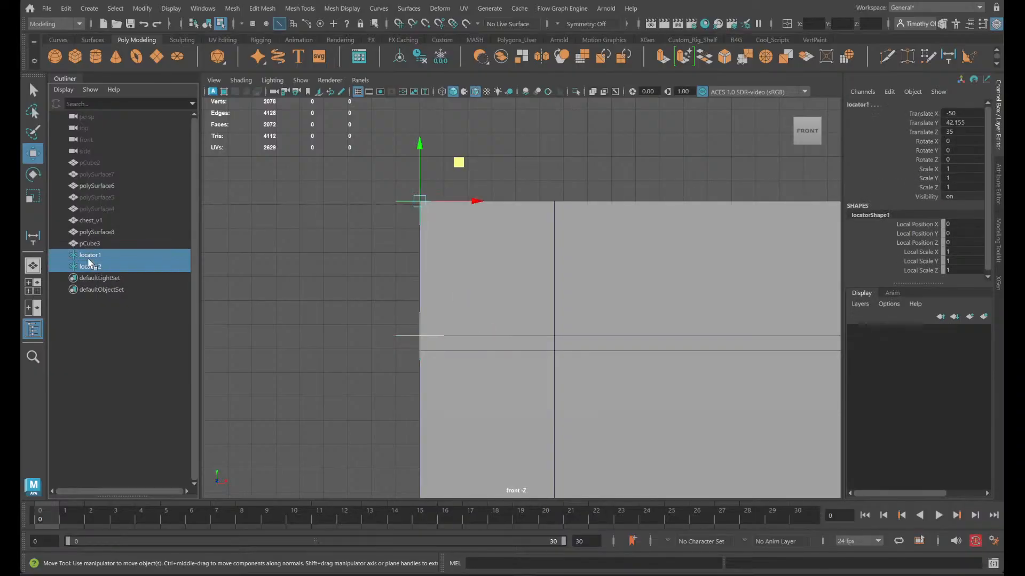
pyautogui.press('Delete')
pyautogui.scroll(-2, 538, 353)
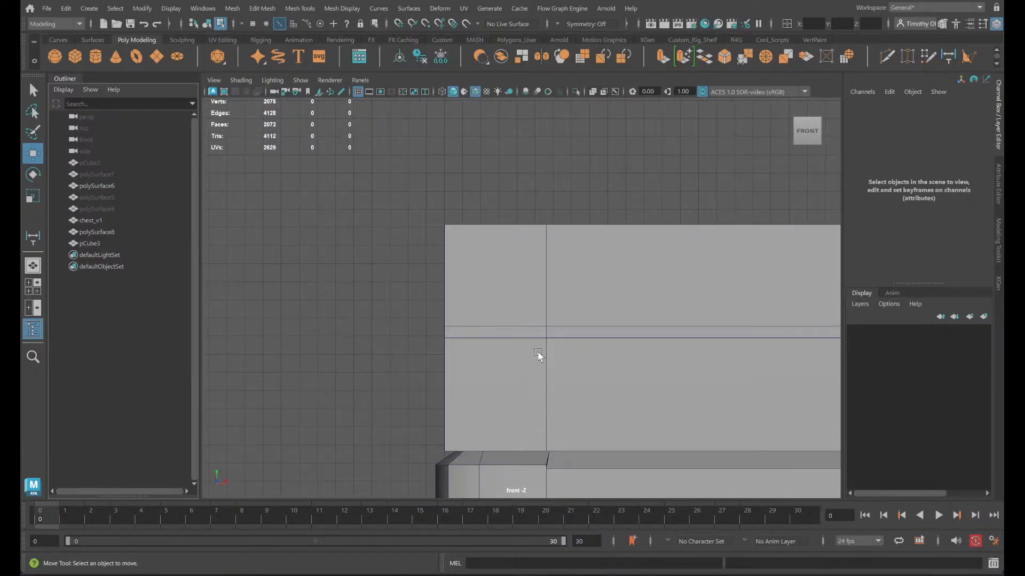
pyautogui.press('space')
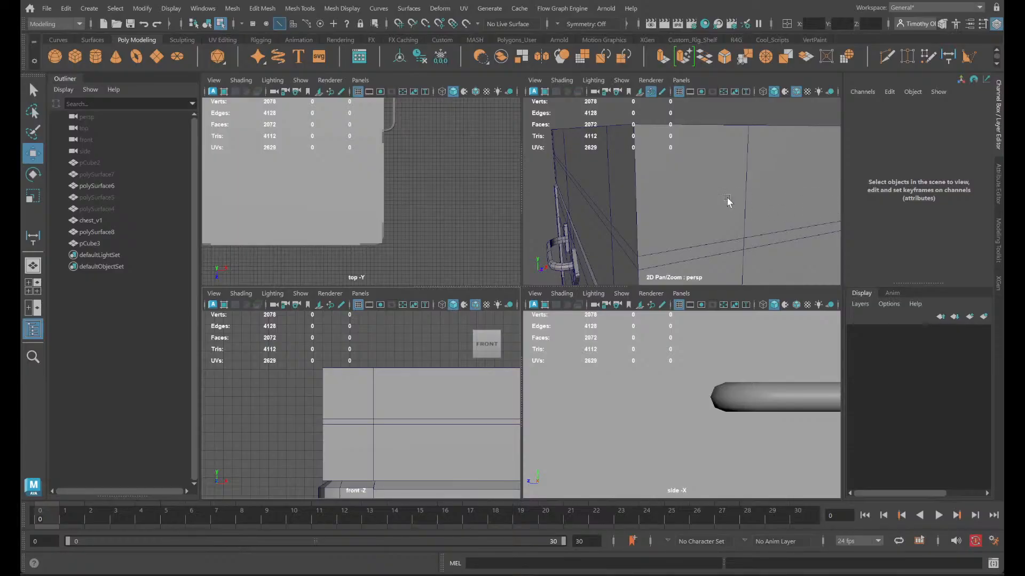
pyautogui.press('space')
pyautogui.keyDown('alt'); pyautogui.moveTo(755, 207); pyautogui.dragTo(393, 313); pyautogui.keyUp('alt')
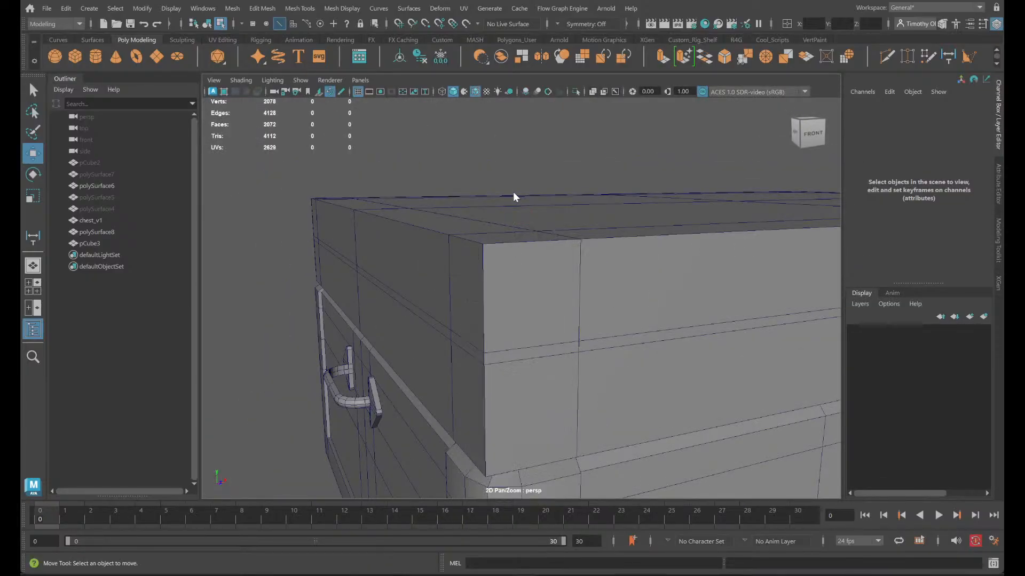
# - Start an edge selection on the box with the outer edges around its left front corner
pyautogui.click(506, 250)
pyautogui.keyDown('alt'); pyautogui.moveTo(506, 249); pyautogui.dragTo(570, 272); pyautogui.keyUp('alt')
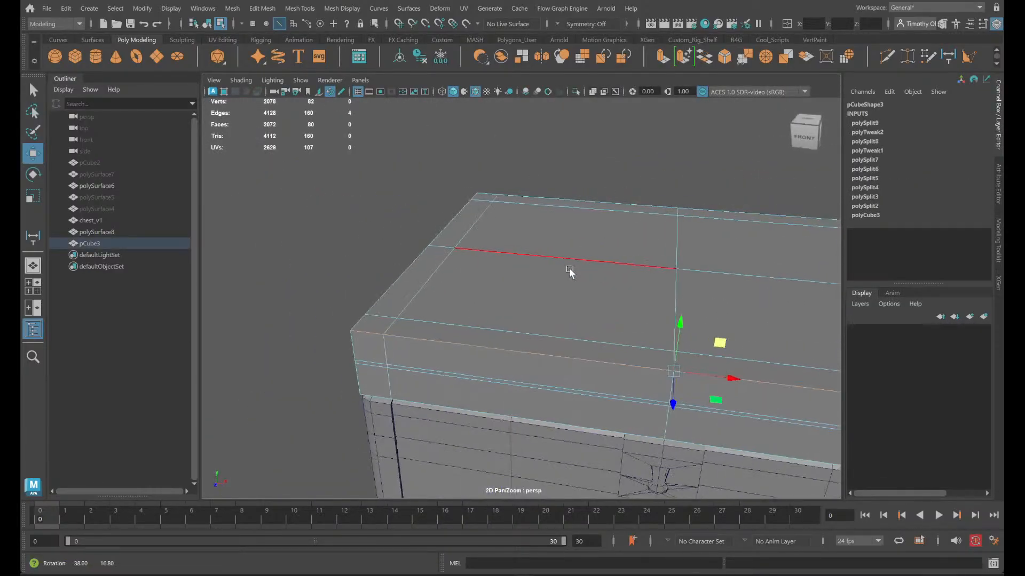
pyautogui.keyDown('alt'); pyautogui.moveTo(646, 317); pyautogui.dragTo(692, 328); pyautogui.keyUp('alt')
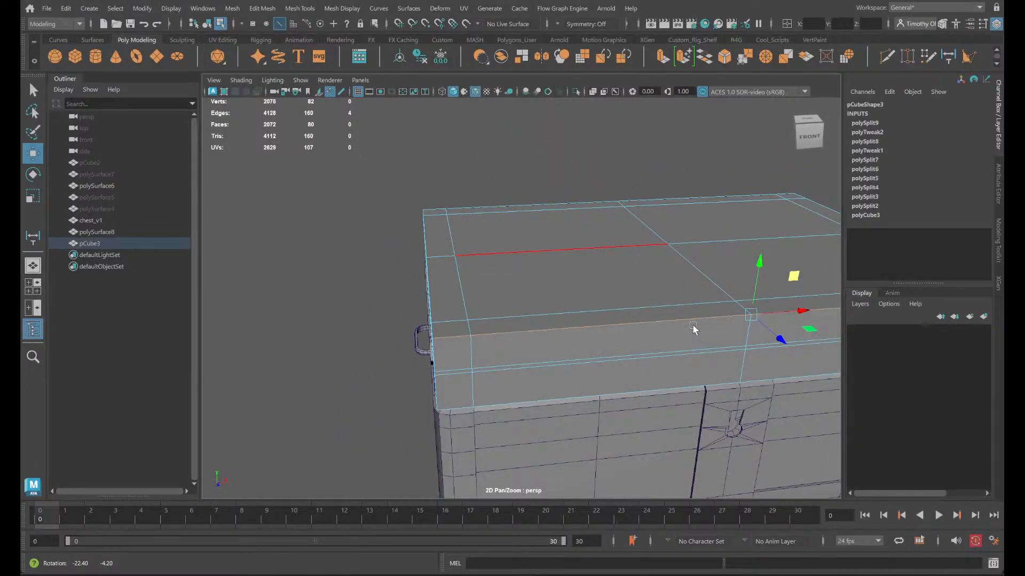
pyautogui.moveTo(663, 299); pyautogui.dragTo(661, 280, button='right')
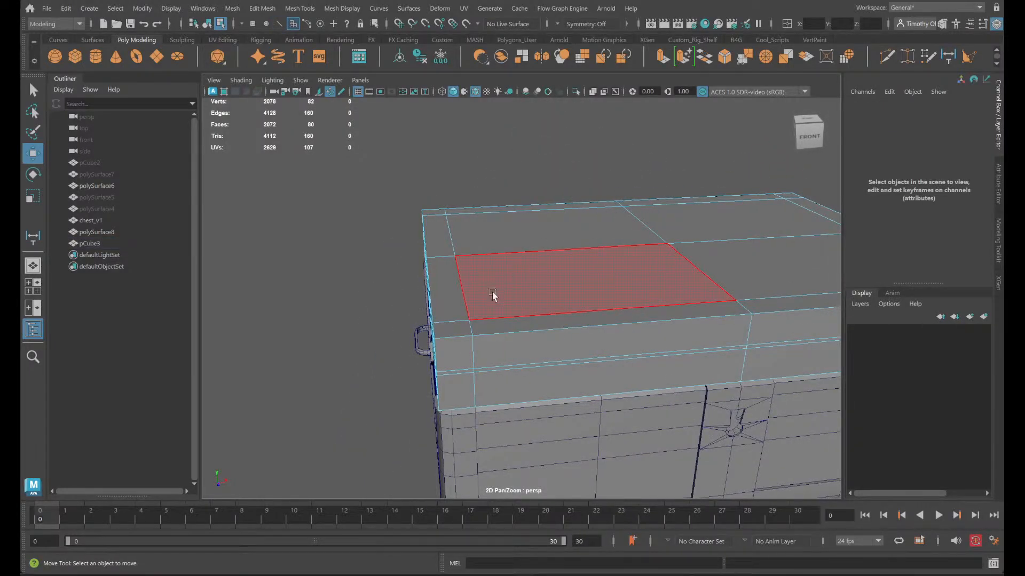
pyautogui.keyDown('alt'); pyautogui.moveTo(492, 292); pyautogui.dragTo(569, 336); pyautogui.keyUp('alt')
pyautogui.moveTo(569, 336); pyautogui.dragTo(603, 292, button='right')
pyautogui.click(603, 315)
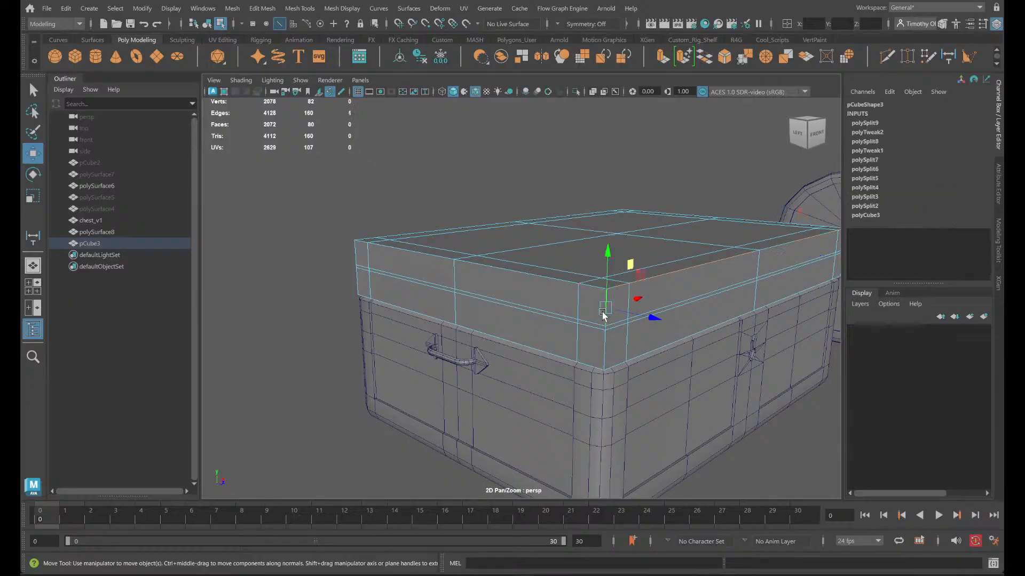
pyautogui.doubleClick(603, 312)
pyautogui.keyDown('alt'); pyautogui.moveTo(587, 350); pyautogui.dragTo(606, 338); pyautogui.keyUp('alt')
pyautogui.keyDown('shift'); pyautogui.doubleClick(603, 280); pyautogui.keyUp('shift')
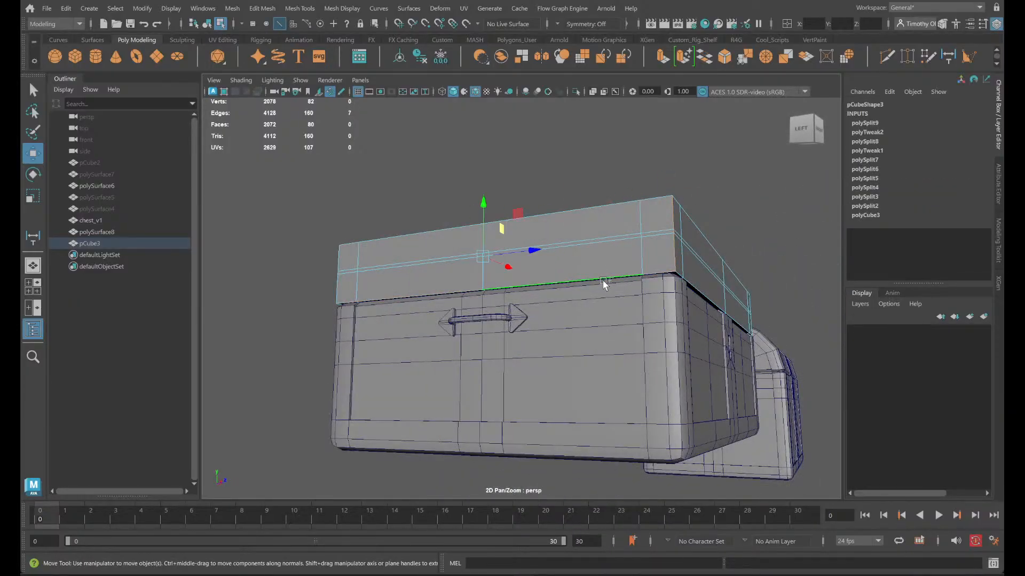
# - Extend the selection to all outer edges of the box: the top and bottom borders and the four vertical corners
pyautogui.keyDown('shift'); pyautogui.doubleClick(699, 291); pyautogui.keyUp('shift')
pyautogui.keyDown('shift'); pyautogui.doubleClick(707, 235); pyautogui.keyUp('shift')
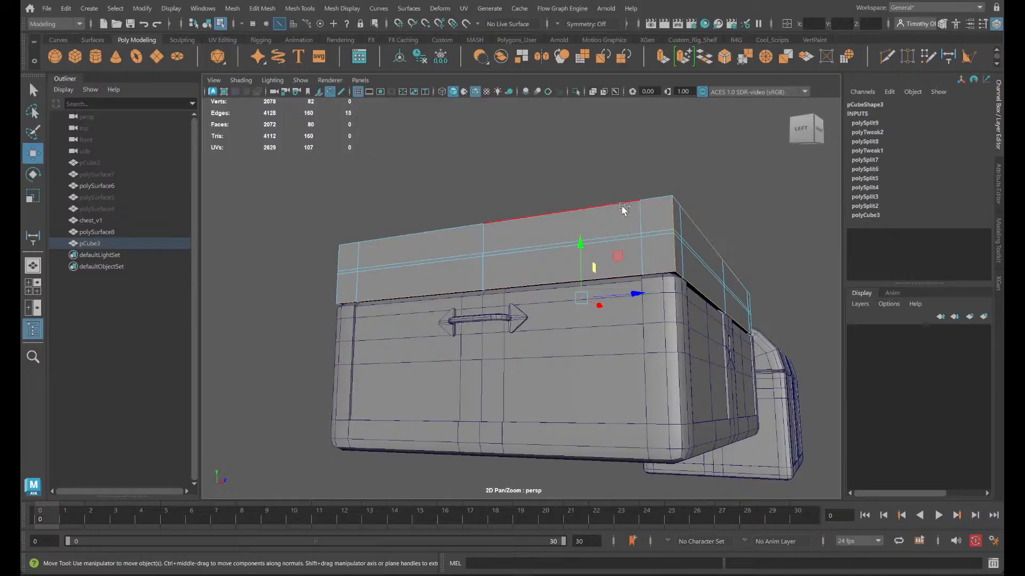
pyautogui.keyDown('shift'); pyautogui.doubleClick(623, 205); pyautogui.keyUp('shift')
pyautogui.keyDown('alt'); pyautogui.moveTo(742, 276); pyautogui.dragTo(457, 301); pyautogui.keyUp('alt')
pyautogui.keyDown('shift'); pyautogui.doubleClick(527, 263); pyautogui.keyUp('shift')
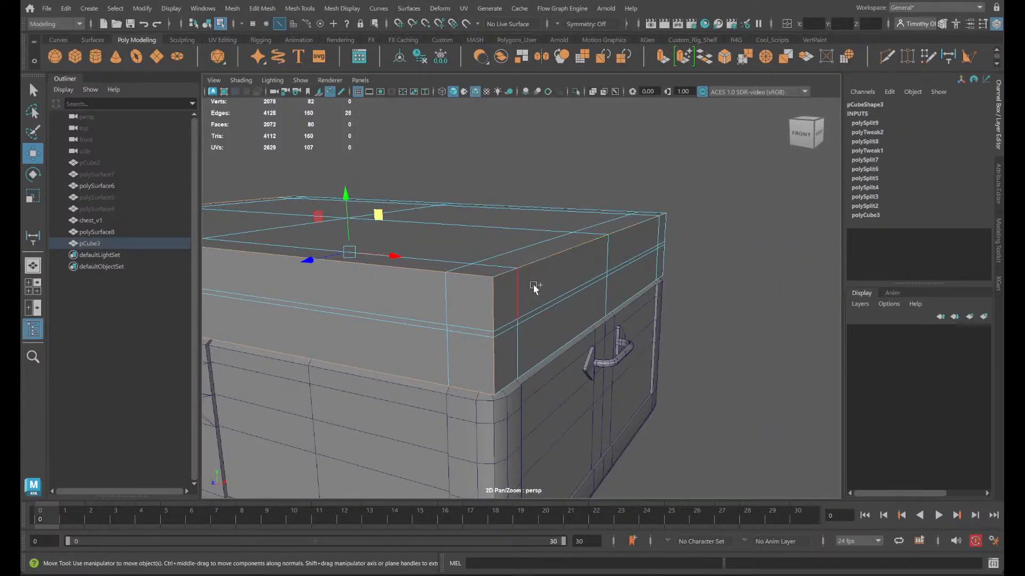
pyautogui.keyDown('alt'); pyautogui.moveTo(546, 345); pyautogui.dragTo(527, 346); pyautogui.keyUp('alt')
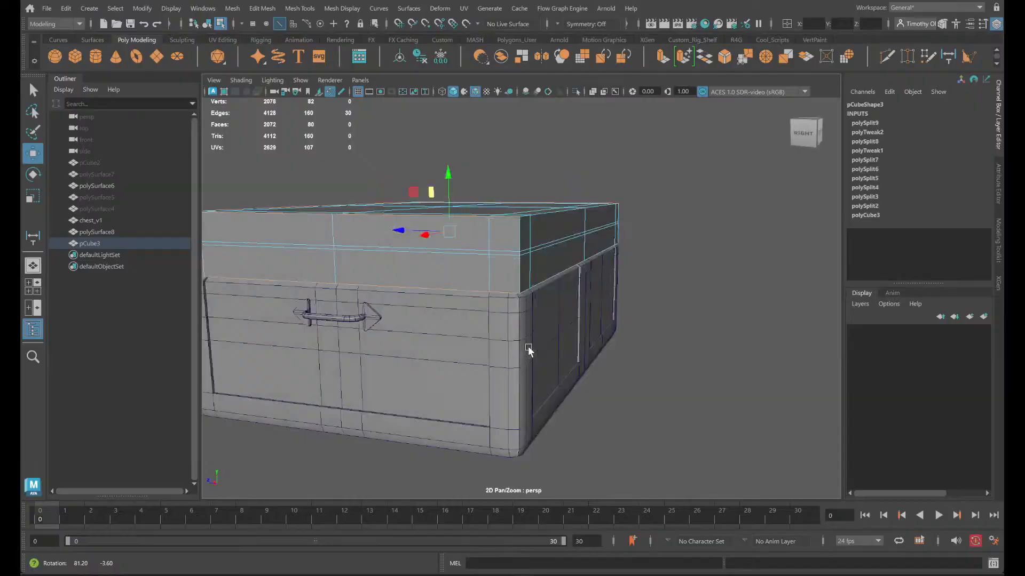
pyautogui.keyDown('shift'); pyautogui.doubleClick(521, 273); pyautogui.keyUp('shift')
pyautogui.keyDown('alt'); pyautogui.moveTo(520, 273); pyautogui.dragTo(558, 267); pyautogui.keyUp('alt')
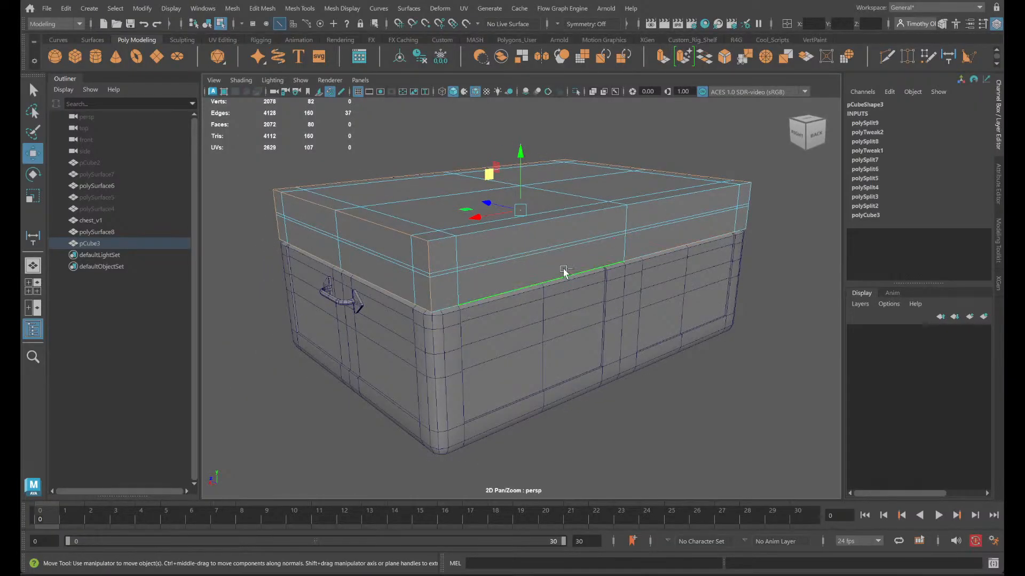
pyautogui.keyDown('shift'); pyautogui.doubleClick(535, 229); pyautogui.keyUp('shift')
pyautogui.keyDown('alt'); pyautogui.moveTo(622, 252); pyautogui.dragTo(454, 242); pyautogui.keyUp('alt')
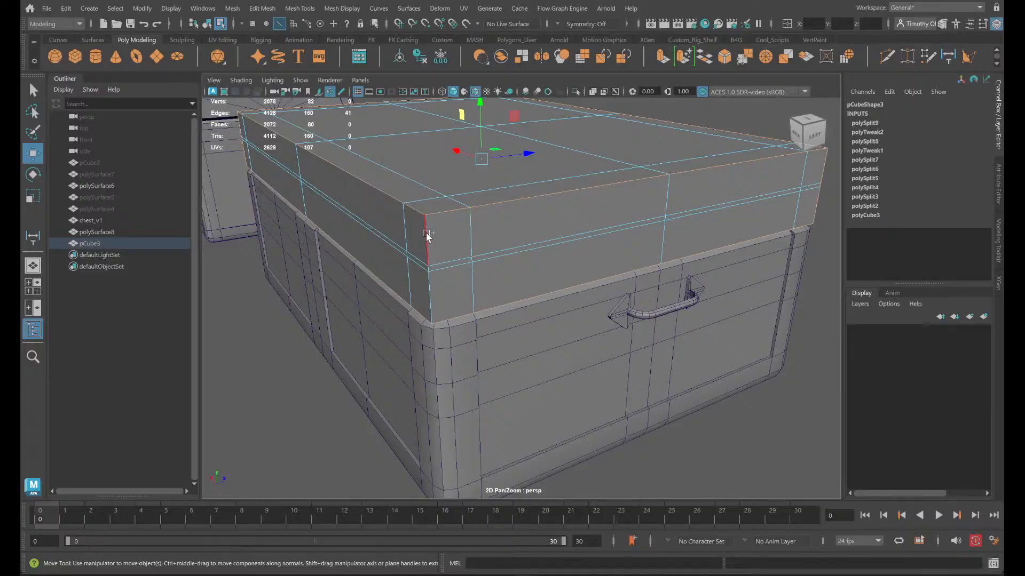
pyautogui.keyDown('shift'); pyautogui.doubleClick(428, 230); pyautogui.keyUp('shift')
# - Examine the box's corner edges and surrounding edge loops up close against the chest's rounded corner and rim
pyautogui.scroll(-3, 479, 408)
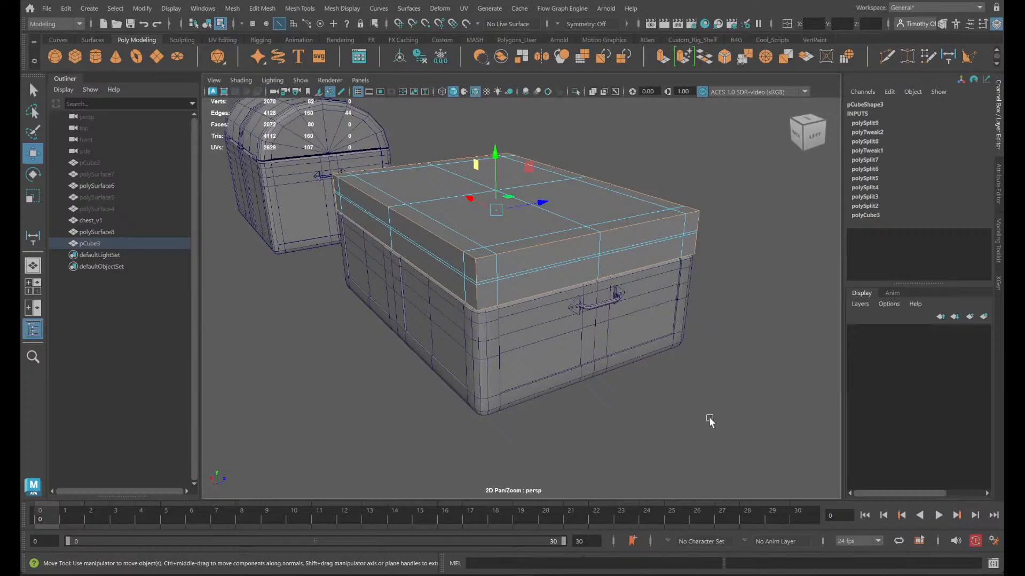
pyautogui.moveTo(710, 421)
pyautogui.keyDown('alt'); pyautogui.mouseDown()
pyautogui.moveTo(643, 430)
pyautogui.moveTo(661, 439)
pyautogui.mouseUp(); pyautogui.keyUp('alt')
pyautogui.scroll(5, 654, 427)
pyautogui.scroll(2, 592, 359)
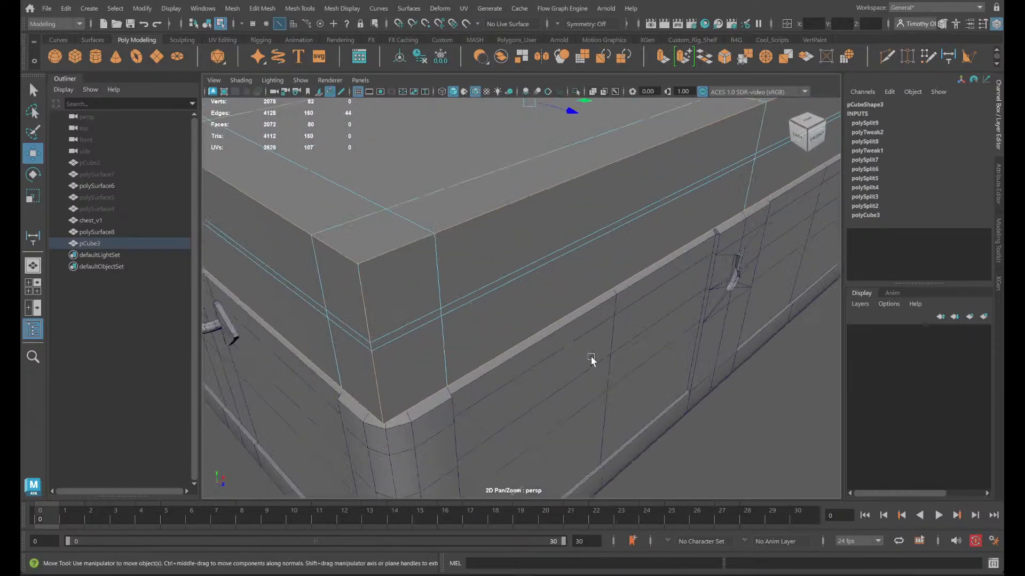
pyautogui.scroll(-4, 594, 368)
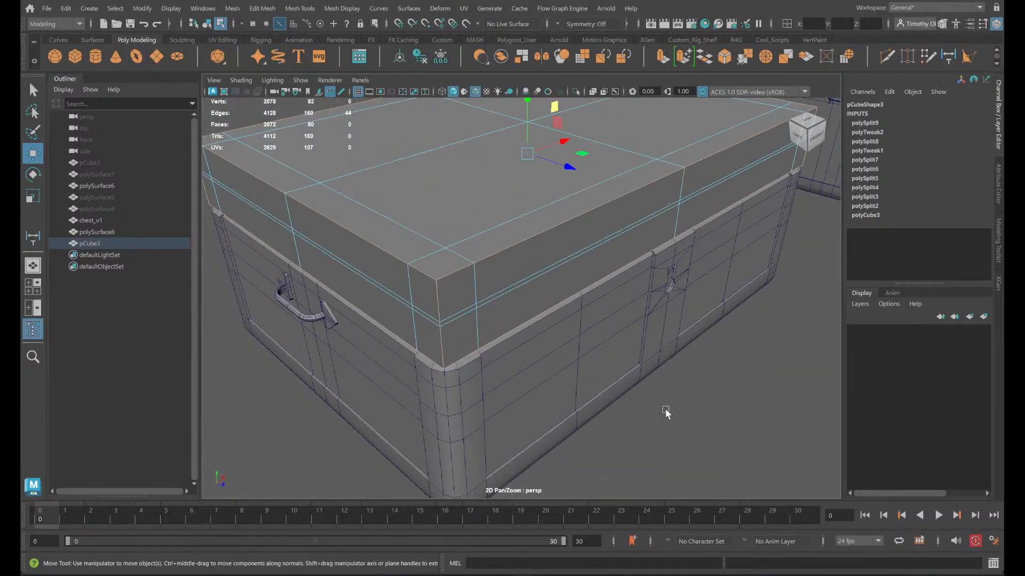
pyautogui.keyDown('alt'); pyautogui.moveTo(666, 410); pyautogui.dragTo(689, 430, button='middle'); pyautogui.keyUp('alt')
pyautogui.scroll(4, 685, 412)
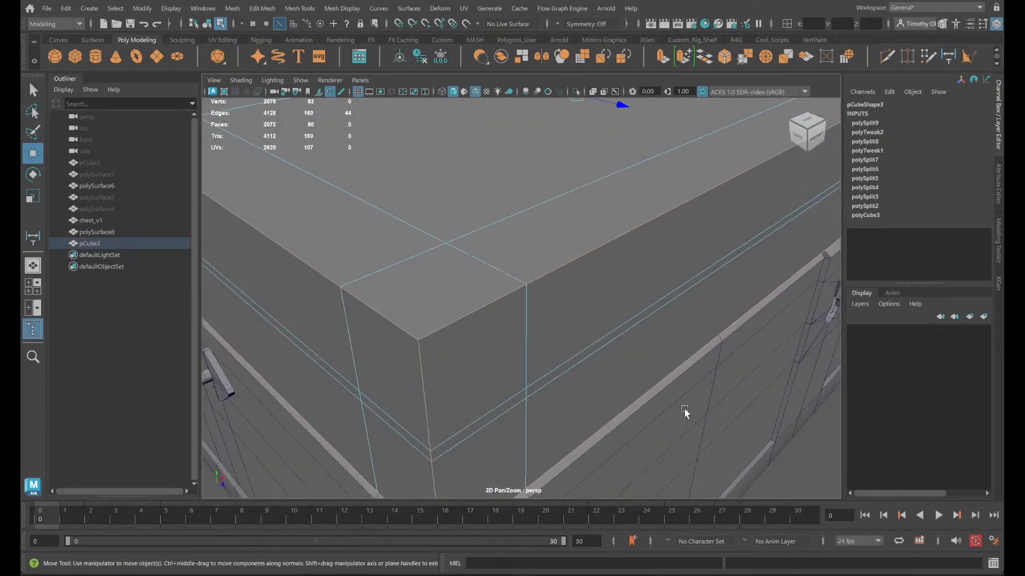
pyautogui.scroll(-2, 685, 413)
pyautogui.keyDown('alt'); pyautogui.moveTo(786, 427); pyautogui.dragTo(689, 444, button='middle'); pyautogui.keyUp('alt')
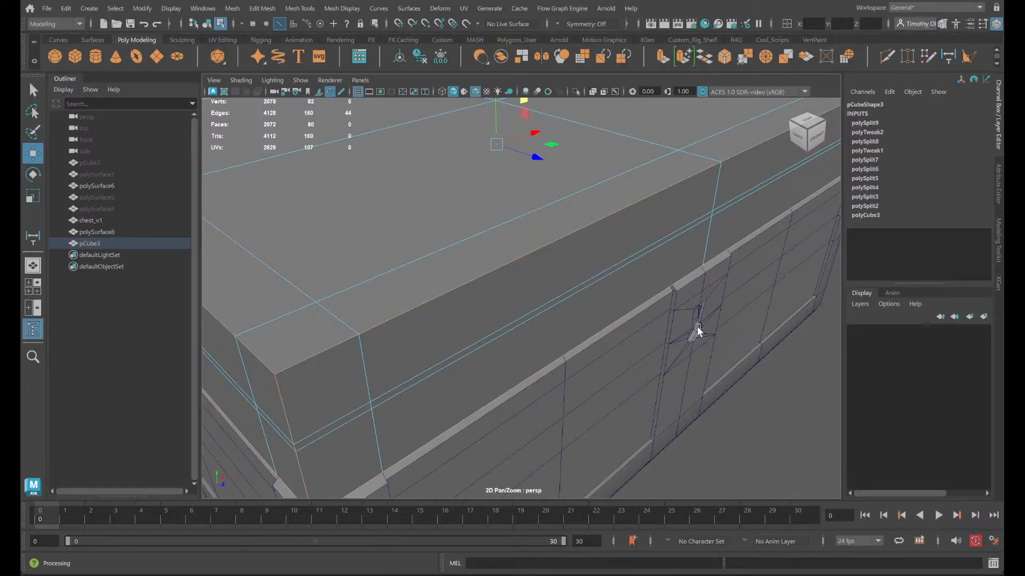
pyautogui.scroll(-3, 536, 291)
pyautogui.keyDown('alt'); pyautogui.moveTo(574, 400); pyautogui.dragTo(508, 314); pyautogui.keyUp('alt')
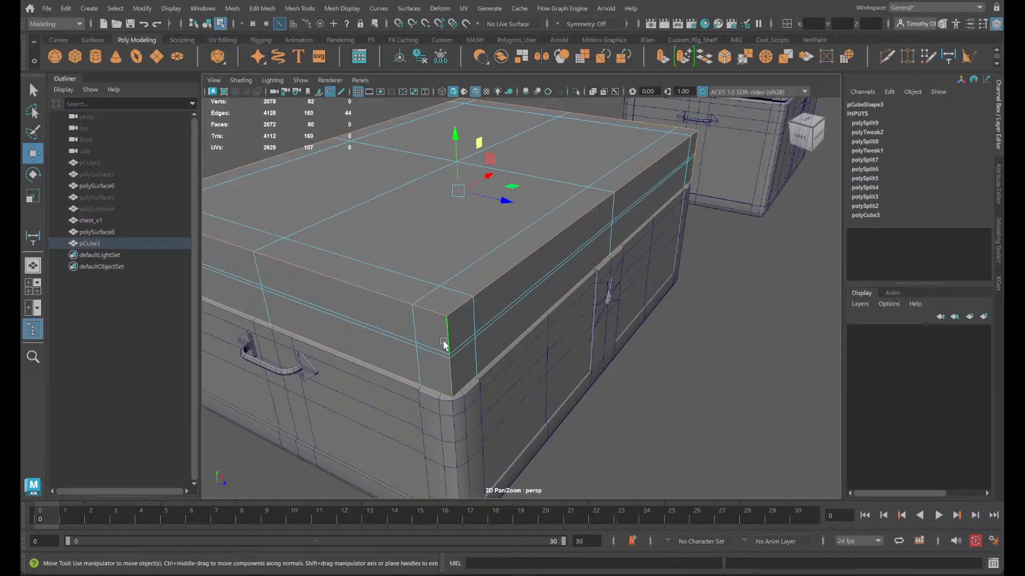
pyautogui.moveTo(450, 217); pyautogui.dragTo(446, 256, button='right')
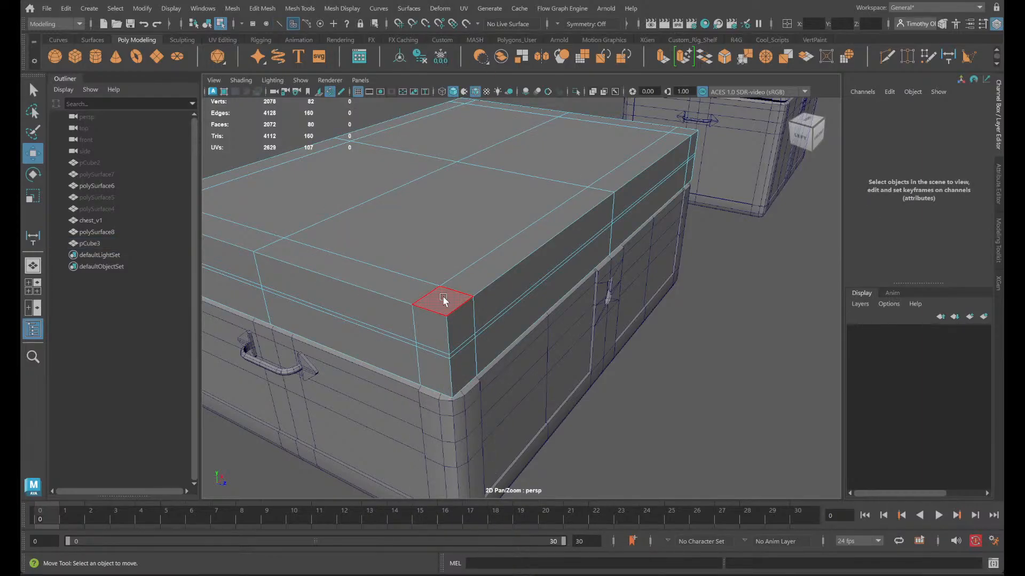
pyautogui.moveTo(449, 338); pyautogui.dragTo(446, 222, button='right')
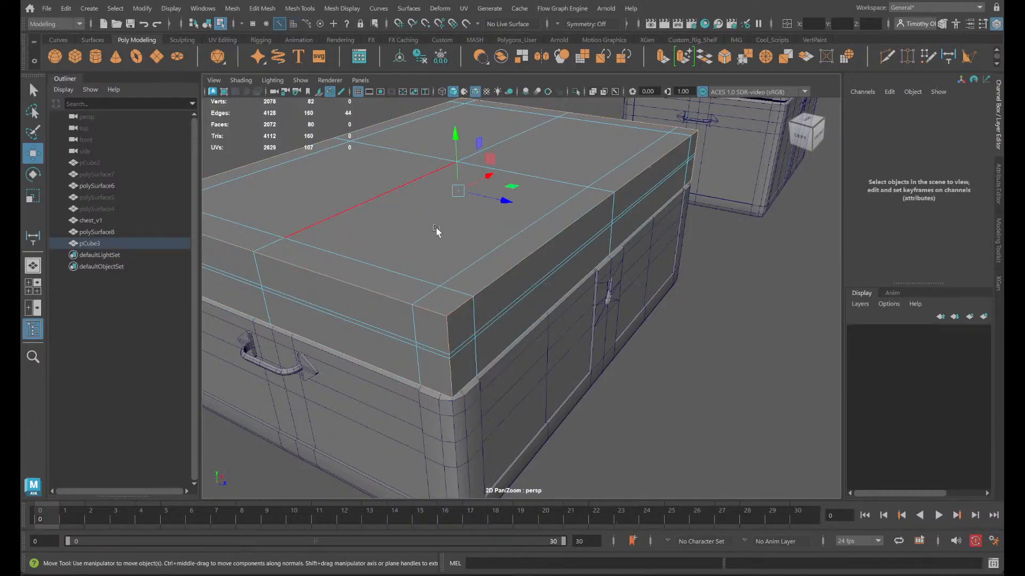
# - Bevel the vertical edges of the box's two front corners and left rear corner with a fraction of 0.5 and one segment
pyautogui.doubleClick(450, 338)
pyautogui.keyDown('shift'); pyautogui.doubleClick(697, 143); pyautogui.keyUp('shift')
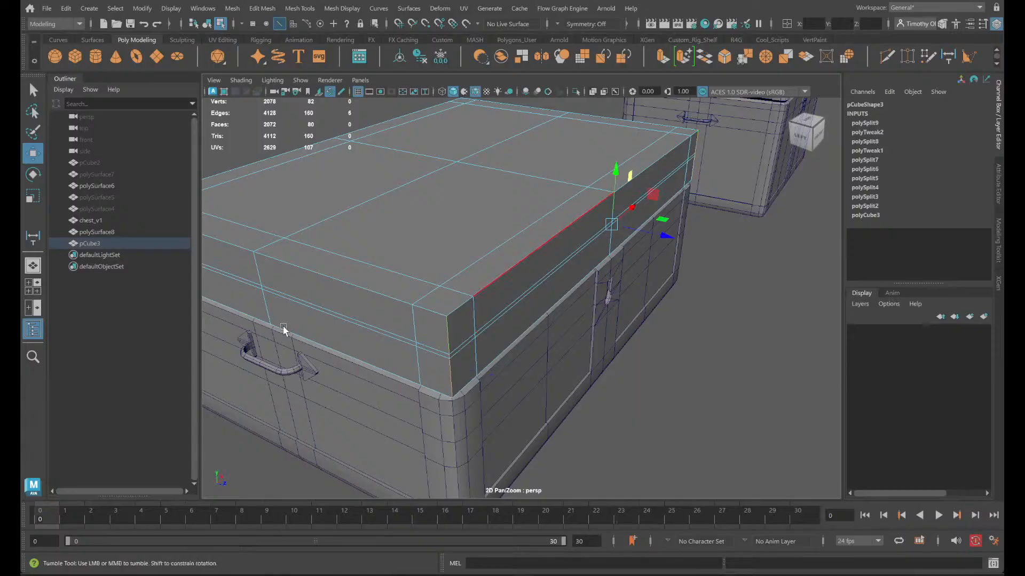
pyautogui.keyDown('alt'); pyautogui.moveTo(283, 328); pyautogui.dragTo(419, 317); pyautogui.keyUp('alt')
pyautogui.keyDown('shift'); pyautogui.doubleClick(554, 312); pyautogui.keyUp('shift')
pyautogui.keyDown('alt'); pyautogui.moveTo(304, 343); pyautogui.dragTo(342, 200); pyautogui.keyUp('alt')
pyautogui.scroll(-5, 396, 232)
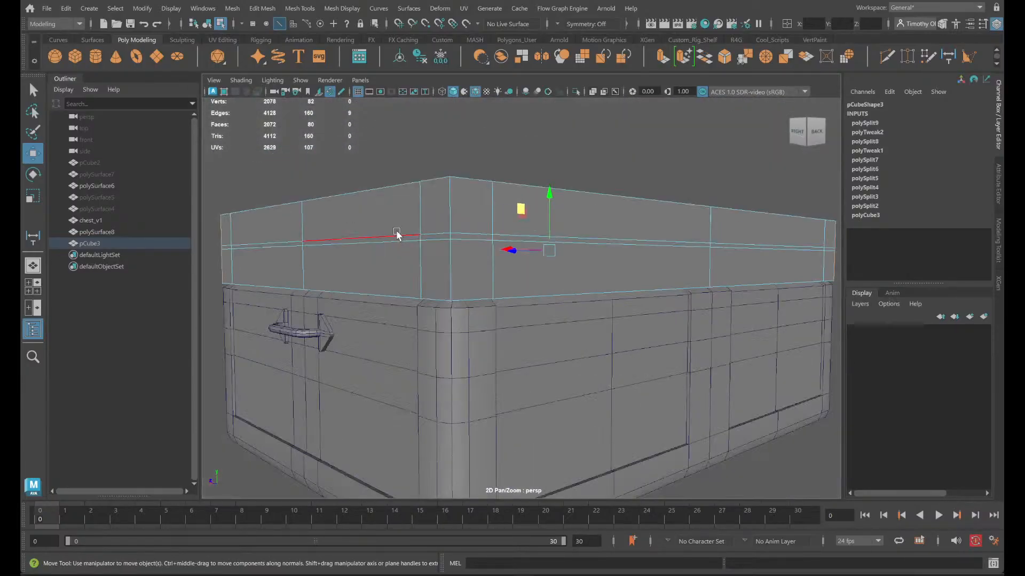
pyautogui.keyDown('alt'); pyautogui.moveTo(435, 283); pyautogui.dragTo(501, 295); pyautogui.keyUp('alt')
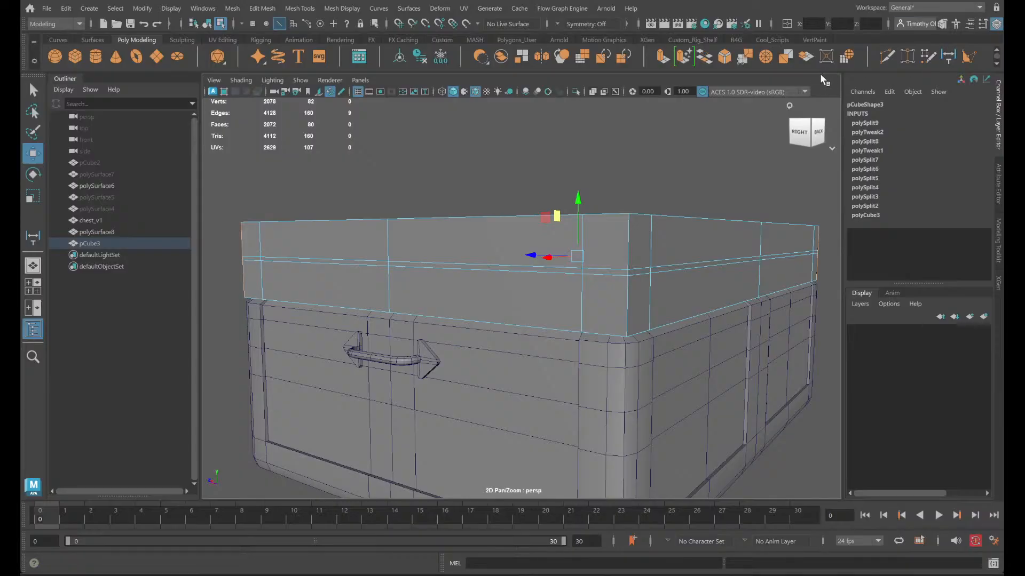
pyautogui.click(727, 58)
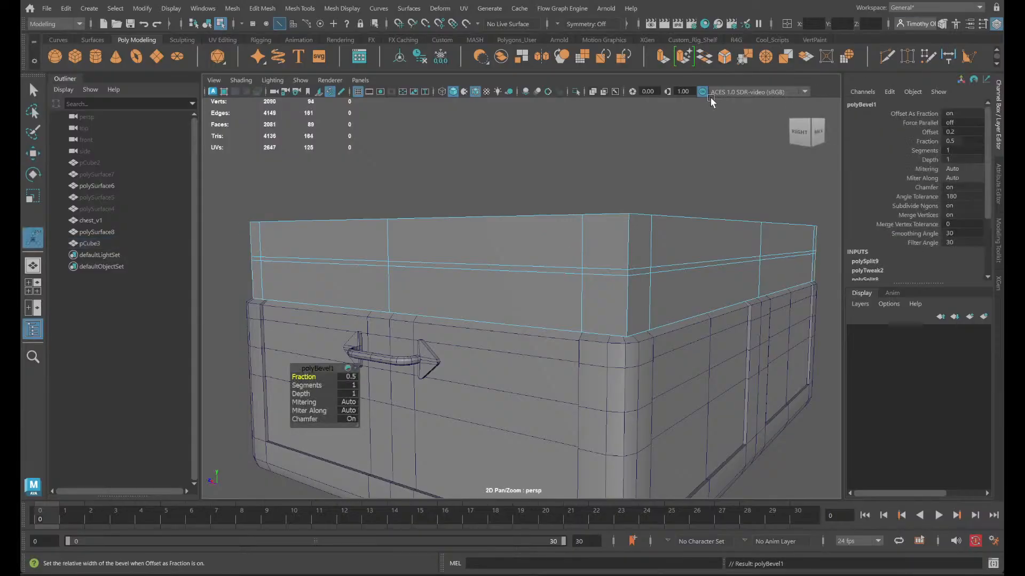
# - Undo the last corner bevel and try beveling all four vertical corner edges of the box with a fraction of 0.4
pyautogui.hotkey('ctrl', 'z')
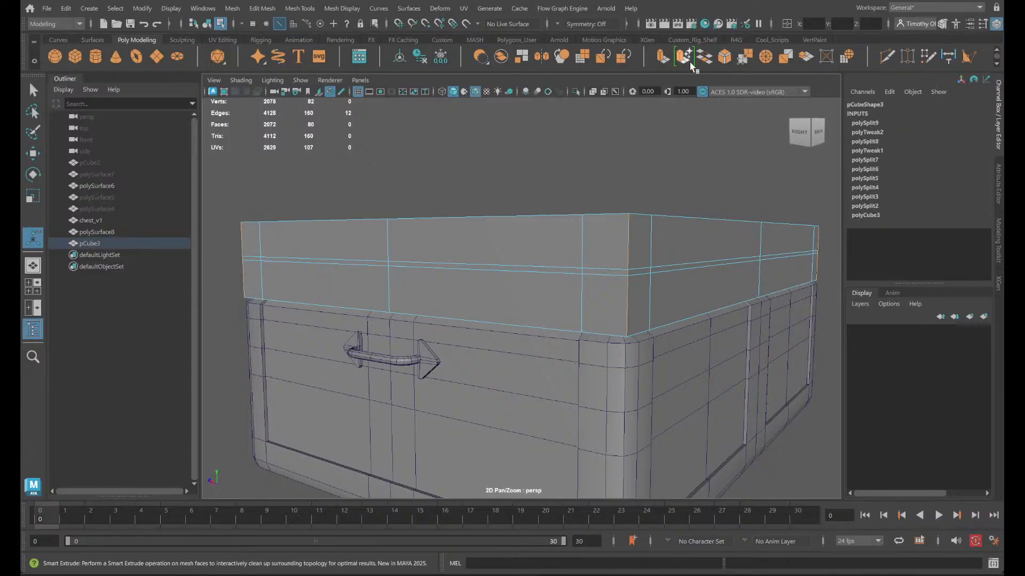
pyautogui.click(726, 57)
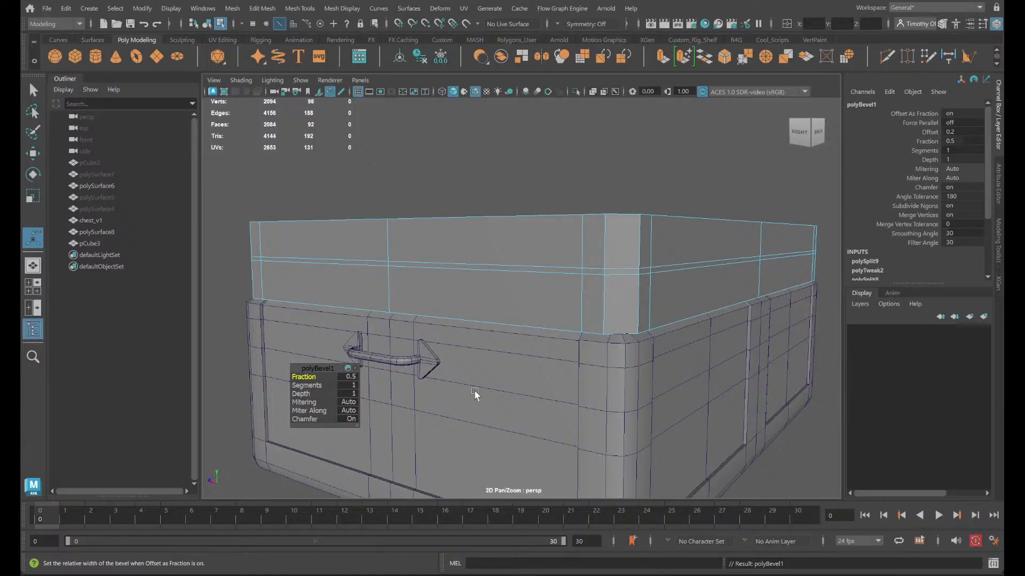
pyautogui.scroll(5, 633, 338)
pyautogui.scroll(-2, 381, 368)
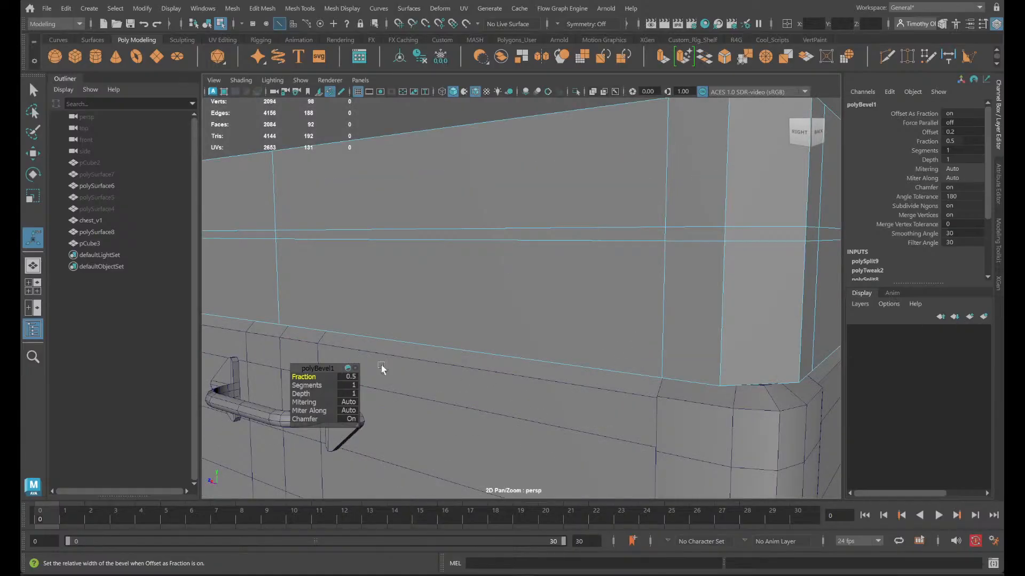
pyautogui.click(352, 377)
pyautogui.write('0.4')
pyautogui.press('Return')
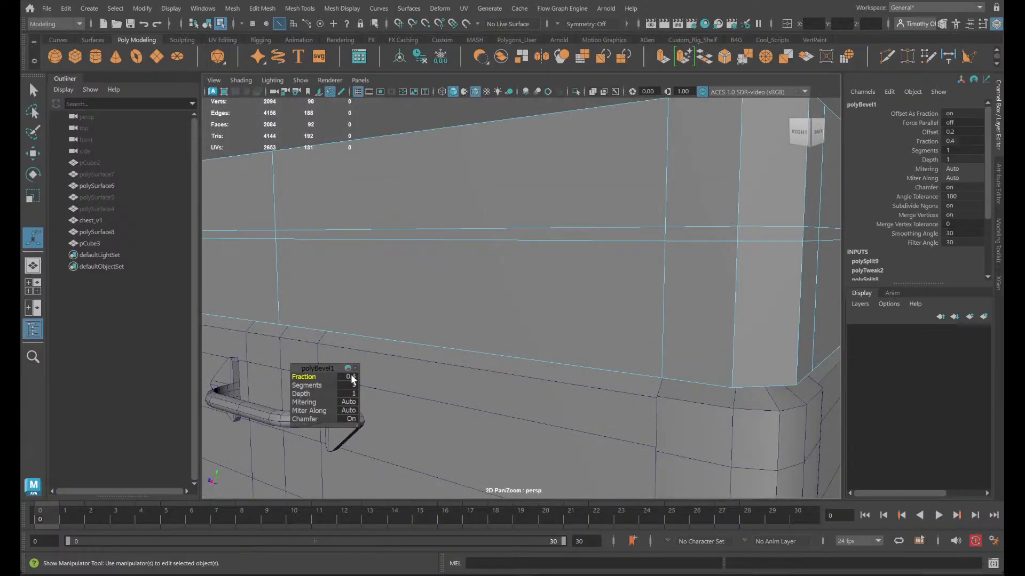
# - Try two segments on the vertical corner bevel and compare it with the chest's rounded corner
pyautogui.keyDown('alt'); pyautogui.moveTo(635, 407); pyautogui.dragTo(697, 411); pyautogui.keyUp('alt')
pyautogui.keyDown('alt'); pyautogui.moveTo(698, 411); pyautogui.dragTo(706, 397, button='middle'); pyautogui.keyUp('alt')
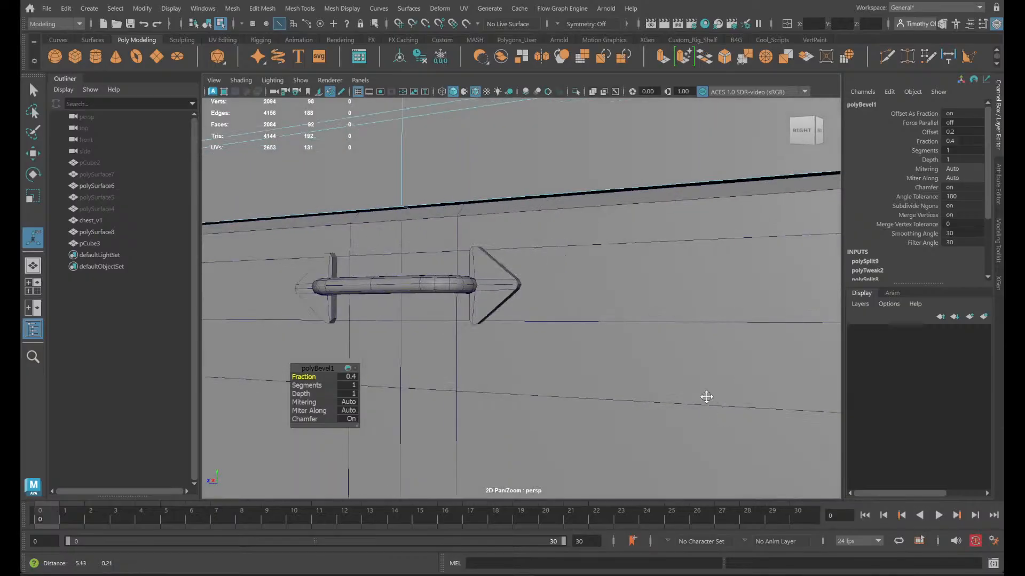
pyautogui.keyDown('alt'); pyautogui.moveTo(706, 397); pyautogui.dragTo(576, 404); pyautogui.keyUp('alt')
pyautogui.keyDown('alt'); pyautogui.moveTo(580, 401); pyautogui.dragTo(549, 411, button='middle'); pyautogui.keyUp('alt')
pyautogui.keyDown('alt'); pyautogui.moveTo(549, 414); pyautogui.dragTo(592, 400); pyautogui.keyUp('alt')
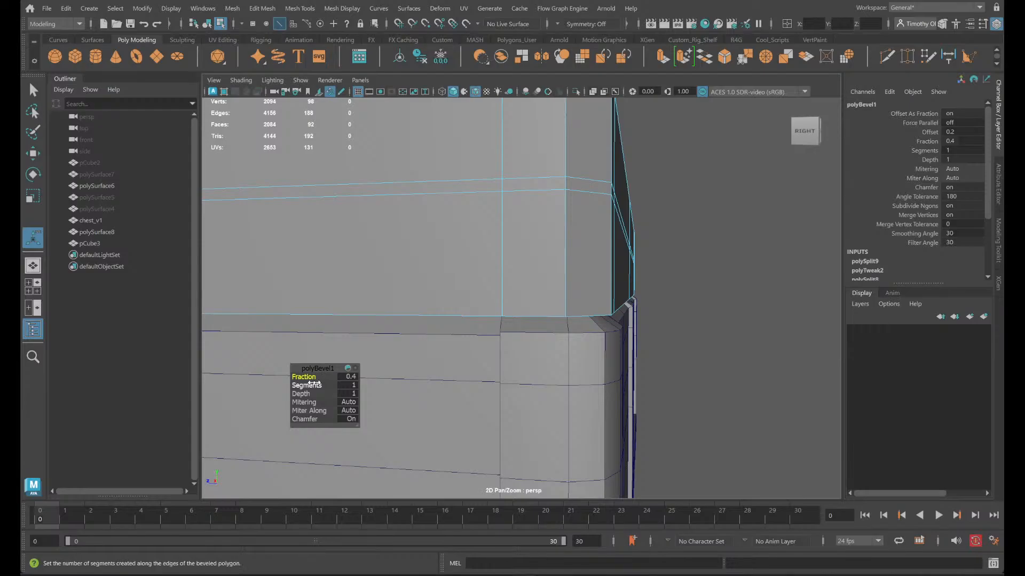
pyautogui.moveTo(319, 383); pyautogui.dragTo(322, 384)
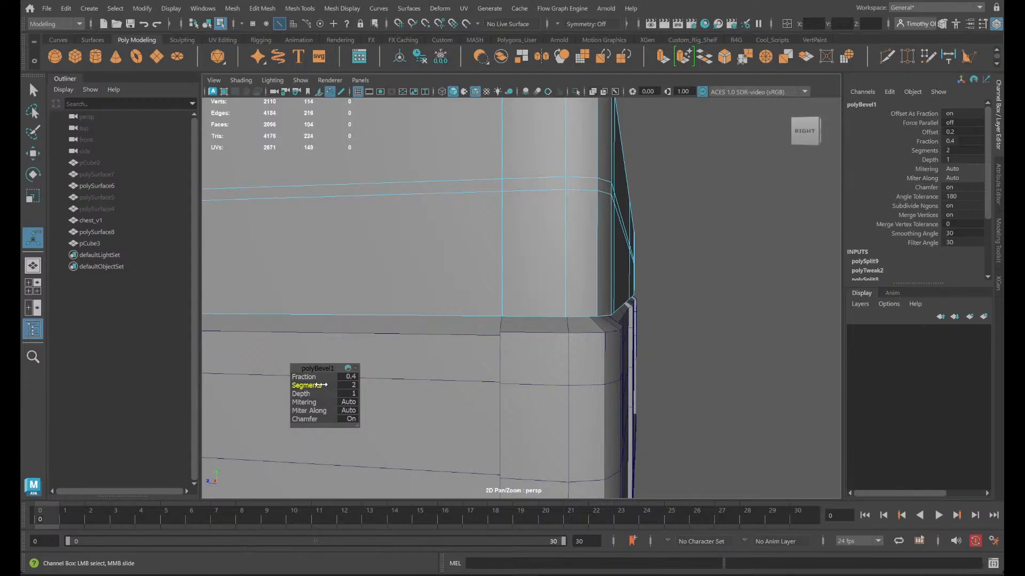
pyautogui.keyDown('alt'); pyautogui.moveTo(525, 354); pyautogui.dragTo(515, 365); pyautogui.keyUp('alt')
pyautogui.moveTo(515, 363); pyautogui.dragTo(483, 231, button='right')
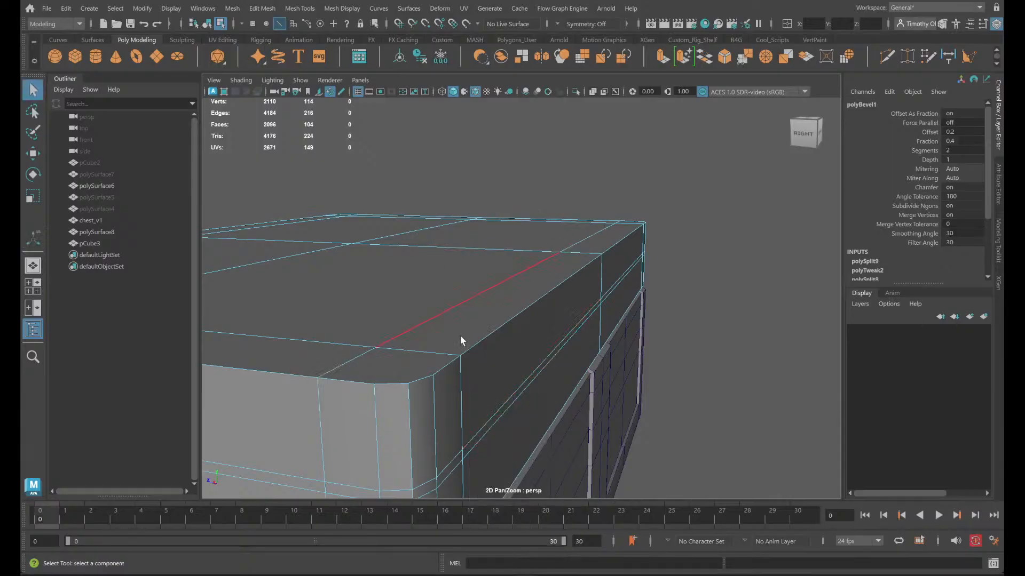
# - Undo the vertical corner bevel together with its fraction and segment settings, restoring the four-corner edge selection
pyautogui.click(421, 380)
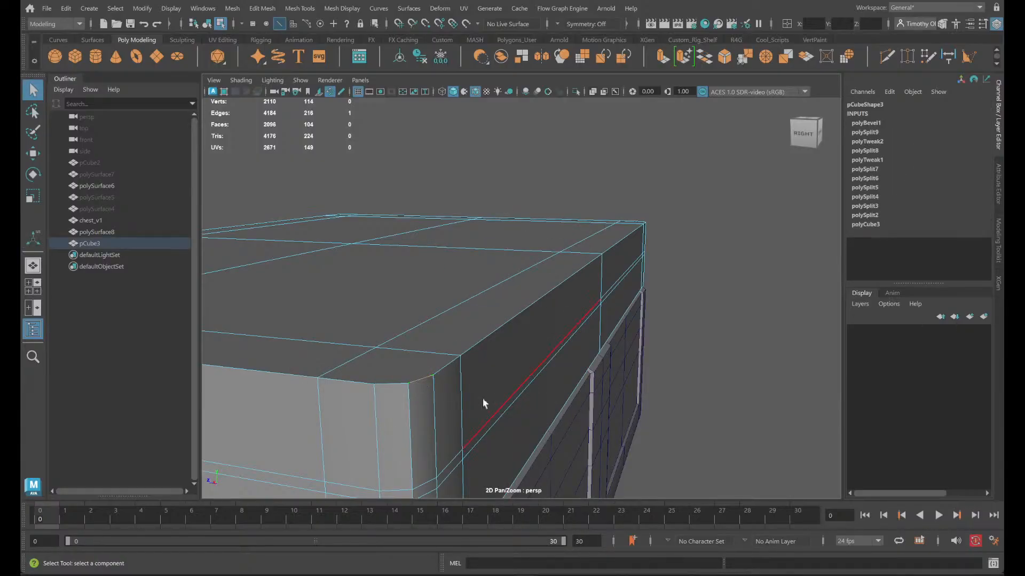
pyautogui.keyDown('alt'); pyautogui.moveTo(482, 398); pyautogui.dragTo(533, 393); pyautogui.keyUp('alt')
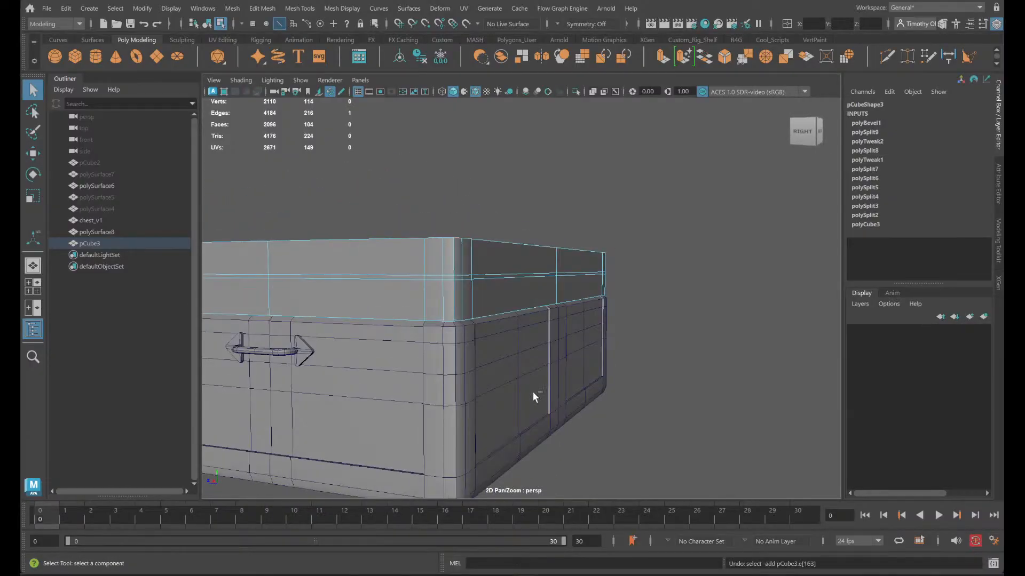
pyautogui.hotkey('ctrl', 'z')
pyautogui.hotkey('ctrl', 'z')
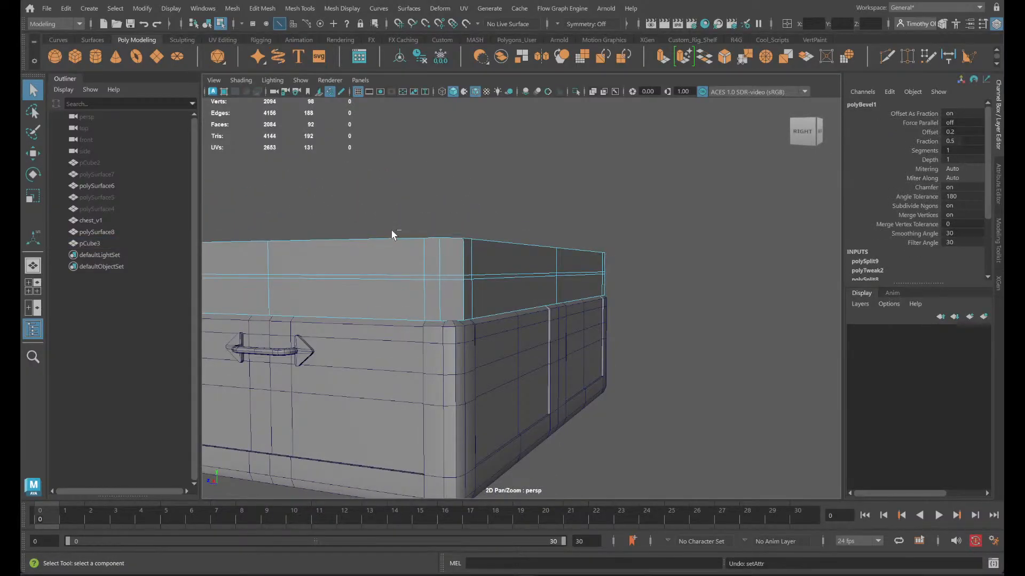
pyautogui.hotkey('ctrl', 'z')
# - Add all the edges around the box's top border to the selected vertical corner edges
pyautogui.moveTo(448, 287)
pyautogui.keyDown('alt'); pyautogui.mouseDown()
pyautogui.moveTo(449, 258)
pyautogui.moveTo(451, 282)
pyautogui.moveTo(459, 269)
pyautogui.mouseUp(); pyautogui.keyUp('alt')
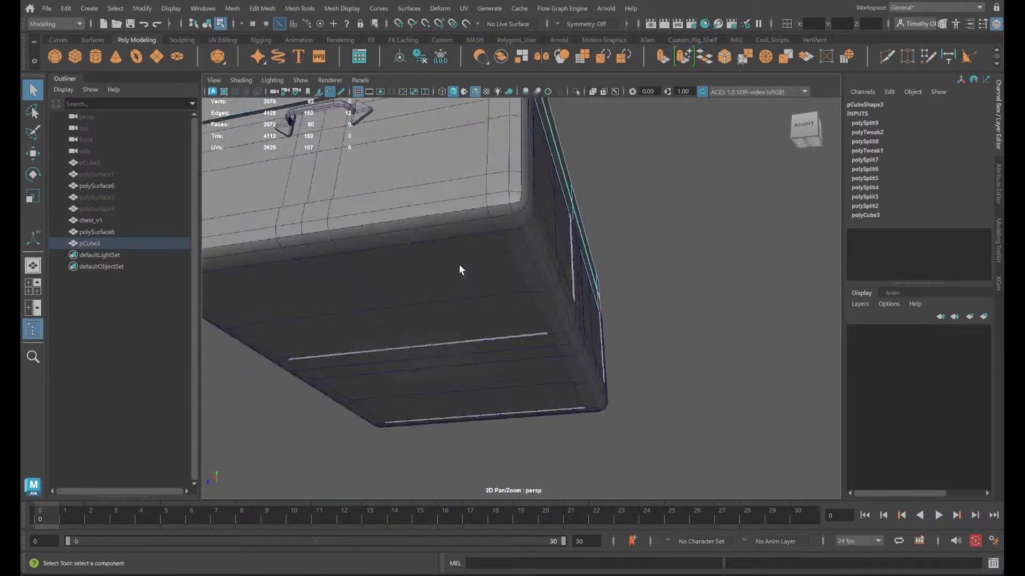
pyautogui.keyDown('alt'); pyautogui.moveTo(550, 262); pyautogui.dragTo(438, 397); pyautogui.keyUp('alt')
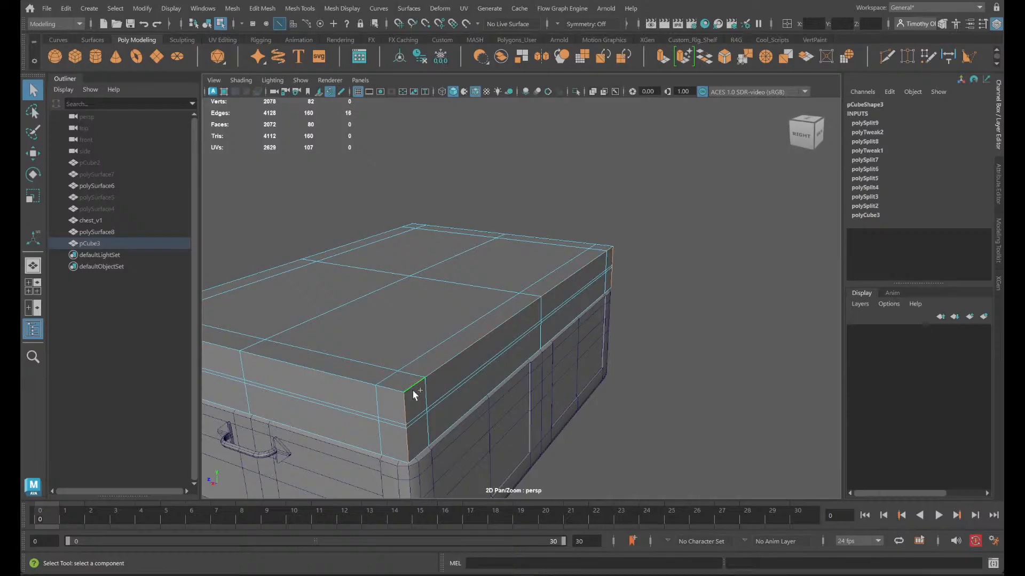
pyautogui.keyDown('shift'); pyautogui.doubleClick(412, 389); pyautogui.keyUp('shift')
pyautogui.keyDown('shift'); pyautogui.doubleClick(249, 268); pyautogui.keyUp('shift')
pyautogui.keyDown('alt'); pyautogui.moveTo(623, 321); pyautogui.dragTo(599, 335); pyautogui.keyUp('alt')
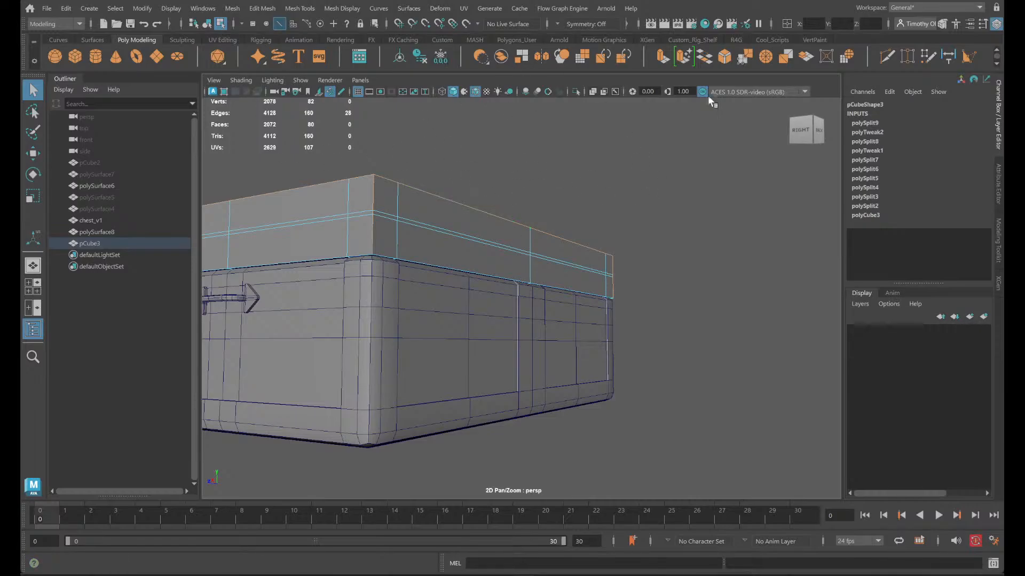
# - Bevel the selected corner and top border edges with a fraction of 0.4 and two segments, and clear the selection
pyautogui.click(726, 58)
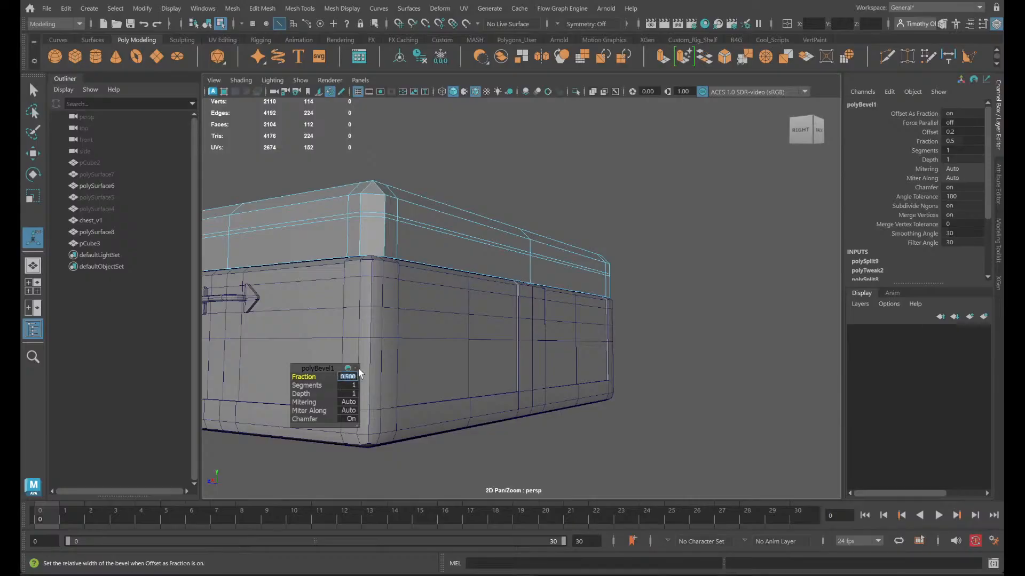
pyautogui.write('0.4')
pyautogui.press('Return')
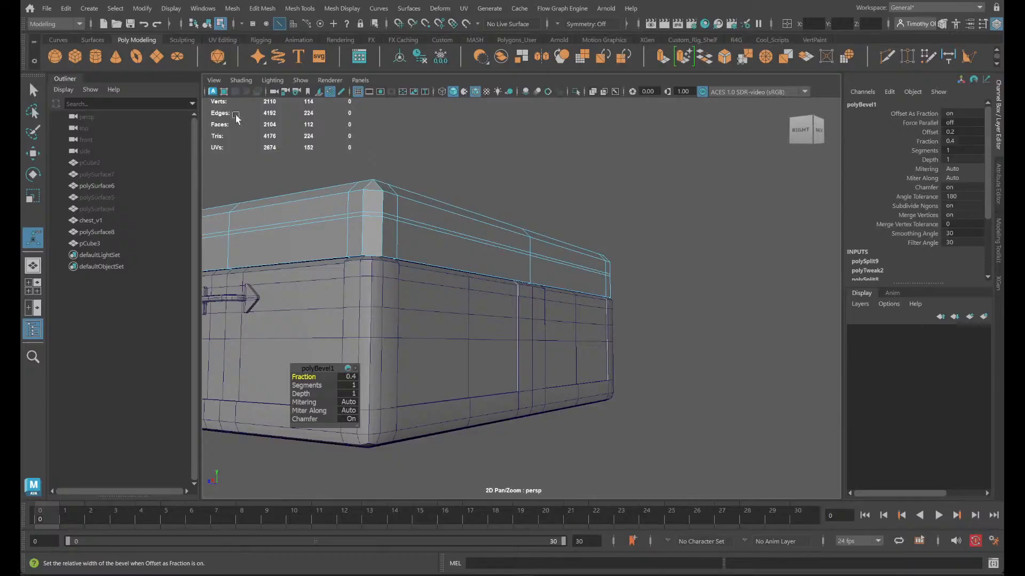
pyautogui.keyDown('alt'); pyautogui.moveTo(336, 201); pyautogui.dragTo(394, 225); pyautogui.keyUp('alt')
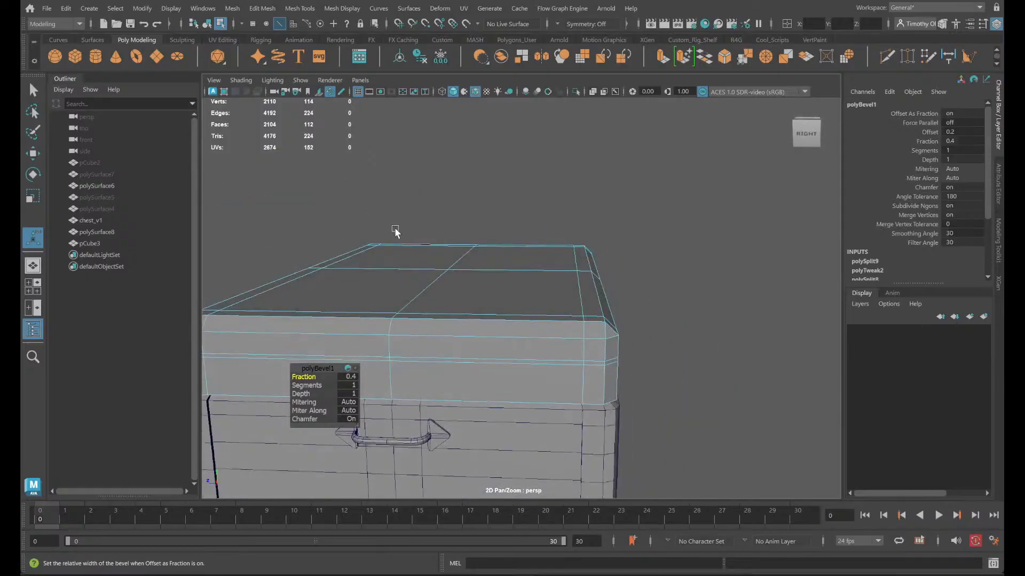
pyautogui.click(348, 385)
pyautogui.write('2')
pyautogui.press('Return')
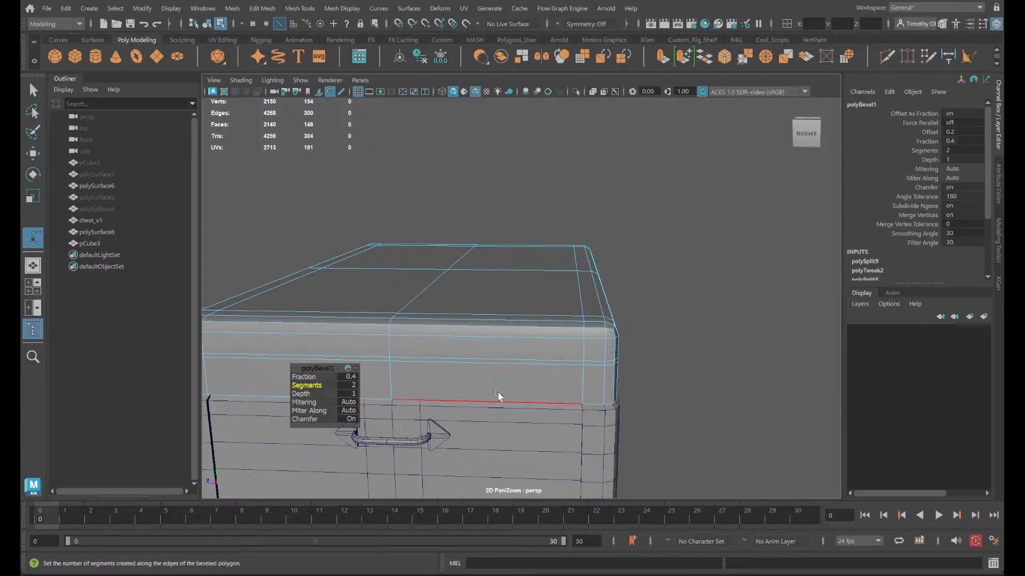
pyautogui.moveTo(624, 359)
pyautogui.keyDown('alt'); pyautogui.mouseDown()
pyautogui.moveTo(592, 354)
pyautogui.moveTo(607, 350)
pyautogui.mouseUp(); pyautogui.keyUp('alt')
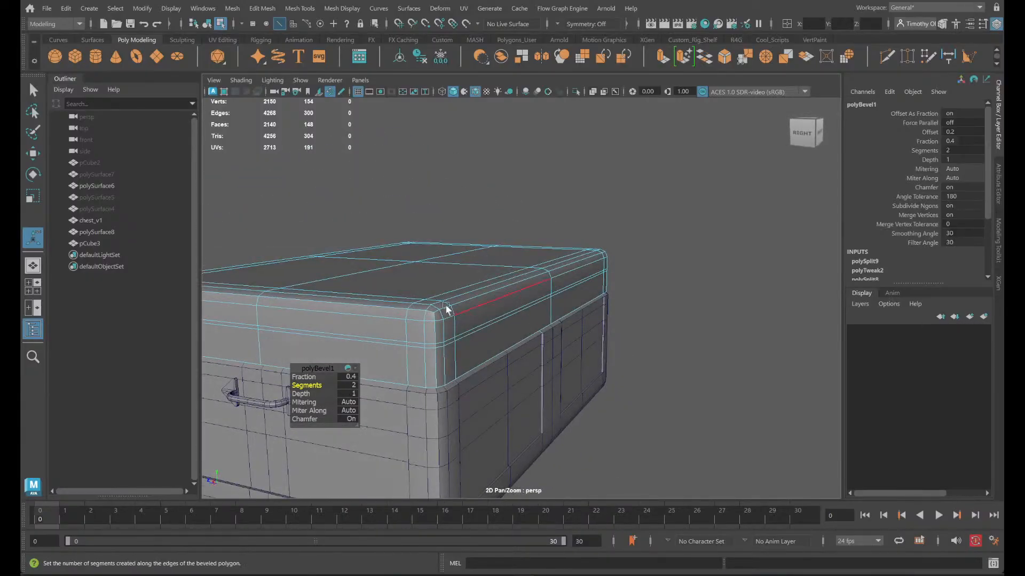
pyautogui.moveTo(514, 250); pyautogui.dragTo(589, 238, button='right')
pyautogui.press('q')
pyautogui.click(751, 297)
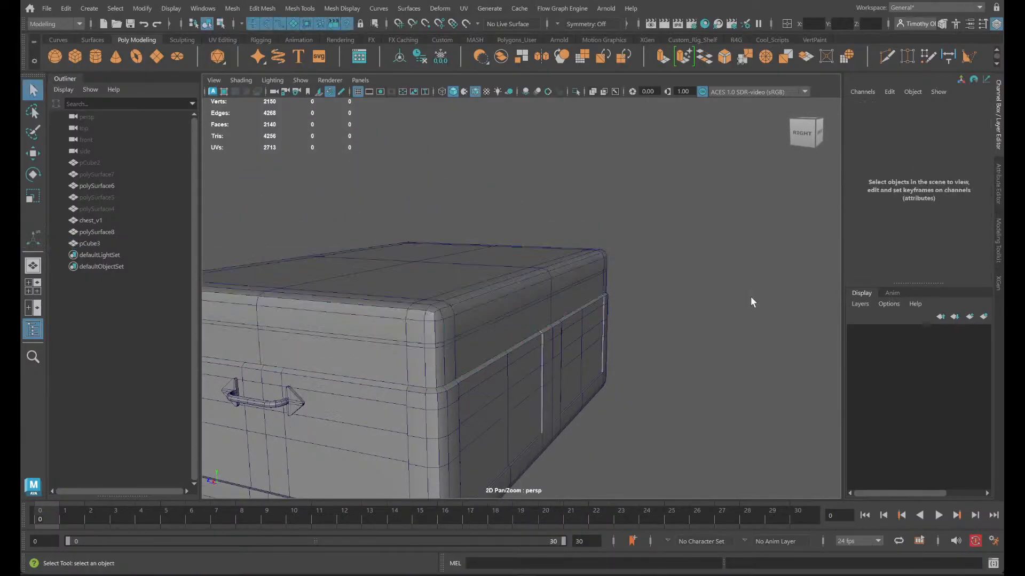
# - Select the box and isolate it in the viewport
pyautogui.keyDown('alt'); pyautogui.moveTo(702, 285); pyautogui.dragTo(555, 255); pyautogui.keyUp('alt')
pyautogui.moveTo(638, 280); pyautogui.dragTo(604, 289, button='right')
pyautogui.keyDown('alt'); pyautogui.moveTo(604, 289); pyautogui.dragTo(436, 298); pyautogui.keyUp('alt')
pyautogui.moveTo(435, 298); pyautogui.dragTo(492, 218, button='right')
pyautogui.click(576, 91)
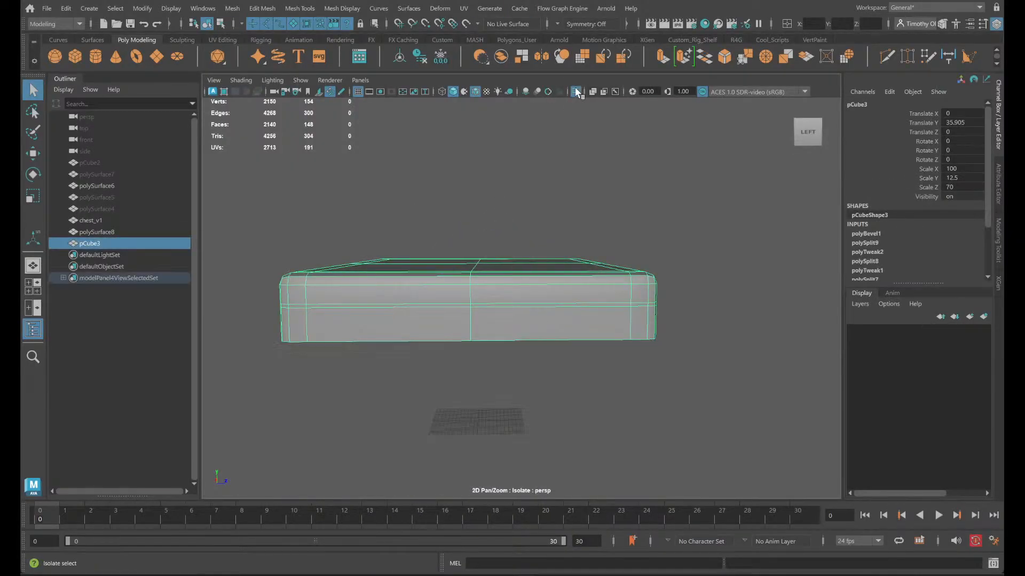
# - Select the straight border edges along all four sides of the box's underside
pyautogui.keyDown('alt'); pyautogui.moveTo(536, 338); pyautogui.dragTo(536, 291); pyautogui.keyUp('alt')
pyautogui.moveTo(517, 189); pyautogui.dragTo(513, 140, button='right')
pyautogui.doubleClick(550, 110)
pyautogui.keyDown('alt'); pyautogui.moveTo(595, 142); pyautogui.dragTo(606, 245); pyautogui.keyUp('alt')
pyautogui.keyDown('shift'); pyautogui.doubleClick(632, 236); pyautogui.keyUp('shift')
pyautogui.keyDown('shift'); pyautogui.click(631, 236); pyautogui.keyUp('shift')
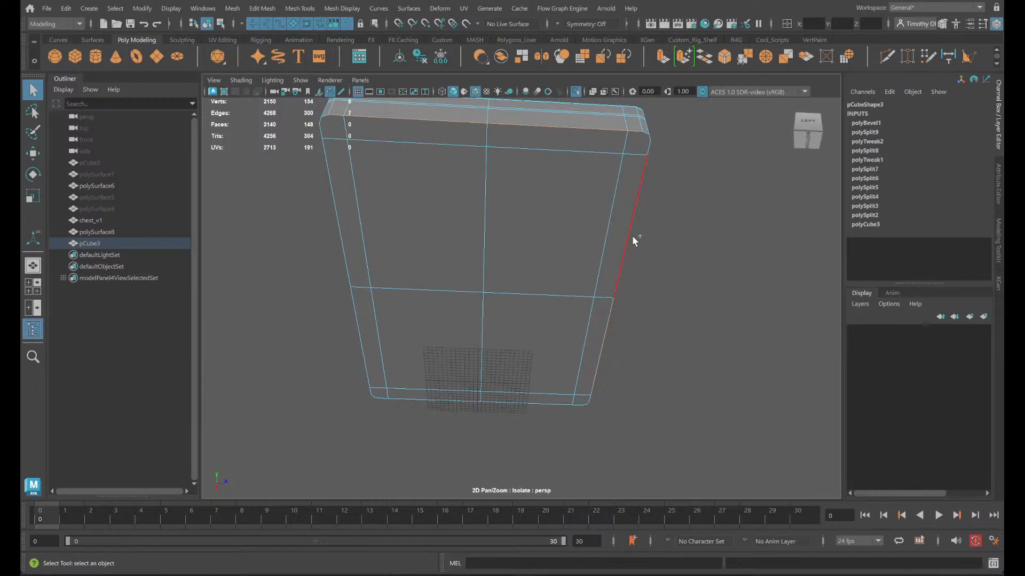
pyautogui.keyDown('shift'); pyautogui.click(633, 228); pyautogui.keyUp('shift')
pyautogui.keyDown('shift'); pyautogui.click(329, 196); pyautogui.keyUp('shift')
pyautogui.keyDown('alt'); pyautogui.moveTo(379, 230); pyautogui.dragTo(442, 241); pyautogui.keyUp('alt')
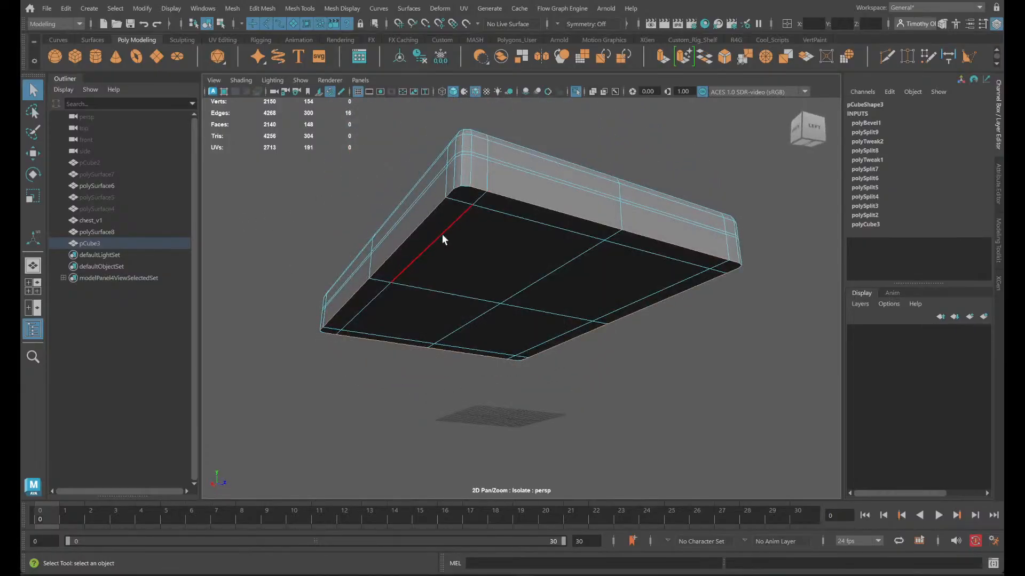
# - Add the short rounded-corner edges to the selection to complete the border loop around the box's underside
pyautogui.keyDown('shift'); pyautogui.click(459, 187); pyautogui.keyUp('shift')
pyautogui.keyDown('shift'); pyautogui.click(465, 187); pyautogui.keyUp('shift')
pyautogui.keyDown('alt'); pyautogui.moveTo(574, 239); pyautogui.dragTo(479, 252); pyautogui.keyUp('alt')
pyautogui.keyDown('shift'); pyautogui.click(444, 175); pyautogui.keyUp('shift')
pyautogui.keyDown('shift'); pyautogui.click(454, 173); pyautogui.keyUp('shift')
pyautogui.keyDown('alt'); pyautogui.moveTo(454, 173); pyautogui.dragTo(446, 265); pyautogui.keyUp('alt')
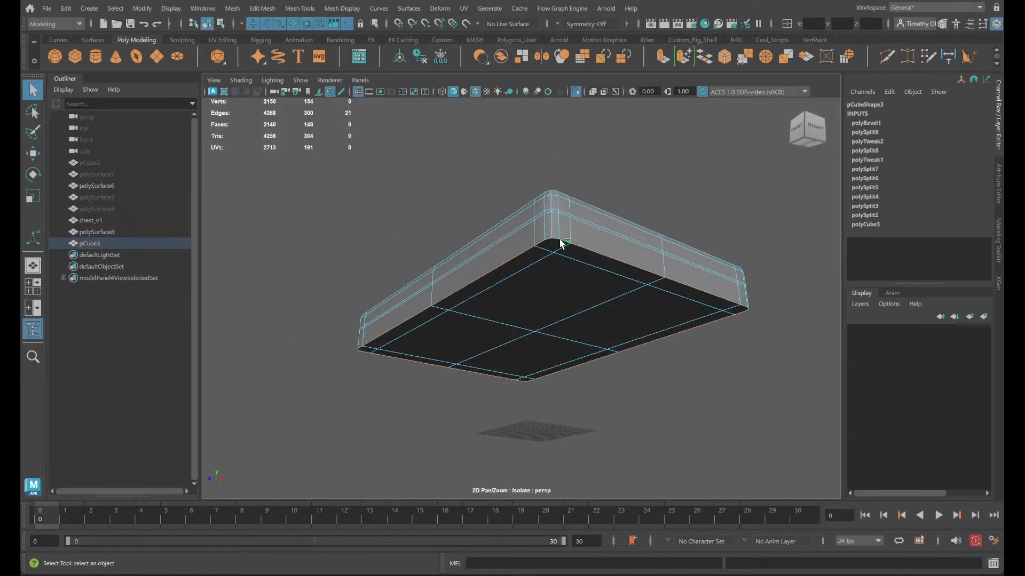
pyautogui.keyDown('alt'); pyautogui.moveTo(560, 245); pyautogui.dragTo(463, 244); pyautogui.keyUp('alt')
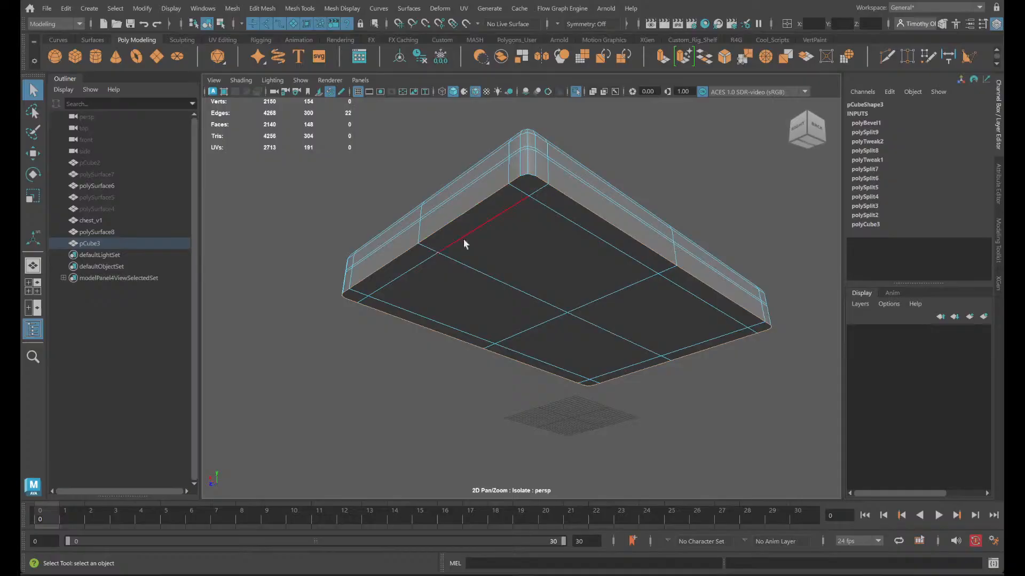
pyautogui.keyDown('shift'); pyautogui.click(523, 173); pyautogui.keyUp('shift')
pyautogui.keyDown('shift'); pyautogui.click(533, 175); pyautogui.keyUp('shift')
pyautogui.keyDown('alt'); pyautogui.moveTo(533, 175); pyautogui.dragTo(641, 275); pyautogui.keyUp('alt')
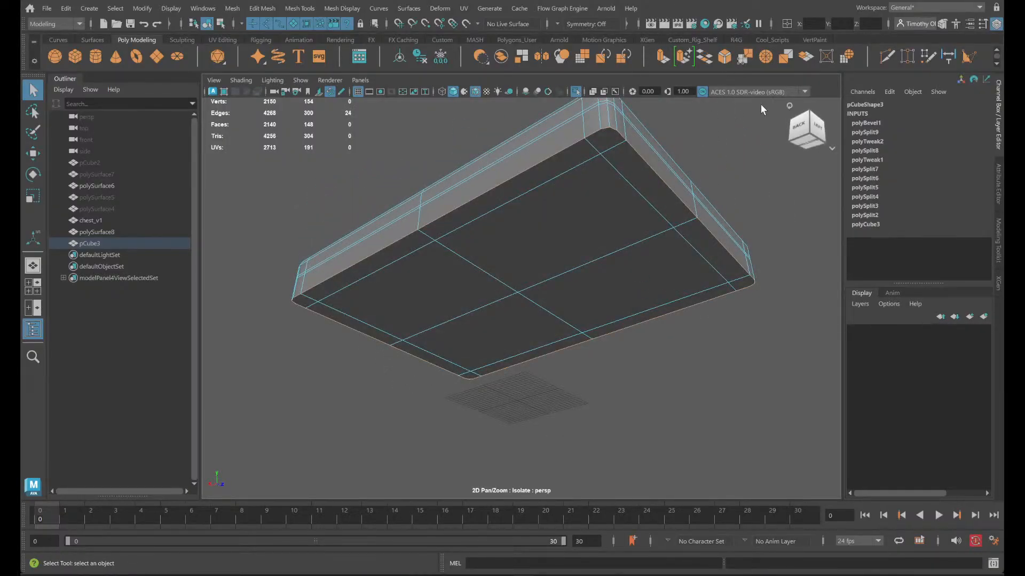
# - Turn off isolation and examine the box's bottom edge against the chest rim at the back
pyautogui.press('space')
pyautogui.press('space')
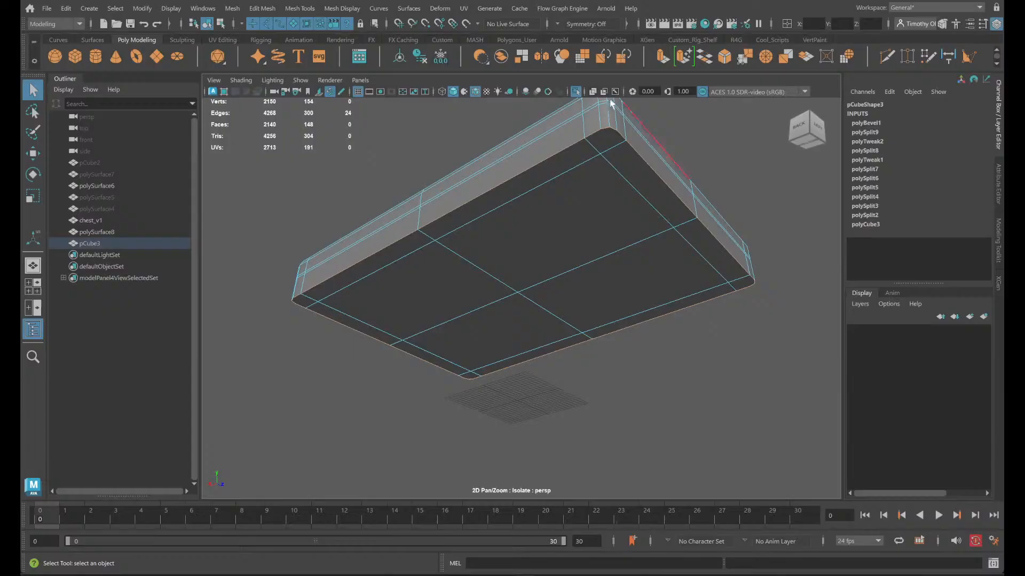
pyautogui.click(576, 92)
pyautogui.keyDown('alt'); pyautogui.moveTo(545, 179); pyautogui.dragTo(625, 283); pyautogui.keyUp('alt')
pyautogui.scroll(5, 625, 285)
pyautogui.keyDown('alt'); pyautogui.moveTo(625, 282); pyautogui.dragTo(434, 244, button='middle'); pyautogui.keyUp('alt')
pyautogui.scroll(4, 458, 236)
pyautogui.scroll(3, 697, 240)
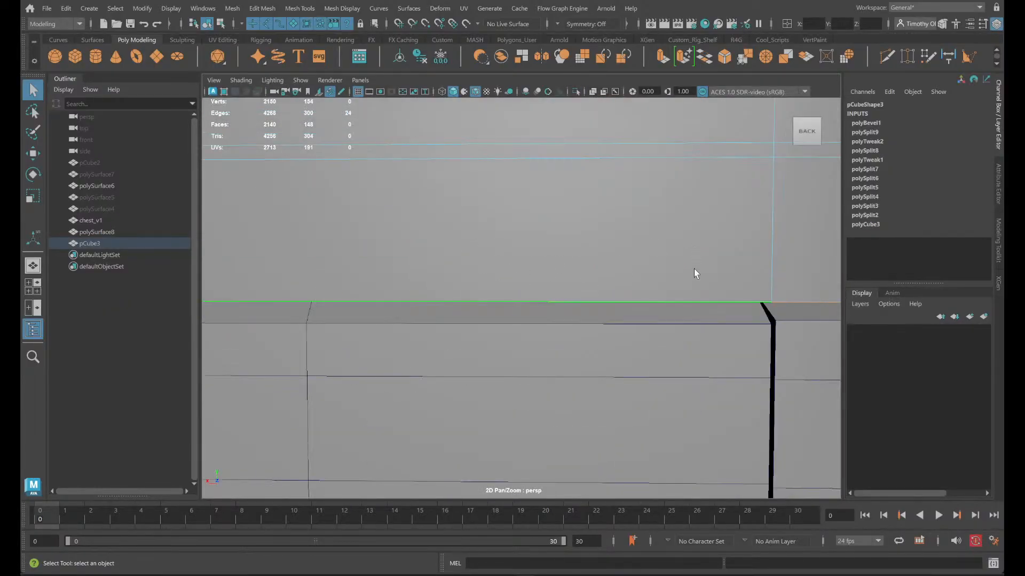
pyautogui.keyDown('alt'); pyautogui.moveTo(671, 287); pyautogui.dragTo(673, 276); pyautogui.keyUp('alt')
pyautogui.keyDown('alt'); pyautogui.moveTo(668, 226); pyautogui.dragTo(625, 326, button='middle'); pyautogui.keyUp('alt')
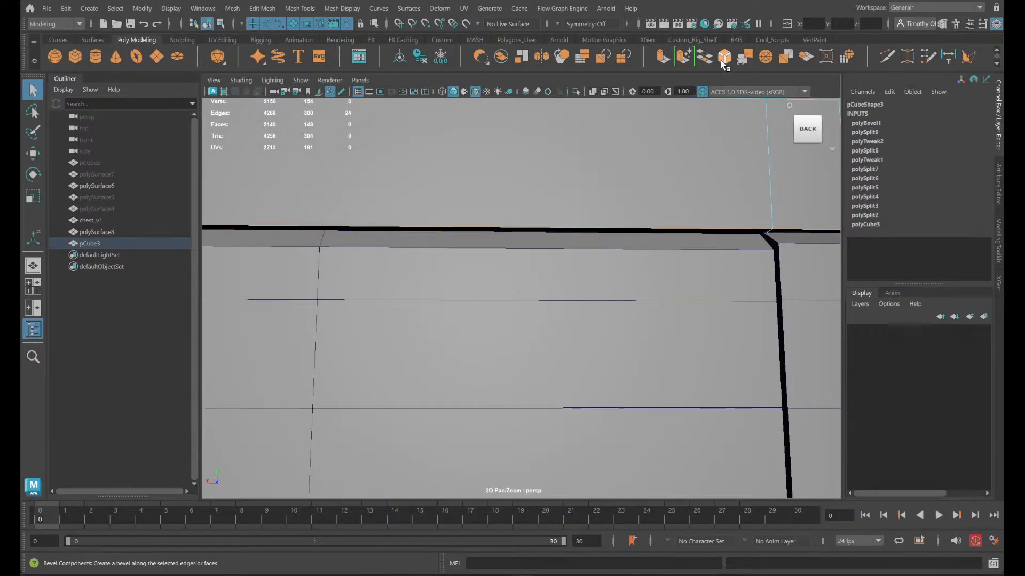
# - Bevel the selected bottom border edges of the box and inspect the chamfer at a rear corner
pyautogui.click(725, 57)
pyautogui.keyDown('alt'); pyautogui.moveTo(741, 245); pyautogui.dragTo(703, 263); pyautogui.keyUp('alt')
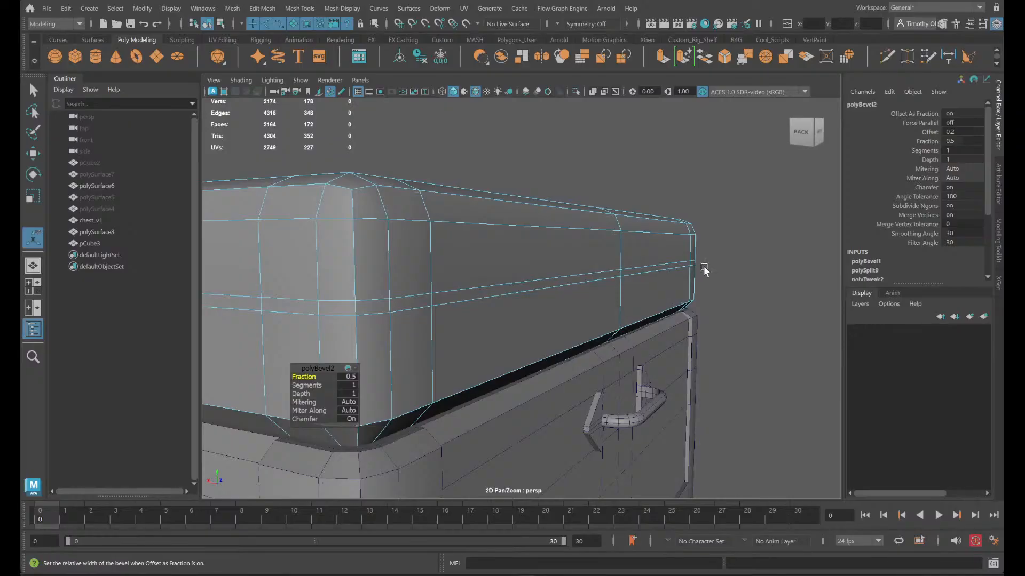
pyautogui.scroll(3, 704, 304)
pyautogui.keyDown('alt'); pyautogui.moveTo(704, 311); pyautogui.dragTo(848, 264, button='middle'); pyautogui.keyUp('alt')
pyautogui.keyDown('alt'); pyautogui.moveTo(848, 263); pyautogui.dragTo(748, 309); pyautogui.keyUp('alt')
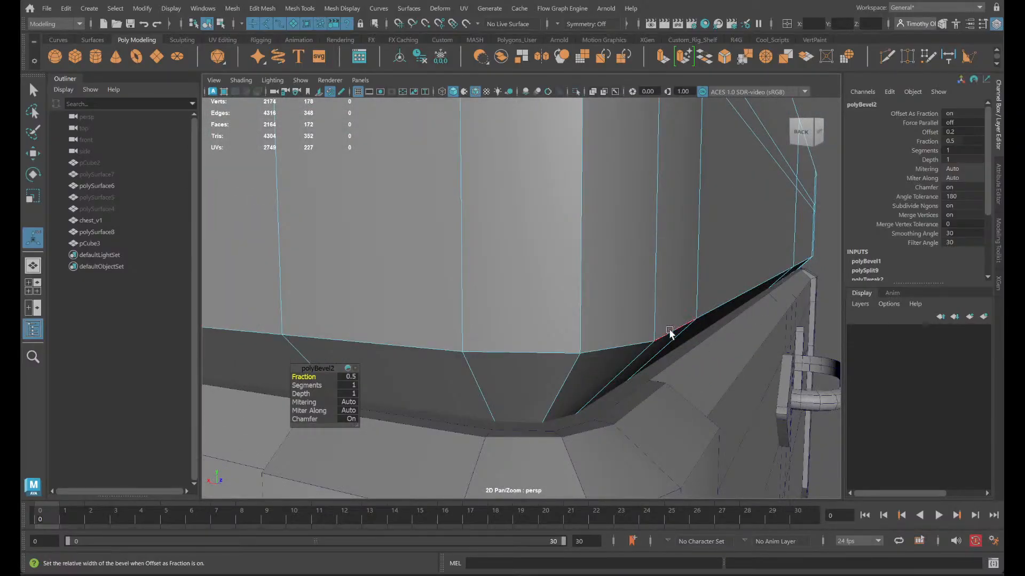
# - Try a fraction of 0.4 on the bottom bevel and reduce it to 0.25
pyautogui.click(347, 377)
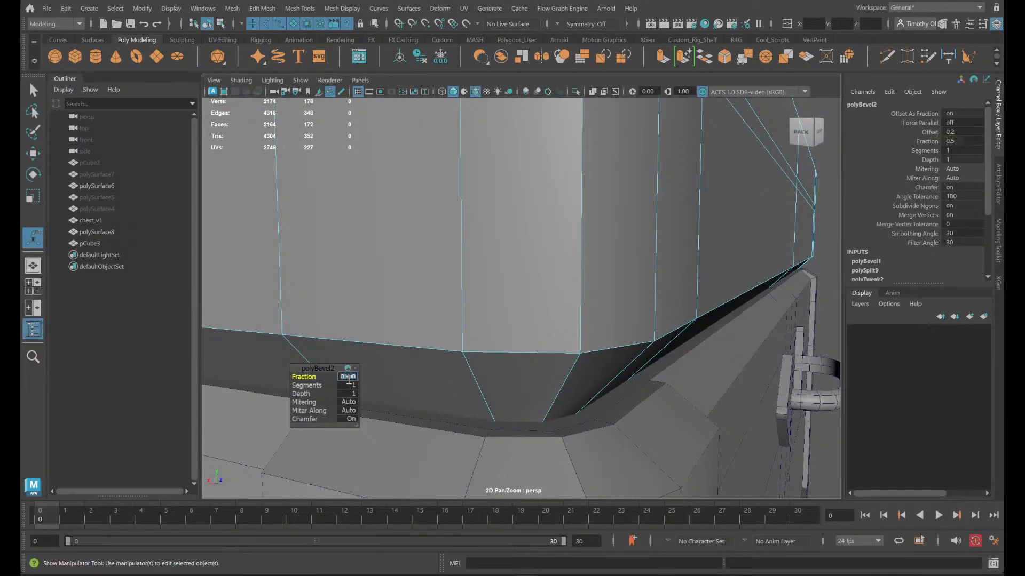
pyautogui.write('0.4')
pyautogui.press('Return')
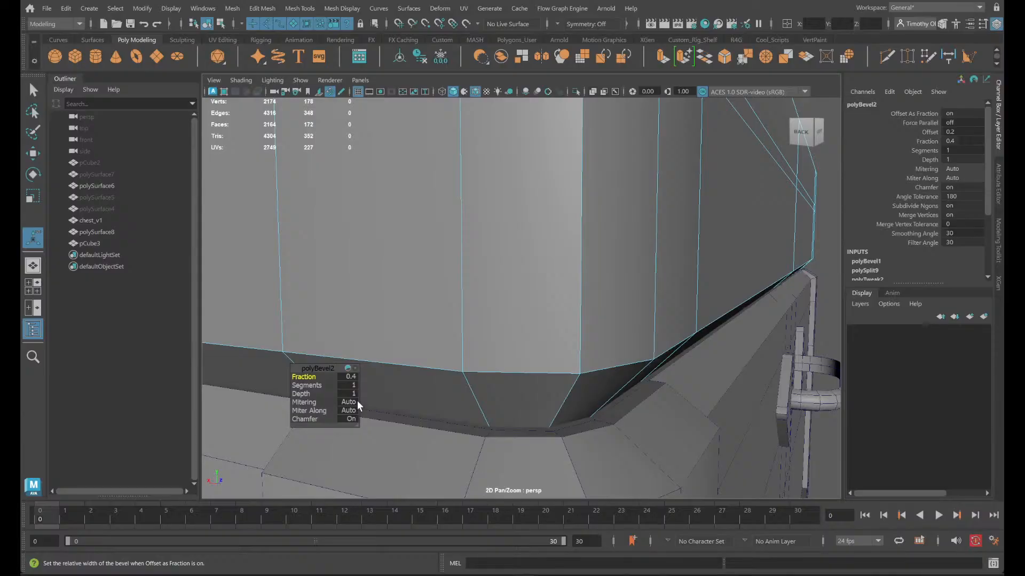
pyautogui.click(347, 378)
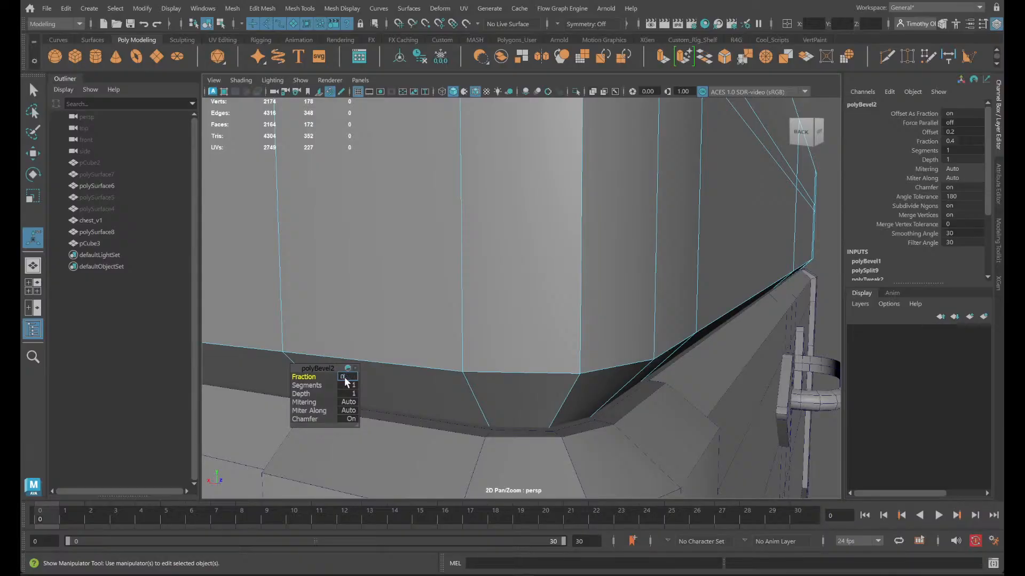
pyautogui.write('0.25')
pyautogui.press('Return')
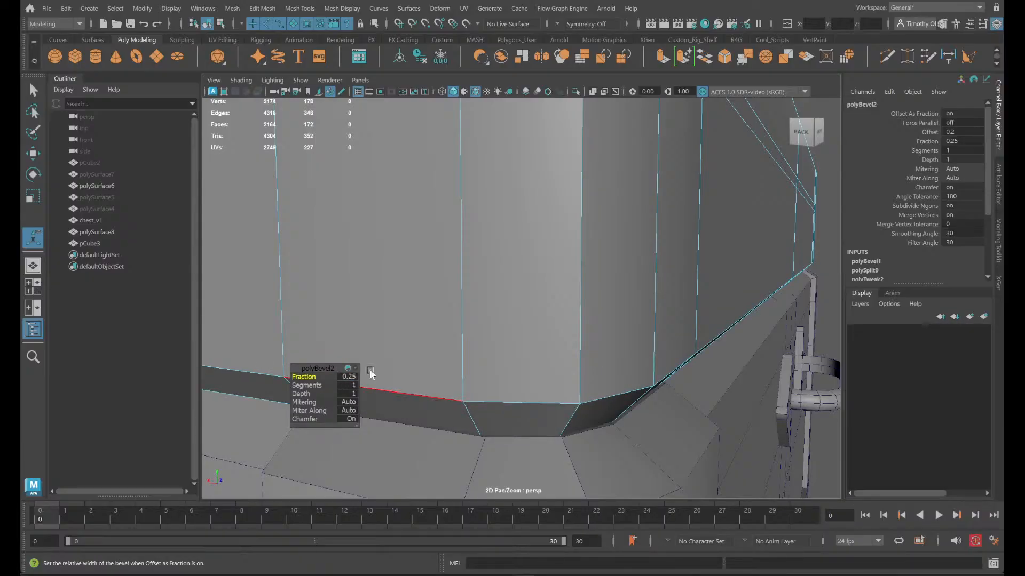
# - Set the bottom bevel's fraction to 0.3 and inspect the chamfer against the chest rim at a rear corner
pyautogui.keyDown('alt'); pyautogui.moveTo(483, 416); pyautogui.dragTo(518, 397); pyautogui.keyUp('alt')
pyautogui.keyDown('alt'); pyautogui.moveTo(518, 397); pyautogui.dragTo(542, 528, button='middle'); pyautogui.keyUp('alt')
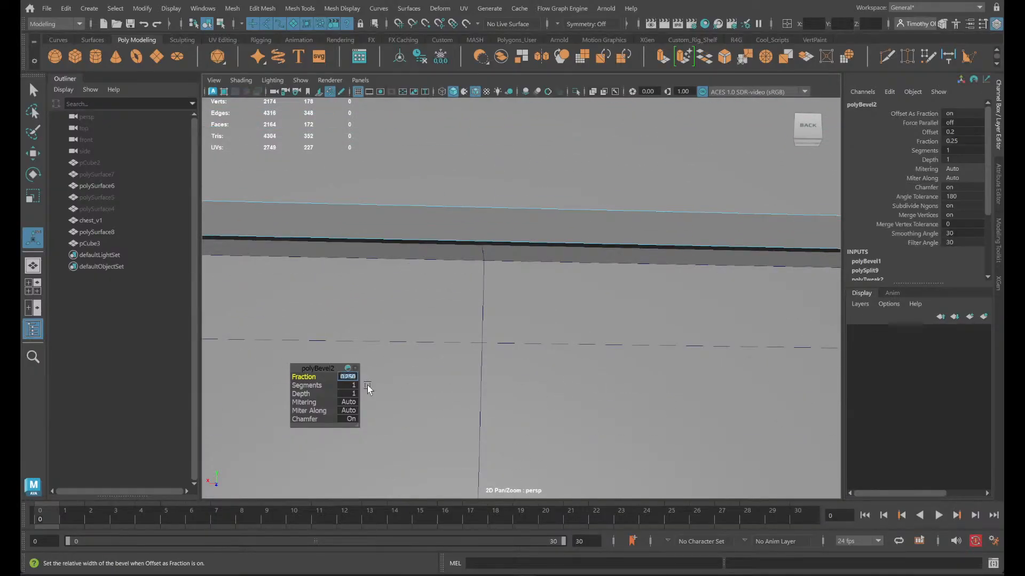
pyautogui.write('0.3')
pyautogui.press('Return')
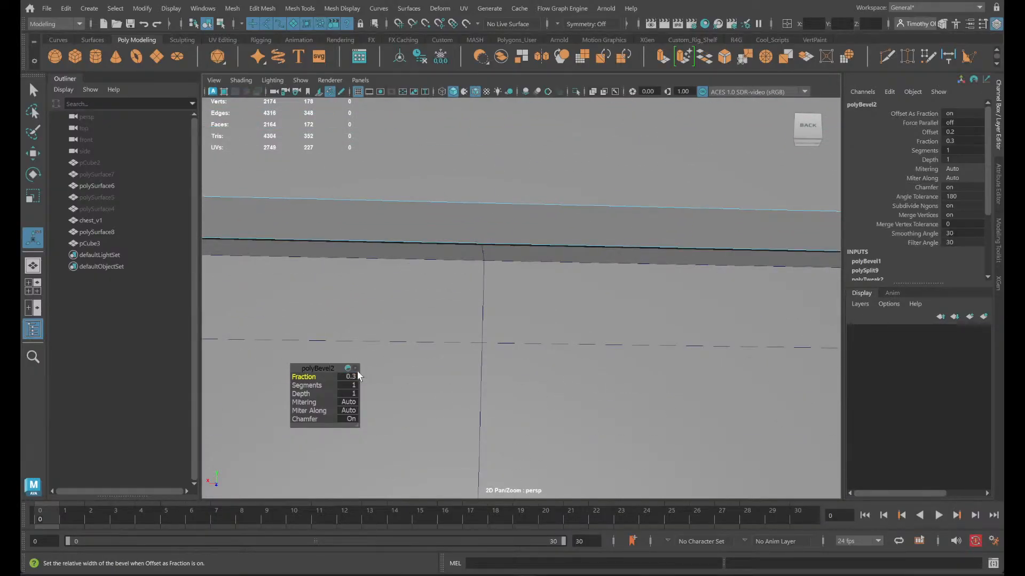
pyautogui.keyDown('alt'); pyautogui.moveTo(504, 363); pyautogui.dragTo(621, 173); pyautogui.keyUp('alt')
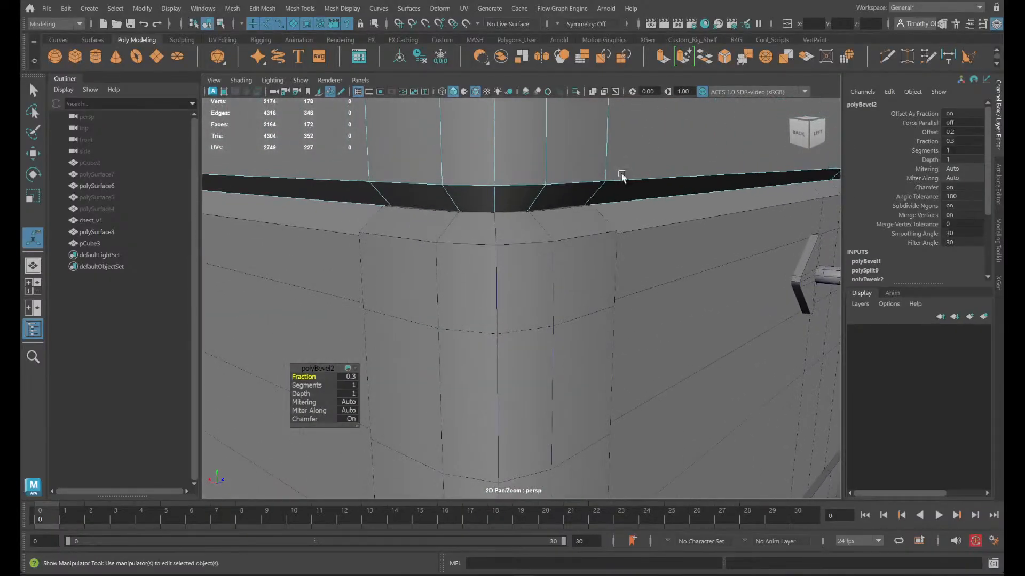
# - Try a fraction of 0.35 on the bottom bevel and inspect the fit with the rim up close
pyautogui.click(352, 385)
pyautogui.click(351, 378)
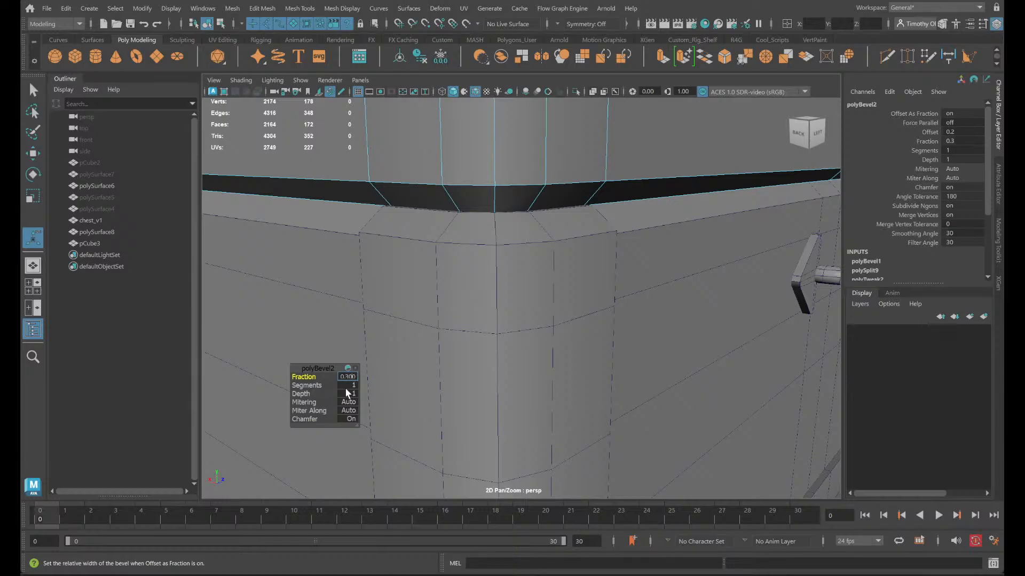
pyautogui.write('0.35')
pyautogui.press('Return')
pyautogui.moveTo(535, 303)
pyautogui.keyDown('alt'); pyautogui.mouseDown()
pyautogui.moveTo(498, 303)
pyautogui.moveTo(558, 302)
pyautogui.moveTo(552, 309)
pyautogui.mouseUp(); pyautogui.keyUp('alt')
pyautogui.scroll(5, 539, 317)
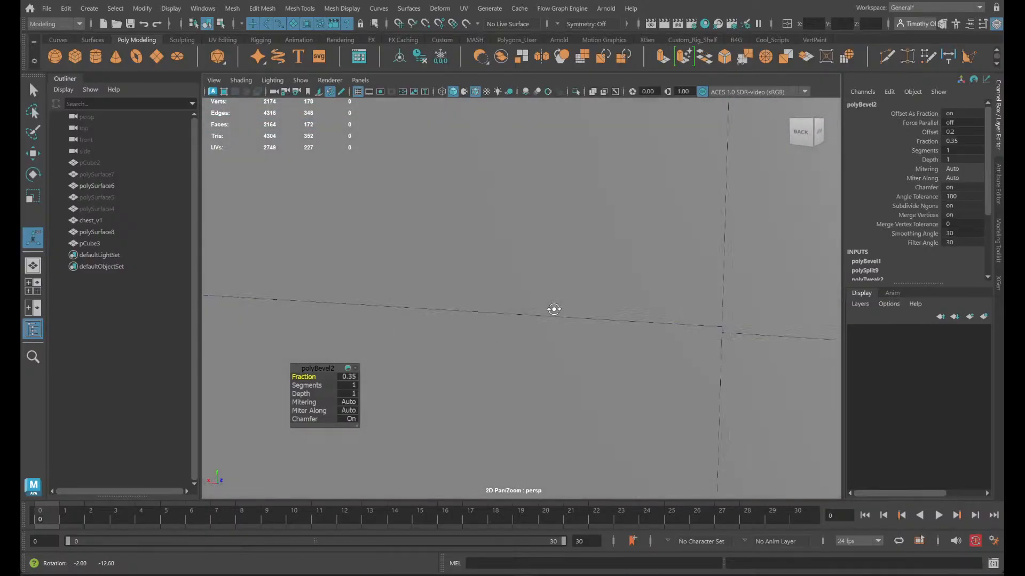
pyautogui.keyDown('alt'); pyautogui.moveTo(552, 310); pyautogui.dragTo(478, 467, button='middle'); pyautogui.keyUp('alt')
# - Try bottom bevel fractions of 0.45, 0.36 and 0.37 while comparing the chamfer with the rim
pyautogui.moveTo(305, 376); pyautogui.dragTo(308, 378)
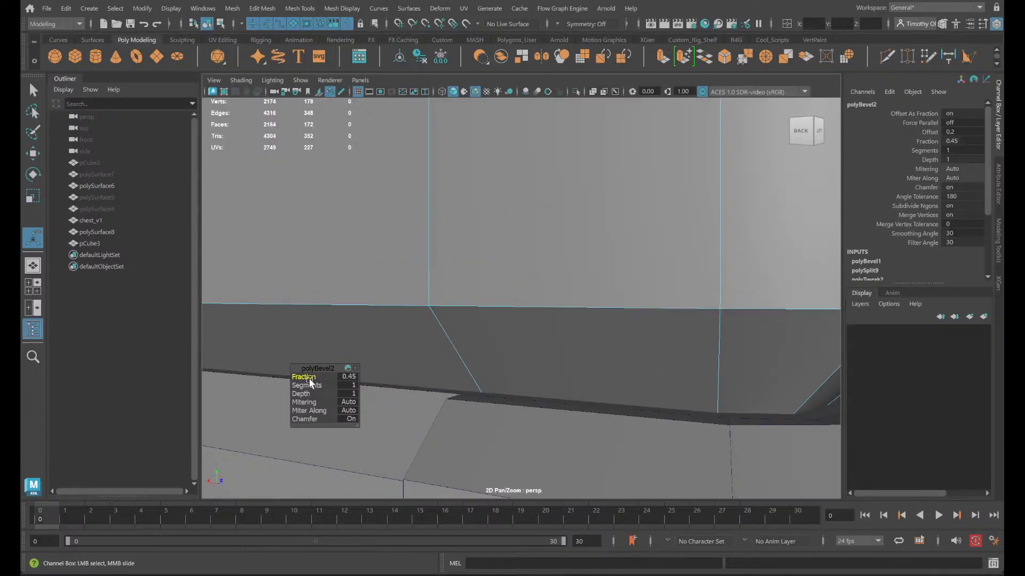
pyautogui.click(347, 376)
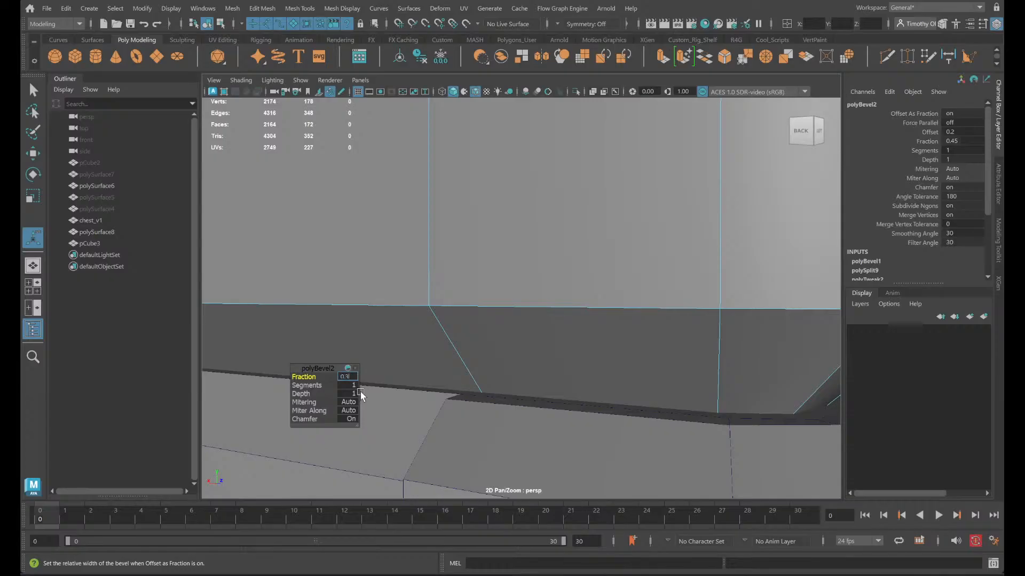
pyautogui.press('Return')
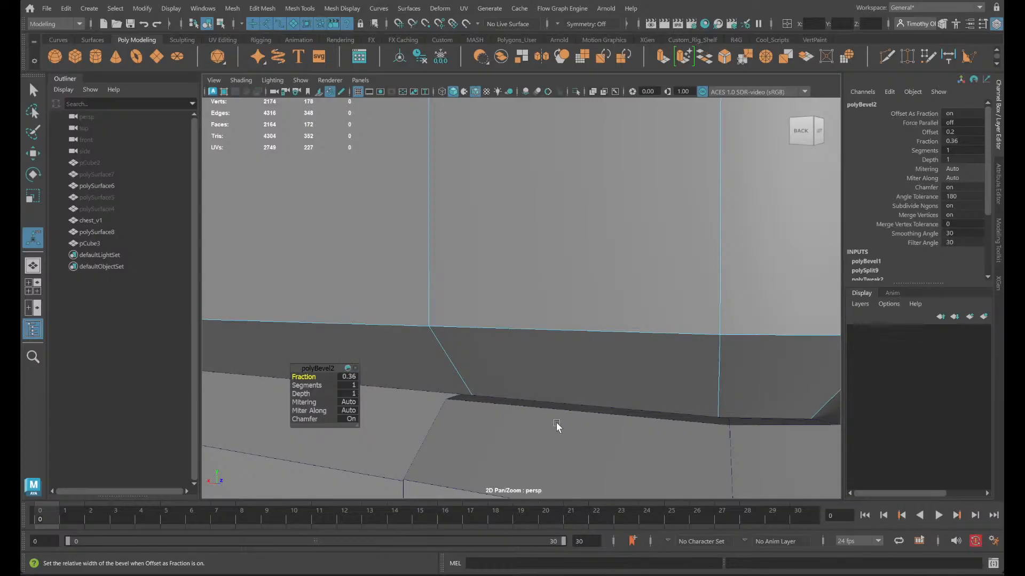
pyautogui.keyDown('alt'); pyautogui.moveTo(556, 423); pyautogui.dragTo(552, 425); pyautogui.keyUp('alt')
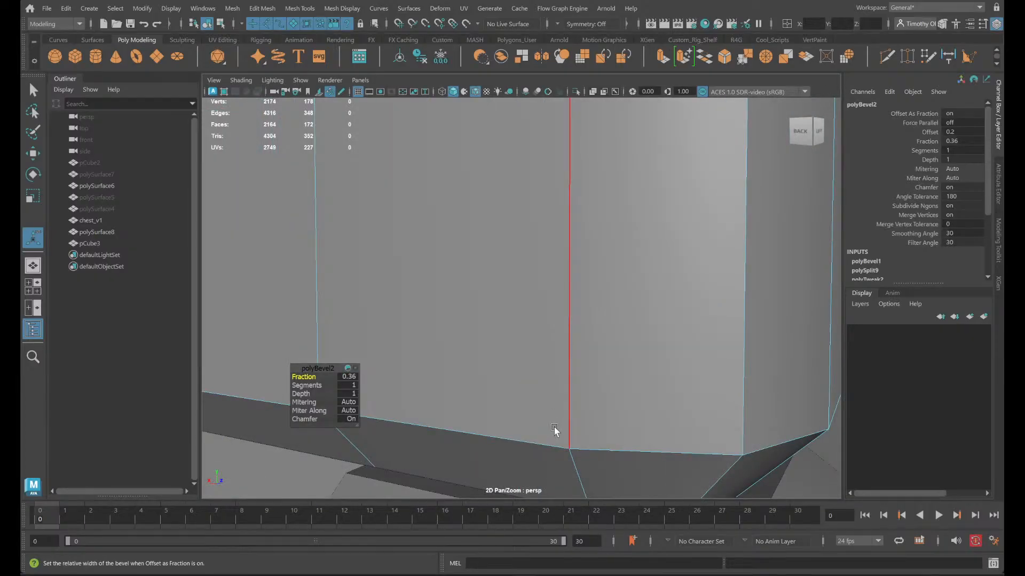
pyautogui.click(348, 377)
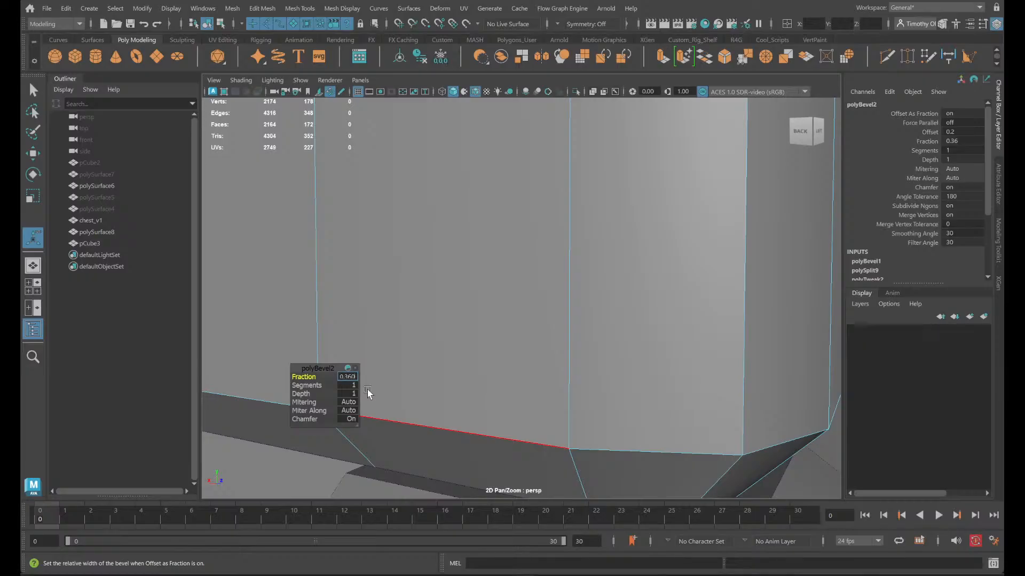
pyautogui.press('Return')
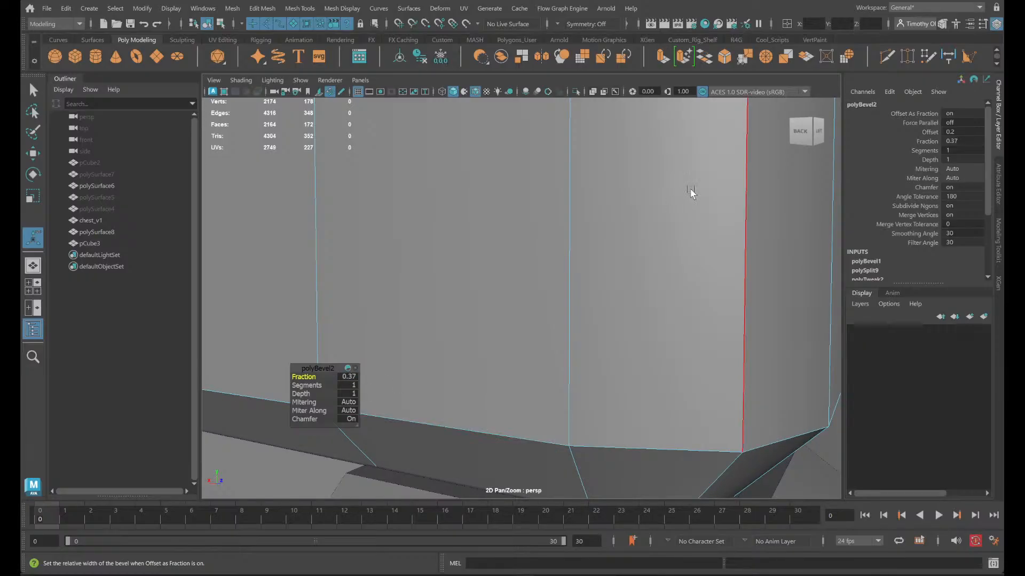
# - Set the bottom bevel's fraction to 0.35 and check the chamfer around the rear corner
pyautogui.click(349, 376)
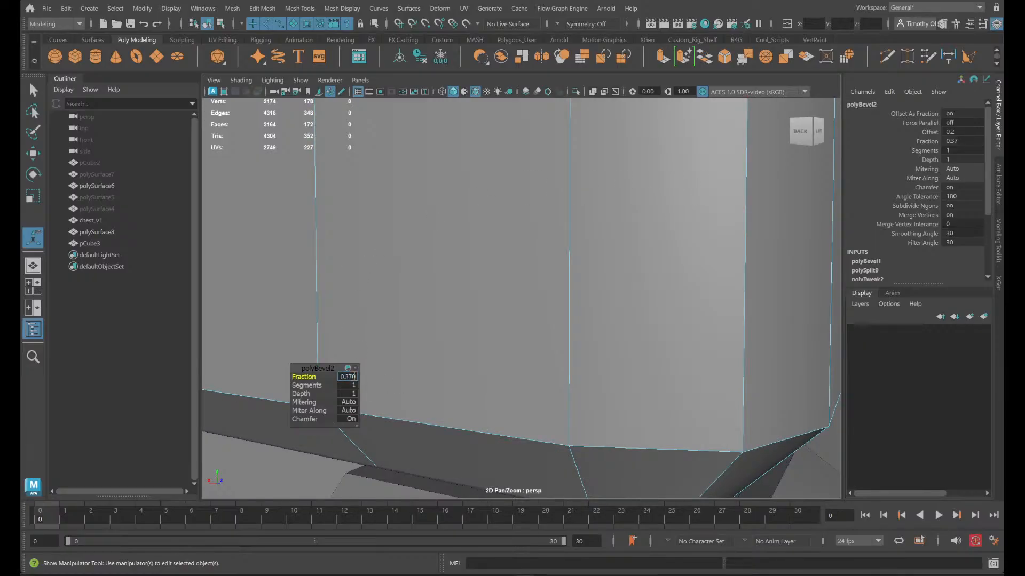
pyautogui.press('Return')
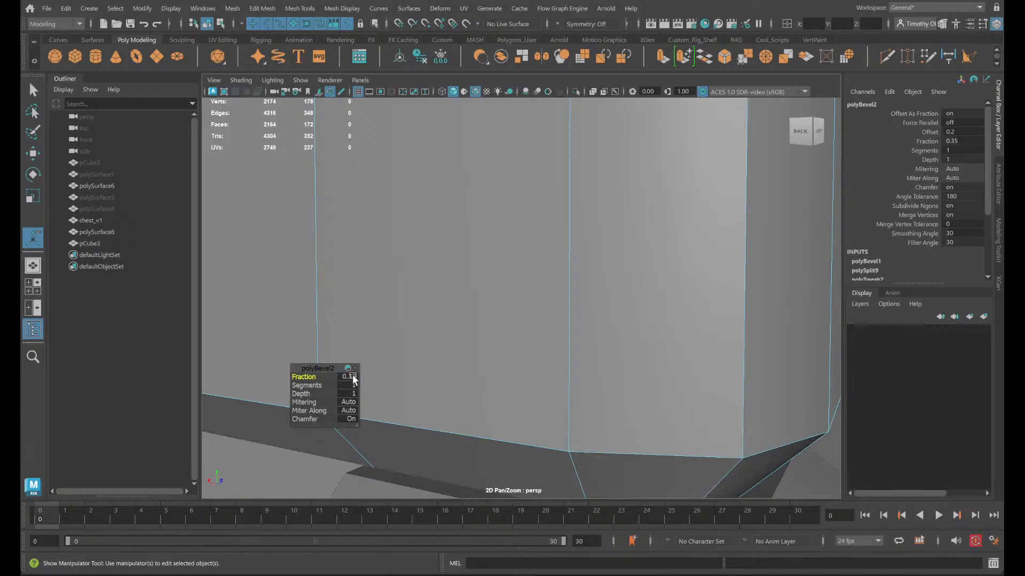
pyautogui.keyDown('alt'); pyautogui.moveTo(471, 403); pyautogui.dragTo(481, 390); pyautogui.keyUp('alt')
pyautogui.keyDown('alt'); pyautogui.moveTo(484, 376); pyautogui.dragTo(477, 412, button='middle'); pyautogui.keyUp('alt')
pyautogui.press('f')
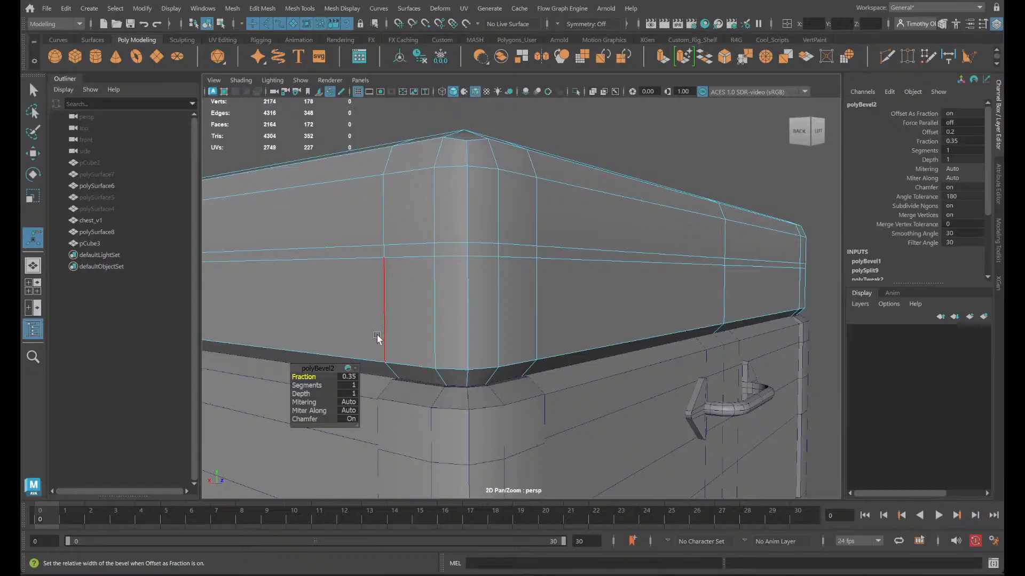
pyautogui.keyDown('alt'); pyautogui.moveTo(552, 390); pyautogui.dragTo(532, 387); pyautogui.keyUp('alt')
# - Select the chamfer faces beneath the rounded rear corner and extend the selection along the adjoining vertical face loop
pyautogui.moveTo(409, 321); pyautogui.dragTo(412, 284, button='right')
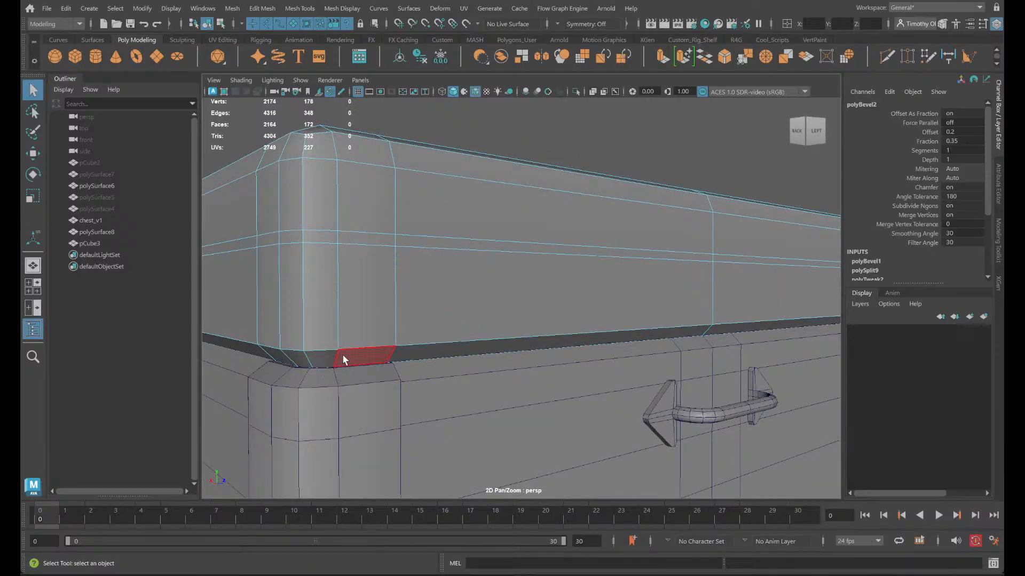
pyautogui.moveTo(343, 355); pyautogui.dragTo(292, 367)
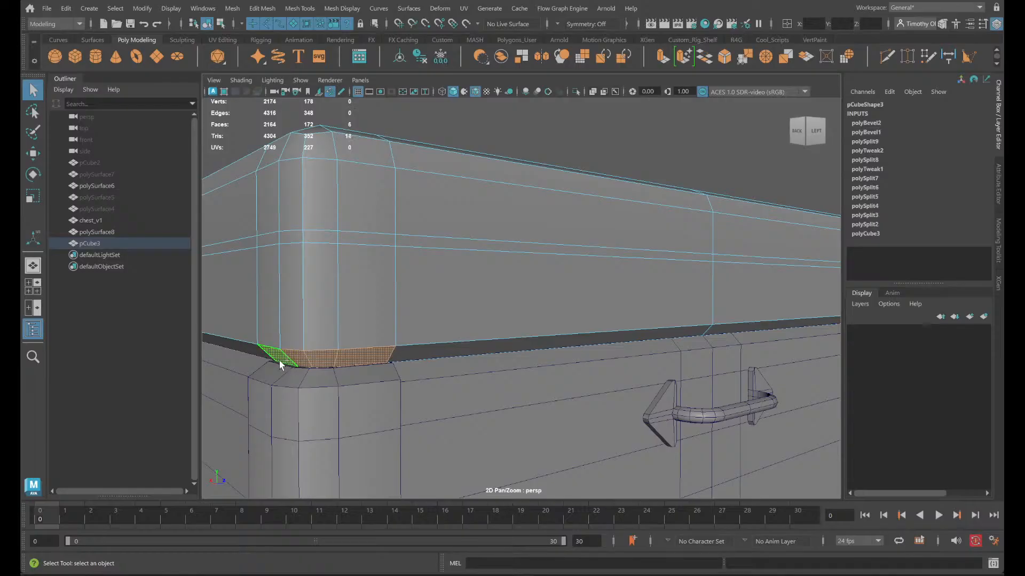
pyautogui.keyDown('shift'); pyautogui.doubleClick(265, 319); pyautogui.keyUp('shift')
pyautogui.keyDown('alt'); pyautogui.moveTo(300, 314); pyautogui.dragTo(315, 319); pyautogui.keyUp('alt')
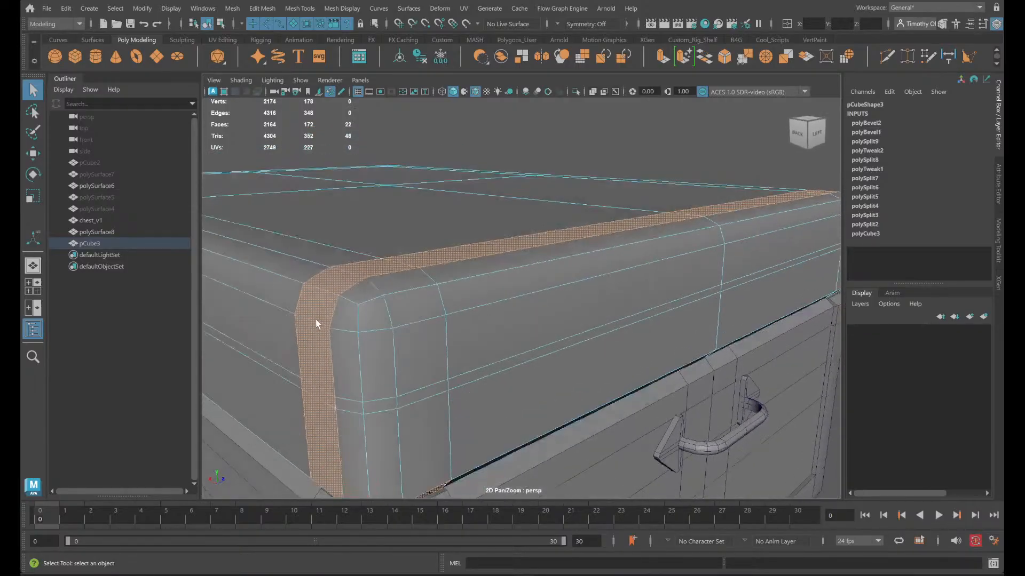
# - Isolate the lid box in the viewport and return to its face selection
pyautogui.keyDown('alt'); pyautogui.moveTo(372, 472); pyautogui.dragTo(375, 455); pyautogui.keyUp('alt')
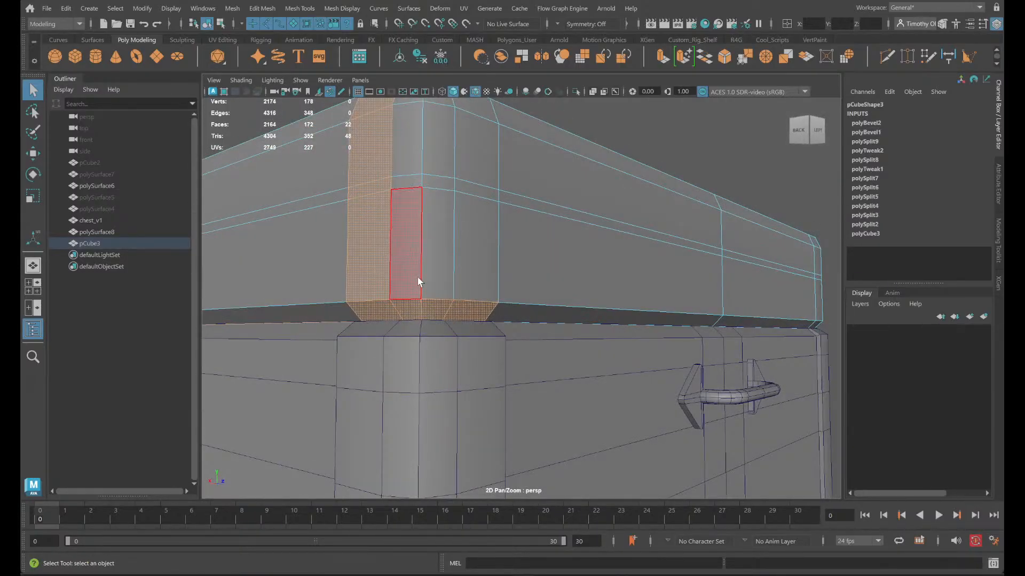
pyautogui.moveTo(394, 252); pyautogui.dragTo(431, 229, button='right')
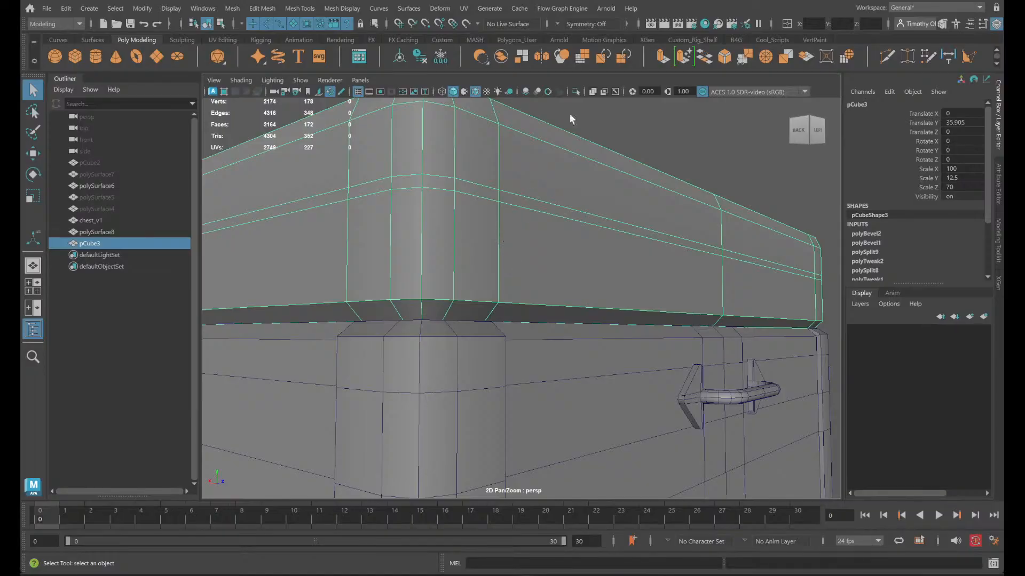
pyautogui.click(576, 92)
pyautogui.keyDown('alt'); pyautogui.moveTo(364, 308); pyautogui.dragTo(417, 199); pyautogui.keyUp('alt')
pyautogui.moveTo(417, 200); pyautogui.dragTo(421, 235, button='right')
pyautogui.scroll(-8, 445, 271)
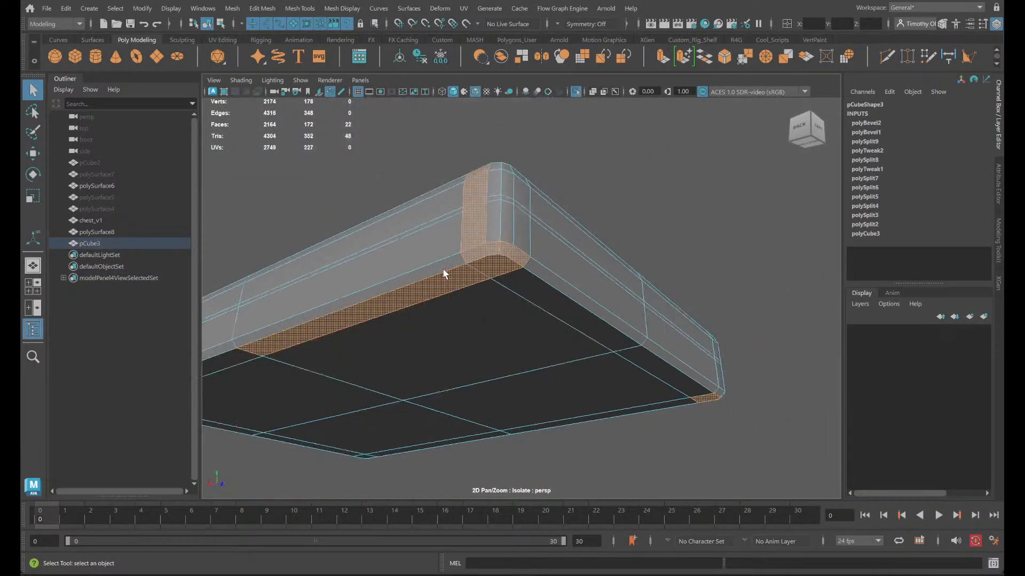
pyautogui.keyDown('alt'); pyautogui.moveTo(401, 383); pyautogui.dragTo(425, 410); pyautogui.keyUp('alt')
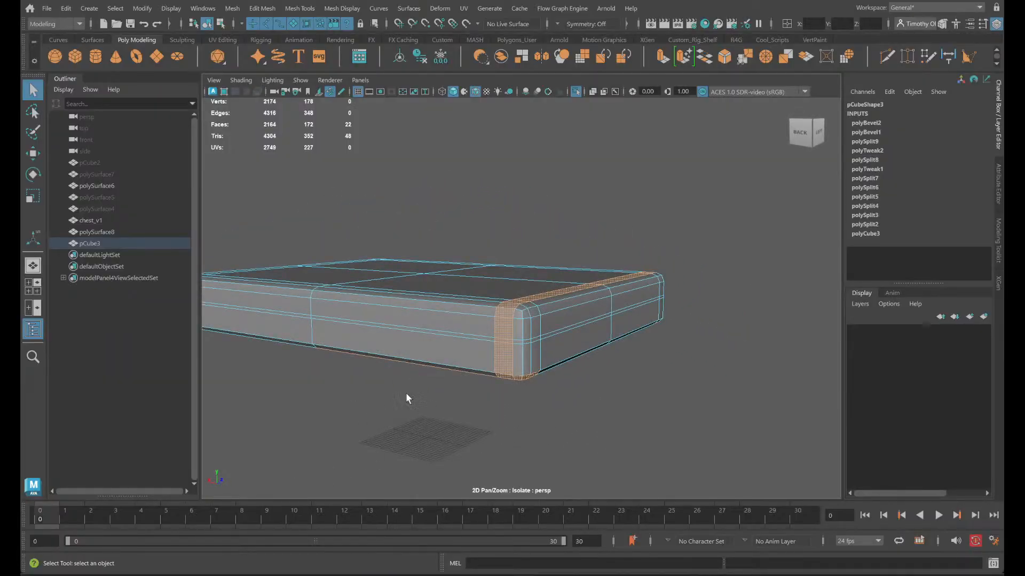
# - Try to add the lower side face strip at the rear corner to the selection
pyautogui.click(500, 361)
pyautogui.keyDown('alt'); pyautogui.moveTo(583, 430); pyautogui.dragTo(668, 375); pyautogui.keyUp('alt')
pyautogui.keyDown('shift'); pyautogui.doubleClick(555, 315); pyautogui.keyUp('shift')
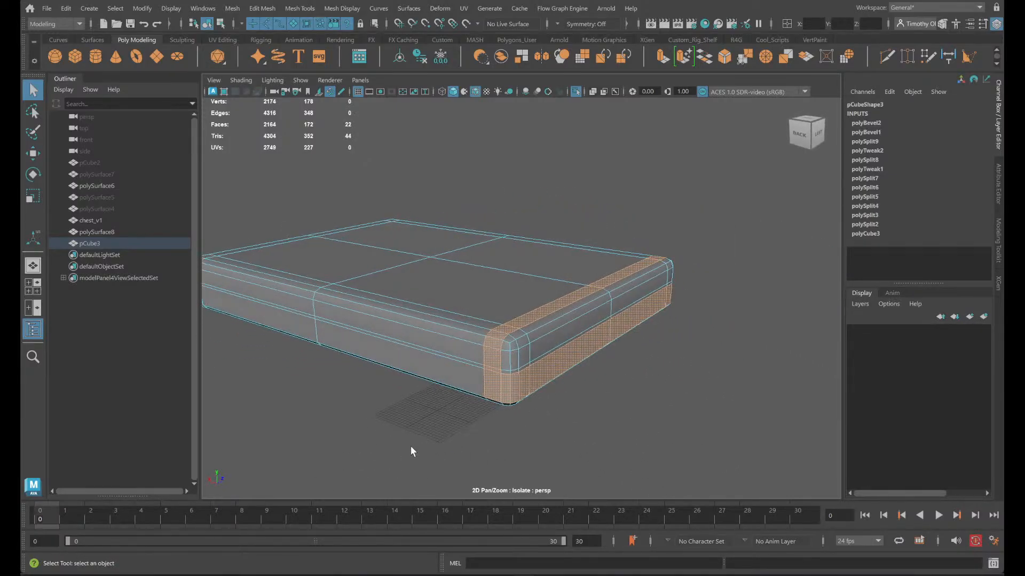
pyautogui.keyDown('alt'); pyautogui.moveTo(411, 446); pyautogui.dragTo(764, 346); pyautogui.keyUp('alt')
pyautogui.scroll(1, 435, 360)
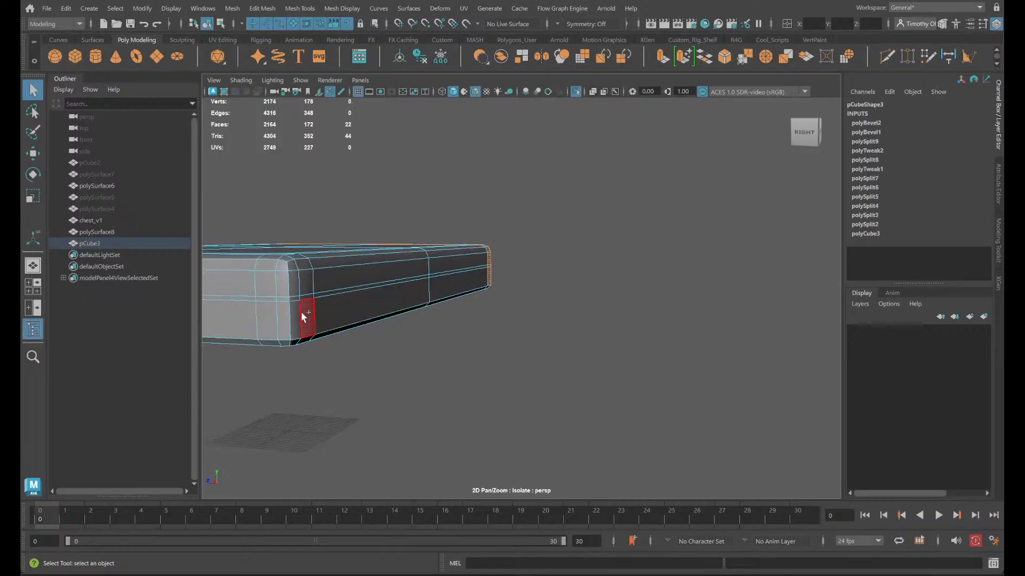
# - Try selecting face loops from the lower side of another corner, undoing the unwanted loops
pyautogui.keyDown('shift'); pyautogui.click(302, 313); pyautogui.keyUp('shift')
pyautogui.keyDown('shift'); pyautogui.doubleClick(294, 315); pyautogui.keyUp('shift')
pyautogui.hotkey('ctrl', 'z')
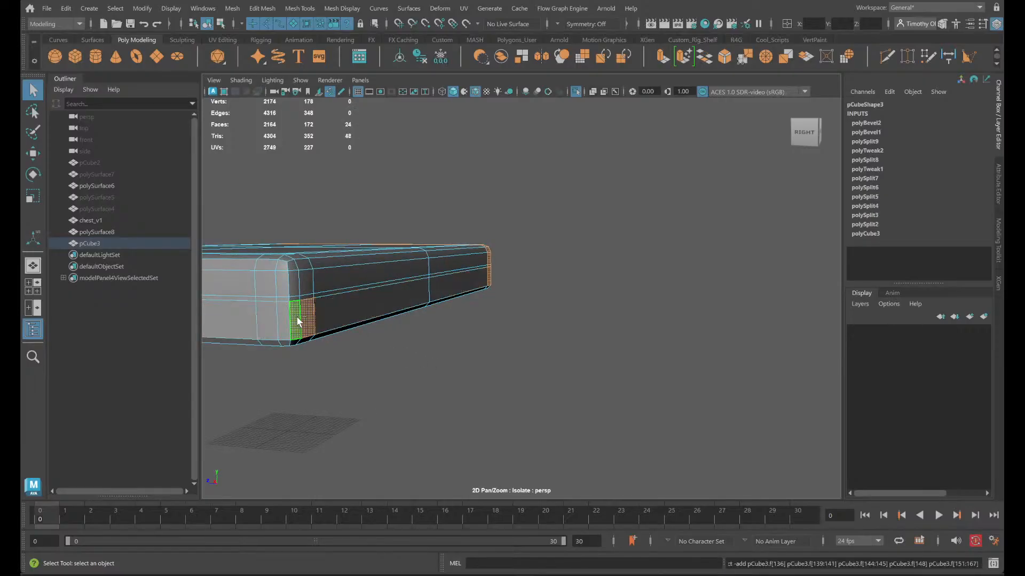
pyautogui.keyDown('shift'); pyautogui.doubleClick(293, 338); pyautogui.keyUp('shift')
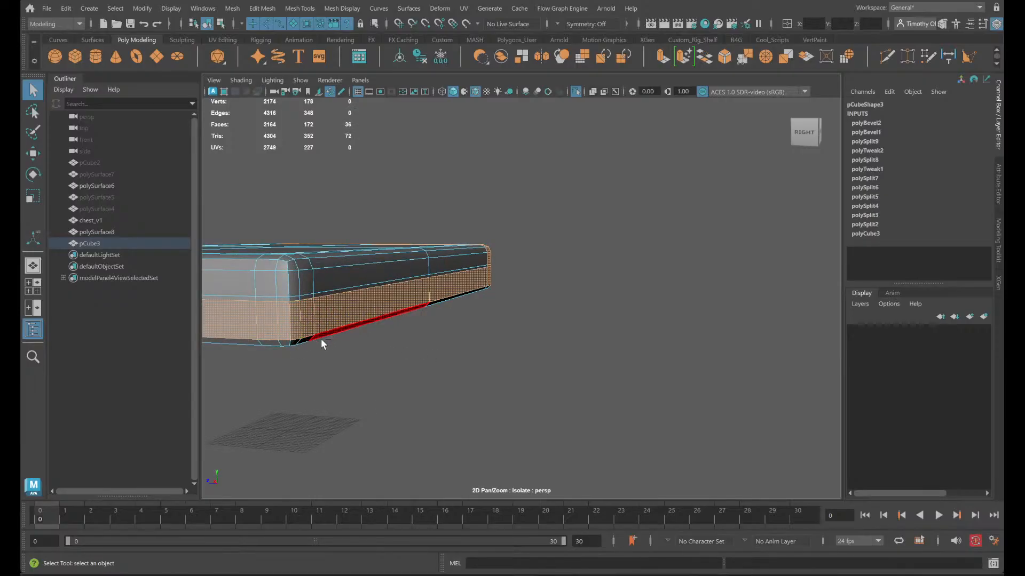
pyautogui.hotkey('ctrl', 'z')
pyautogui.doubleClick(300, 324)
pyautogui.click(299, 325)
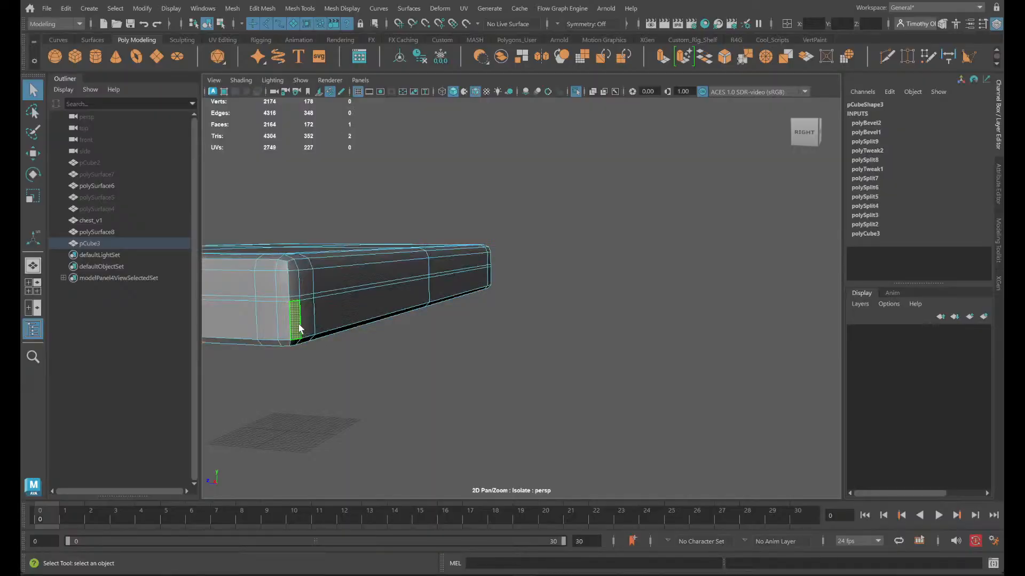
pyautogui.keyDown('shift'); pyautogui.doubleClick(308, 320); pyautogui.keyUp('shift')
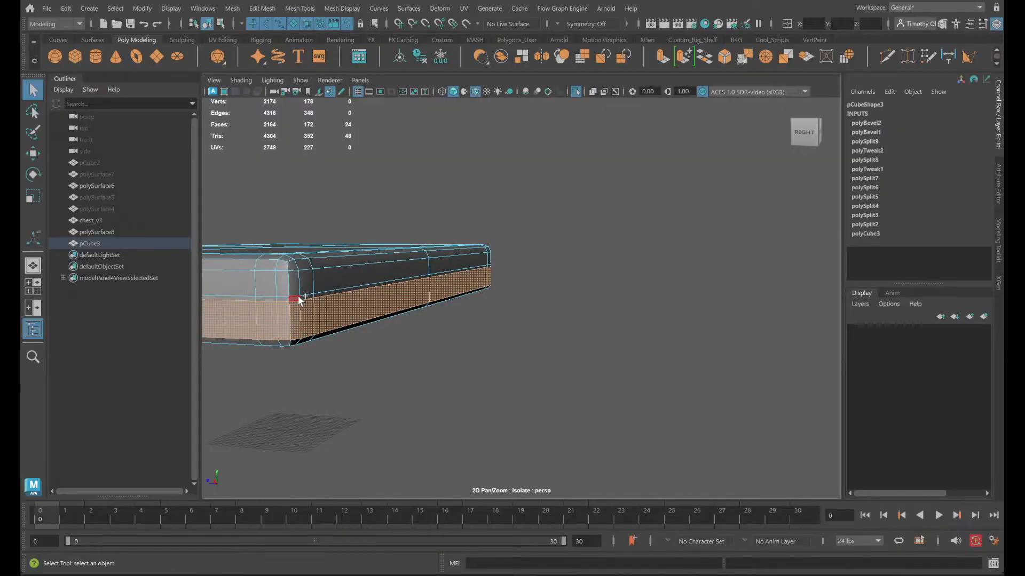
# - Select the face loop around the box's upper side edge and grow it over the top border and upper sides
pyautogui.click(306, 268)
pyautogui.doubleClick(314, 262)
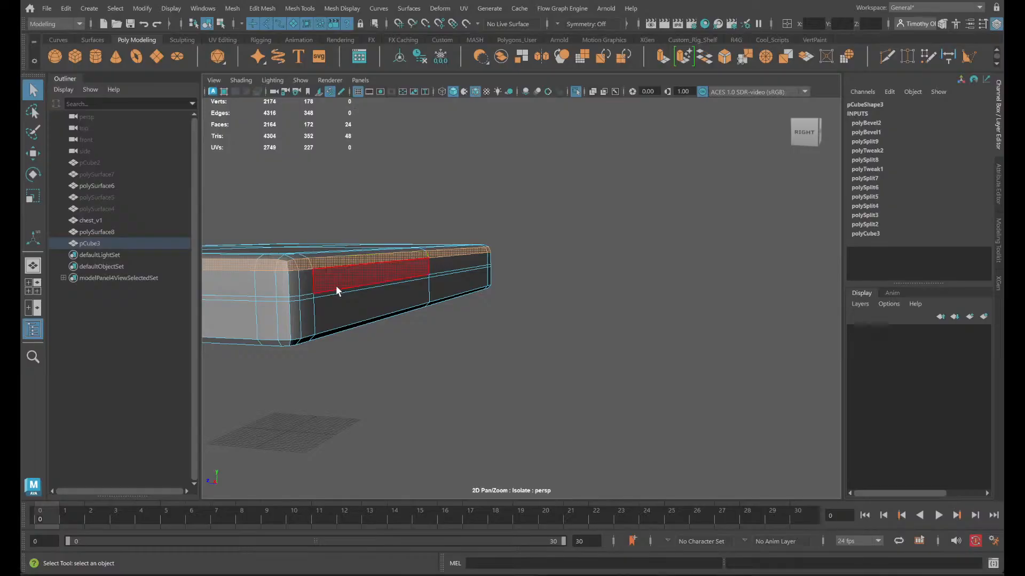
pyautogui.keyDown('alt'); pyautogui.moveTo(335, 286); pyautogui.dragTo(427, 392); pyautogui.keyUp('alt')
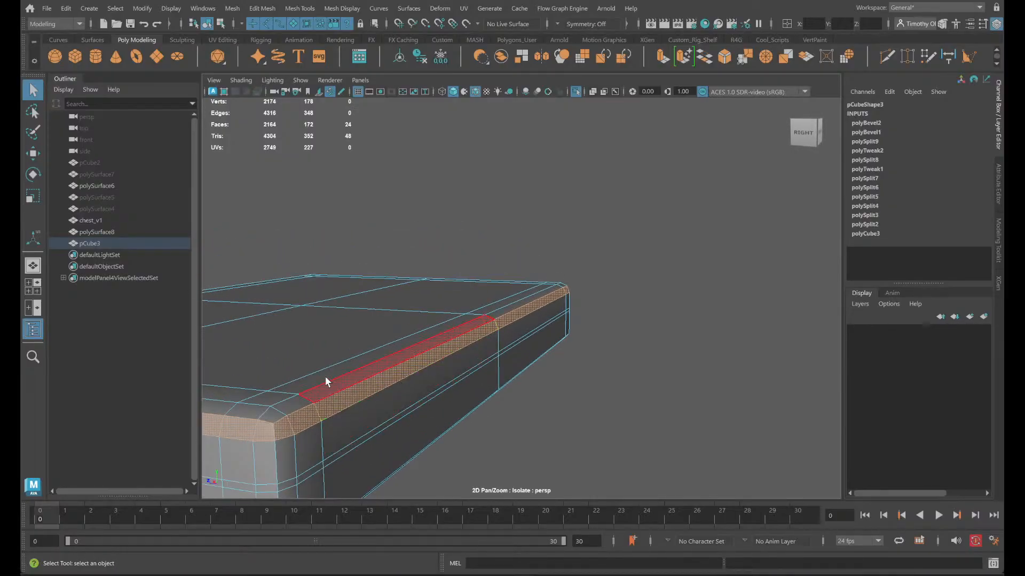
pyautogui.keyDown('alt'); pyautogui.moveTo(326, 381); pyautogui.dragTo(385, 385); pyautogui.keyUp('alt')
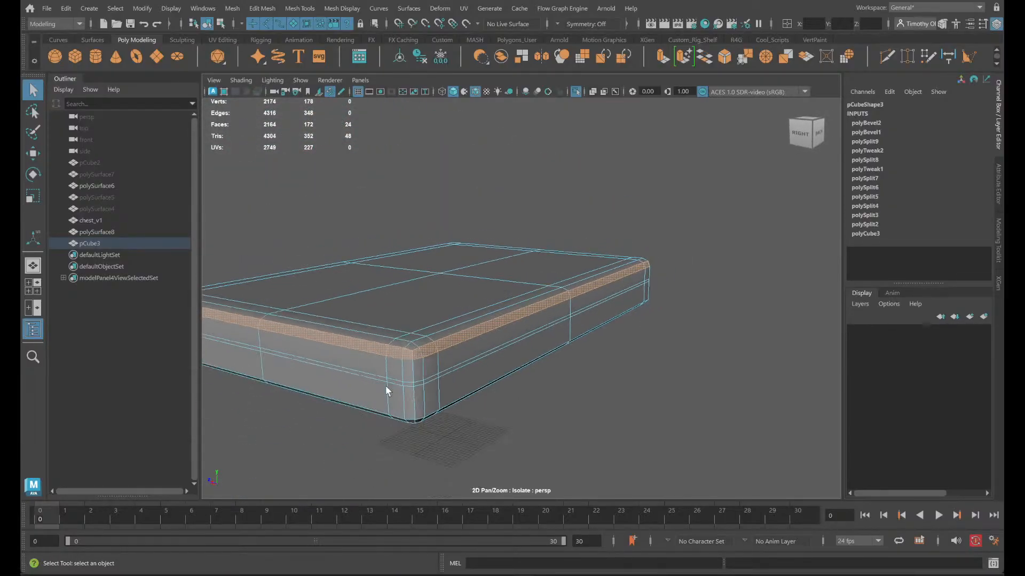
pyautogui.hotkey('shift', '.')
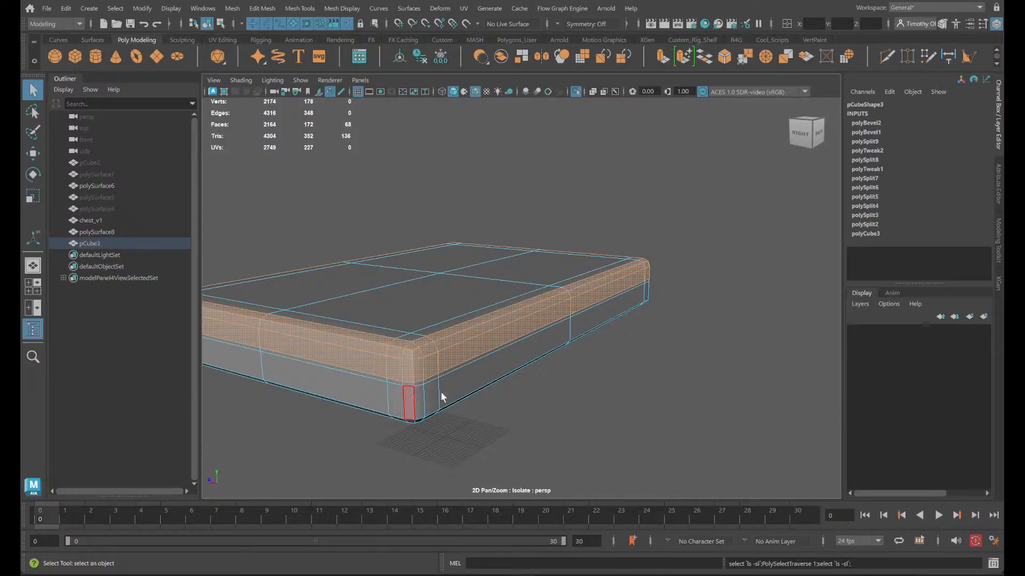
# - Add the remaining lower side and bottom chamfer faces of the back-right corner to the selection
pyautogui.moveTo(446, 396)
pyautogui.keyDown('alt'); pyautogui.mouseDown()
pyautogui.moveTo(458, 413)
pyautogui.moveTo(449, 394)
pyautogui.mouseUp(); pyautogui.keyUp('alt')
pyautogui.scroll(2, 487, 385)
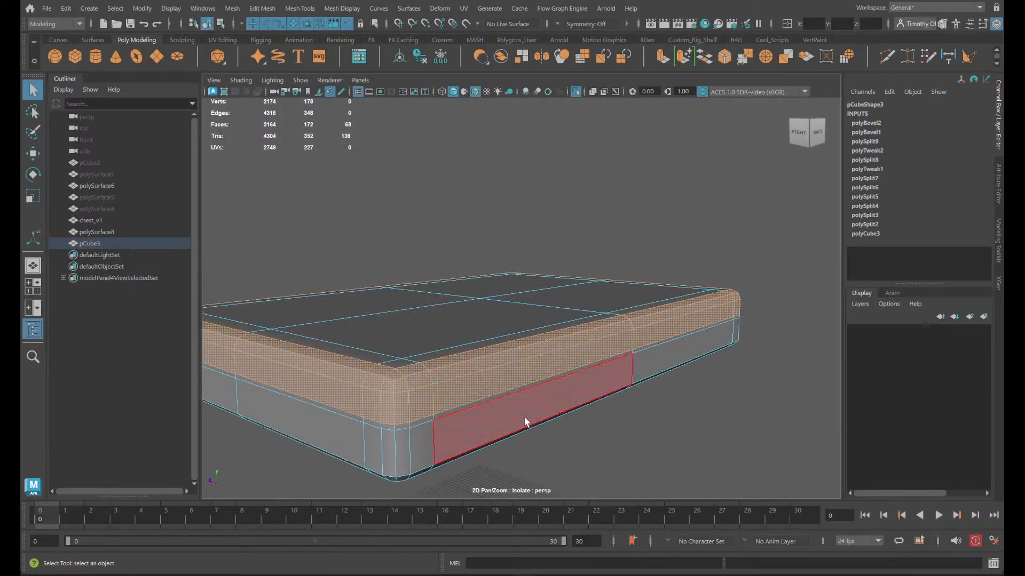
pyautogui.keyDown('alt'); pyautogui.moveTo(525, 422); pyautogui.dragTo(574, 142); pyautogui.keyUp('alt')
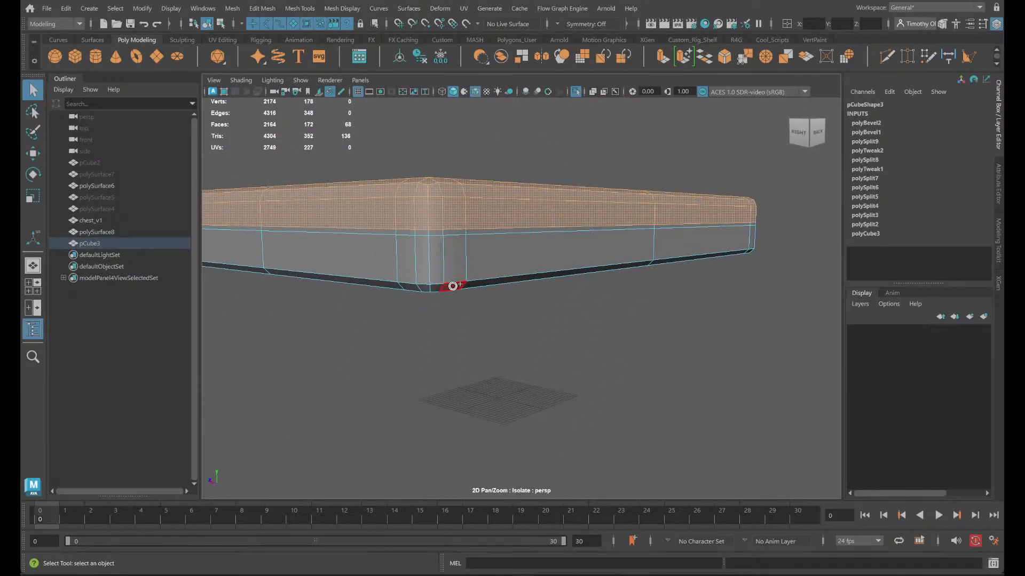
pyautogui.keyDown('shift'); pyautogui.moveTo(443, 242); pyautogui.dragTo(448, 249); pyautogui.keyUp('shift')
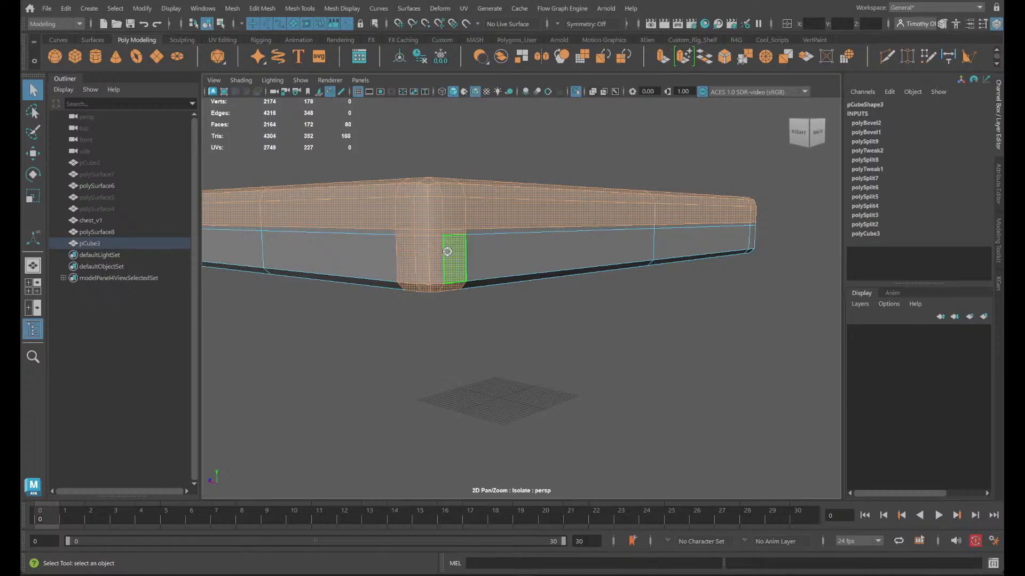
# - Add the lower side and bottom chamfer faces of the front-right corner to the selection
pyautogui.keyDown('alt'); pyautogui.moveTo(309, 320); pyautogui.dragTo(423, 311); pyautogui.keyUp('alt')
pyautogui.keyDown('alt'); pyautogui.moveTo(423, 311); pyautogui.dragTo(936, 375, button='middle'); pyautogui.keyUp('alt')
pyautogui.keyDown('alt'); pyautogui.moveTo(747, 389); pyautogui.dragTo(430, 414, button='right'); pyautogui.keyUp('alt')
pyautogui.keyDown('alt'); pyautogui.moveTo(431, 415); pyautogui.dragTo(746, 396); pyautogui.keyUp('alt')
pyautogui.scroll(4, 662, 363)
pyautogui.keyDown('alt'); pyautogui.moveTo(668, 361); pyautogui.dragTo(628, 353, button='middle'); pyautogui.keyUp('alt')
pyautogui.scroll(3, 612, 308)
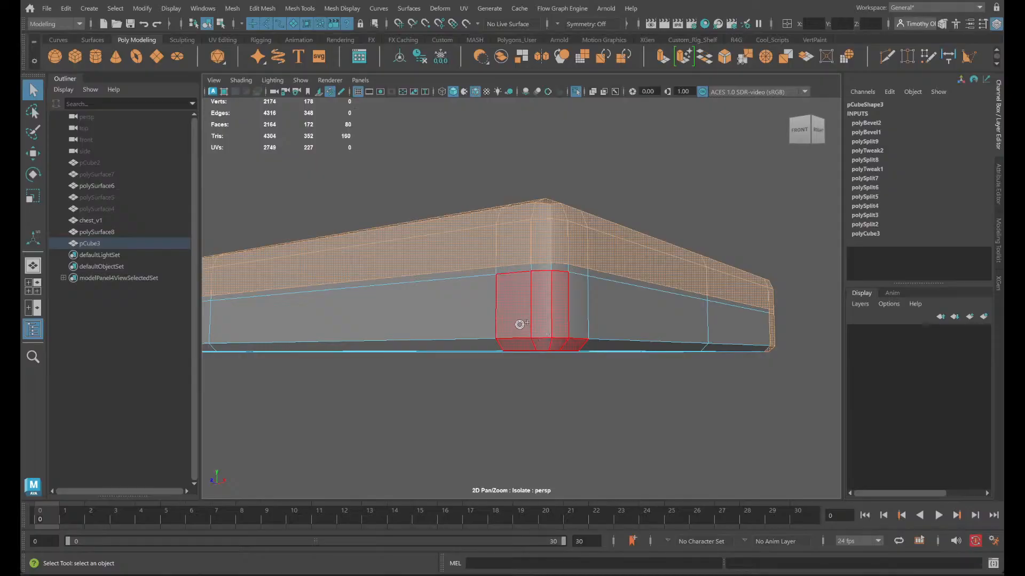
pyautogui.keyDown('shift'); pyautogui.moveTo(549, 271); pyautogui.dragTo(393, 402); pyautogui.keyUp('shift')
# - Add the lower side and bottom chamfer faces of the box's front-left corner to the selection
pyautogui.keyDown('alt'); pyautogui.moveTo(393, 402); pyautogui.dragTo(939, 395, button='middle'); pyautogui.keyUp('alt')
pyautogui.keyDown('alt'); pyautogui.moveTo(224, 387); pyautogui.dragTo(999, 393, button='middle'); pyautogui.keyUp('alt')
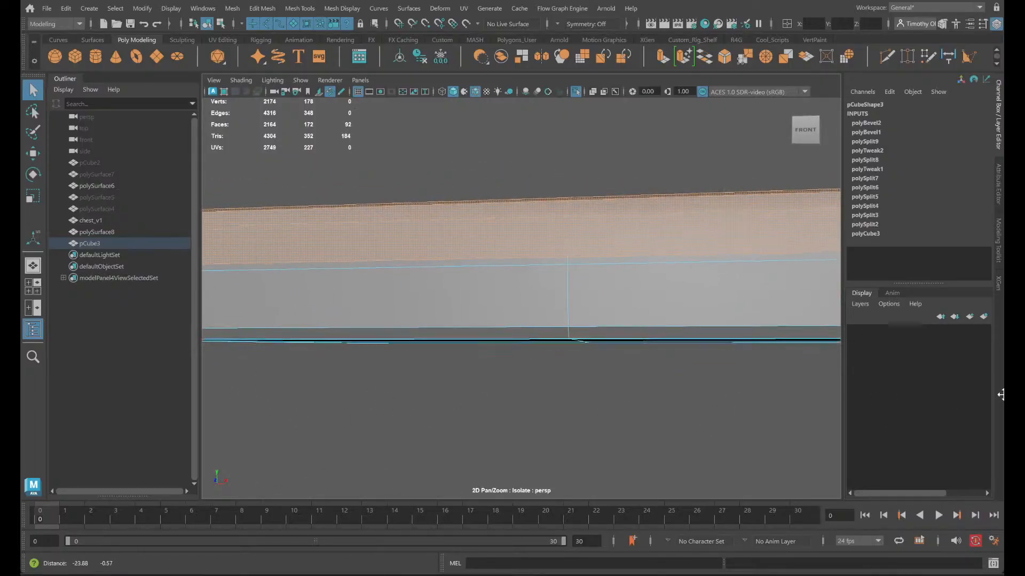
pyautogui.keyDown('alt'); pyautogui.moveTo(298, 388); pyautogui.dragTo(987, 380, button='middle'); pyautogui.keyUp('alt')
pyautogui.keyDown('alt'); pyautogui.moveTo(402, 396); pyautogui.dragTo(907, 403, button='middle'); pyautogui.keyUp('alt')
pyautogui.keyDown('alt'); pyautogui.moveTo(418, 410); pyautogui.dragTo(486, 401); pyautogui.keyUp('alt')
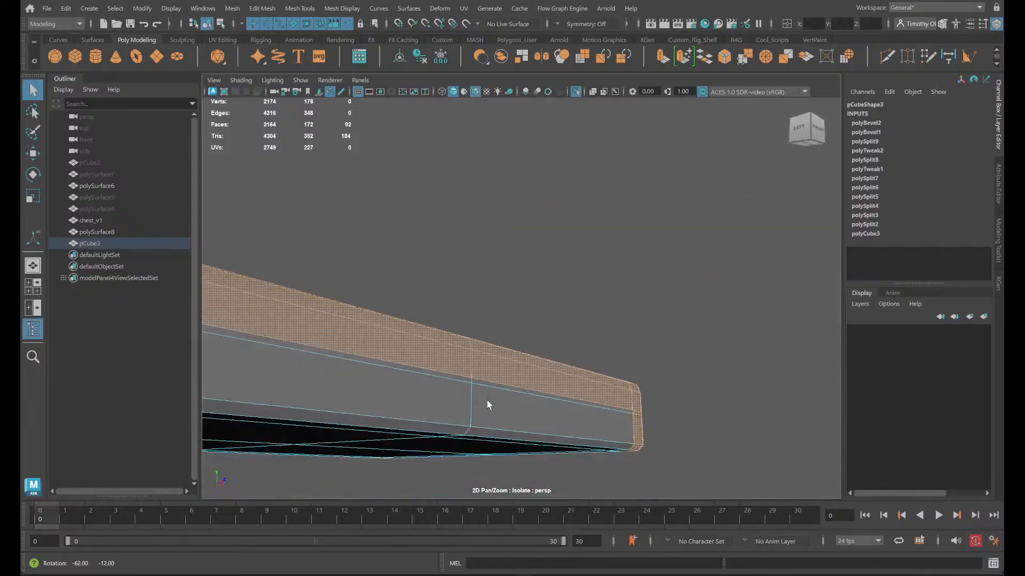
pyautogui.keyDown('alt'); pyautogui.moveTo(487, 402); pyautogui.dragTo(987, 470, button='middle'); pyautogui.keyUp('alt')
pyautogui.keyDown('alt'); pyautogui.moveTo(249, 411); pyautogui.dragTo(629, 382); pyautogui.keyUp('alt')
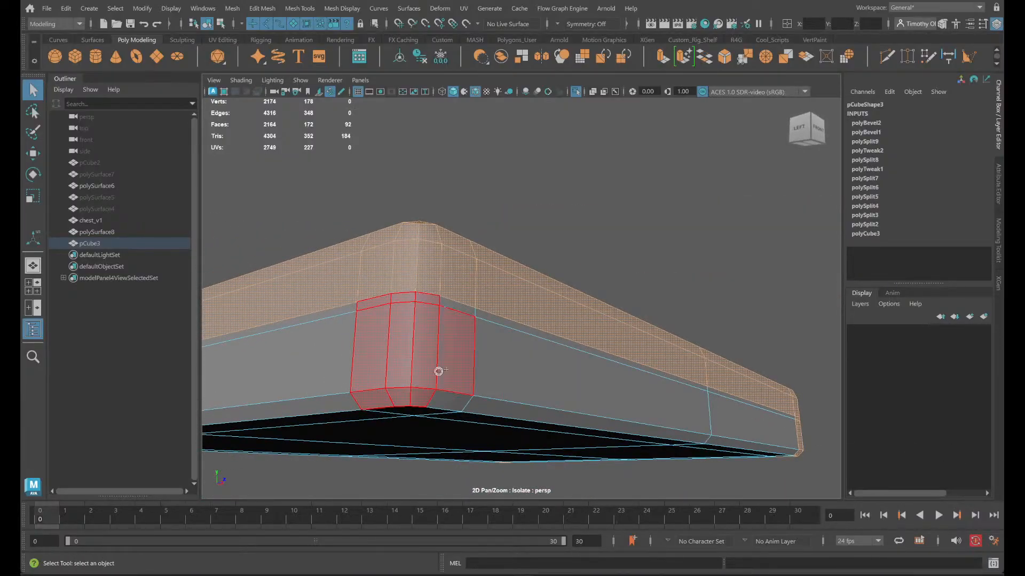
pyautogui.keyDown('shift'); pyautogui.moveTo(442, 288); pyautogui.dragTo(444, 291); pyautogui.keyUp('shift')
pyautogui.keyDown('alt'); pyautogui.moveTo(481, 407); pyautogui.dragTo(513, 385); pyautogui.keyUp('alt')
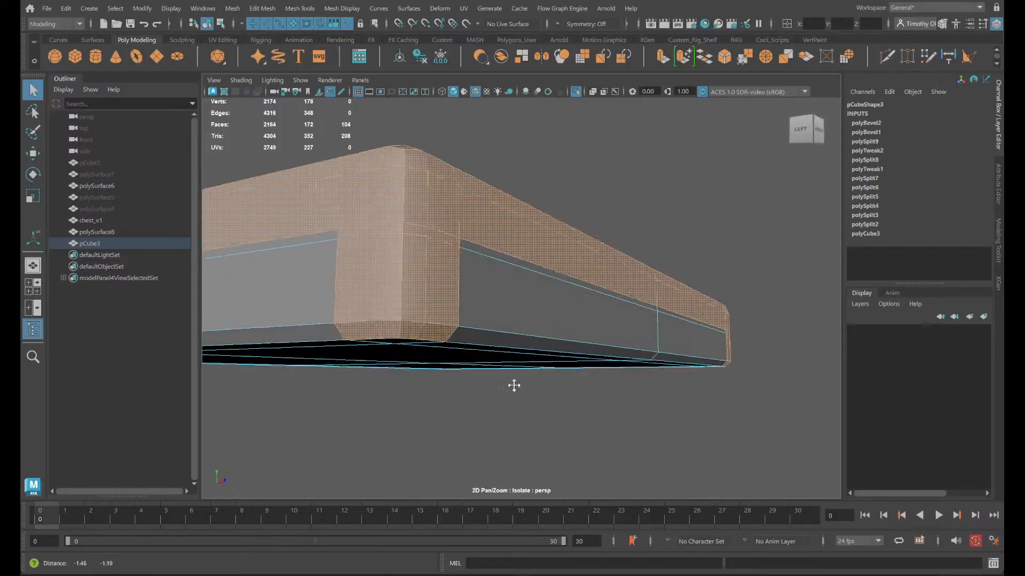
# - Add the lower side and bottom chamfer faces of the box's back-left corner to the selection
pyautogui.keyDown('alt'); pyautogui.moveTo(514, 384); pyautogui.dragTo(650, 89, button='middle'); pyautogui.keyUp('alt')
pyautogui.keyDown('alt'); pyautogui.moveTo(441, 320); pyautogui.dragTo(567, 385); pyautogui.keyUp('alt')
pyautogui.keyDown('alt'); pyautogui.moveTo(567, 384); pyautogui.dragTo(1002, 398, button='middle'); pyautogui.keyUp('alt')
pyautogui.keyDown('alt'); pyautogui.moveTo(360, 403); pyautogui.dragTo(617, 437, button='middle'); pyautogui.keyUp('alt')
pyautogui.keyDown('alt'); pyautogui.moveTo(617, 437); pyautogui.dragTo(494, 428); pyautogui.keyUp('alt')
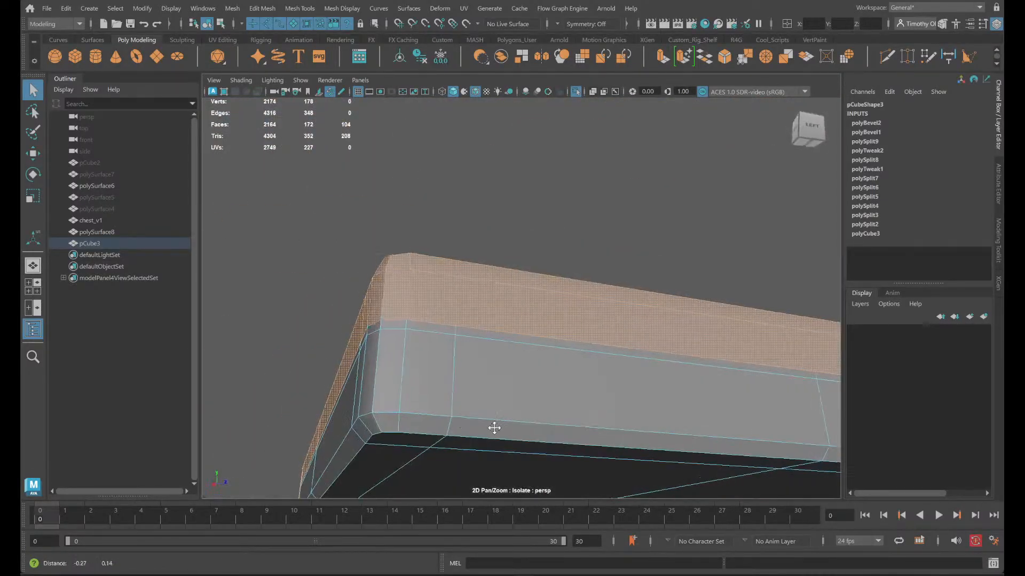
pyautogui.keyDown('alt'); pyautogui.moveTo(494, 428); pyautogui.dragTo(606, 411, button='middle'); pyautogui.keyUp('alt')
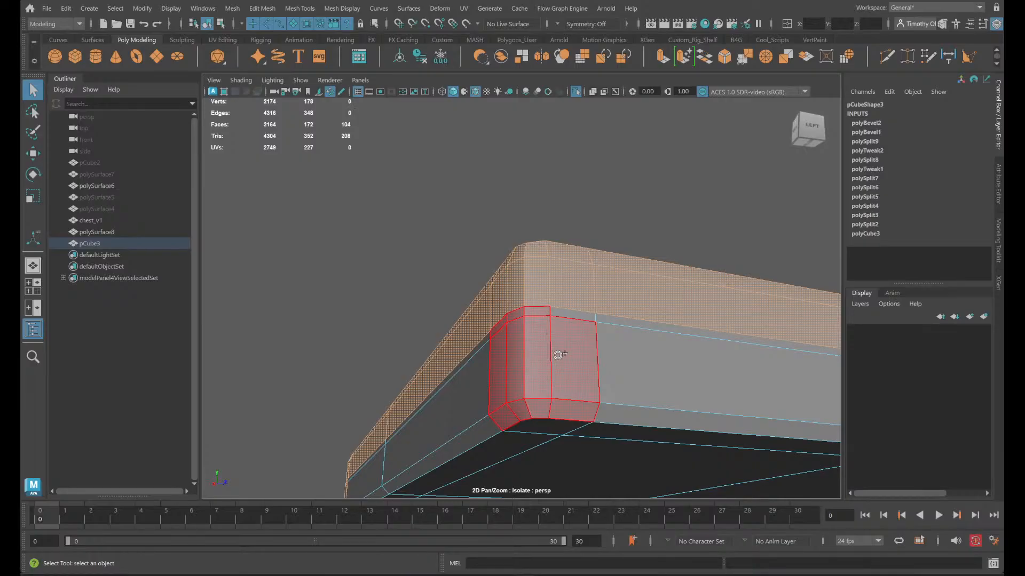
pyautogui.keyDown('shift'); pyautogui.moveTo(560, 308); pyautogui.dragTo(562, 310); pyautogui.keyUp('shift')
# - Add the narrow face loop bordering the four large top panels of the lid box to the selection
pyautogui.keyDown('alt'); pyautogui.moveTo(407, 380); pyautogui.dragTo(459, 395); pyautogui.keyUp('alt')
pyautogui.keyDown('alt'); pyautogui.moveTo(273, 379); pyautogui.dragTo(996, 473, button='middle'); pyautogui.keyUp('alt')
pyautogui.keyDown('alt'); pyautogui.moveTo(348, 432); pyautogui.dragTo(720, 407, button='middle'); pyautogui.keyUp('alt')
pyautogui.keyDown('alt'); pyautogui.moveTo(288, 408); pyautogui.dragTo(480, 414, button='middle'); pyautogui.keyUp('alt')
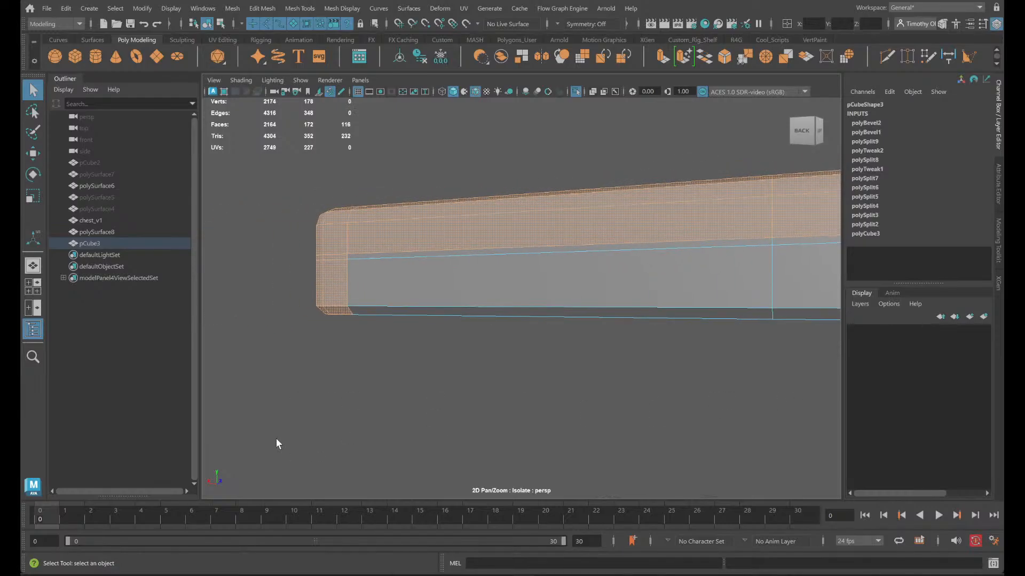
pyautogui.keyDown('alt'); pyautogui.moveTo(291, 451); pyautogui.dragTo(338, 443); pyautogui.keyUp('alt')
pyautogui.keyDown('alt'); pyautogui.moveTo(503, 468); pyautogui.dragTo(614, 277); pyautogui.keyUp('alt')
pyautogui.press('f')
pyautogui.click(610, 271)
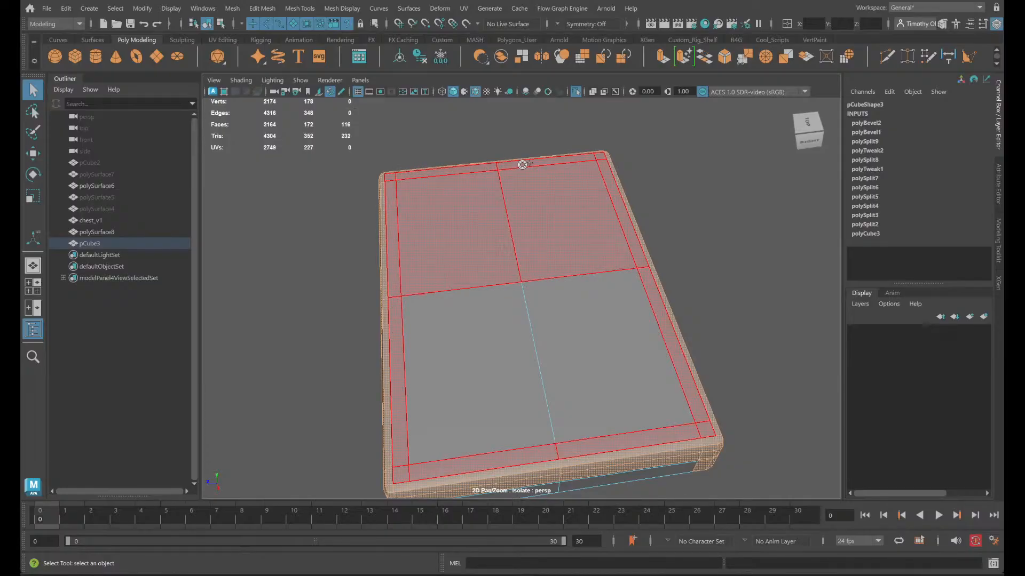
pyautogui.click(564, 201)
pyautogui.keyDown('ctrl'); pyautogui.moveTo(499, 206); pyautogui.dragTo(474, 218); pyautogui.keyUp('ctrl')
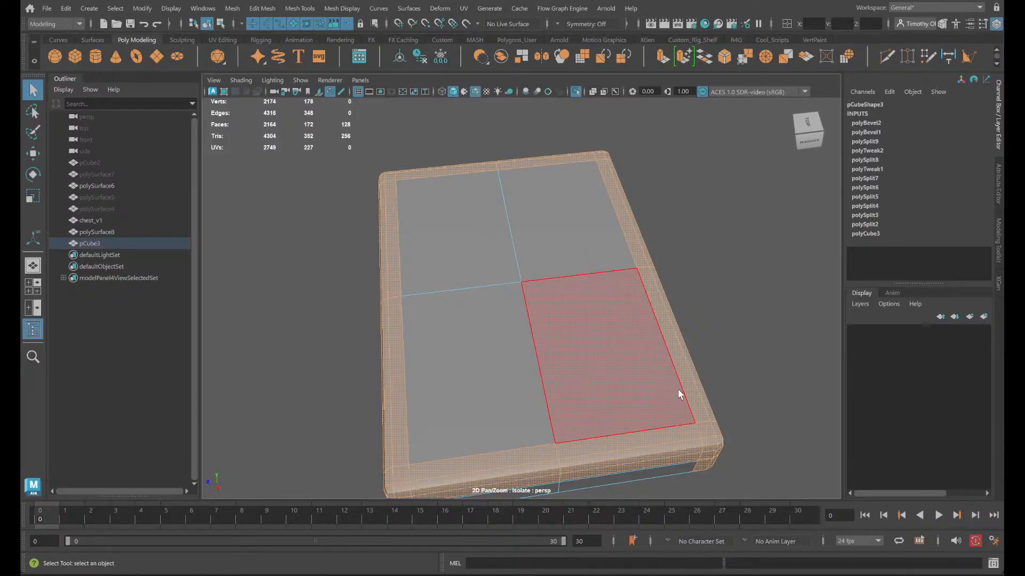
# - Try a bevel on the selected border and corner faces, and undo it
pyautogui.keyDown('alt'); pyautogui.moveTo(679, 394); pyautogui.dragTo(741, 342); pyautogui.keyUp('alt')
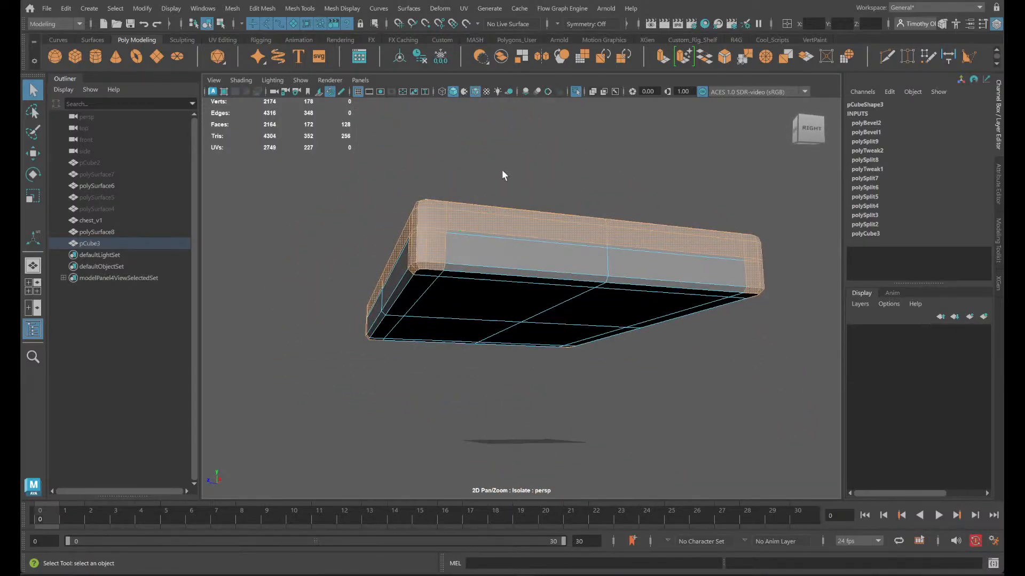
pyautogui.keyDown('alt'); pyautogui.moveTo(503, 171); pyautogui.dragTo(541, 204); pyautogui.keyUp('alt')
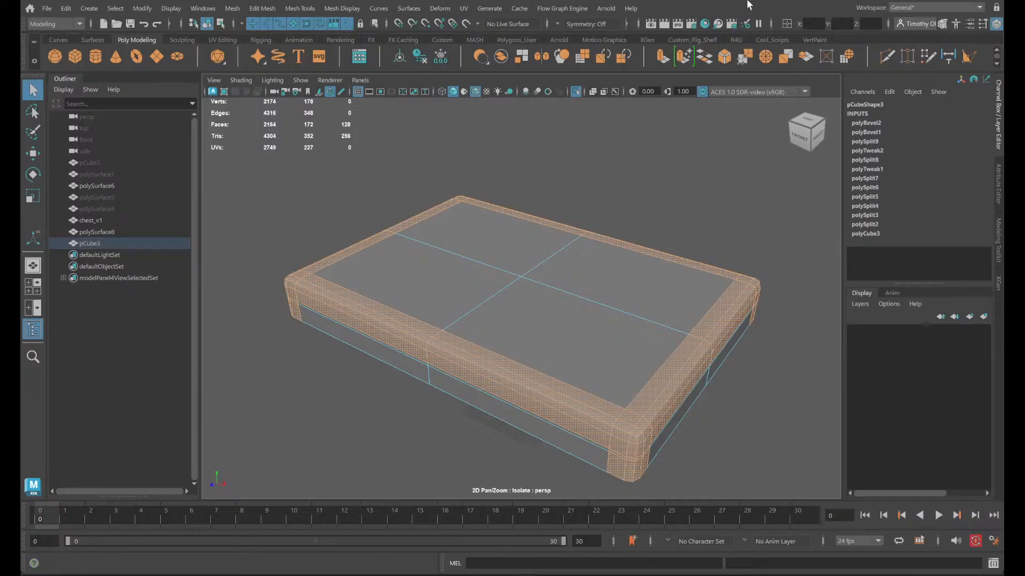
pyautogui.click(719, 62)
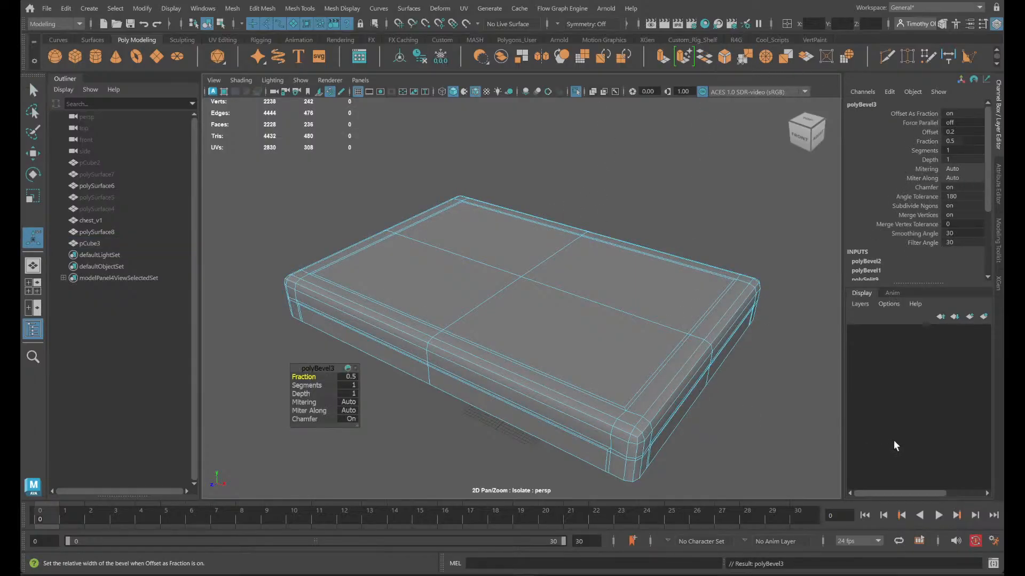
pyautogui.hotkey('ctrl', 'z')
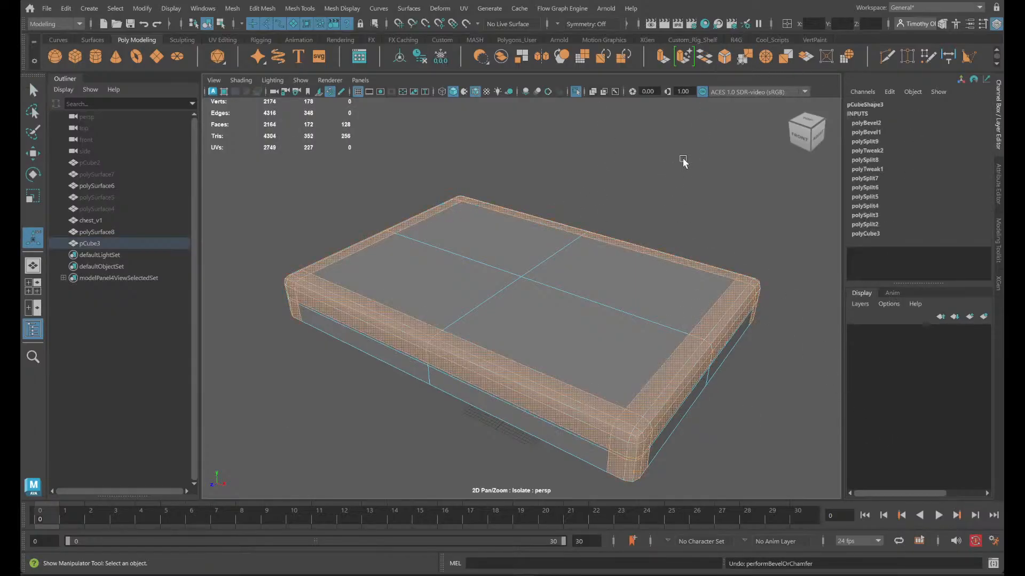
# - Turn off isolation to show the whole chest and examine how the lid's corner trim faces meet the body
pyautogui.click(576, 93)
pyautogui.keyDown('alt'); pyautogui.moveTo(761, 407); pyautogui.dragTo(733, 372); pyautogui.keyUp('alt')
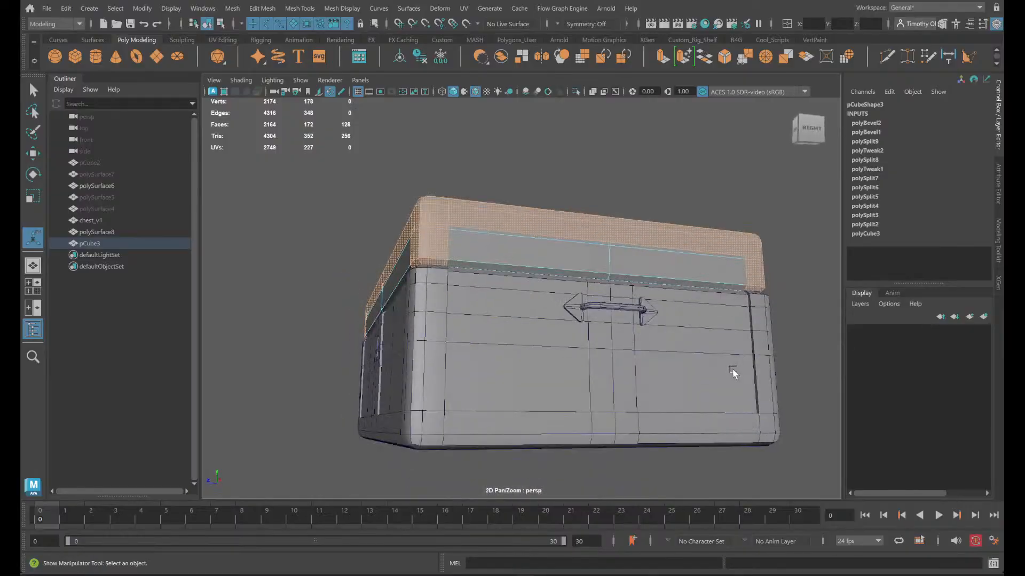
pyautogui.scroll(5, 640, 367)
pyautogui.keyDown('alt'); pyautogui.moveTo(634, 366); pyautogui.dragTo(689, 416, button='middle'); pyautogui.keyUp('alt')
pyautogui.keyDown('alt'); pyautogui.moveTo(688, 416); pyautogui.dragTo(663, 418); pyautogui.keyUp('alt')
pyautogui.keyDown('alt'); pyautogui.moveTo(608, 396); pyautogui.dragTo(696, 362, button='middle'); pyautogui.keyUp('alt')
pyautogui.scroll(5, 649, 368)
pyautogui.scroll(-2, 646, 382)
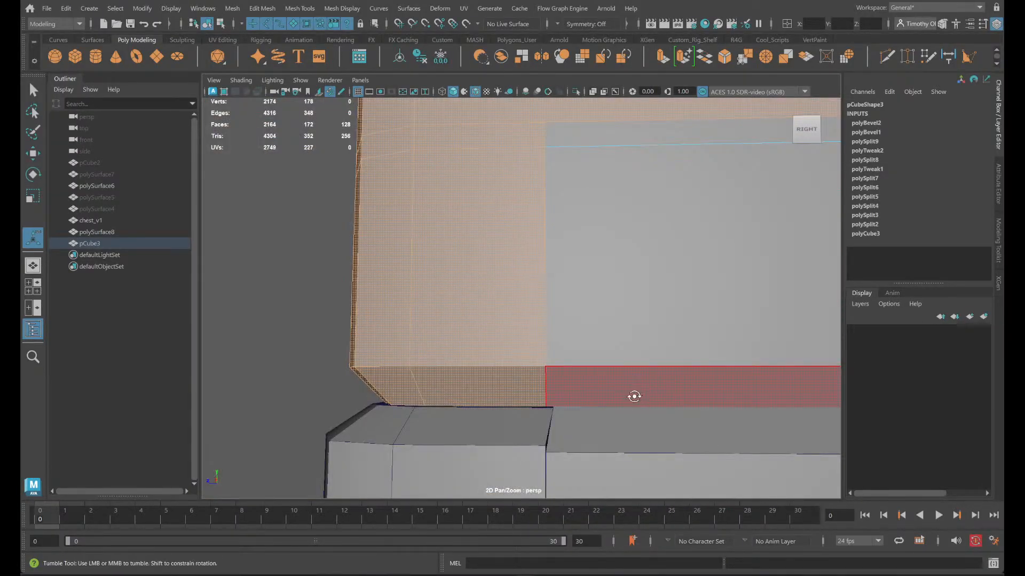
pyautogui.keyDown('alt'); pyautogui.moveTo(635, 397); pyautogui.dragTo(633, 398); pyautogui.keyUp('alt')
pyautogui.keyDown('alt'); pyautogui.moveTo(633, 398); pyautogui.dragTo(618, 391, button='middle'); pyautogui.keyUp('alt')
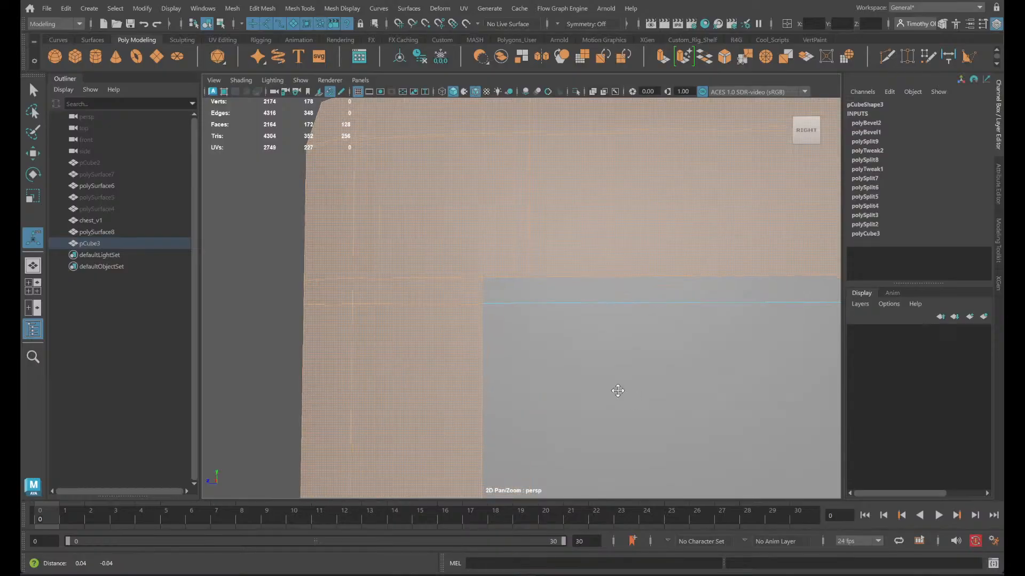
pyautogui.scroll(-3, 618, 390)
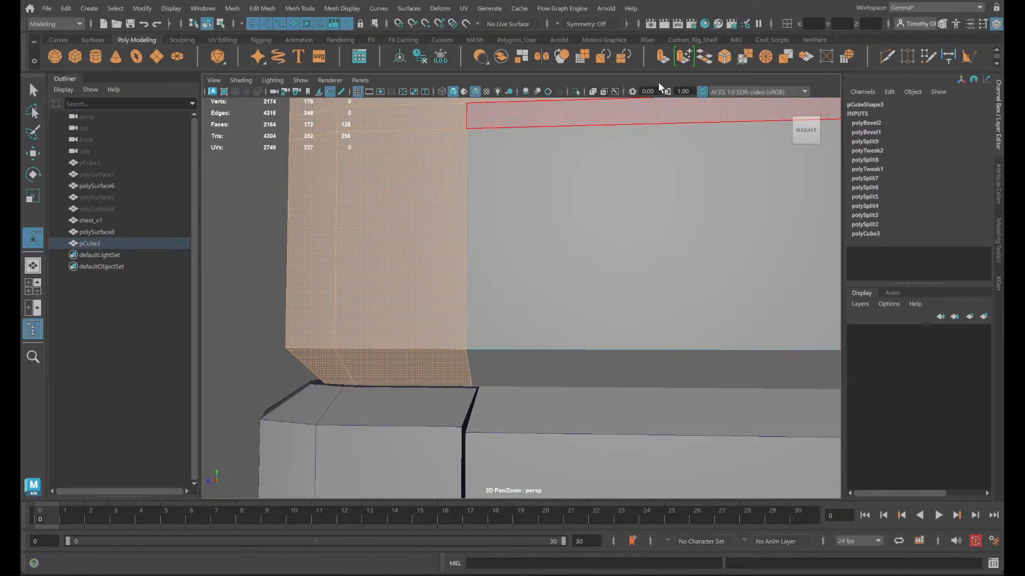
# - Try extruding the selected border and corner faces with a thickness of 0.2, and undo the extrusion
pyautogui.click(664, 59)
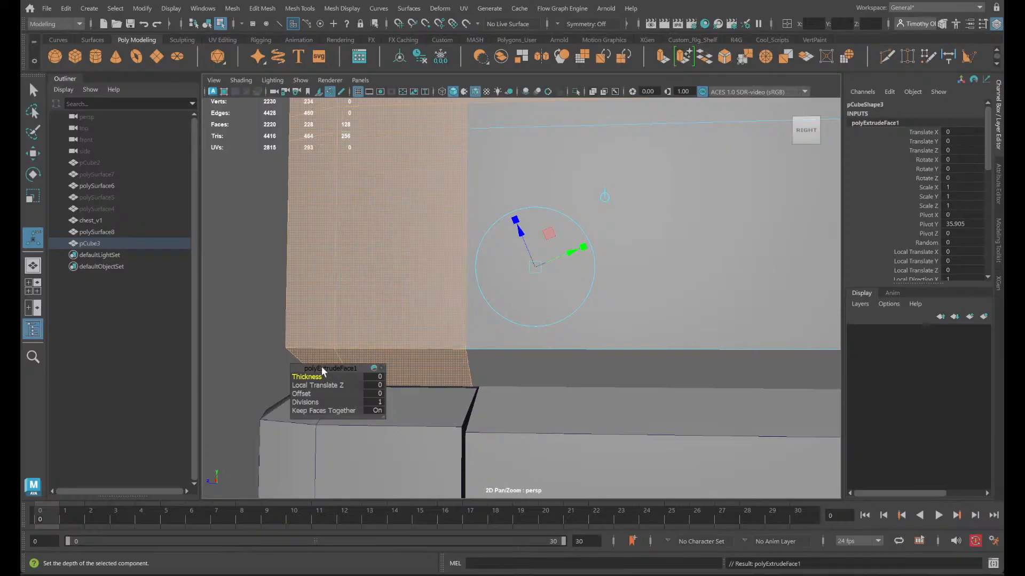
pyautogui.moveTo(307, 376); pyautogui.dragTo(312, 377)
pyautogui.scroll(-5, 422, 390)
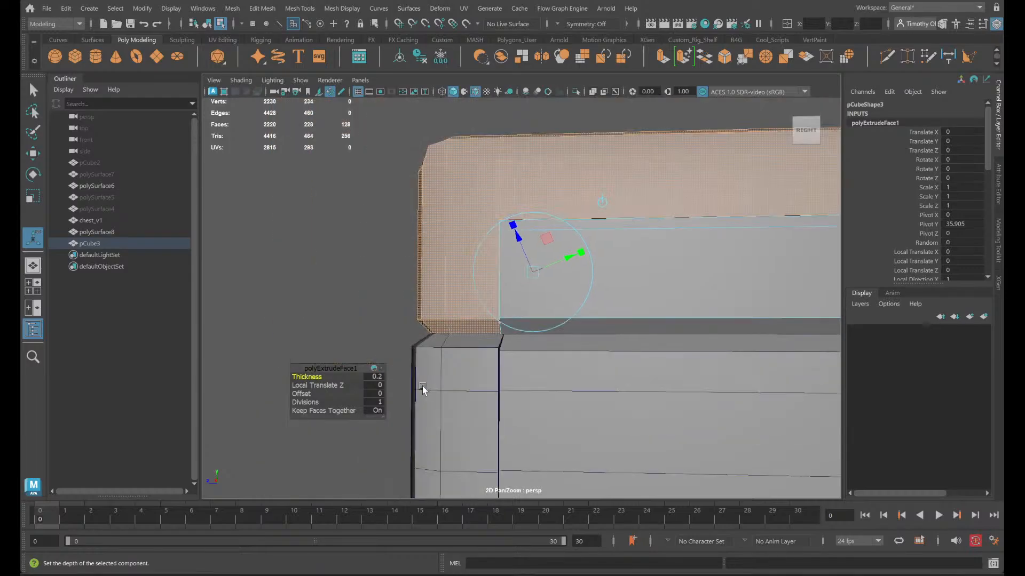
pyautogui.keyDown('alt'); pyautogui.moveTo(476, 380); pyautogui.dragTo(650, 377); pyautogui.keyUp('alt')
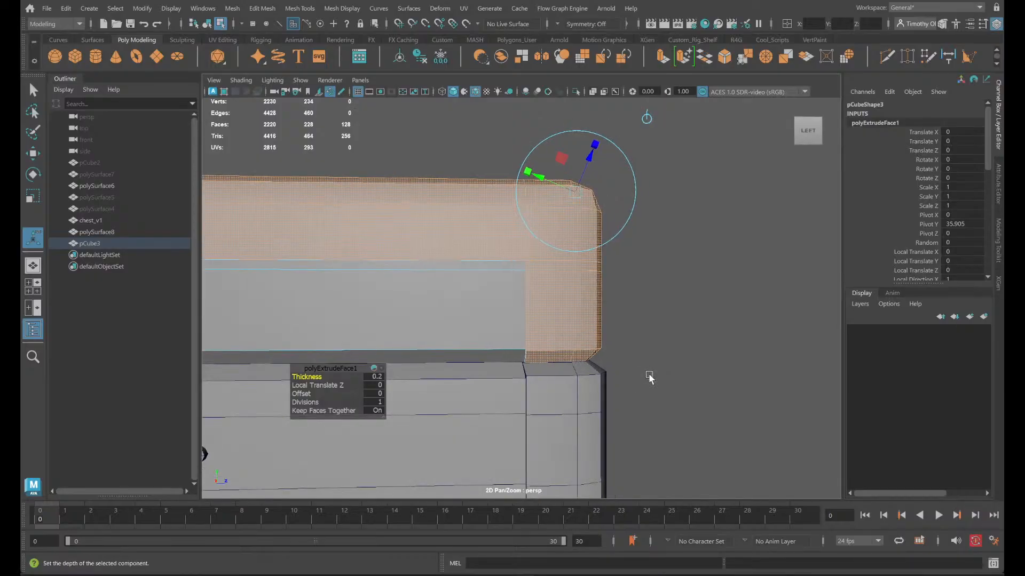
pyautogui.scroll(6, 647, 375)
pyautogui.scroll(-4, 646, 375)
pyautogui.hotkey('ctrl', 'z')
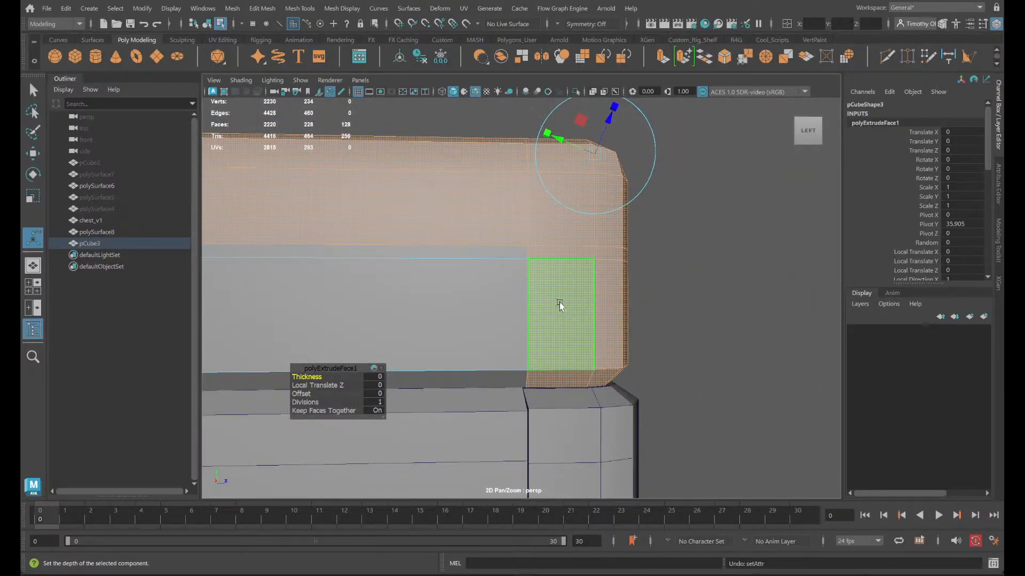
pyautogui.hotkey('ctrl', 'z')
# - Switch to edge selection and examine the lid's edges around its corners on the left and front sides
pyautogui.moveTo(562, 251); pyautogui.dragTo(564, 219, button='right')
pyautogui.moveTo(526, 276); pyautogui.dragTo(534, 282, button='right')
pyautogui.moveTo(535, 248); pyautogui.dragTo(535, 219, button='right')
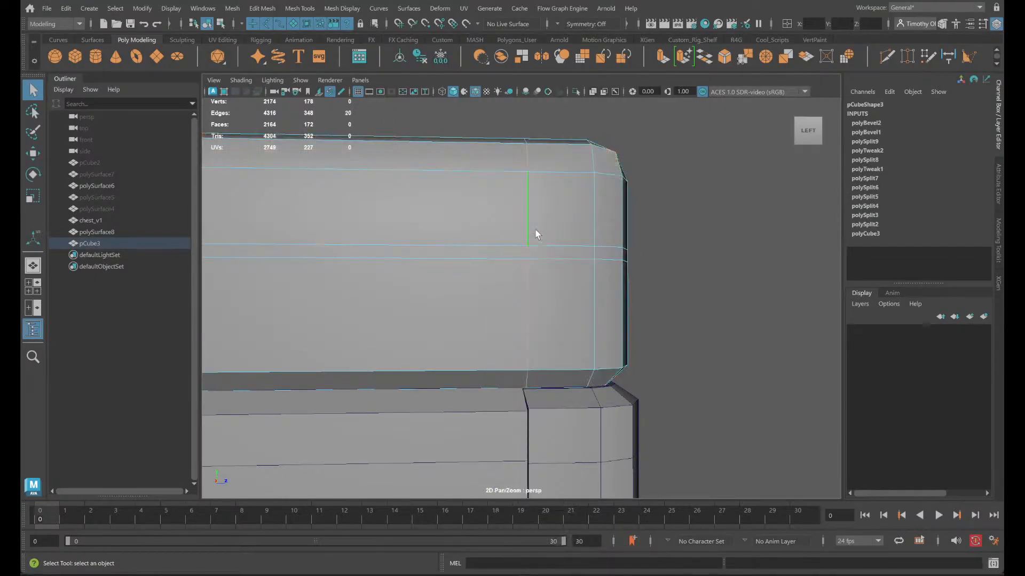
pyautogui.scroll(6, 578, 396)
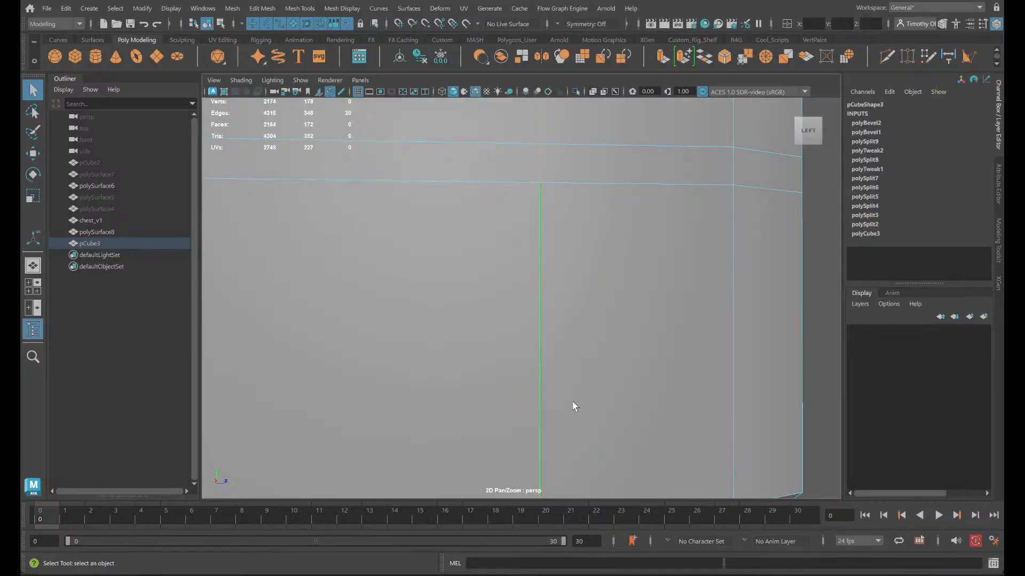
pyautogui.keyDown('alt'); pyautogui.moveTo(617, 418); pyautogui.dragTo(613, 387, button='middle'); pyautogui.keyUp('alt')
pyautogui.moveTo(613, 386)
pyautogui.keyDown('alt'); pyautogui.mouseDown()
pyautogui.moveTo(549, 379)
pyautogui.moveTo(739, 395)
pyautogui.moveTo(613, 378)
pyautogui.mouseUp(); pyautogui.keyUp('alt')
pyautogui.keyDown('alt'); pyautogui.moveTo(613, 377); pyautogui.dragTo(800, 447, button='middle'); pyautogui.keyUp('alt')
pyautogui.keyDown('alt'); pyautogui.moveTo(801, 446); pyautogui.dragTo(683, 438); pyautogui.keyUp('alt')
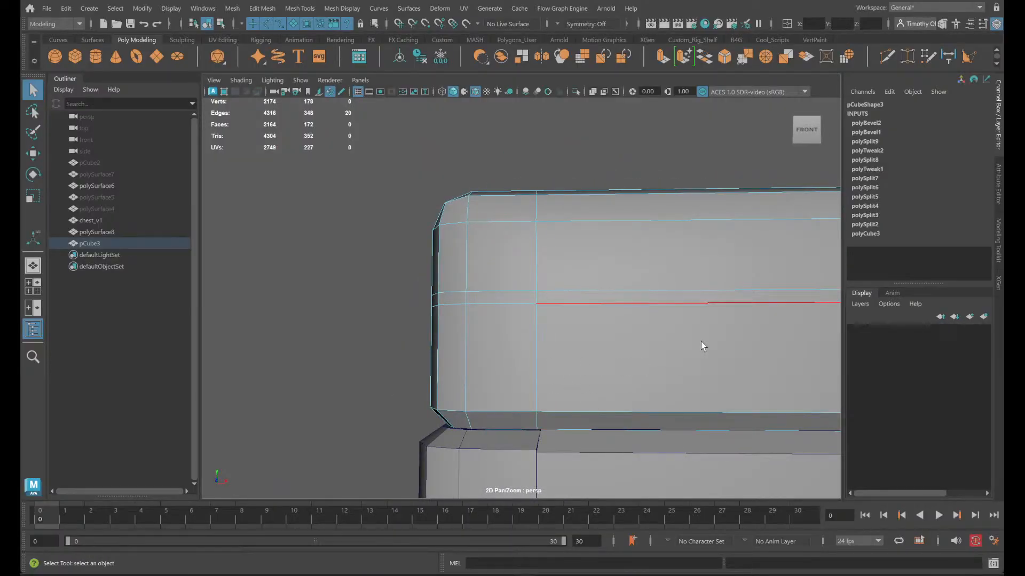
# - Return to the selected border and corner faces and extrude them with a Local Translate Z of 1.1
pyautogui.moveTo(551, 252); pyautogui.dragTo(559, 277, button='right')
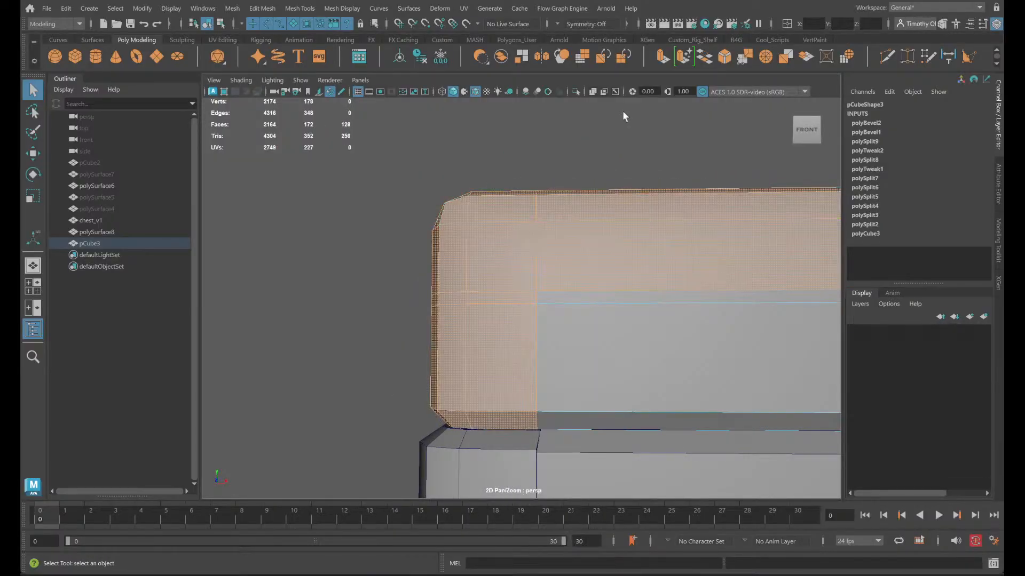
pyautogui.click(664, 58)
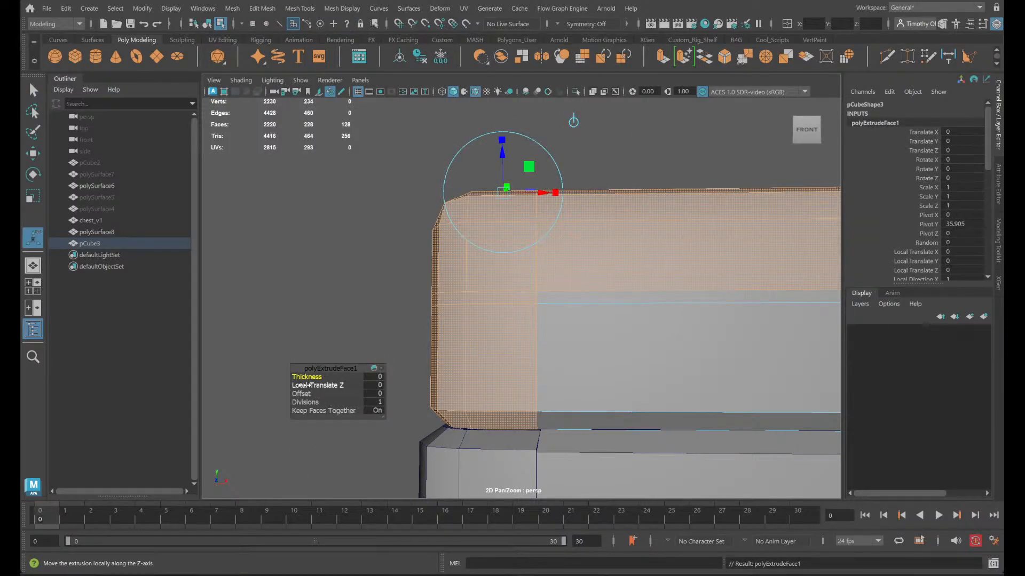
pyautogui.moveTo(305, 386); pyautogui.dragTo(311, 386)
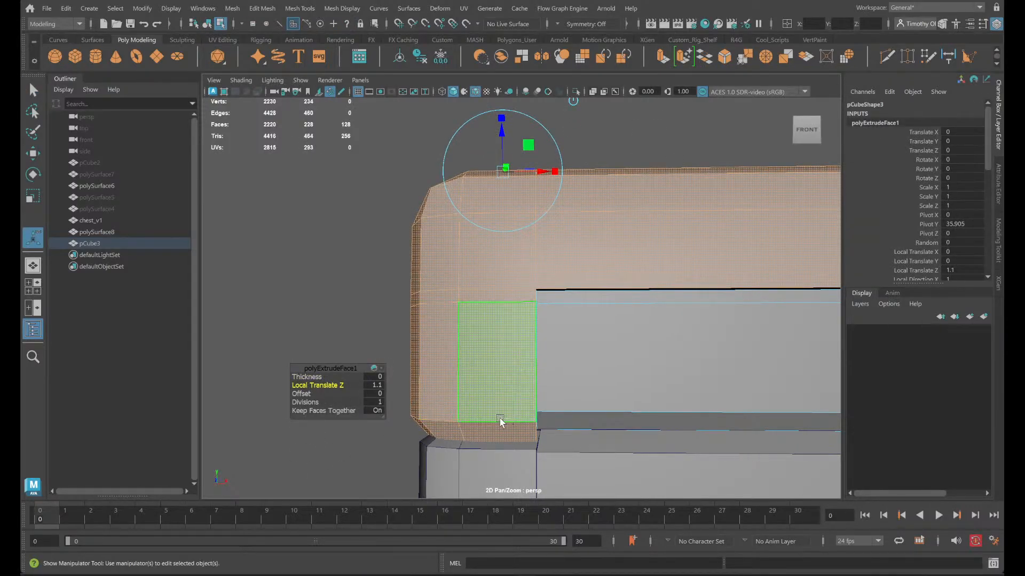
pyautogui.click(502, 422)
pyautogui.hotkey('ctrl', 'z')
pyautogui.keyDown('alt'); pyautogui.moveTo(647, 425); pyautogui.dragTo(592, 393); pyautogui.keyUp('alt')
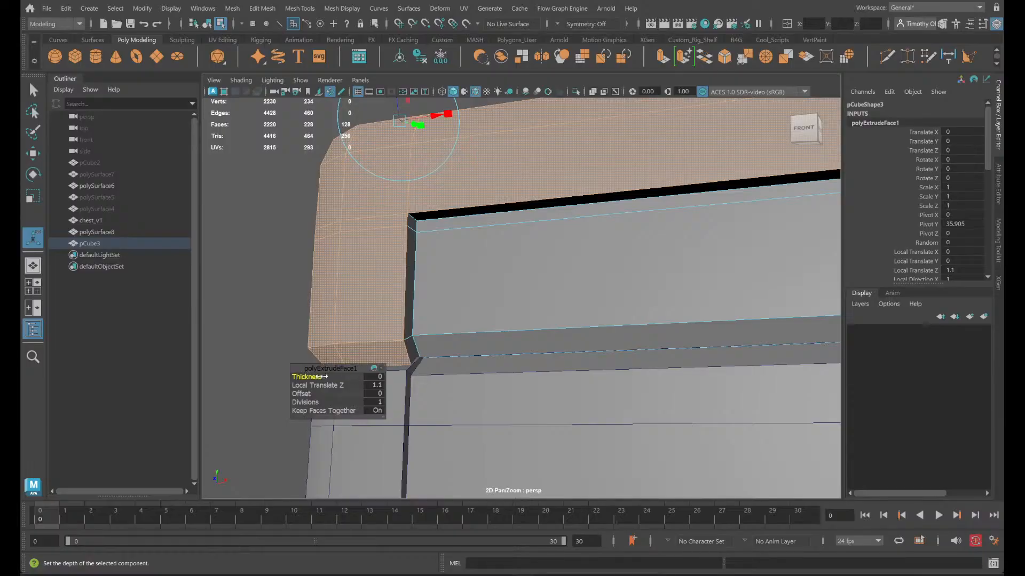
# - Set the trim extrusion's Thickness to 11.1 and its Local Translate Z to 0
pyautogui.moveTo(328, 385)
pyautogui.mouseDown()
pyautogui.moveTo(296, 384)
pyautogui.moveTo(312, 380)
pyautogui.mouseUp()
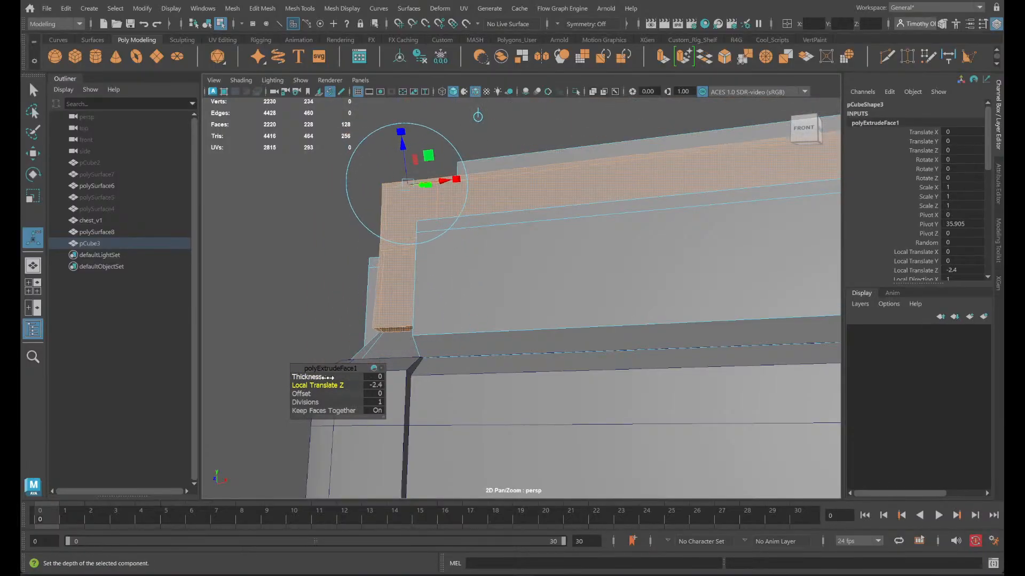
pyautogui.click(376, 385)
pyautogui.moveTo(315, 377); pyautogui.dragTo(358, 391)
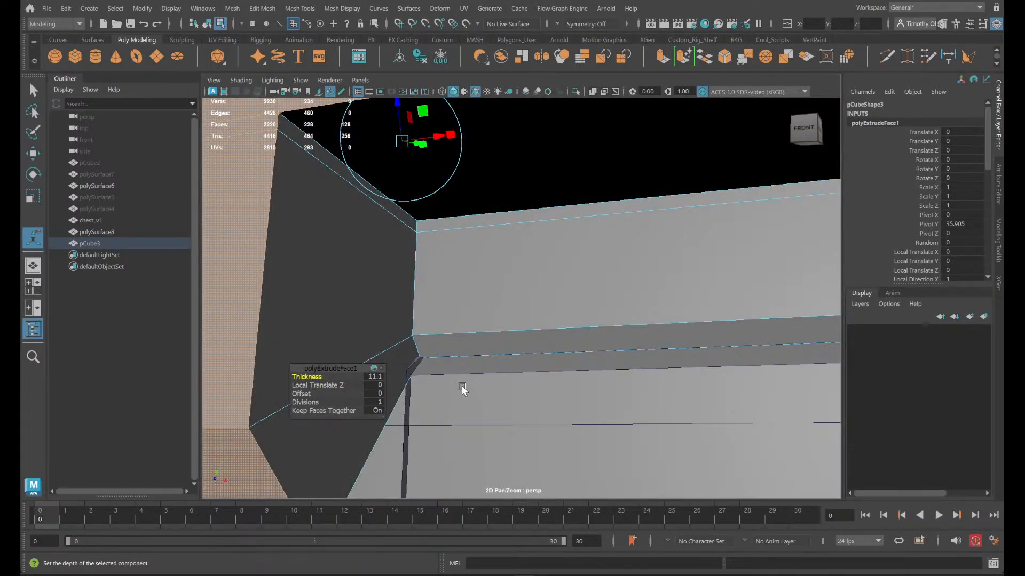
pyautogui.hotkey('ctrl', 'z')
pyautogui.click(379, 386)
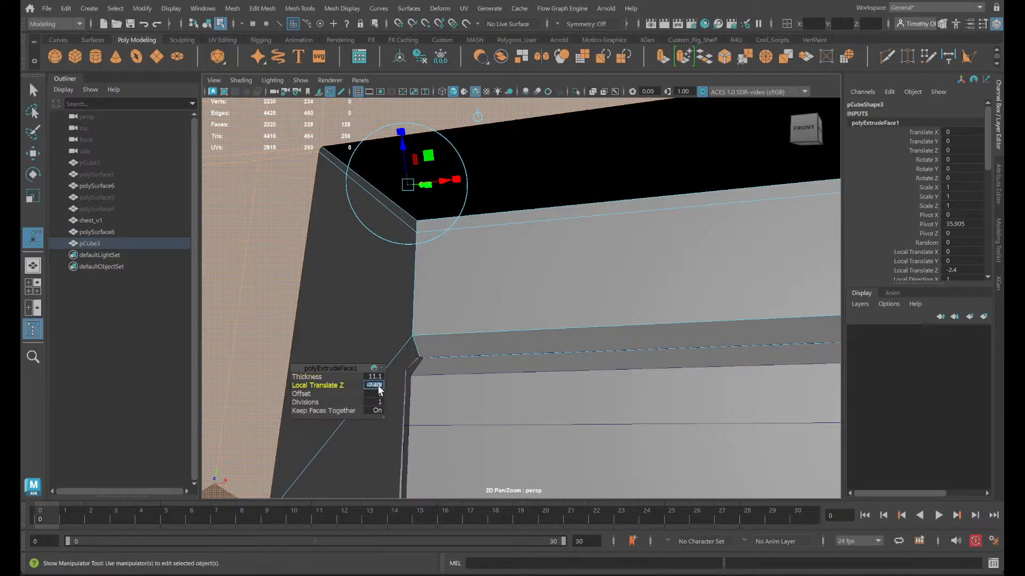
pyautogui.write('0')
pyautogui.press('Return')
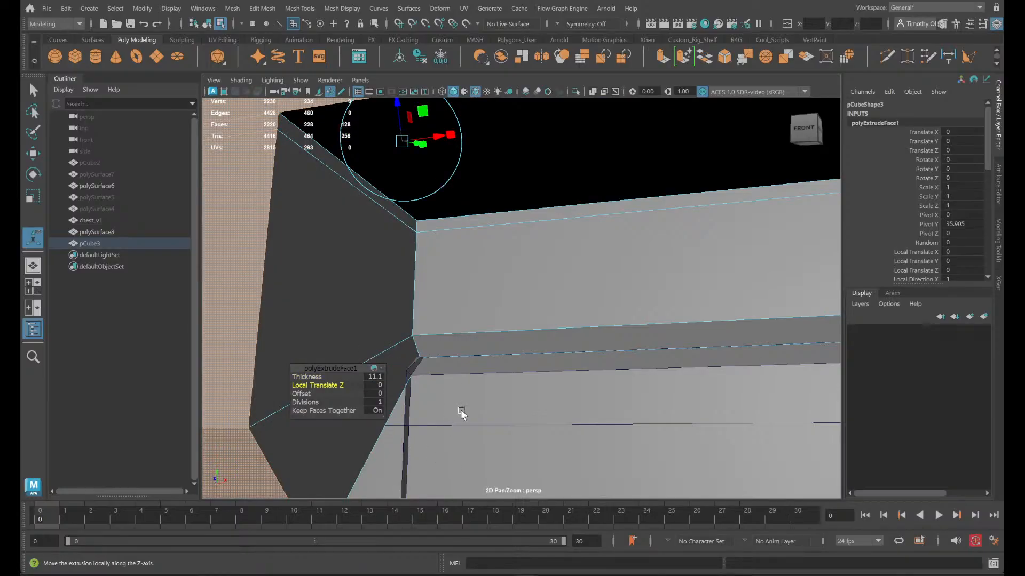
# - Try a Local Translate Z of -2.1 on the trim extrusion in the front view, and reset it to 0
pyautogui.keyDown('alt'); pyautogui.moveTo(470, 416); pyautogui.dragTo(482, 423); pyautogui.keyUp('alt')
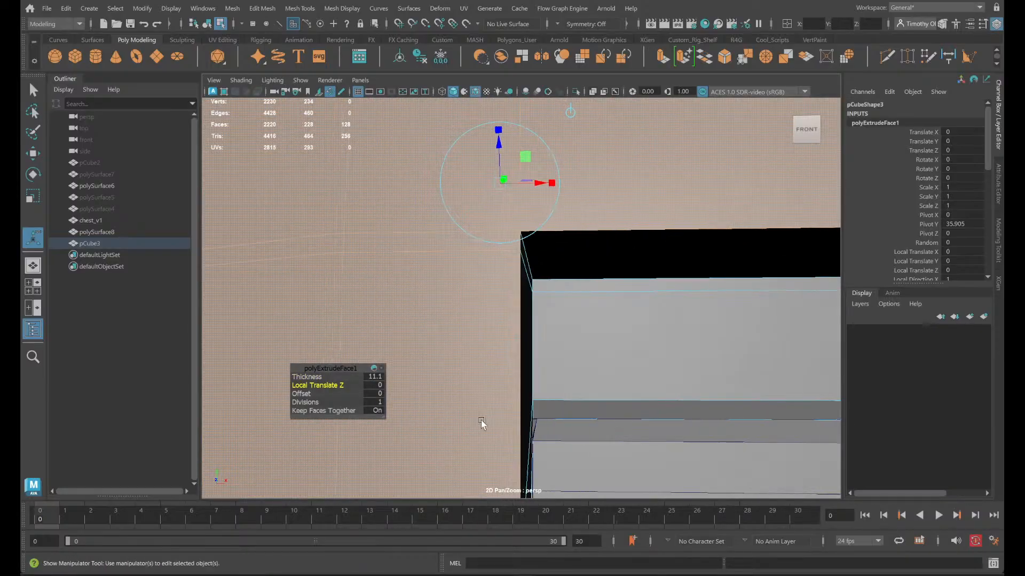
pyautogui.press('space')
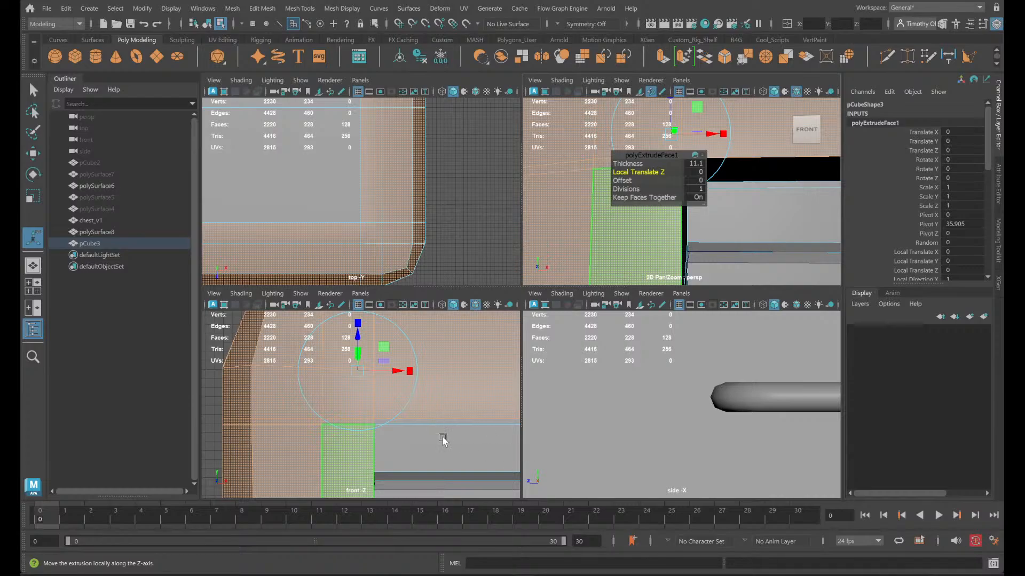
pyautogui.press('space')
pyautogui.scroll(-4, 663, 413)
pyautogui.scroll(6, 613, 342)
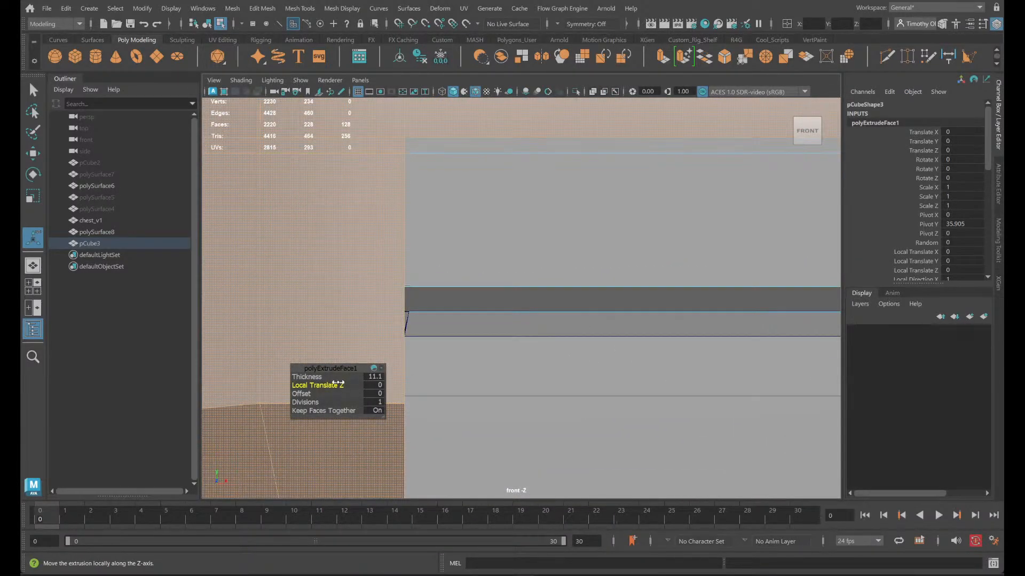
pyautogui.moveTo(338, 383)
pyautogui.mouseDown()
pyautogui.moveTo(311, 383)
pyautogui.moveTo(353, 390)
pyautogui.moveTo(326, 386)
pyautogui.mouseUp()
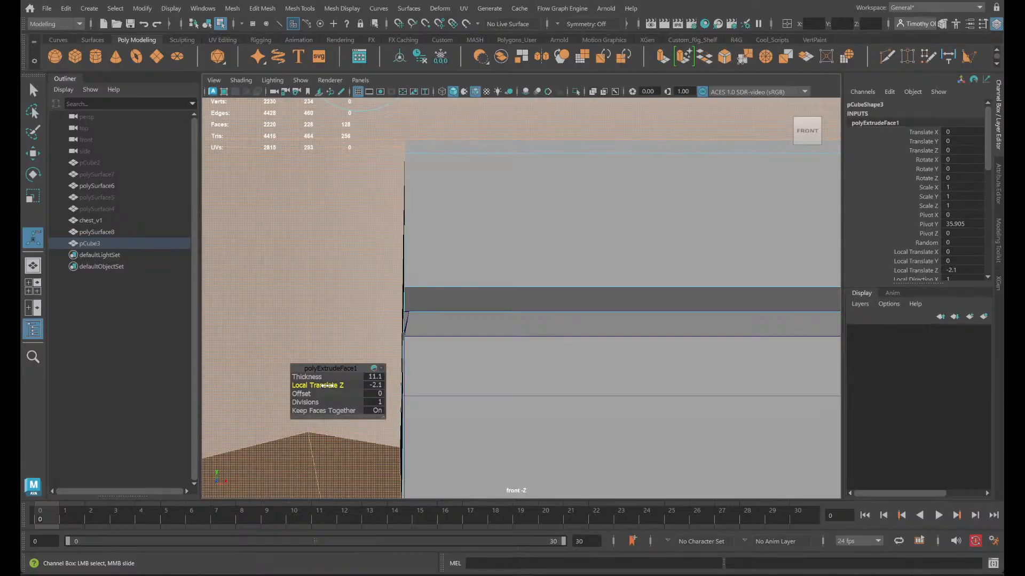
pyautogui.click(378, 388)
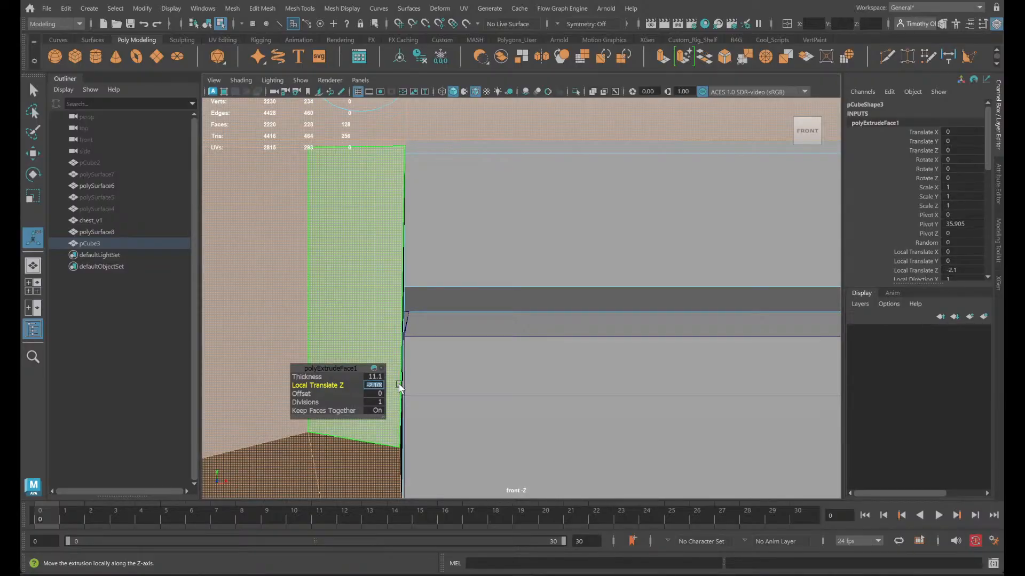
pyautogui.press('Return')
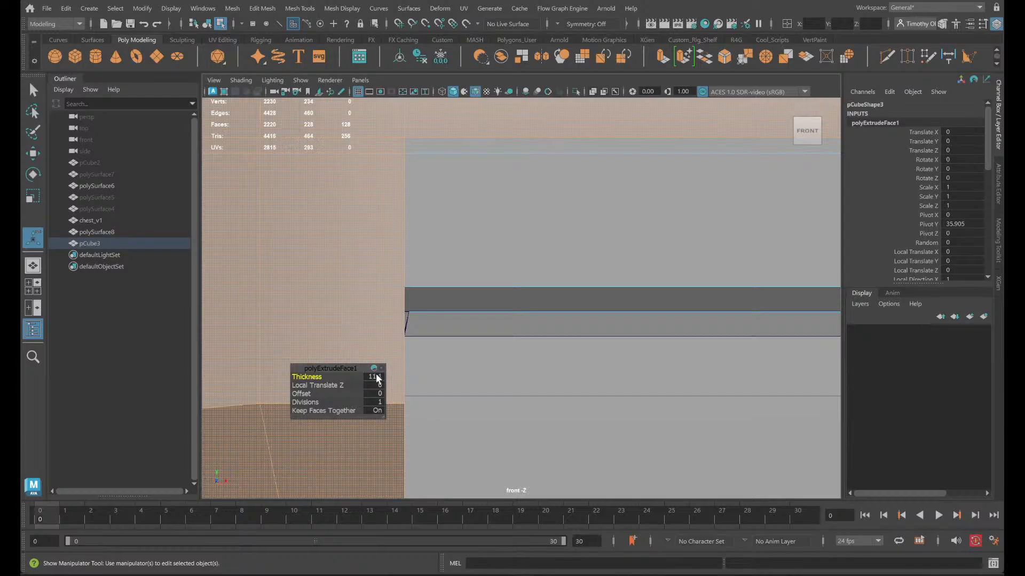
# - Undo the trim extrusion's thickness change and set its Thickness to 0.3 in the perspective view
pyautogui.hotkey('ctrl', 'z')
pyautogui.keyDown('alt'); pyautogui.moveTo(451, 367); pyautogui.dragTo(462, 358); pyautogui.keyUp('alt')
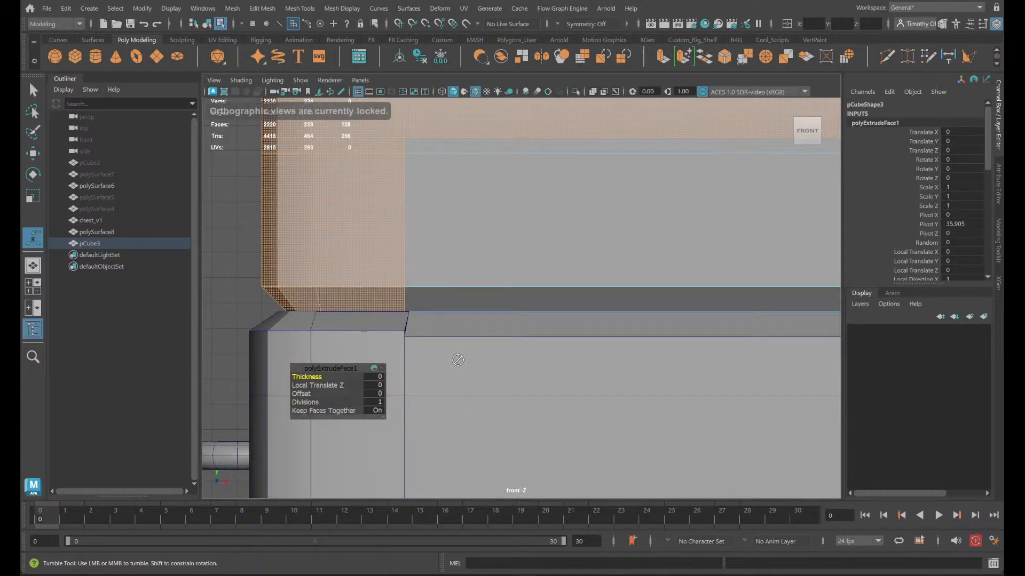
pyautogui.keyDown('alt'); pyautogui.moveTo(517, 319); pyautogui.dragTo(440, 383, button='right'); pyautogui.keyUp('alt')
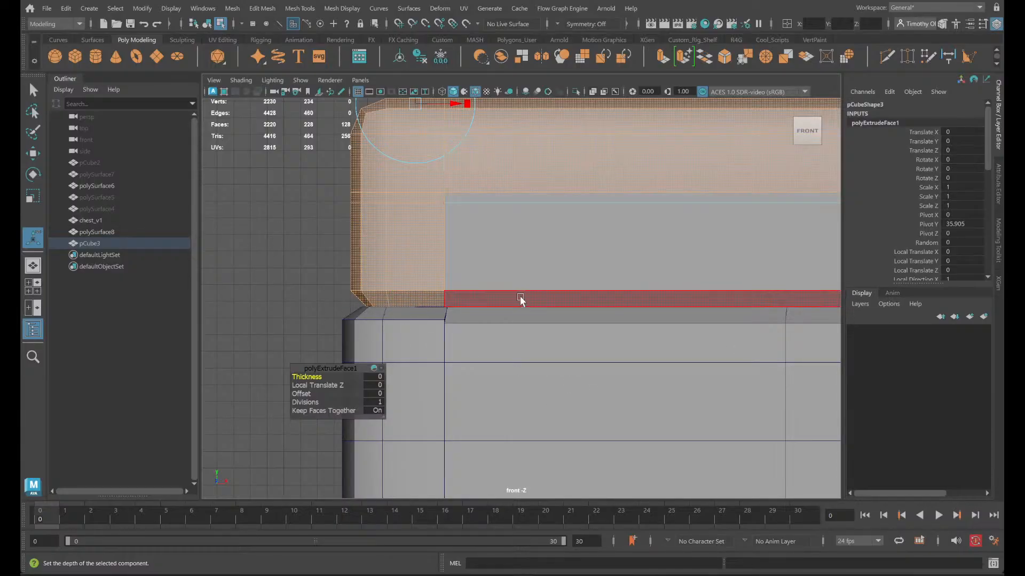
pyautogui.press('space')
pyautogui.press('space')
pyautogui.scroll(5, 694, 142)
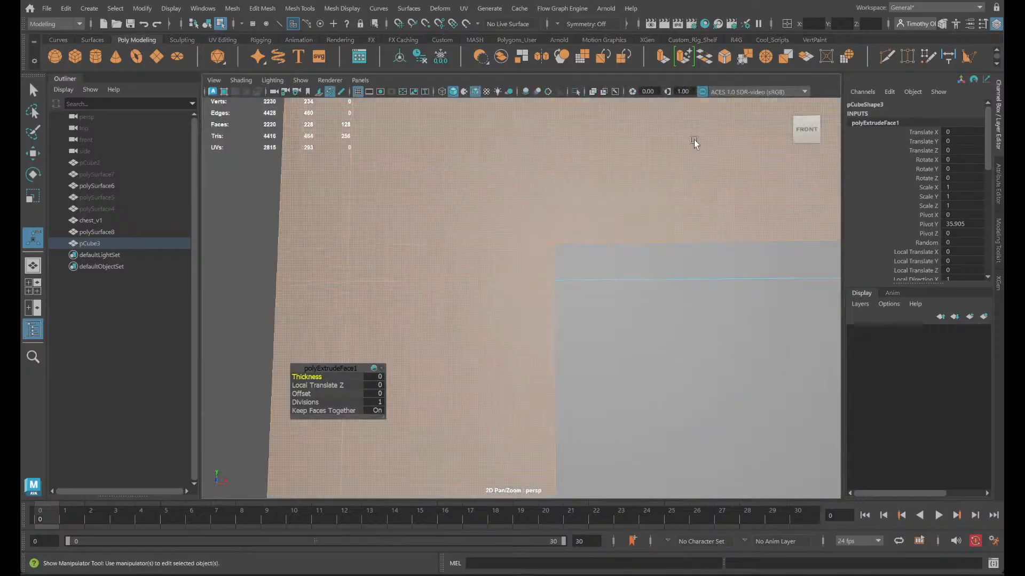
pyautogui.scroll(-5, 681, 161)
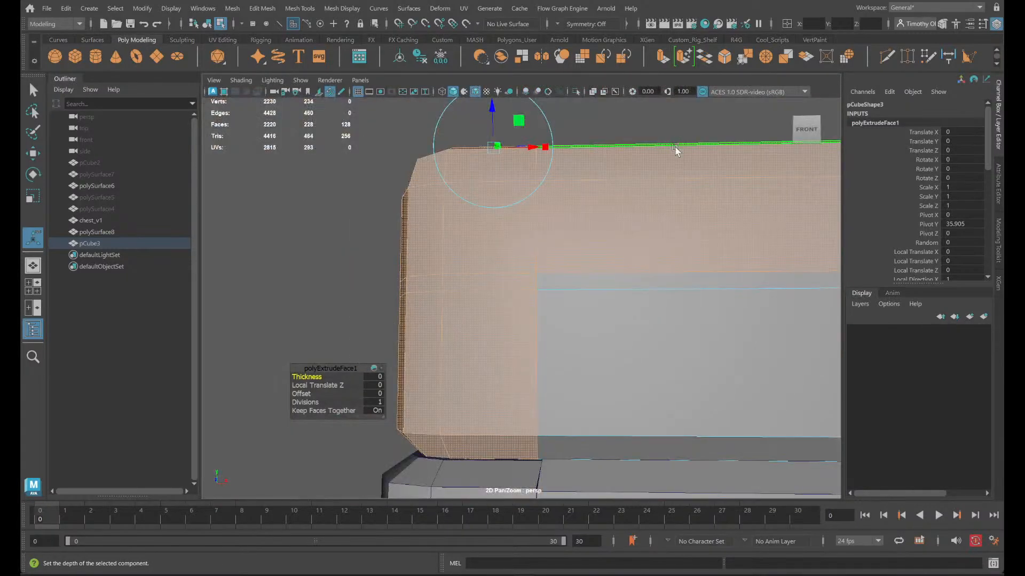
pyautogui.keyDown('alt'); pyautogui.moveTo(673, 216); pyautogui.dragTo(681, 220); pyautogui.keyUp('alt')
pyautogui.moveTo(309, 377)
pyautogui.mouseDown(button='middle')
pyautogui.moveTo(331, 377)
pyautogui.moveTo(310, 378)
pyautogui.mouseUp(button='middle')
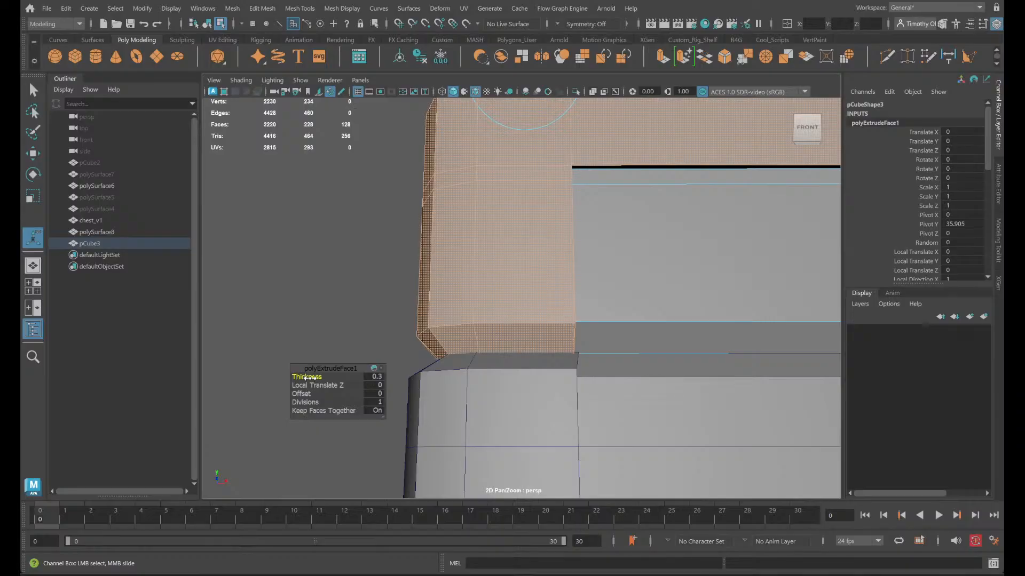
pyautogui.keyDown('alt'); pyautogui.moveTo(499, 389); pyautogui.dragTo(478, 379); pyautogui.keyUp('alt')
pyautogui.keyDown('alt'); pyautogui.moveTo(478, 379); pyautogui.dragTo(616, 335, button='middle'); pyautogui.keyUp('alt')
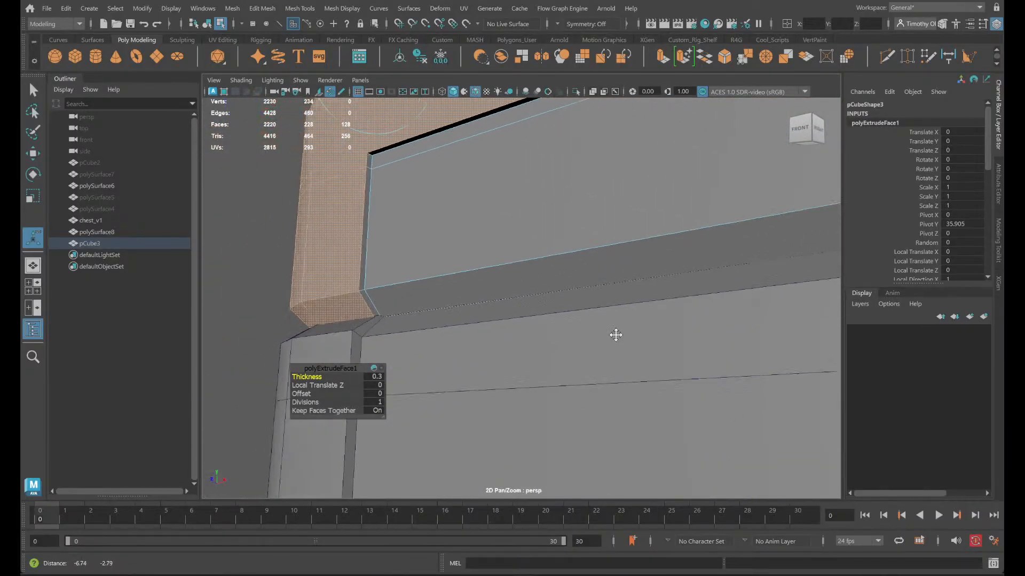
pyautogui.keyDown('alt'); pyautogui.moveTo(616, 335); pyautogui.dragTo(399, 314); pyautogui.keyUp('alt')
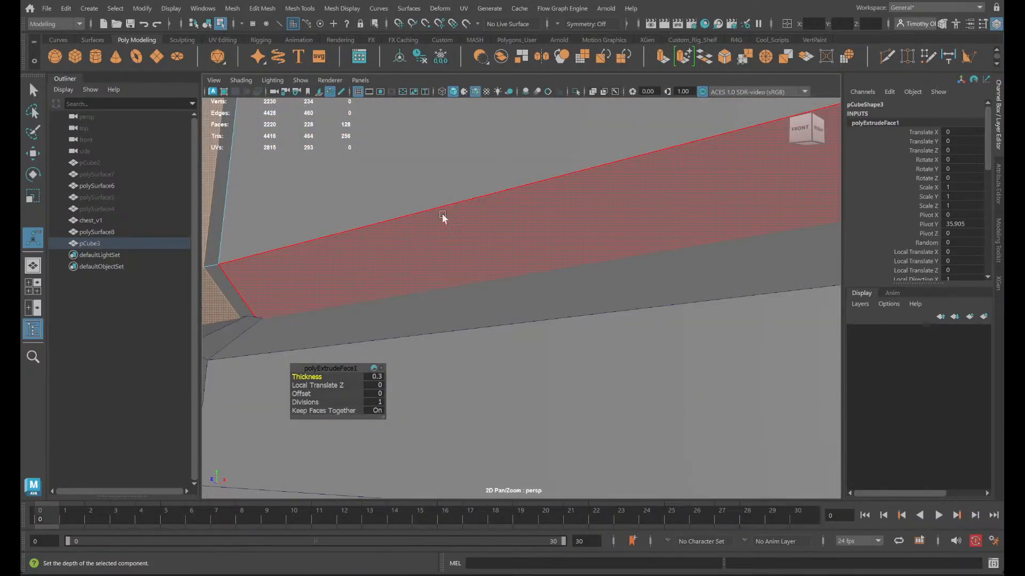
# - Compare the trim with the chest's outline in the top view, set its Thickness to 0.5, and accept the autosave
pyautogui.press('space')
pyautogui.press('space')
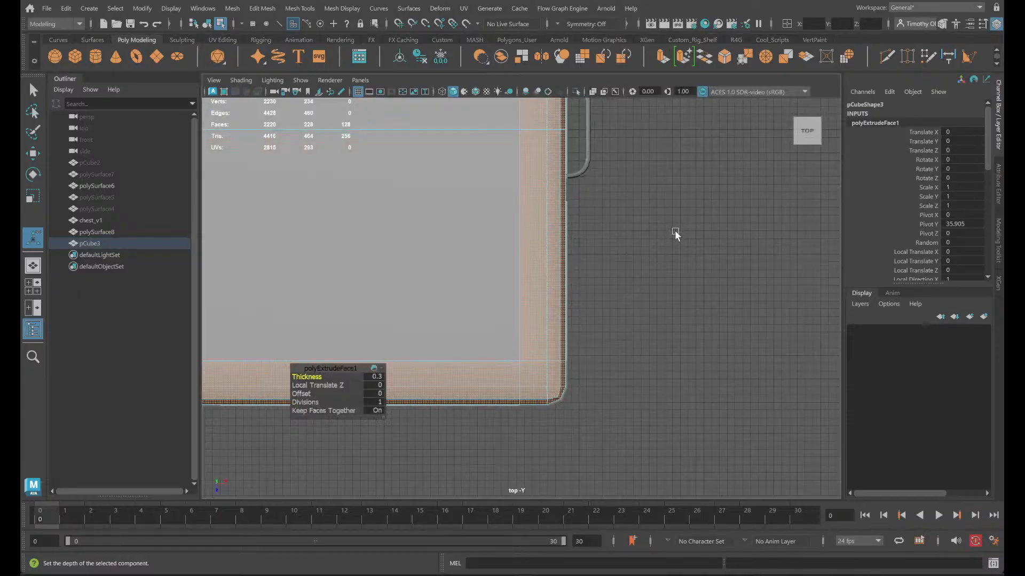
pyautogui.scroll(4, 667, 225)
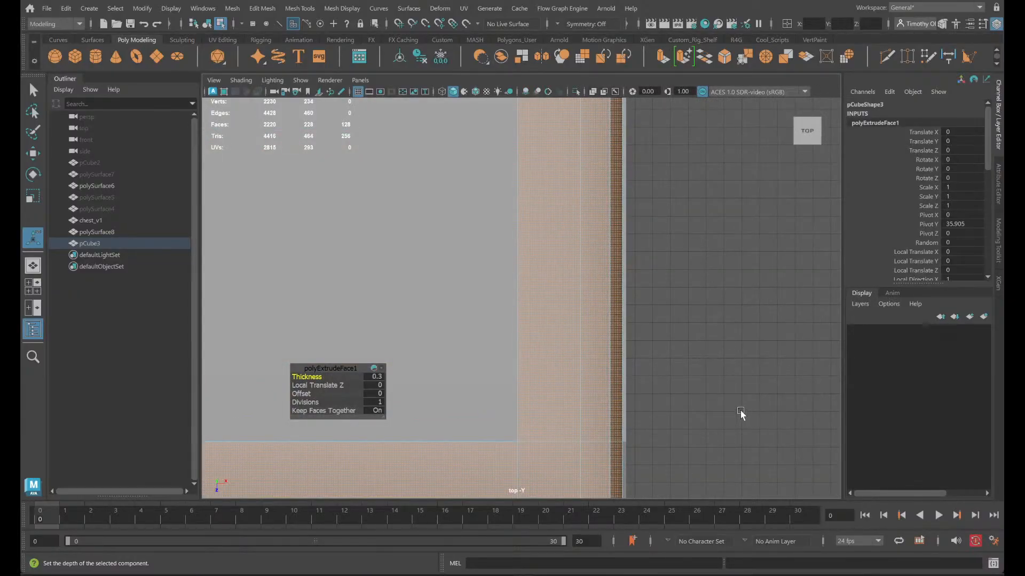
pyautogui.scroll(-4, 741, 414)
pyautogui.press('super')
pyautogui.press('super')
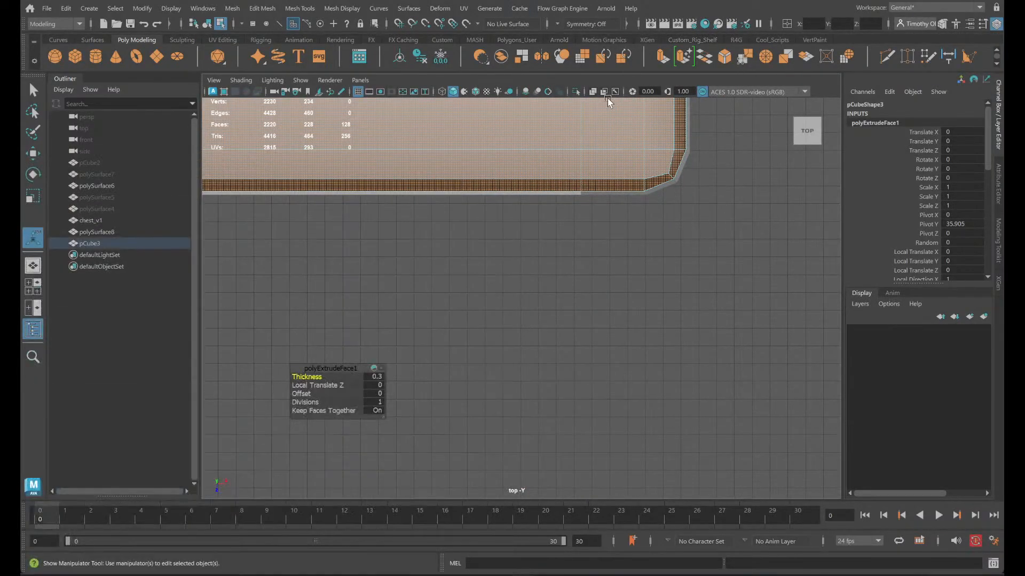
pyautogui.click(592, 93)
pyautogui.click(592, 94)
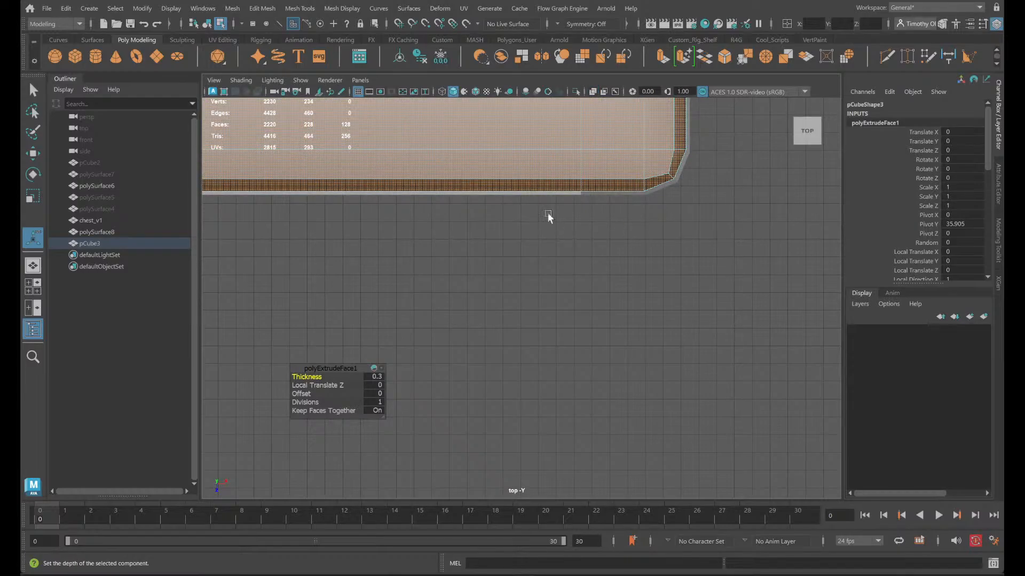
pyautogui.moveTo(319, 377); pyautogui.dragTo(320, 375)
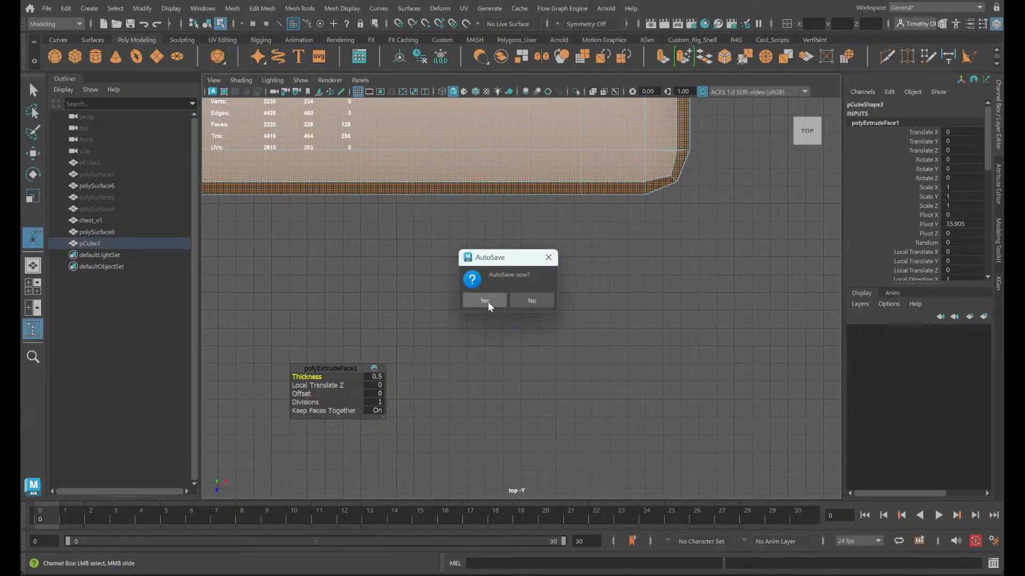
pyautogui.click(486, 300)
pyautogui.scroll(2, 695, 264)
pyautogui.scroll(-2, 695, 263)
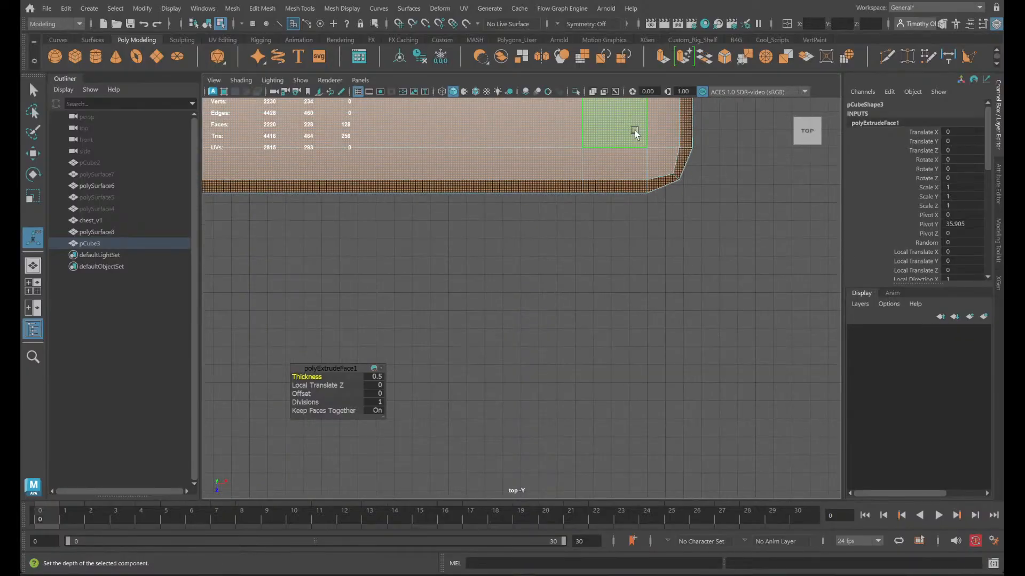
# - Finish the trim extrusion and isolate the lid box in the perspective view, with its underside in sight
pyautogui.keyDown('alt'); pyautogui.moveTo(609, 218); pyautogui.dragTo(635, 231); pyautogui.keyUp('alt')
pyautogui.press('space')
pyautogui.press('space')
pyautogui.scroll(-3, 619, 214)
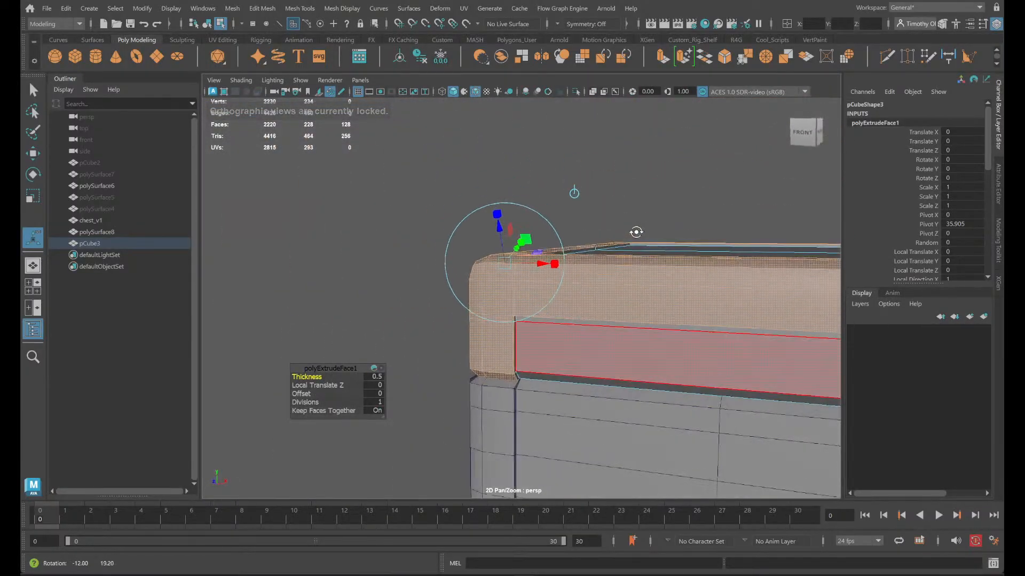
pyautogui.moveTo(636, 231); pyautogui.dragTo(702, 217, button='right')
pyautogui.scroll(2, 689, 188)
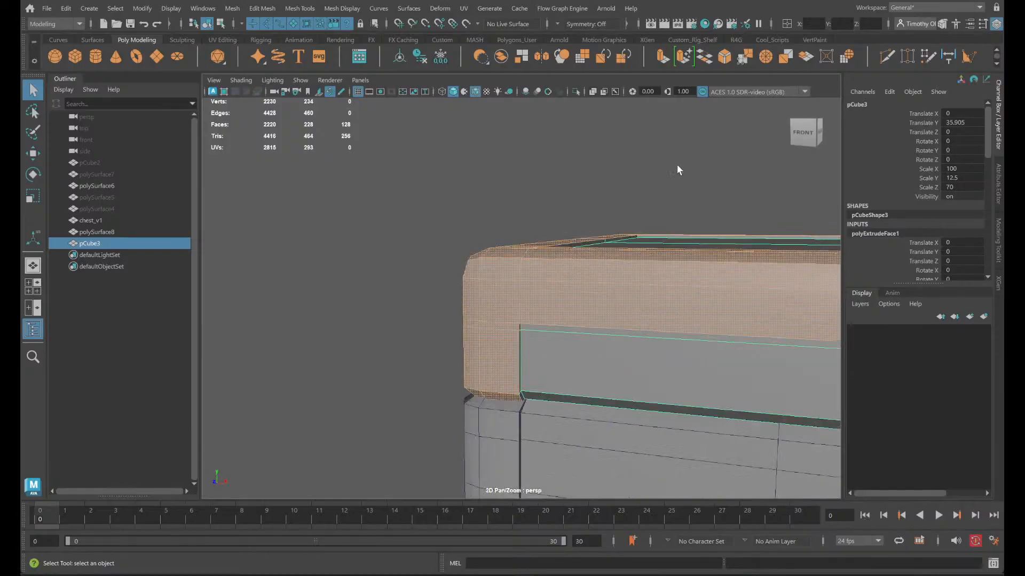
pyautogui.click(577, 92)
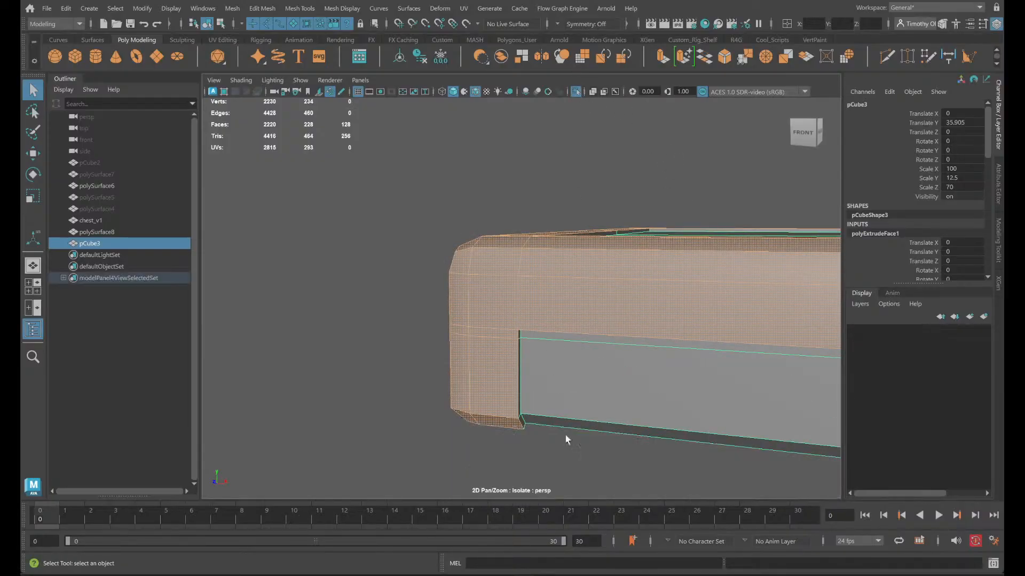
pyautogui.keyDown('alt'); pyautogui.moveTo(566, 434); pyautogui.dragTo(569, 418); pyautogui.keyUp('alt')
pyautogui.moveTo(523, 170); pyautogui.dragTo(522, 134, button='right')
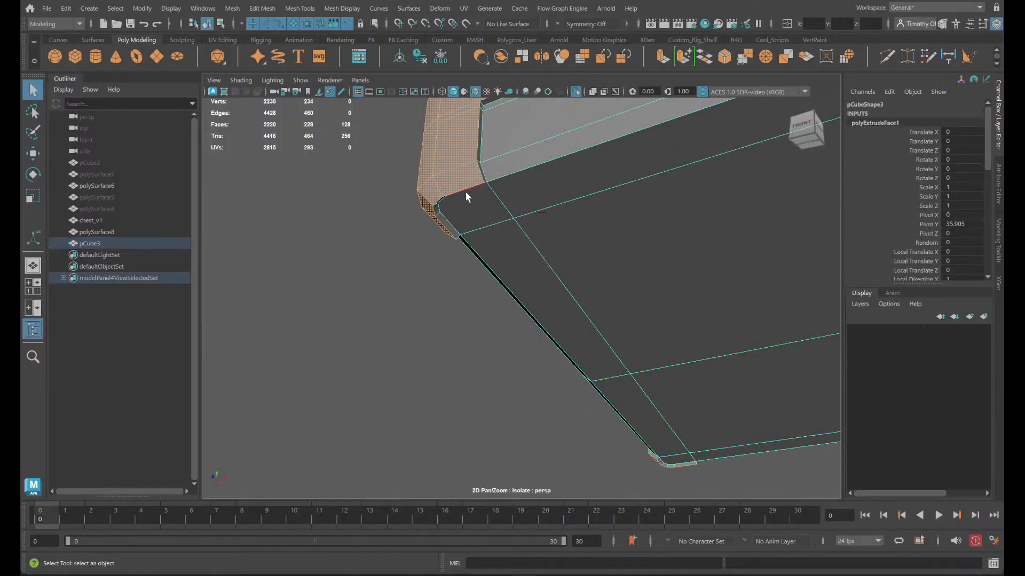
# - Select the raised trim's bottom border edges at all four corners of the lid's underside
pyautogui.click(466, 189)
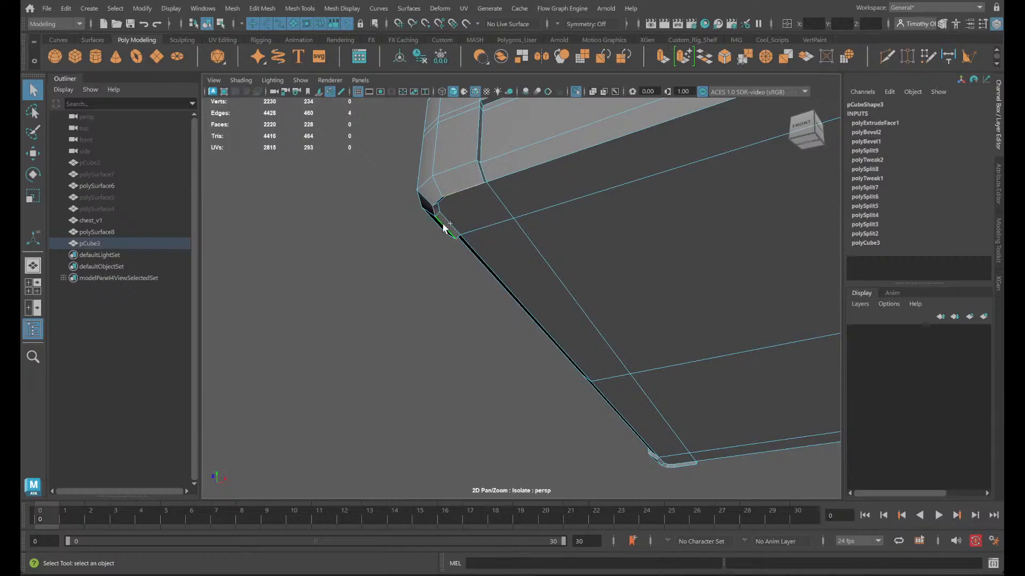
pyautogui.keyDown('alt'); pyautogui.moveTo(647, 365); pyautogui.dragTo(502, 161, button='middle'); pyautogui.keyUp('alt')
pyautogui.scroll(3, 506, 258)
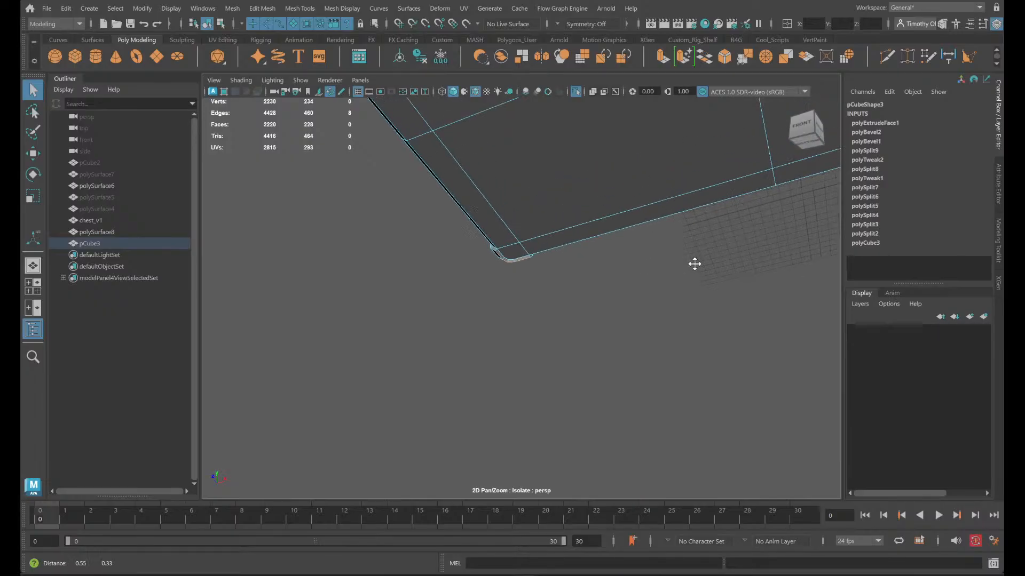
pyautogui.keyDown('alt'); pyautogui.moveTo(693, 263); pyautogui.dragTo(199, 374); pyautogui.keyUp('alt')
pyautogui.keyDown('shift'); pyautogui.click(533, 244); pyautogui.keyUp('shift')
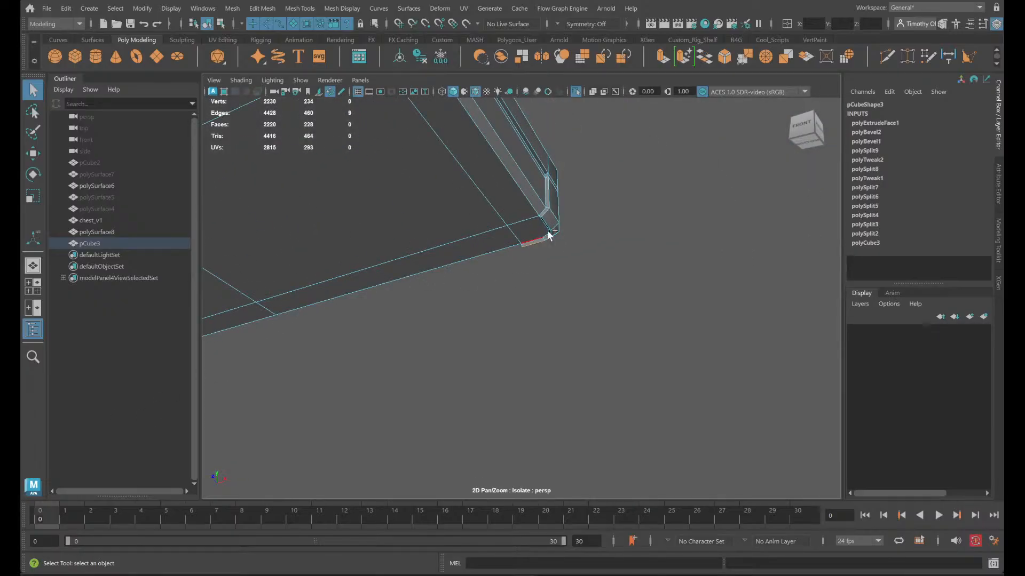
pyautogui.keyDown('shift'); pyautogui.click(548, 234); pyautogui.keyUp('shift')
pyautogui.keyDown('shift'); pyautogui.click(546, 223); pyautogui.keyUp('shift')
pyautogui.keyDown('alt'); pyautogui.moveTo(562, 220); pyautogui.dragTo(639, 409, button='middle'); pyautogui.keyUp('alt')
pyautogui.keyDown('alt'); pyautogui.moveTo(530, 321); pyautogui.dragTo(623, 355); pyautogui.keyUp('alt')
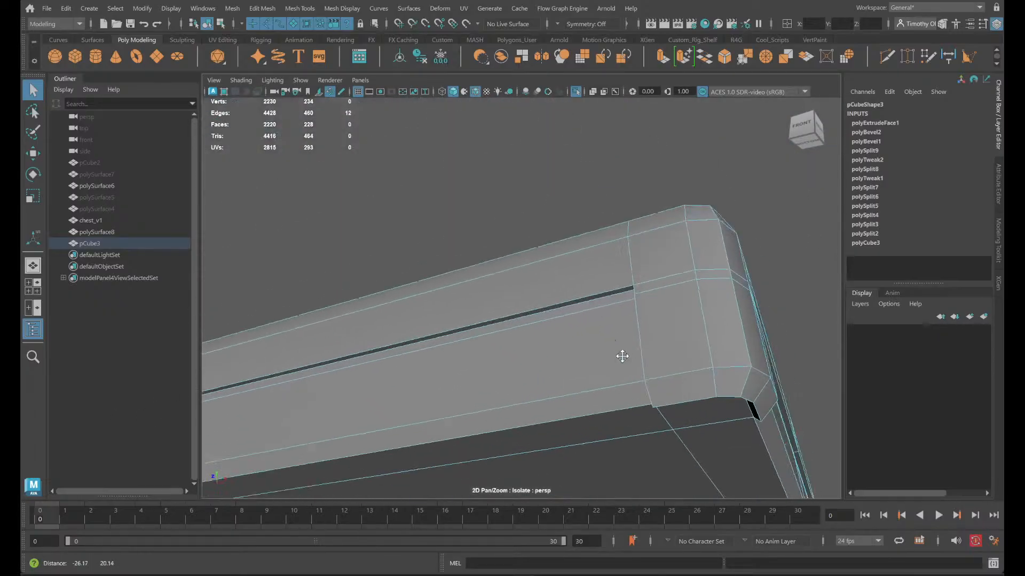
pyautogui.keyDown('alt'); pyautogui.moveTo(623, 354); pyautogui.dragTo(522, 277, button='middle'); pyautogui.keyUp('alt')
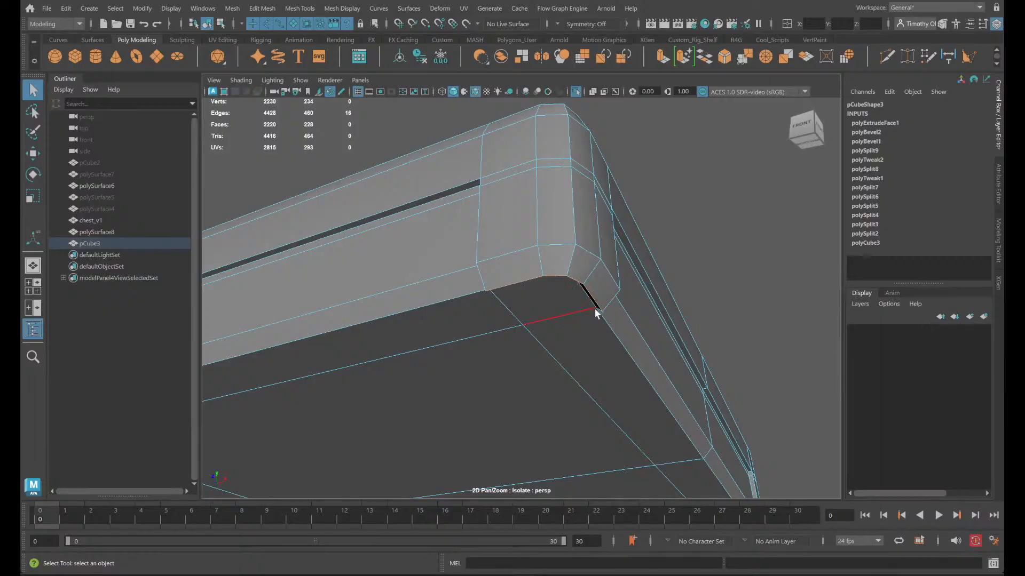
pyautogui.keyDown('alt'); pyautogui.moveTo(614, 327); pyautogui.dragTo(569, 326); pyautogui.keyUp('alt')
# - Move the selected corner trim edges vertically to sit level with the lid's underside
pyautogui.press('w')
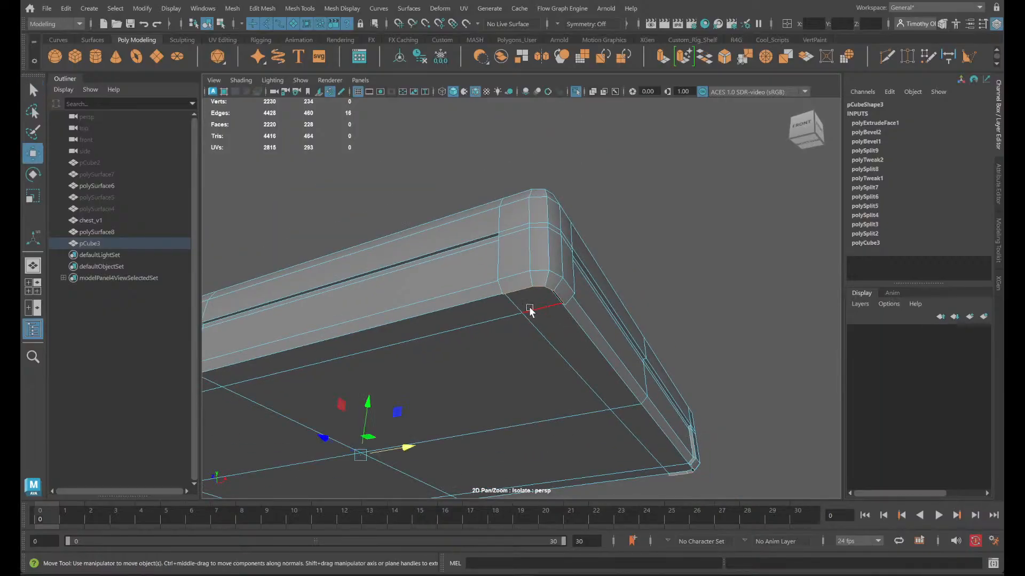
pyautogui.moveTo(367, 405); pyautogui.dragTo(357, 453)
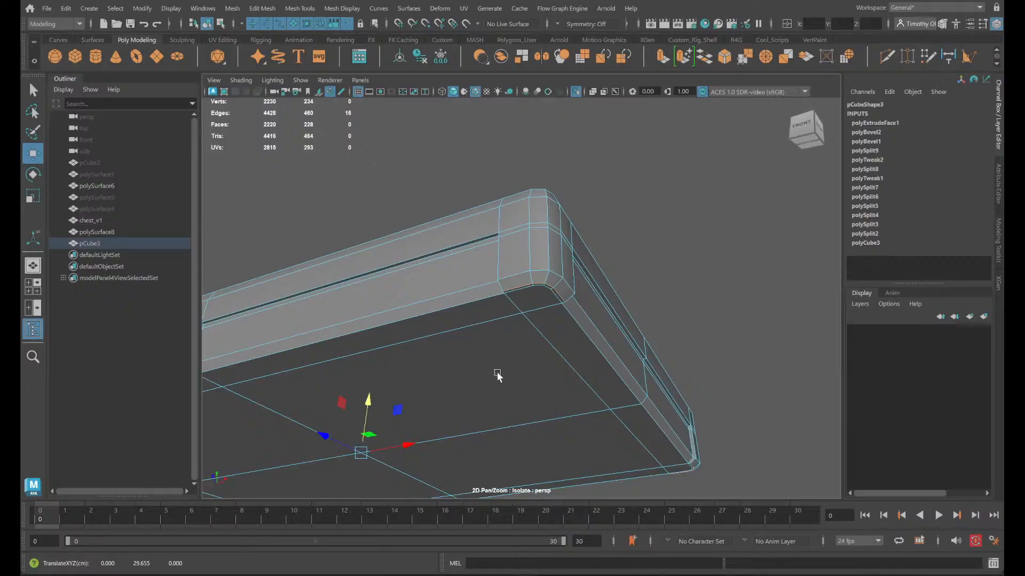
pyautogui.moveTo(498, 376)
pyautogui.keyDown('alt'); pyautogui.mouseDown()
pyautogui.moveTo(498, 389)
pyautogui.moveTo(505, 364)
pyautogui.mouseUp(); pyautogui.keyUp('alt')
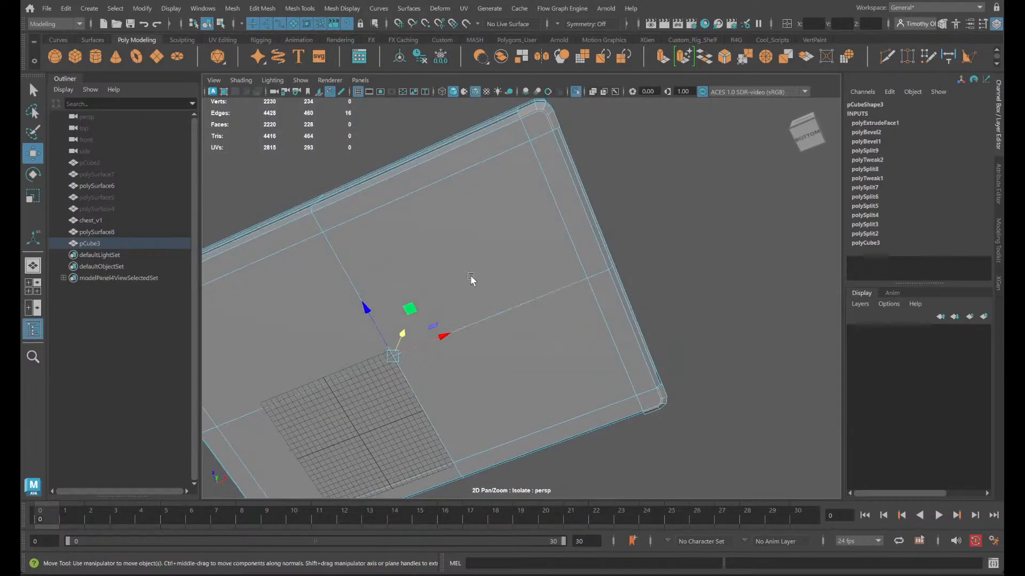
pyautogui.keyDown('alt'); pyautogui.moveTo(471, 278); pyautogui.dragTo(614, 110); pyautogui.keyUp('alt')
pyautogui.keyDown('alt'); pyautogui.moveTo(622, 169); pyautogui.dragTo(510, 233, button='middle'); pyautogui.keyUp('alt')
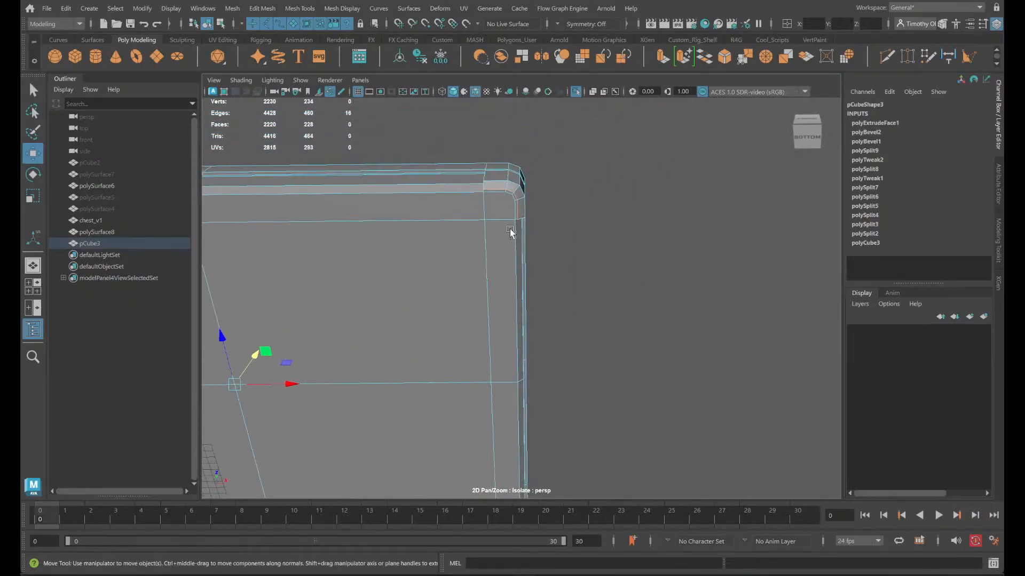
# - End the lid's isolation, clear the edge selection, and select the chest body below the lid's front corner
pyautogui.click(484, 200)
pyautogui.keyDown('alt'); pyautogui.moveTo(499, 192); pyautogui.dragTo(509, 257, button='right'); pyautogui.keyUp('alt')
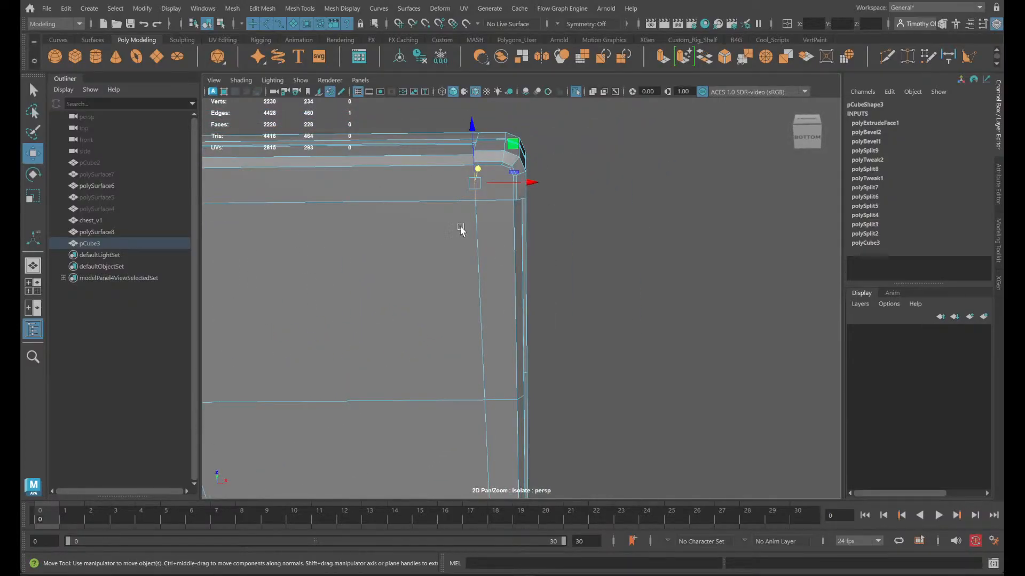
pyautogui.click(575, 91)
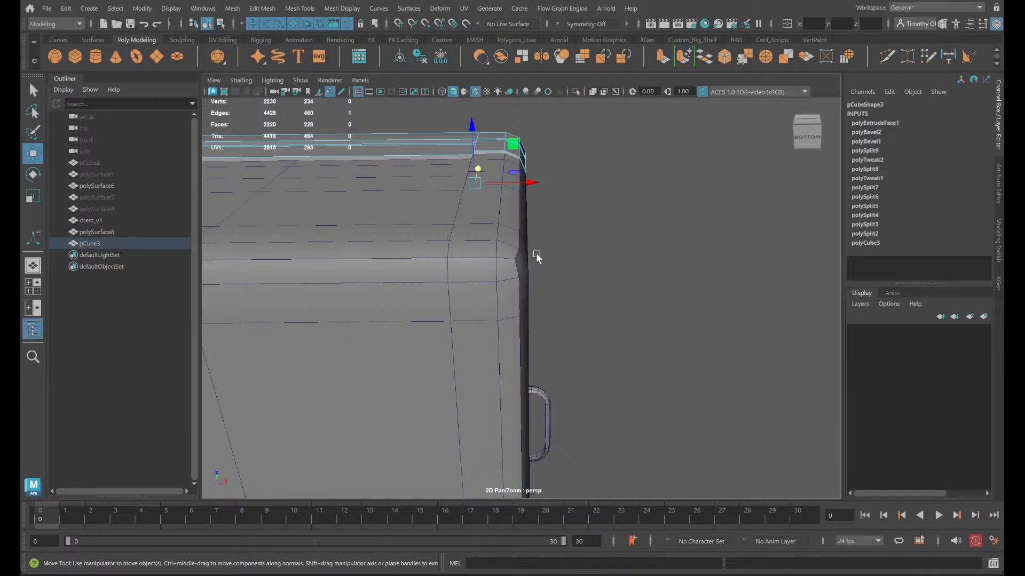
pyautogui.keyDown('alt'); pyautogui.moveTo(537, 257); pyautogui.dragTo(538, 277); pyautogui.keyUp('alt')
pyautogui.keyDown('alt'); pyautogui.moveTo(626, 388); pyautogui.dragTo(525, 196); pyautogui.keyUp('alt')
pyautogui.click(614, 371)
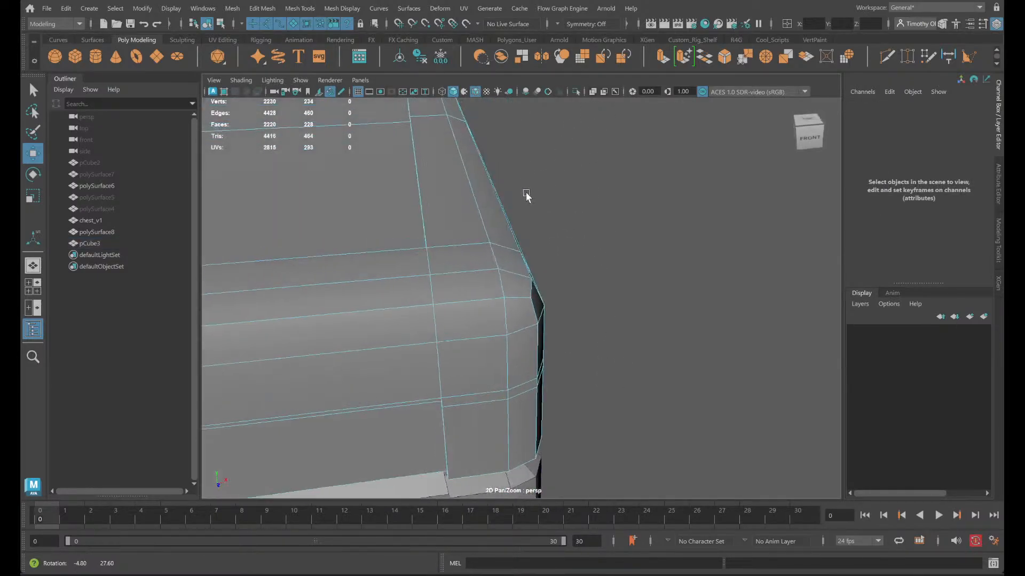
pyautogui.keyDown('alt'); pyautogui.moveTo(526, 196); pyautogui.dragTo(551, 145, button='middle'); pyautogui.keyUp('alt')
pyautogui.scroll(3, 551, 145)
pyautogui.click(354, 309)
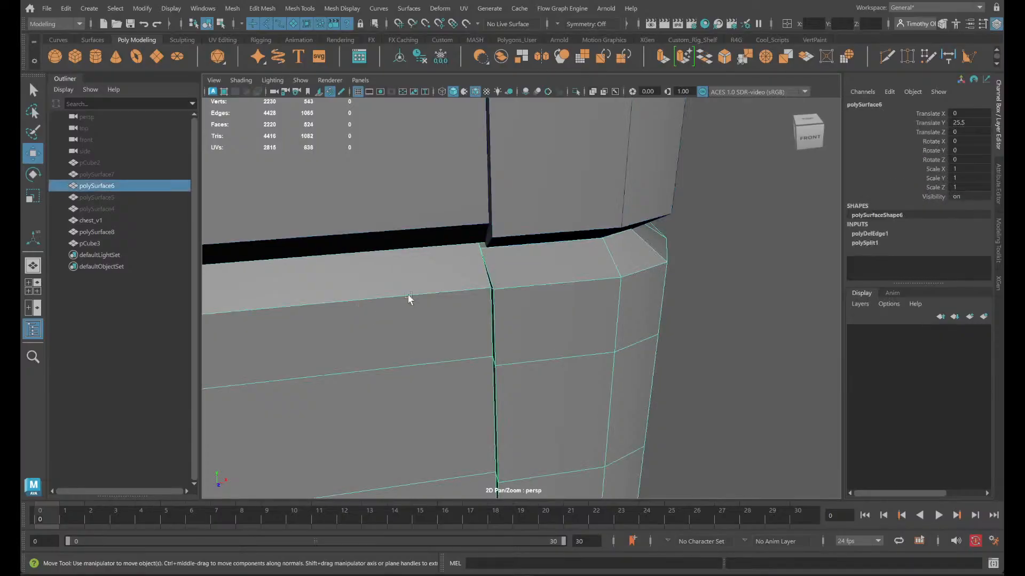
# - Isolate the chest body and examine the top rim around its corner trim
pyautogui.click(576, 92)
pyautogui.keyDown('alt'); pyautogui.moveTo(601, 133); pyautogui.dragTo(545, 298); pyautogui.keyUp('alt')
pyautogui.scroll(-3, 544, 299)
pyautogui.keyDown('alt'); pyautogui.moveTo(544, 299); pyautogui.dragTo(384, 376, button='middle'); pyautogui.keyUp('alt')
pyautogui.keyDown('alt'); pyautogui.moveTo(380, 377); pyautogui.dragTo(373, 341); pyautogui.keyUp('alt')
pyautogui.scroll(-3, 373, 341)
pyautogui.keyDown('alt'); pyautogui.moveTo(373, 341); pyautogui.dragTo(568, 363, button='middle'); pyautogui.keyUp('alt')
pyautogui.scroll(-4, 568, 363)
pyautogui.scroll(-2, 571, 363)
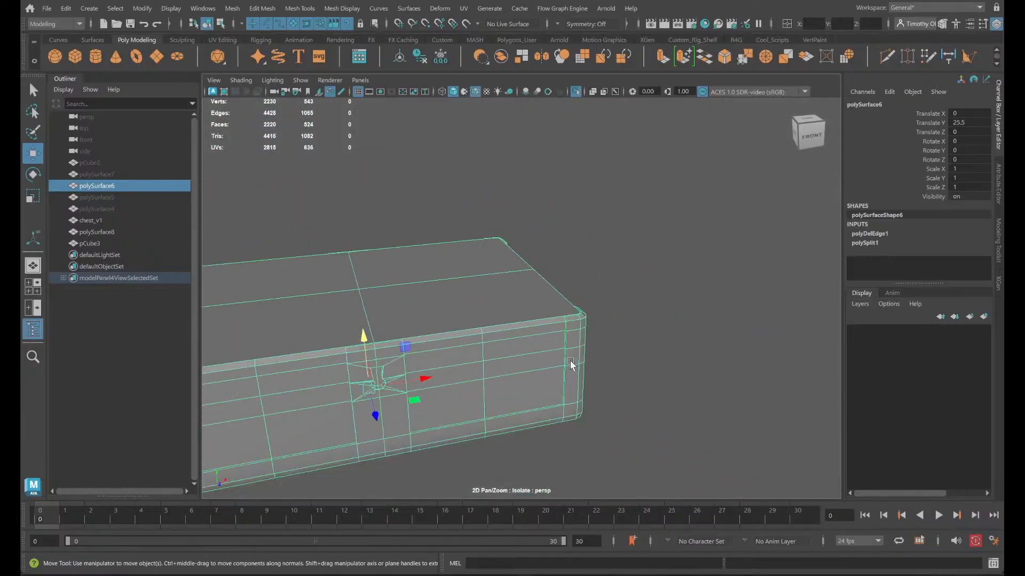
pyautogui.keyDown('alt'); pyautogui.moveTo(571, 365); pyautogui.dragTo(537, 361); pyautogui.keyUp('alt')
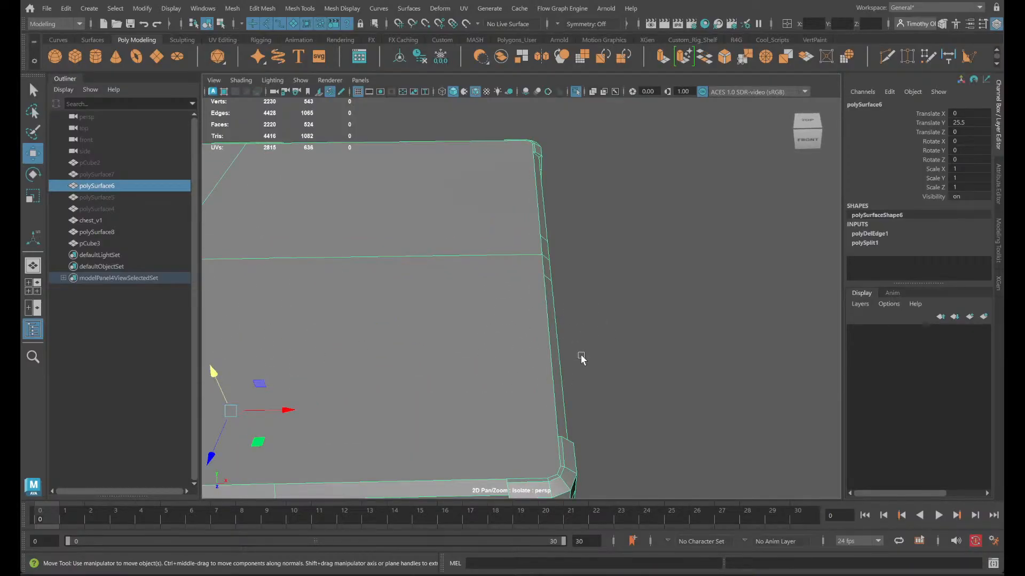
pyautogui.keyDown('alt'); pyautogui.moveTo(582, 359); pyautogui.dragTo(331, 256); pyautogui.keyUp('alt')
# - Try to snap the inner rim vertex of the chest body's corner trim along X to the vertex on the outer edge
pyautogui.rightClick(353, 250)
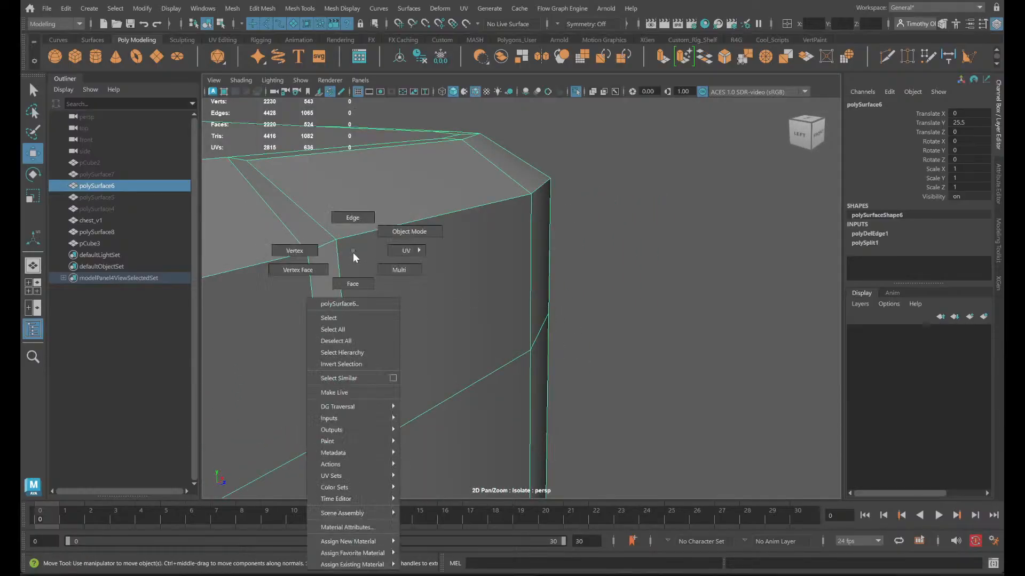
pyautogui.moveTo(353, 254); pyautogui.dragTo(315, 251, button='right')
pyautogui.moveTo(320, 224); pyautogui.dragTo(351, 268)
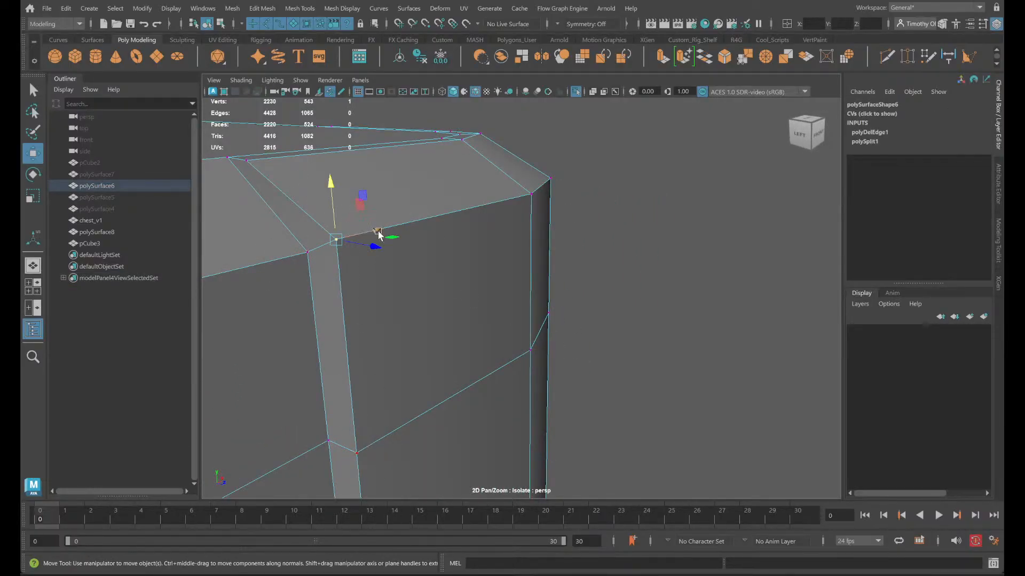
pyautogui.press('2')
pyautogui.press('1')
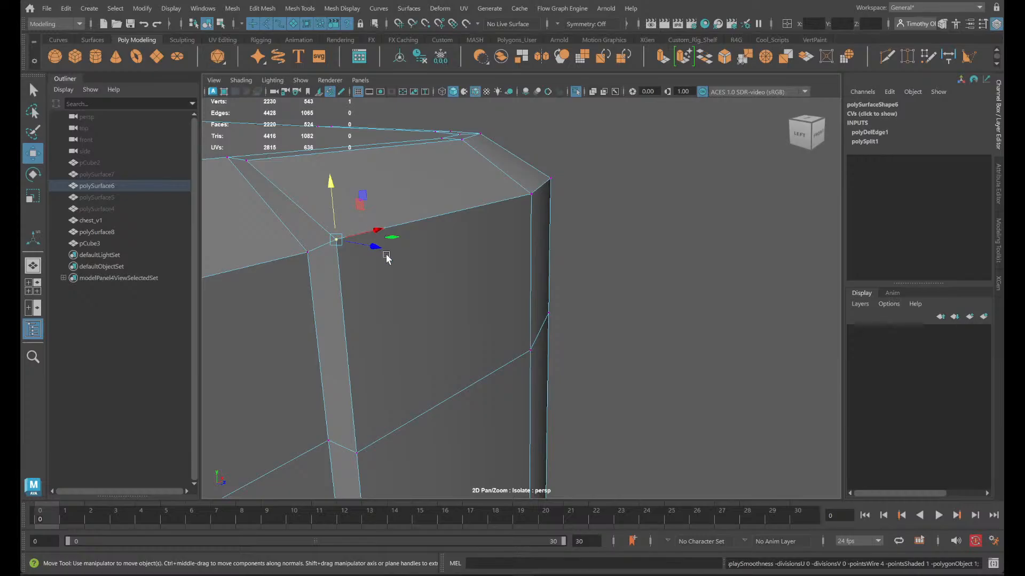
pyautogui.moveTo(377, 230); pyautogui.dragTo(377, 230)
pyautogui.moveTo(354, 454); pyautogui.dragTo(365, 458)
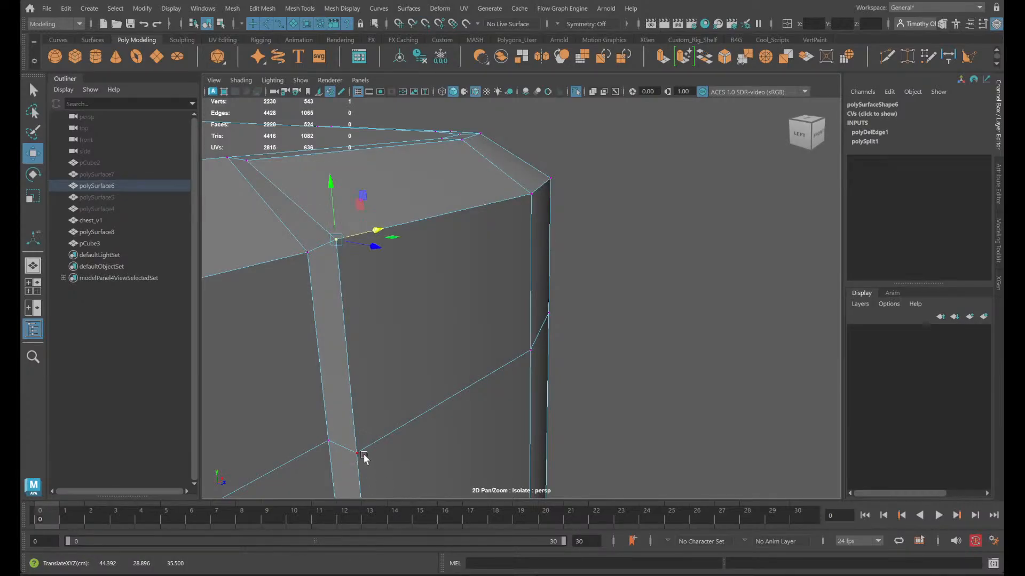
pyautogui.click(247, 161)
pyautogui.moveTo(292, 159); pyautogui.dragTo(339, 245)
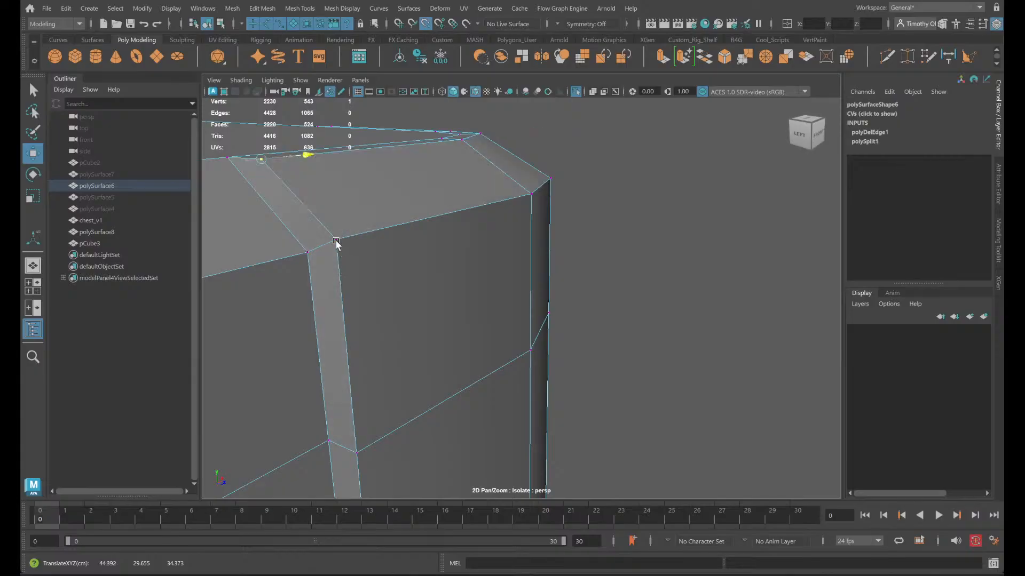
pyautogui.hotkey('ctrl', 'z')
pyautogui.moveTo(293, 156); pyautogui.dragTo(230, 159)
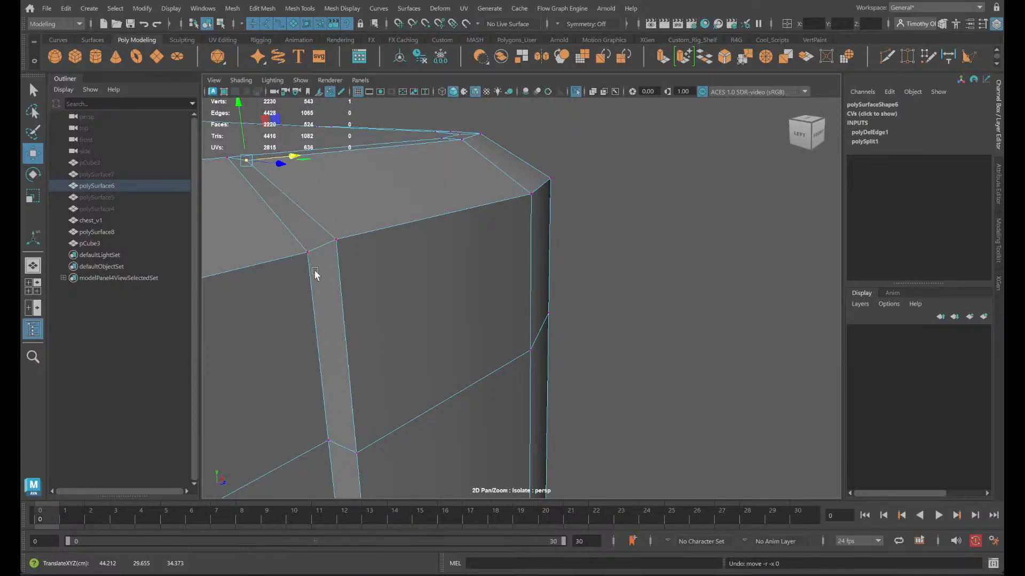
# - Try to align the vertices of the front trim groove along X with vertex snapping, and undo the changes
pyautogui.keyDown('alt'); pyautogui.moveTo(316, 285); pyautogui.dragTo(292, 293); pyautogui.keyUp('alt')
pyautogui.keyDown('alt'); pyautogui.moveTo(292, 293); pyautogui.dragTo(487, 311, button='middle'); pyautogui.keyUp('alt')
pyautogui.keyDown('alt'); pyautogui.moveTo(487, 311); pyautogui.dragTo(426, 268); pyautogui.keyUp('alt')
pyautogui.keyDown('alt'); pyautogui.moveTo(374, 190); pyautogui.dragTo(396, 212); pyautogui.keyUp('alt')
pyautogui.click(469, 274)
pyautogui.press('v')
pyautogui.moveTo(519, 266); pyautogui.dragTo(452, 195)
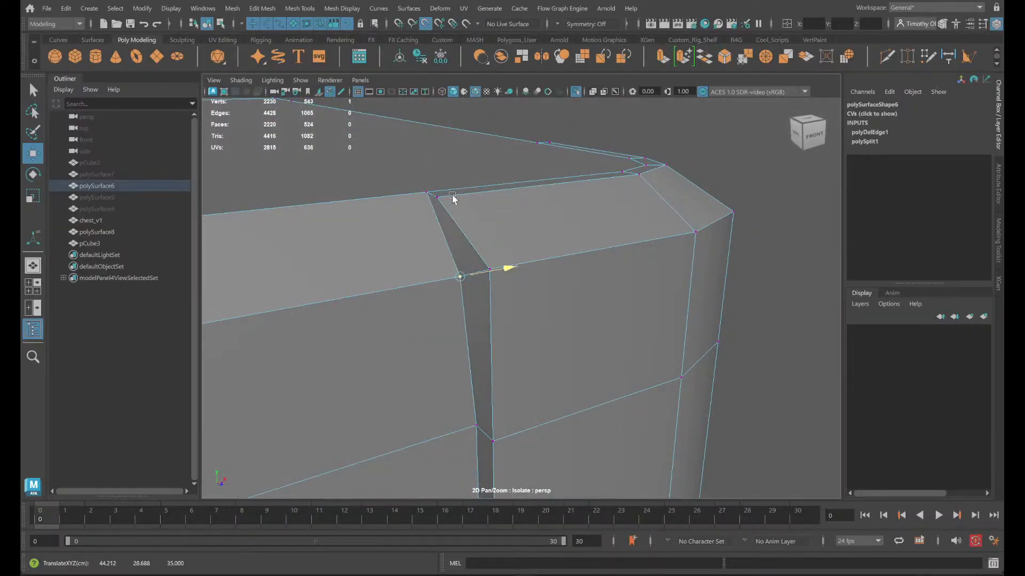
pyautogui.hotkey('ctrl', 'z')
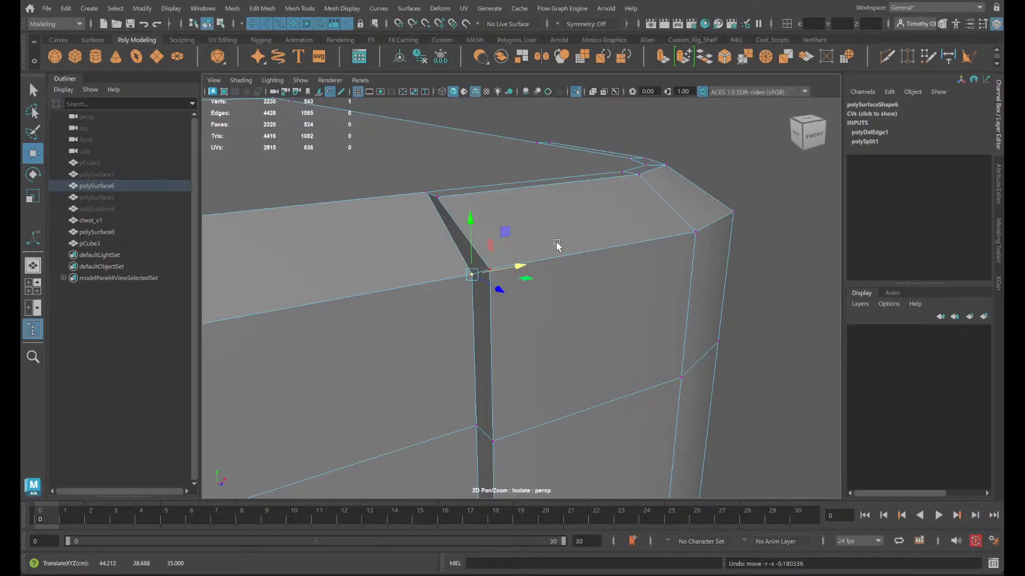
pyautogui.keyDown('alt'); pyautogui.moveTo(542, 247); pyautogui.dragTo(570, 275); pyautogui.keyUp('alt')
pyautogui.press('v')
pyautogui.hotkey('ctrl', 'z')
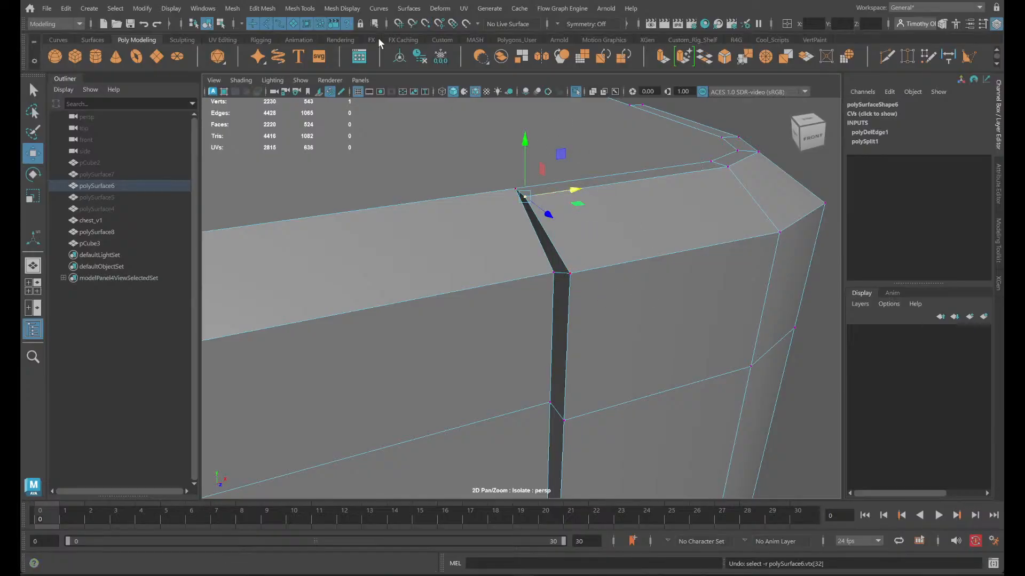
# - End the chest body's isolation, then select the lid box above it and isolate that
pyautogui.click(576, 92)
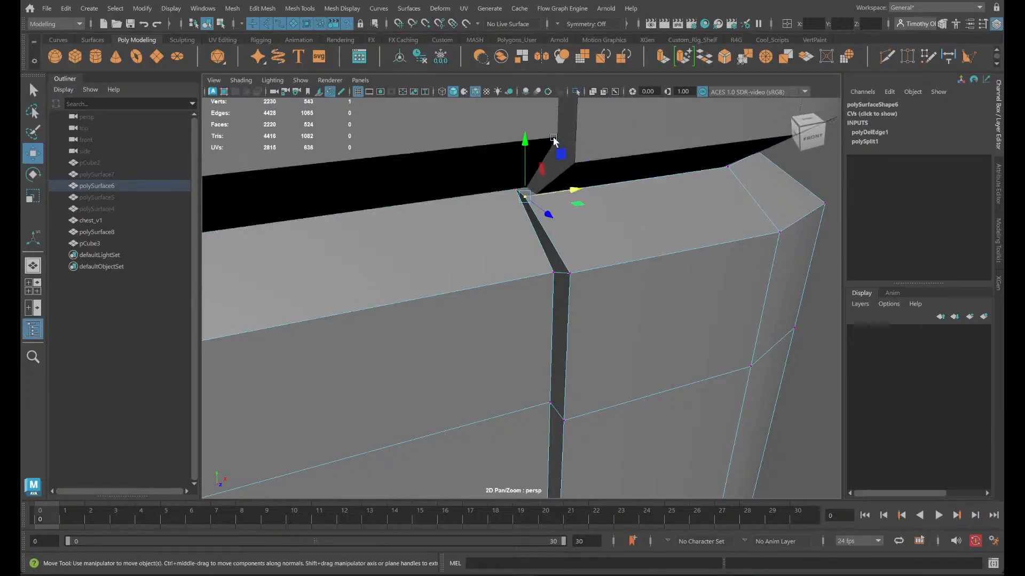
pyautogui.click(619, 152)
pyautogui.moveTo(620, 151); pyautogui.dragTo(604, 136, button='right')
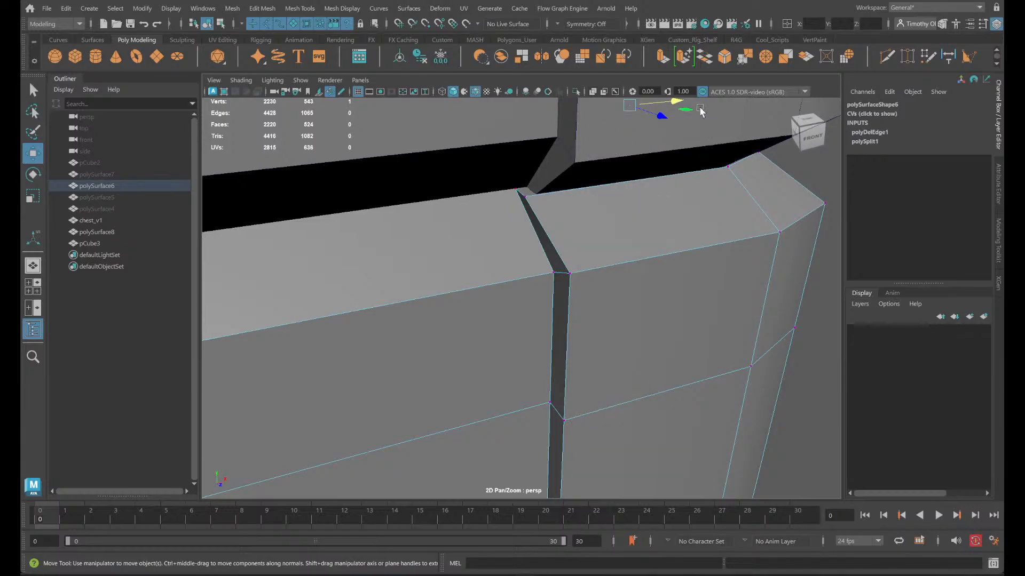
pyautogui.moveTo(406, 147); pyautogui.dragTo(470, 122, button='right')
pyautogui.click(476, 125)
pyautogui.keyDown('alt'); pyautogui.moveTo(500, 152); pyautogui.dragTo(565, 205); pyautogui.keyUp('alt')
pyautogui.click(576, 92)
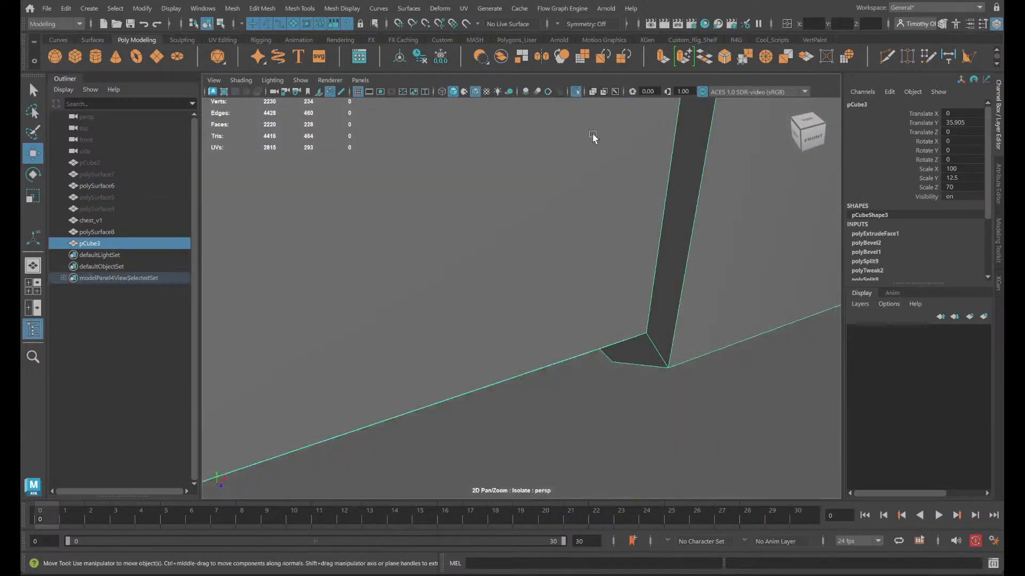
# - Select the edge loop on the lid's underside that runs from front to back in line with the corner trims
pyautogui.keyDown('alt'); pyautogui.moveTo(603, 234); pyautogui.dragTo(521, 146); pyautogui.keyUp('alt')
pyautogui.keyDown('alt'); pyautogui.moveTo(521, 146); pyautogui.dragTo(624, 475, button='middle'); pyautogui.keyUp('alt')
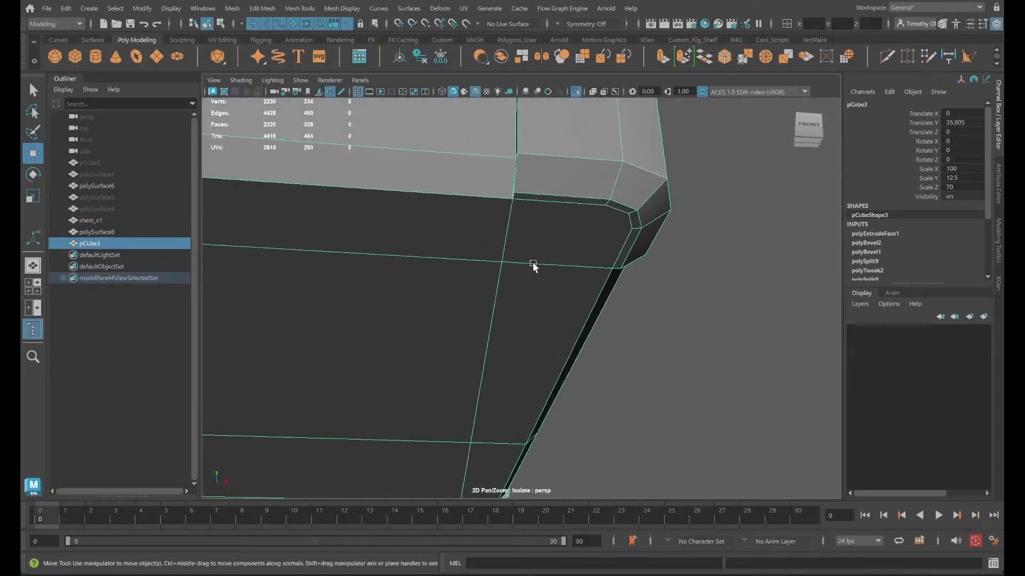
pyautogui.moveTo(531, 250); pyautogui.dragTo(535, 212, button='right')
pyautogui.scroll(2, 539, 212)
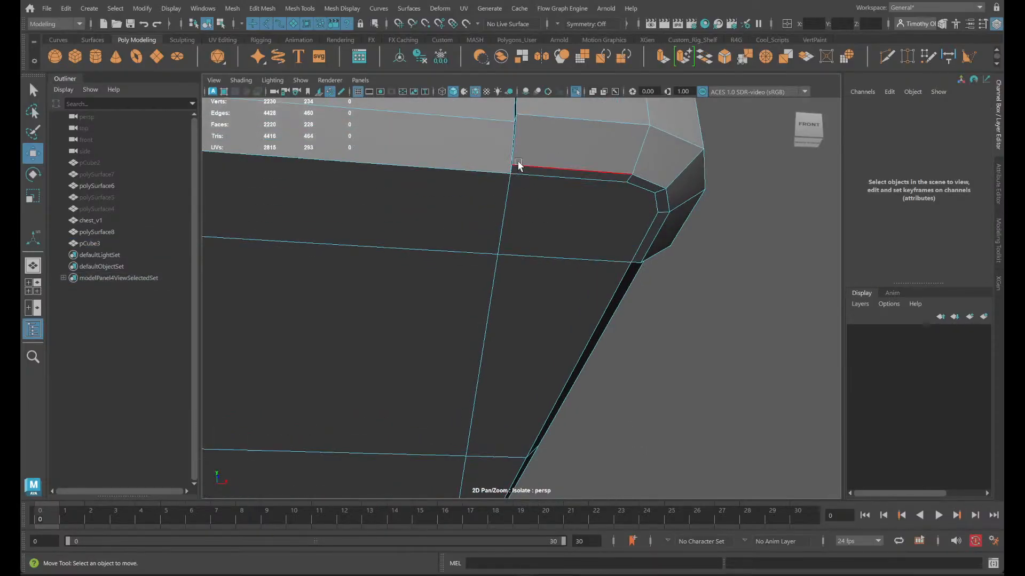
pyautogui.click(512, 170)
pyautogui.keyDown('alt'); pyautogui.moveTo(515, 372); pyautogui.dragTo(513, 10, button='middle'); pyautogui.keyUp('alt')
pyautogui.keyDown('alt'); pyautogui.moveTo(482, 386); pyautogui.dragTo(406, 460); pyautogui.keyUp('alt')
pyautogui.keyDown('alt'); pyautogui.moveTo(440, 451); pyautogui.dragTo(452, 384, button='middle'); pyautogui.keyUp('alt')
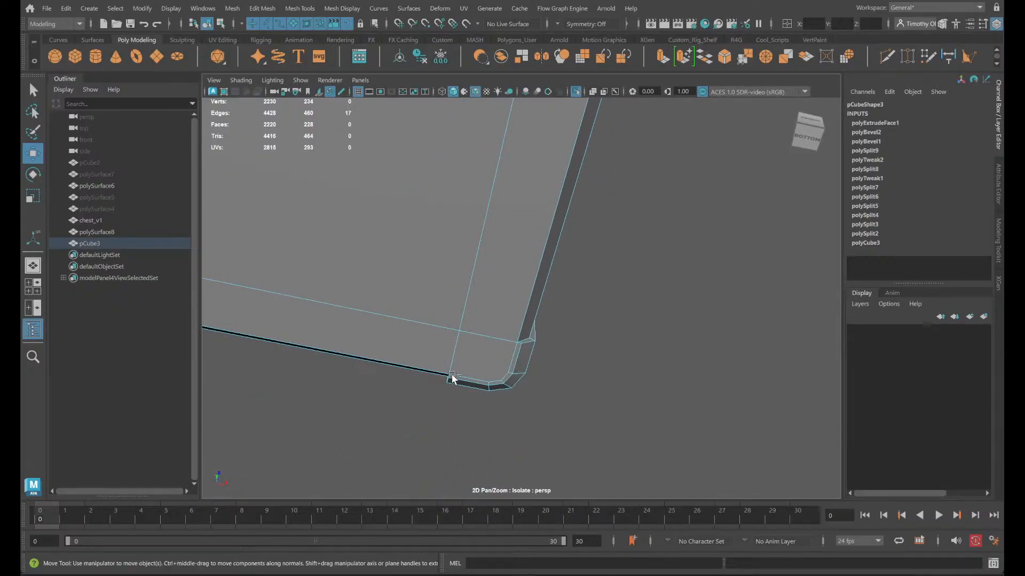
pyautogui.keyDown('shift'); pyautogui.doubleClick(461, 287); pyautogui.keyUp('shift')
pyautogui.keyDown('alt'); pyautogui.moveTo(485, 293); pyautogui.dragTo(493, 381, button='middle'); pyautogui.keyUp('alt')
pyautogui.scroll(-3, 448, 277)
pyautogui.keyDown('alt'); pyautogui.moveTo(476, 307); pyautogui.dragTo(460, 469, button='middle'); pyautogui.keyUp('alt')
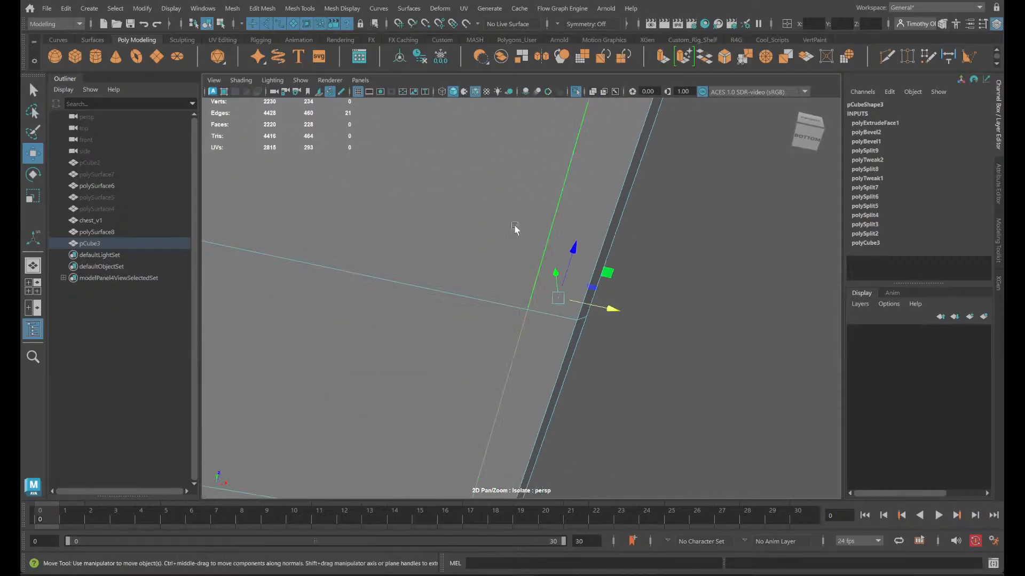
pyautogui.keyDown('alt'); pyautogui.moveTo(517, 229); pyautogui.dragTo(502, 406, button='middle'); pyautogui.keyUp('alt')
pyautogui.keyDown('alt'); pyautogui.moveTo(503, 406); pyautogui.dragTo(526, 414); pyautogui.keyUp('alt')
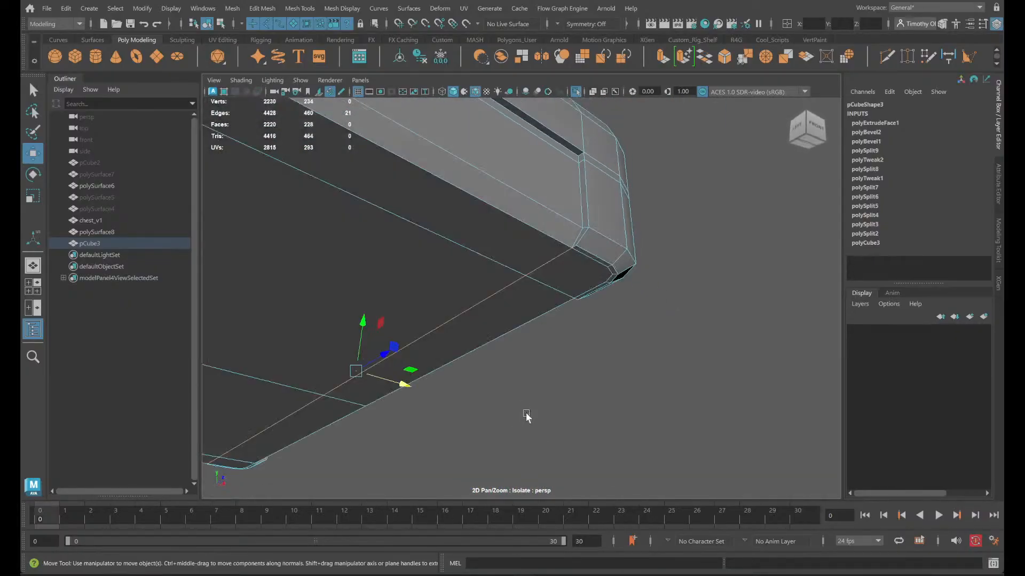
# - Show the whole chest and try to snap the selected lid edges along X to the chest body's trim groove
pyautogui.click(576, 91)
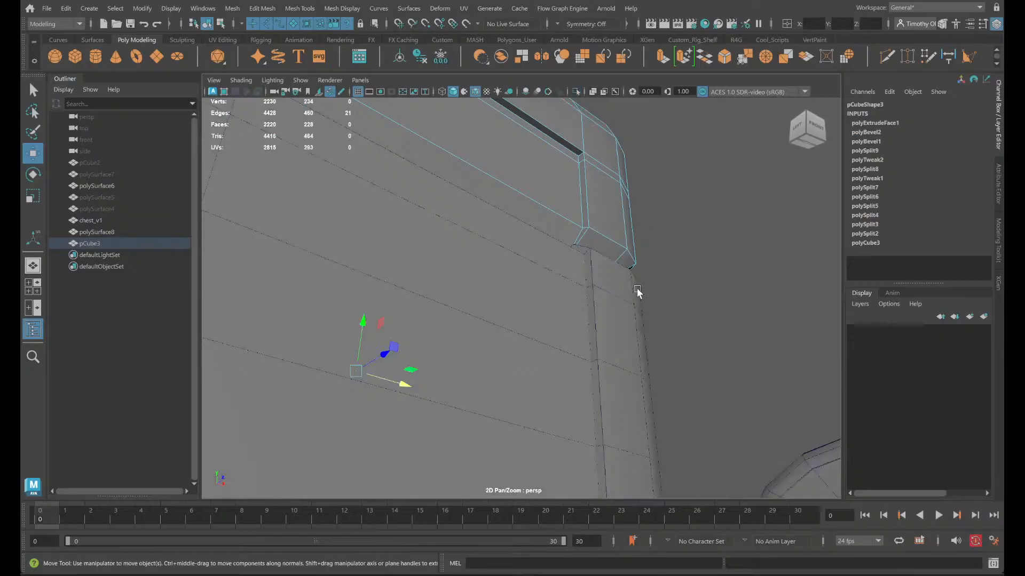
pyautogui.keyDown('alt'); pyautogui.moveTo(638, 290); pyautogui.dragTo(610, 332); pyautogui.keyUp('alt')
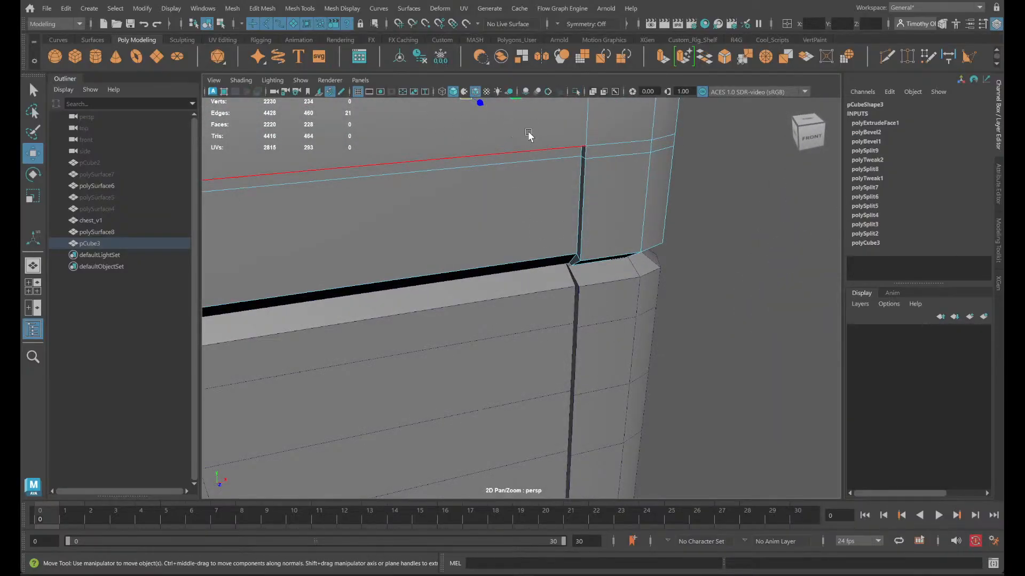
pyautogui.keyDown('alt'); pyautogui.moveTo(528, 135); pyautogui.dragTo(528, 167, button='middle'); pyautogui.keyUp('alt')
pyautogui.press('v')
pyautogui.moveTo(518, 113); pyautogui.dragTo(573, 293)
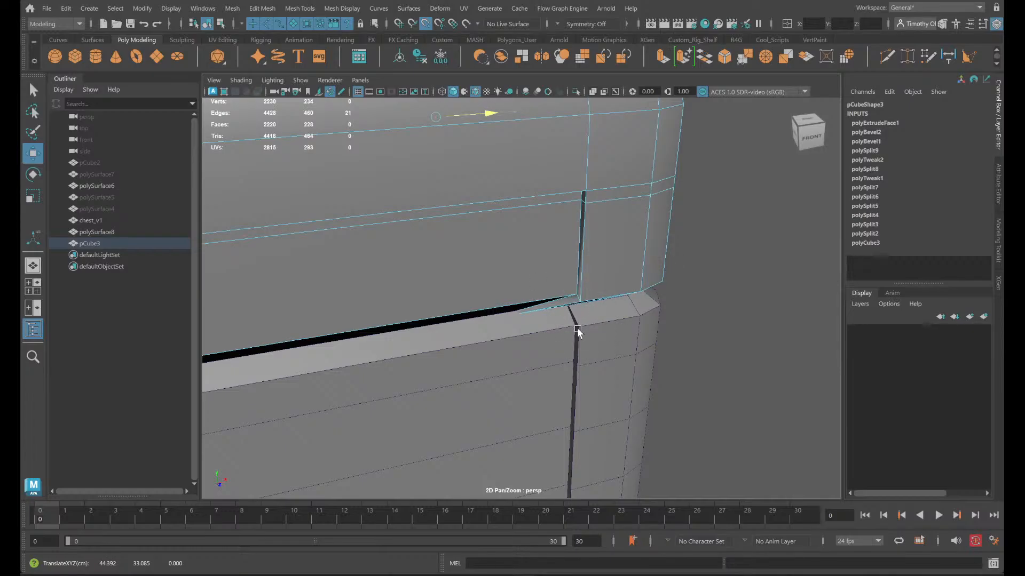
pyautogui.scroll(3, 566, 326)
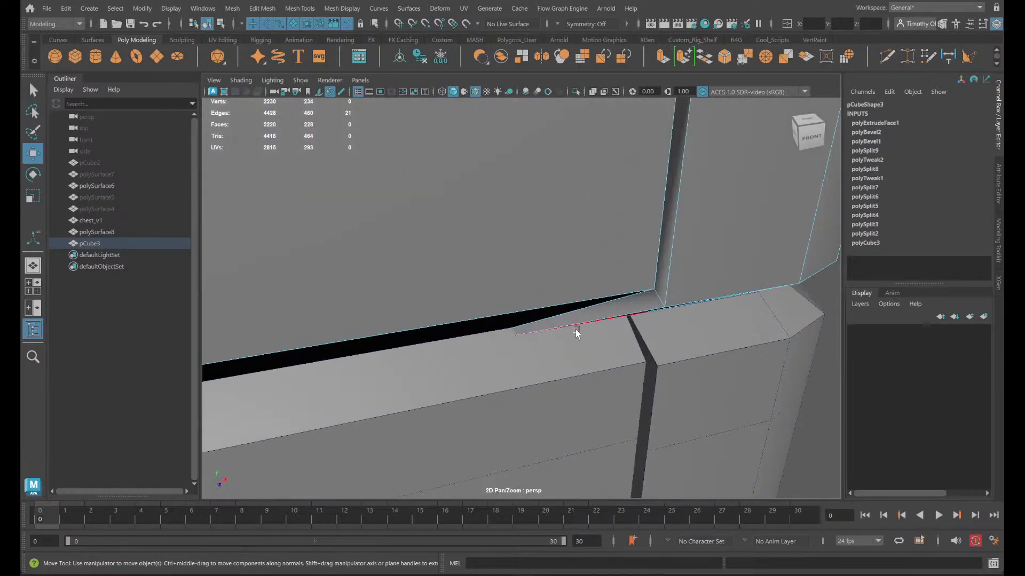
pyautogui.hotkey('ctrl', 'z')
pyautogui.scroll(-5, 599, 298)
pyautogui.scroll(2, 487, 161)
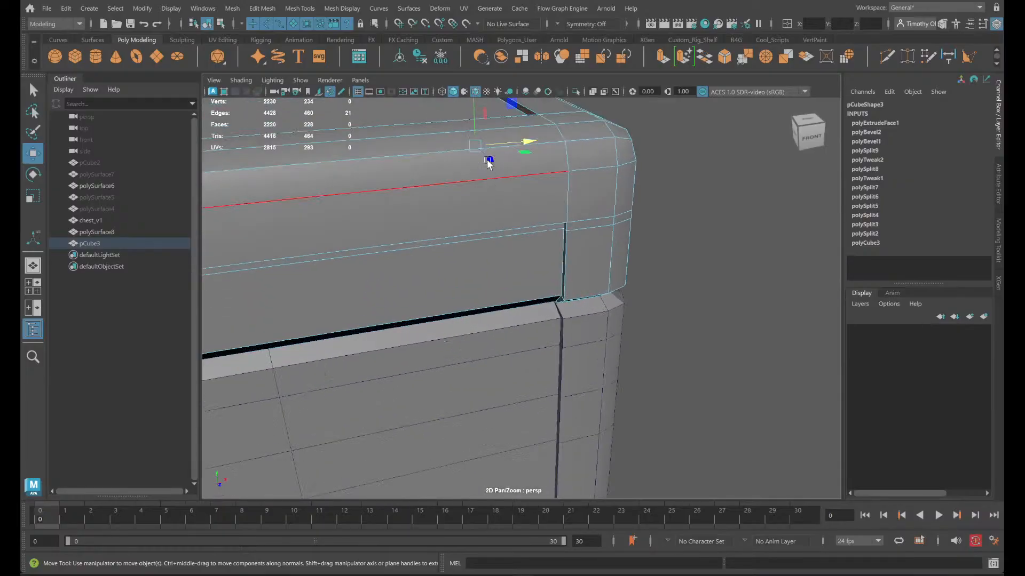
# - Isolate the lid box again and remove two edges from the selected loop
pyautogui.click(575, 91)
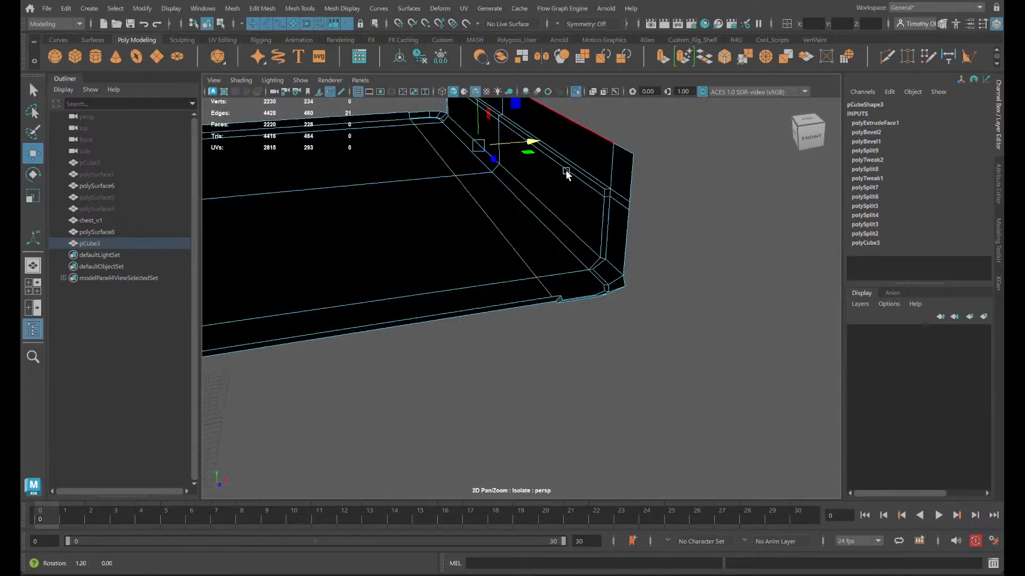
pyautogui.moveTo(565, 172)
pyautogui.keyDown('alt'); pyautogui.mouseDown()
pyautogui.moveTo(544, 151)
pyautogui.moveTo(554, 166)
pyautogui.mouseUp(); pyautogui.keyUp('alt')
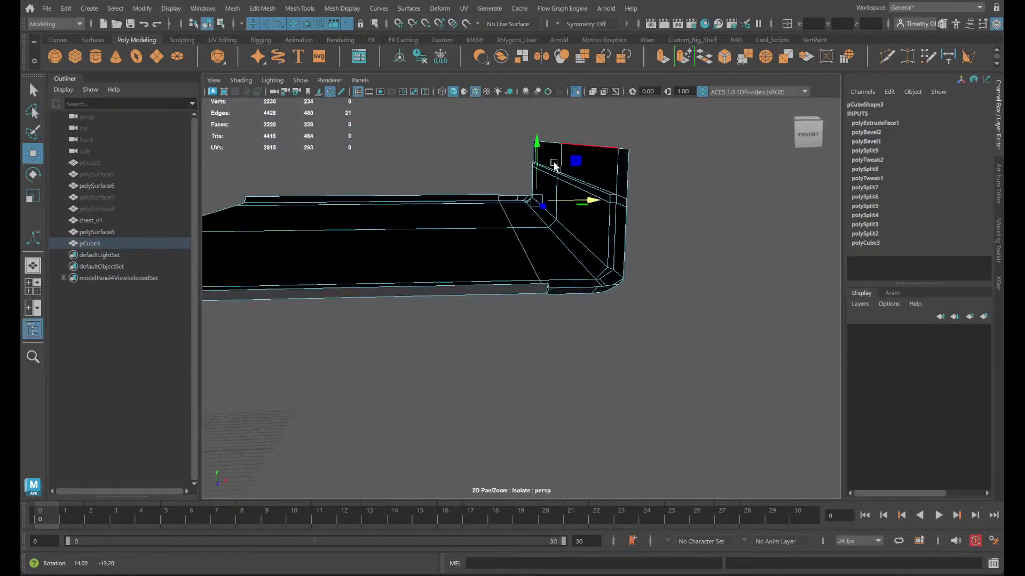
pyautogui.keyDown('alt'); pyautogui.moveTo(677, 224); pyautogui.dragTo(629, 208); pyautogui.keyUp('alt')
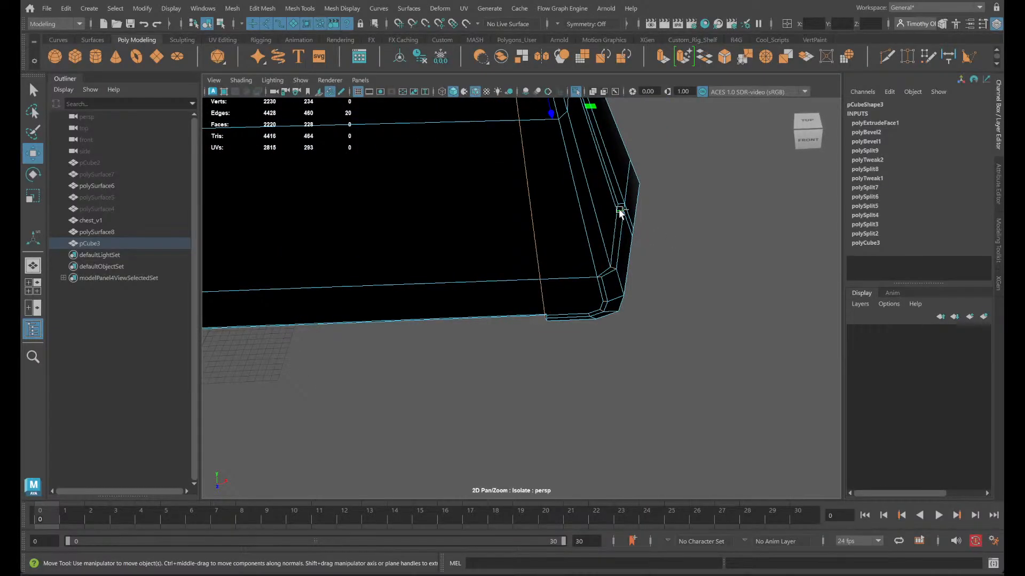
pyautogui.keyDown('alt'); pyautogui.moveTo(659, 216); pyautogui.dragTo(653, 215); pyautogui.keyUp('alt')
pyautogui.press('1')
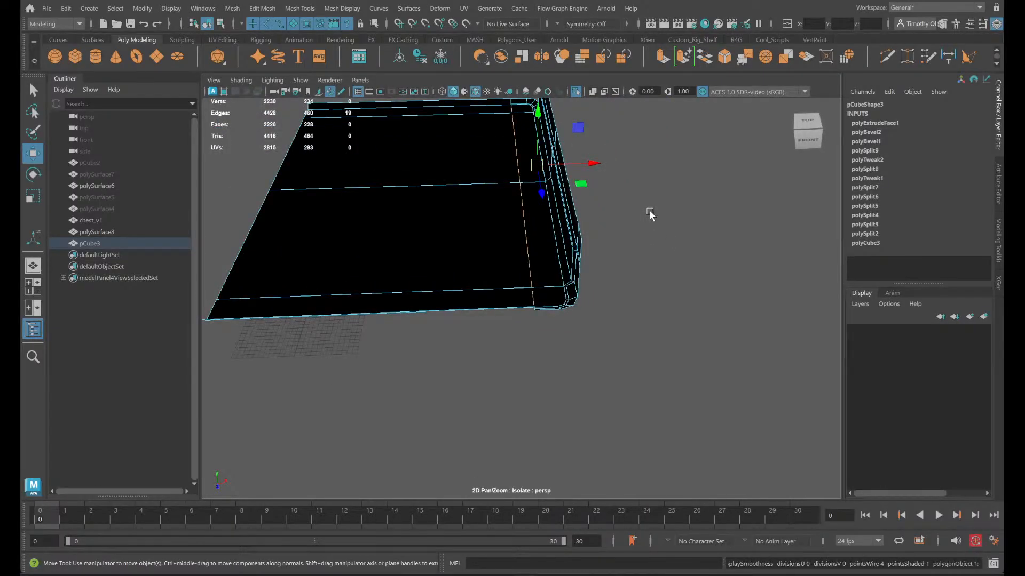
# - Examine the lid's interior and underside around the corner trim from the back and side
pyautogui.press('q')
pyautogui.press('w')
pyautogui.press('r')
pyautogui.press('e')
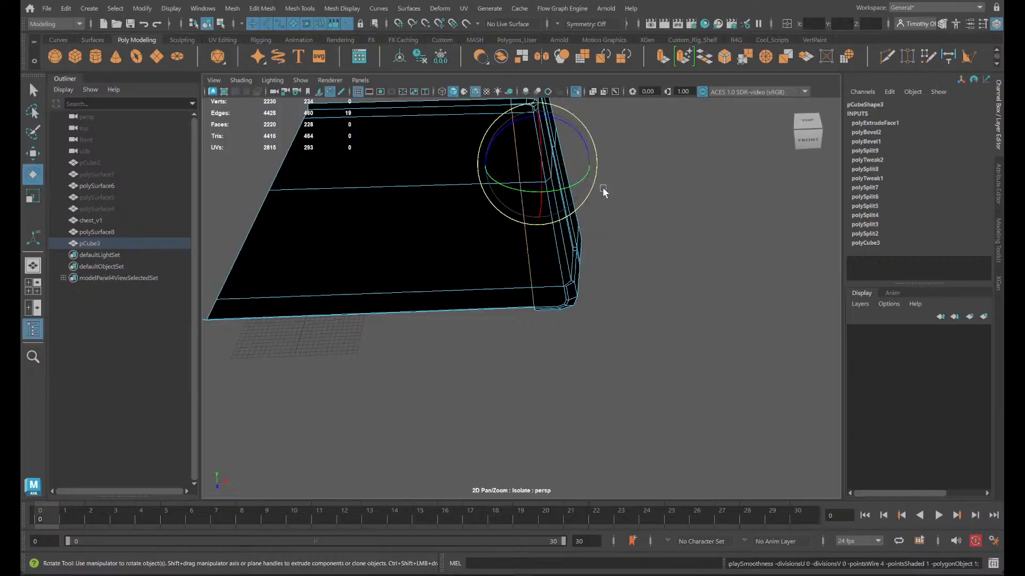
pyautogui.press('w')
pyautogui.keyDown('alt'); pyautogui.moveTo(492, 277); pyautogui.dragTo(515, 366, button='middle'); pyautogui.keyUp('alt')
pyautogui.scroll(3, 523, 320)
pyautogui.keyDown('alt'); pyautogui.moveTo(523, 321); pyautogui.dragTo(358, 254); pyautogui.keyUp('alt')
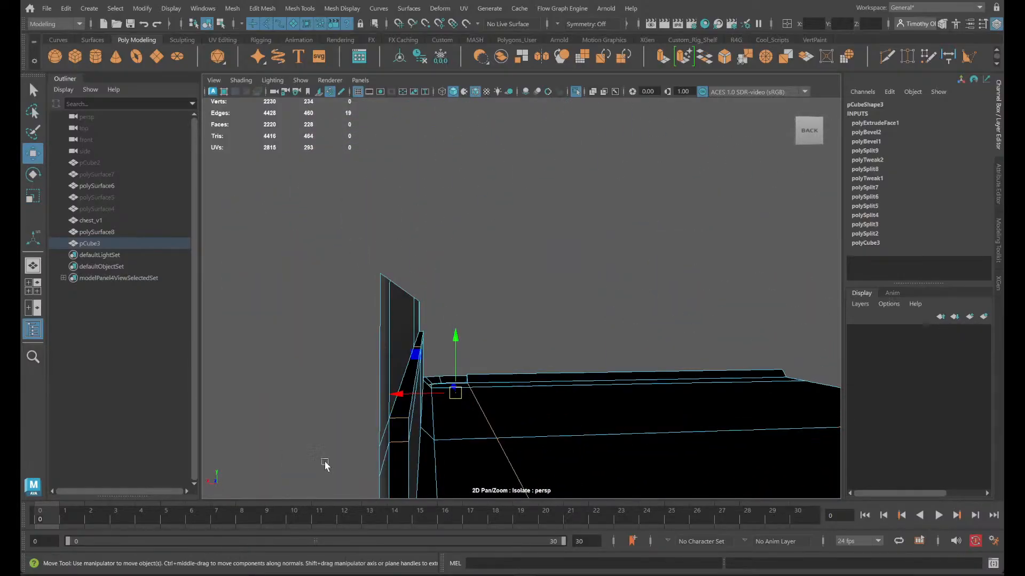
pyautogui.keyDown('alt'); pyautogui.moveTo(424, 431); pyautogui.dragTo(456, 275, button='middle'); pyautogui.keyUp('alt')
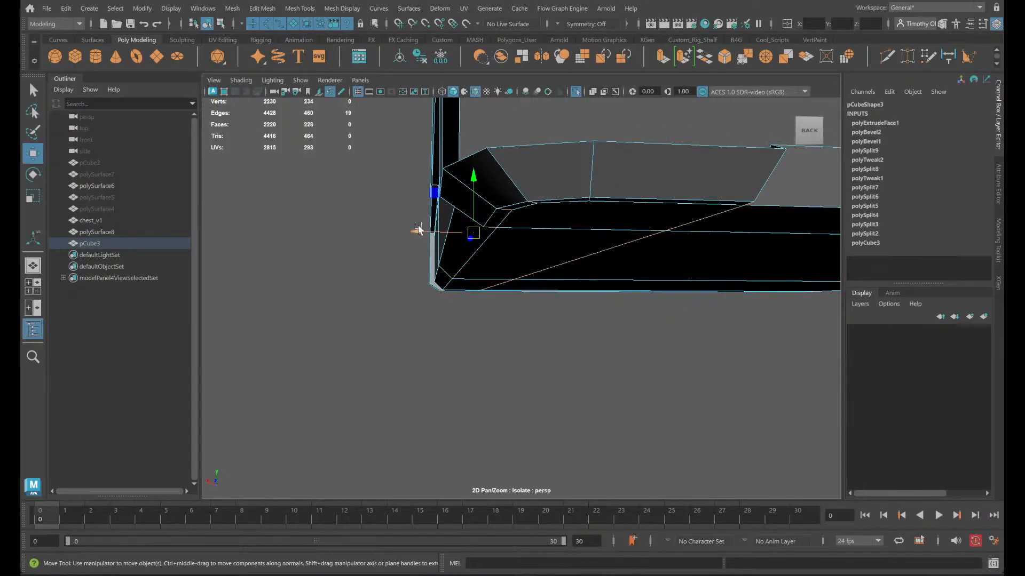
pyautogui.keyDown('alt'); pyautogui.moveTo(435, 223); pyautogui.dragTo(503, 229); pyautogui.keyUp('alt')
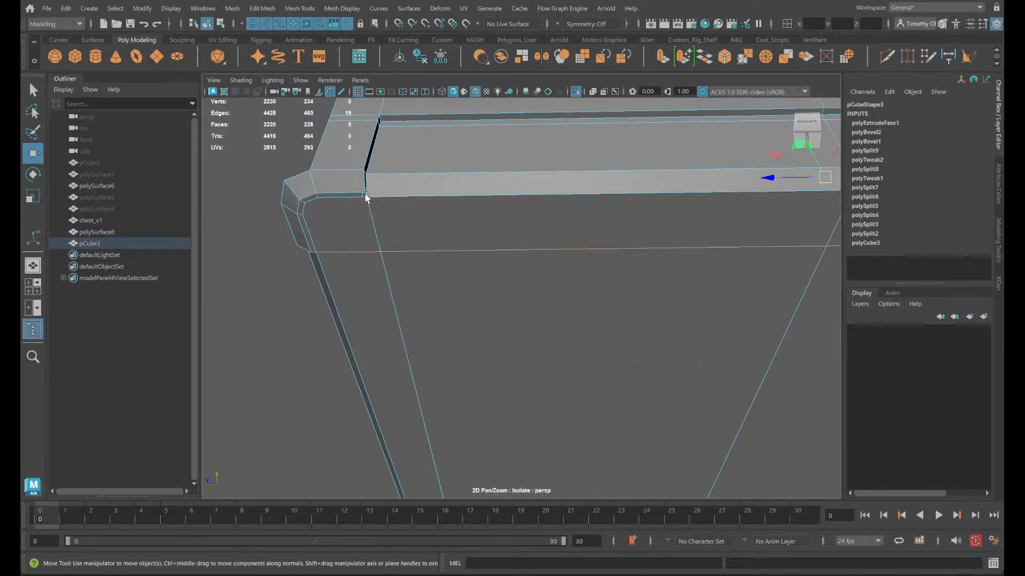
pyautogui.click(313, 252)
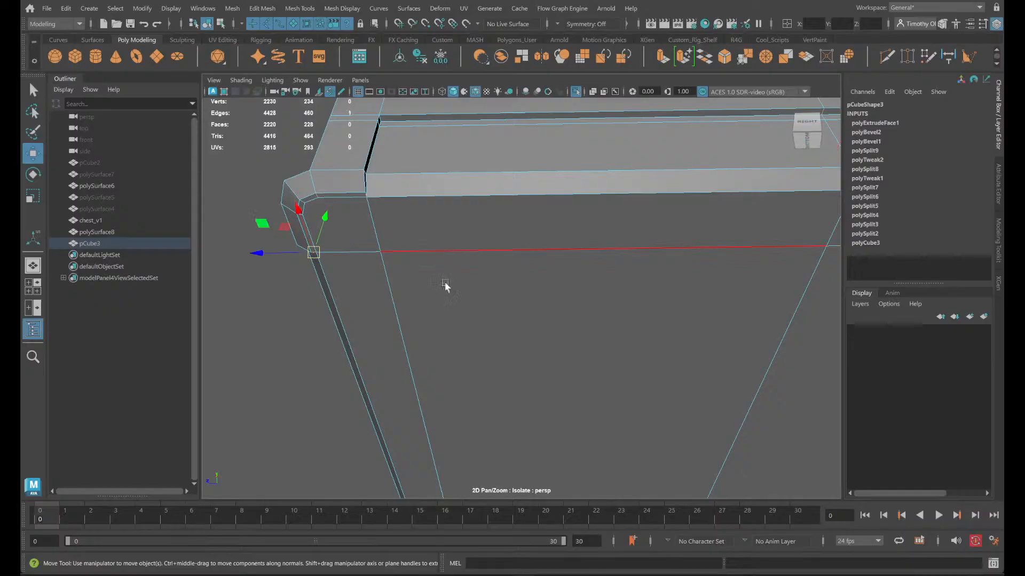
pyautogui.keyDown('alt'); pyautogui.moveTo(707, 293); pyautogui.dragTo(20, 322, button='middle'); pyautogui.keyUp('alt')
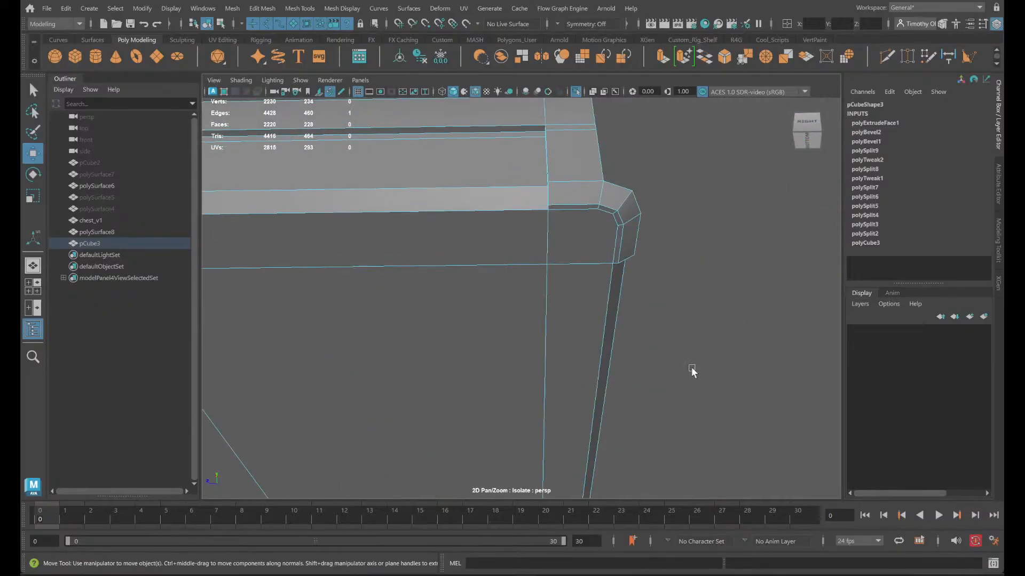
pyautogui.doubleClick(614, 261)
pyautogui.keyDown('alt'); pyautogui.moveTo(544, 290); pyautogui.dragTo(787, 304); pyautogui.keyUp('alt')
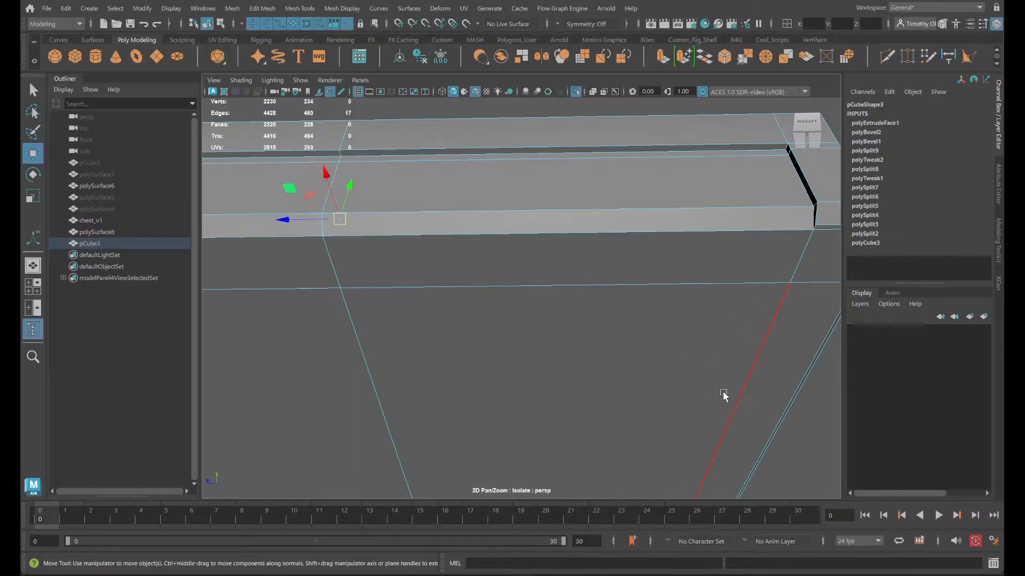
pyautogui.moveTo(723, 395); pyautogui.dragTo(611, 440, button='middle')
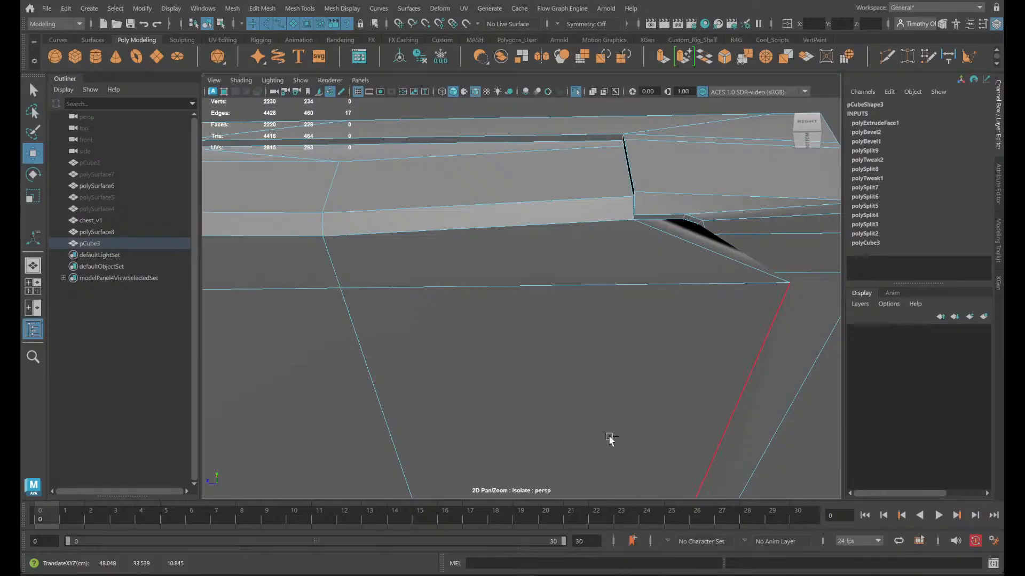
pyautogui.hotkey('ctrl', 'z')
# - Select the run of edges along the lid's underside rim from one corner trim to the other
pyautogui.keyDown('alt'); pyautogui.moveTo(755, 431); pyautogui.dragTo(537, 427, button='middle'); pyautogui.keyUp('alt')
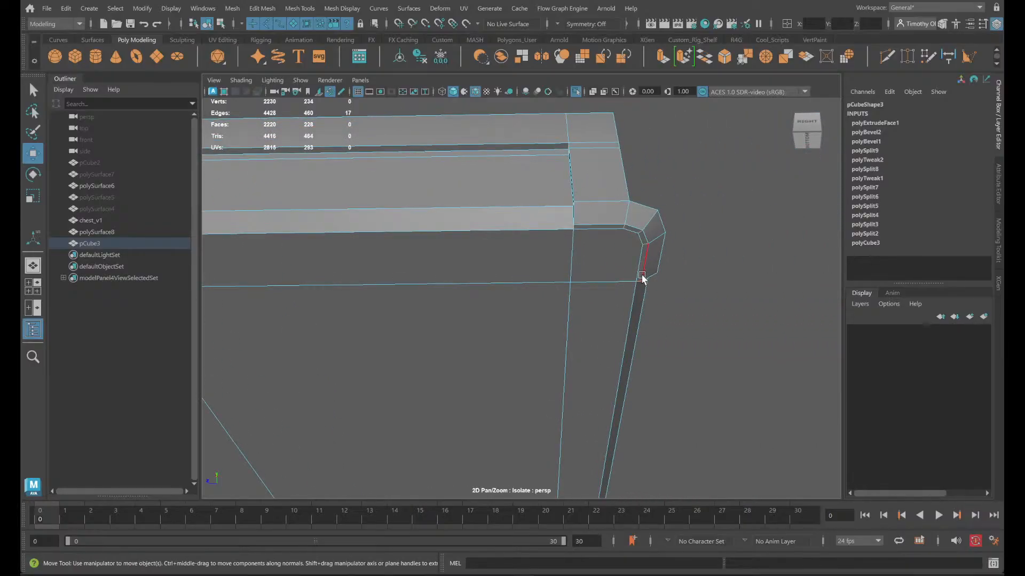
pyautogui.click(642, 276)
pyautogui.keyDown('alt'); pyautogui.moveTo(286, 348); pyautogui.dragTo(420, 365); pyautogui.keyUp('alt')
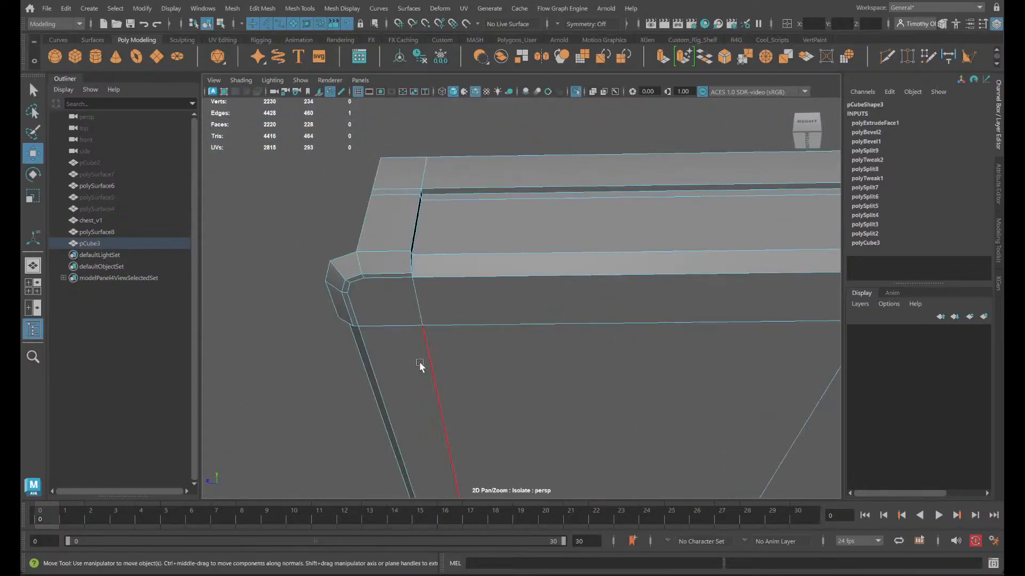
pyautogui.keyDown('alt'); pyautogui.moveTo(633, 365); pyautogui.dragTo(116, 311, button='middle'); pyautogui.keyUp('alt')
pyautogui.press('q')
pyautogui.keyDown('shift'); pyautogui.click(784, 237); pyautogui.keyUp('shift')
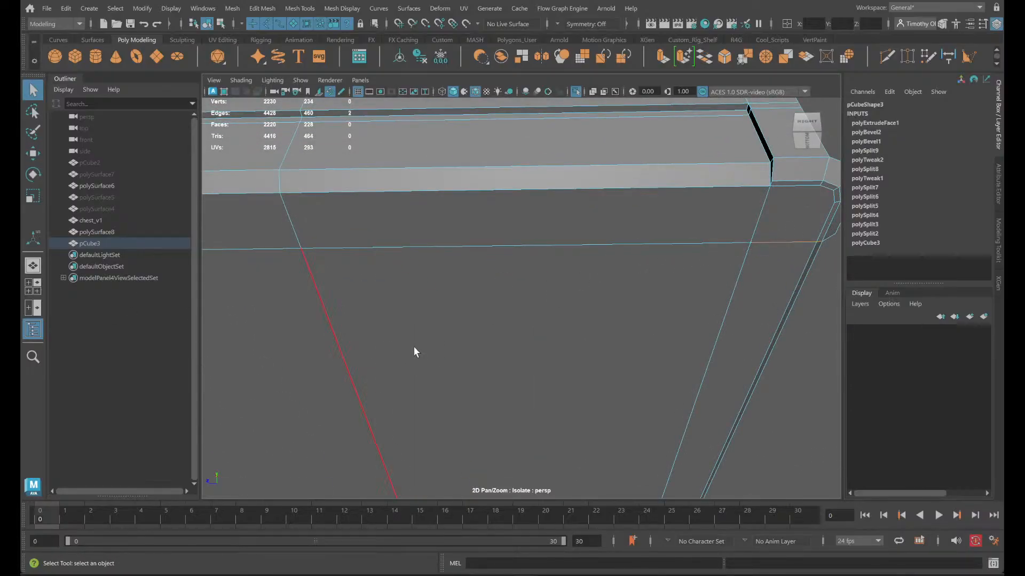
pyautogui.keyDown('alt'); pyautogui.moveTo(413, 347); pyautogui.dragTo(936, 404, button='middle'); pyautogui.keyUp('alt')
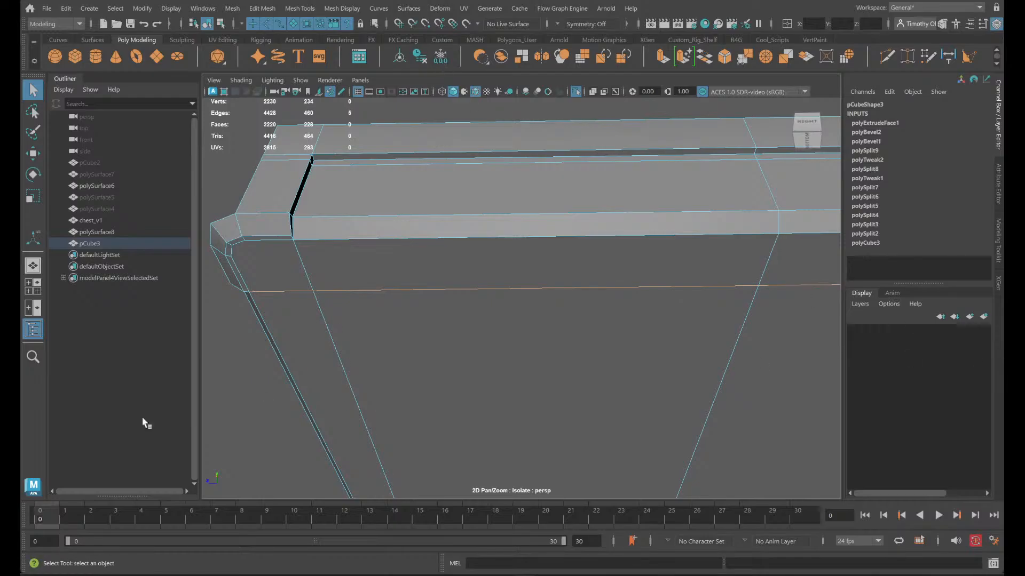
pyautogui.scroll(5, 256, 268)
pyautogui.press('super')
pyautogui.press('super')
pyautogui.keyDown('alt'); pyautogui.moveTo(354, 299); pyautogui.dragTo(716, 326, button='middle'); pyautogui.keyUp('alt')
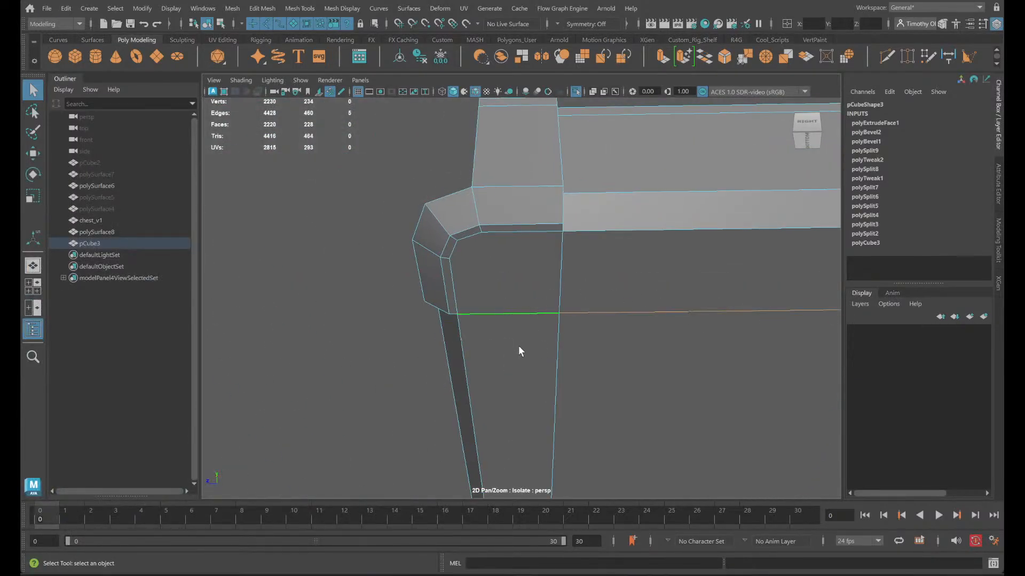
pyautogui.keyDown('shift'); pyautogui.click(454, 313); pyautogui.keyUp('shift')
pyautogui.press('space')
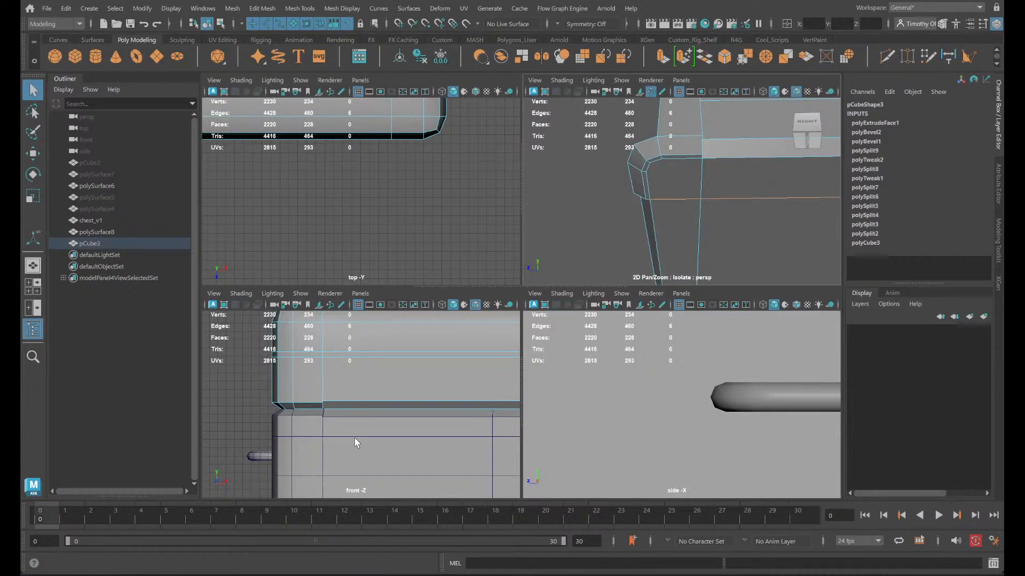
pyautogui.press('space')
pyautogui.keyDown('alt'); pyautogui.moveTo(426, 374); pyautogui.dragTo(486, 373); pyautogui.keyUp('alt')
pyautogui.press('space')
pyautogui.press('space')
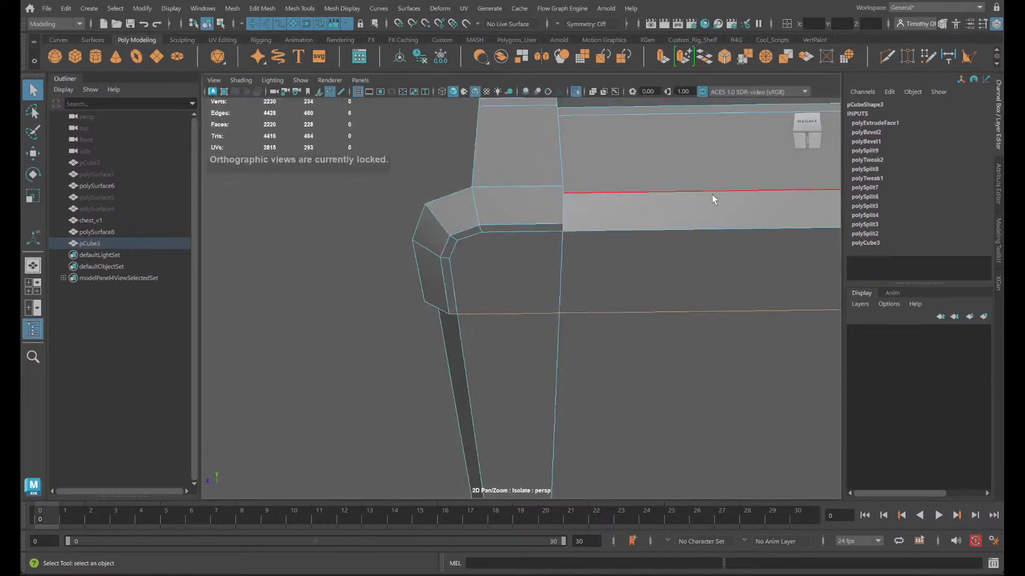
# - Show the whole chest again and snap the selected lid edges along X to the chest body's trim groove
pyautogui.keyDown('alt'); pyautogui.moveTo(714, 199); pyautogui.dragTo(508, 98); pyautogui.keyUp('alt')
pyautogui.click(574, 92)
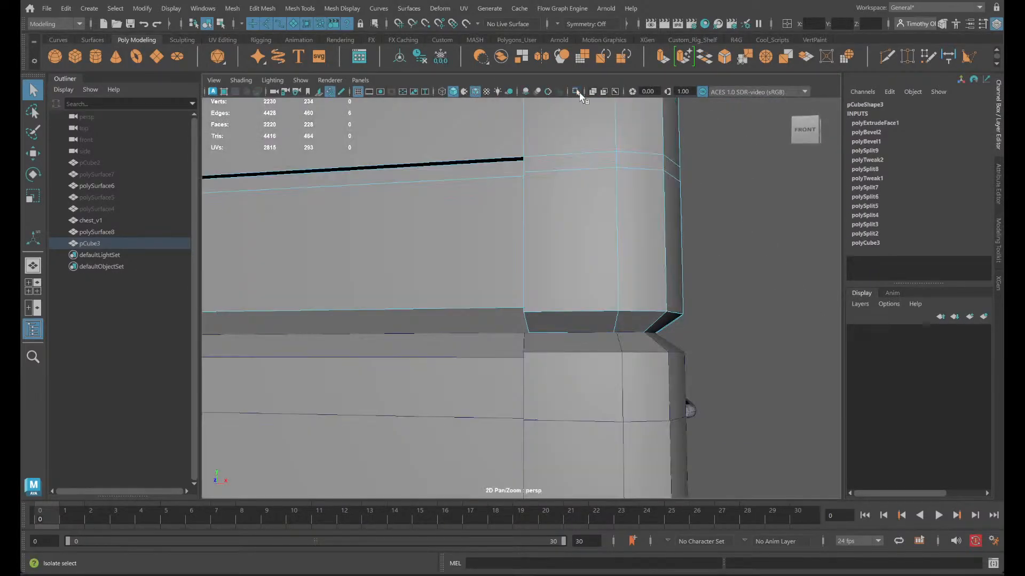
pyautogui.press('w')
pyautogui.keyDown('alt'); pyautogui.moveTo(613, 359); pyautogui.dragTo(559, 389); pyautogui.keyUp('alt')
pyautogui.press('v')
pyautogui.moveTo(578, 292); pyautogui.dragTo(543, 358)
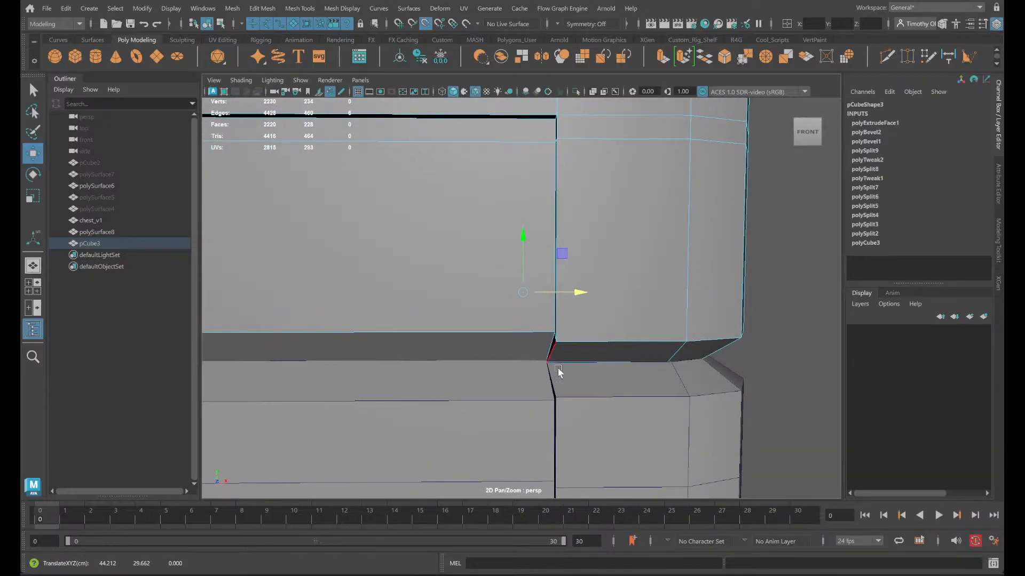
pyautogui.keyDown('alt'); pyautogui.moveTo(633, 431); pyautogui.dragTo(636, 423); pyautogui.keyUp('alt')
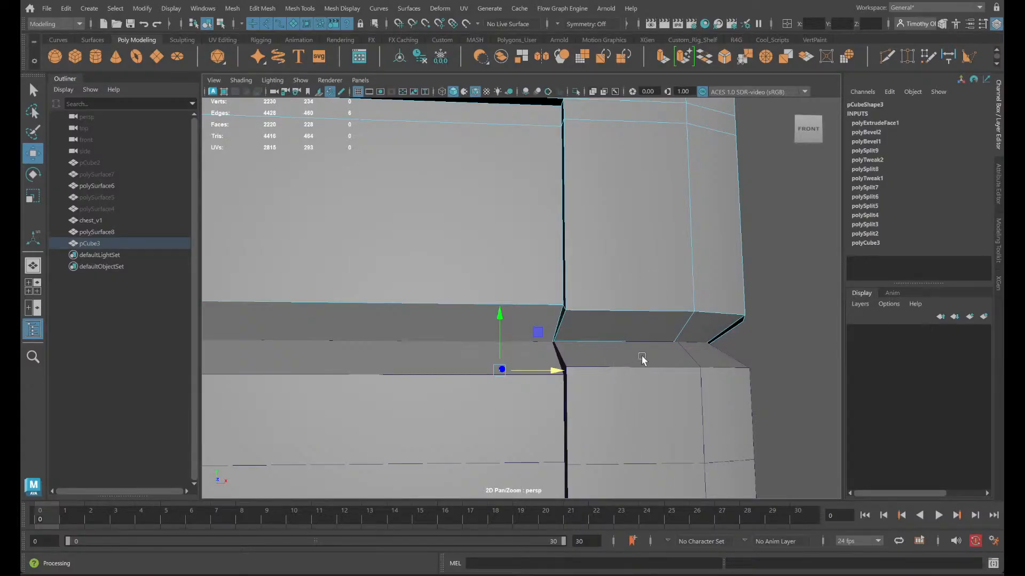
pyautogui.press('space')
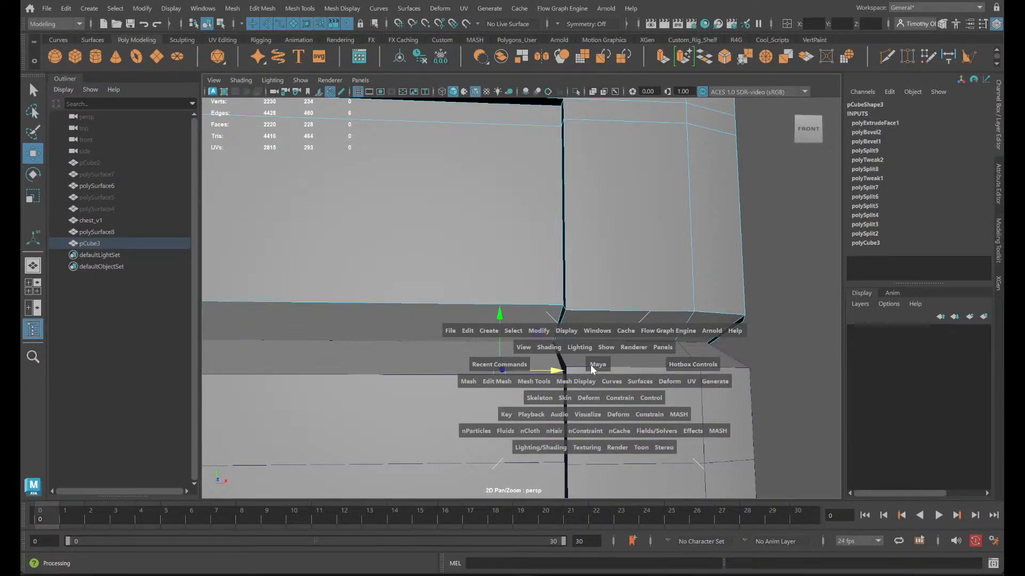
pyautogui.keyDown('alt'); pyautogui.moveTo(594, 367); pyautogui.dragTo(559, 340); pyautogui.keyUp('alt')
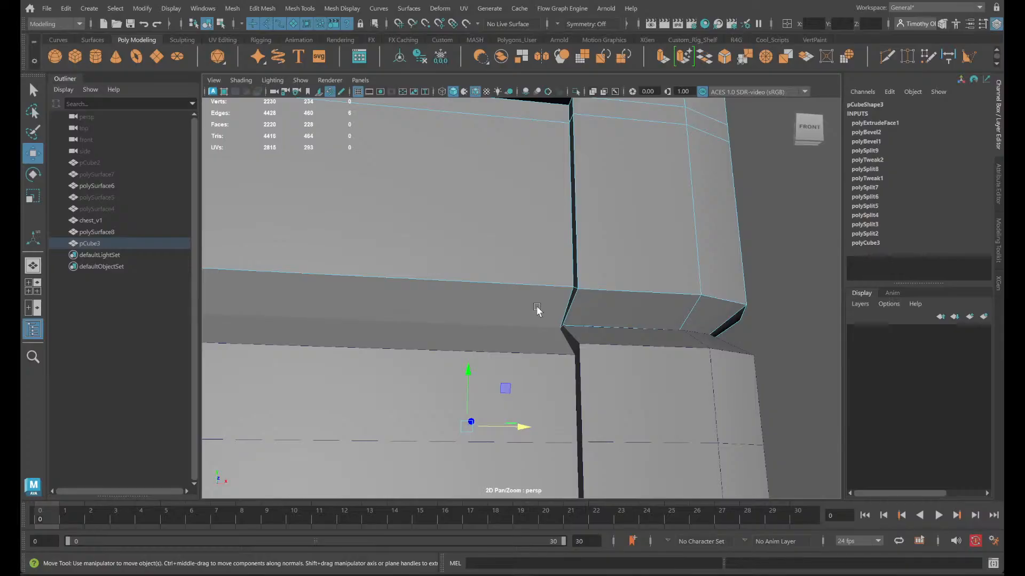
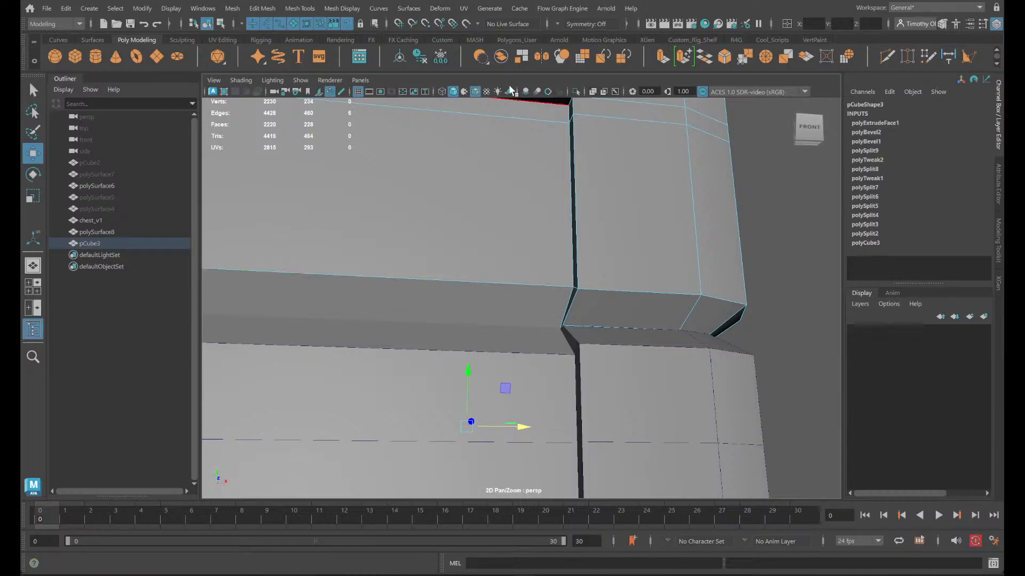
# - Examine the corner seam between the flat lid and the chest base from the front and side
pyautogui.keyDown('alt'); pyautogui.moveTo(722, 396); pyautogui.dragTo(708, 419); pyautogui.keyUp('alt')
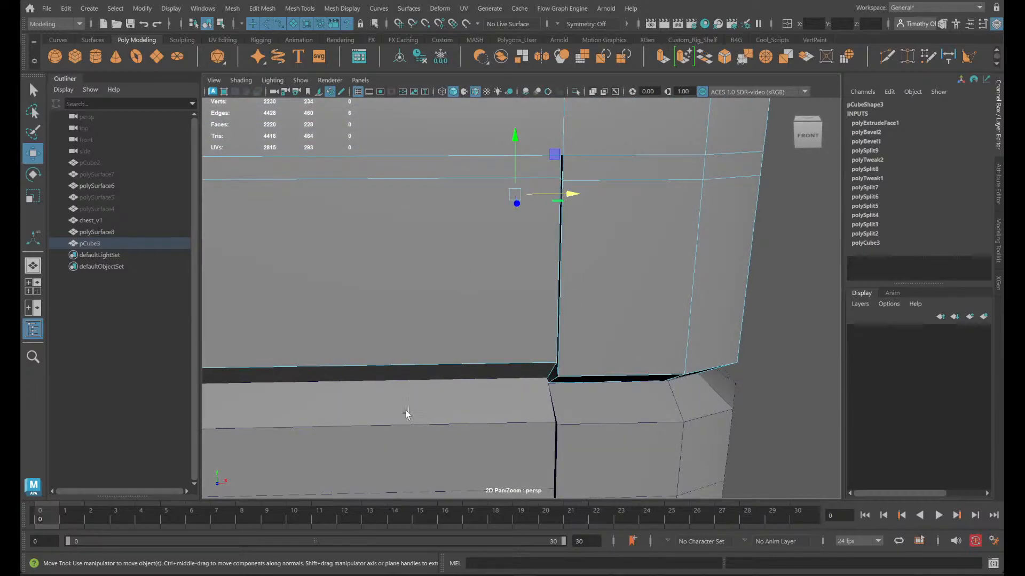
pyautogui.keyDown('alt'); pyautogui.moveTo(408, 414); pyautogui.dragTo(572, 427); pyautogui.keyUp('alt')
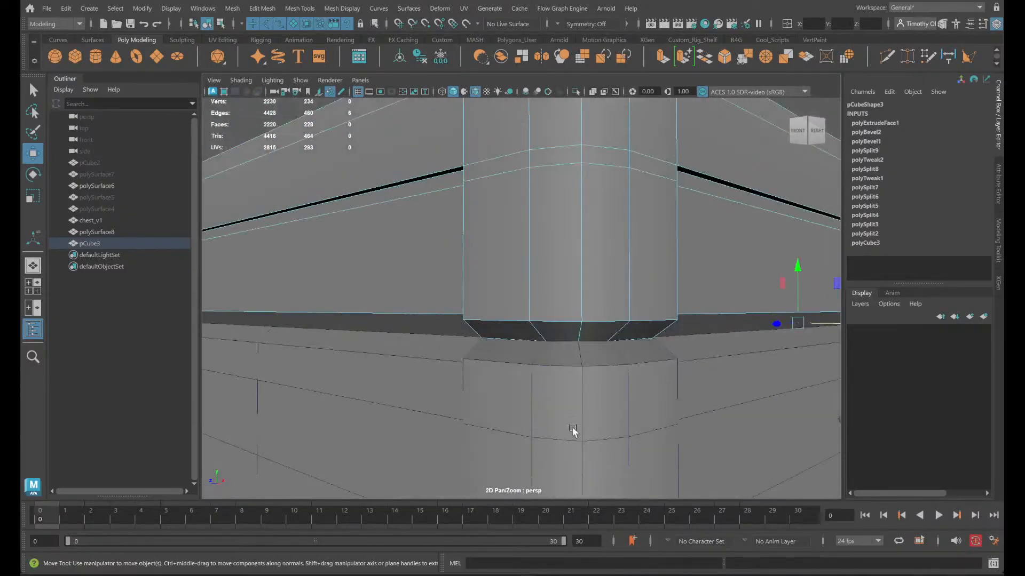
pyautogui.moveTo(595, 250); pyautogui.dragTo(642, 230, button='right')
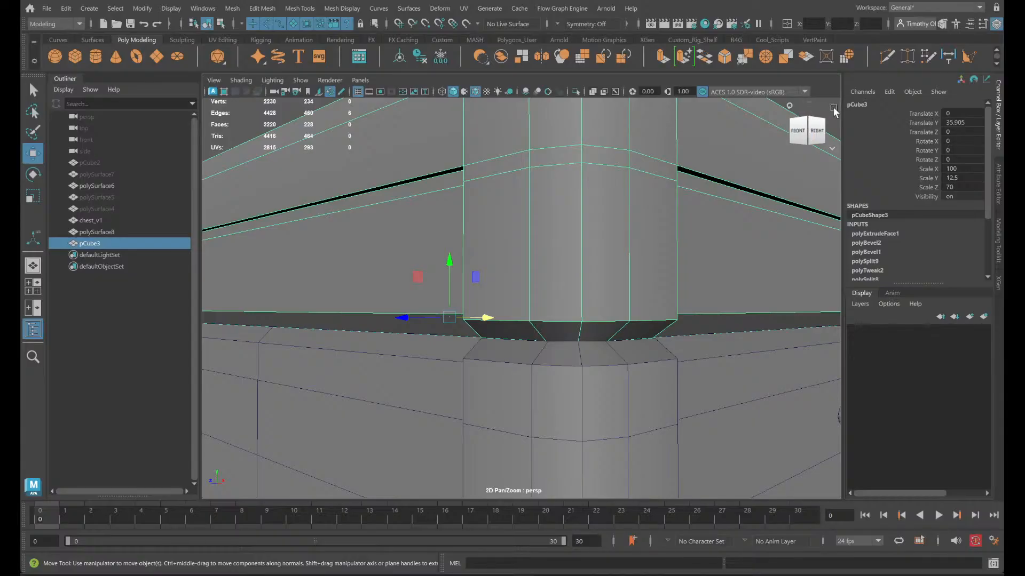
pyautogui.click(834, 108)
pyautogui.keyDown('alt'); pyautogui.moveTo(600, 362); pyautogui.dragTo(636, 375); pyautogui.keyUp('alt')
pyautogui.scroll(-4, 636, 375)
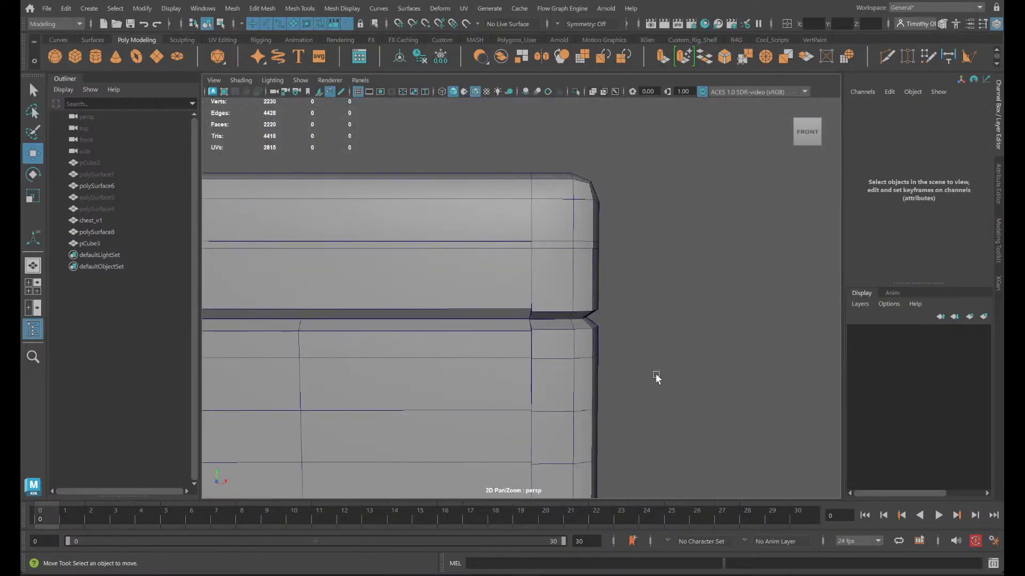
pyautogui.scroll(-8, 737, 395)
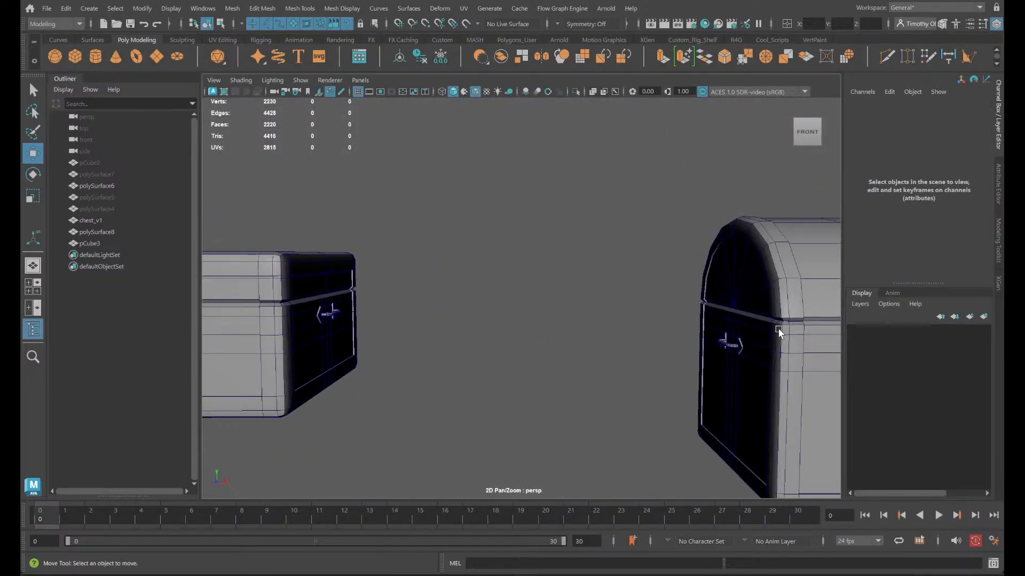
# - Examine the lid seam of the domed chest chest_v1 at its front corner and along its side
pyautogui.click(784, 307)
pyautogui.keyDown('alt'); pyautogui.moveTo(785, 306); pyautogui.dragTo(386, 279); pyautogui.keyUp('alt')
pyautogui.scroll(5, 403, 303)
pyautogui.keyDown('alt'); pyautogui.moveTo(374, 333); pyautogui.dragTo(454, 305); pyautogui.keyUp('alt')
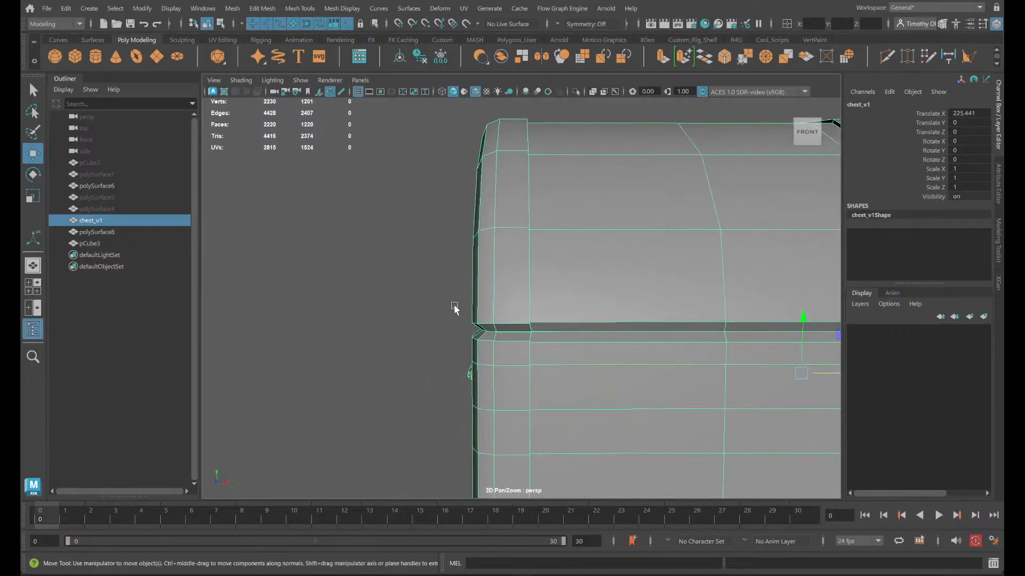
pyautogui.scroll(5, 454, 307)
pyautogui.keyDown('alt'); pyautogui.moveTo(574, 387); pyautogui.dragTo(403, 339, button='middle'); pyautogui.keyUp('alt')
pyautogui.click(220, 304)
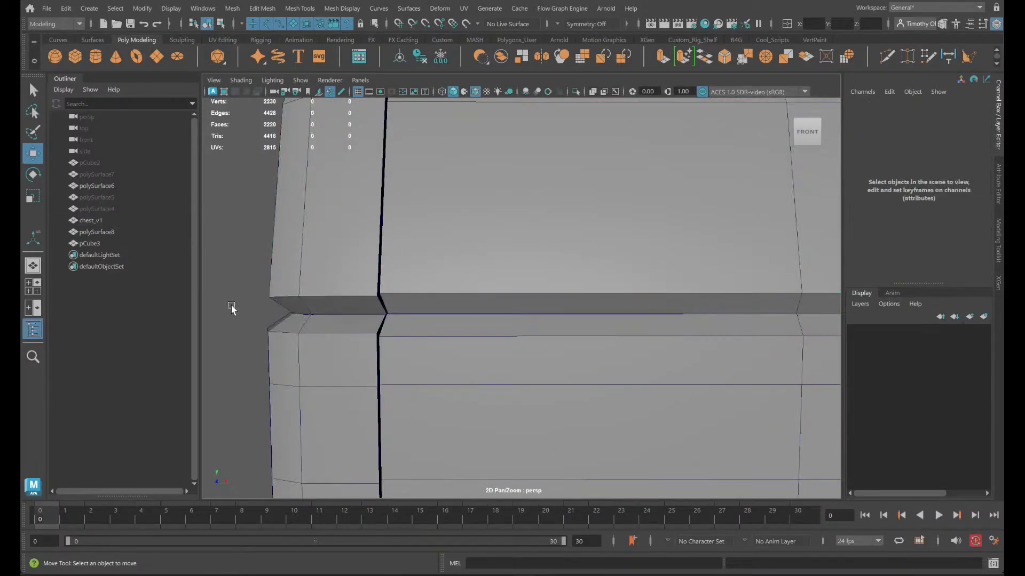
pyautogui.keyDown('alt'); pyautogui.moveTo(231, 308); pyautogui.dragTo(271, 331); pyautogui.keyUp('alt')
pyautogui.scroll(-6, 286, 327)
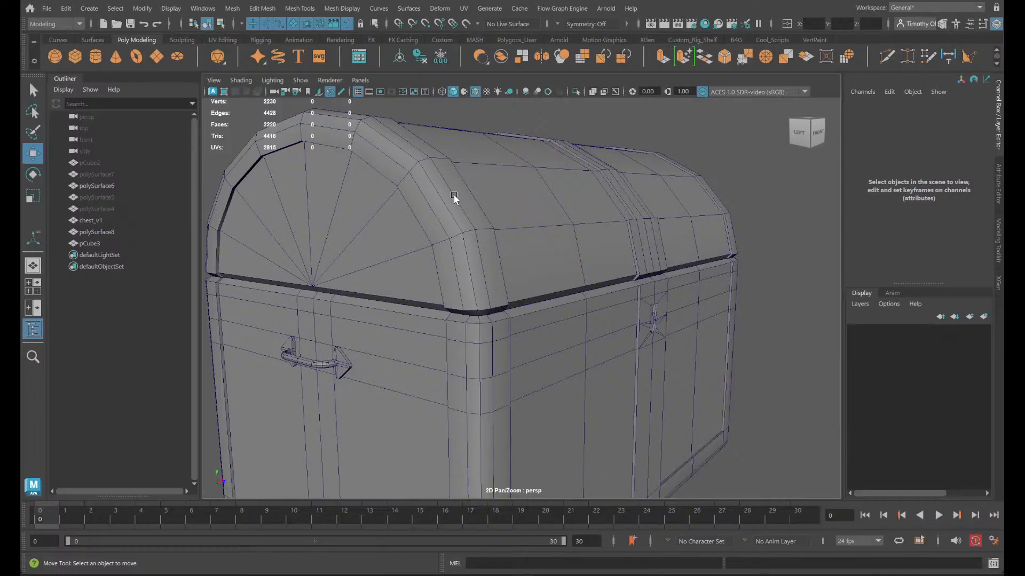
pyautogui.keyDown('alt'); pyautogui.moveTo(435, 364); pyautogui.dragTo(484, 367); pyautogui.keyUp('alt')
pyautogui.scroll(5, 502, 355)
pyautogui.scroll(-5, 639, 308)
pyautogui.scroll(-6, 607, 307)
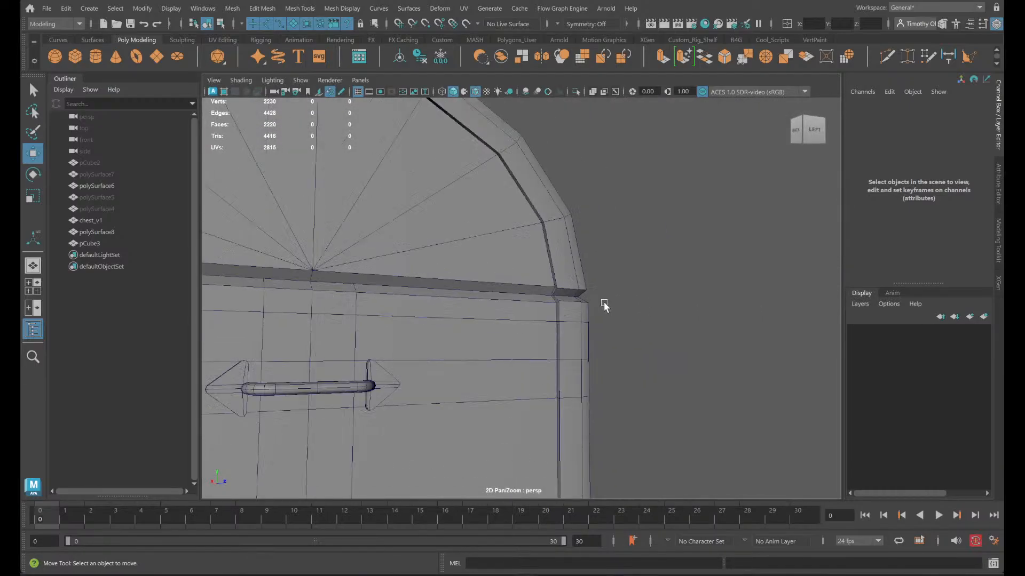
# - Isolate the flat chest's lid, pCube3, in the perspective view
pyautogui.keyDown('alt'); pyautogui.moveTo(389, 369); pyautogui.dragTo(123, 394, button='middle'); pyautogui.keyUp('alt')
pyautogui.scroll(-2, 378, 364)
pyautogui.scroll(-5, 377, 364)
pyautogui.keyDown('alt'); pyautogui.moveTo(377, 364); pyautogui.dragTo(225, 369); pyautogui.keyUp('alt')
pyautogui.keyDown('alt'); pyautogui.moveTo(224, 370); pyautogui.dragTo(650, 384, button='middle'); pyautogui.keyUp('alt')
pyautogui.scroll(5, 526, 348)
pyautogui.scroll(3, 526, 348)
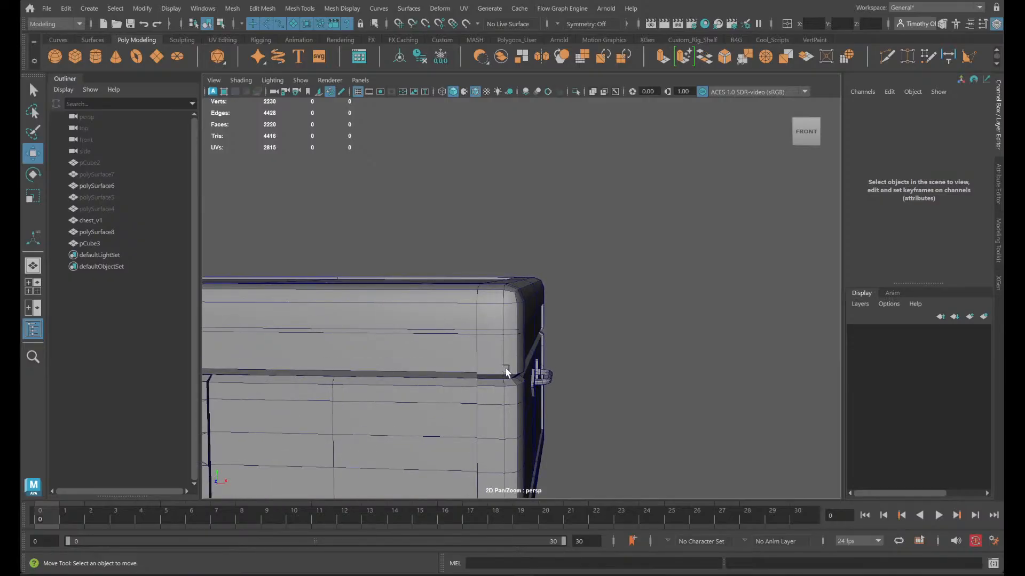
pyautogui.keyDown('alt'); pyautogui.moveTo(506, 369); pyautogui.dragTo(446, 380); pyautogui.keyUp('alt')
pyautogui.keyDown('alt'); pyautogui.moveTo(447, 380); pyautogui.dragTo(738, 248, button='middle'); pyautogui.keyUp('alt')
pyautogui.click(455, 325)
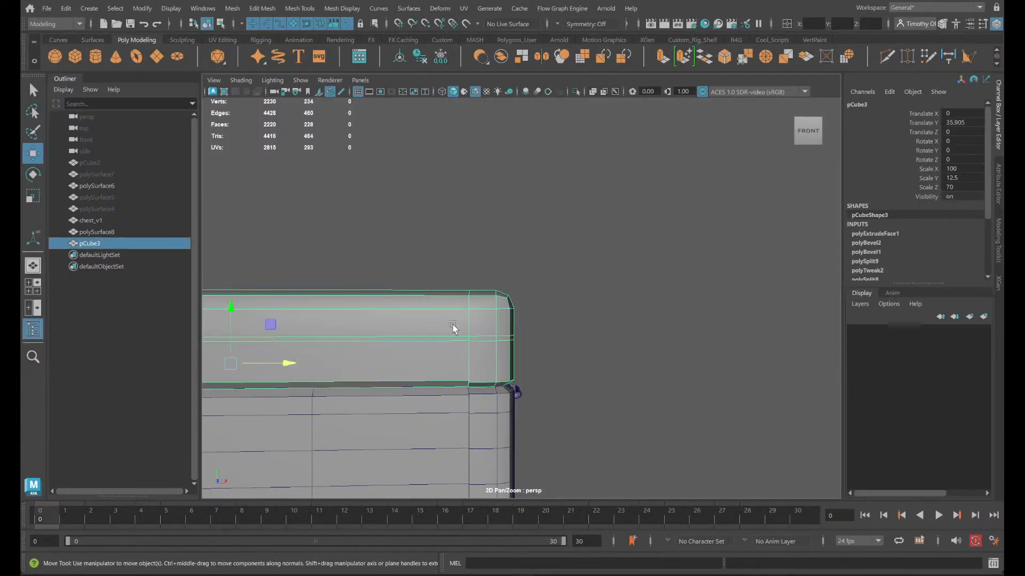
pyautogui.press('f')
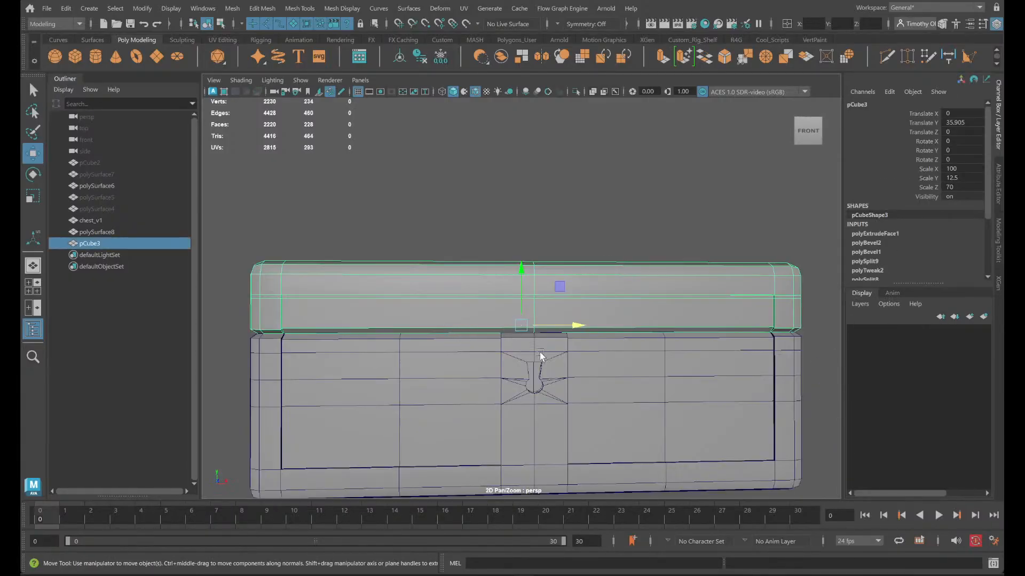
pyautogui.click(576, 92)
# - Select the connected front-to-back edges on the lid's underside near its left end, through to both outer borders
pyautogui.keyDown('alt'); pyautogui.moveTo(257, 362); pyautogui.dragTo(263, 318); pyautogui.keyUp('alt')
pyautogui.keyDown('alt'); pyautogui.moveTo(572, 336); pyautogui.dragTo(355, 391, button='middle'); pyautogui.keyUp('alt')
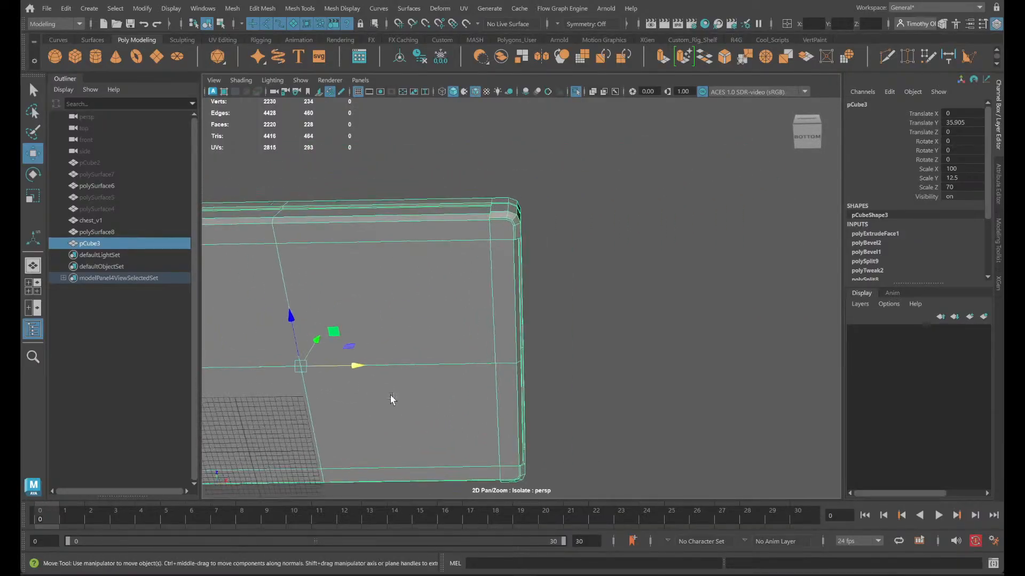
pyautogui.scroll(5, 441, 377)
pyautogui.keyDown('alt'); pyautogui.moveTo(444, 355); pyautogui.dragTo(492, 472, button='middle'); pyautogui.keyUp('alt')
pyautogui.scroll(4, 487, 406)
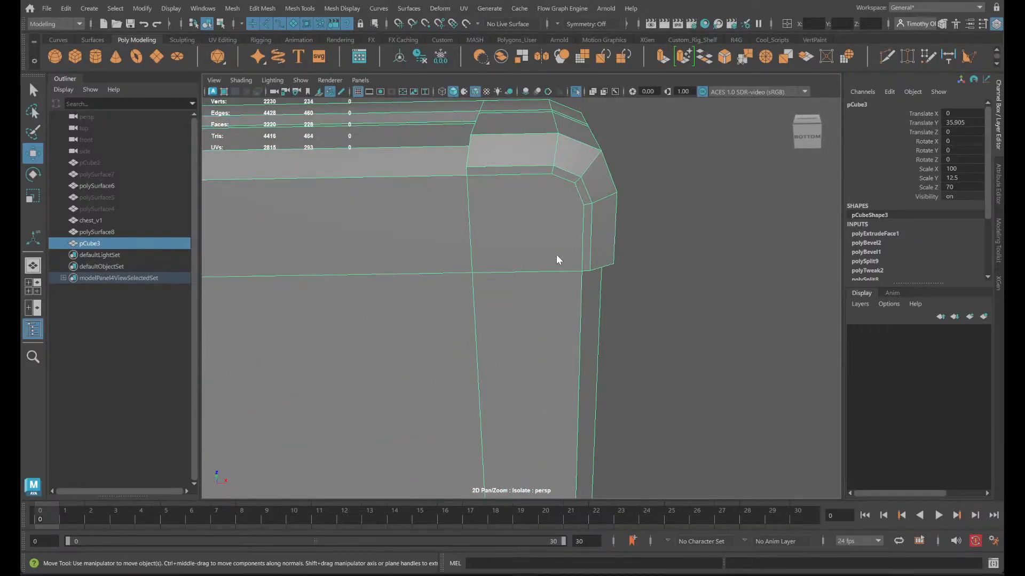
pyautogui.moveTo(556, 251); pyautogui.dragTo(562, 175, button='right')
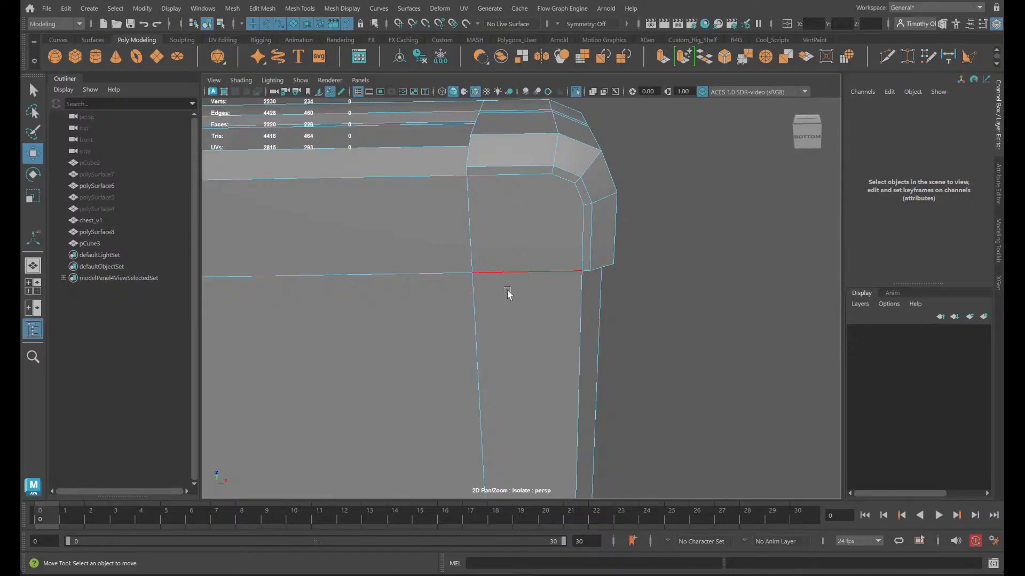
pyautogui.keyDown('alt'); pyautogui.moveTo(381, 284); pyautogui.dragTo(931, 284, button='middle'); pyautogui.keyUp('alt')
pyautogui.keyDown('alt'); pyautogui.moveTo(480, 280); pyautogui.dragTo(848, 259, button='middle'); pyautogui.keyUp('alt')
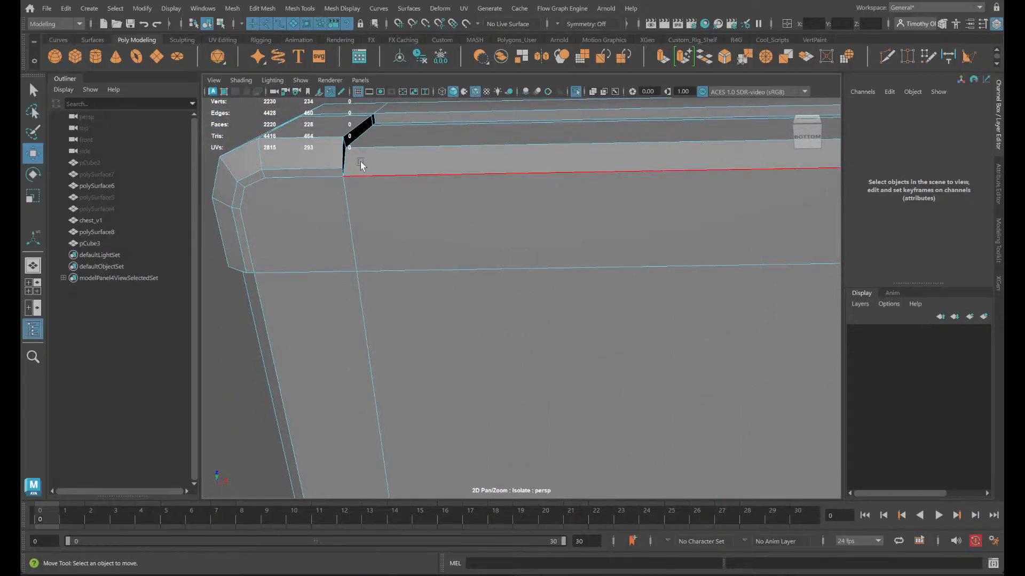
pyautogui.click(341, 170)
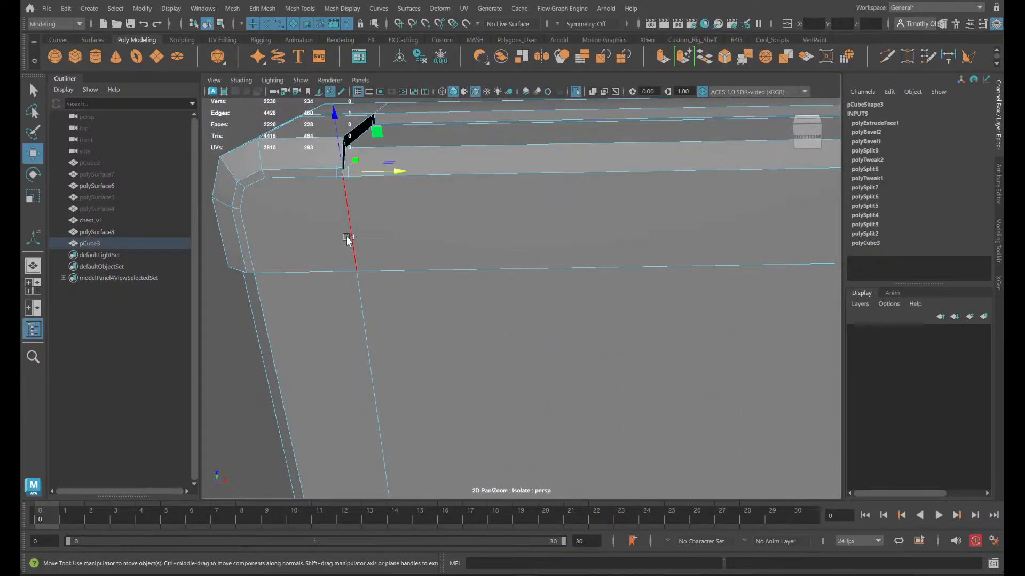
pyautogui.keyDown('shift'); pyautogui.click(360, 324); pyautogui.keyUp('shift')
pyautogui.keyDown('alt'); pyautogui.moveTo(459, 424); pyautogui.dragTo(408, 203, button='middle'); pyautogui.keyUp('alt')
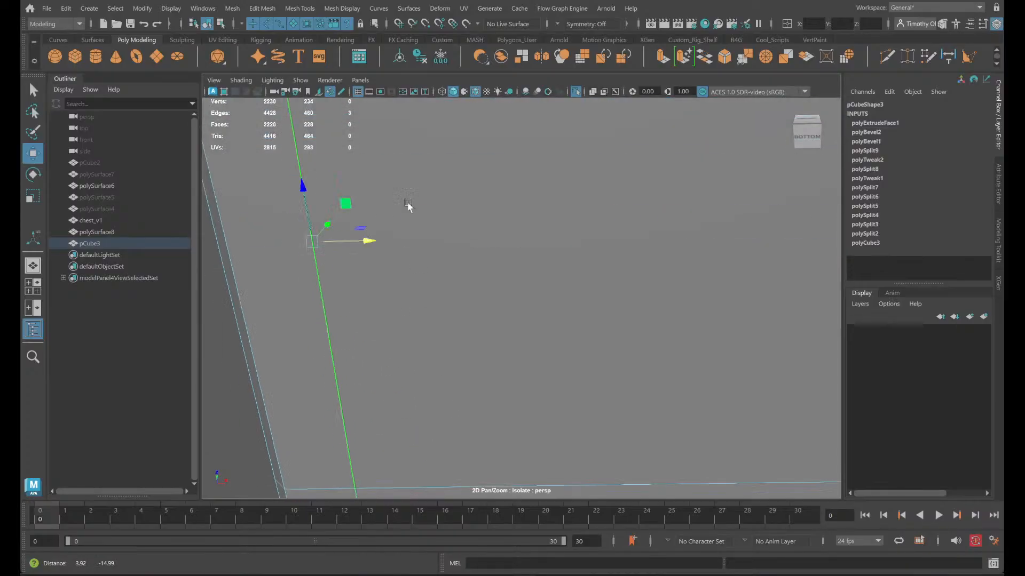
pyautogui.keyDown('alt'); pyautogui.moveTo(380, 483); pyautogui.dragTo(464, 281, button='middle'); pyautogui.keyUp('alt')
pyautogui.keyDown('alt'); pyautogui.moveTo(568, 383); pyautogui.dragTo(500, 288, button='middle'); pyautogui.keyUp('alt')
pyautogui.keyDown('shift'); pyautogui.click(475, 286); pyautogui.keyUp('shift')
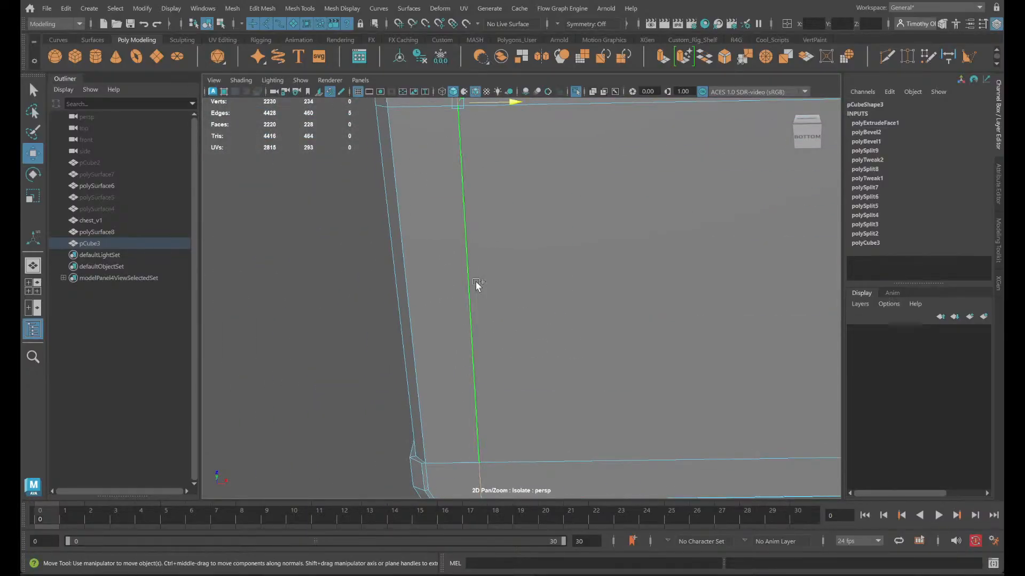
pyautogui.keyDown('alt'); pyautogui.moveTo(571, 379); pyautogui.dragTo(541, 204, button='middle'); pyautogui.keyUp('alt')
pyautogui.keyDown('alt'); pyautogui.moveTo(542, 204); pyautogui.dragTo(448, 243); pyautogui.keyUp('alt')
pyautogui.keyDown('alt'); pyautogui.moveTo(478, 233); pyautogui.dragTo(429, 191, button='middle'); pyautogui.keyUp('alt')
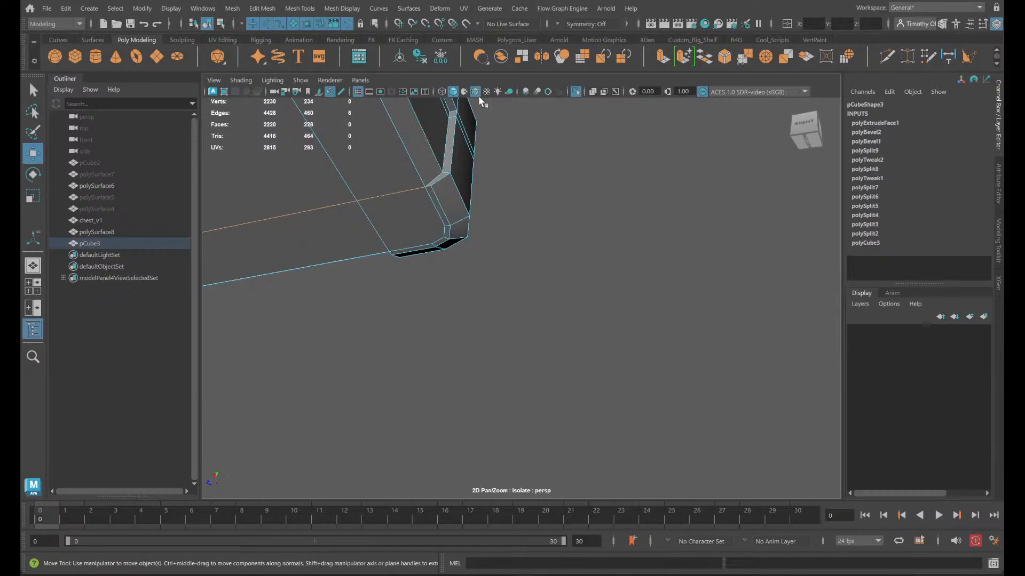
# - Show the whole chest again and vertex-snap the selected lid edges along X to the base's inner seam corner
pyautogui.click(577, 95)
pyautogui.press('f')
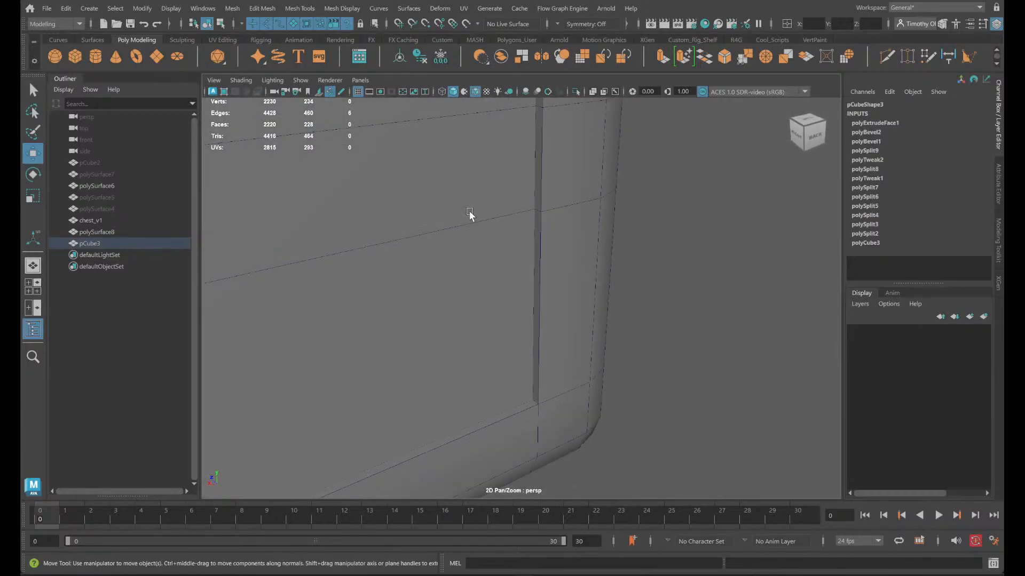
pyautogui.keyDown('alt'); pyautogui.moveTo(594, 248); pyautogui.dragTo(489, 211); pyautogui.keyUp('alt')
pyautogui.keyDown('alt'); pyautogui.moveTo(410, 200); pyautogui.dragTo(429, 233, button='middle'); pyautogui.keyUp('alt')
pyautogui.press('v')
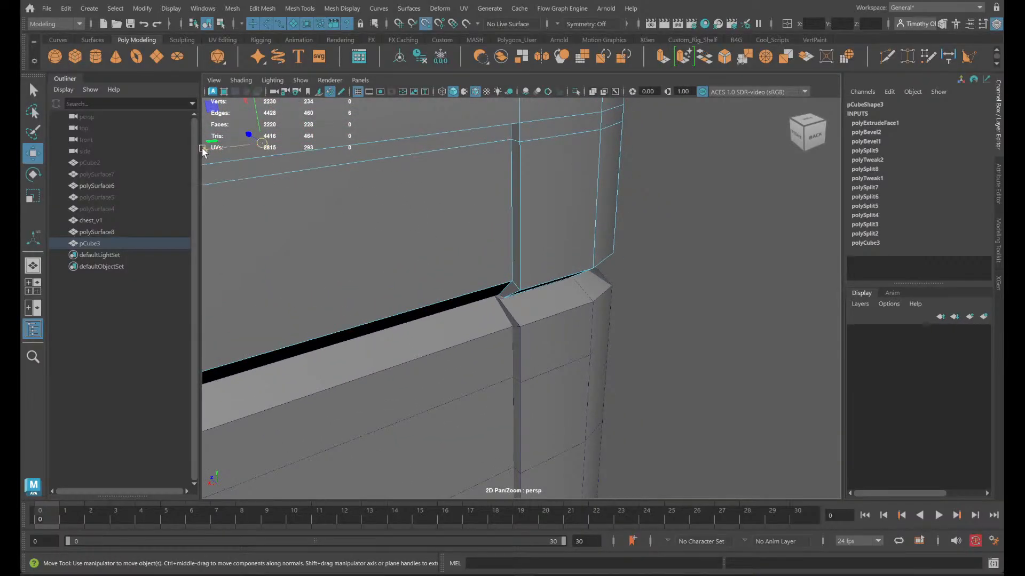
pyautogui.moveTo(203, 148); pyautogui.dragTo(500, 302)
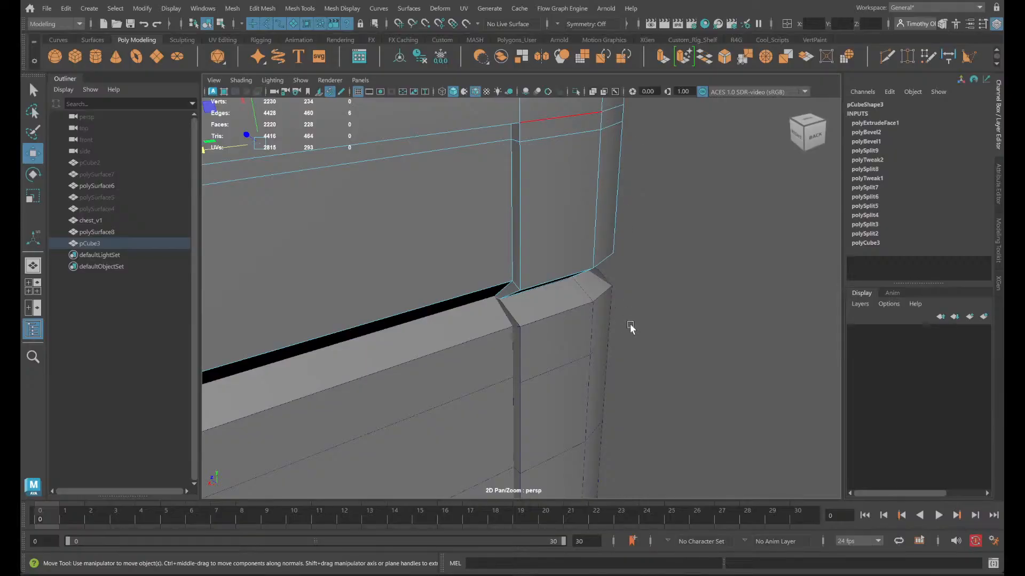
# - Isolate the lid again and select the lengthwise edge line on its underside near the back
pyautogui.keyDown('alt'); pyautogui.moveTo(632, 325); pyautogui.dragTo(482, 321); pyautogui.keyUp('alt')
pyautogui.scroll(3, 483, 320)
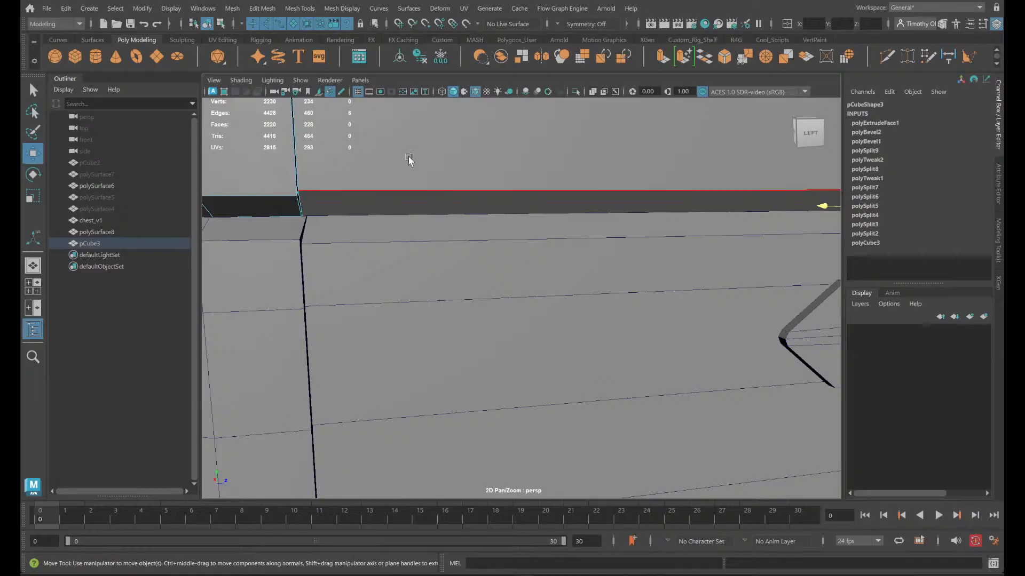
pyautogui.moveTo(412, 160); pyautogui.dragTo(469, 142, button='right')
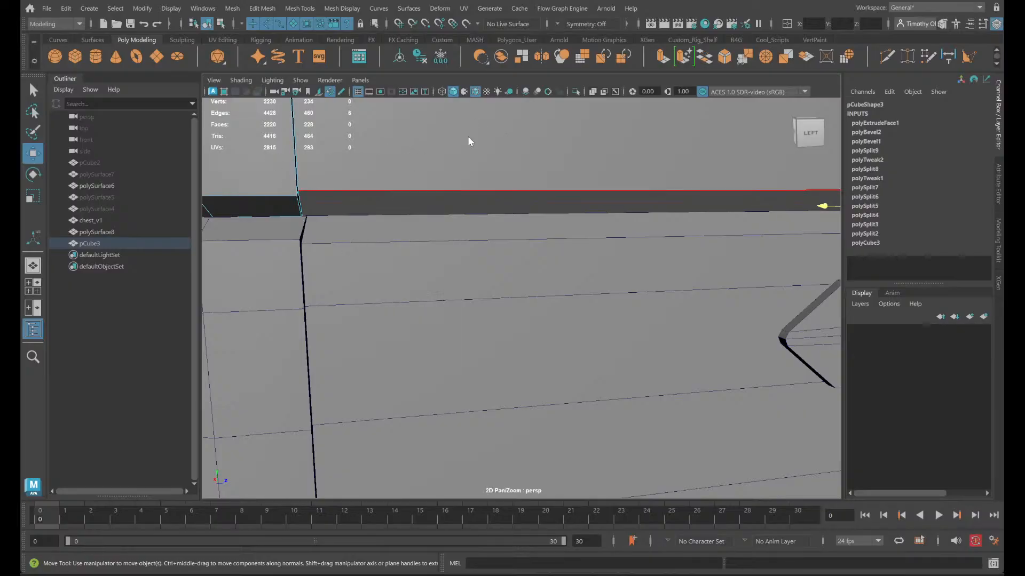
pyautogui.click(576, 92)
pyautogui.keyDown('alt'); pyautogui.moveTo(624, 178); pyautogui.dragTo(614, 292); pyautogui.keyUp('alt')
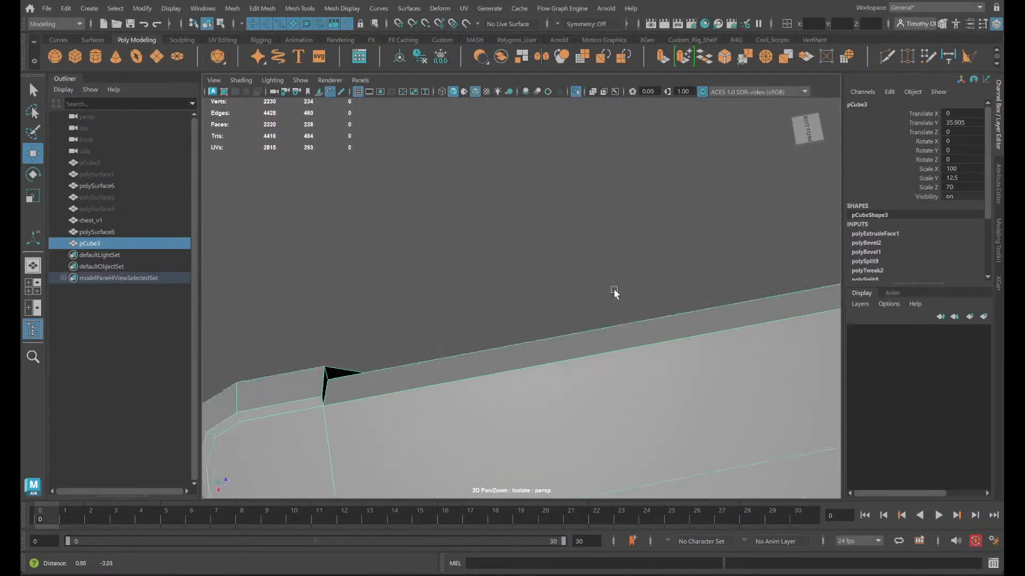
pyautogui.keyDown('alt'); pyautogui.moveTo(614, 290); pyautogui.dragTo(591, 154, button='middle'); pyautogui.keyUp('alt')
pyautogui.moveTo(339, 251); pyautogui.dragTo(338, 217, button='right')
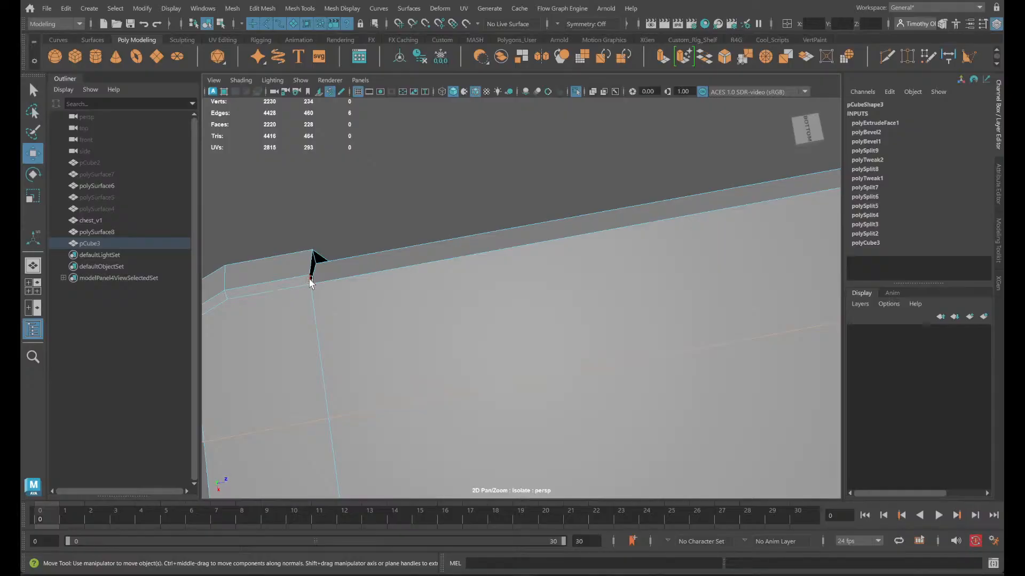
pyautogui.click(331, 325)
pyautogui.keyDown('shift'); pyautogui.doubleClick(318, 401); pyautogui.keyUp('shift')
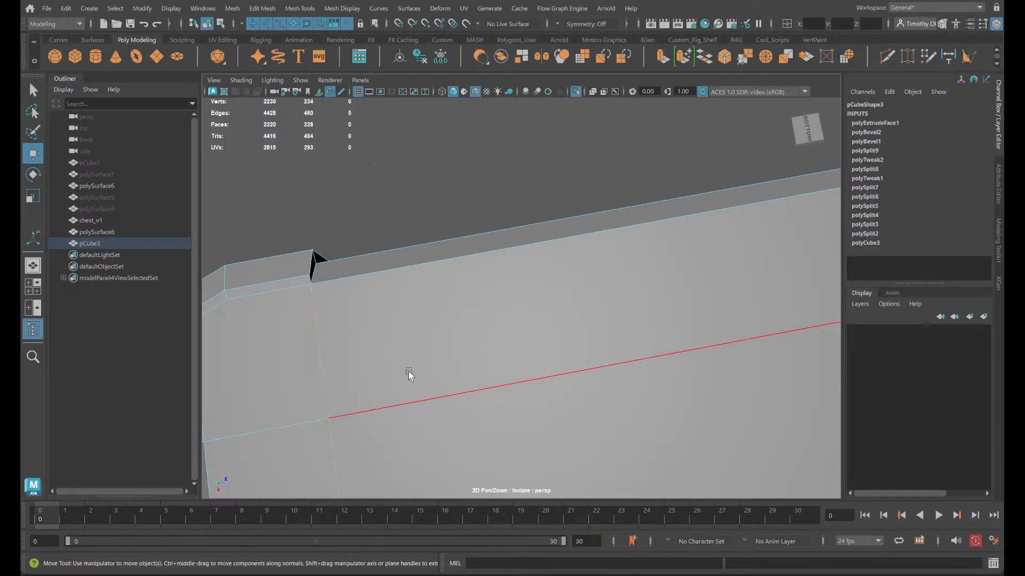
# - Set selection symmetry to Object Z to mirror the lid's edge selection onto the opposite long side
pyautogui.scroll(-6, 410, 373)
pyautogui.keyDown('alt'); pyautogui.moveTo(619, 415); pyautogui.dragTo(412, 312, button='middle'); pyautogui.keyUp('alt')
pyautogui.scroll(-5, 412, 315)
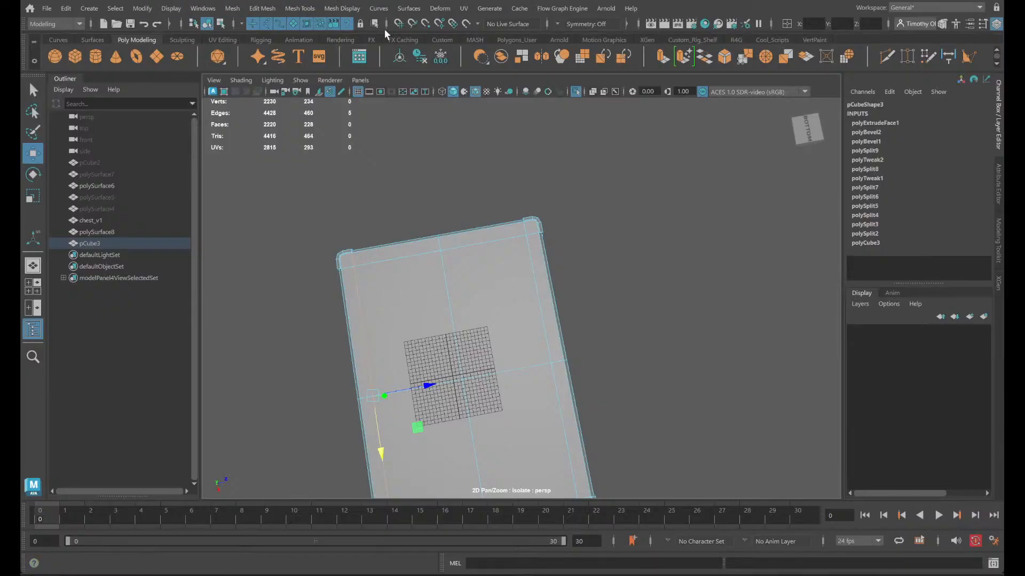
pyautogui.click(558, 23)
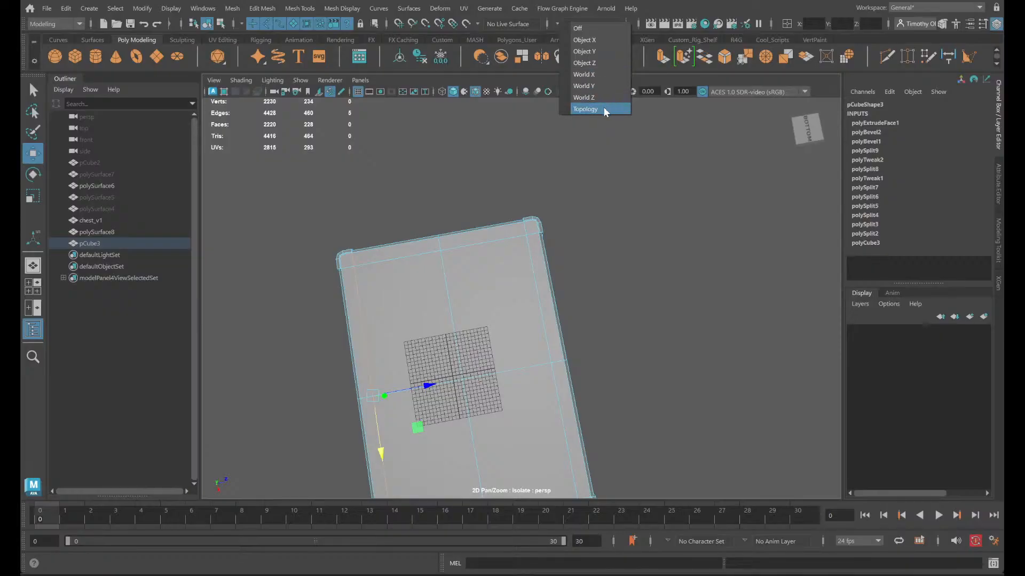
pyautogui.click(598, 61)
pyautogui.scroll(5, 606, 193)
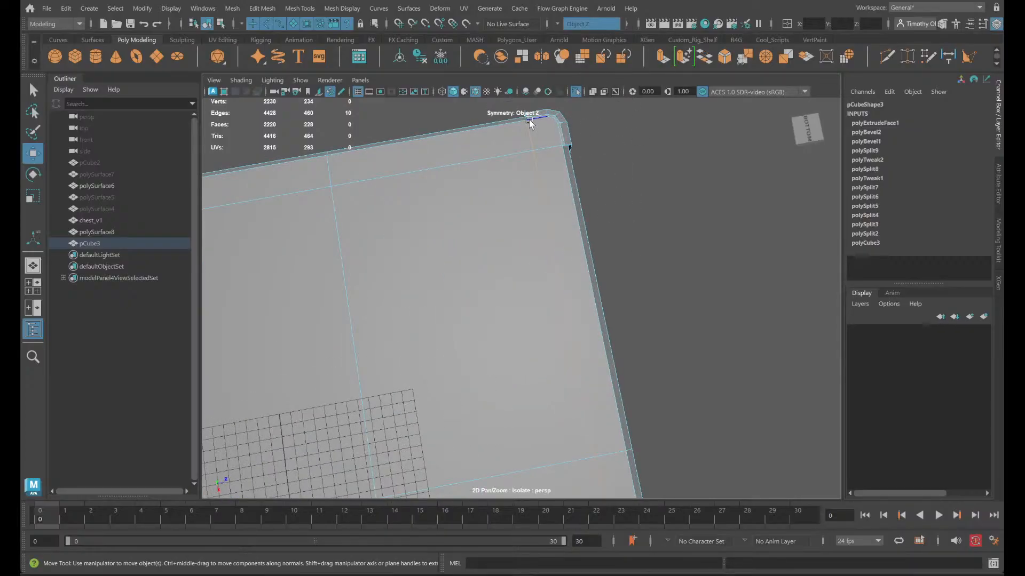
pyautogui.click(566, 29)
pyautogui.click(579, 34)
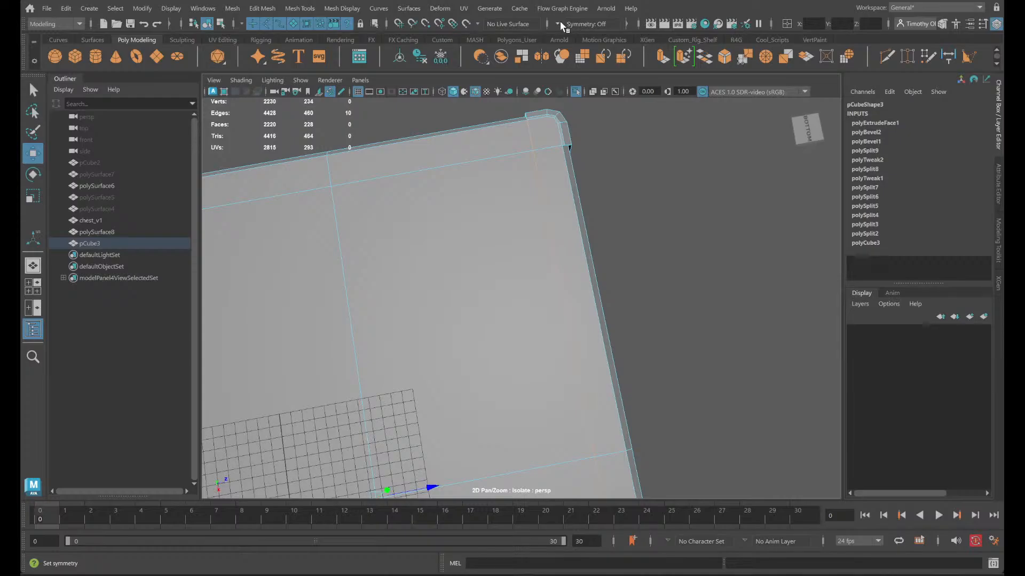
pyautogui.hotkey('ctrl', 'z')
pyautogui.press('space')
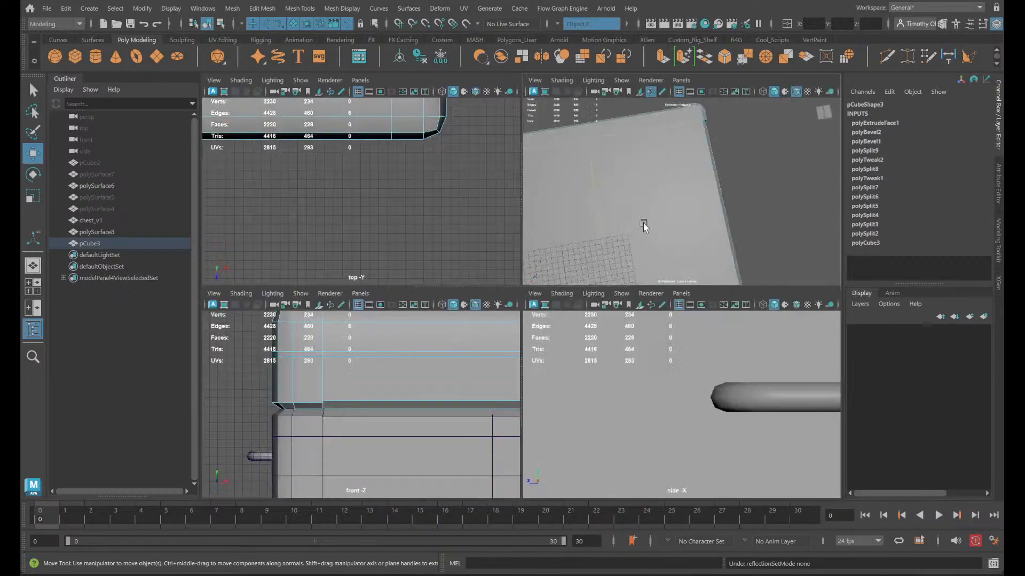
pyautogui.press('space')
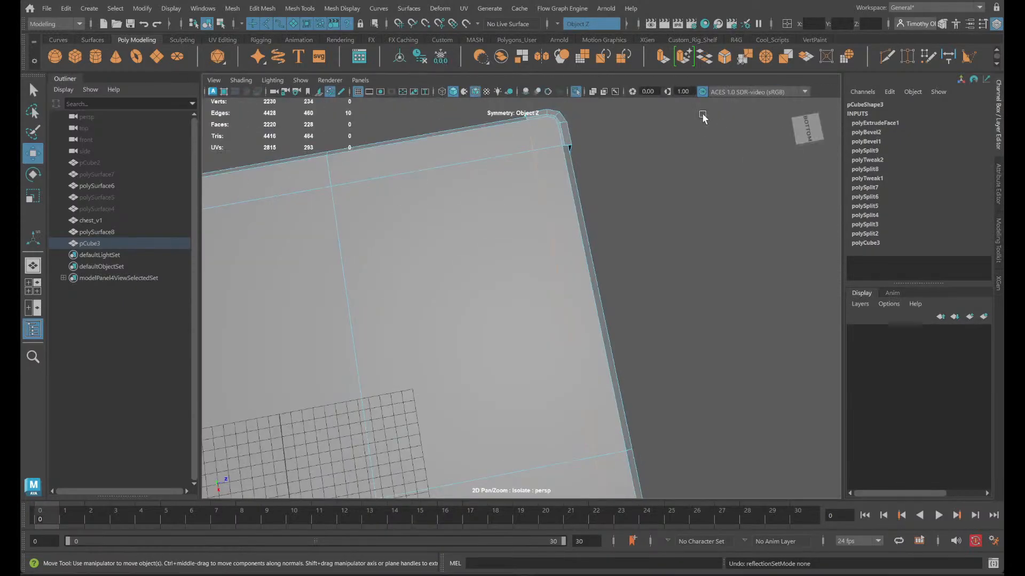
# - End the lid's isolation and frame the seam corner on the chest's left side
pyautogui.click(577, 92)
pyautogui.keyDown('alt'); pyautogui.moveTo(531, 247); pyautogui.dragTo(844, 393); pyautogui.keyUp('alt')
pyautogui.scroll(3, 744, 375)
pyautogui.keyDown('alt'); pyautogui.moveTo(743, 375); pyautogui.dragTo(646, 383); pyautogui.keyUp('alt')
pyautogui.keyDown('alt'); pyautogui.moveTo(645, 383); pyautogui.dragTo(575, 376, button='middle'); pyautogui.keyUp('alt')
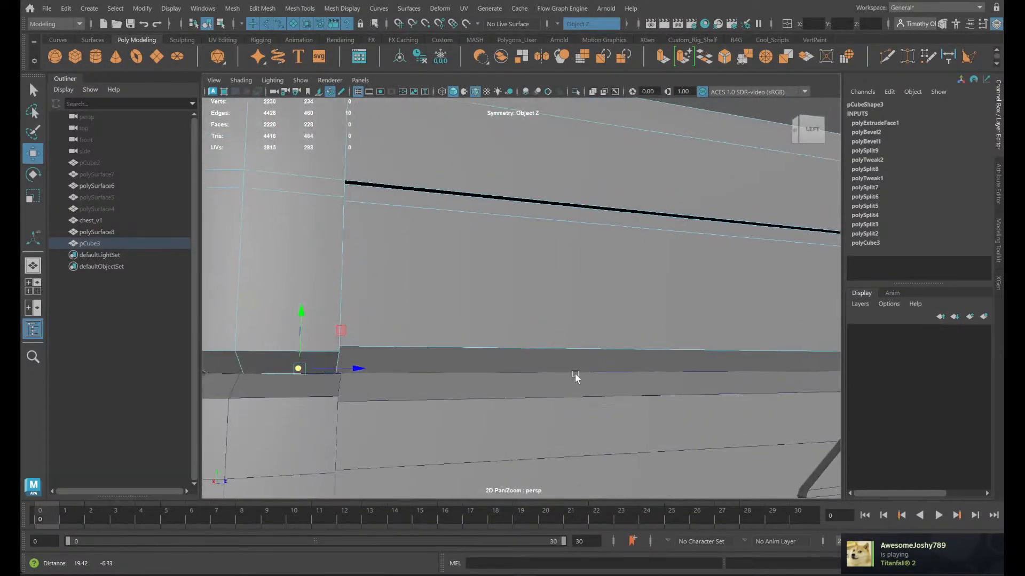
# - Vertex-snap the lid's mirrored underside edges along Z to the base's seam corner and check the opposite corner
pyautogui.press('v')
pyautogui.moveTo(354, 368); pyautogui.dragTo(342, 375)
pyautogui.keyDown('alt'); pyautogui.moveTo(705, 445); pyautogui.dragTo(235, 395, button='middle'); pyautogui.keyUp('alt')
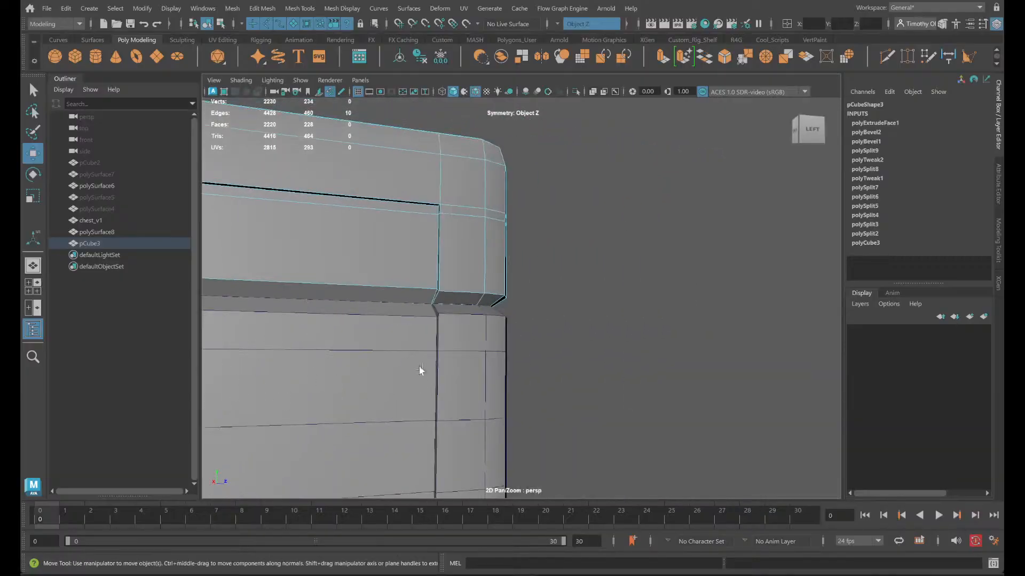
pyautogui.scroll(3, 421, 369)
pyautogui.keyDown('alt'); pyautogui.moveTo(421, 362); pyautogui.dragTo(463, 338, button='middle'); pyautogui.keyUp('alt')
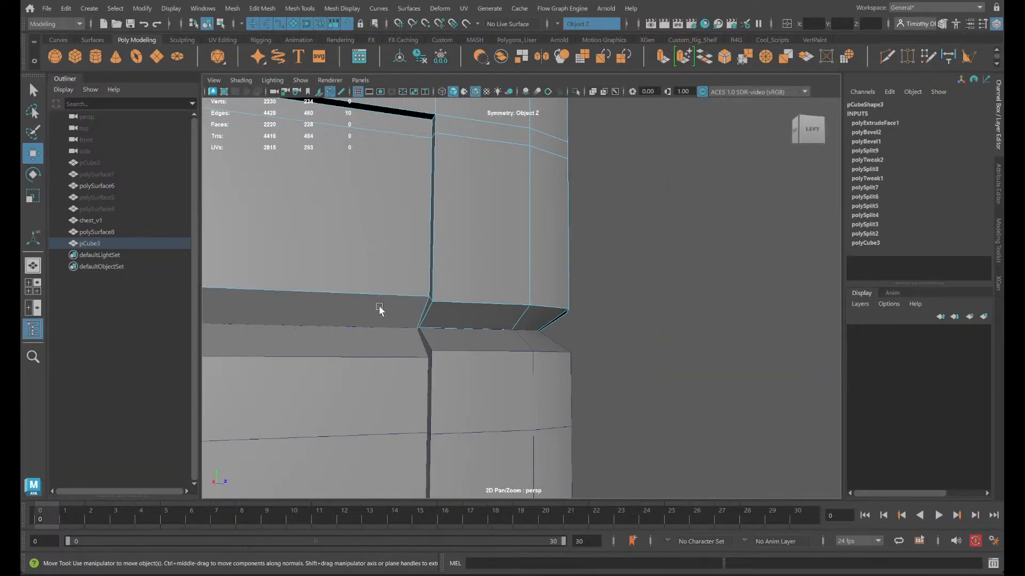
# - Clear the edge selection and inspect the seam between lid and base along the chest's front and back
pyautogui.scroll(-6, 366, 332)
pyautogui.keyDown('alt'); pyautogui.moveTo(428, 289); pyautogui.dragTo(490, 345); pyautogui.keyUp('alt')
pyautogui.moveTo(518, 273); pyautogui.dragTo(583, 229, button='right')
pyautogui.click(616, 347)
pyautogui.keyDown('alt'); pyautogui.moveTo(560, 414); pyautogui.dragTo(717, 423); pyautogui.keyUp('alt')
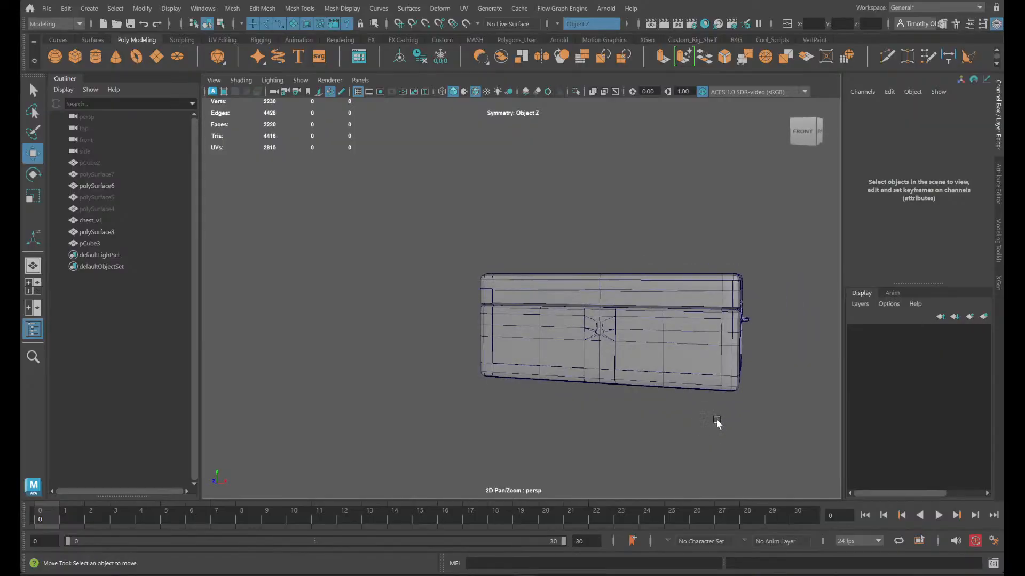
pyautogui.scroll(6, 613, 354)
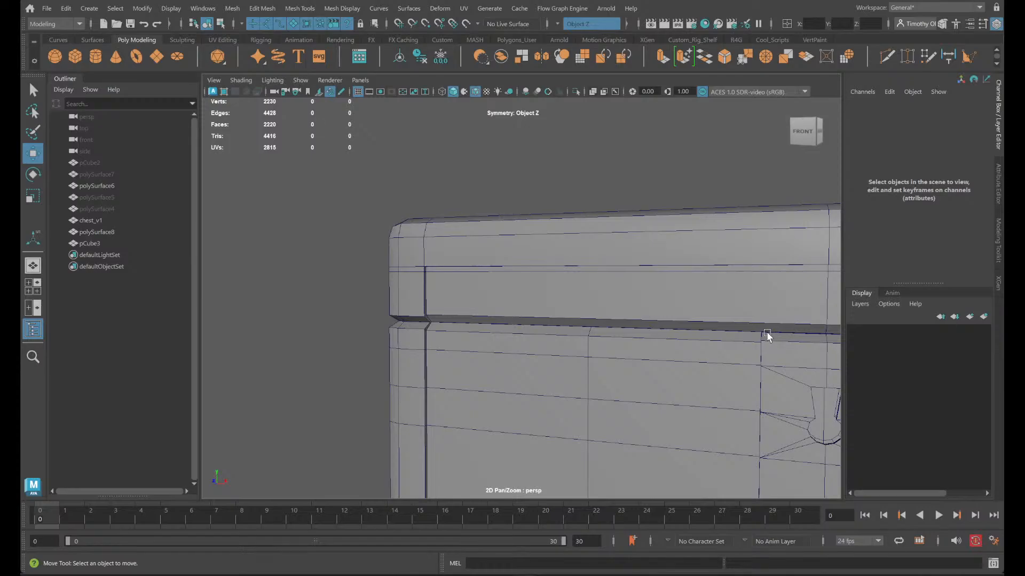
pyautogui.keyDown('alt'); pyautogui.moveTo(767, 335); pyautogui.dragTo(369, 337); pyautogui.keyUp('alt')
pyautogui.scroll(-5, 370, 337)
pyautogui.keyDown('alt'); pyautogui.moveTo(527, 366); pyautogui.dragTo(364, 404, button='middle'); pyautogui.keyUp('alt')
pyautogui.scroll(2, 364, 404)
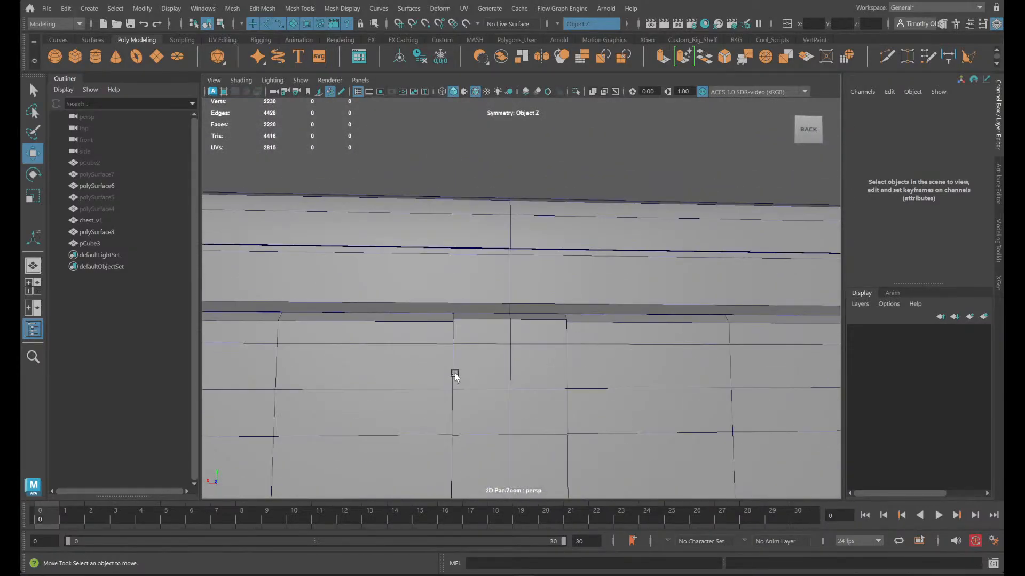
pyautogui.click(886, 60)
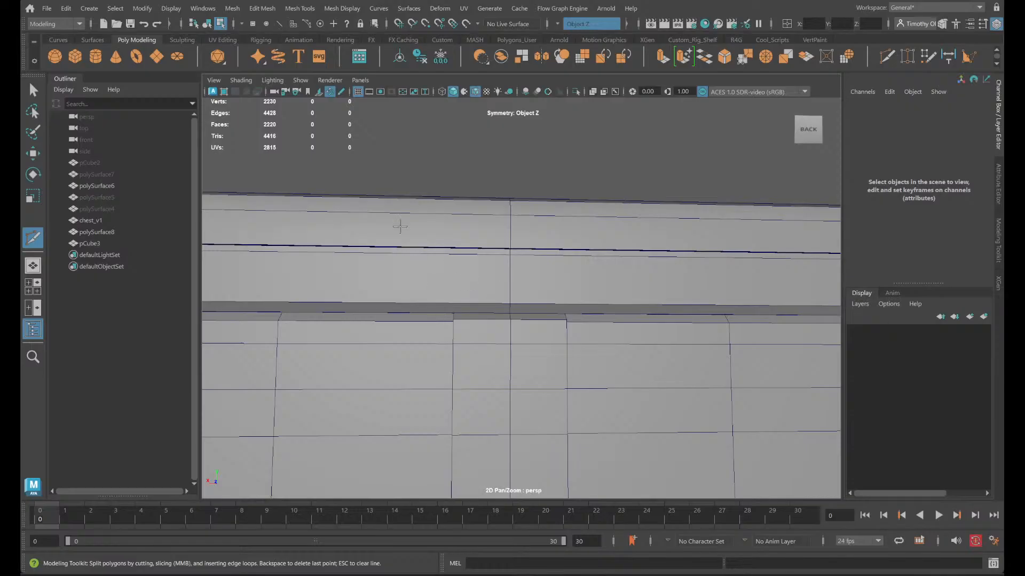
pyautogui.press('q')
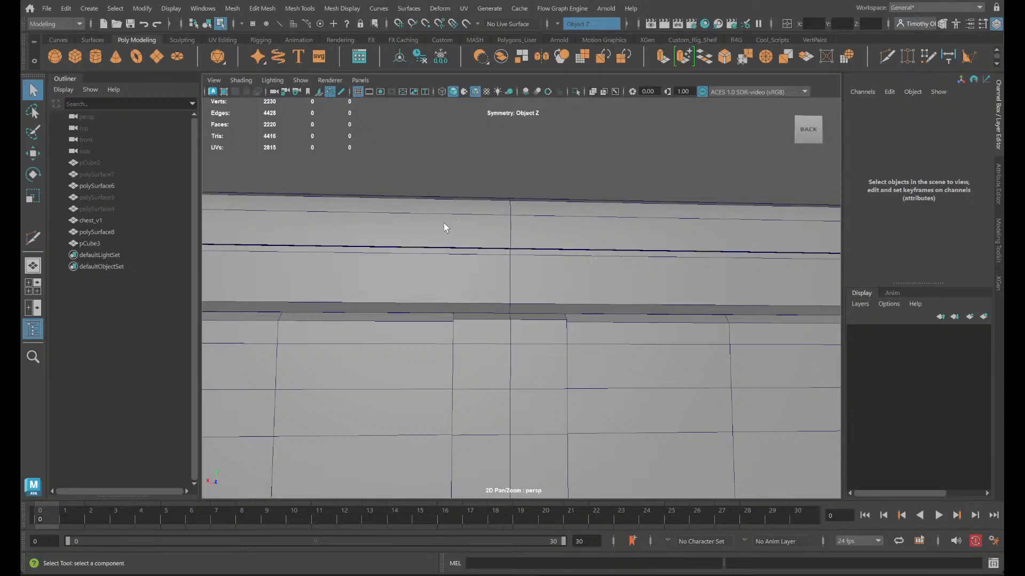
pyautogui.click(886, 57)
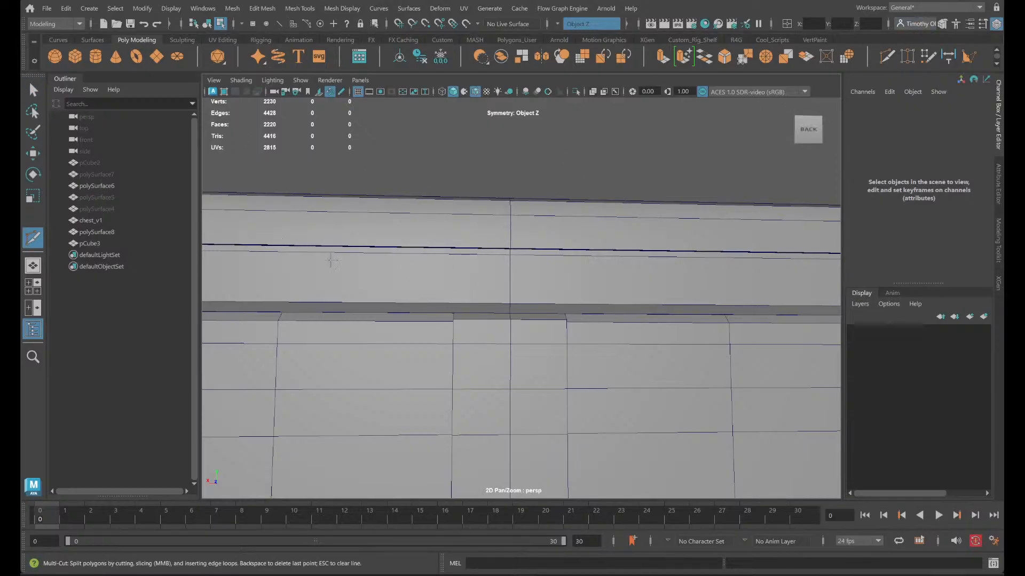
pyautogui.press('q')
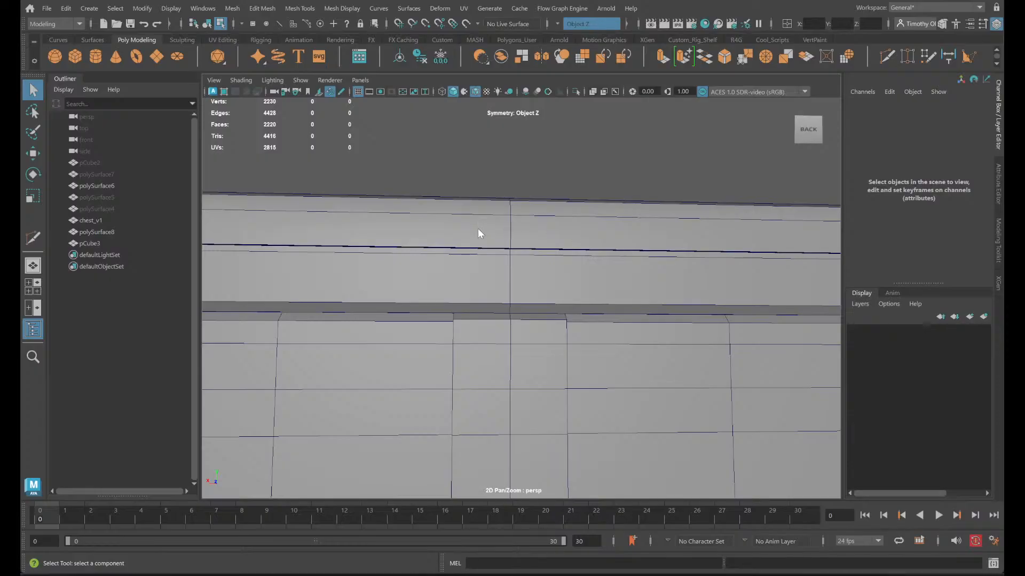
pyautogui.press('F8')
# - Turn symmetry off and cut two vertical edge loops into the lid with Multi-Cut, one on each side of its centre line
pyautogui.click(562, 25)
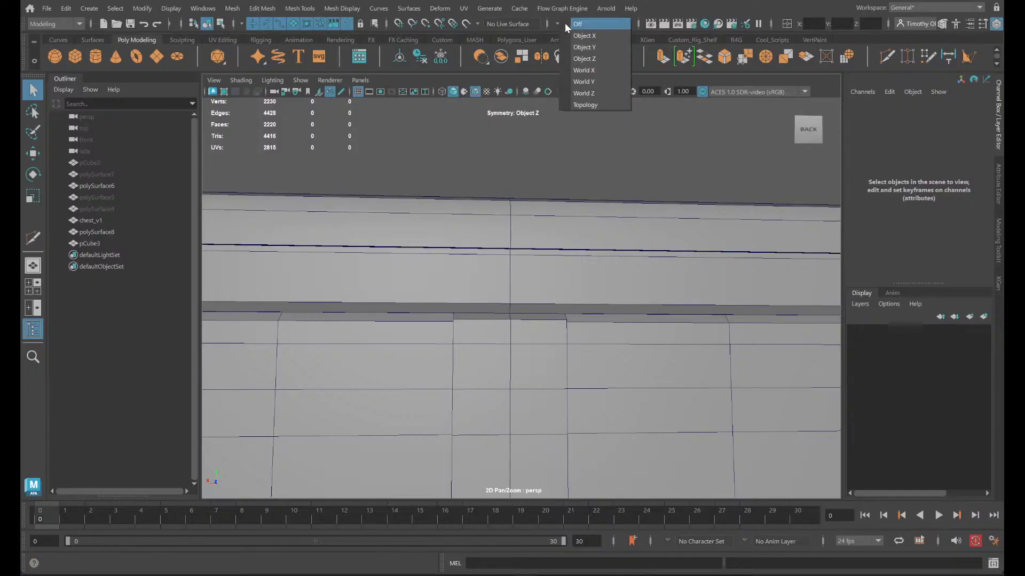
pyautogui.click(580, 32)
pyautogui.click(496, 277)
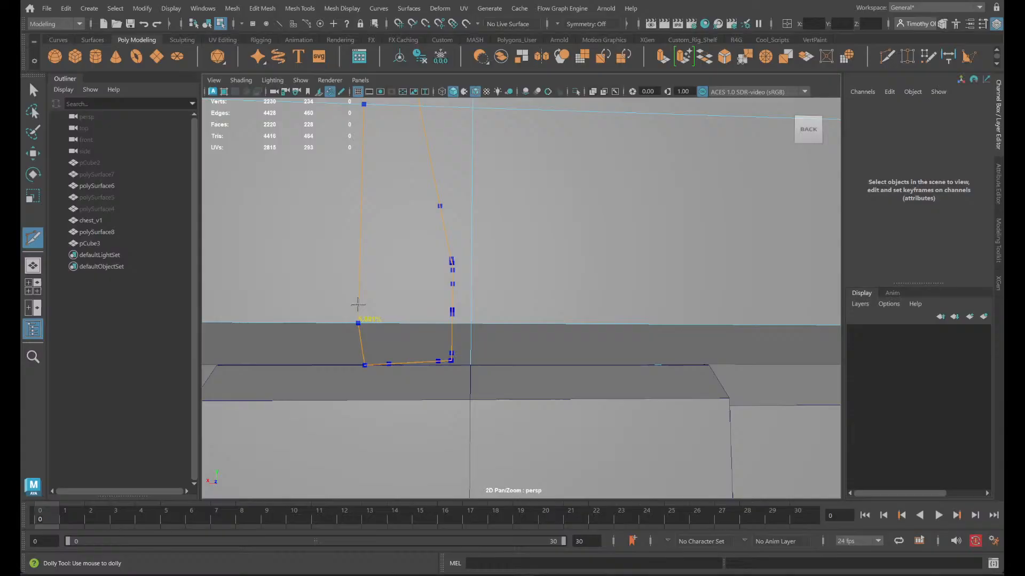
pyautogui.scroll(-6, 352, 306)
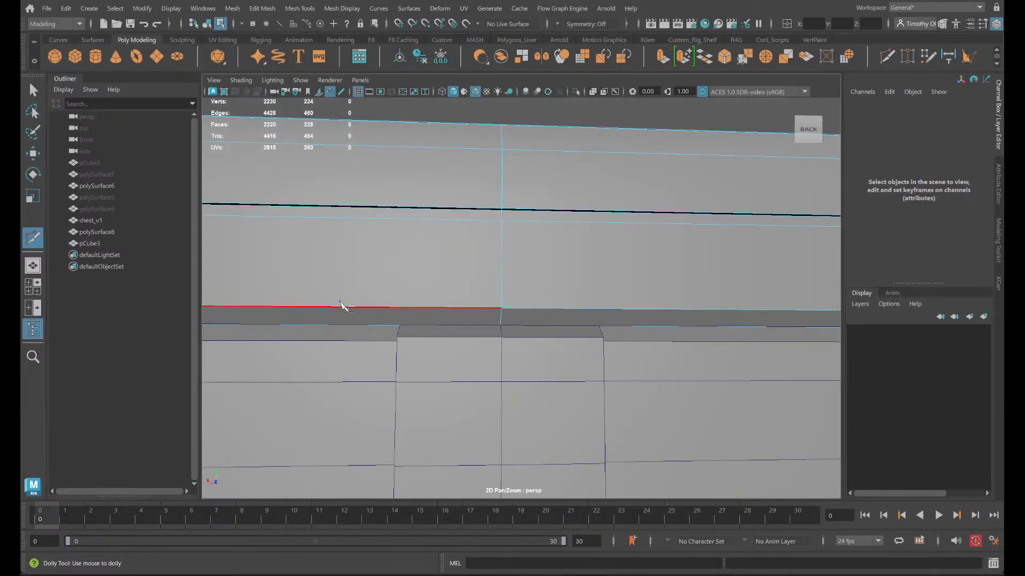
pyautogui.keyDown('ctrl'); pyautogui.click(383, 292); pyautogui.keyUp('ctrl')
pyautogui.keyDown('ctrl'); pyautogui.click(668, 301); pyautogui.keyUp('ctrl')
pyautogui.keyDown('alt'); pyautogui.moveTo(656, 273); pyautogui.dragTo(627, 323); pyautogui.keyUp('alt')
pyautogui.rightClick(539, 357)
pyautogui.click(540, 355)
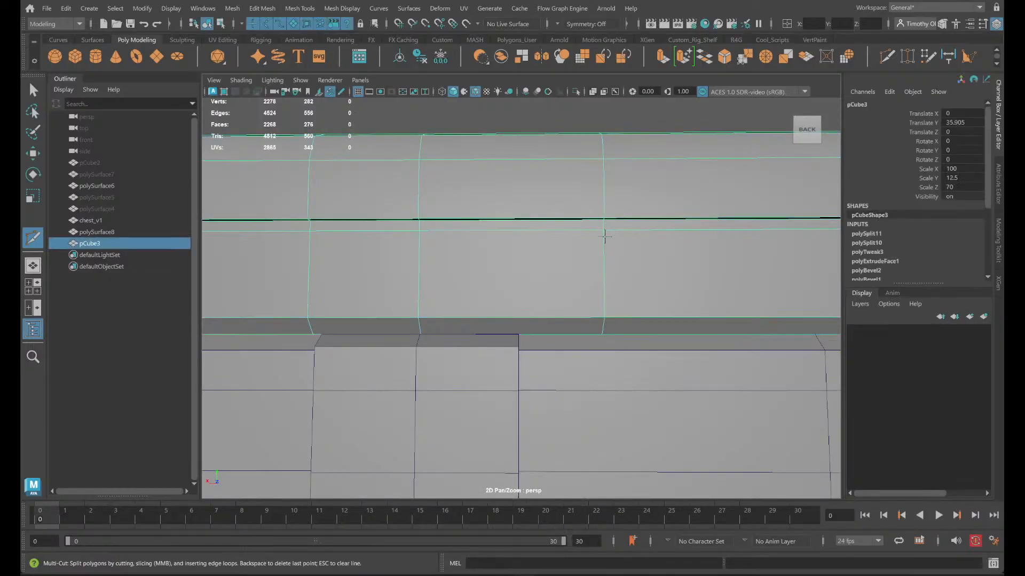
# - In the front view, snap the lid's new edge loop right of centre along X to the right edge of the base's keyhole strip
pyautogui.press('space')
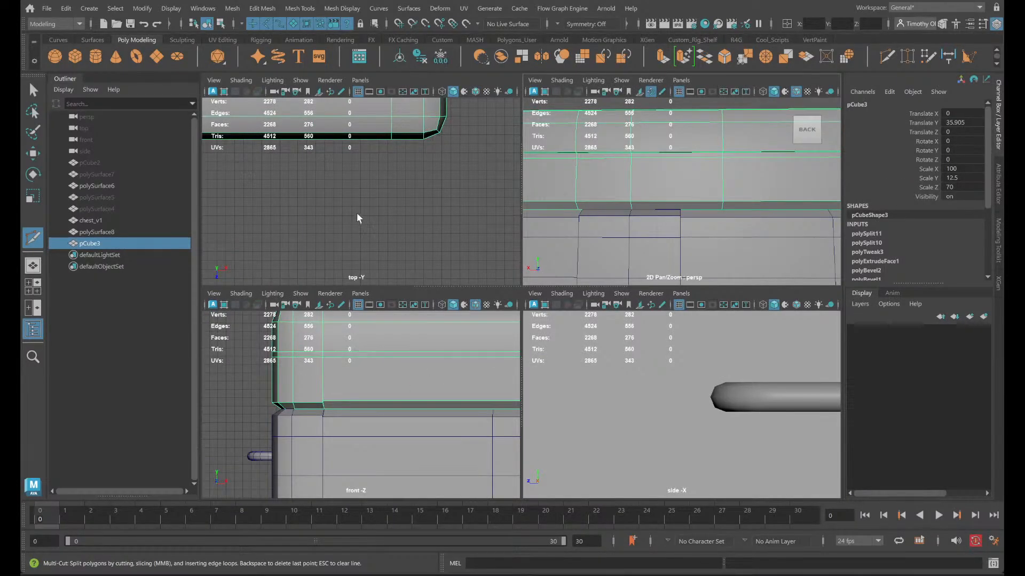
pyautogui.scroll(-5, 359, 218)
pyautogui.scroll(-6, 412, 397)
pyautogui.press('space')
pyautogui.scroll(3, 434, 425)
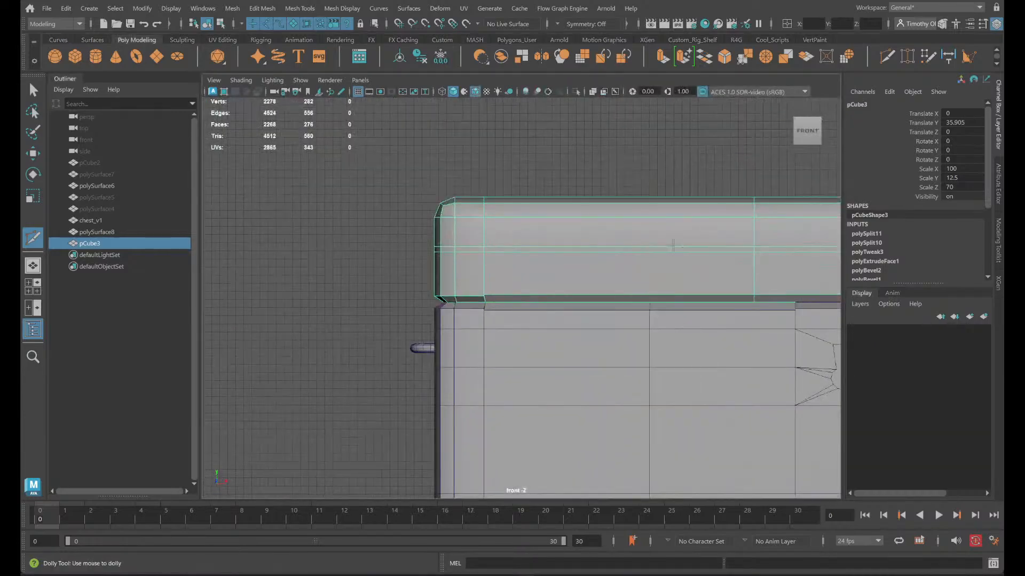
pyautogui.scroll(8, 374, 283)
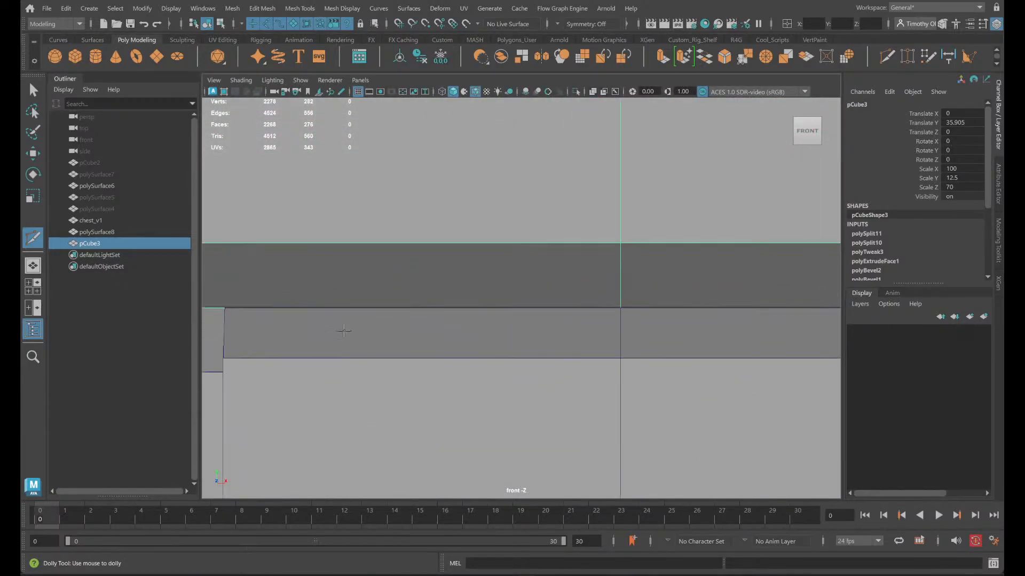
pyautogui.keyDown('alt'); pyautogui.moveTo(344, 331); pyautogui.dragTo(449, 348, button='middle'); pyautogui.keyUp('alt')
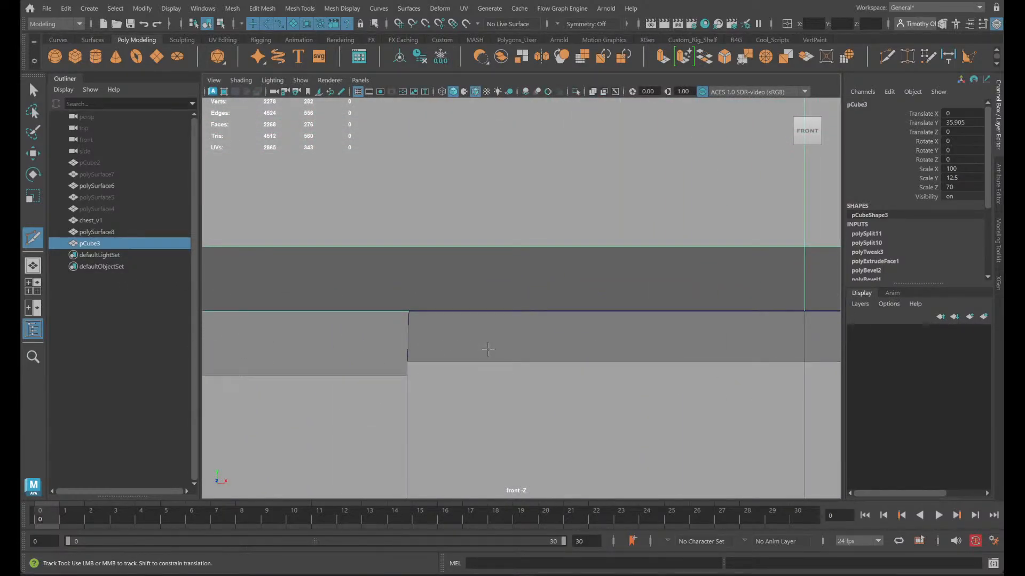
pyautogui.scroll(-4, 488, 350)
pyautogui.moveTo(700, 259); pyautogui.dragTo(697, 284, button='right')
pyautogui.press('q')
pyautogui.doubleClick(674, 264)
pyautogui.press('w')
pyautogui.scroll(3, 709, 283)
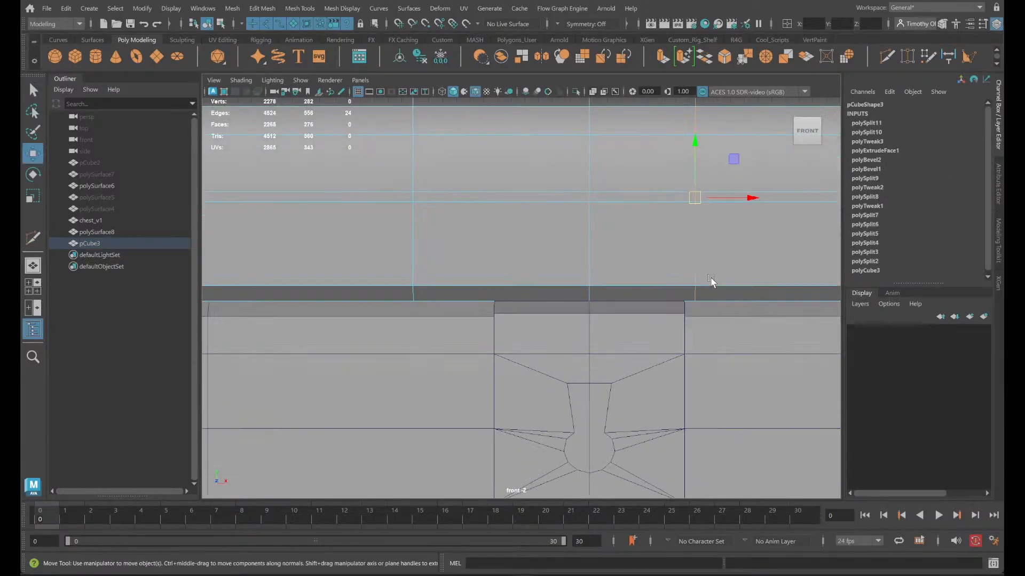
pyautogui.keyDown('alt'); pyautogui.moveTo(714, 320); pyautogui.dragTo(560, 297, button='middle'); pyautogui.keyUp('alt')
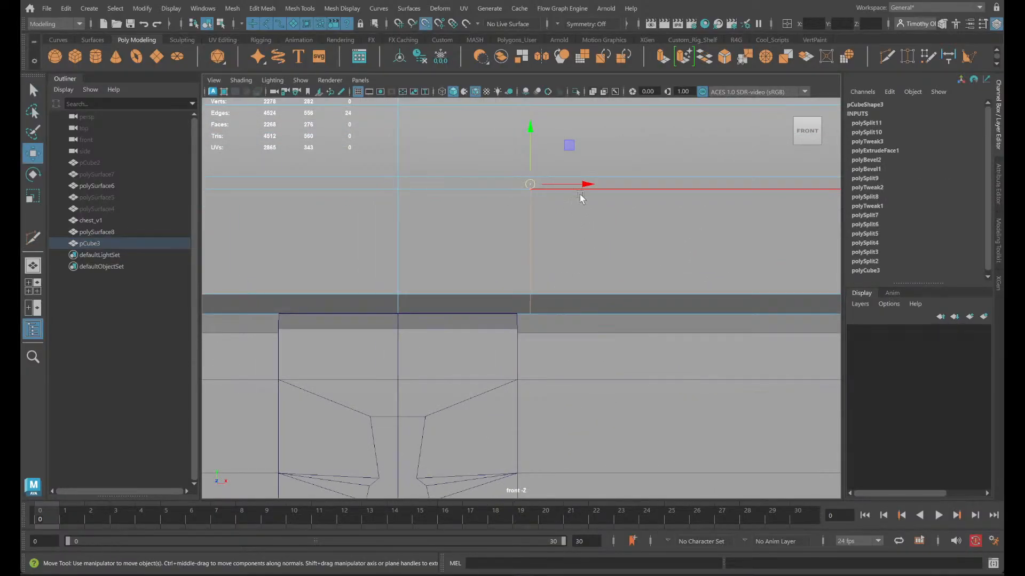
pyautogui.moveTo(581, 198); pyautogui.dragTo(565, 209)
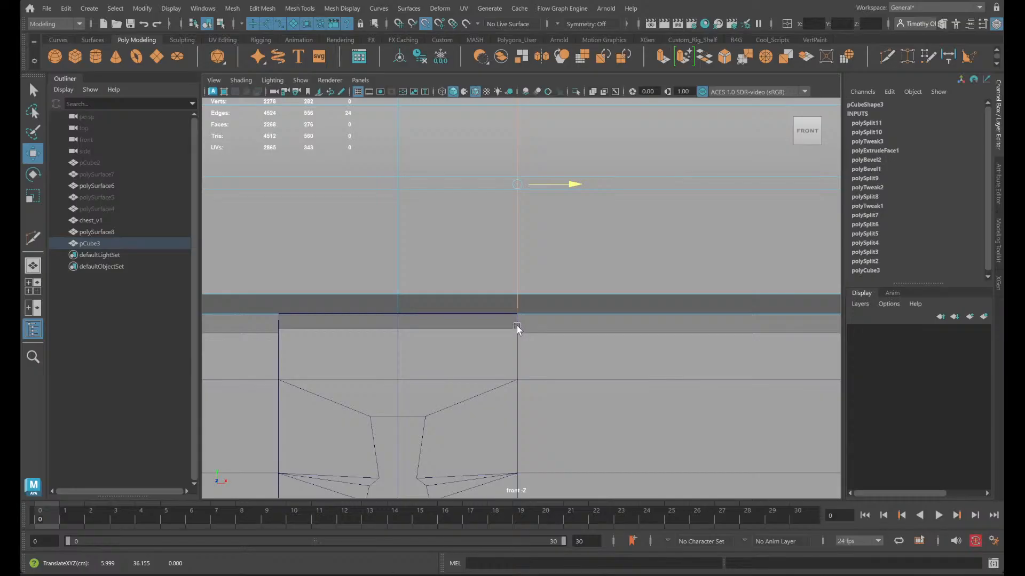
pyautogui.scroll(5, 534, 327)
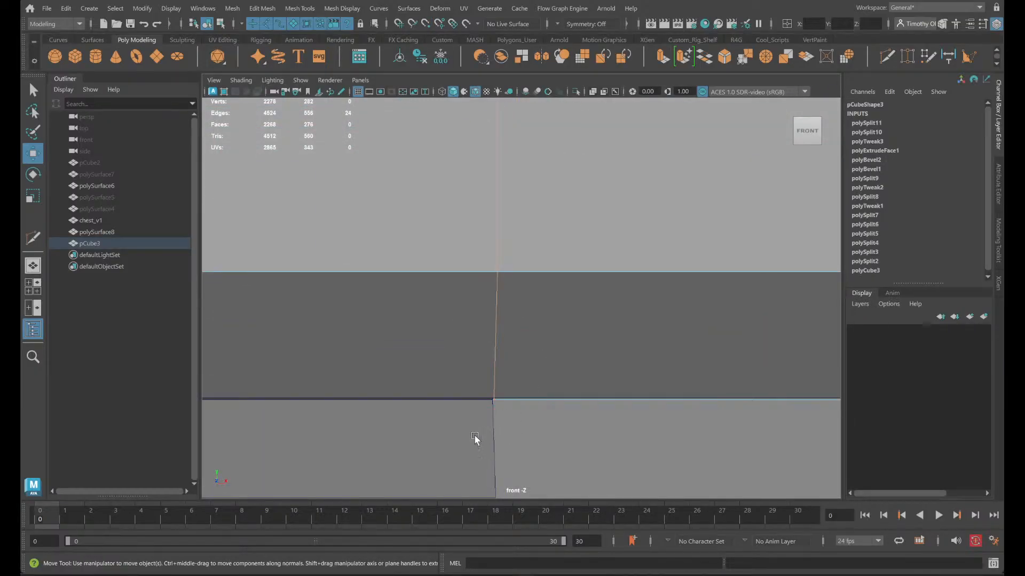
# - Snap the lid's other new edge loop along X to the left edge of the base's keyhole strip
pyautogui.scroll(-5, 474, 439)
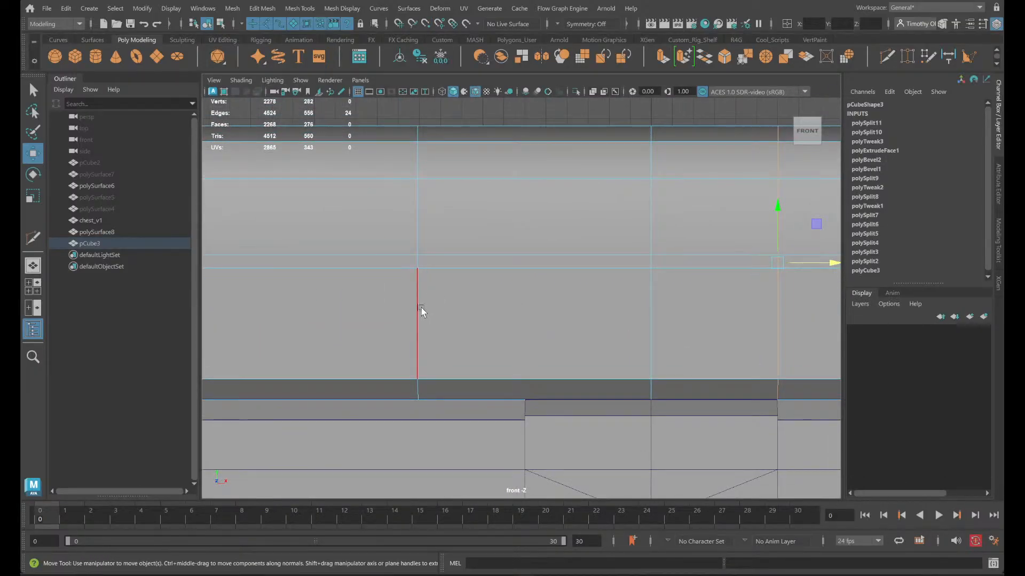
pyautogui.click(421, 312)
pyautogui.moveTo(464, 265); pyautogui.dragTo(534, 377)
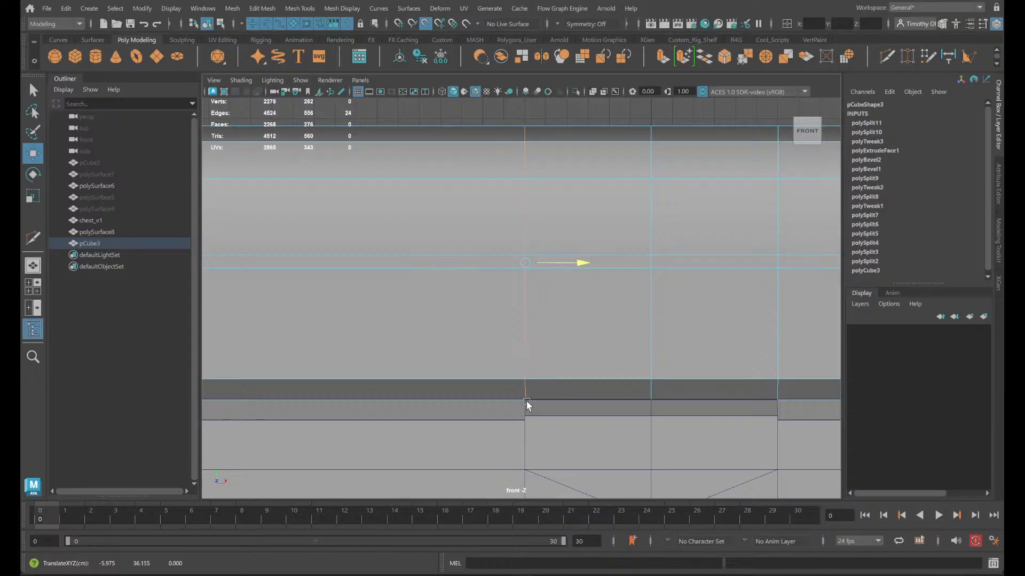
pyautogui.scroll(-2, 562, 392)
# - Back in the perspective view, select the six lid faces above the keyhole strip, from the bevelled underside up to the lid's groove
pyautogui.press('space')
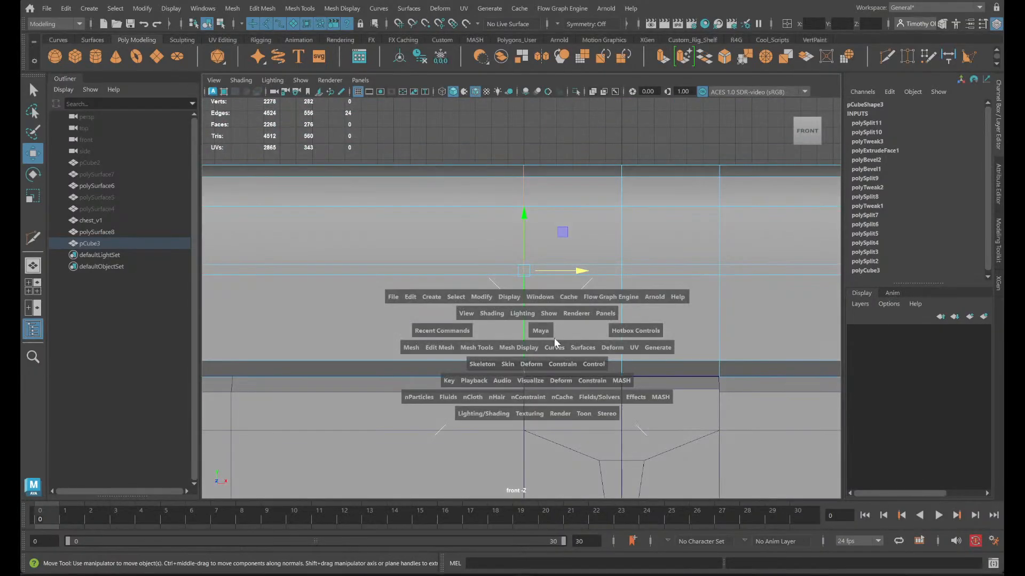
pyautogui.press('space')
pyautogui.scroll(-2, 694, 229)
pyautogui.keyDown('alt'); pyautogui.moveTo(697, 231); pyautogui.dragTo(553, 238); pyautogui.keyUp('alt')
pyautogui.scroll(2, 747, 361)
pyautogui.keyDown('alt'); pyautogui.moveTo(812, 390); pyautogui.dragTo(691, 278, button='middle'); pyautogui.keyUp('alt')
pyautogui.keyDown('alt'); pyautogui.moveTo(680, 332); pyautogui.dragTo(666, 314); pyautogui.keyUp('alt')
pyautogui.moveTo(515, 228); pyautogui.dragTo(520, 220, button='right')
pyautogui.moveTo(519, 261); pyautogui.dragTo(518, 261, button='right')
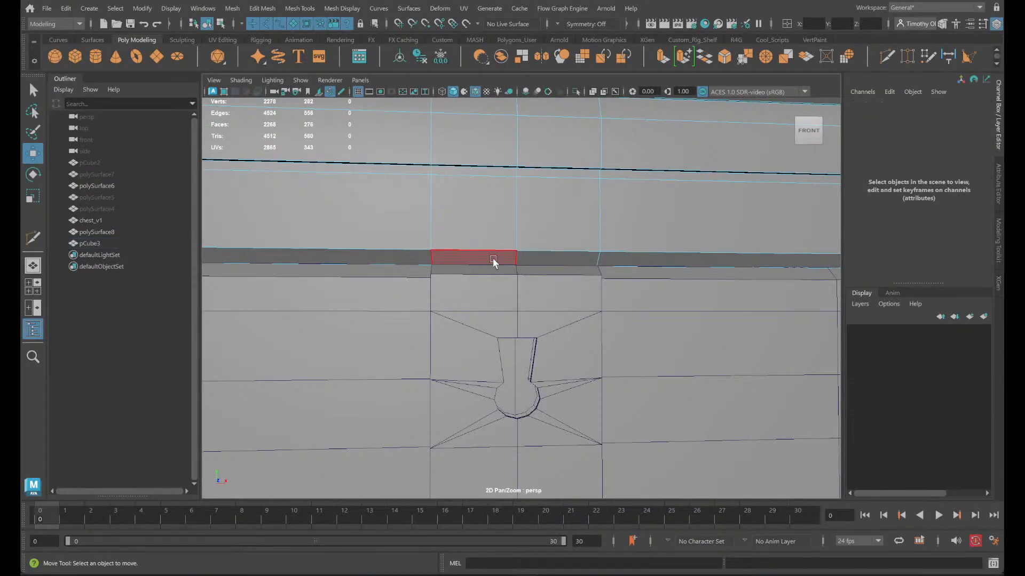
pyautogui.click(492, 259)
pyautogui.keyDown('shift'); pyautogui.click(556, 258); pyautogui.keyUp('shift')
pyautogui.keyDown('shift'); pyautogui.click(563, 193); pyautogui.keyUp('shift')
pyautogui.keyDown('shift'); pyautogui.click(561, 172); pyautogui.keyUp('shift')
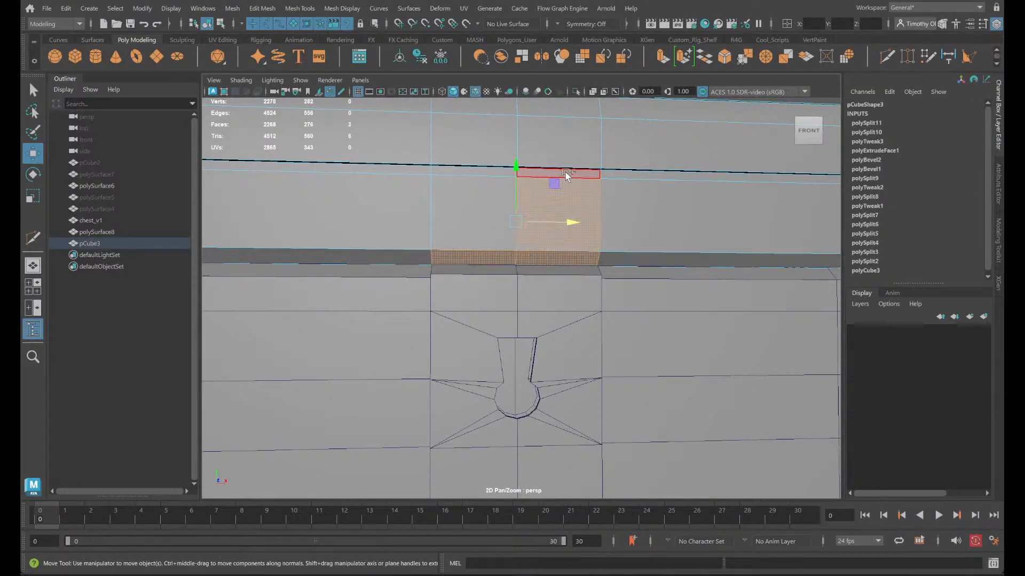
pyautogui.keyDown('shift'); pyautogui.click(448, 172); pyautogui.keyUp('shift')
pyautogui.keyDown('shift'); pyautogui.click(469, 196); pyautogui.keyUp('shift')
# - Add the six matching centre strip faces on the back of the lid to the selection
pyautogui.keyDown('alt'); pyautogui.moveTo(441, 247); pyautogui.dragTo(682, 322); pyautogui.keyUp('alt')
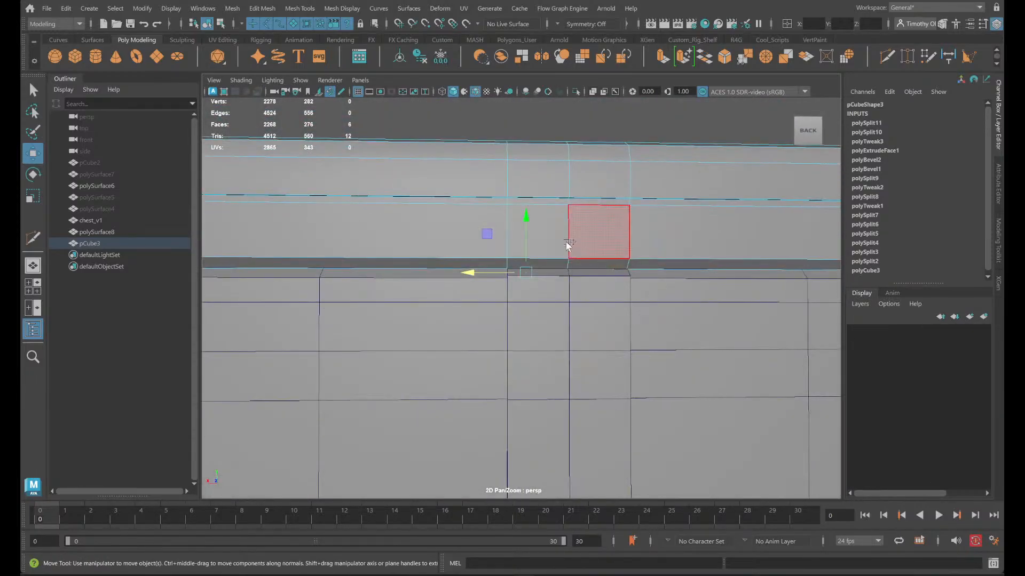
pyautogui.keyDown('shift'); pyautogui.click(564, 266); pyautogui.keyUp('shift')
pyautogui.keyDown('shift'); pyautogui.click(589, 267); pyautogui.keyUp('shift')
pyautogui.keyDown('shift'); pyautogui.click(586, 246); pyautogui.keyUp('shift')
pyautogui.keyDown('shift'); pyautogui.click(546, 244); pyautogui.keyUp('shift')
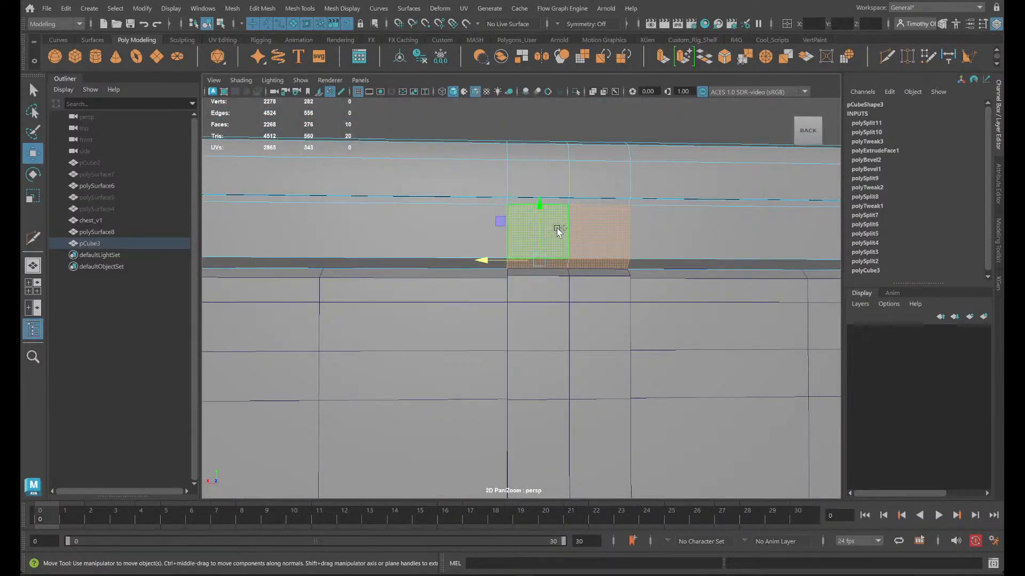
pyautogui.keyDown('shift'); pyautogui.click(538, 201); pyautogui.keyUp('shift')
pyautogui.keyDown('shift'); pyautogui.click(581, 204); pyautogui.keyUp('shift')
# - Examine how the lid meets the base around the side handle and the raised centre strip on the back
pyautogui.keyDown('alt'); pyautogui.moveTo(604, 233); pyautogui.dragTo(572, 236); pyautogui.keyUp('alt')
pyautogui.scroll(3, 571, 235)
pyautogui.keyDown('alt'); pyautogui.moveTo(572, 235); pyautogui.dragTo(619, 332, button='middle'); pyautogui.keyUp('alt')
pyautogui.keyDown('alt'); pyautogui.moveTo(621, 336); pyautogui.dragTo(517, 347); pyautogui.keyUp('alt')
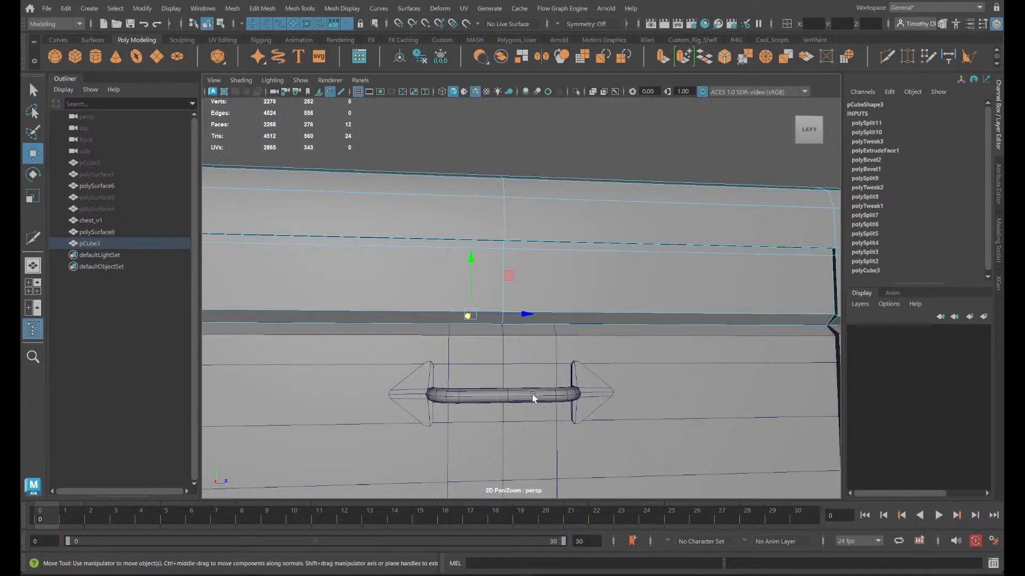
pyautogui.keyDown('alt'); pyautogui.moveTo(395, 373); pyautogui.dragTo(453, 383); pyautogui.keyUp('alt')
pyautogui.keyDown('alt'); pyautogui.moveTo(635, 401); pyautogui.dragTo(690, 331, button='middle'); pyautogui.keyUp('alt')
pyautogui.scroll(-3, 614, 277)
pyautogui.moveTo(619, 289)
pyautogui.keyDown('alt'); pyautogui.mouseDown()
pyautogui.moveTo(637, 280)
pyautogui.moveTo(628, 281)
pyautogui.mouseUp(); pyautogui.keyUp('alt')
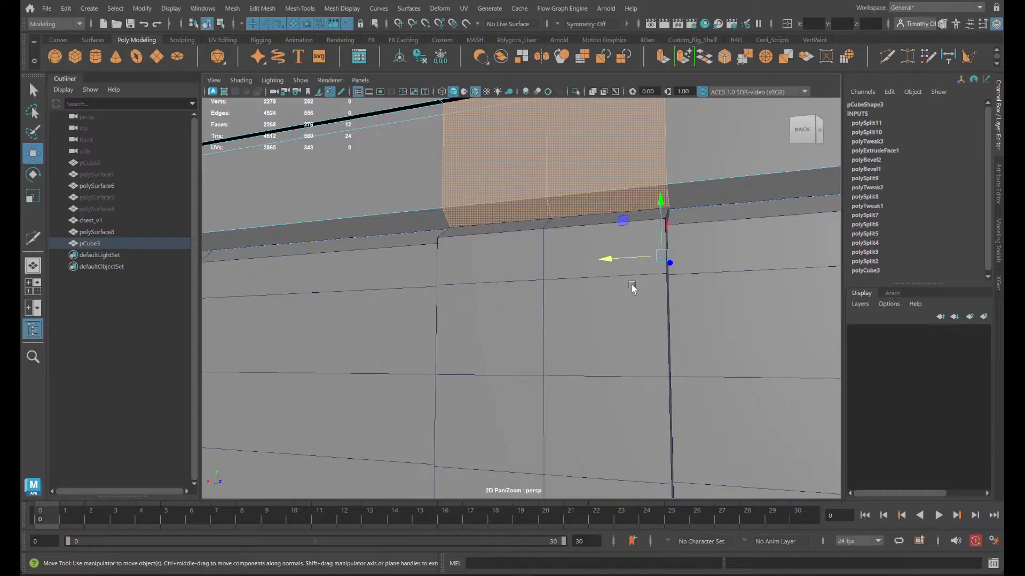
pyautogui.scroll(-3, 551, 187)
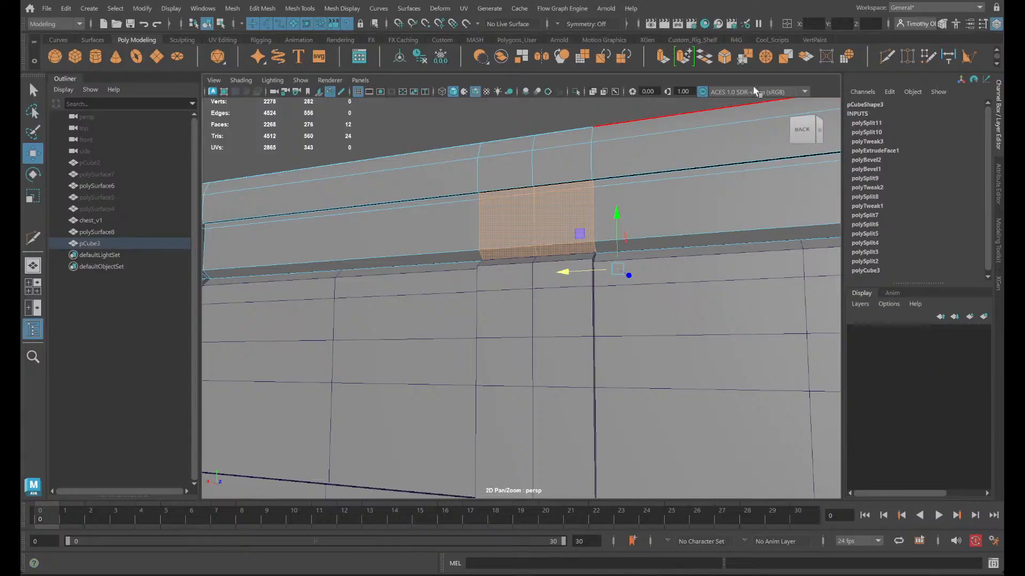
# - Extrude the selected front and back strip faces of the lid with a thickness of 0.5
pyautogui.click(666, 57)
pyautogui.scroll(5, 592, 222)
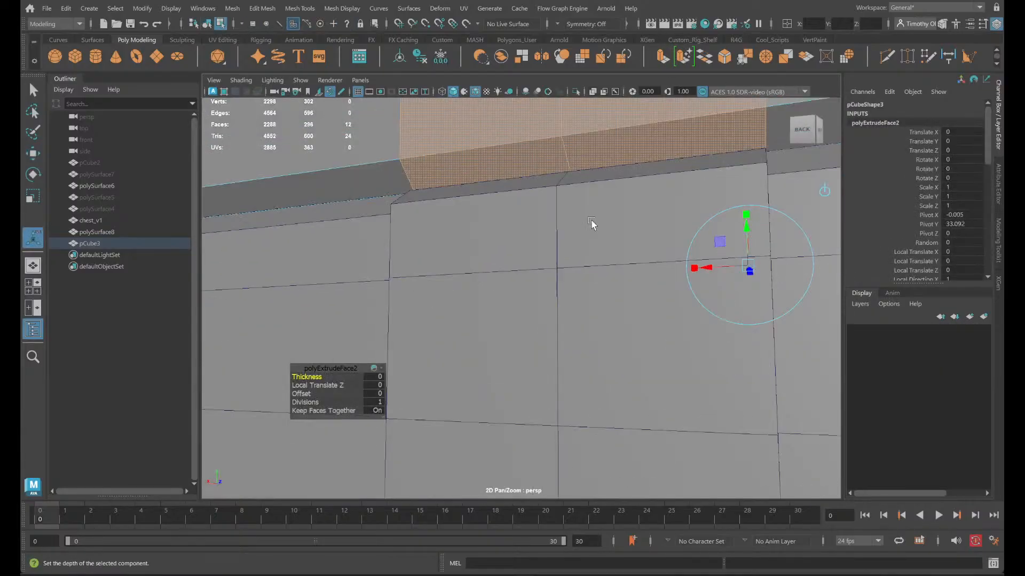
pyautogui.keyDown('alt'); pyautogui.moveTo(546, 293); pyautogui.dragTo(549, 281, button='middle'); pyautogui.keyUp('alt')
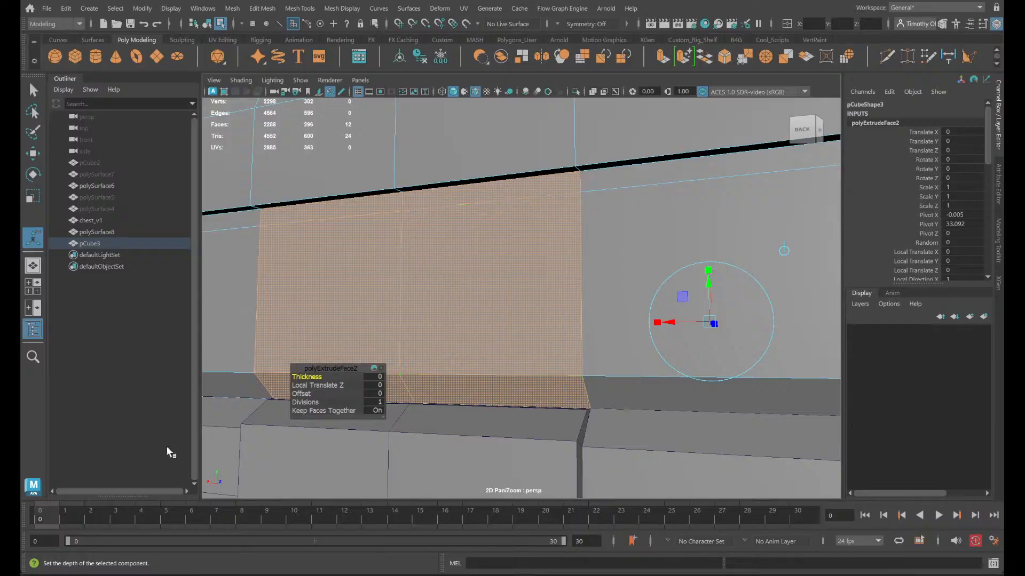
pyautogui.moveTo(306, 376); pyautogui.dragTo(308, 376)
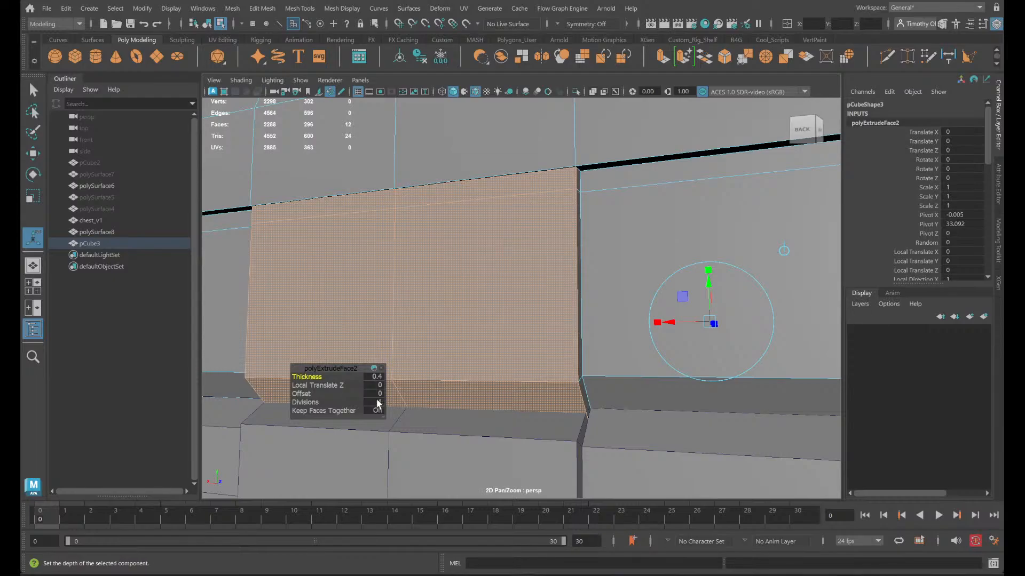
pyautogui.write('.5')
pyautogui.press('Return')
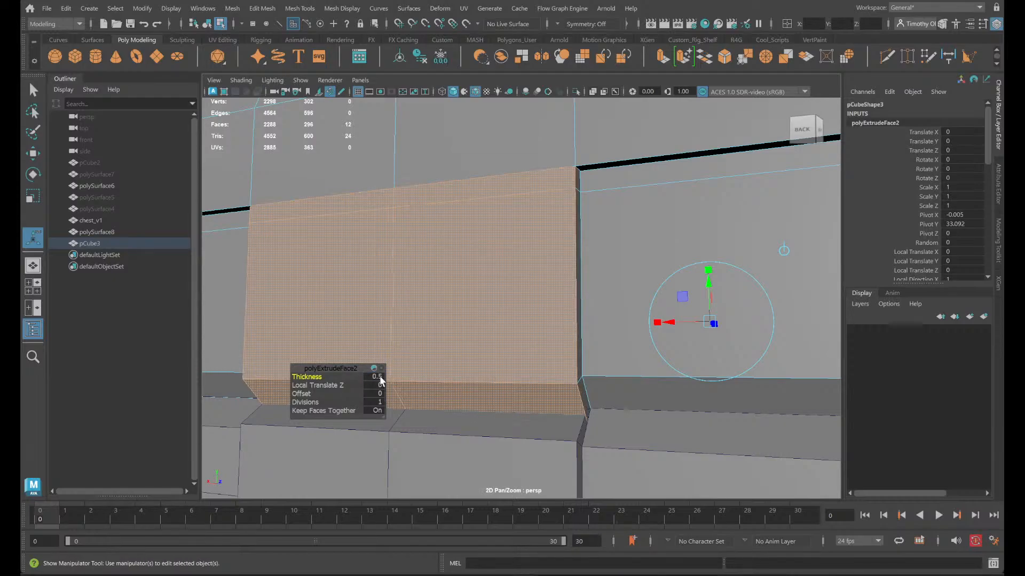
# - Isolate the lid and bring the inner side of the extruded front strip into view
pyautogui.keyDown('alt'); pyautogui.moveTo(374, 317); pyautogui.dragTo(454, 306); pyautogui.keyUp('alt')
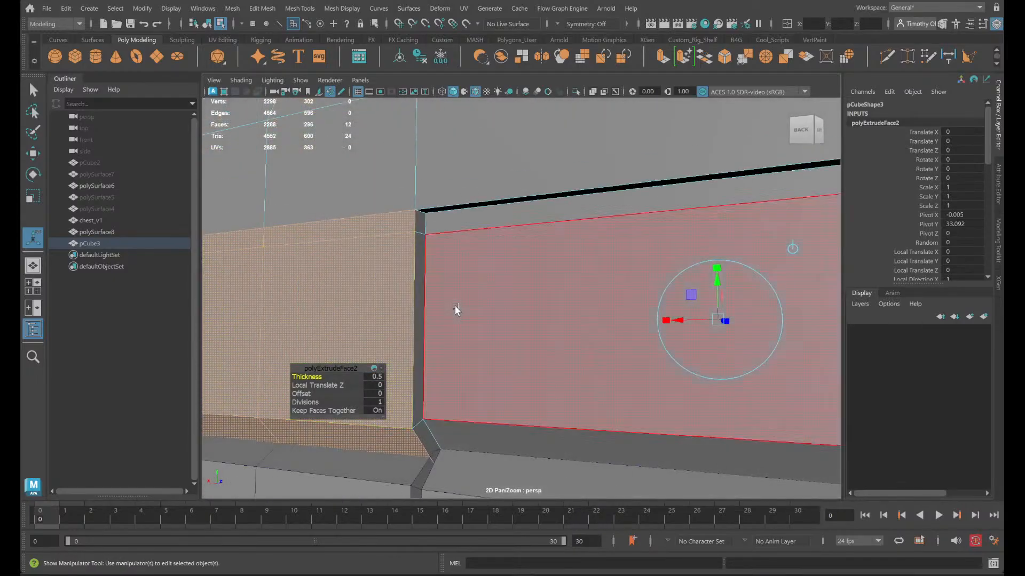
pyautogui.scroll(3, 459, 237)
pyautogui.keyDown('alt'); pyautogui.moveTo(466, 250); pyautogui.dragTo(486, 260); pyautogui.keyUp('alt')
pyautogui.scroll(-4, 489, 262)
pyautogui.keyDown('alt'); pyautogui.moveTo(573, 331); pyautogui.dragTo(522, 263); pyautogui.keyUp('alt')
pyautogui.moveTo(519, 222); pyautogui.dragTo(572, 203, button='right')
pyautogui.click(577, 92)
pyautogui.keyDown('alt'); pyautogui.moveTo(584, 165); pyautogui.dragTo(670, 292); pyautogui.keyUp('alt')
pyautogui.keyDown('alt'); pyautogui.moveTo(670, 288); pyautogui.dragTo(531, 241, button='middle'); pyautogui.keyUp('alt')
pyautogui.scroll(3, 532, 242)
pyautogui.keyDown('alt'); pyautogui.moveTo(590, 266); pyautogui.dragTo(577, 270); pyautogui.keyUp('alt')
pyautogui.scroll(2, 576, 270)
pyautogui.moveTo(574, 251); pyautogui.dragTo(573, 281, button='right')
# - Delete the four leftover inner faces that the extrusion created along the lower rim of the front strip
pyautogui.click(549, 243)
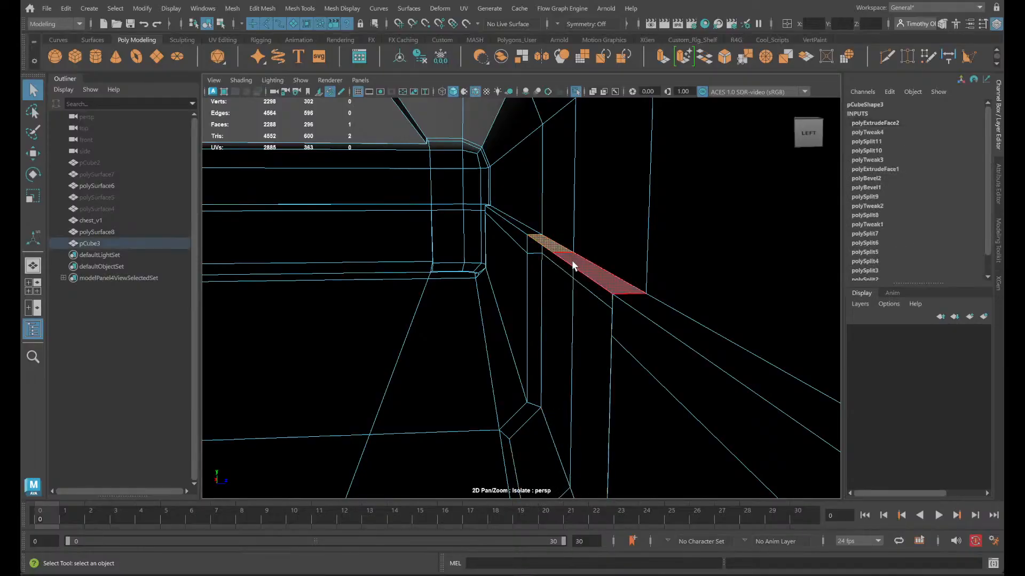
pyautogui.keyDown('shift'); pyautogui.click(575, 261); pyautogui.keyUp('shift')
pyautogui.press('Delete')
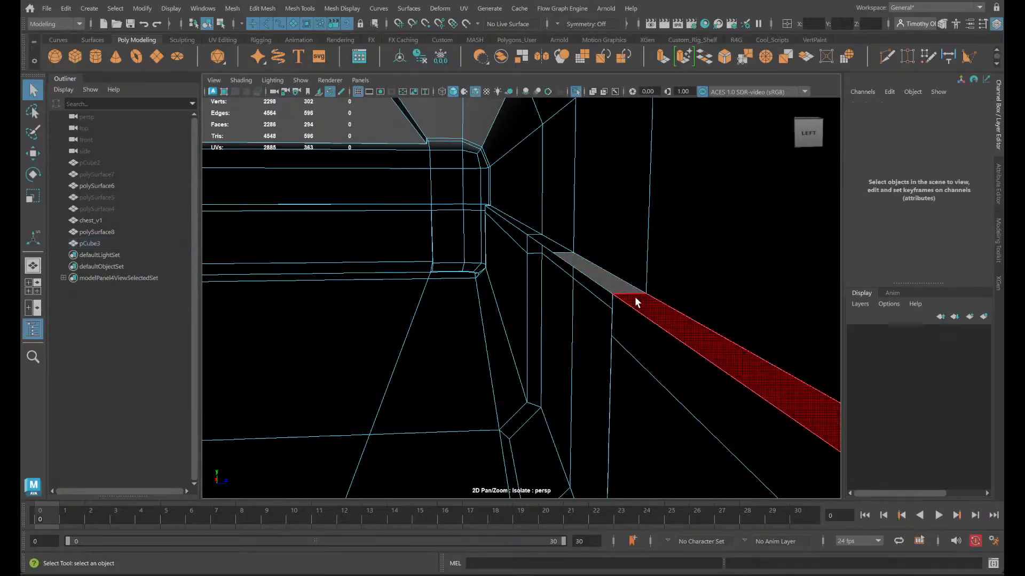
pyautogui.click(571, 259)
pyautogui.press('Delete')
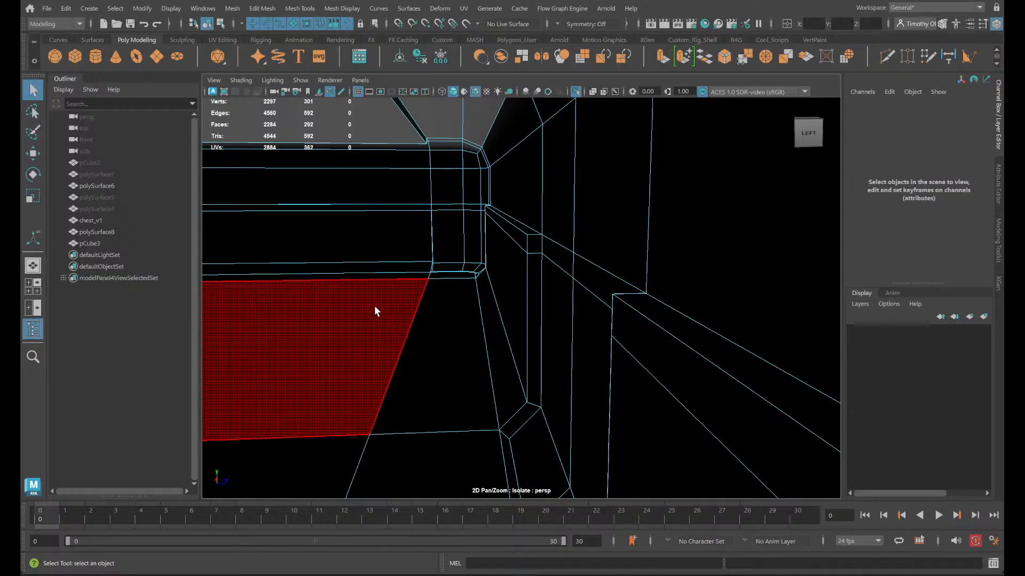
# - Delete the four matching leftover inner faces along the lower rim of the back strip
pyautogui.keyDown('alt'); pyautogui.moveTo(375, 312); pyautogui.dragTo(918, 269, button='middle'); pyautogui.keyUp('alt')
pyautogui.keyDown('alt'); pyautogui.moveTo(445, 291); pyautogui.dragTo(837, 282, button='middle'); pyautogui.keyUp('alt')
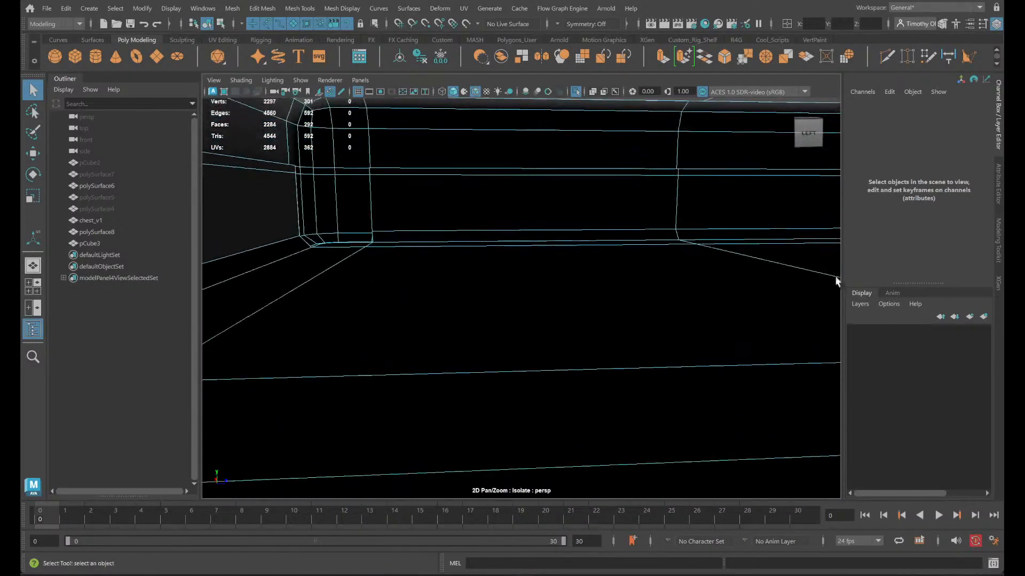
pyautogui.keyDown('alt'); pyautogui.moveTo(315, 276); pyautogui.dragTo(614, 339, button='middle'); pyautogui.keyUp('alt')
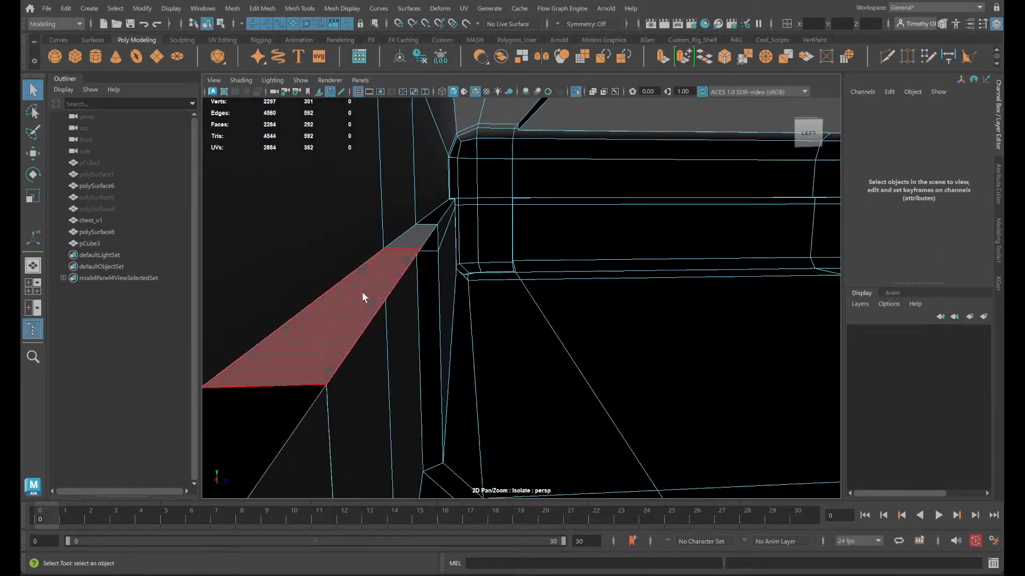
pyautogui.click(362, 292)
pyautogui.keyDown('shift'); pyautogui.click(416, 235); pyautogui.keyUp('shift')
pyautogui.press('Delete')
pyautogui.click(382, 266)
pyautogui.keyDown('shift'); pyautogui.click(426, 239); pyautogui.keyUp('shift')
pyautogui.press('Delete')
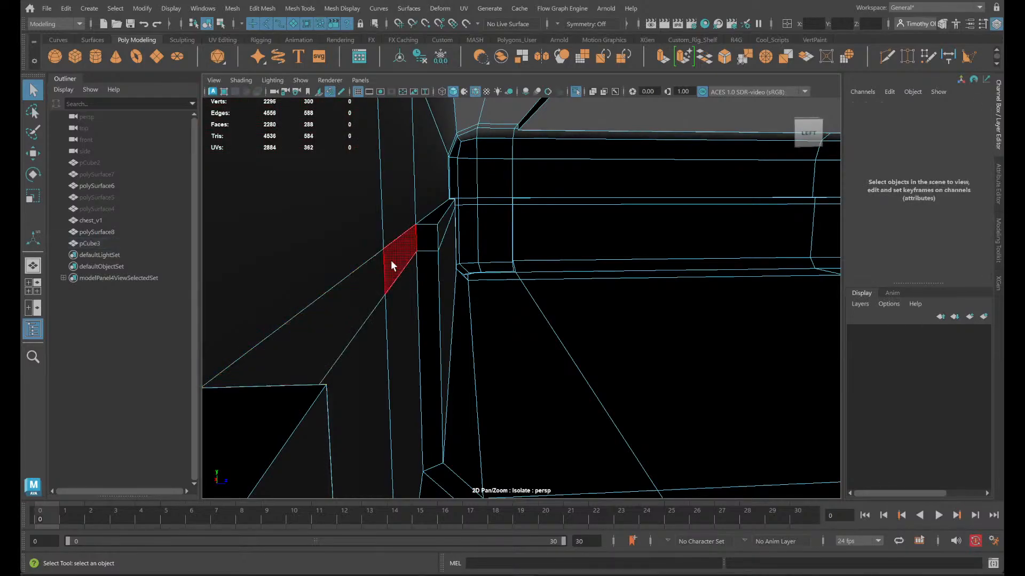
# - Select the short side edges of the front and back strips at the lid's bottom rim
pyautogui.moveTo(384, 249); pyautogui.dragTo(437, 230, button='right')
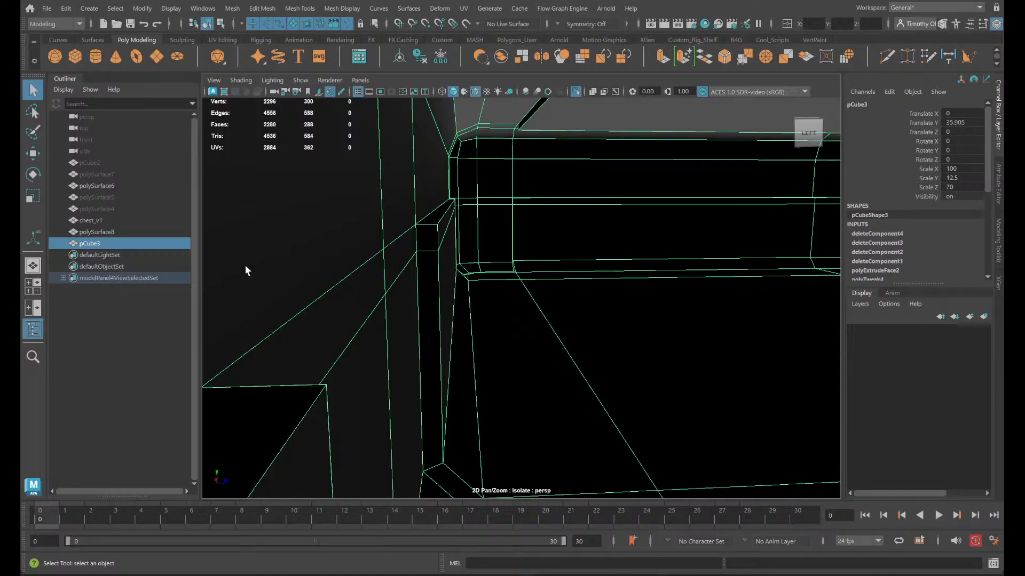
pyautogui.scroll(-4, 490, 338)
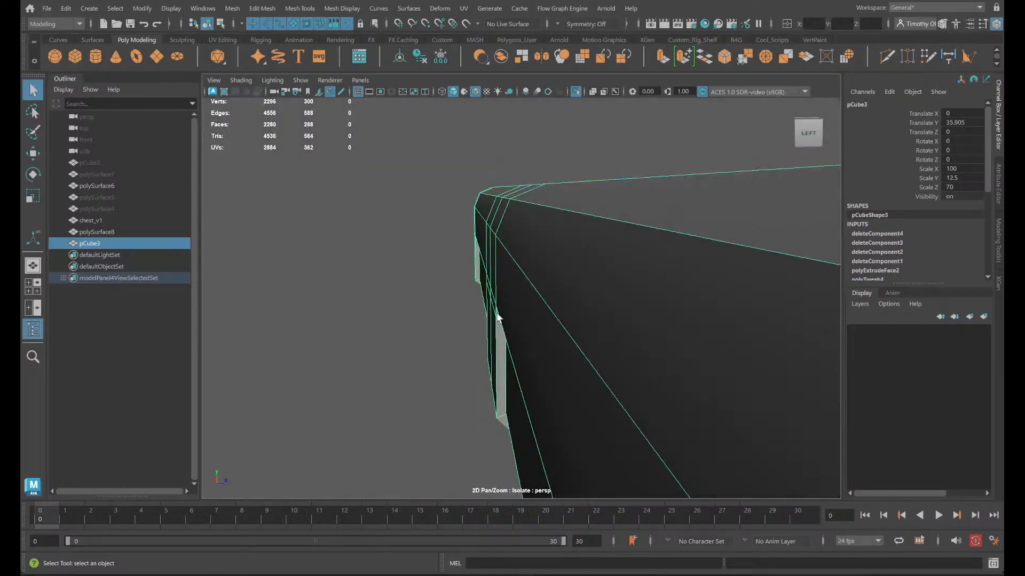
pyautogui.keyDown('alt'); pyautogui.moveTo(460, 380); pyautogui.dragTo(581, 281); pyautogui.keyUp('alt')
pyautogui.moveTo(581, 277); pyautogui.dragTo(575, 220, button='right')
pyautogui.click(643, 163)
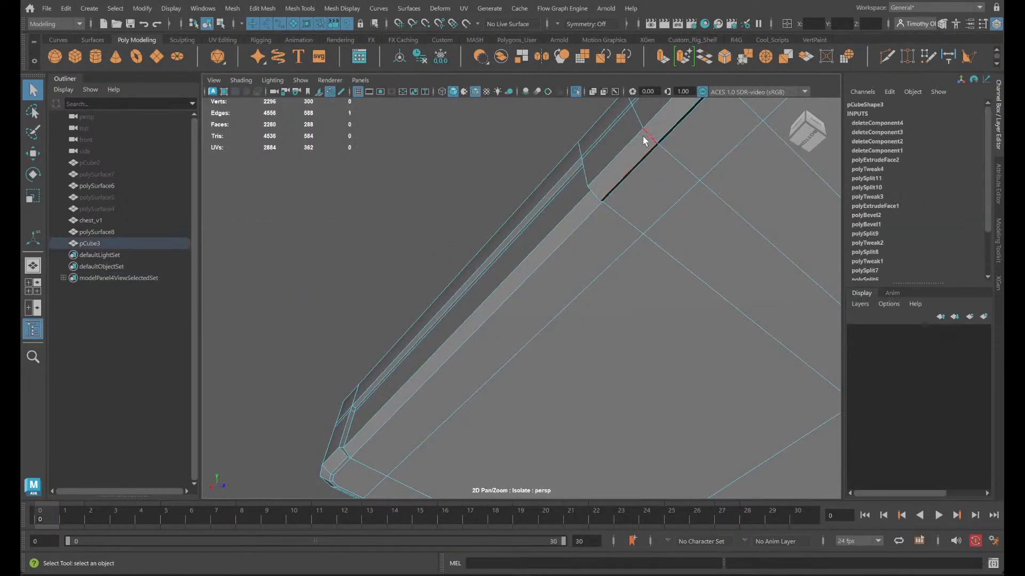
pyautogui.keyDown('alt'); pyautogui.moveTo(768, 242); pyautogui.dragTo(64, 154, button='middle'); pyautogui.keyUp('alt')
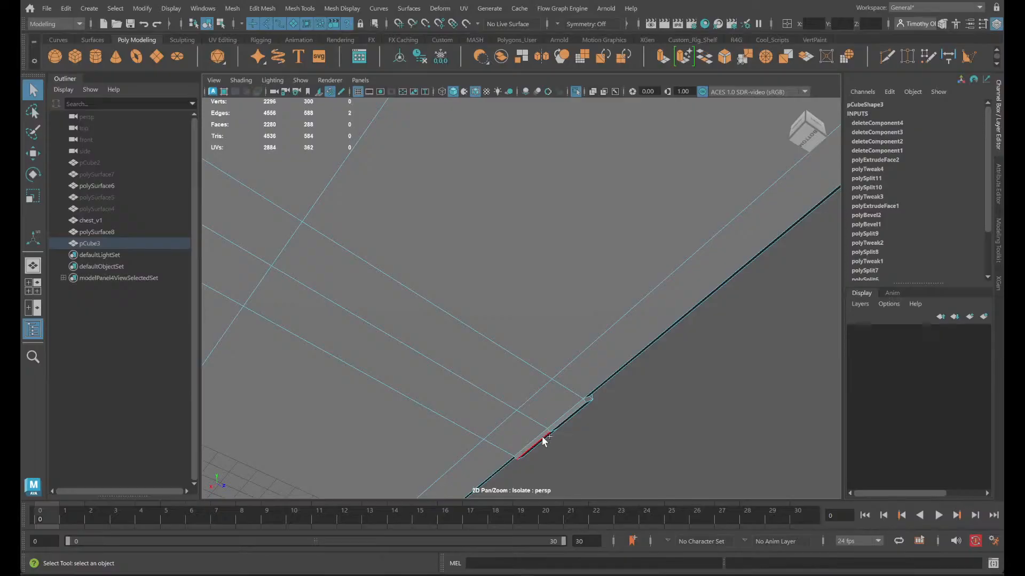
pyautogui.press('w')
pyautogui.keyDown('alt'); pyautogui.moveTo(614, 405); pyautogui.dragTo(425, 330); pyautogui.keyUp('alt')
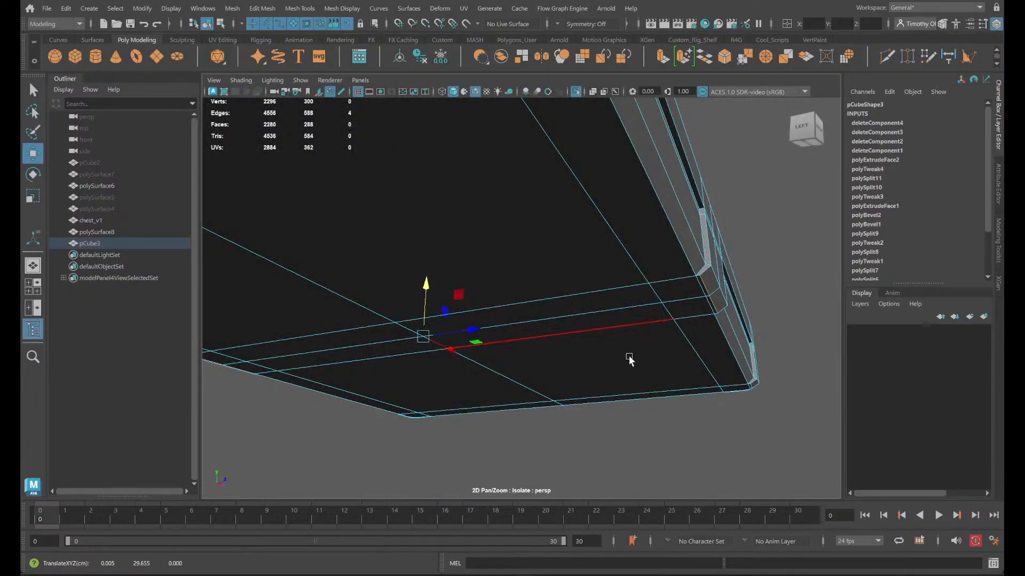
pyautogui.keyDown('alt'); pyautogui.moveTo(627, 355); pyautogui.dragTo(590, 310); pyautogui.keyUp('alt')
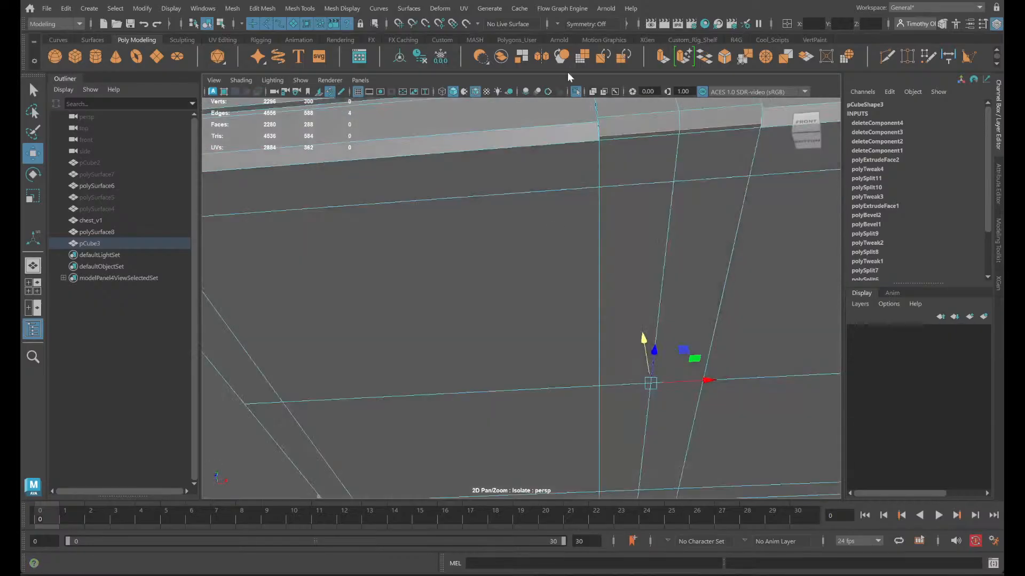
pyautogui.moveTo(608, 255); pyautogui.dragTo(607, 231, button='right')
pyautogui.moveTo(595, 160); pyautogui.dragTo(606, 181, button='right')
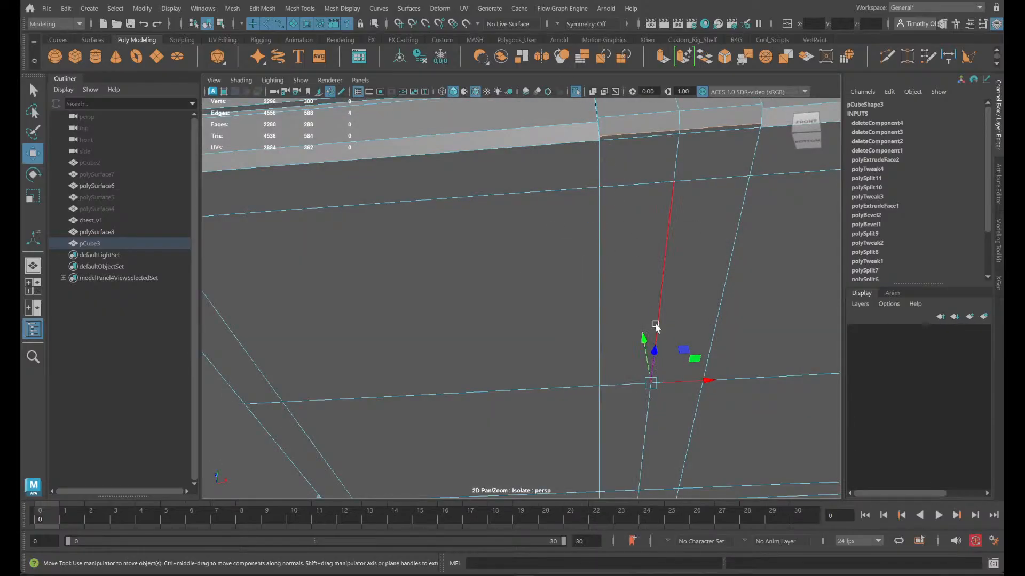
# - Turn on Object X symmetry and extend the selection along both side edges of the lid's centre strips
pyautogui.click(572, 21)
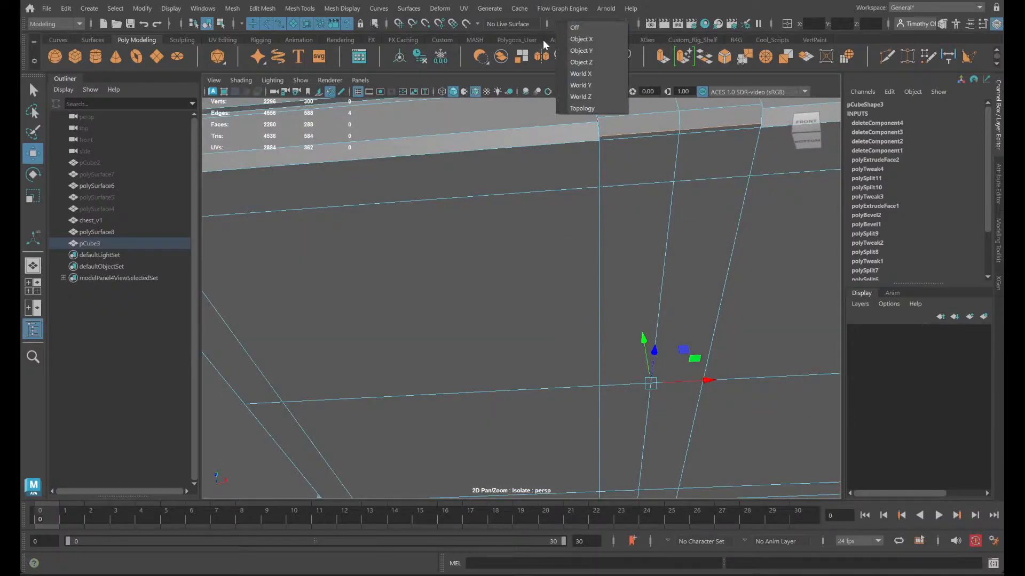
pyautogui.click(582, 39)
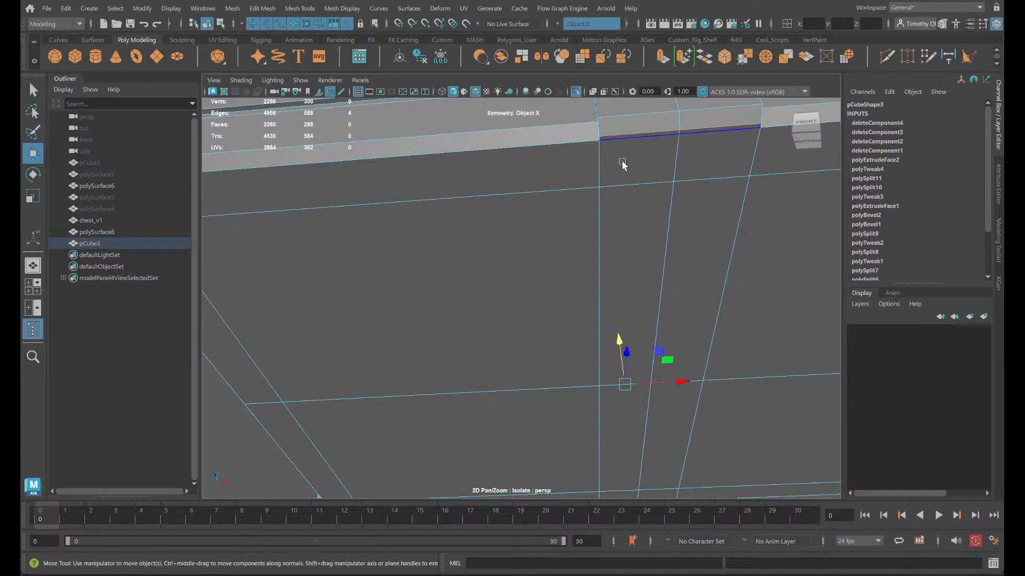
pyautogui.click(601, 164)
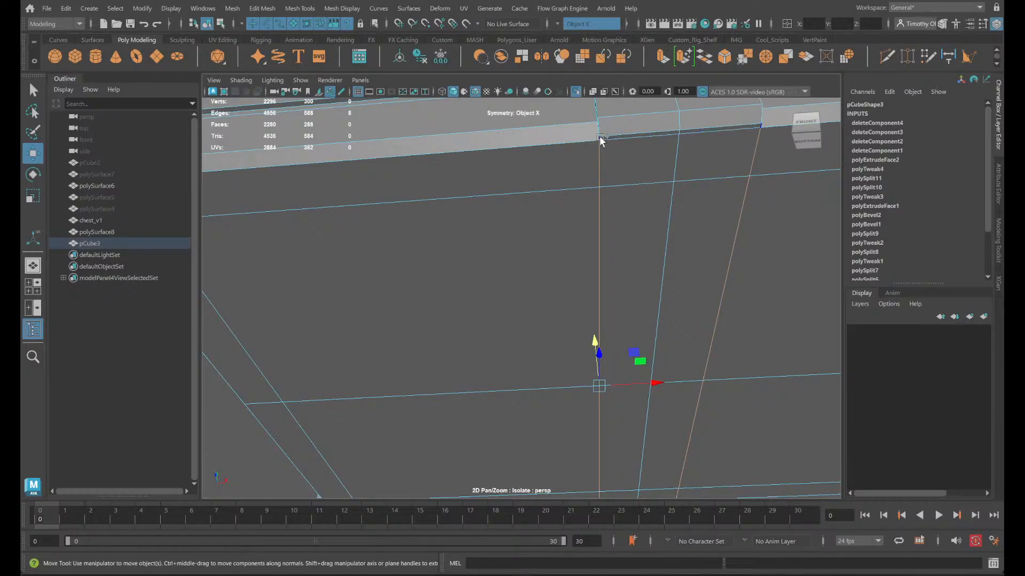
pyautogui.keyDown('alt'); pyautogui.moveTo(636, 475); pyautogui.dragTo(611, 357, button='middle'); pyautogui.keyUp('alt')
pyautogui.keyDown('alt'); pyautogui.moveTo(610, 357); pyautogui.dragTo(632, 382, button='right'); pyautogui.keyUp('alt')
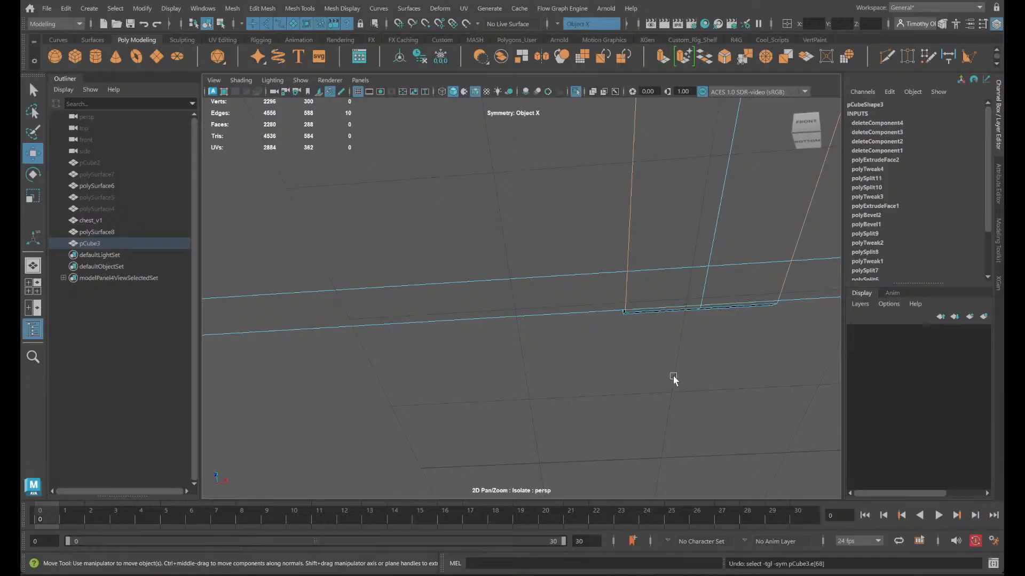
pyautogui.keyDown('alt'); pyautogui.moveTo(674, 377); pyautogui.dragTo(681, 340); pyautogui.keyUp('alt')
pyautogui.moveTo(673, 340)
pyautogui.keyDown('alt'); pyautogui.mouseDown(button='middle')
pyautogui.moveTo(661, 234)
pyautogui.moveTo(637, 160)
pyautogui.mouseUp(button='middle'); pyautogui.keyUp('alt')
pyautogui.keyDown('alt'); pyautogui.moveTo(578, 451); pyautogui.dragTo(604, 203, button='middle'); pyautogui.keyUp('alt')
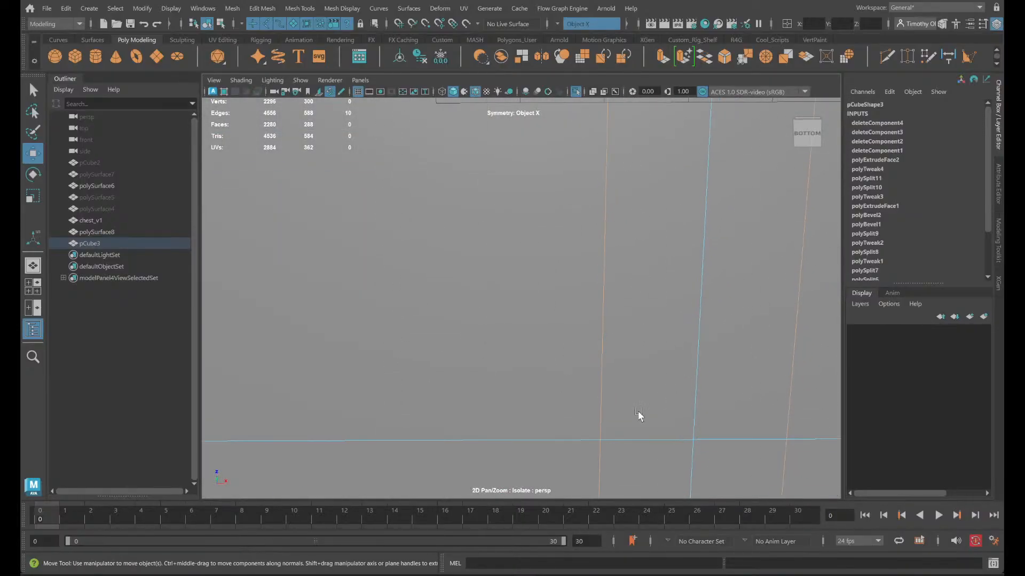
pyautogui.keyDown('alt'); pyautogui.moveTo(639, 416); pyautogui.dragTo(641, 310, button='middle'); pyautogui.keyUp('alt')
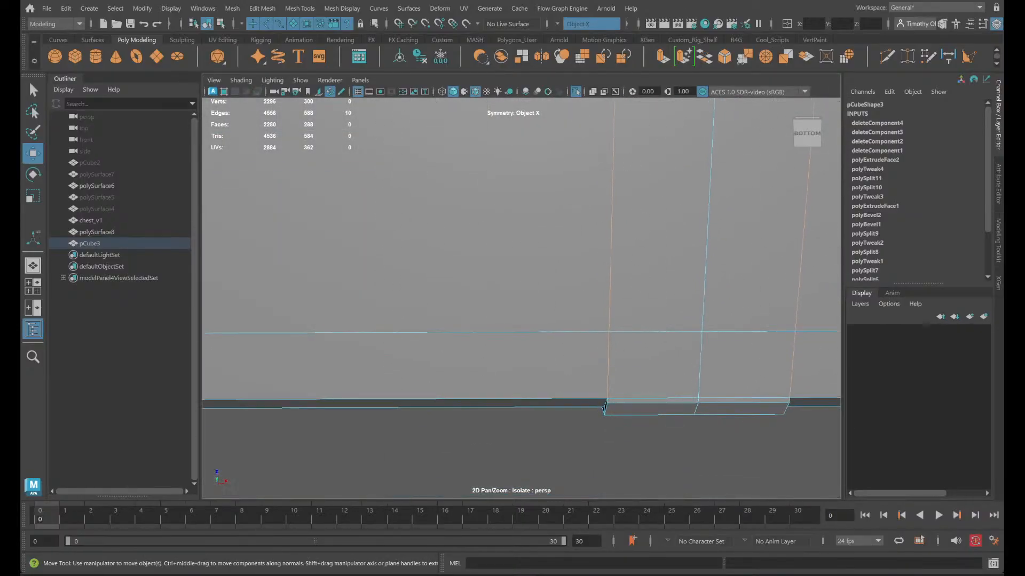
pyautogui.keyDown('shift'); pyautogui.click(608, 402); pyautogui.keyUp('shift')
# - Show the whole chest again and accept the autosave while viewing the seam above the keyhole
pyautogui.click(575, 92)
pyautogui.keyDown('alt'); pyautogui.moveTo(579, 158); pyautogui.dragTo(427, 367); pyautogui.keyUp('alt')
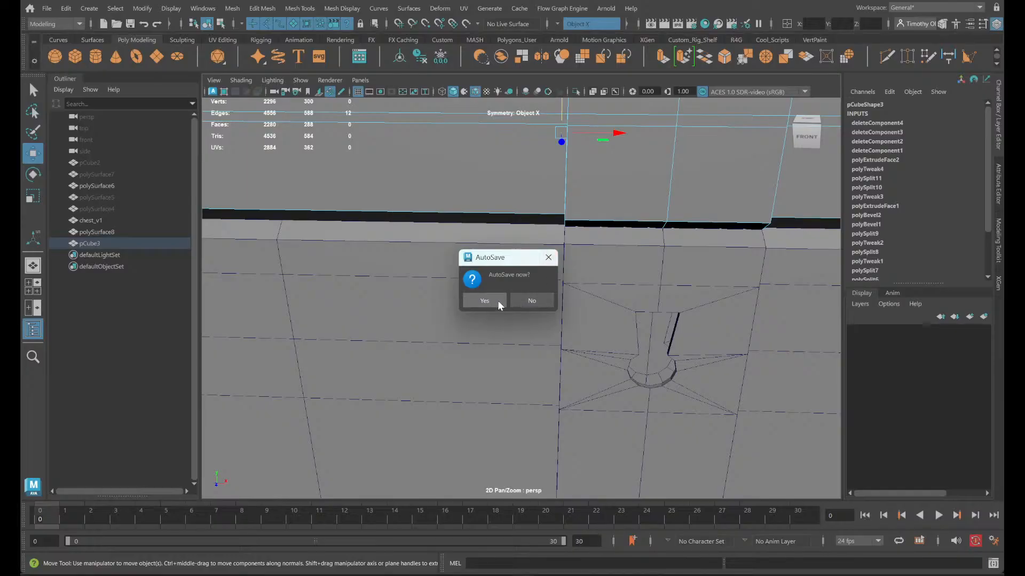
pyautogui.click(498, 301)
pyautogui.scroll(5, 717, 243)
pyautogui.scroll(-3, 710, 248)
pyautogui.keyDown('alt'); pyautogui.moveTo(697, 257); pyautogui.dragTo(687, 351, button='middle'); pyautogui.keyUp('alt')
# - Try to snap the selected lid strip edges along X to the side edge of the base's strip
pyautogui.press('v')
pyautogui.moveTo(621, 160); pyautogui.dragTo(561, 324)
pyautogui.keyDown('alt'); pyautogui.moveTo(600, 365); pyautogui.dragTo(609, 343); pyautogui.keyUp('alt')
pyautogui.keyDown('alt'); pyautogui.moveTo(602, 251); pyautogui.dragTo(581, 336, button='middle'); pyautogui.keyUp('alt')
pyautogui.keyDown('alt'); pyautogui.moveTo(580, 335); pyautogui.dragTo(590, 323); pyautogui.keyUp('alt')
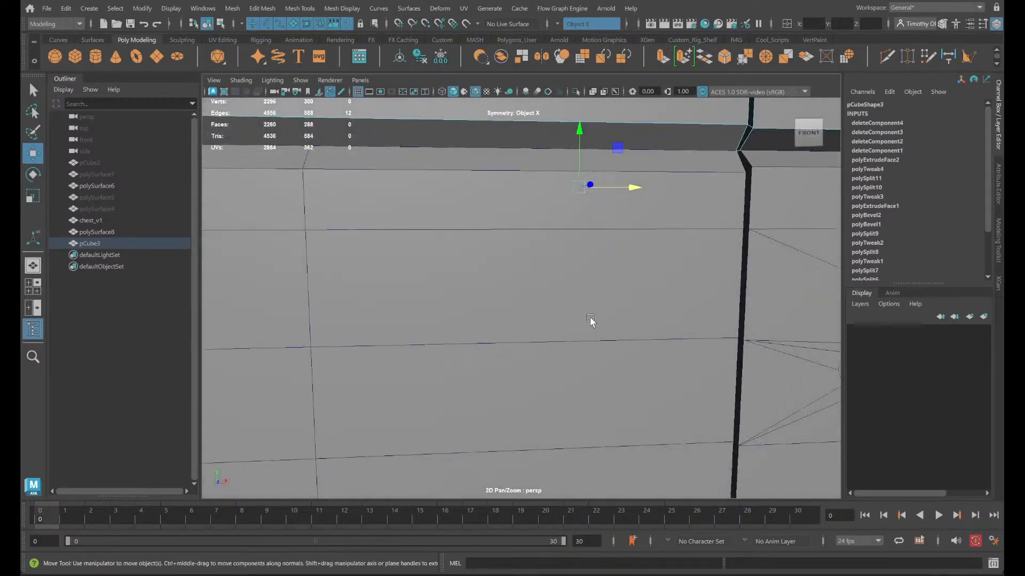
pyautogui.keyDown('alt'); pyautogui.moveTo(590, 322); pyautogui.dragTo(540, 357, button='middle'); pyautogui.keyUp('alt')
pyautogui.scroll(2, 536, 353)
pyautogui.hotkey('ctrl', 'z')
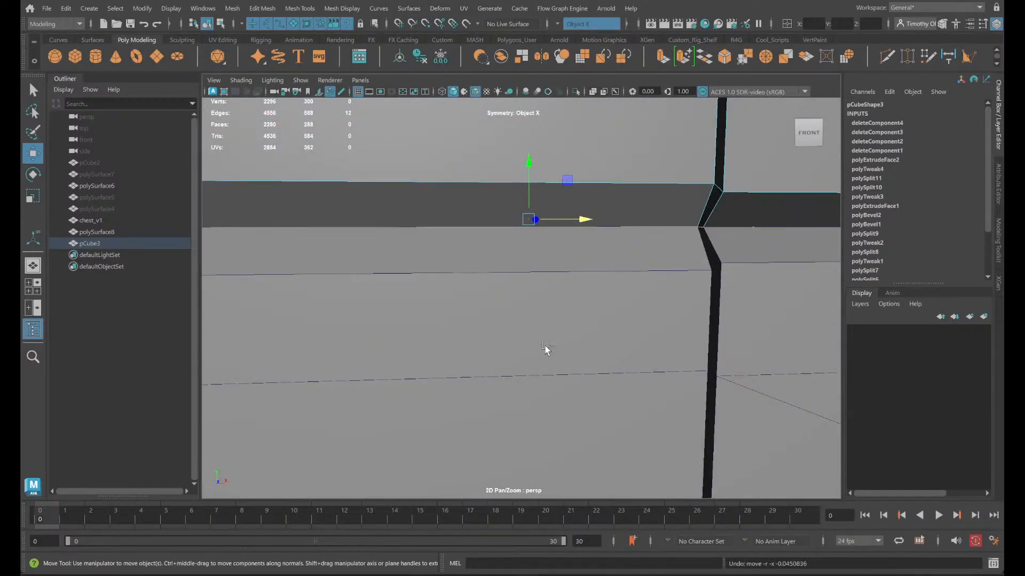
pyautogui.scroll(3, 718, 312)
pyautogui.keyDown('alt'); pyautogui.moveTo(716, 311); pyautogui.dragTo(674, 321, button='middle'); pyautogui.keyUp('alt')
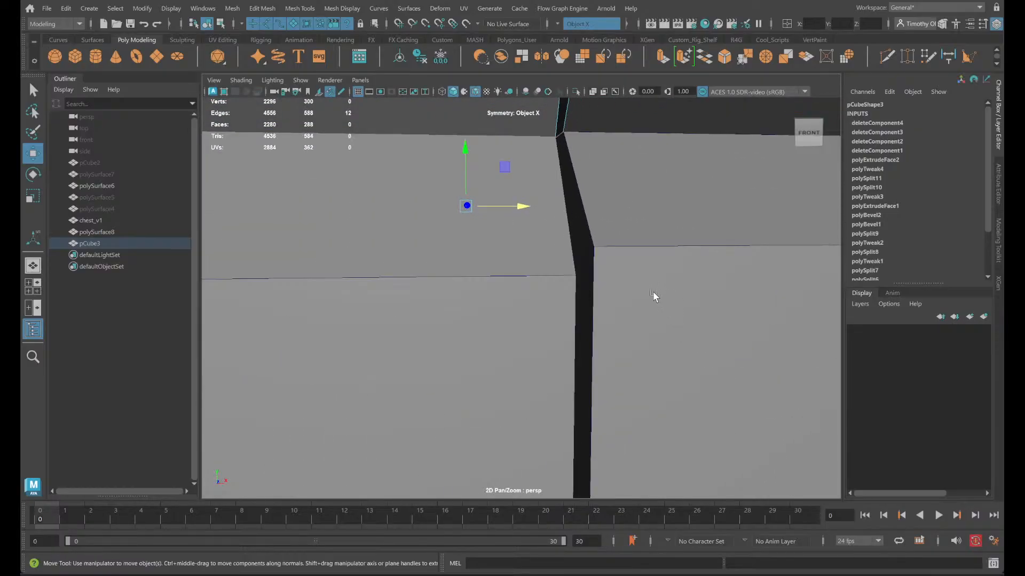
pyautogui.keyDown('alt'); pyautogui.moveTo(652, 290); pyautogui.dragTo(646, 294); pyautogui.keyUp('alt')
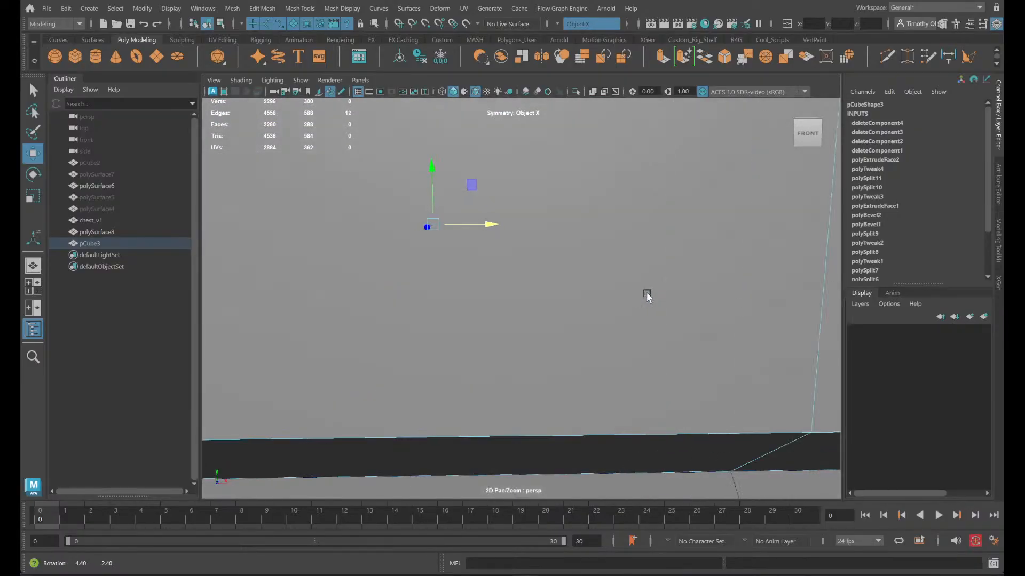
pyautogui.scroll(-5, 648, 297)
# - Measure the distance from the lid strip's centre line to its left side edge with the Distance tool
pyautogui.click(451, 268)
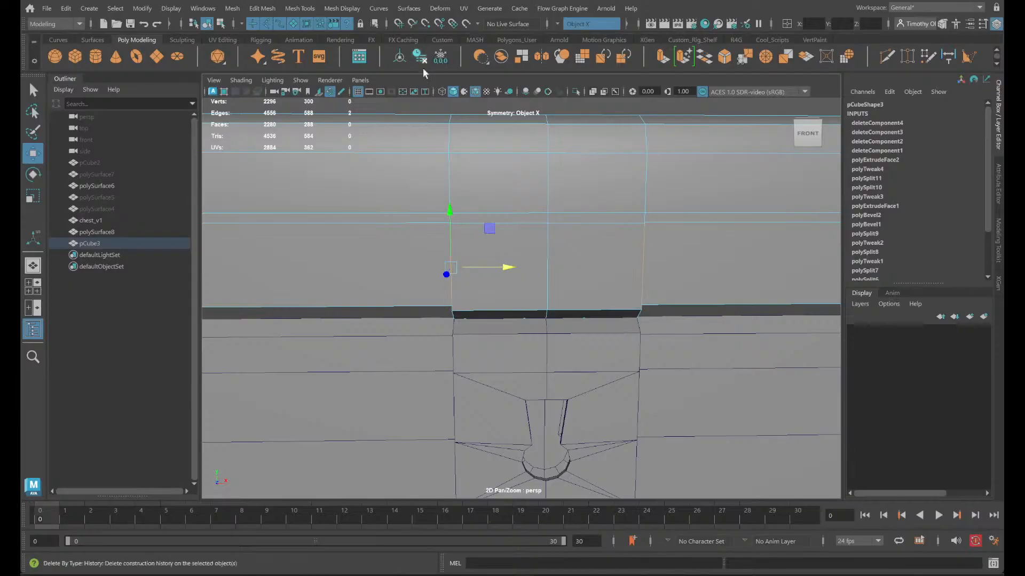
pyautogui.click(451, 173)
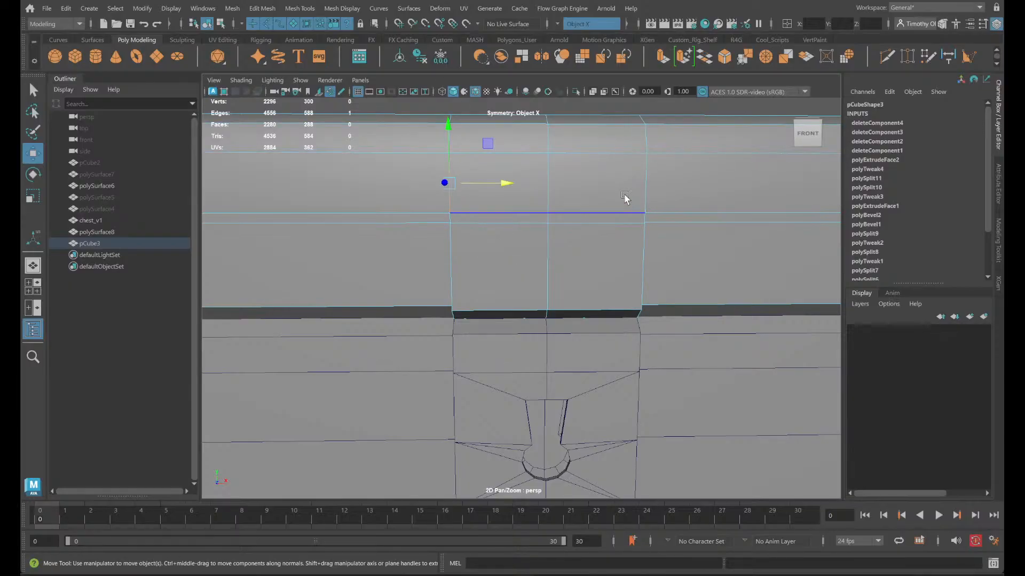
pyautogui.click(948, 56)
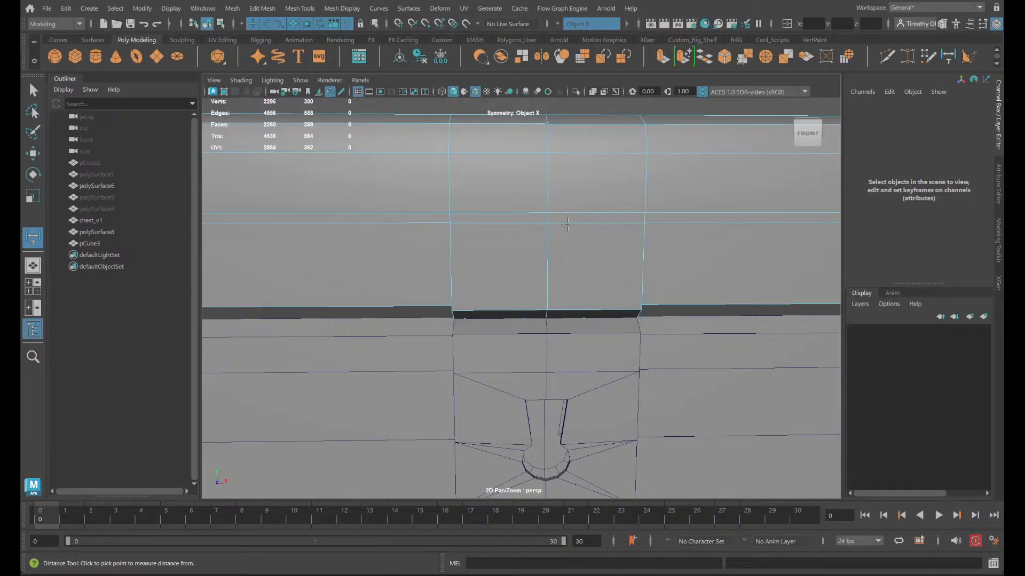
pyautogui.click(549, 213)
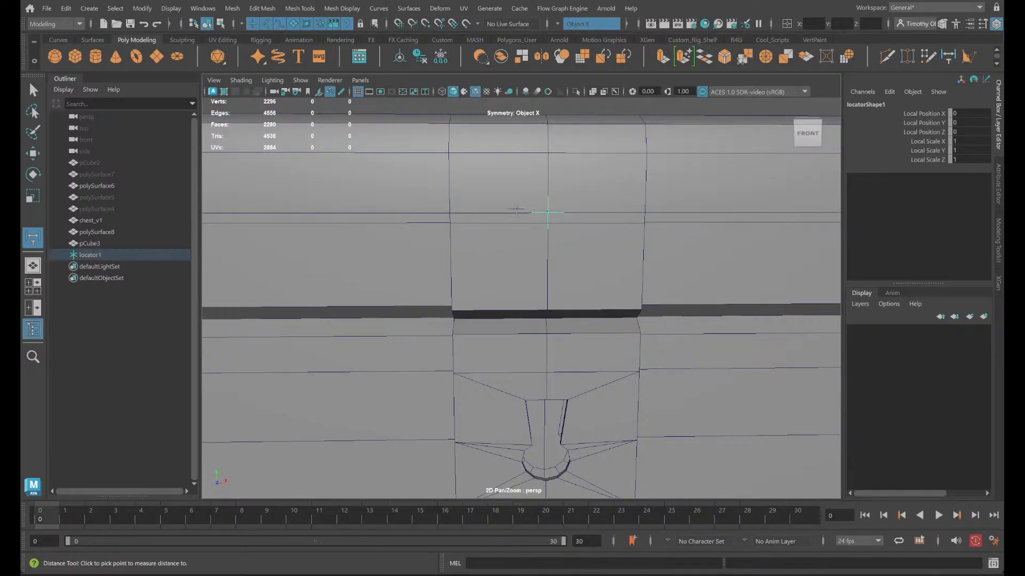
pyautogui.click(450, 212)
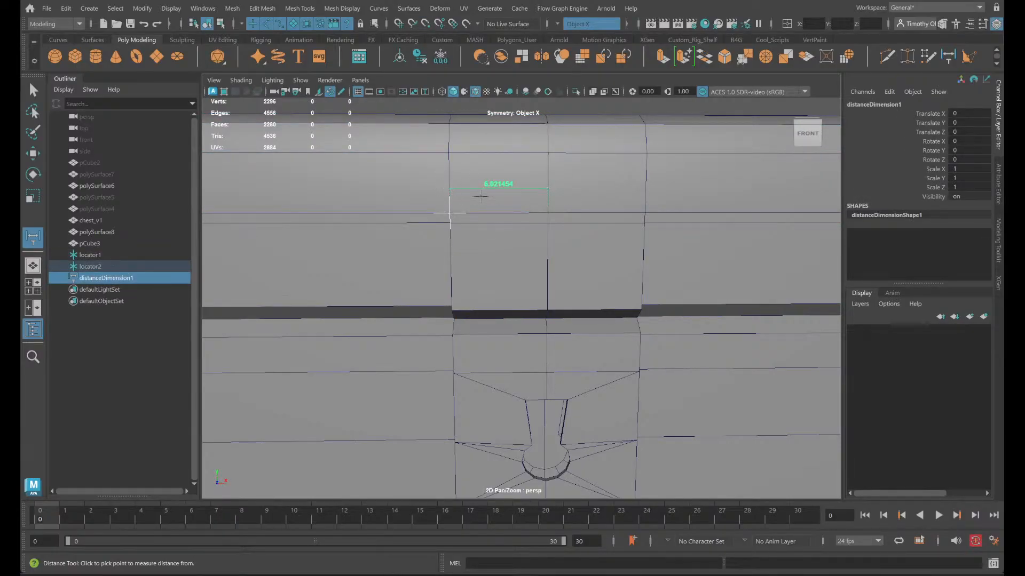
# - Move the measurement's second locator along X to the strip's right side edge to compare both halves
pyautogui.press('w')
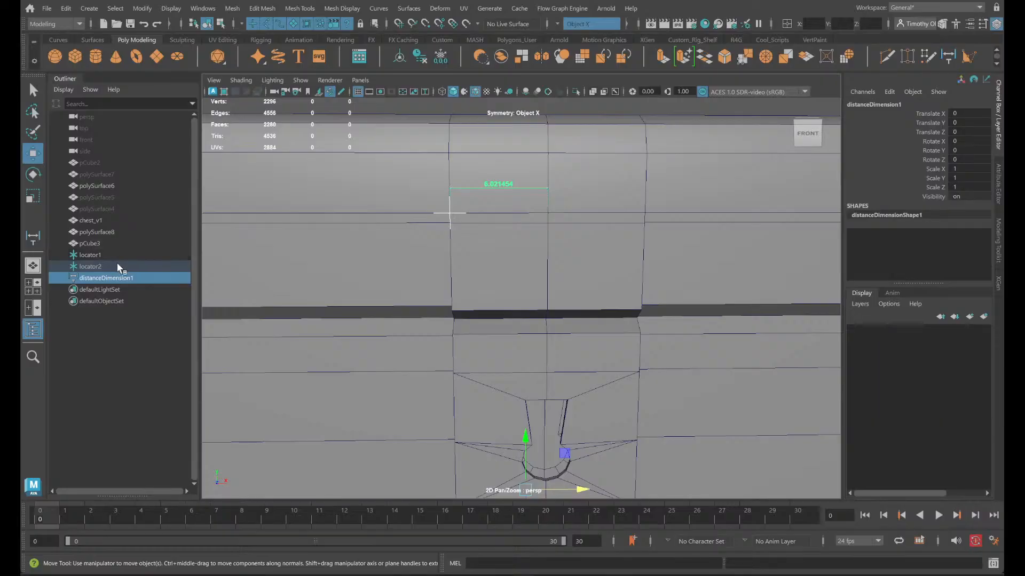
pyautogui.click(116, 262)
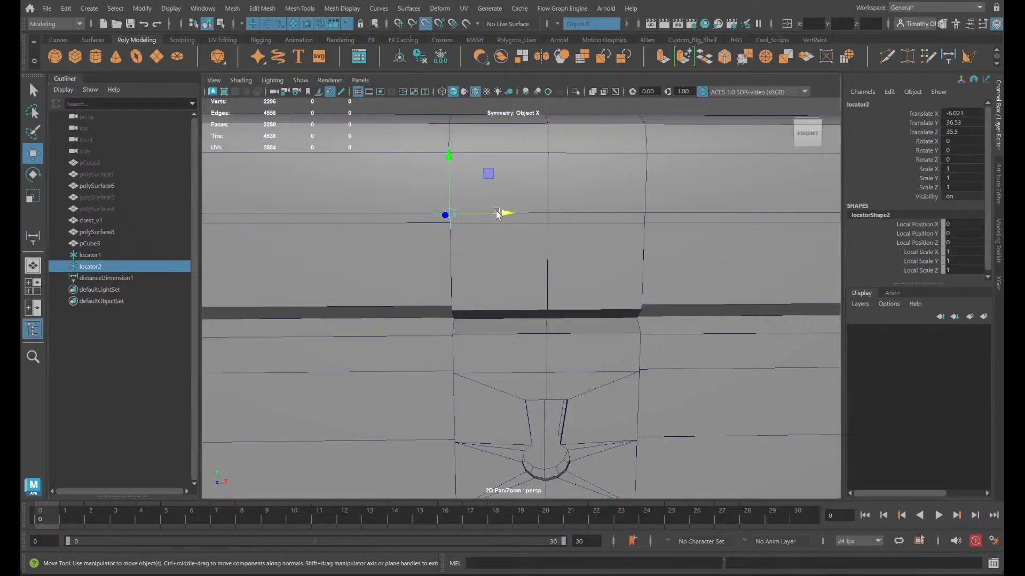
pyautogui.click(503, 214)
pyautogui.moveTo(509, 219); pyautogui.dragTo(586, 222)
pyautogui.moveTo(668, 207); pyautogui.dragTo(667, 209)
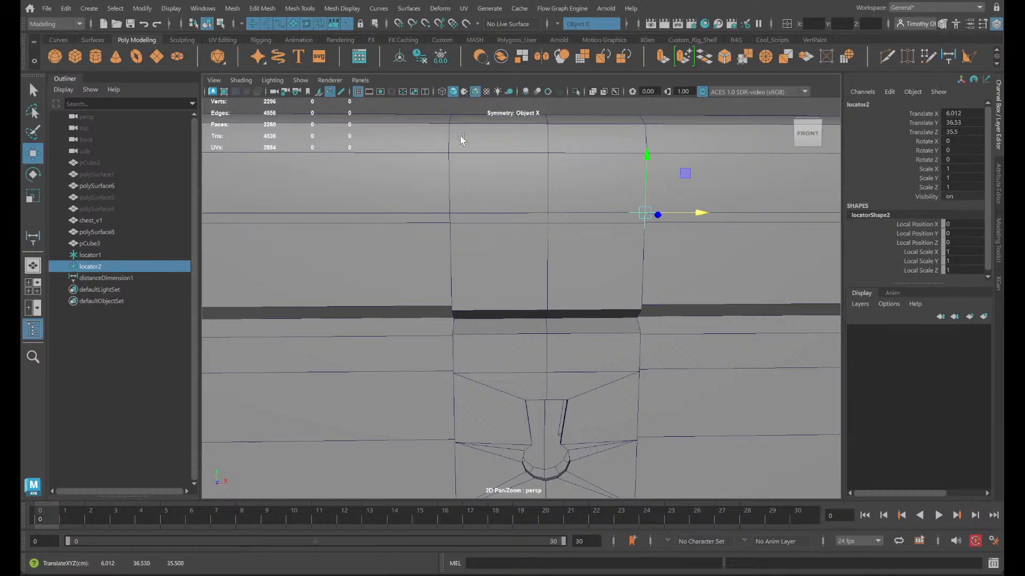
# - Turn off symmetry, return to object mode and isolate the lid to inspect its centre strip
pyautogui.scroll(5, 452, 264)
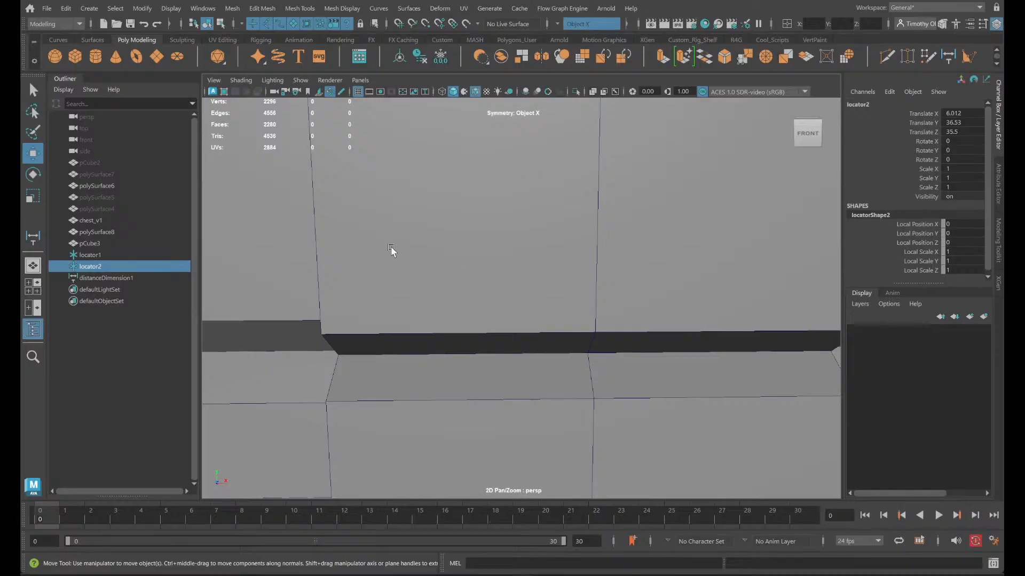
pyautogui.click(560, 22)
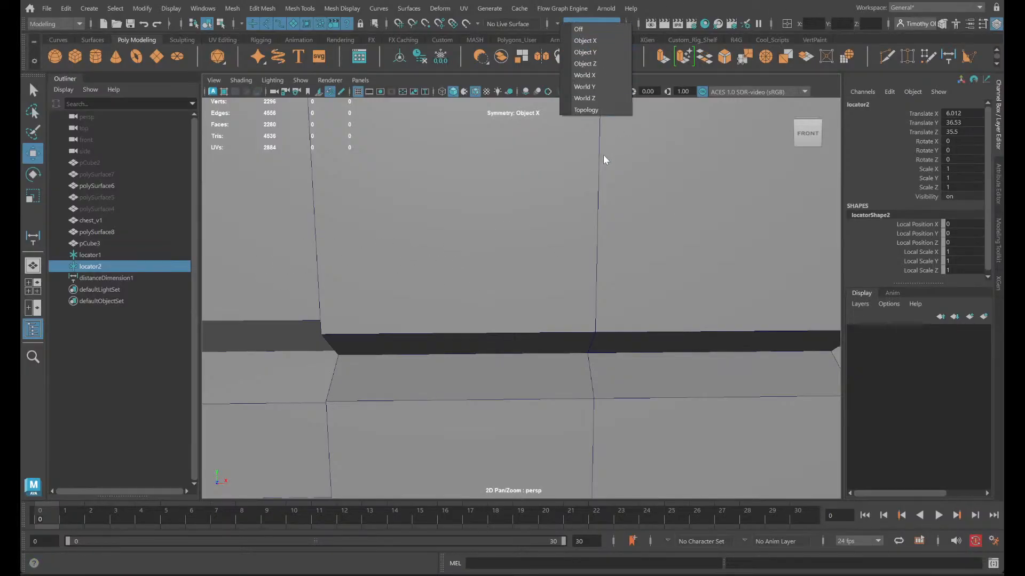
pyautogui.click(594, 29)
pyautogui.moveTo(448, 201); pyautogui.dragTo(507, 181, button='right')
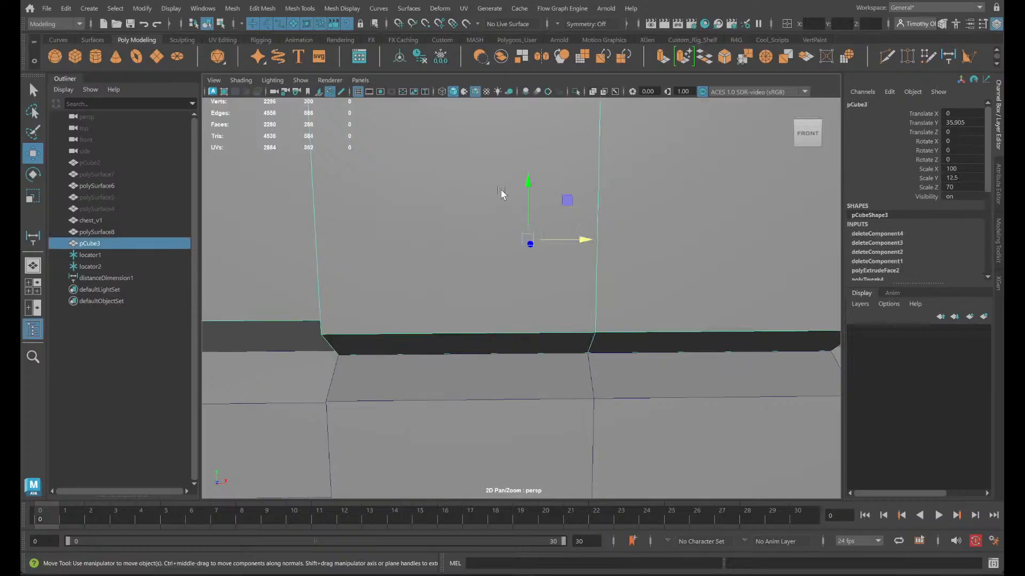
pyautogui.click(575, 91)
pyautogui.keyDown('alt'); pyautogui.moveTo(539, 267); pyautogui.dragTo(523, 245); pyautogui.keyUp('alt')
pyautogui.moveTo(541, 221); pyautogui.dragTo(537, 195, button='right')
# - Merge the lid's overlapping vertices with a distance threshold of 0.001
pyautogui.doubleClick(580, 187)
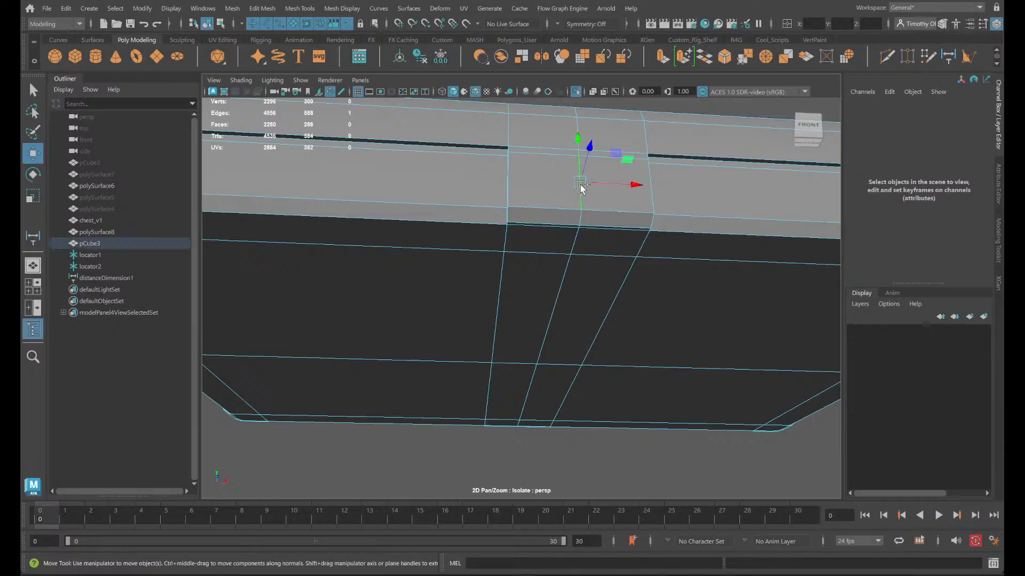
pyautogui.keyDown('alt'); pyautogui.moveTo(562, 185); pyautogui.dragTo(562, 314); pyautogui.keyUp('alt')
pyautogui.moveTo(564, 250)
pyautogui.mouseDown(button='right')
pyautogui.moveTo(604, 287)
pyautogui.moveTo(614, 237)
pyautogui.moveTo(560, 251)
pyautogui.moveTo(571, 246)
pyautogui.mouseUp(button='right')
pyautogui.moveTo(571, 247); pyautogui.dragTo(617, 202, button='right')
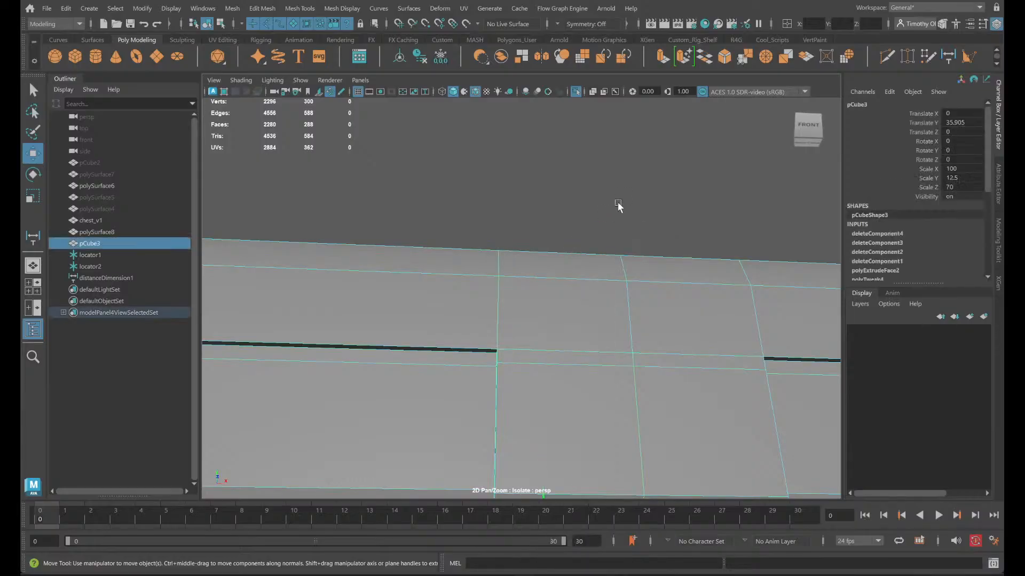
pyautogui.scroll(5, 762, 132)
pyautogui.scroll(-5, 787, 168)
pyautogui.scroll(2, 730, 152)
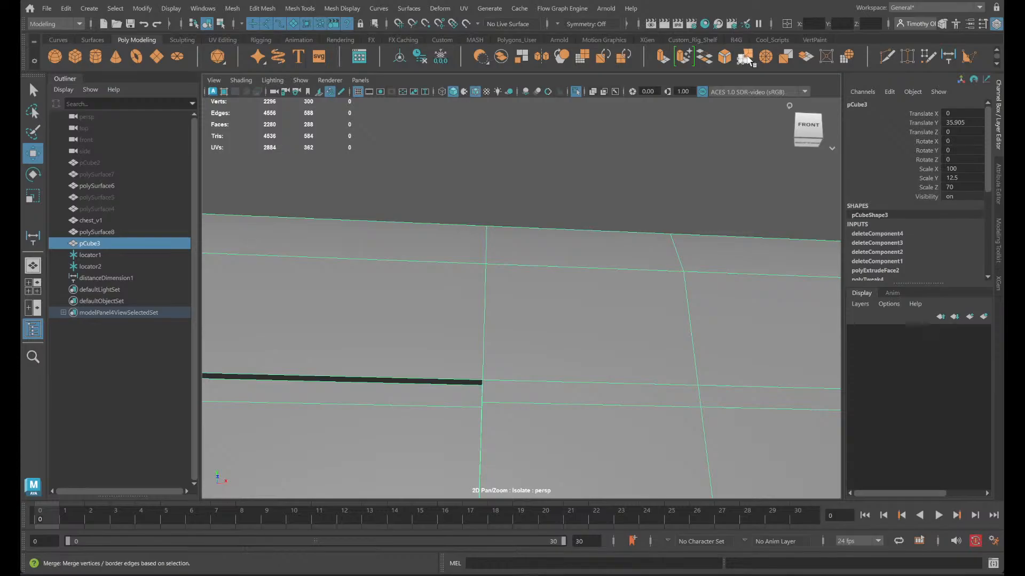
pyautogui.click(744, 57)
pyautogui.press('F8')
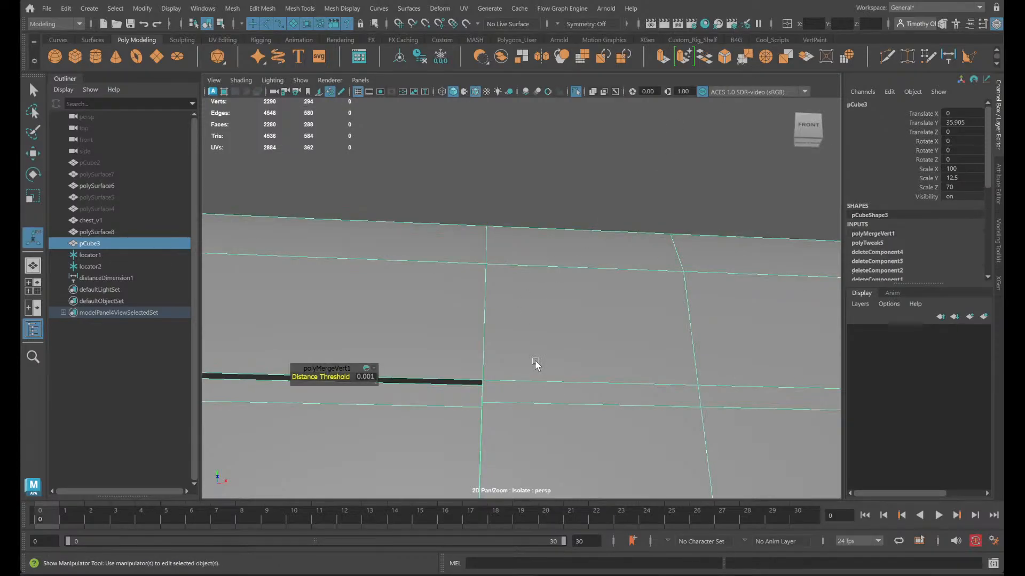
# - Check the merged vertex at the front strip's corner using the smooth mesh preview
pyautogui.scroll(3, 426, 381)
pyautogui.scroll(-5, 422, 375)
pyautogui.keyDown('alt'); pyautogui.moveTo(468, 376); pyautogui.dragTo(485, 315, button='middle'); pyautogui.keyUp('alt')
pyautogui.scroll(3, 499, 321)
pyautogui.moveTo(549, 249); pyautogui.dragTo(495, 252, button='right')
pyautogui.click(533, 234)
pyautogui.press('2')
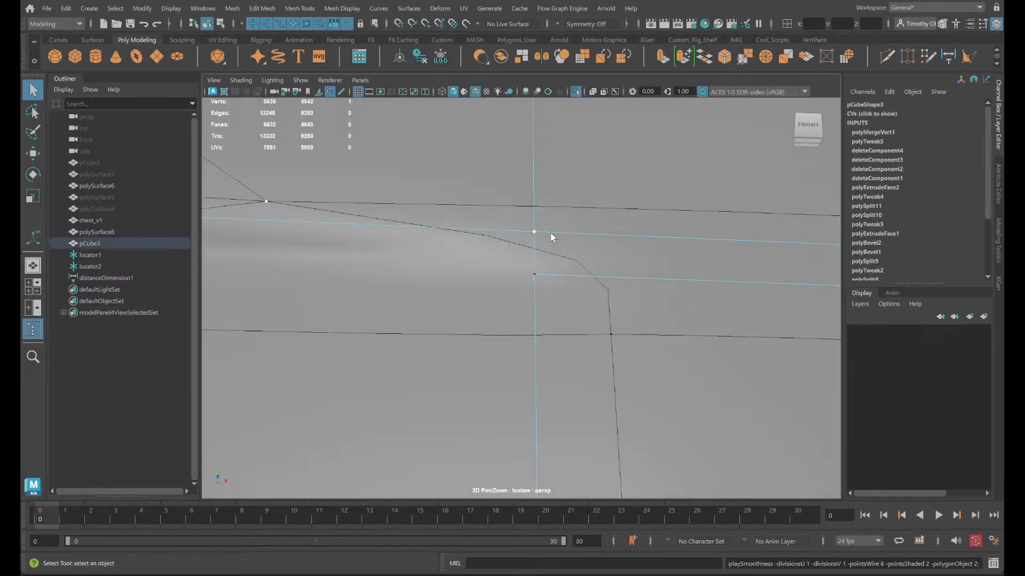
pyautogui.press('f')
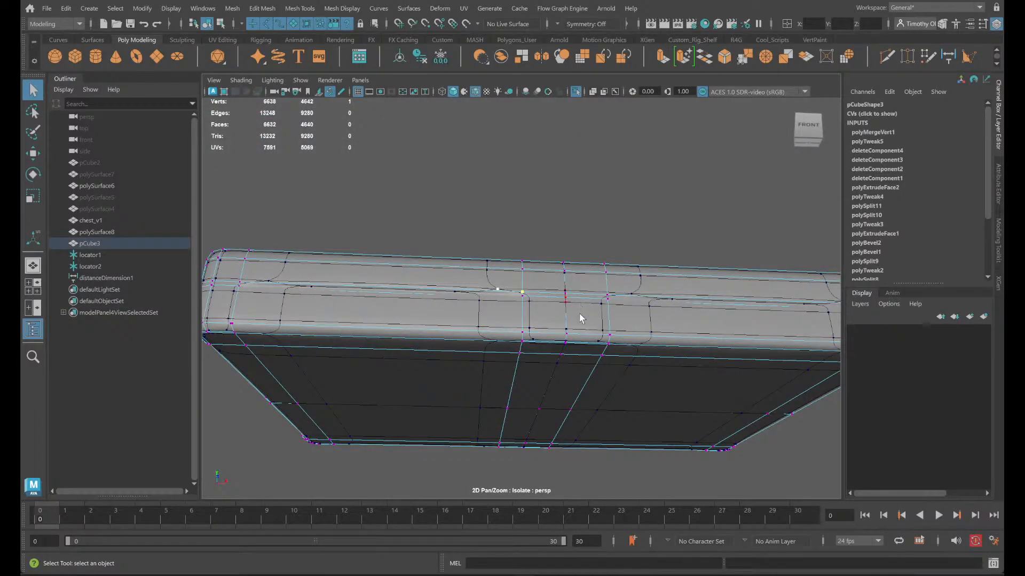
pyautogui.scroll(4, 578, 312)
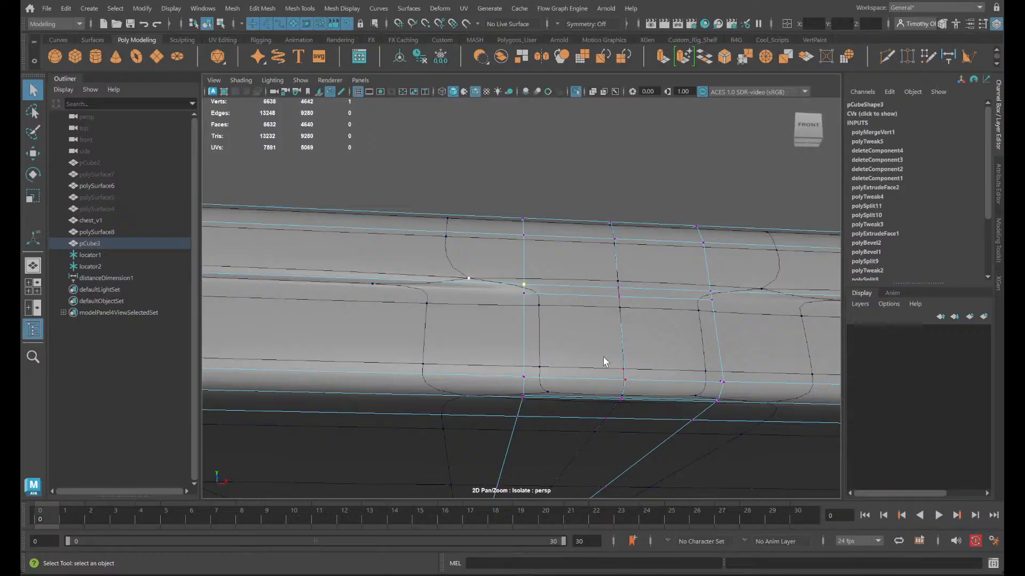
pyautogui.press('1')
# - Select the edge loop on the lid strip's left side, including the recessed side edges at the front and back
pyautogui.moveTo(553, 310)
pyautogui.keyDown('alt'); pyautogui.mouseDown()
pyautogui.moveTo(546, 326)
pyautogui.moveTo(554, 312)
pyautogui.mouseUp(); pyautogui.keyUp('alt')
pyautogui.moveTo(652, 270); pyautogui.dragTo(654, 216, button='right')
pyautogui.doubleClick(651, 219)
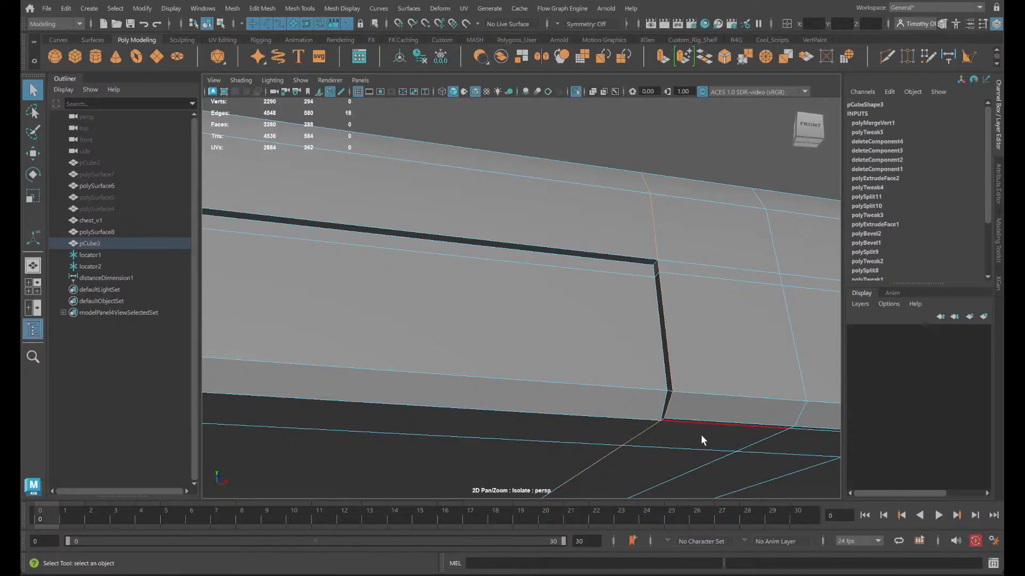
pyautogui.keyDown('alt'); pyautogui.moveTo(702, 440); pyautogui.dragTo(683, 422); pyautogui.keyUp('alt')
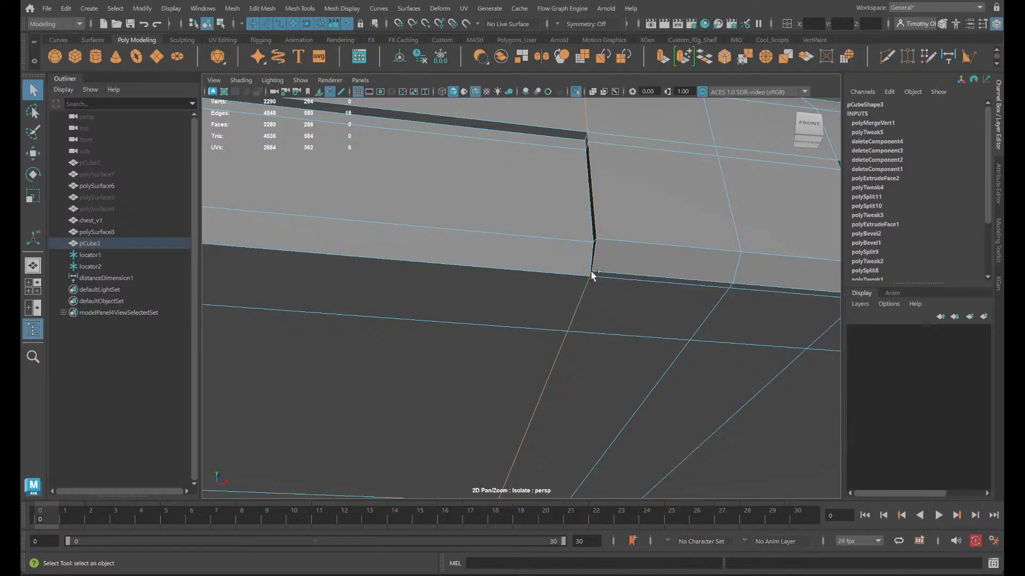
pyautogui.keyDown('alt'); pyautogui.moveTo(534, 421); pyautogui.dragTo(659, 169, button='middle'); pyautogui.keyUp('alt')
pyautogui.keyDown('alt'); pyautogui.moveTo(603, 453); pyautogui.dragTo(488, 273); pyautogui.keyUp('alt')
pyautogui.scroll(3, 487, 273)
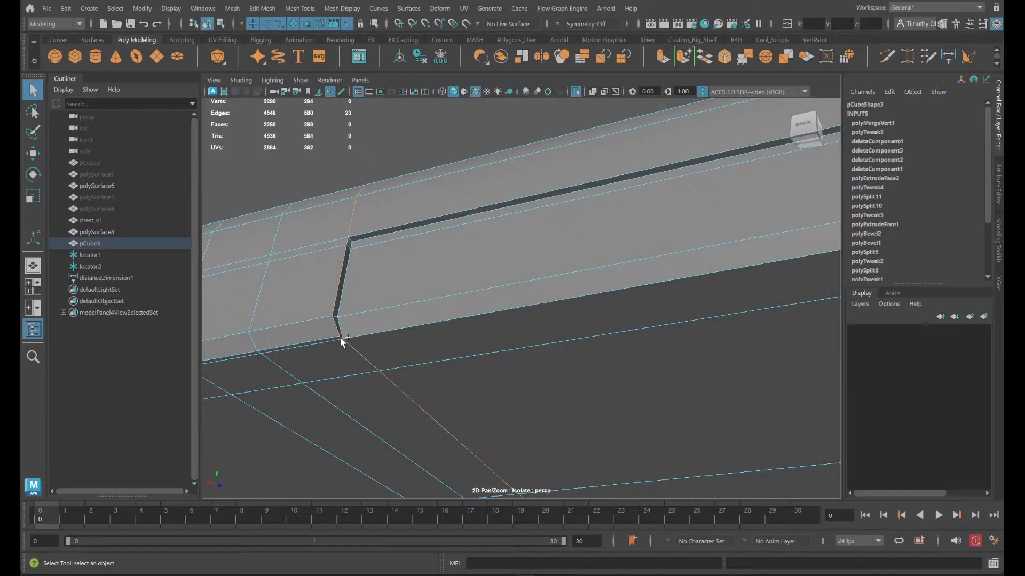
pyautogui.keyDown('alt'); pyautogui.moveTo(665, 360); pyautogui.dragTo(645, 404); pyautogui.keyUp('alt')
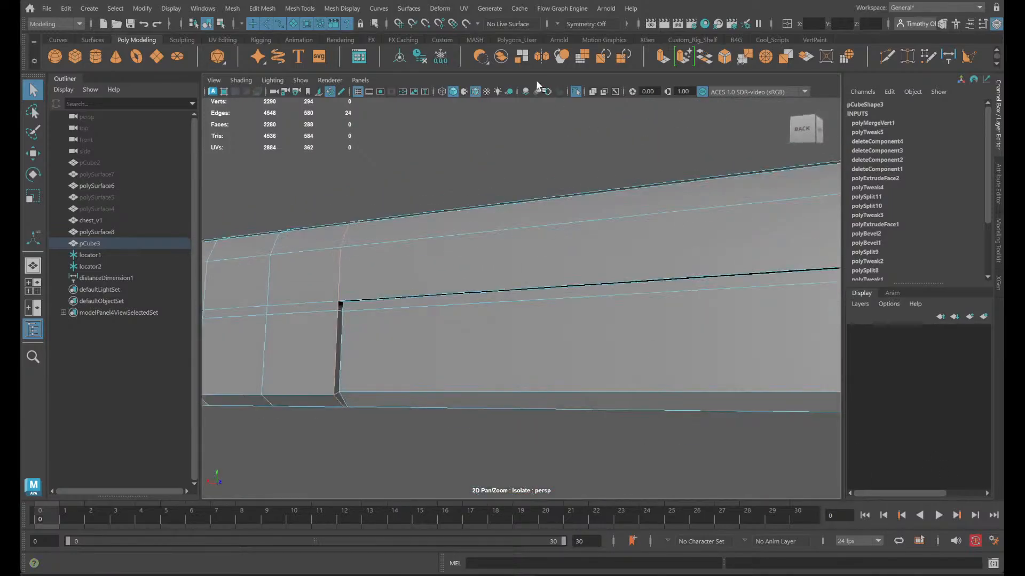
pyautogui.keyDown('shift'); pyautogui.click(367, 379); pyautogui.keyUp('shift')
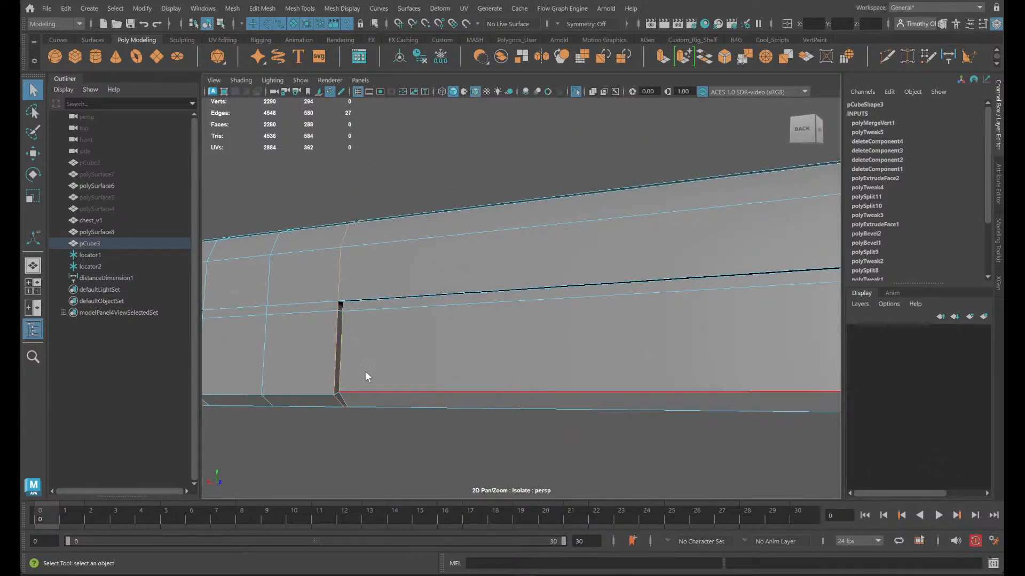
pyautogui.keyDown('alt'); pyautogui.moveTo(366, 378); pyautogui.dragTo(341, 331); pyautogui.keyUp('alt')
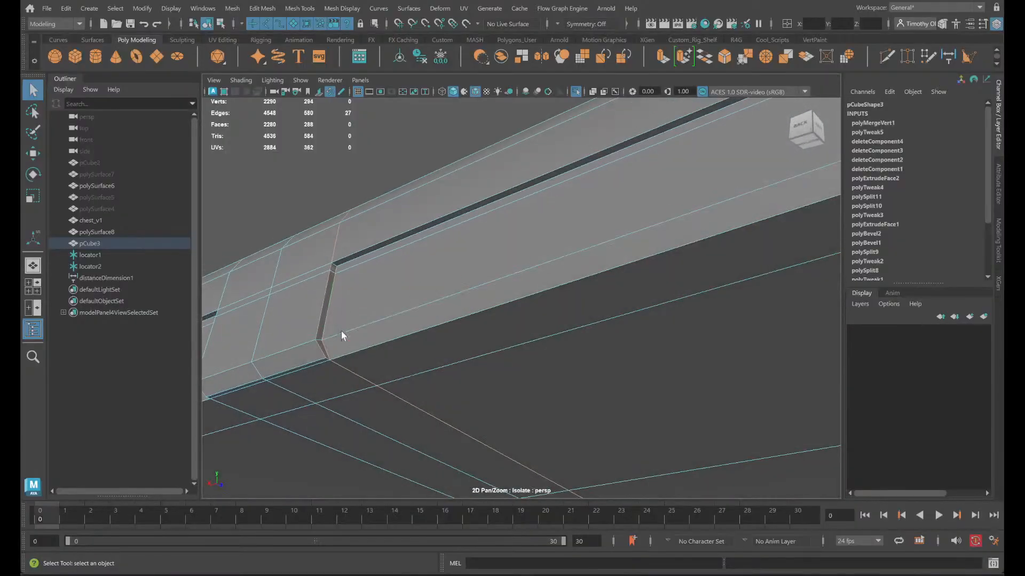
pyautogui.keyDown('alt'); pyautogui.moveTo(341, 275); pyautogui.dragTo(310, 296); pyautogui.keyUp('alt')
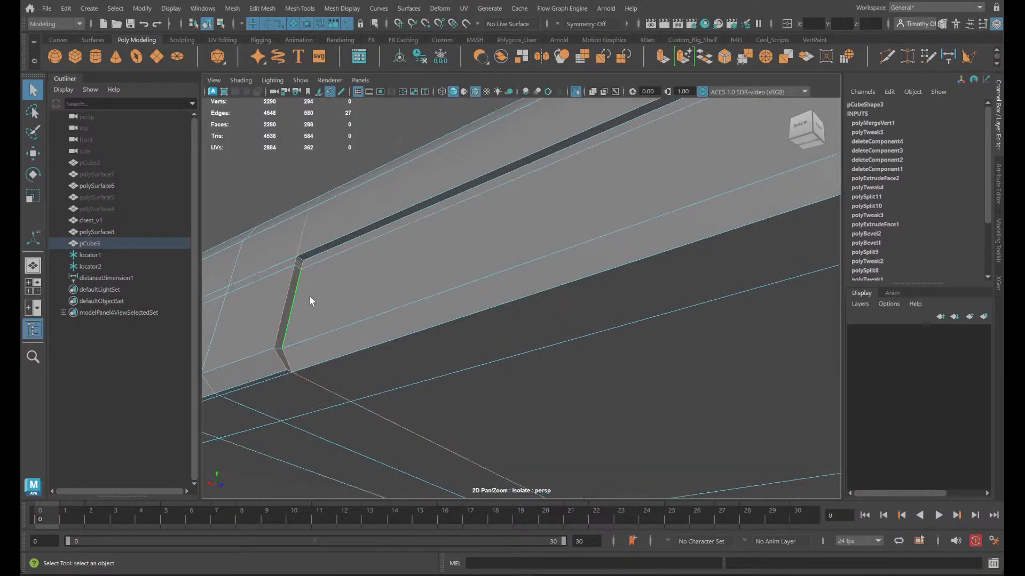
# - Show the whole chest again and snap the selected lid edges along X to the base strip's side edge
pyautogui.click(575, 92)
pyautogui.keyDown('alt'); pyautogui.moveTo(632, 235); pyautogui.dragTo(581, 282); pyautogui.keyUp('alt')
pyautogui.scroll(-5, 583, 285)
pyautogui.keyDown('alt'); pyautogui.moveTo(675, 295); pyautogui.dragTo(651, 296); pyautogui.keyUp('alt')
pyautogui.scroll(4, 651, 297)
pyautogui.keyDown('alt'); pyautogui.moveTo(649, 298); pyautogui.dragTo(618, 337, button='middle'); pyautogui.keyUp('alt')
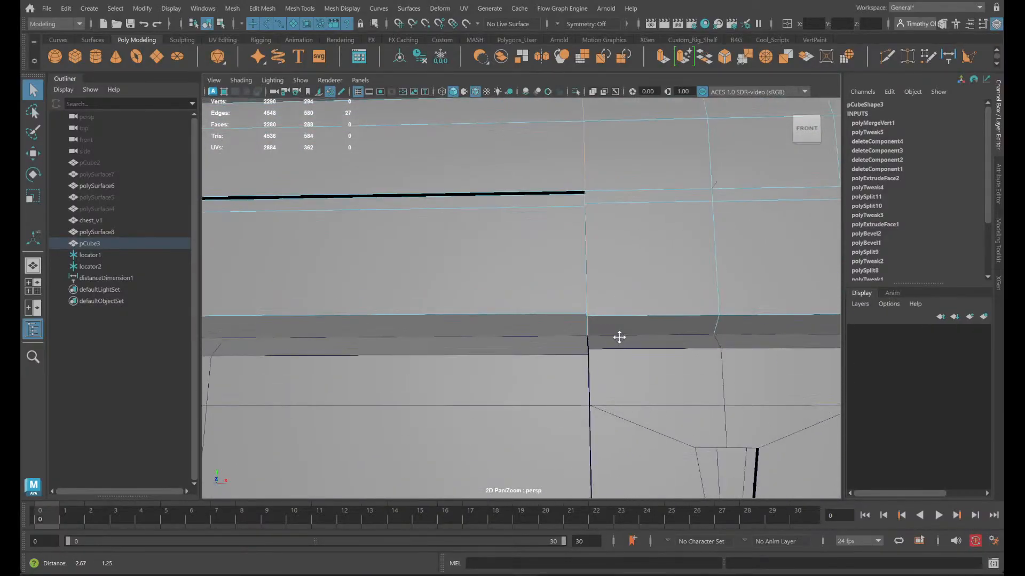
pyautogui.press('w')
pyautogui.press('v')
pyautogui.moveTo(619, 315); pyautogui.dragTo(589, 351)
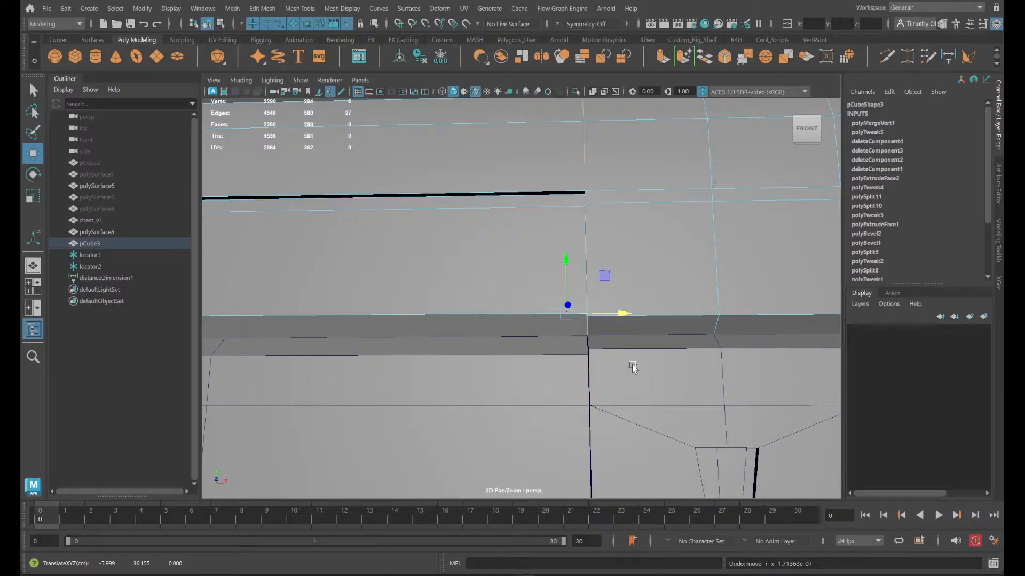
# - Toggle the lid's isolation and step through undo and redo to compare the edges before and after the snap
pyautogui.scroll(4, 632, 365)
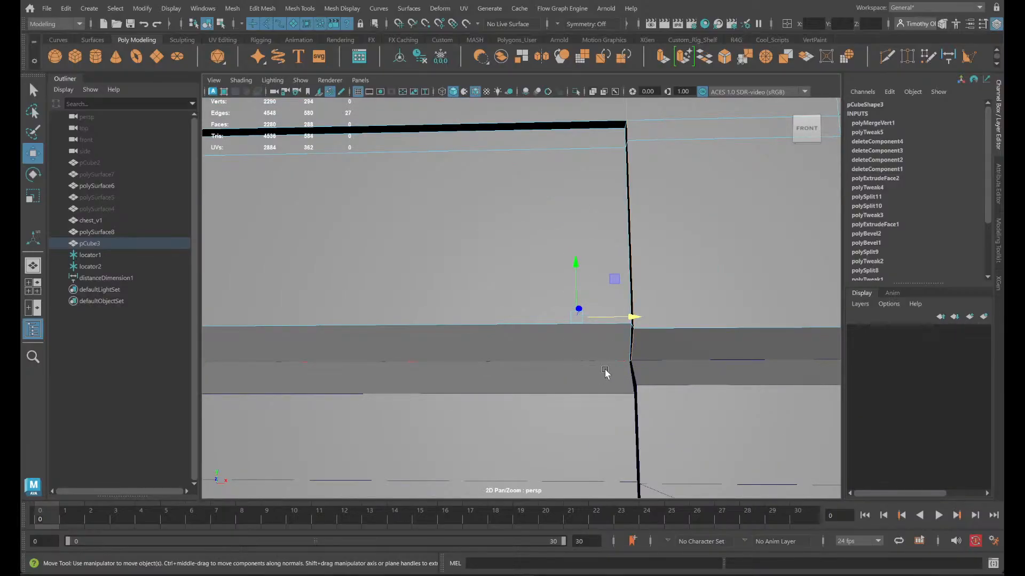
pyautogui.hotkey('ctrl', '1')
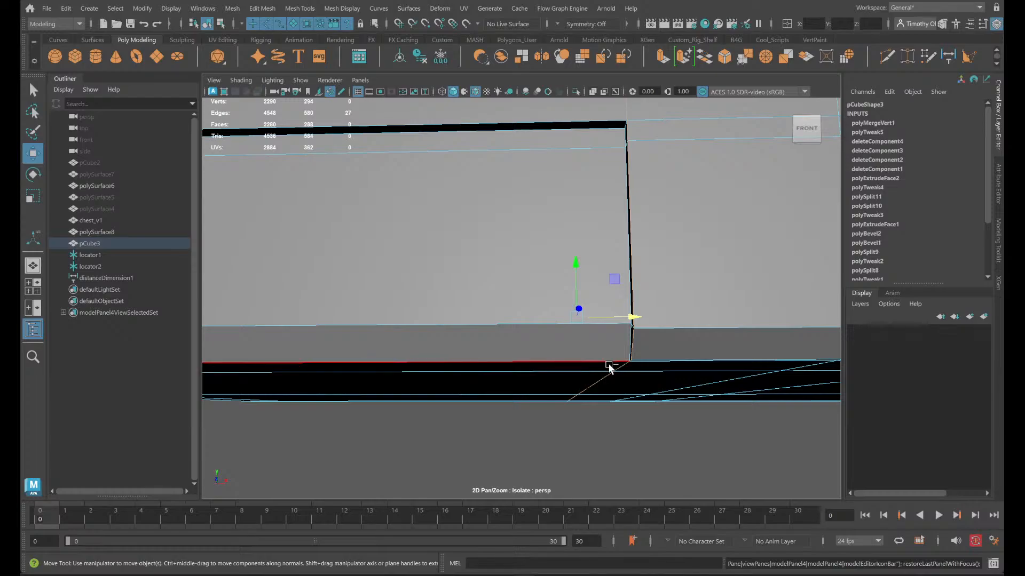
pyautogui.hotkey('ctrl', '1')
pyautogui.hotkey('shift', 'z')
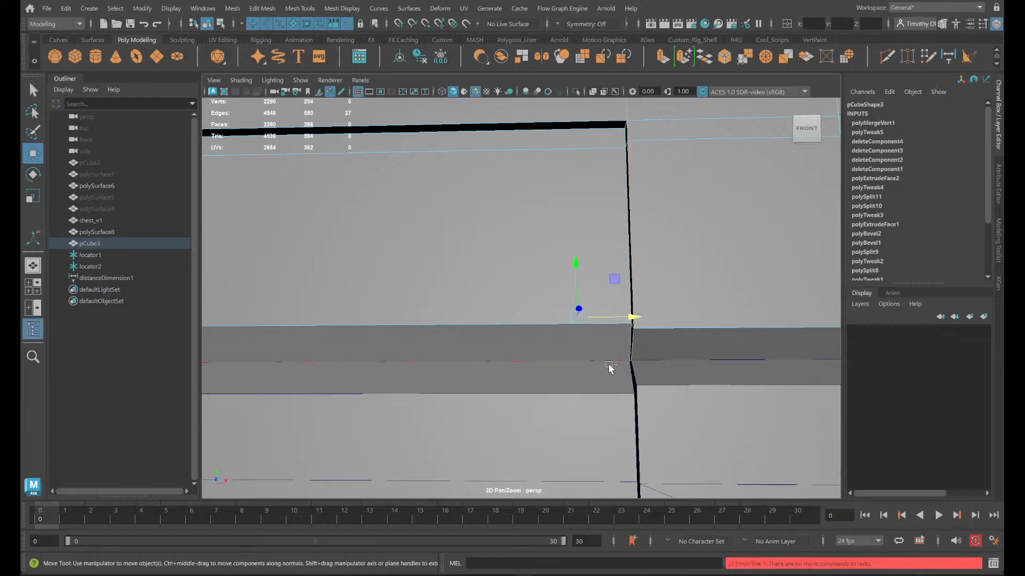
pyautogui.press('z')
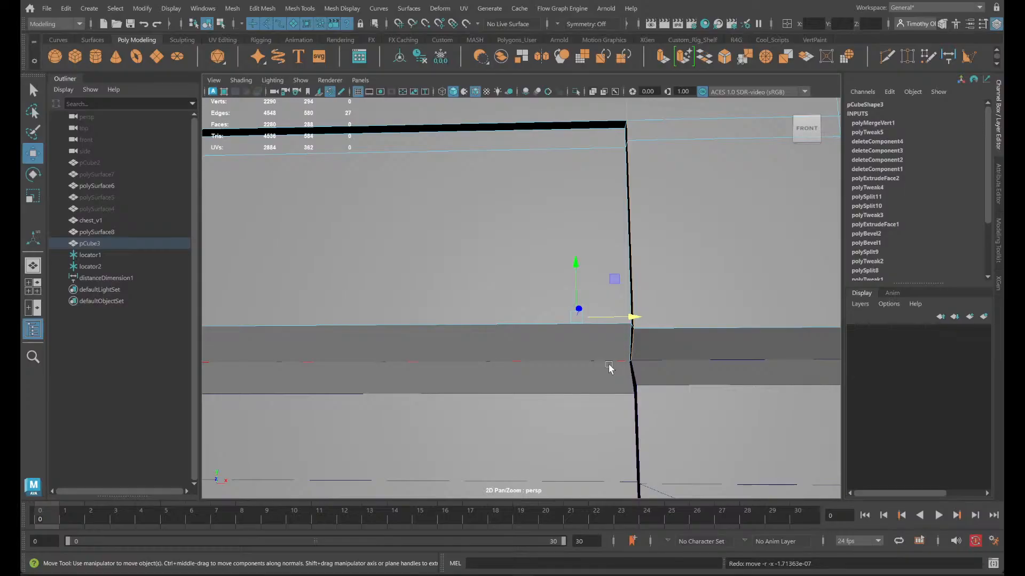
# - Return to object mode, deselect the lid and inspect the strip's alignment across the seam
pyautogui.moveTo(632, 250); pyautogui.dragTo(686, 231, button='right')
pyautogui.moveTo(510, 250); pyautogui.dragTo(560, 228, button='right')
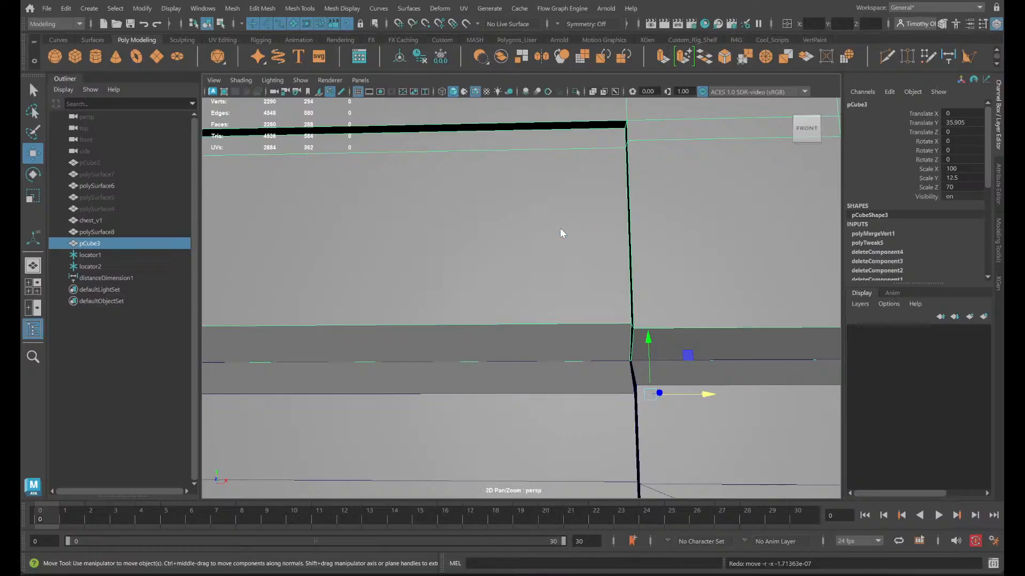
pyautogui.moveTo(606, 259)
pyautogui.keyDown('alt'); pyautogui.mouseDown()
pyautogui.moveTo(581, 265)
pyautogui.moveTo(604, 268)
pyautogui.mouseUp(); pyautogui.keyUp('alt')
pyautogui.keyDown('alt'); pyautogui.moveTo(640, 289); pyautogui.dragTo(634, 290, button='middle'); pyautogui.keyUp('alt')
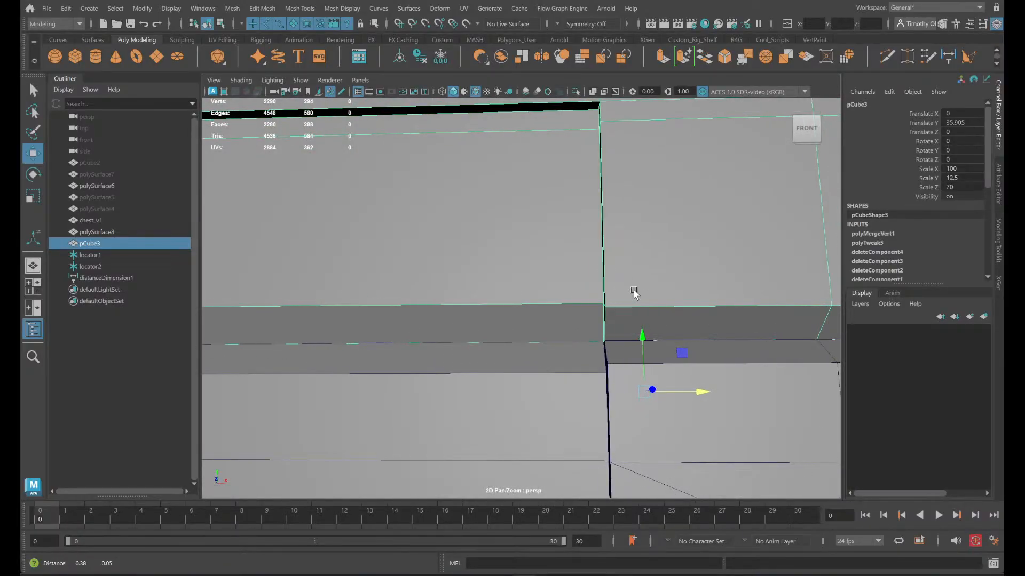
pyautogui.keyDown('alt'); pyautogui.moveTo(634, 292); pyautogui.dragTo(660, 288); pyautogui.keyUp('alt')
pyautogui.moveTo(679, 302); pyautogui.dragTo(606, 302, button='middle')
pyautogui.keyDown('alt'); pyautogui.moveTo(591, 303); pyautogui.dragTo(576, 368); pyautogui.keyUp('alt')
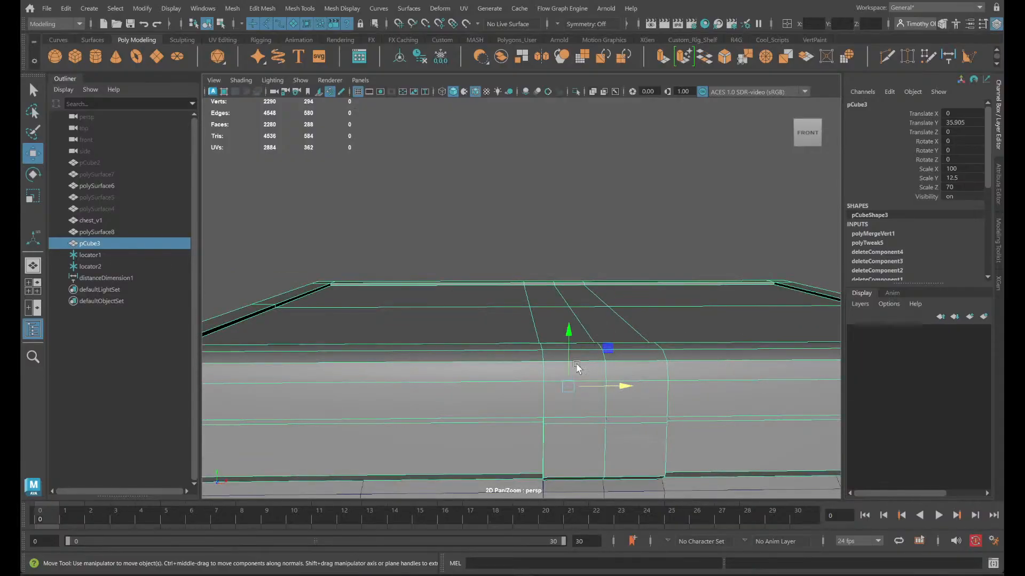
pyautogui.click(515, 243)
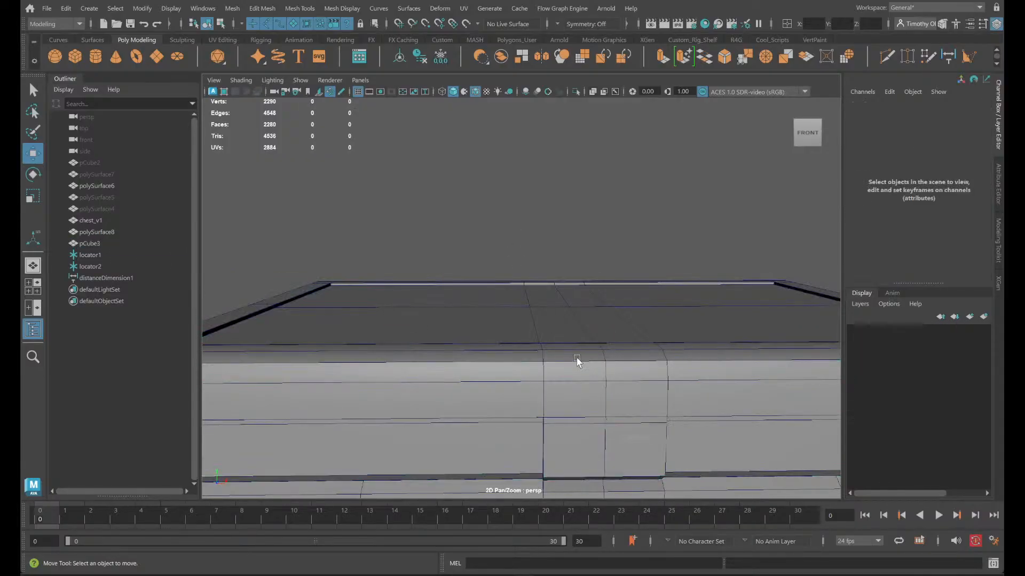
pyautogui.keyDown('alt'); pyautogui.moveTo(606, 448); pyautogui.dragTo(688, 446); pyautogui.keyUp('alt')
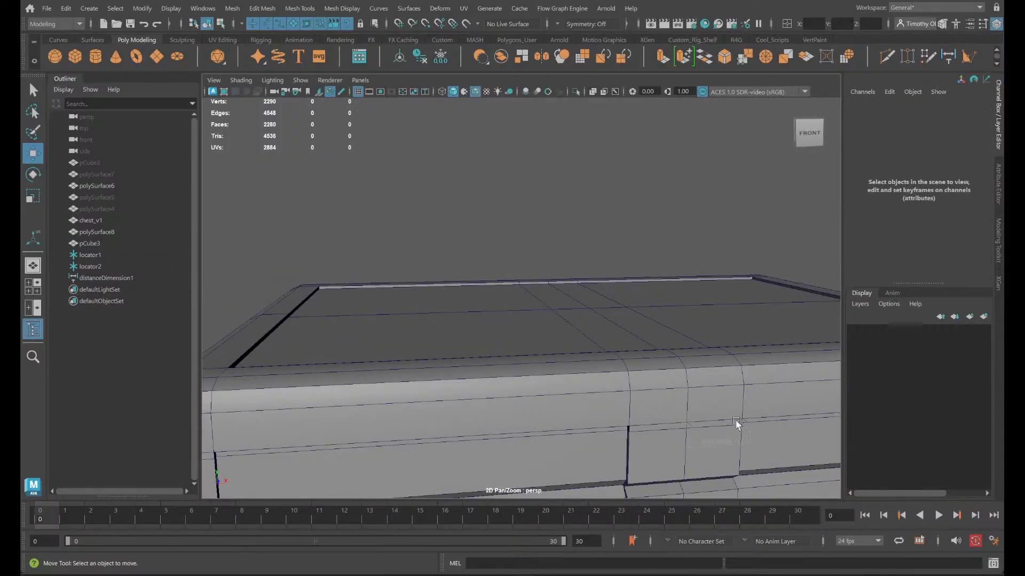
# - Delete the distance measurement together with its two locators
pyautogui.click(89, 268)
pyautogui.moveTo(792, 414); pyautogui.dragTo(784, 420)
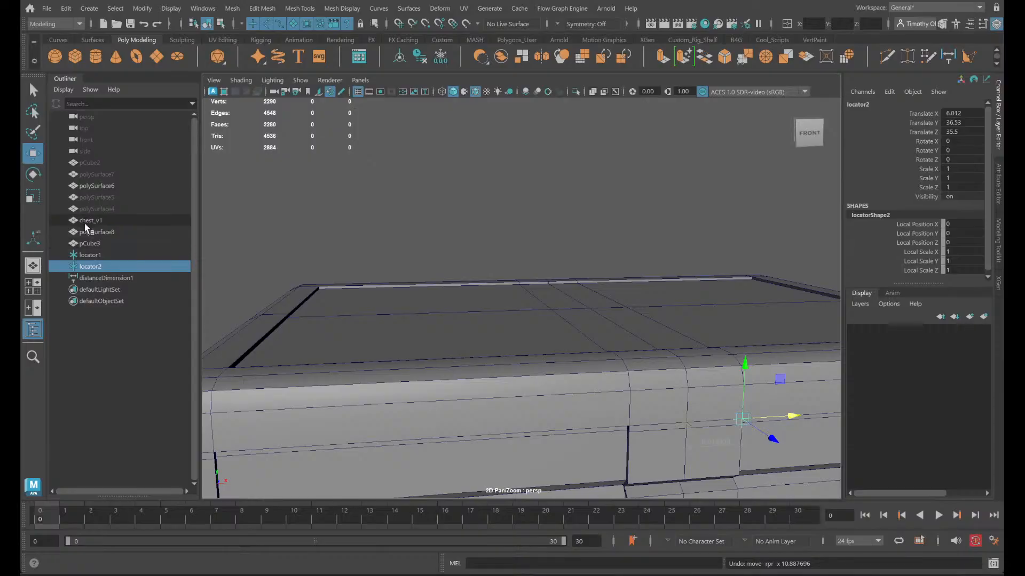
pyautogui.click(96, 255)
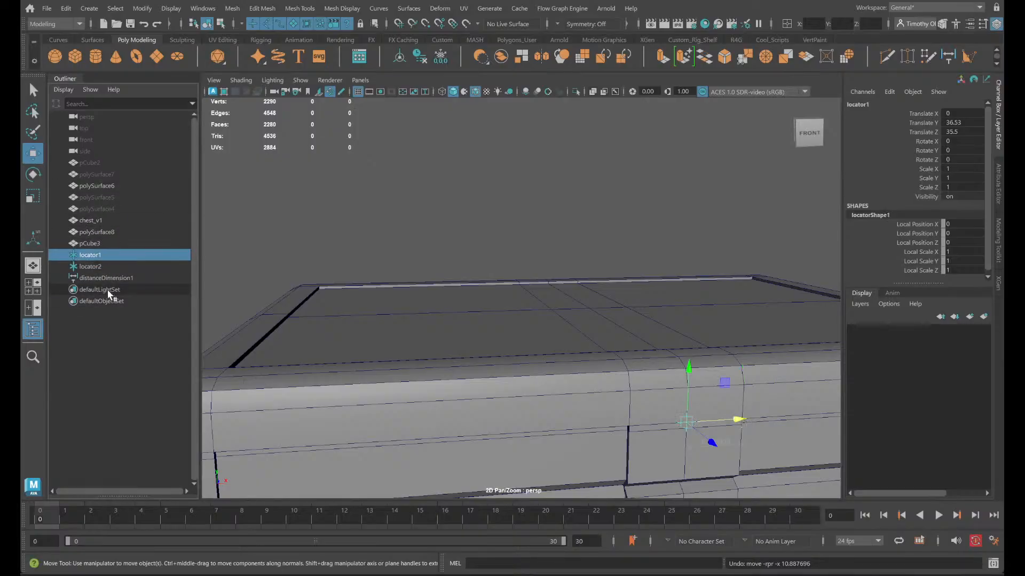
pyautogui.keyDown('shift'); pyautogui.click(106, 278); pyautogui.keyUp('shift')
pyautogui.press('Delete')
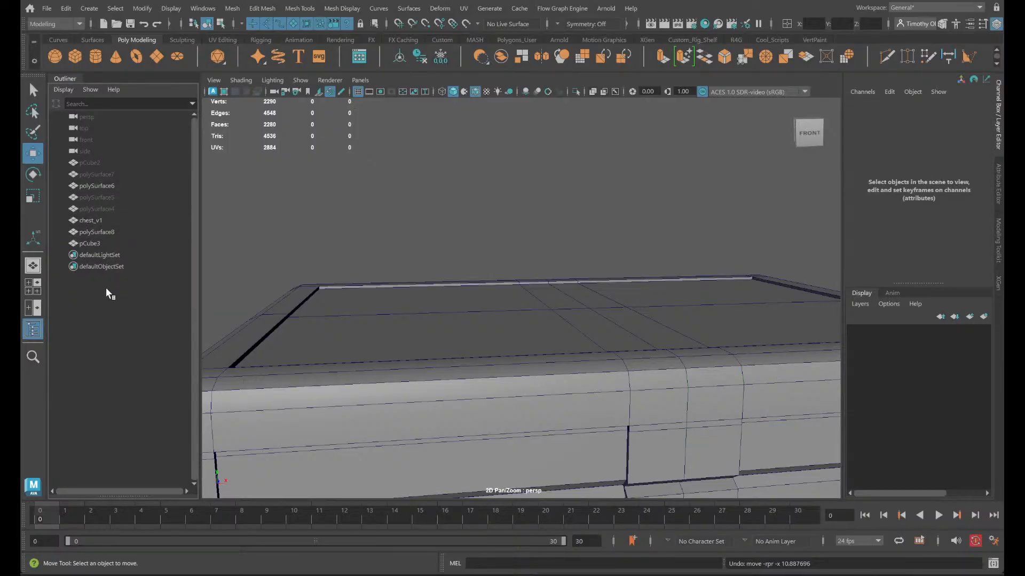
# - Examine the lid's top surface and the whole chest from several angles
pyautogui.keyDown('alt'); pyautogui.moveTo(380, 337); pyautogui.dragTo(405, 368); pyautogui.keyUp('alt')
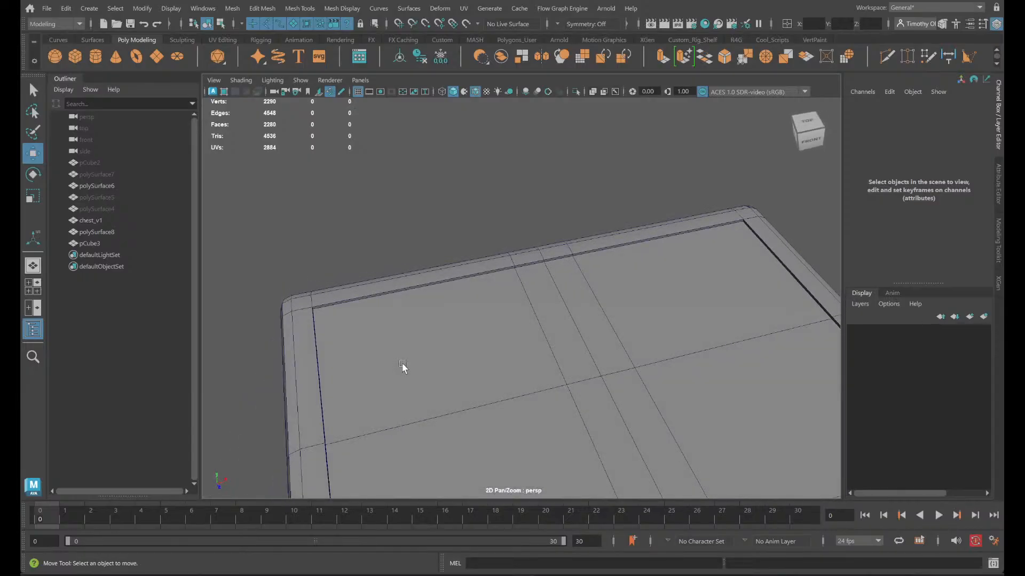
pyautogui.scroll(-5, 405, 367)
pyautogui.keyDown('alt'); pyautogui.moveTo(533, 390); pyautogui.dragTo(442, 367); pyautogui.keyUp('alt')
pyautogui.scroll(4, 398, 355)
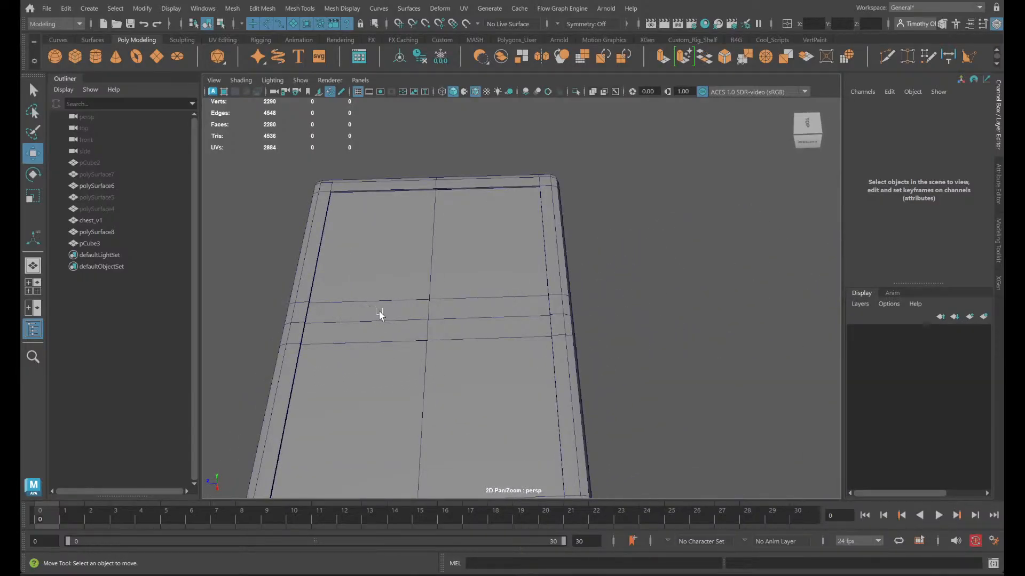
pyautogui.scroll(-4, 363, 371)
pyautogui.keyDown('alt'); pyautogui.moveTo(364, 371); pyautogui.dragTo(459, 329); pyautogui.keyUp('alt')
pyautogui.moveTo(644, 318); pyautogui.dragTo(701, 267, button='right')
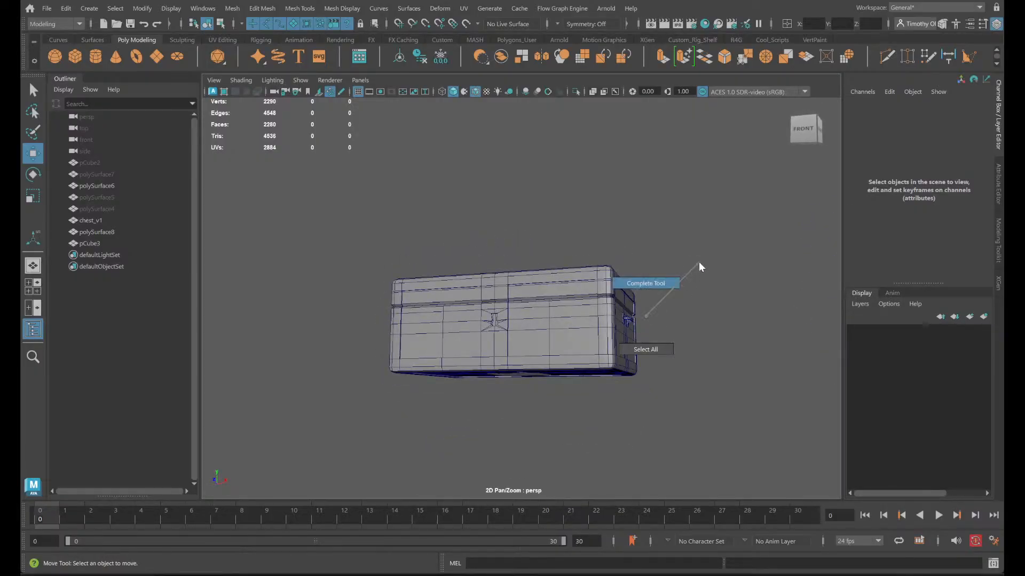
pyautogui.moveTo(642, 306); pyautogui.dragTo(643, 315, button='right')
pyautogui.keyDown('alt'); pyautogui.moveTo(573, 320); pyautogui.dragTo(605, 345); pyautogui.keyUp('alt')
pyautogui.scroll(5, 597, 344)
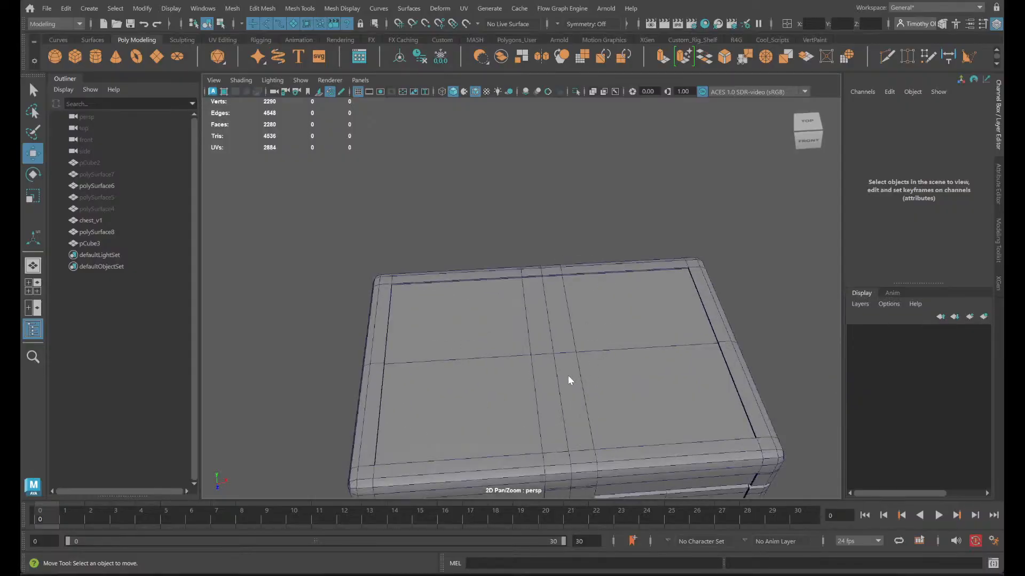
# - Delete the four short groove wall faces at the front and back ends of the centre strip on the lid's top
pyautogui.moveTo(568, 372); pyautogui.dragTo(567, 281, button='right')
pyautogui.click(572, 400)
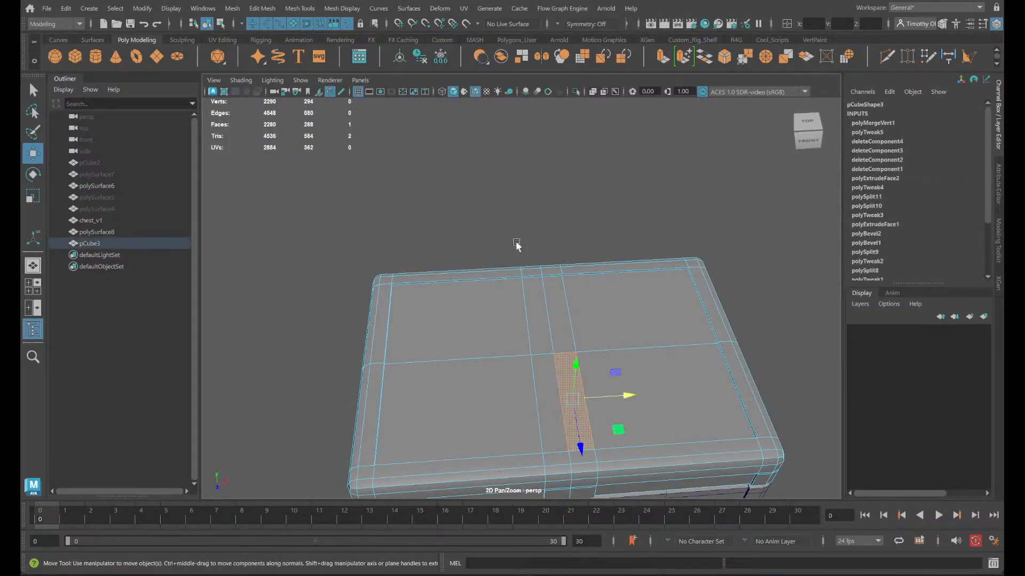
pyautogui.scroll(5, 545, 272)
pyautogui.click(536, 243)
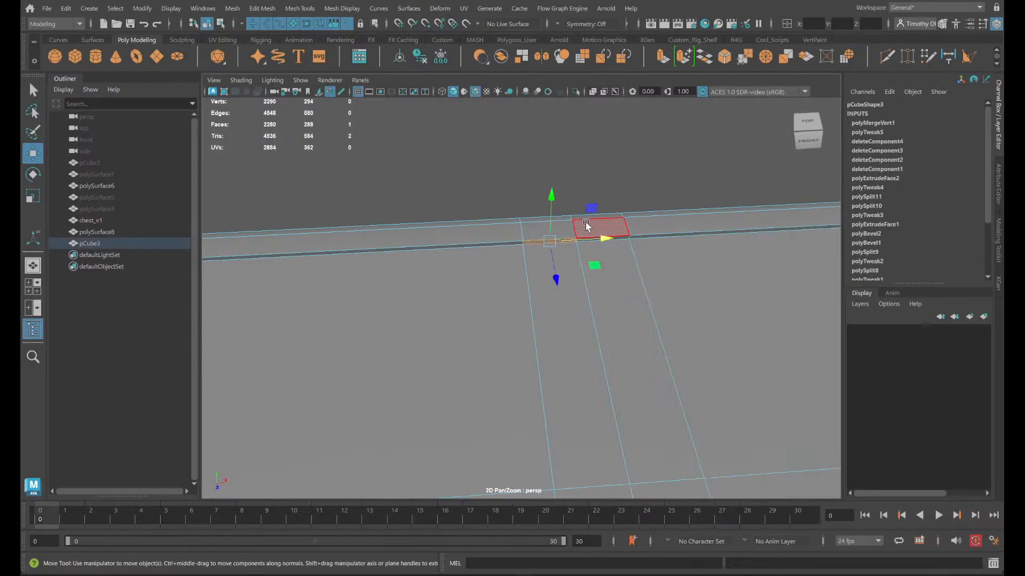
pyautogui.keyDown('alt'); pyautogui.moveTo(625, 253); pyautogui.dragTo(681, 344); pyautogui.keyUp('alt')
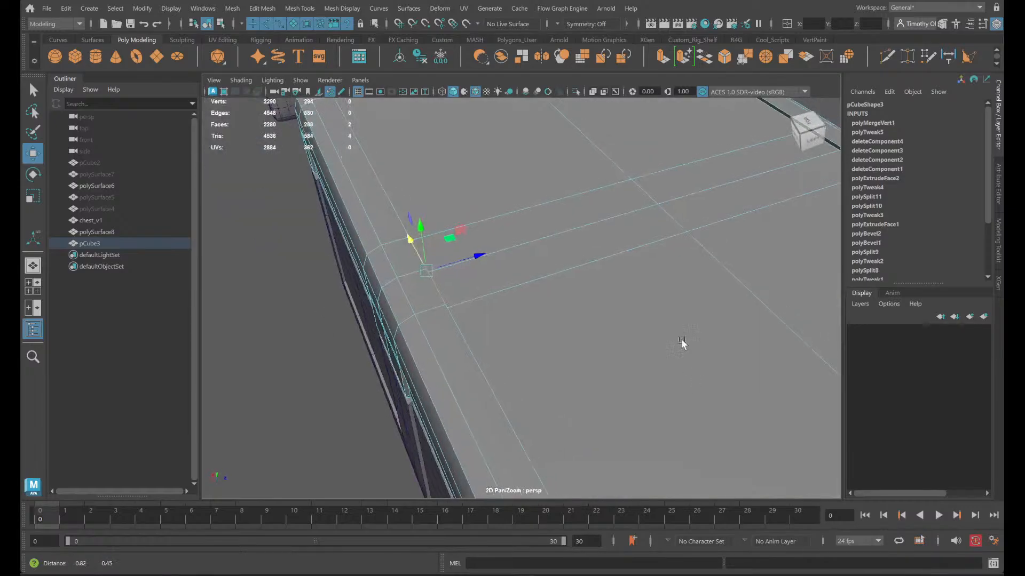
pyautogui.keyDown('alt'); pyautogui.moveTo(682, 343); pyautogui.dragTo(209, 434, button='middle'); pyautogui.keyUp('alt')
pyautogui.scroll(3, 360, 340)
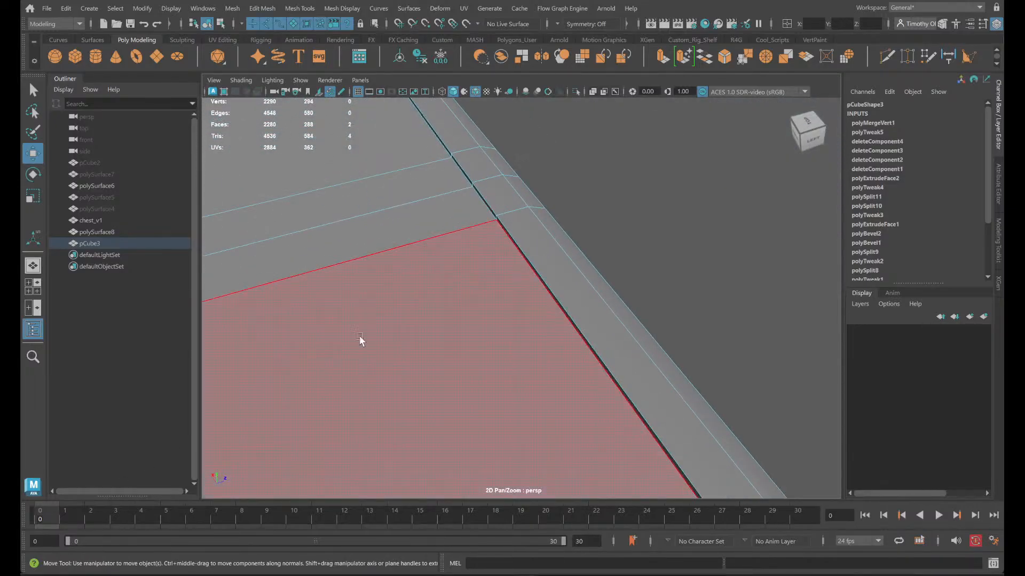
pyautogui.keyDown('shift'); pyautogui.click(462, 170); pyautogui.keyUp('shift')
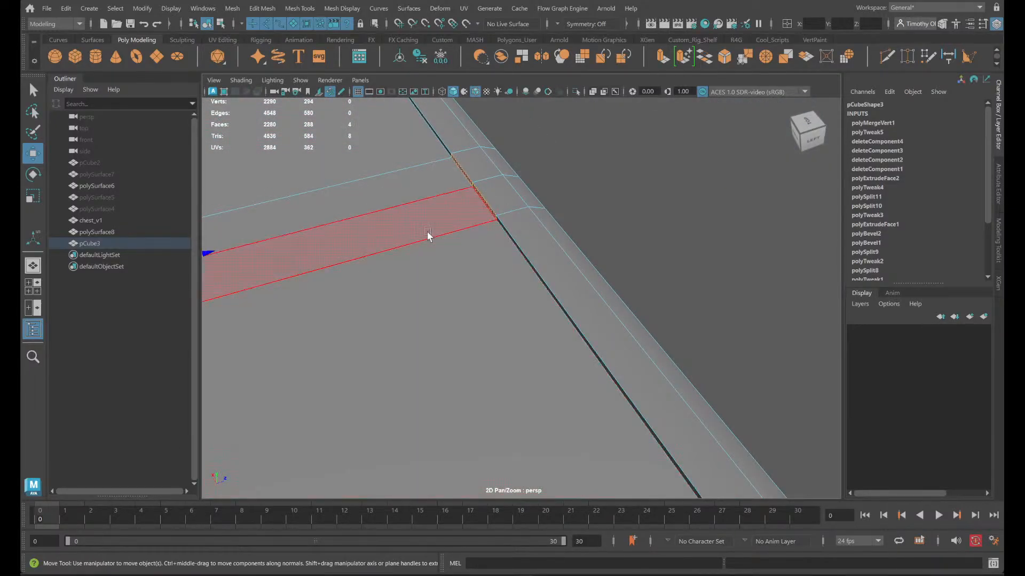
pyautogui.press('Delete')
pyautogui.press('space')
pyautogui.press('space')
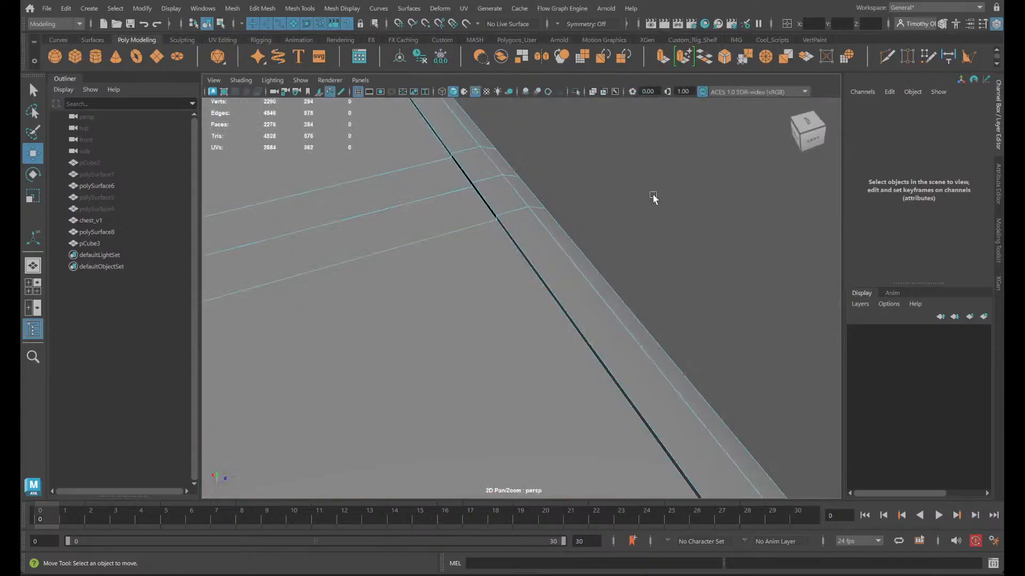
# - Delete the four recessed top faces that make up the lid's centre strip
pyautogui.scroll(-3, 652, 197)
pyautogui.click(555, 228)
pyautogui.keyDown('shift'); pyautogui.click(260, 315); pyautogui.keyUp('shift')
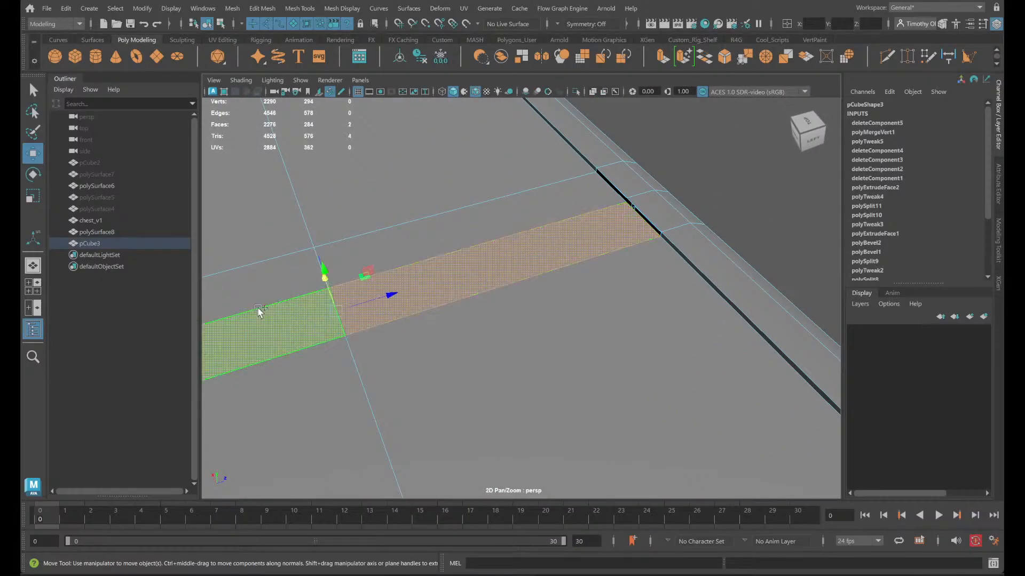
pyautogui.keyDown('shift'); pyautogui.click(269, 282); pyautogui.keyUp('shift')
pyautogui.keyDown('shift'); pyautogui.click(415, 253); pyautogui.keyUp('shift')
pyautogui.moveTo(506, 303)
pyautogui.keyDown('alt'); pyautogui.mouseDown()
pyautogui.moveTo(534, 281)
pyautogui.moveTo(511, 297)
pyautogui.mouseUp(); pyautogui.keyUp('alt')
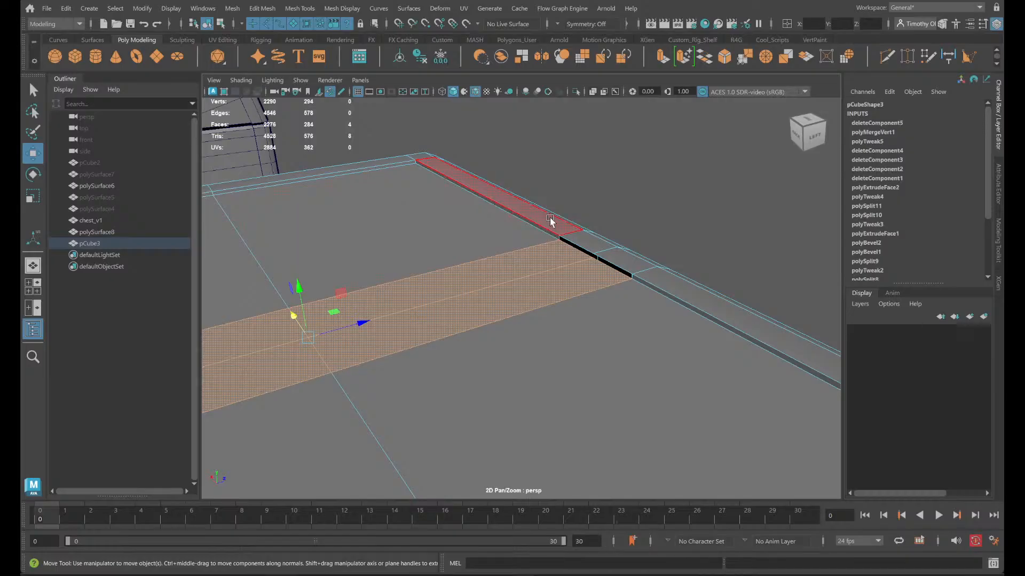
pyautogui.scroll(-2, 406, 321)
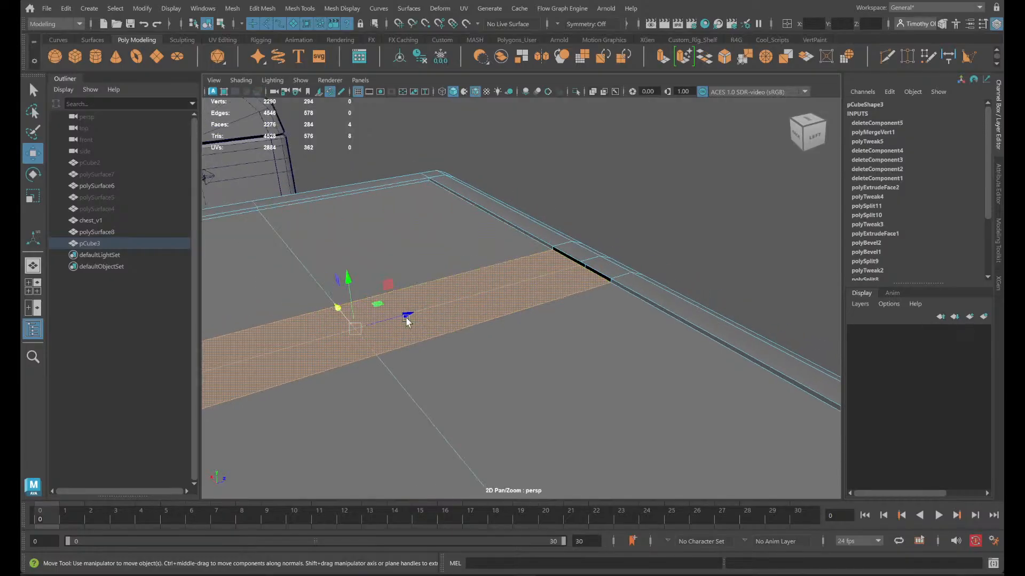
pyautogui.keyDown('alt'); pyautogui.moveTo(407, 321); pyautogui.dragTo(645, 291); pyautogui.keyUp('alt')
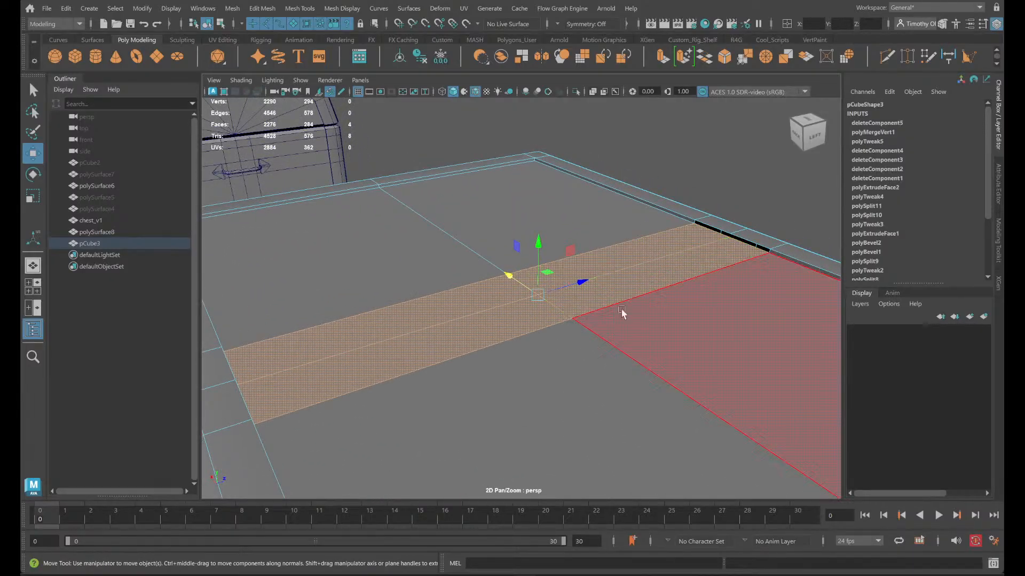
pyautogui.press('Delete')
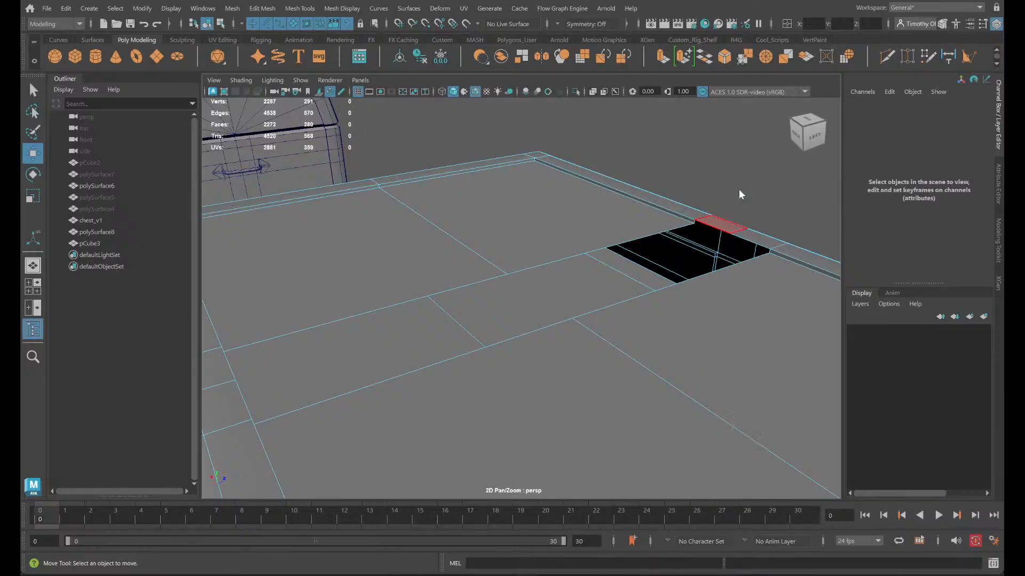
# - Bridge the opposite end edges of both strip halves to rebuild the centre strip's top surface level with the frame
pyautogui.click(747, 235)
pyautogui.keyDown('alt'); pyautogui.moveTo(667, 306); pyautogui.dragTo(550, 347); pyautogui.keyUp('alt')
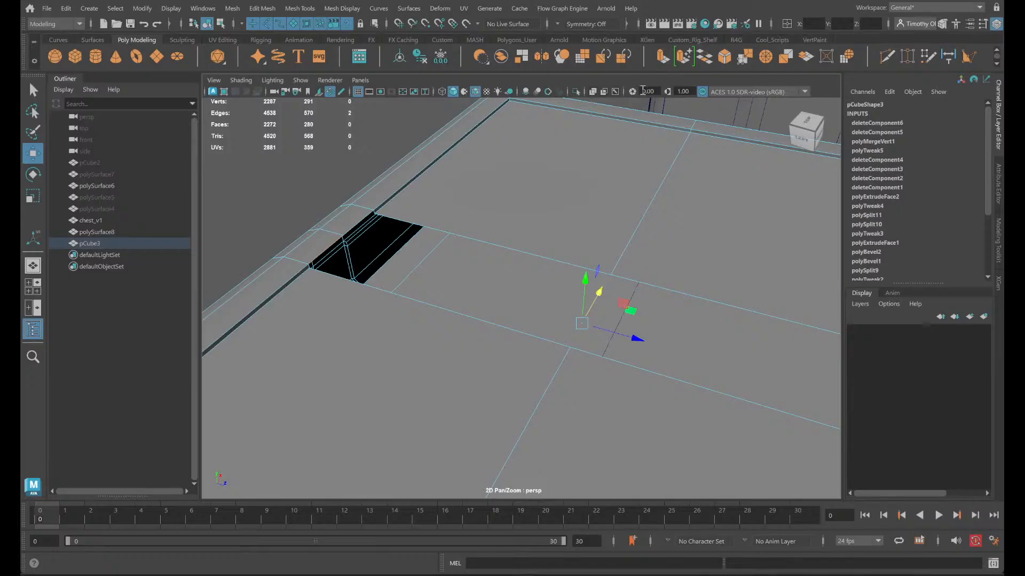
pyautogui.click(703, 57)
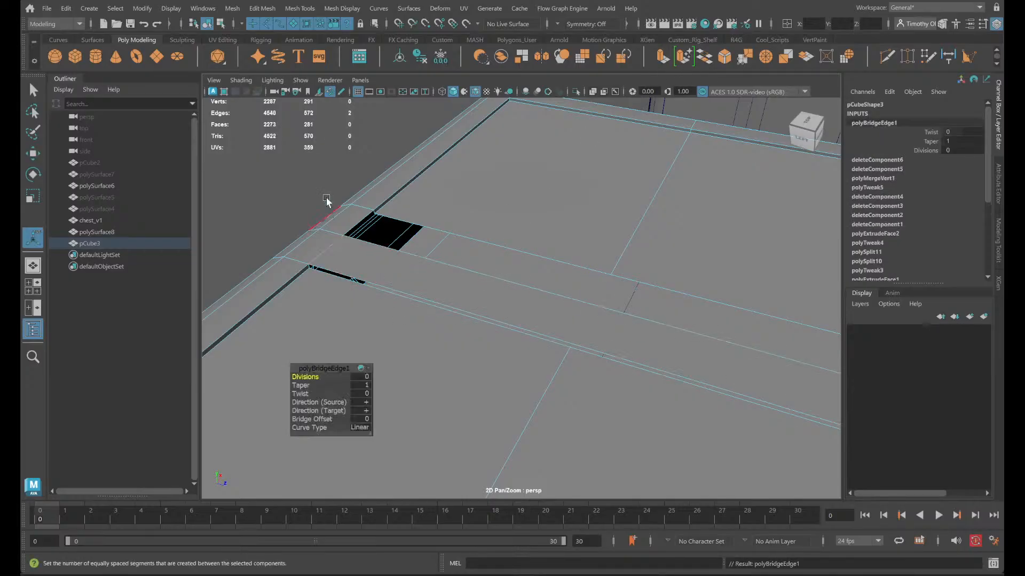
pyautogui.click(357, 229)
pyautogui.keyDown('alt'); pyautogui.moveTo(427, 251); pyautogui.dragTo(235, 235, button='middle'); pyautogui.keyUp('alt')
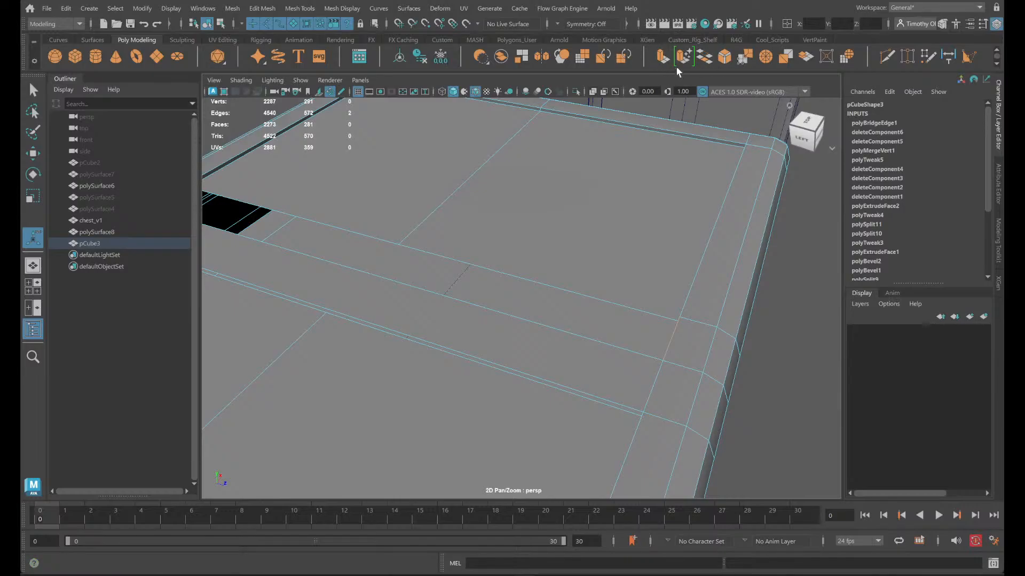
pyautogui.click(705, 64)
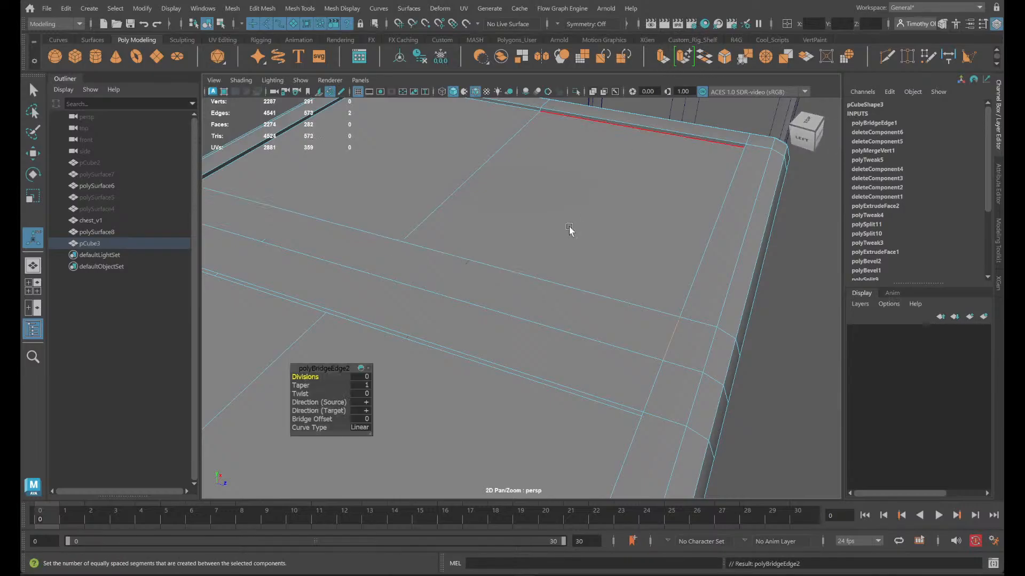
# - Cut across the middle of the rebuilt strip with Multi-Cut, in line with the cross edges of the neighbouring panels
pyautogui.click(428, 290)
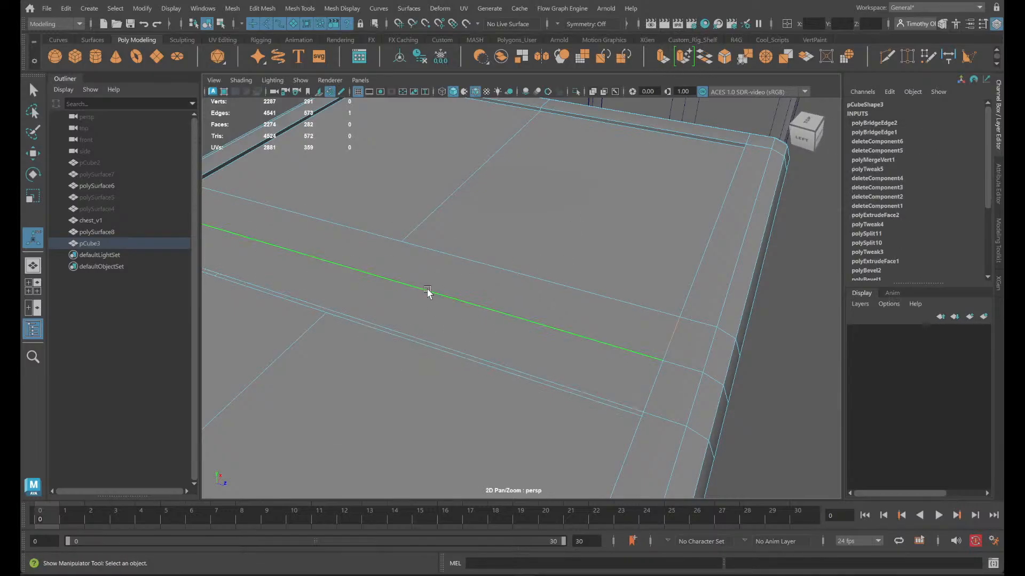
pyautogui.click(887, 56)
pyautogui.keyDown('ctrl'); pyautogui.click(361, 267); pyautogui.keyUp('ctrl')
pyautogui.keyDown('alt'); pyautogui.moveTo(497, 343); pyautogui.dragTo(497, 313); pyautogui.keyUp('alt')
pyautogui.press('q')
# - Bridge the open gaps along both sides of the centre strip to form its side walls, then clear the selection
pyautogui.click(372, 335)
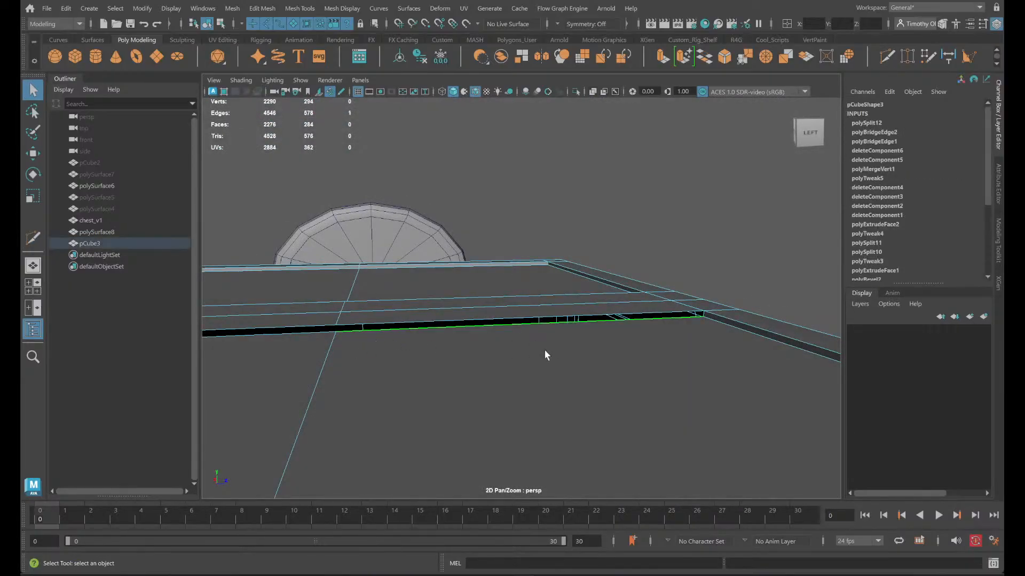
pyautogui.keyDown('shift'); pyautogui.click(553, 312); pyautogui.keyUp('shift')
pyautogui.keyDown('shift'); pyautogui.click(263, 341); pyautogui.keyUp('shift')
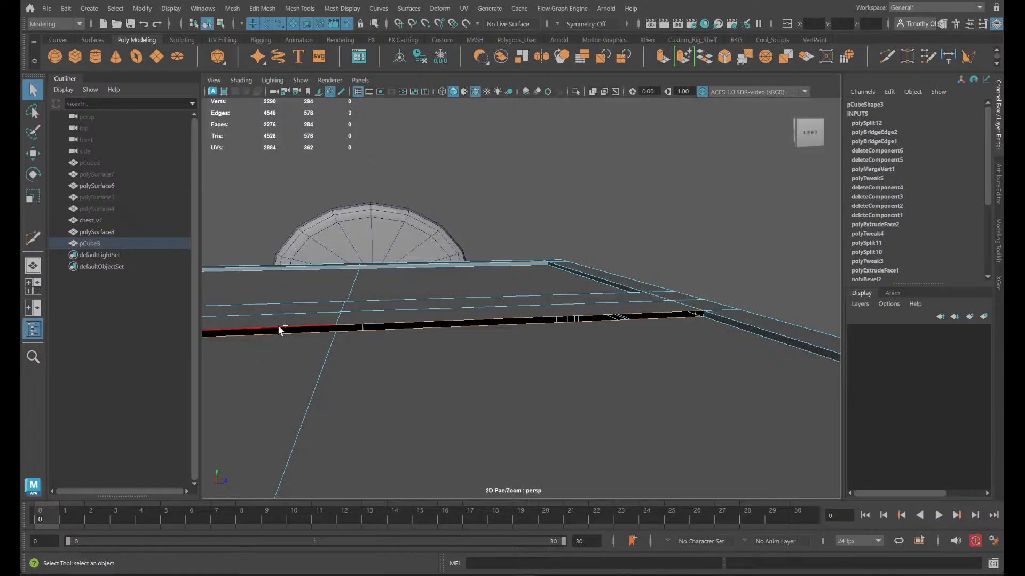
pyautogui.keyDown('shift'); pyautogui.click(279, 326); pyautogui.keyUp('shift')
pyautogui.click(707, 57)
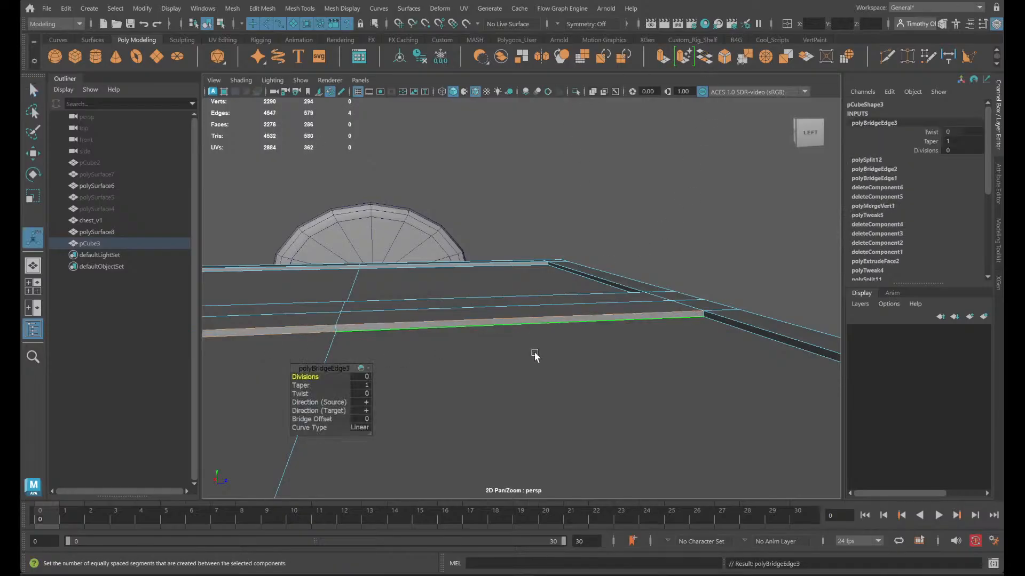
pyautogui.keyDown('alt'); pyautogui.moveTo(536, 354); pyautogui.dragTo(471, 352); pyautogui.keyUp('alt')
pyautogui.click(464, 324)
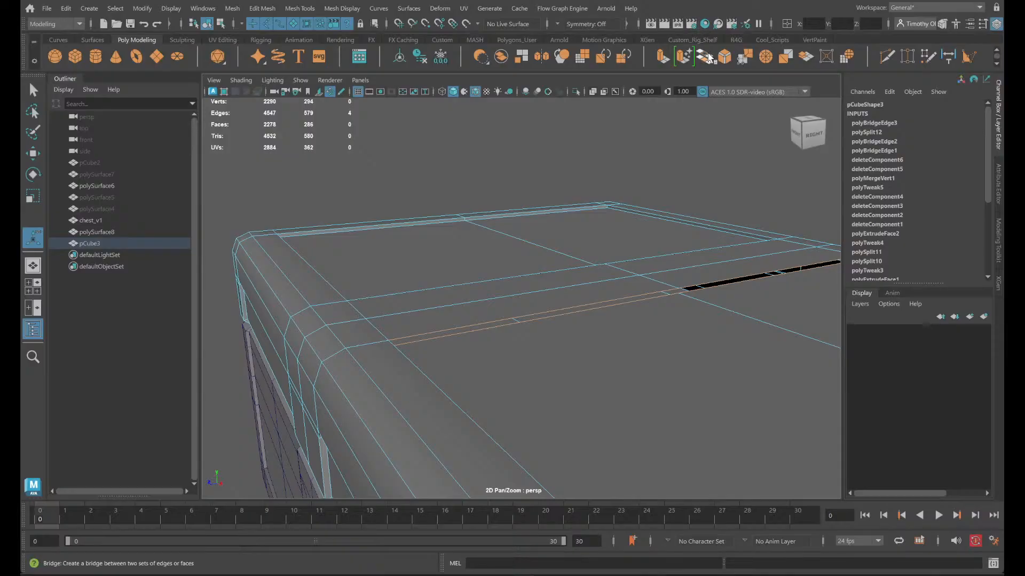
pyautogui.click(707, 57)
pyautogui.click(660, 168)
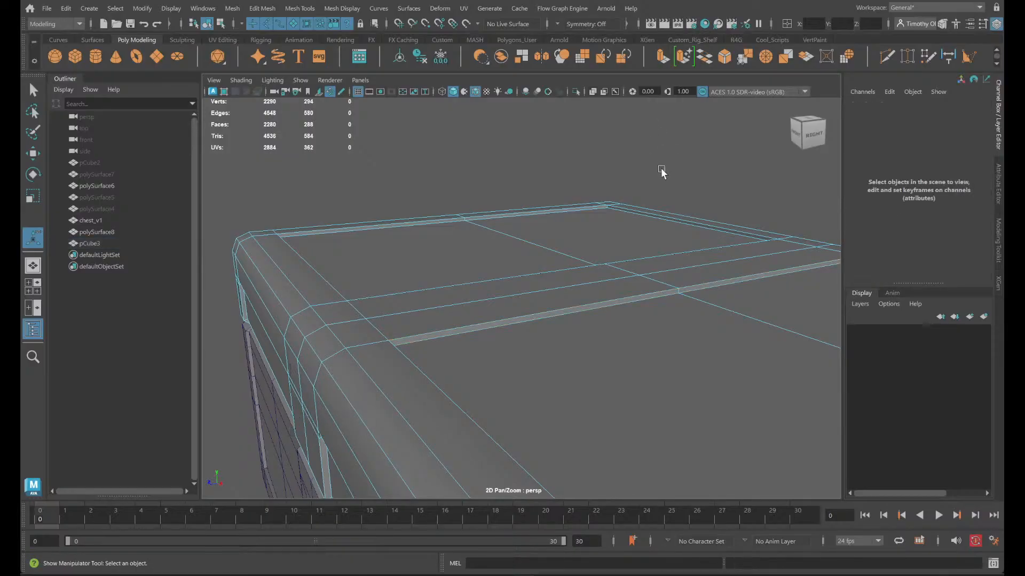
# - Try averaging the normals of the whole lid to correct the shading at the groove corner on its back
pyautogui.keyDown('alt'); pyautogui.moveTo(622, 196); pyautogui.dragTo(583, 240); pyautogui.keyUp('alt')
pyautogui.keyDown('alt'); pyautogui.moveTo(758, 331); pyautogui.dragTo(582, 236, button='middle'); pyautogui.keyUp('alt')
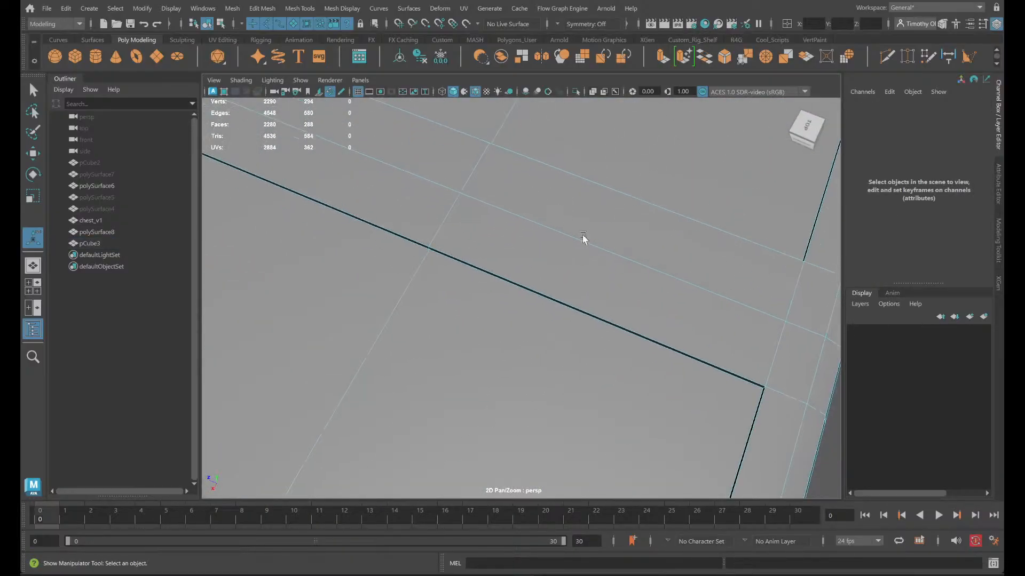
pyautogui.keyDown('alt'); pyautogui.moveTo(751, 385); pyautogui.dragTo(710, 325); pyautogui.keyUp('alt')
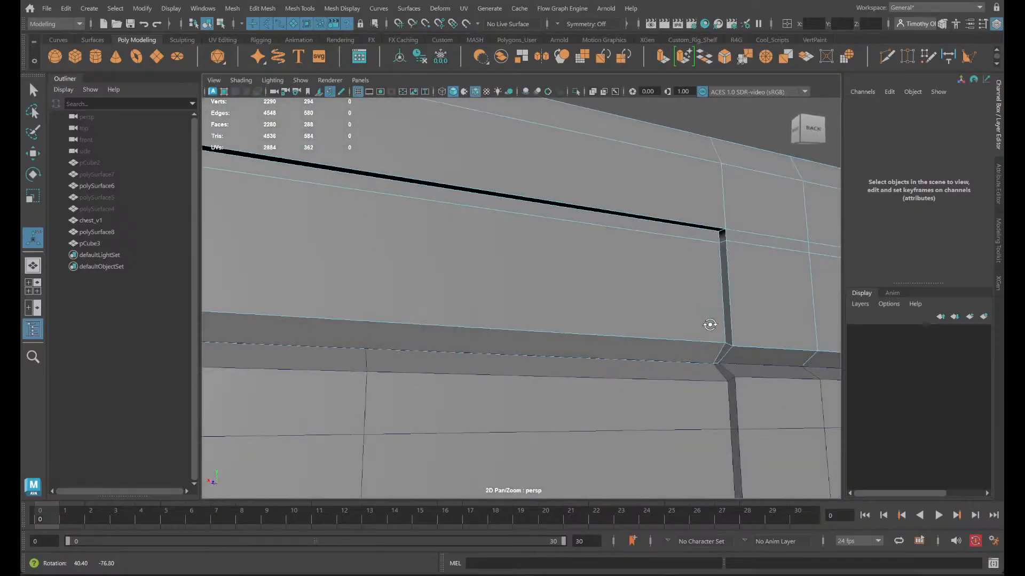
pyautogui.moveTo(744, 212); pyautogui.dragTo(787, 170, button='right')
pyautogui.scroll(5, 778, 212)
pyautogui.keyDown('alt'); pyautogui.moveTo(776, 214); pyautogui.dragTo(647, 243, button='middle'); pyautogui.keyUp('alt')
pyautogui.keyDown('alt'); pyautogui.moveTo(647, 243); pyautogui.dragTo(649, 322); pyautogui.keyUp('alt')
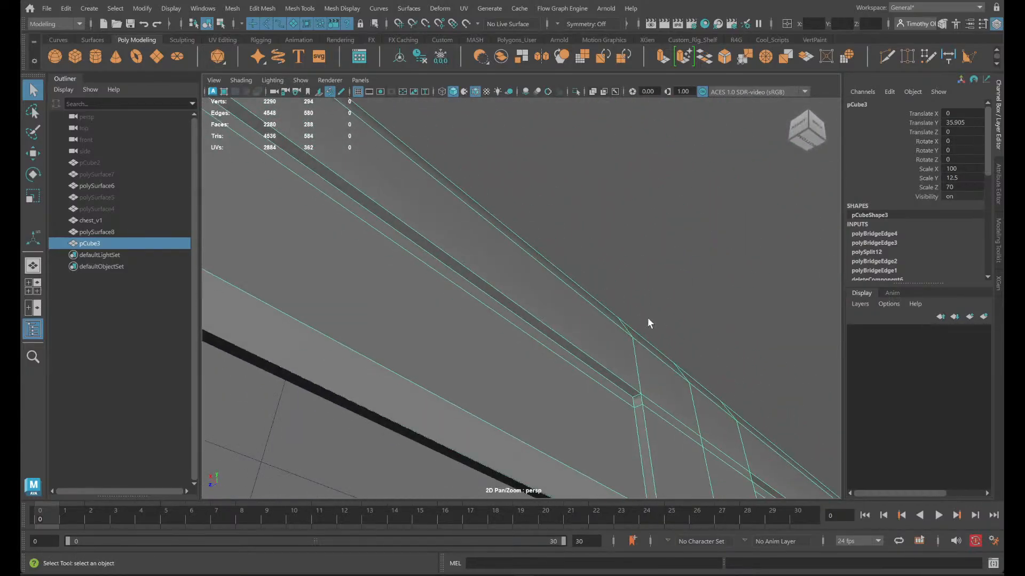
pyautogui.click(352, 9)
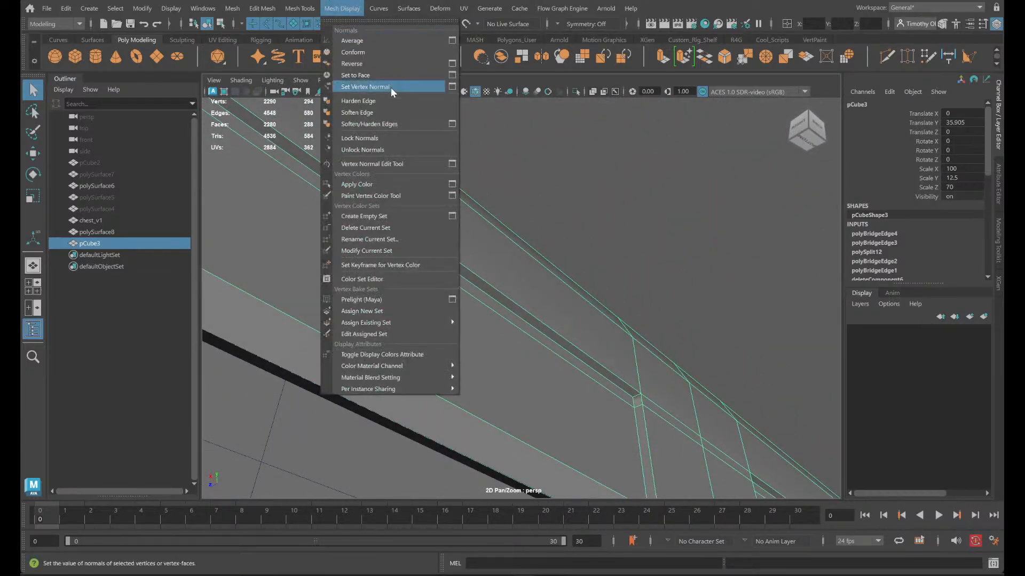
pyautogui.click(370, 40)
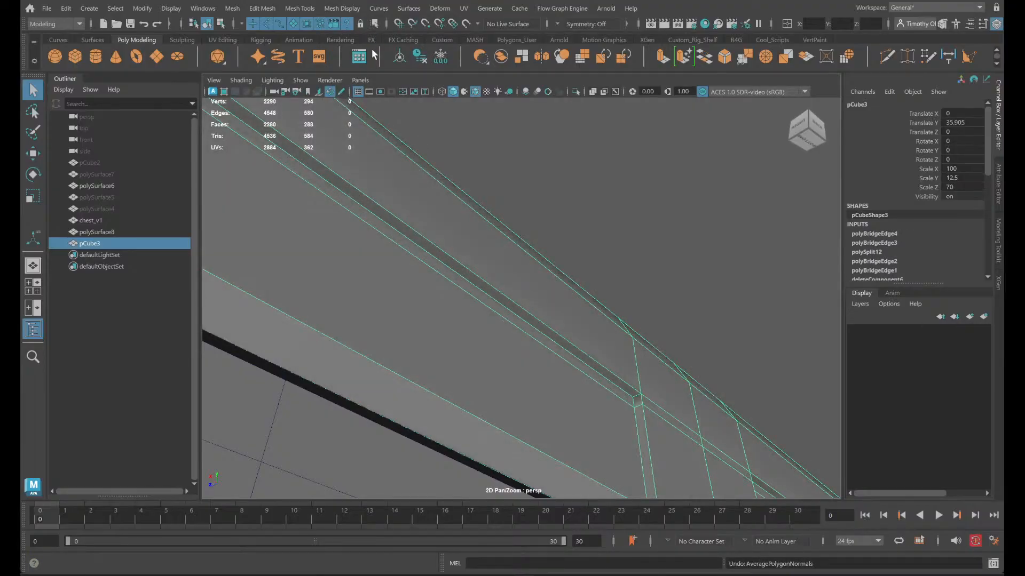
# - Harden the short edge in the groove corner beside the centre strip on the lid's back
pyautogui.moveTo(671, 397); pyautogui.dragTo(666, 178, button='right')
pyautogui.scroll(5, 710, 421)
pyautogui.keyDown('alt'); pyautogui.moveTo(720, 432); pyautogui.dragTo(700, 419, button='middle'); pyautogui.keyUp('alt')
pyautogui.keyDown('alt'); pyautogui.moveTo(700, 418); pyautogui.dragTo(567, 359); pyautogui.keyUp('alt')
pyautogui.click(567, 362)
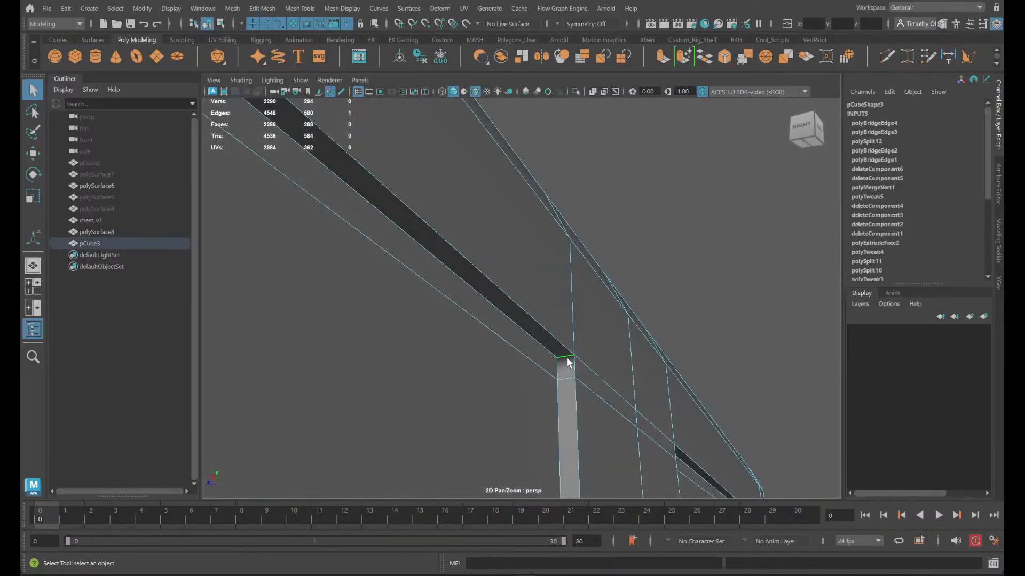
pyautogui.click(333, 10)
pyautogui.click(360, 102)
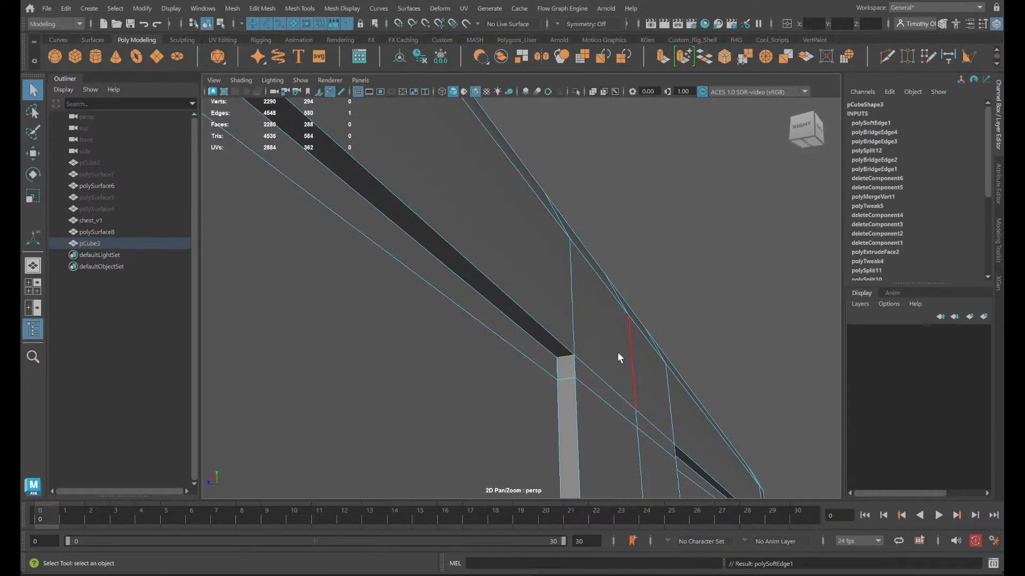
pyautogui.click(700, 300)
pyautogui.scroll(-1, 668, 316)
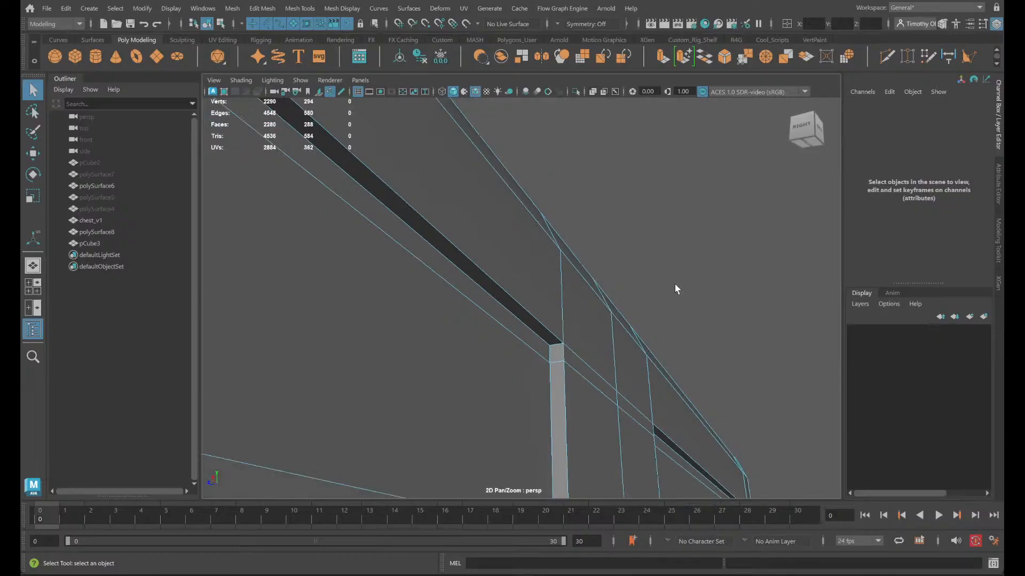
# - Harden the matching short corner edge across the centre strip on the lid's back, undoing the mistaken edge softening first
pyautogui.moveTo(684, 282); pyautogui.dragTo(725, 240, button='right')
pyautogui.keyDown('alt'); pyautogui.moveTo(732, 233); pyautogui.dragTo(607, 366); pyautogui.keyUp('alt')
pyautogui.moveTo(554, 250); pyautogui.dragTo(608, 232, button='right')
pyautogui.click(482, 355)
pyautogui.keyDown('alt'); pyautogui.moveTo(533, 384); pyautogui.dragTo(550, 370); pyautogui.keyUp('alt')
pyautogui.click(342, 8)
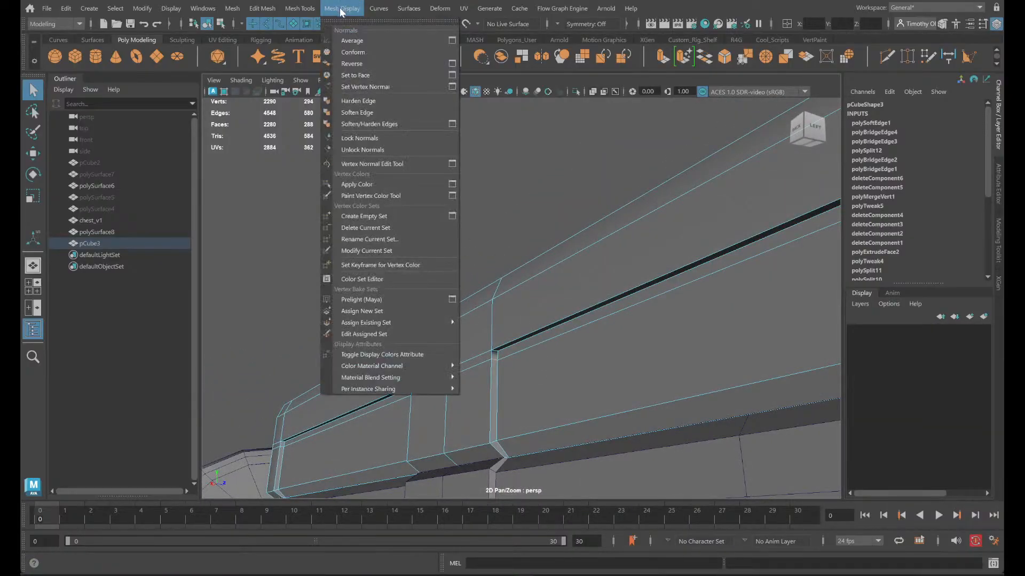
pyautogui.click(372, 111)
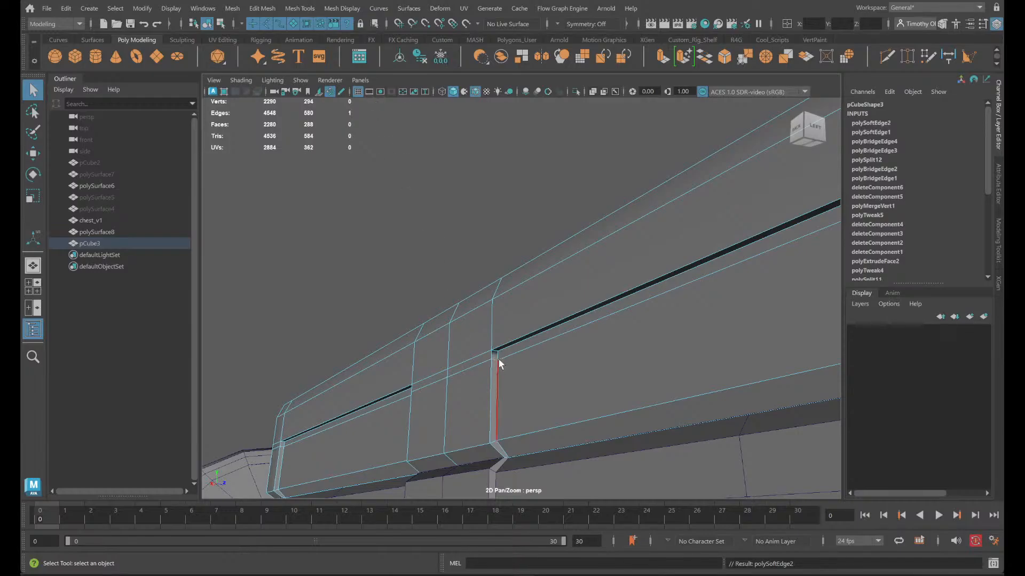
pyautogui.scroll(3, 550, 405)
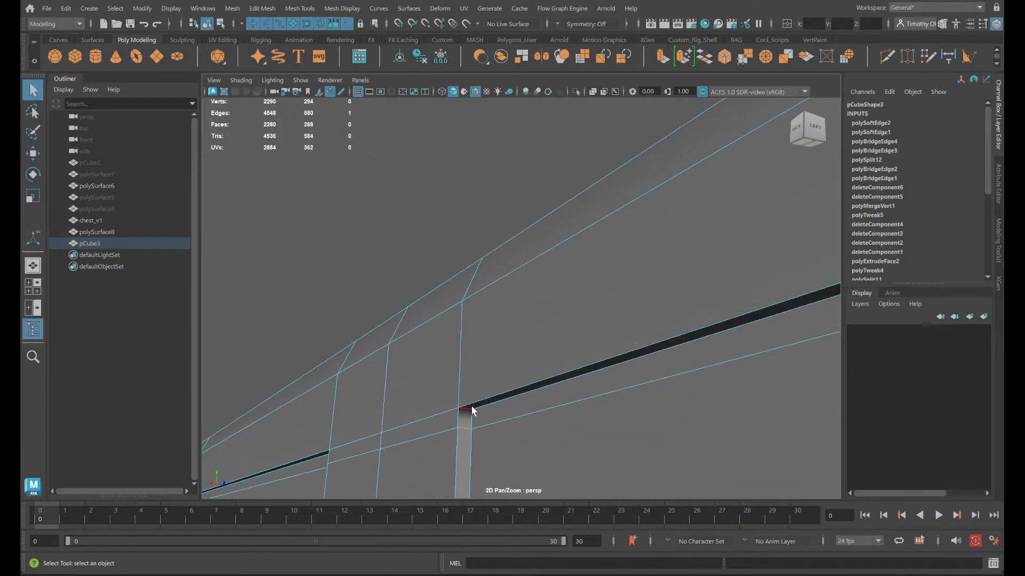
pyautogui.hotkey('ctrl', 'z')
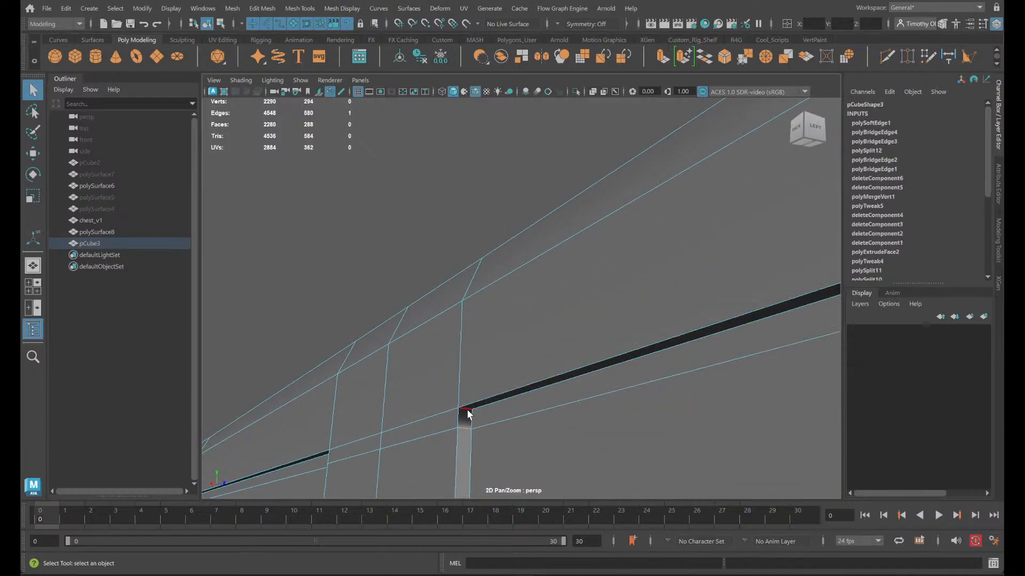
pyautogui.click(327, 7)
pyautogui.click(368, 109)
pyautogui.scroll(-5, 574, 346)
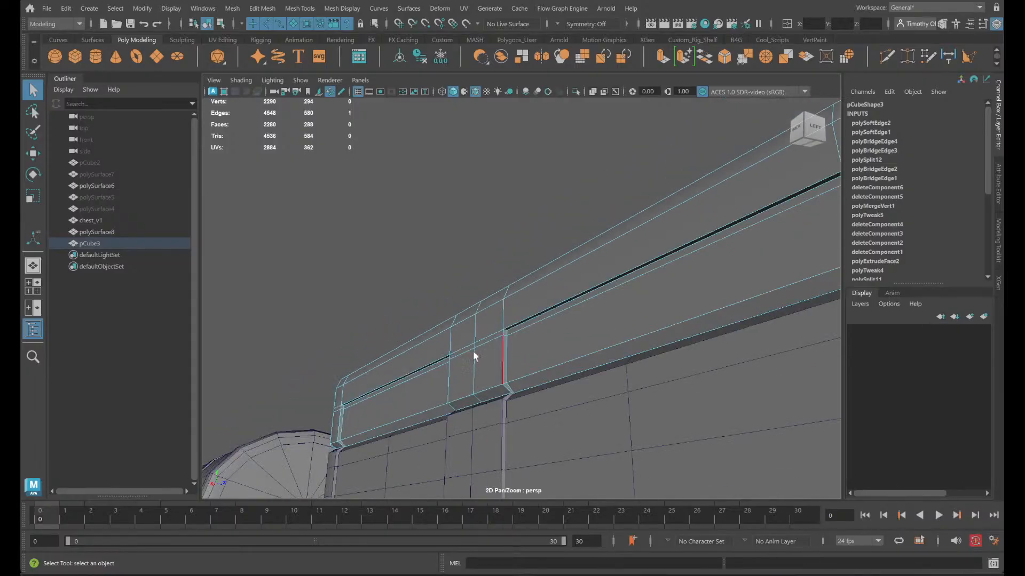
pyautogui.keyDown('alt'); pyautogui.moveTo(465, 346); pyautogui.dragTo(491, 359); pyautogui.keyUp('alt')
pyautogui.scroll(-5, 491, 359)
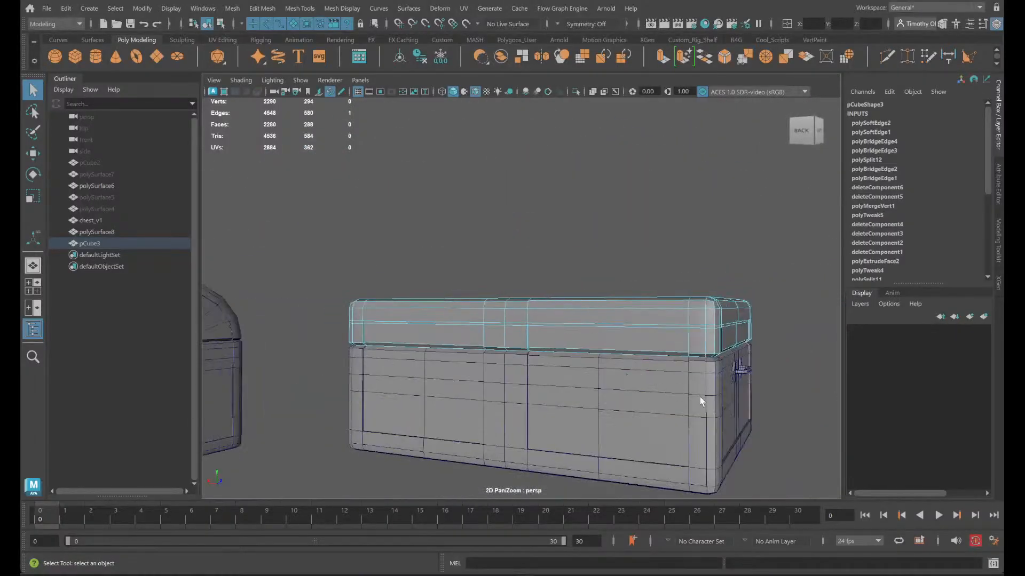
# - Return the chest meshes to object mode, clear the selection and turn off the wireframe overlay on shaded surfaces
pyautogui.keyDown('alt'); pyautogui.moveTo(700, 400); pyautogui.dragTo(653, 374); pyautogui.keyUp('alt')
pyautogui.click(654, 376)
pyautogui.keyDown('alt'); pyautogui.moveTo(610, 411); pyautogui.dragTo(598, 382); pyautogui.keyUp('alt')
pyautogui.moveTo(425, 250); pyautogui.dragTo(427, 352, button='right')
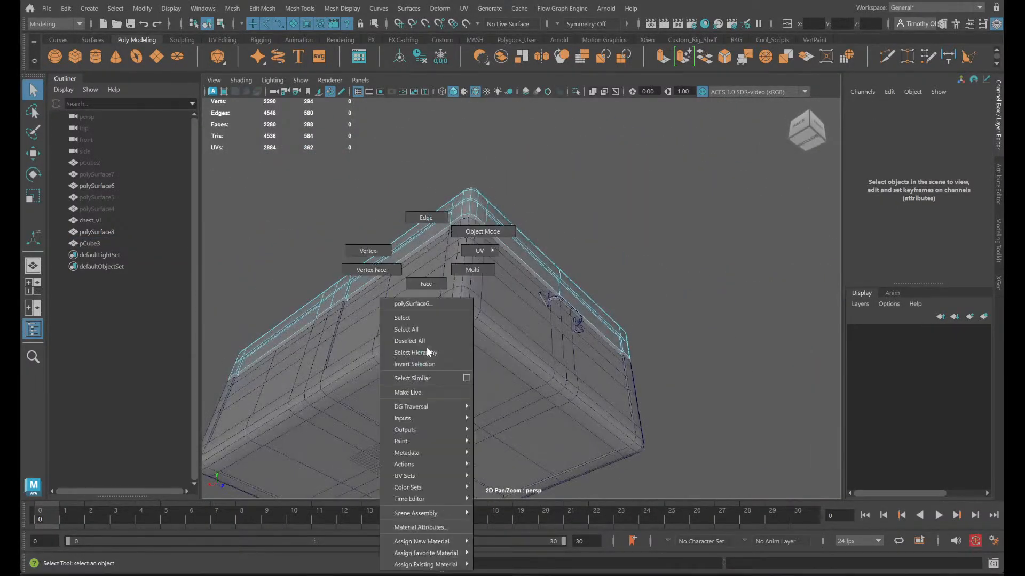
pyautogui.moveTo(483, 225); pyautogui.dragTo(490, 226, button='right')
pyautogui.click(795, 296)
pyautogui.keyDown('alt'); pyautogui.moveTo(579, 291); pyautogui.dragTo(648, 333); pyautogui.keyUp('alt')
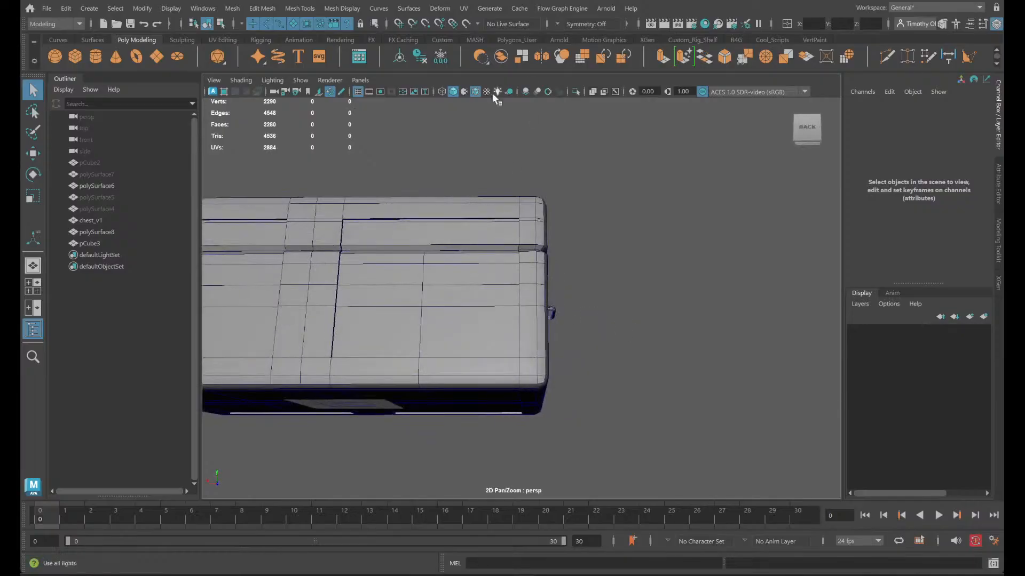
pyautogui.click(475, 92)
pyautogui.moveTo(619, 297)
pyautogui.keyDown('alt'); pyautogui.mouseDown()
pyautogui.moveTo(583, 279)
pyautogui.moveTo(598, 298)
pyautogui.moveTo(593, 318)
pyautogui.moveTo(654, 343)
pyautogui.moveTo(579, 325)
pyautogui.moveTo(583, 362)
pyautogui.moveTo(597, 336)
pyautogui.mouseUp(); pyautogui.keyUp('alt')
# - Isolate the chest base in the viewport and clear the selection
pyautogui.click(485, 277)
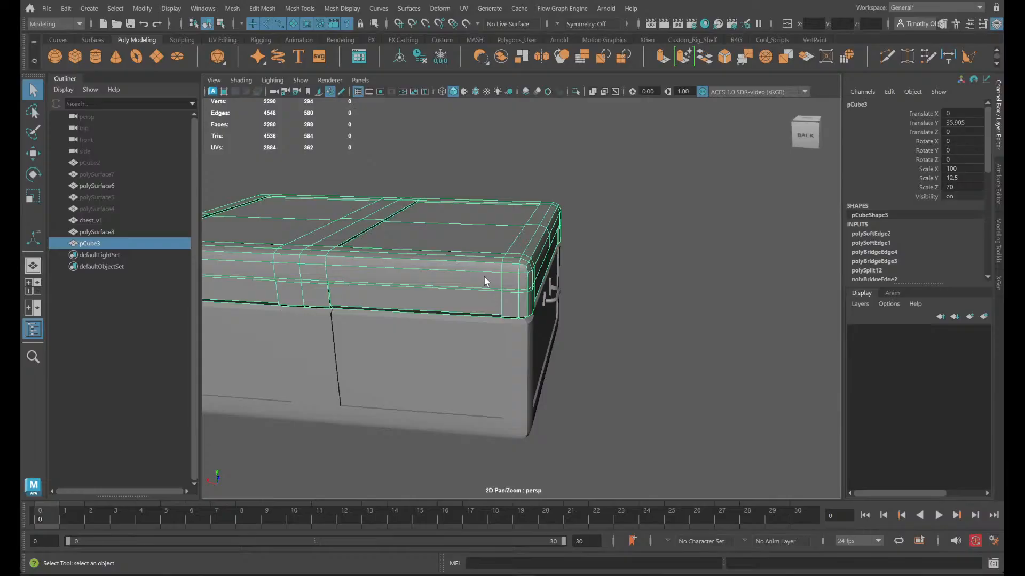
pyautogui.click(445, 429)
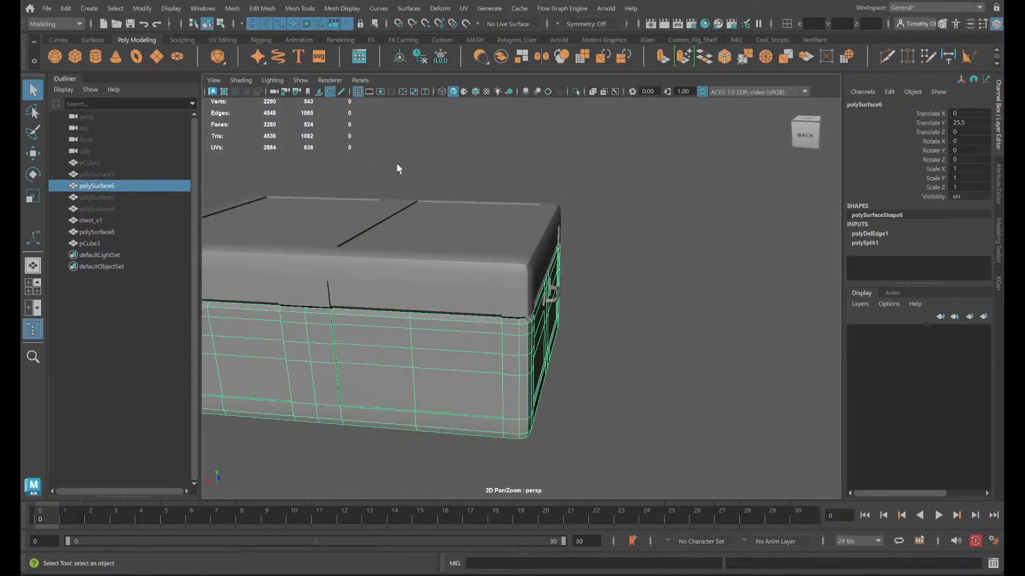
pyautogui.click(575, 92)
pyautogui.click(645, 368)
pyautogui.keyDown('alt'); pyautogui.moveTo(645, 368); pyautogui.dragTo(520, 324); pyautogui.keyUp('alt')
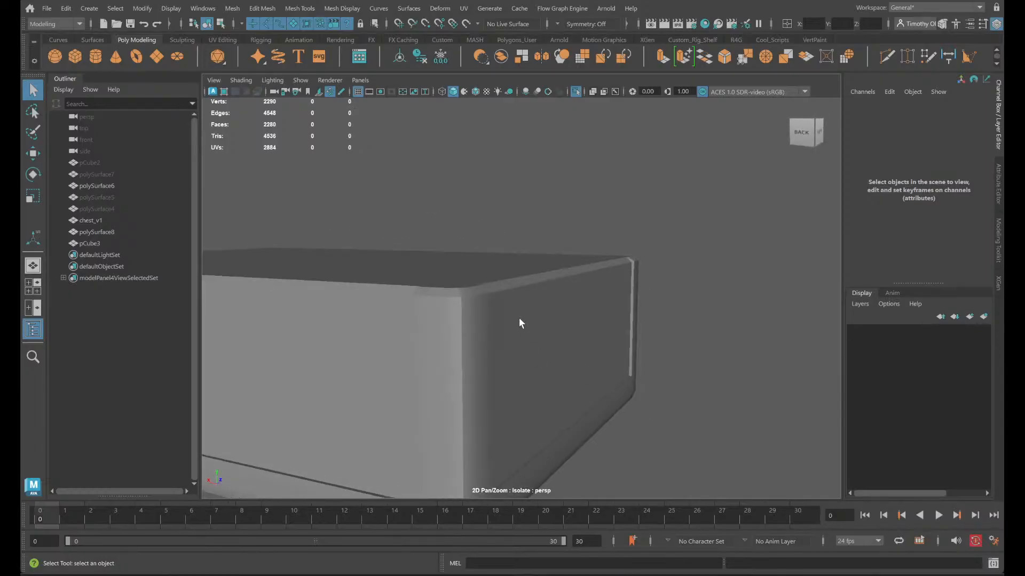
# - Try softening the middle edge loops along the base's rounded vertical corners and bottom border
pyautogui.moveTo(486, 318); pyautogui.dragTo(491, 213, button='right')
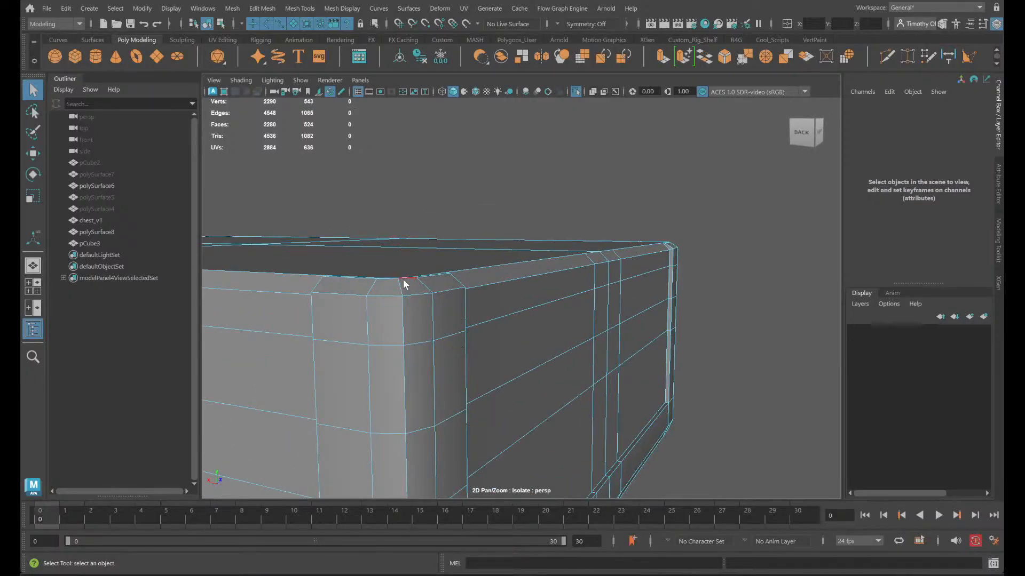
pyautogui.doubleClick(399, 289)
pyautogui.keyDown('alt'); pyautogui.moveTo(400, 290); pyautogui.dragTo(447, 321); pyautogui.keyUp('alt')
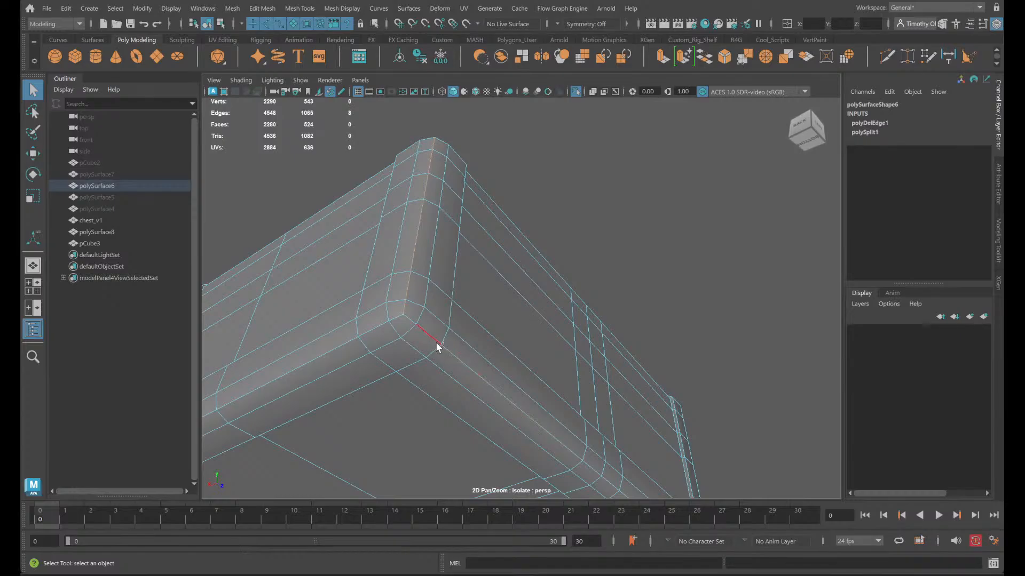
pyautogui.keyDown('alt'); pyautogui.moveTo(383, 327); pyautogui.dragTo(426, 115); pyautogui.keyUp('alt')
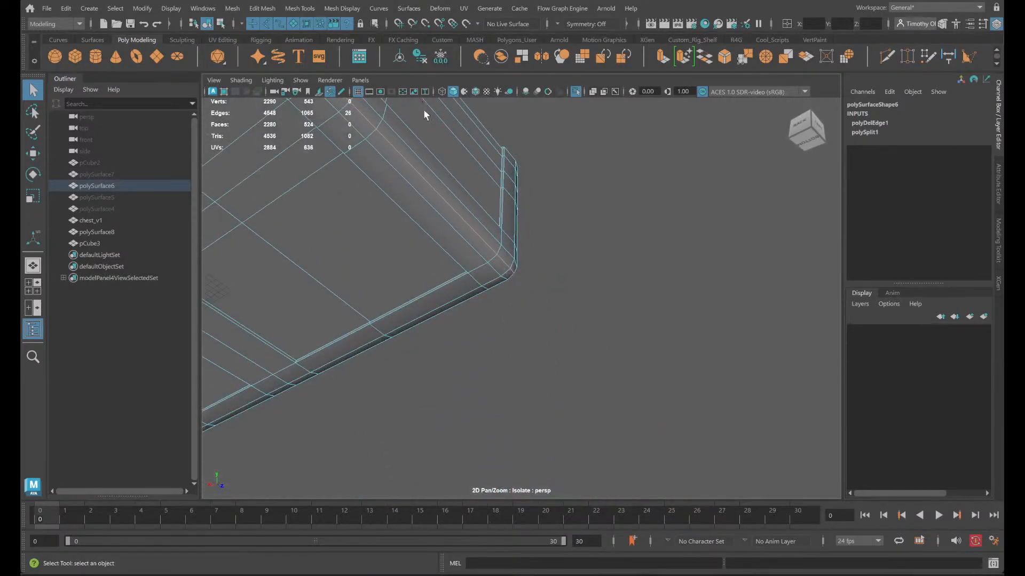
pyautogui.keyDown('alt'); pyautogui.moveTo(475, 299); pyautogui.dragTo(581, 220); pyautogui.keyUp('alt')
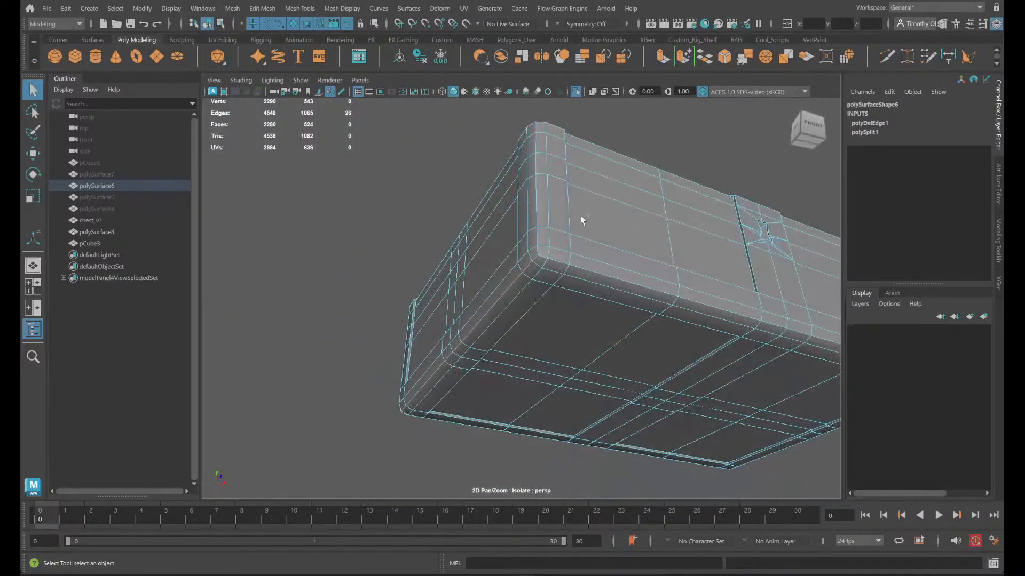
pyautogui.keyDown('shift'); pyautogui.doubleClick(535, 237); pyautogui.keyUp('shift')
pyautogui.keyDown('shift'); pyautogui.doubleClick(562, 262); pyautogui.keyUp('shift')
pyautogui.keyDown('alt'); pyautogui.moveTo(742, 365); pyautogui.dragTo(428, 346, button='middle'); pyautogui.keyUp('alt')
pyautogui.keyDown('alt'); pyautogui.moveTo(429, 350); pyautogui.dragTo(463, 391); pyautogui.keyUp('alt')
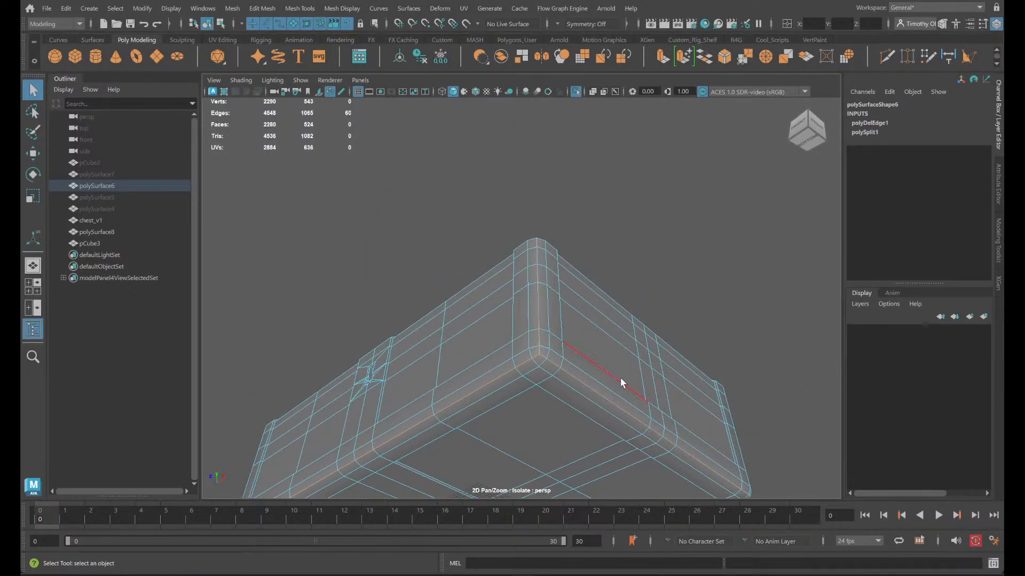
pyautogui.keyDown('alt'); pyautogui.moveTo(621, 383); pyautogui.dragTo(553, 391); pyautogui.keyUp('alt')
pyautogui.keyDown('alt'); pyautogui.moveTo(710, 373); pyautogui.dragTo(466, 368, button='middle'); pyautogui.keyUp('alt')
pyautogui.keyDown('alt'); pyautogui.moveTo(466, 368); pyautogui.dragTo(463, 315); pyautogui.keyUp('alt')
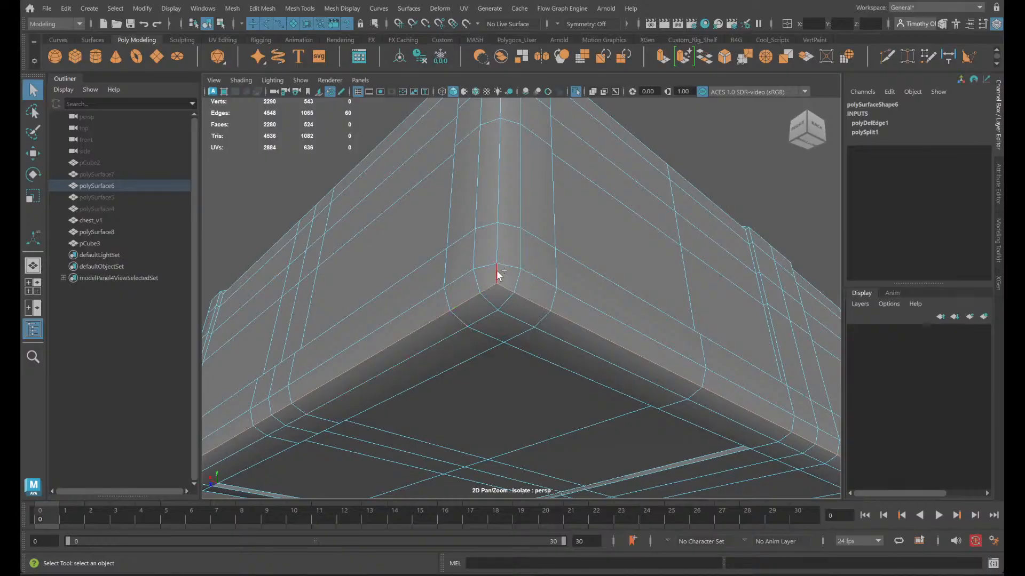
pyautogui.keyDown('alt'); pyautogui.moveTo(637, 351); pyautogui.dragTo(347, 304, button='middle'); pyautogui.keyUp('alt')
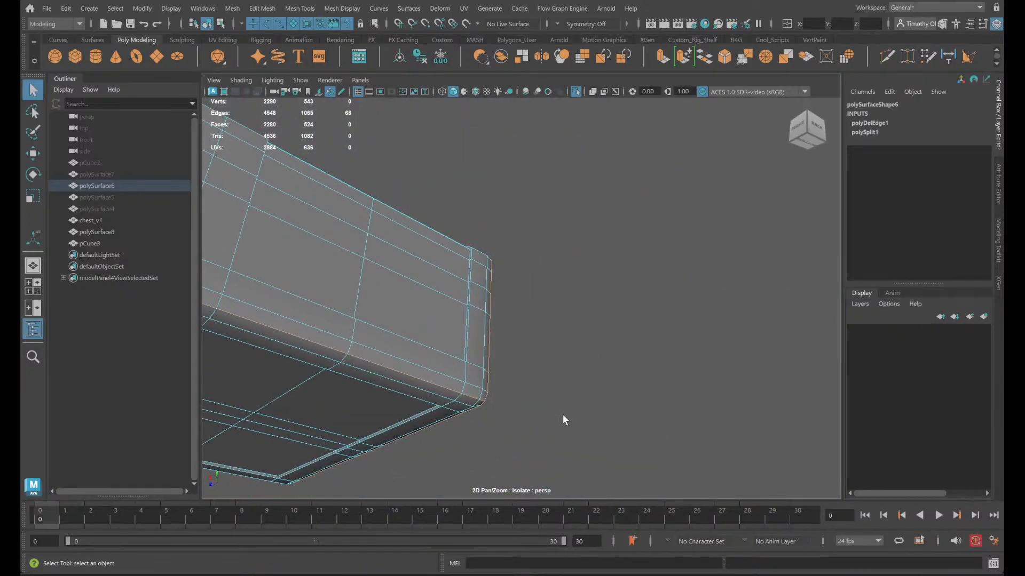
pyautogui.keyDown('alt'); pyautogui.moveTo(565, 420); pyautogui.dragTo(429, 215); pyautogui.keyUp('alt')
pyautogui.click(342, 9)
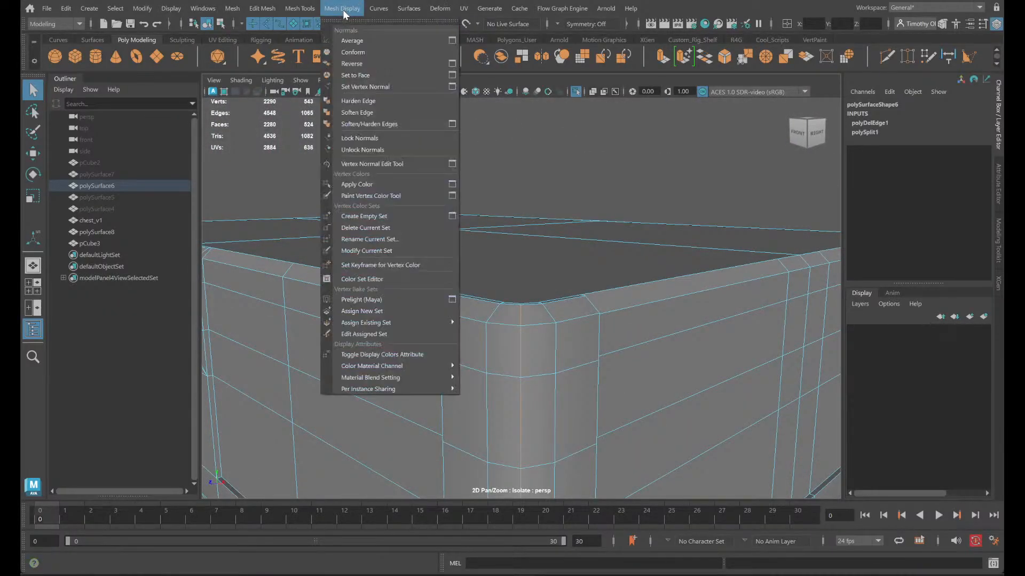
pyautogui.click(366, 111)
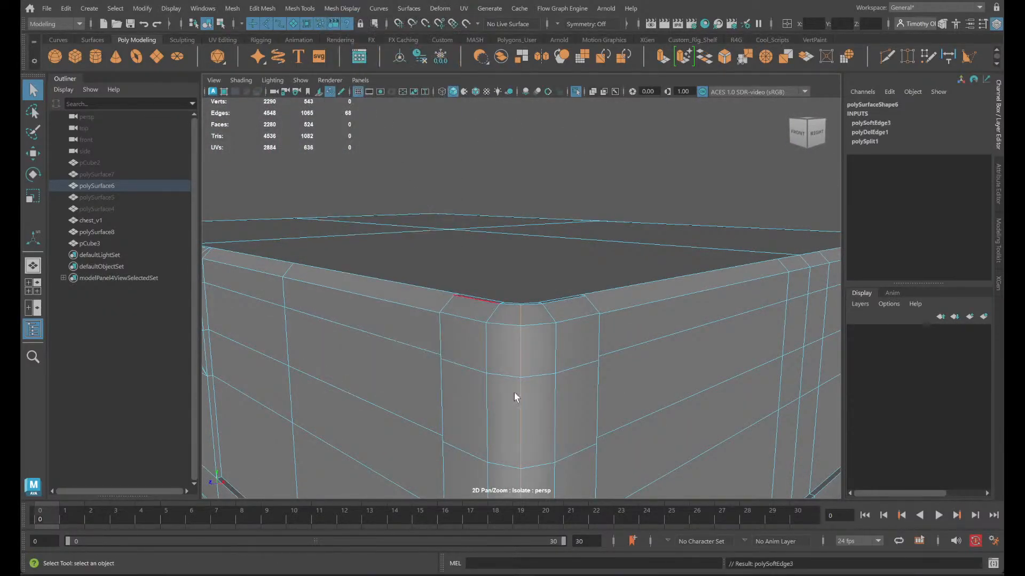
# - Examine the shading of the base's rounded corners and underside with and without the base selected
pyautogui.scroll(-5, 514, 393)
pyautogui.scroll(3, 506, 373)
pyautogui.moveTo(706, 249); pyautogui.dragTo(692, 252, button='right')
pyautogui.click(775, 343)
pyautogui.scroll(-4, 621, 405)
pyautogui.keyDown('alt'); pyautogui.moveTo(620, 405); pyautogui.dragTo(684, 363); pyautogui.keyUp('alt')
pyautogui.scroll(5, 689, 349)
pyautogui.keyDown('alt'); pyautogui.moveTo(689, 349); pyautogui.dragTo(508, 361, button='middle'); pyautogui.keyUp('alt')
pyautogui.moveTo(509, 360)
pyautogui.keyDown('alt'); pyautogui.mouseDown()
pyautogui.moveTo(542, 373)
pyautogui.moveTo(544, 389)
pyautogui.moveTo(523, 392)
pyautogui.moveTo(510, 351)
pyautogui.mouseUp(); pyautogui.keyUp('alt')
pyautogui.click(433, 176)
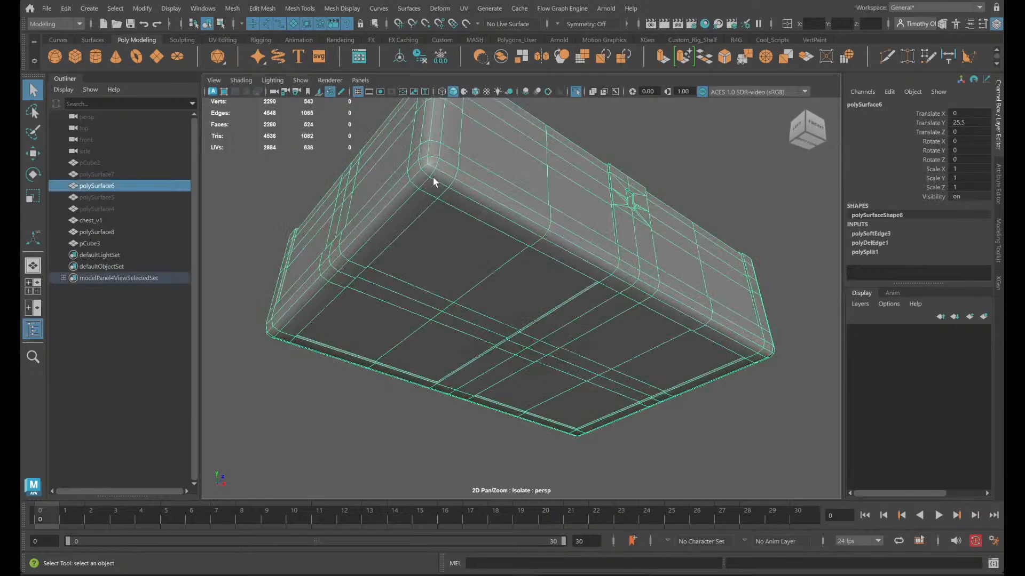
pyautogui.scroll(2, 475, 206)
pyautogui.keyDown('alt'); pyautogui.moveTo(469, 198); pyautogui.dragTo(502, 268, button='middle'); pyautogui.keyUp('alt')
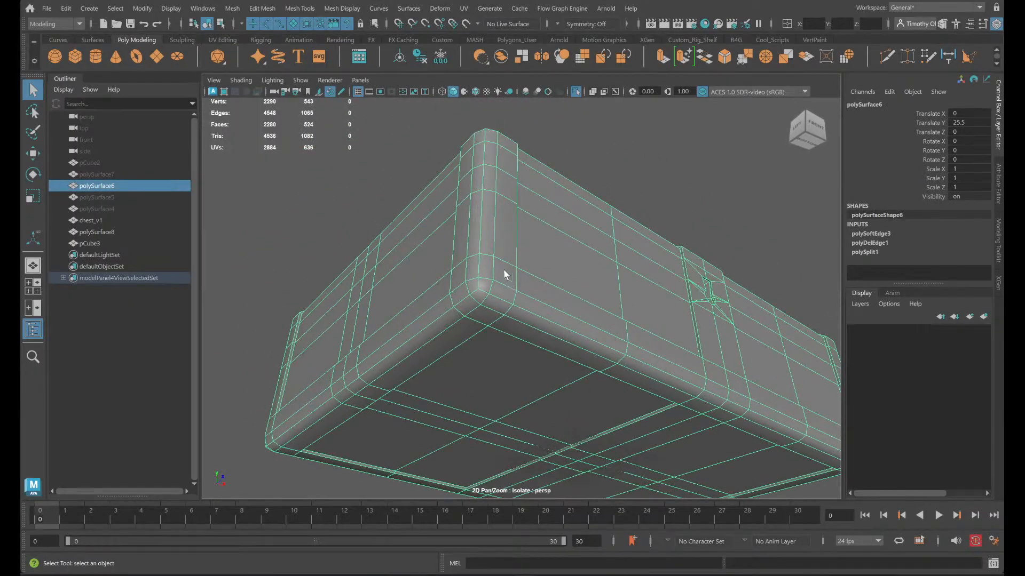
pyautogui.click(564, 159)
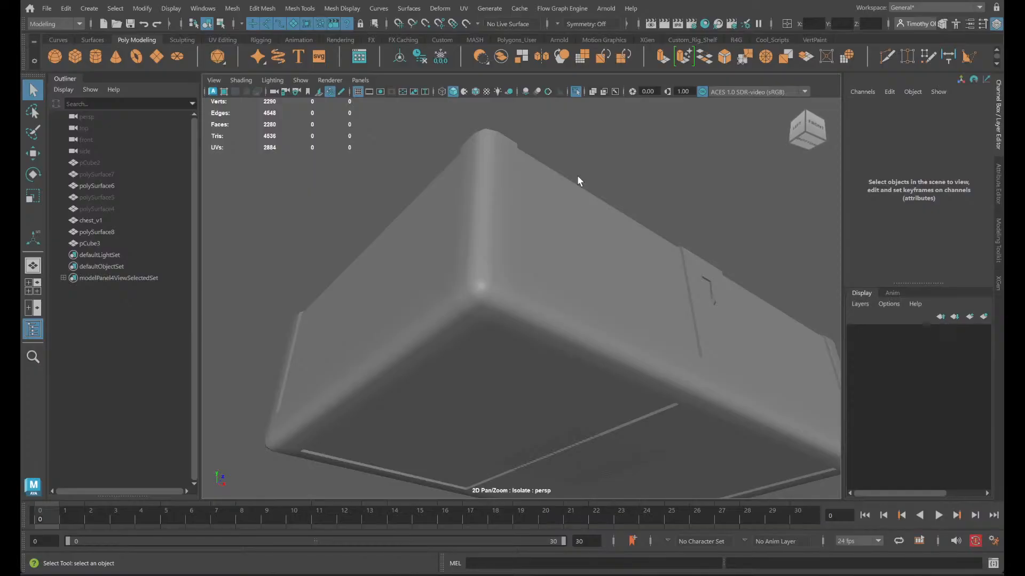
# - Undo the edge softening on the base, return to object mode and clear the selection
pyautogui.hotkey('ctrl', 'z')
pyautogui.hotkey('ctrl', 'z')
pyautogui.hotkey('ctrl', 'z')
pyautogui.hotkey('ctrl', 'z')
pyautogui.click(597, 156)
pyautogui.moveTo(609, 136); pyautogui.dragTo(639, 114, button='right')
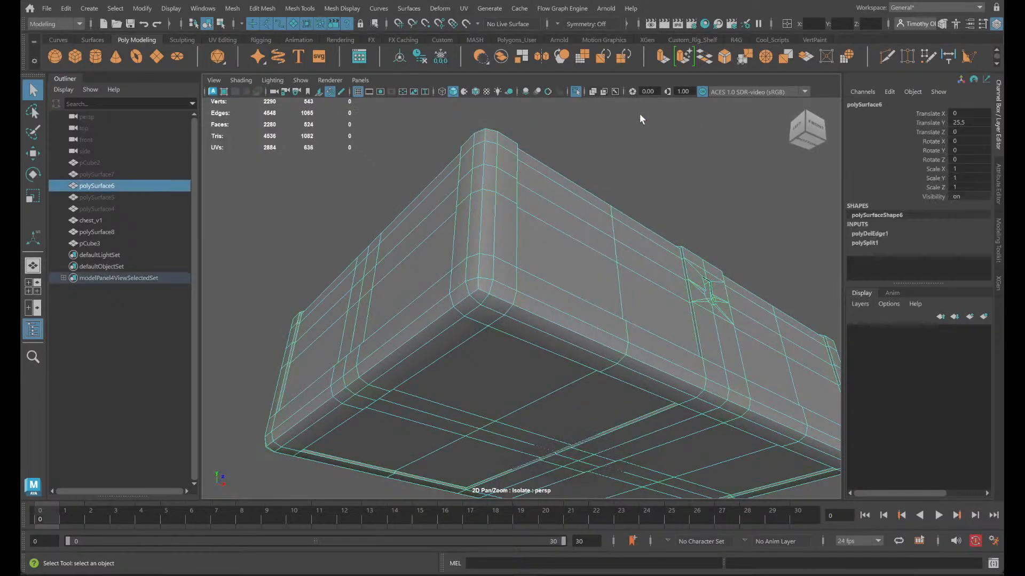
pyautogui.click(639, 114)
# - Examine the shading across the base's bottom edges and corners, comparing it with the wireframe
pyautogui.keyDown('alt'); pyautogui.moveTo(636, 187); pyautogui.dragTo(520, 184); pyautogui.keyUp('alt')
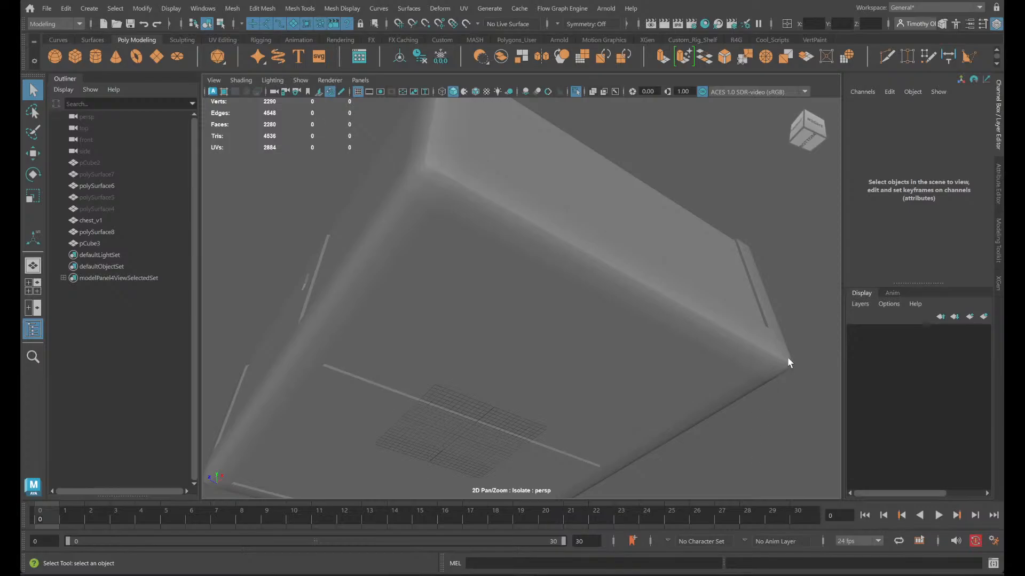
pyautogui.click(755, 320)
pyautogui.click(793, 312)
pyautogui.click(758, 313)
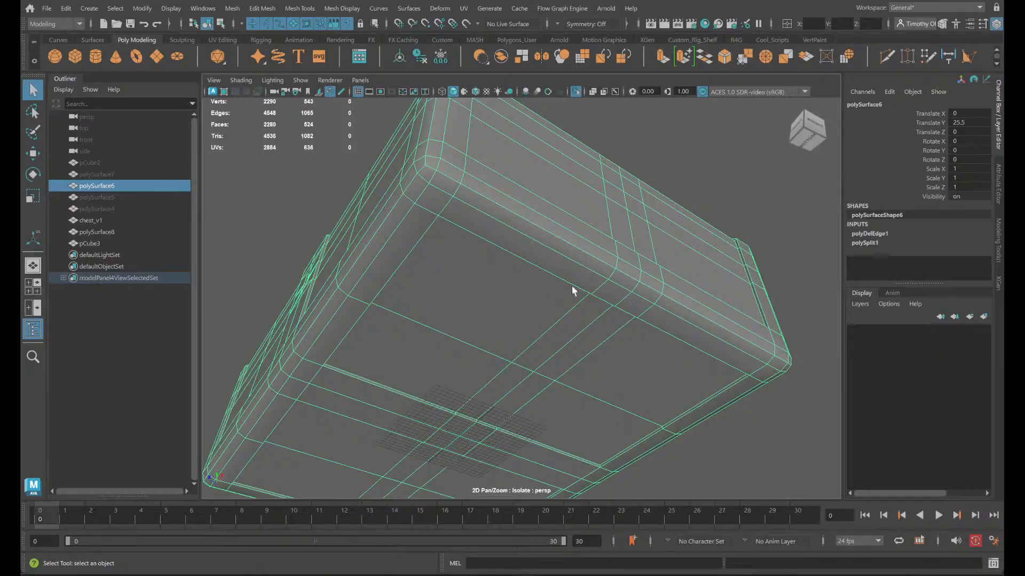
pyautogui.click(759, 399)
pyautogui.click(511, 415)
pyautogui.click(749, 458)
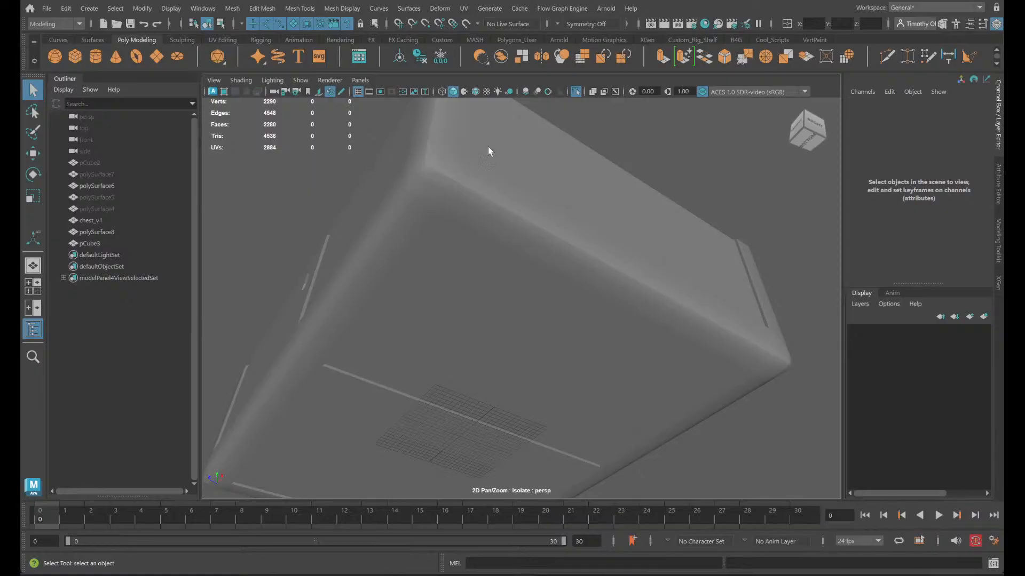
pyautogui.keyDown('alt'); pyautogui.moveTo(487, 146); pyautogui.dragTo(570, 146); pyautogui.keyUp('alt')
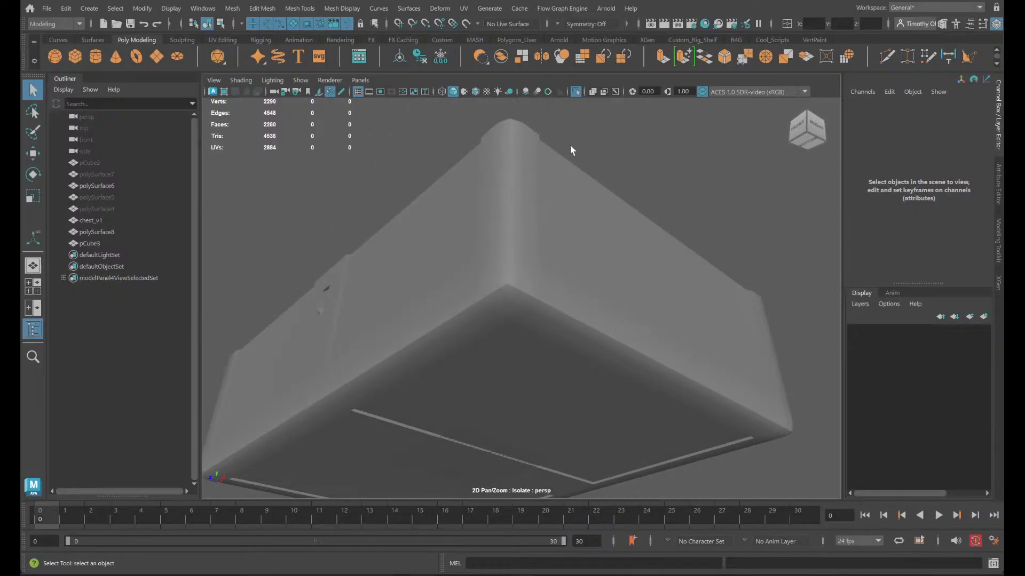
# - Bring the hidden chest parts back, then isolate the flat lid instead of the base
pyautogui.click(576, 93)
pyautogui.click(618, 171)
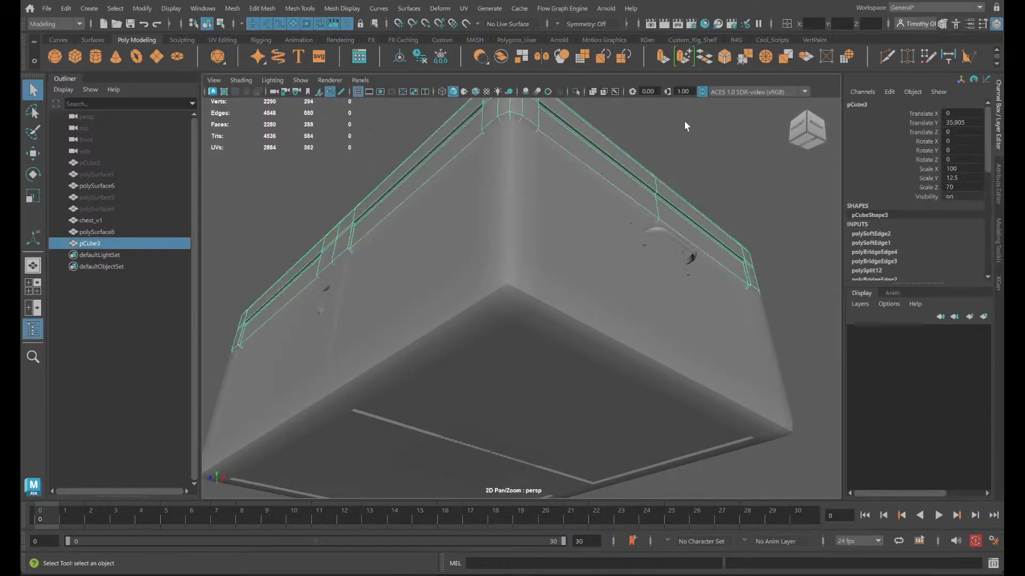
pyautogui.click(636, 133)
pyautogui.keyDown('alt'); pyautogui.moveTo(636, 134); pyautogui.dragTo(532, 382); pyautogui.keyUp('alt')
pyautogui.click(510, 341)
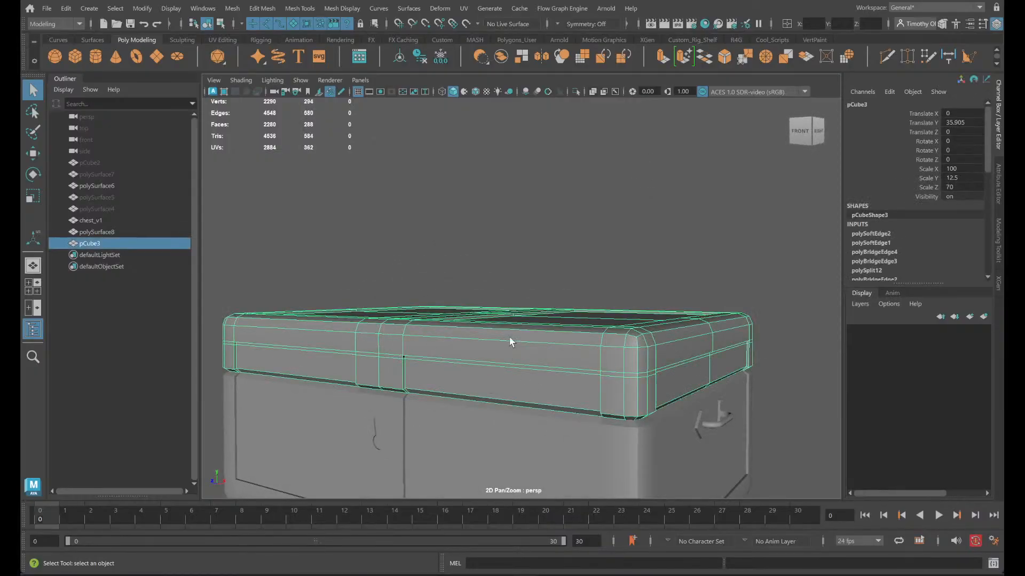
pyautogui.click(577, 92)
pyautogui.keyDown('alt'); pyautogui.moveTo(469, 321); pyautogui.dragTo(451, 260); pyautogui.keyUp('alt')
# - Harden the two short corner edges in the side grooves beside the centre strip on the lid's front
pyautogui.scroll(5, 309, 259)
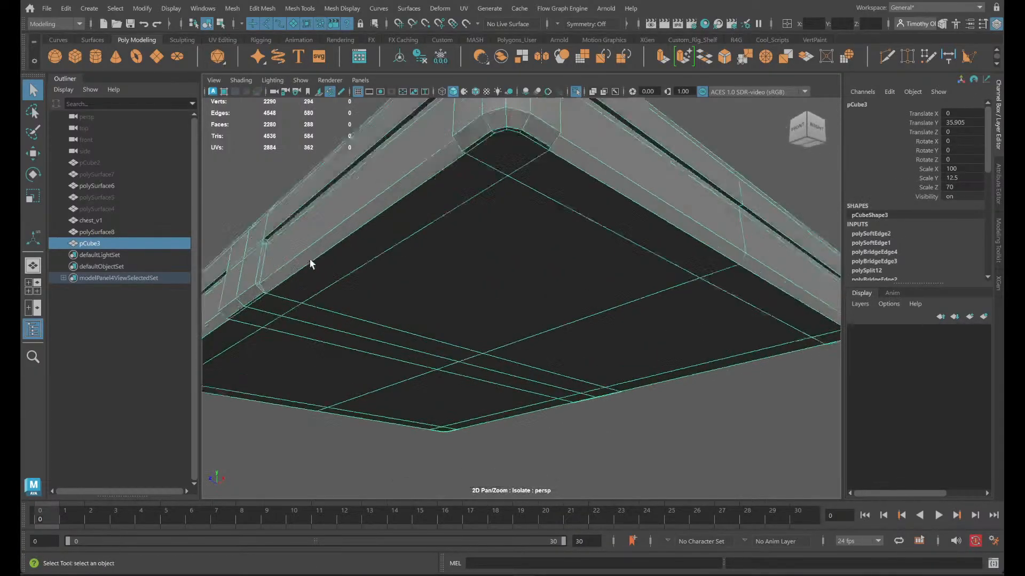
pyautogui.keyDown('alt'); pyautogui.moveTo(309, 258); pyautogui.dragTo(424, 295, button='middle'); pyautogui.keyUp('alt')
pyautogui.keyDown('alt'); pyautogui.moveTo(423, 295); pyautogui.dragTo(475, 232); pyautogui.keyUp('alt')
pyautogui.moveTo(475, 231); pyautogui.dragTo(470, 187, button='right')
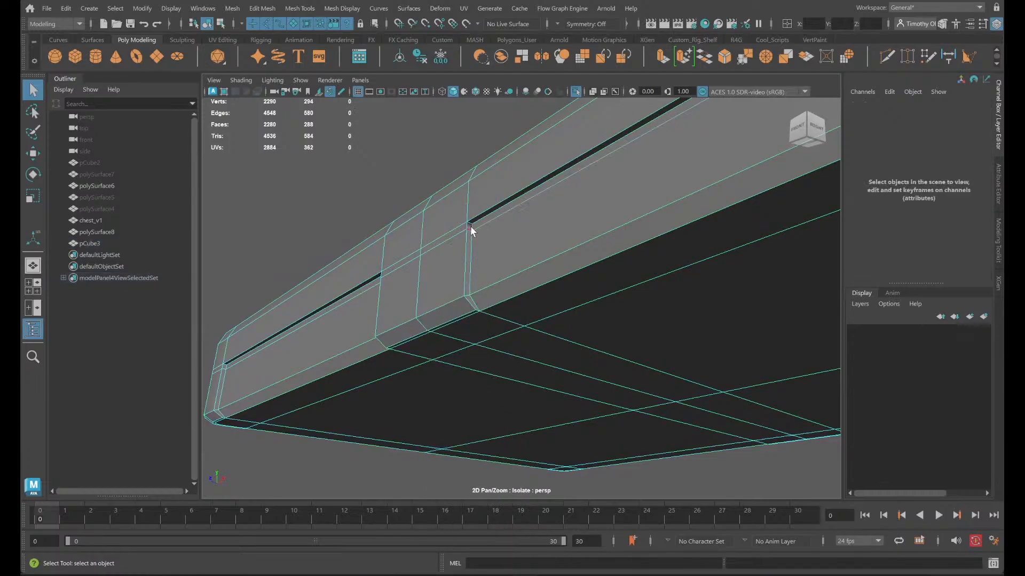
pyautogui.click(469, 223)
pyautogui.keyDown('alt'); pyautogui.moveTo(466, 258); pyautogui.dragTo(515, 283); pyautogui.keyUp('alt')
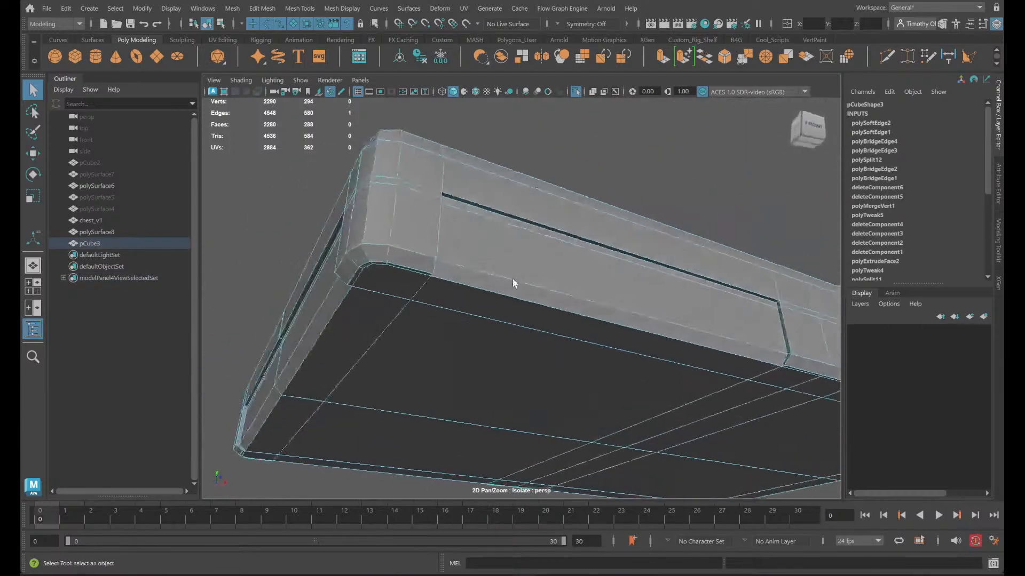
pyautogui.scroll(5, 792, 313)
pyautogui.keyDown('alt'); pyautogui.moveTo(789, 316); pyautogui.dragTo(448, 289, button='middle'); pyautogui.keyUp('alt')
pyautogui.keyDown('alt'); pyautogui.moveTo(435, 283); pyautogui.dragTo(469, 290); pyautogui.keyUp('alt')
pyautogui.keyDown('shift'); pyautogui.click(530, 279); pyautogui.keyUp('shift')
pyautogui.keyDown('alt'); pyautogui.moveTo(554, 294); pyautogui.dragTo(430, 292); pyautogui.keyUp('alt')
pyautogui.keyDown('alt'); pyautogui.moveTo(430, 292); pyautogui.dragTo(240, 240, button='middle'); pyautogui.keyUp('alt')
pyautogui.scroll(-3, 373, 299)
pyautogui.keyDown('alt'); pyautogui.moveTo(513, 318); pyautogui.dragTo(543, 239); pyautogui.keyUp('alt')
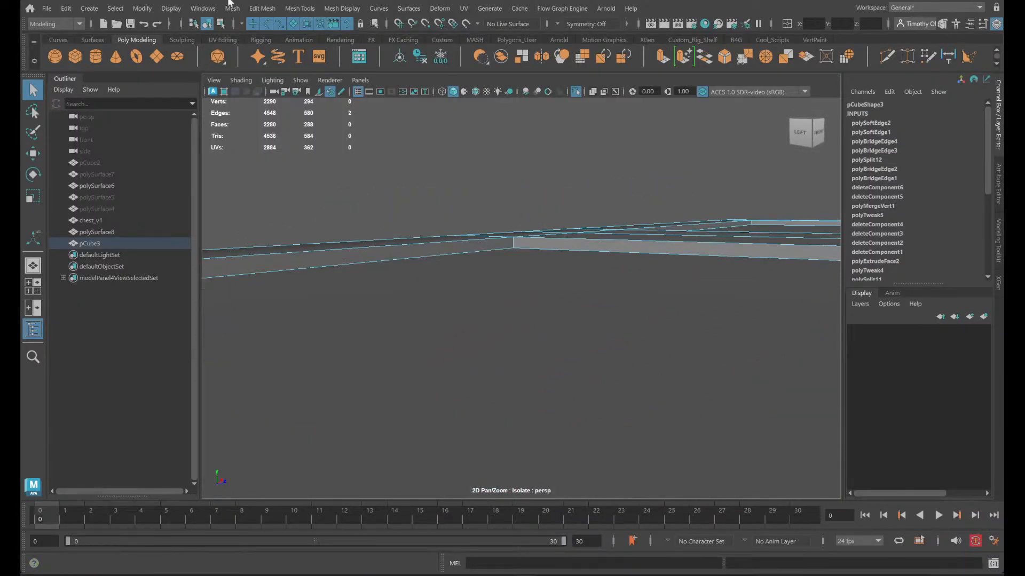
pyautogui.click(342, 10)
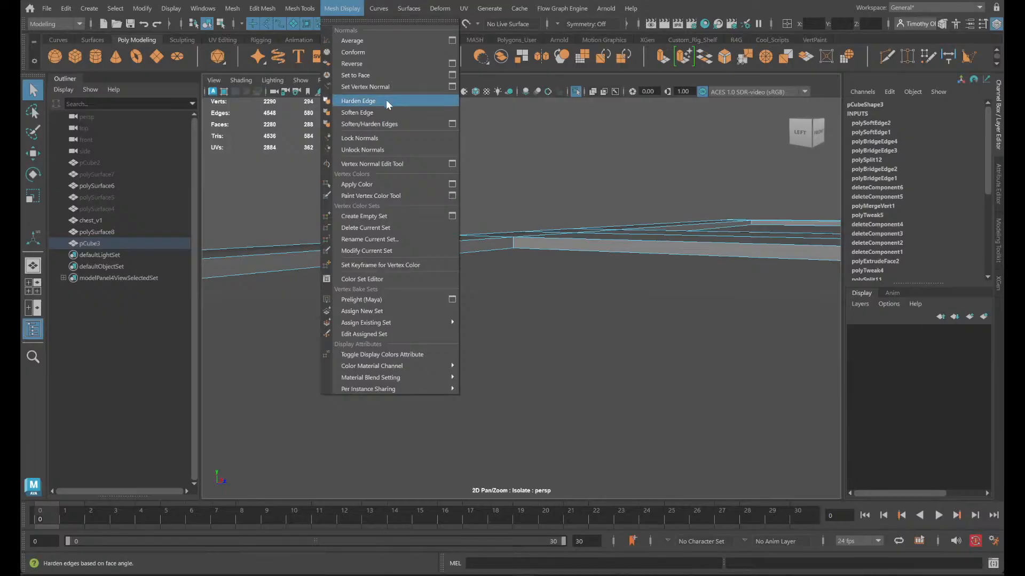
pyautogui.click(368, 112)
# - Leave edge mode, clear the selection and examine the shading at the lid's groove corners
pyautogui.keyDown('alt'); pyautogui.moveTo(386, 235); pyautogui.dragTo(444, 235); pyautogui.keyUp('alt')
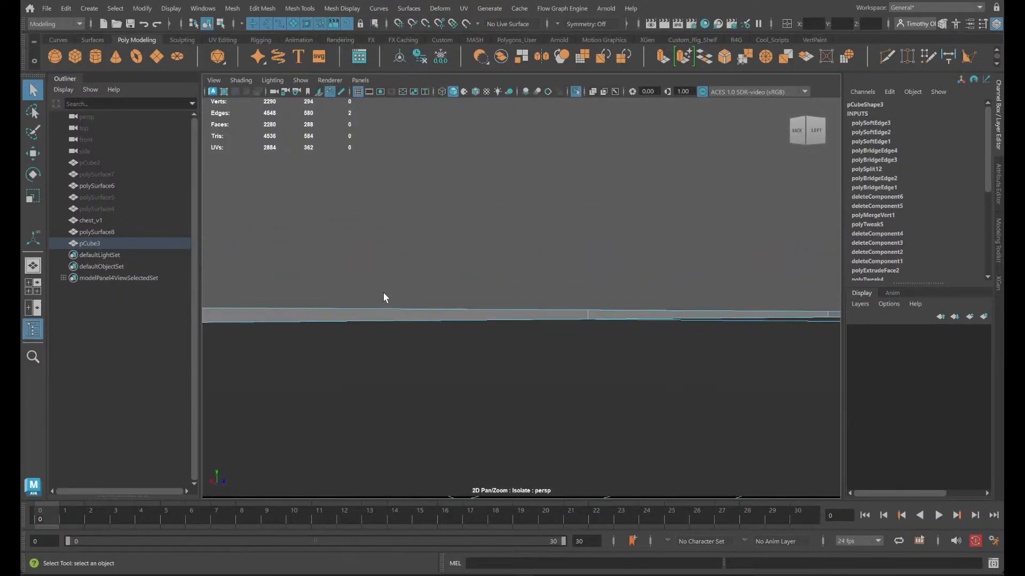
pyautogui.scroll(-6, 439, 294)
pyautogui.scroll(-5, 449, 287)
pyautogui.moveTo(394, 290)
pyautogui.keyDown('alt'); pyautogui.mouseDown()
pyautogui.moveTo(377, 258)
pyautogui.moveTo(402, 282)
pyautogui.moveTo(281, 350)
pyautogui.moveTo(220, 315)
pyautogui.moveTo(240, 285)
pyautogui.mouseUp(); pyautogui.keyUp('alt')
pyautogui.moveTo(435, 187); pyautogui.dragTo(469, 174, button='right')
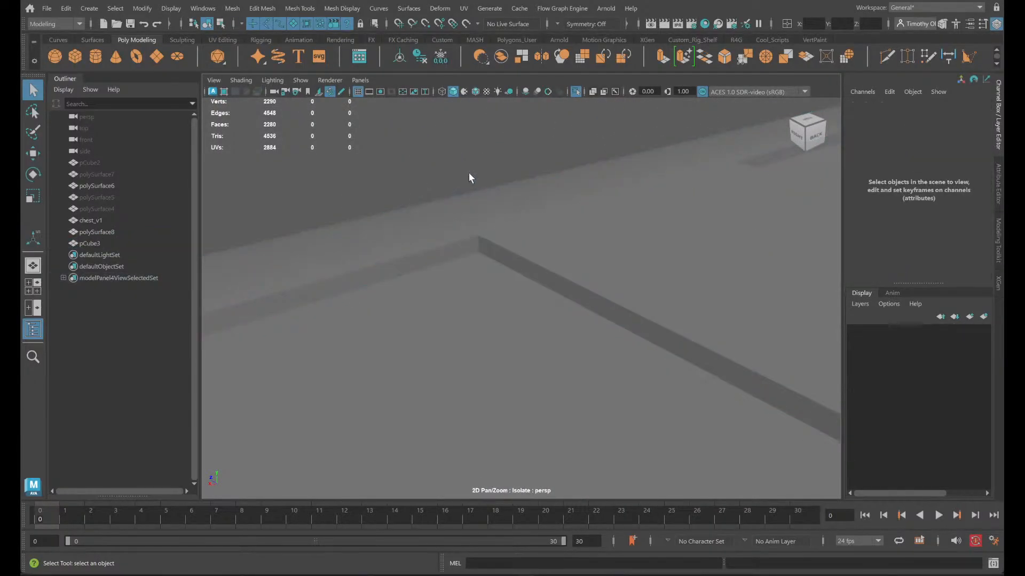
pyautogui.click(491, 245)
pyautogui.click(401, 170)
pyautogui.scroll(-10, 602, 334)
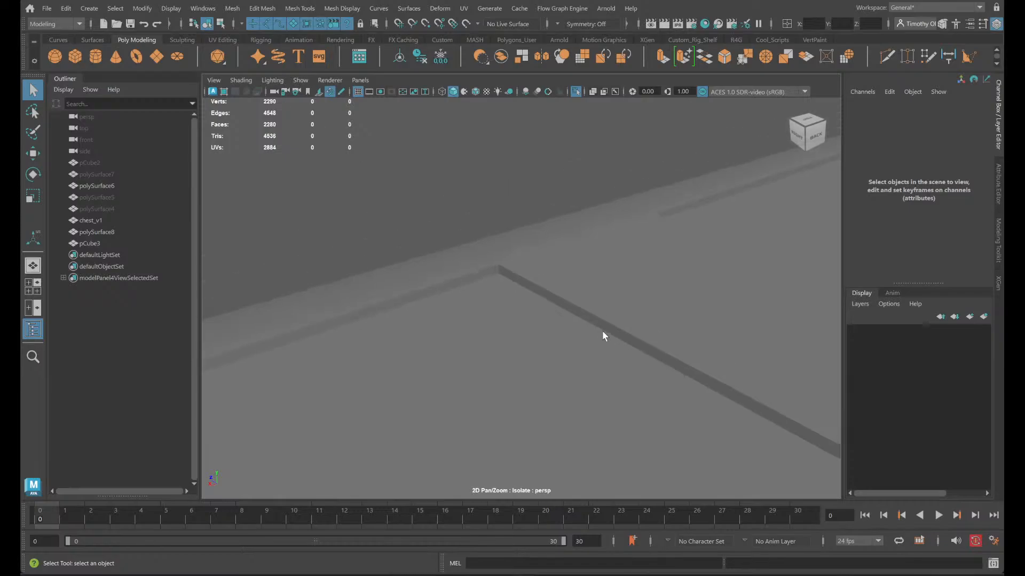
pyautogui.keyDown('alt'); pyautogui.moveTo(559, 374); pyautogui.dragTo(443, 215); pyautogui.keyUp('alt')
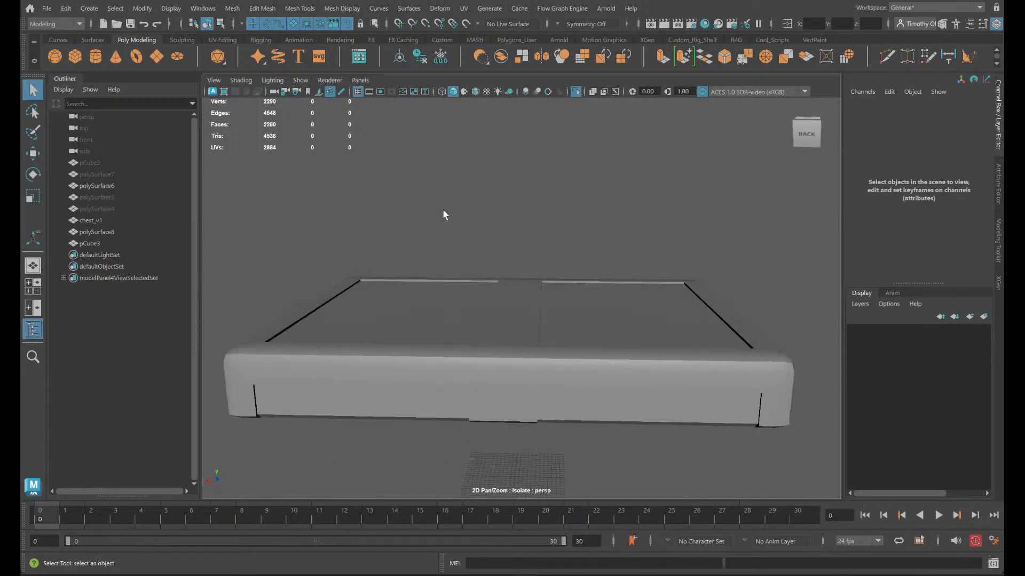
# - Take the lid out of isolation and view the complete chest from the front
pyautogui.click(577, 92)
pyautogui.scroll(-5, 585, 291)
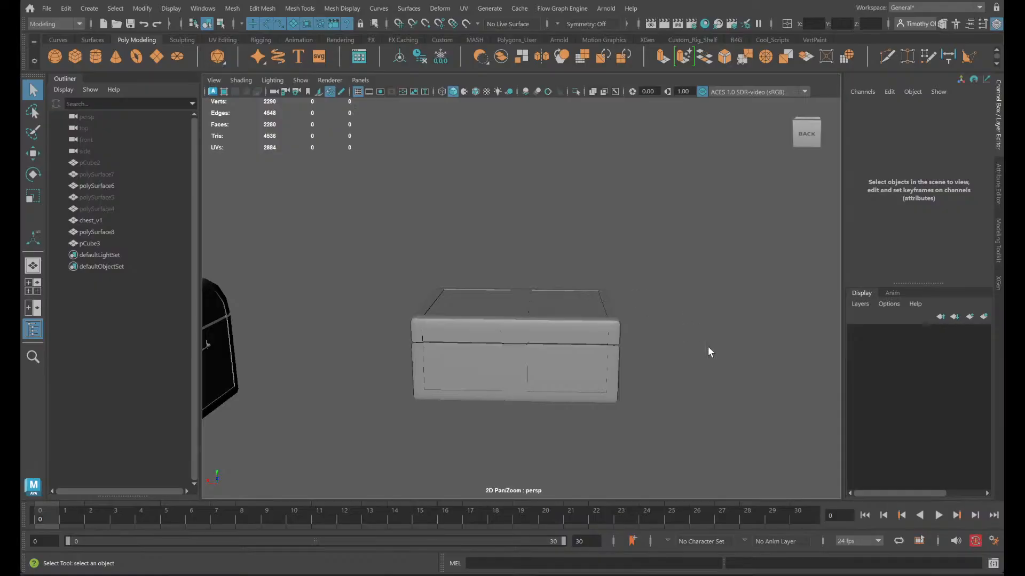
pyautogui.keyDown('alt'); pyautogui.moveTo(709, 350); pyautogui.dragTo(615, 347); pyautogui.keyUp('alt')
pyautogui.scroll(3, 594, 327)
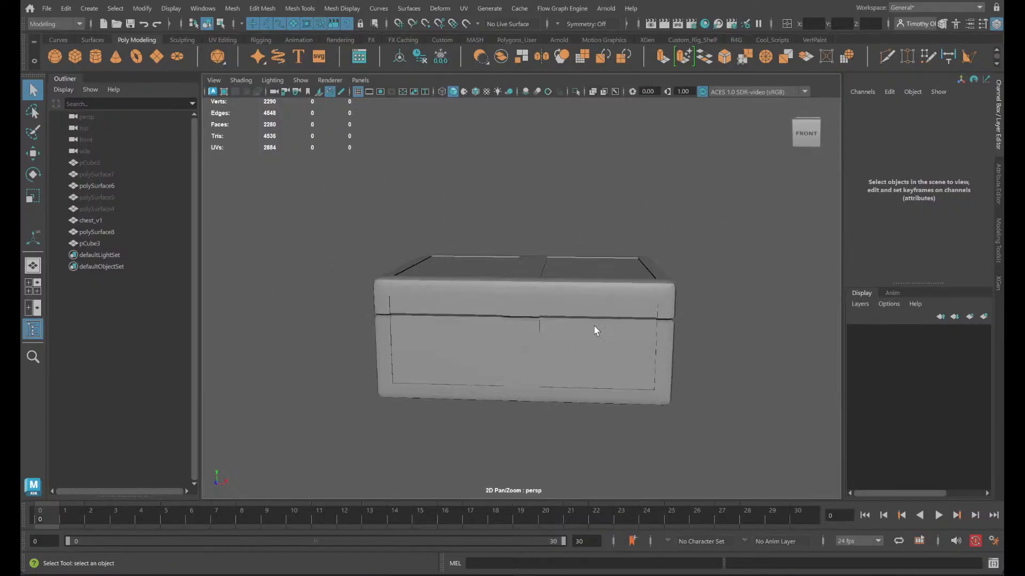
# - Examine the flat lid's edge layout, compare the chest with the round-topped chest beside it, and clear the selection
pyautogui.scroll(4, 587, 322)
pyautogui.click(581, 321)
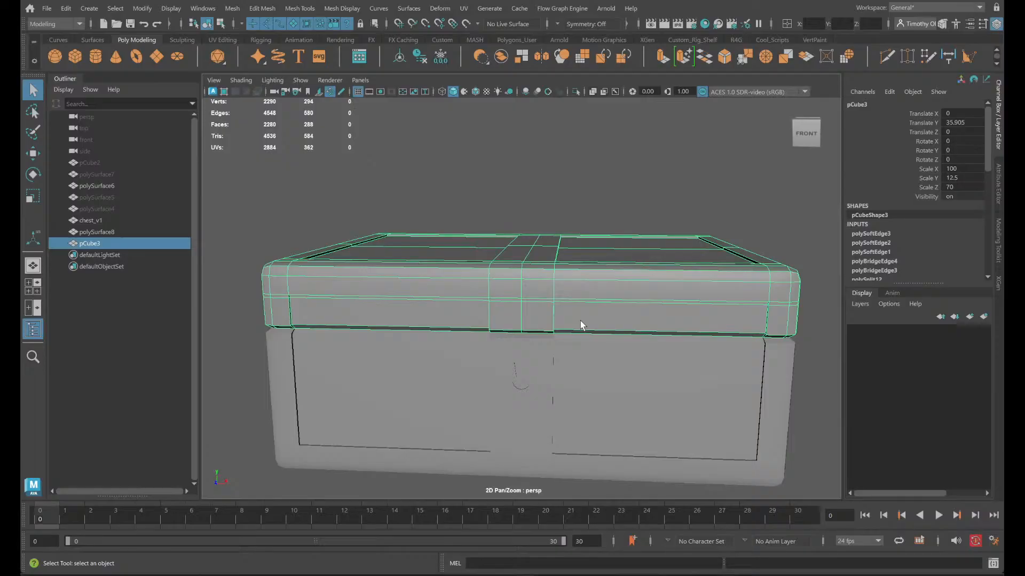
pyautogui.keyDown('alt'); pyautogui.moveTo(629, 316); pyautogui.dragTo(192, 277, button='middle'); pyautogui.keyUp('alt')
pyautogui.scroll(-4, 567, 276)
pyautogui.scroll(-2, 568, 276)
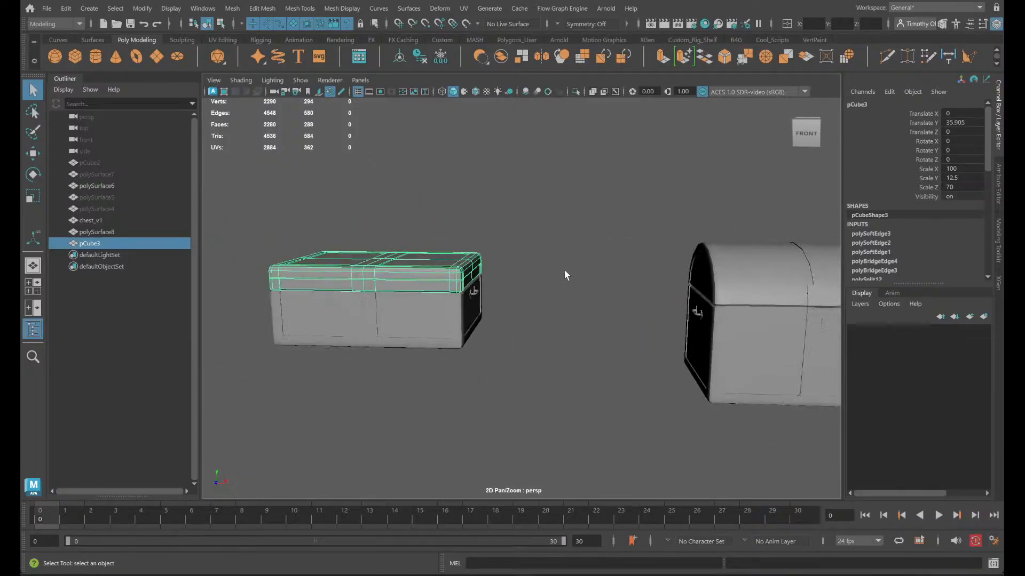
pyautogui.moveTo(571, 322)
pyautogui.keyDown('alt'); pyautogui.mouseDown()
pyautogui.moveTo(576, 348)
pyautogui.moveTo(587, 315)
pyautogui.moveTo(564, 321)
pyautogui.mouseUp(); pyautogui.keyUp('alt')
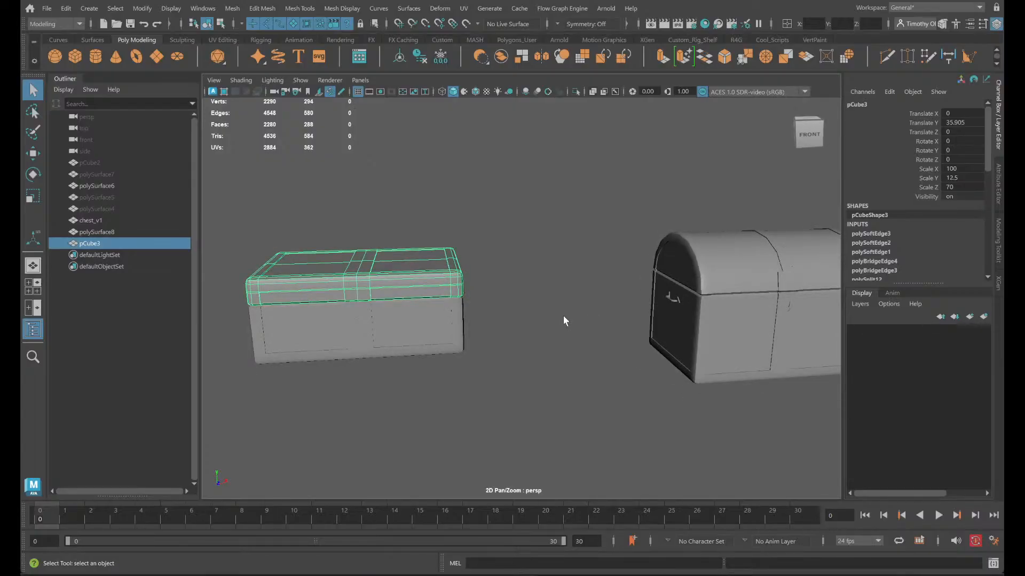
pyautogui.click(564, 321)
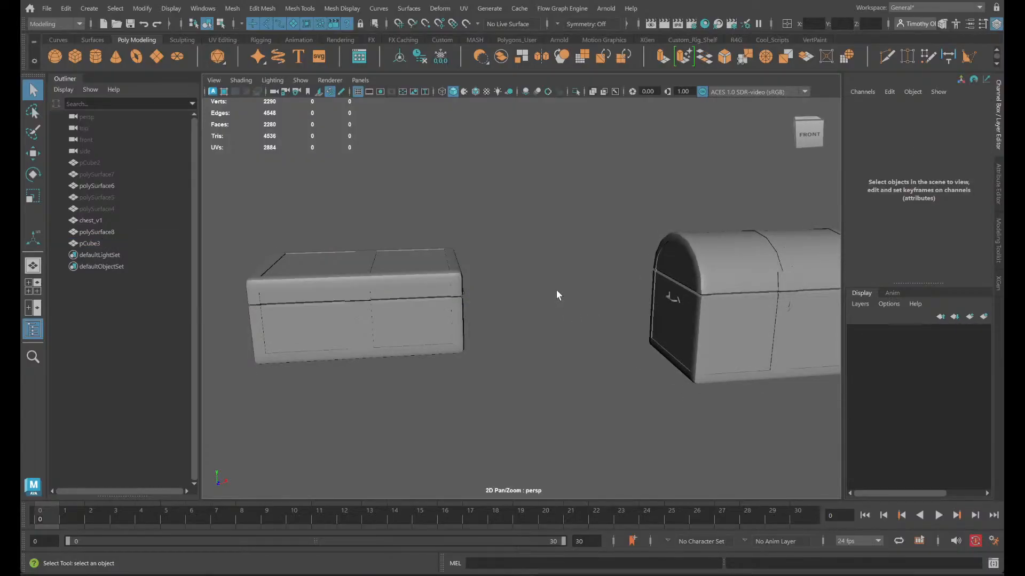
# - Select the flat lid and examine its edge flow across the top, the centre strip and the front corner
pyautogui.scroll(4, 556, 290)
pyautogui.keyDown('alt'); pyautogui.moveTo(437, 284); pyautogui.dragTo(592, 380, button='middle'); pyautogui.keyUp('alt')
pyautogui.click(369, 366)
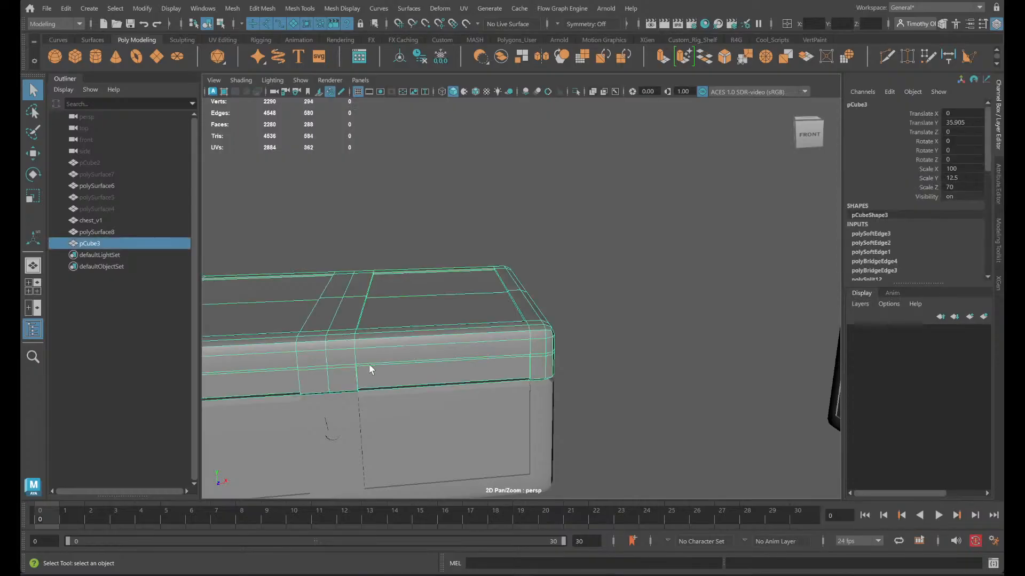
pyautogui.keyDown('alt'); pyautogui.moveTo(372, 366); pyautogui.dragTo(323, 351); pyautogui.keyUp('alt')
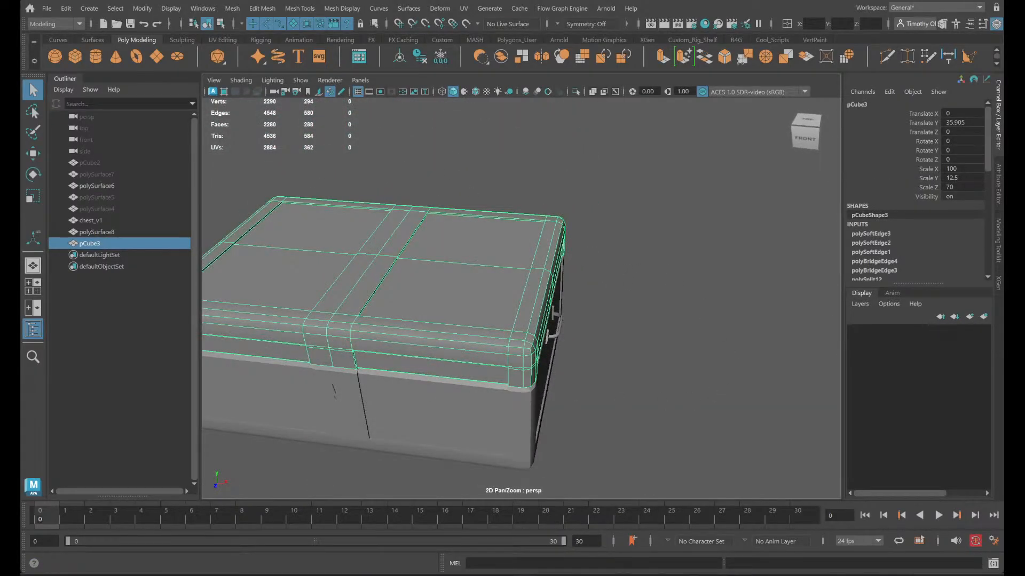
pyautogui.scroll(-1, 330, 223)
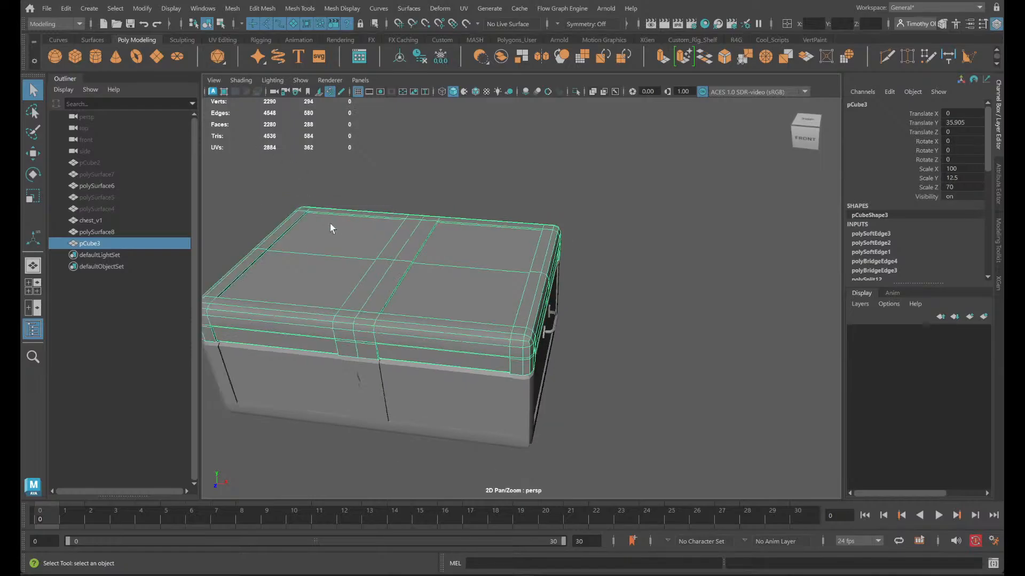
pyautogui.scroll(3, 441, 316)
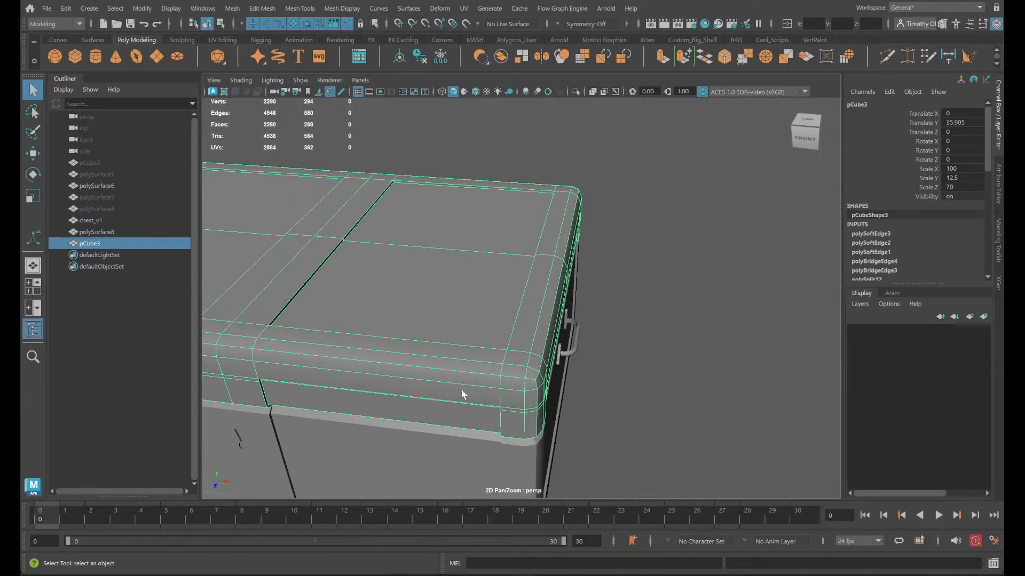
# - Select the chest base and examine how its edges line up with the lid at the front corner
pyautogui.click(359, 437)
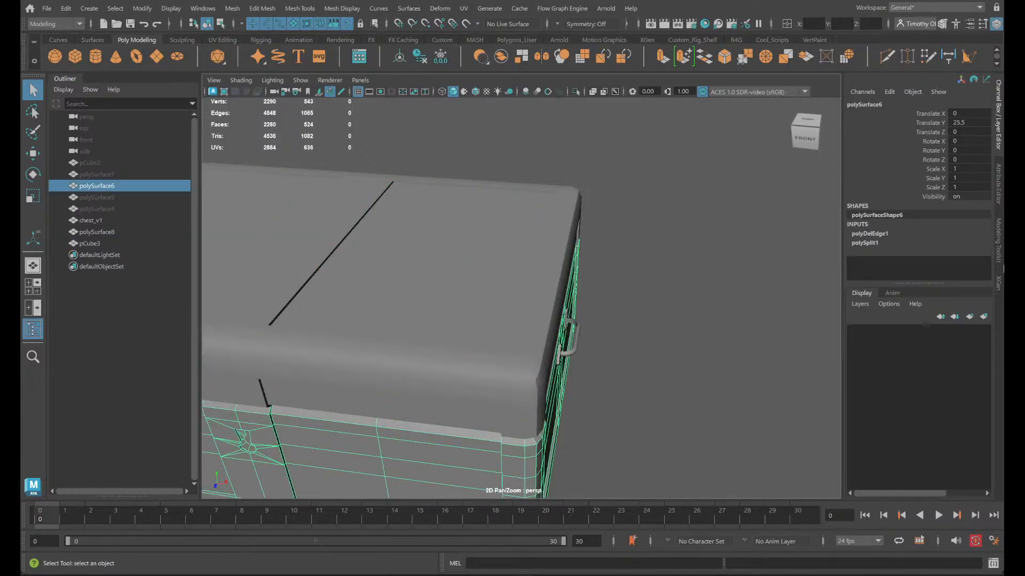
pyautogui.click(981, 8)
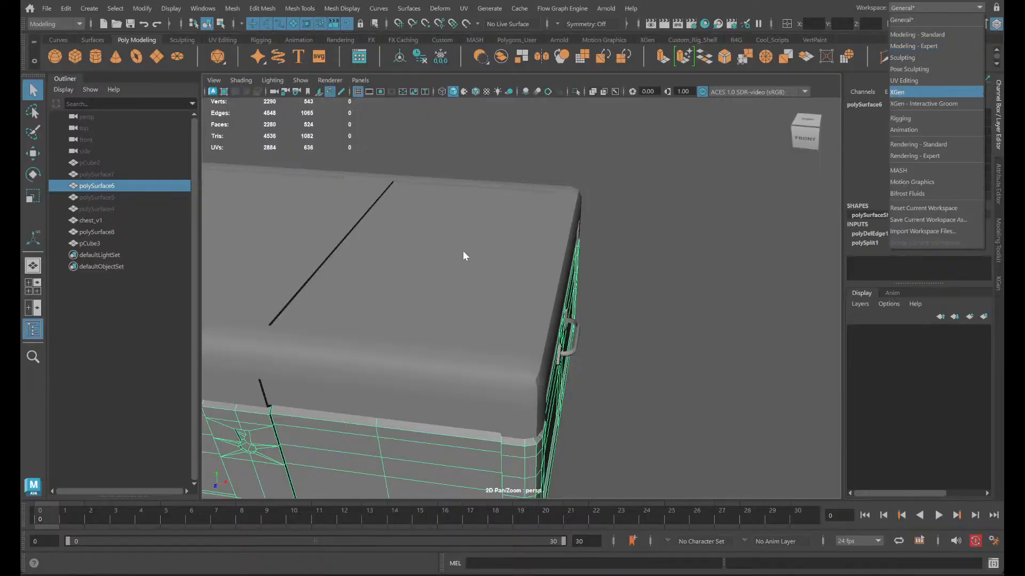
pyautogui.keyDown('alt'); pyautogui.moveTo(584, 353); pyautogui.dragTo(641, 317); pyautogui.keyUp('alt')
pyautogui.keyDown('alt'); pyautogui.moveTo(611, 370); pyautogui.dragTo(537, 150, button='middle'); pyautogui.keyUp('alt')
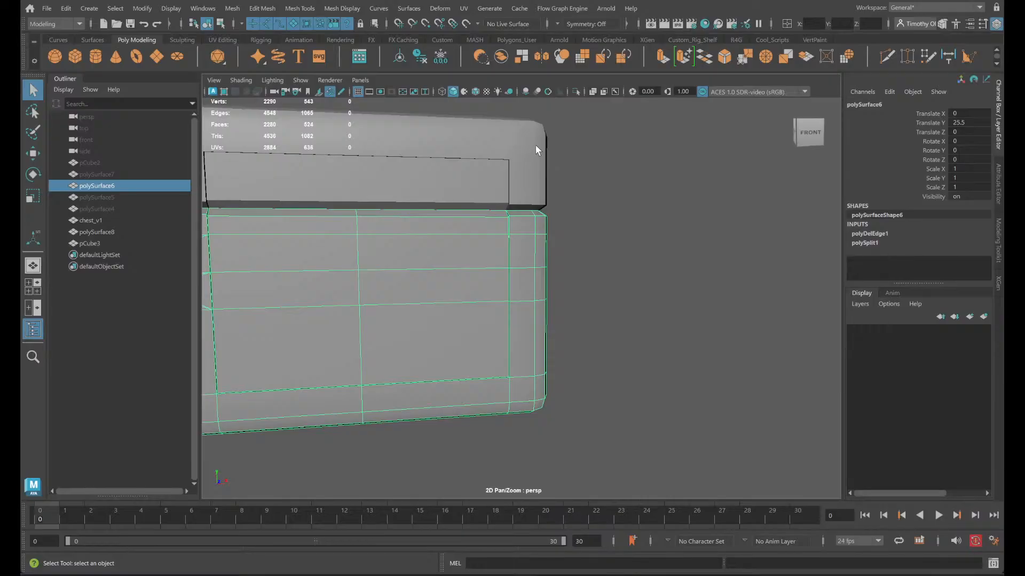
pyautogui.keyDown('alt'); pyautogui.moveTo(573, 284); pyautogui.dragTo(448, 299); pyautogui.keyUp('alt')
pyautogui.click(980, 7)
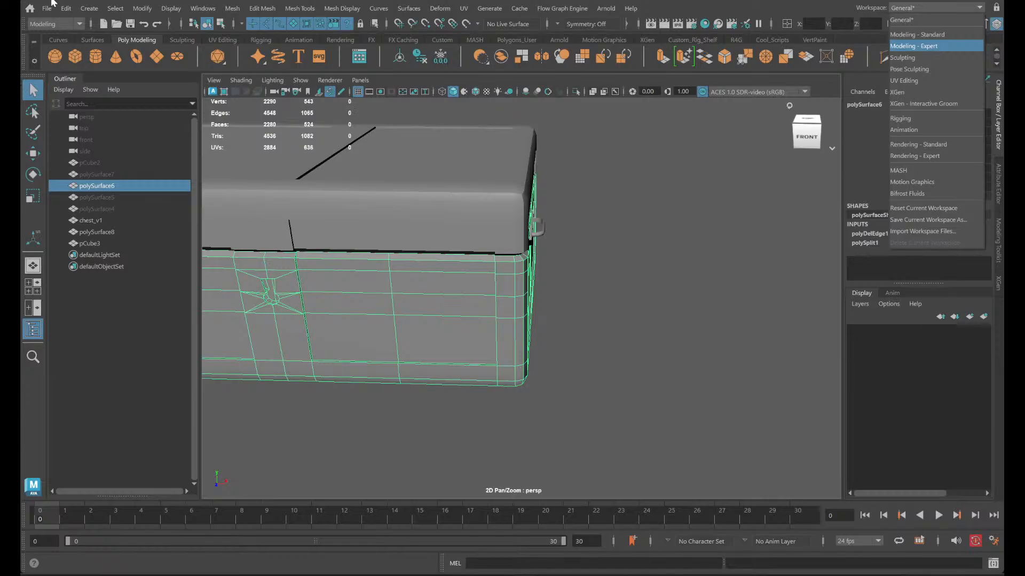
pyautogui.click(48, 8)
pyautogui.click(48, 7)
pyautogui.click(96, 70)
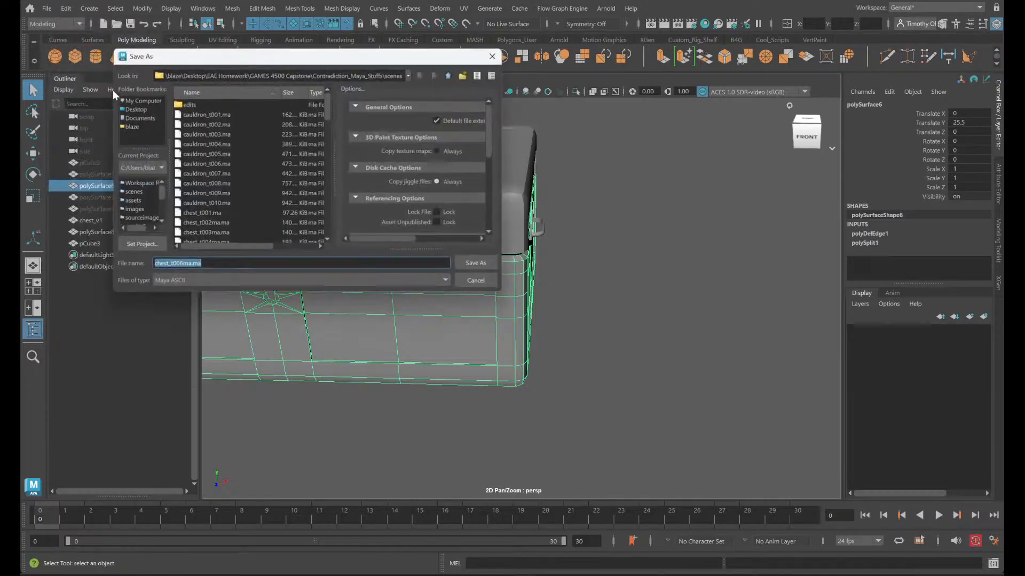
pyautogui.click(494, 285)
# - Unhide the hinge pieces polySurface4, polySurface5 and polySurface7 on the flat chest's rear and raise them together to Translate Y 4.975
pyautogui.scroll(-5, 597, 394)
pyautogui.keyDown('alt'); pyautogui.moveTo(594, 404); pyautogui.dragTo(565, 397, button='middle'); pyautogui.keyUp('alt')
pyautogui.moveTo(679, 441); pyautogui.dragTo(210, 97)
pyautogui.keyDown('alt'); pyautogui.moveTo(607, 322); pyautogui.dragTo(470, 373); pyautogui.keyUp('alt')
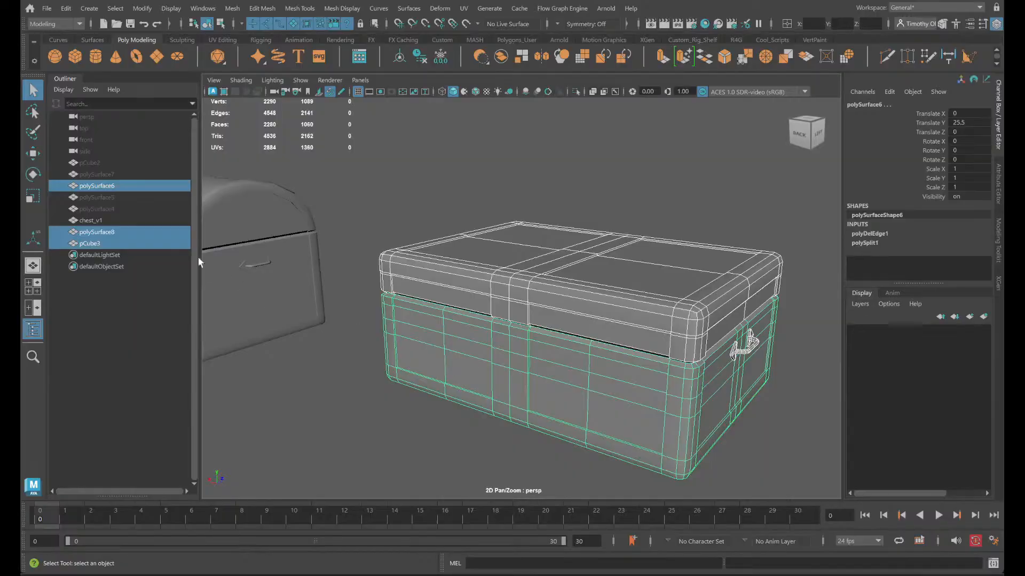
pyautogui.click(112, 208)
pyautogui.keyDown('shift'); pyautogui.click(107, 175); pyautogui.keyUp('shift')
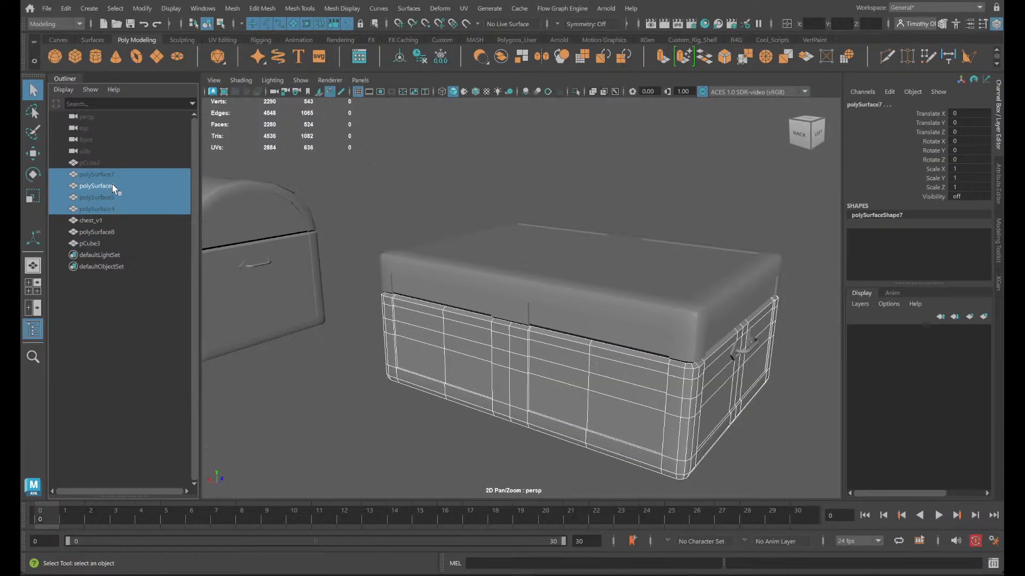
pyautogui.keyDown('ctrl'); pyautogui.keyDown('shift'); pyautogui.click(113, 186); pyautogui.keyUp('shift'); pyautogui.keyUp('ctrl')
pyautogui.keyDown('ctrl'); pyautogui.click(123, 187); pyautogui.keyUp('ctrl')
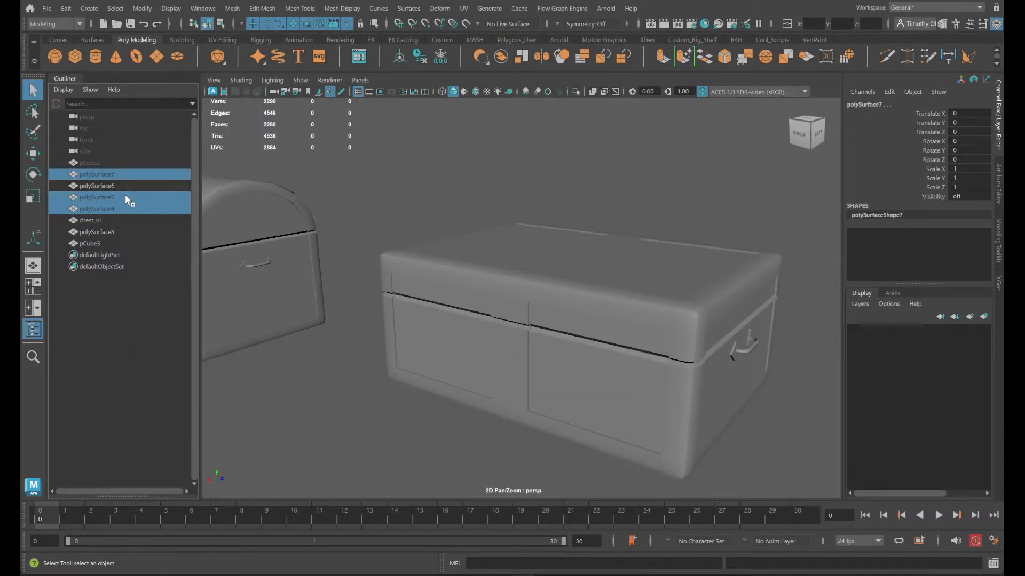
pyautogui.press('f')
pyautogui.press('w')
pyautogui.moveTo(640, 425); pyautogui.dragTo(635, 390)
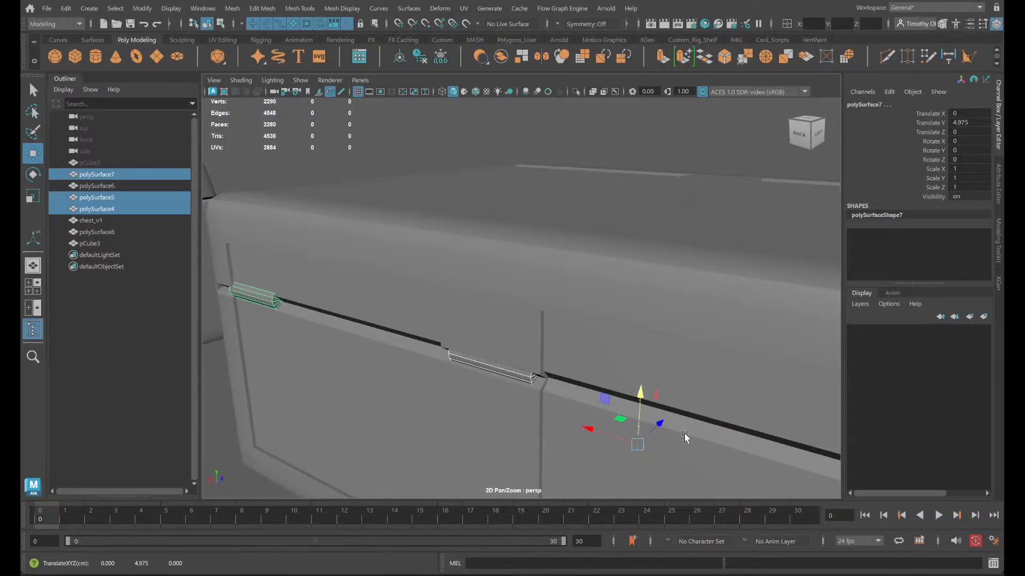
# - Compare how the hinges sit in the rear seam of the flat chest with those on the round-topped chest
pyautogui.keyDown('alt'); pyautogui.moveTo(685, 435); pyautogui.dragTo(534, 352, button='middle'); pyautogui.keyUp('alt')
pyautogui.keyDown('alt'); pyautogui.moveTo(535, 353); pyautogui.dragTo(423, 336); pyautogui.keyUp('alt')
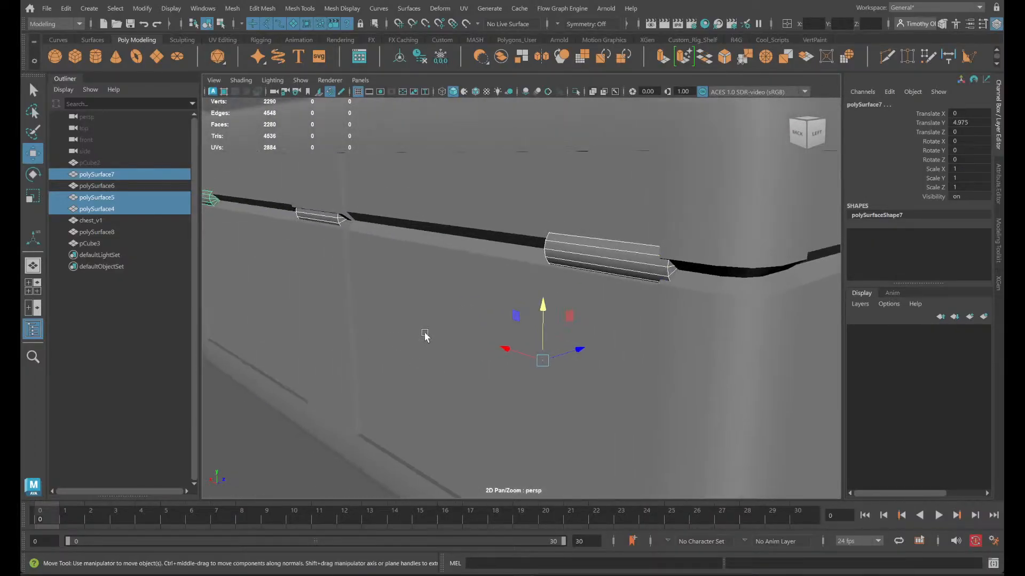
pyautogui.click(635, 264)
pyautogui.keyDown('alt'); pyautogui.moveTo(240, 299); pyautogui.dragTo(413, 339); pyautogui.keyUp('alt')
pyautogui.keyDown('alt'); pyautogui.moveTo(614, 267); pyautogui.dragTo(549, 258, button='middle'); pyautogui.keyUp('alt')
pyautogui.click(551, 302)
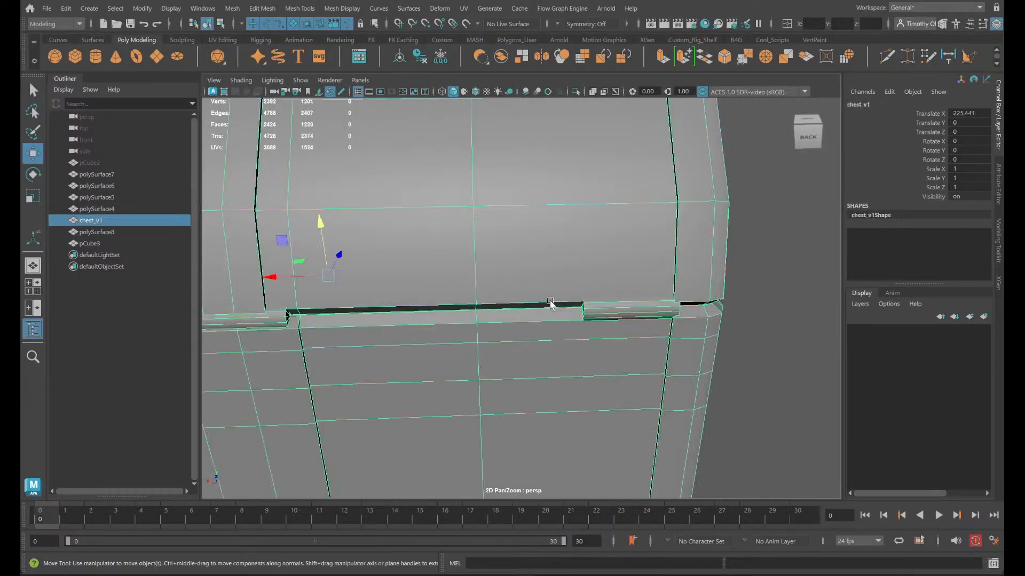
pyautogui.keyDown('alt'); pyautogui.moveTo(716, 381); pyautogui.dragTo(127, 274, button='middle'); pyautogui.keyUp('alt')
pyautogui.keyDown('alt'); pyautogui.moveTo(576, 220); pyautogui.dragTo(469, 435, button='middle'); pyautogui.keyUp('alt')
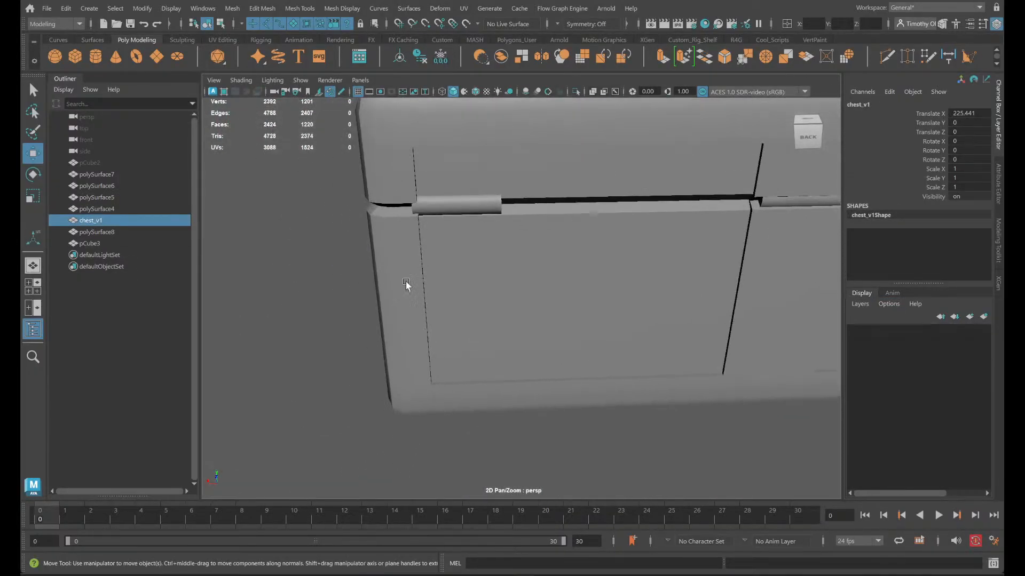
pyautogui.click(446, 203)
pyautogui.keyDown('alt'); pyautogui.moveTo(621, 329); pyautogui.dragTo(439, 346, button='middle'); pyautogui.keyUp('alt')
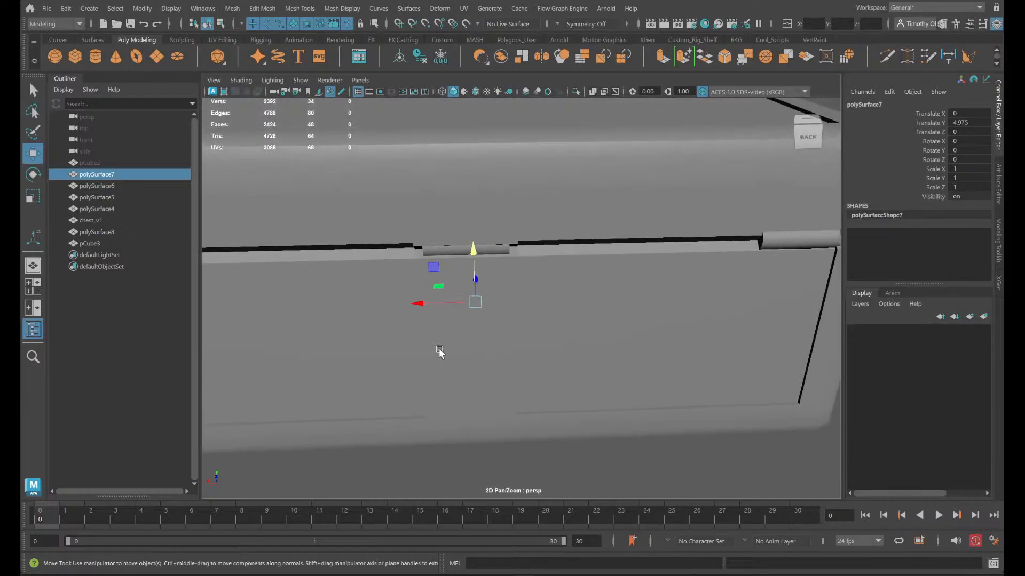
# - Try a Translate Y of 4.75 on the outer hinge polySurface5 and undo the change
pyautogui.click(800, 244)
pyautogui.click(799, 240)
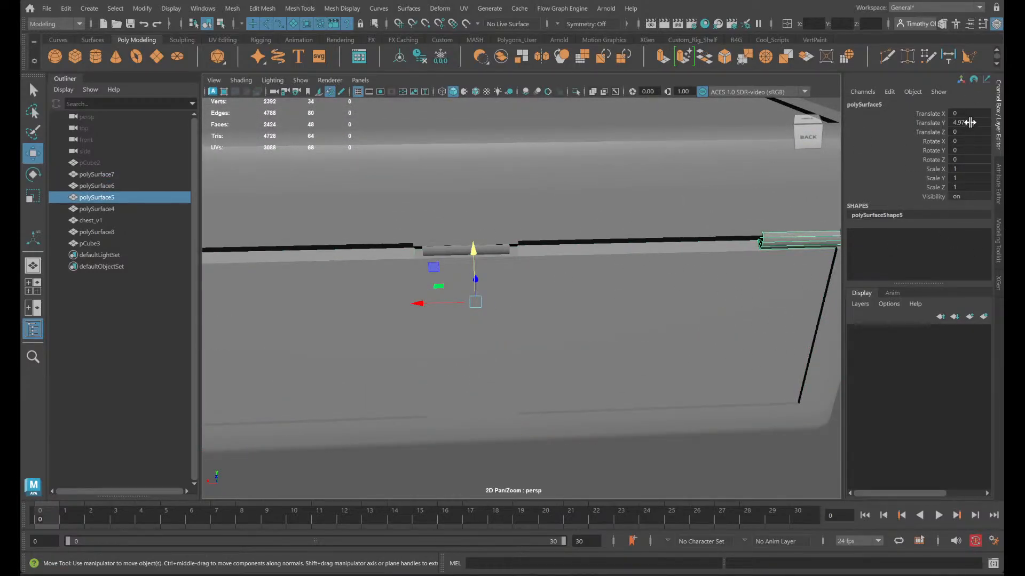
pyautogui.click(971, 114)
pyautogui.click(971, 122)
pyautogui.write('4.75')
pyautogui.press('Return')
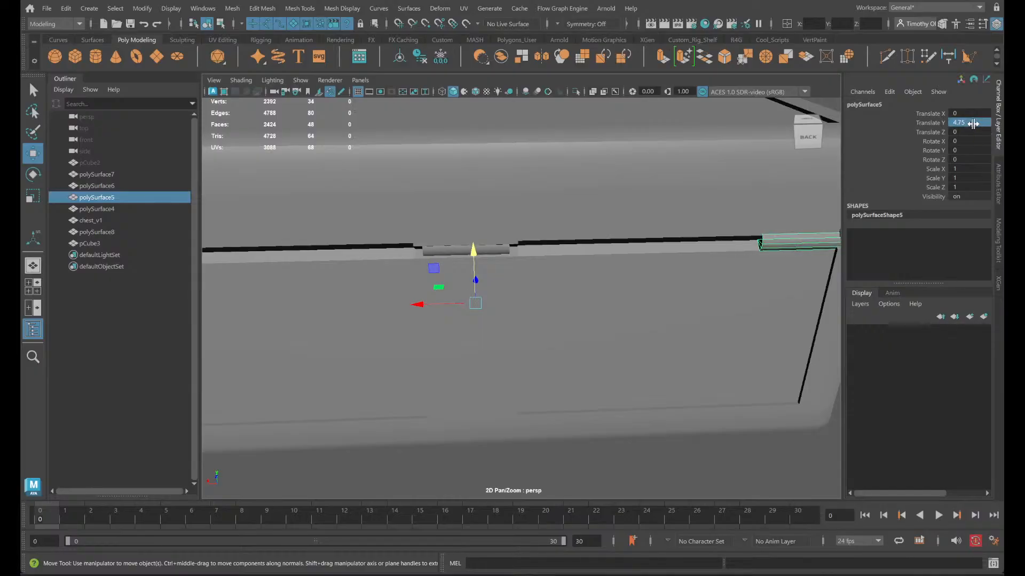
pyautogui.hotkey('ctrl', 'z')
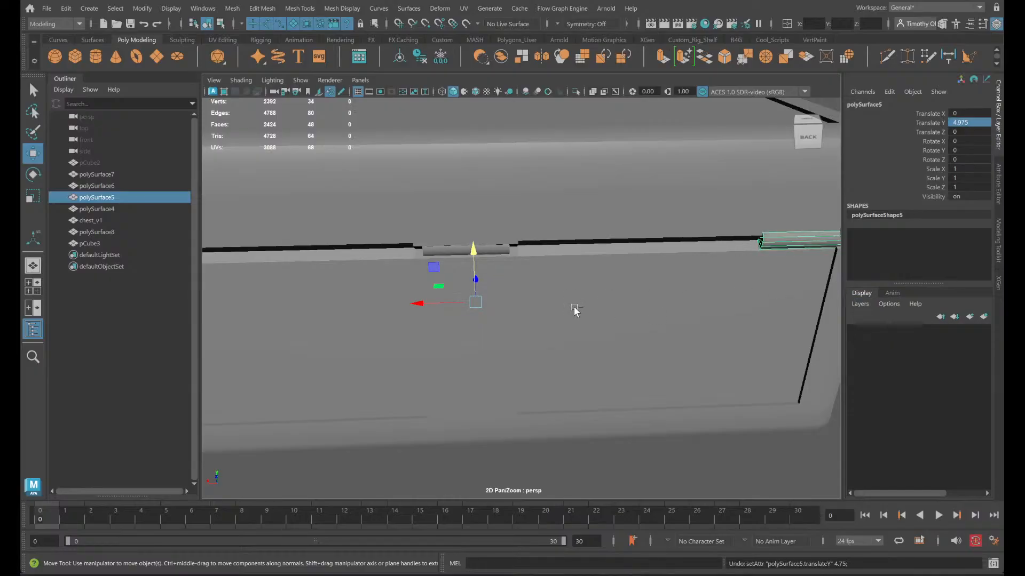
# - Try sliding the outer hinge polySurface5 inward with Translate X values of 0.5 and 1.5
pyautogui.keyDown('alt'); pyautogui.moveTo(646, 339); pyautogui.dragTo(674, 343, button='middle'); pyautogui.keyUp('alt')
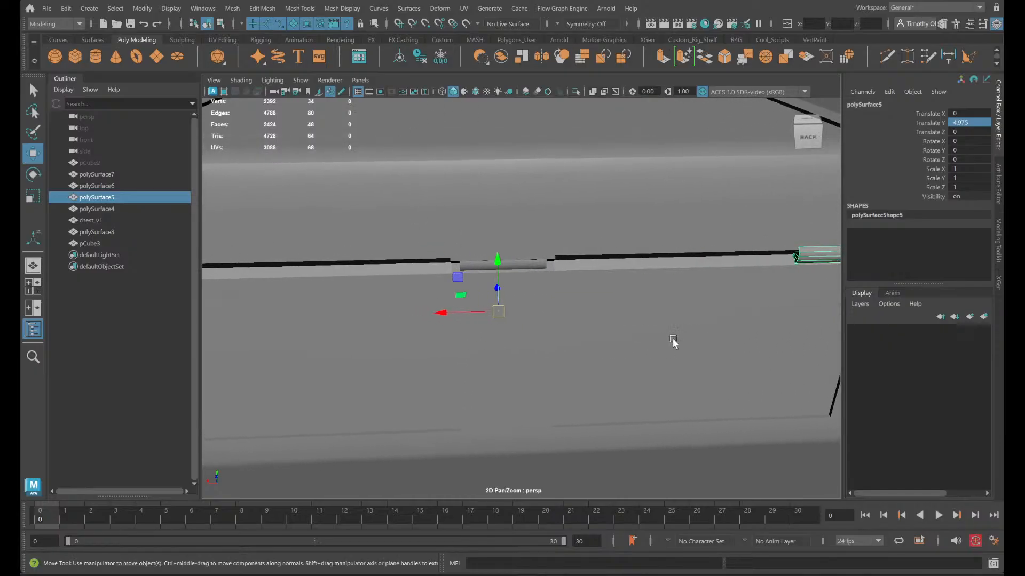
pyautogui.moveTo(439, 318); pyautogui.dragTo(436, 318)
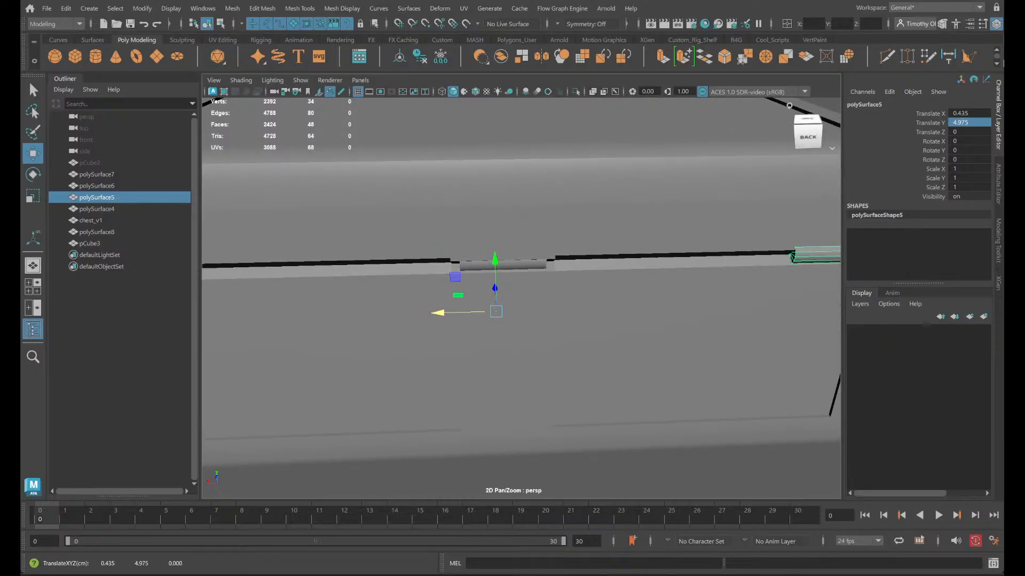
pyautogui.click(963, 113)
pyautogui.write('0')
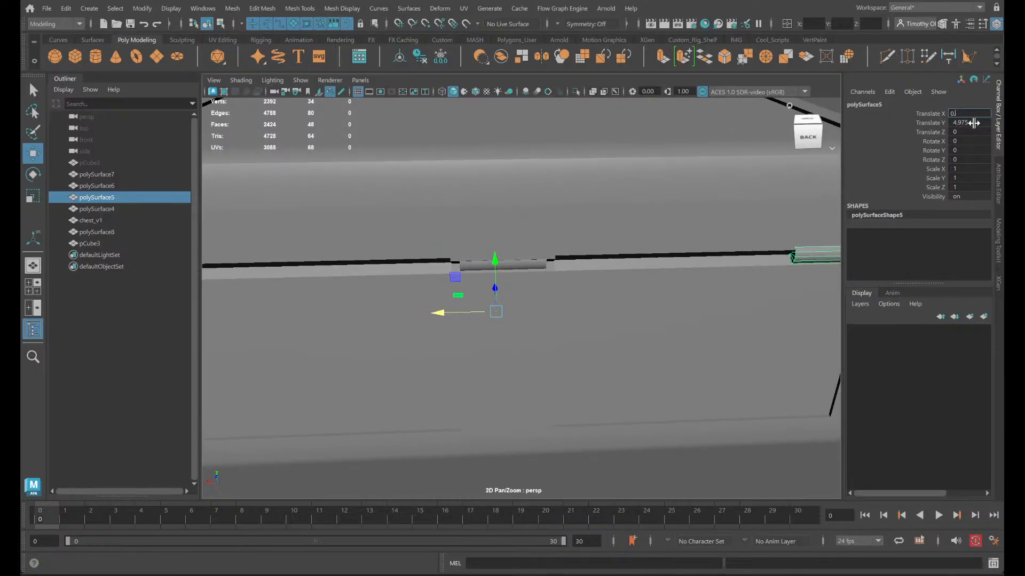
pyautogui.write('.5')
pyautogui.press('Return')
pyautogui.keyDown('alt'); pyautogui.moveTo(755, 210); pyautogui.dragTo(534, 239); pyautogui.keyUp('alt')
pyautogui.click(971, 116)
pyautogui.write('1.')
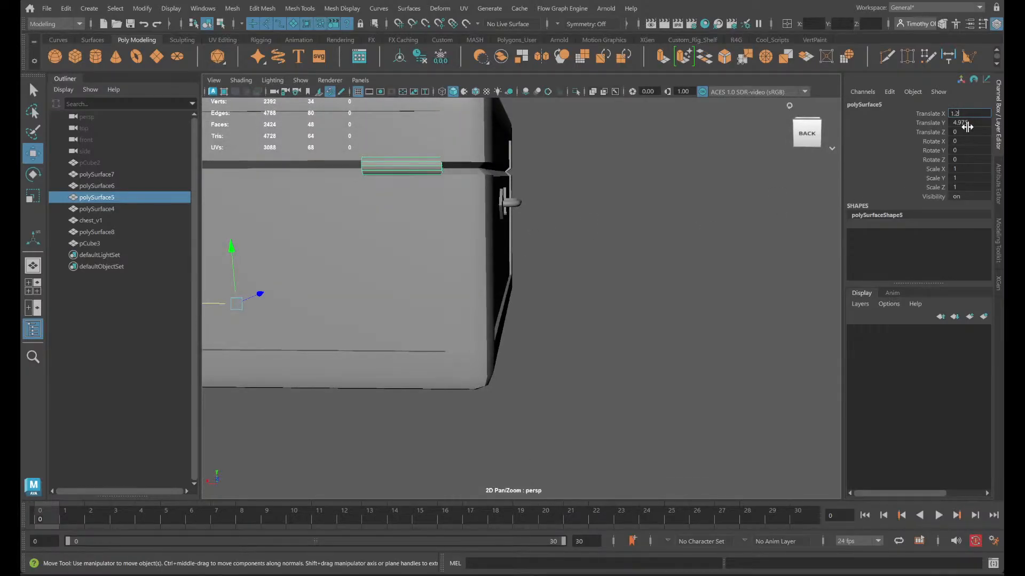
pyautogui.write('5')
pyautogui.press('Return')
# - Set the outer hinge polySurface5's Translate X to 2.5
pyautogui.keyDown('alt'); pyautogui.moveTo(469, 257); pyautogui.dragTo(615, 293, button='middle'); pyautogui.keyUp('alt')
pyautogui.click(977, 115)
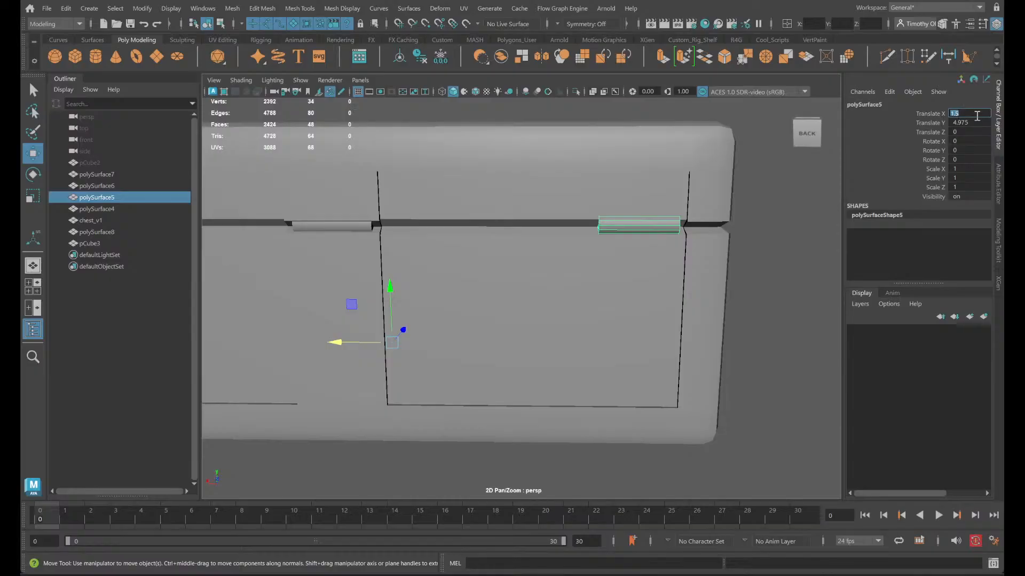
pyautogui.write('2.5')
pyautogui.press('Return')
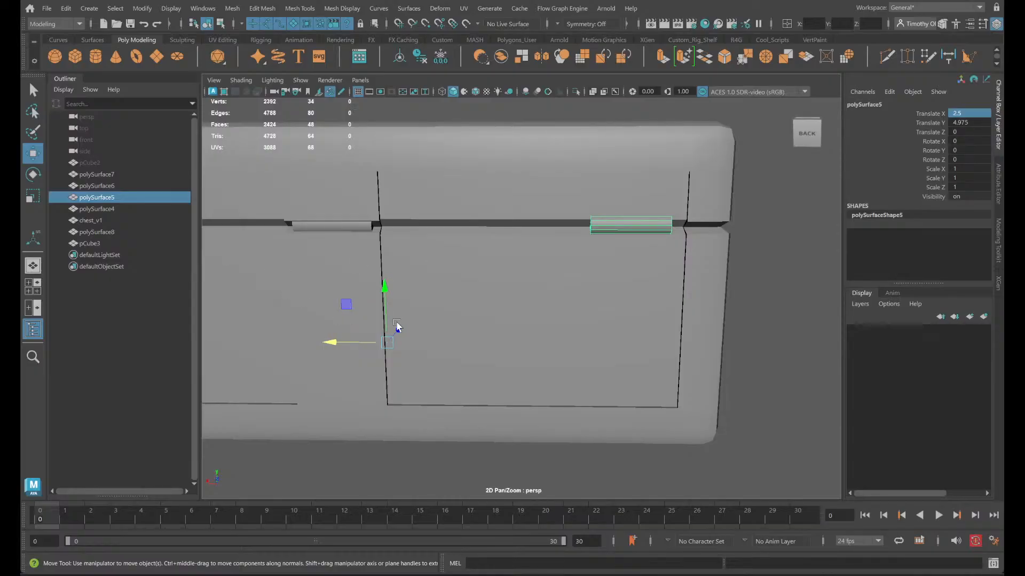
# - Mirror the offset on the opposite outer hinge polySurface7 by setting its Translate X to -2.5
pyautogui.keyDown('alt'); pyautogui.moveTo(331, 284); pyautogui.dragTo(829, 368, button='middle'); pyautogui.keyUp('alt')
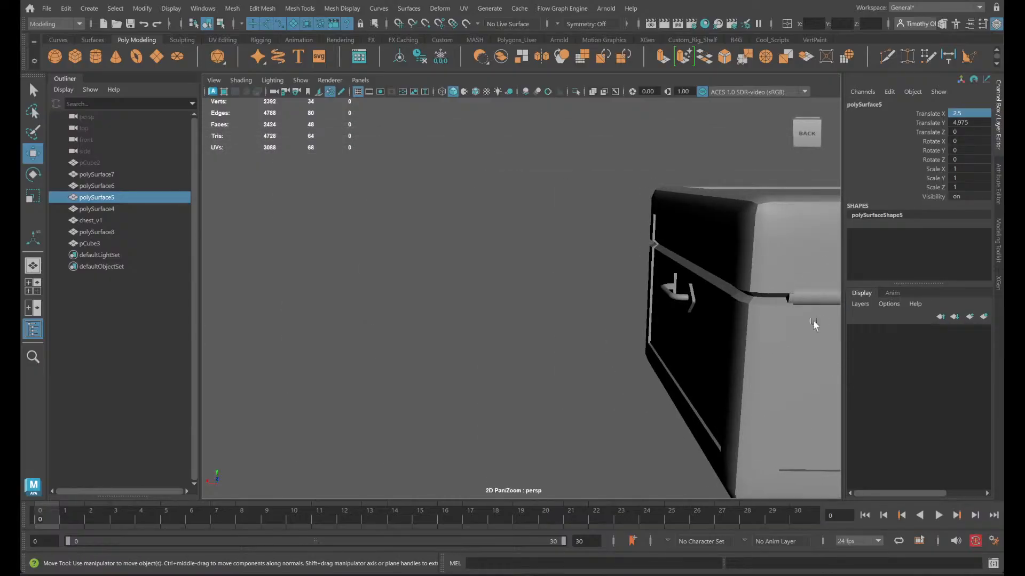
pyautogui.click(802, 291)
pyautogui.keyDown('alt'); pyautogui.moveTo(803, 291); pyautogui.dragTo(686, 302, button='middle'); pyautogui.keyUp('alt')
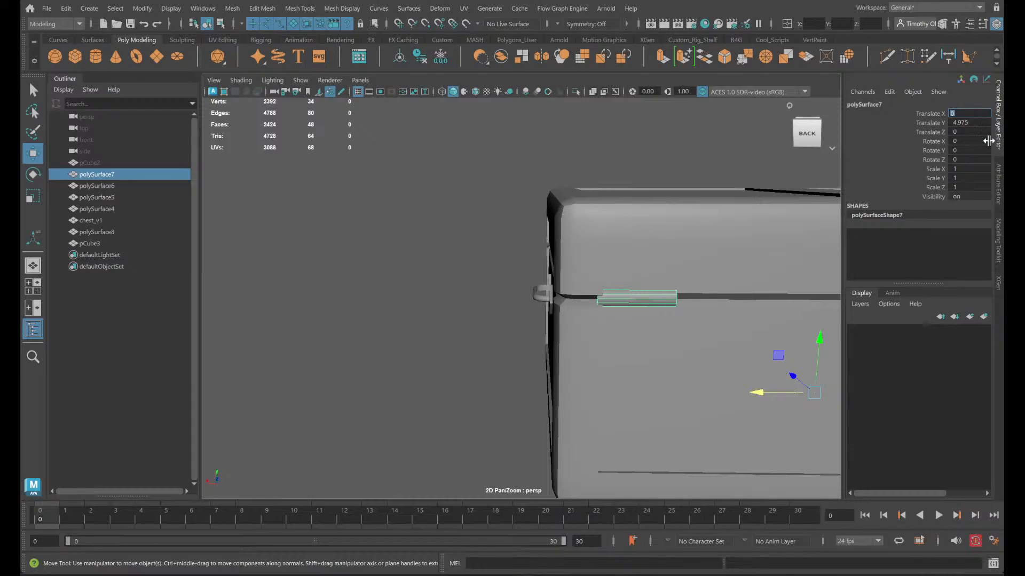
pyautogui.press('Return')
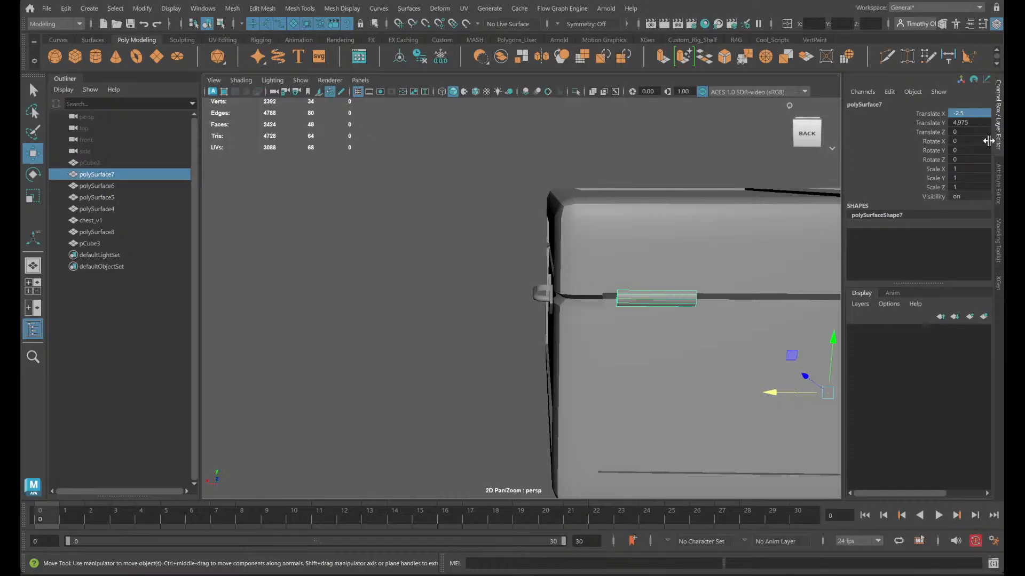
# - Select all three rear hinges and center their pivots
pyautogui.keyDown('alt'); pyautogui.moveTo(638, 230); pyautogui.dragTo(312, 153, button='middle'); pyautogui.keyUp('alt')
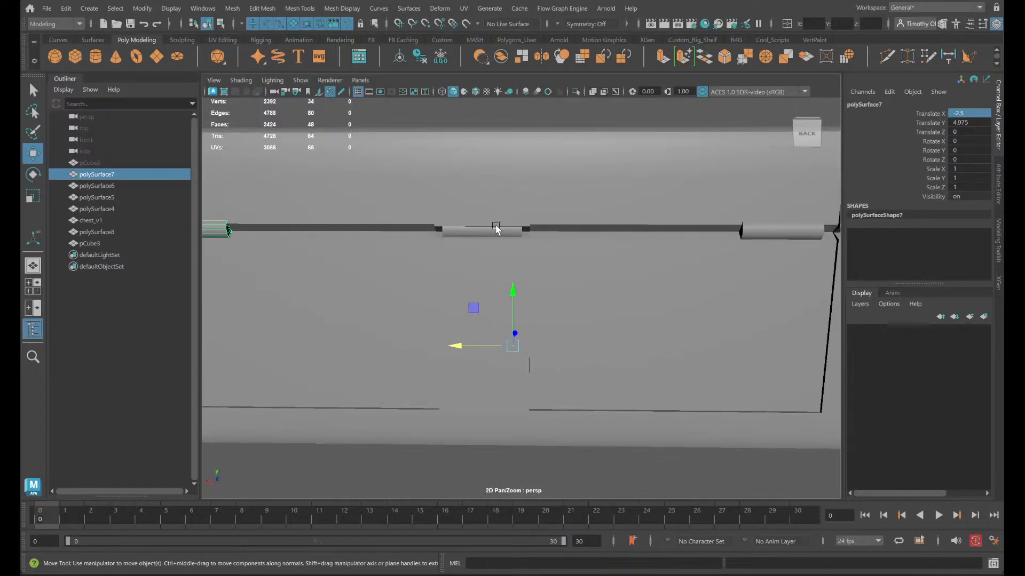
pyautogui.click(515, 234)
pyautogui.click(761, 228)
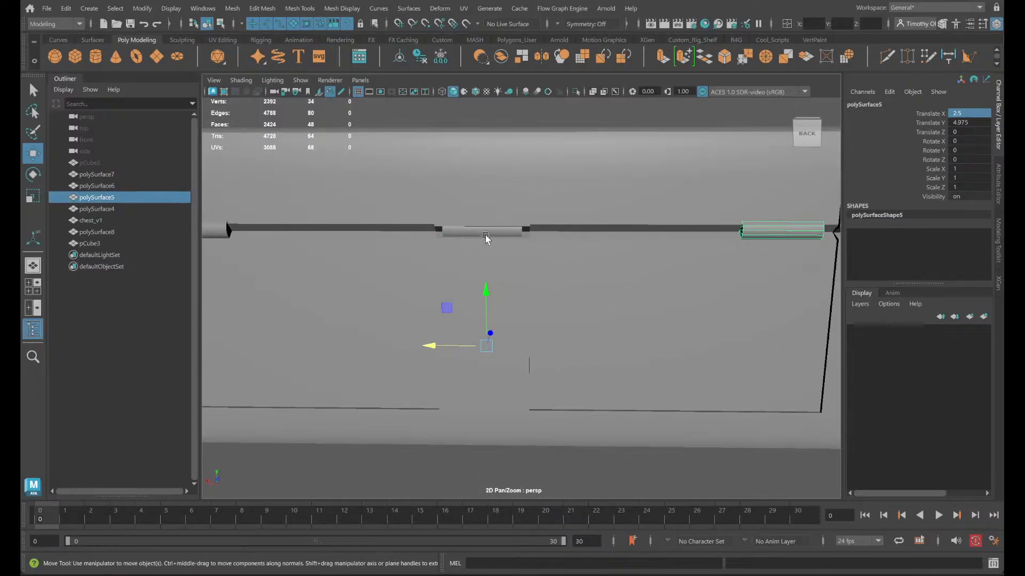
pyautogui.keyDown('shift'); pyautogui.click(486, 235); pyautogui.keyUp('shift')
pyautogui.keyDown('shift'); pyautogui.click(221, 231); pyautogui.keyUp('shift')
pyautogui.keyDown('alt'); pyautogui.moveTo(597, 302); pyautogui.dragTo(586, 321); pyautogui.keyUp('alt')
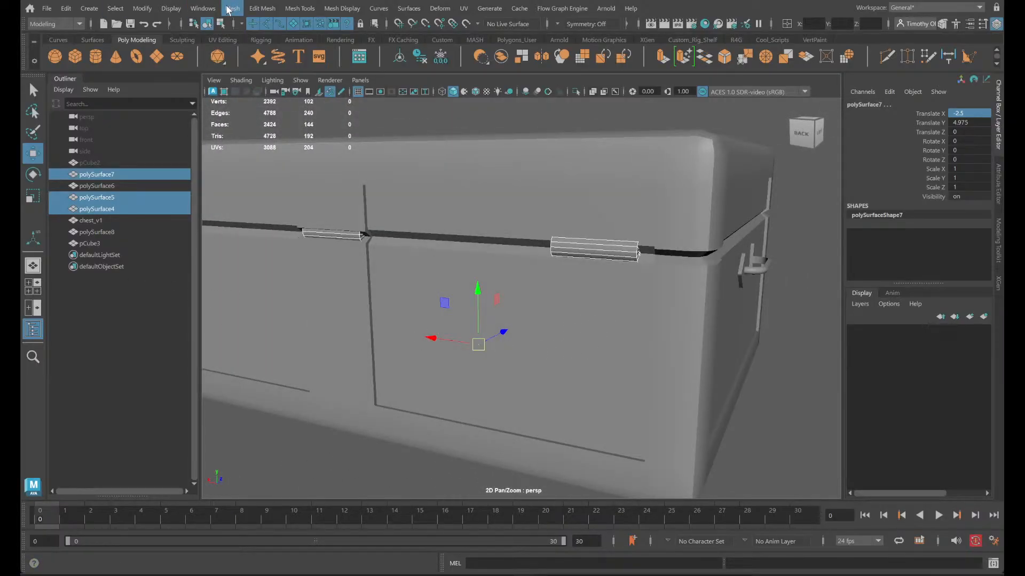
pyautogui.click(204, 9)
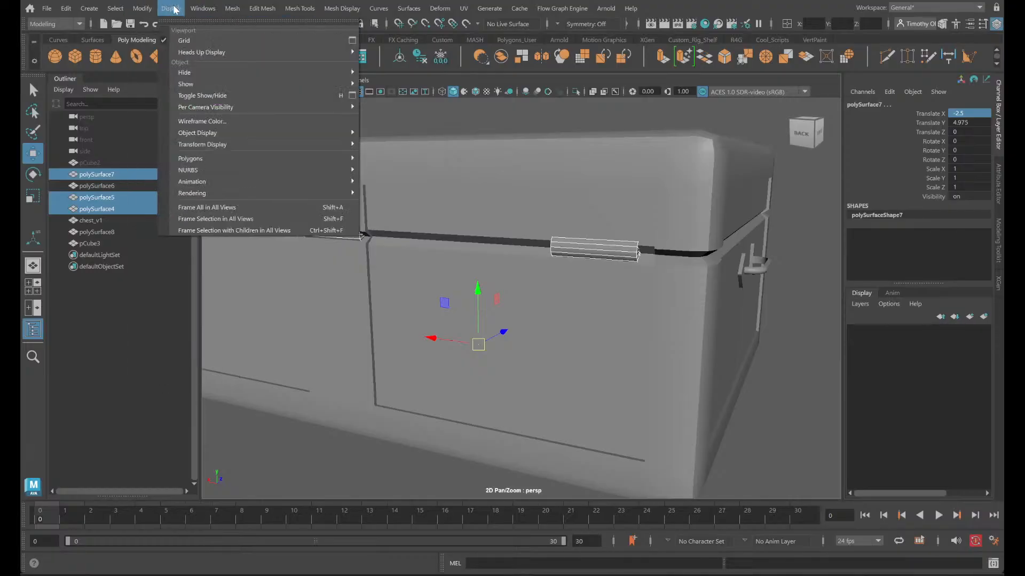
pyautogui.moveTo(143, 6)
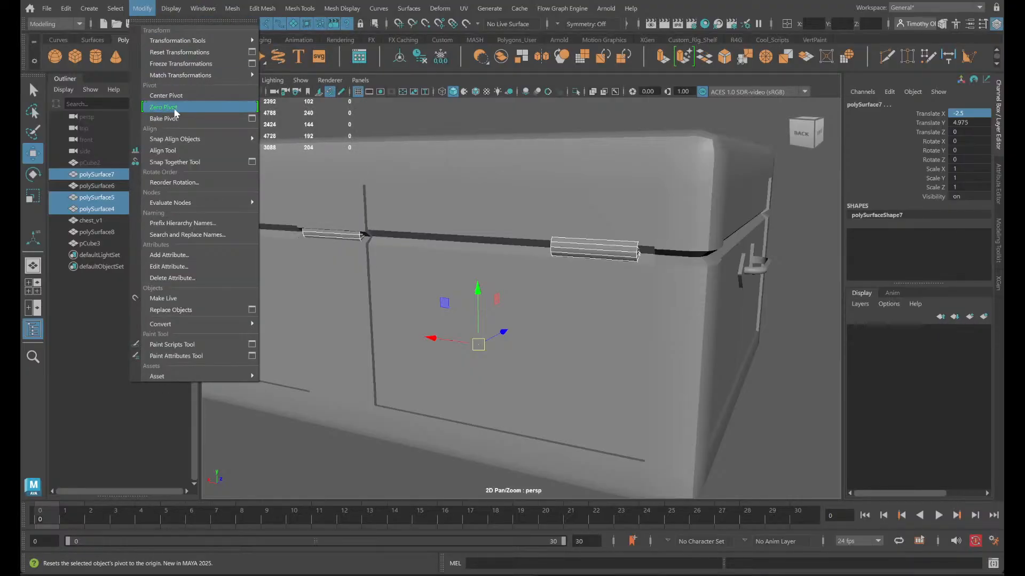
pyautogui.click(165, 107)
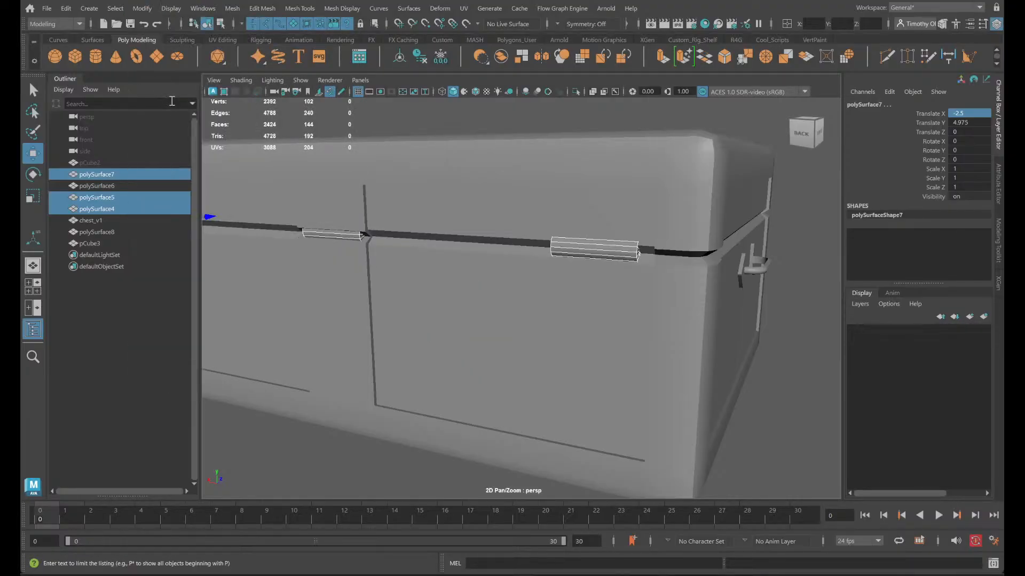
pyautogui.scroll(-3, 364, 255)
pyautogui.scroll(3, 374, 252)
# - Reselect the three hinges with the middle one as reference and lower them with vertex snapping to Translate Y 4.655
pyautogui.click(373, 252)
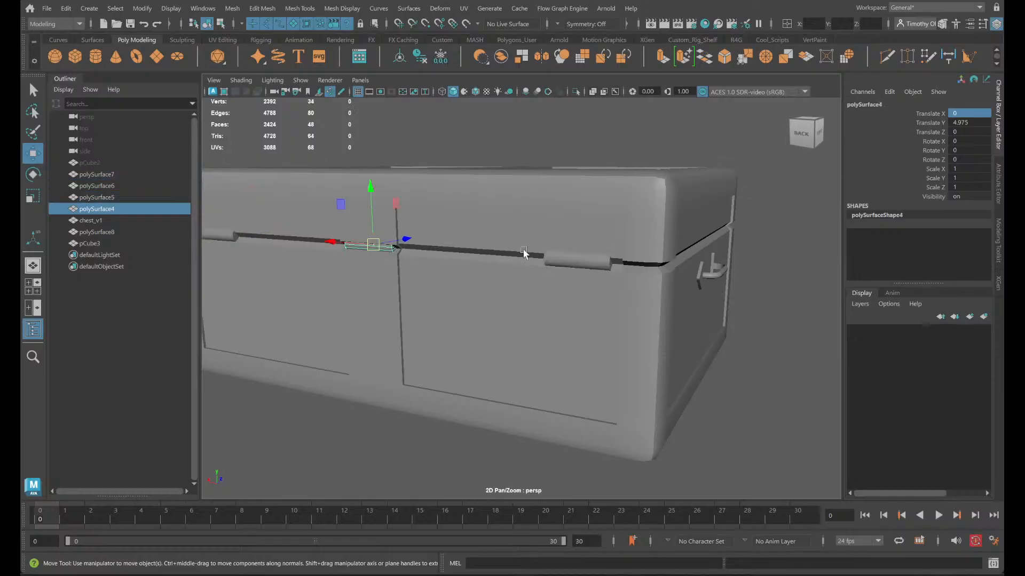
pyautogui.click(589, 264)
pyautogui.keyDown('shift'); pyautogui.click(214, 237); pyautogui.keyUp('shift')
pyautogui.keyDown('shift'); pyautogui.click(377, 247); pyautogui.keyUp('shift')
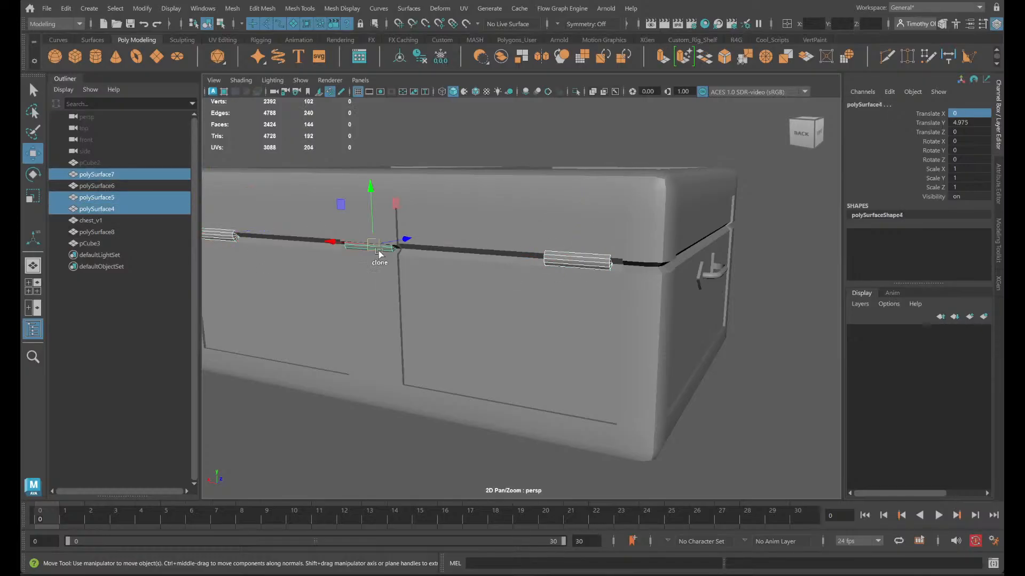
pyautogui.scroll(2, 496, 255)
pyautogui.keyDown('alt'); pyautogui.moveTo(427, 279); pyautogui.dragTo(435, 284, button='middle'); pyautogui.keyUp('alt')
pyautogui.scroll(5, 398, 252)
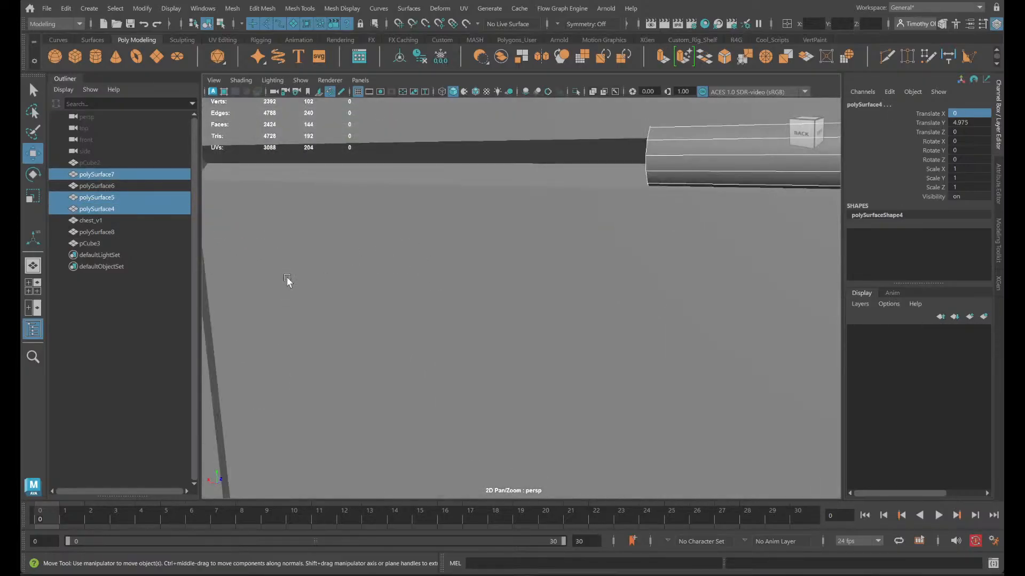
pyautogui.keyDown('alt'); pyautogui.moveTo(288, 281); pyautogui.dragTo(392, 323, button='middle'); pyautogui.keyUp('alt')
pyautogui.keyDown('alt'); pyautogui.moveTo(392, 321); pyautogui.dragTo(350, 272); pyautogui.keyUp('alt')
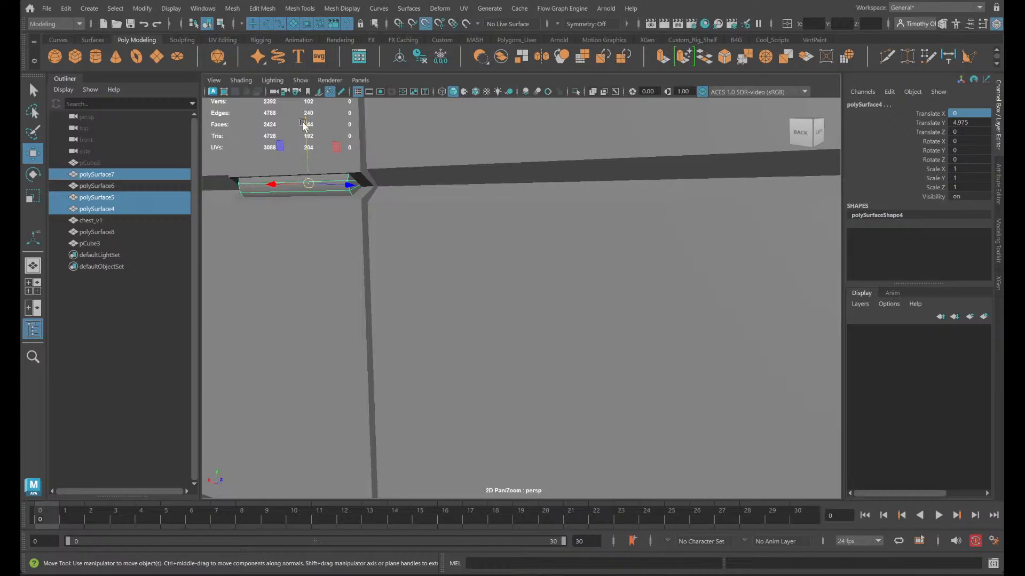
pyautogui.moveTo(303, 123); pyautogui.dragTo(371, 184)
pyautogui.press('v')
# - Shift the three hinges outward from the chest's rear to Translate Z -0.354
pyautogui.moveTo(273, 190); pyautogui.dragTo(342, 186)
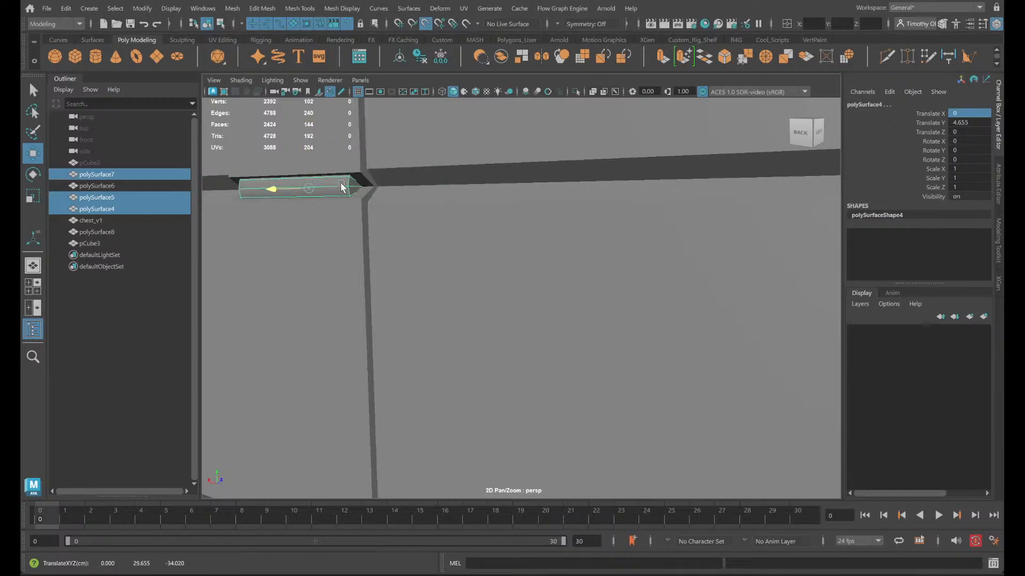
pyautogui.keyDown('alt'); pyautogui.moveTo(363, 238); pyautogui.dragTo(357, 249); pyautogui.keyUp('alt')
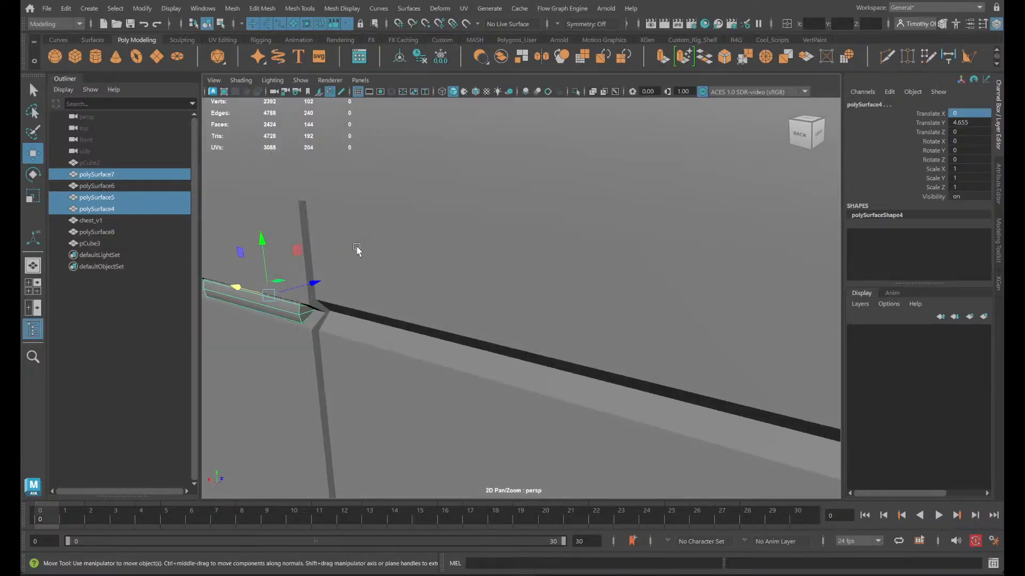
pyautogui.moveTo(308, 282); pyautogui.dragTo(322, 314)
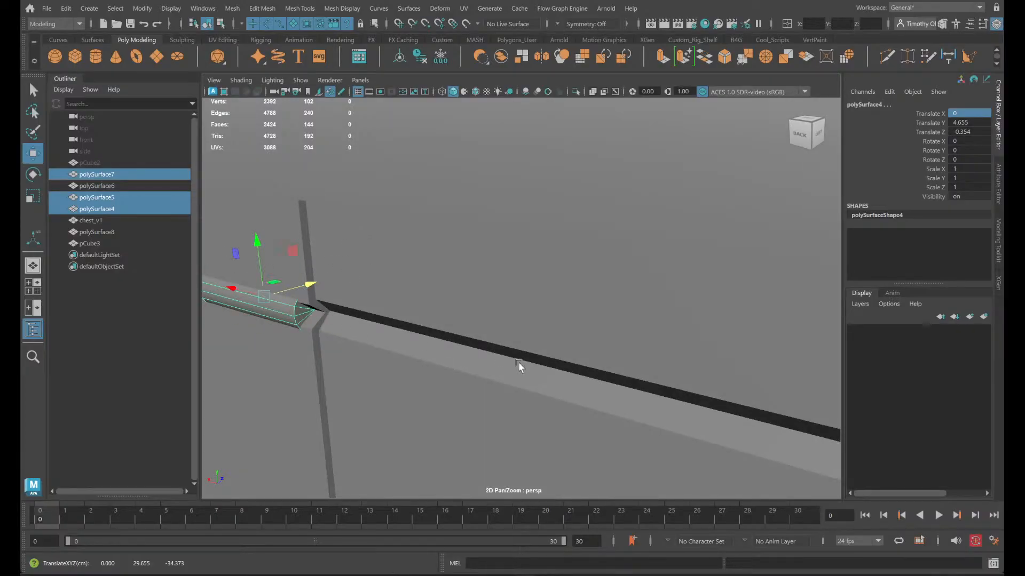
# - Undo the outward shift of the three rear hinges so their Translate Z is back at 0
pyautogui.keyDown('alt'); pyautogui.moveTo(562, 361); pyautogui.dragTo(382, 314, button='middle'); pyautogui.keyUp('alt')
pyautogui.keyDown('alt'); pyautogui.moveTo(382, 313); pyautogui.dragTo(453, 288); pyautogui.keyUp('alt')
pyautogui.scroll(-5, 418, 279)
pyautogui.hotkey('ctrl', 'z')
pyautogui.hotkey('ctrl', 'z')
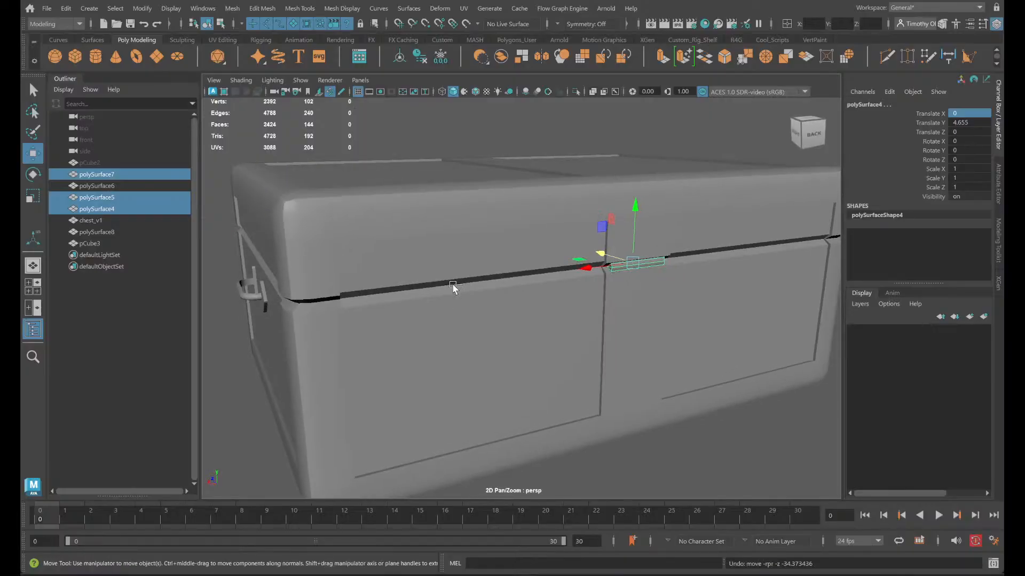
# - Try shifting the three rear hinges outward to Translate Z -0.349, accepting the autosave along the way
pyautogui.scroll(5, 634, 285)
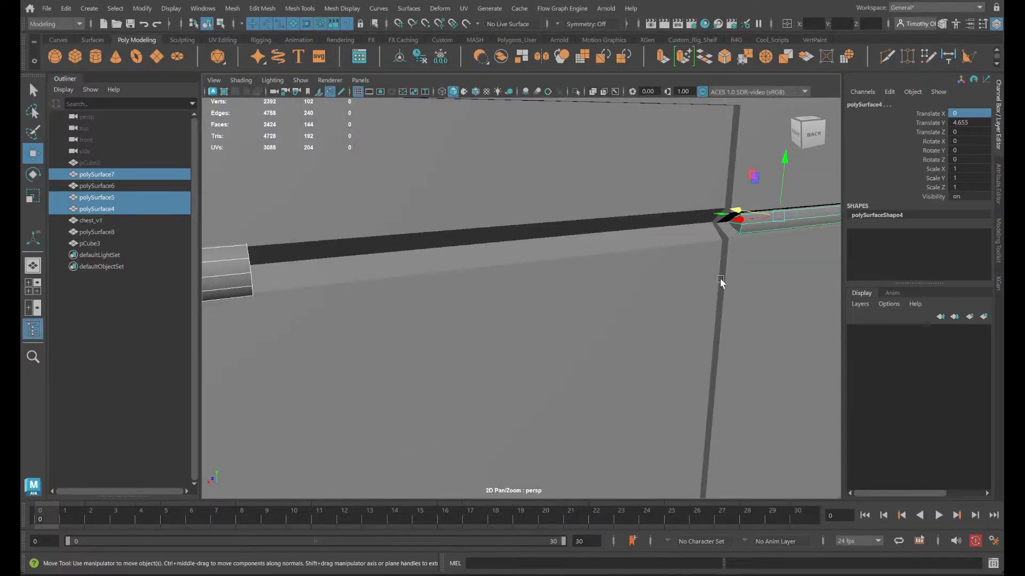
pyautogui.moveTo(739, 212); pyautogui.dragTo(714, 224)
pyautogui.hotkey('ctrl', 'z')
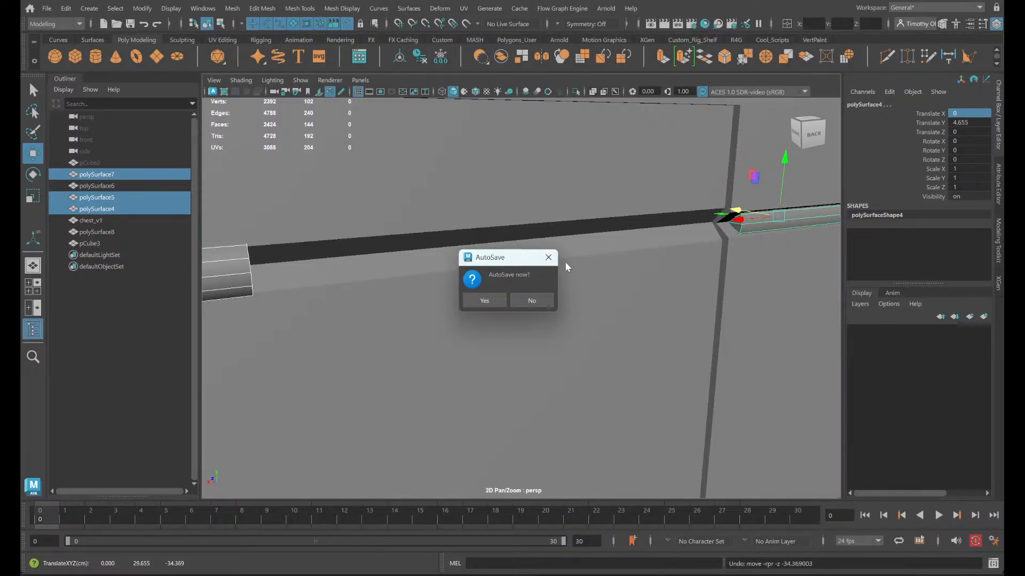
pyautogui.click(485, 301)
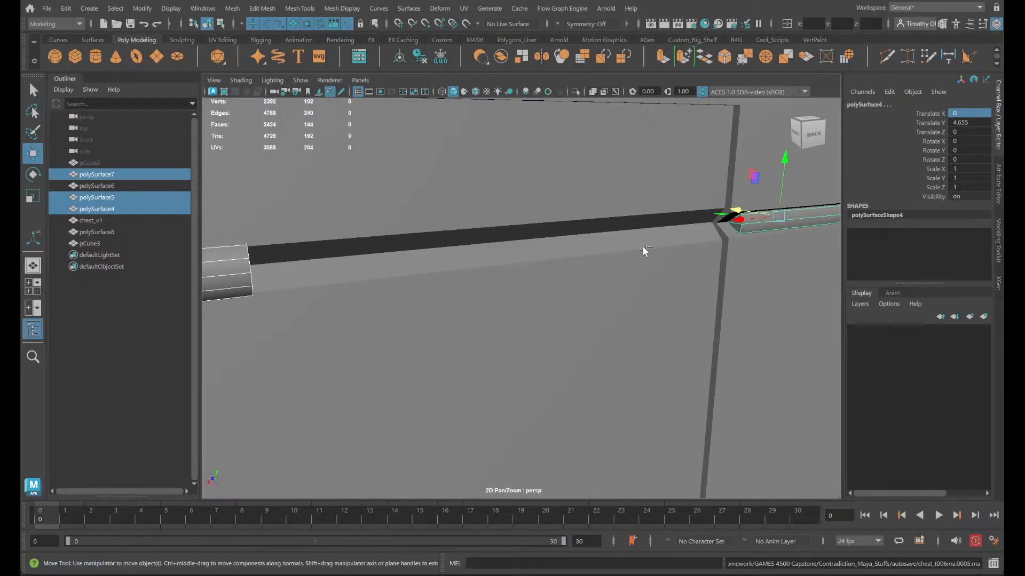
pyautogui.hotkey('ctrl', 'y')
pyautogui.keyDown('alt'); pyautogui.moveTo(641, 338); pyautogui.dragTo(349, 145); pyautogui.keyUp('alt')
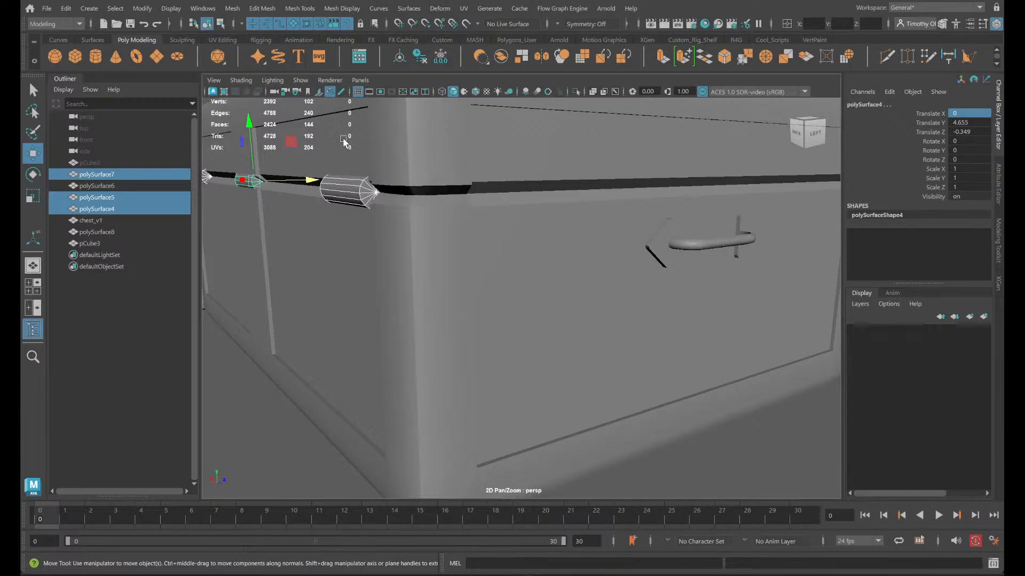
pyautogui.hotkey('ctrl', 'z')
pyautogui.scroll(-5, 406, 203)
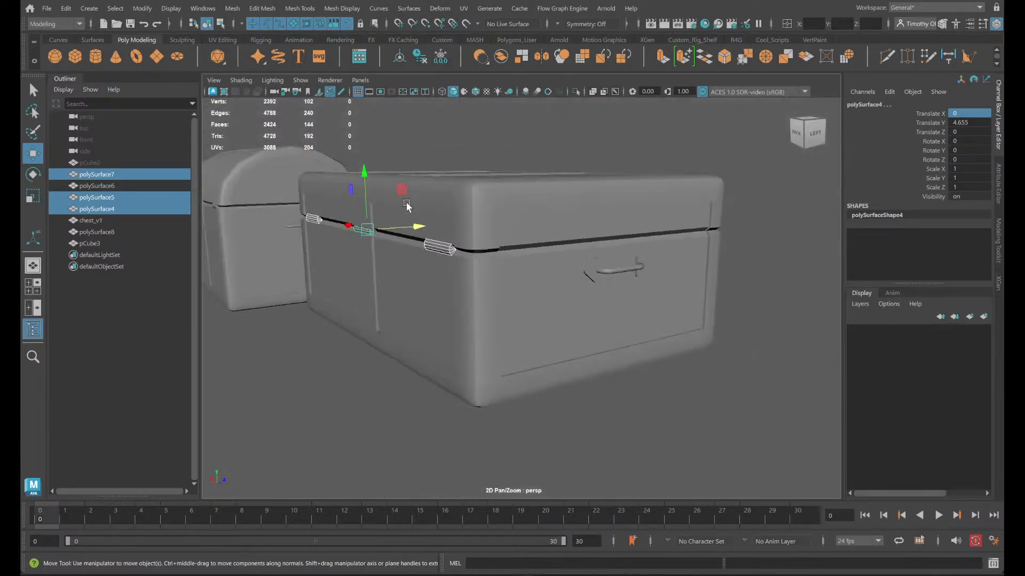
pyautogui.click(783, 294)
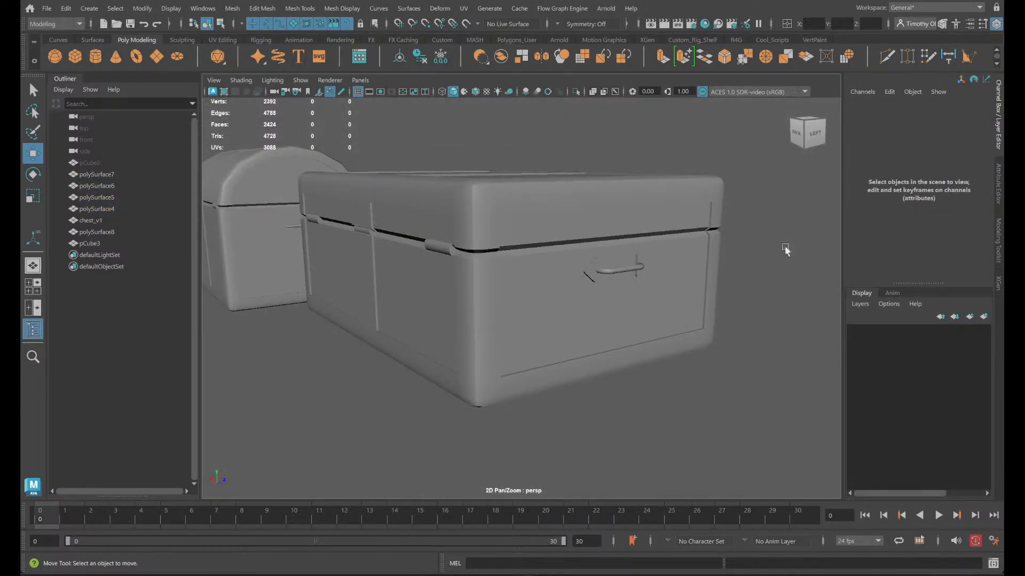
# - Select the chest lid pCube3 and snap its pivot onto the lid's lower rear edge
pyautogui.click(533, 197)
pyautogui.scroll(5, 467, 192)
pyautogui.scroll(-2, 460, 219)
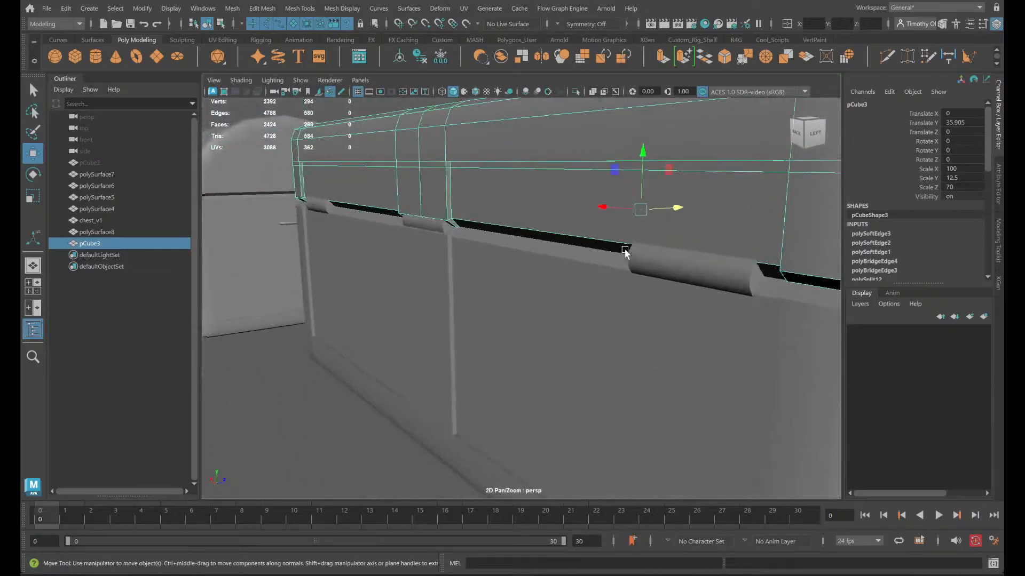
pyautogui.keyDown('alt'); pyautogui.moveTo(693, 305); pyautogui.dragTo(676, 308); pyautogui.keyUp('alt')
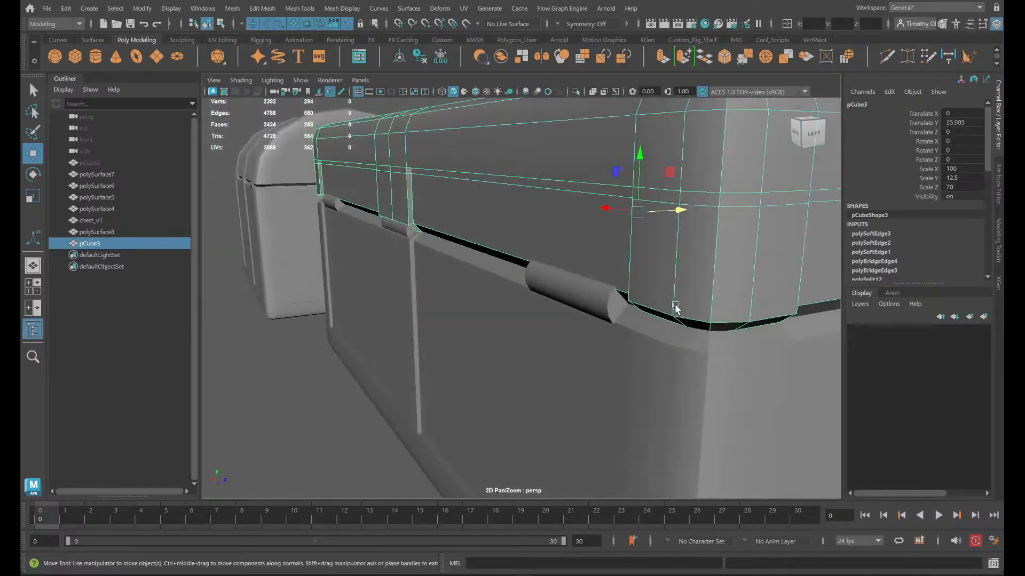
pyautogui.press('d')
pyautogui.press('c')
pyautogui.moveTo(682, 160); pyautogui.dragTo(433, 261)
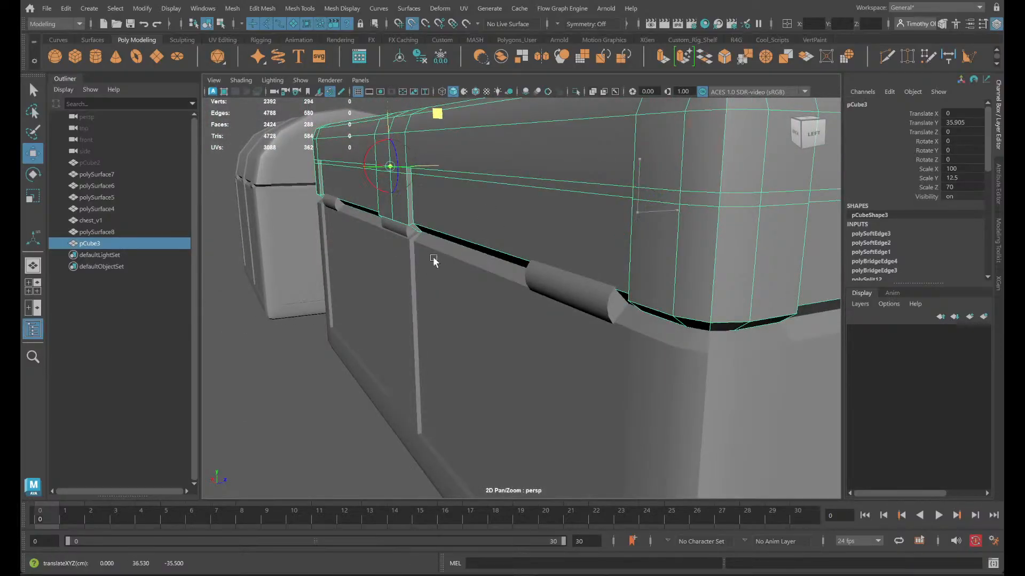
pyautogui.scroll(3, 422, 245)
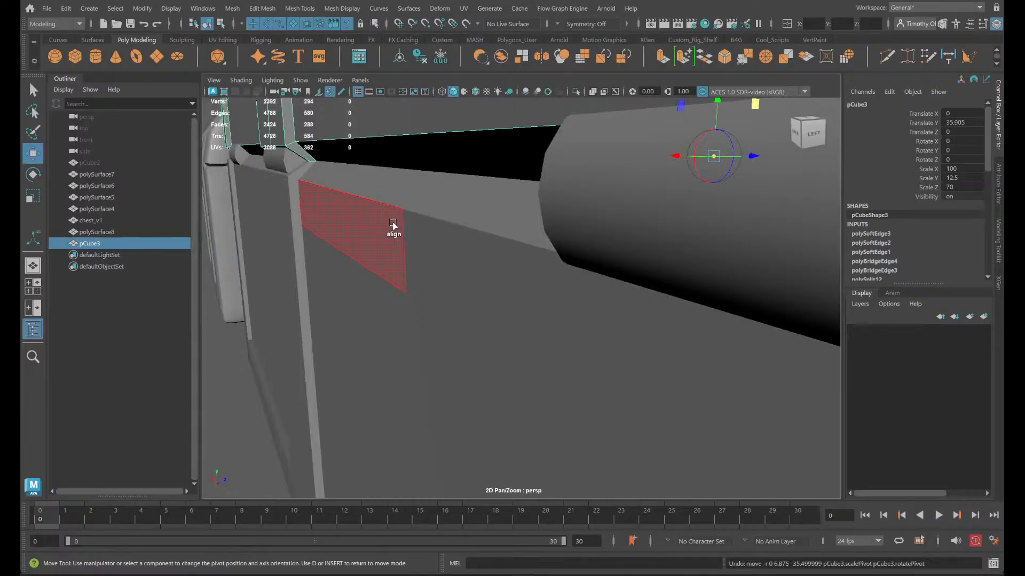
pyautogui.scroll(4, 426, 283)
pyautogui.press('d')
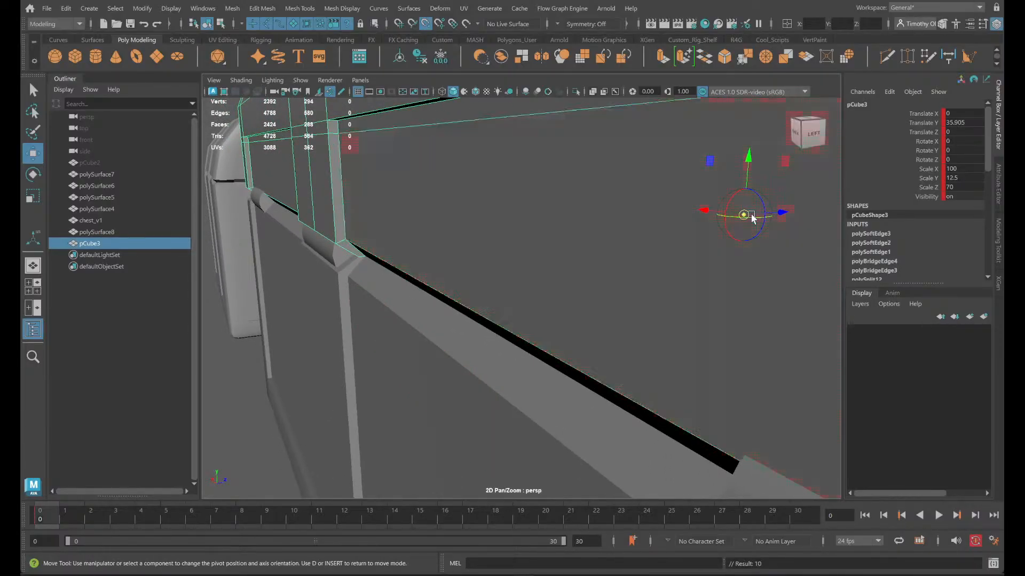
pyautogui.keyDown('alt'); pyautogui.moveTo(774, 179); pyautogui.dragTo(769, 235); pyautogui.keyUp('alt')
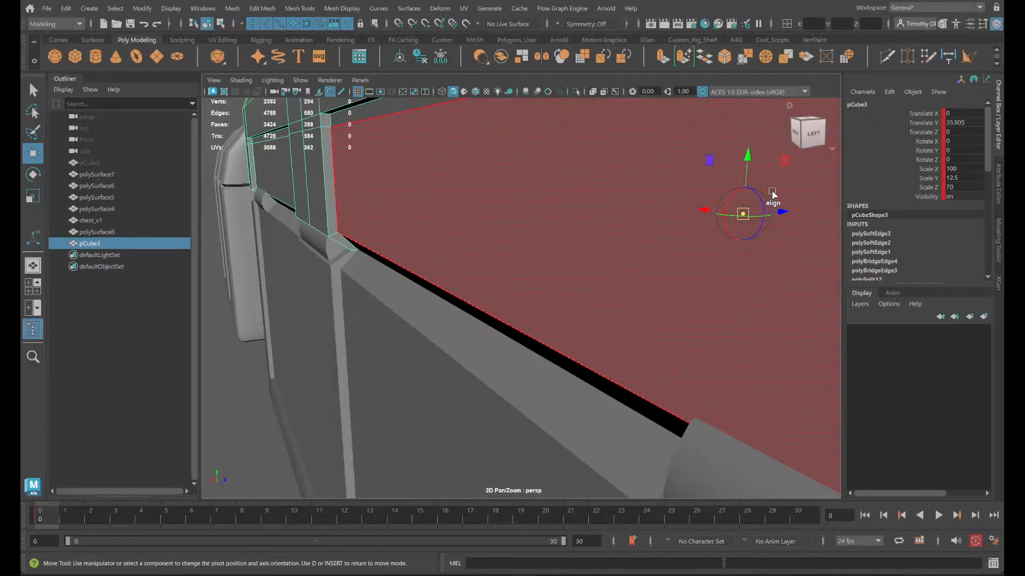
pyautogui.moveTo(782, 163); pyautogui.dragTo(394, 233)
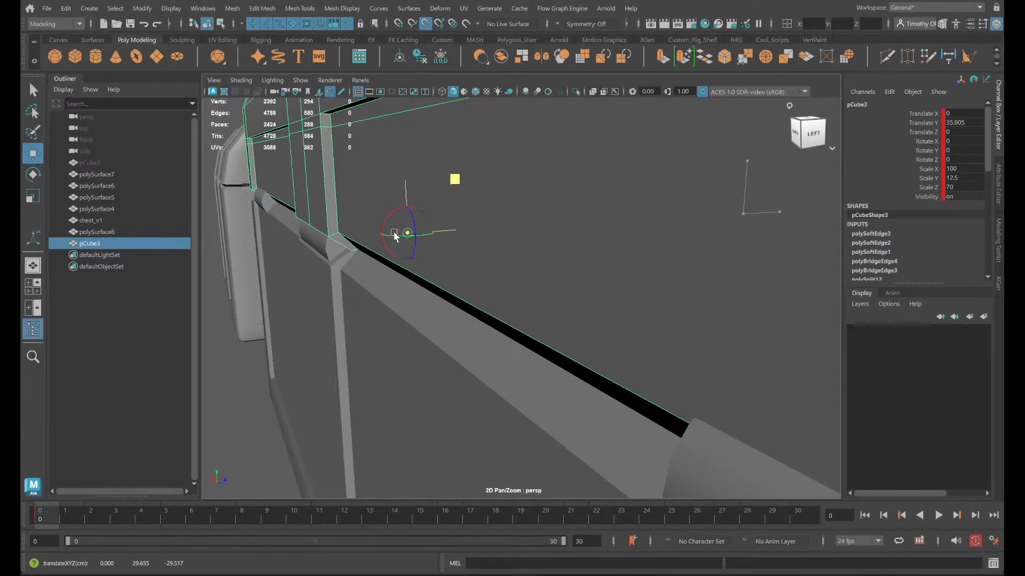
# - Test the hinge placement by rotating the lid open about its rear edge to Rotate X -61.613
pyautogui.press('e')
pyautogui.press('r')
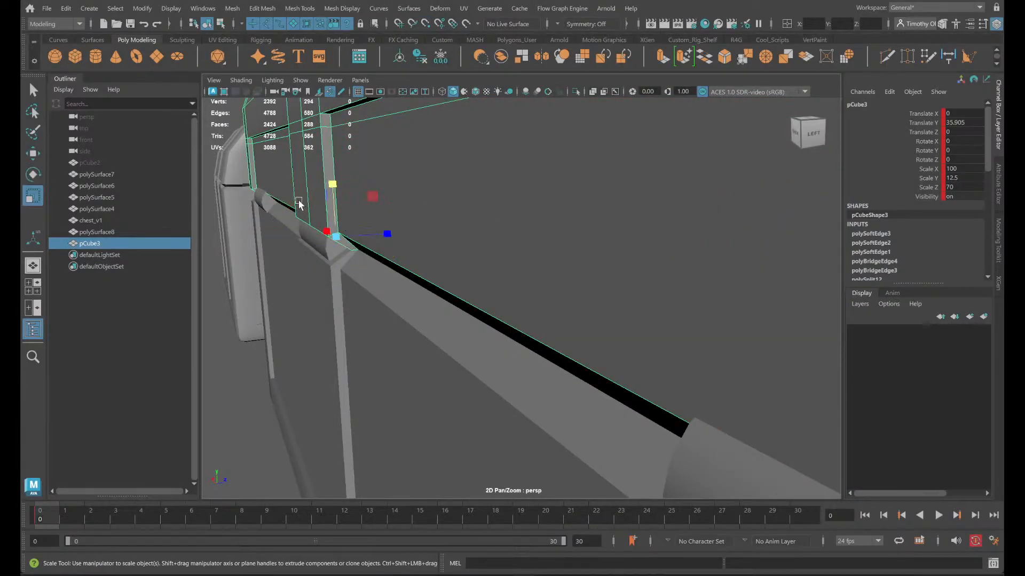
pyautogui.press('e')
pyautogui.moveTo(302, 209)
pyautogui.mouseDown()
pyautogui.moveTo(287, 226)
pyautogui.moveTo(290, 218)
pyautogui.mouseUp()
pyautogui.scroll(-3, 577, 329)
pyautogui.keyDown('alt'); pyautogui.moveTo(607, 371); pyautogui.dragTo(577, 319, button='middle'); pyautogui.keyUp('alt')
pyautogui.moveTo(316, 154); pyautogui.dragTo(304, 193)
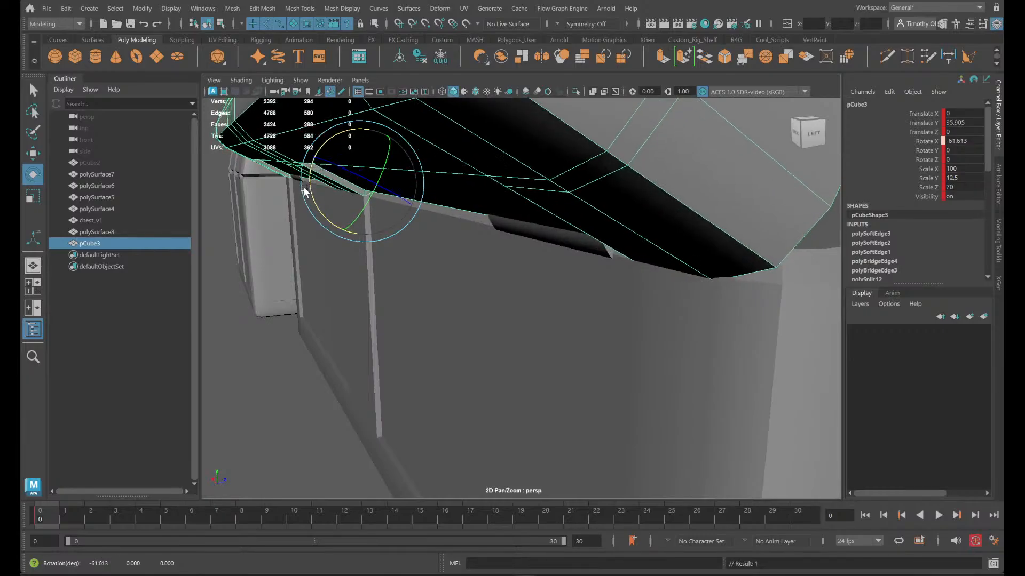
pyautogui.keyDown('alt'); pyautogui.moveTo(549, 302); pyautogui.dragTo(769, 378); pyautogui.keyUp('alt')
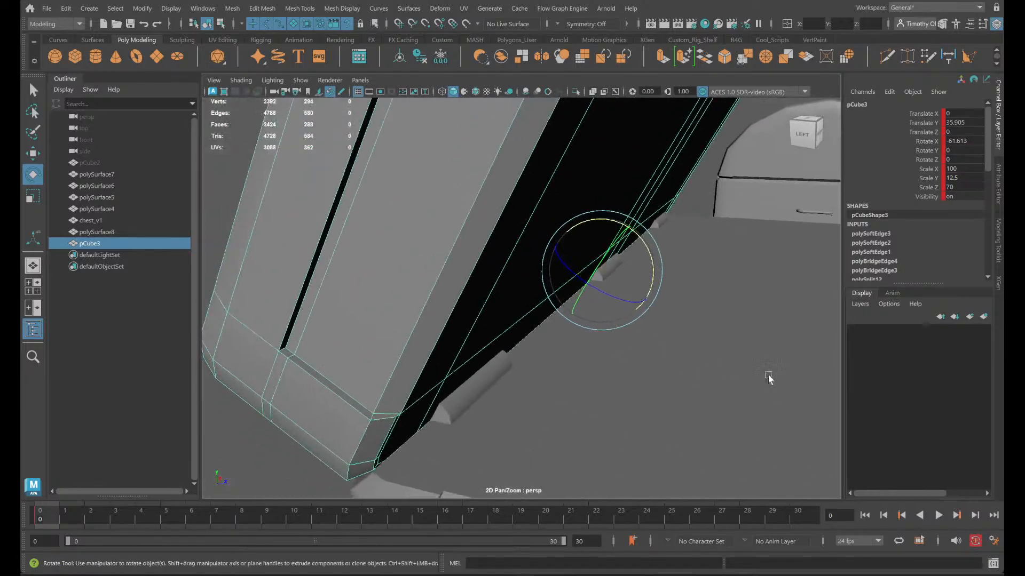
pyautogui.keyDown('alt'); pyautogui.moveTo(606, 377); pyautogui.dragTo(711, 418); pyautogui.keyUp('alt')
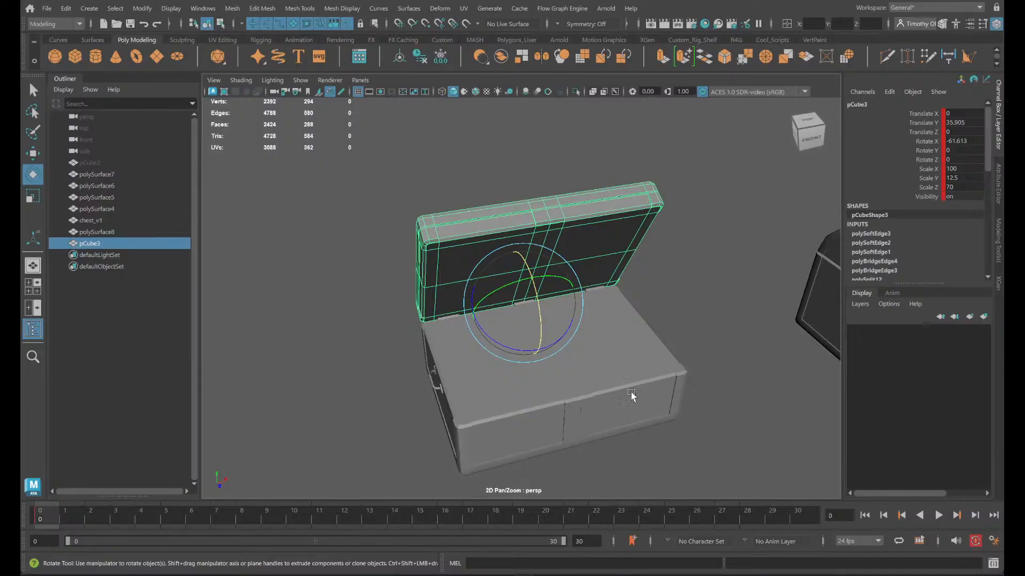
# - Undo the lid's test rotation and pivot changes, and clear the selection
pyautogui.hotkey('ctrl', 'z')
pyautogui.hotkey('ctrl', 'z')
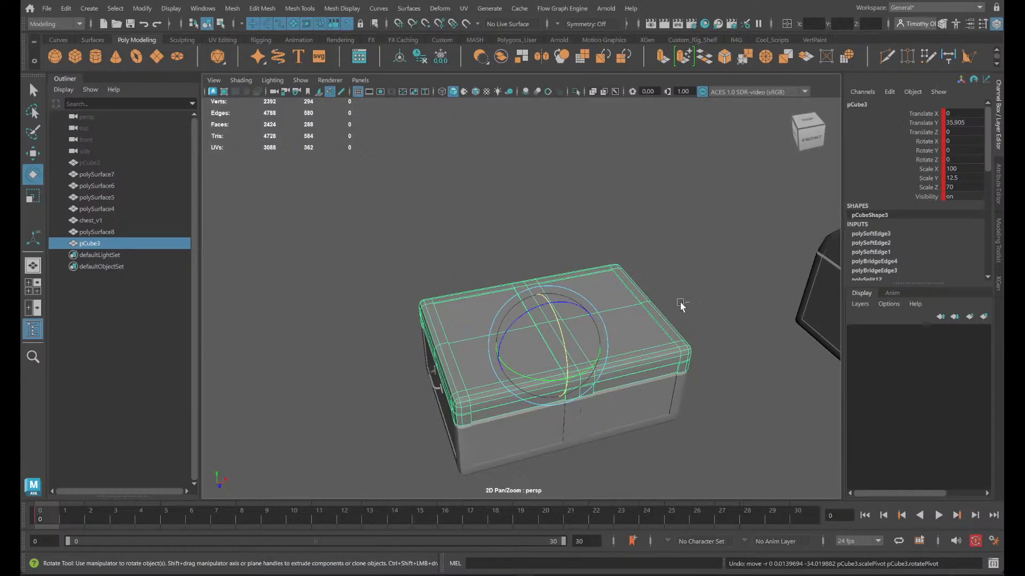
pyautogui.hotkey('ctrl', 'z')
pyautogui.click(685, 302)
# - Select all parts of the flat-lidded chest, including lid, base, handles and hinges, and combine them into one mesh
pyautogui.moveTo(549, 346); pyautogui.dragTo(580, 377)
pyautogui.moveTo(745, 468); pyautogui.dragTo(323, 130)
pyautogui.keyDown('alt'); pyautogui.moveTo(410, 218); pyautogui.dragTo(549, 261); pyautogui.keyUp('alt')
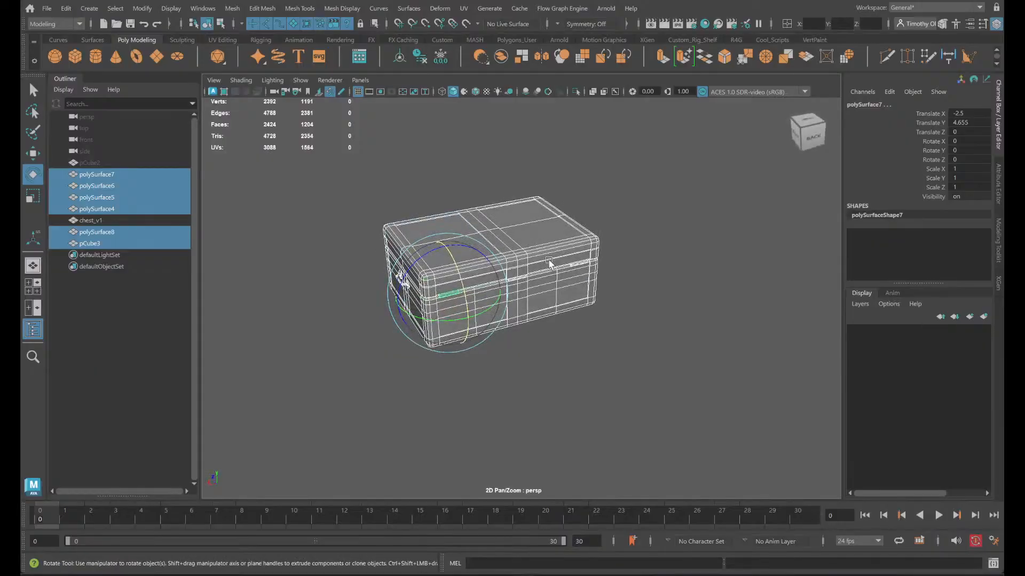
pyautogui.click(480, 56)
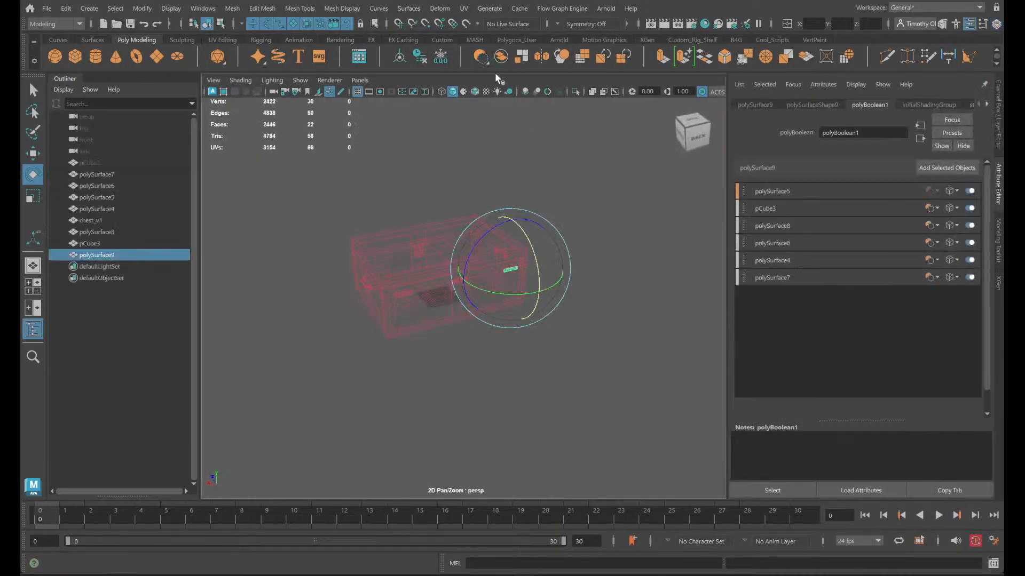
pyautogui.hotkey('ctrl', 'z')
pyautogui.click(498, 60)
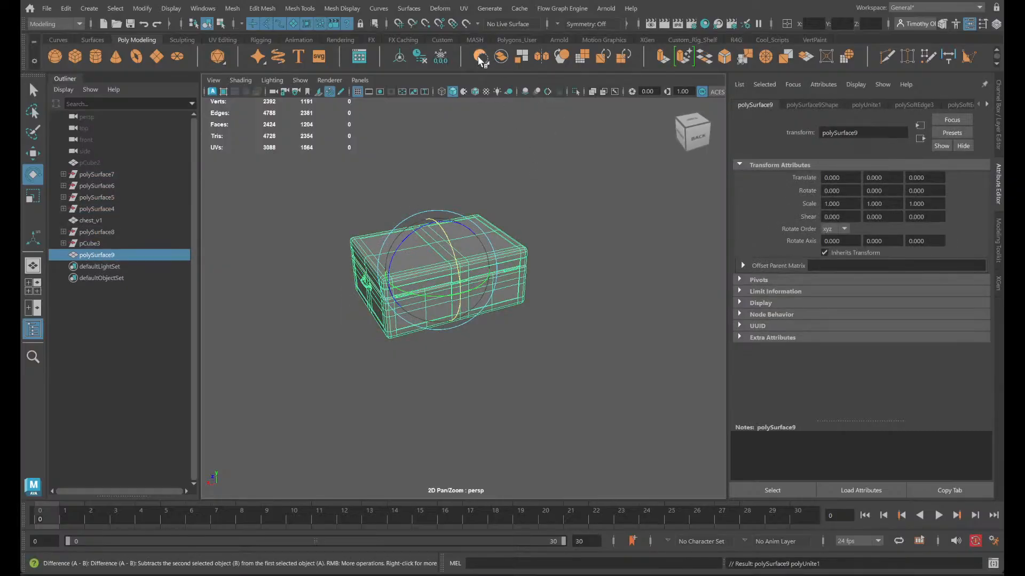
pyautogui.click(529, 268)
# - Examine the combined chest from all sides, checking the rear hinges, the lid seam and the front keyhole
pyautogui.keyDown('alt'); pyautogui.moveTo(507, 288); pyautogui.dragTo(332, 322); pyautogui.keyUp('alt')
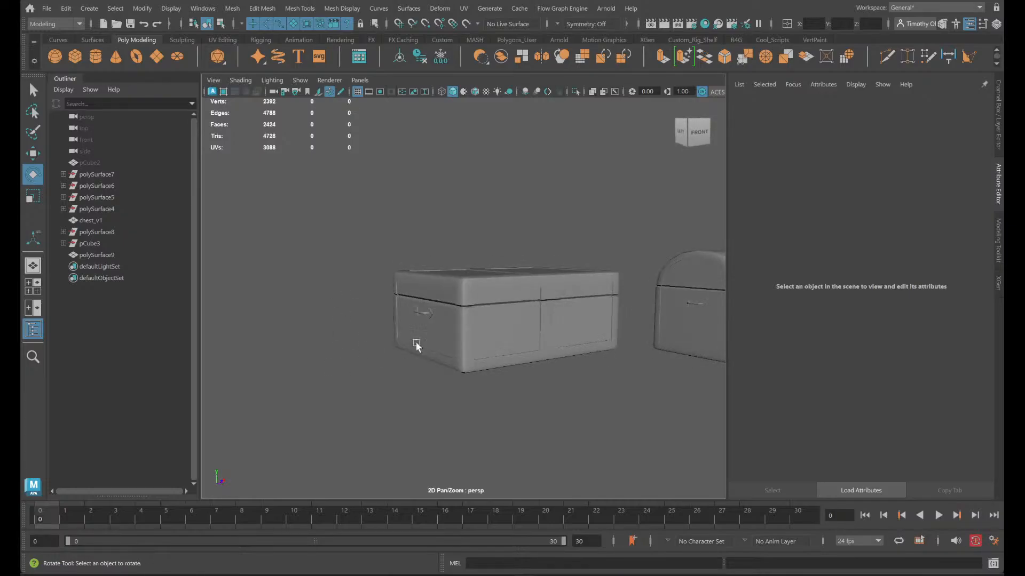
pyautogui.scroll(5, 465, 324)
pyautogui.keyDown('alt'); pyautogui.moveTo(464, 322); pyautogui.dragTo(408, 304); pyautogui.keyUp('alt')
pyautogui.scroll(3, 510, 265)
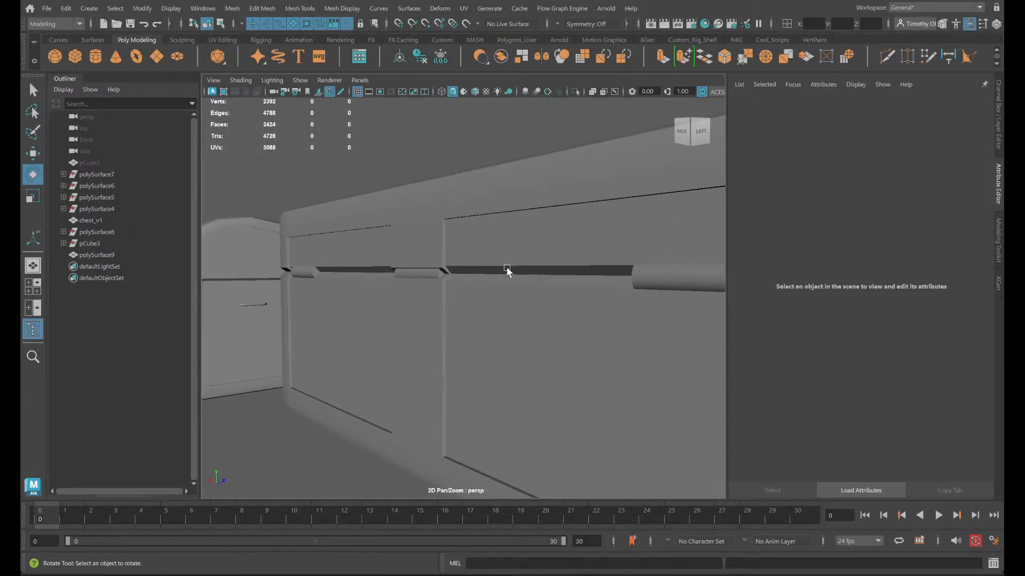
pyautogui.scroll(-3, 502, 275)
pyautogui.scroll(-3, 609, 291)
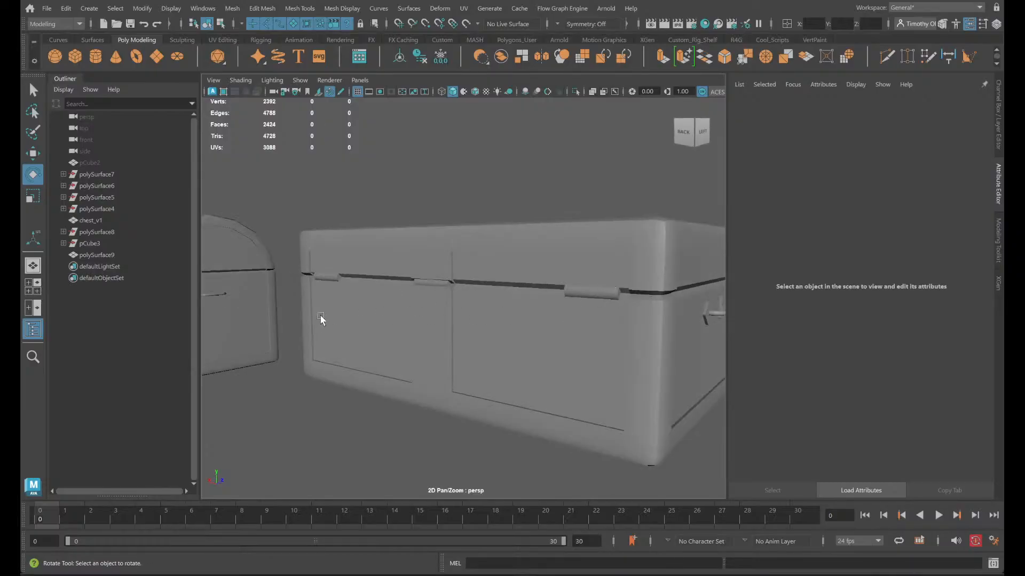
pyautogui.keyDown('alt'); pyautogui.moveTo(320, 320); pyautogui.dragTo(714, 289); pyautogui.keyUp('alt')
pyautogui.keyDown('alt'); pyautogui.moveTo(600, 261); pyautogui.dragTo(462, 280); pyautogui.keyUp('alt')
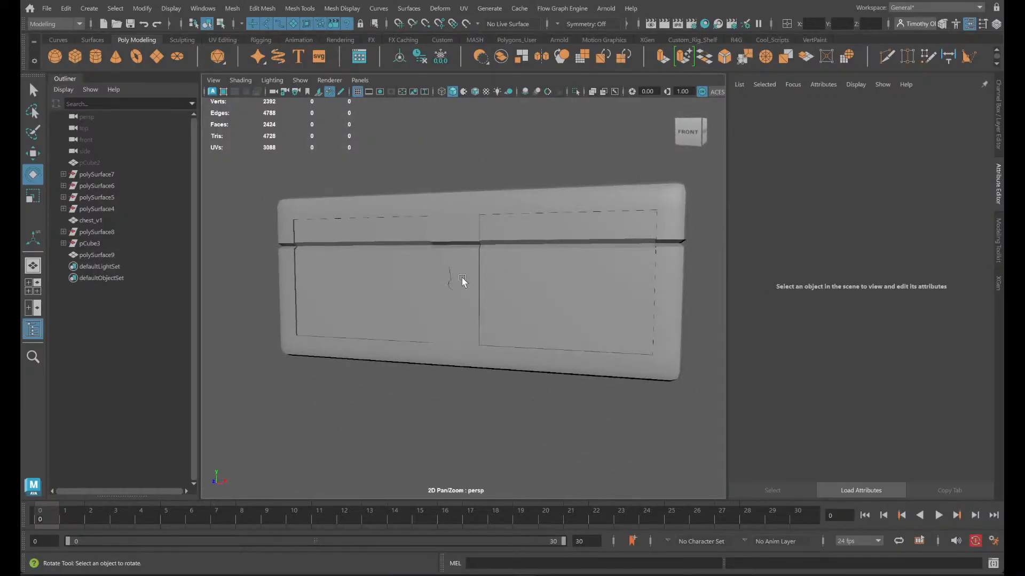
pyautogui.scroll(7, 464, 279)
pyautogui.keyDown('alt'); pyautogui.moveTo(480, 268); pyautogui.dragTo(508, 319, button='middle'); pyautogui.keyUp('alt')
pyautogui.scroll(-3, 478, 286)
# - Select the combined chest mesh in face mode and pick all faces of one outer rear hinge
pyautogui.click(508, 320)
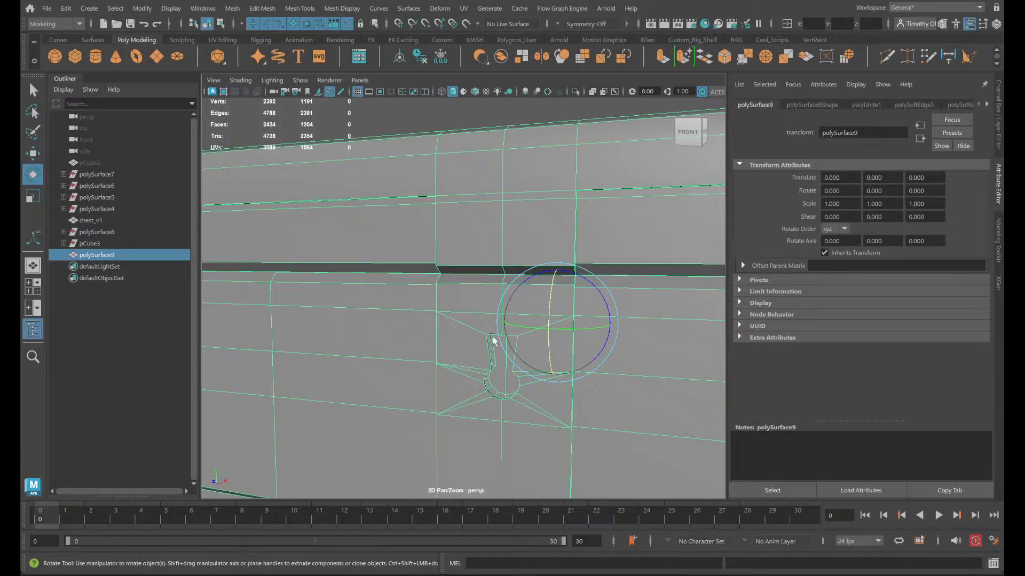
pyautogui.moveTo(445, 250); pyautogui.dragTo(447, 289, button='right')
pyautogui.keyDown('alt'); pyautogui.moveTo(619, 397); pyautogui.dragTo(412, 428, button='middle'); pyautogui.keyUp('alt')
pyautogui.doubleClick(556, 353)
pyautogui.keyDown('alt'); pyautogui.moveTo(657, 437); pyautogui.dragTo(620, 400); pyautogui.keyUp('alt')
pyautogui.keyDown('alt'); pyautogui.moveTo(661, 320); pyautogui.dragTo(511, 315); pyautogui.keyUp('alt')
pyautogui.scroll(5, 511, 315)
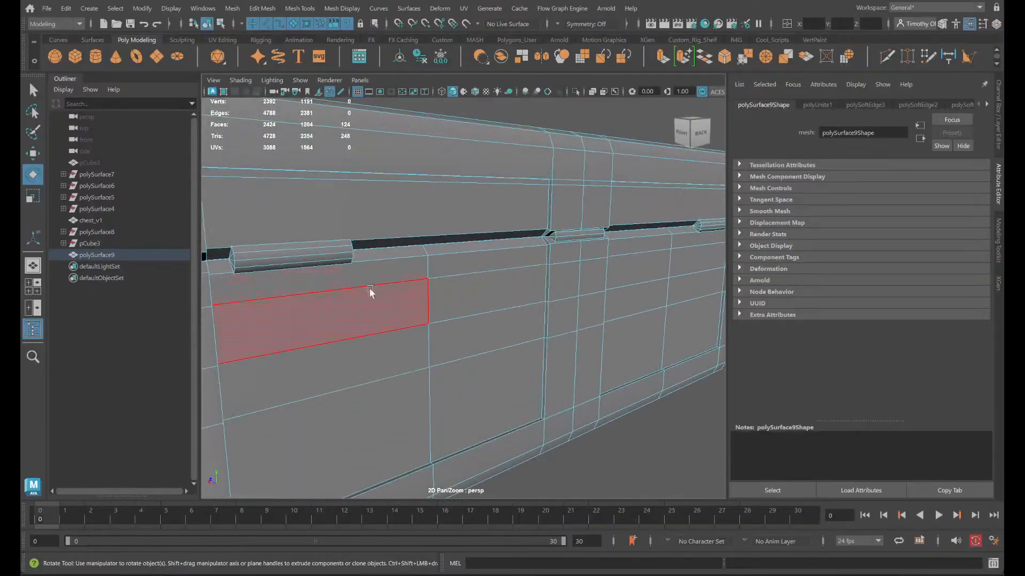
pyautogui.doubleClick(335, 257)
pyautogui.keyDown('alt'); pyautogui.moveTo(457, 340); pyautogui.dragTo(679, 368, button='middle'); pyautogui.keyUp('alt')
pyautogui.scroll(-2, 679, 369)
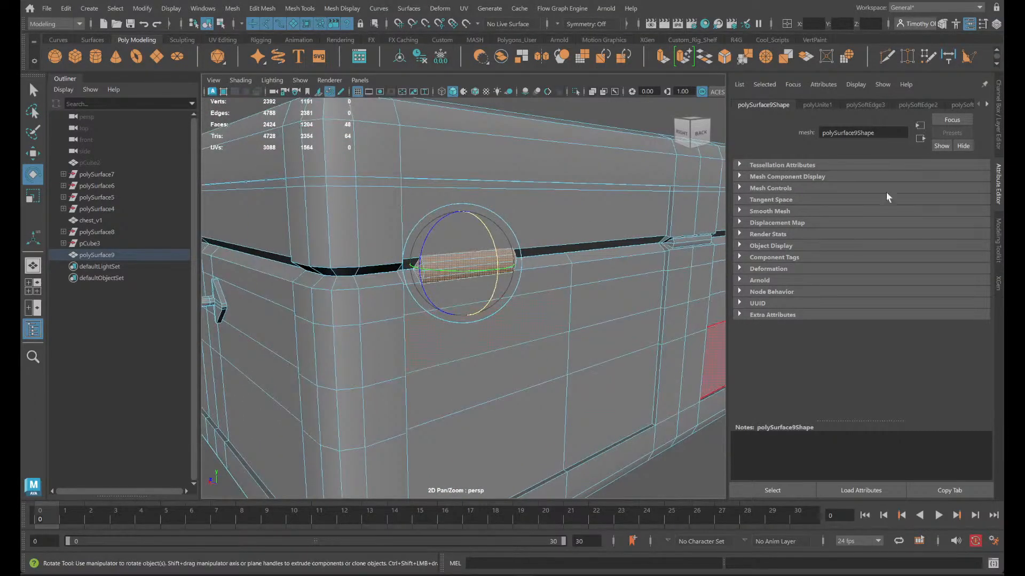
# - Switch to the UV Editing workspace and add all faces of the other two rear hinges to the selection
pyautogui.click(973, 7)
pyautogui.click(919, 80)
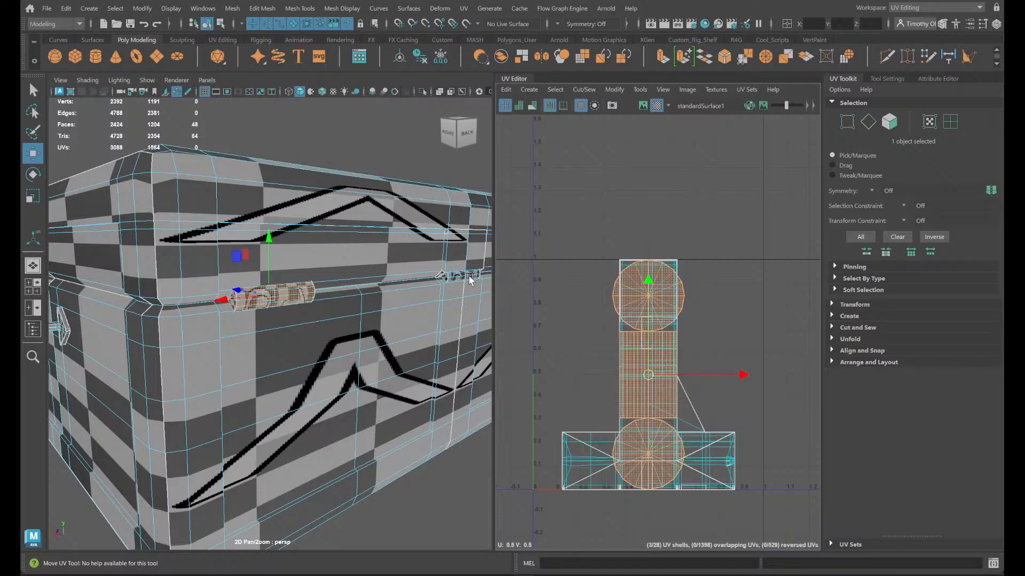
pyautogui.scroll(5, 465, 282)
pyautogui.keyDown('alt'); pyautogui.moveTo(465, 288); pyautogui.dragTo(236, 323, button='middle'); pyautogui.keyUp('alt')
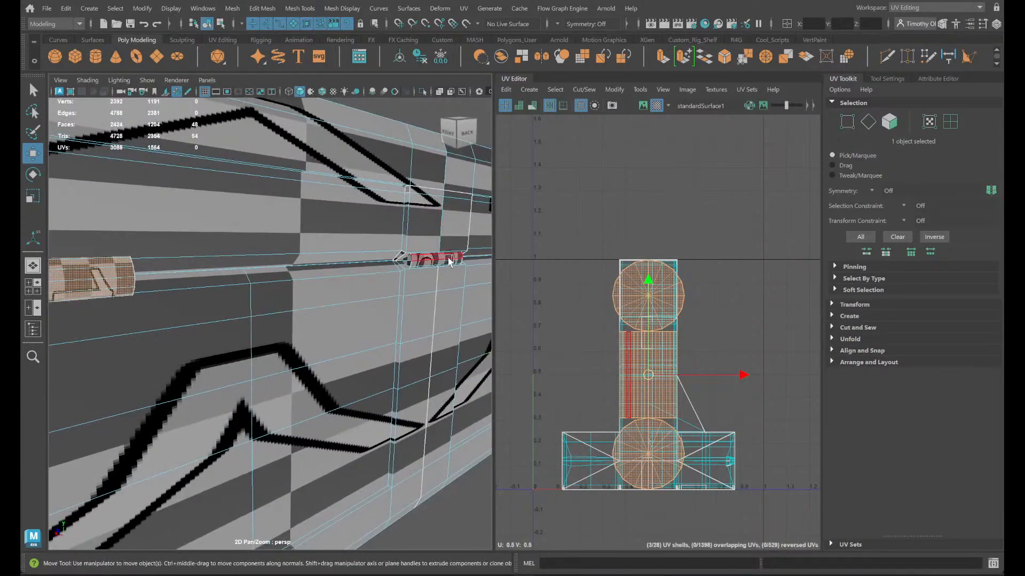
pyautogui.keyDown('shift'); pyautogui.click(431, 266); pyautogui.keyUp('shift')
pyautogui.keyDown('shift'); pyautogui.doubleClick(432, 266); pyautogui.keyUp('shift')
pyautogui.keyDown('alt'); pyautogui.moveTo(453, 282); pyautogui.dragTo(235, 257, button='middle'); pyautogui.keyUp('alt')
pyautogui.keyDown('shift'); pyautogui.doubleClick(418, 236); pyautogui.keyUp('shift')
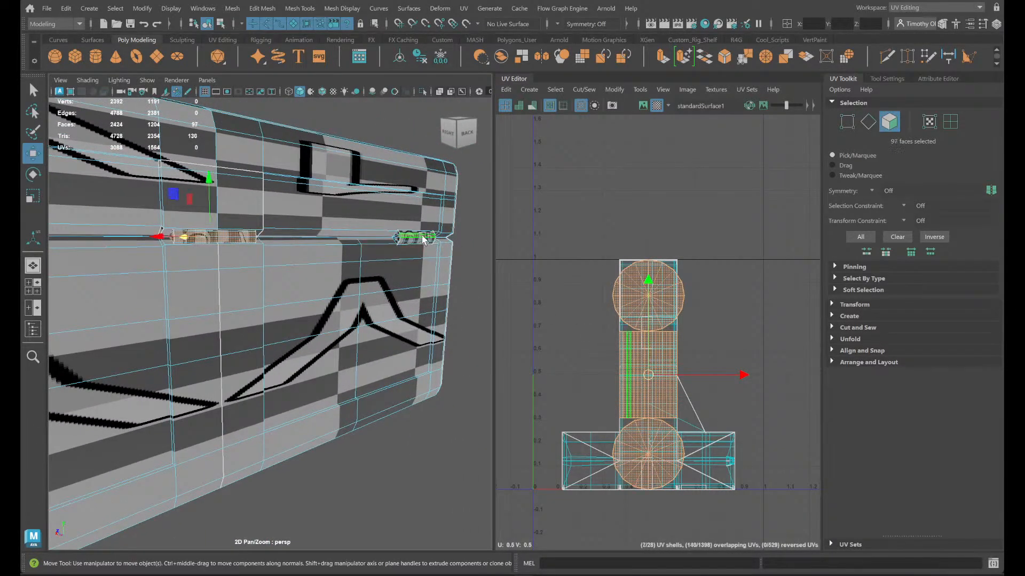
# - Move the three hinges' UV shells horizontally out of the 0 to 1 UV square
pyautogui.moveTo(744, 380); pyautogui.dragTo(967, 372)
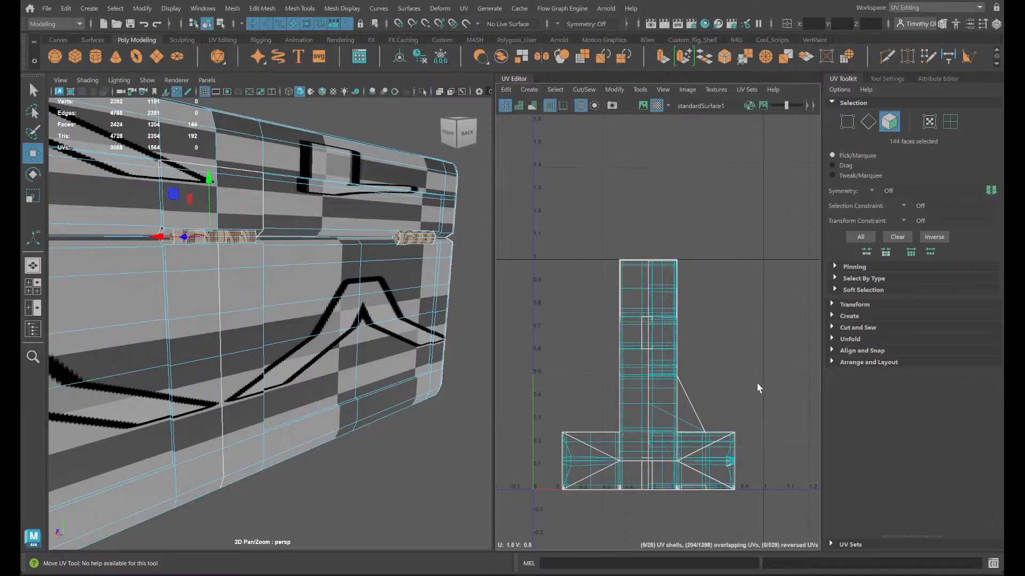
pyautogui.scroll(-4, 757, 382)
pyautogui.moveTo(777, 384)
pyautogui.keyDown('alt'); pyautogui.mouseDown(button='middle')
pyautogui.moveTo(597, 391)
pyautogui.moveTo(779, 376)
pyautogui.mouseUp(button='middle'); pyautogui.keyUp('alt')
pyautogui.scroll(-2, 357, 327)
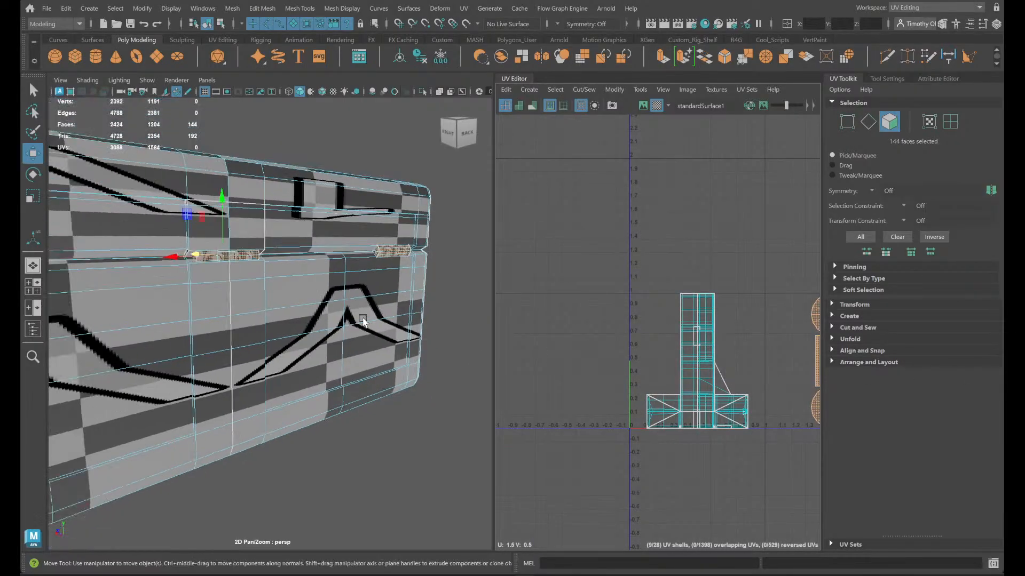
# - Move the chest body's UV shells above the 0 to 1 square and the lid's shells into negative U
pyautogui.doubleClick(255, 292)
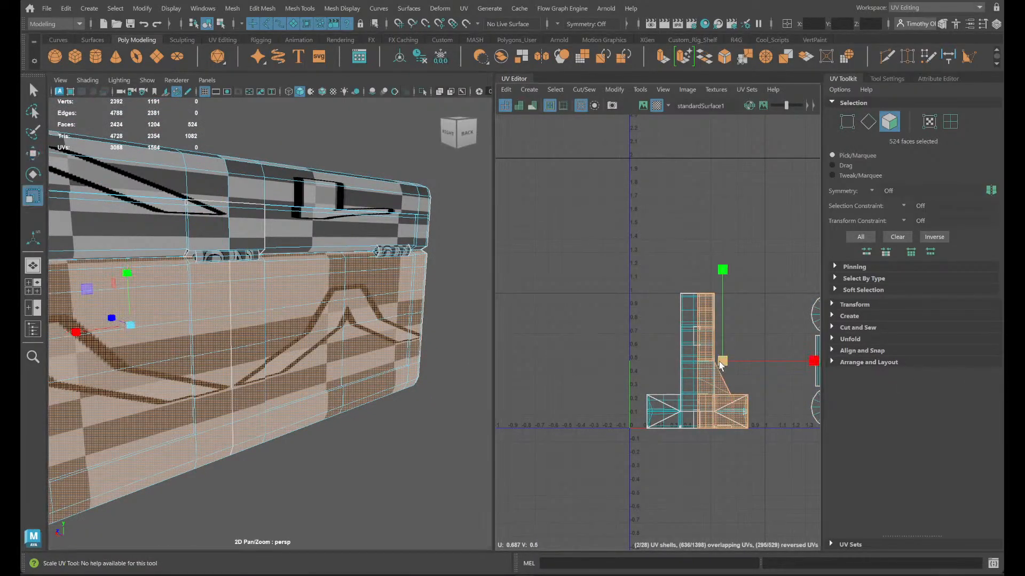
pyautogui.moveTo(722, 362); pyautogui.dragTo(721, 212)
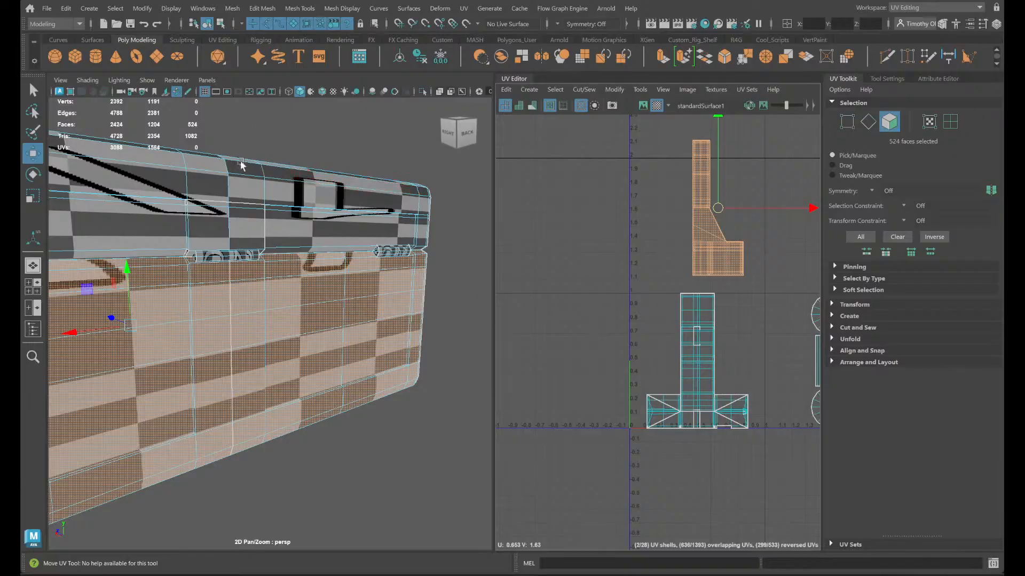
pyautogui.doubleClick(248, 177)
pyautogui.moveTo(696, 362); pyautogui.dragTo(516, 360)
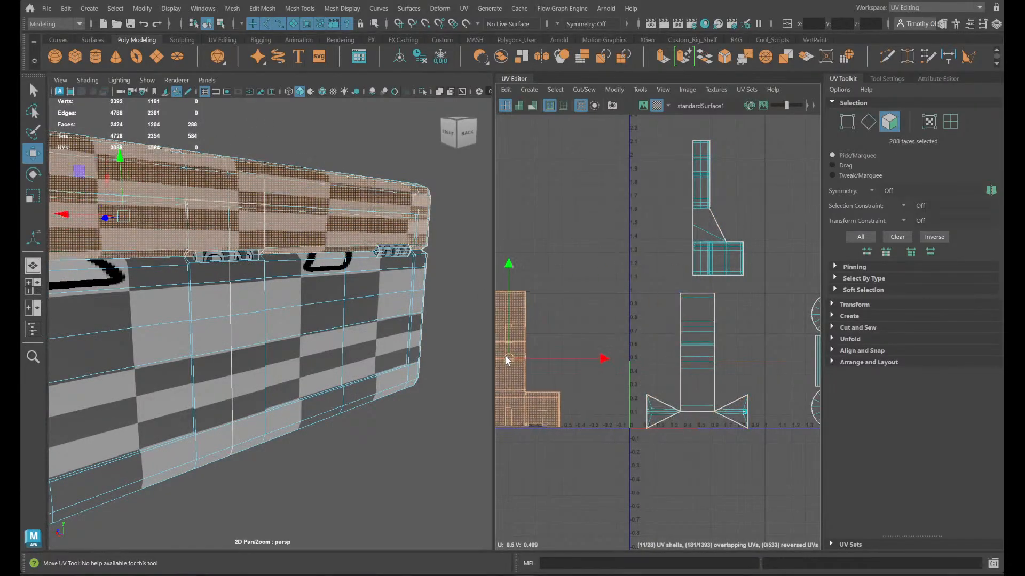
# - Select all faces of both side handles and move their UV shells straight down below the 0 to 1 square
pyautogui.keyDown('alt'); pyautogui.moveTo(342, 352); pyautogui.dragTo(387, 377); pyautogui.keyUp('alt')
pyautogui.keyDown('alt'); pyautogui.moveTo(386, 377); pyautogui.dragTo(242, 280, button='middle'); pyautogui.keyUp('alt')
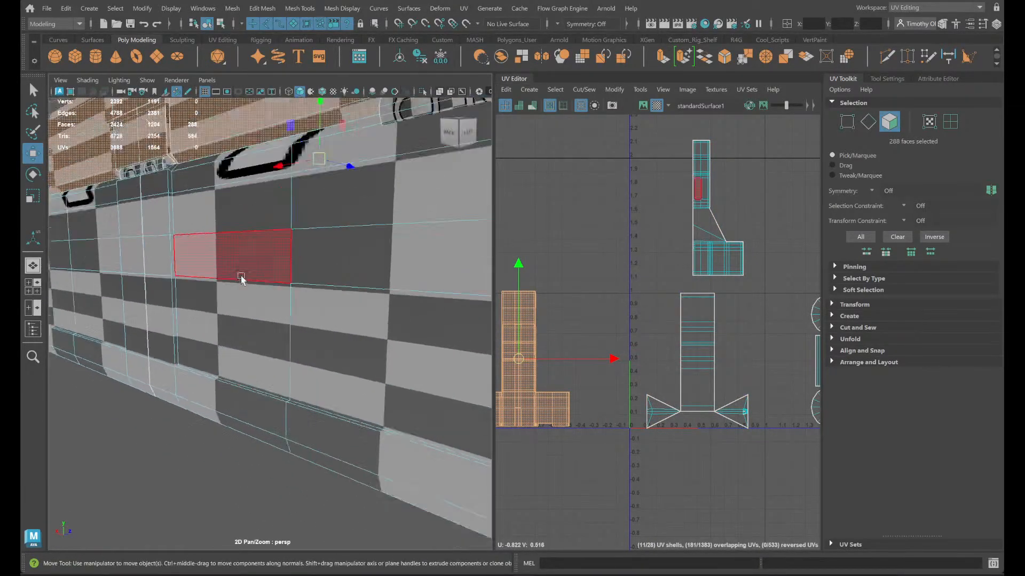
pyautogui.keyDown('alt'); pyautogui.moveTo(242, 279); pyautogui.dragTo(95, 304, button='right'); pyautogui.keyUp('alt')
pyautogui.doubleClick(279, 272)
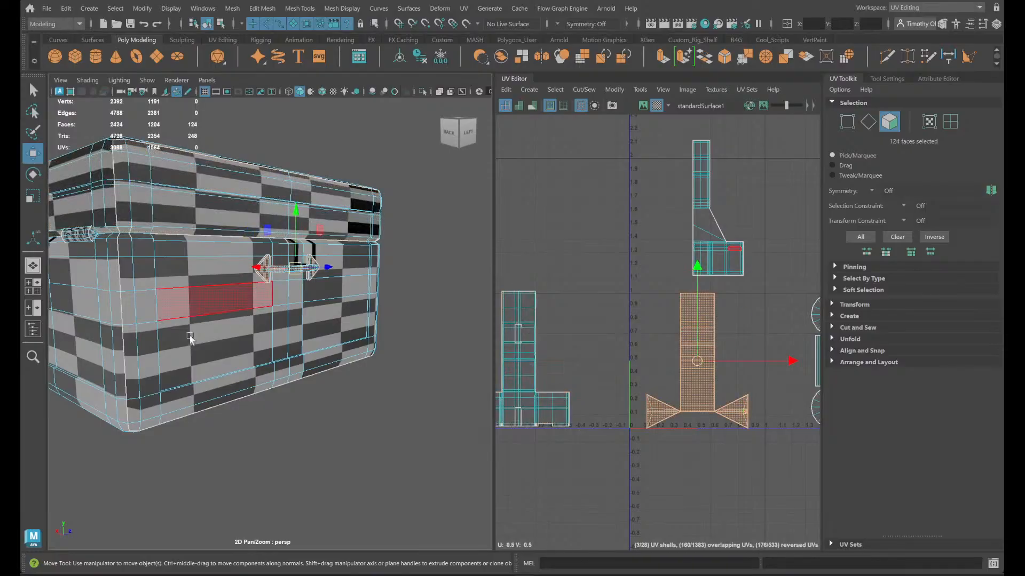
pyautogui.keyDown('alt'); pyautogui.moveTo(263, 270); pyautogui.dragTo(382, 348); pyautogui.keyUp('alt')
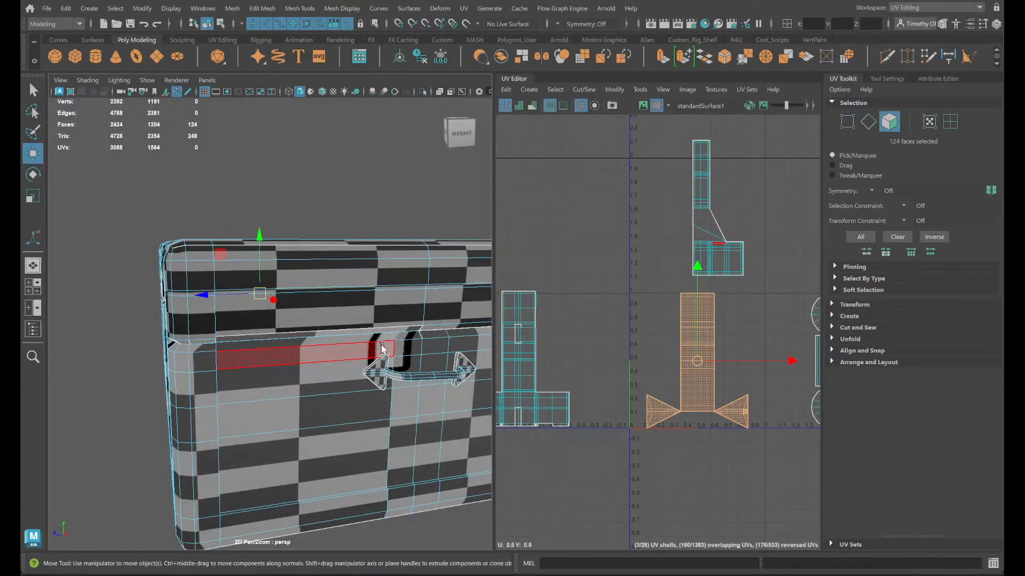
pyautogui.keyDown('shift'); pyautogui.doubleClick(403, 373); pyautogui.keyUp('shift')
pyautogui.moveTo(695, 268); pyautogui.dragTo(696, 427)
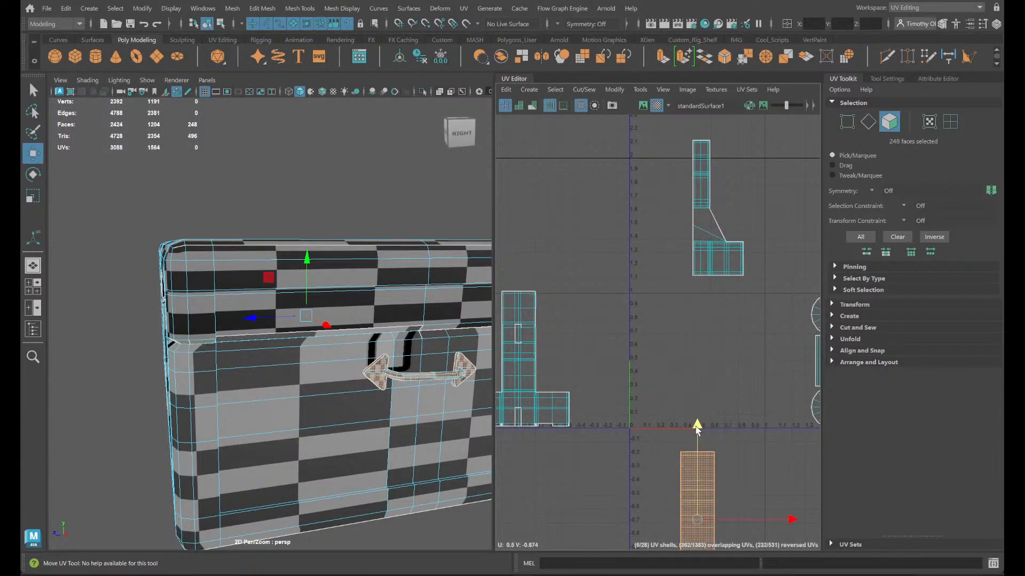
# - Select all faces of one outer rear hinge and isolate it in the 3D view
pyautogui.keyDown('alt'); pyautogui.moveTo(781, 377); pyautogui.dragTo(622, 242, button='middle'); pyautogui.keyUp('alt')
pyautogui.scroll(2, 628, 240)
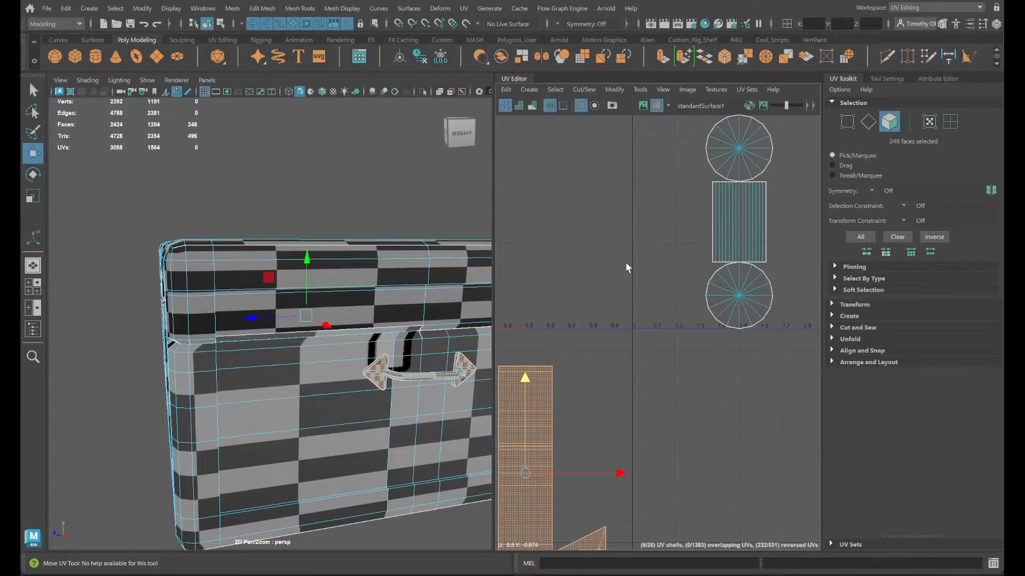
pyautogui.scroll(-2, 627, 282)
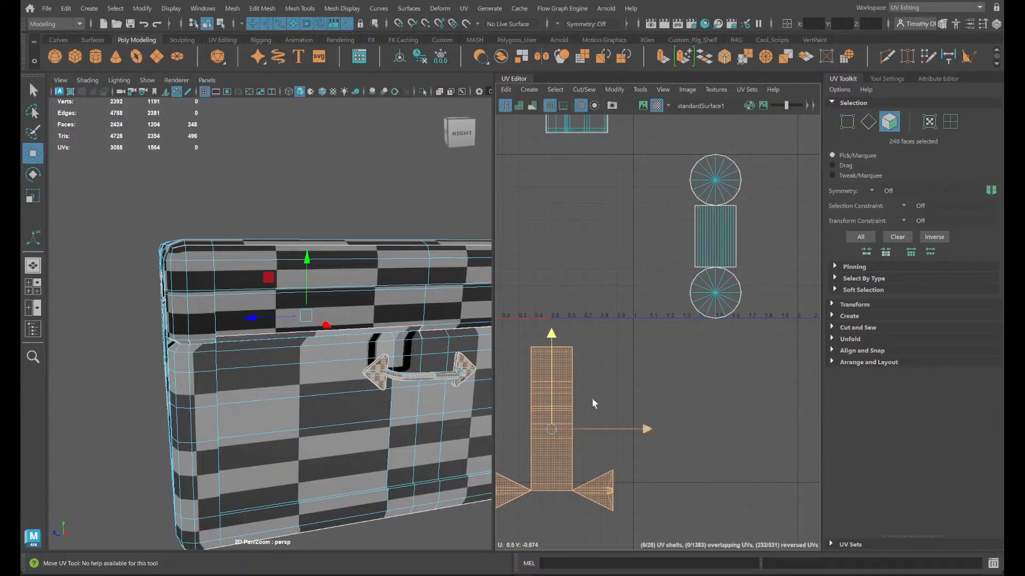
pyautogui.keyDown('alt'); pyautogui.moveTo(316, 393); pyautogui.dragTo(295, 396); pyautogui.keyUp('alt')
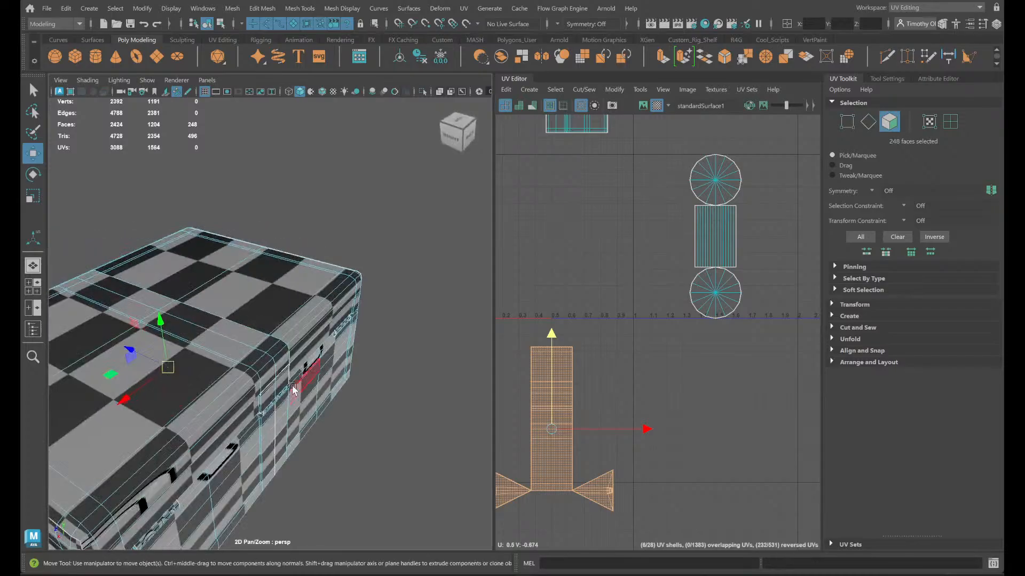
pyautogui.scroll(3, 292, 398)
pyautogui.keyDown('alt'); pyautogui.moveTo(290, 399); pyautogui.dragTo(416, 267, button='middle'); pyautogui.keyUp('alt')
pyautogui.keyDown('alt'); pyautogui.moveTo(417, 267); pyautogui.dragTo(352, 272); pyautogui.keyUp('alt')
pyautogui.scroll(4, 321, 302)
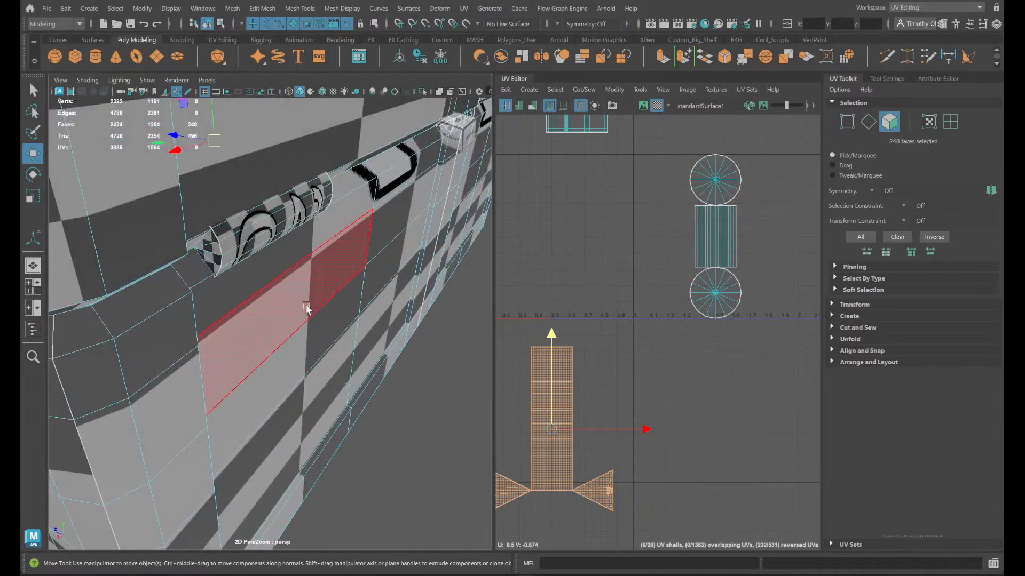
pyautogui.doubleClick(213, 248)
pyautogui.moveTo(245, 268)
pyautogui.keyDown('alt'); pyautogui.mouseDown()
pyautogui.moveTo(283, 269)
pyautogui.moveTo(232, 266)
pyautogui.mouseUp(); pyautogui.keyUp('alt')
pyautogui.click(424, 92)
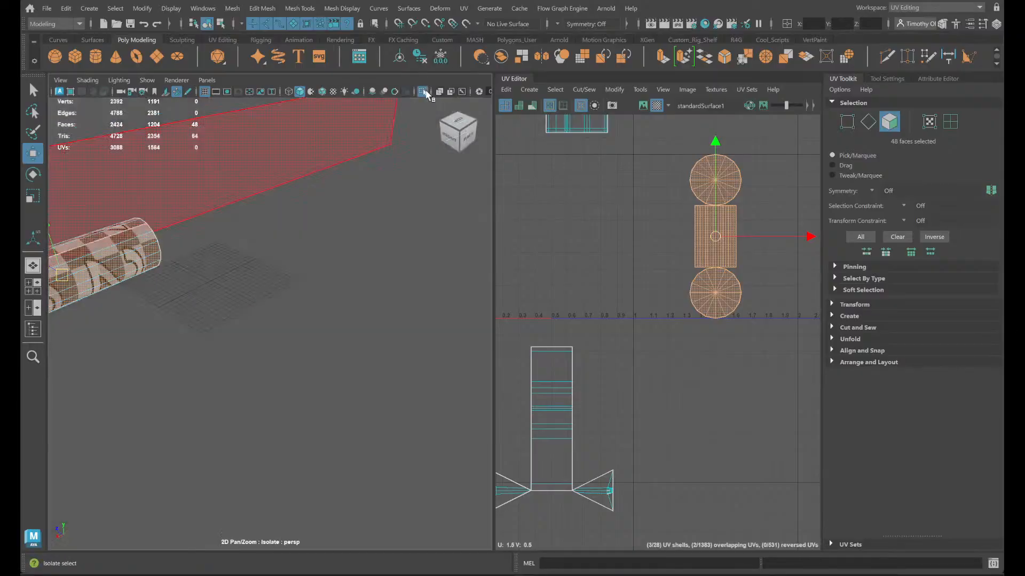
# - In edge mode, pick lengthwise edges on the isolated hinge cylinder to locate a place for its UV seam
pyautogui.keyDown('alt'); pyautogui.moveTo(147, 377); pyautogui.dragTo(192, 306, button='middle'); pyautogui.keyUp('alt')
pyautogui.keyDown('alt'); pyautogui.moveTo(193, 306); pyautogui.dragTo(227, 299); pyautogui.keyUp('alt')
pyautogui.keyDown('alt'); pyautogui.moveTo(320, 251); pyautogui.dragTo(238, 359, button='middle'); pyautogui.keyUp('alt')
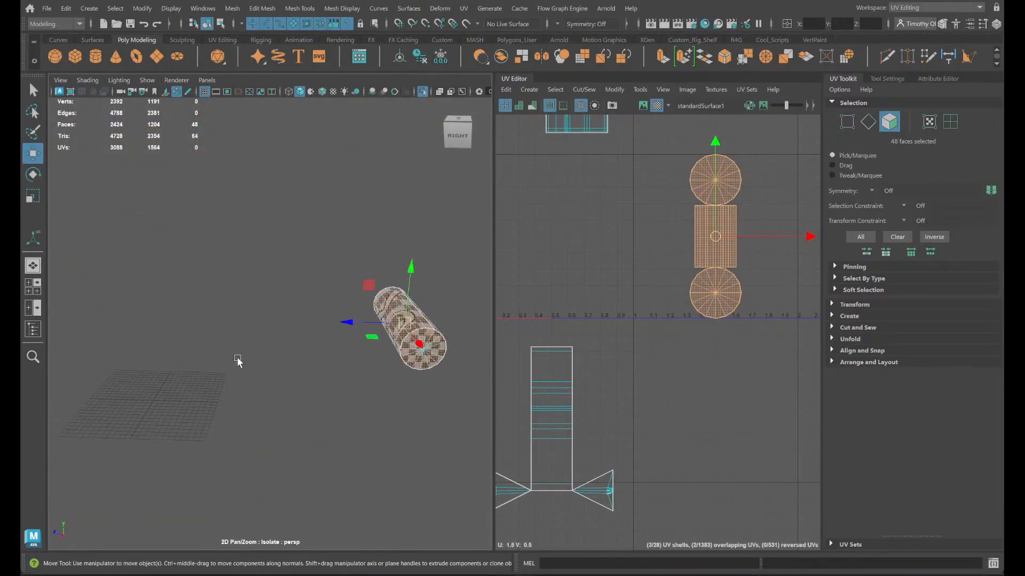
pyautogui.keyDown('alt'); pyautogui.moveTo(238, 360); pyautogui.dragTo(233, 343); pyautogui.keyUp('alt')
pyautogui.keyDown('alt'); pyautogui.moveTo(272, 294); pyautogui.dragTo(258, 358, button='middle'); pyautogui.keyUp('alt')
pyautogui.keyDown('alt'); pyautogui.moveTo(257, 360); pyautogui.dragTo(372, 344, button='right'); pyautogui.keyUp('alt')
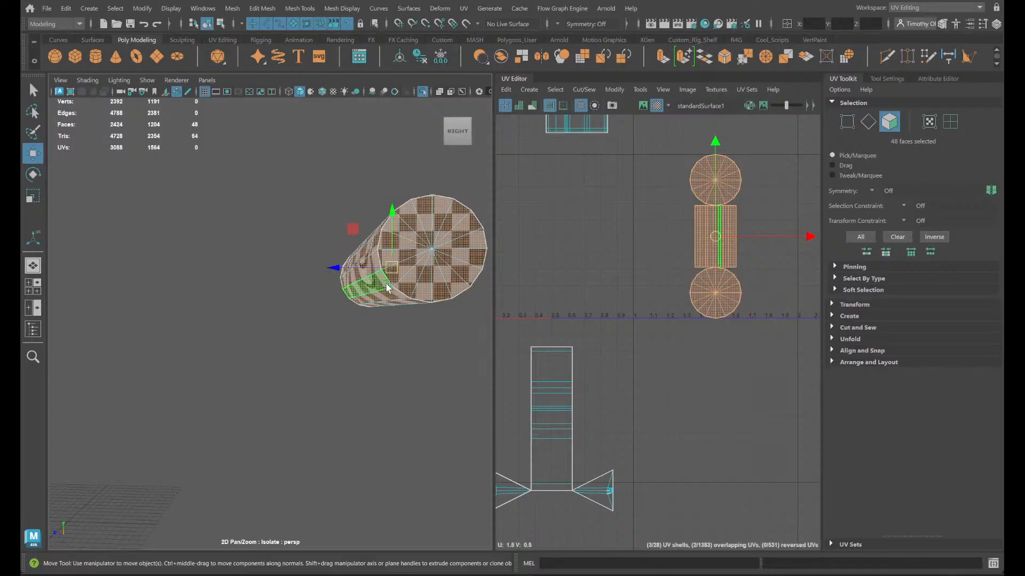
pyautogui.rightClick(404, 297)
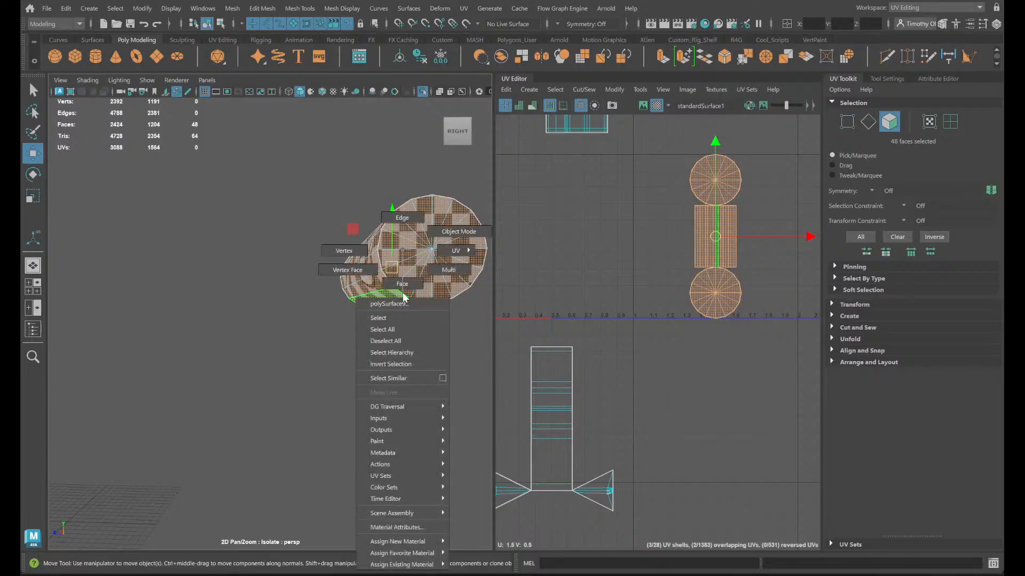
pyautogui.click(398, 218)
pyautogui.keyDown('alt'); pyautogui.moveTo(430, 327); pyautogui.dragTo(433, 328); pyautogui.keyUp('alt')
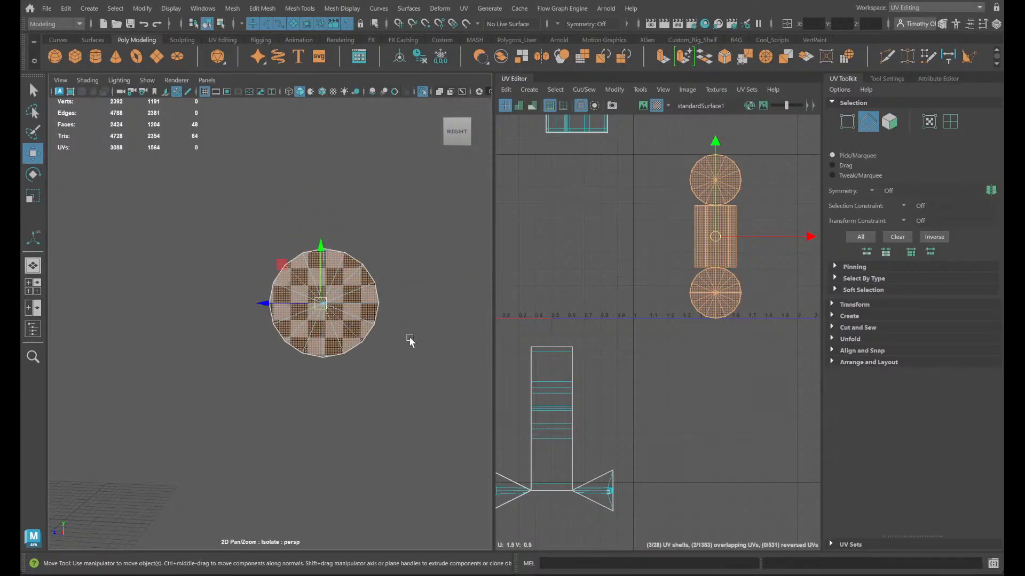
pyautogui.keyDown('alt'); pyautogui.moveTo(326, 354); pyautogui.dragTo(331, 354); pyautogui.keyUp('alt')
pyautogui.keyDown('alt'); pyautogui.moveTo(331, 354); pyautogui.dragTo(332, 355, button='middle'); pyautogui.keyUp('alt')
pyautogui.keyDown('alt'); pyautogui.moveTo(331, 355); pyautogui.dragTo(388, 302); pyautogui.keyUp('alt')
pyautogui.click(390, 314)
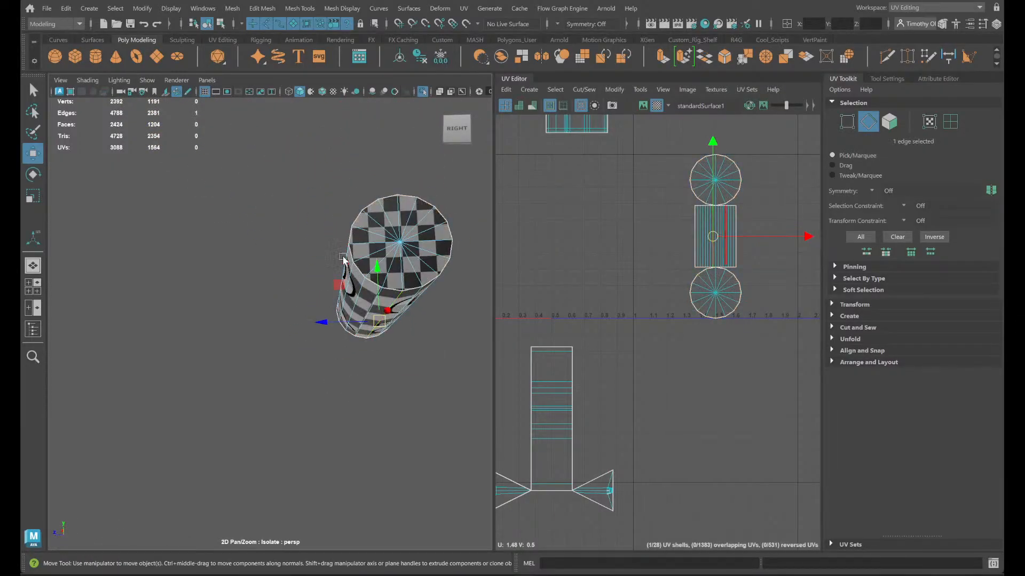
pyautogui.keyDown('shift'); pyautogui.click(345, 262); pyautogui.keyUp('shift')
pyautogui.press('q')
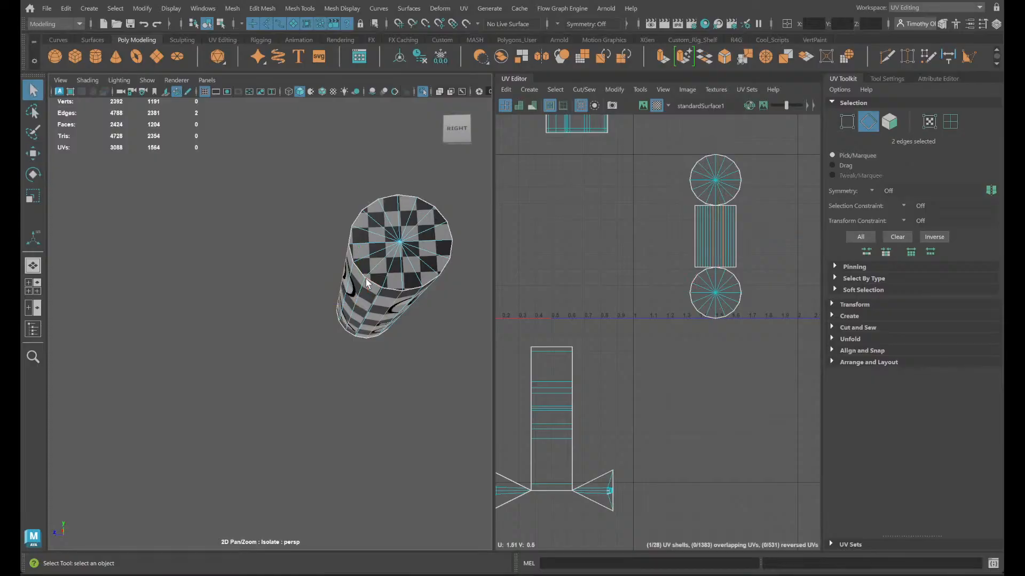
# - Cut the three stacked hinge barrel shells along the chosen lengthwise edge, and move and sew them along the old border
pyautogui.scroll(6, 683, 238)
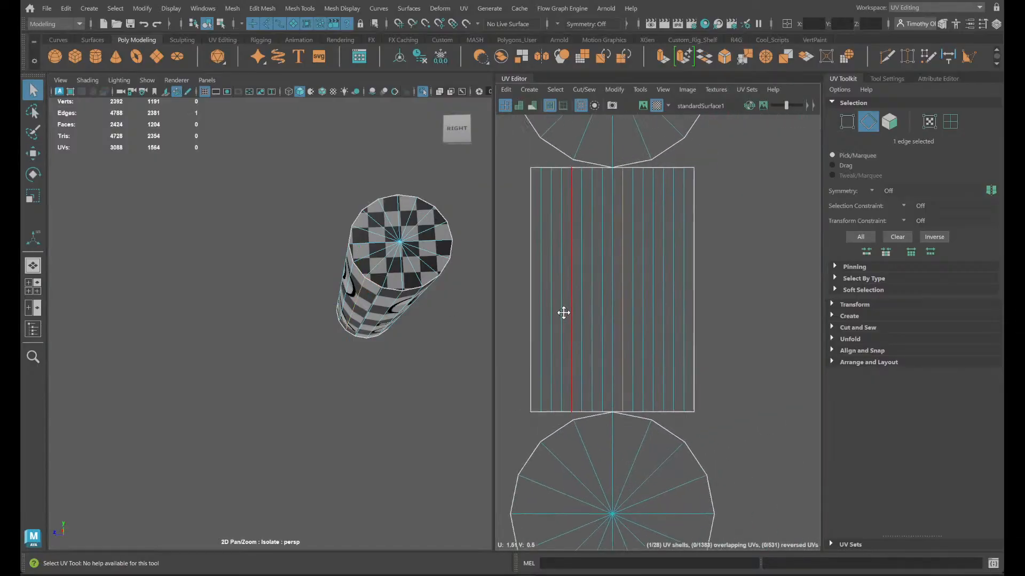
pyautogui.click(642, 214)
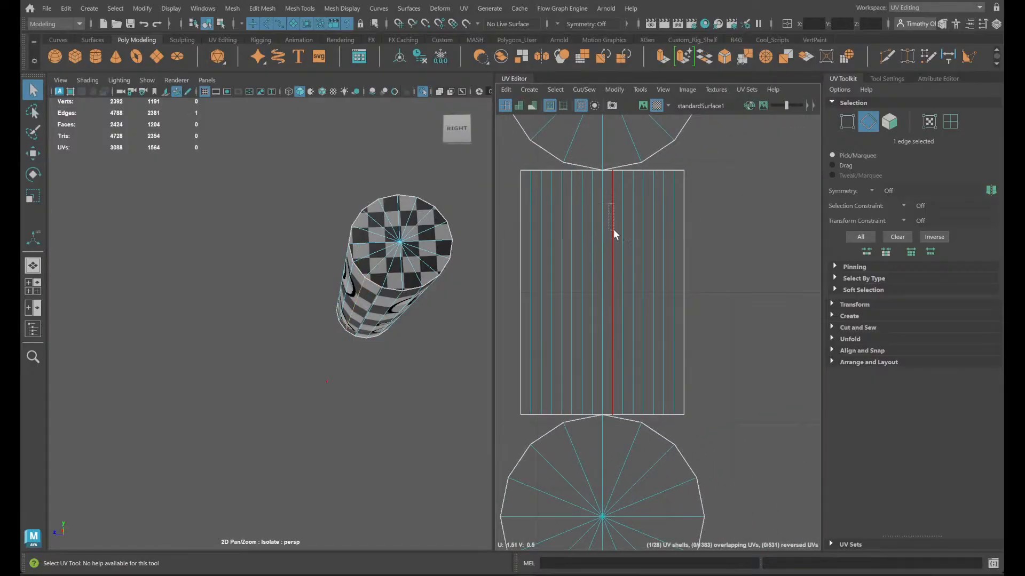
pyautogui.doubleClick(613, 230)
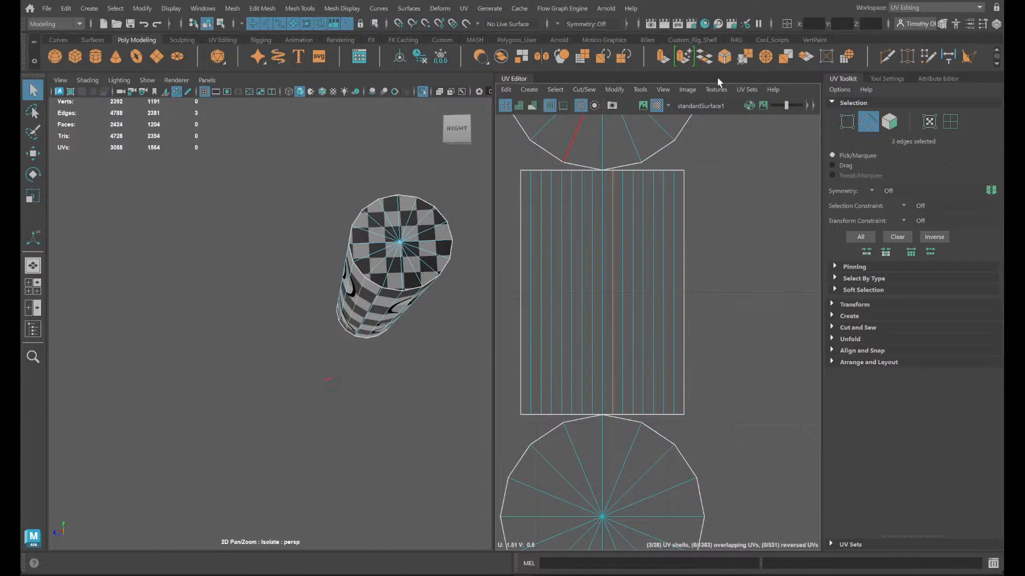
pyautogui.click(583, 90)
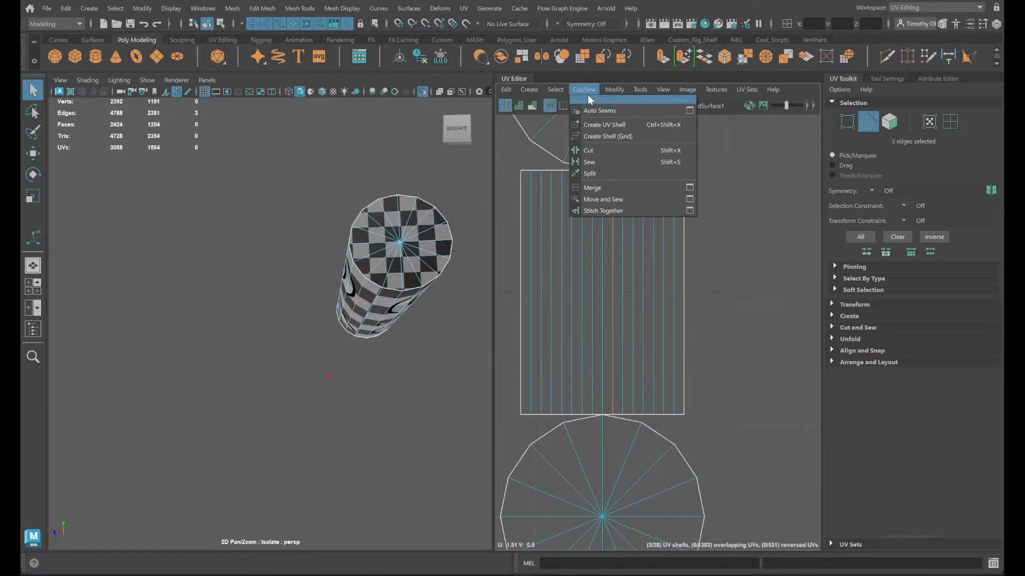
pyautogui.click(594, 151)
pyautogui.moveTo(682, 231); pyautogui.dragTo(681, 231)
pyautogui.keyDown('shift'); pyautogui.moveTo(720, 245); pyautogui.dragTo(721, 221, button='right'); pyautogui.keyUp('shift')
pyautogui.moveTo(575, 270); pyautogui.dragTo(528, 250, button='right')
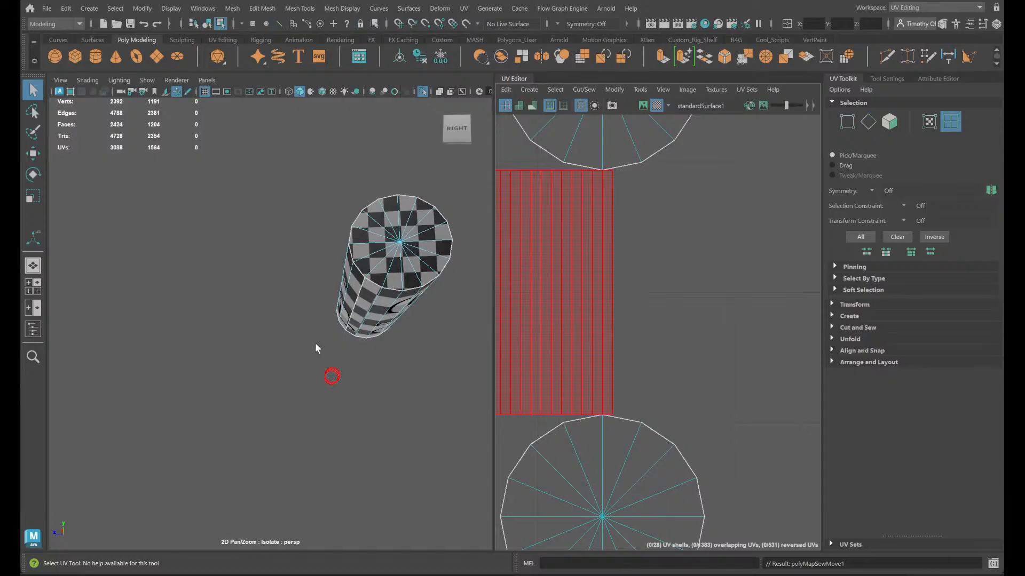
# - End the isolation to show the whole chest and examine the seam and checker pattern on the outer rear hinge
pyautogui.click(422, 91)
pyautogui.keyDown('alt'); pyautogui.moveTo(373, 236); pyautogui.dragTo(350, 277); pyautogui.keyUp('alt')
pyautogui.press('super')
pyautogui.press('super')
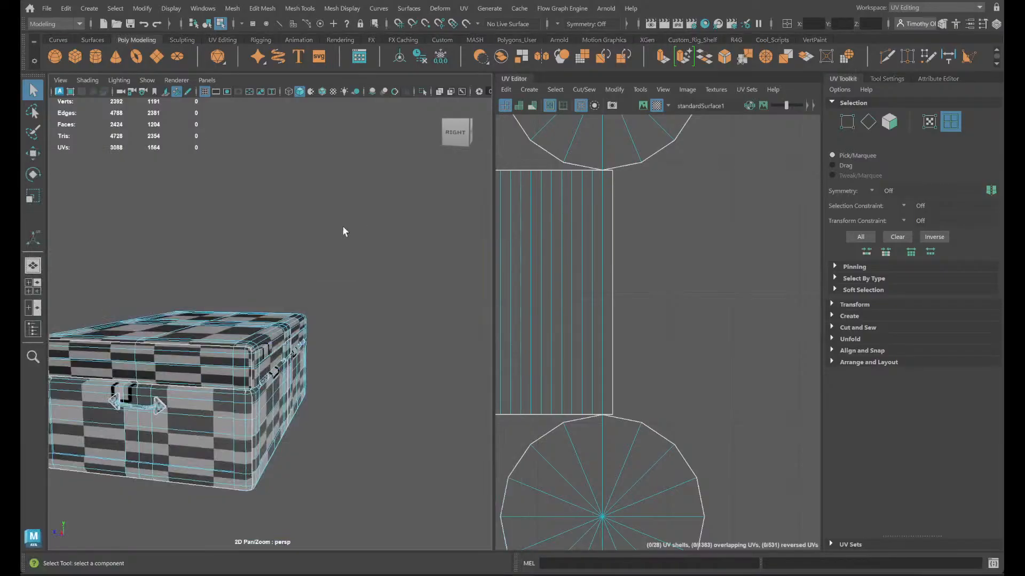
pyautogui.keyDown('alt'); pyautogui.moveTo(354, 346); pyautogui.dragTo(369, 337); pyautogui.keyUp('alt')
pyautogui.scroll(5, 369, 336)
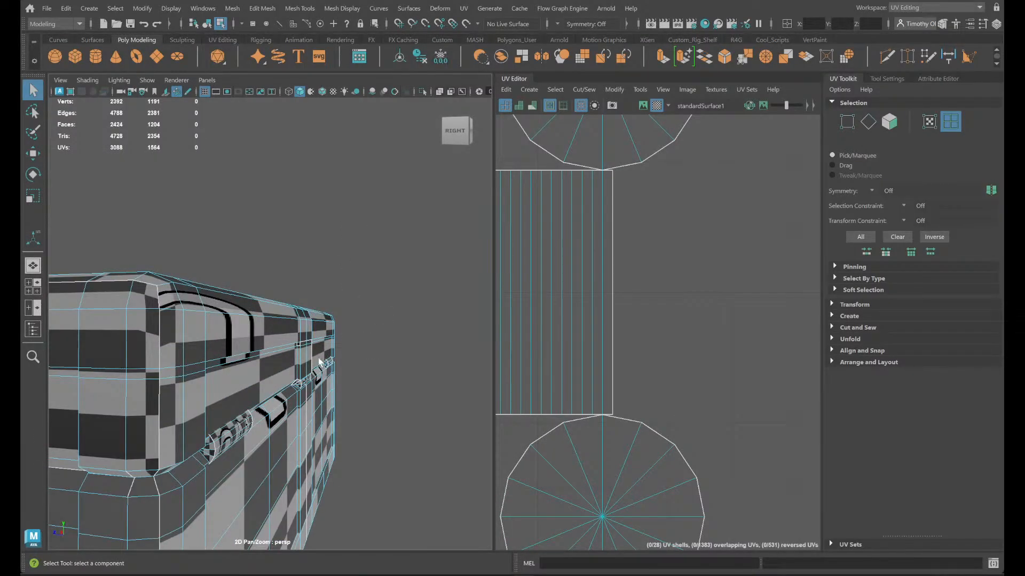
pyautogui.keyDown('alt'); pyautogui.moveTo(353, 387); pyautogui.dragTo(382, 381); pyautogui.keyUp('alt')
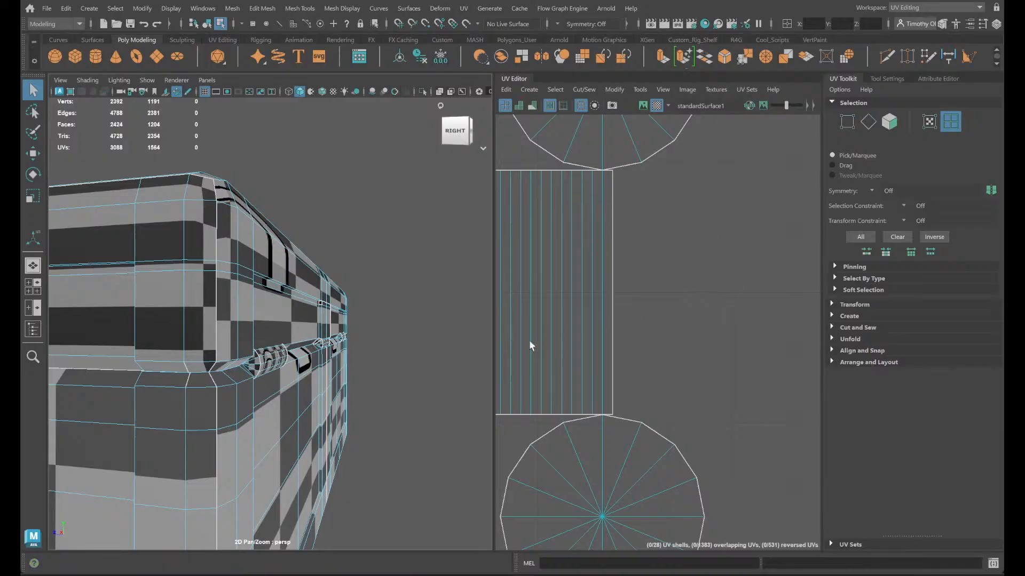
pyautogui.scroll(3, 287, 369)
pyautogui.scroll(-1, 286, 370)
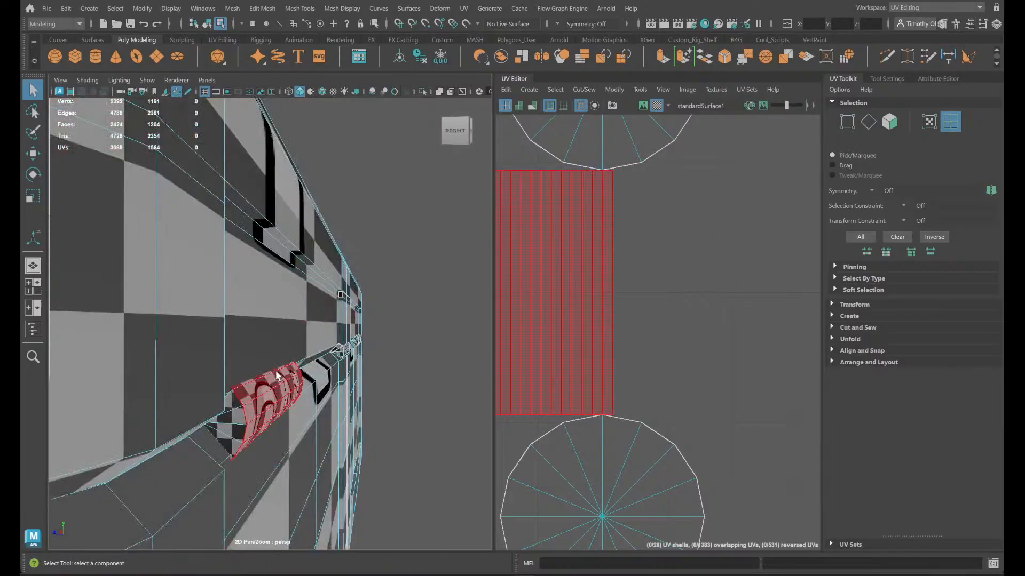
# - Select the lower end-cap UV shells of the three stacked hinges and rotate them around their center
pyautogui.click(228, 421)
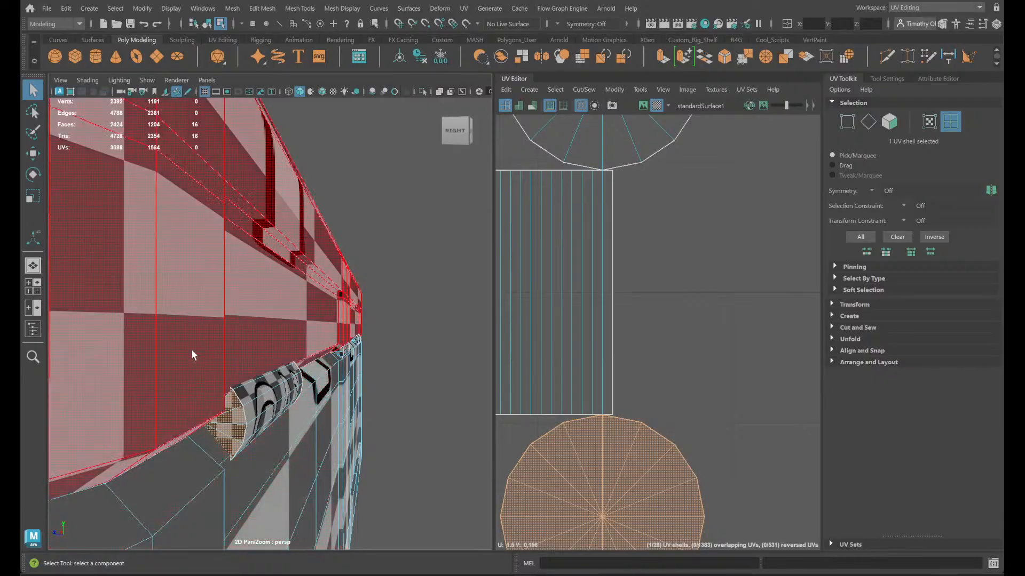
pyautogui.moveTo(231, 427); pyautogui.dragTo(233, 220, button='right')
pyautogui.keyDown('alt'); pyautogui.moveTo(648, 467); pyautogui.dragTo(671, 284, button='middle'); pyautogui.keyUp('alt')
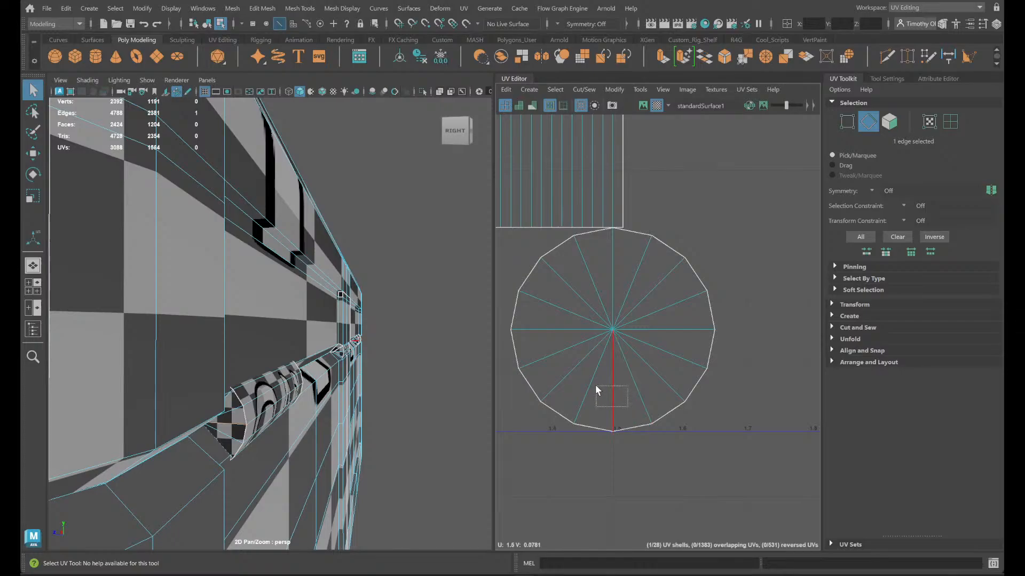
pyautogui.moveTo(596, 385); pyautogui.dragTo(597, 384)
pyautogui.click(666, 419)
pyautogui.moveTo(682, 390); pyautogui.dragTo(625, 358, button='right')
pyautogui.press('e')
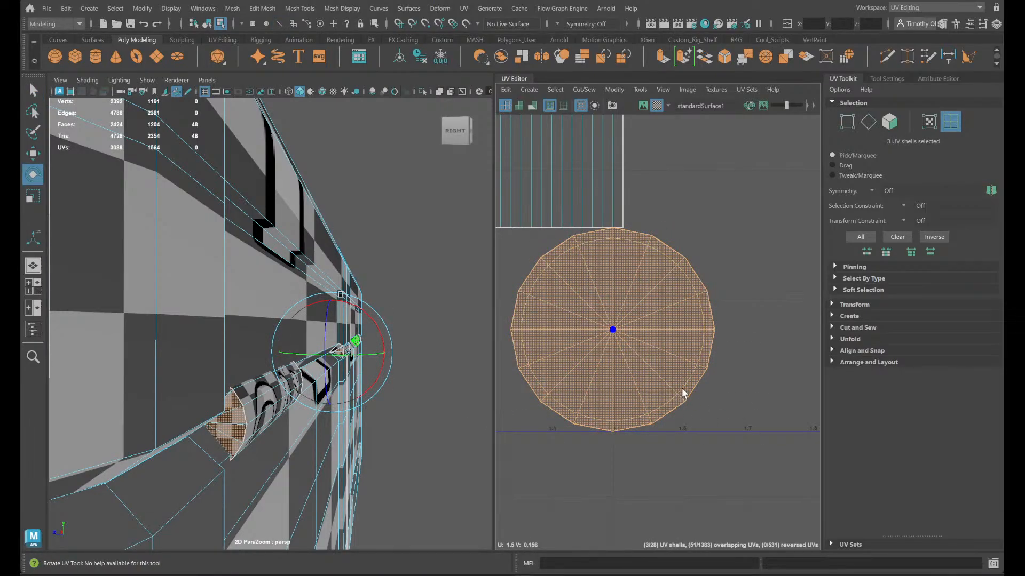
pyautogui.moveTo(705, 328); pyautogui.dragTo(610, 229)
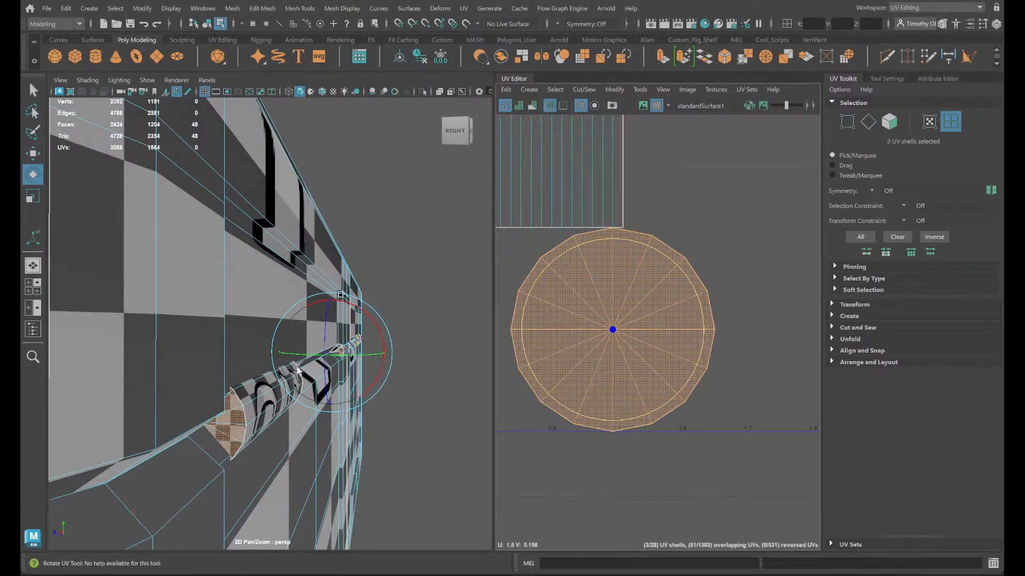
# - Pick a radial edge on the end cap of the rear hinge at the chest's opposite corner
pyautogui.scroll(-5, 403, 424)
pyautogui.keyDown('alt'); pyautogui.moveTo(402, 425); pyautogui.dragTo(202, 412); pyautogui.keyUp('alt')
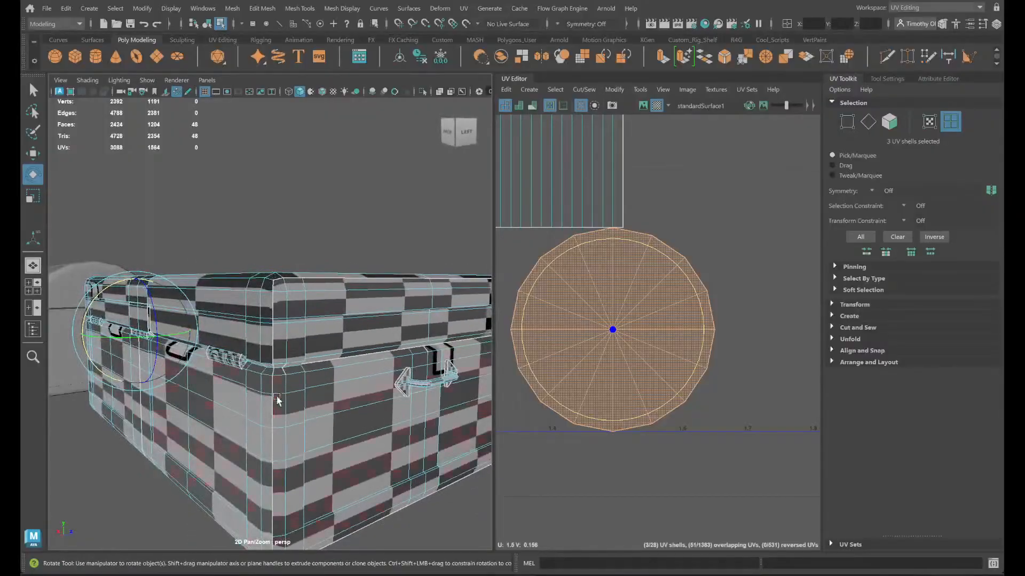
pyautogui.scroll(5, 272, 392)
pyautogui.scroll(4, 184, 383)
pyautogui.keyDown('alt'); pyautogui.moveTo(201, 448); pyautogui.dragTo(220, 380, button='middle'); pyautogui.keyUp('alt')
pyautogui.moveTo(190, 363); pyautogui.dragTo(189, 224, button='right')
pyautogui.click(196, 360)
pyautogui.keyDown('alt'); pyautogui.moveTo(592, 208); pyautogui.dragTo(650, 572, button='middle'); pyautogui.keyUp('alt')
pyautogui.moveTo(673, 180); pyautogui.dragTo(662, 153, button='right')
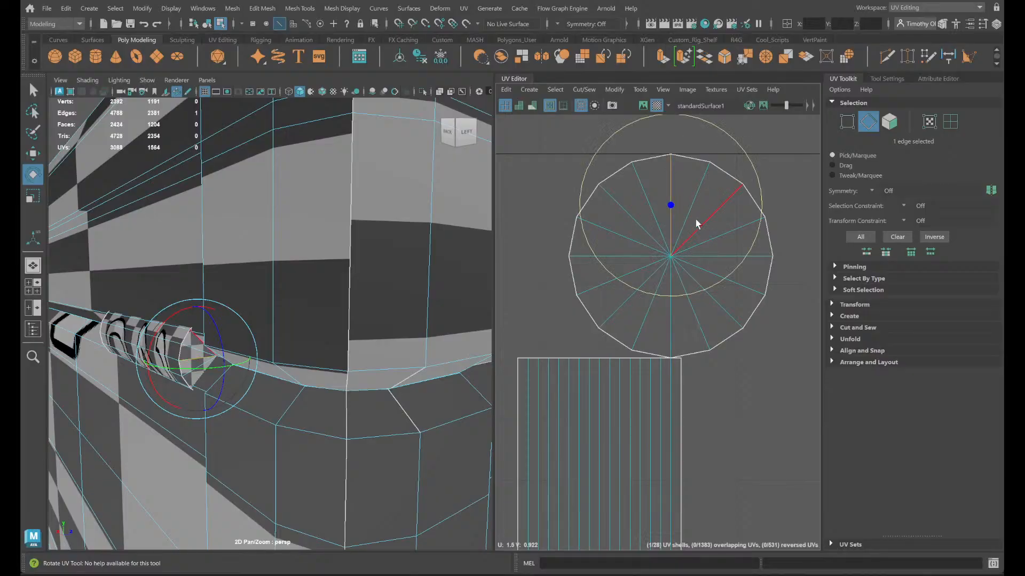
pyautogui.moveTo(688, 183); pyautogui.dragTo(652, 169)
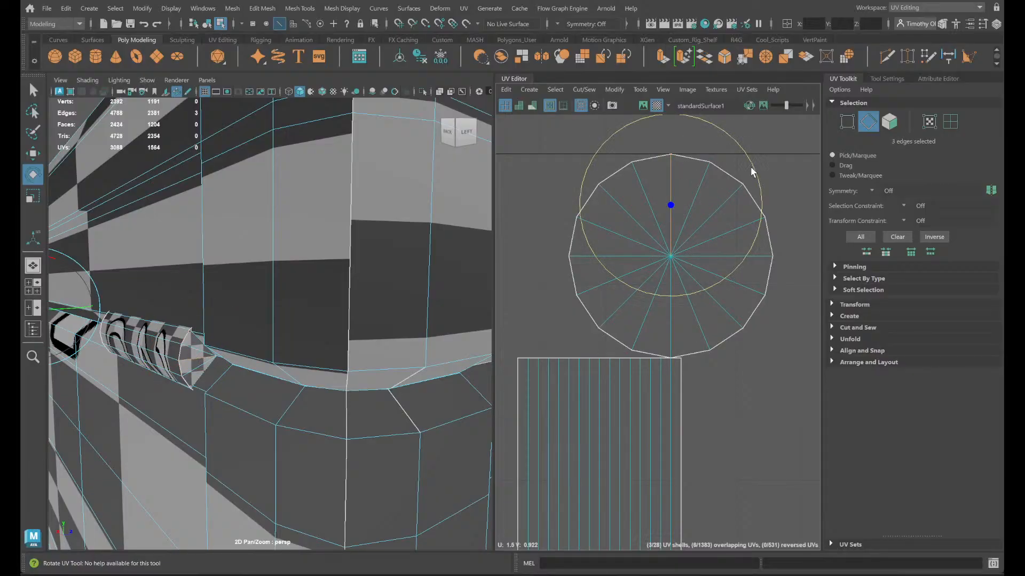
pyautogui.moveTo(751, 168); pyautogui.dragTo(608, 158)
pyautogui.hotkey('ctrl', 'z')
# - Select the upper end-cap UV shells of the three stacked hinges and rotate them around their center
pyautogui.moveTo(683, 232); pyautogui.dragTo(553, 147, button='right')
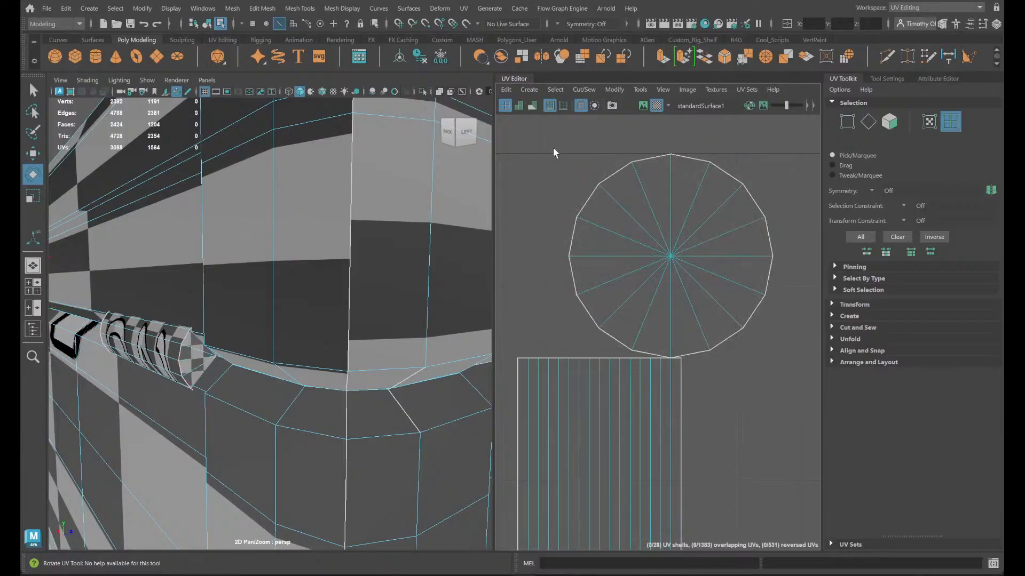
pyautogui.moveTo(553, 148); pyautogui.dragTo(656, 263)
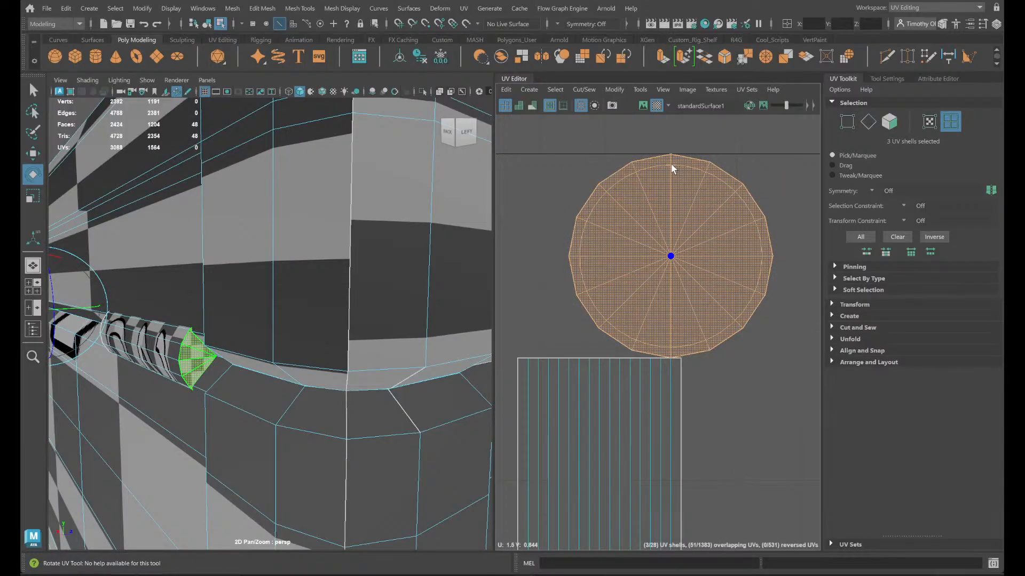
pyautogui.moveTo(672, 168); pyautogui.dragTo(594, 256)
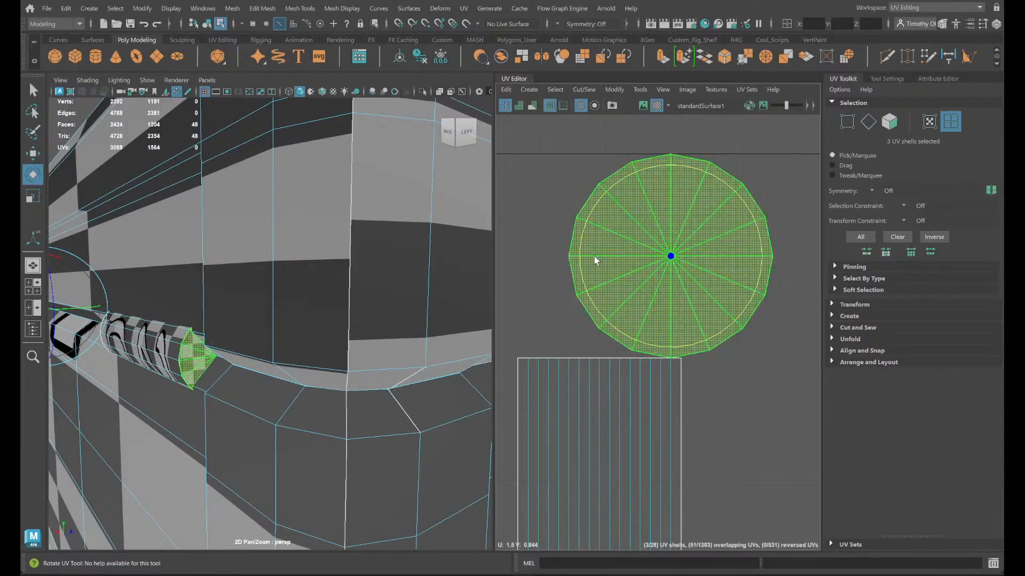
pyautogui.click(787, 190)
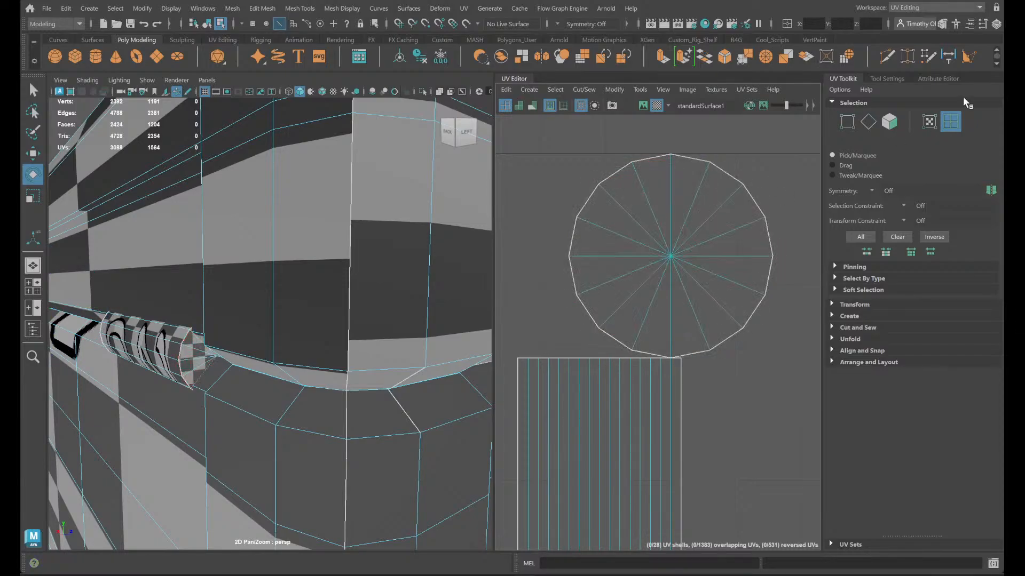
# - Move the stacked hinge barrel shells to one side of the end caps and unfold all nine hinge UV shells
pyautogui.moveTo(540, 424); pyautogui.dragTo(534, 404)
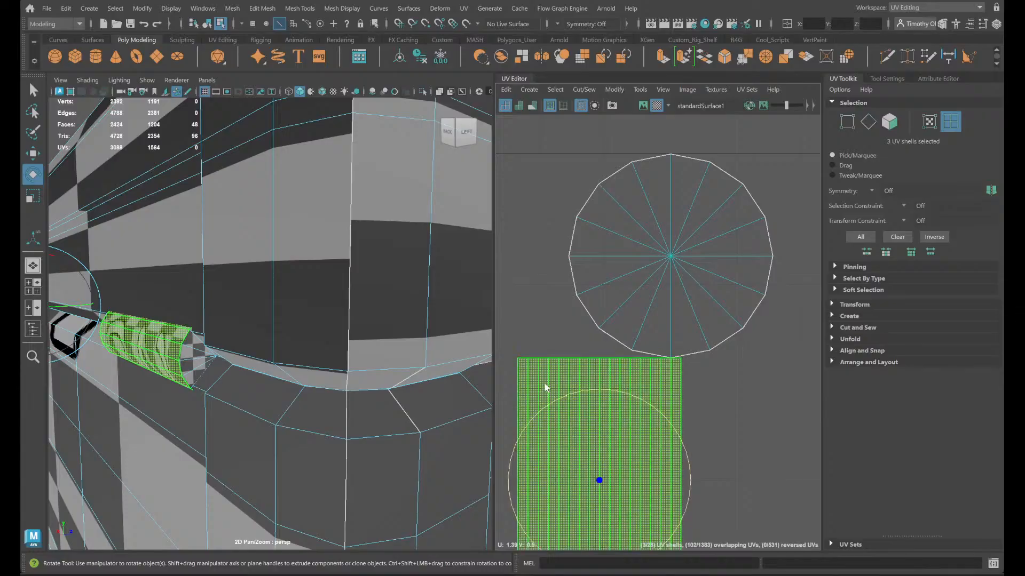
pyautogui.scroll(-5, 640, 361)
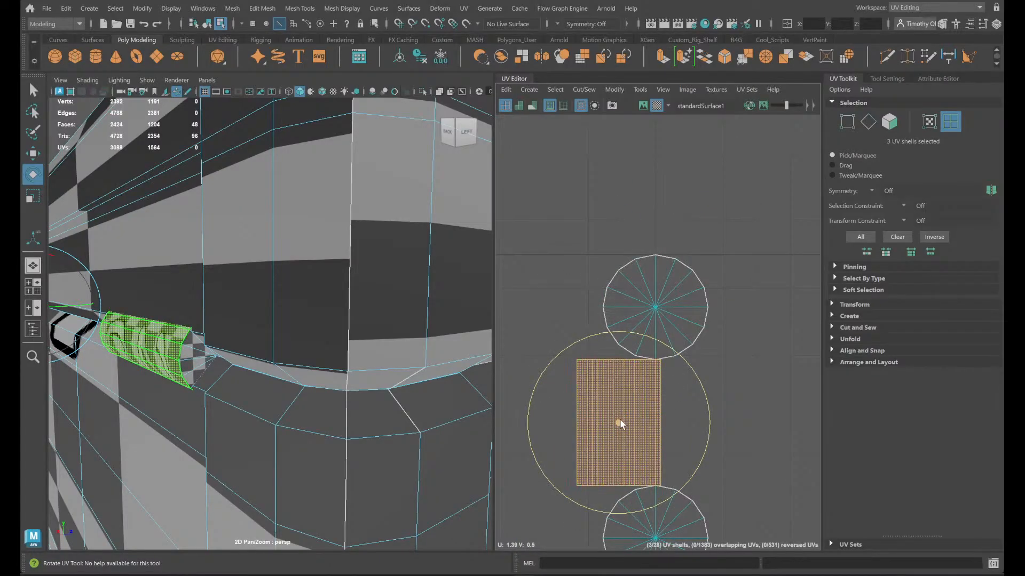
pyautogui.press('w')
pyautogui.moveTo(623, 421); pyautogui.dragTo(741, 410)
pyautogui.scroll(-2, 741, 410)
pyautogui.moveTo(774, 501); pyautogui.dragTo(588, 293)
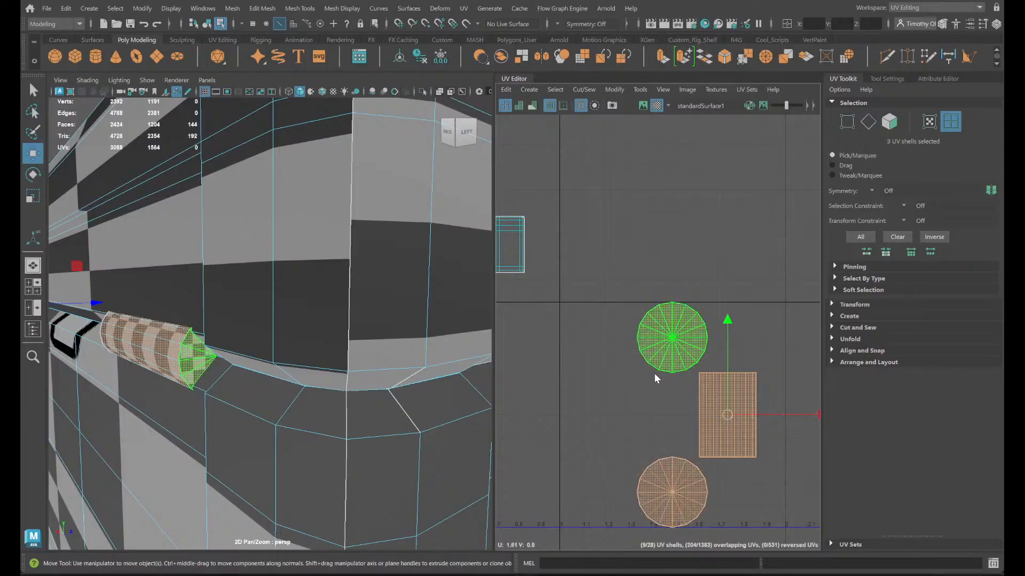
pyautogui.keyDown('shift'); pyautogui.moveTo(654, 373); pyautogui.dragTo(537, 311, button='right'); pyautogui.keyUp('shift')
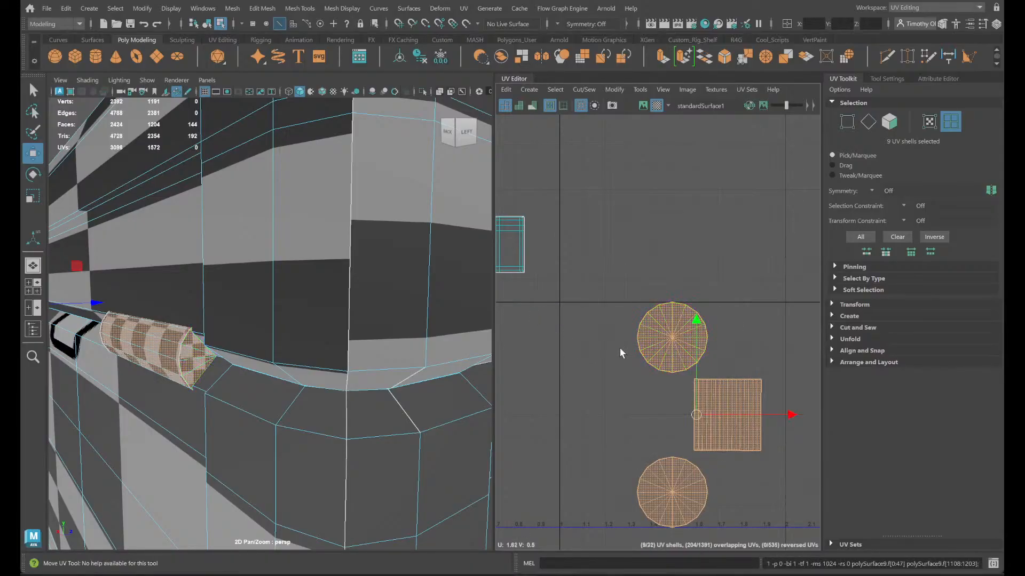
# - Select the three stacked hinge barrel shells and straighten them with Orient Shells
pyautogui.moveTo(768, 397); pyautogui.dragTo(707, 376, button='right')
pyautogui.moveTo(769, 391); pyautogui.dragTo(739, 378)
pyautogui.keyDown('shift'); pyautogui.moveTo(754, 388); pyautogui.dragTo(623, 311, button='right'); pyautogui.keyUp('shift')
pyautogui.press('f')
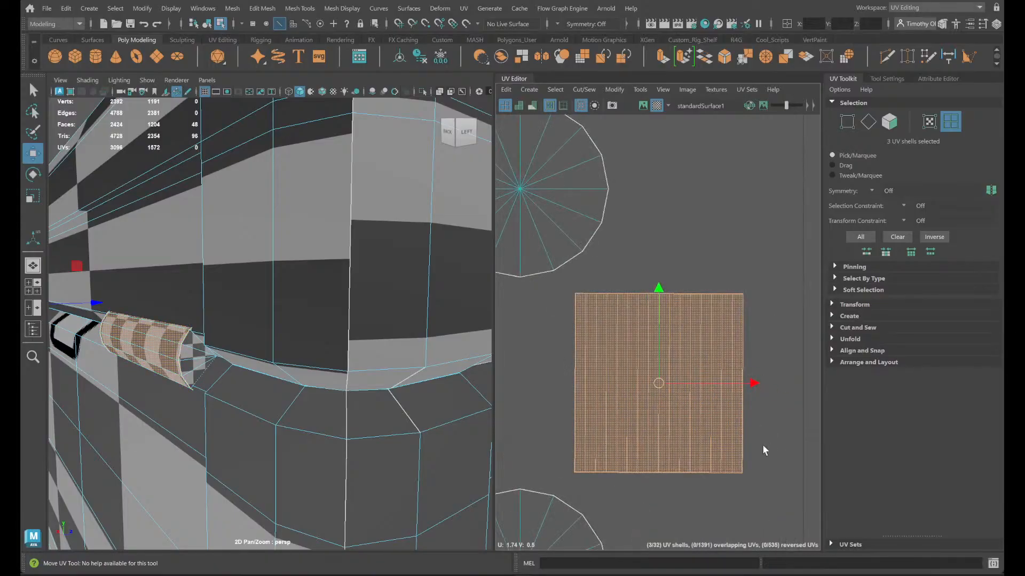
pyautogui.click(868, 361)
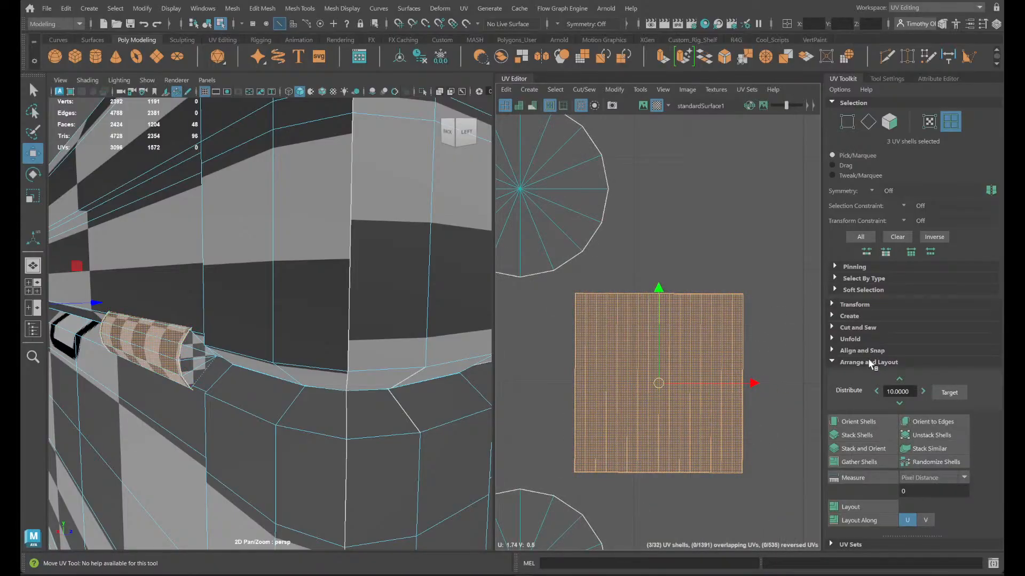
pyautogui.click(857, 420)
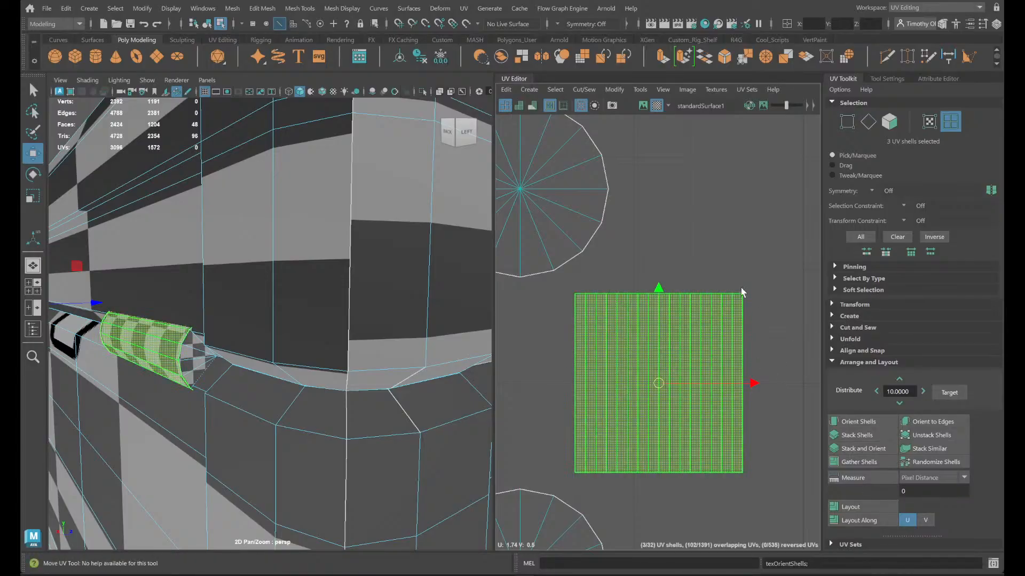
pyautogui.click(783, 372)
pyautogui.scroll(-3, 627, 324)
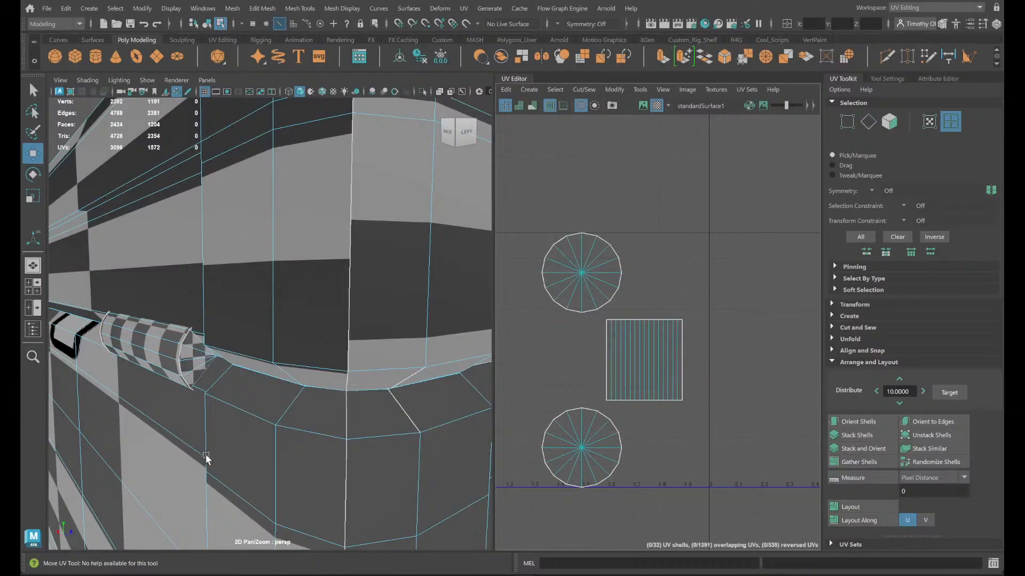
# - Find the handle's UV shells below the hinges and select the triangular end-piece shell to identify it on the chest
pyautogui.keyDown('alt'); pyautogui.moveTo(681, 288); pyautogui.dragTo(920, 380, button='middle'); pyautogui.keyUp('alt')
pyautogui.scroll(-4, 585, 305)
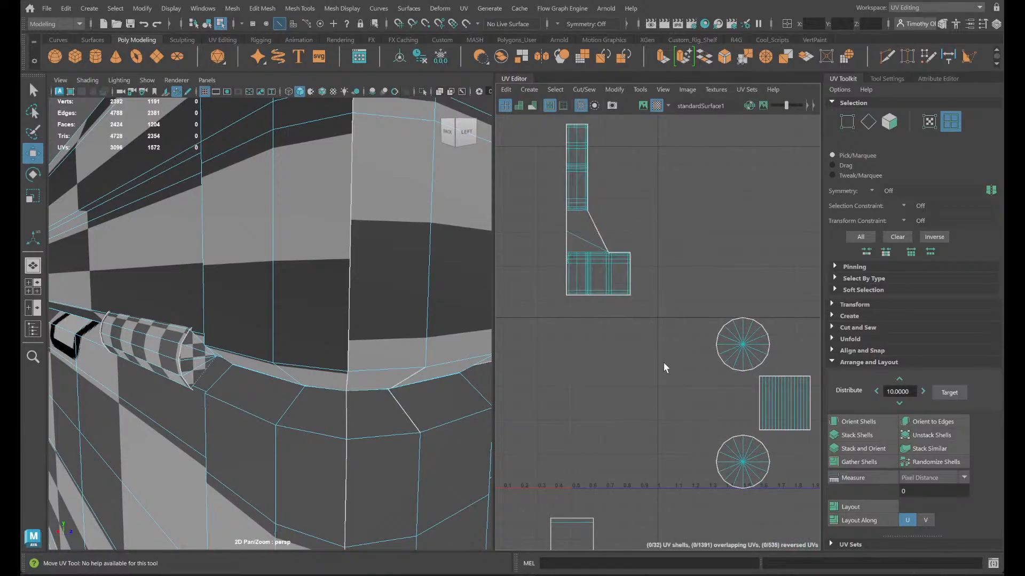
pyautogui.keyDown('alt'); pyautogui.moveTo(678, 475); pyautogui.dragTo(792, 123, button='middle'); pyautogui.keyUp('alt')
pyautogui.click(687, 290)
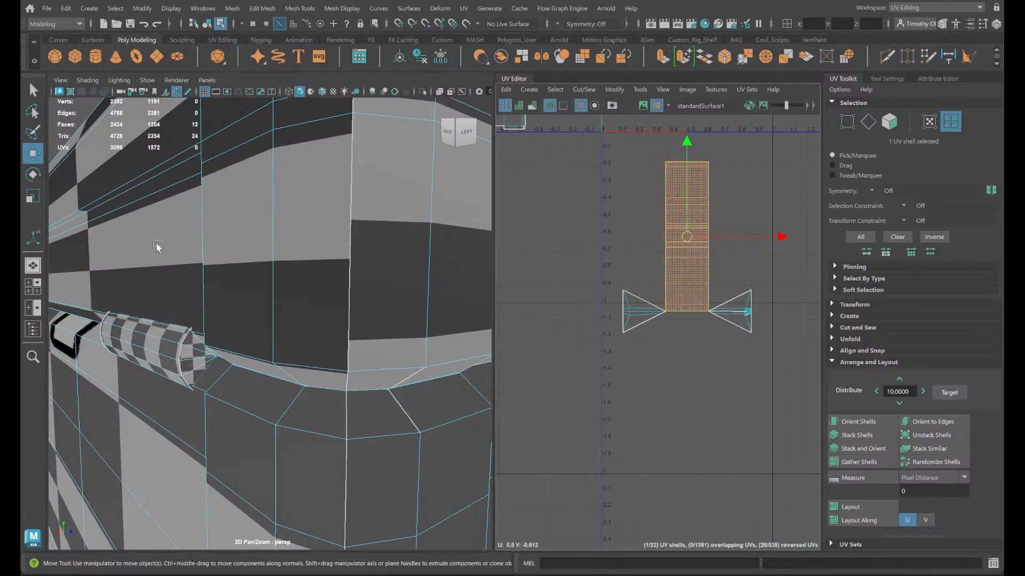
pyautogui.keyDown('alt'); pyautogui.moveTo(147, 296); pyautogui.dragTo(345, 360); pyautogui.keyUp('alt')
pyautogui.scroll(-8, 342, 355)
pyautogui.keyDown('alt'); pyautogui.moveTo(203, 322); pyautogui.dragTo(277, 298); pyautogui.keyUp('alt')
pyautogui.scroll(-6, 302, 364)
pyautogui.scroll(8, 277, 283)
pyautogui.click(436, 344)
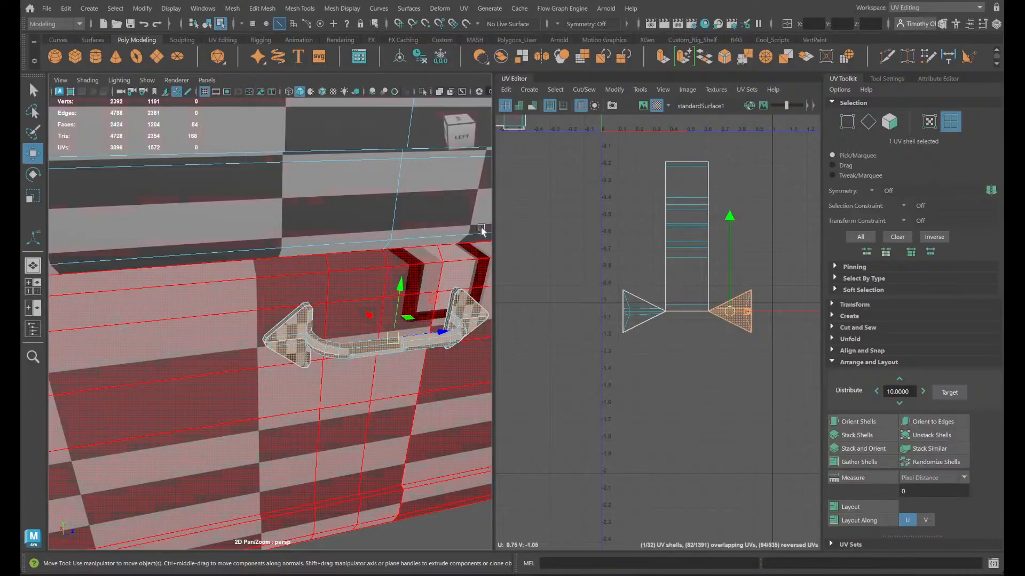
# - Turn on modeling symmetry along Object X
pyautogui.click(558, 22)
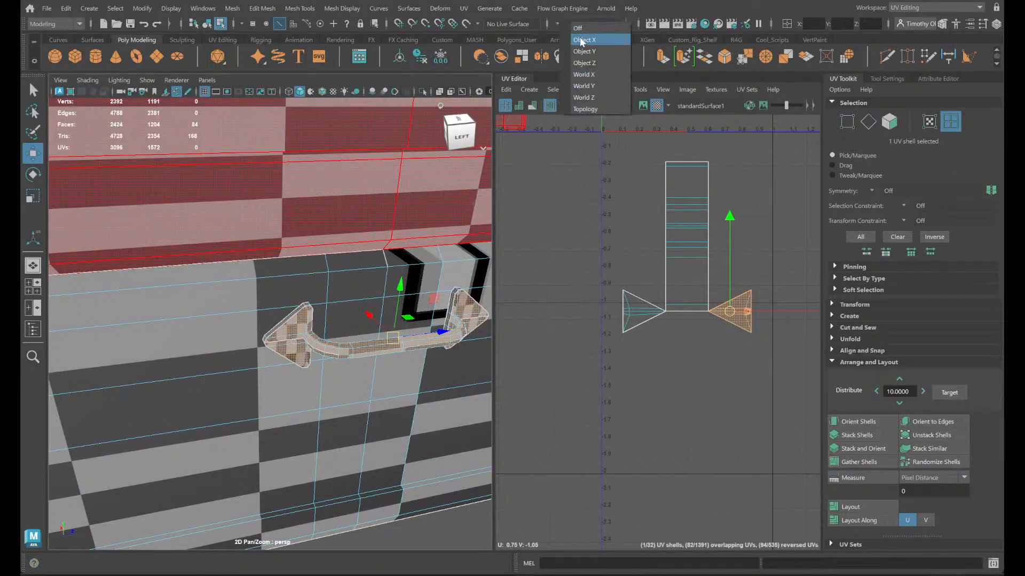
pyautogui.click(583, 40)
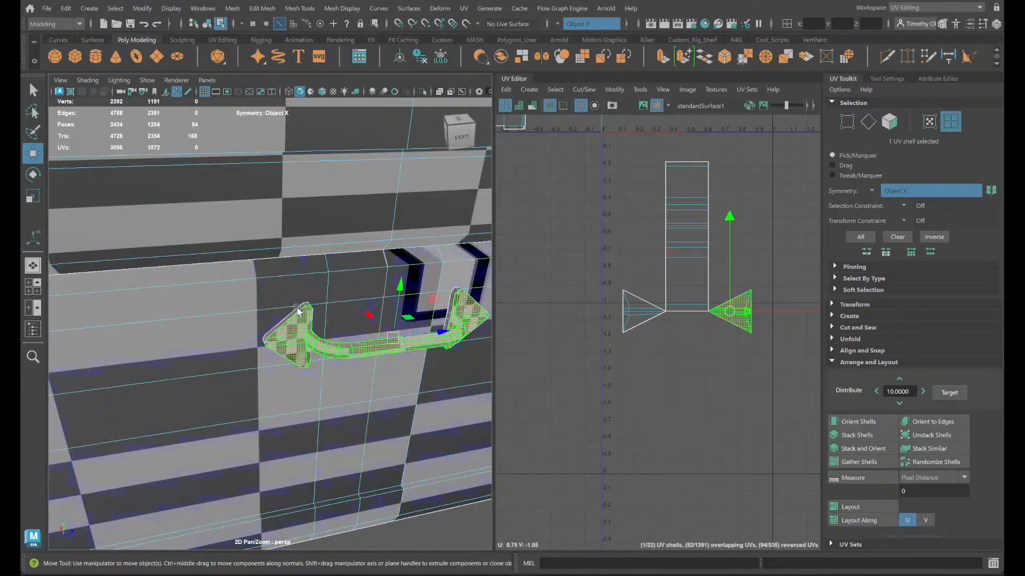
pyautogui.rightClick(315, 250)
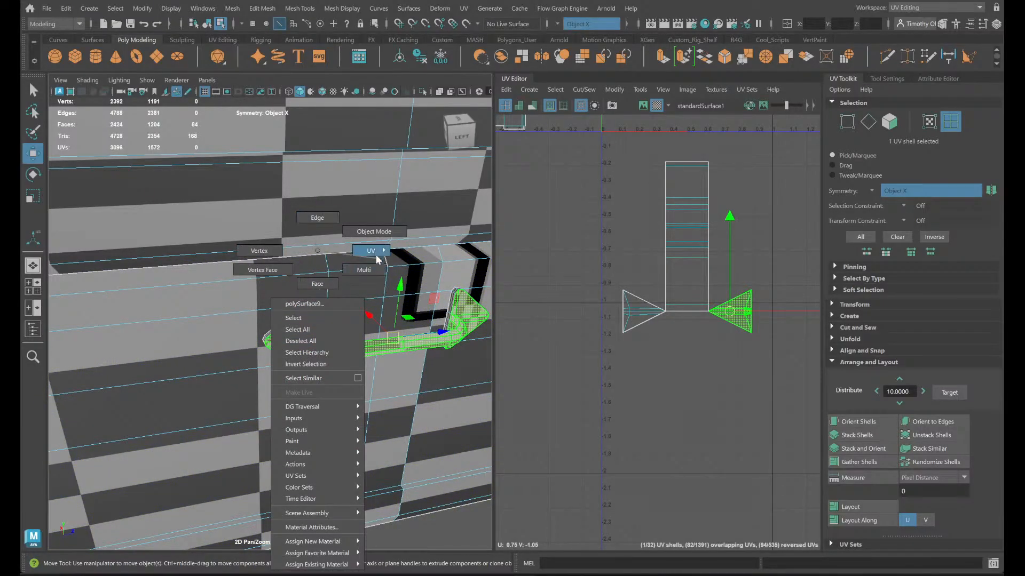
pyautogui.click(369, 251)
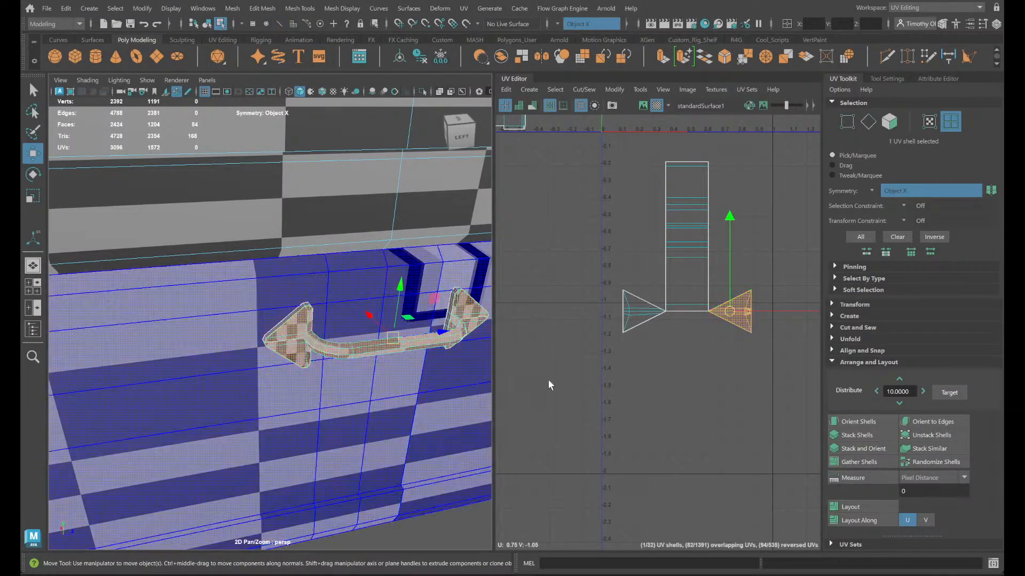
# - Examine the arrow-ended handle on the chest's opposite end, checking its tilt and checker pattern with symmetry enabled
pyautogui.scroll(-3, 201, 418)
pyautogui.keyDown('alt'); pyautogui.moveTo(201, 418); pyautogui.dragTo(281, 388); pyautogui.keyUp('alt')
pyautogui.scroll(-6, 282, 388)
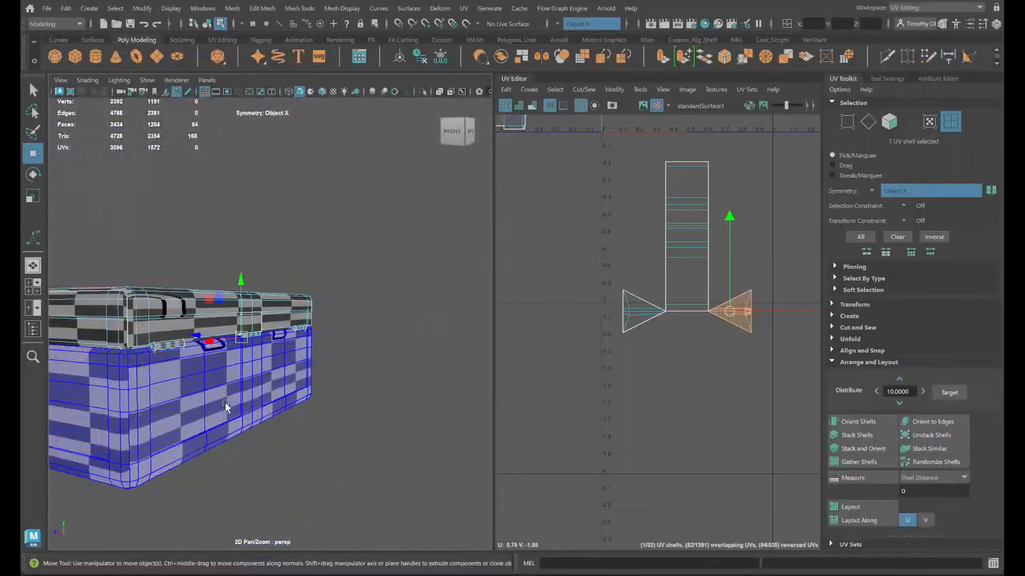
pyautogui.keyDown('alt'); pyautogui.moveTo(227, 407); pyautogui.dragTo(420, 401, button='middle'); pyautogui.keyUp('alt')
pyautogui.scroll(6, 394, 352)
pyautogui.scroll(-2, 414, 360)
pyautogui.keyDown('alt'); pyautogui.moveTo(415, 359); pyautogui.dragTo(361, 357, button='middle'); pyautogui.keyUp('alt')
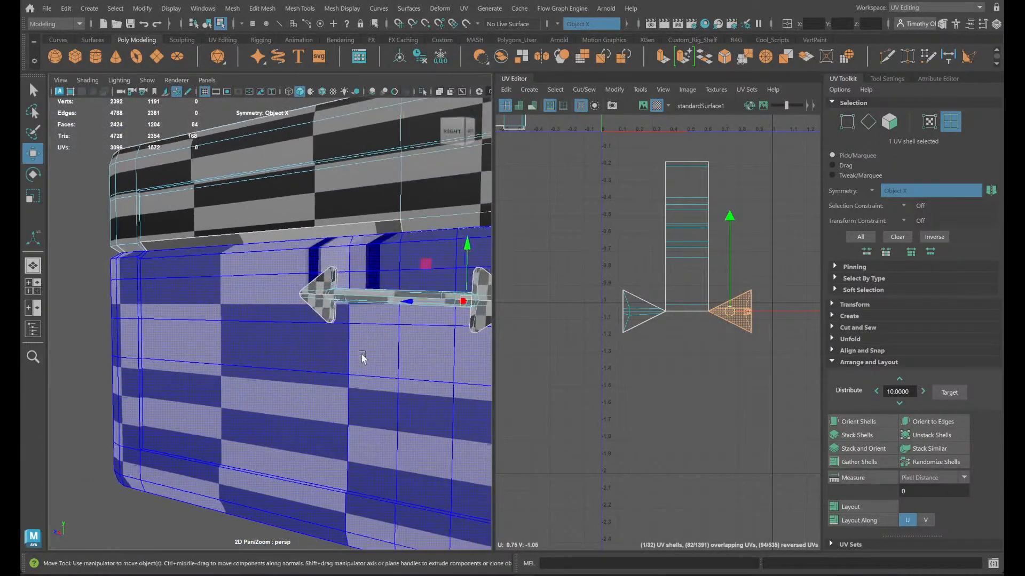
pyautogui.keyDown('alt'); pyautogui.moveTo(449, 348); pyautogui.dragTo(433, 350); pyautogui.keyUp('alt')
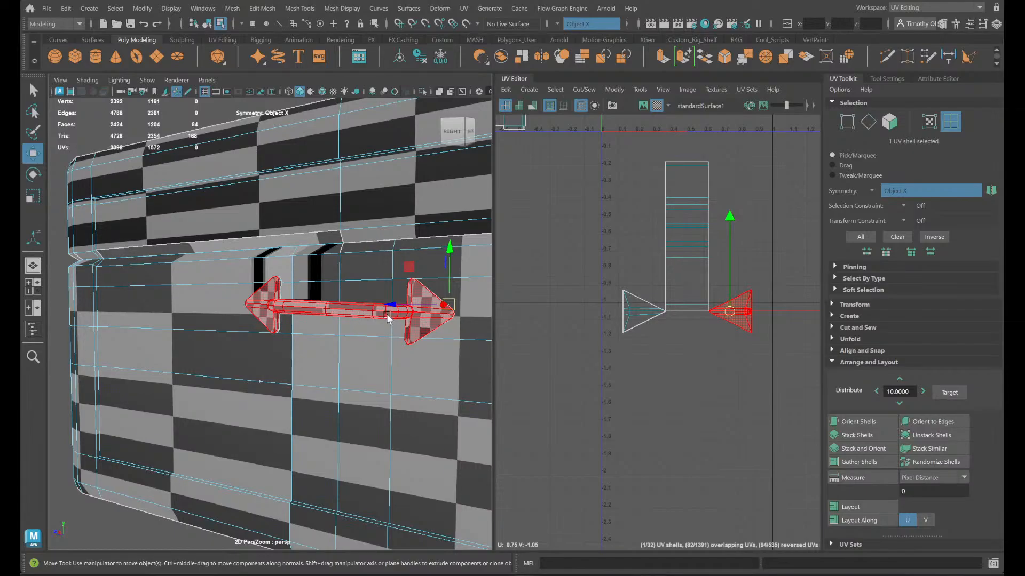
pyautogui.keyDown('alt'); pyautogui.moveTo(388, 318); pyautogui.dragTo(525, 339); pyautogui.keyUp('alt')
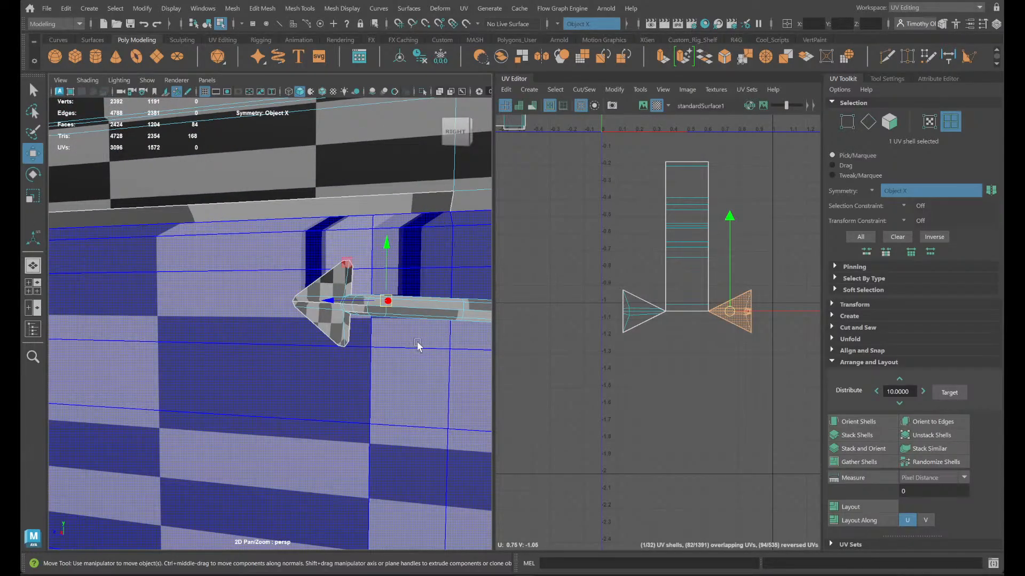
pyautogui.scroll(-10, 418, 342)
pyautogui.scroll(10, 342, 388)
pyautogui.keyDown('alt'); pyautogui.moveTo(397, 366); pyautogui.dragTo(291, 364, button='middle'); pyautogui.keyUp('alt')
pyautogui.press('f')
# - Return to object mode and compare the round-lidded chest's handle with the one on the flat-lidded chest
pyautogui.click(326, 293)
pyautogui.moveTo(338, 251); pyautogui.dragTo(373, 231, button='right')
pyautogui.keyDown('alt'); pyautogui.moveTo(419, 289); pyautogui.dragTo(248, 291); pyautogui.keyUp('alt')
pyautogui.press('f')
pyautogui.scroll(3, 268, 315)
pyautogui.scroll(3, 267, 315)
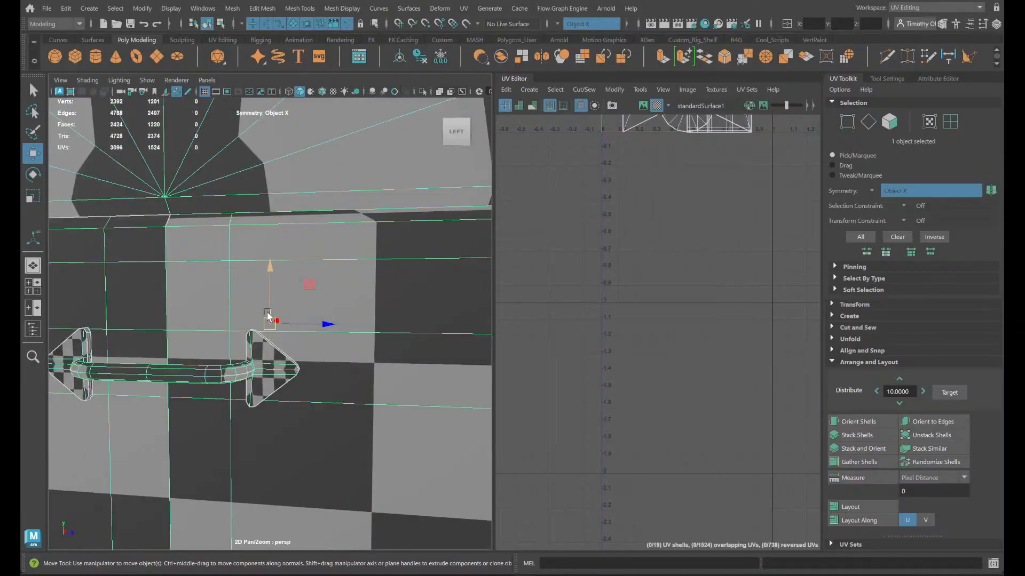
pyautogui.scroll(-5, 242, 315)
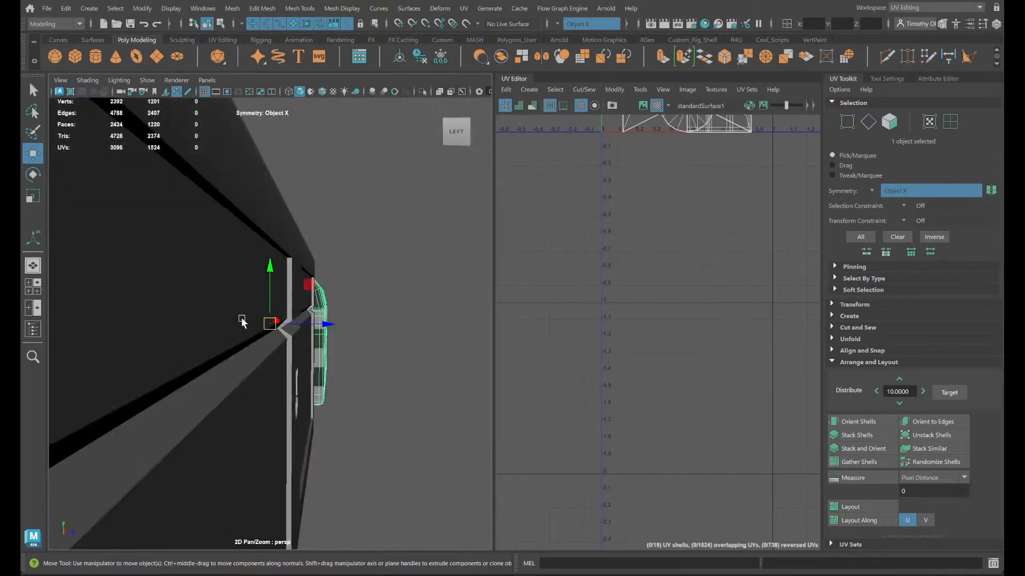
pyautogui.click(242, 320)
pyautogui.scroll(-3, 251, 319)
pyautogui.keyDown('alt'); pyautogui.moveTo(249, 324); pyautogui.dragTo(441, 324); pyautogui.keyUp('alt')
pyautogui.scroll(3, 413, 323)
pyautogui.scroll(3, 294, 318)
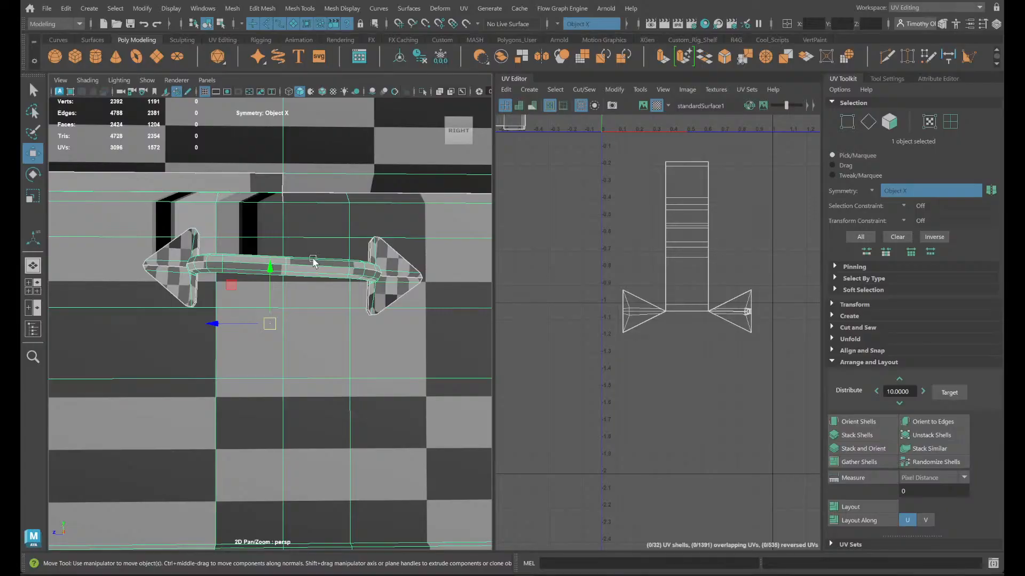
# - Select all connected faces of the tilted handle on the flat-lidded chest, ready for rotation
pyautogui.moveTo(317, 250); pyautogui.dragTo(307, 216, button='right')
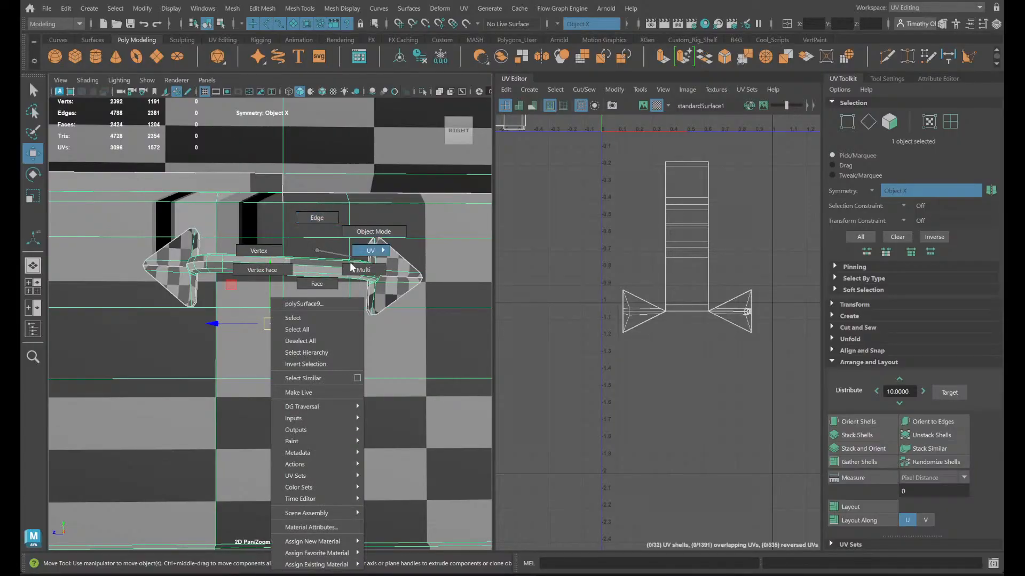
pyautogui.moveTo(350, 262); pyautogui.dragTo(310, 281, button='right')
pyautogui.doubleClick(313, 262)
pyautogui.press('e')
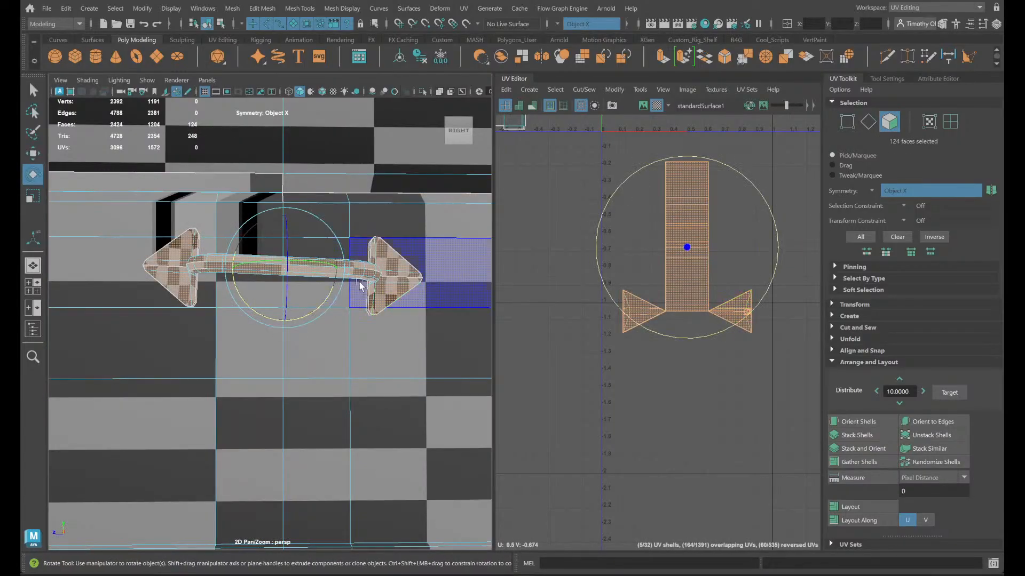
pyautogui.moveTo(332, 293); pyautogui.dragTo(332, 297)
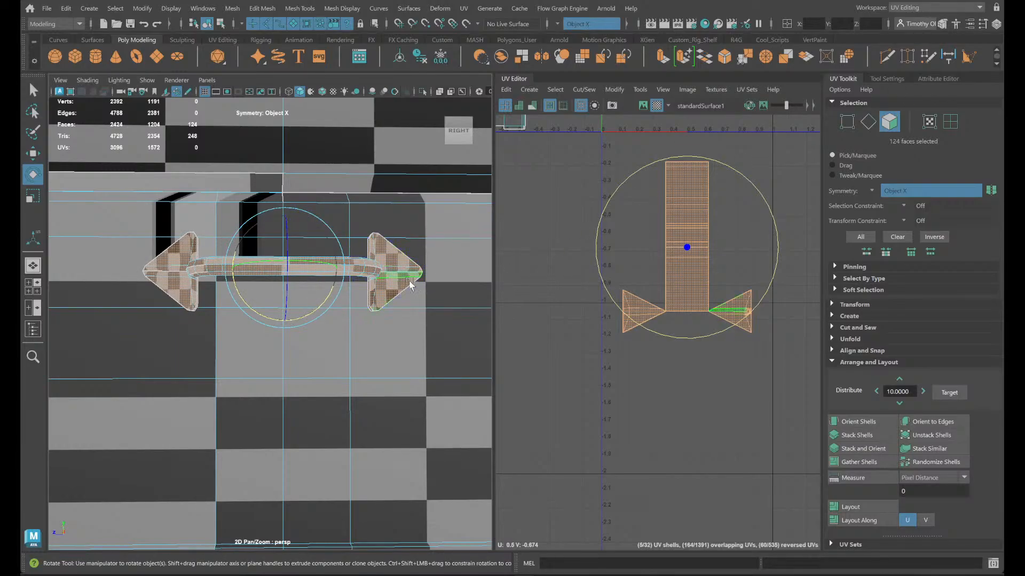
pyautogui.keyDown('alt'); pyautogui.moveTo(399, 324); pyautogui.dragTo(401, 326); pyautogui.keyUp('alt')
pyautogui.hotkey('ctrl', 'z')
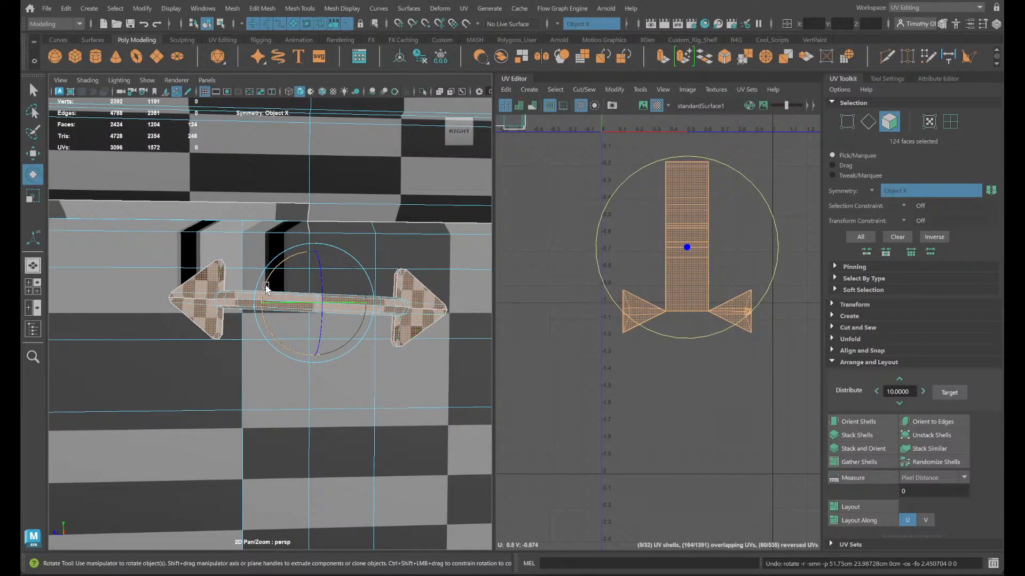
# - Rotate the selected side handle slightly toward level and frame it in the full-size side view
pyautogui.moveTo(266, 286); pyautogui.dragTo(269, 285)
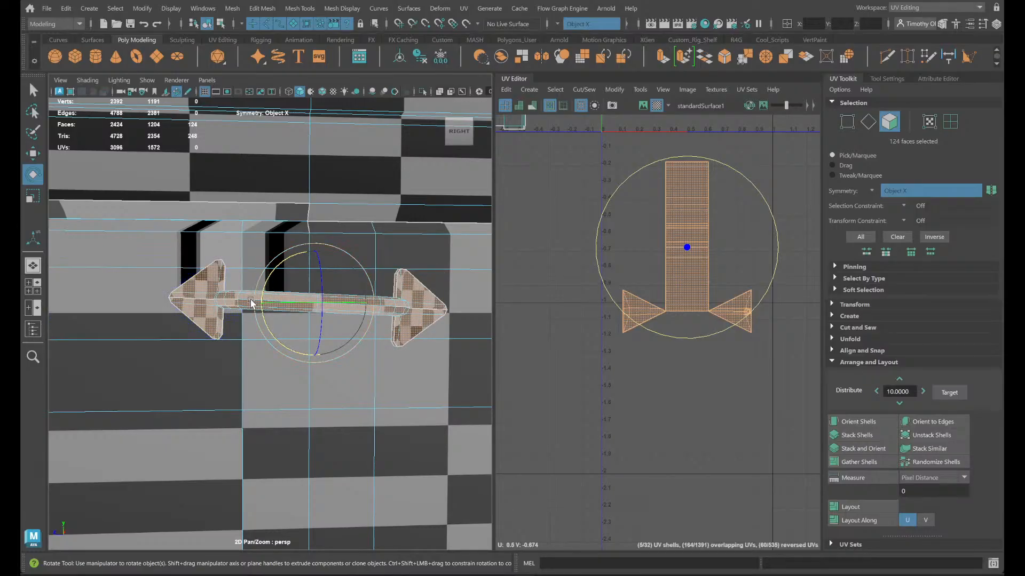
pyautogui.moveTo(268, 283); pyautogui.dragTo(269, 282)
pyautogui.press('space')
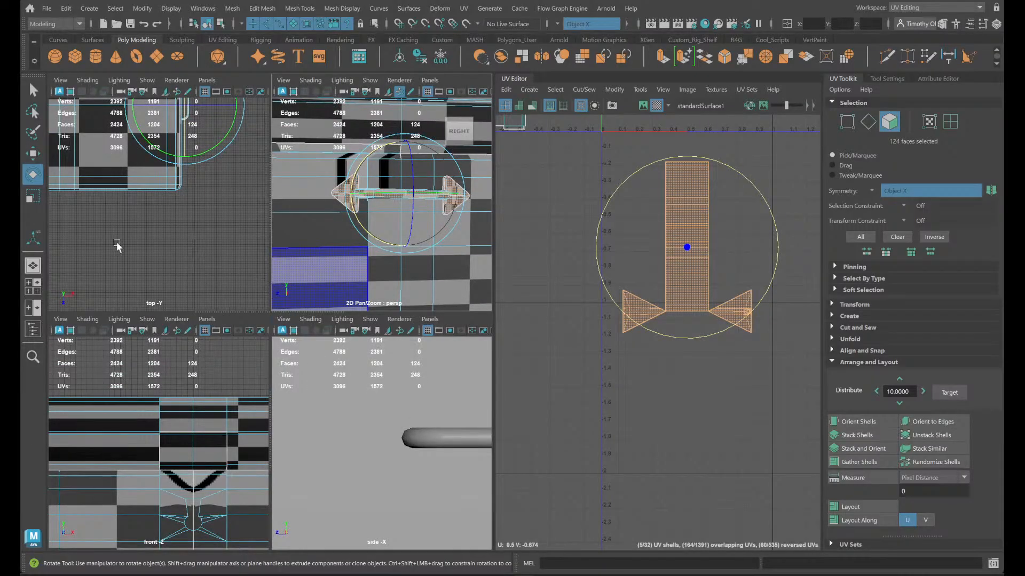
pyautogui.press('space')
pyautogui.press('space')
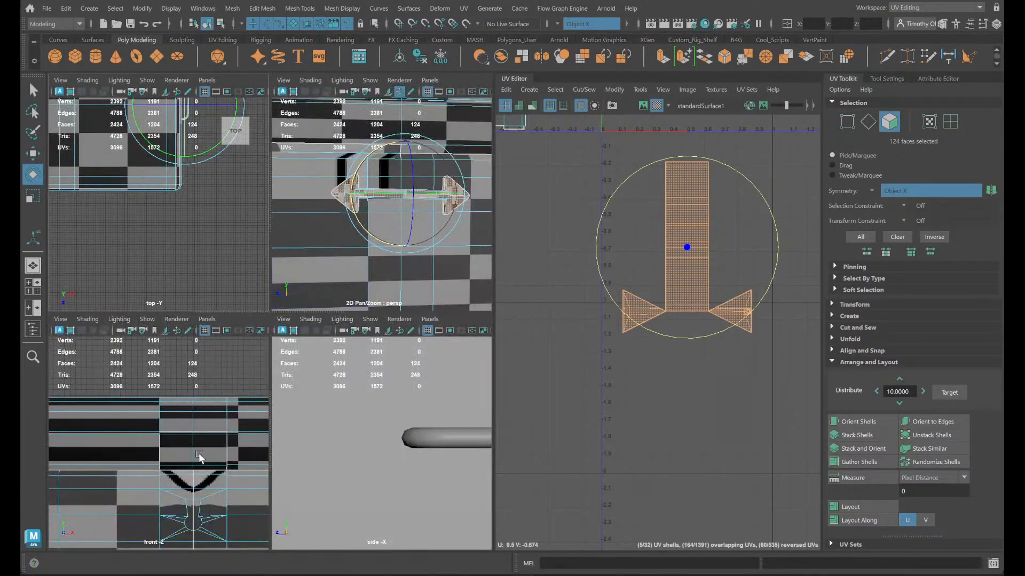
pyautogui.press('space')
pyautogui.press('space')
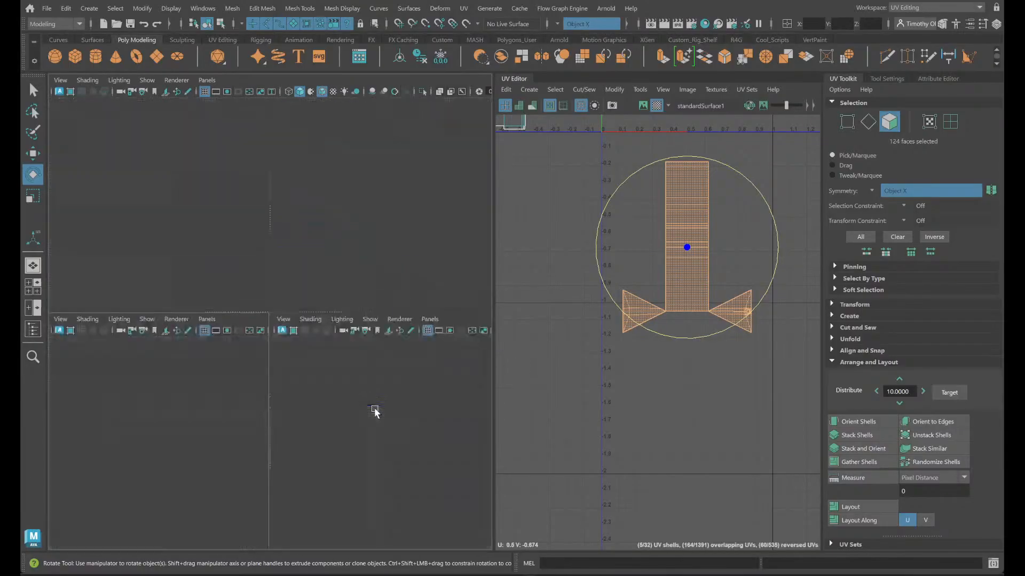
pyautogui.press('space')
pyautogui.press('f')
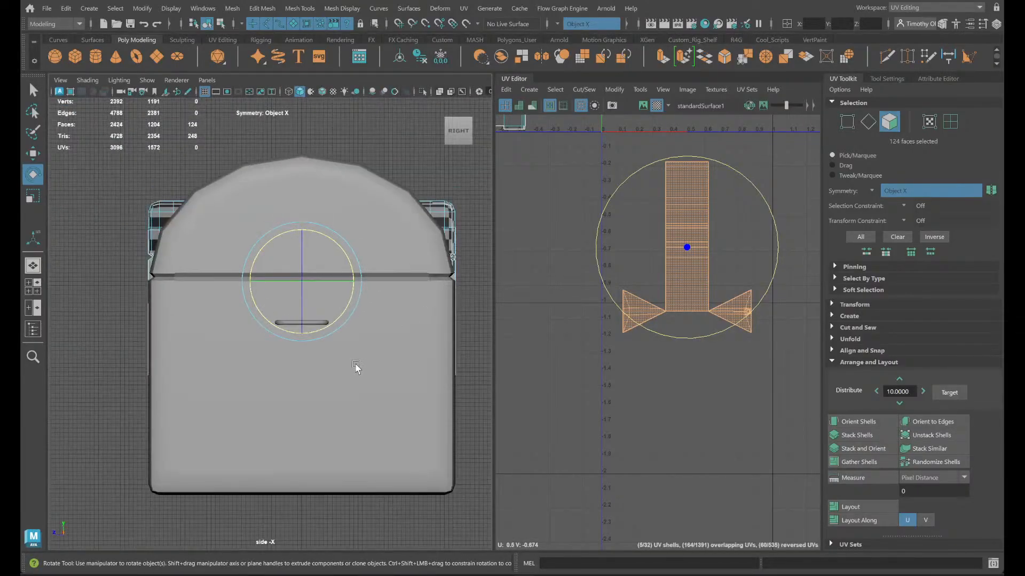
# - Hide the round-lidded chest and zoom in on the flat-lidded chest's side handle in the side view
pyautogui.click(415, 244)
pyautogui.moveTo(186, 245); pyautogui.dragTo(368, 156, button='right')
pyautogui.click(267, 229)
pyautogui.press('h')
pyautogui.click(368, 166)
pyautogui.keyDown('alt'); pyautogui.moveTo(300, 201); pyautogui.dragTo(255, 231, button='middle'); pyautogui.keyUp('alt')
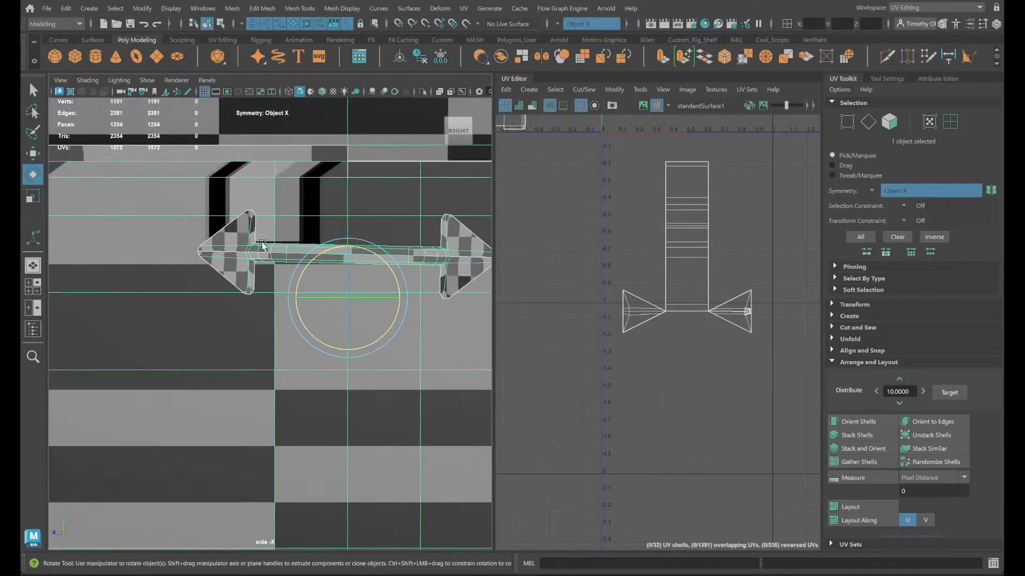
# - Select the side handle's faces and rotate the handle level in the side view
pyautogui.moveTo(256, 231); pyautogui.dragTo(246, 278, button='right')
pyautogui.click(249, 250)
pyautogui.doubleClick(253, 260)
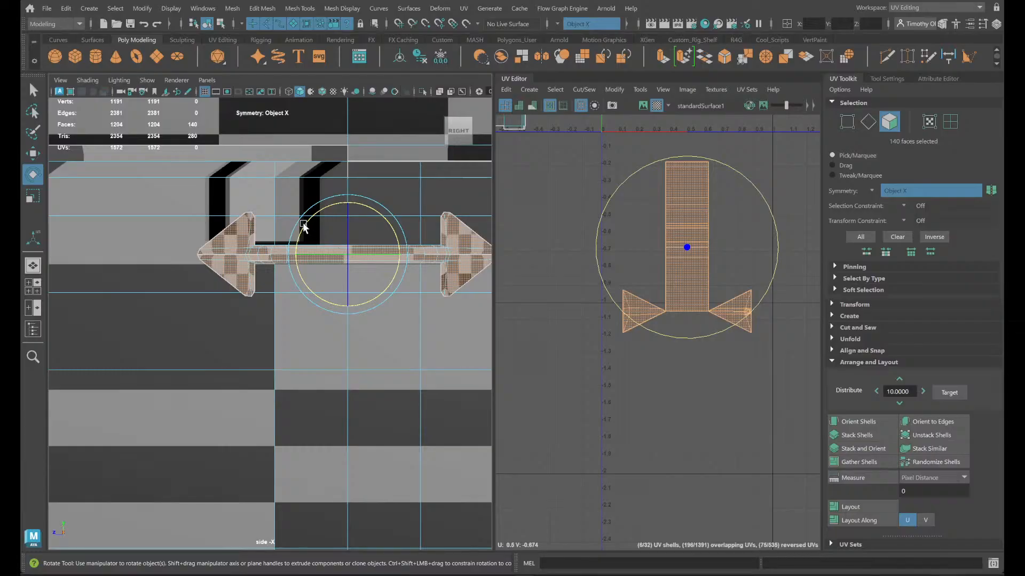
pyautogui.scroll(1, 314, 230)
# - Switch to UV shell selection, pick the straightened handle's shell, and return to the full-size perspective view
pyautogui.moveTo(455, 252); pyautogui.dragTo(409, 302, button='right')
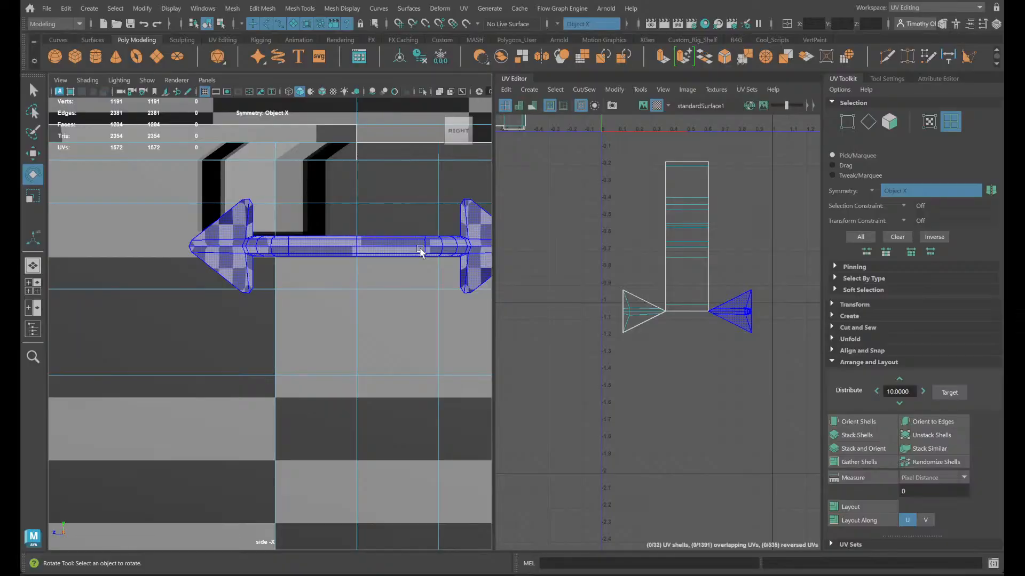
pyautogui.click(420, 251)
pyautogui.press('space')
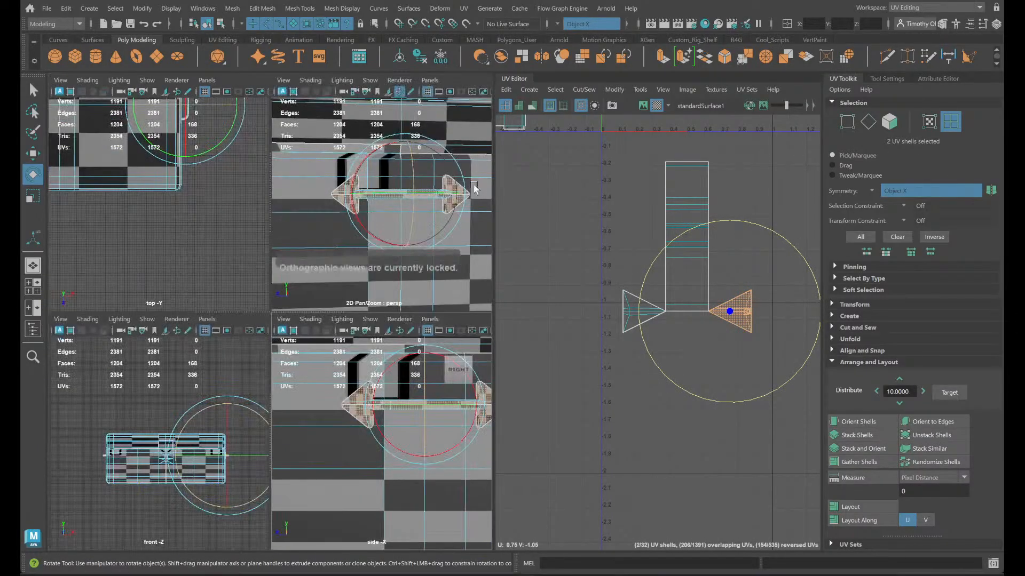
pyautogui.press('space')
pyautogui.press('space')
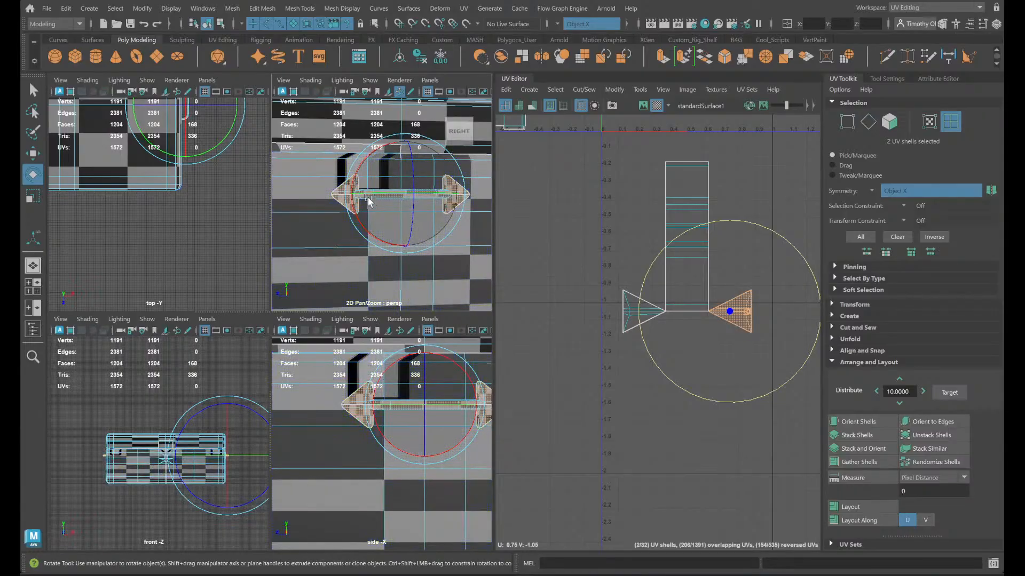
pyautogui.press('space')
# - Examine the handles on both ends of the chest, picking their rim strip and bar shells to compare them
pyautogui.keyDown('alt'); pyautogui.moveTo(279, 228); pyautogui.dragTo(238, 353); pyautogui.keyUp('alt')
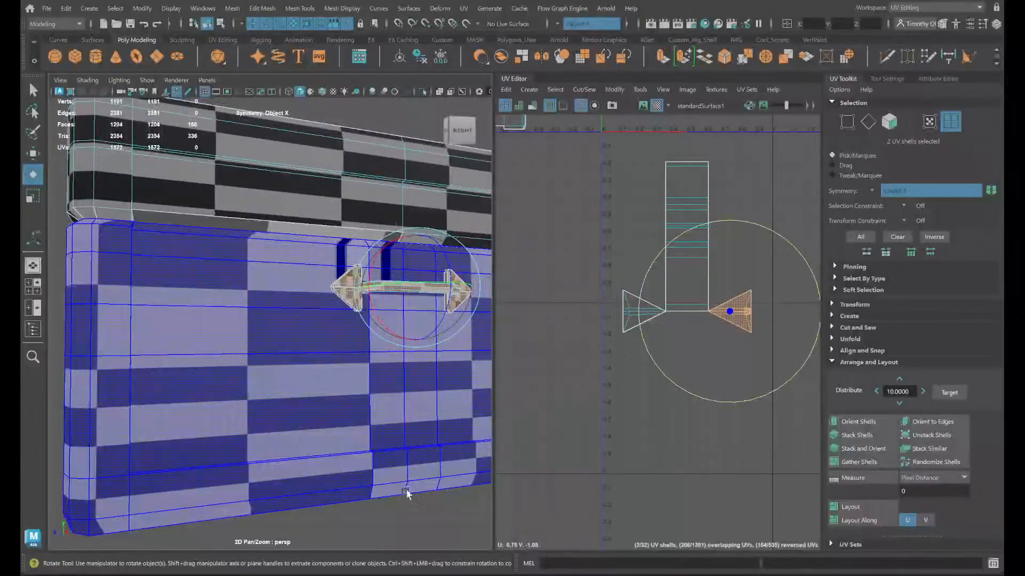
pyautogui.click(404, 515)
pyautogui.click(389, 300)
pyautogui.keyDown('alt'); pyautogui.moveTo(441, 396); pyautogui.dragTo(153, 427, button='right'); pyautogui.keyUp('alt')
pyautogui.keyDown('alt'); pyautogui.moveTo(153, 427); pyautogui.dragTo(270, 423); pyautogui.keyUp('alt')
pyautogui.scroll(4, 270, 423)
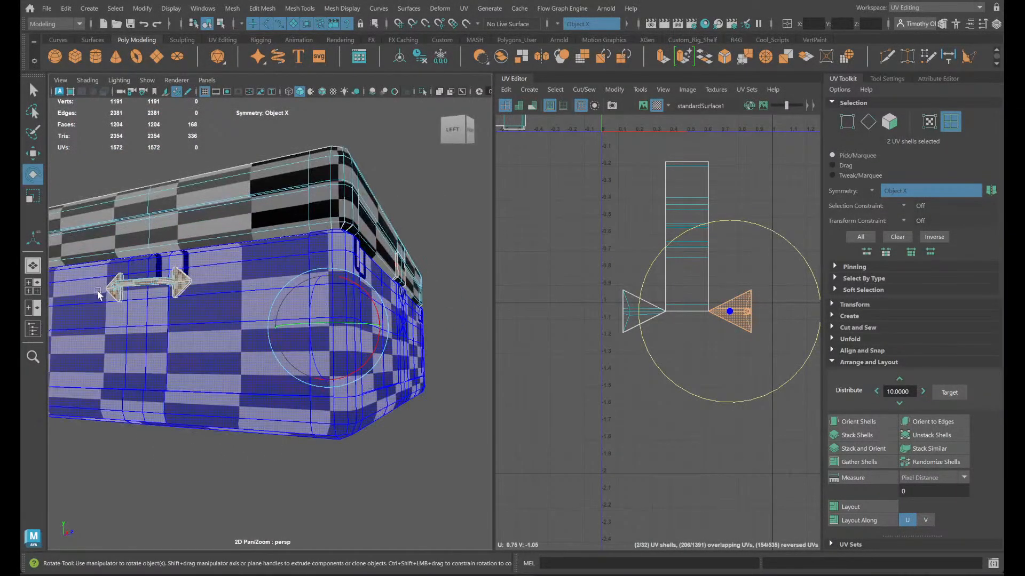
pyautogui.keyDown('alt'); pyautogui.moveTo(330, 412); pyautogui.dragTo(355, 426); pyautogui.keyUp('alt')
pyautogui.scroll(5, 283, 320)
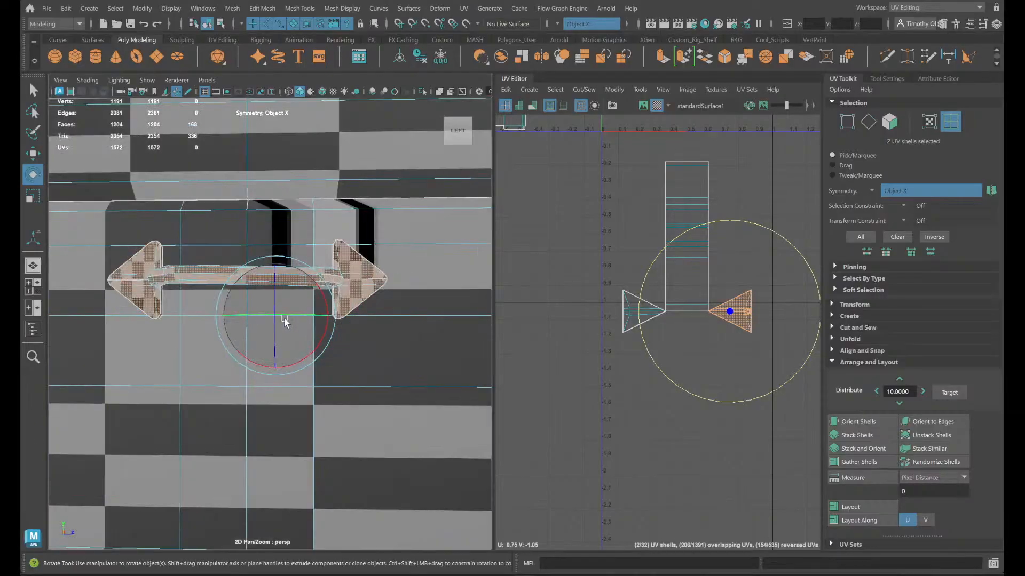
pyautogui.keyDown('alt'); pyautogui.moveTo(367, 354); pyautogui.dragTo(268, 237); pyautogui.keyUp('alt')
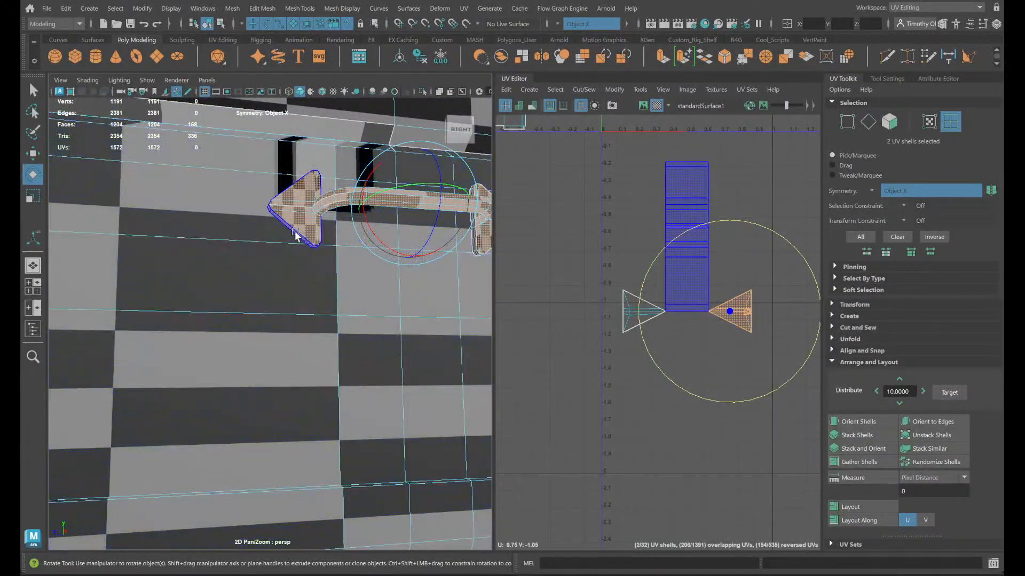
pyautogui.click(293, 233)
pyautogui.keyDown('alt'); pyautogui.moveTo(57, 339); pyautogui.dragTo(221, 355); pyautogui.keyUp('alt')
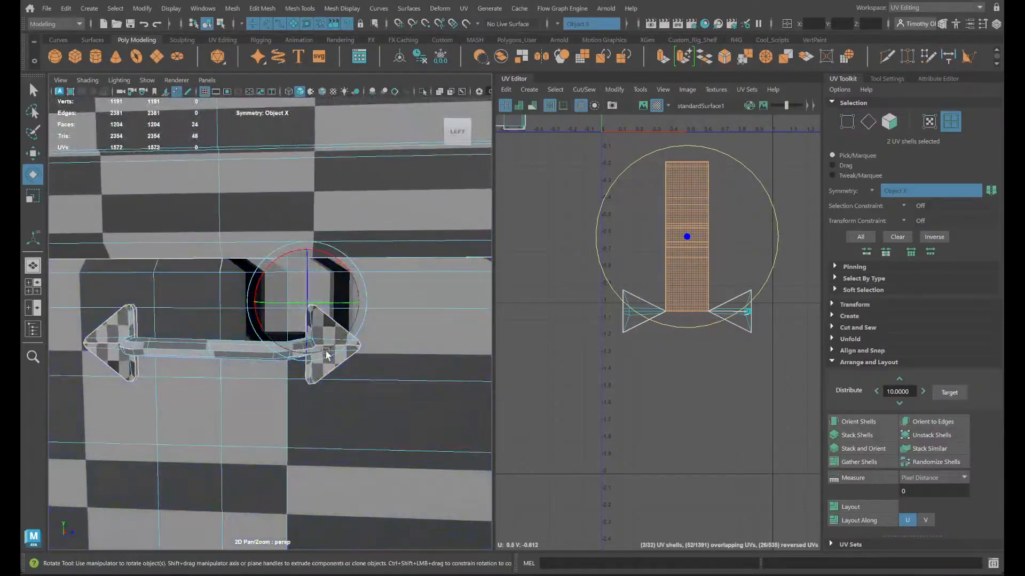
pyautogui.click(203, 353)
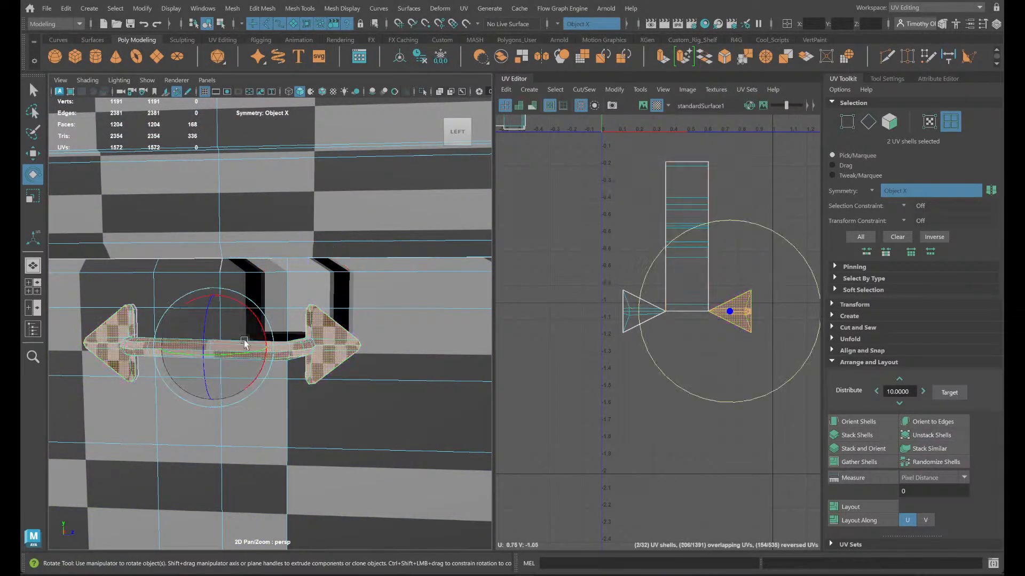
# - Select the plain triangular shell beside the handle's rim strip in the UV layout and delete its faces on both handles
pyautogui.keyDown('alt'); pyautogui.moveTo(379, 345); pyautogui.dragTo(247, 306); pyautogui.keyUp('alt')
pyautogui.click(631, 309)
pyautogui.press('f')
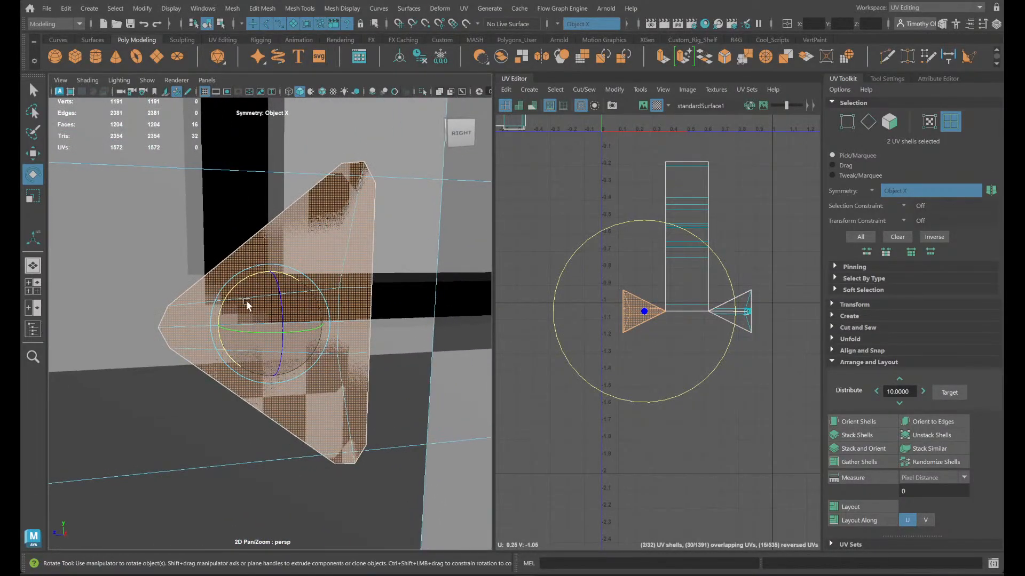
pyautogui.press('Delete')
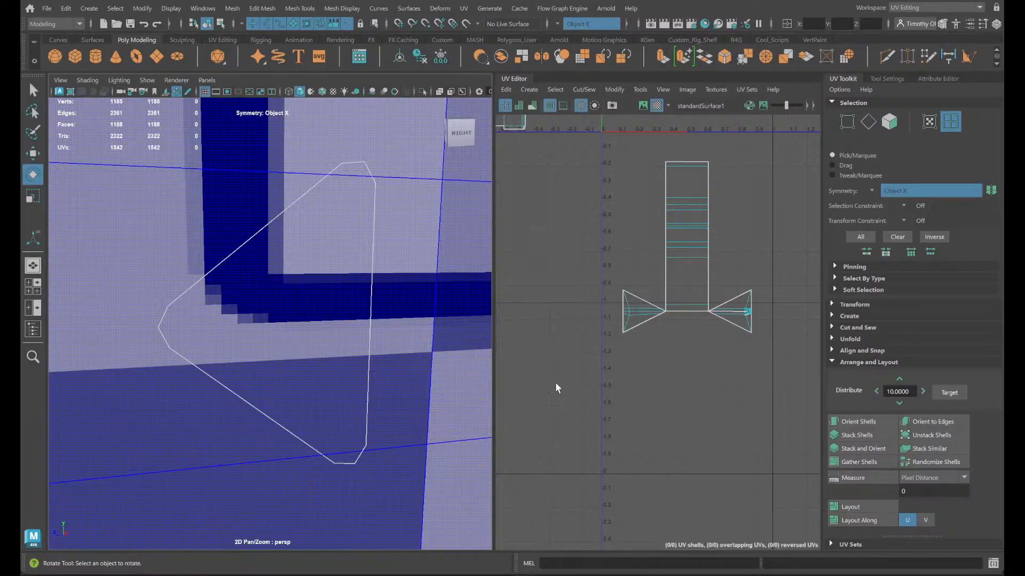
# - Delete the second pair of triangular backing faces at the remaining arrow ends of both handles
pyautogui.keyDown('alt'); pyautogui.moveTo(324, 415); pyautogui.dragTo(22, 407, button='middle'); pyautogui.keyUp('alt')
pyautogui.press('super')
pyautogui.click(660, 335)
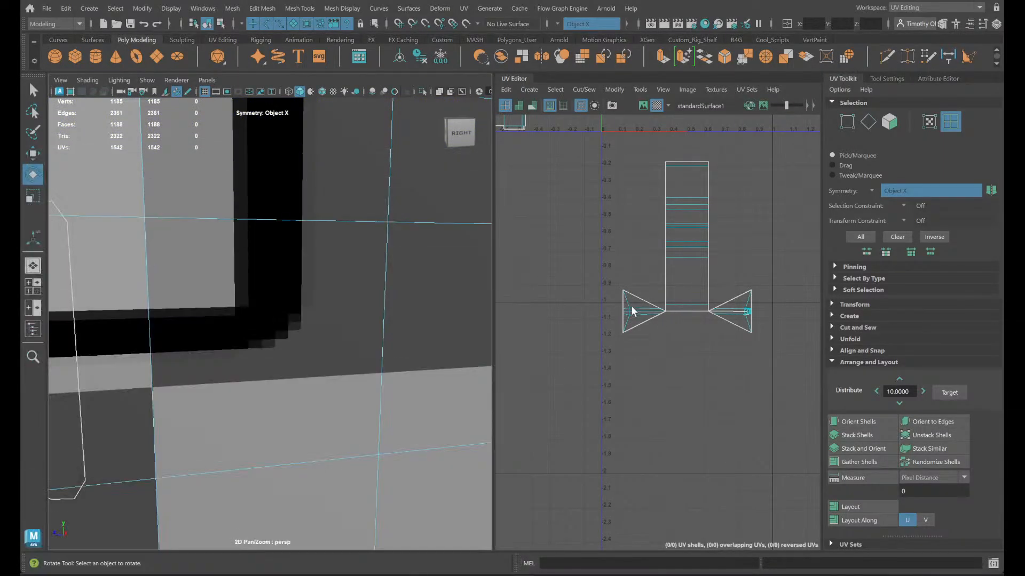
pyautogui.click(633, 311)
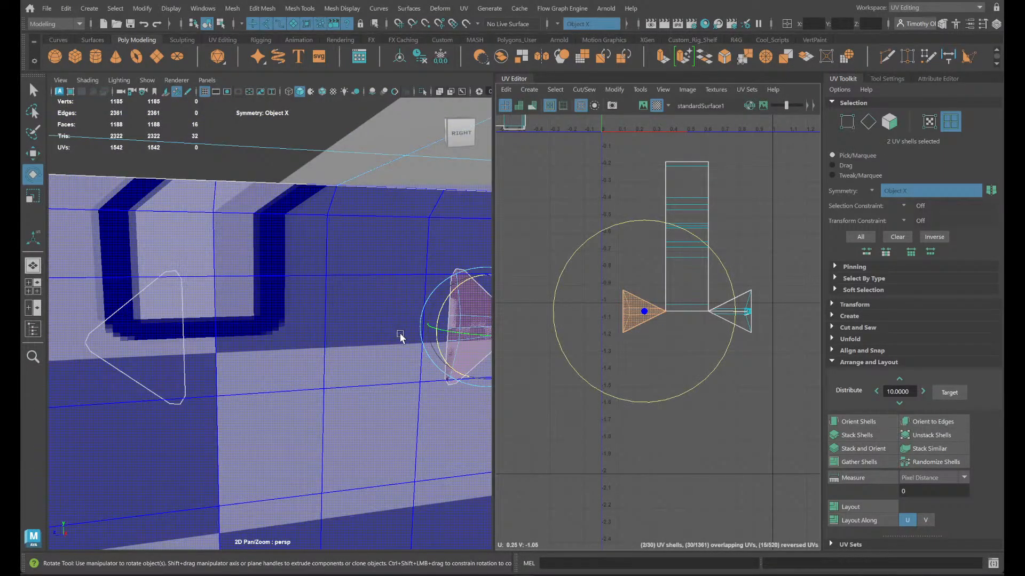
pyautogui.press('Delete')
# - Set UV shell selection again and select the handle shells covering the bar and arrow plates
pyautogui.keyDown('alt'); pyautogui.moveTo(414, 336); pyautogui.dragTo(318, 284); pyautogui.keyUp('alt')
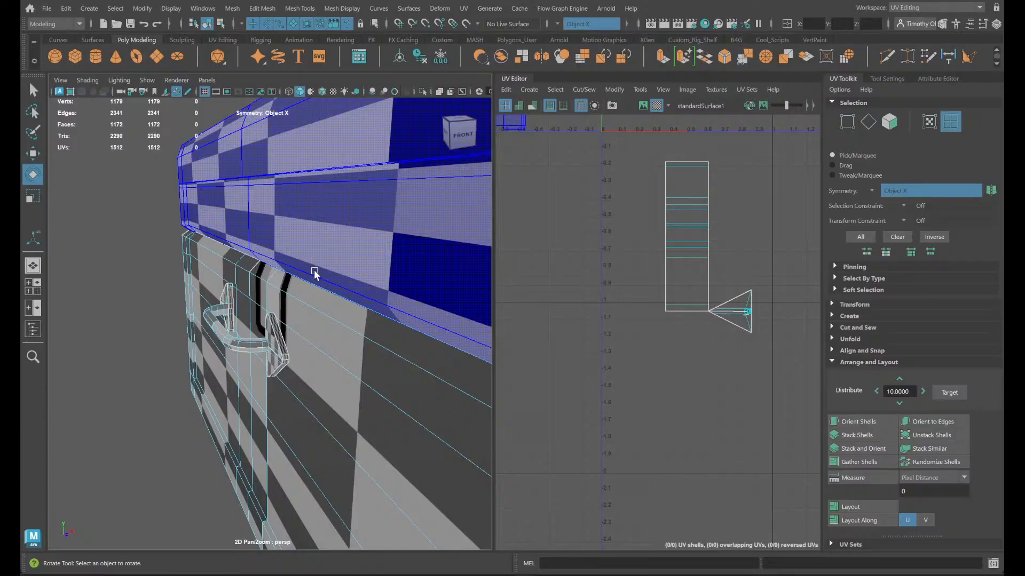
pyautogui.rightClick(354, 372)
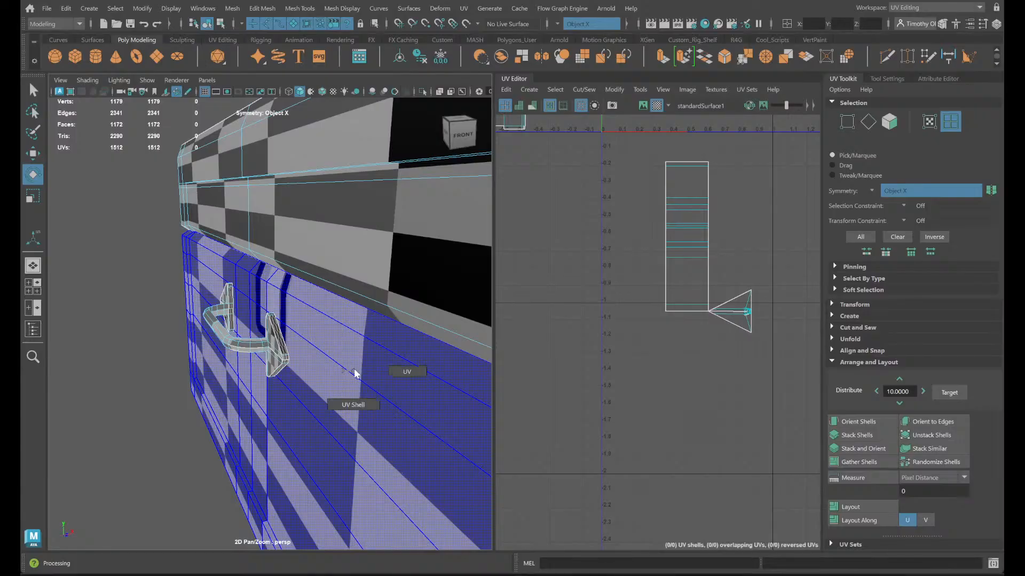
pyautogui.rightClick(330, 251)
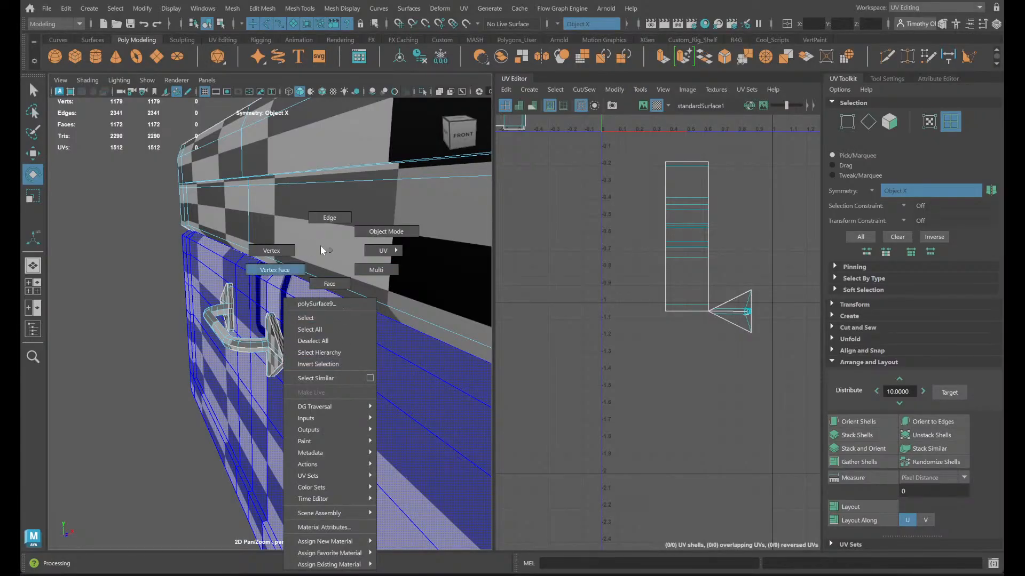
pyautogui.moveTo(330, 255); pyautogui.dragTo(367, 281, button='right')
pyautogui.click(235, 344)
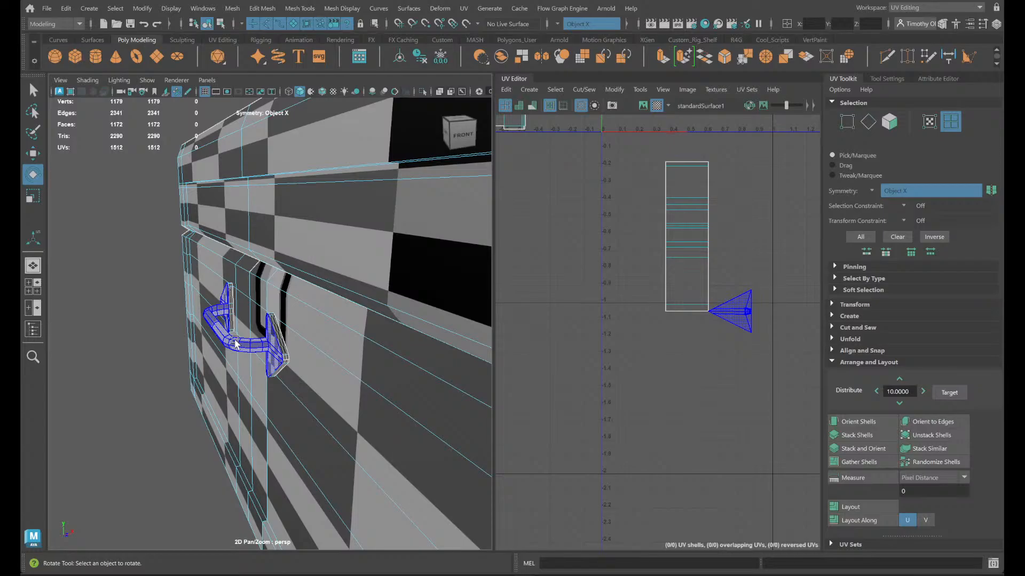
pyautogui.click(235, 344)
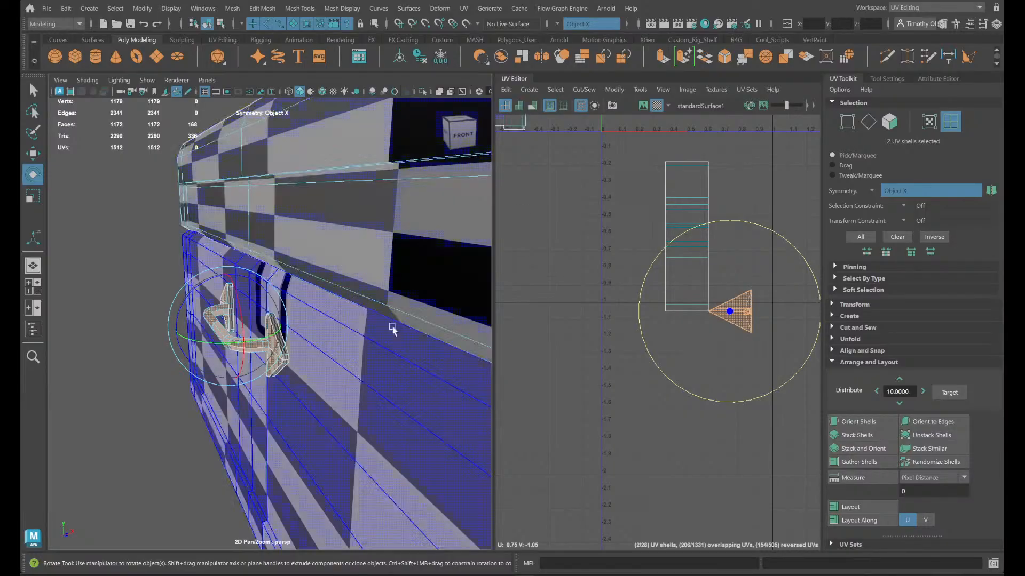
# - Select the rim strip shell around the handle's arrow plate to check where its UVs are split
pyautogui.scroll(-5, 390, 328)
pyautogui.keyDown('alt'); pyautogui.moveTo(414, 342); pyautogui.dragTo(245, 226); pyautogui.keyUp('alt')
pyautogui.scroll(8, 272, 266)
pyautogui.keyDown('alt'); pyautogui.moveTo(286, 279); pyautogui.dragTo(307, 389, button='middle'); pyautogui.keyUp('alt')
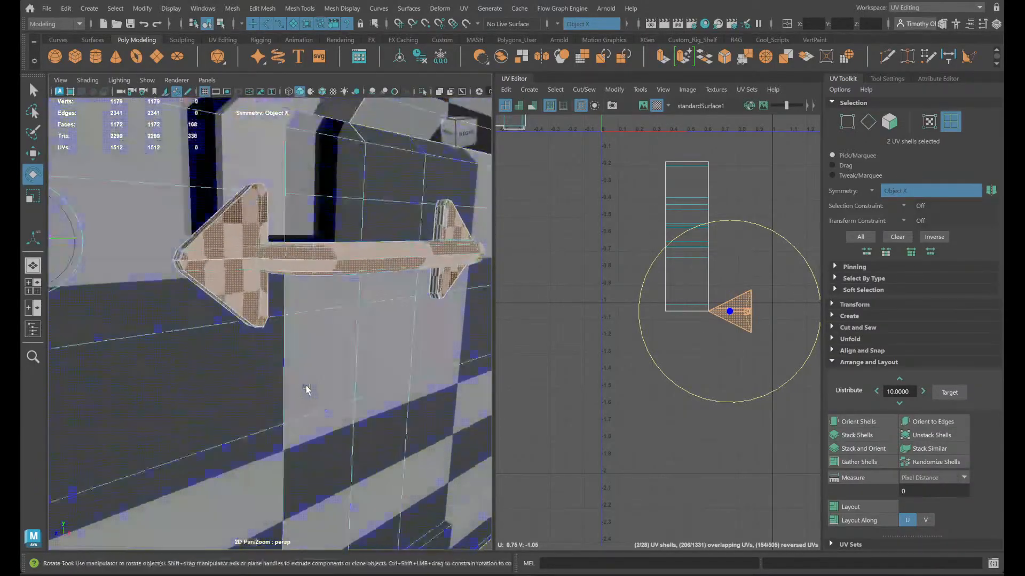
pyautogui.click(203, 228)
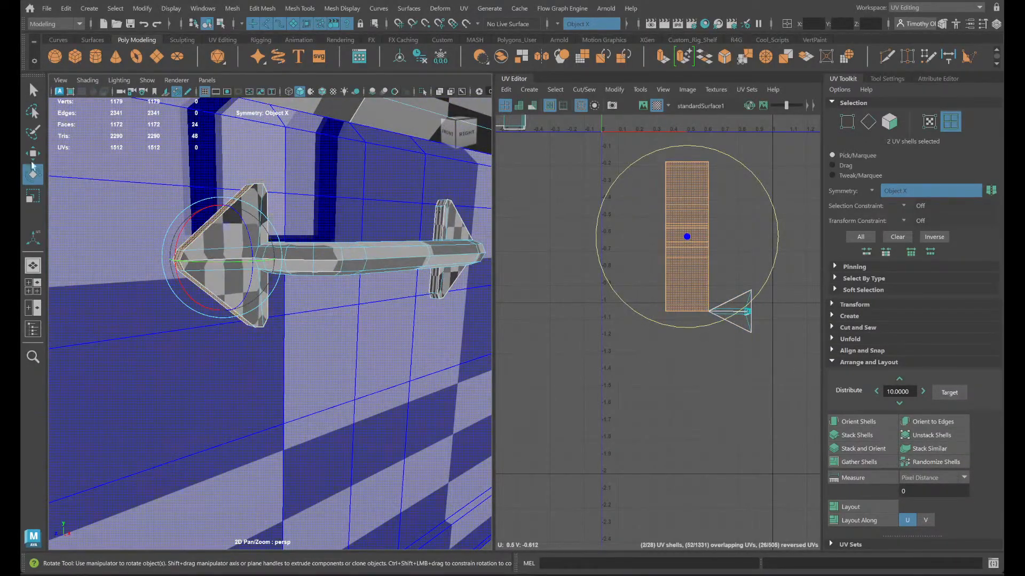
# - Switch to edge selection and select two lengthwise edge loops along the handle bar, mirrored on the opposite handle
pyautogui.keyDown('alt'); pyautogui.moveTo(448, 242); pyautogui.dragTo(321, 275); pyautogui.keyUp('alt')
pyautogui.scroll(5, 137, 279)
pyautogui.keyDown('alt'); pyautogui.moveTo(137, 282); pyautogui.dragTo(232, 319, button='middle'); pyautogui.keyUp('alt')
pyautogui.moveTo(155, 243); pyautogui.dragTo(163, 277, button='right')
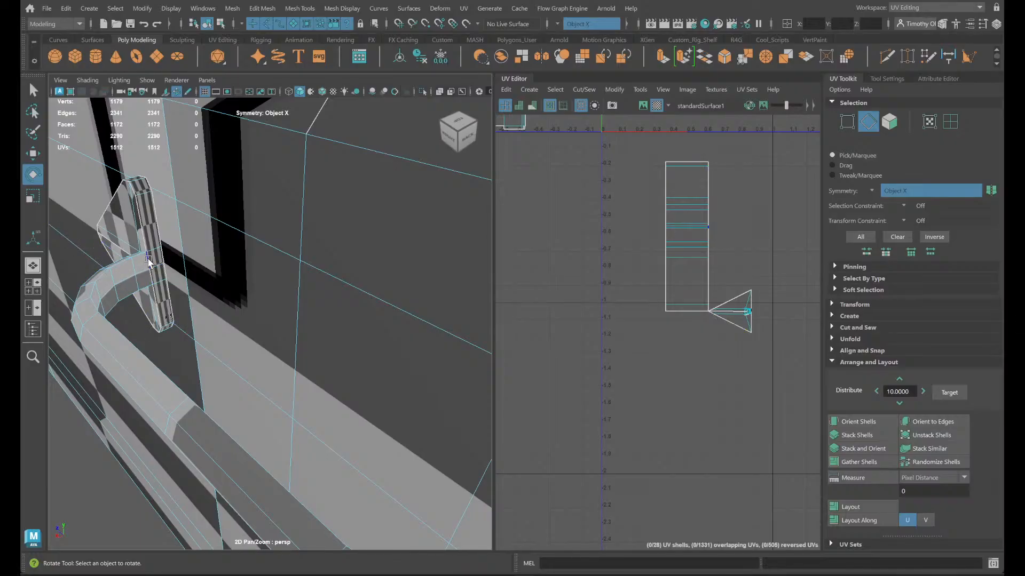
pyautogui.click(156, 235)
pyautogui.rightClick(157, 241)
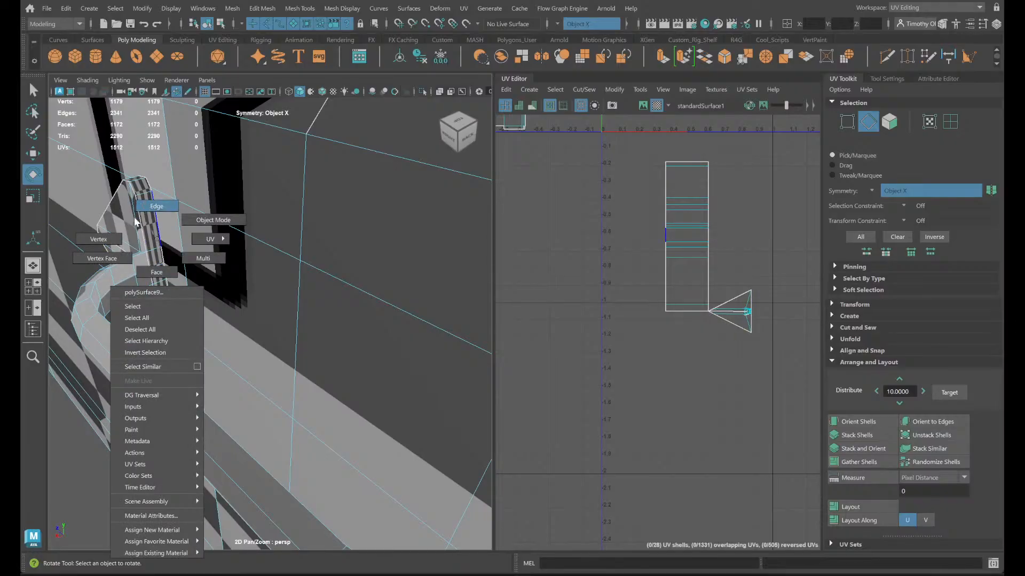
pyautogui.moveTo(134, 222); pyautogui.dragTo(145, 219, button='right')
pyautogui.doubleClick(142, 256)
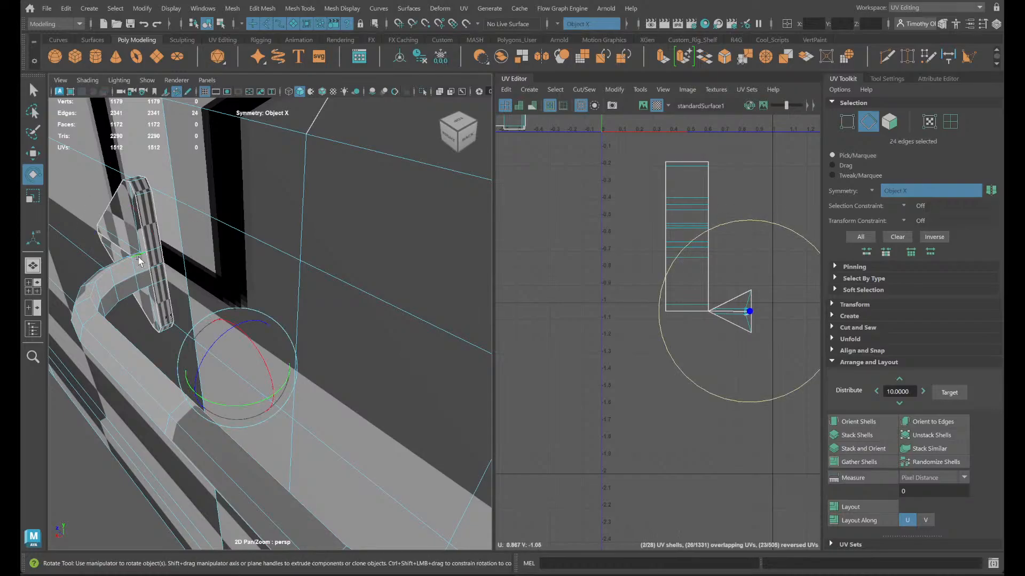
pyautogui.keyDown('alt'); pyautogui.moveTo(129, 299); pyautogui.dragTo(115, 235); pyautogui.keyUp('alt')
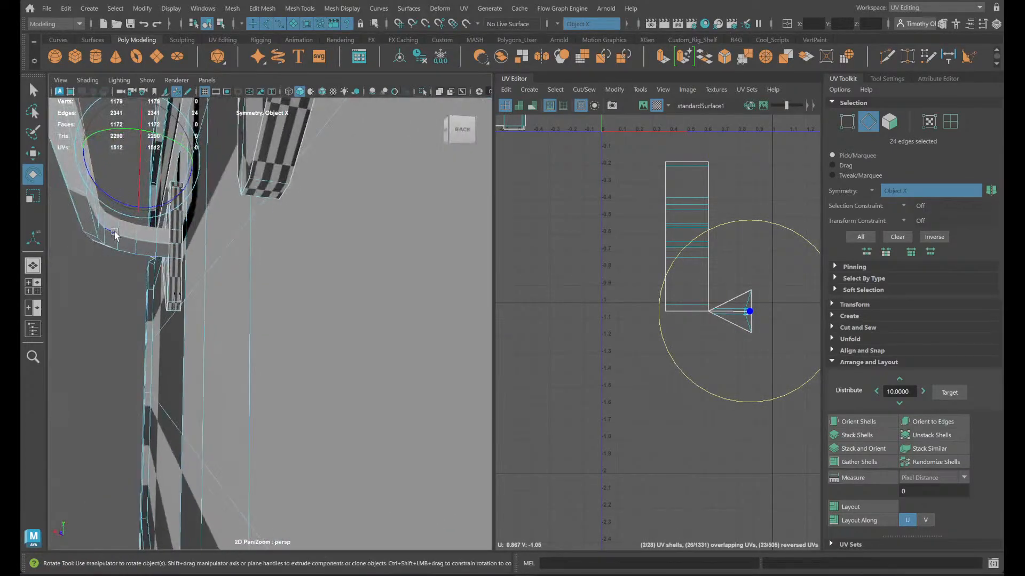
pyautogui.keyDown('shift'); pyautogui.doubleClick(90, 220); pyautogui.keyUp('shift')
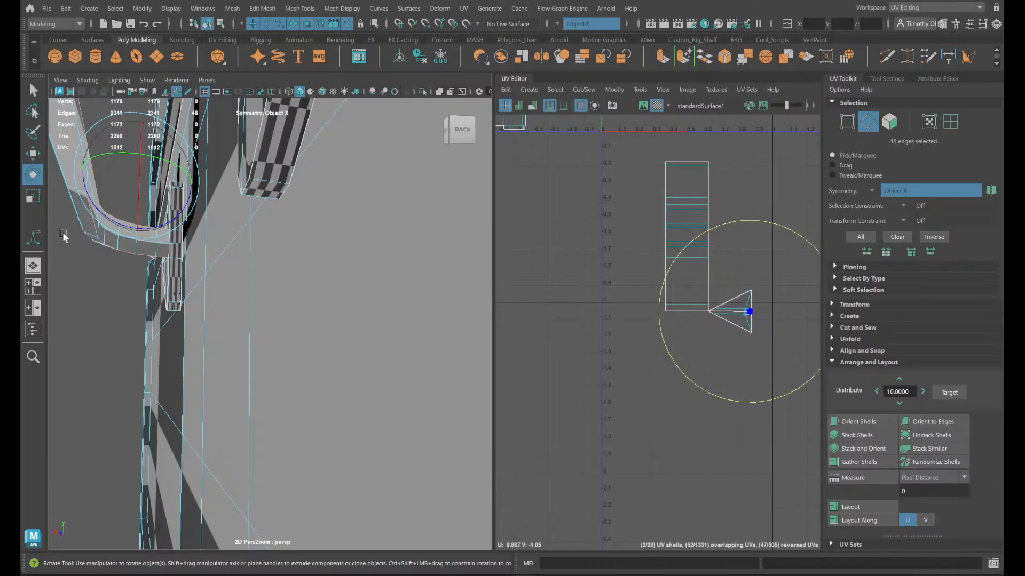
# - Cut the UVs along the selected lengthwise edges of both handle bars
pyautogui.scroll(-1, 686, 297)
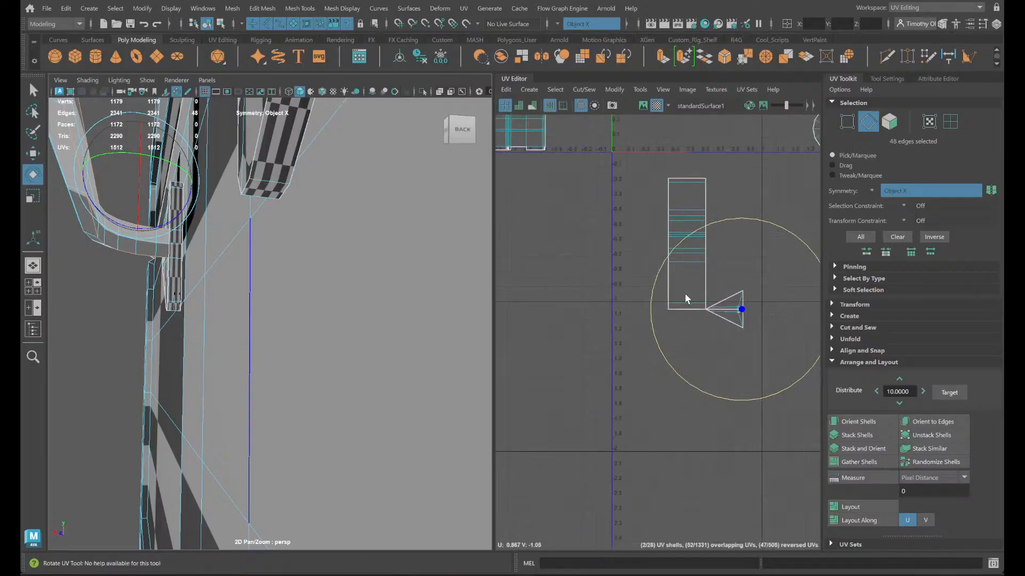
pyautogui.keyDown('alt'); pyautogui.moveTo(308, 242); pyautogui.dragTo(343, 295); pyautogui.keyUp('alt')
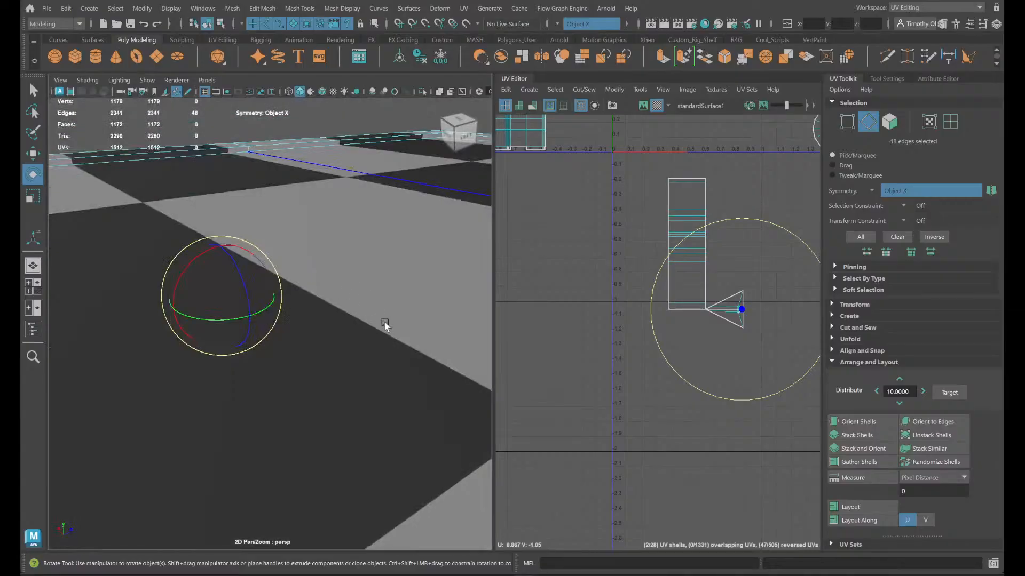
pyautogui.scroll(-5, 386, 325)
pyautogui.keyDown('alt'); pyautogui.moveTo(386, 325); pyautogui.dragTo(173, 236); pyautogui.keyUp('alt')
pyautogui.keyDown('alt'); pyautogui.moveTo(173, 236); pyautogui.dragTo(200, 216, button='middle'); pyautogui.keyUp('alt')
pyautogui.scroll(5, 238, 249)
pyautogui.scroll(-2, 276, 264)
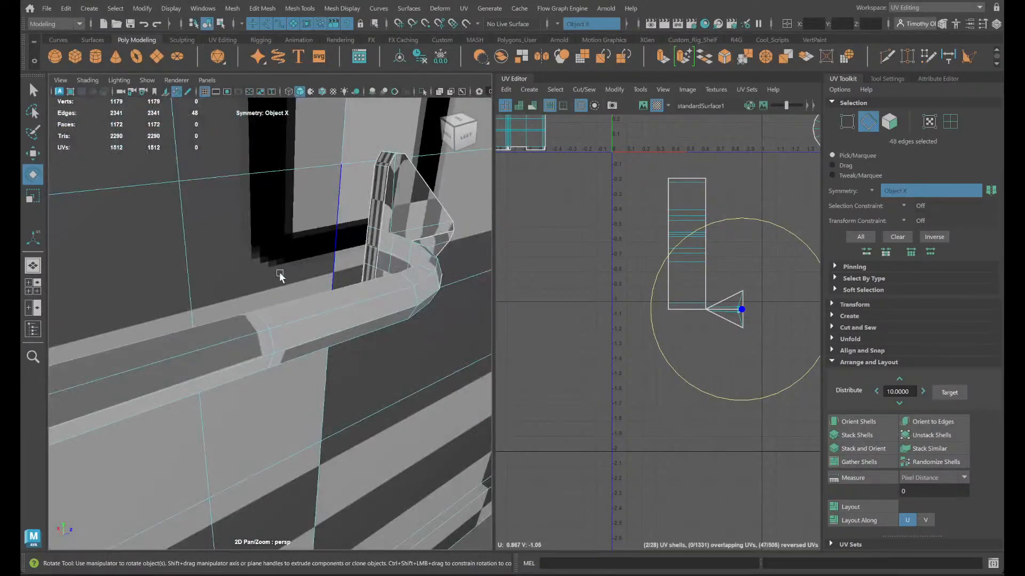
pyautogui.keyDown('alt'); pyautogui.moveTo(280, 277); pyautogui.dragTo(301, 301, button='middle'); pyautogui.keyUp('alt')
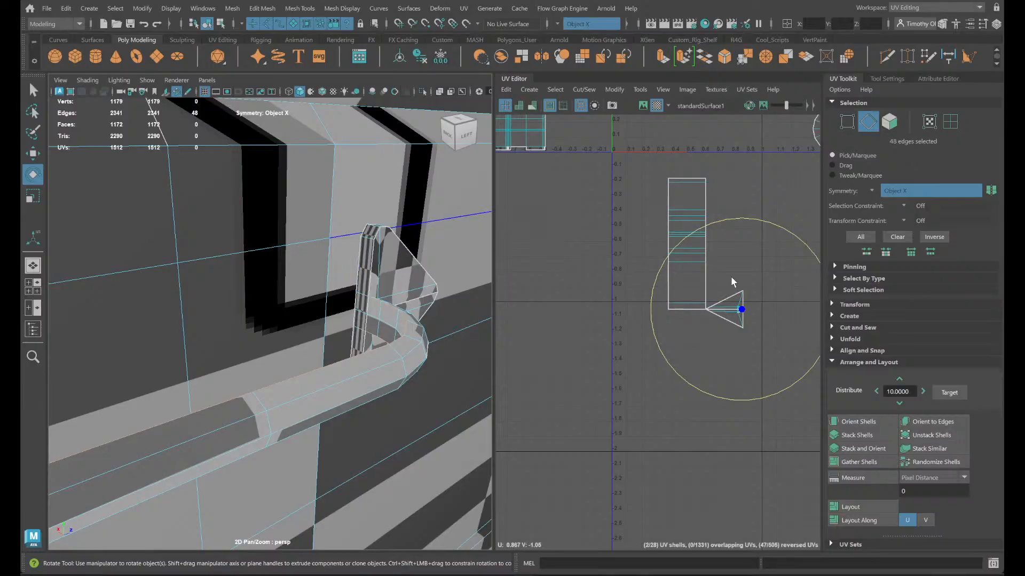
pyautogui.keyDown('shift'); pyautogui.moveTo(757, 283); pyautogui.dragTo(717, 301, button='right'); pyautogui.keyUp('shift')
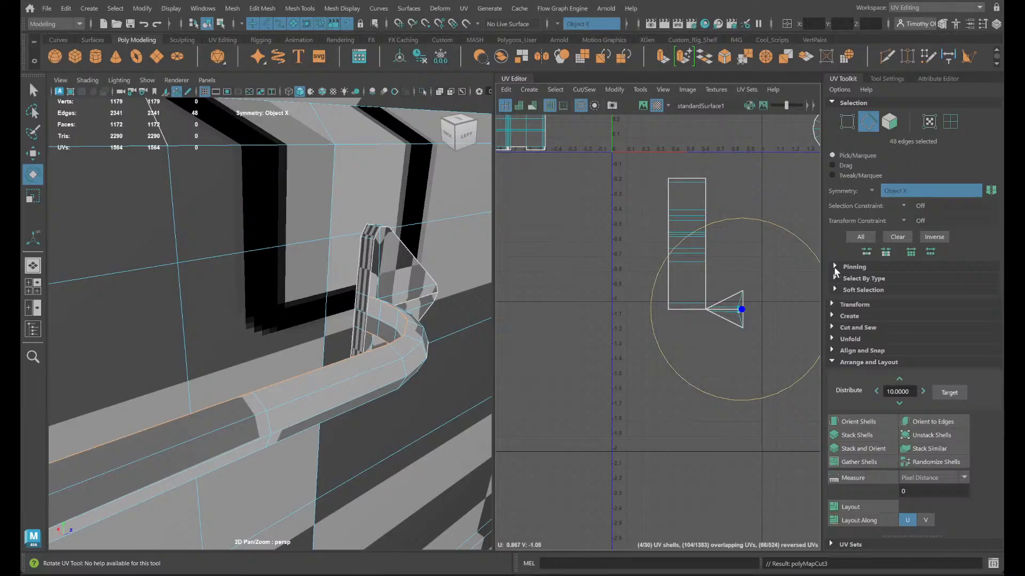
# - Select the two separated strip shells of the handle bars and move them clear of the arrow-shaped UV shells
pyautogui.scroll(5, 719, 254)
pyautogui.moveTo(404, 336); pyautogui.dragTo(439, 292, button='right')
pyautogui.click(377, 326)
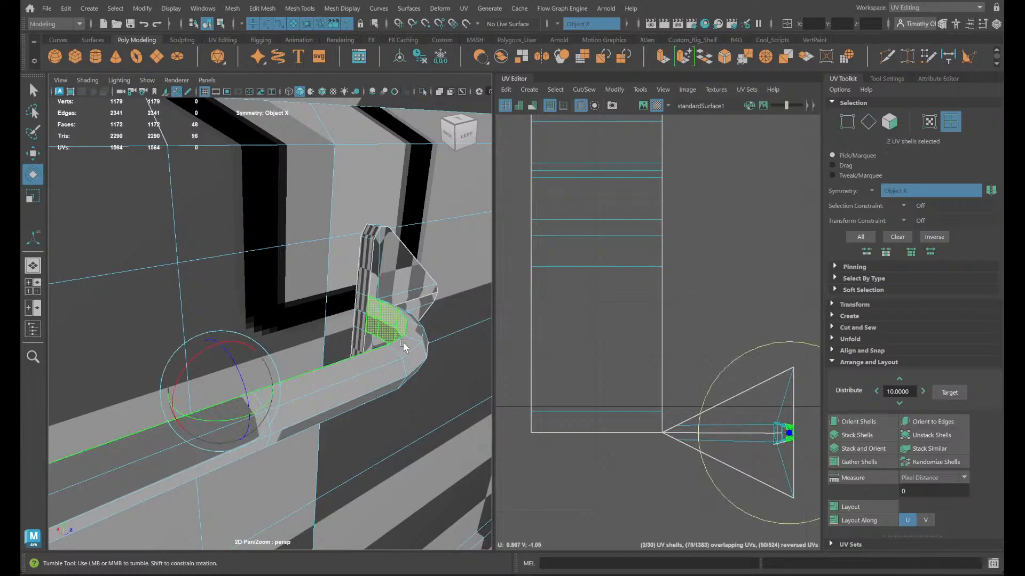
pyautogui.keyDown('alt'); pyautogui.moveTo(407, 347); pyautogui.dragTo(411, 338); pyautogui.keyUp('alt')
pyautogui.scroll(-5, 410, 338)
pyautogui.keyDown('alt'); pyautogui.moveTo(260, 364); pyautogui.dragTo(377, 369); pyautogui.keyUp('alt')
pyautogui.scroll(5, 196, 394)
pyautogui.scroll(-8, 196, 395)
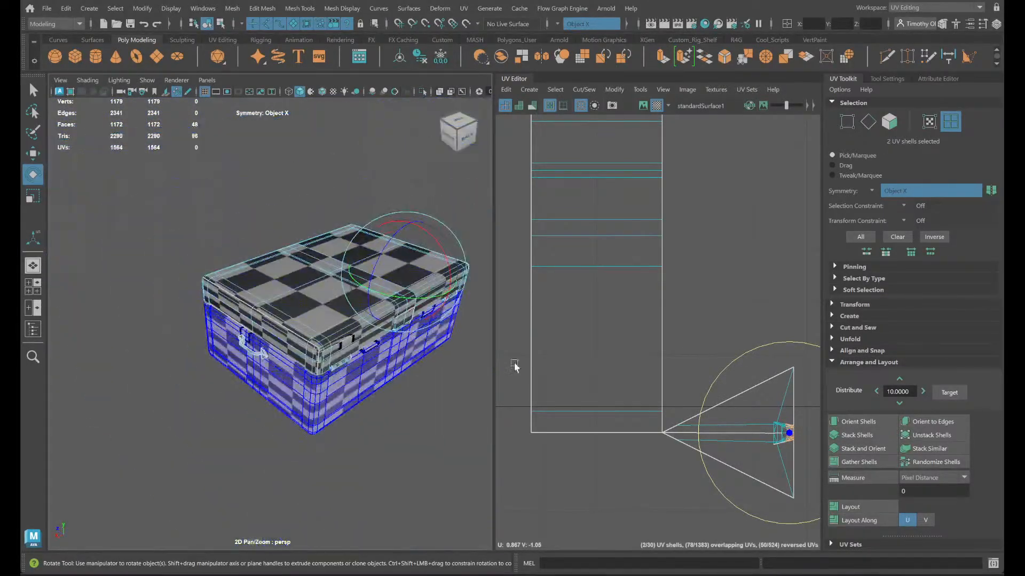
pyautogui.press('w')
pyautogui.keyDown('alt'); pyautogui.moveTo(773, 404); pyautogui.dragTo(563, 288, button='middle'); pyautogui.keyUp('alt')
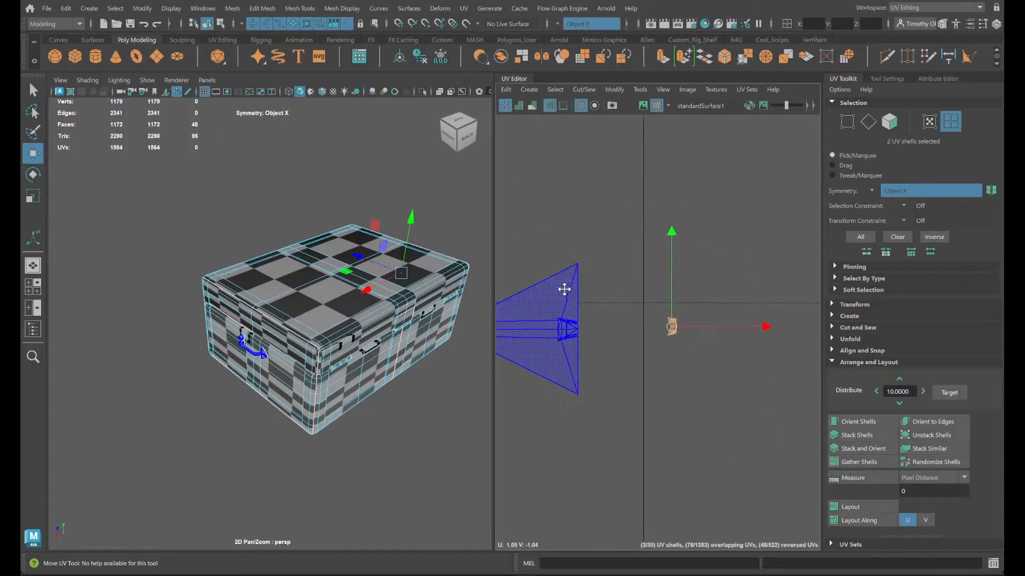
# - Unfold the two handle bar strip shells repeatedly with the standard Unfold option
pyautogui.keyDown('shift'); pyautogui.moveTo(705, 305); pyautogui.dragTo(569, 304, button='right'); pyautogui.keyUp('shift')
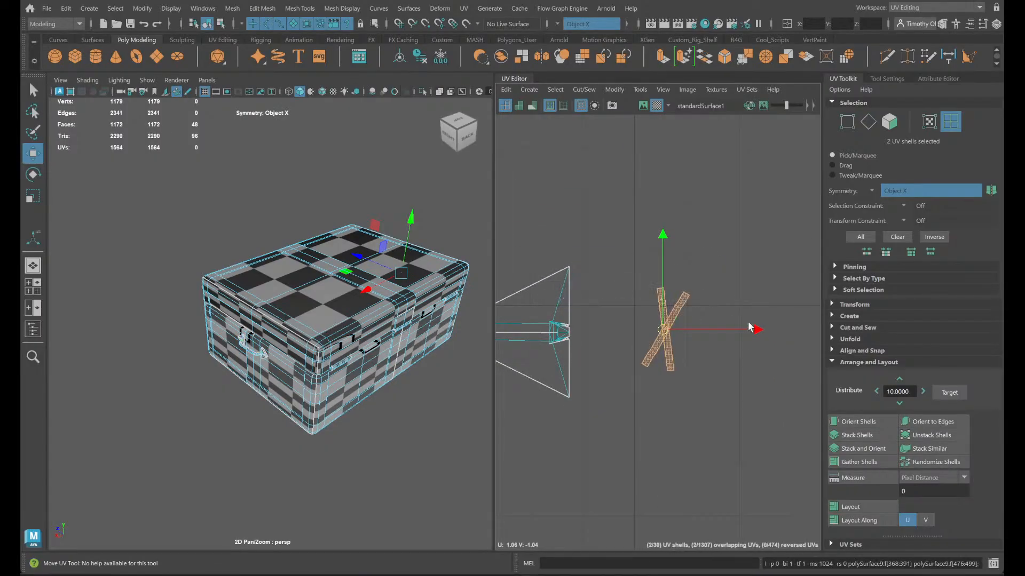
pyautogui.scroll(3, 742, 328)
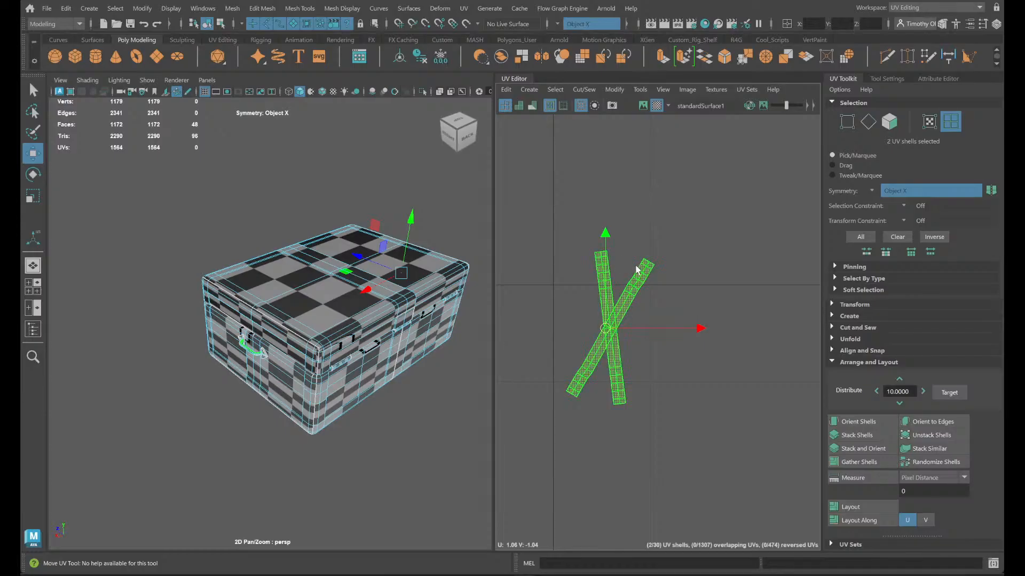
pyautogui.keyDown('shift'); pyautogui.moveTo(665, 289); pyautogui.dragTo(616, 289, button='right'); pyautogui.keyUp('shift')
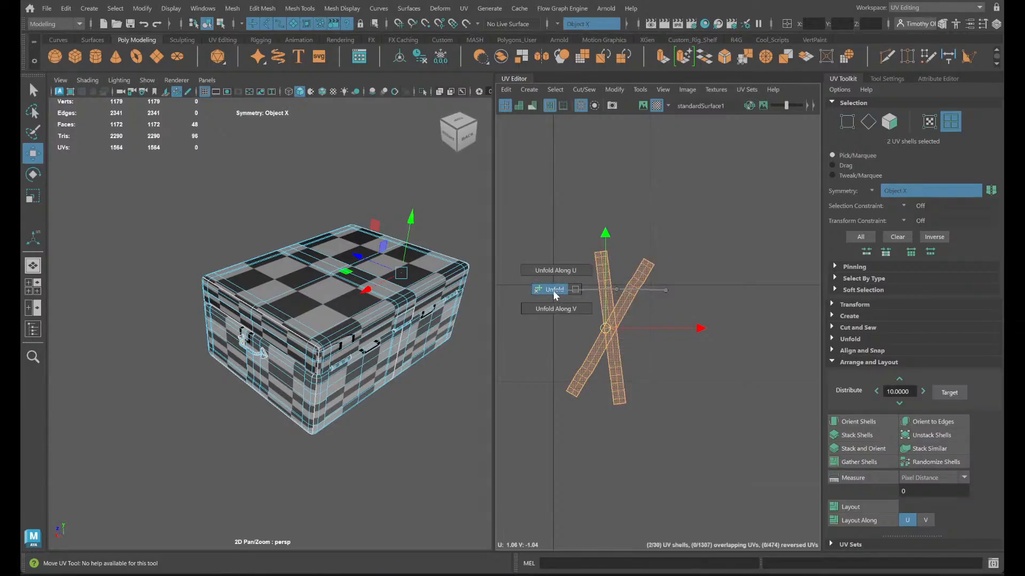
pyautogui.keyDown('shift'); pyautogui.moveTo(555, 295); pyautogui.dragTo(555, 295, button='right'); pyautogui.keyUp('shift')
pyautogui.moveTo(643, 296); pyautogui.dragTo(585, 285, button='right')
pyautogui.scroll(4, 640, 283)
# - Select edges on the unfolded strip shells and check the handle on the chest's side
pyautogui.moveTo(665, 340); pyautogui.dragTo(665, 264, button='right')
pyautogui.doubleClick(632, 292)
pyautogui.keyDown('alt'); pyautogui.moveTo(350, 394); pyautogui.dragTo(383, 367); pyautogui.keyUp('alt')
pyautogui.scroll(4, 384, 366)
pyautogui.keyDown('alt'); pyautogui.moveTo(436, 314); pyautogui.dragTo(385, 337, button='middle'); pyautogui.keyUp('alt')
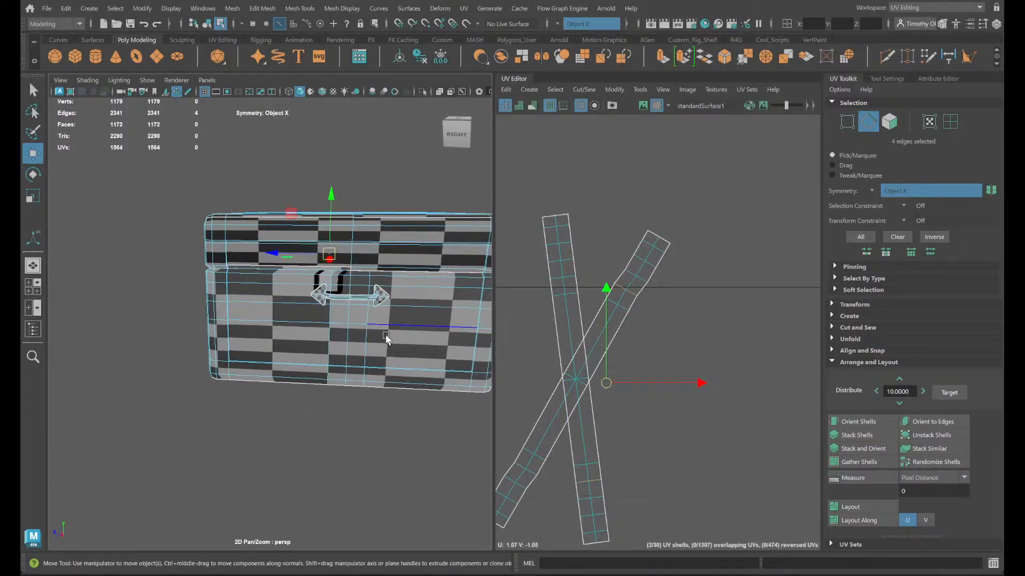
# - Undo the handle bar's UV cut and unfolding, and continue back through the earlier deletion of the handles' backing faces
pyautogui.scroll(-5, 385, 331)
pyautogui.hotkey('ctrl', 'z')
pyautogui.hotkey('ctrl', 'z')
pyautogui.hotkey('ctrl', 'z')
pyautogui.hotkey('ctrl', 'z')
pyautogui.hotkey('ctrl', 'z')
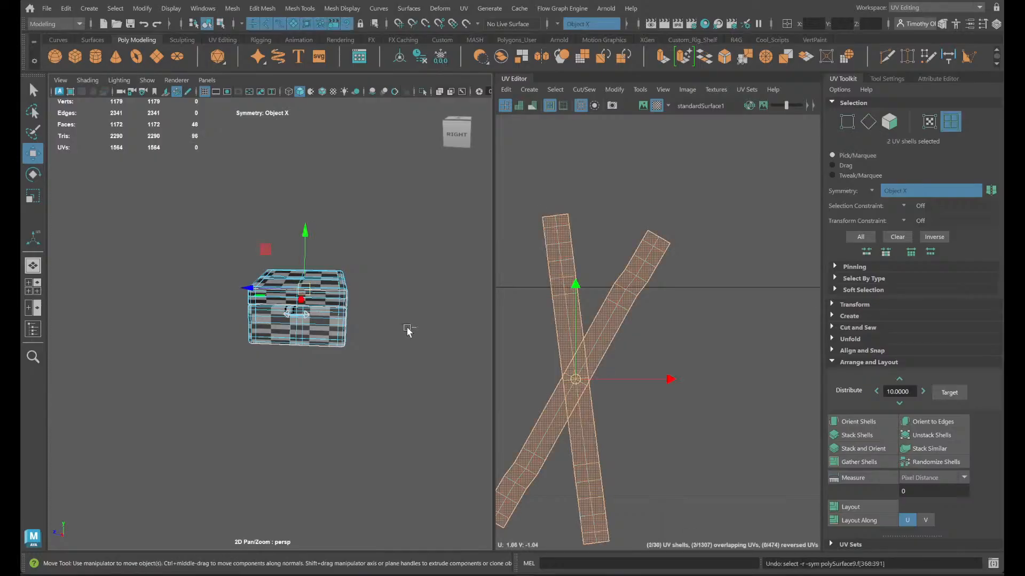
pyautogui.hotkey('ctrl', 'z')
pyautogui.hotkey('ctrl', 'z')
pyautogui.hotkey('ctrl', 'z')
pyautogui.hotkey('ctrl', 'z')
pyautogui.hotkey('ctrl', 'z')
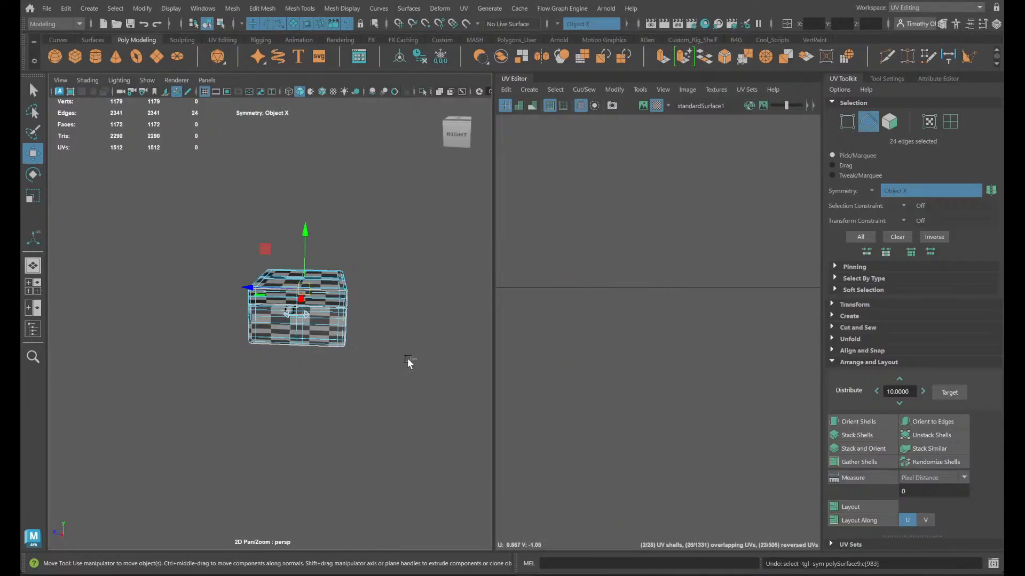
pyautogui.keyDown('alt'); pyautogui.moveTo(408, 360); pyautogui.dragTo(282, 353); pyautogui.keyUp('alt')
pyautogui.hotkey('ctrl', 'z')
pyautogui.hotkey('ctrl', 'z')
pyautogui.hotkey('ctrl', 'z')
pyautogui.hotkey('ctrl', 'z')
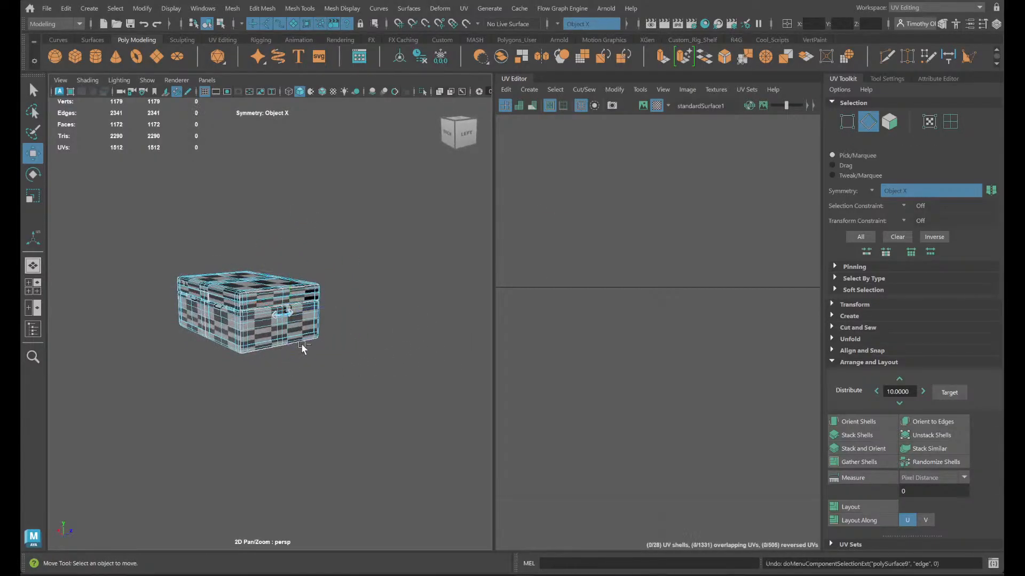
pyautogui.hotkey('ctrl', 'z')
pyautogui.hotkey('ctrl', 'z')
pyautogui.hotkey('ctrl', 'z')
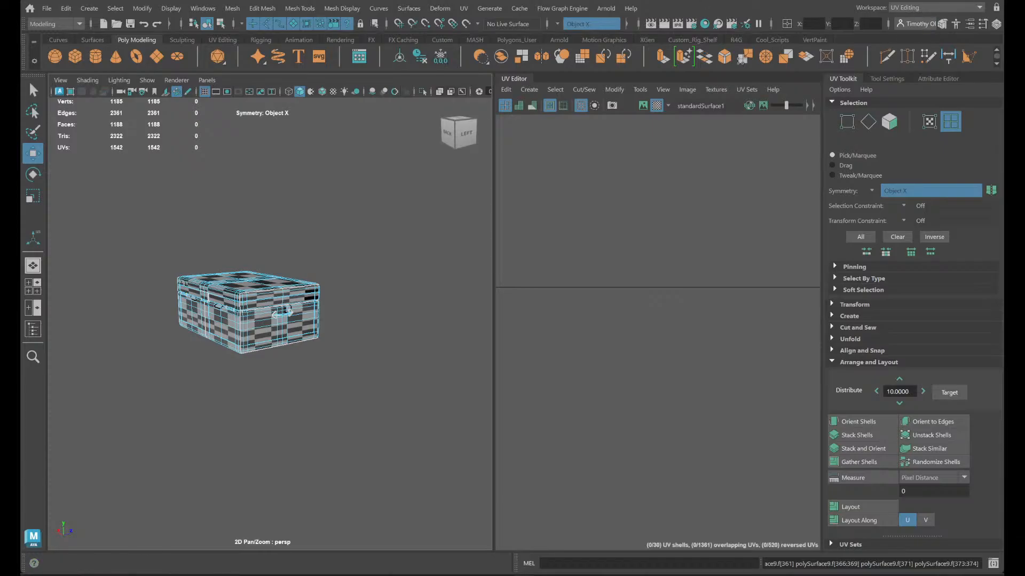
# - Switch to the General workspace and undo further, until chest_v1 is unhidden and one side handle's faces are selected
pyautogui.click(979, 7)
pyautogui.click(918, 18)
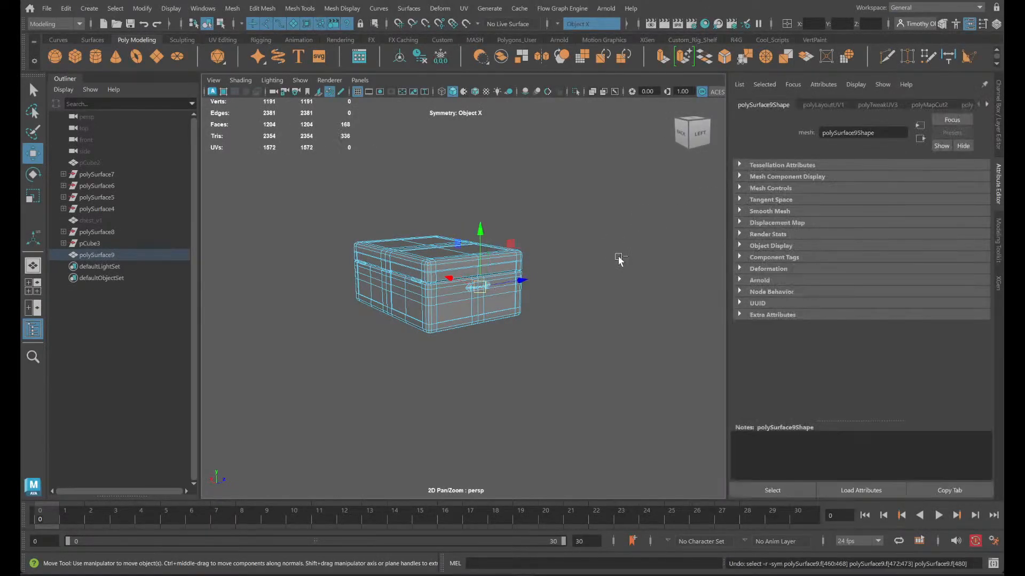
pyautogui.press('f')
pyautogui.hotkey('ctrl', 'z')
pyautogui.hotkey('ctrl', 'z')
pyautogui.hotkey('ctrl', 'z')
pyautogui.hotkey('ctrl', 'z')
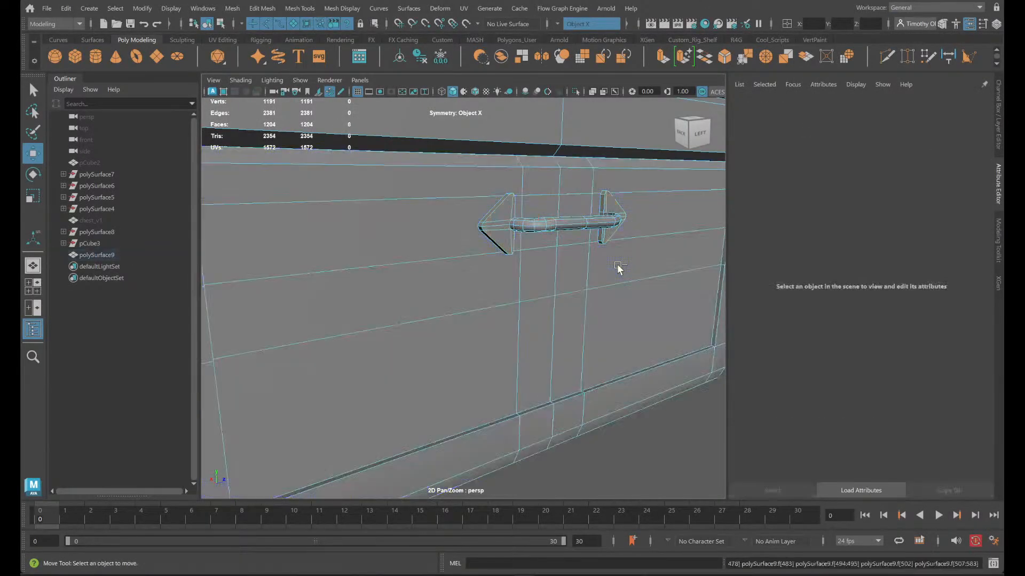
pyautogui.hotkey('ctrl', 'z')
pyautogui.hotkey('ctrl', 'z')
pyautogui.hotkey('ctrl', 'z')
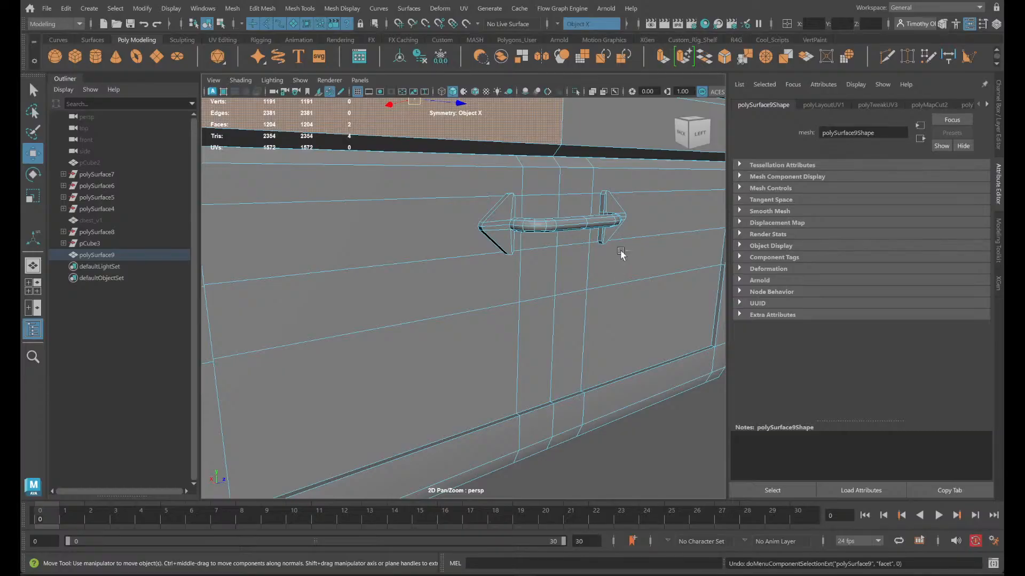
pyautogui.hotkey('ctrl', 'z')
pyautogui.hotkey('ctrl', 'z')
pyautogui.hotkey('ctrl', 'z')
pyautogui.hotkey('ctrl', 'z')
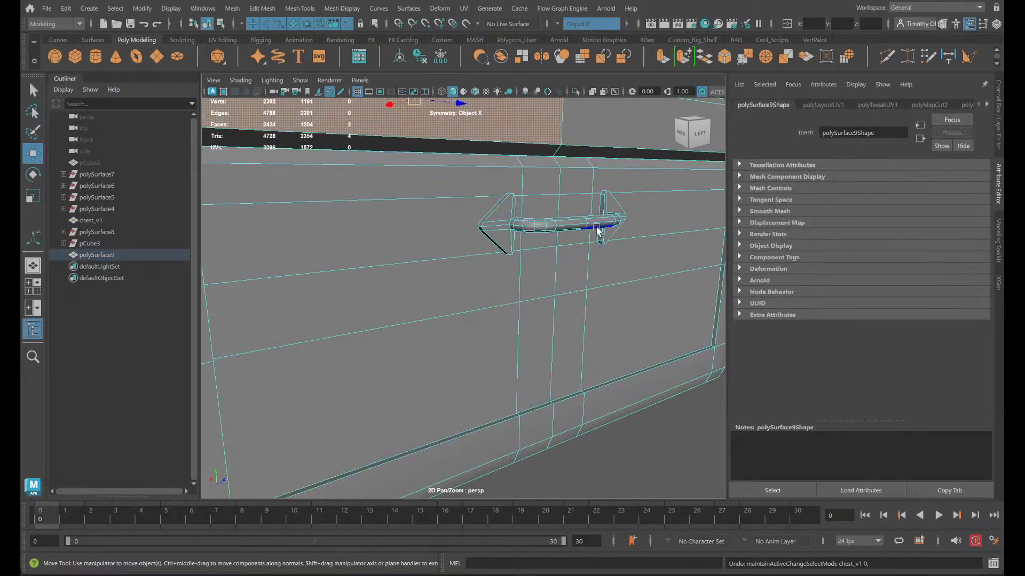
pyautogui.hotkey('ctrl', 'z')
# - Delete the selected handle faces from the right side of the chest
pyautogui.scroll(-4, 355, 241)
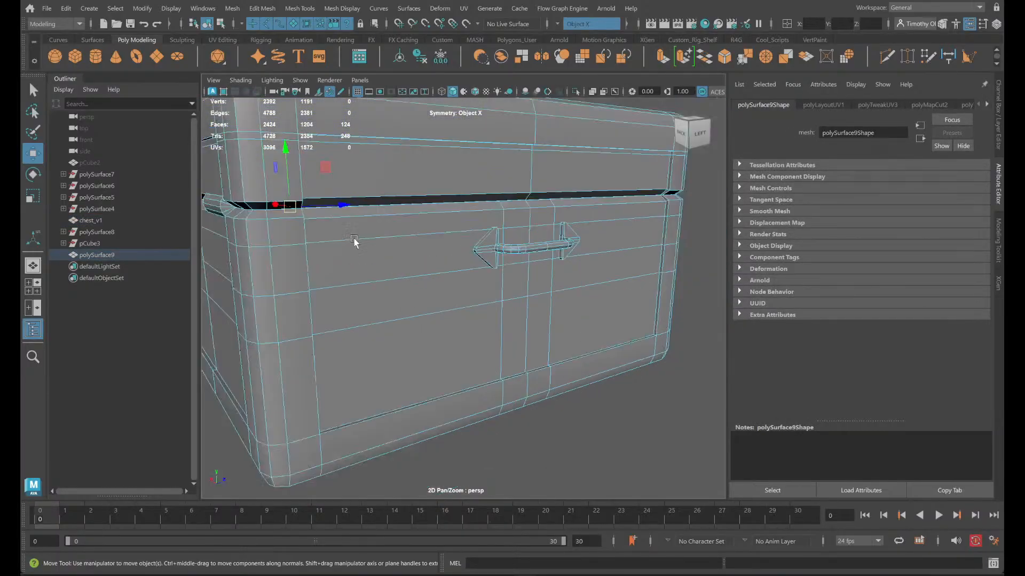
pyautogui.press('f')
pyautogui.keyDown('alt'); pyautogui.moveTo(420, 255); pyautogui.dragTo(560, 260); pyautogui.keyUp('alt')
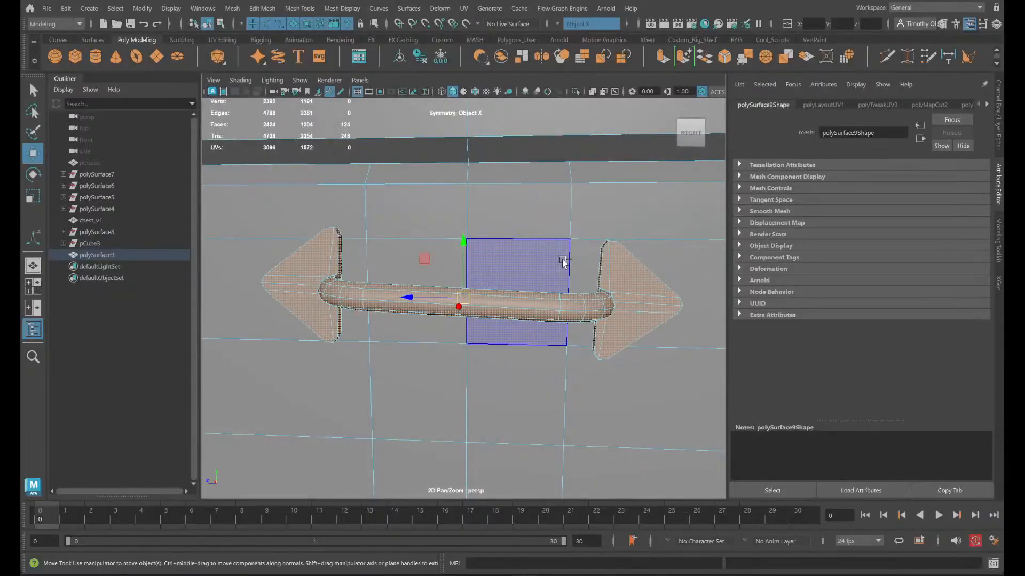
pyautogui.scroll(-4, 567, 261)
pyautogui.press('Delete')
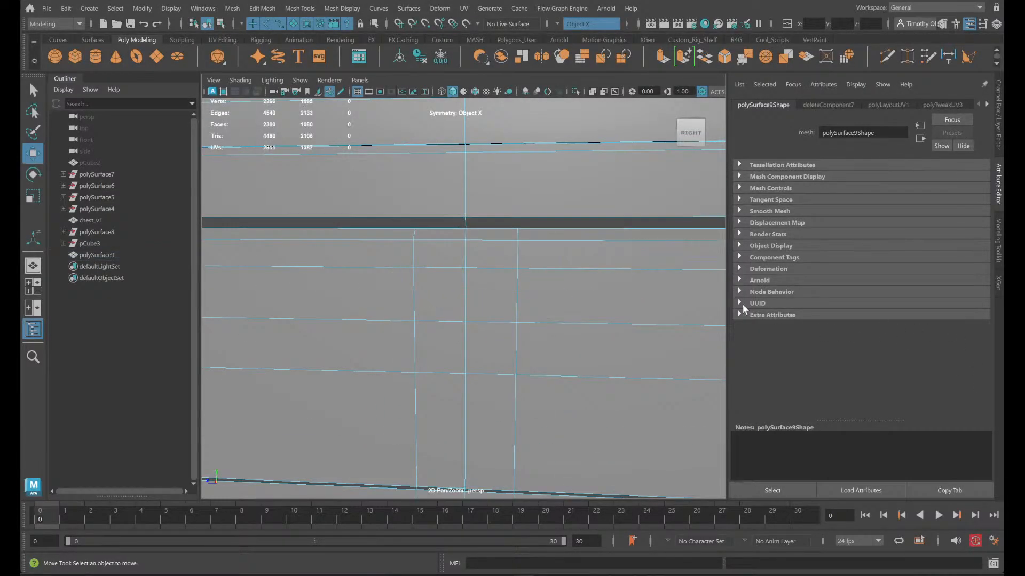
# - Select all faces of the remaining handle on the opposite side of the chest
pyautogui.keyDown('alt'); pyautogui.moveTo(652, 323); pyautogui.dragTo(535, 325); pyautogui.keyUp('alt')
pyautogui.scroll(-5, 555, 336)
pyautogui.scroll(4, 565, 341)
pyautogui.keyDown('alt'); pyautogui.moveTo(565, 341); pyautogui.dragTo(235, 341, button='middle'); pyautogui.keyUp('alt')
pyautogui.doubleClick(654, 361)
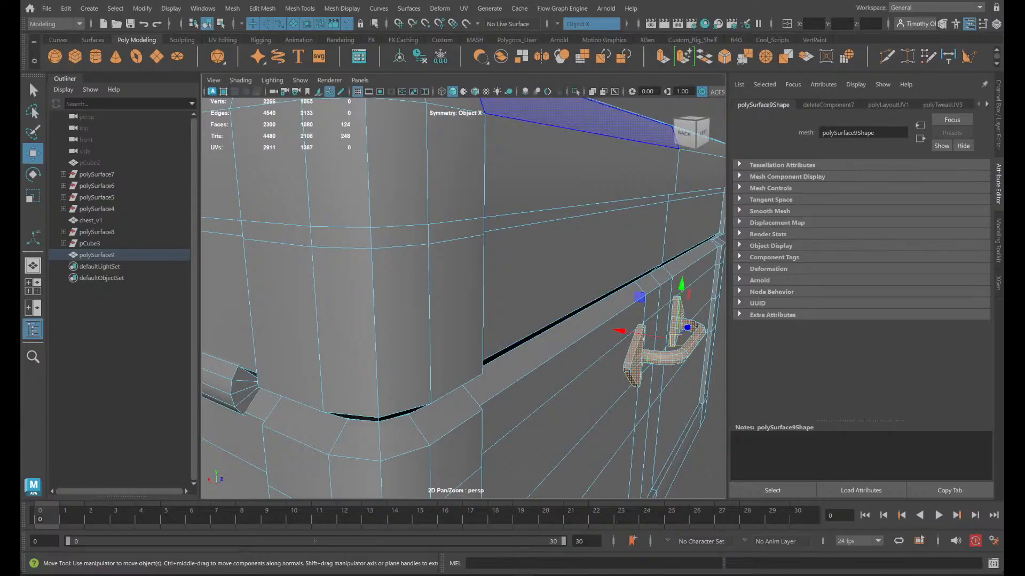
# - Try to mirror the selected handle across the object's X axis in the negative direction, and undo it
pyautogui.click(262, 8)
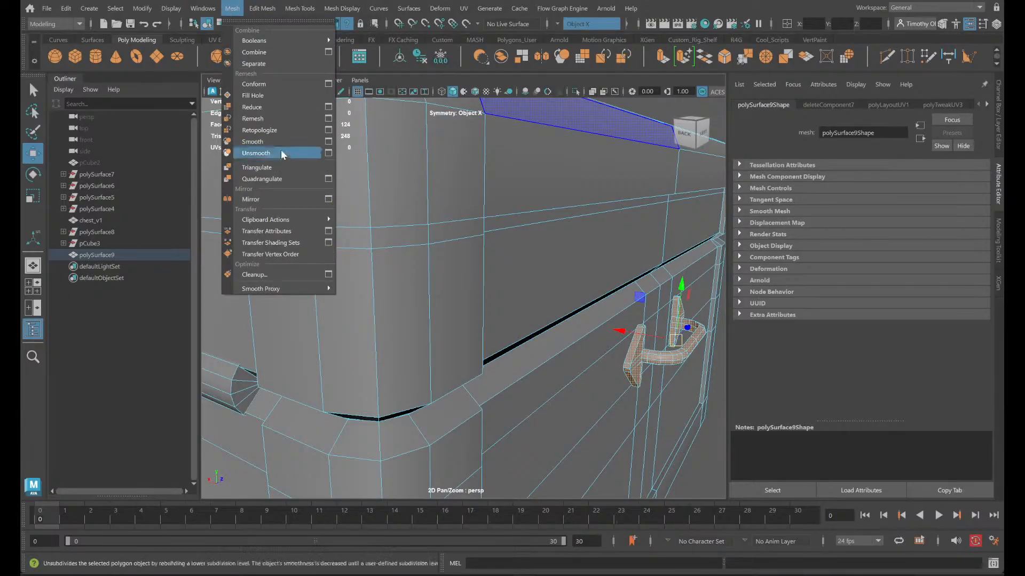
pyautogui.click(281, 199)
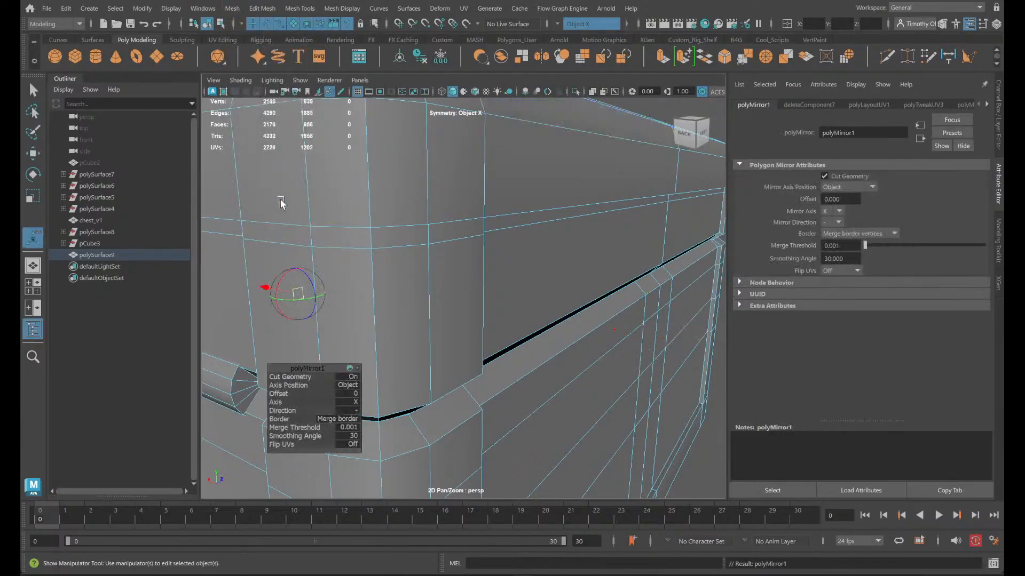
pyautogui.hotkey('ctrl', 'z')
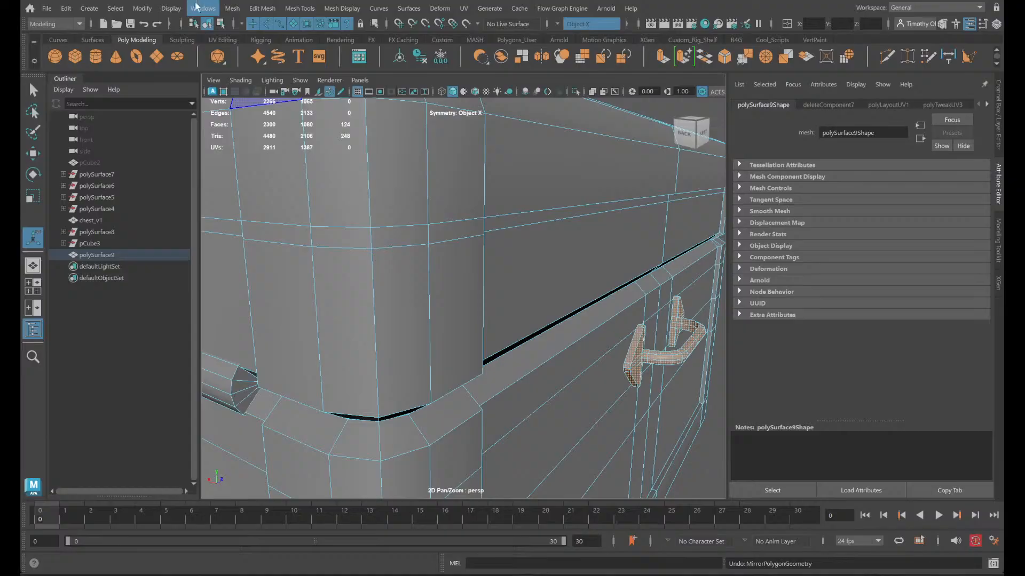
# - Try to mirror the handle across the object's X axis with the direction set to +, and undo the mirror
pyautogui.click(232, 8)
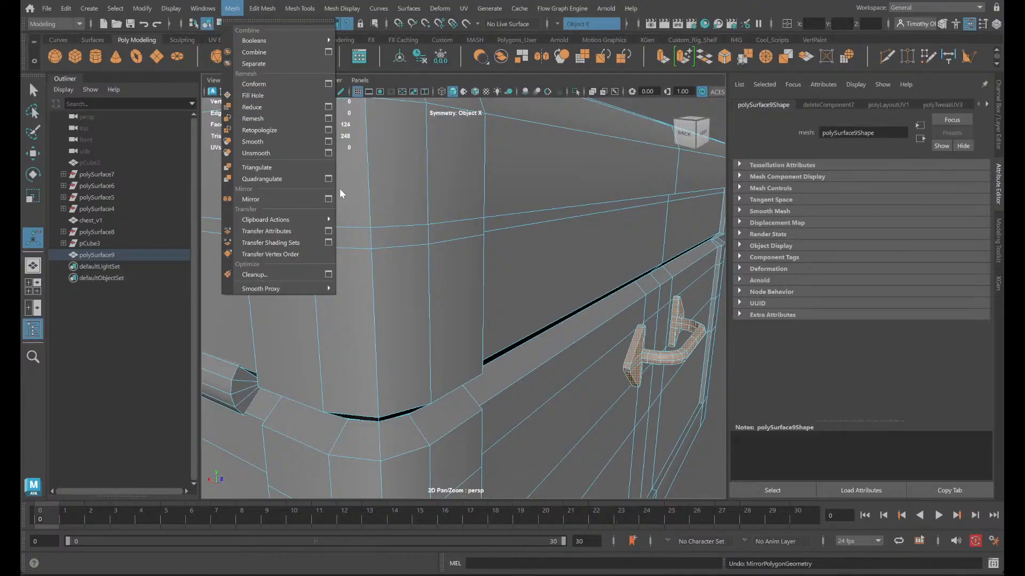
pyautogui.click(328, 199)
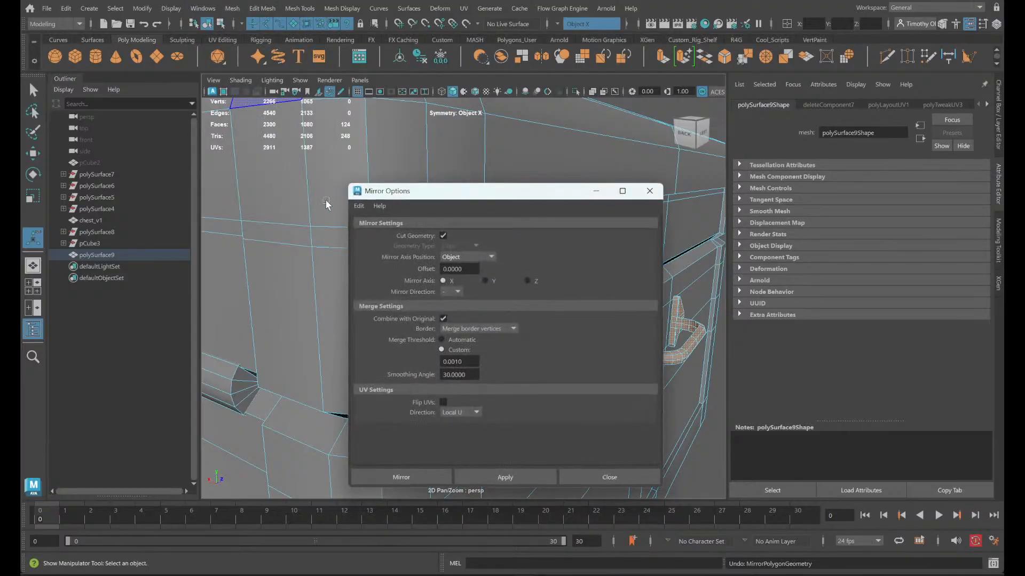
pyautogui.click(457, 292)
pyautogui.click(453, 304)
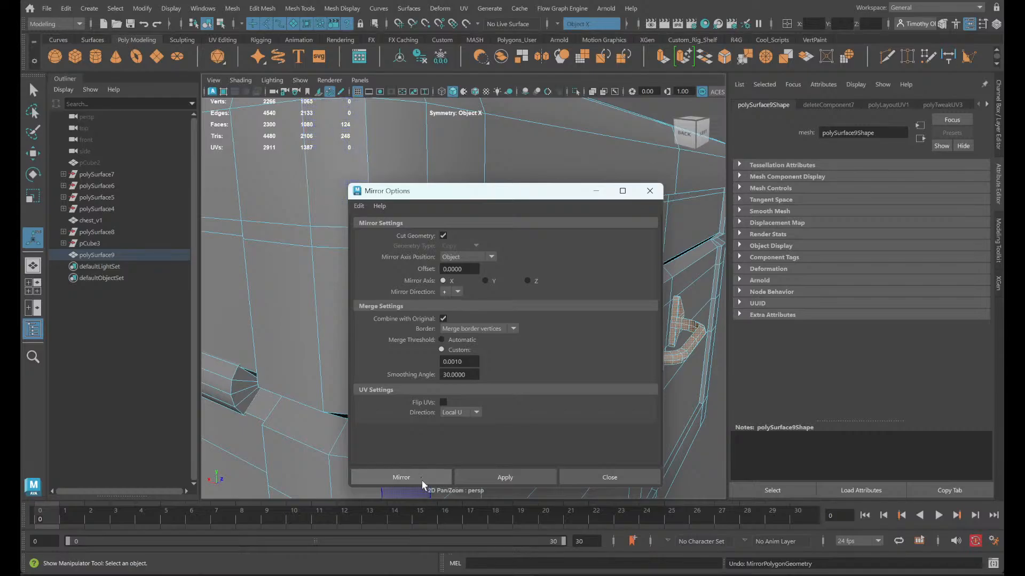
pyautogui.click(401, 478)
pyautogui.moveTo(534, 422)
pyautogui.keyDown('alt'); pyautogui.mouseDown()
pyautogui.moveTo(544, 423)
pyautogui.moveTo(494, 414)
pyautogui.moveTo(485, 425)
pyautogui.moveTo(524, 417)
pyautogui.moveTo(516, 421)
pyautogui.mouseUp(); pyautogui.keyUp('alt')
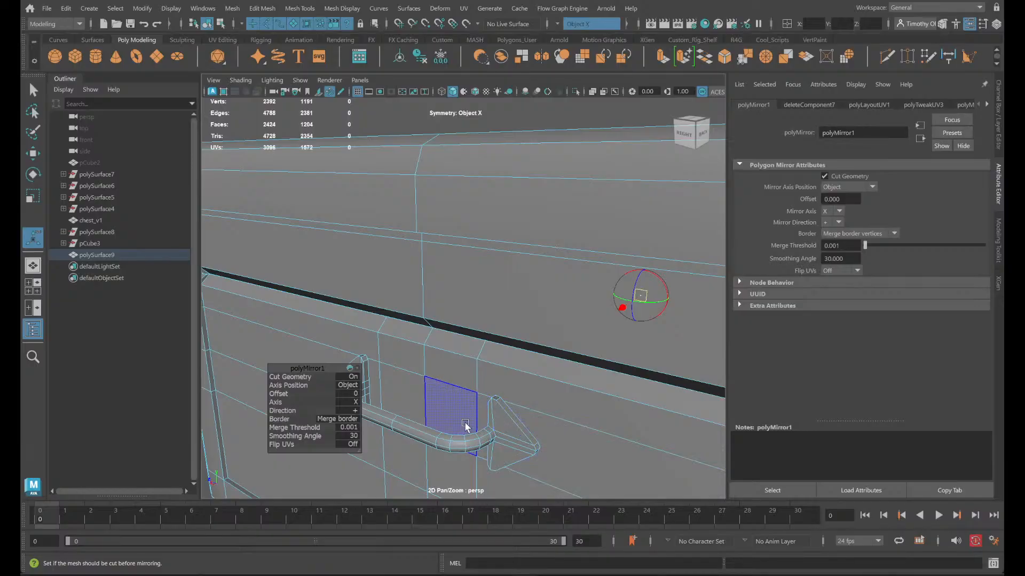
pyautogui.hotkey('ctrl', 'z')
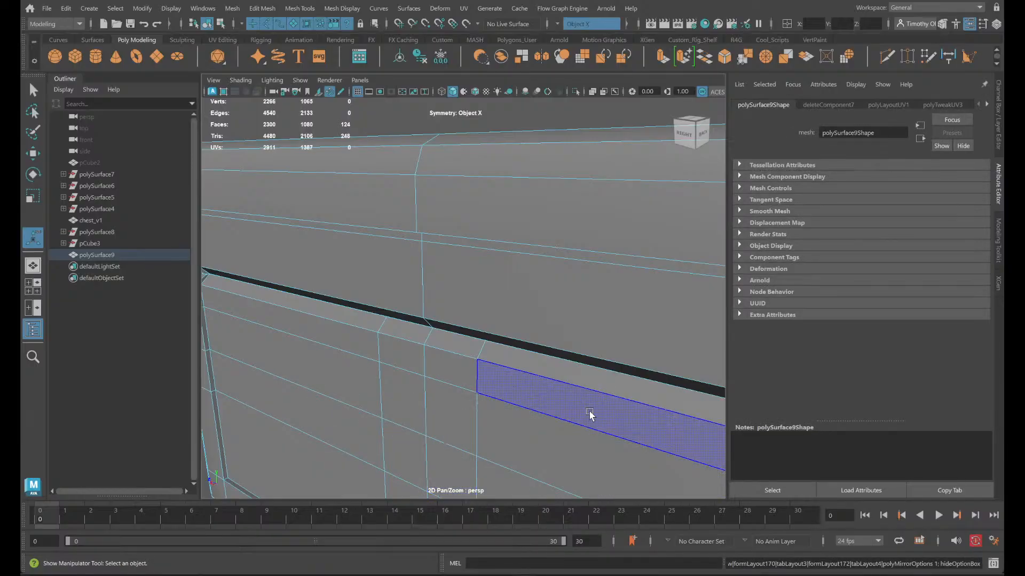
pyautogui.keyDown('alt'); pyautogui.moveTo(590, 416); pyautogui.dragTo(521, 407); pyautogui.keyUp('alt')
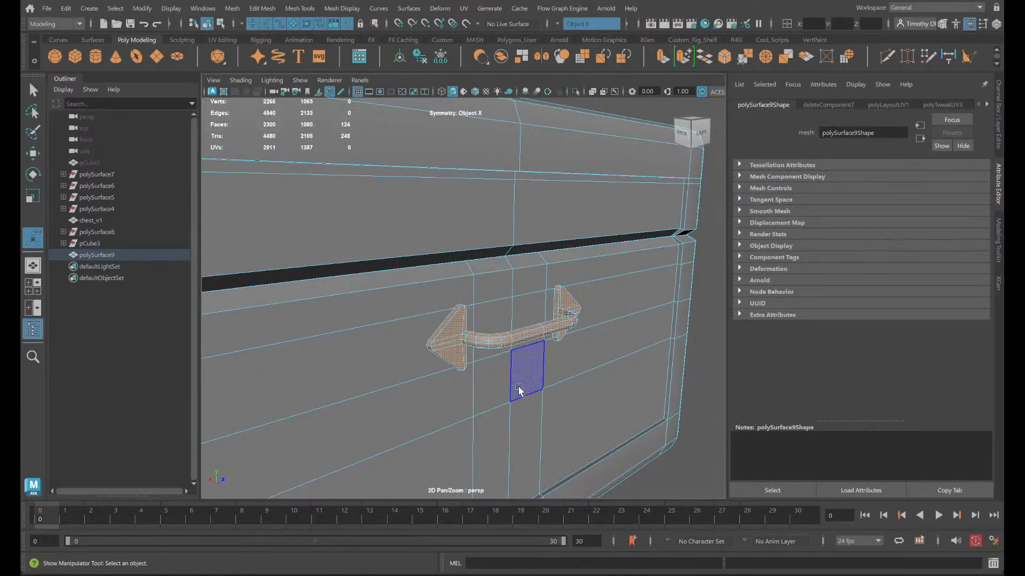
pyautogui.scroll(-5, 581, 347)
pyautogui.scroll(3, 571, 342)
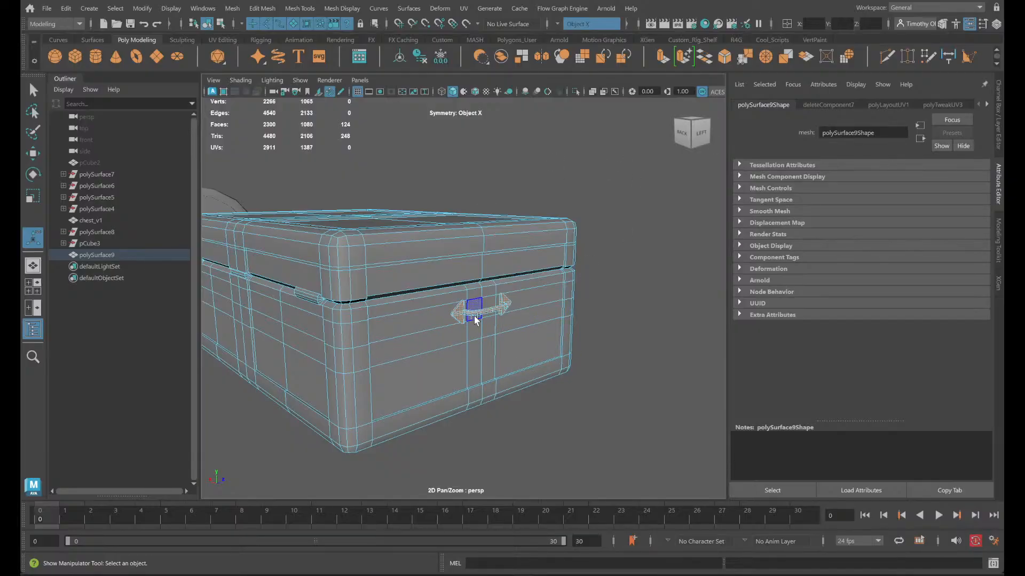
pyautogui.scroll(4, 481, 313)
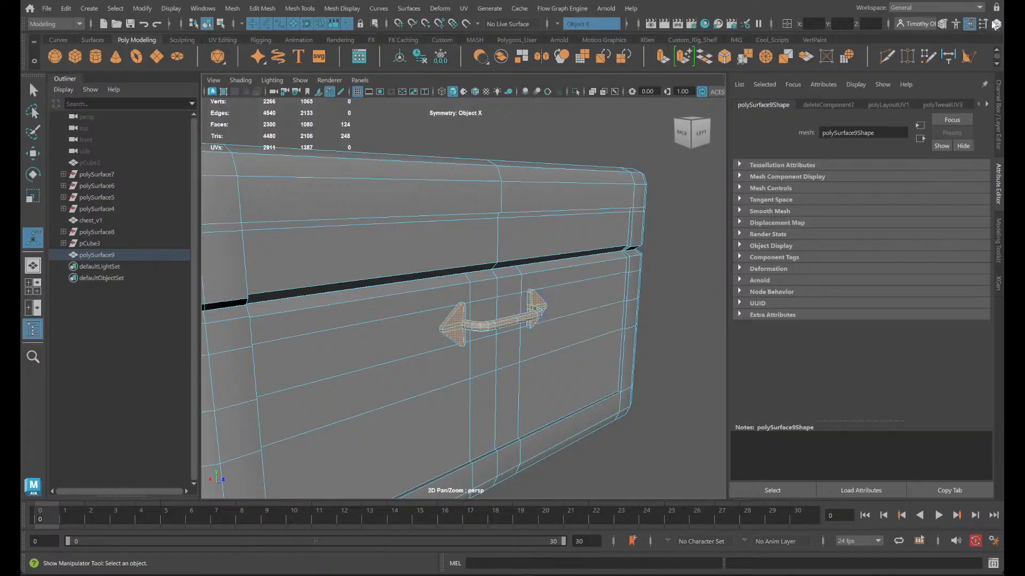
# - Switch the workspace to UV Editing
pyautogui.click(980, 7)
pyautogui.click(943, 19)
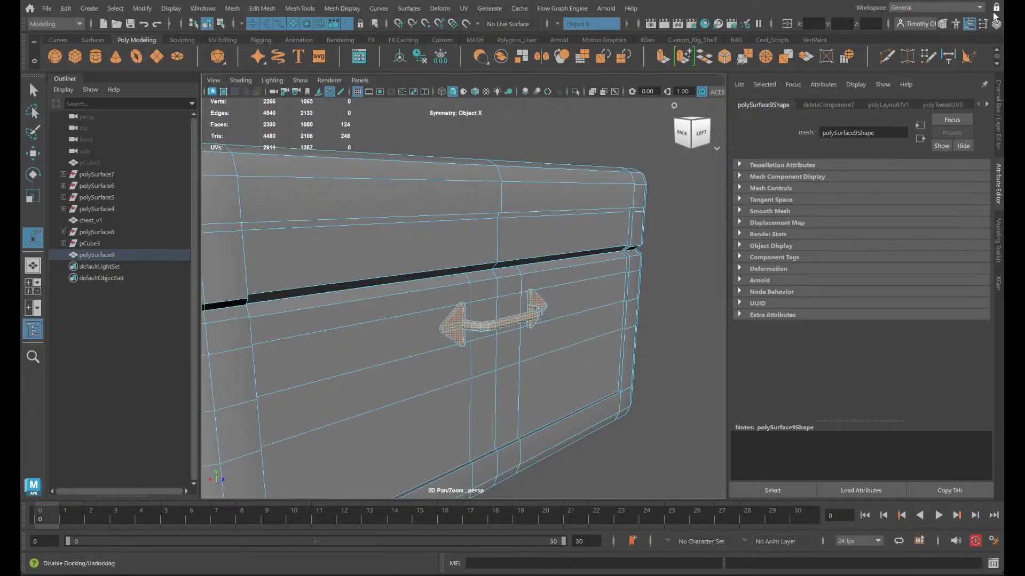
pyautogui.click(976, 8)
pyautogui.click(904, 81)
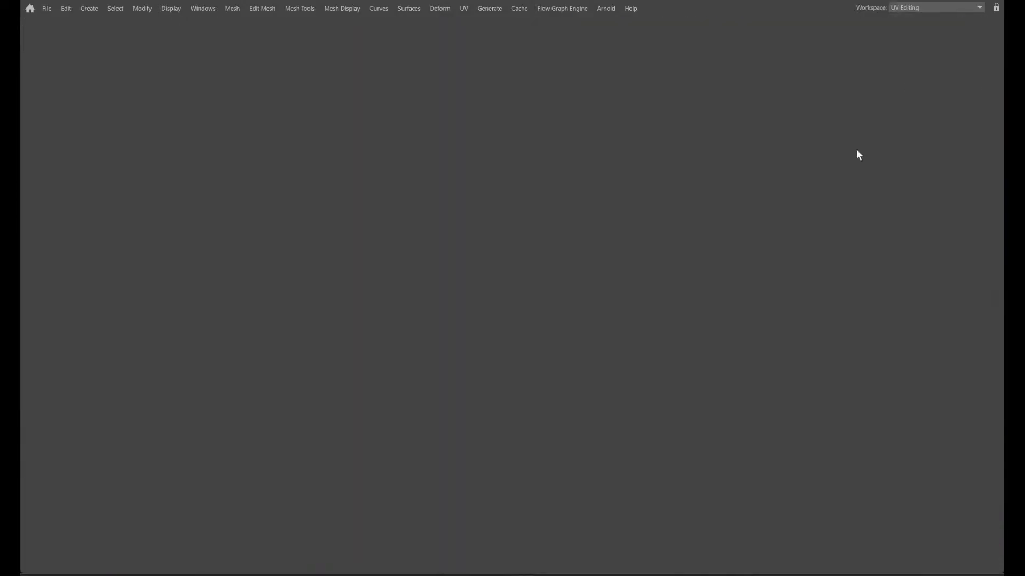
# - Select the 16 faces of one triangular UV island at the end of the rectangular strip, and delete them from the mesh
pyautogui.scroll(5, 384, 355)
pyautogui.scroll(-5, 457, 431)
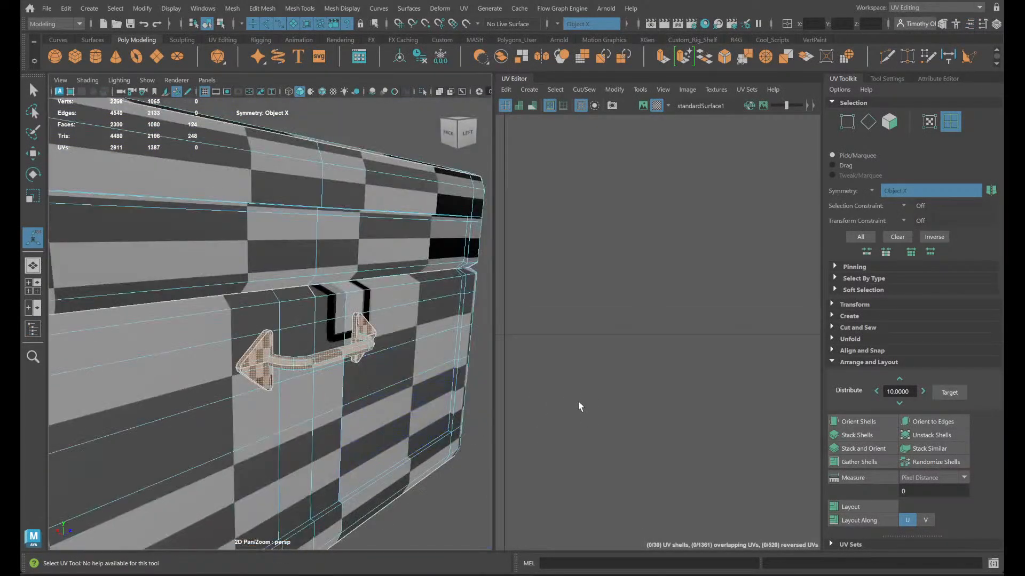
pyautogui.scroll(-6, 582, 404)
pyautogui.keyDown('alt'); pyautogui.moveTo(617, 466); pyautogui.dragTo(849, 399, button='middle'); pyautogui.keyUp('alt')
pyautogui.scroll(4, 693, 353)
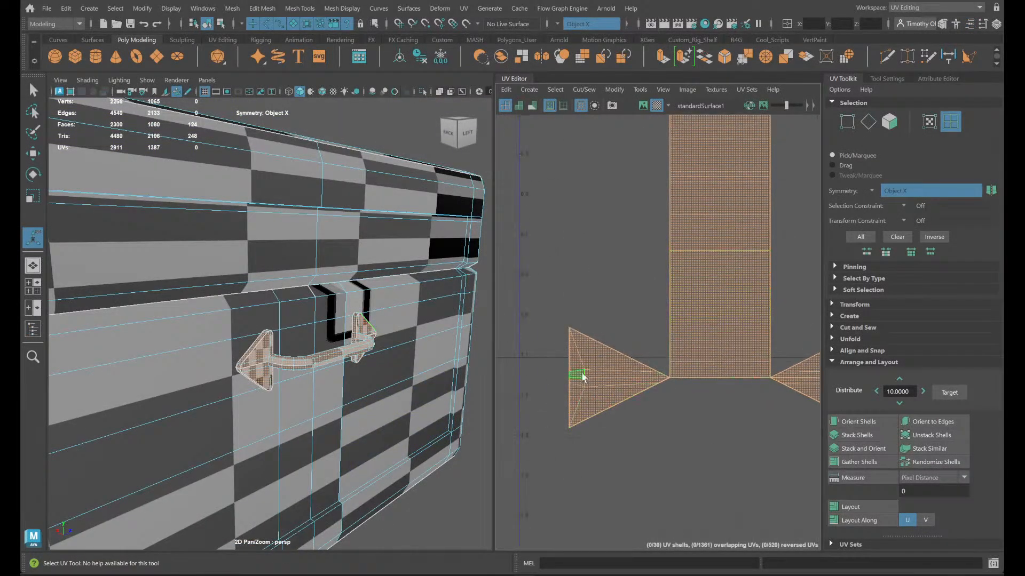
pyautogui.moveTo(603, 354); pyautogui.dragTo(604, 389, button='right')
pyautogui.moveTo(534, 279); pyautogui.dragTo(591, 440)
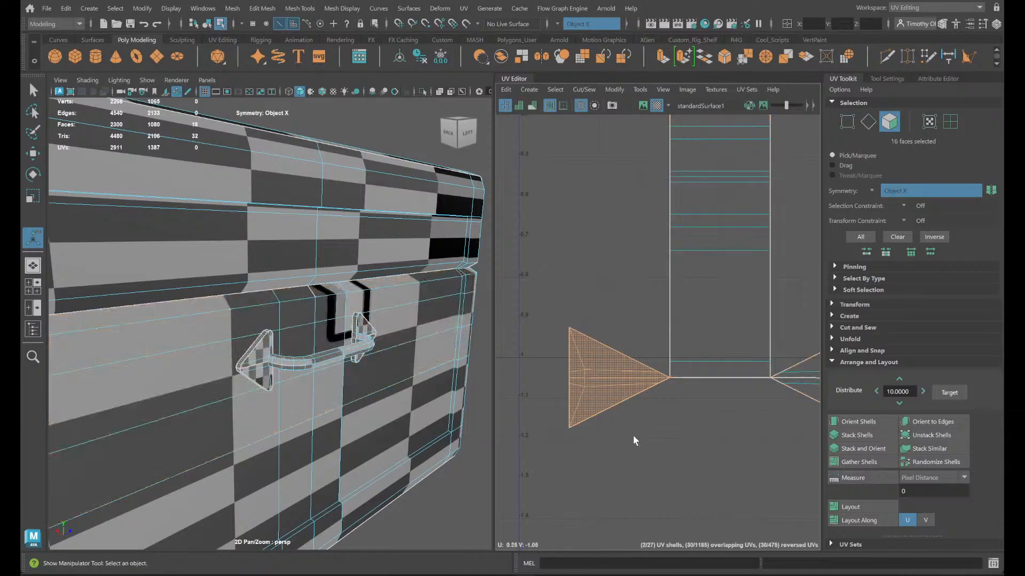
pyautogui.keyDown('alt'); pyautogui.moveTo(391, 418); pyautogui.dragTo(266, 438); pyautogui.keyUp('alt')
pyautogui.press('Delete')
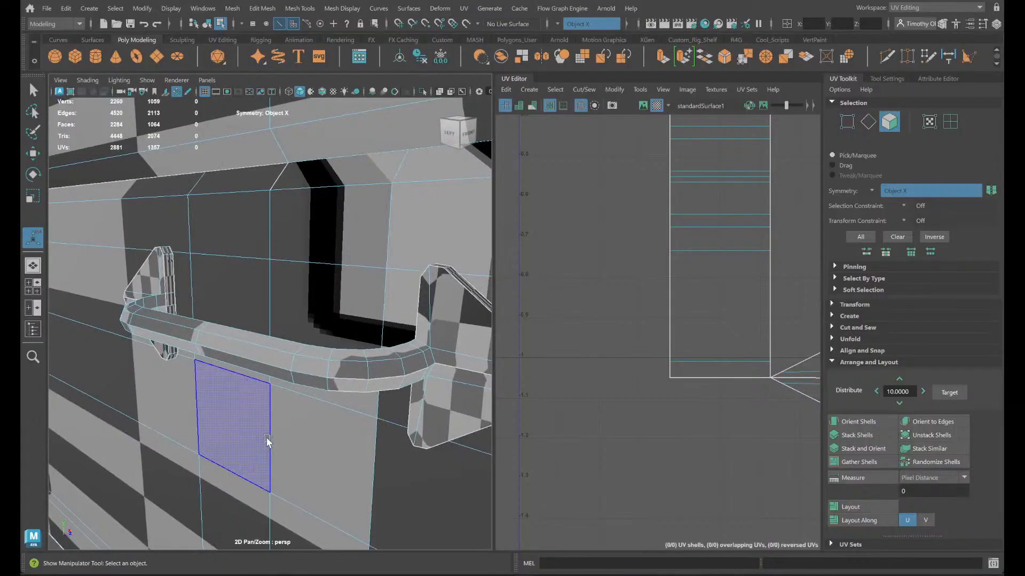
# - Accept the autosave, and select the four edges where the inner half of the handle bar meets one mounting plate
pyautogui.click(272, 430)
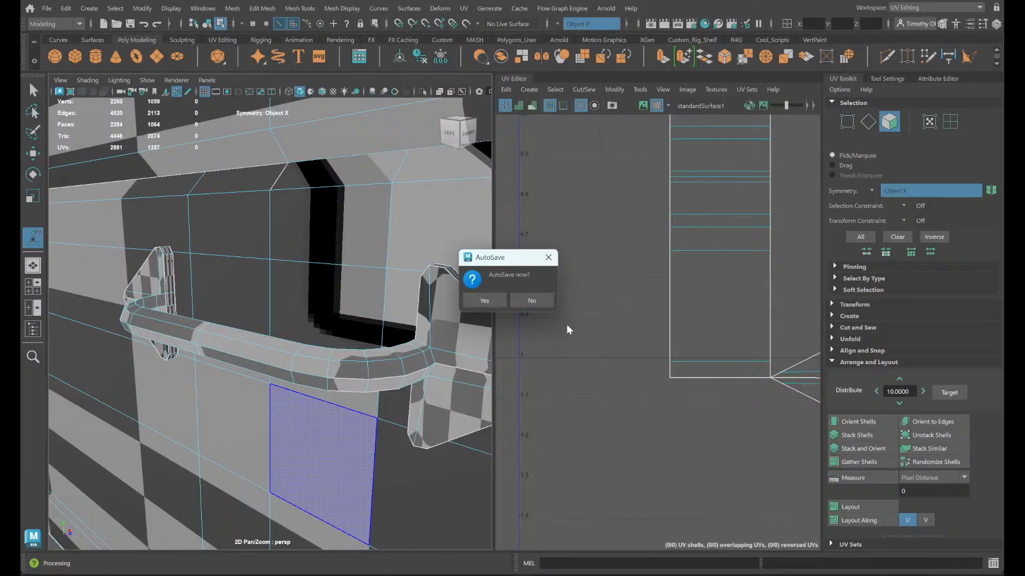
pyautogui.click(505, 302)
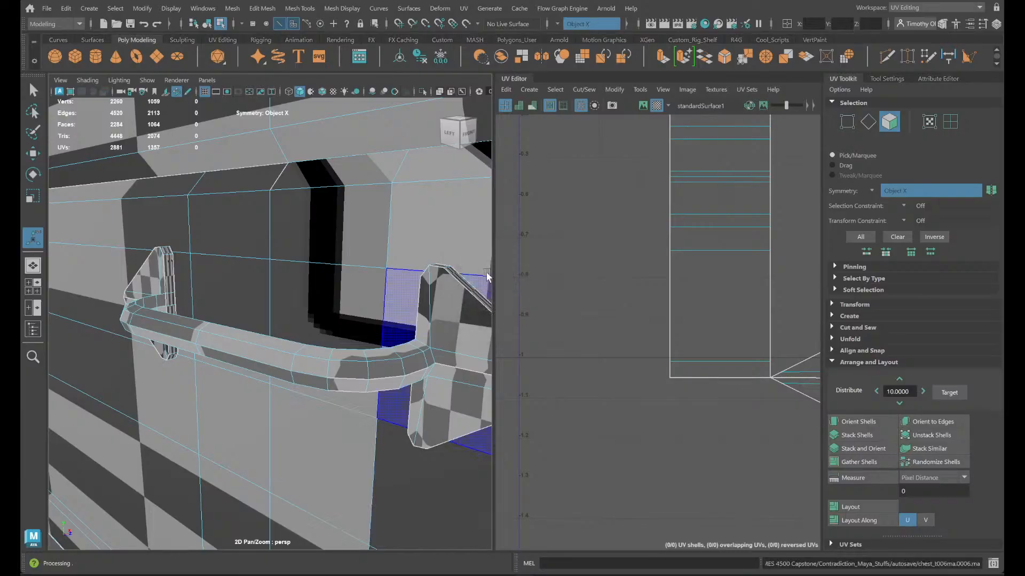
pyautogui.moveTo(446, 269); pyautogui.dragTo(447, 228, button='right')
pyautogui.click(429, 348)
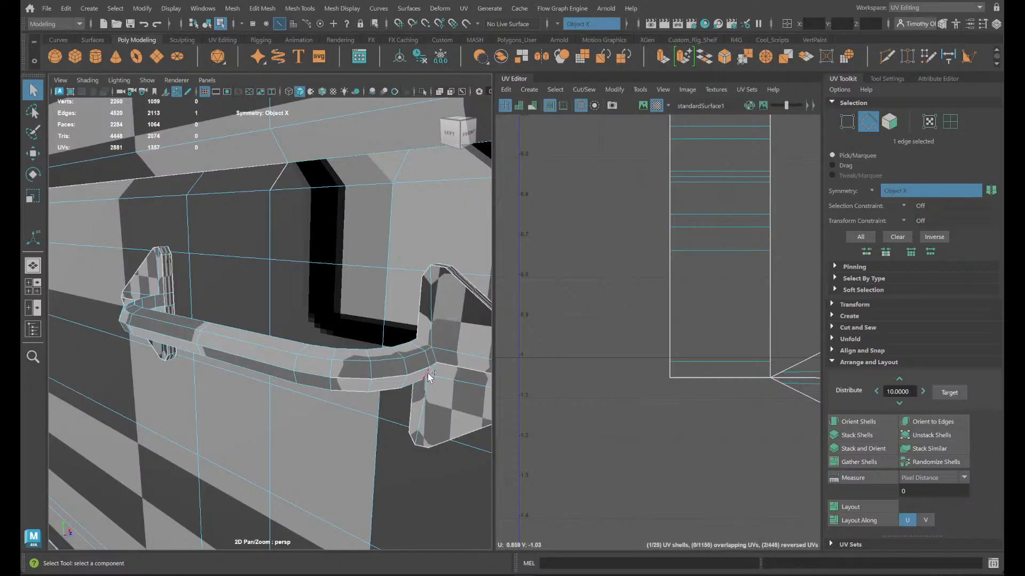
pyautogui.keyDown('shift'); pyautogui.click(429, 375); pyautogui.keyUp('shift')
pyautogui.keyDown('alt'); pyautogui.moveTo(440, 381); pyautogui.dragTo(417, 291); pyautogui.keyUp('alt')
pyautogui.keyDown('shift'); pyautogui.click(414, 307); pyautogui.keyUp('shift')
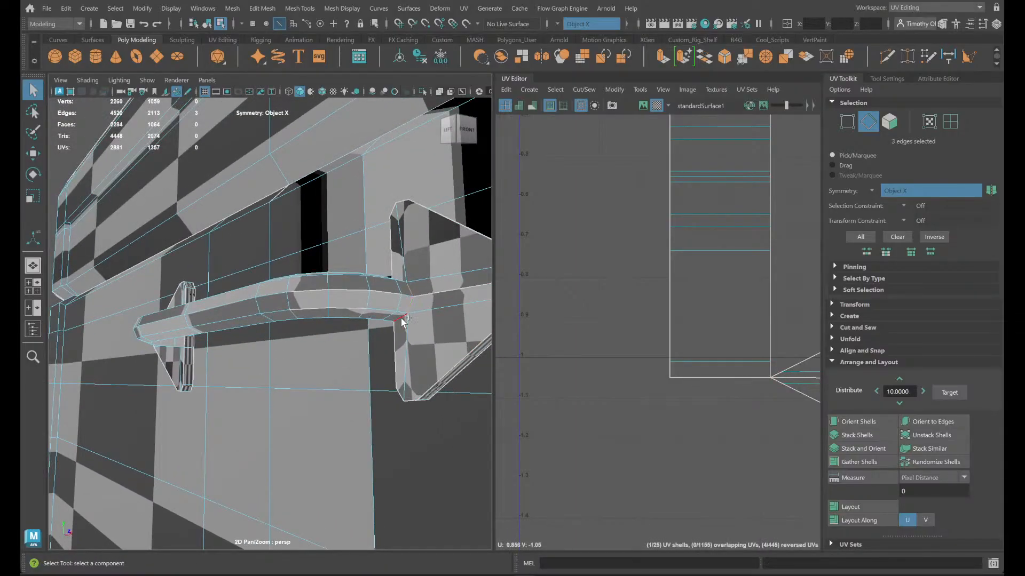
pyautogui.keyDown('shift'); pyautogui.click(403, 320); pyautogui.keyUp('shift')
# - Add the upper and lower lengthwise edge loops bordering the handle bar's inner side to the edge selection
pyautogui.keyDown('alt'); pyautogui.moveTo(348, 377); pyautogui.dragTo(387, 405); pyautogui.keyUp('alt')
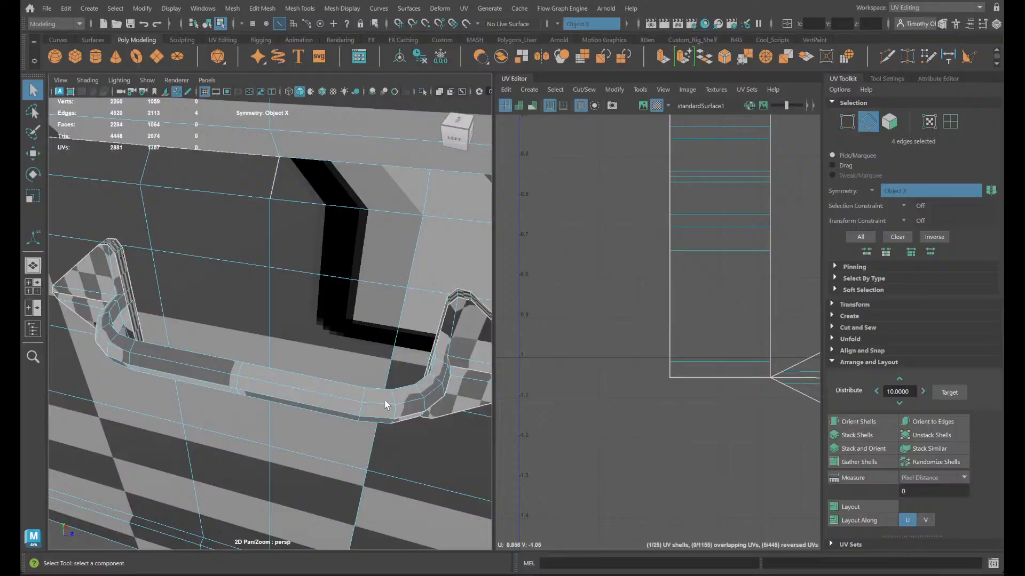
pyautogui.keyDown('shift'); pyautogui.doubleClick(434, 368); pyautogui.keyUp('shift')
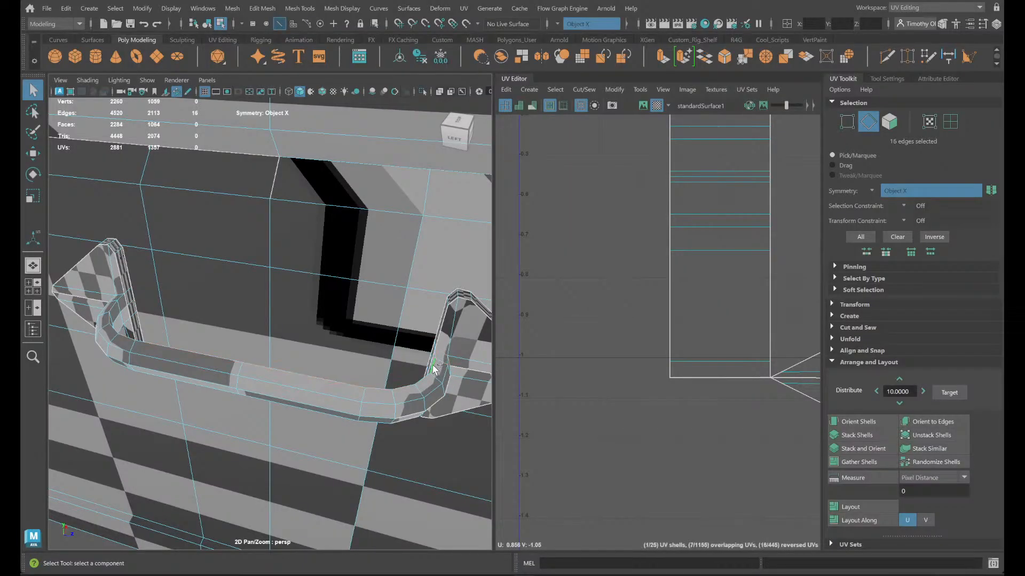
pyautogui.keyDown('alt'); pyautogui.moveTo(373, 448); pyautogui.dragTo(405, 279); pyautogui.keyUp('alt')
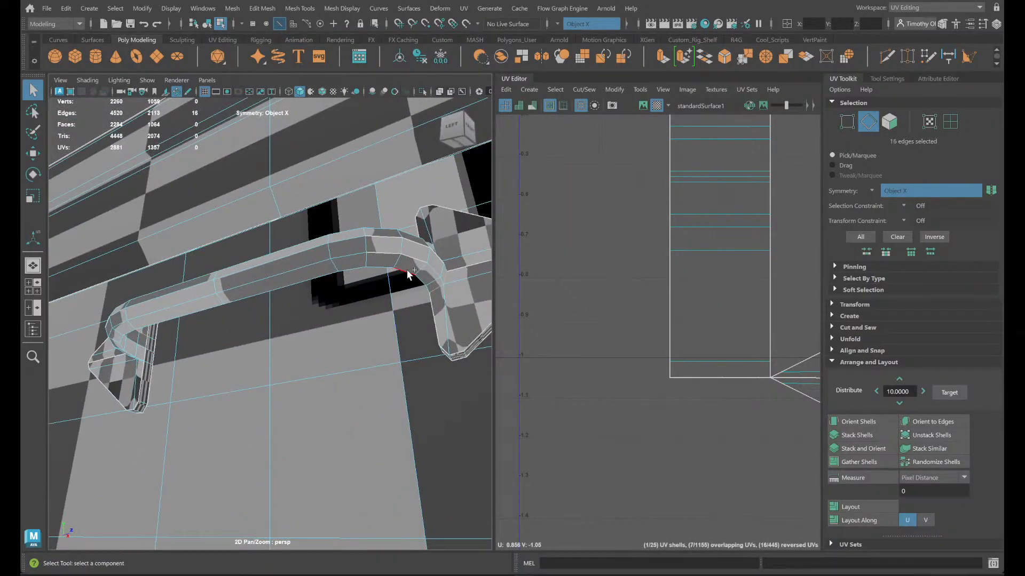
pyautogui.keyDown('shift'); pyautogui.doubleClick(403, 278); pyautogui.keyUp('shift')
pyautogui.scroll(3, 133, 371)
pyautogui.keyDown('alt'); pyautogui.moveTo(133, 371); pyautogui.dragTo(374, 421); pyautogui.keyUp('alt')
pyautogui.scroll(-1, 509, 431)
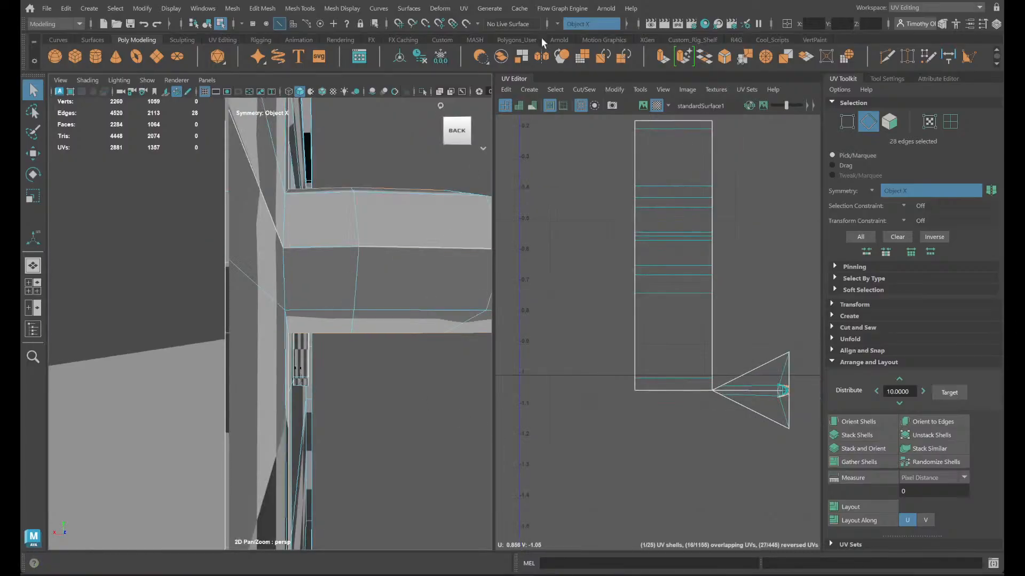
# - Turn symmetry off and add the edges where the handle bar's other end meets its mounting plate to the selection
pyautogui.click(568, 22)
pyautogui.click(574, 27)
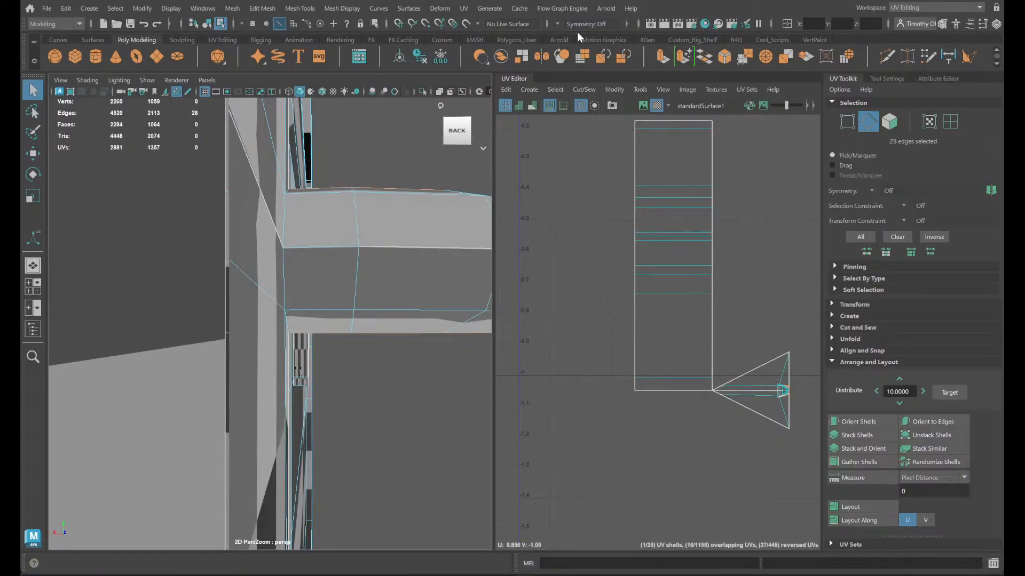
pyautogui.keyDown('alt'); pyautogui.moveTo(288, 259); pyautogui.dragTo(187, 366); pyautogui.keyUp('alt')
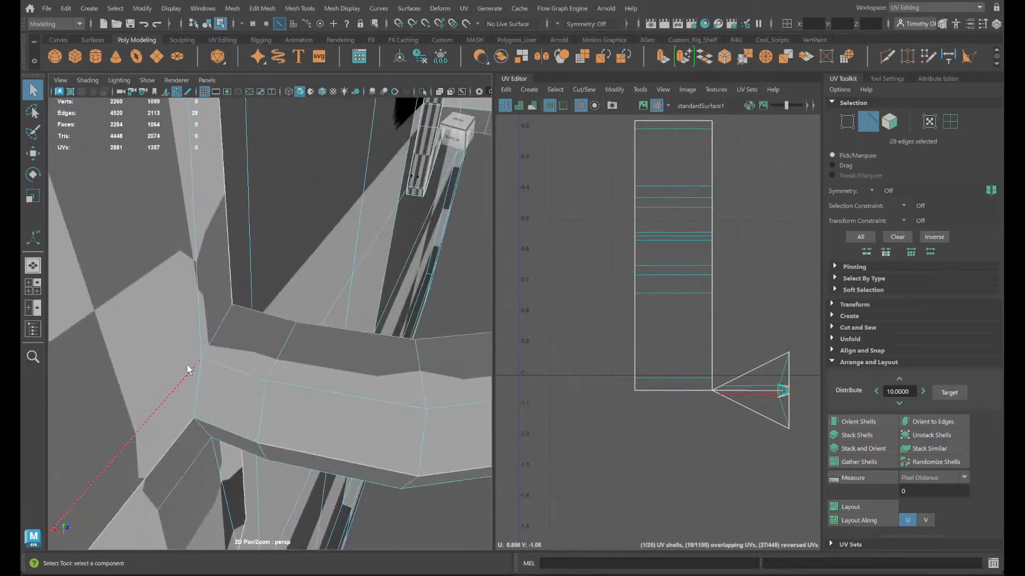
pyautogui.keyDown('shift'); pyautogui.click(205, 377); pyautogui.keyUp('shift')
pyautogui.keyDown('shift'); pyautogui.click(212, 342); pyautogui.keyUp('shift')
pyautogui.keyDown('shift'); pyautogui.click(207, 428); pyautogui.keyUp('shift')
pyautogui.keyDown('alt'); pyautogui.moveTo(208, 430); pyautogui.dragTo(202, 347); pyautogui.keyUp('alt')
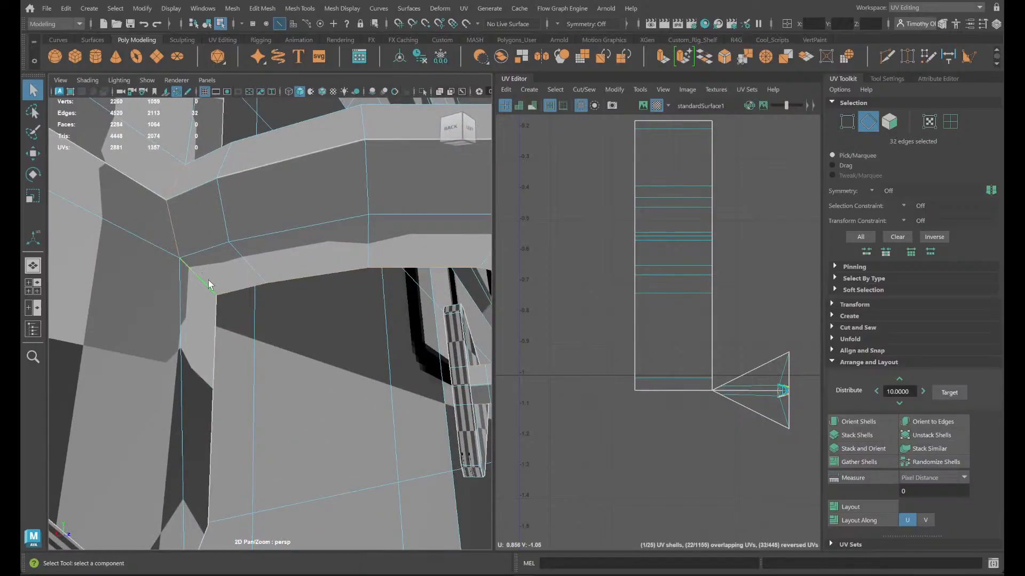
# - Cut the UVs along the selected handle bar loops and end edges
pyautogui.keyDown('shift'); pyautogui.moveTo(722, 310); pyautogui.dragTo(685, 327, button='right'); pyautogui.keyUp('shift')
pyautogui.keyDown('alt'); pyautogui.moveTo(283, 243); pyautogui.dragTo(212, 317); pyautogui.keyUp('alt')
pyautogui.moveTo(128, 249); pyautogui.dragTo(185, 299, button='right')
# - Select the UV shell of the handle bar's inner strip, move it to empty UV space and unfold it
pyautogui.rightClick(141, 232)
pyautogui.click(117, 272)
pyautogui.click(153, 271)
pyautogui.scroll(-5, 154, 270)
pyautogui.press('w')
pyautogui.scroll(-2, 762, 399)
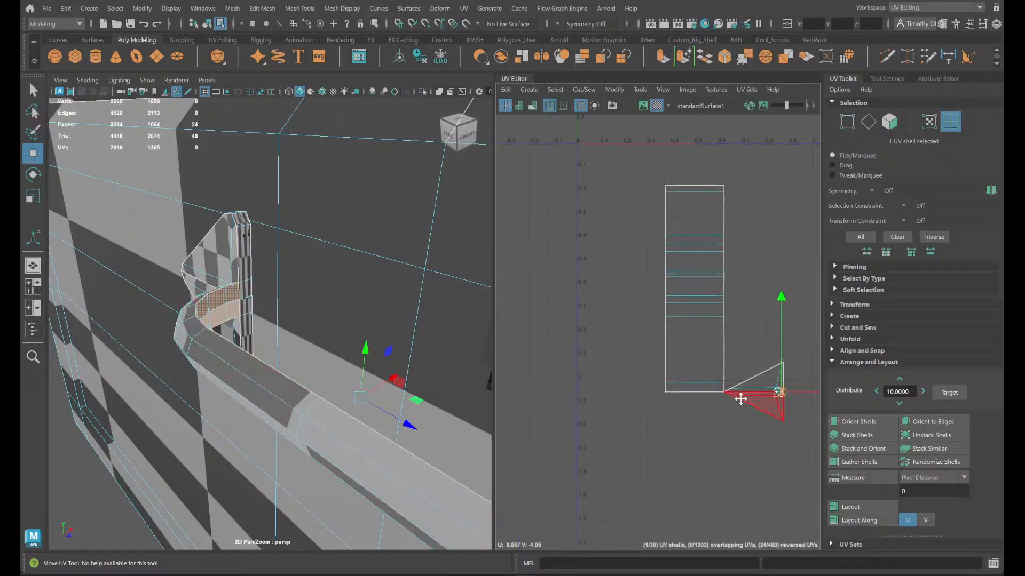
pyautogui.keyDown('alt'); pyautogui.moveTo(741, 399); pyautogui.dragTo(478, 382, button='middle'); pyautogui.keyUp('alt')
pyautogui.moveTo(606, 374); pyautogui.dragTo(617, 312)
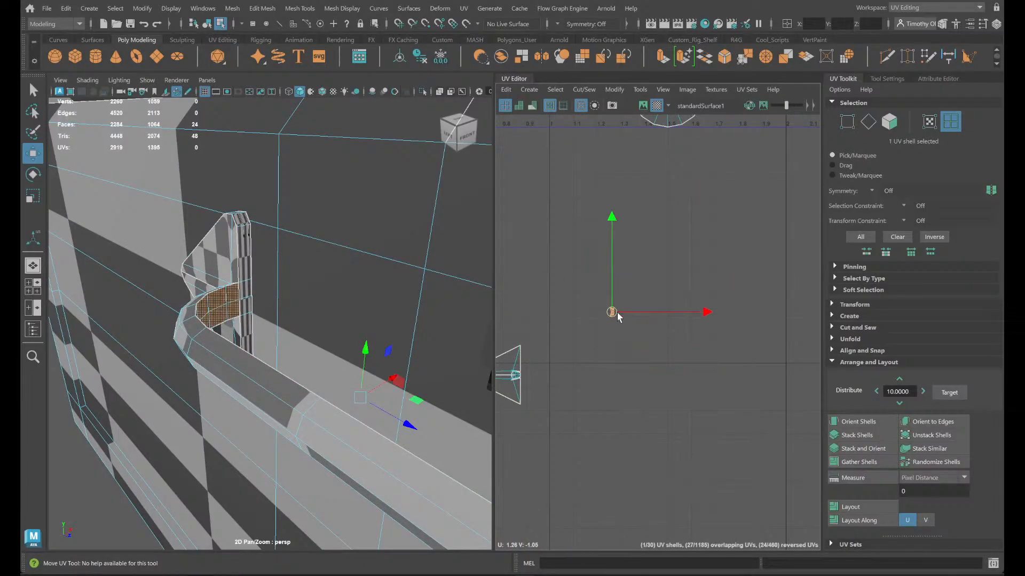
pyautogui.keyDown('shift'); pyautogui.moveTo(622, 325); pyautogui.dragTo(526, 299, button='right'); pyautogui.keyUp('shift')
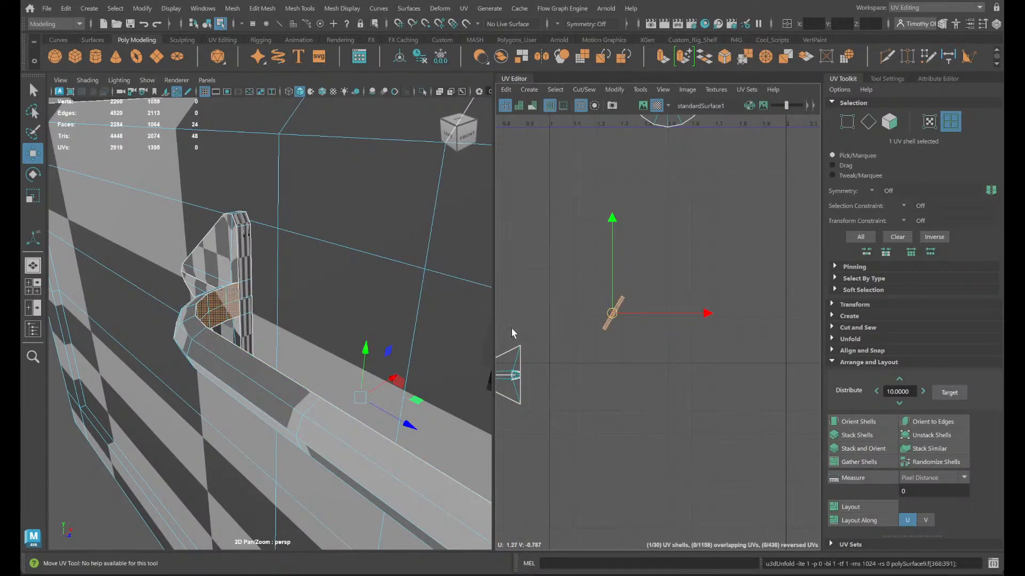
# - Move the UV shell of the rest of the handle bar to empty UV space and unfold it
pyautogui.scroll(3, 511, 333)
pyautogui.scroll(5, 137, 296)
pyautogui.click(108, 358)
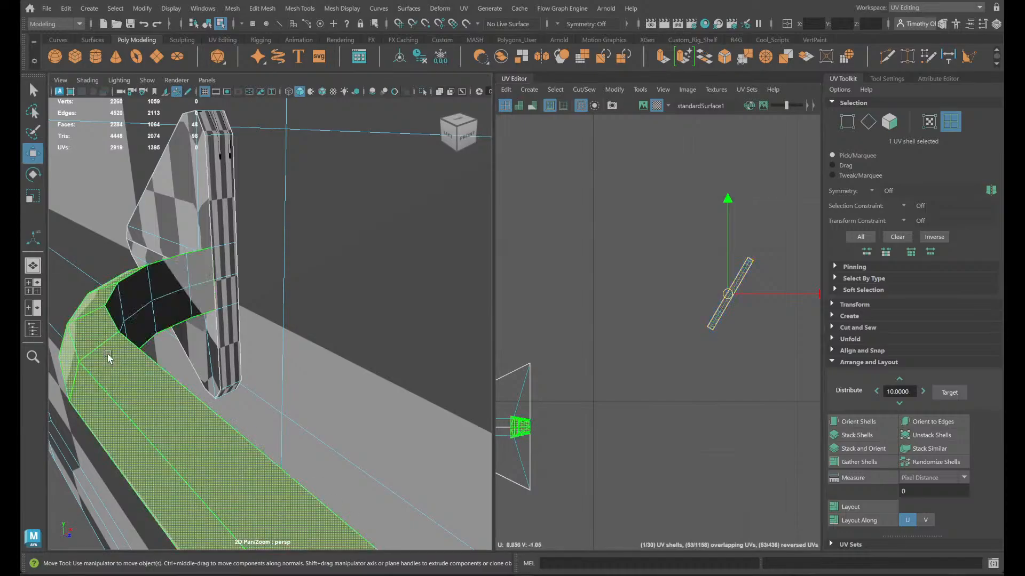
pyautogui.scroll(-3, 663, 325)
pyautogui.moveTo(579, 385); pyautogui.dragTo(647, 370)
pyautogui.keyDown('shift'); pyautogui.moveTo(662, 369); pyautogui.dragTo(663, 370, button='right'); pyautogui.keyUp('shift')
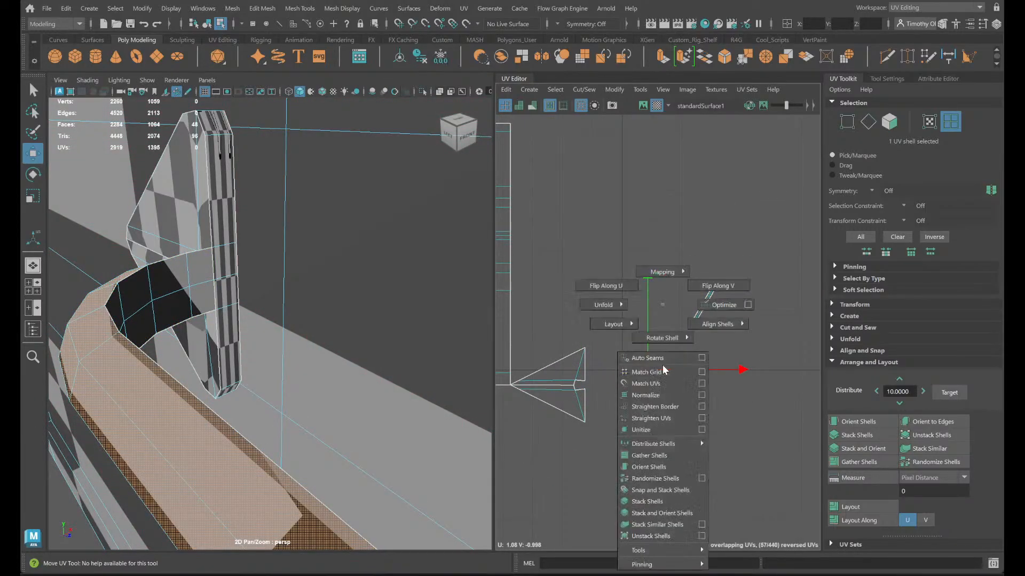
pyautogui.keyDown('shift'); pyautogui.moveTo(601, 308); pyautogui.dragTo(600, 309, button='right'); pyautogui.keyUp('shift')
pyautogui.scroll(3, 658, 360)
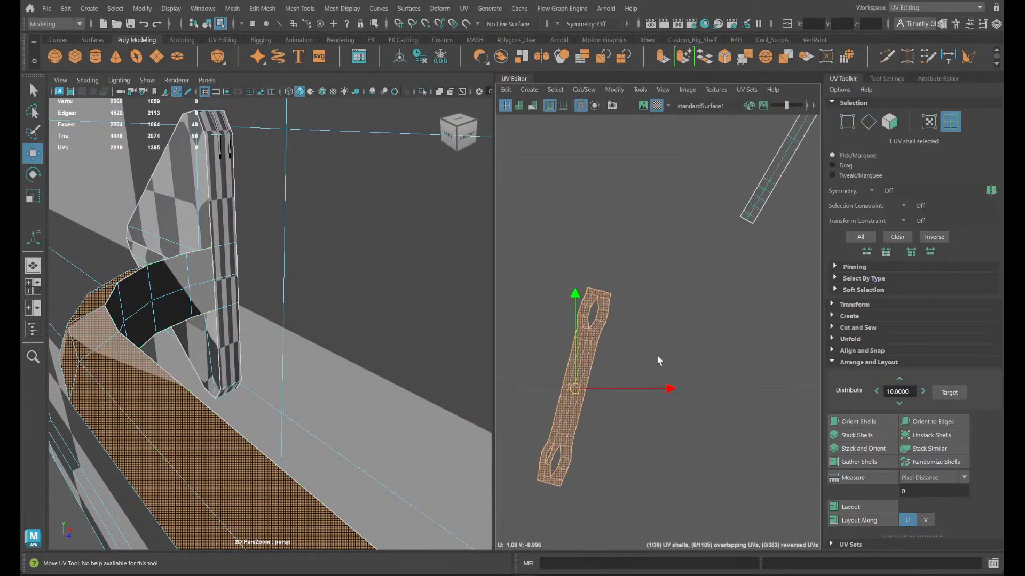
# - Try Move and Sew on the whole handle bar shell, and undo it
pyautogui.keyDown('alt'); pyautogui.moveTo(297, 409); pyautogui.dragTo(437, 374); pyautogui.keyUp('alt')
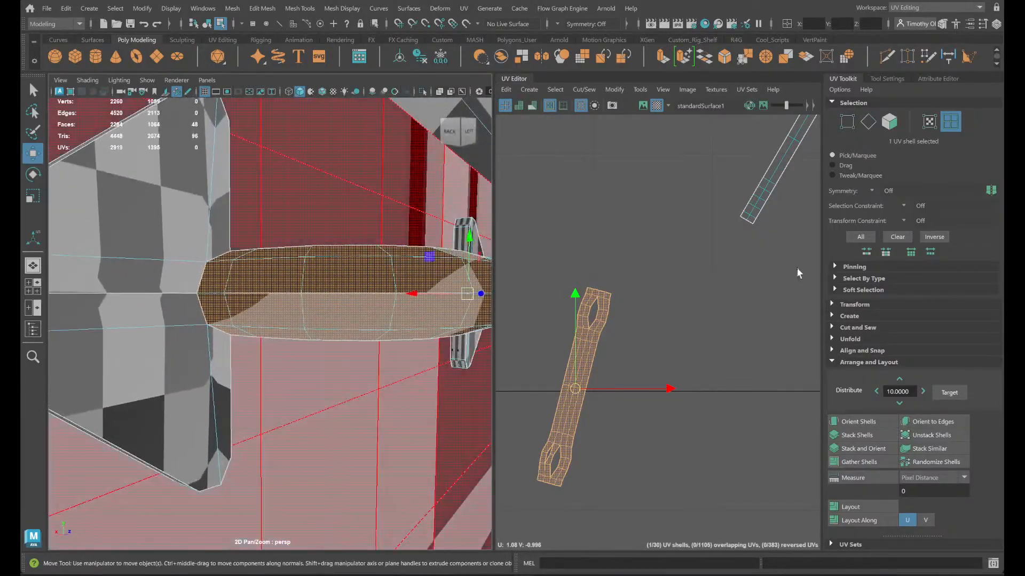
pyautogui.click(584, 89)
pyautogui.click(609, 199)
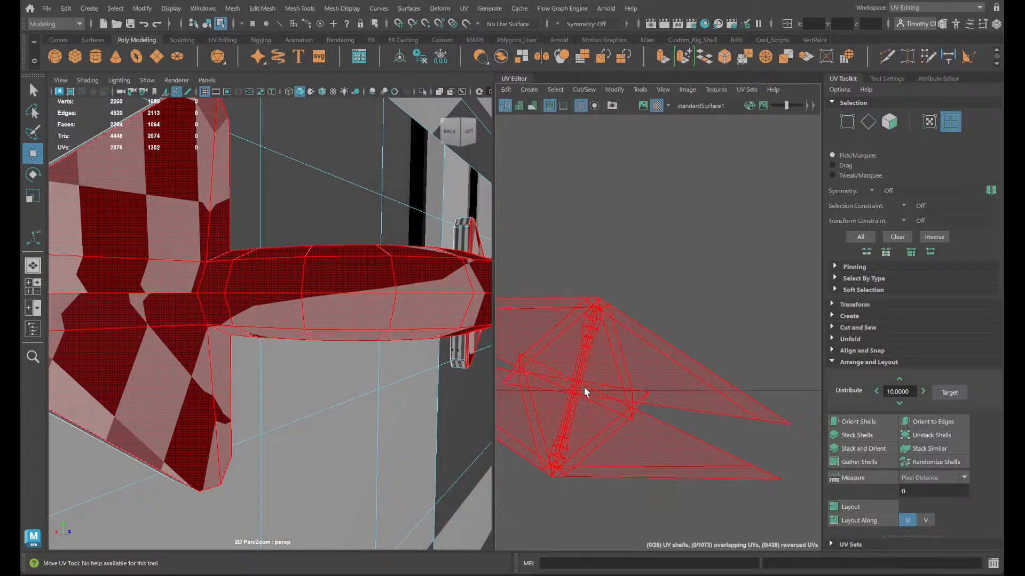
pyautogui.click(582, 367)
pyautogui.hotkey('ctrl', 'z')
pyautogui.hotkey('ctrl', 'z')
pyautogui.hotkey('ctrl', 'z')
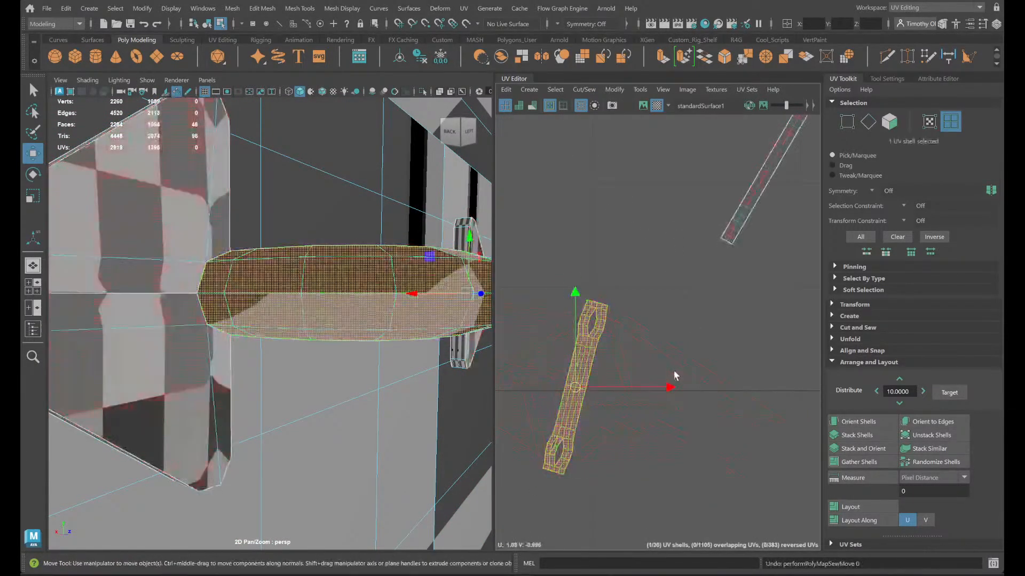
# - Convert the handle bar shell selection to its inner edges, and close the gaps at both ends with Move and Sew
pyautogui.scroll(3, 630, 358)
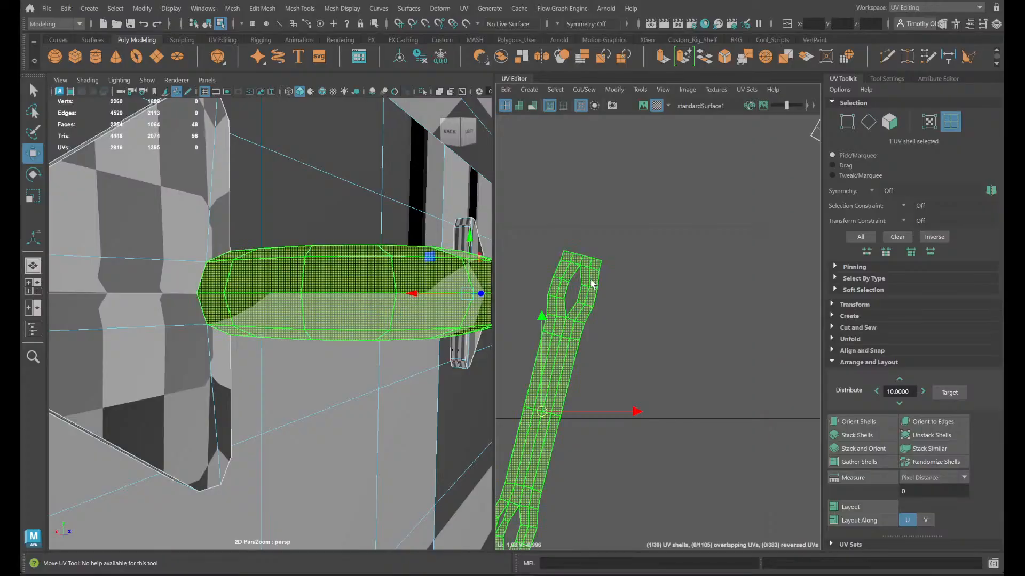
pyautogui.keyDown('shift'); pyautogui.rightClick(333, 293); pyautogui.keyUp('shift')
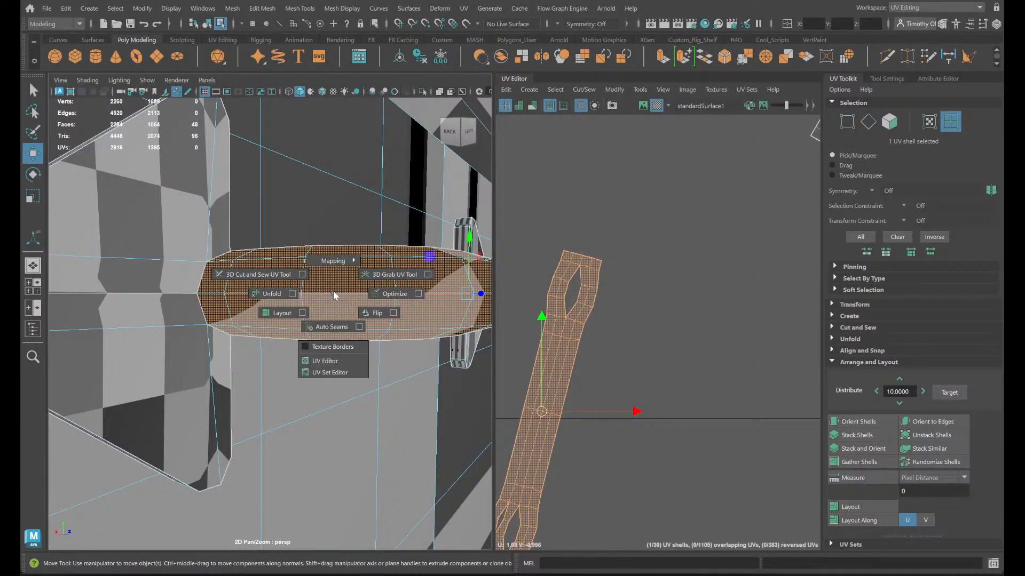
pyautogui.keyDown('ctrl'); pyautogui.moveTo(337, 290); pyautogui.dragTo(454, 268, button='right'); pyautogui.keyUp('ctrl')
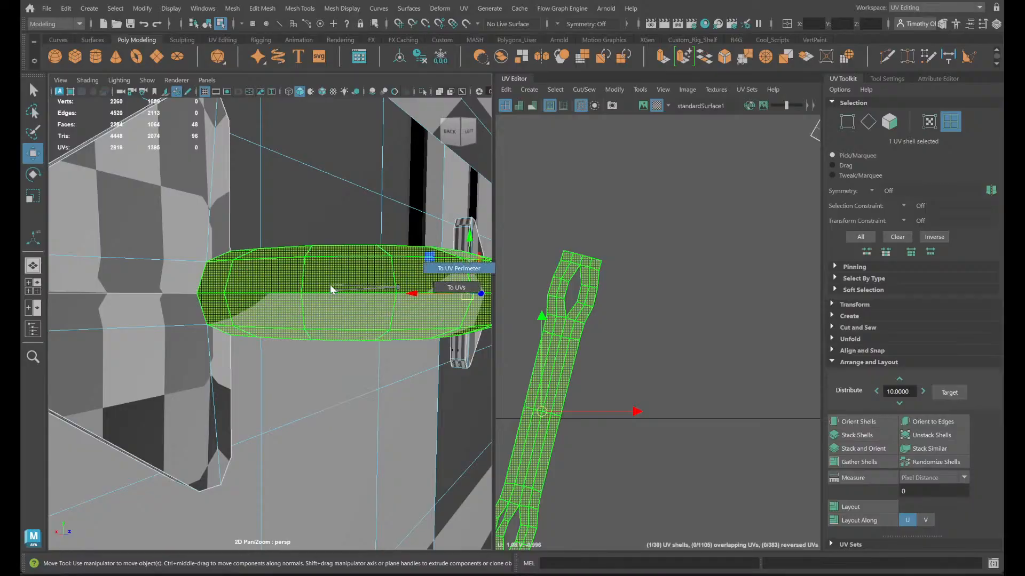
pyautogui.moveTo(340, 293)
pyautogui.keyDown('ctrl'); pyautogui.mouseDown(button='right')
pyautogui.moveTo(348, 258)
pyautogui.moveTo(357, 259)
pyautogui.moveTo(357, 293)
pyautogui.mouseUp(button='right'); pyautogui.keyUp('ctrl')
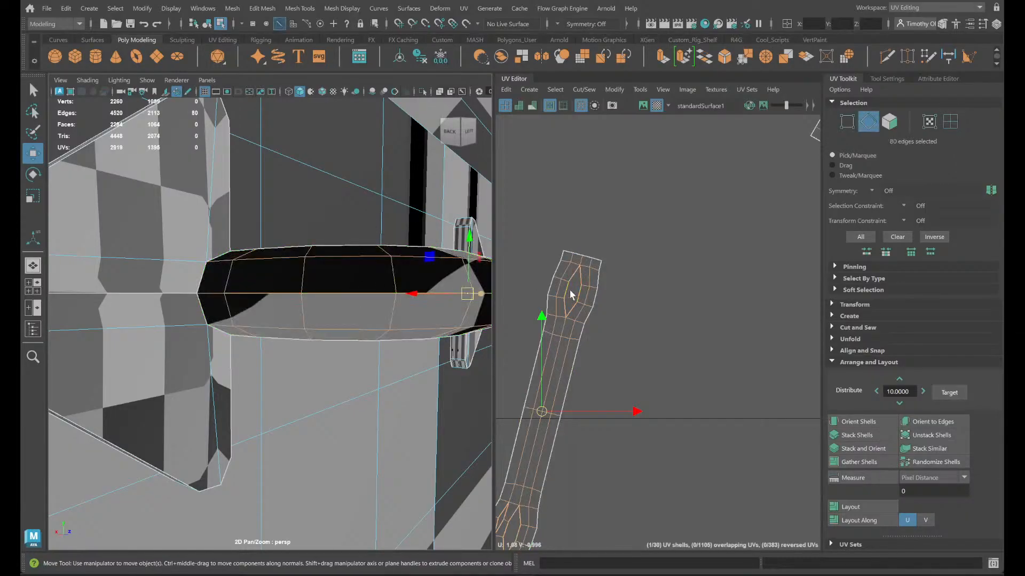
pyautogui.click(583, 90)
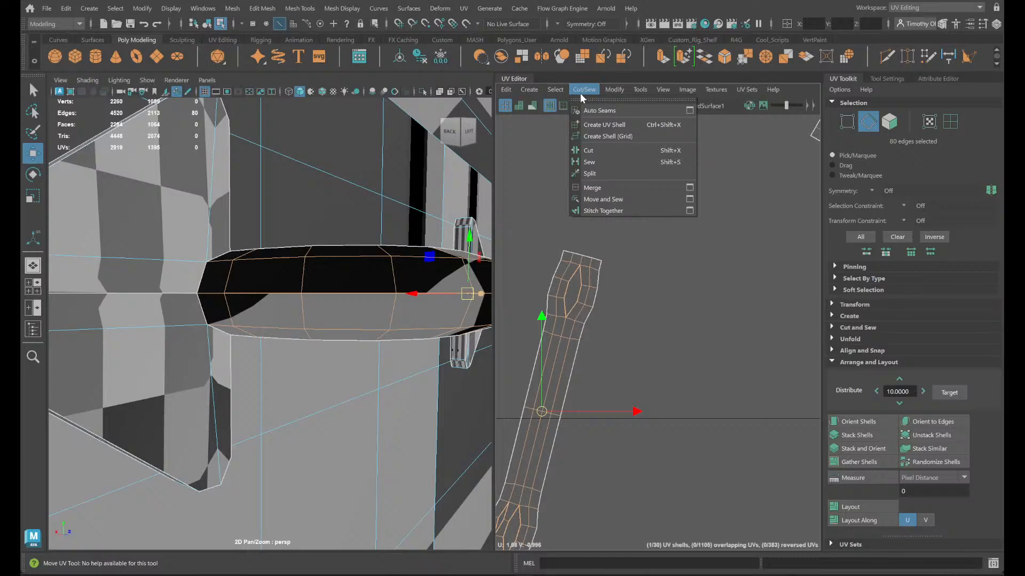
pyautogui.click(617, 203)
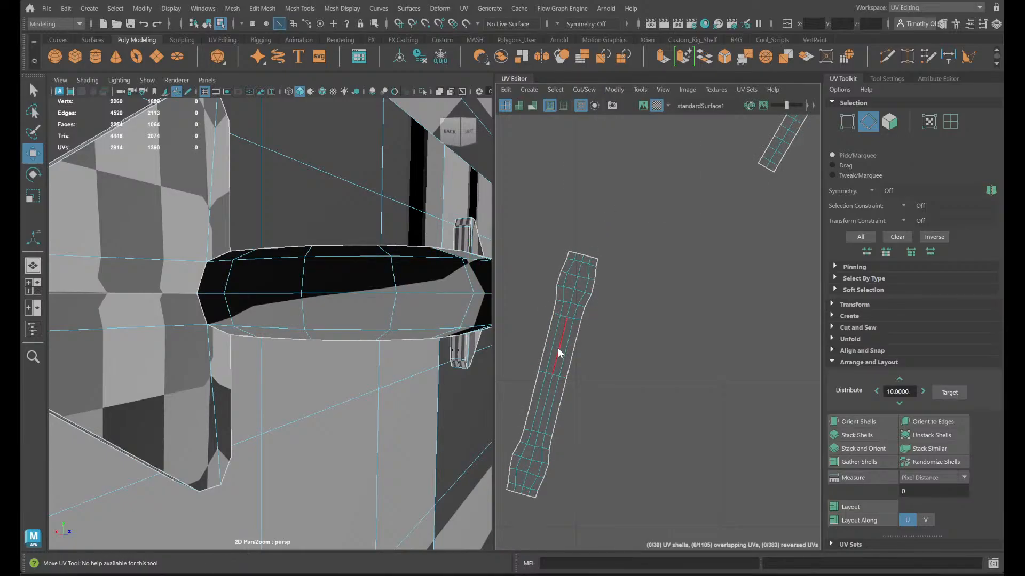
# - Unfold the sewn handle bar shell again and rotate it to lie horizontally
pyautogui.moveTo(557, 348); pyautogui.dragTo(518, 327, button='right')
pyautogui.click(569, 311)
pyautogui.keyDown('shift'); pyautogui.moveTo(619, 292); pyautogui.dragTo(575, 294, button='right'); pyautogui.keyUp('shift')
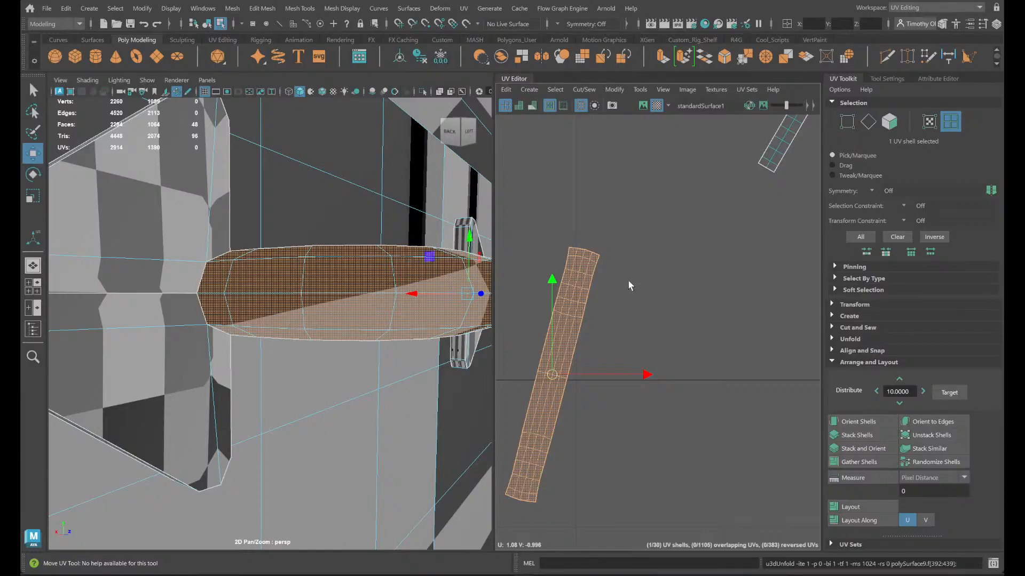
pyautogui.press('e')
pyautogui.moveTo(642, 402); pyautogui.dragTo(586, 495)
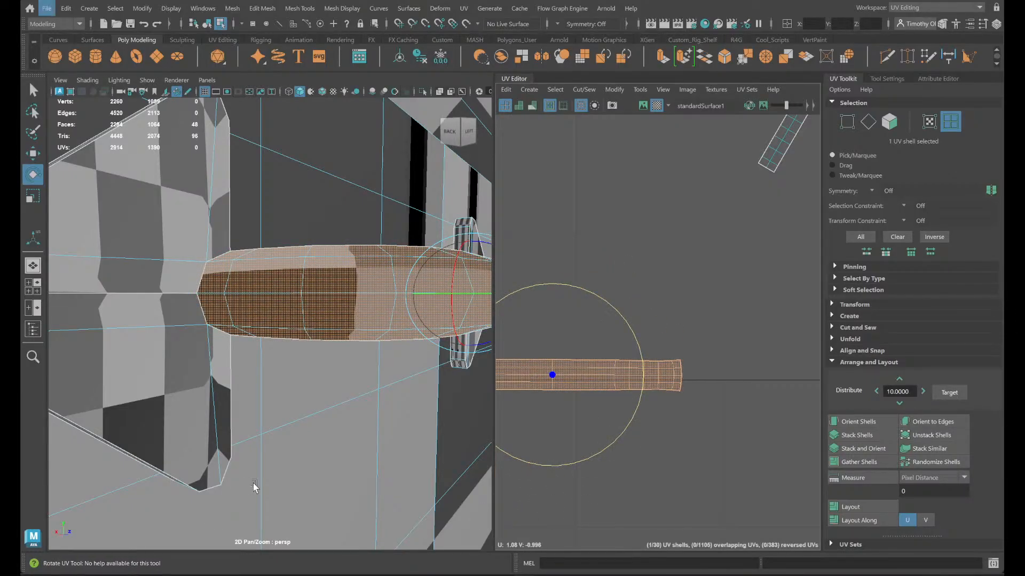
# - Orient the handle bar shell to two of its central lengthwise edges, and reselect the whole shell
pyautogui.scroll(-1, 642, 378)
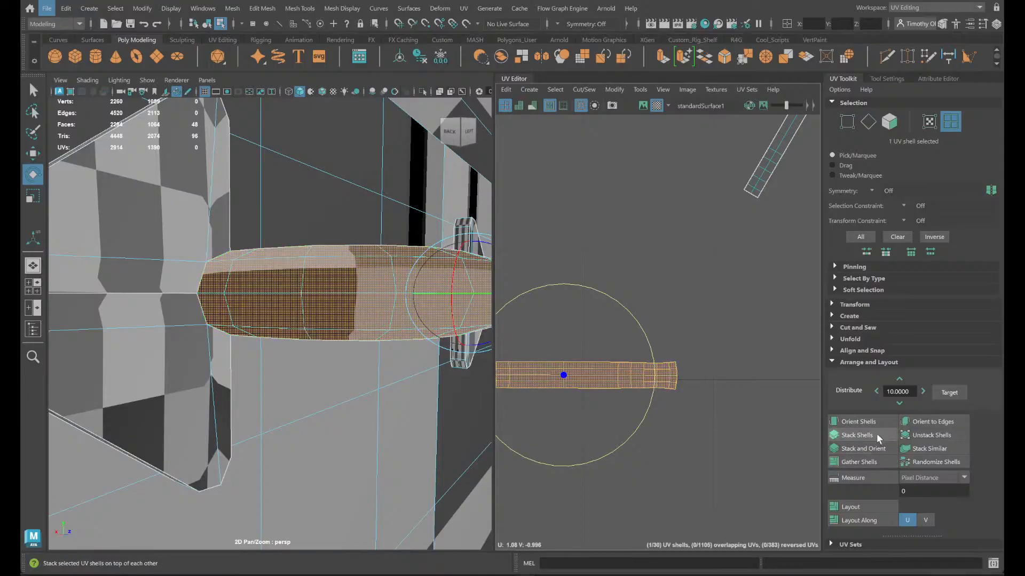
pyautogui.scroll(2, 587, 388)
pyautogui.rightClick(586, 392)
pyautogui.click(589, 357)
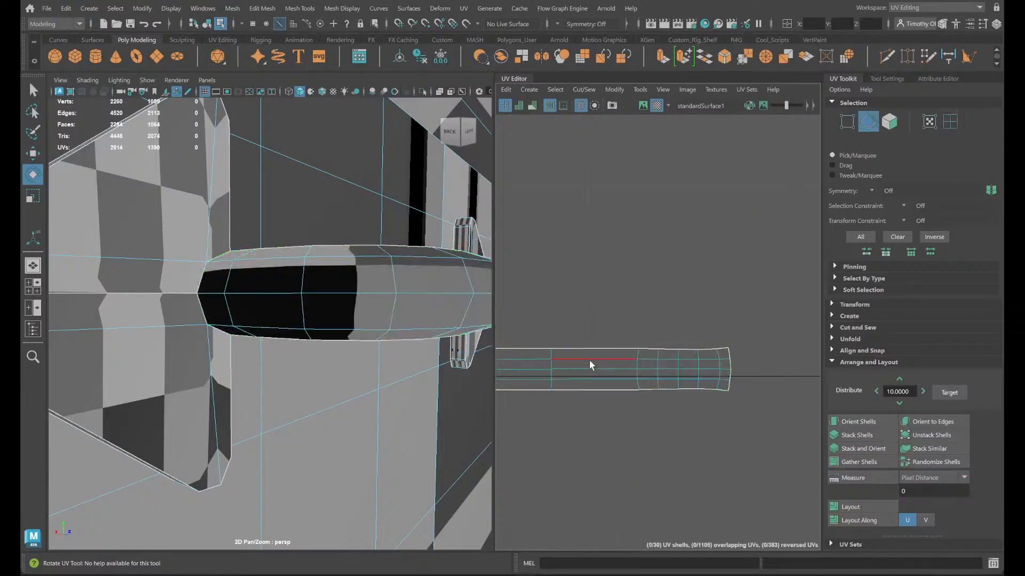
pyautogui.click(594, 369)
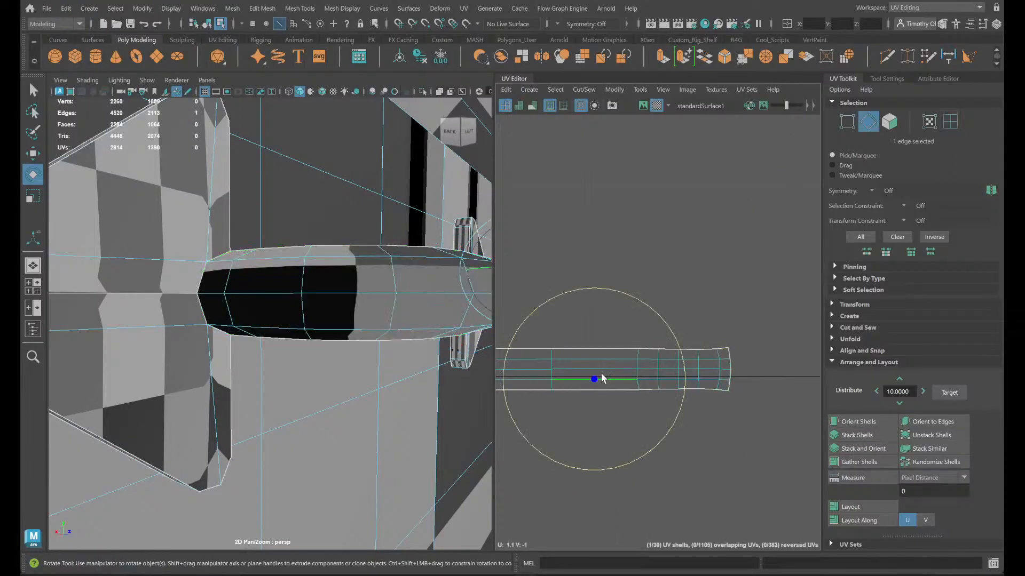
pyautogui.keyDown('shift'); pyautogui.click(530, 369); pyautogui.keyUp('shift')
pyautogui.click(938, 422)
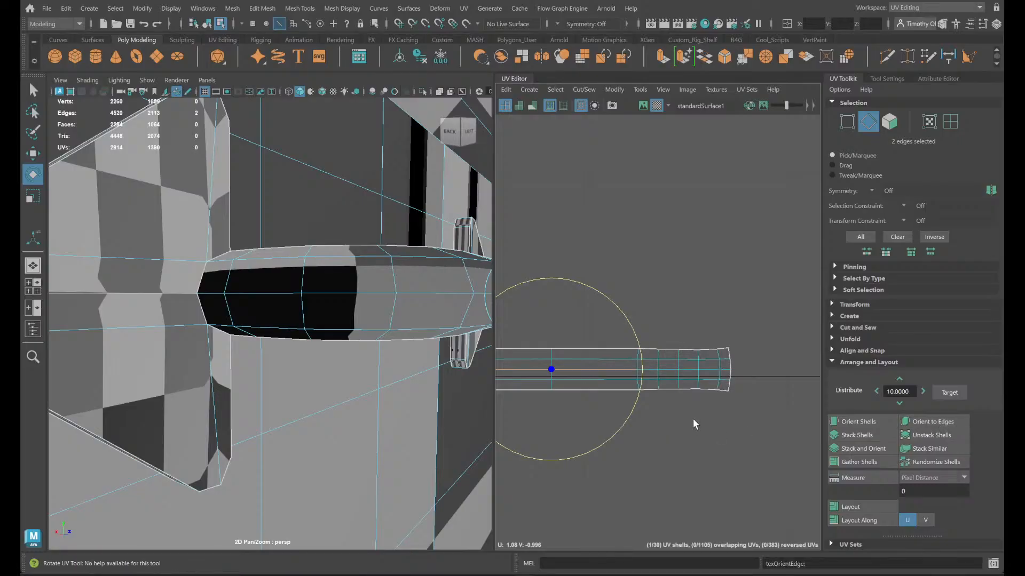
pyautogui.moveTo(674, 389); pyautogui.dragTo(636, 370, button='right')
pyautogui.click(651, 374)
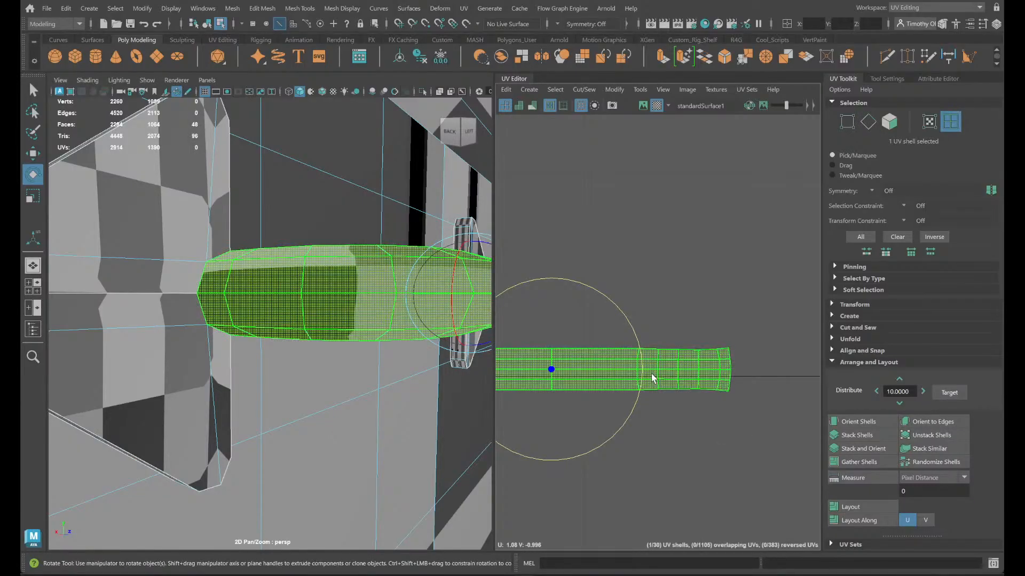
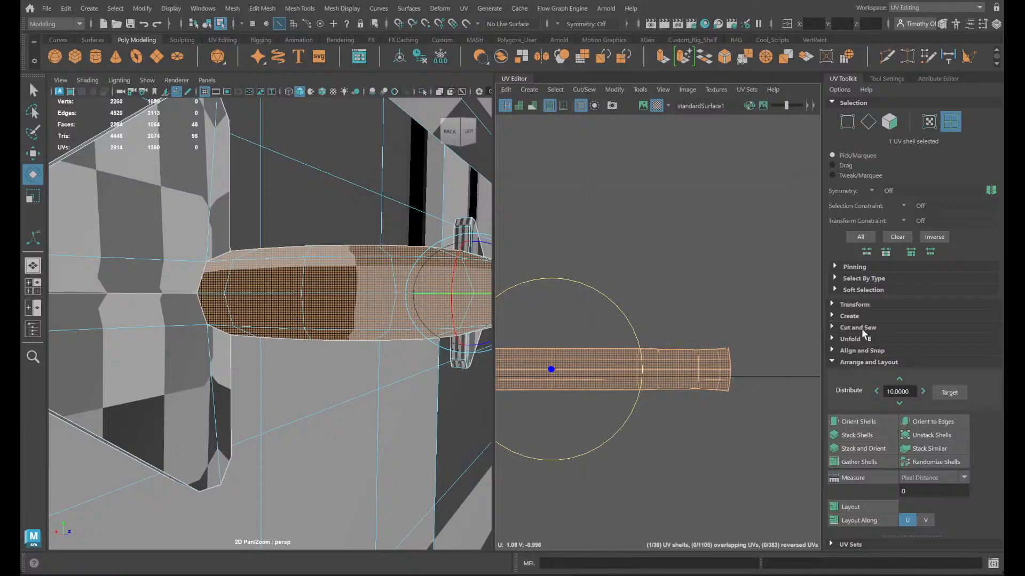
# - Straighten the handle bar shell's UVs in U and V with a 30.00 angle tolerance
pyautogui.click(849, 304)
pyautogui.scroll(-3, 860, 331)
pyautogui.scroll(3, 878, 366)
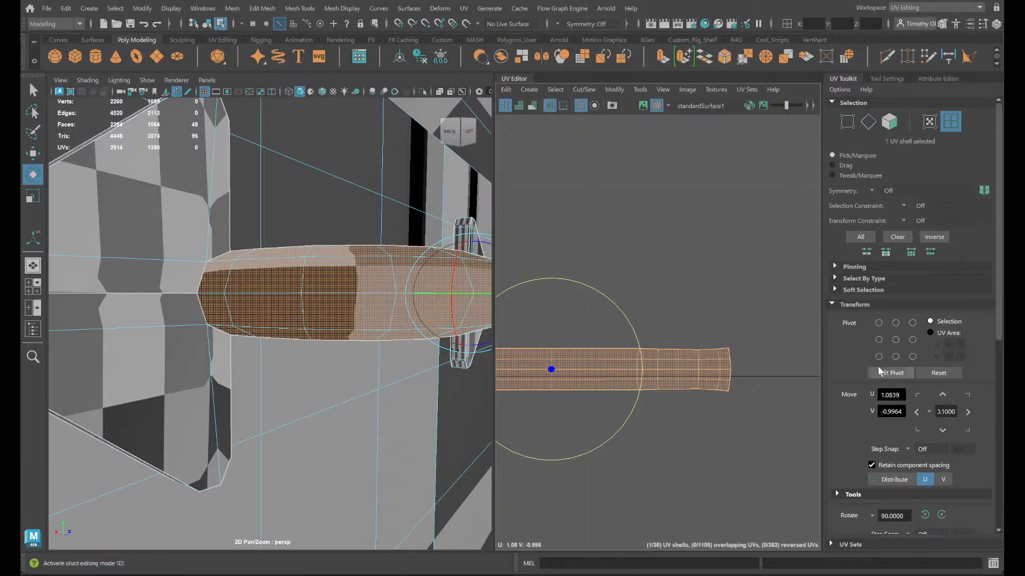
pyautogui.click(870, 305)
pyautogui.click(852, 339)
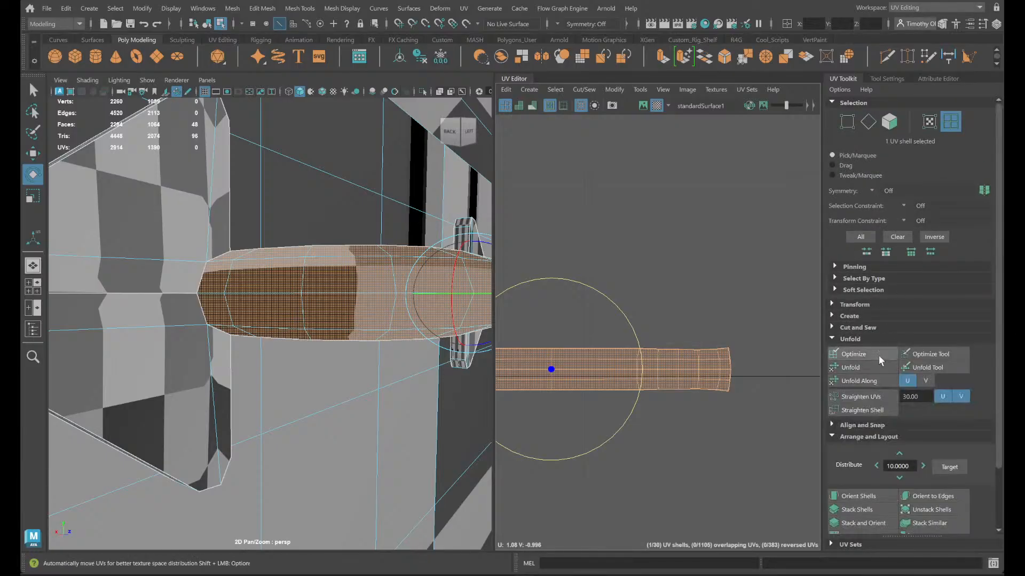
pyautogui.click(860, 395)
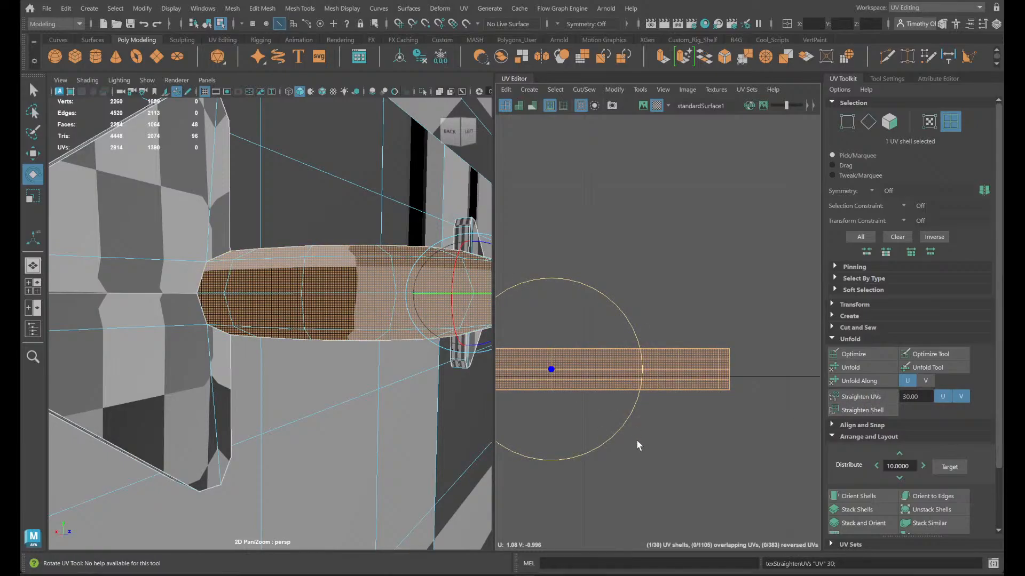
pyautogui.hotkey('ctrl', 'z')
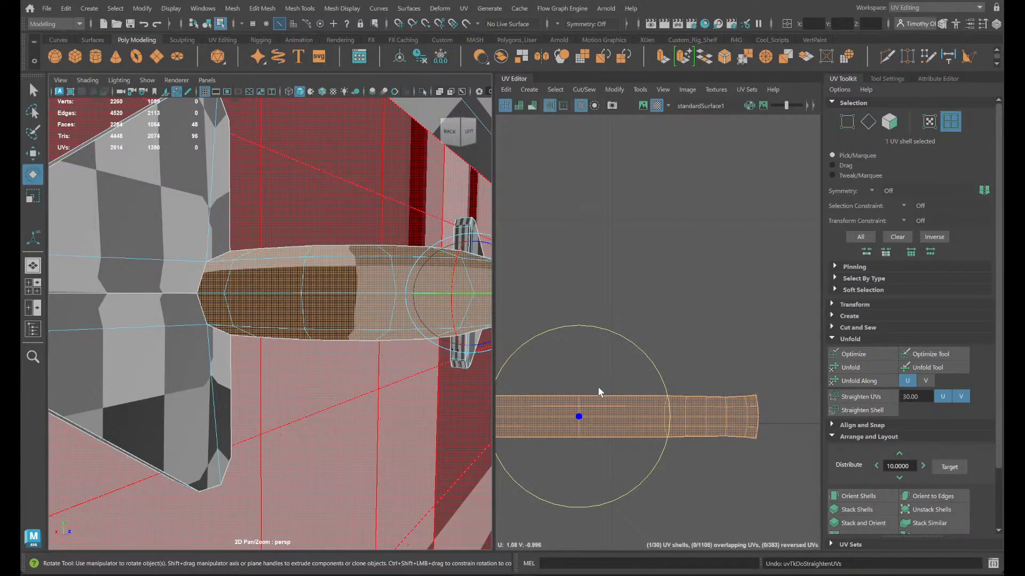
pyautogui.hotkey('shift', 'z')
# - Scale up the straightened handle bar shell uniformly to make its checker pattern smaller
pyautogui.keyDown('alt'); pyautogui.moveTo(331, 368); pyautogui.dragTo(354, 408); pyautogui.keyUp('alt')
pyautogui.keyDown('alt'); pyautogui.moveTo(354, 408); pyautogui.dragTo(192, 384, button='right'); pyautogui.keyUp('alt')
pyautogui.keyDown('alt'); pyautogui.moveTo(192, 385); pyautogui.dragTo(329, 368); pyautogui.keyUp('alt')
pyautogui.keyDown('alt'); pyautogui.moveTo(330, 369); pyautogui.dragTo(373, 363, button='right'); pyautogui.keyUp('alt')
pyautogui.press('r')
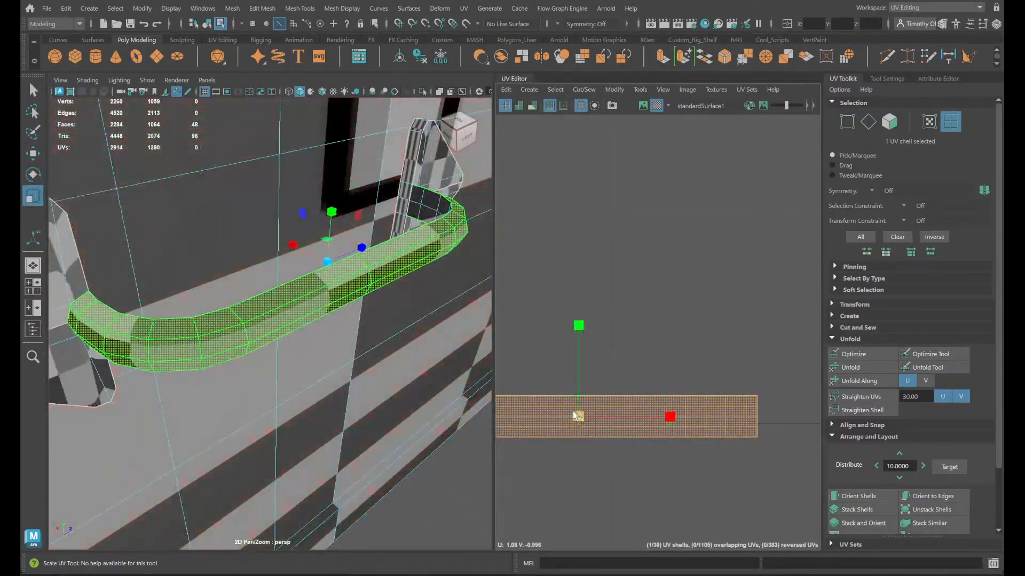
pyautogui.moveTo(573, 414); pyautogui.dragTo(635, 362)
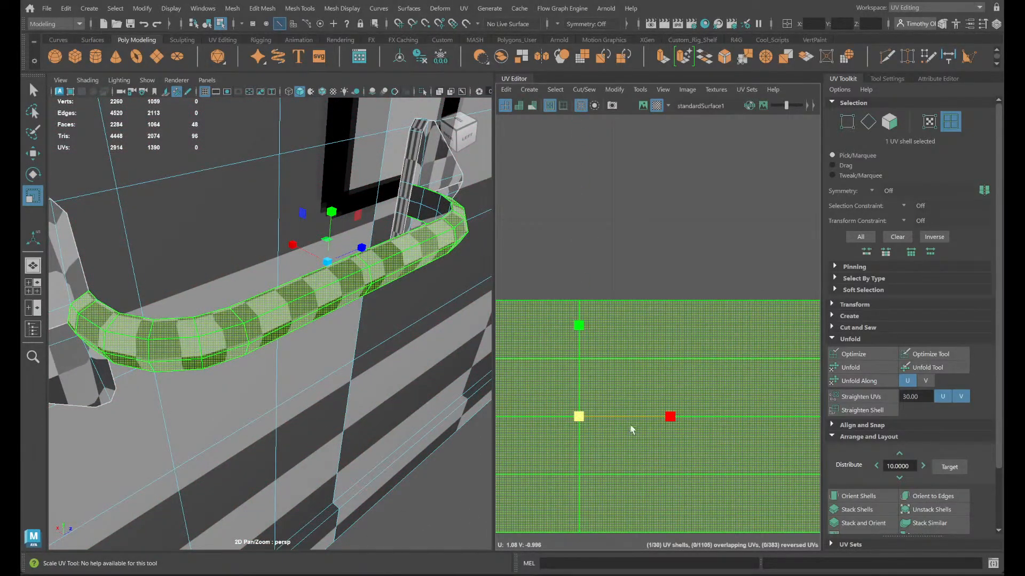
# - Try scaling the handle bar shell up further, and undo the last scale
pyautogui.moveTo(631, 430); pyautogui.dragTo(707, 302, button='middle')
pyautogui.moveTo(720, 287); pyautogui.dragTo(714, 306)
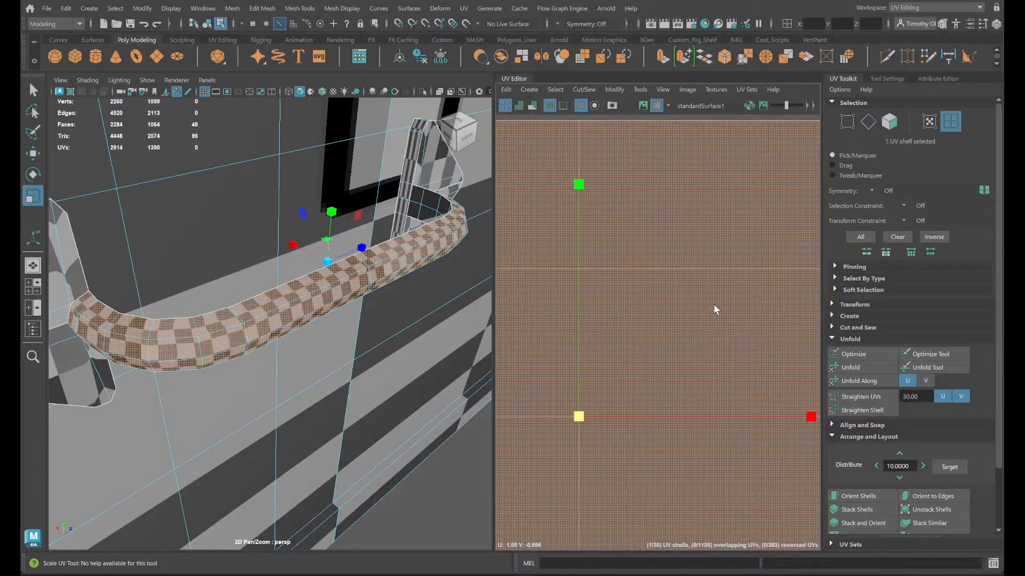
pyautogui.hotkey('ctrl', 'z')
# - Reselect the handle bar shell and move it entirely past the U = 1 tile boundary
pyautogui.click(685, 256)
pyautogui.scroll(-12, 725, 247)
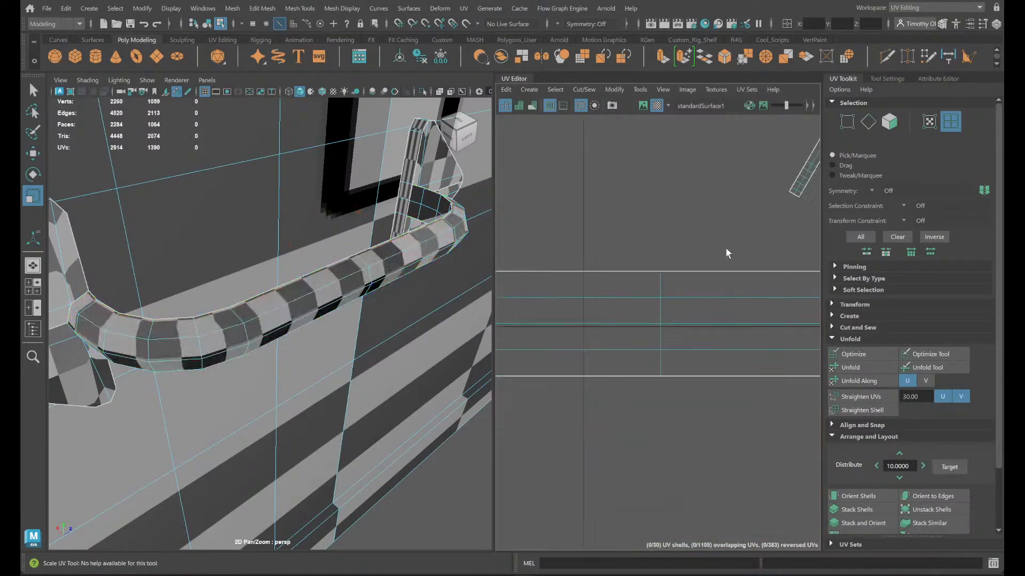
pyautogui.click(699, 310)
pyautogui.press('w')
pyautogui.moveTo(696, 312); pyautogui.dragTo(744, 315)
pyautogui.scroll(5, 731, 322)
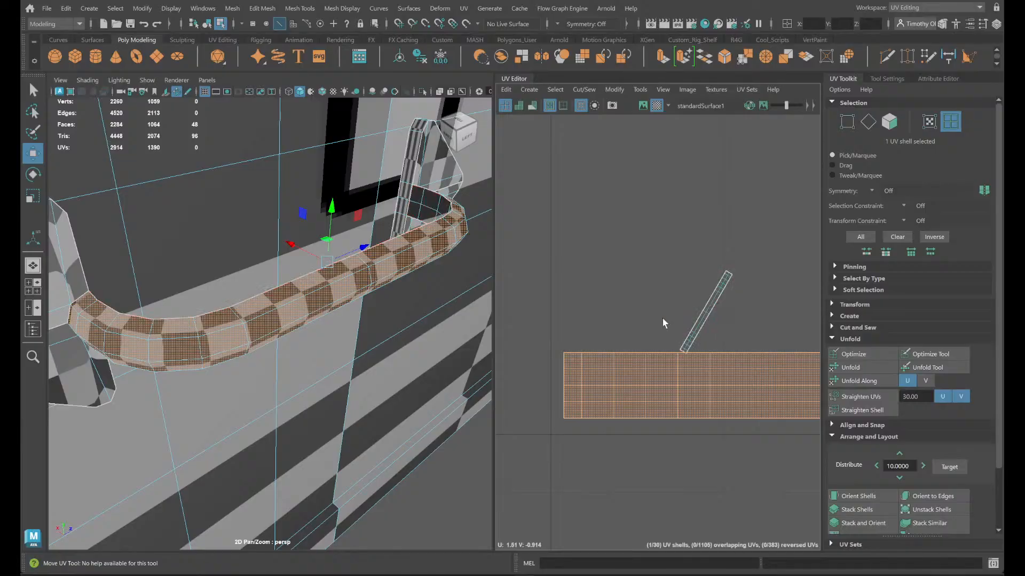
# - Check where an edge of the handle bar shell lies on the model, and reselect the whole shell
pyautogui.moveTo(652, 380); pyautogui.dragTo(690, 385, button='right')
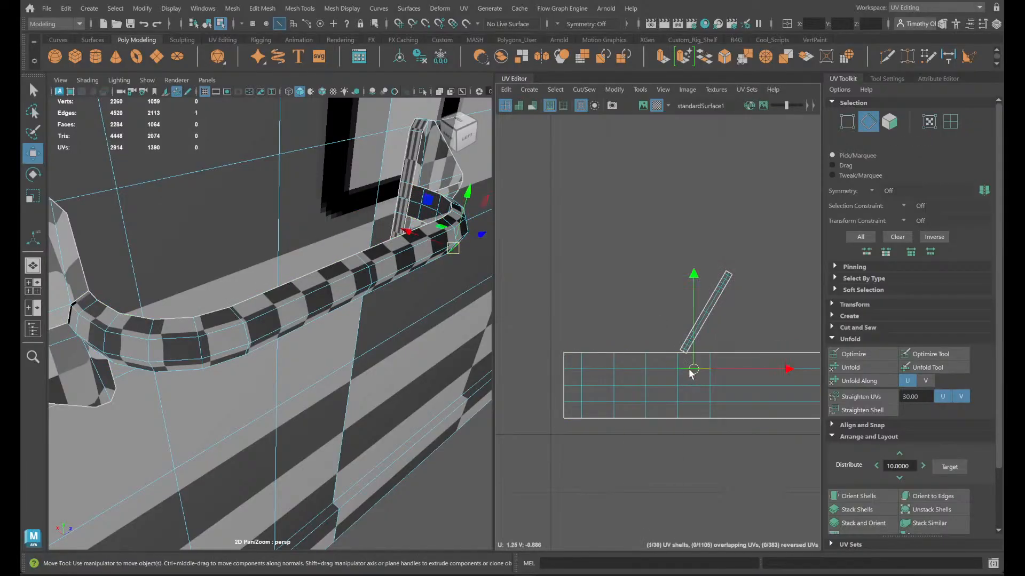
pyautogui.press('f')
pyautogui.keyDown('alt'); pyautogui.moveTo(379, 373); pyautogui.dragTo(340, 350); pyautogui.keyUp('alt')
pyautogui.scroll(-10, 351, 355)
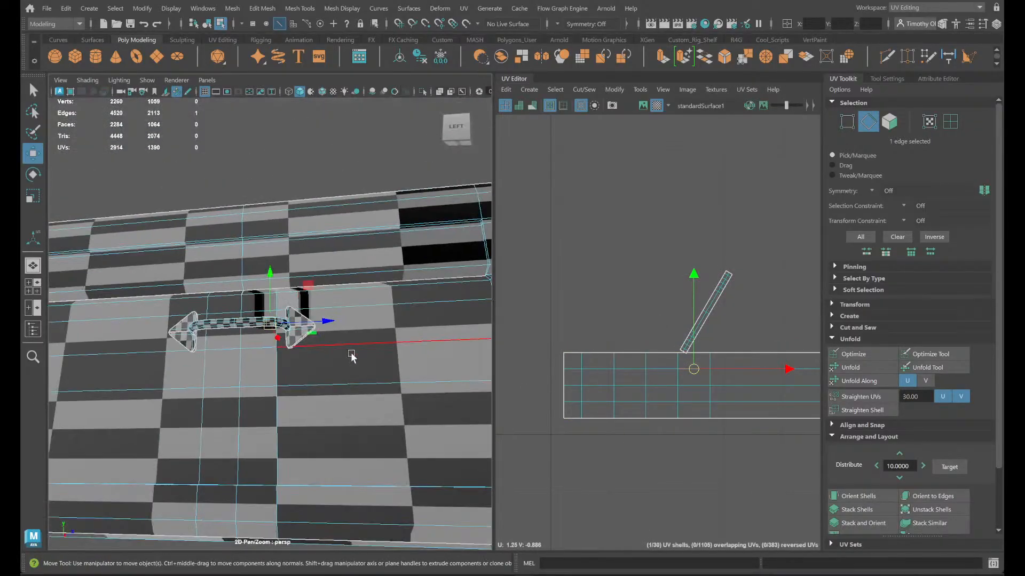
pyautogui.moveTo(634, 409); pyautogui.dragTo(616, 377, button='right')
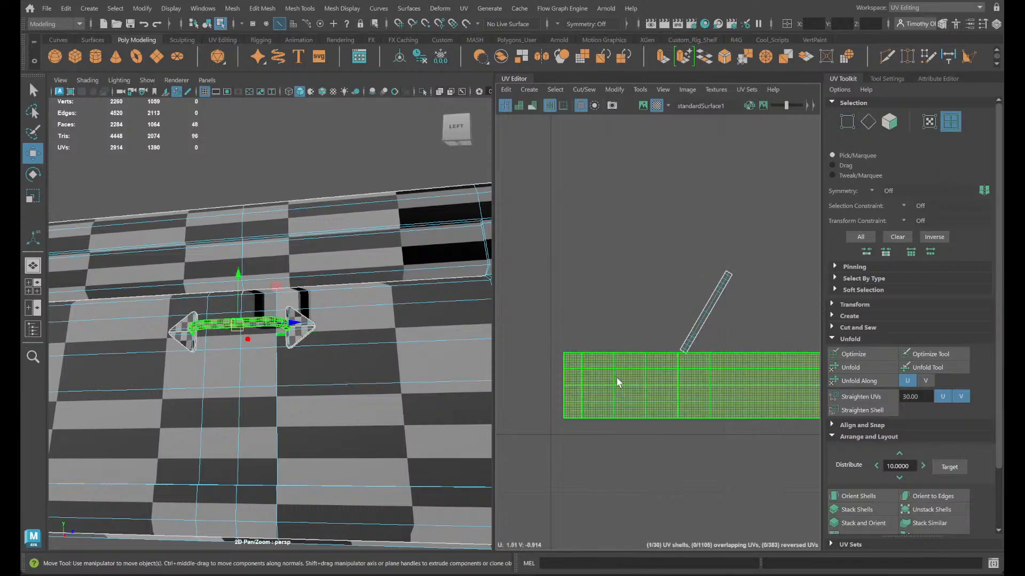
pyautogui.press('e')
pyautogui.moveTo(758, 363); pyautogui.dragTo(981, 408)
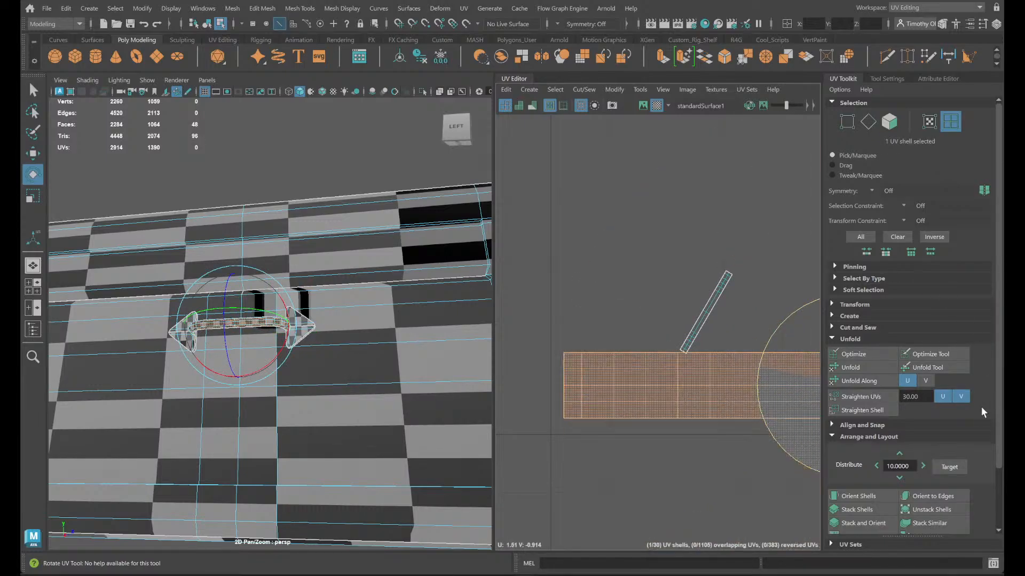
# - Locate the small slanted strip shell on the handle by one of its edges, and make it horizontal with Orient Shells
pyautogui.click(698, 317)
pyautogui.press('f')
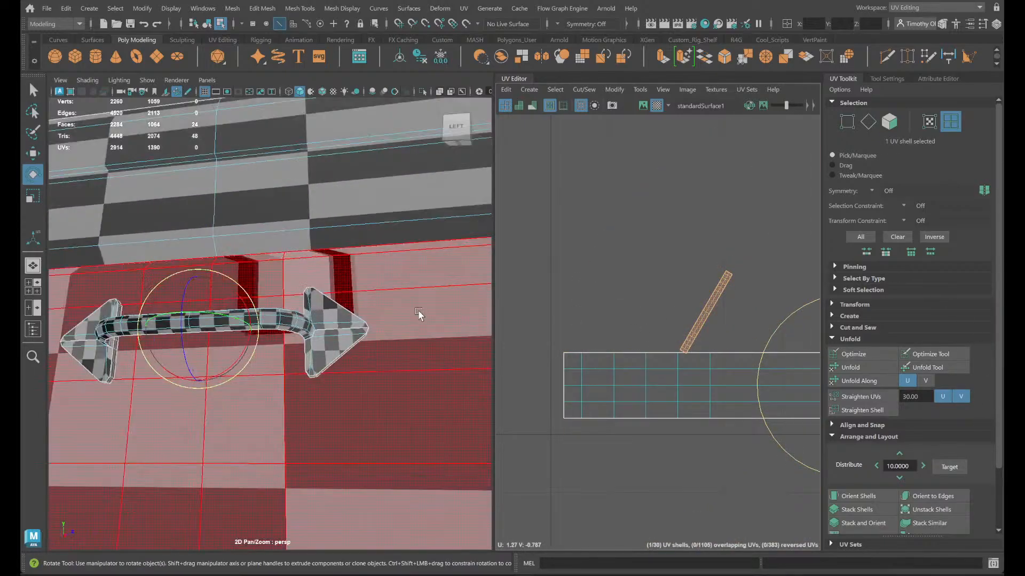
pyautogui.moveTo(691, 297); pyautogui.dragTo(683, 265, button='right')
pyautogui.click(712, 309)
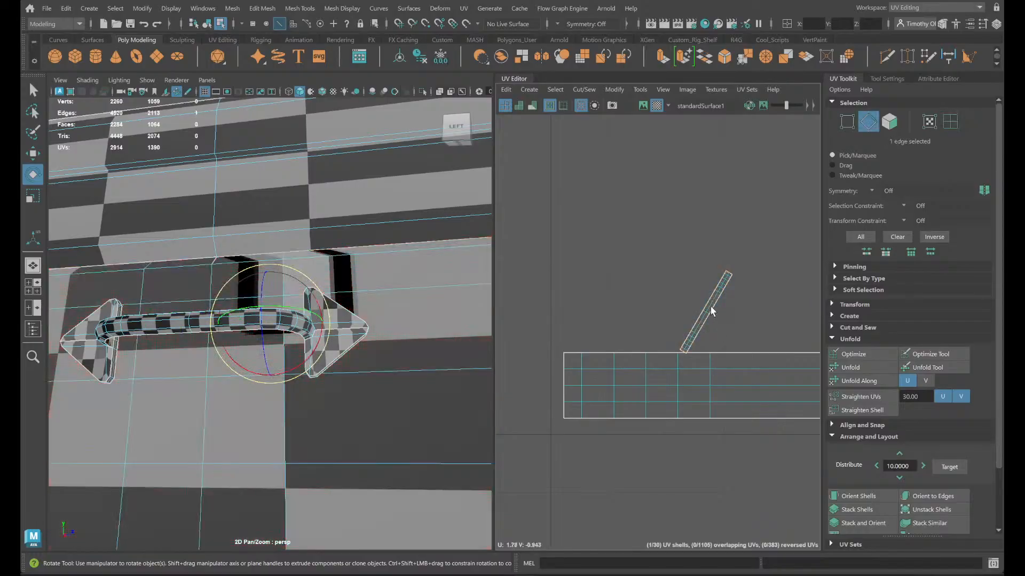
pyautogui.moveTo(211, 405)
pyautogui.keyDown('alt'); pyautogui.mouseDown()
pyautogui.moveTo(196, 377)
pyautogui.moveTo(215, 404)
pyautogui.mouseUp(); pyautogui.keyUp('alt')
pyautogui.moveTo(703, 311); pyautogui.dragTo(665, 284, button='right')
pyautogui.click(706, 311)
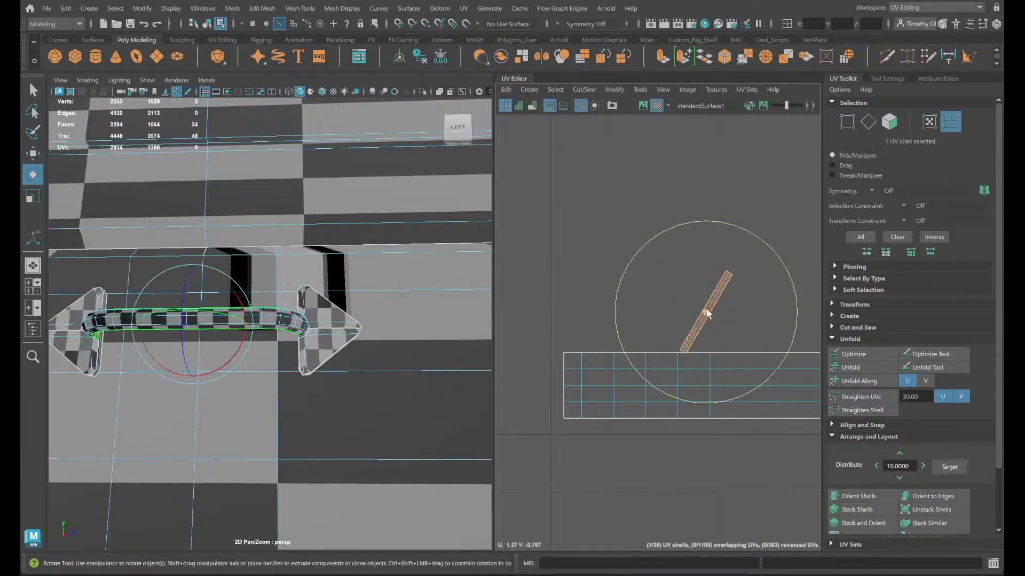
pyautogui.moveTo(783, 354); pyautogui.dragTo(715, 394)
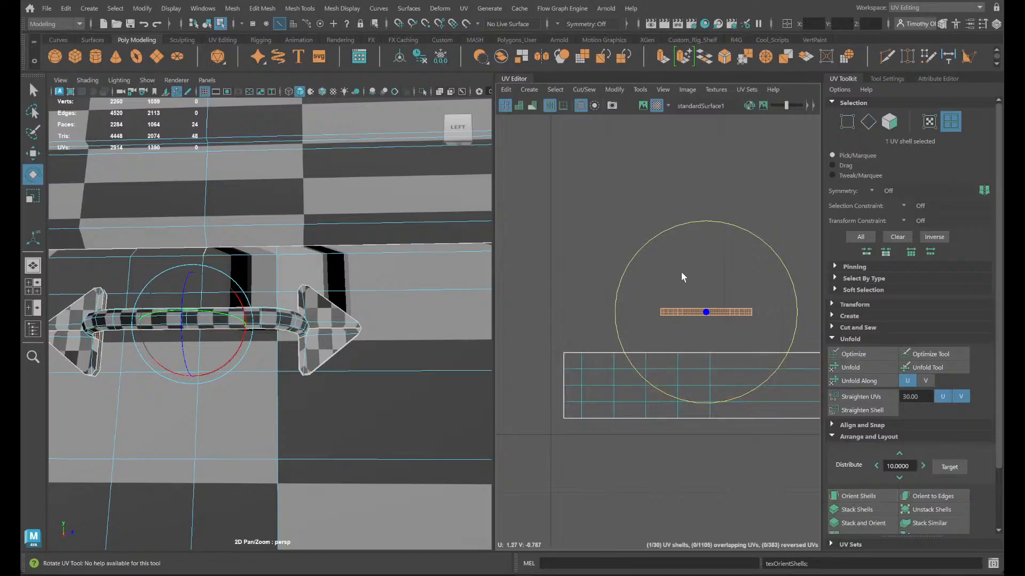
# - Sew the horizontal centre edge on both triangular mounting plates of the handle
pyautogui.scroll(-3, 701, 344)
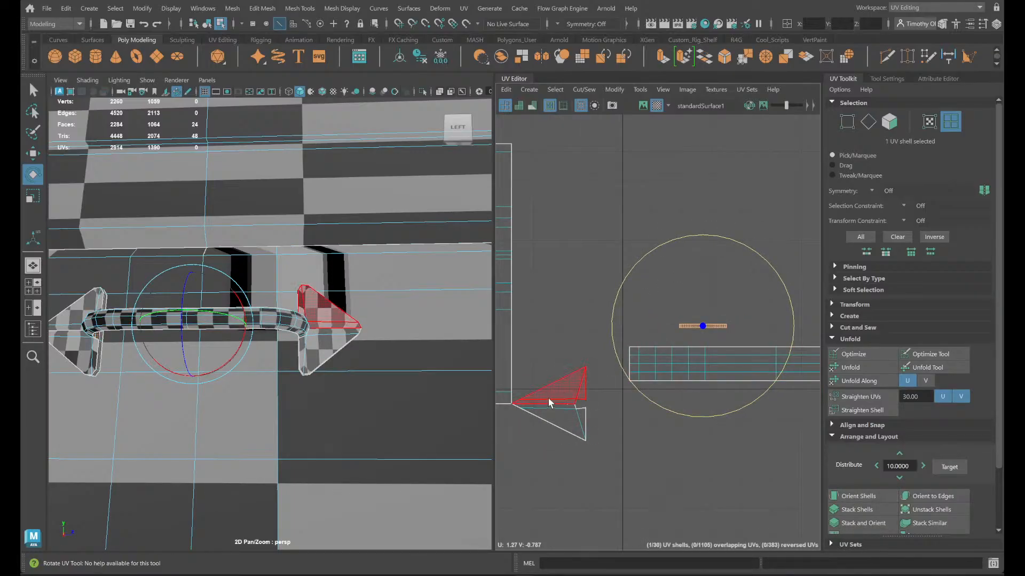
pyautogui.scroll(5, 341, 301)
pyautogui.keyDown('alt'); pyautogui.moveTo(393, 362); pyautogui.dragTo(365, 363); pyautogui.keyUp('alt')
pyautogui.scroll(3, 404, 345)
pyautogui.keyDown('alt'); pyautogui.moveTo(394, 354); pyautogui.dragTo(153, 353, button='middle'); pyautogui.keyUp('alt')
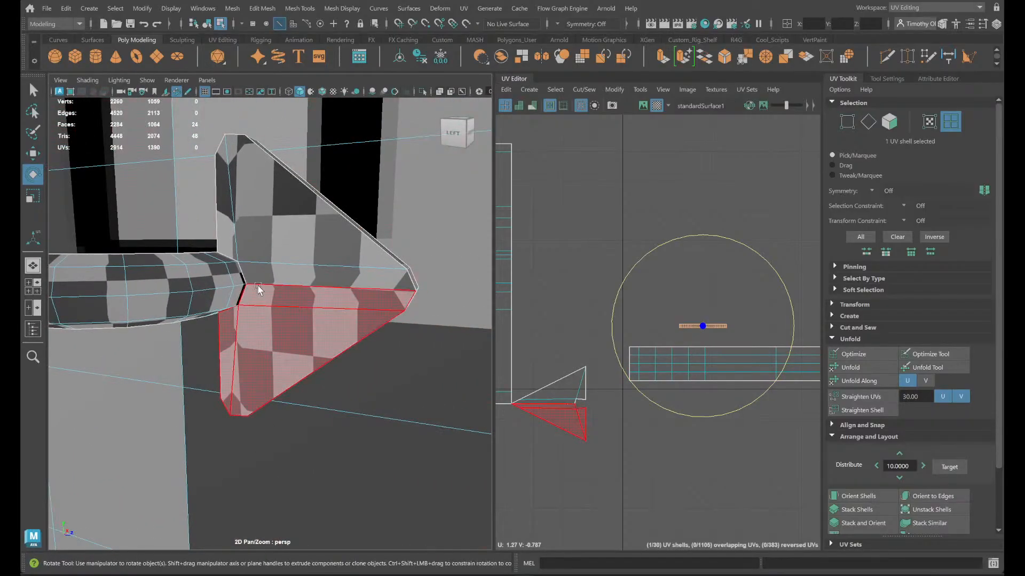
pyautogui.moveTo(259, 287); pyautogui.dragTo(243, 214, button='right')
pyautogui.click(281, 295)
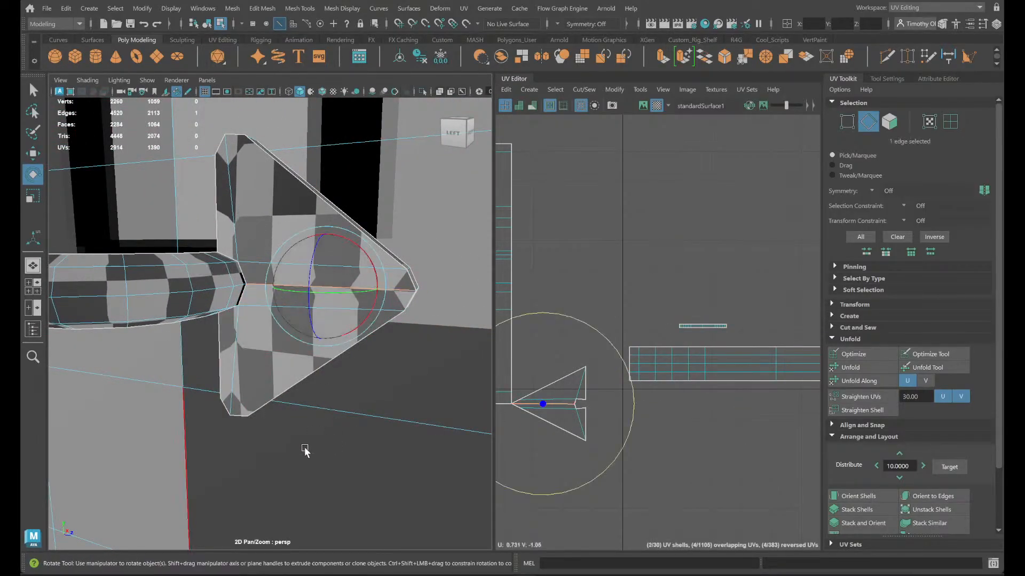
pyautogui.scroll(2, 599, 426)
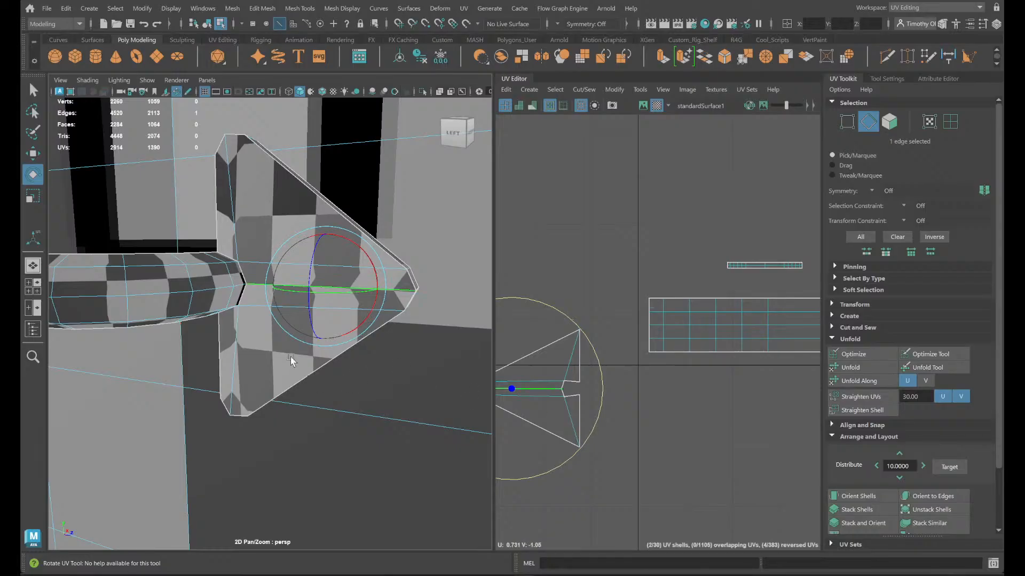
pyautogui.keyDown('alt'); pyautogui.moveTo(209, 369); pyautogui.dragTo(851, 428, button='middle'); pyautogui.keyUp('alt')
pyautogui.keyDown('alt'); pyautogui.moveTo(257, 391); pyautogui.dragTo(344, 390, button='middle'); pyautogui.keyUp('alt')
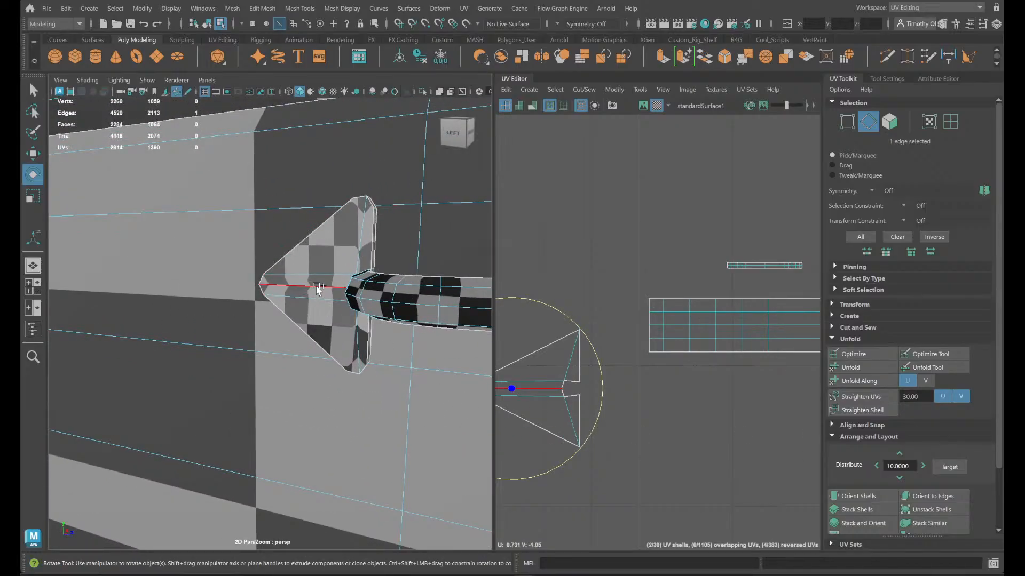
pyautogui.keyDown('shift'); pyautogui.moveTo(630, 354); pyautogui.dragTo(687, 371, button='right'); pyautogui.keyUp('shift')
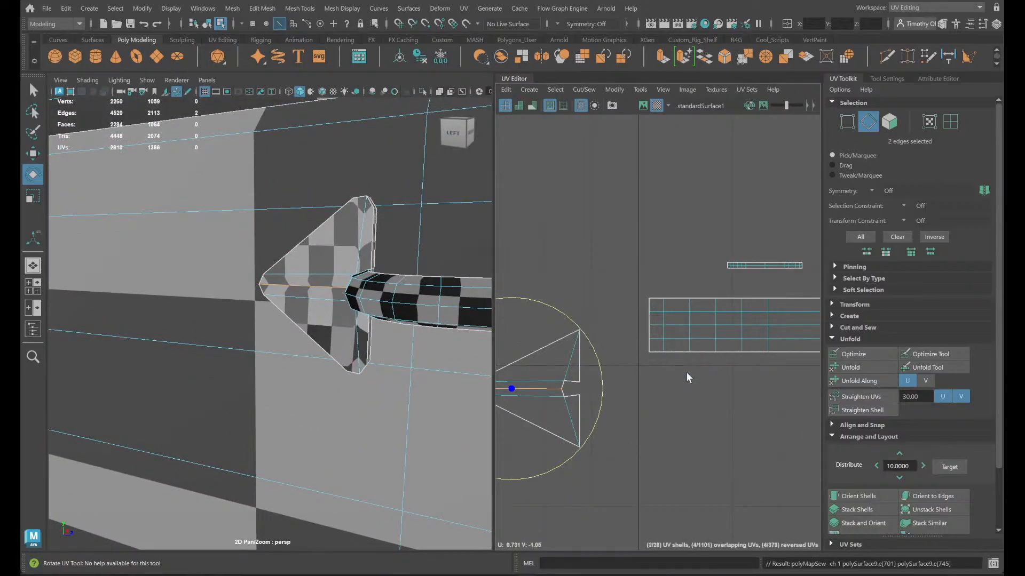
# - Select the UV shells of both triangular mounting plates and unfold them
pyautogui.rightClick(624, 383)
pyautogui.moveTo(626, 388); pyautogui.dragTo(606, 374, button='right')
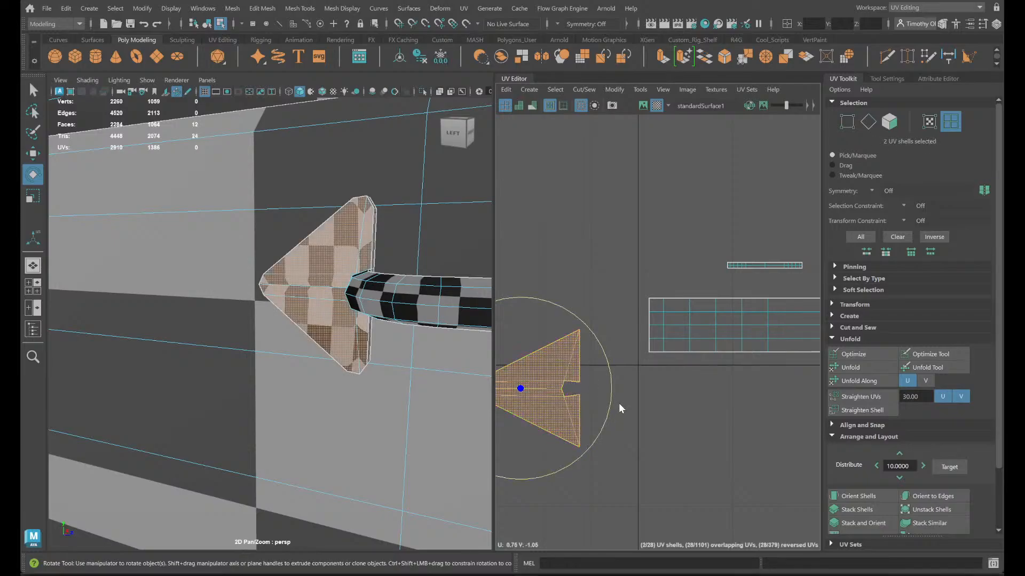
pyautogui.keyDown('shift'); pyautogui.moveTo(619, 304); pyautogui.dragTo(538, 303, button='right'); pyautogui.keyUp('shift')
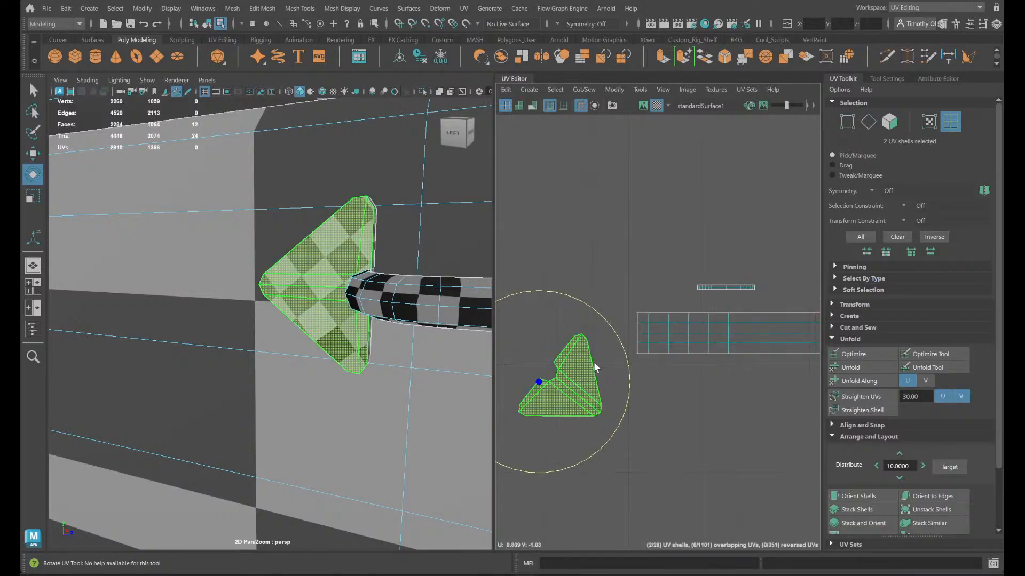
# - Select one plate shell, turn on the UV distortion shading, and inspect the handle and plates for stretching
pyautogui.click(646, 443)
pyautogui.click(555, 368)
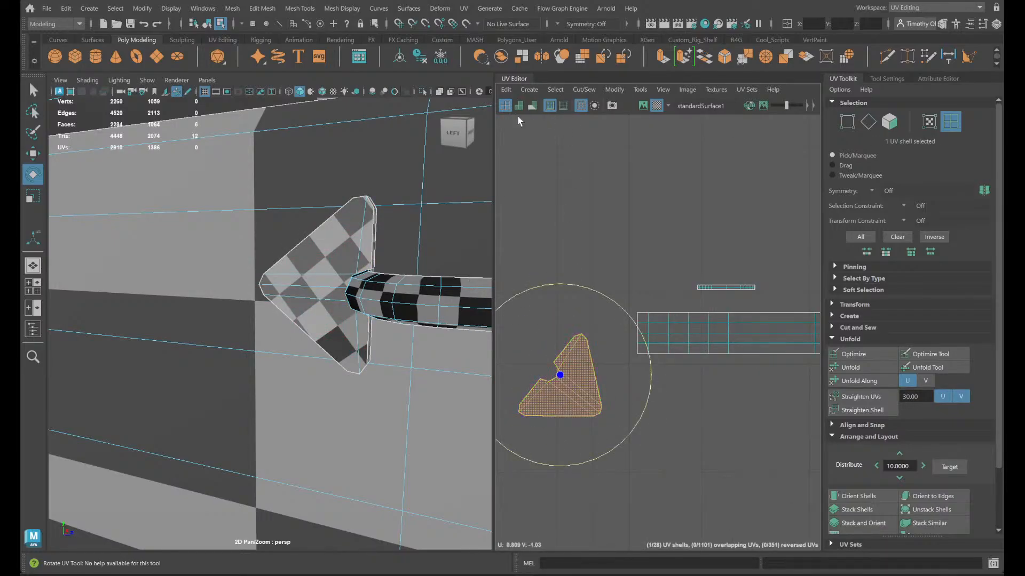
pyautogui.click(534, 107)
pyautogui.keyDown('alt'); pyautogui.moveTo(377, 375); pyautogui.dragTo(421, 376); pyautogui.keyUp('alt')
pyautogui.scroll(-6, 419, 371)
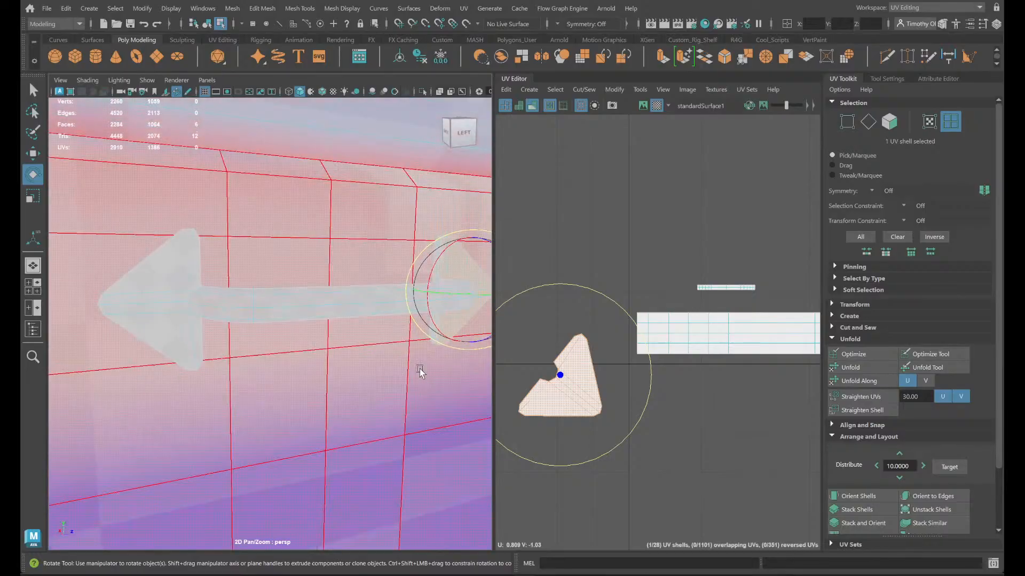
pyautogui.press('\\')
pyautogui.press('\\')
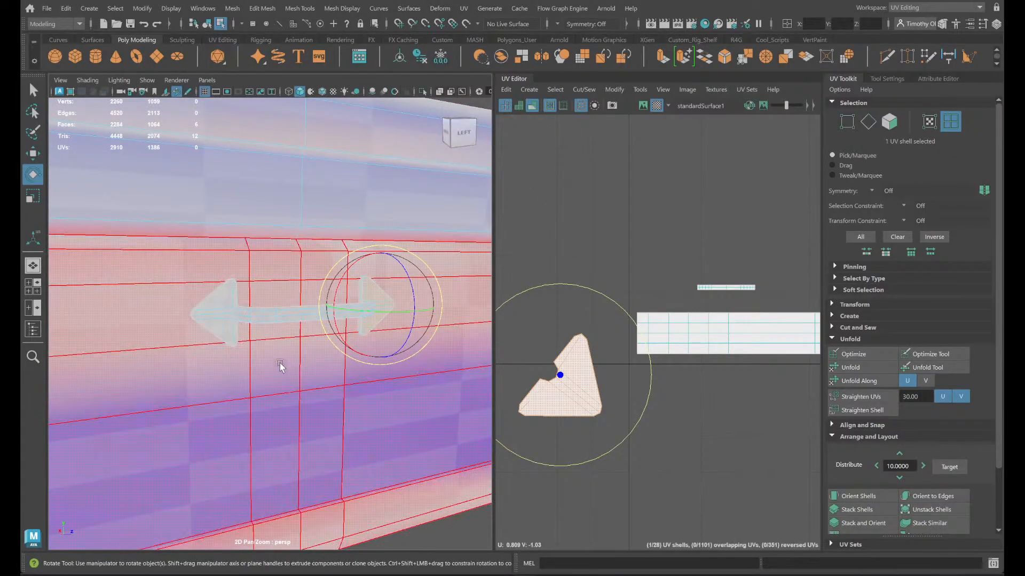
pyautogui.scroll(3, 256, 320)
pyautogui.keyDown('alt'); pyautogui.moveTo(229, 294); pyautogui.dragTo(271, 354); pyautogui.keyUp('alt')
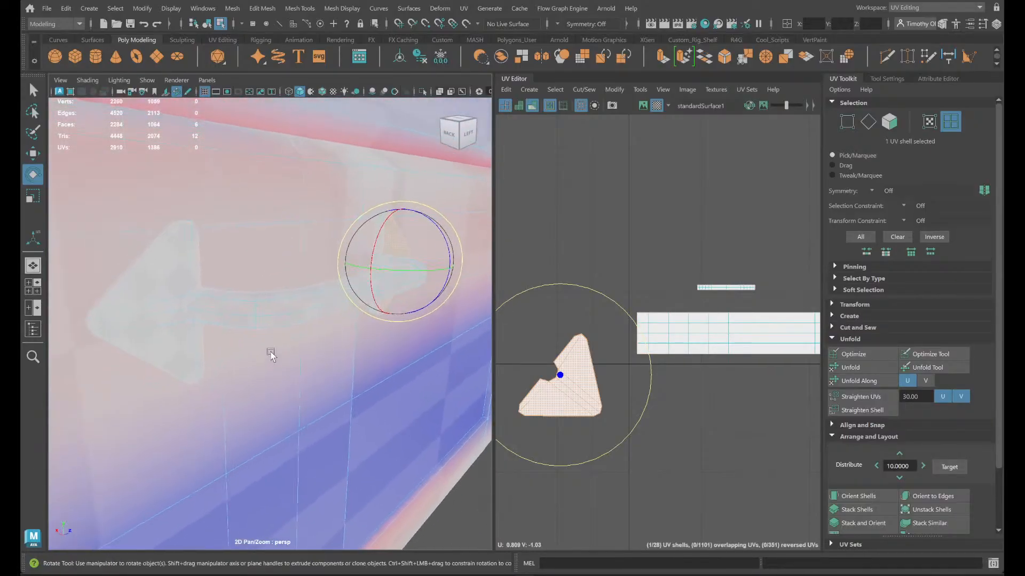
# - Isolate the handle bar shell to examine its distortion from another angle, and show the whole chest again
pyautogui.click(298, 305)
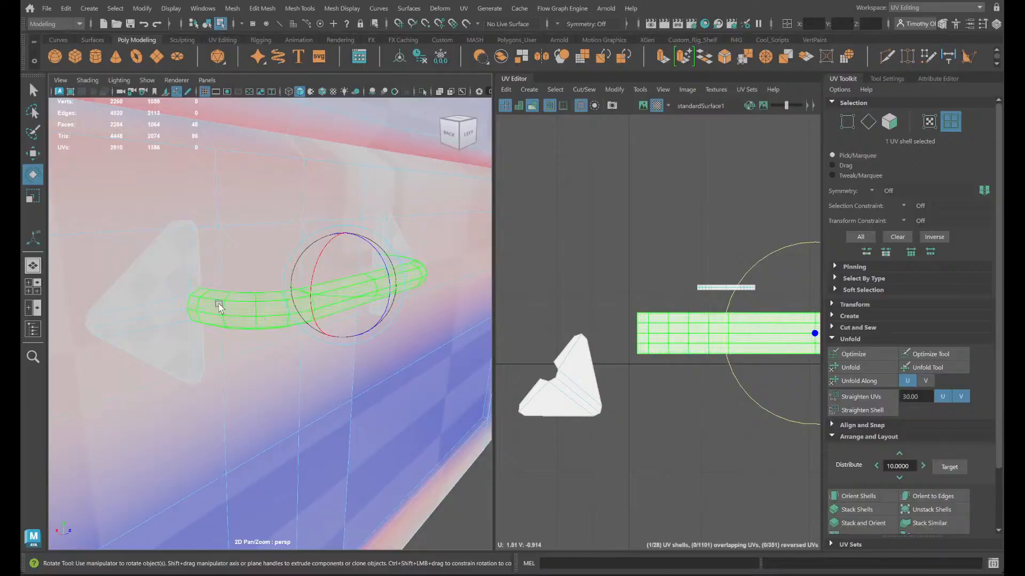
pyautogui.press('q')
pyautogui.click(422, 93)
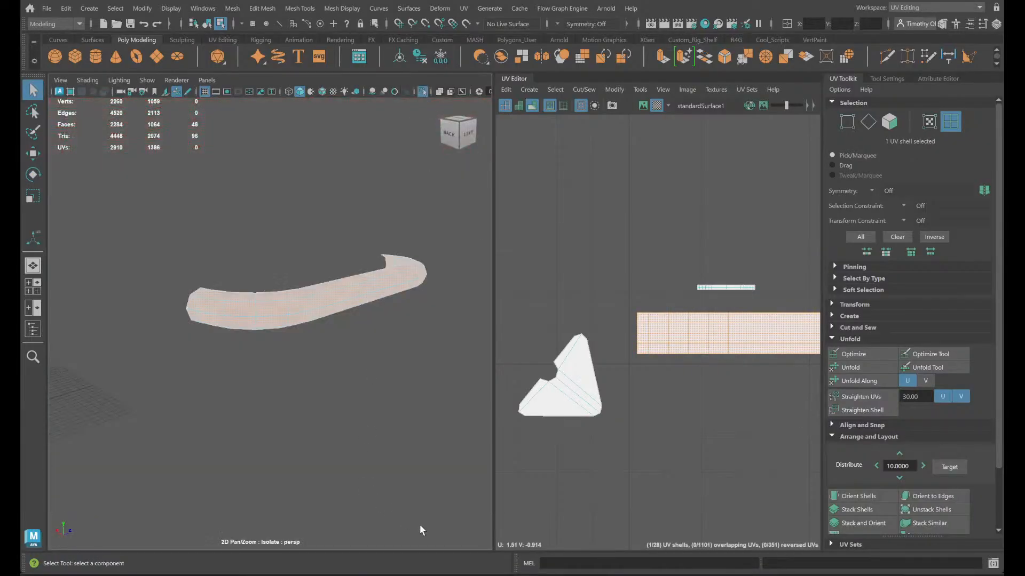
pyautogui.click(419, 510)
pyautogui.keyDown('alt'); pyautogui.moveTo(325, 443); pyautogui.dragTo(387, 283); pyautogui.keyUp('alt')
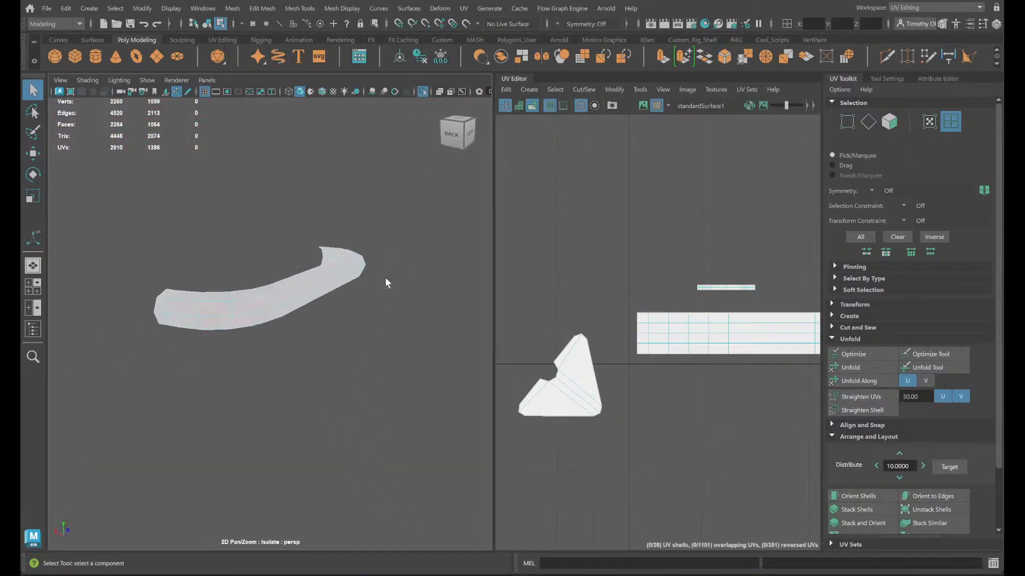
pyautogui.click(422, 92)
# - Select a face on the nearer triangular plate and turn off the UV distortion shading
pyautogui.scroll(-5, 738, 449)
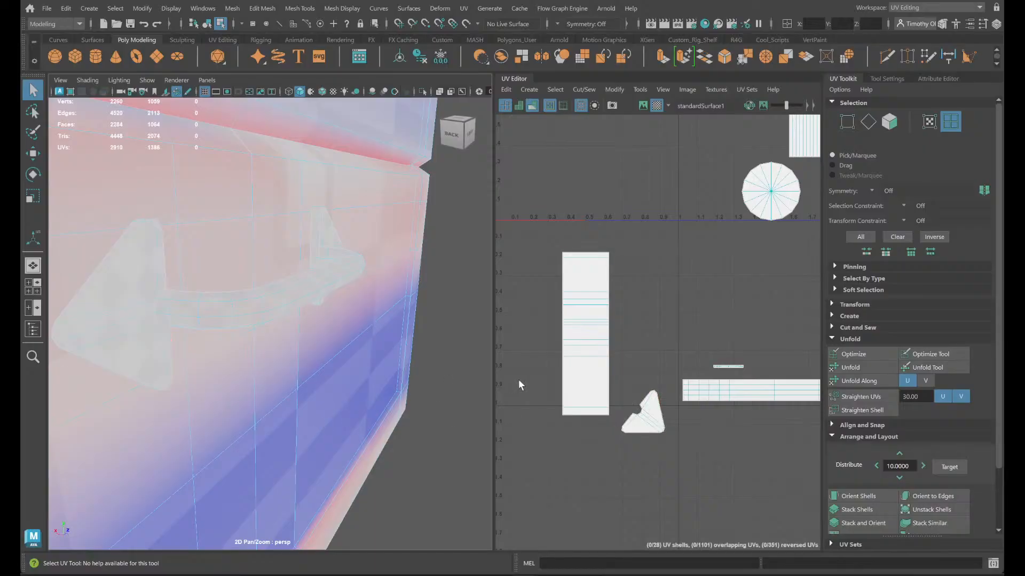
pyautogui.scroll(-1, 658, 414)
pyautogui.moveTo(110, 251); pyautogui.dragTo(114, 280, button='right')
pyautogui.click(208, 215)
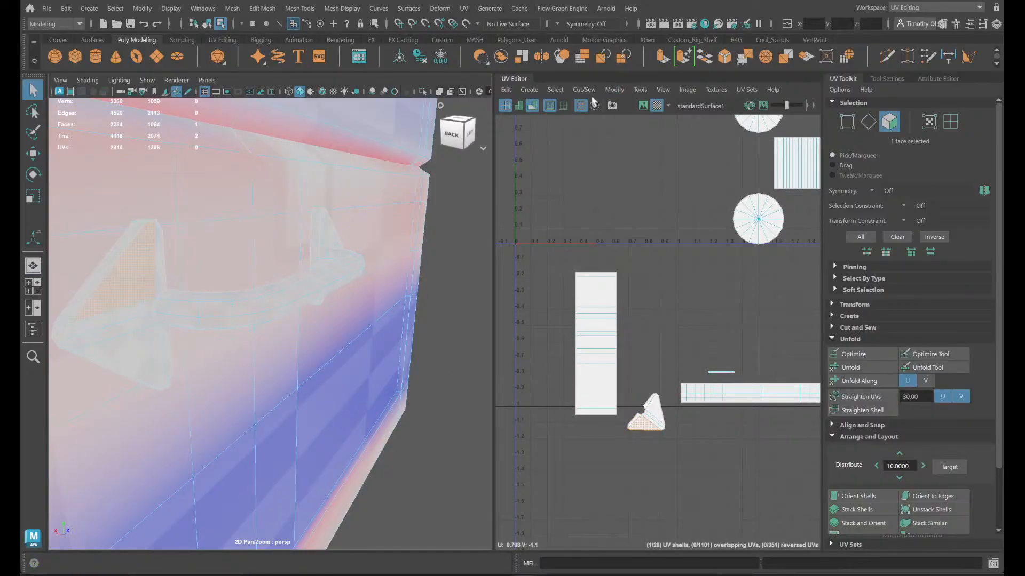
pyautogui.click(532, 106)
# - Select the nearer plate's UV shell, rotate it, and move it away from the overlapping second plate shell
pyautogui.moveTo(110, 251); pyautogui.dragTo(112, 347, button='right')
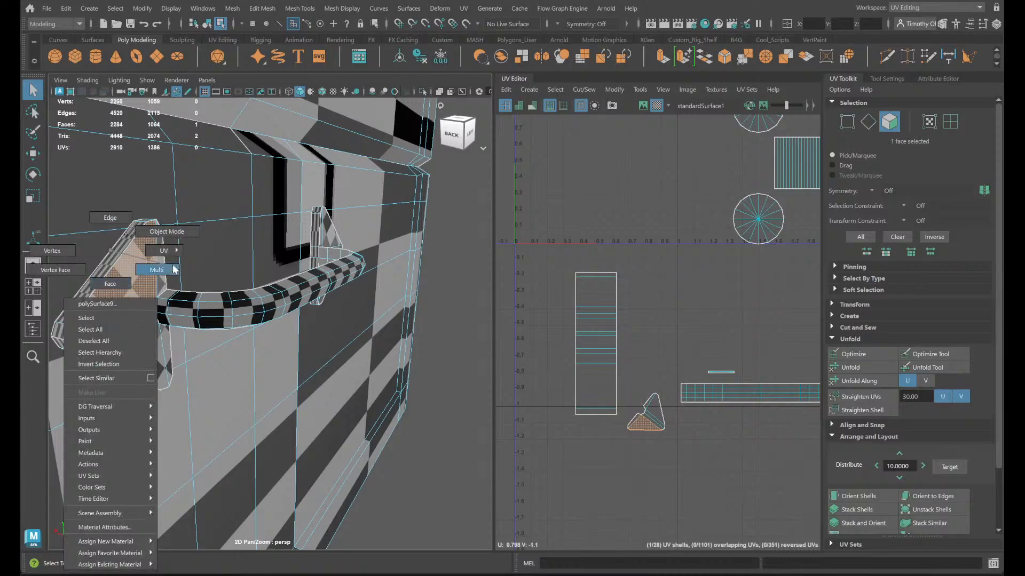
pyautogui.moveTo(174, 269); pyautogui.dragTo(136, 258, button='right')
pyautogui.moveTo(167, 292); pyautogui.dragTo(168, 288, button='right')
pyautogui.press('e')
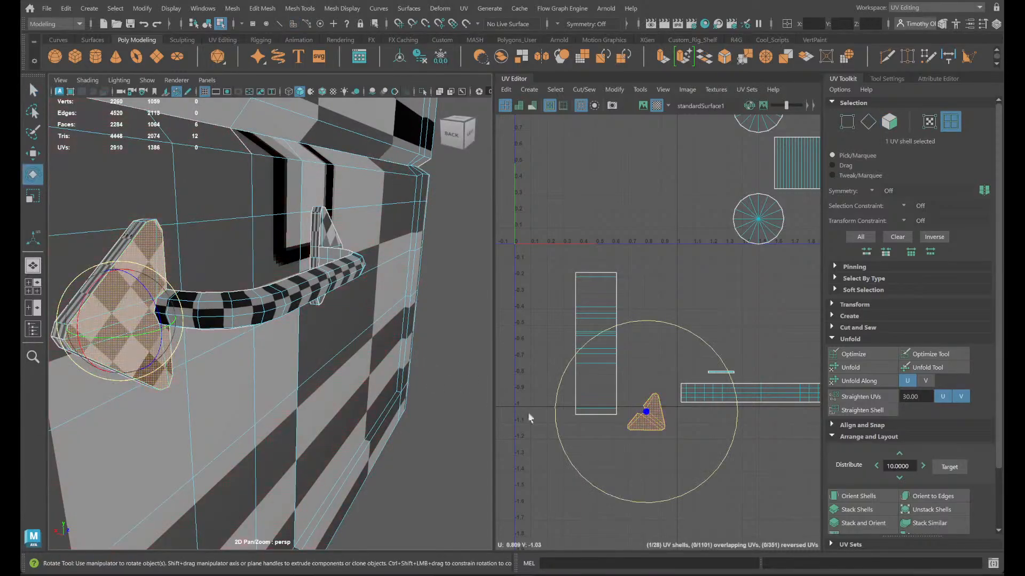
pyautogui.moveTo(710, 475); pyautogui.dragTo(504, 389)
pyautogui.press('w')
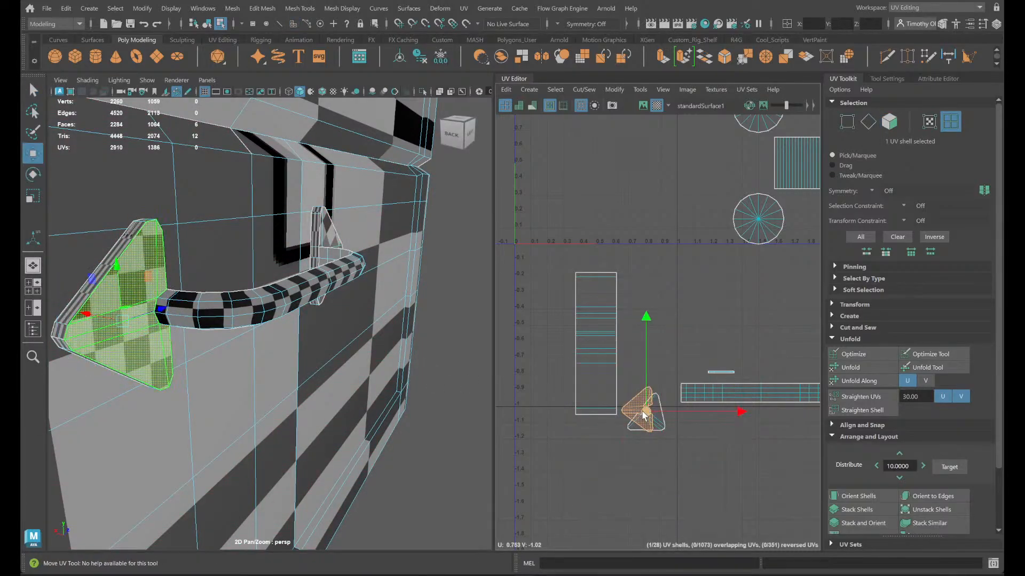
pyautogui.moveTo(645, 412); pyautogui.dragTo(729, 288)
# - Select the horizontal centre edge of the moved plate shell and apply Orient to Edges
pyautogui.moveTo(702, 311); pyautogui.dragTo(688, 258, button='right')
pyautogui.click(720, 288)
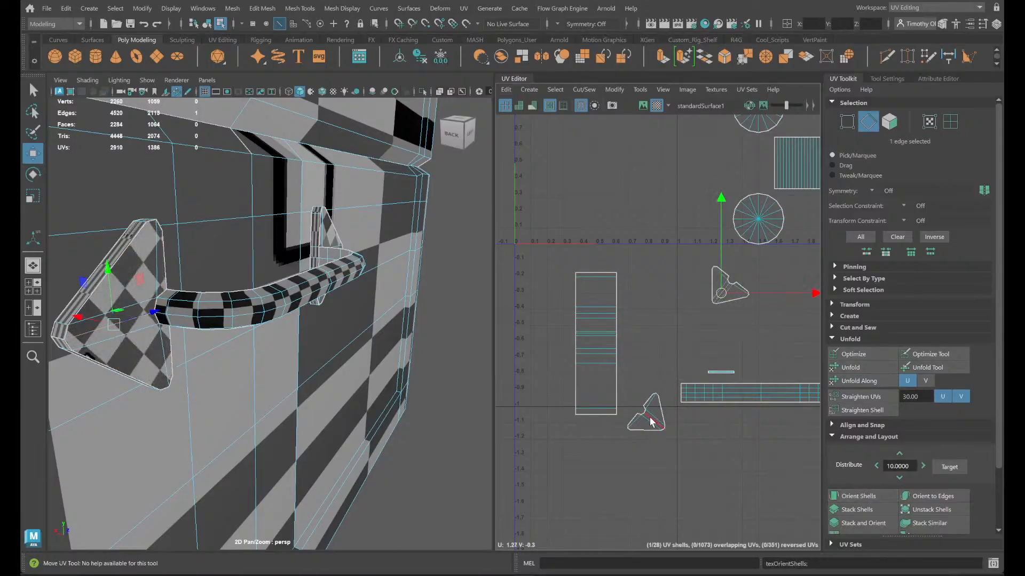
pyautogui.hotkey('ctrl', 'z')
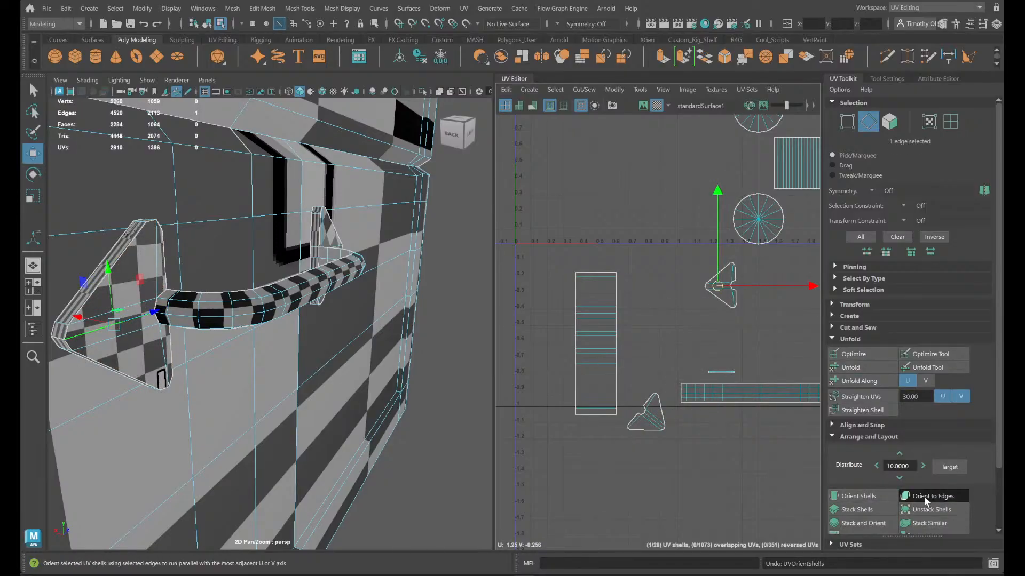
pyautogui.click(926, 499)
# - Orient the second plate shell to its centre edge and place it beside the first plate shell
pyautogui.moveTo(652, 407); pyautogui.dragTo(627, 393, button='right')
pyautogui.click(659, 426)
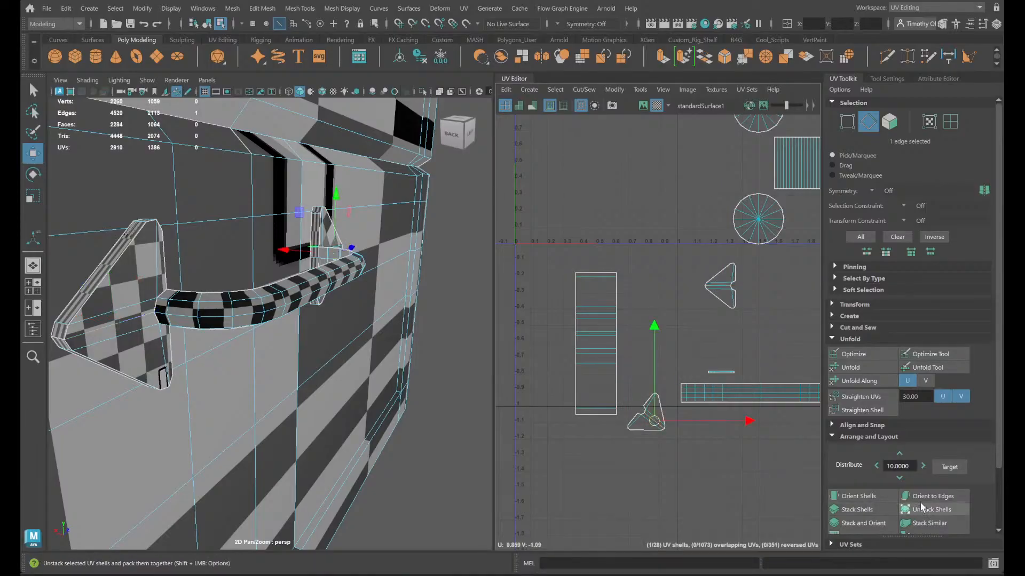
pyautogui.moveTo(605, 407); pyautogui.dragTo(572, 392, button='right')
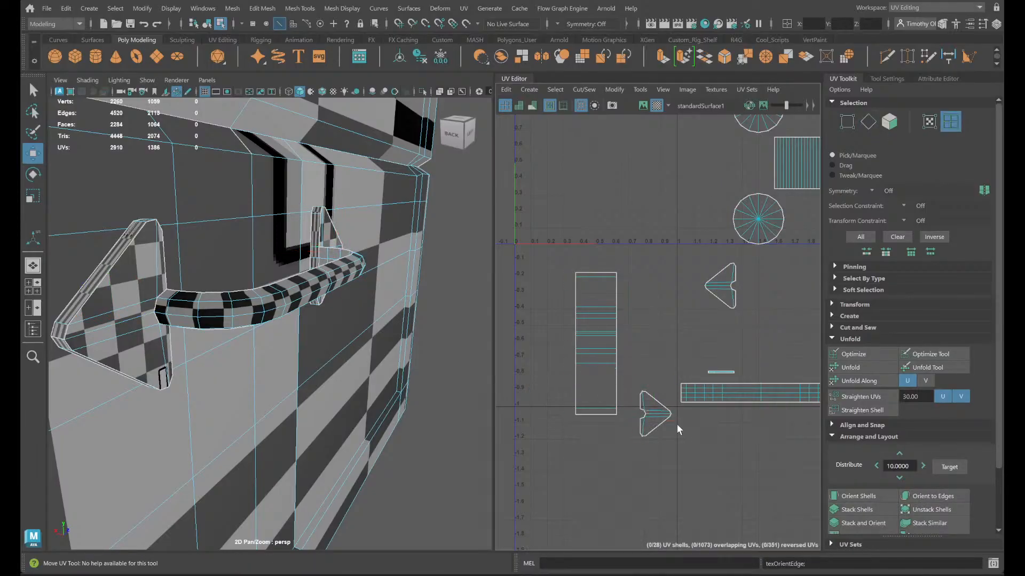
pyautogui.click(667, 422)
pyautogui.moveTo(656, 416); pyautogui.dragTo(947, 342)
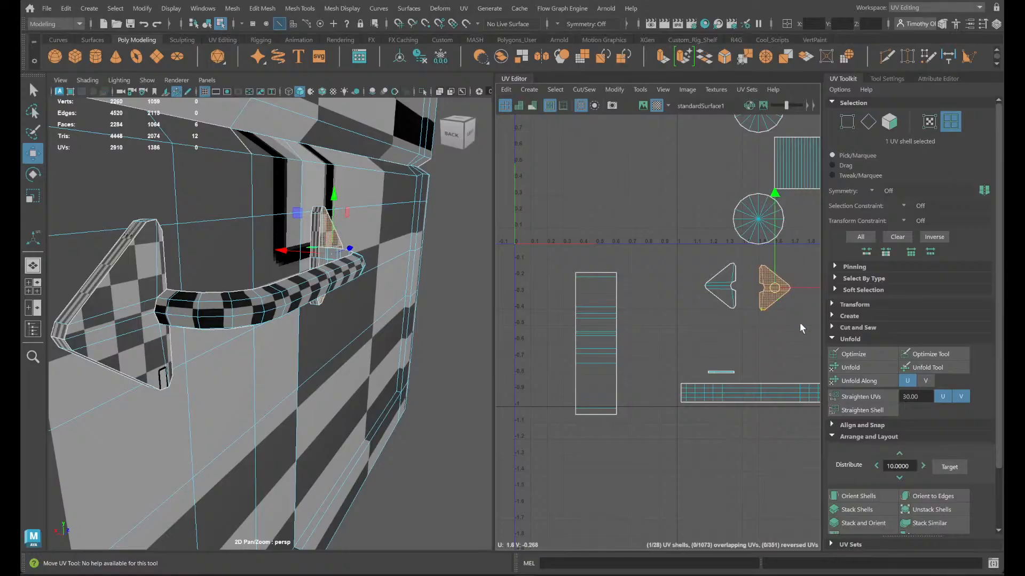
# - Examine the checker pattern on the chest's handle side from different angles, and select both triangular plate shells
pyautogui.scroll(-2, 789, 339)
pyautogui.keyDown('alt'); pyautogui.moveTo(774, 383); pyautogui.dragTo(669, 399, button='middle'); pyautogui.keyUp('alt')
pyautogui.scroll(-8, 376, 354)
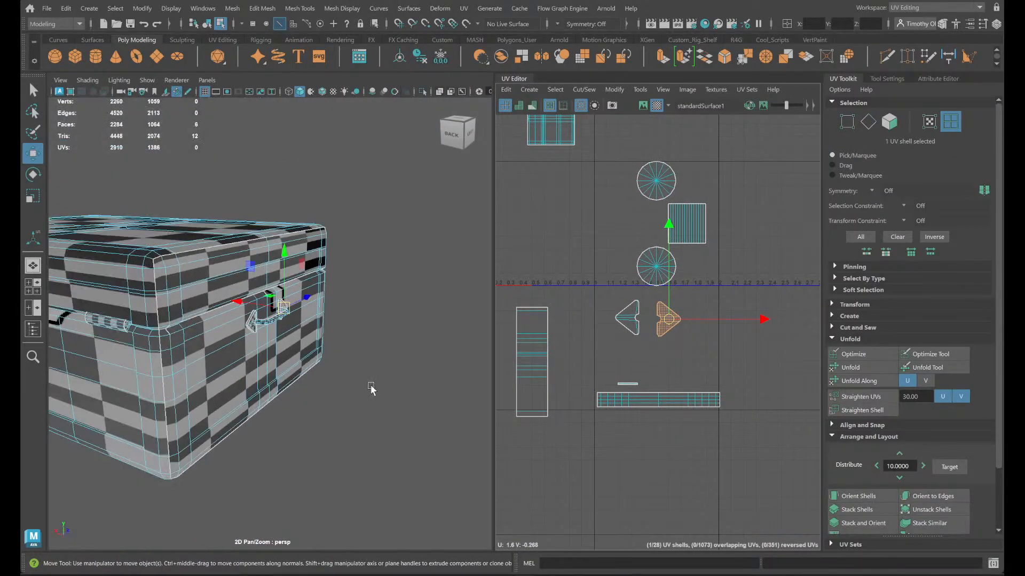
pyautogui.keyDown('alt'); pyautogui.moveTo(371, 390); pyautogui.dragTo(259, 389); pyautogui.keyUp('alt')
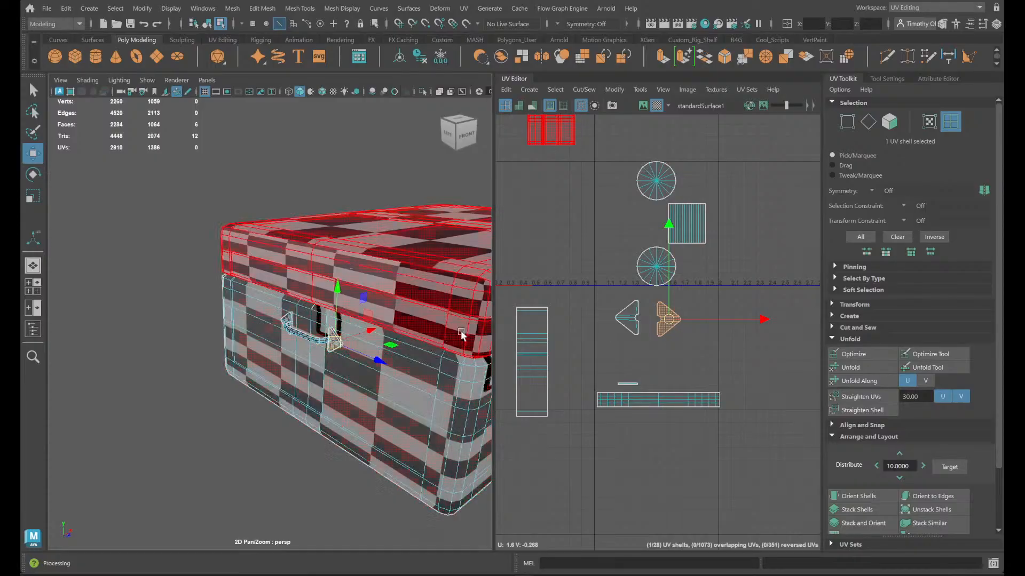
pyautogui.keyDown('alt'); pyautogui.moveTo(434, 334); pyautogui.dragTo(507, 334); pyautogui.keyUp('alt')
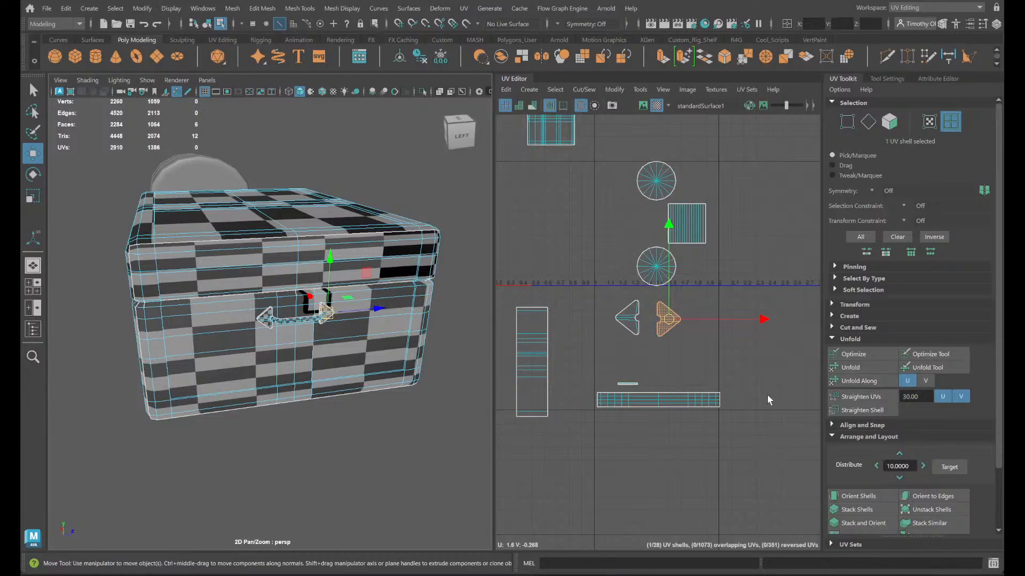
pyautogui.moveTo(745, 364); pyautogui.dragTo(583, 301)
pyautogui.moveTo(633, 361); pyautogui.dragTo(630, 358)
pyautogui.scroll(4, 629, 366)
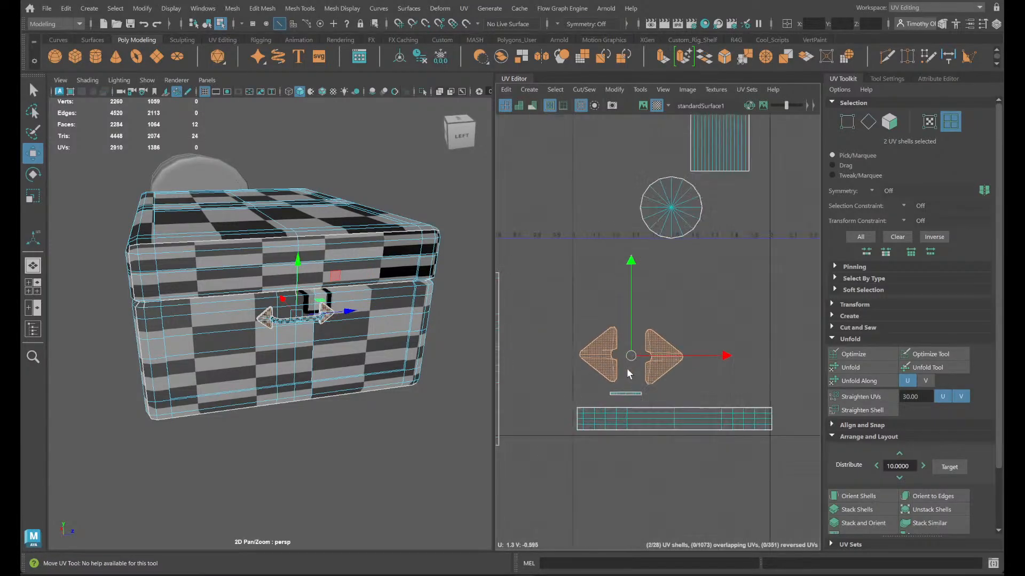
# - Select the tall plate-rim shell, frame it in the viewport, and select its middle edge on the handle-facing side
pyautogui.keyDown('alt'); pyautogui.moveTo(527, 309); pyautogui.dragTo(694, 258, button='middle'); pyautogui.keyUp('alt')
pyautogui.click(615, 273)
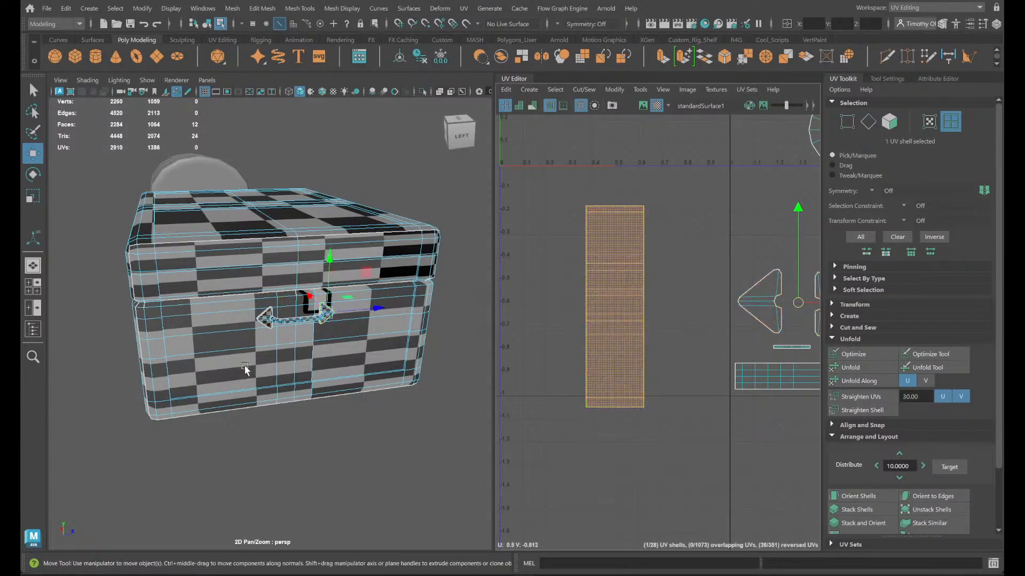
pyautogui.press('f')
pyautogui.scroll(-4, 643, 278)
pyautogui.press('f')
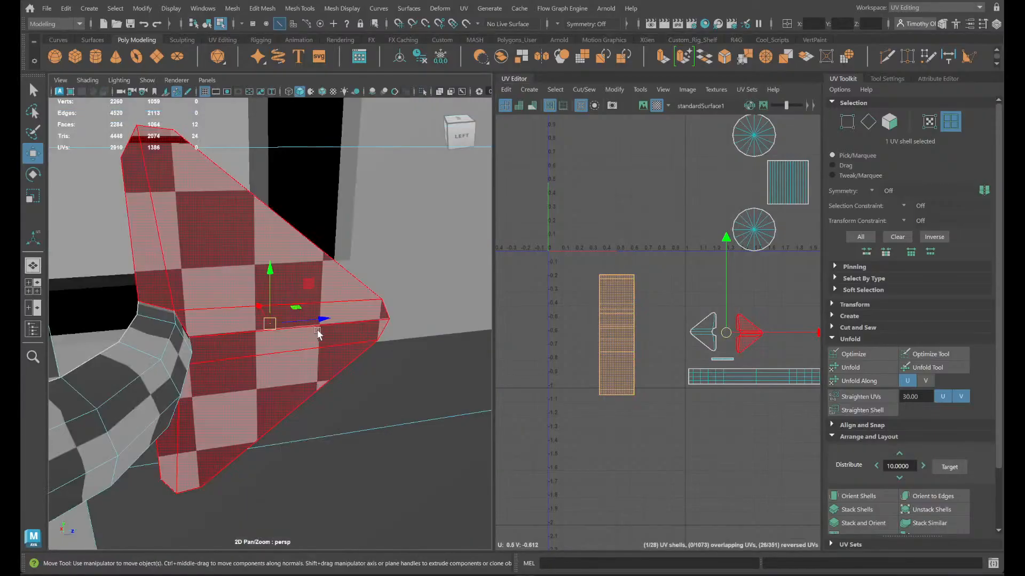
pyautogui.keyDown('alt'); pyautogui.moveTo(327, 352); pyautogui.dragTo(394, 354); pyautogui.keyUp('alt')
pyautogui.moveTo(314, 435); pyautogui.dragTo(291, 217, button='right')
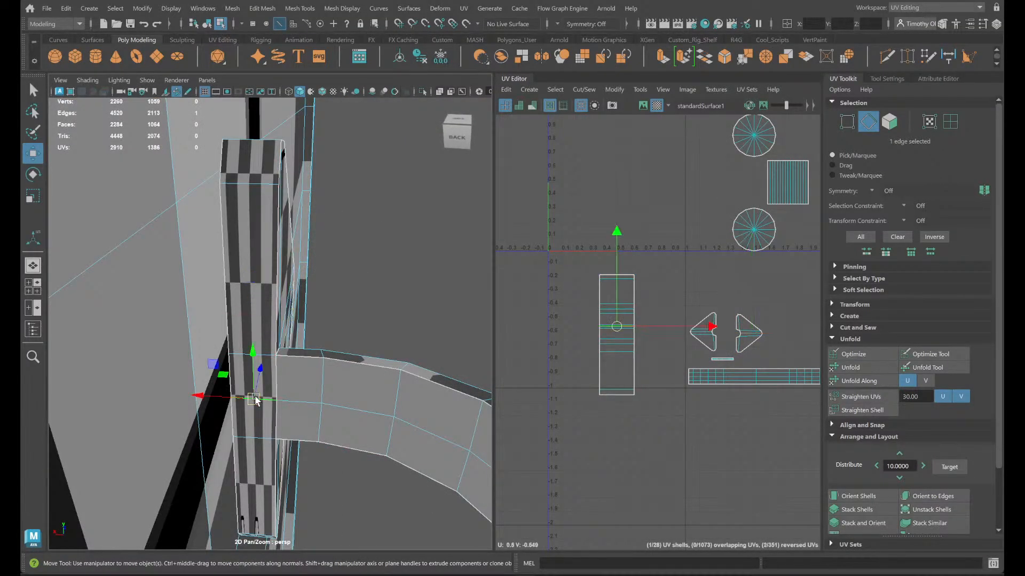
pyautogui.keyDown('alt'); pyautogui.moveTo(317, 422); pyautogui.dragTo(216, 422); pyautogui.keyUp('alt')
pyautogui.keyDown('alt'); pyautogui.moveTo(181, 382); pyautogui.dragTo(85, 392, button='middle'); pyautogui.keyUp('alt')
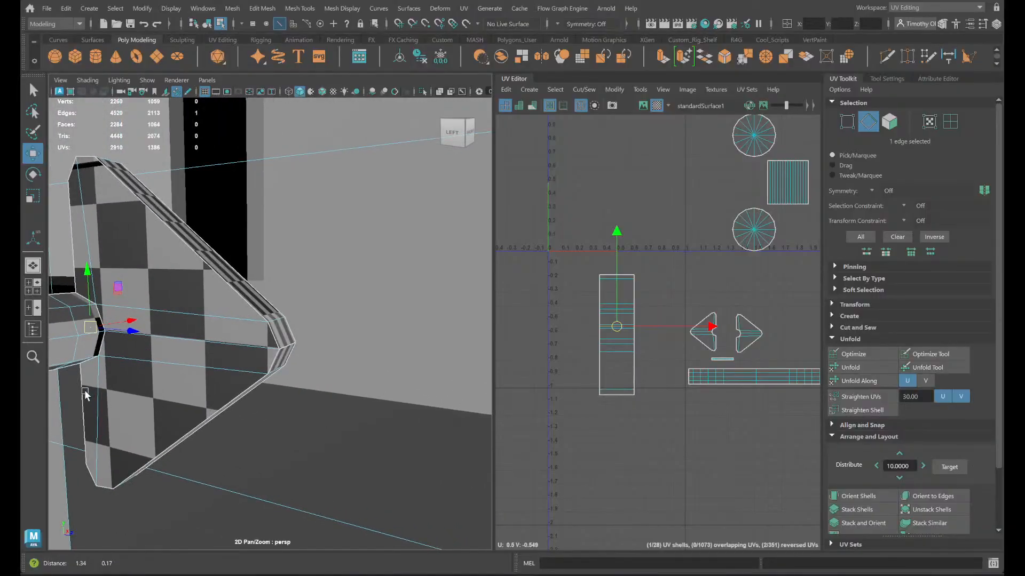
# - Check the rim shell's extent and the location of its end edges on the triangular plate
pyautogui.moveTo(621, 330); pyautogui.dragTo(619, 296, button='right')
pyautogui.click(608, 313)
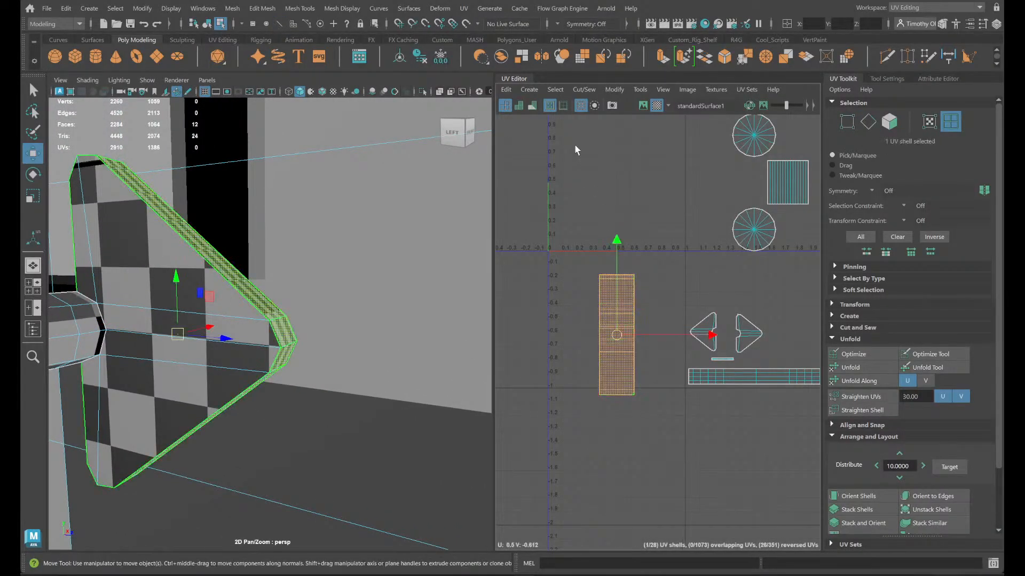
pyautogui.moveTo(611, 408); pyautogui.dragTo(558, 385, button='right')
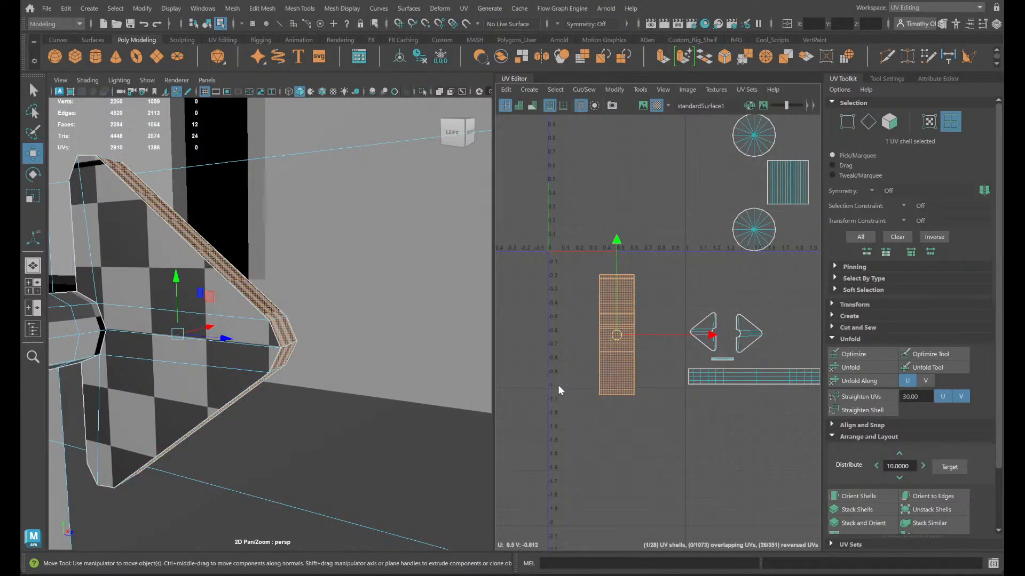
pyautogui.click(558, 385)
pyautogui.moveTo(613, 283); pyautogui.dragTo(613, 238, button='right')
pyautogui.click(624, 275)
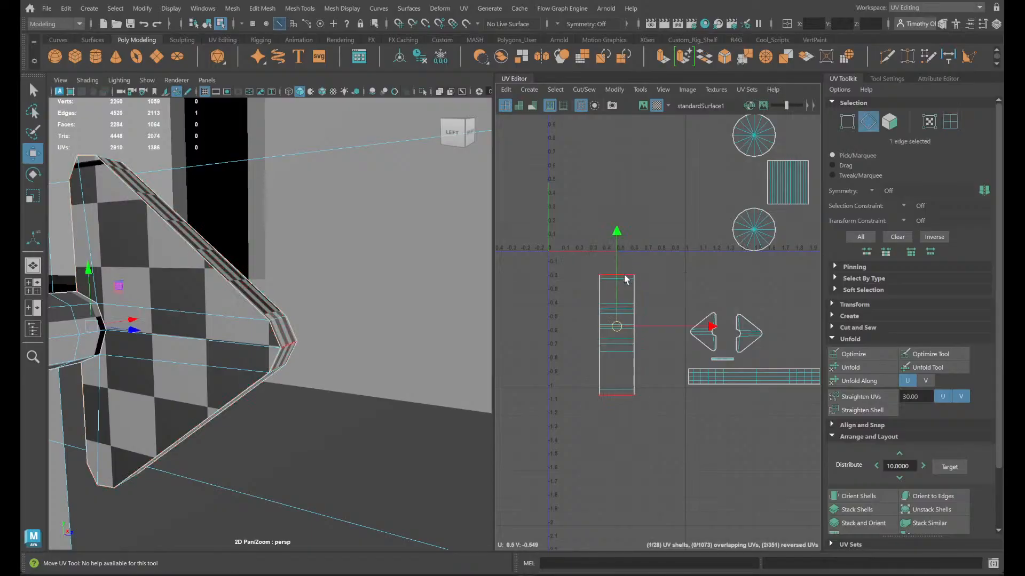
pyautogui.moveTo(617, 315); pyautogui.dragTo(607, 280, button='right')
# - Add the matching middle edge on the other plate's rim to the selection and cut both rims there
pyautogui.keyDown('alt'); pyautogui.moveTo(373, 406); pyautogui.dragTo(476, 406); pyautogui.keyUp('alt')
pyautogui.keyDown('alt'); pyautogui.moveTo(288, 458); pyautogui.dragTo(229, 450, button='right'); pyautogui.keyUp('alt')
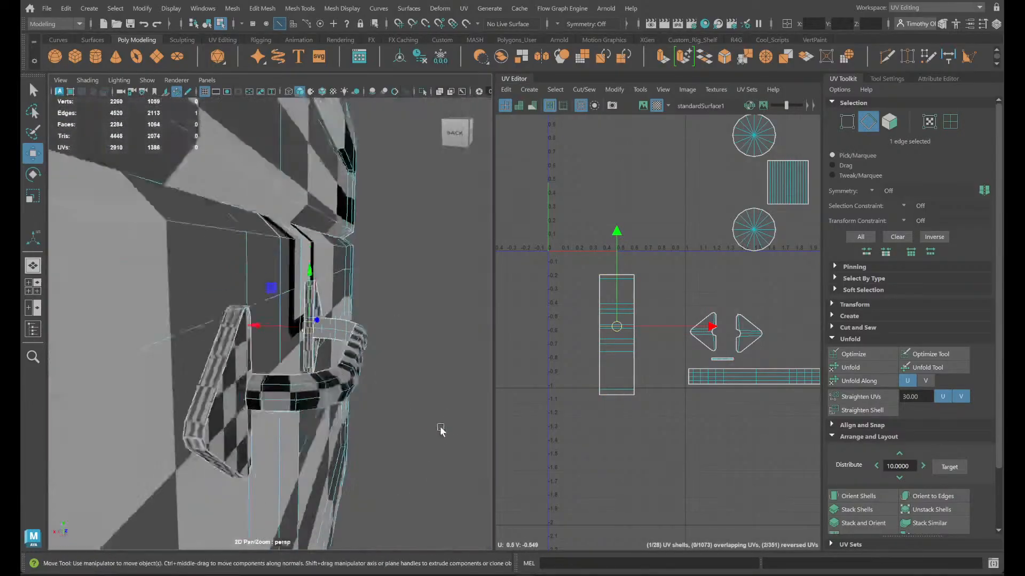
pyautogui.keyDown('alt'); pyautogui.moveTo(441, 431); pyautogui.dragTo(226, 428); pyautogui.keyUp('alt')
pyautogui.moveTo(227, 427)
pyautogui.keyDown('alt'); pyautogui.mouseDown(button='middle')
pyautogui.moveTo(479, 479)
pyautogui.moveTo(178, 398)
pyautogui.moveTo(51, 396)
pyautogui.mouseUp(button='middle'); pyautogui.keyUp('alt')
pyautogui.keyDown('alt'); pyautogui.moveTo(284, 393); pyautogui.dragTo(21, 377, button='middle'); pyautogui.keyUp('alt')
pyautogui.scroll(2, 467, 390)
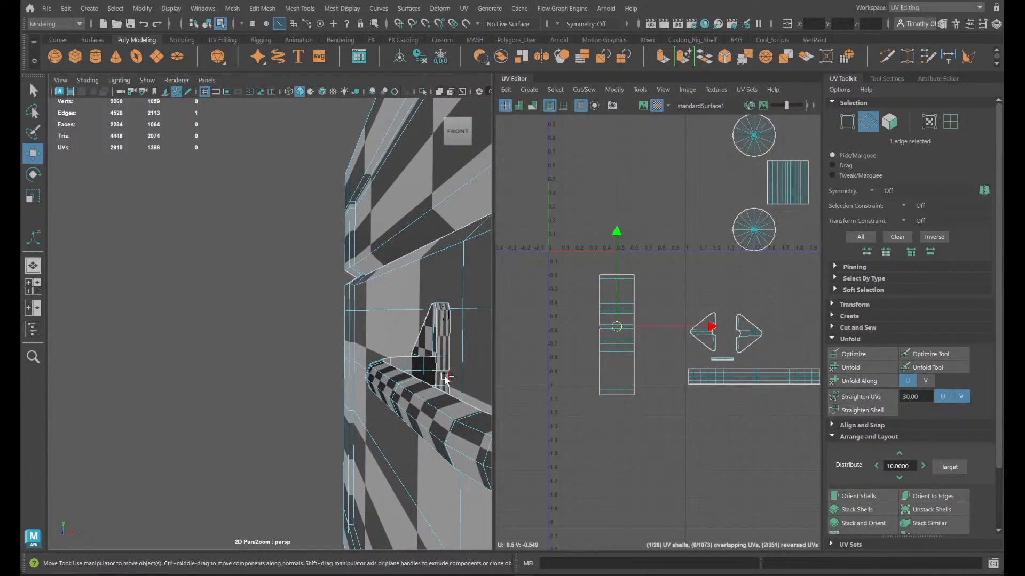
pyautogui.keyDown('shift'); pyautogui.moveTo(647, 333); pyautogui.dragTo(606, 351, button='right'); pyautogui.keyUp('shift')
pyautogui.scroll(8, 676, 355)
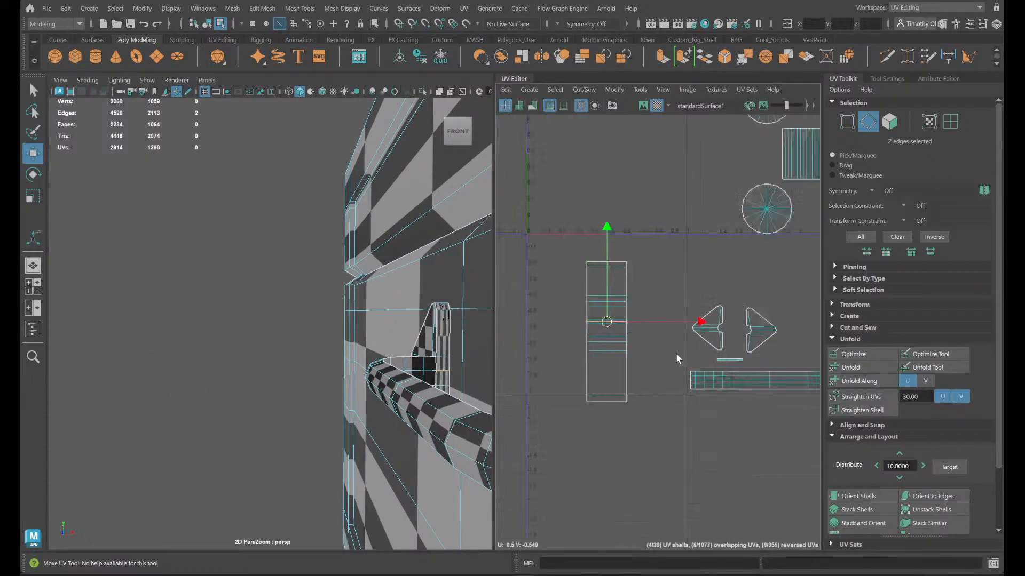
# - Join the cut rim pieces at their former end edges with Move and Sew
pyautogui.keyDown('alt'); pyautogui.moveTo(633, 352); pyautogui.dragTo(869, 564, button='middle'); pyautogui.keyUp('alt')
pyautogui.scroll(-4, 742, 467)
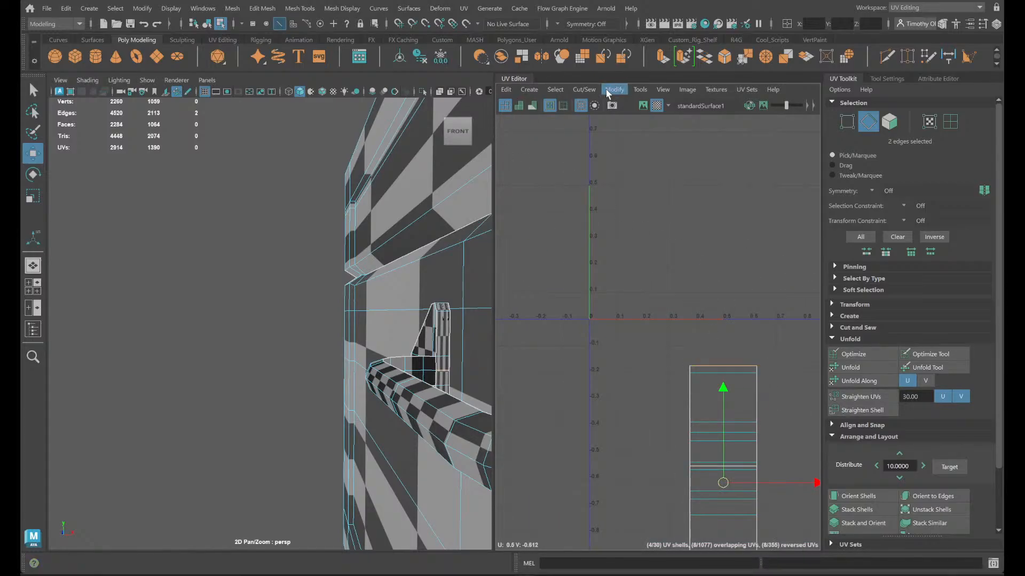
pyautogui.click(584, 89)
pyautogui.click(599, 202)
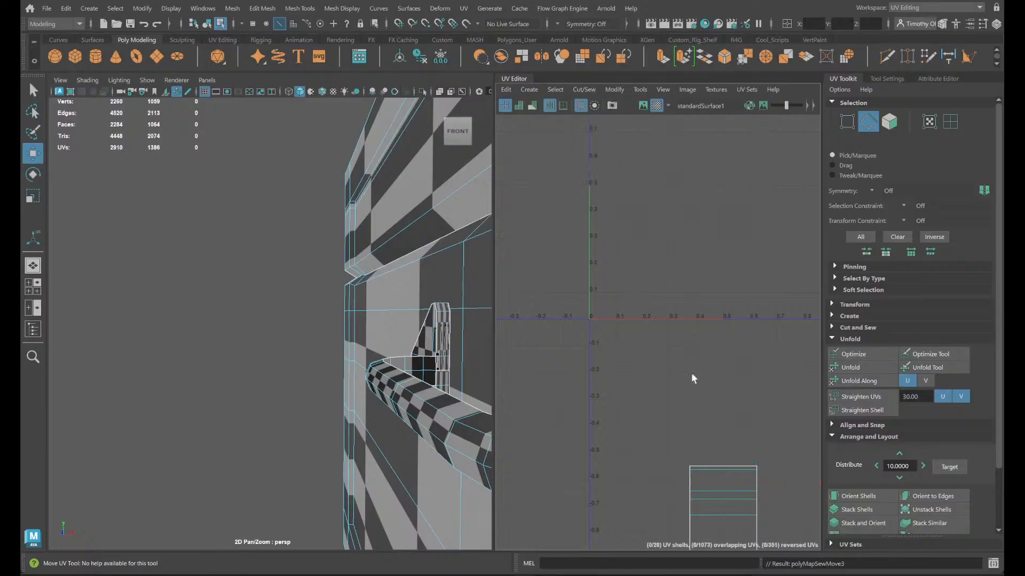
# - Select one of the two stacked rim shells and move it sideways, clear of the other
pyautogui.scroll(-3, 737, 499)
pyautogui.keyDown('alt'); pyautogui.moveTo(738, 501); pyautogui.dragTo(623, 231, button='middle'); pyautogui.keyUp('alt')
pyautogui.moveTo(619, 305); pyautogui.dragTo(565, 286, button='right')
pyautogui.click(608, 295)
pyautogui.moveTo(611, 289); pyautogui.dragTo(668, 289)
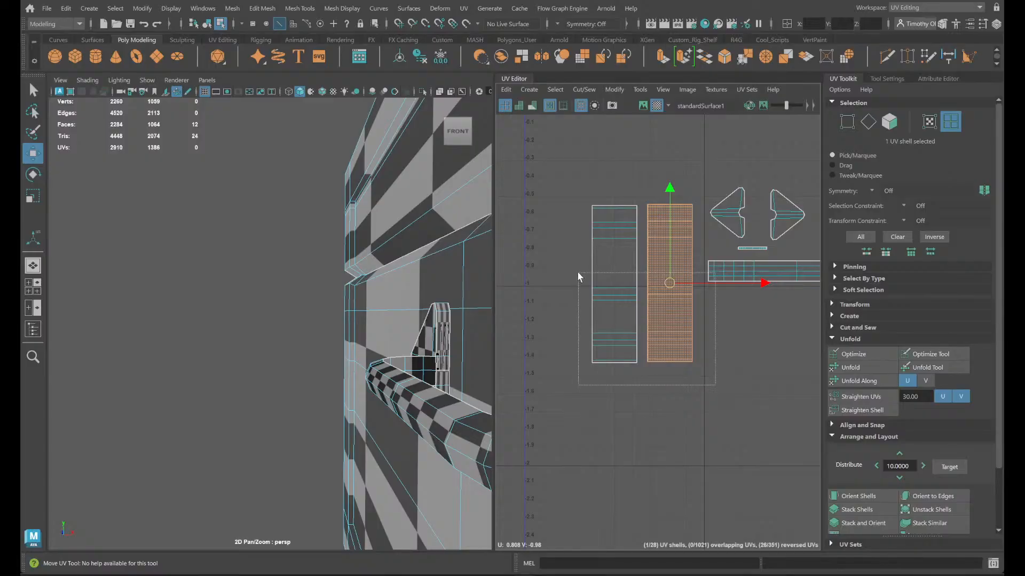
# - Select both plate-rim shells, move them beside the triangular plate shells above the handle bar shell, and scale them down
pyautogui.moveTo(588, 338); pyautogui.dragTo(587, 337)
pyautogui.click(760, 336)
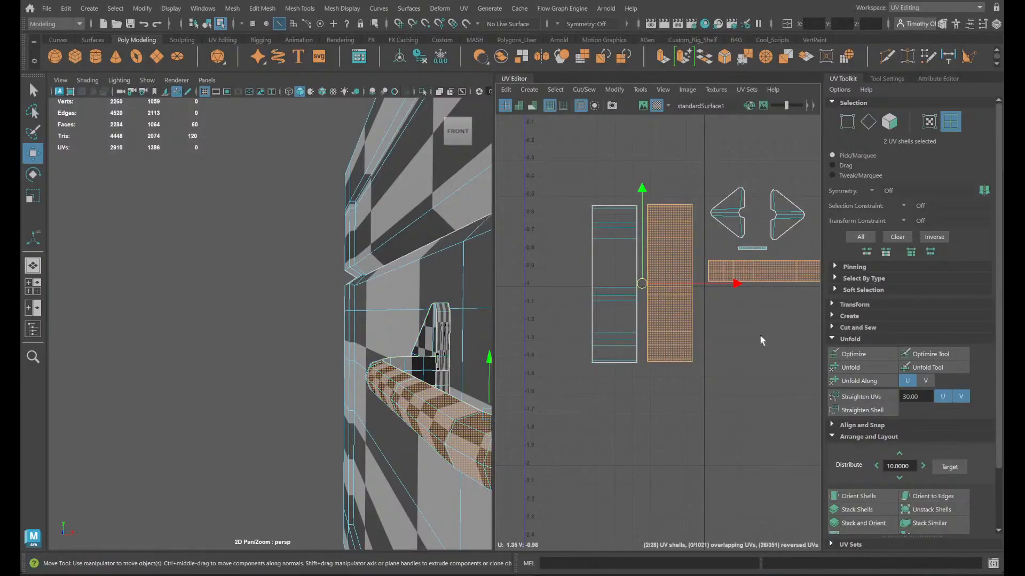
pyautogui.keyDown('alt'); pyautogui.moveTo(760, 382); pyautogui.dragTo(642, 440, button='middle'); pyautogui.keyUp('alt')
pyautogui.moveTo(495, 346); pyautogui.dragTo(494, 345)
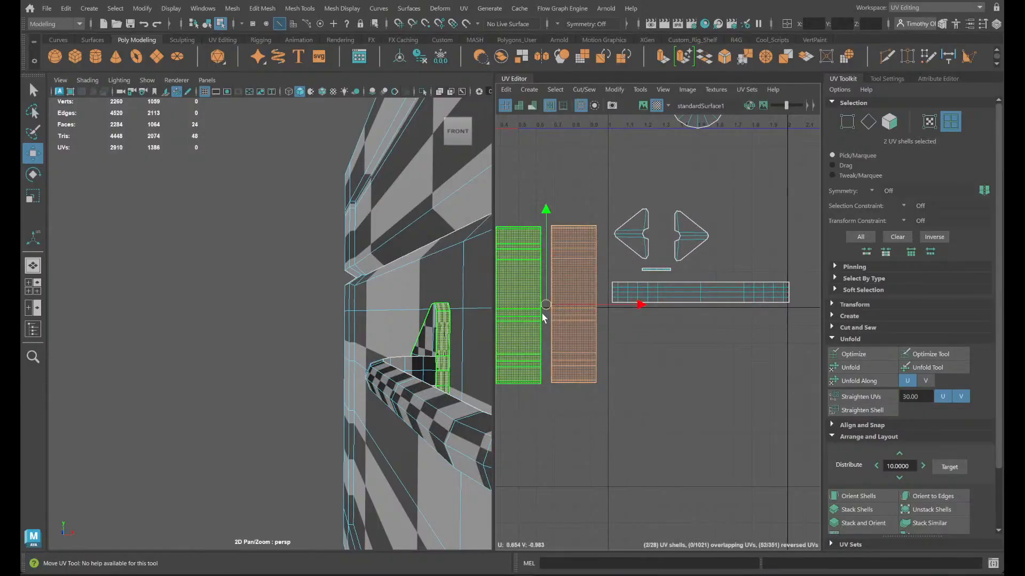
pyautogui.moveTo(546, 306); pyautogui.dragTo(728, 235)
pyautogui.press('r')
pyautogui.moveTo(727, 234)
pyautogui.mouseDown()
pyautogui.moveTo(679, 246)
pyautogui.moveTo(737, 231)
pyautogui.mouseUp()
pyautogui.press('w')
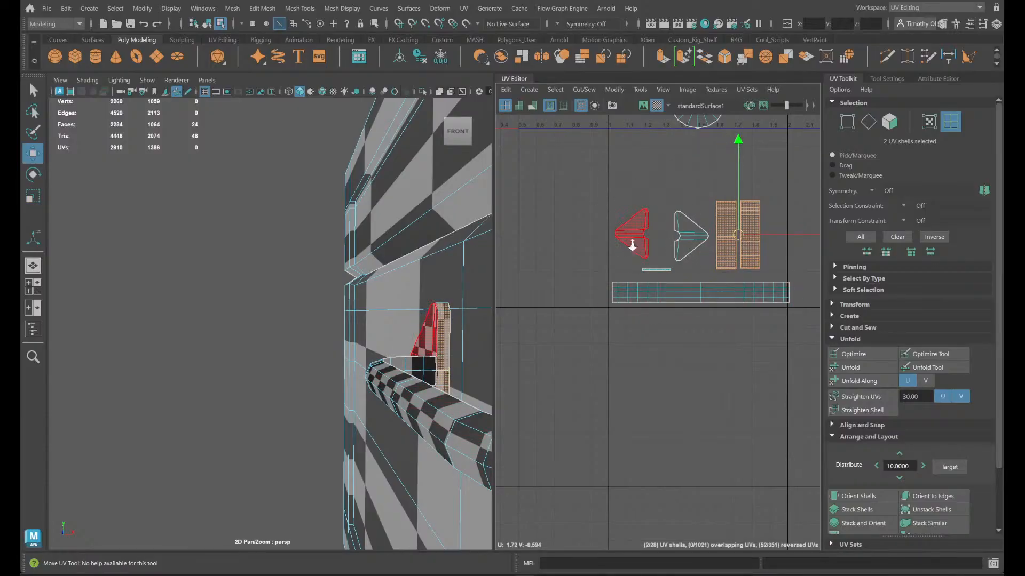
# - Select the chest body's UV shell and examine its extent and seams from the back and front of the chest
pyautogui.keyDown('alt'); pyautogui.moveTo(631, 245); pyautogui.dragTo(578, 212, button='right'); pyautogui.keyUp('alt')
pyautogui.keyDown('alt'); pyautogui.moveTo(577, 213); pyautogui.dragTo(621, 369, button='middle'); pyautogui.keyUp('alt')
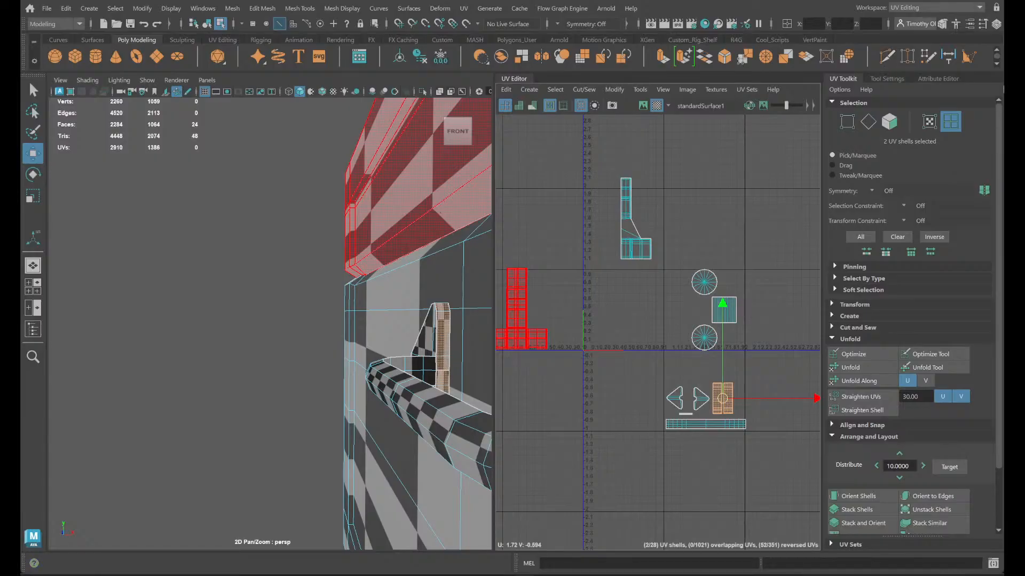
pyautogui.keyDown('alt'); pyautogui.moveTo(261, 344); pyautogui.dragTo(641, 381); pyautogui.keyUp('alt')
pyautogui.keyDown('alt'); pyautogui.moveTo(214, 289); pyautogui.dragTo(128, 224, button='right'); pyautogui.keyUp('alt')
pyautogui.keyDown('alt'); pyautogui.moveTo(231, 337); pyautogui.dragTo(327, 325); pyautogui.keyUp('alt')
pyautogui.click(633, 229)
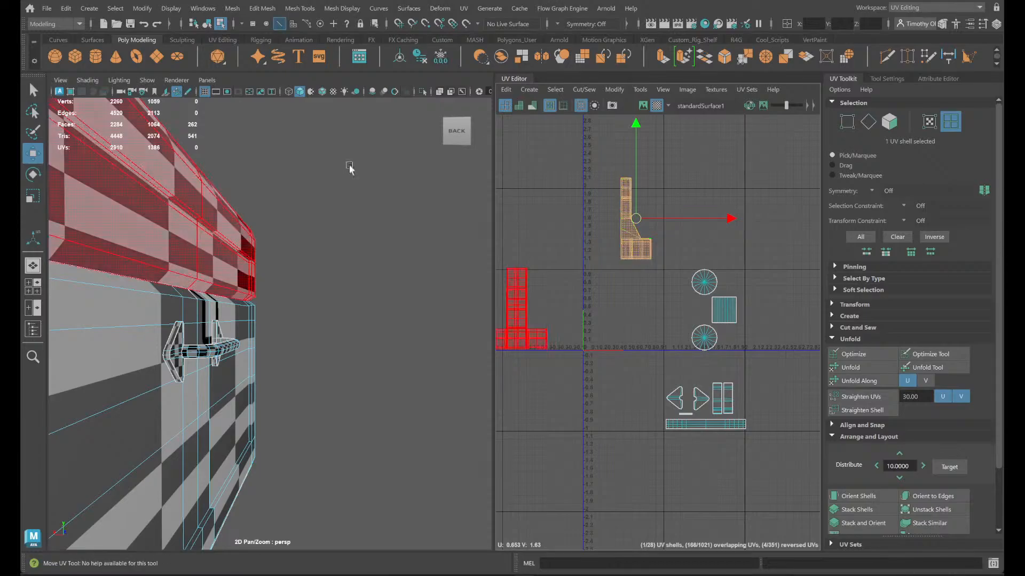
pyautogui.keyDown('alt'); pyautogui.moveTo(136, 365); pyautogui.dragTo(614, 388); pyautogui.keyUp('alt')
pyautogui.scroll(-8, 254, 345)
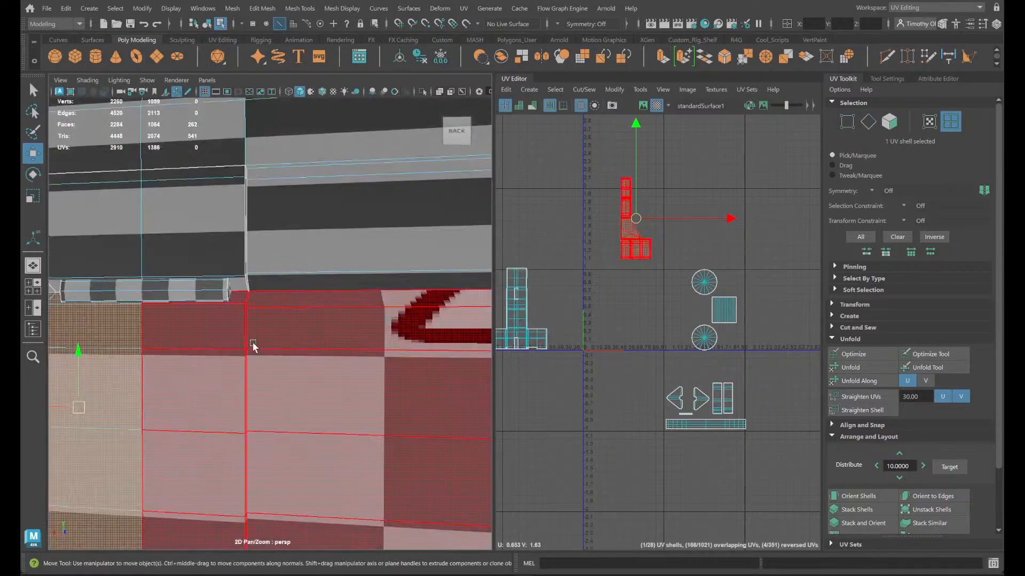
pyautogui.keyDown('alt'); pyautogui.moveTo(295, 347); pyautogui.dragTo(320, 475); pyautogui.keyUp('alt')
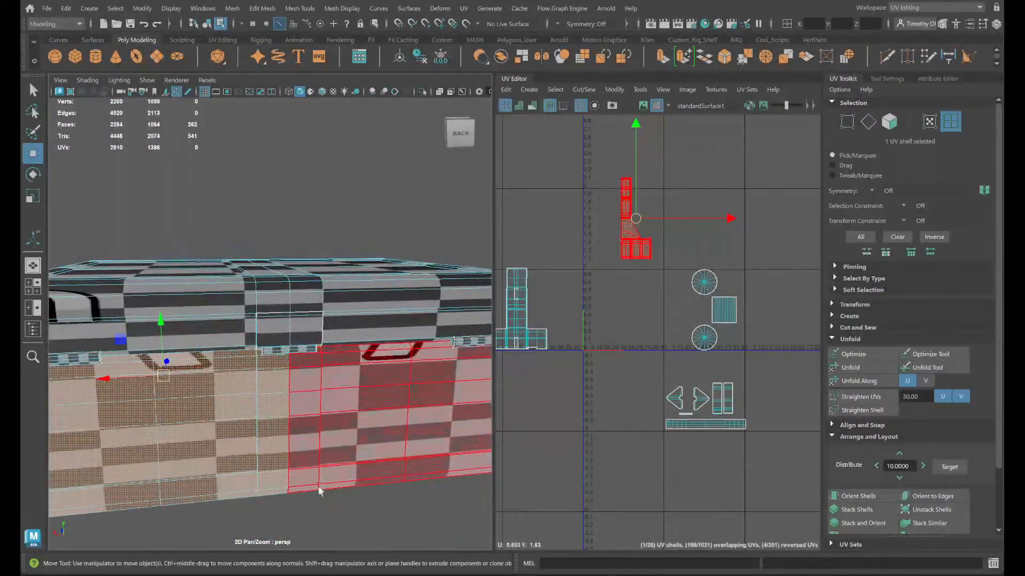
pyautogui.keyDown('alt'); pyautogui.moveTo(378, 544); pyautogui.dragTo(251, 411); pyautogui.keyUp('alt')
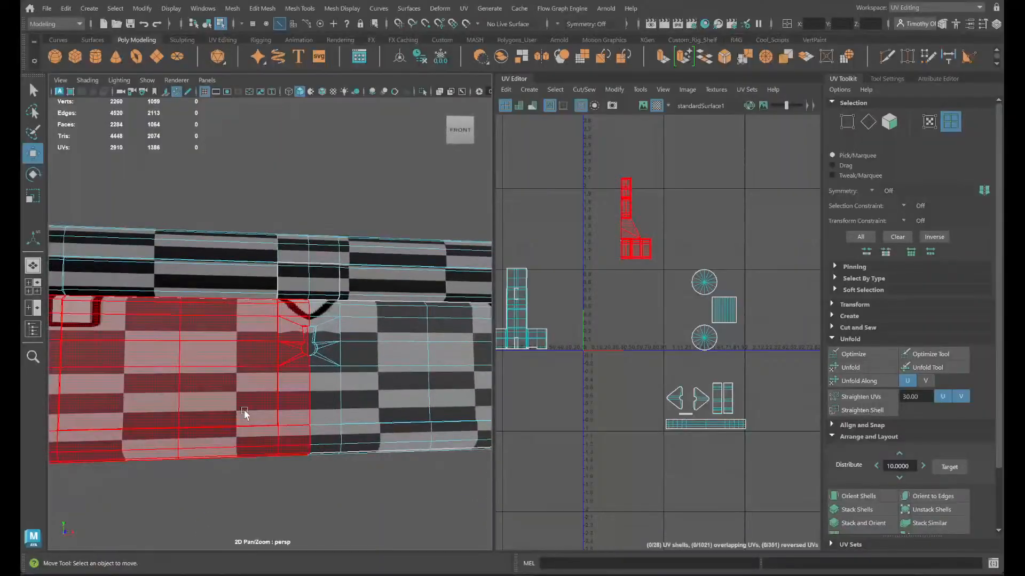
# - Select all faces of the chest body and isolate it in the viewport
pyautogui.click(250, 408)
pyautogui.moveTo(629, 238); pyautogui.dragTo(575, 218, button='right')
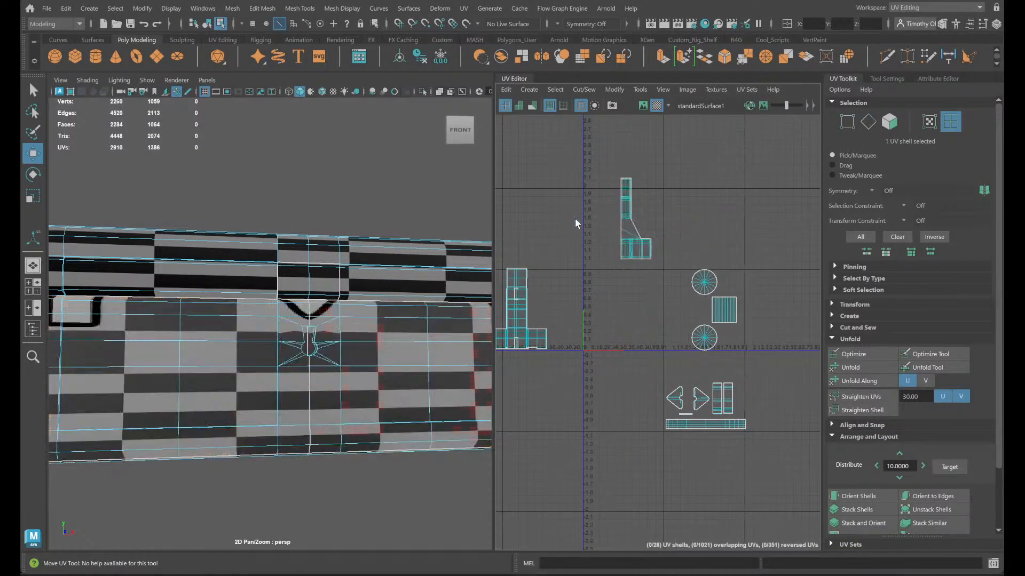
pyautogui.click(284, 435)
pyautogui.moveTo(370, 394); pyautogui.dragTo(427, 231, button='right')
pyautogui.moveTo(328, 421); pyautogui.dragTo(343, 298, button='right')
pyautogui.doubleClick(361, 370)
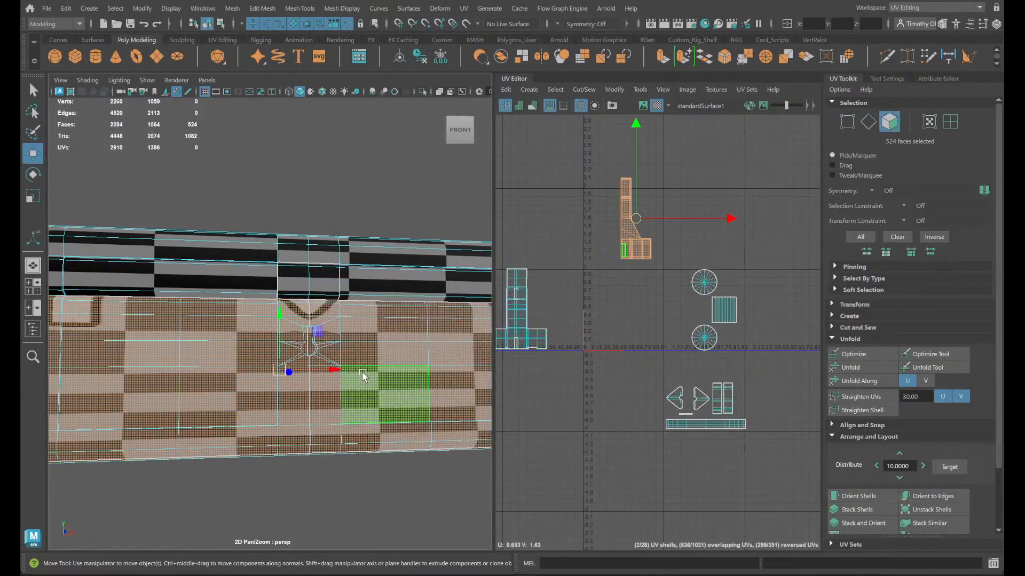
pyautogui.click(420, 95)
# - Extrude the four large faces closing the chest body's top, scale them slightly inward, and delete them to open the chest
pyautogui.keyDown('alt'); pyautogui.moveTo(343, 343); pyautogui.dragTo(349, 391); pyautogui.keyUp('alt')
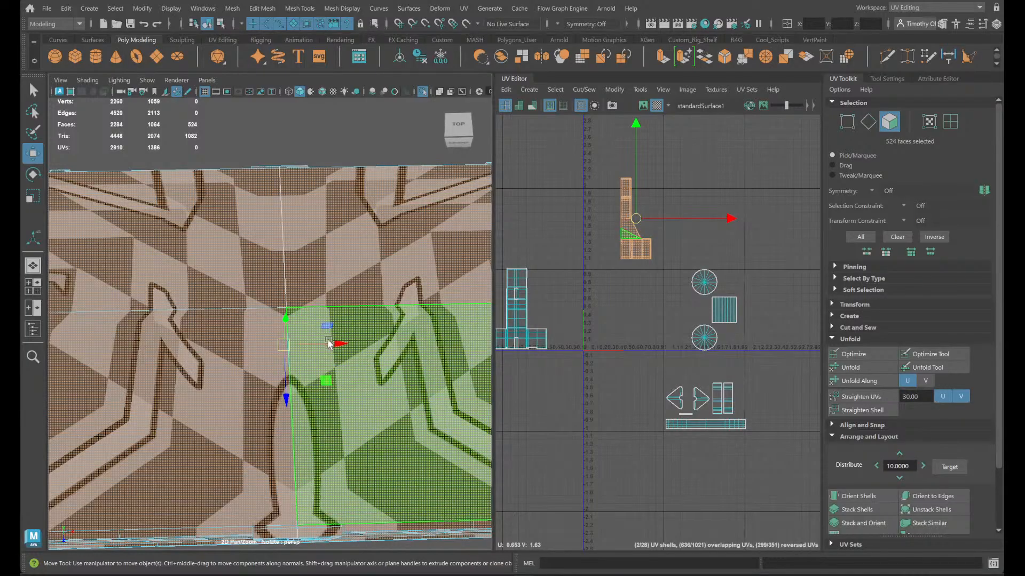
pyautogui.click(372, 396)
pyautogui.keyDown('shift'); pyautogui.click(161, 407); pyautogui.keyUp('shift')
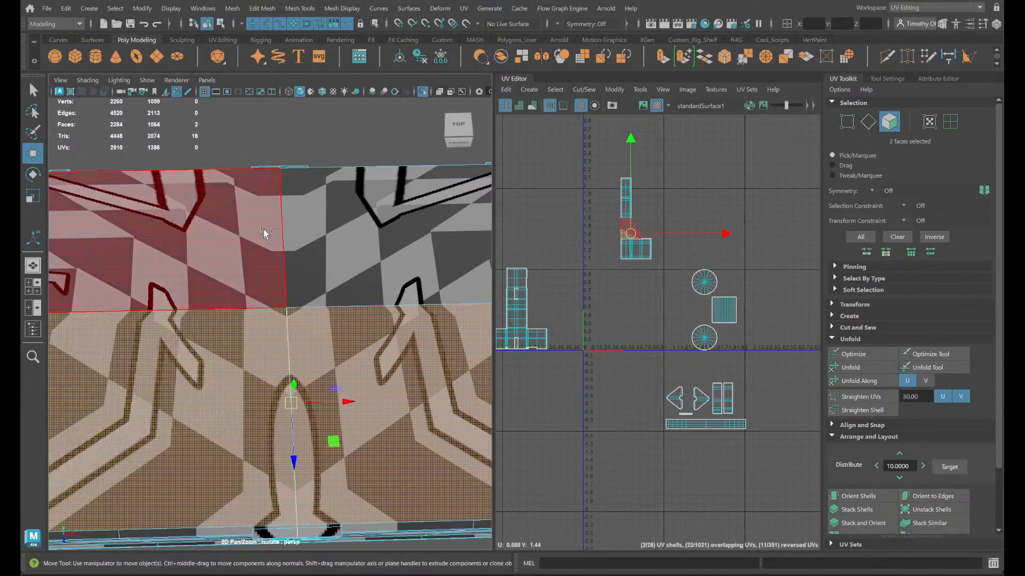
pyautogui.keyDown('shift'); pyautogui.click(263, 232); pyautogui.keyUp('shift')
pyautogui.scroll(-2, 357, 394)
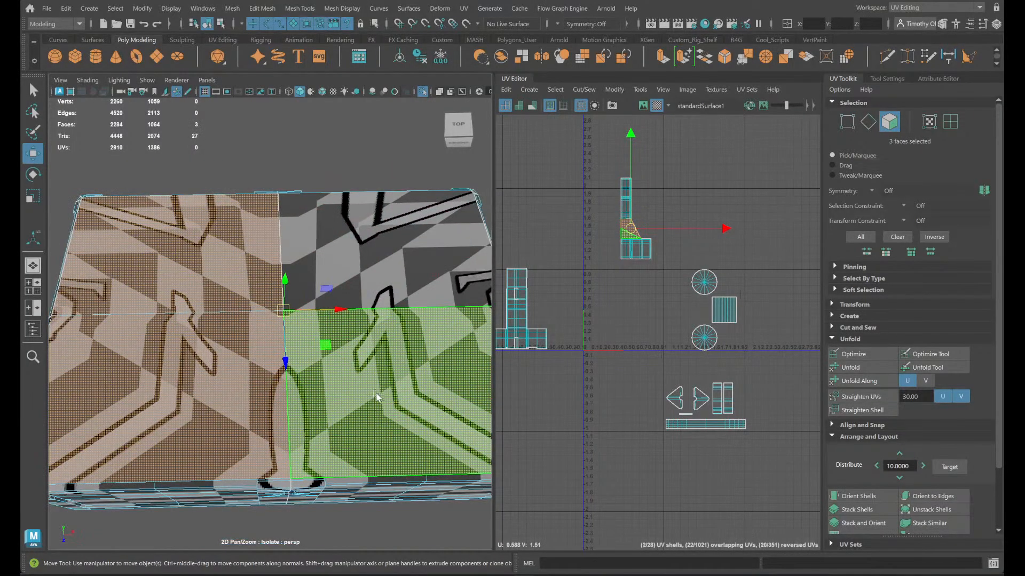
pyautogui.keyDown('shift'); pyautogui.click(342, 241); pyautogui.keyUp('shift')
pyautogui.keyDown('shift'); pyautogui.click(283, 310); pyautogui.keyUp('shift')
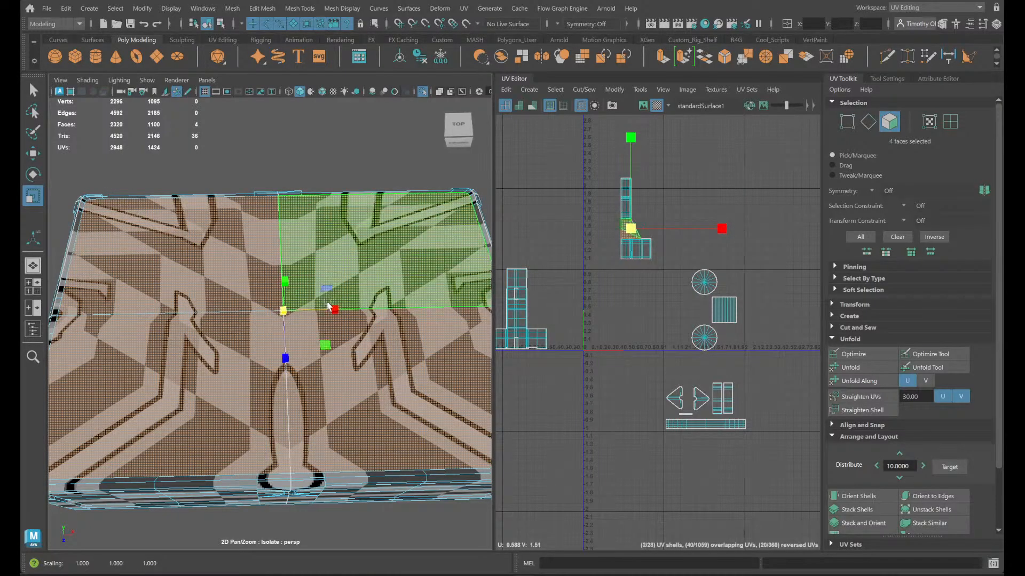
pyautogui.hotkey('ctrl', 'z')
pyautogui.keyDown('alt'); pyautogui.moveTo(379, 400); pyautogui.dragTo(388, 344); pyautogui.keyUp('alt')
pyautogui.moveTo(389, 360)
pyautogui.keyDown('alt'); pyautogui.mouseDown()
pyautogui.moveTo(384, 408)
pyautogui.moveTo(377, 363)
pyautogui.mouseUp(); pyautogui.keyUp('alt')
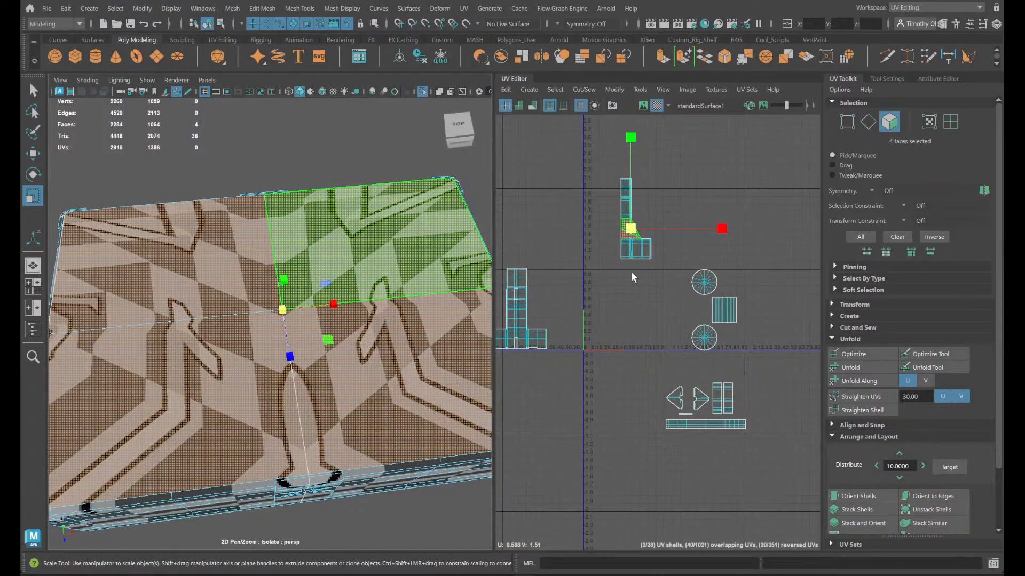
pyautogui.keyDown('shift'); pyautogui.moveTo(282, 310); pyautogui.dragTo(275, 310); pyautogui.keyUp('shift')
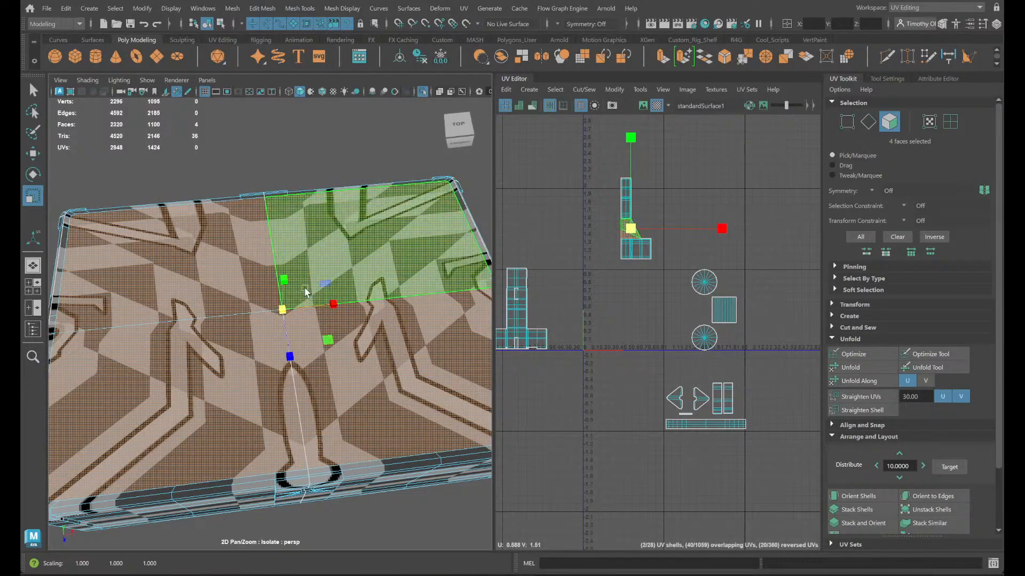
pyautogui.press('Delete')
# - Examine the opened chest's interior around the keyhole, undo the face deletion and delete the same faces again
pyautogui.keyDown('alt'); pyautogui.moveTo(305, 291); pyautogui.dragTo(132, 250); pyautogui.keyUp('alt')
pyautogui.scroll(6, 145, 253)
pyautogui.keyDown('alt'); pyautogui.moveTo(309, 344); pyautogui.dragTo(109, 350); pyautogui.keyUp('alt')
pyautogui.keyDown('alt'); pyautogui.moveTo(312, 323); pyautogui.dragTo(23, 260, button='middle'); pyautogui.keyUp('alt')
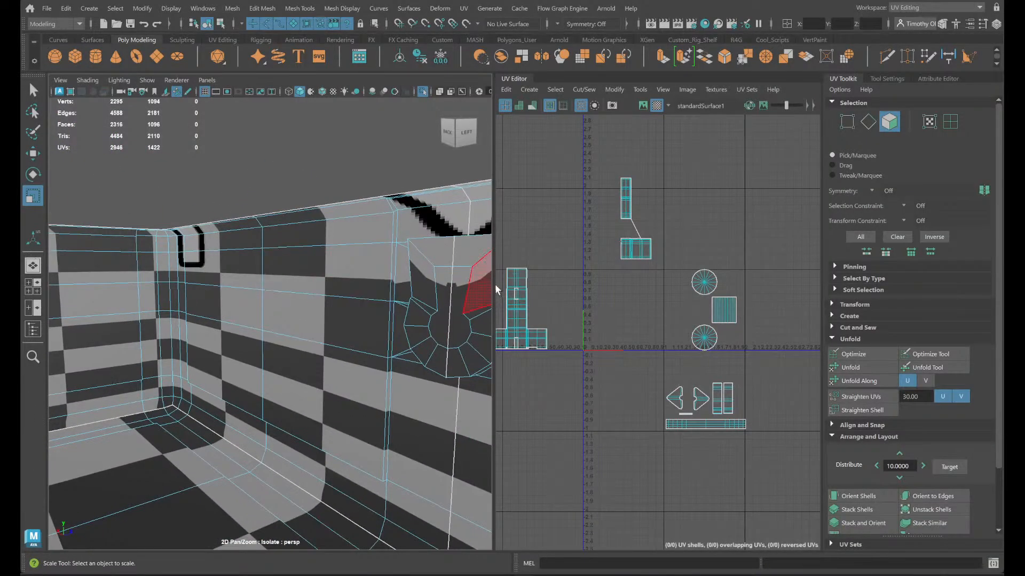
pyautogui.keyDown('alt'); pyautogui.moveTo(483, 285); pyautogui.dragTo(22, 255, button='middle'); pyautogui.keyUp('alt')
pyautogui.scroll(-3, 99, 261)
pyautogui.keyDown('alt'); pyautogui.moveTo(106, 270); pyautogui.dragTo(356, 279); pyautogui.keyUp('alt')
pyautogui.hotkey('ctrl', 'z')
pyautogui.scroll(-8, 339, 303)
pyautogui.scroll(5, 408, 265)
pyautogui.hotkey('ctrl', 'z')
pyautogui.press('Delete')
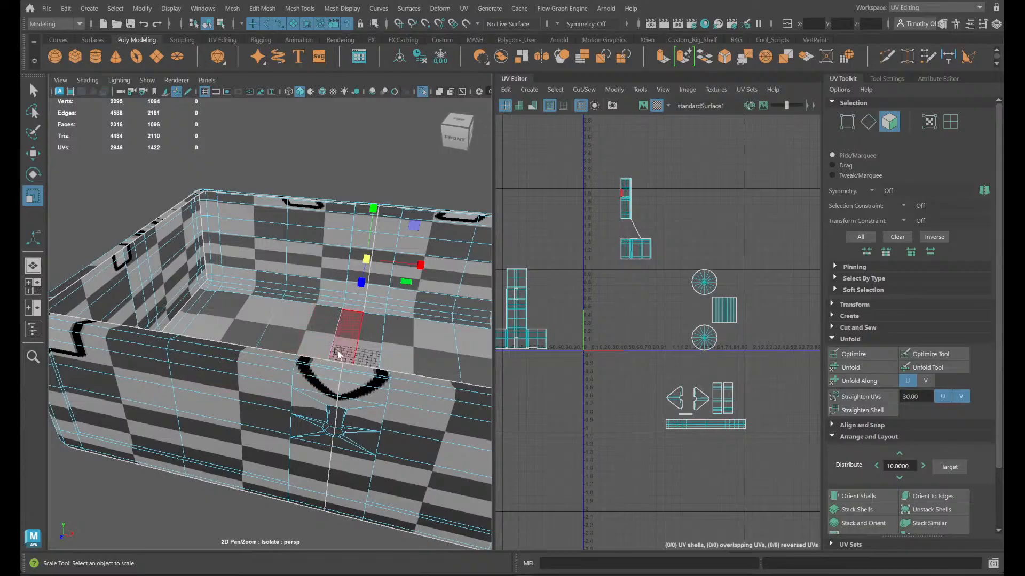
# - Select the face loop forming the chest's top rim and cut the UVs along its edges
pyautogui.keyDown('alt'); pyautogui.moveTo(170, 337); pyautogui.dragTo(203, 331); pyautogui.keyUp('alt')
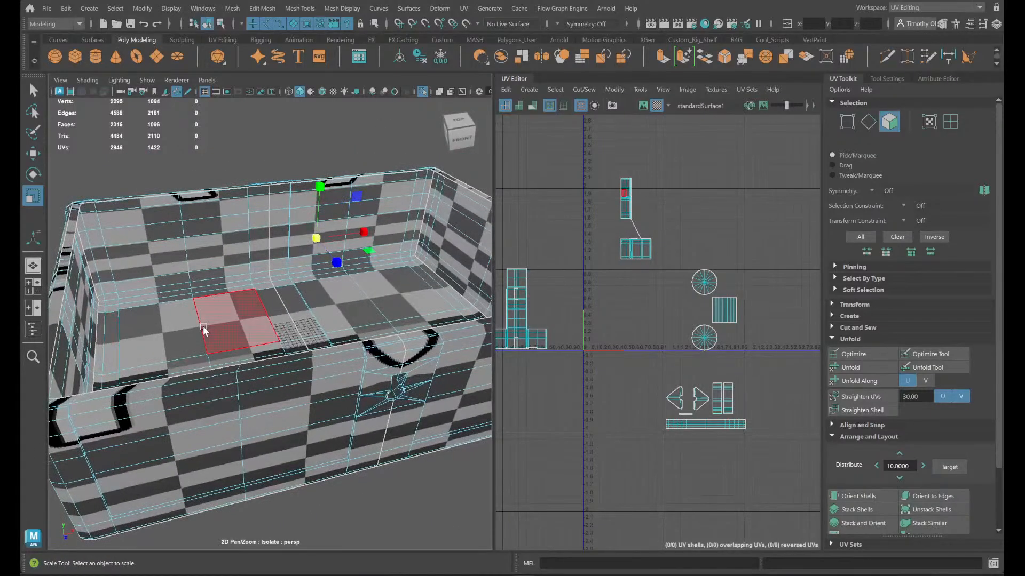
pyautogui.moveTo(287, 361); pyautogui.dragTo(279, 219, button='right')
pyautogui.moveTo(200, 377); pyautogui.dragTo(201, 289, button='right')
pyautogui.doubleClick(251, 369)
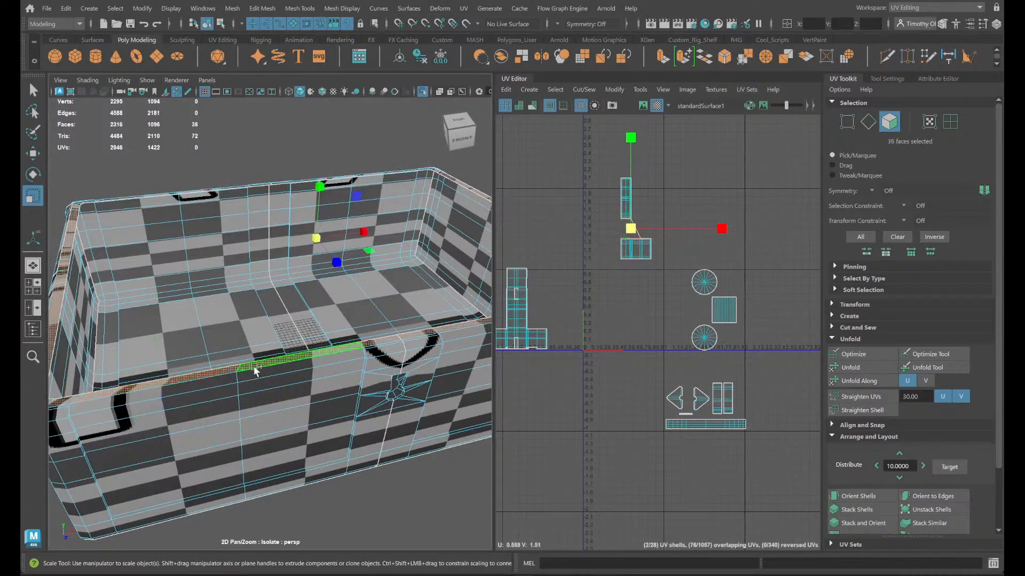
pyautogui.scroll(3, 694, 196)
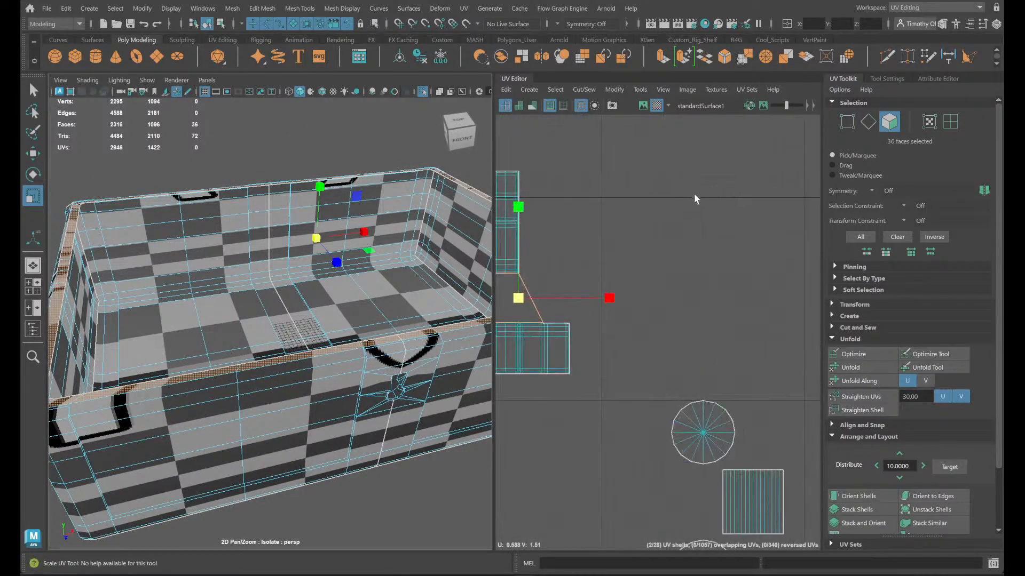
pyautogui.keyDown('shift'); pyautogui.rightClick(603, 202); pyautogui.keyUp('shift')
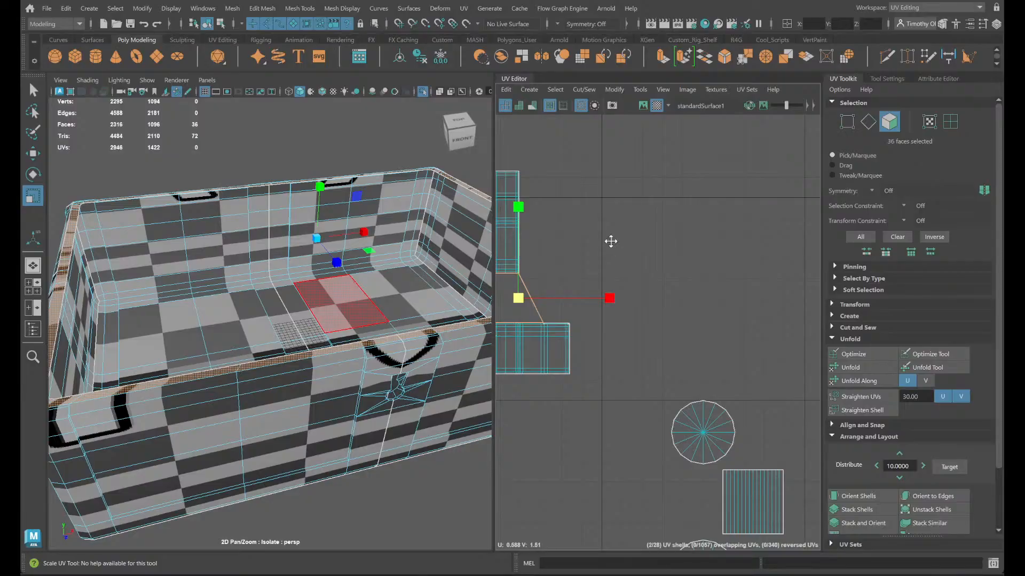
pyautogui.press('f')
pyautogui.keyDown('shift'); pyautogui.rightClick(351, 283); pyautogui.keyUp('shift')
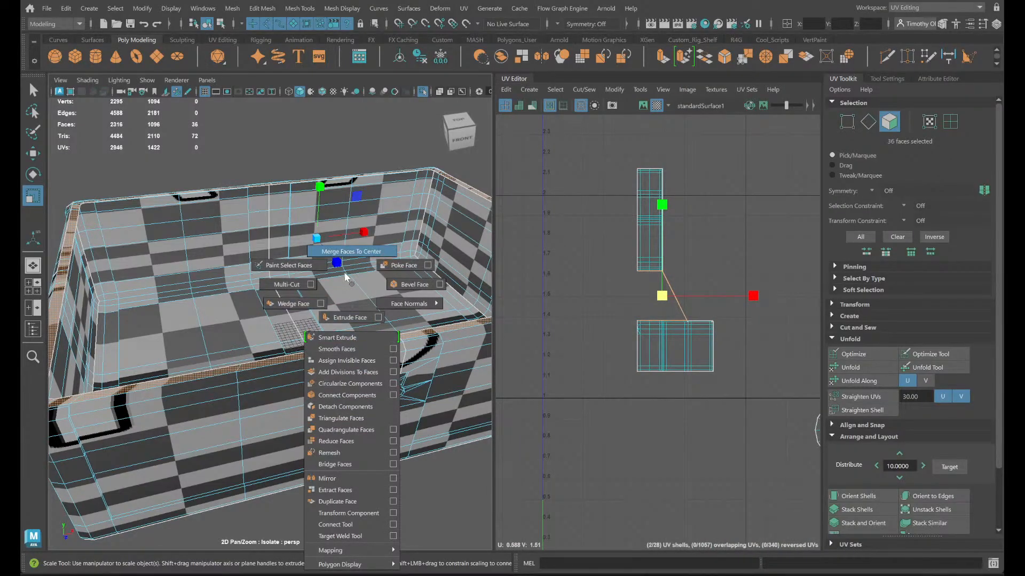
pyautogui.keyDown('ctrl'); pyautogui.moveTo(718, 263); pyautogui.dragTo(732, 205, button='right'); pyautogui.keyUp('ctrl')
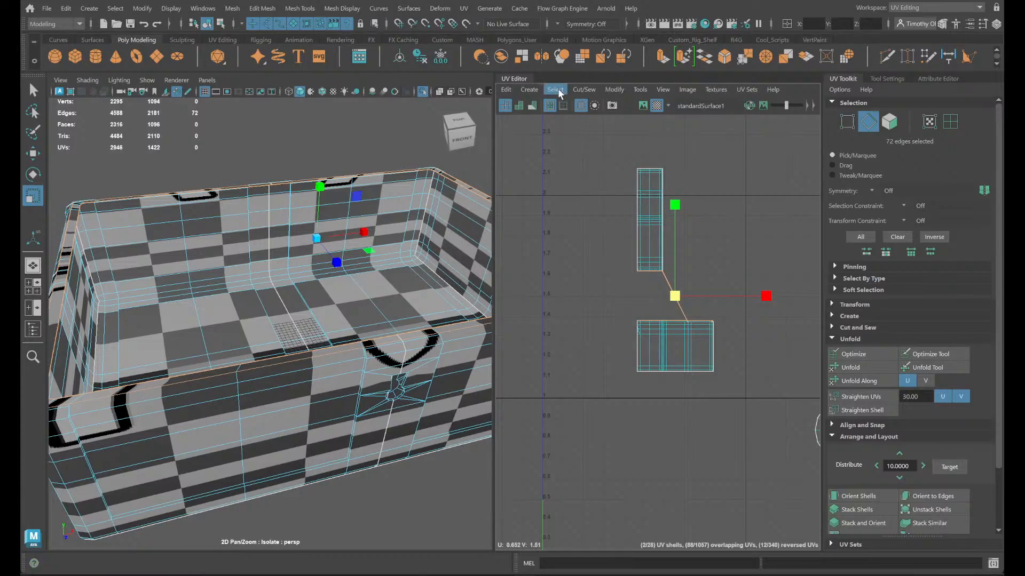
pyautogui.click(584, 90)
pyautogui.click(592, 150)
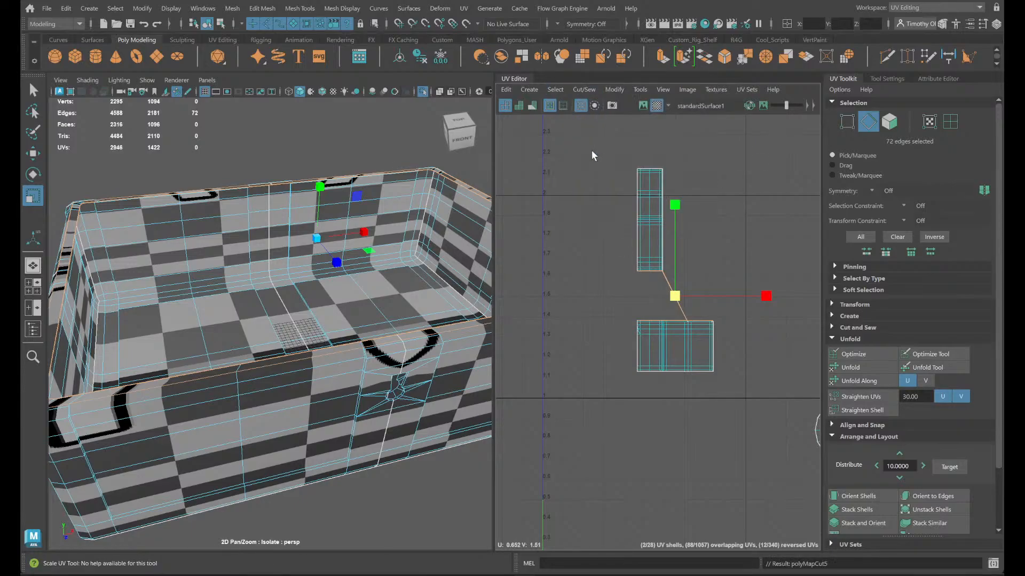
# - Reselect the complete rim face loop and join its inner dividing edges with Move and Sew
pyautogui.moveTo(732, 322); pyautogui.dragTo(673, 294, button='right')
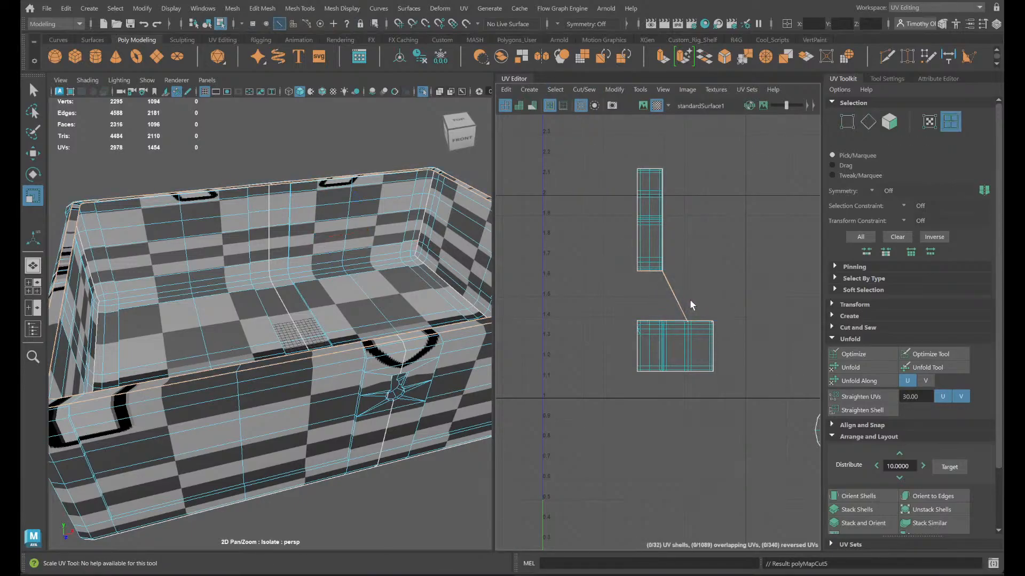
pyautogui.click(674, 294)
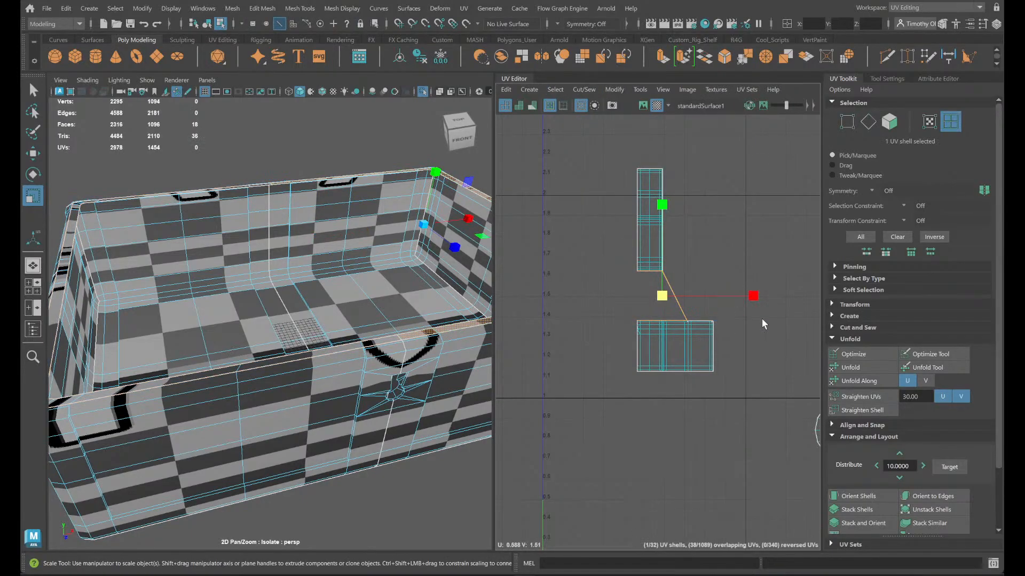
pyautogui.moveTo(411, 337); pyautogui.dragTo(412, 363, button='right')
pyautogui.click(405, 340)
pyautogui.keyDown('shift'); pyautogui.doubleClick(394, 339); pyautogui.keyUp('shift')
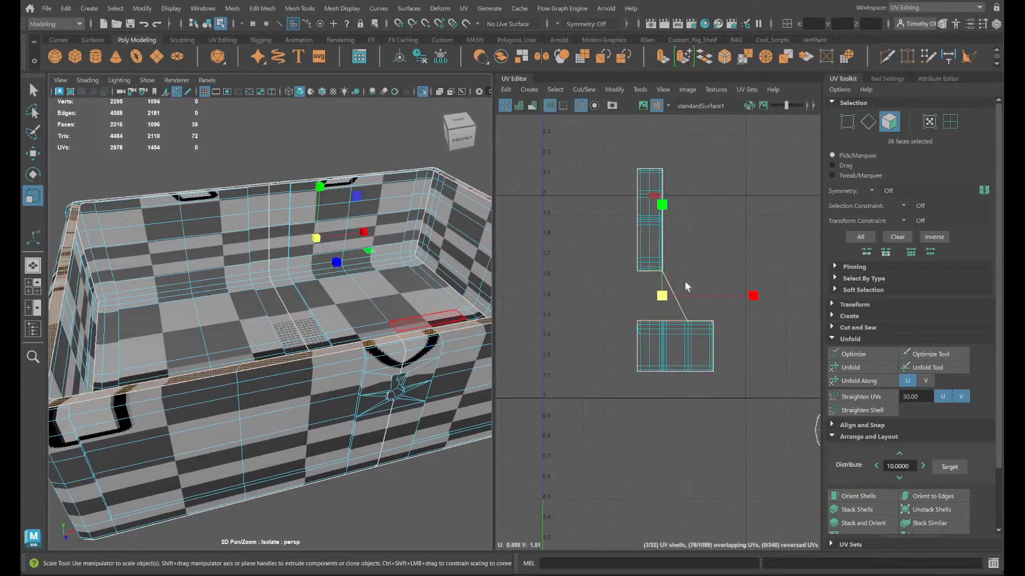
pyautogui.keyDown('shift'); pyautogui.moveTo(671, 251); pyautogui.dragTo(737, 194, button='right'); pyautogui.keyUp('shift')
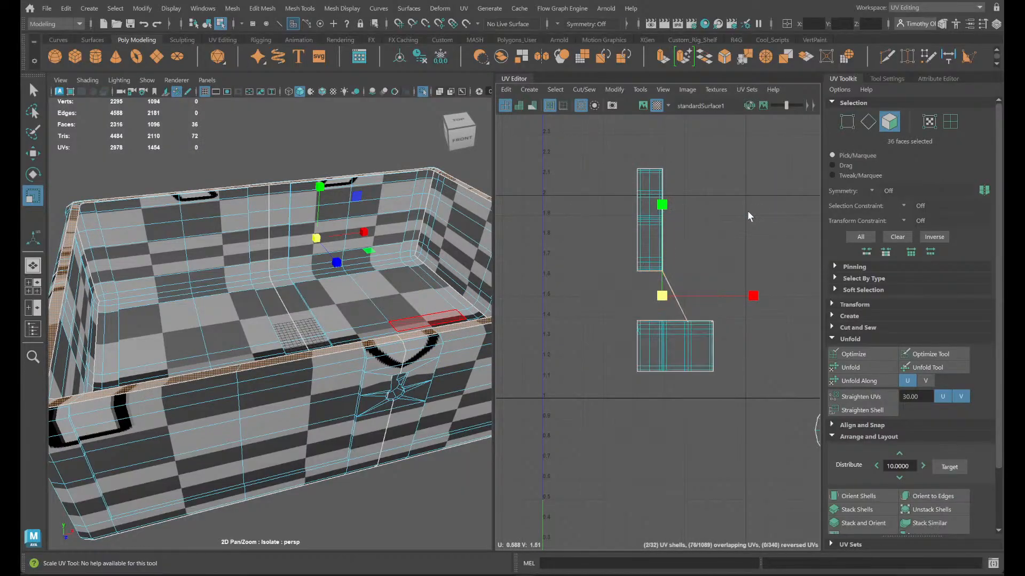
pyautogui.click(586, 89)
pyautogui.click(603, 199)
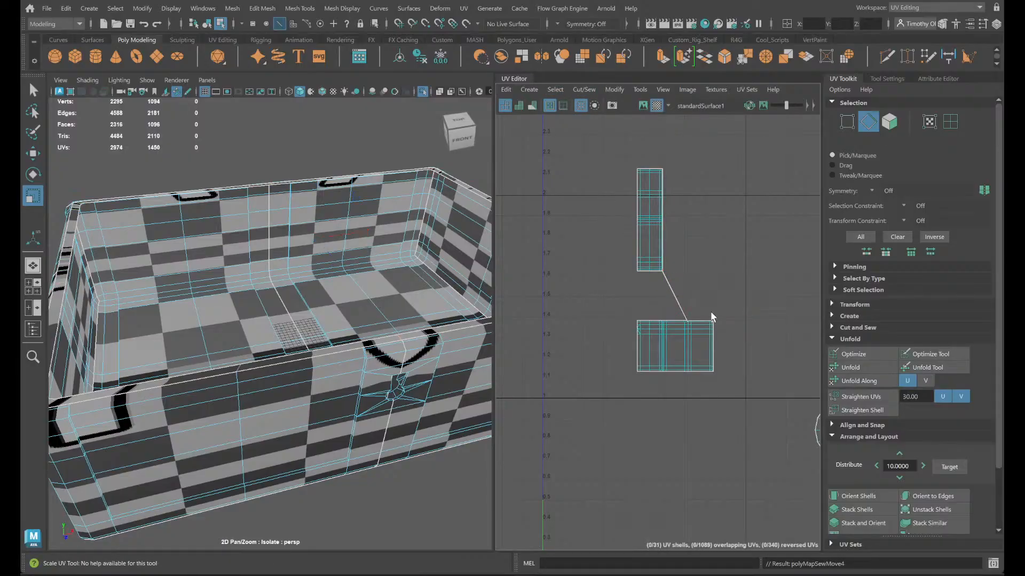
# - Move the rim's UV shell beside the chest body shells and unfold it into a rectangular ring
pyautogui.moveTo(679, 288); pyautogui.dragTo(663, 275, button='right')
pyautogui.click(677, 291)
pyautogui.press('w')
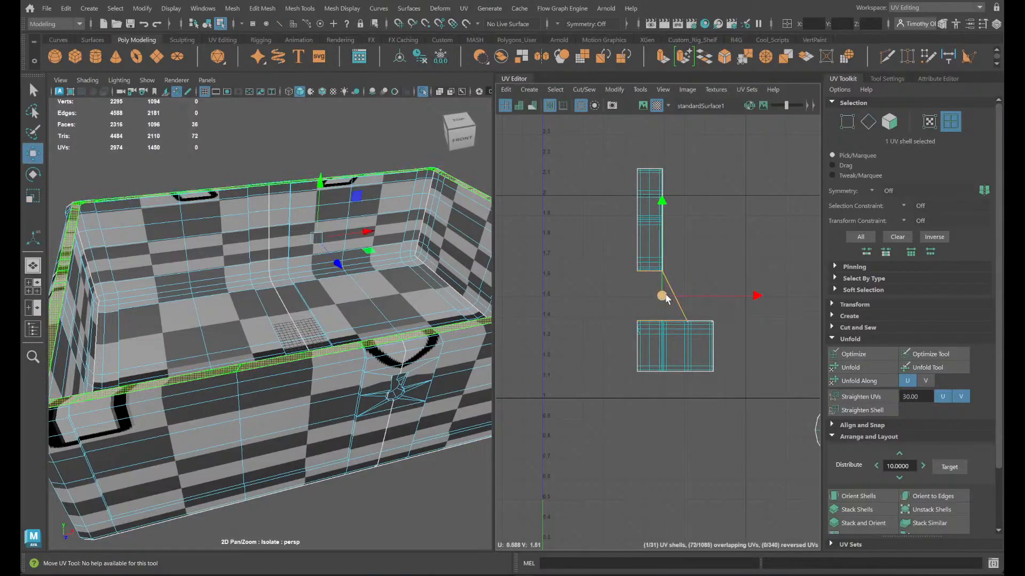
pyautogui.moveTo(666, 296); pyautogui.dragTo(750, 240)
pyautogui.keyDown('shift'); pyautogui.moveTo(723, 287); pyautogui.dragTo(600, 286, button='right'); pyautogui.keyUp('shift')
pyautogui.scroll(2, 747, 268)
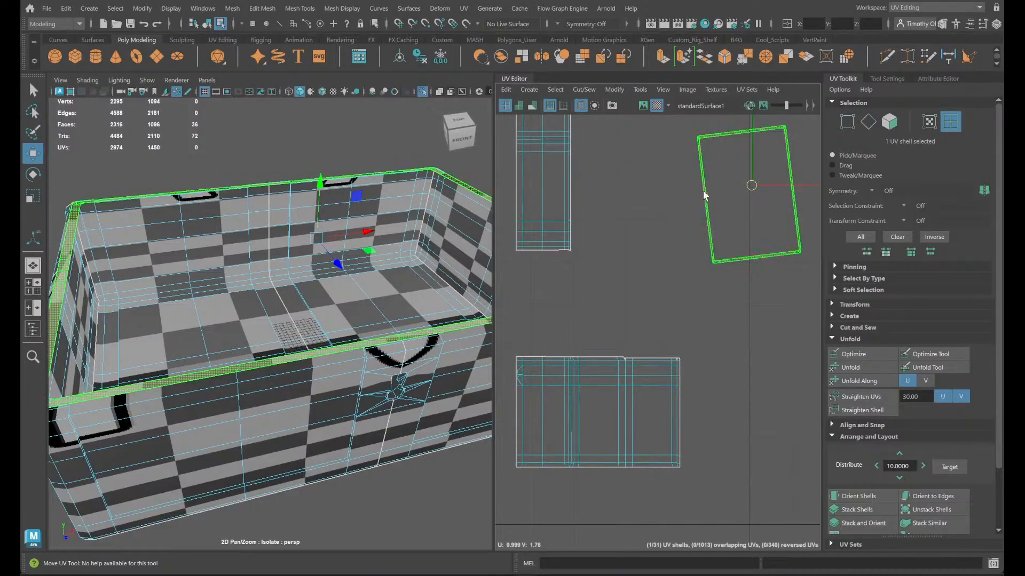
pyautogui.press('e')
pyautogui.press('w')
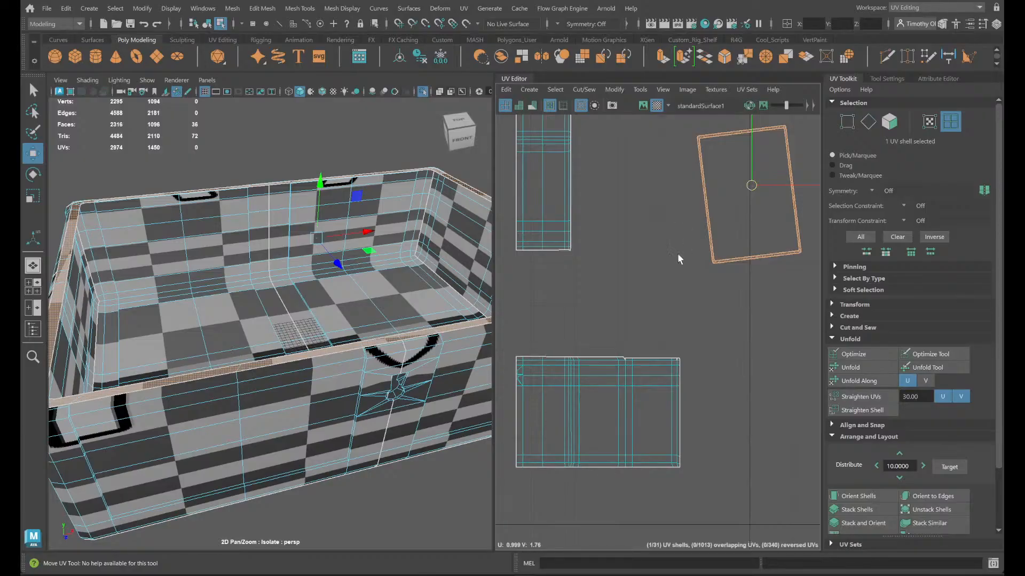
# - Select the edge loops bordering the keyhole recess on the chest's front and inner side, and cut the UVs along them
pyautogui.click(625, 414)
pyautogui.keyDown('alt'); pyautogui.moveTo(313, 419); pyautogui.dragTo(278, 357); pyautogui.keyUp('alt')
pyautogui.scroll(3, 230, 398)
pyautogui.keyDown('alt'); pyautogui.moveTo(278, 358); pyautogui.dragTo(404, 244, button='middle'); pyautogui.keyUp('alt')
pyautogui.keyDown('alt'); pyautogui.moveTo(404, 244); pyautogui.dragTo(480, 257); pyautogui.keyUp('alt')
pyautogui.keyDown('alt'); pyautogui.moveTo(475, 258); pyautogui.dragTo(377, 327, button='middle'); pyautogui.keyUp('alt')
pyautogui.scroll(3, 321, 214)
pyautogui.keyDown('alt'); pyautogui.moveTo(340, 212); pyautogui.dragTo(297, 320, button='middle'); pyautogui.keyUp('alt')
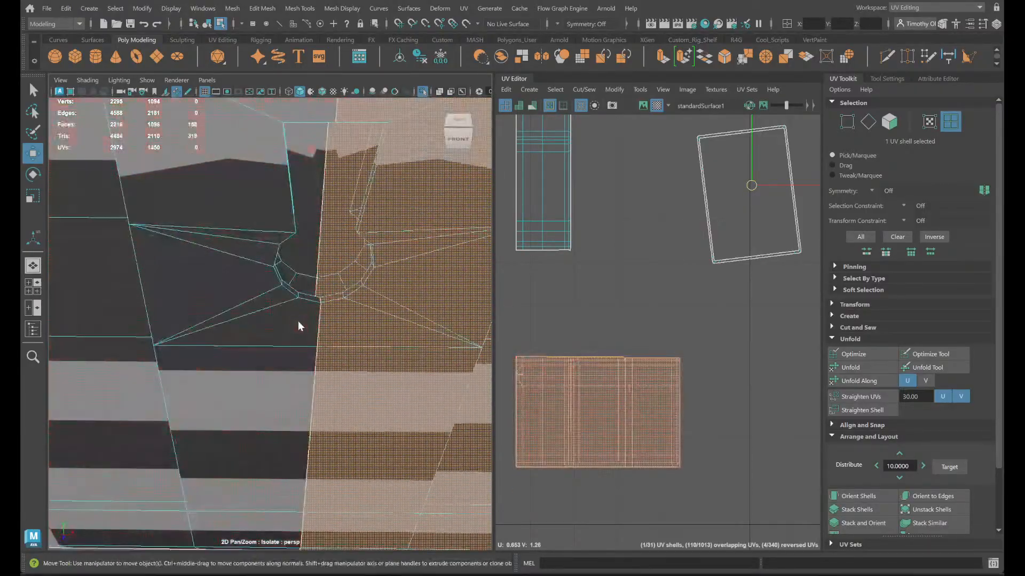
pyautogui.moveTo(299, 250); pyautogui.dragTo(300, 213, button='right')
pyautogui.doubleClick(309, 302)
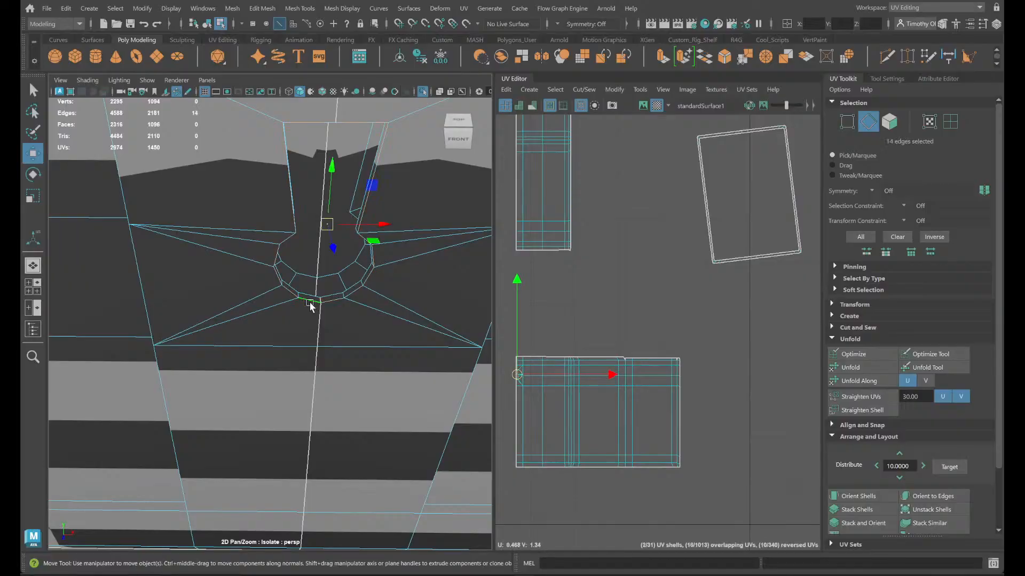
pyautogui.keyDown('alt'); pyautogui.moveTo(310, 302); pyautogui.dragTo(182, 312); pyautogui.keyUp('alt')
pyautogui.keyDown('shift'); pyautogui.doubleClick(287, 203); pyautogui.keyUp('shift')
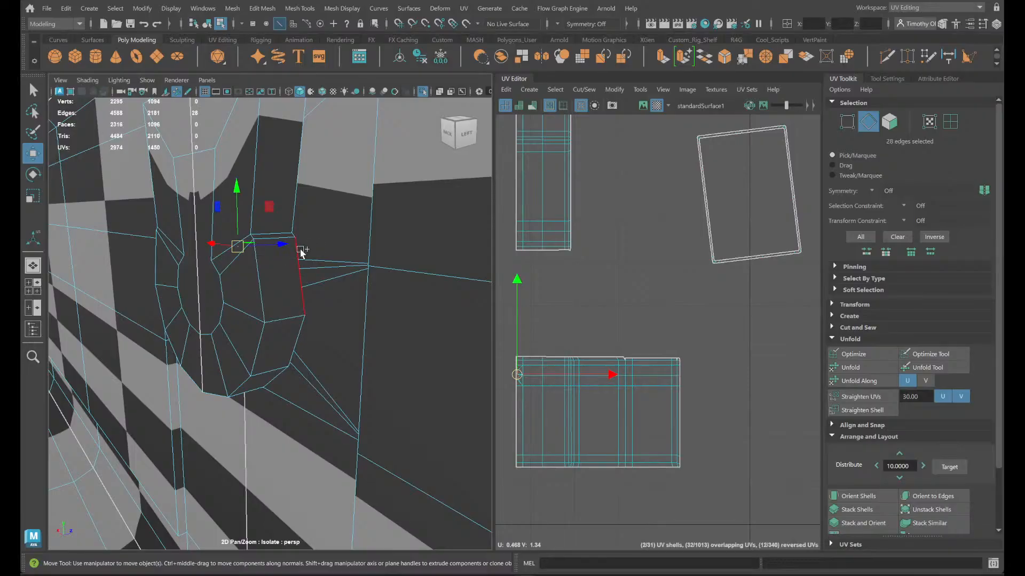
pyautogui.keyDown('shift'); pyautogui.doubleClick(300, 255); pyautogui.keyUp('shift')
pyautogui.keyDown('alt'); pyautogui.moveTo(299, 258); pyautogui.dragTo(304, 320); pyautogui.keyUp('alt')
pyautogui.keyDown('shift'); pyautogui.click(224, 319); pyautogui.keyUp('shift')
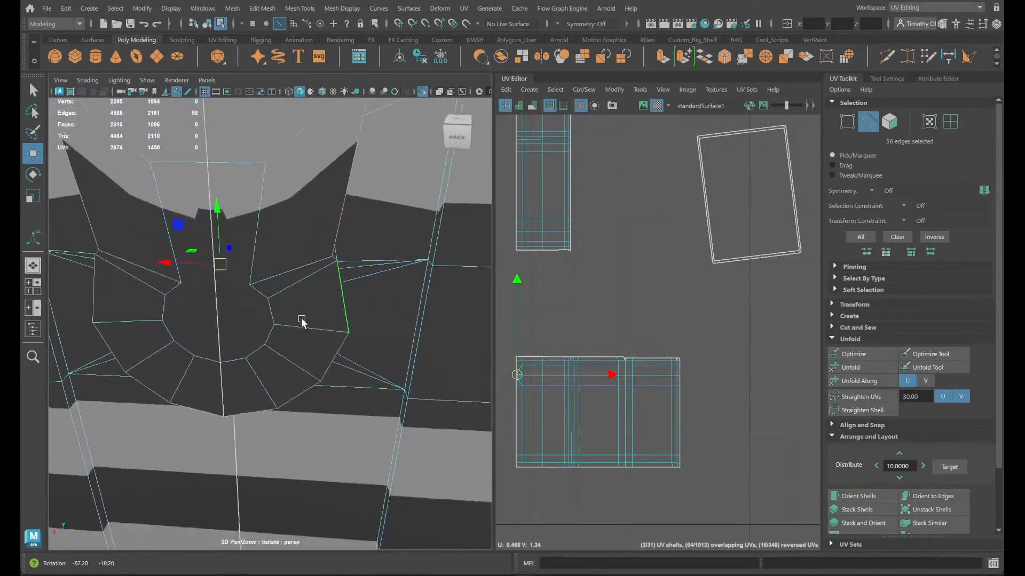
pyautogui.keyDown('shift'); pyautogui.moveTo(696, 306); pyautogui.dragTo(658, 326, button='right'); pyautogui.keyUp('shift')
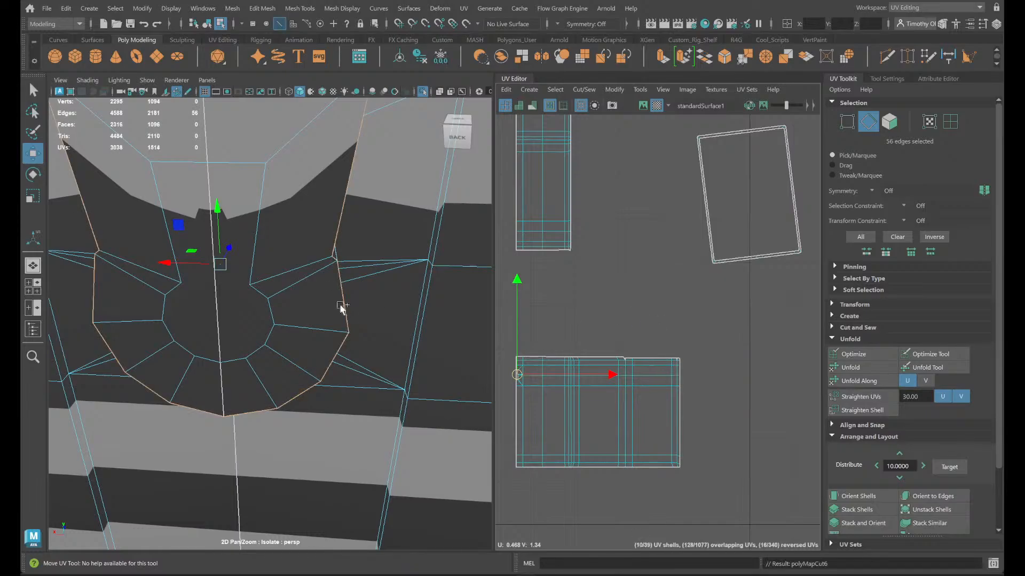
# - Check the centre seam edges above the keyhole, select all vertices of the chest body and merge them
pyautogui.scroll(-5, 339, 311)
pyautogui.moveTo(406, 250); pyautogui.dragTo(403, 223, button='right')
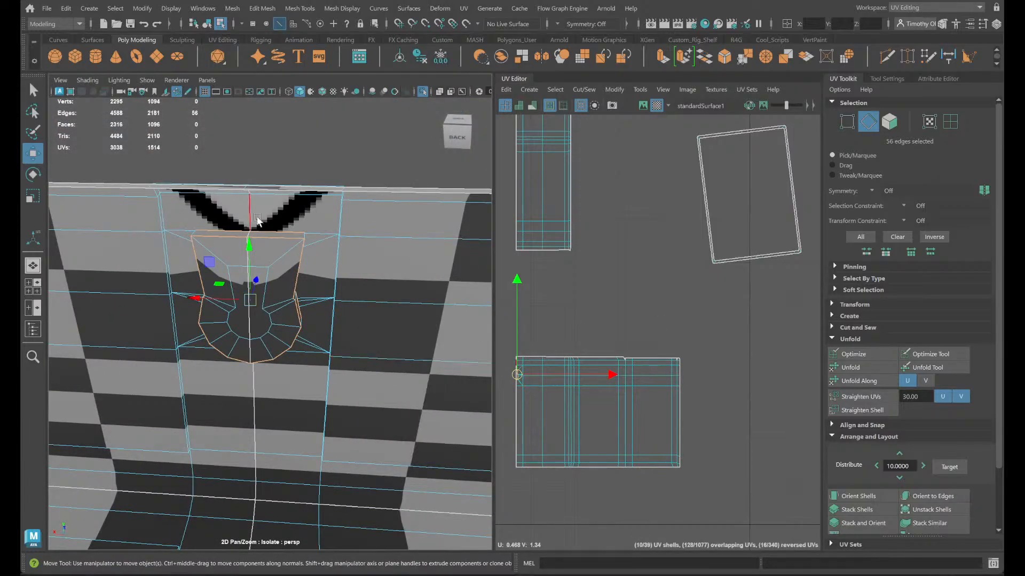
pyautogui.doubleClick(251, 218)
pyautogui.keyDown('alt'); pyautogui.moveTo(340, 316); pyautogui.dragTo(312, 243); pyautogui.keyUp('alt')
pyautogui.scroll(3, 312, 242)
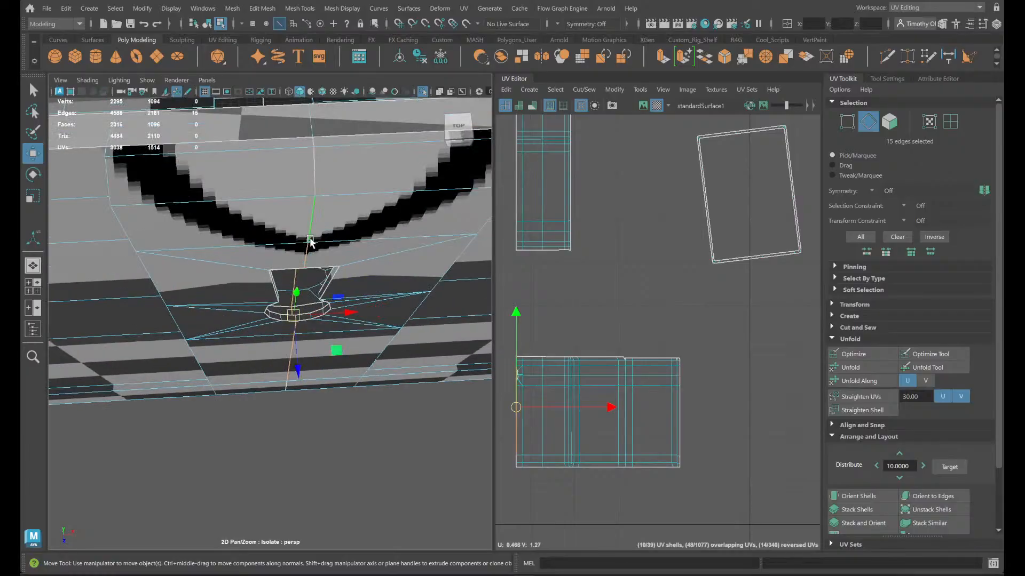
pyautogui.keyDown('alt'); pyautogui.moveTo(312, 241); pyautogui.dragTo(320, 279, button='middle'); pyautogui.keyUp('alt')
pyautogui.scroll(3, 344, 235)
pyautogui.moveTo(349, 218); pyautogui.dragTo(298, 217, button='right')
pyautogui.scroll(-10, 313, 232)
pyautogui.moveTo(378, 410); pyautogui.dragTo(157, 198)
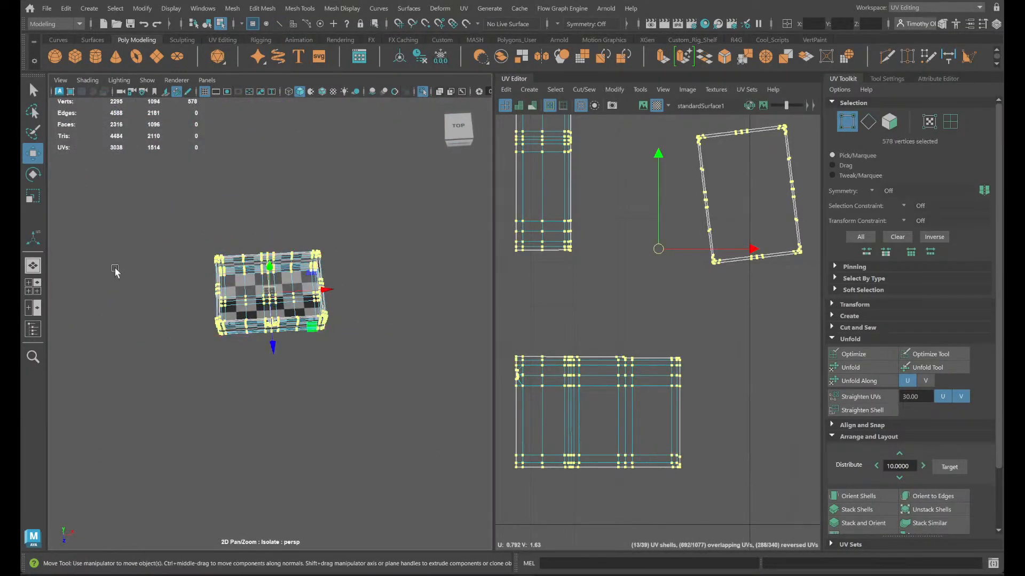
pyautogui.click(115, 271)
# - Select the centre edge loop through the keyhole to check the seam, and undo back past the last vertex cleanup
pyautogui.scroll(10, 355, 373)
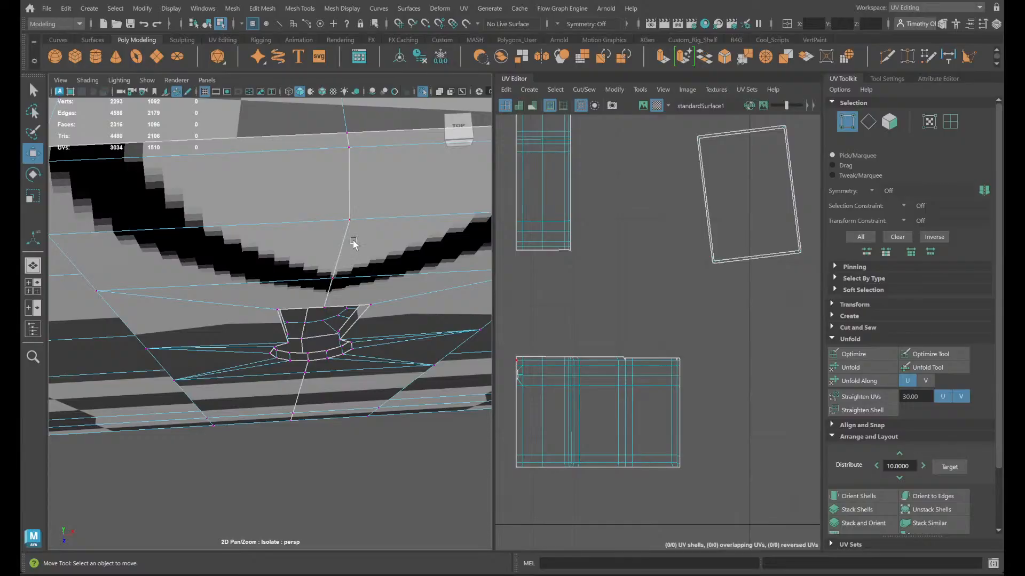
pyautogui.moveTo(352, 244); pyautogui.dragTo(356, 193, button='right')
pyautogui.doubleClick(353, 196)
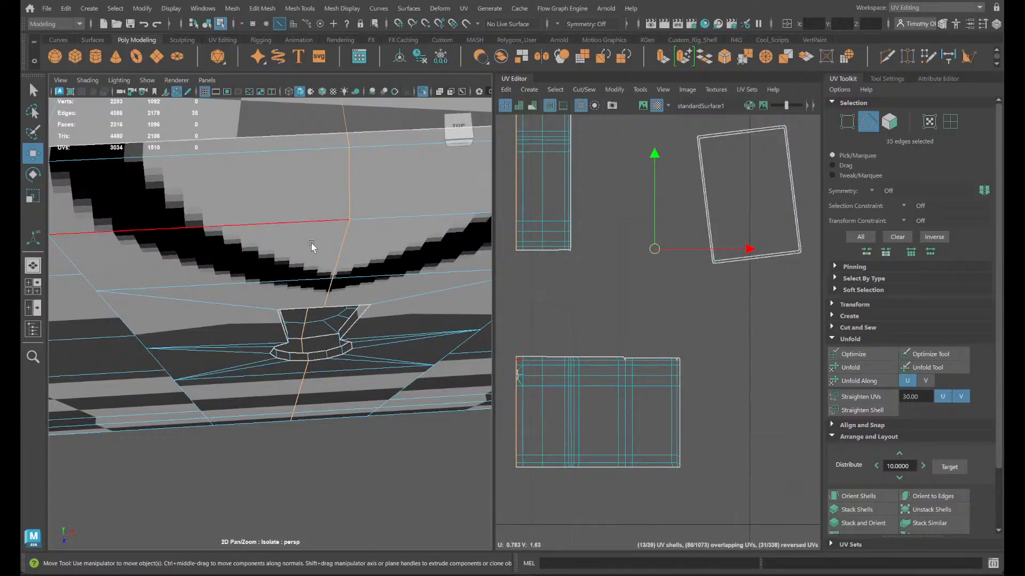
pyautogui.keyDown('alt'); pyautogui.moveTo(312, 246); pyautogui.dragTo(428, 235); pyautogui.keyUp('alt')
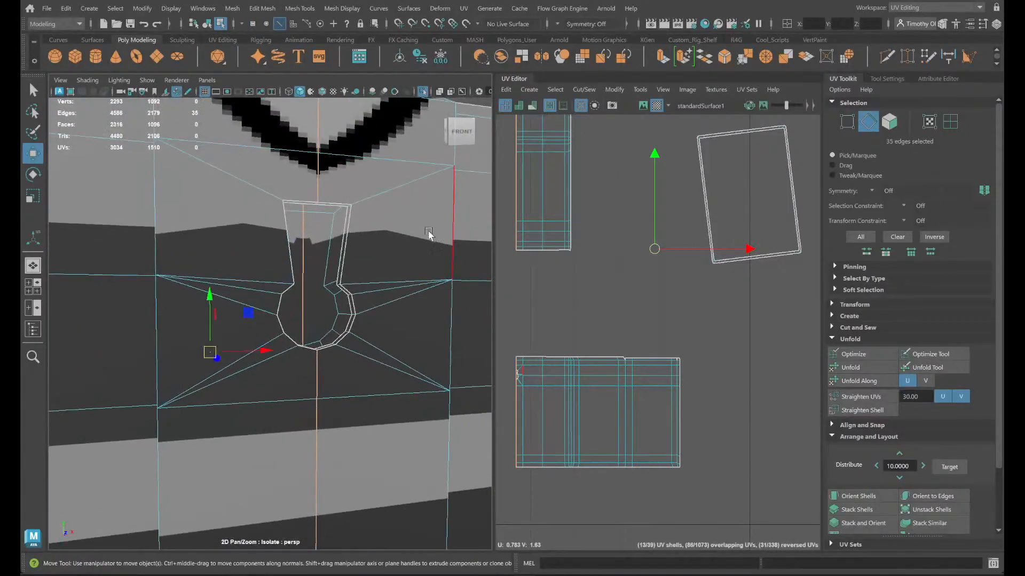
pyautogui.scroll(-8, 433, 245)
pyautogui.scroll(5, 436, 264)
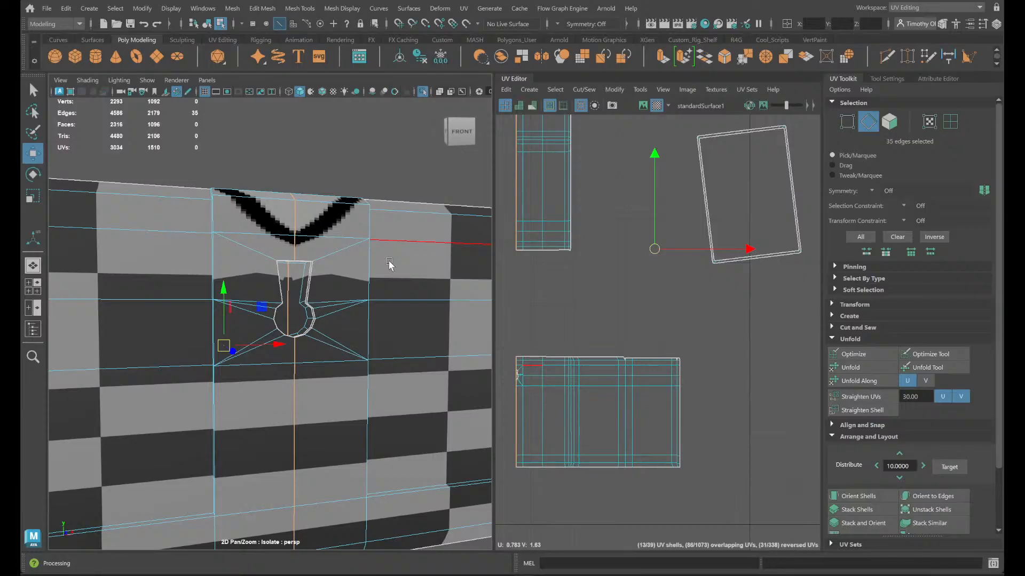
pyautogui.scroll(6, 297, 217)
pyautogui.keyDown('alt'); pyautogui.moveTo(311, 226); pyautogui.dragTo(273, 572, button='middle'); pyautogui.keyUp('alt')
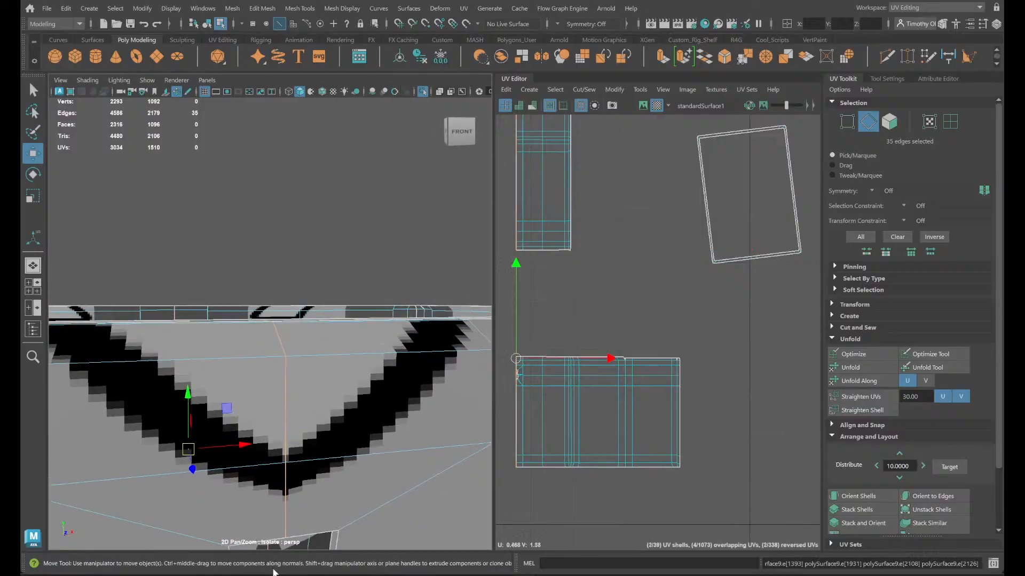
pyautogui.hotkey('ctrl', 'z')
pyautogui.hotkey('ctrl', 'z')
pyautogui.hotkey('ctrl', 'z')
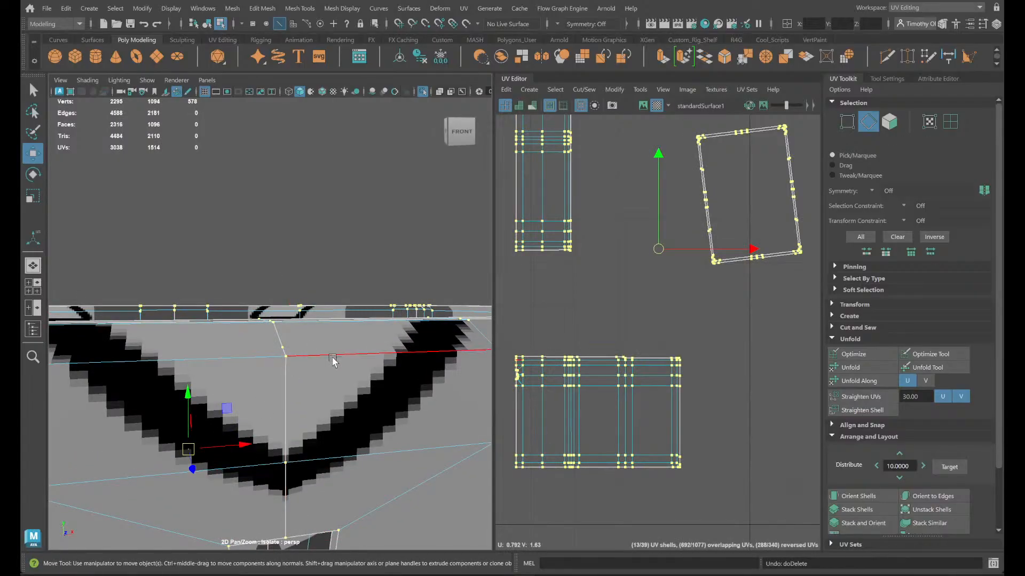
# - Select the stray vertex partway along the centre edge between the rim and the keyhole, and delete it
pyautogui.click(279, 335)
pyautogui.scroll(4, 333, 385)
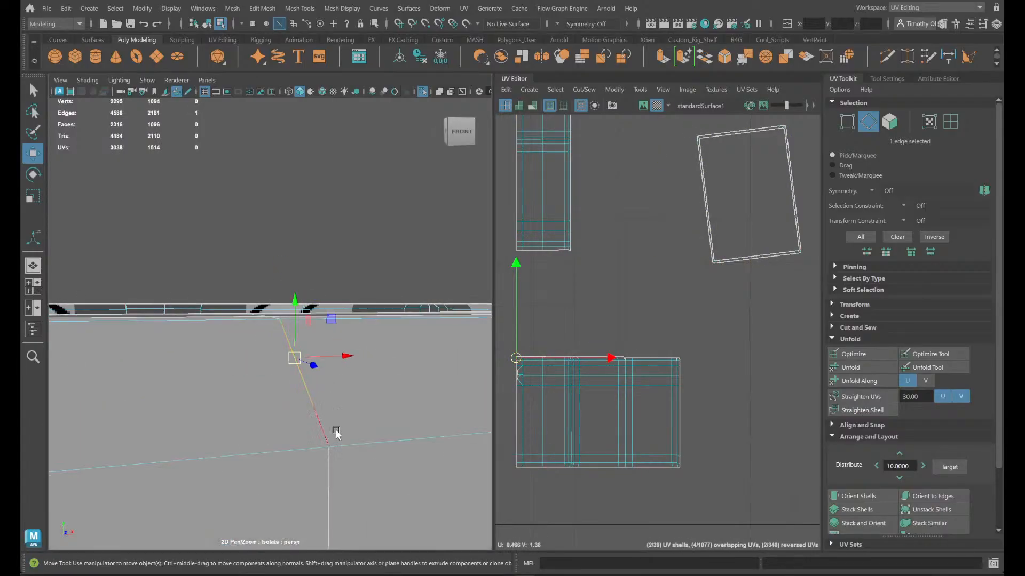
pyautogui.moveTo(336, 249); pyautogui.dragTo(300, 274, button='right')
pyautogui.click(329, 447)
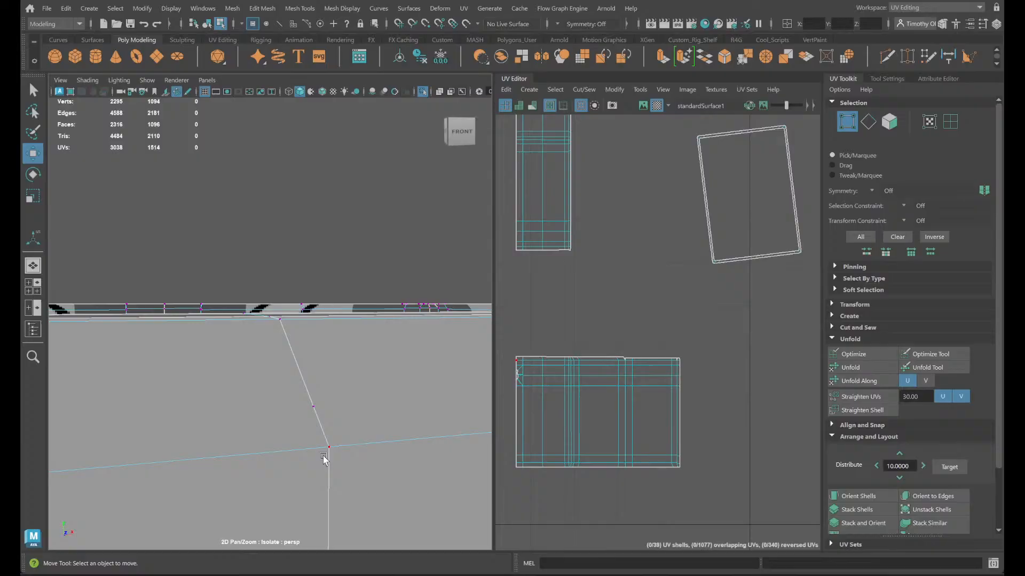
pyautogui.keyDown('alt'); pyautogui.moveTo(369, 526); pyautogui.dragTo(356, 506, button='middle'); pyautogui.keyUp('alt')
pyautogui.click(357, 510)
pyautogui.click(302, 395)
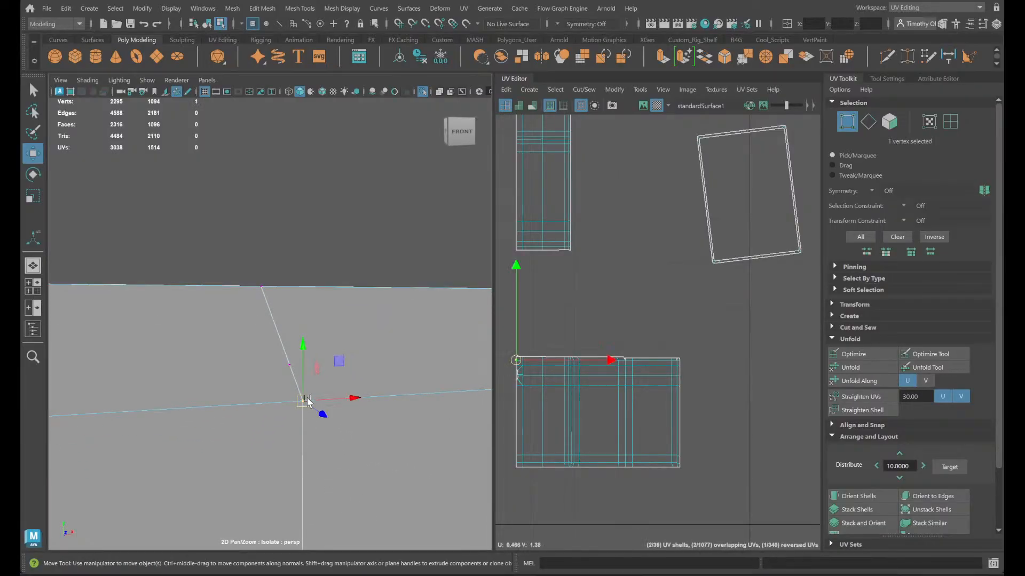
pyautogui.click(332, 447)
pyautogui.click(290, 368)
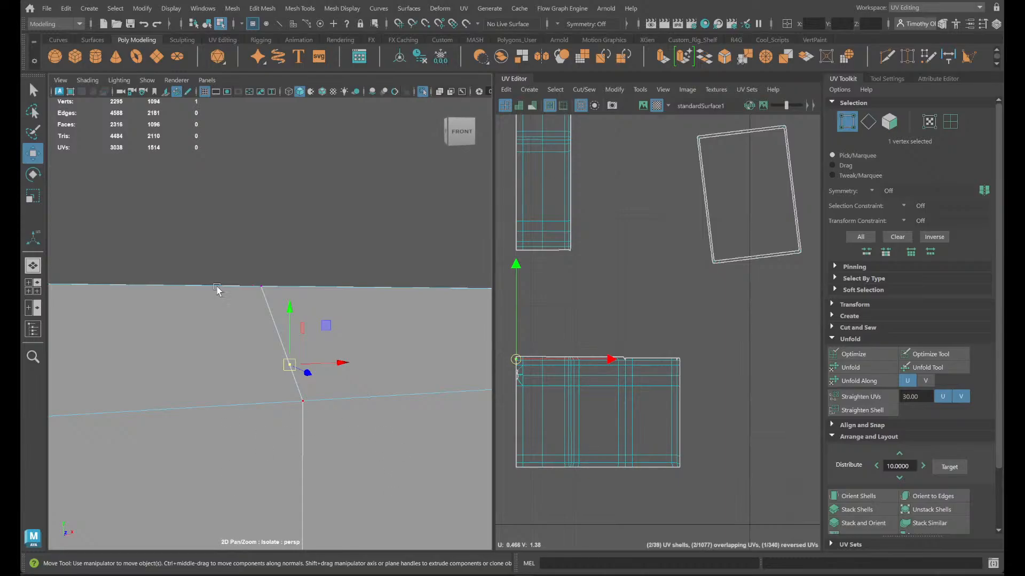
pyautogui.press('Delete')
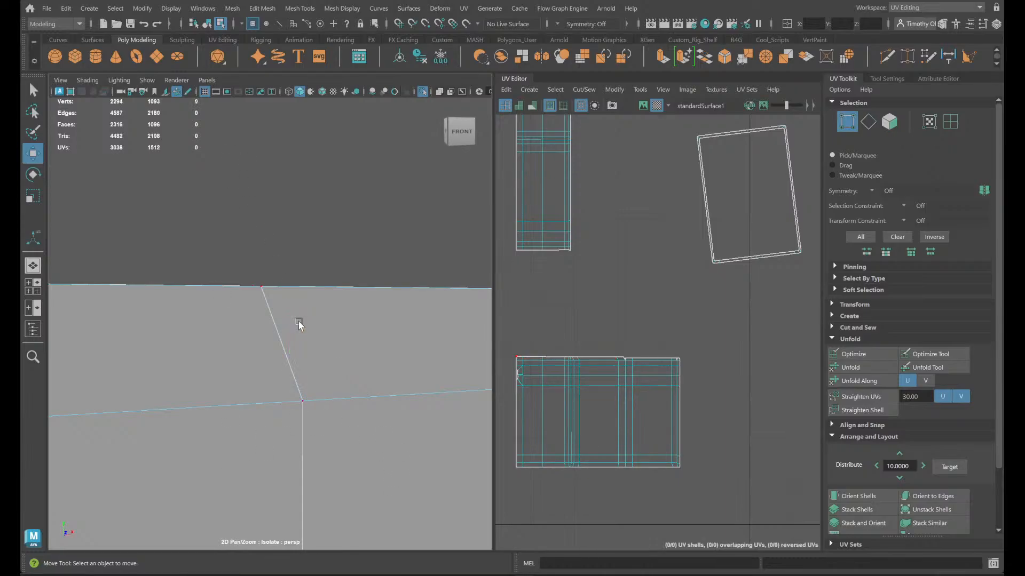
pyautogui.hotkey('ctrl', 'z')
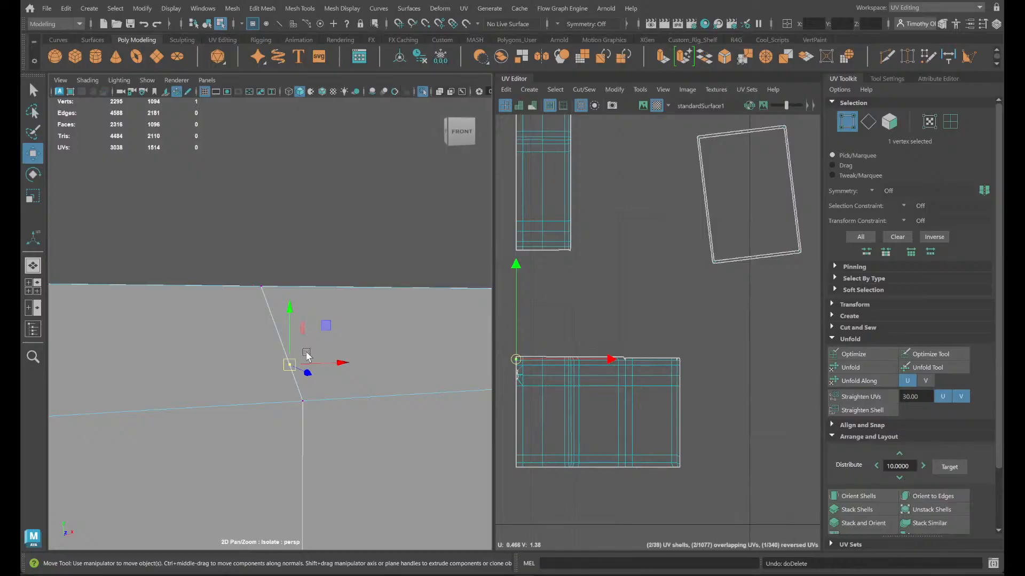
pyautogui.press('Delete')
# - Select all vertices of the chest body and run Delete on them to clear any leftover stray vertices
pyautogui.moveTo(316, 394); pyautogui.dragTo(315, 218, button='right')
pyautogui.moveTo(316, 365); pyautogui.dragTo(310, 289, button='right')
pyautogui.scroll(-12, 315, 294)
pyautogui.moveTo(234, 341); pyautogui.dragTo(190, 249, button='right')
pyautogui.moveTo(118, 253); pyautogui.dragTo(424, 396)
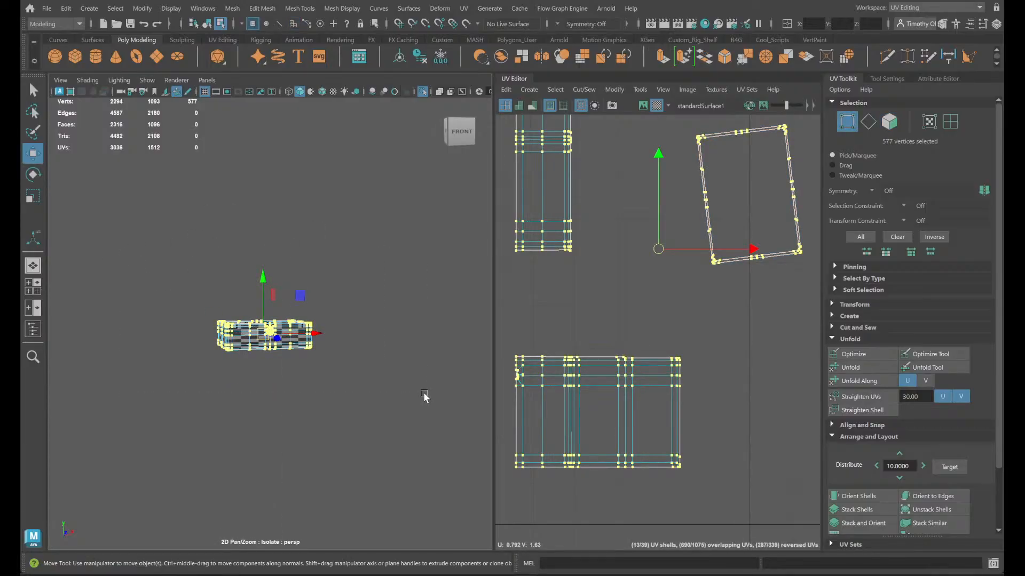
pyautogui.press('Delete')
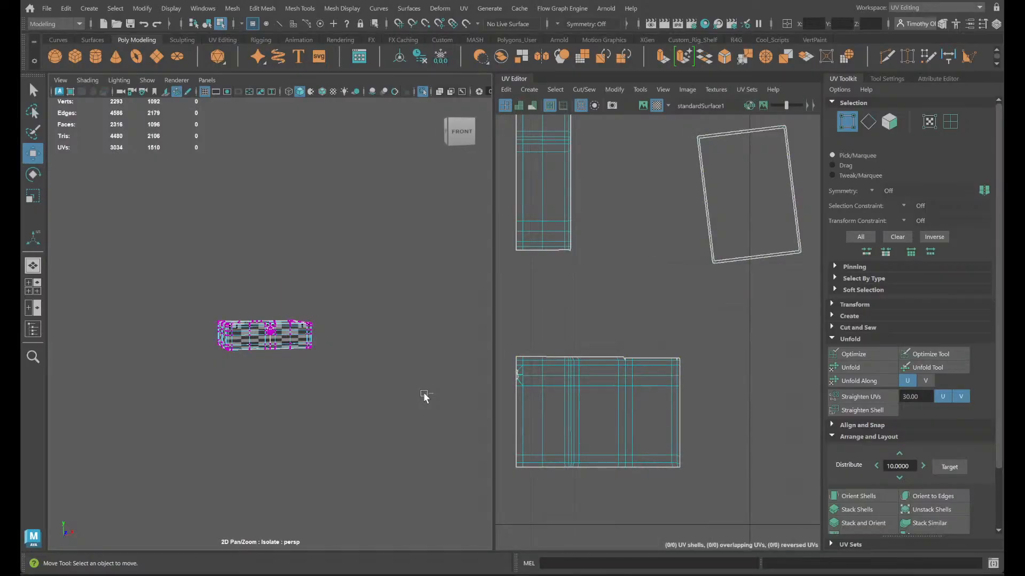
pyautogui.hotkey('ctrl', 'z')
pyautogui.hotkey('ctrl', 'y')
# - Select the centre edge loop above the keyhole and check that it runs continuously around the chest body
pyautogui.scroll(6, 376, 365)
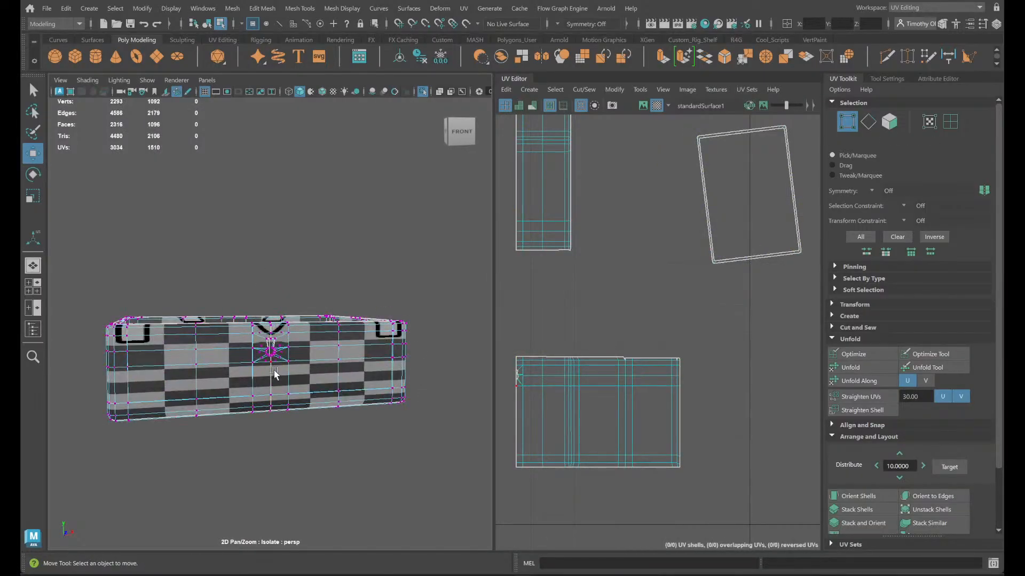
pyautogui.scroll(8, 299, 336)
pyautogui.keyDown('alt'); pyautogui.moveTo(287, 335); pyautogui.dragTo(292, 360); pyautogui.keyUp('alt')
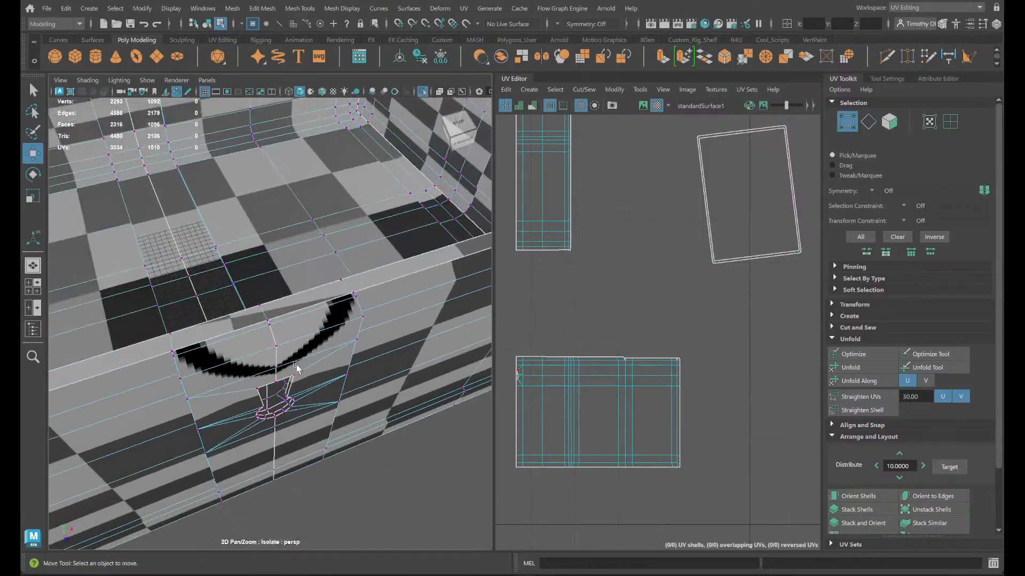
pyautogui.moveTo(304, 251); pyautogui.dragTo(293, 201, button='right')
pyautogui.doubleClick(289, 345)
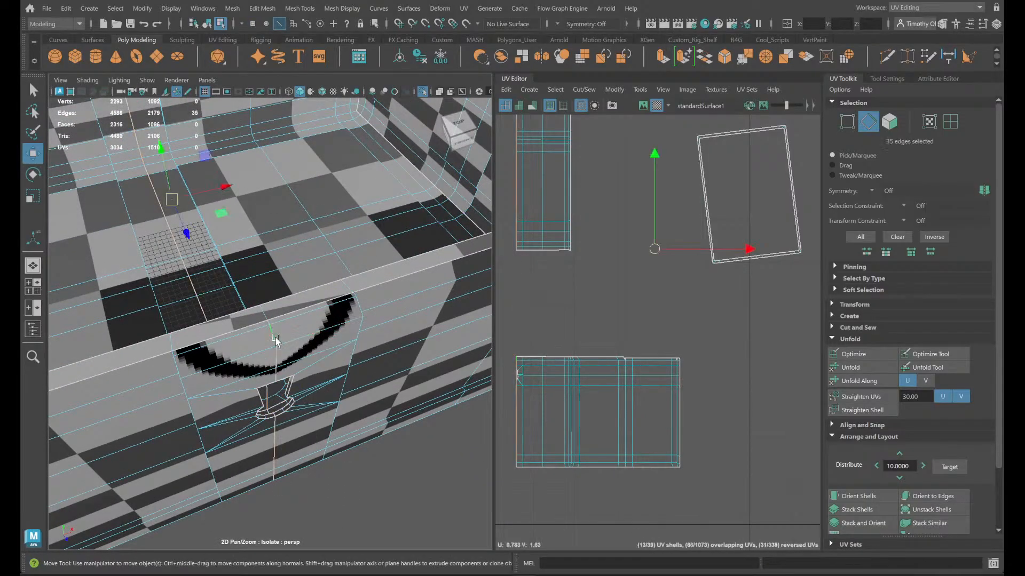
pyautogui.click(586, 91)
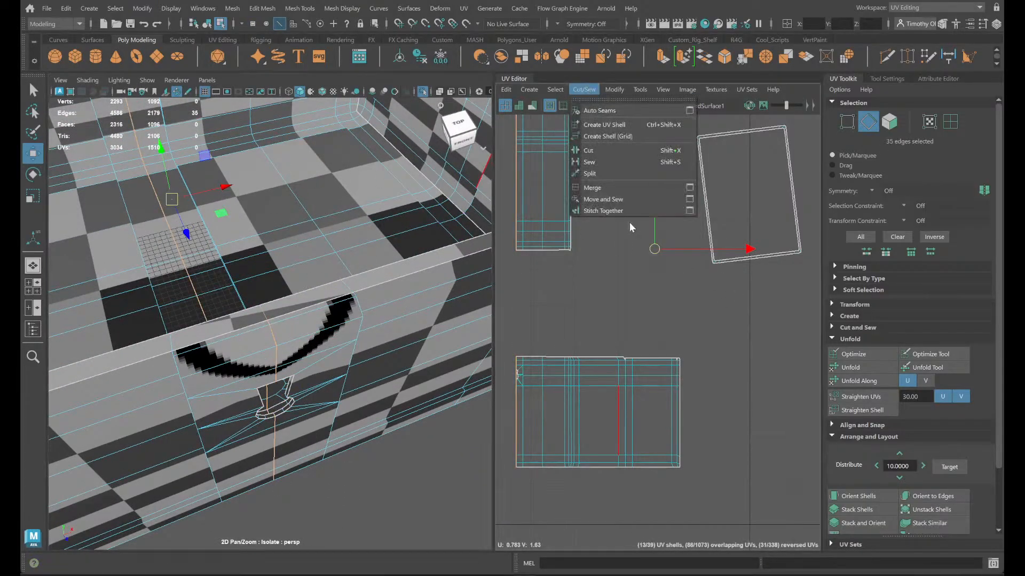
# - Switch the chest body to object mode and create an automatic UV projection for it
pyautogui.moveTo(229, 250); pyautogui.dragTo(277, 332, button='right')
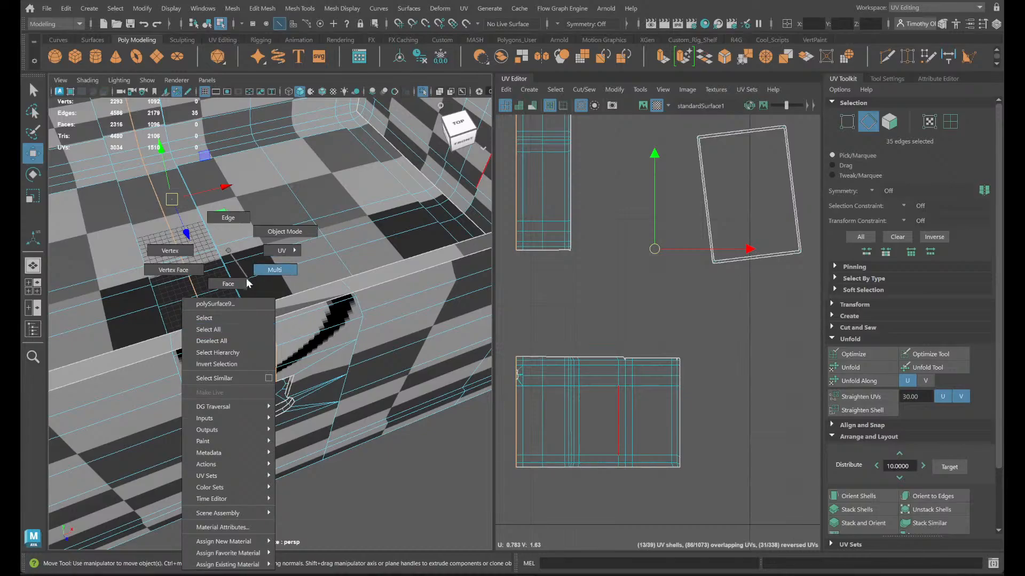
pyautogui.click(284, 232)
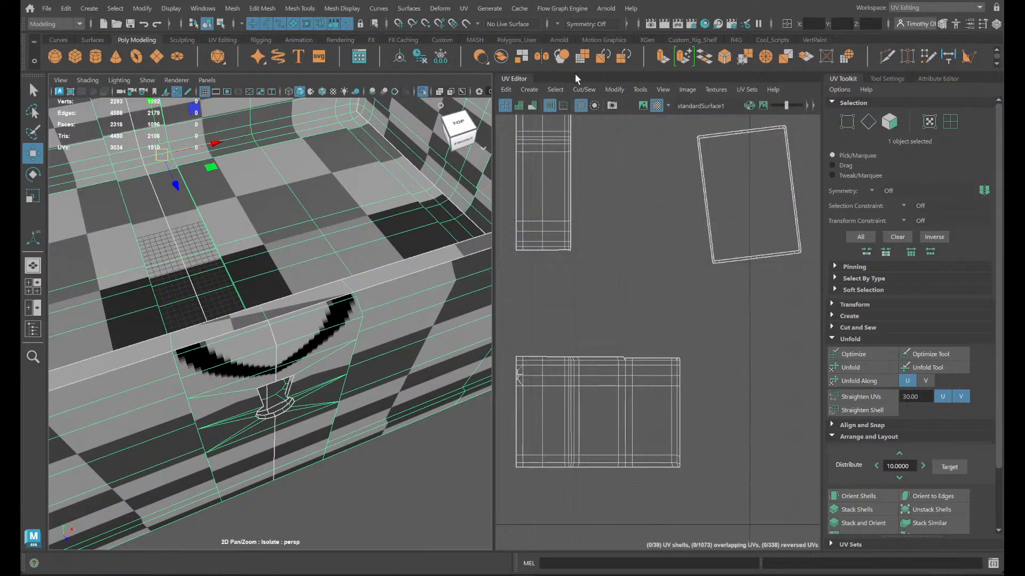
pyautogui.click(524, 90)
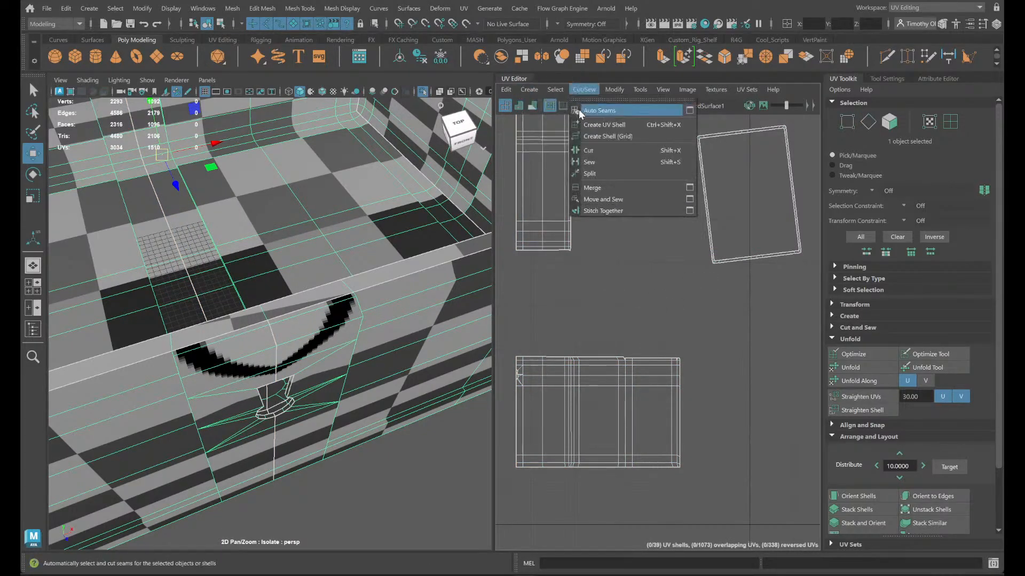
pyautogui.click(550, 135)
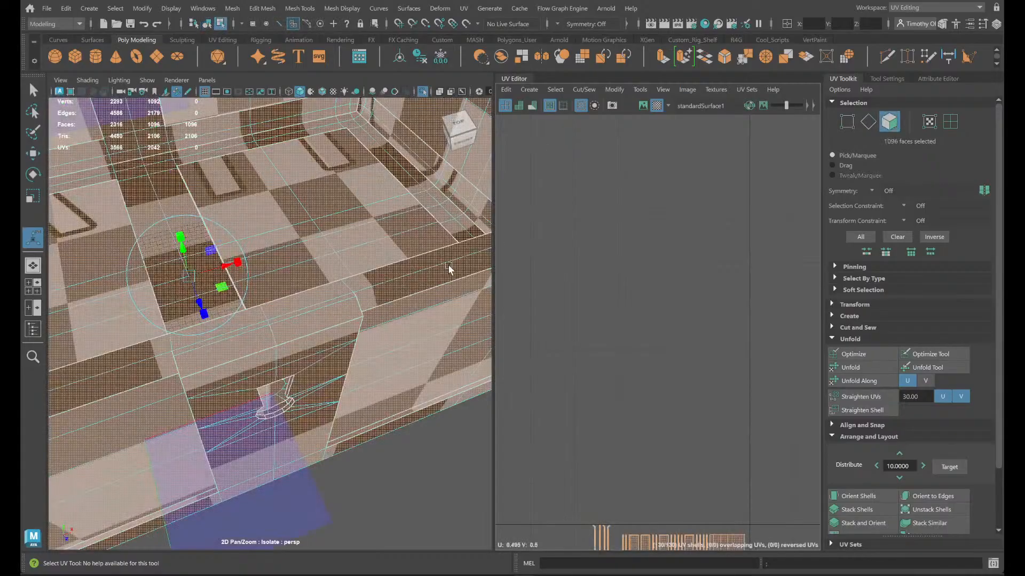
# - Move all of the chest body's new UV shells up by about one unit, above the 0–1 tile
pyautogui.scroll(-2, 302, 394)
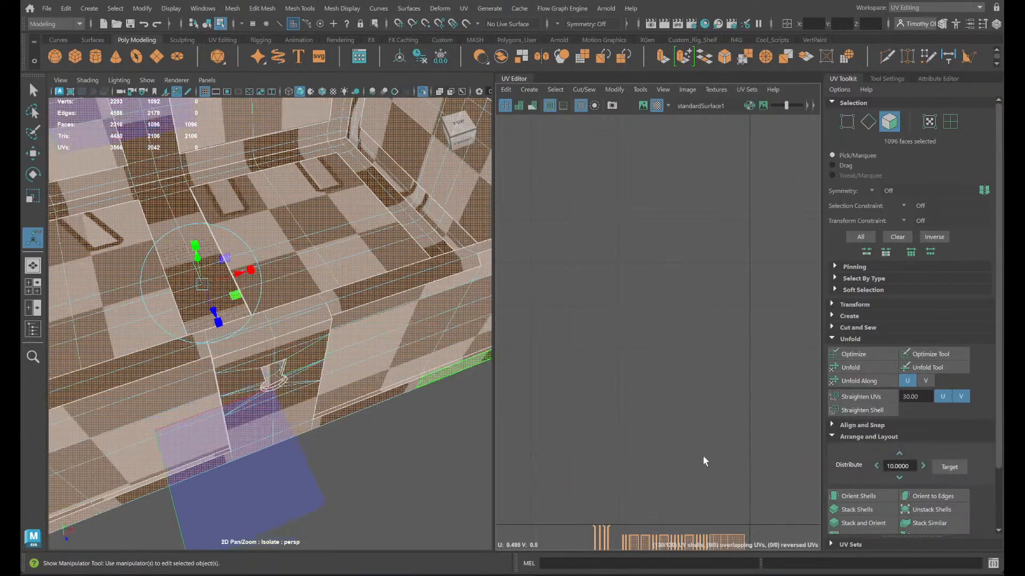
pyautogui.scroll(-3, 703, 457)
pyautogui.keyDown('alt'); pyautogui.moveTo(679, 502); pyautogui.dragTo(795, 218, button='middle'); pyautogui.keyUp('alt')
pyautogui.scroll(-2, 686, 218)
pyautogui.press('w')
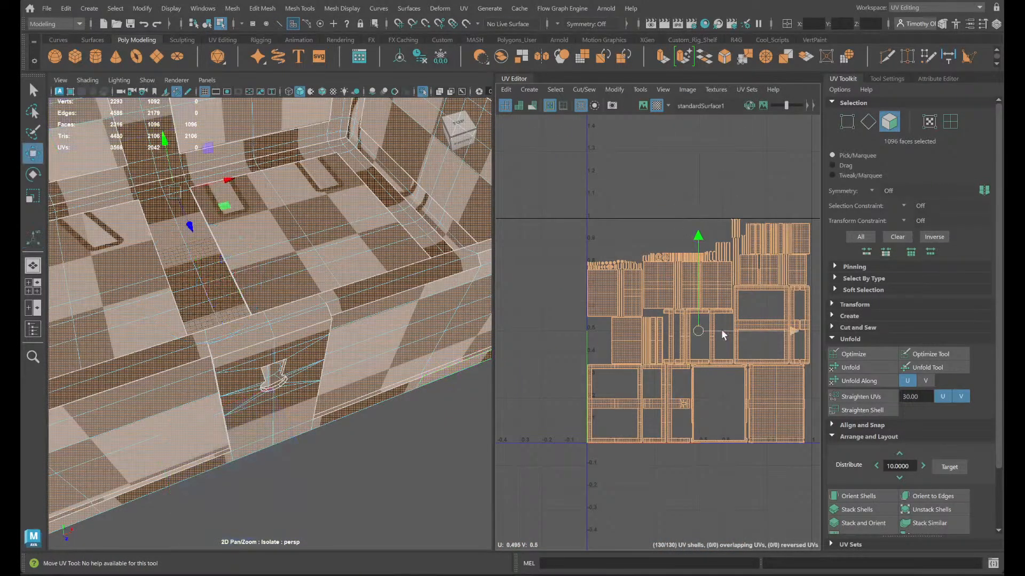
pyautogui.moveTo(721, 328); pyautogui.dragTo(705, 103)
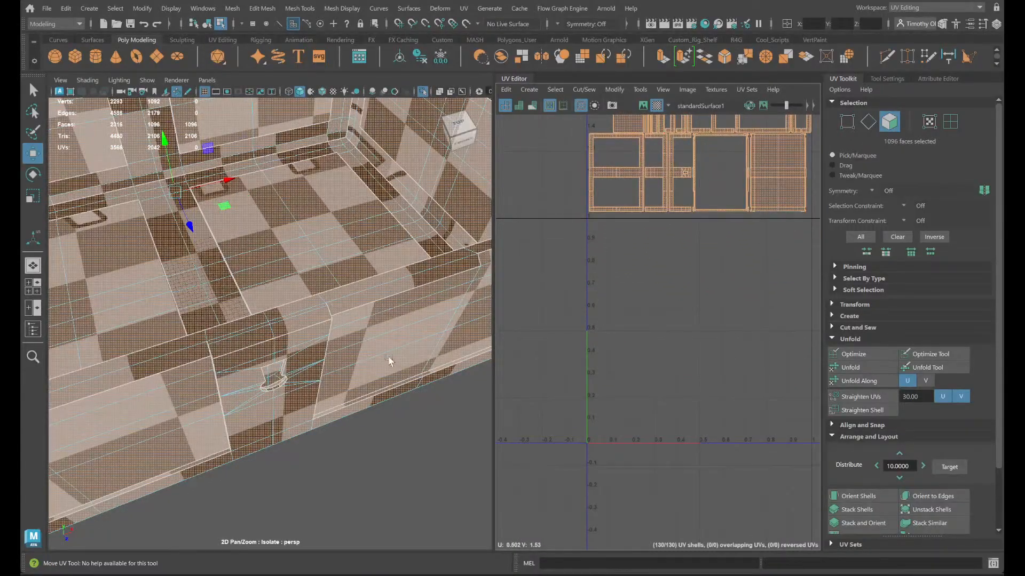
# - Select the complete face loop along the flat top of the chest body's rim
pyautogui.scroll(-3, 388, 362)
pyautogui.keyDown('alt'); pyautogui.moveTo(382, 363); pyautogui.dragTo(303, 331); pyautogui.keyUp('alt')
pyautogui.scroll(3, 303, 330)
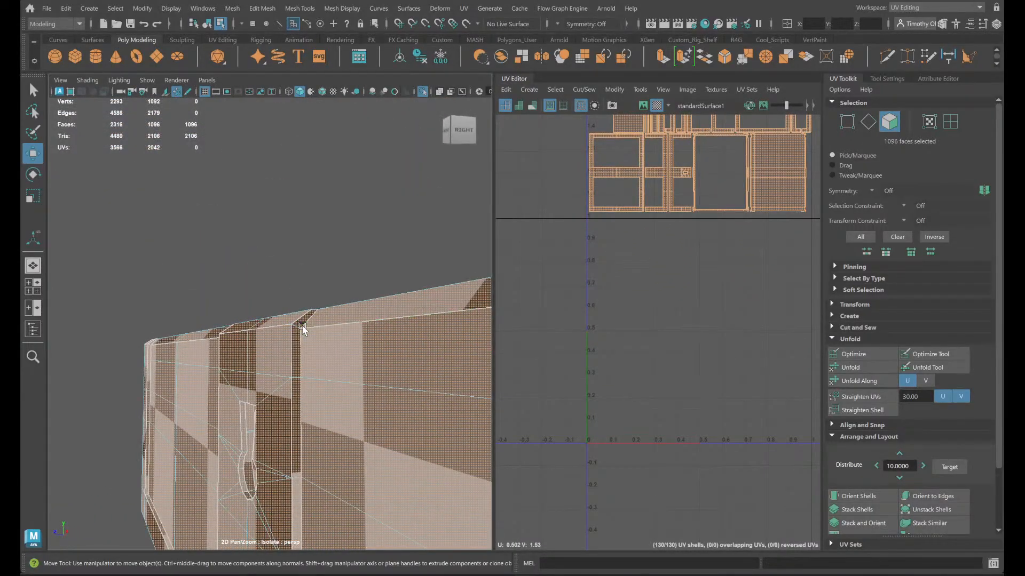
pyautogui.scroll(2, 316, 345)
pyautogui.keyDown('alt'); pyautogui.moveTo(314, 366); pyautogui.dragTo(313, 343); pyautogui.keyUp('alt')
pyautogui.scroll(2, 313, 350)
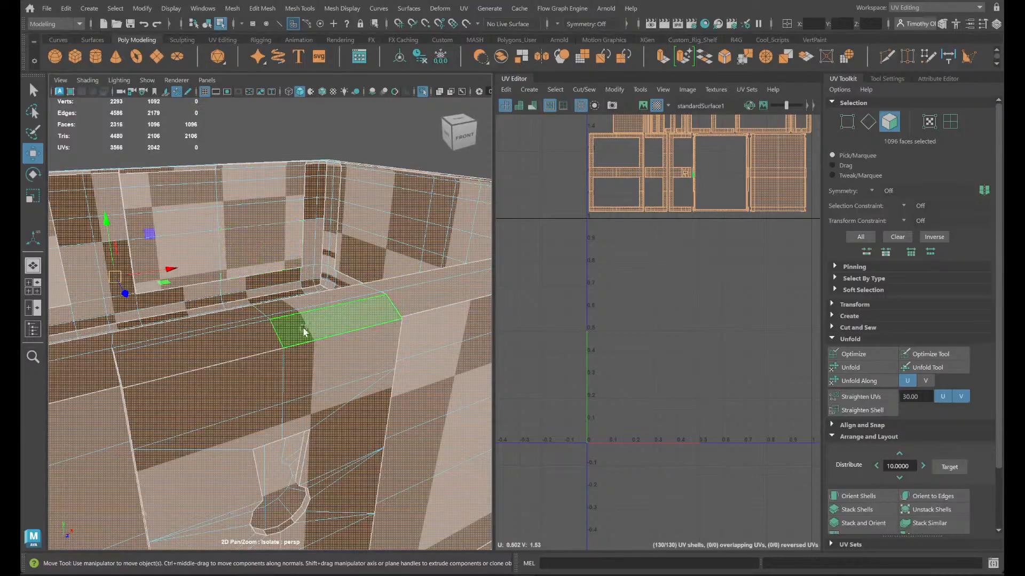
pyautogui.moveTo(298, 235); pyautogui.dragTo(308, 218, button='right')
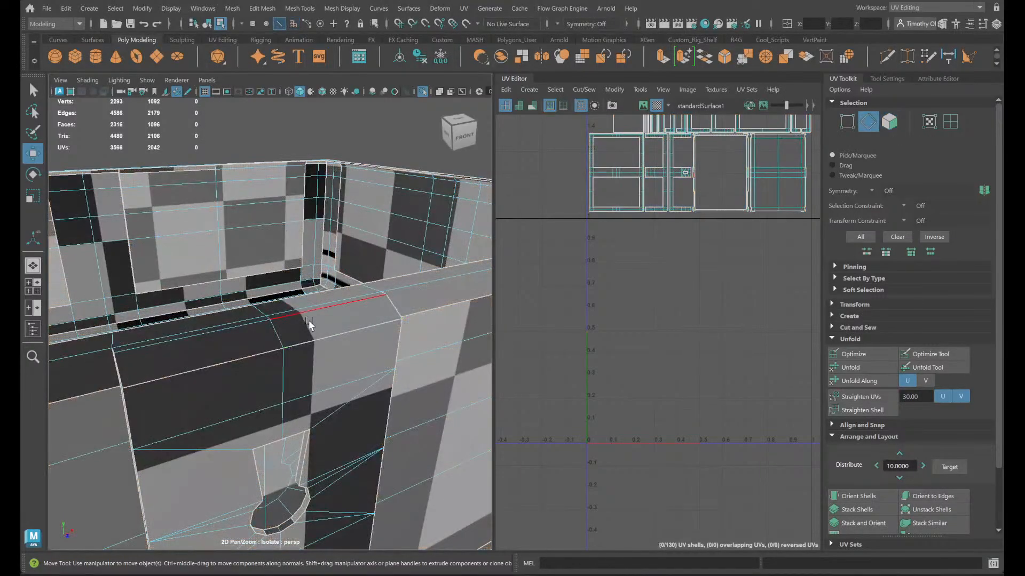
pyautogui.click(291, 318)
pyautogui.keyDown('shift'); pyautogui.click(213, 334); pyautogui.keyUp('shift')
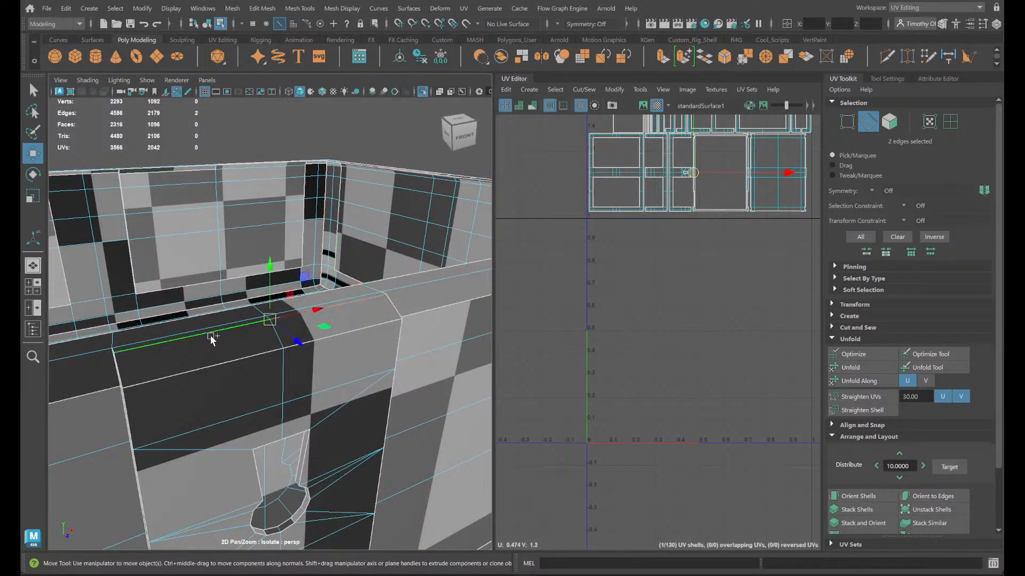
pyautogui.keyDown('alt'); pyautogui.moveTo(225, 350); pyautogui.dragTo(223, 370); pyautogui.keyUp('alt')
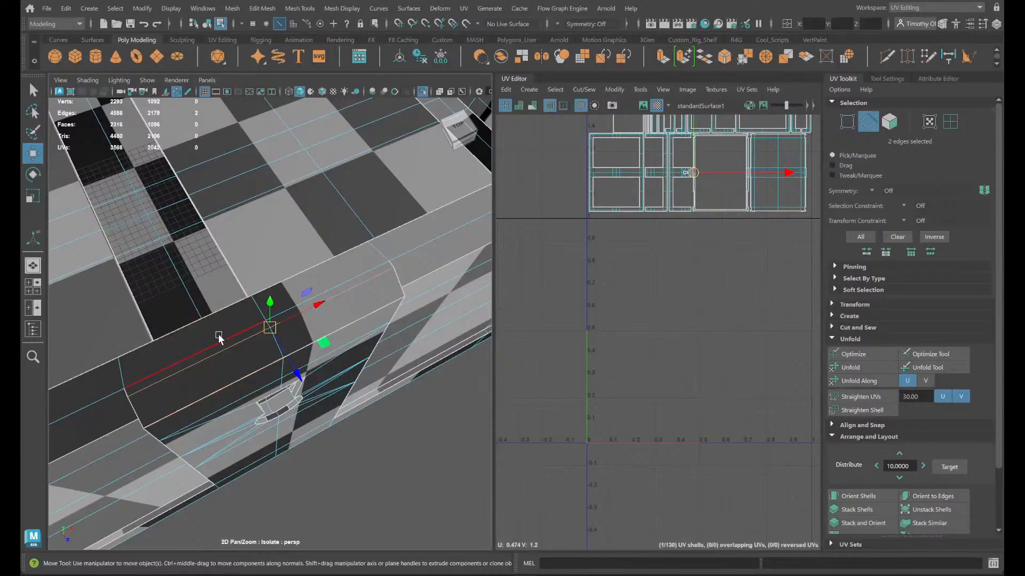
pyautogui.moveTo(238, 269); pyautogui.dragTo(231, 300, button='right')
pyautogui.doubleClick(229, 319)
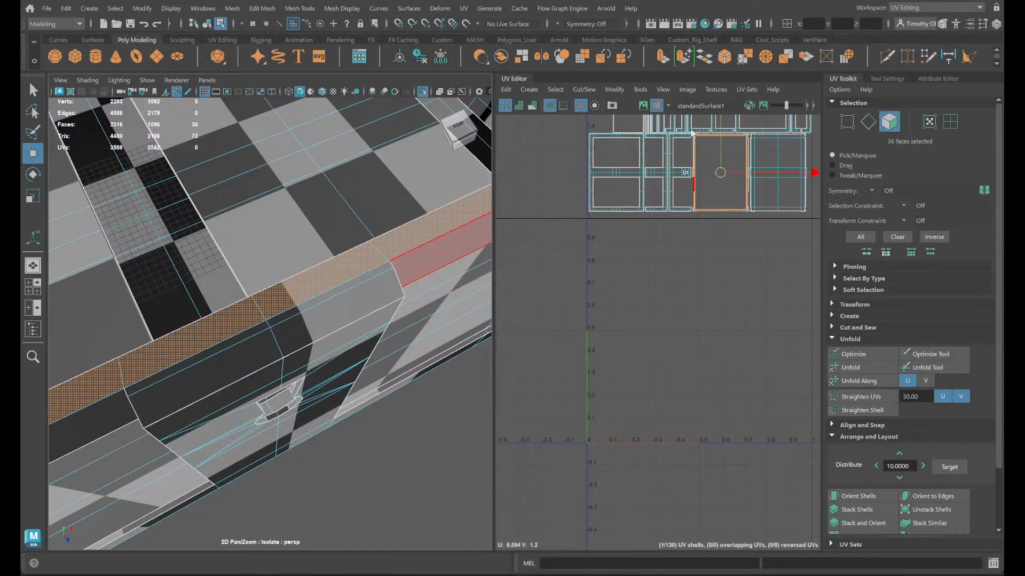
# - Examine the corner of the rim's UV shell and the attached corner faces on the chest body
pyautogui.scroll(4, 744, 267)
pyautogui.scroll(6, 714, 327)
pyautogui.keyDown('alt'); pyautogui.moveTo(741, 259); pyautogui.dragTo(724, 380, button='middle'); pyautogui.keyUp('alt')
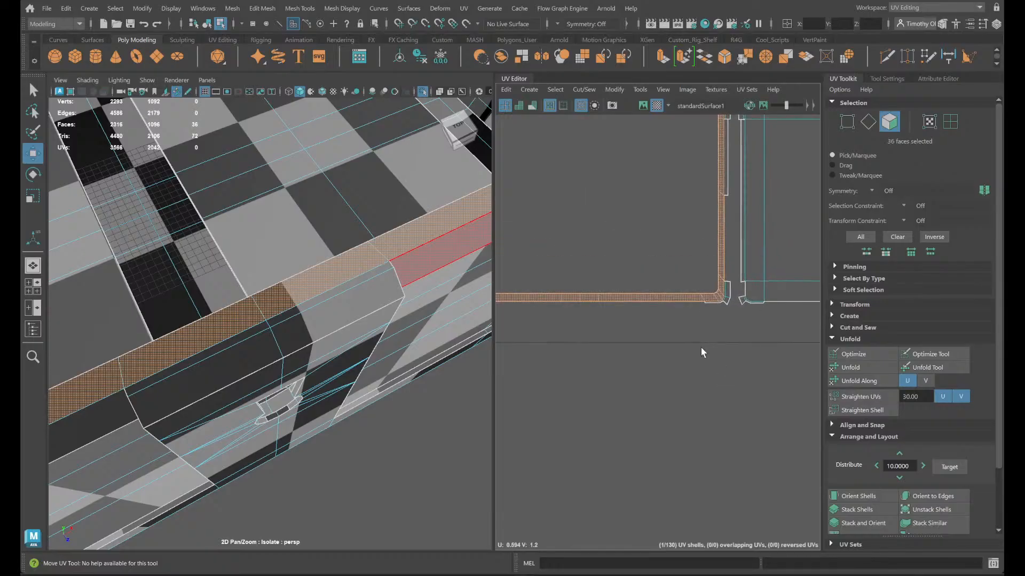
pyautogui.scroll(3, 703, 351)
pyautogui.scroll(-5, 254, 337)
pyautogui.keyDown('alt'); pyautogui.moveTo(268, 378); pyautogui.dragTo(902, 324); pyautogui.keyUp('alt')
pyautogui.keyDown('alt'); pyautogui.moveTo(415, 387); pyautogui.dragTo(239, 315, button='middle'); pyautogui.keyUp('alt')
pyautogui.keyDown('alt'); pyautogui.moveTo(239, 316); pyautogui.dragTo(353, 242); pyautogui.keyUp('alt')
pyautogui.keyDown('alt'); pyautogui.moveTo(271, 400); pyautogui.dragTo(730, 327); pyautogui.keyUp('alt')
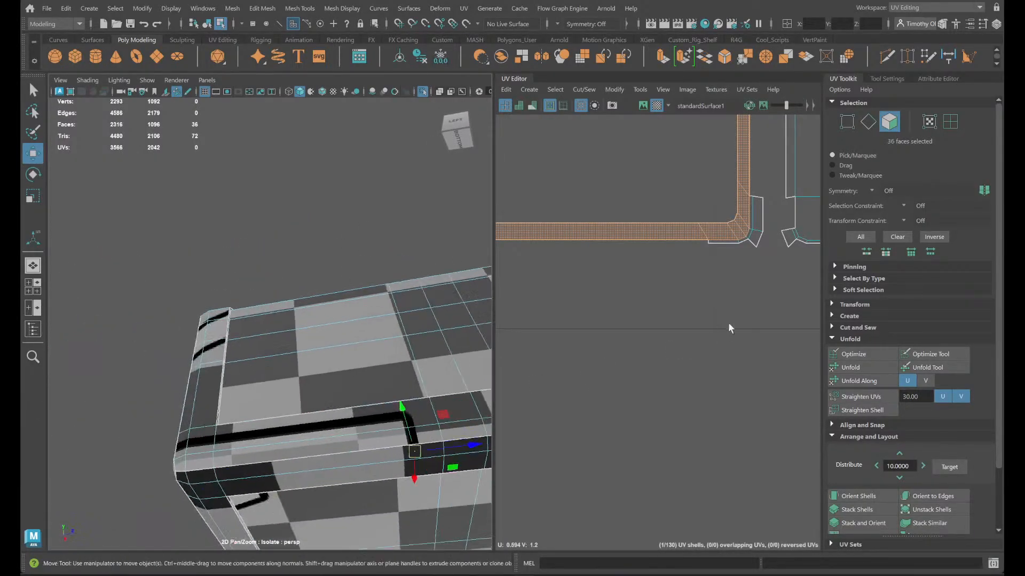
pyautogui.keyDown('alt'); pyautogui.moveTo(362, 437); pyautogui.dragTo(316, 464); pyautogui.keyUp('alt')
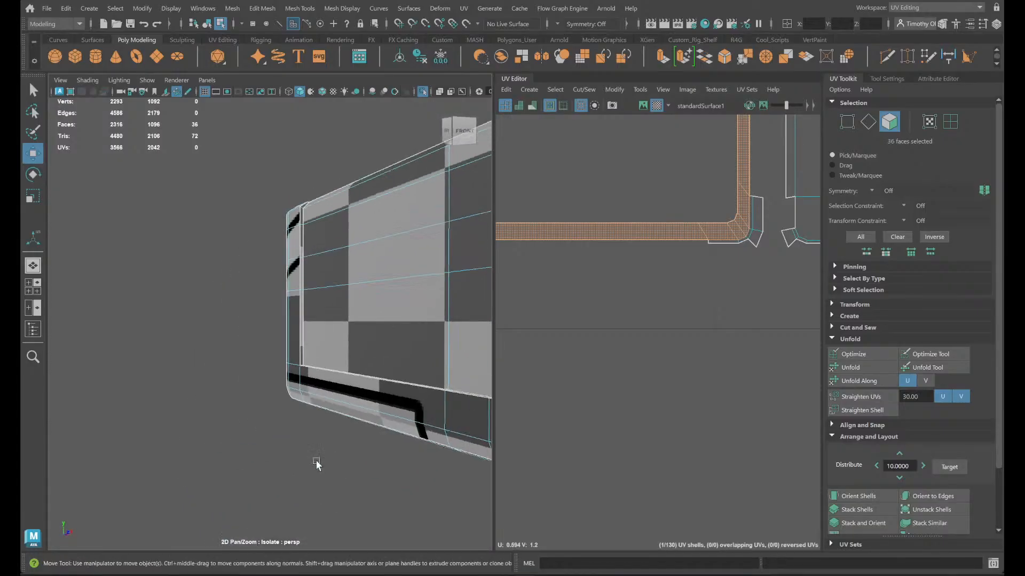
pyautogui.moveTo(389, 392)
pyautogui.keyDown('alt'); pyautogui.mouseDown()
pyautogui.moveTo(160, 354)
pyautogui.moveTo(216, 354)
pyautogui.moveTo(285, 373)
pyautogui.moveTo(282, 401)
pyautogui.moveTo(381, 376)
pyautogui.mouseUp(); pyautogui.keyUp('alt')
pyautogui.keyDown('alt'); pyautogui.moveTo(381, 376); pyautogui.dragTo(158, 365, button='middle'); pyautogui.keyUp('alt')
pyautogui.scroll(4, 160, 389)
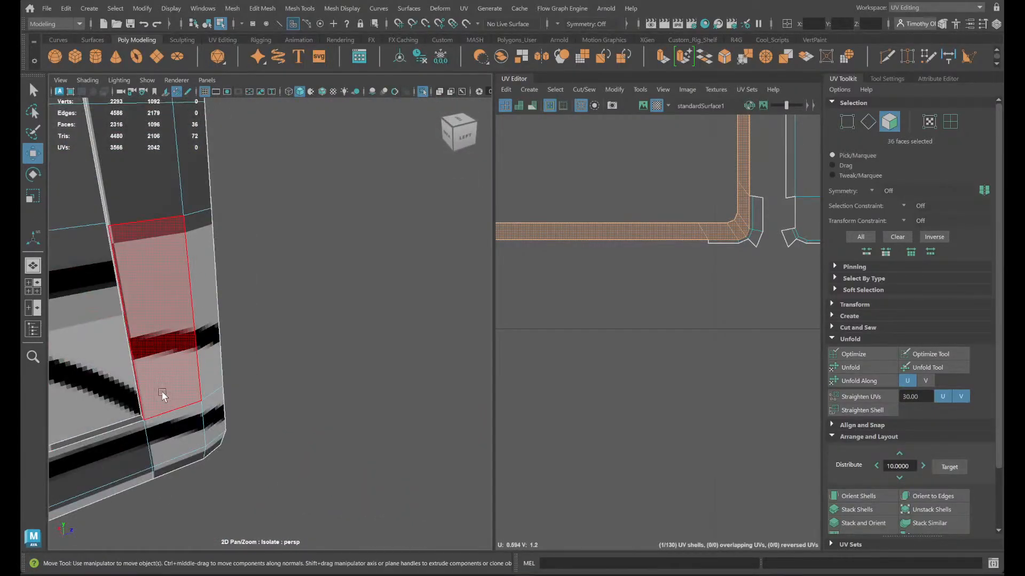
# - Examine the rim's corner and the chest's interior from several angles, picking out single edges around the corner
pyautogui.keyDown('alt'); pyautogui.moveTo(160, 390); pyautogui.dragTo(225, 491); pyautogui.keyUp('alt')
pyautogui.moveTo(232, 267); pyautogui.dragTo(233, 218, button='right')
pyautogui.click(230, 460)
pyautogui.keyDown('alt'); pyautogui.moveTo(215, 507); pyautogui.dragTo(659, 495); pyautogui.keyUp('alt')
pyautogui.keyDown('alt'); pyautogui.moveTo(175, 395); pyautogui.dragTo(364, 380, button='middle'); pyautogui.keyUp('alt')
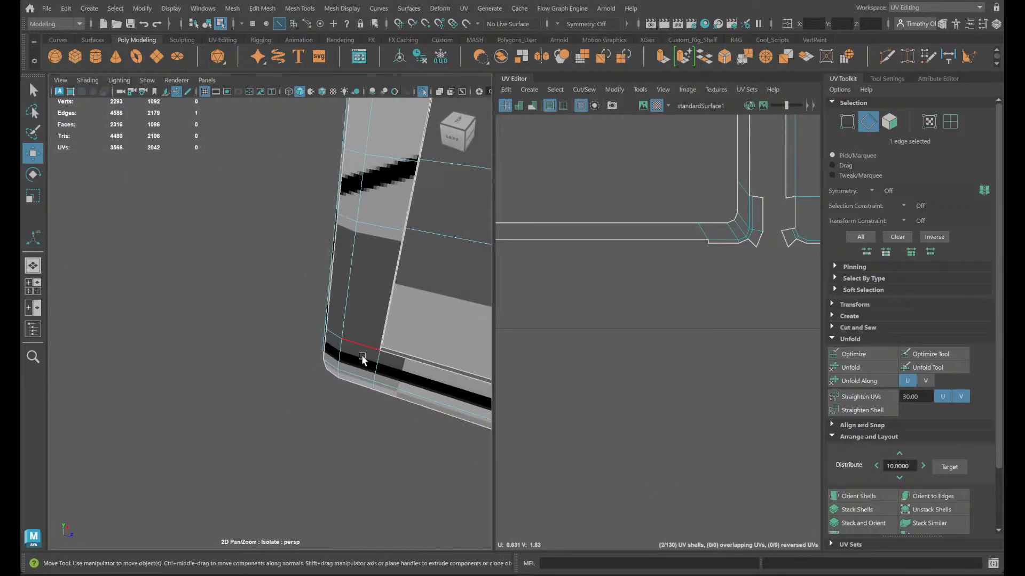
pyautogui.keyDown('alt'); pyautogui.moveTo(373, 369); pyautogui.dragTo(313, 359); pyautogui.keyUp('alt')
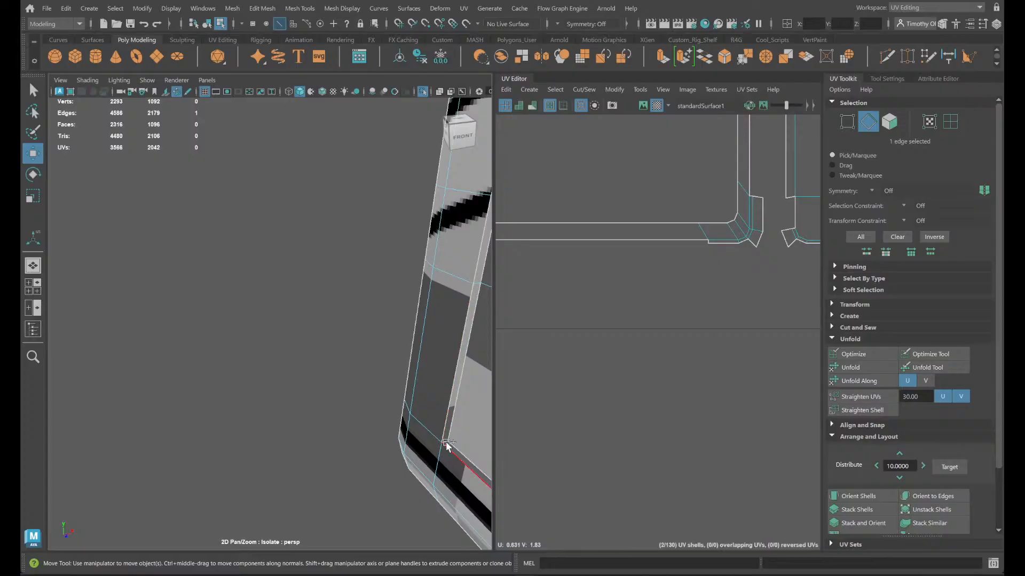
pyautogui.press('q')
pyautogui.keyDown('alt'); pyautogui.moveTo(445, 446); pyautogui.dragTo(143, 402, button='middle'); pyautogui.keyUp('alt')
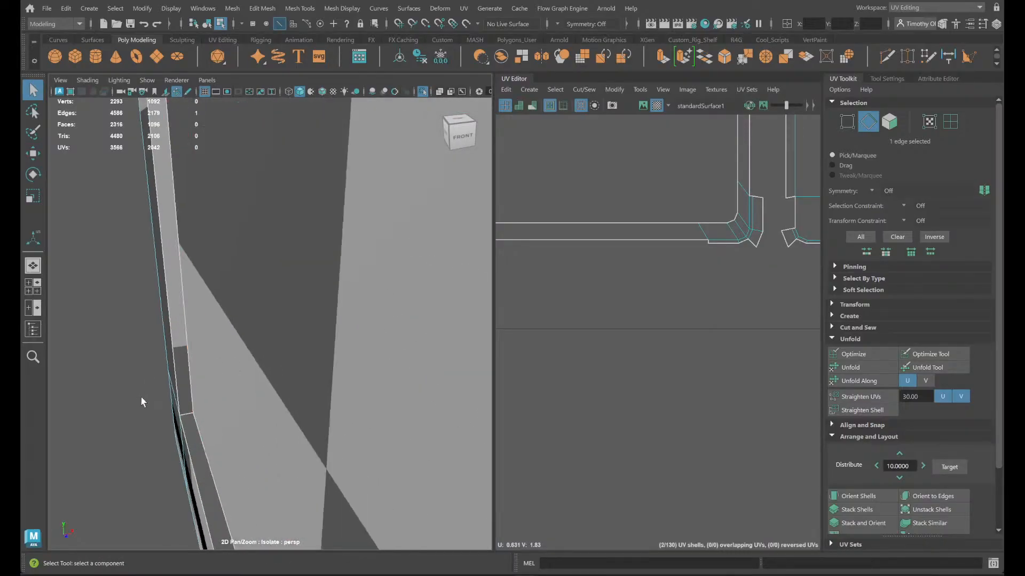
pyautogui.keyDown('shift'); pyautogui.click(188, 416); pyautogui.keyUp('shift')
pyautogui.scroll(-5, 304, 450)
pyautogui.keyDown('alt'); pyautogui.moveTo(452, 446); pyautogui.dragTo(279, 494, button='middle'); pyautogui.keyUp('alt')
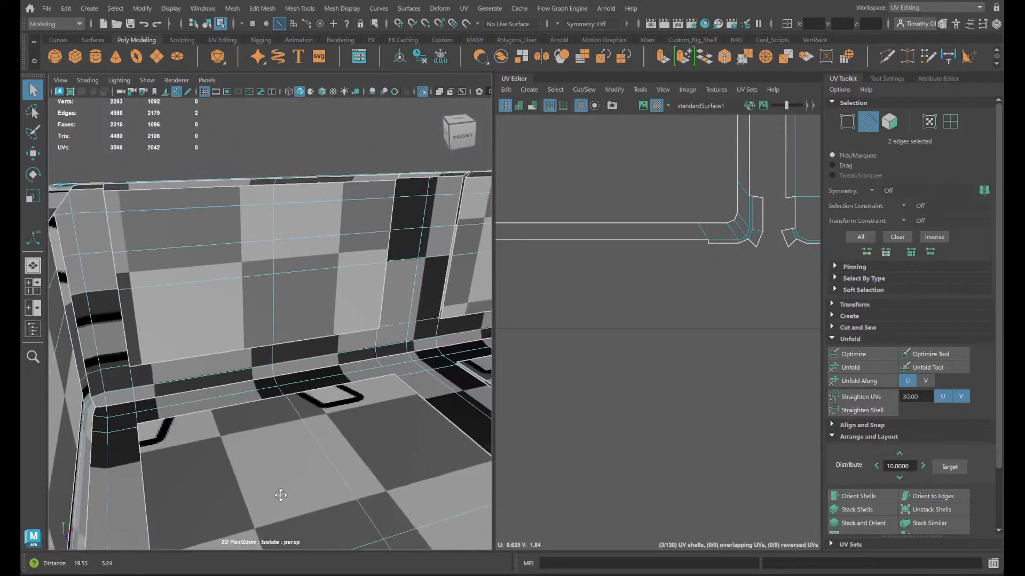
pyautogui.scroll(-6, 320, 443)
pyautogui.keyDown('alt'); pyautogui.moveTo(344, 383); pyautogui.dragTo(367, 402); pyautogui.keyUp('alt')
pyautogui.scroll(5, 373, 409)
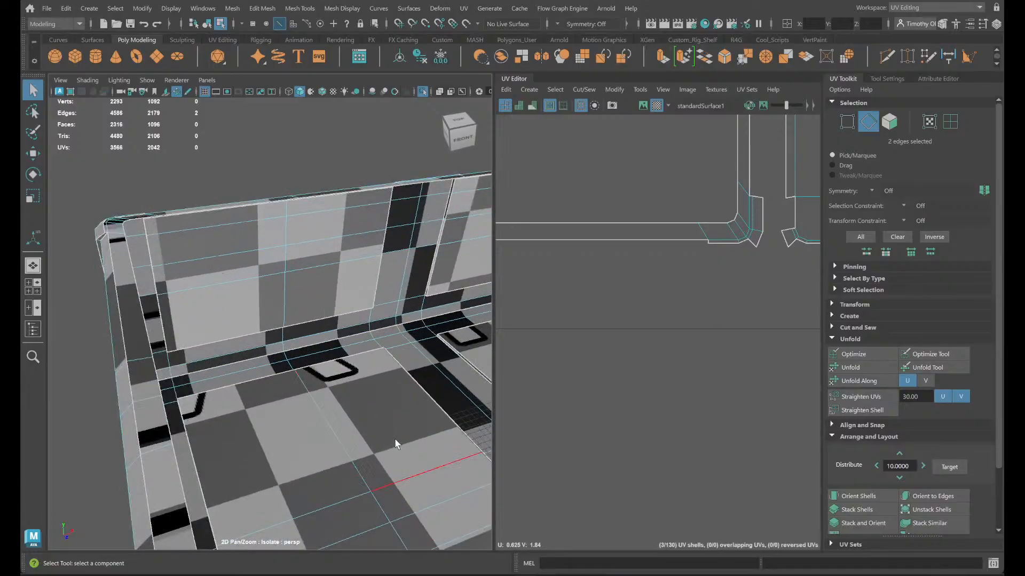
pyautogui.keyDown('alt'); pyautogui.moveTo(395, 438); pyautogui.dragTo(371, 289, button='middle'); pyautogui.keyUp('alt')
pyautogui.scroll(-6, 372, 292)
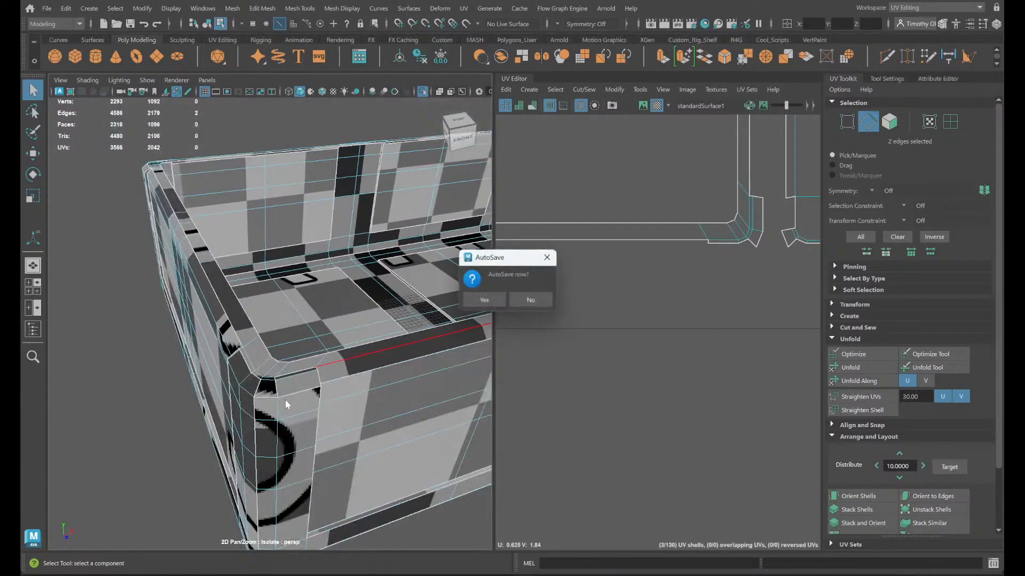
# - Decline the autosave and examine the seam edges beneath the bevelled faces at the chest body's outer corner
pyautogui.click(529, 301)
pyautogui.scroll(5, 314, 372)
pyautogui.scroll(-4, 301, 403)
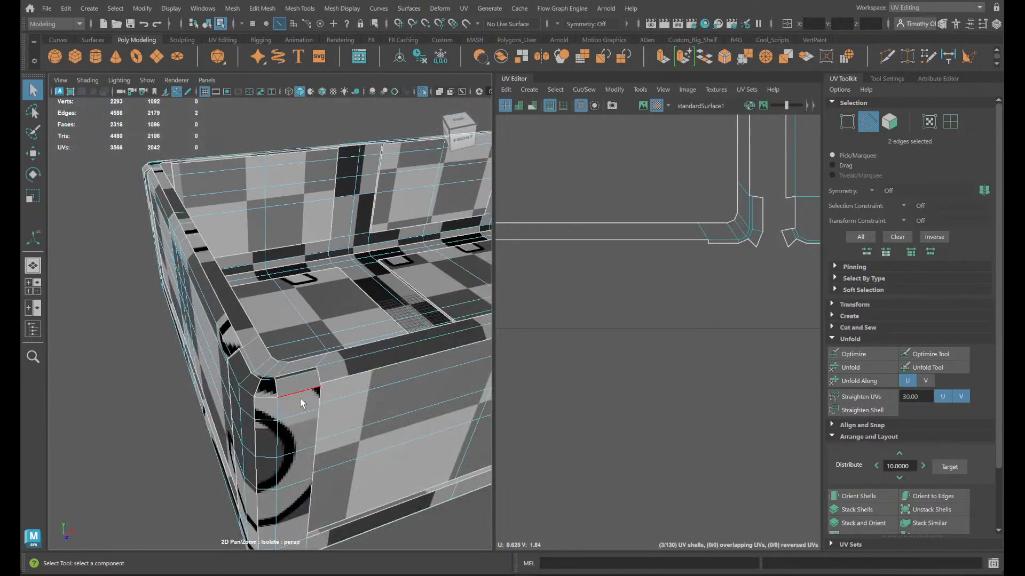
pyautogui.keyDown('alt'); pyautogui.moveTo(271, 407); pyautogui.dragTo(292, 361); pyautogui.keyUp('alt')
pyautogui.scroll(5, 299, 400)
pyautogui.scroll(-4, 314, 405)
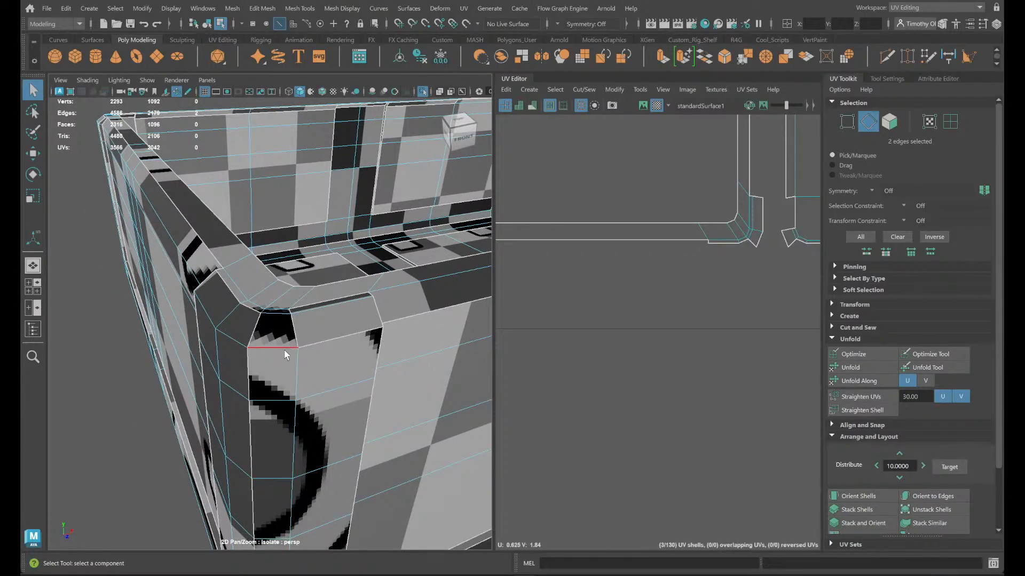
pyautogui.click(284, 348)
pyautogui.keyDown('shift'); pyautogui.click(331, 333); pyautogui.keyUp('shift')
pyautogui.scroll(4, 295, 325)
pyautogui.scroll(-6, 289, 328)
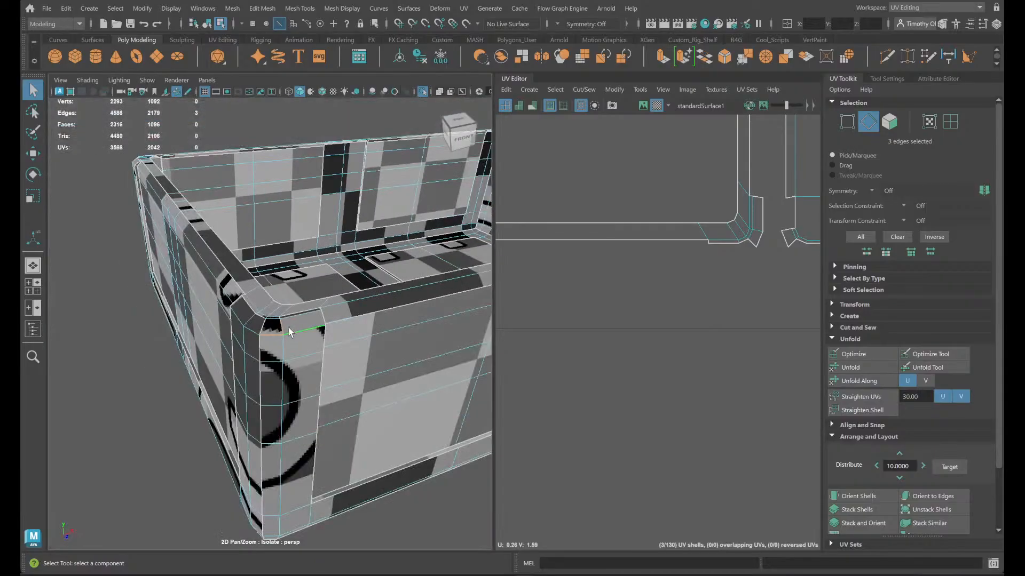
pyautogui.scroll(2, 291, 331)
pyautogui.moveTo(256, 252); pyautogui.dragTo(257, 288, button='right')
pyautogui.scroll(-6, 657, 235)
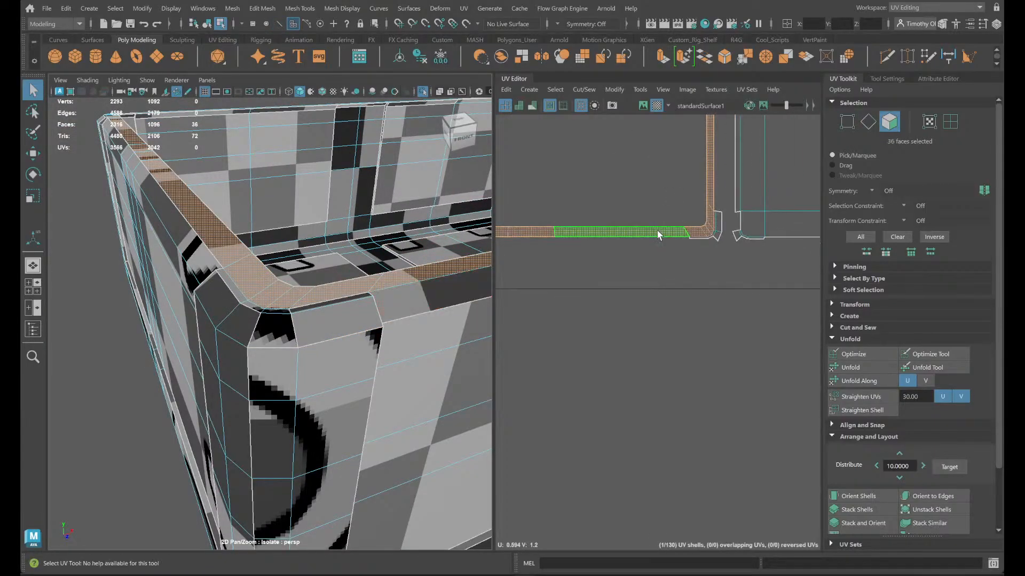
# - Convert the rim's face-loop selection to its border edges and cut the UVs along them
pyautogui.press('w')
pyautogui.keyDown('alt'); pyautogui.moveTo(599, 137); pyautogui.dragTo(615, 300, button='middle'); pyautogui.keyUp('alt')
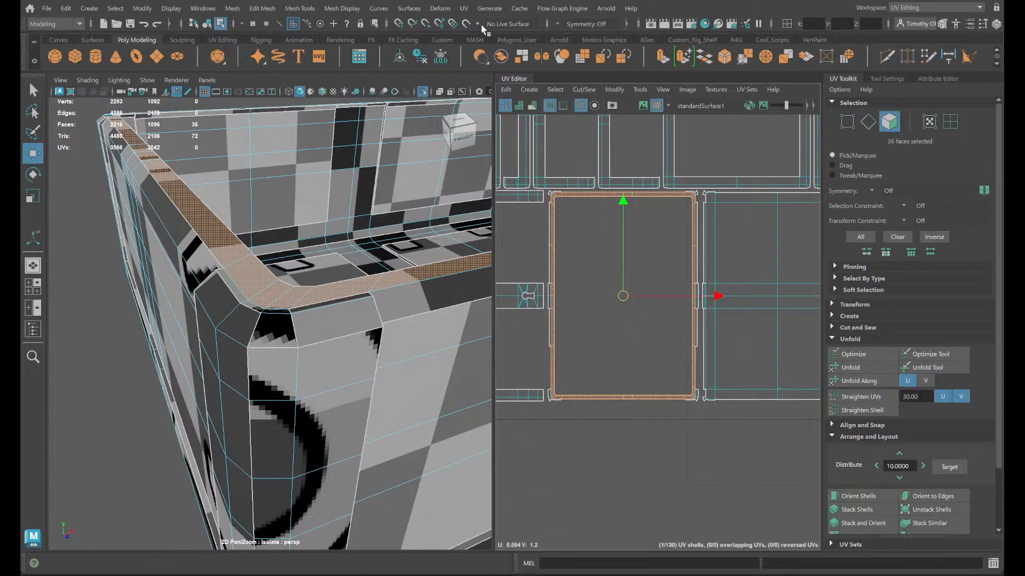
pyautogui.click(590, 91)
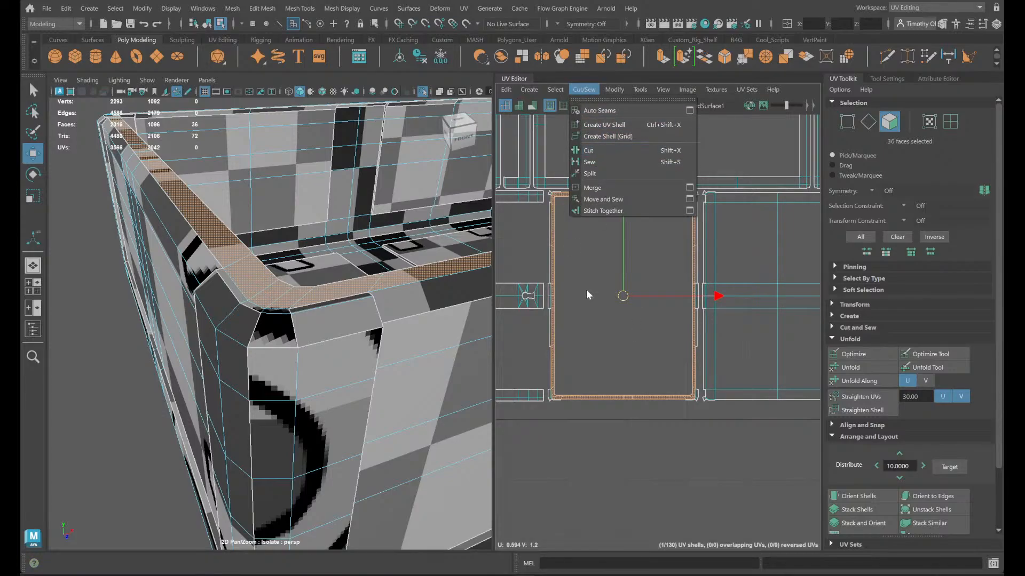
pyautogui.keyDown('shift'); pyautogui.rightClick(587, 291); pyautogui.keyUp('shift')
pyautogui.keyDown('ctrl'); pyautogui.moveTo(587, 289); pyautogui.dragTo(640, 235, button='right'); pyautogui.keyUp('ctrl')
pyautogui.click(585, 91)
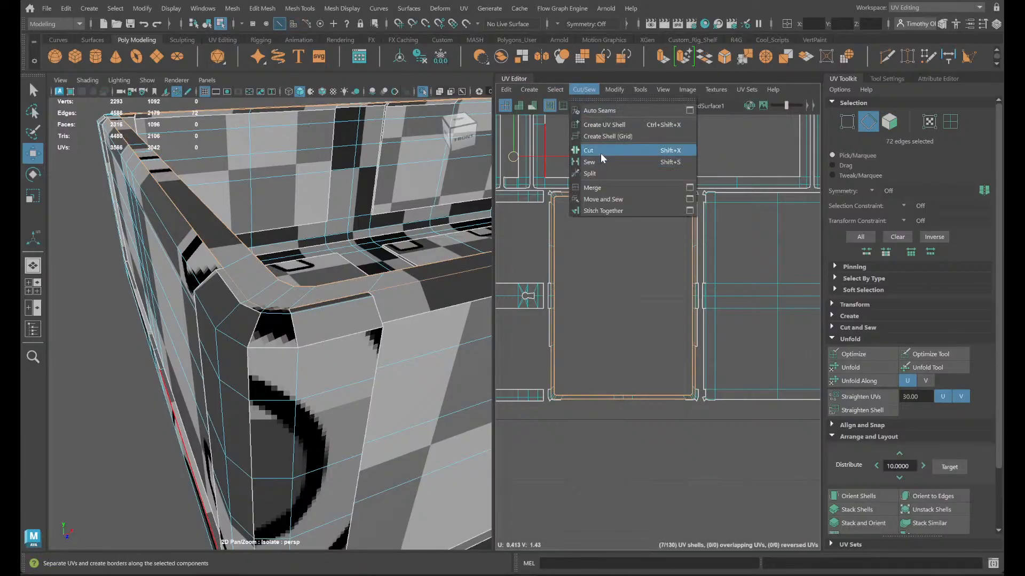
pyautogui.click(600, 152)
pyautogui.scroll(3, 581, 239)
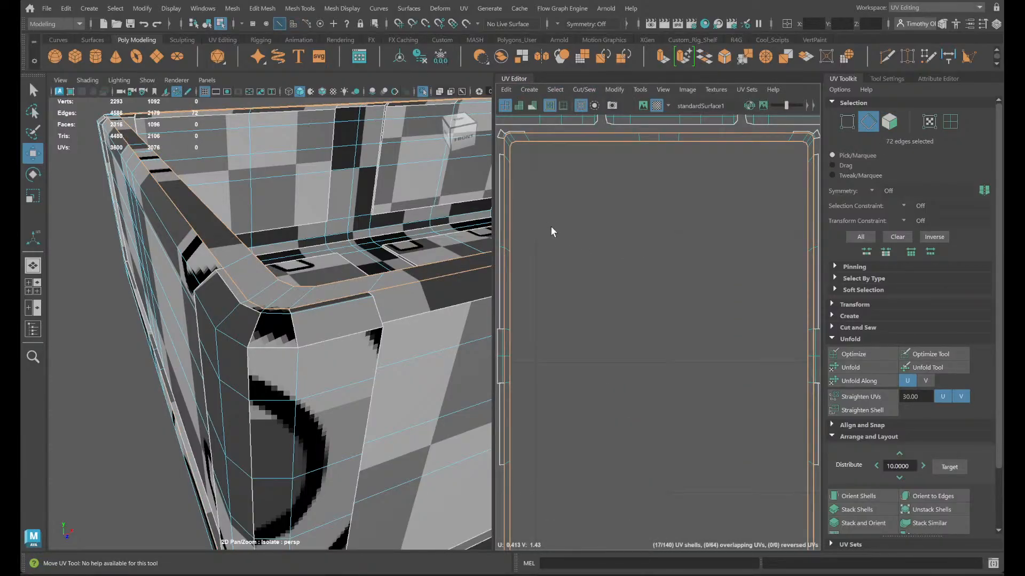
pyautogui.keyDown('alt'); pyautogui.moveTo(539, 222); pyautogui.dragTo(601, 264, button='middle'); pyautogui.keyUp('alt')
pyautogui.scroll(3, 598, 251)
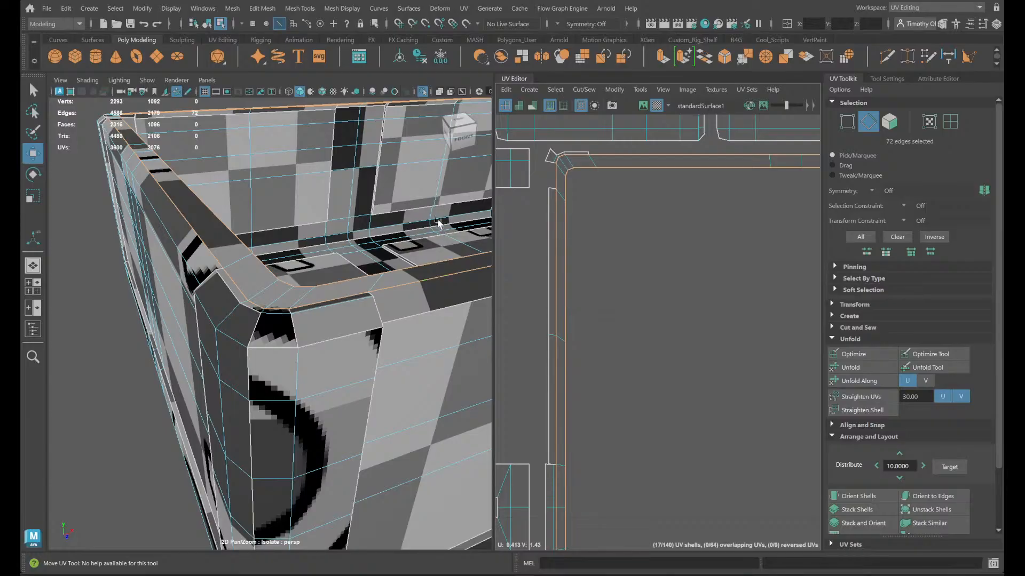
# - Reselect the rim's flat face loop, convert it to border edges, and pick one short edge at the corner
pyautogui.moveTo(263, 335); pyautogui.dragTo(292, 284, button='right')
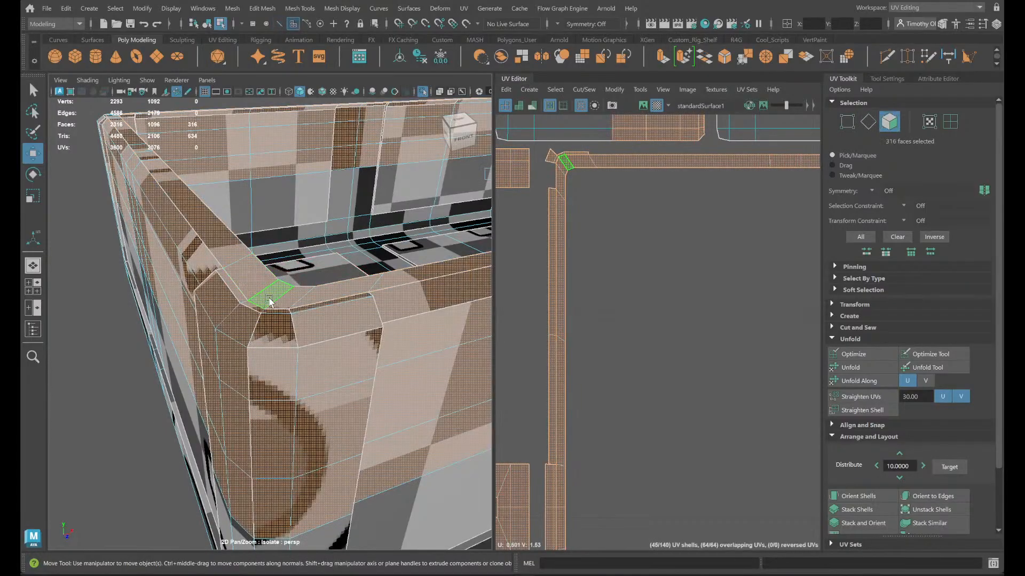
pyautogui.click(255, 280)
pyautogui.doubleClick(255, 281)
pyautogui.scroll(-2, 619, 190)
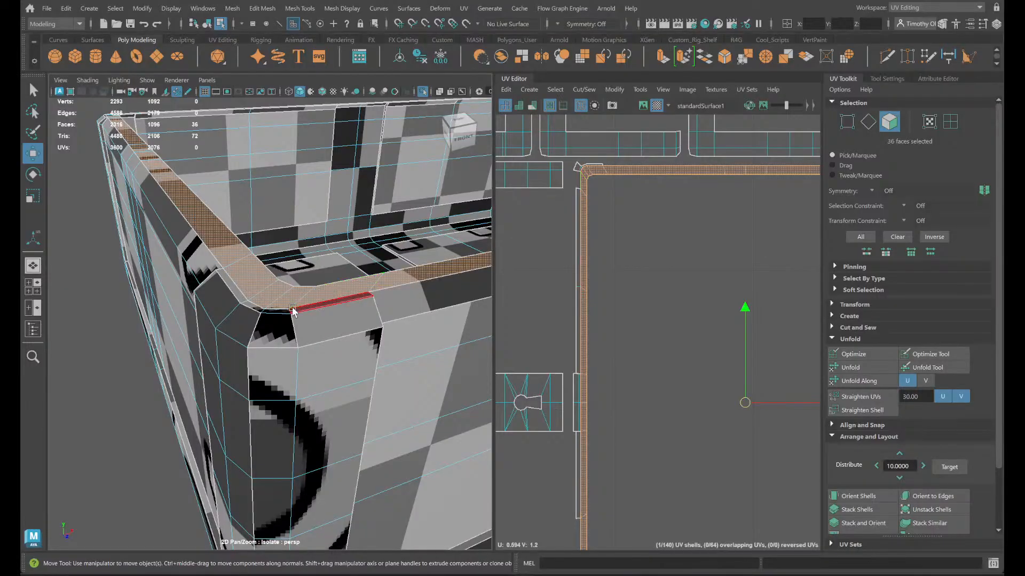
pyautogui.moveTo(251, 322); pyautogui.dragTo(249, 227, button='right')
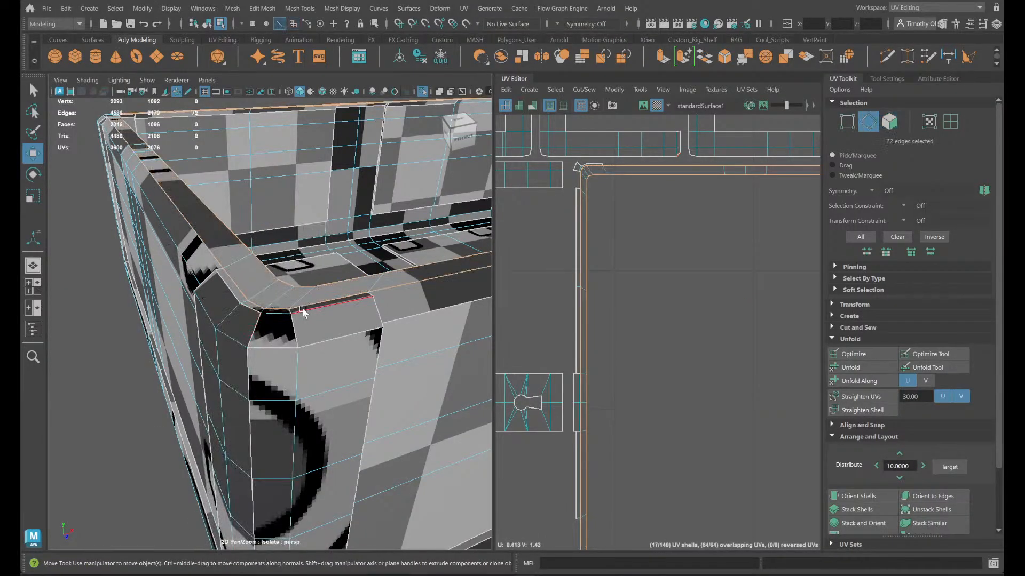
pyautogui.click(291, 311)
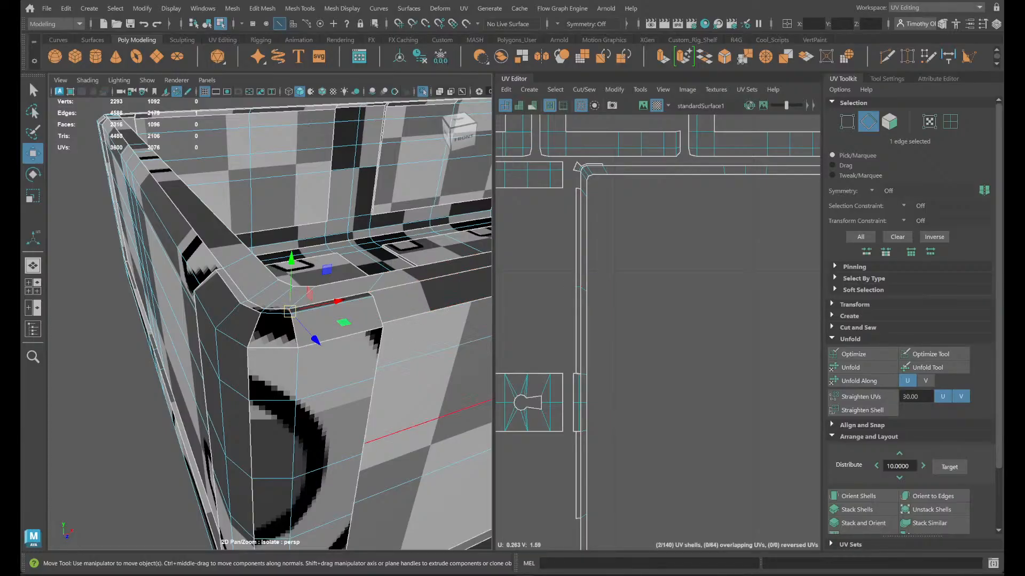
# - Switch to OBS, mute the Mic/Aux audio channel, and return to the Maya scene
pyautogui.moveTo(726, 575)
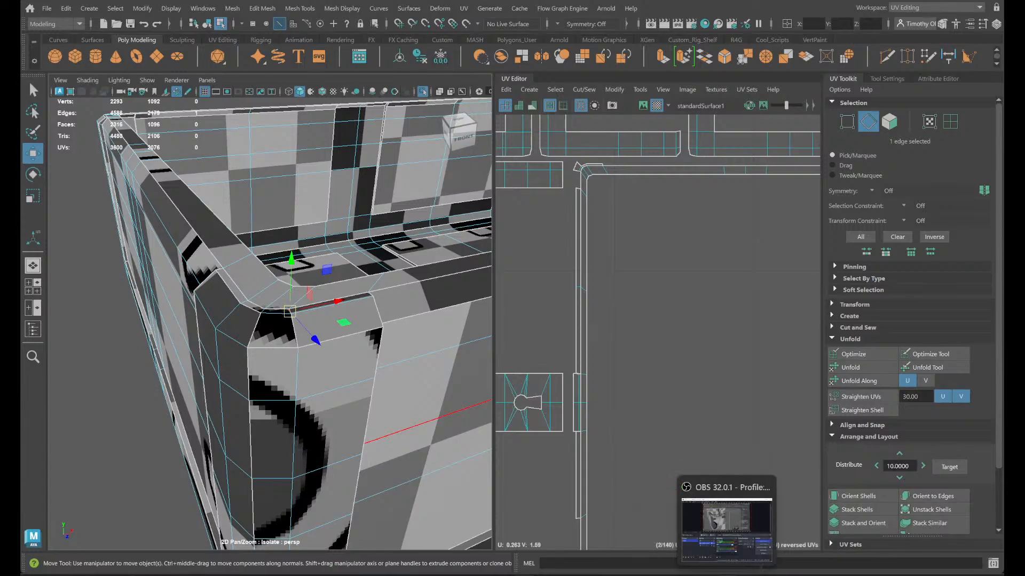
pyautogui.click(726, 530)
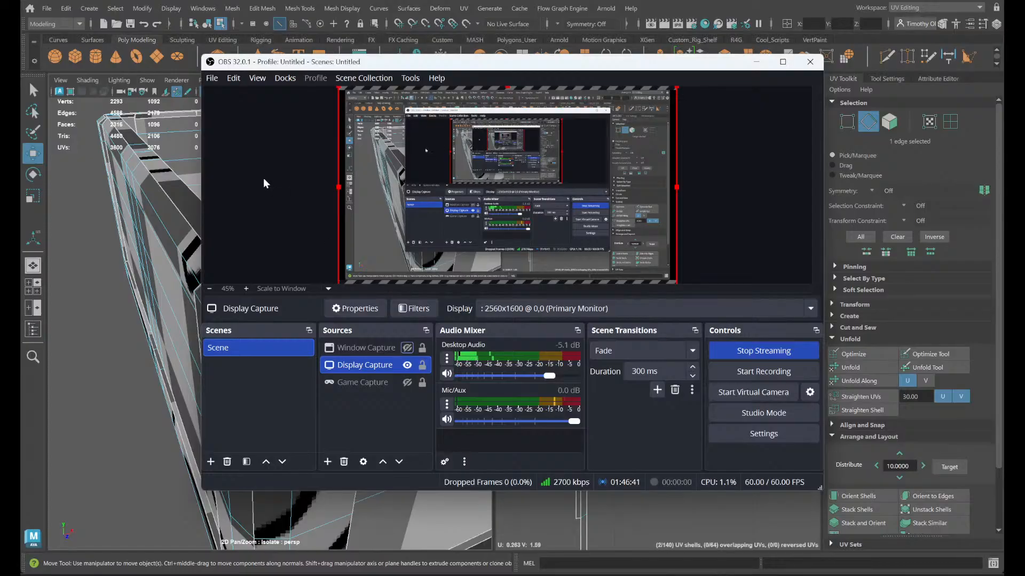
pyautogui.click(446, 419)
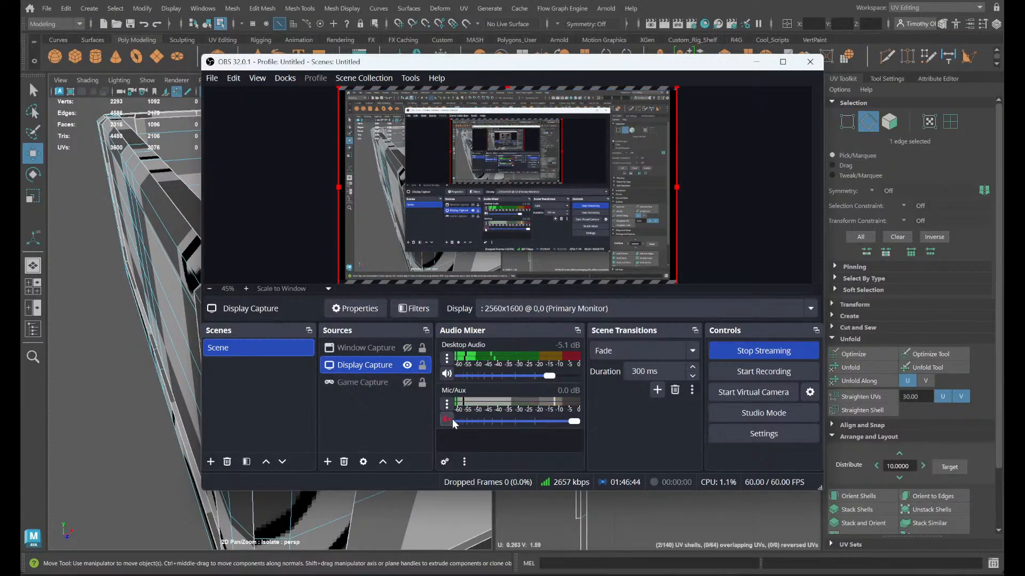
pyautogui.click(654, 530)
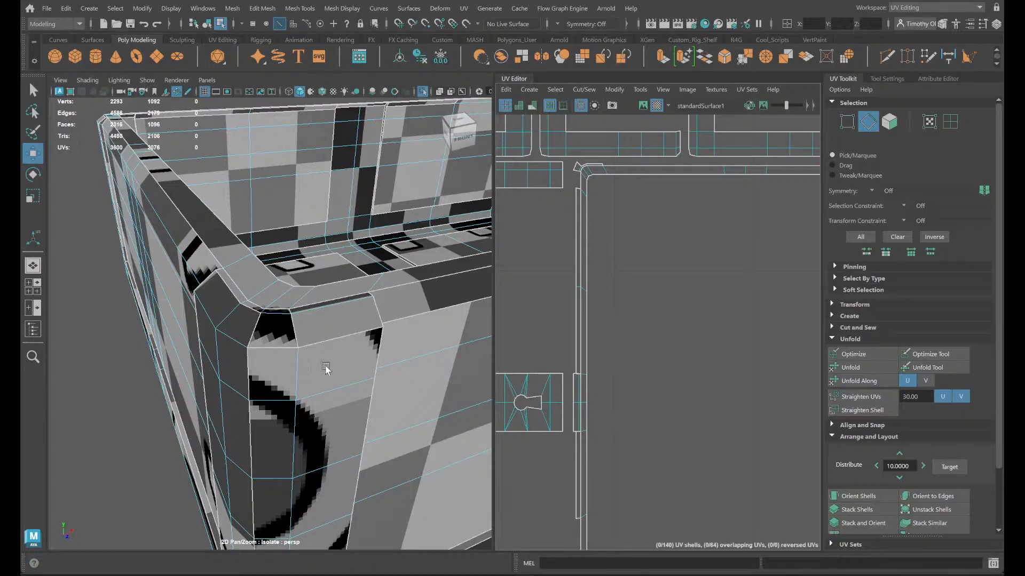
# - Cut the UVs at two short edges of the thin bevel just below the rim's outer corner
pyautogui.scroll(5, 324, 367)
pyautogui.scroll(-5, 274, 283)
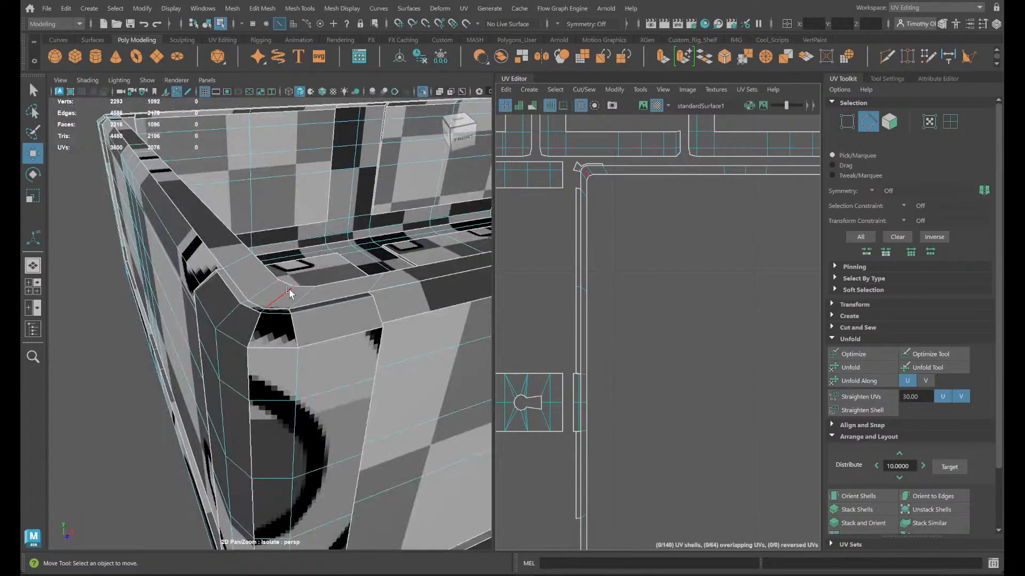
pyautogui.click(292, 313)
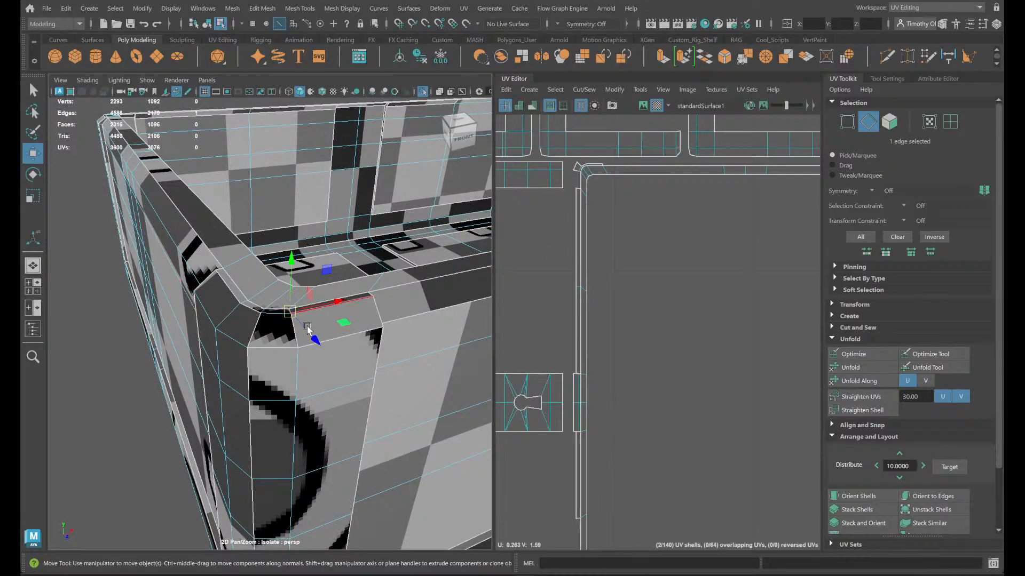
pyautogui.click(263, 314)
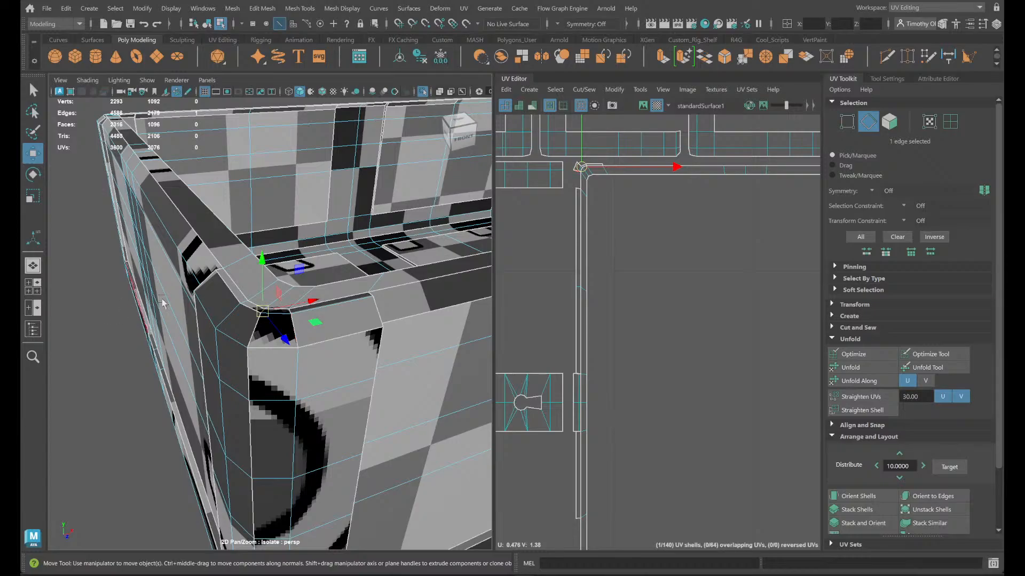
pyautogui.keyDown('shift'); pyautogui.moveTo(654, 332); pyautogui.dragTo(605, 353, button='right'); pyautogui.keyUp('shift')
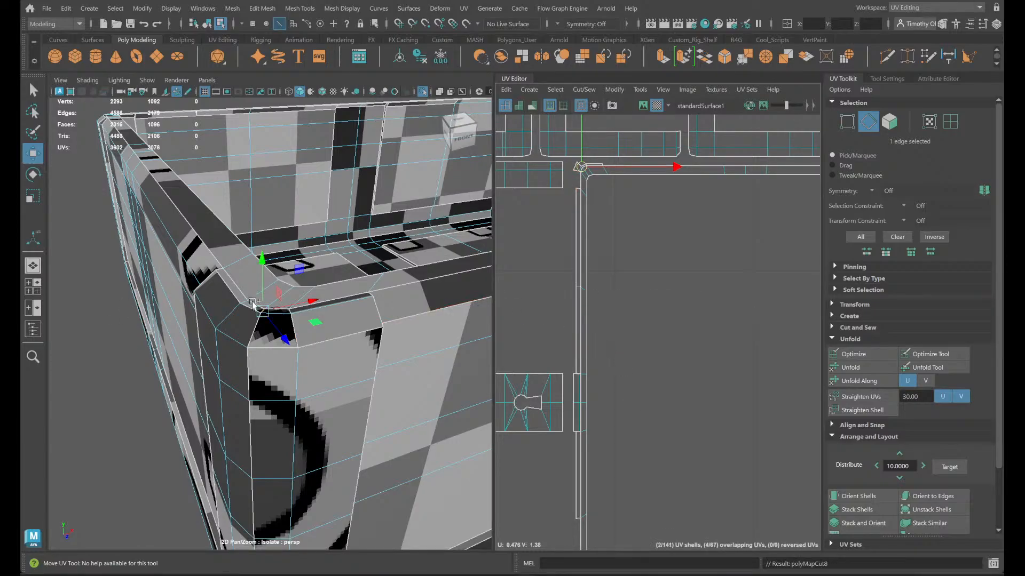
pyautogui.moveTo(323, 315); pyautogui.dragTo(323, 220, button='right')
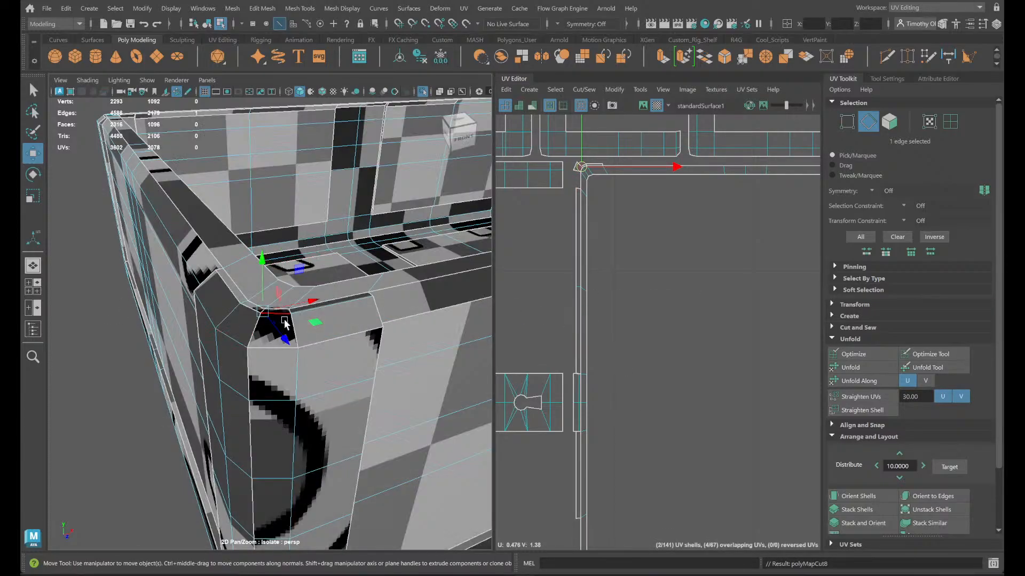
pyautogui.click(289, 311)
pyautogui.keyDown('shift'); pyautogui.moveTo(816, 334); pyautogui.dragTo(781, 343, button='right'); pyautogui.keyUp('shift')
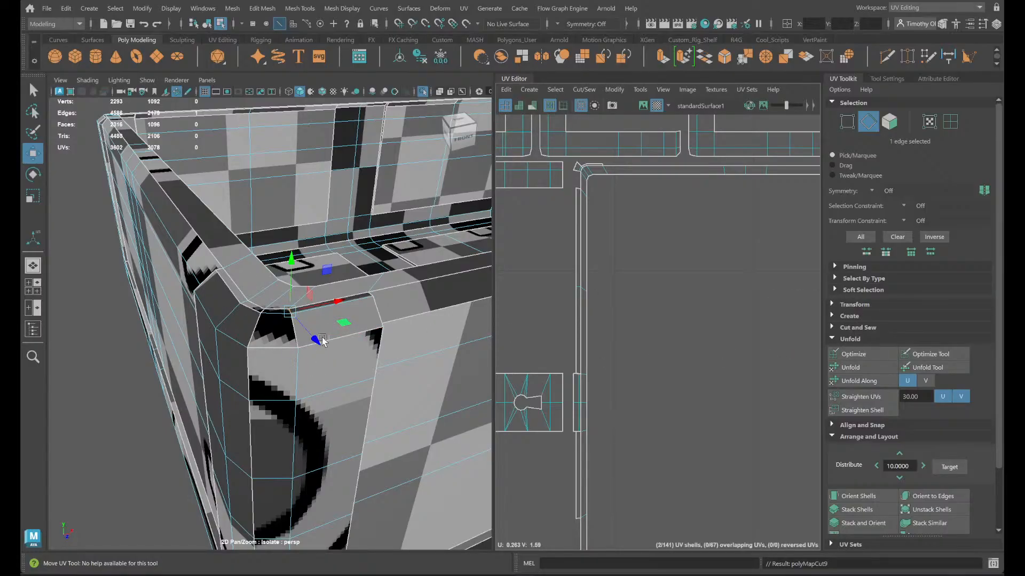
# - Try to sew the short corner edge and the seams of the bevelled faces below it, and undo the sewing
pyautogui.keyDown('shift'); pyautogui.moveTo(619, 331); pyautogui.dragTo(642, 341, button='right'); pyautogui.keyUp('shift')
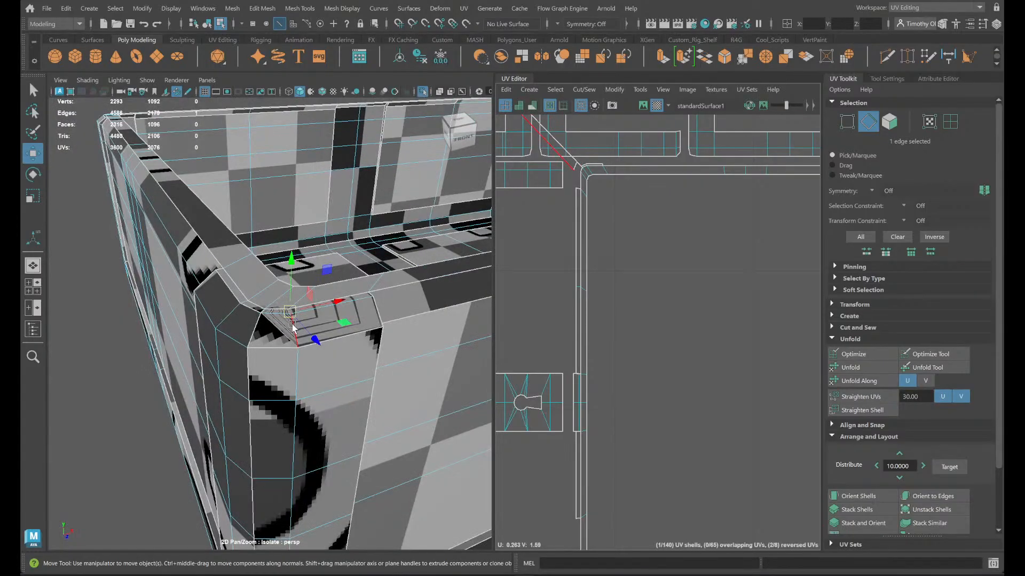
pyautogui.keyDown('shift'); pyautogui.click(329, 344); pyautogui.keyUp('shift')
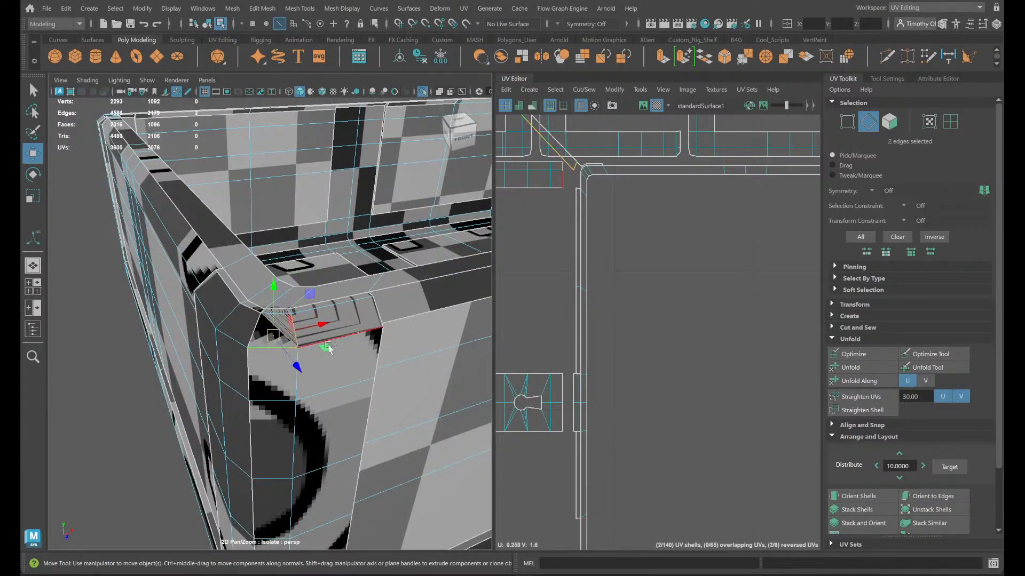
pyautogui.keyDown('shift'); pyautogui.moveTo(616, 370); pyautogui.dragTo(610, 331, button='right'); pyautogui.keyUp('shift')
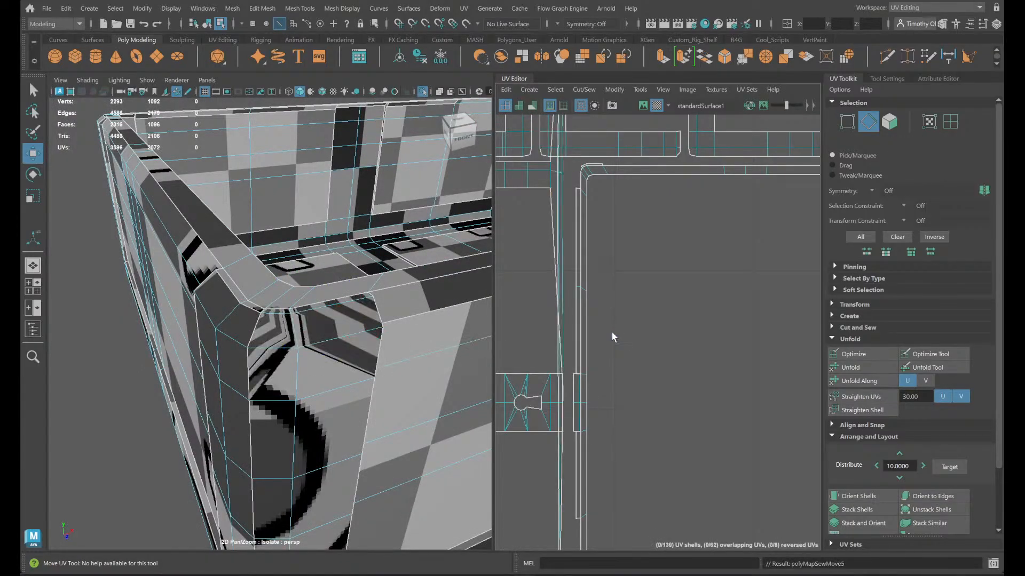
pyautogui.hotkey('ctrl', 'z')
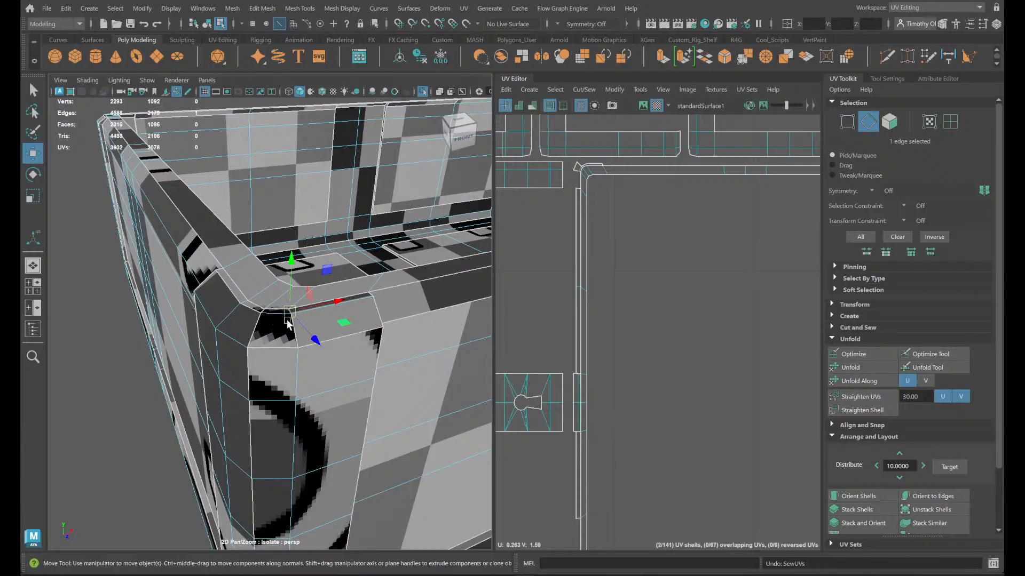
# - Move and sew the edge between the corner's two bevelled faces and the two edges joining them to the faces below
pyautogui.keyDown('shift'); pyautogui.click(289, 332); pyautogui.keyUp('shift')
pyautogui.keyDown('shift'); pyautogui.click(275, 350); pyautogui.keyUp('shift')
pyautogui.keyDown('shift'); pyautogui.click(349, 339); pyautogui.keyUp('shift')
pyautogui.keyDown('shift'); pyautogui.moveTo(714, 353); pyautogui.dragTo(697, 320, button='right'); pyautogui.keyUp('shift')
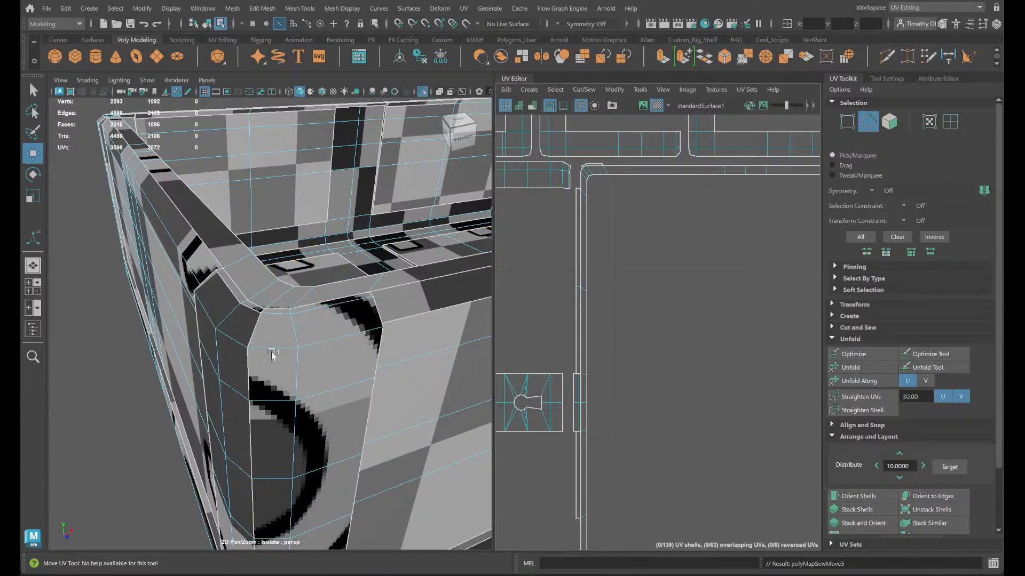
pyautogui.keyDown('alt'); pyautogui.moveTo(272, 356); pyautogui.dragTo(296, 397); pyautogui.keyUp('alt')
pyautogui.scroll(-5, 259, 370)
pyautogui.scroll(3, 320, 383)
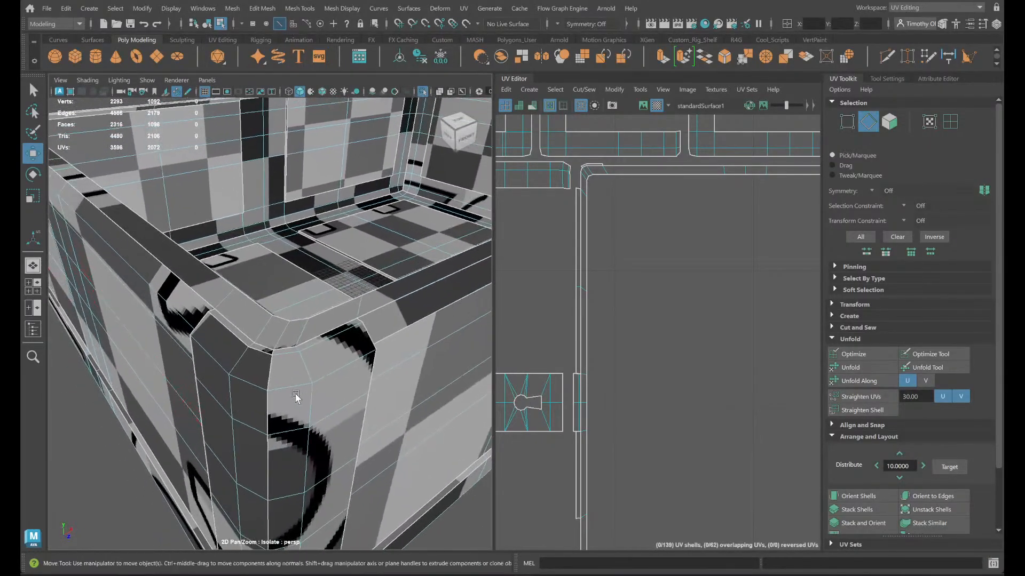
# - Move and sew the two upper edges joining the corner's bevelled side faces to the thin bevel just below the rim
pyautogui.click(265, 362)
pyautogui.keyDown('shift'); pyautogui.click(230, 332); pyautogui.keyUp('shift')
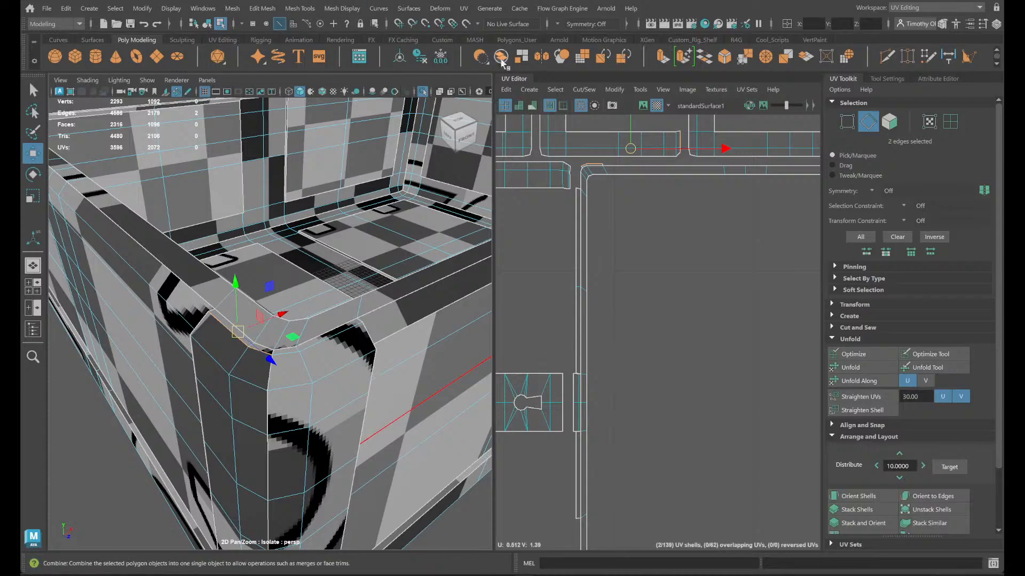
pyautogui.click(584, 90)
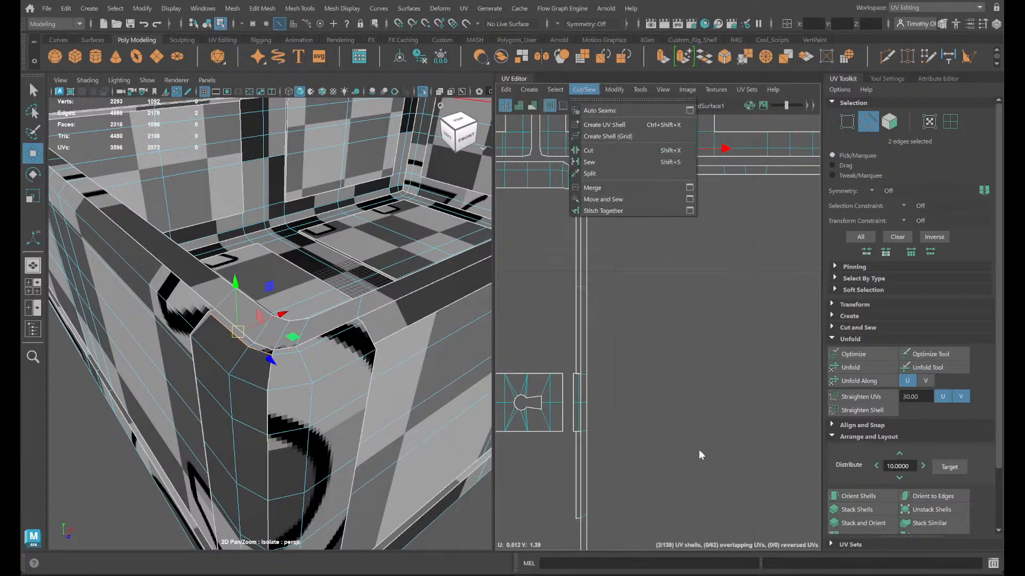
pyautogui.click(614, 199)
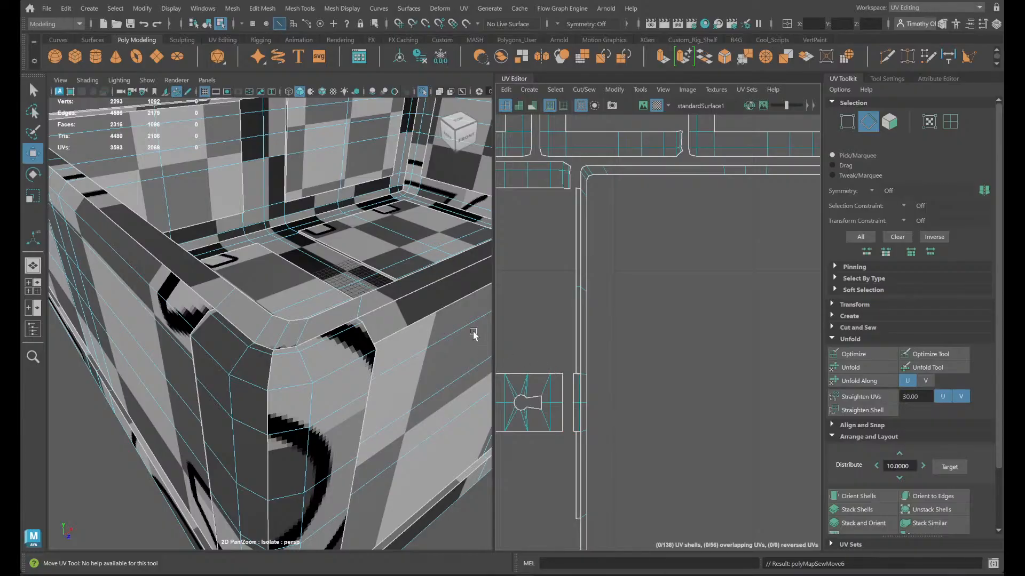
pyautogui.scroll(3, 288, 358)
pyautogui.scroll(-3, 347, 435)
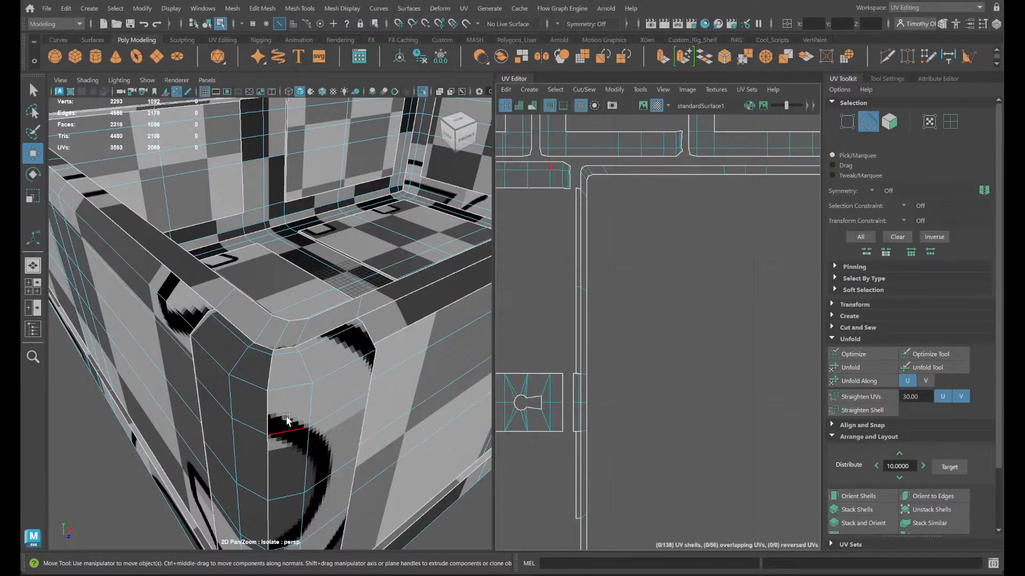
pyautogui.scroll(10, 263, 290)
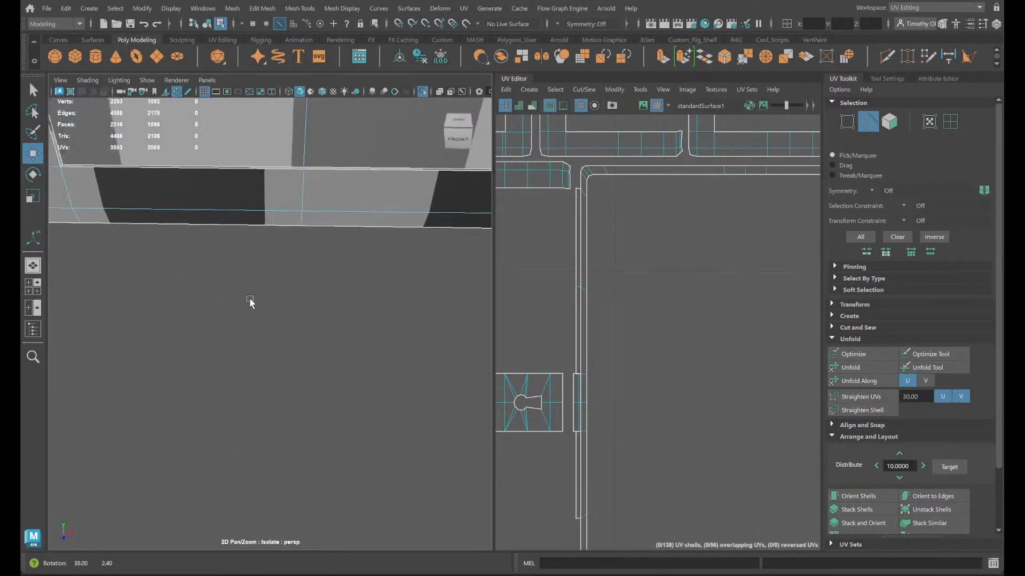
pyautogui.keyDown('alt'); pyautogui.moveTo(99, 298); pyautogui.dragTo(215, 296, button='right'); pyautogui.keyUp('alt')
pyautogui.keyDown('alt'); pyautogui.moveTo(222, 316); pyautogui.dragTo(318, 492); pyautogui.keyUp('alt')
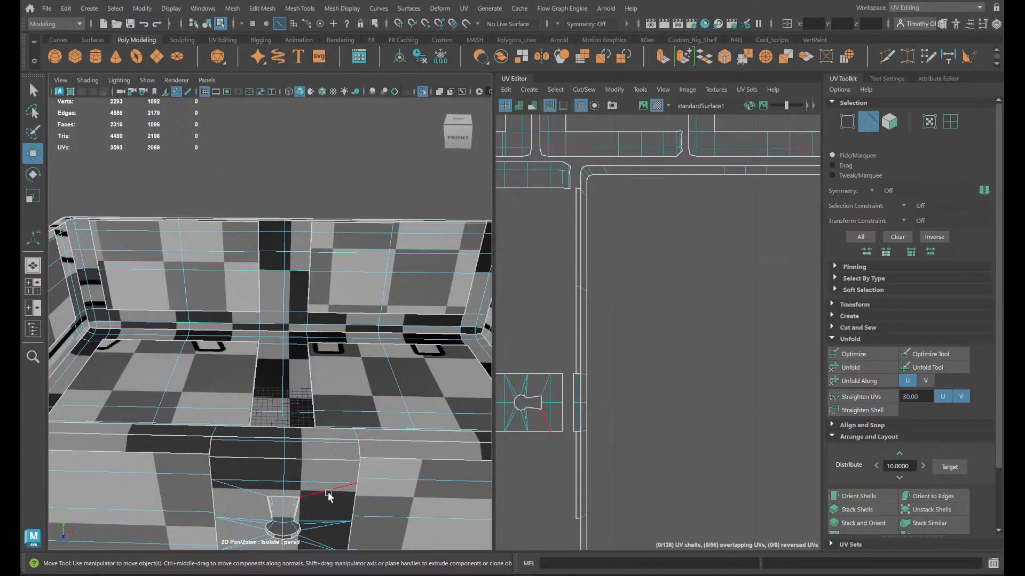
pyautogui.scroll(2, 308, 430)
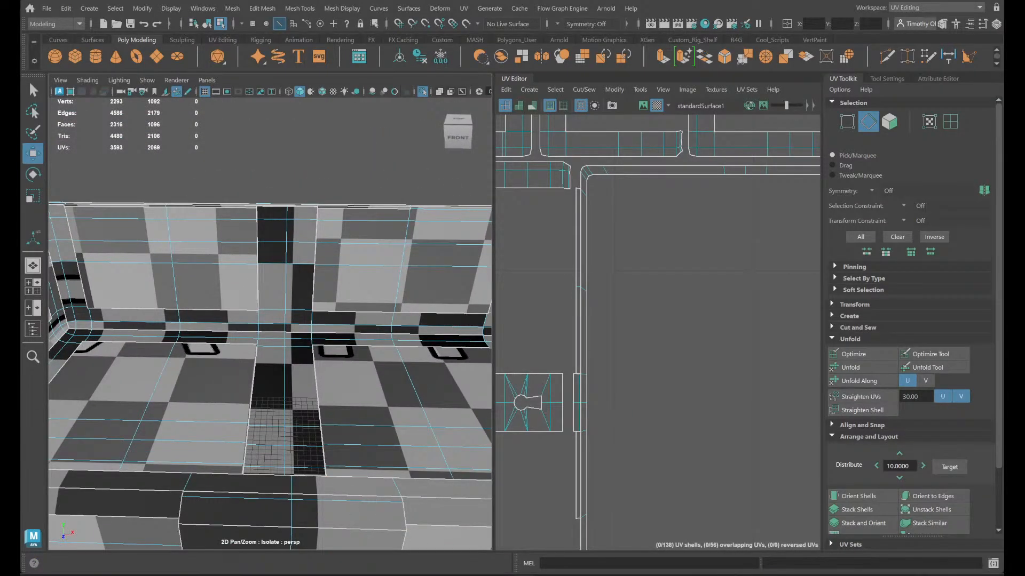
# - Switch to OBS, unmute the Mic/Aux audio channel, mute it again, and return to the Maya scene
pyautogui.moveTo(726, 575)
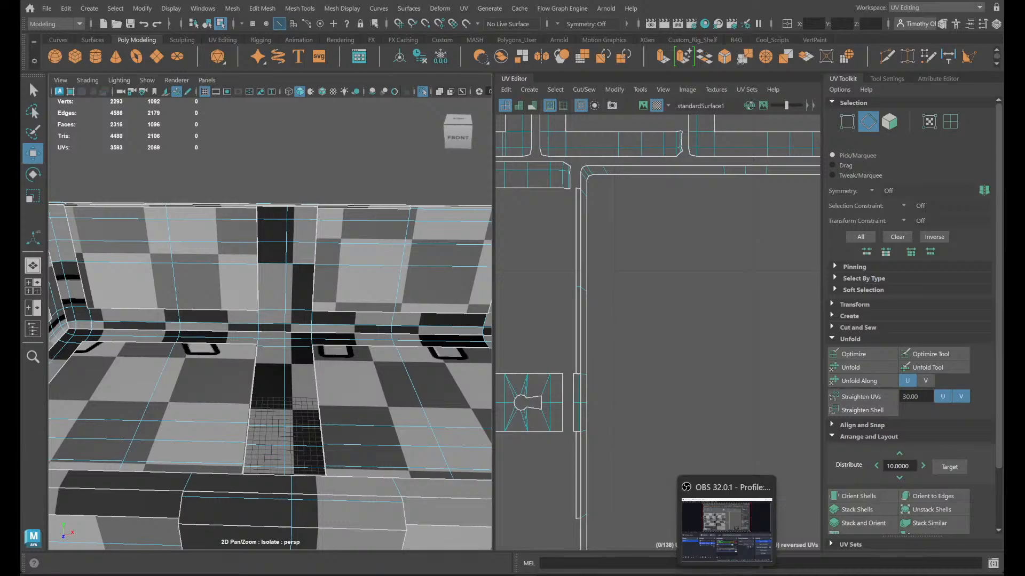
pyautogui.click(726, 528)
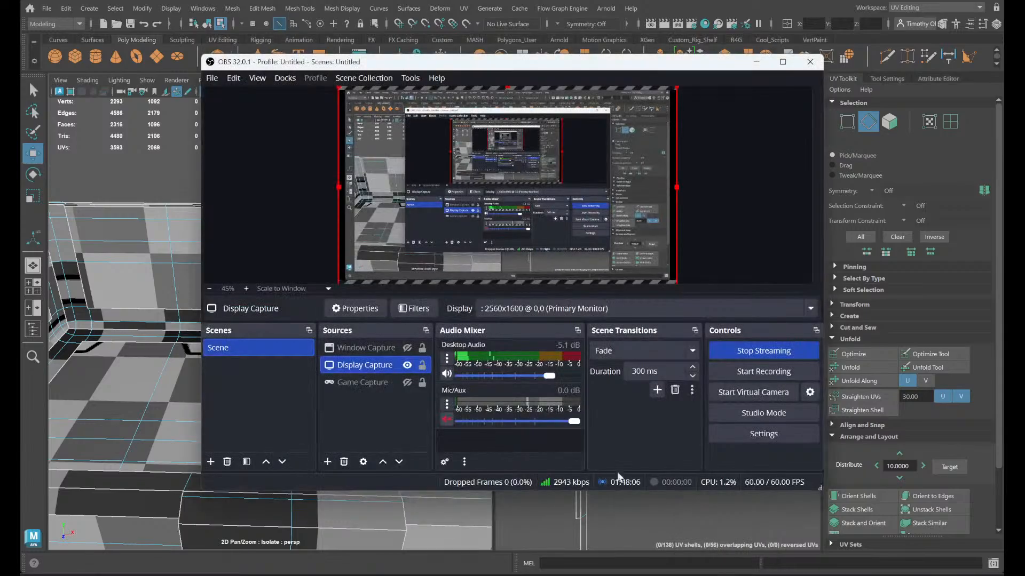
pyautogui.click(446, 420)
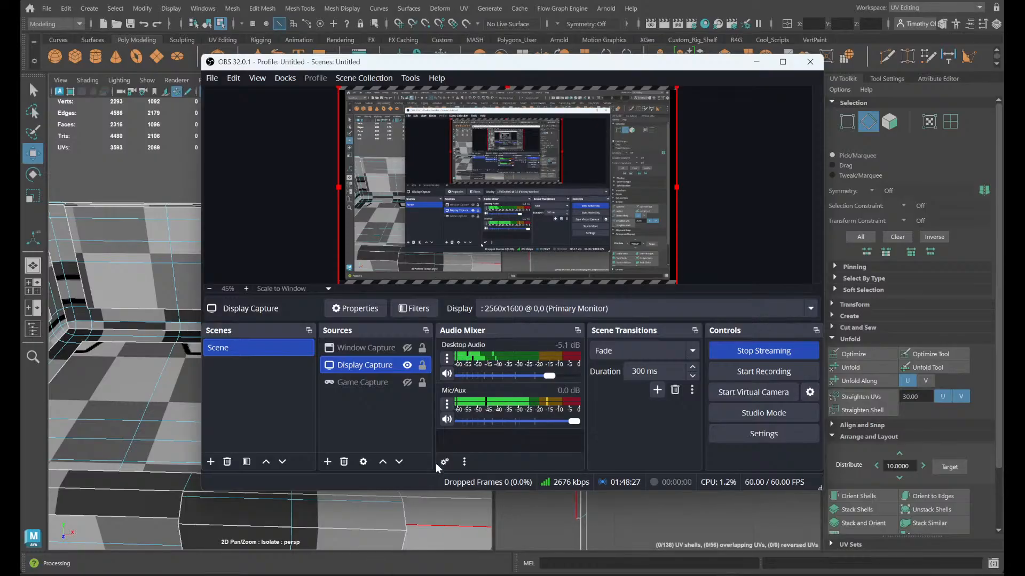
pyautogui.click(447, 421)
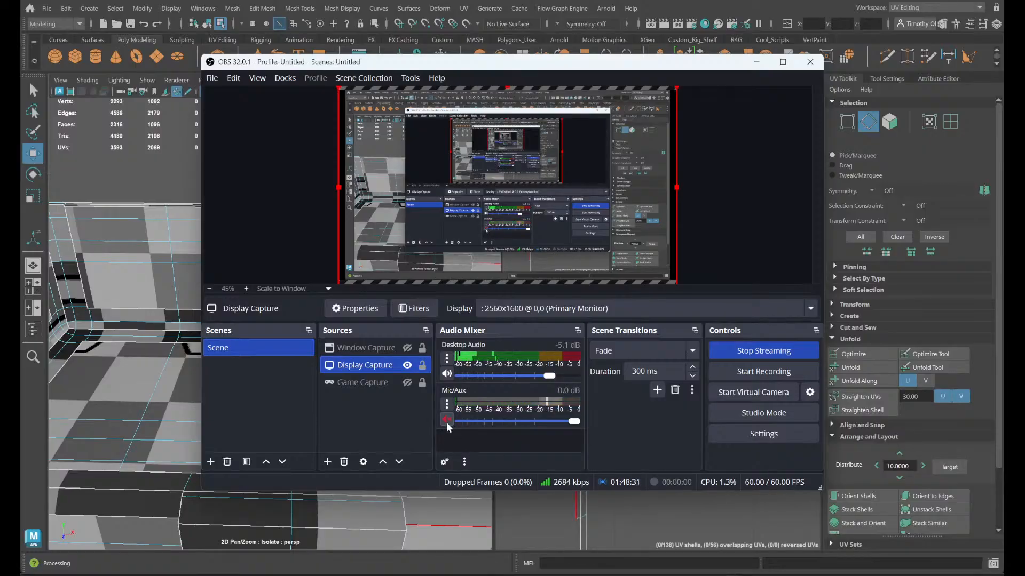
pyautogui.click(520, 521)
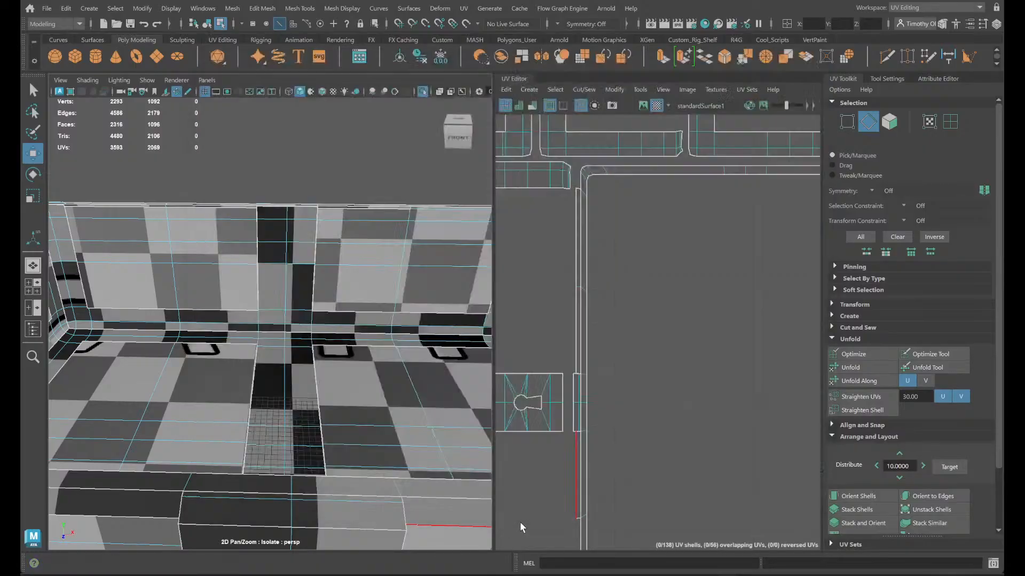
# - Move and sew the two edges joining the keyhole panel's front face to the bevel strip above it
pyautogui.scroll(-4, 283, 494)
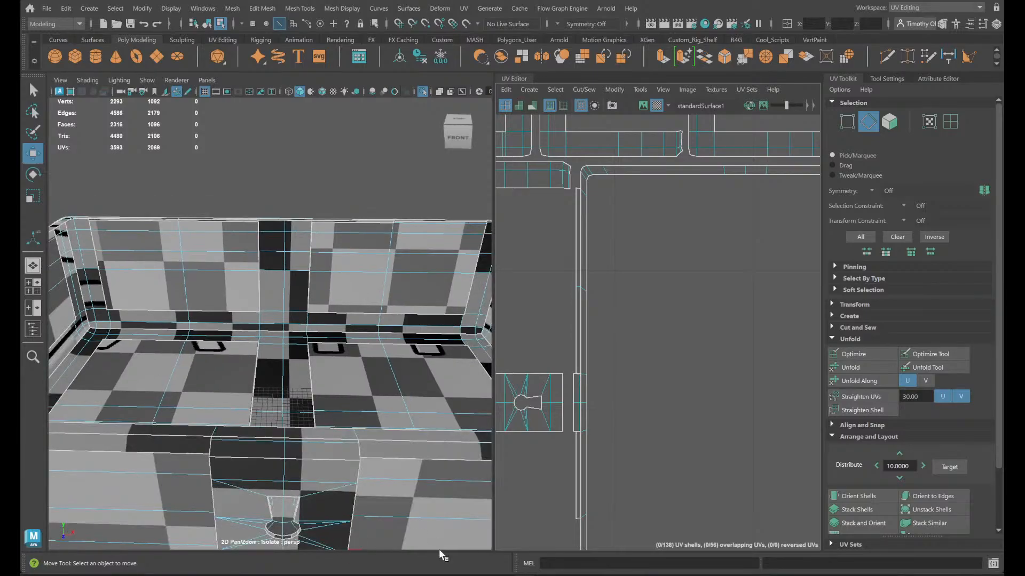
pyautogui.keyDown('alt'); pyautogui.moveTo(441, 550); pyautogui.dragTo(347, 442); pyautogui.keyUp('alt')
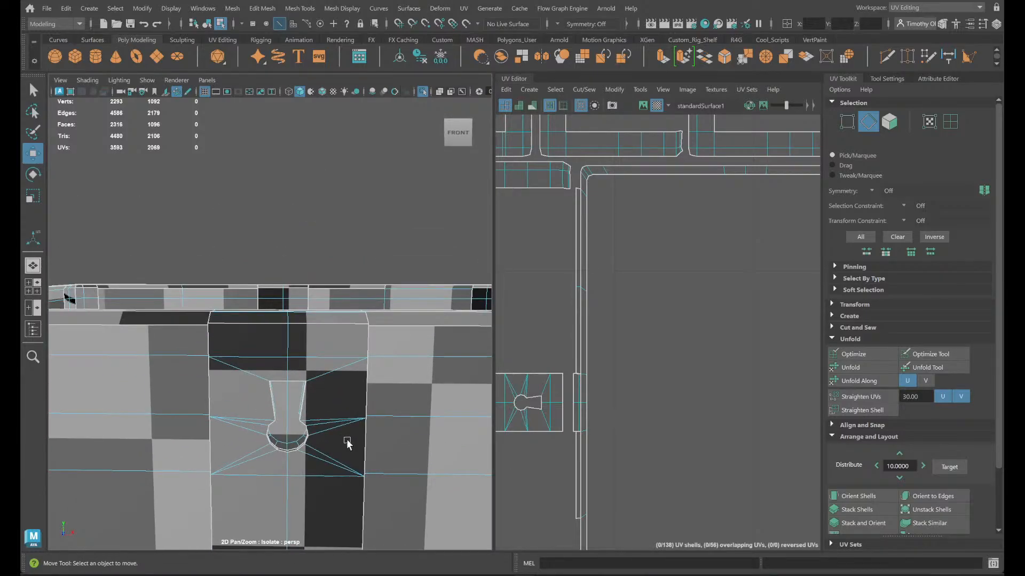
pyautogui.doubleClick(312, 323)
pyautogui.press('f')
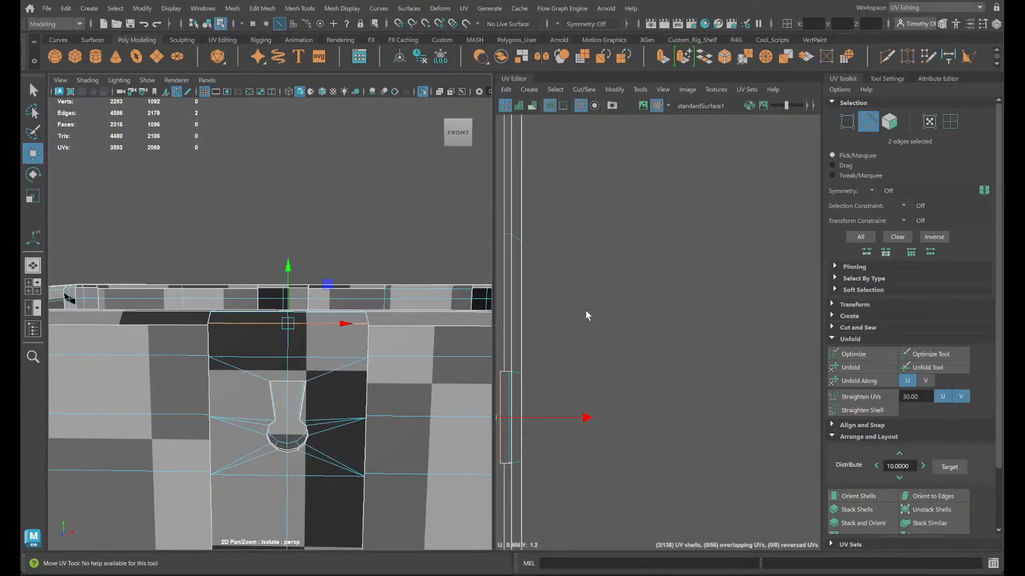
pyautogui.keyDown('alt'); pyautogui.moveTo(206, 413); pyautogui.dragTo(224, 461); pyautogui.keyUp('alt')
pyautogui.scroll(3, 305, 478)
pyautogui.keyDown('alt'); pyautogui.moveTo(303, 477); pyautogui.dragTo(287, 438, button='middle'); pyautogui.keyUp('alt')
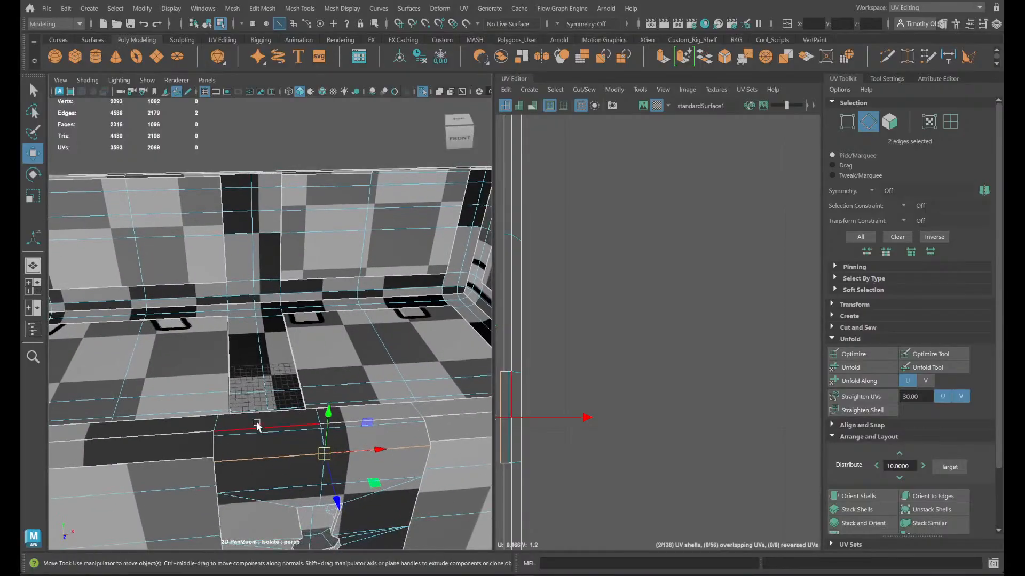
pyautogui.keyDown('alt'); pyautogui.moveTo(441, 478); pyautogui.dragTo(443, 414, button='middle'); pyautogui.keyUp('alt')
pyautogui.keyDown('shift'); pyautogui.rightClick(674, 351); pyautogui.keyUp('shift')
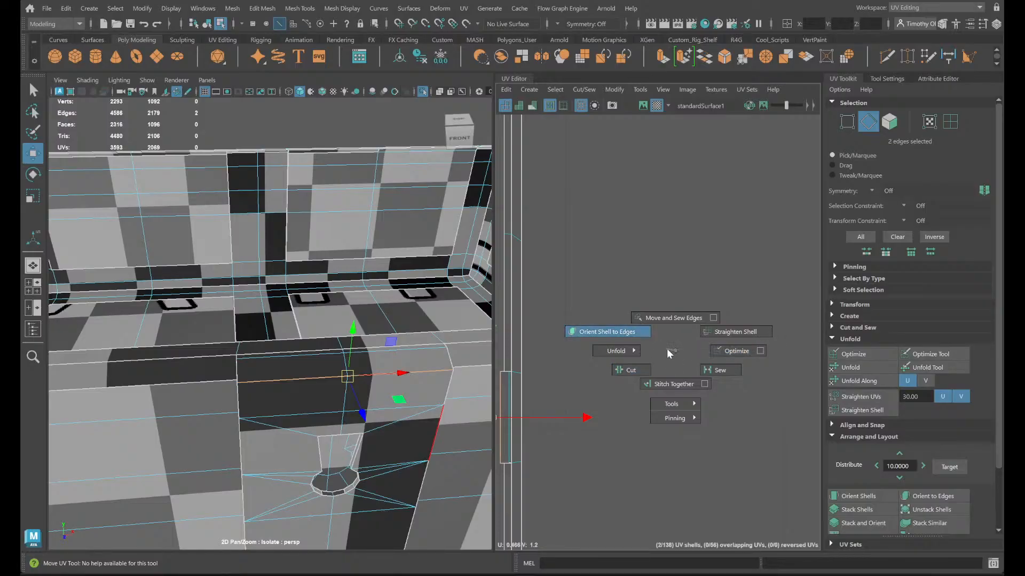
pyautogui.click(670, 318)
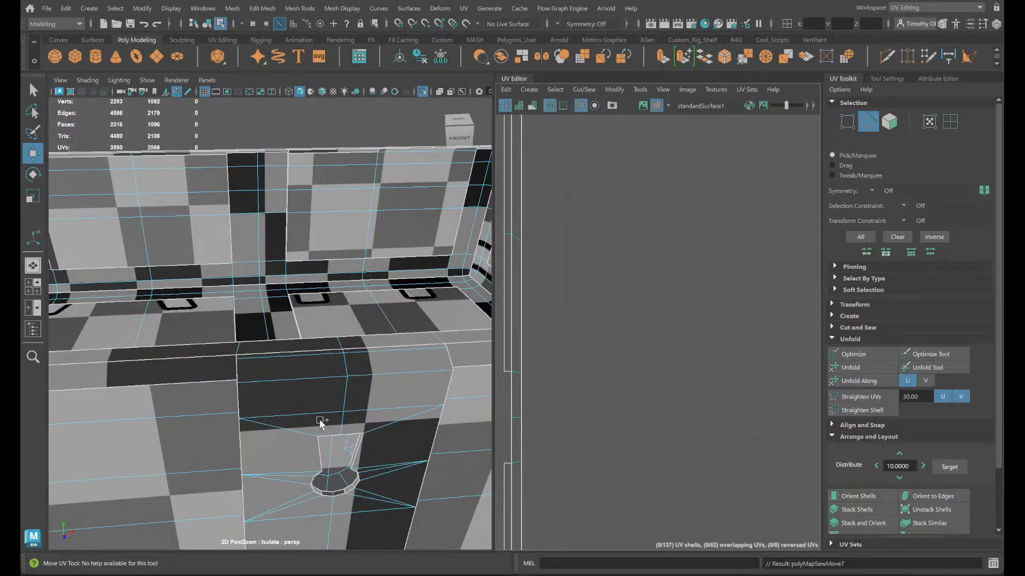
# - Cut the UVs at the short edge of the thin bevel just below the rim's front-right corner
pyautogui.keyDown('alt'); pyautogui.moveTo(395, 461); pyautogui.dragTo(284, 423); pyautogui.keyUp('alt')
pyautogui.keyDown('alt'); pyautogui.moveTo(284, 424); pyautogui.dragTo(142, 392, button='middle'); pyautogui.keyUp('alt')
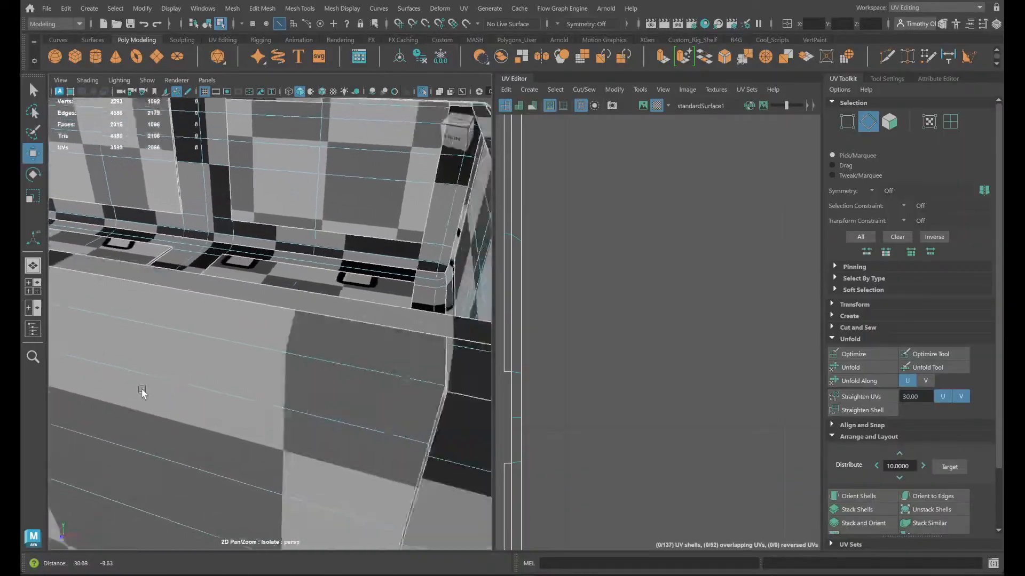
pyautogui.keyDown('alt'); pyautogui.moveTo(142, 391); pyautogui.dragTo(370, 382, button='right'); pyautogui.keyUp('alt')
pyautogui.keyDown('alt'); pyautogui.moveTo(372, 373); pyautogui.dragTo(332, 400); pyautogui.keyUp('alt')
pyautogui.click(266, 396)
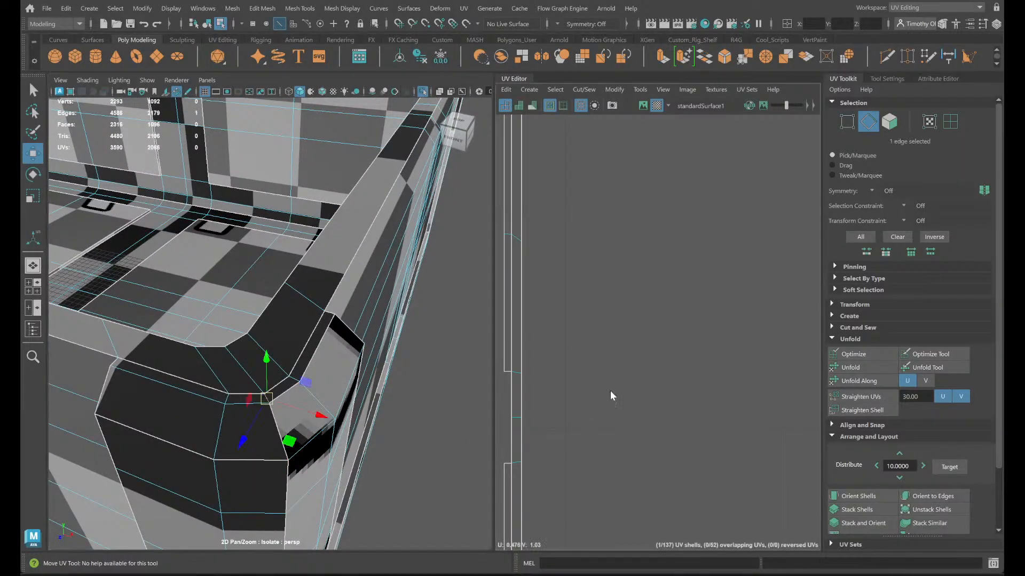
pyautogui.keyDown('shift'); pyautogui.moveTo(610, 391); pyautogui.dragTo(567, 413, button='right'); pyautogui.keyUp('shift')
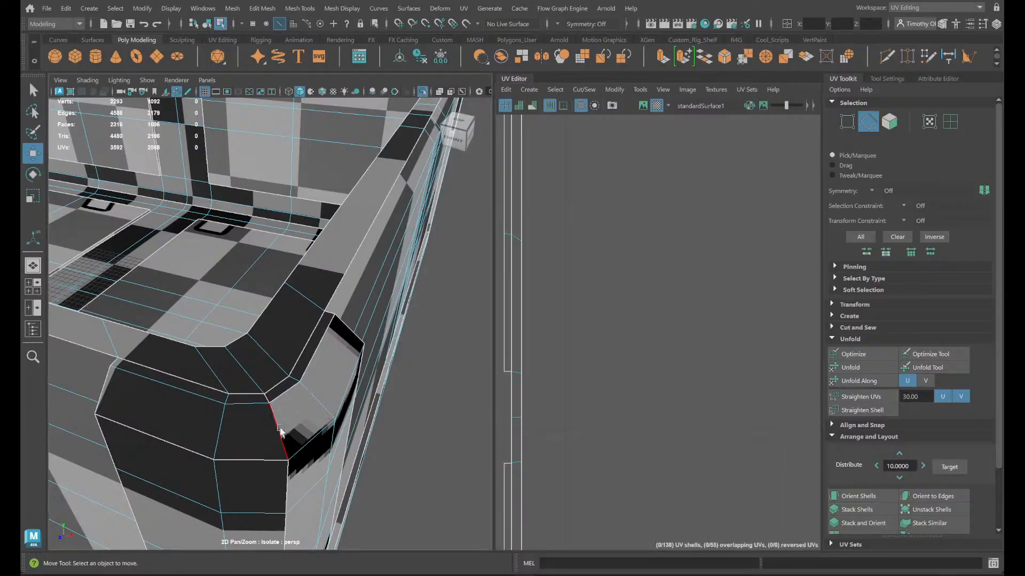
# - Move and sew the front-right corner's two lower front bevel edges and the two upper edges of its side bevel faces
pyautogui.click(240, 463)
pyautogui.keyDown('shift'); pyautogui.click(143, 454); pyautogui.keyUp('shift')
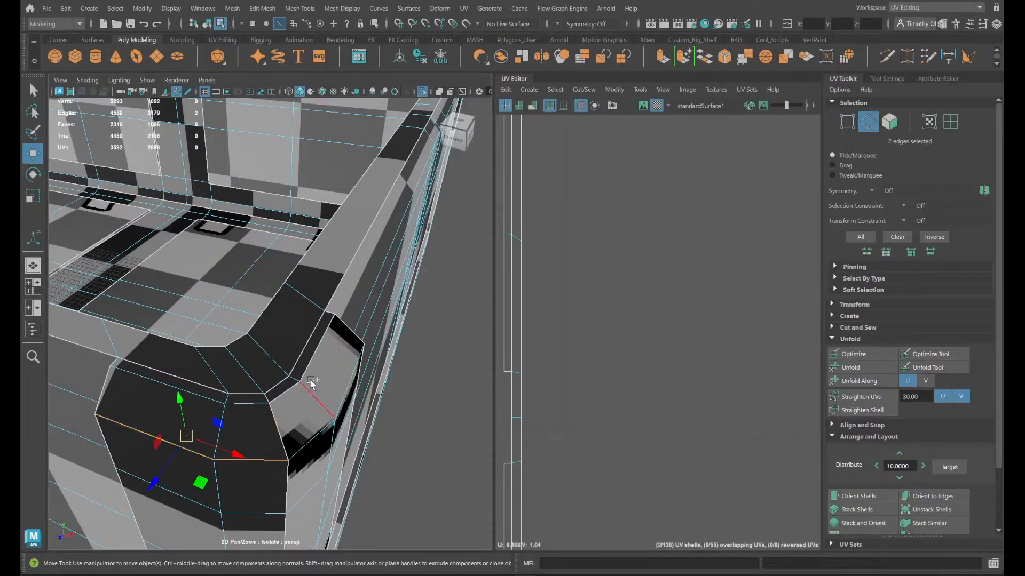
pyautogui.keyDown('shift'); pyautogui.click(290, 391); pyautogui.keyUp('shift')
pyautogui.keyDown('shift'); pyautogui.click(315, 357); pyautogui.keyUp('shift')
pyautogui.keyDown('shift'); pyautogui.rightClick(718, 309); pyautogui.keyUp('shift')
pyautogui.keyDown('shift'); pyautogui.moveTo(718, 308); pyautogui.dragTo(709, 277, button='right'); pyautogui.keyUp('shift')
# - Move and sew the back-right corner's two upper side bevel edges and the two lower edges of its back bevel faces
pyautogui.keyDown('alt'); pyautogui.moveTo(327, 462); pyautogui.dragTo(293, 480); pyautogui.keyUp('alt')
pyautogui.click(286, 427)
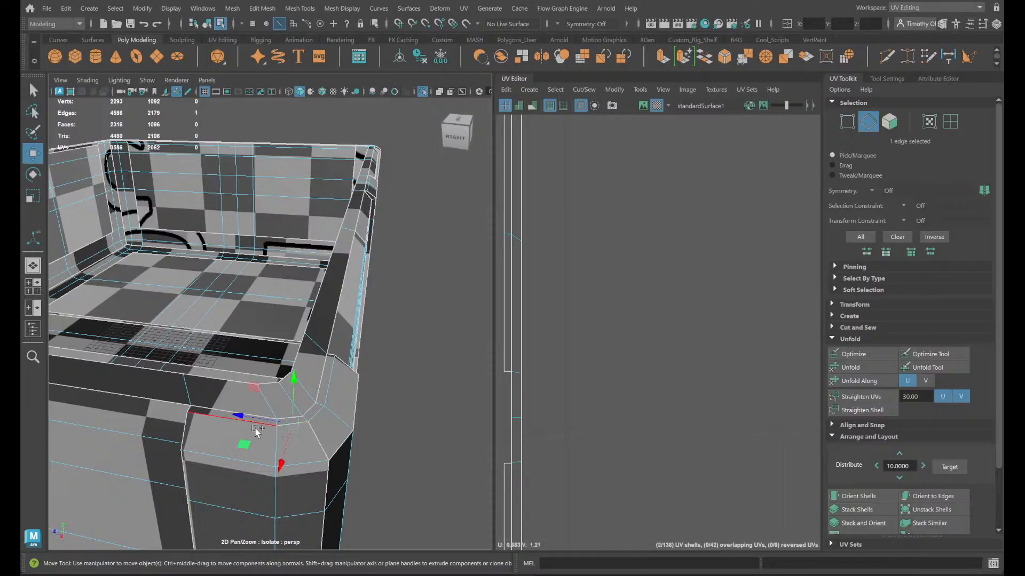
pyautogui.press('q')
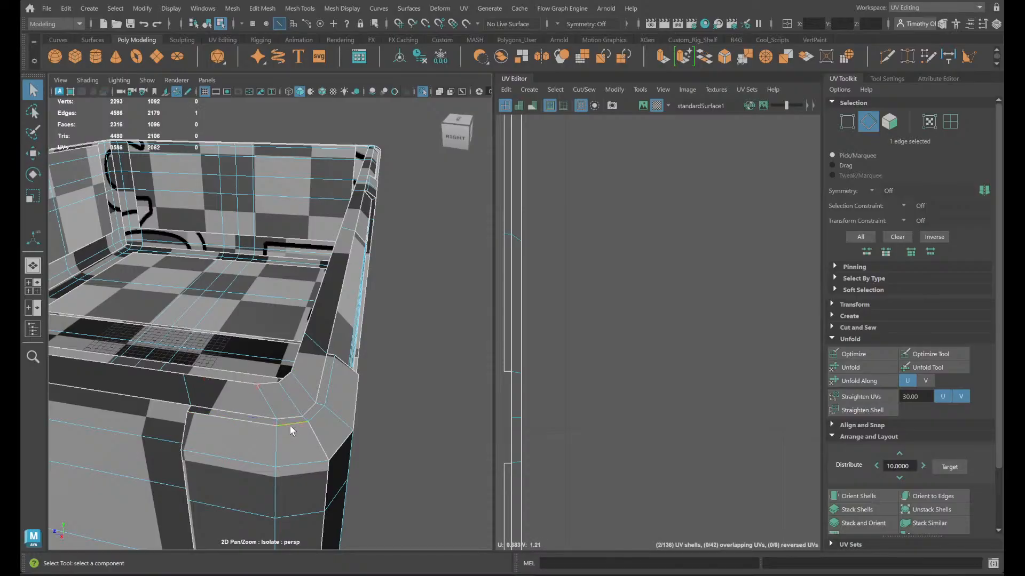
pyautogui.keyDown('shift'); pyautogui.click(231, 427); pyautogui.keyUp('shift')
pyautogui.keyDown('alt'); pyautogui.moveTo(327, 464); pyautogui.dragTo(292, 470); pyautogui.keyUp('alt')
pyautogui.keyDown('shift'); pyautogui.click(249, 464); pyautogui.keyUp('shift')
pyautogui.keyDown('shift'); pyautogui.click(265, 441); pyautogui.keyUp('shift')
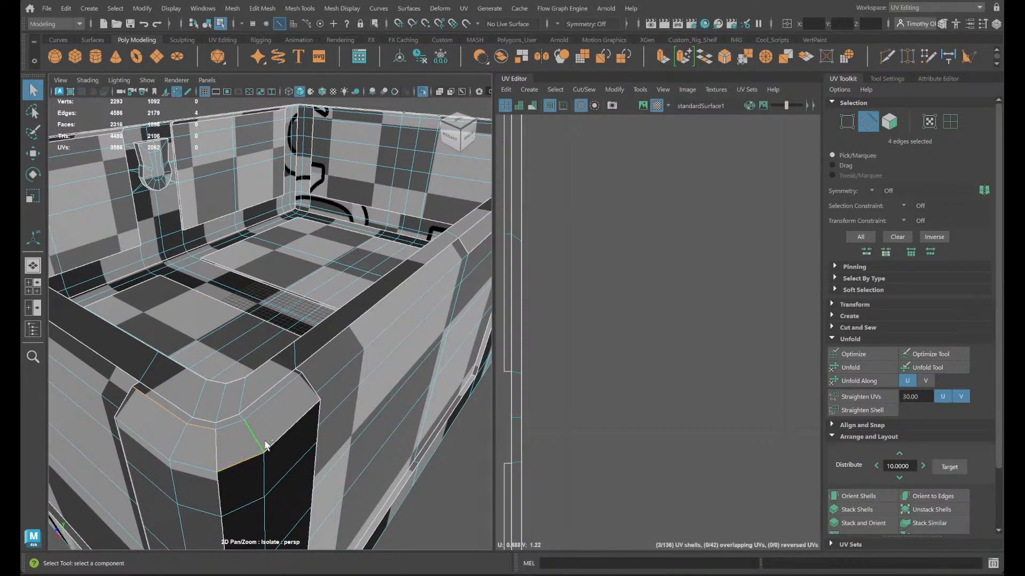
pyautogui.keyDown('shift'); pyautogui.rightClick(618, 415); pyautogui.keyUp('shift')
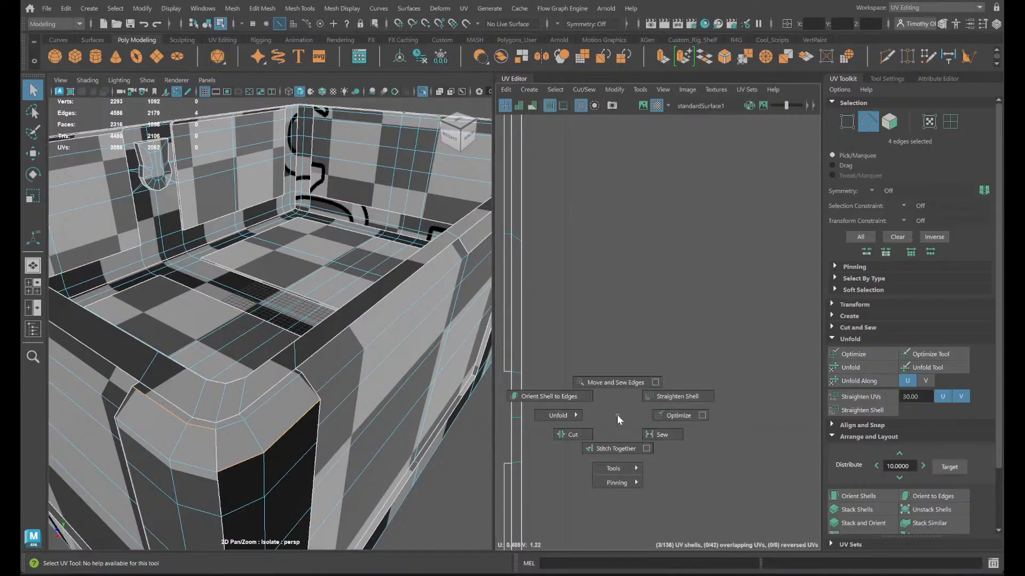
pyautogui.keyDown('shift'); pyautogui.moveTo(617, 415); pyautogui.dragTo(617, 382, button='right'); pyautogui.keyUp('shift')
# - Cut the UVs at the short edge just below the rim's back-right corner
pyautogui.keyDown('alt'); pyautogui.moveTo(267, 504); pyautogui.dragTo(299, 488); pyautogui.keyUp('alt')
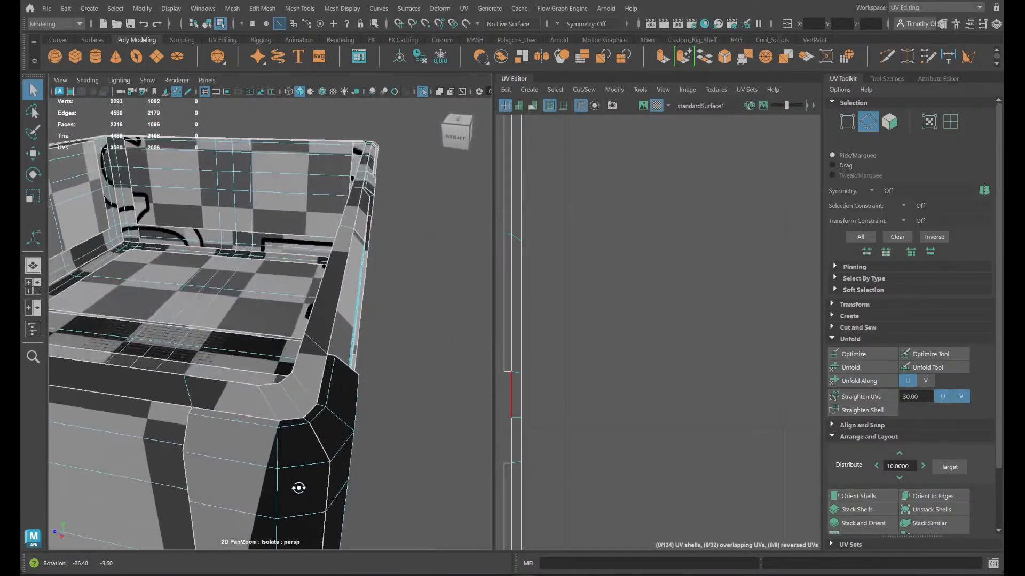
pyautogui.click(306, 424)
pyautogui.keyDown('shift'); pyautogui.moveTo(524, 405); pyautogui.dragTo(469, 425, button='right'); pyautogui.keyUp('shift')
# - Examine the UV seams along the rim bevel and outer walls on the different sides of the chest body
pyautogui.keyDown('alt'); pyautogui.moveTo(290, 500); pyautogui.dragTo(318, 442); pyautogui.keyUp('alt')
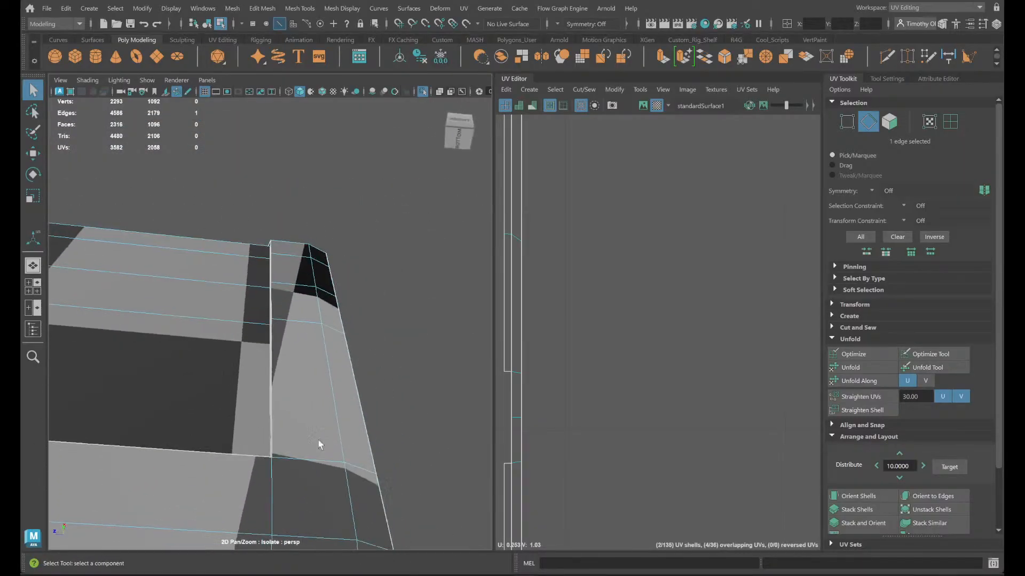
pyautogui.keyDown('alt'); pyautogui.moveTo(319, 459); pyautogui.dragTo(370, 403, button='middle'); pyautogui.keyUp('alt')
pyautogui.keyDown('alt'); pyautogui.moveTo(370, 402); pyautogui.dragTo(401, 488); pyautogui.keyUp('alt')
pyautogui.keyDown('alt'); pyautogui.moveTo(400, 488); pyautogui.dragTo(397, 425, button='right'); pyautogui.keyUp('alt')
pyautogui.keyDown('alt'); pyautogui.moveTo(397, 425); pyautogui.dragTo(345, 427, button='middle'); pyautogui.keyUp('alt')
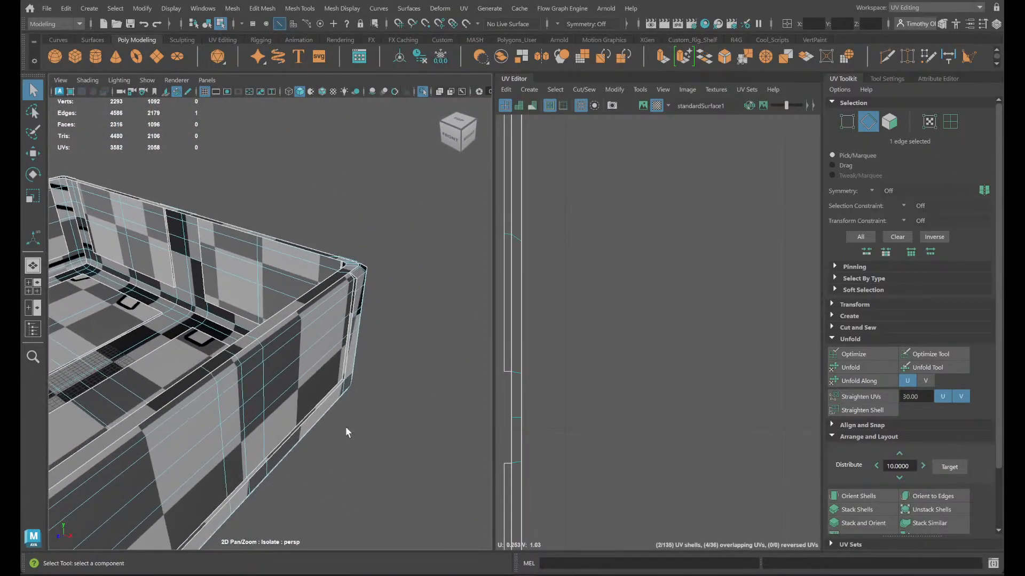
pyautogui.keyDown('alt'); pyautogui.moveTo(344, 427); pyautogui.dragTo(310, 425); pyautogui.keyUp('alt')
pyautogui.keyDown('alt'); pyautogui.moveTo(310, 426); pyautogui.dragTo(119, 270, button='middle'); pyautogui.keyUp('alt')
pyautogui.keyDown('alt'); pyautogui.moveTo(119, 270); pyautogui.dragTo(402, 337, button='right'); pyautogui.keyUp('alt')
pyautogui.keyDown('alt'); pyautogui.moveTo(401, 337); pyautogui.dragTo(370, 428); pyautogui.keyUp('alt')
pyautogui.keyDown('alt'); pyautogui.moveTo(370, 427); pyautogui.dragTo(362, 439, button='right'); pyautogui.keyUp('alt')
pyautogui.keyDown('alt'); pyautogui.moveTo(362, 435); pyautogui.dragTo(62, 497, button='middle'); pyautogui.keyUp('alt')
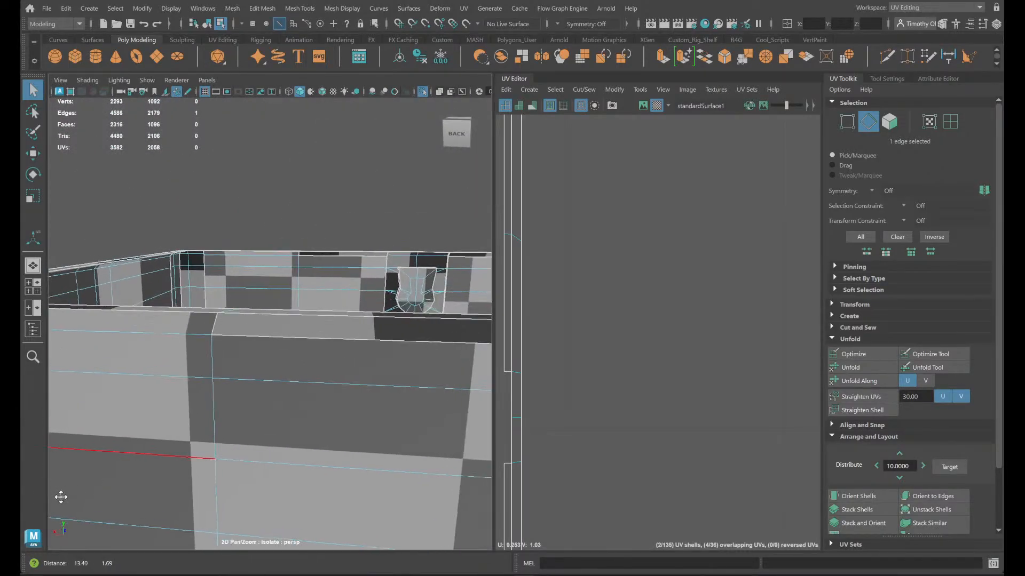
# - Move and sew the two lower rim bevel edges above the back wall's outer panel on one side of the centre strip
pyautogui.keyDown('alt'); pyautogui.moveTo(340, 469); pyautogui.dragTo(403, 484, button='middle'); pyautogui.keyUp('alt')
pyautogui.scroll(-3, 393, 472)
pyautogui.keyDown('alt'); pyautogui.moveTo(395, 475); pyautogui.dragTo(470, 501); pyautogui.keyUp('alt')
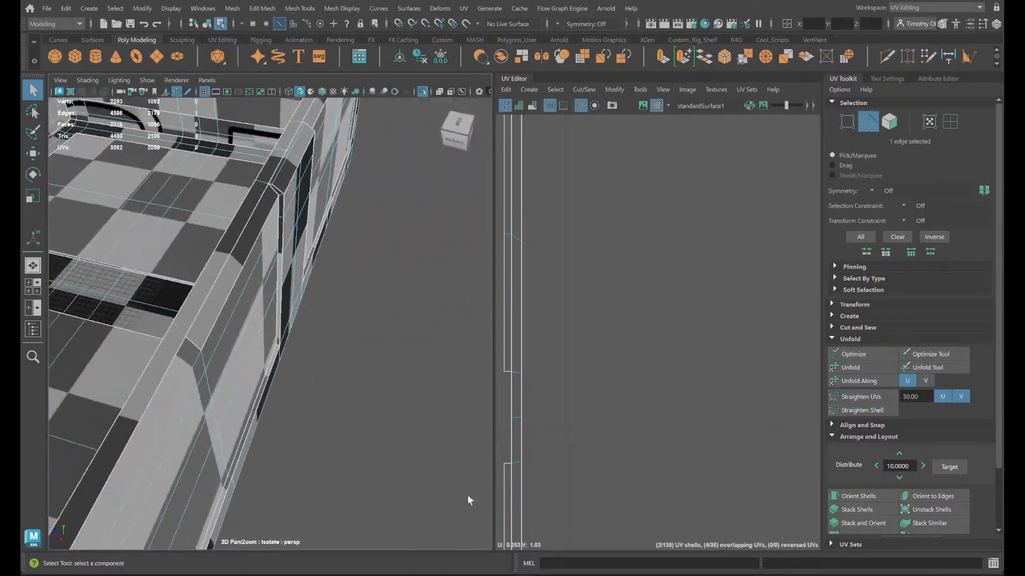
pyautogui.click(193, 344)
pyautogui.press('capslock')
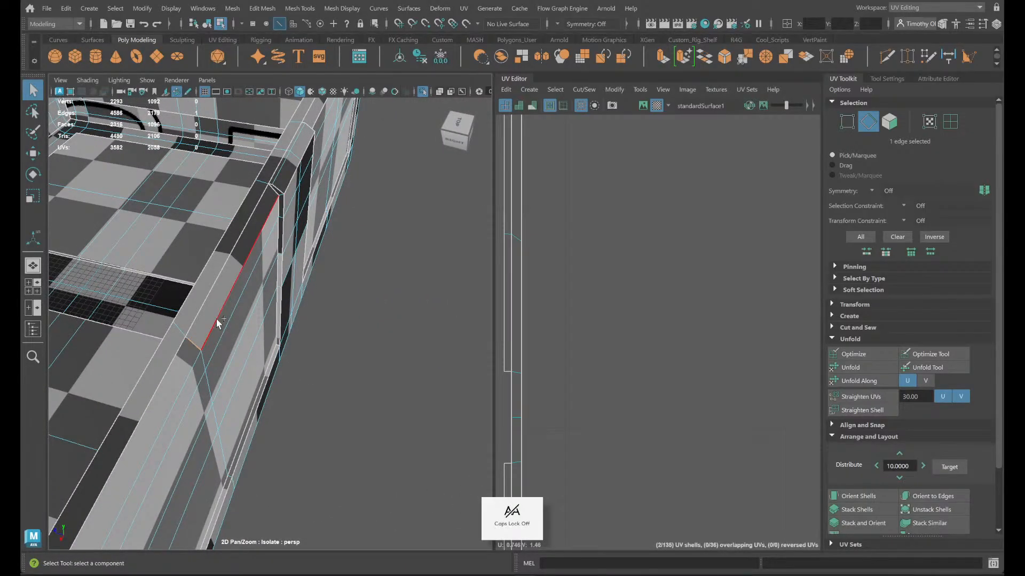
pyautogui.keyDown('shift'); pyautogui.click(217, 320); pyautogui.keyUp('shift')
pyautogui.keyDown('alt'); pyautogui.moveTo(242, 335); pyautogui.dragTo(194, 333); pyautogui.keyUp('alt')
pyautogui.scroll(3, 392, 318)
pyautogui.keyDown('alt'); pyautogui.moveTo(392, 319); pyautogui.dragTo(363, 367, button='middle'); pyautogui.keyUp('alt')
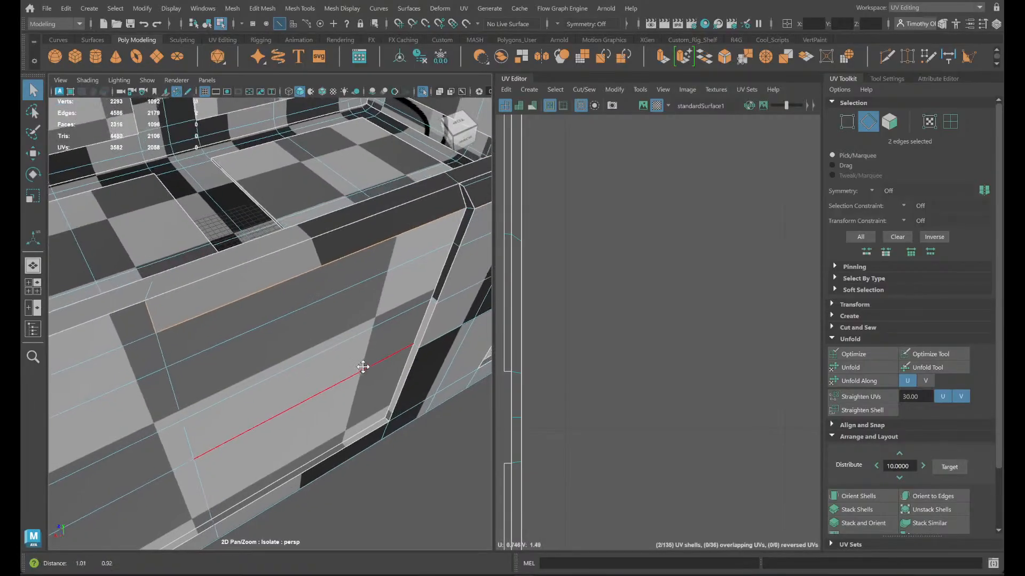
pyautogui.keyDown('alt'); pyautogui.moveTo(363, 367); pyautogui.dragTo(369, 349); pyautogui.keyUp('alt')
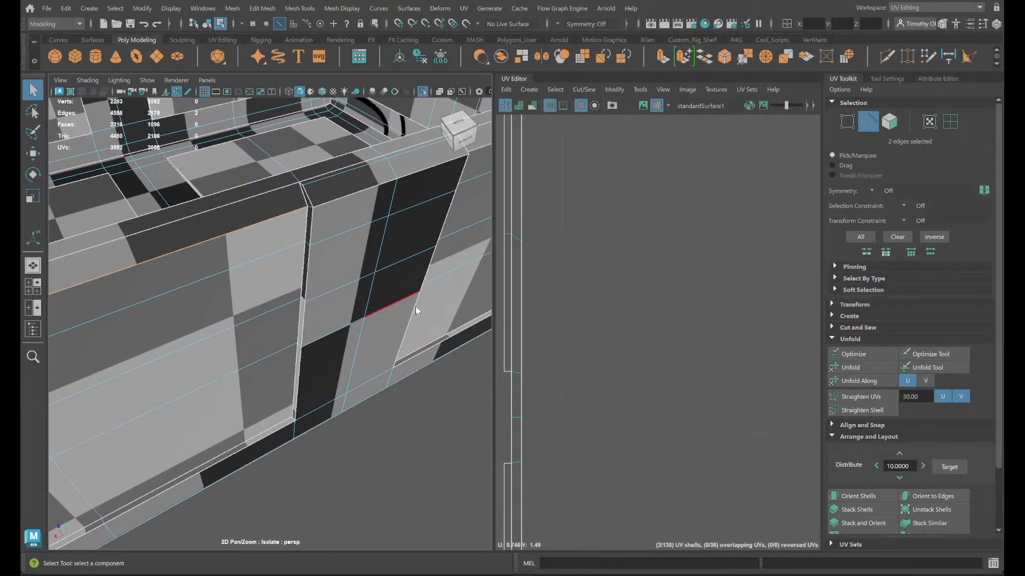
pyautogui.moveTo(752, 575)
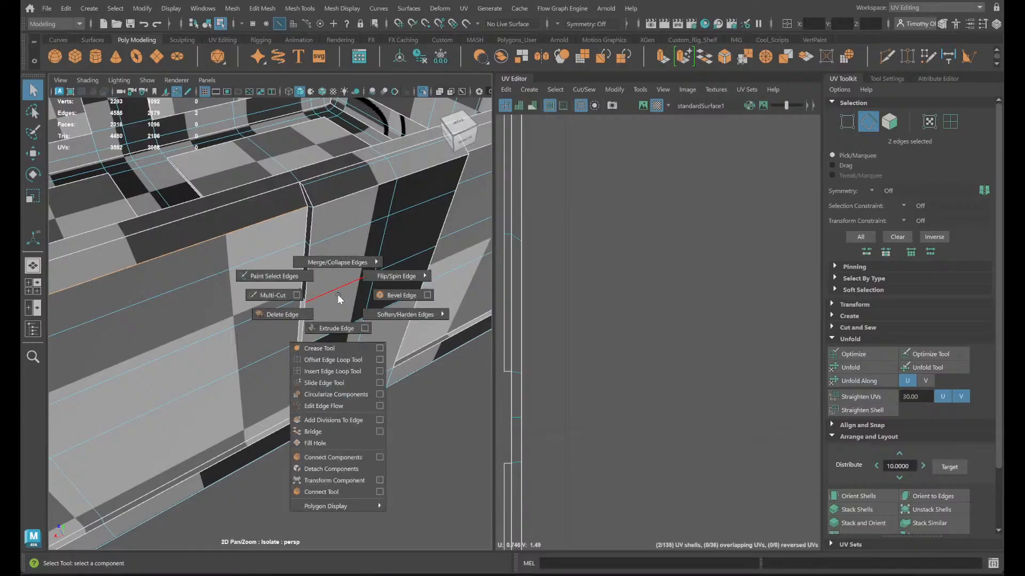
pyautogui.keyDown('shift'); pyautogui.rightClick(337, 295); pyautogui.keyUp('shift')
pyautogui.keyDown('ctrl'); pyautogui.rightClick(343, 293); pyautogui.keyUp('ctrl')
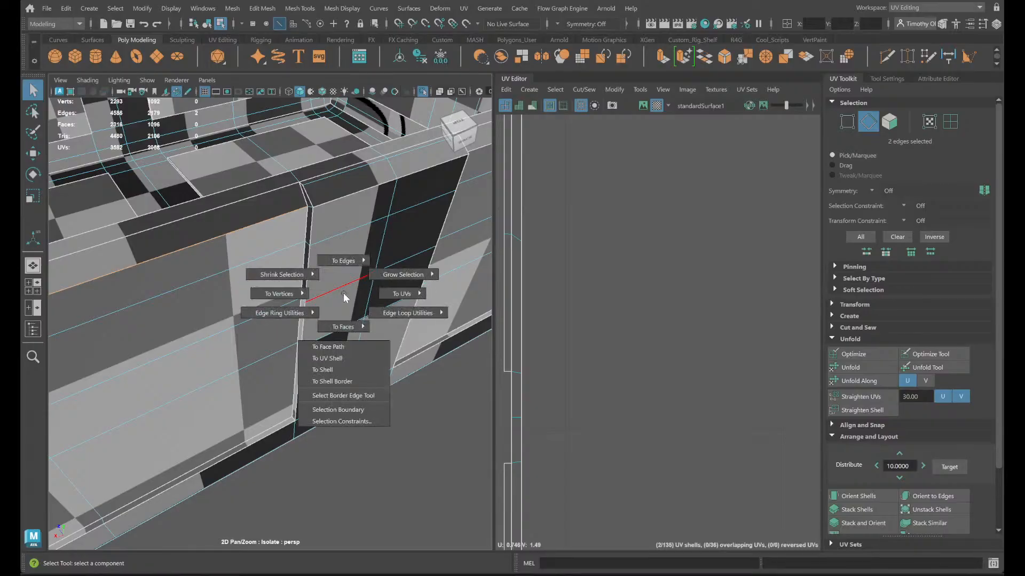
pyautogui.moveTo(344, 293)
pyautogui.keyDown('shift'); pyautogui.mouseDown(button='right')
pyautogui.moveTo(336, 249)
pyautogui.moveTo(343, 294)
pyautogui.mouseUp(button='right'); pyautogui.keyUp('shift')
pyautogui.click(195, 287)
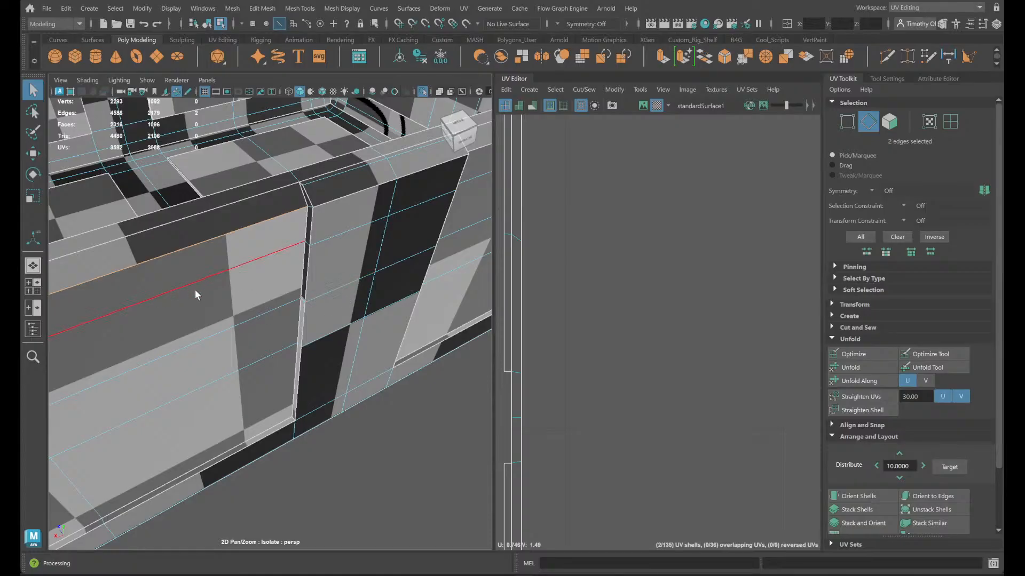
pyautogui.keyDown('ctrl'); pyautogui.rightClick(194, 289); pyautogui.keyUp('ctrl')
pyautogui.rightClick(194, 250)
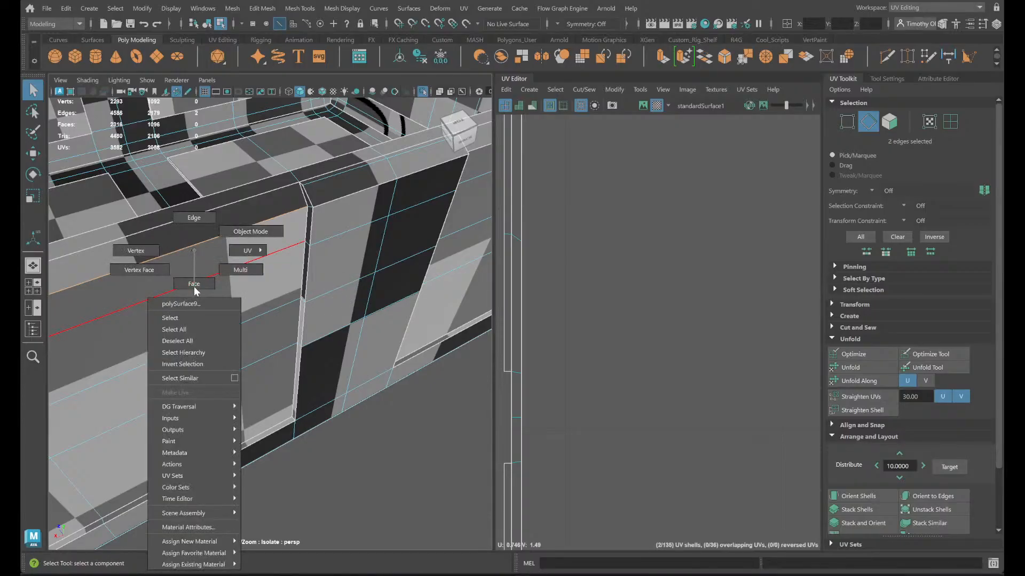
pyautogui.rightClick(620, 257)
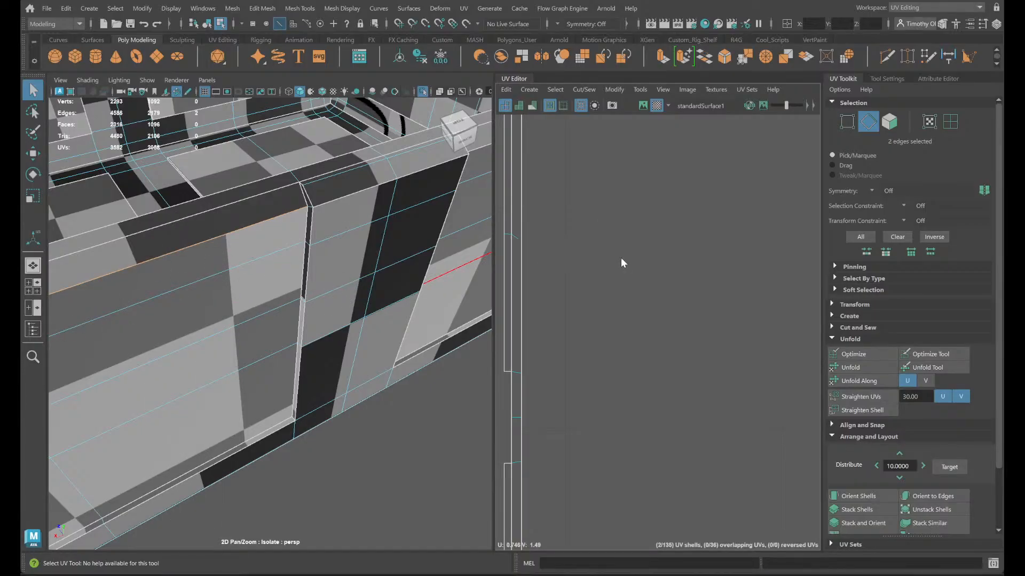
pyautogui.keyDown('shift'); pyautogui.moveTo(620, 257); pyautogui.dragTo(620, 225, button='right'); pyautogui.keyUp('shift')
# - Move and sew the two lower rim bevel edges above the back wall's other outer panel, across the centre strip
pyautogui.keyDown('alt'); pyautogui.moveTo(364, 336); pyautogui.dragTo(399, 447); pyautogui.keyUp('alt')
pyautogui.keyDown('alt'); pyautogui.moveTo(399, 447); pyautogui.dragTo(480, 394, button='middle'); pyautogui.keyUp('alt')
pyautogui.keyDown('alt'); pyautogui.moveTo(481, 393); pyautogui.dragTo(400, 425); pyautogui.keyUp('alt')
pyautogui.keyDown('alt'); pyautogui.moveTo(401, 425); pyautogui.dragTo(22, 222, button='middle'); pyautogui.keyUp('alt')
pyautogui.keyDown('alt'); pyautogui.moveTo(370, 365); pyautogui.dragTo(86, 422, button='middle'); pyautogui.keyUp('alt')
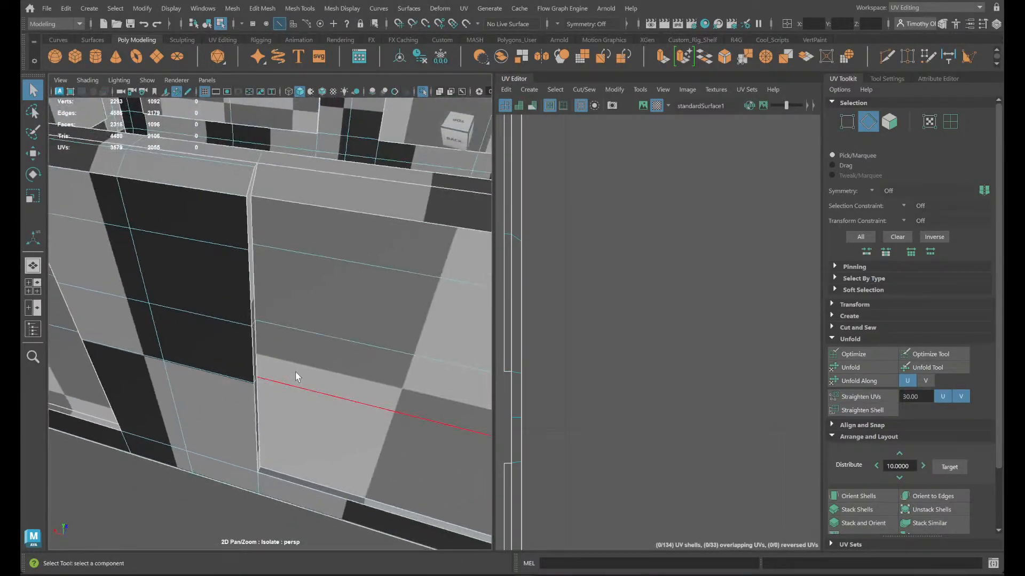
pyautogui.keyDown('alt'); pyautogui.moveTo(320, 384); pyautogui.dragTo(96, 395, button='middle'); pyautogui.keyUp('alt')
pyautogui.doubleClick(155, 276)
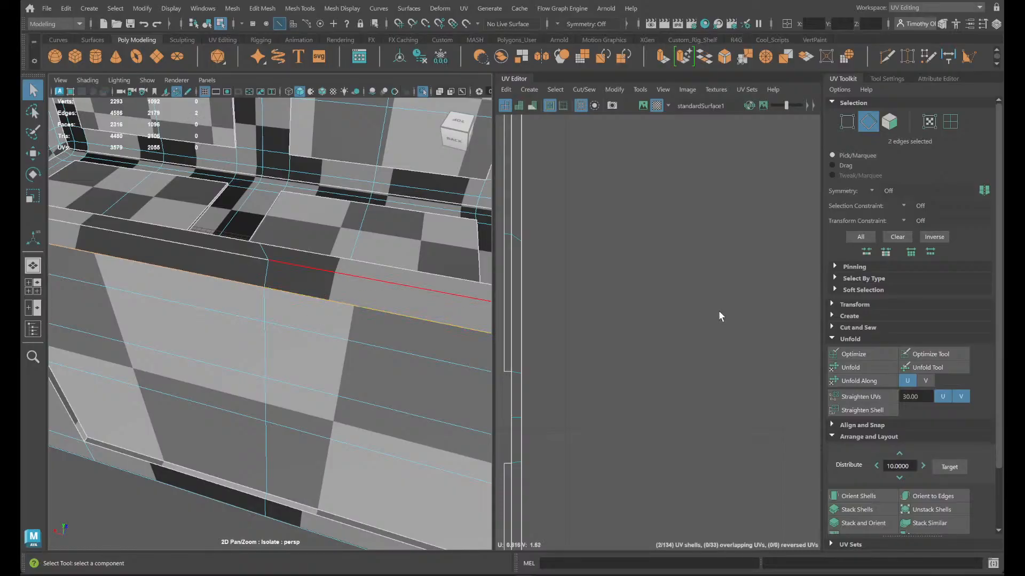
pyautogui.rightClick(554, 306)
pyautogui.keyDown('shift'); pyautogui.moveTo(555, 305); pyautogui.dragTo(517, 323, button='right'); pyautogui.keyUp('shift')
# - Move and sew the two lower rim bevel edges at the top of the back wall's centre strip
pyautogui.keyDown('alt'); pyautogui.moveTo(380, 423); pyautogui.dragTo(223, 367, button='middle'); pyautogui.keyUp('alt')
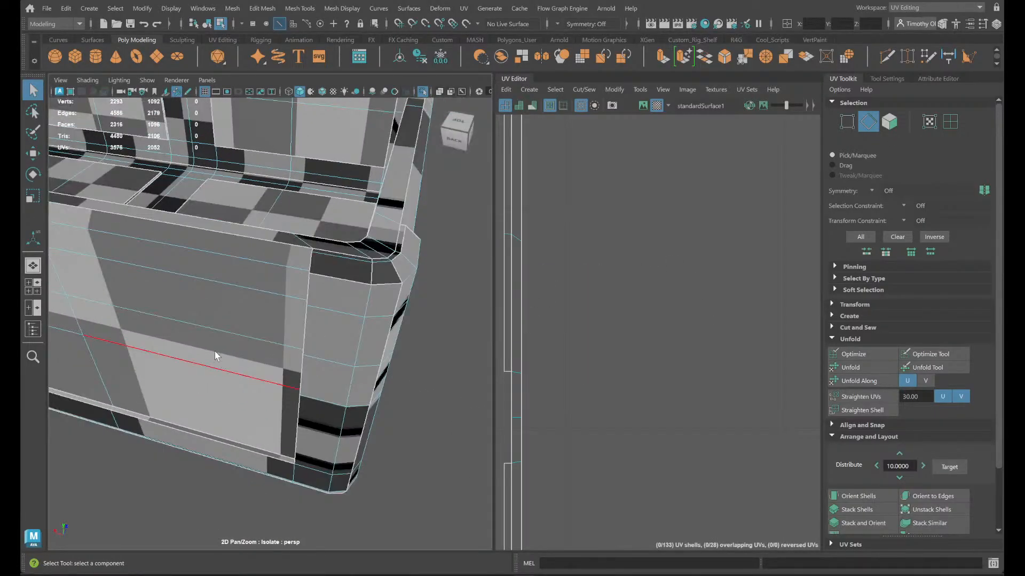
pyautogui.keyDown('alt'); pyautogui.moveTo(216, 356); pyautogui.dragTo(225, 357); pyautogui.keyUp('alt')
pyautogui.keyDown('alt'); pyautogui.moveTo(183, 366); pyautogui.dragTo(263, 337, button='middle'); pyautogui.keyUp('alt')
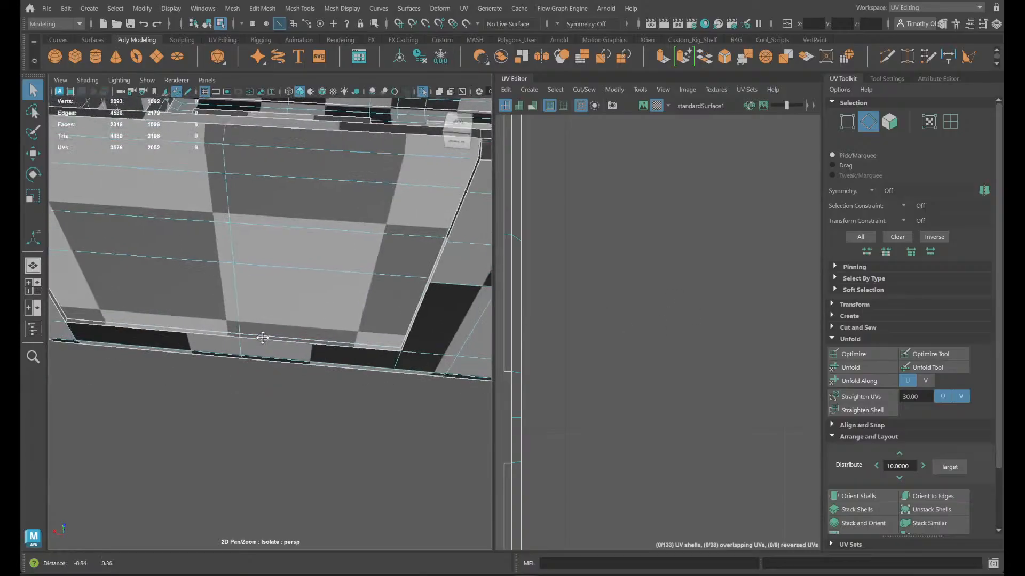
pyautogui.keyDown('alt'); pyautogui.moveTo(263, 338); pyautogui.dragTo(323, 451); pyautogui.keyUp('alt')
pyautogui.keyDown('alt'); pyautogui.moveTo(406, 423); pyautogui.dragTo(21, 447, button='middle'); pyautogui.keyUp('alt')
pyautogui.keyDown('alt'); pyautogui.moveTo(375, 344); pyautogui.dragTo(368, 356); pyautogui.keyUp('alt')
pyautogui.keyDown('alt'); pyautogui.moveTo(368, 356); pyautogui.dragTo(266, 420, button='middle'); pyautogui.keyUp('alt')
pyautogui.keyDown('alt'); pyautogui.moveTo(266, 421); pyautogui.dragTo(290, 388); pyautogui.keyUp('alt')
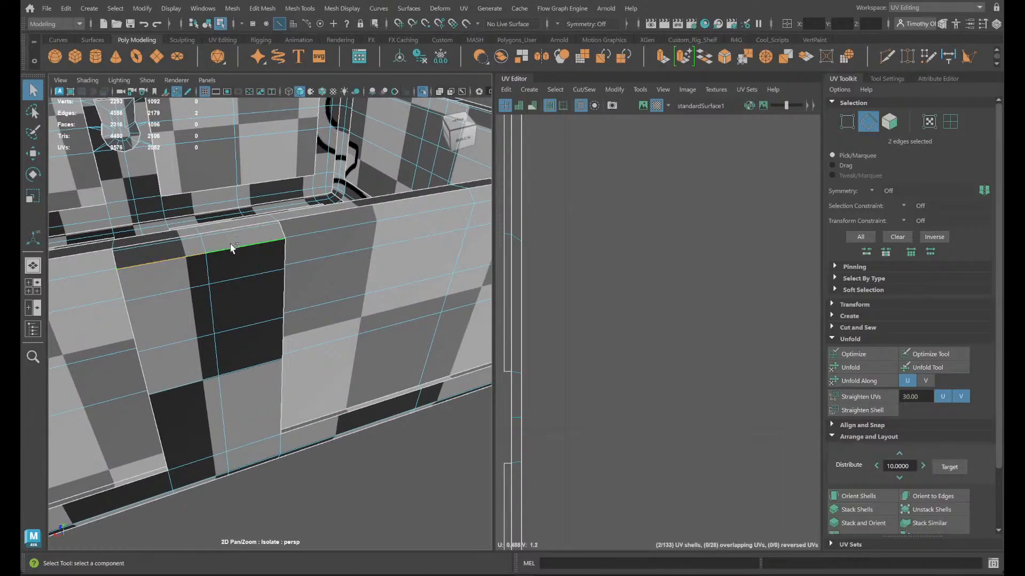
pyautogui.keyDown('shift'); pyautogui.rightClick(679, 309); pyautogui.keyUp('shift')
pyautogui.keyDown('shift'); pyautogui.moveTo(679, 309); pyautogui.dragTo(681, 279, button='right'); pyautogui.keyUp('shift')
# - Move and sew the lower bevel edges around the corner where the back wall meets the side wall
pyautogui.click(323, 367)
pyautogui.keyDown('alt'); pyautogui.moveTo(323, 367); pyautogui.dragTo(277, 418, button='middle'); pyautogui.keyUp('alt')
pyautogui.keyDown('alt'); pyautogui.moveTo(443, 376); pyautogui.dragTo(339, 398); pyautogui.keyUp('alt')
pyautogui.keyDown('alt'); pyautogui.moveTo(338, 398); pyautogui.dragTo(35, 366, button='middle'); pyautogui.keyUp('alt')
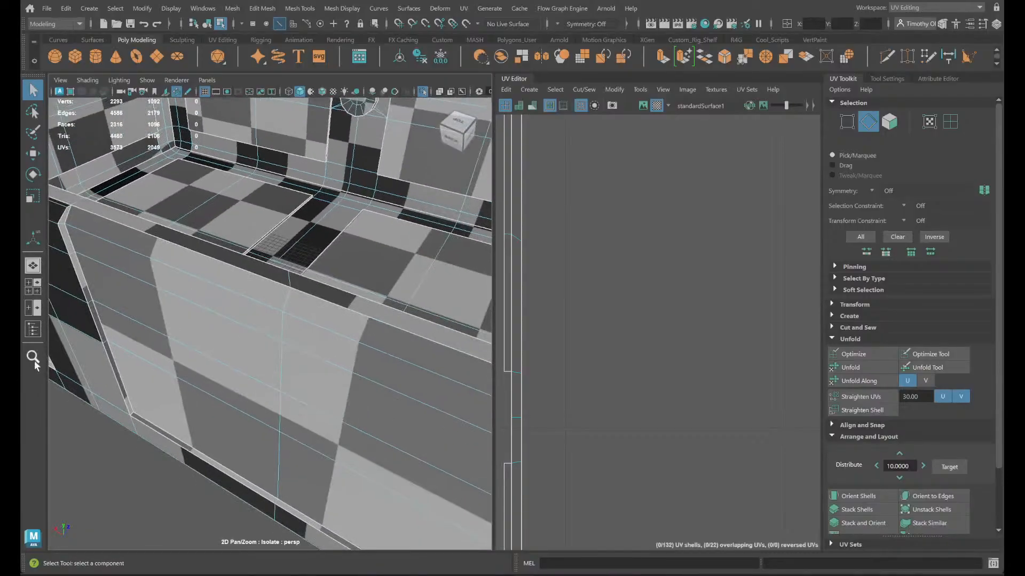
pyautogui.scroll(-2, 435, 379)
pyautogui.keyDown('alt'); pyautogui.moveTo(423, 412); pyautogui.dragTo(76, 289, button='middle'); pyautogui.keyUp('alt')
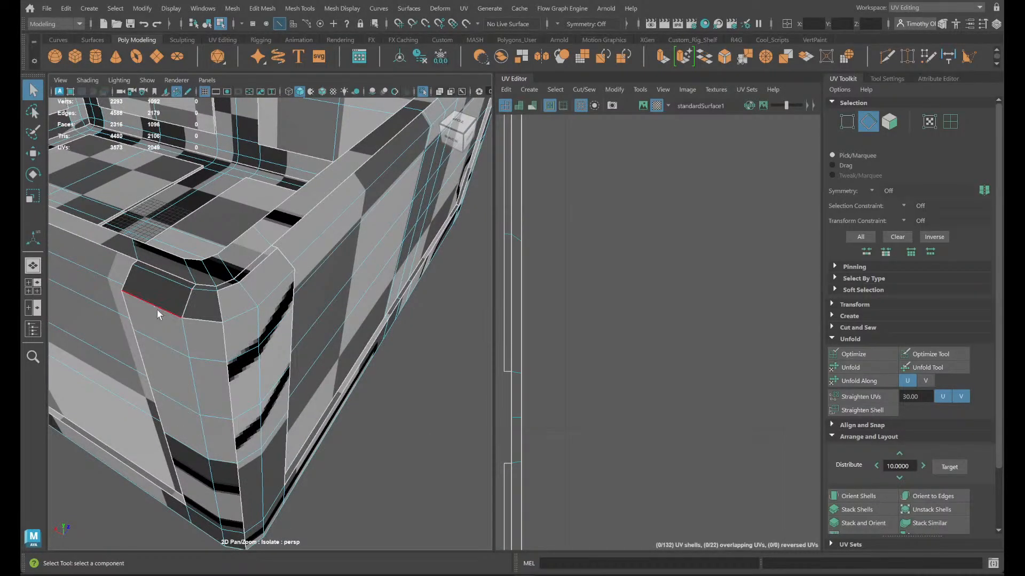
pyautogui.click(157, 313)
pyautogui.keyDown('shift'); pyautogui.click(201, 320); pyautogui.keyUp('shift')
pyautogui.keyDown('shift'); pyautogui.moveTo(608, 341); pyautogui.dragTo(596, 303, button='right'); pyautogui.keyUp('shift')
# - Cut the UVs at that corner's short upper bevel edge, and move and sew it together with the adjoining upper side edge
pyautogui.scroll(2, 263, 296)
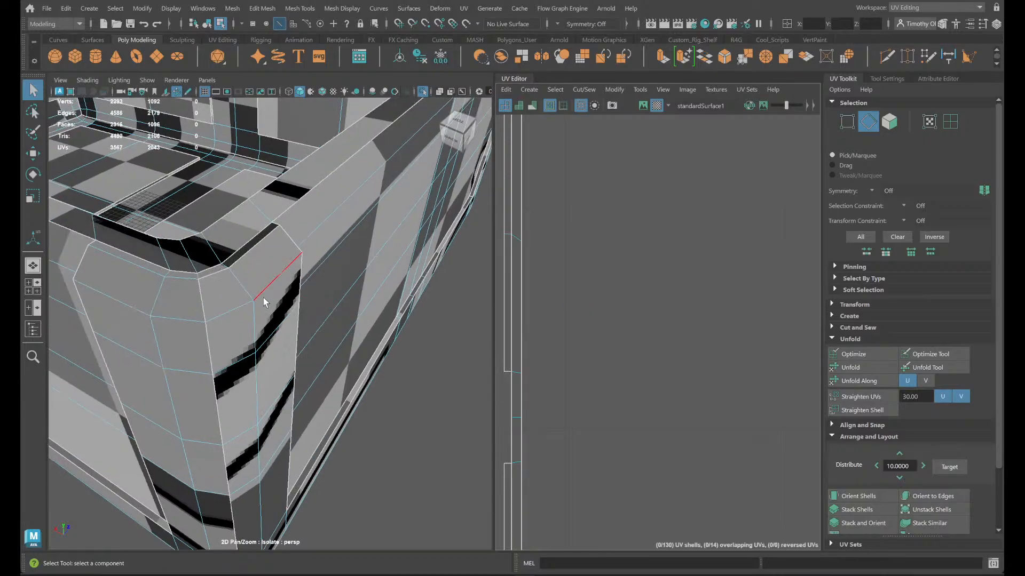
pyautogui.click(207, 282)
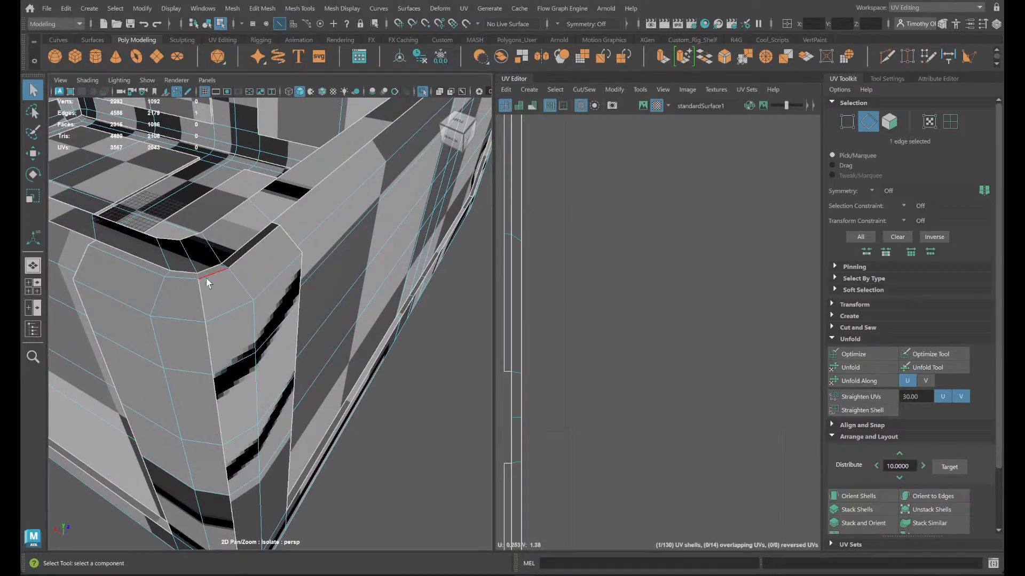
pyautogui.keyDown('shift'); pyautogui.moveTo(672, 351); pyautogui.dragTo(432, 401, button='right'); pyautogui.keyUp('shift')
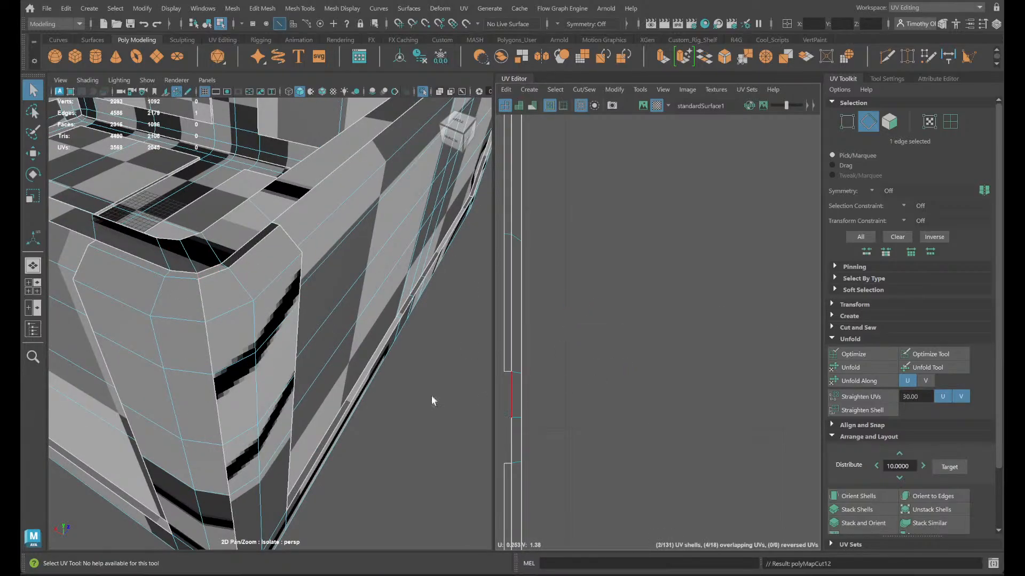
pyautogui.keyDown('shift'); pyautogui.click(248, 252); pyautogui.keyUp('shift')
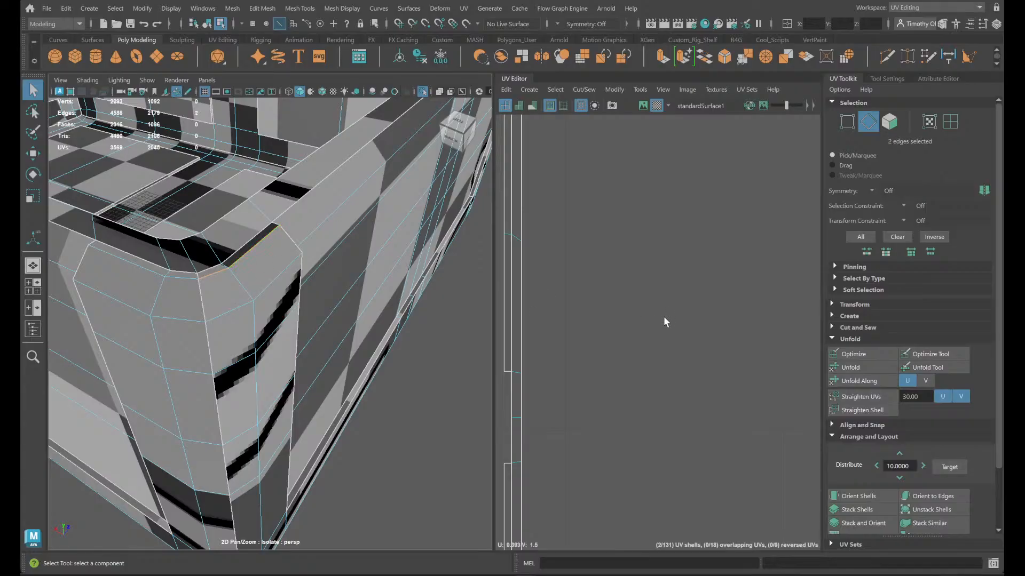
pyautogui.keyDown('shift'); pyautogui.moveTo(648, 316); pyautogui.dragTo(645, 286, button='right'); pyautogui.keyUp('shift')
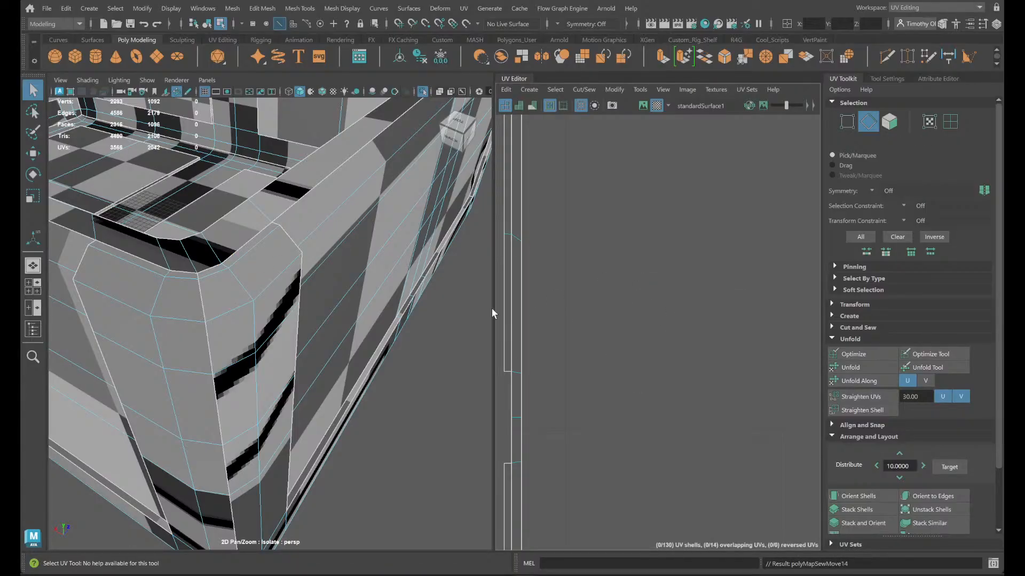
# - Examine the UV seams of the rim bevels and corners around all sides of the chest body
pyautogui.moveTo(278, 448)
pyautogui.keyDown('alt'); pyautogui.mouseDown()
pyautogui.moveTo(256, 469)
pyautogui.moveTo(209, 480)
pyautogui.moveTo(267, 465)
pyautogui.mouseUp(); pyautogui.keyUp('alt')
pyautogui.keyDown('alt'); pyautogui.moveTo(393, 479); pyautogui.dragTo(392, 534); pyautogui.keyUp('alt')
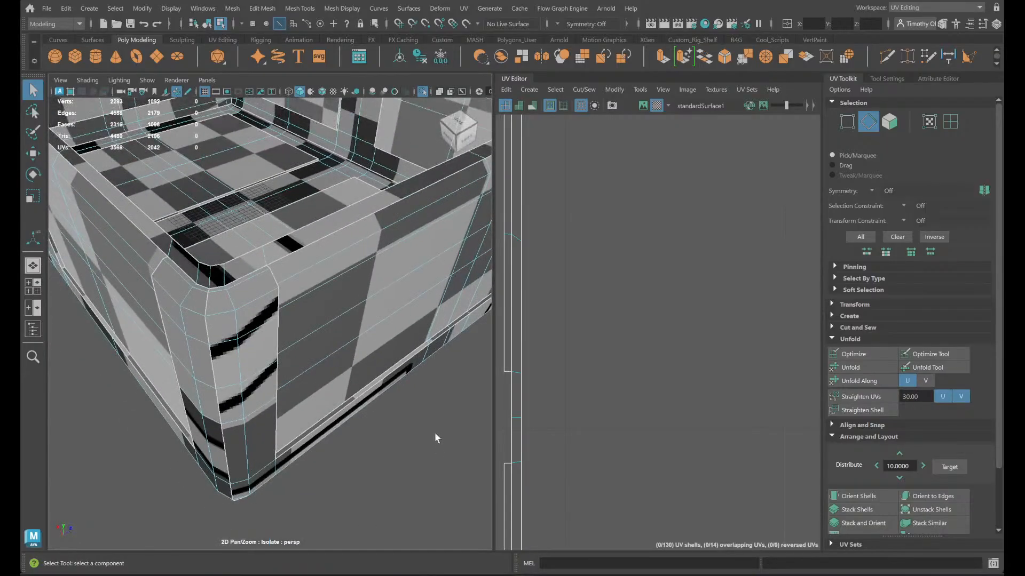
pyautogui.keyDown('alt'); pyautogui.moveTo(434, 431); pyautogui.dragTo(45, 568, button='middle'); pyautogui.keyUp('alt')
pyautogui.keyDown('alt'); pyautogui.moveTo(409, 390); pyautogui.dragTo(314, 502, button='middle'); pyautogui.keyUp('alt')
pyautogui.moveTo(369, 440)
pyautogui.keyDown('alt'); pyautogui.mouseDown()
pyautogui.moveTo(281, 462)
pyautogui.moveTo(382, 446)
pyautogui.mouseUp(); pyautogui.keyUp('alt')
pyautogui.keyDown('alt'); pyautogui.moveTo(382, 445); pyautogui.dragTo(80, 412, button='middle'); pyautogui.keyUp('alt')
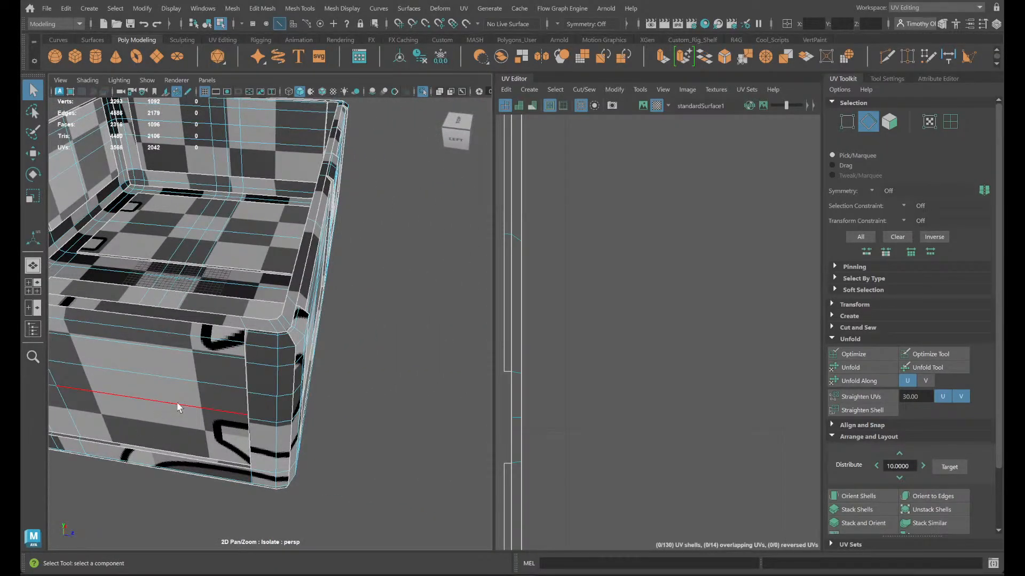
pyautogui.keyDown('alt'); pyautogui.moveTo(177, 403); pyautogui.dragTo(446, 436, button='middle'); pyautogui.keyUp('alt')
pyautogui.scroll(-6, 182, 465)
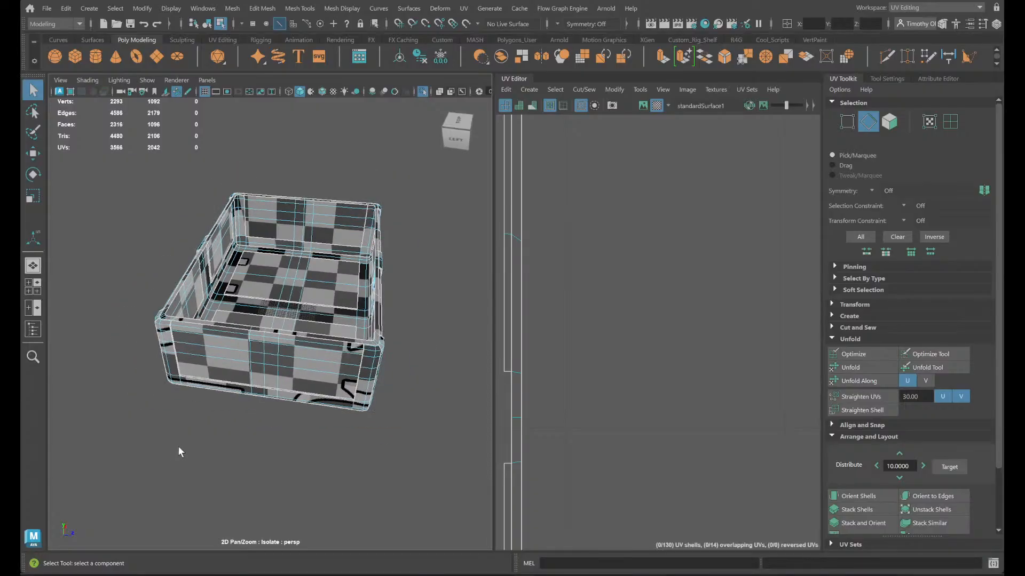
pyautogui.keyDown('alt'); pyautogui.moveTo(177, 446); pyautogui.dragTo(267, 440); pyautogui.keyUp('alt')
pyautogui.scroll(-5, 267, 440)
# - Select the UV shell of the chest's top rim and move it into the empty space above the layout
pyautogui.moveTo(548, 395); pyautogui.dragTo(525, 375, button='right')
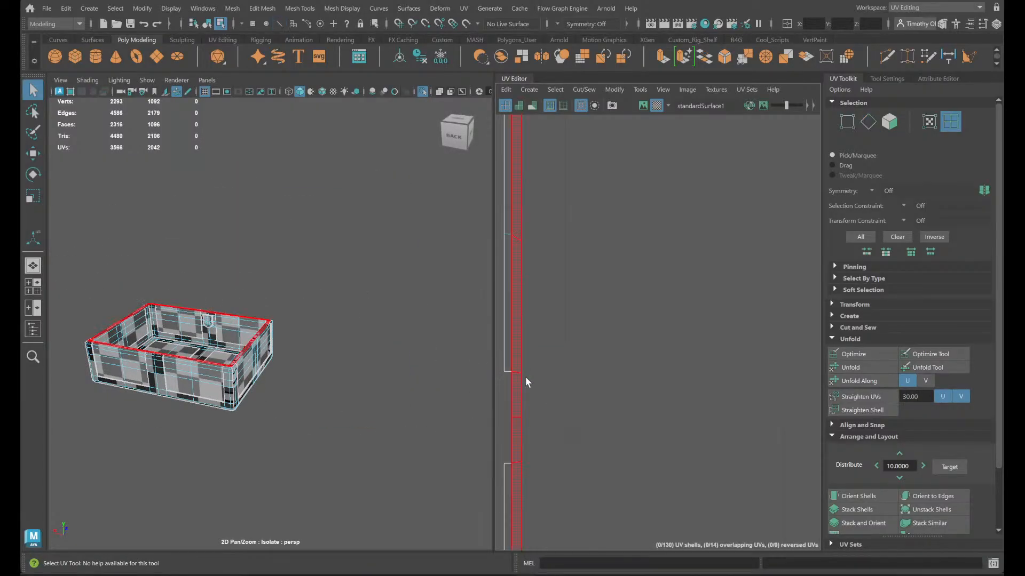
pyautogui.click(516, 380)
pyautogui.scroll(-11, 588, 414)
pyautogui.scroll(3, 607, 418)
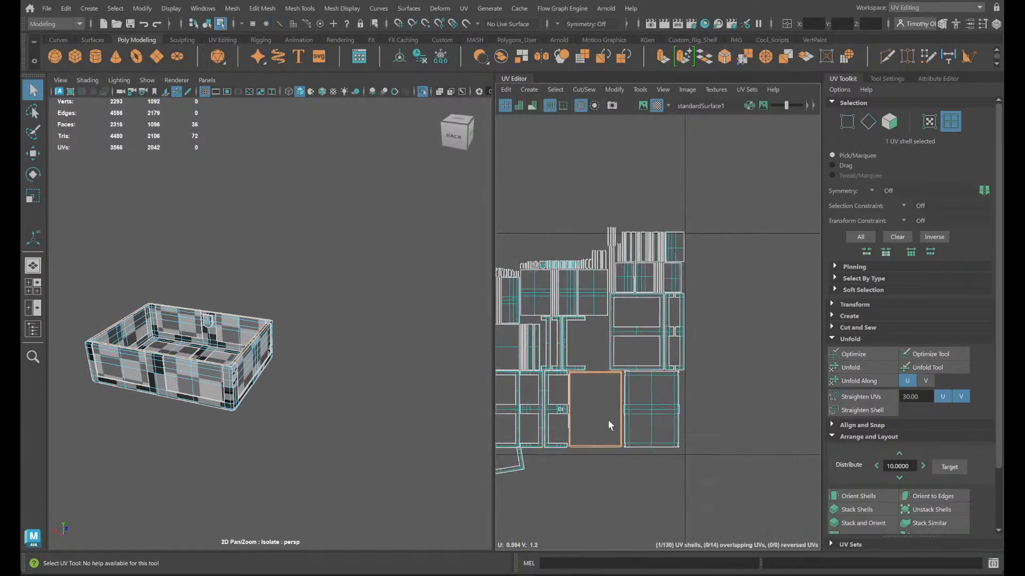
pyautogui.press('w')
pyautogui.moveTo(598, 409); pyautogui.dragTo(561, 213)
# - Rotate the rim's UV shell 90 degrees so its long sides run horizontally
pyautogui.scroll(3, 566, 187)
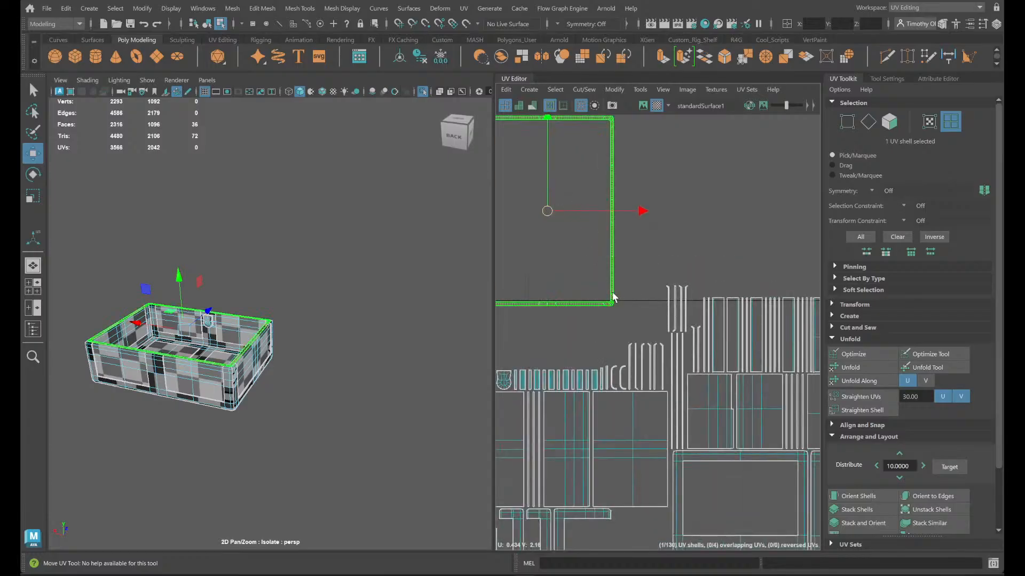
pyautogui.scroll(3, 614, 298)
pyautogui.keyDown('alt'); pyautogui.moveTo(337, 368); pyautogui.dragTo(356, 381); pyautogui.keyUp('alt')
pyautogui.press('e')
pyautogui.scroll(-4, 643, 308)
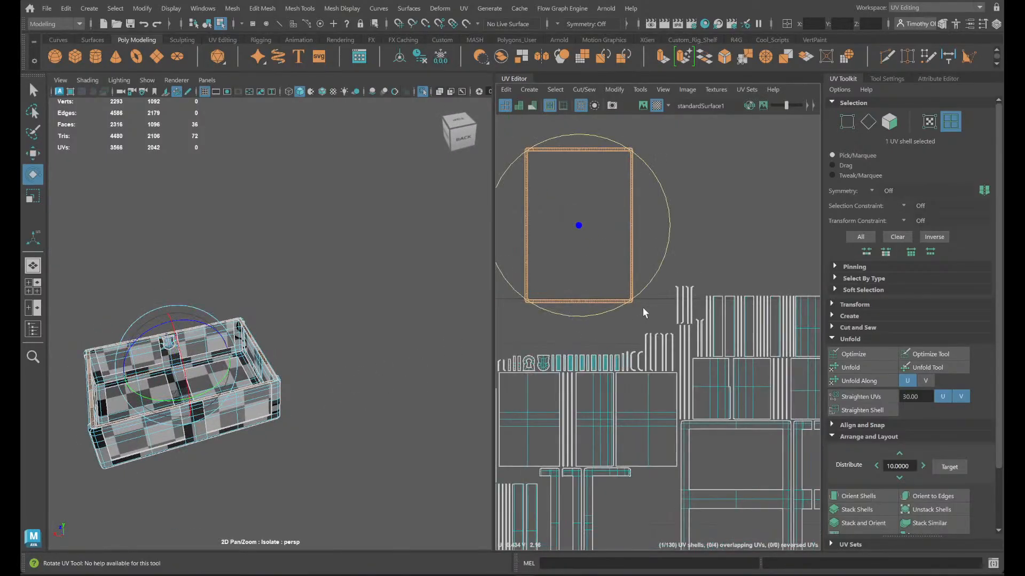
pyautogui.moveTo(634, 299); pyautogui.dragTo(469, 320)
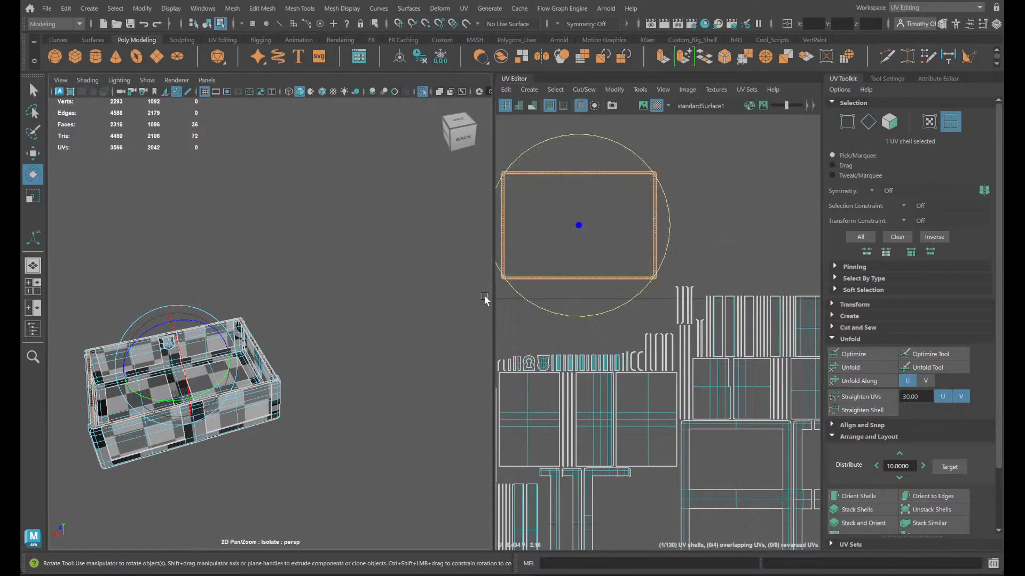
# - Select the UV shell of the back wall's outer panel between the centre strip and the corner
pyautogui.scroll(3, 312, 422)
pyautogui.keyDown('alt'); pyautogui.moveTo(328, 466); pyautogui.dragTo(381, 324); pyautogui.keyUp('alt')
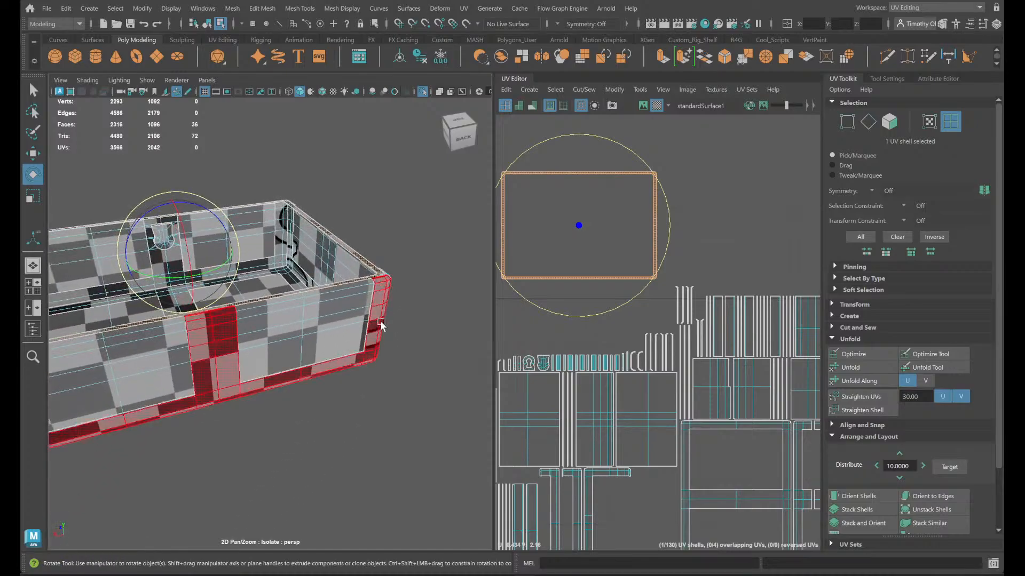
pyautogui.scroll(3, 381, 332)
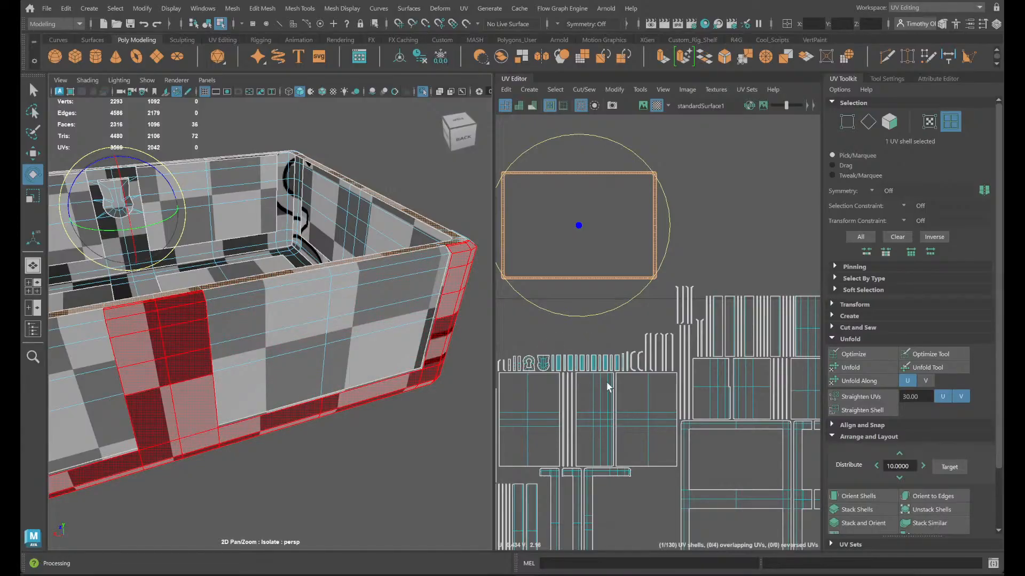
pyautogui.scroll(-2, 672, 429)
pyautogui.click(732, 476)
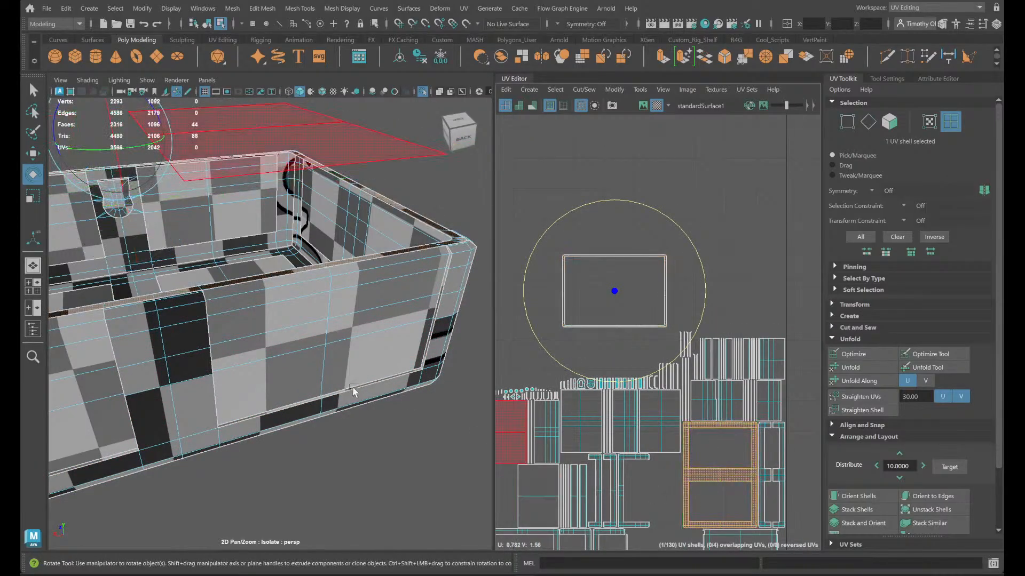
pyautogui.click(668, 290)
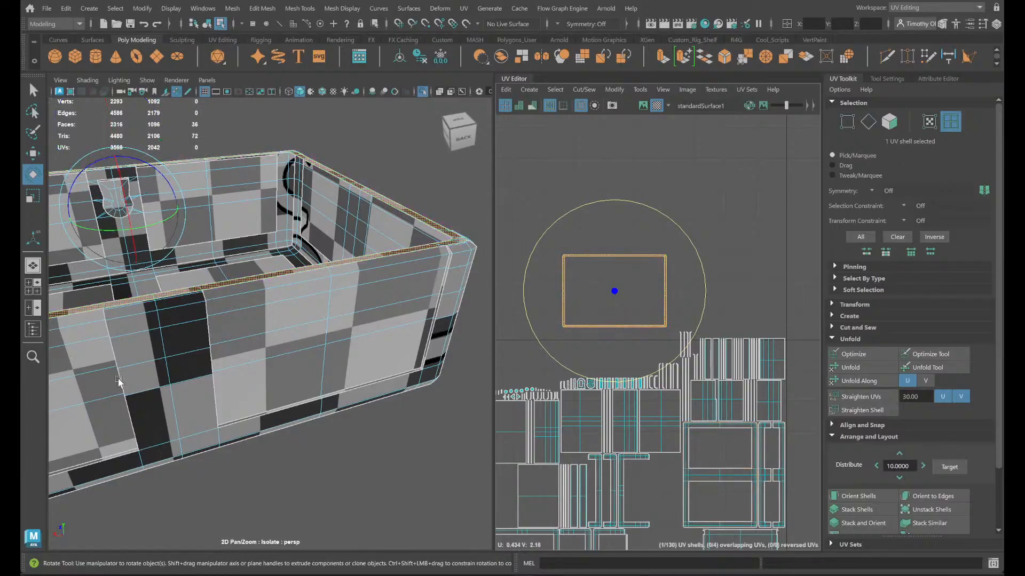
pyautogui.click(244, 307)
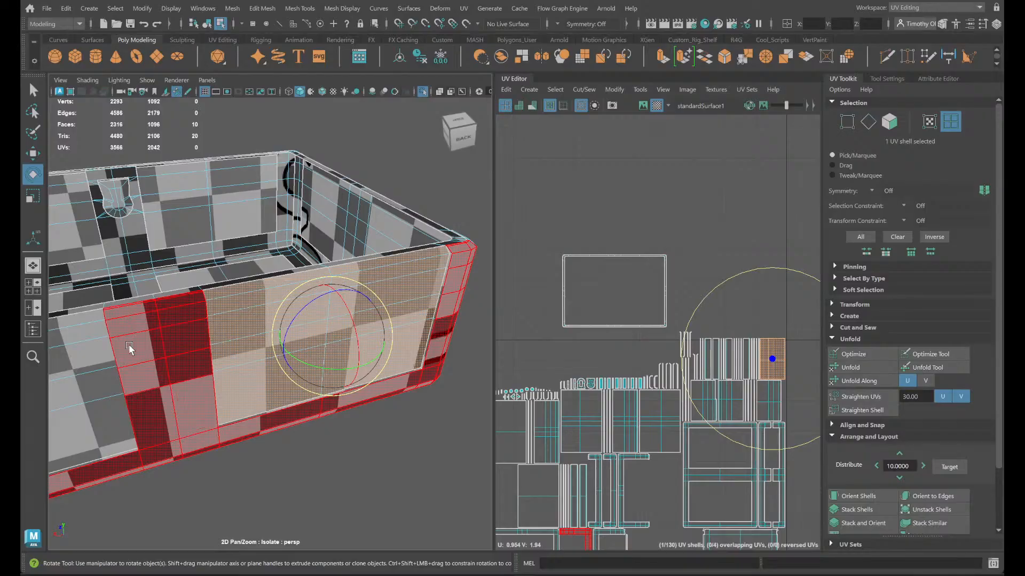
# - Select the UV shells of the back wall's two outer panels and move them into the empty space above the layout
pyautogui.scroll(-5, 240, 303)
pyautogui.scroll(3, 244, 291)
pyautogui.scroll(2, 246, 294)
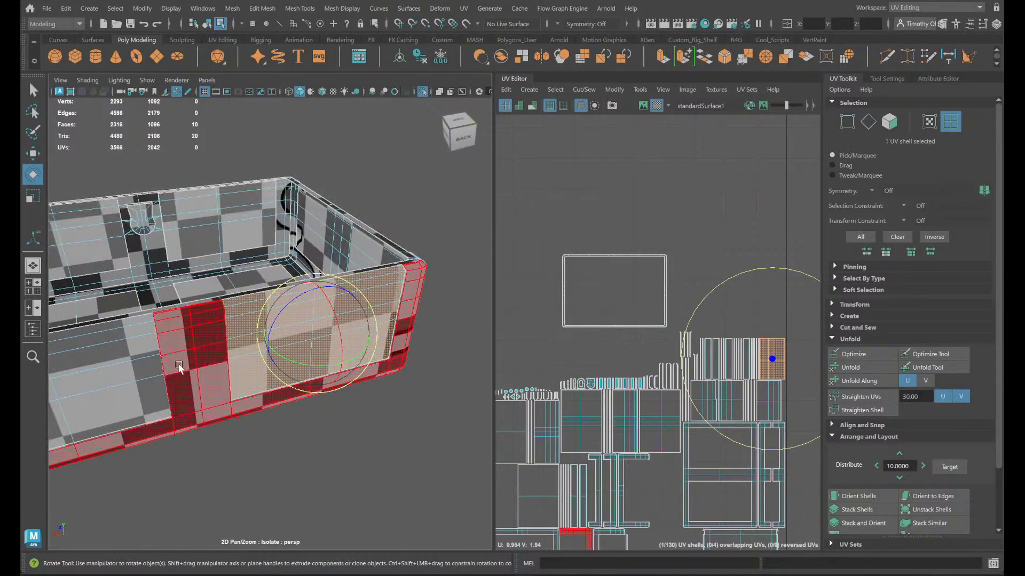
pyautogui.keyDown('shift'); pyautogui.click(133, 354); pyautogui.keyUp('shift')
pyautogui.press('w')
pyautogui.moveTo(752, 385); pyautogui.dragTo(738, 283)
pyautogui.click(757, 316)
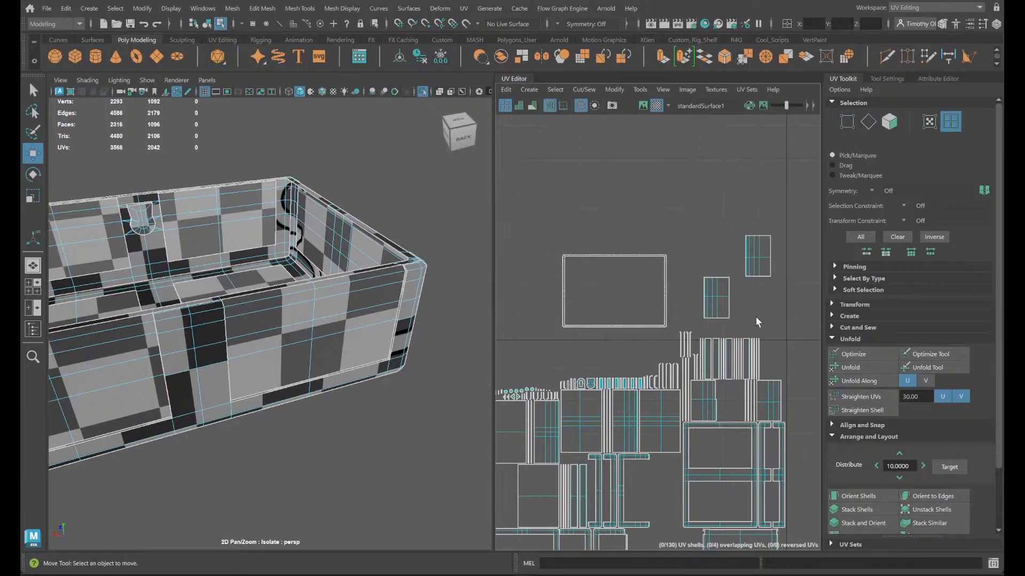
# - Move the UV shell of the left side wall's large panel above the layout, near the back wall shells
pyautogui.keyDown('alt'); pyautogui.moveTo(375, 267); pyautogui.dragTo(324, 276); pyautogui.keyUp('alt')
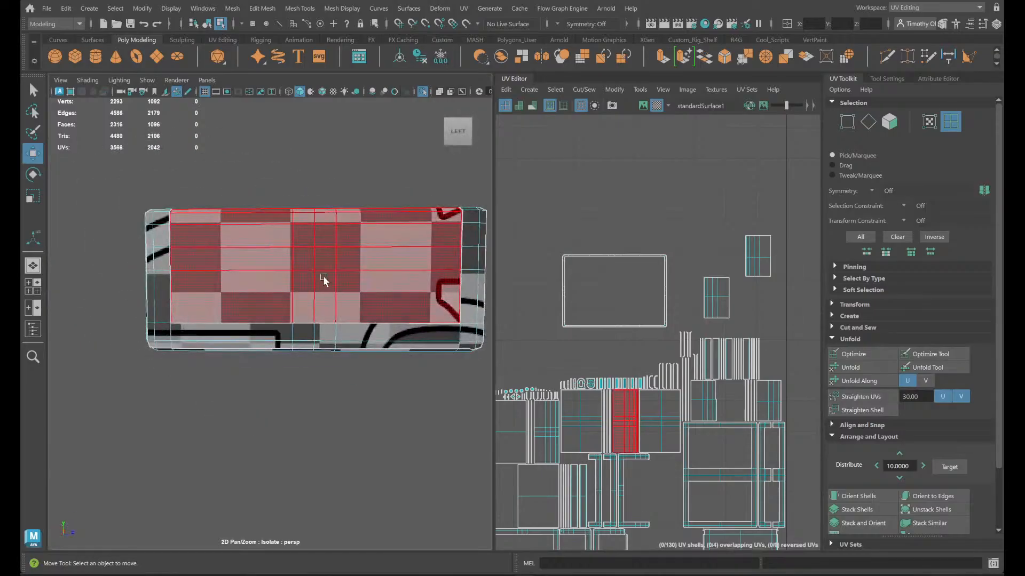
pyautogui.click(324, 278)
pyautogui.moveTo(626, 420); pyautogui.dragTo(697, 229)
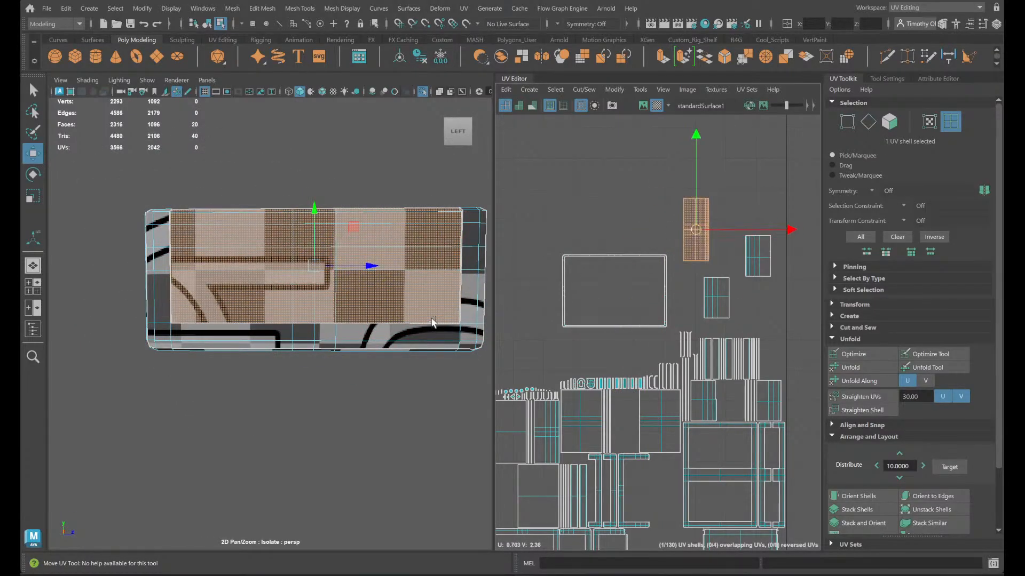
pyautogui.keyDown('alt'); pyautogui.moveTo(433, 322); pyautogui.dragTo(352, 346); pyautogui.keyUp('alt')
pyautogui.click(352, 346)
pyautogui.keyDown('alt'); pyautogui.moveTo(406, 368); pyautogui.dragTo(323, 370); pyautogui.keyUp('alt')
pyautogui.keyDown('shift'); pyautogui.click(364, 365); pyautogui.keyUp('shift')
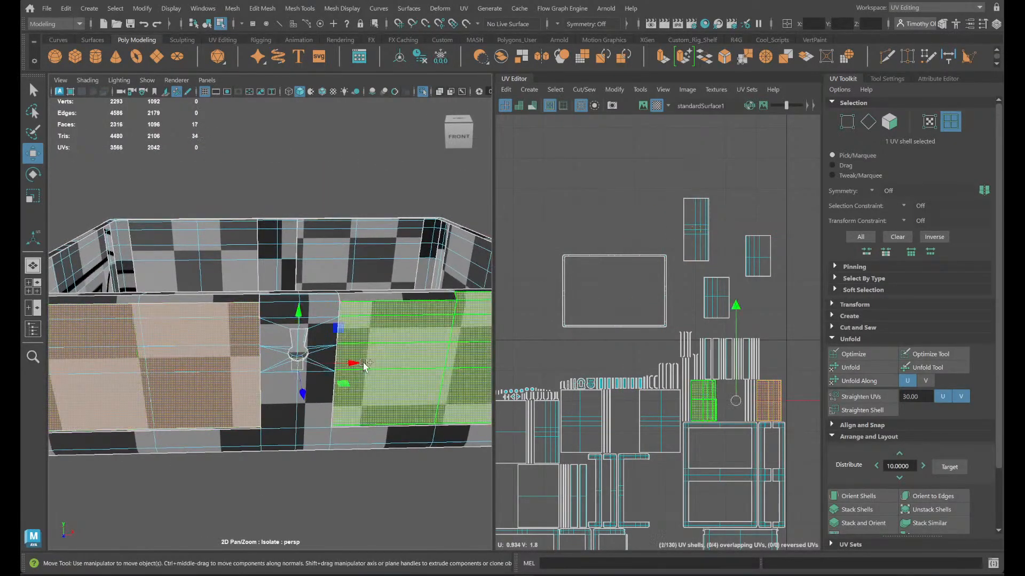
# - Select the four upper edges of the front wall's two outer panels and join the neighbouring rim strips with Move and Sew
pyautogui.keyDown('alt'); pyautogui.moveTo(441, 389); pyautogui.dragTo(258, 421, button='middle'); pyautogui.keyUp('alt')
pyautogui.scroll(5, 396, 402)
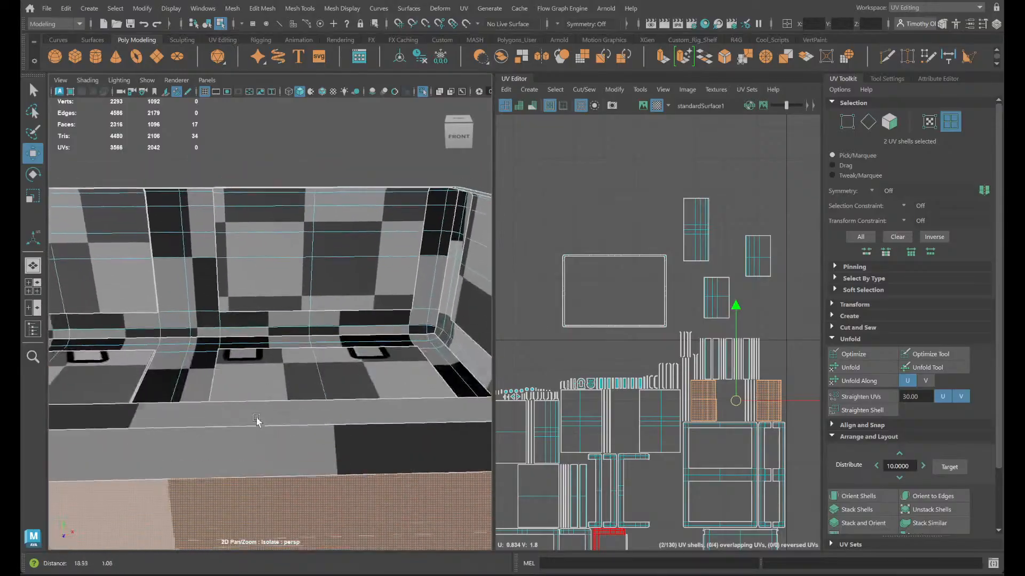
pyautogui.scroll(-5, 269, 414)
pyautogui.moveTo(296, 262); pyautogui.dragTo(293, 219, button='right')
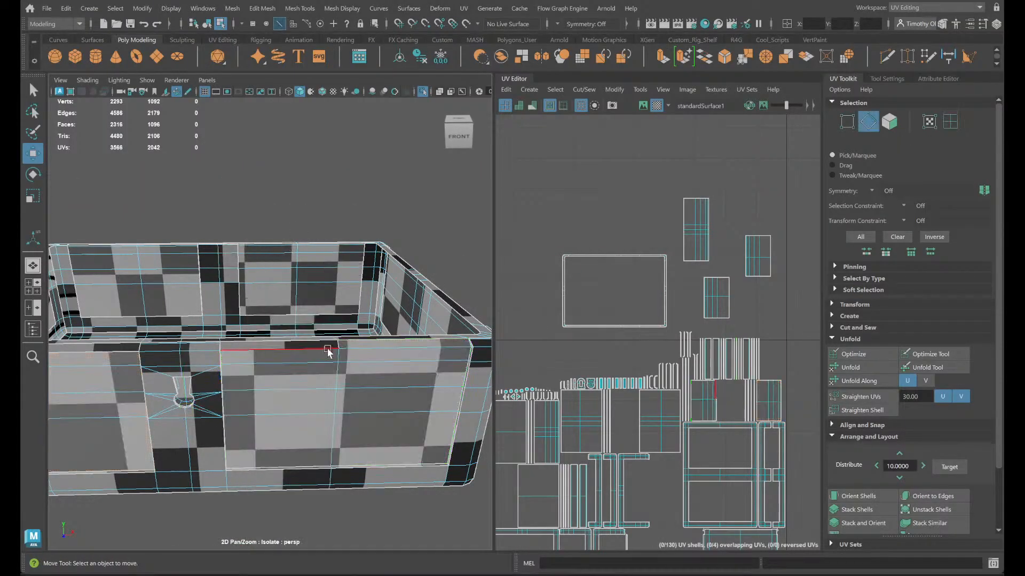
pyautogui.click(334, 347)
pyautogui.press('q')
pyautogui.keyDown('alt'); pyautogui.moveTo(312, 365); pyautogui.dragTo(454, 412); pyautogui.keyUp('alt')
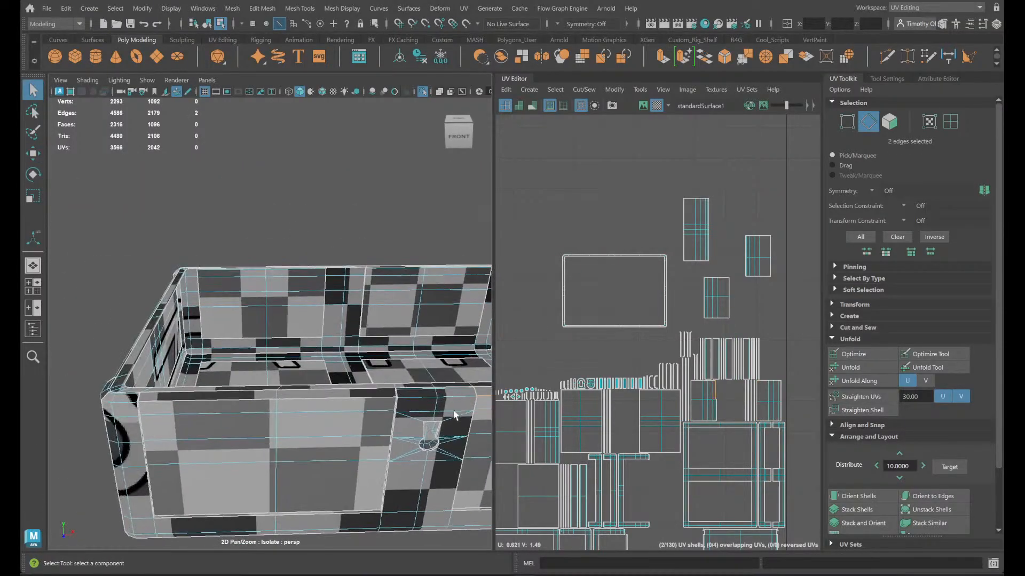
pyautogui.keyDown('shift'); pyautogui.click(327, 396); pyautogui.keyUp('shift')
pyautogui.keyDown('shift'); pyautogui.click(266, 401); pyautogui.keyUp('shift')
pyautogui.click(582, 94)
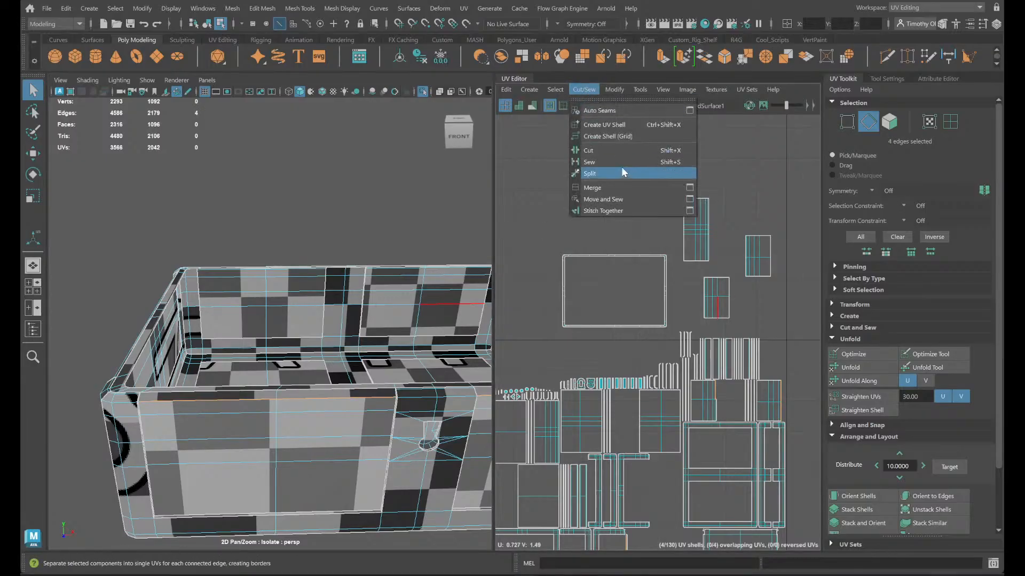
pyautogui.click(619, 199)
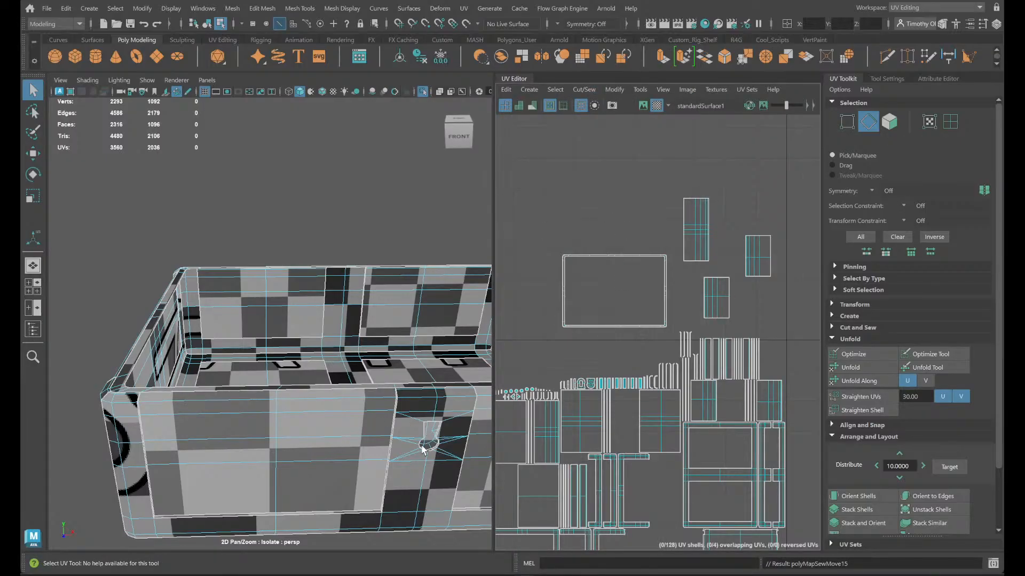
# - Select the UV shells of the front wall's two outer panels and move them above the rim shell in the layout
pyautogui.keyDown('alt'); pyautogui.moveTo(422, 448); pyautogui.dragTo(194, 396); pyautogui.keyUp('alt')
pyautogui.scroll(2, 203, 353)
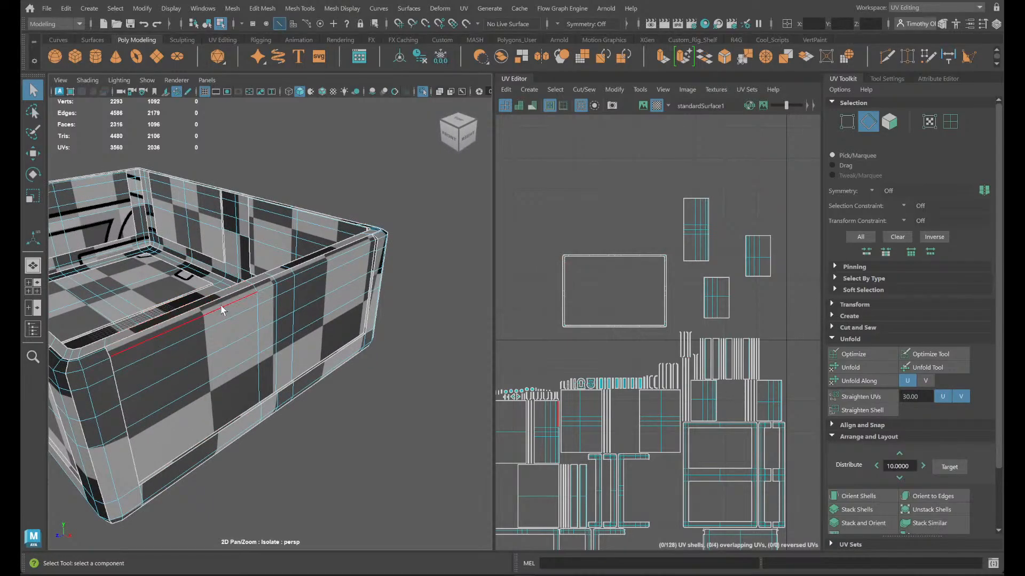
pyautogui.keyDown('alt'); pyautogui.moveTo(146, 353); pyautogui.dragTo(462, 363); pyautogui.keyUp('alt')
pyautogui.keyDown('alt'); pyautogui.moveTo(300, 350); pyautogui.dragTo(336, 349); pyautogui.keyUp('alt')
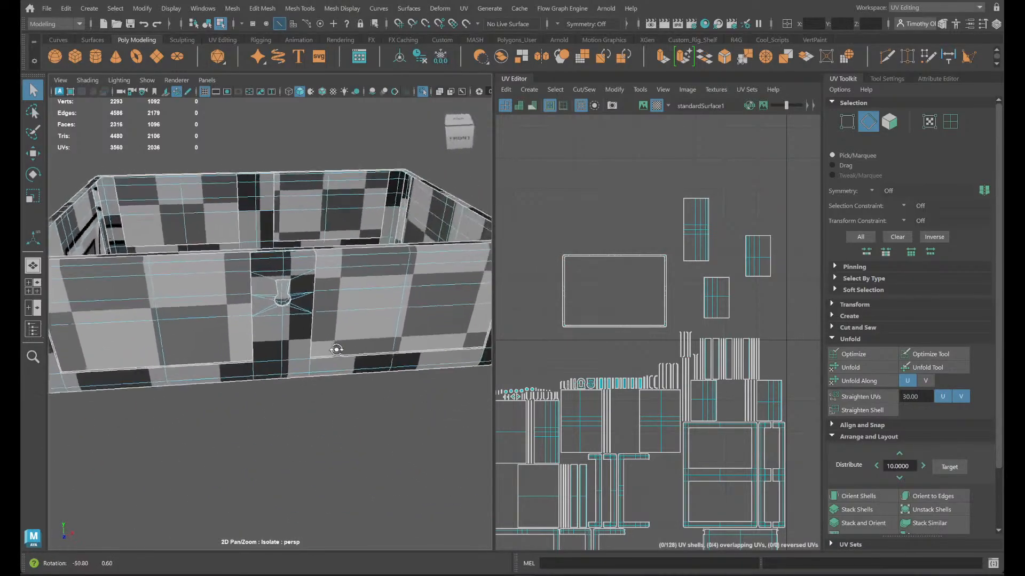
pyautogui.moveTo(337, 349); pyautogui.dragTo(384, 283, button='right')
pyautogui.click(207, 350)
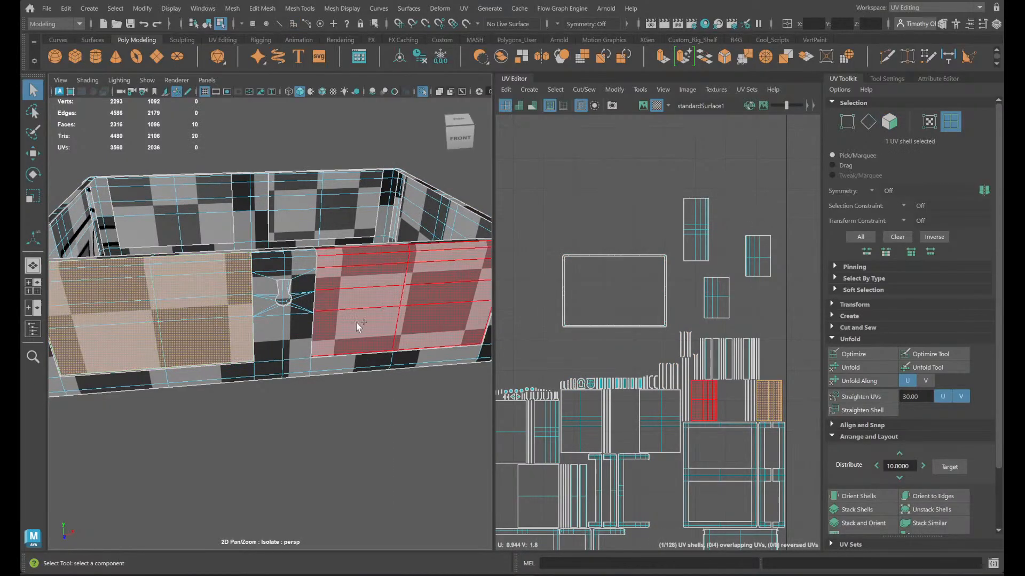
pyautogui.keyDown('shift'); pyautogui.click(356, 323); pyautogui.keyUp('shift')
pyautogui.press('w')
pyautogui.moveTo(742, 407); pyautogui.dragTo(622, 214)
pyautogui.scroll(-5, 522, 366)
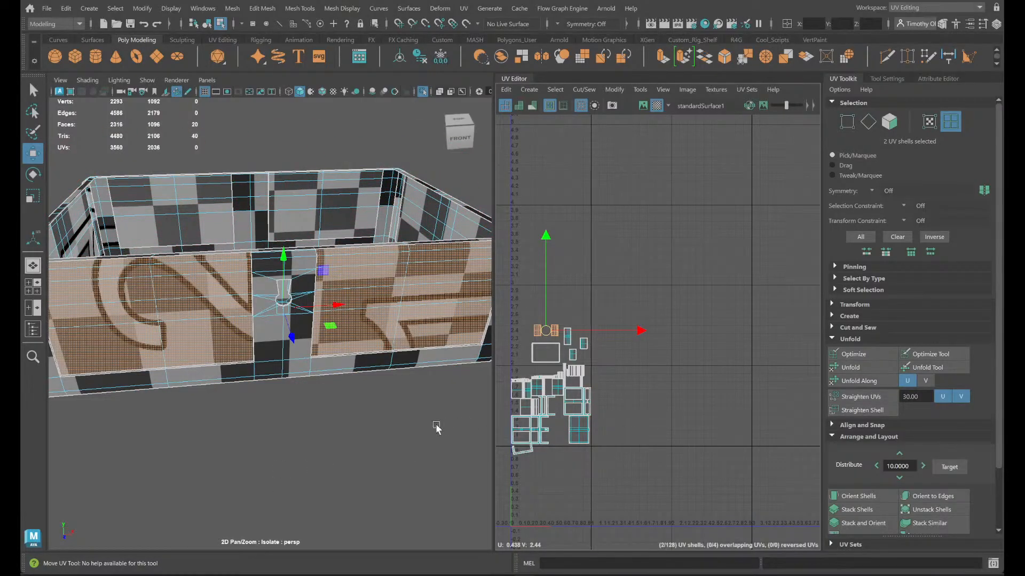
# - Examine the front of the chest body and the shells remaining in the packed UV layout
pyautogui.scroll(-3, 366, 421)
pyautogui.keyDown('alt'); pyautogui.moveTo(324, 411); pyautogui.dragTo(277, 404, button='middle'); pyautogui.keyUp('alt')
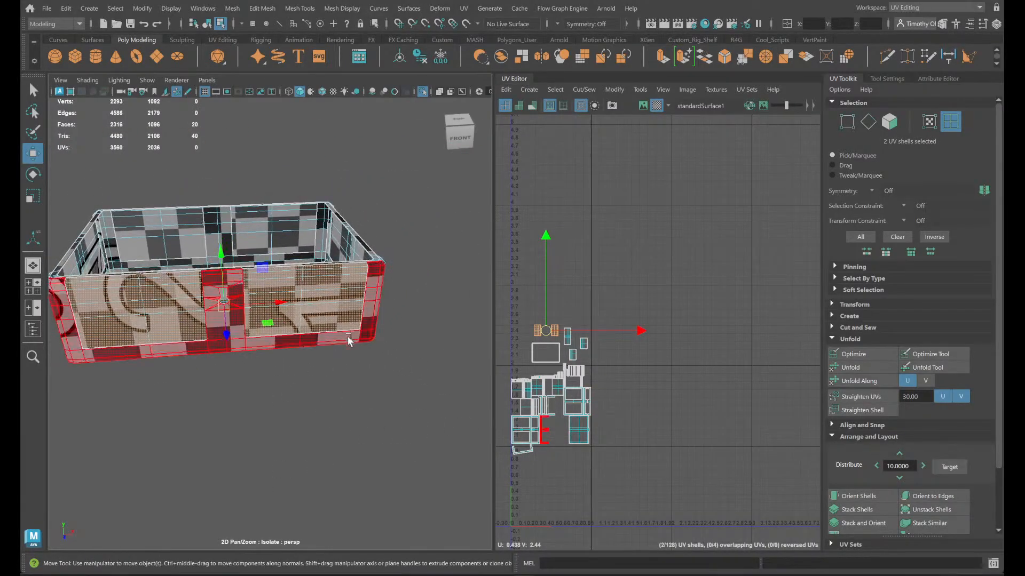
pyautogui.scroll(6, 355, 354)
pyautogui.scroll(4, 619, 458)
pyautogui.keyDown('alt'); pyautogui.moveTo(549, 463); pyautogui.dragTo(683, 460, button='middle'); pyautogui.keyUp('alt')
pyautogui.scroll(3, 646, 442)
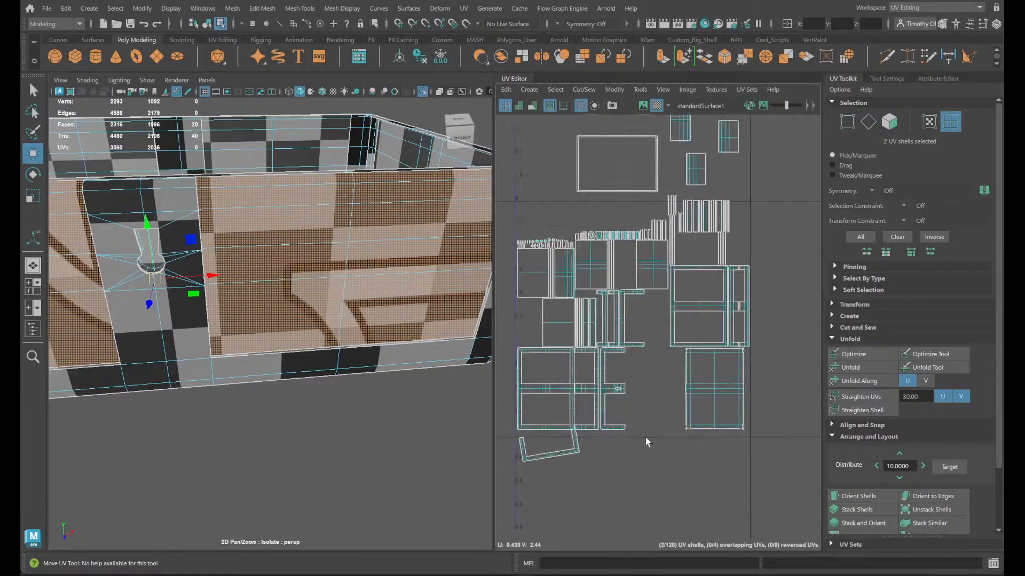
pyautogui.scroll(1, 645, 438)
pyautogui.keyDown('alt'); pyautogui.moveTo(637, 390); pyautogui.dragTo(685, 488, button='middle'); pyautogui.keyUp('alt')
pyautogui.scroll(6, 655, 437)
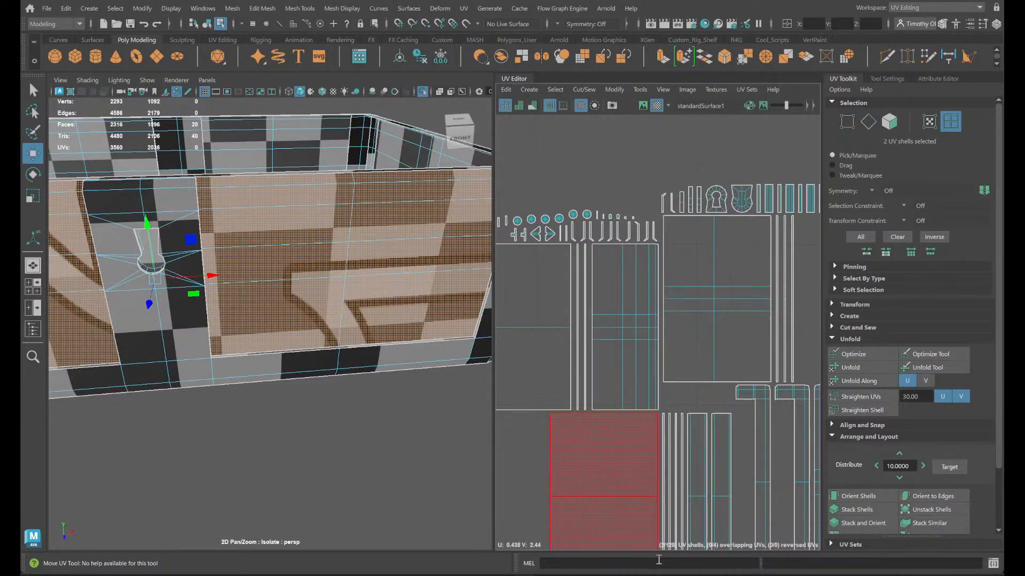
# - Switch to OBS, unmute the Mic/Aux audio source, and return to Maya with the shells deselected
pyautogui.moveTo(777, 574)
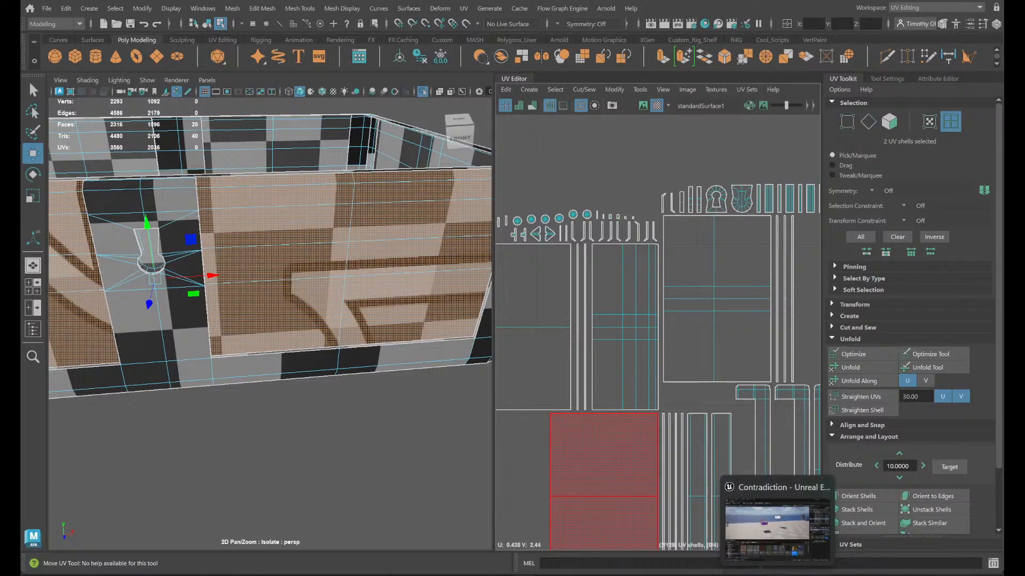
pyautogui.click(729, 574)
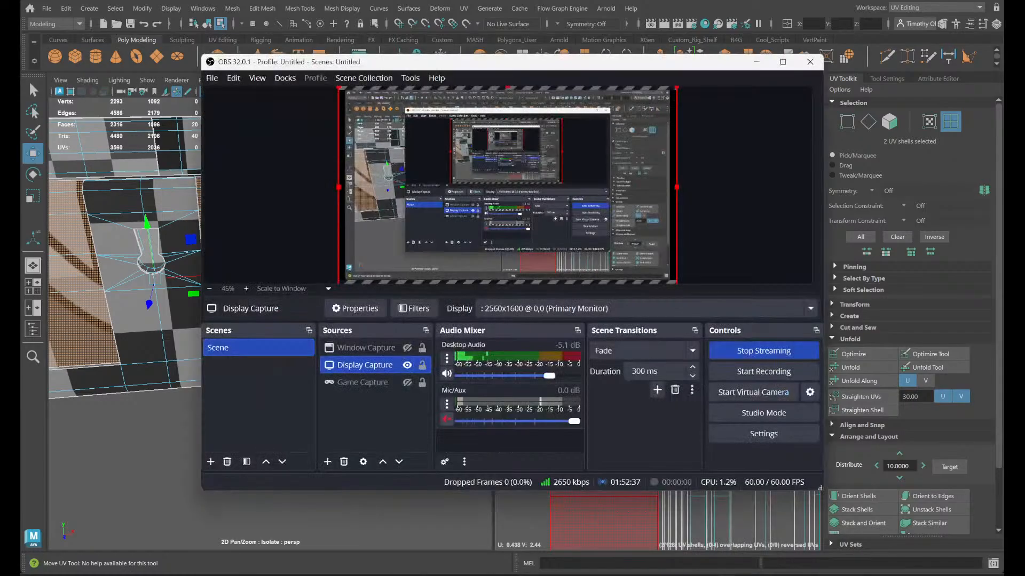
pyautogui.click(447, 420)
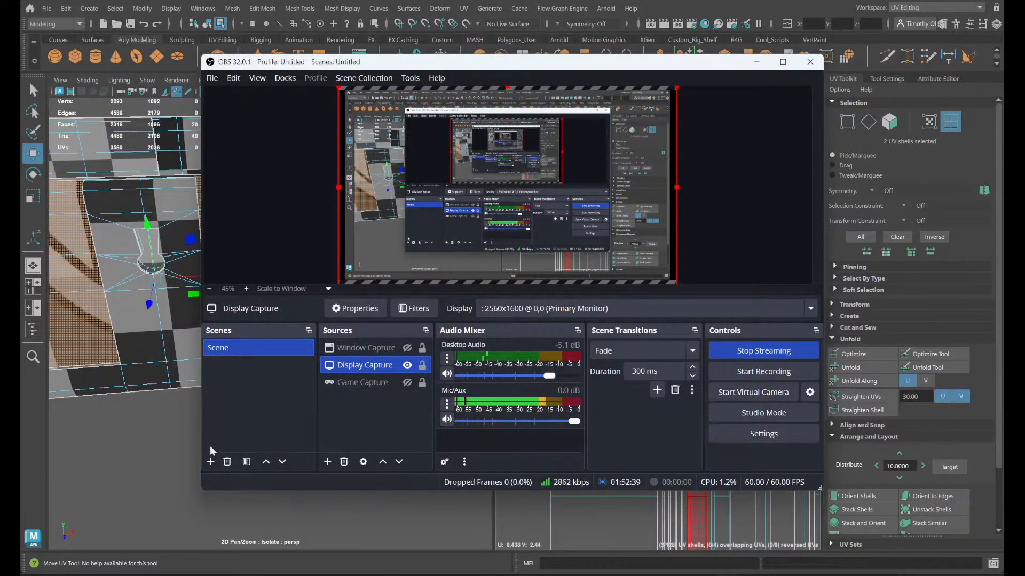
pyautogui.click(110, 474)
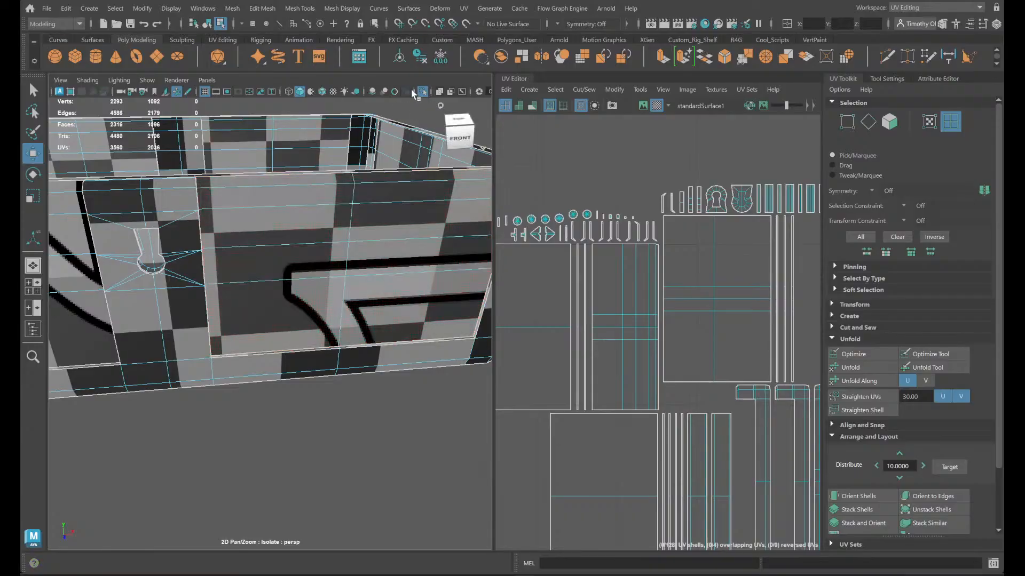
# - Turn off isolation to show the whole chest, and select the side wall's handle to inspect its shape
pyautogui.click(421, 92)
pyautogui.keyDown('alt'); pyautogui.moveTo(341, 267); pyautogui.dragTo(197, 268); pyautogui.keyUp('alt')
pyautogui.keyDown('alt'); pyautogui.moveTo(232, 265); pyautogui.dragTo(146, 299, button='right'); pyautogui.keyUp('alt')
pyautogui.keyDown('alt'); pyautogui.moveTo(135, 308); pyautogui.dragTo(290, 293); pyautogui.keyUp('alt')
pyautogui.moveTo(230, 210); pyautogui.dragTo(240, 248, button='right')
pyautogui.click(236, 213)
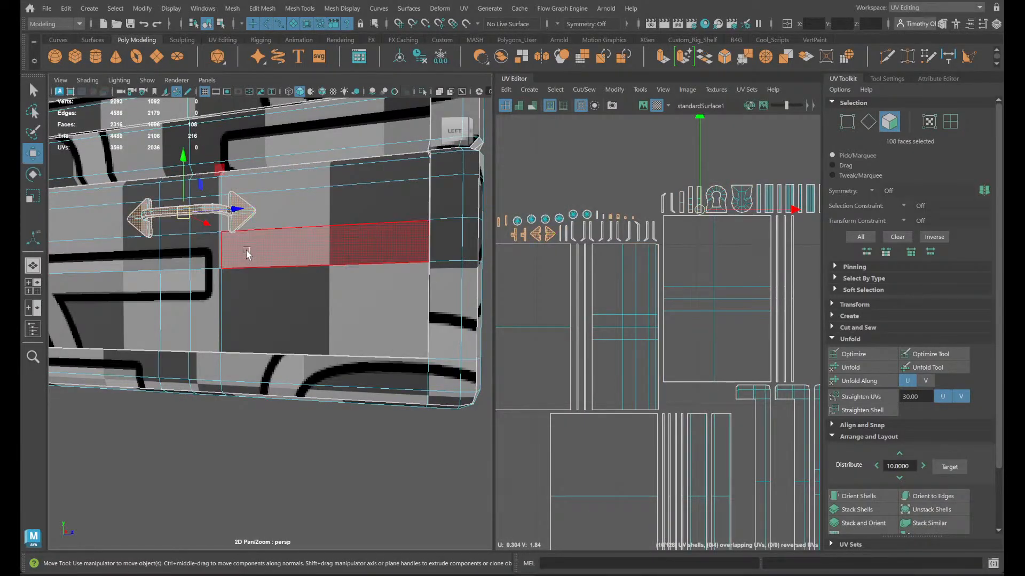
pyautogui.keyDown('alt'); pyautogui.moveTo(248, 252); pyautogui.dragTo(263, 258); pyautogui.keyUp('alt')
pyautogui.keyDown('alt'); pyautogui.moveTo(263, 258); pyautogui.dragTo(429, 255, button='right'); pyautogui.keyUp('alt')
pyautogui.scroll(-4, 313, 280)
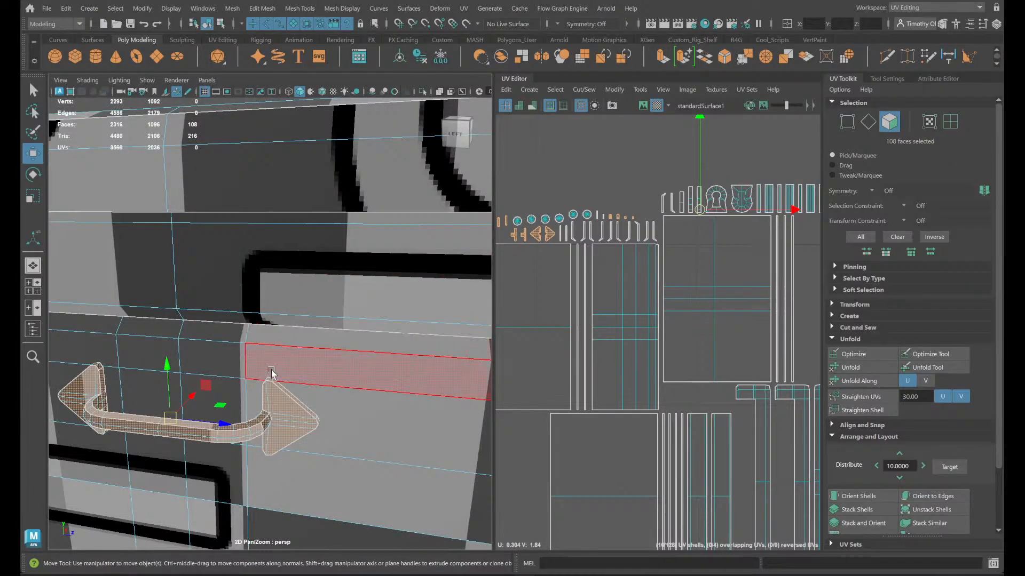
pyautogui.keyDown('alt'); pyautogui.moveTo(208, 394); pyautogui.dragTo(251, 384); pyautogui.keyUp('alt')
# - Select the three hinge cylinders along the back of the chest and isolate them
pyautogui.click(195, 327)
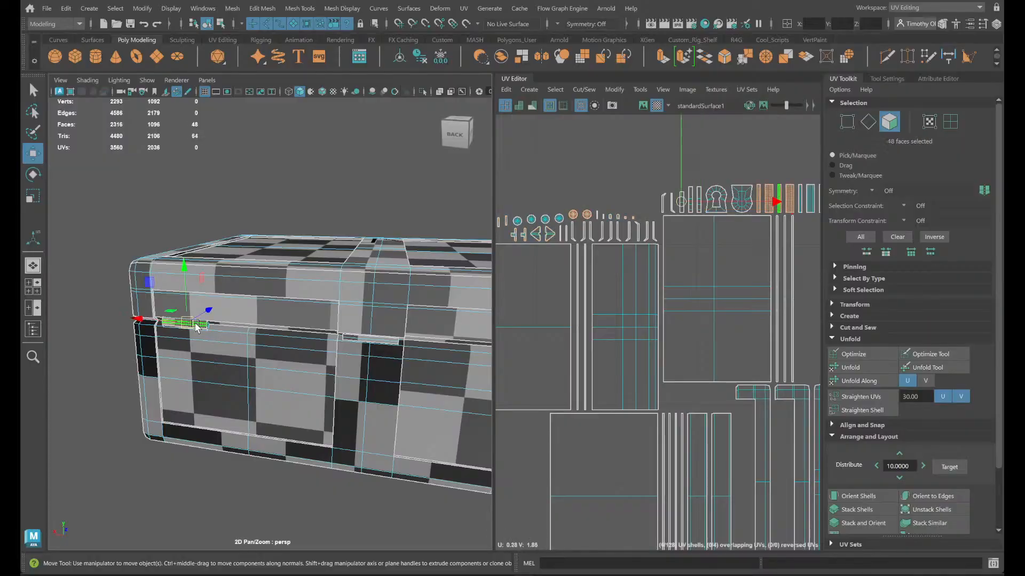
pyautogui.keyDown('shift'); pyautogui.click(377, 339); pyautogui.keyUp('shift')
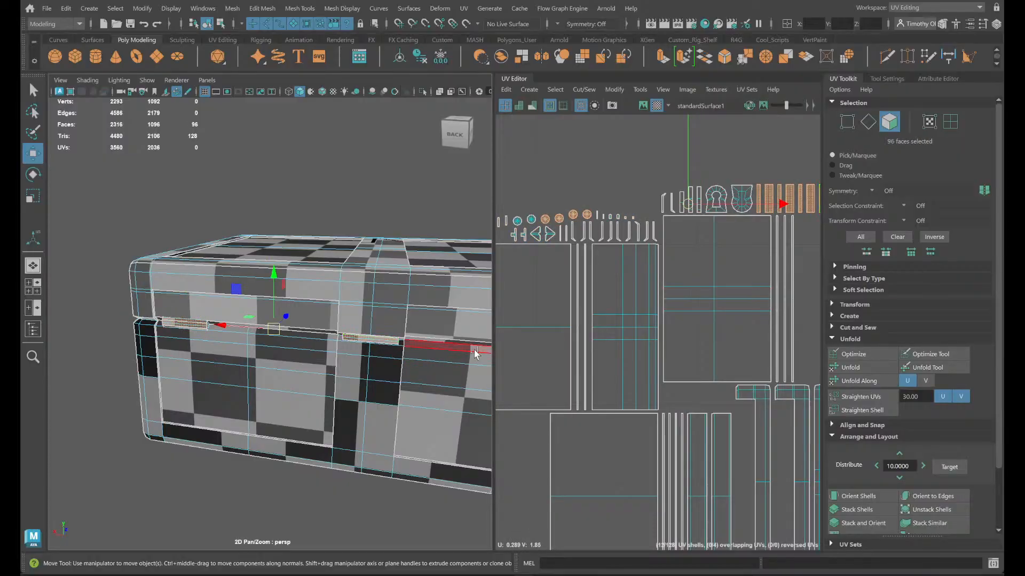
pyautogui.keyDown('alt'); pyautogui.moveTo(475, 364); pyautogui.dragTo(359, 385, button='middle'); pyautogui.keyUp('alt')
pyautogui.keyDown('shift'); pyautogui.doubleClick(412, 354); pyautogui.keyUp('shift')
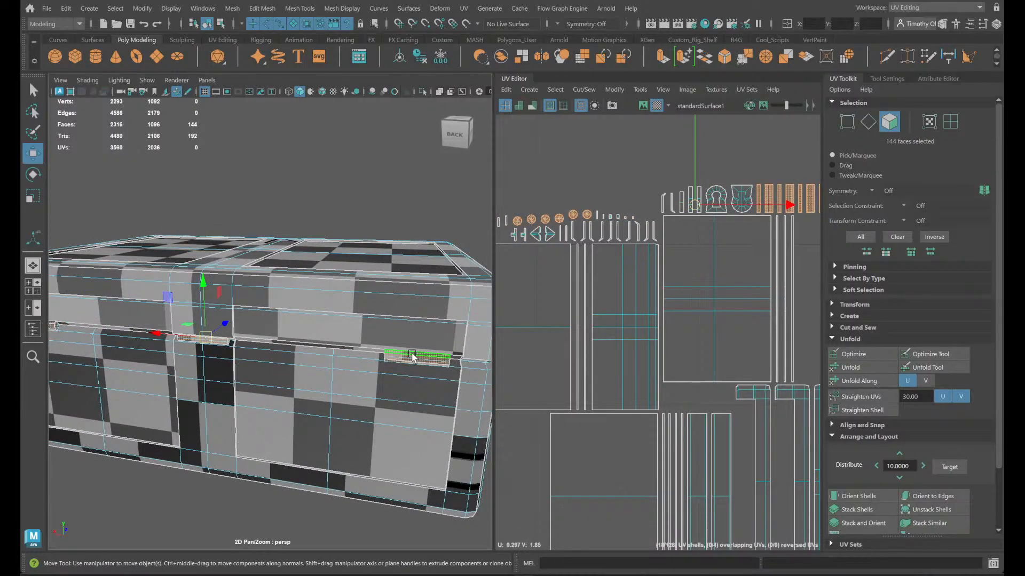
pyautogui.click(422, 91)
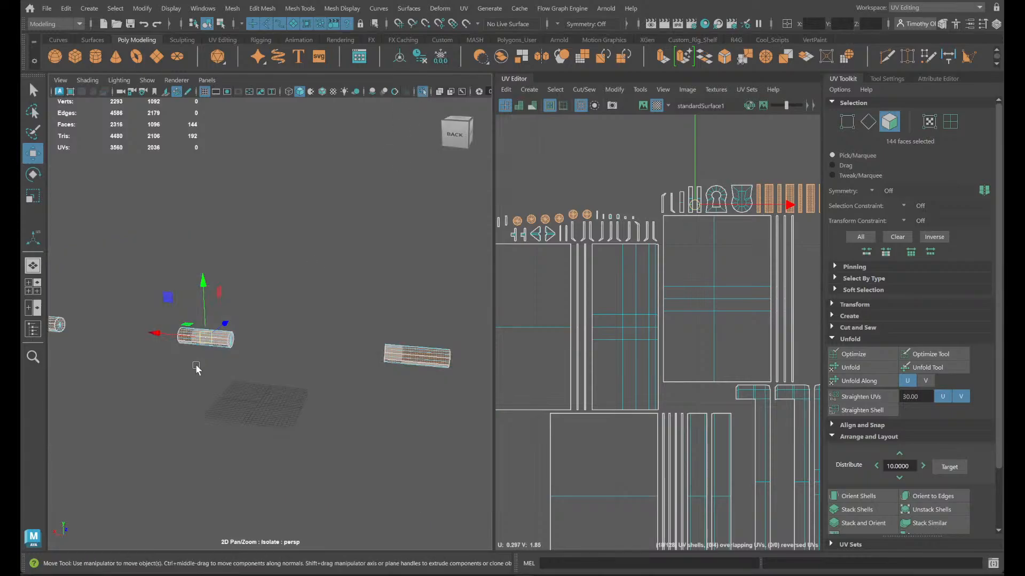
# - Move the UV shells of the three hinge cylinders out of the packed layout into the empty space beside it
pyautogui.keyDown('alt'); pyautogui.moveTo(196, 369); pyautogui.dragTo(176, 414); pyautogui.keyUp('alt')
pyautogui.moveTo(176, 414)
pyautogui.keyDown('alt'); pyautogui.mouseDown(button='right')
pyautogui.moveTo(249, 402)
pyautogui.moveTo(166, 425)
pyautogui.mouseUp(button='right'); pyautogui.keyUp('alt')
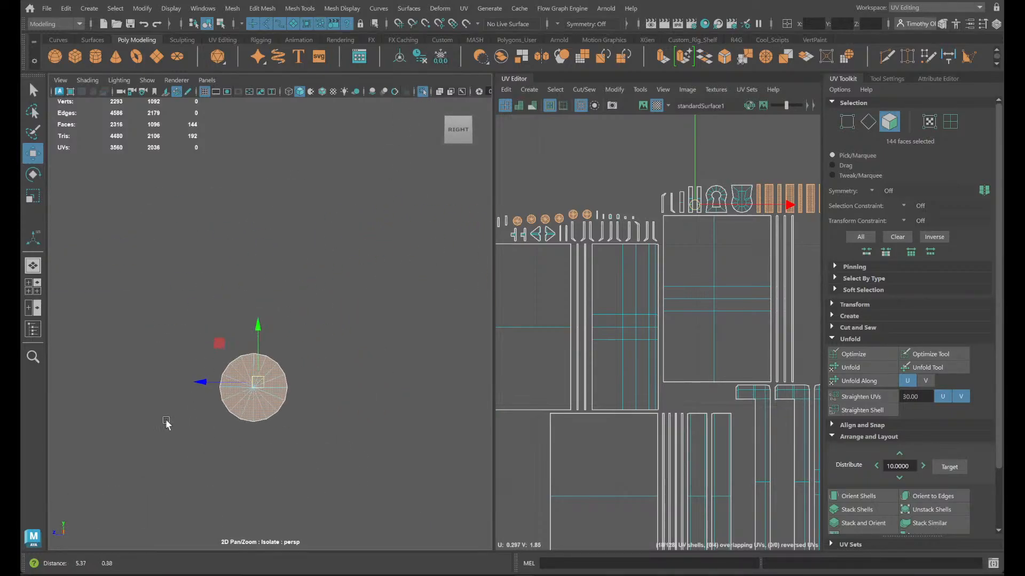
pyautogui.keyDown('alt'); pyautogui.moveTo(166, 421); pyautogui.dragTo(187, 425); pyautogui.keyUp('alt')
pyautogui.moveTo(270, 371); pyautogui.dragTo(271, 220, button='right')
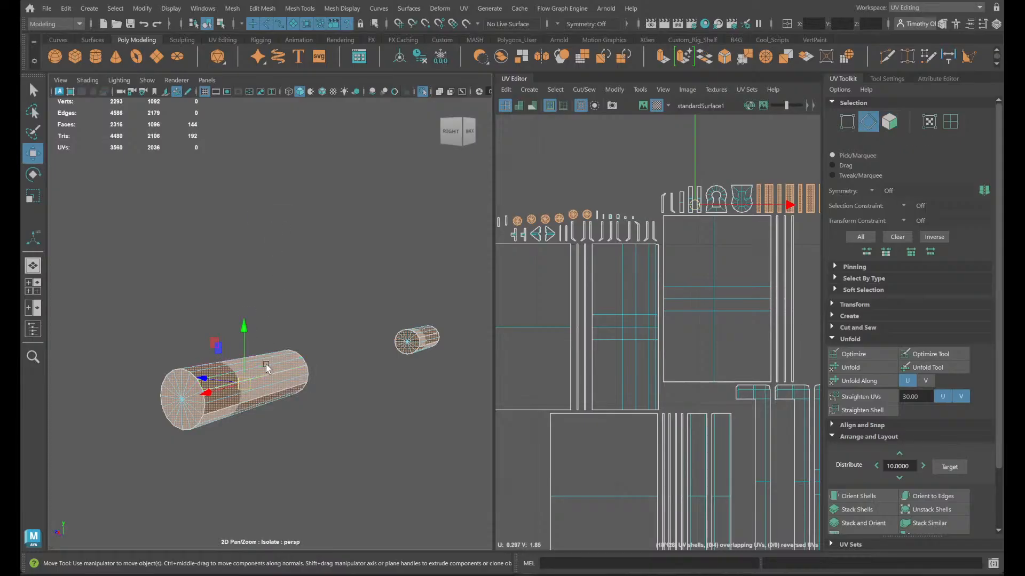
pyautogui.scroll(-9, 534, 285)
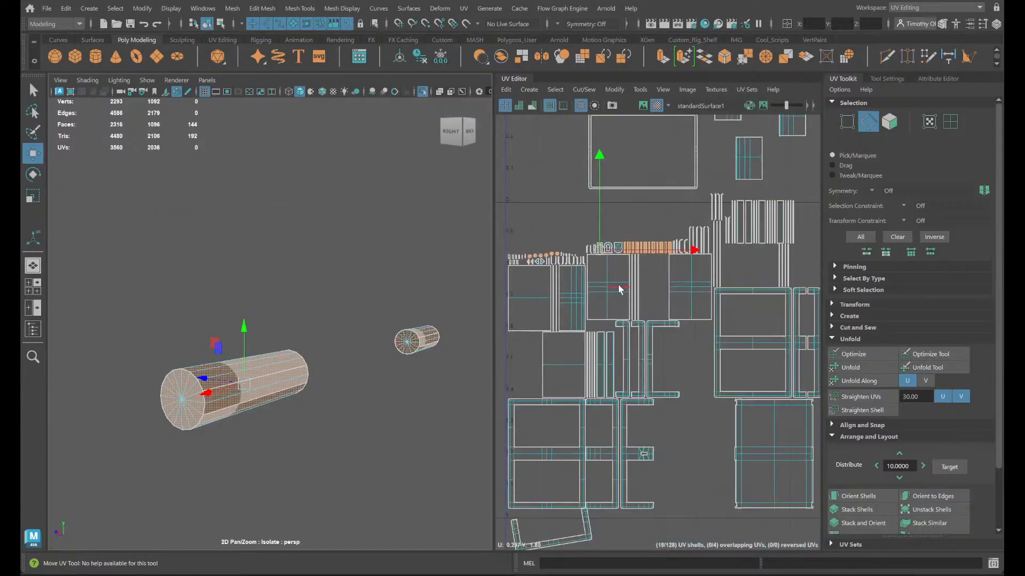
pyautogui.moveTo(610, 270); pyautogui.dragTo(925, 31)
pyautogui.press('r')
pyautogui.press('w')
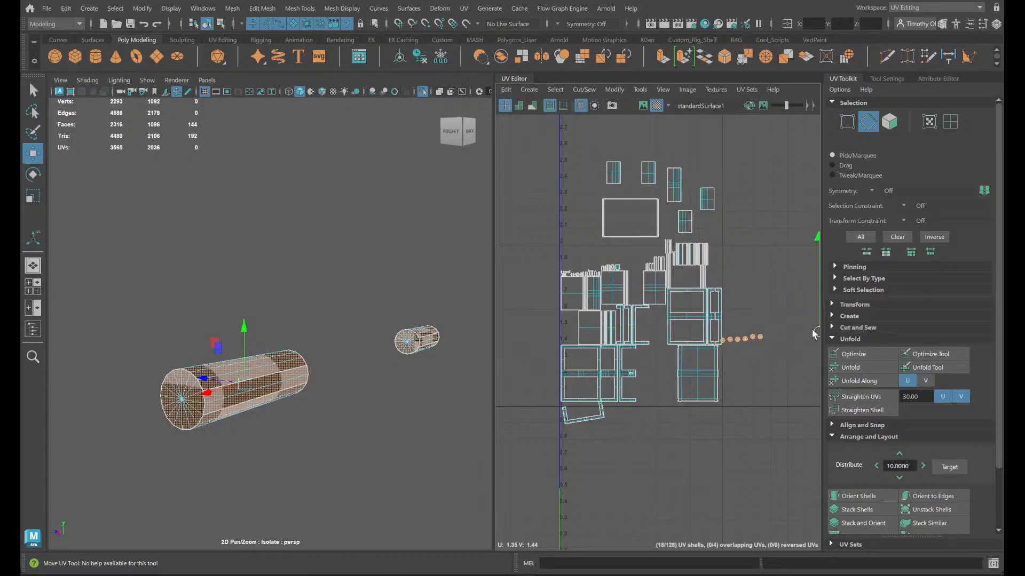
pyautogui.press('f')
# - Select the 12 strip shells of the hinge cylinders' sides and move them closer to the round end-cap shells
pyautogui.keyDown('alt'); pyautogui.moveTo(491, 413); pyautogui.dragTo(510, 406, button='middle'); pyautogui.keyUp('alt')
pyautogui.moveTo(597, 313); pyautogui.dragTo(627, 322)
pyautogui.moveTo(646, 265); pyautogui.dragTo(646, 264)
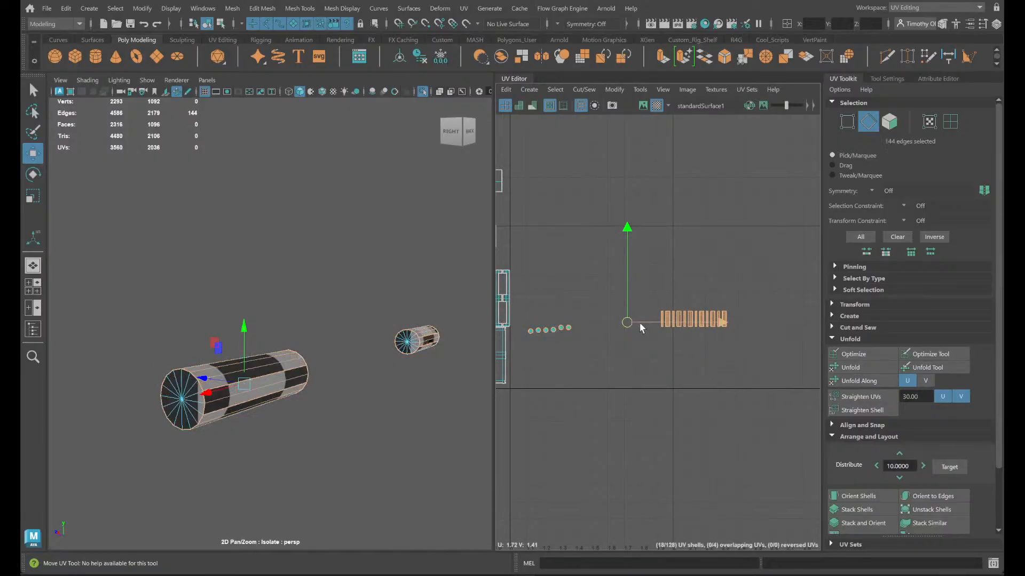
pyautogui.moveTo(627, 322)
pyautogui.mouseDown()
pyautogui.moveTo(602, 327)
pyautogui.moveTo(613, 324)
pyautogui.mouseUp()
pyautogui.hotkey('ctrl', 'z')
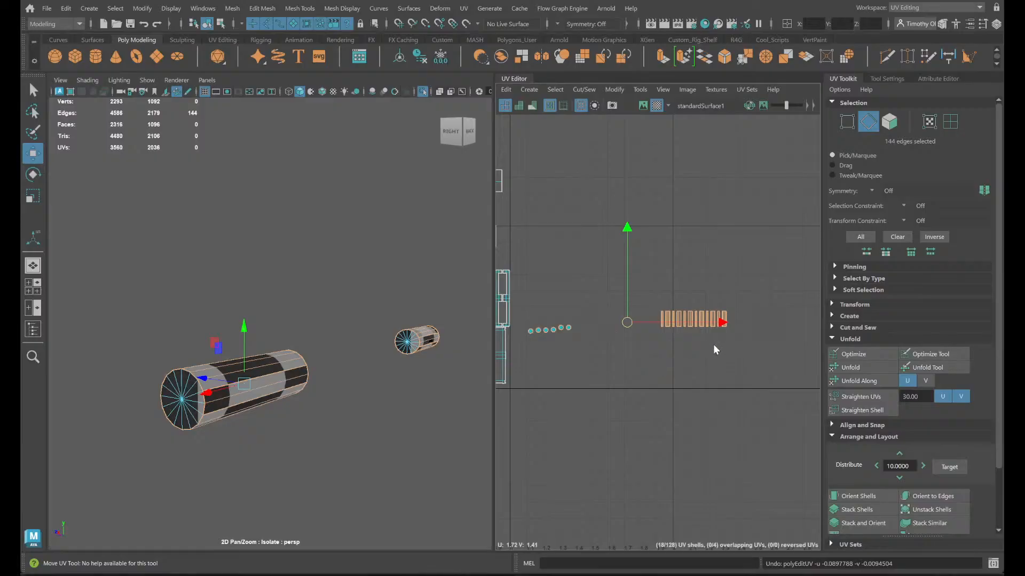
pyautogui.moveTo(713, 345); pyautogui.dragTo(651, 326, button='right')
pyautogui.moveTo(625, 281); pyautogui.dragTo(619, 312)
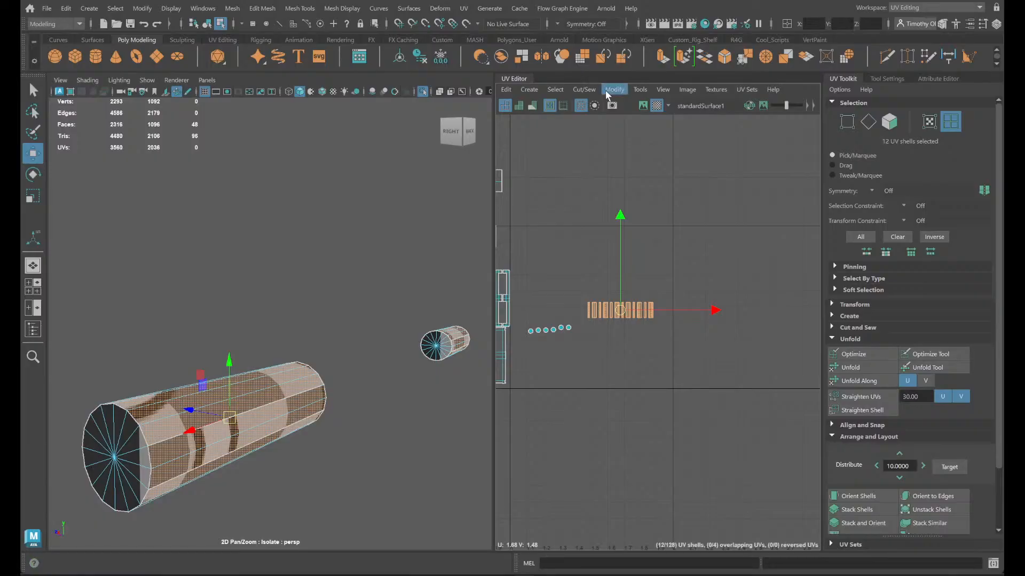
# - Try Move and Sew on the 12 selected side-strip shells of the hinge cylinders, and undo it
pyautogui.click(582, 90)
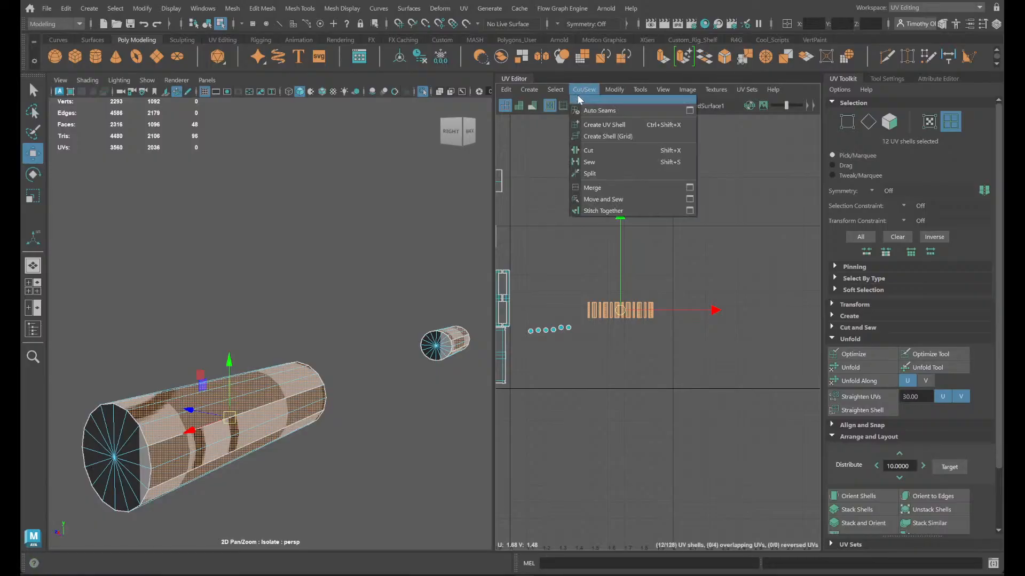
pyautogui.click(619, 200)
pyautogui.hotkey('ctrl', 'z')
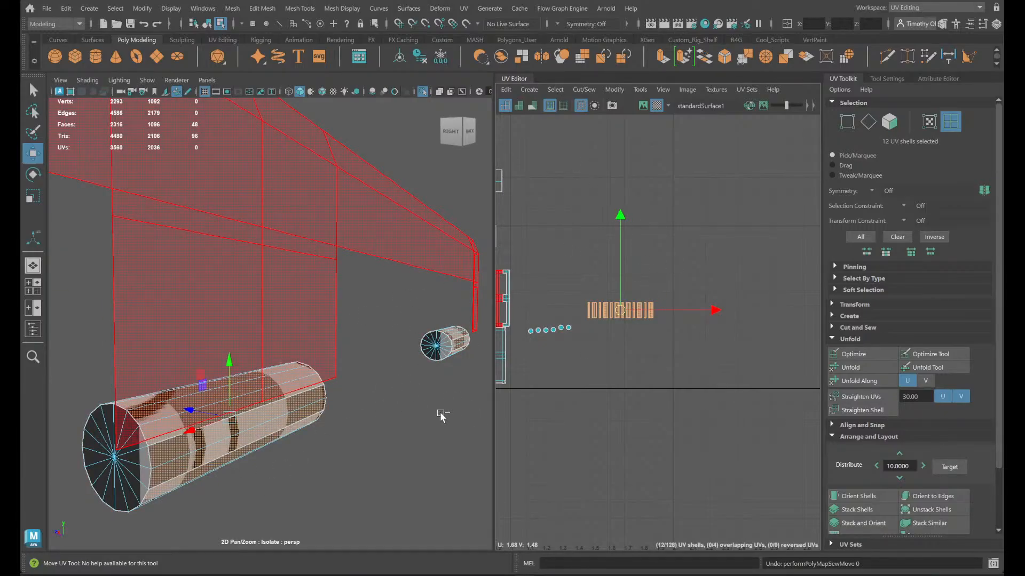
# - Convert the strip shells' selection to edges and join the strips with Move and Sew into one side shell per hinge cylinder
pyautogui.moveTo(441, 415)
pyautogui.keyDown('ctrl'); pyautogui.mouseDown(button='right')
pyautogui.moveTo(439, 377)
pyautogui.moveTo(451, 368)
pyautogui.moveTo(385, 365)
pyautogui.moveTo(435, 418)
pyautogui.moveTo(433, 391)
pyautogui.moveTo(444, 437)
pyautogui.moveTo(440, 400)
pyautogui.mouseUp(button='right'); pyautogui.keyUp('ctrl')
pyautogui.keyDown('ctrl'); pyautogui.moveTo(470, 444); pyautogui.dragTo(468, 447, button='right'); pyautogui.keyUp('ctrl')
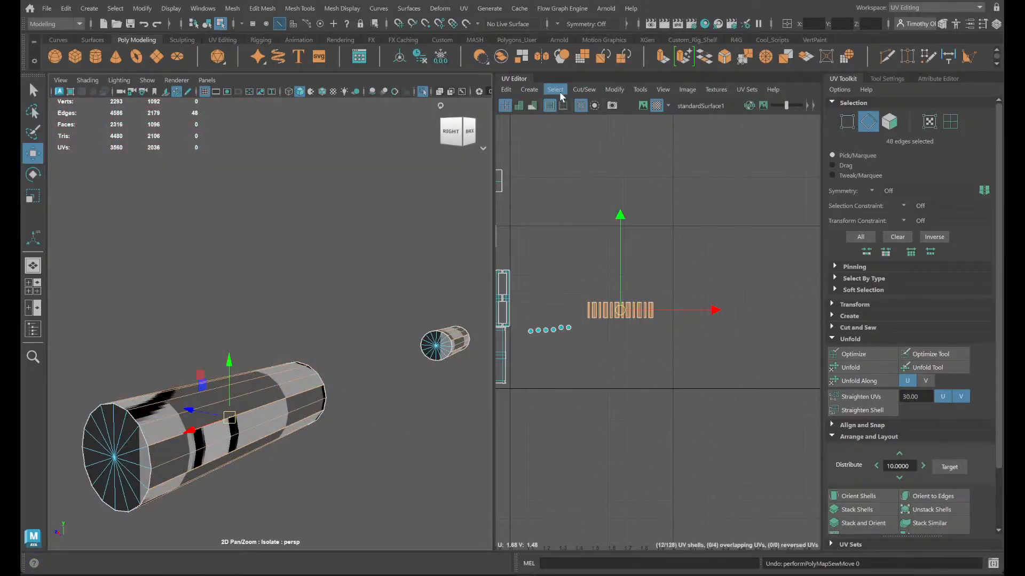
pyautogui.click(583, 90)
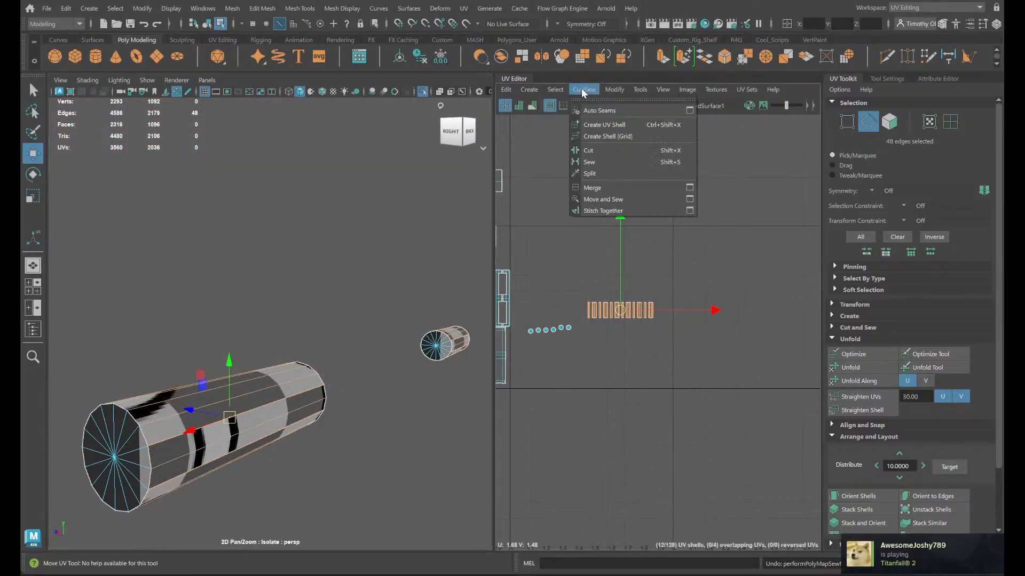
pyautogui.click(609, 200)
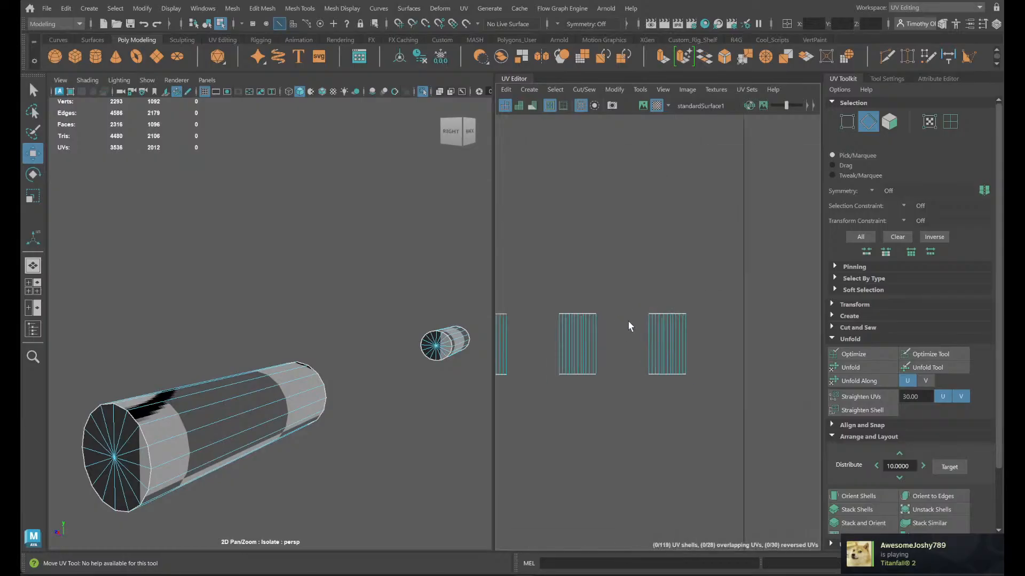
# - Select one lengthwise edge on the side of the nearest hinge cylinder as its seam
pyautogui.keyDown('alt'); pyautogui.moveTo(207, 403); pyautogui.dragTo(256, 370); pyautogui.keyUp('alt')
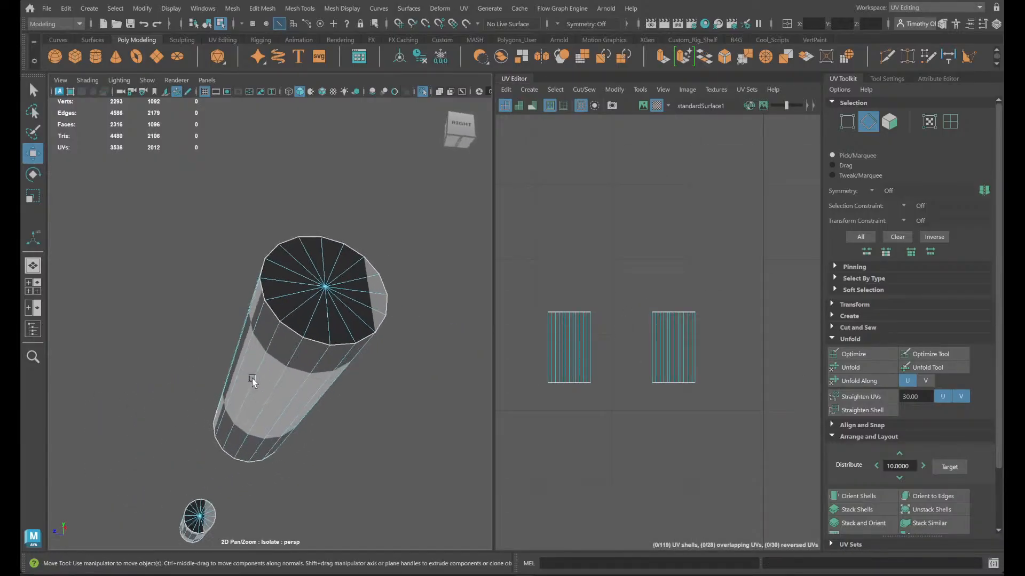
pyautogui.click(257, 368)
pyautogui.keyDown('alt'); pyautogui.moveTo(297, 422); pyautogui.dragTo(300, 425); pyautogui.keyUp('alt')
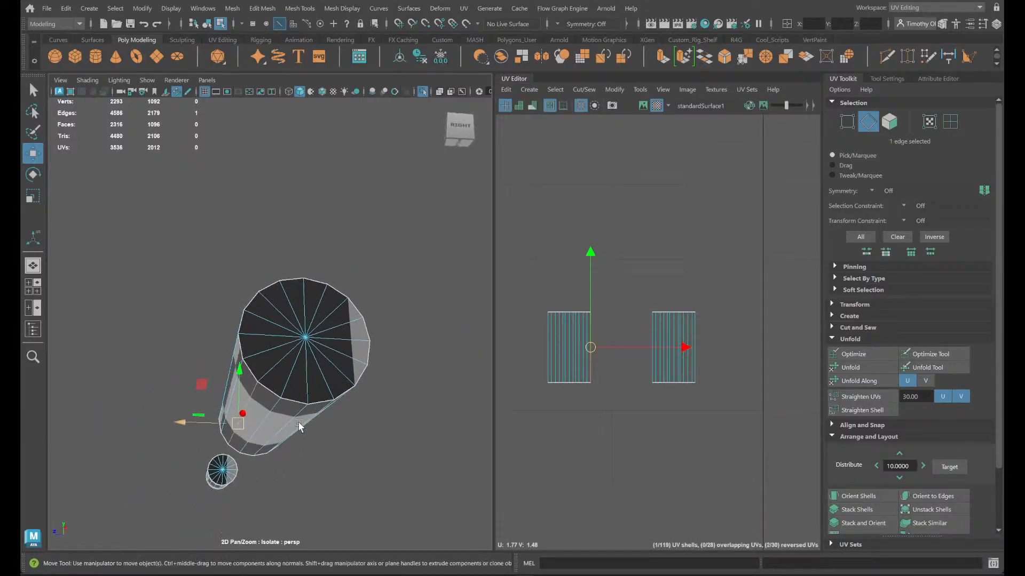
# - Switch to OBS, mute the Mic/Aux audio source, and return to Maya
pyautogui.moveTo(752, 575)
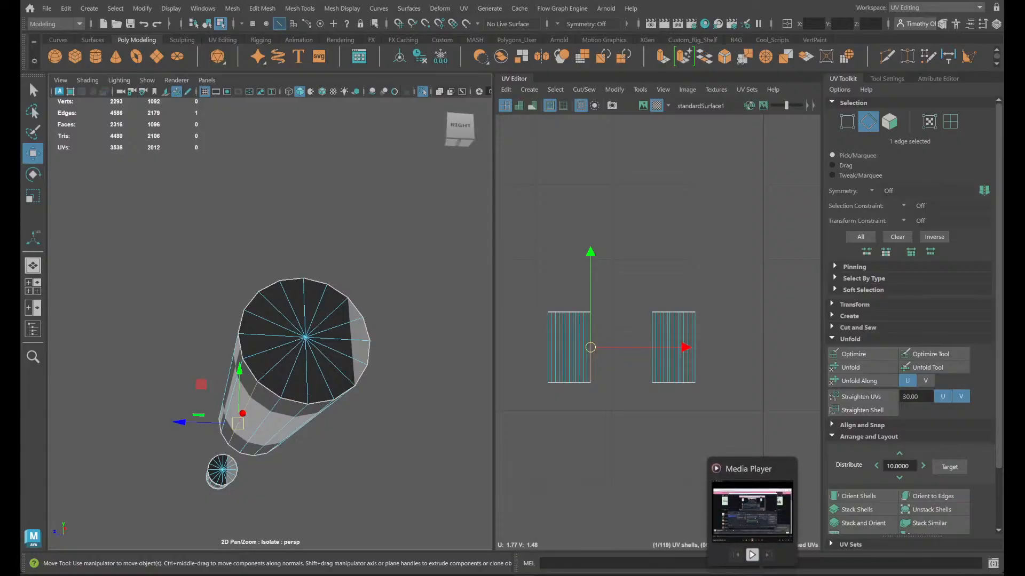
pyautogui.moveTo(702, 574)
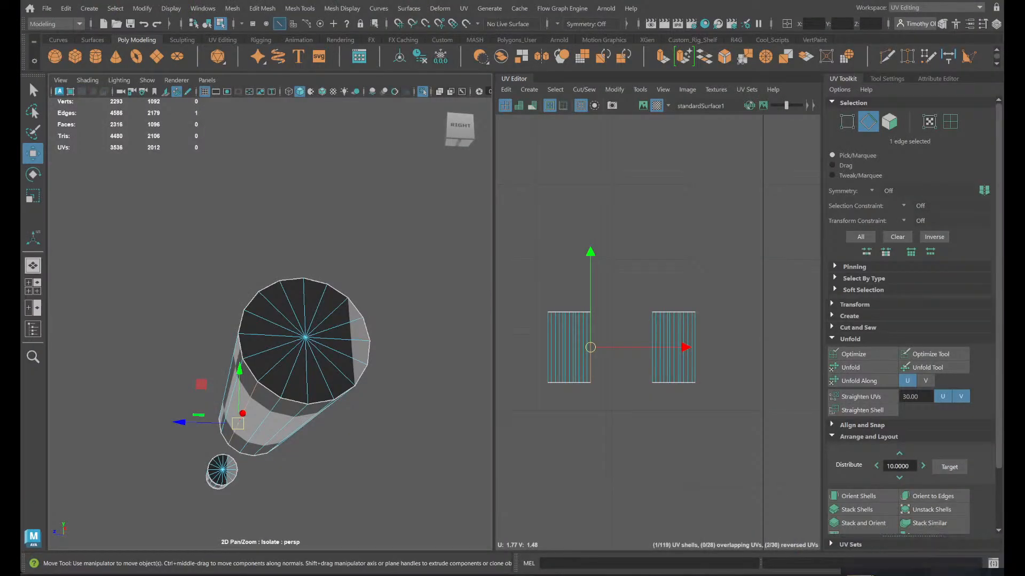
pyautogui.click(727, 575)
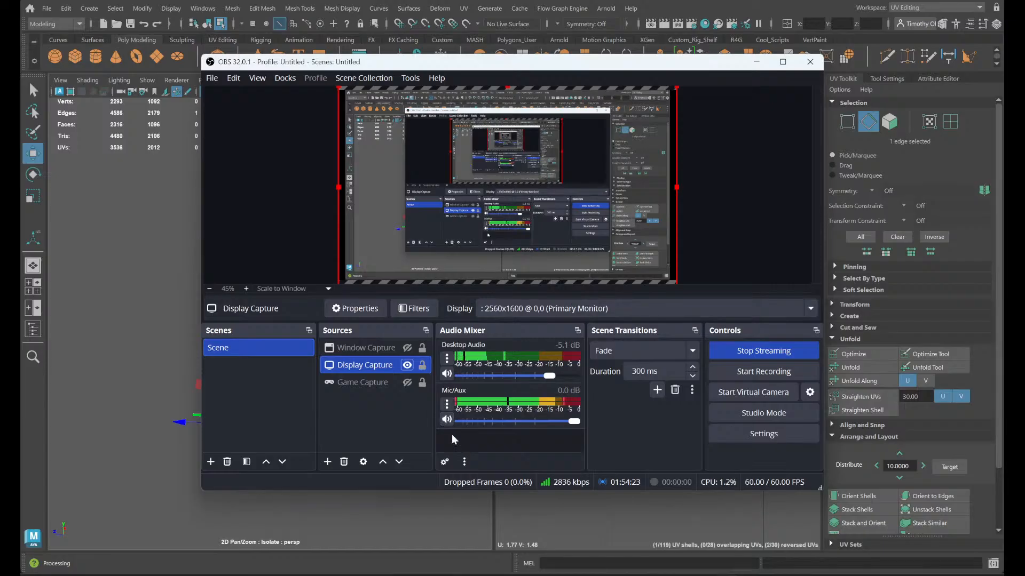
pyautogui.click(447, 420)
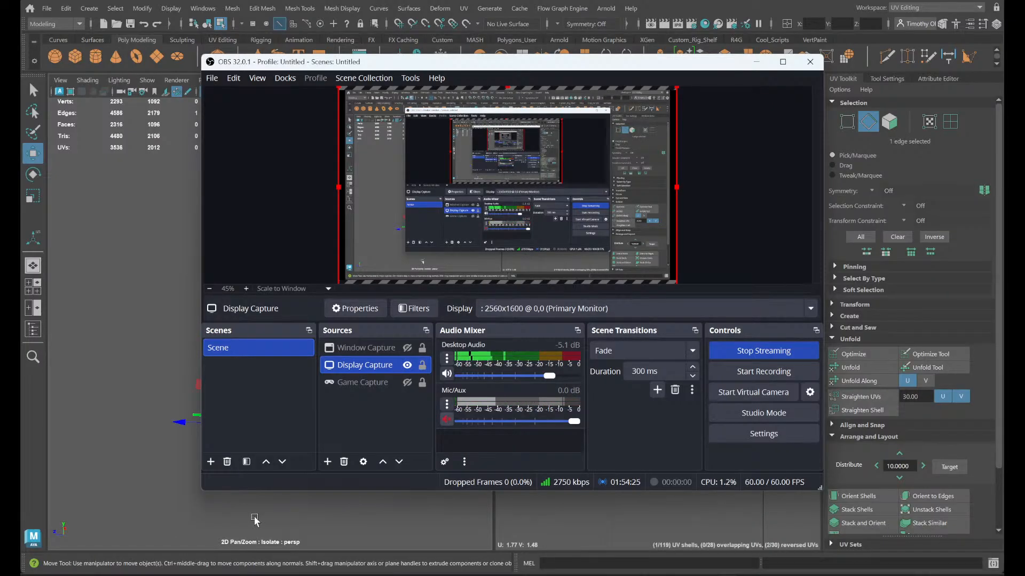
pyautogui.click(756, 62)
# - Cut the UVs along the selected seam edge, and unfold the side shells of all three hinge cylinders
pyautogui.keyDown('alt'); pyautogui.moveTo(322, 379); pyautogui.dragTo(326, 443); pyautogui.keyUp('alt')
pyautogui.keyDown('shift'); pyautogui.moveTo(719, 358); pyautogui.dragTo(665, 382, button='right'); pyautogui.keyUp('shift')
pyautogui.scroll(-1, 670, 403)
pyautogui.moveTo(669, 403); pyautogui.dragTo(571, 348, button='right')
pyautogui.moveTo(539, 338); pyautogui.dragTo(712, 412)
pyautogui.keyDown('shift'); pyautogui.moveTo(710, 412); pyautogui.dragTo(589, 311, button='right'); pyautogui.keyUp('shift')
pyautogui.scroll(4, 627, 377)
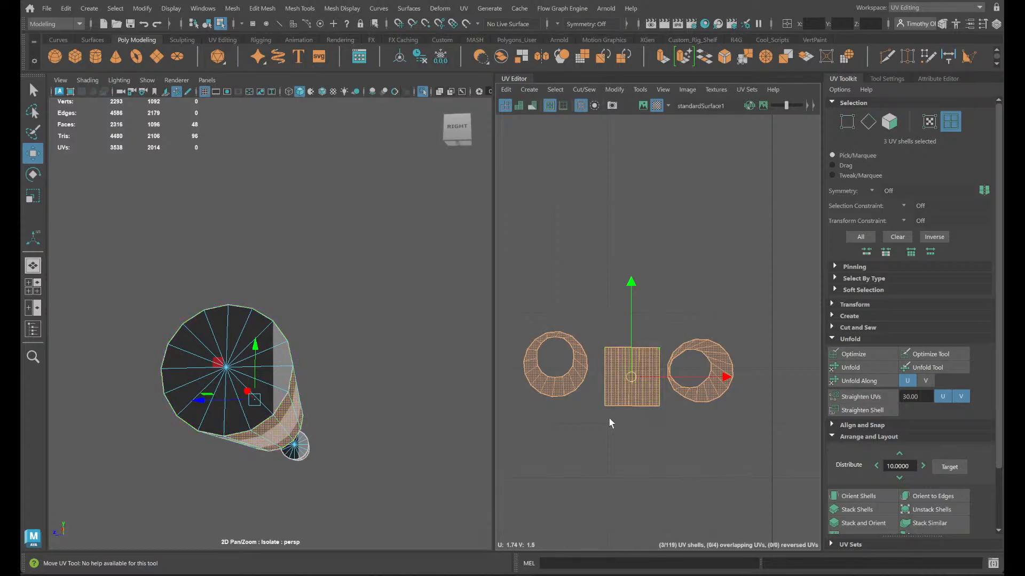
# - Select a lengthwise seam edge on the side of one hinge cylinder whose shell is still ring-shaped
pyautogui.keyDown('alt'); pyautogui.moveTo(295, 396); pyautogui.dragTo(291, 476); pyautogui.keyUp('alt')
pyautogui.keyDown('alt'); pyautogui.moveTo(291, 476); pyautogui.dragTo(507, 230, button='middle'); pyautogui.keyUp('alt')
pyautogui.keyDown('alt'); pyautogui.moveTo(341, 363); pyautogui.dragTo(236, 393); pyautogui.keyUp('alt')
pyautogui.keyDown('alt'); pyautogui.moveTo(245, 400); pyautogui.dragTo(50, 417, button='middle'); pyautogui.keyUp('alt')
pyautogui.scroll(5, 305, 318)
pyautogui.keyDown('alt'); pyautogui.moveTo(306, 318); pyautogui.dragTo(323, 288); pyautogui.keyUp('alt')
pyautogui.moveTo(322, 288); pyautogui.dragTo(328, 252, button='right')
pyautogui.click(328, 252)
pyautogui.keyDown('alt'); pyautogui.moveTo(328, 254); pyautogui.dragTo(398, 359); pyautogui.keyUp('alt')
pyautogui.scroll(-8, 392, 364)
pyautogui.scroll(2, 360, 395)
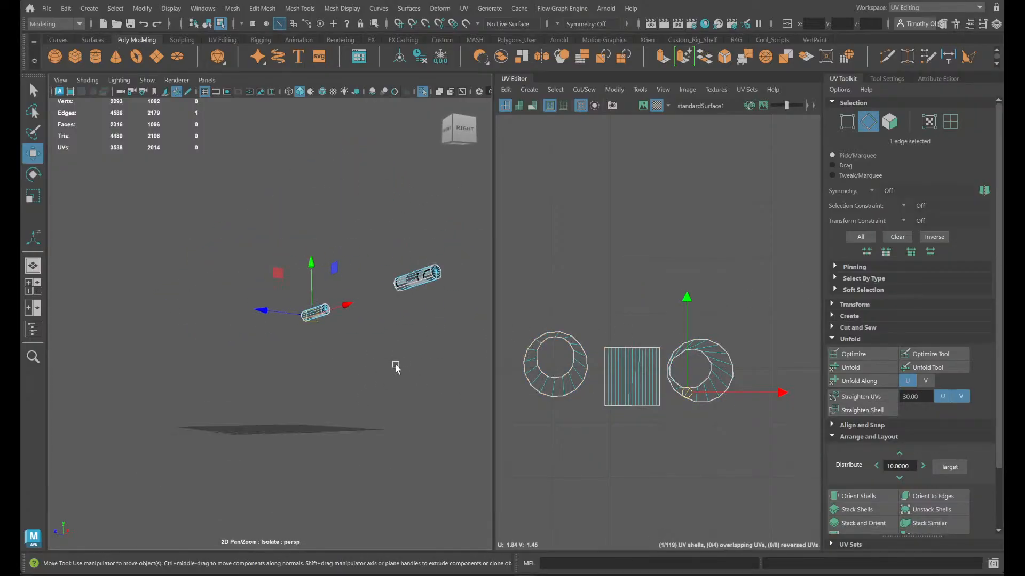
# - Add a lengthwise edge on the other uncut hinge cylinder to the selection and cut the UVs along both edges
pyautogui.keyDown('alt'); pyautogui.moveTo(395, 367); pyautogui.dragTo(235, 419, button='middle'); pyautogui.keyUp('alt')
pyautogui.scroll(7, 267, 352)
pyautogui.scroll(-2, 329, 344)
pyautogui.keyDown('alt'); pyautogui.moveTo(328, 344); pyautogui.dragTo(284, 369, button='middle'); pyautogui.keyUp('alt')
pyautogui.scroll(-5, 284, 369)
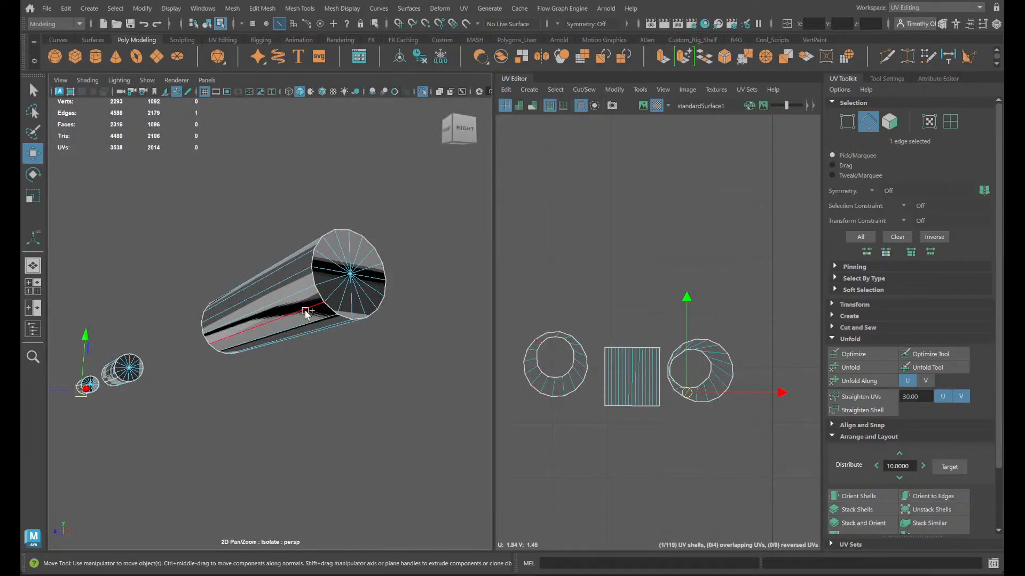
pyautogui.keyDown('shift'); pyautogui.click(306, 312); pyautogui.keyUp('shift')
pyautogui.keyDown('shift'); pyautogui.moveTo(556, 337); pyautogui.dragTo(502, 343, button='right'); pyautogui.keyUp('shift')
# - Select the two ring-shaped side shells and unfold them
pyautogui.rightClick(533, 363)
pyautogui.click(568, 381)
pyautogui.keyDown('shift'); pyautogui.click(688, 392); pyautogui.keyUp('shift')
pyautogui.keyDown('shift'); pyautogui.rightClick(692, 383); pyautogui.keyUp('shift')
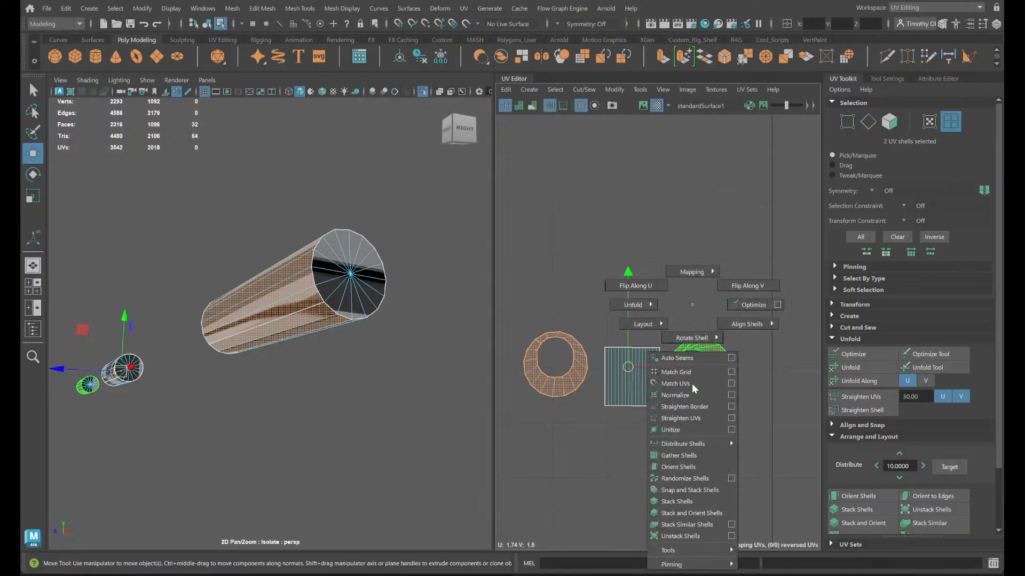
pyautogui.click(641, 304)
# - Select a corresponding lengthwise edge on each of the three hinge cylinders to compare how their side shells are oriented
pyautogui.click(576, 367)
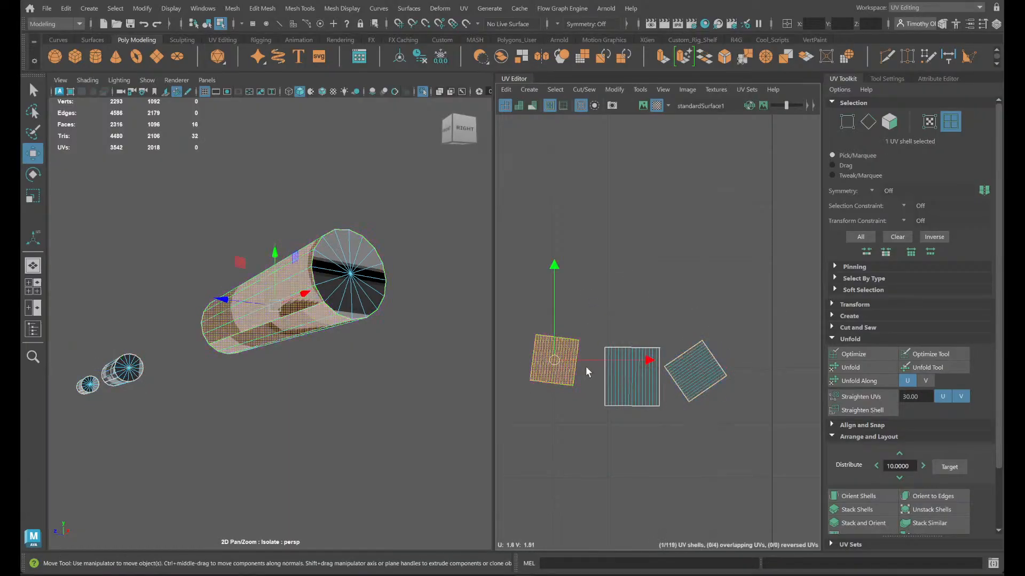
pyautogui.press('e')
pyautogui.rightClick(578, 332)
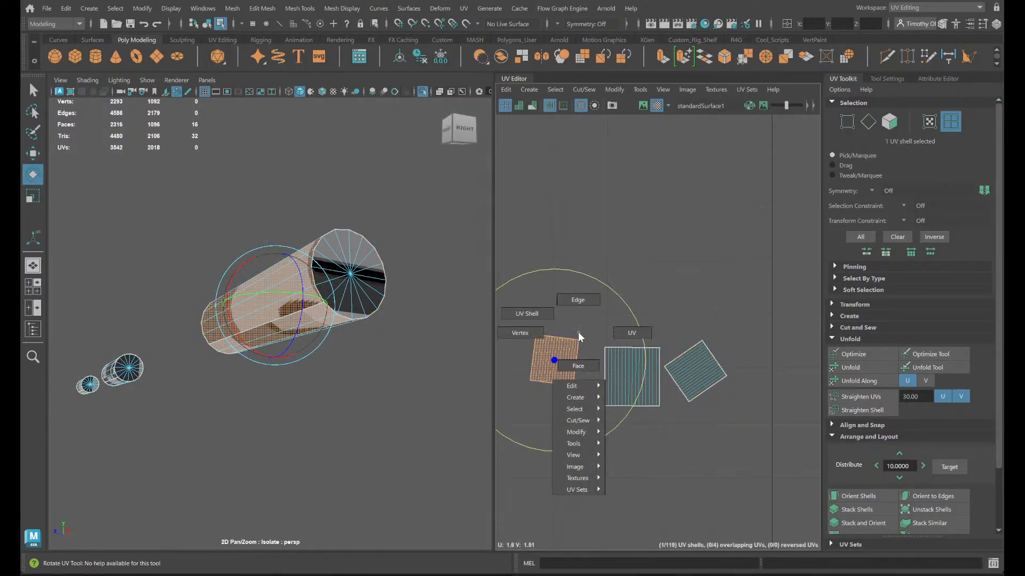
pyautogui.click(659, 389)
pyautogui.moveTo(346, 251); pyautogui.dragTo(348, 220, button='right')
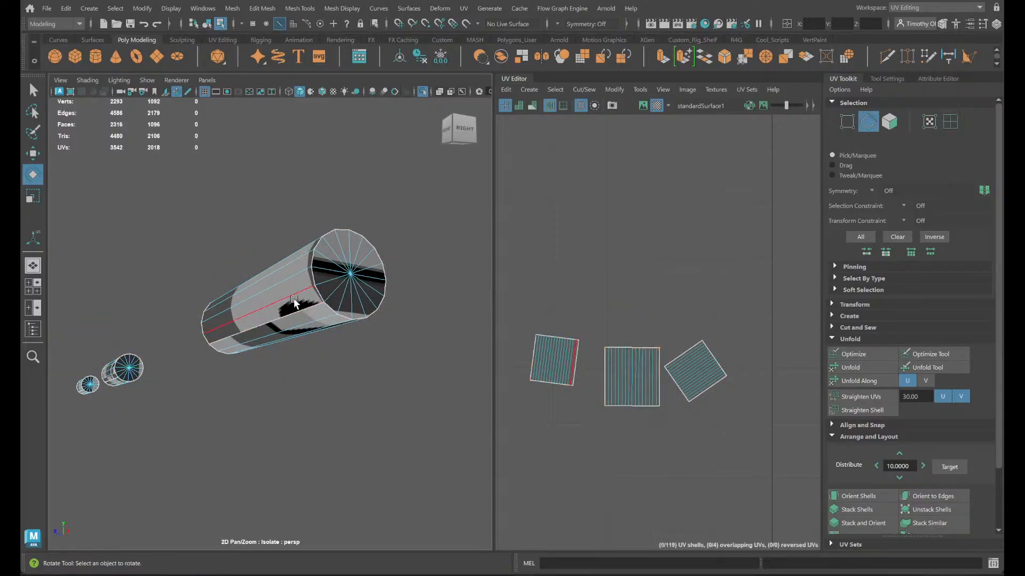
pyautogui.click(293, 300)
pyautogui.keyDown('shift'); pyautogui.click(107, 376); pyautogui.keyUp('shift')
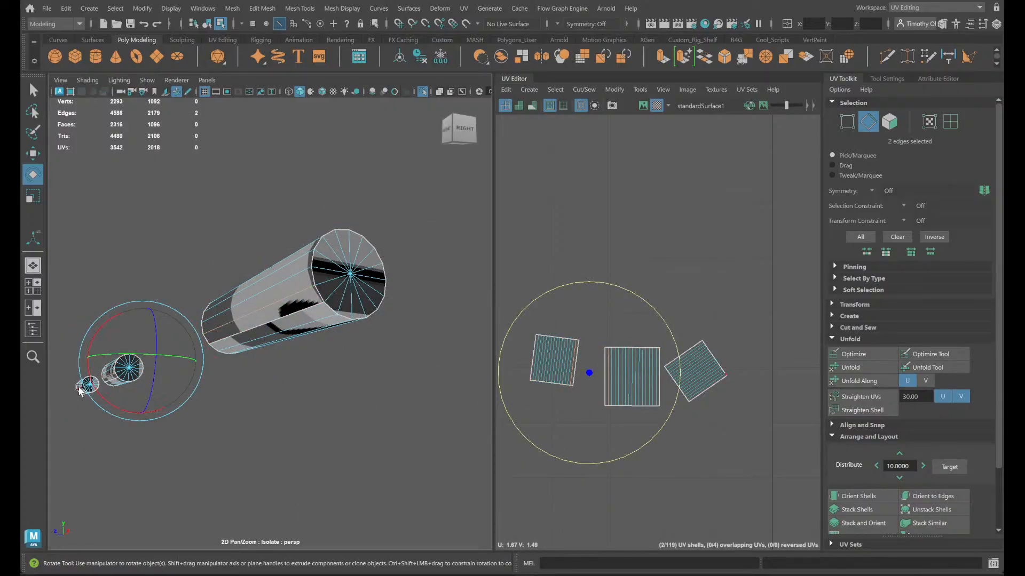
pyautogui.press('q')
pyautogui.scroll(2, 668, 357)
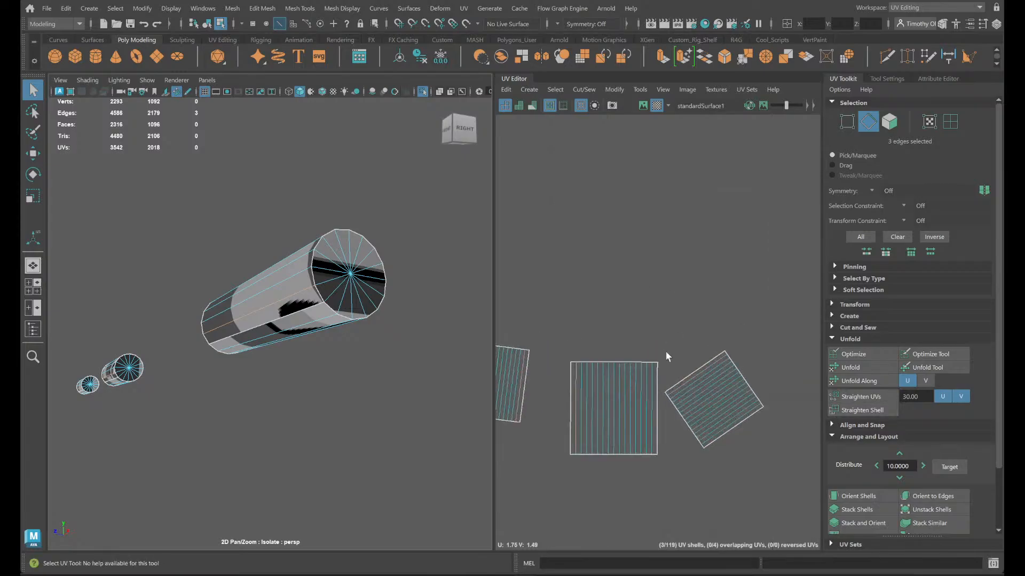
pyautogui.moveTo(724, 404); pyautogui.dragTo(690, 373, button='right')
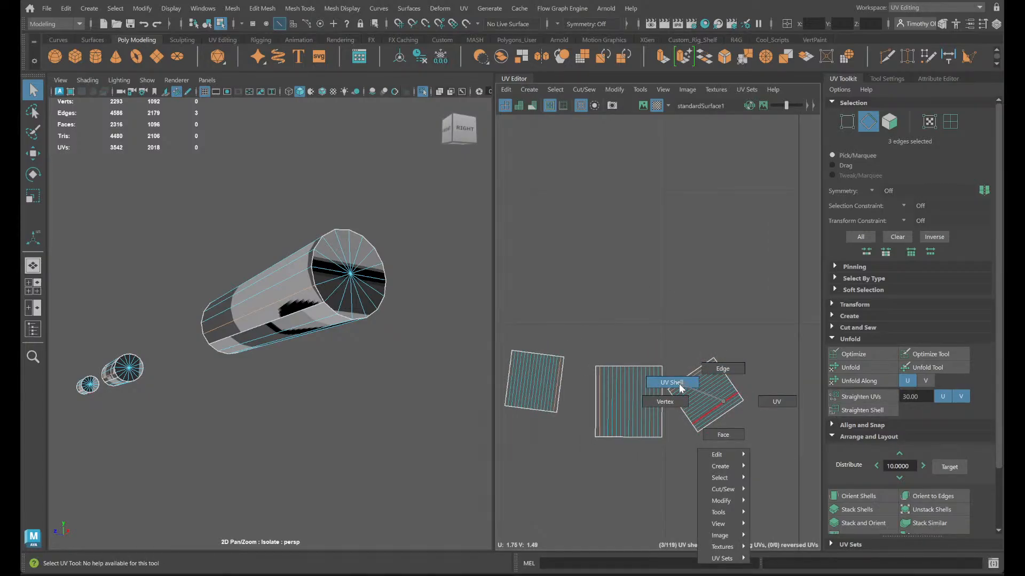
# - Rotate the three side shells so their strips run roughly horizontally, with the corresponding edges on the same side
pyautogui.moveTo(680, 385); pyautogui.dragTo(674, 383, button='right')
pyautogui.click(534, 382)
pyautogui.press('e')
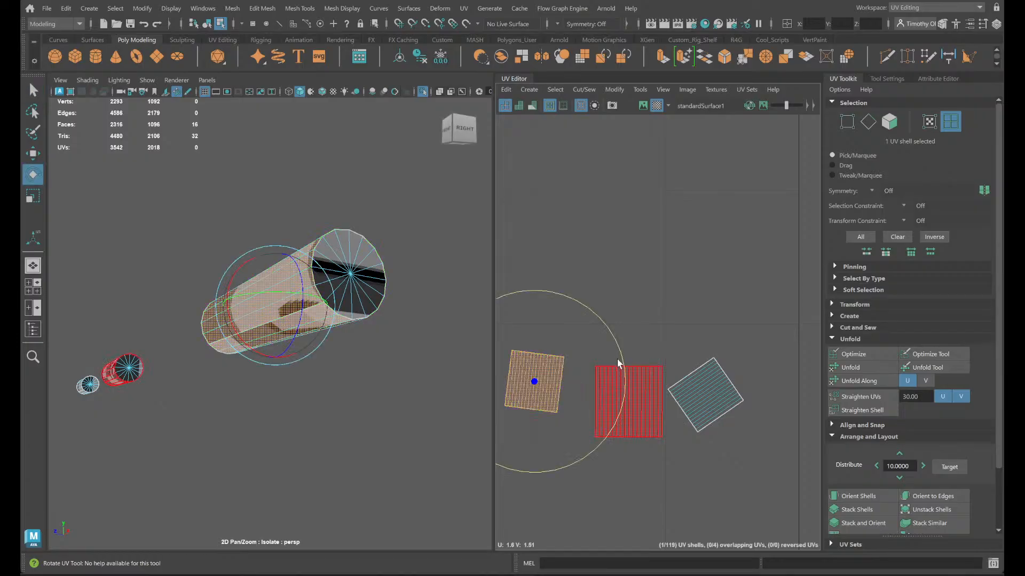
pyautogui.moveTo(621, 365); pyautogui.dragTo(565, 452)
pyautogui.click(706, 386)
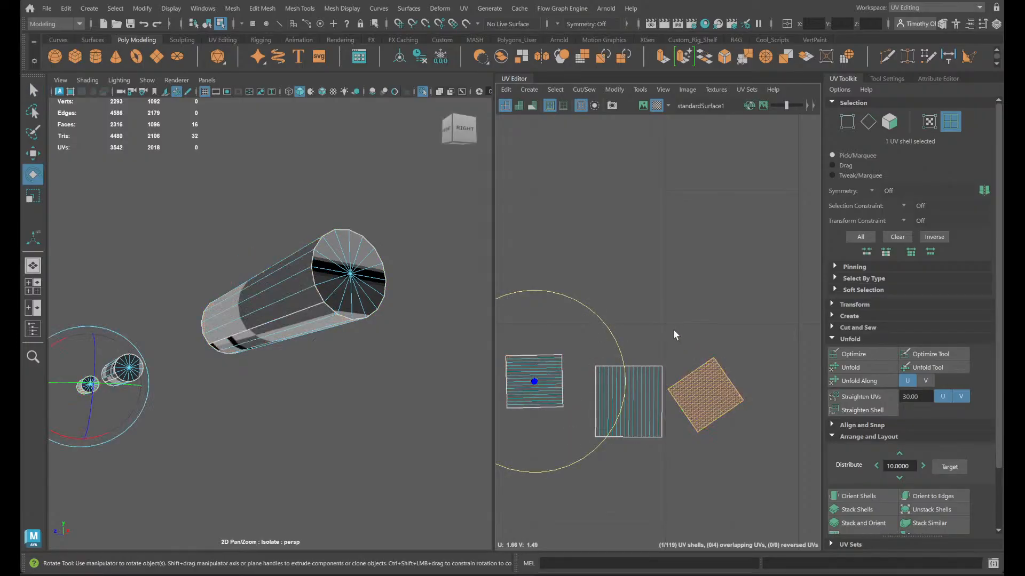
pyautogui.moveTo(674, 309); pyautogui.dragTo(674, 485)
pyautogui.click(628, 400)
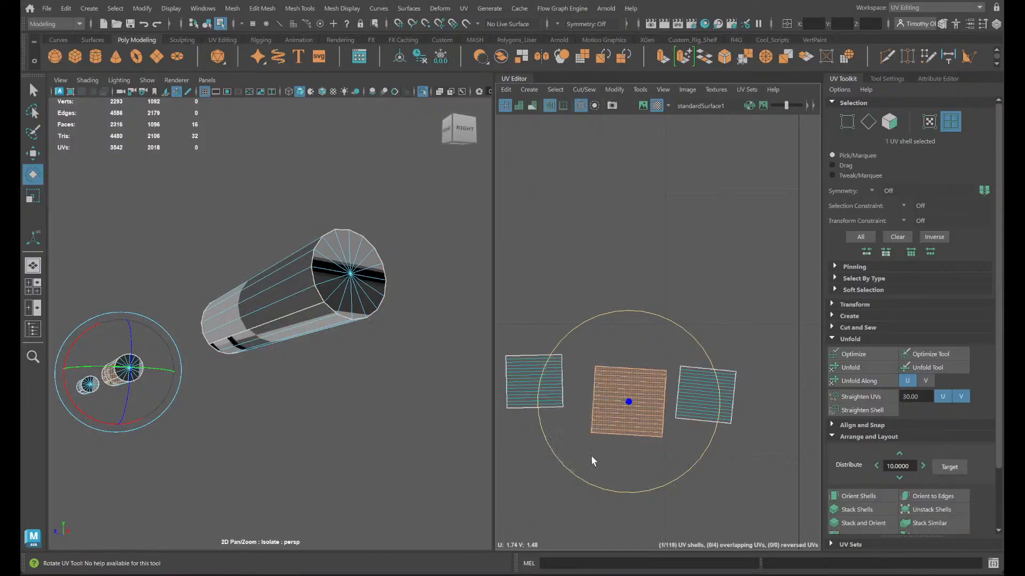
pyautogui.moveTo(630, 405); pyautogui.dragTo(631, 389, button='right')
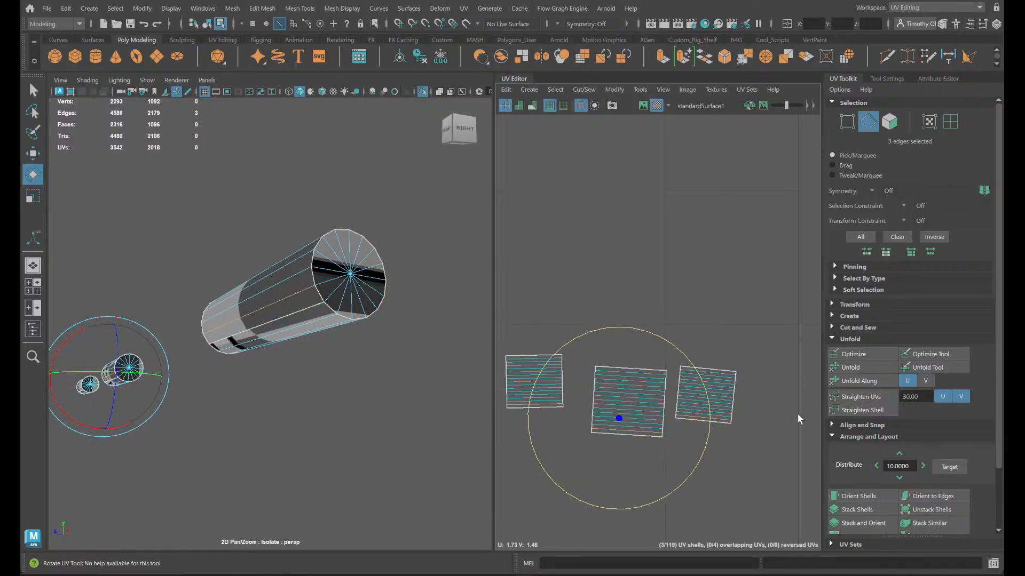
# - Select the three side shells and square them up with Orient Shells
pyautogui.moveTo(740, 463); pyautogui.dragTo(739, 424, button='right')
pyautogui.moveTo(739, 425); pyautogui.dragTo(450, 304)
pyautogui.click(878, 493)
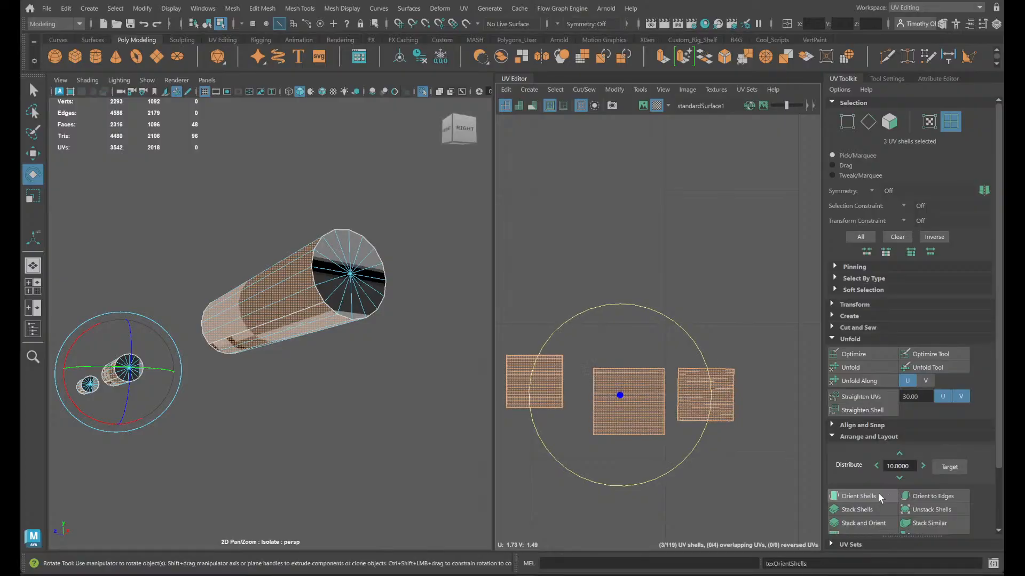
pyautogui.click(739, 321)
pyautogui.scroll(3, 690, 395)
pyautogui.scroll(3, 796, 414)
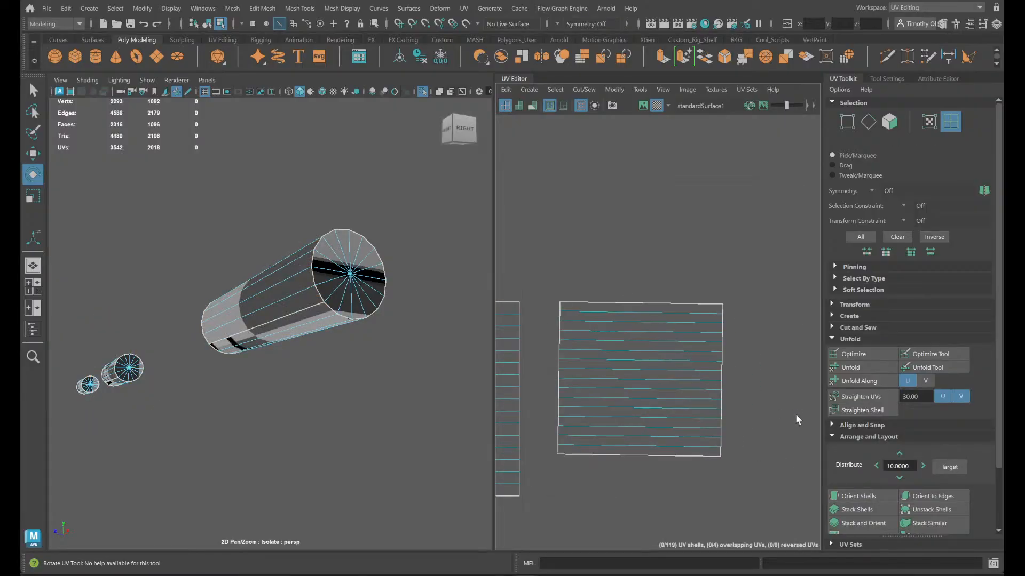
pyautogui.scroll(-4, 774, 405)
pyautogui.scroll(-1, 763, 492)
# - Reselect the three side shells and run Orient Shells a second time to remove the remaining tilt
pyautogui.moveTo(775, 512); pyautogui.dragTo(534, 374)
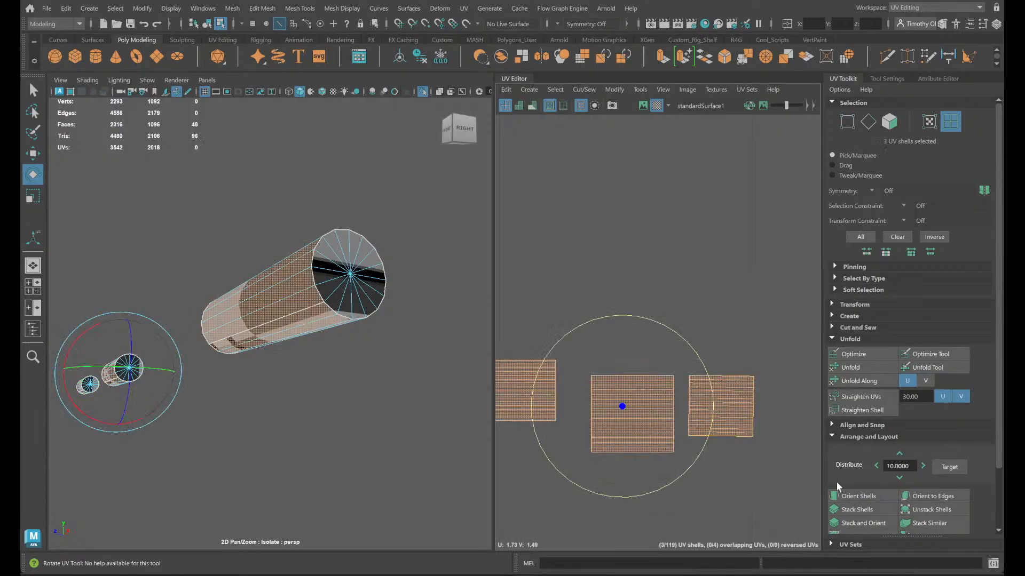
pyautogui.click(846, 496)
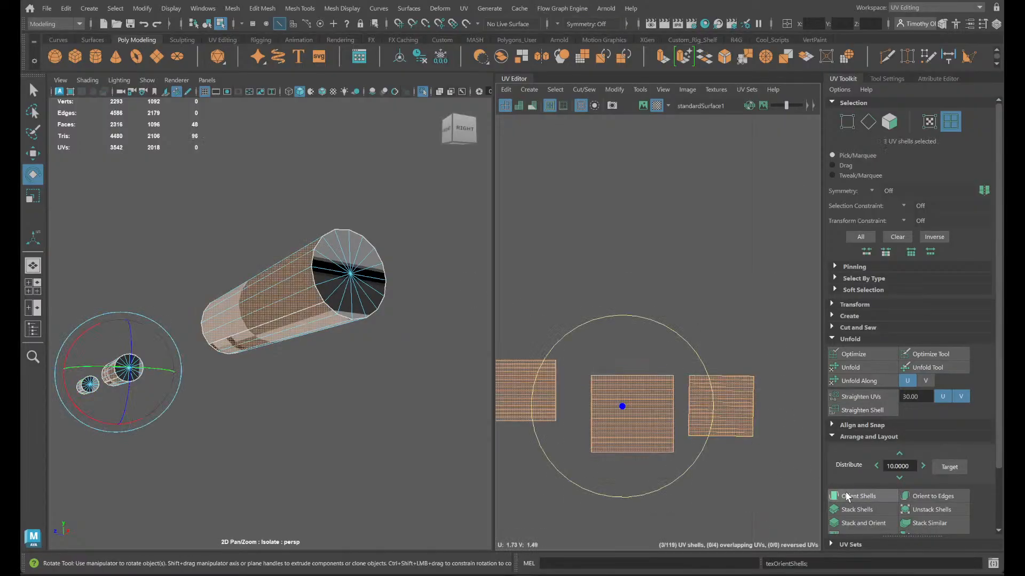
pyautogui.click(742, 457)
pyautogui.scroll(5, 740, 473)
pyautogui.scroll(-6, 714, 456)
# - Select the round end-cap shells at the same end of all three hinge cylinders
pyautogui.keyDown('alt'); pyautogui.moveTo(628, 464); pyautogui.dragTo(834, 434, button='middle'); pyautogui.keyUp('alt')
pyautogui.scroll(-3, 635, 416)
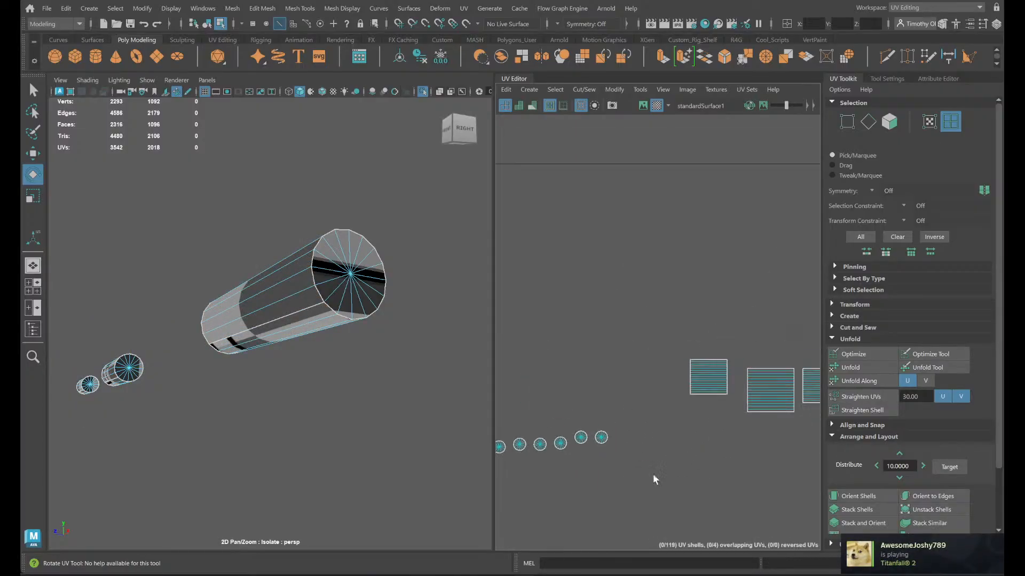
pyautogui.keyDown('alt'); pyautogui.moveTo(634, 476); pyautogui.dragTo(759, 471, button='middle'); pyautogui.keyUp('alt')
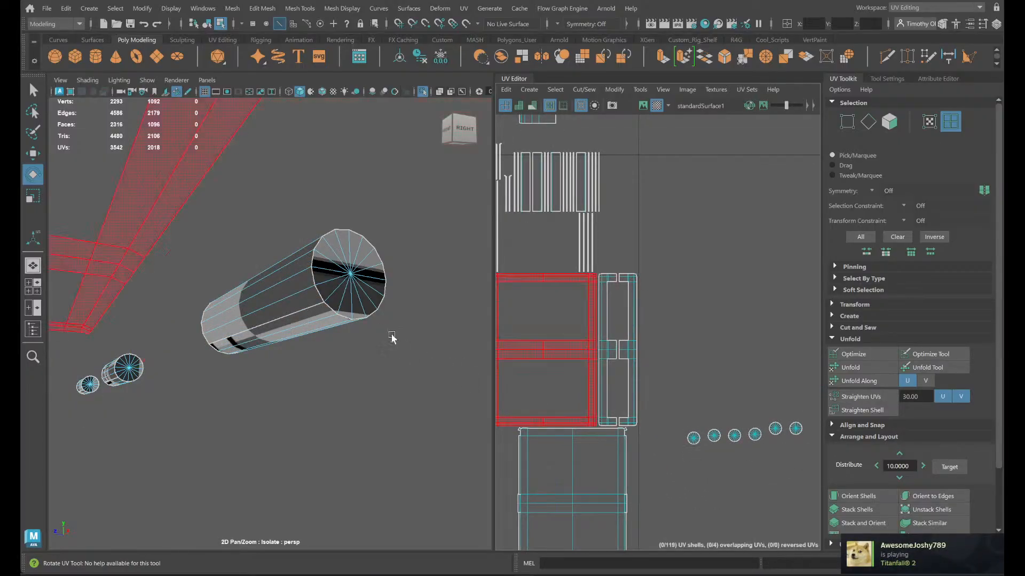
pyautogui.moveTo(346, 254); pyautogui.dragTo(386, 287, button='right')
pyautogui.click(354, 280)
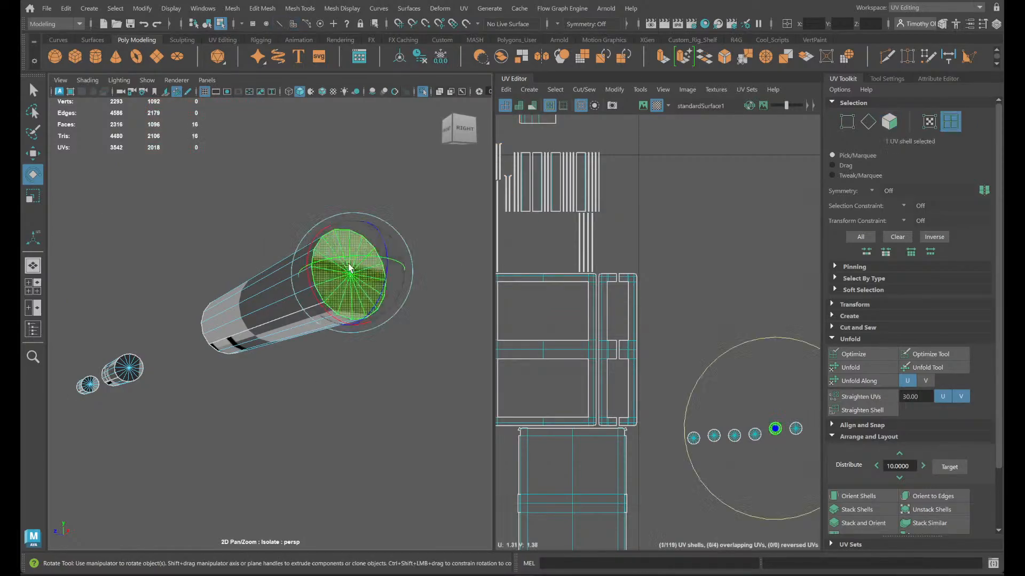
pyautogui.keyDown('shift'); pyautogui.click(127, 371); pyautogui.keyUp('shift')
pyautogui.keyDown('shift'); pyautogui.click(89, 385); pyautogui.keyUp('shift')
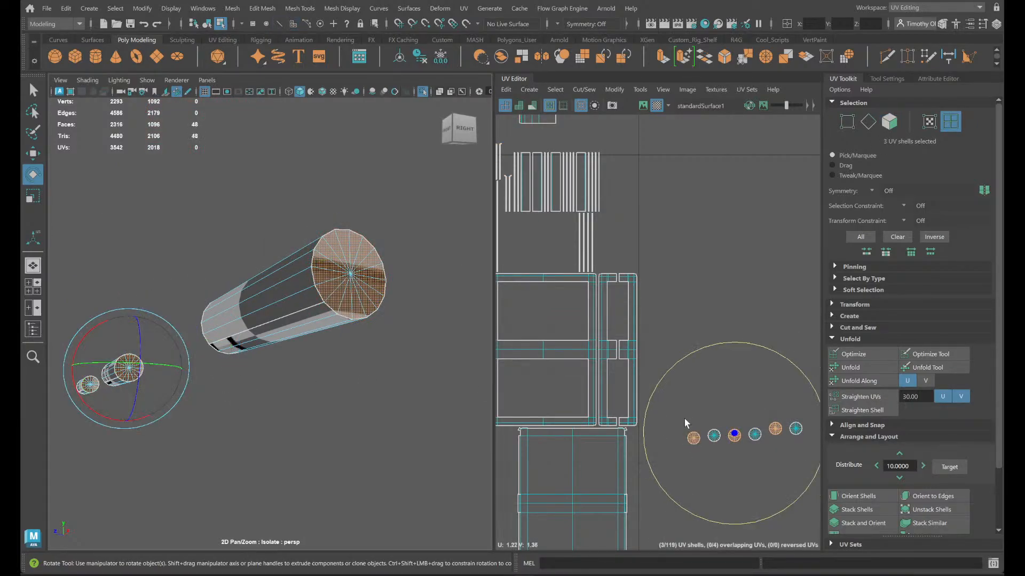
# - Apply Orient Shells to the three selected end-cap shells and try Orient to Edges on them
pyautogui.scroll(3, 684, 418)
pyautogui.click(855, 497)
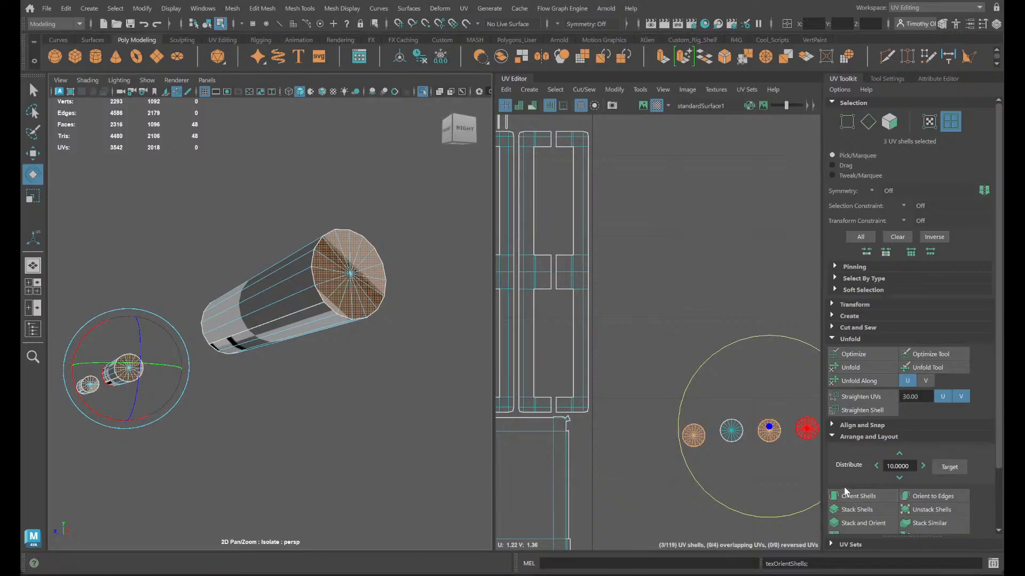
pyautogui.click(949, 494)
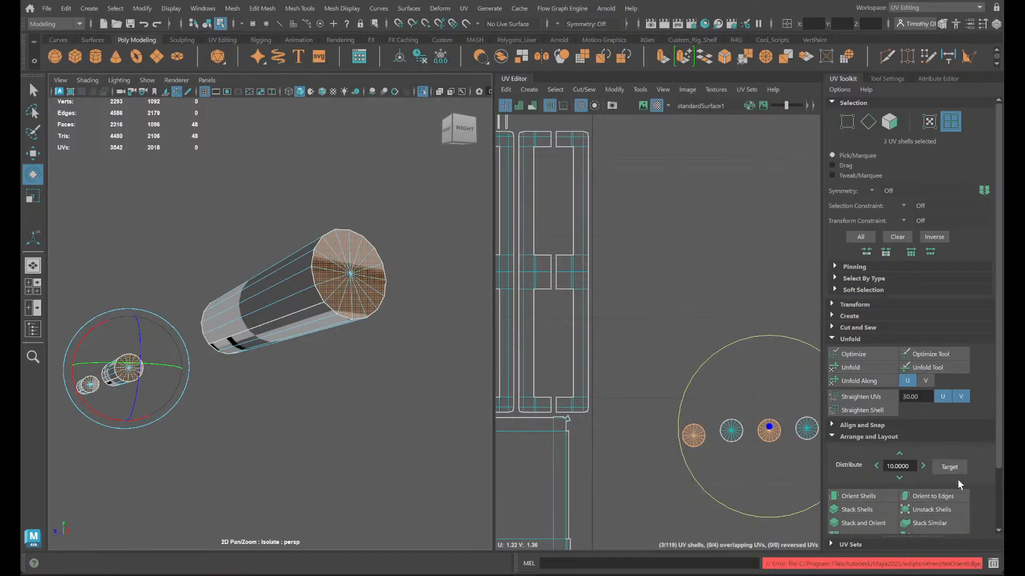
# - Stack the three selected end-cap shells and move the stack clear of the remaining round shells
pyautogui.click(856, 510)
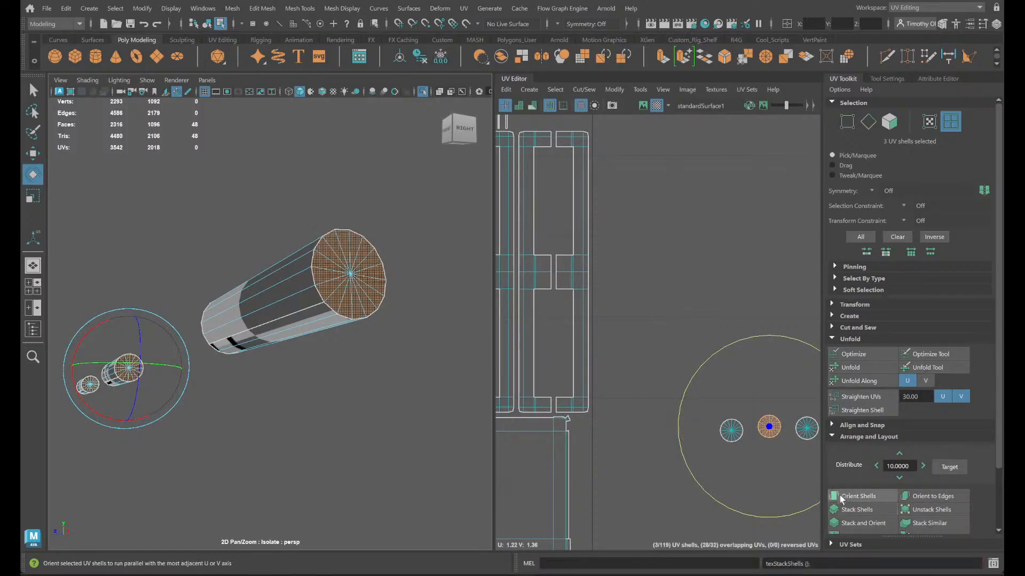
pyautogui.press('w')
pyautogui.moveTo(769, 433); pyautogui.dragTo(737, 378)
# - Switch to edge selection, pick a spoke edge on the stacked end caps to check its direction, and accept the AutoSave
pyautogui.rightClick(737, 379)
pyautogui.click(736, 344)
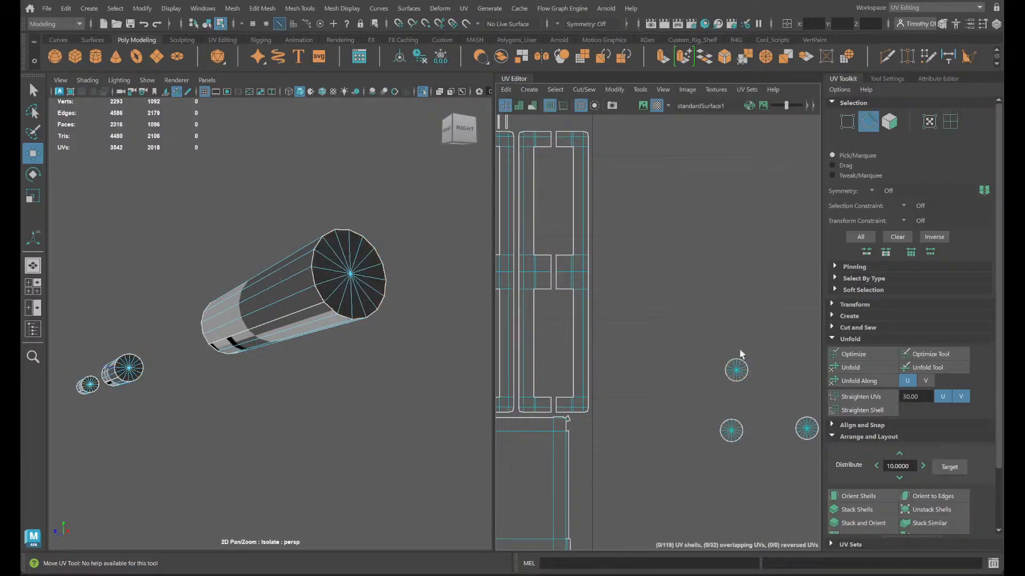
pyautogui.scroll(3, 737, 384)
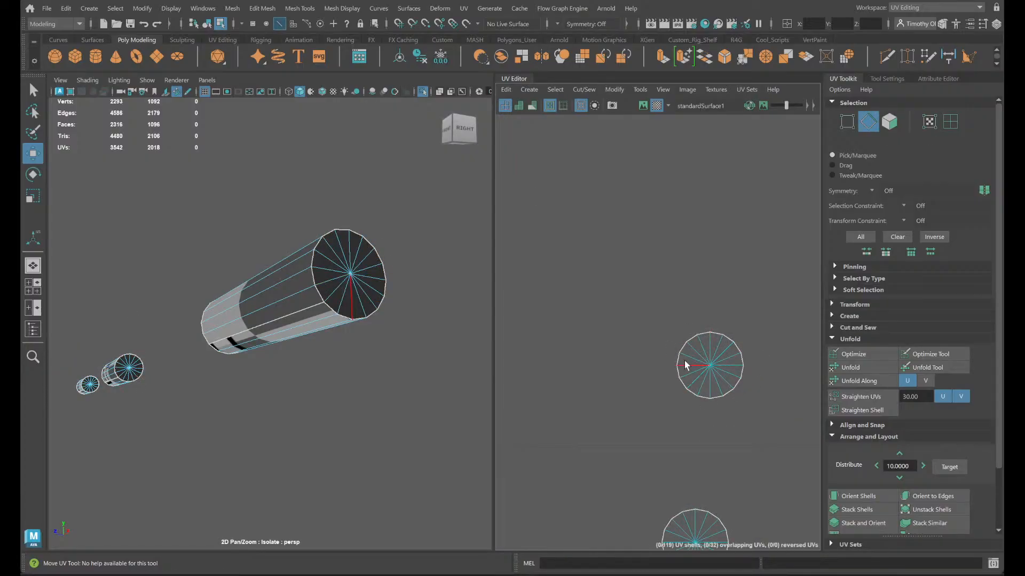
pyautogui.click(683, 363)
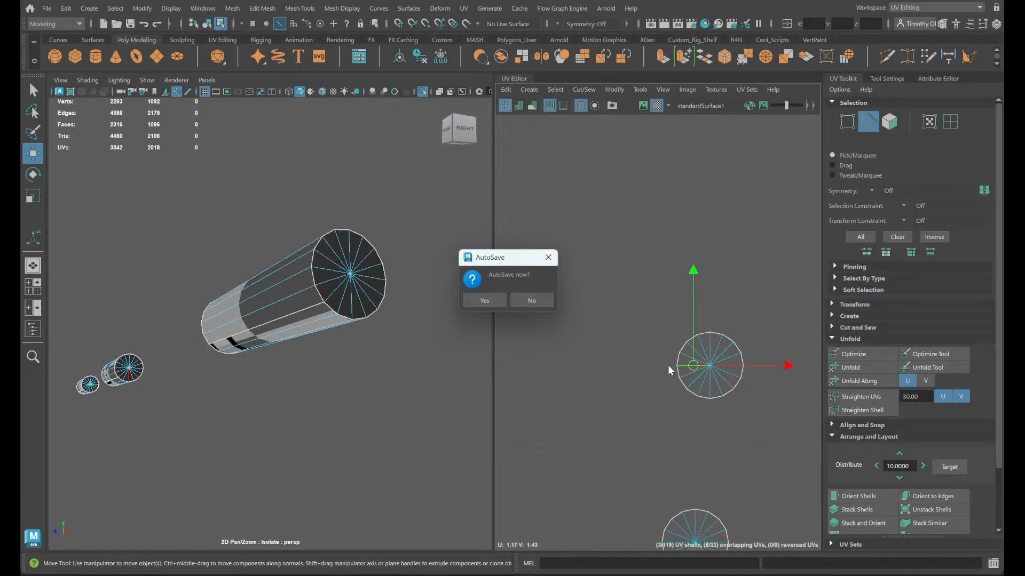
pyautogui.click(503, 301)
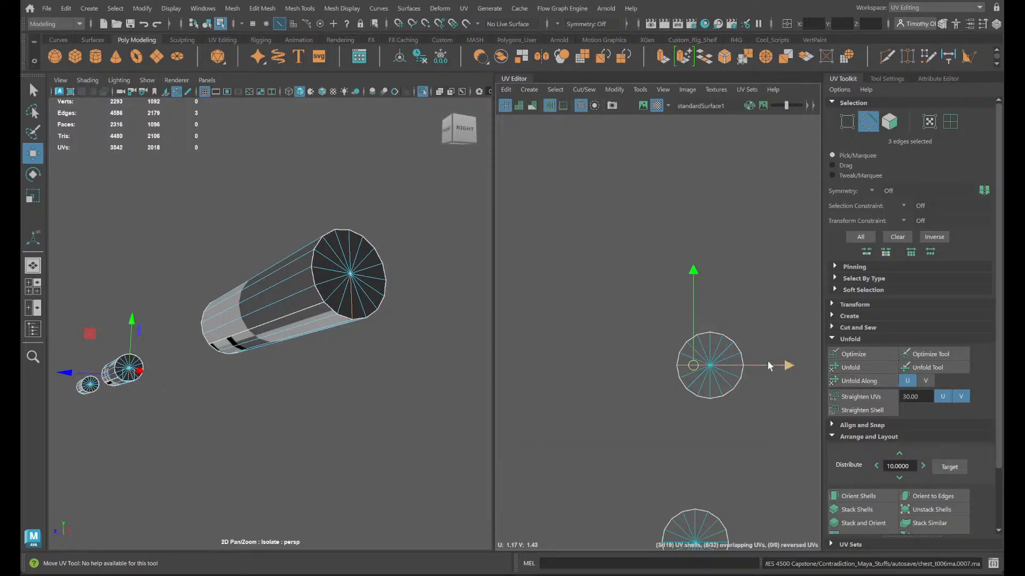
# - Reselect the three stacked end-cap shells and rotate them about a quarter turn
pyautogui.moveTo(719, 377); pyautogui.dragTo(707, 367, button='right')
pyautogui.moveTo(776, 433); pyautogui.dragTo(724, 373)
pyautogui.press('e')
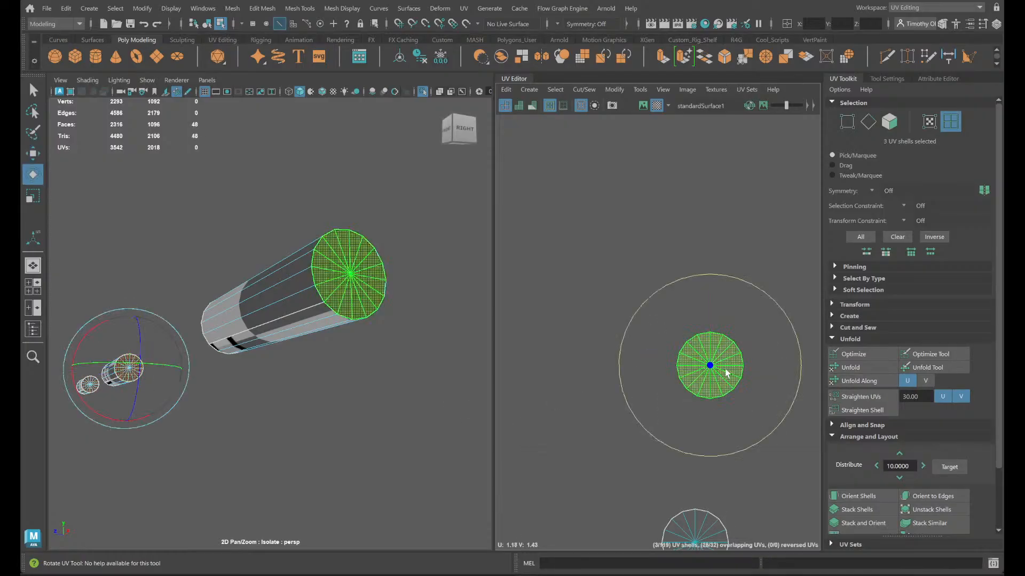
pyautogui.moveTo(618, 360); pyautogui.dragTo(707, 457)
# - Select one of the unstacked end-cap shells and locate its cap at the other end of the hinge cylinders
pyautogui.click(697, 526)
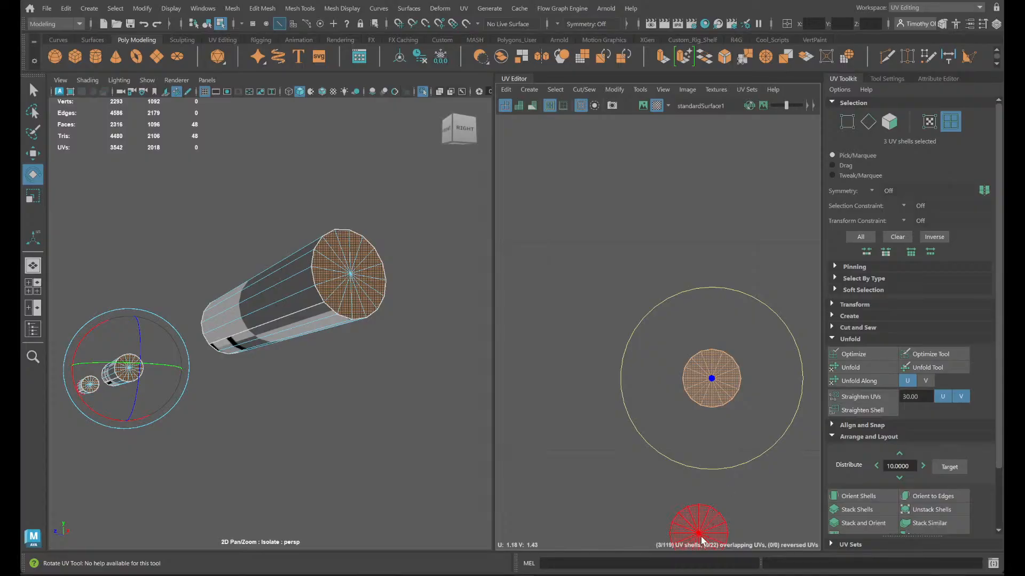
pyautogui.press('f')
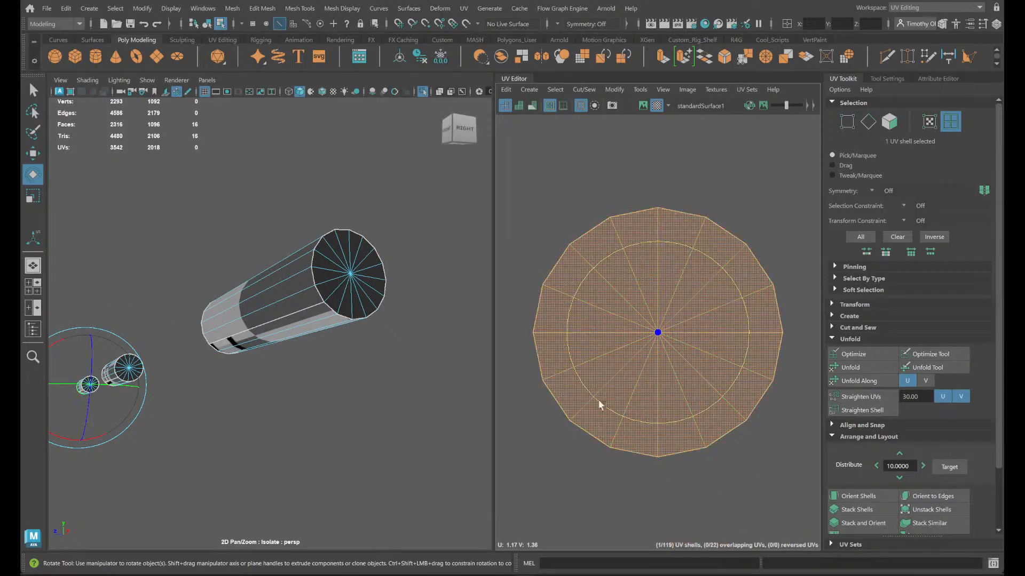
pyautogui.keyDown('alt'); pyautogui.moveTo(238, 440); pyautogui.dragTo(376, 423); pyautogui.keyUp('alt')
pyautogui.keyDown('alt'); pyautogui.moveTo(474, 444); pyautogui.dragTo(424, 447, button='middle'); pyautogui.keyUp('alt')
pyautogui.scroll(-2, 595, 421)
pyautogui.scroll(-10, 603, 427)
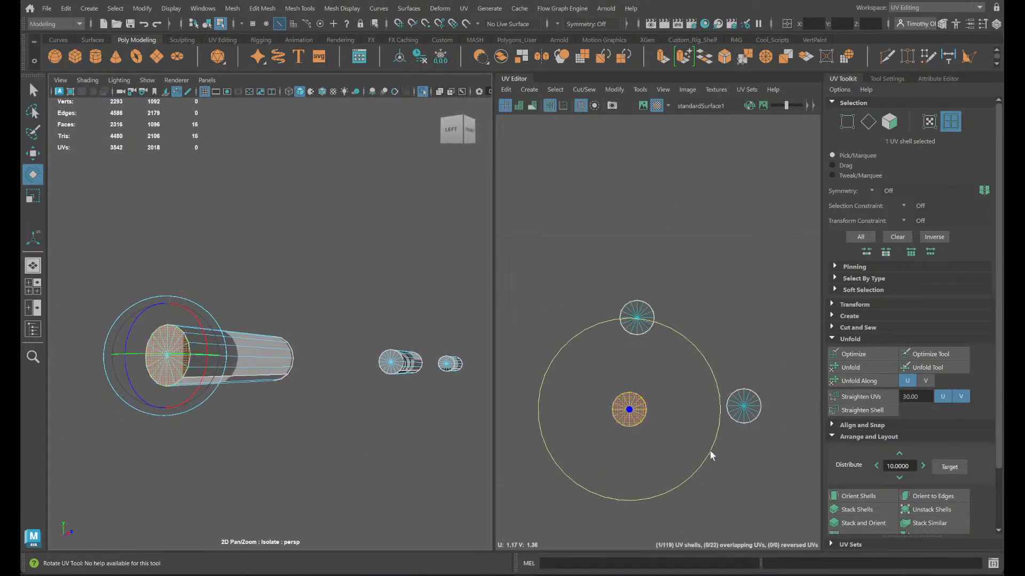
# - Add the matching end caps of the other two hinge cylinders to the selection and stack the three shells
pyautogui.scroll(4, 555, 430)
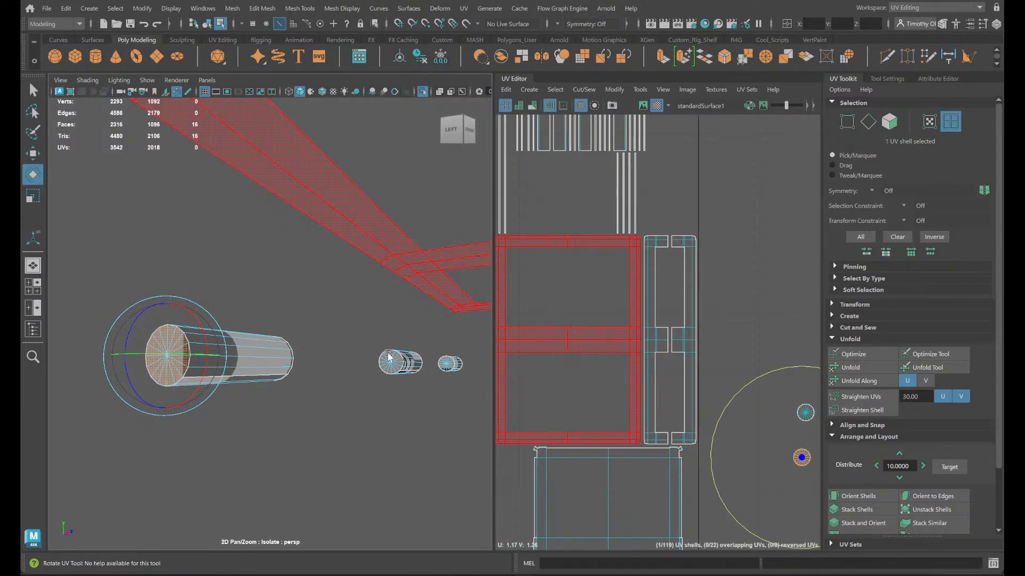
pyautogui.scroll(3, 395, 370)
pyautogui.keyDown('shift'); pyautogui.click(420, 374); pyautogui.keyUp('shift')
pyautogui.keyDown('shift'); pyautogui.click(473, 372); pyautogui.keyUp('shift')
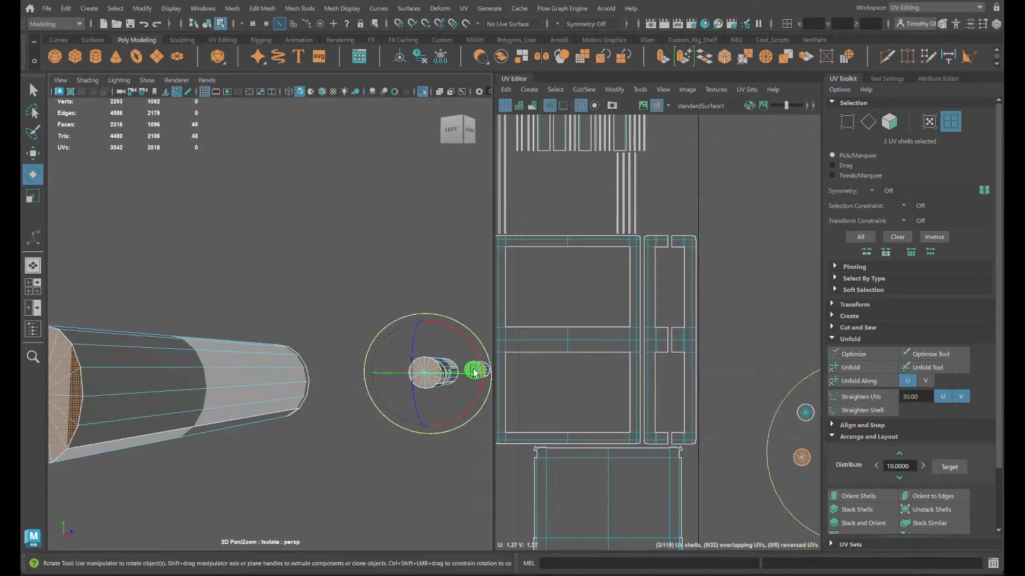
pyautogui.scroll(-5, 678, 443)
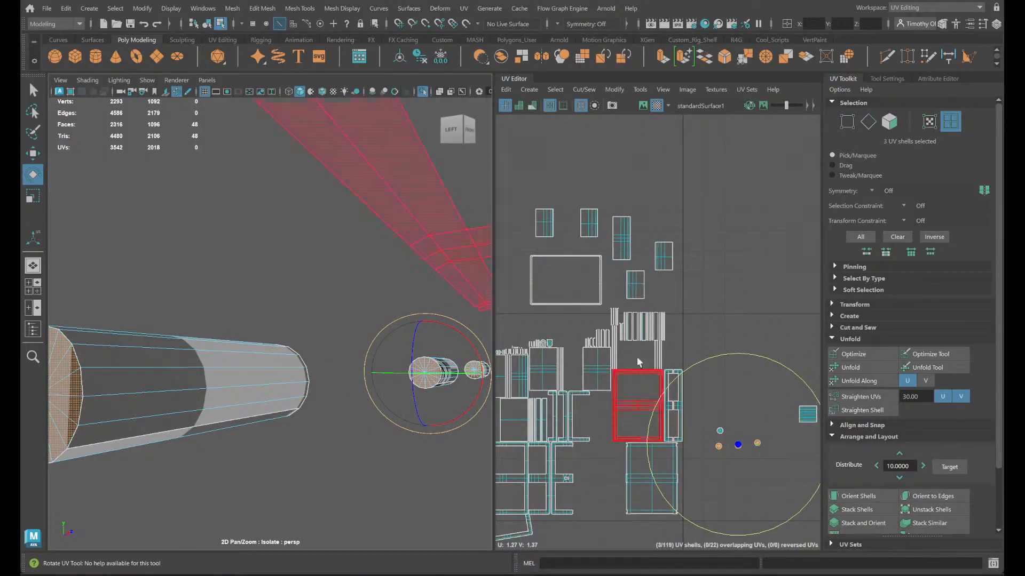
pyautogui.click(862, 505)
# - Check the second stack's direction by selecting its lower spoke edge, and rotate its three shells about a quarter turn
pyautogui.scroll(8, 724, 408)
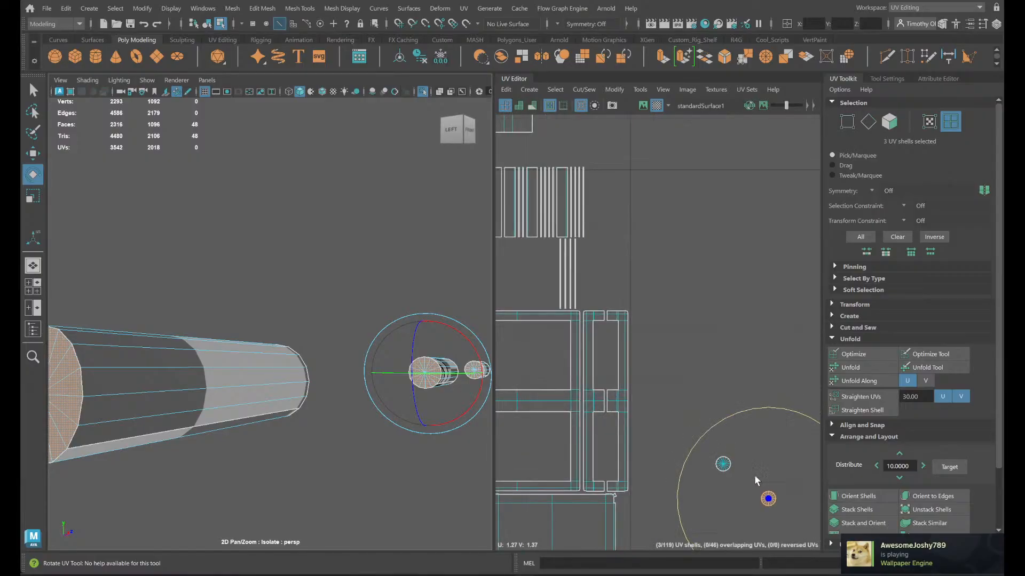
pyautogui.scroll(5, 614, 357)
pyautogui.keyDown('alt'); pyautogui.moveTo(572, 389); pyautogui.dragTo(696, 405, button='middle'); pyautogui.keyUp('alt')
pyautogui.moveTo(572, 391); pyautogui.dragTo(573, 360, button='right')
pyautogui.moveTo(590, 388); pyautogui.dragTo(591, 388)
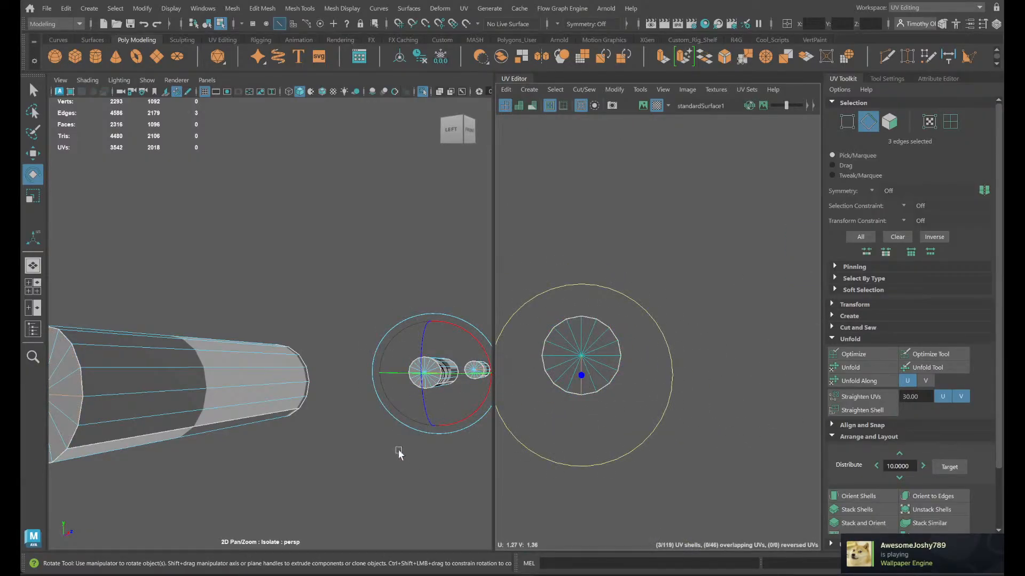
pyautogui.keyDown('alt'); pyautogui.moveTo(399, 454); pyautogui.dragTo(342, 453, button='right'); pyautogui.keyUp('alt')
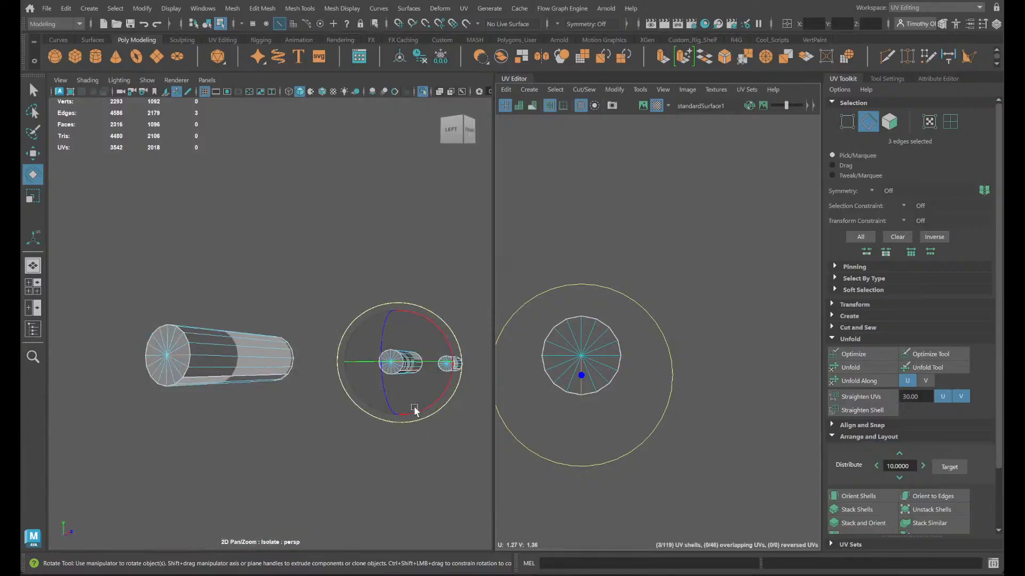
pyautogui.moveTo(595, 395); pyautogui.dragTo(550, 375, button='right')
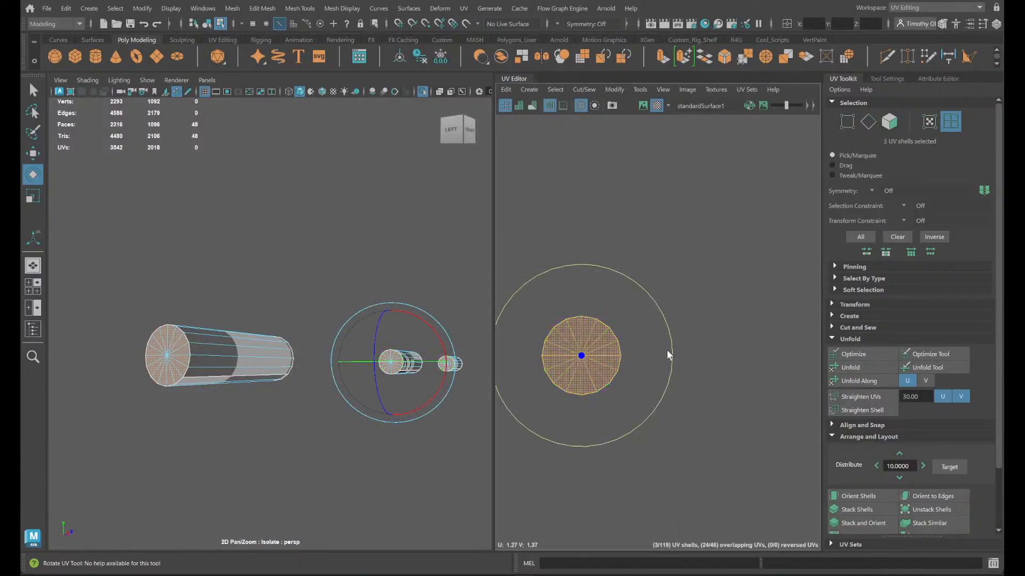
pyautogui.moveTo(671, 360); pyautogui.dragTo(583, 437)
# - Select both end-cap stacks and move them closer to the hinge cylinders' rectangular side shells
pyautogui.scroll(-8, 592, 425)
pyautogui.click(745, 495)
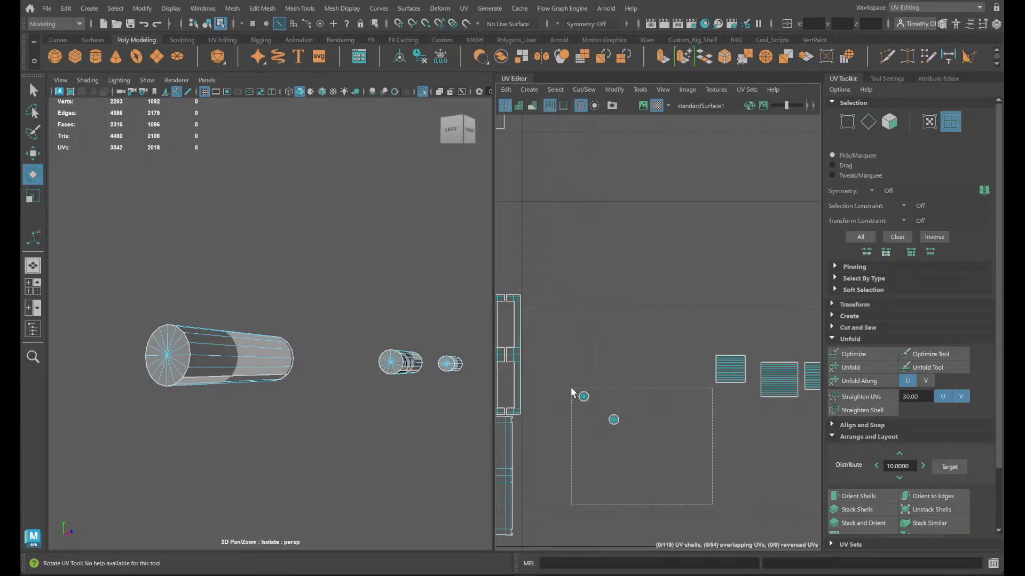
pyautogui.press('w')
pyautogui.moveTo(572, 392); pyautogui.dragTo(670, 383)
pyautogui.click(765, 453)
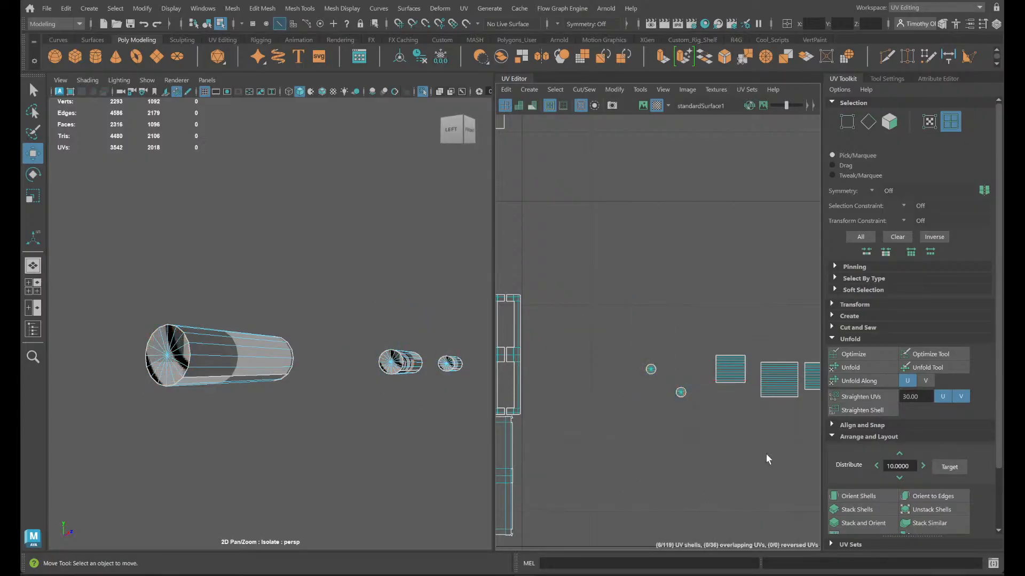
pyautogui.keyDown('alt'); pyautogui.moveTo(767, 453); pyautogui.dragTo(702, 453, button='middle'); pyautogui.keyUp('alt')
pyautogui.scroll(4, 687, 412)
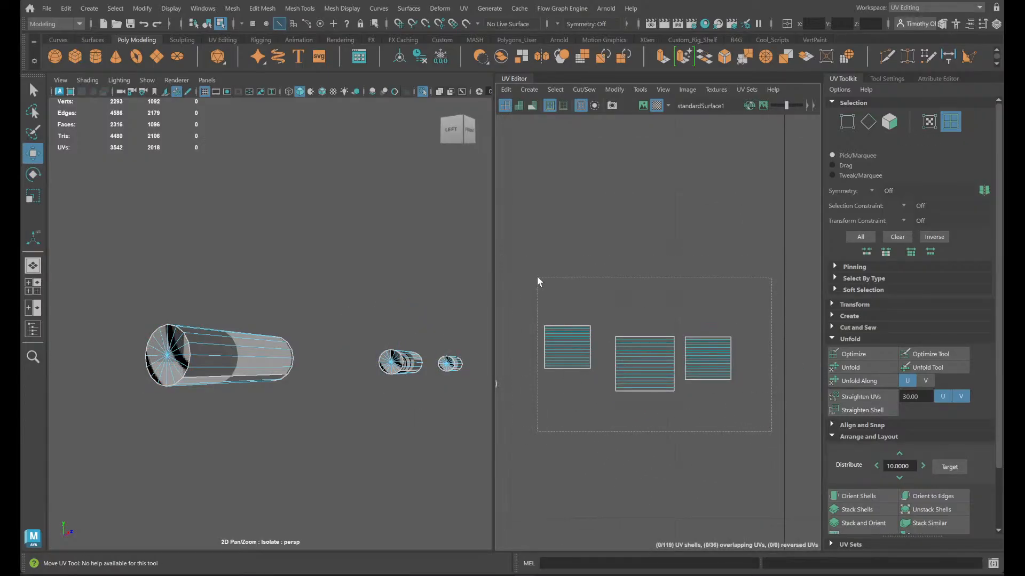
pyautogui.moveTo(538, 277); pyautogui.dragTo(538, 277)
pyautogui.click(553, 460)
pyautogui.scroll(-4, 552, 460)
pyautogui.keyDown('alt'); pyautogui.moveTo(553, 460); pyautogui.dragTo(719, 454, button='middle'); pyautogui.keyUp('alt')
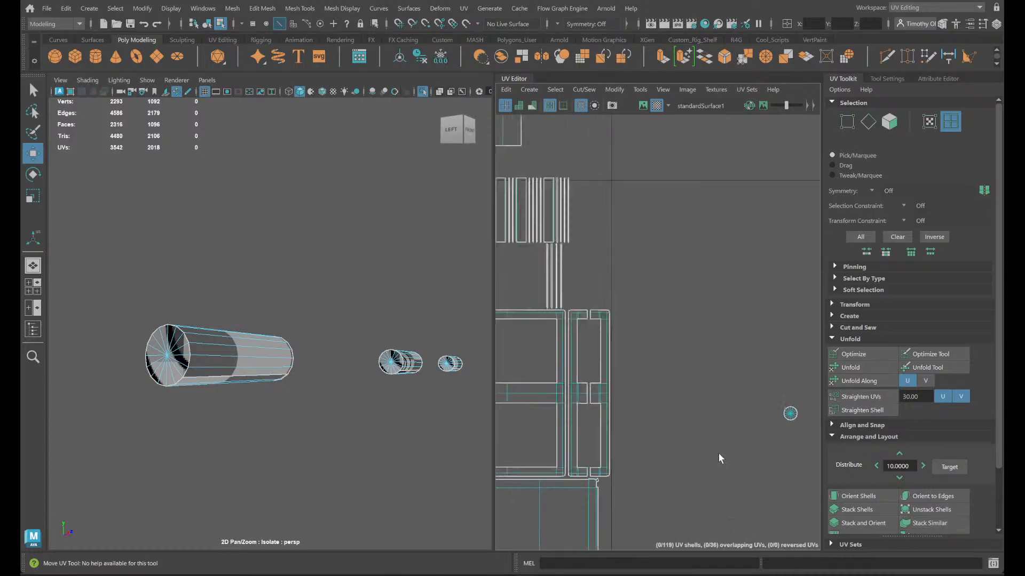
# - Turn off isolation, select all faces of the chest lid and move its shells away from the chest body's shells
pyautogui.scroll(-3, 719, 459)
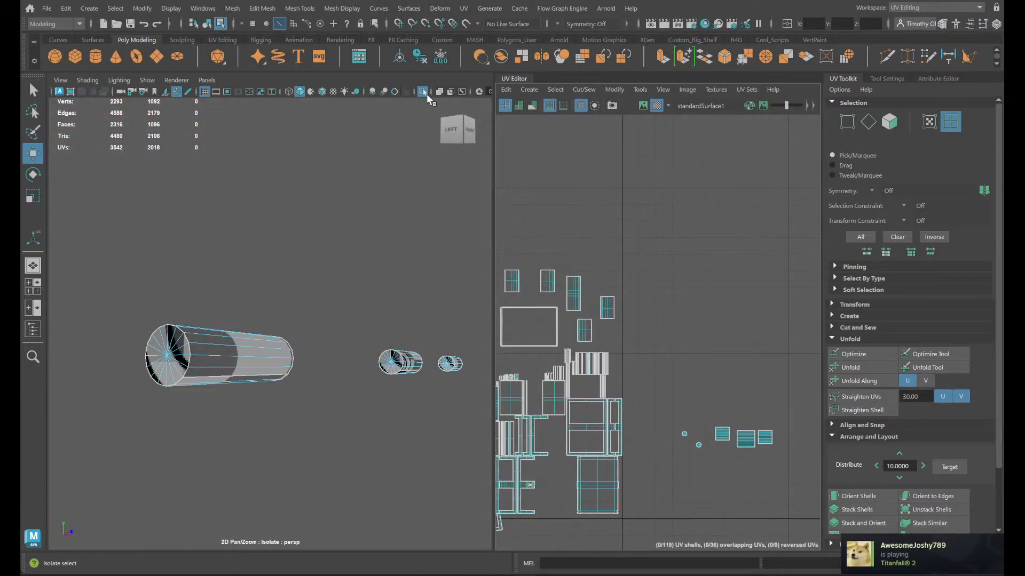
pyautogui.click(423, 91)
pyautogui.scroll(-3, 354, 357)
pyautogui.moveTo(346, 250); pyautogui.dragTo(357, 287, button='right')
pyautogui.moveTo(347, 247); pyautogui.dragTo(346, 287, button='right')
pyautogui.doubleClick(358, 298)
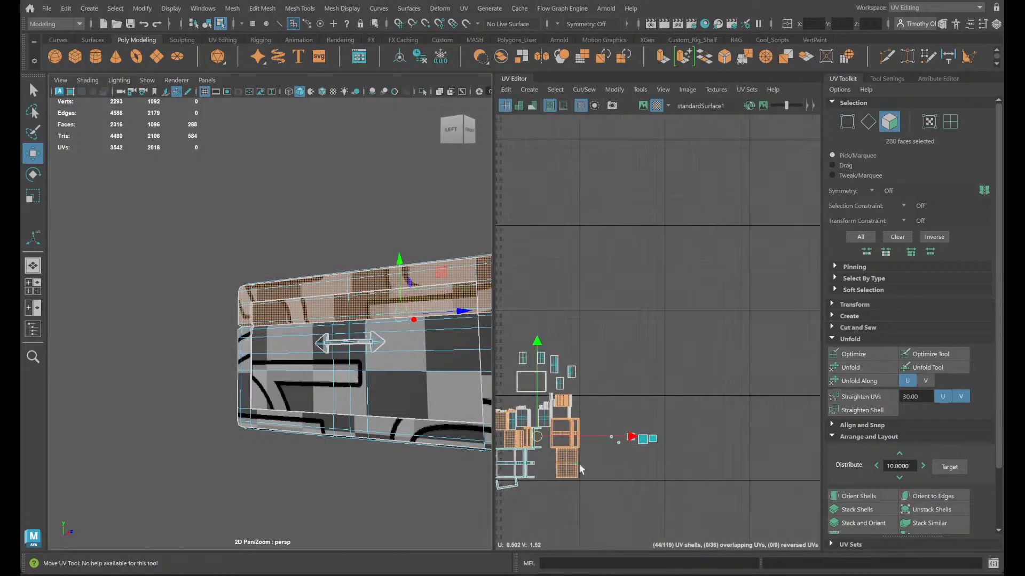
pyautogui.scroll(-3, 704, 435)
pyautogui.moveTo(660, 407); pyautogui.dragTo(541, 400)
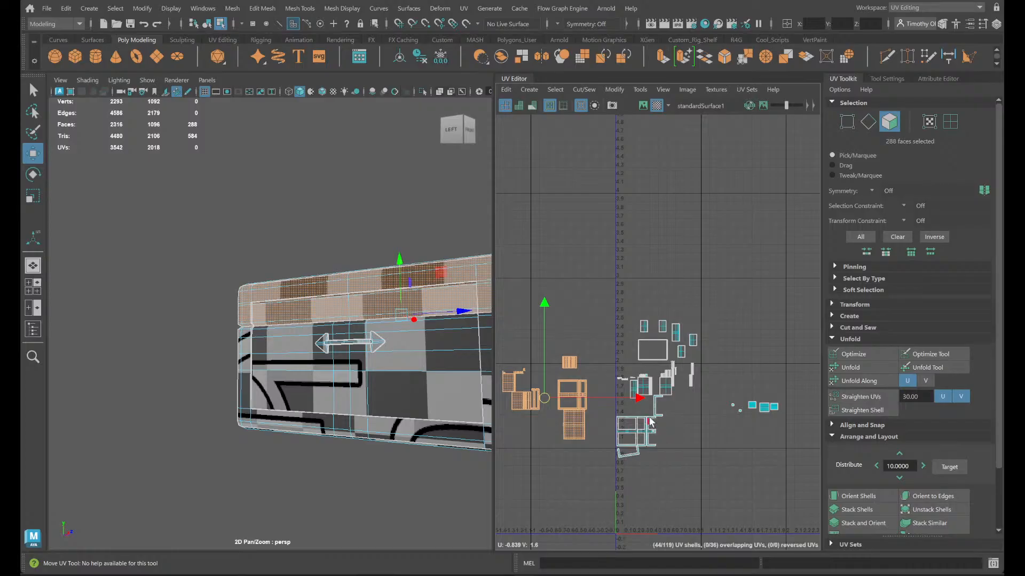
# - Select the shell of the chest body's handle-side panel and rotate it a quarter turn so it lies horizontally
pyautogui.scroll(5, 677, 430)
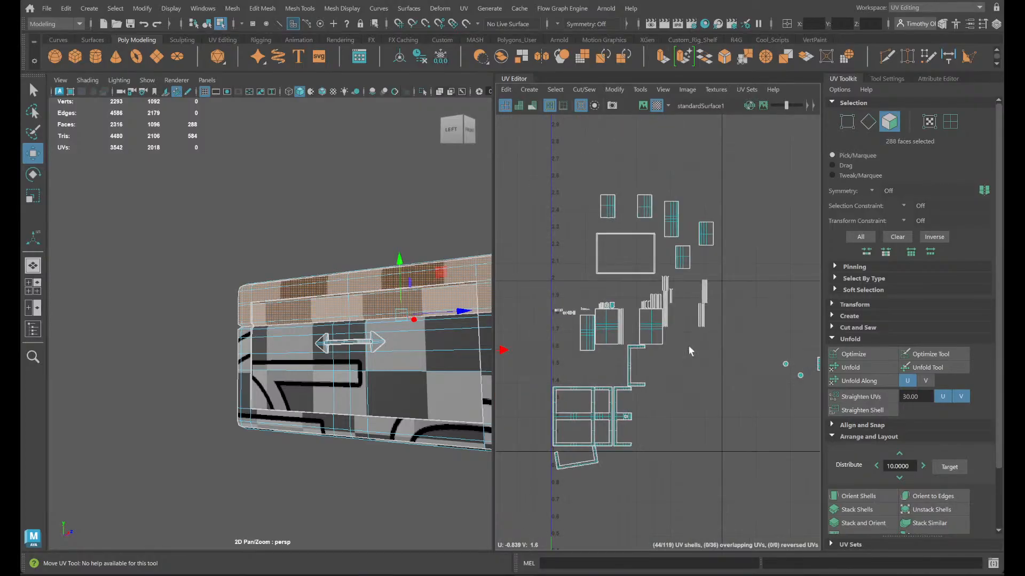
pyautogui.scroll(3, 680, 344)
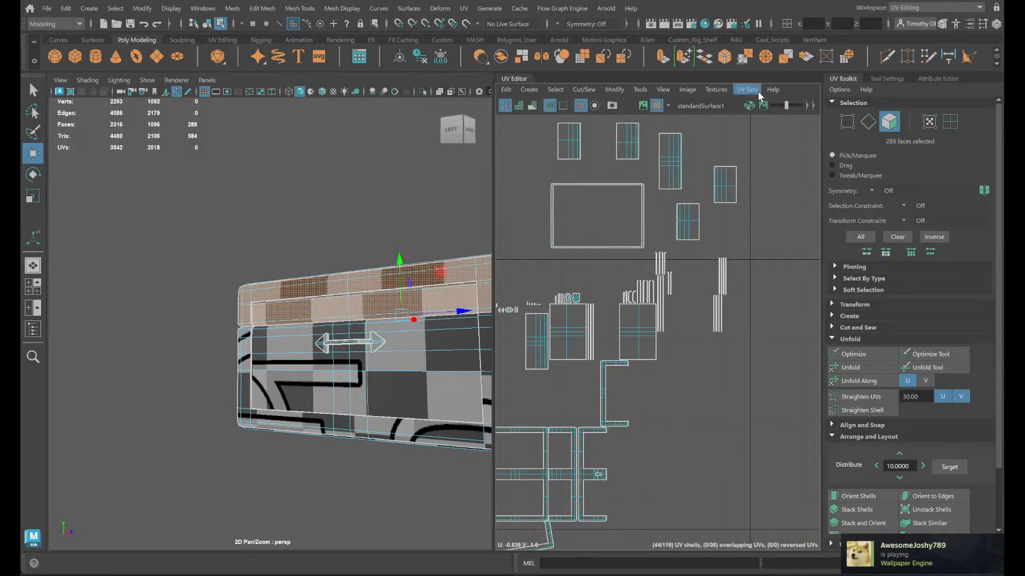
pyautogui.click(665, 176)
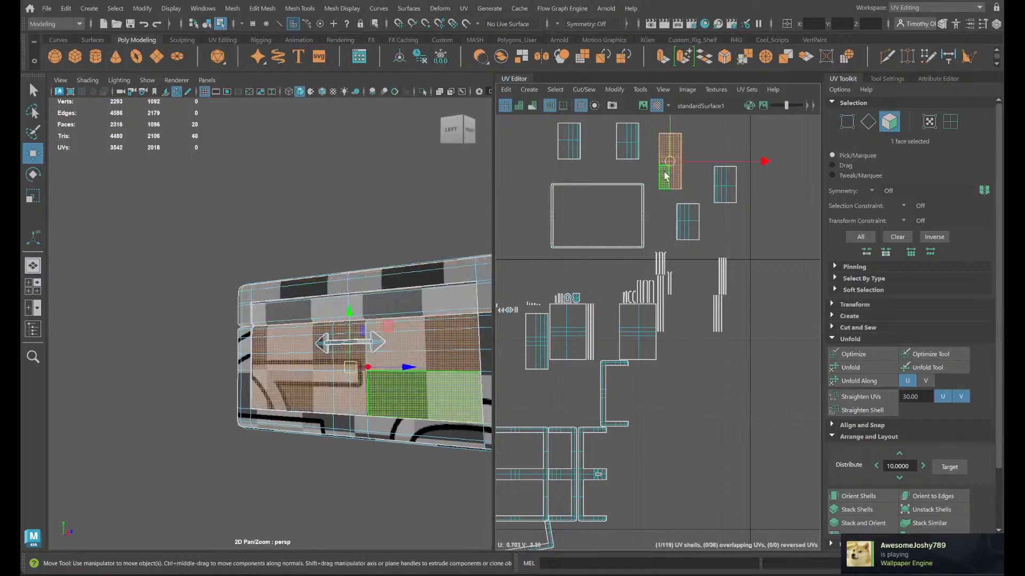
pyautogui.press('e')
pyautogui.moveTo(763, 177); pyautogui.dragTo(687, 115)
pyautogui.keyDown('alt'); pyautogui.moveTo(420, 455); pyautogui.dragTo(359, 464); pyautogui.keyUp('alt')
pyautogui.press('super')
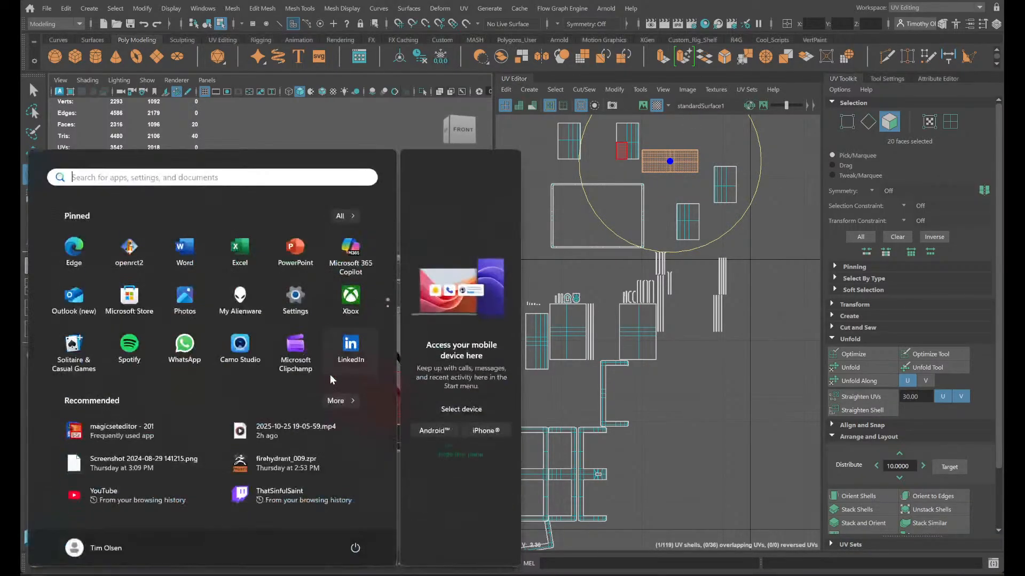
pyautogui.press('super')
pyautogui.doubleClick(335, 357)
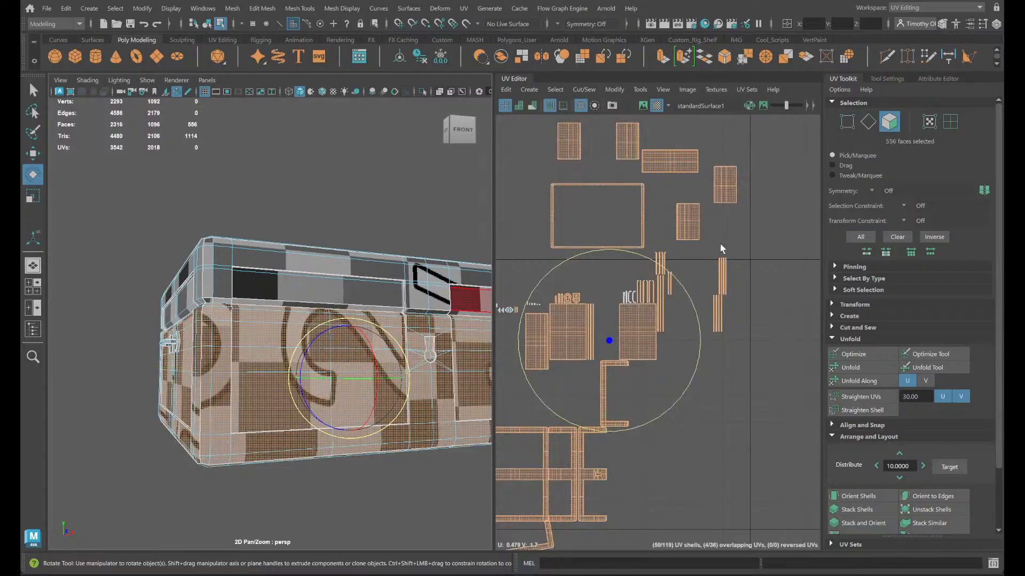
pyautogui.click(720, 205)
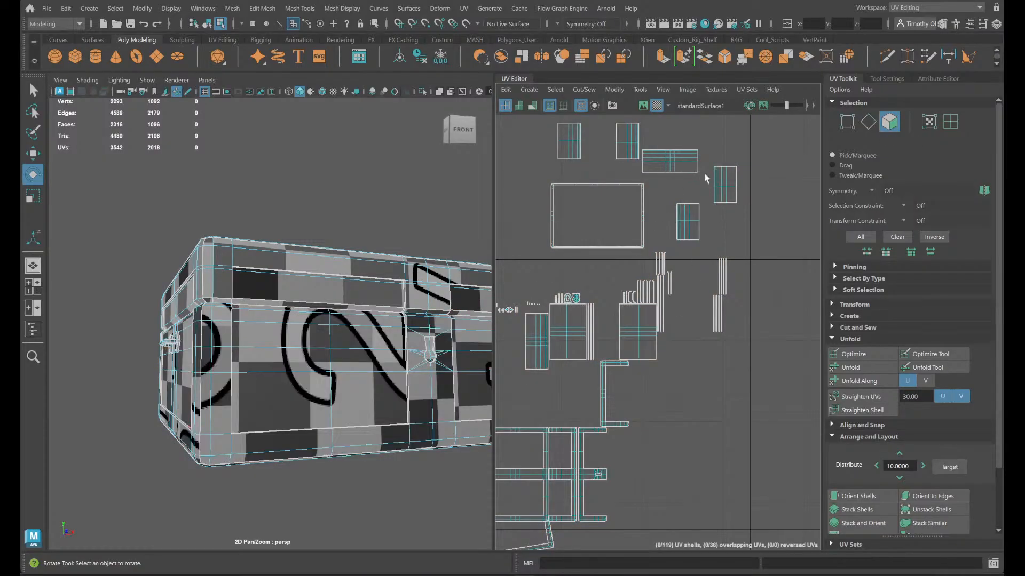
# - Select the two upright shells of the chest body's rear panels and rotate them together a quarter turn
pyautogui.click(718, 181)
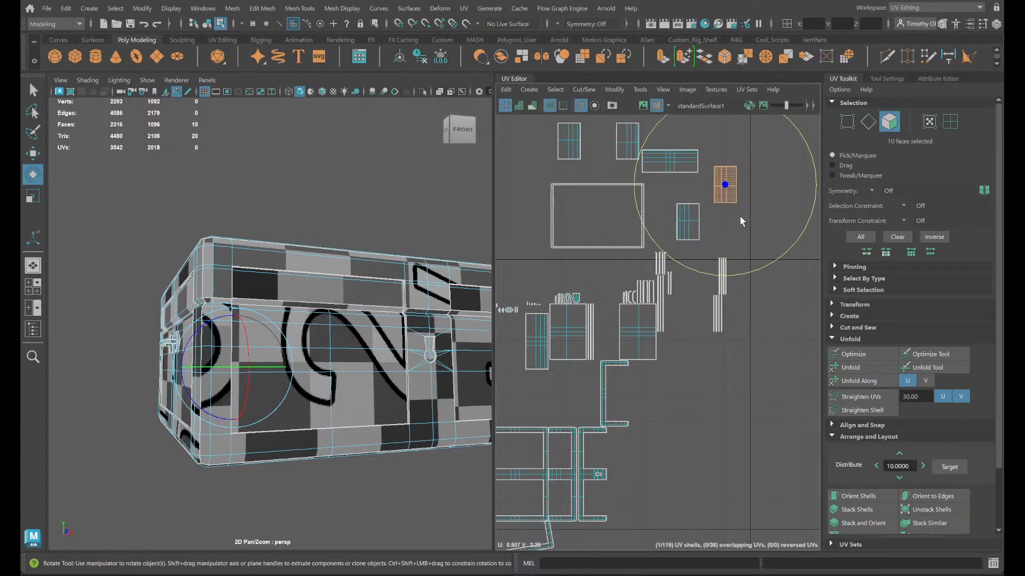
pyautogui.click(775, 239)
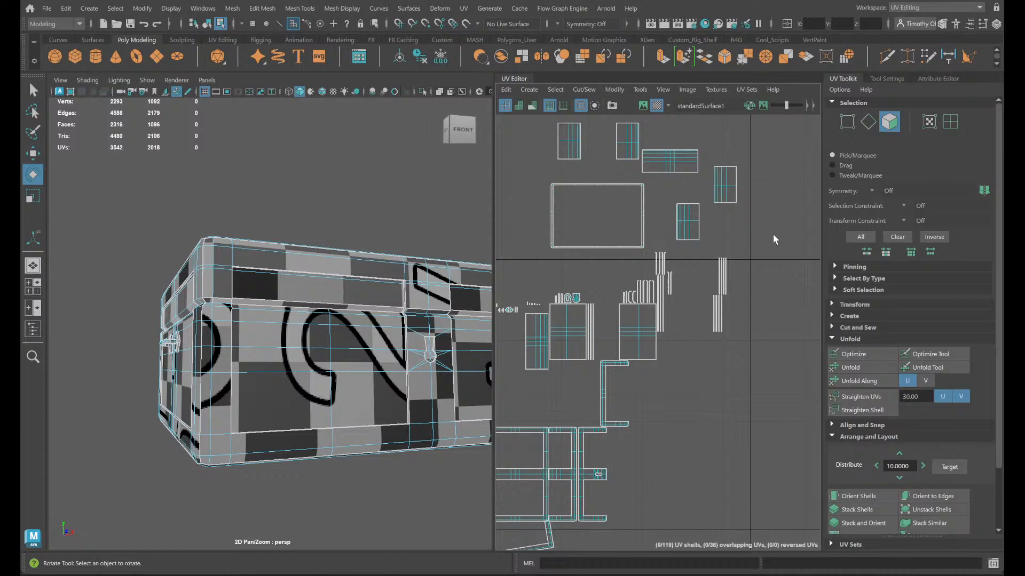
pyautogui.click(727, 186)
pyautogui.keyDown('shift'); pyautogui.doubleClick(695, 220); pyautogui.keyUp('shift')
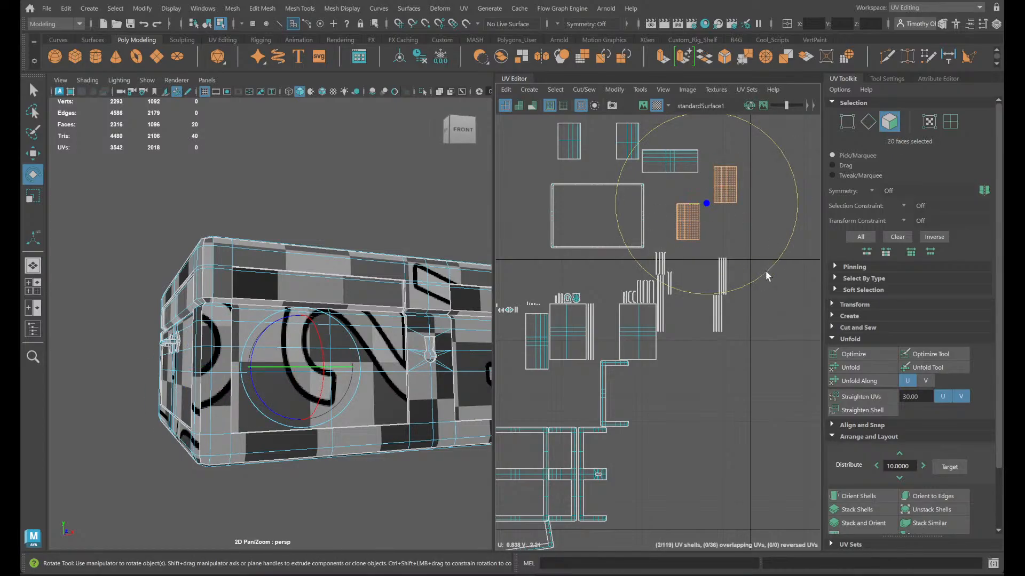
pyautogui.moveTo(766, 273); pyautogui.dragTo(624, 268)
# - Select the shells of the chest's two front panels and rotate them a quarter turn so they lie horizontally
pyautogui.doubleClick(623, 139)
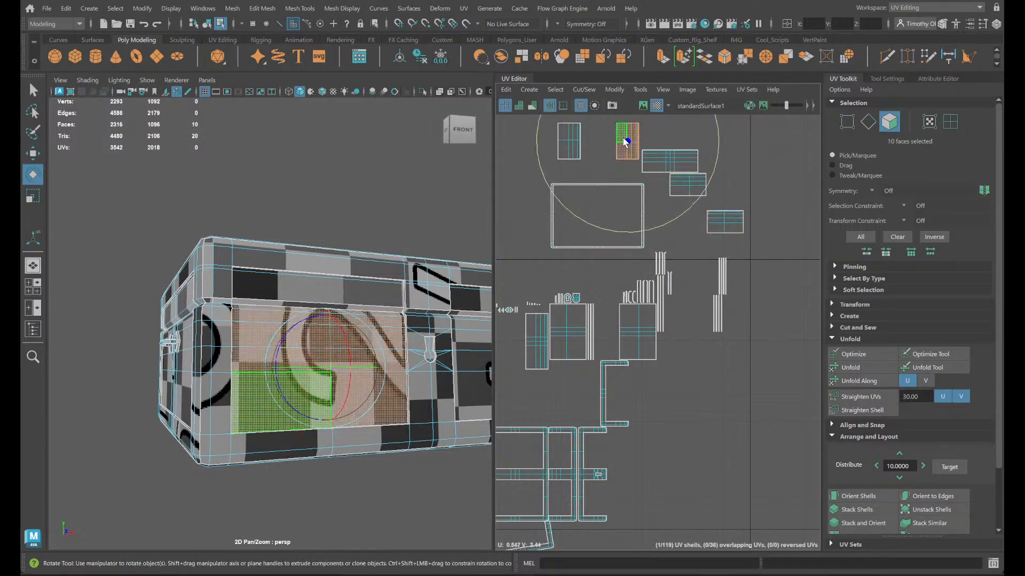
pyautogui.keyDown('shift'); pyautogui.doubleClick(572, 140); pyautogui.keyUp('shift')
pyautogui.moveTo(647, 212); pyautogui.dragTo(670, 94)
pyautogui.click(758, 191)
# - Rotate the chest's remaining upright long-panel shell a quarter turn and move it between the two horizontal panel shells above the large frame shell
pyautogui.keyDown('alt'); pyautogui.moveTo(739, 212); pyautogui.dragTo(825, 260, button='middle'); pyautogui.keyUp('alt')
pyautogui.doubleClick(621, 398)
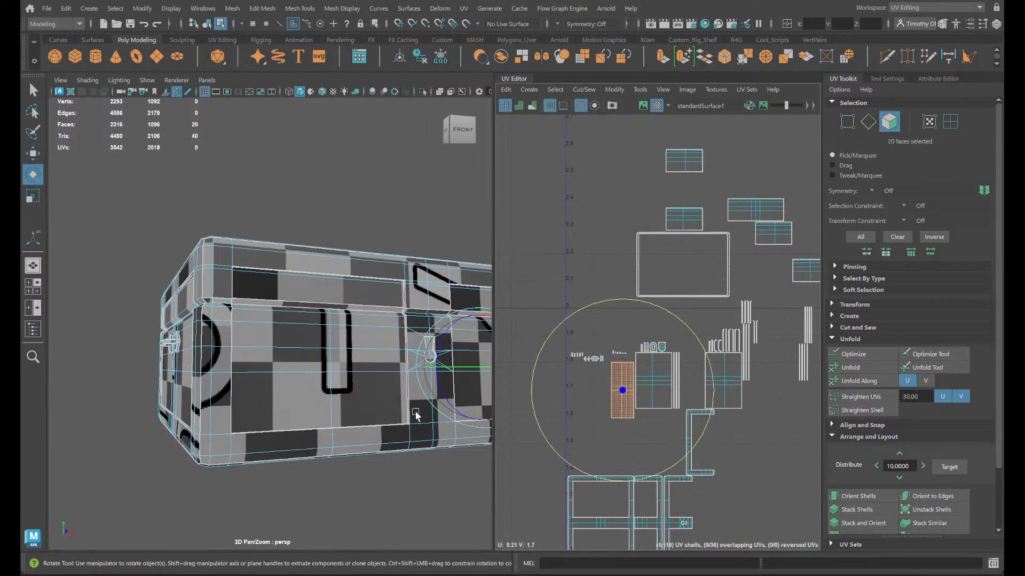
pyautogui.press('f')
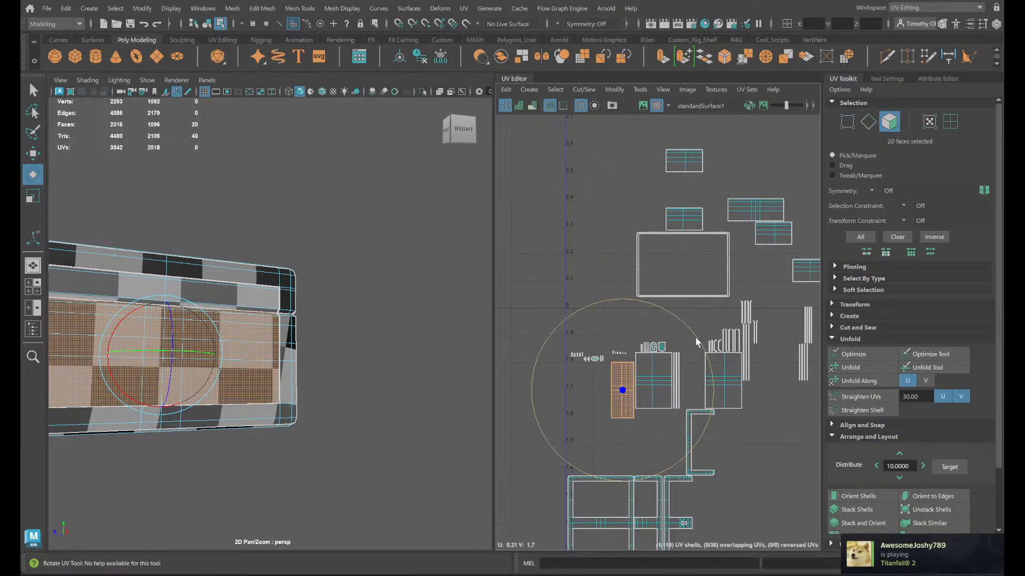
pyautogui.moveTo(696, 338); pyautogui.dragTo(574, 320)
pyautogui.press('w')
pyautogui.moveTo(624, 388); pyautogui.dragTo(688, 194)
# - Compare the orientation of the chest's two bottom-panel shells by selecting each shell and matching edges on the model
pyautogui.click(658, 388)
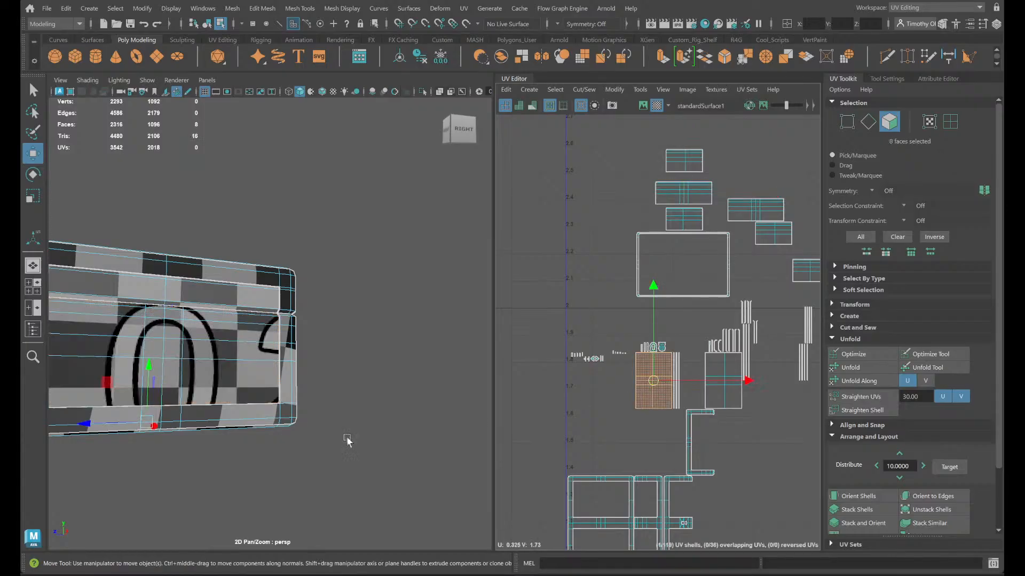
pyautogui.keyDown('alt'); pyautogui.moveTo(348, 442); pyautogui.dragTo(382, 407); pyautogui.keyUp('alt')
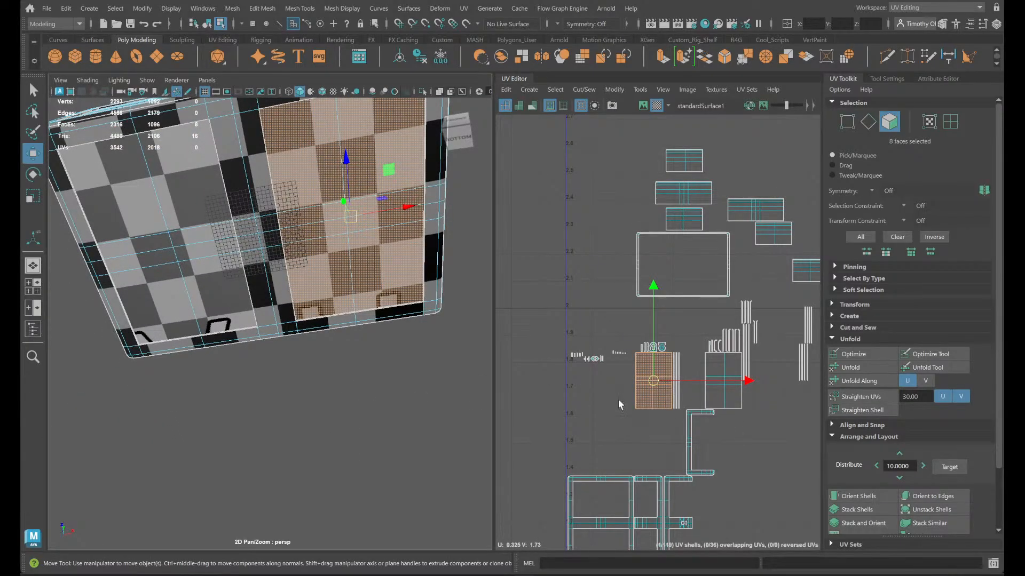
pyautogui.scroll(3, 438, 344)
pyautogui.keyDown('alt'); pyautogui.moveTo(436, 343); pyautogui.dragTo(425, 453, button='middle'); pyautogui.keyUp('alt')
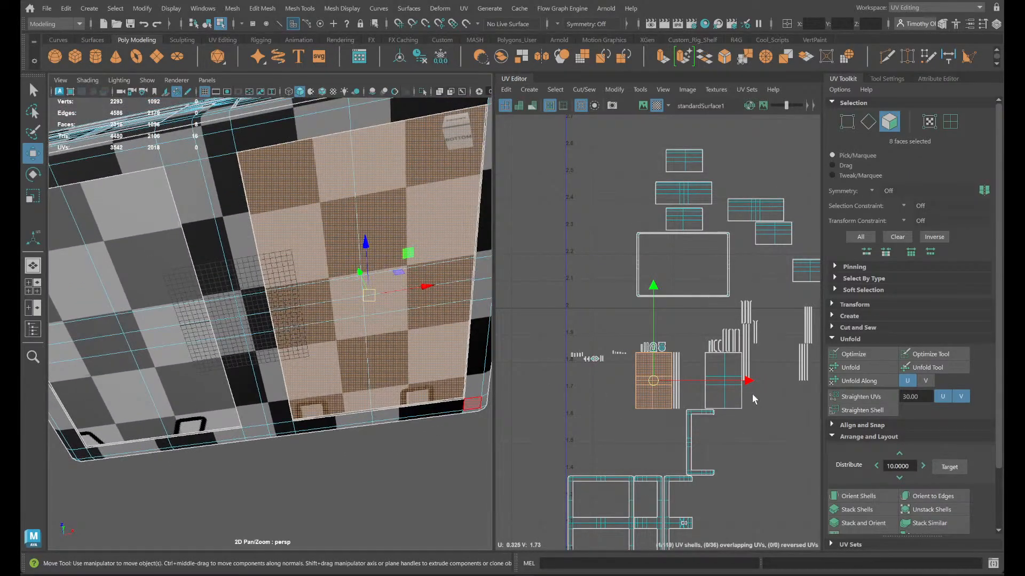
pyautogui.click(718, 396)
pyautogui.moveTo(398, 249); pyautogui.dragTo(376, 217, button='right')
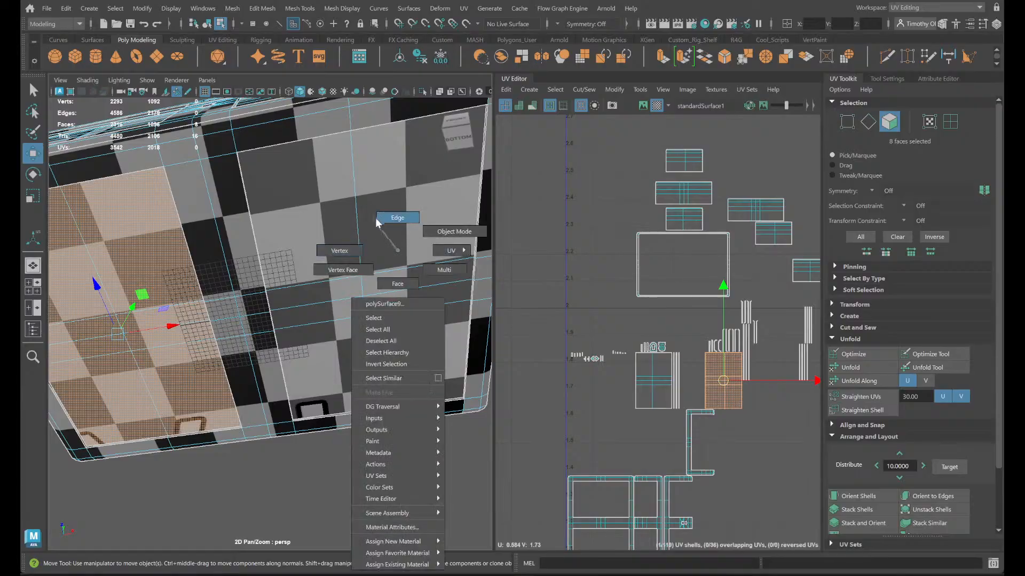
pyautogui.click(333, 284)
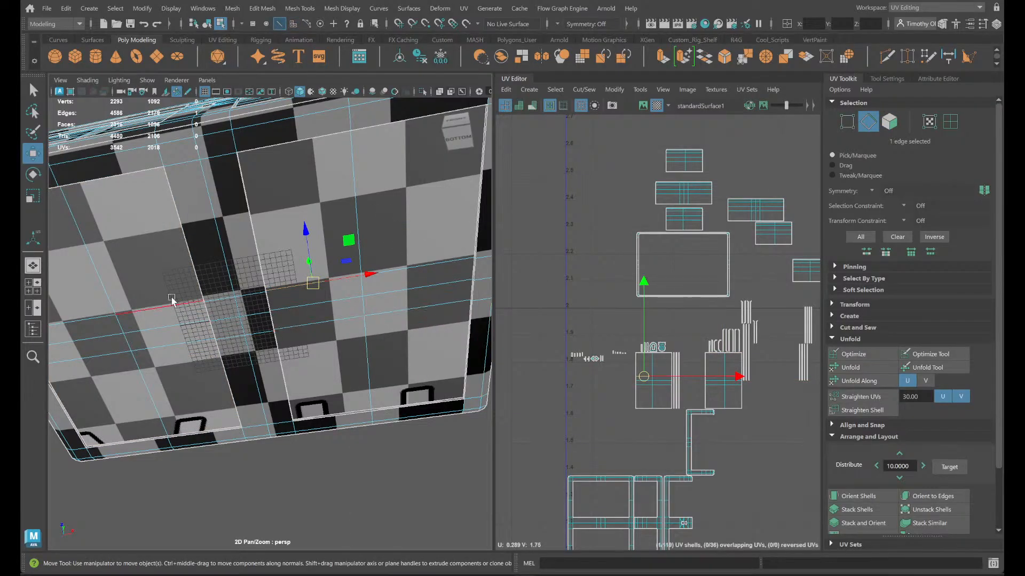
pyautogui.click(156, 311)
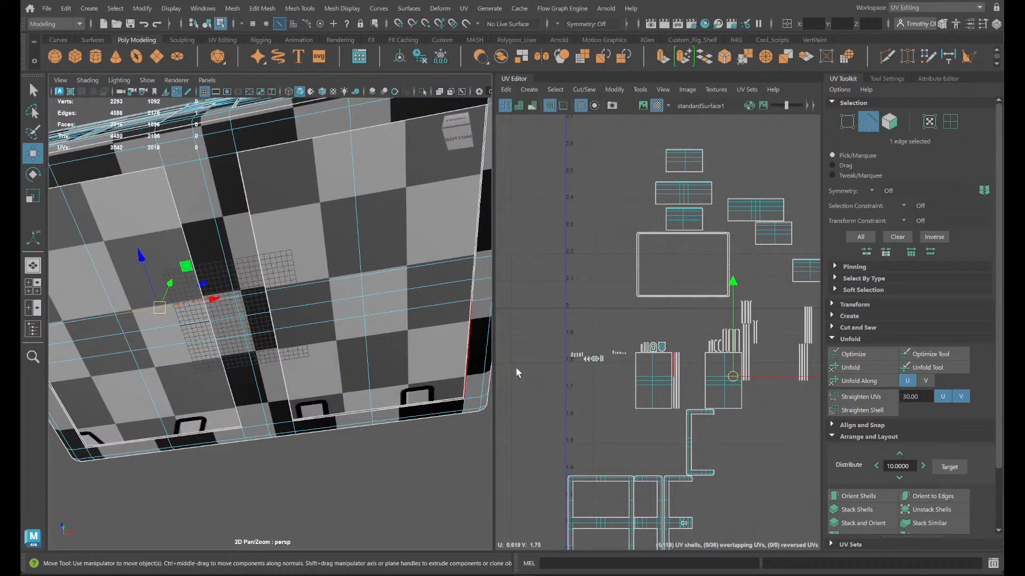
pyautogui.moveTo(408, 363)
pyautogui.keyDown('alt'); pyautogui.mouseDown()
pyautogui.moveTo(412, 373)
pyautogui.moveTo(422, 363)
pyautogui.moveTo(414, 356)
pyautogui.mouseUp(); pyautogui.keyUp('alt')
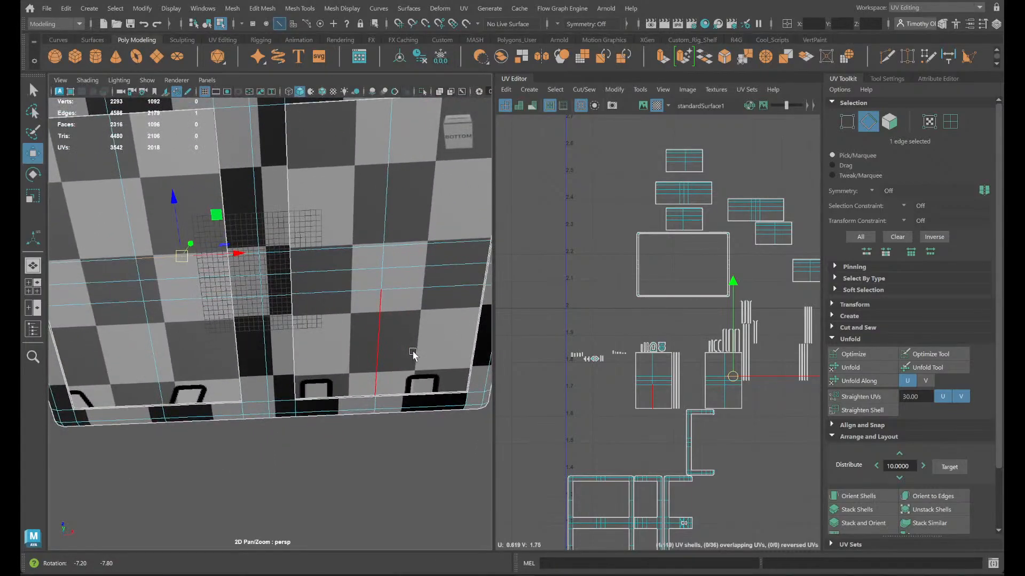
pyautogui.click(736, 389)
pyautogui.click(332, 260)
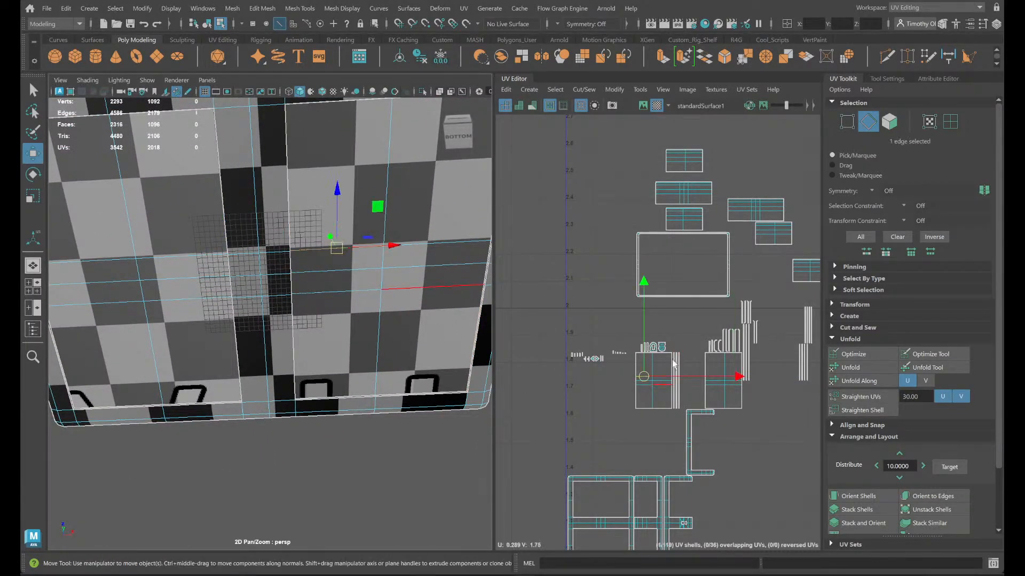
# - Select the two bottom-panel shells of the chest and move them together up to the group of panel shells
pyautogui.moveTo(652, 385); pyautogui.dragTo(614, 366, button='right')
pyautogui.click(644, 387)
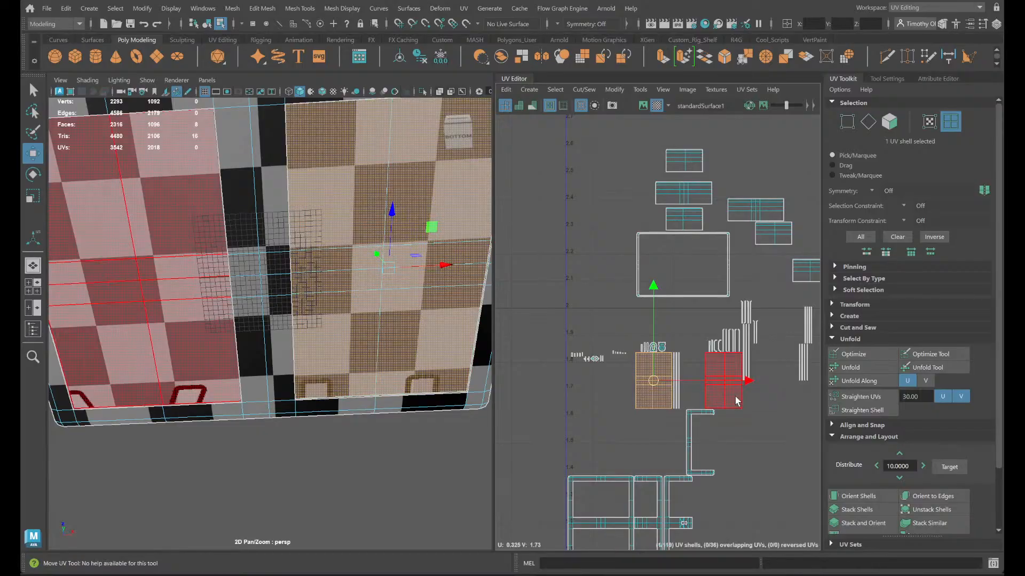
pyautogui.keyDown('shift'); pyautogui.click(719, 401); pyautogui.keyUp('shift')
pyautogui.moveTo(689, 380); pyautogui.dragTo(767, 159)
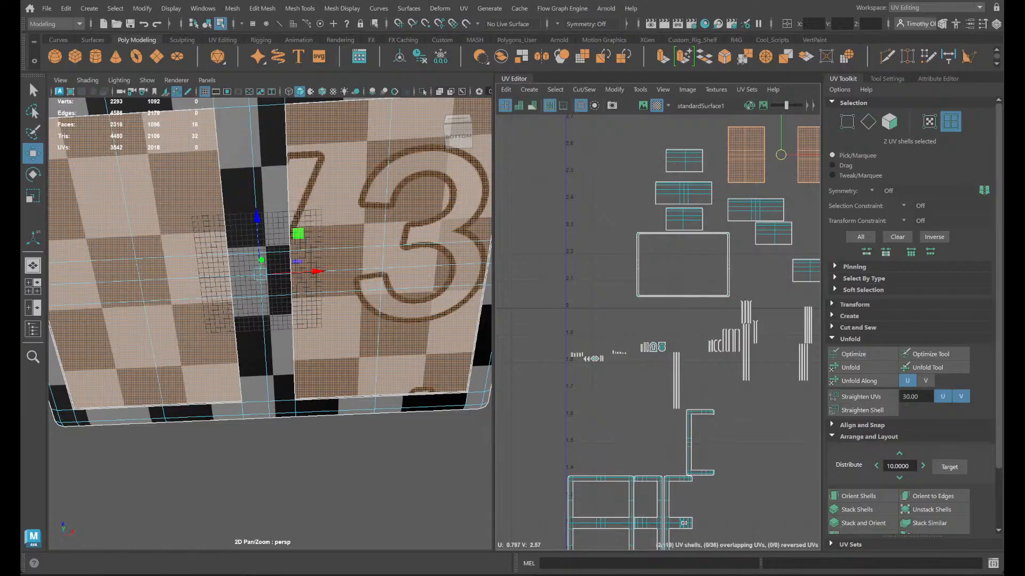
pyautogui.click(656, 575)
pyautogui.click(336, 538)
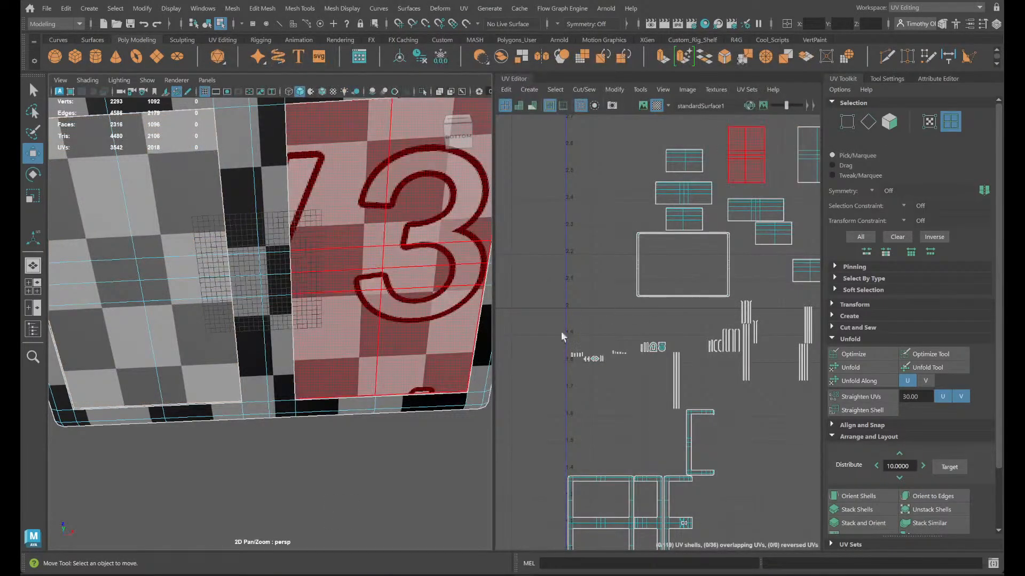
# - Examine the chest's underside and front and the rest of the UV layout for shells still left to sort
pyautogui.keyDown('alt'); pyautogui.moveTo(346, 420); pyautogui.dragTo(336, 470); pyautogui.keyUp('alt')
pyautogui.keyDown('alt'); pyautogui.moveTo(695, 415); pyautogui.dragTo(398, 371, button='middle'); pyautogui.keyUp('alt')
pyautogui.keyDown('alt'); pyautogui.moveTo(609, 411); pyautogui.dragTo(999, 370, button='middle'); pyautogui.keyUp('alt')
pyautogui.click(666, 401)
pyautogui.keyDown('alt'); pyautogui.moveTo(735, 453); pyautogui.dragTo(535, 183, button='middle'); pyautogui.keyUp('alt')
pyautogui.click(568, 251)
pyautogui.click(583, 212)
pyautogui.keyDown('alt'); pyautogui.moveTo(582, 213); pyautogui.dragTo(637, 292, button='middle'); pyautogui.keyUp('alt')
pyautogui.click(637, 304)
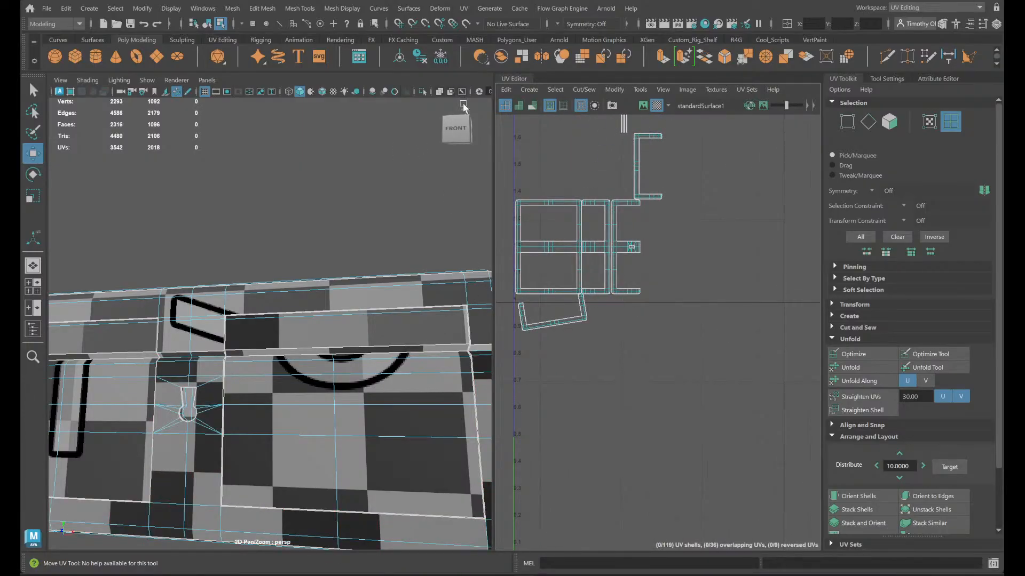
# - Move the tilted U-shaped trim shell out from under the frame shells to beside the upright U-shaped shell
pyautogui.scroll(-4, 779, 324)
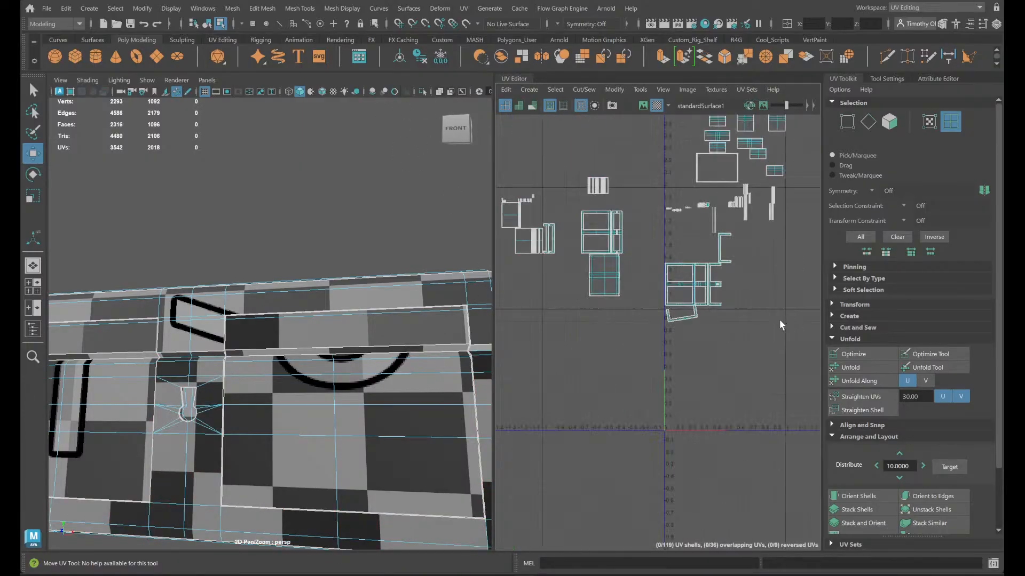
pyautogui.click(688, 317)
pyautogui.scroll(3, 779, 253)
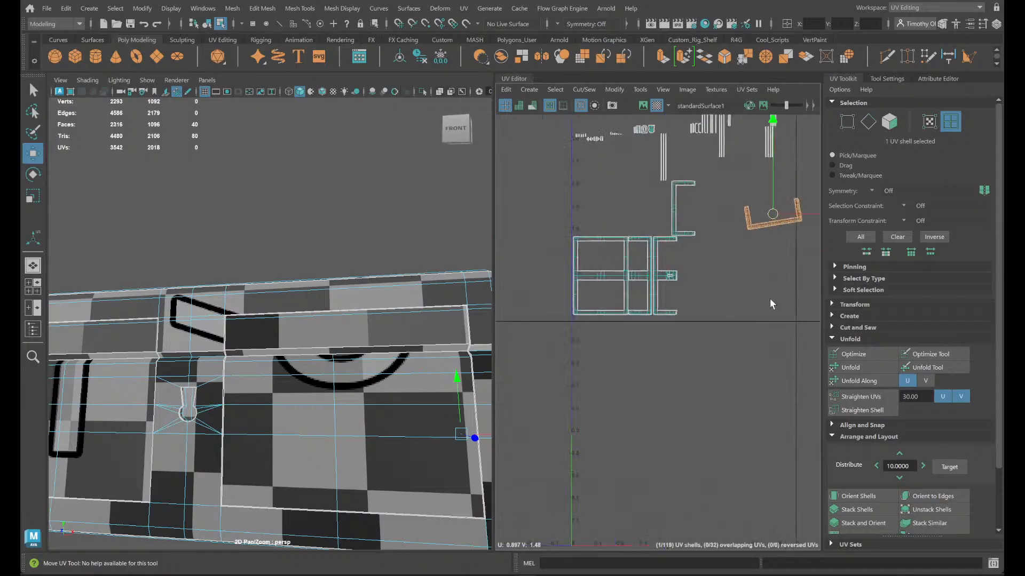
pyautogui.scroll(4, 702, 317)
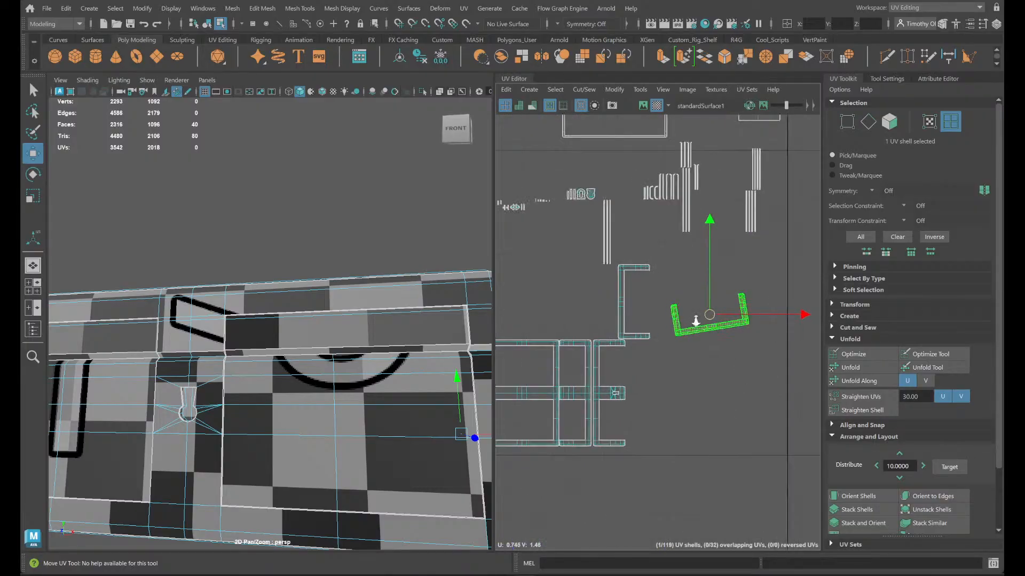
pyautogui.keyDown('alt'); pyautogui.moveTo(694, 324); pyautogui.dragTo(709, 435, button='middle'); pyautogui.keyUp('alt')
pyautogui.scroll(-1, 680, 357)
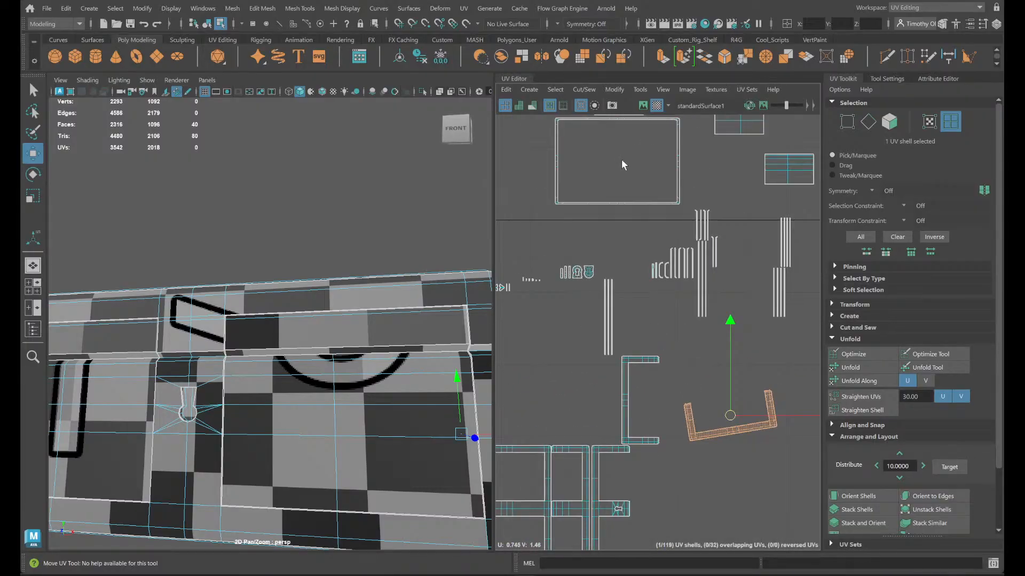
pyautogui.scroll(1, 506, 207)
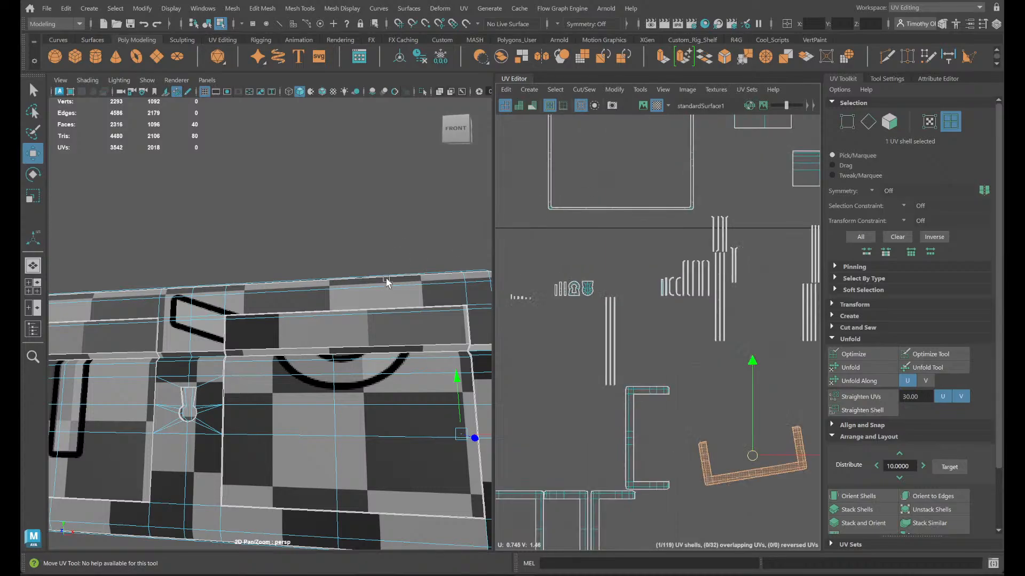
# - Clear the shell selection and examine the chest from above and around to its handle side
pyautogui.keyDown('alt'); pyautogui.moveTo(381, 291); pyautogui.dragTo(391, 388); pyautogui.keyUp('alt')
pyautogui.keyDown('alt'); pyautogui.moveTo(391, 388); pyautogui.dragTo(304, 270, button='middle'); pyautogui.keyUp('alt')
pyautogui.click(304, 273)
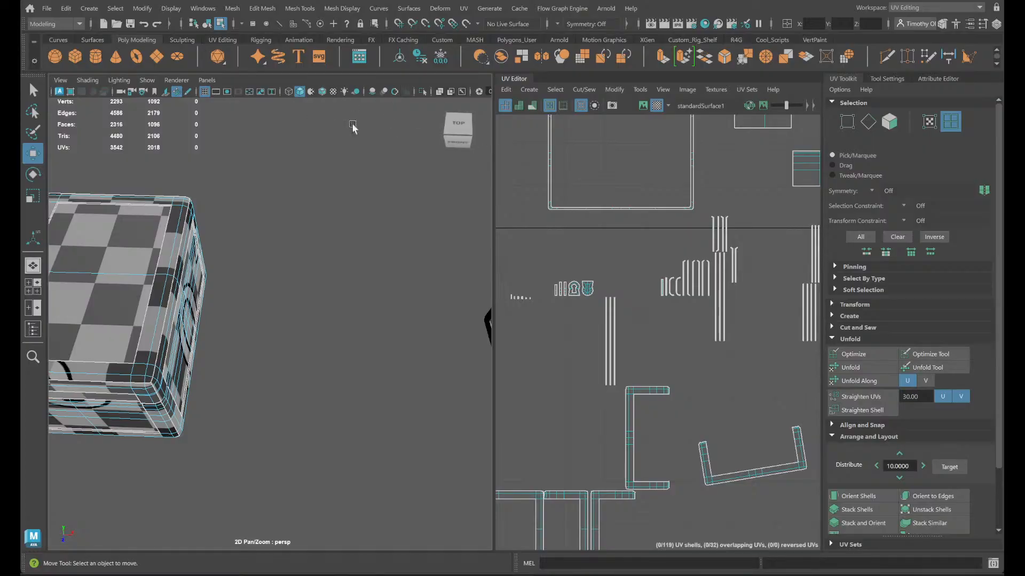
pyautogui.keyDown('alt'); pyautogui.moveTo(312, 304); pyautogui.dragTo(313, 292); pyautogui.keyUp('alt')
pyautogui.keyDown('alt'); pyautogui.moveTo(322, 203); pyautogui.dragTo(833, 232, button='middle'); pyautogui.keyUp('alt')
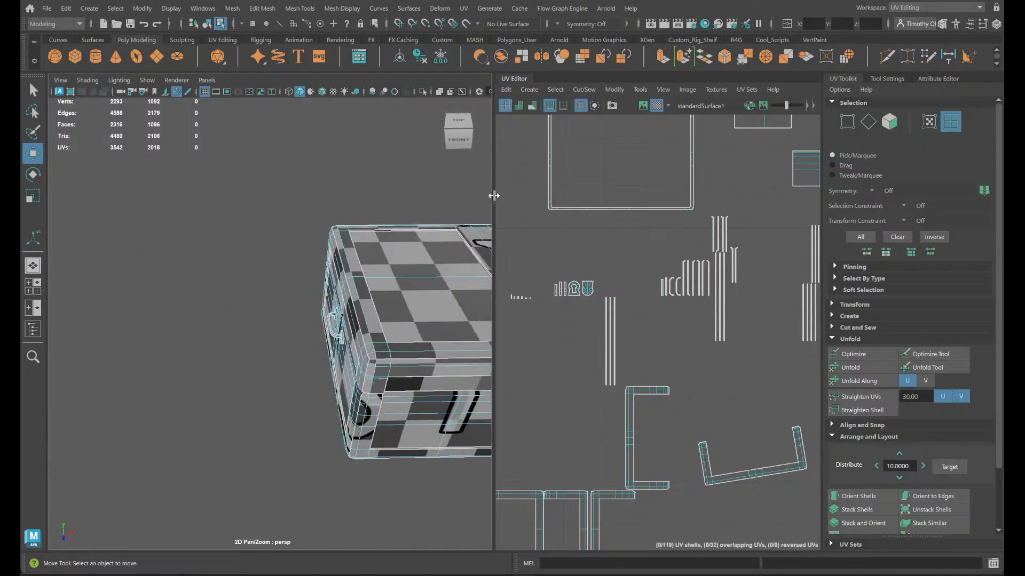
pyautogui.press('space')
pyautogui.press('space')
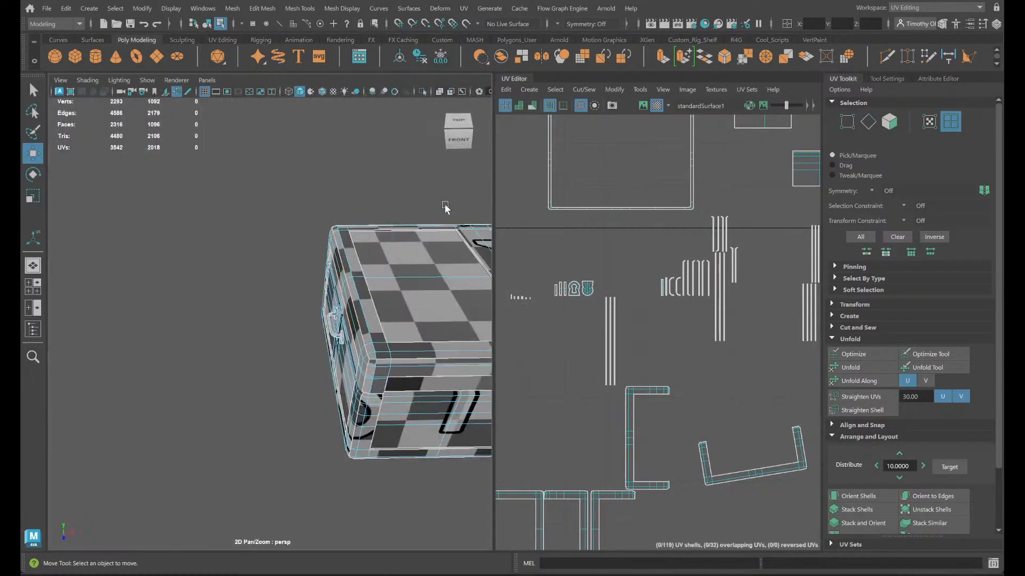
pyautogui.keyDown('alt'); pyautogui.moveTo(380, 310); pyautogui.dragTo(255, 230, button='middle'); pyautogui.keyUp('alt')
pyautogui.keyDown('alt'); pyautogui.moveTo(256, 230); pyautogui.dragTo(341, 256); pyautogui.keyUp('alt')
# - Try to select the side handle's grip shell and its arrow-shaped end plate shell individually
pyautogui.click(215, 274)
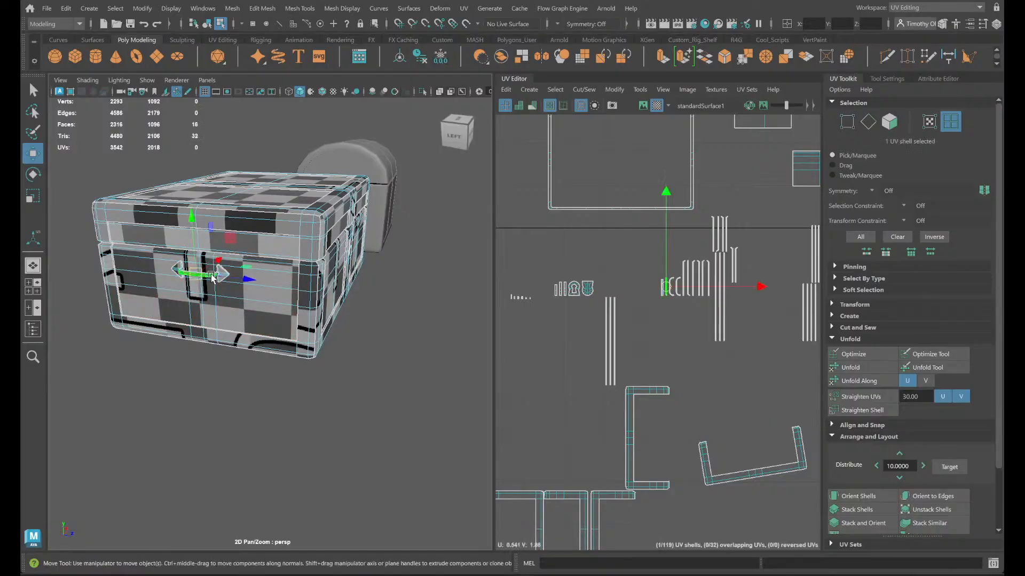
pyautogui.scroll(-3, 671, 354)
pyautogui.scroll(-4, 672, 353)
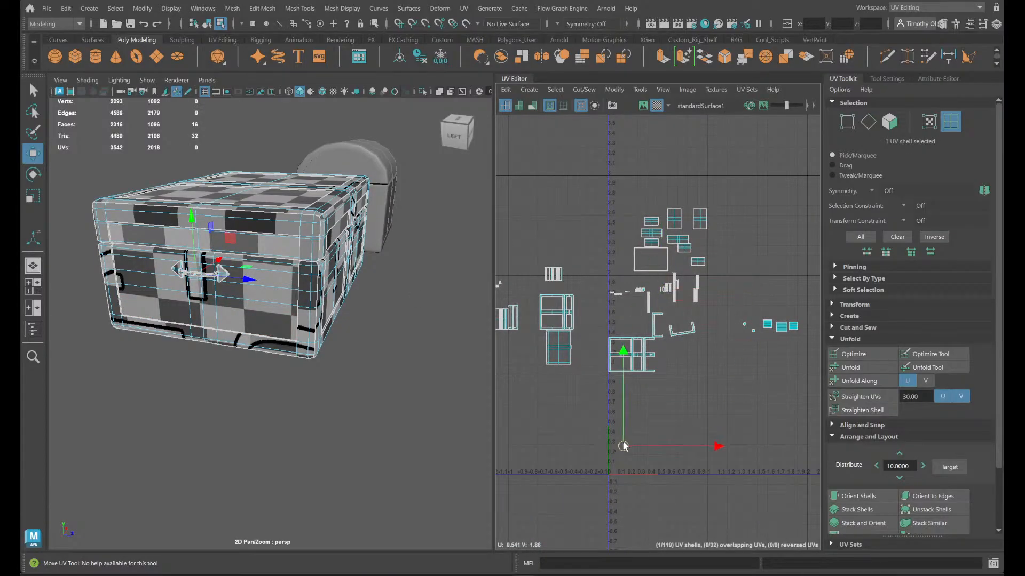
pyautogui.press('f')
pyautogui.scroll(3, 207, 269)
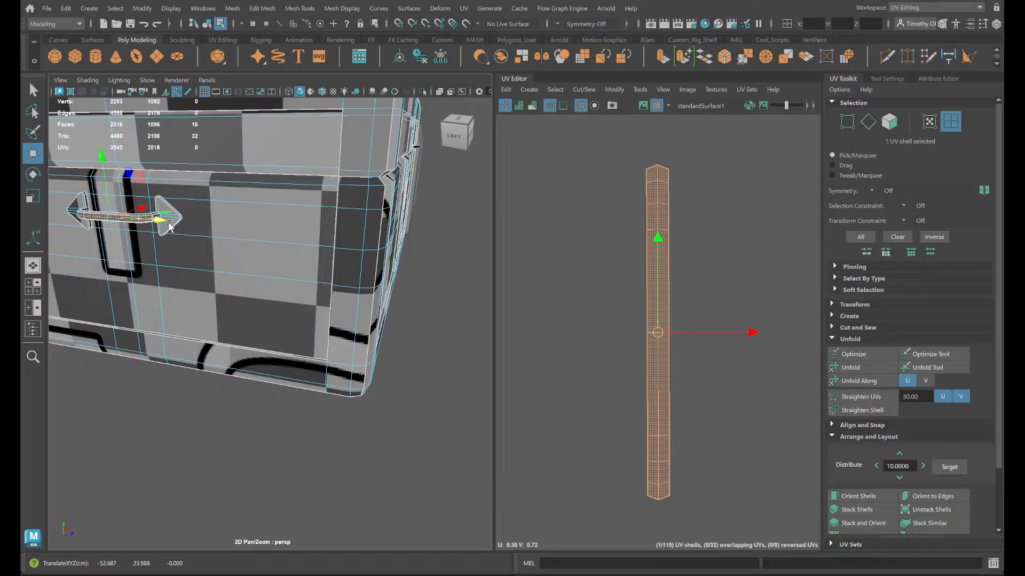
pyautogui.click(198, 230)
pyautogui.click(163, 224)
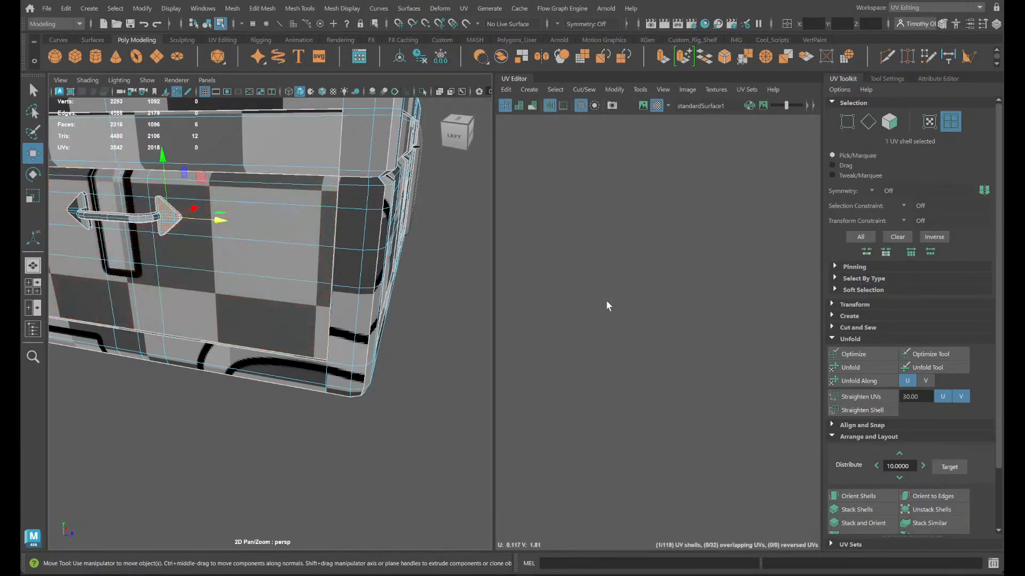
pyautogui.hotkey('ctrl', 'z')
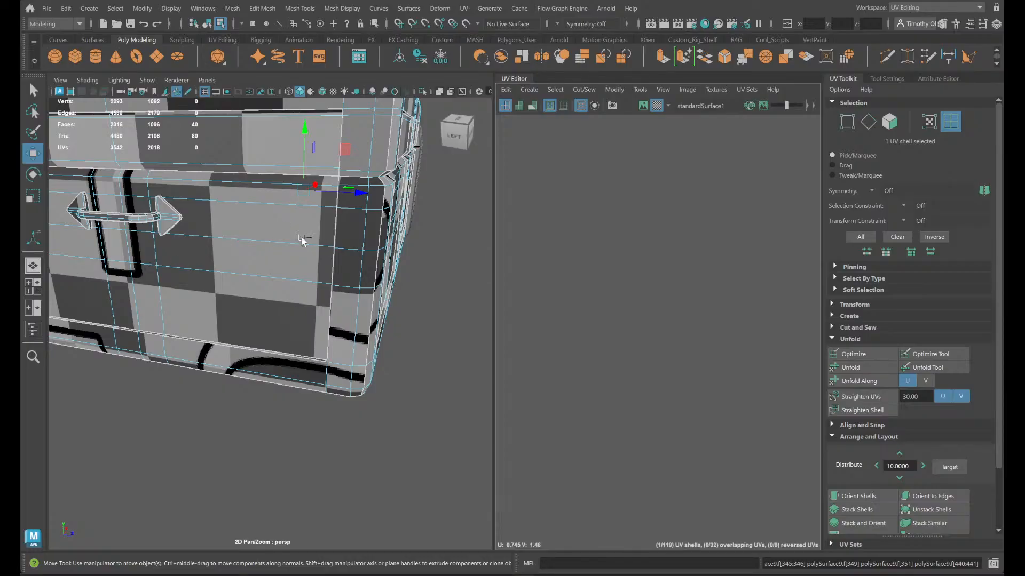
# - Select all faces of the side handle and move its UV shells below the rest of the chest's layout
pyautogui.keyDown('alt'); pyautogui.moveTo(393, 260); pyautogui.dragTo(315, 270); pyautogui.keyUp('alt')
pyautogui.scroll(-5, 696, 297)
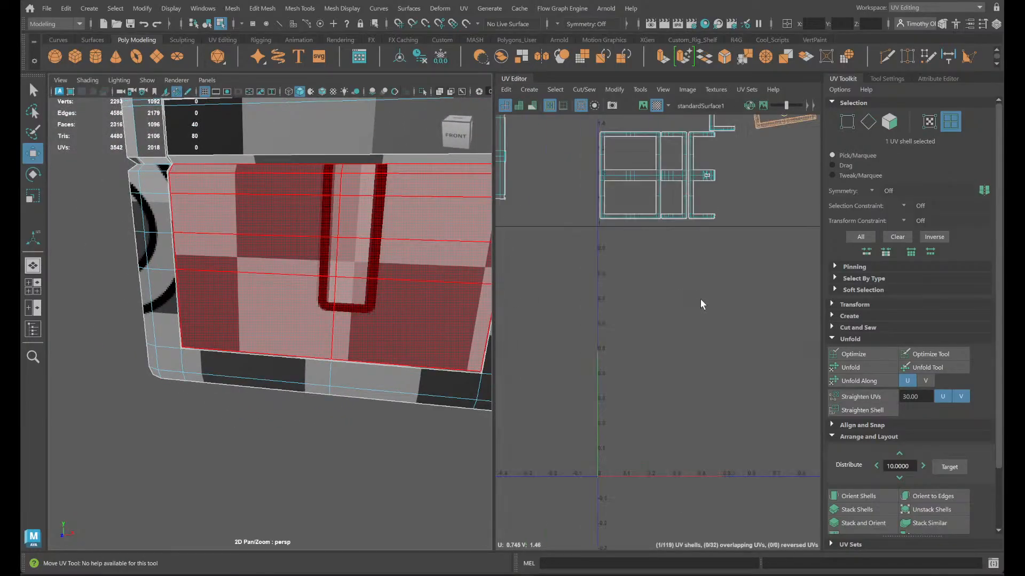
pyautogui.keyDown('alt'); pyautogui.moveTo(700, 300); pyautogui.dragTo(655, 491, button='middle'); pyautogui.keyUp('alt')
pyautogui.keyDown('alt'); pyautogui.moveTo(203, 266); pyautogui.dragTo(332, 267); pyautogui.keyUp('alt')
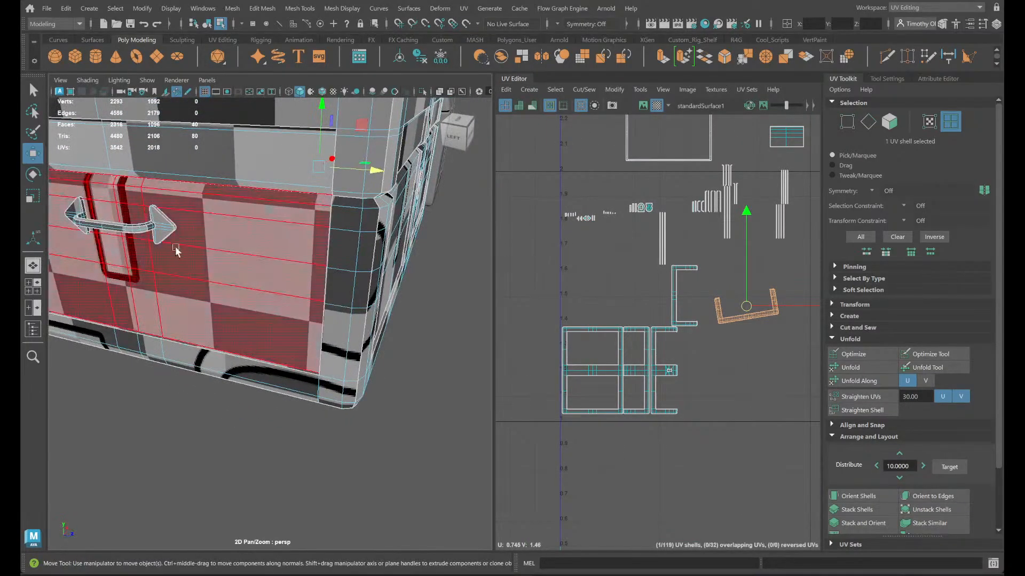
pyautogui.moveTo(161, 228); pyautogui.dragTo(161, 260, button='right')
pyautogui.doubleClick(158, 230)
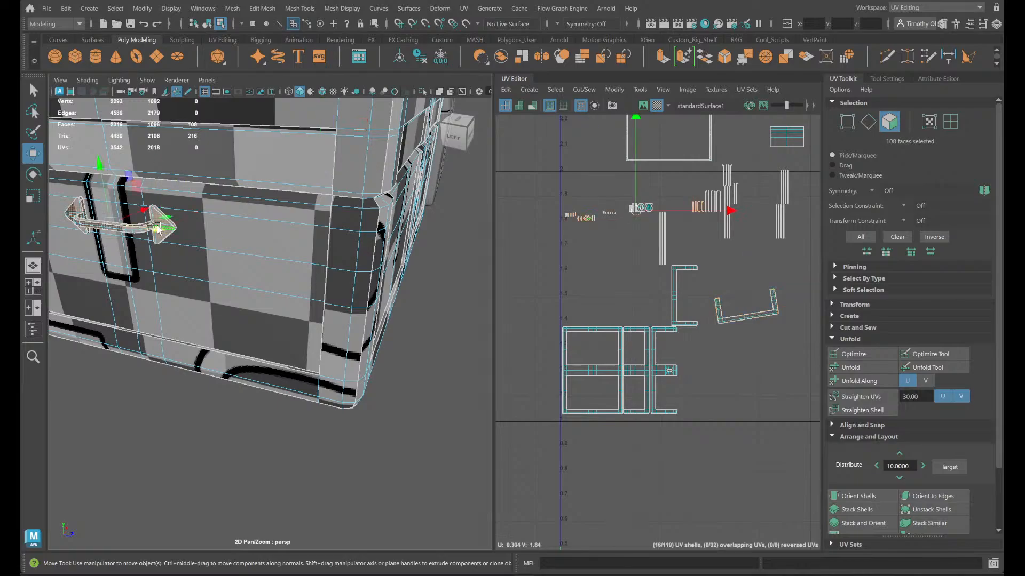
pyautogui.hotkey('ctrl', 'z')
pyautogui.hotkey('ctrl', 'z')
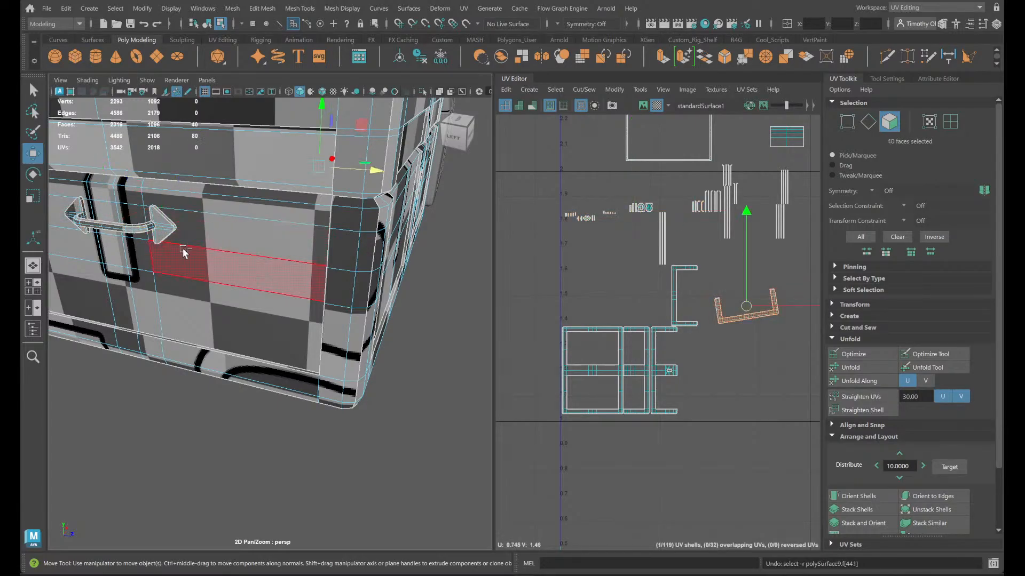
pyautogui.press('q')
pyautogui.doubleClick(162, 229)
pyautogui.press('w')
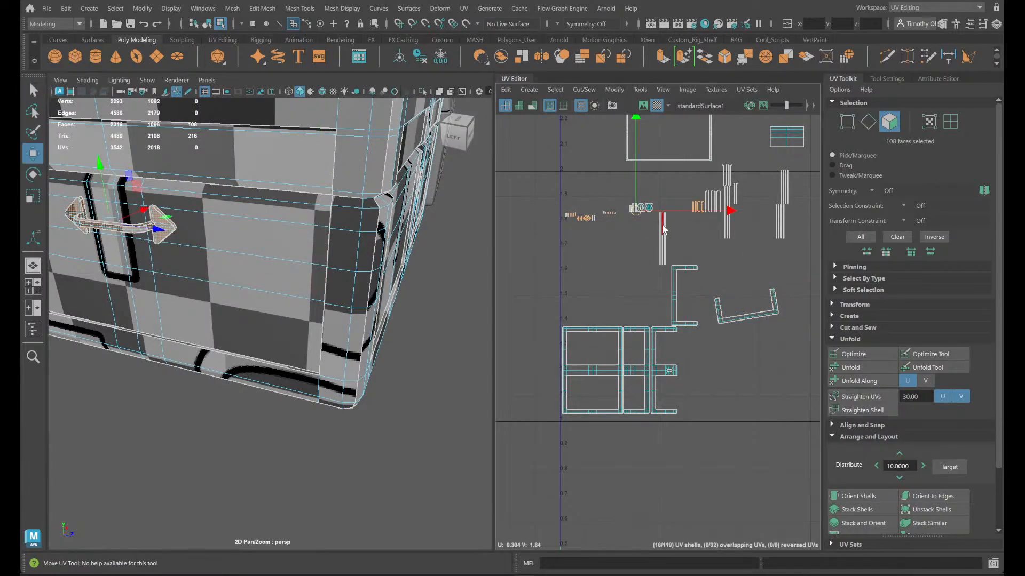
pyautogui.moveTo(633, 208); pyautogui.dragTo(645, 468)
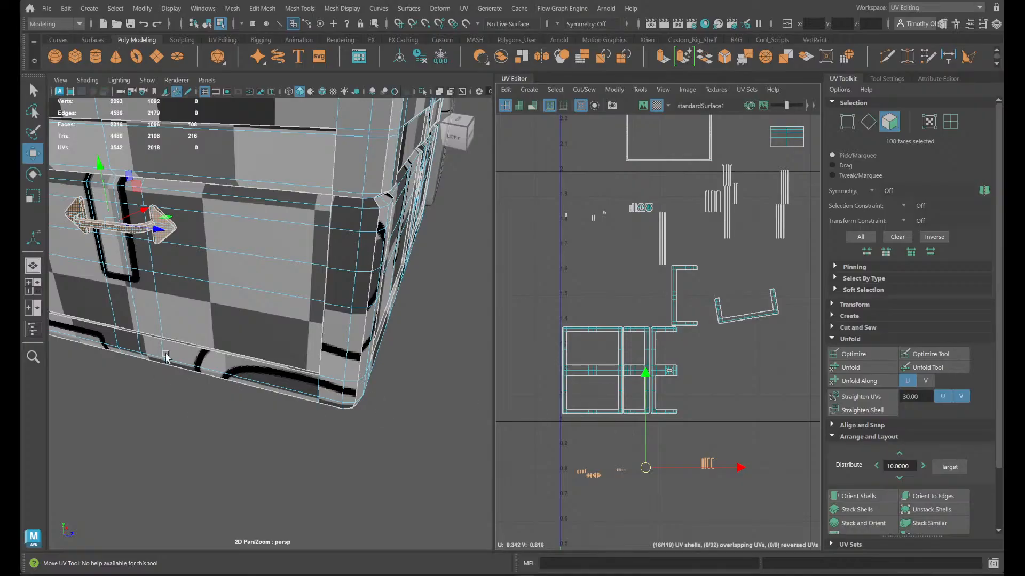
# - Select the lengthwise seam edges along the side handle's grip and move and sew its UV shells together
pyautogui.keyDown('alt'); pyautogui.moveTo(166, 358); pyautogui.dragTo(300, 358); pyautogui.keyUp('alt')
pyautogui.scroll(5, 291, 361)
pyautogui.keyDown('alt'); pyautogui.moveTo(221, 345); pyautogui.dragTo(279, 365); pyautogui.keyUp('alt')
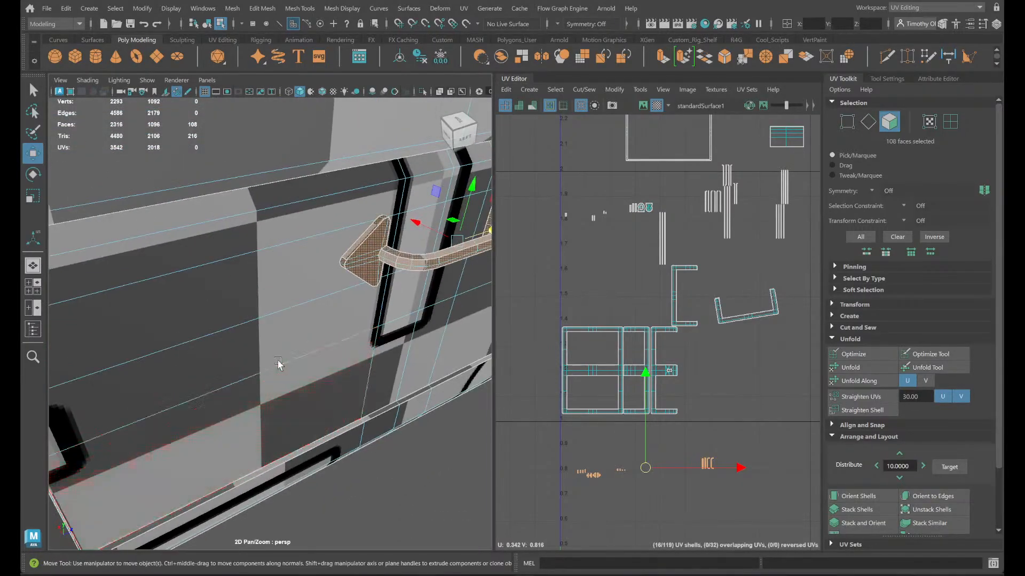
pyautogui.scroll(5, 342, 347)
pyautogui.keyDown('alt'); pyautogui.moveTo(343, 348); pyautogui.dragTo(217, 388, button='middle'); pyautogui.keyUp('alt')
pyautogui.moveTo(296, 250); pyautogui.dragTo(295, 237, button='right')
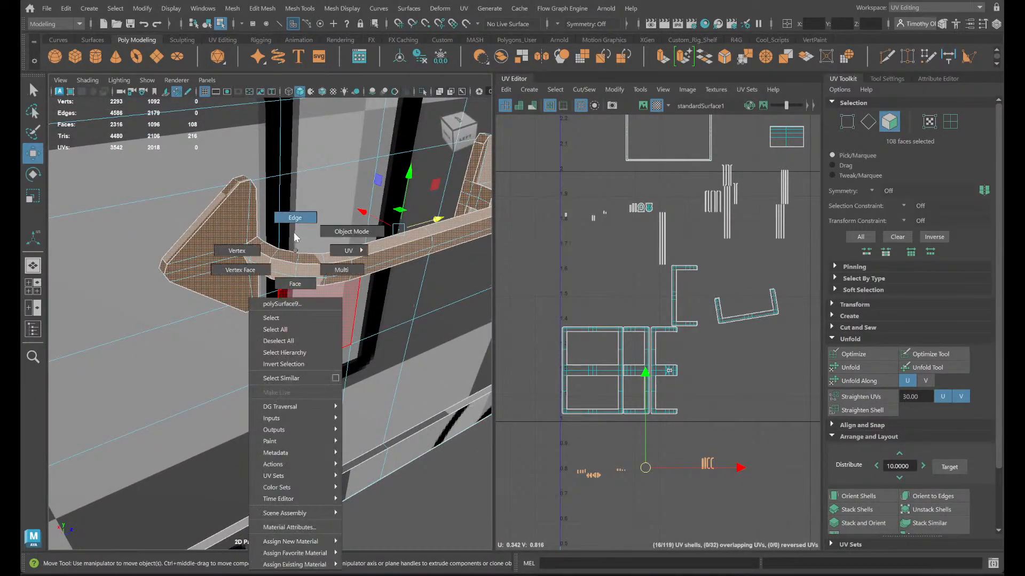
pyautogui.doubleClick(287, 261)
pyautogui.keyDown('shift'); pyautogui.doubleClick(289, 284); pyautogui.keyUp('shift')
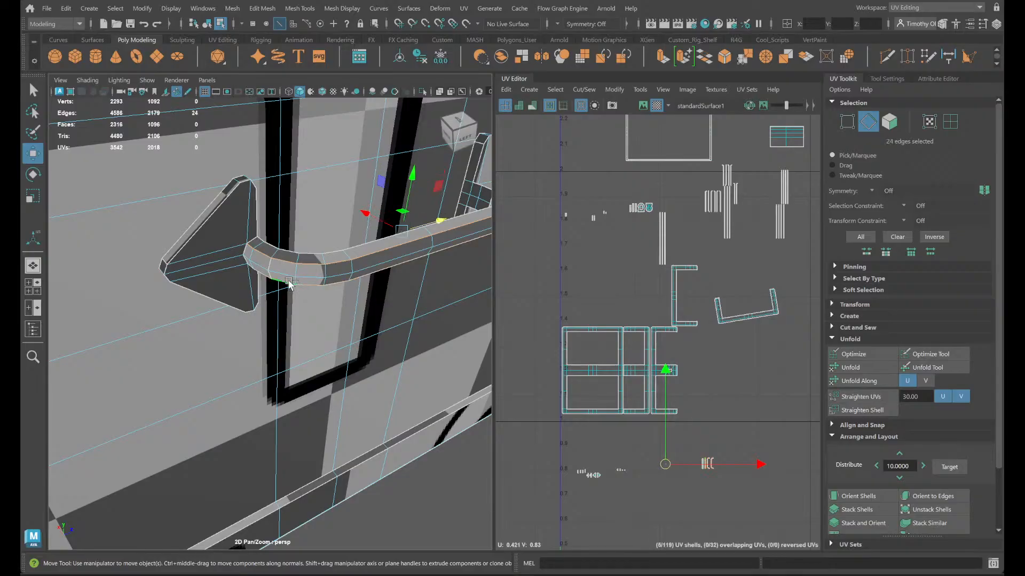
pyautogui.keyDown('alt'); pyautogui.moveTo(338, 287); pyautogui.dragTo(252, 290); pyautogui.keyUp('alt')
pyautogui.keyDown('shift'); pyautogui.moveTo(772, 424); pyautogui.dragTo(769, 397, button='right'); pyautogui.keyUp('shift')
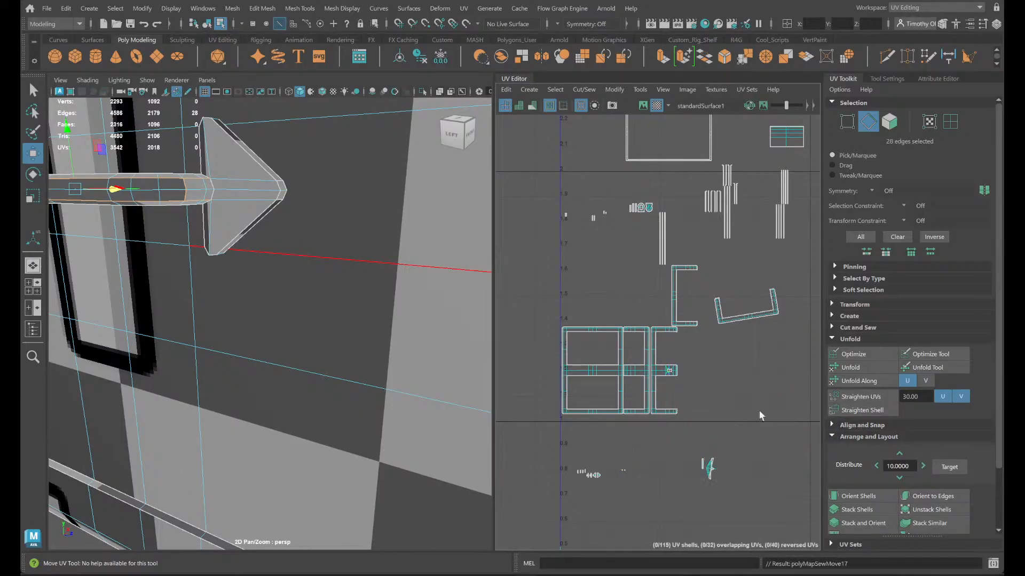
# - Select the grip's combined UV shell and unfold it into a strip
pyautogui.click(758, 412)
pyautogui.scroll(7, 728, 468)
pyautogui.keyDown('alt'); pyautogui.moveTo(657, 493); pyautogui.dragTo(697, 283, button='middle'); pyautogui.keyUp('alt')
pyautogui.scroll(-3, 640, 353)
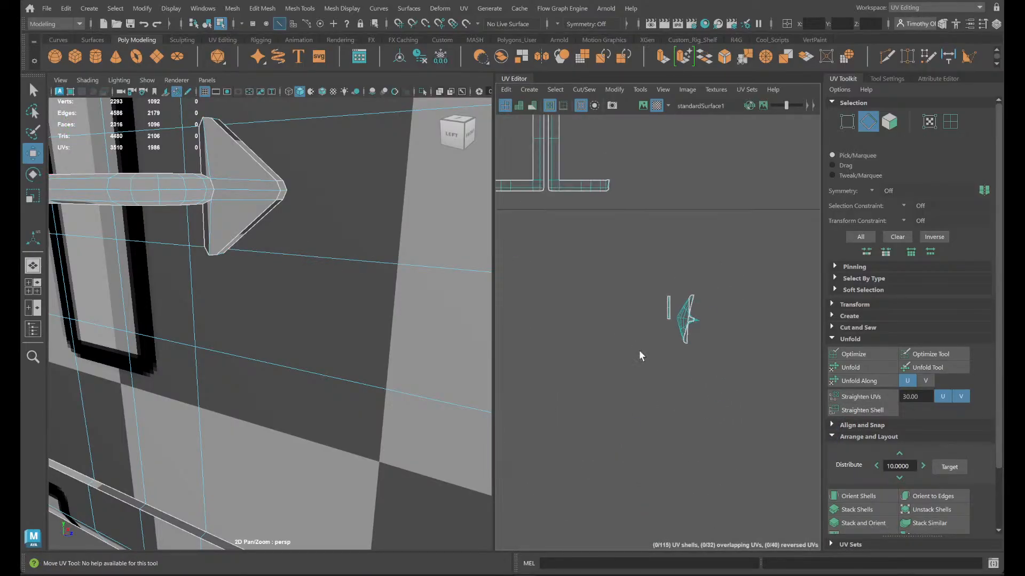
pyautogui.moveTo(691, 313); pyautogui.dragTo(654, 299, button='right')
pyautogui.click(694, 322)
pyautogui.keyDown('shift'); pyautogui.moveTo(764, 353); pyautogui.dragTo(731, 364, button='right'); pyautogui.keyUp('shift')
pyautogui.keyDown('shift'); pyautogui.moveTo(759, 305); pyautogui.dragTo(766, 358, button='right'); pyautogui.keyUp('shift')
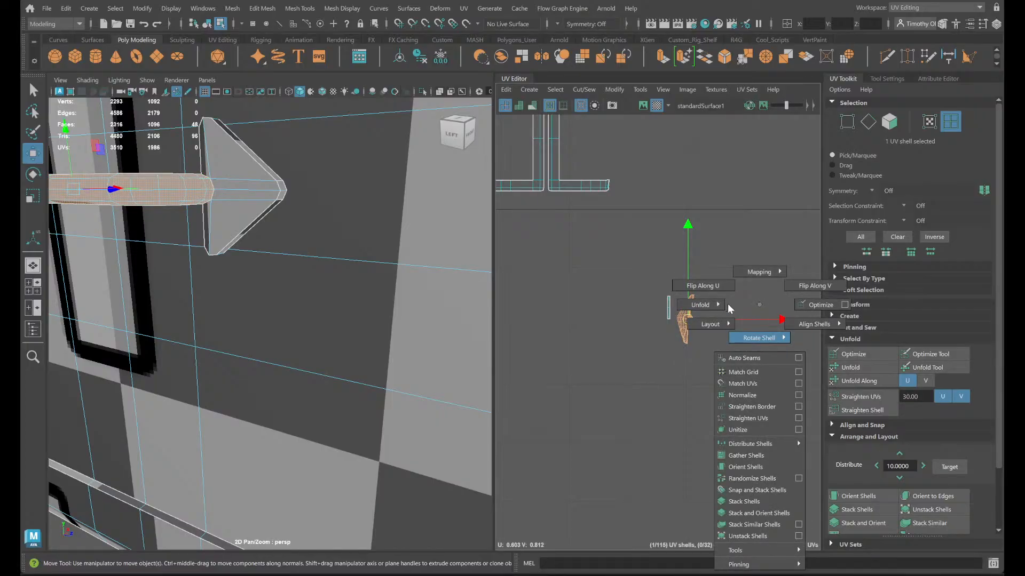
pyautogui.keyDown('shift'); pyautogui.moveTo(705, 308); pyautogui.dragTo(627, 310, button='right'); pyautogui.keyUp('shift')
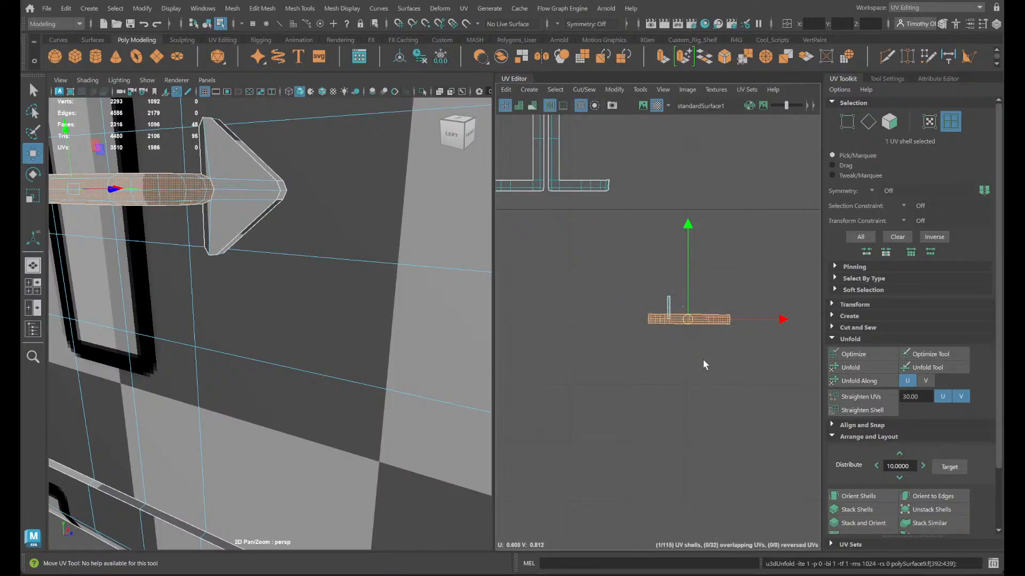
# - Select the handle's two T-shaped UV shells and bring their faces on the end plates into view
pyautogui.scroll(3, 703, 360)
pyautogui.scroll(-4, 692, 327)
pyautogui.keyDown('alt'); pyautogui.moveTo(595, 394); pyautogui.dragTo(769, 430, button='middle'); pyautogui.keyUp('alt')
pyautogui.scroll(4, 680, 378)
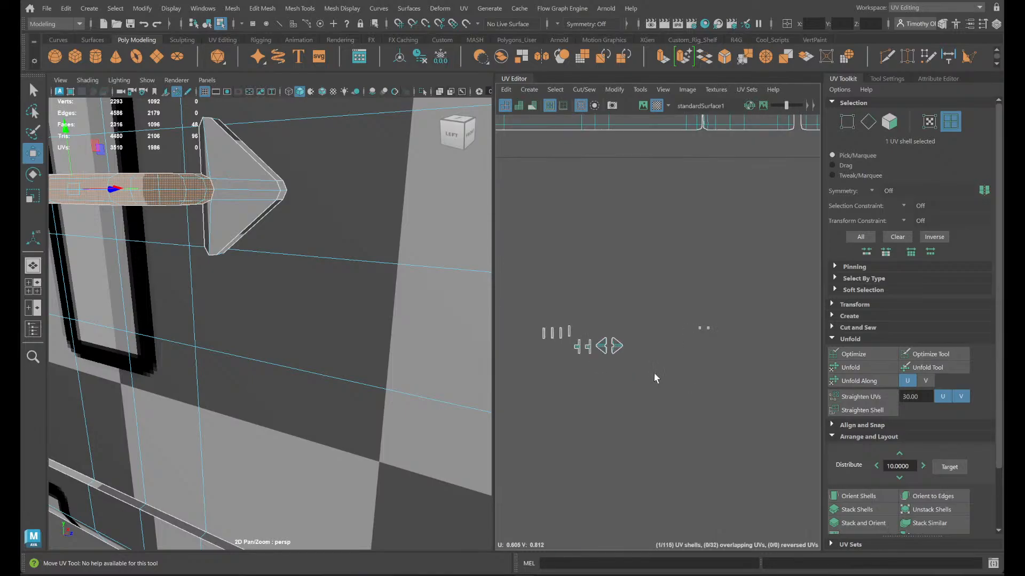
pyautogui.keyDown('alt'); pyautogui.moveTo(576, 415); pyautogui.dragTo(620, 422, button='middle'); pyautogui.keyUp('alt')
pyautogui.scroll(4, 759, 386)
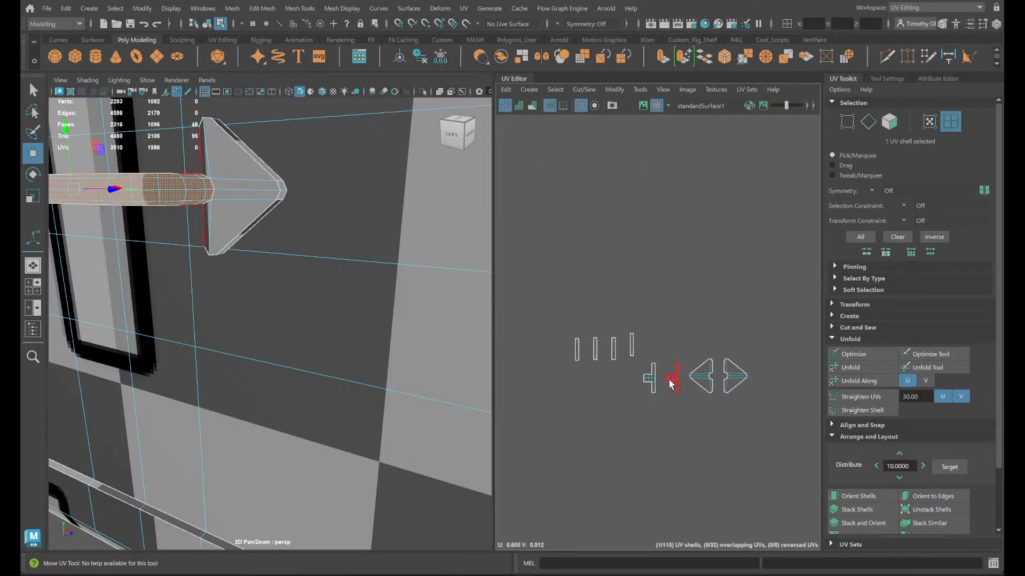
pyautogui.keyDown('shift'); pyautogui.click(652, 380); pyautogui.keyUp('shift')
pyautogui.press('f')
pyautogui.keyDown('alt'); pyautogui.moveTo(284, 309); pyautogui.dragTo(408, 315); pyautogui.keyUp('alt')
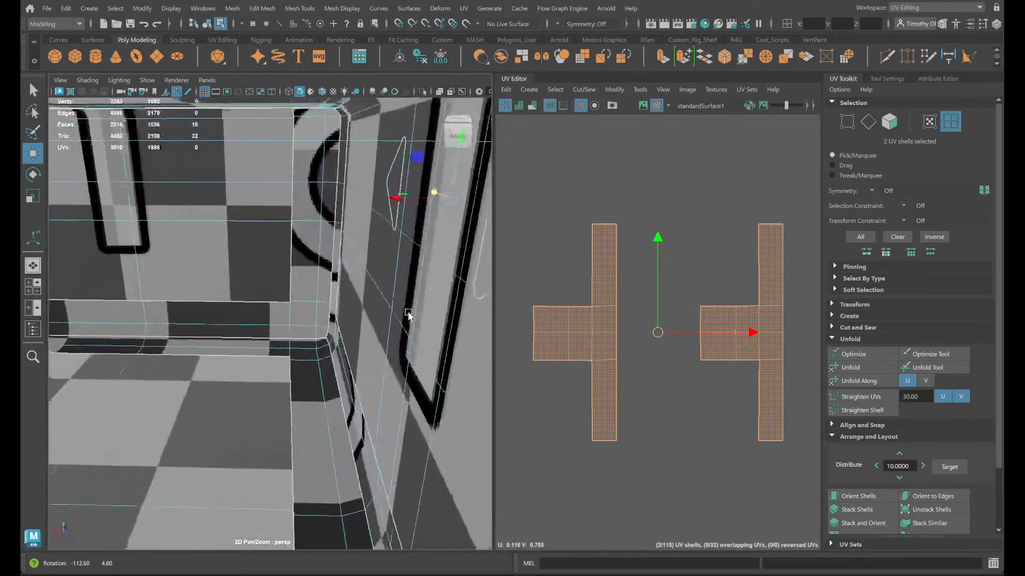
pyautogui.press('f')
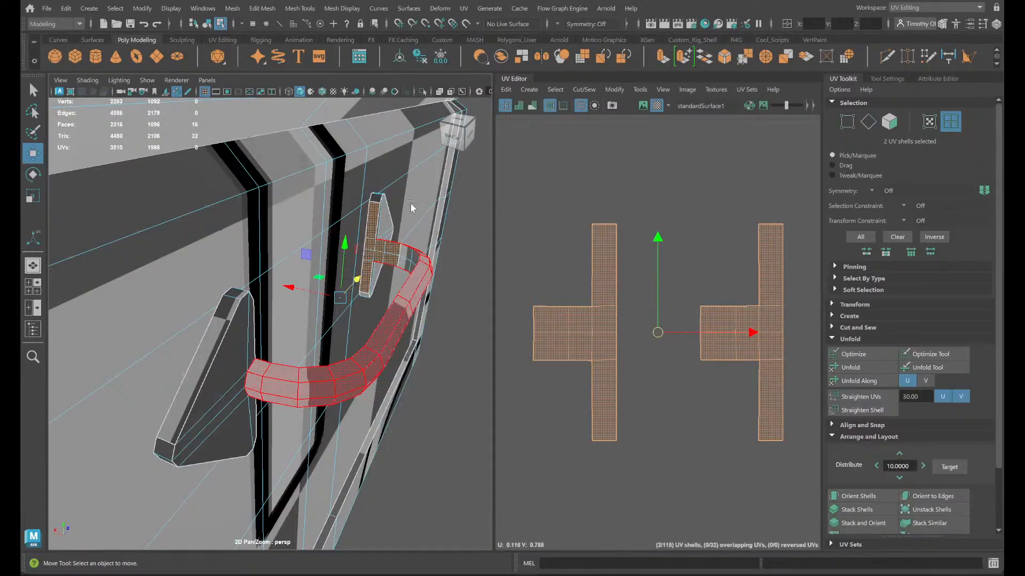
# - Select the four end edges of the T-shaped shells' tabs on the grip and move and sew them to the adjoining shell
pyautogui.press('F10')
pyautogui.click(402, 256)
pyautogui.press('q')
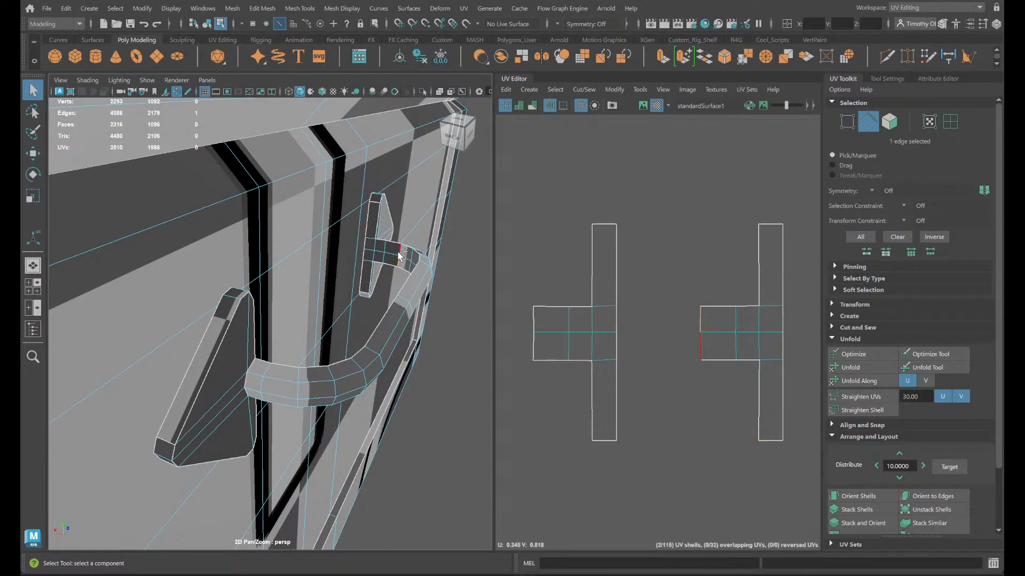
pyautogui.keyDown('shift'); pyautogui.click(402, 251); pyautogui.keyUp('shift')
pyautogui.keyDown('alt'); pyautogui.moveTo(402, 251); pyautogui.dragTo(321, 335); pyautogui.keyUp('alt')
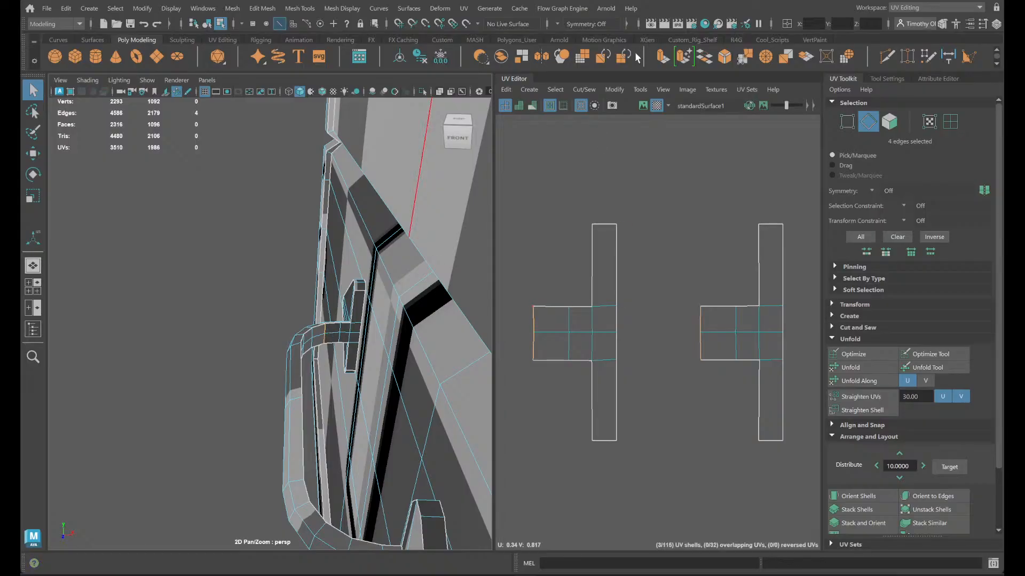
pyautogui.click(583, 90)
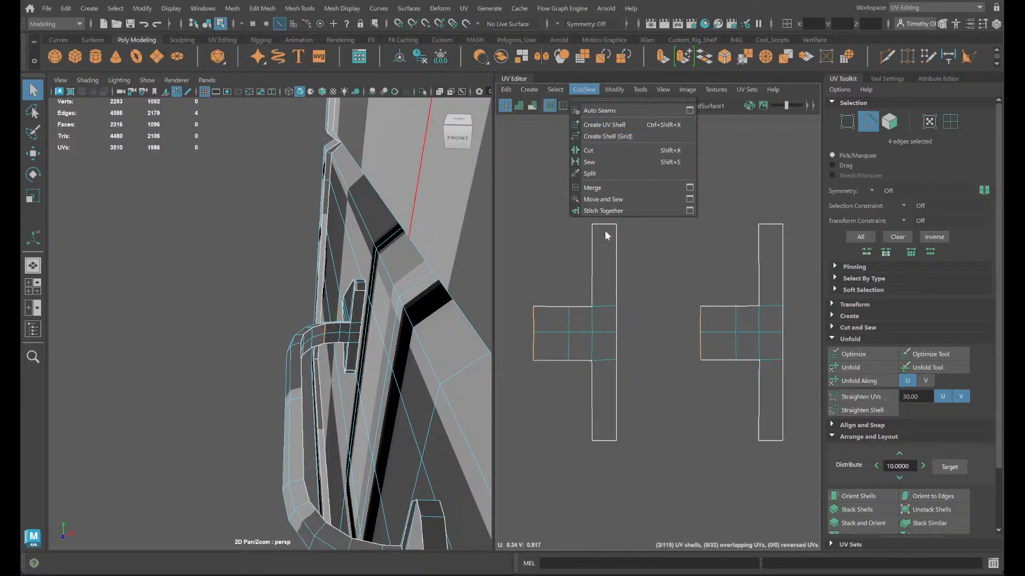
pyautogui.click(609, 200)
# - Select the rim faces of both arrow-shaped end plates and cut their UVs along all of the faces' edges
pyautogui.moveTo(361, 315); pyautogui.dragTo(361, 325, button='right')
pyautogui.click(359, 298)
pyautogui.keyDown('alt'); pyautogui.moveTo(361, 289); pyautogui.dragTo(181, 316); pyautogui.keyUp('alt')
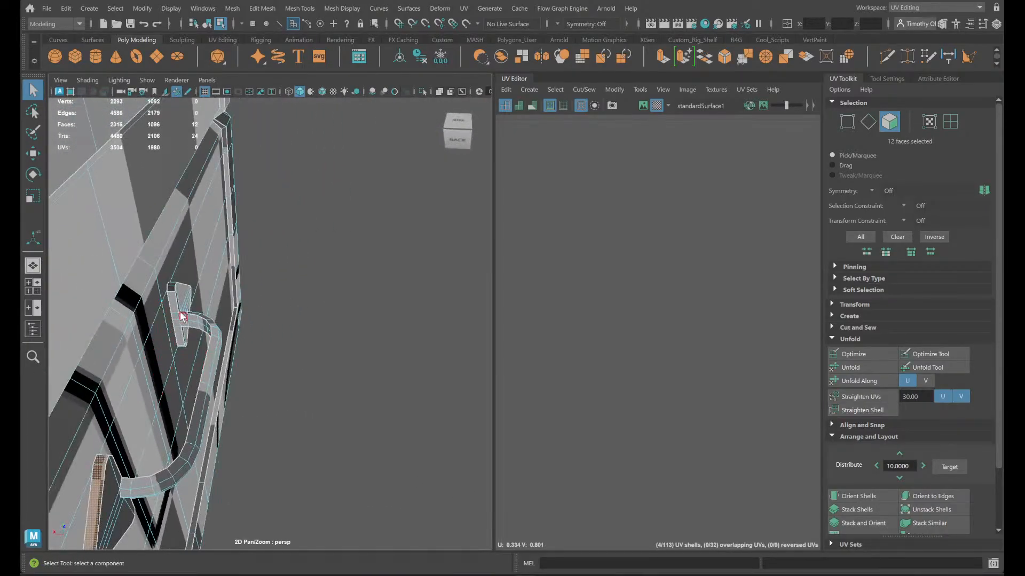
pyautogui.click(583, 90)
pyautogui.click(598, 162)
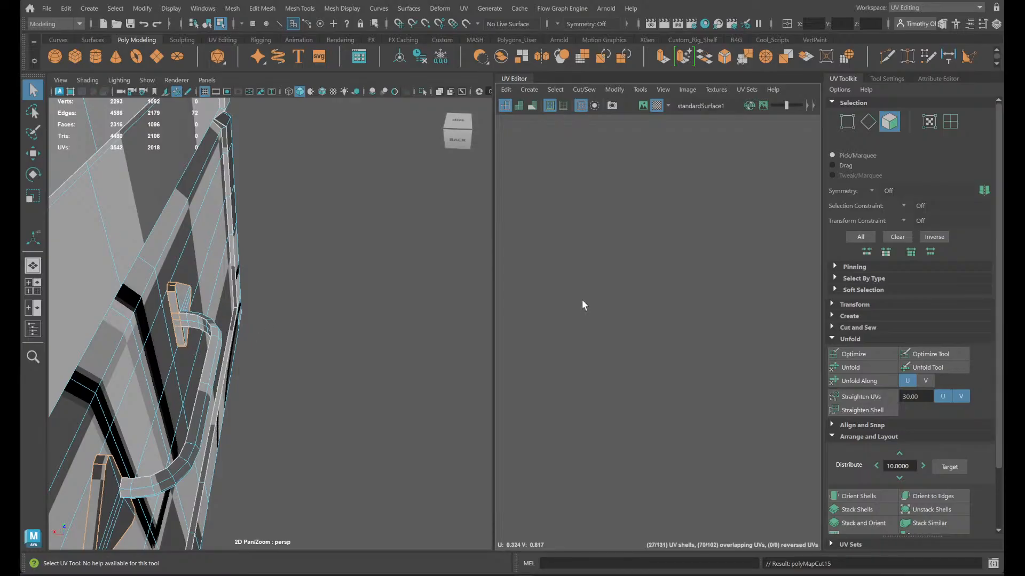
# - Reselect the rim faces of both end plates, convert them to their shared inner edges, and move and sew those edges
pyautogui.keyDown('shift'); pyautogui.rightClick(331, 322); pyautogui.keyUp('shift')
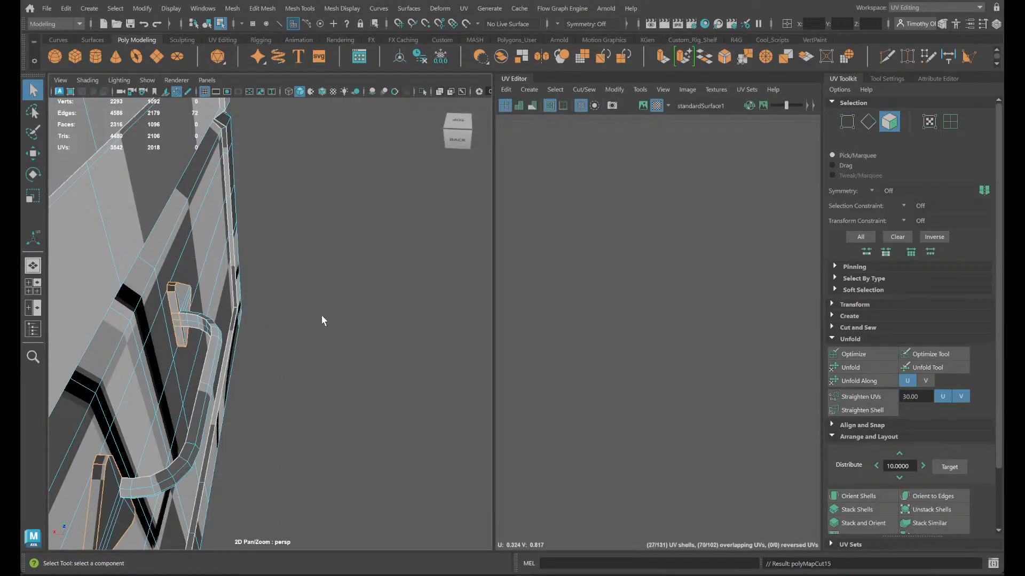
pyautogui.keyDown('shift'); pyautogui.rightClick(171, 302); pyautogui.keyUp('shift')
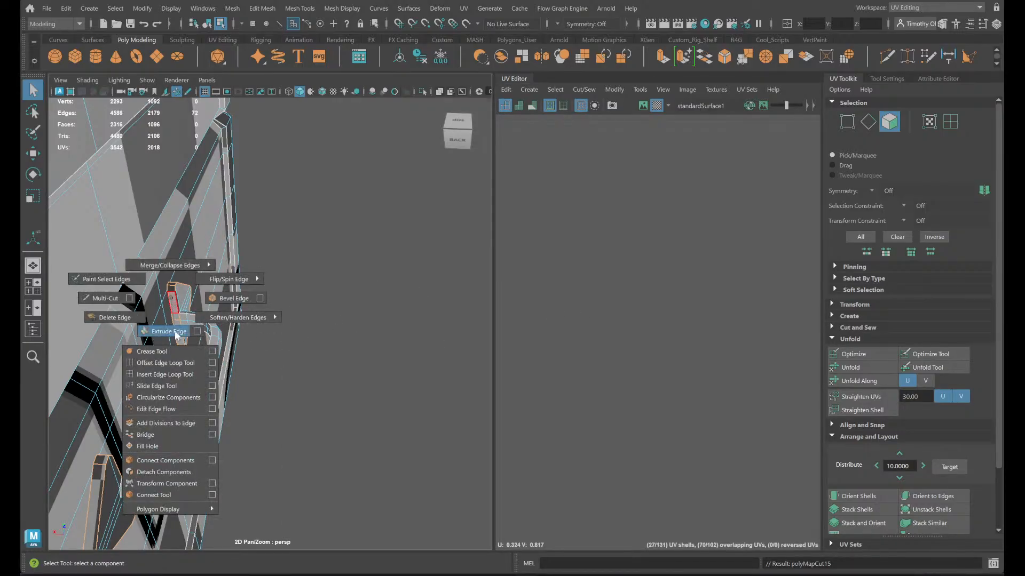
pyautogui.keyDown('shift'); pyautogui.rightClick(172, 302); pyautogui.keyUp('shift')
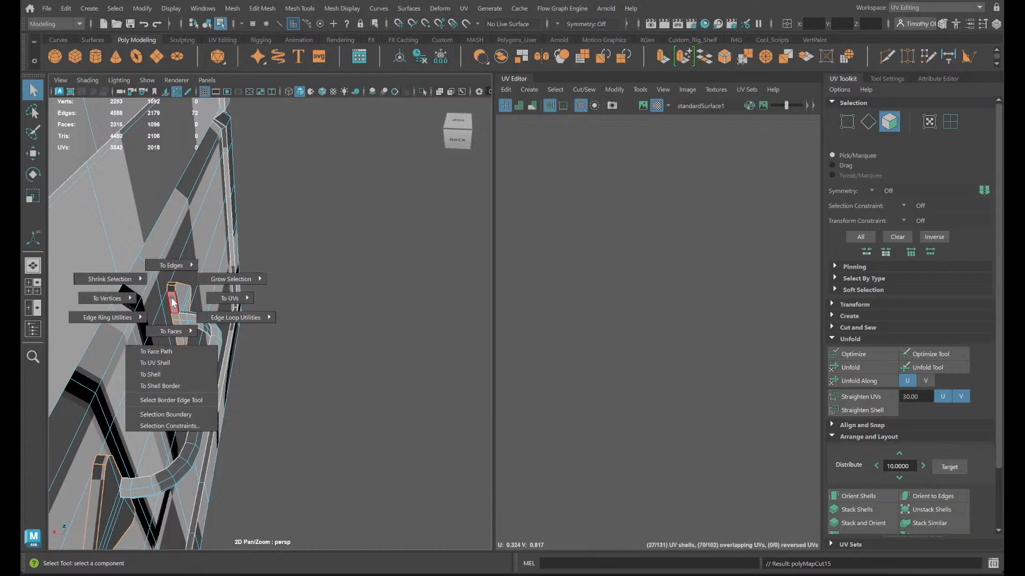
pyautogui.moveTo(172, 302); pyautogui.dragTo(176, 285, button='right')
pyautogui.click(176, 306)
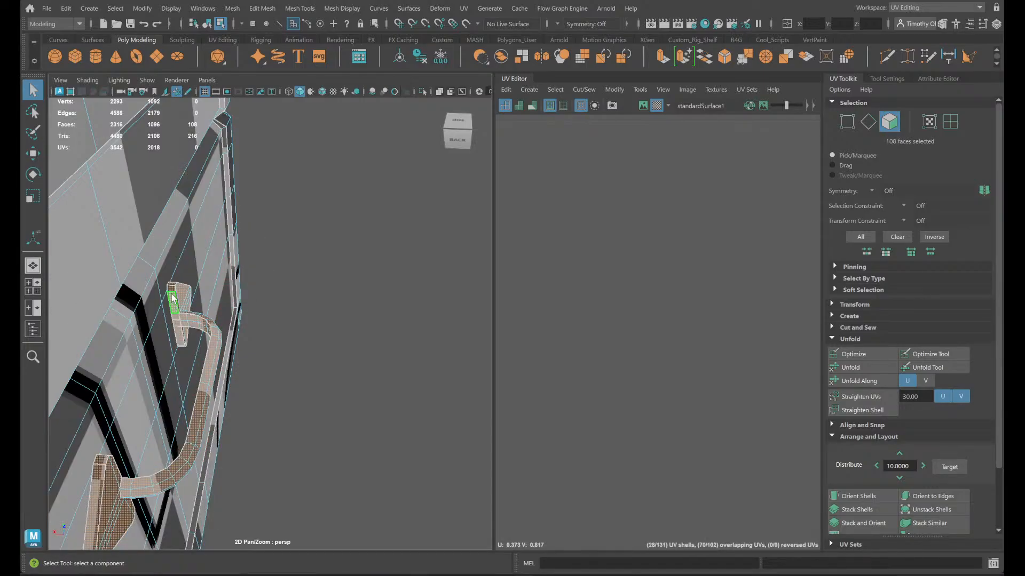
pyautogui.click(172, 289)
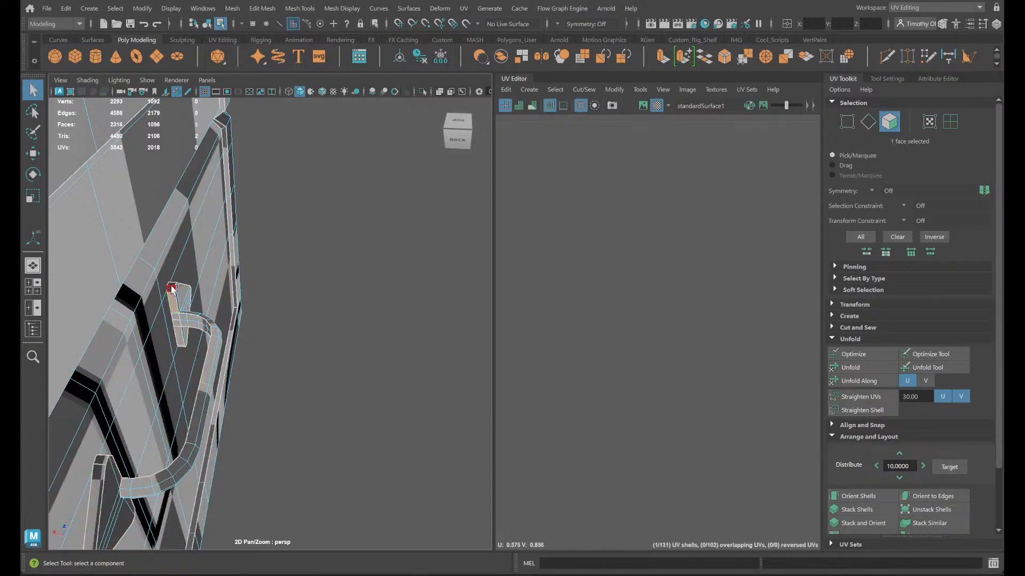
pyautogui.keyDown('shift'); pyautogui.click(99, 479); pyautogui.keyUp('shift')
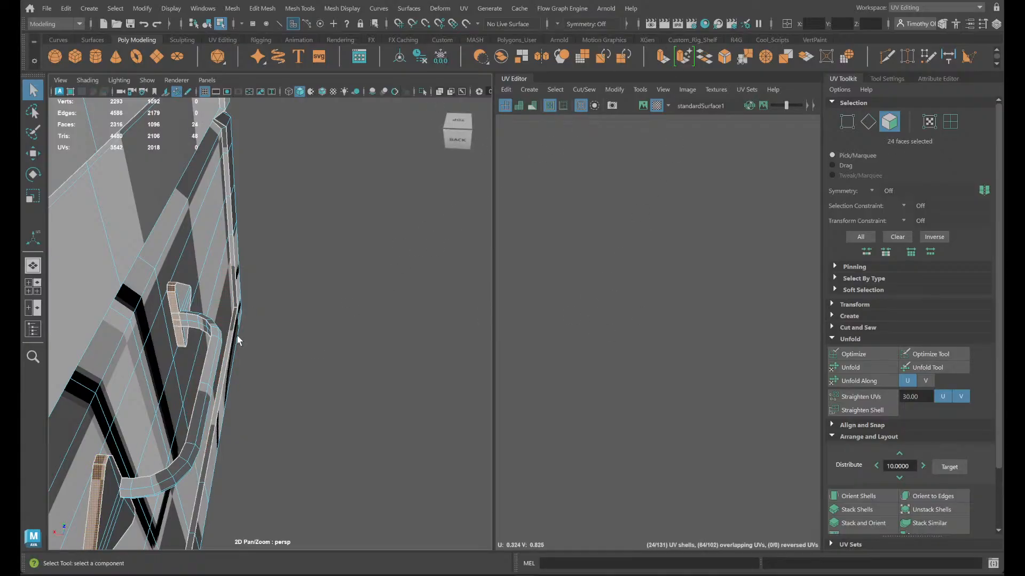
pyautogui.keyDown('ctrl'); pyautogui.moveTo(319, 352); pyautogui.dragTo(338, 332, button='right'); pyautogui.keyUp('ctrl')
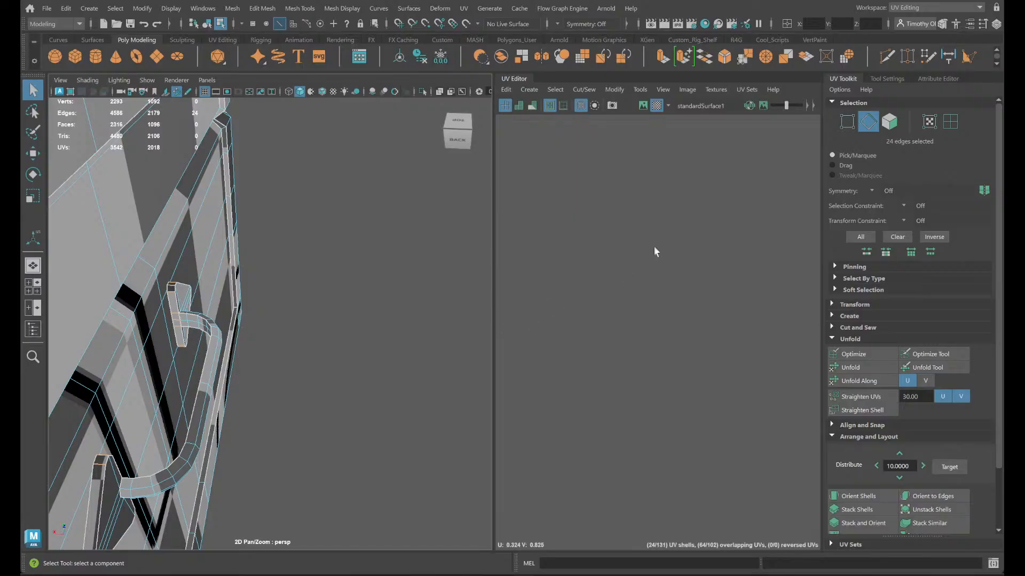
pyautogui.click(586, 90)
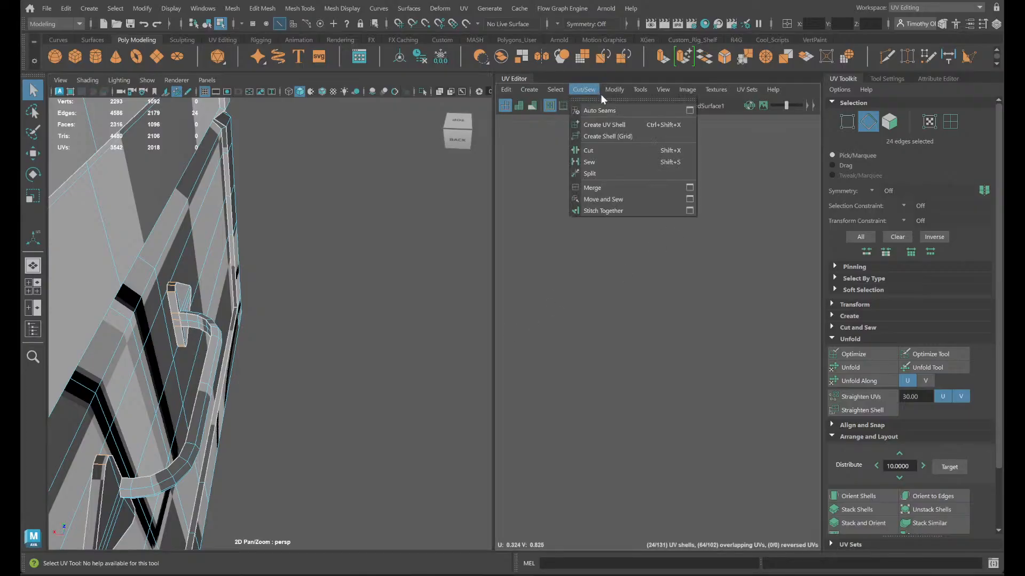
pyautogui.click(606, 200)
# - Cut the rim shell of each arrow-shaped end plate open across one short edge on its straight side beside the grip
pyautogui.moveTo(177, 292); pyautogui.dragTo(221, 283, button='right')
pyautogui.click(177, 300)
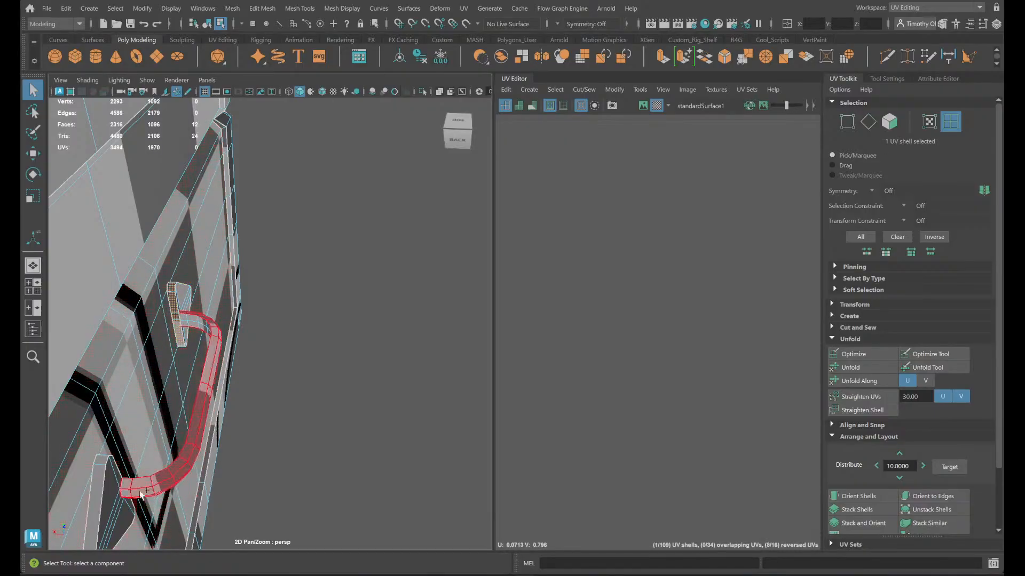
pyautogui.keyDown('shift'); pyautogui.click(99, 476); pyautogui.keyUp('shift')
pyautogui.keyDown('alt'); pyautogui.moveTo(168, 482); pyautogui.dragTo(49, 487); pyautogui.keyUp('alt')
pyautogui.scroll(5, 341, 447)
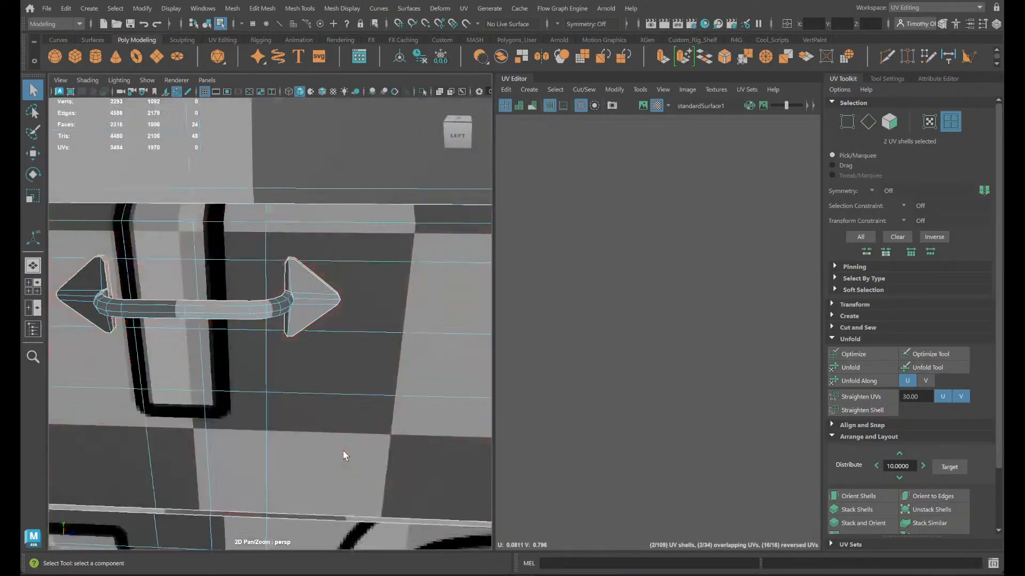
pyautogui.keyDown('alt'); pyautogui.moveTo(394, 436); pyautogui.dragTo(274, 325); pyautogui.keyUp('alt')
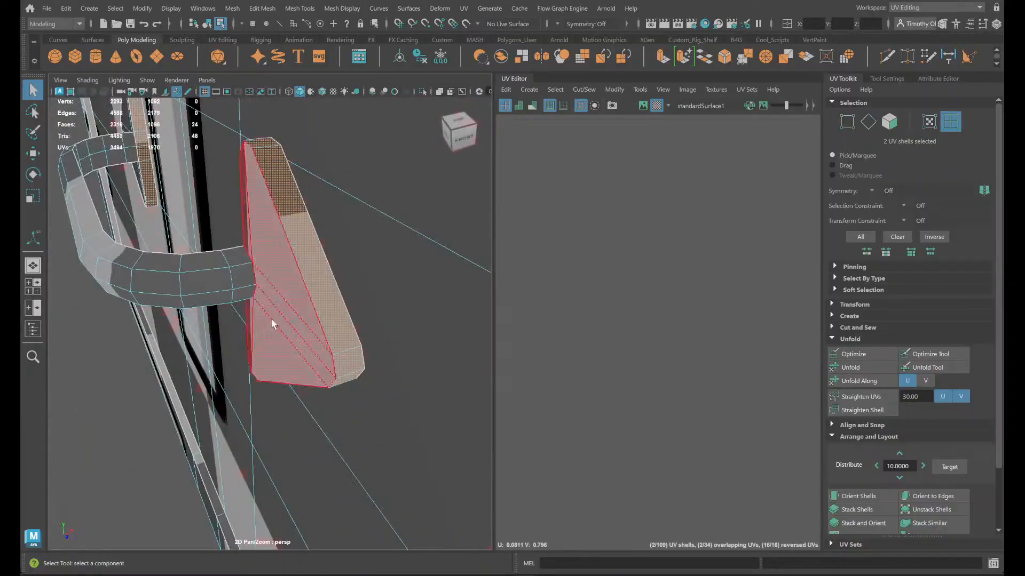
pyautogui.moveTo(301, 250); pyautogui.dragTo(295, 223, button='right')
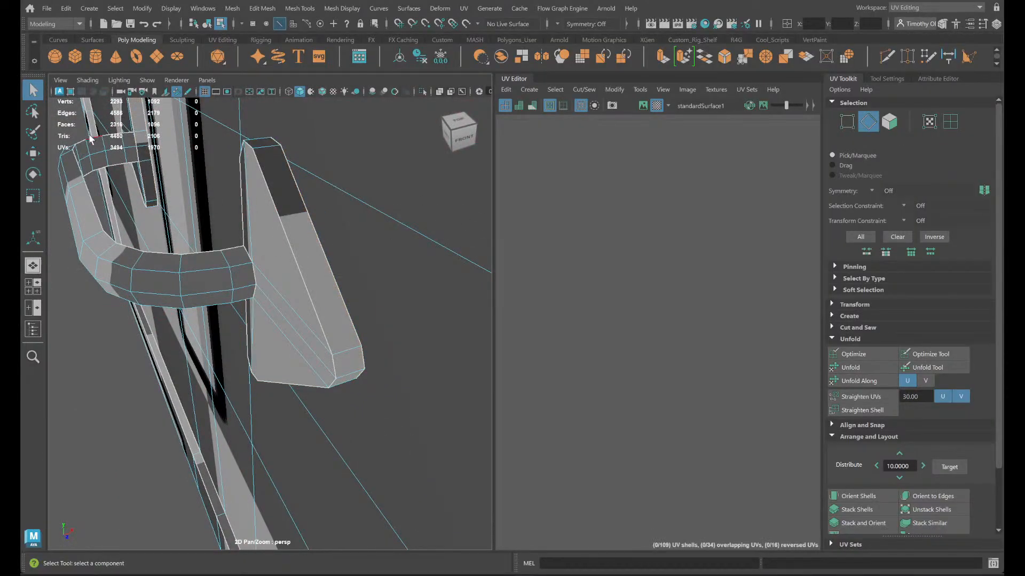
pyautogui.click(143, 150)
pyautogui.keyDown('alt'); pyautogui.moveTo(143, 149); pyautogui.dragTo(272, 296); pyautogui.keyUp('alt')
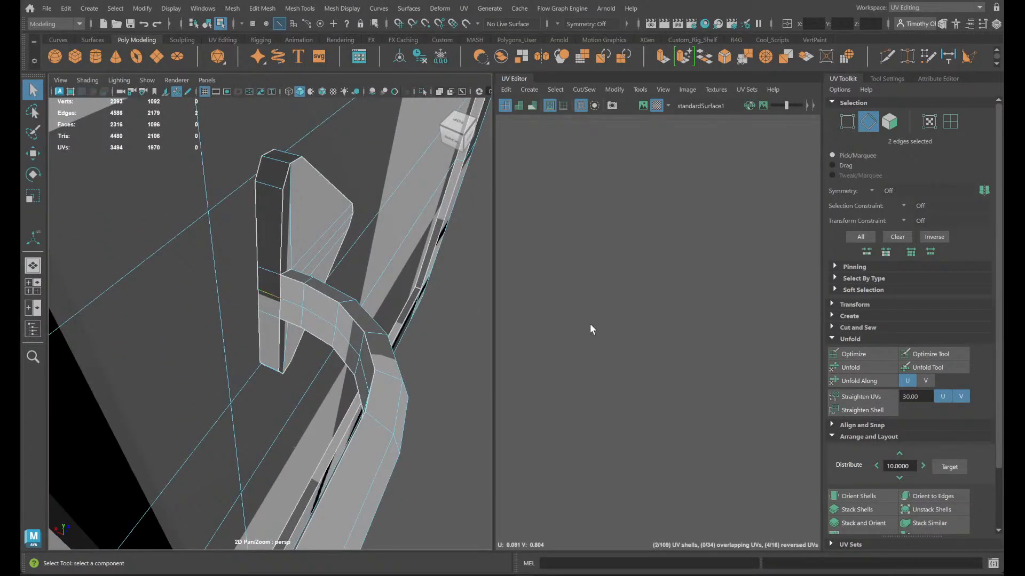
pyautogui.keyDown('shift'); pyautogui.moveTo(590, 325); pyautogui.dragTo(561, 330, button='right'); pyautogui.keyUp('shift')
# - Select both opened rim shells and unfold them into long narrow strips
pyautogui.scroll(-7, 613, 359)
pyautogui.moveTo(631, 286); pyautogui.dragTo(511, 366)
pyautogui.keyDown('shift'); pyautogui.moveTo(586, 305); pyautogui.dragTo(437, 295, button='right'); pyautogui.keyUp('shift')
pyautogui.click(594, 351)
pyautogui.scroll(5, 607, 350)
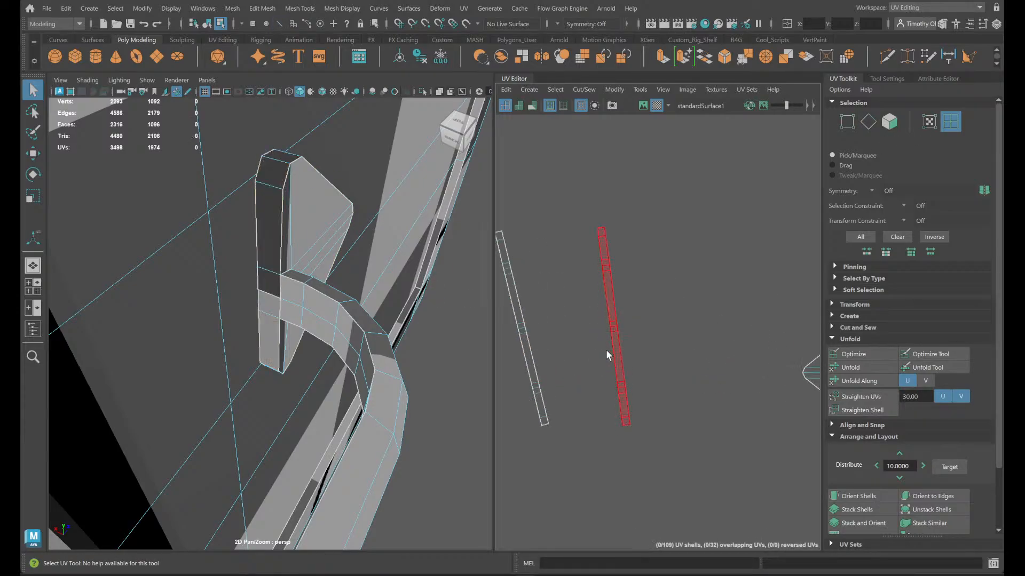
# - Select a rim edge on each end plate and compare its place on the handle with its place in the UV strips
pyautogui.click(523, 357)
pyautogui.moveTo(514, 349); pyautogui.dragTo(521, 315, button='right')
pyautogui.moveTo(290, 229); pyautogui.dragTo(282, 214, button='right')
pyautogui.scroll(-6, 286, 243)
pyautogui.keyDown('alt'); pyautogui.moveTo(249, 394); pyautogui.dragTo(398, 363); pyautogui.keyUp('alt')
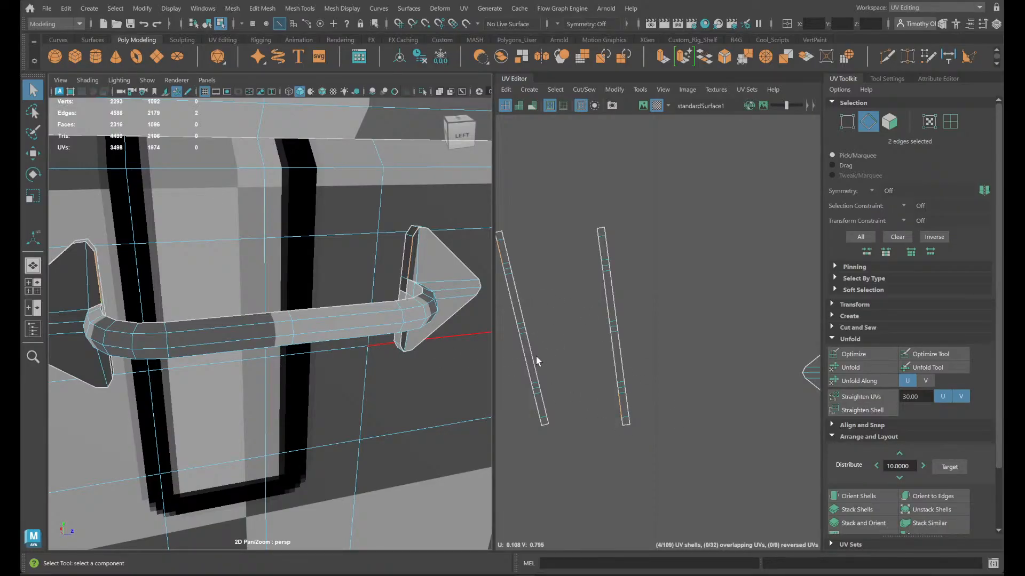
# - Rotate both rim strips roughly 90 degrees to lie sideways, orient the shells to the UV axes, and clear the selection
pyautogui.moveTo(520, 348); pyautogui.dragTo(488, 323, button='right')
pyautogui.moveTo(663, 435); pyautogui.dragTo(515, 283)
pyautogui.press('e')
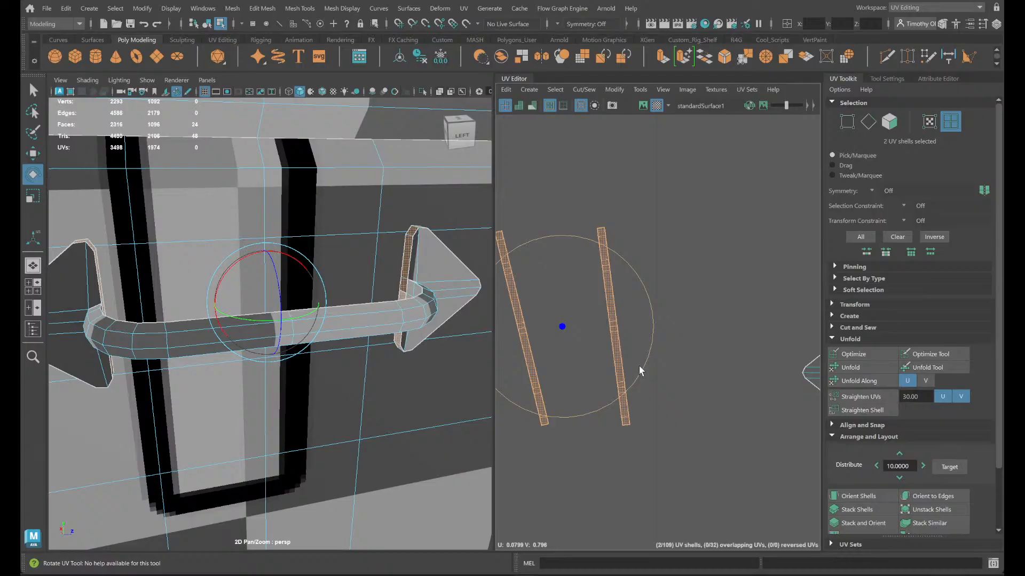
pyautogui.moveTo(639, 370); pyautogui.dragTo(503, 358)
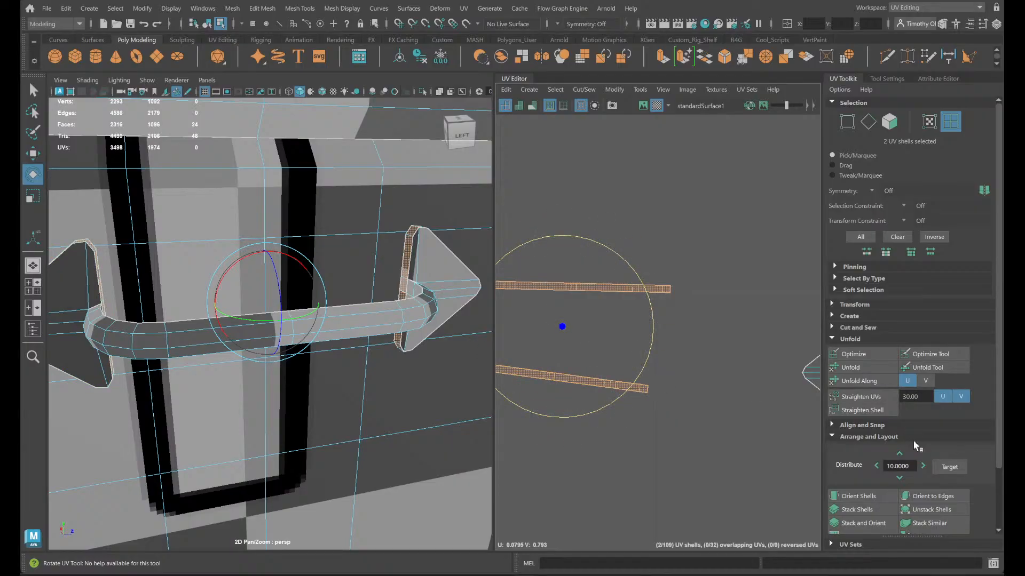
pyautogui.click(850, 496)
pyautogui.click(751, 396)
# - Select one arrow-shaped end plate shell to check its place on the handle, clear the selection, and review the surrounding shells
pyautogui.keyDown('alt'); pyautogui.moveTo(751, 396); pyautogui.dragTo(564, 418, button='middle'); pyautogui.keyUp('alt')
pyautogui.scroll(-1, 596, 404)
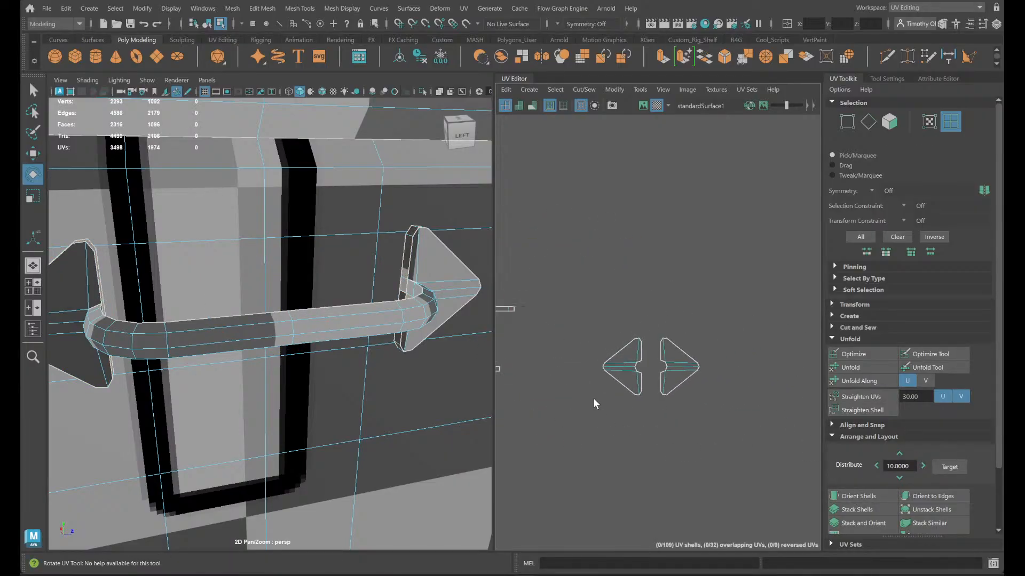
pyautogui.scroll(-1, 596, 404)
pyautogui.click(618, 377)
pyautogui.scroll(-1, 619, 379)
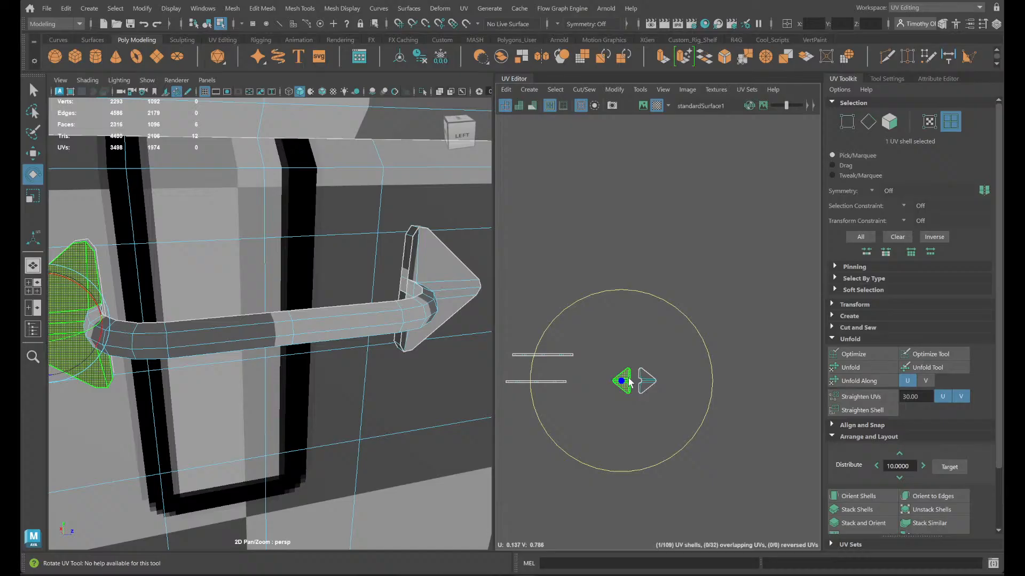
pyautogui.click(738, 438)
pyautogui.scroll(-3, 737, 437)
pyautogui.scroll(-5, 271, 328)
pyautogui.keyDown('alt'); pyautogui.moveTo(293, 383); pyautogui.dragTo(322, 382); pyautogui.keyUp('alt')
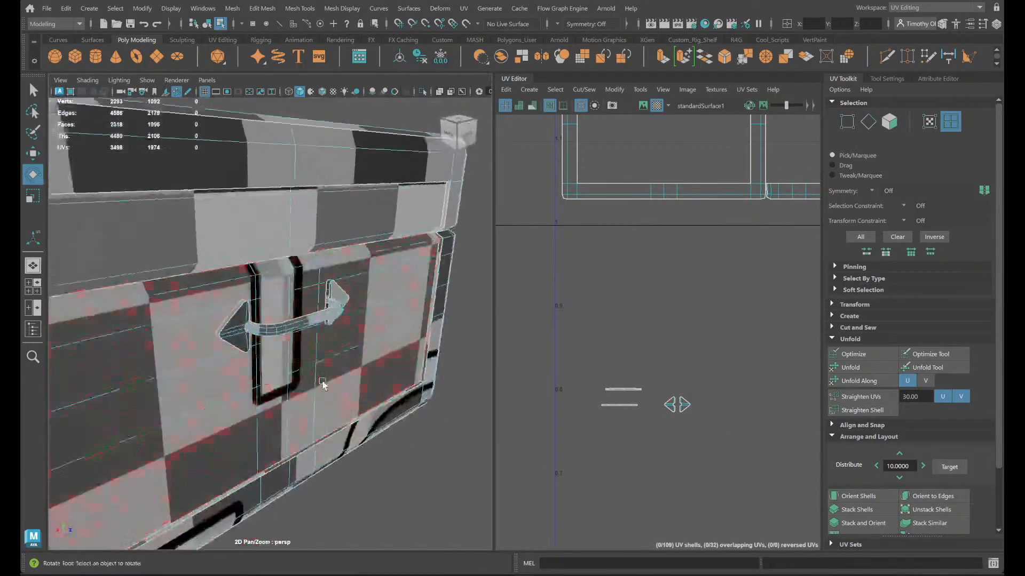
pyautogui.scroll(-4, 635, 371)
pyautogui.keyDown('alt'); pyautogui.moveTo(760, 417); pyautogui.dragTo(646, 398, button='middle'); pyautogui.keyUp('alt')
# - Select the narrow grip shell and an edge along the grip's bend to compare their places on the handle and in the UVs
pyautogui.click(698, 348)
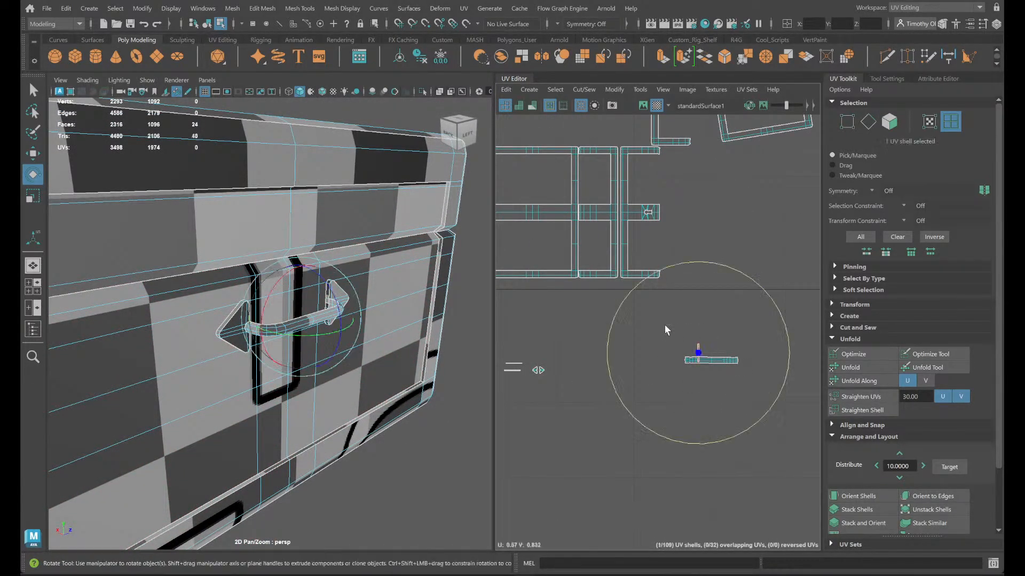
pyautogui.press('f')
pyautogui.keyDown('alt'); pyautogui.moveTo(444, 372); pyautogui.dragTo(467, 383); pyautogui.keyUp('alt')
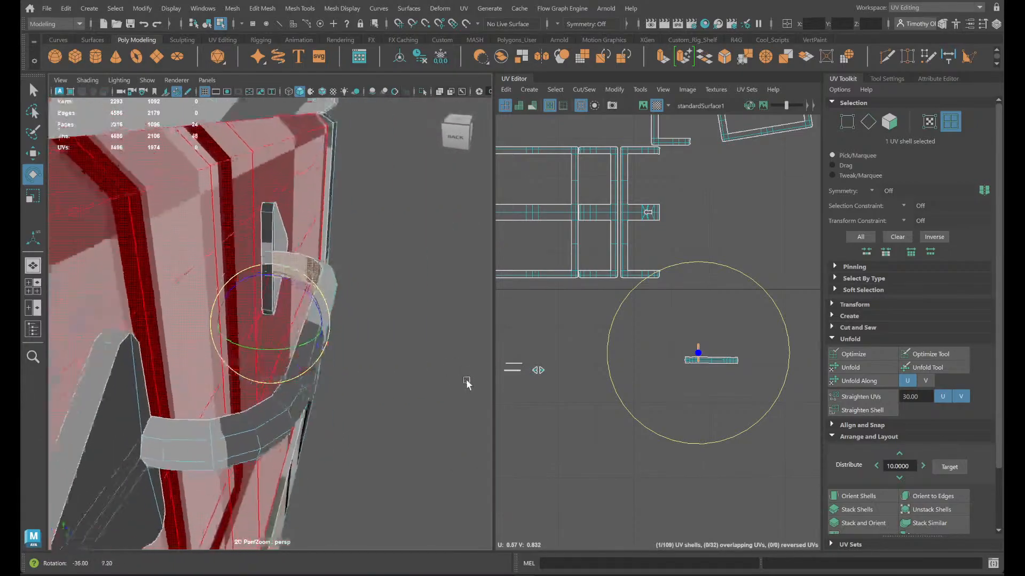
pyautogui.moveTo(320, 251); pyautogui.dragTo(321, 218, button='right')
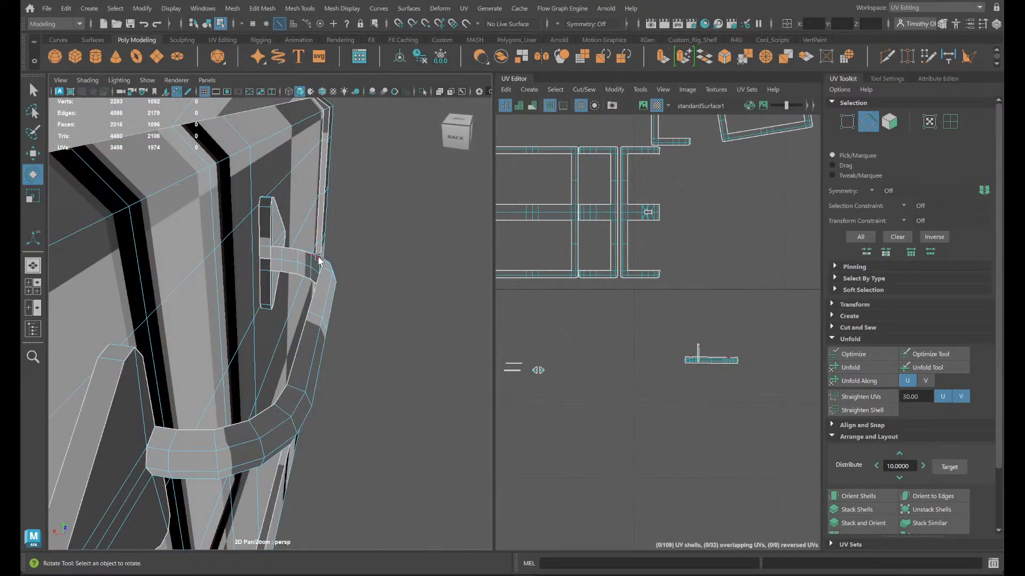
pyautogui.click(319, 260)
pyautogui.press('f')
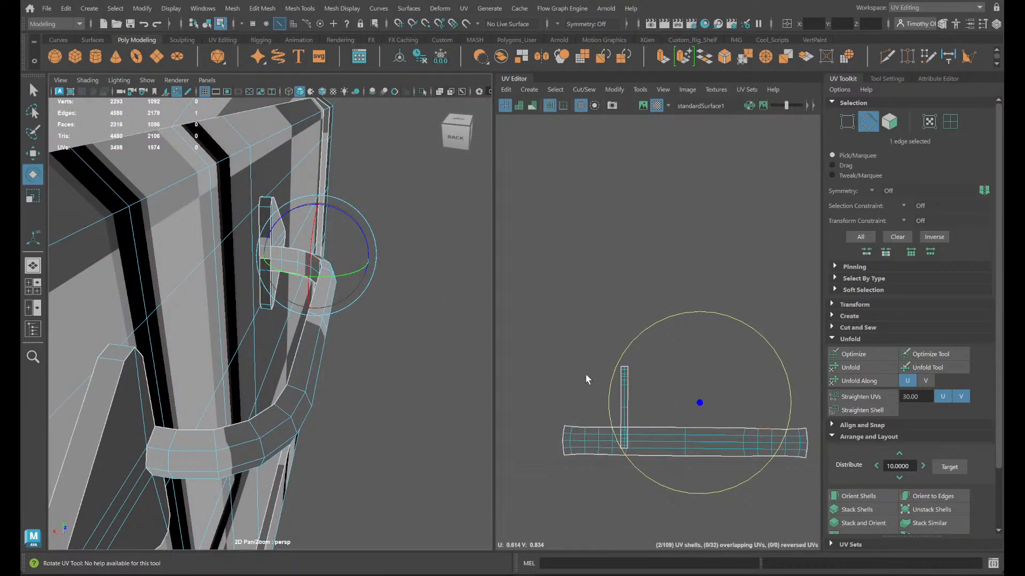
pyautogui.moveTo(582, 371); pyautogui.dragTo(618, 383, button='right')
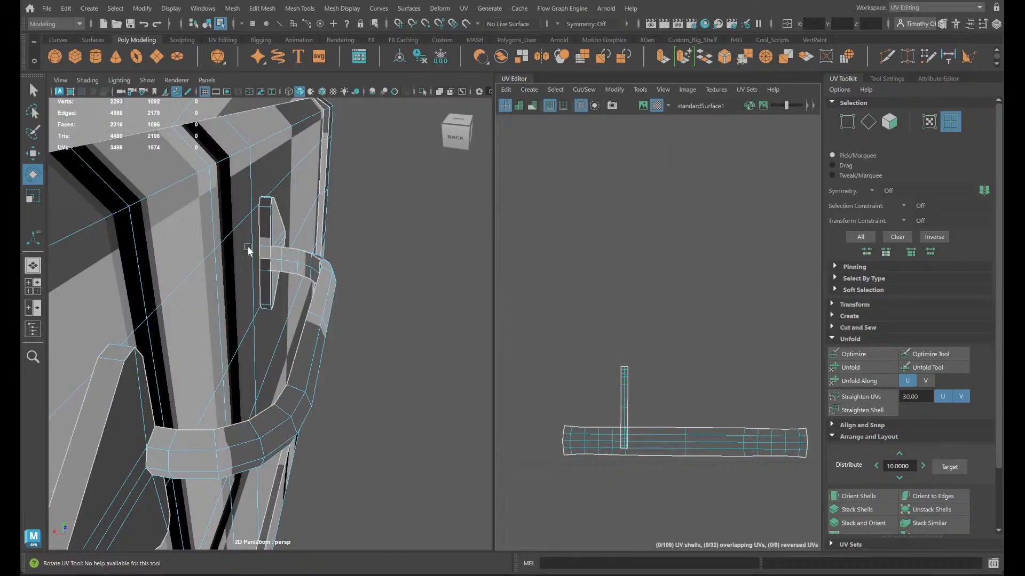
pyautogui.moveTo(248, 251); pyautogui.dragTo(250, 220, button='right')
pyautogui.click(305, 261)
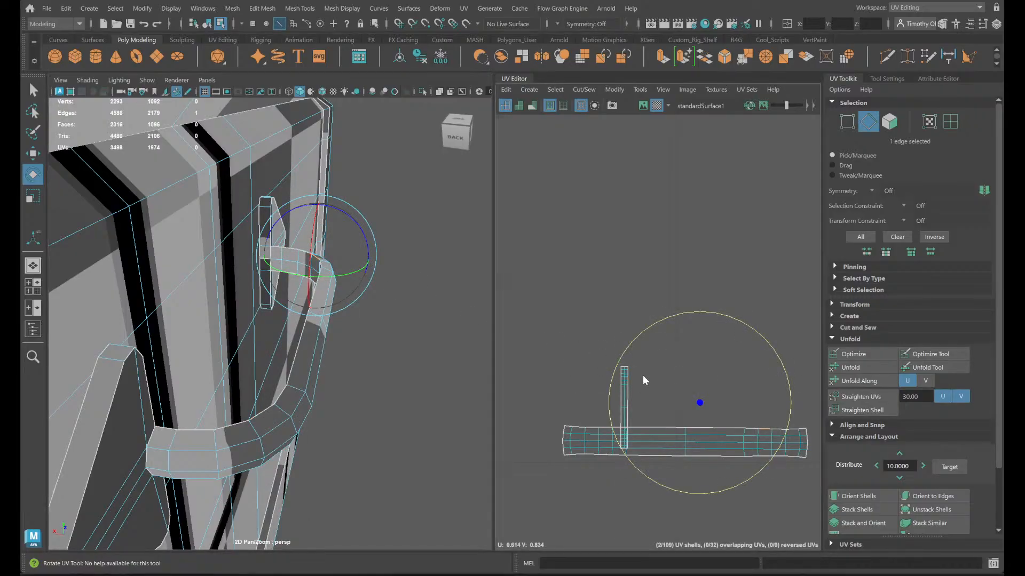
# - Rotate the narrow upright grip shell about 90 degrees to lie sideways and orient it to the UV axes
pyautogui.moveTo(643, 375); pyautogui.dragTo(593, 354, button='right')
pyautogui.click(619, 383)
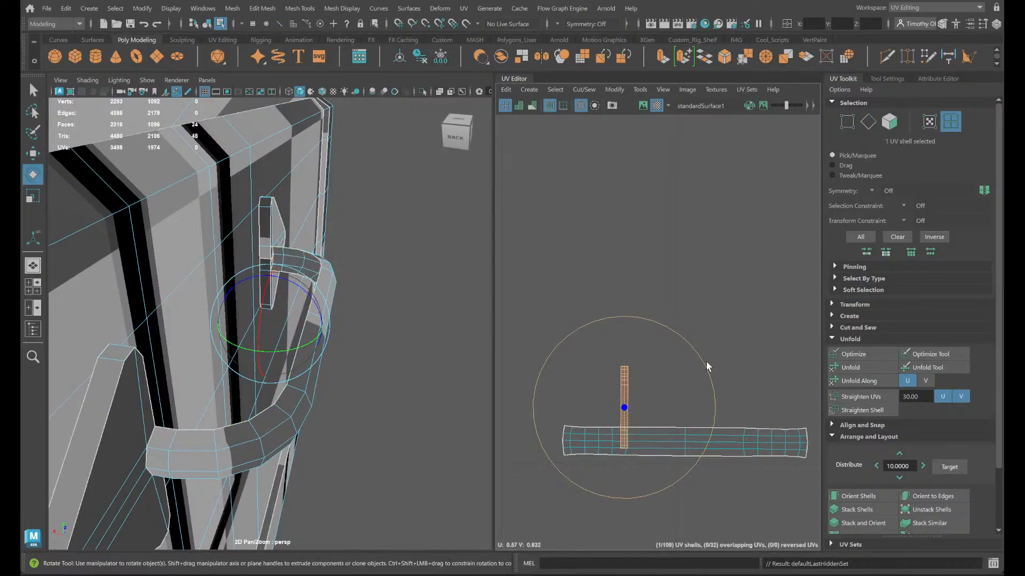
pyautogui.moveTo(697, 362); pyautogui.dragTo(674, 491)
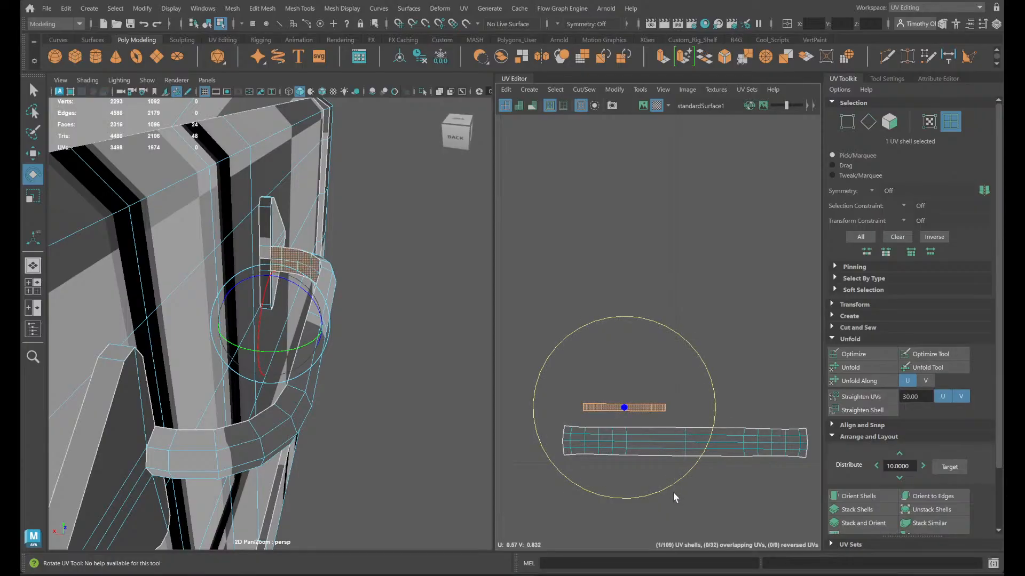
pyautogui.click(715, 328)
pyautogui.click(649, 408)
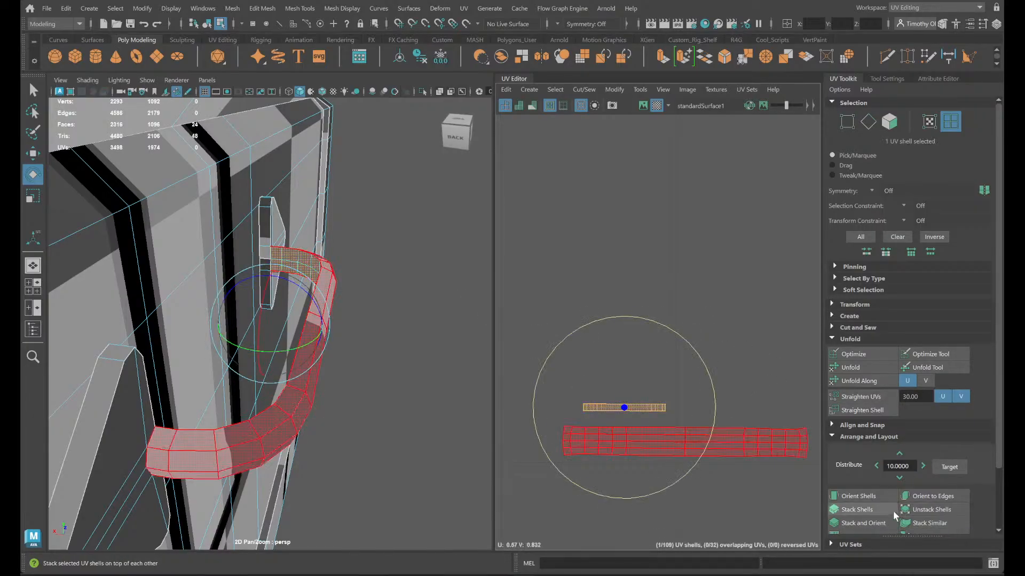
pyautogui.click(881, 499)
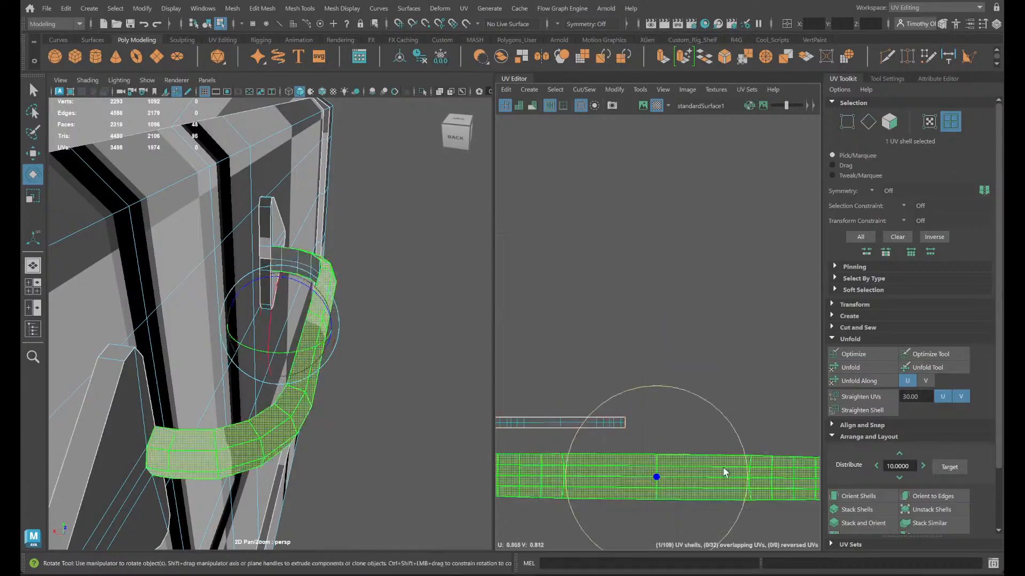
# - Orient the long grip shell to two of its lengthwise middle edges, straighten its UVs in U and V, and clear the selection
pyautogui.moveTo(629, 463); pyautogui.dragTo(608, 373, button='right')
pyautogui.click(680, 476)
pyautogui.keyDown('shift'); pyautogui.click(729, 477); pyautogui.keyUp('shift')
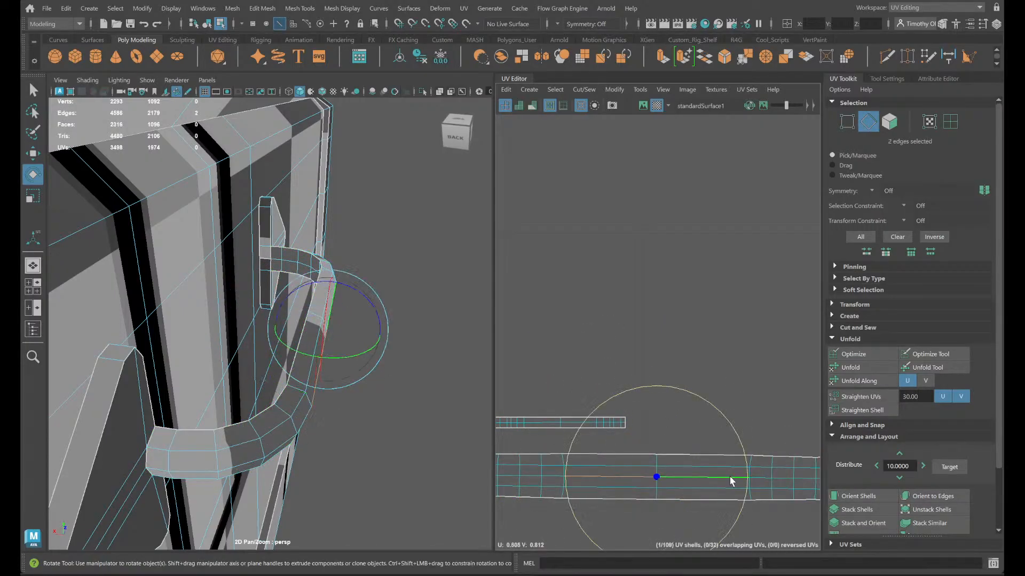
pyautogui.click(929, 496)
pyautogui.moveTo(789, 446); pyautogui.dragTo(761, 411, button='right')
pyautogui.click(843, 398)
pyautogui.scroll(-3, 668, 419)
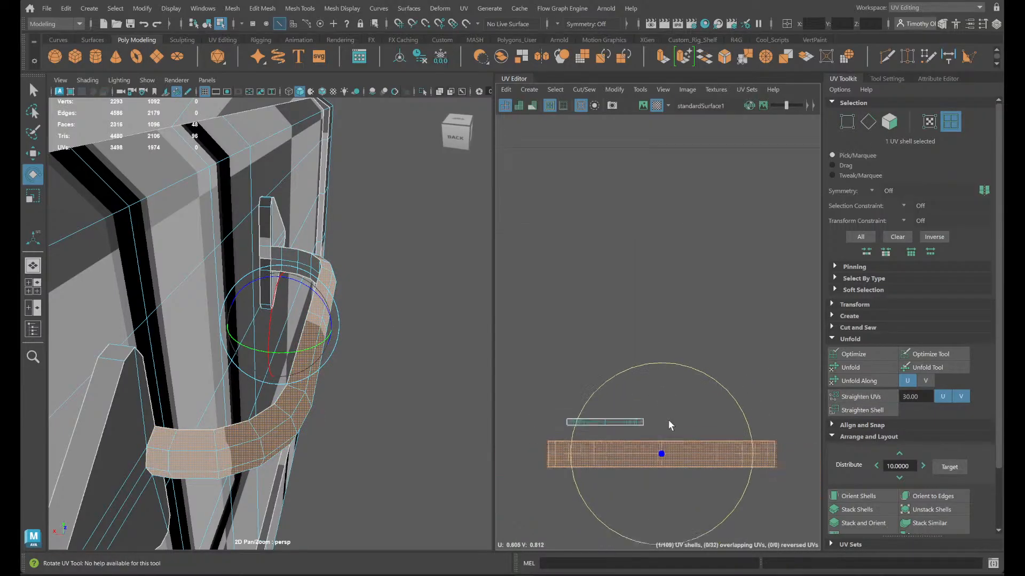
pyautogui.click(736, 371)
# - Select all faces of the chest body and isolate them in the viewport
pyautogui.scroll(-4, 735, 376)
pyautogui.keyDown('alt'); pyautogui.moveTo(679, 494); pyautogui.dragTo(784, 379, button='middle'); pyautogui.keyUp('alt')
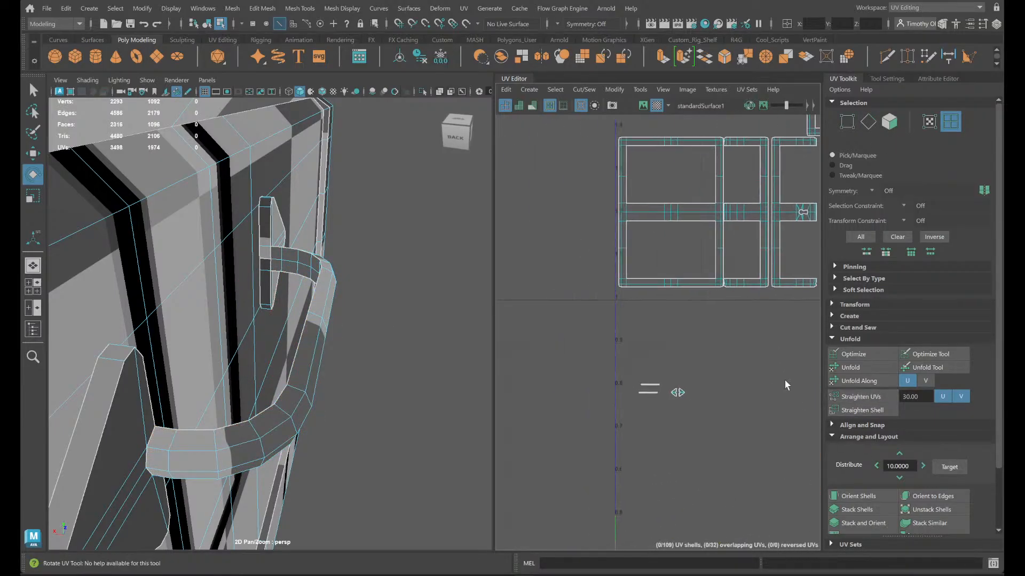
pyautogui.scroll(-4, 688, 446)
pyautogui.keyDown('alt'); pyautogui.moveTo(705, 450); pyautogui.dragTo(738, 359, button='middle'); pyautogui.keyUp('alt')
pyautogui.scroll(-4, 346, 338)
pyautogui.rightClick(172, 378)
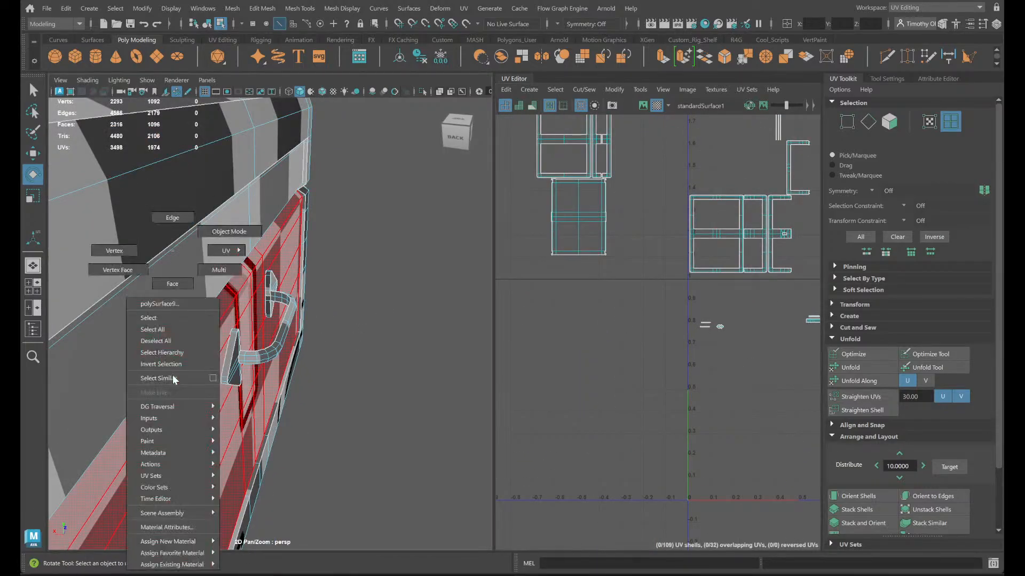
pyautogui.moveTo(188, 276); pyautogui.dragTo(187, 282, button='right')
pyautogui.doubleClick(184, 374)
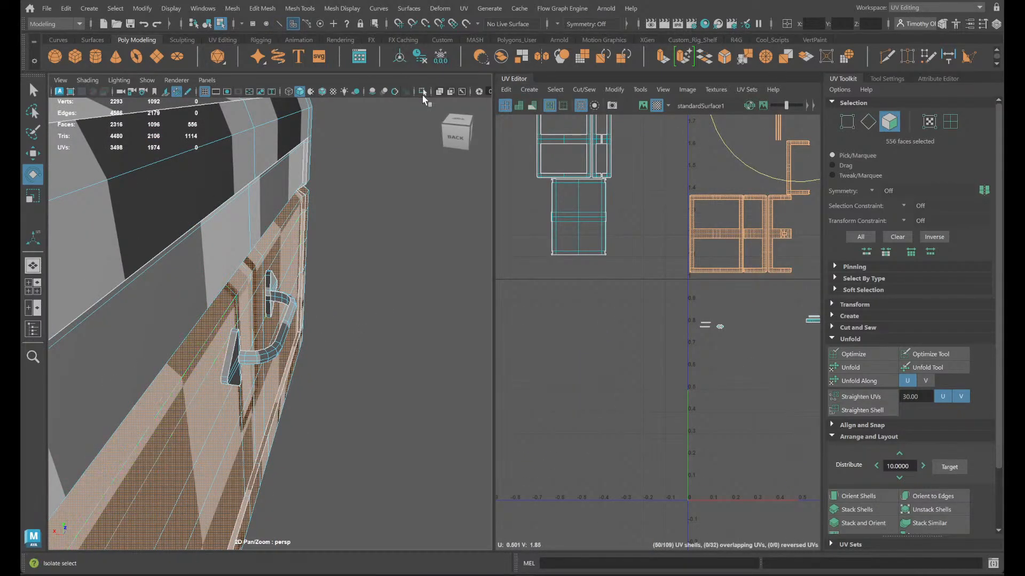
pyautogui.click(422, 90)
# - Examine the isolated chest body from its sides and underside, and match the bottom frame to its UV shell
pyautogui.keyDown('alt'); pyautogui.moveTo(212, 408); pyautogui.dragTo(92, 382); pyautogui.keyUp('alt')
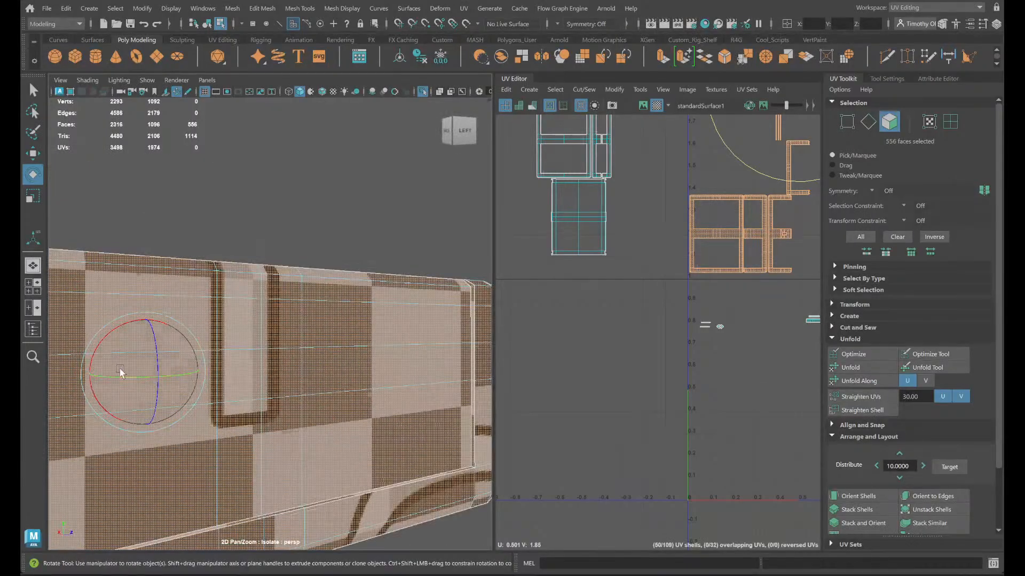
pyautogui.scroll(-3, 254, 334)
pyautogui.keyDown('alt'); pyautogui.moveTo(272, 366); pyautogui.dragTo(331, 373); pyautogui.keyUp('alt')
pyautogui.click(217, 427)
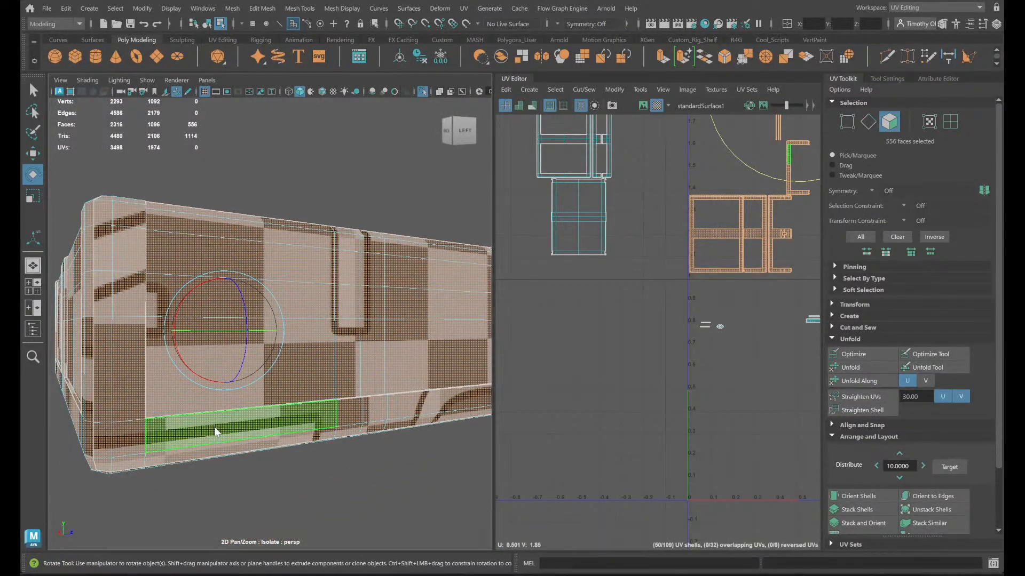
pyautogui.moveTo(214, 251); pyautogui.dragTo(261, 285, button='right')
pyautogui.keyDown('alt'); pyautogui.moveTo(270, 373); pyautogui.dragTo(387, 437); pyautogui.keyUp('alt')
pyautogui.scroll(-2, 437, 456)
pyautogui.click(434, 456)
pyautogui.scroll(-4, 387, 437)
pyautogui.scroll(4, 433, 486)
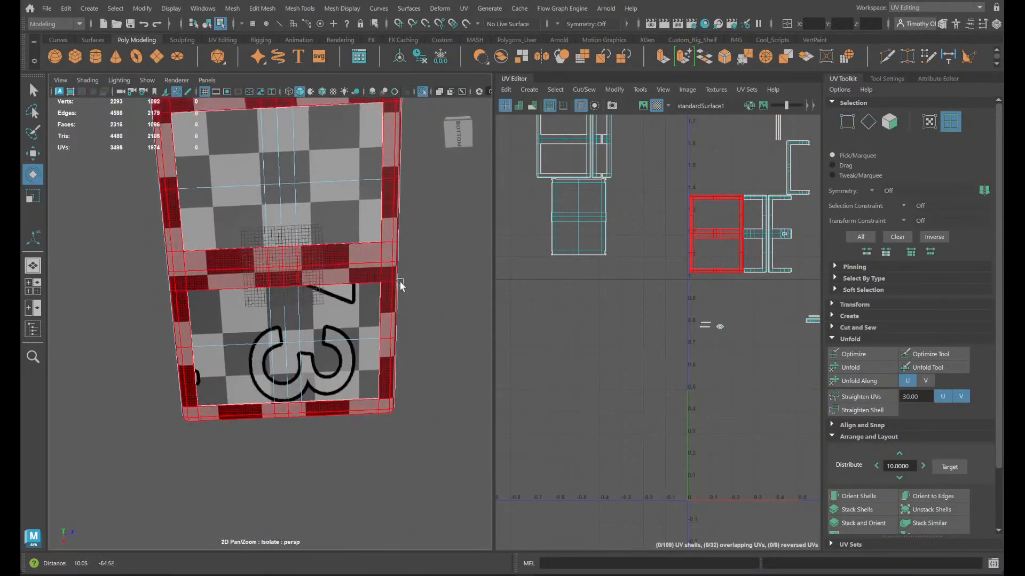
pyautogui.click(401, 286)
pyautogui.scroll(3, 641, 279)
pyautogui.press('f')
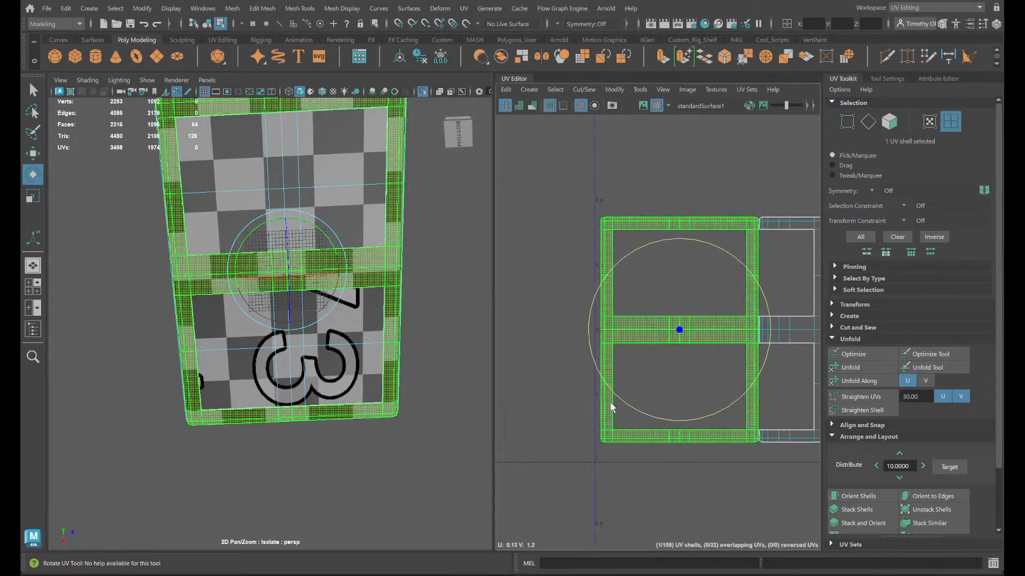
# - Rotate the E-shaped front frame shell with the keyhole 90 degrees so its arms point up, and move it above the small strips
pyautogui.keyDown('alt'); pyautogui.moveTo(420, 236); pyautogui.dragTo(389, 281); pyautogui.keyUp('alt')
pyautogui.click(304, 223)
pyautogui.press('f')
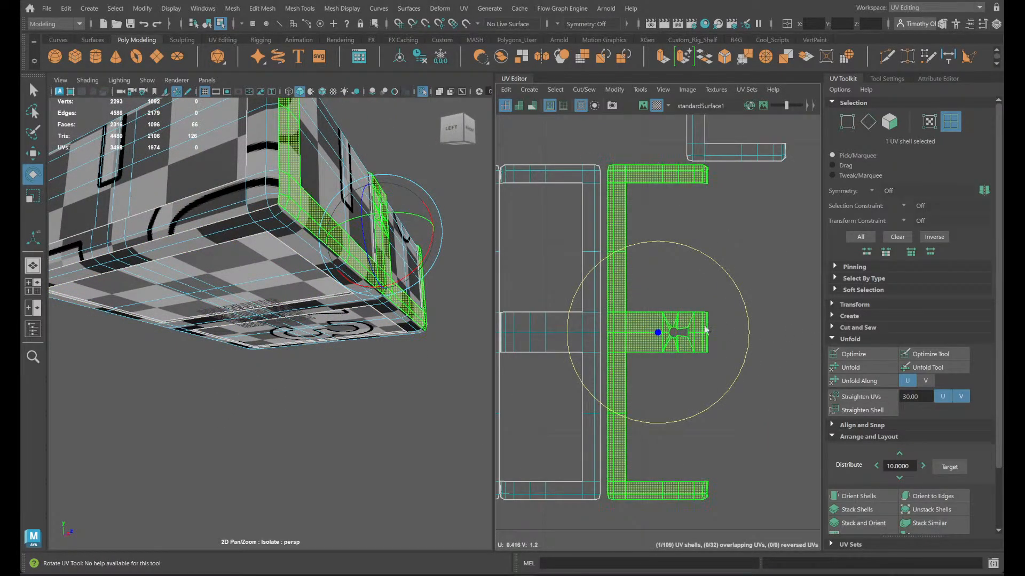
pyautogui.moveTo(745, 310); pyautogui.dragTo(618, 210)
pyautogui.scroll(-8, 592, 237)
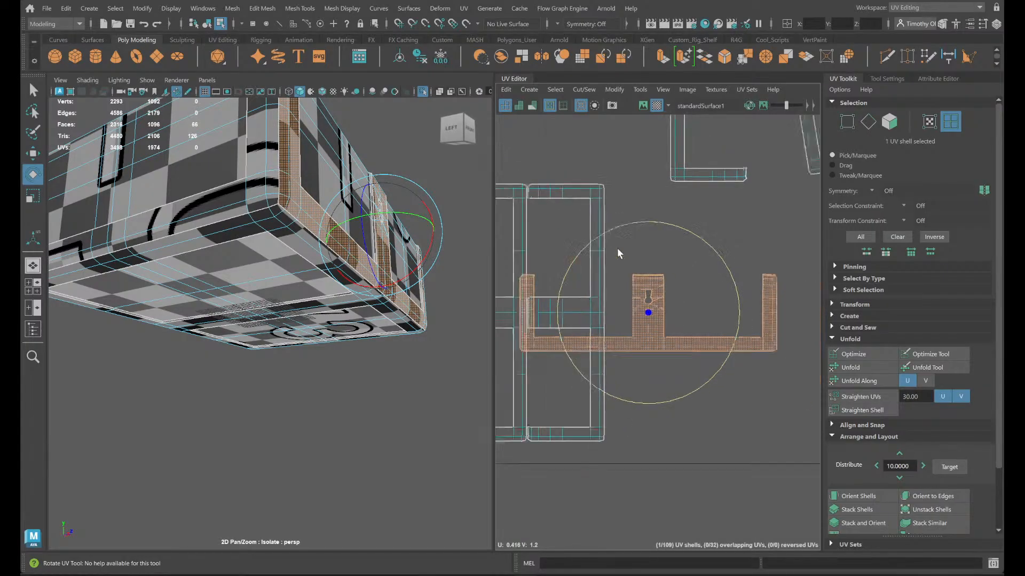
pyautogui.press('w')
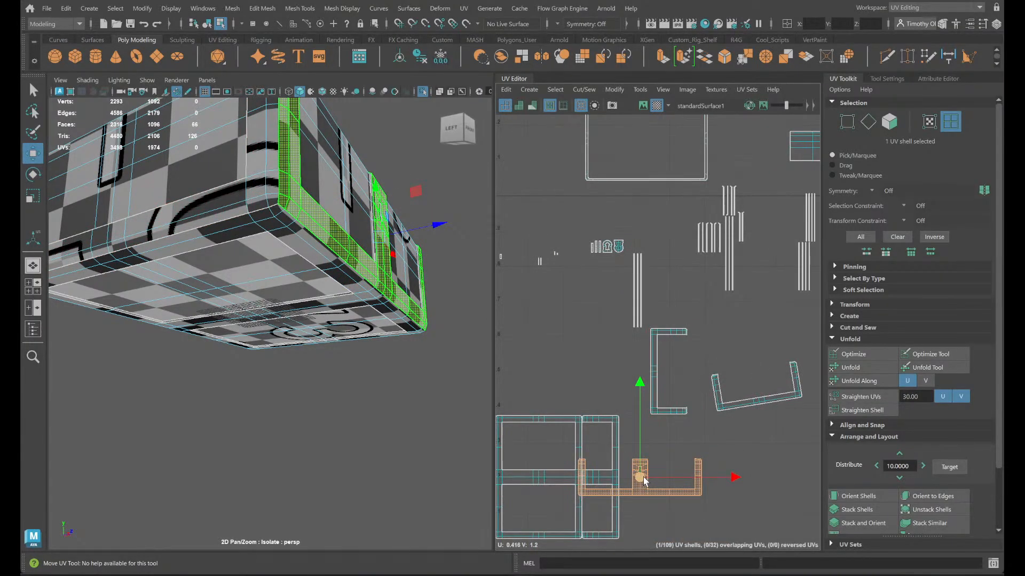
pyautogui.moveTo(639, 477); pyautogui.dragTo(510, 148)
# - Rotate the frame shell beside the bottom frame 90 degrees so its arms point up, and move it up to the front frame's height
pyautogui.click(595, 465)
pyautogui.press('e')
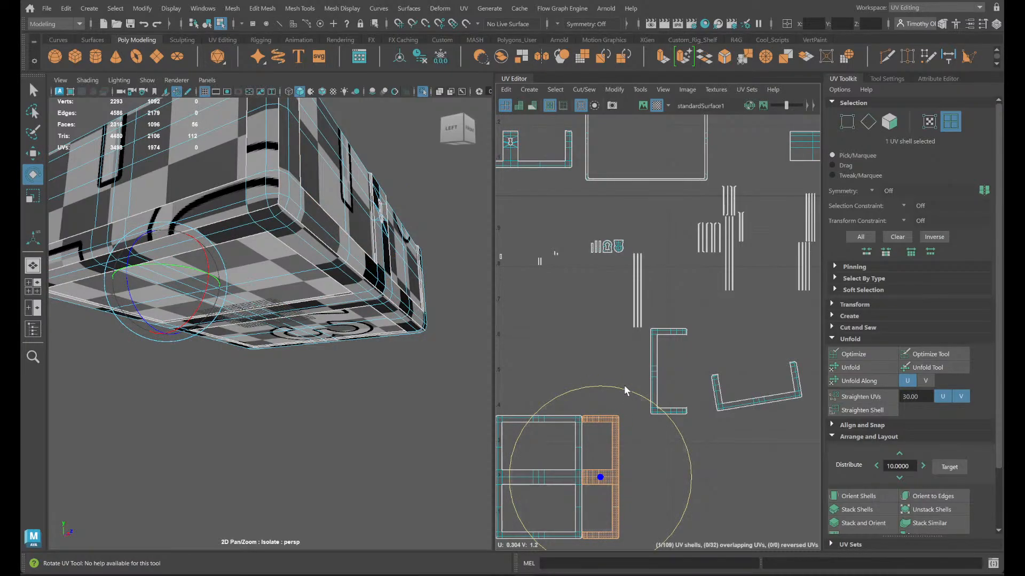
pyautogui.moveTo(623, 387); pyautogui.dragTo(734, 521)
pyautogui.press('w')
pyautogui.moveTo(598, 473); pyautogui.dragTo(752, 159)
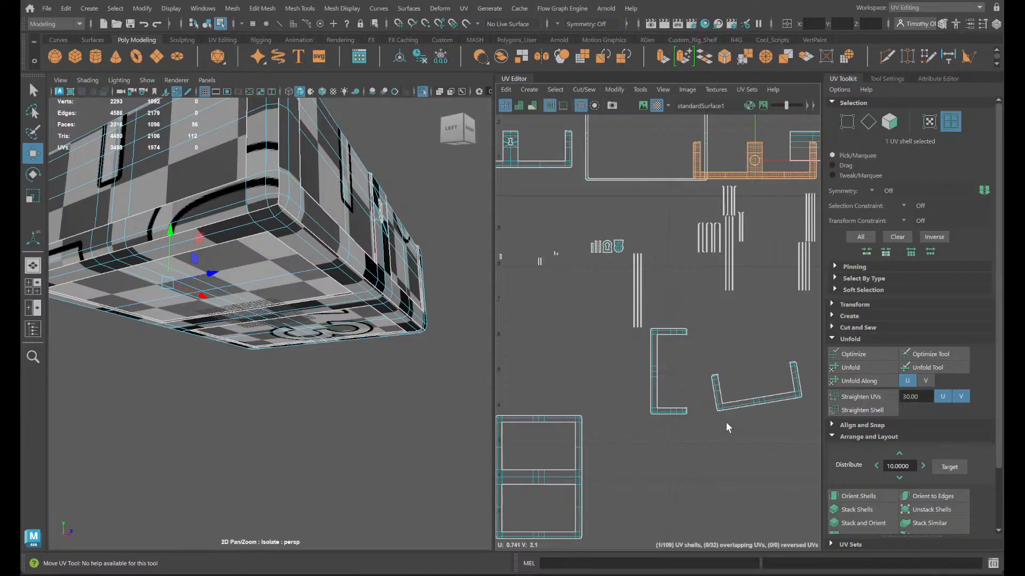
# - Level the tilted U-shaped side frame shell by rotating it slightly and orienting it to the UV axes
pyautogui.moveTo(725, 421); pyautogui.dragTo(765, 370)
pyautogui.press('e')
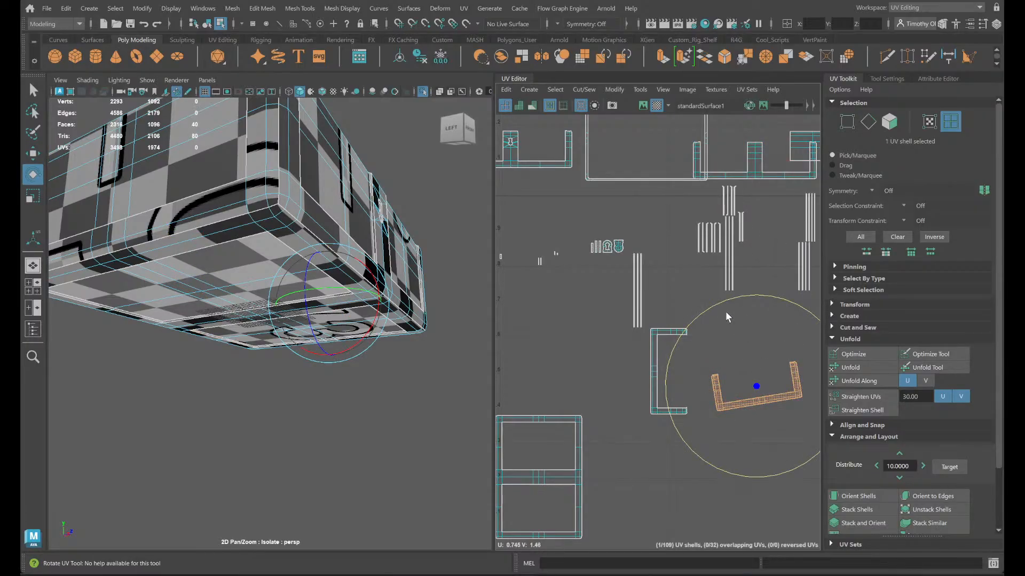
pyautogui.moveTo(726, 317); pyautogui.dragTo(816, 405)
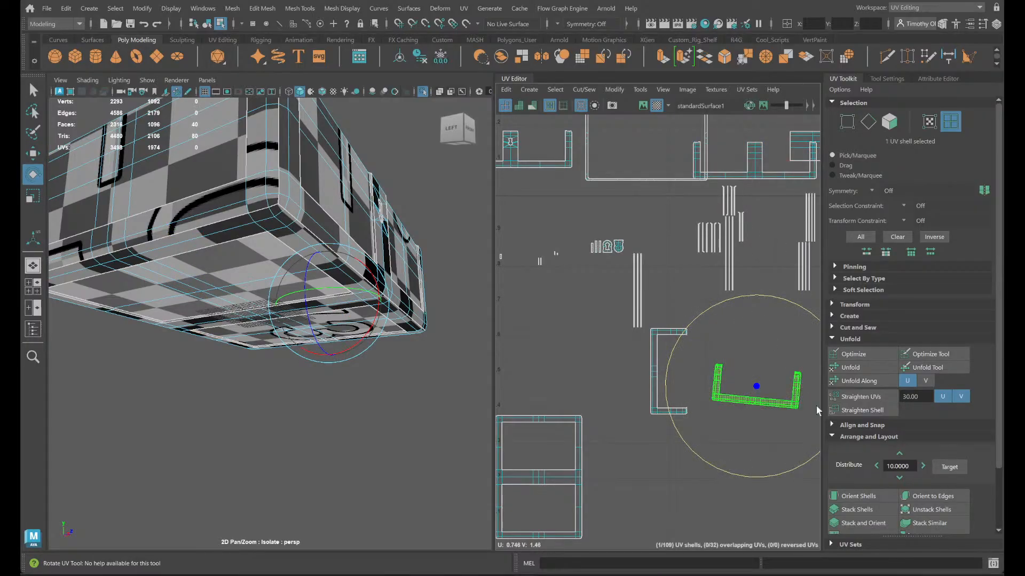
pyautogui.click(864, 501)
# - Select both three-armed frame shells and move them back down beside the bottom frame shell
pyautogui.click(535, 165)
pyautogui.keyDown('shift'); pyautogui.click(752, 176); pyautogui.keyUp('shift')
pyautogui.press('w')
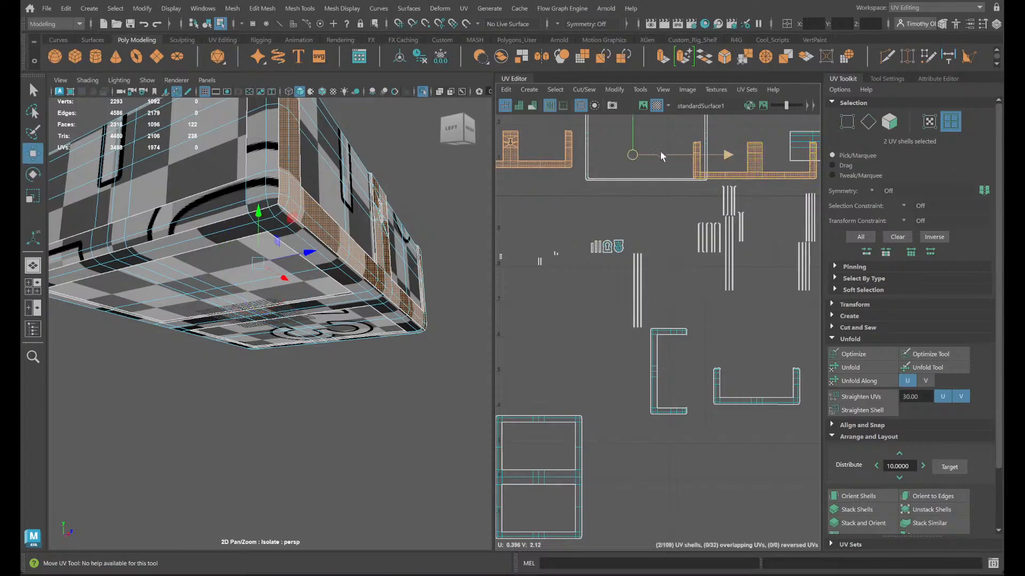
pyautogui.moveTo(632, 155); pyautogui.dragTo(779, 479)
pyautogui.keyDown('alt'); pyautogui.moveTo(779, 478); pyautogui.dragTo(751, 498, button='right'); pyautogui.keyUp('alt')
pyautogui.keyDown('alt'); pyautogui.moveTo(751, 498); pyautogui.dragTo(672, 454, button='middle'); pyautogui.keyUp('alt')
# - Rotate the C-shaped side frame shell 90 degrees so its arms point up like the other side frame
pyautogui.click(626, 381)
pyautogui.press('e')
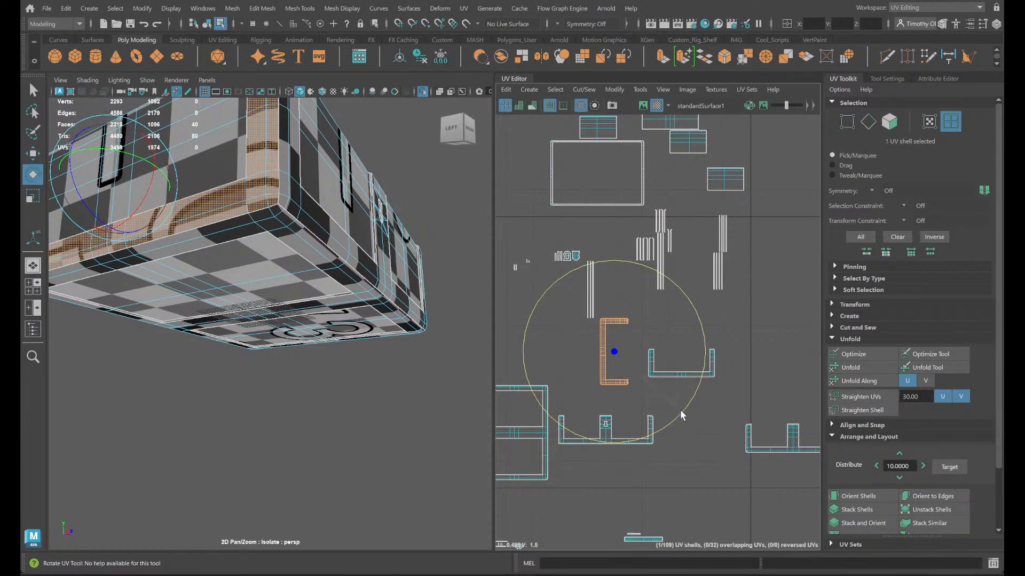
pyautogui.moveTo(681, 412); pyautogui.dragTo(665, 300)
# - Select the bottom frame shell and pick its front crossbar edge to examine how the shell is oriented relative to the chest's front
pyautogui.moveTo(790, 507); pyautogui.dragTo(619, 391)
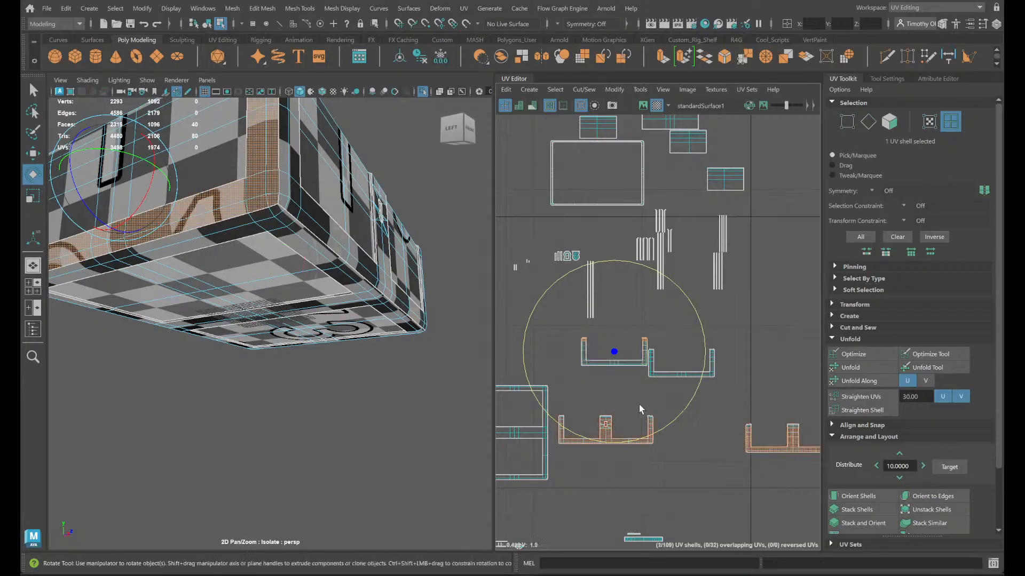
pyautogui.click(533, 462)
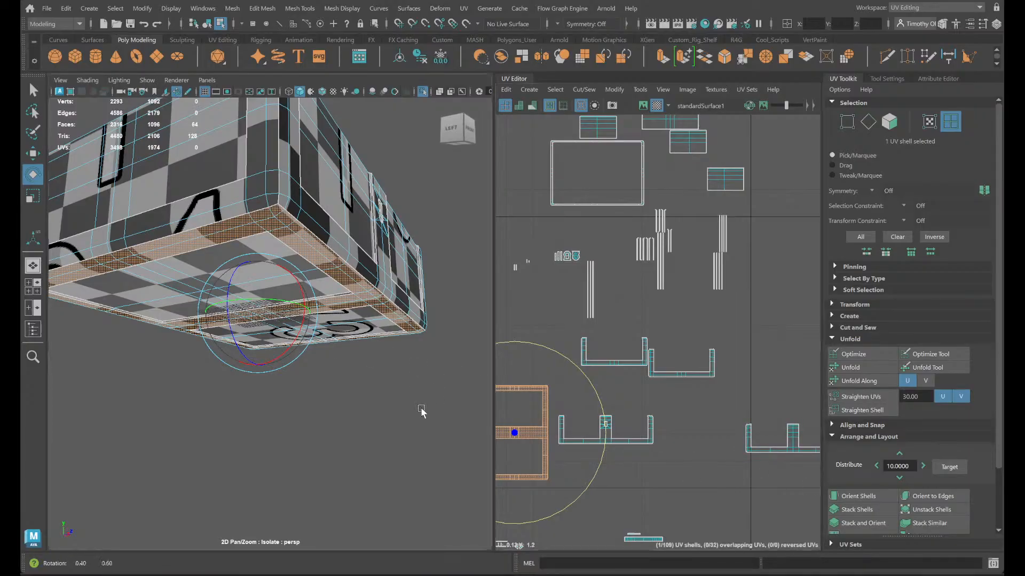
pyautogui.keyDown('alt'); pyautogui.moveTo(423, 412); pyautogui.dragTo(386, 419); pyautogui.keyUp('alt')
pyautogui.keyDown('alt'); pyautogui.moveTo(364, 356); pyautogui.dragTo(266, 278); pyautogui.keyUp('alt')
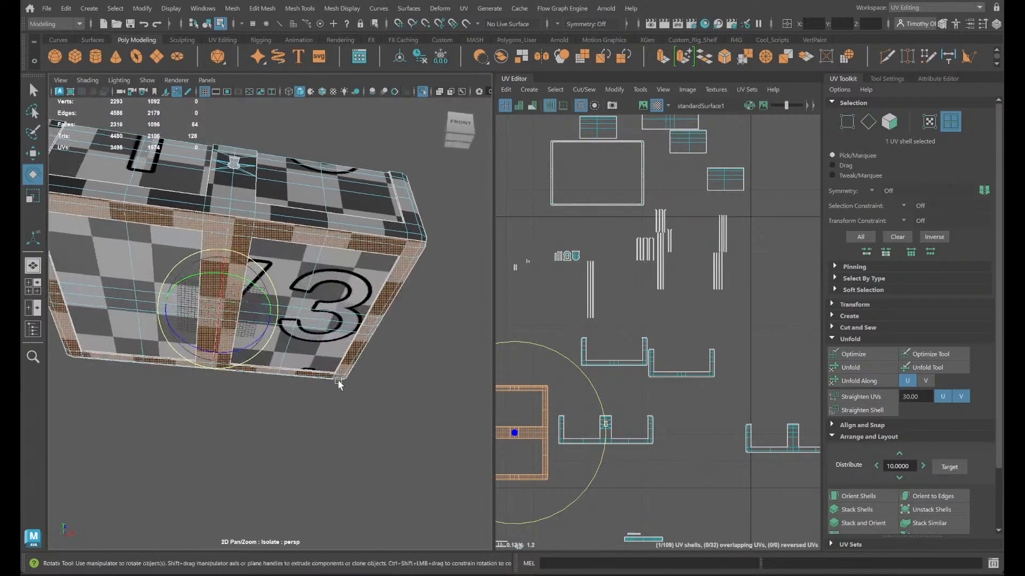
pyautogui.moveTo(275, 215); pyautogui.dragTo(274, 192, button='right')
pyautogui.click(238, 225)
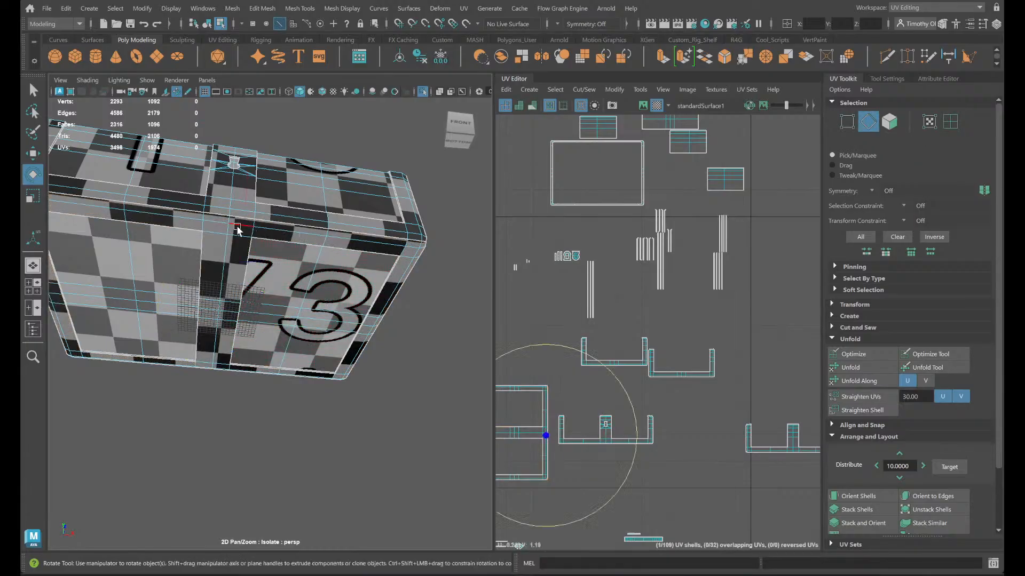
pyautogui.scroll(1, 615, 452)
pyautogui.keyDown('alt'); pyautogui.moveTo(620, 458); pyautogui.dragTo(890, 489, button='middle'); pyautogui.keyUp('alt')
pyautogui.press('f')
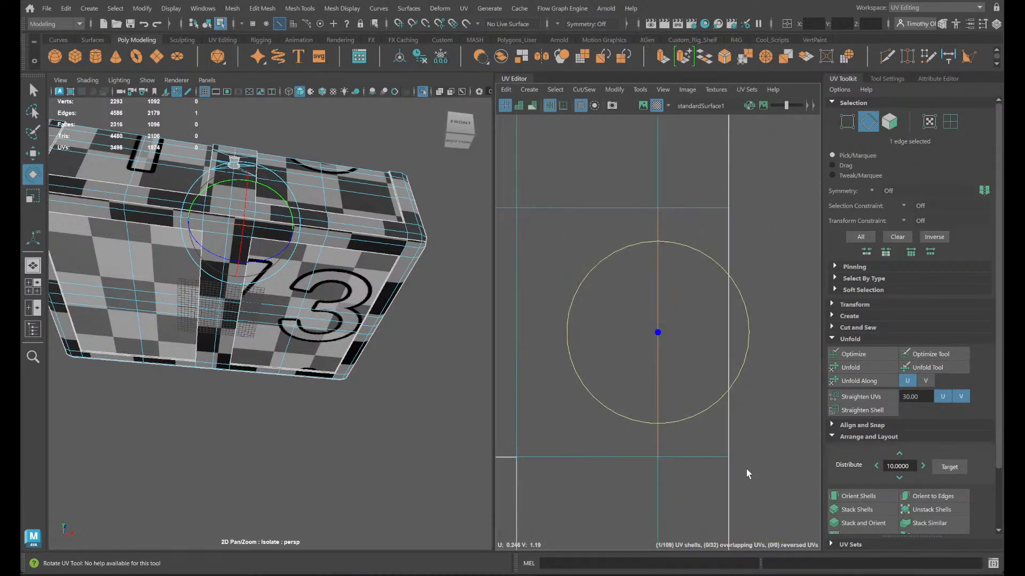
pyautogui.scroll(-4, 693, 427)
pyautogui.moveTo(667, 407); pyautogui.dragTo(635, 385, button='right')
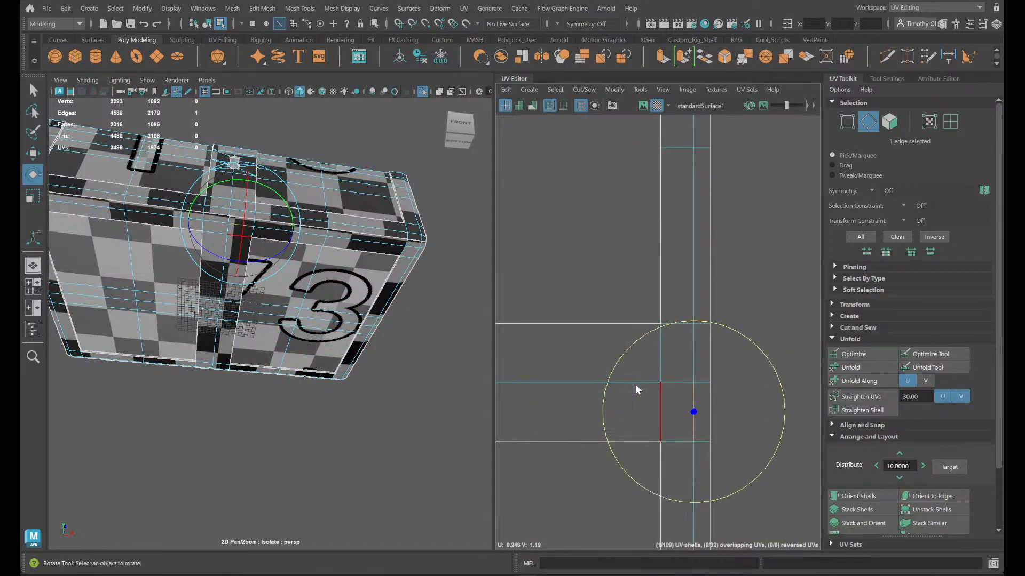
pyautogui.click(712, 427)
# - Turn the bottom frame shell 90 degrees so its crossbar runs vertically, and orient the shell to the UV axes
pyautogui.scroll(-5, 714, 429)
pyautogui.moveTo(714, 425); pyautogui.dragTo(710, 388)
pyautogui.click(858, 496)
pyautogui.hotkey('ctrl', 'z')
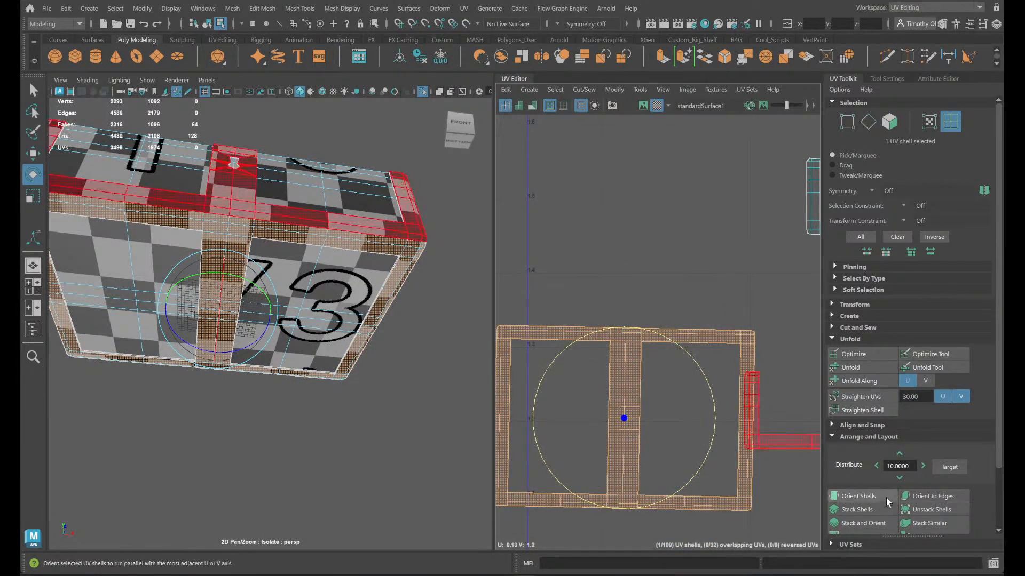
pyautogui.click(884, 499)
# - Select all five frame shells of the chest body, including the bottom frame, and orient them to the UV axes
pyautogui.scroll(-5, 805, 498)
pyautogui.keyDown('alt'); pyautogui.moveTo(780, 495); pyautogui.dragTo(658, 447, button='middle'); pyautogui.keyUp('alt')
pyautogui.scroll(-5, 694, 464)
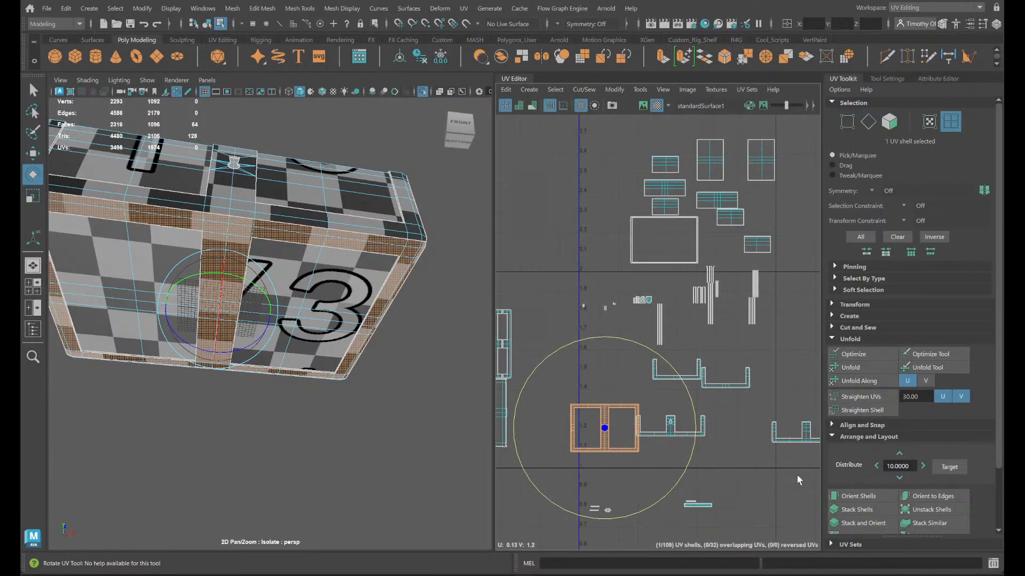
pyautogui.keyDown('alt'); pyautogui.moveTo(807, 473); pyautogui.dragTo(782, 462, button='middle'); pyautogui.keyUp('alt')
pyautogui.moveTo(782, 462); pyautogui.dragTo(618, 361)
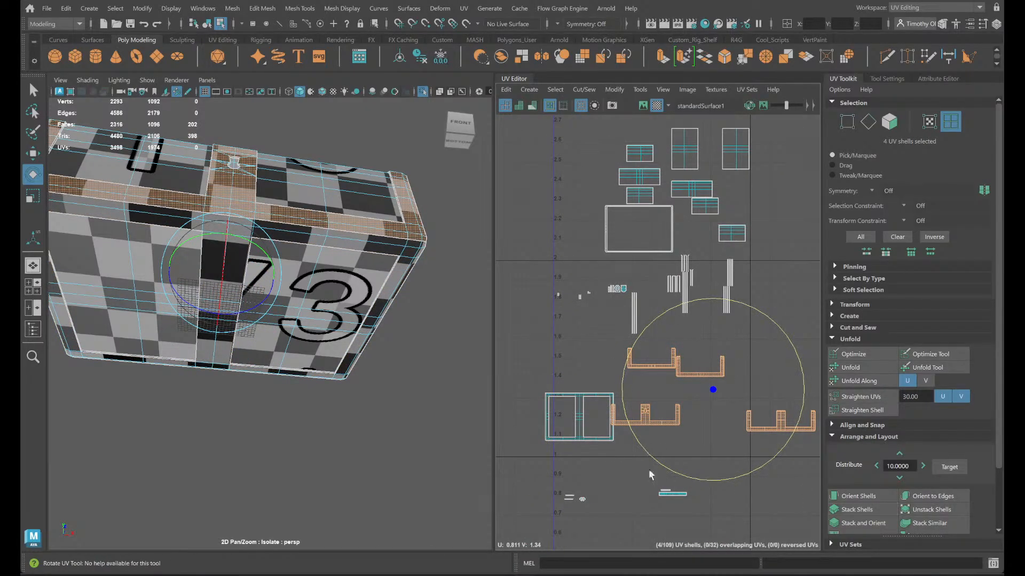
pyautogui.keyDown('shift'); pyautogui.click(572, 425); pyautogui.keyUp('shift')
pyautogui.keyDown('shift'); pyautogui.moveTo(609, 305); pyautogui.dragTo(487, 305, button='right'); pyautogui.keyUp('shift')
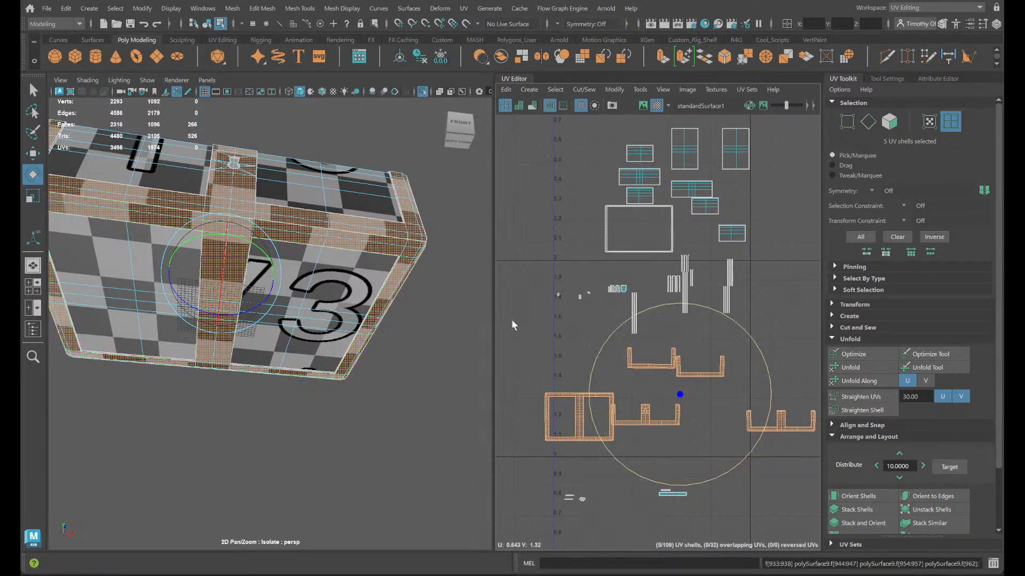
pyautogui.click(862, 501)
# - Examine the arms of the two U-shaped side frame shells up close and the matching side of the chest
pyautogui.scroll(5, 684, 343)
pyautogui.keyDown('alt'); pyautogui.moveTo(651, 473); pyautogui.dragTo(622, 395, button='middle'); pyautogui.keyUp('alt')
pyautogui.scroll(3, 717, 377)
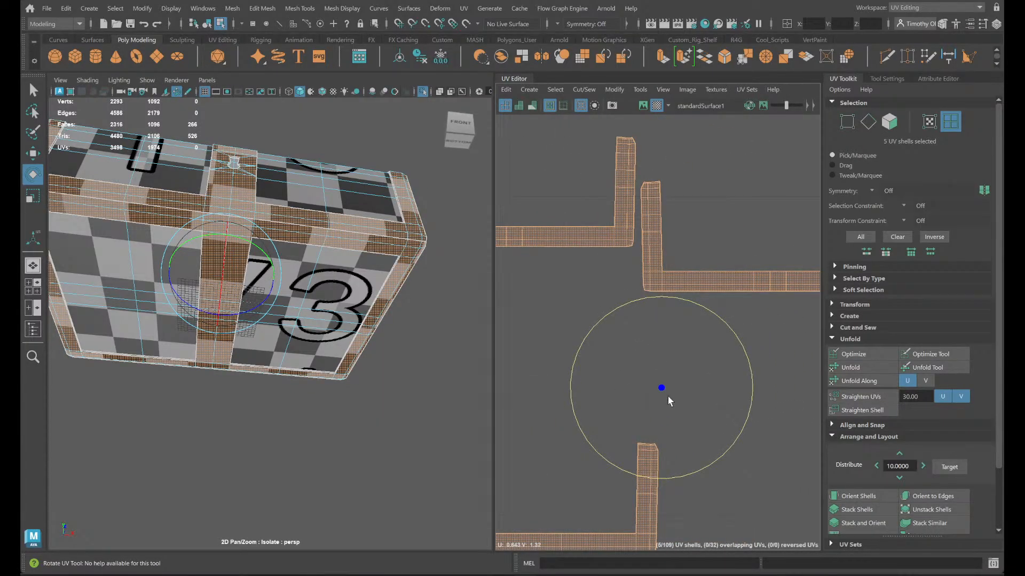
pyautogui.scroll(1, 661, 203)
pyautogui.keyDown('alt'); pyautogui.moveTo(652, 213); pyautogui.dragTo(711, 297, button='middle'); pyautogui.keyUp('alt')
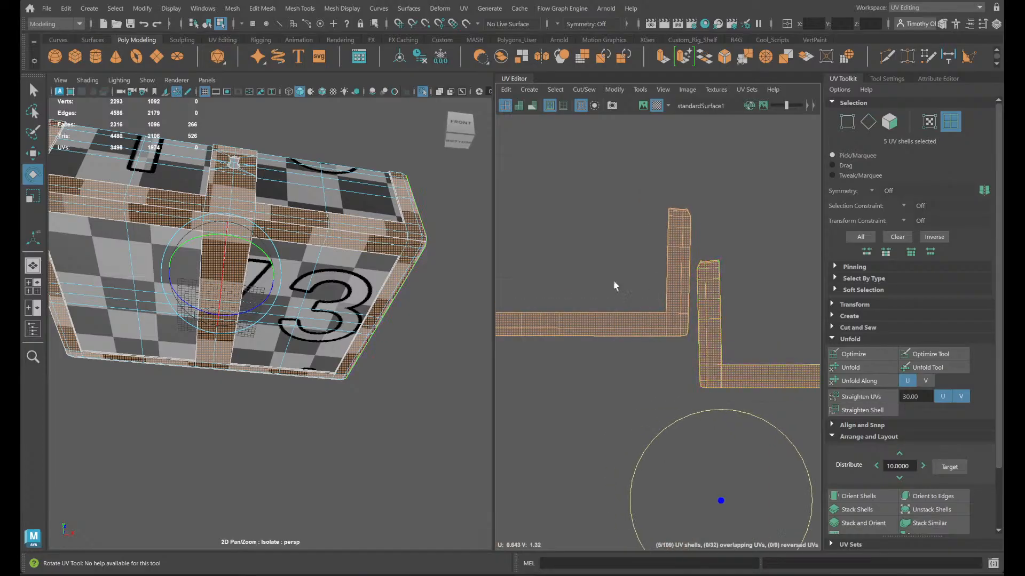
pyautogui.click(599, 317)
pyautogui.keyDown('alt'); pyautogui.moveTo(308, 349); pyautogui.dragTo(388, 388); pyautogui.keyUp('alt')
pyautogui.click(667, 387)
# - Select the five frame shells again and move them up together beside the chest's panel shells
pyautogui.scroll(-4, 671, 396)
pyautogui.scroll(-3, 694, 413)
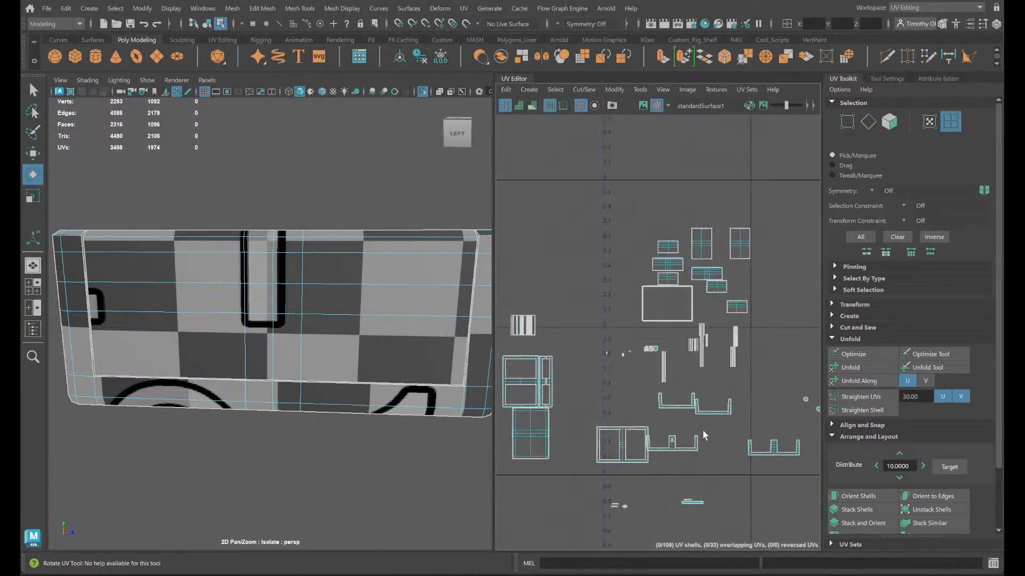
pyautogui.moveTo(735, 438); pyautogui.dragTo(624, 392)
pyautogui.press('w')
pyautogui.moveTo(697, 428); pyautogui.dragTo(691, 231)
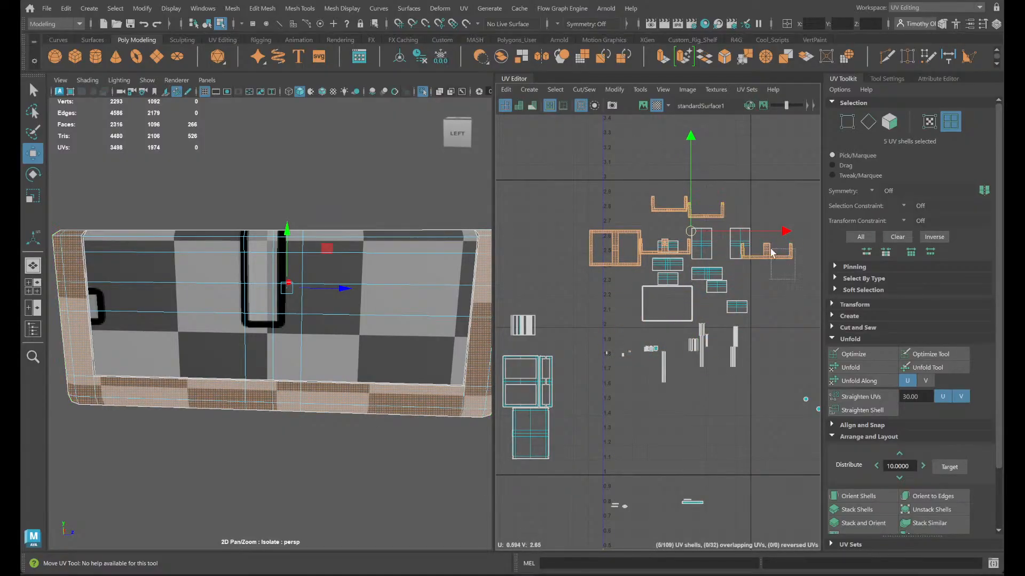
# - Move the far three-armed frame shell above the U-shaped side frames, and place the bottom frame shell next to them
pyautogui.click(766, 251)
pyautogui.moveTo(766, 250); pyautogui.dragTo(709, 188)
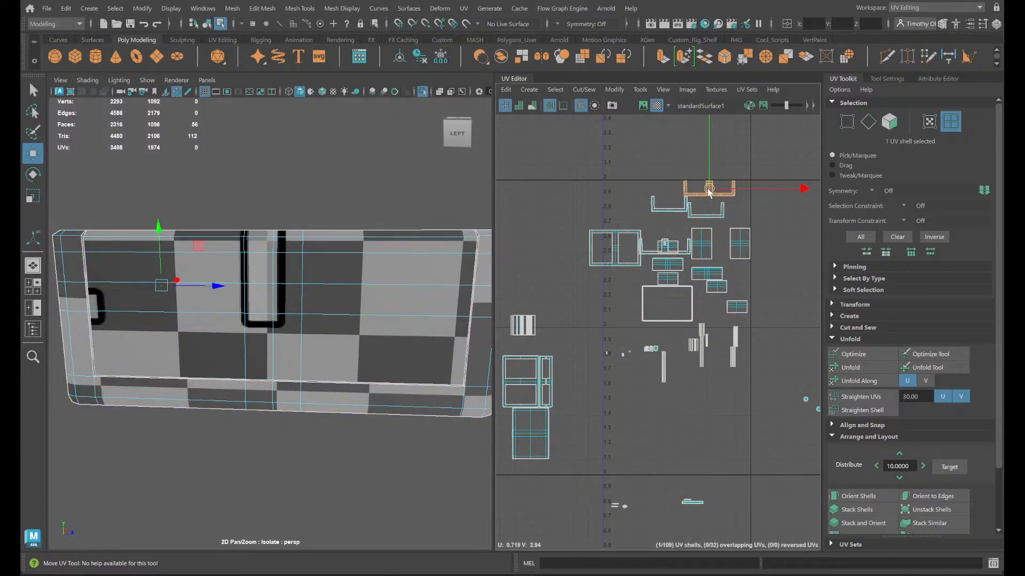
pyautogui.click(617, 260)
pyautogui.click(617, 259)
pyautogui.moveTo(618, 247); pyautogui.dragTo(636, 213)
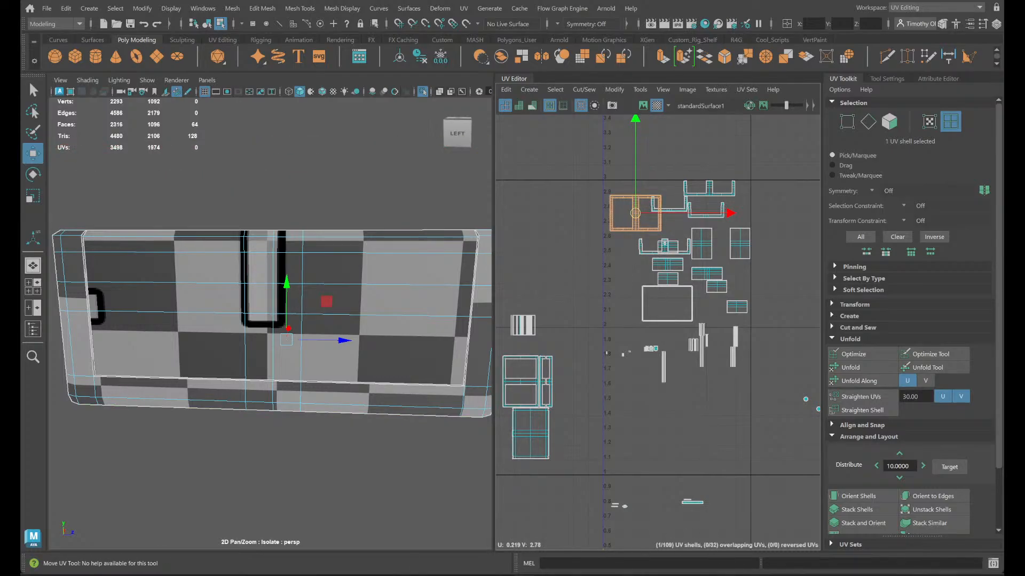
# - Switch to OBS, set the Window Capture source to the Maya chest window, hide that source, and return to Maya
pyautogui.moveTo(726, 575)
pyautogui.click(726, 575)
pyautogui.doubleClick(386, 348)
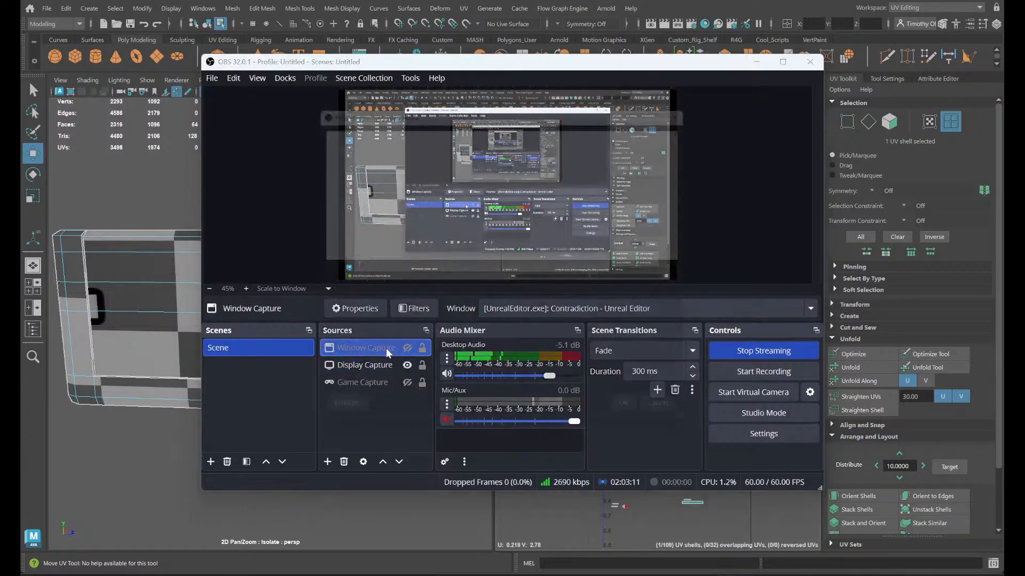
pyautogui.click(473, 281)
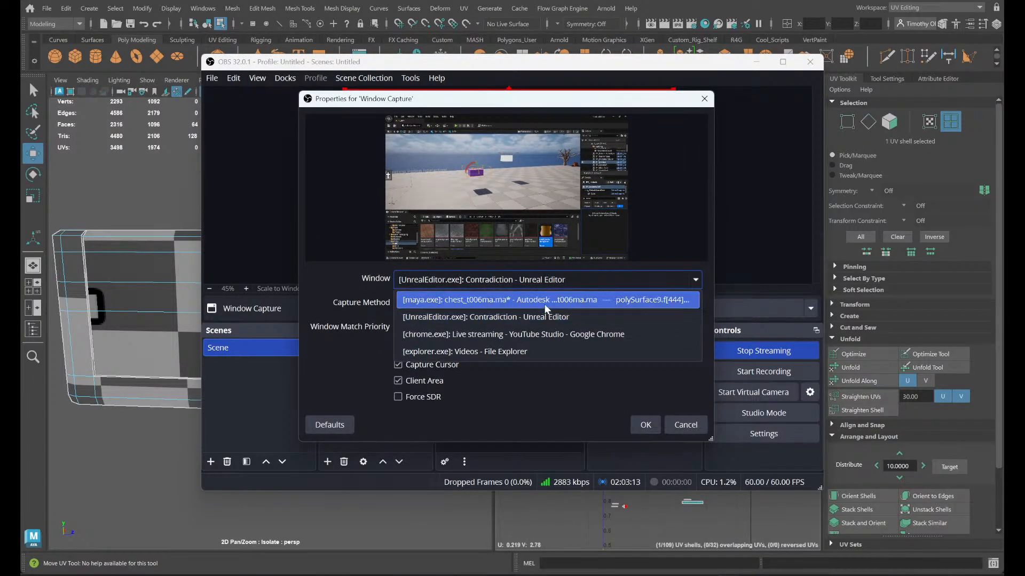
pyautogui.click(544, 300)
pyautogui.click(645, 425)
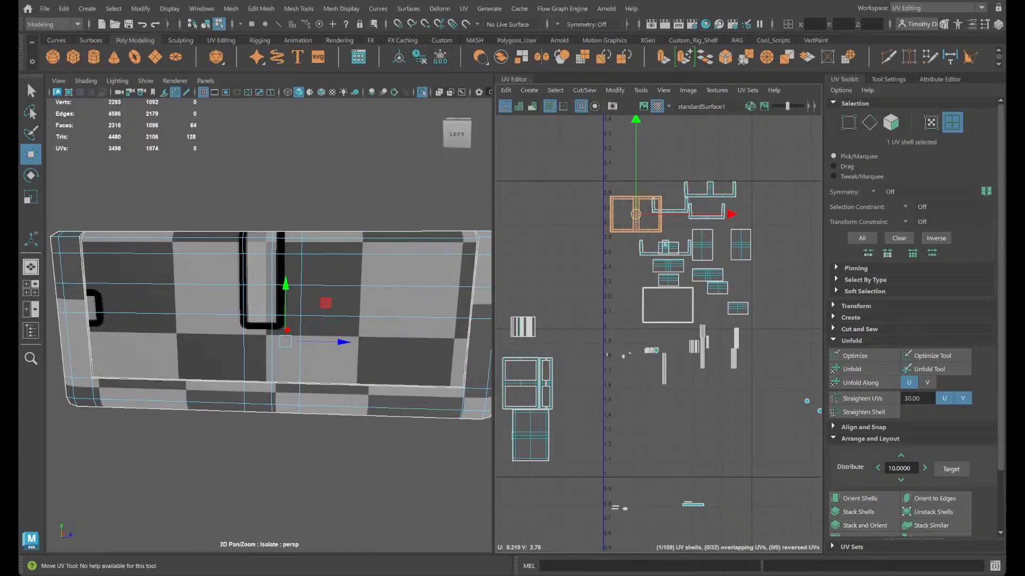
pyautogui.click(407, 349)
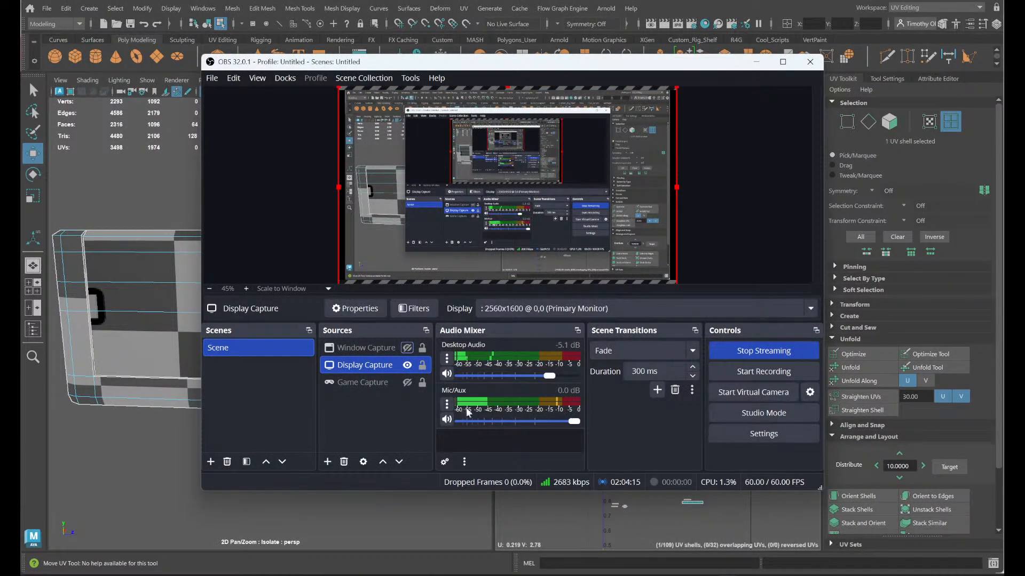
pyautogui.click(546, 505)
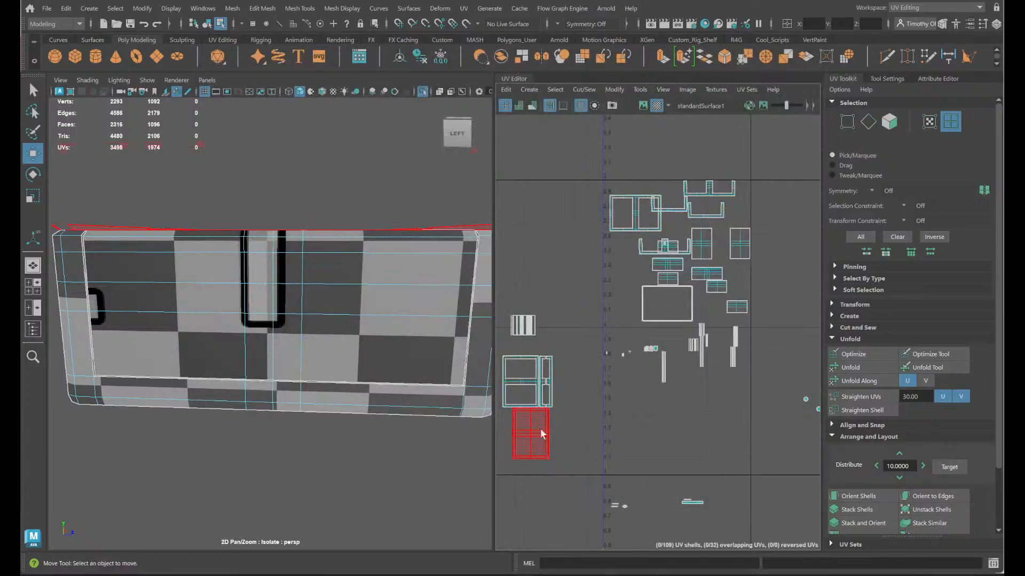
# - Cut the UVs along the middle edge of the latch's top face inside the chest
pyautogui.scroll(8, 588, 341)
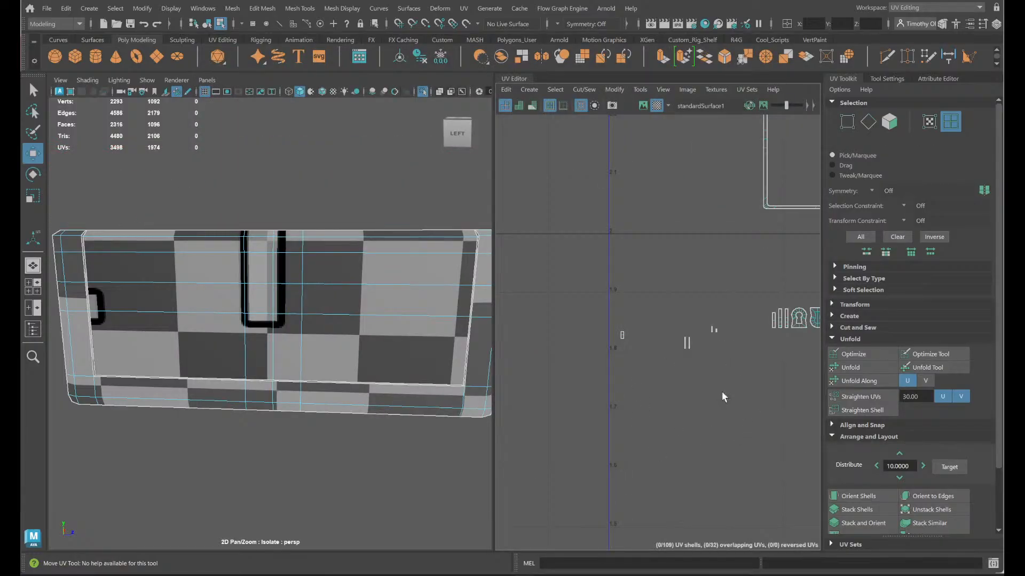
pyautogui.keyDown('alt'); pyautogui.moveTo(406, 406); pyautogui.dragTo(392, 435); pyautogui.keyUp('alt')
pyautogui.scroll(5, 280, 350)
pyautogui.keyDown('alt'); pyautogui.moveTo(345, 352); pyautogui.dragTo(195, 374, button='middle'); pyautogui.keyUp('alt')
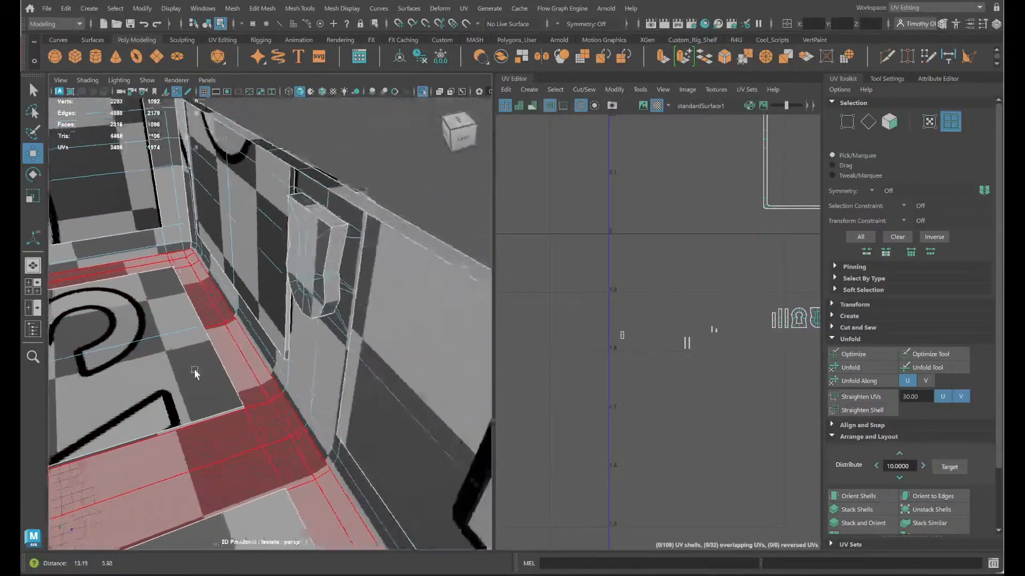
pyautogui.click(319, 206)
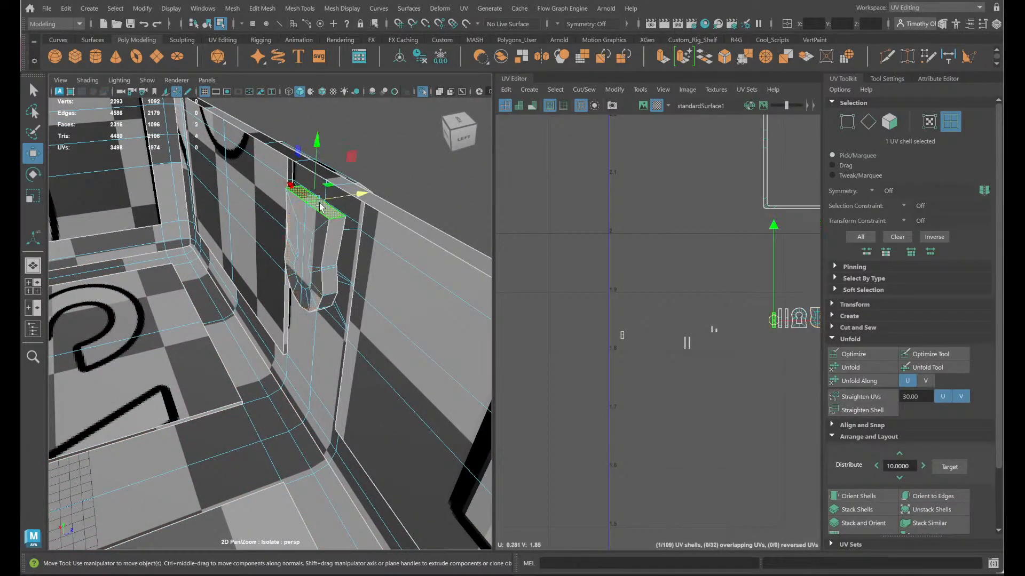
pyautogui.moveTo(319, 206); pyautogui.dragTo(324, 167, button='right')
pyautogui.click(314, 203)
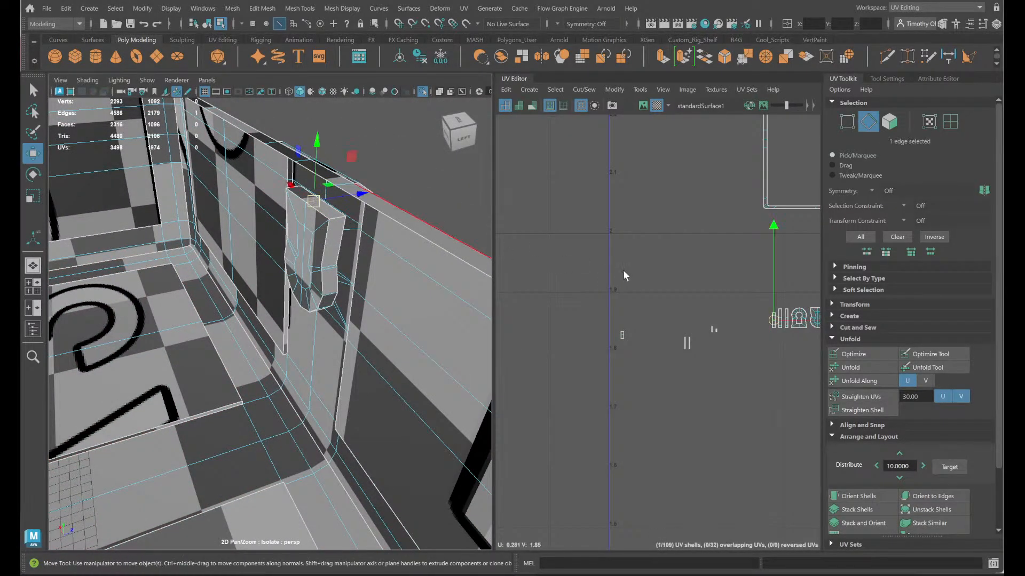
pyautogui.rightClick(625, 273)
pyautogui.moveTo(625, 272)
pyautogui.keyDown('shift'); pyautogui.mouseDown(button='right')
pyautogui.moveTo(578, 299)
pyautogui.moveTo(628, 273)
pyautogui.mouseUp(button='right'); pyautogui.keyUp('shift')
pyautogui.moveTo(580, 294); pyautogui.dragTo(581, 293, button='right')
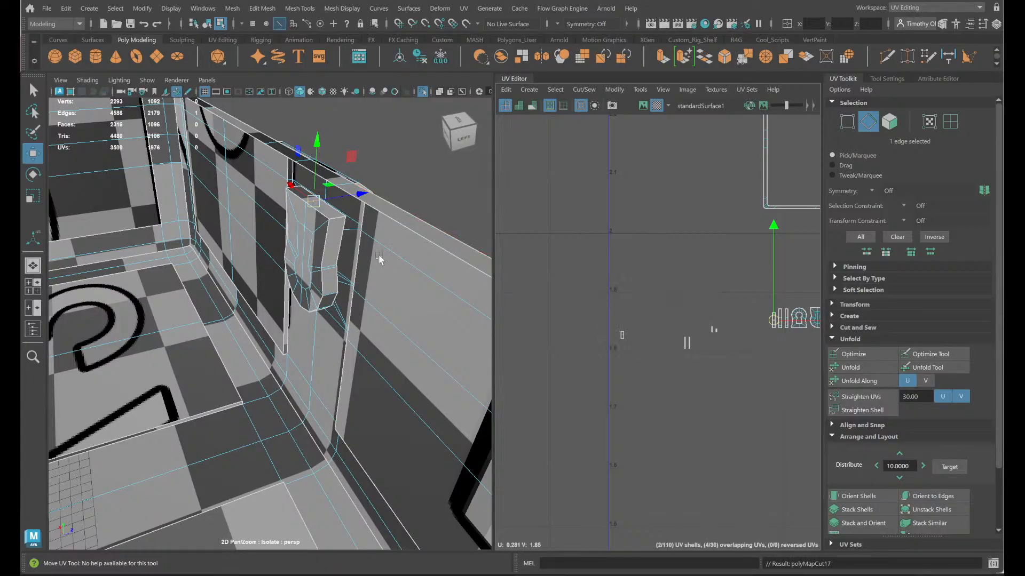
# - Select the ring of cross edges around the latch's rim, leave out the cut top edge, and move and sew them
pyautogui.click(339, 221)
pyautogui.click(338, 223)
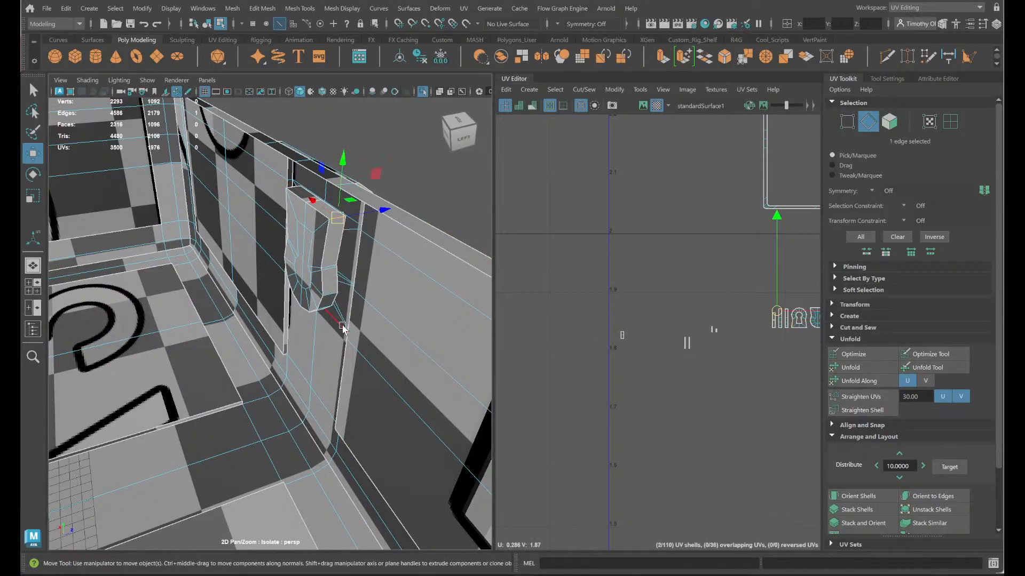
pyautogui.keyDown('alt'); pyautogui.moveTo(336, 315); pyautogui.dragTo(309, 291); pyautogui.keyUp('alt')
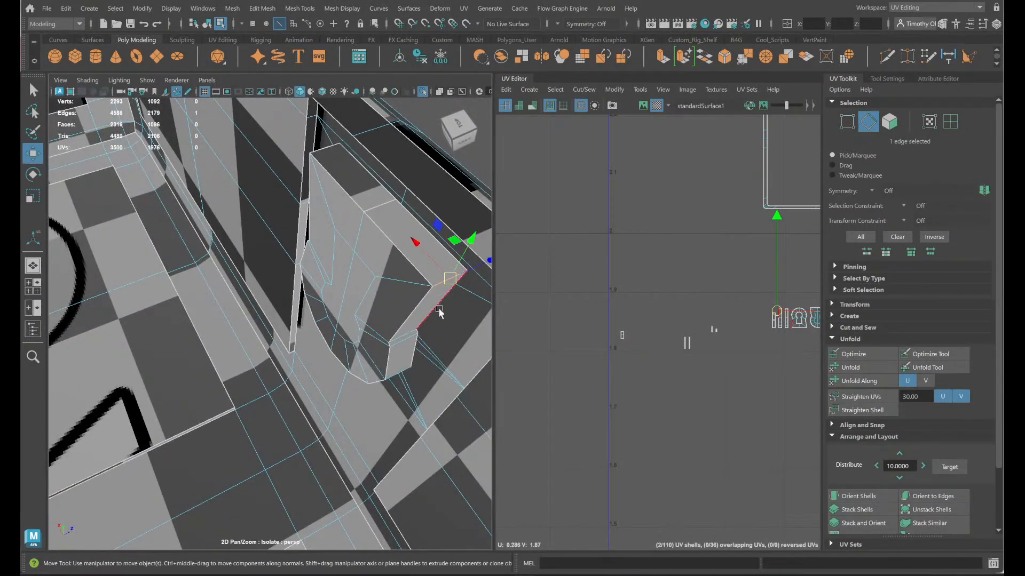
pyautogui.keyDown('alt'); pyautogui.moveTo(439, 312); pyautogui.dragTo(338, 266); pyautogui.keyUp('alt')
pyautogui.doubleClick(340, 267)
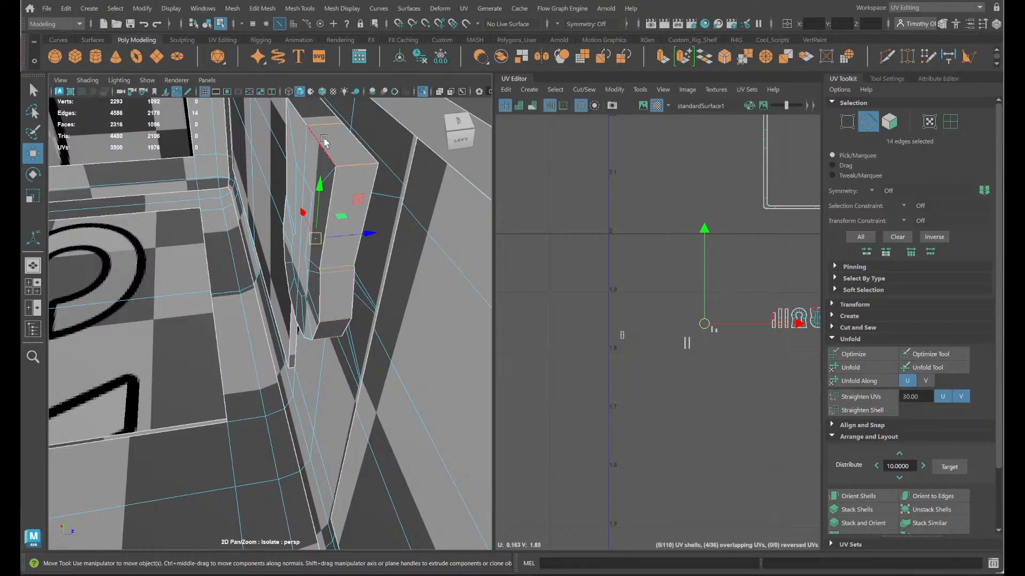
pyautogui.click(584, 90)
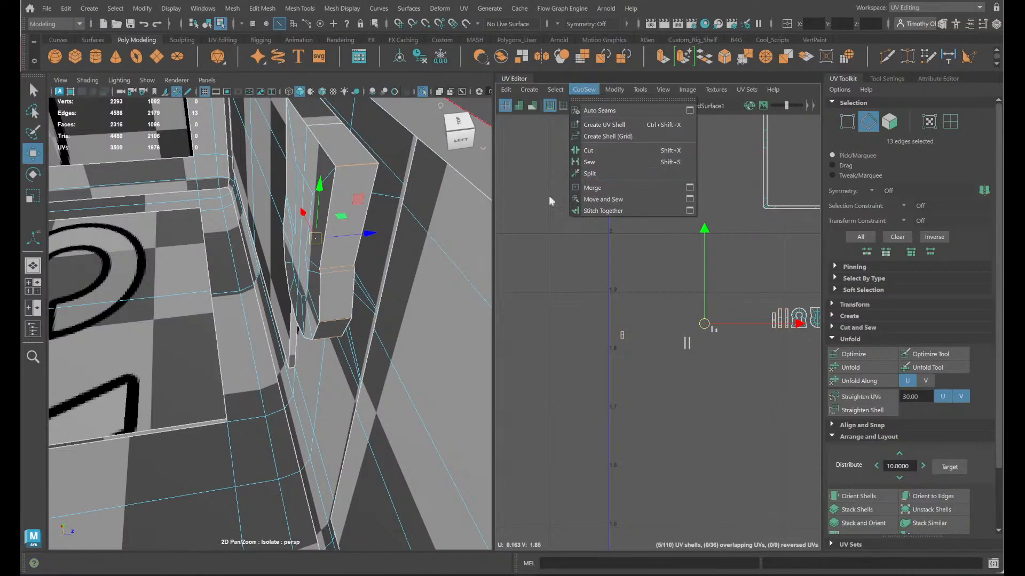
pyautogui.click(608, 200)
# - Select the latch's sewn rim strip shell and rotate it 90 degrees so it lies horizontally
pyautogui.scroll(3, 744, 421)
pyautogui.keyDown('alt'); pyautogui.moveTo(765, 423); pyautogui.dragTo(586, 496, button='middle'); pyautogui.keyUp('alt')
pyautogui.moveTo(620, 357); pyautogui.dragTo(592, 324, button='right')
pyautogui.click(628, 352)
pyautogui.press('e')
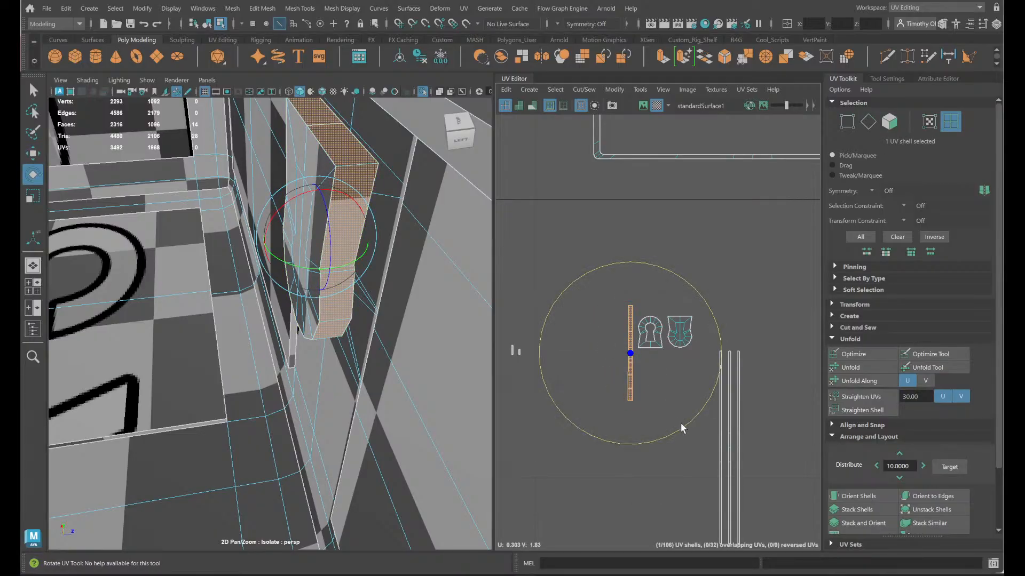
pyautogui.moveTo(682, 428); pyautogui.dragTo(575, 393)
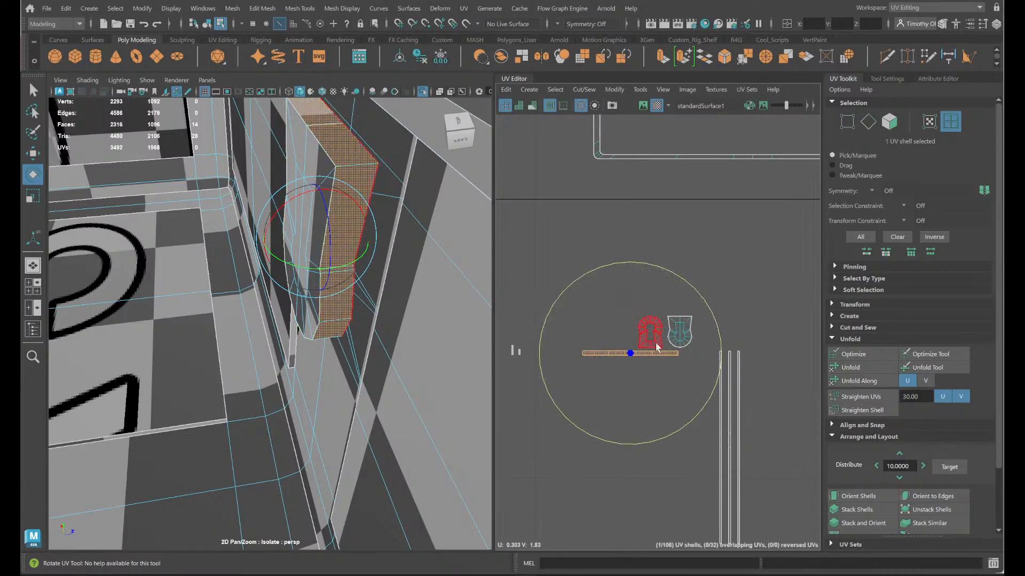
# - Move the horizontal latch rim strip up and away from the latch face shells, just below the large rectangular frame shell
pyautogui.press('w')
pyautogui.moveTo(630, 351); pyautogui.dragTo(569, 201)
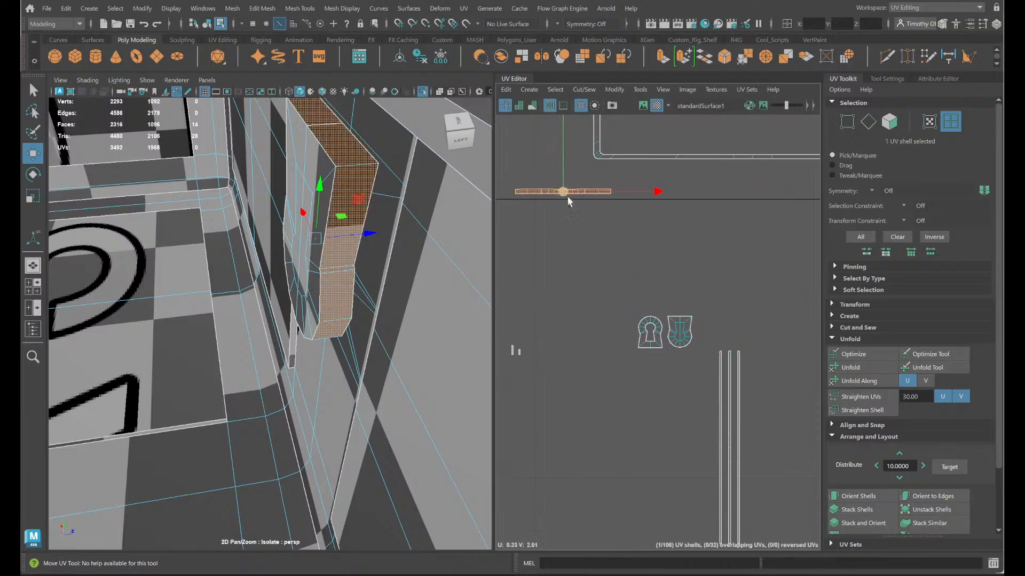
pyautogui.click(591, 230)
pyautogui.click(570, 193)
pyautogui.keyDown('alt'); pyautogui.moveTo(594, 247); pyautogui.dragTo(642, 312, button='middle'); pyautogui.keyUp('alt')
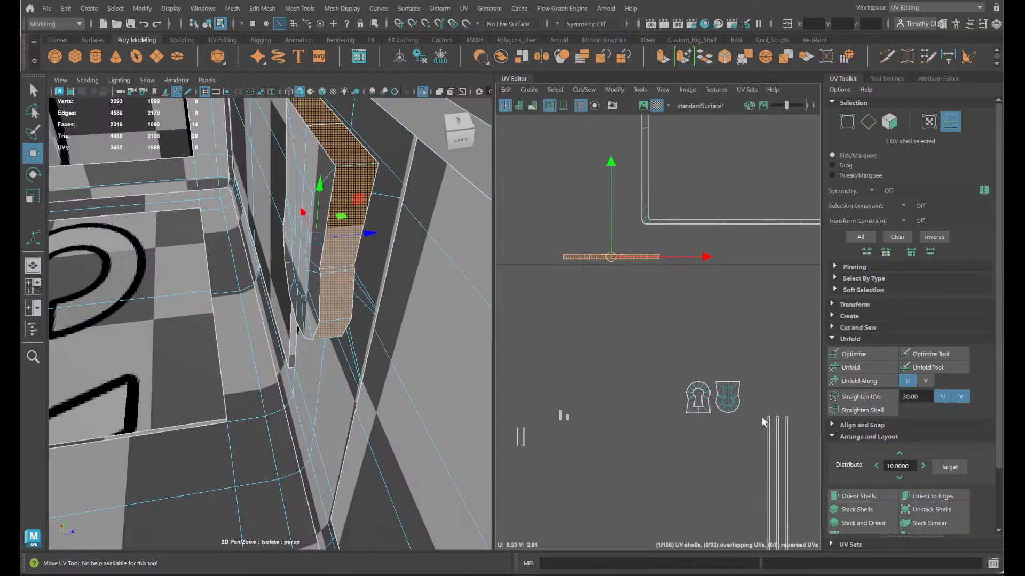
pyautogui.keyDown('alt'); pyautogui.moveTo(318, 343); pyautogui.dragTo(336, 332); pyautogui.keyUp('alt')
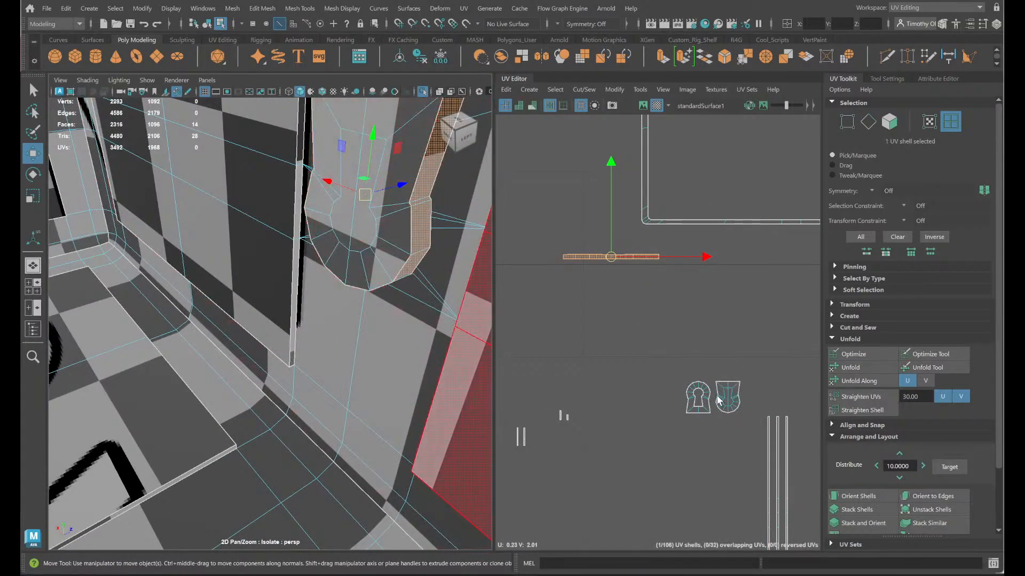
# - Try to scale the latch's keyhole face shell flat along U in the UV layout, and undo the scale
pyautogui.click(721, 401)
pyautogui.press('r')
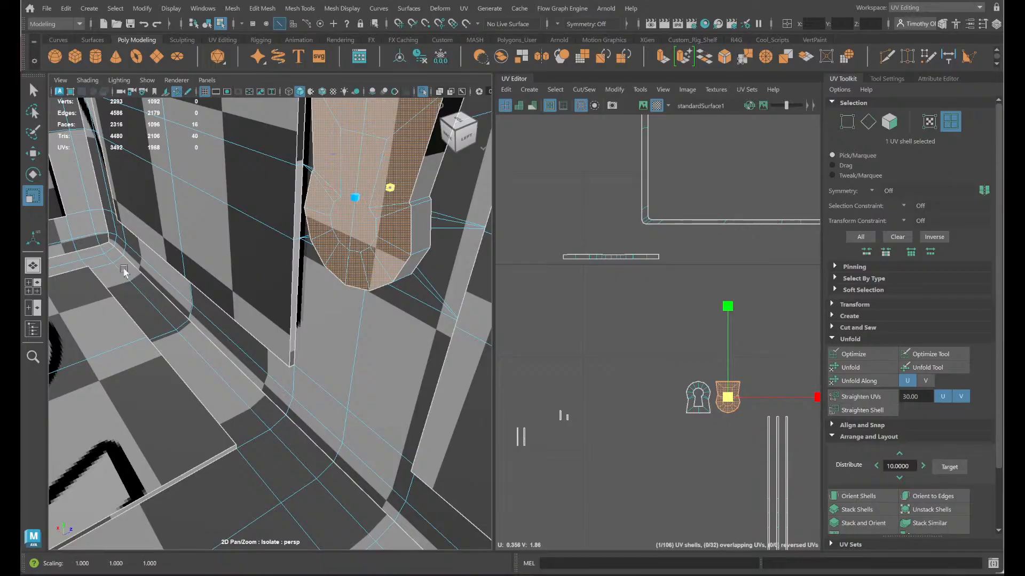
pyautogui.keyDown('alt'); pyautogui.moveTo(291, 258); pyautogui.dragTo(271, 275); pyautogui.keyUp('alt')
pyautogui.click(699, 398)
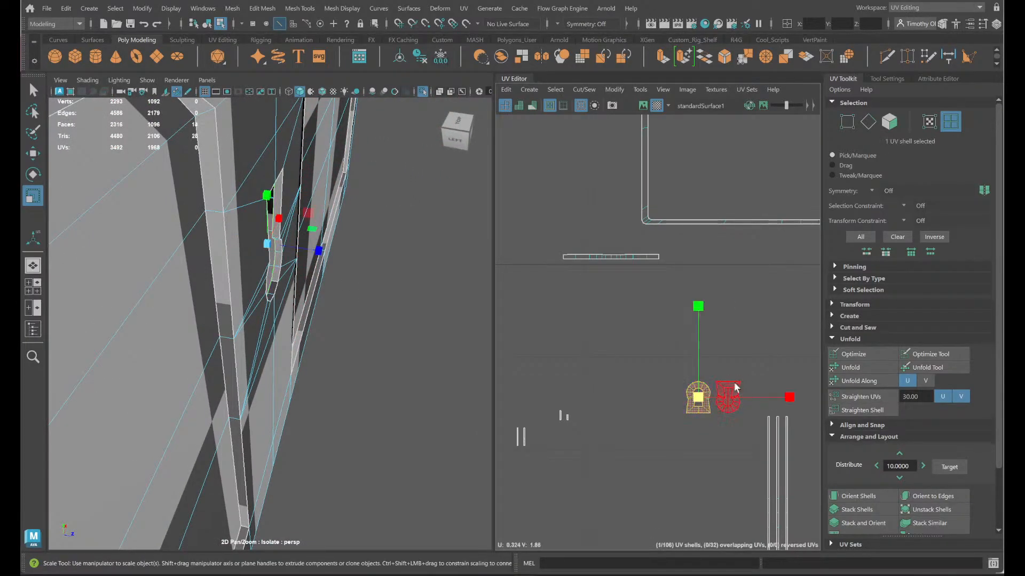
pyautogui.moveTo(788, 399); pyautogui.dragTo(698, 398)
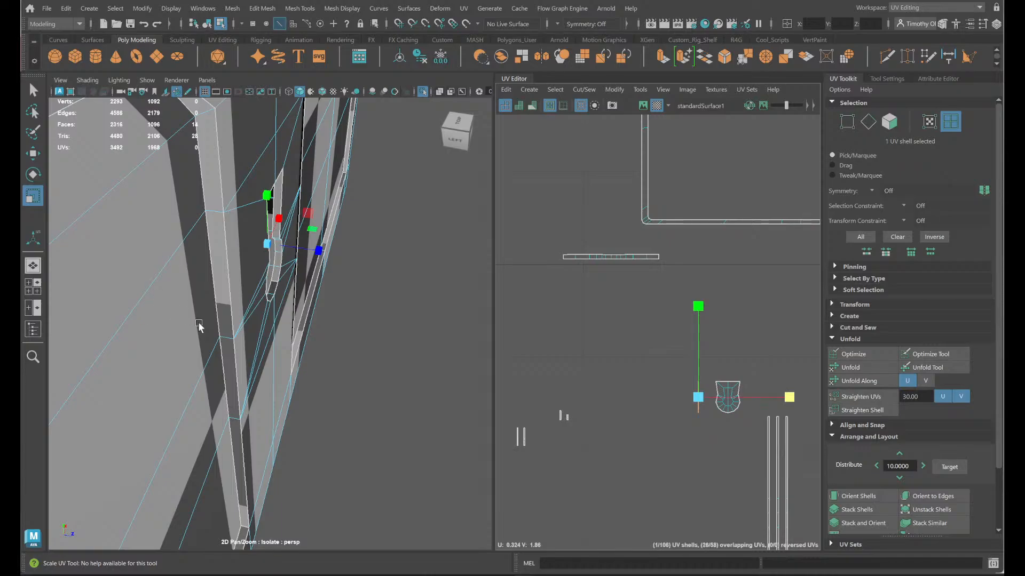
pyautogui.hotkey('ctrl', 'z')
# - Try to scale the latch's keyhole face flat along the Z axis in the 3D view
pyautogui.keyDown('alt'); pyautogui.moveTo(267, 326); pyautogui.dragTo(315, 279); pyautogui.keyUp('alt')
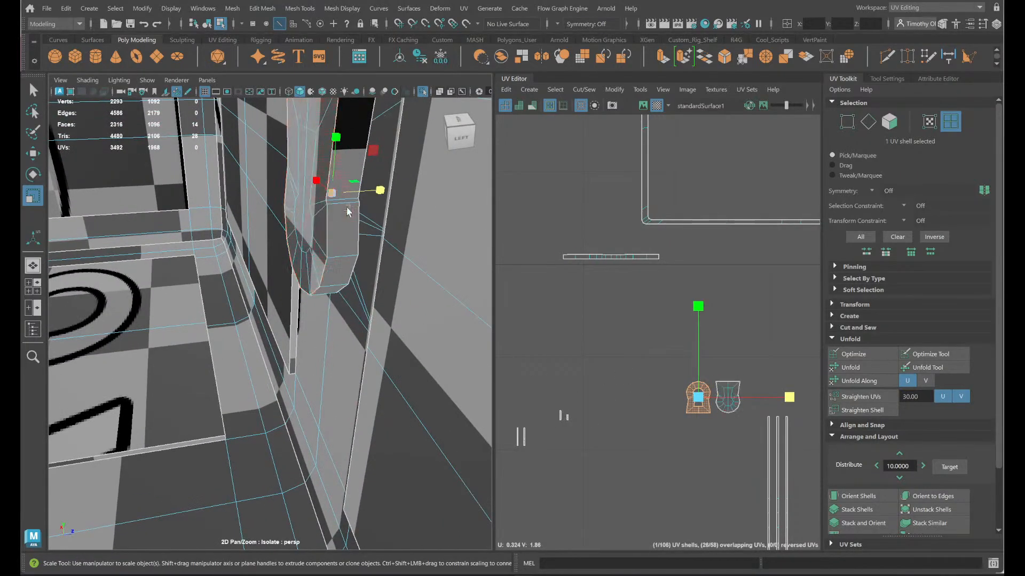
pyautogui.moveTo(376, 192); pyautogui.dragTo(270, 198)
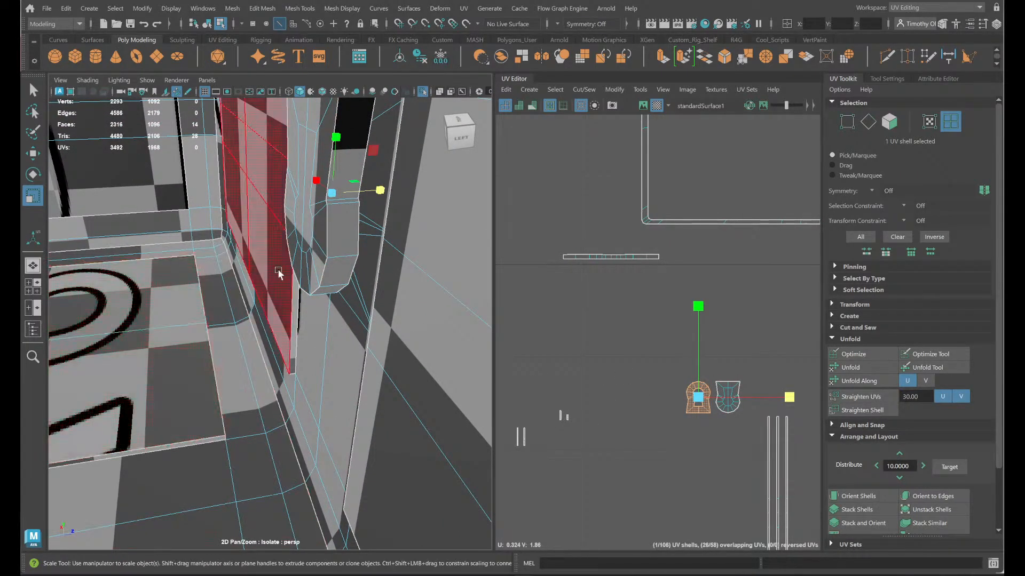
pyautogui.scroll(5, 287, 280)
pyautogui.keyDown('alt'); pyautogui.moveTo(290, 285); pyautogui.dragTo(293, 353, button='middle'); pyautogui.keyUp('alt')
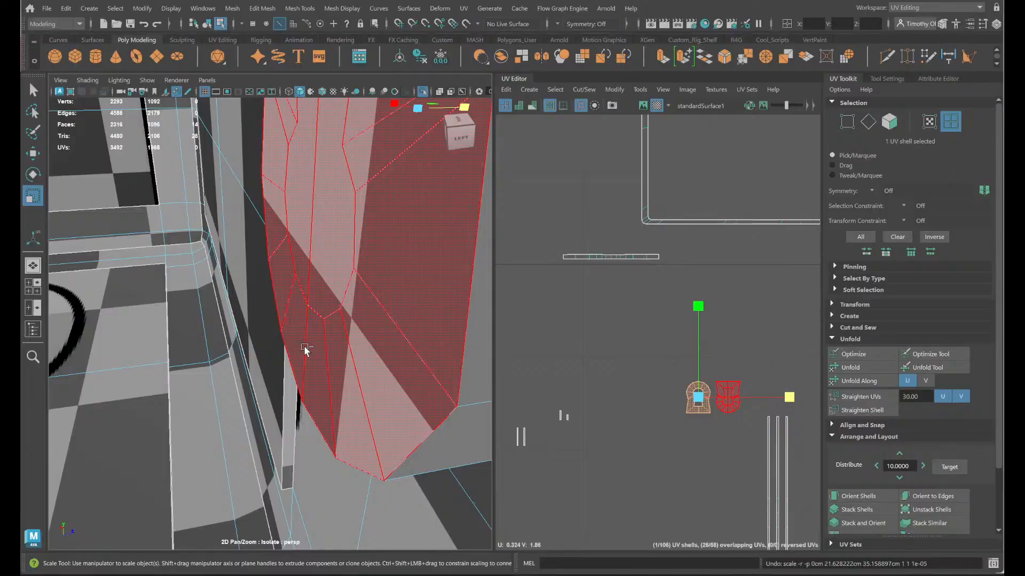
# - Unfold the long narrow strip shell just above the keyhole shells and straighten it with Orient Shells
pyautogui.click(633, 257)
pyautogui.moveTo(639, 259); pyautogui.dragTo(482, 264, button='right')
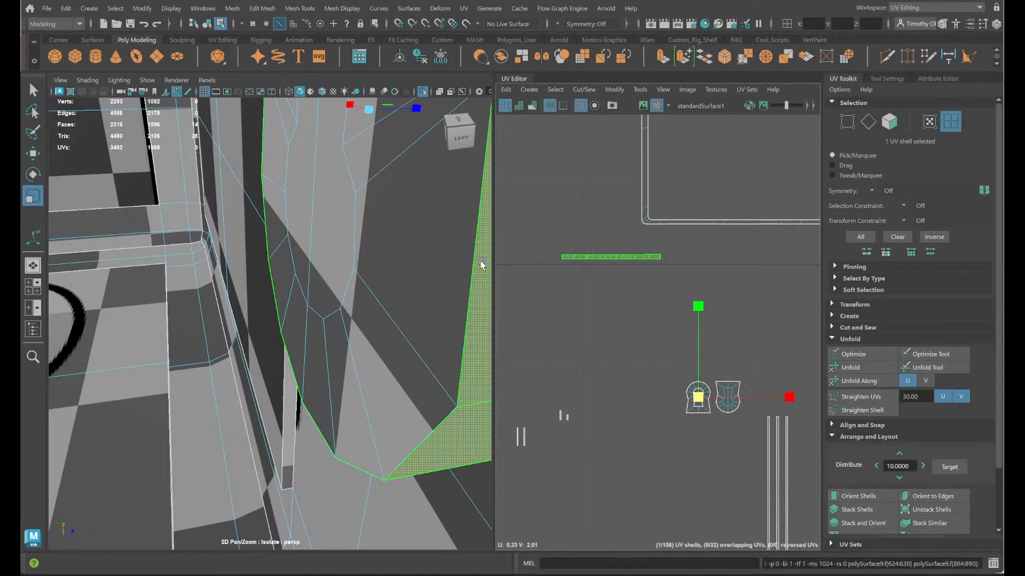
pyautogui.scroll(5, 620, 293)
pyautogui.keyDown('alt'); pyautogui.moveTo(587, 222); pyautogui.dragTo(674, 309, button='middle'); pyautogui.keyUp('alt')
pyautogui.click(854, 495)
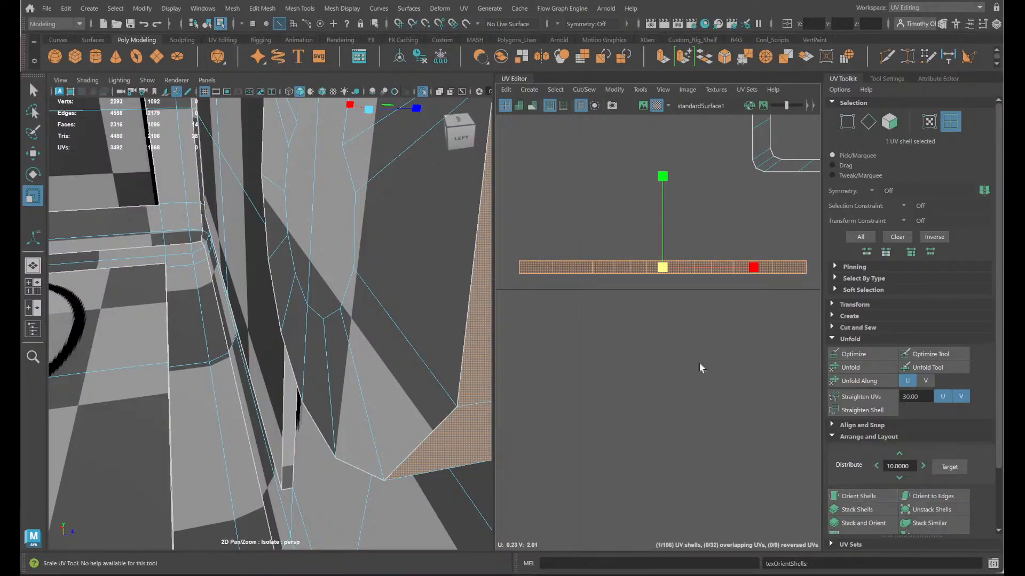
pyautogui.click(639, 363)
# - Move the straightened strip shell out from under the large rectangular frame shell so it sits beside the frame's lower left corner
pyautogui.keyDown('alt'); pyautogui.moveTo(323, 285); pyautogui.dragTo(313, 282); pyautogui.keyUp('alt')
pyautogui.scroll(-5, 641, 372)
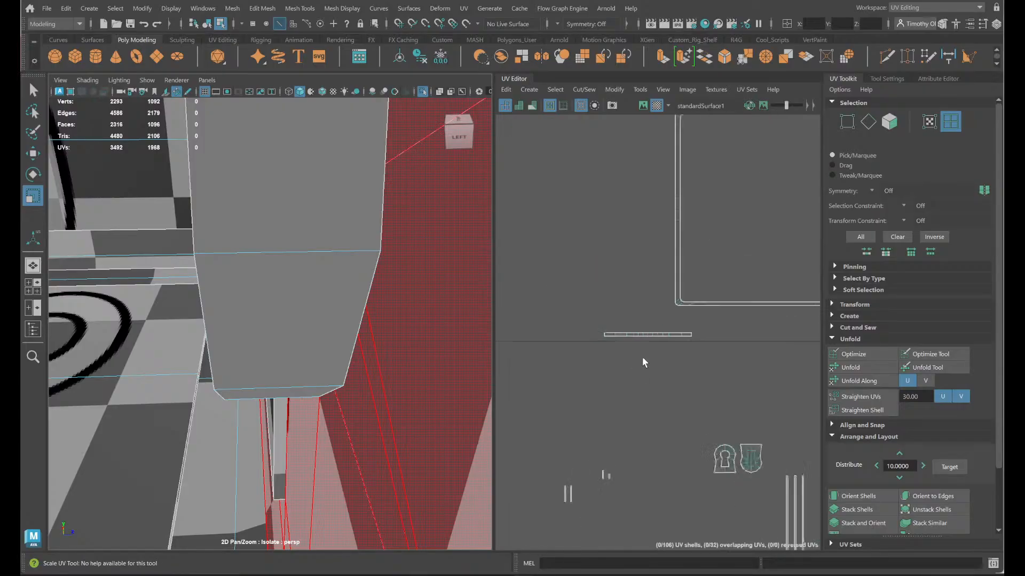
pyautogui.click(625, 340)
pyautogui.press('w')
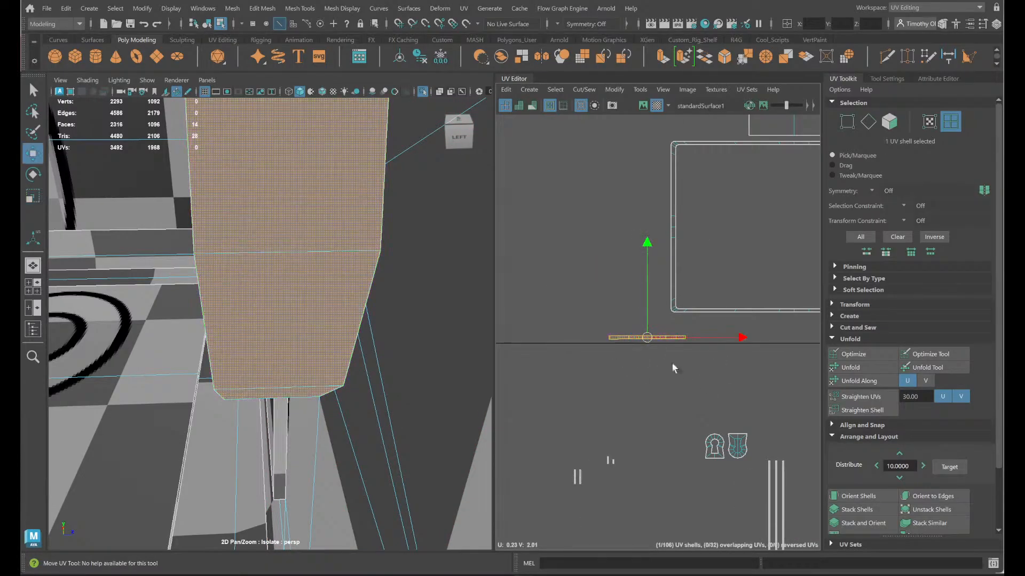
pyautogui.scroll(3, 667, 357)
pyautogui.click(679, 358)
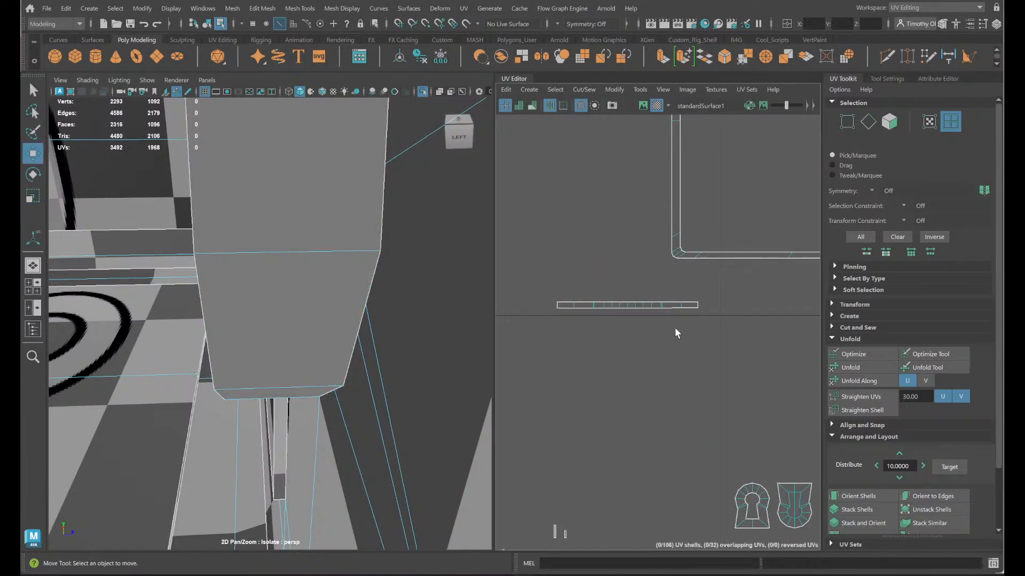
pyautogui.scroll(2, 689, 328)
pyautogui.scroll(-3, 675, 310)
pyautogui.press('super')
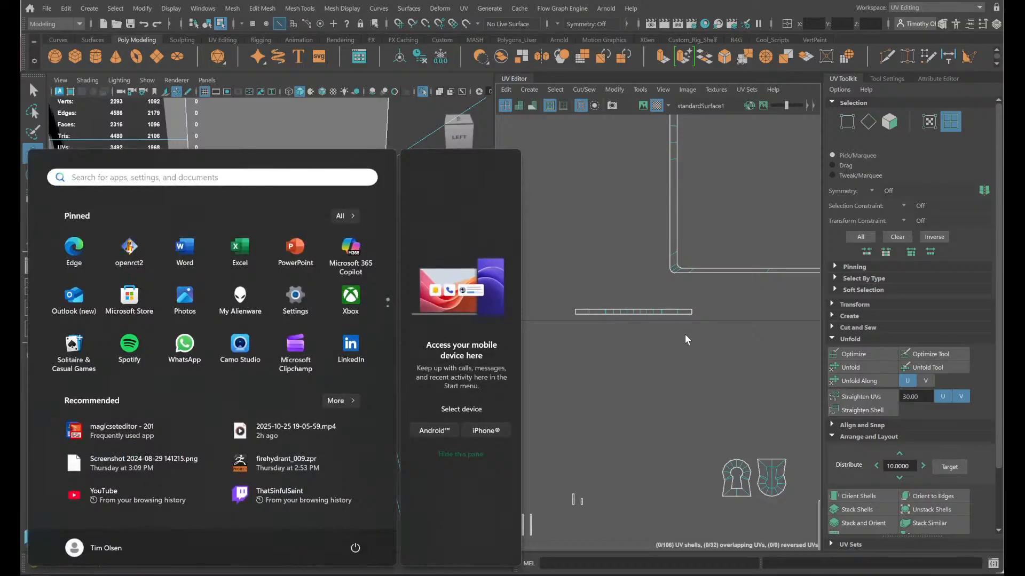
pyautogui.click(685, 336)
pyautogui.click(637, 312)
pyautogui.moveTo(636, 315); pyautogui.dragTo(589, 240)
# - Rotate the upside-down keyhole shell upright and move both keyhole shells beyond the outer end of the strip shell
pyautogui.scroll(-3, 705, 325)
pyautogui.click(747, 409)
pyautogui.press('e')
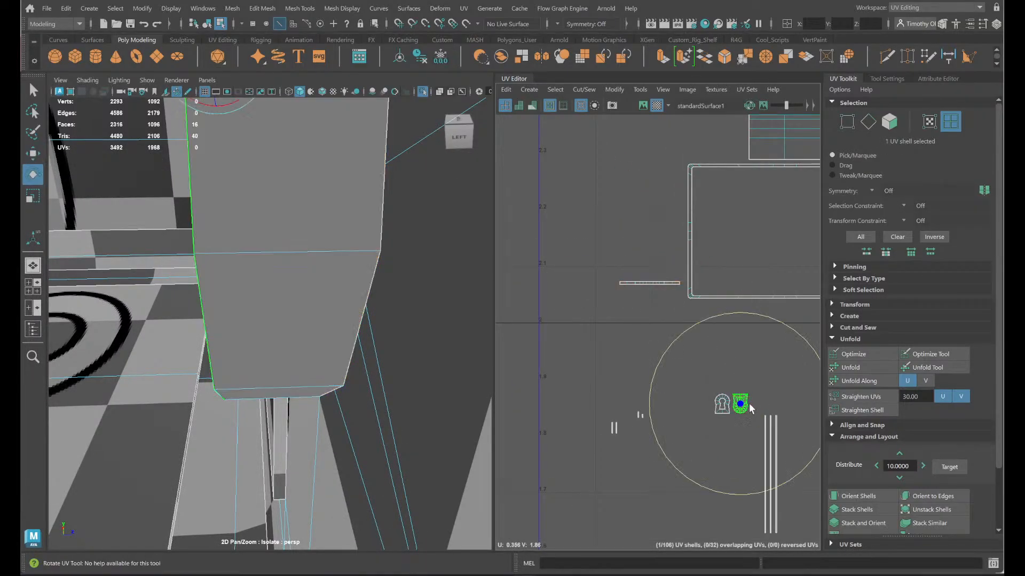
pyautogui.moveTo(709, 319); pyautogui.dragTo(774, 494)
pyautogui.moveTo(745, 435); pyautogui.dragTo(581, 268)
pyautogui.press('w')
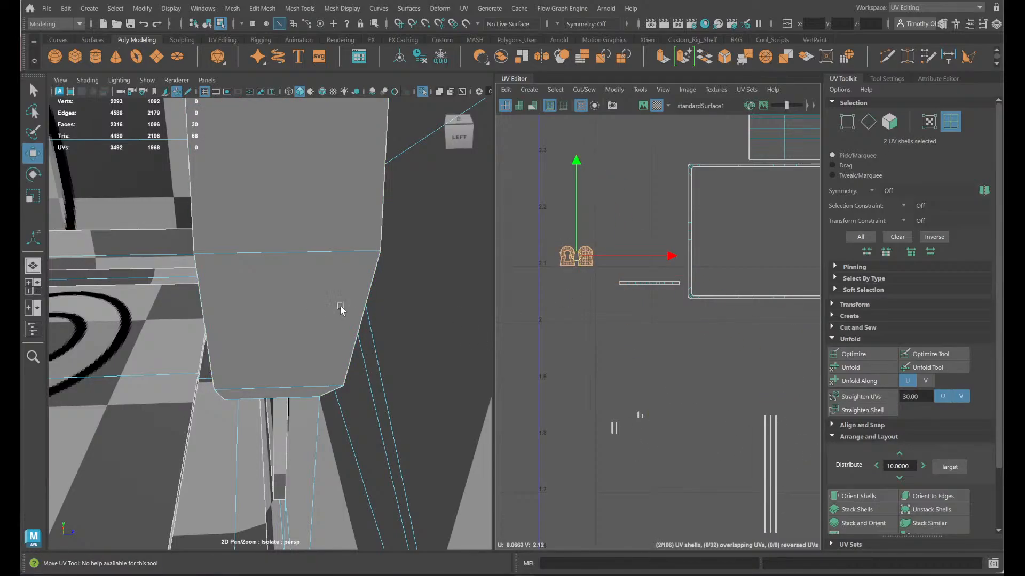
pyautogui.keyDown('alt'); pyautogui.moveTo(340, 309); pyautogui.dragTo(427, 316); pyautogui.keyUp('alt')
pyautogui.click(606, 388)
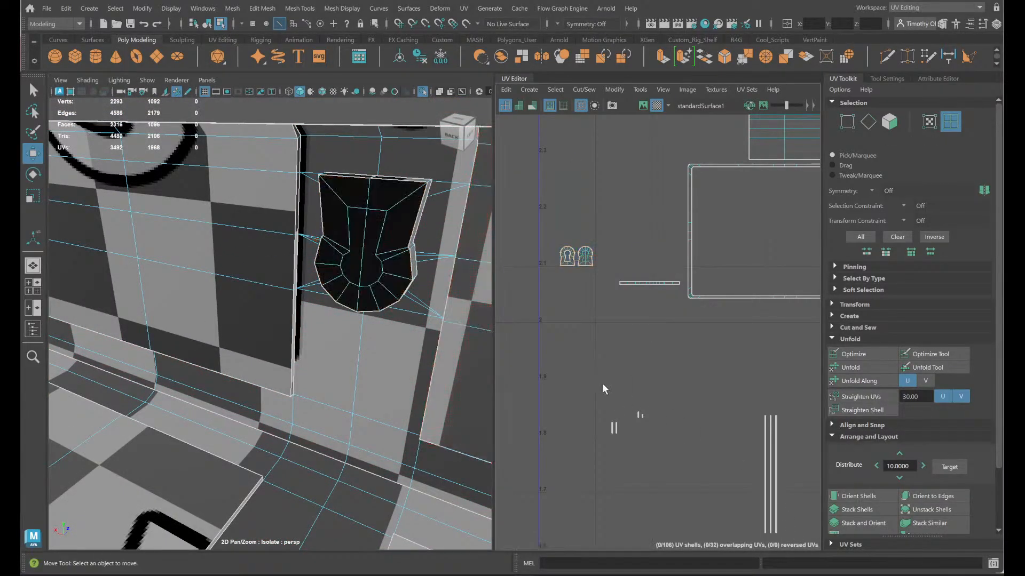
# - Accept the AutoSave prompt to save a backup of the scene
pyautogui.keyDown('alt'); pyautogui.moveTo(609, 540); pyautogui.dragTo(567, 490, button='middle'); pyautogui.keyUp('alt')
pyautogui.keyDown('alt'); pyautogui.moveTo(453, 427); pyautogui.dragTo(357, 394); pyautogui.keyUp('alt')
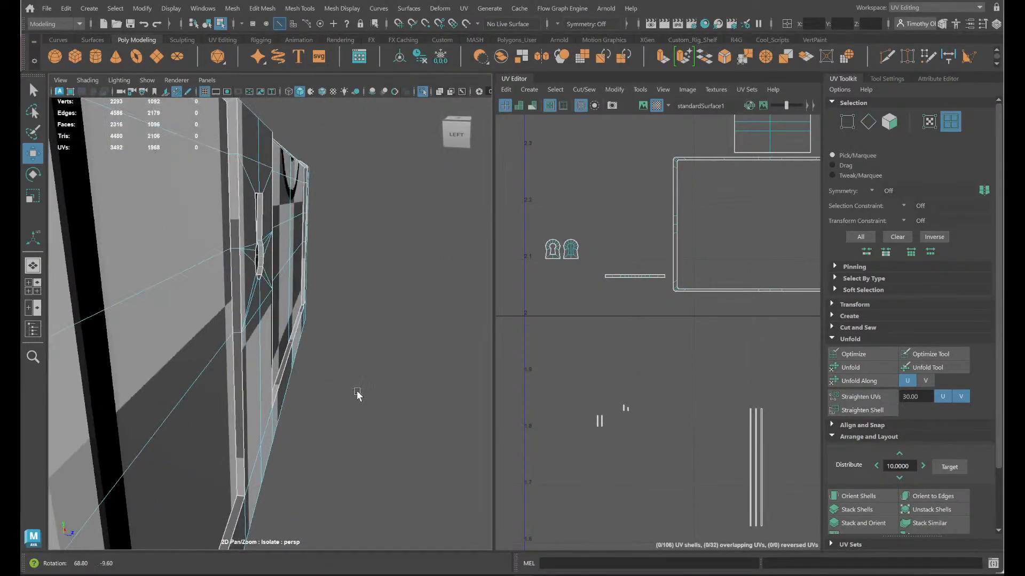
pyautogui.scroll(5, 598, 447)
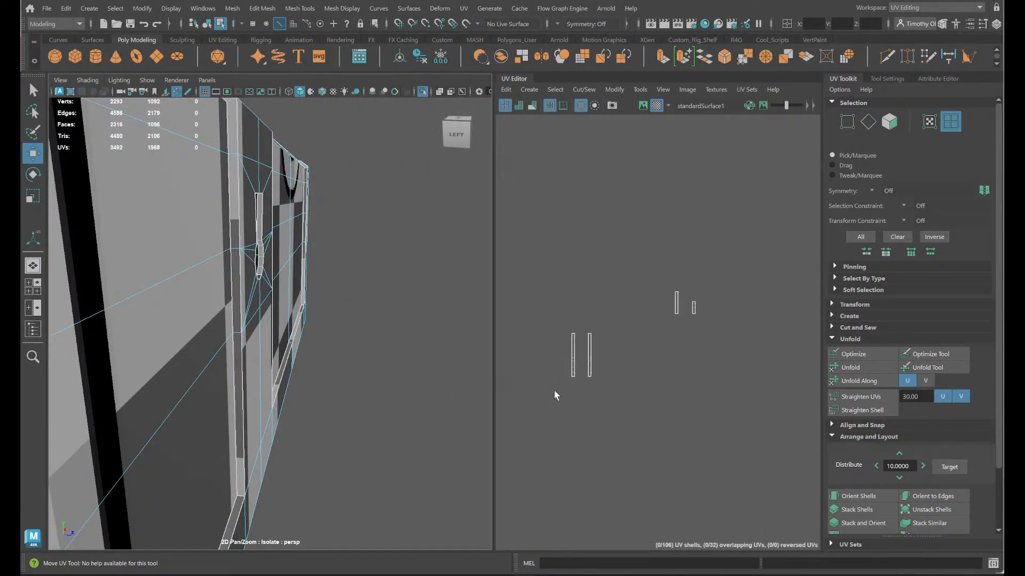
pyautogui.scroll(-3, 650, 398)
pyautogui.click(487, 302)
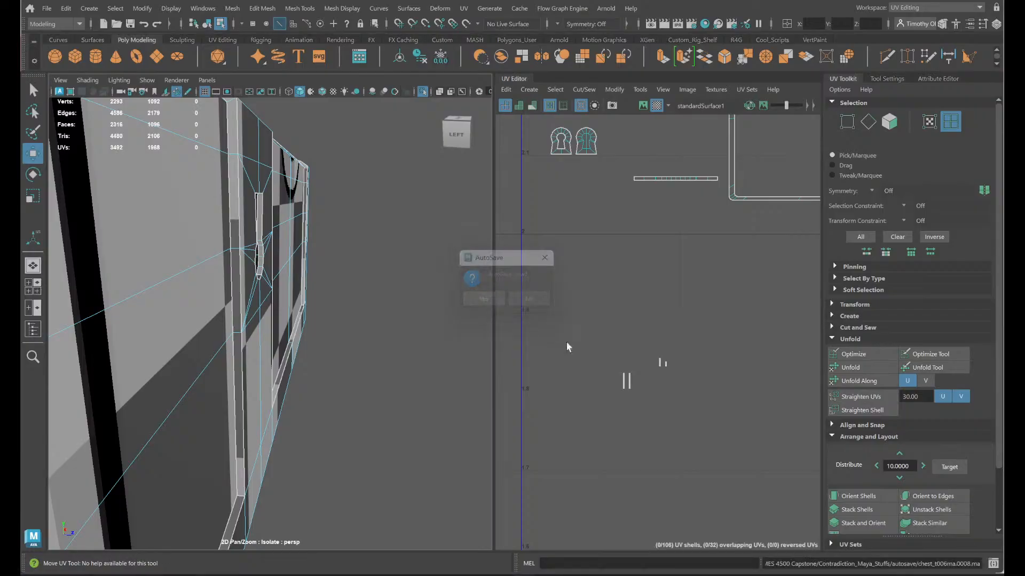
# - Select the 30 thin strip shells below the large frame shell and move them further down, away from the arranged shells
pyautogui.scroll(-8, 742, 431)
pyautogui.keyDown('alt'); pyautogui.moveTo(760, 459); pyautogui.dragTo(637, 424, button='middle'); pyautogui.keyUp('alt')
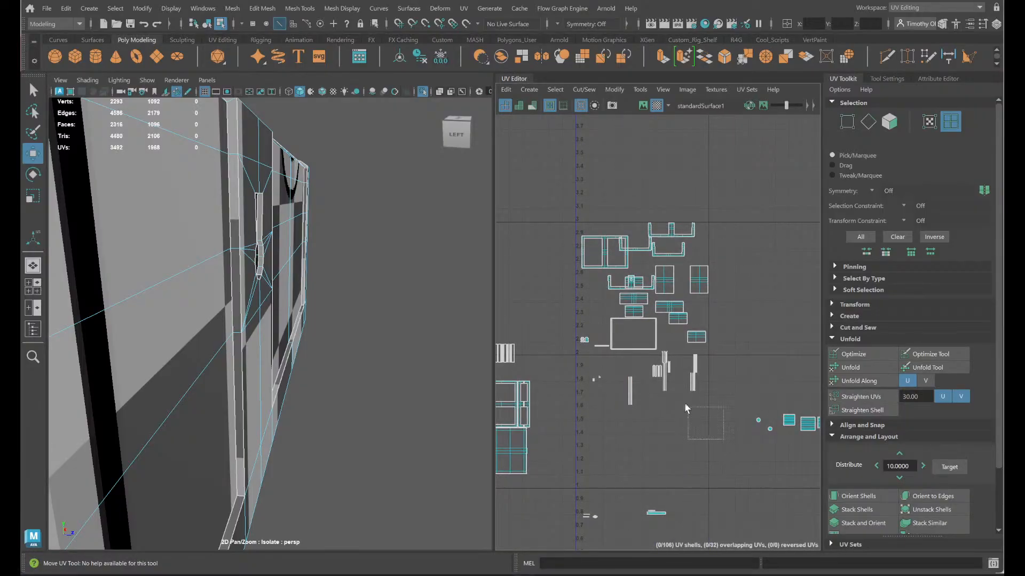
pyautogui.moveTo(583, 365); pyautogui.dragTo(583, 365)
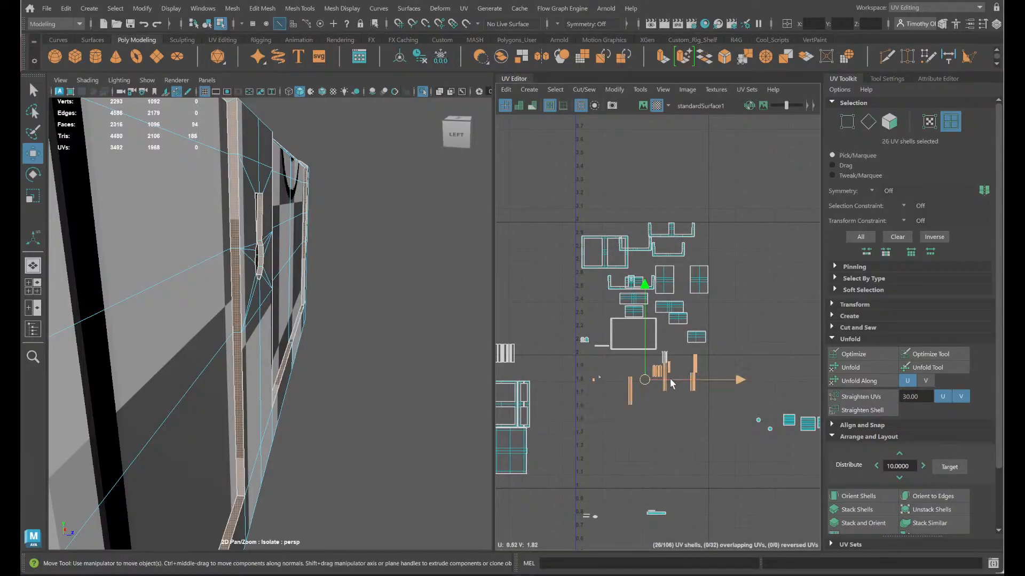
pyautogui.scroll(4, 677, 356)
pyautogui.keyDown('shift'); pyautogui.moveTo(673, 349); pyautogui.dragTo(615, 347); pyautogui.keyUp('shift')
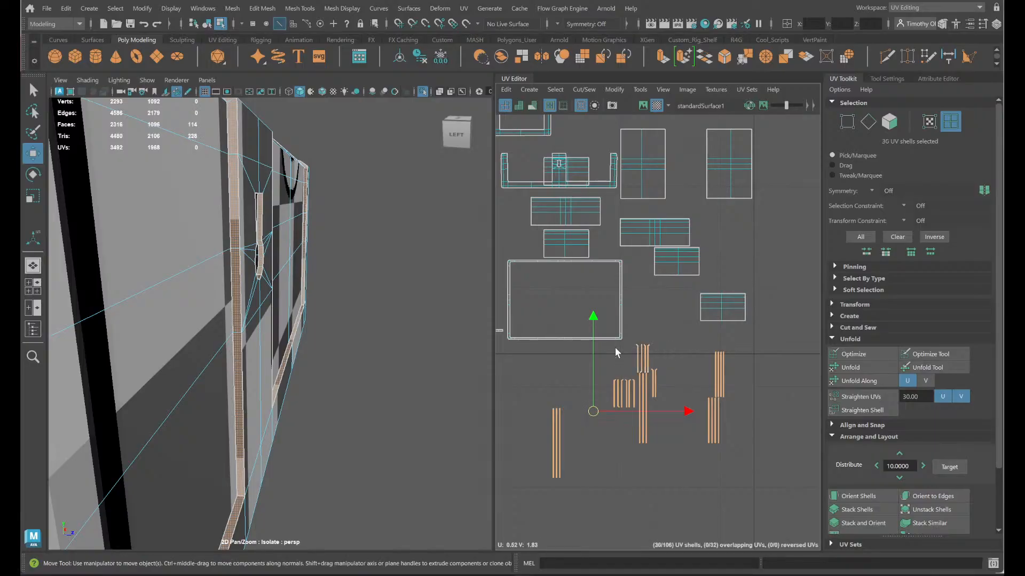
pyautogui.scroll(2, 646, 375)
pyautogui.scroll(2, 648, 385)
pyautogui.scroll(-5, 672, 416)
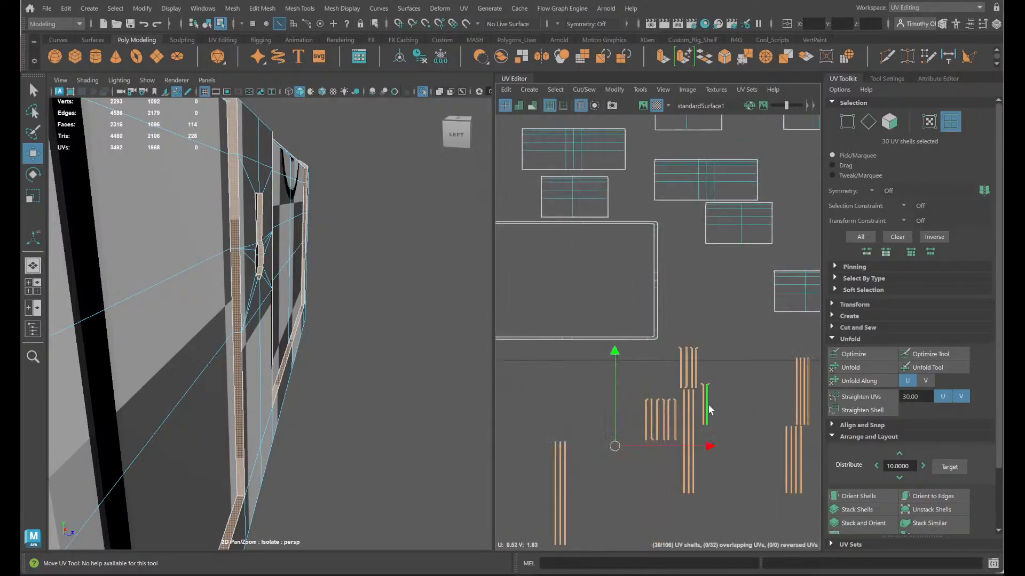
pyautogui.scroll(-2, 692, 280)
pyautogui.moveTo(675, 392); pyautogui.dragTo(667, 435)
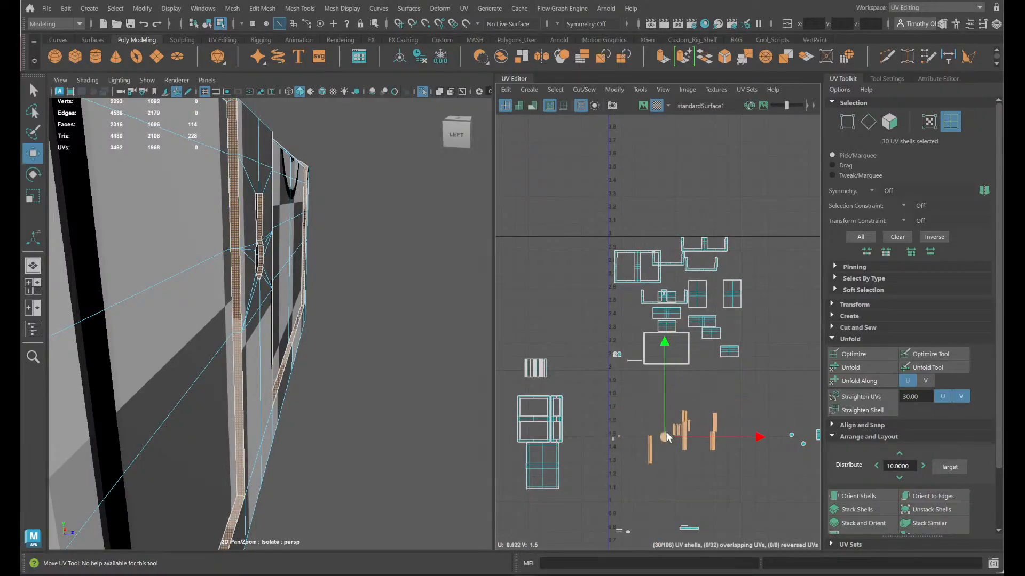
# - Move the outlying small shells and the three long strips closer to the other loose strip shells
pyautogui.moveTo(593, 415); pyautogui.dragTo(668, 455)
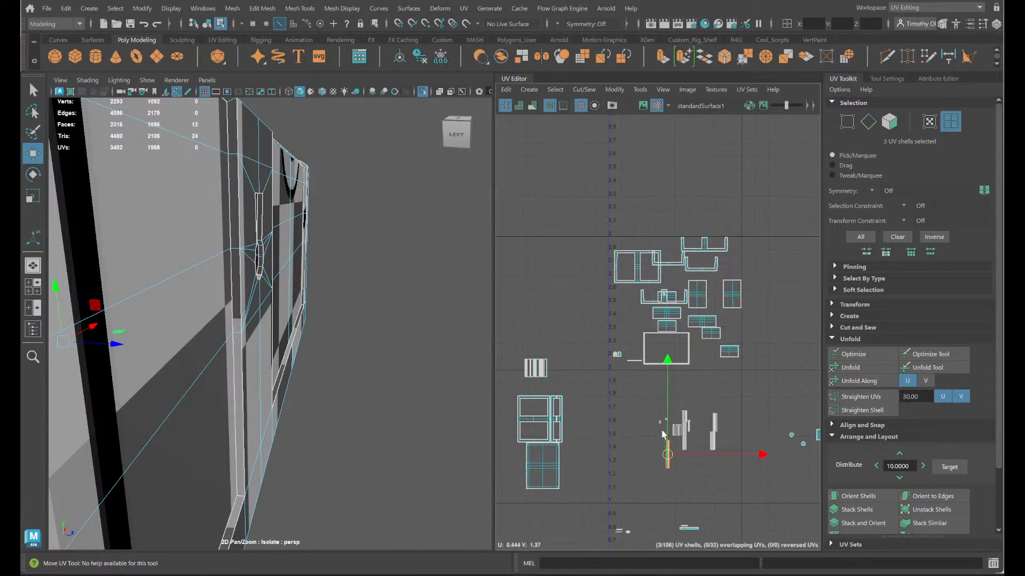
pyautogui.click(618, 398)
pyautogui.press('f')
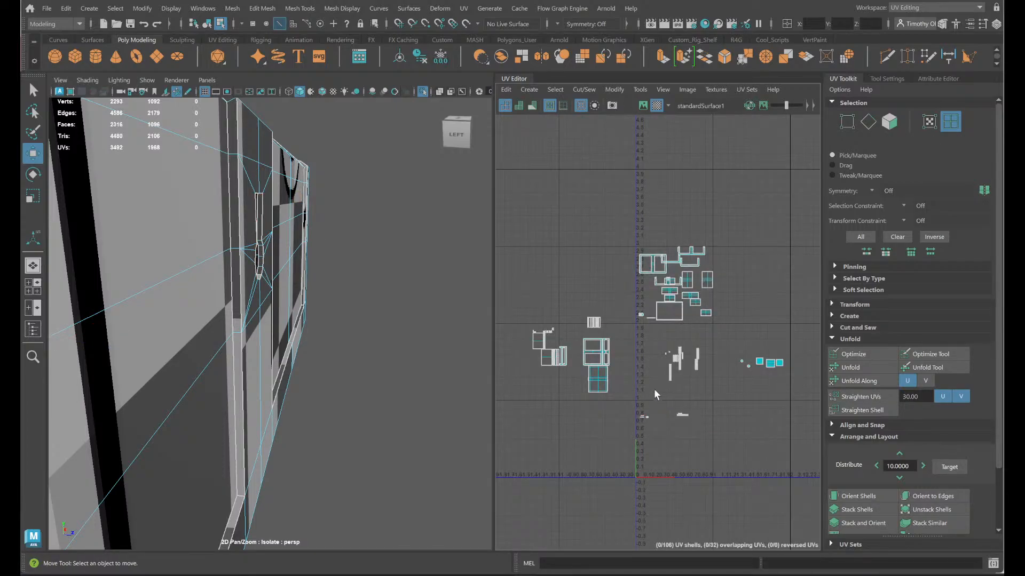
# - Select the 14 edges along the keyhole cutout's inner wall and join their shells with Move and Sew
pyautogui.scroll(5, 181, 315)
pyautogui.keyDown('alt'); pyautogui.moveTo(261, 319); pyautogui.dragTo(200, 302); pyautogui.keyUp('alt')
pyautogui.keyDown('alt'); pyautogui.moveTo(199, 302); pyautogui.dragTo(352, 481, button='middle'); pyautogui.keyUp('alt')
pyautogui.keyDown('alt'); pyautogui.moveTo(379, 483); pyautogui.dragTo(365, 433); pyautogui.keyUp('alt')
pyautogui.moveTo(283, 263); pyautogui.dragTo(292, 214, button='right')
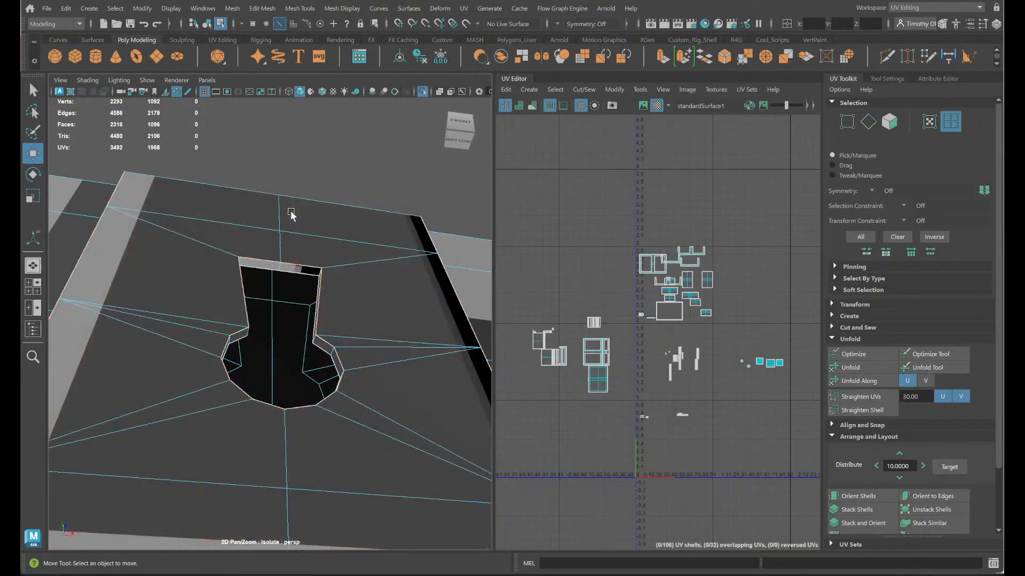
pyautogui.click(285, 268)
pyautogui.keyDown('alt'); pyautogui.moveTo(285, 268); pyautogui.dragTo(353, 316); pyautogui.keyUp('alt')
pyautogui.press('q')
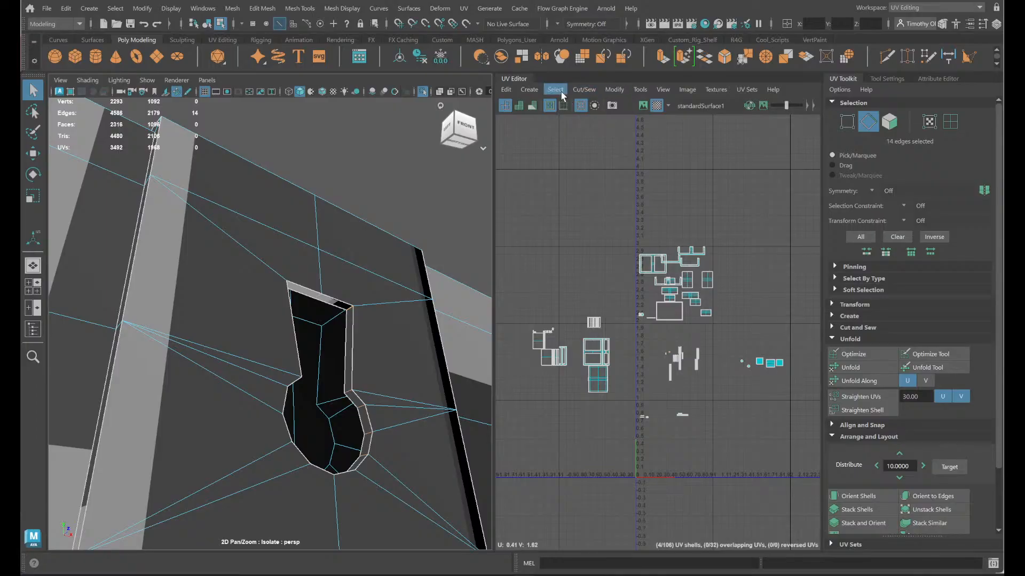
pyautogui.click(584, 90)
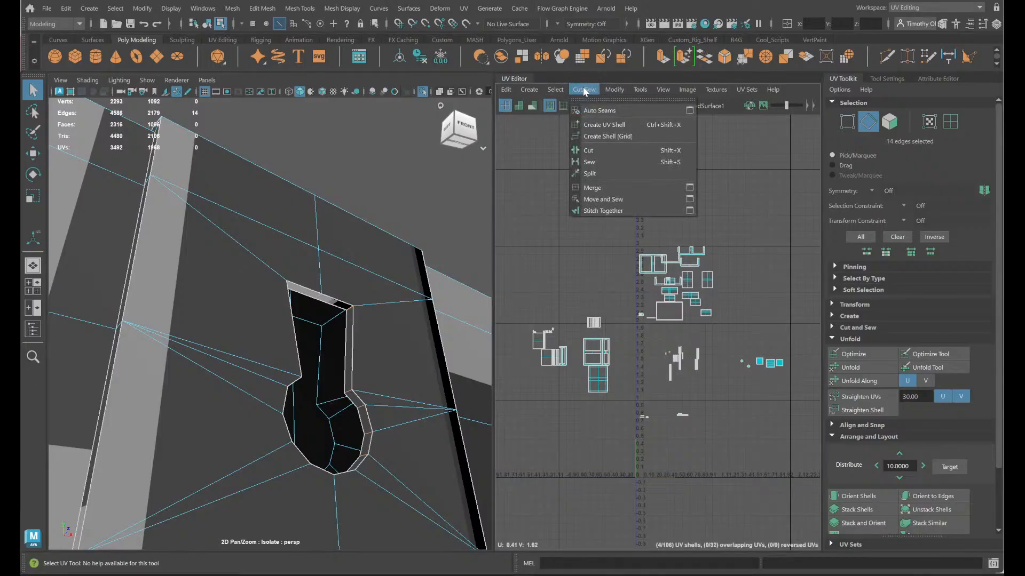
pyautogui.click(625, 201)
# - Unfold the sewn keyhole wall shell and straighten it horizontally with Orient Shells
pyautogui.scroll(3, 666, 343)
pyautogui.keyDown('alt'); pyautogui.moveTo(680, 502); pyautogui.dragTo(677, 414, button='middle'); pyautogui.keyUp('alt')
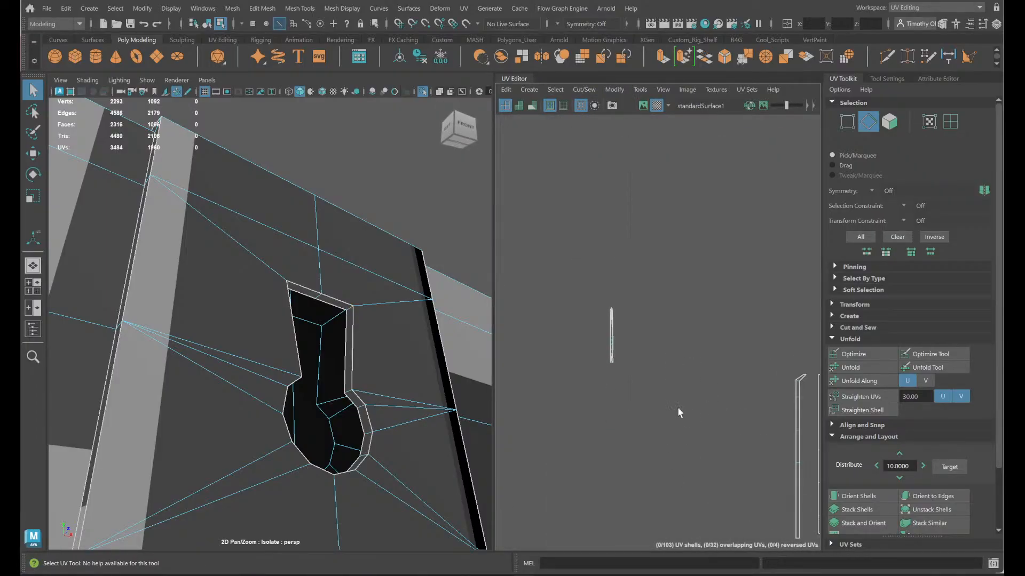
pyautogui.moveTo(678, 406); pyautogui.dragTo(635, 377, button='right')
pyautogui.click(316, 295)
pyautogui.keyDown('shift'); pyautogui.moveTo(633, 326); pyautogui.dragTo(641, 350, button='right'); pyautogui.keyUp('shift')
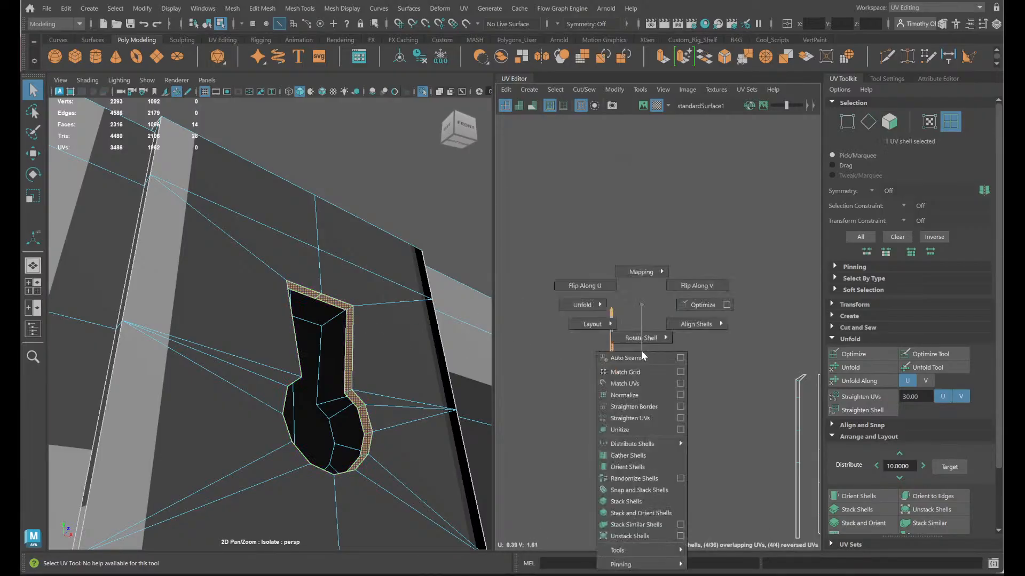
pyautogui.keyDown('shift'); pyautogui.moveTo(581, 299); pyautogui.dragTo(461, 302, button='right'); pyautogui.keyUp('shift')
pyautogui.press('e')
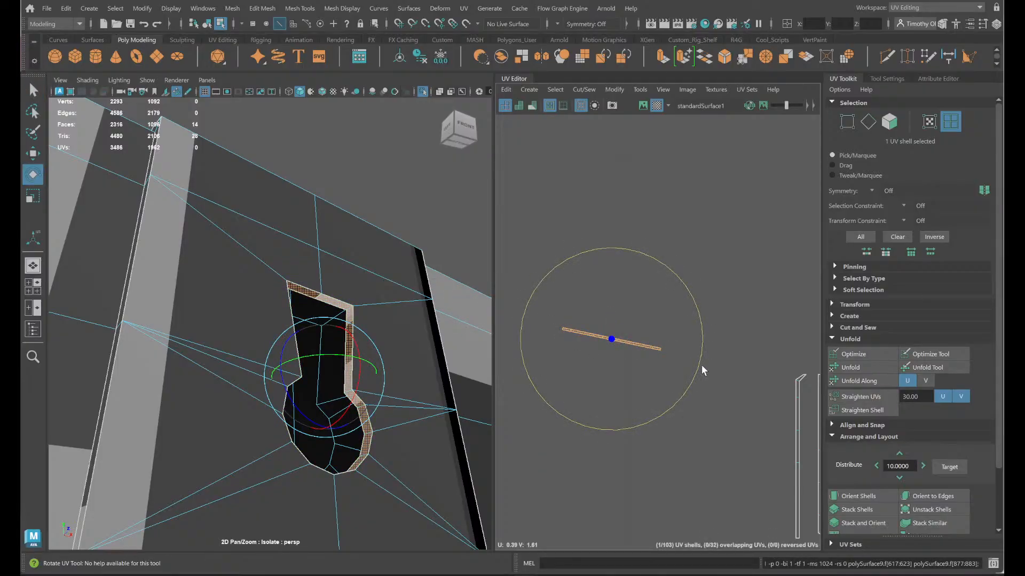
pyautogui.moveTo(702, 364); pyautogui.dragTo(703, 342)
pyautogui.click(858, 496)
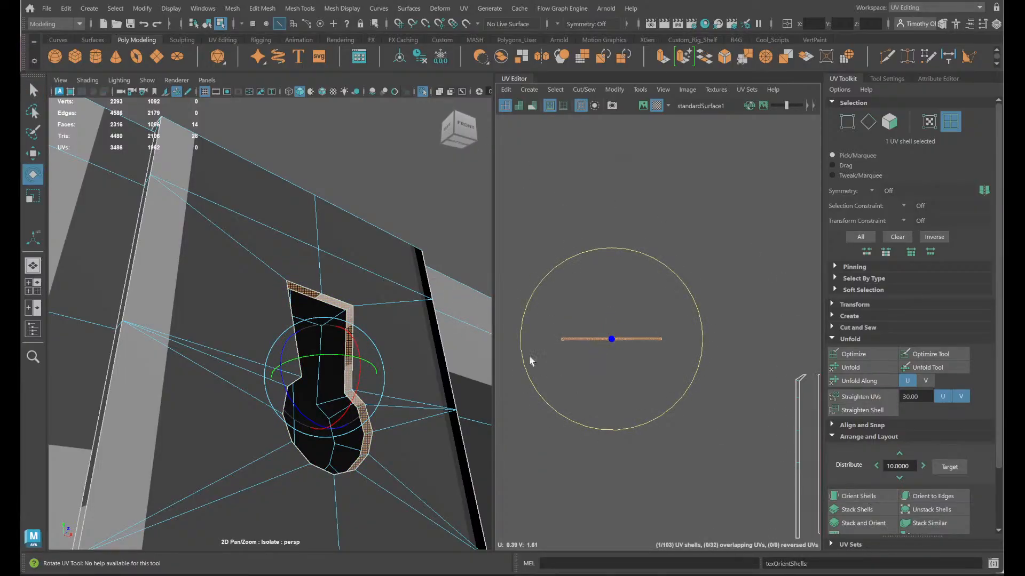
# - Examine the thin border strips around the chest's raised panel and locate the vertical strip's shell in the UV layout
pyautogui.scroll(-3, 732, 354)
pyautogui.scroll(-5, 732, 354)
pyautogui.scroll(5, 729, 354)
pyautogui.scroll(-2, 726, 341)
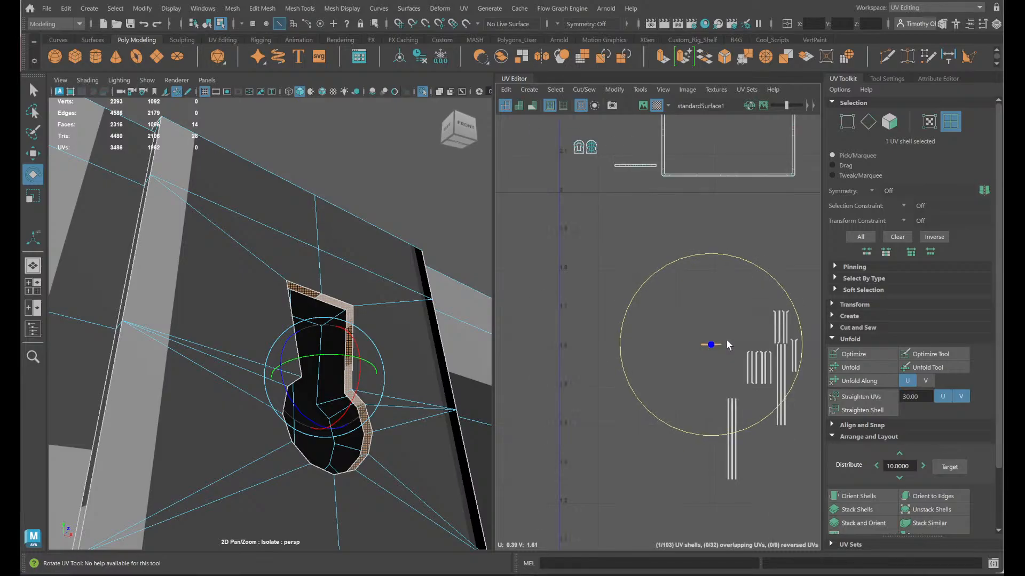
pyautogui.scroll(-5, 395, 232)
pyautogui.keyDown('alt'); pyautogui.moveTo(229, 407); pyautogui.dragTo(263, 430); pyautogui.keyUp('alt')
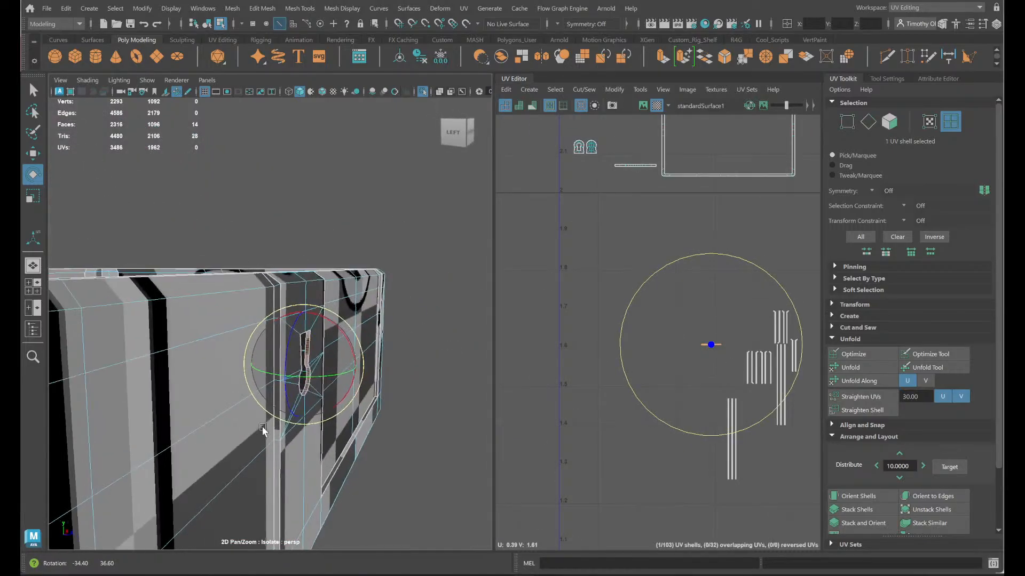
pyautogui.click(272, 292)
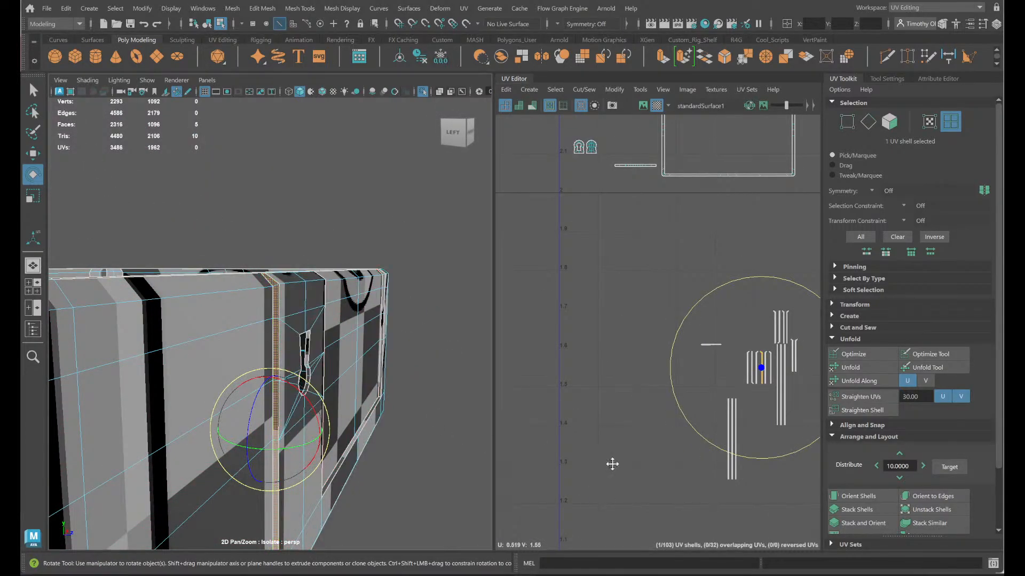
pyautogui.keyDown('alt'); pyautogui.moveTo(613, 464); pyautogui.dragTo(599, 353, button='middle'); pyautogui.keyUp('alt')
pyautogui.keyDown('alt'); pyautogui.moveTo(334, 485); pyautogui.dragTo(425, 263, button='middle'); pyautogui.keyUp('alt')
pyautogui.scroll(5, 425, 319)
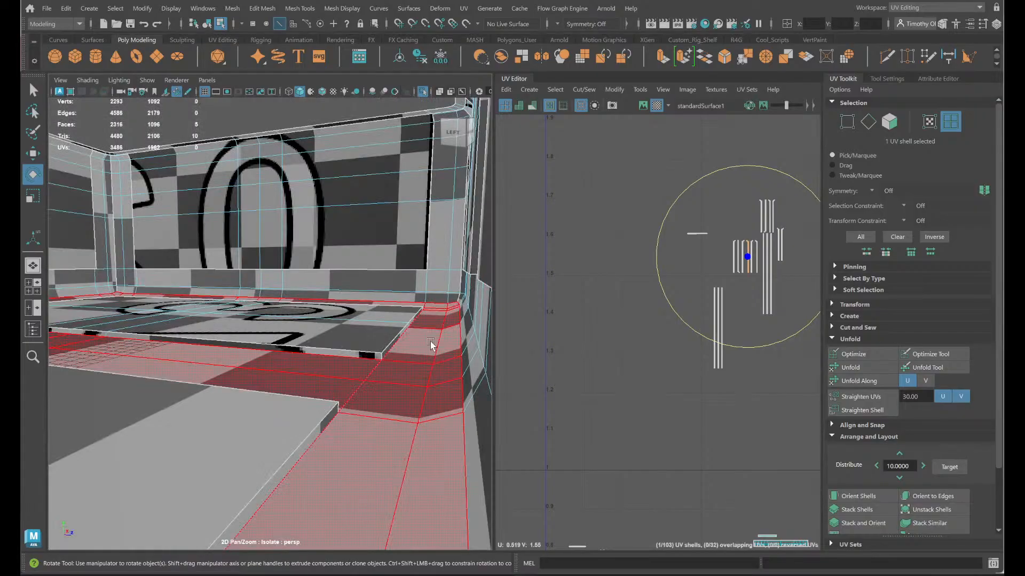
pyautogui.scroll(-4, 433, 344)
pyautogui.scroll(3, 432, 352)
pyautogui.scroll(-2, 430, 357)
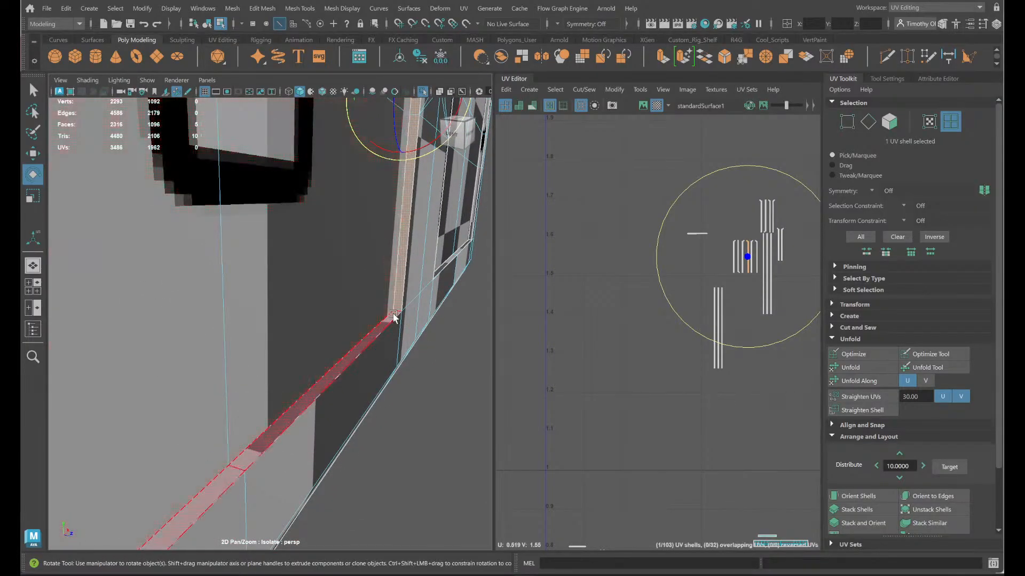
# - Select the two corner edges joining the panel's border strips and connect their three shells with Move and Sew
pyautogui.rightClick(395, 251)
pyautogui.click(393, 218)
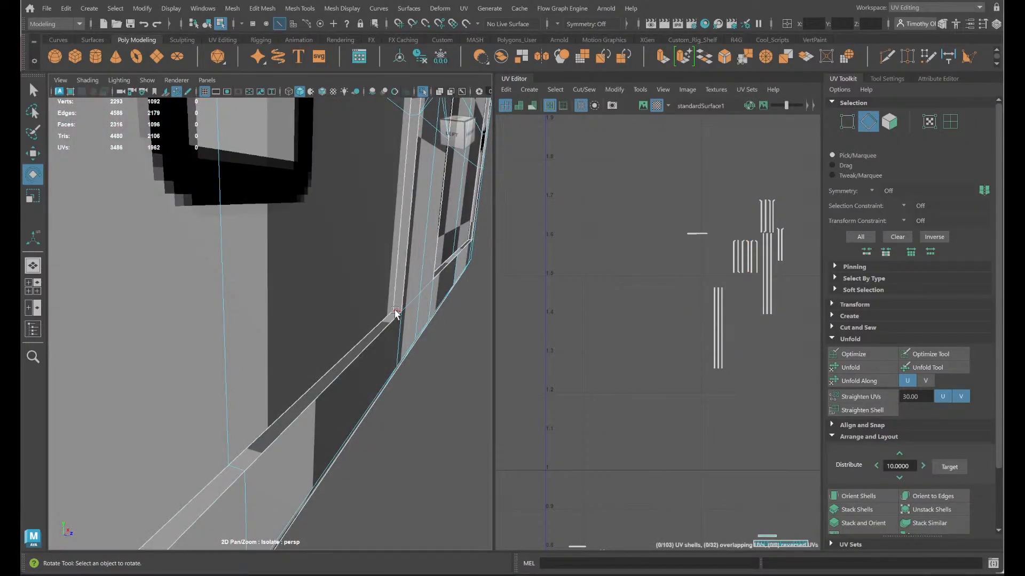
pyautogui.click(396, 312)
pyautogui.keyDown('alt'); pyautogui.moveTo(283, 425); pyautogui.dragTo(142, 414); pyautogui.keyUp('alt')
pyautogui.keyDown('alt'); pyautogui.moveTo(142, 414); pyautogui.dragTo(368, 421, button='middle'); pyautogui.keyUp('alt')
pyautogui.keyDown('alt'); pyautogui.moveTo(188, 374); pyautogui.dragTo(309, 427, button='middle'); pyautogui.keyUp('alt')
pyautogui.keyDown('alt'); pyautogui.moveTo(309, 427); pyautogui.dragTo(288, 412); pyautogui.keyUp('alt')
pyautogui.press('q')
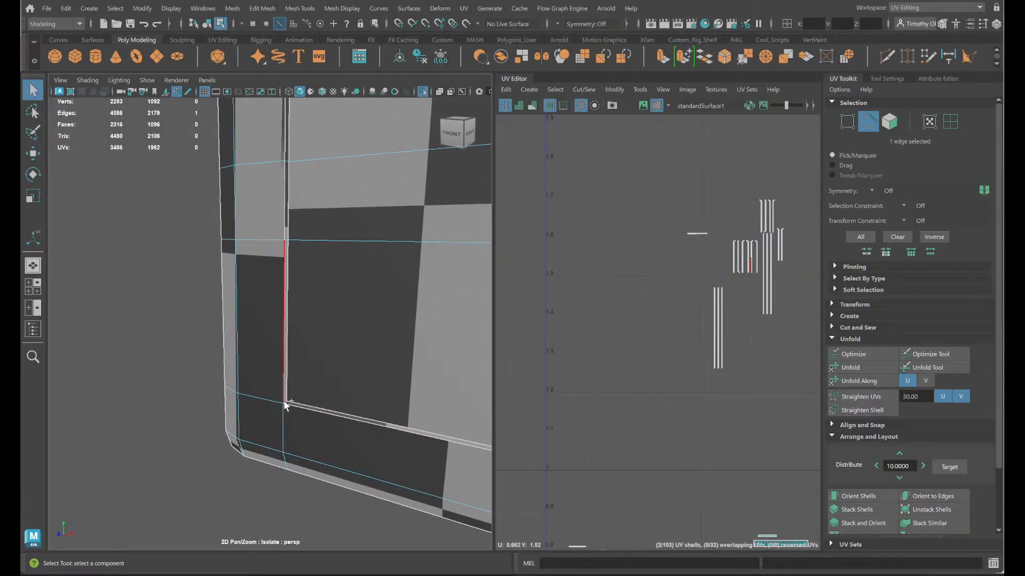
pyautogui.keyDown('alt'); pyautogui.moveTo(695, 378); pyautogui.dragTo(544, 420, button='middle'); pyautogui.keyUp('alt')
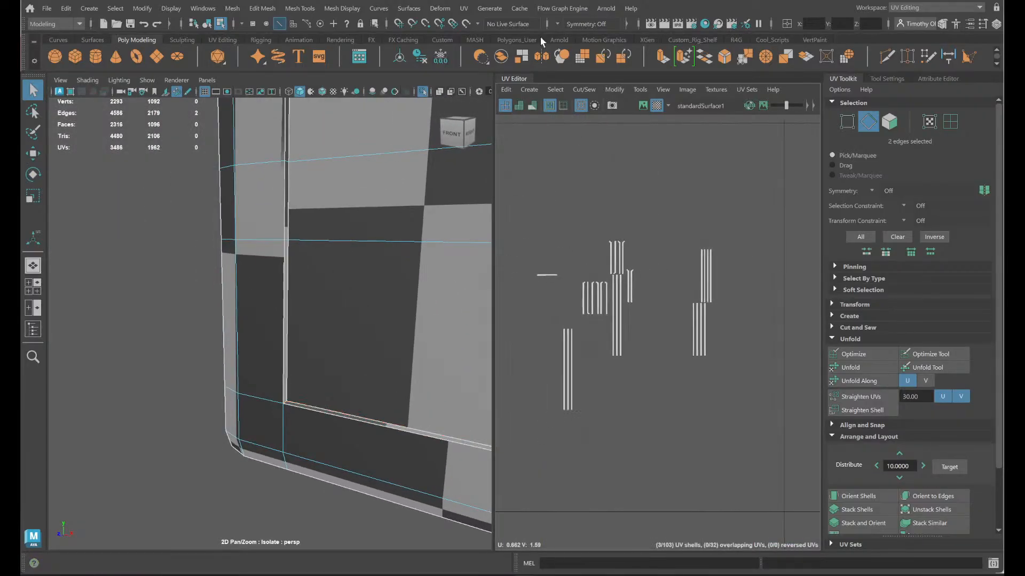
pyautogui.click(591, 88)
pyautogui.click(603, 199)
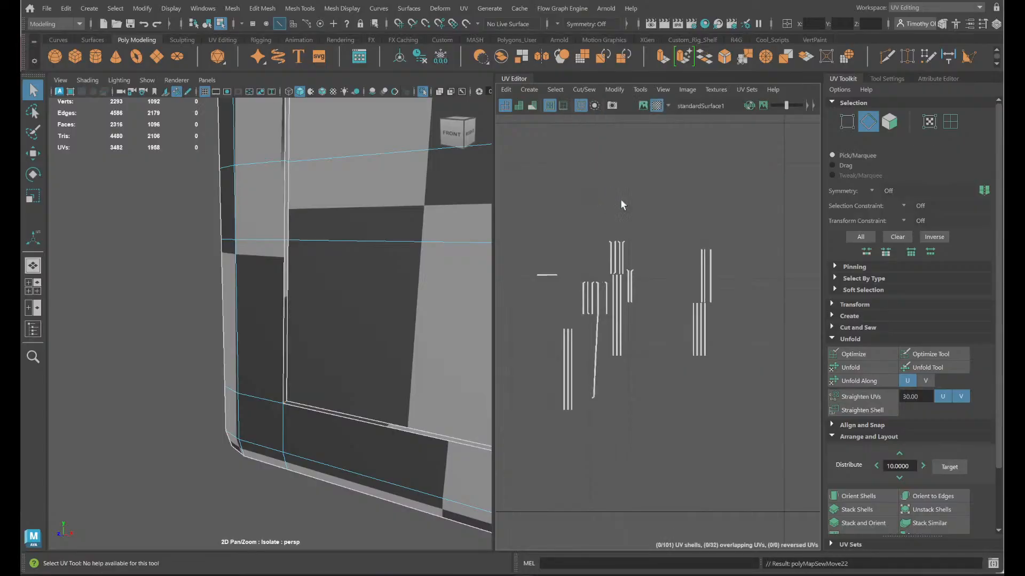
# - Undo the last Move and Sew on the panel's border strips so they are separate shells again
pyautogui.rightClick(593, 375)
pyautogui.click(557, 347)
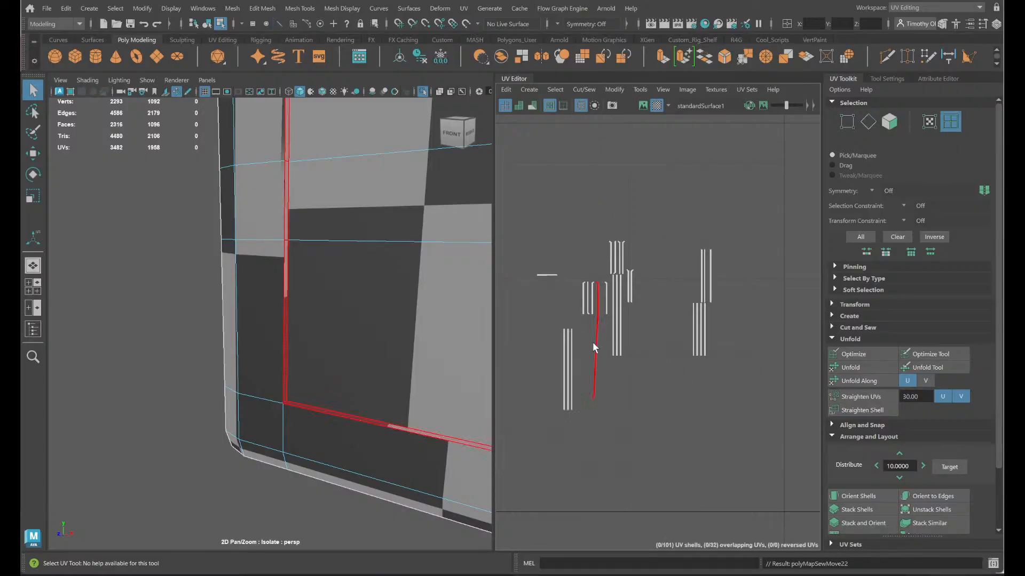
pyautogui.click(592, 342)
pyautogui.keyDown('shift'); pyautogui.moveTo(652, 305); pyautogui.dragTo(515, 311, button='right'); pyautogui.keyUp('shift')
pyautogui.hotkey('ctrl', 'z')
pyautogui.hotkey('ctrl', 'z')
pyautogui.hotkey('ctrl', 'z')
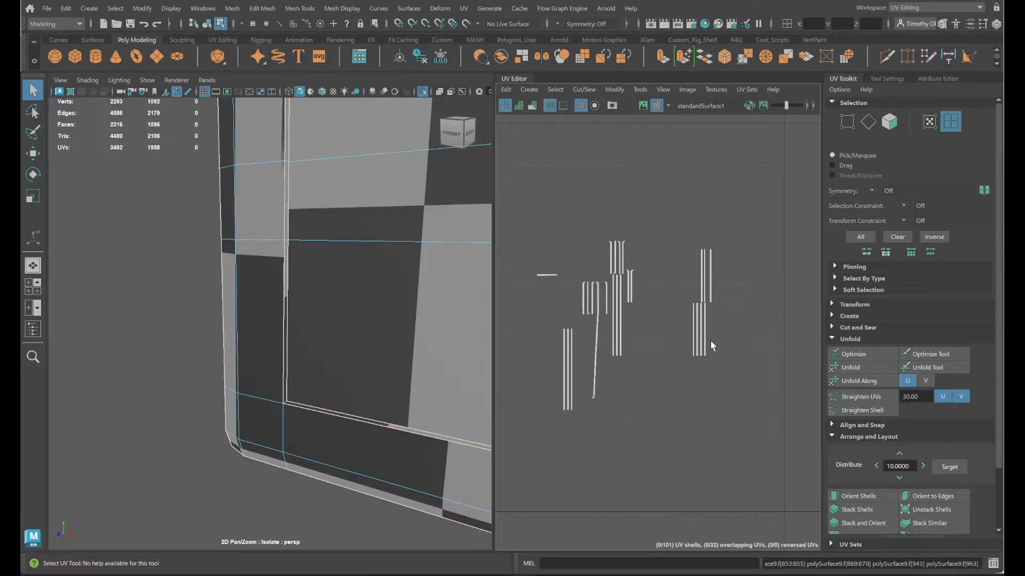
# - Rotate the upside-down shell in the lower row of hooked strips so its hooked end matches its neighbours
pyautogui.scroll(5, 715, 390)
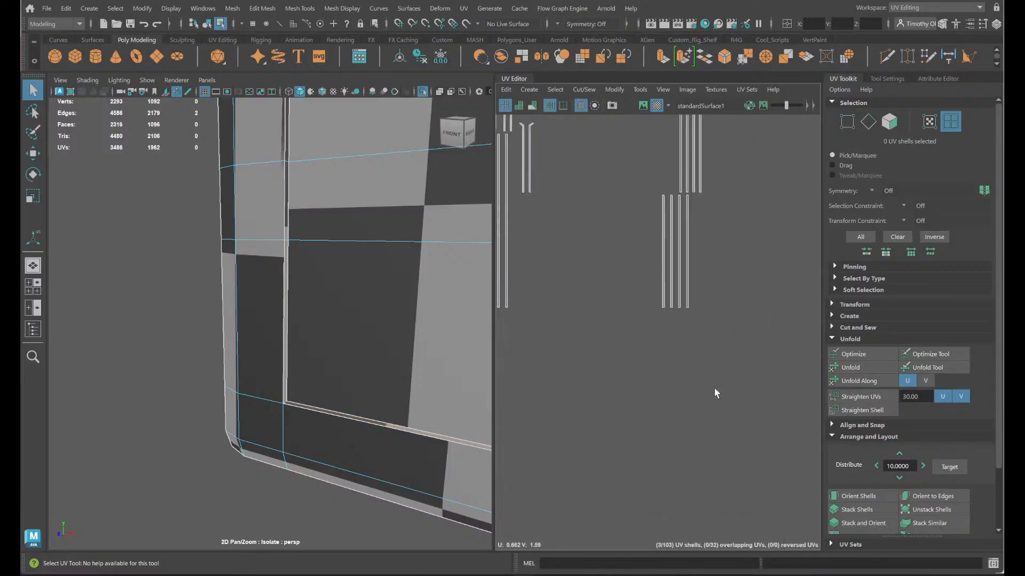
pyautogui.keyDown('alt'); pyautogui.moveTo(643, 366); pyautogui.dragTo(728, 479, button='middle'); pyautogui.keyUp('alt')
pyautogui.scroll(-5, 713, 456)
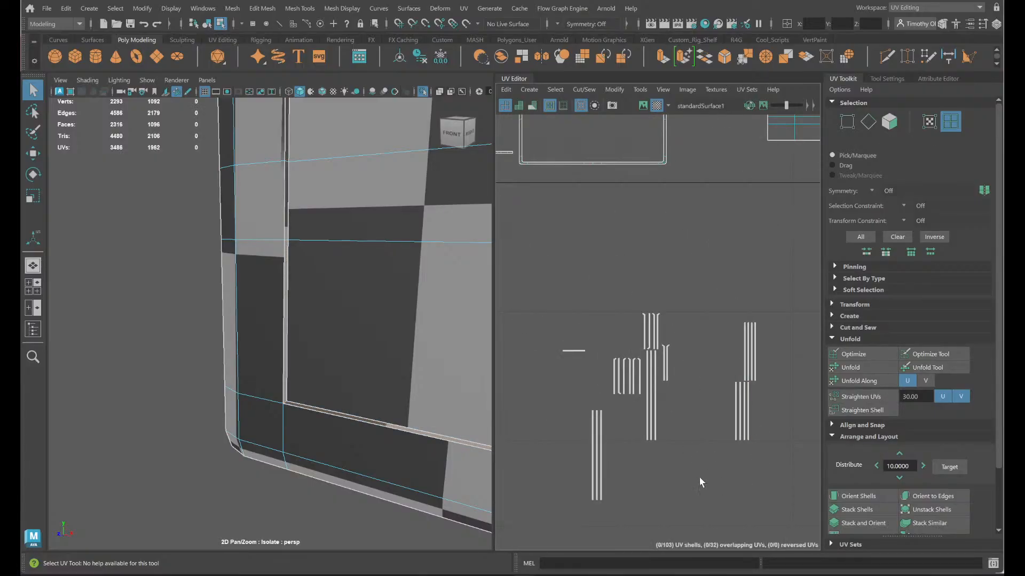
pyautogui.scroll(-3, 645, 378)
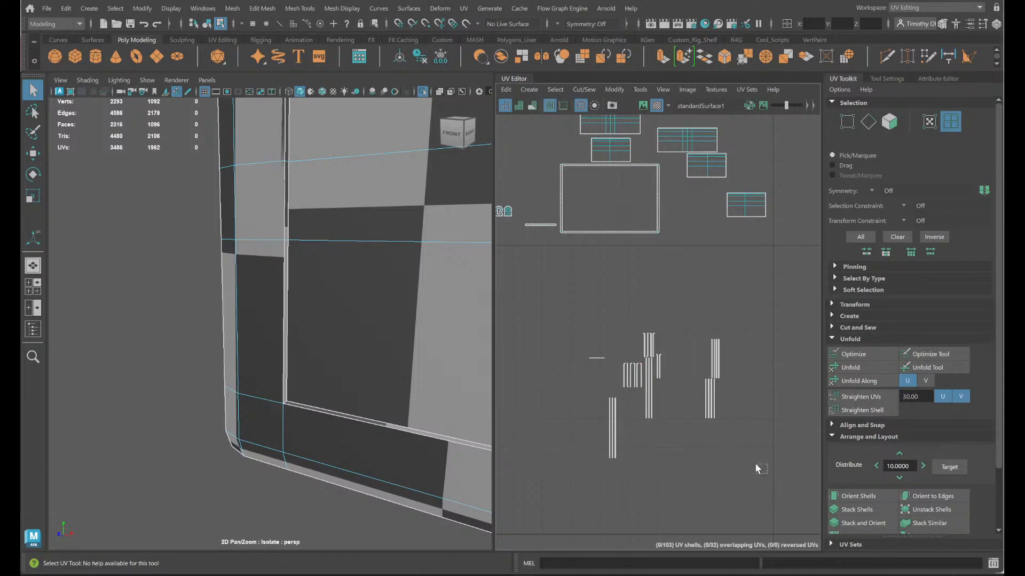
pyautogui.moveTo(757, 469); pyautogui.dragTo(558, 315)
pyautogui.scroll(2, 704, 348)
pyautogui.scroll(2, 694, 390)
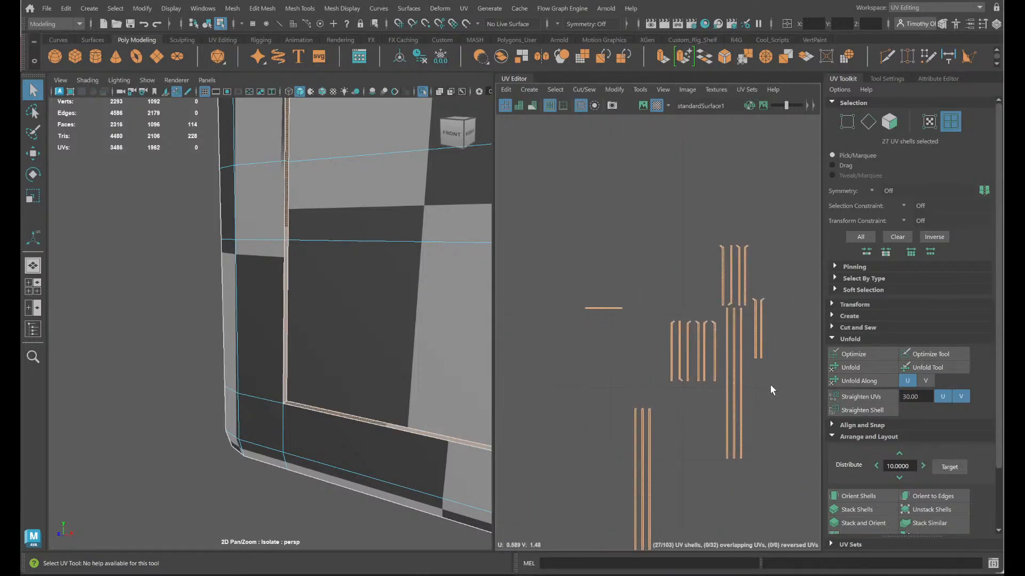
pyautogui.keyDown('alt'); pyautogui.moveTo(769, 388); pyautogui.dragTo(755, 356, button='middle'); pyautogui.keyUp('alt')
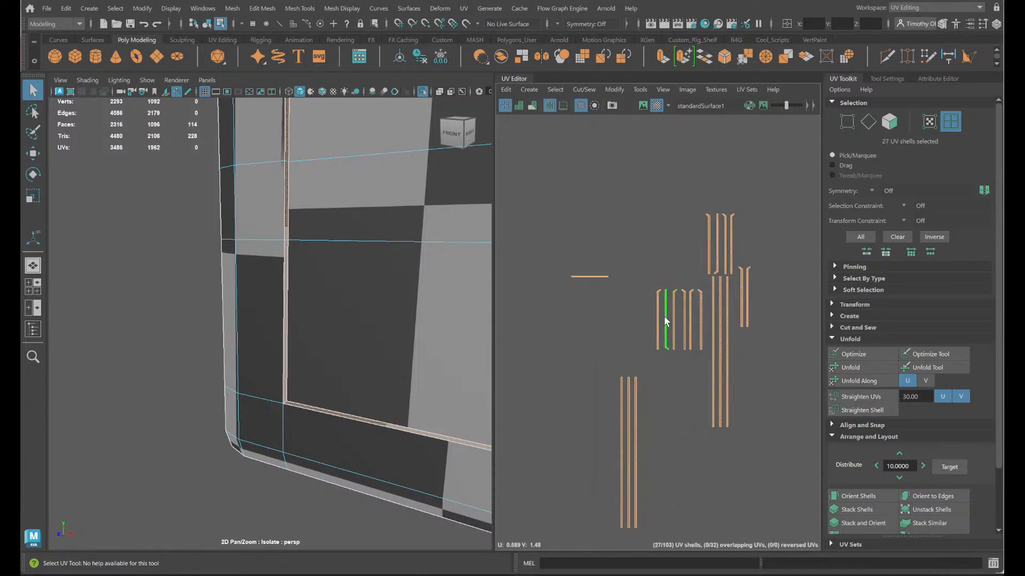
pyautogui.click(664, 315)
pyautogui.keyDown('alt'); pyautogui.moveTo(345, 318); pyautogui.dragTo(507, 395); pyautogui.keyUp('alt')
pyautogui.press('e')
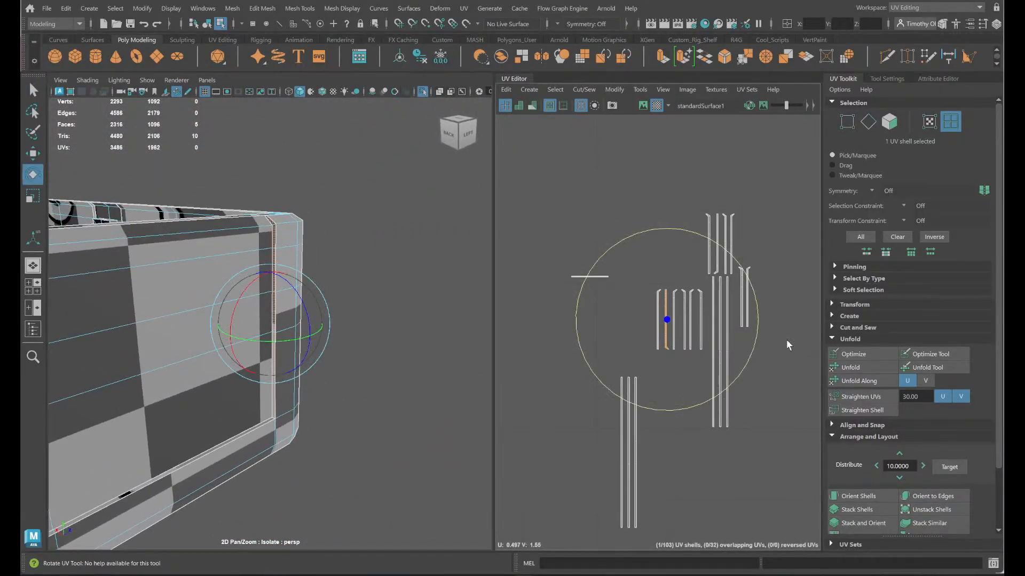
pyautogui.keyDown('alt'); pyautogui.moveTo(516, 341); pyautogui.dragTo(465, 385); pyautogui.keyUp('alt')
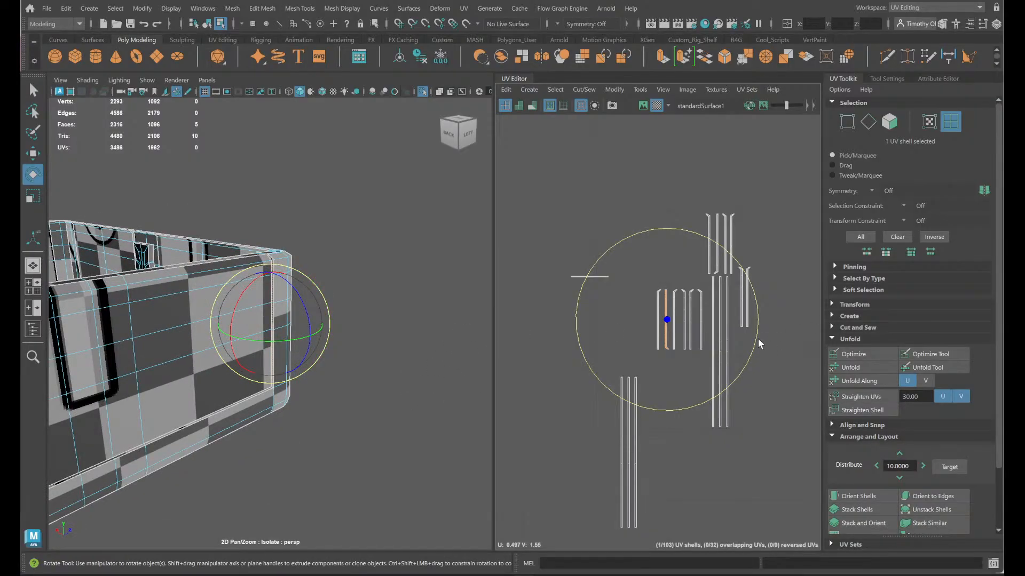
pyautogui.moveTo(752, 326)
pyautogui.mouseDown()
pyautogui.moveTo(737, 278)
pyautogui.moveTo(648, 226)
pyautogui.moveTo(526, 257)
pyautogui.moveTo(520, 307)
pyautogui.moveTo(529, 292)
pyautogui.moveTo(609, 347)
pyautogui.moveTo(858, 375)
pyautogui.mouseUp()
pyautogui.click(763, 398)
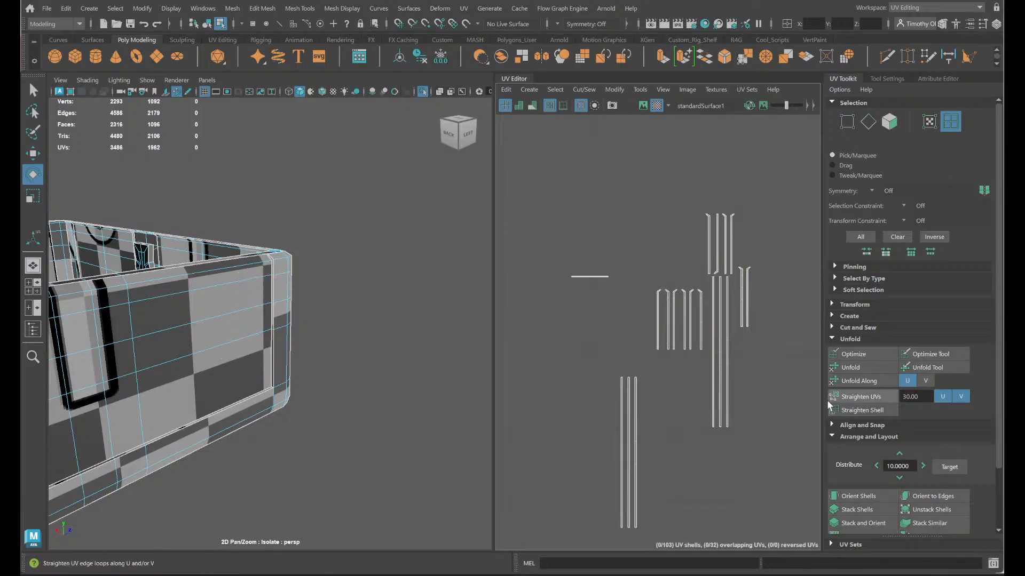
# - Rotate the upside-down shell in the upper group of hooked strips so its hook is on top
pyautogui.click(718, 262)
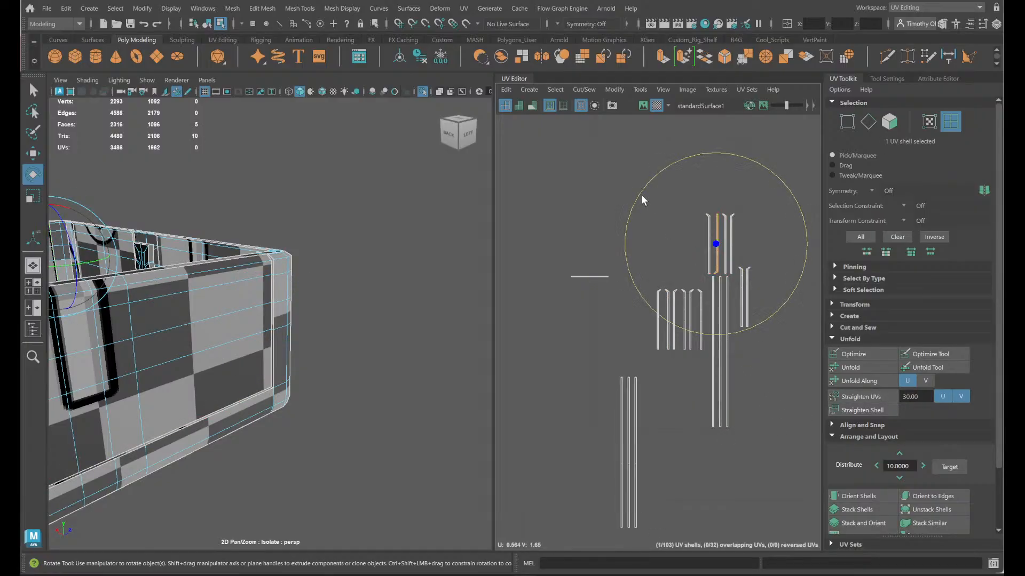
pyautogui.moveTo(642, 201); pyautogui.dragTo(746, 410)
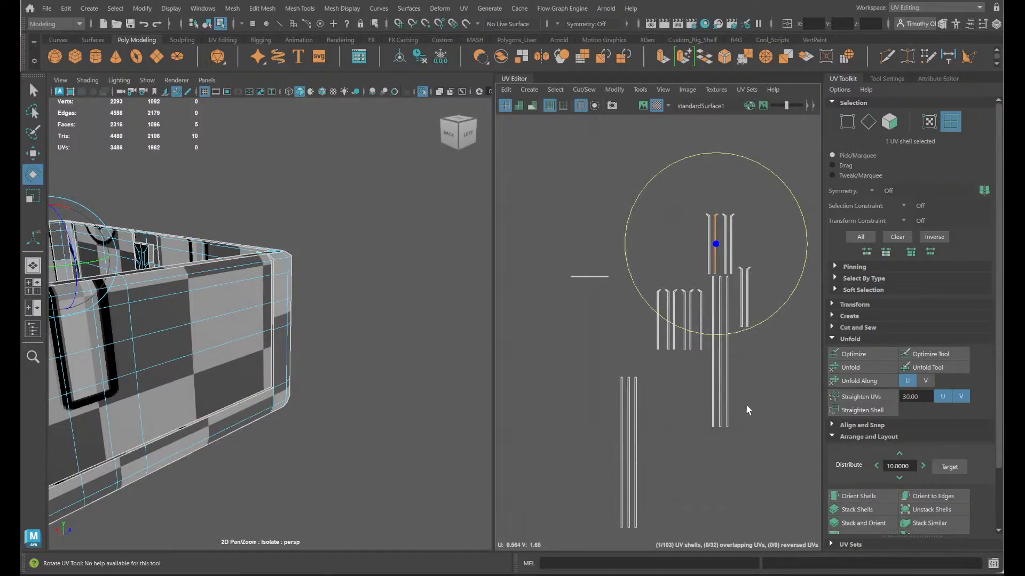
pyautogui.click(772, 414)
# - Examine the groups of strip shells and check where the eight straight strips lie on the chest's panels
pyautogui.moveTo(526, 199); pyautogui.dragTo(797, 490)
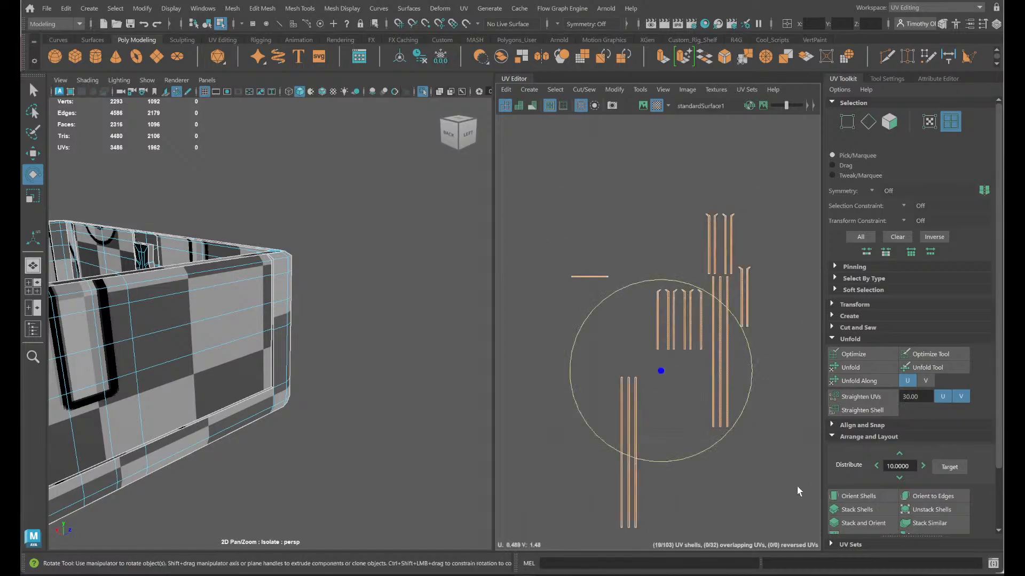
pyautogui.scroll(-3, 779, 478)
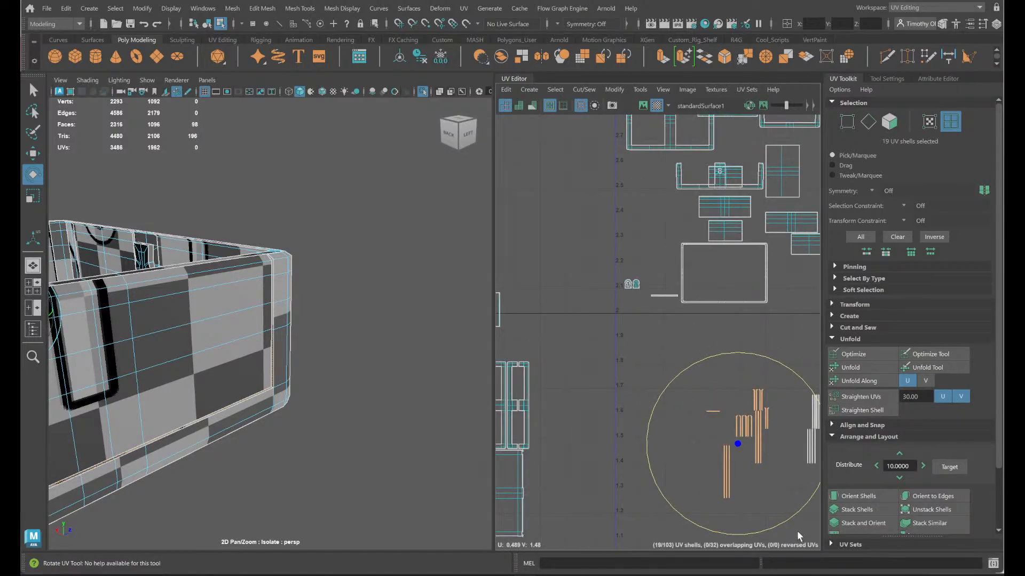
pyautogui.moveTo(698, 459); pyautogui.dragTo(708, 457)
pyautogui.press('f')
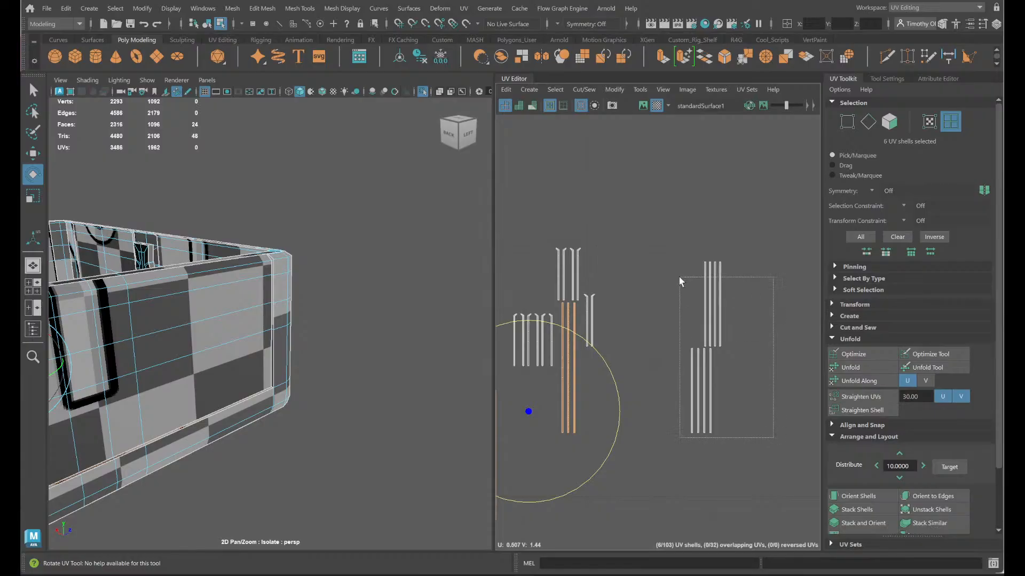
pyautogui.moveTo(679, 280); pyautogui.dragTo(681, 283)
pyautogui.press('f')
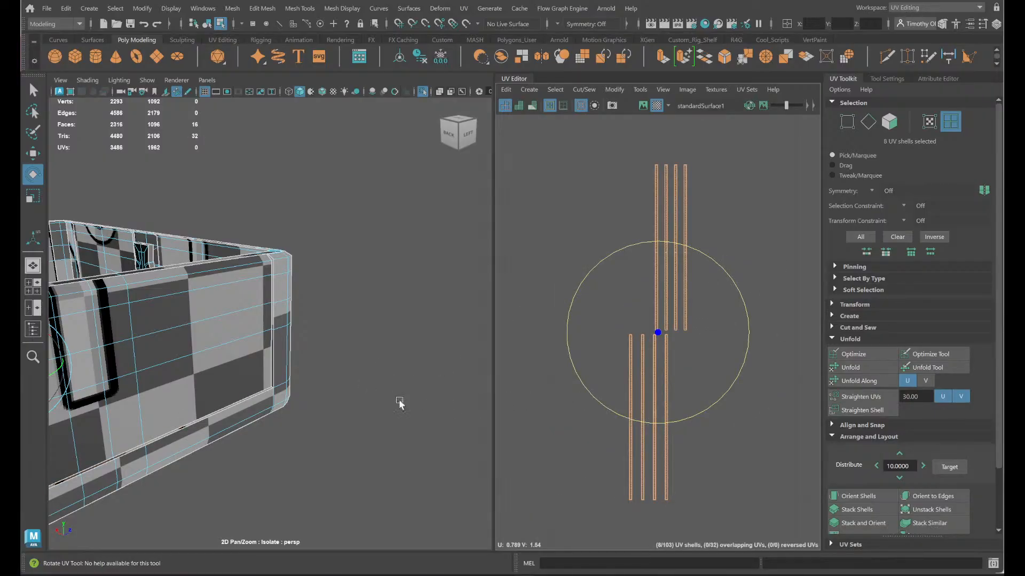
pyautogui.press('f')
pyautogui.keyDown('alt'); pyautogui.moveTo(329, 410); pyautogui.dragTo(367, 447); pyautogui.keyUp('alt')
pyautogui.scroll(5, 311, 399)
pyautogui.keyDown('alt'); pyautogui.moveTo(309, 400); pyautogui.dragTo(265, 427); pyautogui.keyUp('alt')
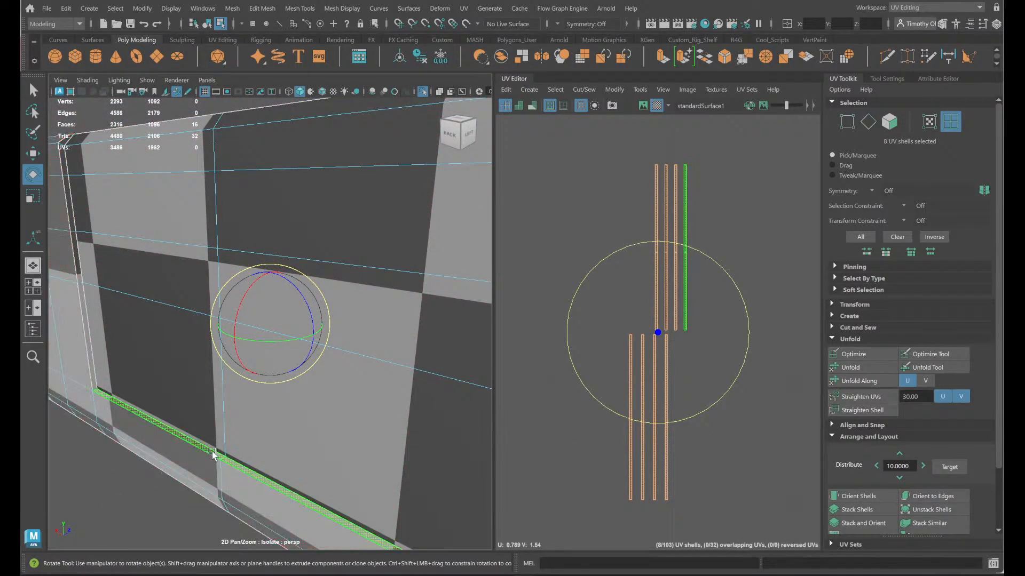
pyautogui.scroll(-5, 743, 290)
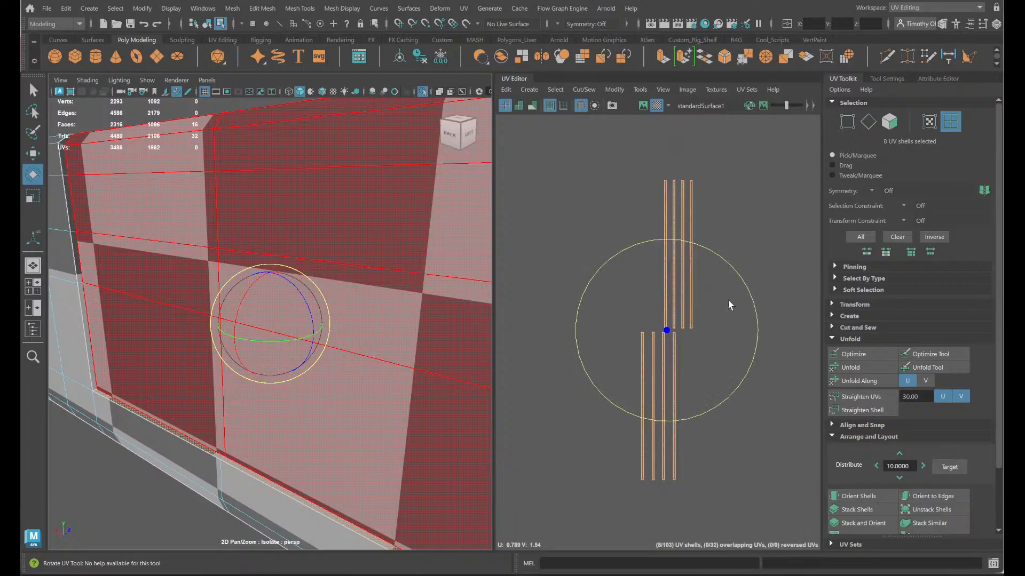
pyautogui.scroll(-3, 758, 464)
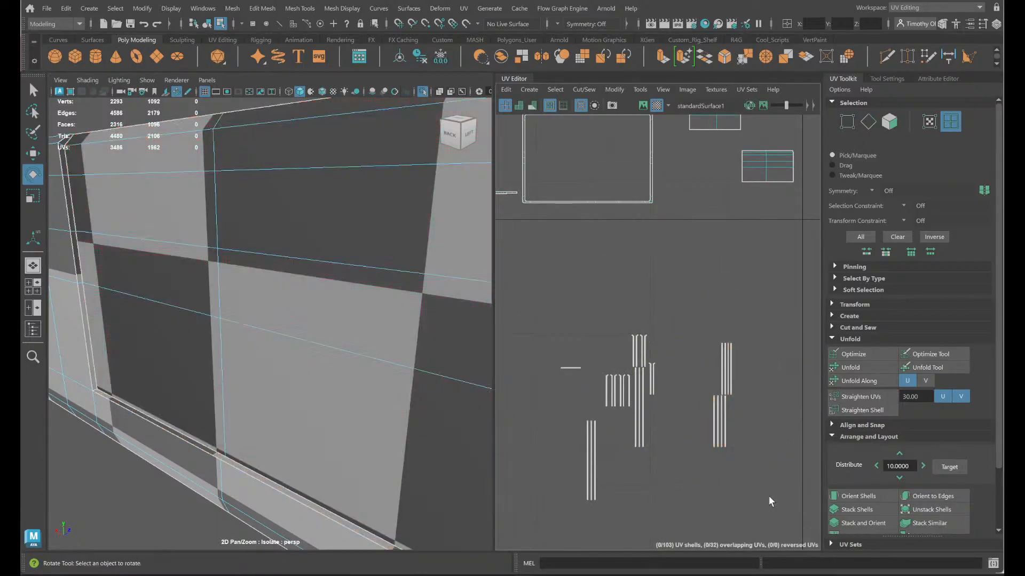
# - Move all 27 strip shells up among the chest body's other shells in the UV layout
pyautogui.moveTo(776, 499); pyautogui.dragTo(488, 313)
pyautogui.scroll(-3, 558, 305)
pyautogui.press('w')
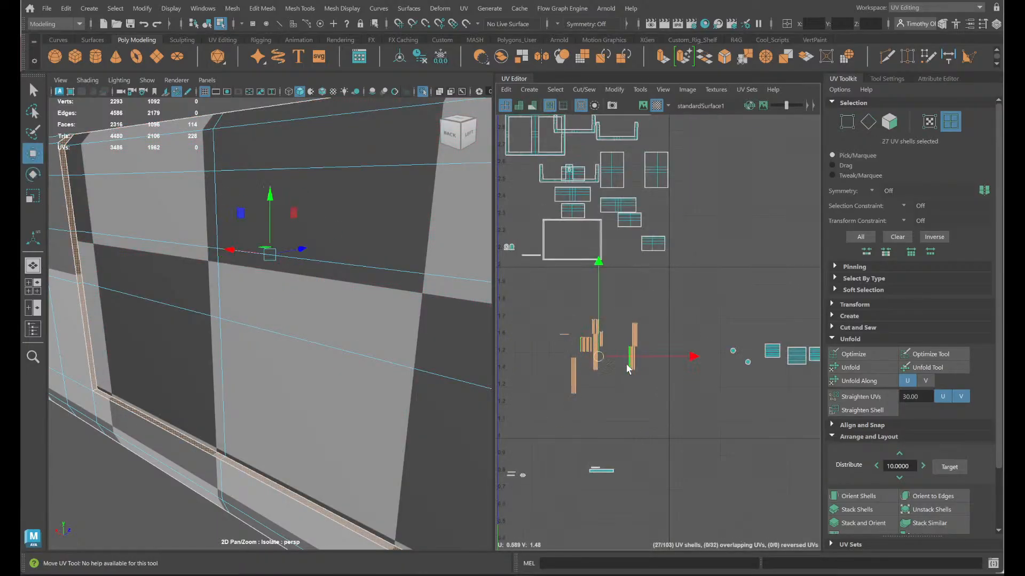
pyautogui.scroll(-3, 650, 414)
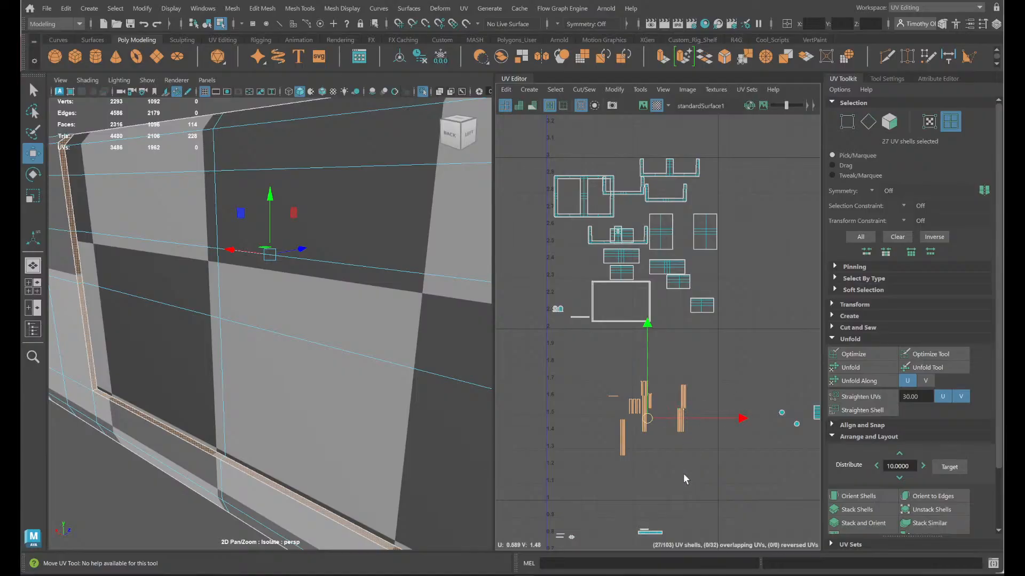
pyautogui.moveTo(709, 462); pyautogui.dragTo(587, 342)
pyautogui.moveTo(644, 422); pyautogui.dragTo(627, 233)
pyautogui.scroll(-2, 674, 322)
pyautogui.keyDown('alt'); pyautogui.moveTo(691, 408); pyautogui.dragTo(829, 280, button='middle'); pyautogui.keyUp('alt')
pyautogui.keyDown('alt'); pyautogui.moveTo(569, 303); pyautogui.dragTo(764, 470, button='middle'); pyautogui.keyUp('alt')
# - Show the whole chest again, select all of the lid's faces and isolate the lid
pyautogui.scroll(-10, 342, 376)
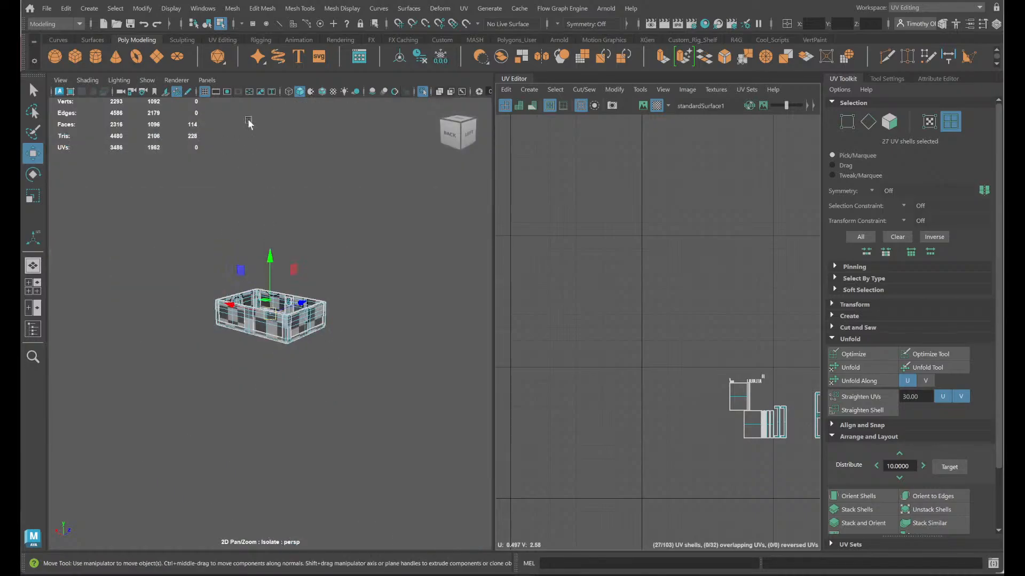
pyautogui.click(423, 91)
pyautogui.scroll(10, 261, 299)
pyautogui.click(338, 212)
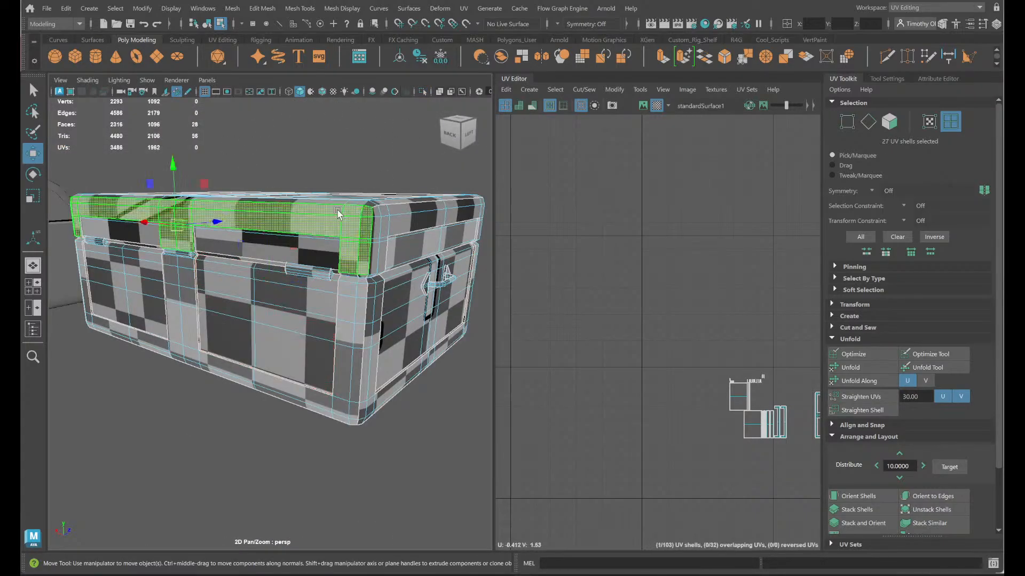
pyautogui.click(404, 214)
pyautogui.moveTo(404, 214); pyautogui.dragTo(405, 236, button='right')
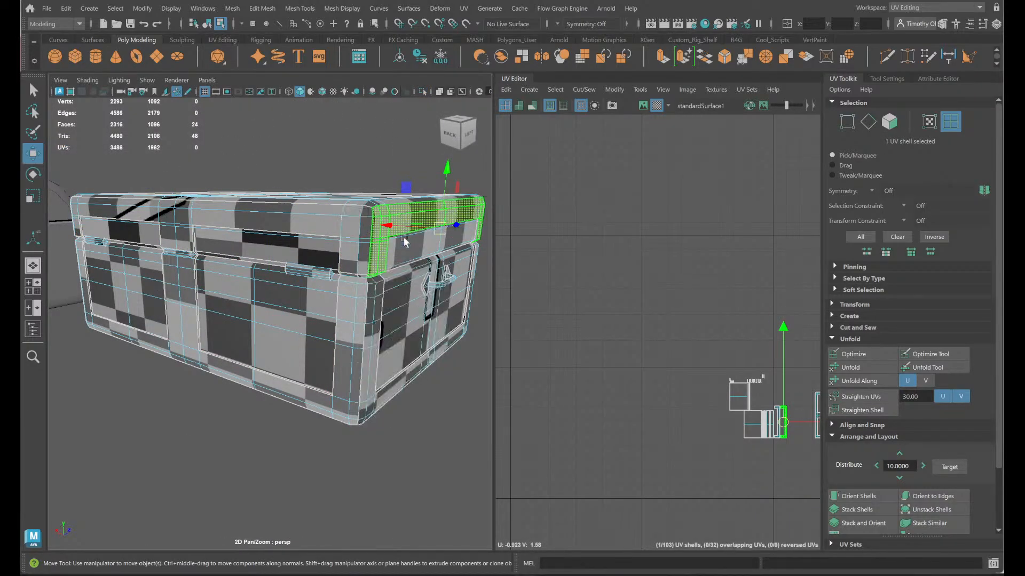
pyautogui.doubleClick(404, 213)
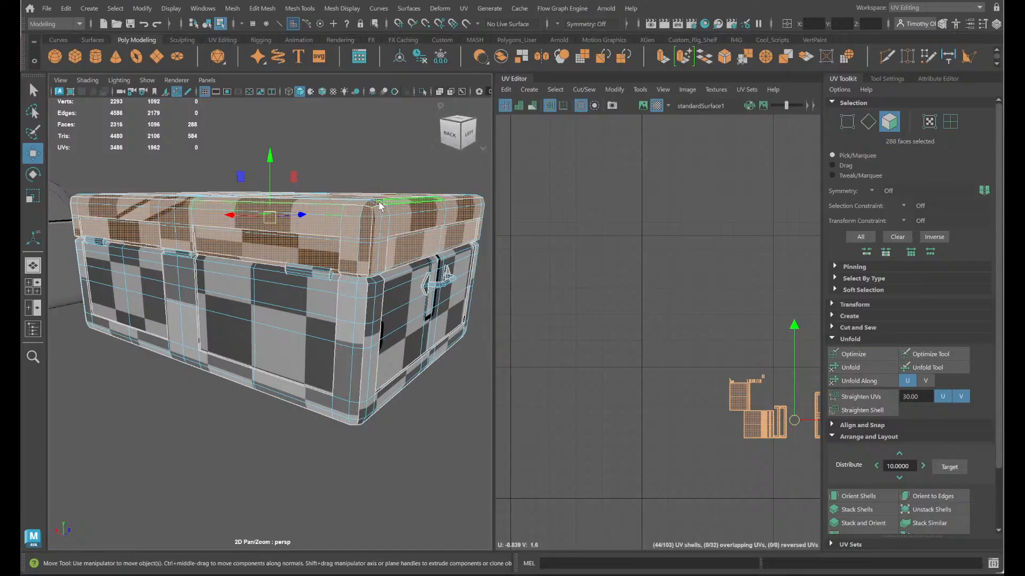
pyautogui.click(422, 92)
# - Delete the flat faces covering the lid's underside to open up its interior
pyautogui.keyDown('alt'); pyautogui.moveTo(320, 176); pyautogui.dragTo(303, 235); pyautogui.keyUp('alt')
pyautogui.scroll(2, 303, 235)
pyautogui.keyDown('alt'); pyautogui.moveTo(305, 249); pyautogui.dragTo(344, 288, button='middle'); pyautogui.keyUp('alt')
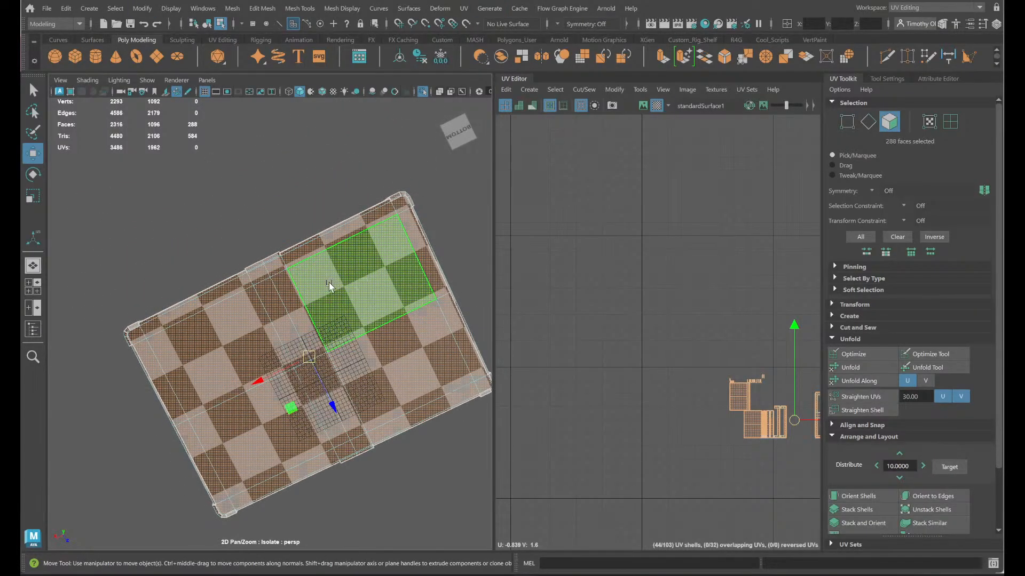
pyautogui.click(329, 286)
pyautogui.moveTo(292, 305)
pyautogui.keyDown('shift'); pyautogui.mouseDown()
pyautogui.moveTo(221, 355)
pyautogui.moveTo(326, 394)
pyautogui.moveTo(378, 374)
pyautogui.mouseUp(); pyautogui.keyUp('shift')
pyautogui.press('Delete')
# - Select the 16 faces around the lid's bottom rim and cut their UV edges
pyautogui.keyDown('alt'); pyautogui.moveTo(332, 300); pyautogui.dragTo(373, 308); pyautogui.keyUp('alt')
pyautogui.scroll(5, 405, 352)
pyautogui.keyDown('alt'); pyautogui.moveTo(337, 278); pyautogui.dragTo(313, 386, button='middle'); pyautogui.keyUp('alt')
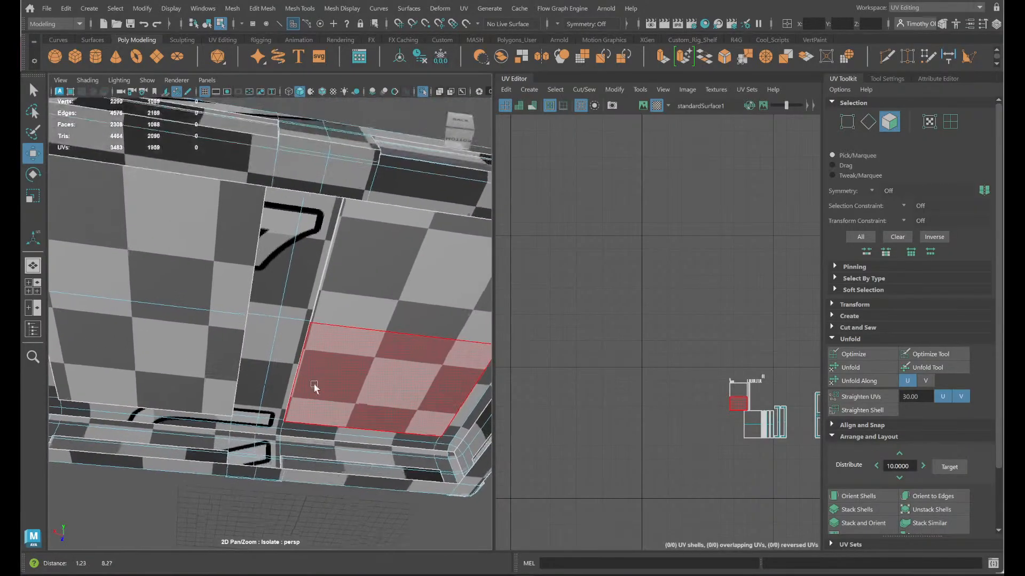
pyautogui.rightClick(337, 173)
pyautogui.moveTo(336, 173); pyautogui.dragTo(337, 205, button='right')
pyautogui.scroll(-5, 344, 240)
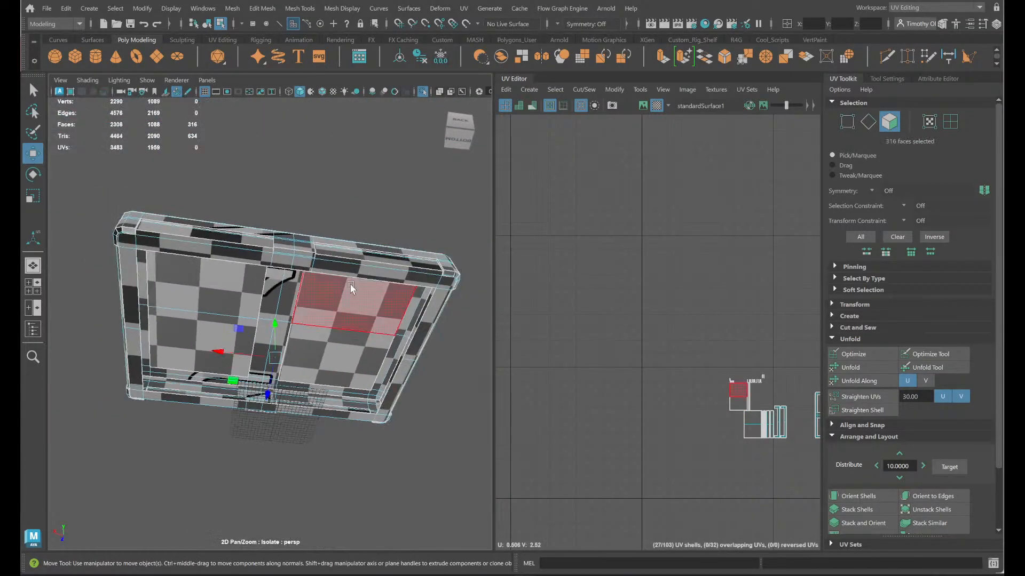
pyautogui.click(278, 265)
pyautogui.keyDown('shift'); pyautogui.click(303, 266); pyautogui.keyUp('shift')
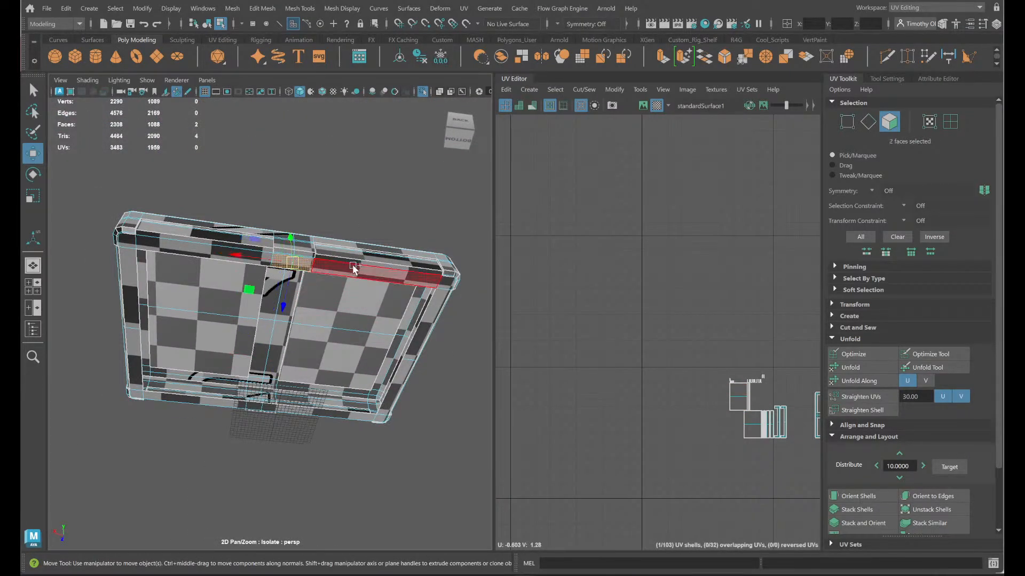
pyautogui.keyDown('shift'); pyautogui.click(357, 270); pyautogui.keyUp('shift')
pyautogui.keyDown('shift'); pyautogui.click(448, 284); pyautogui.keyUp('shift')
pyautogui.keyDown('shift'); pyautogui.click(423, 344); pyautogui.keyUp('shift')
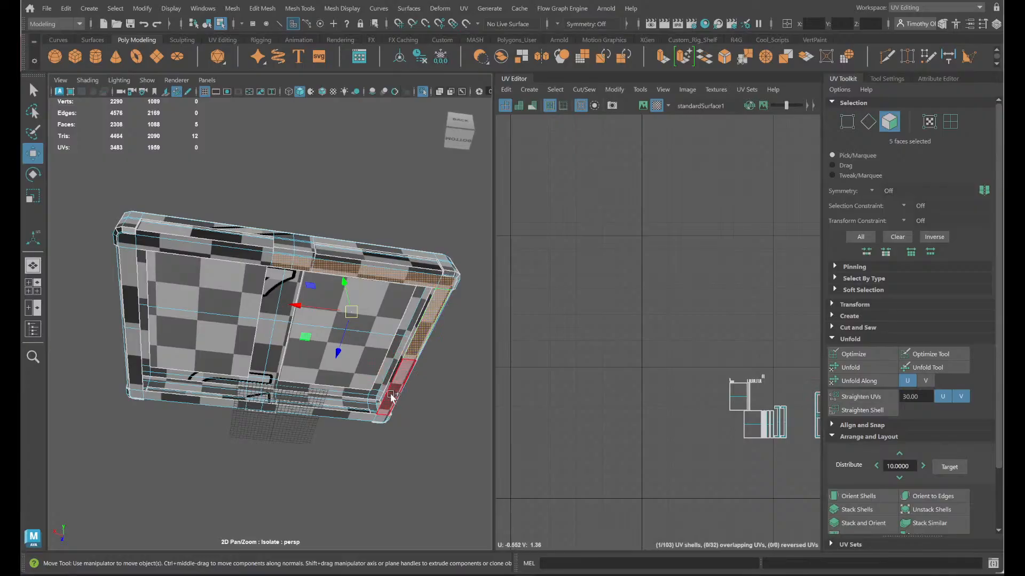
pyautogui.keyDown('shift'); pyautogui.click(387, 412); pyautogui.keyUp('shift')
pyautogui.keyDown('shift'); pyautogui.click(378, 418); pyautogui.keyUp('shift')
pyautogui.keyDown('shift'); pyautogui.click(363, 416); pyautogui.keyUp('shift')
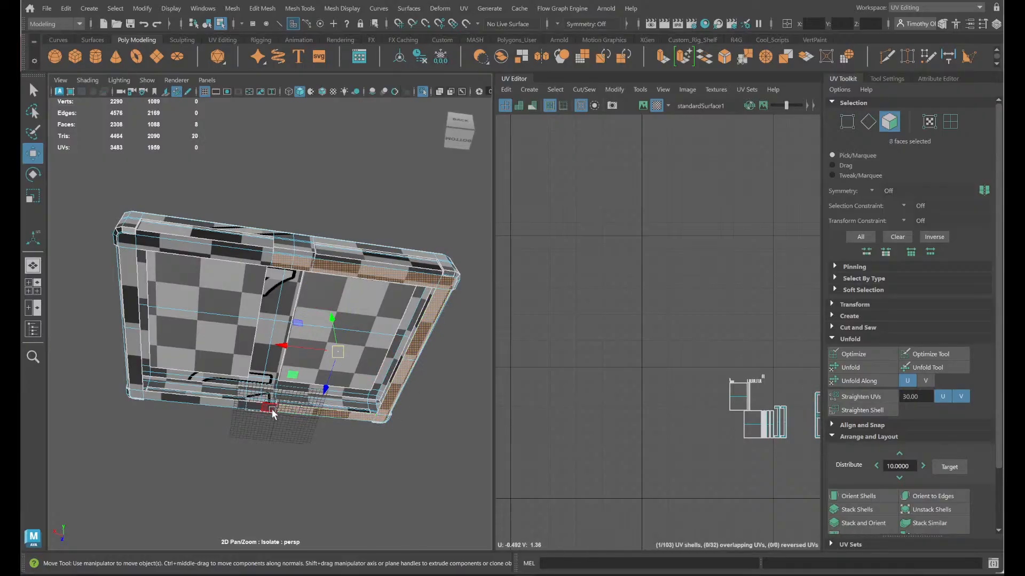
pyautogui.keyDown('shift'); pyautogui.click(257, 406); pyautogui.keyUp('shift')
pyautogui.keyDown('shift'); pyautogui.click(233, 402); pyautogui.keyUp('shift')
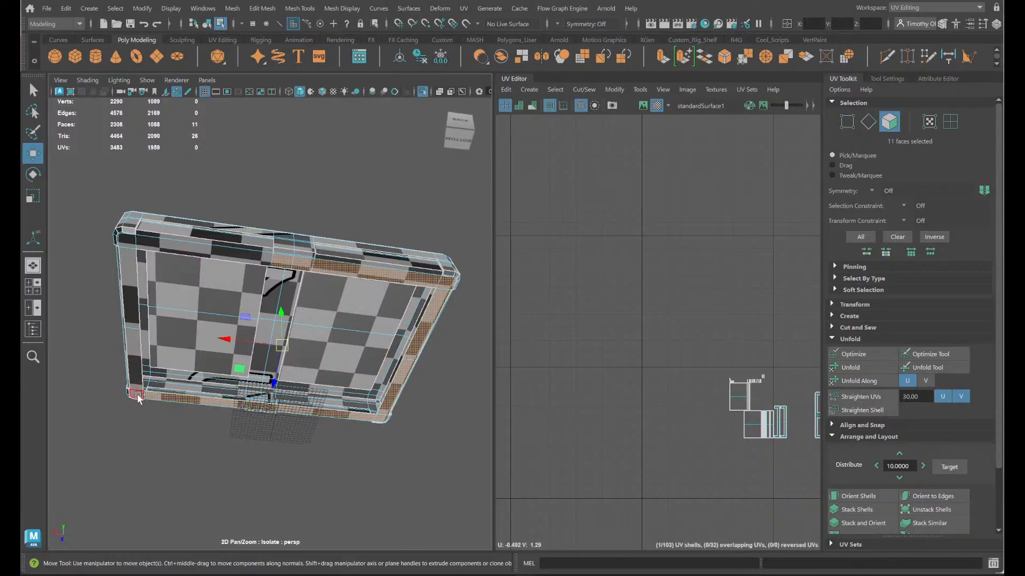
pyautogui.keyDown('shift'); pyautogui.click(137, 395); pyautogui.keyUp('shift')
pyautogui.keyDown('shift'); pyautogui.click(136, 380); pyautogui.keyUp('shift')
pyautogui.keyDown('shift'); pyautogui.click(130, 273); pyautogui.keyUp('shift')
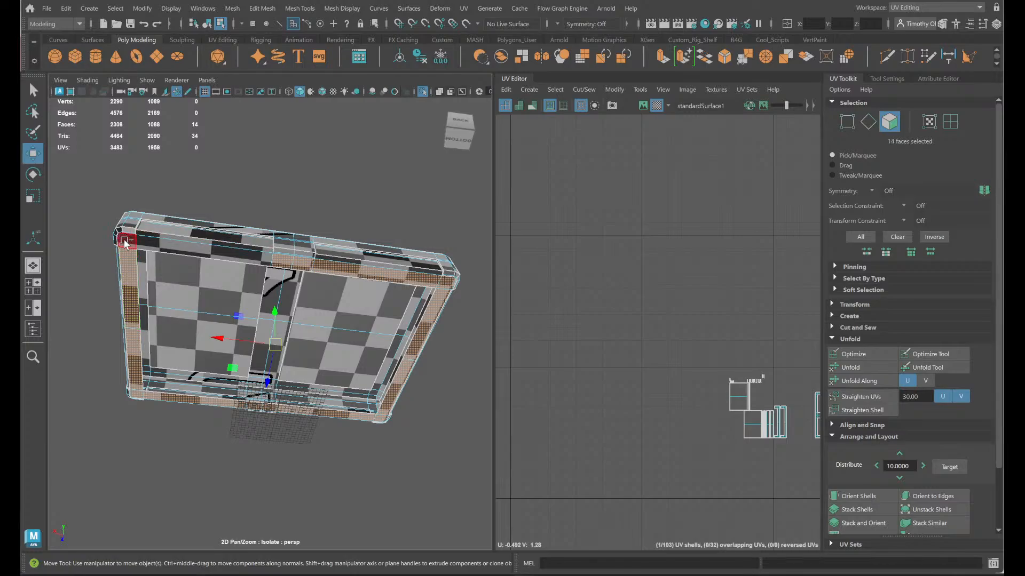
pyautogui.keyDown('shift'); pyautogui.click(127, 235); pyautogui.keyUp('shift')
pyautogui.keyDown('shift'); pyautogui.click(155, 244); pyautogui.keyUp('shift')
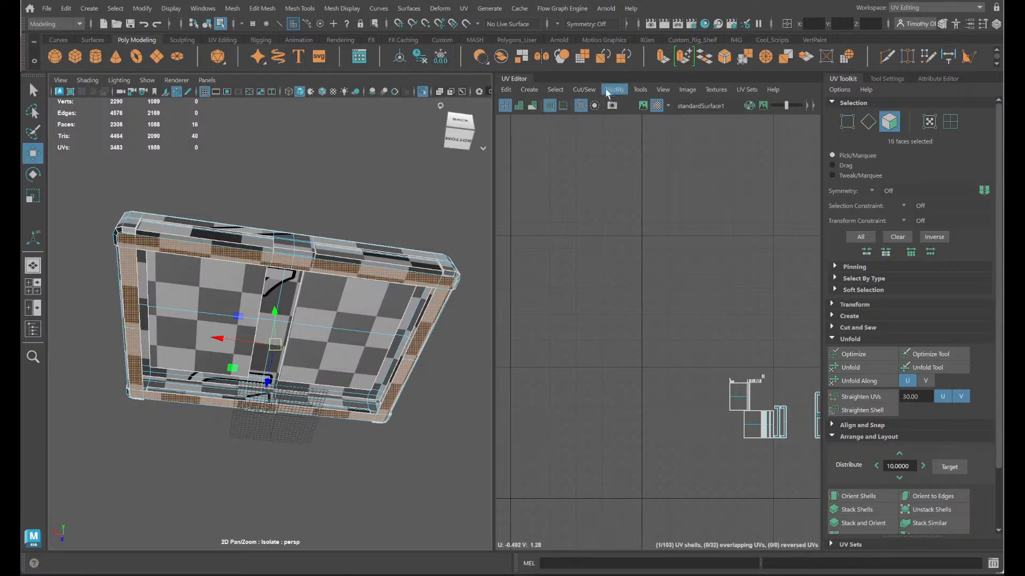
pyautogui.click(584, 89)
pyautogui.click(589, 150)
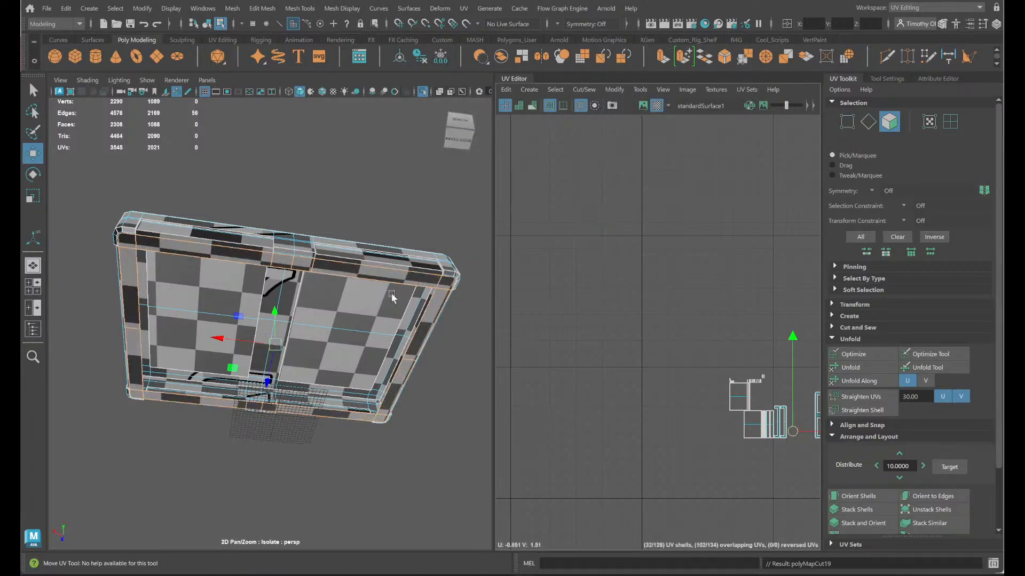
# - Undo the last UV cut on the lid's bottom rim faces
pyautogui.moveTo(350, 273); pyautogui.dragTo(392, 231, button='right')
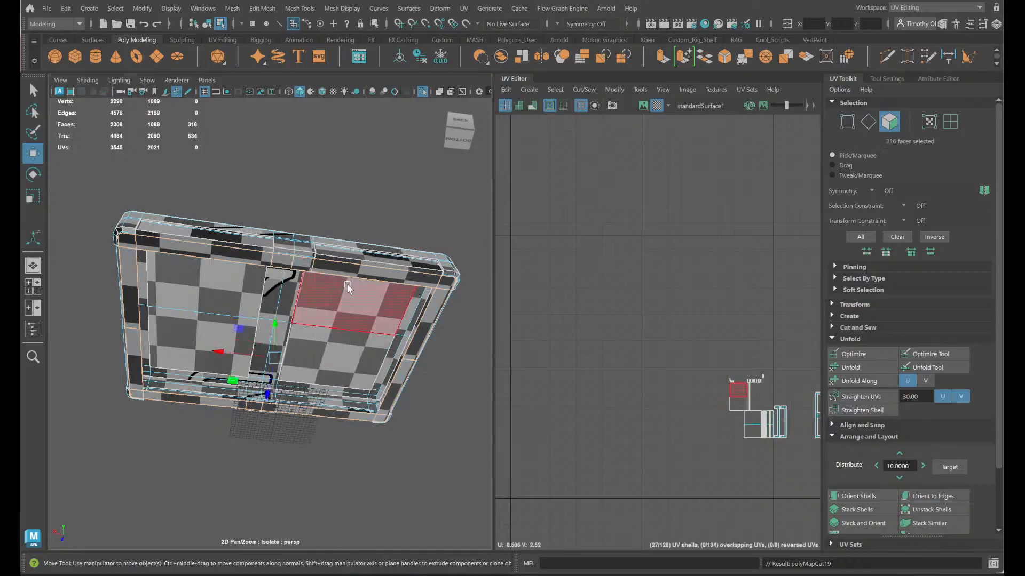
pyautogui.rightClick(303, 254)
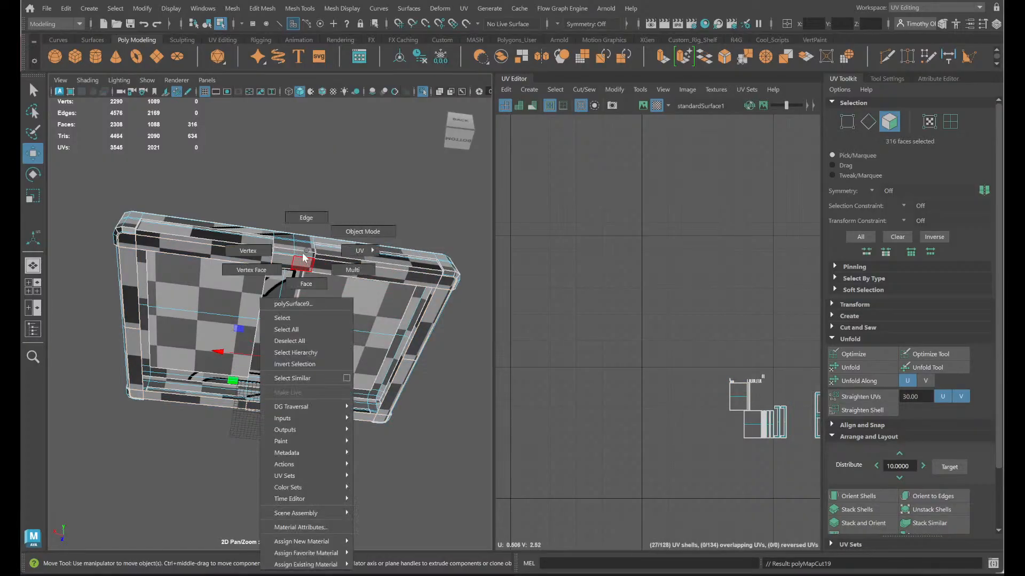
pyautogui.hotkey('ctrl', 'z')
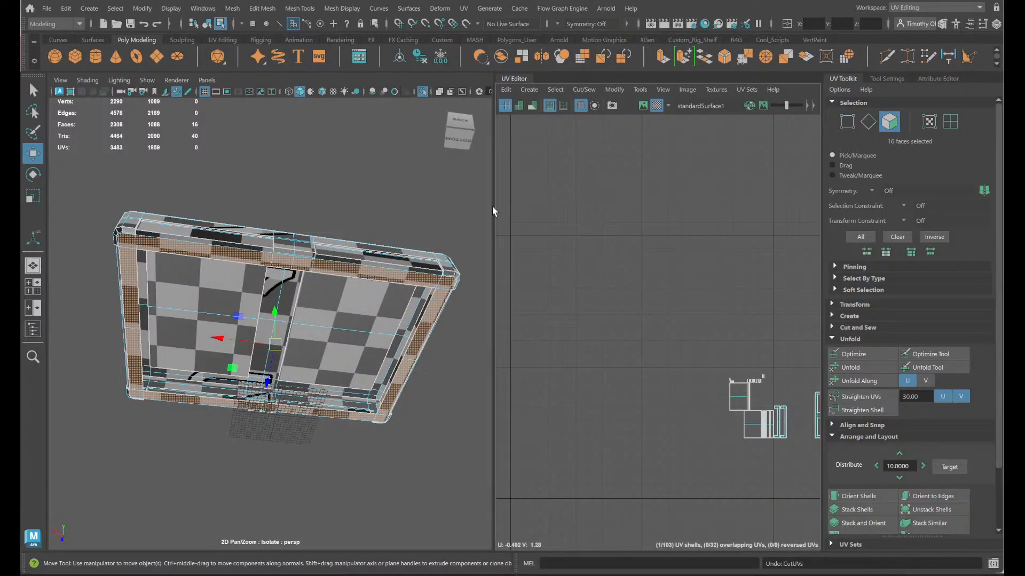
# - Convert the 16 rim faces to their 40 perimeter edges and cut the UVs along those edges
pyautogui.keyDown('ctrl'); pyautogui.moveTo(436, 311); pyautogui.dragTo(441, 291, button='right'); pyautogui.keyUp('ctrl')
pyautogui.keyDown('ctrl'); pyautogui.moveTo(452, 255); pyautogui.dragTo(507, 233, button='right'); pyautogui.keyUp('ctrl')
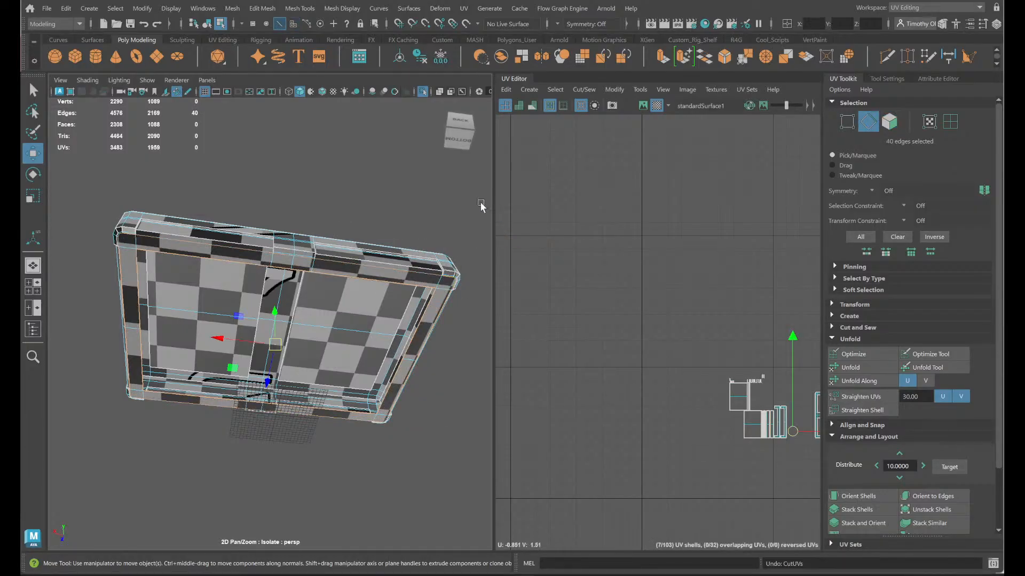
pyautogui.click(572, 89)
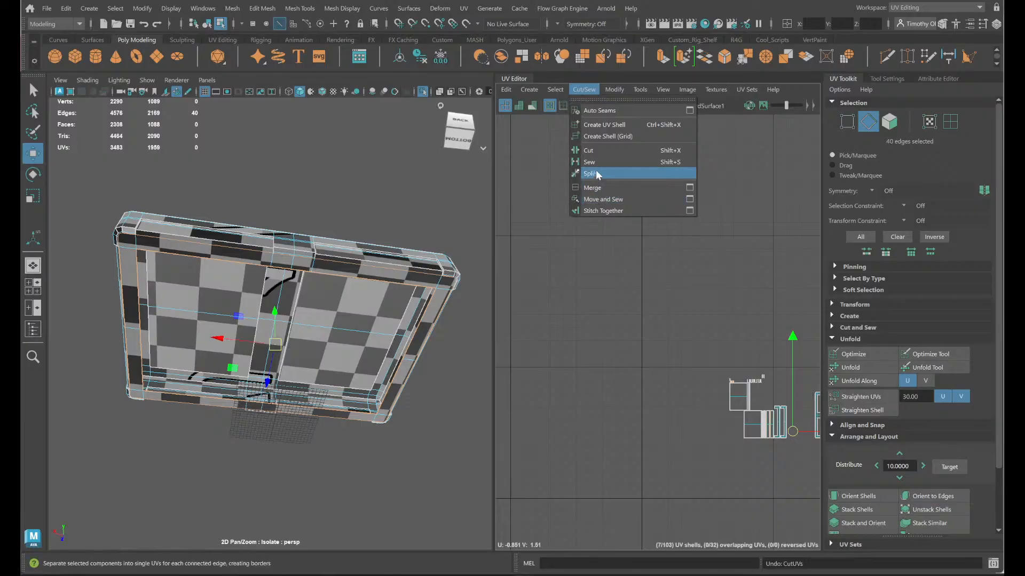
pyautogui.click(594, 152)
pyautogui.keyDown('ctrl'); pyautogui.rightClick(435, 280); pyautogui.keyUp('ctrl')
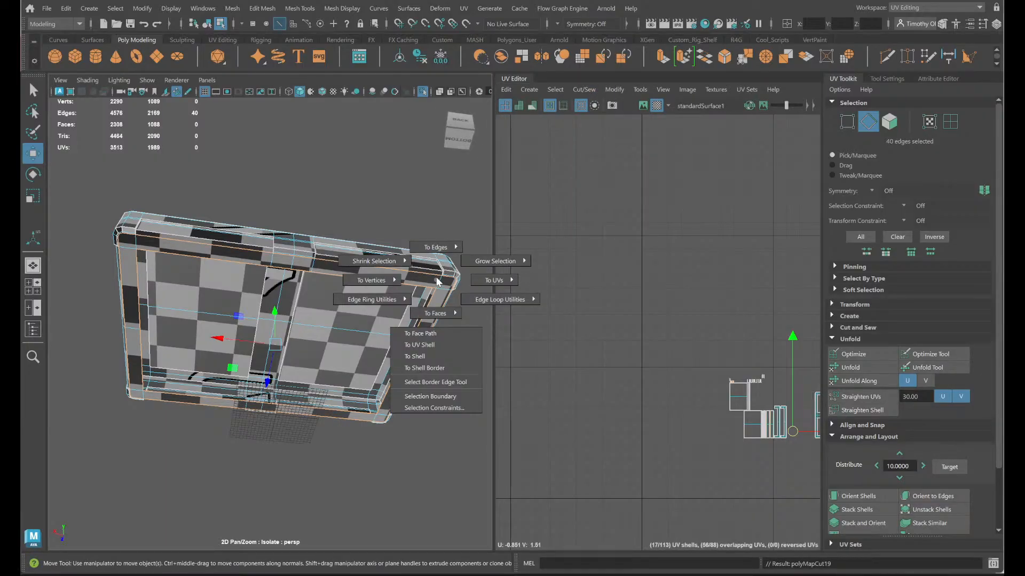
pyautogui.keyDown('ctrl'); pyautogui.moveTo(431, 309); pyautogui.dragTo(434, 372, button='right'); pyautogui.keyUp('ctrl')
pyautogui.scroll(2, 446, 302)
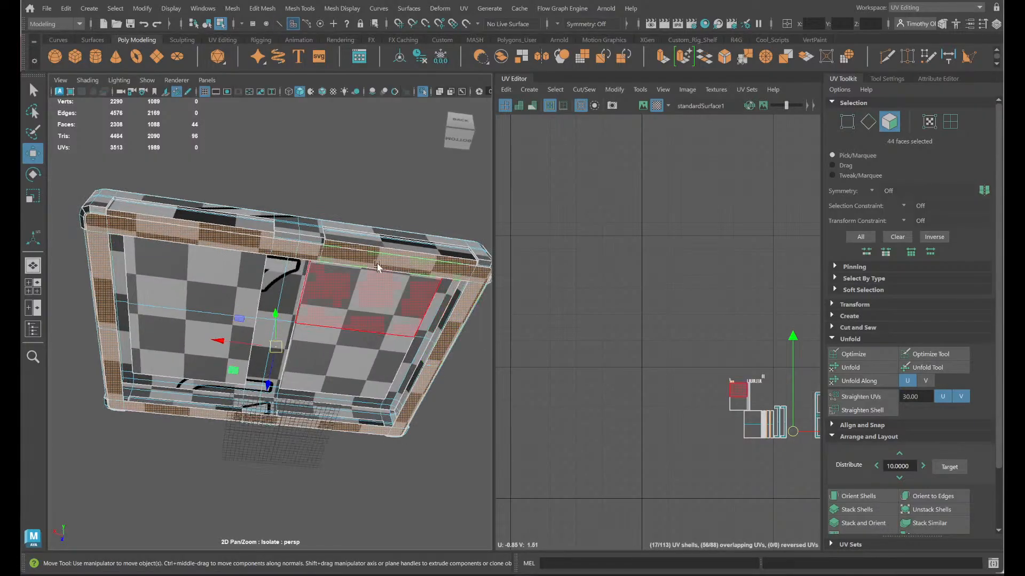
pyautogui.keyDown('ctrl'); pyautogui.click(205, 228); pyautogui.keyUp('ctrl')
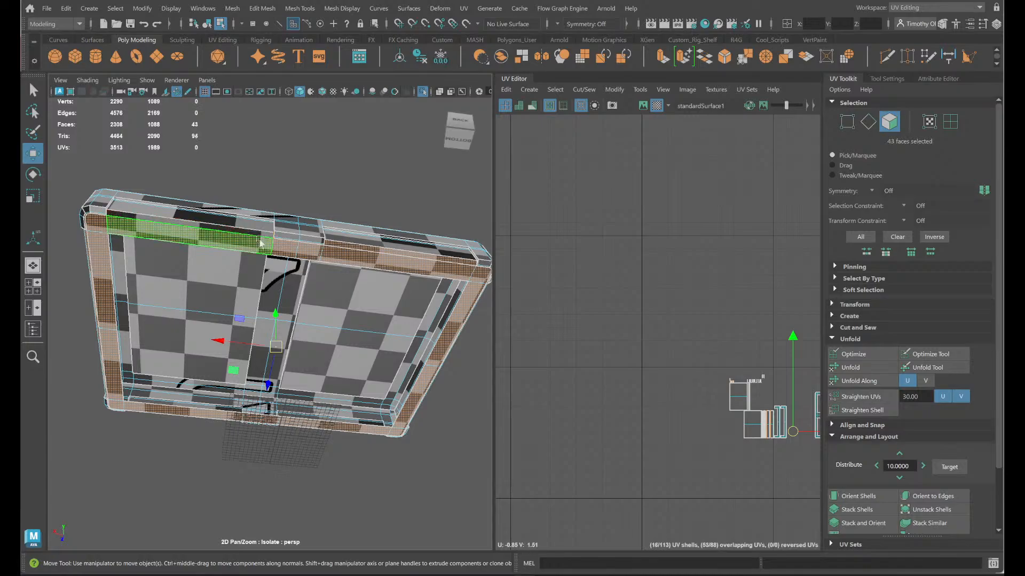
pyautogui.keyDown('ctrl'); pyautogui.click(378, 250); pyautogui.keyUp('ctrl')
pyautogui.keyDown('alt'); pyautogui.moveTo(398, 378); pyautogui.dragTo(374, 346); pyautogui.keyUp('alt')
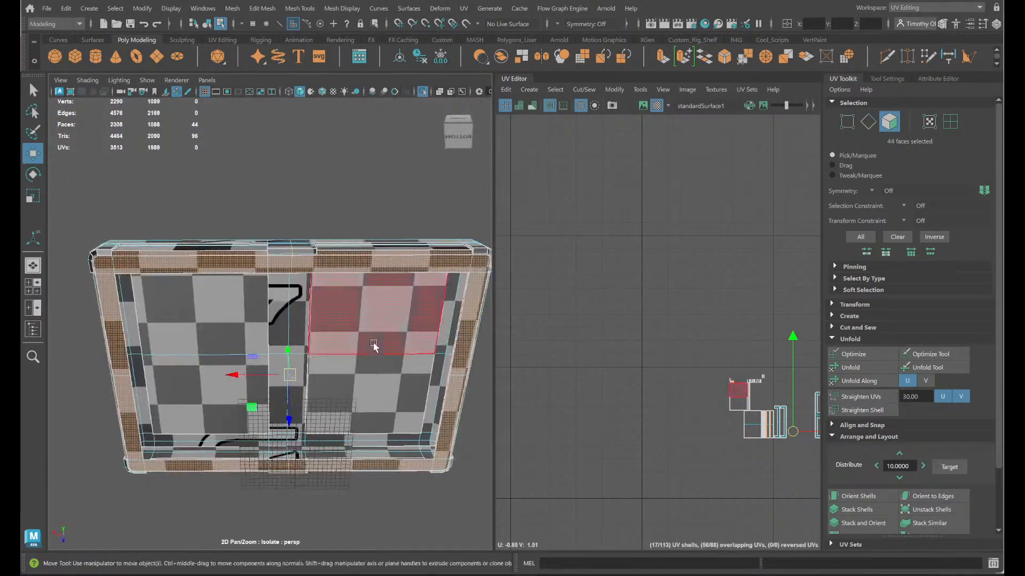
pyautogui.hotkey('ctrl', 'z')
pyautogui.hotkey('ctrl', 'z')
pyautogui.hotkey('ctrl', 'z')
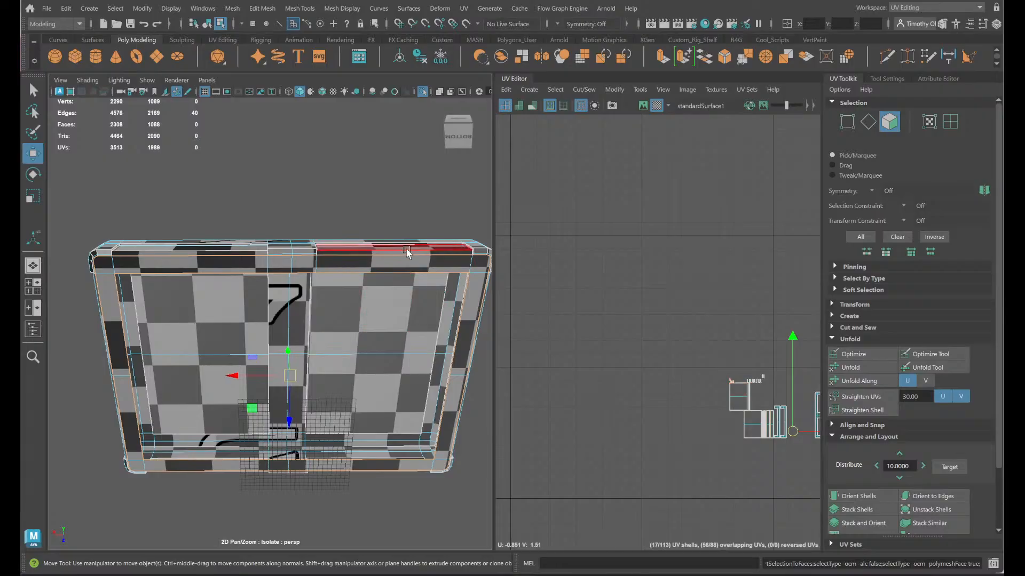
# - Select the lid rim's UV shell and frame it in the UV layout to examine its shape
pyautogui.keyDown('ctrl'); pyautogui.moveTo(410, 288); pyautogui.dragTo(402, 286, button='right'); pyautogui.keyUp('ctrl')
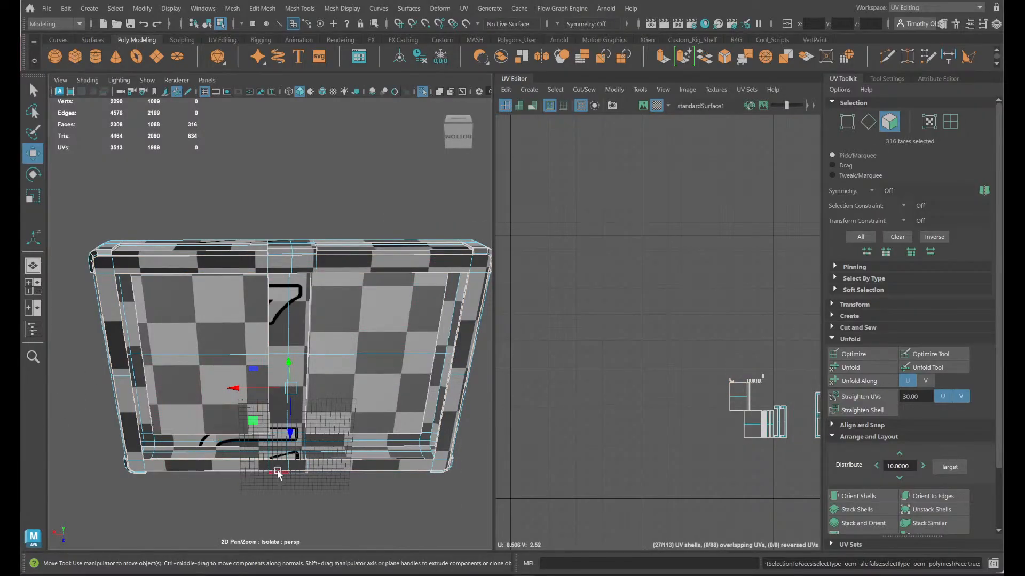
pyautogui.keyDown('alt'); pyautogui.moveTo(278, 471); pyautogui.dragTo(212, 394, button='middle'); pyautogui.keyUp('alt')
pyautogui.moveTo(385, 383); pyautogui.dragTo(475, 303, button='right')
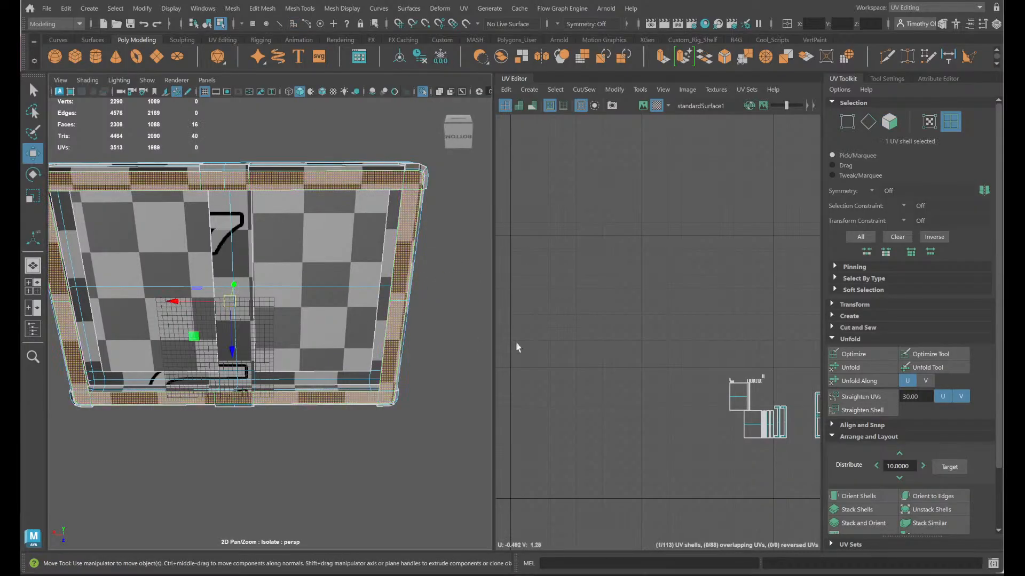
pyautogui.press('f')
pyautogui.click(623, 378)
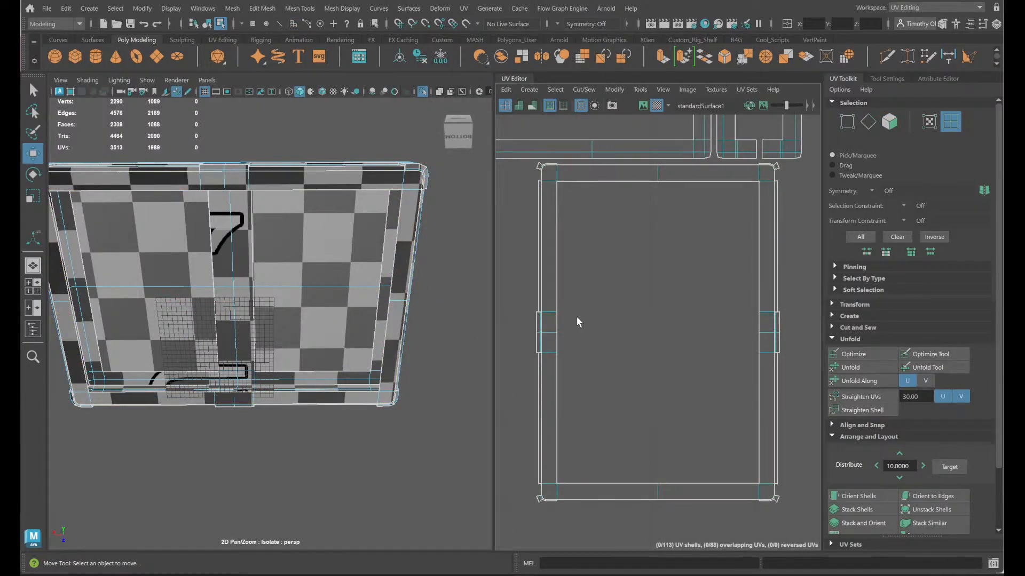
# - Select the group of 54 shells outside the UV tile and move it lower in the layout
pyautogui.scroll(-5, 575, 318)
pyautogui.keyDown('alt'); pyautogui.moveTo(586, 348); pyautogui.dragTo(663, 548, button='middle'); pyautogui.keyUp('alt')
pyautogui.scroll(-4, 641, 367)
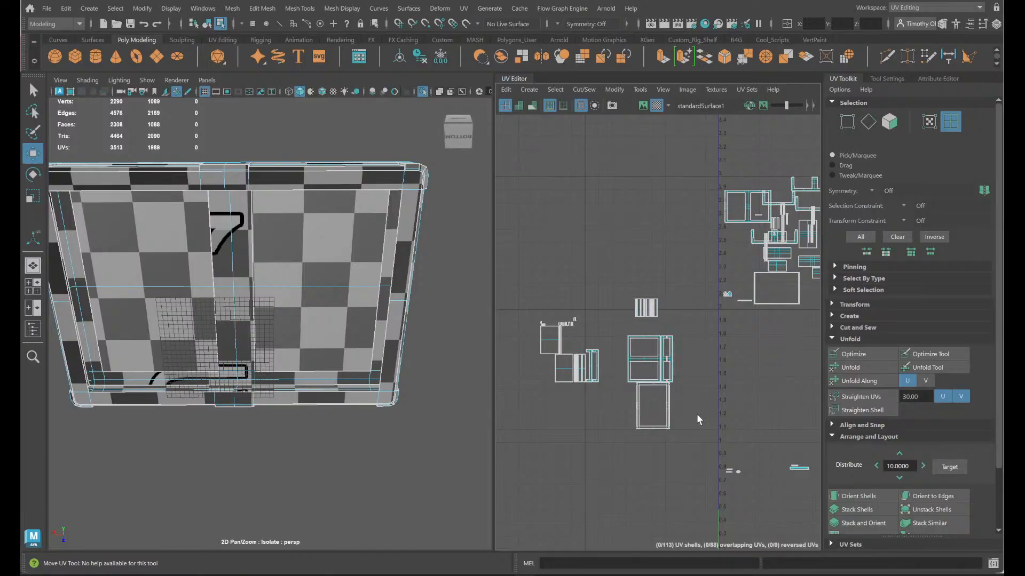
pyautogui.moveTo(613, 380); pyautogui.dragTo(614, 381)
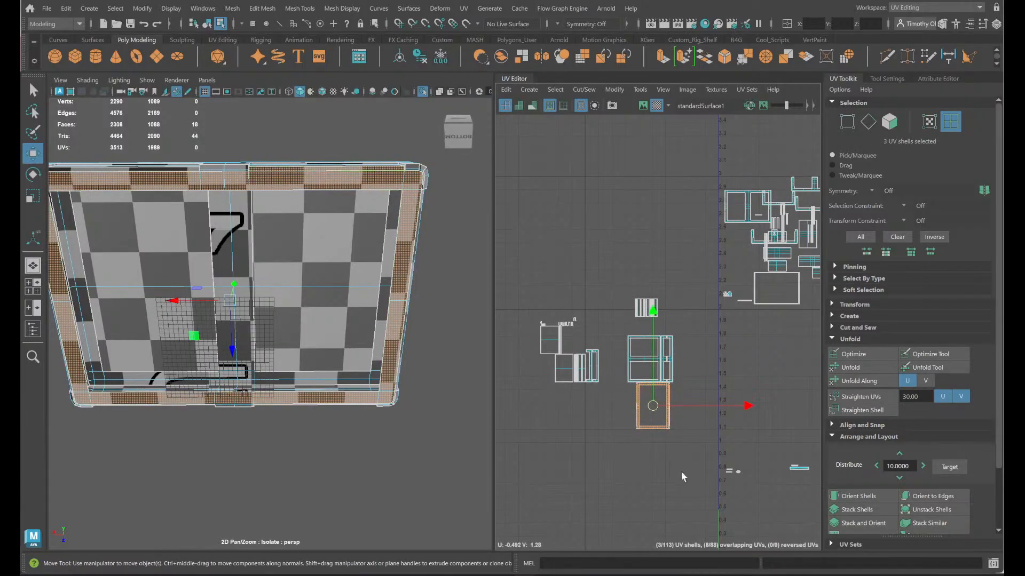
pyautogui.moveTo(693, 469); pyautogui.dragTo(549, 271)
pyautogui.moveTo(594, 390); pyautogui.dragTo(593, 440)
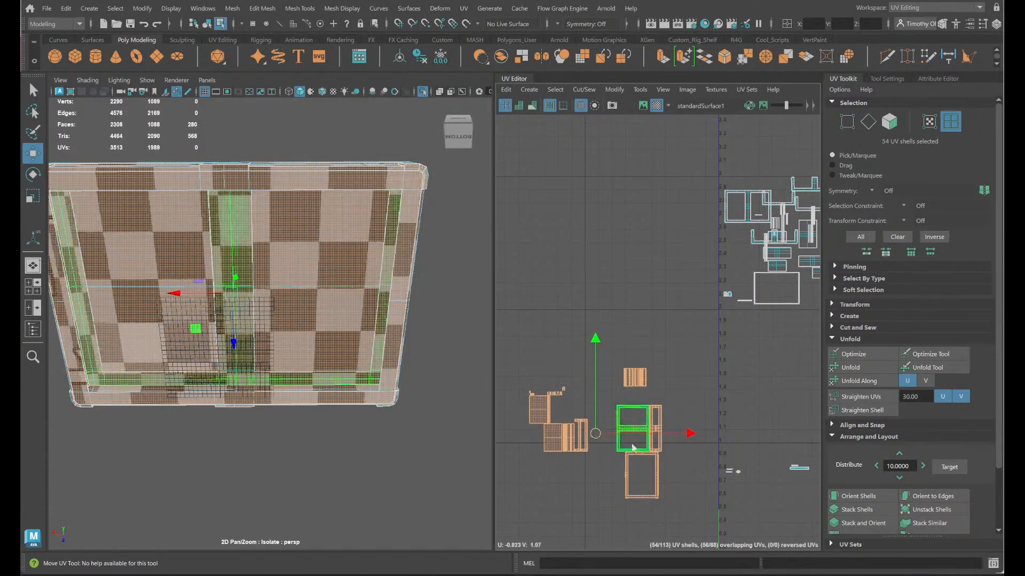
# - Move the rim's shell up clear of the others, rotate it a quarter turn and orient it to the UV axes
pyautogui.click(655, 471)
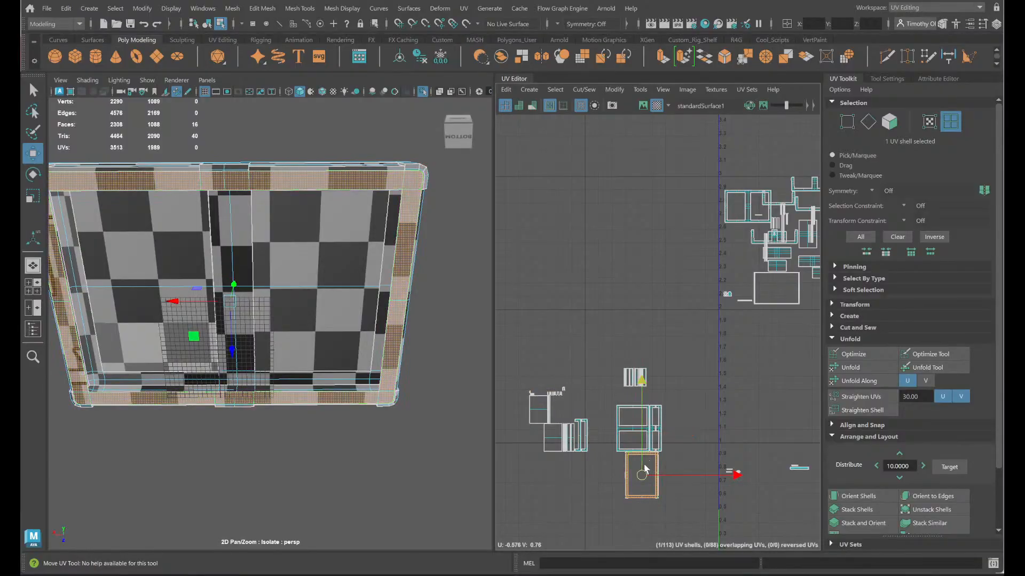
pyautogui.moveTo(642, 474); pyautogui.dragTo(613, 283)
pyautogui.press('e')
pyautogui.moveTo(669, 356); pyautogui.dragTo(570, 363)
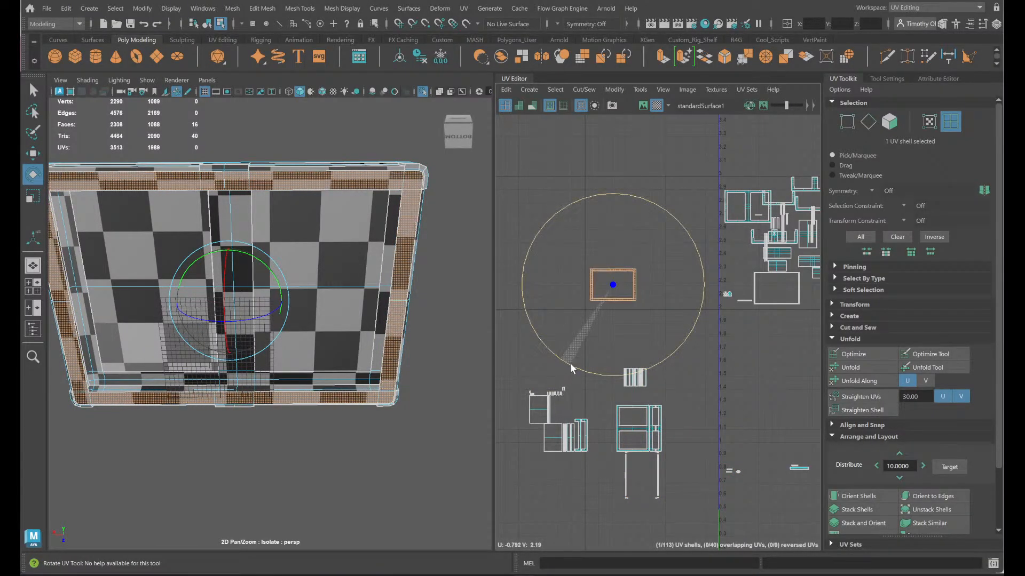
pyautogui.click(857, 496)
pyautogui.scroll(-3, 750, 372)
pyautogui.keyDown('alt'); pyautogui.moveTo(739, 392); pyautogui.dragTo(607, 393, button='middle'); pyautogui.keyUp('alt')
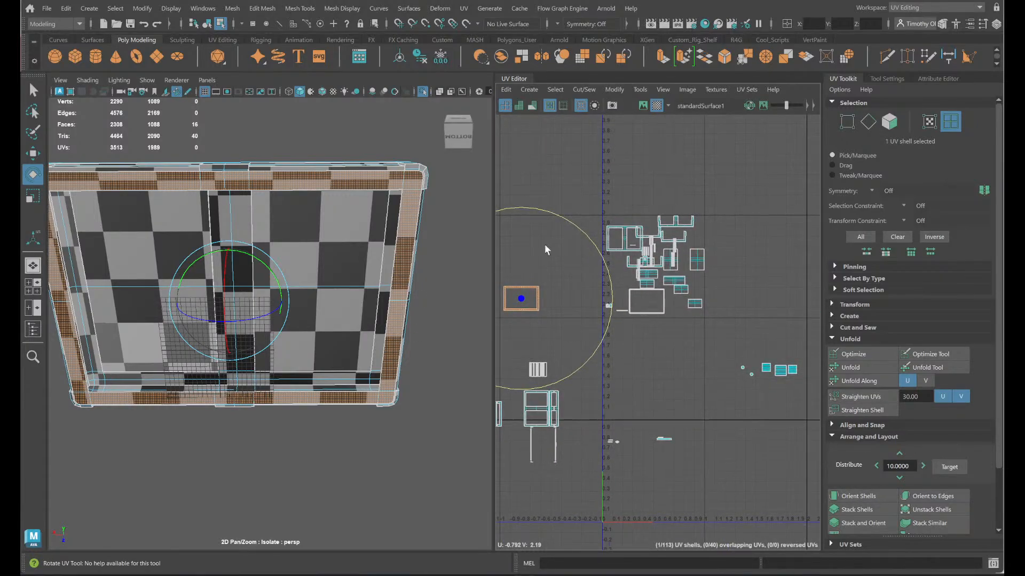
# - Select the 45 upper shells, including the rim's shell, and orient them to the UV axes
pyautogui.moveTo(494, 214); pyautogui.dragTo(493, 291)
pyautogui.moveTo(752, 325); pyautogui.dragTo(496, 156)
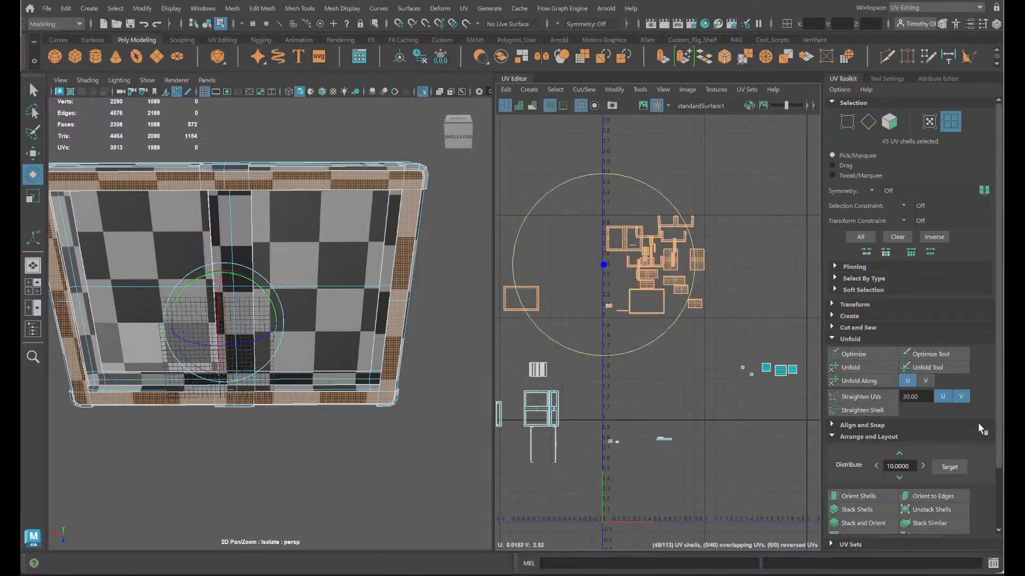
pyautogui.click(849, 494)
pyautogui.scroll(6, 727, 309)
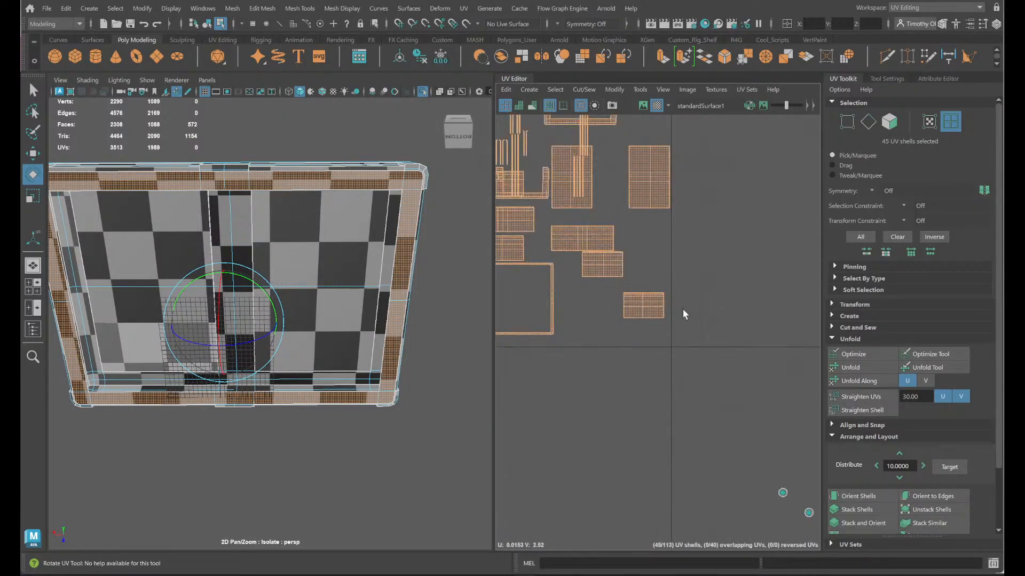
pyautogui.keyDown('alt'); pyautogui.moveTo(683, 309); pyautogui.dragTo(755, 414, button='middle'); pyautogui.keyUp('alt')
pyautogui.scroll(4, 754, 414)
pyautogui.keyDown('alt'); pyautogui.moveTo(672, 363); pyautogui.dragTo(794, 404, button='middle'); pyautogui.keyUp('alt')
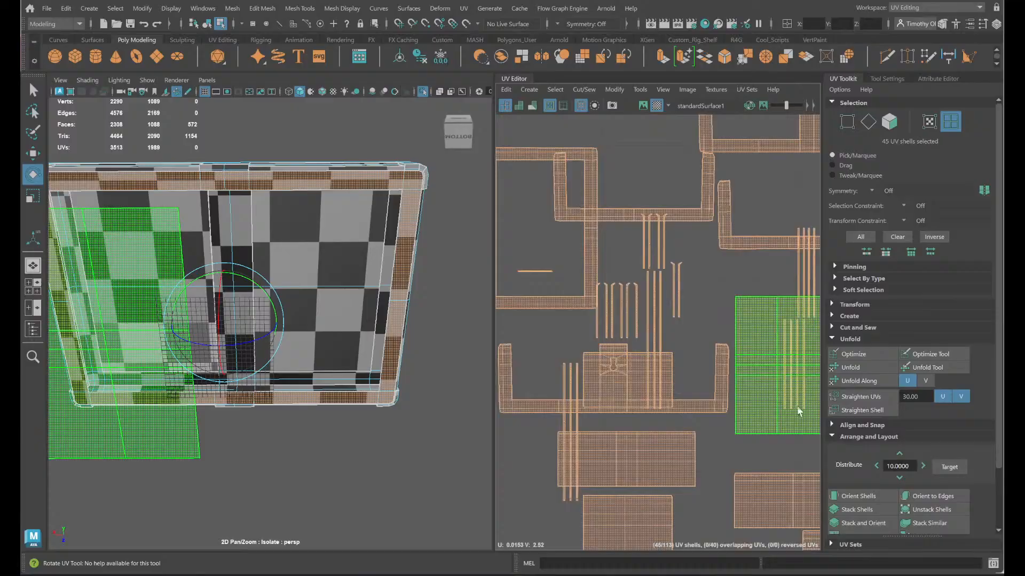
pyautogui.click(868, 498)
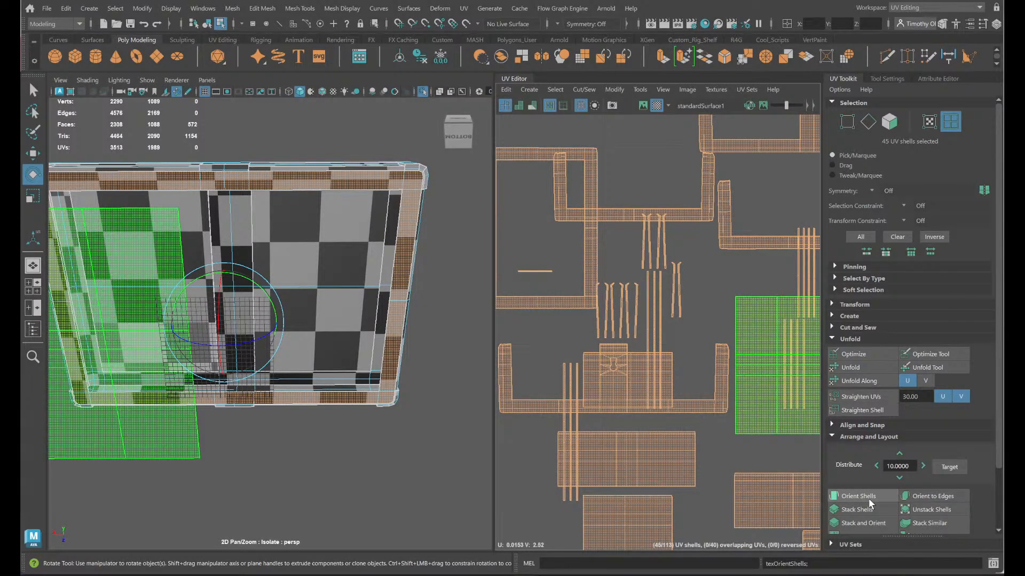
pyautogui.hotkey('ctrl', 'z')
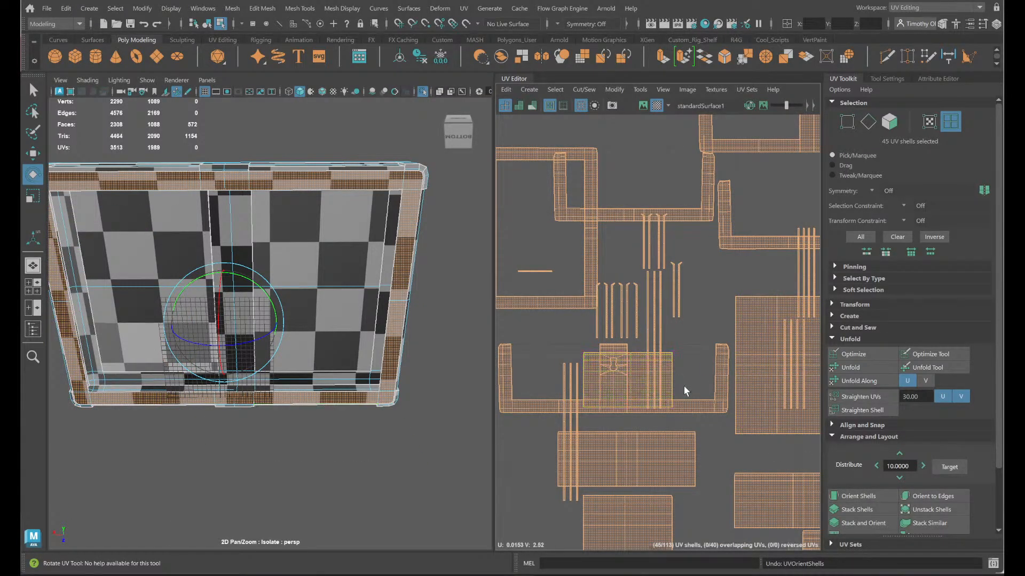
# - Unfold the 45 selected shells and clear the selection
pyautogui.scroll(-5, 684, 387)
pyautogui.keyDown('alt'); pyautogui.moveTo(501, 378); pyautogui.dragTo(651, 344, button='middle'); pyautogui.keyUp('alt')
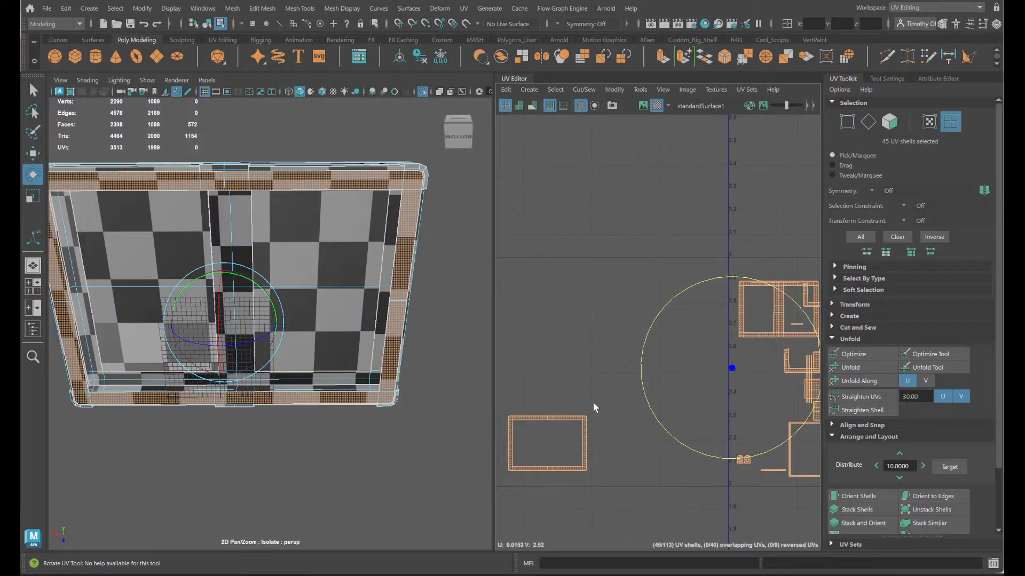
pyautogui.keyDown('shift'); pyautogui.moveTo(593, 305); pyautogui.dragTo(507, 312, button='right'); pyautogui.keyUp('shift')
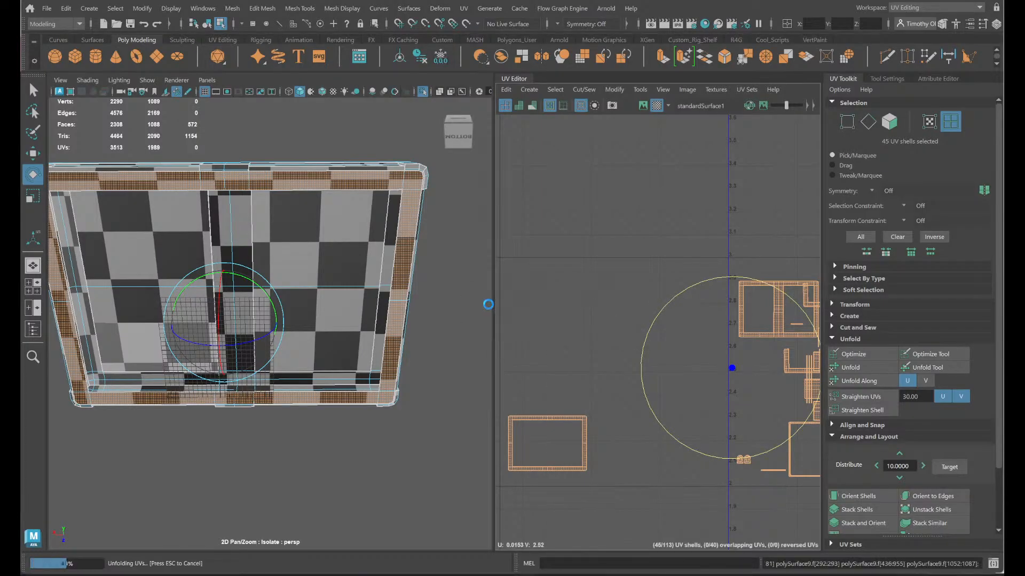
pyautogui.scroll(4, 611, 354)
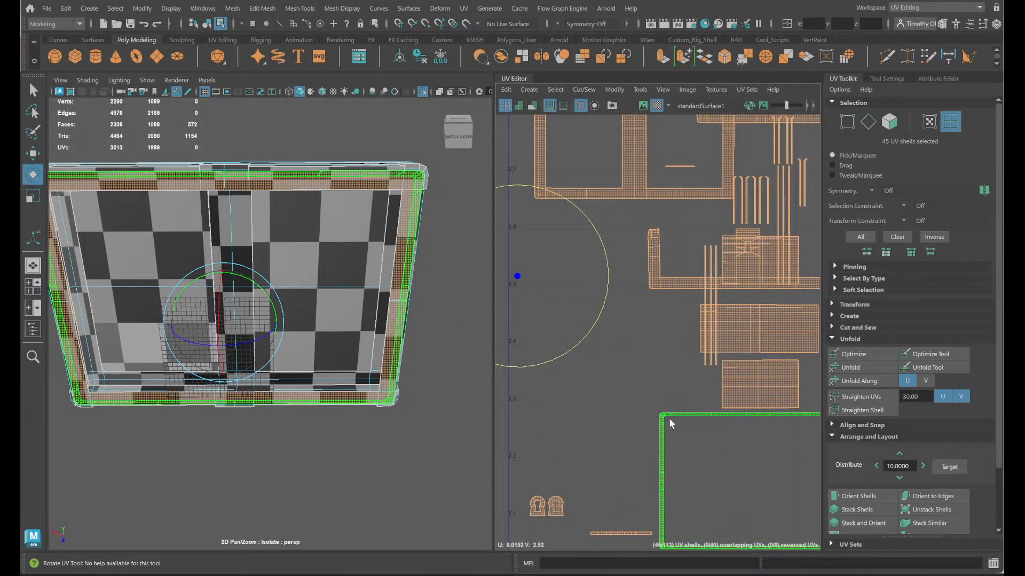
pyautogui.keyDown('alt'); pyautogui.moveTo(758, 421); pyautogui.dragTo(741, 525, button='middle'); pyautogui.keyUp('alt')
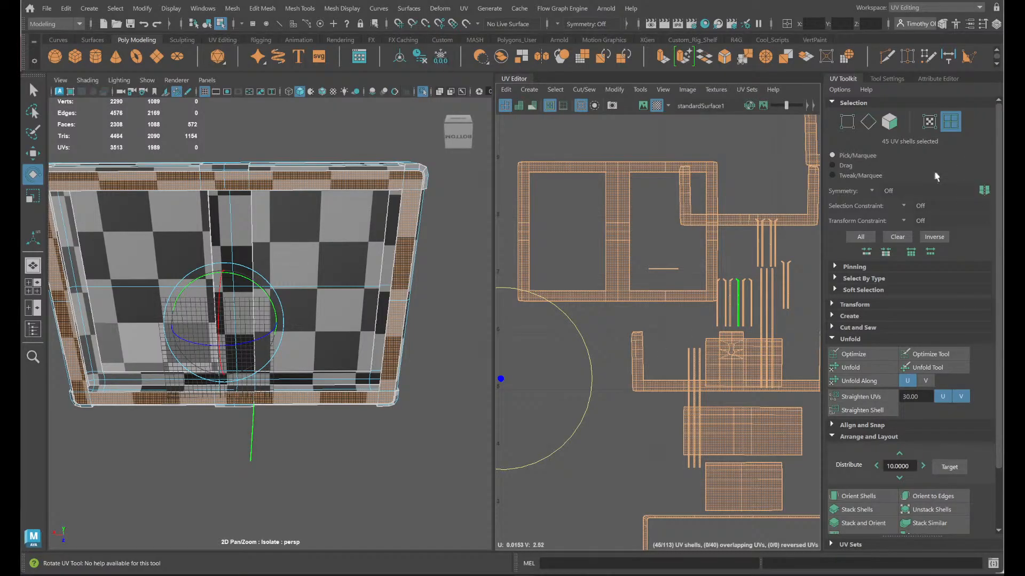
pyautogui.click(620, 473)
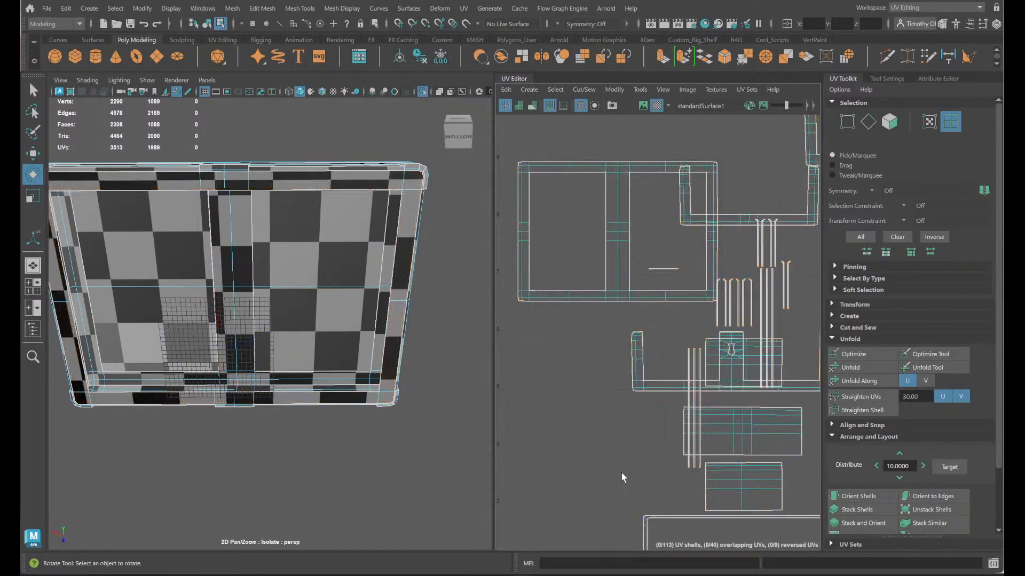
# - Examine the rim's shell and the row of narrow strip shells in the UV layout
pyautogui.scroll(5, 652, 430)
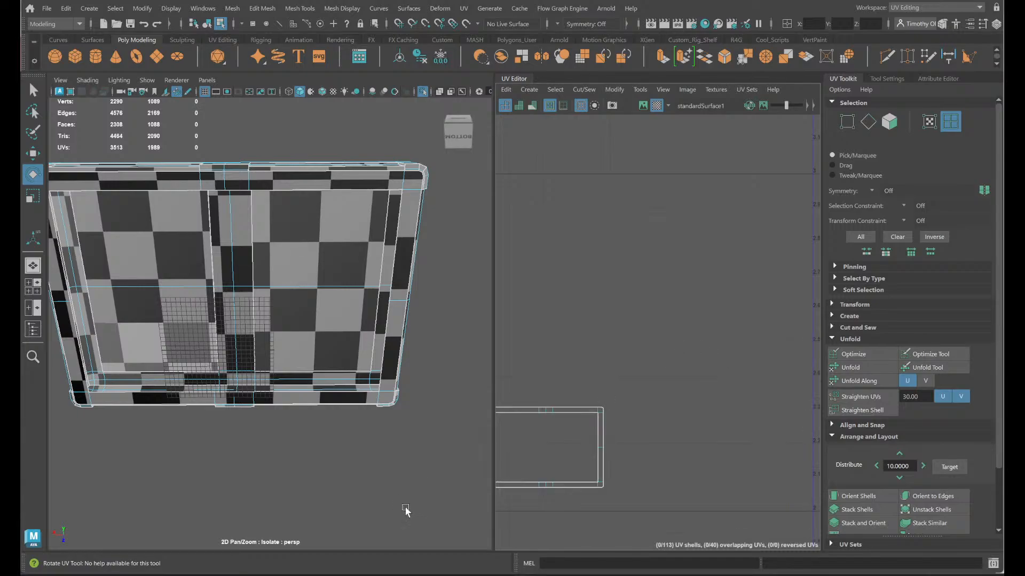
pyautogui.scroll(-2, 713, 397)
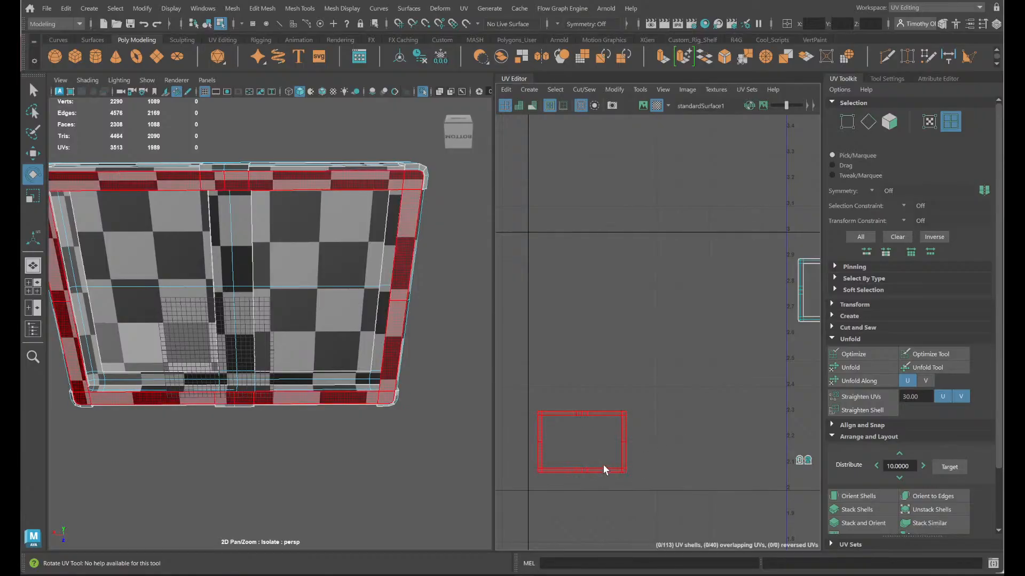
pyautogui.scroll(-3, 626, 408)
pyautogui.keyDown('alt'); pyautogui.moveTo(659, 454); pyautogui.dragTo(651, 318, button='middle'); pyautogui.keyUp('alt')
pyautogui.scroll(7, 574, 361)
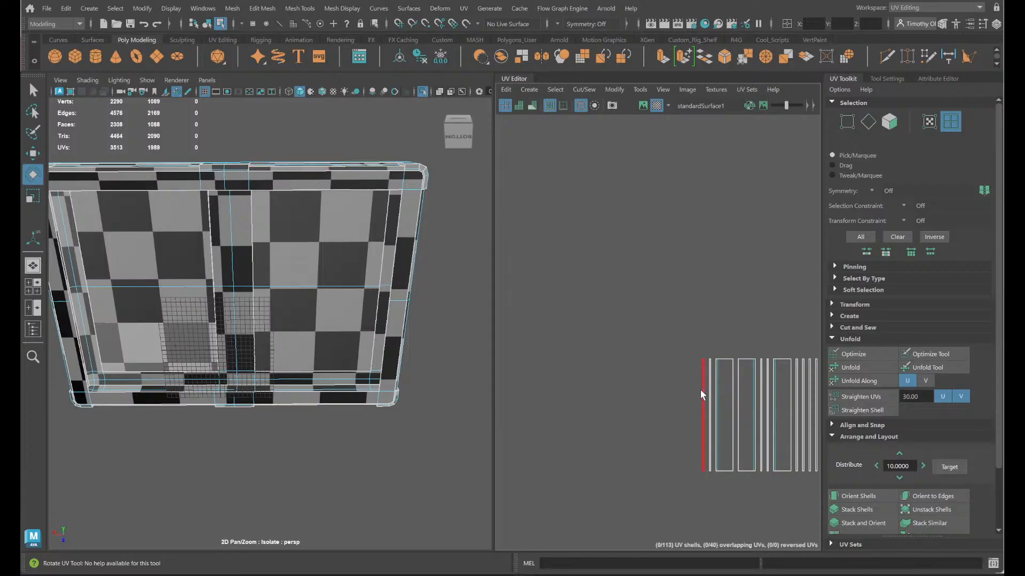
pyautogui.moveTo(711, 336); pyautogui.dragTo(785, 384)
# - Sew the open UV edges around the underside of the lid's back-left corner and cut one edge at that corner
pyautogui.keyDown('alt'); pyautogui.moveTo(291, 368); pyautogui.dragTo(329, 413); pyautogui.keyUp('alt')
pyautogui.moveTo(346, 206); pyautogui.dragTo(337, 169, button='right')
pyautogui.keyDown('alt'); pyautogui.moveTo(346, 222); pyautogui.dragTo(318, 144); pyautogui.keyUp('alt')
pyautogui.keyDown('alt'); pyautogui.moveTo(318, 144); pyautogui.dragTo(357, 158, button='right'); pyautogui.keyUp('alt')
pyautogui.keyDown('alt'); pyautogui.moveTo(358, 175); pyautogui.dragTo(236, 386, button='middle'); pyautogui.keyUp('alt')
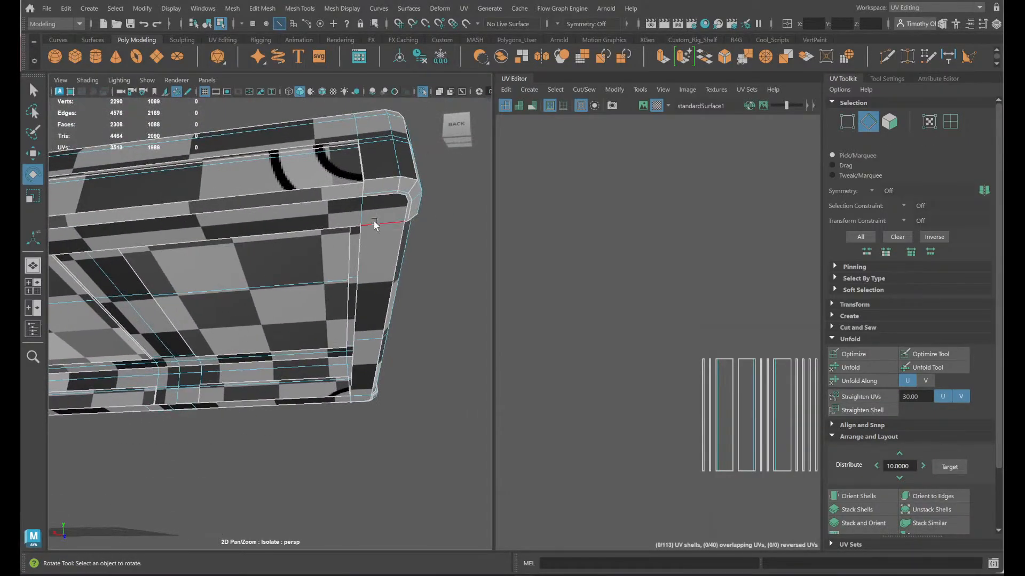
pyautogui.keyDown('alt'); pyautogui.moveTo(377, 225); pyautogui.dragTo(327, 194); pyautogui.keyUp('alt')
pyautogui.keyDown('alt'); pyautogui.moveTo(328, 194); pyautogui.dragTo(335, 227, button='middle'); pyautogui.keyUp('alt')
pyautogui.keyDown('alt'); pyautogui.moveTo(327, 195); pyautogui.dragTo(285, 154, button='right'); pyautogui.keyUp('alt')
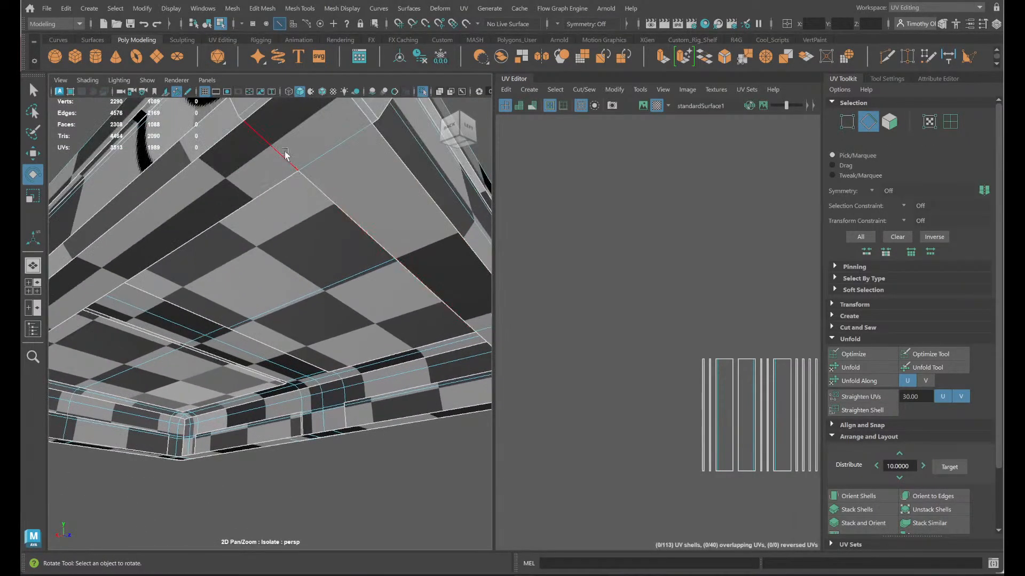
pyautogui.keyDown('alt'); pyautogui.moveTo(274, 183); pyautogui.dragTo(274, 241); pyautogui.keyUp('alt')
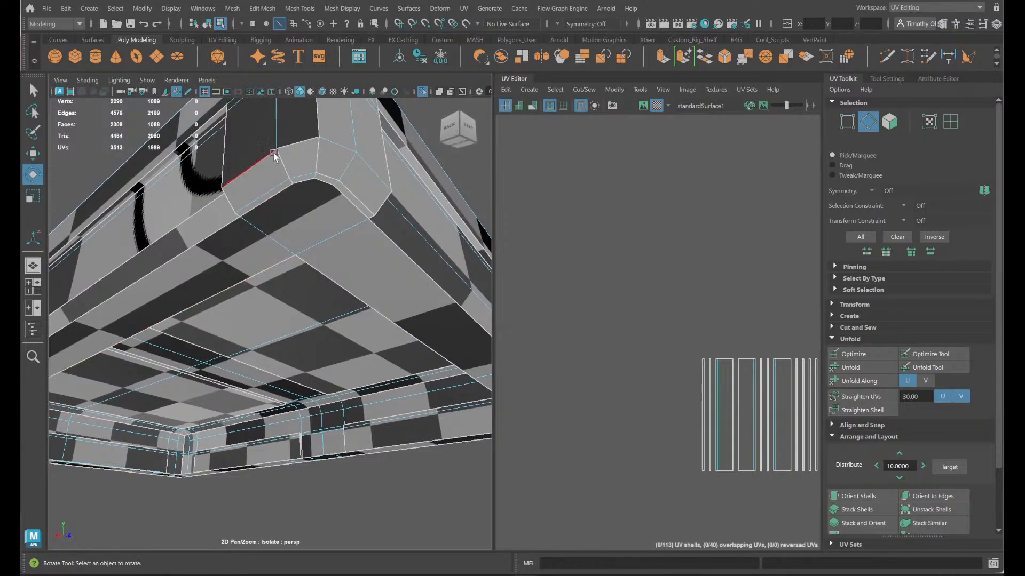
pyautogui.click(293, 180)
pyautogui.press('q')
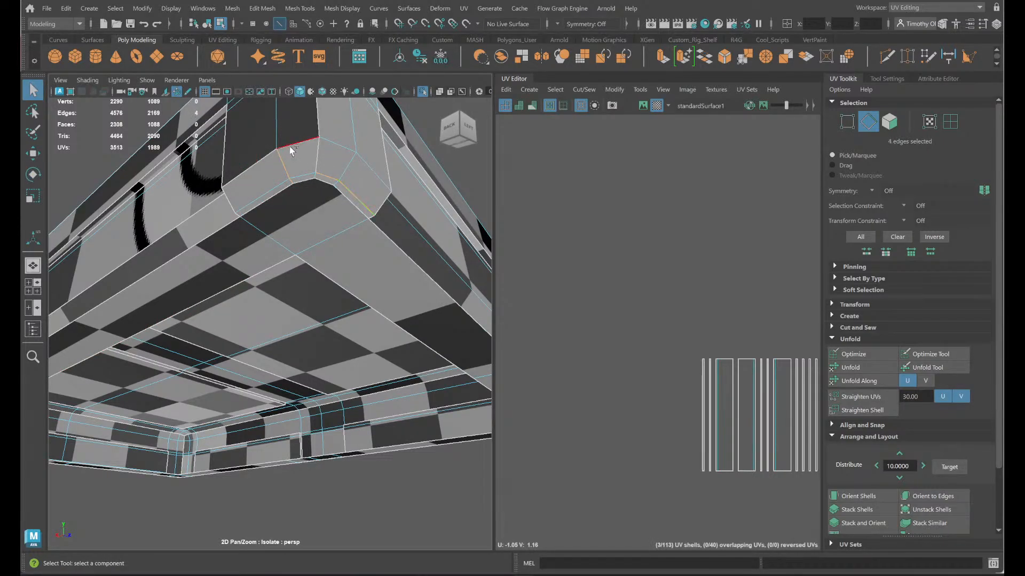
pyautogui.keyDown('shift'); pyautogui.moveTo(563, 218); pyautogui.dragTo(559, 186, button='right'); pyautogui.keyUp('shift')
pyautogui.click(317, 177)
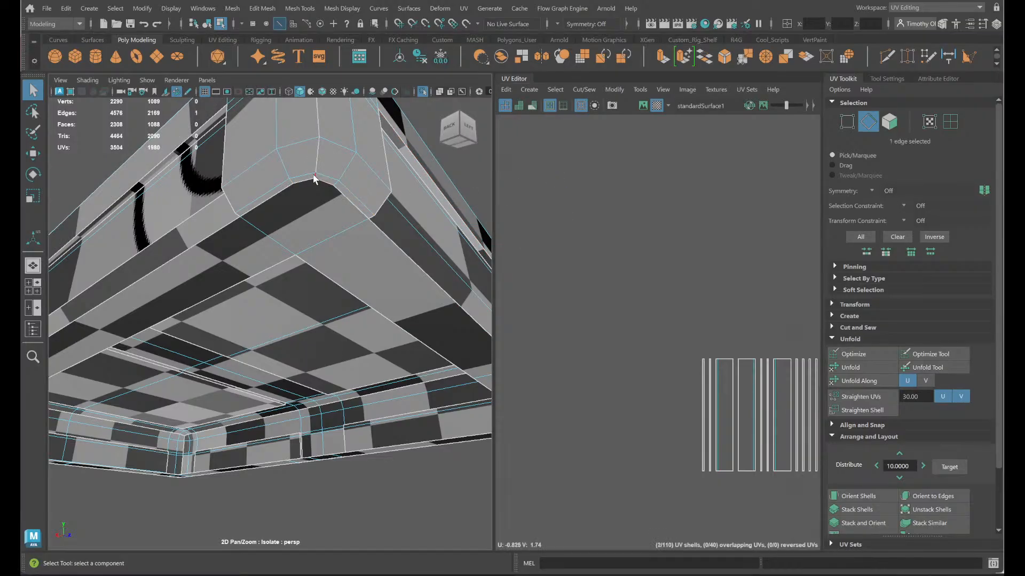
pyautogui.keyDown('shift'); pyautogui.moveTo(569, 264); pyautogui.dragTo(515, 284, button='right'); pyautogui.keyUp('shift')
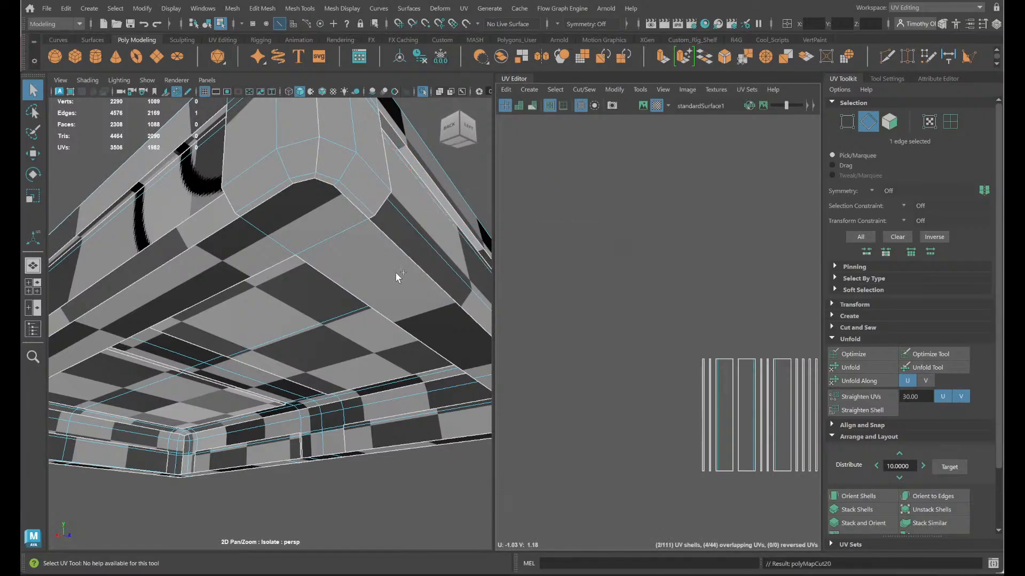
# - Select the lid's outer frame shell with the centre bar and move it up beside the rectangular rim shell
pyautogui.keyDown('alt'); pyautogui.moveTo(395, 272); pyautogui.dragTo(398, 287); pyautogui.keyUp('alt')
pyautogui.keyDown('alt'); pyautogui.moveTo(398, 283); pyautogui.dragTo(389, 343, button='middle'); pyautogui.keyUp('alt')
pyautogui.moveTo(389, 345)
pyautogui.keyDown('alt'); pyautogui.mouseDown()
pyautogui.moveTo(391, 401)
pyautogui.moveTo(390, 363)
pyautogui.mouseUp(); pyautogui.keyUp('alt')
pyautogui.scroll(-5, 391, 363)
pyautogui.moveTo(322, 318); pyautogui.dragTo(368, 282, button='right')
pyautogui.click(339, 267)
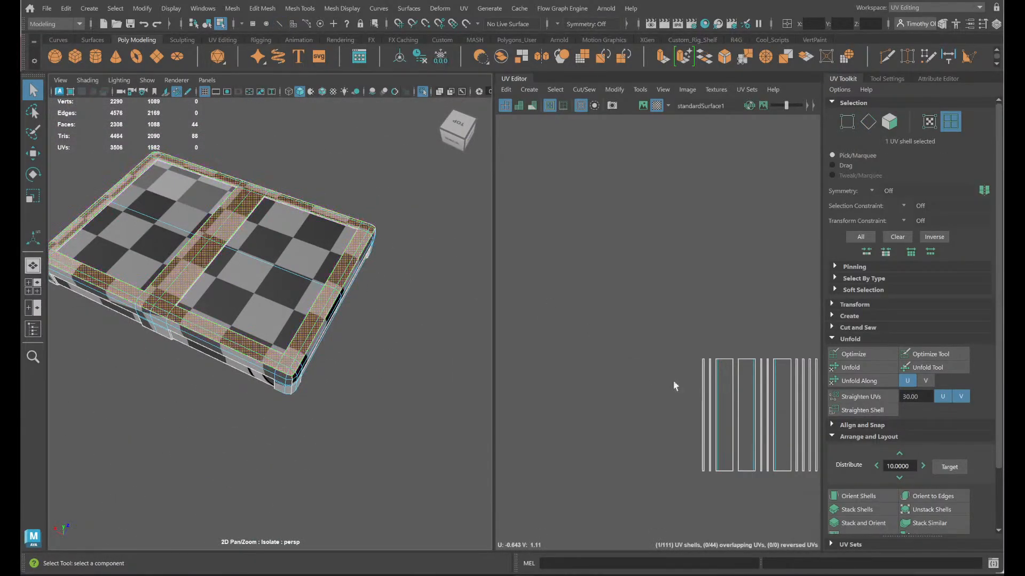
pyautogui.scroll(-5, 686, 402)
pyautogui.keyDown('alt'); pyautogui.moveTo(686, 400); pyautogui.dragTo(625, 388, button='middle'); pyautogui.keyUp('alt')
pyautogui.press('w')
pyautogui.moveTo(653, 527); pyautogui.dragTo(732, 145)
# - Rotate the frame shell with the centre bar a quarter turn and orient it to the UV axes
pyautogui.press('e')
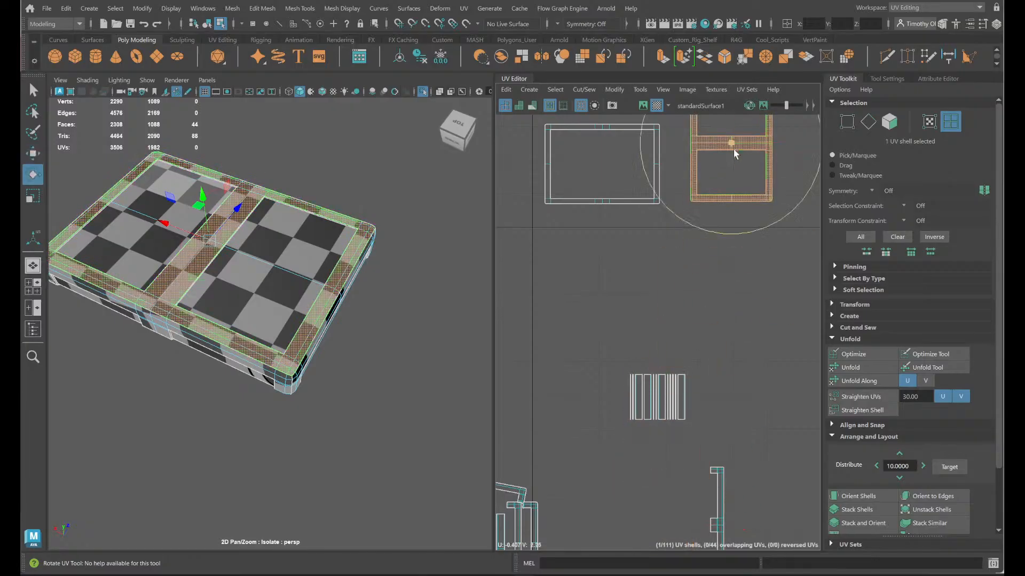
pyautogui.moveTo(765, 226); pyautogui.dragTo(648, 184)
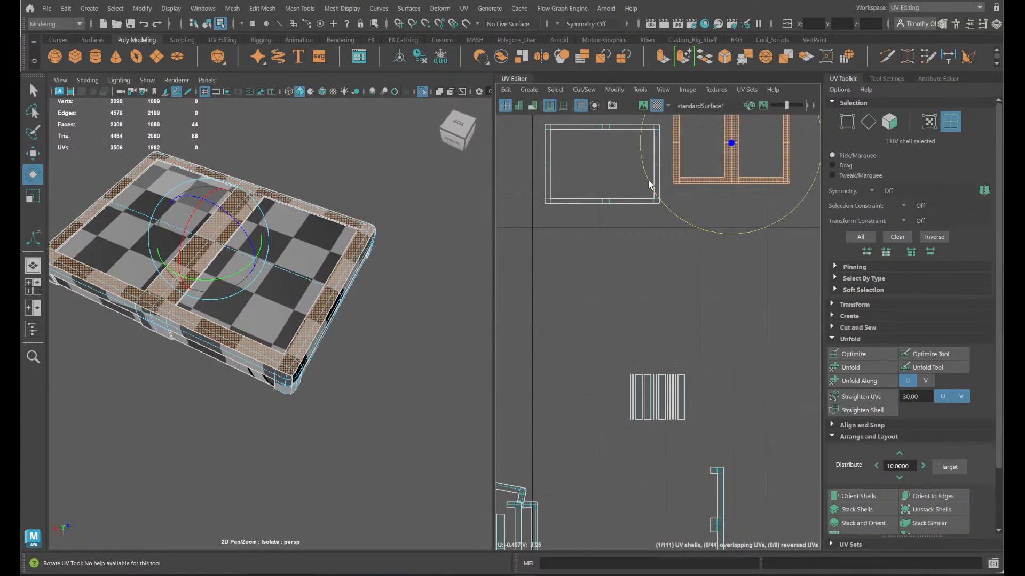
pyautogui.click(849, 496)
pyautogui.keyDown('shift'); pyautogui.moveTo(688, 298); pyautogui.dragTo(646, 294, button='right'); pyautogui.keyUp('shift')
pyautogui.keyDown('shift'); pyautogui.moveTo(571, 301); pyautogui.dragTo(570, 300, button='right'); pyautogui.keyUp('shift')
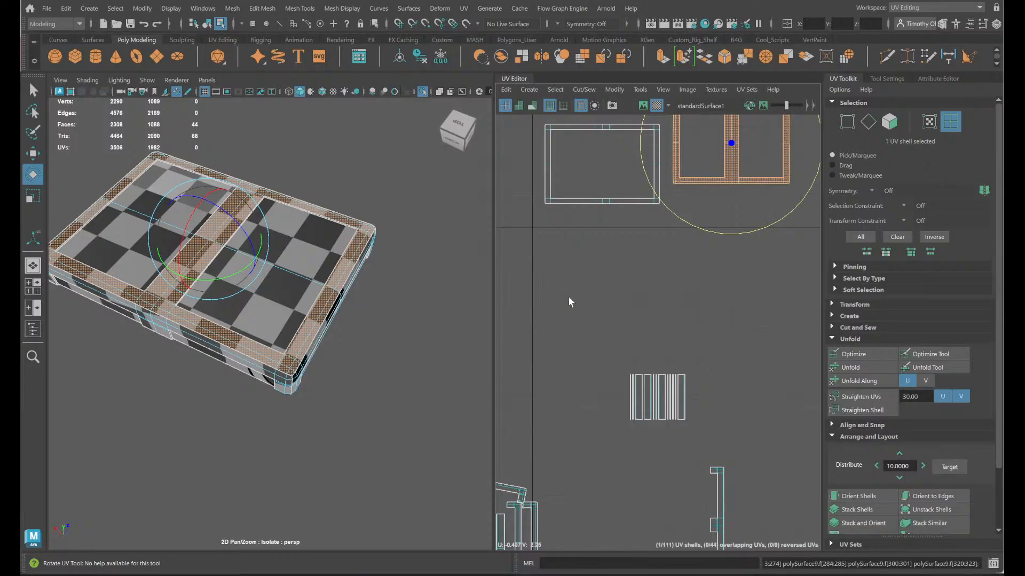
pyautogui.click(856, 507)
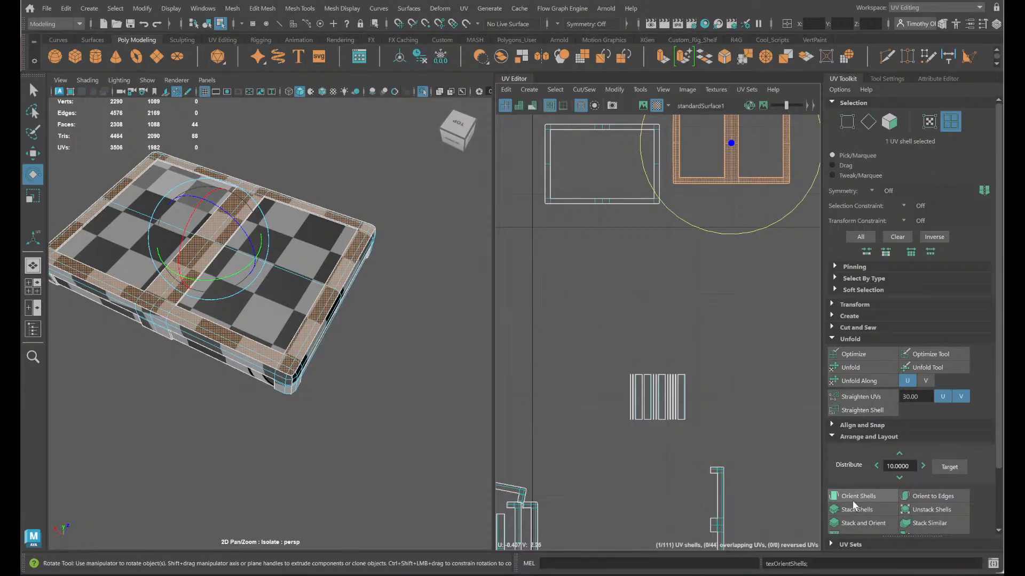
# - Examine the frame shell, select the tilted strip shell and check where it lies on the lid's side and underside
pyautogui.press('f')
pyautogui.scroll(2, 693, 287)
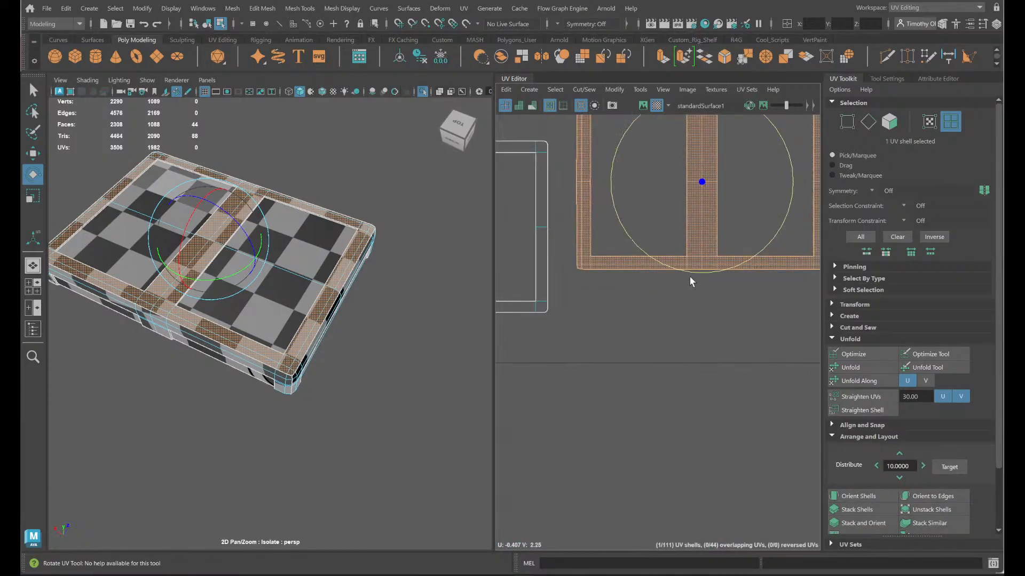
pyautogui.keyDown('alt'); pyautogui.moveTo(649, 422); pyautogui.dragTo(700, 99, button='middle'); pyautogui.keyUp('alt')
pyautogui.scroll(-2, 663, 346)
pyautogui.keyDown('alt'); pyautogui.moveTo(607, 422); pyautogui.dragTo(764, 149, button='middle'); pyautogui.keyUp('alt')
pyautogui.scroll(-2, 712, 304)
pyautogui.keyDown('alt'); pyautogui.moveTo(708, 327); pyautogui.dragTo(766, 343, button='middle'); pyautogui.keyUp('alt')
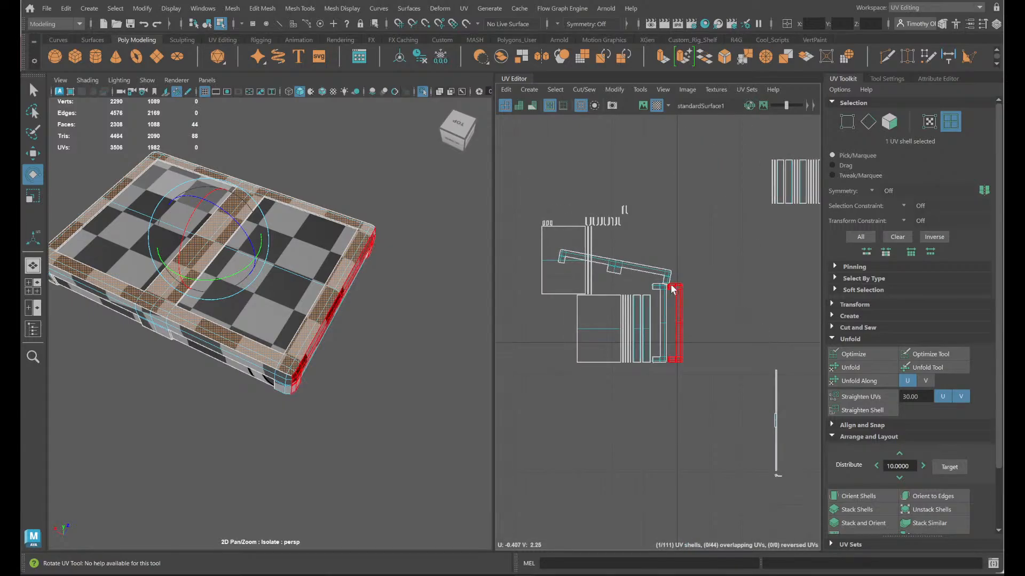
pyautogui.click(653, 277)
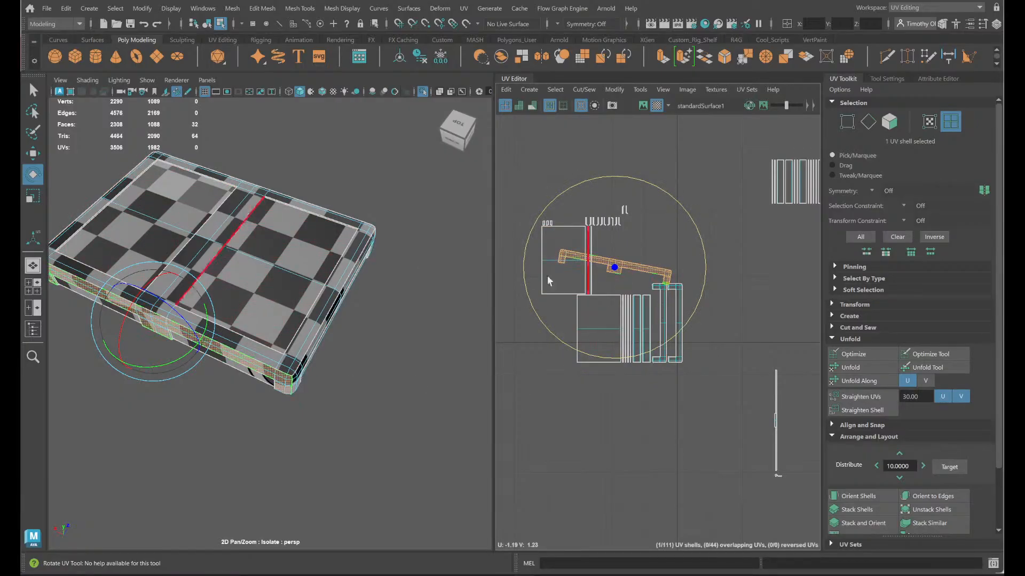
pyautogui.keyDown('alt'); pyautogui.moveTo(88, 460); pyautogui.dragTo(306, 444, button='right'); pyautogui.keyUp('alt')
pyautogui.keyDown('alt'); pyautogui.moveTo(280, 502); pyautogui.dragTo(286, 432); pyautogui.keyUp('alt')
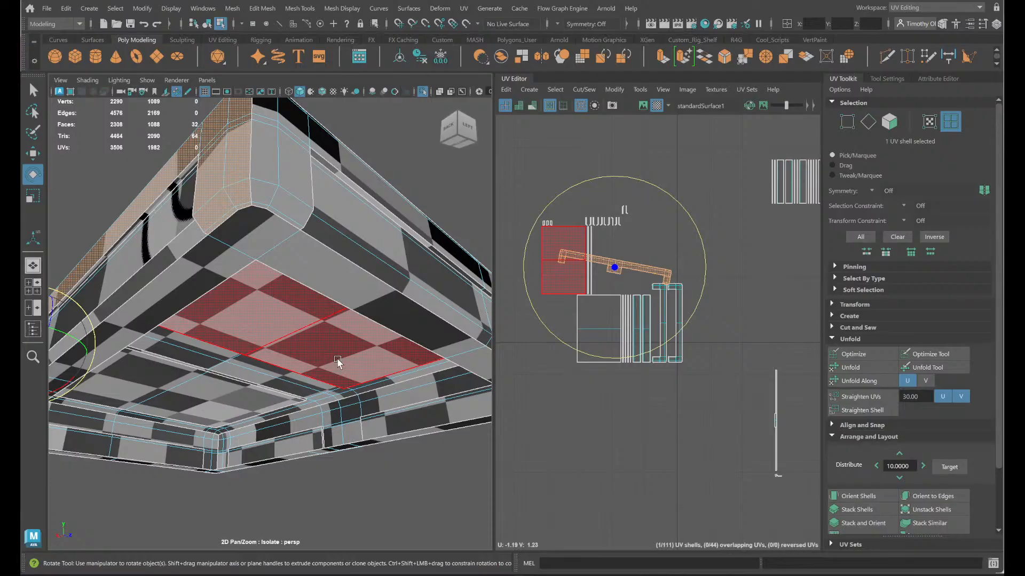
# - Select the two large rectangular panel shells and move them up above the rim and frame shells
pyautogui.scroll(-2, 657, 413)
pyautogui.click(600, 328)
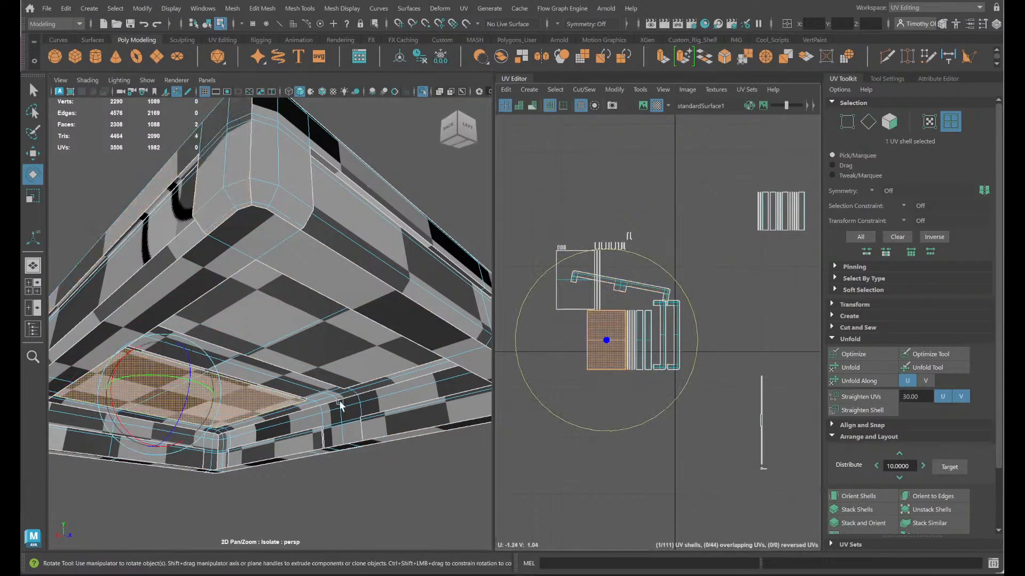
pyautogui.keyDown('alt'); pyautogui.moveTo(340, 405); pyautogui.dragTo(405, 470); pyautogui.keyUp('alt')
pyautogui.keyDown('shift'); pyautogui.click(575, 306); pyautogui.keyUp('shift')
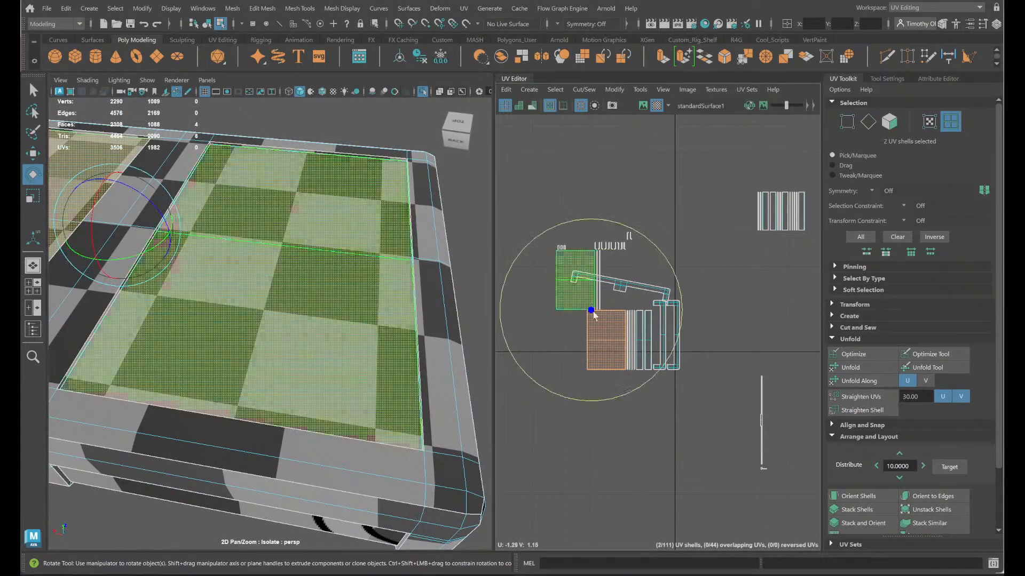
pyautogui.scroll(-5, 615, 337)
pyautogui.press('w')
pyautogui.moveTo(607, 326); pyautogui.dragTo(624, 111)
pyautogui.click(725, 257)
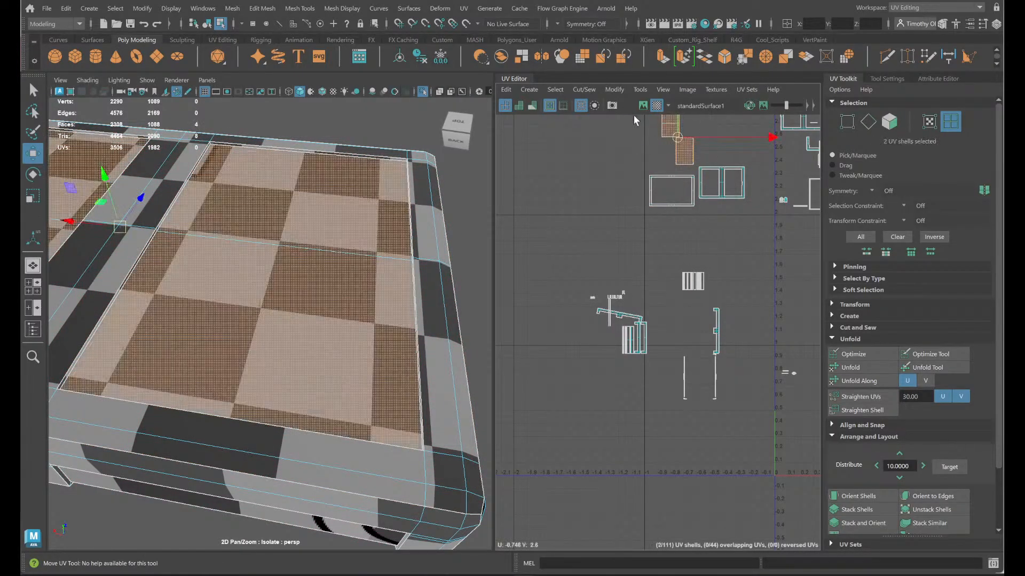
# - Rotate the upside-down hooked strip shell in the row of small shells a half turn to match its neighbours
pyautogui.scroll(5, 609, 320)
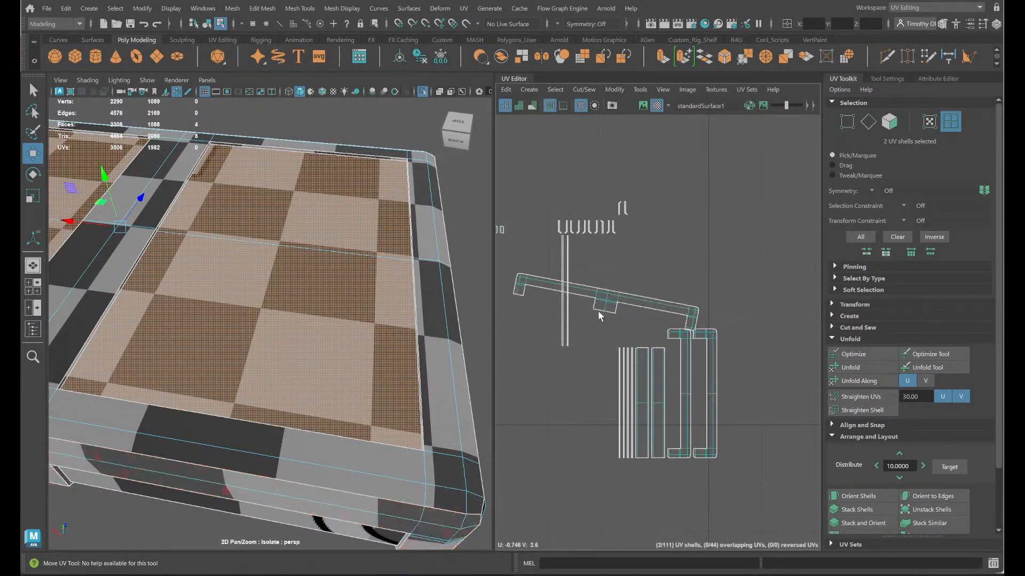
pyautogui.scroll(2, 606, 223)
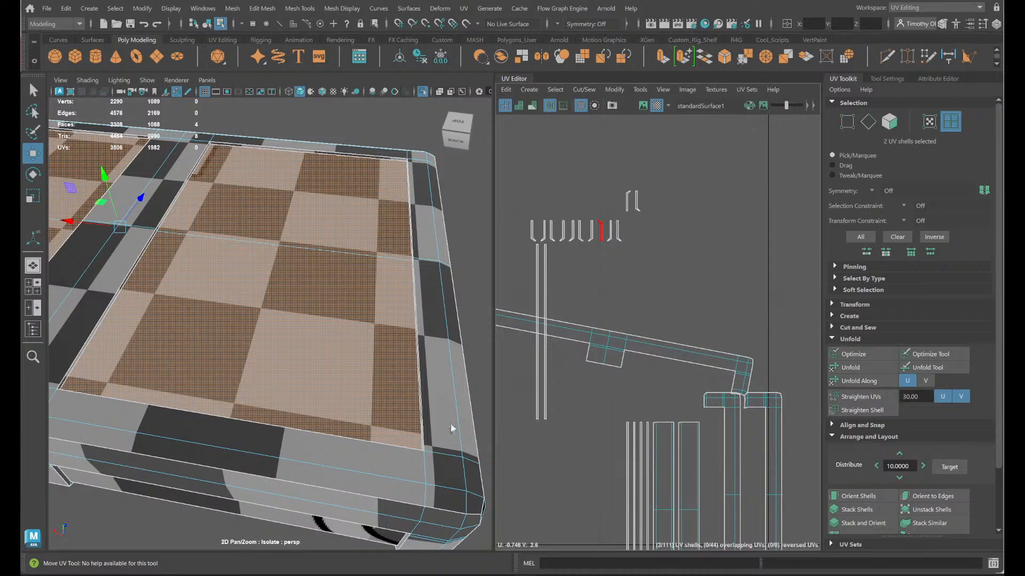
pyautogui.keyDown('alt'); pyautogui.moveTo(453, 428); pyautogui.dragTo(458, 409); pyautogui.keyUp('alt')
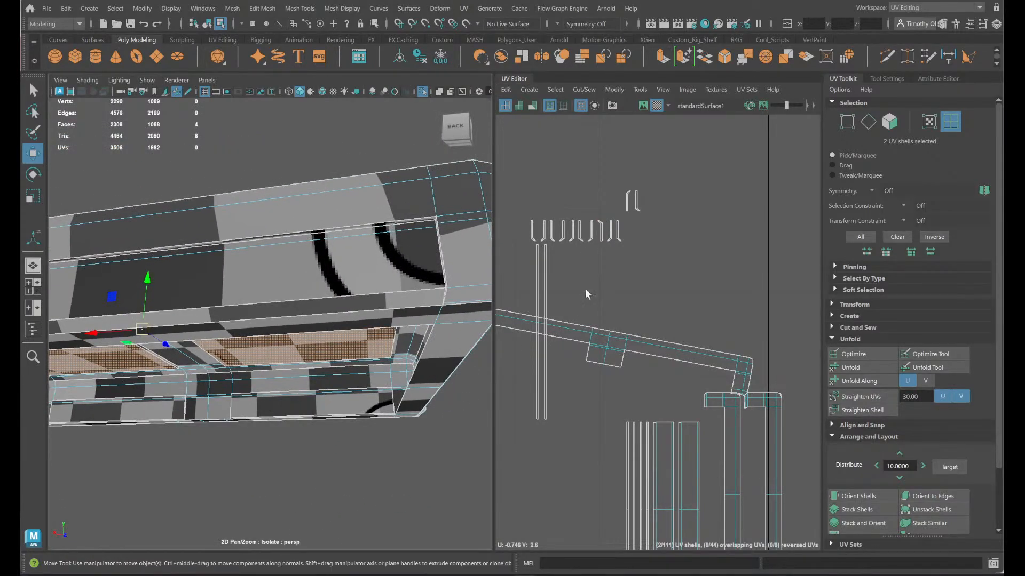
pyautogui.scroll(2, 597, 272)
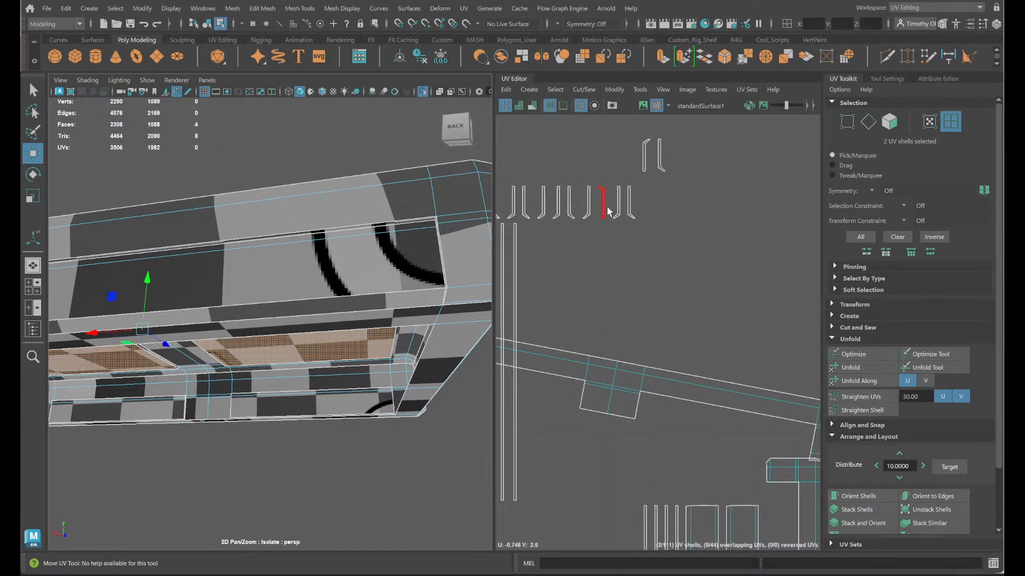
pyautogui.click(607, 211)
pyautogui.press('e')
pyautogui.moveTo(670, 259); pyautogui.dragTo(629, 164)
# - Rotate the upside-down shell of the separate hooked pair a half turn around its own centre and clear the selection
pyautogui.click(645, 162)
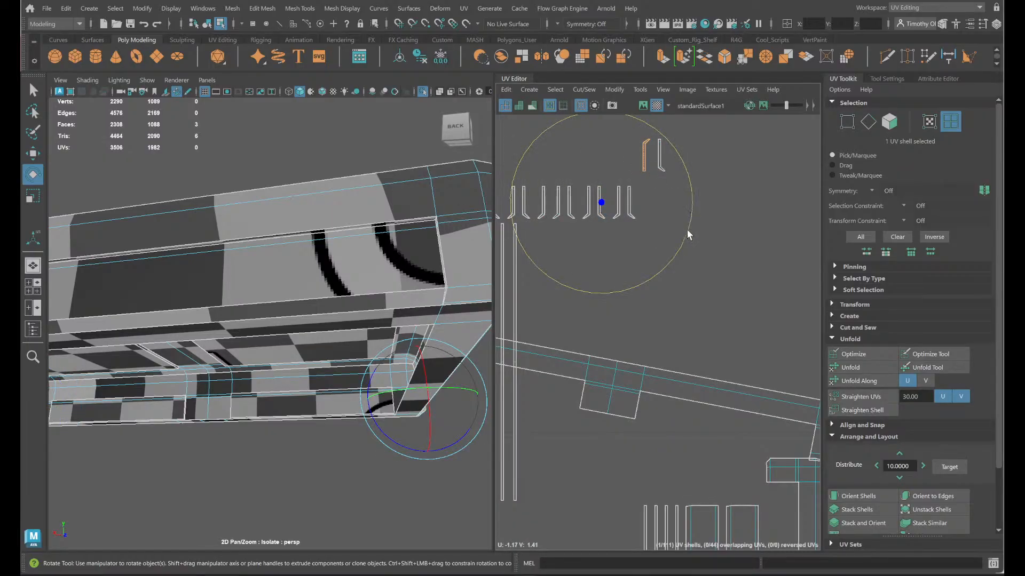
pyautogui.moveTo(688, 234); pyautogui.dragTo(527, 182)
pyautogui.hotkey('ctrl', 'z')
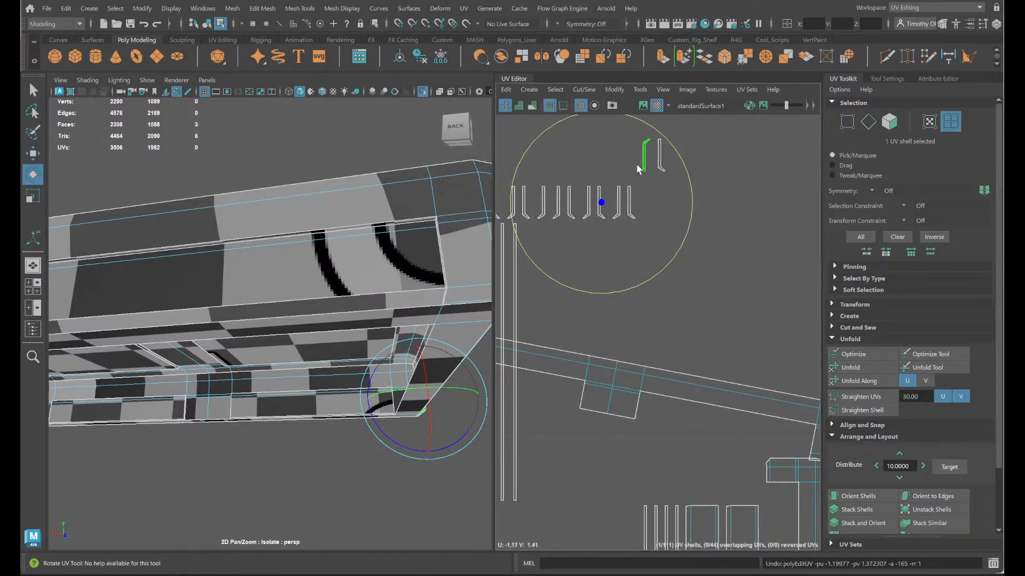
pyautogui.moveTo(640, 161); pyautogui.dragTo(646, 166)
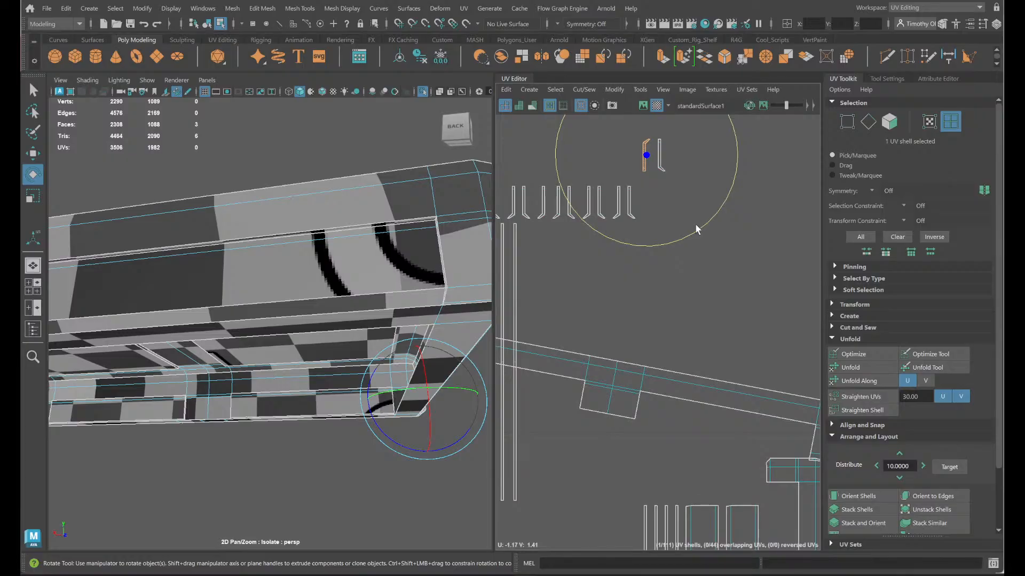
pyautogui.moveTo(695, 228); pyautogui.dragTo(619, 119)
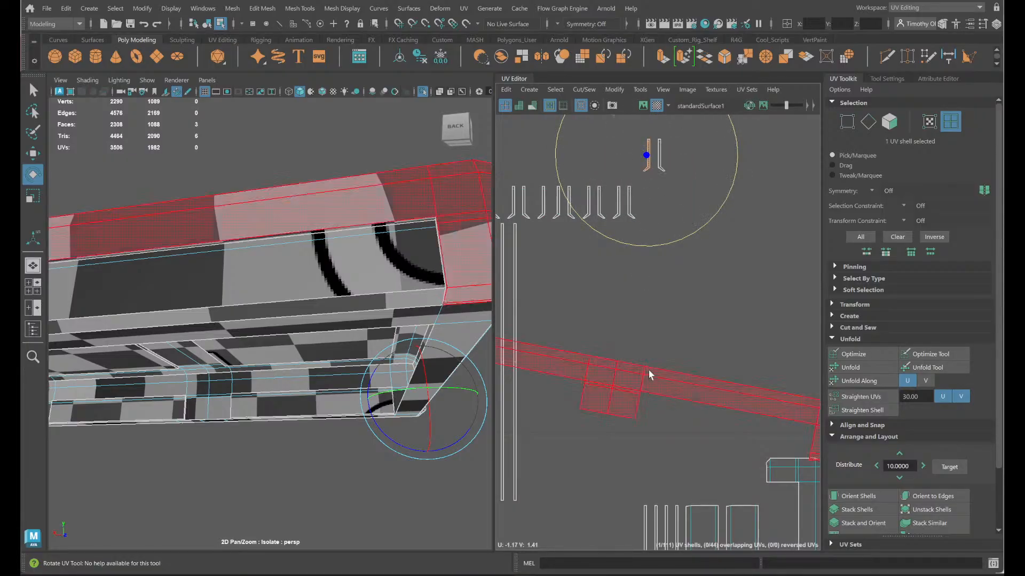
pyautogui.keyDown('alt'); pyautogui.moveTo(678, 340); pyautogui.dragTo(784, 394, button='middle'); pyautogui.keyUp('alt')
pyautogui.click(703, 373)
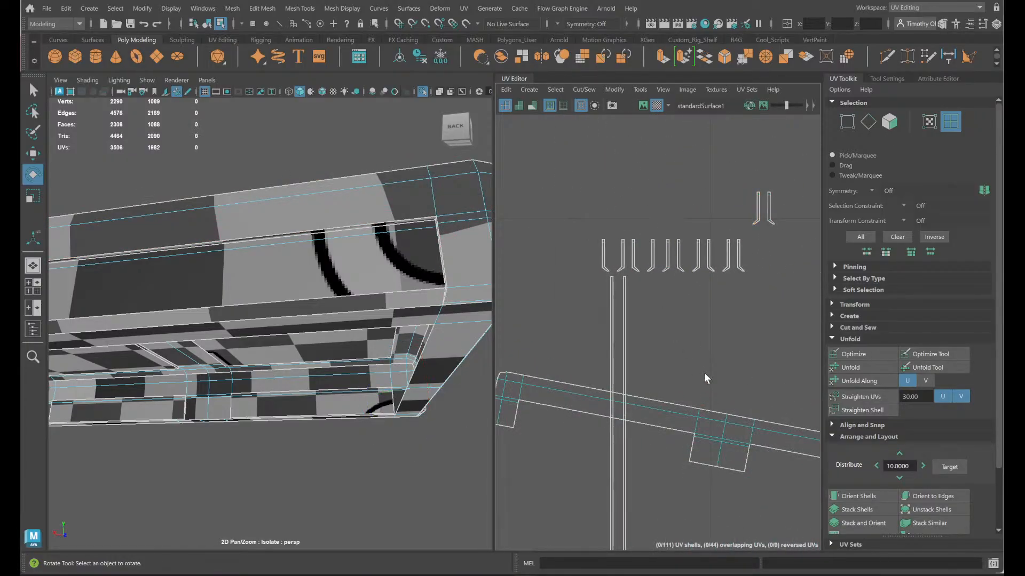
# - Select one of the three tiny rectangular shells and frame its faces on the model
pyautogui.scroll(-3, 529, 367)
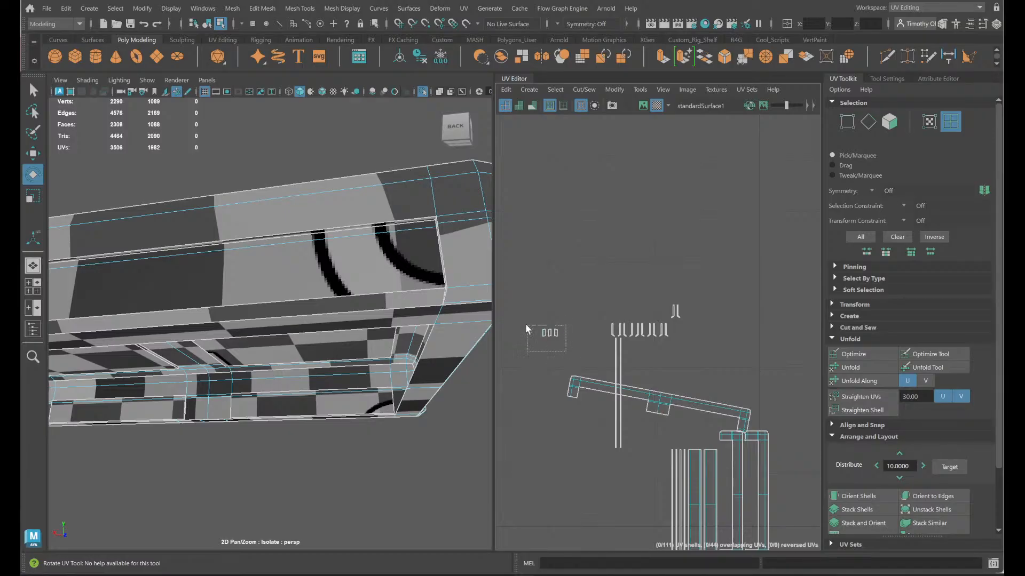
pyautogui.moveTo(525, 325); pyautogui.dragTo(524, 327)
pyautogui.press('f')
pyautogui.keyDown('alt'); pyautogui.moveTo(215, 429); pyautogui.dragTo(353, 473); pyautogui.keyUp('alt')
pyautogui.click(567, 337)
pyautogui.click(556, 335)
pyautogui.press('f')
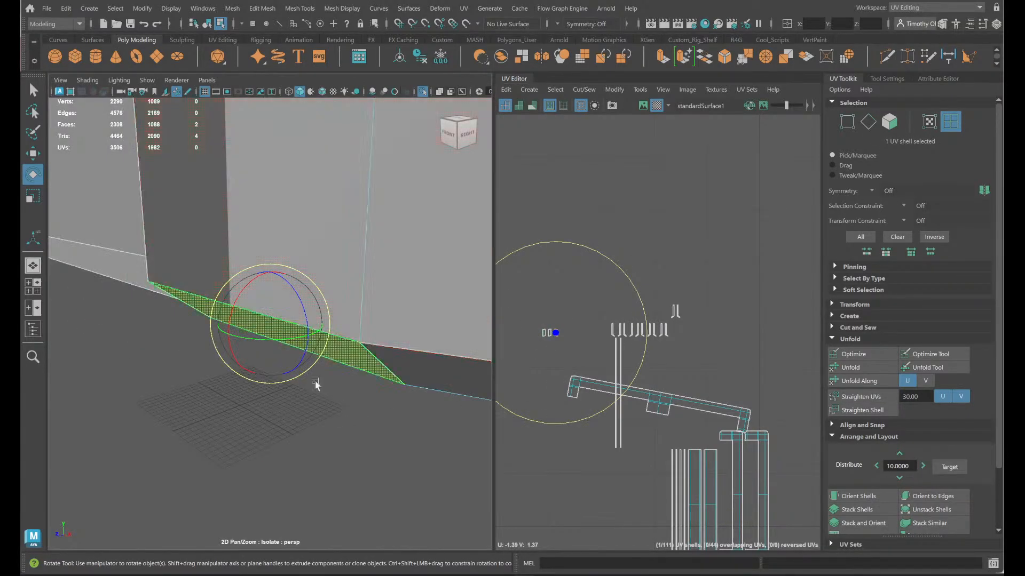
# - Examine the lid's sides and underside around the selected tiny shell for misplaced seams
pyautogui.keyDown('alt'); pyautogui.moveTo(315, 381); pyautogui.dragTo(342, 351); pyautogui.keyUp('alt')
pyautogui.scroll(-8, 342, 351)
pyautogui.scroll(4, 352, 368)
pyautogui.keyDown('alt'); pyautogui.moveTo(375, 381); pyautogui.dragTo(144, 422, button='middle'); pyautogui.keyUp('alt')
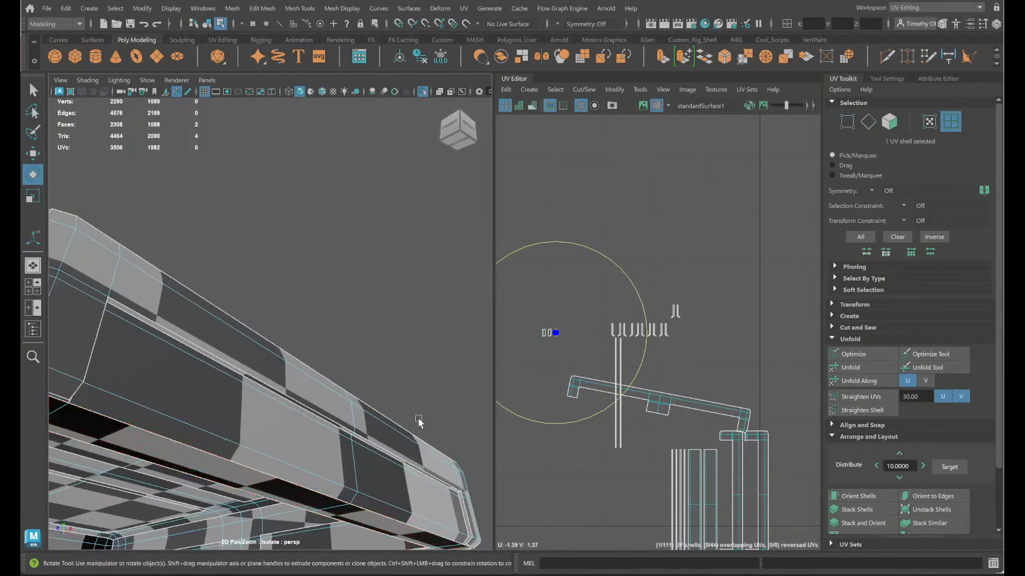
pyautogui.keyDown('alt'); pyautogui.moveTo(418, 420); pyautogui.dragTo(413, 433); pyautogui.keyUp('alt')
pyautogui.keyDown('alt'); pyautogui.moveTo(413, 434); pyautogui.dragTo(23, 470, button='middle'); pyautogui.keyUp('alt')
pyautogui.scroll(-4, 370, 393)
pyautogui.keyDown('alt'); pyautogui.moveTo(370, 393); pyautogui.dragTo(276, 385, button='middle'); pyautogui.keyUp('alt')
pyautogui.keyDown('alt'); pyautogui.moveTo(352, 357); pyautogui.dragTo(319, 341); pyautogui.keyUp('alt')
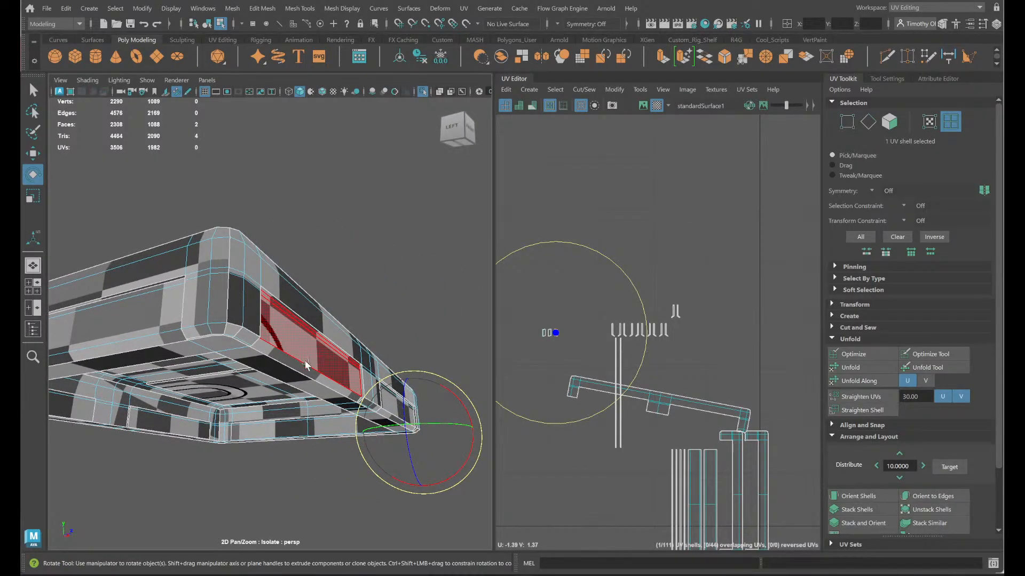
# - Cut the UVs along the lower bevel edges at the lid's corner beside the tiny rectangular shell
pyautogui.scroll(5, 305, 365)
pyautogui.keyDown('alt'); pyautogui.moveTo(265, 356); pyautogui.dragTo(288, 350, button='middle'); pyautogui.keyUp('alt')
pyautogui.scroll(-5, 306, 344)
pyautogui.scroll(2, 311, 347)
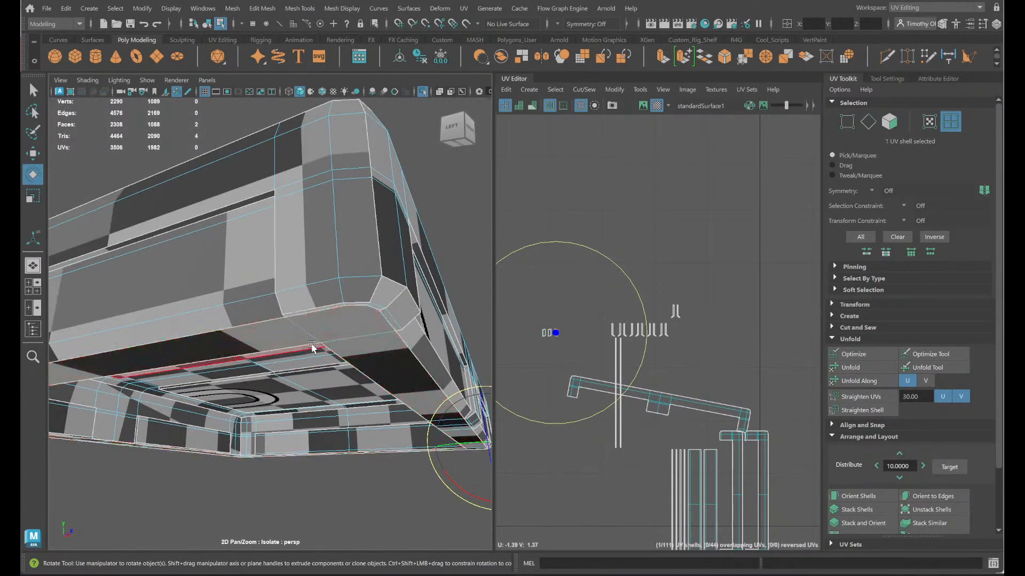
pyautogui.keyDown('alt'); pyautogui.moveTo(312, 347); pyautogui.dragTo(294, 330); pyautogui.keyUp('alt')
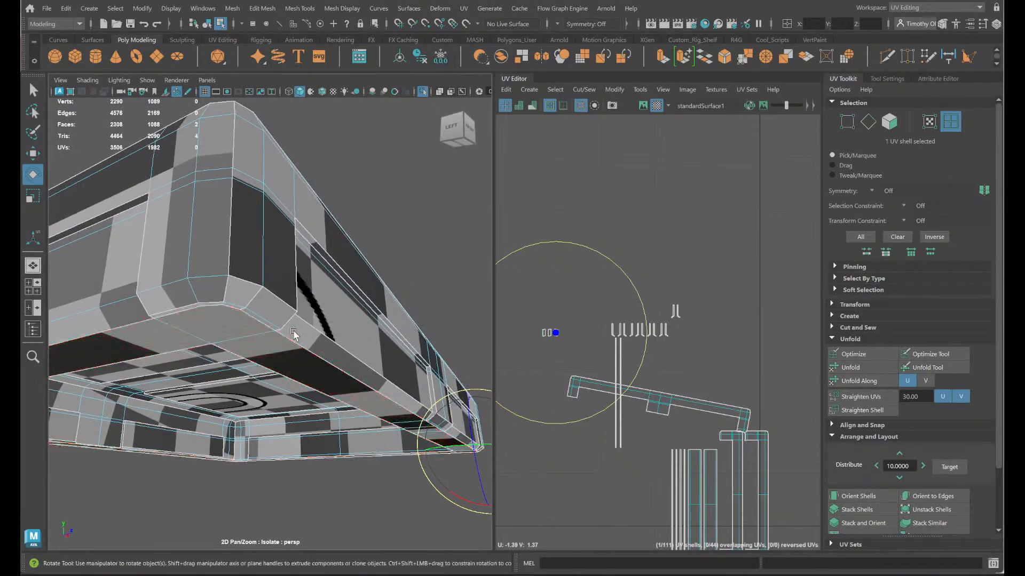
pyautogui.moveTo(270, 251); pyautogui.dragTo(271, 216, button='right')
pyautogui.click(265, 306)
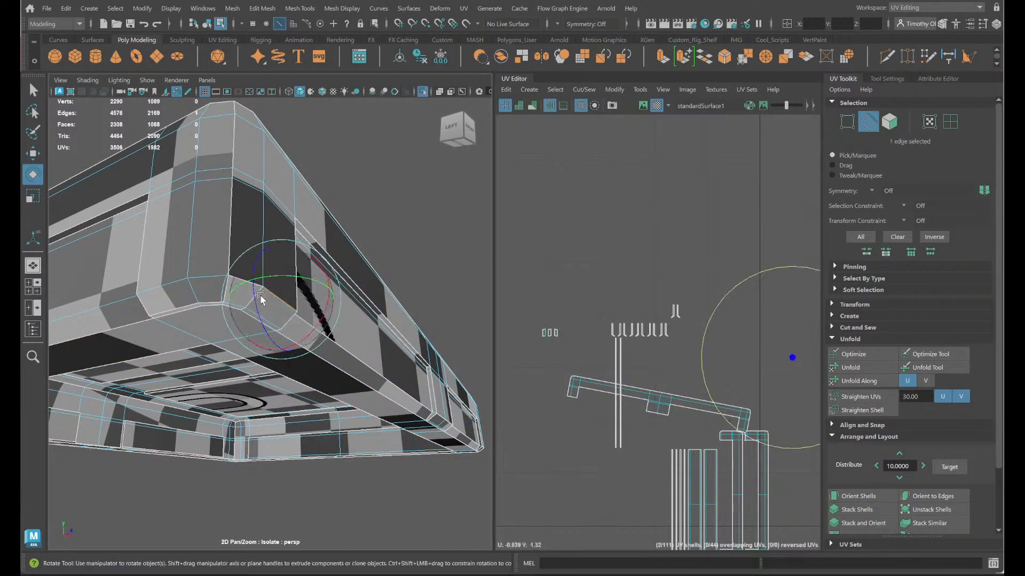
pyautogui.press('q')
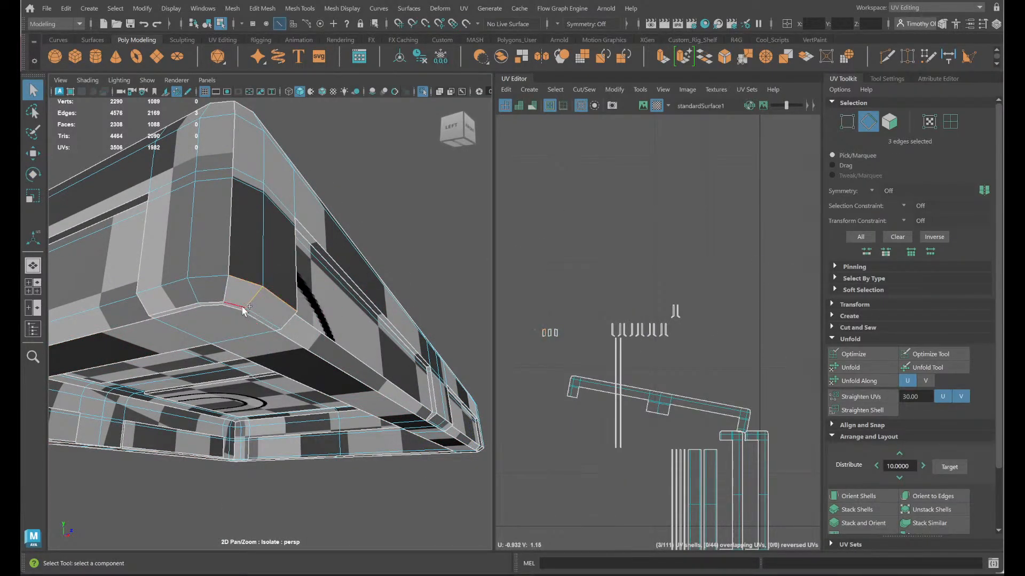
pyautogui.click(222, 303)
pyautogui.moveTo(616, 313); pyautogui.dragTo(572, 342, button='right')
# - Select that corner's connecting bevel edges and move and sew them to the corner faces above
pyautogui.scroll(4, 319, 380)
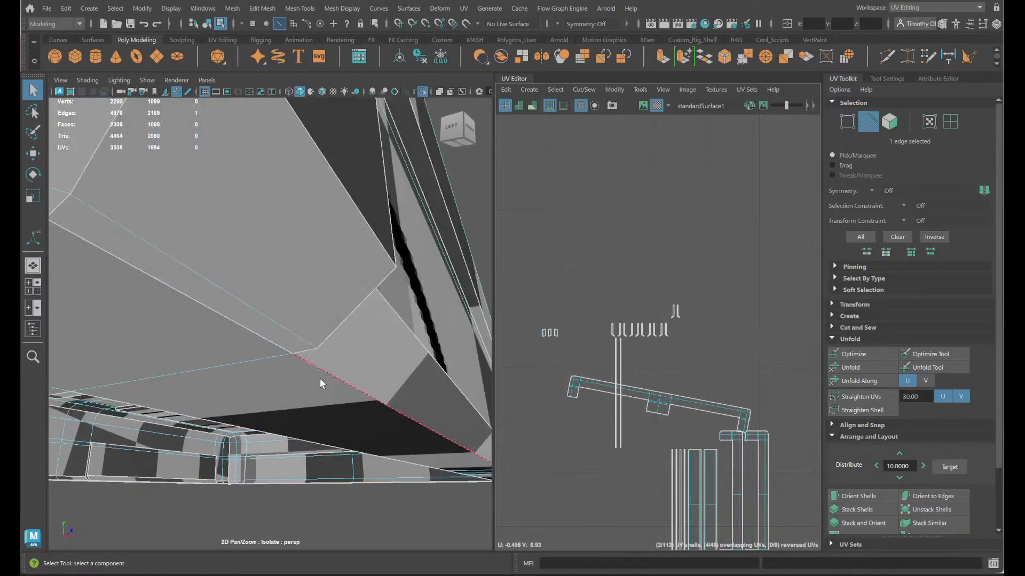
pyautogui.scroll(-4, 319, 380)
pyautogui.keyDown('alt'); pyautogui.moveTo(297, 384); pyautogui.dragTo(346, 395, button='middle'); pyautogui.keyUp('alt')
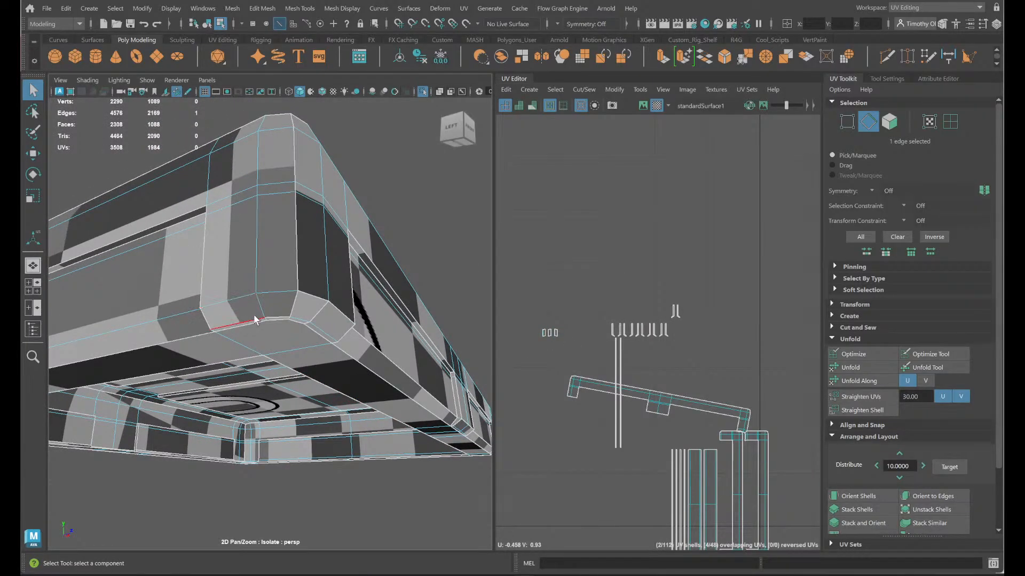
pyautogui.keyDown('shift'); pyautogui.click(336, 306); pyautogui.keyUp('shift')
pyautogui.keyDown('shift'); pyautogui.rightClick(484, 336); pyautogui.keyUp('shift')
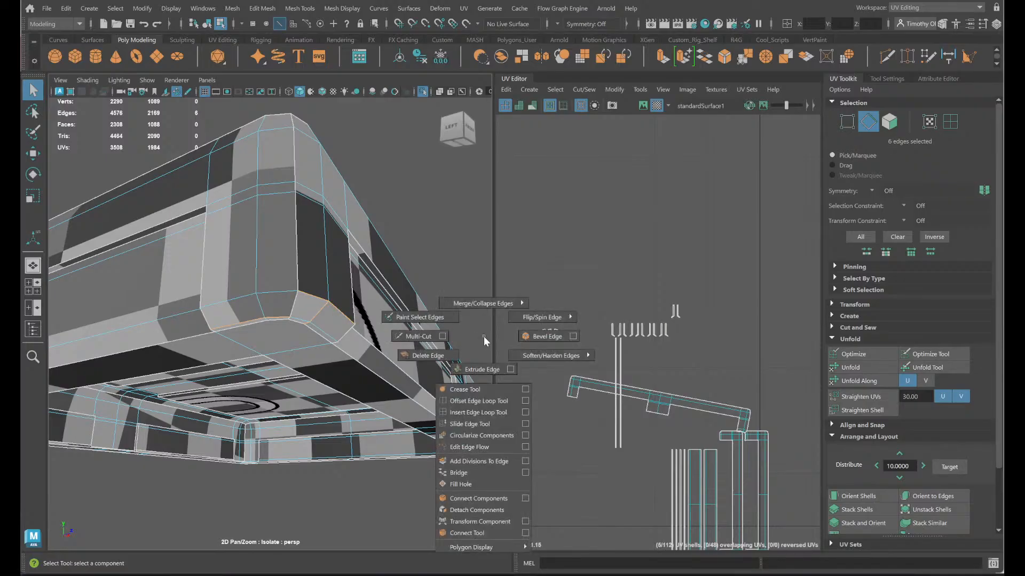
pyautogui.press('Tab')
pyautogui.keyDown('shift'); pyautogui.moveTo(520, 329); pyautogui.dragTo(522, 297, button='right'); pyautogui.keyUp('shift')
pyautogui.press('q')
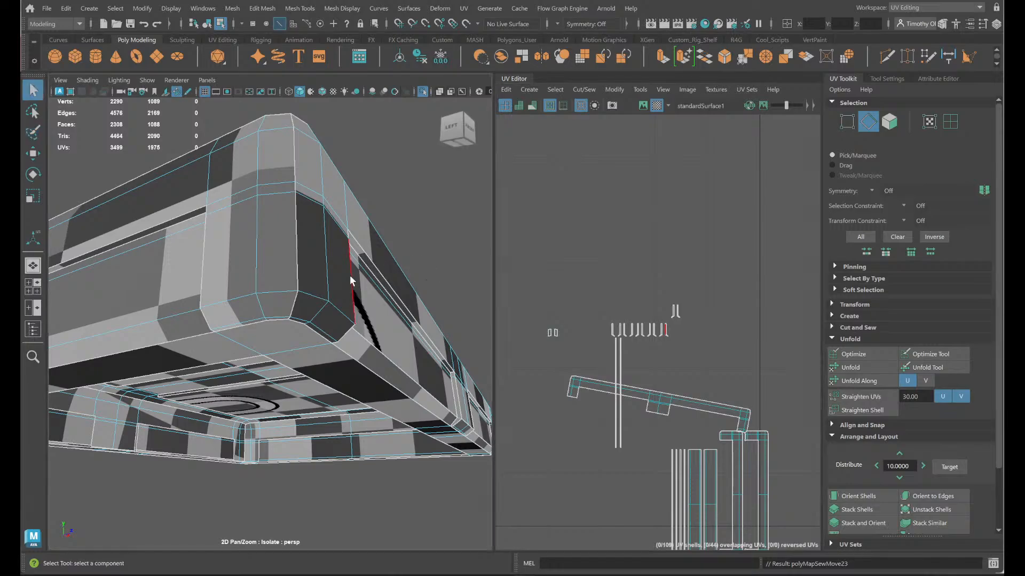
# - Move and sew the two lower edges of the middle band on the lid's front side
pyautogui.keyDown('alt'); pyautogui.moveTo(322, 351); pyautogui.dragTo(285, 342); pyautogui.keyUp('alt')
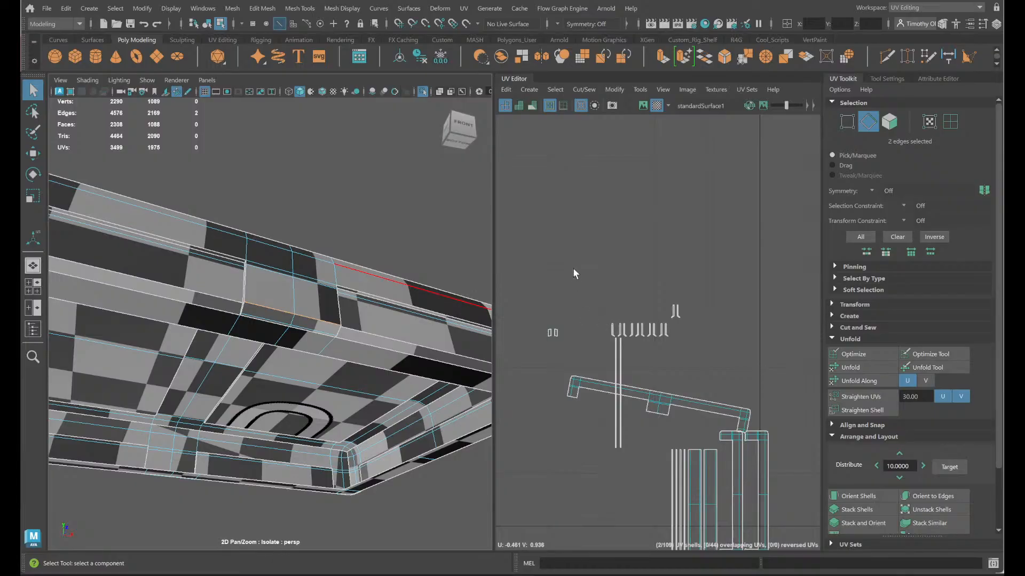
pyautogui.keyDown('shift'); pyautogui.moveTo(662, 301); pyautogui.dragTo(667, 308, button='right'); pyautogui.keyUp('shift')
pyautogui.keyDown('shift'); pyautogui.moveTo(651, 248); pyautogui.dragTo(651, 248, button='right'); pyautogui.keyUp('shift')
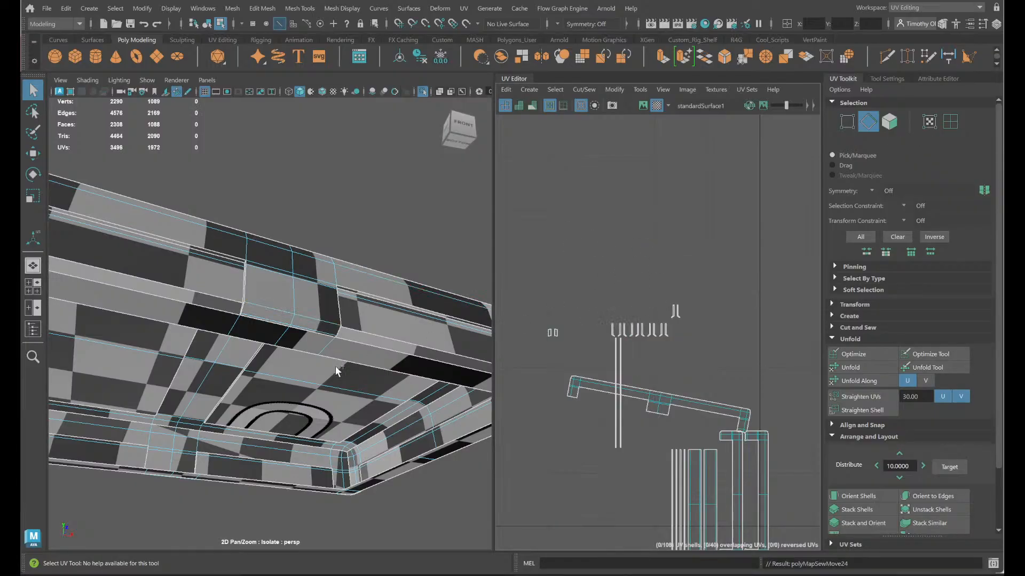
# - Move and sew the bevel faces of the next lid corner, including its remaining split edge, to the corner shell above
pyautogui.moveTo(331, 371)
pyautogui.keyDown('alt'); pyautogui.mouseDown()
pyautogui.moveTo(338, 359)
pyautogui.moveTo(321, 369)
pyautogui.mouseUp(); pyautogui.keyUp('alt')
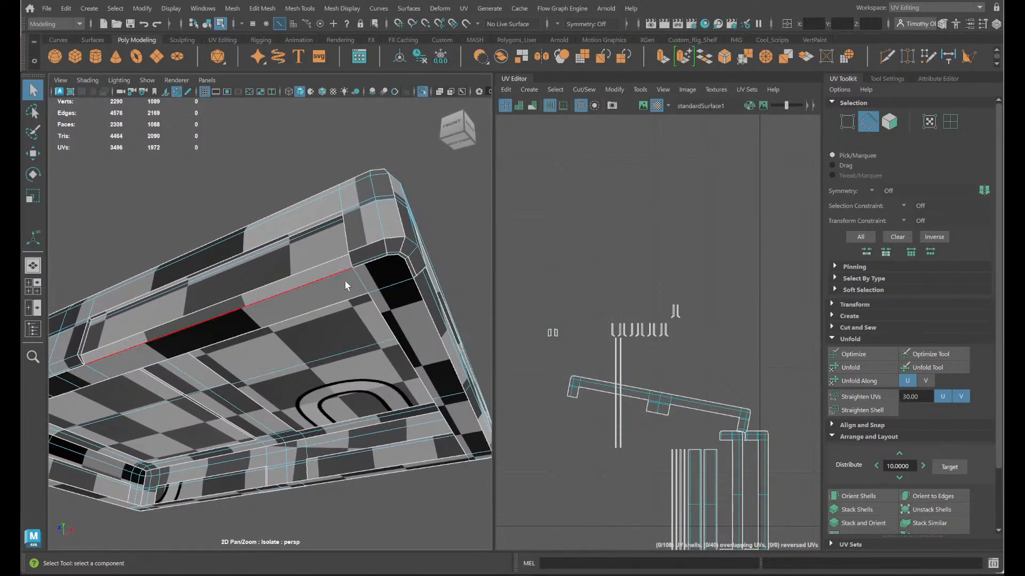
pyautogui.keyDown('alt'); pyautogui.moveTo(347, 292); pyautogui.dragTo(336, 299); pyautogui.keyUp('alt')
pyautogui.scroll(2, 337, 299)
pyautogui.keyDown('alt'); pyautogui.moveTo(336, 299); pyautogui.dragTo(303, 369, button='middle'); pyautogui.keyUp('alt')
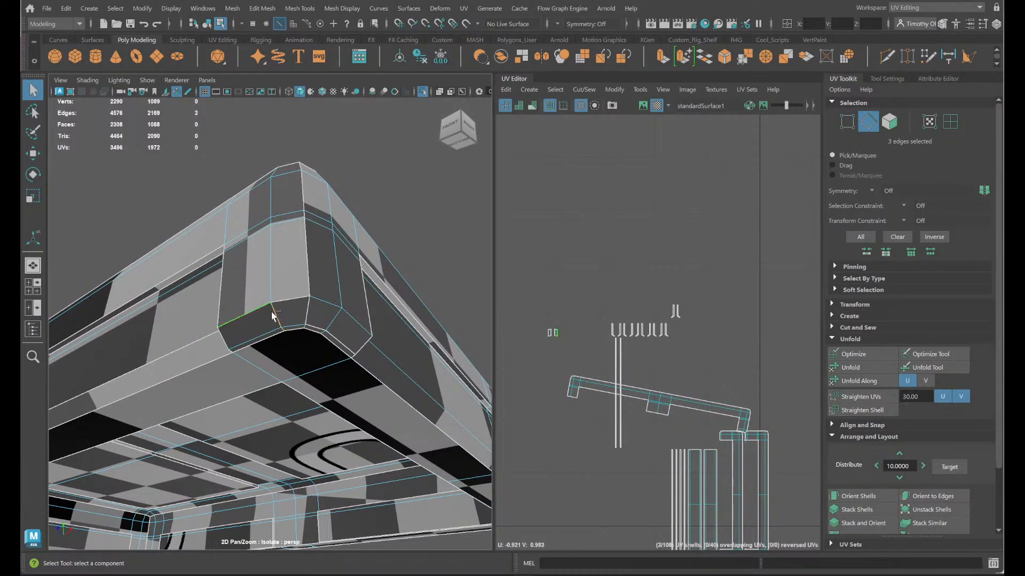
pyautogui.keyDown('shift'); pyautogui.moveTo(627, 338); pyautogui.dragTo(609, 295, button='right'); pyautogui.keyUp('shift')
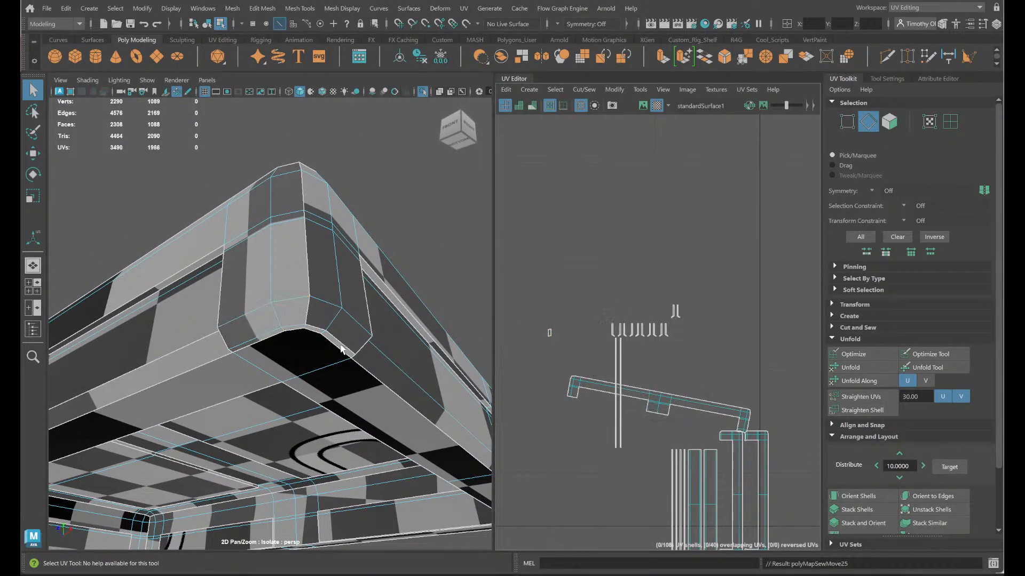
pyautogui.click(302, 329)
pyautogui.keyDown('shift'); pyautogui.moveTo(471, 375); pyautogui.dragTo(473, 353, button='right'); pyautogui.keyUp('shift')
pyautogui.keyDown('shift'); pyautogui.moveTo(591, 346); pyautogui.dragTo(531, 328, button='right'); pyautogui.keyUp('shift')
# - Cut the lower rim edges at the last tiny shell's corner and sew its bevel faces to the corner faces above
pyautogui.keyDown('alt'); pyautogui.moveTo(407, 369); pyautogui.dragTo(322, 367); pyautogui.keyUp('alt')
pyautogui.scroll(3, 317, 368)
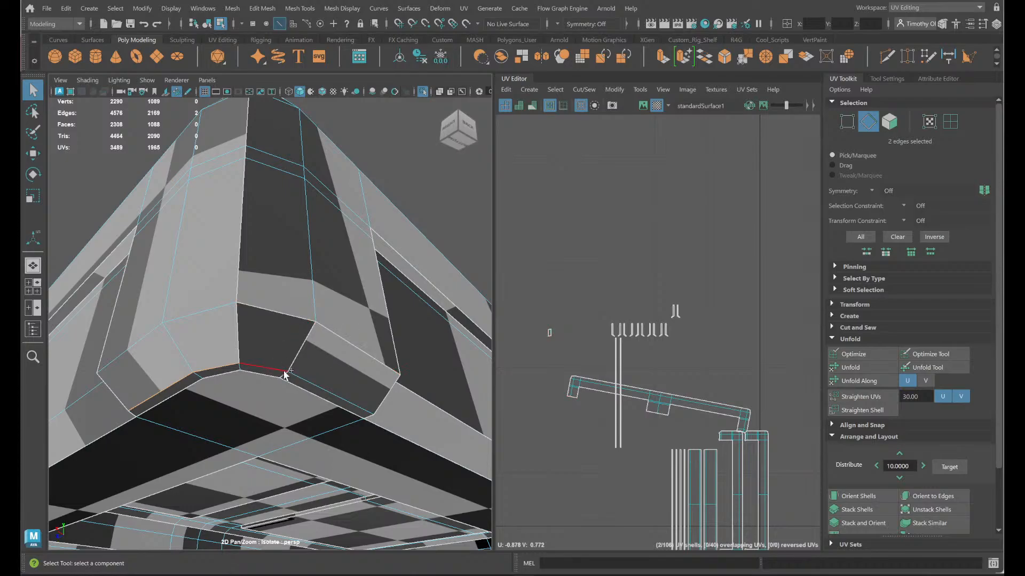
pyautogui.click(239, 368)
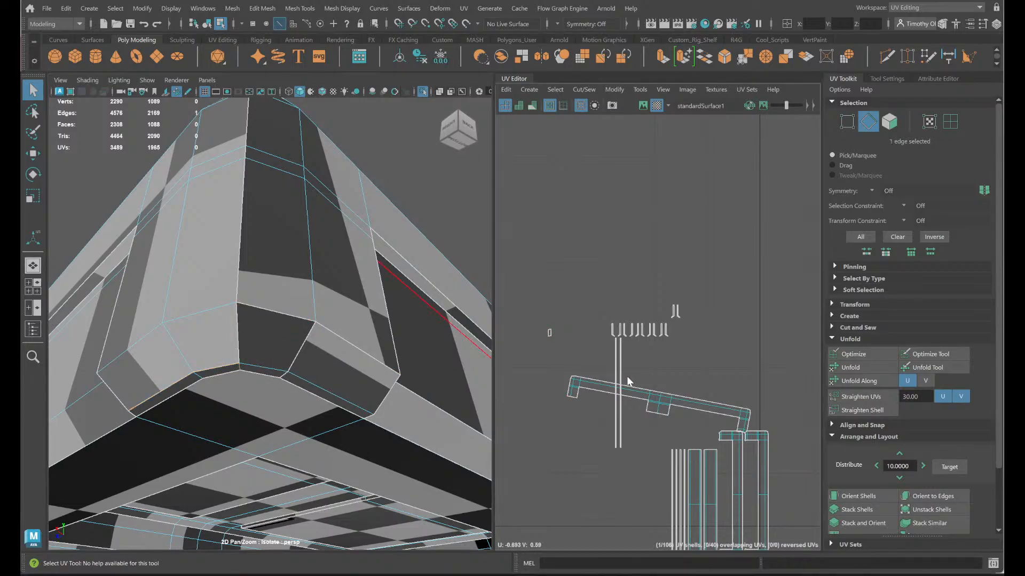
pyautogui.keyDown('shift'); pyautogui.moveTo(622, 378); pyautogui.dragTo(587, 393, button='right'); pyautogui.keyUp('shift')
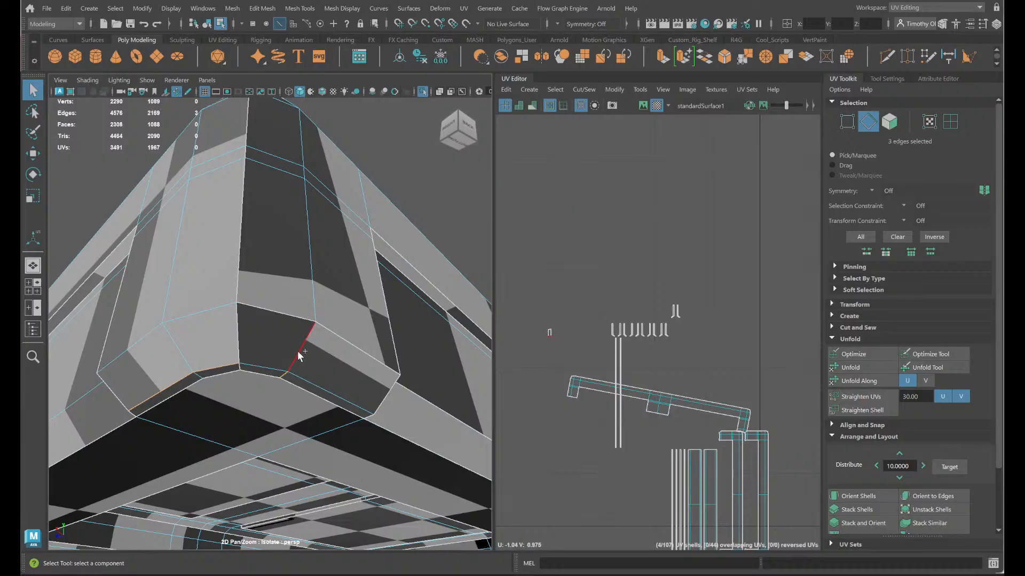
pyautogui.keyDown('shift'); pyautogui.click(338, 331); pyautogui.keyUp('shift')
pyautogui.keyDown('shift'); pyautogui.click(291, 312); pyautogui.keyUp('shift')
pyautogui.keyDown('shift'); pyautogui.moveTo(649, 336); pyautogui.dragTo(647, 302, button='right'); pyautogui.keyUp('shift')
# - Move and sew the two lower edges of the middle band on the lid's back side
pyautogui.keyDown('alt'); pyautogui.moveTo(396, 372); pyautogui.dragTo(328, 352); pyautogui.keyUp('alt')
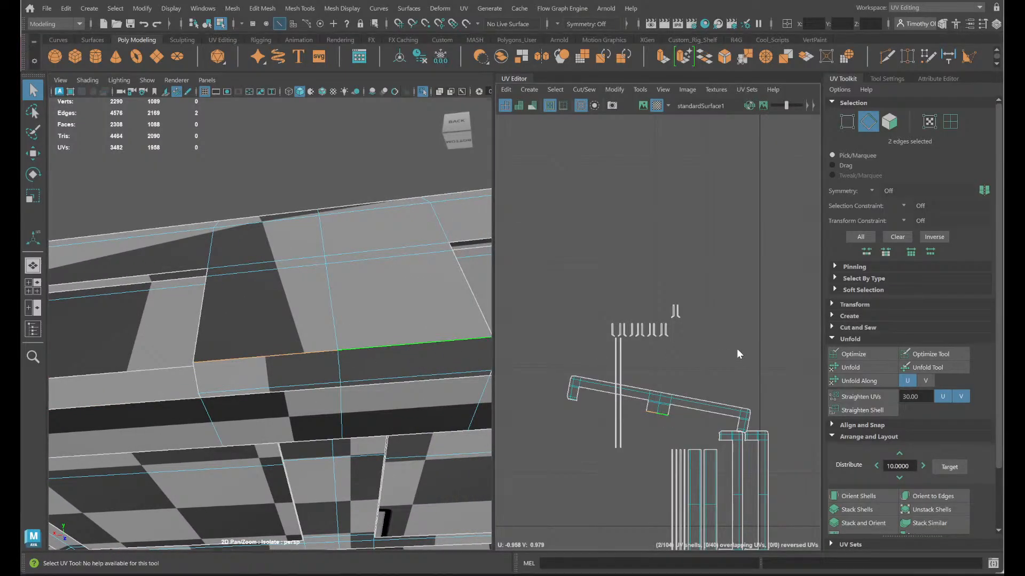
pyautogui.keyDown('shift'); pyautogui.moveTo(737, 348); pyautogui.dragTo(726, 318, button='right'); pyautogui.keyUp('shift')
pyautogui.press('f')
pyautogui.keyDown('alt'); pyautogui.moveTo(368, 417); pyautogui.dragTo(317, 427); pyautogui.keyUp('alt')
pyautogui.moveTo(308, 249); pyautogui.dragTo(361, 280, button='right')
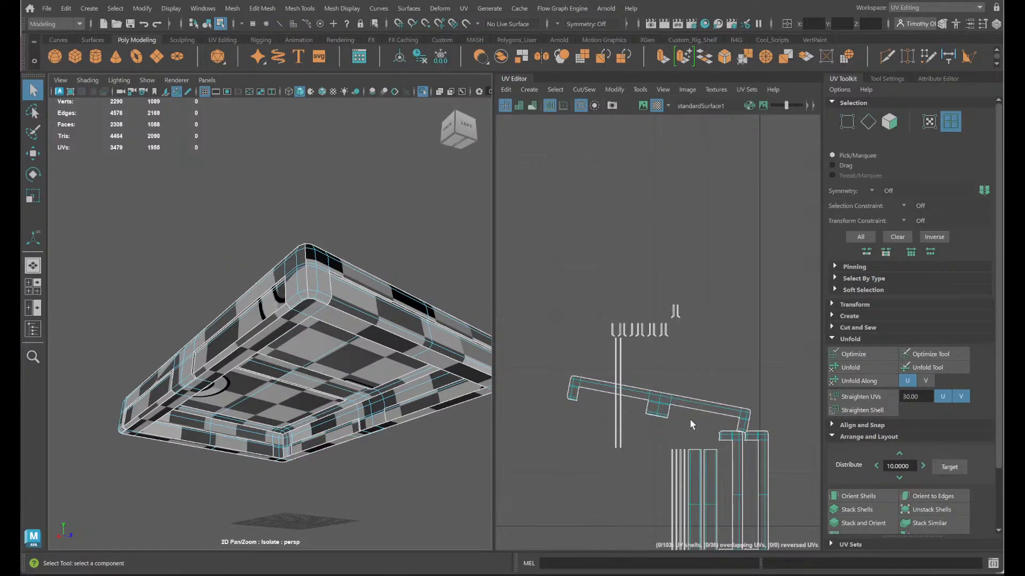
# - Select the two upright hooked strip shells and rotate them a quarter turn so they lie horizontally
pyautogui.click(659, 394)
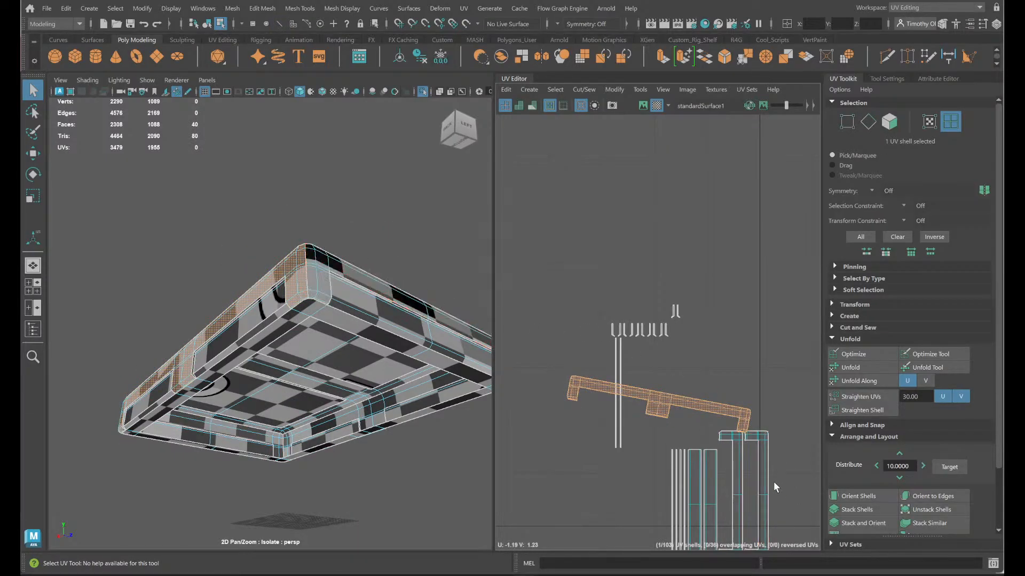
pyautogui.moveTo(775, 483); pyautogui.dragTo(736, 457)
pyautogui.click(712, 444)
pyautogui.scroll(-4, 750, 473)
pyautogui.press('e')
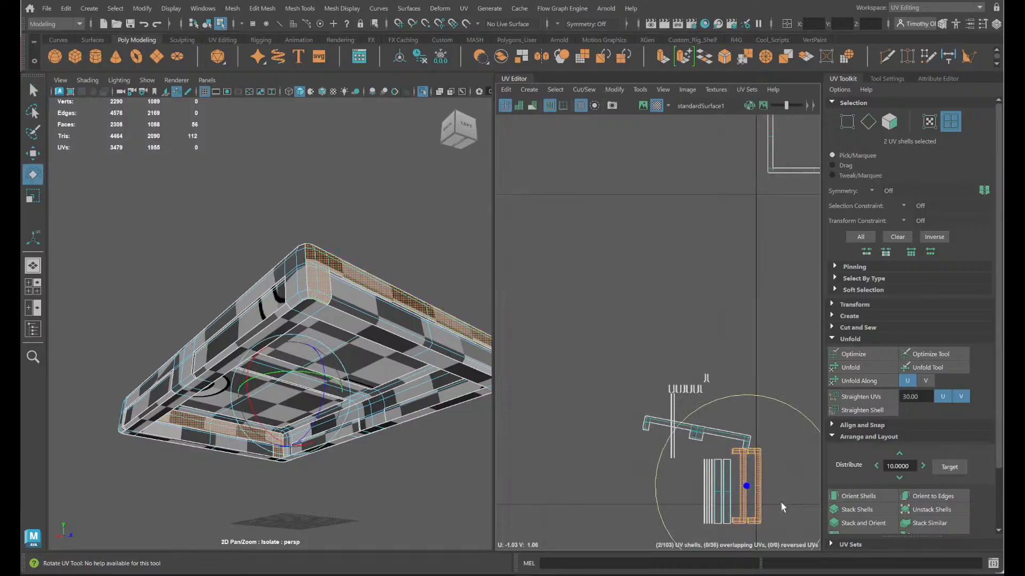
pyautogui.moveTo(726, 399); pyautogui.dragTo(622, 512)
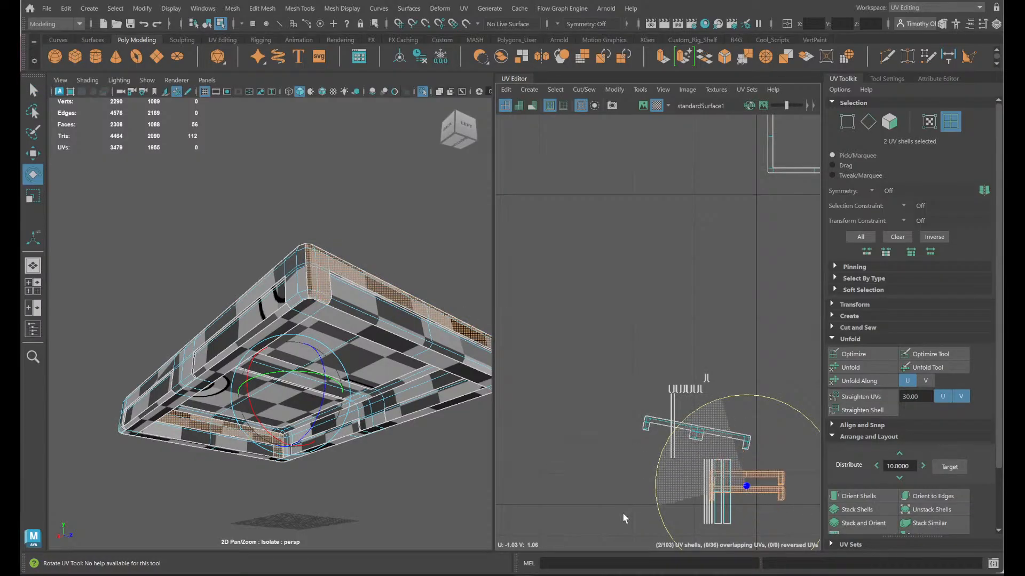
# - Rotate the separate upright strip shell with the middle tab a quarter turn so it lies horizontally
pyautogui.scroll(-3, 702, 363)
pyautogui.scroll(2, 694, 341)
pyautogui.keyDown('alt'); pyautogui.moveTo(686, 313); pyautogui.dragTo(602, 267, button='middle'); pyautogui.keyUp('alt')
pyautogui.scroll(5, 712, 359)
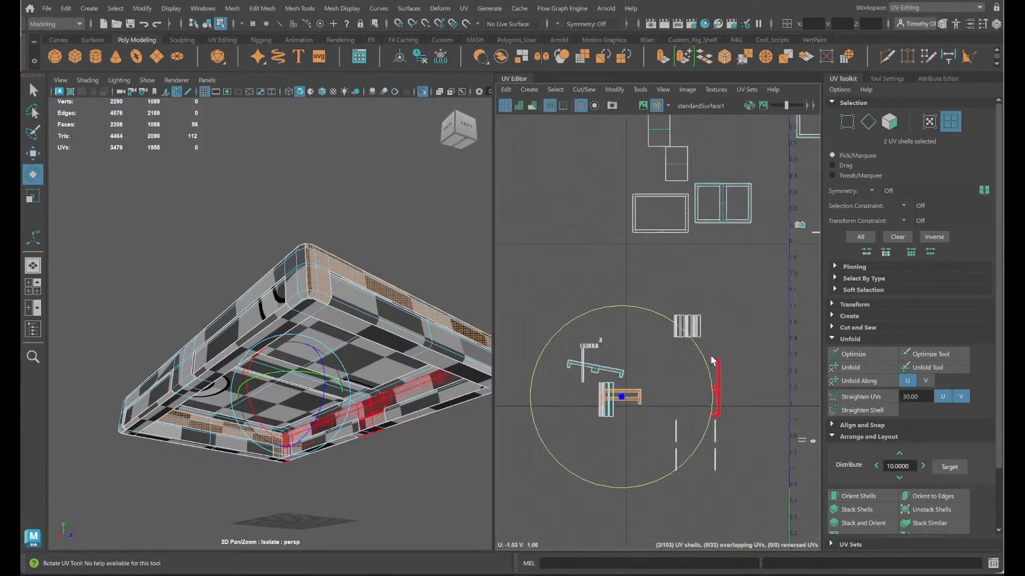
pyautogui.click(726, 386)
pyautogui.press('e')
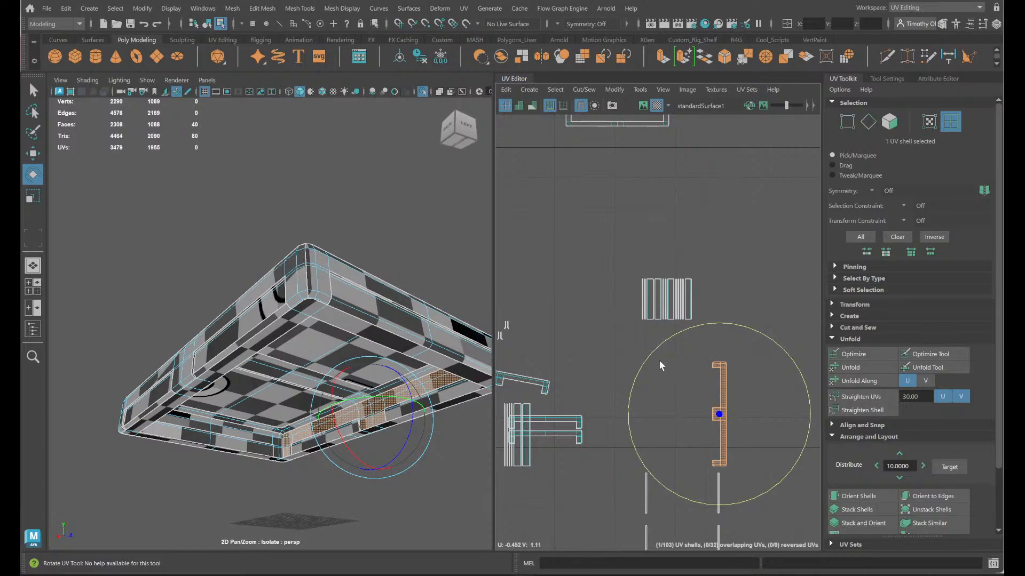
pyautogui.moveTo(659, 360); pyautogui.dragTo(636, 514)
# - Move the hooked strip shells clear of the straight strips and orient all four, including the tilted one, parallel to the UV axes
pyautogui.keyDown('shift'); pyautogui.moveTo(593, 454); pyautogui.dragTo(539, 375); pyautogui.keyUp('shift')
pyautogui.click(854, 494)
pyautogui.press('w')
pyautogui.moveTo(608, 407); pyautogui.dragTo(699, 395)
pyautogui.keyDown('shift'); pyautogui.moveTo(733, 436); pyautogui.dragTo(607, 311, button='right'); pyautogui.keyUp('shift')
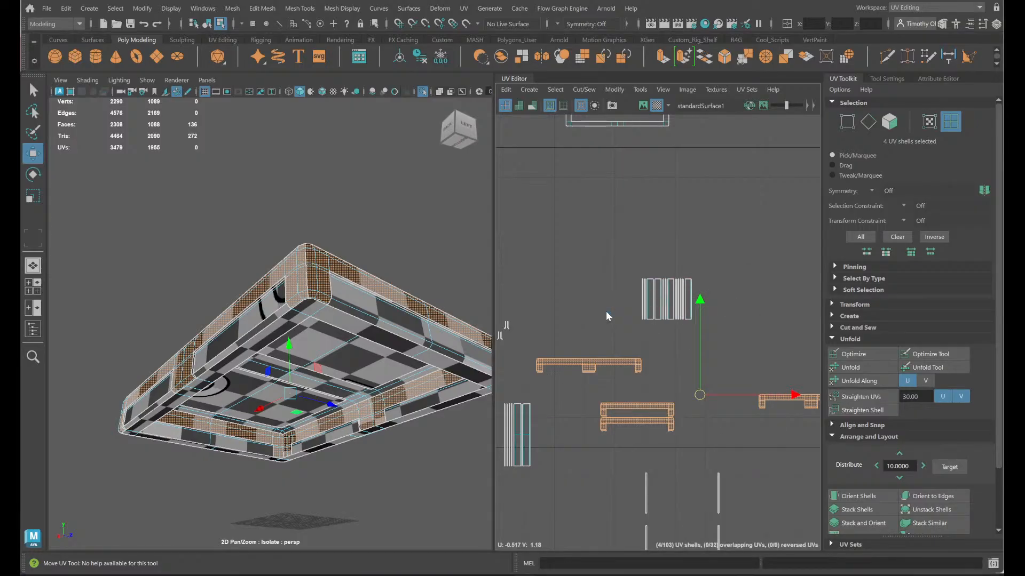
pyautogui.click(880, 496)
# - Move the four oriented hooked strip shells upward, away from the remaining straight strips, and clear the selection
pyautogui.scroll(-5, 719, 407)
pyautogui.moveTo(713, 400); pyautogui.dragTo(708, 209)
pyautogui.click(713, 399)
pyautogui.scroll(4, 707, 408)
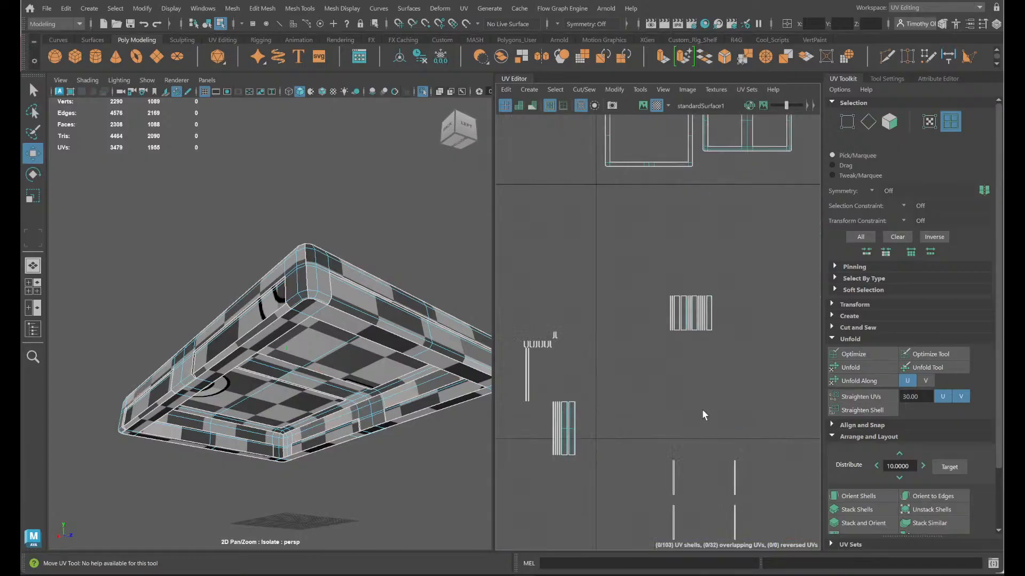
# - Select the block of upright rectangular strip shells and examine which lid faces they belong to
pyautogui.moveTo(703, 409); pyautogui.dragTo(649, 259)
pyautogui.keyDown('alt'); pyautogui.moveTo(285, 450); pyautogui.dragTo(213, 441); pyautogui.keyUp('alt')
pyautogui.scroll(5, 253, 431)
pyautogui.keyDown('alt'); pyautogui.moveTo(351, 442); pyautogui.dragTo(300, 451); pyautogui.keyUp('alt')
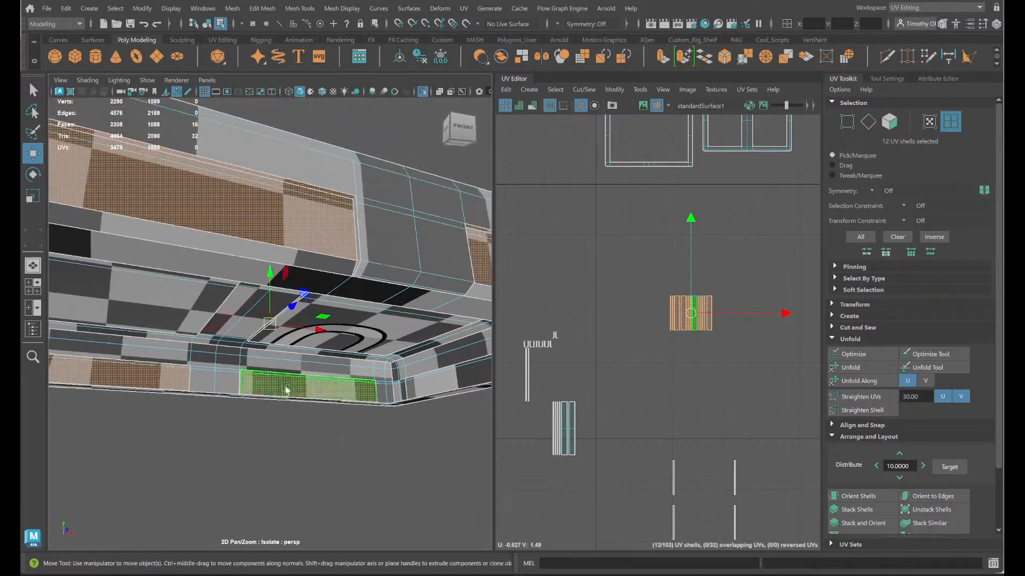
# - Select the four lower border edges of the lid's long side panels and move and sew them to their bevel strips
pyautogui.moveTo(284, 250); pyautogui.dragTo(267, 215, button='right')
pyautogui.click(260, 245)
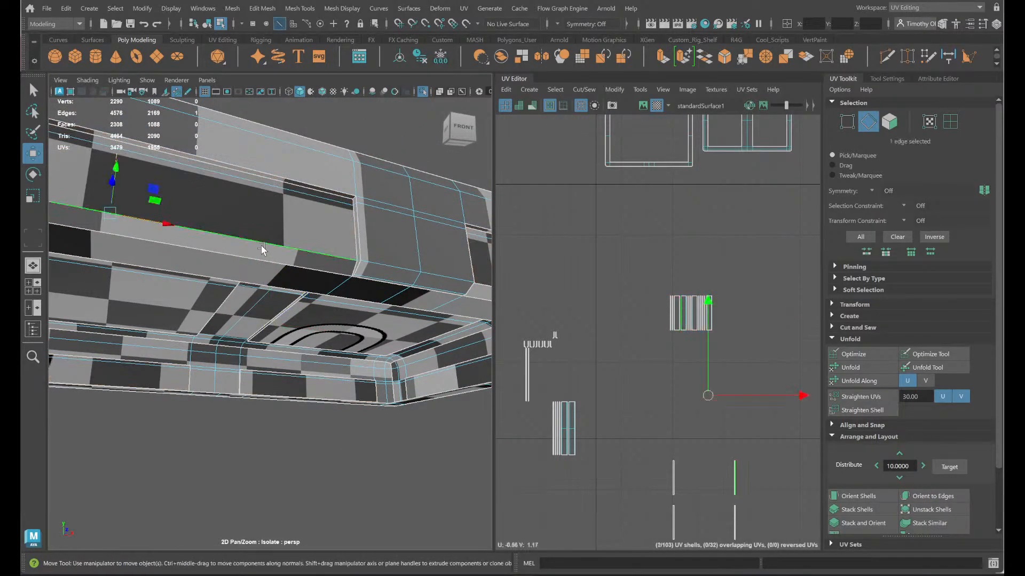
pyautogui.scroll(-5, 261, 245)
pyautogui.keyDown('alt'); pyautogui.moveTo(176, 299); pyautogui.dragTo(236, 323, button='middle'); pyautogui.keyUp('alt')
pyautogui.keyDown('alt'); pyautogui.moveTo(437, 370); pyautogui.dragTo(327, 297); pyautogui.keyUp('alt')
pyautogui.keyDown('shift'); pyautogui.click(420, 335); pyautogui.keyUp('shift')
pyautogui.click(327, 297)
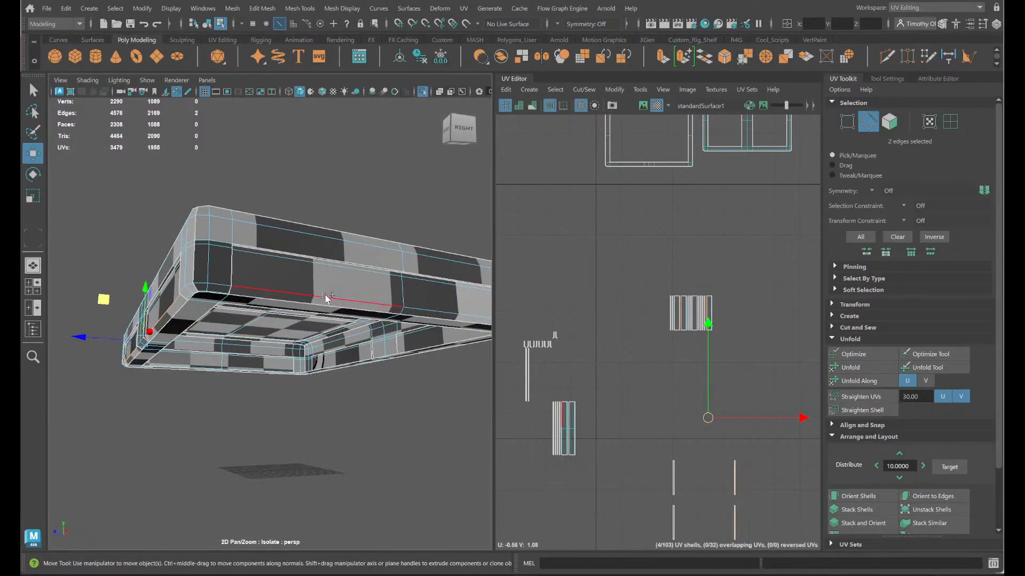
pyautogui.keyDown('alt'); pyautogui.moveTo(420, 341); pyautogui.dragTo(243, 309); pyautogui.keyUp('alt')
pyautogui.keyDown('shift'); pyautogui.click(243, 310); pyautogui.keyUp('shift')
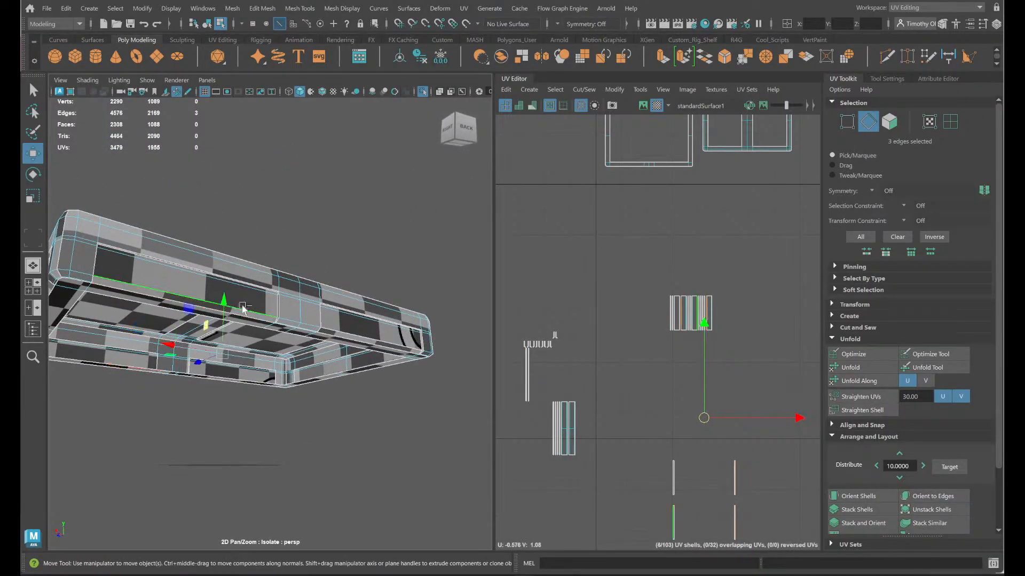
pyautogui.moveTo(341, 330)
pyautogui.keyDown('alt'); pyautogui.mouseDown()
pyautogui.moveTo(298, 361)
pyautogui.moveTo(342, 347)
pyautogui.mouseUp(); pyautogui.keyUp('alt')
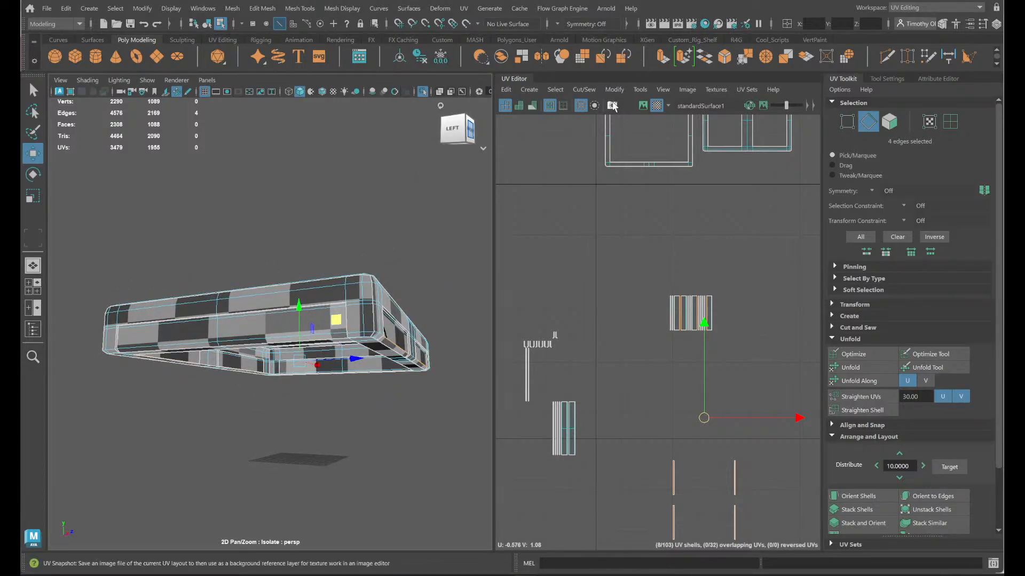
pyautogui.click(582, 89)
pyautogui.click(606, 199)
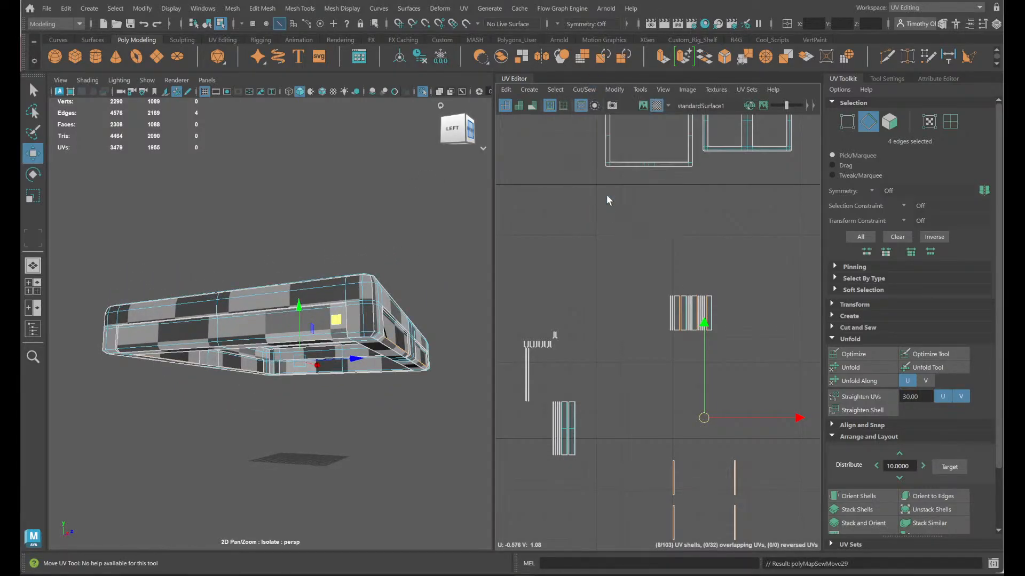
# - Identify the lid's front short panel shell and select the two upper border edges of the front side's panels
pyautogui.moveTo(702, 288); pyautogui.dragTo(654, 270, button='right')
pyautogui.scroll(3, 715, 337)
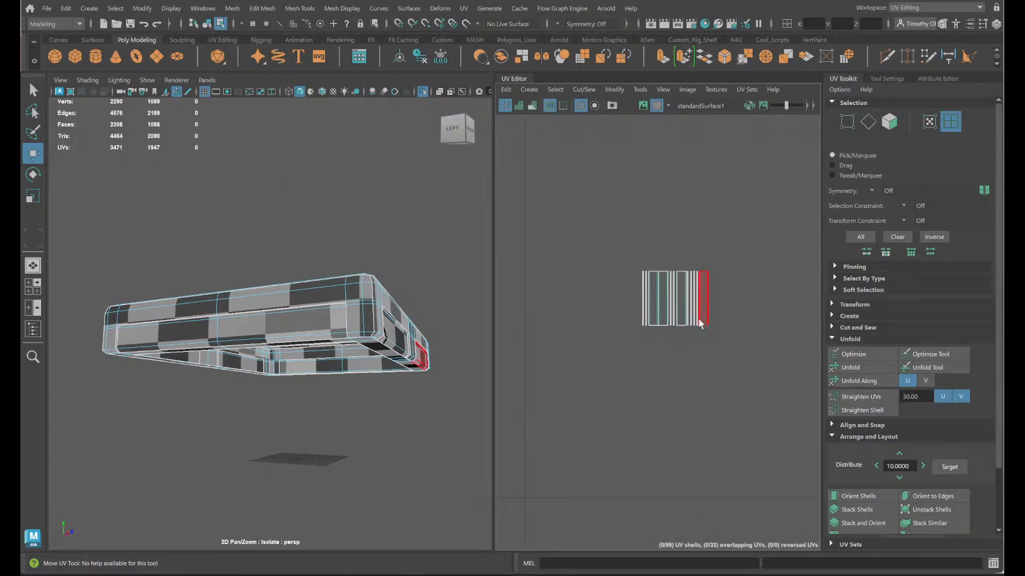
pyautogui.click(658, 286)
pyautogui.keyDown('alt'); pyautogui.moveTo(448, 350); pyautogui.dragTo(410, 350); pyautogui.keyUp('alt')
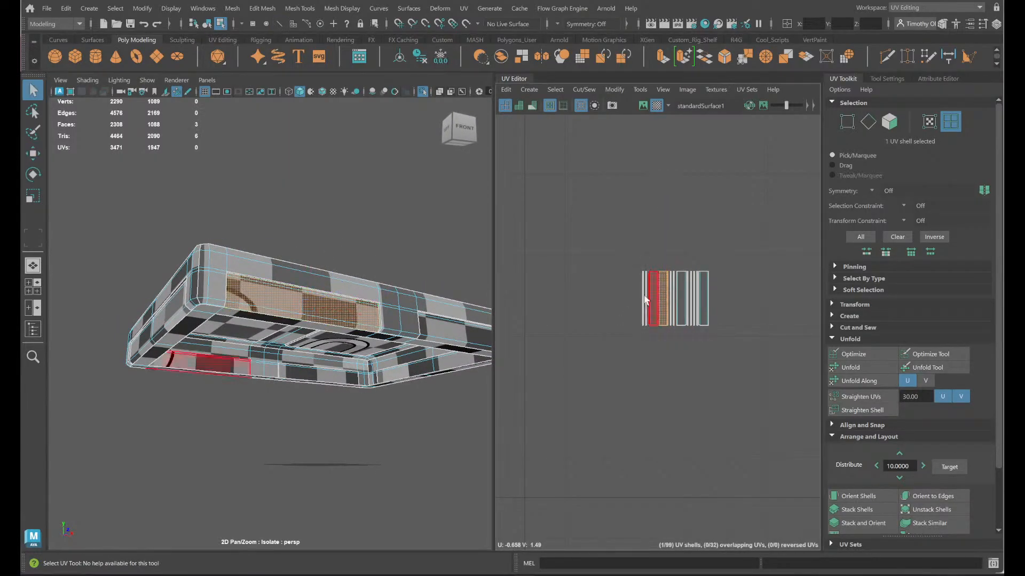
pyautogui.press('q')
pyautogui.moveTo(292, 259); pyautogui.dragTo(293, 227, button='right')
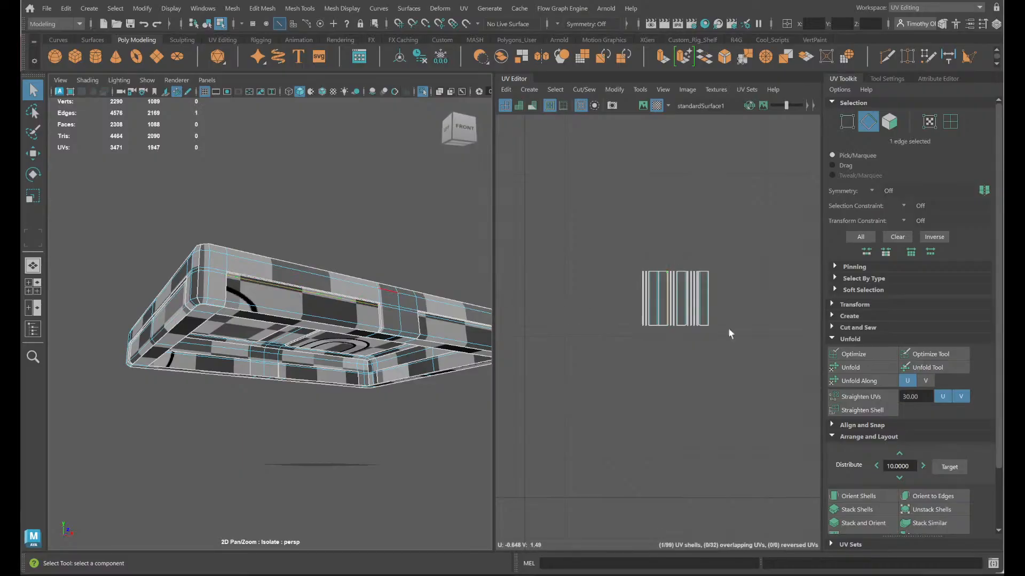
pyautogui.scroll(2, 730, 333)
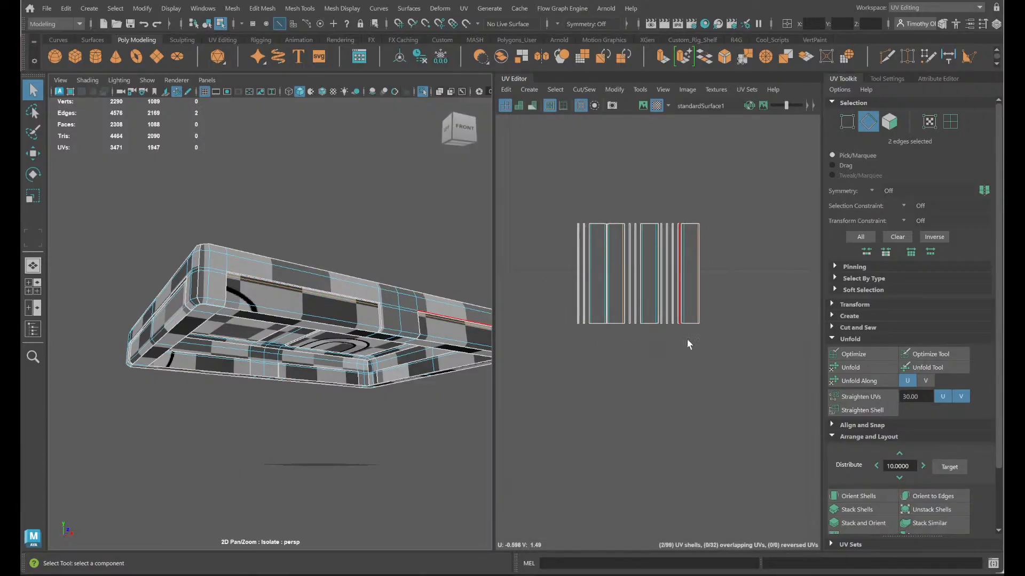
# - Add the two upper border edges of the lid's long right-side panel to the edge selection
pyautogui.keyDown('alt'); pyautogui.moveTo(337, 430); pyautogui.dragTo(260, 378); pyautogui.keyUp('alt')
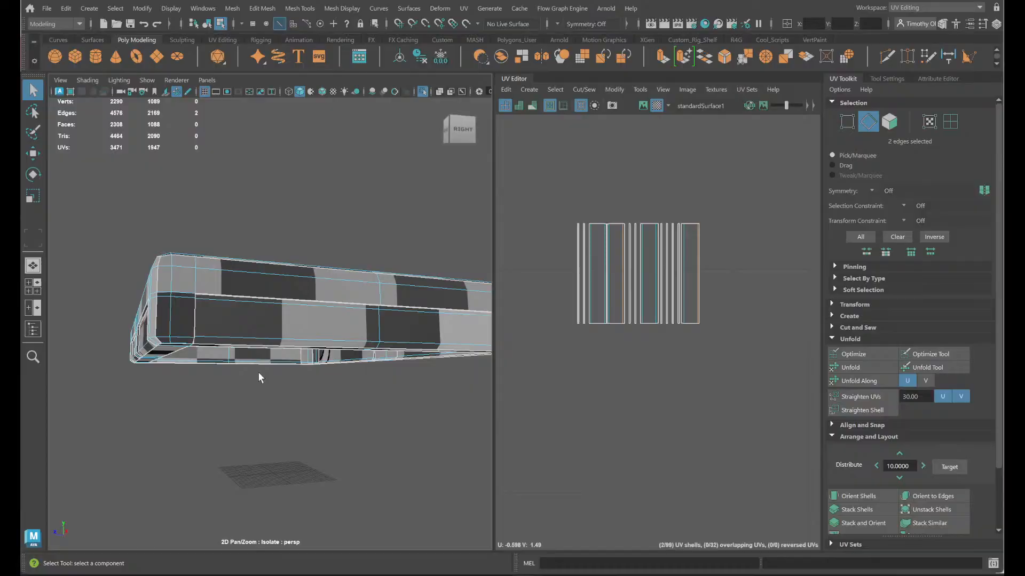
pyautogui.keyDown('shift'); pyautogui.click(262, 305); pyautogui.keyUp('shift')
pyautogui.scroll(-4, 667, 333)
pyautogui.keyDown('alt'); pyautogui.moveTo(624, 424); pyautogui.dragTo(741, 322, button='middle'); pyautogui.keyUp('alt')
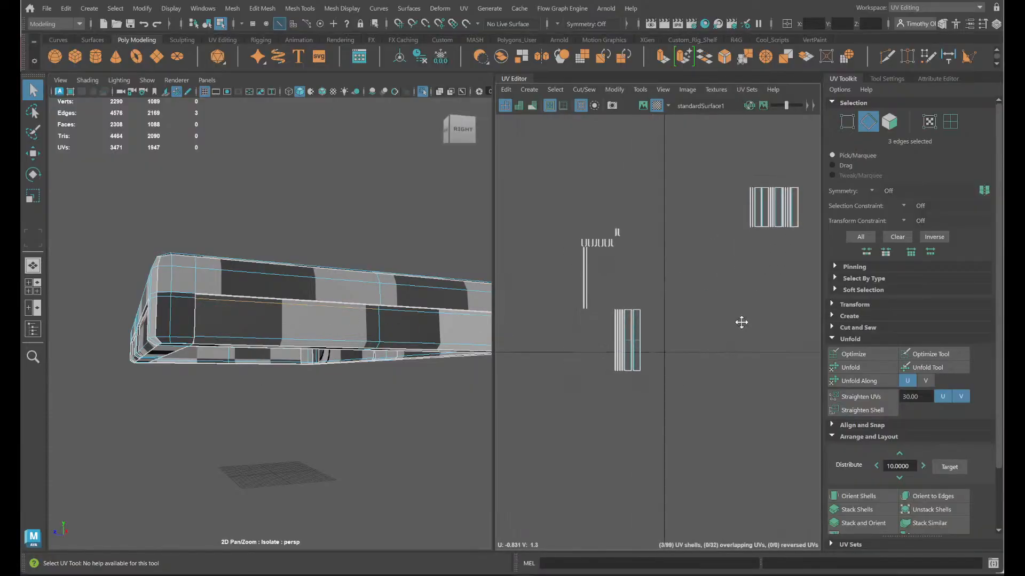
pyautogui.scroll(2, 739, 326)
pyautogui.scroll(-3, 732, 350)
pyautogui.scroll(1, 664, 369)
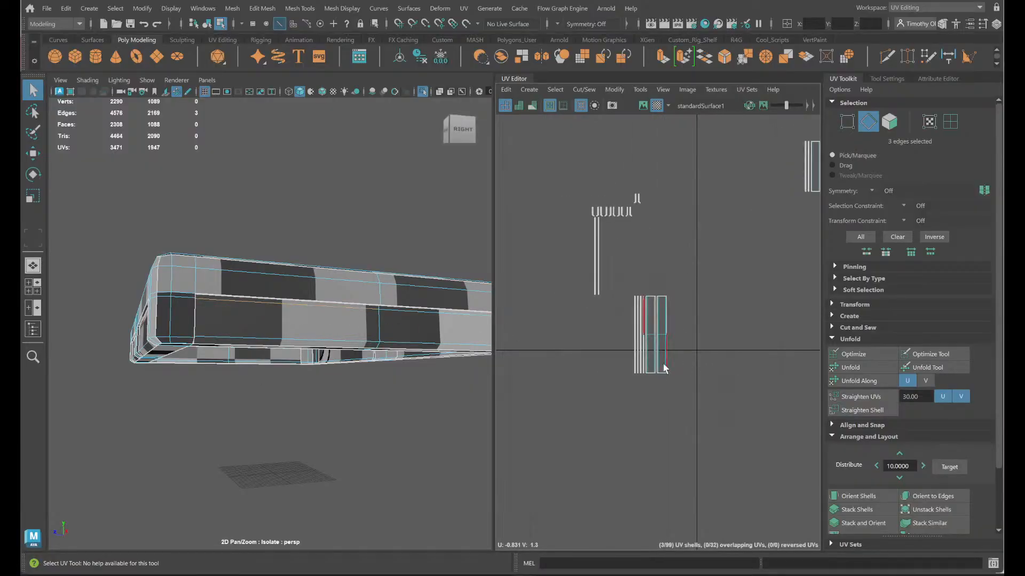
pyautogui.keyDown('shift'); pyautogui.click(435, 315); pyautogui.keyUp('shift')
pyautogui.keyDown('shift'); pyautogui.click(415, 315); pyautogui.keyUp('shift')
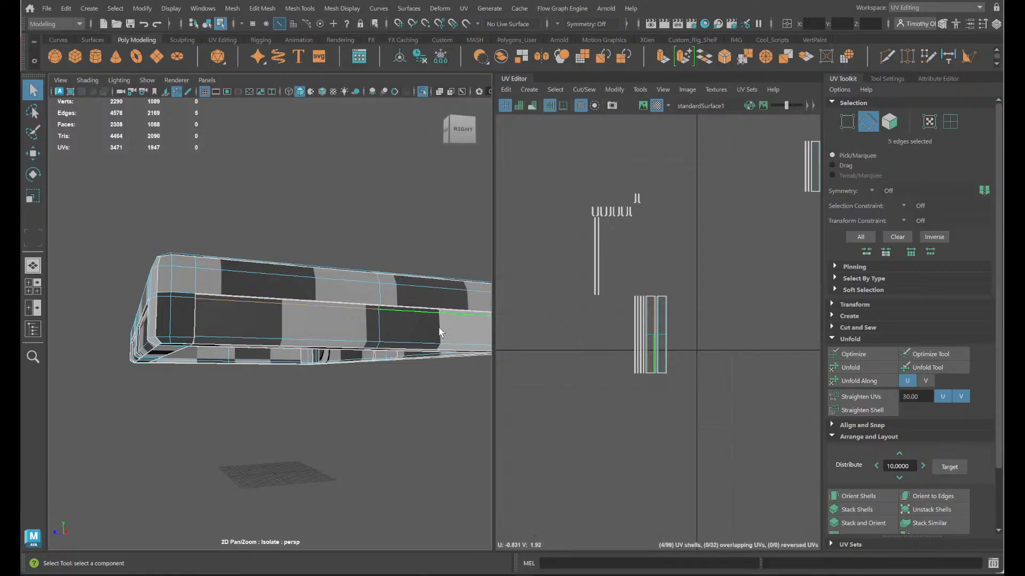
# - Add the upper border edges of the back and left side panels, completing a selection of eight edges
pyautogui.keyDown('alt'); pyautogui.moveTo(438, 328); pyautogui.dragTo(367, 331); pyautogui.keyUp('alt')
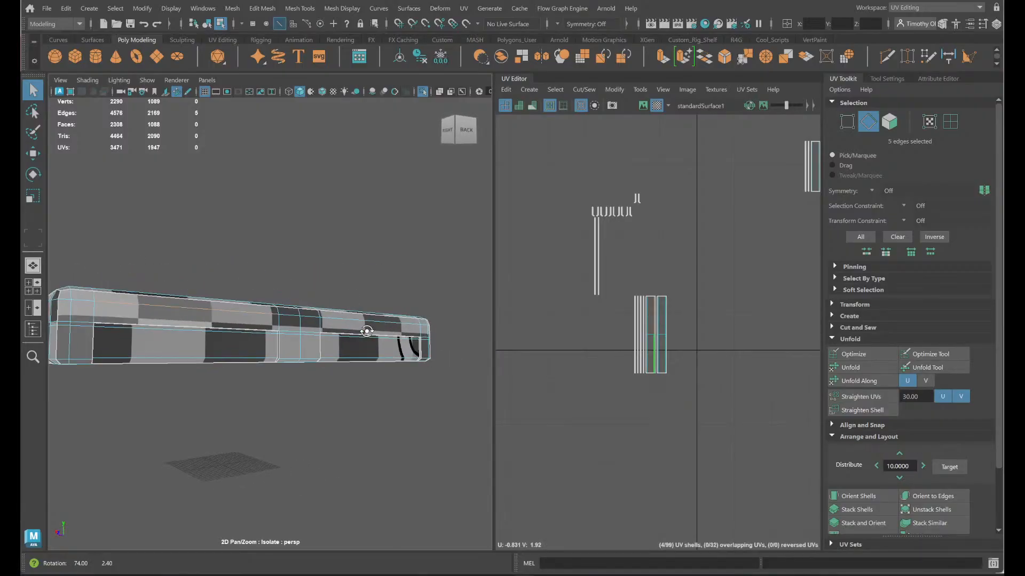
pyautogui.keyDown('shift'); pyautogui.click(226, 334); pyautogui.keyUp('shift')
pyautogui.keyDown('alt'); pyautogui.moveTo(226, 334); pyautogui.dragTo(210, 345); pyautogui.keyUp('alt')
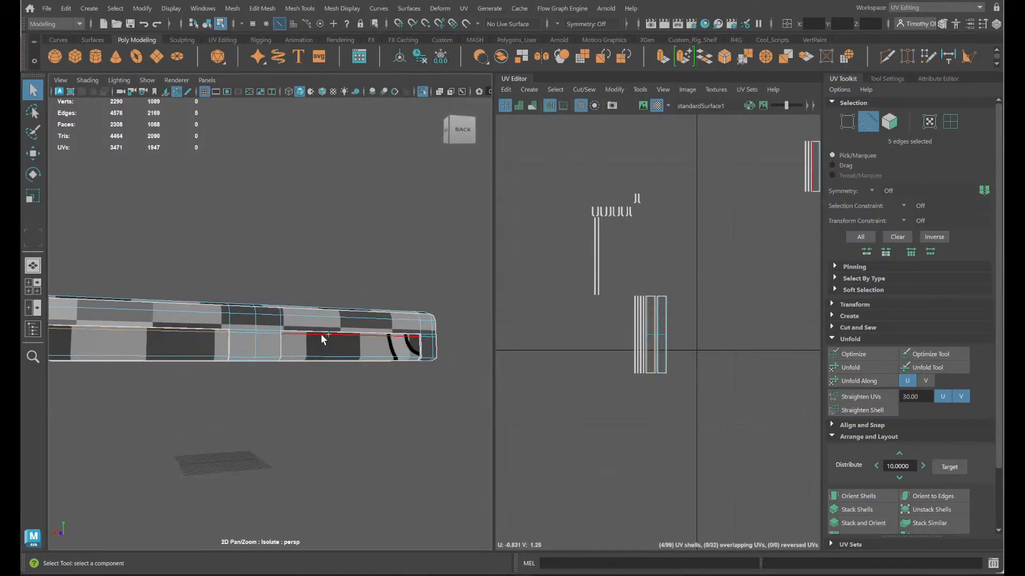
pyautogui.keyDown('shift'); pyautogui.click(322, 334); pyautogui.keyUp('shift')
pyautogui.keyDown('alt'); pyautogui.moveTo(436, 342); pyautogui.dragTo(325, 341); pyautogui.keyUp('alt')
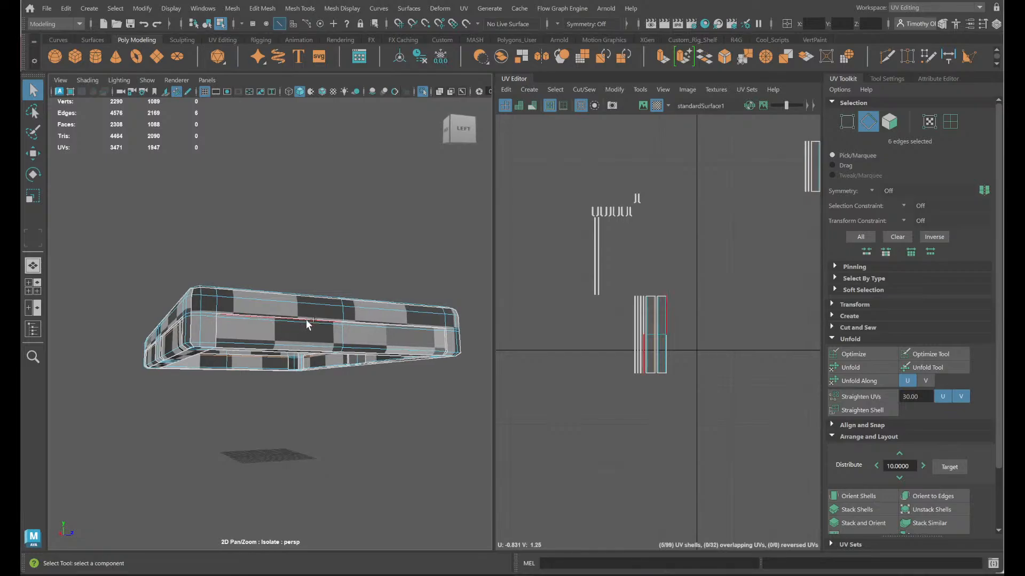
pyautogui.keyDown('shift'); pyautogui.click(321, 323); pyautogui.keyUp('shift')
pyautogui.keyDown('shift'); pyautogui.click(397, 327); pyautogui.keyUp('shift')
# - Try rotating the eight selected panel edges in UV space, and undo the rotation
pyautogui.scroll(4, 699, 373)
pyautogui.keyDown('alt'); pyautogui.moveTo(753, 357); pyautogui.dragTo(388, 566, button='middle'); pyautogui.keyUp('alt')
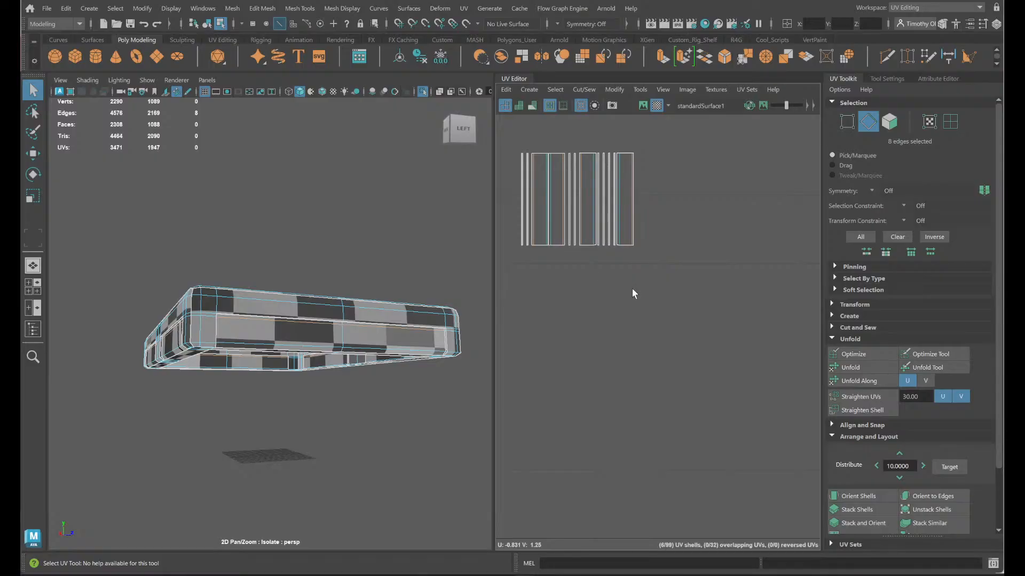
pyautogui.press('w')
pyautogui.scroll(-2, 632, 293)
pyautogui.press('e')
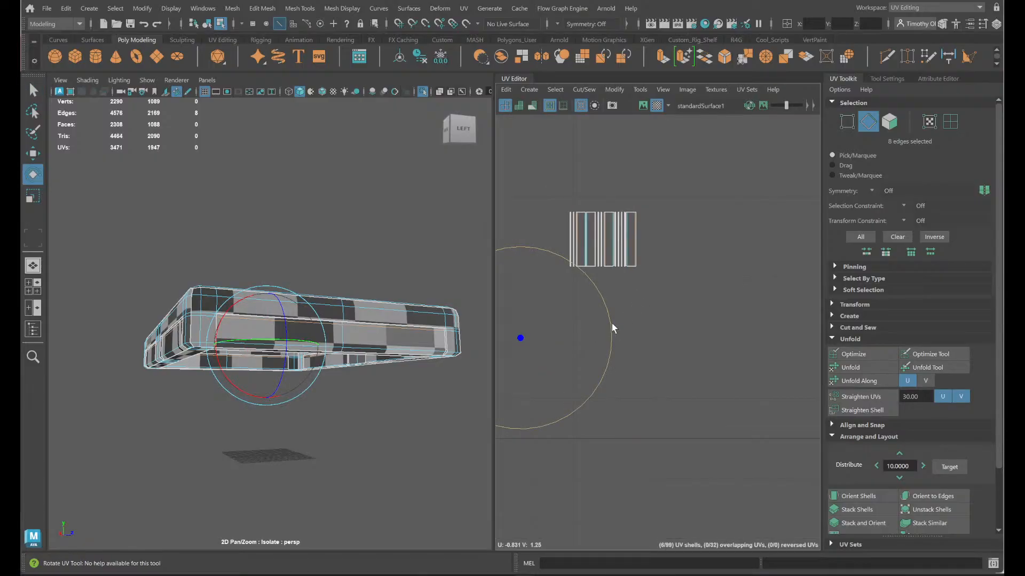
pyautogui.moveTo(612, 323); pyautogui.dragTo(568, 288)
pyautogui.hotkey('ctrl', 'z')
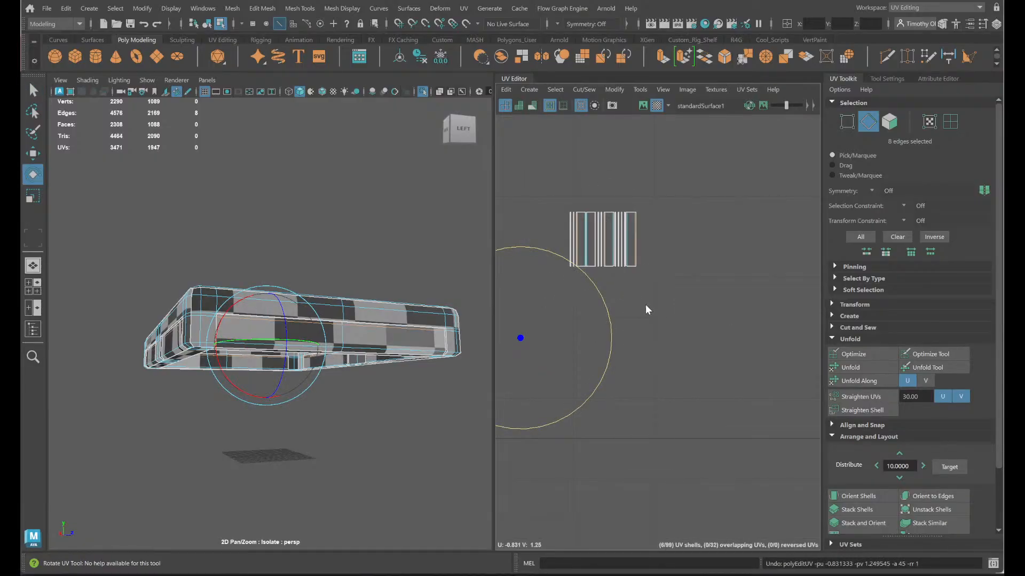
# - Expand the edge selection to the full UV shell borders, try rotating it, and undo the rotation
pyautogui.moveTo(645, 304)
pyautogui.keyDown('ctrl'); pyautogui.mouseDown(button='right')
pyautogui.moveTo(602, 289)
pyautogui.moveTo(645, 302)
pyautogui.mouseUp(button='right'); pyautogui.keyUp('ctrl')
pyautogui.keyDown('ctrl'); pyautogui.rightClick(645, 302); pyautogui.keyUp('ctrl')
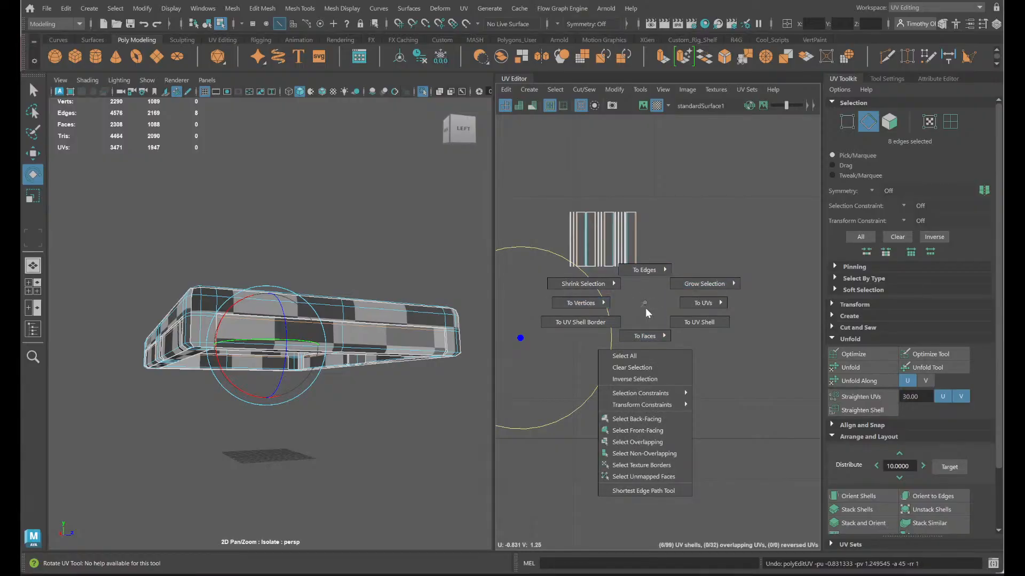
pyautogui.keyDown('ctrl'); pyautogui.moveTo(689, 297); pyautogui.dragTo(679, 315, button='right'); pyautogui.keyUp('ctrl')
pyautogui.keyDown('ctrl'); pyautogui.moveTo(697, 320); pyautogui.dragTo(647, 303, button='right'); pyautogui.keyUp('ctrl')
pyautogui.keyDown('alt'); pyautogui.moveTo(652, 325); pyautogui.dragTo(860, 177, button='middle'); pyautogui.keyUp('alt')
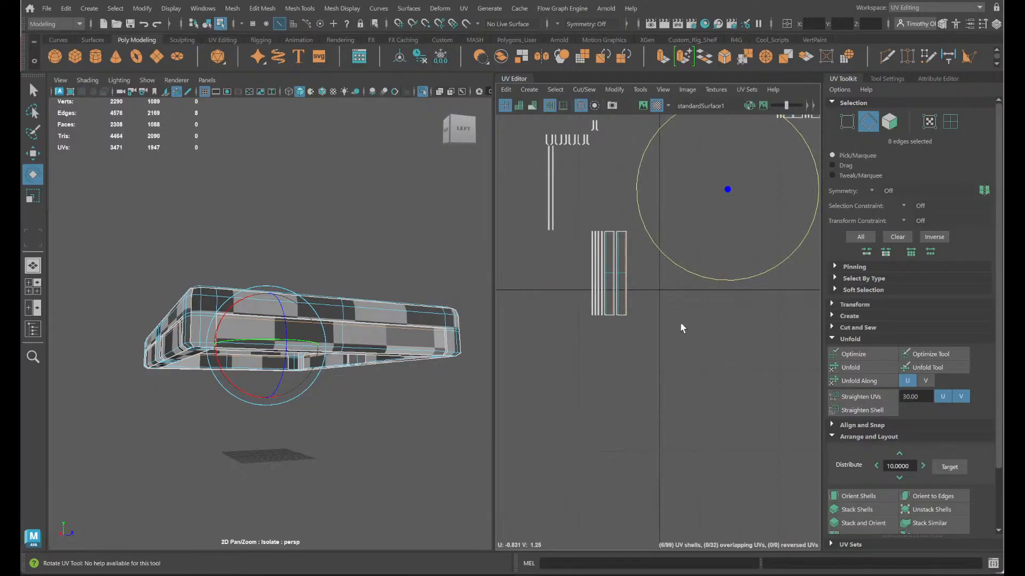
pyautogui.keyDown('ctrl'); pyautogui.moveTo(669, 322); pyautogui.dragTo(719, 337, button='right'); pyautogui.keyUp('ctrl')
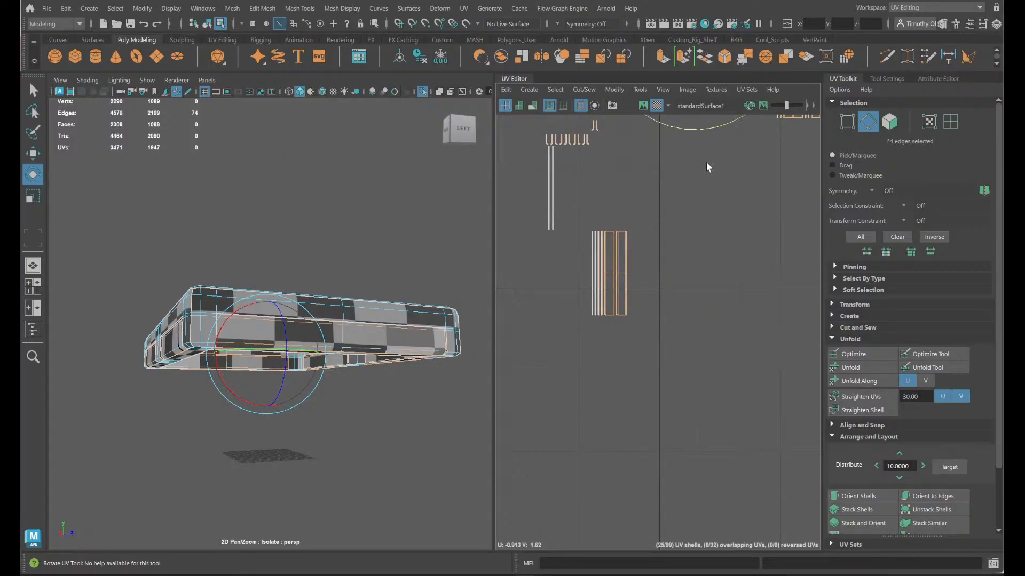
pyautogui.moveTo(712, 125); pyautogui.dragTo(786, 89)
pyautogui.hotkey('ctrl', 'z')
# - Try extending the border edge selection and converting it to UVs, and undo back to the eight panel edges
pyautogui.keyDown('ctrl'); pyautogui.moveTo(619, 261); pyautogui.dragTo(660, 278, button='right'); pyautogui.keyUp('ctrl')
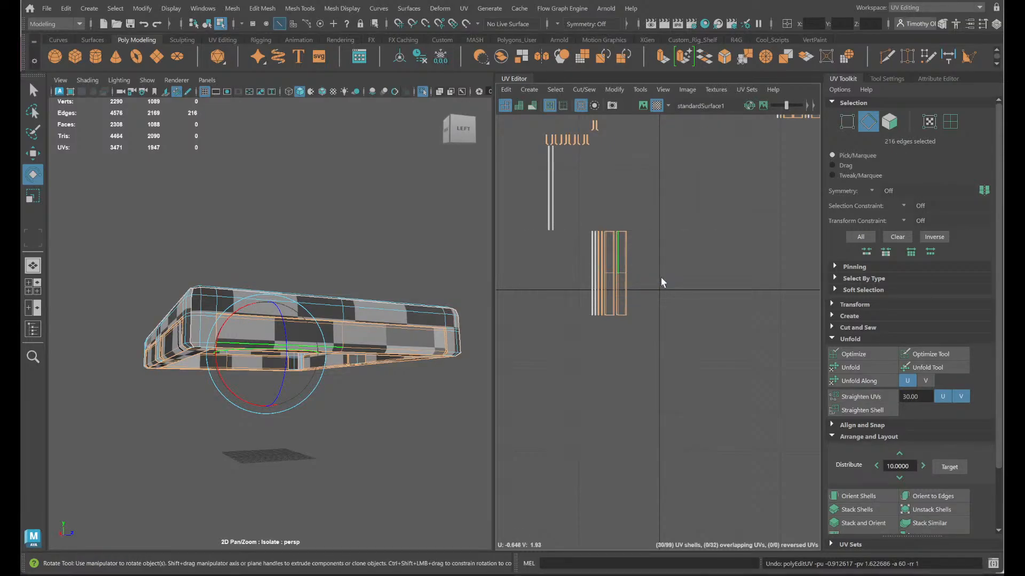
pyautogui.hotkey('ctrl', 'z')
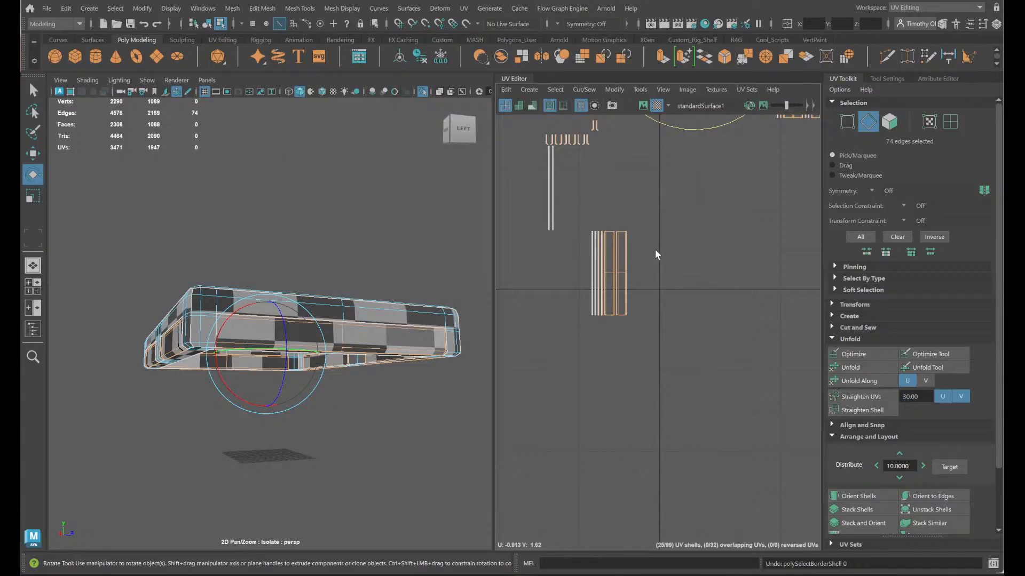
pyautogui.keyDown('ctrl'); pyautogui.moveTo(623, 258); pyautogui.dragTo(775, 244, button='right'); pyautogui.keyUp('ctrl')
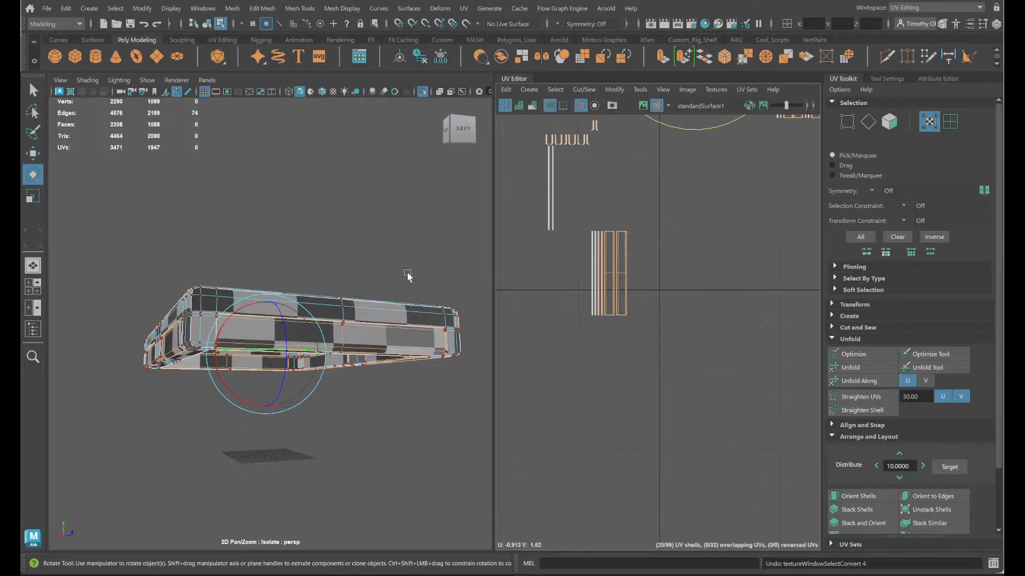
pyautogui.hotkey('ctrl', 'z')
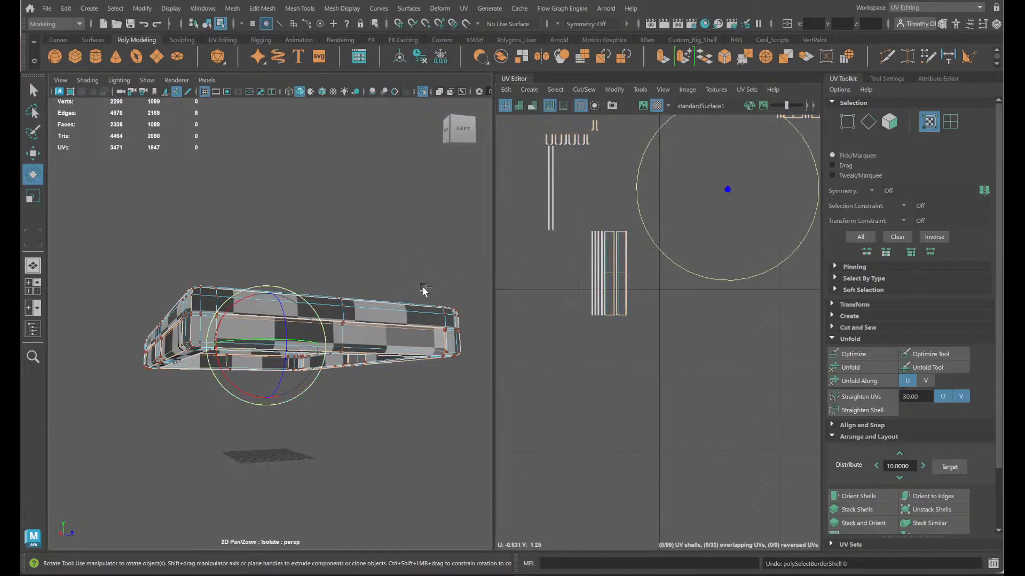
pyautogui.keyDown('ctrl'); pyautogui.rightClick(626, 296); pyautogui.keyUp('ctrl')
pyautogui.moveTo(626, 297)
pyautogui.keyDown('ctrl'); pyautogui.mouseDown(button='right')
pyautogui.moveTo(557, 315)
pyautogui.moveTo(627, 297)
pyautogui.mouseUp(button='right'); pyautogui.keyUp('ctrl')
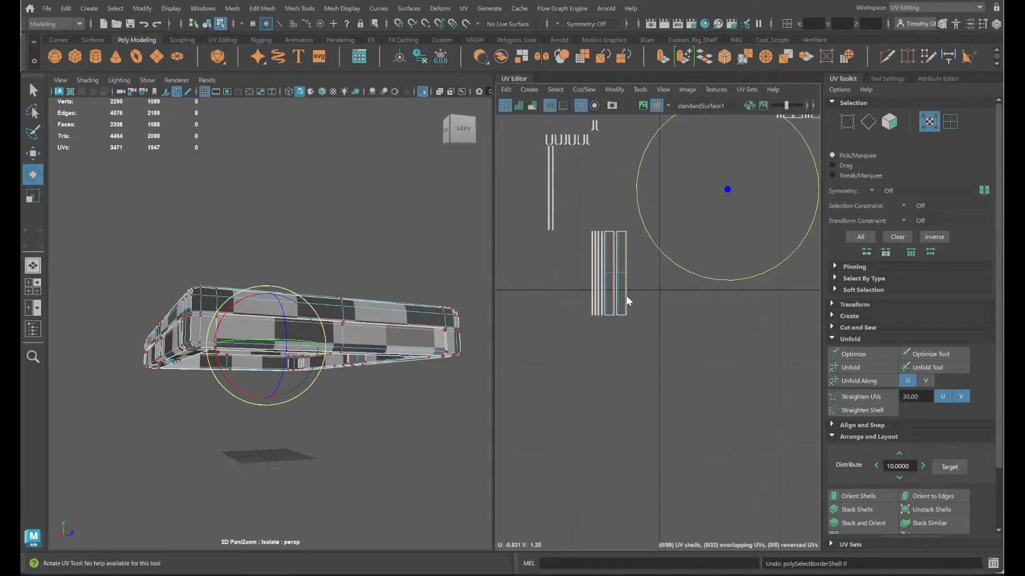
# - Change the UV Editor's selection mode to UV Shell for working on the rectangular strip shells
pyautogui.scroll(-3, 671, 250)
pyautogui.keyDown('alt'); pyautogui.moveTo(679, 261); pyautogui.dragTo(636, 323, button='middle'); pyautogui.keyUp('alt')
pyautogui.scroll(3, 634, 252)
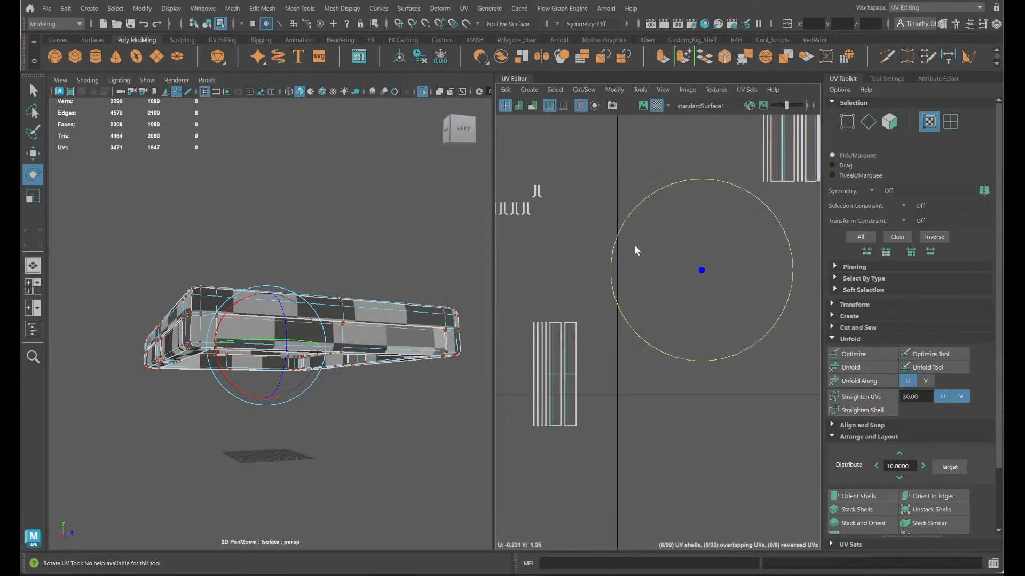
pyautogui.keyDown('alt'); pyautogui.moveTo(633, 251); pyautogui.dragTo(555, 340, button='middle'); pyautogui.keyUp('alt')
pyautogui.keyDown('alt'); pyautogui.moveTo(719, 228); pyautogui.dragTo(684, 266, button='middle'); pyautogui.keyUp('alt')
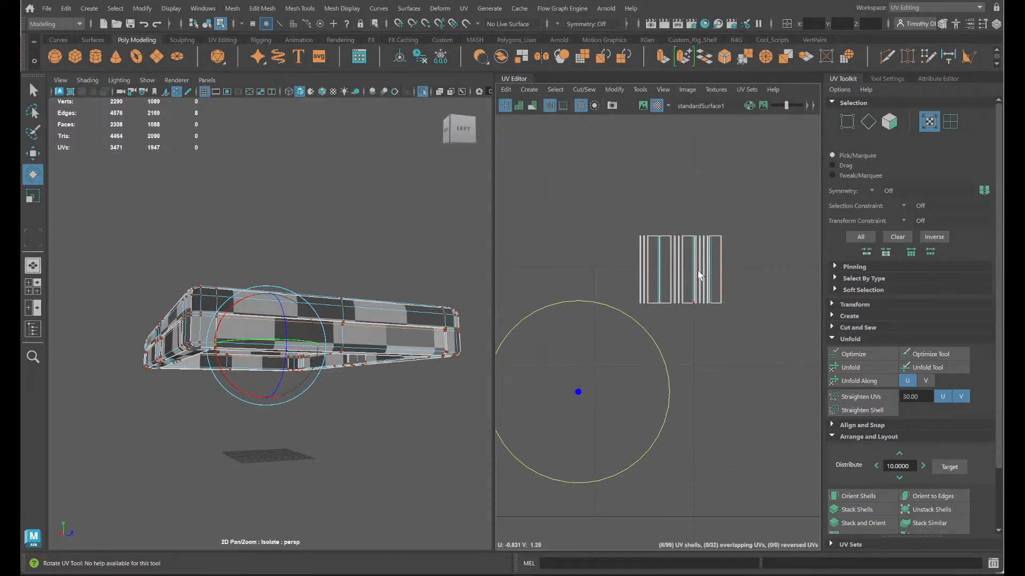
pyautogui.keyDown('alt'); pyautogui.moveTo(682, 372); pyautogui.dragTo(780, 219, button='middle'); pyautogui.keyUp('alt')
pyautogui.rightClick(568, 340)
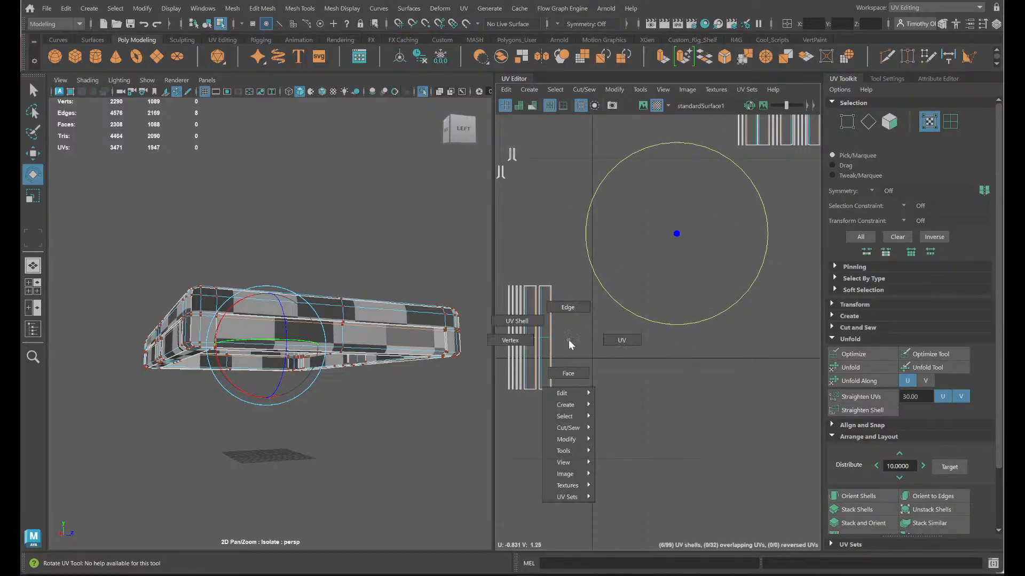
pyautogui.moveTo(568, 340); pyautogui.dragTo(534, 327, button='right')
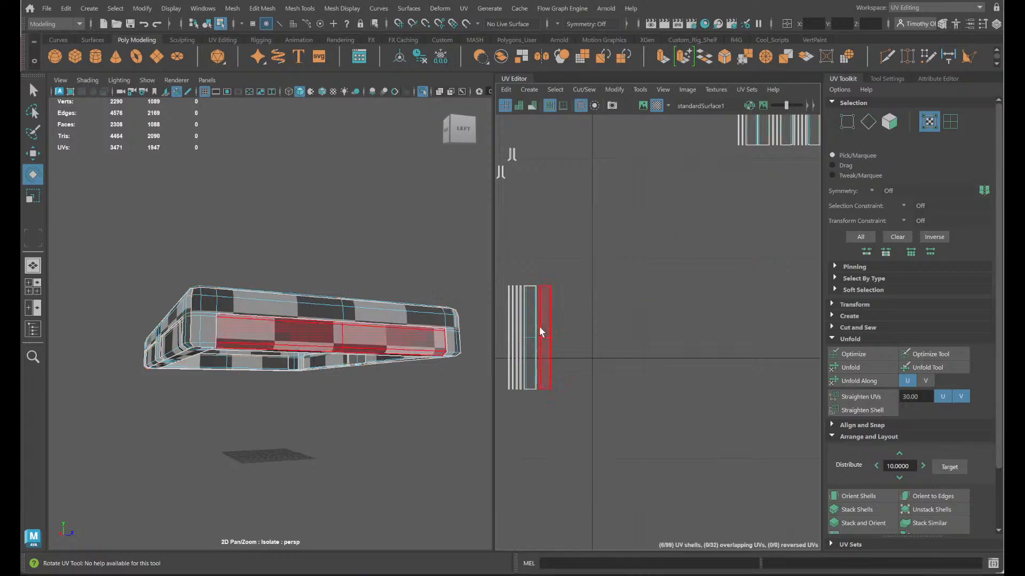
pyautogui.keyDown('alt'); pyautogui.moveTo(767, 311); pyautogui.dragTo(636, 444, button='middle'); pyautogui.keyUp('alt')
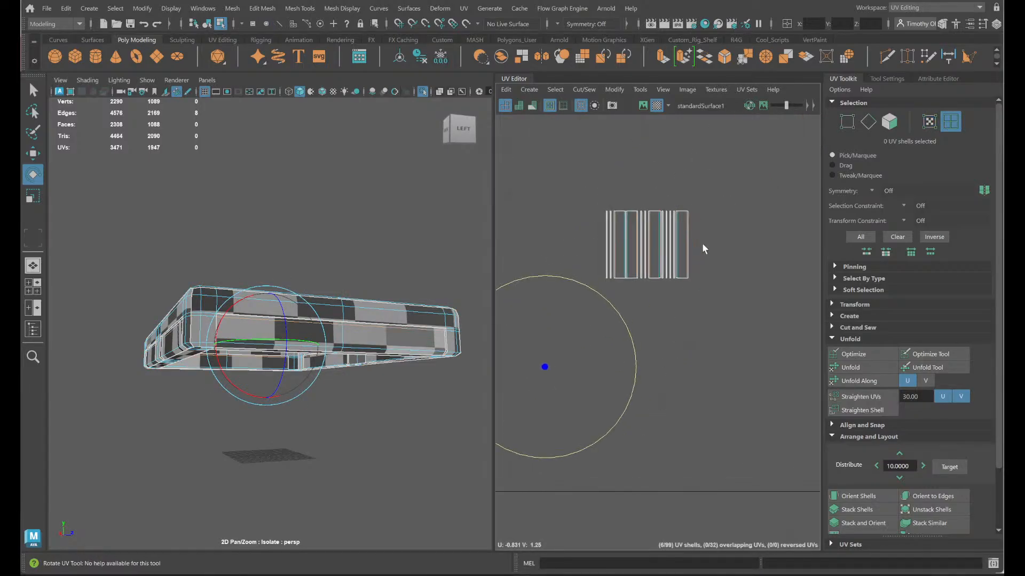
# - Select the two short panel shells of the lid's back side and rotate them 90 degrees to lie horizontally
pyautogui.scroll(4, 702, 242)
pyautogui.moveTo(603, 339); pyautogui.dragTo(558, 323, button='right')
pyautogui.click(610, 247)
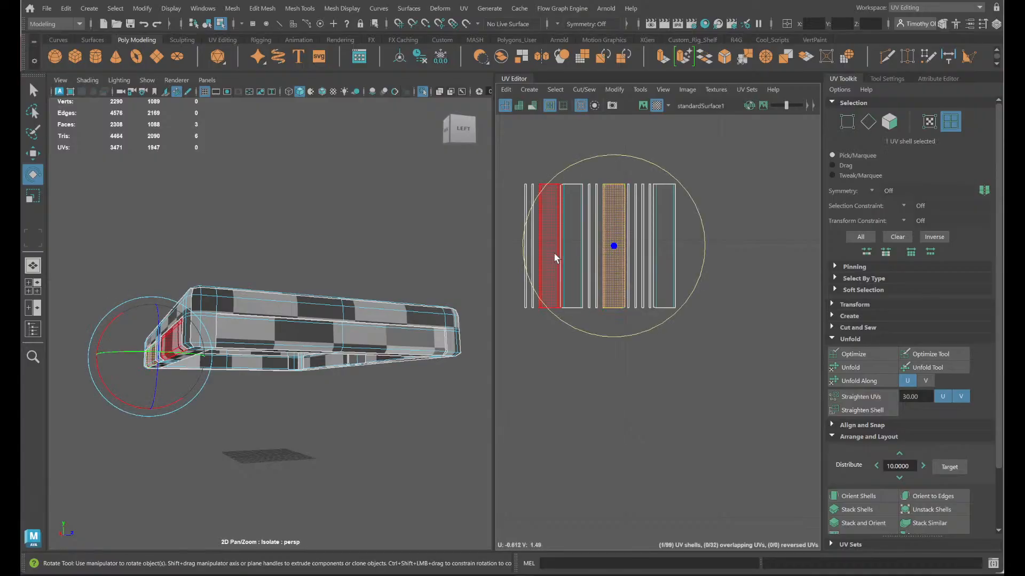
pyautogui.keyDown('shift'); pyautogui.click(553, 256); pyautogui.keyUp('shift')
pyautogui.moveTo(643, 315); pyautogui.dragTo(514, 307)
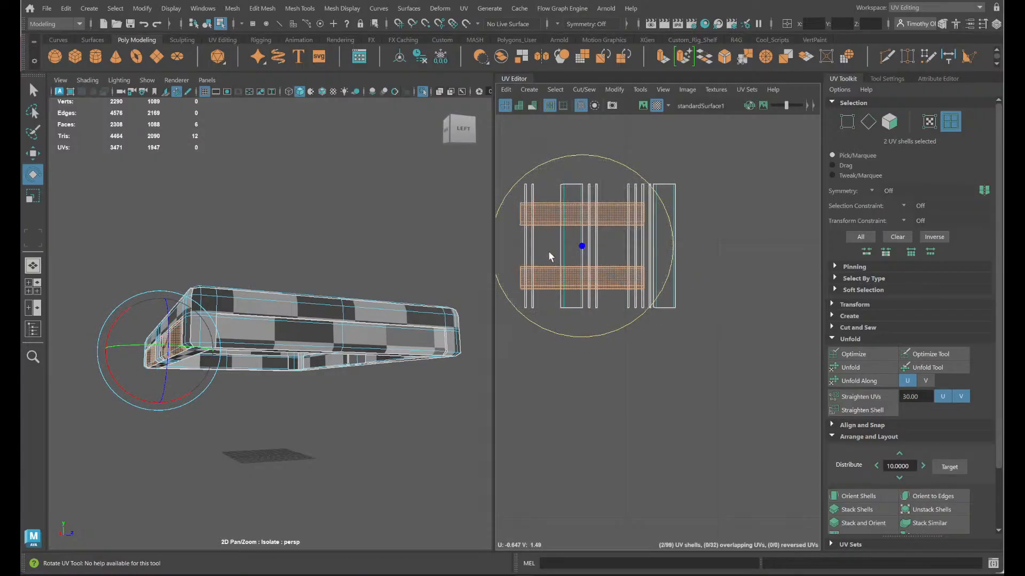
# - Select the two short front panel shells and both long side panel shells and rotate all four 90 degrees together
pyautogui.click(571, 246)
pyautogui.keyDown('shift'); pyautogui.click(671, 211); pyautogui.keyUp('shift')
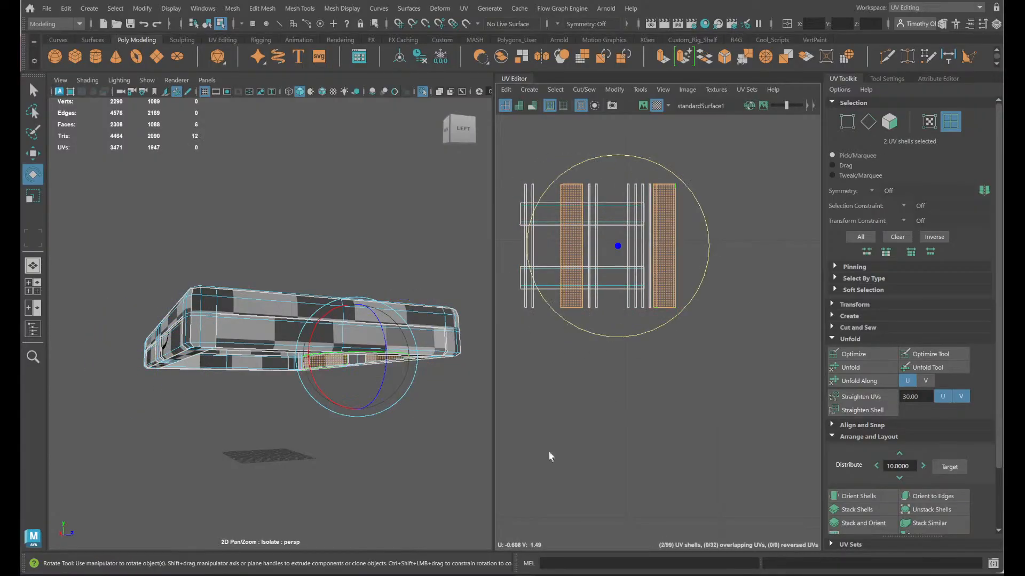
pyautogui.keyDown('alt'); pyautogui.moveTo(549, 455); pyautogui.dragTo(827, 302, button='middle'); pyautogui.keyUp('alt')
pyautogui.keyDown('alt'); pyautogui.moveTo(520, 416); pyautogui.dragTo(877, 346, button='middle'); pyautogui.keyUp('alt')
pyautogui.keyDown('alt'); pyautogui.moveTo(727, 336); pyautogui.dragTo(579, 345, button='middle'); pyautogui.keyUp('alt')
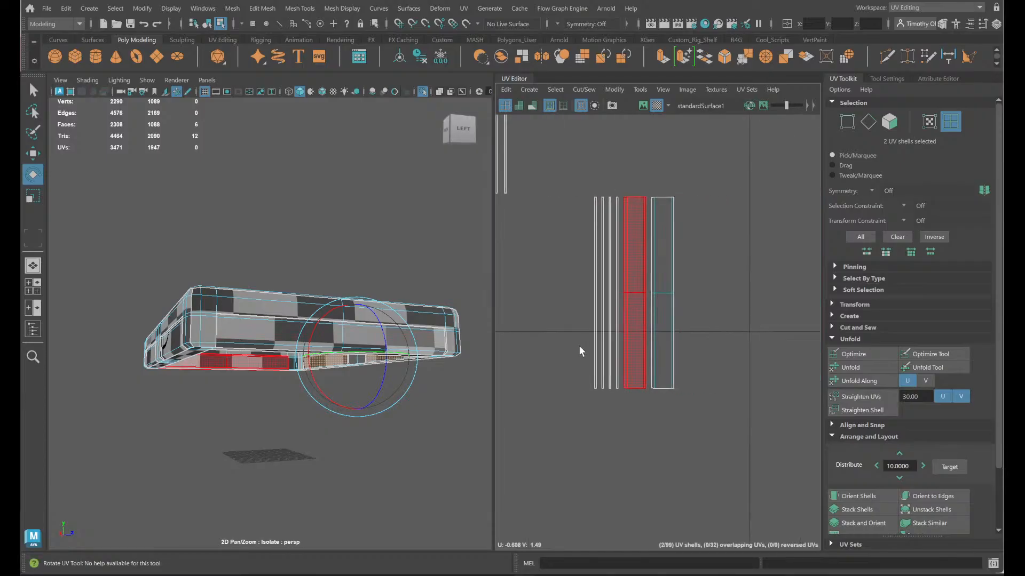
pyautogui.keyDown('shift'); pyautogui.click(653, 300); pyautogui.keyUp('shift')
pyautogui.keyDown('shift'); pyautogui.click(636, 302); pyautogui.keyUp('shift')
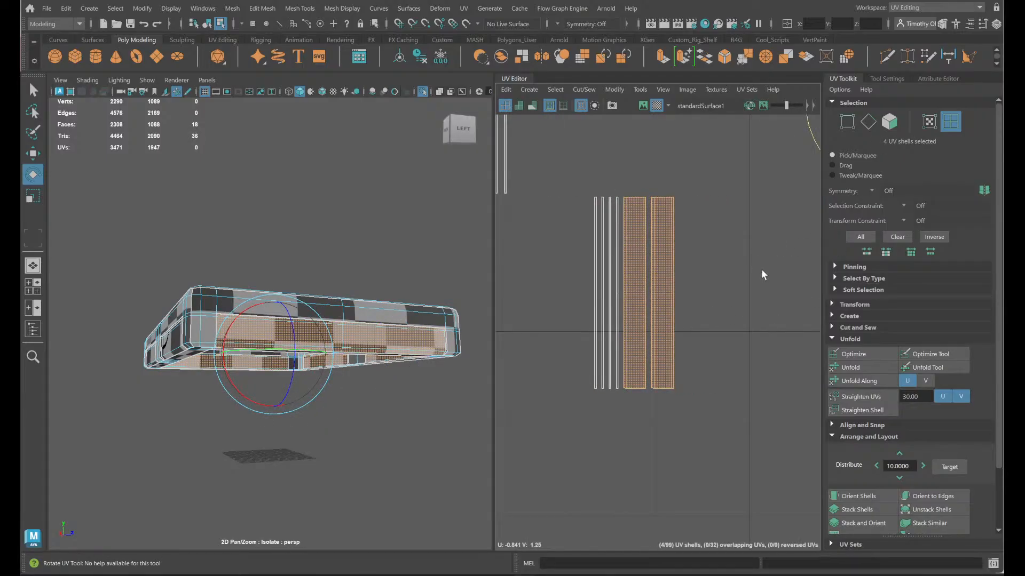
pyautogui.keyDown('alt'); pyautogui.moveTo(728, 282); pyautogui.dragTo(519, 380, button='middle'); pyautogui.keyUp('alt')
pyautogui.moveTo(690, 286); pyautogui.dragTo(804, 195)
pyautogui.scroll(-5, 714, 312)
pyautogui.keyDown('alt'); pyautogui.moveTo(698, 349); pyautogui.dragTo(637, 386, button='middle'); pyautogui.keyUp('alt')
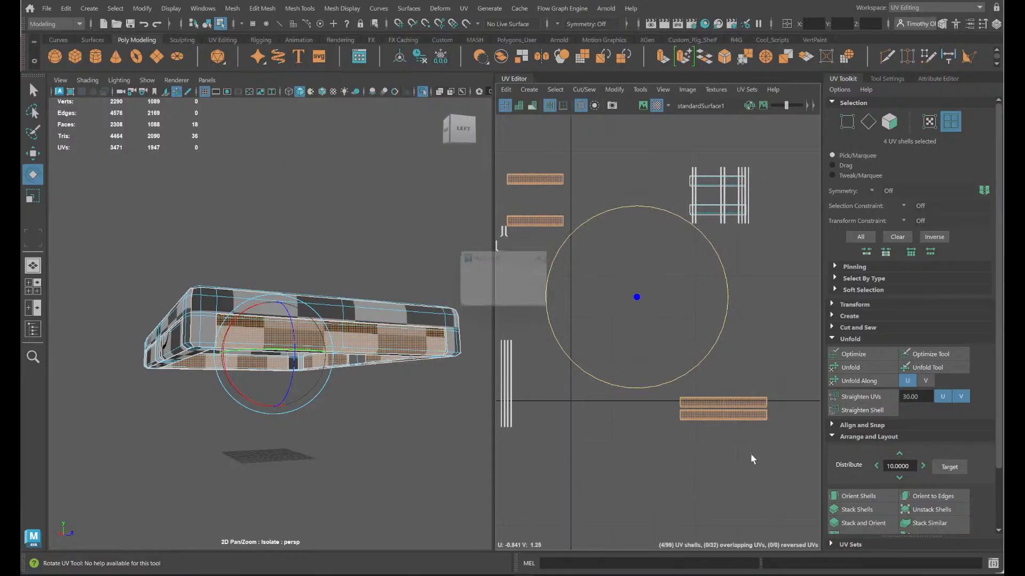
# - Move the two rotated short front panel shells into the empty area between the long panel shells and the strip block
pyautogui.click(483, 301)
pyautogui.moveTo(782, 430); pyautogui.dragTo(711, 348)
pyautogui.press('w')
pyautogui.click(556, 220)
pyautogui.keyDown('shift'); pyautogui.click(556, 183); pyautogui.keyUp('shift')
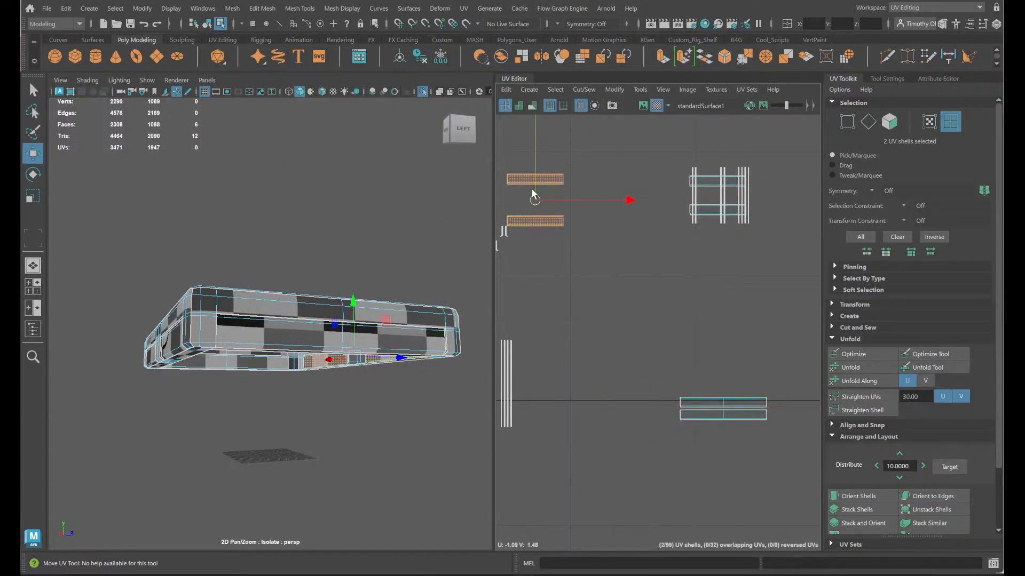
pyautogui.moveTo(534, 188); pyautogui.dragTo(641, 261)
pyautogui.moveTo(534, 271); pyautogui.dragTo(623, 294)
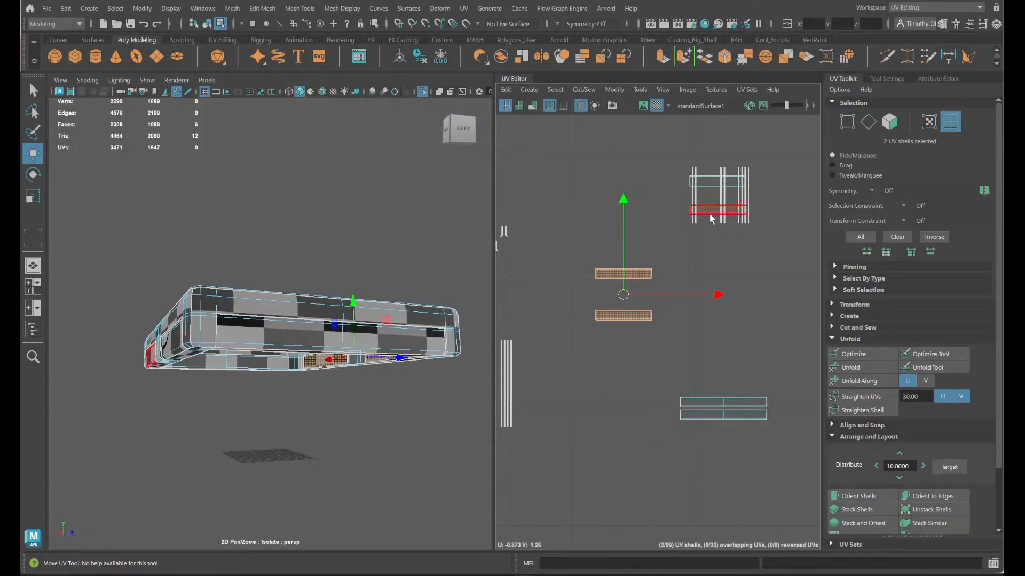
# - Move the other two short panel shells above the rotated short pair, and the two long panel shells between that pair
pyautogui.click(710, 214)
pyautogui.keyDown('shift'); pyautogui.click(711, 185); pyautogui.keyUp('shift')
pyautogui.moveTo(718, 196); pyautogui.dragTo(623, 230)
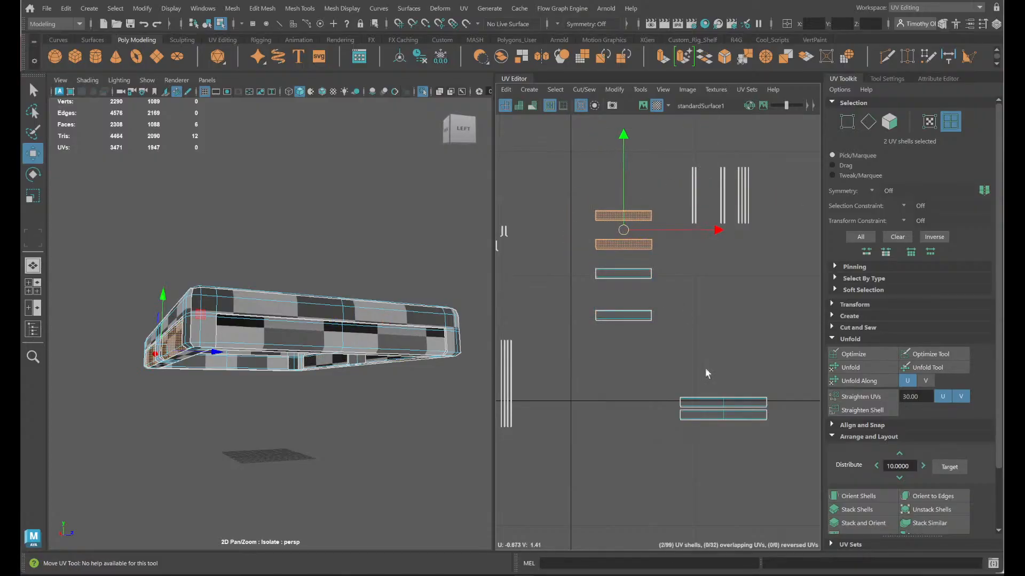
pyautogui.moveTo(718, 427); pyautogui.dragTo(620, 293)
# - Try to rotate the six long thin strip shells beside the panel stack 90 degrees to horizontal
pyautogui.keyDown('alt'); pyautogui.moveTo(541, 368); pyautogui.dragTo(690, 388, button='middle'); pyautogui.keyUp('alt')
pyautogui.scroll(4, 649, 341)
pyautogui.scroll(-2, 660, 369)
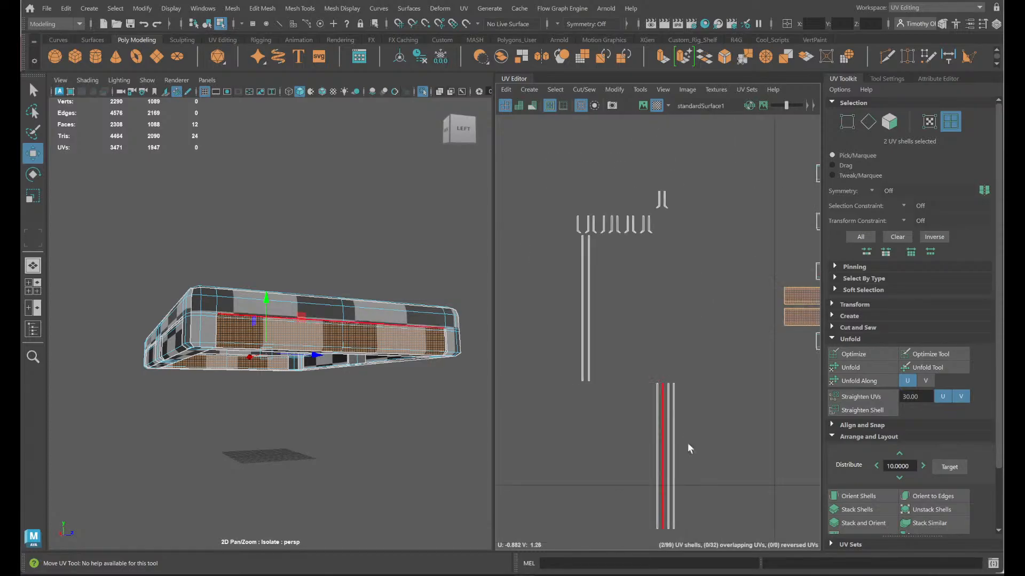
pyautogui.moveTo(723, 462); pyautogui.dragTo(799, 357)
pyautogui.press('e')
# - Try selecting the vertical thin strip shells scattered among the main group of UV shells
pyautogui.scroll(-5, 625, 416)
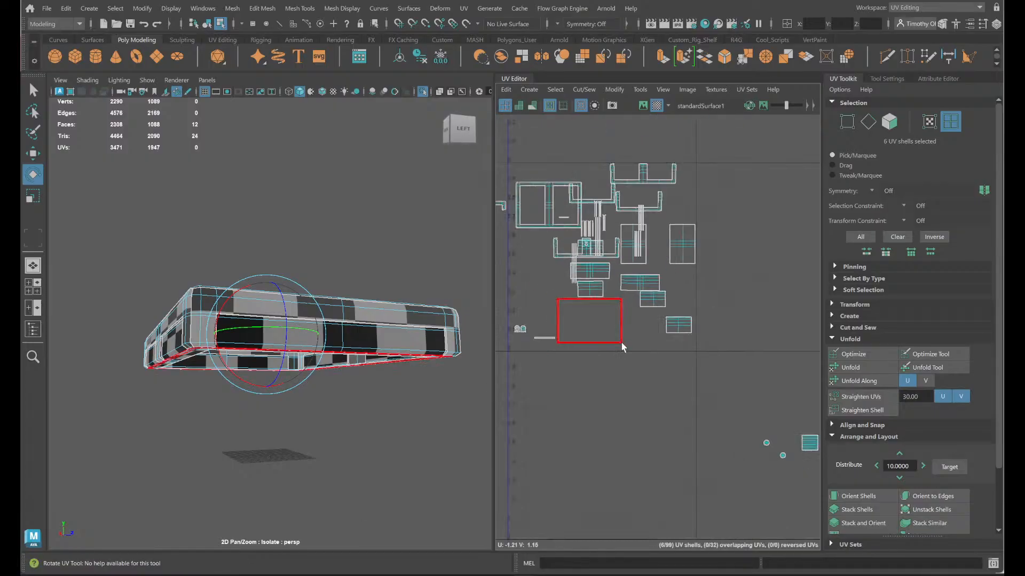
pyautogui.keyDown('alt'); pyautogui.moveTo(621, 347); pyautogui.dragTo(666, 405, button='middle'); pyautogui.keyUp('alt')
pyautogui.scroll(6, 673, 351)
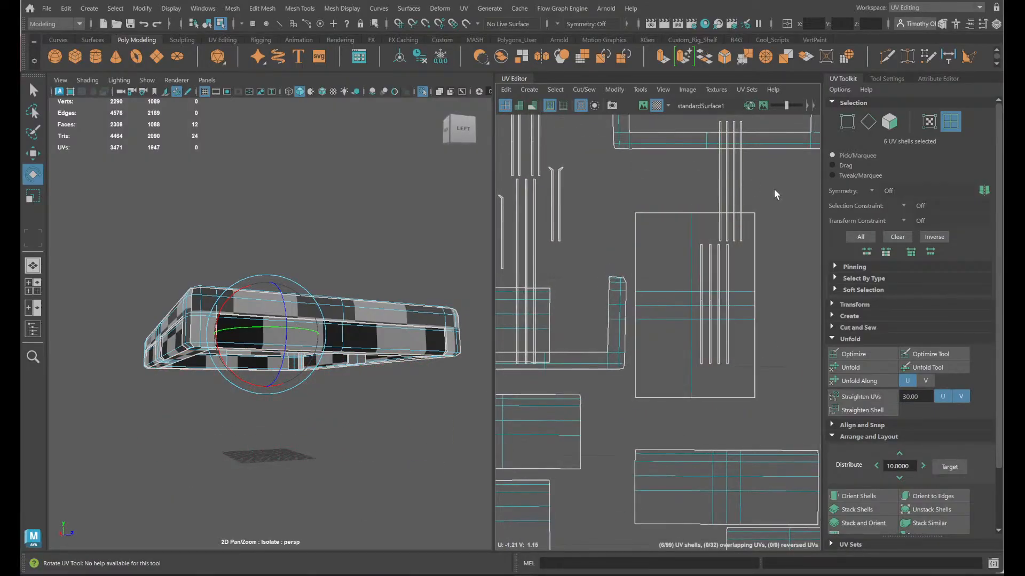
pyautogui.moveTo(774, 190); pyautogui.dragTo(712, 205)
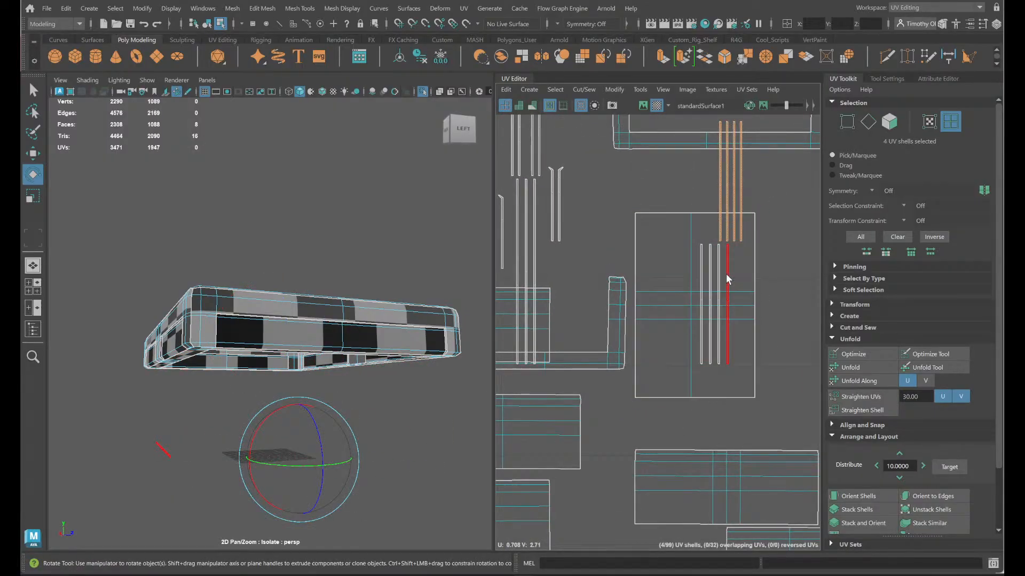
pyautogui.keyDown('shift'); pyautogui.click(726, 273); pyautogui.keyUp('shift')
pyautogui.keyDown('shift'); pyautogui.click(718, 271); pyautogui.keyUp('shift')
pyautogui.keyDown('shift'); pyautogui.click(709, 270); pyautogui.keyUp('shift')
pyautogui.keyDown('shift'); pyautogui.click(701, 271); pyautogui.keyUp('shift')
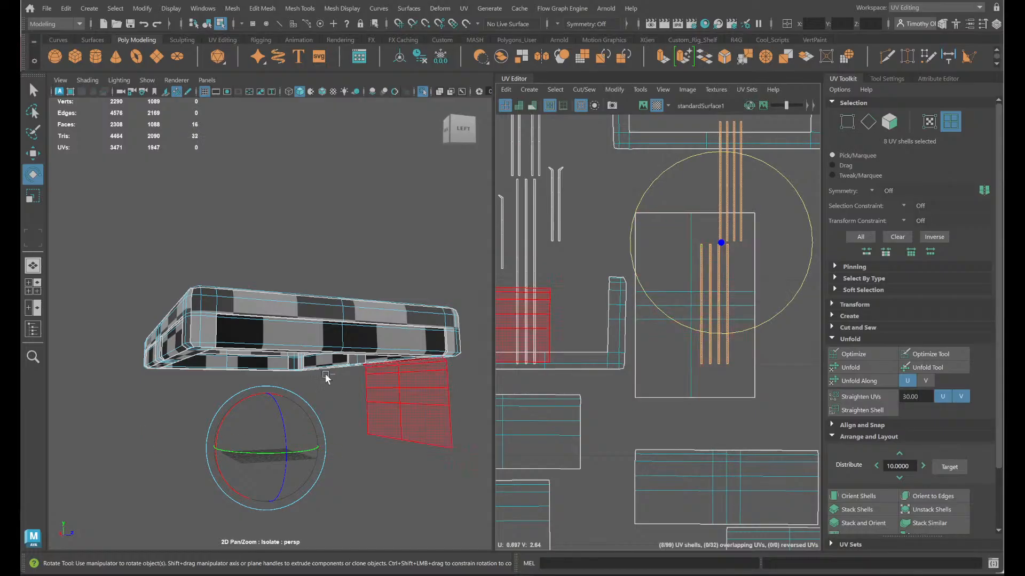
pyautogui.keyDown('alt'); pyautogui.moveTo(356, 403); pyautogui.dragTo(435, 400); pyautogui.keyUp('alt')
pyautogui.keyDown('alt'); pyautogui.moveTo(564, 394); pyautogui.dragTo(771, 350, button='middle'); pyautogui.keyUp('alt')
pyautogui.scroll(-1, 771, 350)
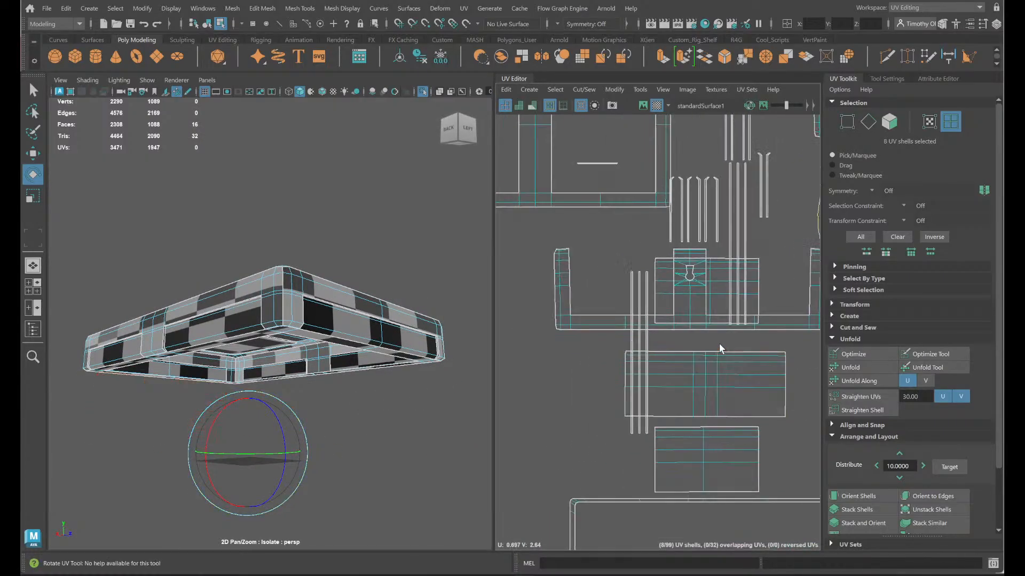
pyautogui.keyDown('shift'); pyautogui.moveTo(657, 343); pyautogui.dragTo(594, 337); pyautogui.keyUp('shift')
pyautogui.keyDown('alt'); pyautogui.moveTo(696, 327); pyautogui.dragTo(618, 389, button='middle'); pyautogui.keyUp('alt')
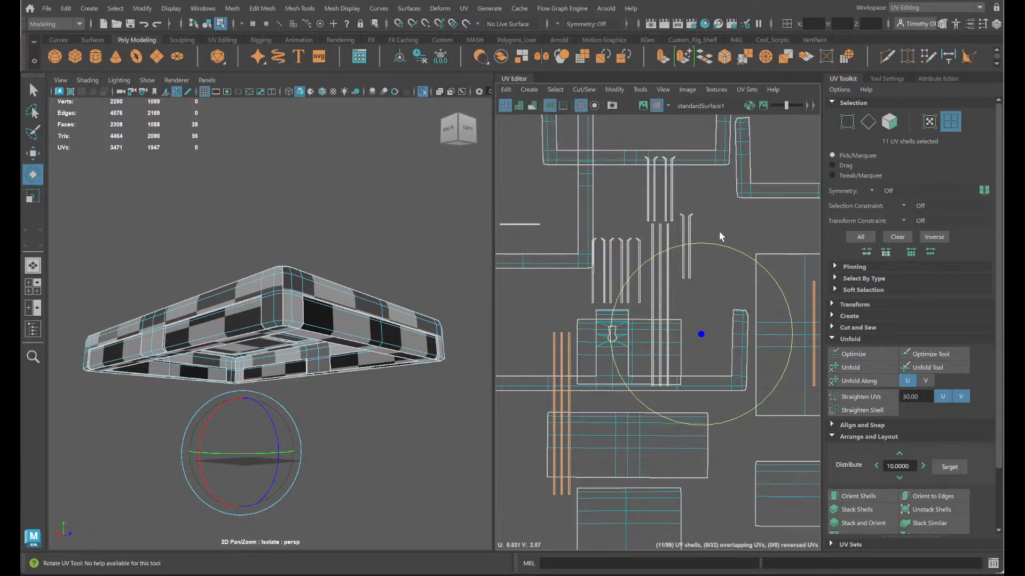
# - Undo the recent thin strip selections and the 90-degree rotation of the six long strips
pyautogui.click(683, 245)
pyautogui.scroll(-3, 683, 247)
pyautogui.keyDown('alt'); pyautogui.moveTo(578, 366); pyautogui.dragTo(949, 195, button='middle'); pyautogui.keyUp('alt')
pyautogui.hotkey('ctrl', 'z')
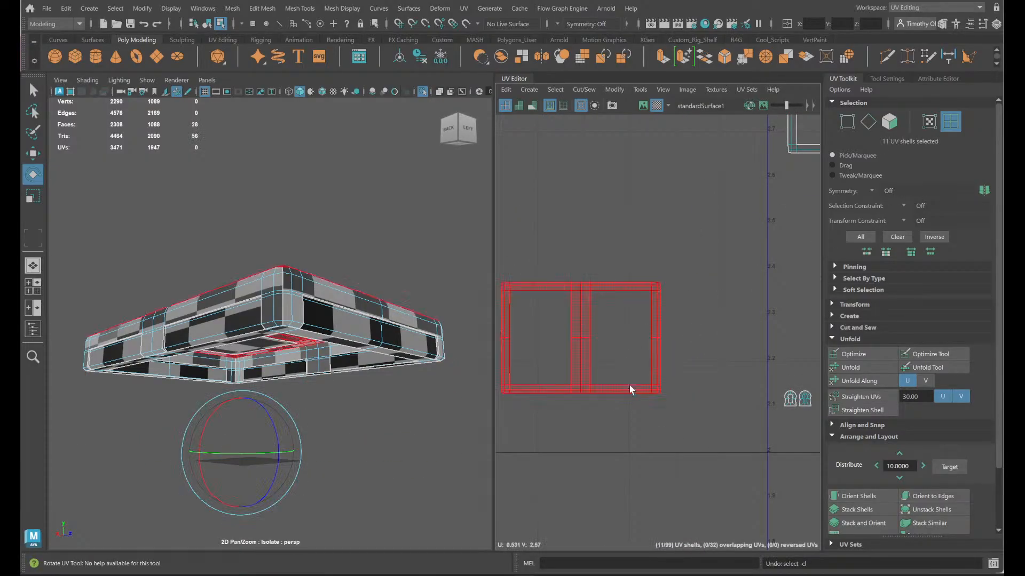
pyautogui.keyDown('alt'); pyautogui.moveTo(630, 388); pyautogui.dragTo(886, 139, button='middle'); pyautogui.keyUp('alt')
pyautogui.hotkey('ctrl', 'z')
pyautogui.keyDown('alt'); pyautogui.moveTo(693, 396); pyautogui.dragTo(920, 277, button='middle'); pyautogui.keyUp('alt')
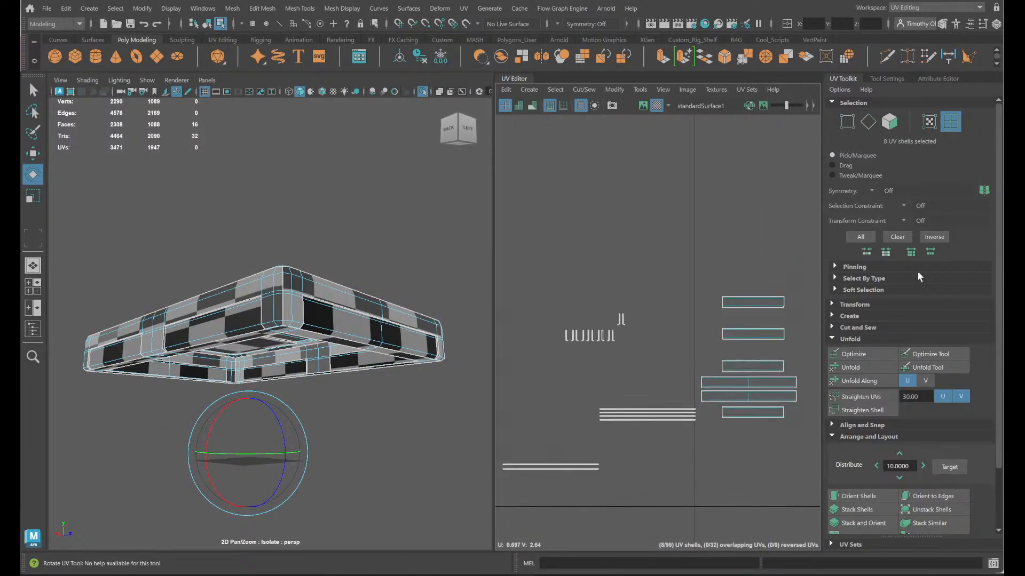
pyautogui.hotkey('ctrl', 'z')
pyautogui.hotkey('ctrl', 'z')
pyautogui.hotkey('ctrl', 'z')
pyautogui.hotkey('ctrl', 'z')
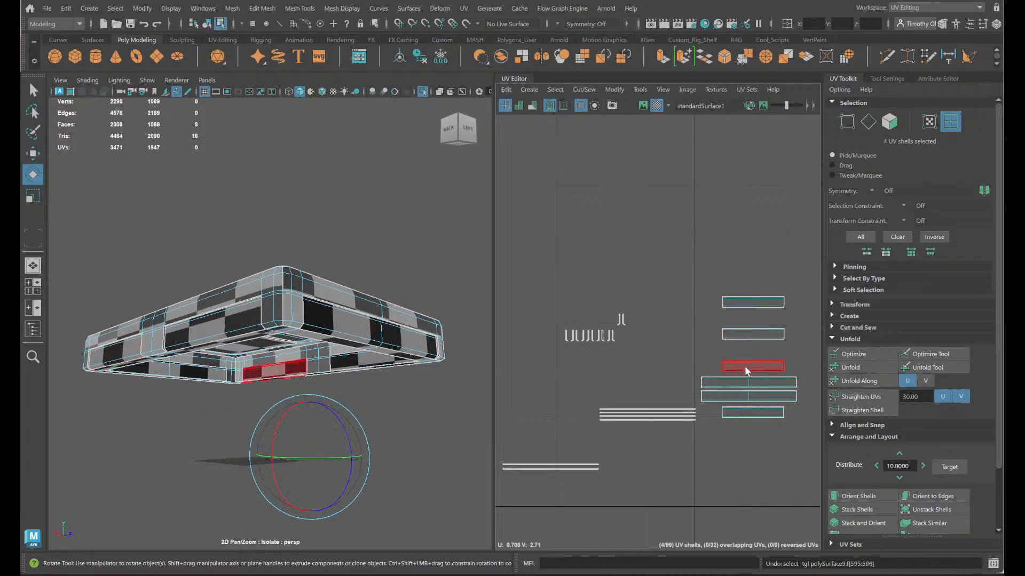
pyautogui.scroll(-5, 727, 390)
pyautogui.hotkey('ctrl', 'z')
pyautogui.hotkey('ctrl', 'z')
# - Select every UV shell of the chest lid and pack them all automatically with Layout
pyautogui.keyDown('alt'); pyautogui.moveTo(724, 352); pyautogui.dragTo(688, 305, button='right'); pyautogui.keyUp('alt')
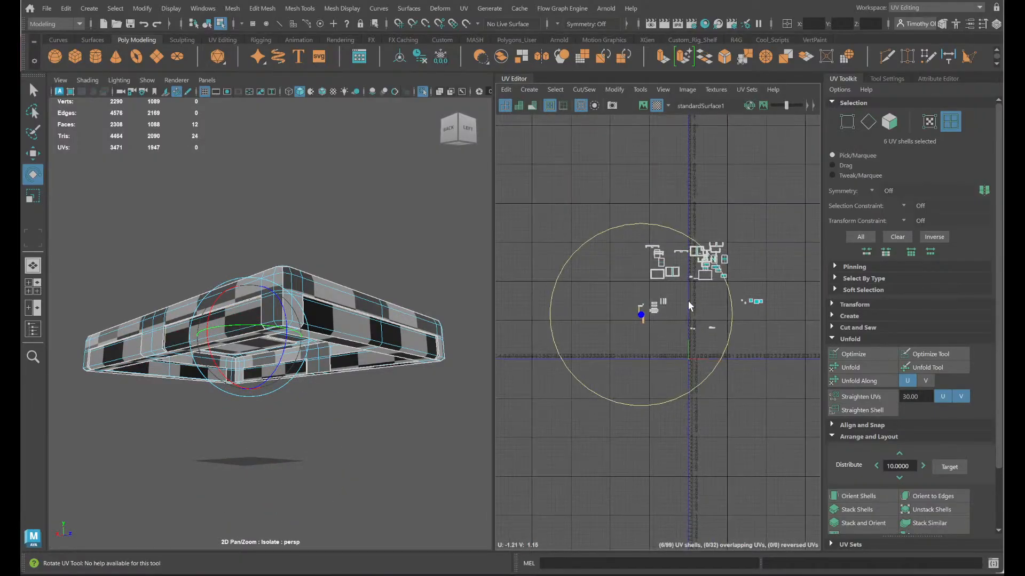
pyautogui.moveTo(814, 398); pyautogui.dragTo(635, 219)
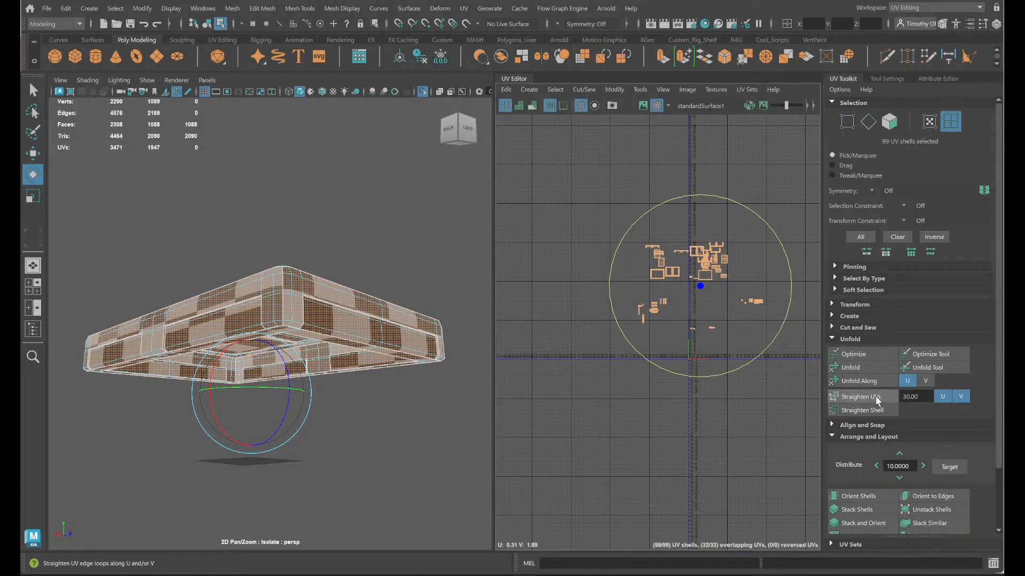
pyautogui.scroll(-3, 907, 480)
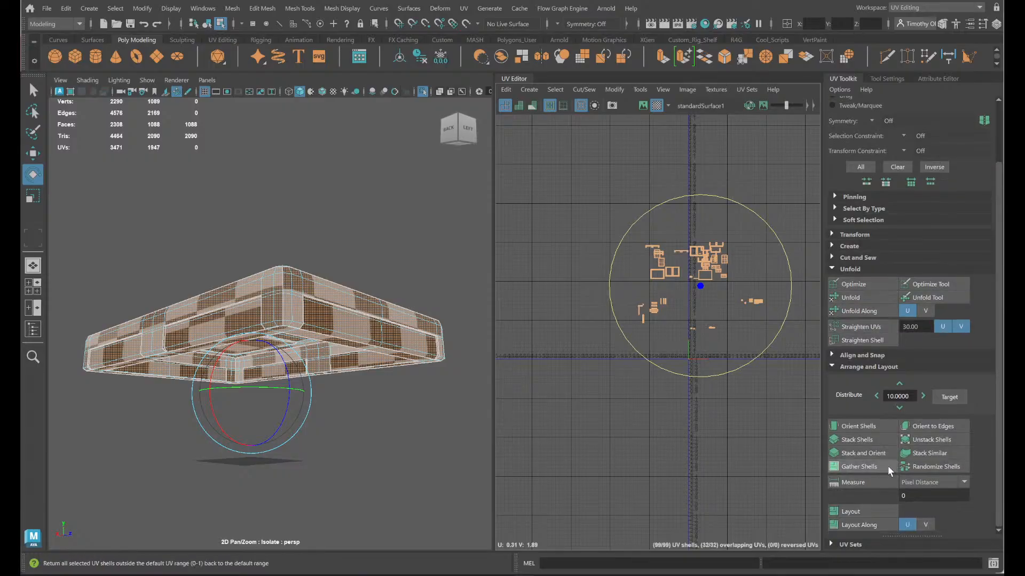
pyautogui.click(870, 510)
pyautogui.scroll(5, 767, 370)
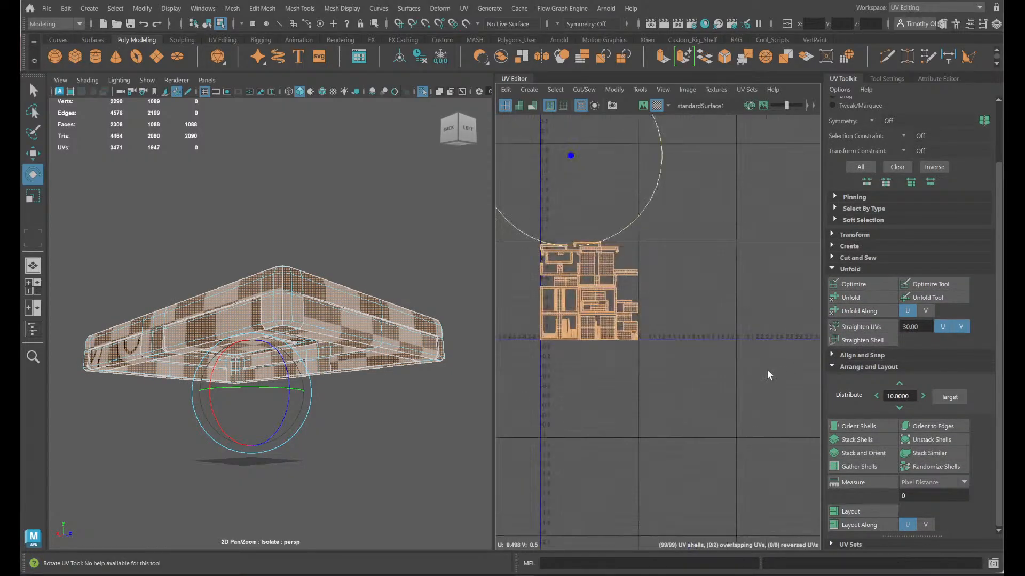
# - Get the texel density of the packed UV shells at the 2048 map size
pyautogui.scroll(3, 767, 373)
pyautogui.scroll(-5, 687, 446)
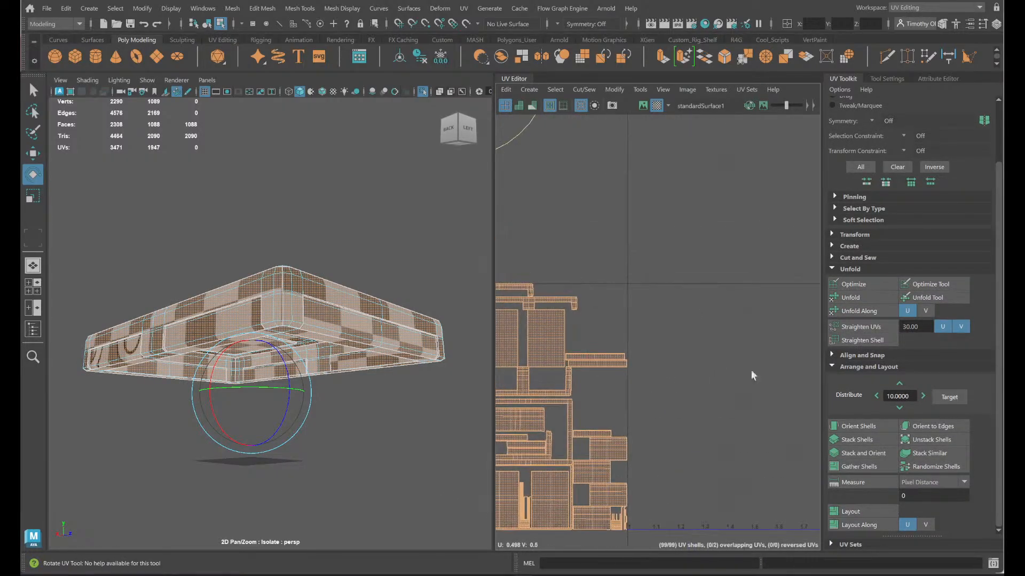
pyautogui.scroll(1, 635, 329)
pyautogui.keyDown('alt'); pyautogui.moveTo(676, 308); pyautogui.dragTo(858, 206, button='middle'); pyautogui.keyUp('alt')
pyautogui.scroll(-3, 643, 274)
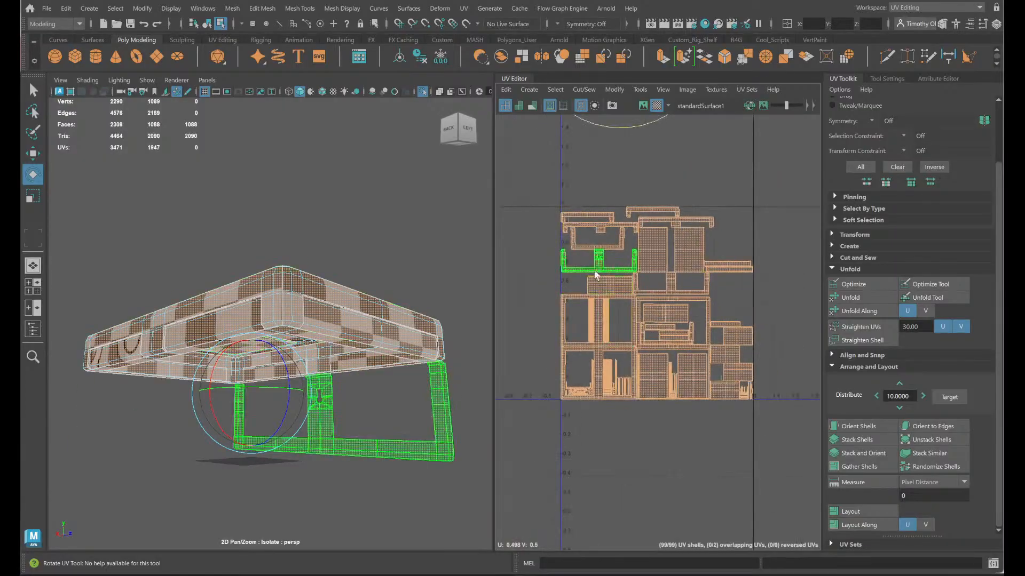
pyautogui.scroll(5, 598, 269)
pyautogui.click(791, 224)
pyautogui.click(856, 235)
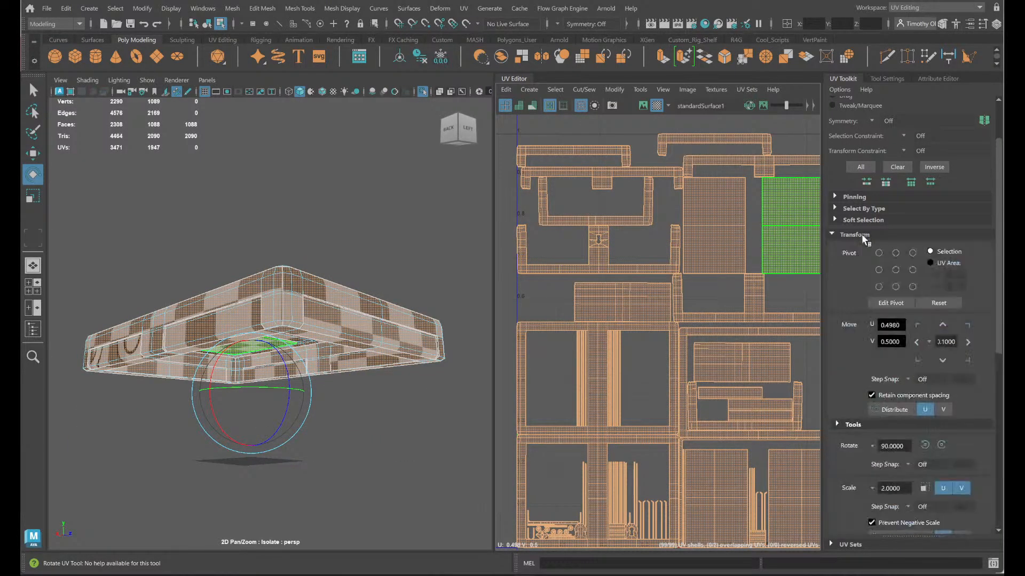
pyautogui.scroll(-3, 858, 377)
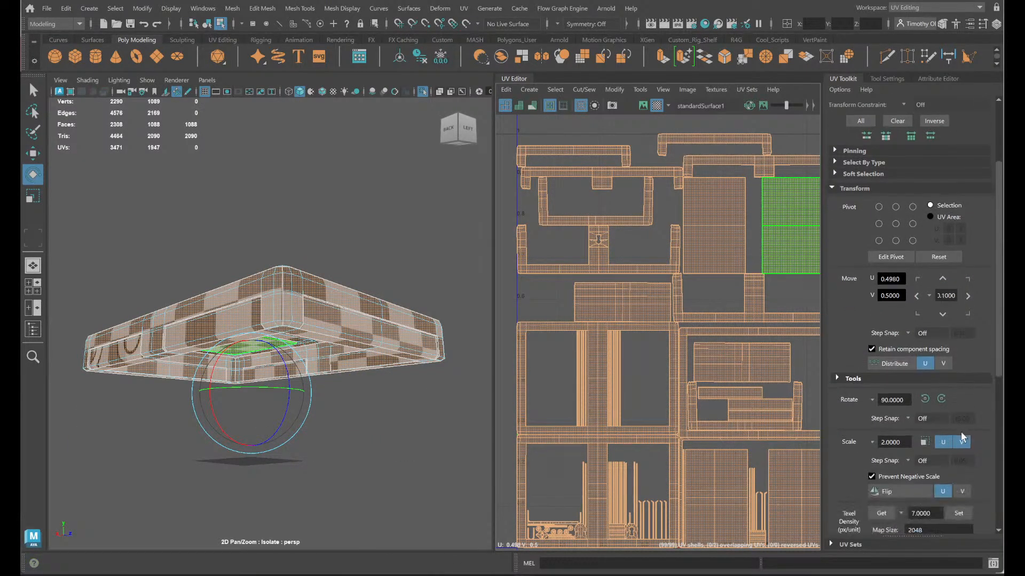
pyautogui.click(880, 422)
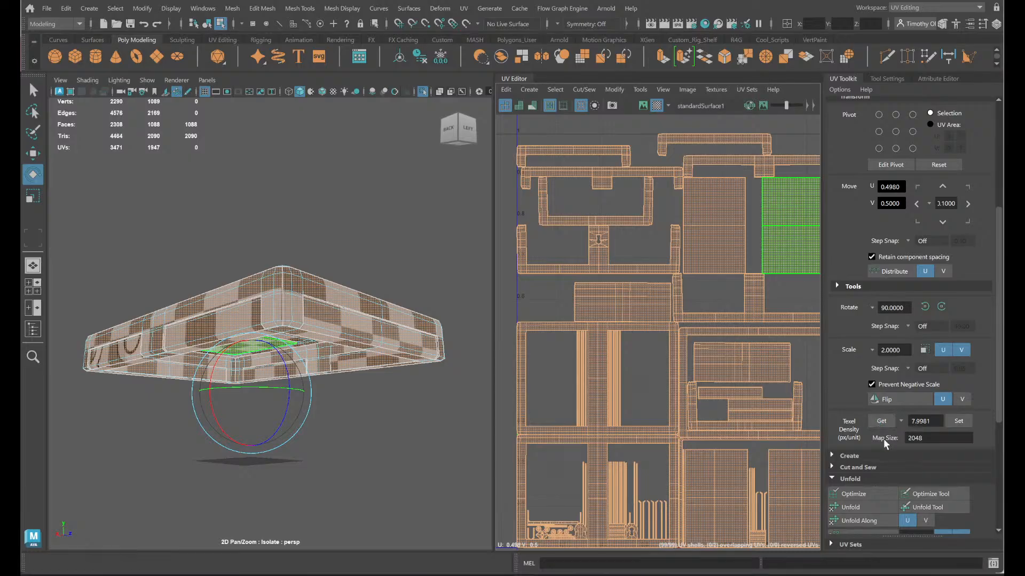
# - Examine the spacing between the packed UV shells and the borders of the UV tile
pyautogui.click(729, 332)
pyautogui.click(588, 424)
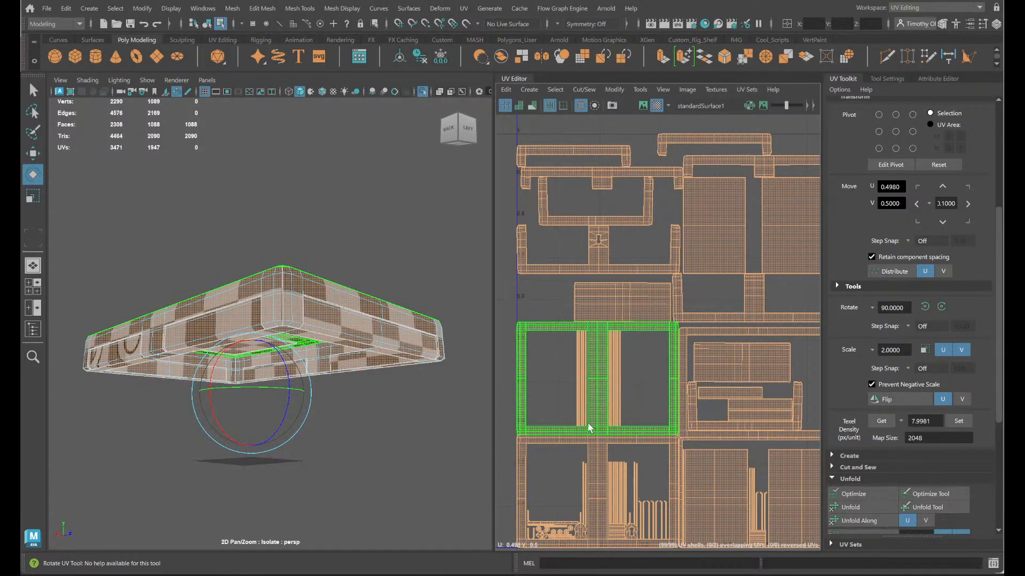
pyautogui.keyDown('alt'); pyautogui.moveTo(588, 424); pyautogui.dragTo(599, 228, button='middle'); pyautogui.keyUp('alt')
pyautogui.click(599, 239)
pyautogui.scroll(3, 602, 243)
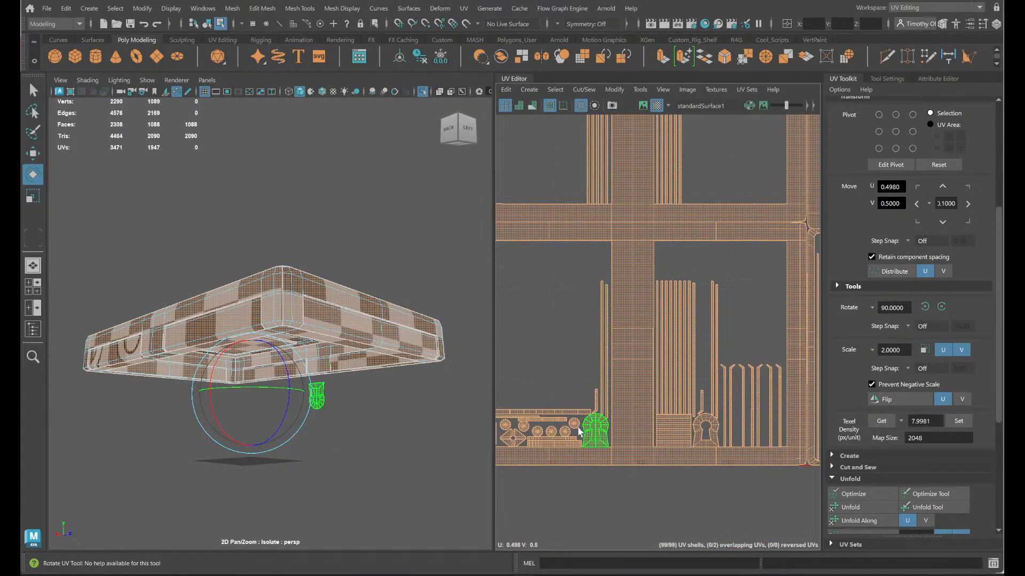
pyautogui.keyDown('alt'); pyautogui.moveTo(568, 459); pyautogui.dragTo(724, 271, button='middle'); pyautogui.keyUp('alt')
pyautogui.scroll(-5, 730, 297)
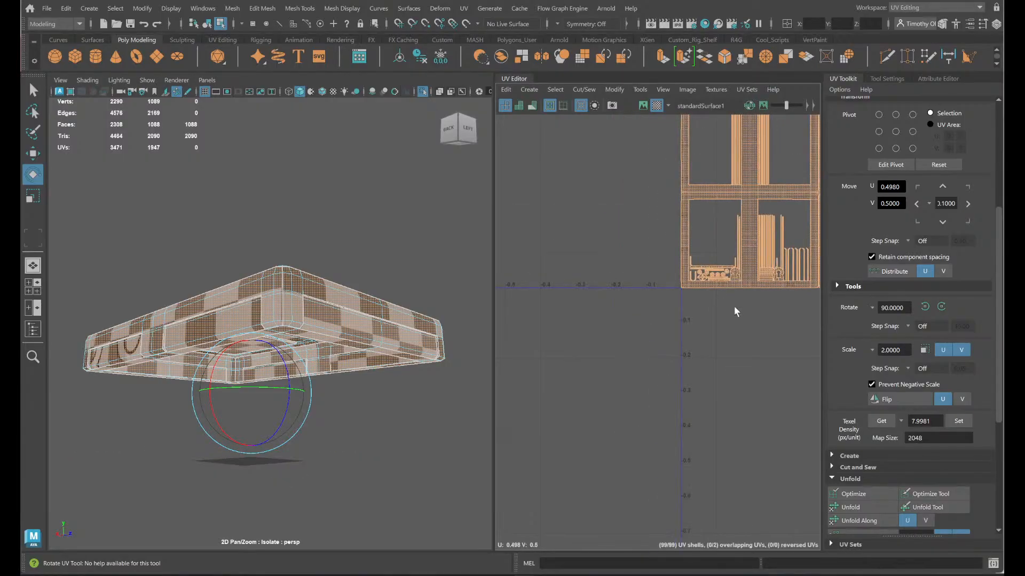
pyautogui.keyDown('alt'); pyautogui.moveTo(736, 311); pyautogui.dragTo(555, 456, button='middle'); pyautogui.keyUp('alt')
pyautogui.scroll(-4, 681, 341)
pyautogui.keyDown('alt'); pyautogui.moveTo(705, 352); pyautogui.dragTo(677, 384, button='middle'); pyautogui.keyUp('alt')
pyautogui.scroll(5, 681, 377)
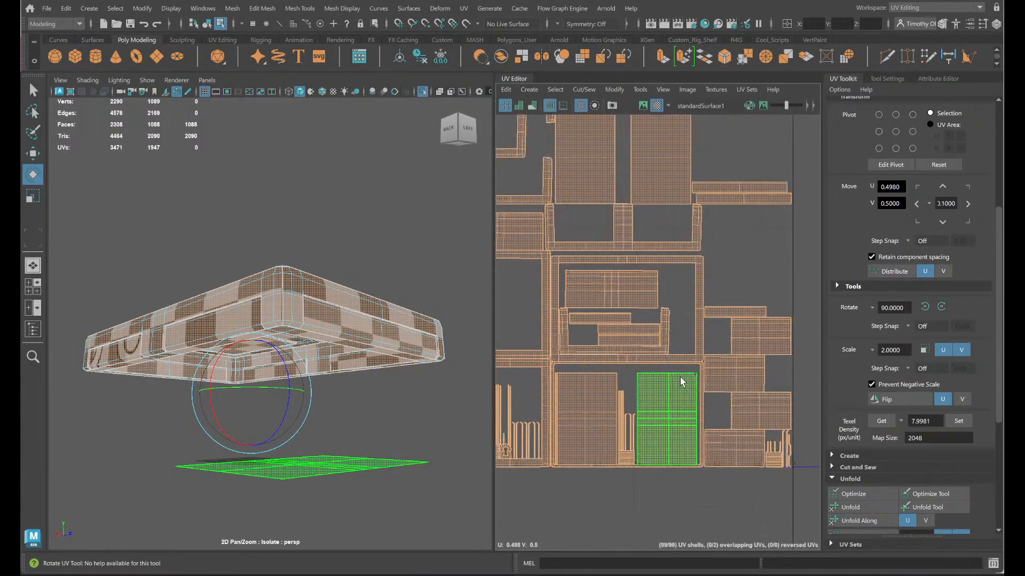
pyautogui.keyDown('alt'); pyautogui.moveTo(652, 350); pyautogui.dragTo(651, 450, button='middle'); pyautogui.keyUp('alt')
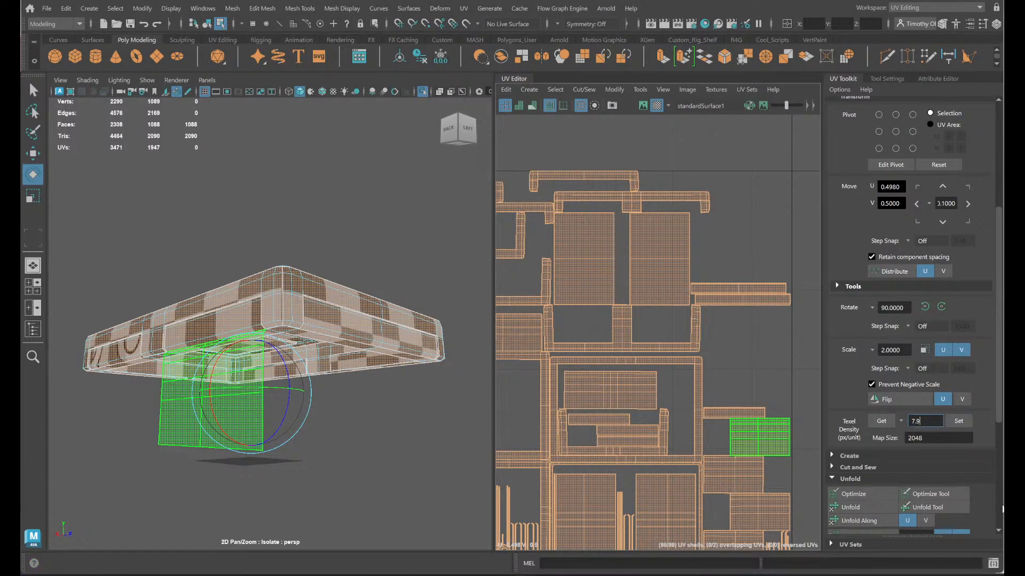
# - Set the texel density of all shells to 7.9, lower it to 7.75, and clear the selection
pyautogui.click(958, 421)
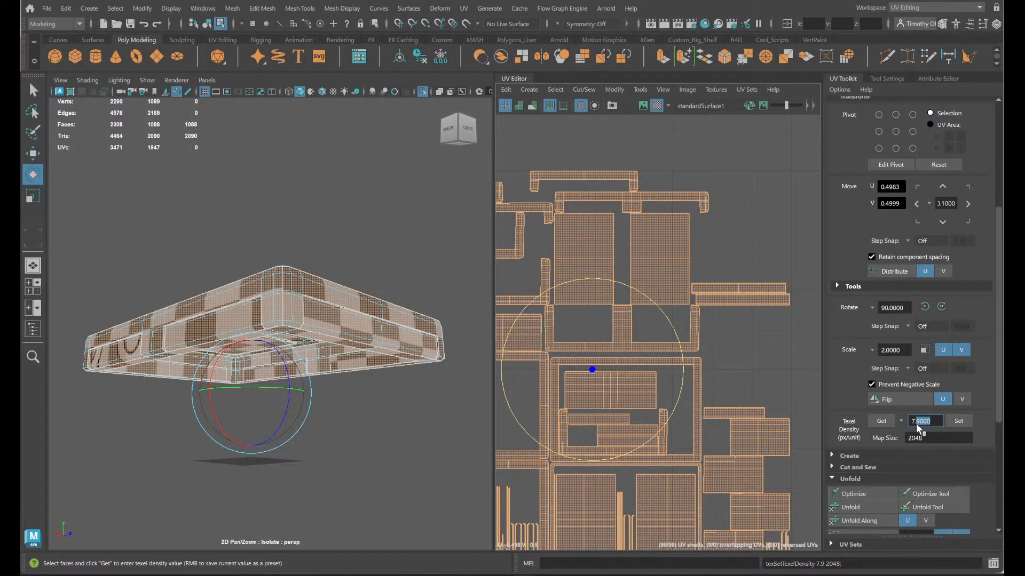
pyautogui.write('7.75')
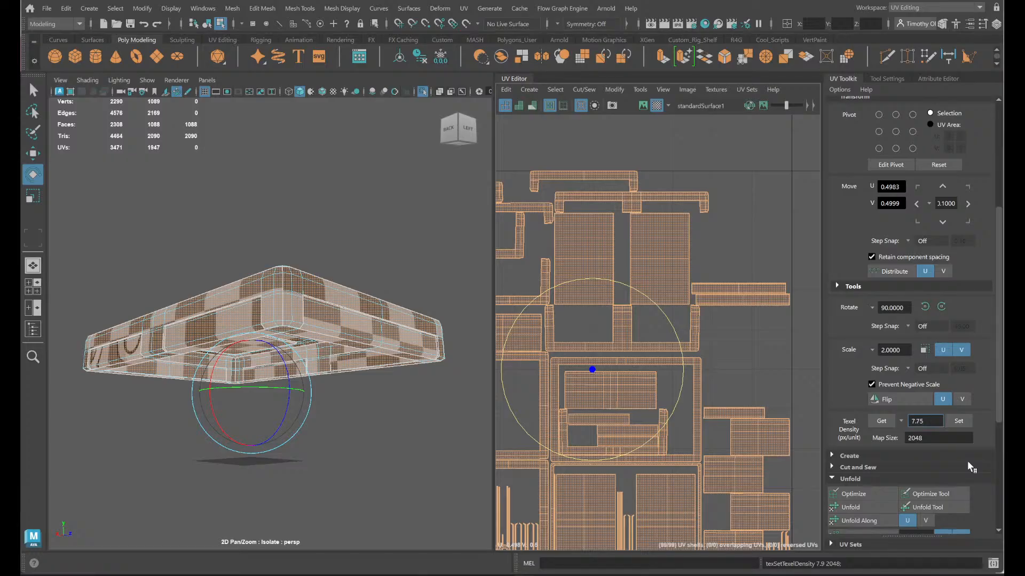
pyautogui.click(958, 421)
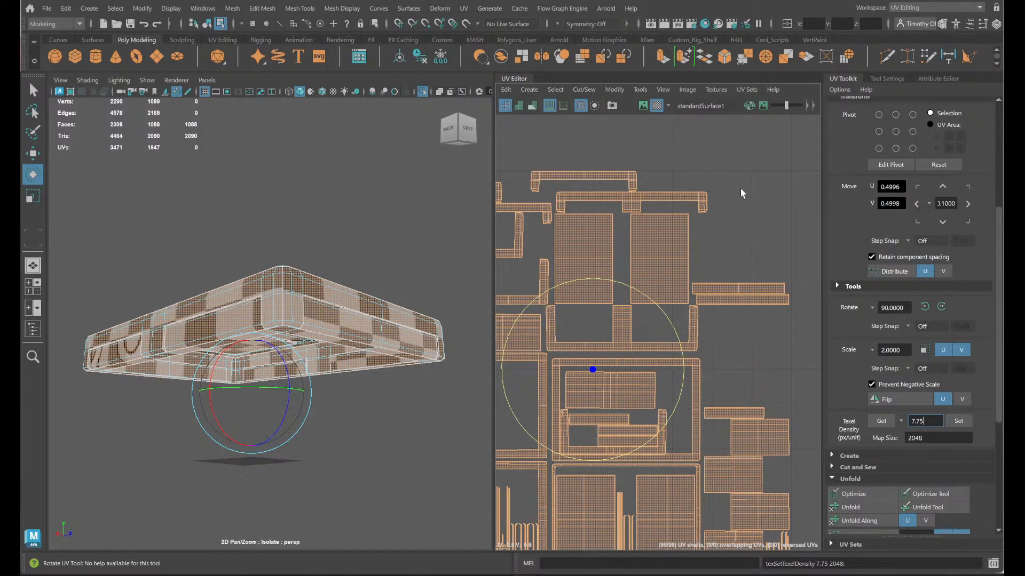
pyautogui.click(729, 240)
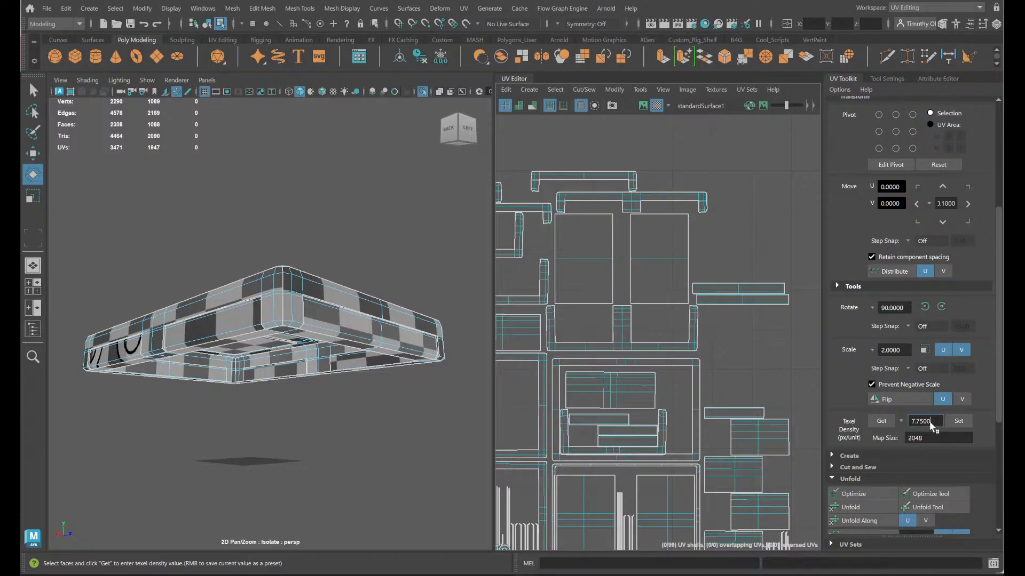
# - Reselect all the packed UV shells and set their texel density to 7.5
pyautogui.scroll(-4, 732, 324)
pyautogui.moveTo(790, 469); pyautogui.dragTo(555, 235)
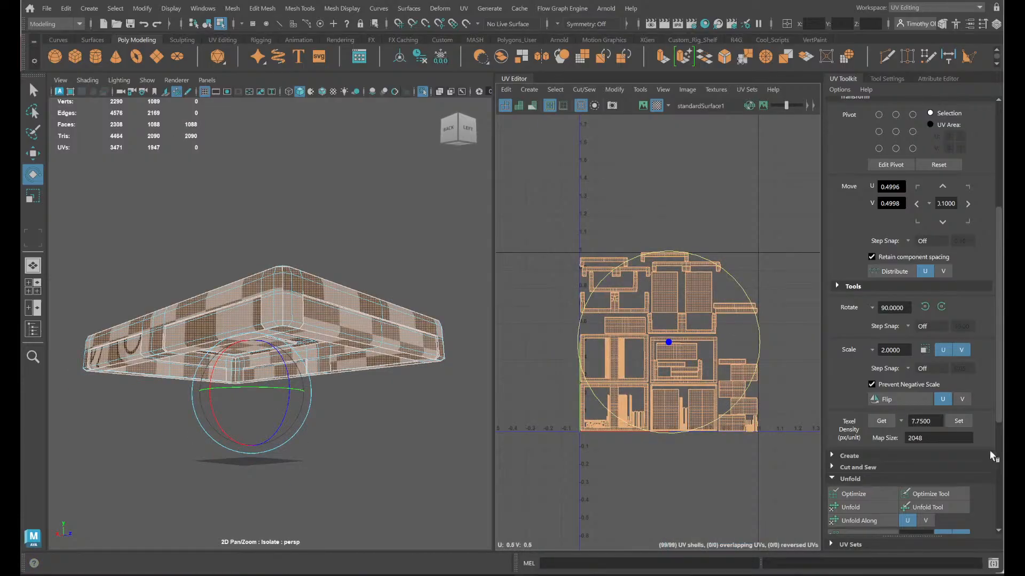
pyautogui.click(918, 422)
pyautogui.click(958, 421)
# - Nudge the bracket-shaped shell in the layout's upper-left corner and the T-shaped strip shell beneath it slightly upward
pyautogui.scroll(3, 668, 342)
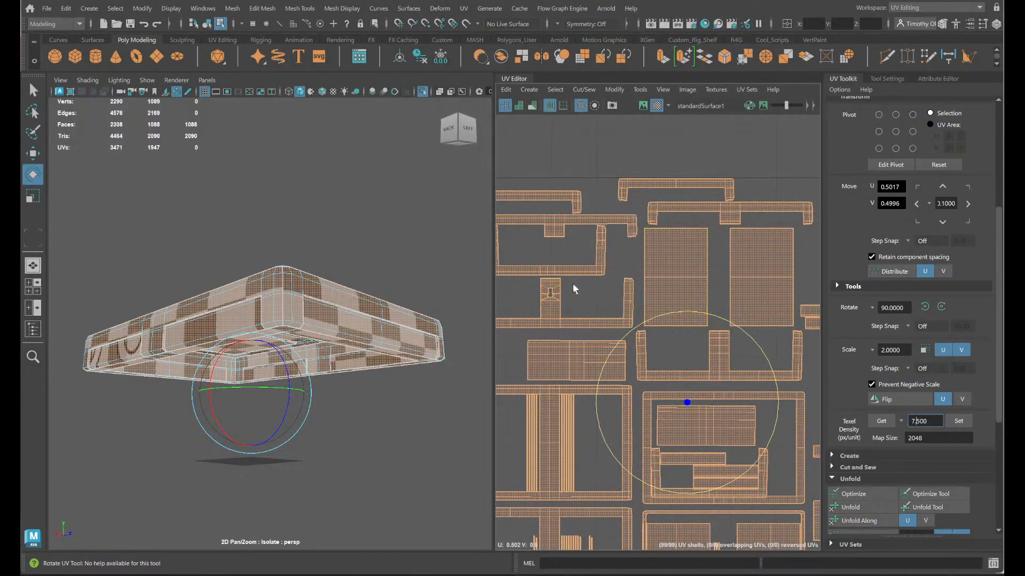
pyautogui.click(605, 253)
pyautogui.press('w')
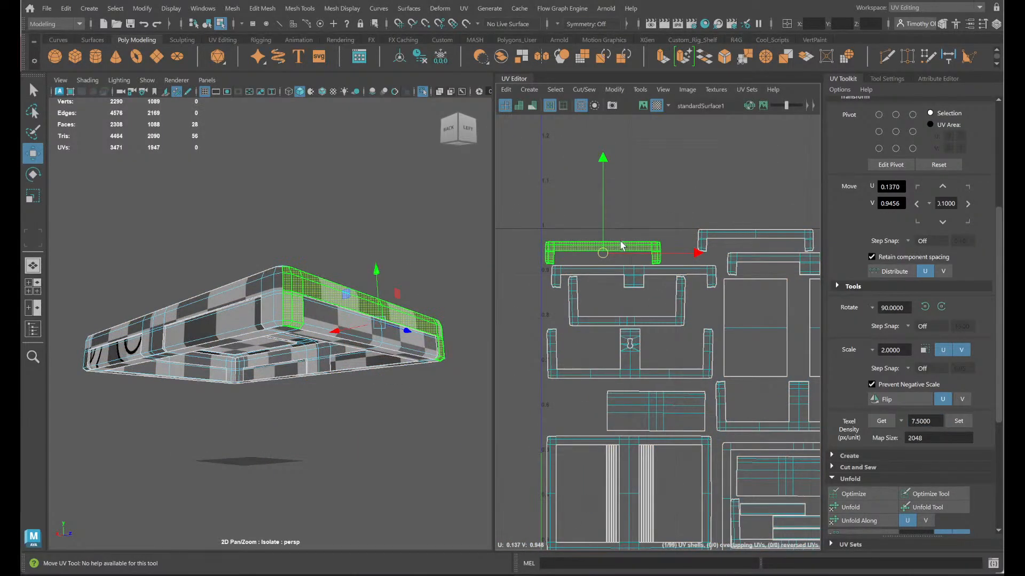
pyautogui.moveTo(604, 253); pyautogui.dragTo(634, 272)
pyautogui.click(634, 274)
pyautogui.keyDown('alt'); pyautogui.moveTo(683, 290); pyautogui.dragTo(600, 296, button='middle'); pyautogui.keyUp('alt')
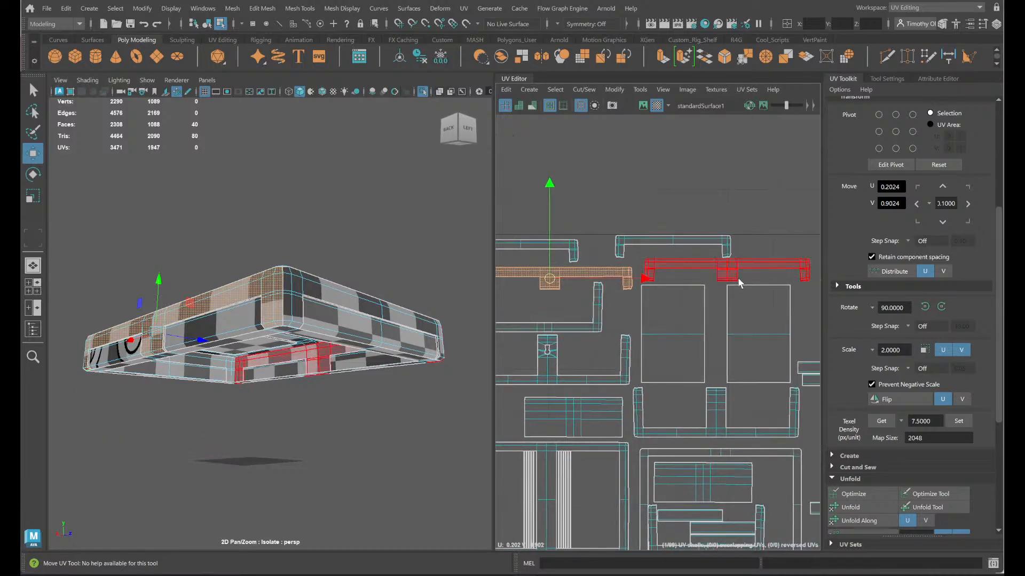
# - Move the T-shaped strip shell beside the top-middle bracket shell, near the tile's upper border at about U 0.78, V 0.95
pyautogui.click(729, 271)
pyautogui.click(722, 247)
pyautogui.keyDown('alt'); pyautogui.moveTo(687, 263); pyautogui.dragTo(637, 301, button='middle'); pyautogui.keyUp('alt')
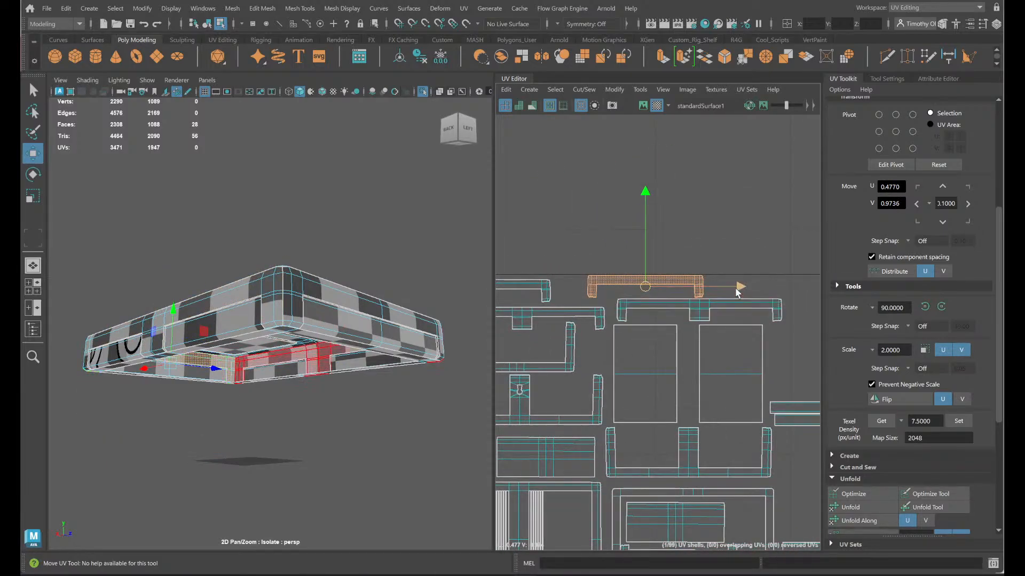
pyautogui.click(694, 315)
pyautogui.moveTo(694, 315); pyautogui.dragTo(773, 301)
pyautogui.keyDown('alt'); pyautogui.moveTo(774, 319); pyautogui.dragTo(728, 331, button='middle'); pyautogui.keyUp('alt')
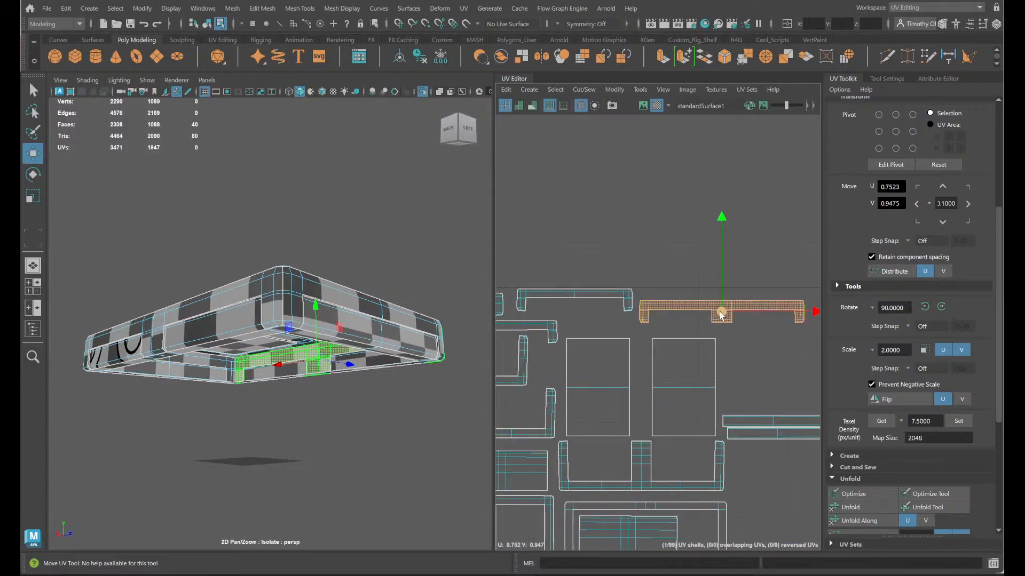
pyautogui.moveTo(721, 315); pyautogui.dragTo(728, 308)
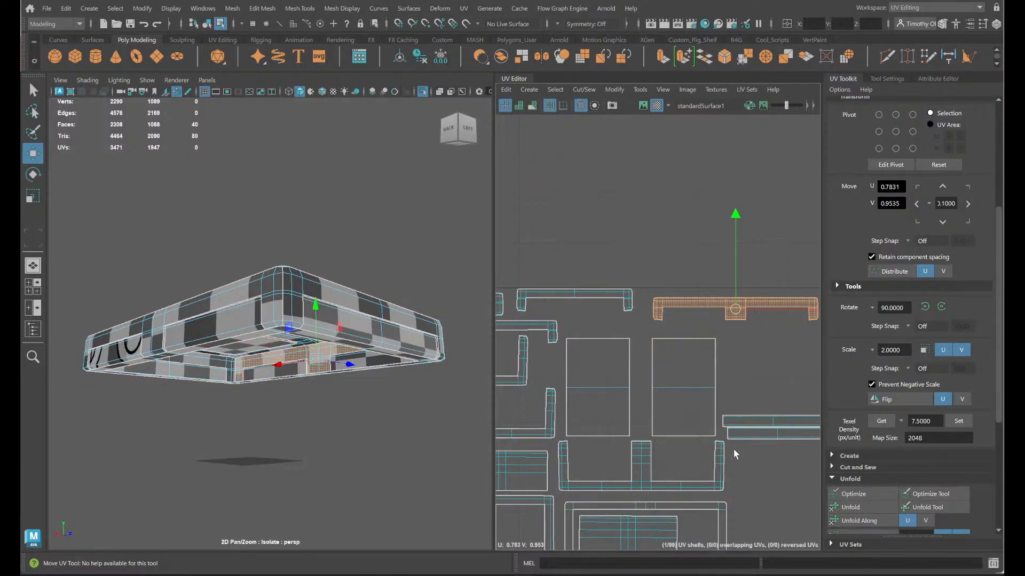
# - Move the upper thin strip shell near the tile's right border upward to about U 0.88, V 0.79
pyautogui.keyDown('alt'); pyautogui.moveTo(734, 454); pyautogui.dragTo(618, 392, button='middle'); pyautogui.keyUp('alt')
pyautogui.click(689, 365)
pyautogui.moveTo(656, 360); pyautogui.dragTo(664, 323)
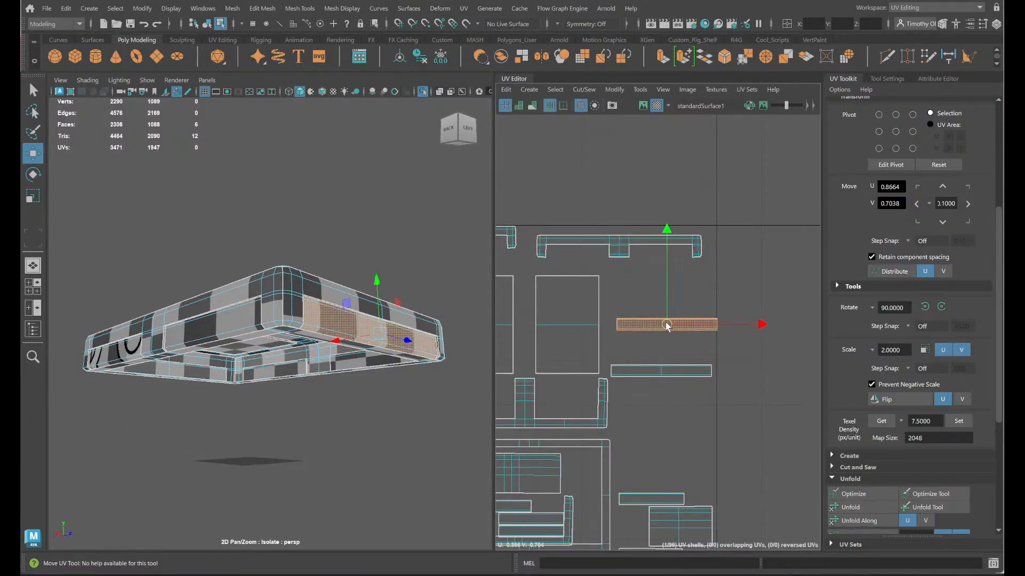
pyautogui.scroll(-3, 716, 363)
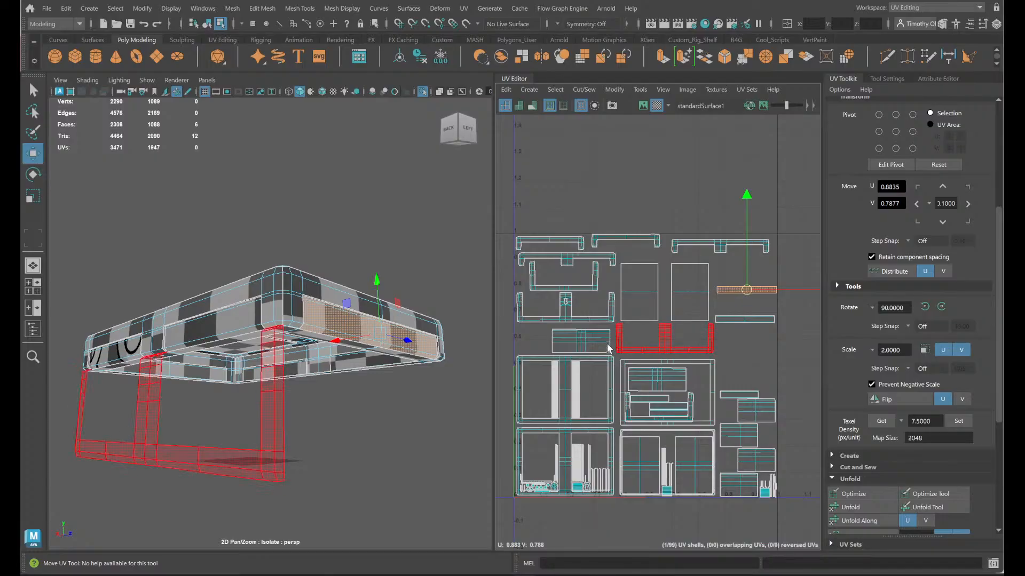
# - Select the rectangular shell below the keyhole bracket and examine the spacing around it and the frames beneath it
pyautogui.click(597, 348)
pyautogui.scroll(3, 598, 350)
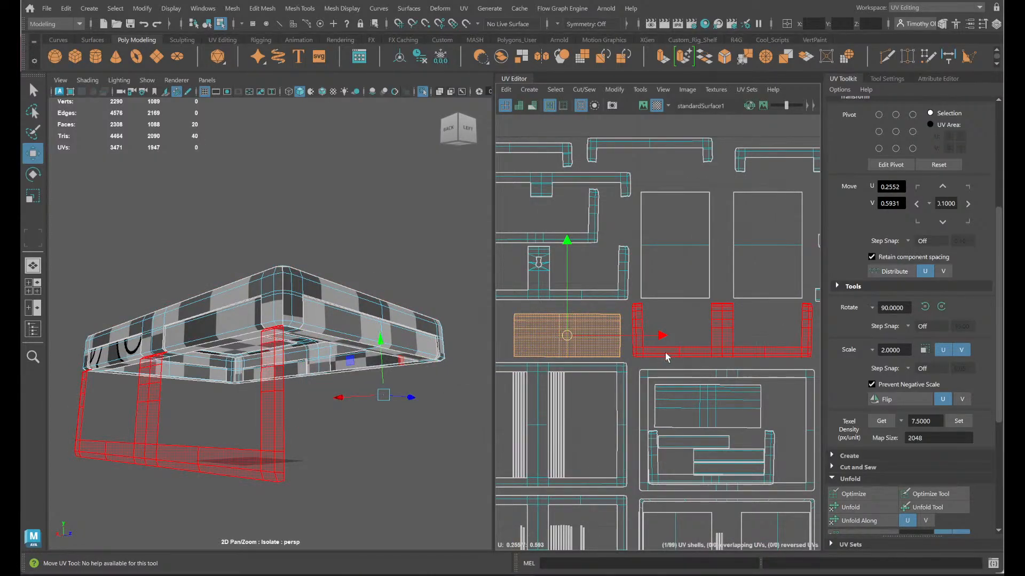
pyautogui.moveTo(668, 305)
pyautogui.keyDown('shift'); pyautogui.mouseDown(button='right')
pyautogui.moveTo(644, 322)
pyautogui.moveTo(670, 305)
pyautogui.mouseUp(button='right'); pyautogui.keyUp('shift')
pyautogui.scroll(-3, 671, 308)
pyautogui.scroll(7, 677, 434)
pyautogui.scroll(-6, 677, 434)
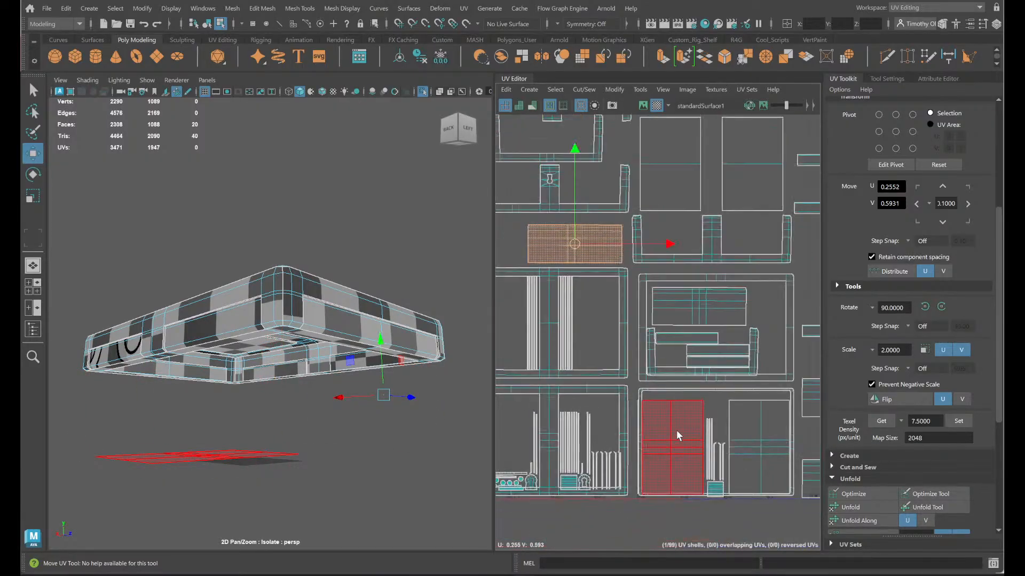
pyautogui.keyDown('alt'); pyautogui.moveTo(751, 483); pyautogui.dragTo(671, 415, button='middle'); pyautogui.keyUp('alt')
# - Select all UV shells and deselect the thin hook-ended strips in the right half of the lower-left frame
pyautogui.moveTo(779, 438); pyautogui.dragTo(371, 28)
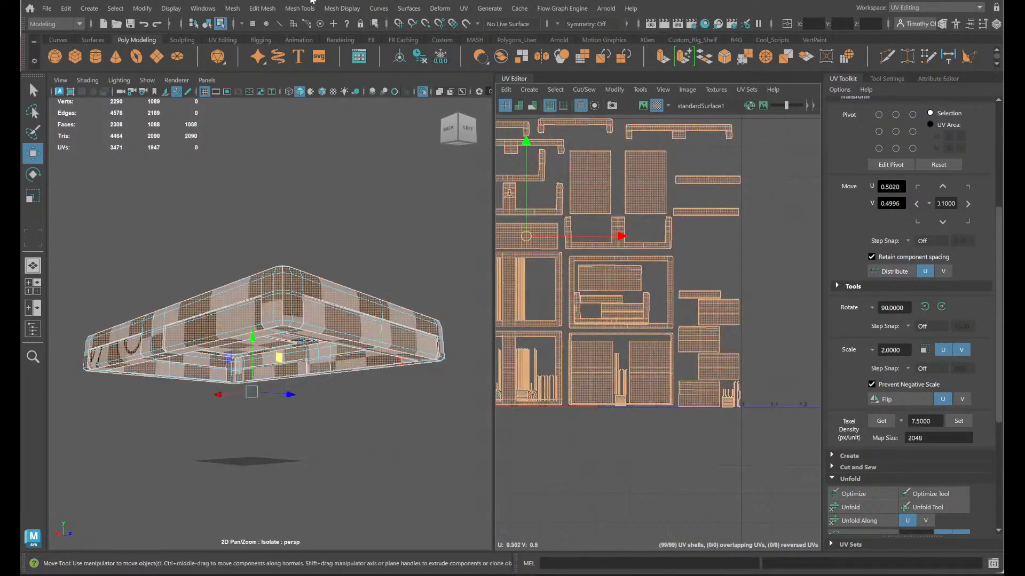
pyautogui.keyDown('alt'); pyautogui.moveTo(594, 265); pyautogui.dragTo(688, 329, button='middle'); pyautogui.keyUp('alt')
pyautogui.scroll(5, 675, 373)
pyautogui.keyDown('alt'); pyautogui.moveTo(576, 373); pyautogui.dragTo(684, 275, button='middle'); pyautogui.keyUp('alt')
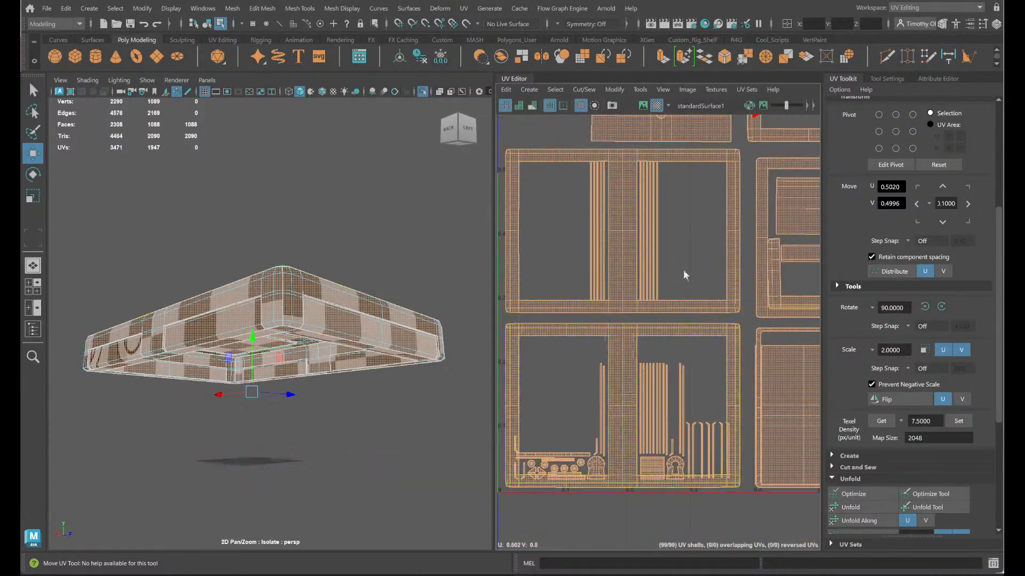
pyautogui.scroll(2, 701, 457)
pyautogui.keyDown('alt'); pyautogui.moveTo(698, 423); pyautogui.dragTo(663, 306, button='middle'); pyautogui.keyUp('alt')
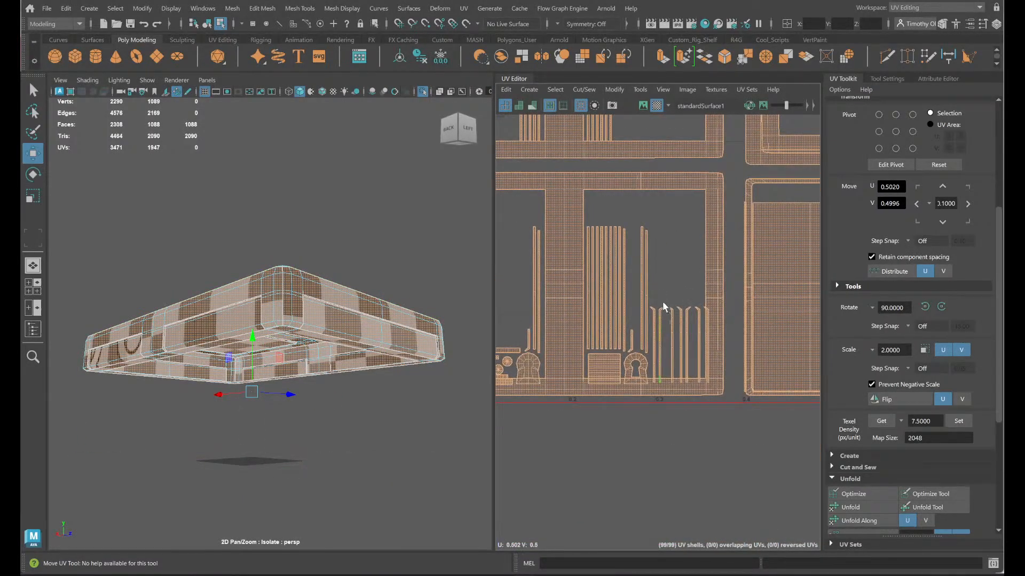
pyautogui.keyDown('ctrl'); pyautogui.click(631, 347); pyautogui.keyUp('ctrl')
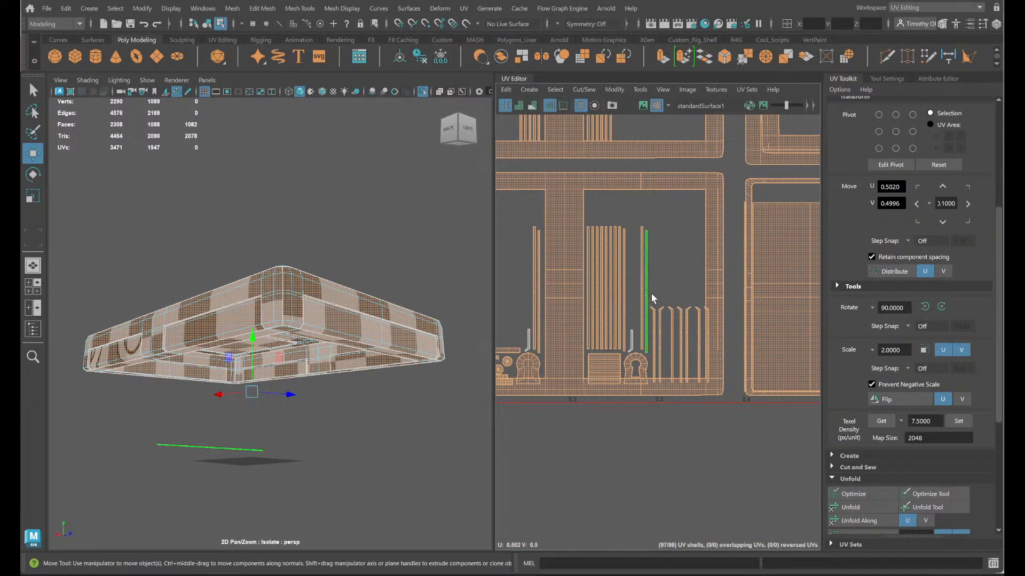
pyautogui.moveTo(652, 293); pyautogui.dragTo(704, 342)
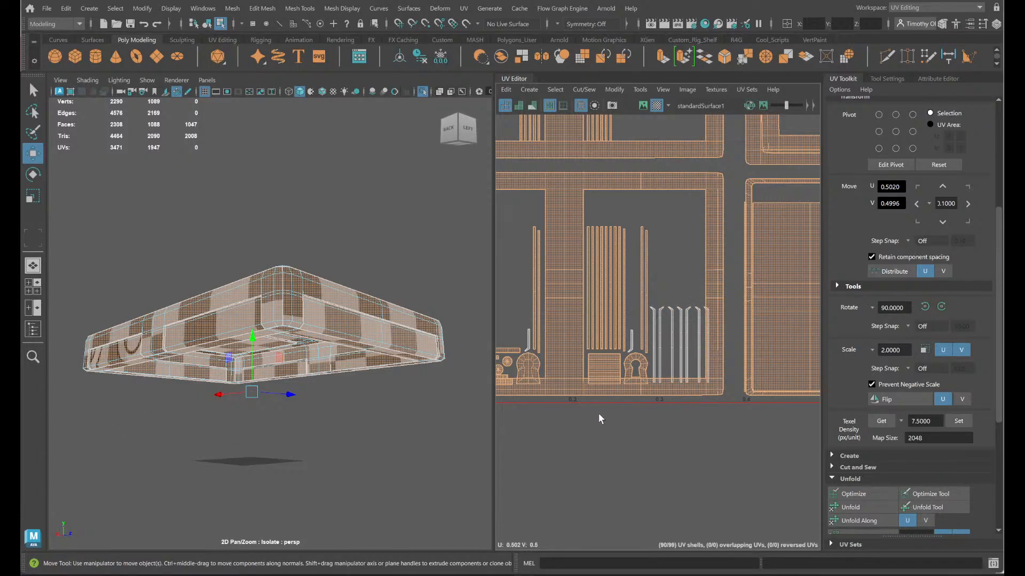
# - Deselect the three small hook-ended strips at the left edge of the lower-left frame
pyautogui.keyDown('alt'); pyautogui.moveTo(599, 417); pyautogui.dragTo(749, 400, button='middle'); pyautogui.keyUp('alt')
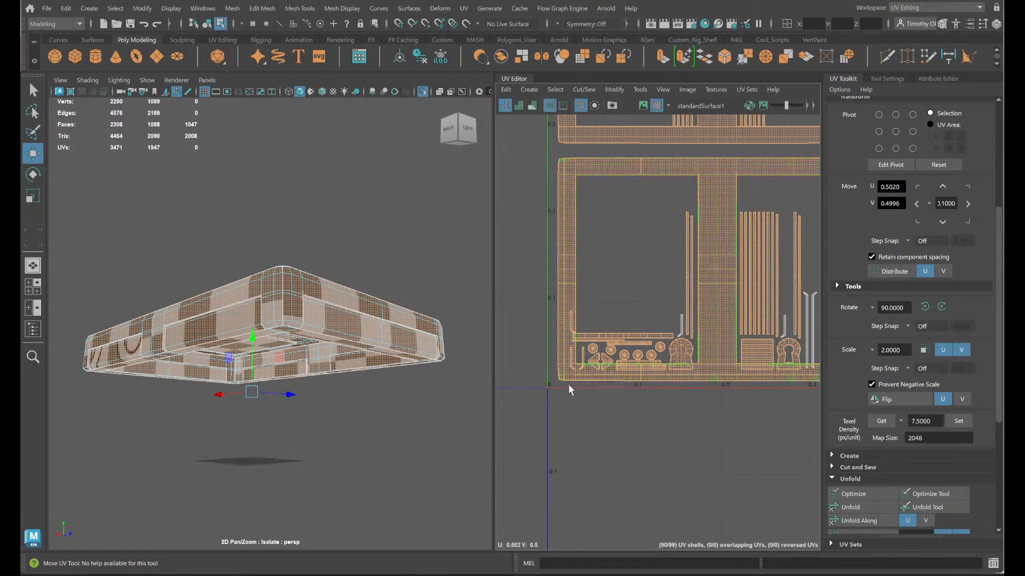
pyautogui.keyDown('ctrl'); pyautogui.click(583, 352); pyautogui.keyUp('ctrl')
pyautogui.keyDown('ctrl'); pyautogui.click(572, 351); pyautogui.keyUp('ctrl')
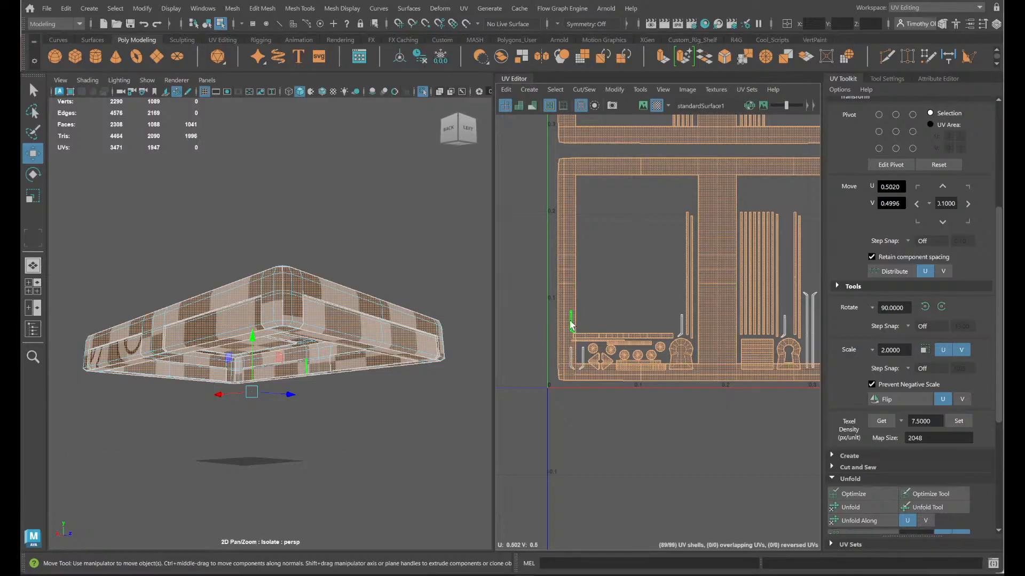
pyautogui.keyDown('ctrl'); pyautogui.click(571, 321); pyautogui.keyUp('ctrl')
# - Deselect the hook-ended strips between the two bottom-middle panels and the thin bent strips in the tile's lower-right corner
pyautogui.keyDown('alt'); pyautogui.moveTo(685, 400); pyautogui.dragTo(450, 415, button='middle'); pyautogui.keyUp('alt')
pyautogui.keyDown('alt'); pyautogui.moveTo(771, 401); pyautogui.dragTo(562, 408, button='middle'); pyautogui.keyUp('alt')
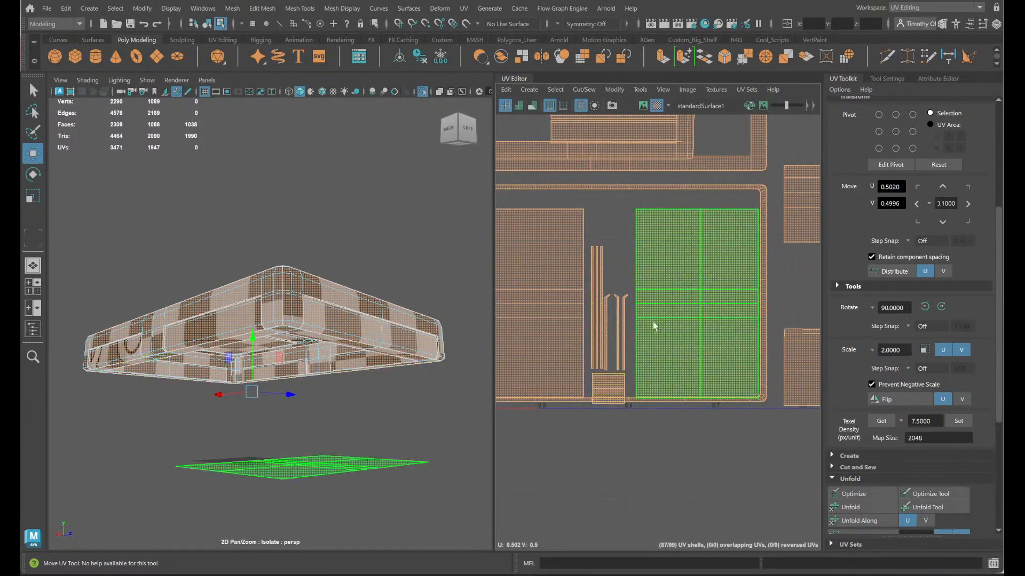
pyautogui.keyDown('ctrl'); pyautogui.moveTo(606, 298); pyautogui.dragTo(605, 297); pyautogui.keyUp('ctrl')
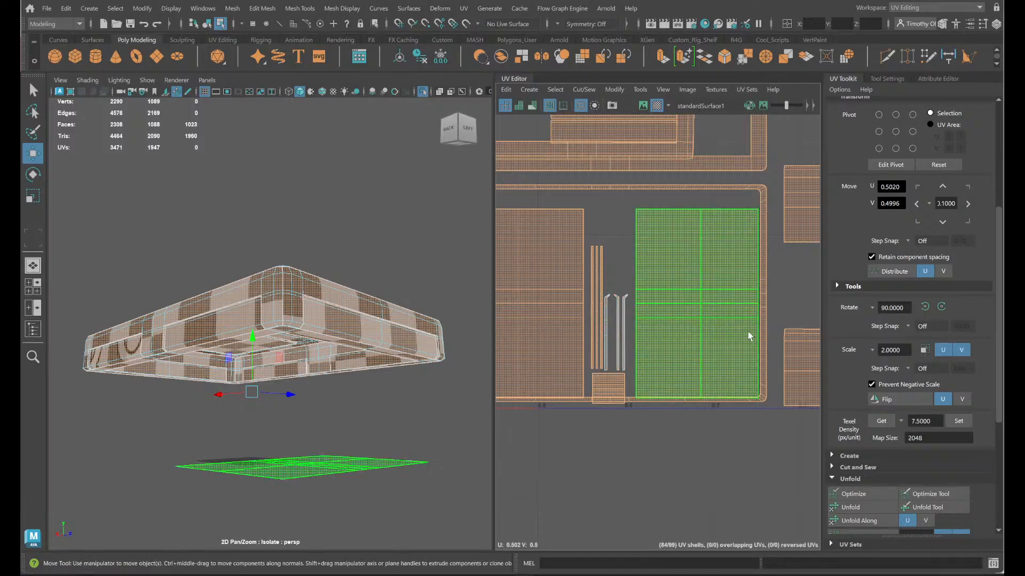
pyautogui.keyDown('alt'); pyautogui.moveTo(748, 335); pyautogui.dragTo(552, 363, button='middle'); pyautogui.keyUp('alt')
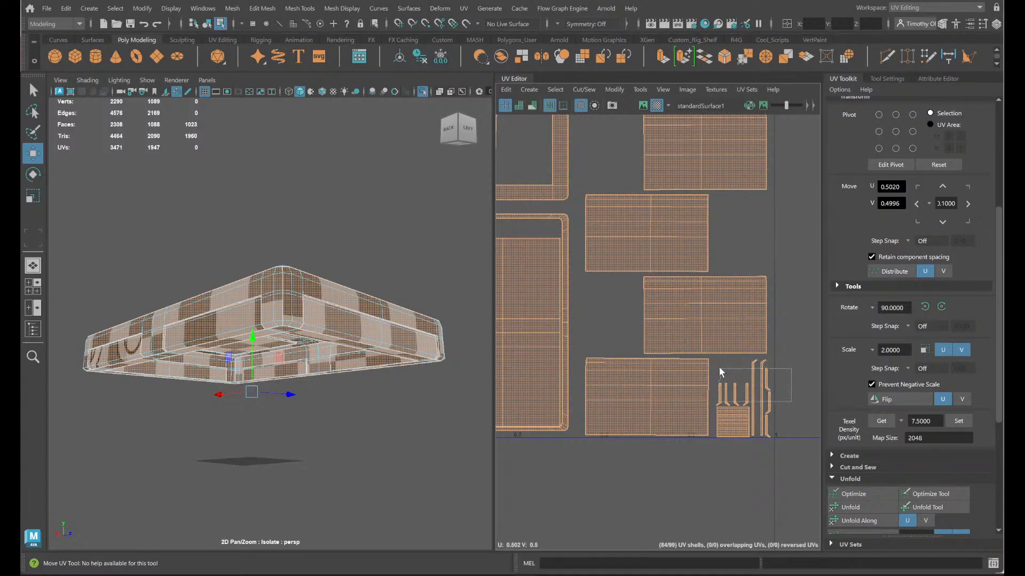
pyautogui.keyDown('ctrl'); pyautogui.moveTo(720, 369); pyautogui.dragTo(718, 368); pyautogui.keyUp('ctrl')
pyautogui.keyDown('ctrl'); pyautogui.moveTo(782, 428); pyautogui.dragTo(763, 420); pyautogui.keyUp('ctrl')
pyautogui.scroll(-5, 786, 404)
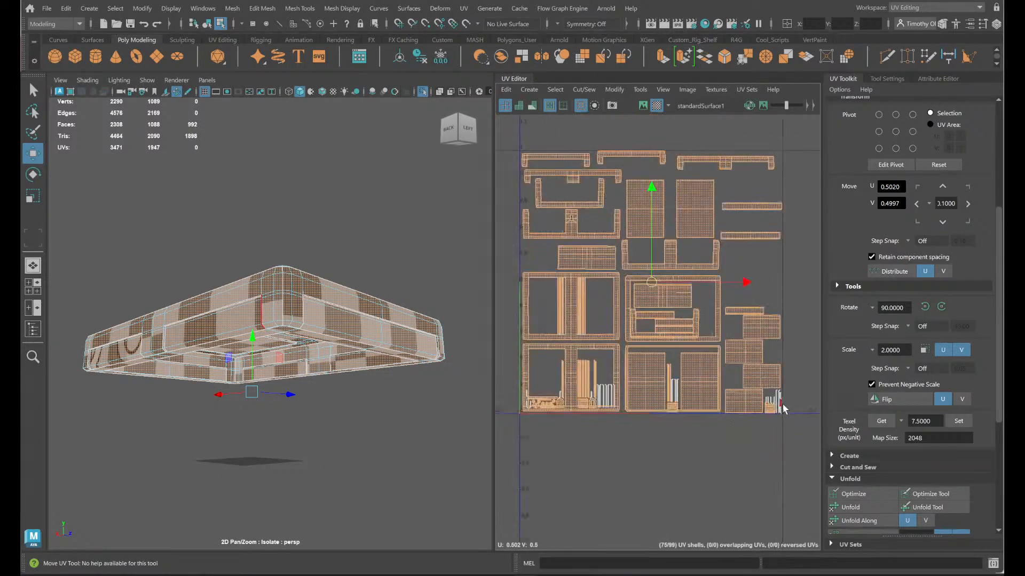
# - Apply Orient Shells to the remaining selected UV shells
pyautogui.keyDown('alt'); pyautogui.moveTo(664, 381); pyautogui.dragTo(678, 424, button='middle'); pyautogui.keyUp('alt')
pyautogui.scroll(5, 702, 420)
pyautogui.keyDown('alt'); pyautogui.moveTo(590, 433); pyautogui.dragTo(836, 360, button='middle'); pyautogui.keyUp('alt')
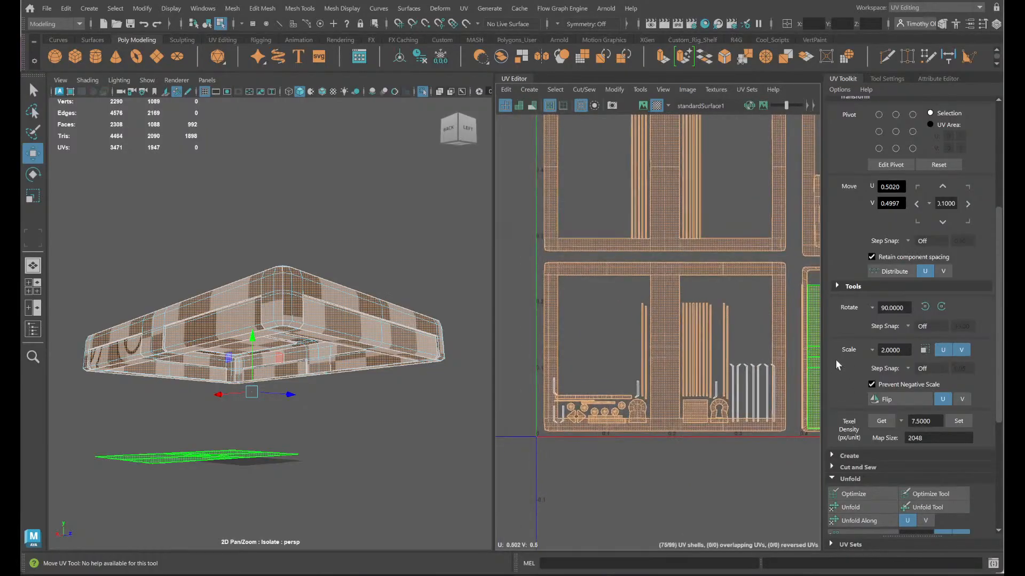
pyautogui.scroll(8, 597, 421)
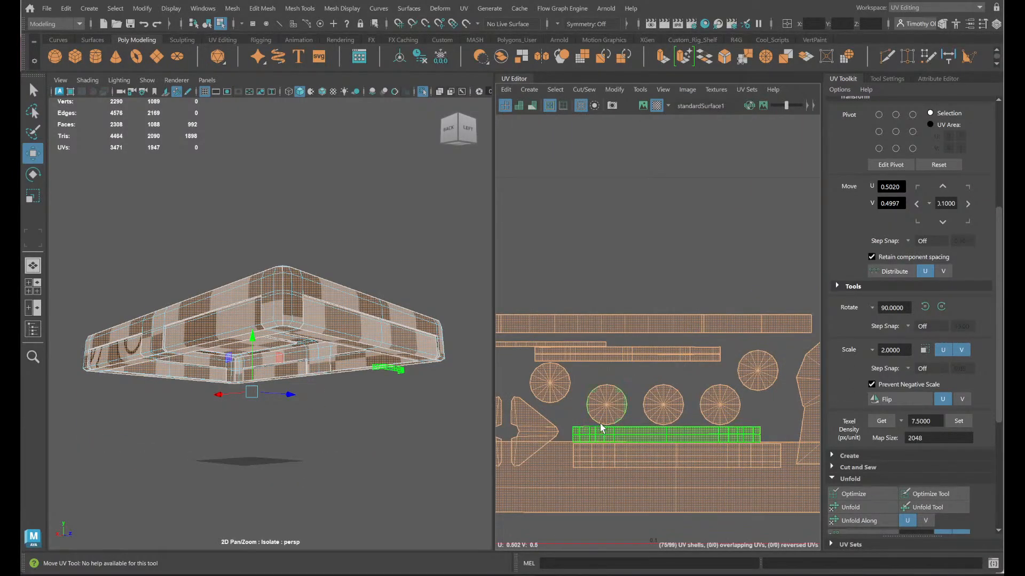
pyautogui.scroll(-3, 601, 428)
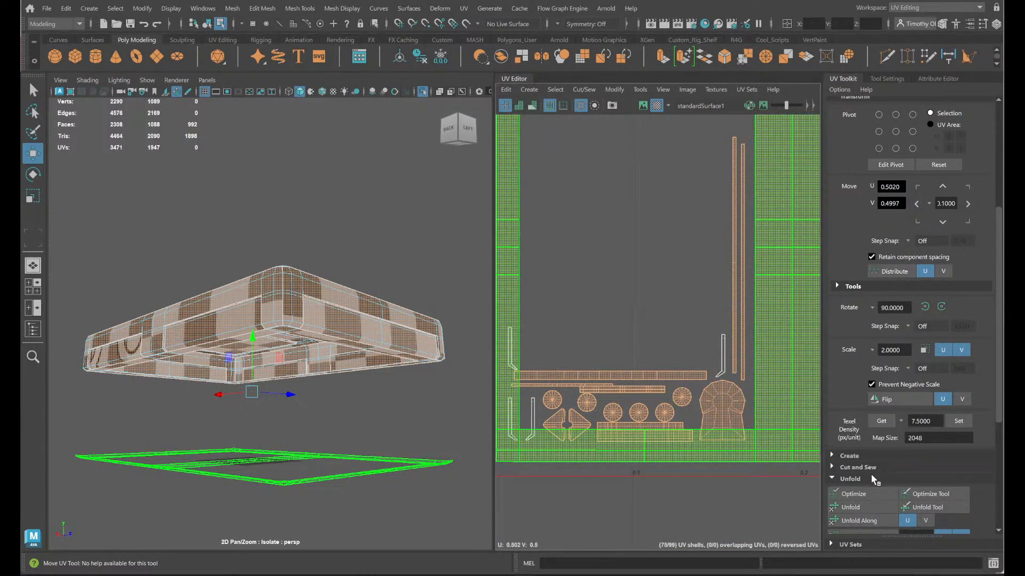
pyautogui.moveTo(727, 574)
pyautogui.scroll(-1, 920, 302)
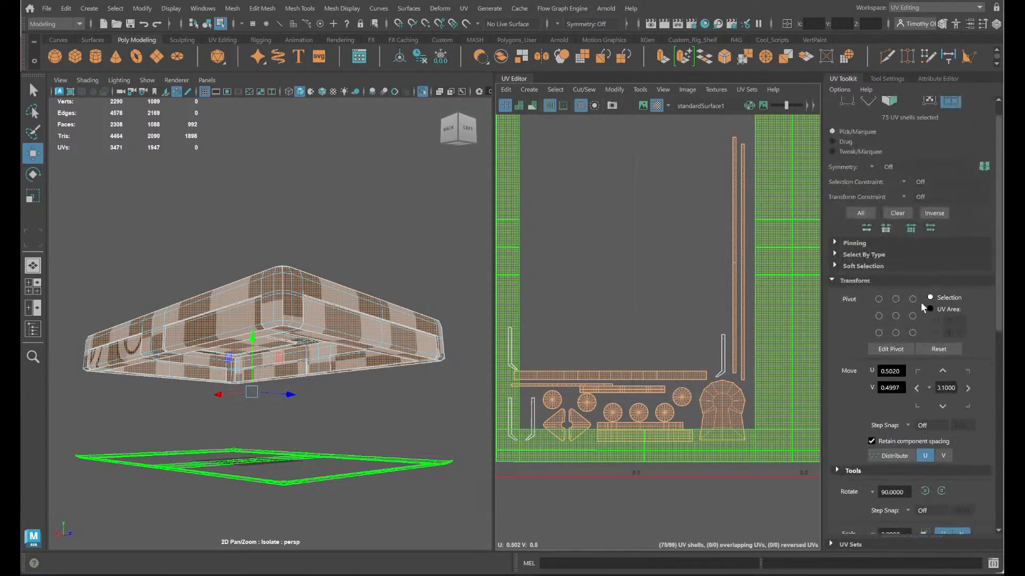
pyautogui.scroll(-8, 918, 310)
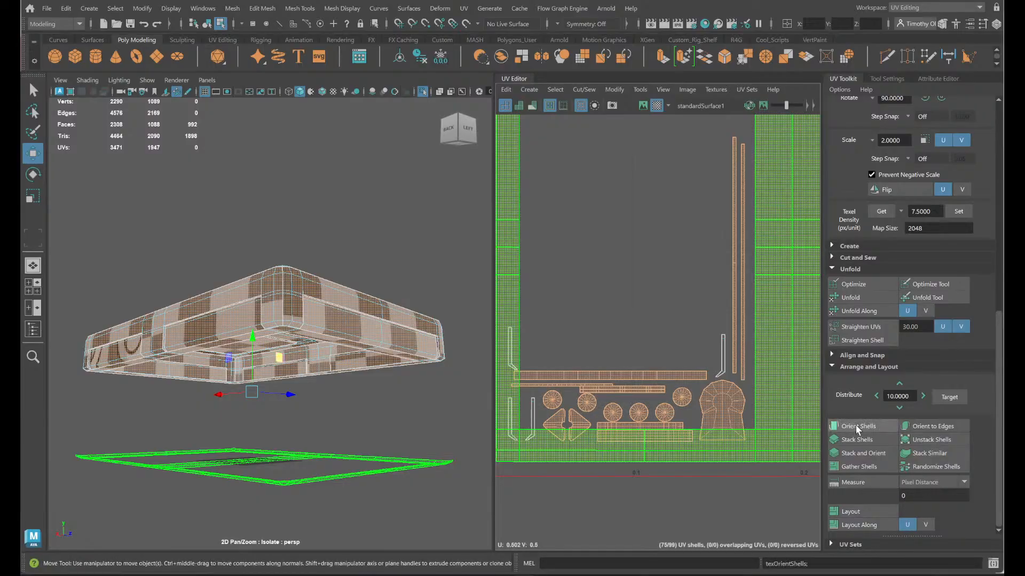
pyautogui.click(856, 425)
# - Examine the orientation of the small round, keyhole, strip and bracket shells across the UV tile
pyautogui.scroll(-1, 699, 391)
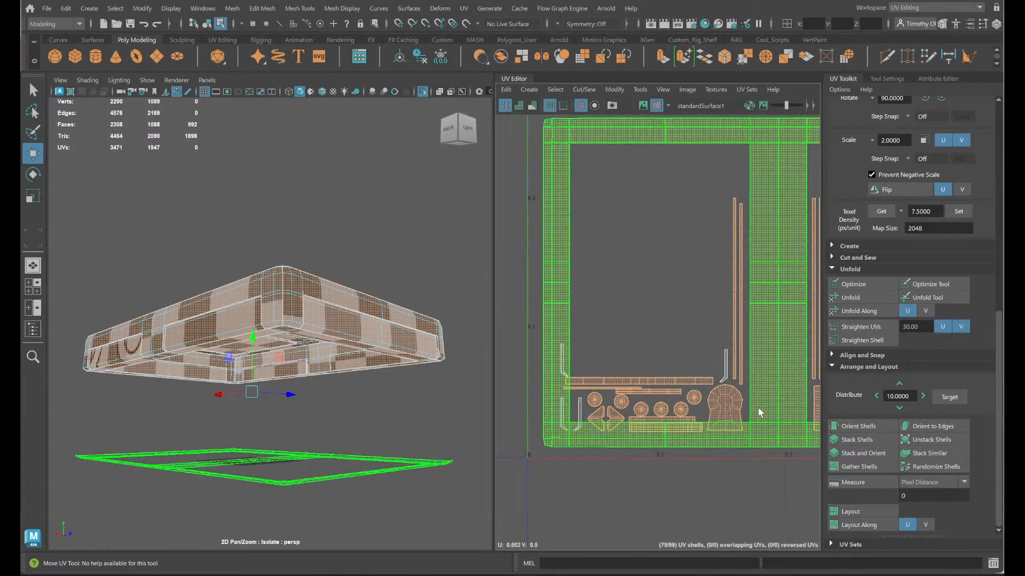
pyautogui.scroll(3, 758, 407)
pyautogui.keyDown('alt'); pyautogui.moveTo(644, 417); pyautogui.dragTo(754, 423, button='middle'); pyautogui.keyUp('alt')
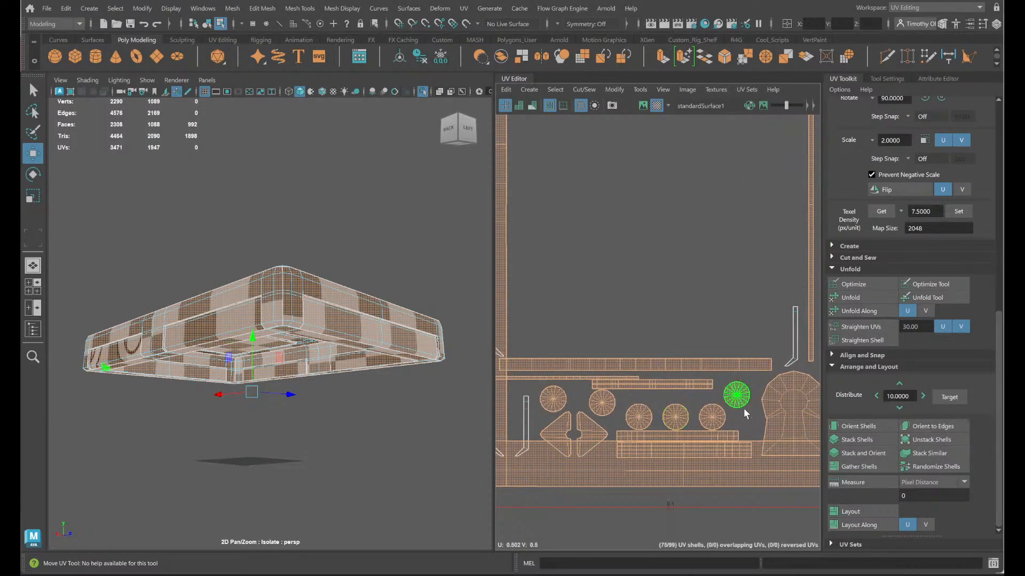
pyautogui.click(765, 410)
pyautogui.click(877, 427)
pyautogui.click(704, 420)
pyautogui.keyDown('alt'); pyautogui.moveTo(793, 421); pyautogui.dragTo(555, 418, button='middle'); pyautogui.keyUp('alt')
pyautogui.scroll(-3, 651, 408)
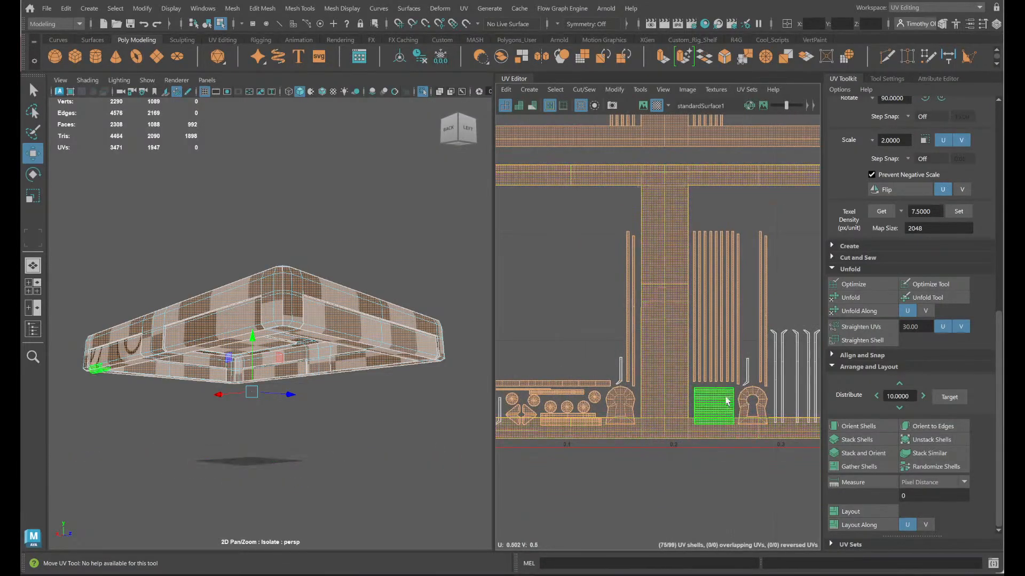
pyautogui.keyDown('alt'); pyautogui.moveTo(762, 271); pyautogui.dragTo(718, 446, button='middle'); pyautogui.keyUp('alt')
pyautogui.scroll(-4, 709, 433)
pyautogui.click(696, 422)
pyautogui.scroll(5, 694, 402)
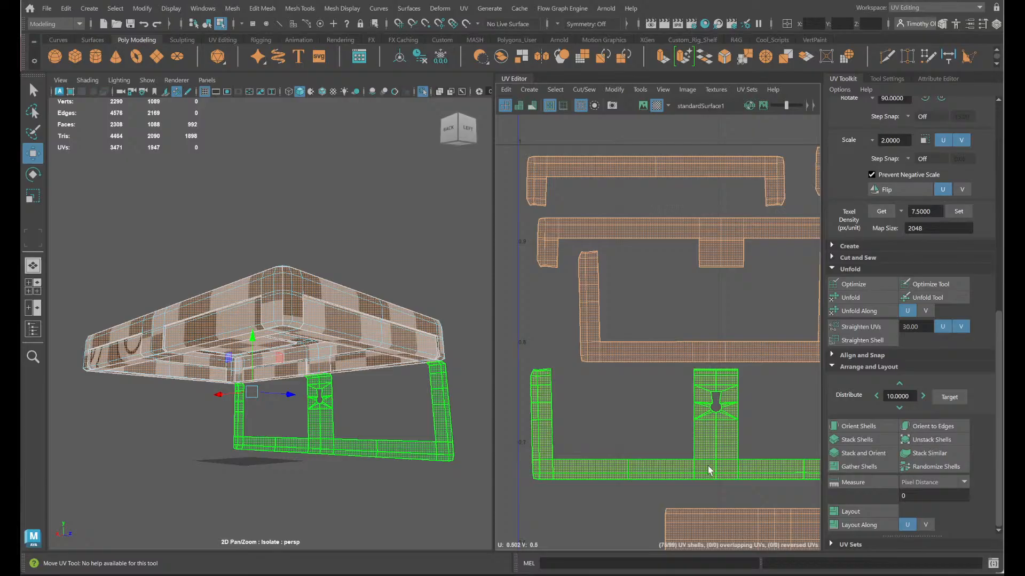
pyautogui.click(744, 427)
pyautogui.keyDown('alt'); pyautogui.moveTo(792, 433); pyautogui.dragTo(575, 406, button='middle'); pyautogui.keyUp('alt')
pyautogui.scroll(-2, 682, 412)
pyautogui.keyDown('alt'); pyautogui.moveTo(746, 407); pyautogui.dragTo(619, 338, button='middle'); pyautogui.keyUp('alt')
pyautogui.scroll(-1, 695, 407)
# - Move the two thin strip shells up beneath the T-shaped strip, placing the lower one at about U 0.88, V 0.79
pyautogui.click(650, 315)
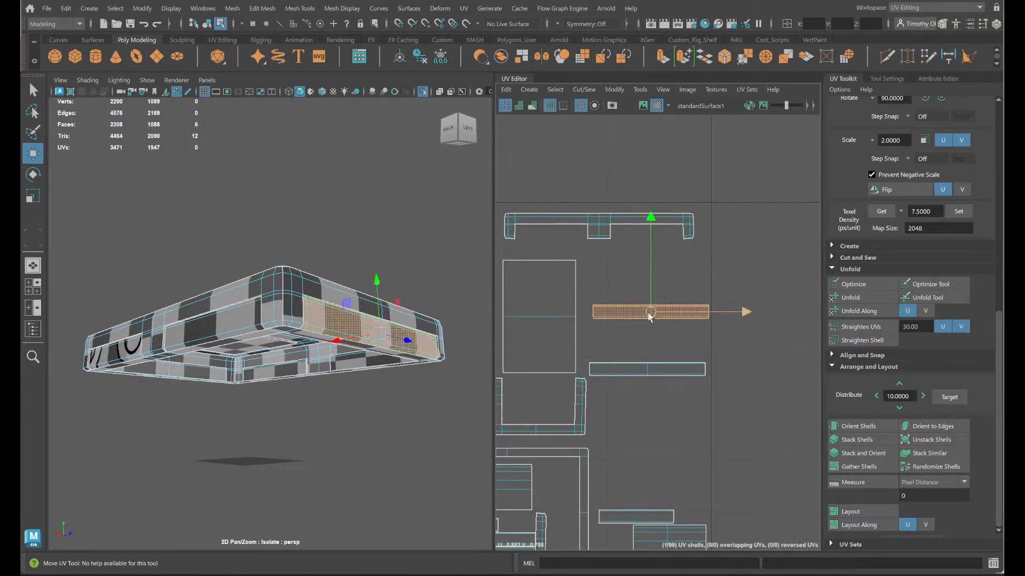
pyautogui.click(662, 310)
pyautogui.click(650, 309)
pyautogui.moveTo(649, 309); pyautogui.dragTo(647, 271)
pyautogui.click(669, 368)
pyautogui.moveTo(669, 368); pyautogui.dragTo(657, 310)
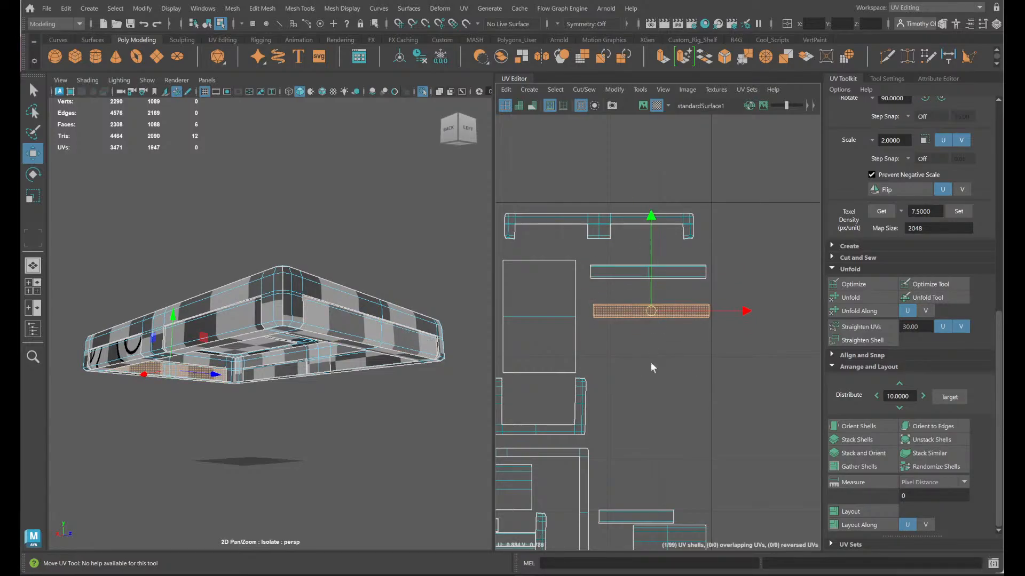
# - Select all the packed UV shells and set their texel density to 7.6
pyautogui.keyDown('alt'); pyautogui.moveTo(678, 411); pyautogui.dragTo(848, 376, button='middle'); pyautogui.keyUp('alt')
pyautogui.keyDown('alt'); pyautogui.moveTo(570, 432); pyautogui.dragTo(744, 377, button='middle'); pyautogui.keyUp('alt')
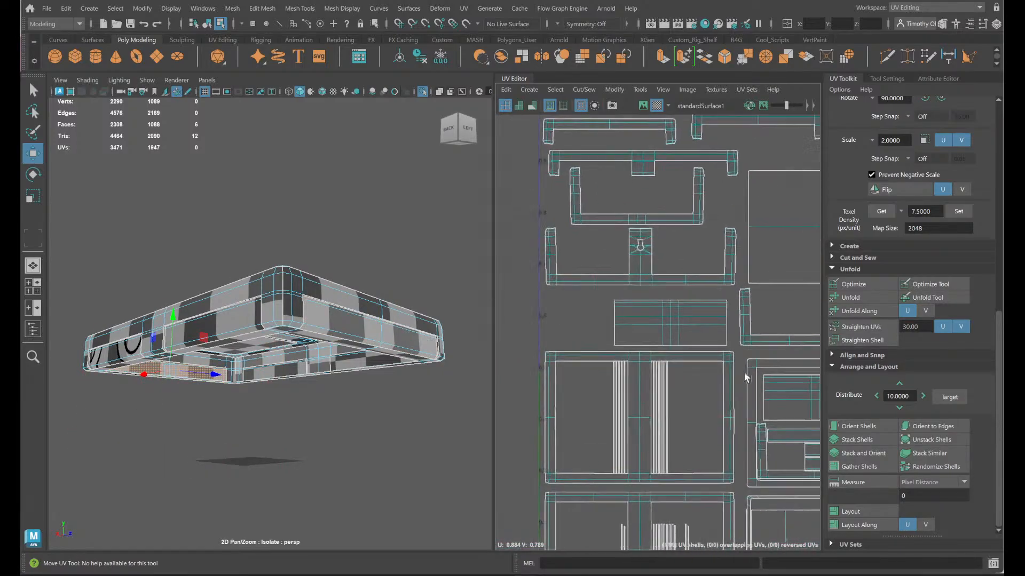
pyautogui.scroll(-1, 726, 350)
pyautogui.scroll(-5, 726, 353)
pyautogui.scroll(4, 782, 396)
pyautogui.scroll(-3, 778, 396)
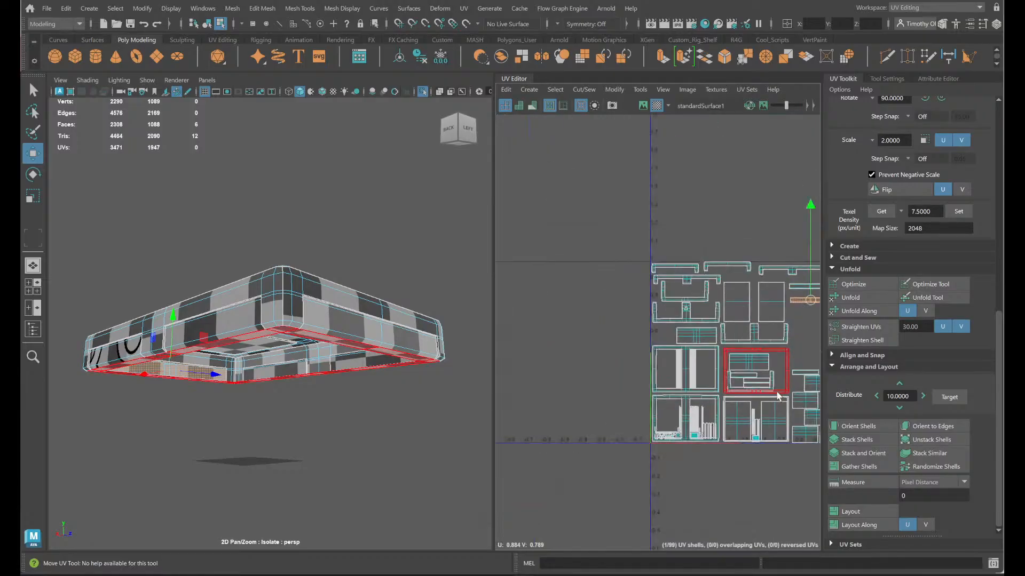
pyautogui.moveTo(606, 219); pyautogui.dragTo(817, 446)
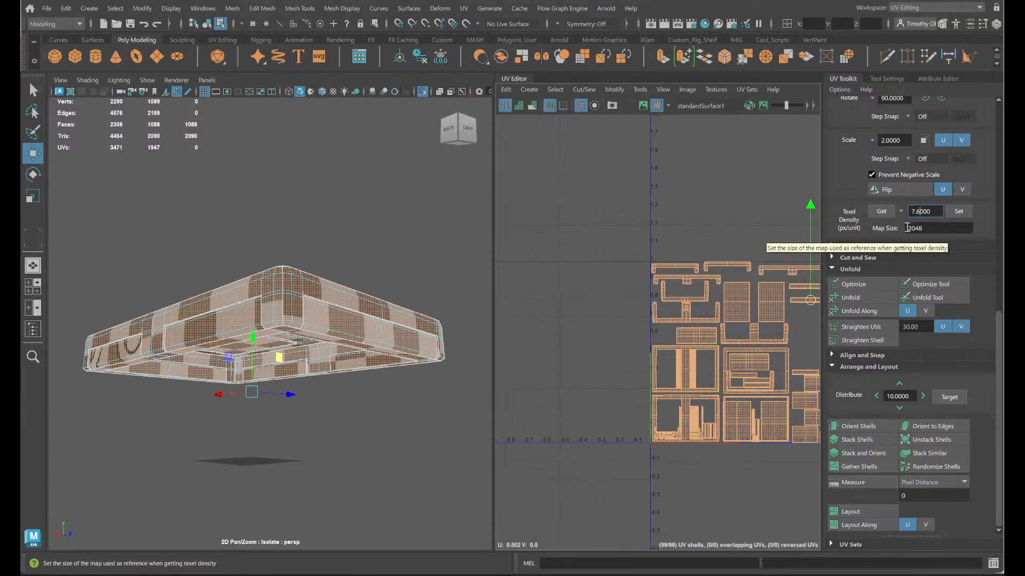
pyautogui.click(958, 211)
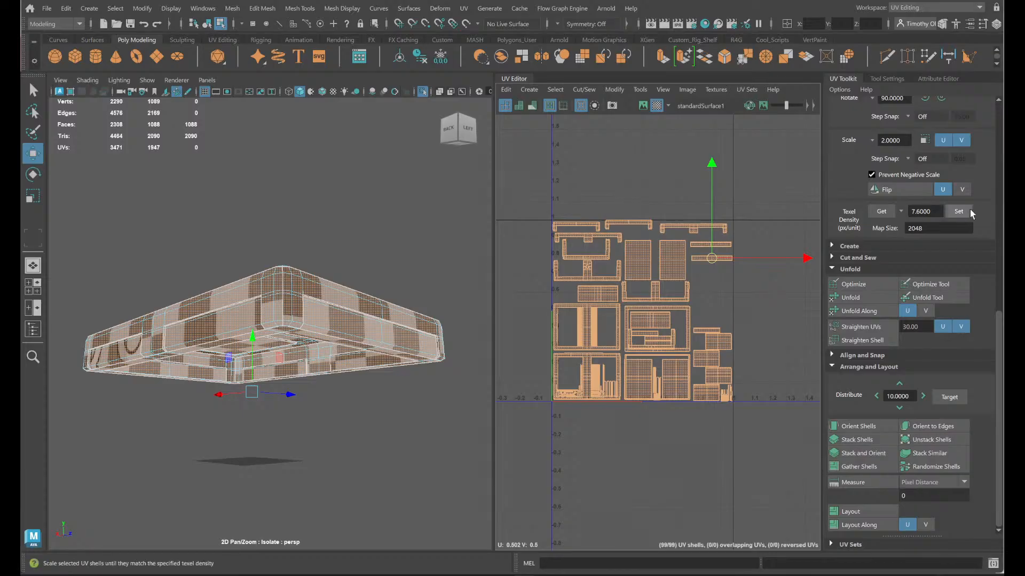
pyautogui.scroll(5, 606, 337)
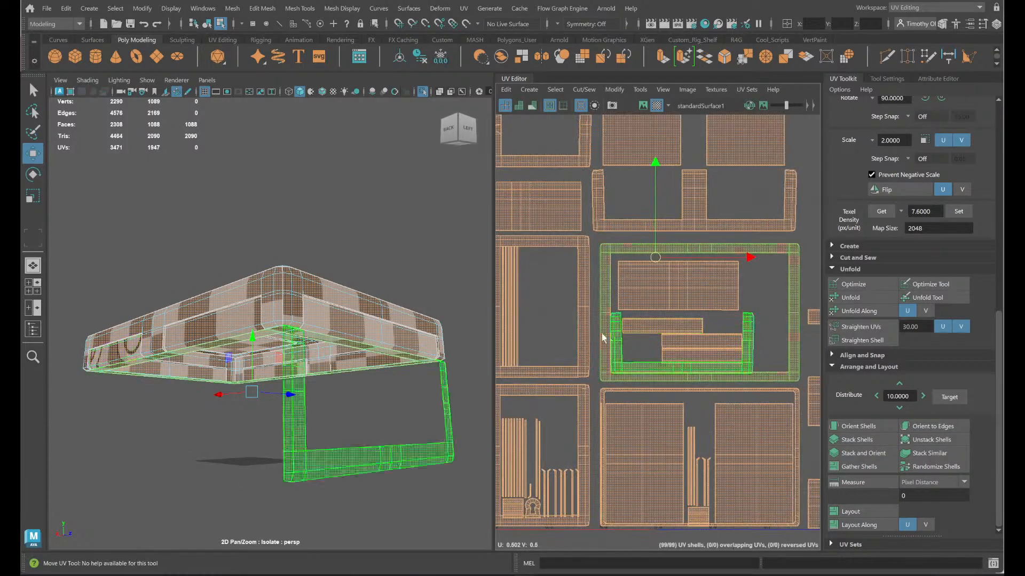
pyautogui.scroll(6, 677, 351)
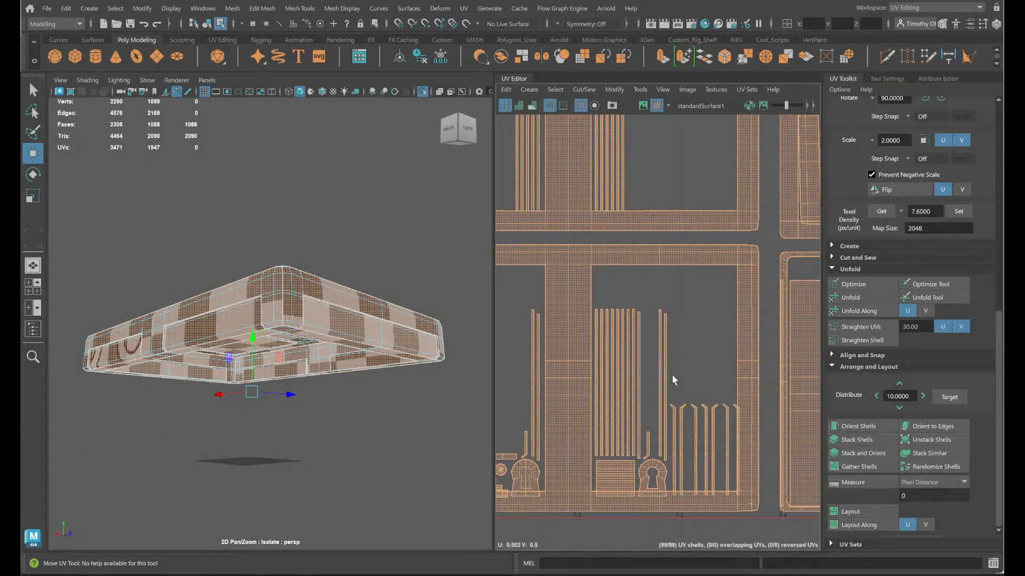
# - Move the eleven thin strip shells out of the lower frame shell into empty tile space at about U 0.95, V 0.64
pyautogui.moveTo(597, 323); pyautogui.dragTo(597, 322)
pyautogui.moveTo(630, 386); pyautogui.dragTo(629, 347)
pyautogui.scroll(-8, 638, 347)
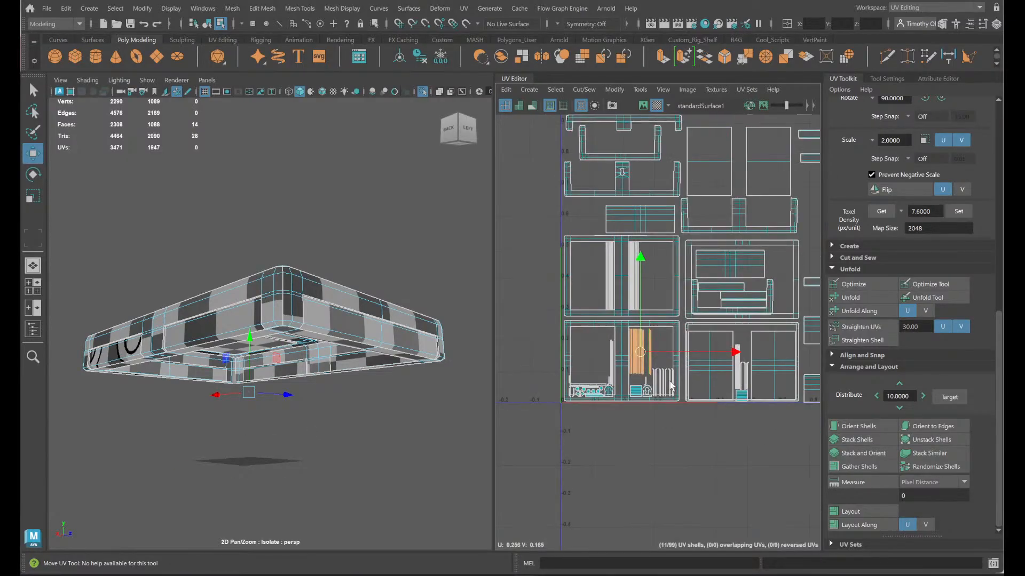
pyautogui.moveTo(556, 368); pyautogui.dragTo(774, 240)
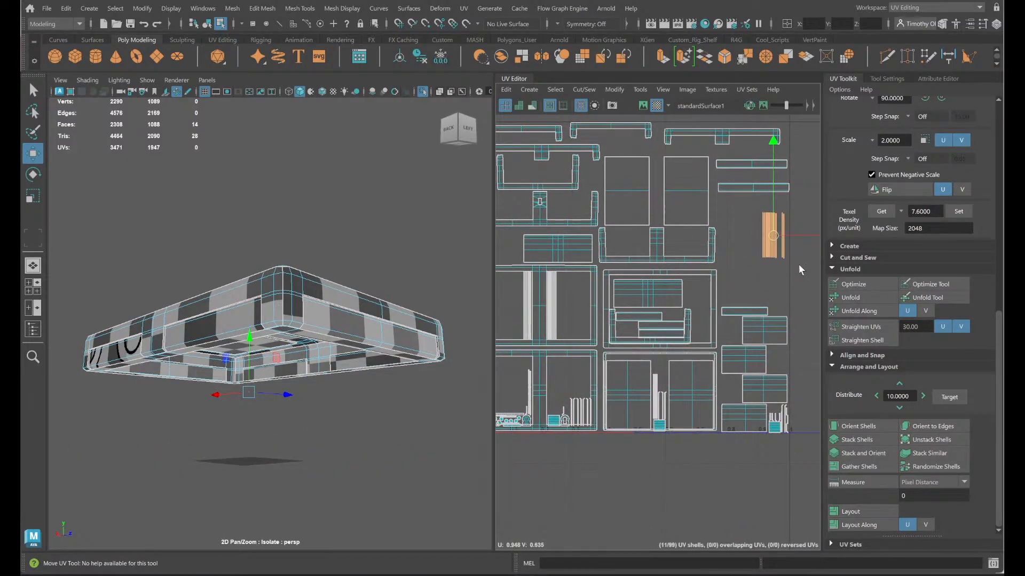
# - Move the two groups of long thin strips out of the upper frame shell into the same open area, beside the eleven strips
pyautogui.scroll(4, 649, 308)
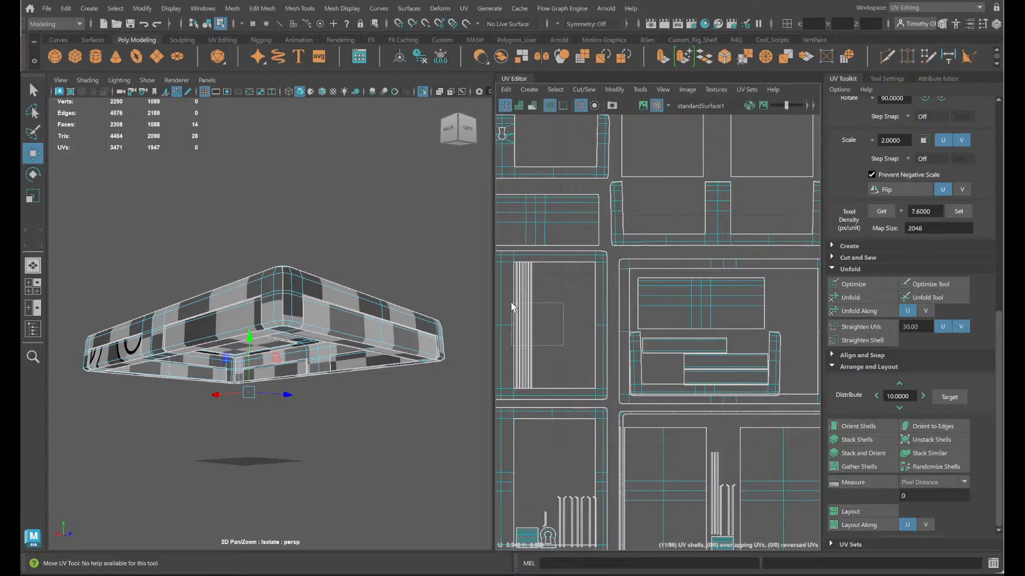
pyautogui.moveTo(516, 307); pyautogui.dragTo(733, 277)
pyautogui.scroll(-4, 565, 341)
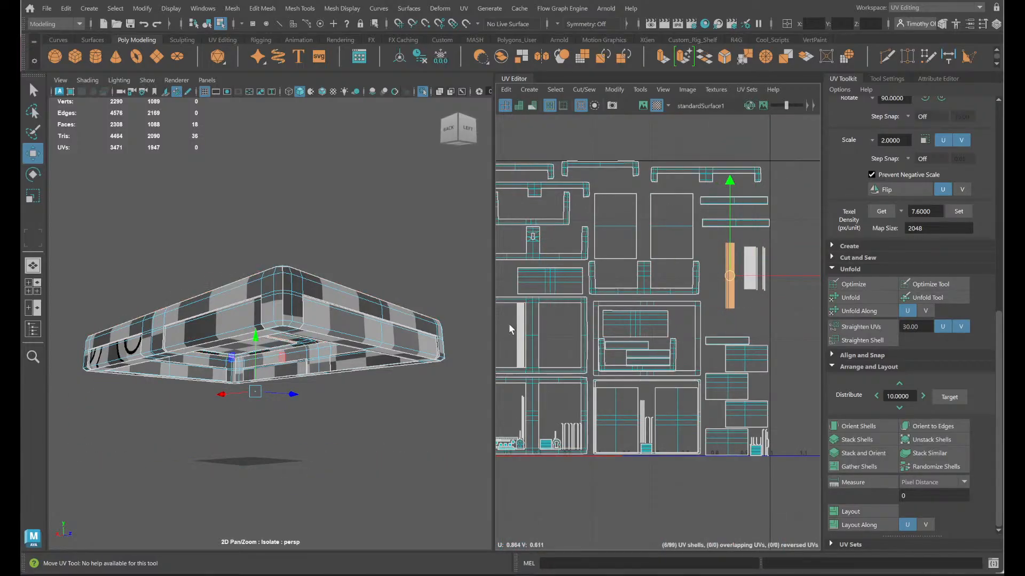
pyautogui.moveTo(524, 337); pyautogui.dragTo(711, 275)
pyautogui.click(758, 309)
# - Separate the first two strips of the five-strip group by shifting the remaining strips sideways with a small gap between them
pyautogui.scroll(4, 758, 309)
pyautogui.scroll(5, 768, 374)
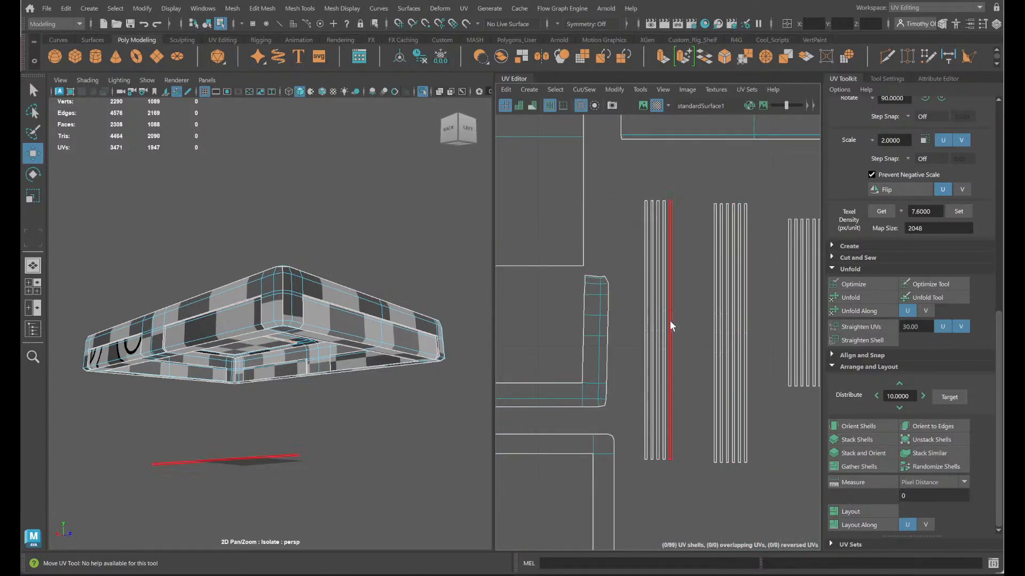
pyautogui.click(647, 331)
pyautogui.moveTo(647, 331)
pyautogui.mouseDown()
pyautogui.moveTo(635, 325)
pyautogui.moveTo(666, 327)
pyautogui.mouseUp()
pyautogui.click(652, 327)
pyautogui.scroll(-5, 672, 336)
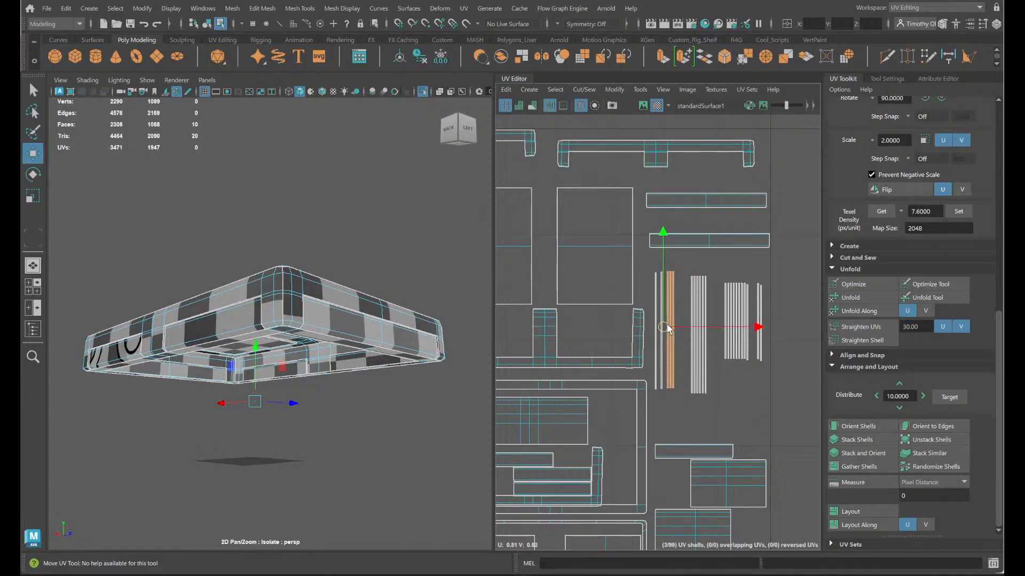
# - Space out the last three strips of the five-strip group with the same gap as the first two
pyautogui.press('q')
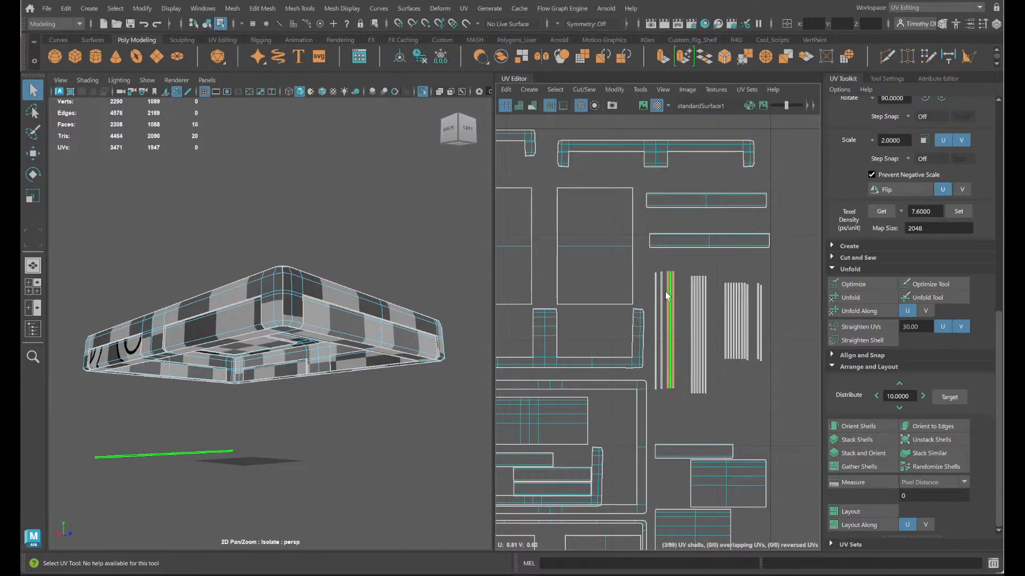
pyautogui.keyDown('ctrl'); pyautogui.click(667, 307); pyautogui.keyUp('ctrl')
pyautogui.press('w')
pyautogui.moveTo(672, 326); pyautogui.dragTo(676, 328)
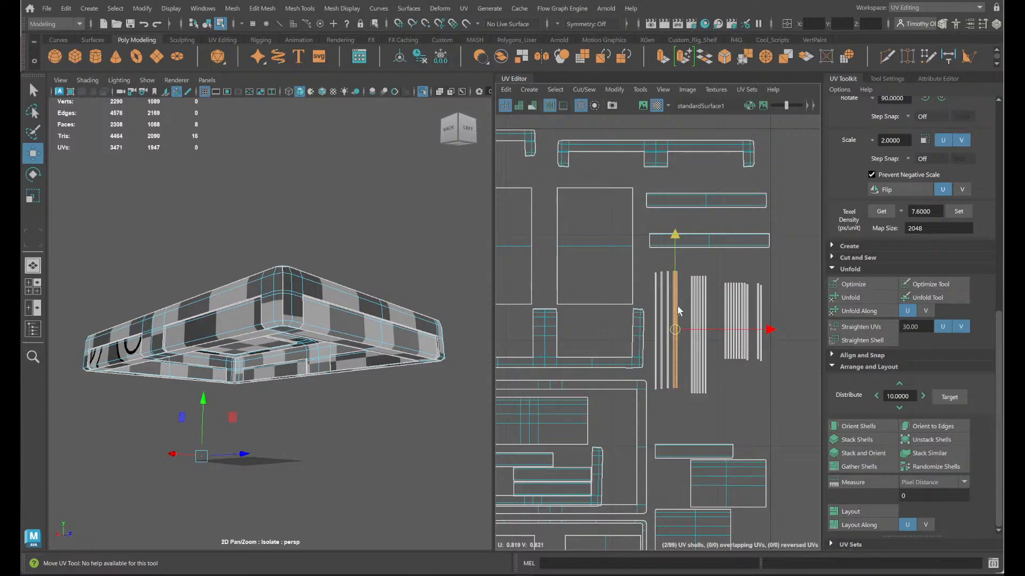
pyautogui.click(680, 310)
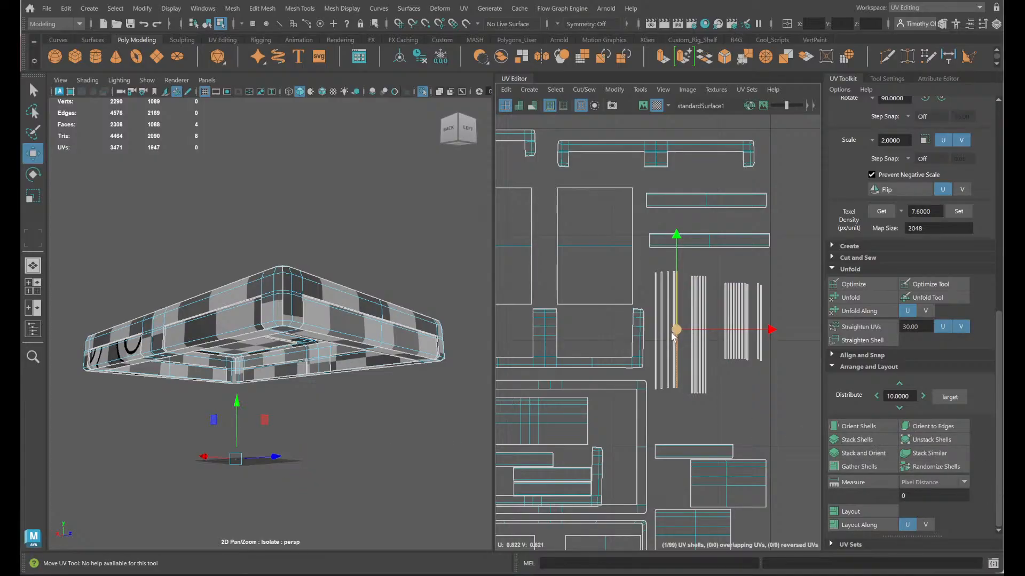
pyautogui.moveTo(672, 329); pyautogui.dragTo(689, 287)
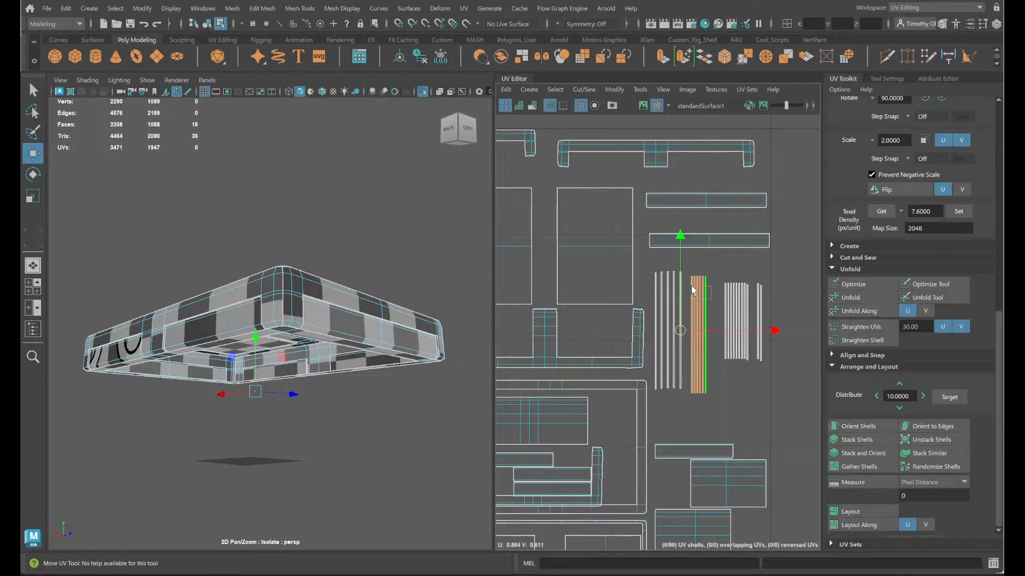
# - Align the six-strip group beside the spaced strips at about V 0.62 and spread its strips apart with small gaps
pyautogui.moveTo(699, 335); pyautogui.dragTo(693, 330)
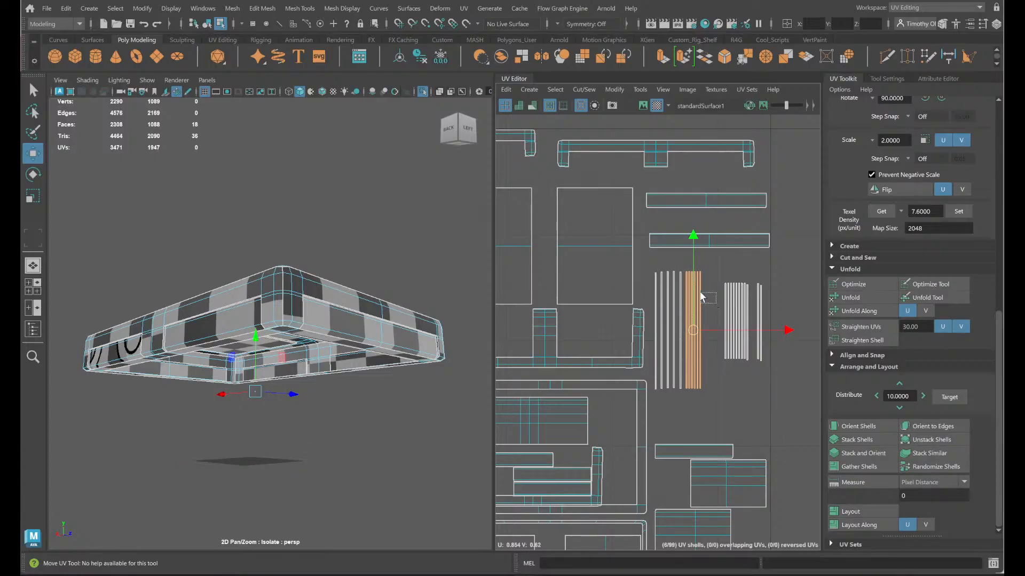
pyautogui.moveTo(688, 287); pyautogui.dragTo(688, 286)
pyautogui.moveTo(696, 325)
pyautogui.mouseDown()
pyautogui.moveTo(710, 317)
pyautogui.moveTo(699, 330)
pyautogui.moveTo(698, 306)
pyautogui.moveTo(705, 330)
pyautogui.mouseUp()
pyautogui.keyDown('ctrl'); pyautogui.click(700, 312); pyautogui.keyUp('ctrl')
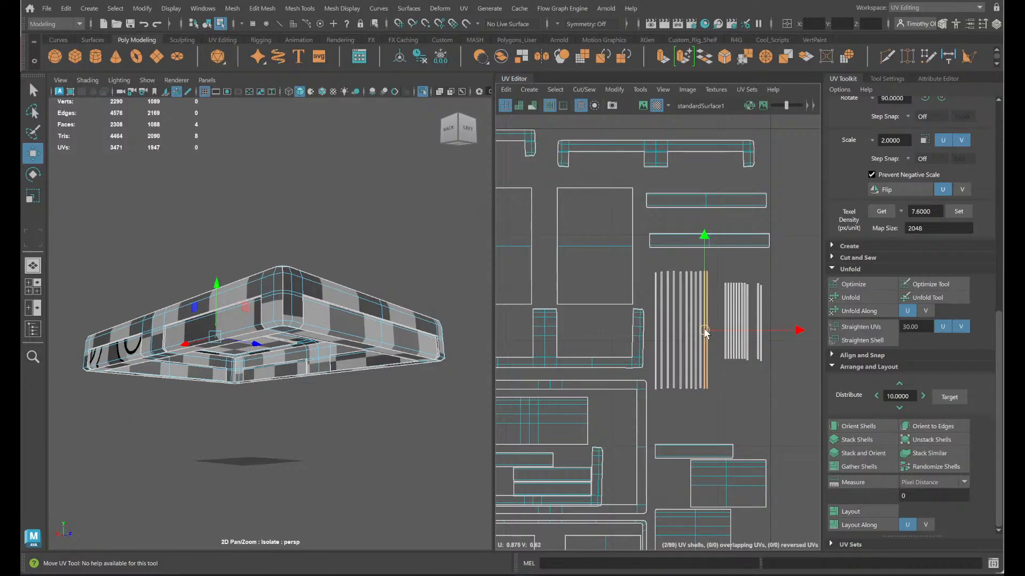
pyautogui.click(713, 315)
pyautogui.click(710, 322)
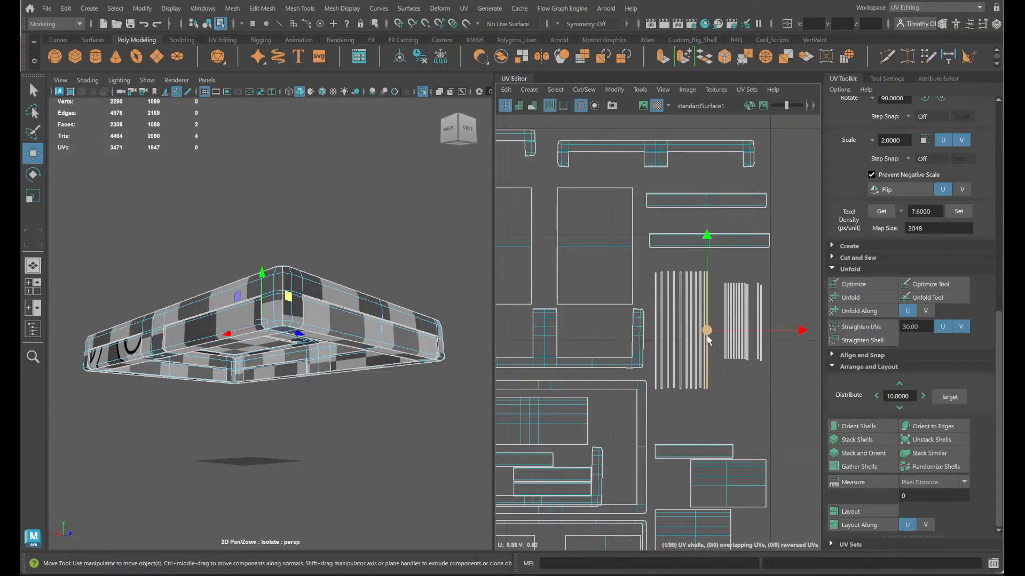
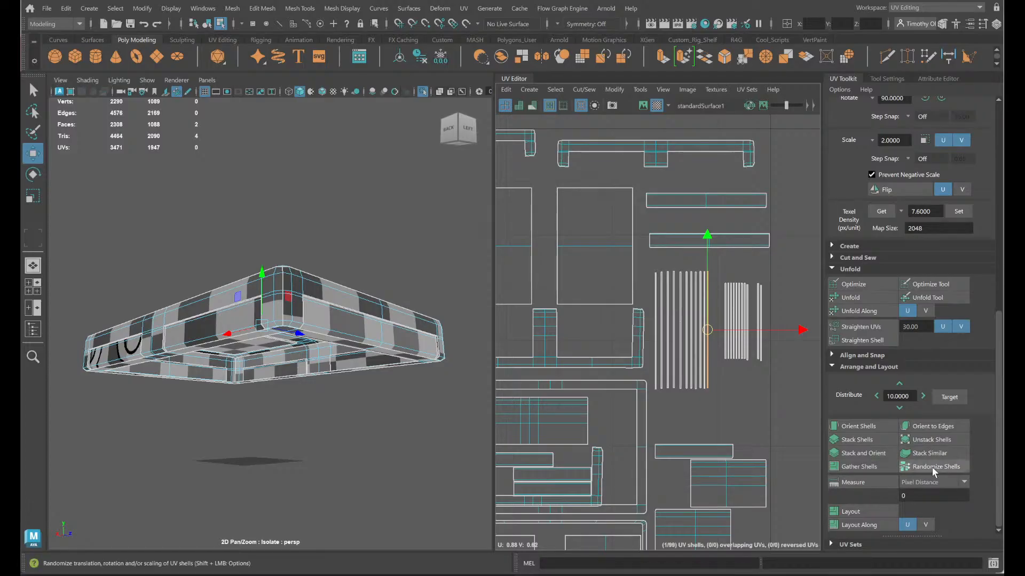
# - Try randomizing the placement of the eleven shorter vertical strips with Randomize Shells
pyautogui.moveTo(699, 298); pyautogui.dragTo(701, 299)
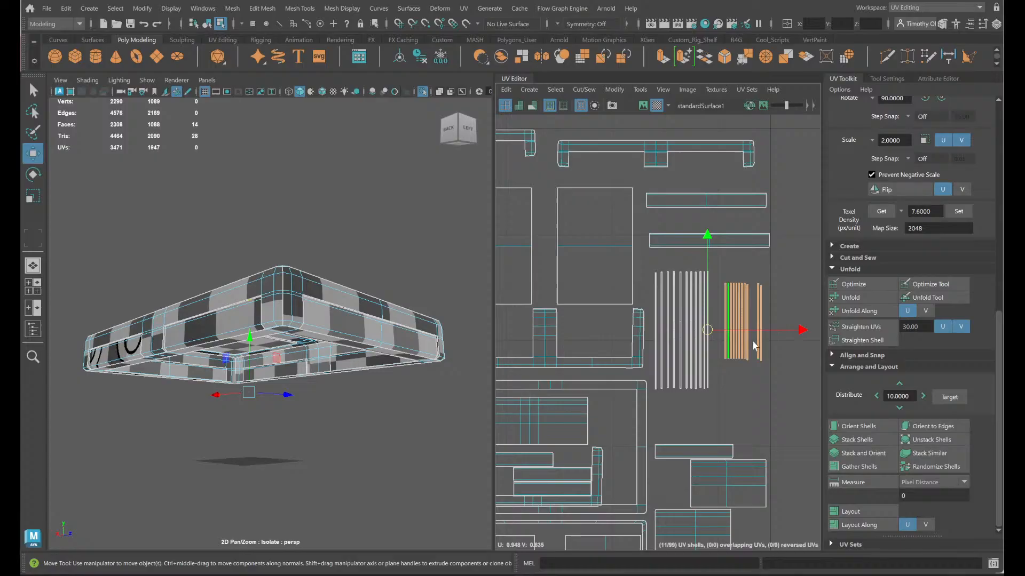
pyautogui.click(909, 468)
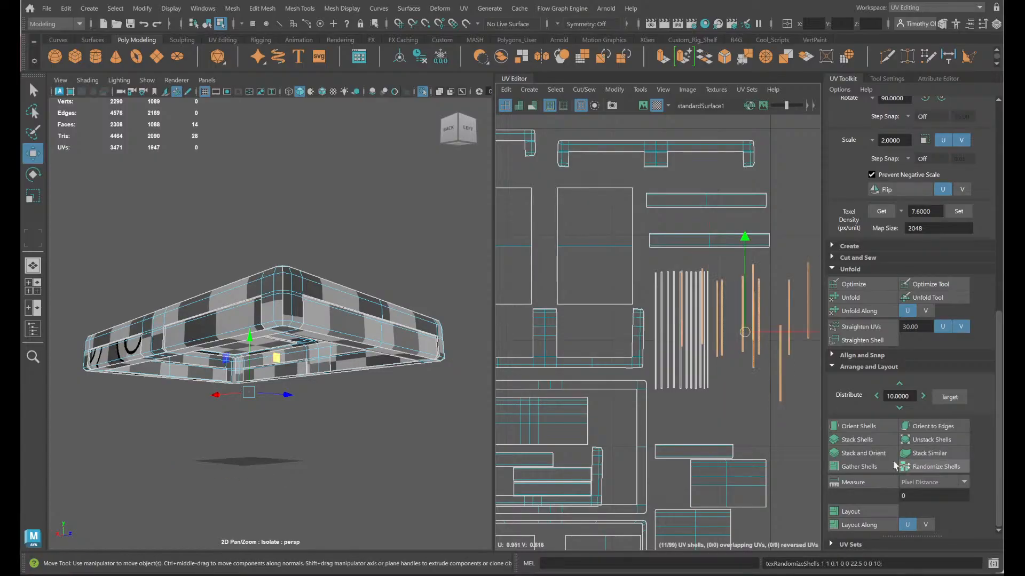
pyautogui.scroll(-4, 702, 393)
pyautogui.scroll(4, 662, 405)
pyautogui.click(942, 469)
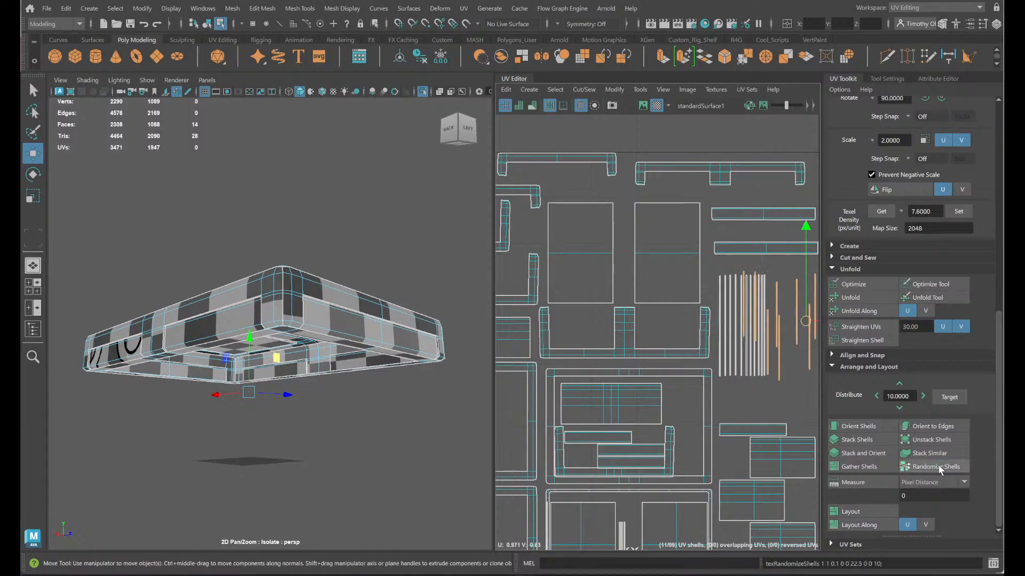
pyautogui.scroll(-1, 726, 407)
pyautogui.keyDown('alt'); pyautogui.moveTo(776, 420); pyautogui.dragTo(712, 398, button='middle'); pyautogui.keyUp('alt')
pyautogui.click(917, 468)
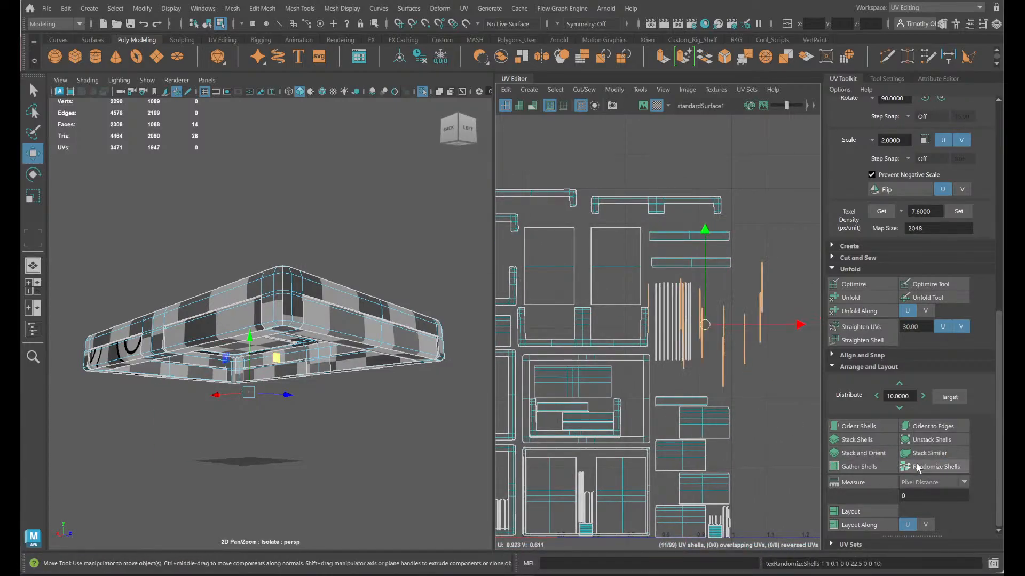
pyautogui.click(916, 468)
pyautogui.click(917, 468)
pyautogui.click(917, 467)
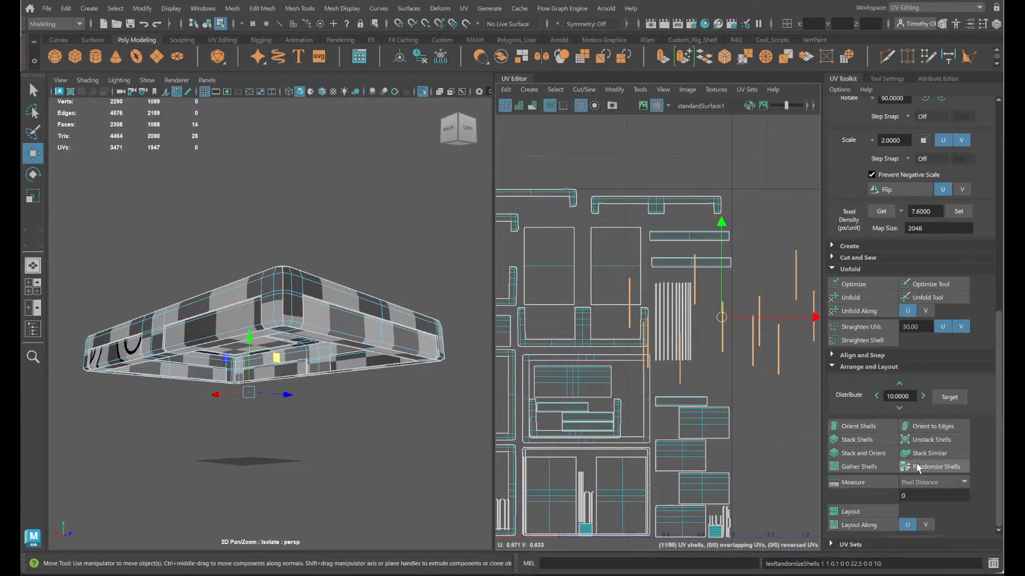
pyautogui.click(916, 467)
pyautogui.click(917, 468)
pyautogui.click(917, 468)
pyautogui.click(917, 468)
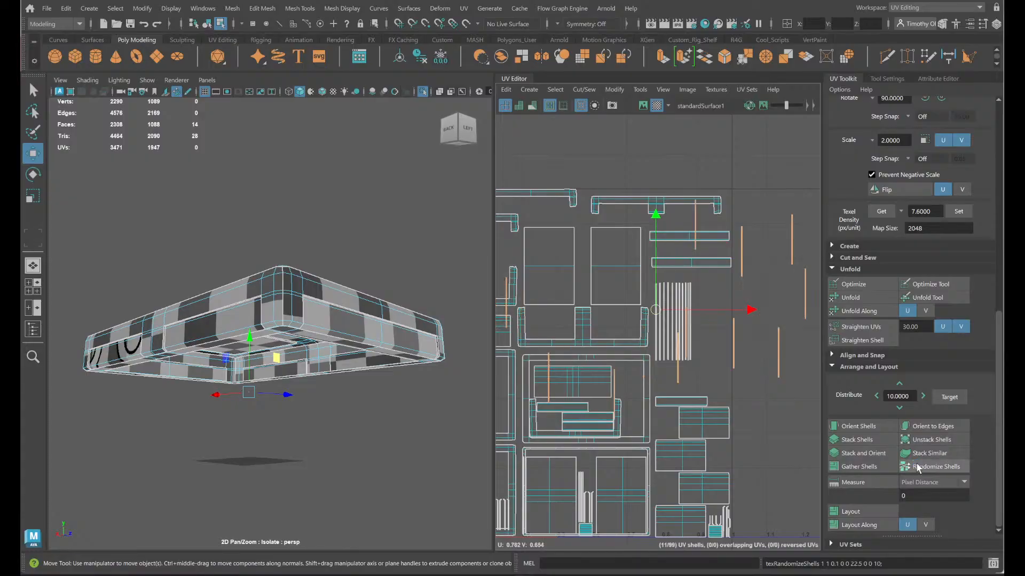
# - Undo all the shell randomizations on the eleven shorter strips
pyautogui.hotkey('ctrl', 'z')
pyautogui.hotkey('ctrl', 'z')
pyautogui.hotkey('ctrl', 'z')
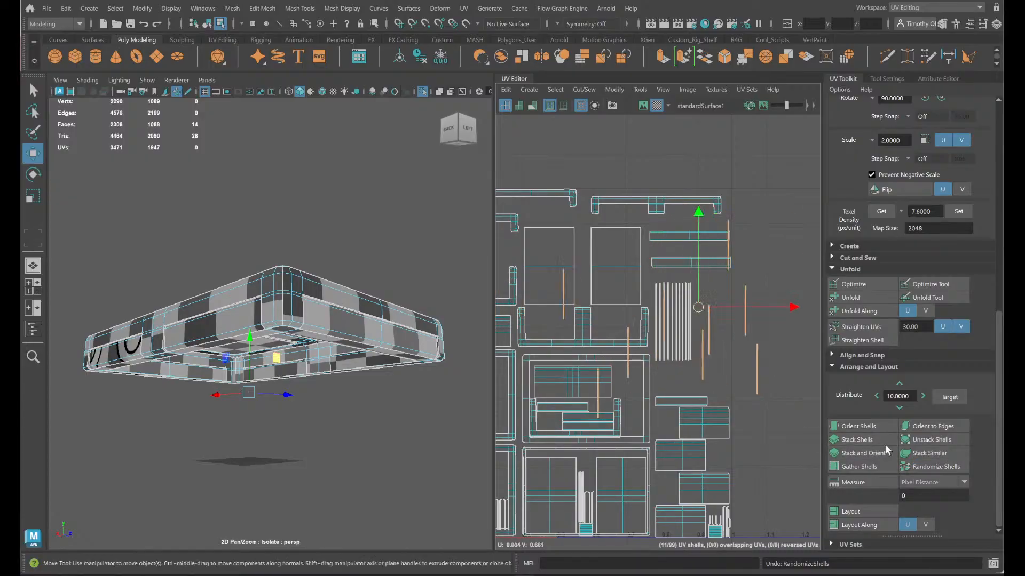
pyautogui.hotkey('ctrl', 'z')
pyautogui.hotkey('ctrl', 'z')
pyautogui.hotkey('ctrl', 'z')
pyautogui.hotkey('ctrl', 'z')
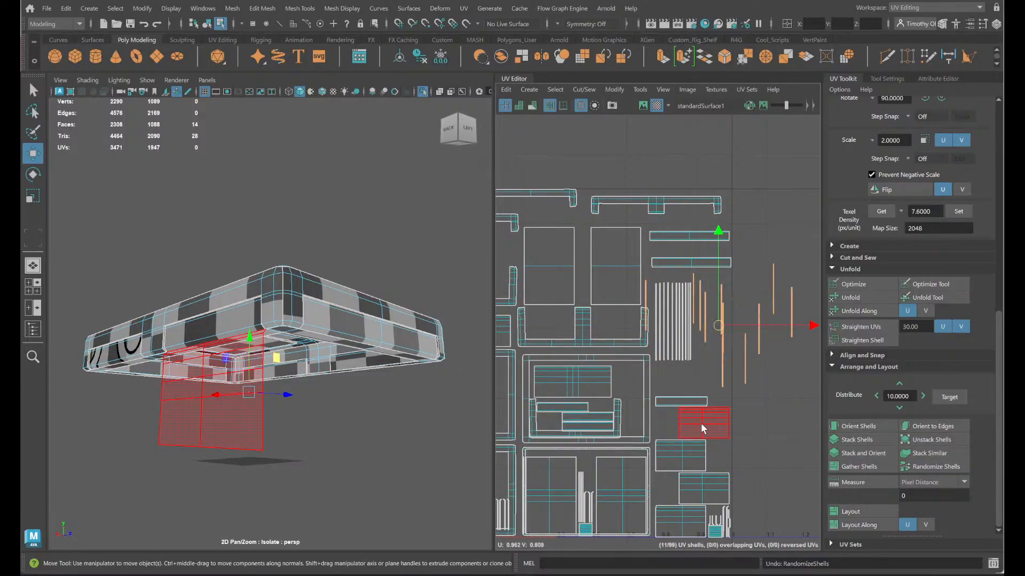
pyautogui.hotkey('ctrl', 'z')
pyautogui.hotkey('ctrl', 'z')
pyautogui.hotkey('ctrl', 'z')
pyautogui.hotkey('ctrl', 'z')
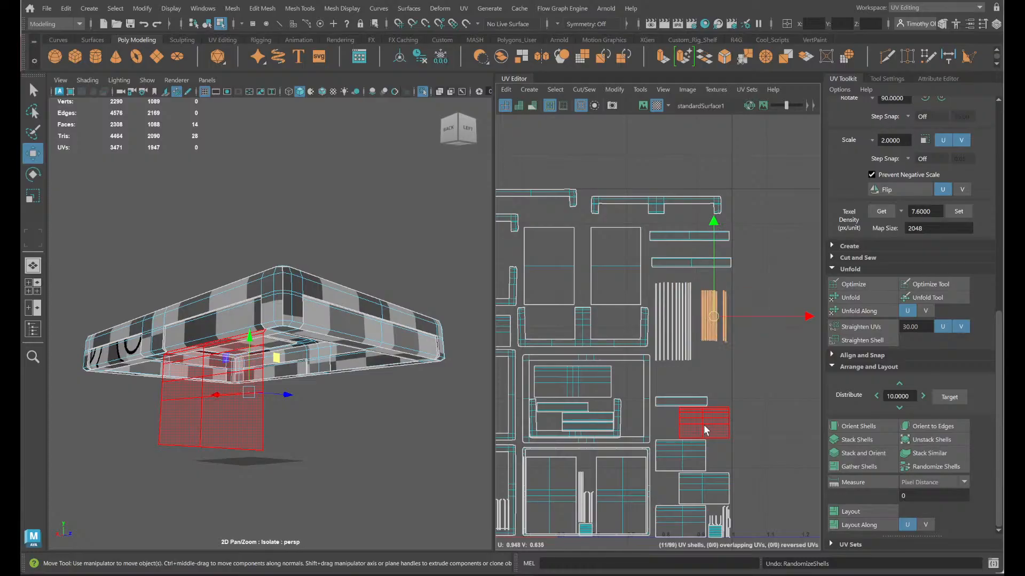
# - Spread the eleven shorter strips apart with small gaps, between the long strips and the tile's edge
pyautogui.scroll(6, 703, 425)
pyautogui.keyDown('alt'); pyautogui.moveTo(737, 345); pyautogui.dragTo(667, 483, button='middle'); pyautogui.keyUp('alt')
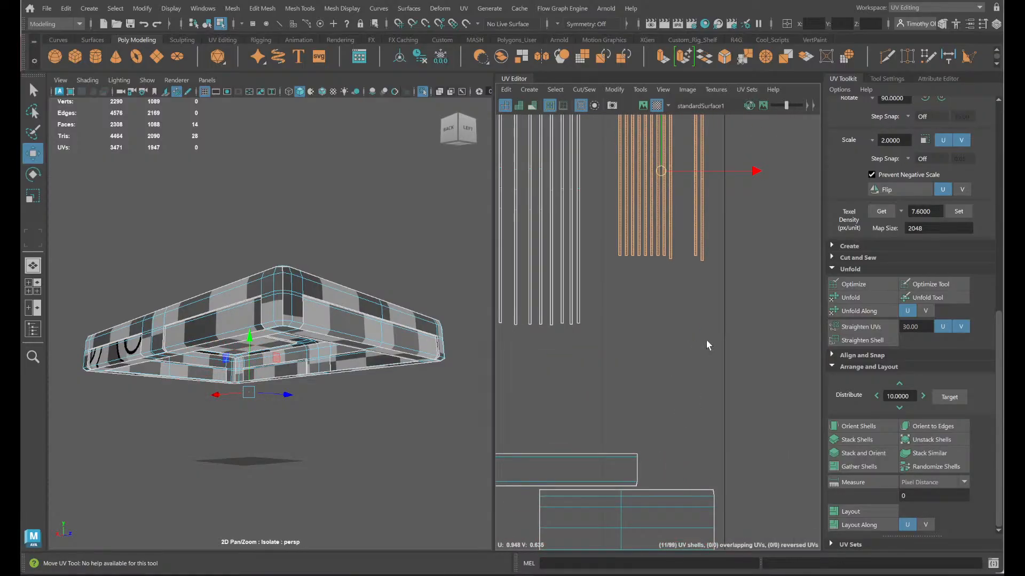
pyautogui.moveTo(655, 308); pyautogui.dragTo(654, 305)
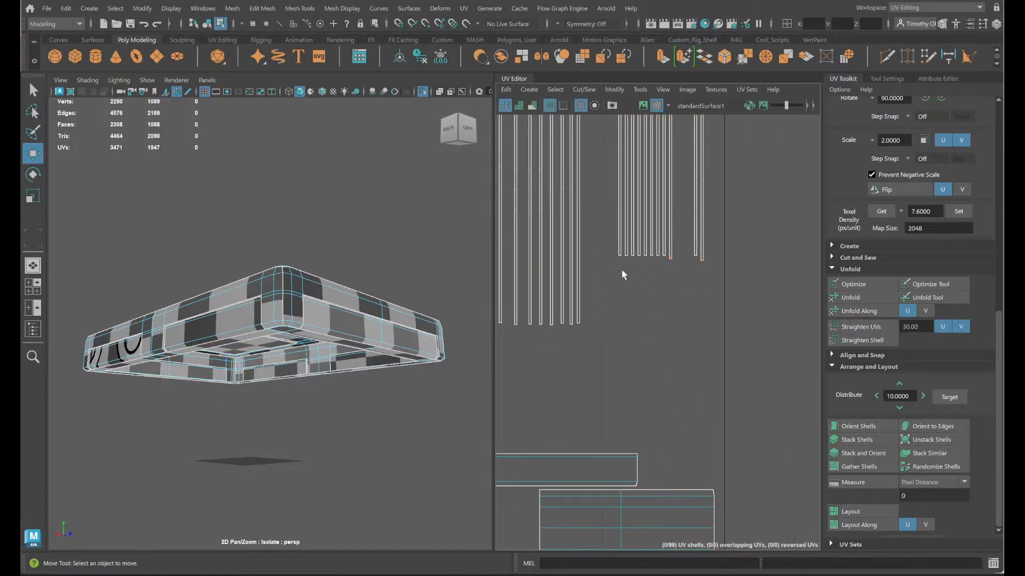
pyautogui.click(613, 247)
pyautogui.moveTo(606, 170); pyautogui.dragTo(624, 243)
pyautogui.moveTo(629, 166); pyautogui.dragTo(703, 176)
pyautogui.click(634, 228)
pyautogui.click(667, 186)
pyautogui.click(678, 186)
pyautogui.click(695, 184)
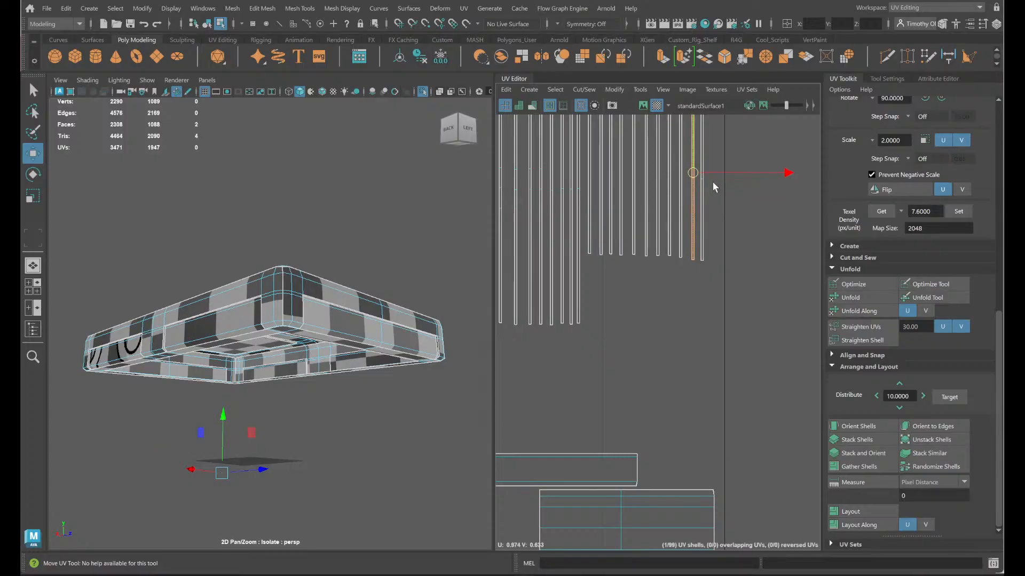
pyautogui.click(702, 184)
pyautogui.moveTo(700, 170); pyautogui.dragTo(707, 170)
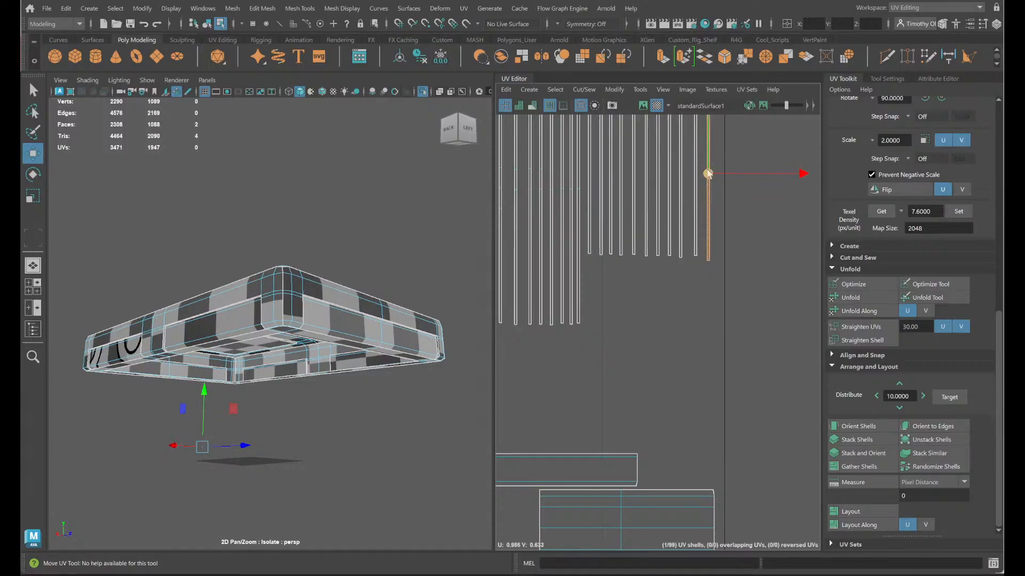
# - Raise the eleven shorter strips level with the tops of the long strips and slightly adjust the sideways spacing beside them
pyautogui.scroll(-3, 716, 194)
pyautogui.keyDown('alt'); pyautogui.moveTo(712, 246); pyautogui.dragTo(727, 378, button='middle'); pyautogui.keyUp('alt')
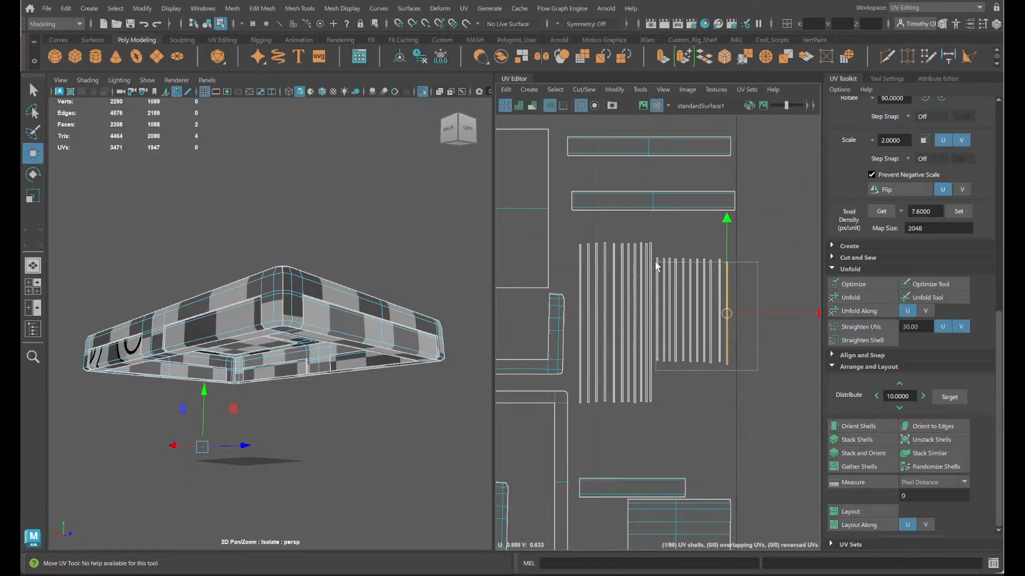
pyautogui.moveTo(657, 266); pyautogui.dragTo(657, 265)
pyautogui.moveTo(688, 216); pyautogui.dragTo(689, 213)
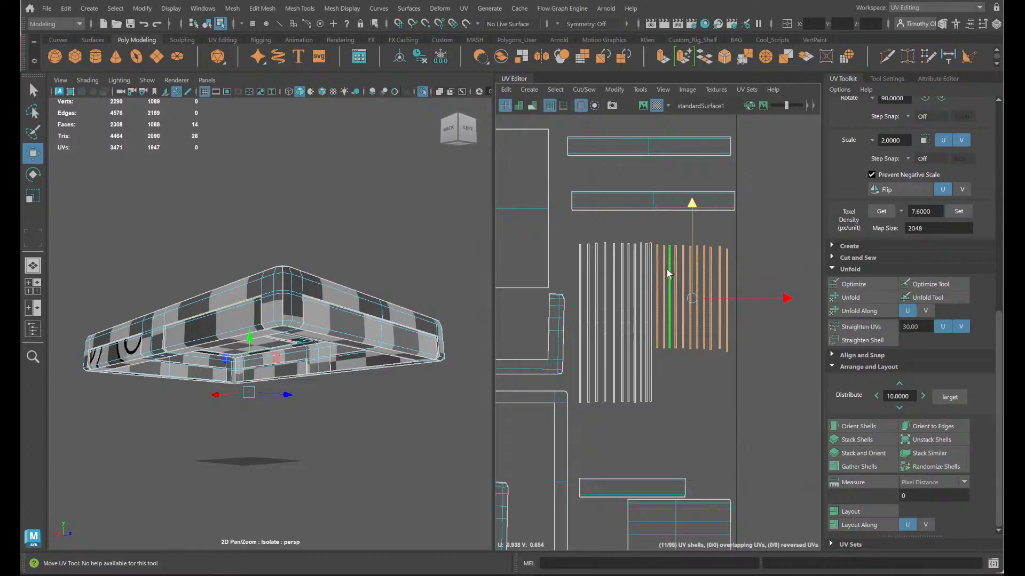
pyautogui.keyDown('shift'); pyautogui.click(655, 251); pyautogui.keyUp('shift')
pyautogui.moveTo(779, 323); pyautogui.dragTo(780, 323)
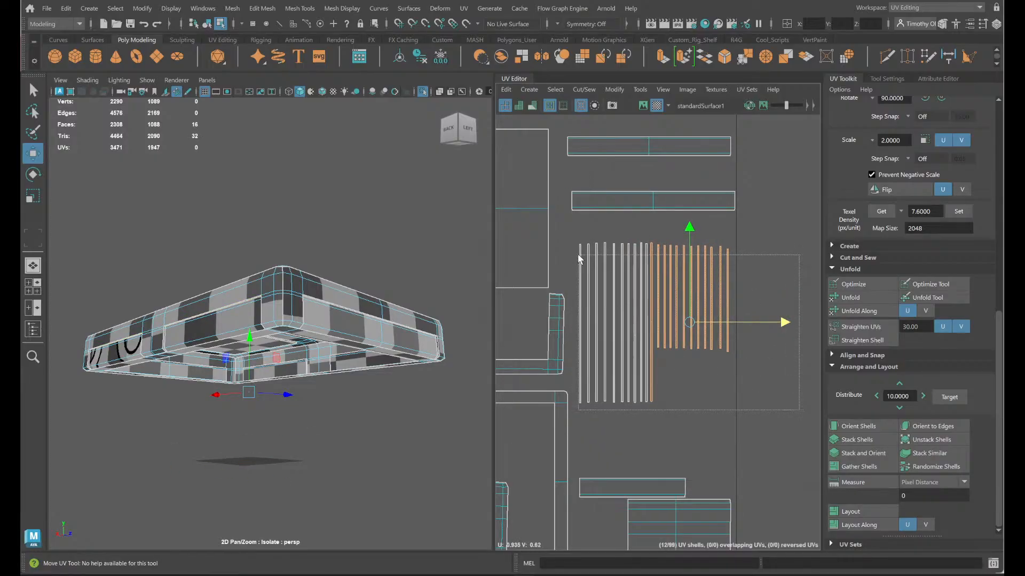
# - Move all 22 vertical strips up together until they sit just below the lower horizontal bar shell
pyautogui.keyDown('shift'); pyautogui.moveTo(580, 260); pyautogui.dragTo(655, 313); pyautogui.keyUp('shift')
pyautogui.moveTo(653, 232); pyautogui.dragTo(651, 214)
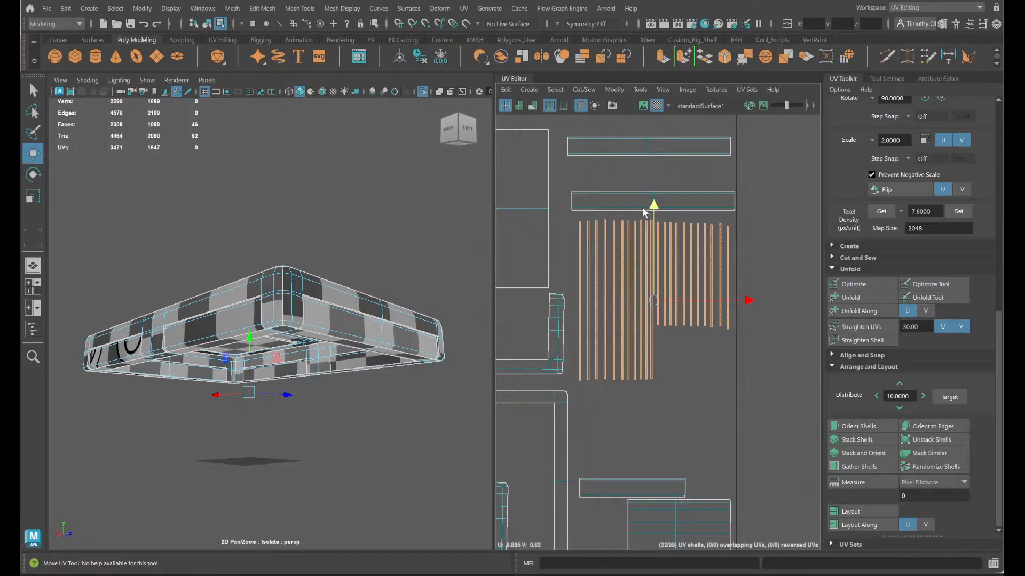
pyautogui.click(692, 355)
pyautogui.scroll(-5, 645, 395)
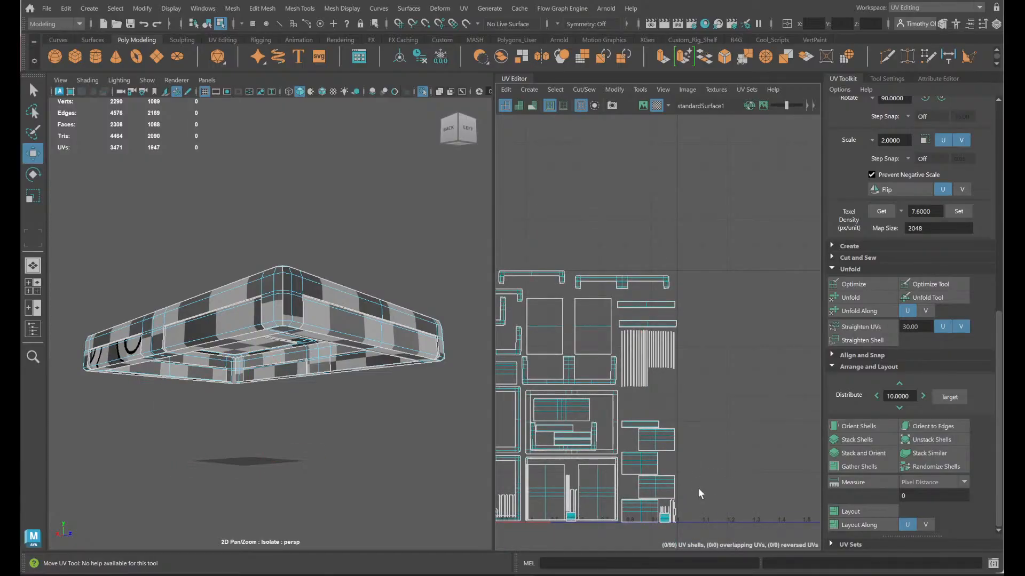
pyautogui.keyDown('alt'); pyautogui.moveTo(698, 488); pyautogui.dragTo(666, 274, button='middle'); pyautogui.keyUp('alt')
pyautogui.scroll(7, 662, 321)
pyautogui.keyDown('alt'); pyautogui.moveTo(643, 316); pyautogui.dragTo(748, 446, button='middle'); pyautogui.keyUp('alt')
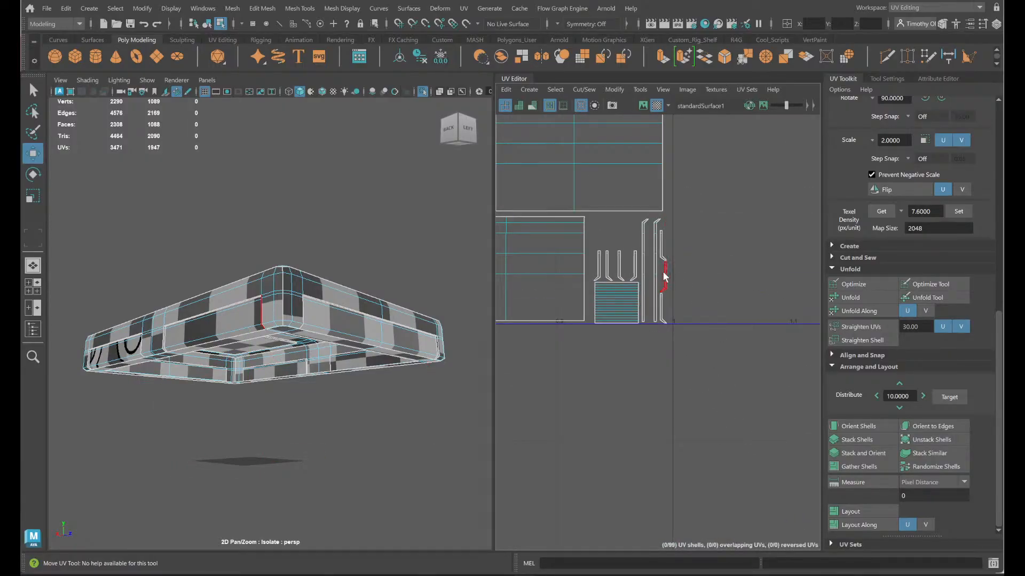
pyautogui.moveTo(641, 225); pyautogui.dragTo(641, 225)
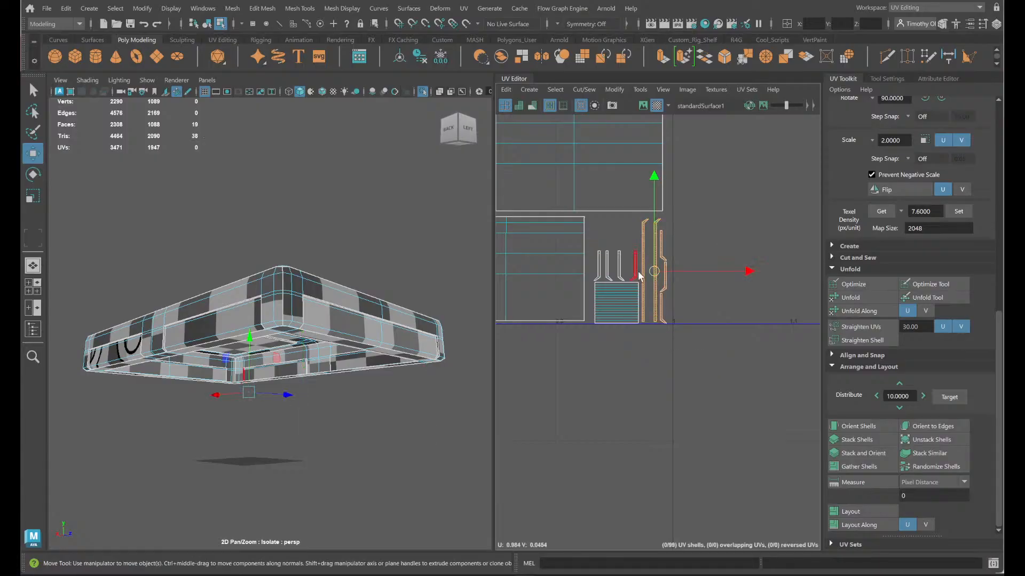
pyautogui.keyDown('shift'); pyautogui.moveTo(639, 275); pyautogui.dragTo(581, 245); pyautogui.keyUp('shift')
pyautogui.scroll(-2, 580, 318)
pyautogui.keyDown('alt'); pyautogui.moveTo(512, 340); pyautogui.dragTo(701, 407, button='middle'); pyautogui.keyUp('alt')
pyautogui.scroll(-3, 719, 361)
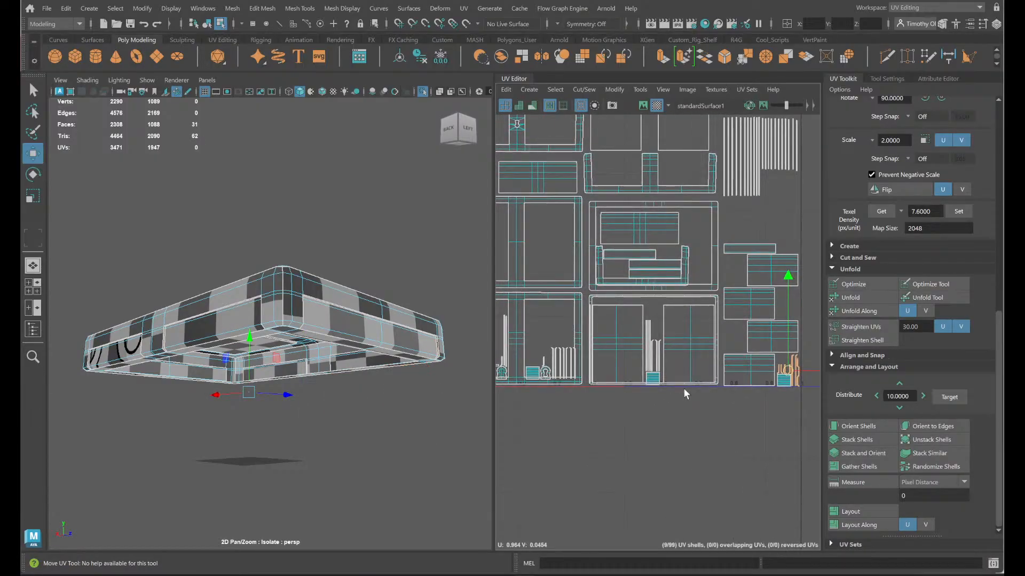
# - Reposition the two large rectangular panels inside the lower frame shell that also holds the three thin vertical strips
pyautogui.click(681, 337)
pyautogui.moveTo(681, 339); pyautogui.dragTo(801, 256)
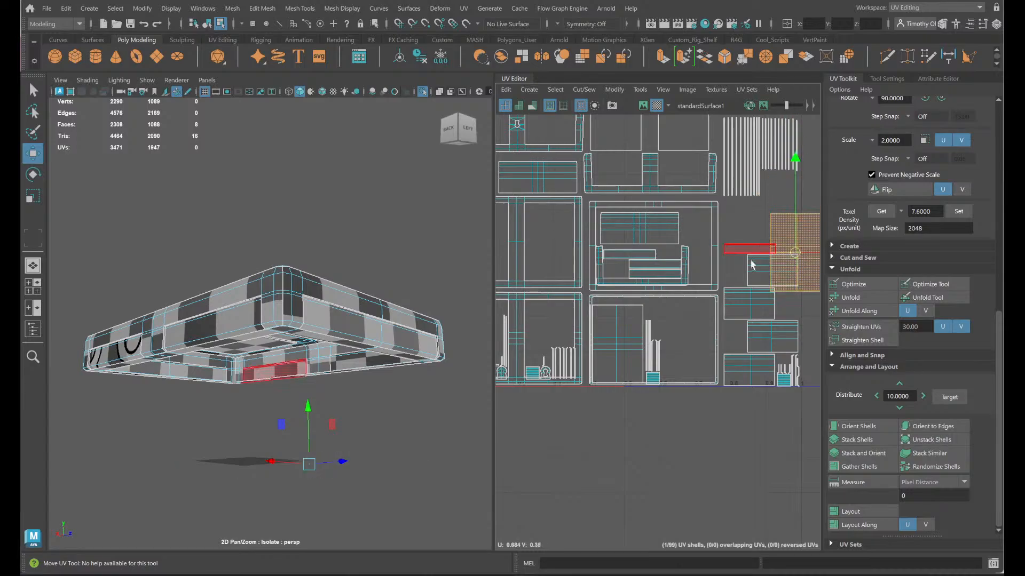
pyautogui.keyDown('alt'); pyautogui.moveTo(749, 262); pyautogui.dragTo(730, 311, button='middle'); pyautogui.keyUp('alt')
pyautogui.moveTo(784, 293); pyautogui.dragTo(674, 378)
pyautogui.click(597, 402)
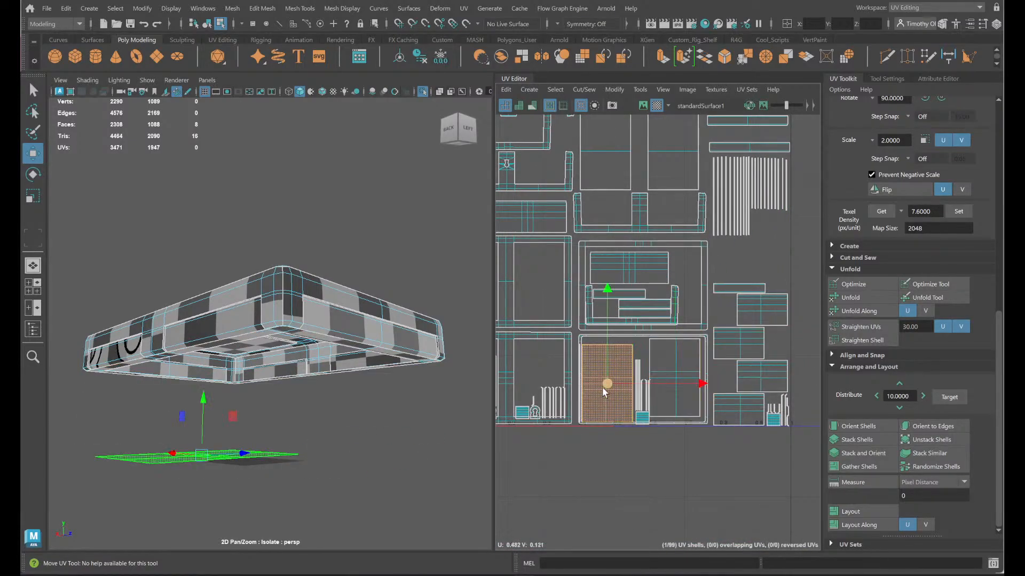
pyautogui.scroll(3, 621, 394)
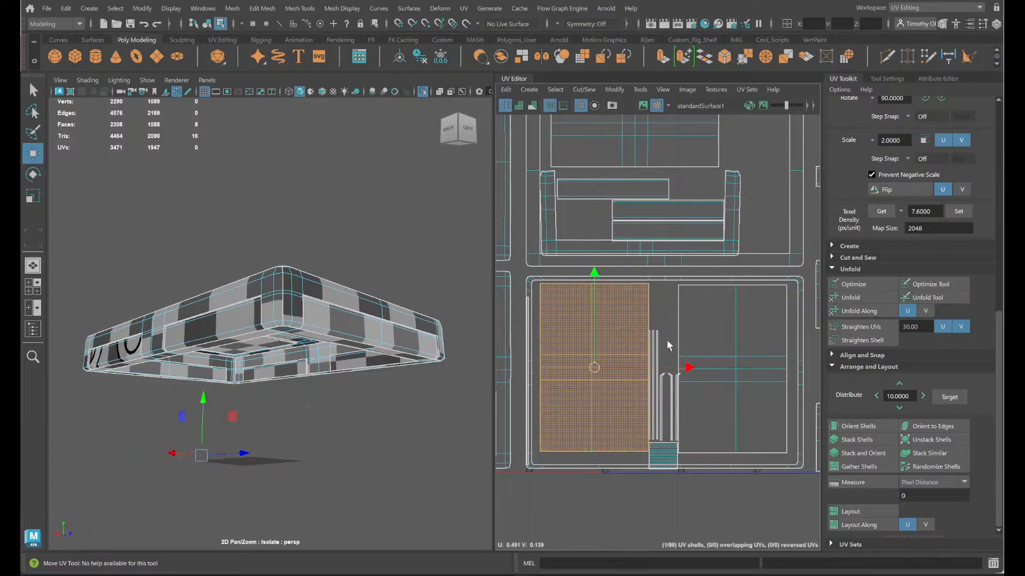
# - Move the three thin vertical strips from between the two panels to the open space below the shorter strips
pyautogui.moveTo(651, 335); pyautogui.dragTo(649, 335)
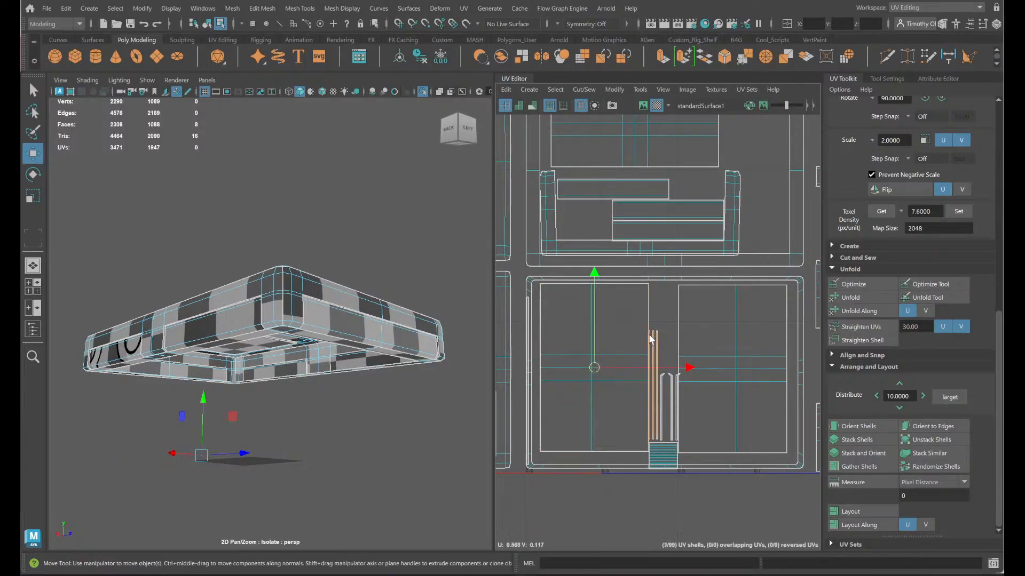
pyautogui.moveTo(652, 385); pyautogui.dragTo(741, 288)
pyautogui.keyDown('alt'); pyautogui.moveTo(729, 322); pyautogui.dragTo(615, 513, button='middle'); pyautogui.keyUp('alt')
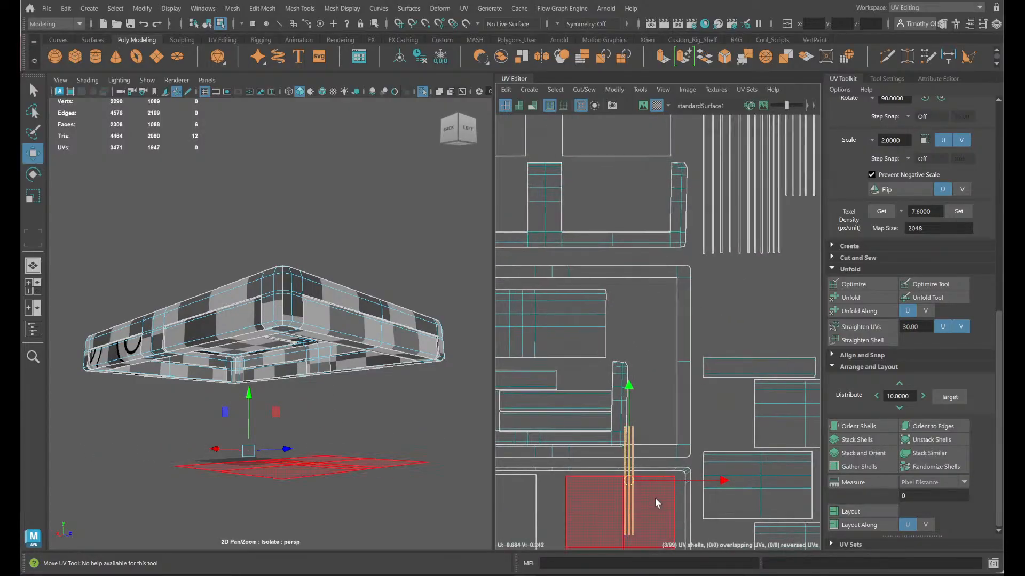
pyautogui.moveTo(639, 481); pyautogui.dragTo(795, 251)
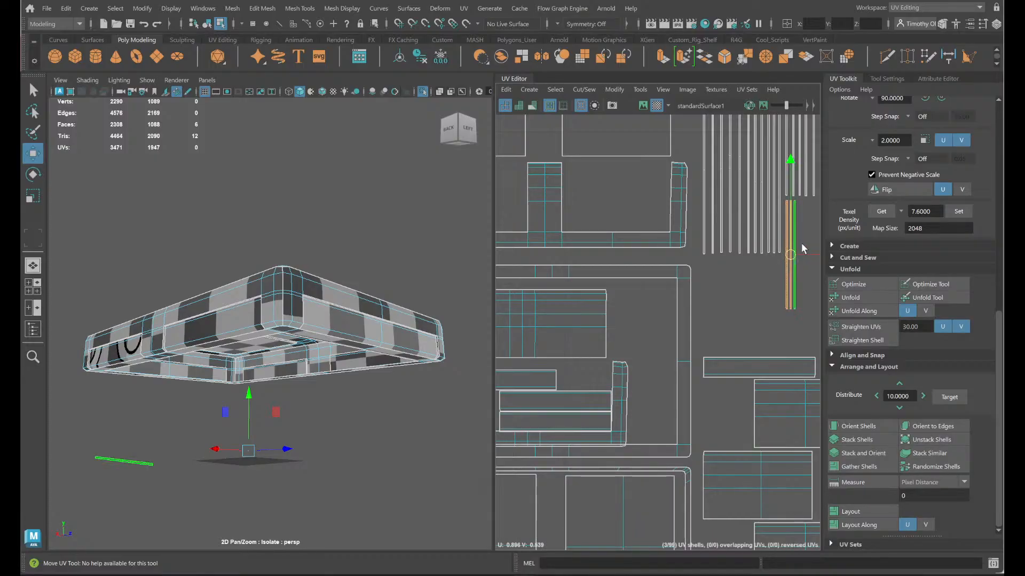
# - Spread the three moved strips apart with small gaps beside the lower ends of the long strips
pyautogui.keyDown('shift'); pyautogui.click(785, 221); pyautogui.keyUp('shift')
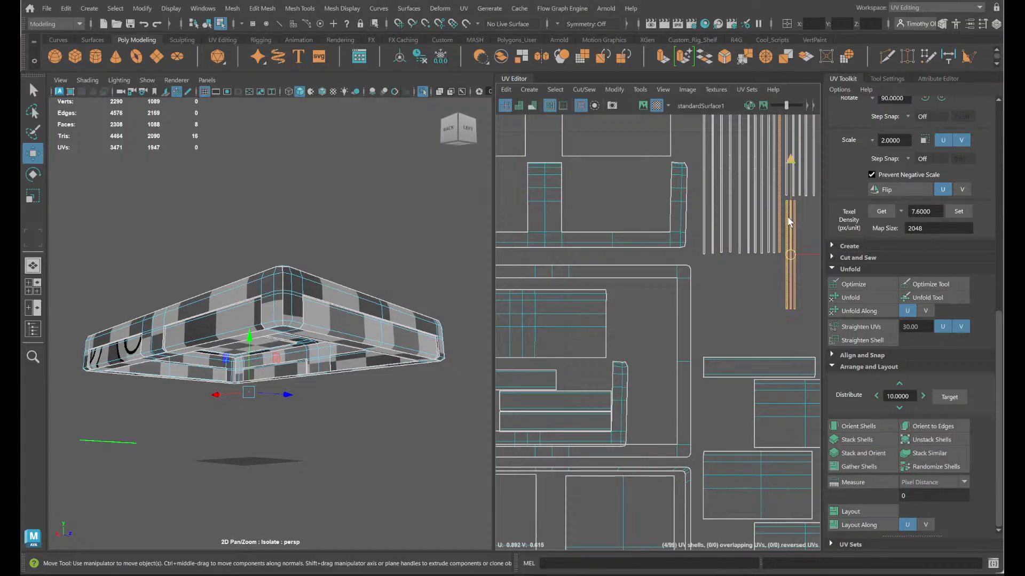
pyautogui.hotkey('ctrl', 'z')
pyautogui.keyDown('shift'); pyautogui.click(787, 215); pyautogui.keyUp('shift')
pyautogui.moveTo(793, 257); pyautogui.dragTo(801, 248)
pyautogui.click(804, 231)
pyautogui.click(777, 322)
# - Lift the three thin horizontal strips clear of the small circular shells in the lower-left frame shell
pyautogui.scroll(-4, 756, 353)
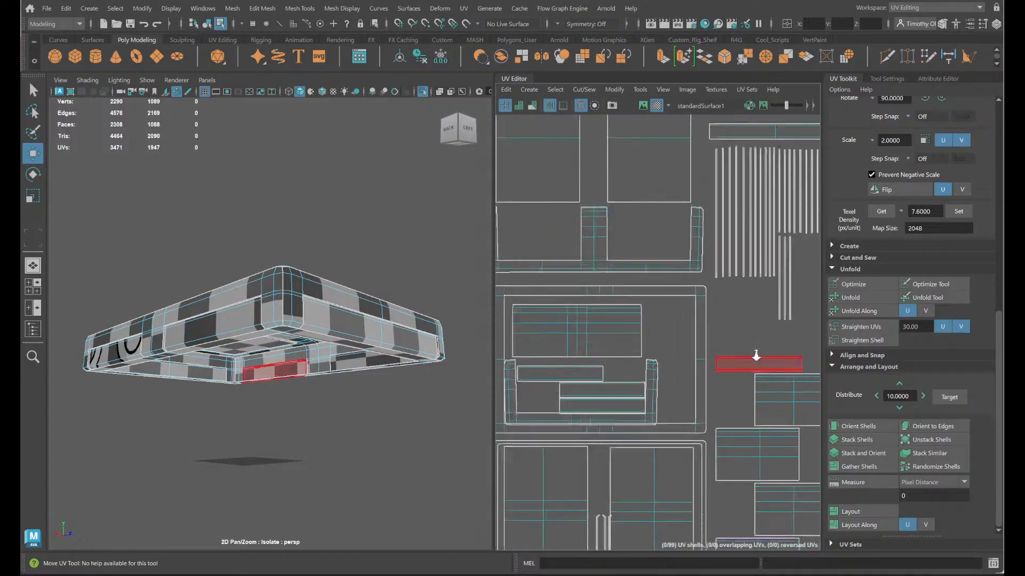
pyautogui.keyDown('alt'); pyautogui.moveTo(689, 385); pyautogui.dragTo(778, 254, button='middle'); pyautogui.keyUp('alt')
pyautogui.scroll(4, 591, 359)
pyautogui.keyDown('alt'); pyautogui.moveTo(591, 359); pyautogui.dragTo(796, 308, button='middle'); pyautogui.keyUp('alt')
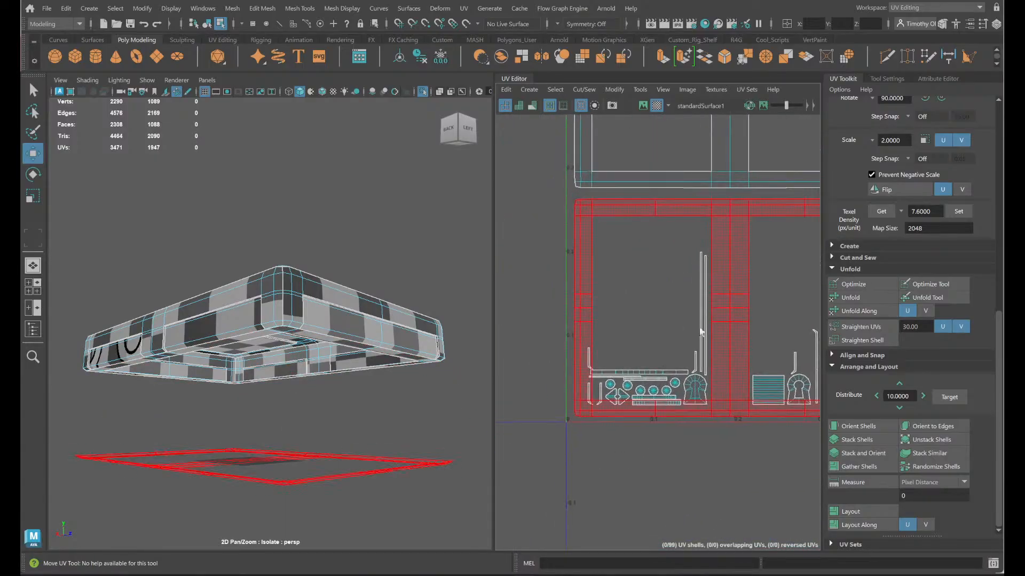
pyautogui.scroll(4, 615, 391)
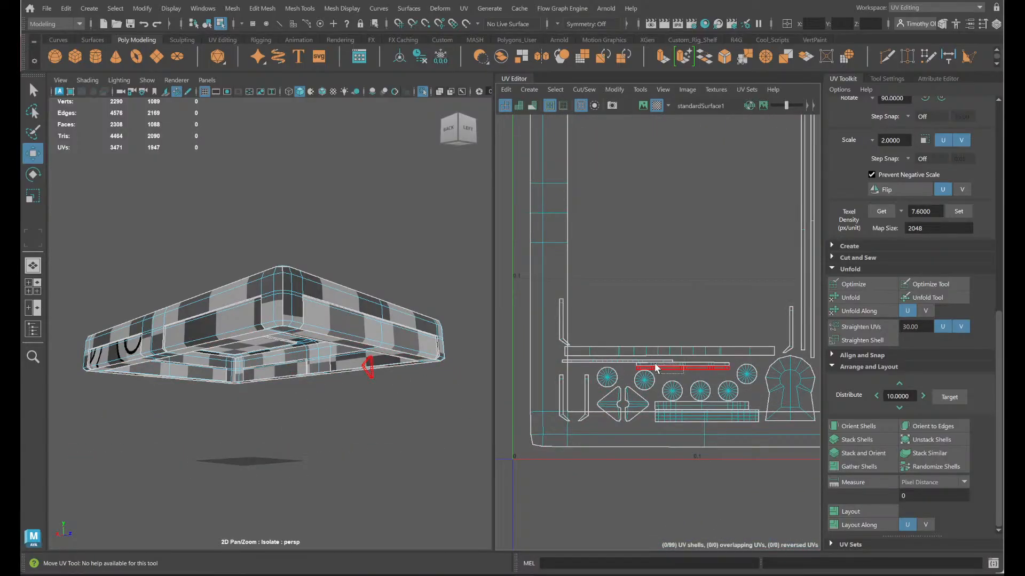
pyautogui.moveTo(655, 365); pyautogui.dragTo(753, 260)
pyautogui.scroll(-4, 739, 277)
pyautogui.keyDown('alt'); pyautogui.moveTo(737, 330); pyautogui.dragTo(595, 473, button='middle'); pyautogui.keyUp('alt')
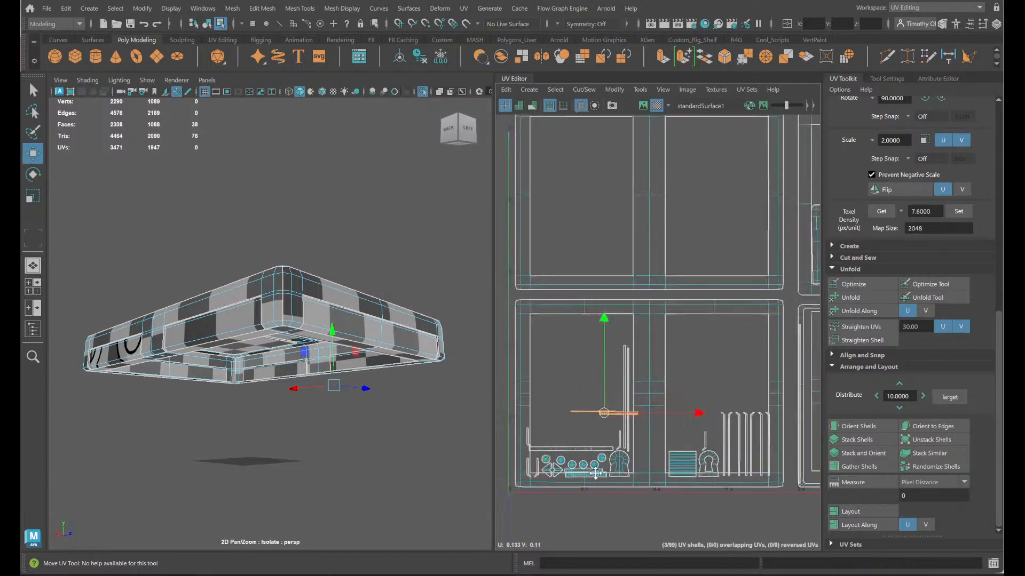
# - Move the three thin horizontal strips across the tile to the open space beside the three relocated vertical strips
pyautogui.scroll(1, 595, 473)
pyautogui.moveTo(599, 400); pyautogui.dragTo(733, 340)
pyautogui.keyDown('alt'); pyautogui.moveTo(730, 367); pyautogui.dragTo(591, 421, button='middle'); pyautogui.keyUp('alt')
pyautogui.scroll(-3, 592, 420)
pyautogui.moveTo(597, 404); pyautogui.dragTo(822, 294)
pyautogui.keyDown('alt'); pyautogui.moveTo(740, 347); pyautogui.dragTo(567, 394, button='middle'); pyautogui.keyUp('alt')
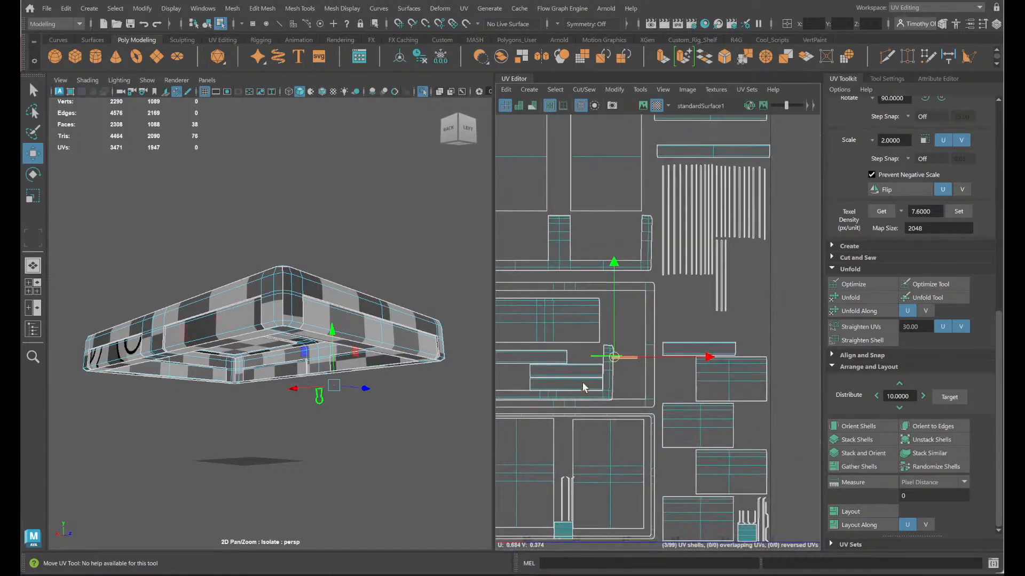
pyautogui.moveTo(622, 359); pyautogui.dragTo(711, 314)
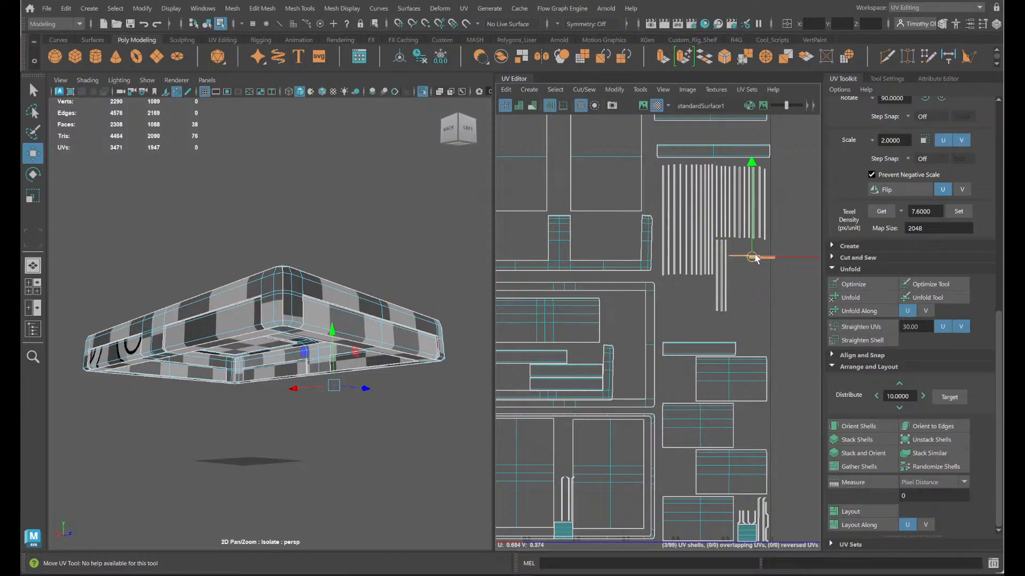
# - Shift the shorter horizontal strips sideways so they sit directly below the longer one, within the tile's edge
pyautogui.scroll(3, 757, 255)
pyautogui.moveTo(790, 277); pyautogui.dragTo(743, 262)
pyautogui.press('q')
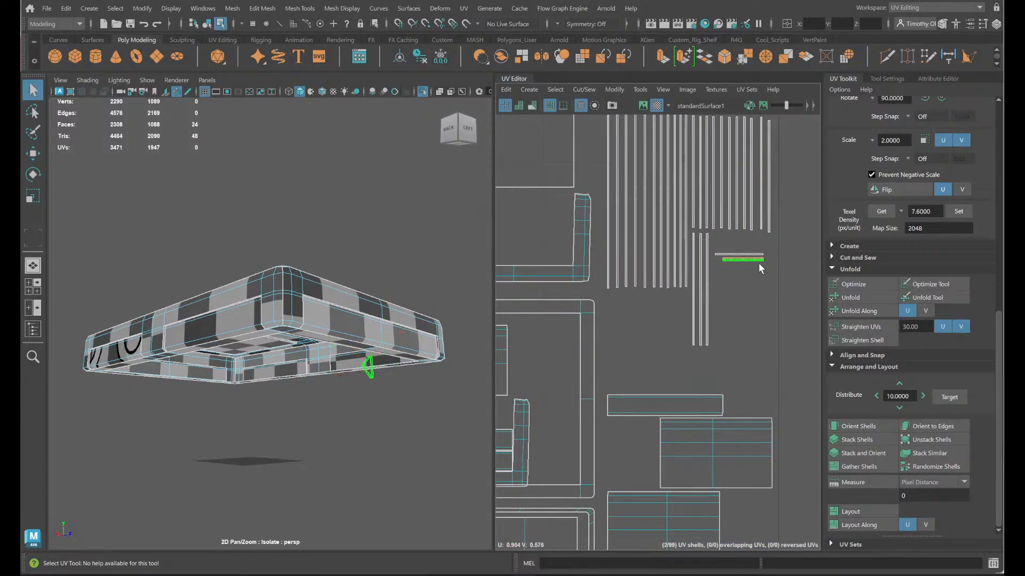
# - Move the lowest short horizontal strip a little farther below the other two to widen the gap
pyautogui.press('w')
pyautogui.moveTo(742, 260); pyautogui.dragTo(743, 269)
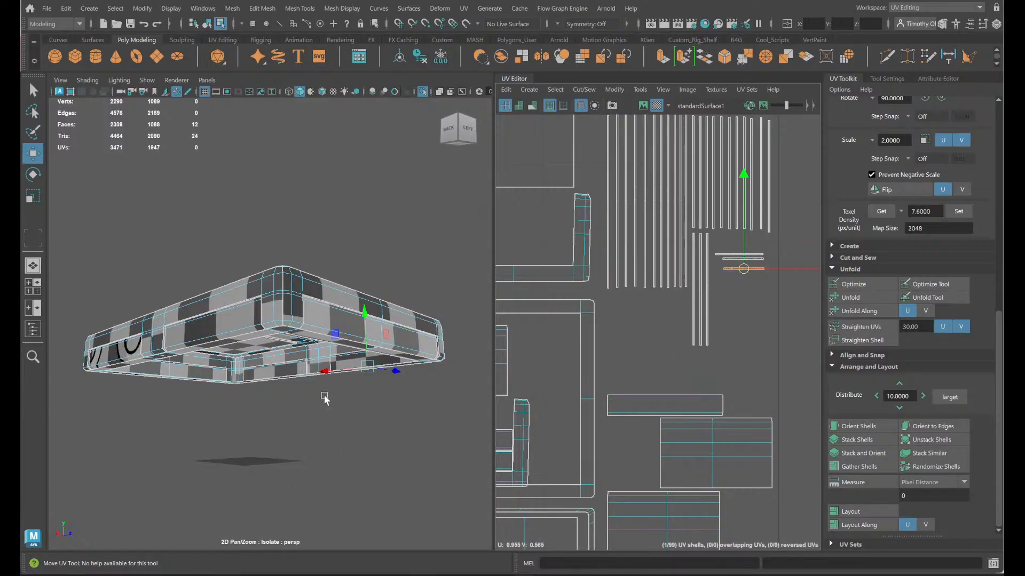
# - Exit isolation of the lid, select the three hinge cylinder shells on the chest's back, and stack them
pyautogui.keyDown('alt'); pyautogui.moveTo(301, 393); pyautogui.dragTo(323, 419); pyautogui.keyUp('alt')
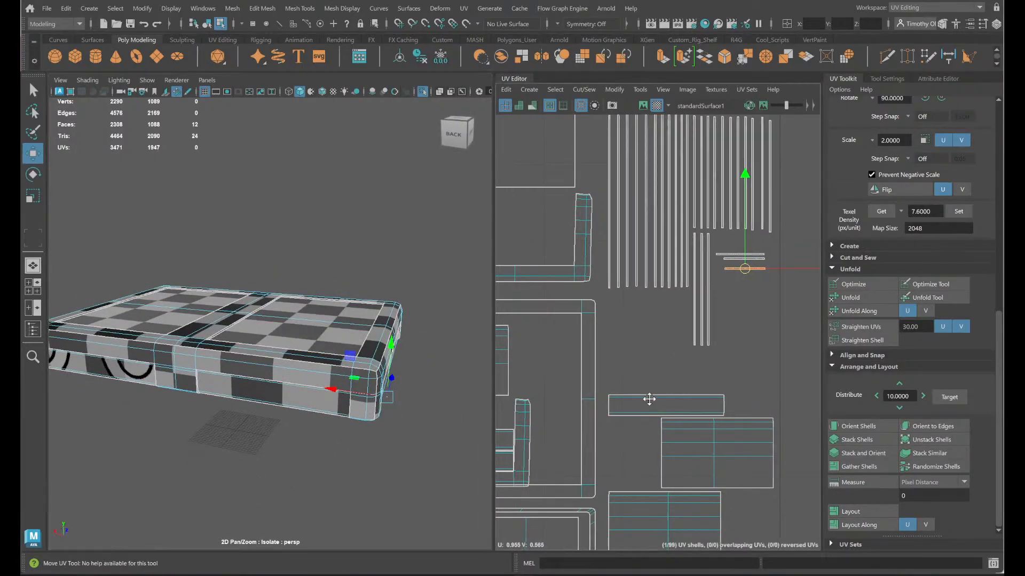
pyautogui.keyDown('alt'); pyautogui.moveTo(650, 398); pyautogui.dragTo(838, 353, button='middle'); pyautogui.keyUp('alt')
pyautogui.scroll(-3, 513, 403)
pyautogui.keyDown('alt'); pyautogui.moveTo(412, 441); pyautogui.dragTo(256, 414); pyautogui.keyUp('alt')
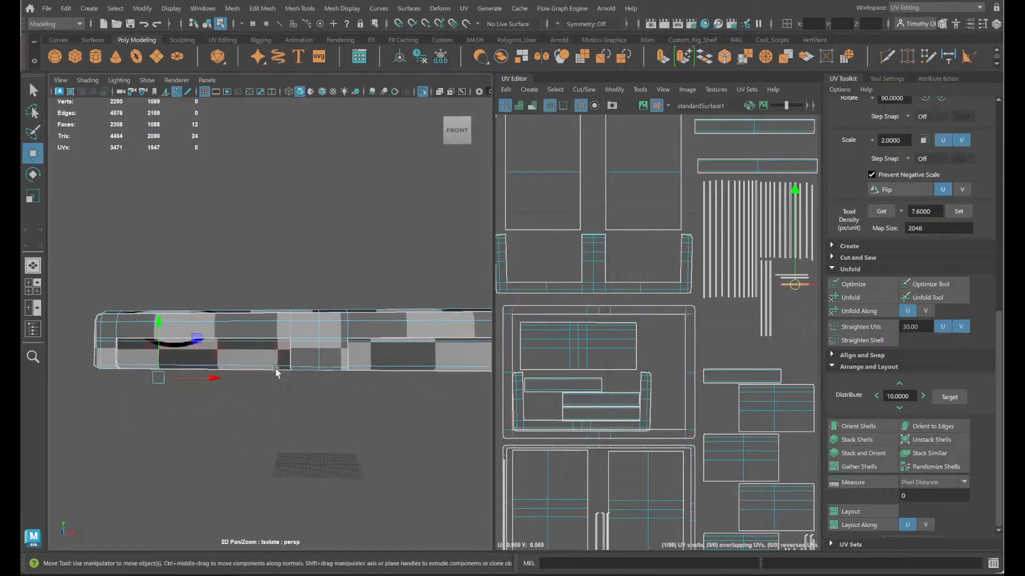
pyautogui.click(422, 94)
pyautogui.scroll(4, 374, 342)
pyautogui.keyDown('alt'); pyautogui.moveTo(375, 351); pyautogui.dragTo(233, 359); pyautogui.keyUp('alt')
pyautogui.click(220, 376)
pyautogui.keyDown('shift'); pyautogui.click(459, 377); pyautogui.keyUp('shift')
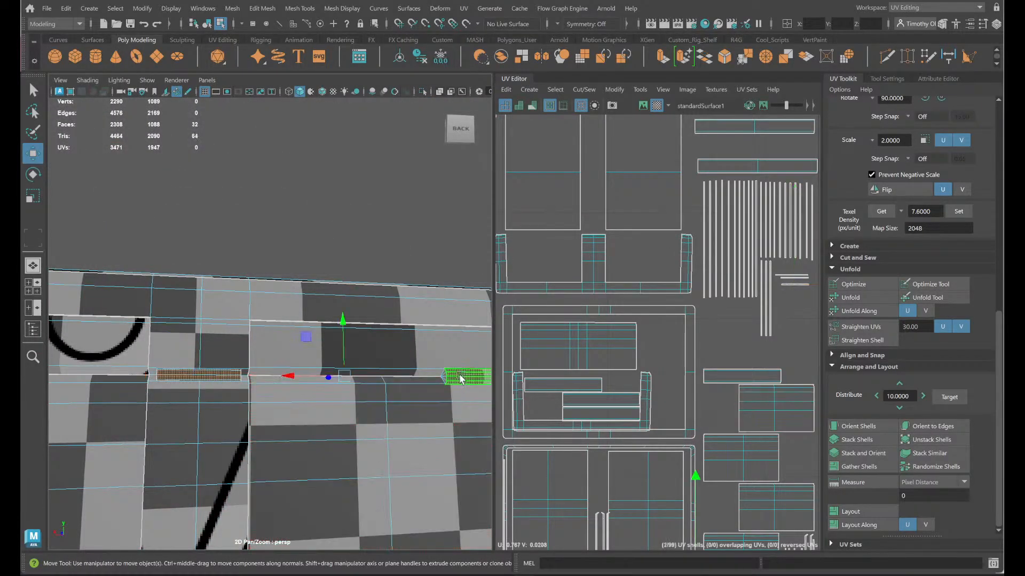
pyautogui.keyDown('alt'); pyautogui.moveTo(299, 404); pyautogui.dragTo(595, 383, button='middle'); pyautogui.keyUp('alt')
pyautogui.keyDown('shift'); pyautogui.click(450, 338); pyautogui.keyUp('shift')
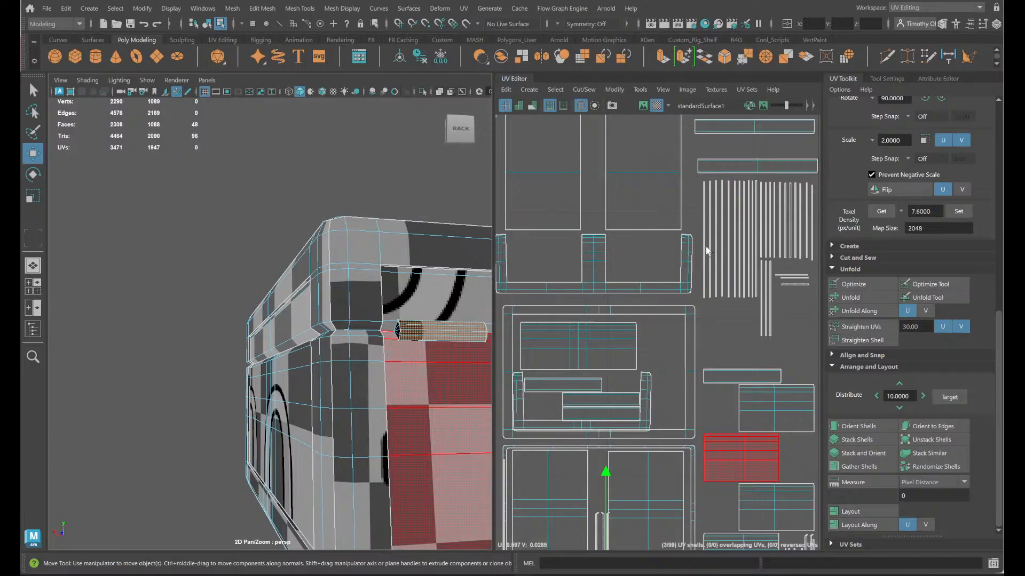
pyautogui.click(860, 440)
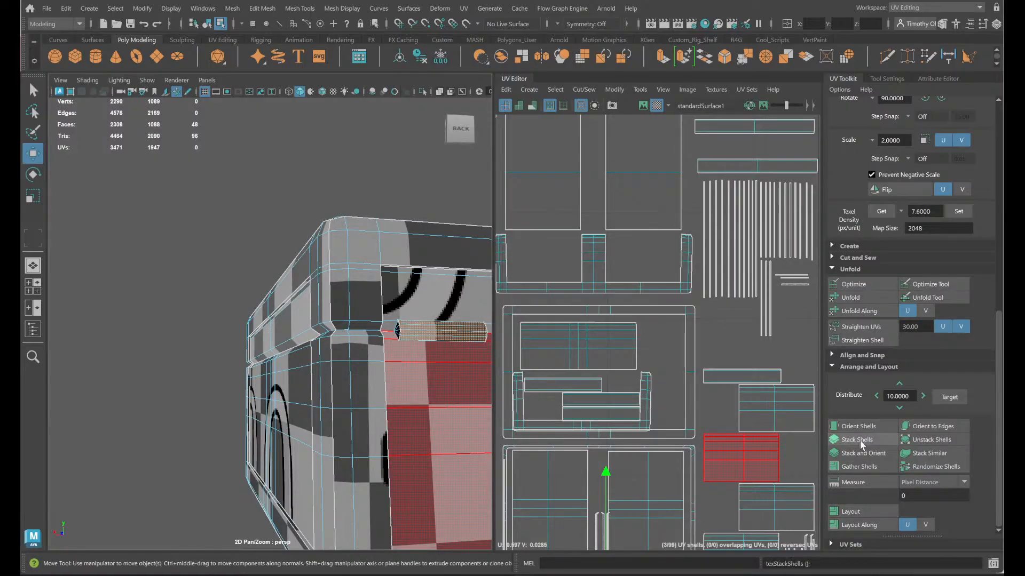
# - Move the stacked hinge cylinder shells into the recess of the U-shaped trim shell beside the long vertical strips
pyautogui.press('f')
pyautogui.scroll(-4, 658, 469)
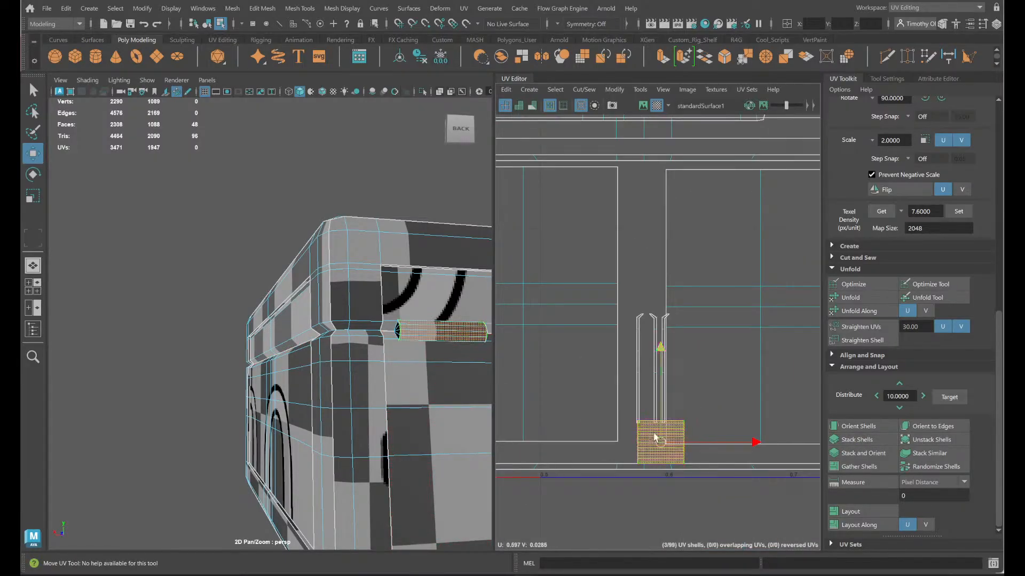
pyautogui.keyDown('shift'); pyautogui.click(668, 457); pyautogui.keyUp('shift')
pyautogui.scroll(-4, 668, 458)
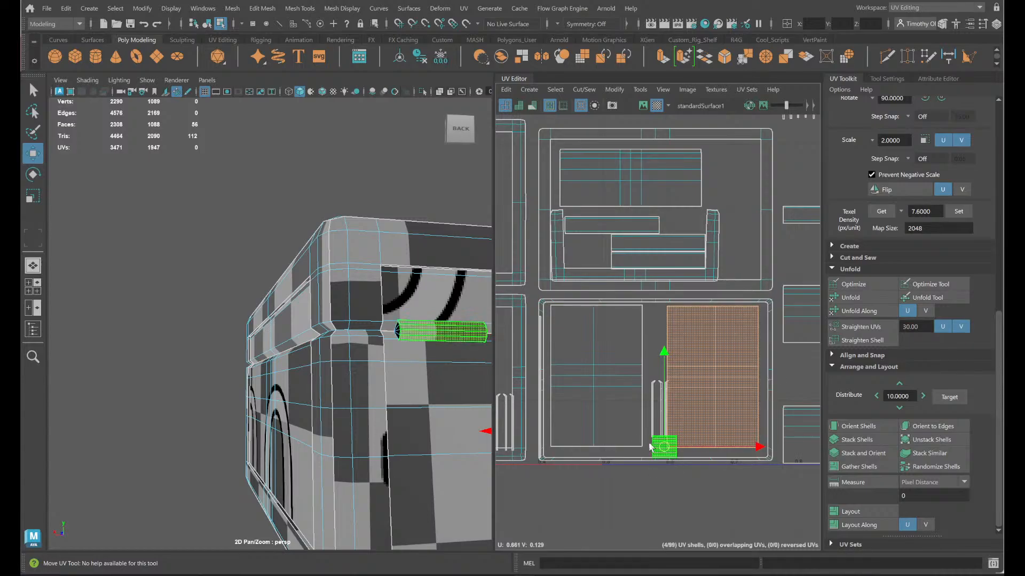
pyautogui.hotkey('ctrl', 'z')
pyautogui.keyDown('alt'); pyautogui.moveTo(678, 479); pyautogui.dragTo(601, 501, button='middle'); pyautogui.keyUp('alt')
pyautogui.moveTo(591, 473); pyautogui.dragTo(716, 159)
pyautogui.keyDown('alt'); pyautogui.moveTo(733, 183); pyautogui.dragTo(790, 367, button='middle'); pyautogui.keyUp('alt')
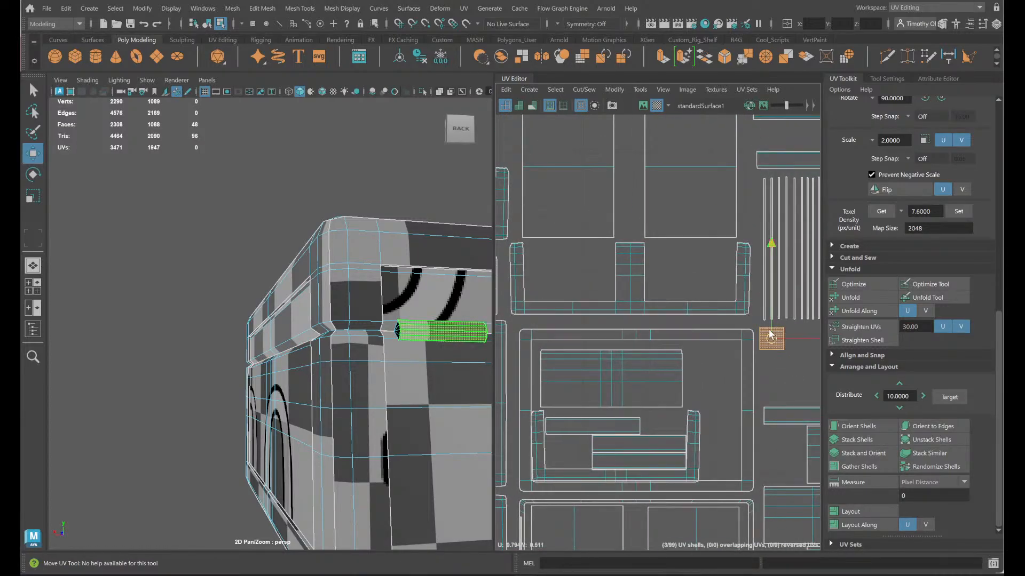
pyautogui.moveTo(771, 334); pyautogui.dragTo(709, 266)
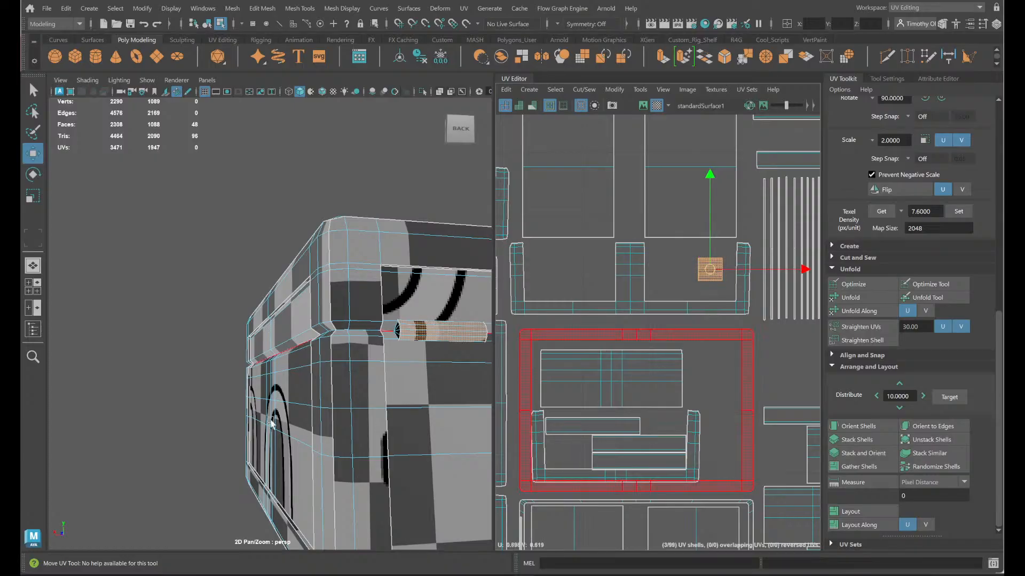
# - Select the matching circular end cap on each of the three hinge cylinders and stack these three shells
pyautogui.click(395, 326)
pyautogui.click(397, 330)
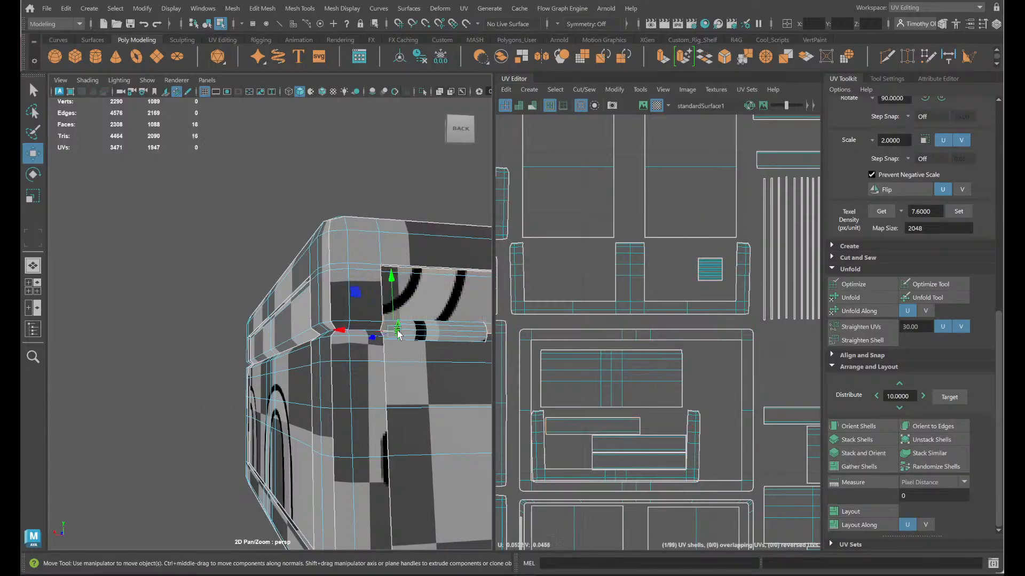
pyautogui.keyDown('alt'); pyautogui.moveTo(414, 377); pyautogui.dragTo(333, 380); pyautogui.keyUp('alt')
pyautogui.keyDown('alt'); pyautogui.moveTo(423, 380); pyautogui.dragTo(325, 384, button='middle'); pyautogui.keyUp('alt')
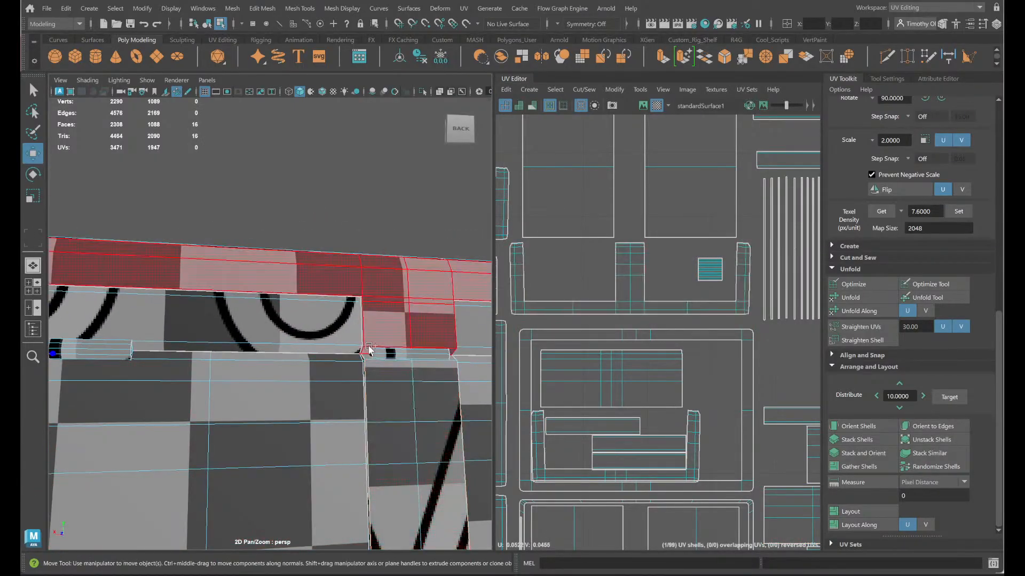
pyautogui.keyDown('shift'); pyautogui.click(371, 353); pyautogui.keyUp('shift')
pyautogui.keyDown('alt'); pyautogui.moveTo(427, 382); pyautogui.dragTo(313, 382, button='middle'); pyautogui.keyUp('alt')
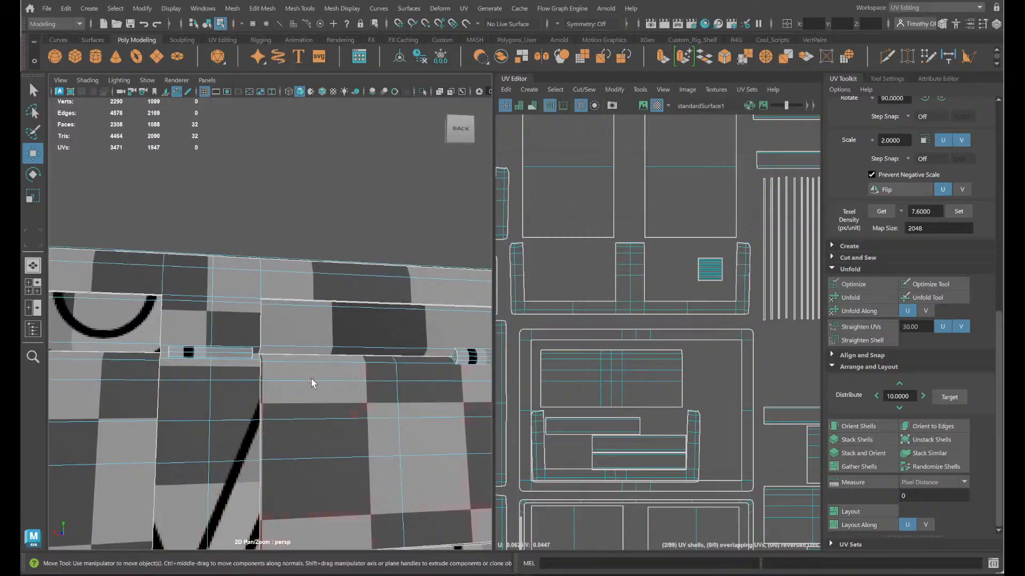
pyautogui.keyDown('shift'); pyautogui.click(455, 356); pyautogui.keyUp('shift')
pyautogui.press('f')
pyautogui.scroll(-5, 621, 405)
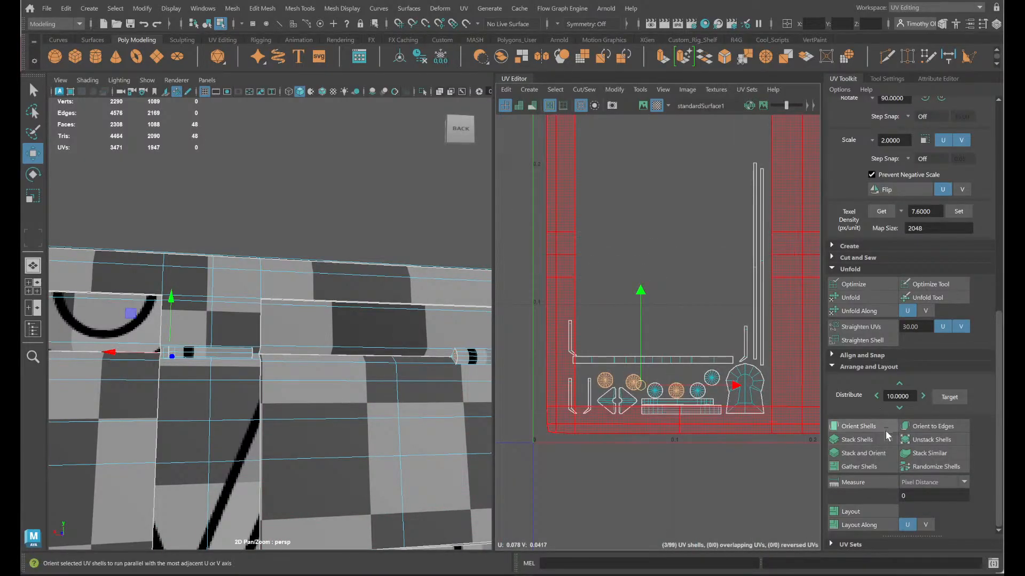
pyautogui.click(857, 440)
# - Stack the three remaining circular end-cap shells on top of each other
pyautogui.click(655, 393)
pyautogui.keyDown('shift'); pyautogui.click(698, 391); pyautogui.keyUp('shift')
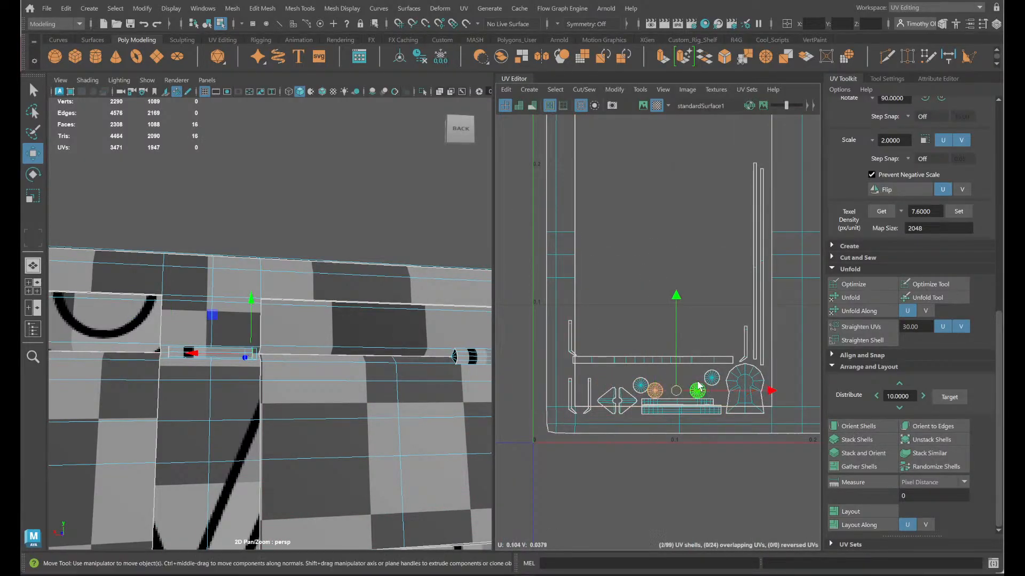
pyautogui.keyDown('shift'); pyautogui.click(711, 379); pyautogui.keyUp('shift')
pyautogui.click(844, 438)
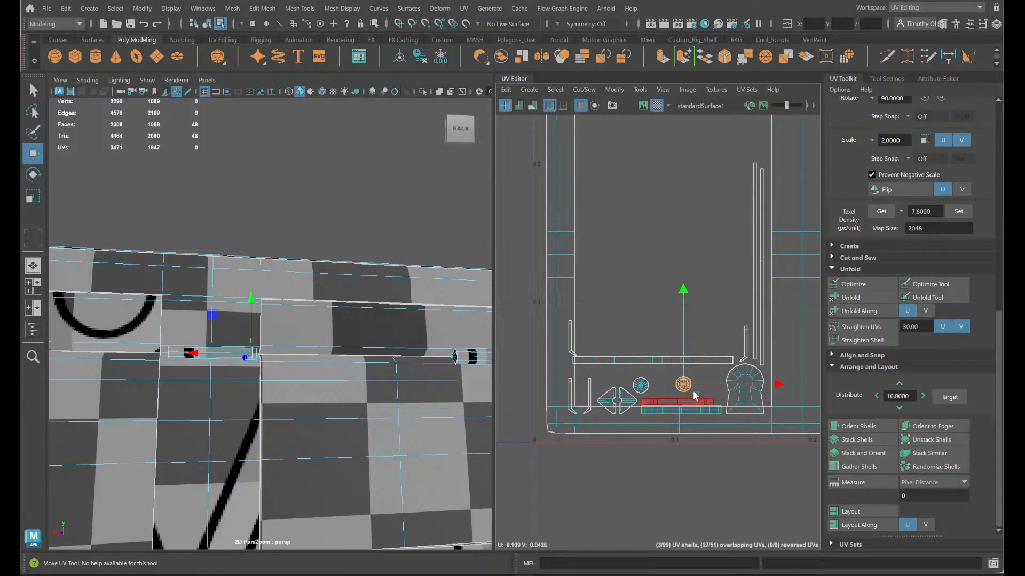
# - Move both circular end-cap stacks into the U-shaped trim shell's recess, just above the stacked hinge cylinder shells
pyautogui.keyDown('shift'); pyautogui.moveTo(623, 370); pyautogui.dragTo(634, 377); pyautogui.keyUp('shift')
pyautogui.scroll(-5, 673, 406)
pyautogui.keyDown('alt'); pyautogui.moveTo(676, 420); pyautogui.dragTo(621, 487, button='middle'); pyautogui.keyUp('alt')
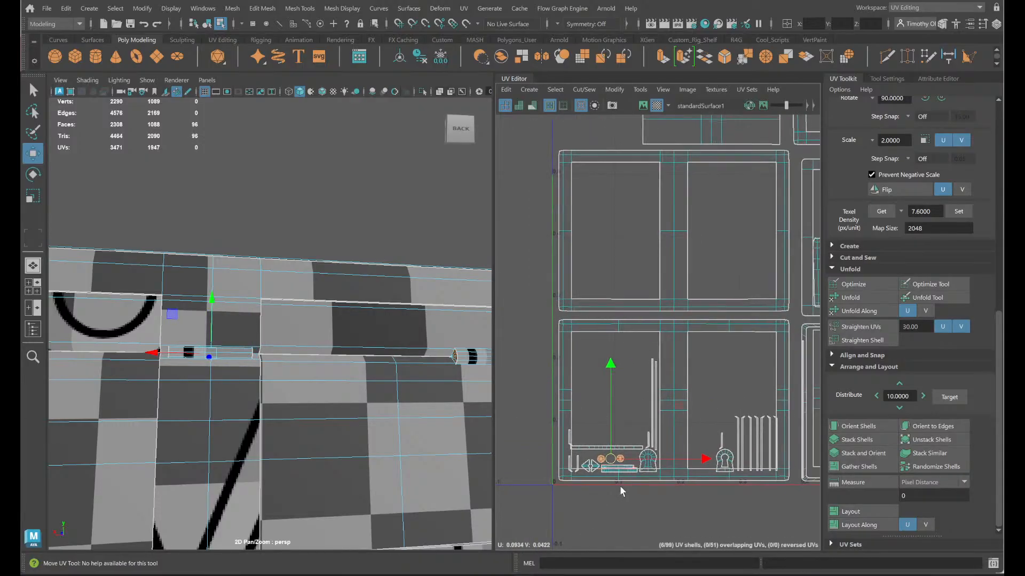
pyautogui.keyDown('alt'); pyautogui.moveTo(715, 401); pyautogui.dragTo(564, 467, button='middle'); pyautogui.keyUp('alt')
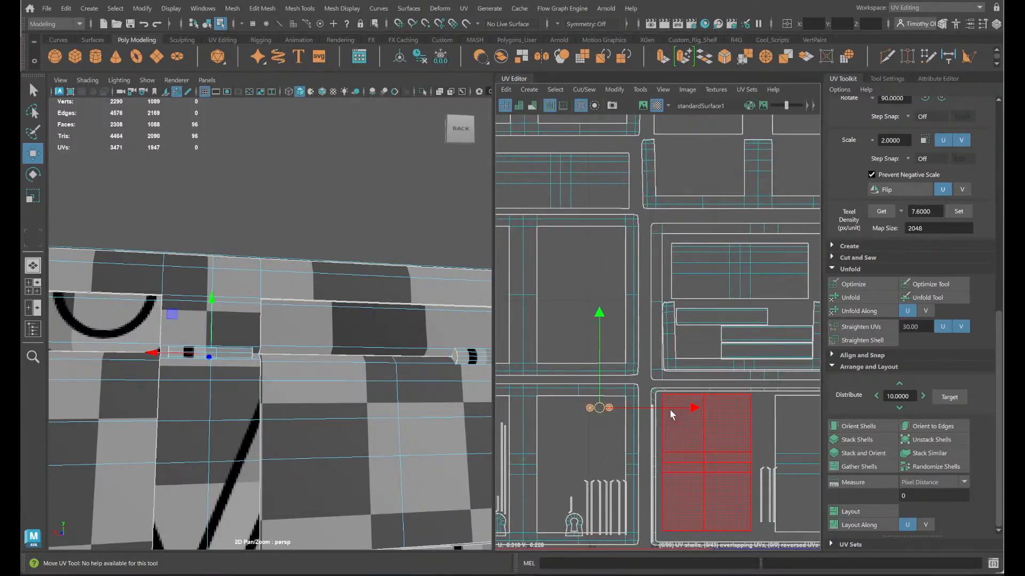
pyautogui.moveTo(599, 408); pyautogui.dragTo(747, 339)
pyautogui.keyDown('alt'); pyautogui.moveTo(734, 378); pyautogui.dragTo(589, 435, button='middle'); pyautogui.keyUp('alt')
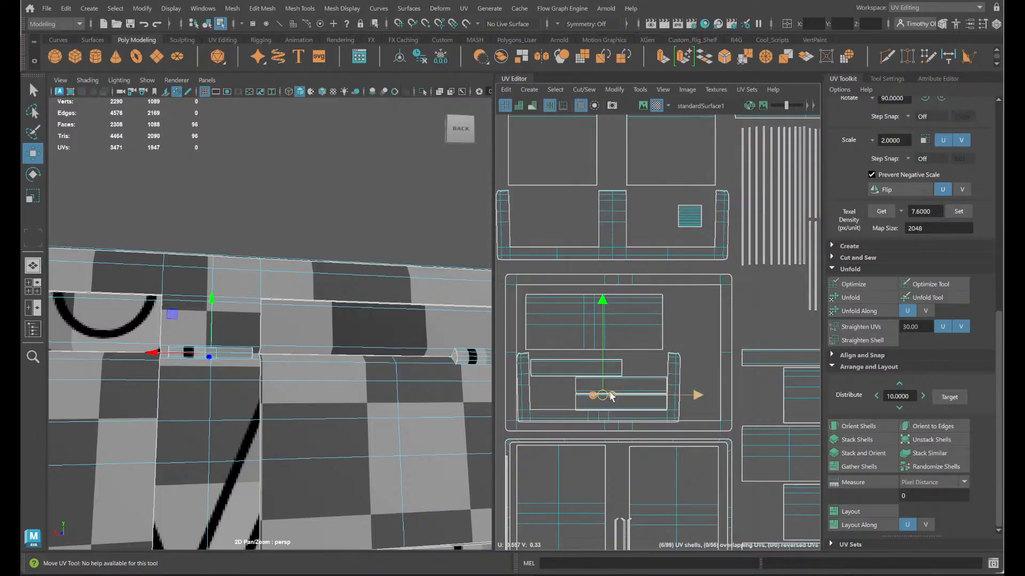
pyautogui.moveTo(612, 396); pyautogui.dragTo(680, 235)
pyautogui.moveTo(690, 195); pyautogui.dragTo(693, 195)
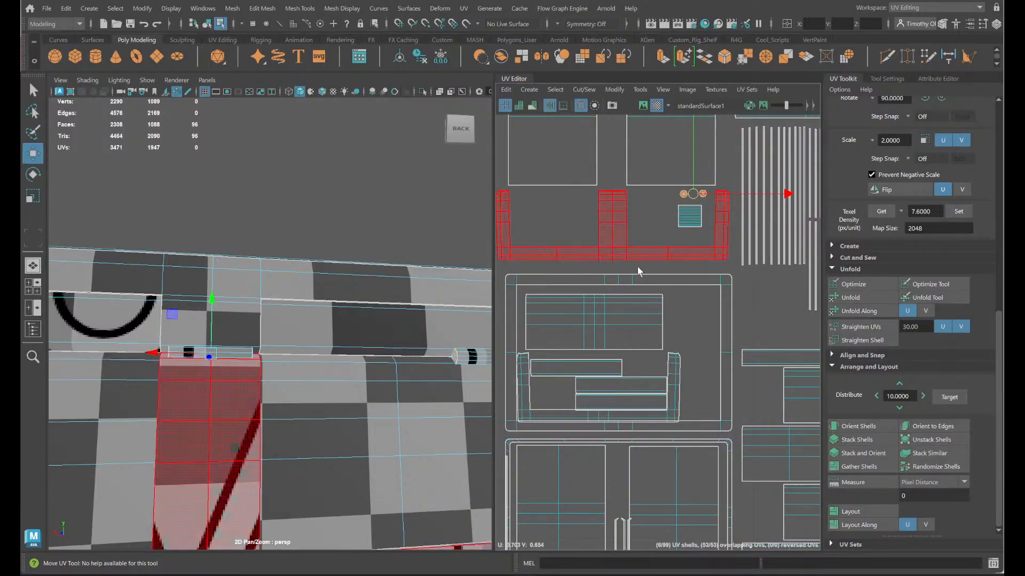
# - Move the two triangular handle-mount shells next to the circular end caps and space them slightly apart
pyautogui.keyDown('alt'); pyautogui.moveTo(587, 338); pyautogui.dragTo(913, 181, button='middle'); pyautogui.keyUp('alt')
pyautogui.click(690, 421)
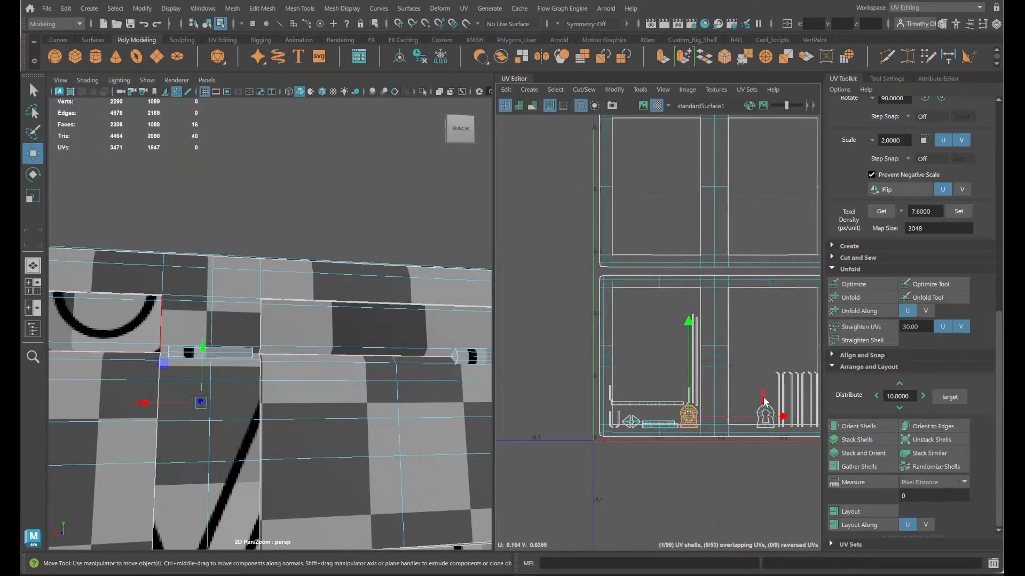
pyautogui.scroll(2, 627, 416)
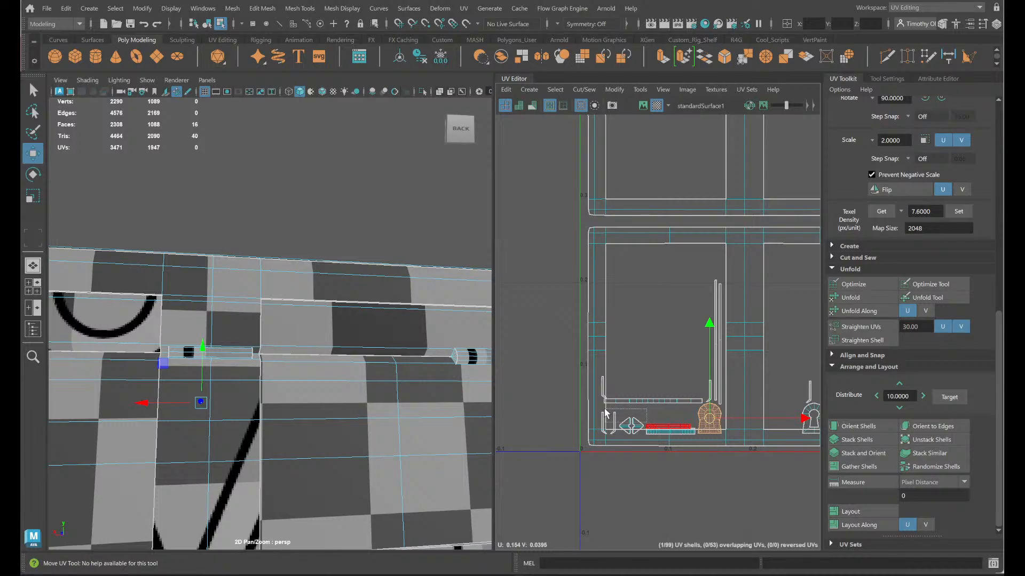
pyautogui.moveTo(606, 414); pyautogui.dragTo(819, 252)
pyautogui.scroll(-3, 609, 427)
pyautogui.keyDown('alt'); pyautogui.moveTo(819, 252); pyautogui.dragTo(697, 343, button='middle'); pyautogui.keyUp('alt')
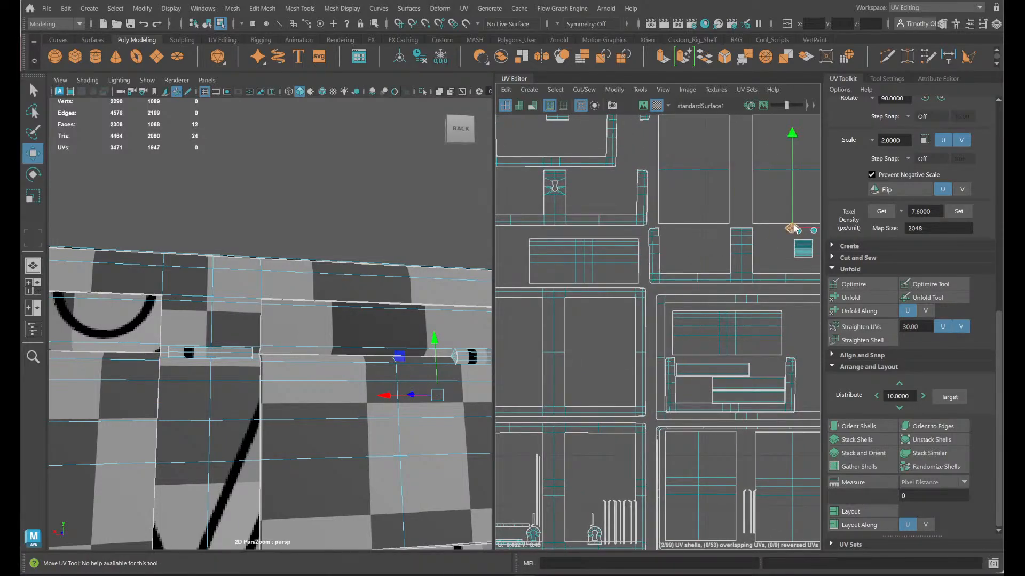
pyautogui.click(781, 229)
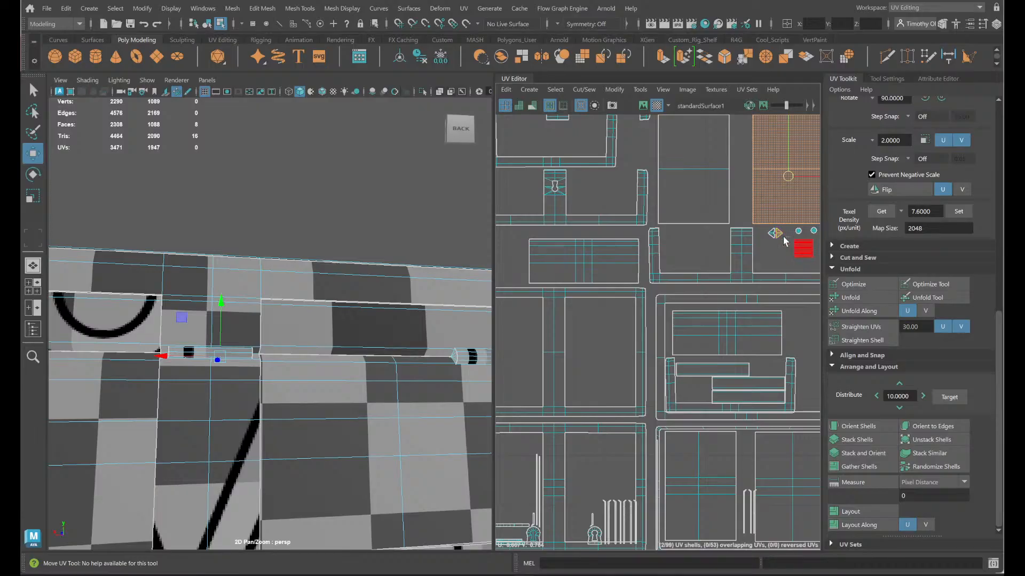
pyautogui.click(781, 237)
# - Select the side handle's main shell on the model and place it below the two triangular mount shells
pyautogui.keyDown('alt'); pyautogui.moveTo(463, 392); pyautogui.dragTo(277, 432); pyautogui.keyUp('alt')
pyautogui.keyDown('alt'); pyautogui.moveTo(277, 432); pyautogui.dragTo(321, 412, button='middle'); pyautogui.keyUp('alt')
pyautogui.click(320, 379)
pyautogui.scroll(-3, 705, 373)
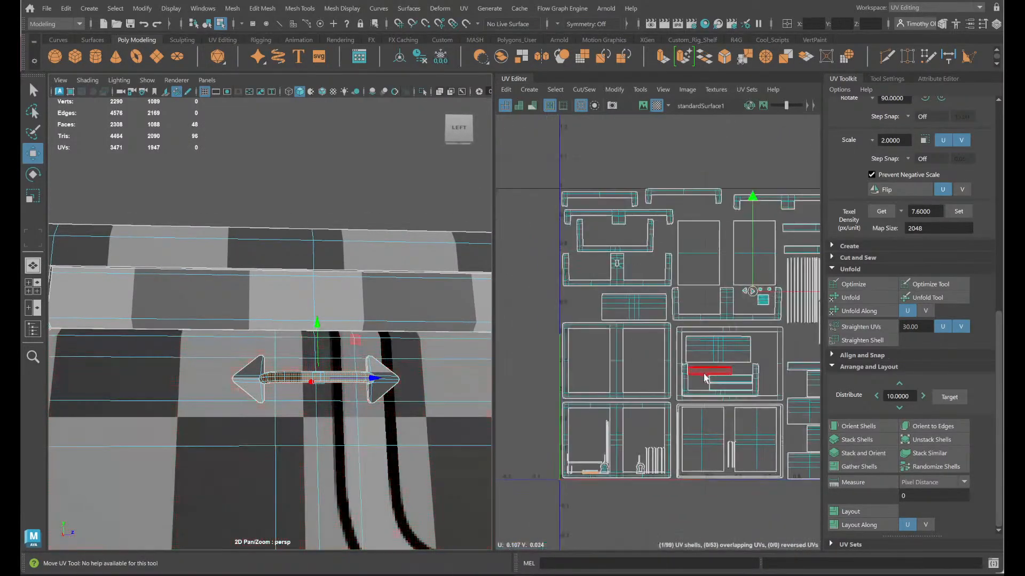
pyautogui.click(592, 472)
pyautogui.moveTo(590, 473); pyautogui.dragTo(747, 298)
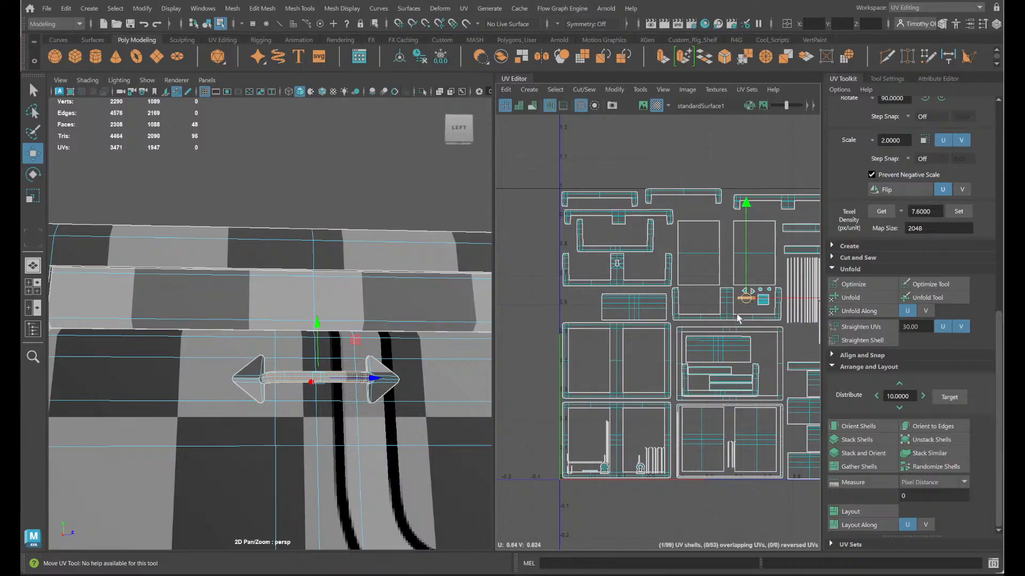
# - Select the handle's two triangular mounts on the model to locate their shells in the UV layout
pyautogui.keyDown('alt'); pyautogui.moveTo(364, 404); pyautogui.dragTo(464, 437); pyautogui.keyUp('alt')
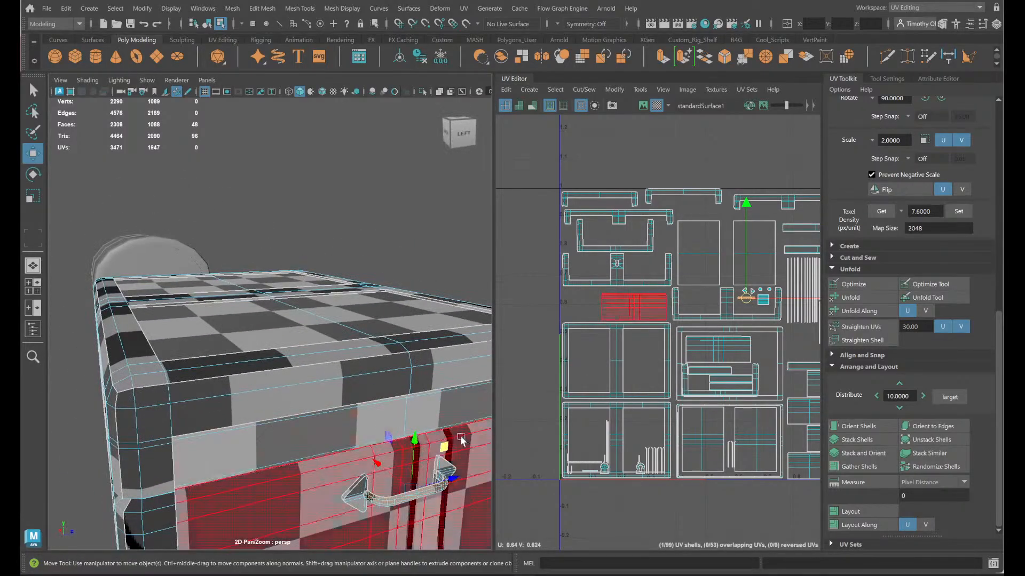
pyautogui.keyDown('alt'); pyautogui.moveTo(464, 437); pyautogui.dragTo(415, 338, button='middle'); pyautogui.keyUp('alt')
pyautogui.keyDown('alt'); pyautogui.moveTo(415, 339); pyautogui.dragTo(410, 344); pyautogui.keyUp('alt')
pyautogui.click(405, 335)
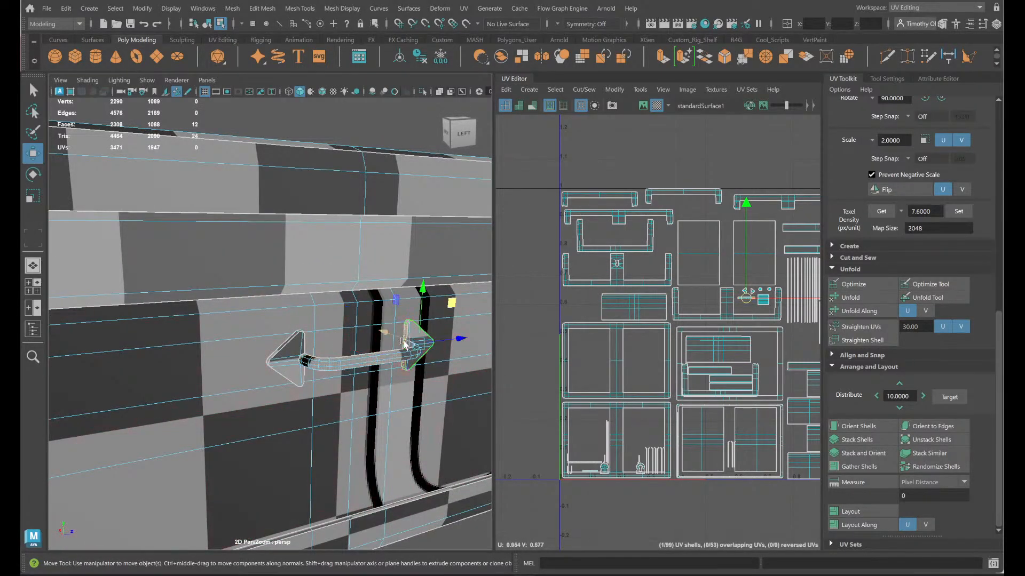
pyautogui.keyDown('shift'); pyautogui.click(286, 346); pyautogui.keyUp('shift')
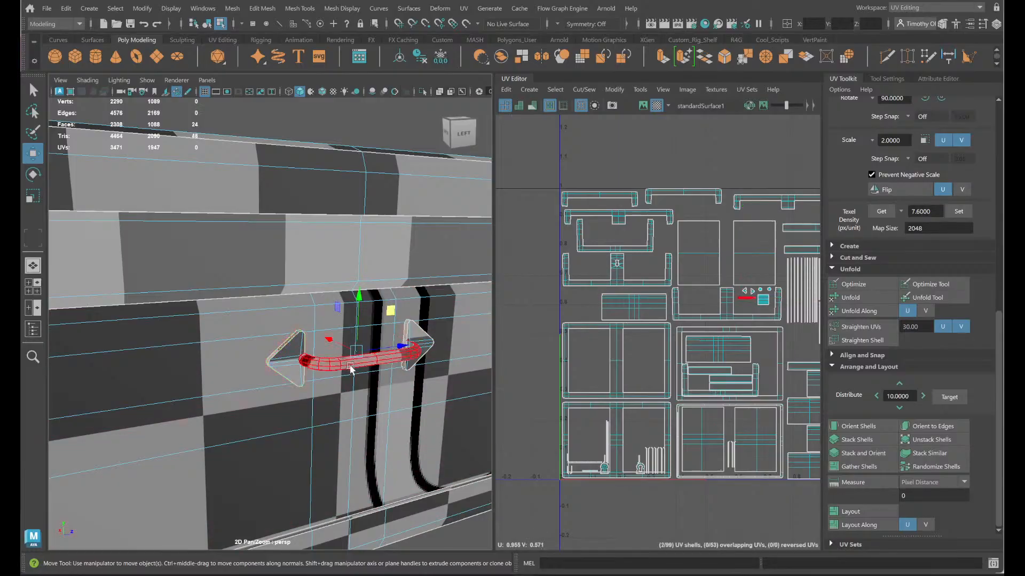
# - Select the side handle's thin strip shells from the model, leaving the already placed main handle shell out of the selection
pyautogui.keyDown('alt'); pyautogui.moveTo(287, 346); pyautogui.dragTo(122, 502); pyautogui.keyUp('alt')
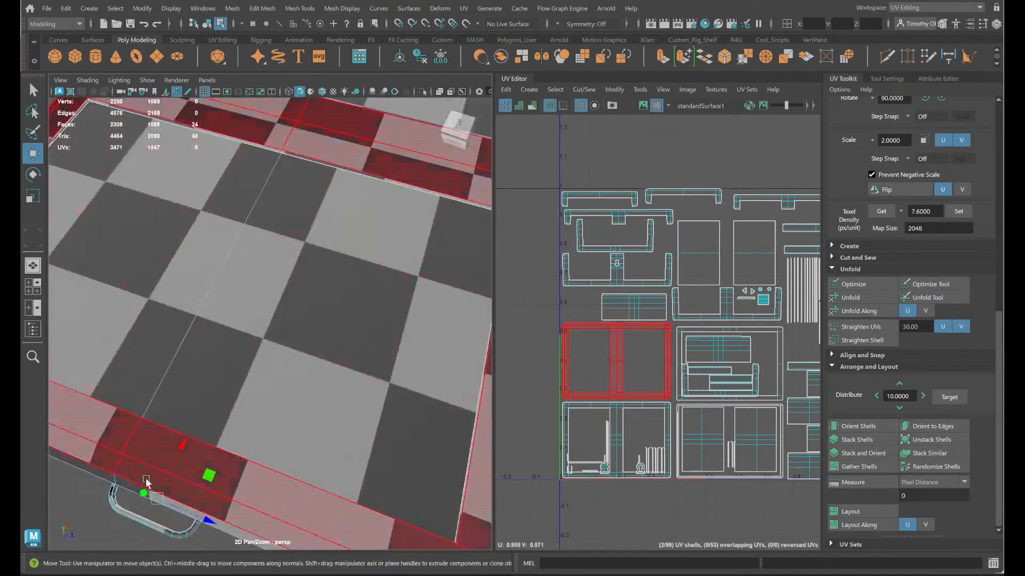
pyautogui.keyDown('shift'); pyautogui.click(114, 492); pyautogui.keyUp('shift')
pyautogui.keyDown('shift'); pyautogui.click(364, 514); pyautogui.keyUp('shift')
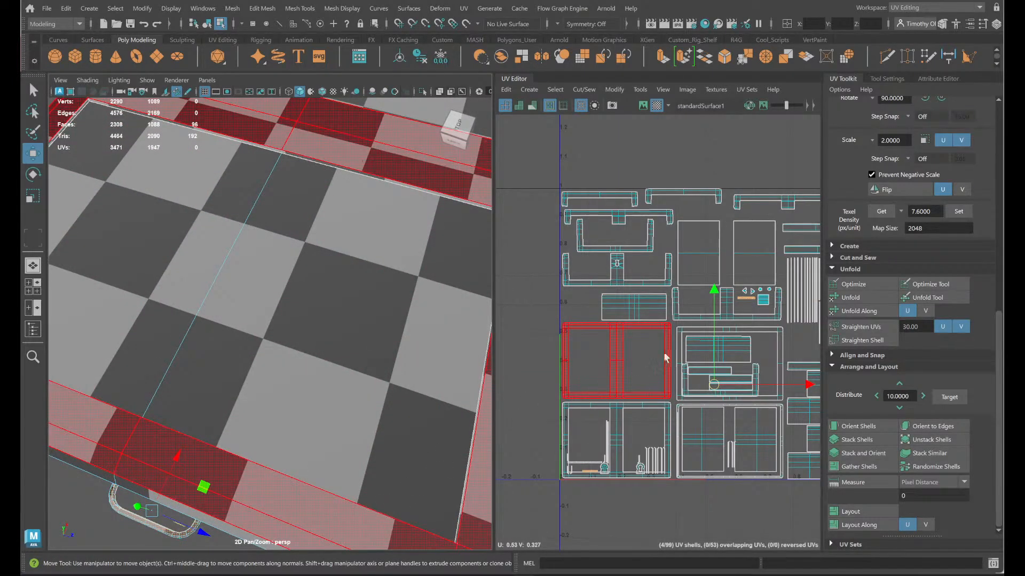
pyautogui.scroll(-2, 712, 324)
pyautogui.keyDown('alt'); pyautogui.moveTo(727, 364); pyautogui.dragTo(679, 363, button='middle'); pyautogui.keyUp('alt')
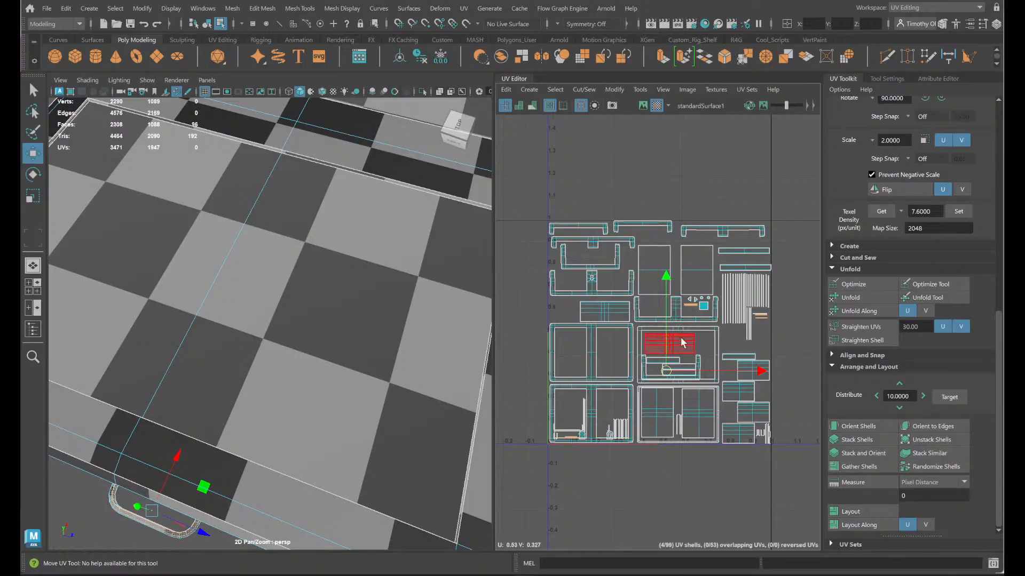
pyautogui.moveTo(665, 377); pyautogui.dragTo(668, 375)
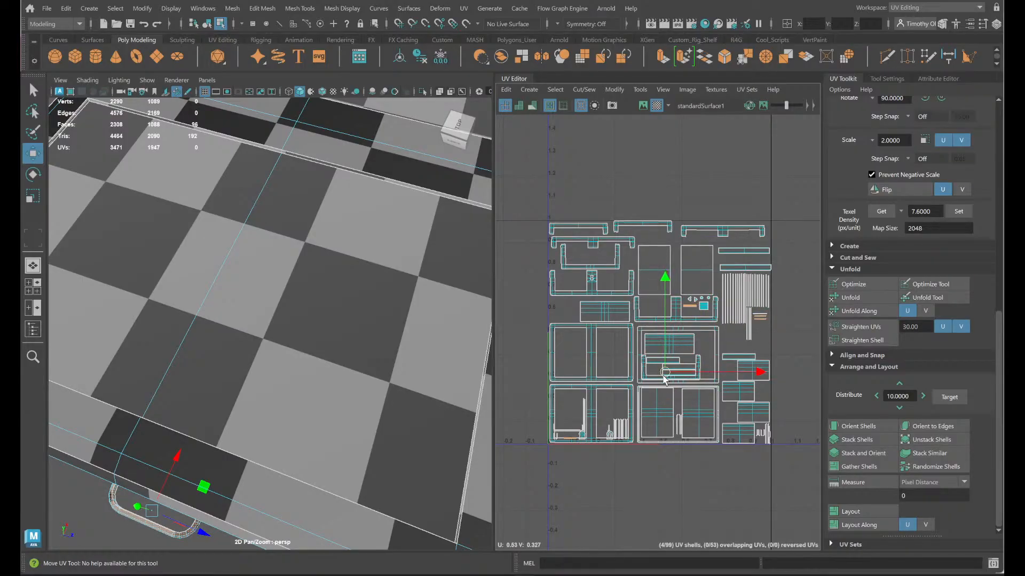
pyautogui.keyDown('ctrl'); pyautogui.click(694, 304); pyautogui.keyUp('ctrl')
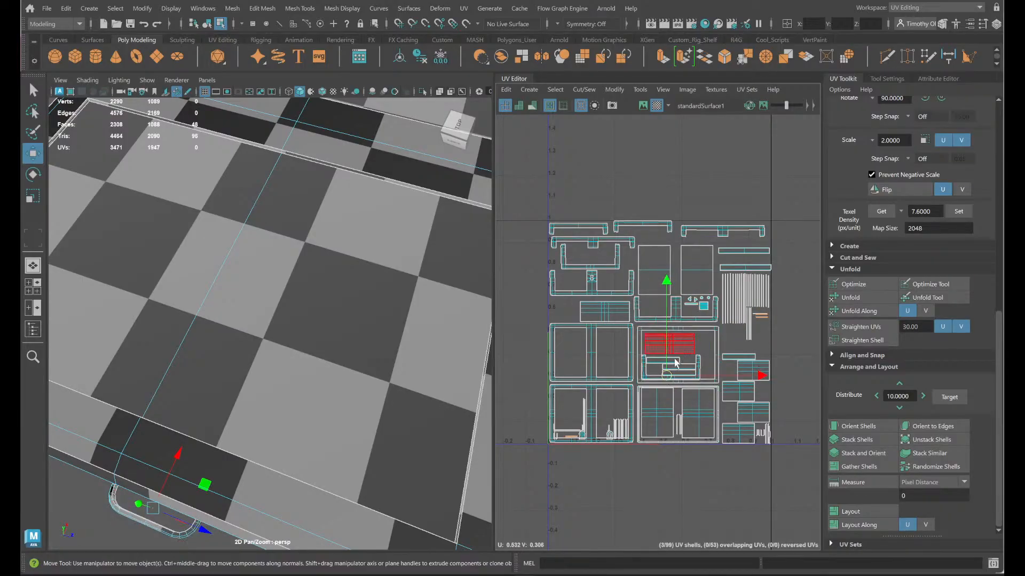
# - Move the remaining handle strip shells beneath the main handle shell in the U-shaped trim recess and align them in a column
pyautogui.moveTo(666, 376); pyautogui.dragTo(736, 305)
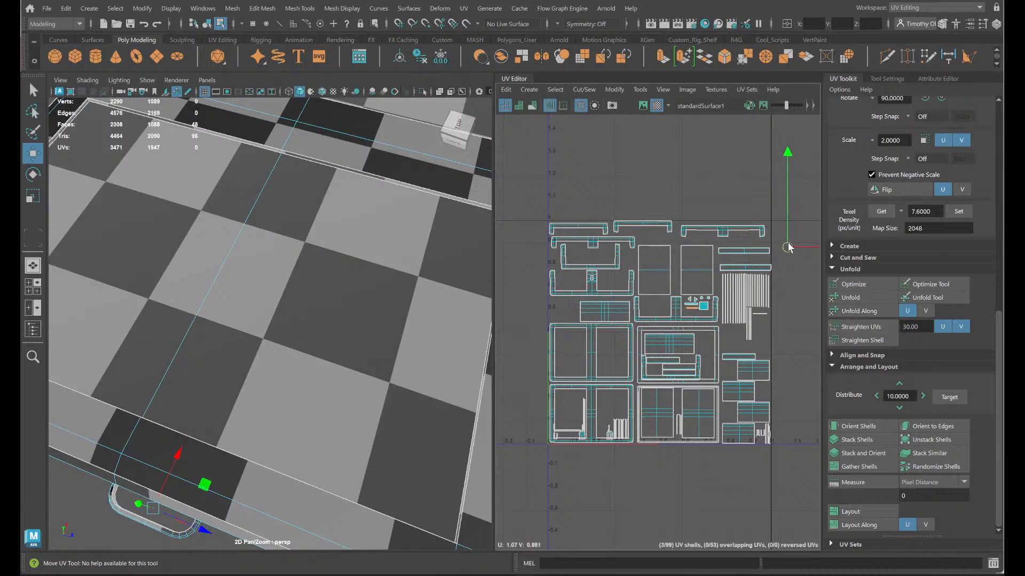
pyautogui.keyDown('ctrl'); pyautogui.click(688, 309); pyautogui.keyUp('ctrl')
pyautogui.keyDown('alt'); pyautogui.moveTo(796, 286); pyautogui.dragTo(656, 305, button='middle'); pyautogui.keyUp('alt')
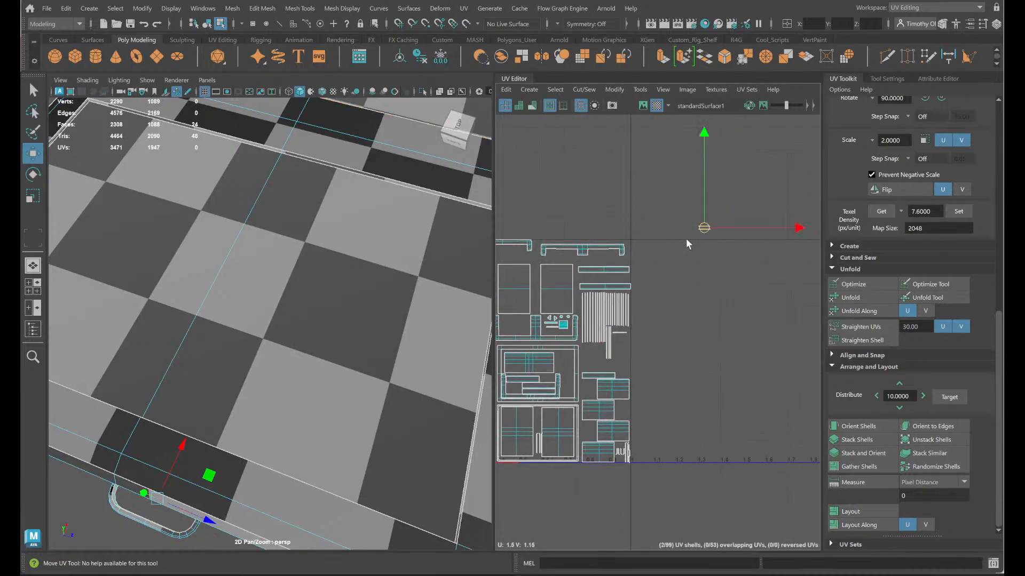
pyautogui.scroll(4, 554, 332)
pyautogui.scroll(6, 546, 348)
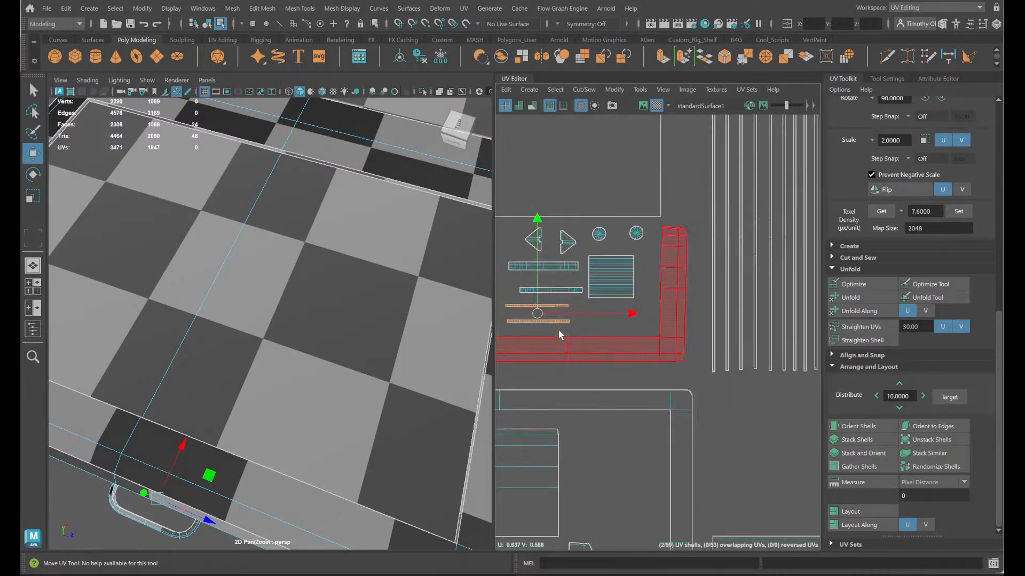
pyautogui.click(560, 291)
pyautogui.moveTo(543, 295); pyautogui.dragTo(538, 294)
# - Nudge the left large panel shell slightly down inside the lower-right frame shell of the UV tile
pyautogui.scroll(-5, 604, 317)
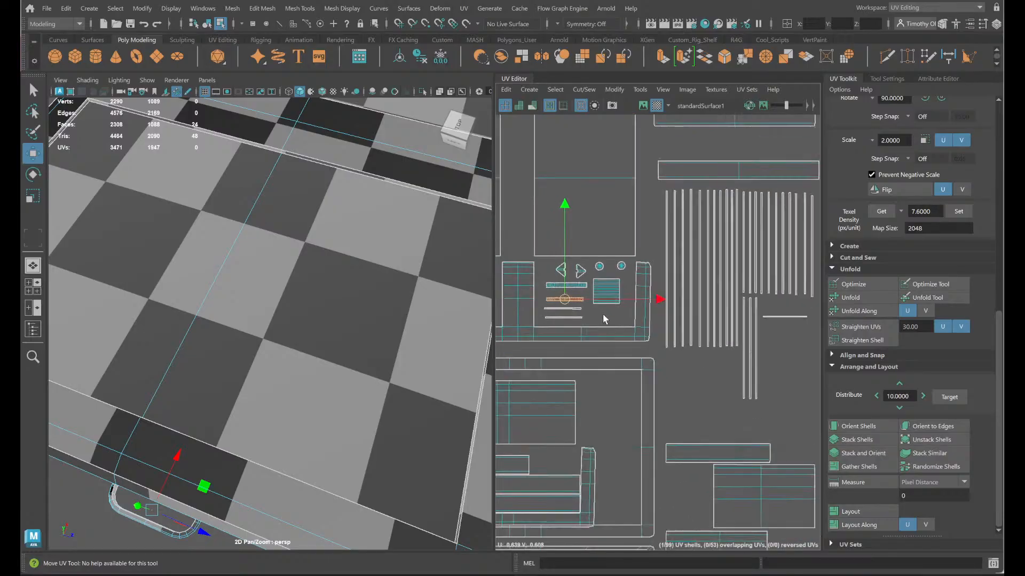
pyautogui.keyDown('alt'); pyautogui.moveTo(588, 388); pyautogui.dragTo(821, 216, button='middle'); pyautogui.keyUp('alt')
pyautogui.scroll(-5, 674, 320)
pyautogui.keyDown('alt'); pyautogui.moveTo(660, 426); pyautogui.dragTo(737, 316, button='middle'); pyautogui.keyUp('alt')
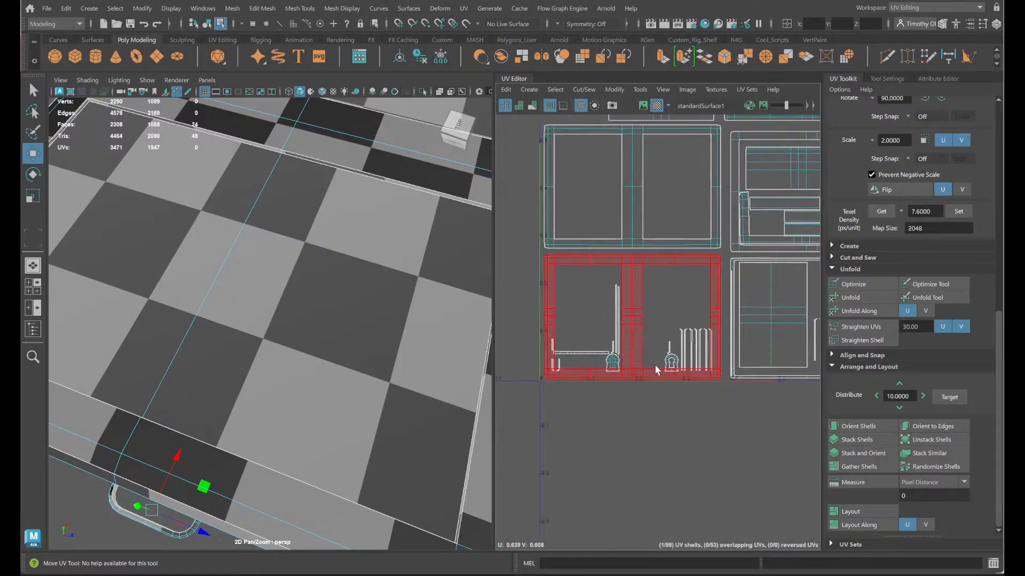
pyautogui.scroll(4, 583, 353)
pyautogui.keyDown('alt'); pyautogui.moveTo(748, 362); pyautogui.dragTo(388, 496, button='middle'); pyautogui.keyUp('alt')
pyautogui.scroll(-4, 596, 384)
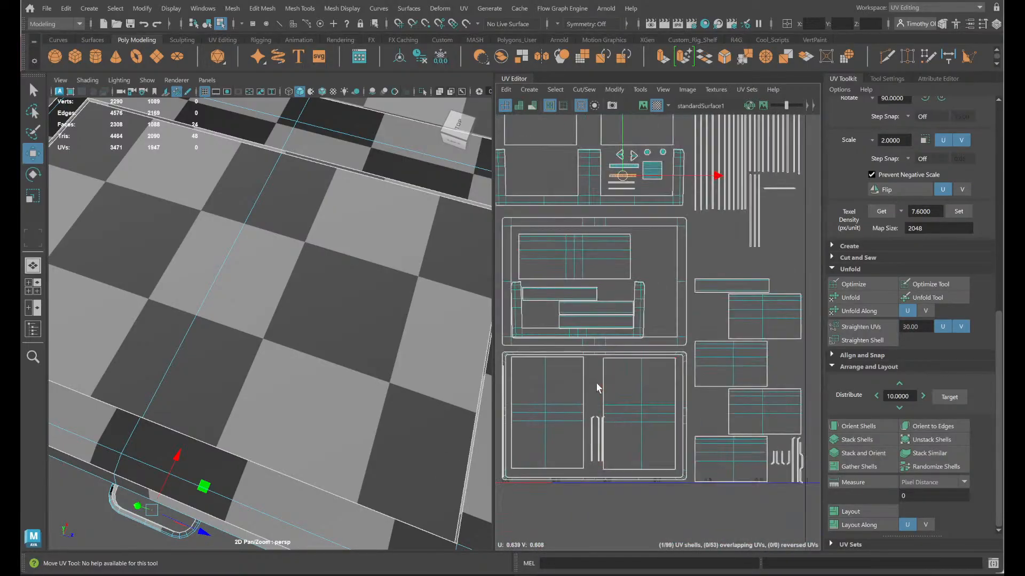
pyautogui.click(598, 432)
pyautogui.click(614, 423)
pyautogui.click(544, 415)
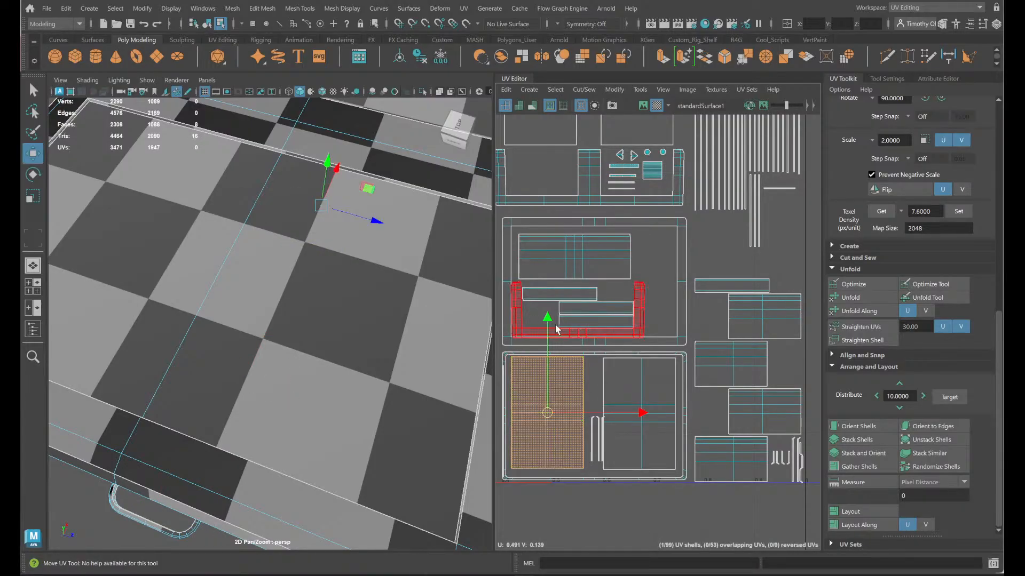
pyautogui.moveTo(548, 315); pyautogui.dragTo(548, 319)
pyautogui.moveTo(585, 417)
pyautogui.mouseDown()
pyautogui.moveTo(599, 427)
pyautogui.moveTo(584, 426)
pyautogui.mouseUp()
pyautogui.keyDown('alt'); pyautogui.moveTo(547, 413); pyautogui.dragTo(764, 461, button='middle'); pyautogui.keyUp('alt')
# - Move the thin strip shells from between the two large panels into the gap beneath the long parallel strips
pyautogui.scroll(-3, 687, 363)
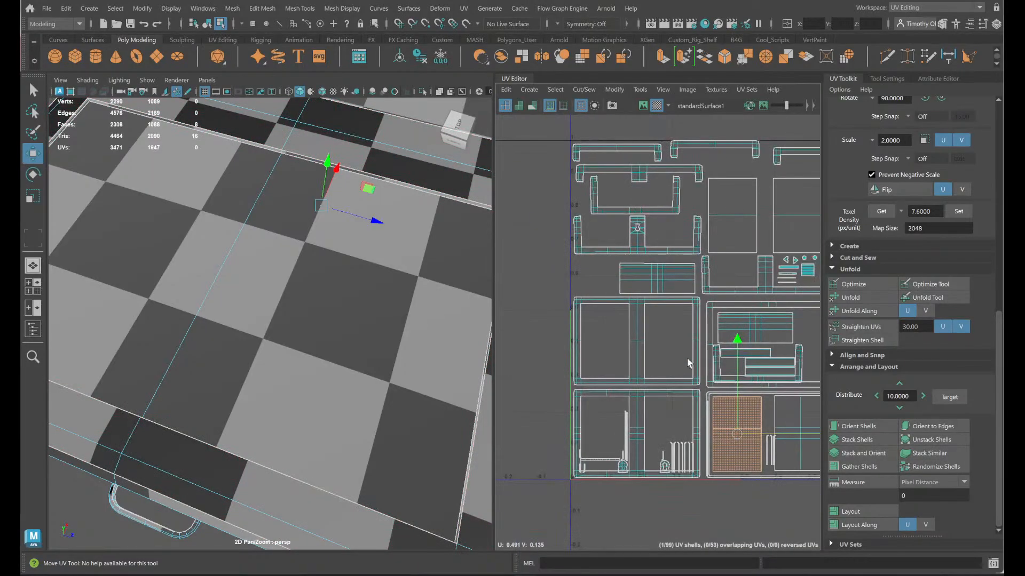
pyautogui.keyDown('alt'); pyautogui.moveTo(688, 366); pyautogui.dragTo(613, 391, button='middle'); pyautogui.keyUp('alt')
pyautogui.keyDown('alt'); pyautogui.moveTo(732, 418); pyautogui.dragTo(644, 357, button='middle'); pyautogui.keyUp('alt')
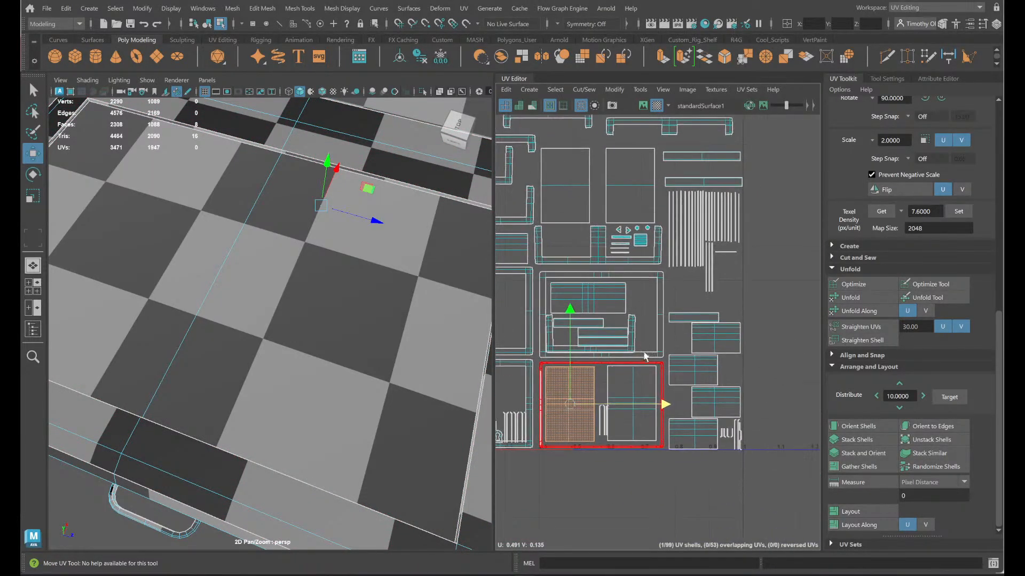
pyautogui.scroll(4, 656, 360)
pyautogui.keyDown('alt'); pyautogui.moveTo(614, 402); pyautogui.dragTo(664, 384, button='middle'); pyautogui.keyUp('alt')
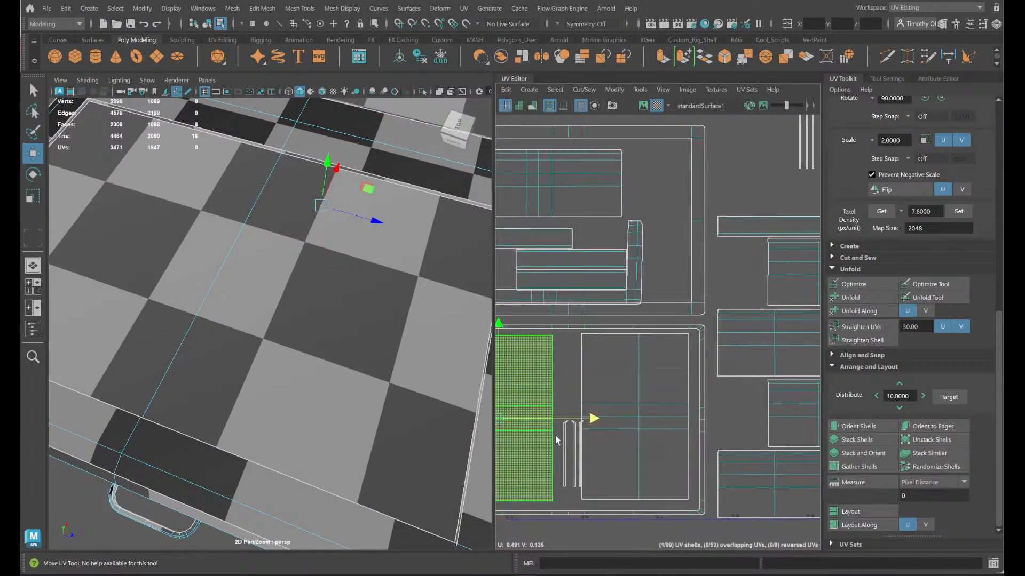
pyautogui.moveTo(559, 431); pyautogui.dragTo(728, 259)
pyautogui.keyDown('alt'); pyautogui.moveTo(745, 289); pyautogui.dragTo(614, 427, button='middle'); pyautogui.keyUp('alt')
pyautogui.moveTo(614, 427); pyautogui.dragTo(594, 274)
pyautogui.click(615, 330)
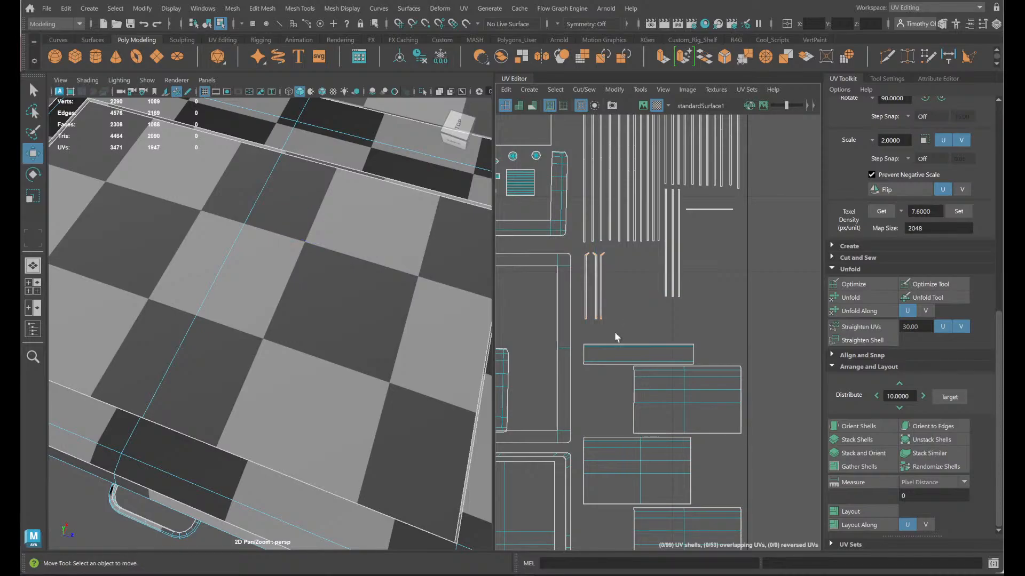
# - Move the small bent strip shells from the UV tile's lower-right corner beside the thin strips just relocated
pyautogui.scroll(-5, 600, 354)
pyautogui.keyDown('alt'); pyautogui.moveTo(523, 470); pyautogui.dragTo(577, 358, button='middle'); pyautogui.keyUp('alt')
pyautogui.moveTo(724, 382); pyautogui.dragTo(661, 212)
pyautogui.scroll(3, 684, 219)
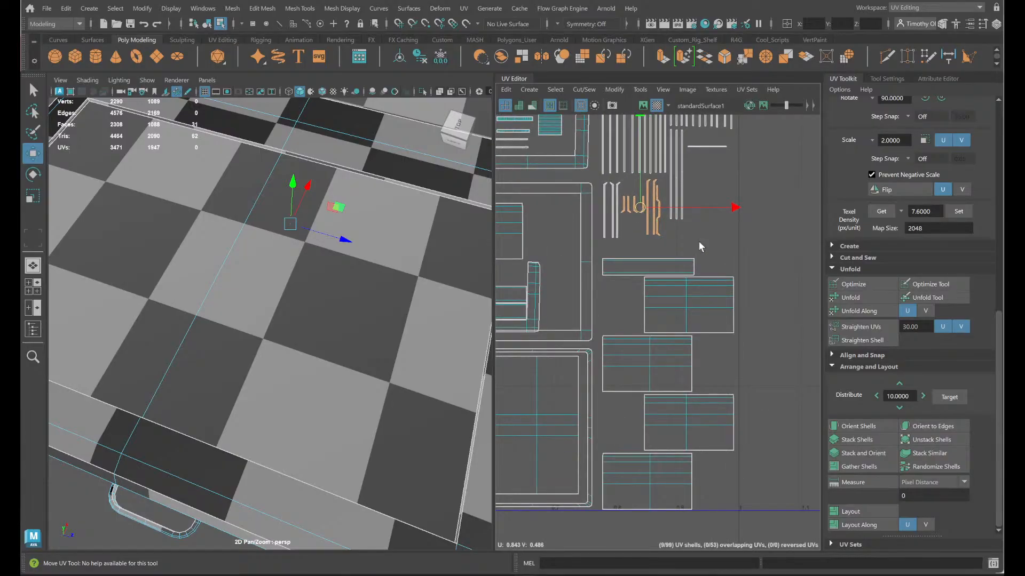
pyautogui.click(698, 242)
# - Raise the wide strip shell toward the thin strips and arrange the rectangular shells below it in one evenly spaced column
pyautogui.scroll(-2, 717, 280)
pyautogui.click(666, 269)
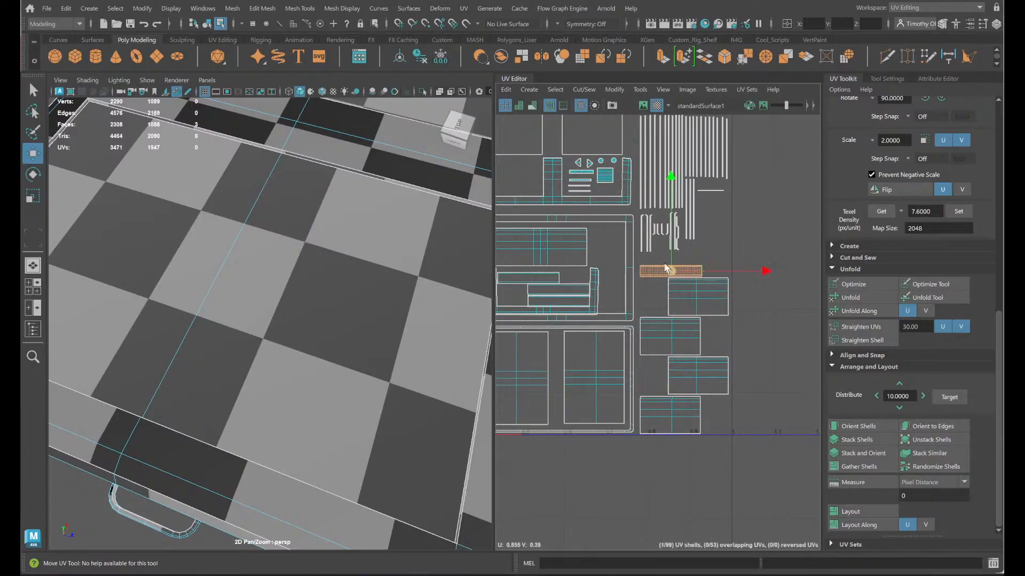
pyautogui.moveTo(670, 251); pyautogui.dragTo(670, 246)
pyautogui.click(708, 301)
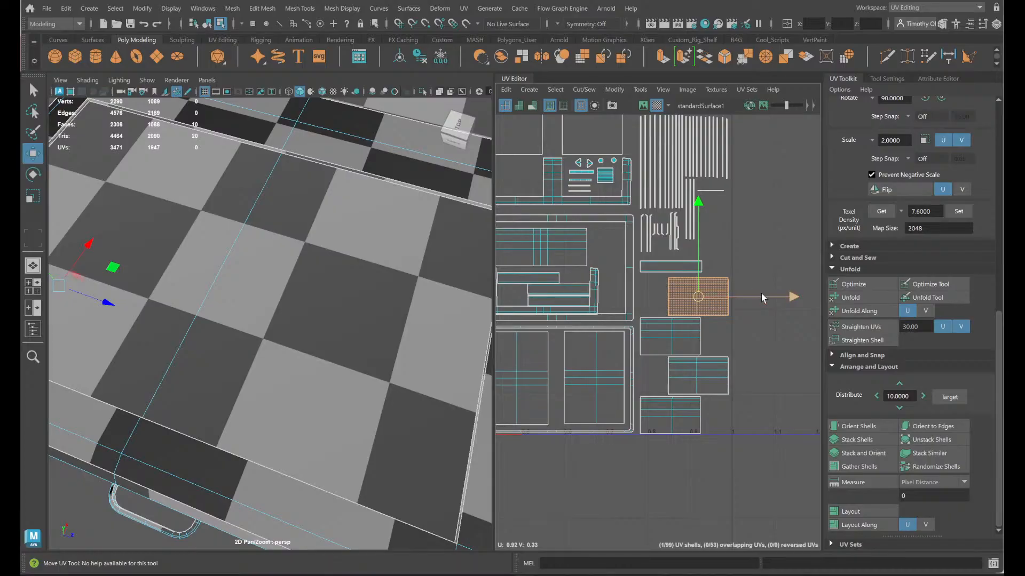
pyautogui.moveTo(763, 297); pyautogui.dragTo(670, 256)
pyautogui.hotkey('ctrl', 'z')
pyautogui.click(699, 342)
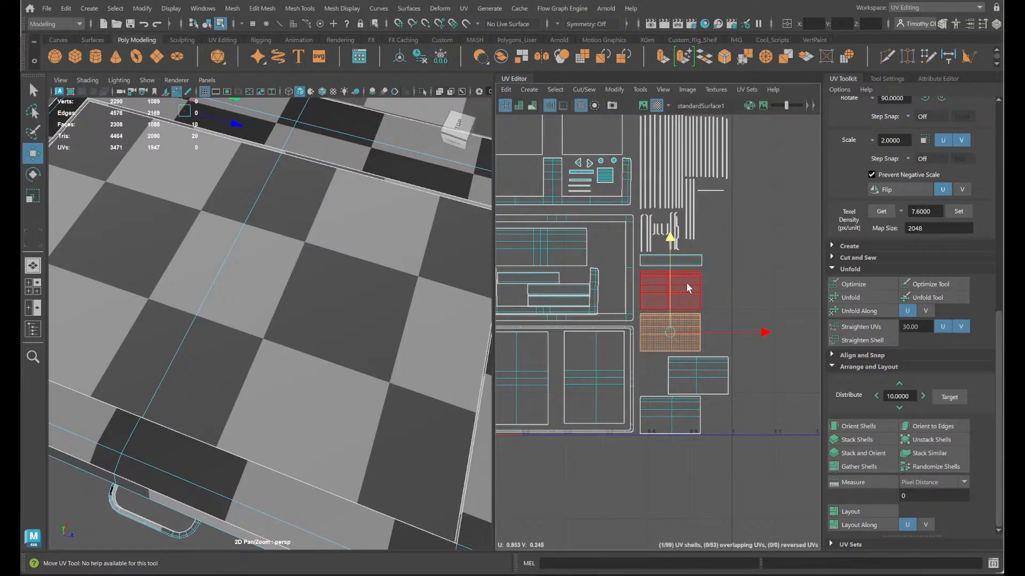
pyautogui.click(727, 378)
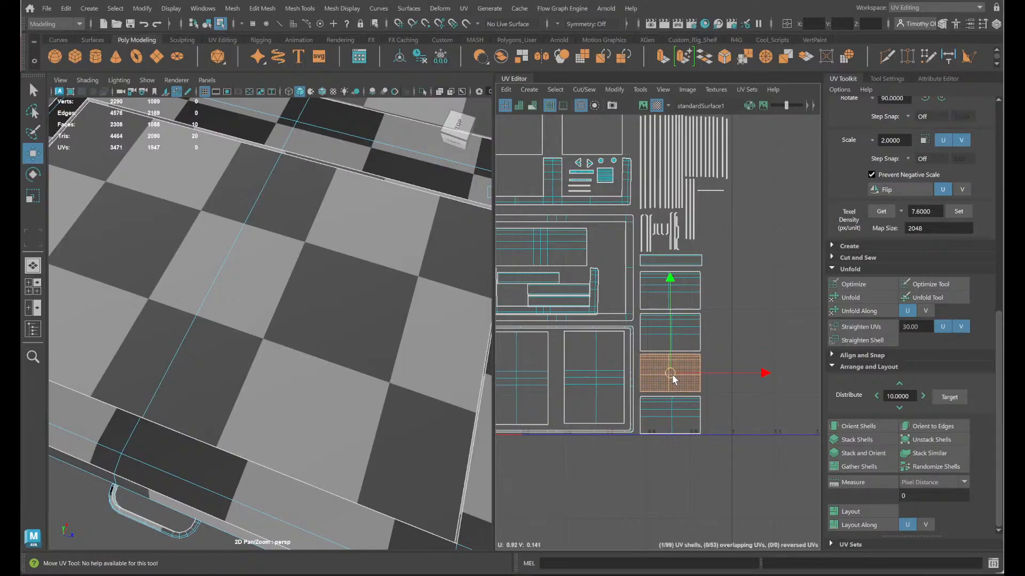
pyautogui.moveTo(673, 375); pyautogui.dragTo(674, 375)
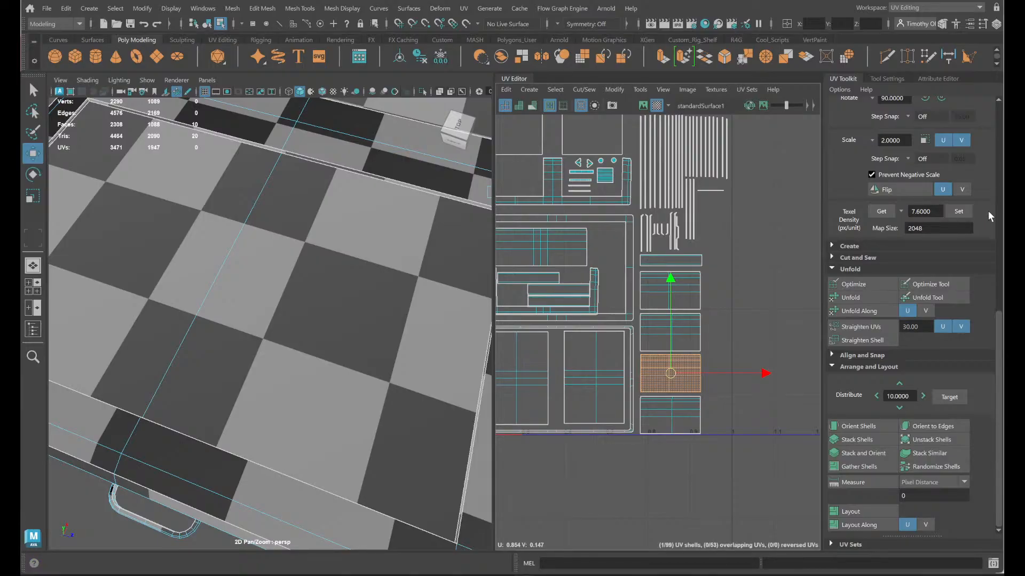
# - Nudge the rectangular shell beneath the keyhole trim shell slightly left and up for more even spacing
pyautogui.keyDown('alt'); pyautogui.moveTo(755, 284); pyautogui.dragTo(831, 309, button='middle'); pyautogui.keyUp('alt')
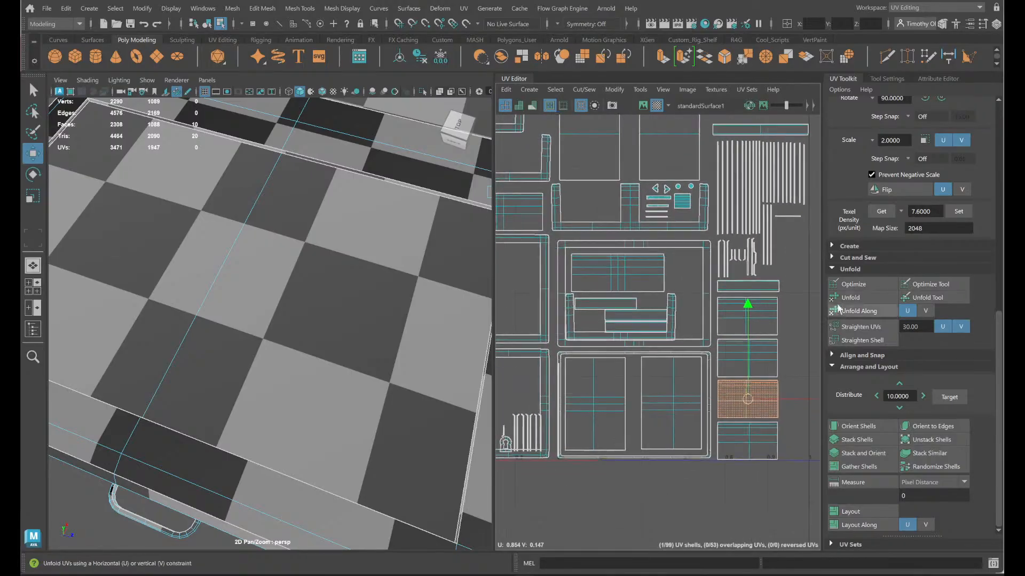
pyautogui.click(630, 303)
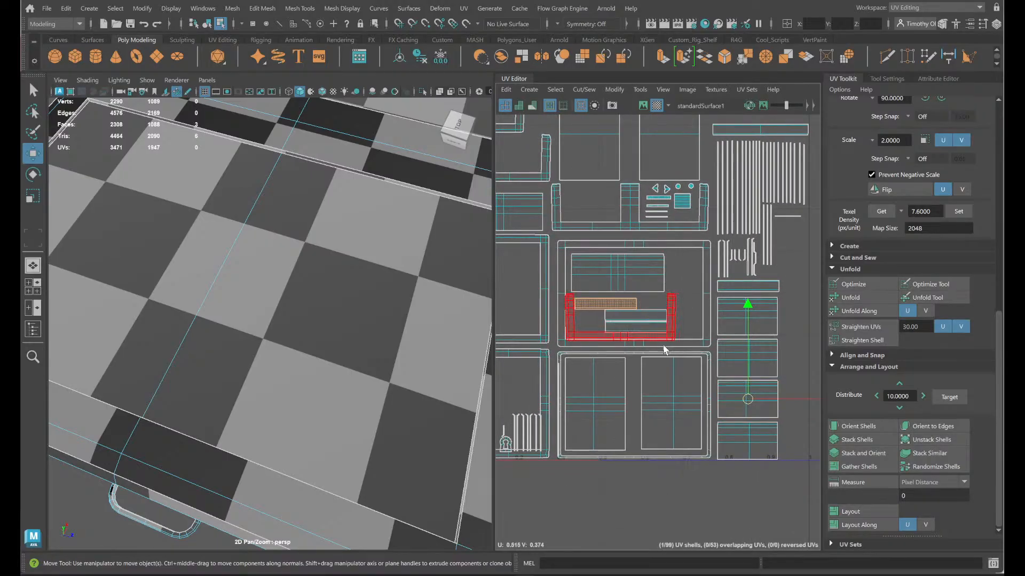
pyautogui.scroll(-2, 685, 351)
pyautogui.keyDown('alt'); pyautogui.moveTo(685, 351); pyautogui.dragTo(750, 342, button='middle'); pyautogui.keyUp('alt')
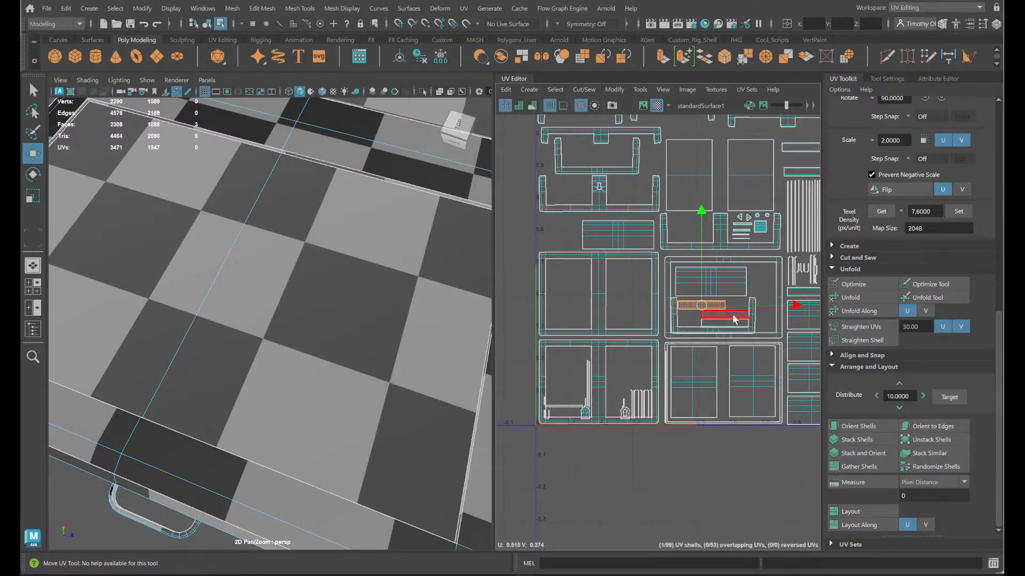
pyautogui.click(629, 230)
pyautogui.press('w')
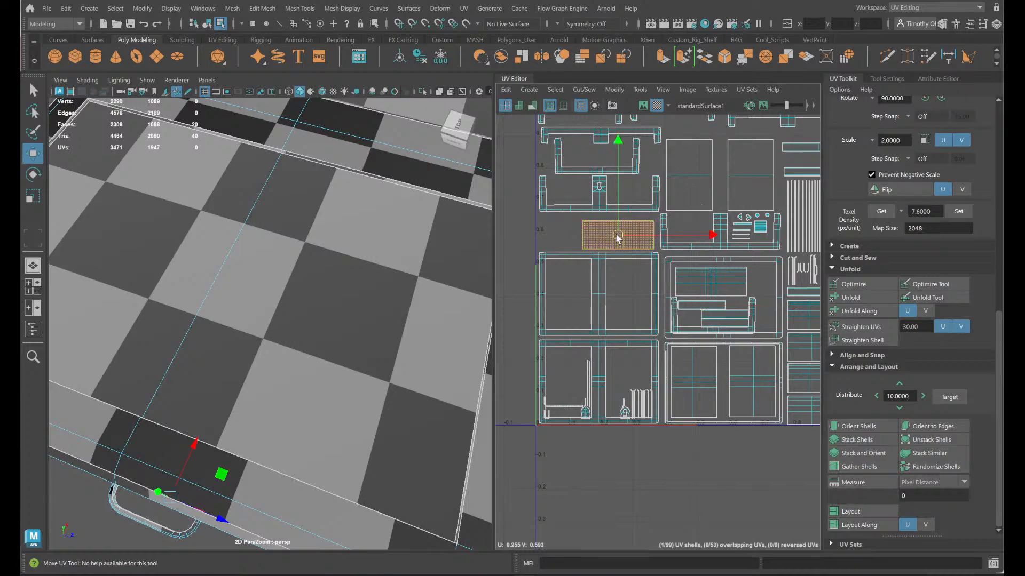
pyautogui.moveTo(617, 239); pyautogui.dragTo(615, 238)
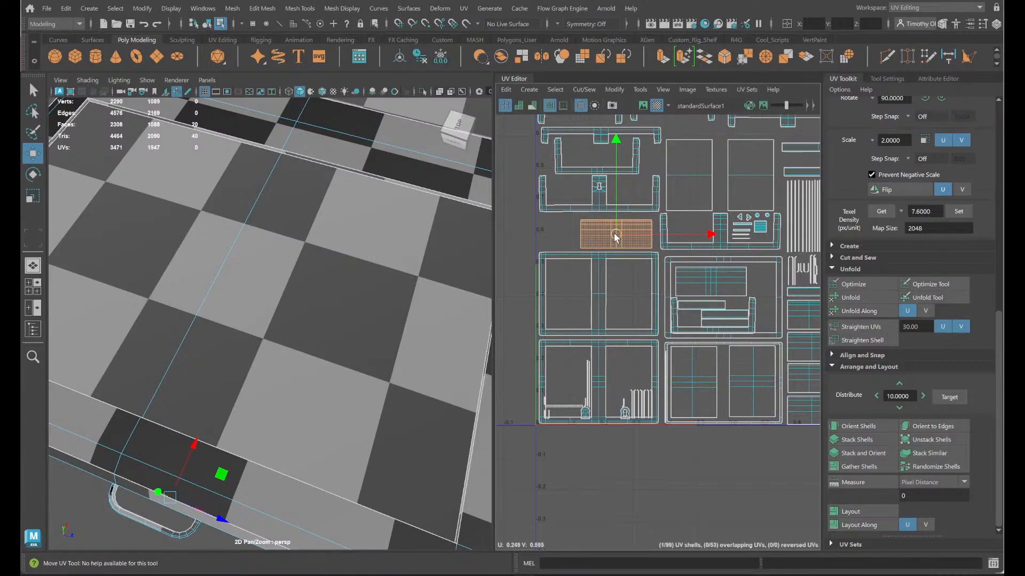
# - Shift the keyhole trim shell slightly down and left toward the rectangular shell below it, and accept the autosave
pyautogui.click(601, 207)
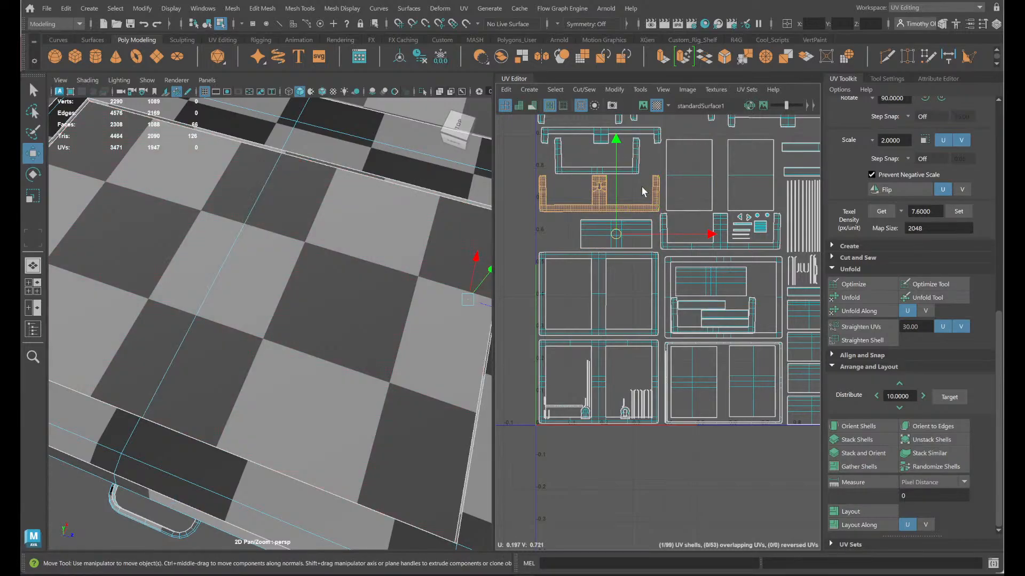
pyautogui.moveTo(617, 235); pyautogui.dragTo(616, 240)
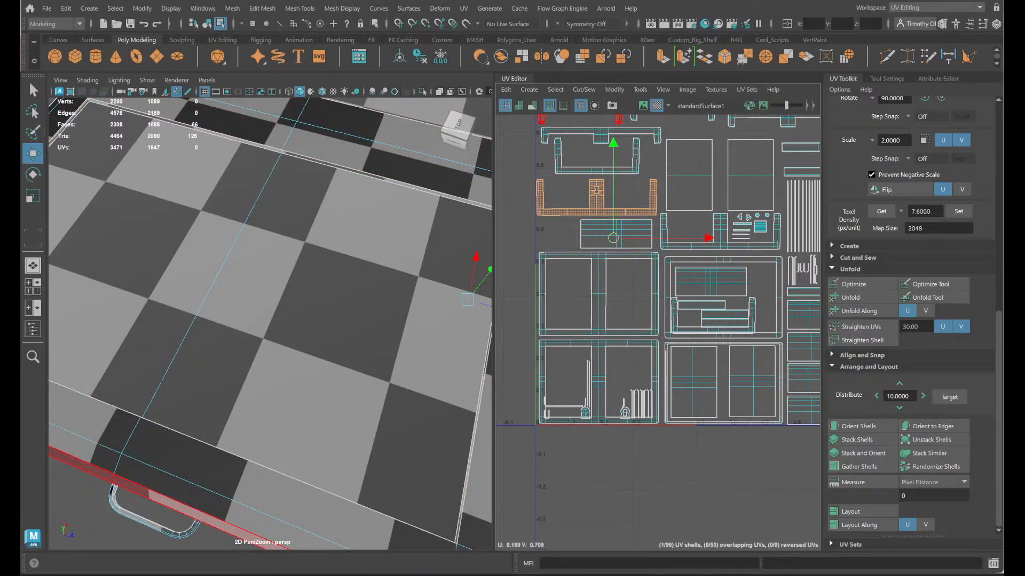
pyautogui.scroll(1, 590, 164)
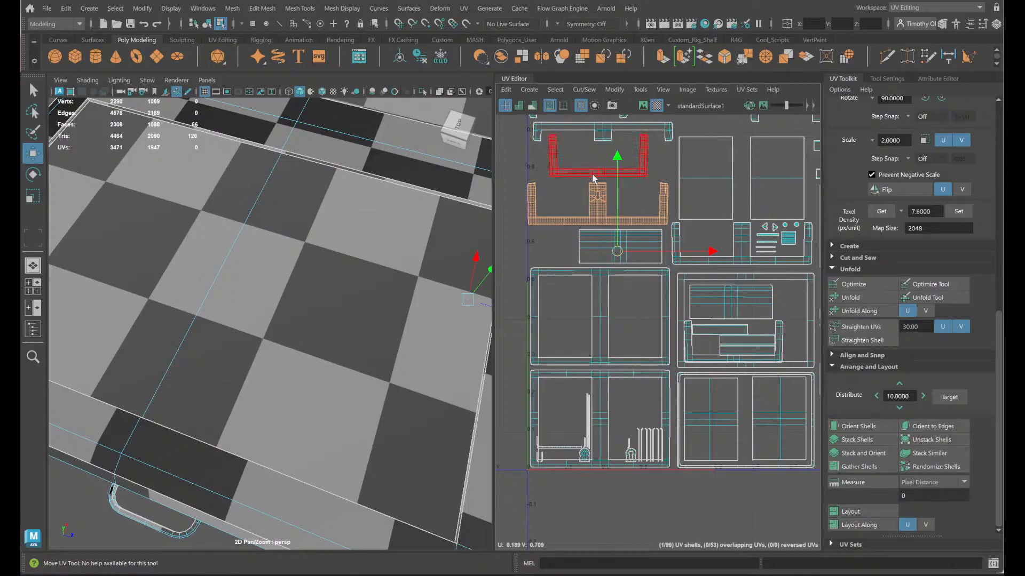
pyautogui.keyDown('alt'); pyautogui.moveTo(587, 183); pyautogui.dragTo(579, 251, button='middle'); pyautogui.keyUp('alt')
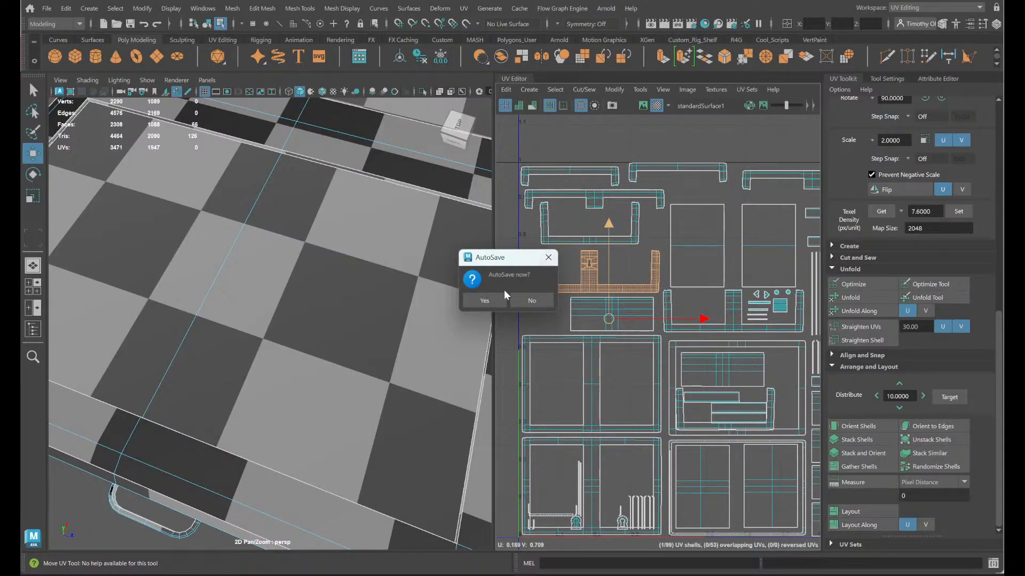
pyautogui.click(491, 303)
# - Move the wide rectangular shell from the large middle frame shell into the lower-left frame shell
pyautogui.keyDown('alt'); pyautogui.moveTo(765, 395); pyautogui.dragTo(715, 373, button='middle'); pyautogui.keyUp('alt')
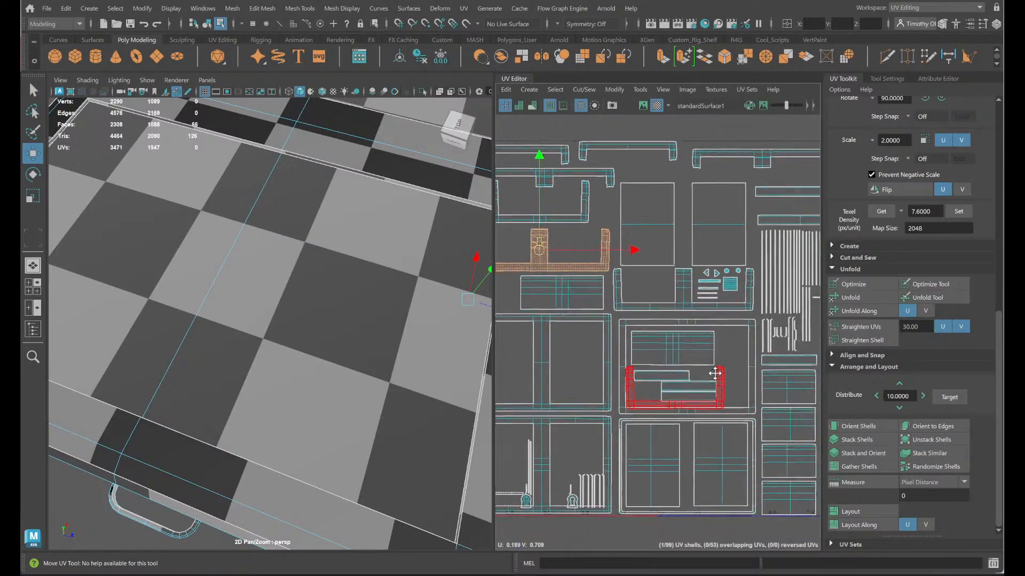
pyautogui.scroll(5, 715, 374)
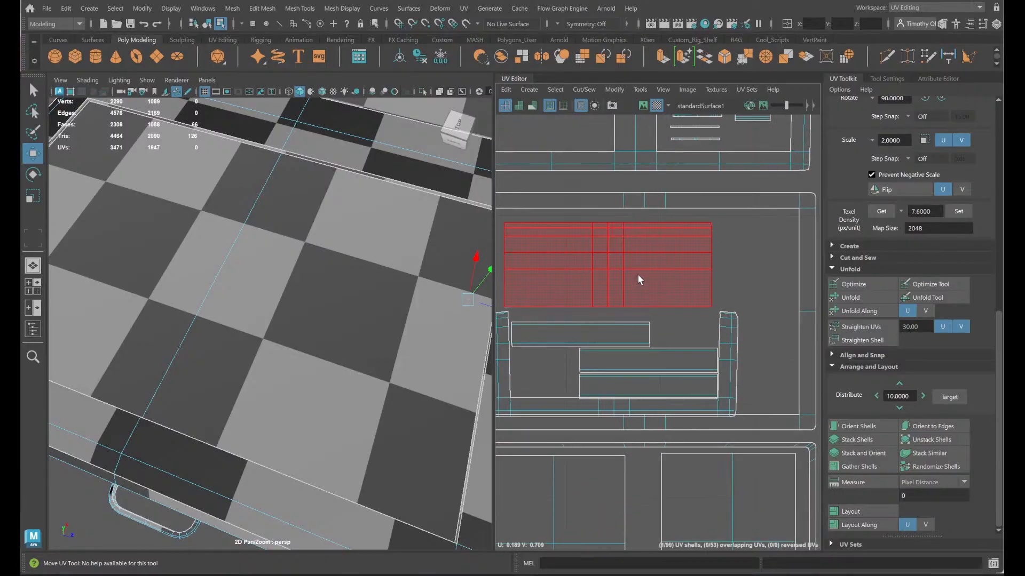
pyautogui.scroll(-5, 680, 323)
pyautogui.keyDown('alt'); pyautogui.moveTo(690, 335); pyautogui.dragTo(757, 349, button='middle'); pyautogui.keyUp('alt')
pyautogui.click(719, 325)
pyautogui.moveTo(717, 306); pyautogui.dragTo(701, 159)
pyautogui.keyDown('alt'); pyautogui.moveTo(729, 258); pyautogui.dragTo(656, 410, button='middle'); pyautogui.keyUp('alt')
pyautogui.keyDown('alt'); pyautogui.moveTo(723, 407); pyautogui.dragTo(682, 274, button='middle'); pyautogui.keyUp('alt')
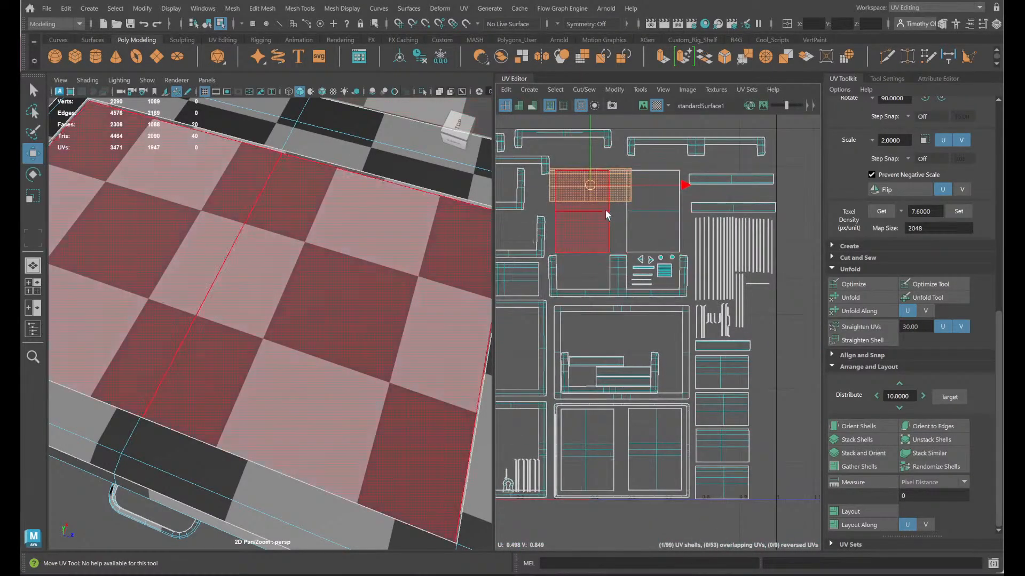
pyautogui.moveTo(606, 215); pyautogui.dragTo(521, 460)
pyautogui.keyDown('alt'); pyautogui.moveTo(521, 438); pyautogui.dragTo(691, 341, button='middle'); pyautogui.keyUp('alt')
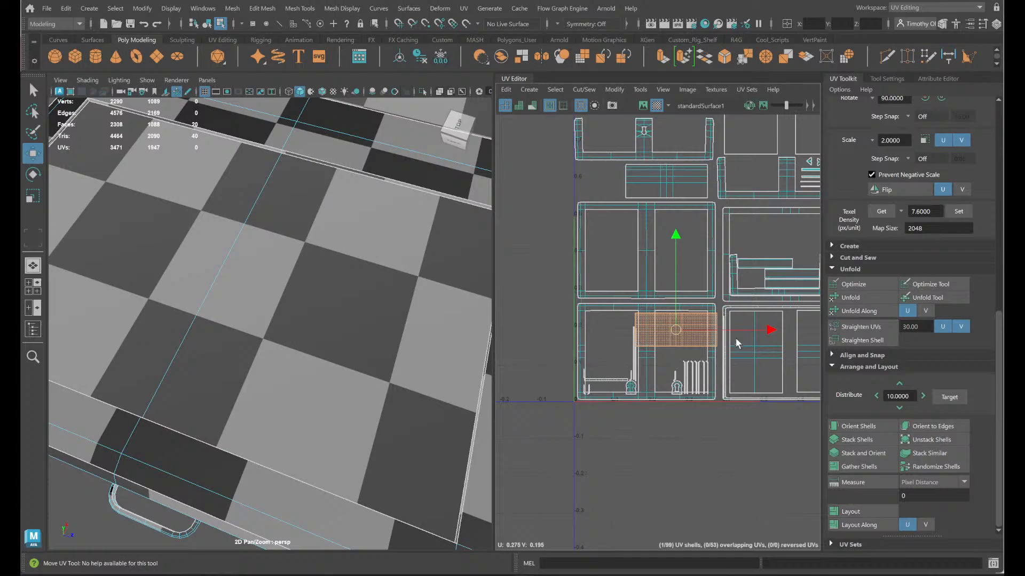
pyautogui.click(686, 336)
# - Move the U-shaped shell out of the large middle frame to the tile's upper-right corner, interlocking it with the bracket shell there
pyautogui.keyDown('alt'); pyautogui.moveTo(739, 368); pyautogui.dragTo(572, 370, button='middle'); pyautogui.keyUp('alt')
pyautogui.click(659, 287)
pyautogui.keyDown('alt'); pyautogui.moveTo(643, 358); pyautogui.dragTo(701, 380, button='middle'); pyautogui.keyUp('alt')
pyautogui.moveTo(667, 299); pyautogui.dragTo(693, 261)
pyautogui.keyDown('alt'); pyautogui.moveTo(699, 286); pyautogui.dragTo(714, 395, button='middle'); pyautogui.keyUp('alt')
pyautogui.moveTo(710, 393); pyautogui.dragTo(793, 208)
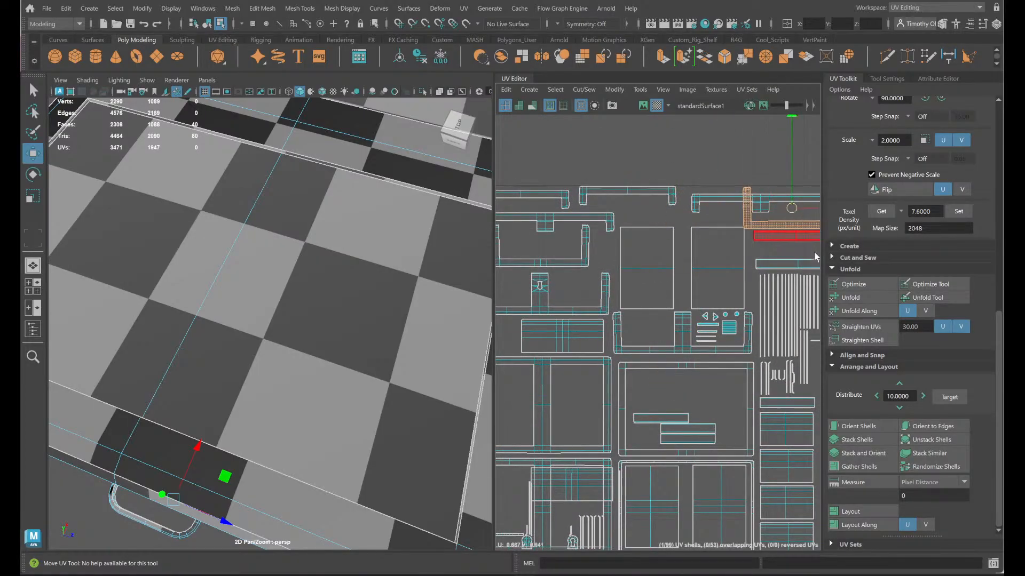
# - Shift the two tall rectangular shells slightly up and bring the right one closer to the left one
pyautogui.keyDown('alt'); pyautogui.moveTo(814, 253); pyautogui.dragTo(708, 258, button='middle'); pyautogui.keyUp('alt')
pyautogui.click(694, 244)
pyautogui.click(615, 302)
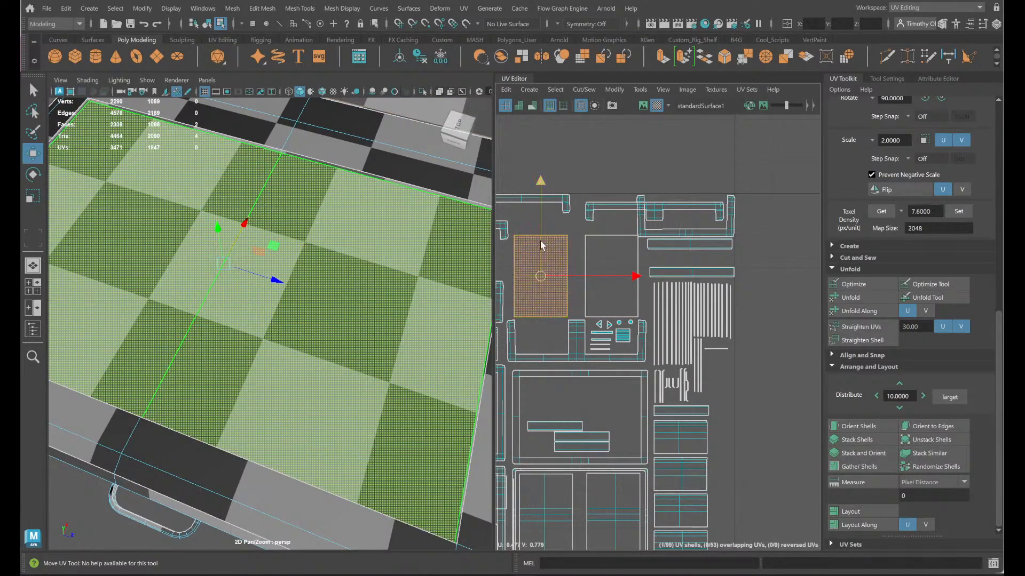
pyautogui.moveTo(600, 293); pyautogui.dragTo(588, 286)
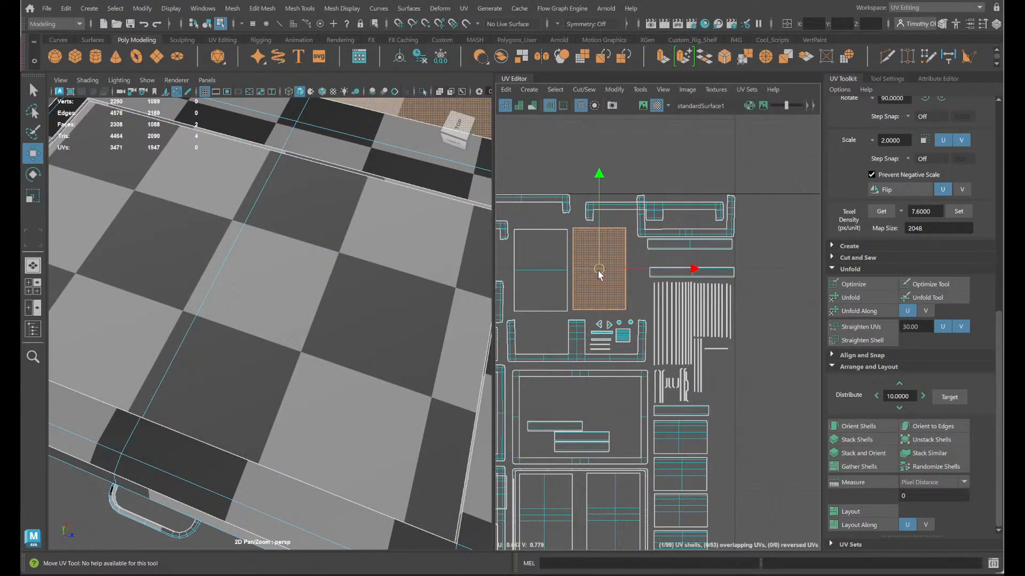
# - Space out the upper-right shells by lowering the horizontal strip and U-shaped shell and nudging the bracket shell up and left
pyautogui.click(678, 244)
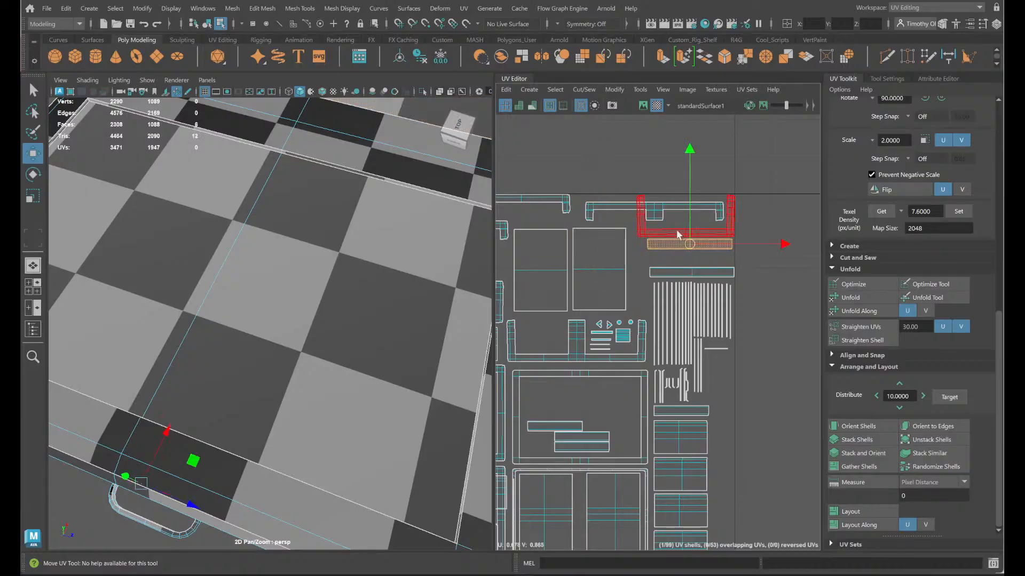
pyautogui.moveTo(691, 209); pyautogui.dragTo(693, 224)
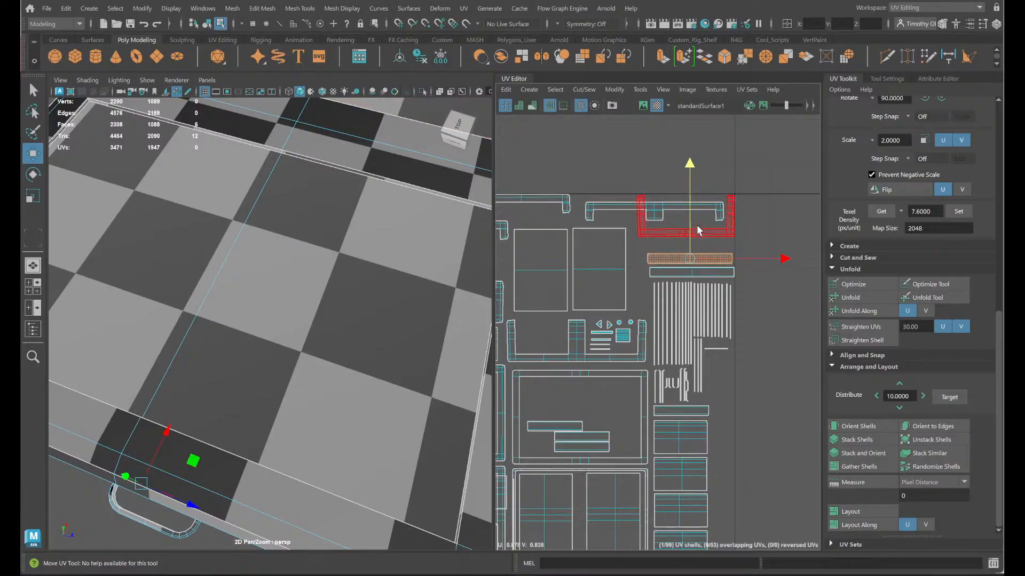
pyautogui.click(698, 234)
pyautogui.moveTo(691, 226); pyautogui.dragTo(658, 208)
pyautogui.click(674, 217)
pyautogui.click(784, 294)
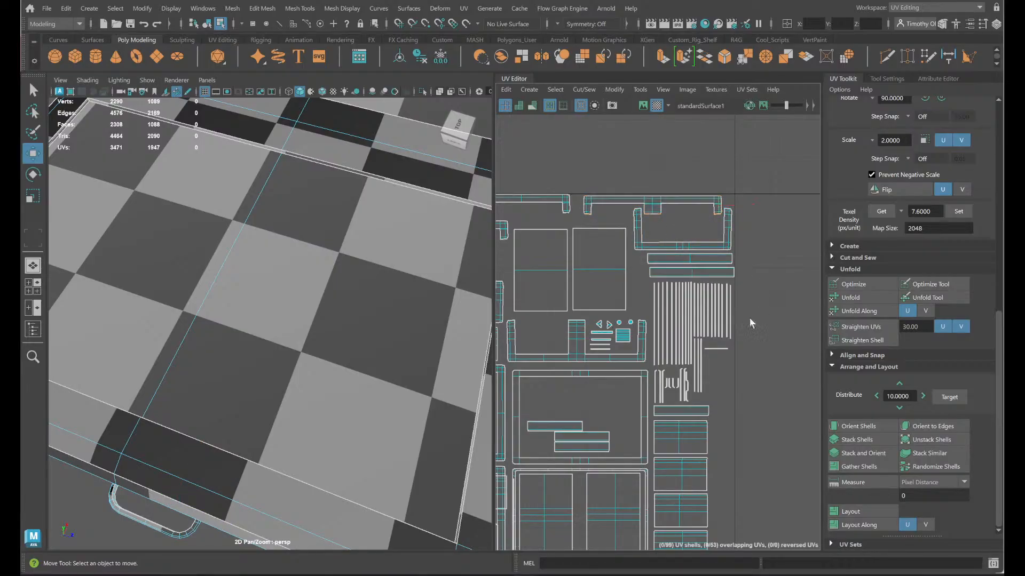
# - Nest the three narrow rectangular strip shells from the large middle frame inside the U-shaped and bracket shells near the tile's upper edge
pyautogui.keyDown('alt'); pyautogui.moveTo(697, 449); pyautogui.dragTo(770, 394, button='middle'); pyautogui.keyUp('alt')
pyautogui.click(631, 369)
pyautogui.moveTo(631, 370); pyautogui.dragTo(760, 172)
pyautogui.click(648, 375)
pyautogui.moveTo(650, 374); pyautogui.dragTo(604, 154)
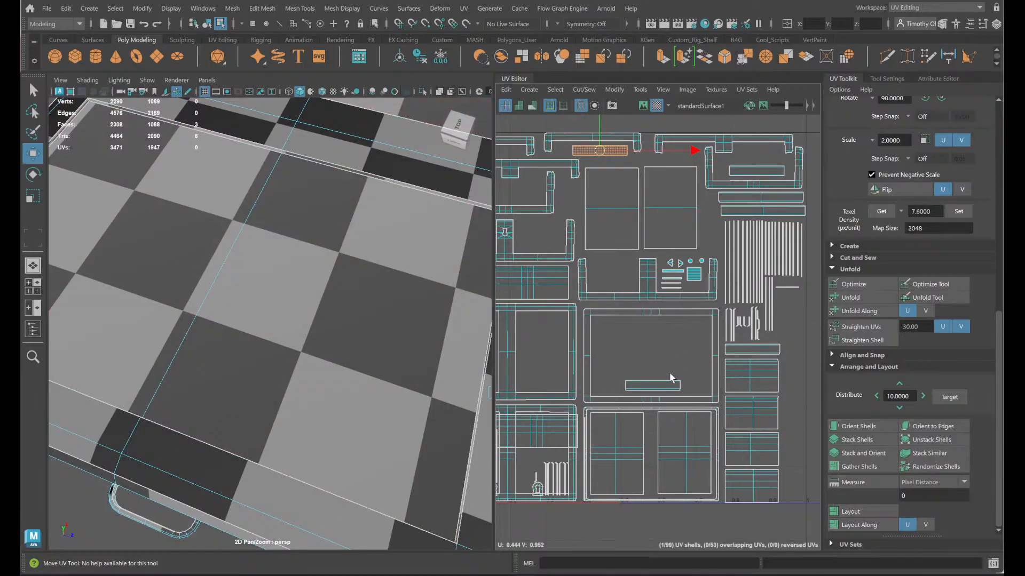
pyautogui.click(652, 385)
pyautogui.moveTo(653, 387); pyautogui.dragTo(593, 203)
pyautogui.keyDown('alt'); pyautogui.moveTo(630, 284); pyautogui.dragTo(757, 307, button='middle'); pyautogui.keyUp('alt')
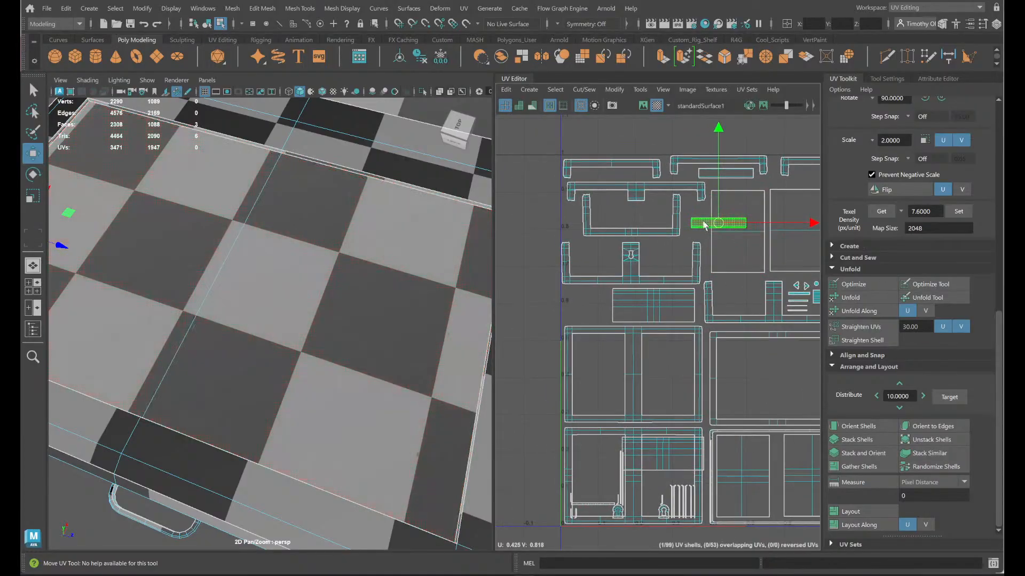
pyautogui.moveTo(719, 224); pyautogui.dragTo(625, 217)
# - Move the wide rectangular shell from the lower-left frame into the large empty frame shell diagonally above it
pyautogui.keyDown('alt'); pyautogui.moveTo(687, 301); pyautogui.dragTo(537, 197, button='middle'); pyautogui.keyUp('alt')
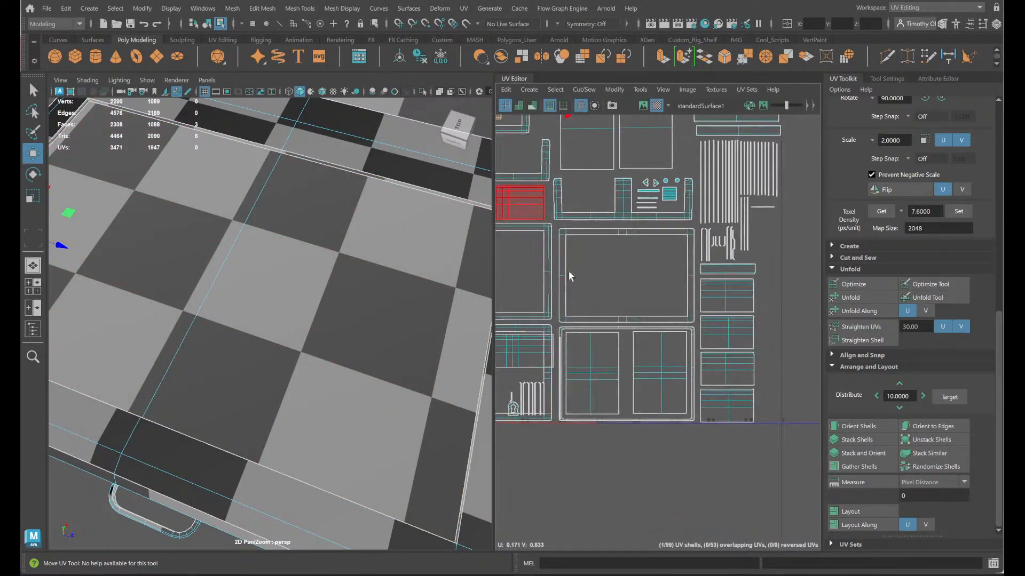
pyautogui.click(592, 374)
pyautogui.keyDown('alt'); pyautogui.moveTo(550, 413); pyautogui.dragTo(694, 389, button='middle'); pyautogui.keyUp('alt')
pyautogui.click(634, 325)
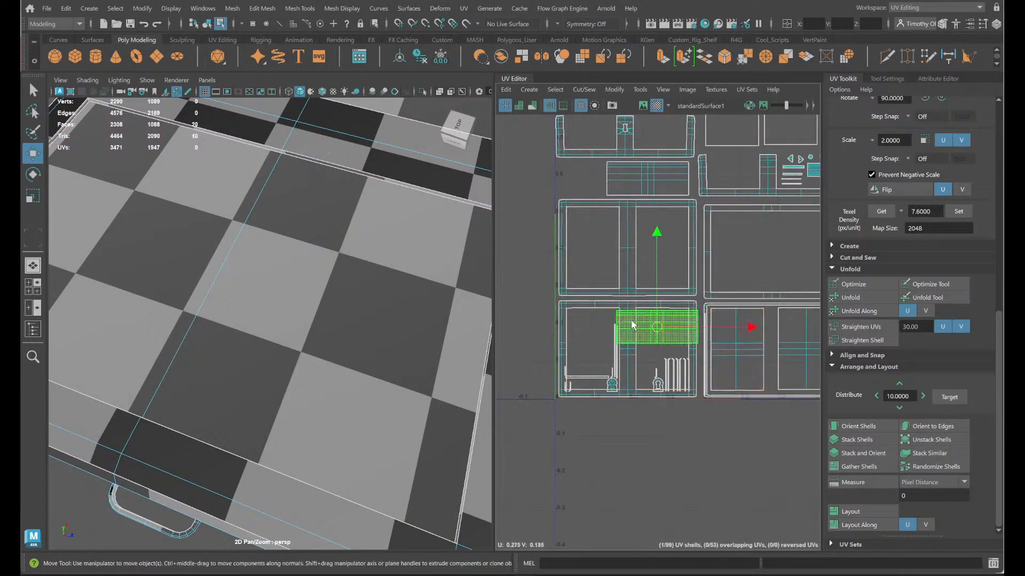
pyautogui.moveTo(659, 328); pyautogui.dragTo(763, 241)
# - Move the thin horizontal strip beside the keyhole shell to the upper part of the lower-left frame's right opening
pyautogui.keyDown('alt'); pyautogui.moveTo(757, 316); pyautogui.dragTo(673, 291, button='middle'); pyautogui.keyUp('alt')
pyautogui.keyDown('alt'); pyautogui.moveTo(580, 388); pyautogui.dragTo(690, 408, button='middle'); pyautogui.keyUp('alt')
pyautogui.scroll(5, 598, 391)
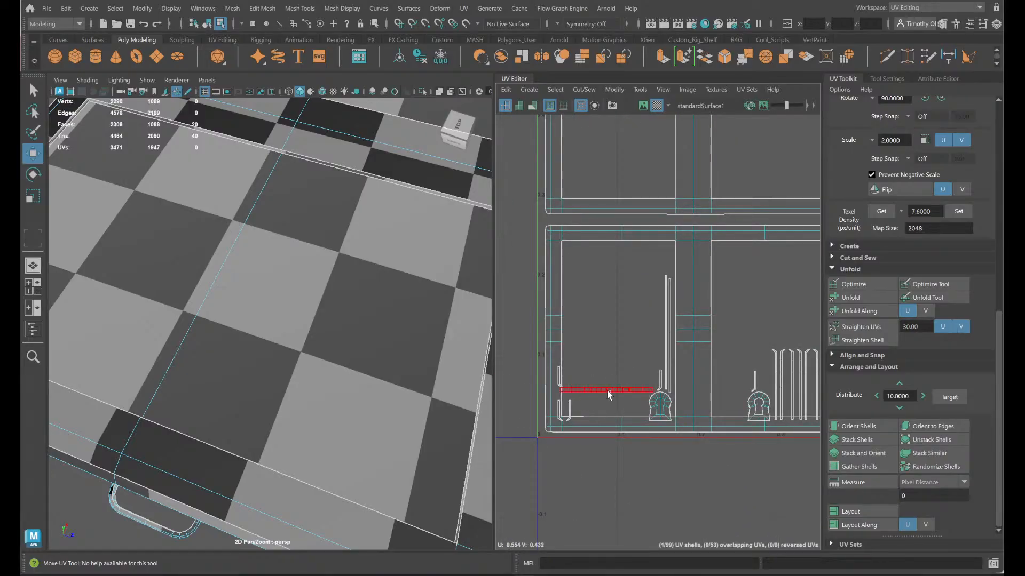
pyautogui.click(607, 390)
pyautogui.moveTo(614, 389); pyautogui.dragTo(786, 289)
pyautogui.keyDown('alt'); pyautogui.moveTo(735, 345); pyautogui.dragTo(680, 351, button='middle'); pyautogui.keyUp('alt')
pyautogui.moveTo(721, 288); pyautogui.dragTo(701, 264)
# - Move the seven bent strip shells from the lower-left frame to the free space beside the thin strips at the tile's right edge
pyautogui.moveTo(767, 387); pyautogui.dragTo(767, 389)
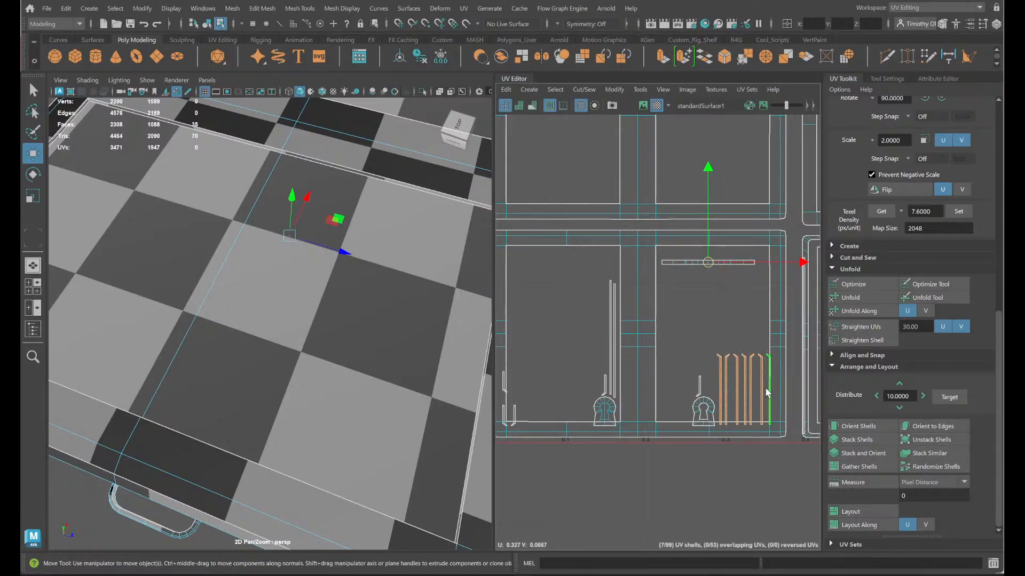
pyautogui.keyDown('alt'); pyautogui.moveTo(768, 390); pyautogui.dragTo(685, 410, button='middle'); pyautogui.keyUp('alt')
pyautogui.moveTo(666, 407); pyautogui.dragTo(799, 273)
pyautogui.keyDown('alt'); pyautogui.moveTo(800, 273); pyautogui.dragTo(450, 455, button='middle'); pyautogui.keyUp('alt')
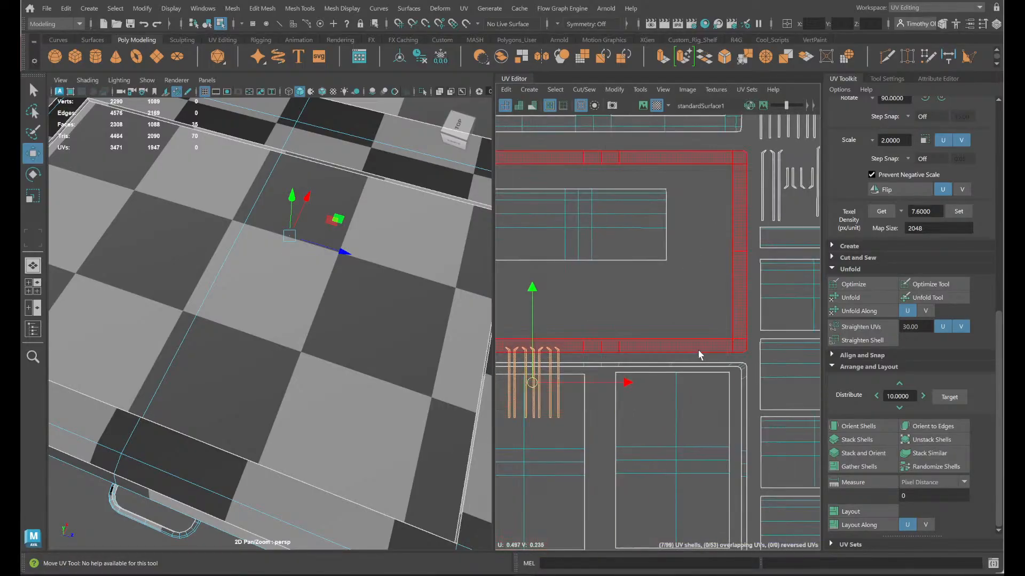
pyautogui.keyDown('alt'); pyautogui.moveTo(698, 350); pyautogui.dragTo(573, 449, button='middle'); pyautogui.keyUp('alt')
pyautogui.scroll(-4, 612, 429)
# - Move the two long thin strips and the small bent piece beside them from the lower-left frame to the tile's right edge
pyautogui.moveTo(507, 460); pyautogui.dragTo(696, 341)
pyautogui.scroll(5, 695, 342)
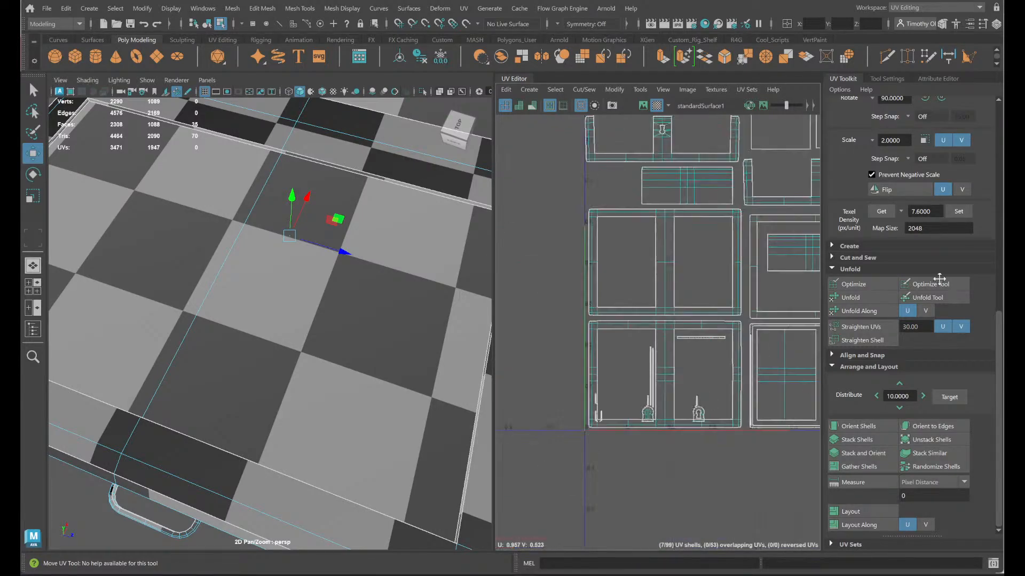
pyautogui.scroll(2, 629, 341)
pyautogui.moveTo(627, 301); pyautogui.dragTo(702, 392)
pyautogui.scroll(-4, 703, 399)
pyautogui.keyDown('alt'); pyautogui.moveTo(701, 403); pyautogui.dragTo(551, 390, button='middle'); pyautogui.keyUp('alt')
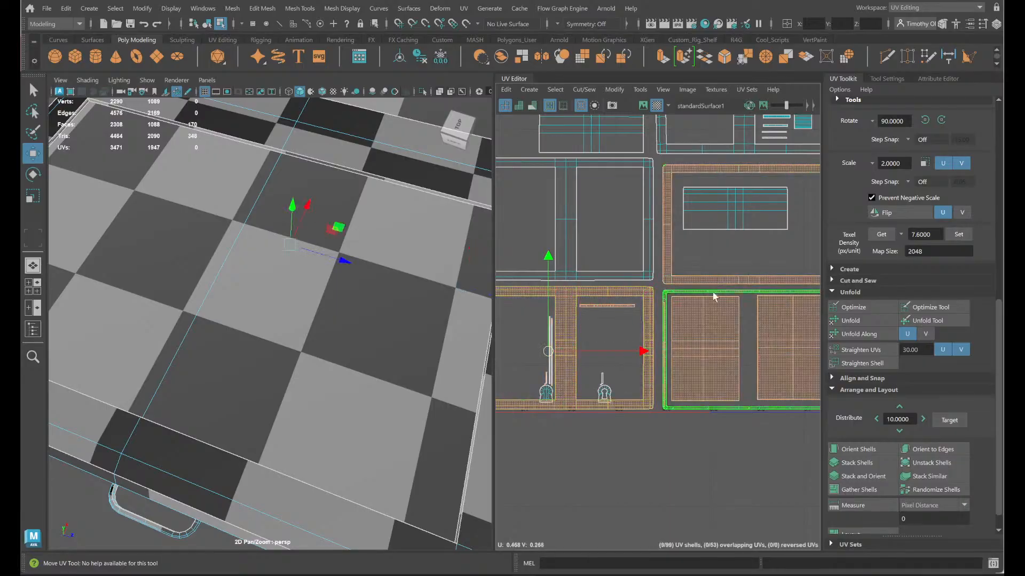
pyautogui.moveTo(550, 352); pyautogui.dragTo(779, 232)
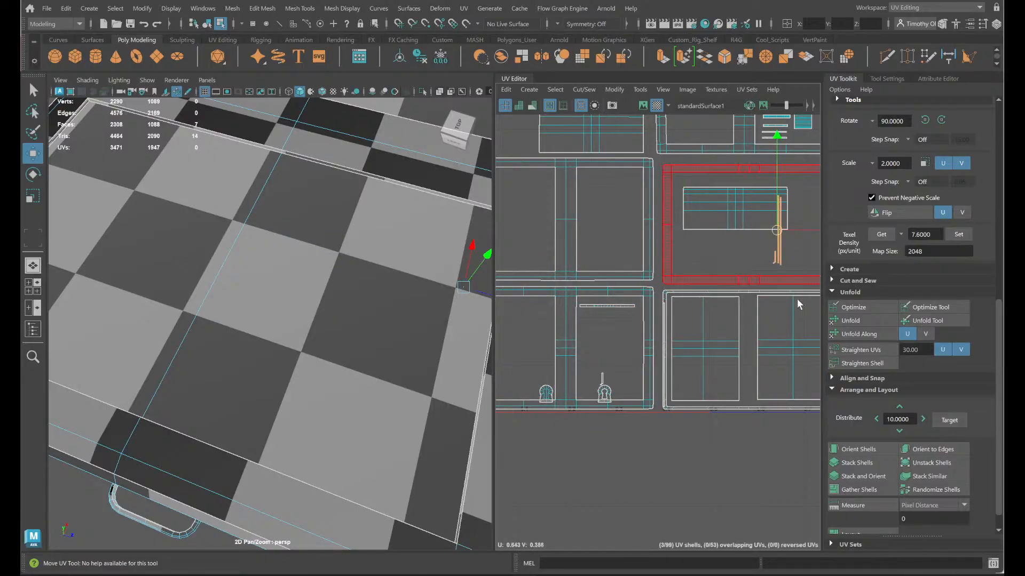
pyautogui.keyDown('alt'); pyautogui.moveTo(797, 303); pyautogui.dragTo(570, 350, button='middle'); pyautogui.keyUp('alt')
pyautogui.moveTo(552, 279); pyautogui.dragTo(759, 273)
pyautogui.keyDown('ctrl'); pyautogui.click(715, 295); pyautogui.keyUp('ctrl')
# - Move the small bent strip above the open keyhole shell into the group of small bent strips at the tile's right side
pyautogui.keyDown('alt'); pyautogui.moveTo(566, 357); pyautogui.dragTo(799, 278, button='middle'); pyautogui.keyUp('alt')
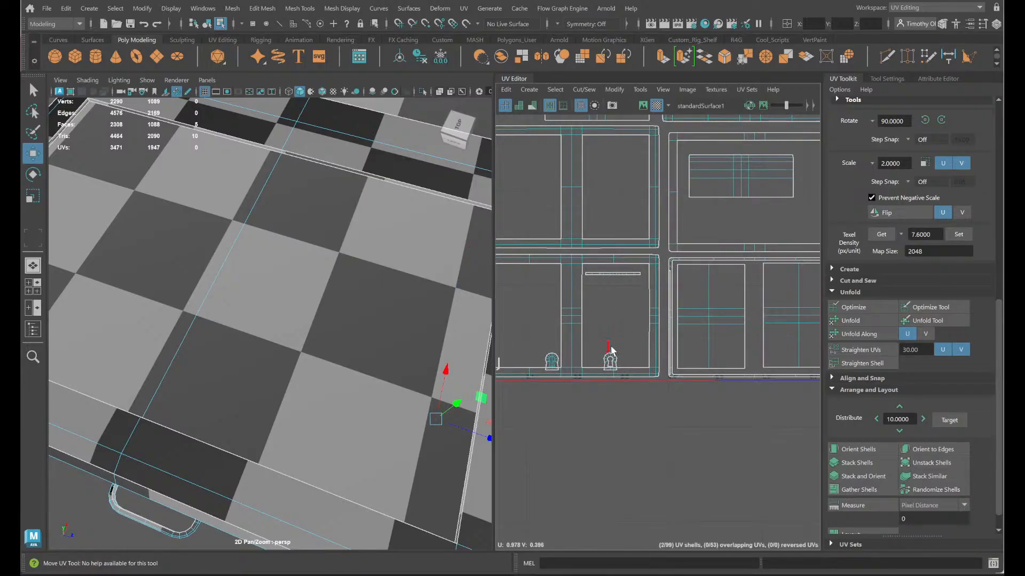
pyautogui.keyDown('alt'); pyautogui.moveTo(611, 354); pyautogui.dragTo(550, 414, button='middle'); pyautogui.keyUp('alt')
pyautogui.click(780, 228)
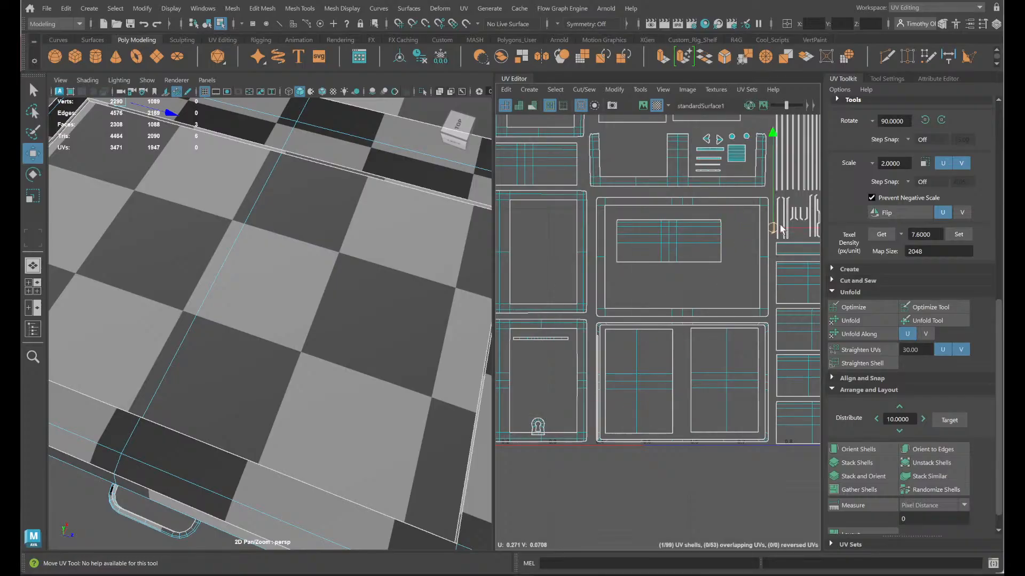
pyautogui.moveTo(780, 226); pyautogui.dragTo(800, 231)
# - Move the three small bent strips from the lower-left frame's corner into the same group of small bent strips
pyautogui.keyDown('alt'); pyautogui.moveTo(630, 312); pyautogui.dragTo(746, 249, button='middle'); pyautogui.keyUp('alt')
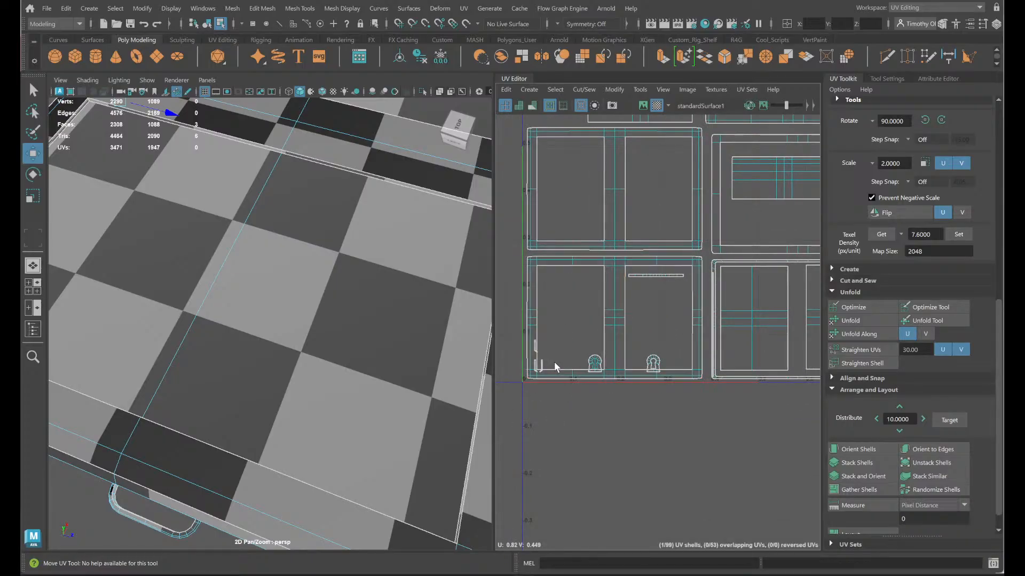
pyautogui.moveTo(556, 363); pyautogui.dragTo(776, 284)
pyautogui.keyDown('ctrl'); pyautogui.click(534, 328); pyautogui.keyUp('ctrl')
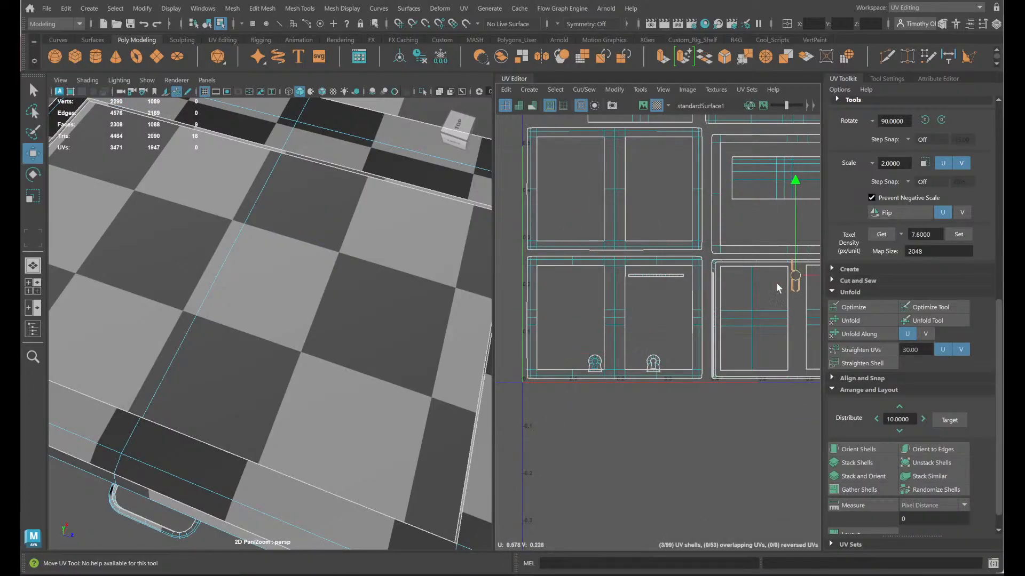
pyautogui.keyDown('alt'); pyautogui.moveTo(776, 288); pyautogui.dragTo(640, 370, button='middle'); pyautogui.keyUp('alt')
pyautogui.moveTo(668, 353); pyautogui.dragTo(816, 240)
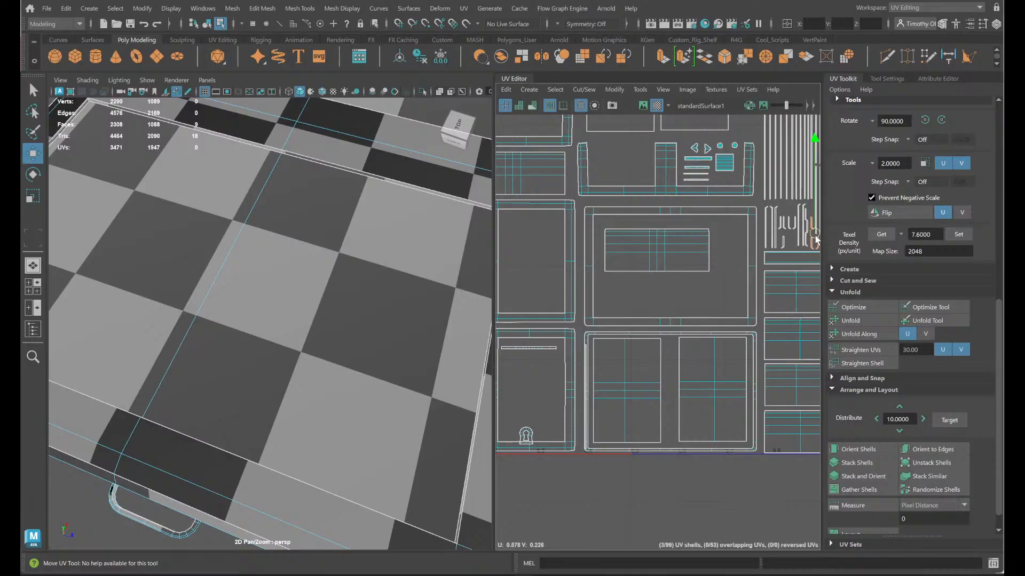
pyautogui.keyDown('alt'); pyautogui.moveTo(797, 290); pyautogui.dragTo(740, 304, button='middle'); pyautogui.keyUp('alt')
pyautogui.click(792, 353)
# - Move both keyhole shells out of the lower-left frame to the free space right of the rectangular shell column
pyautogui.keyDown('alt'); pyautogui.moveTo(615, 407); pyautogui.dragTo(732, 330, button='middle'); pyautogui.keyUp('alt')
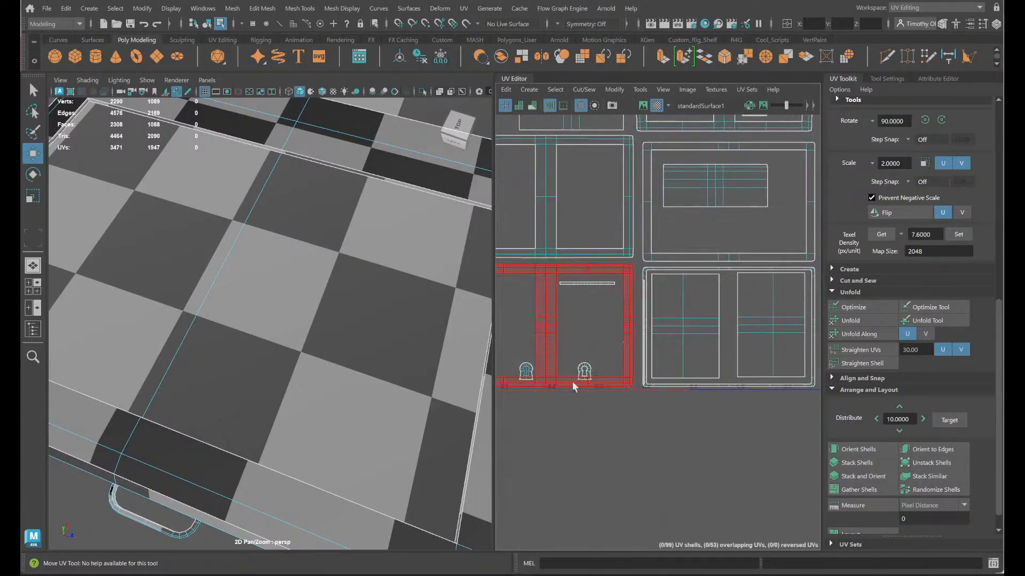
pyautogui.click(584, 371)
pyautogui.keyDown('shift'); pyautogui.click(524, 371); pyautogui.keyUp('shift')
pyautogui.scroll(-3, 591, 370)
pyautogui.moveTo(562, 378); pyautogui.dragTo(821, 303)
pyautogui.keyDown('alt'); pyautogui.moveTo(796, 330); pyautogui.dragTo(695, 343, button='middle'); pyautogui.keyUp('alt')
pyautogui.moveTo(774, 324); pyautogui.dragTo(704, 327)
pyautogui.keyDown('alt'); pyautogui.moveTo(417, 423); pyautogui.dragTo(448, 421, button='middle'); pyautogui.keyUp('alt')
# - Move the thin horizontal strip from the lower-left frame into the large middle frame, below the wide rectangular shell, and clear the selection
pyautogui.keyDown('alt'); pyautogui.moveTo(582, 425); pyautogui.dragTo(739, 400, button='middle'); pyautogui.keyUp('alt')
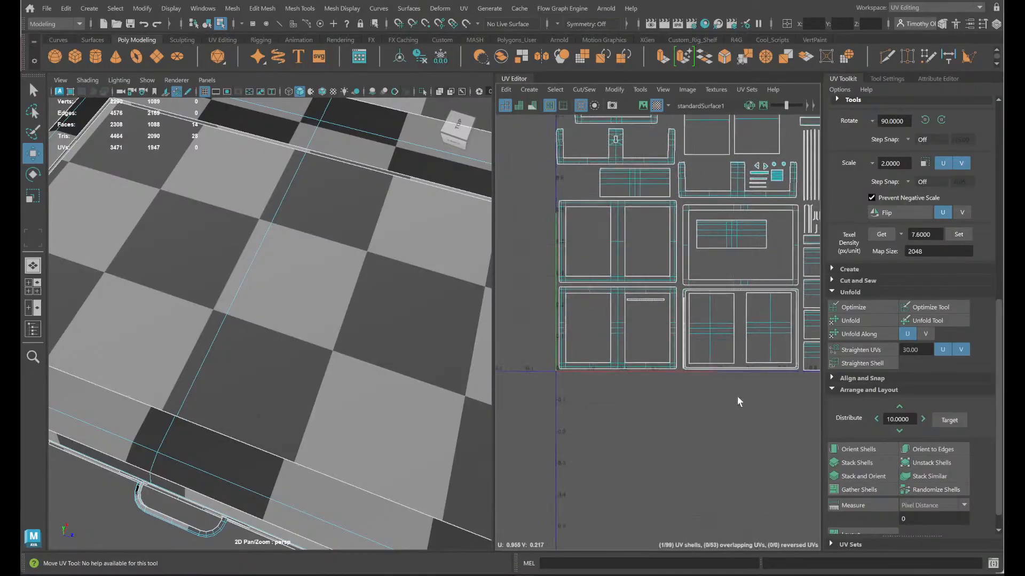
pyautogui.click(652, 299)
pyautogui.keyDown('alt'); pyautogui.moveTo(673, 405); pyautogui.dragTo(644, 453, button='middle'); pyautogui.keyUp('alt')
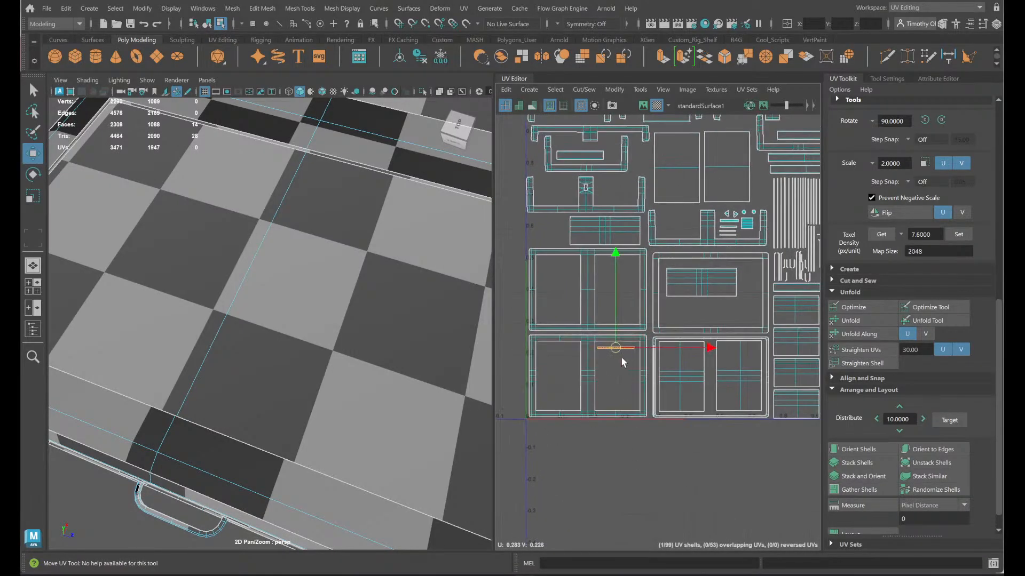
pyautogui.moveTo(620, 344); pyautogui.dragTo(684, 317)
pyautogui.keyDown('shift'); pyautogui.click(723, 322); pyautogui.keyUp('shift')
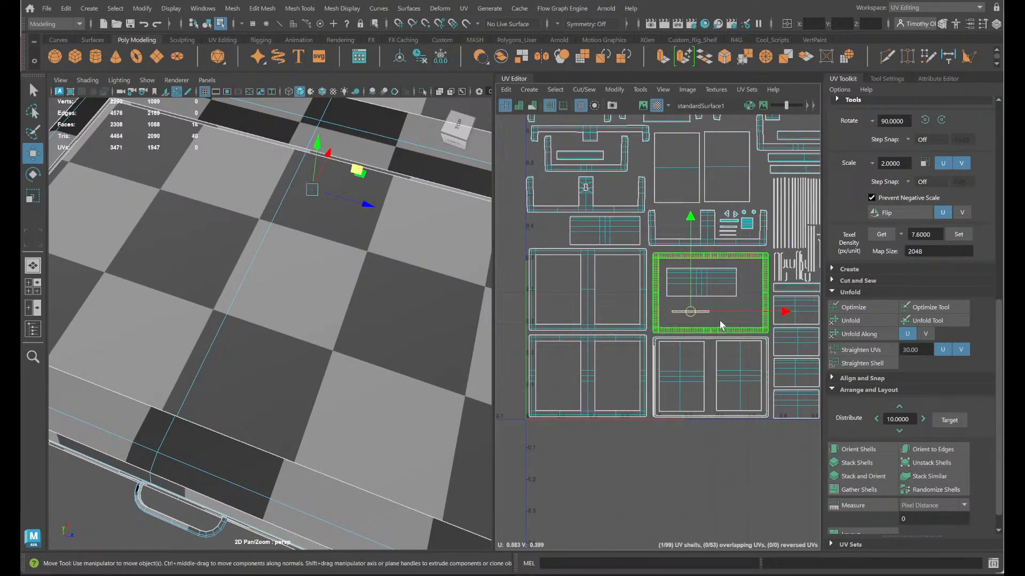
pyautogui.click(558, 236)
# - Review the packed UV layout and the relocated keyhole shells, and view the whole chest model from its side
pyautogui.scroll(-4, 598, 282)
pyautogui.keyDown('alt'); pyautogui.moveTo(660, 338); pyautogui.dragTo(665, 379, button='middle'); pyautogui.keyUp('alt')
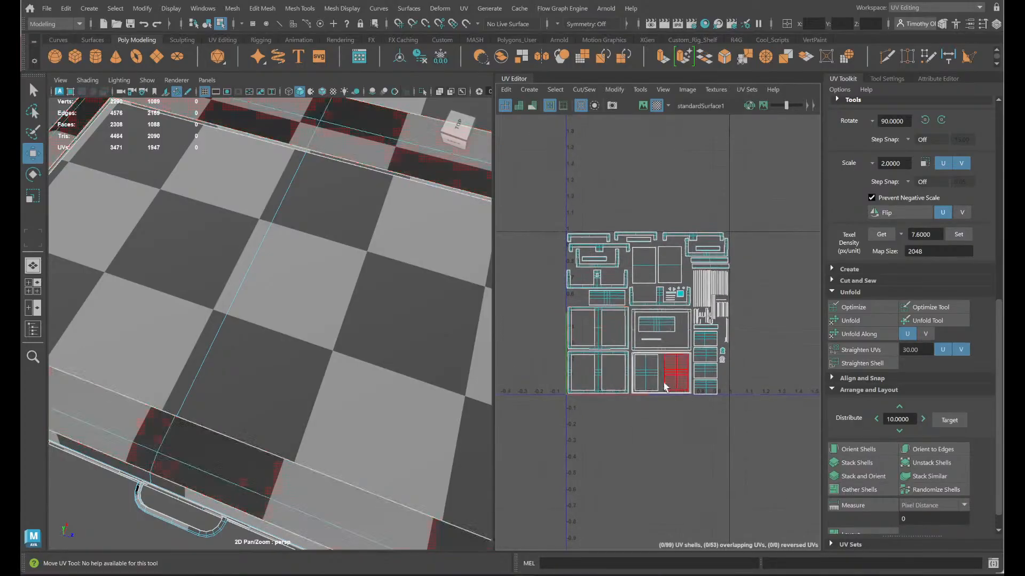
pyautogui.scroll(5, 708, 341)
pyautogui.scroll(3, 744, 360)
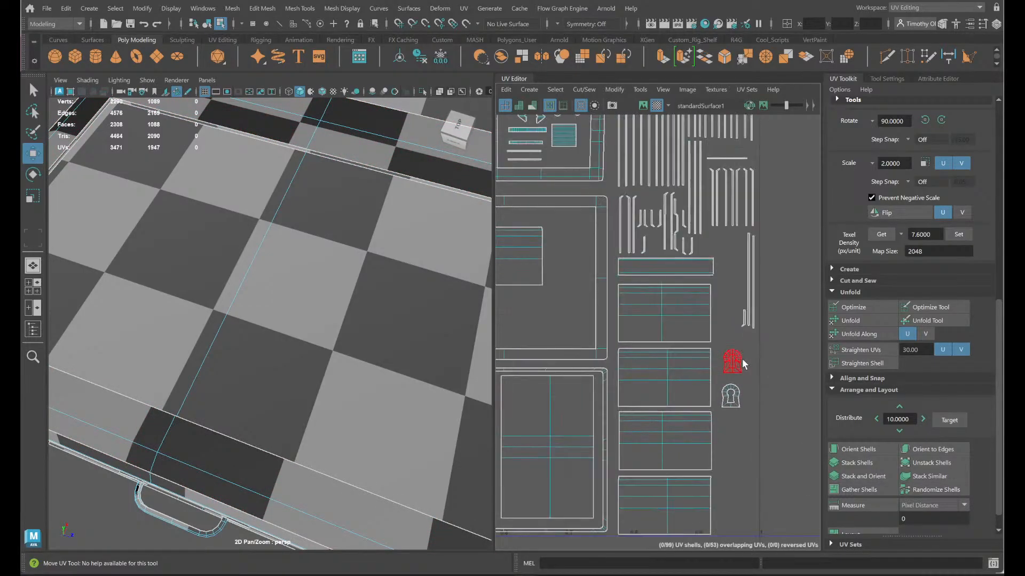
pyautogui.press('f')
pyautogui.keyDown('alt'); pyautogui.moveTo(308, 289); pyautogui.dragTo(322, 241); pyautogui.keyUp('alt')
pyautogui.moveTo(243, 308); pyautogui.dragTo(291, 228, button='right')
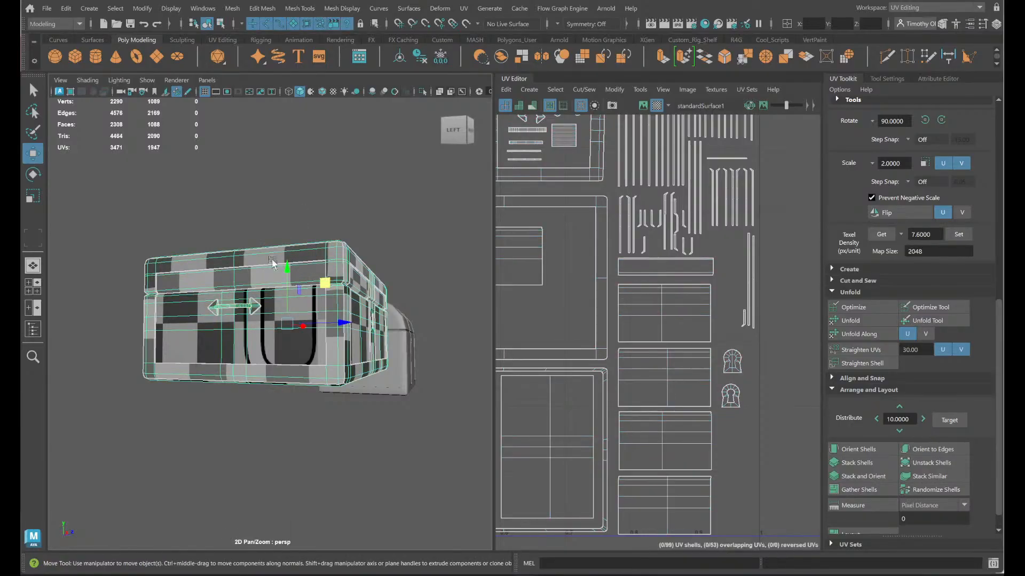
# - Mirror the side handle and its brackets to the opposite side of the chest along the object's X axis, and clear the selection
pyautogui.moveTo(254, 309); pyautogui.dragTo(255, 273, button='right')
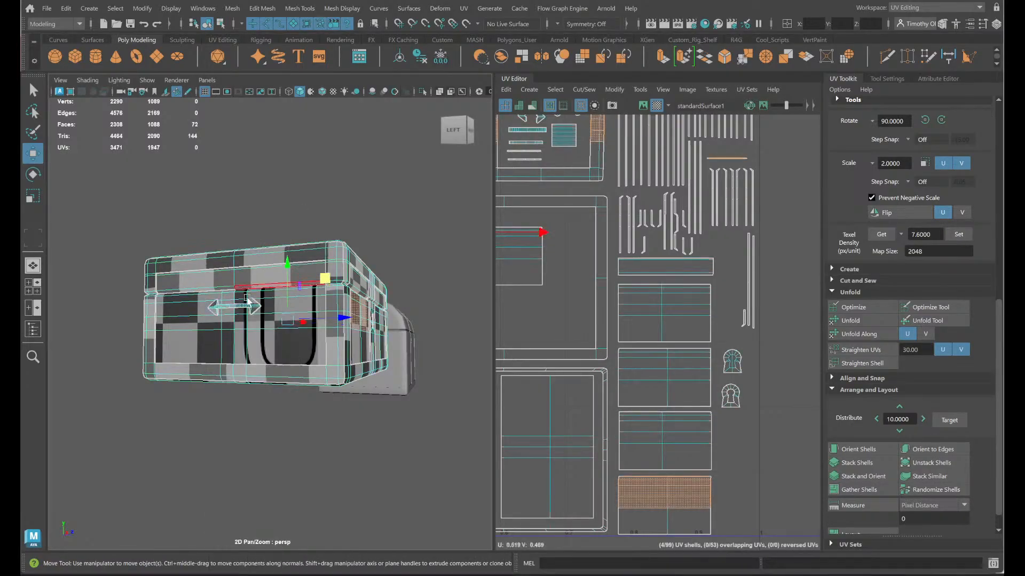
pyautogui.click(252, 307)
pyautogui.doubleClick(252, 309)
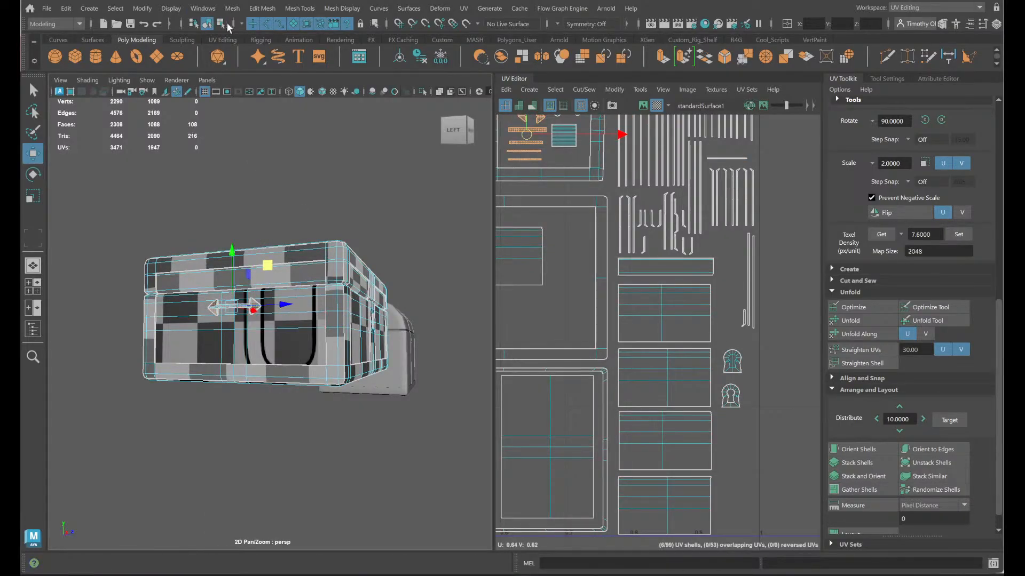
pyautogui.click(235, 11)
pyautogui.moveTo(208, 11)
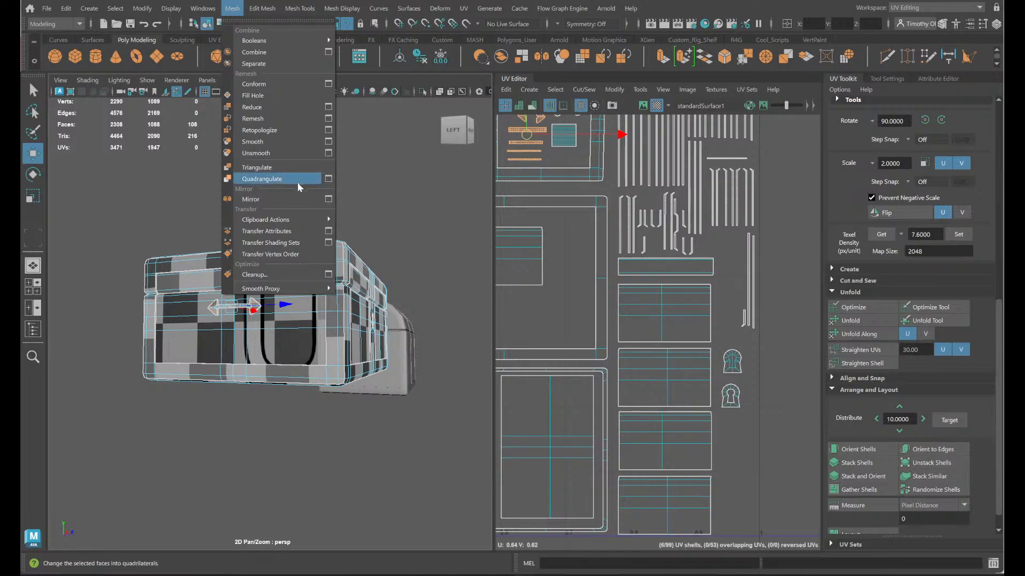
pyautogui.click(297, 200)
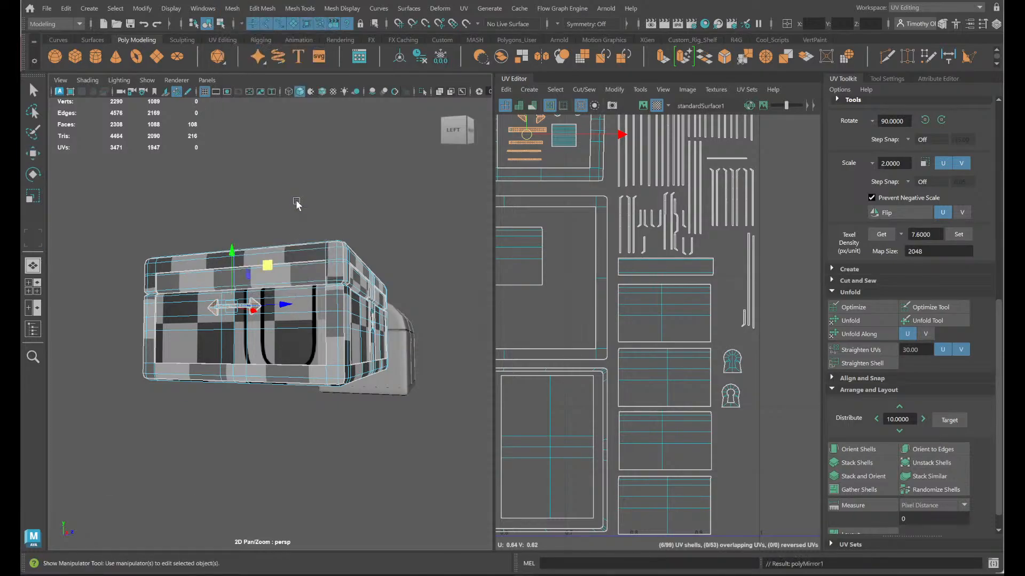
pyautogui.keyDown('alt'); pyautogui.moveTo(395, 273); pyautogui.dragTo(222, 285); pyautogui.keyUp('alt')
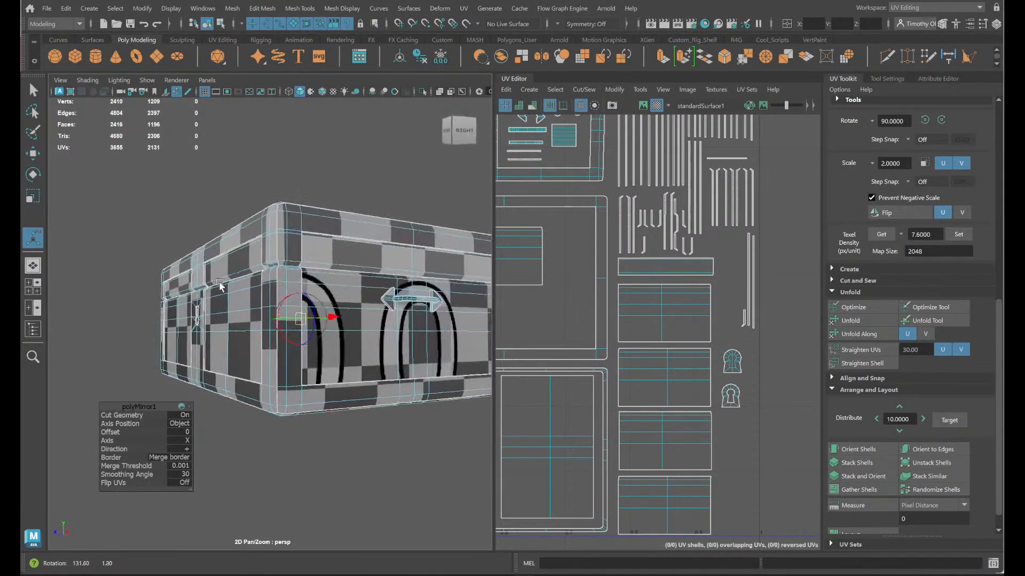
pyautogui.moveTo(238, 251); pyautogui.dragTo(297, 222, button='right')
pyautogui.press('q')
pyautogui.click(317, 192)
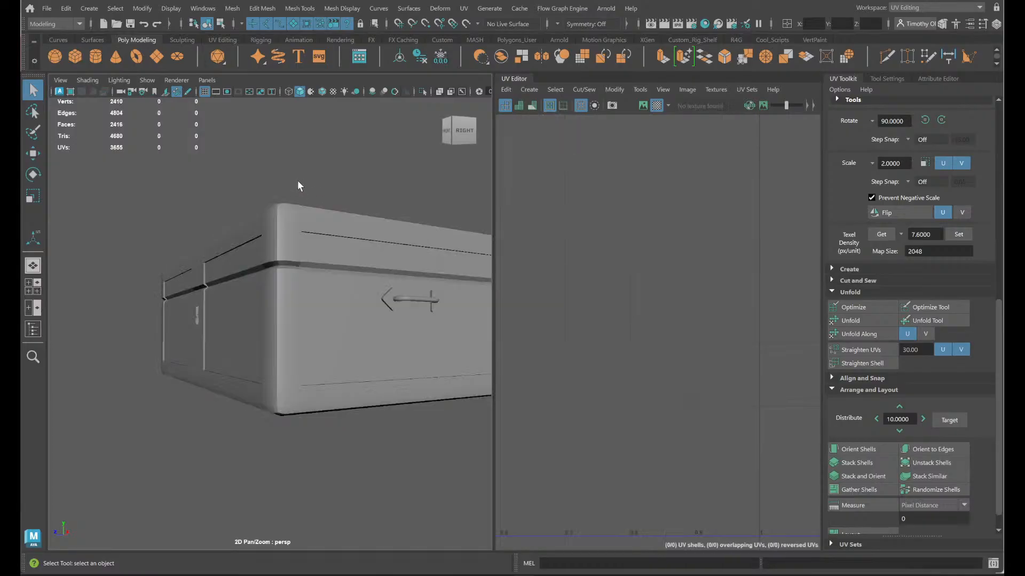
# - Switch to the General workspace and view the chest from its front and side
pyautogui.keyDown('alt'); pyautogui.moveTo(299, 214); pyautogui.dragTo(361, 253); pyautogui.keyUp('alt')
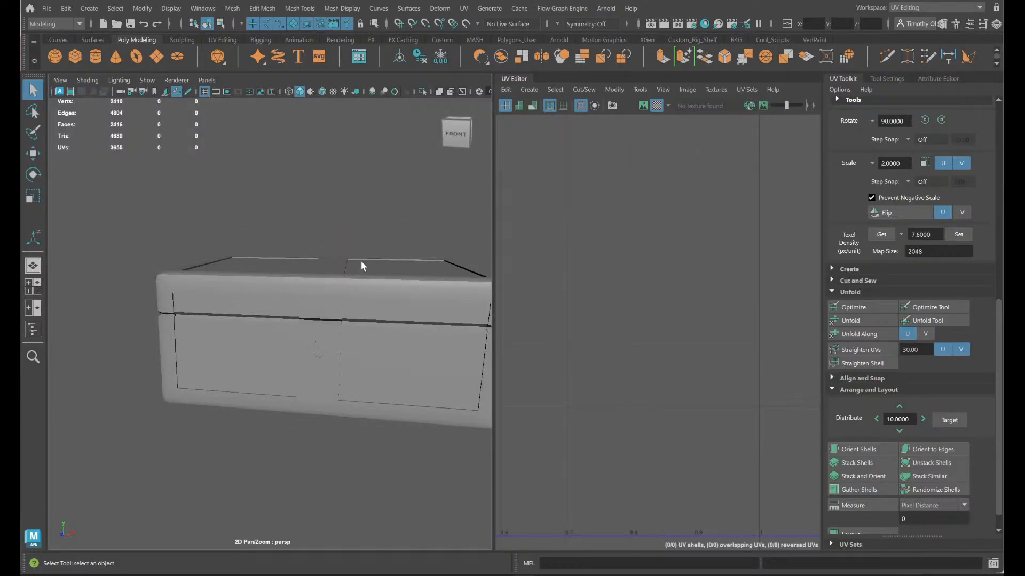
pyautogui.click(980, 8)
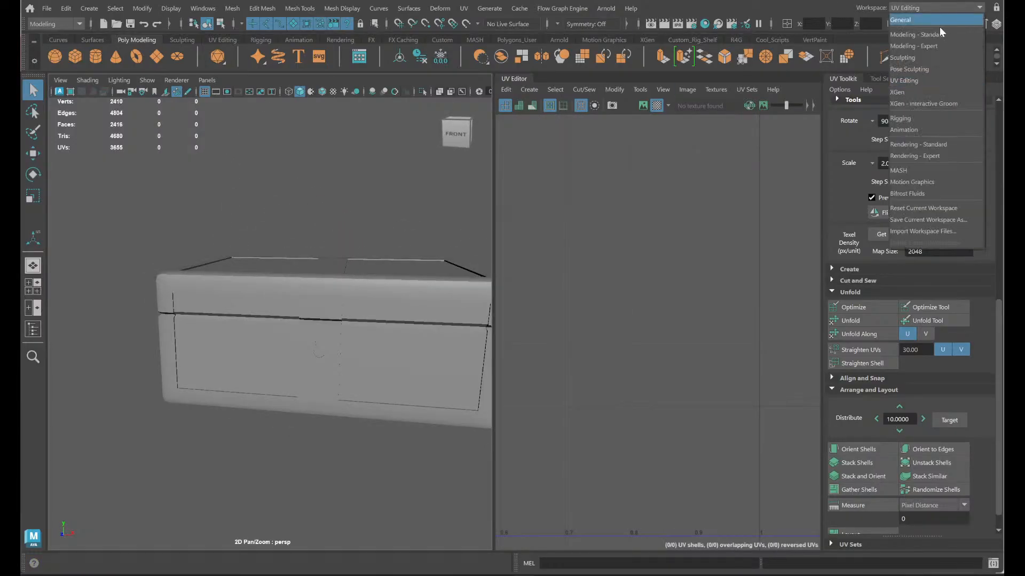
pyautogui.click(934, 21)
pyautogui.keyDown('alt'); pyautogui.moveTo(535, 320); pyautogui.dragTo(401, 322); pyautogui.keyUp('alt')
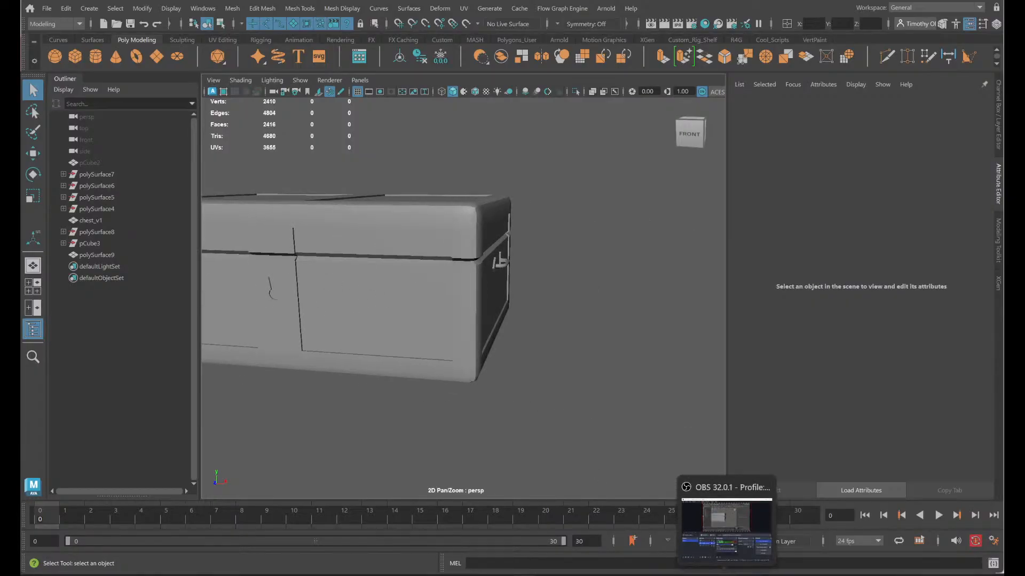
# - Switch to OBS, unmute the Mic/Aux audio and return to Maya
pyautogui.click(727, 525)
pyautogui.click(446, 419)
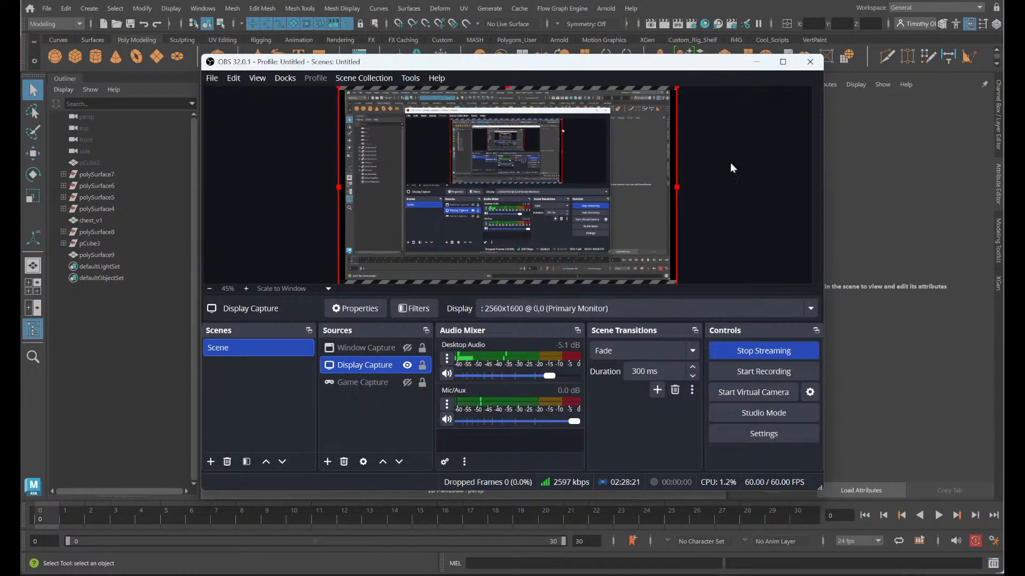
pyautogui.click(911, 190)
# - Put the chest mesh into face selection mode
pyautogui.keyDown('alt'); pyautogui.moveTo(471, 335); pyautogui.dragTo(492, 284); pyautogui.keyUp('alt')
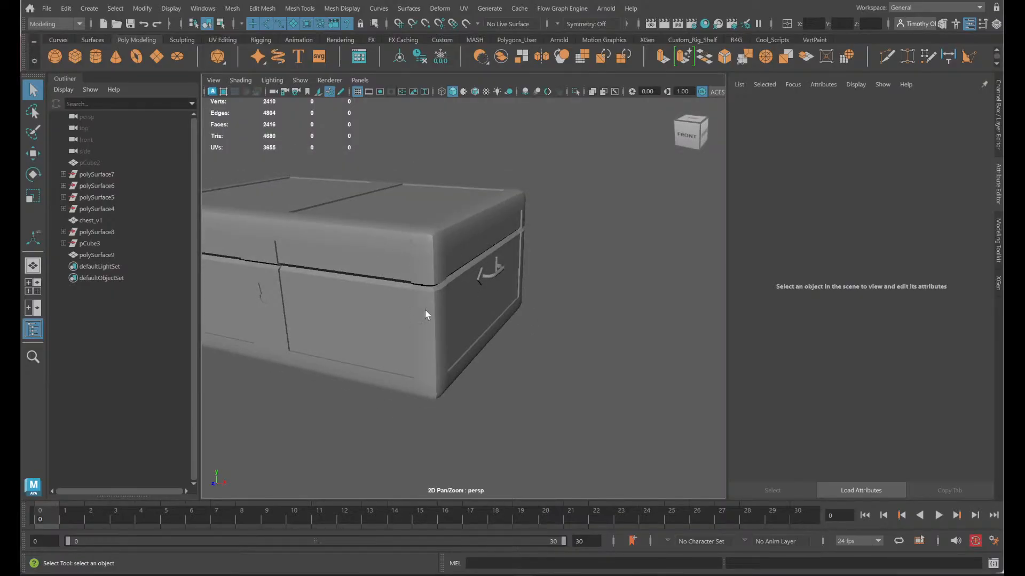
pyautogui.click(477, 280)
pyautogui.moveTo(496, 252); pyautogui.dragTo(499, 300, button='right')
pyautogui.click(552, 338)
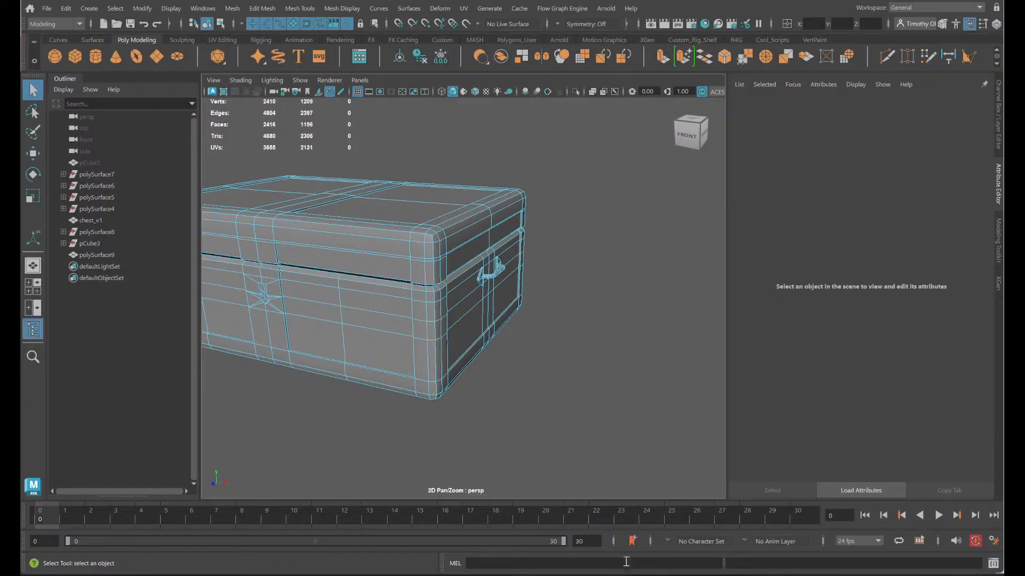
# - Switch to OBS, mute the Mic/Aux audio and return to Maya
pyautogui.hotkey('alt', 'Tab')
pyautogui.click(447, 421)
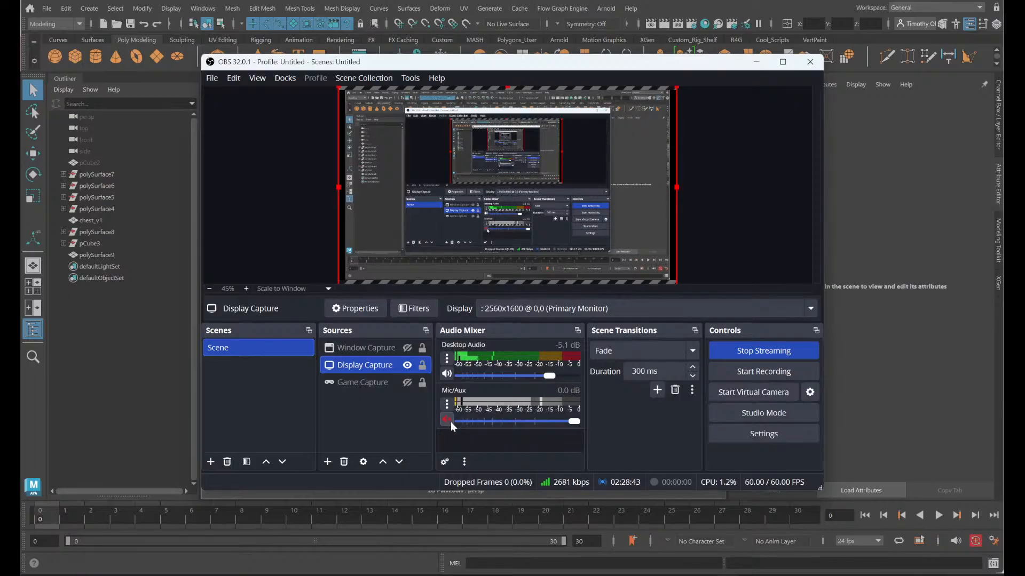
pyautogui.click(876, 243)
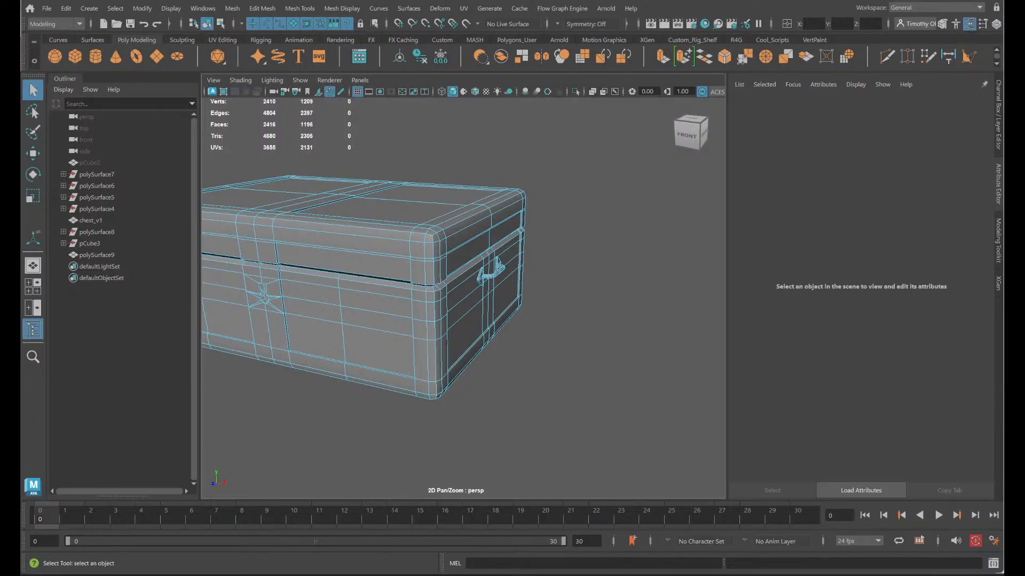
# - Inspect the whole chest mesh from below, from the front corner and from the handle side
pyautogui.moveTo(727, 572)
pyautogui.moveTo(741, 539)
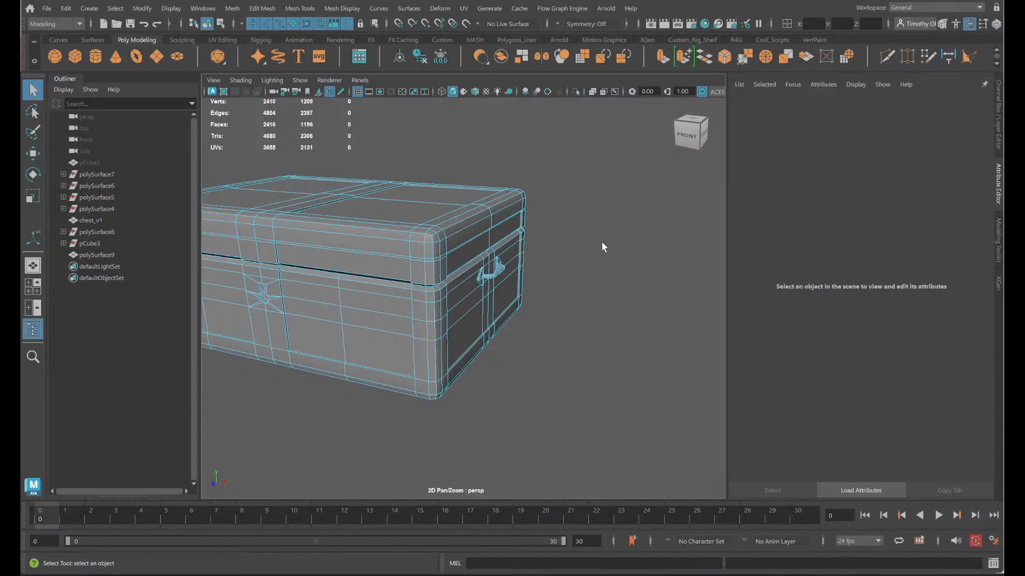
pyautogui.keyDown('alt'); pyautogui.moveTo(473, 382); pyautogui.dragTo(622, 398, button='middle'); pyautogui.keyUp('alt')
pyautogui.keyDown('alt'); pyautogui.moveTo(447, 433); pyautogui.dragTo(454, 403); pyautogui.keyUp('alt')
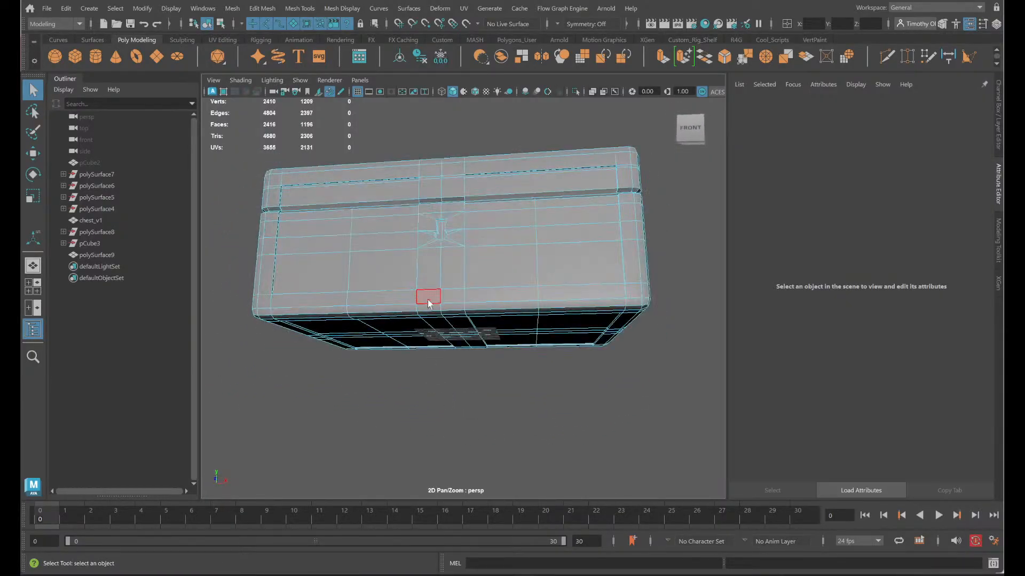
pyautogui.moveTo(425, 298); pyautogui.dragTo(423, 291, button='right')
pyautogui.keyDown('alt'); pyautogui.moveTo(522, 249); pyautogui.dragTo(499, 276); pyautogui.keyUp('alt')
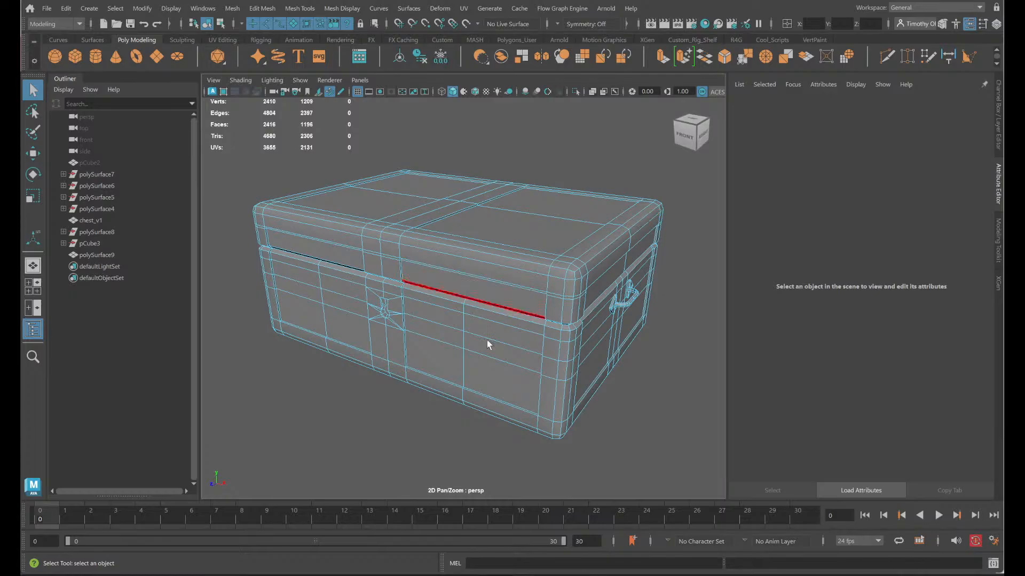
pyautogui.keyDown('alt'); pyautogui.moveTo(393, 259); pyautogui.dragTo(416, 263); pyautogui.keyUp('alt')
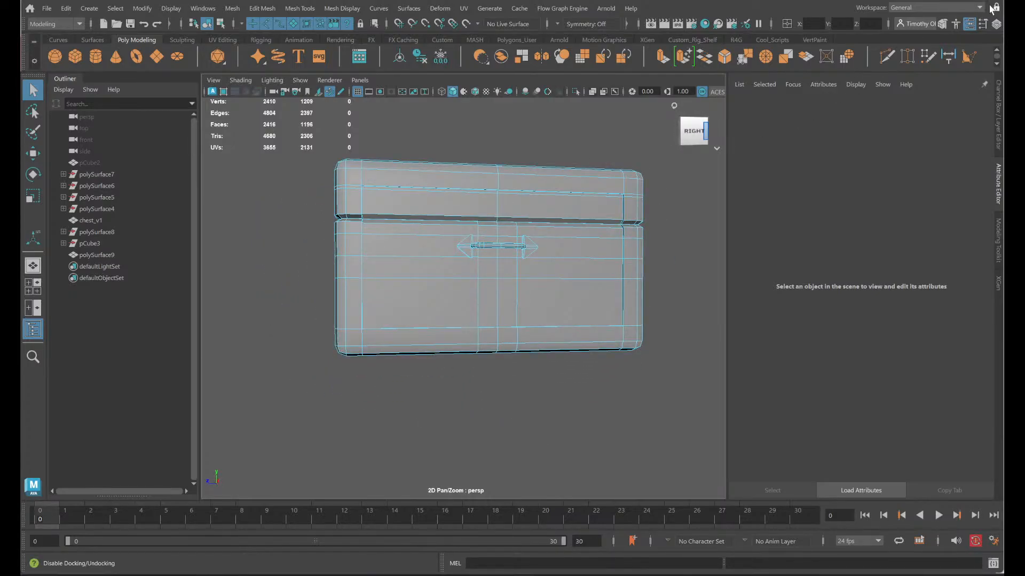
# - Switch back to the UV Editing workspace and view the chest with its checker texture
pyautogui.click(976, 11)
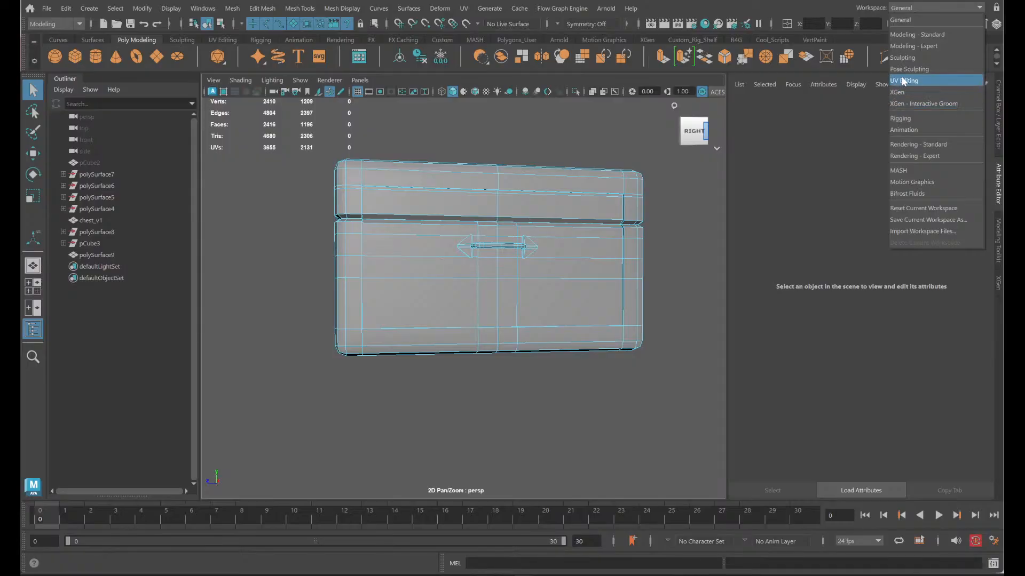
pyautogui.click(939, 80)
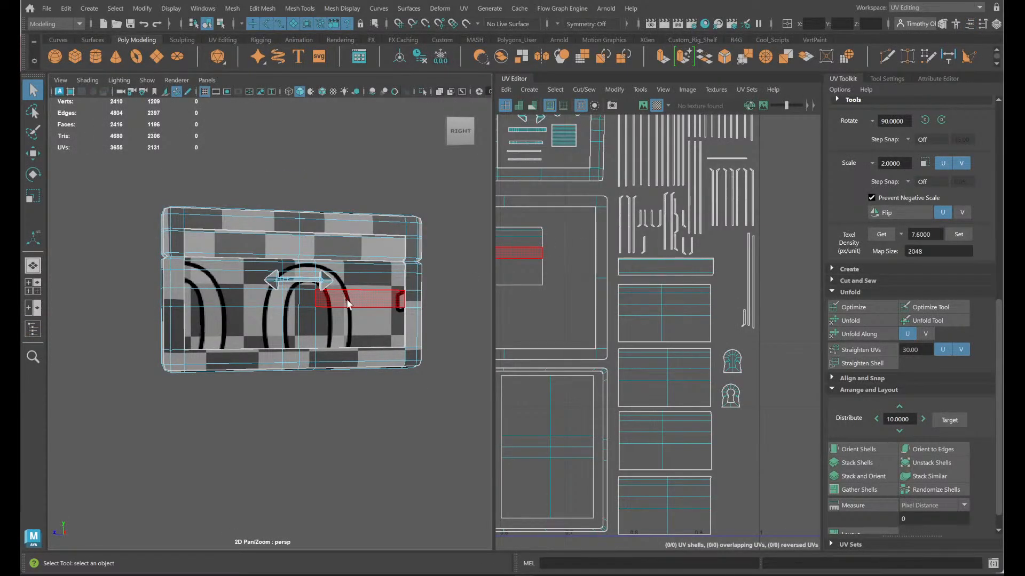
pyautogui.keyDown('alt'); pyautogui.moveTo(423, 430); pyautogui.dragTo(341, 425); pyautogui.keyUp('alt')
# - Select all of the chest's faces and toggle the smooth mesh preview on and off
pyautogui.moveTo(430, 458); pyautogui.dragTo(191, 268)
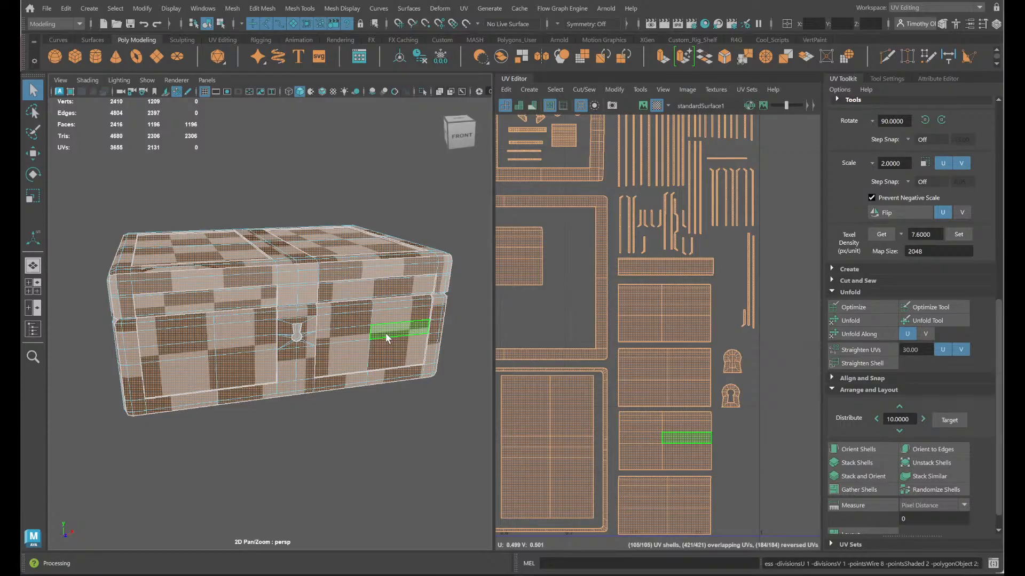
pyautogui.press('3')
pyautogui.press('1')
pyautogui.rightClick(383, 314)
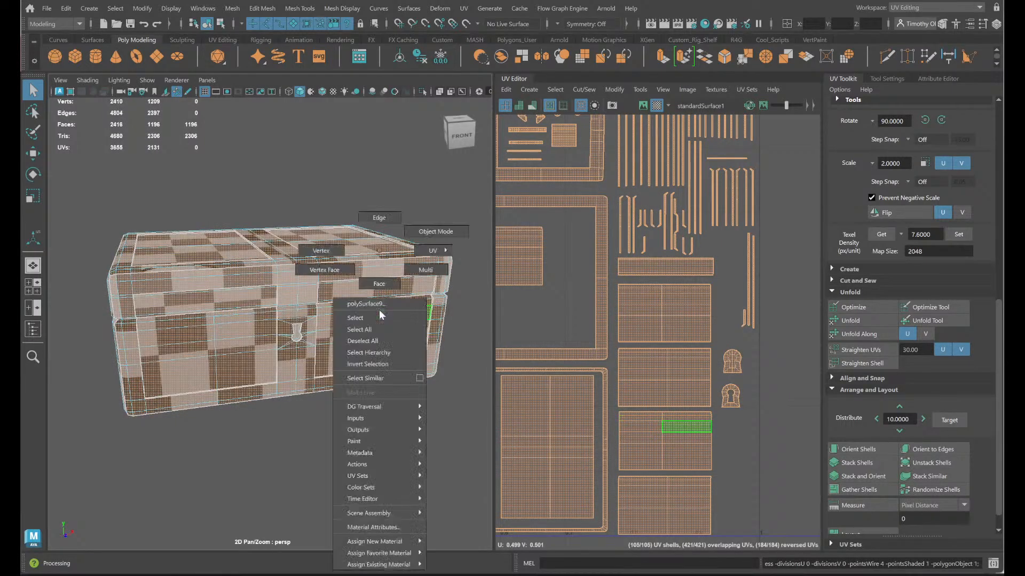
pyautogui.click(378, 284)
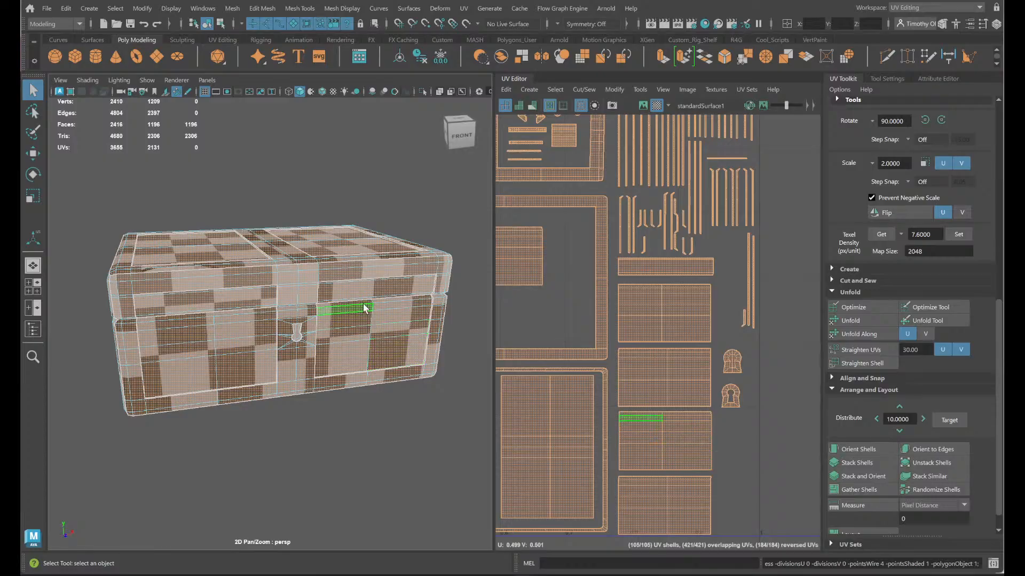
pyautogui.rightClick(333, 299)
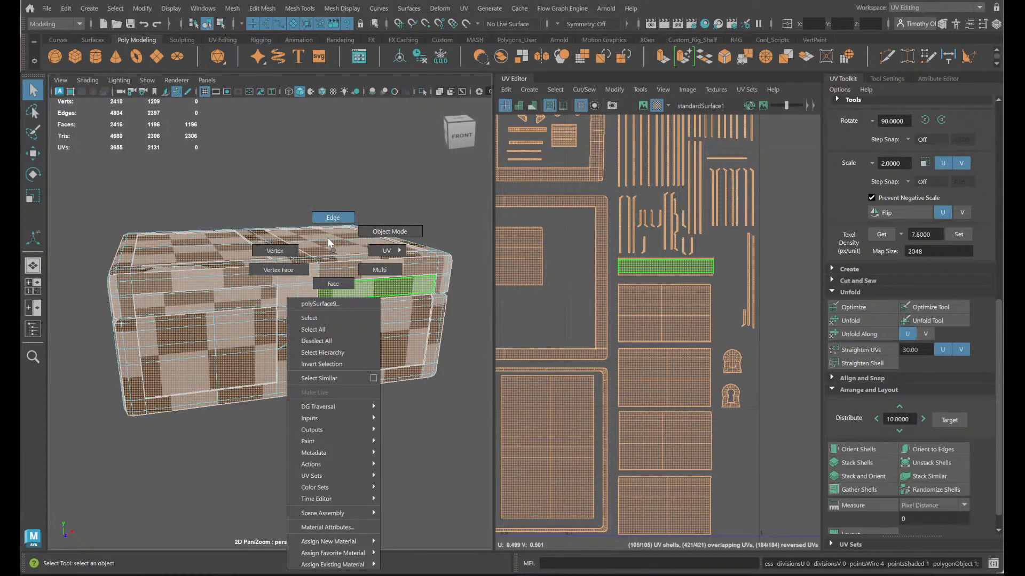
pyautogui.click(392, 308)
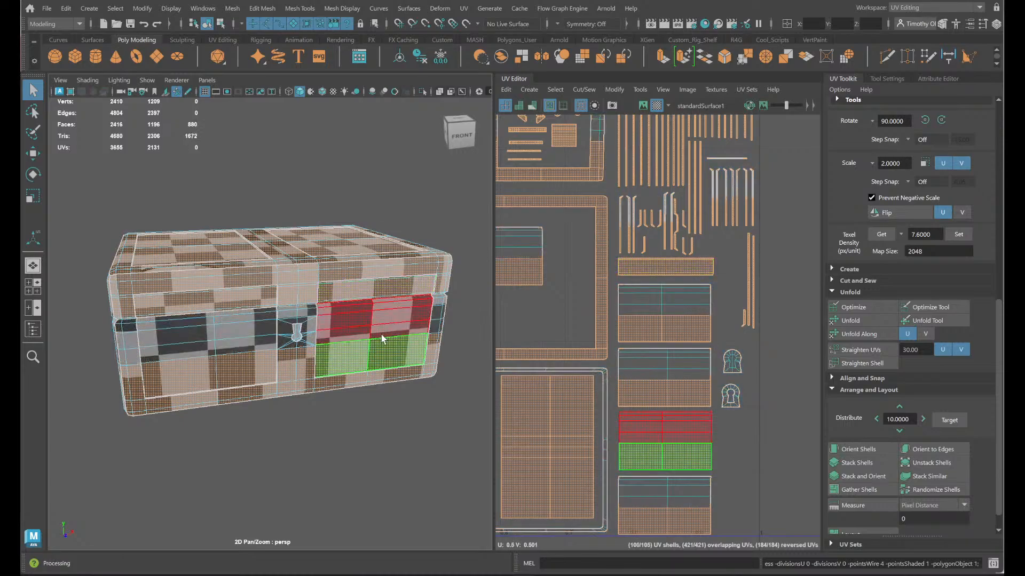
# - Select the inset panel shells on the chest's front, lid top, bottom and handle side
pyautogui.click(388, 347)
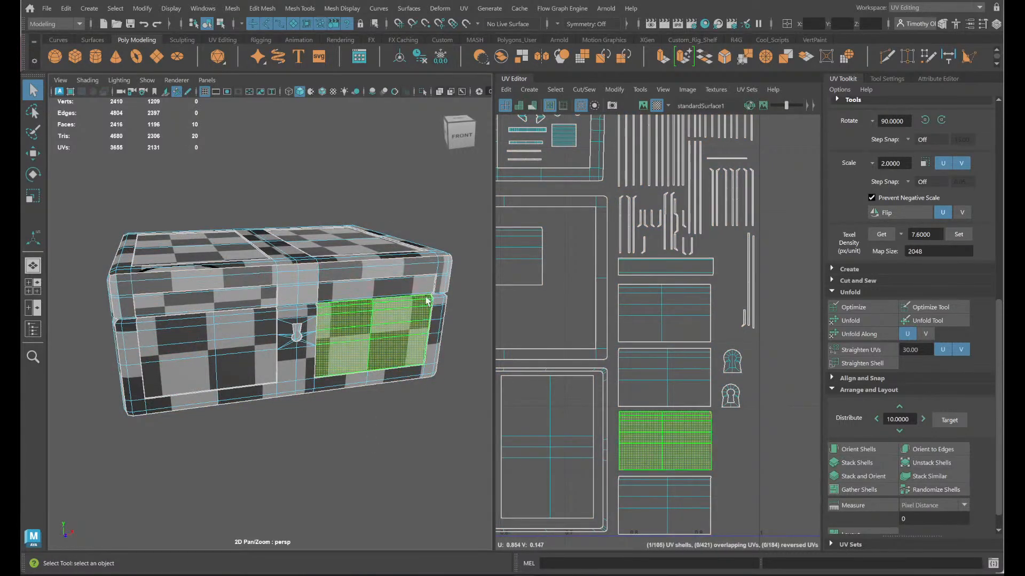
pyautogui.keyDown('shift'); pyautogui.click(392, 287); pyautogui.keyUp('shift')
pyautogui.keyDown('shift'); pyautogui.click(187, 305); pyautogui.keyUp('shift')
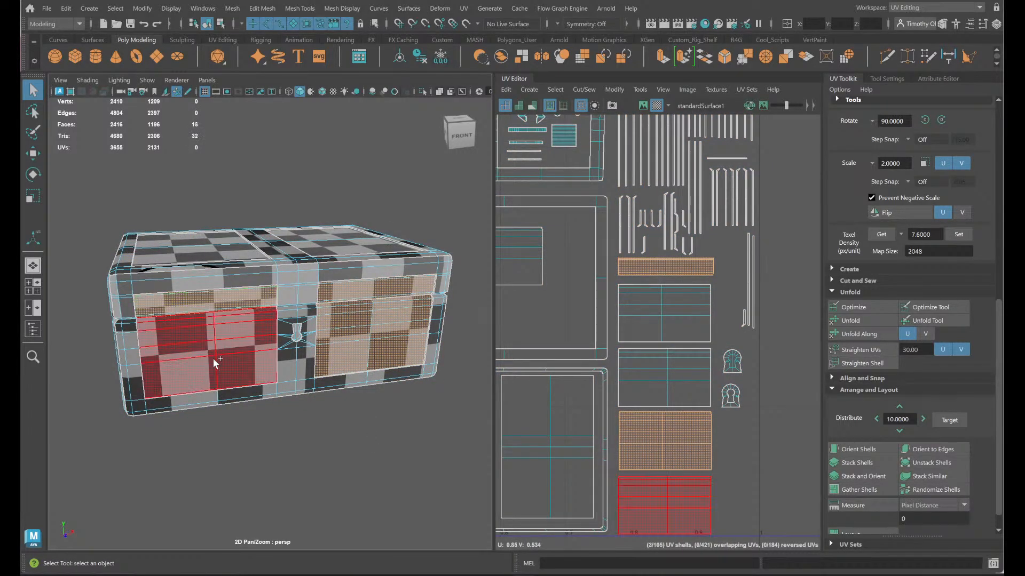
pyautogui.keyDown('shift'); pyautogui.click(213, 360); pyautogui.keyUp('shift')
pyautogui.keyDown('alt'); pyautogui.moveTo(184, 405); pyautogui.dragTo(248, 475); pyautogui.keyUp('alt')
pyautogui.keyDown('shift'); pyautogui.click(211, 326); pyautogui.keyUp('shift')
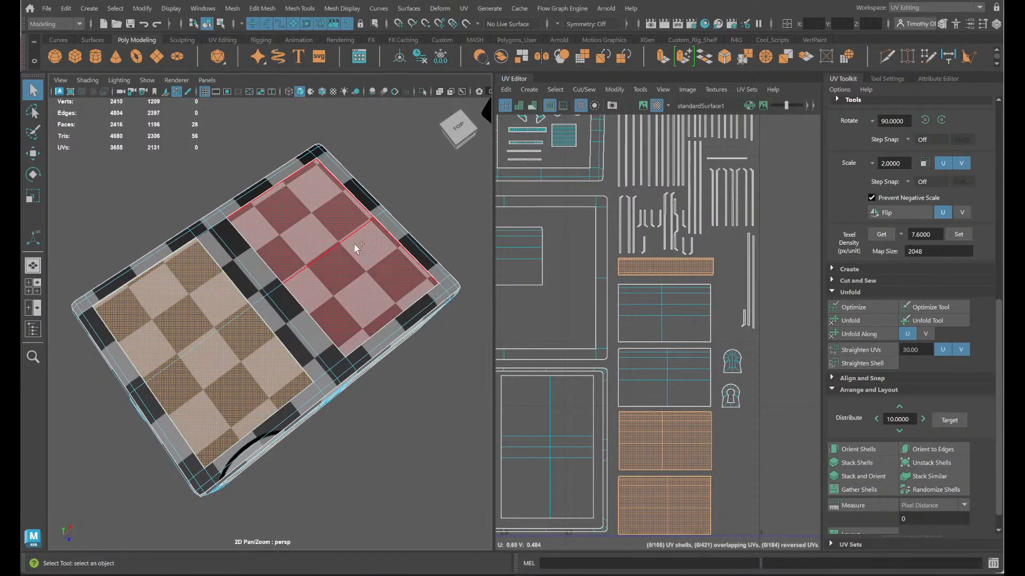
pyautogui.keyDown('shift'); pyautogui.click(356, 249); pyautogui.keyUp('shift')
pyautogui.keyDown('alt'); pyautogui.moveTo(412, 380); pyautogui.dragTo(368, 235); pyautogui.keyUp('alt')
pyautogui.keyDown('shift'); pyautogui.click(340, 308); pyautogui.keyUp('shift')
pyautogui.keyDown('shift'); pyautogui.click(174, 354); pyautogui.keyUp('shift')
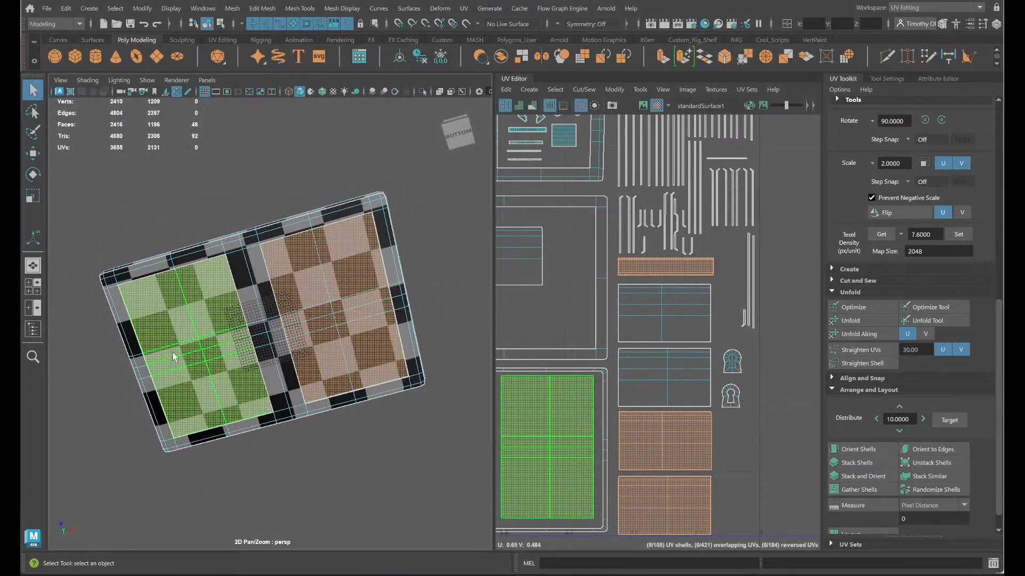
pyautogui.keyDown('alt'); pyautogui.moveTo(174, 355); pyautogui.dragTo(293, 433); pyautogui.keyUp('alt')
pyautogui.keyDown('shift'); pyautogui.click(273, 376); pyautogui.keyUp('shift')
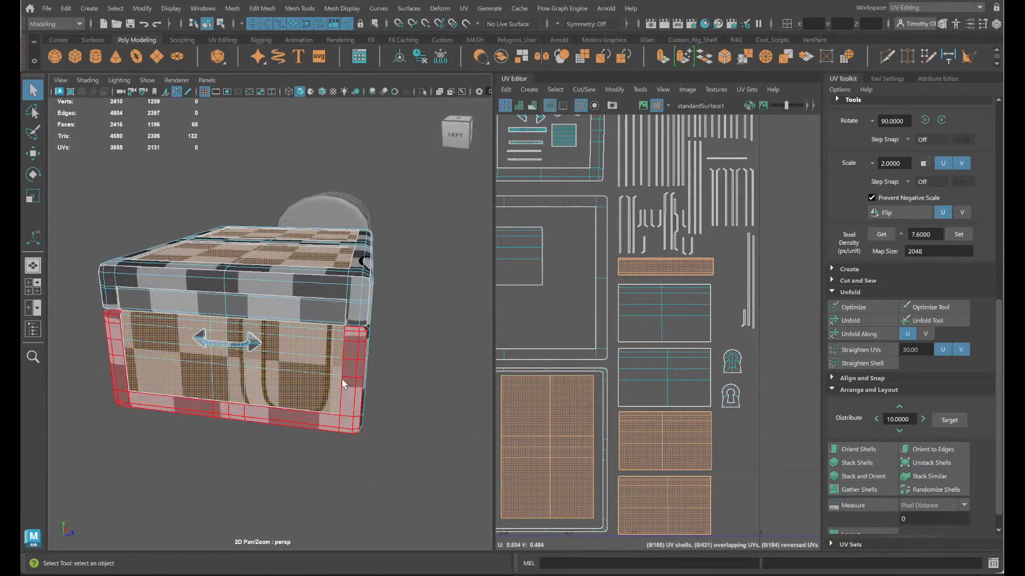
pyautogui.moveTo(339, 361); pyautogui.dragTo(415, 272, button='right')
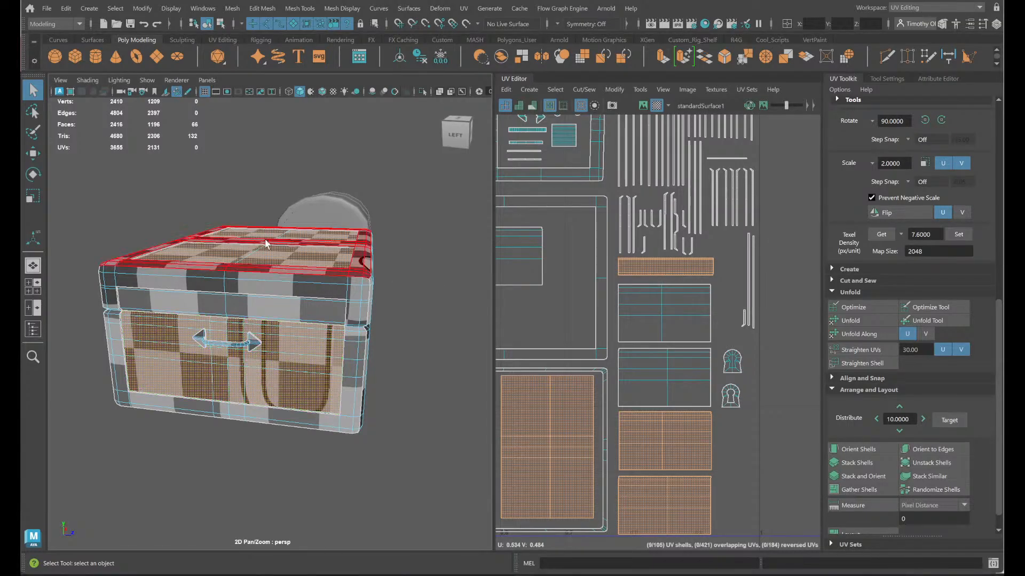
# - Select all faces of the chest and assign a new Lambert material to them
pyautogui.moveTo(101, 189); pyautogui.dragTo(491, 464)
pyautogui.moveTo(478, 524); pyautogui.dragTo(60, 138)
pyautogui.keyDown('alt'); pyautogui.moveTo(456, 399); pyautogui.dragTo(347, 435); pyautogui.keyUp('alt')
pyautogui.keyDown('ctrl'); pyautogui.rightClick(303, 350); pyautogui.keyUp('ctrl')
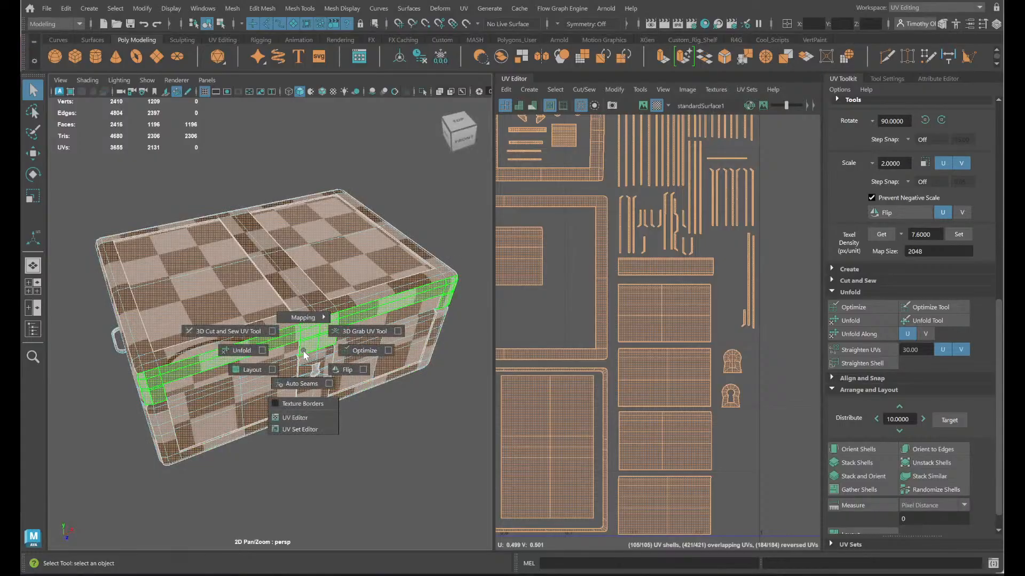
pyautogui.keyDown('ctrl'); pyautogui.moveTo(304, 352); pyautogui.dragTo(379, 483, button='right'); pyautogui.keyUp('ctrl')
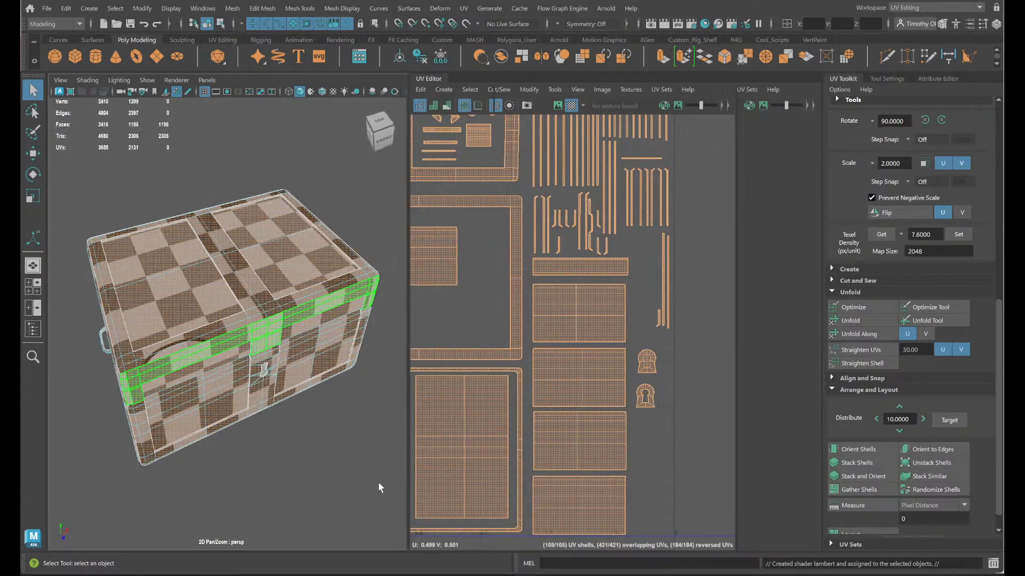
# - Switch to the General workspace and undo the Lambert material assignment
pyautogui.click(980, 7)
pyautogui.click(910, 19)
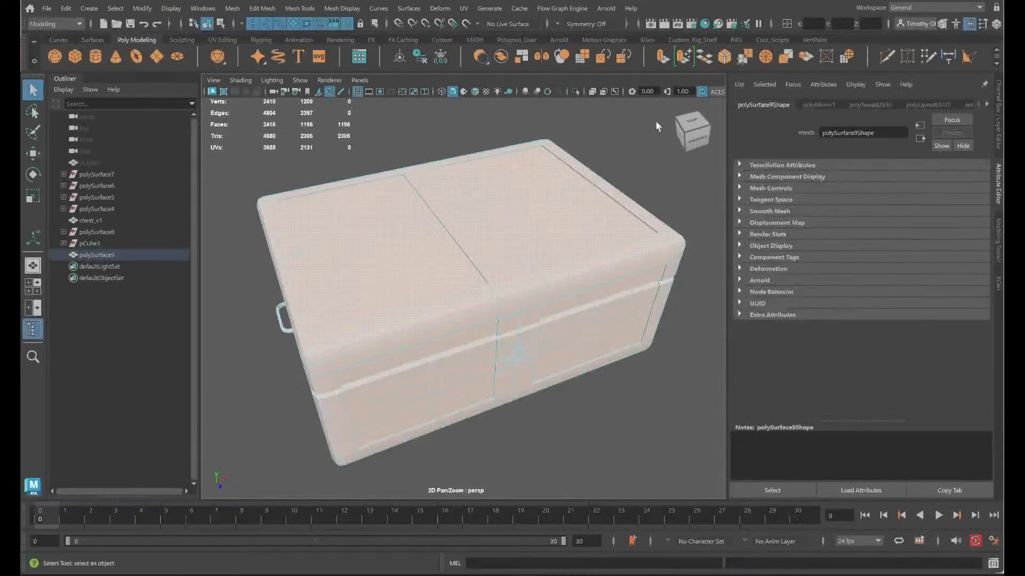
pyautogui.hotkey('ctrl', 'z')
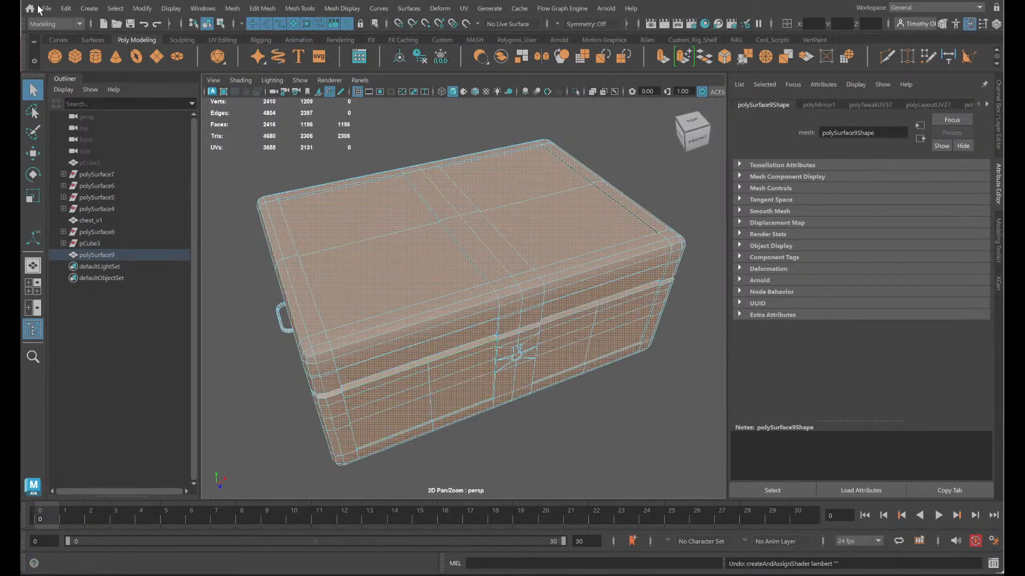
# - Save the scene as a new version under the file name chest_t007
pyautogui.click(46, 8)
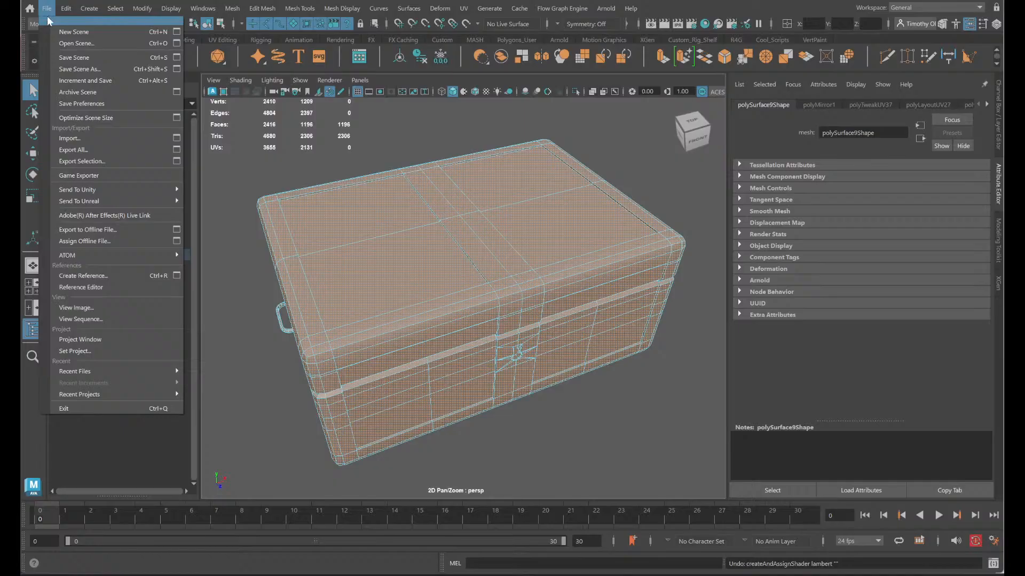
pyautogui.click(91, 69)
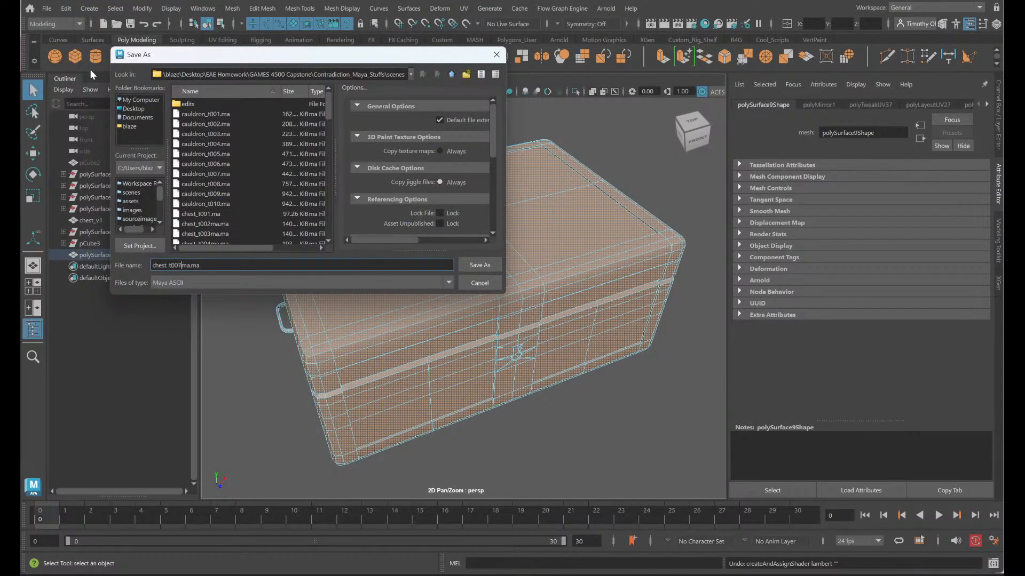
pyautogui.click(490, 265)
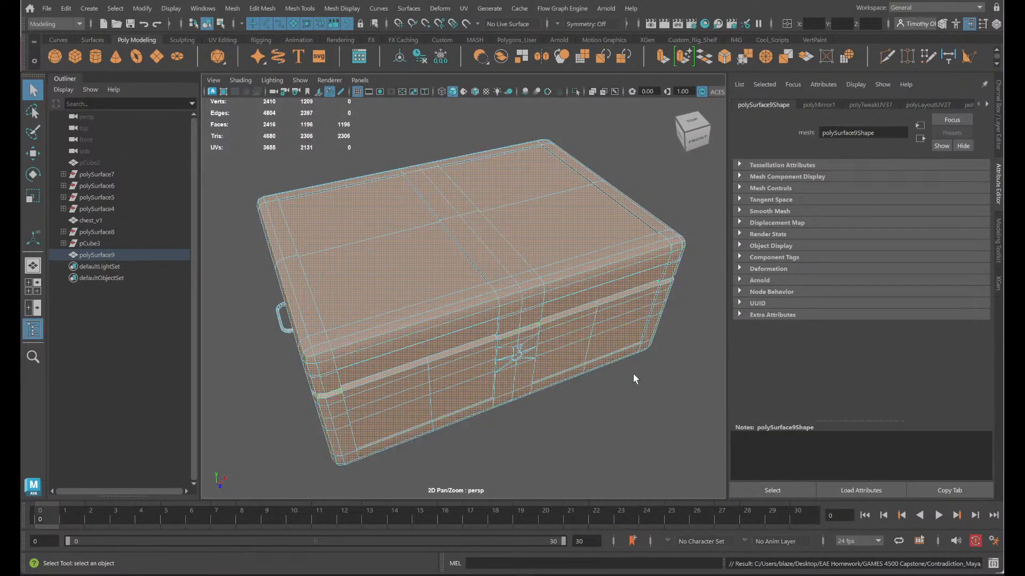
# - Select the whole chest as an object, delete its construction history and freeze its transformations
pyautogui.keyDown('alt'); pyautogui.moveTo(636, 378); pyautogui.dragTo(658, 360); pyautogui.keyUp('alt')
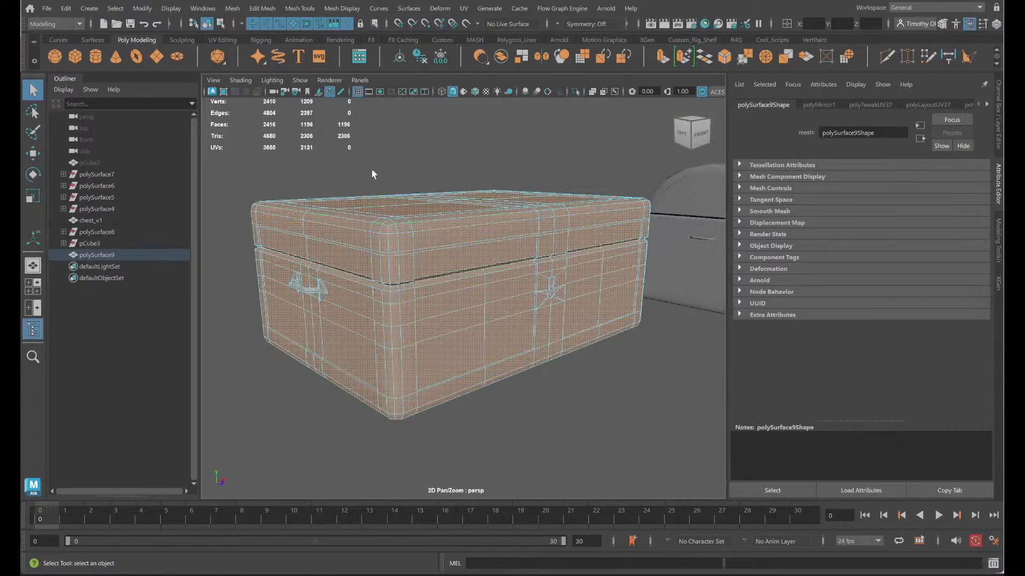
pyautogui.click(476, 417)
pyautogui.doubleClick(377, 325)
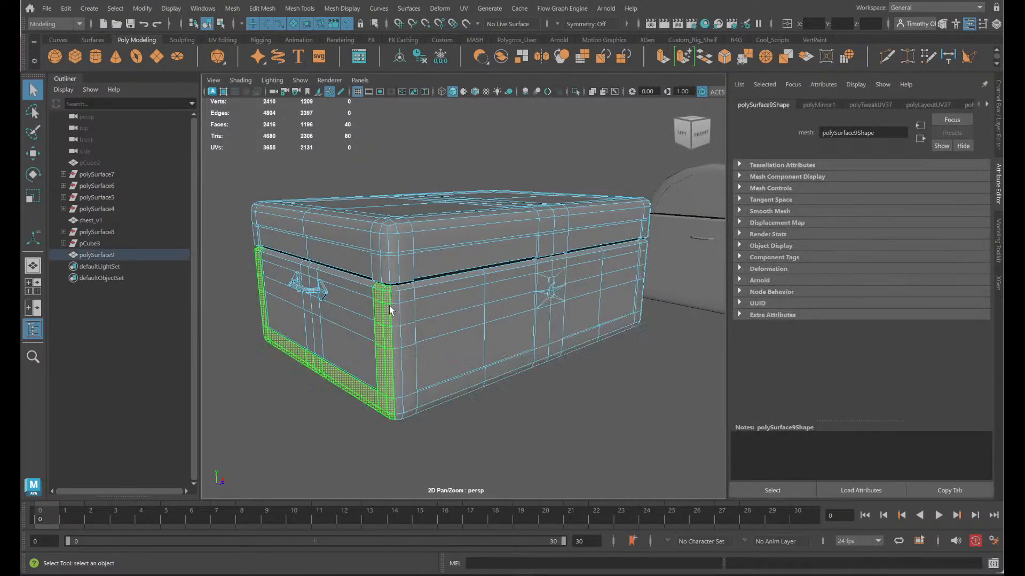
pyautogui.moveTo(379, 255); pyautogui.dragTo(437, 225, button='right')
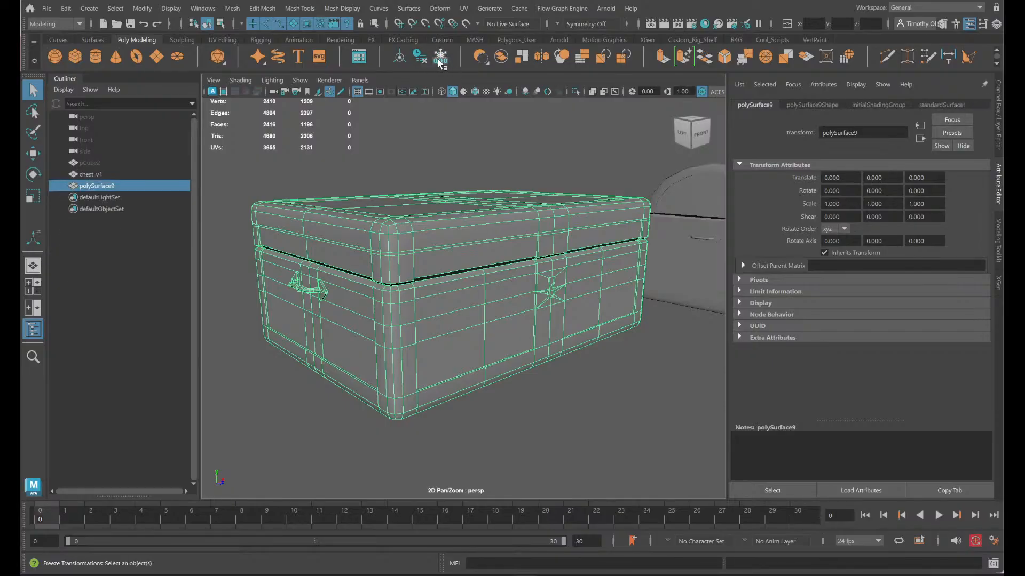
pyautogui.click(440, 60)
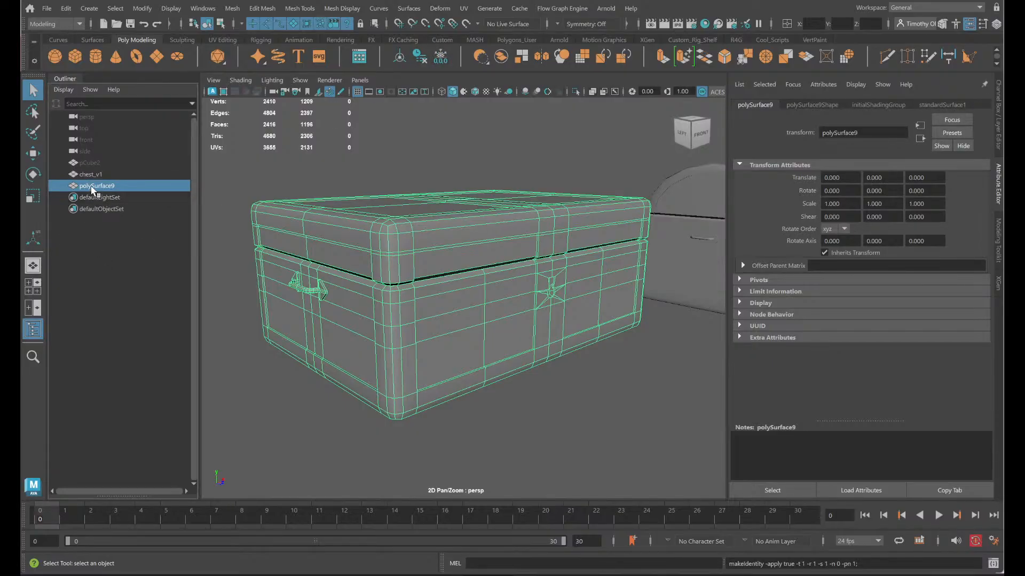
# - Rename the chest mesh to chest_v2 and save the scene
pyautogui.doubleClick(96, 186)
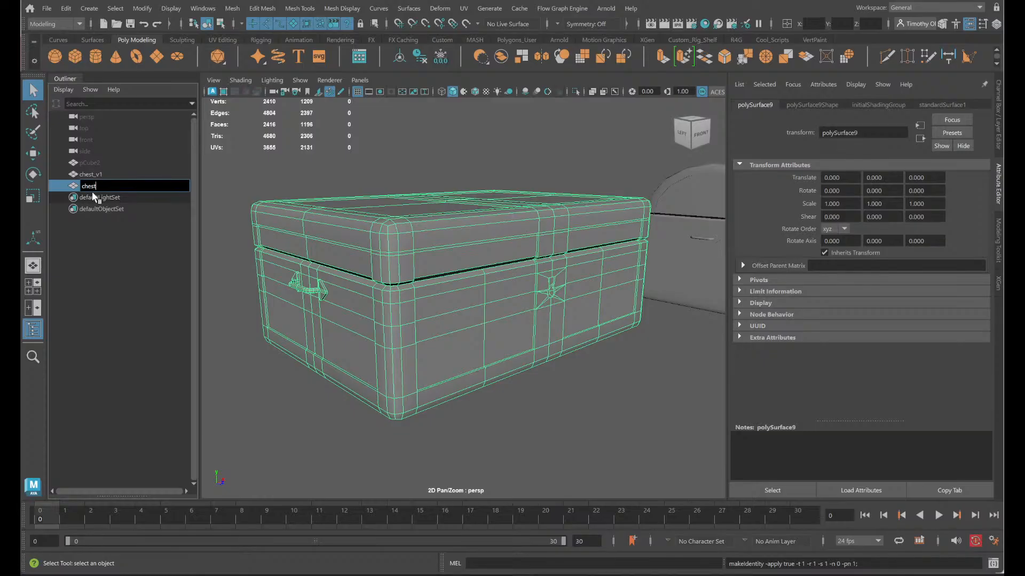
pyautogui.write('chest_v2')
pyautogui.press('Return')
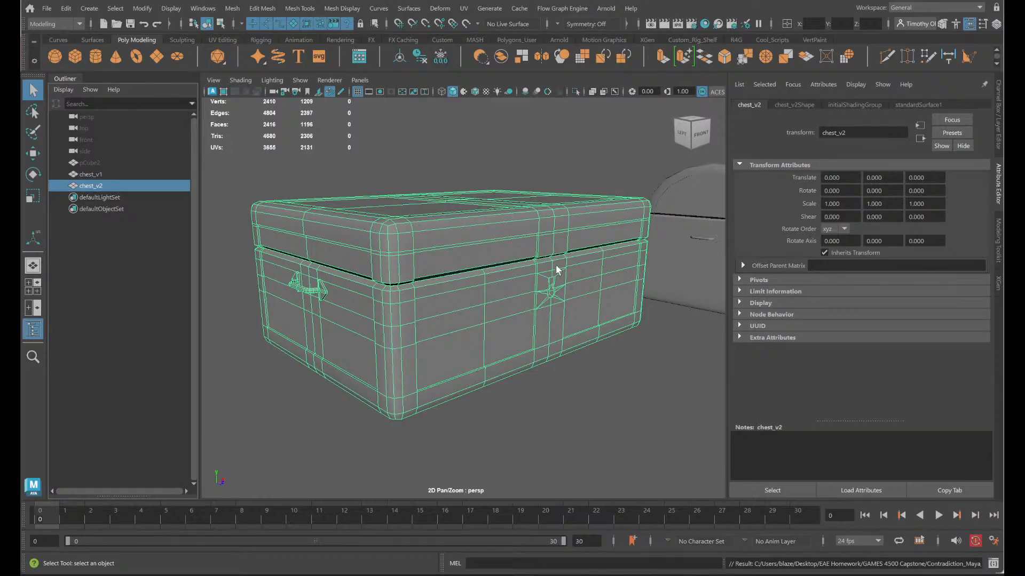
pyautogui.hotkey('ctrl', 'z')
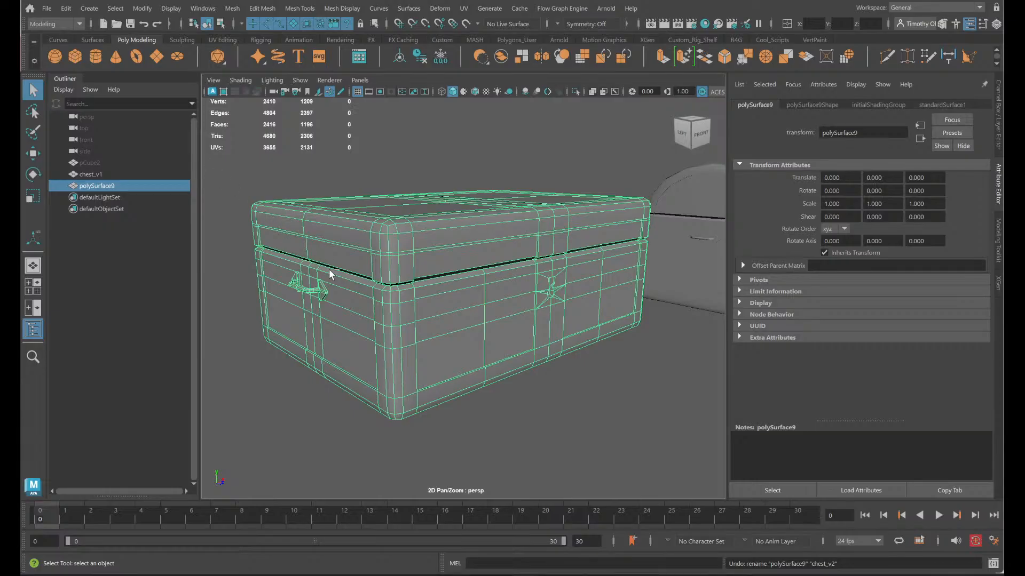
pyautogui.hotkey('shift', 'z')
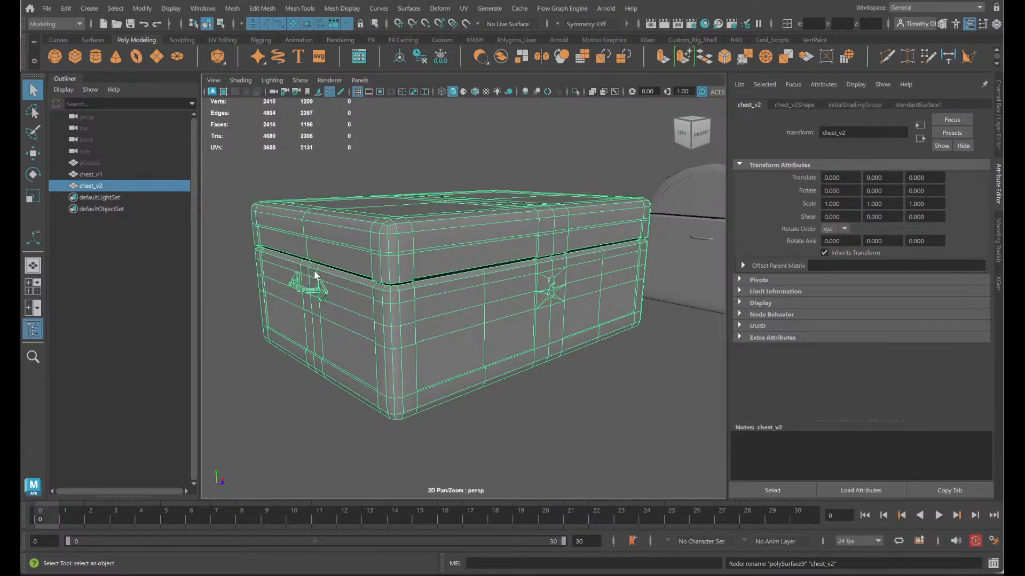
pyautogui.hotkey('ctrl', 's')
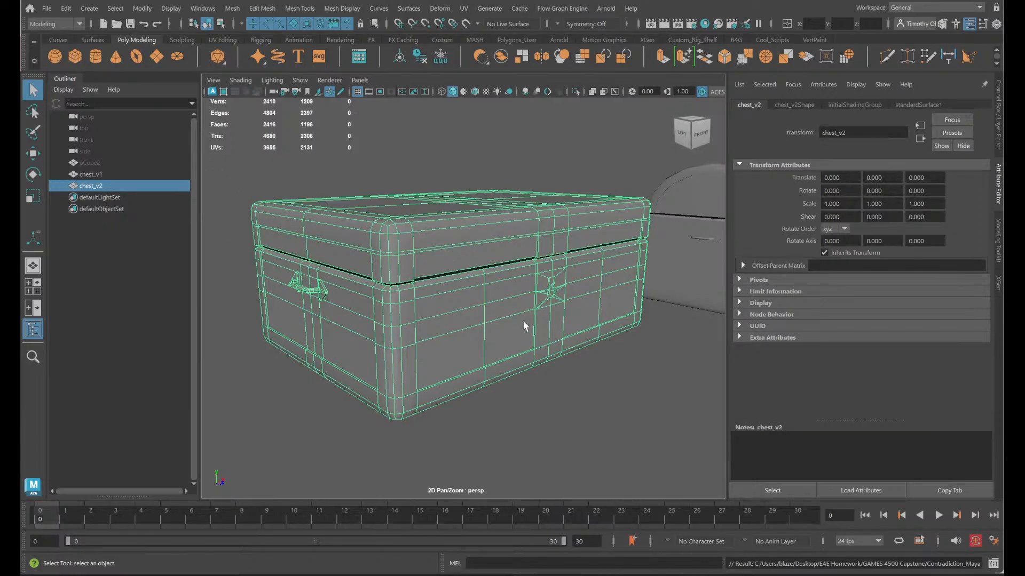
pyautogui.keyDown('alt'); pyautogui.moveTo(540, 348); pyautogui.dragTo(520, 363); pyautogui.keyUp('alt')
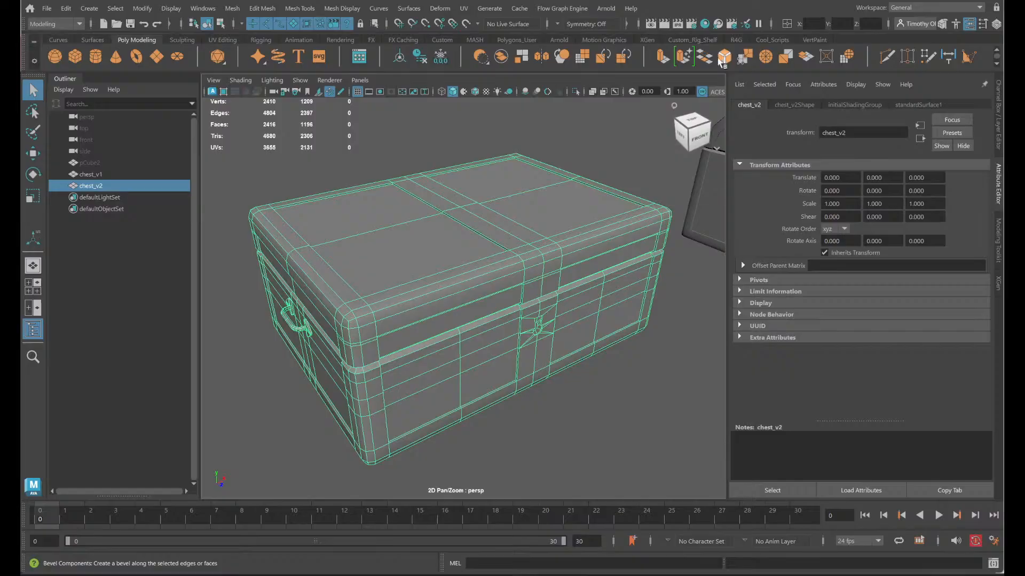
pyautogui.click(979, 7)
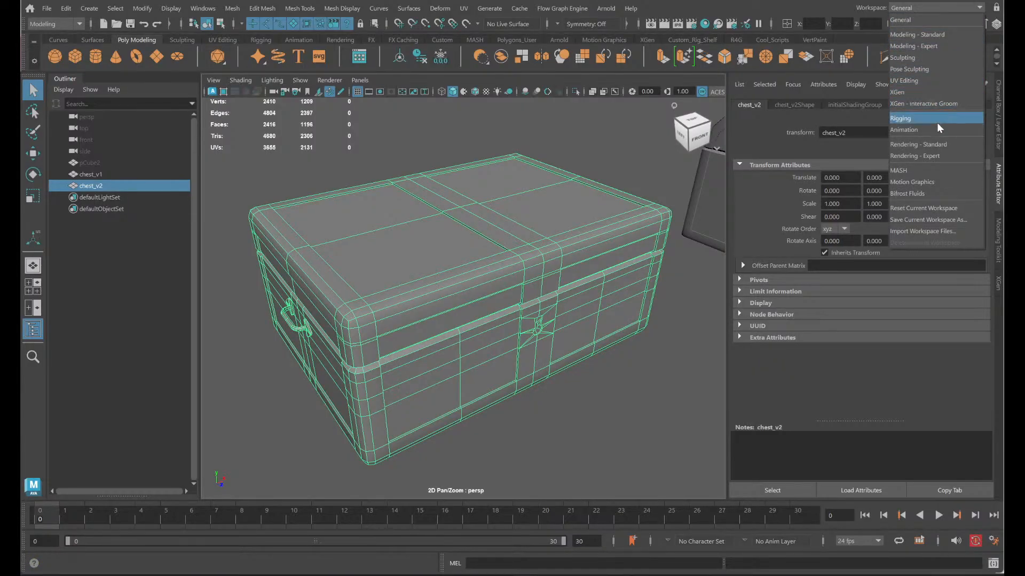
pyautogui.click(922, 171)
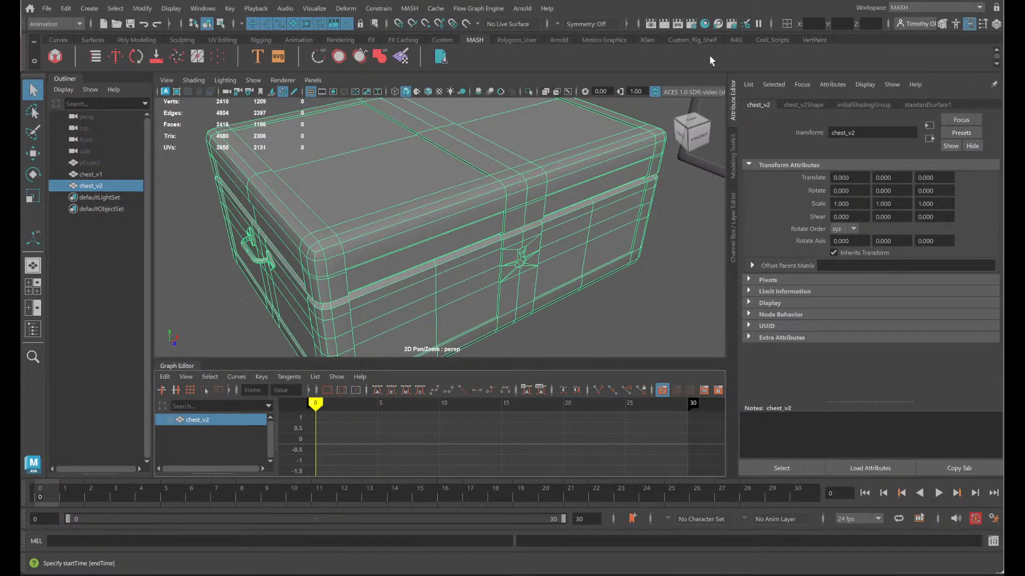
pyautogui.click(981, 7)
pyautogui.click(943, 21)
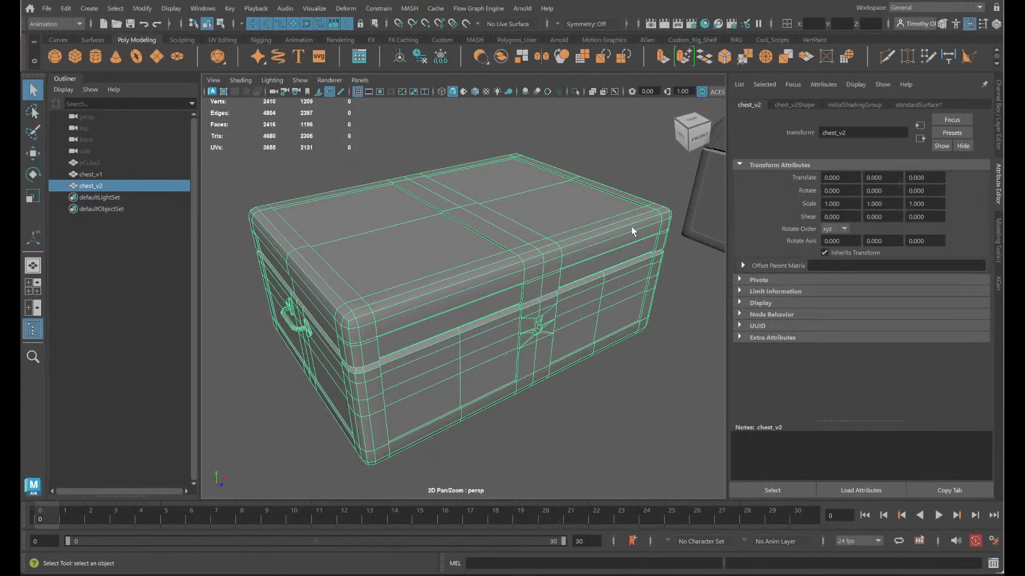
# - Select all faces of the chest_v2 mesh and switch to the UV Editing workspace
pyautogui.moveTo(595, 251); pyautogui.dragTo(641, 276, button='right')
pyautogui.click(609, 260)
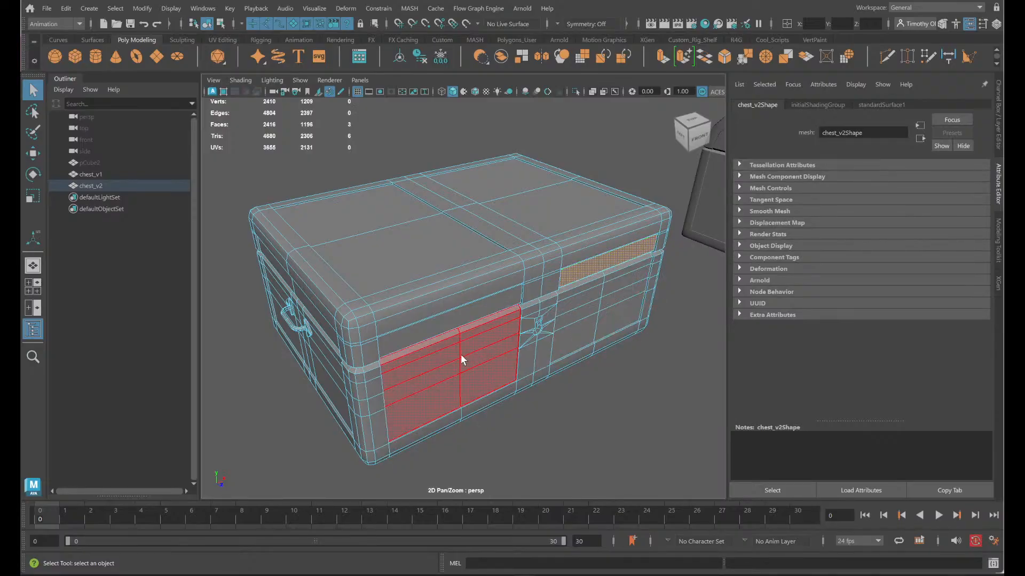
pyautogui.keyDown('alt'); pyautogui.moveTo(616, 430); pyautogui.dragTo(566, 416); pyautogui.keyUp('alt')
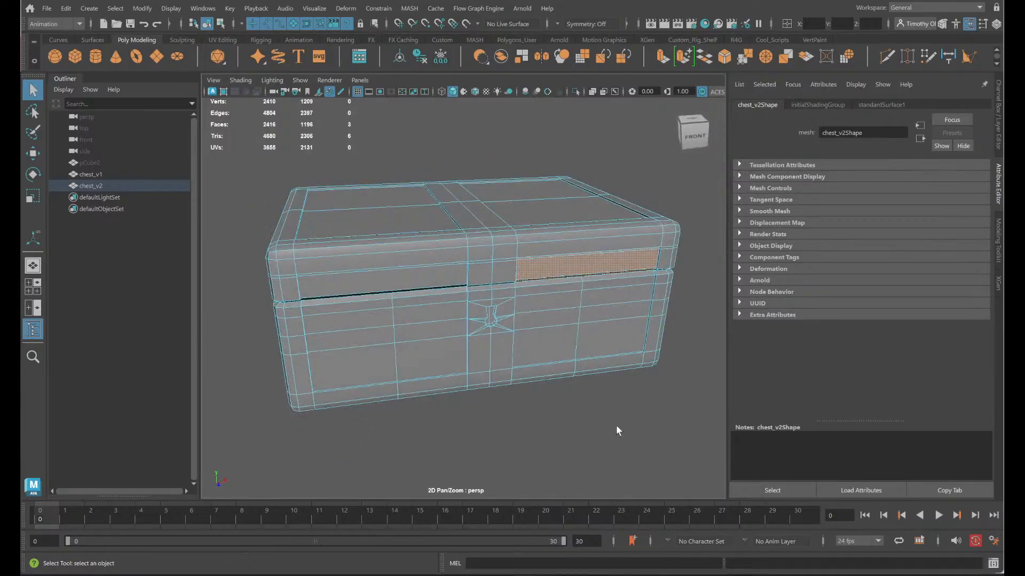
pyautogui.moveTo(688, 446); pyautogui.dragTo(198, 107)
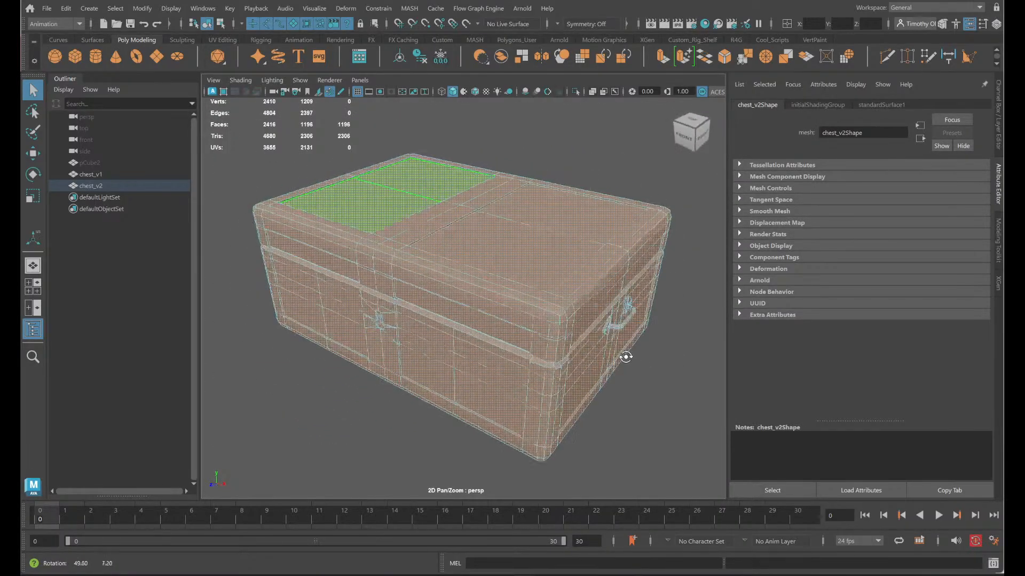
pyautogui.keyDown('alt'); pyautogui.moveTo(623, 354); pyautogui.dragTo(590, 331); pyautogui.keyUp('alt')
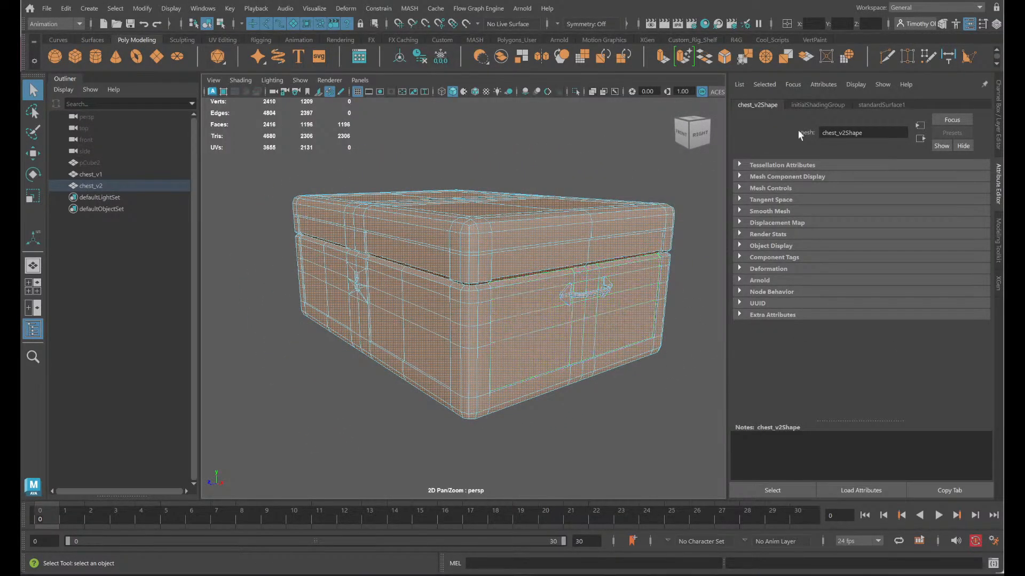
pyautogui.click(908, 7)
pyautogui.click(907, 80)
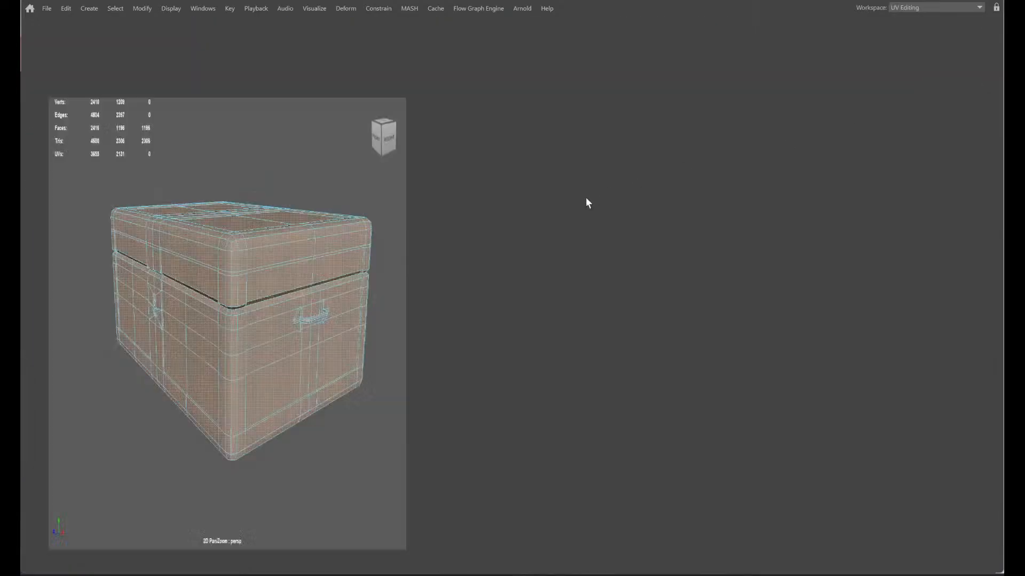
# - Select the matching arrow-shaped handle mounts on both chest sides and examine their UV shells up close
pyautogui.click(299, 324)
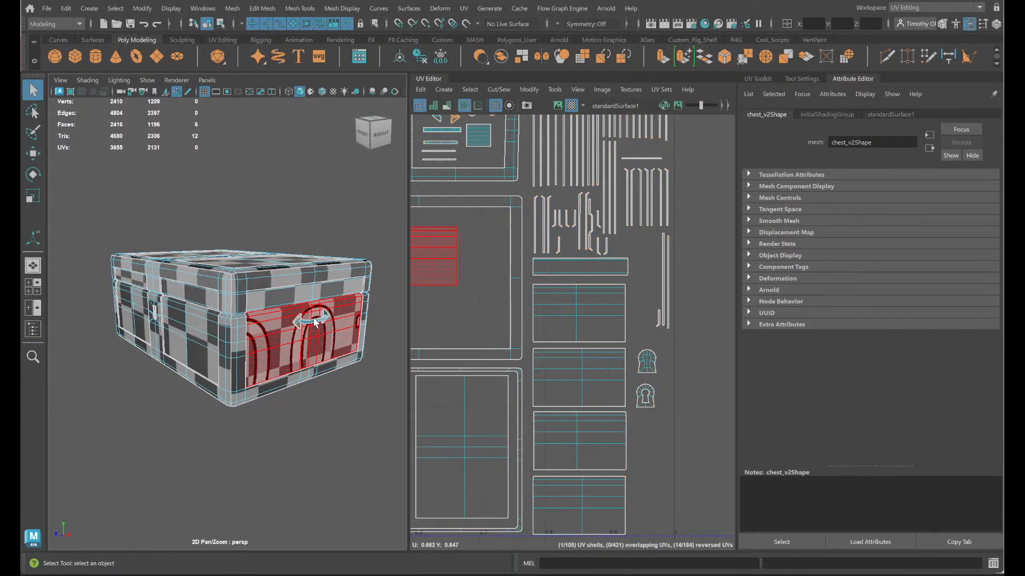
pyautogui.keyDown('alt'); pyautogui.moveTo(315, 321); pyautogui.dragTo(419, 334); pyautogui.keyUp('alt')
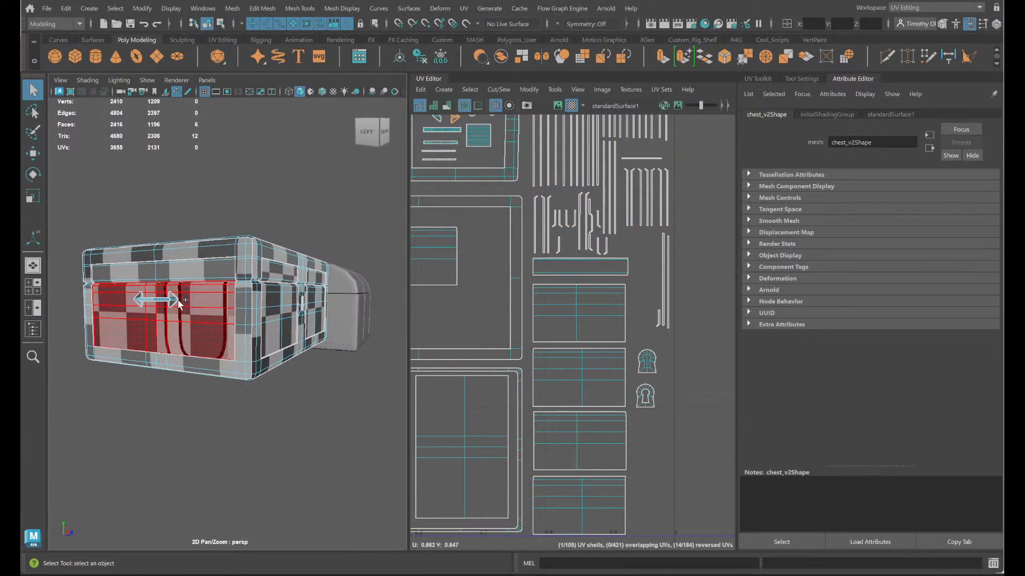
pyautogui.keyDown('shift'); pyautogui.click(173, 300); pyautogui.keyUp('shift')
pyautogui.keyDown('alt'); pyautogui.moveTo(550, 191); pyautogui.dragTo(657, 326, button='middle'); pyautogui.keyUp('alt')
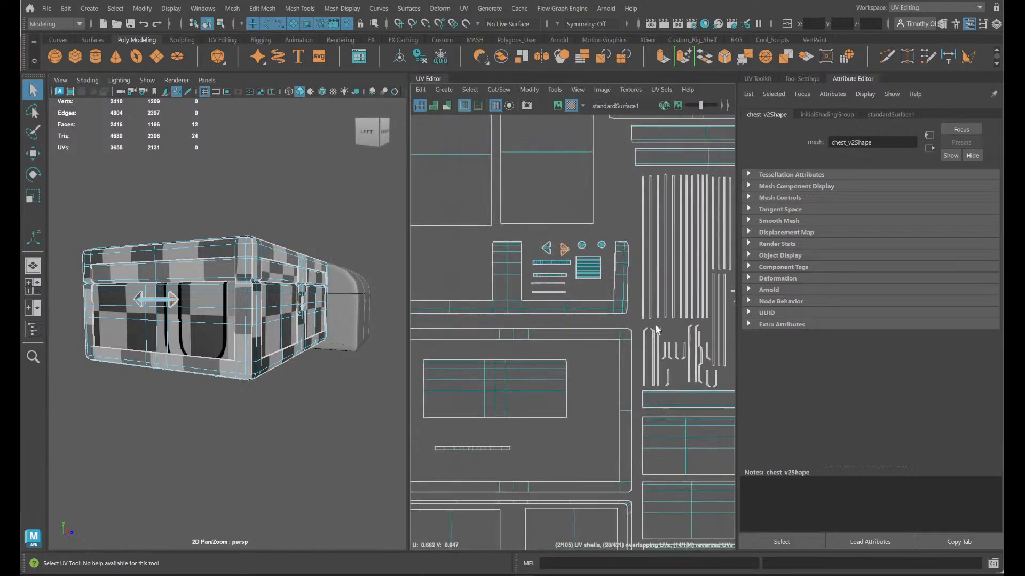
pyautogui.press('f')
pyautogui.press('f')
pyautogui.scroll(-5, 609, 273)
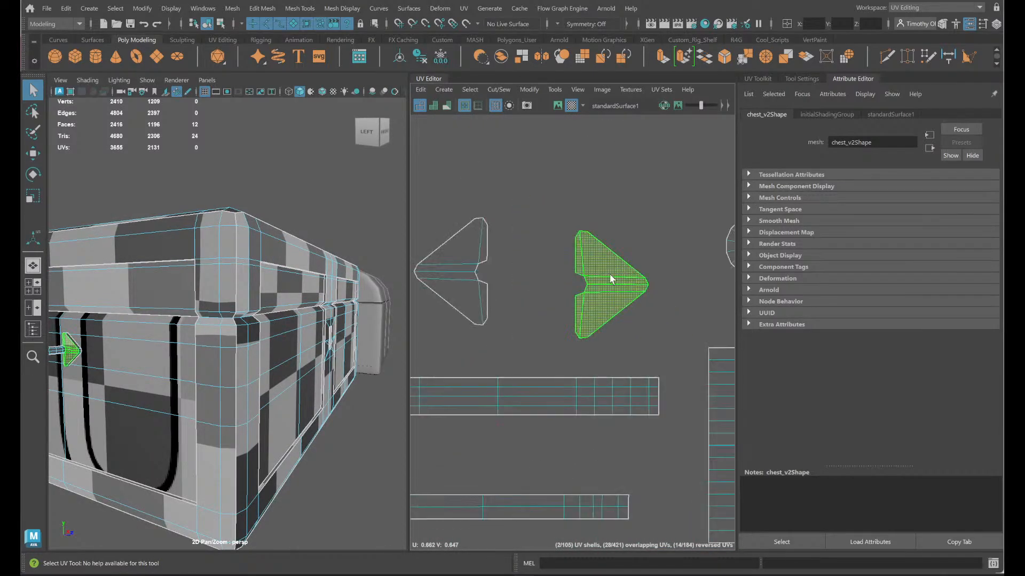
# - Try moving one of the stacked arrow-shaped handle shells aside in the UV layout, and undo the move
pyautogui.press('w')
pyautogui.moveTo(639, 284); pyautogui.dragTo(556, 284)
pyautogui.hotkey('ctrl', 'z')
pyautogui.click(621, 271)
pyautogui.moveTo(617, 294); pyautogui.dragTo(556, 290)
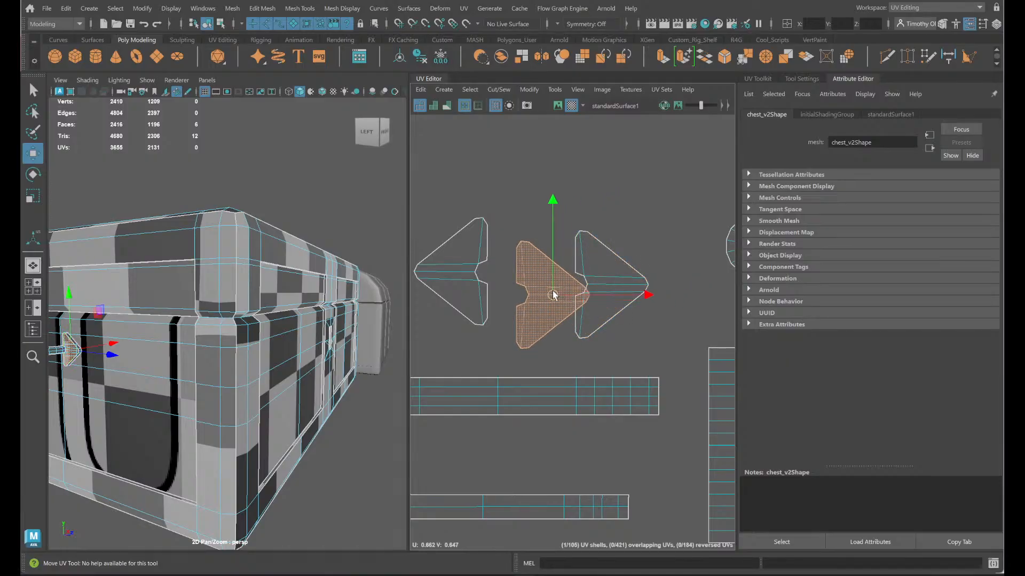
pyautogui.hotkey('ctrl', 'z')
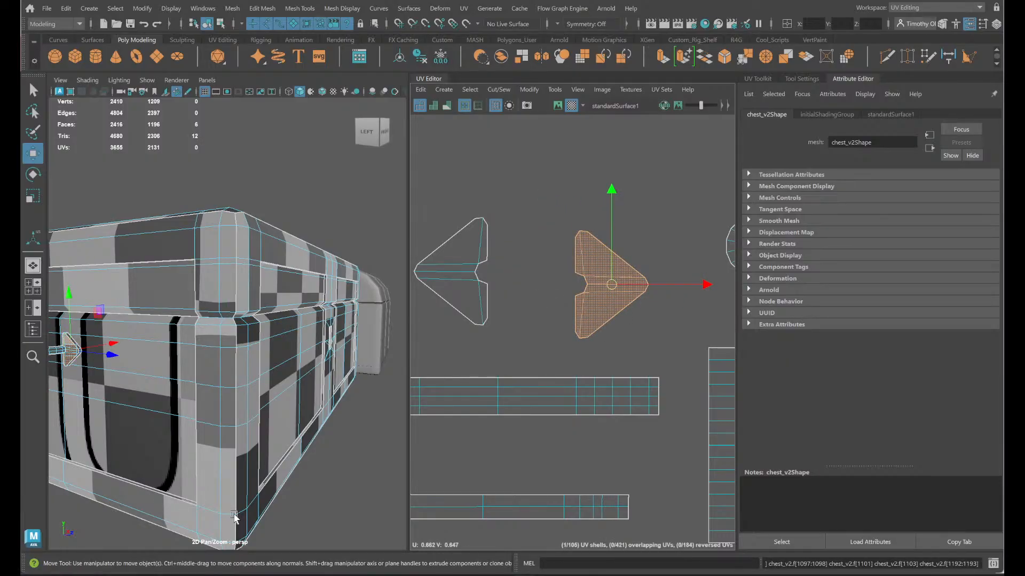
# - Select all faces of the chest again and return to the General workspace
pyautogui.click(314, 463)
pyautogui.scroll(-10, 298, 470)
pyautogui.keyDown('alt'); pyautogui.moveTo(313, 463); pyautogui.dragTo(59, 208); pyautogui.keyUp('alt')
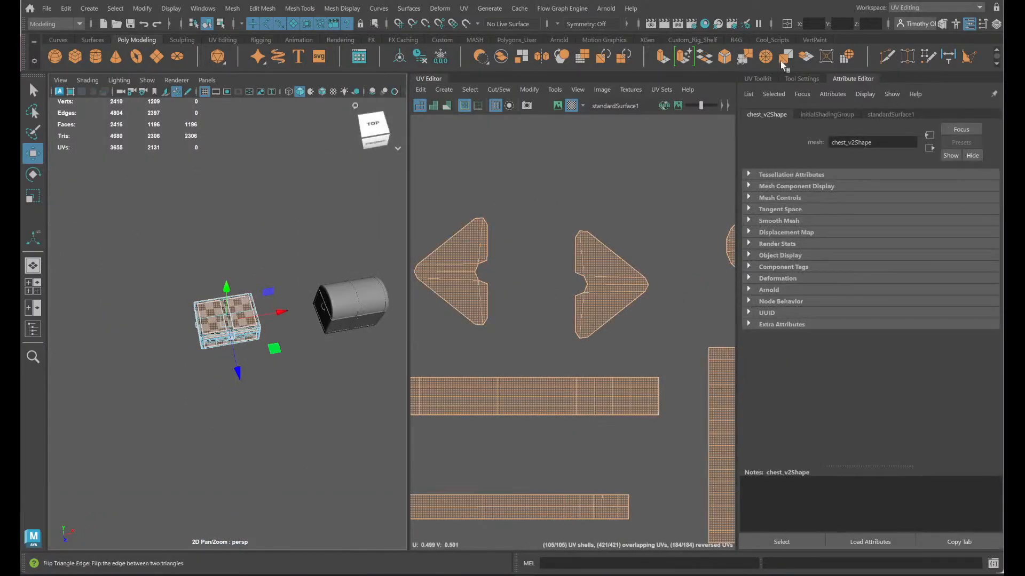
pyautogui.click(979, 7)
pyautogui.click(948, 20)
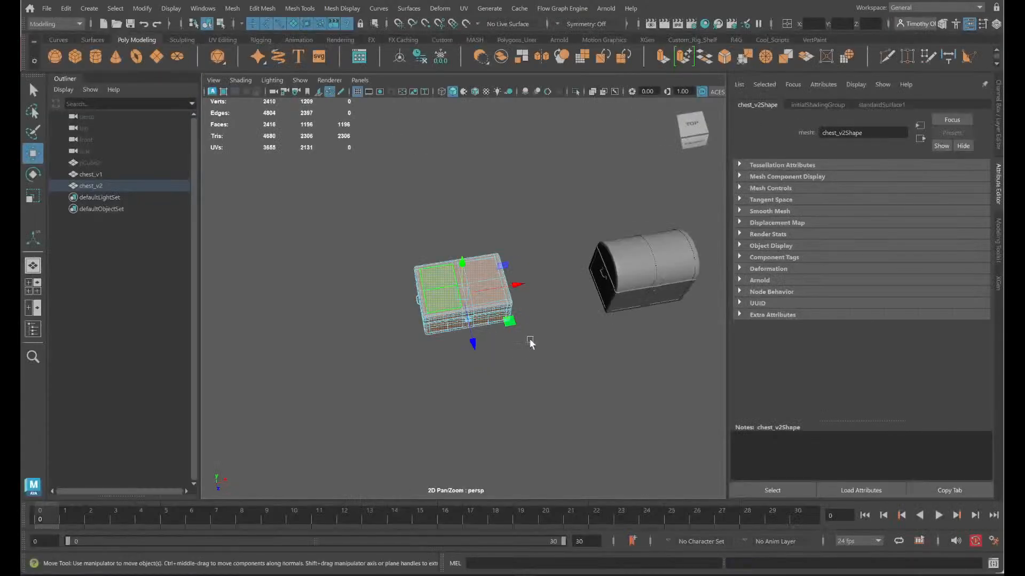
# - Assign a new Lambert material to the selected chest faces and set its color to cyan
pyautogui.press('f')
pyautogui.keyDown('alt'); pyautogui.moveTo(515, 328); pyautogui.dragTo(536, 316); pyautogui.keyUp('alt')
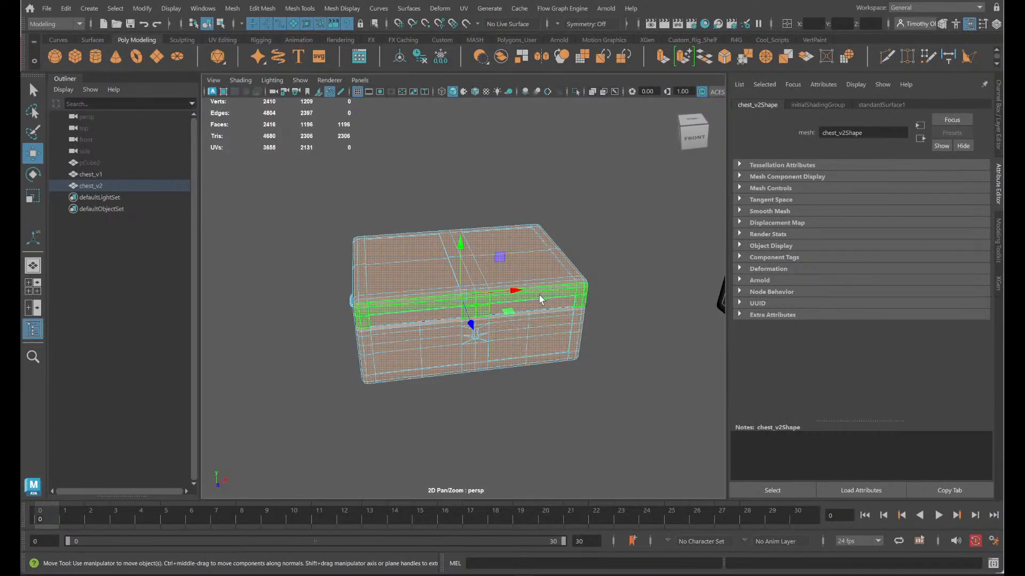
pyautogui.keyDown('shift'); pyautogui.rightClick(541, 289); pyautogui.keyUp('shift')
pyautogui.keyDown('ctrl'); pyautogui.rightClick(541, 292); pyautogui.keyUp('ctrl')
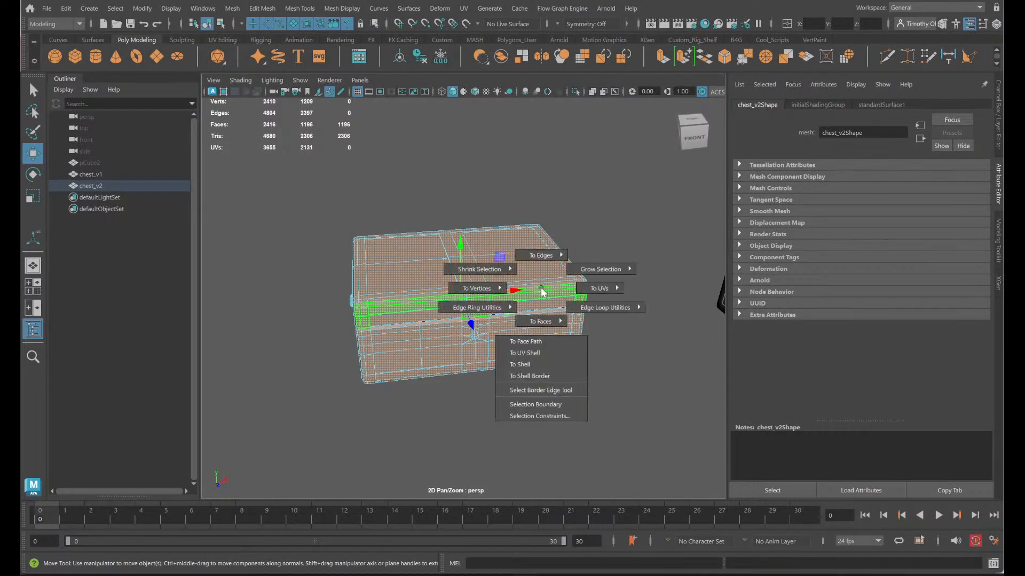
pyautogui.moveTo(541, 289)
pyautogui.keyDown('ctrl'); pyautogui.mouseDown(button='right')
pyautogui.moveTo(539, 387)
pyautogui.moveTo(540, 289)
pyautogui.mouseUp(button='right'); pyautogui.keyUp('ctrl')
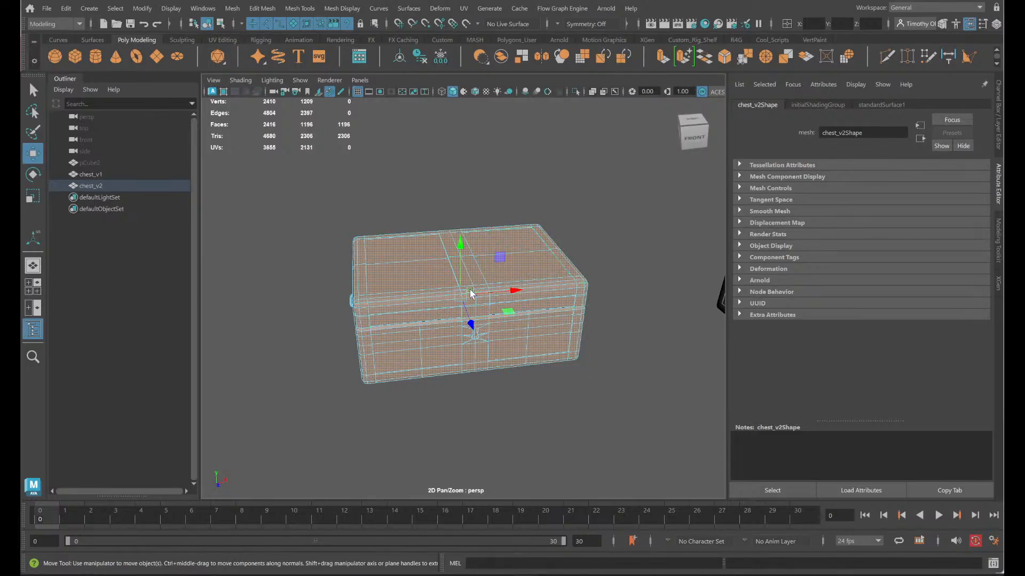
pyautogui.moveTo(421, 250); pyautogui.dragTo(523, 482, button='right')
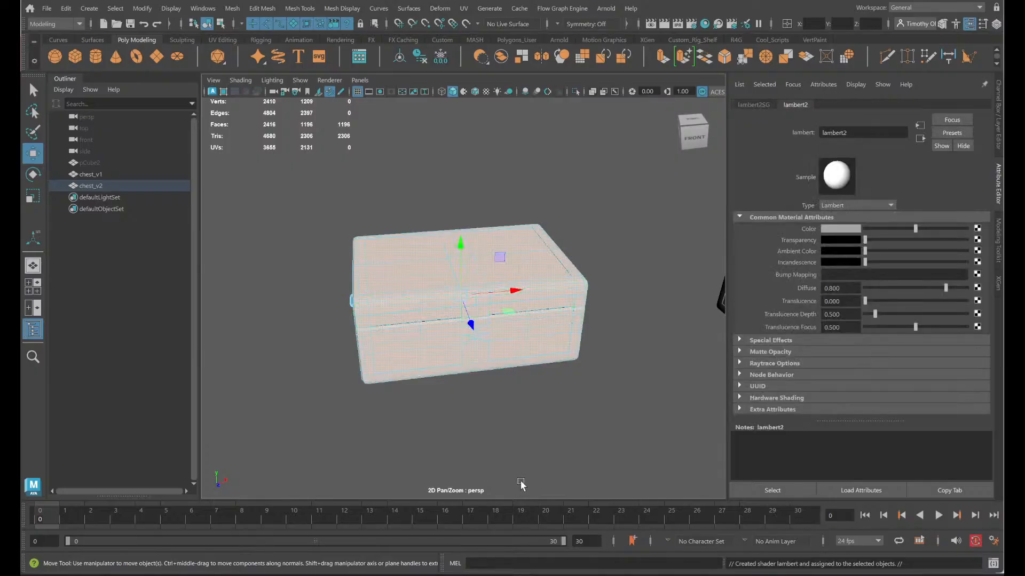
pyautogui.click(849, 230)
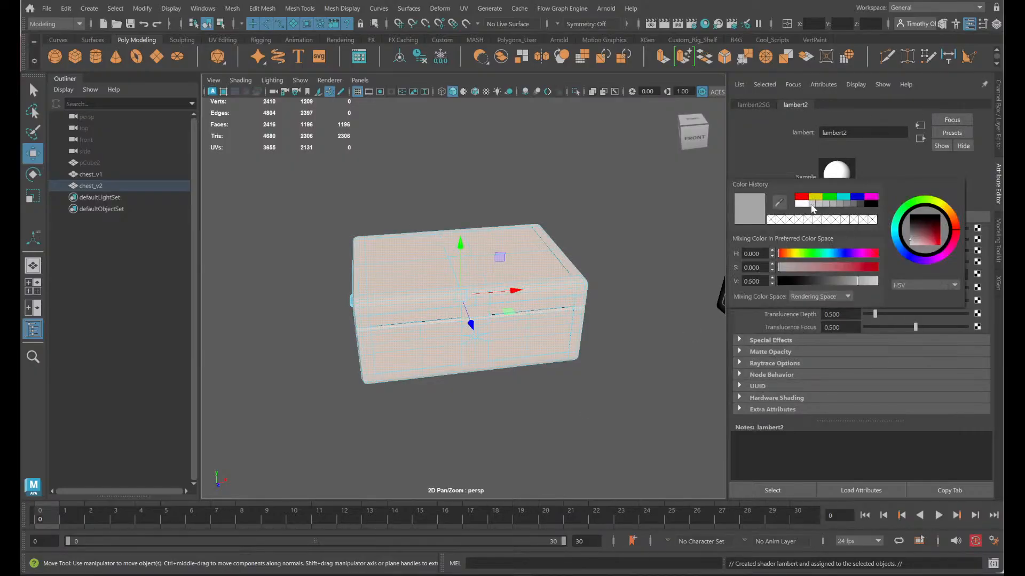
pyautogui.click(845, 197)
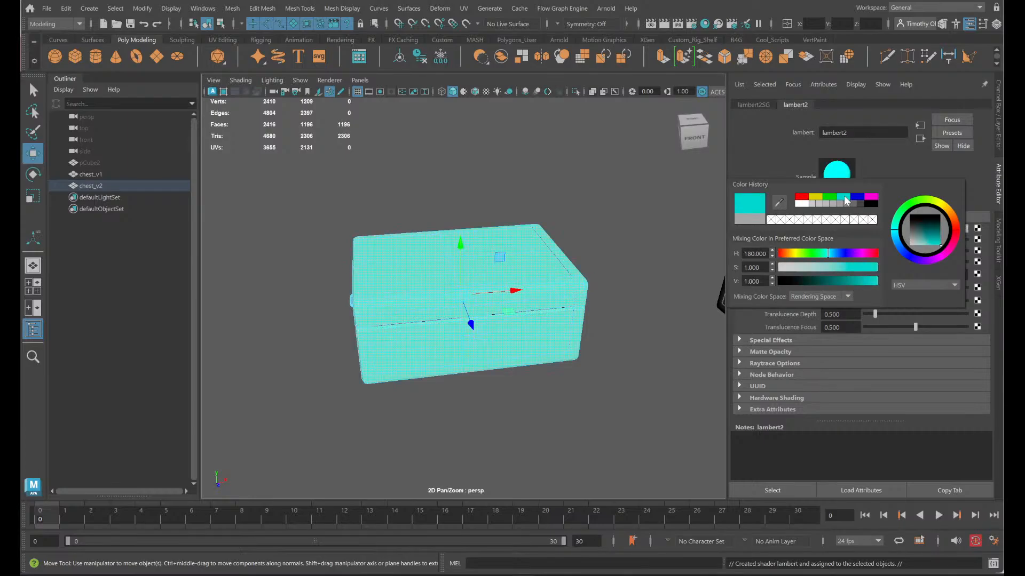
# - Set the cyan Lambert material's color to hue 240, saturation 0.2 and value 0.5
pyautogui.click(758, 268)
pyautogui.write('0.2')
pyautogui.press('Return')
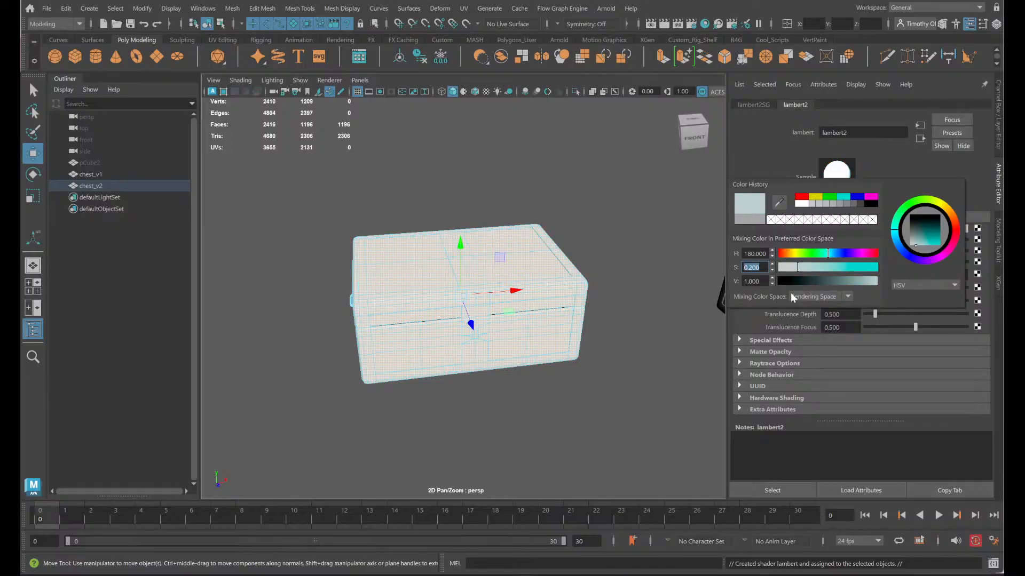
pyautogui.click(754, 281)
pyautogui.write('0.5')
pyautogui.press('Return')
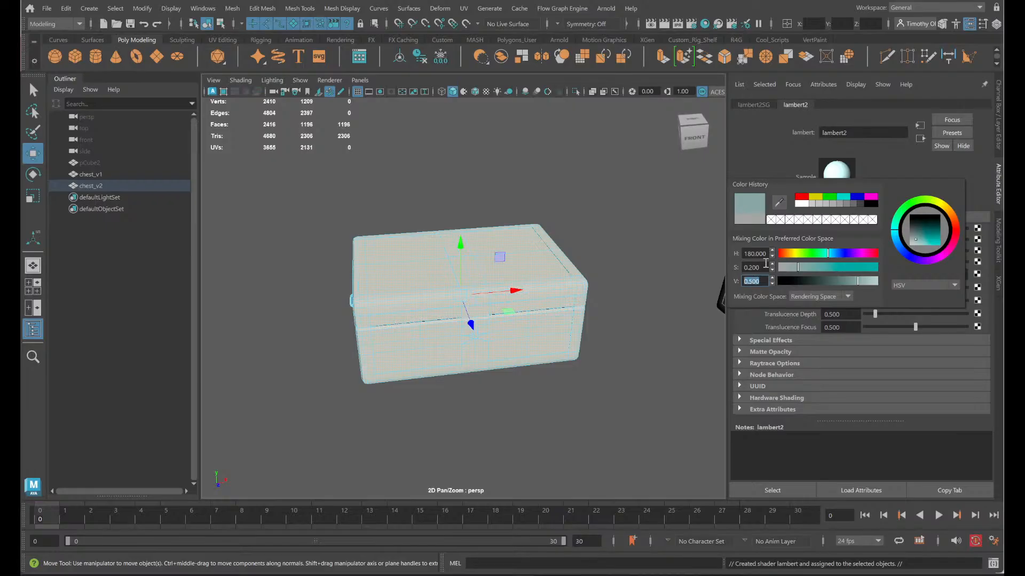
pyautogui.click(753, 255)
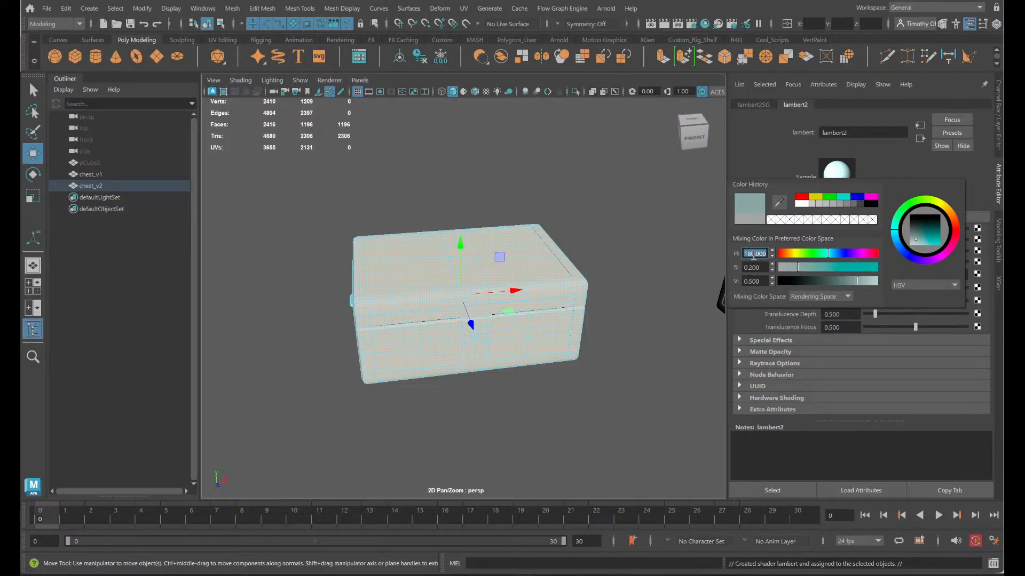
pyautogui.write('240')
pyautogui.press('Return')
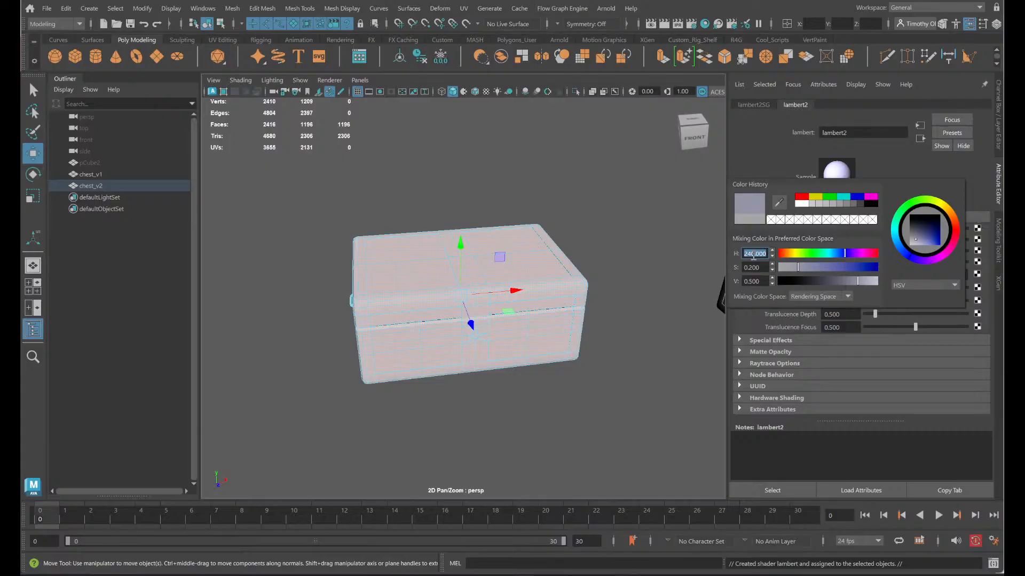
# - Rename the chest's Lambert material as metal_lamb
pyautogui.doubleClick(862, 132)
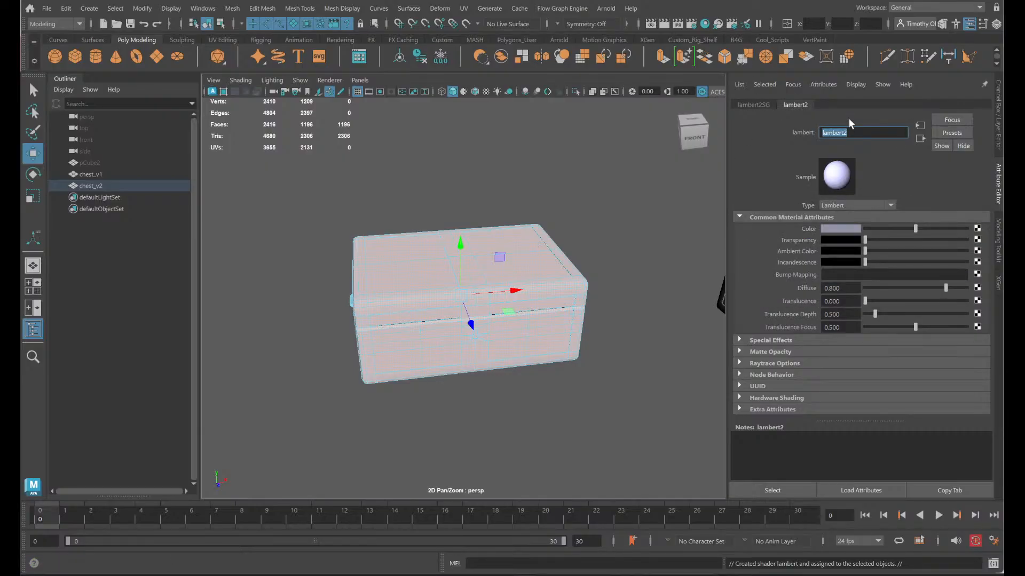
pyautogui.write('metal_')
pyautogui.press('Return')
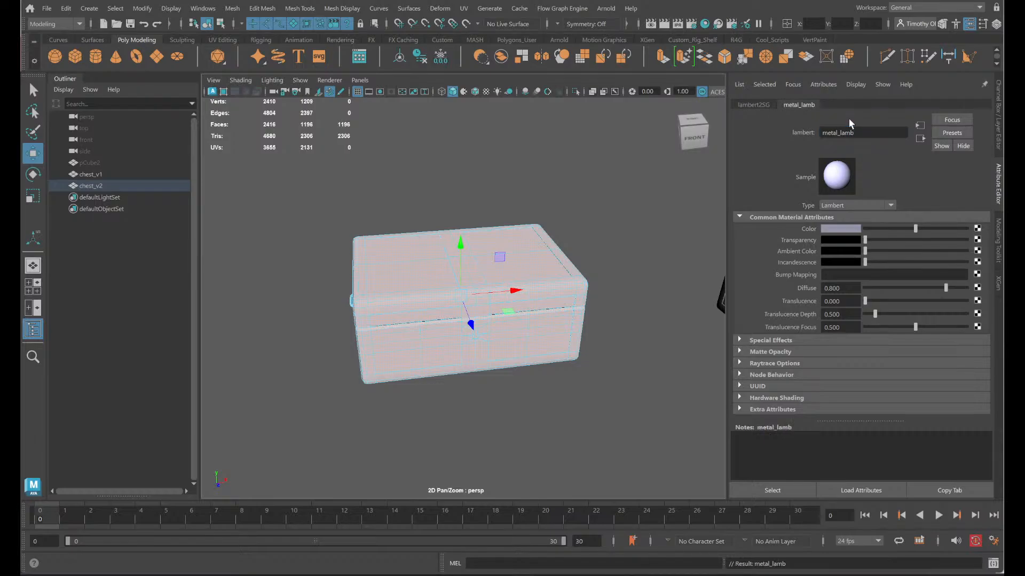
# - Select the two inset panels on the chest's top and add the inset panel faces on its front
pyautogui.scroll(5, 545, 261)
pyautogui.moveTo(503, 250); pyautogui.dragTo(506, 283, button='right')
pyautogui.moveTo(554, 237); pyautogui.dragTo(590, 269, button='right')
pyautogui.click(596, 232)
pyautogui.keyDown('shift'); pyautogui.click(370, 229); pyautogui.keyUp('shift')
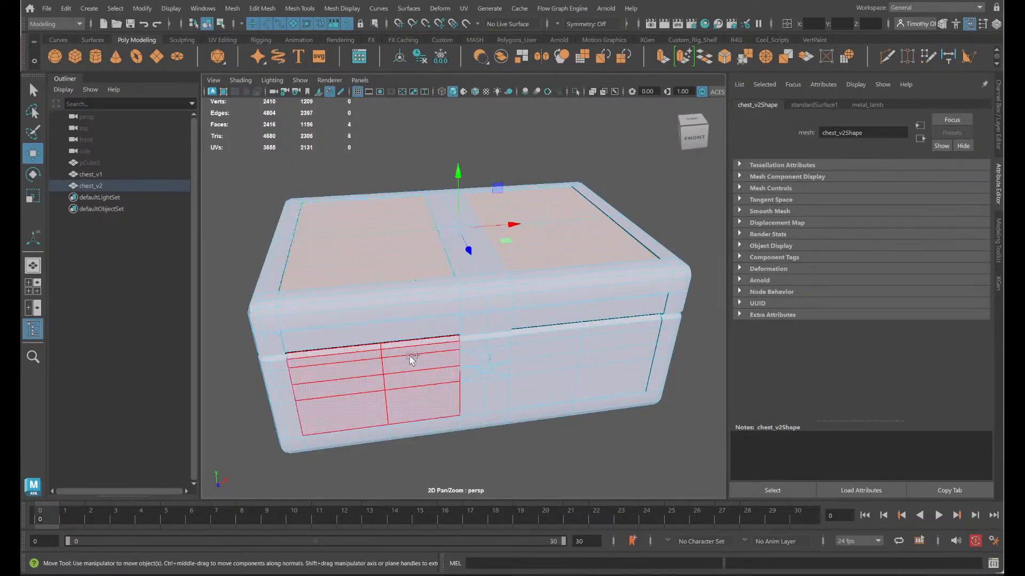
pyautogui.keyDown('shift'); pyautogui.click(424, 367); pyautogui.keyUp('shift')
pyautogui.keyDown('shift'); pyautogui.click(578, 344); pyautogui.keyUp('shift')
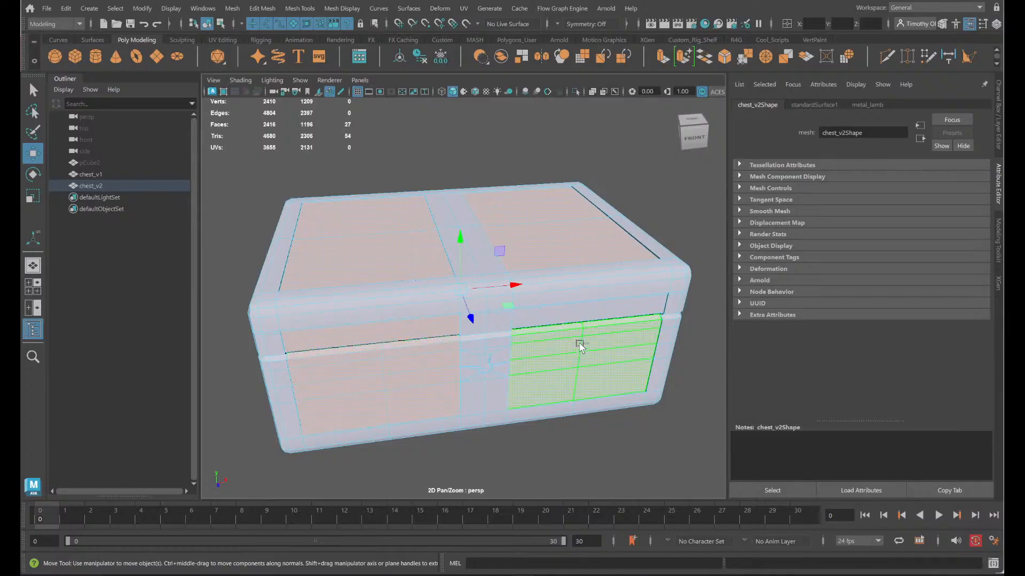
pyautogui.keyDown('shift'); pyautogui.click(578, 322); pyautogui.keyUp('shift')
# - Add the upper and lower inset panels on the chest's right side and back to the face selection
pyautogui.keyDown('alt'); pyautogui.moveTo(611, 359); pyautogui.dragTo(530, 345); pyautogui.keyUp('alt')
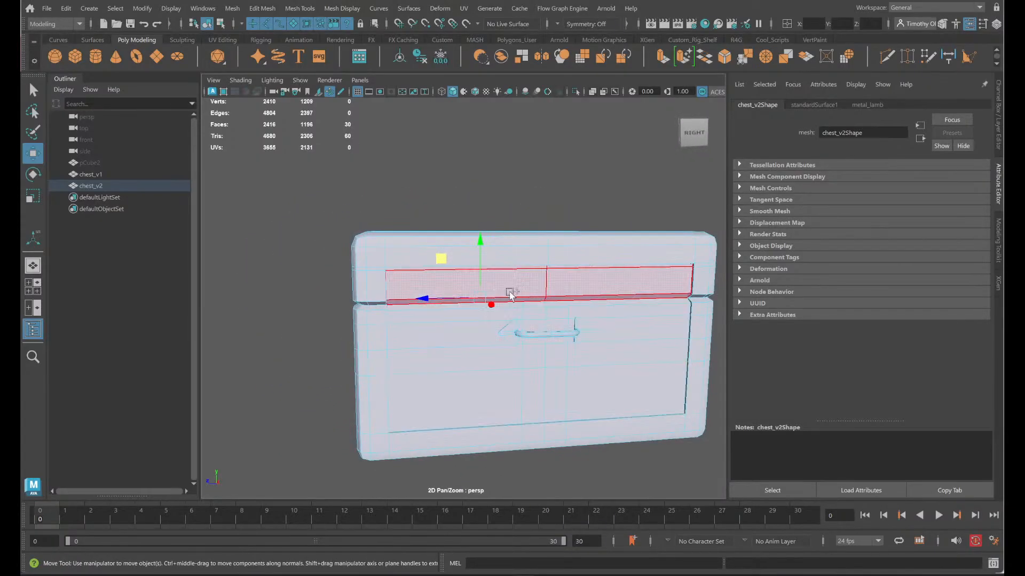
pyautogui.keyDown('shift'); pyautogui.click(504, 292); pyautogui.keyUp('shift')
pyautogui.keyDown('shift'); pyautogui.click(465, 350); pyautogui.keyUp('shift')
pyautogui.keyDown('alt'); pyautogui.moveTo(649, 353); pyautogui.dragTo(567, 358); pyautogui.keyUp('alt')
pyautogui.keyDown('shift'); pyautogui.click(487, 378); pyautogui.keyUp('shift')
pyautogui.keyDown('shift'); pyautogui.click(508, 309); pyautogui.keyUp('shift')
pyautogui.keyDown('shift'); pyautogui.click(608, 341); pyautogui.keyUp('shift')
pyautogui.keyDown('shift'); pyautogui.click(607, 287); pyautogui.keyUp('shift')
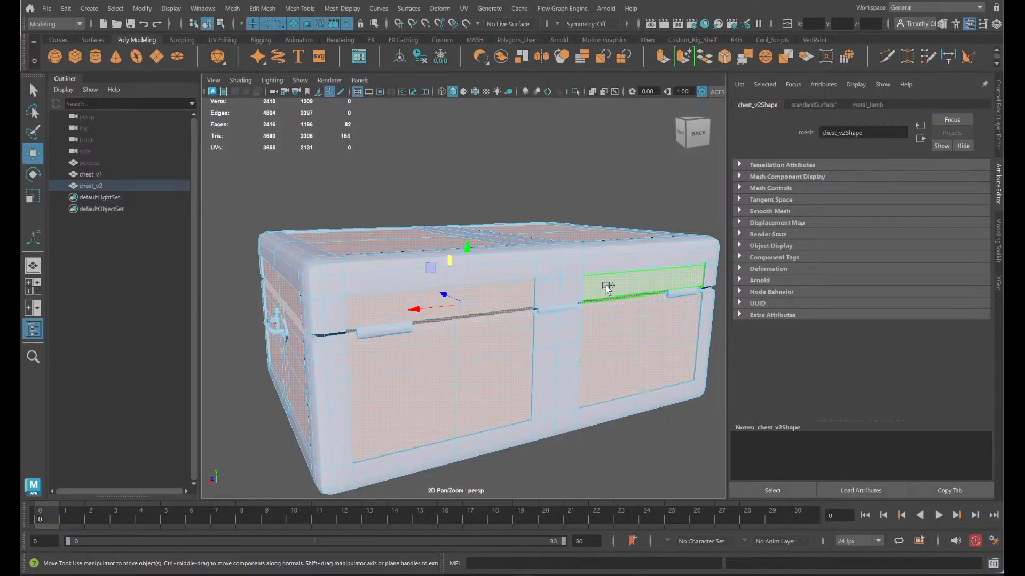
# - Add the inset panels on the chest's left side and the remaining front panels to the face selection
pyautogui.keyDown('alt'); pyautogui.moveTo(639, 340); pyautogui.dragTo(457, 361); pyautogui.keyUp('alt')
pyautogui.keyDown('shift'); pyautogui.click(502, 365); pyautogui.keyUp('shift')
pyautogui.keyDown('shift'); pyautogui.click(522, 327); pyautogui.keyUp('shift')
pyautogui.keyDown('shift'); pyautogui.click(455, 362); pyautogui.keyUp('shift')
pyautogui.keyDown('shift'); pyautogui.click(402, 305); pyautogui.keyUp('shift')
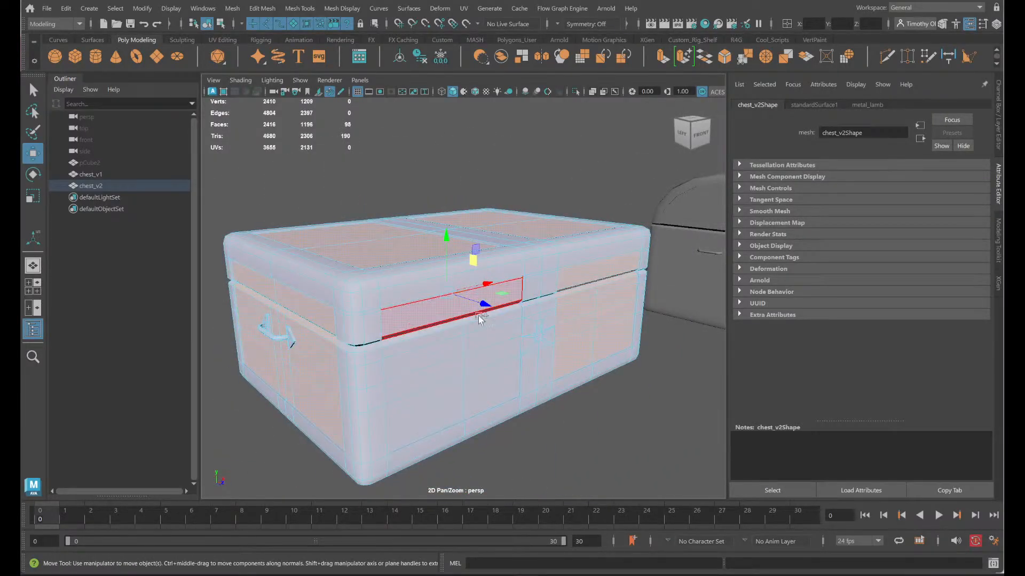
pyautogui.keyDown('shift'); pyautogui.click(597, 337); pyautogui.keyUp('shift')
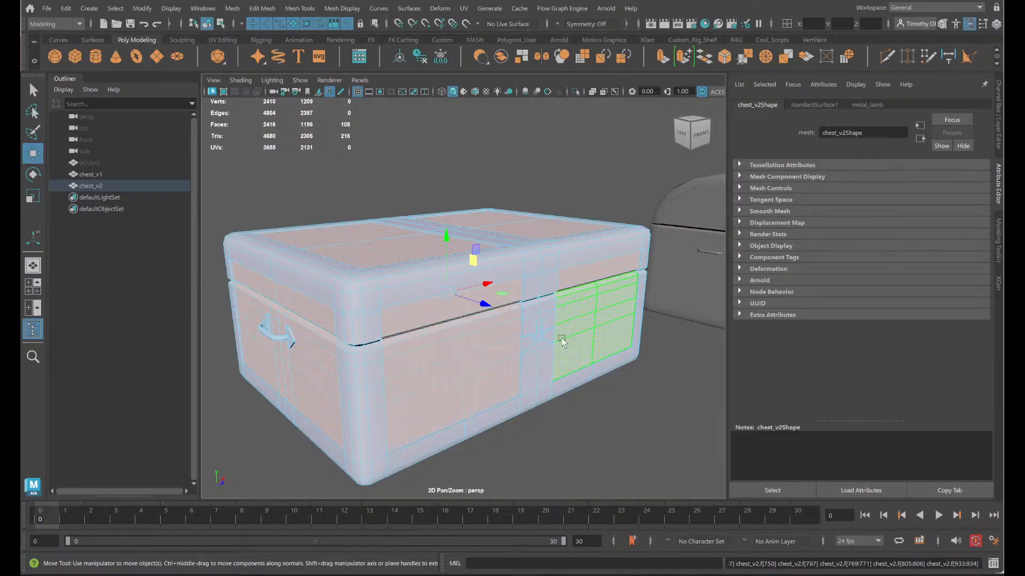
# - Add both inset panels on the underside of the chest to the face selection
pyautogui.keyDown('alt'); pyautogui.moveTo(558, 344); pyautogui.dragTo(240, 299); pyautogui.keyUp('alt')
pyautogui.keyDown('shift'); pyautogui.click(397, 292); pyautogui.keyUp('shift')
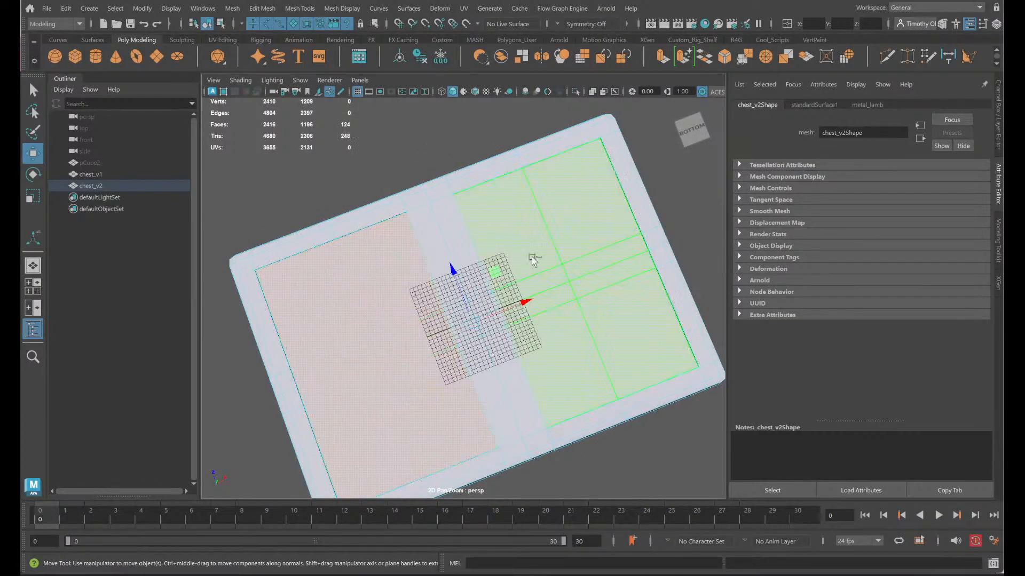
pyautogui.keyDown('shift'); pyautogui.click(534, 256); pyautogui.keyUp('shift')
# - Assign a new Lambert material to all the selected inset panel faces
pyautogui.keyDown('alt'); pyautogui.moveTo(658, 256); pyautogui.dragTo(564, 258); pyautogui.keyUp('alt')
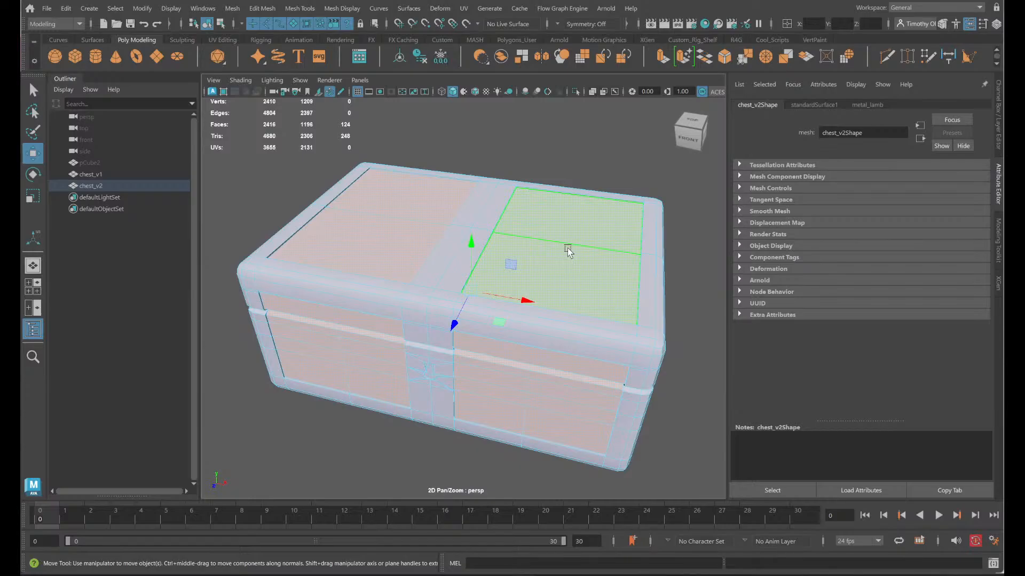
pyautogui.rightClick(567, 250)
pyautogui.moveTo(587, 553)
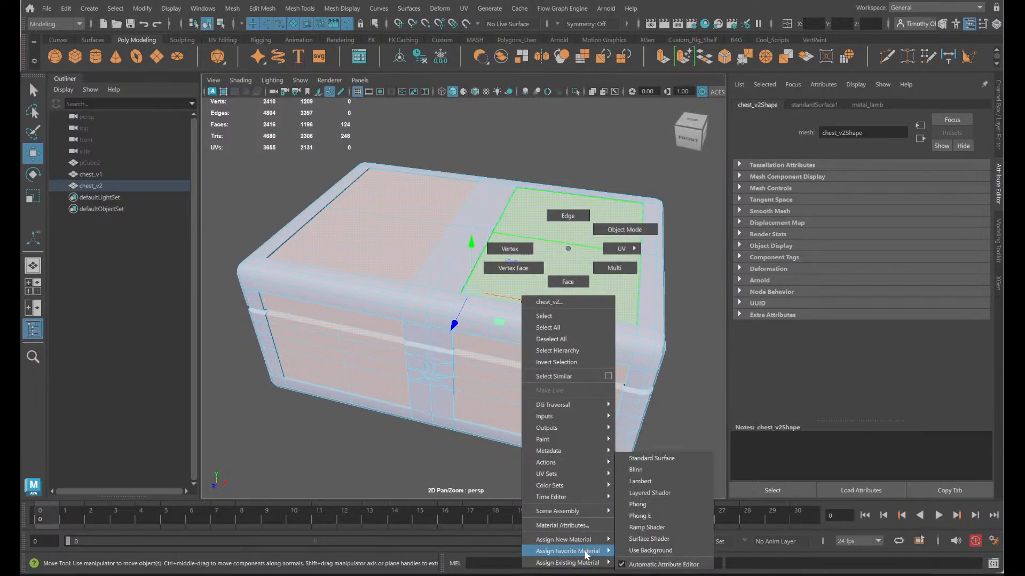
pyautogui.click(635, 482)
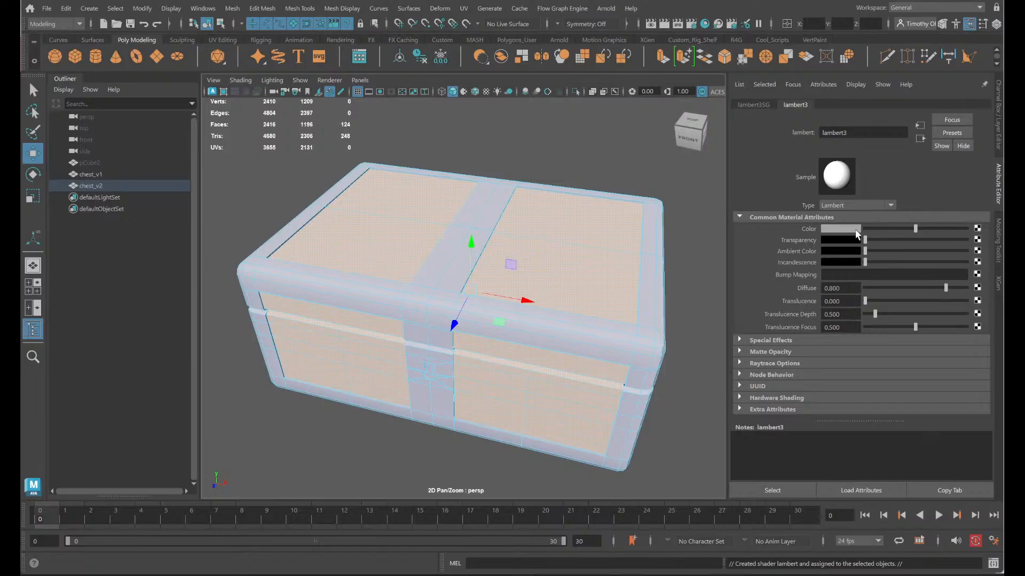
pyautogui.press('alt')
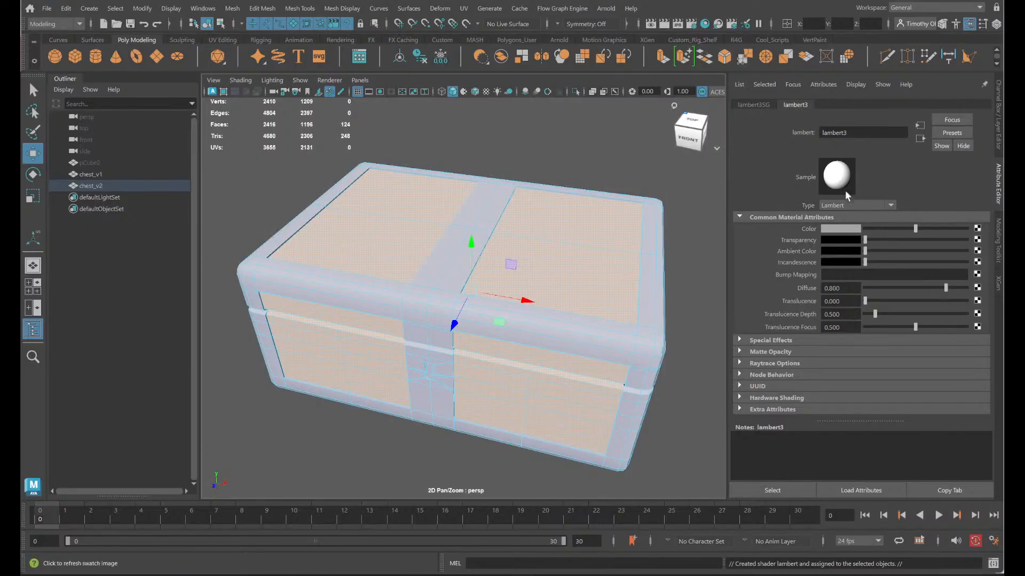
# - Set the color saturation of the inset panels' Lambert material to 0.2
pyautogui.click(848, 232)
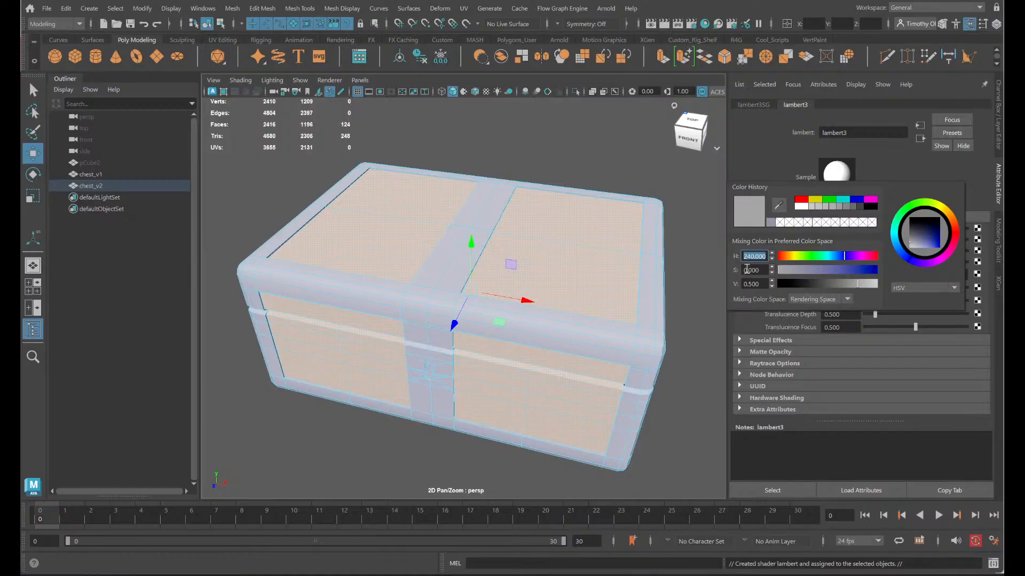
pyautogui.click(746, 270)
pyautogui.moveTo(765, 270); pyautogui.dragTo(735, 271)
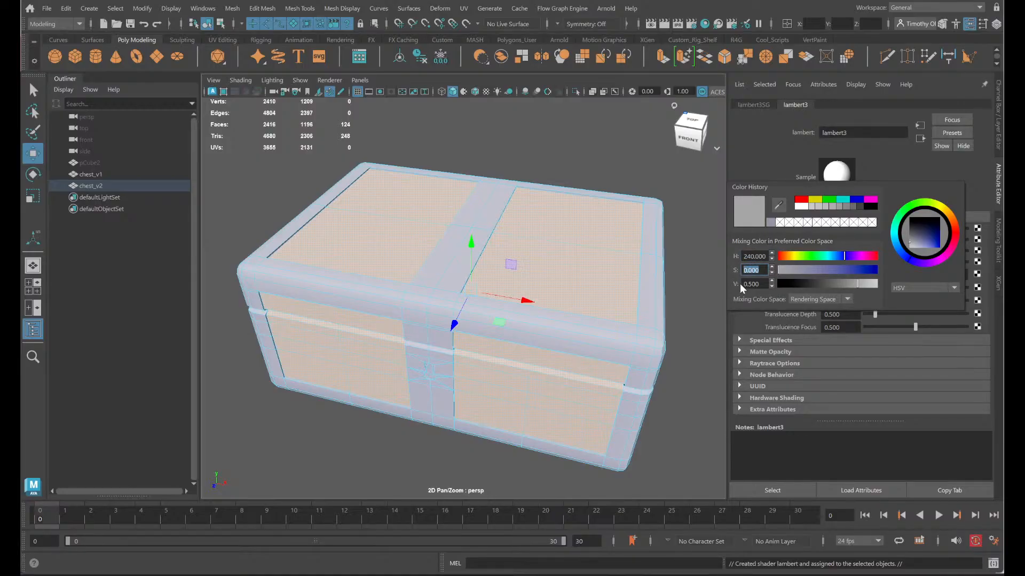
pyautogui.write('0.2')
pyautogui.press('Return')
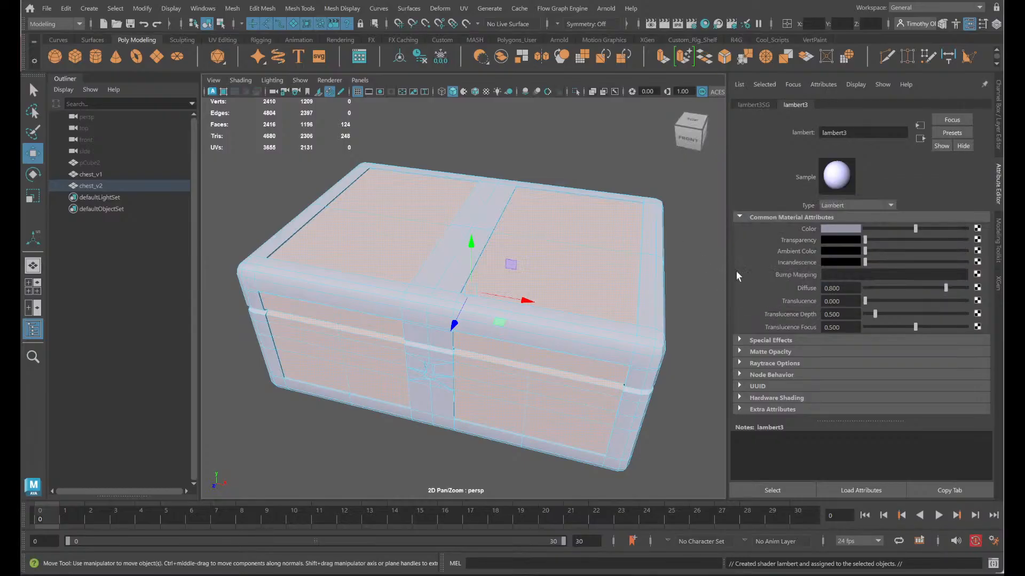
# - Change the panel material's color to full brightness with a hue of 120 and a saturation of 0.2
pyautogui.click(822, 236)
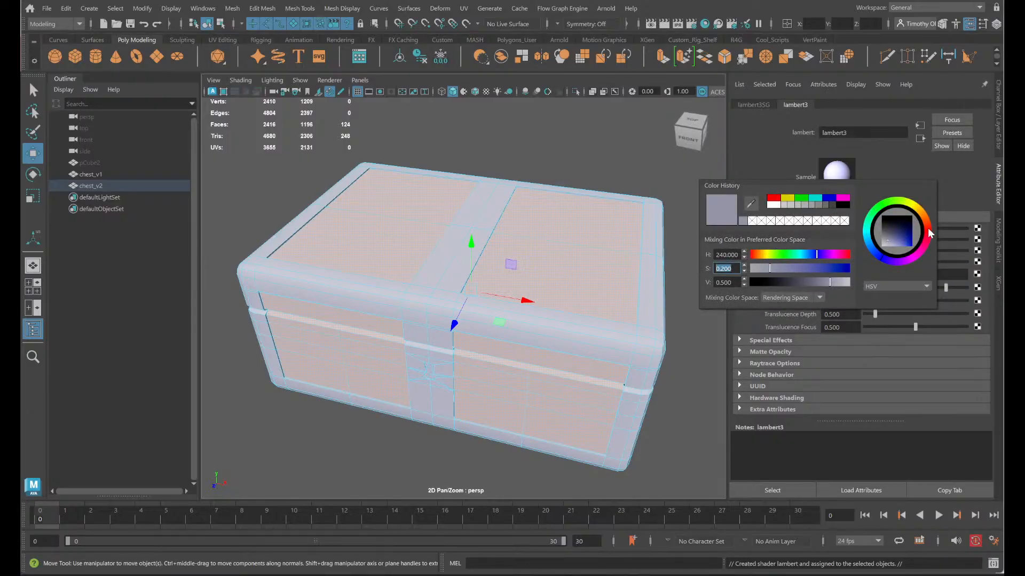
pyautogui.moveTo(927, 229); pyautogui.dragTo(920, 260)
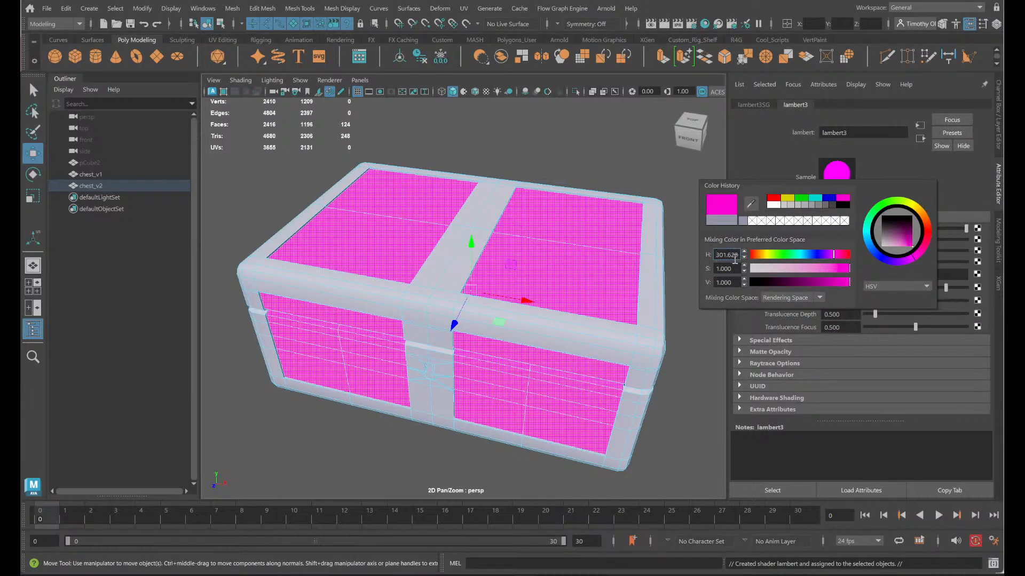
pyautogui.doubleClick(738, 255)
pyautogui.write('120')
pyautogui.press('Return')
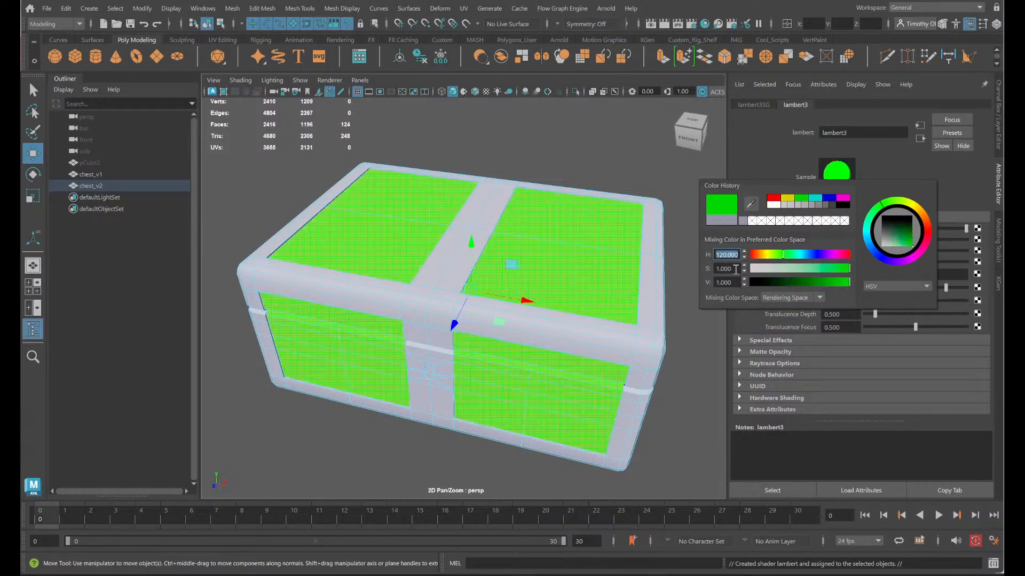
pyautogui.write('0.2')
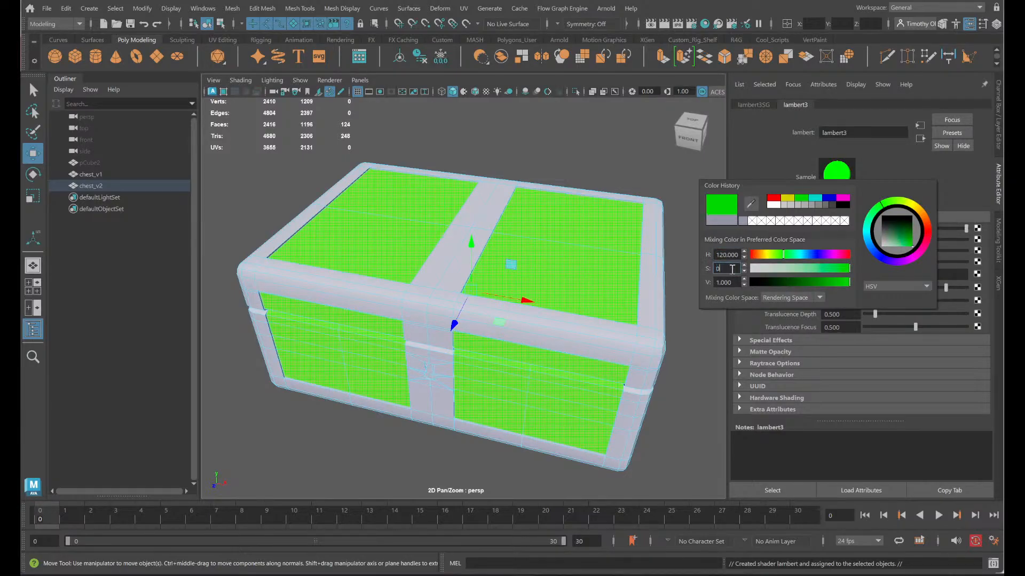
pyautogui.press('Return')
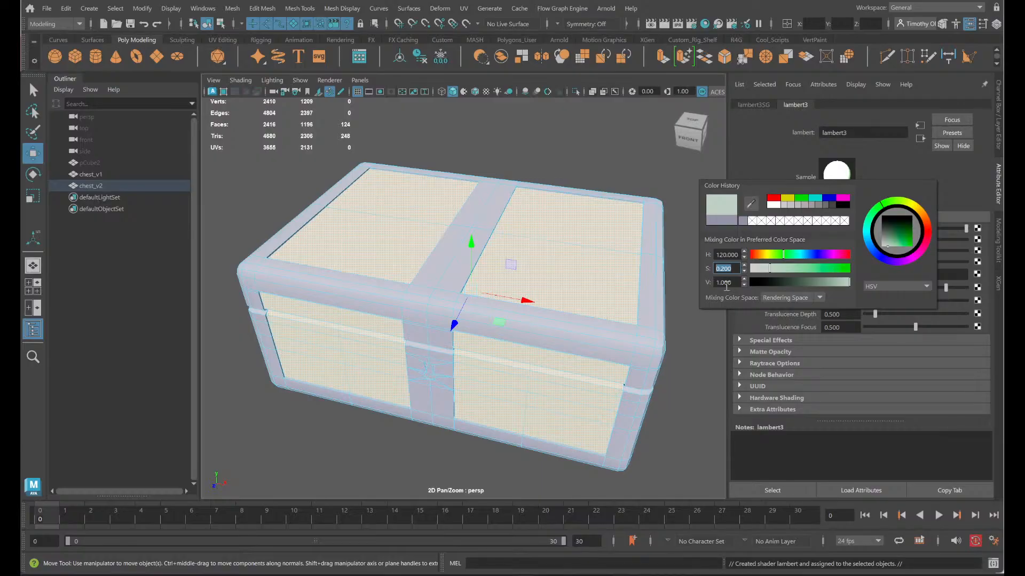
# - Try to lower the green panel color's value to 0.5 and reopen the material's color settings
pyautogui.doubleClick(726, 285)
pyautogui.press('0')
pyautogui.press('5')
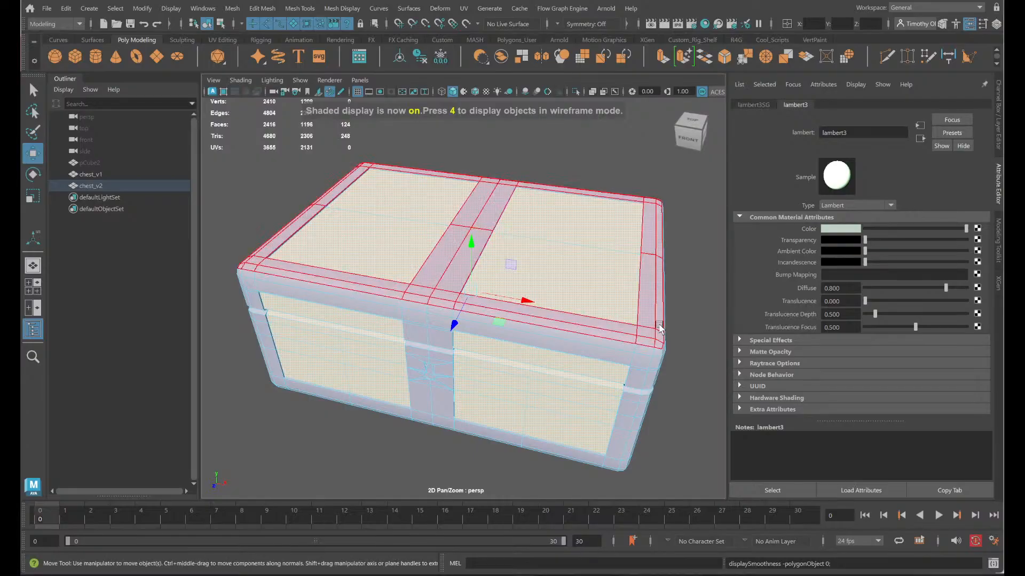
pyautogui.keyDown('alt'); pyautogui.moveTo(660, 330); pyautogui.dragTo(614, 299); pyautogui.keyUp('alt')
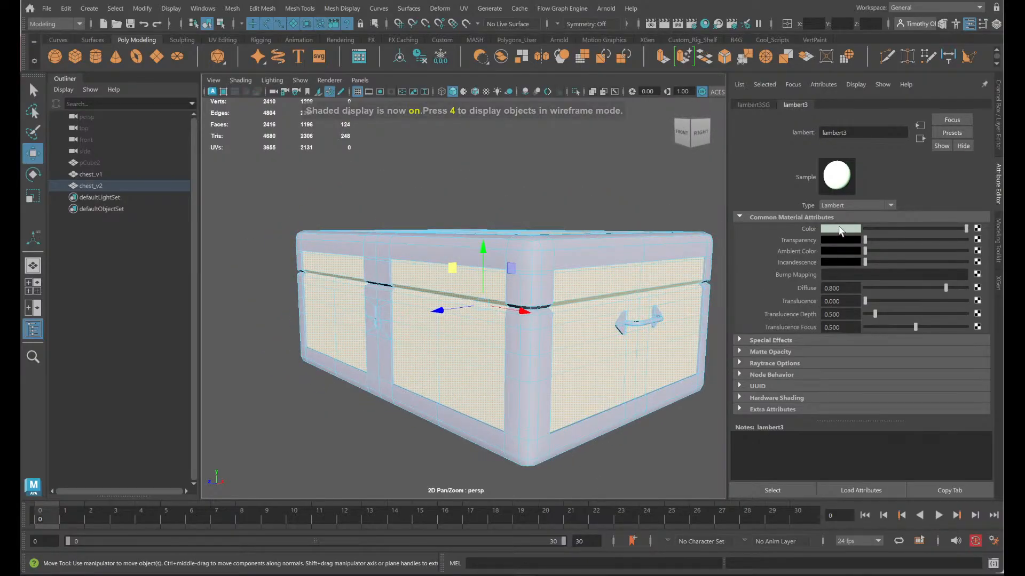
pyautogui.click(840, 230)
# - Clear the face selection, inspect the two-material chest from several sides, and select chest_v2 as a whole object
pyautogui.moveTo(560, 250); pyautogui.dragTo(610, 215, button='right')
pyautogui.click(607, 203)
pyautogui.keyDown('alt'); pyautogui.moveTo(418, 344); pyautogui.dragTo(338, 340); pyautogui.keyUp('alt')
pyautogui.scroll(3, 519, 298)
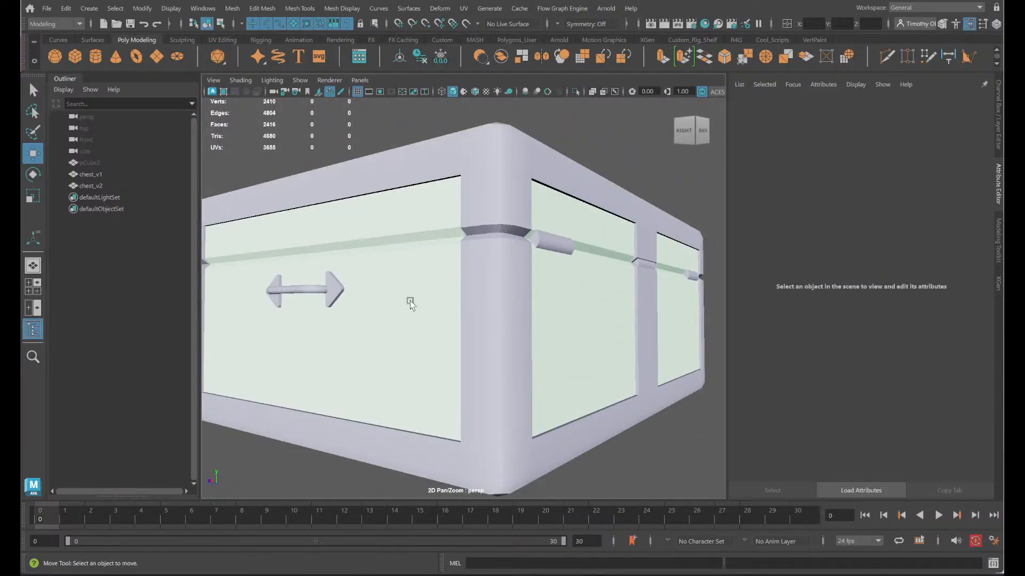
pyautogui.scroll(-5, 475, 380)
pyautogui.keyDown('alt'); pyautogui.moveTo(469, 382); pyautogui.dragTo(514, 305); pyautogui.keyUp('alt')
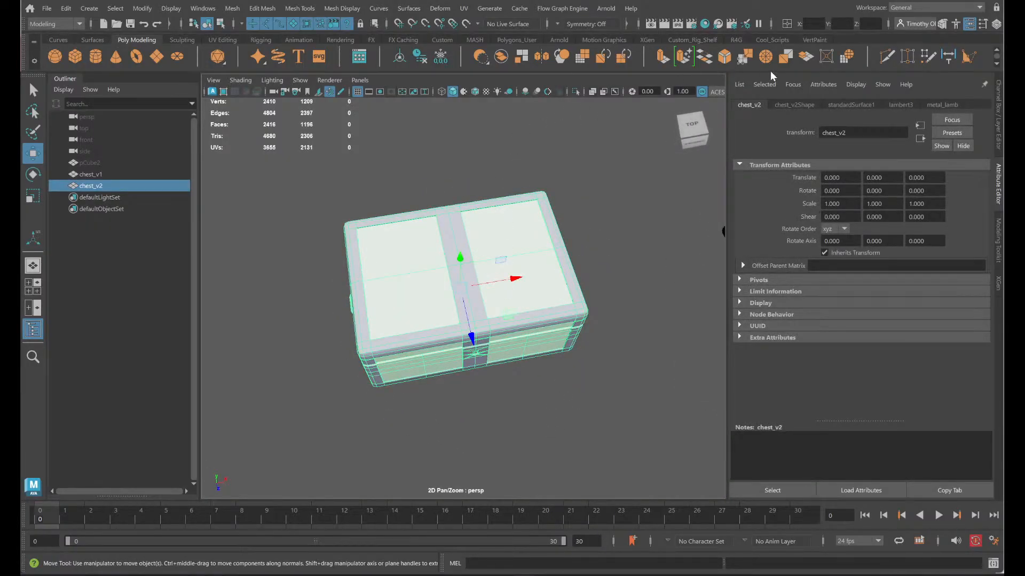
# - Bring up the custom Cool_Scripts tools and save the scene as chest_t007ma.ma
pyautogui.click(772, 39)
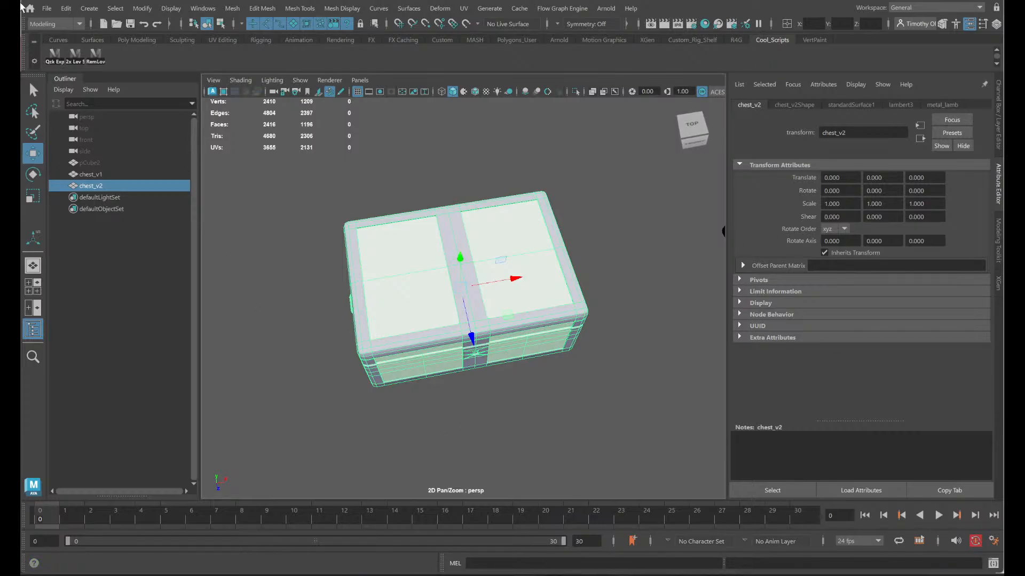
pyautogui.click(52, 11)
pyautogui.click(95, 68)
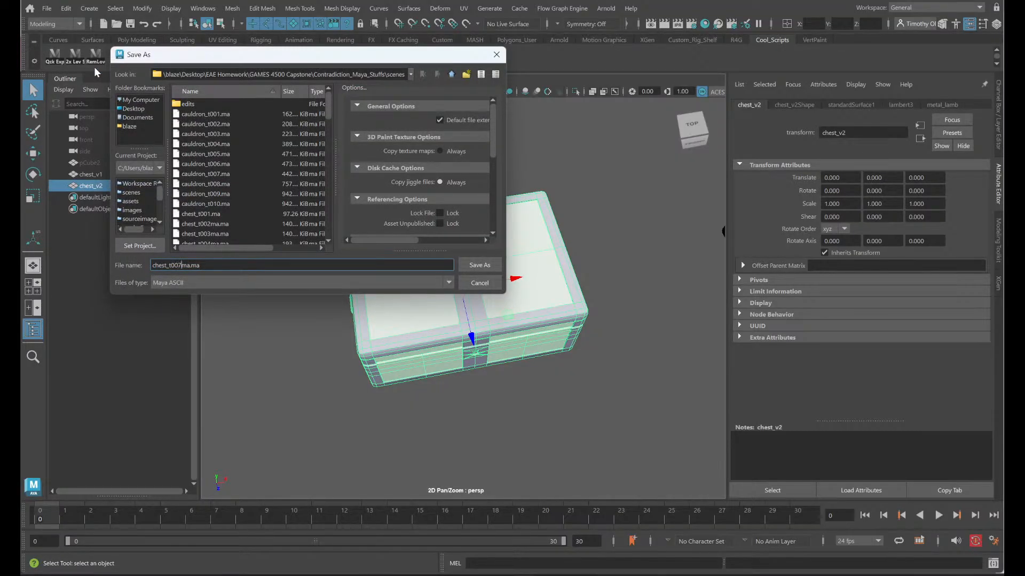
pyautogui.click(482, 265)
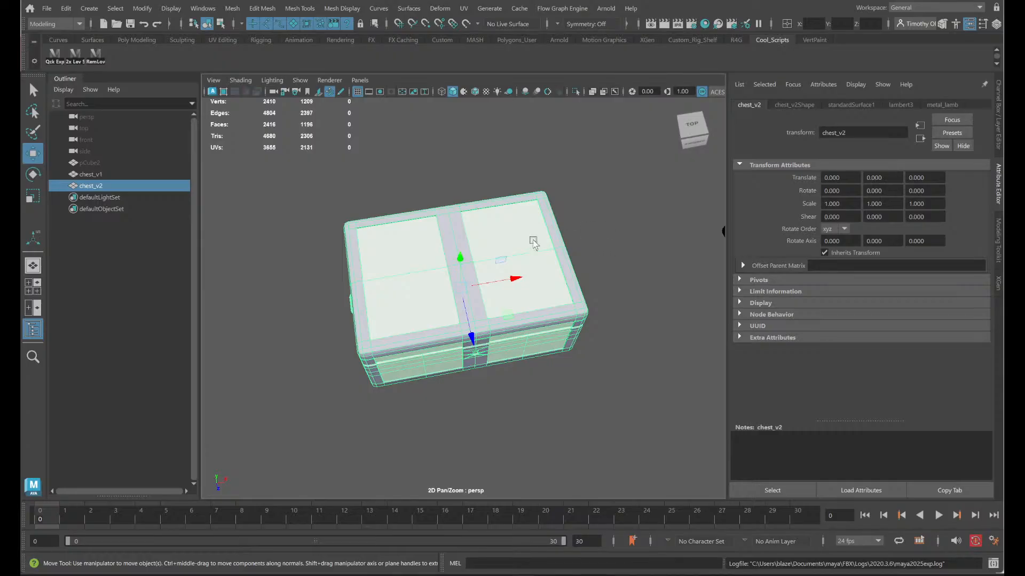
# - Export chest_v2 with the quick export script, overwriting the existing file
pyautogui.click(60, 54)
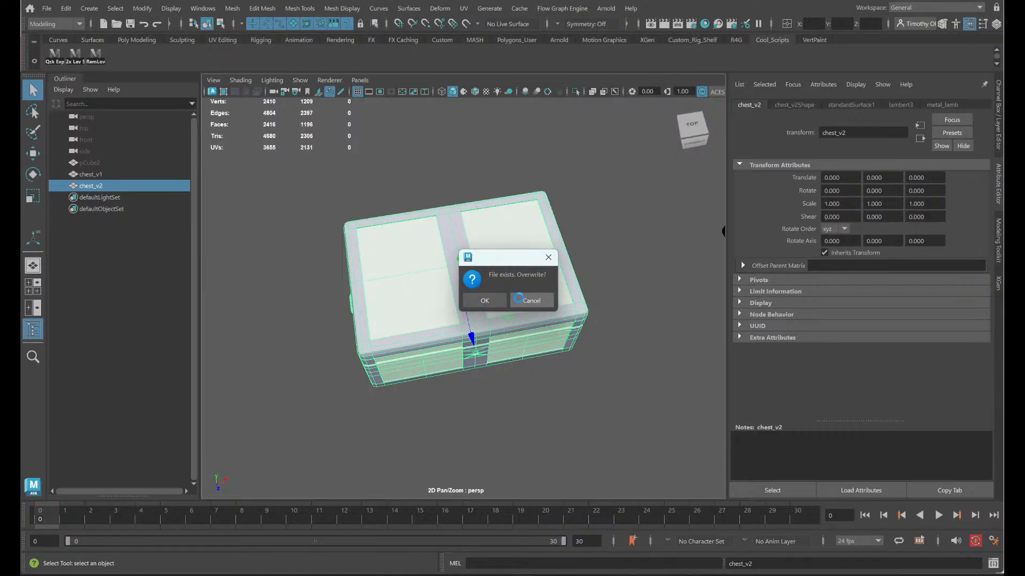
pyautogui.click(486, 299)
pyautogui.click(155, 42)
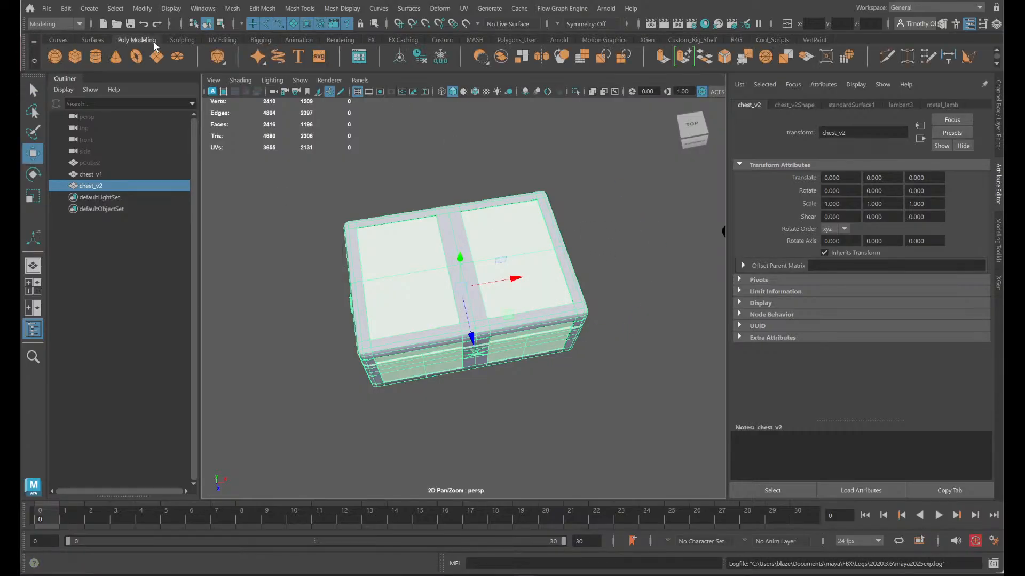
pyautogui.click(59, 40)
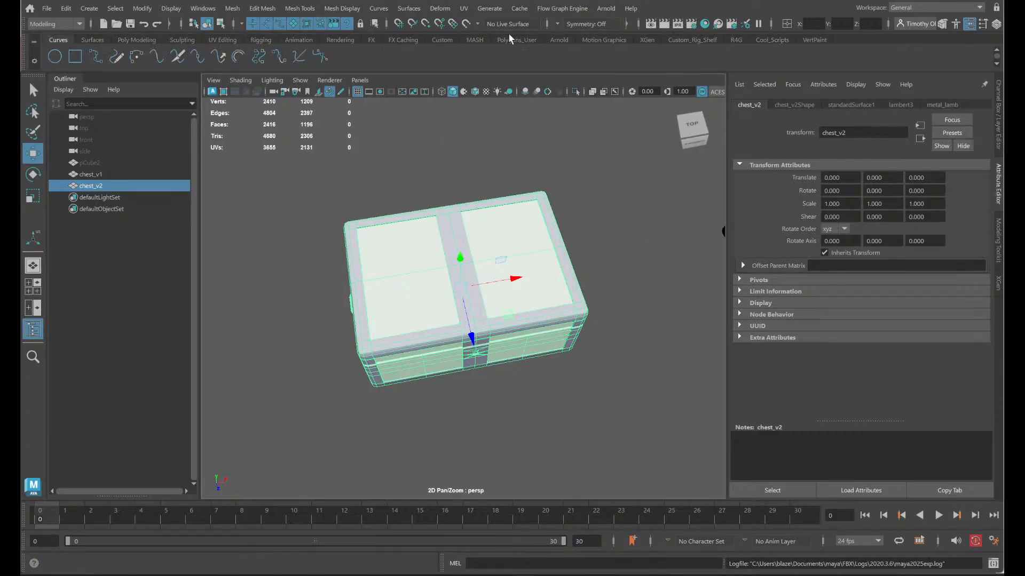
# - Delete history and freeze transformations on chest_v2, and re-export it with the quick export script, overwriting the existing file
pyautogui.click(134, 40)
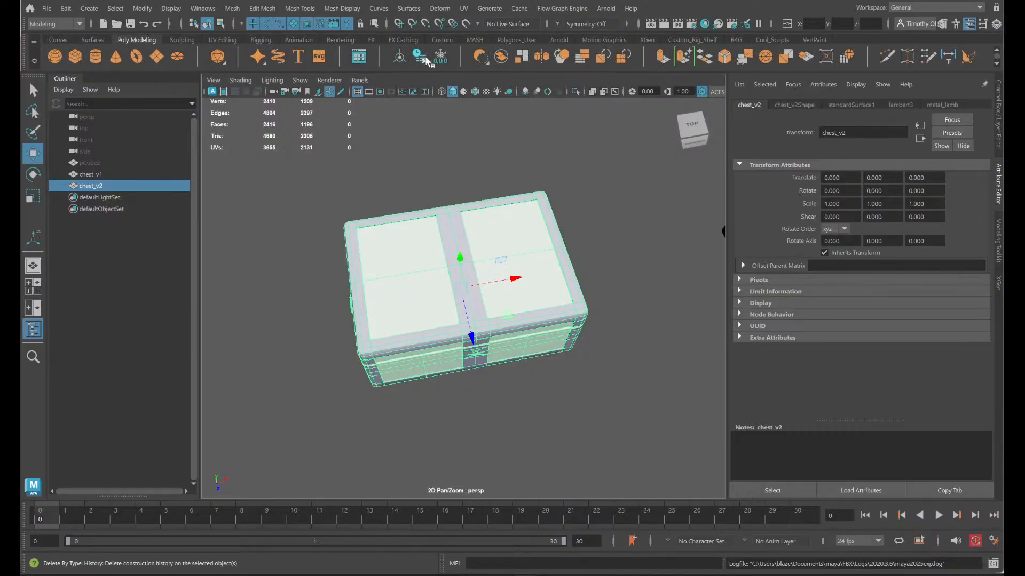
pyautogui.click(424, 59)
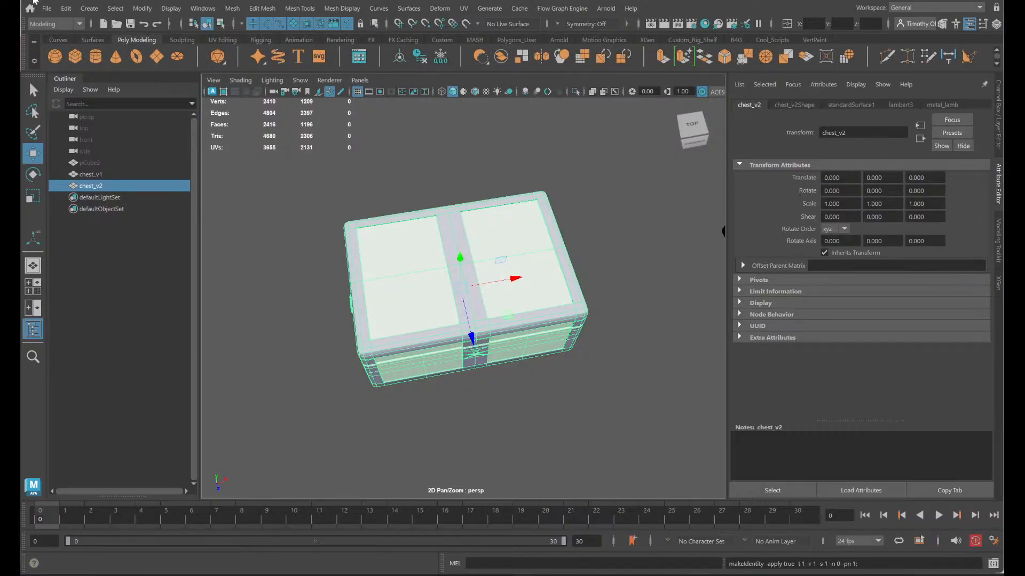
pyautogui.click(772, 40)
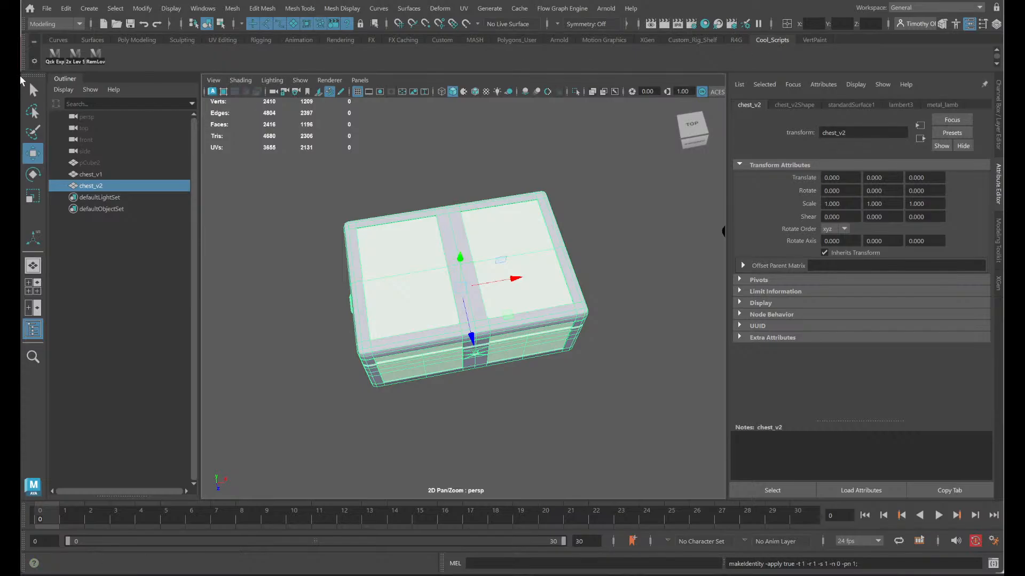
pyautogui.click(51, 58)
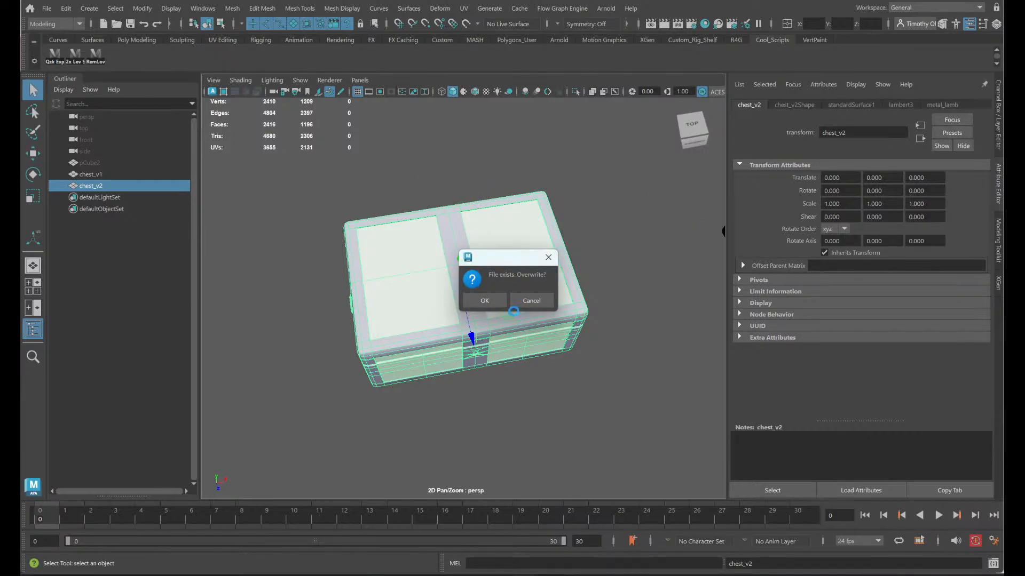
pyautogui.click(484, 301)
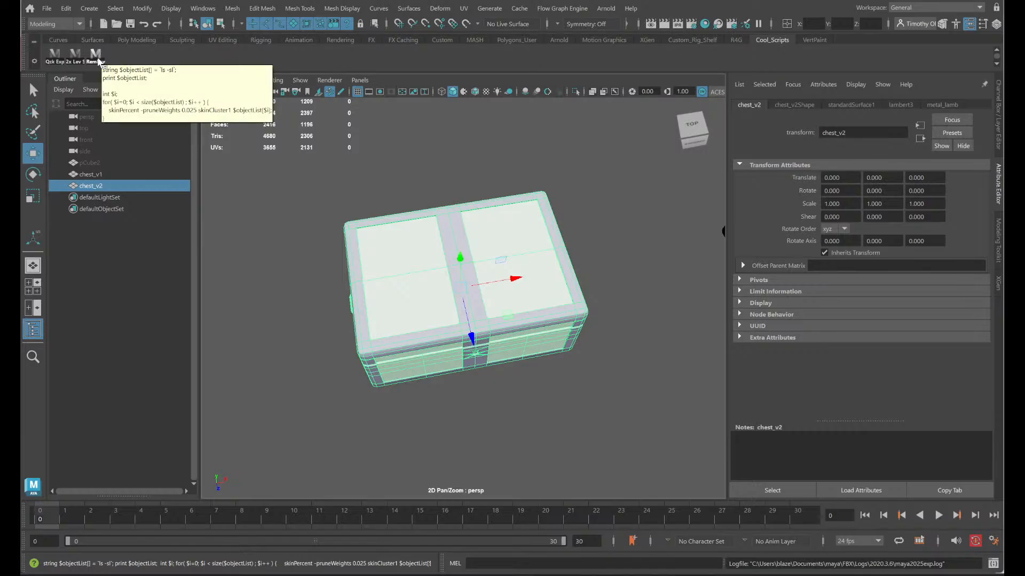
# - Try the custom 2x Lev script on chest_v2 and view the chest from below
pyautogui.click(99, 62)
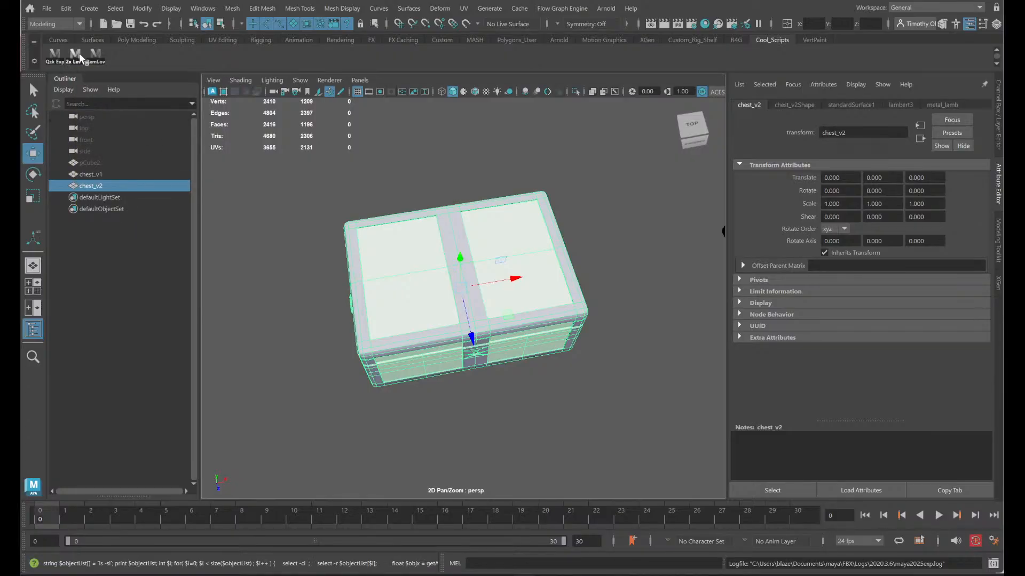
pyautogui.click(76, 54)
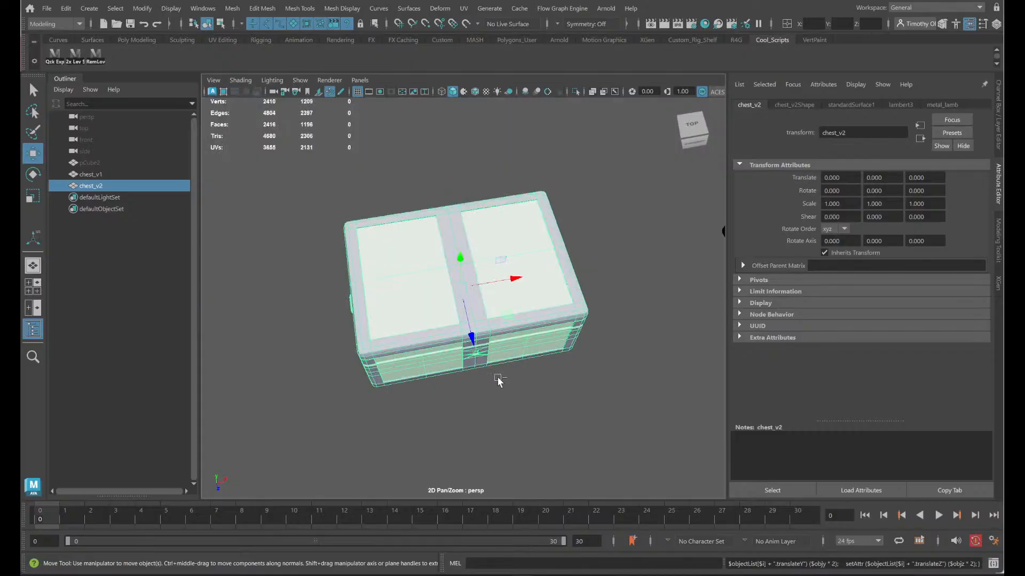
pyautogui.keyDown('alt'); pyautogui.moveTo(586, 425); pyautogui.dragTo(528, 327); pyautogui.keyUp('alt')
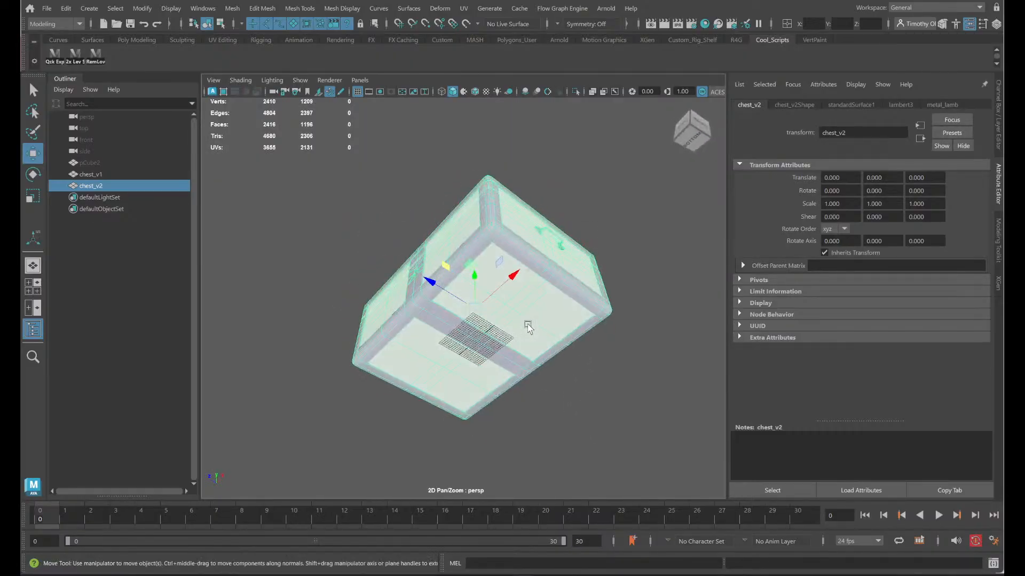
pyautogui.click(76, 54)
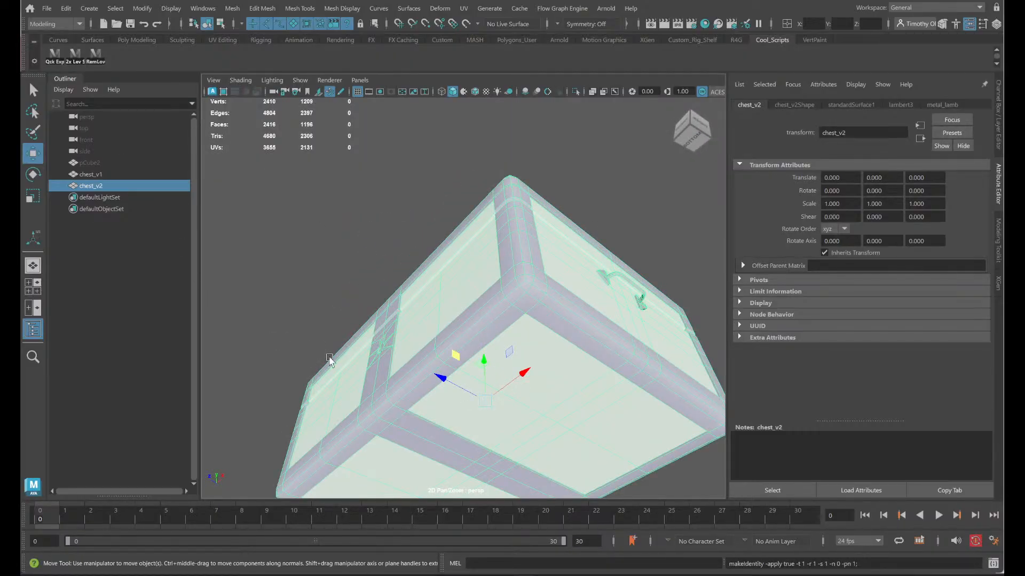
# - Clear the selection, reselect chest_v2 from a front view, and save the scene as chest_t008ma.ma
pyautogui.click(605, 392)
pyautogui.keyDown('alt'); pyautogui.moveTo(574, 381); pyautogui.dragTo(640, 433); pyautogui.keyUp('alt')
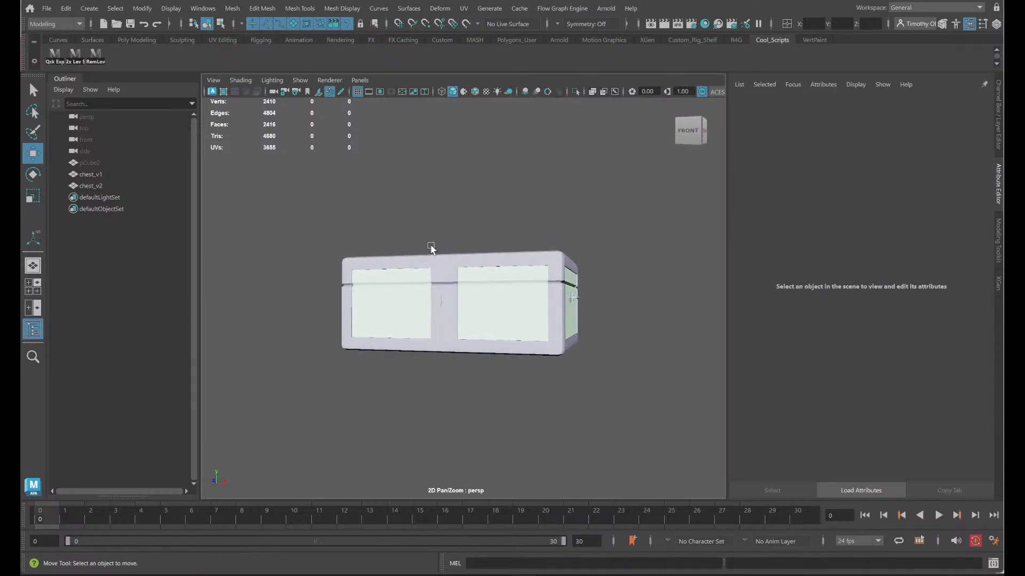
pyautogui.click(431, 247)
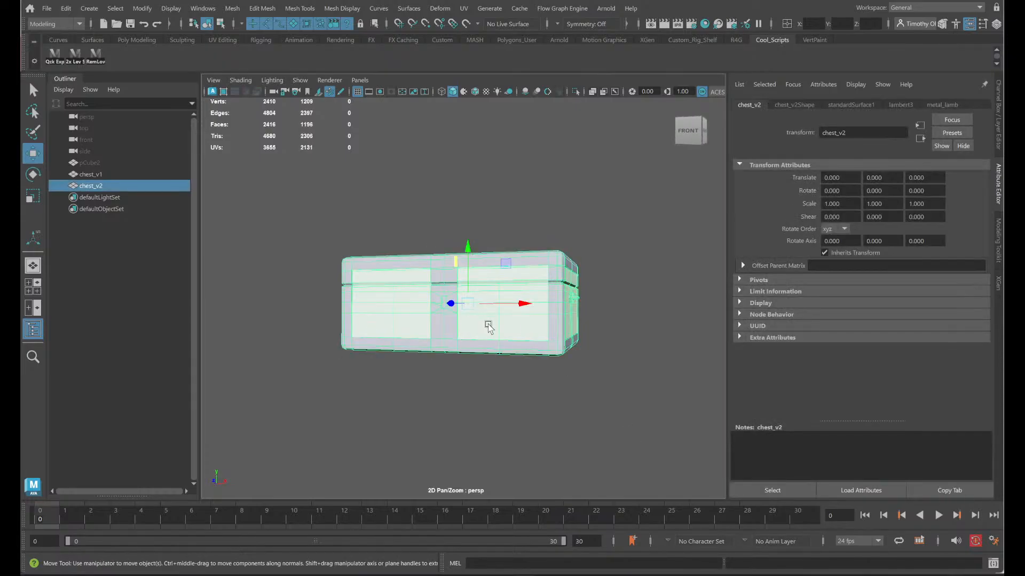
pyautogui.click(79, 51)
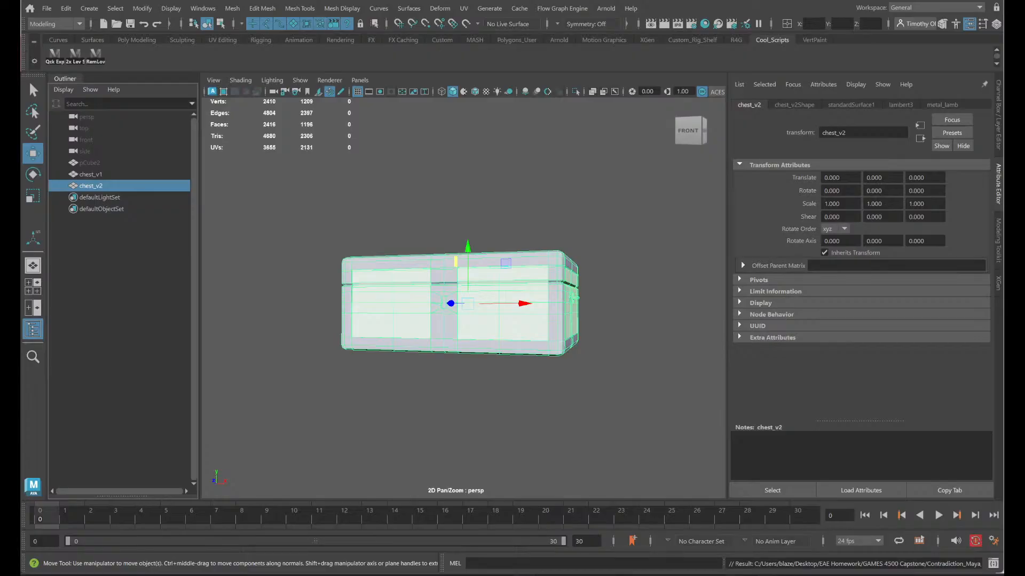
pyautogui.click(726, 520)
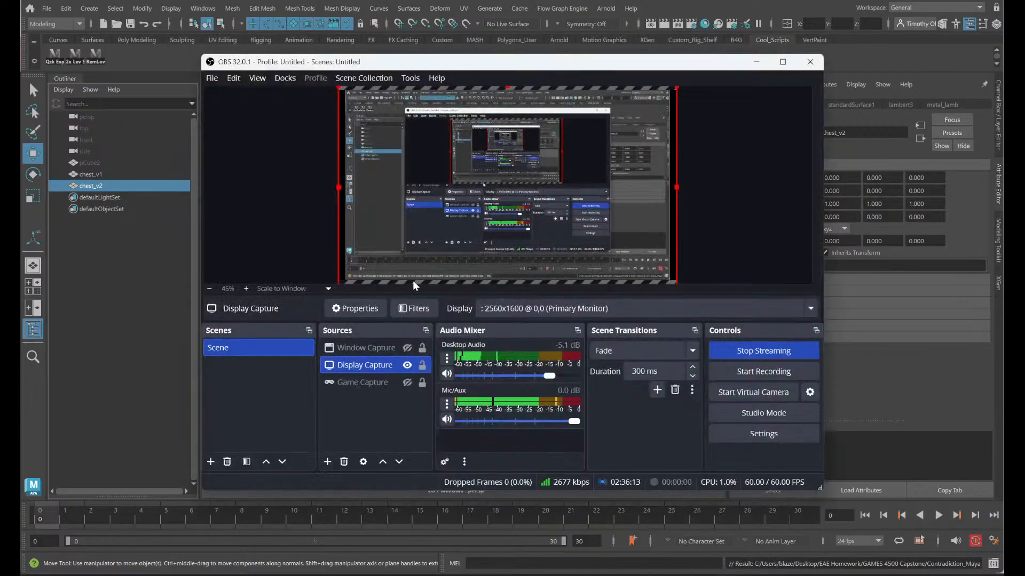
pyautogui.click(407, 349)
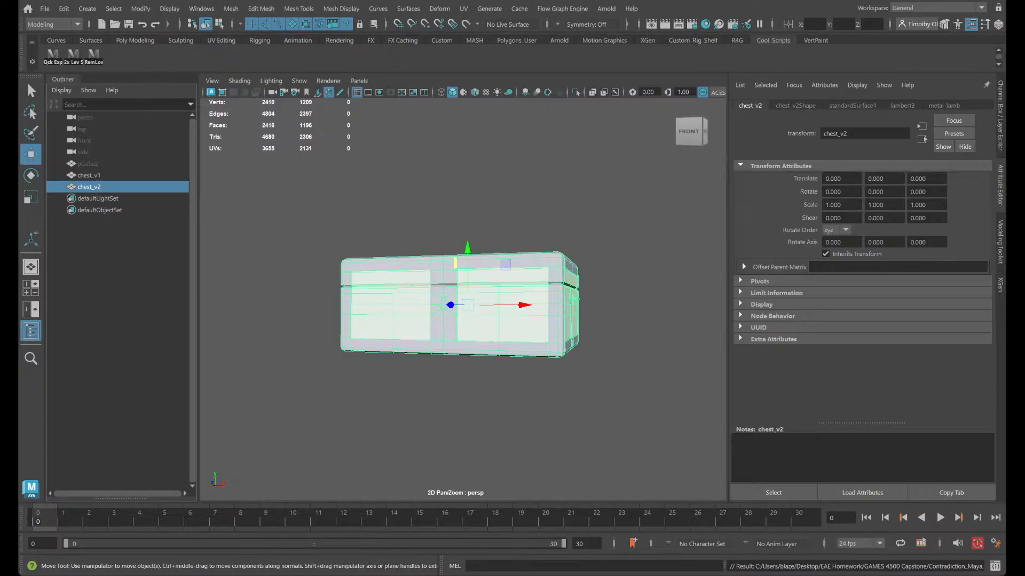
pyautogui.click(407, 348)
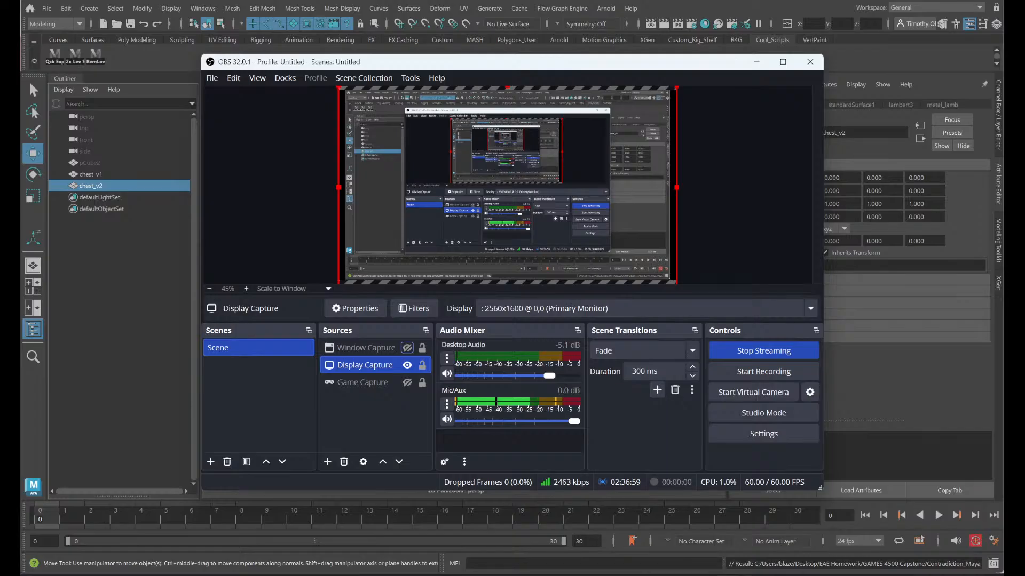
# - Switch to Unreal Editor, open the project's Models content folder, and locate the test_Per3_Desk_v1 mesh
pyautogui.click(731, 543)
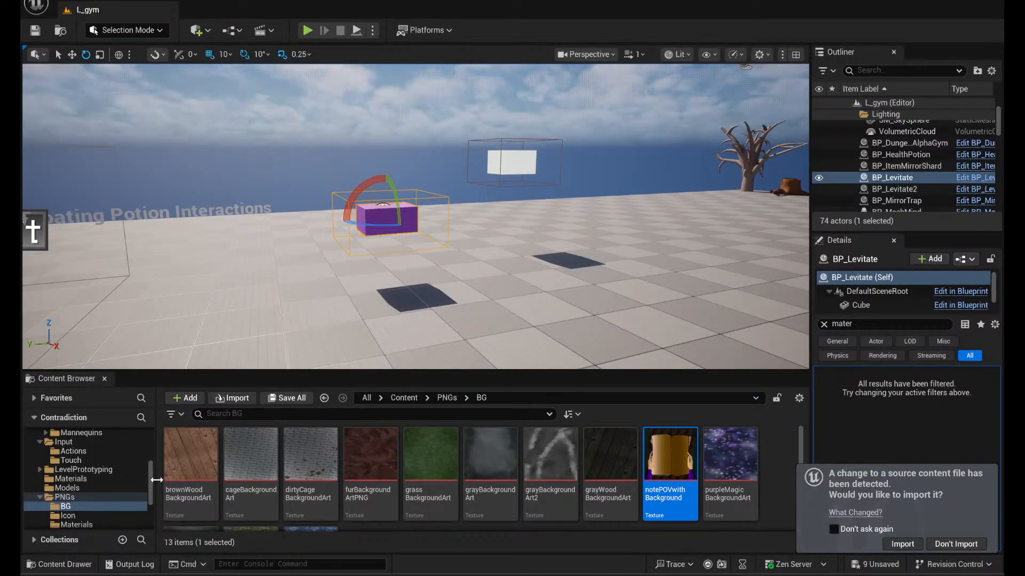
pyautogui.scroll(3, 105, 495)
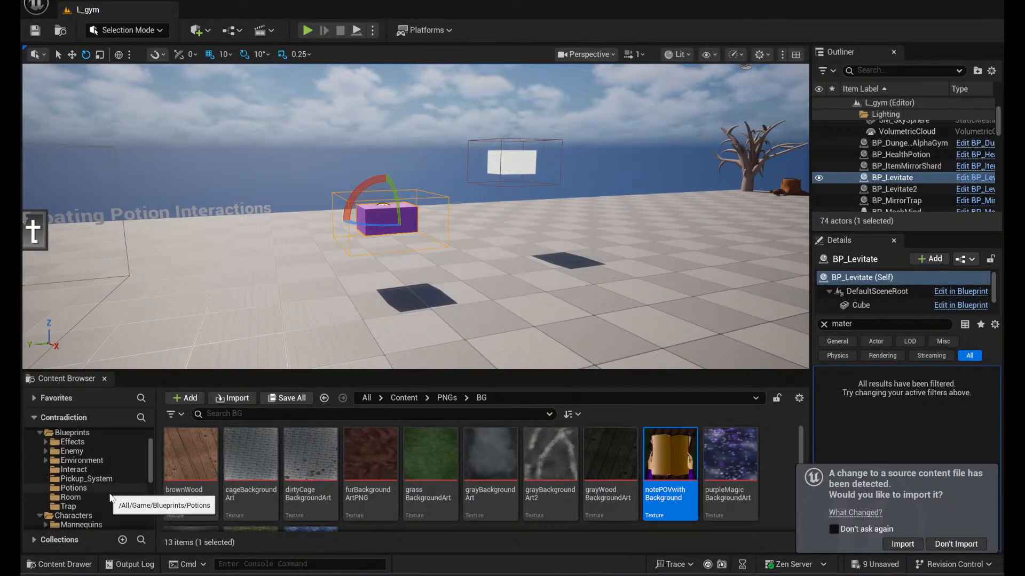
pyautogui.scroll(-3, 104, 496)
pyautogui.click(81, 487)
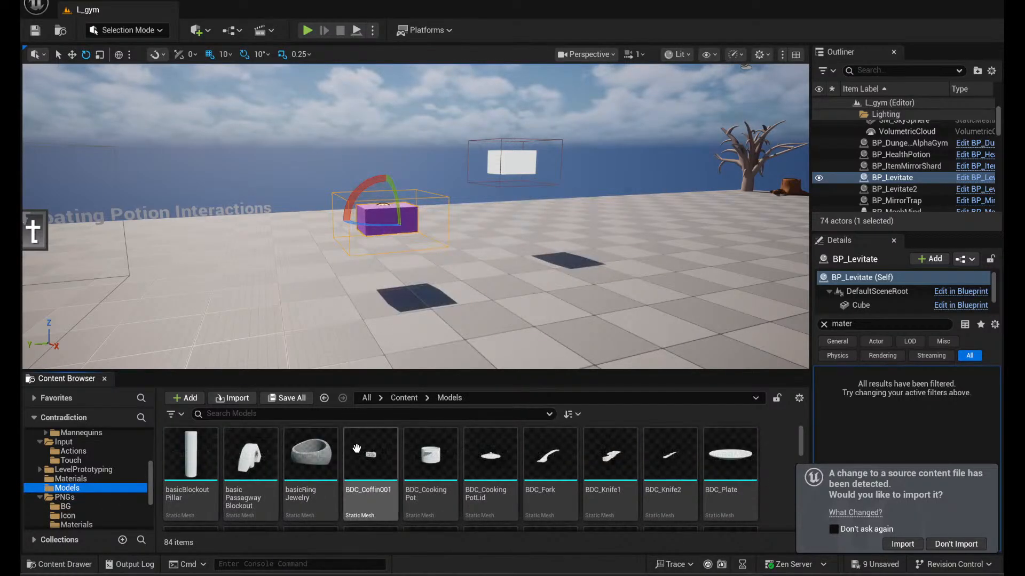
pyautogui.scroll(-2, 401, 460)
pyautogui.scroll(-8, 400, 460)
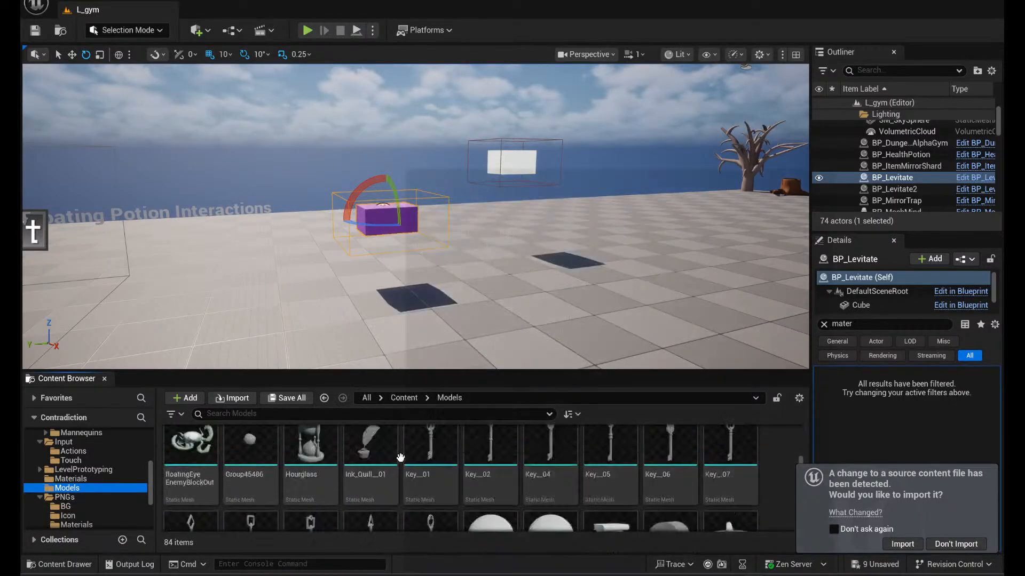
pyautogui.scroll(1, 410, 449)
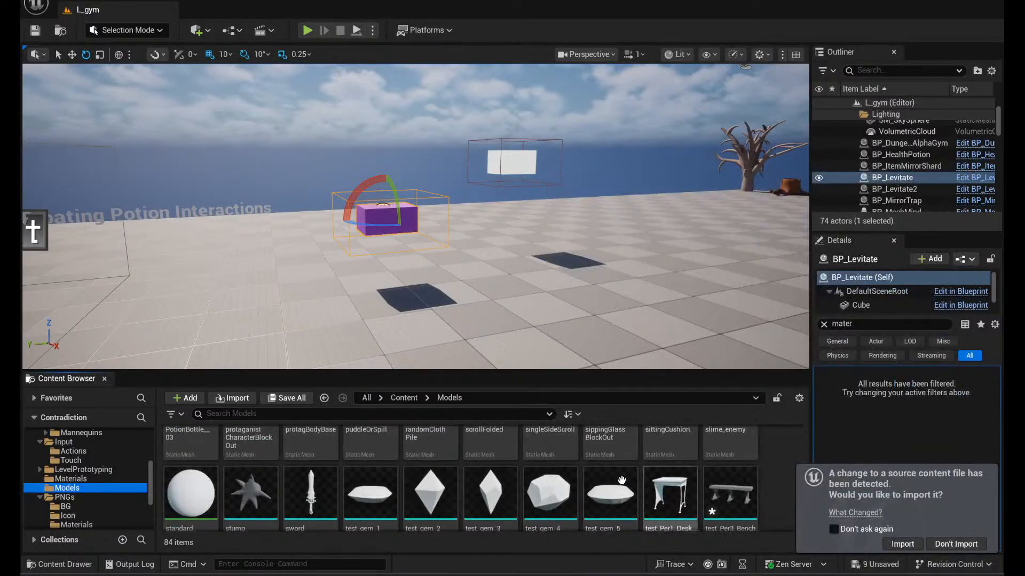
pyautogui.scroll(-3, 555, 495)
pyautogui.scroll(1, 555, 495)
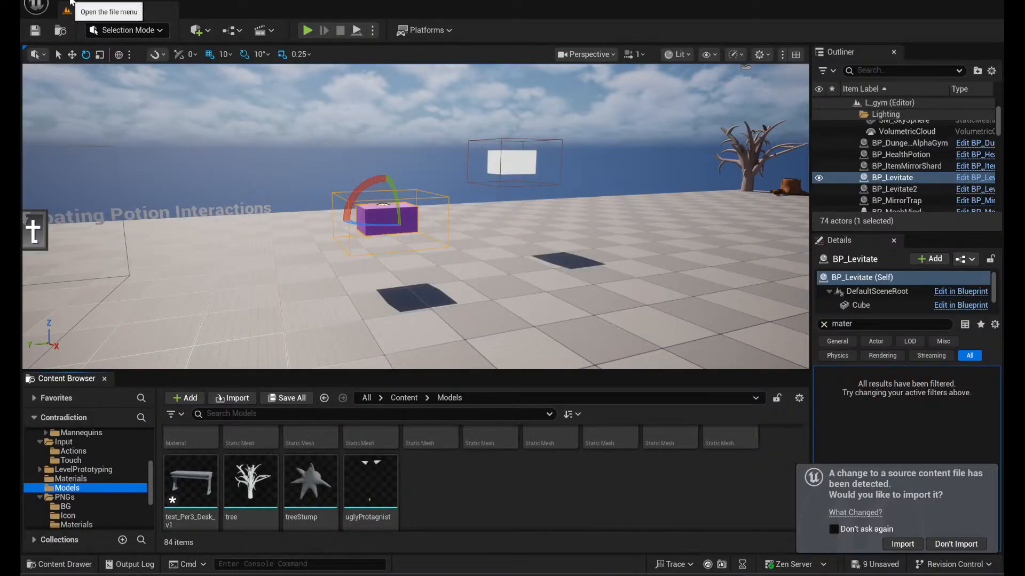
# - Reimport the test_Per3_Desk_v1 static mesh from its source file and save the asset
pyautogui.rightClick(201, 487)
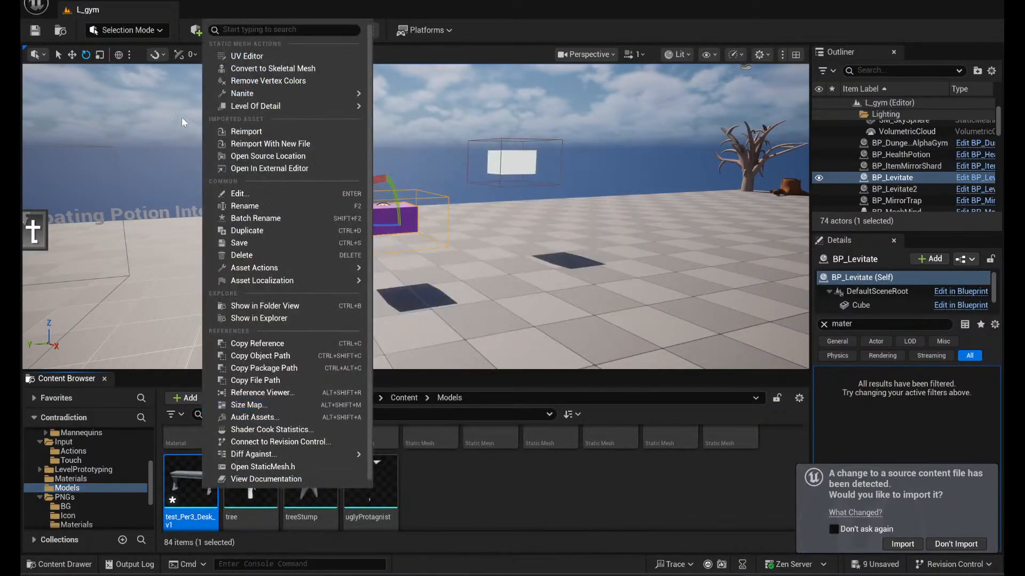
pyautogui.click(263, 133)
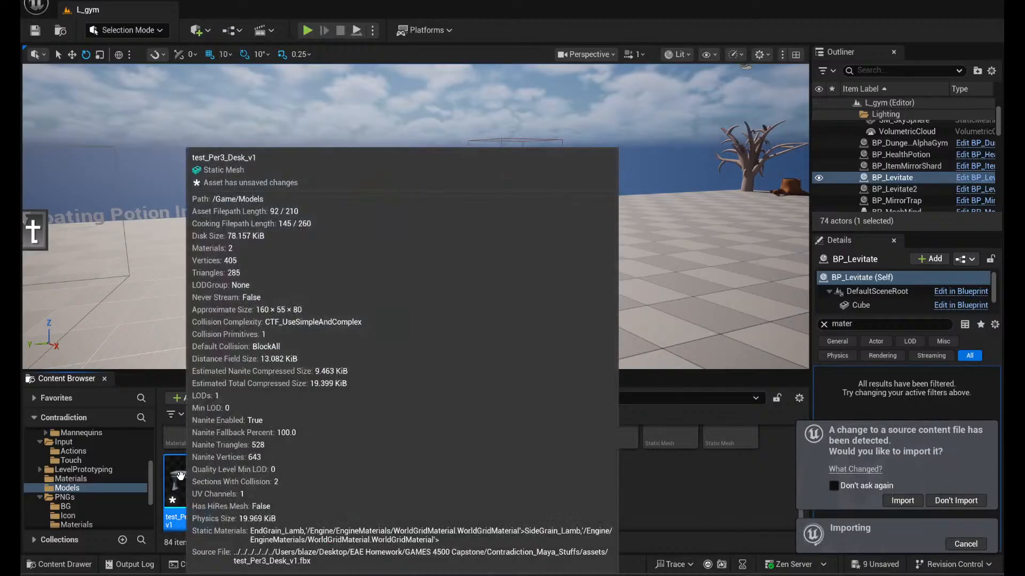
pyautogui.rightClick(198, 485)
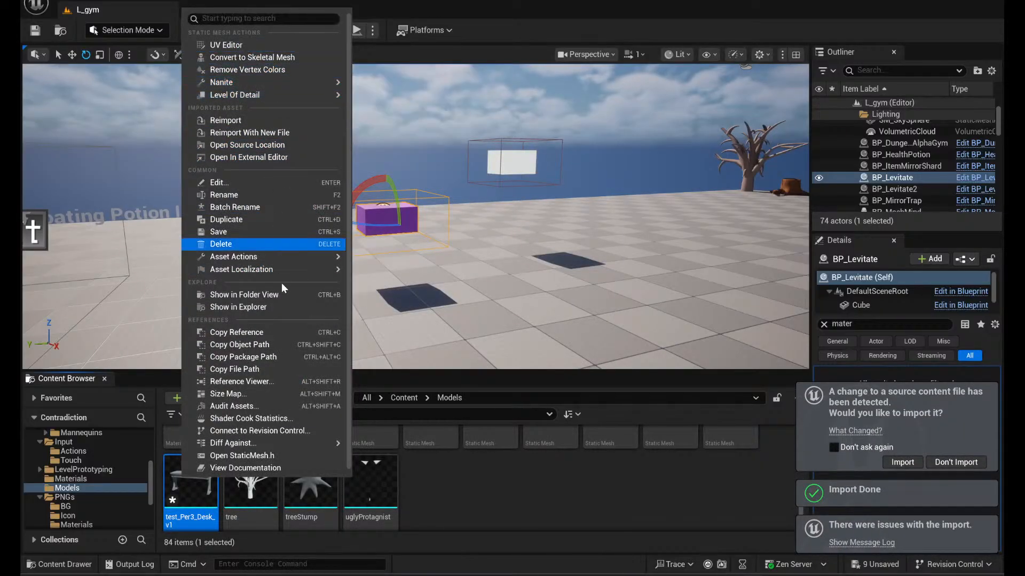
pyautogui.click(231, 236)
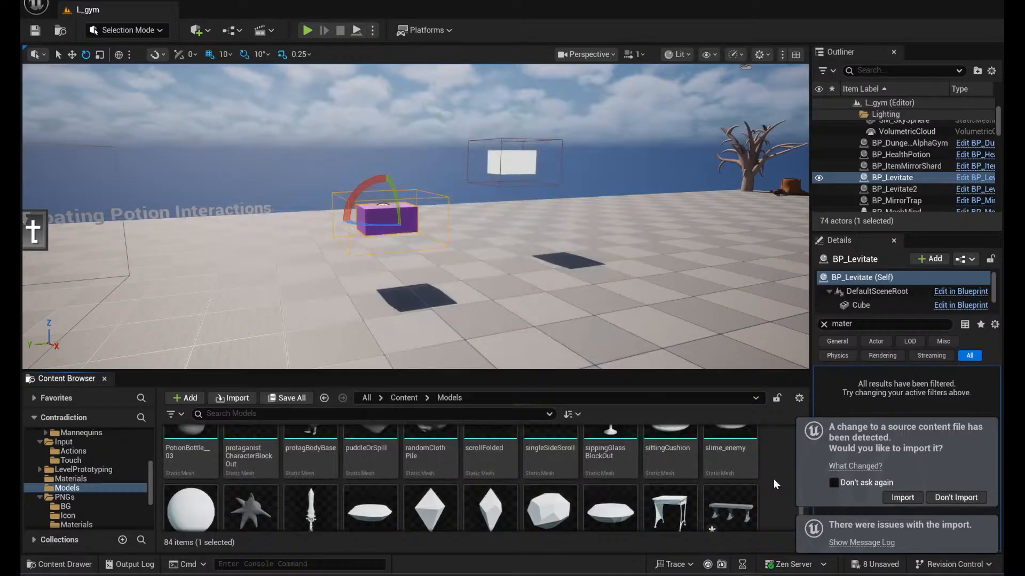
# - Reimport the test_Per3_Bench_v1 static mesh from its source file and save the asset
pyautogui.rightClick(739, 508)
pyautogui.click(786, 153)
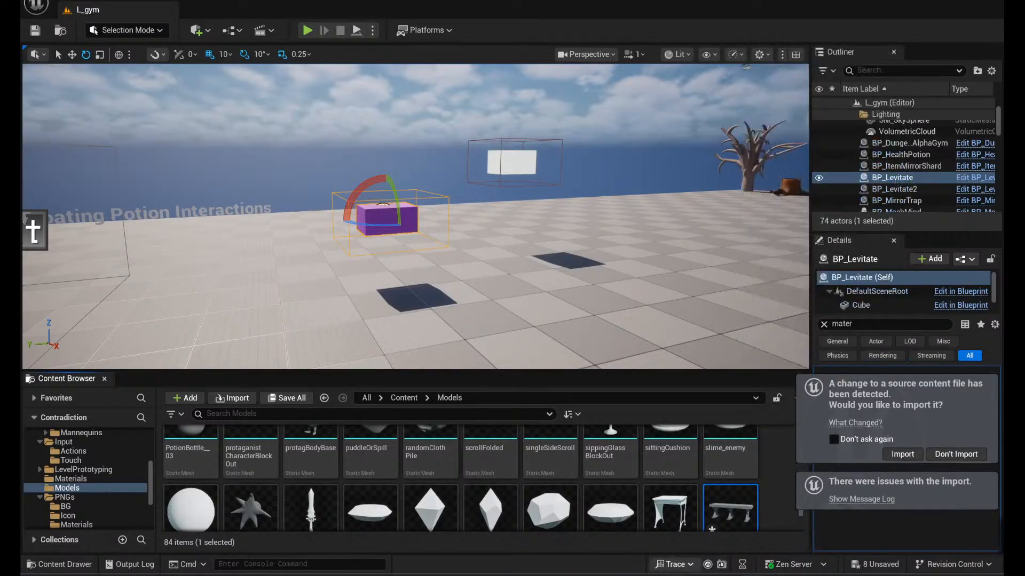
pyautogui.rightClick(729, 507)
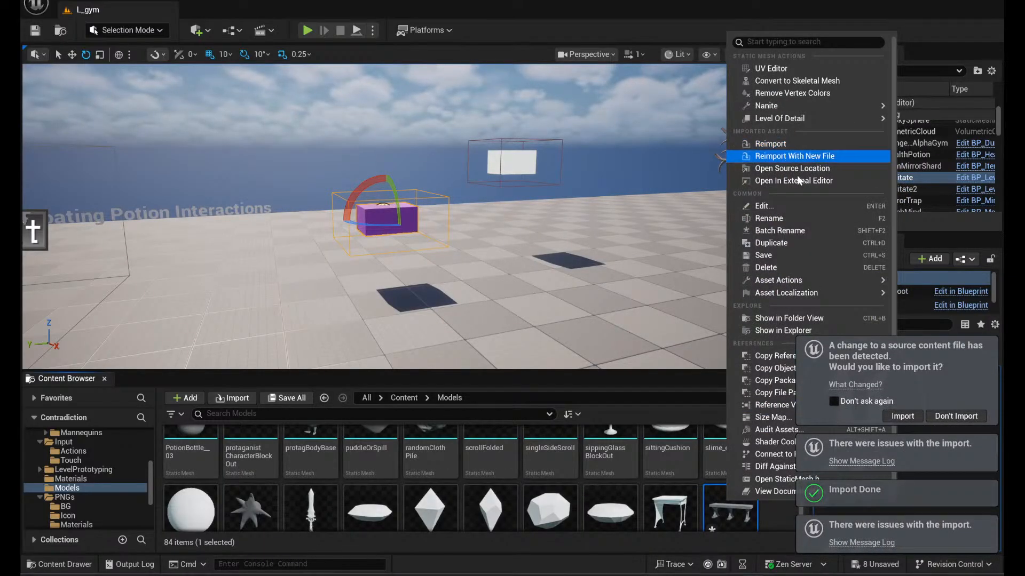
pyautogui.click(769, 255)
pyautogui.scroll(5, 657, 500)
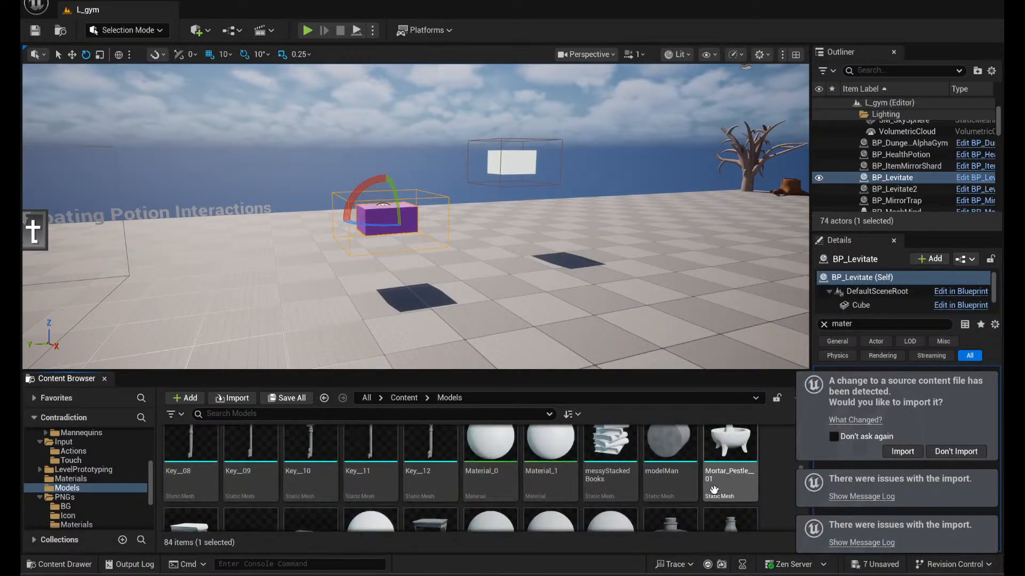
pyautogui.scroll(2, 713, 490)
pyautogui.scroll(-6, 714, 492)
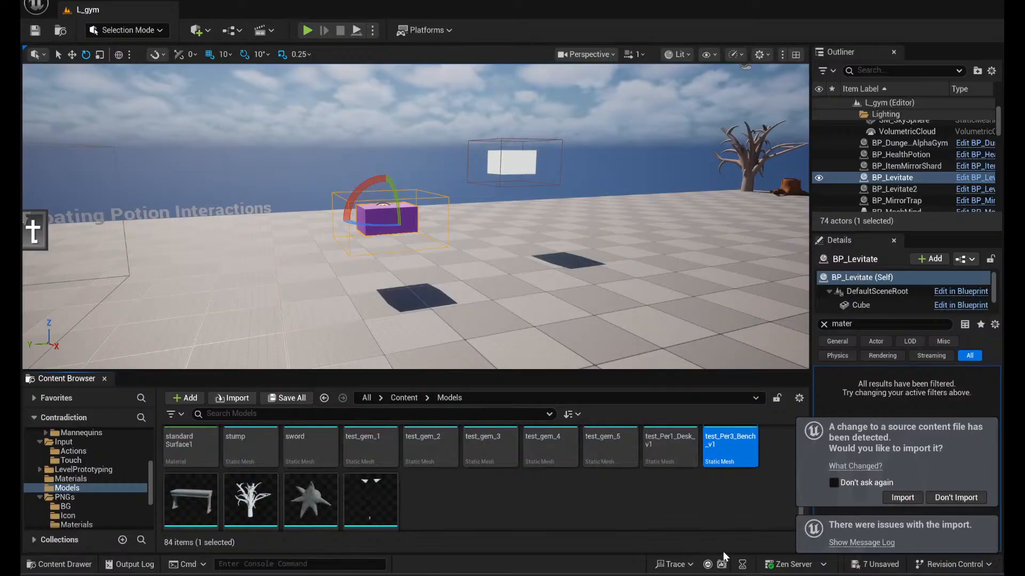
# - Switch to OBS and set the Window Capture source to the Contradiction - Unreal Editor window
pyautogui.click(726, 575)
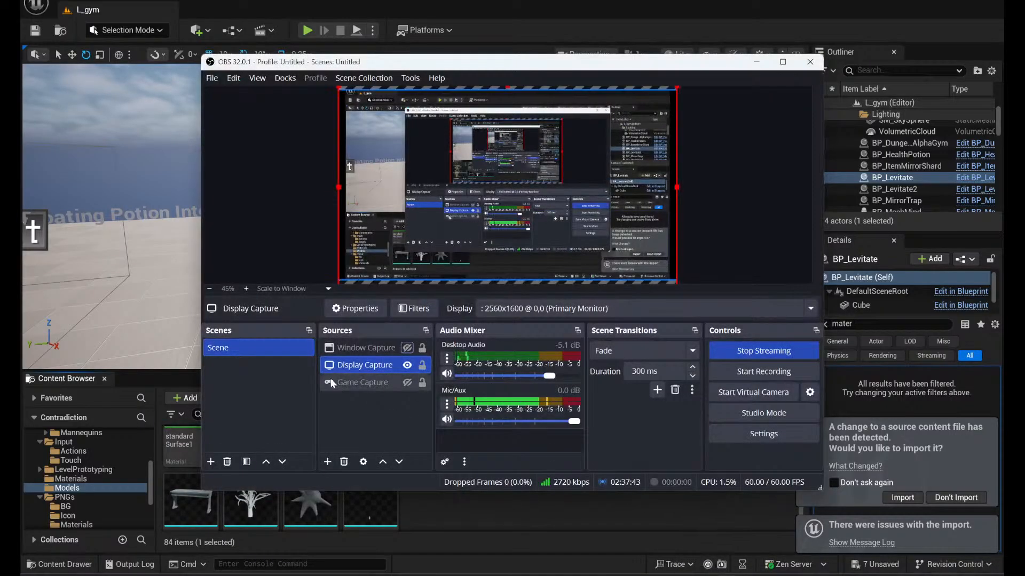
pyautogui.click(364, 349)
pyautogui.doubleClick(363, 349)
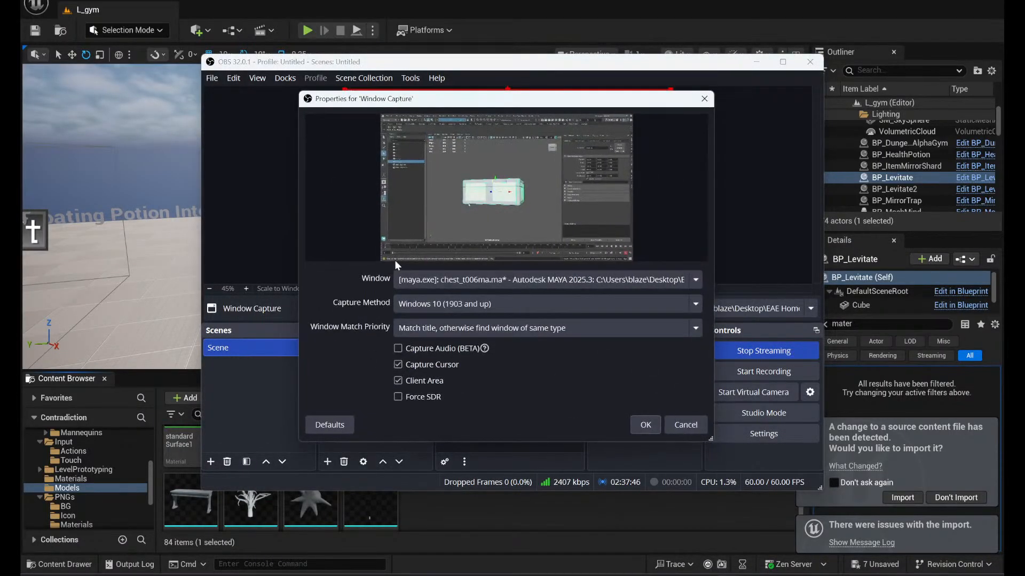
pyautogui.click(549, 279)
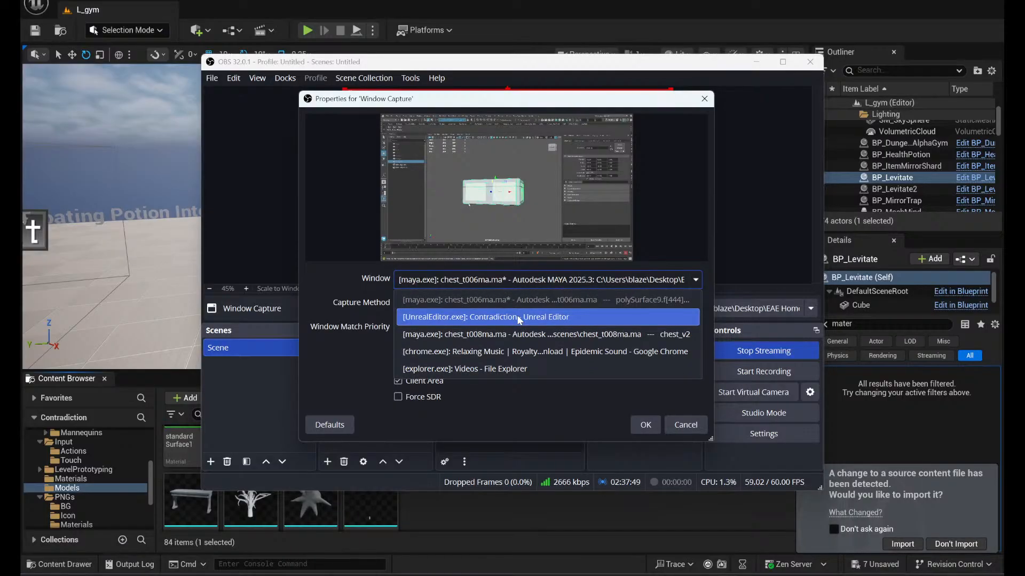
pyautogui.click(517, 316)
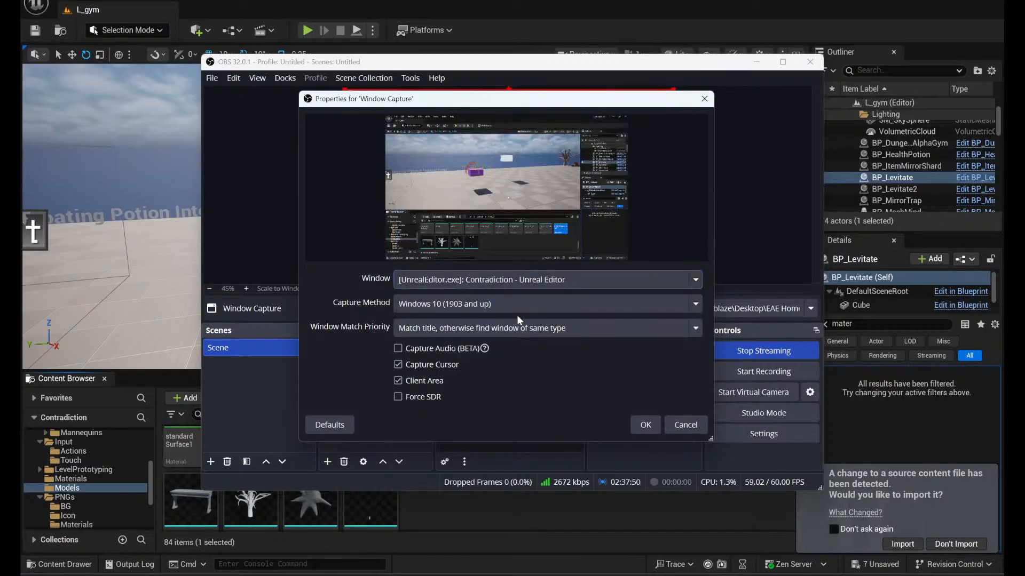
pyautogui.click(645, 425)
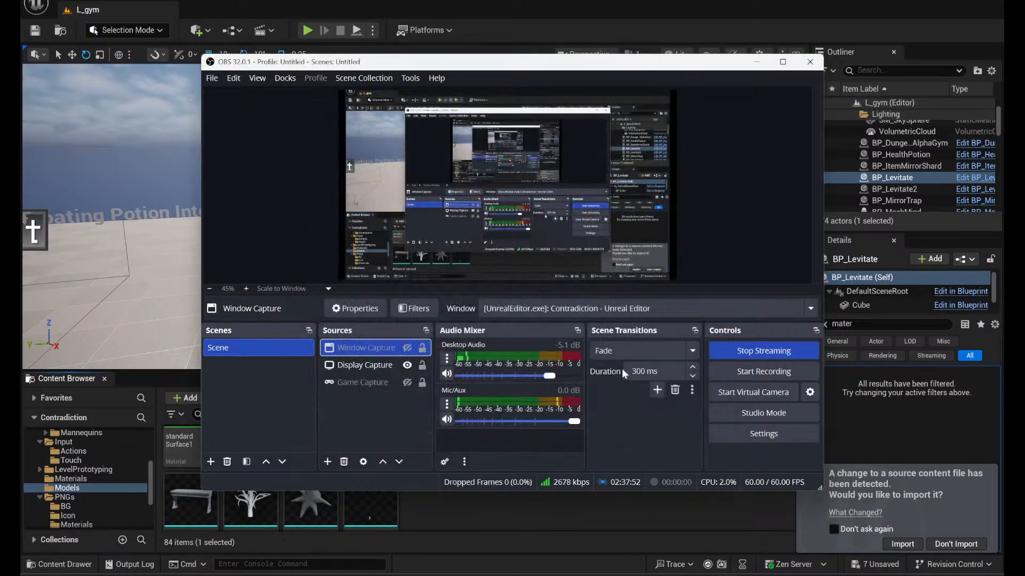
pyautogui.click(517, 529)
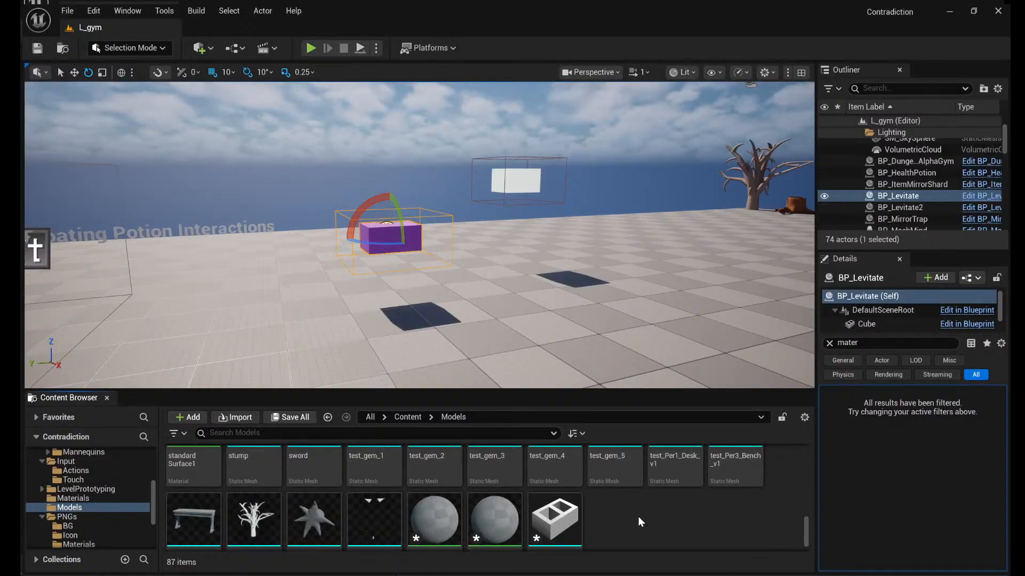
# - Open the imported chest_v2 static mesh from the Models folder and save the asset
pyautogui.scroll(-1, 626, 524)
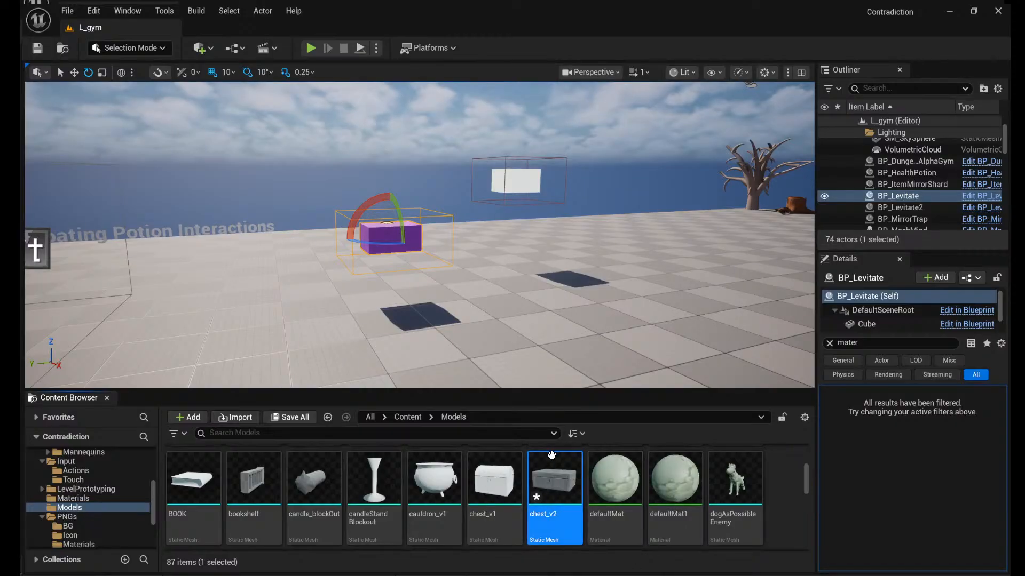
pyautogui.doubleClick(548, 509)
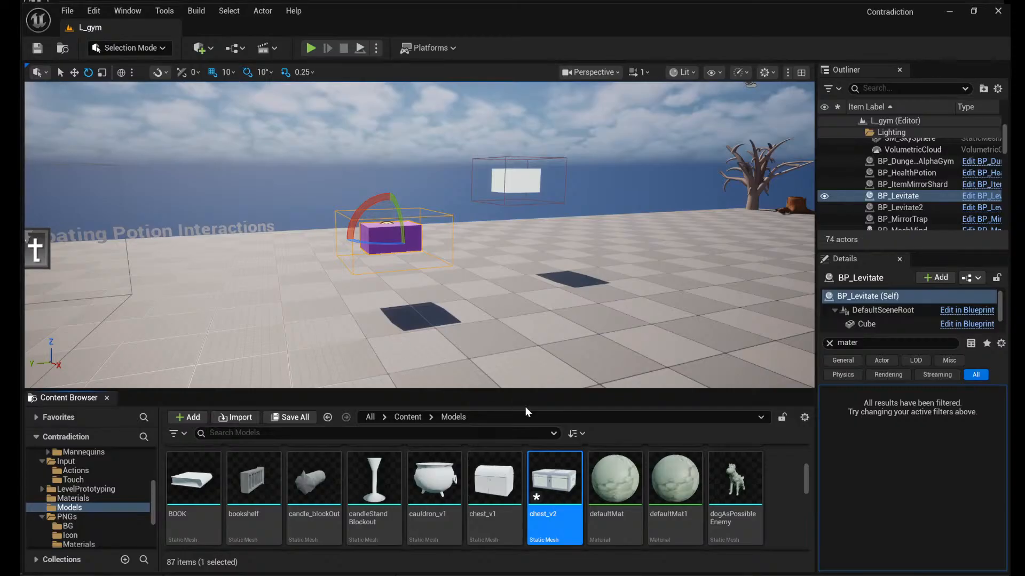
pyautogui.moveTo(526, 343); pyautogui.dragTo(526, 343, button='right')
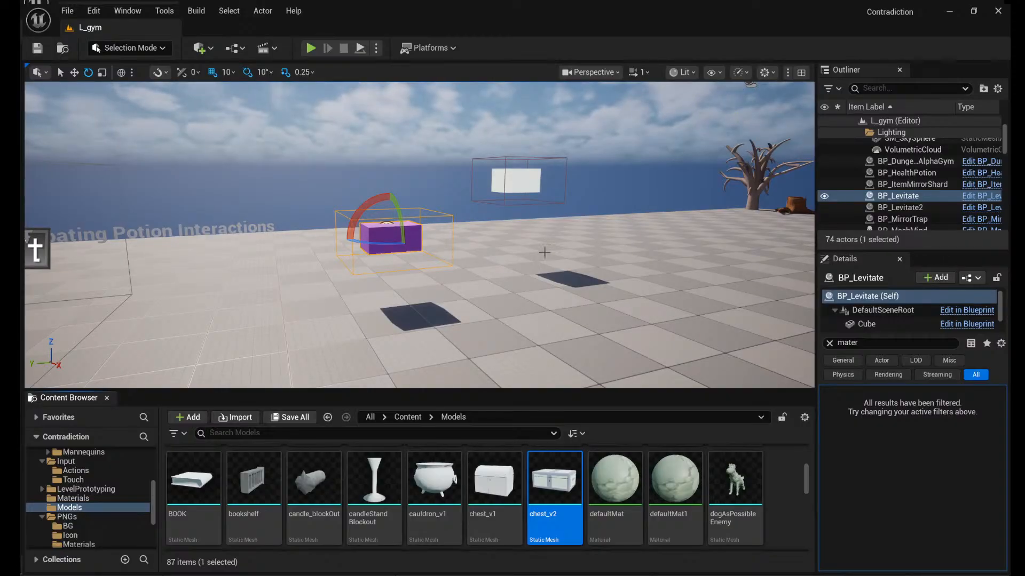
# - Survey the L_gym level from several vantage points for an open floor area
pyautogui.moveTo(544, 253); pyautogui.dragTo(560, 267, button='right')
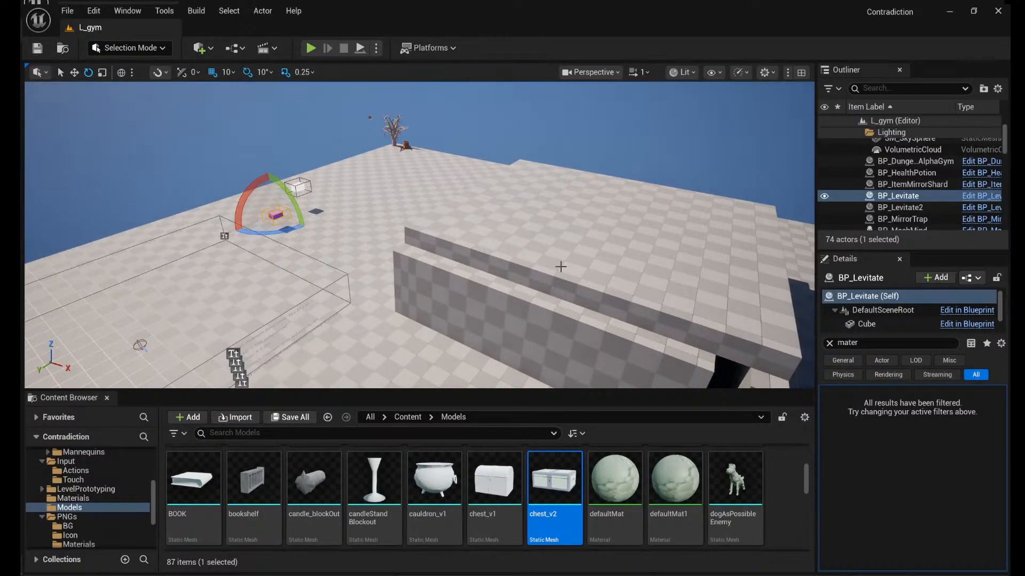
pyautogui.moveTo(560, 266); pyautogui.dragTo(320, 293, button='right')
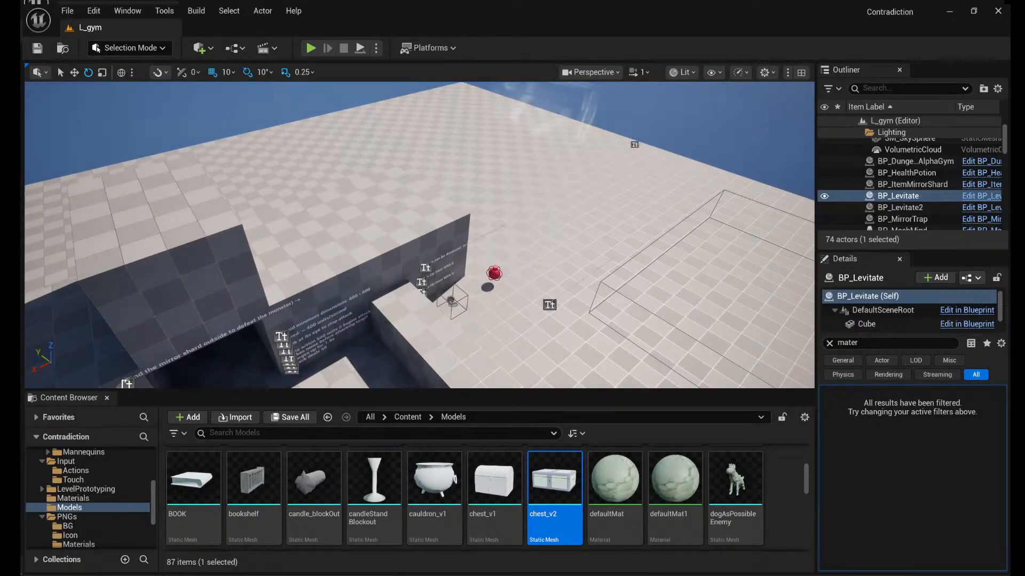
pyautogui.moveTo(321, 293); pyautogui.dragTo(516, 279, button='right')
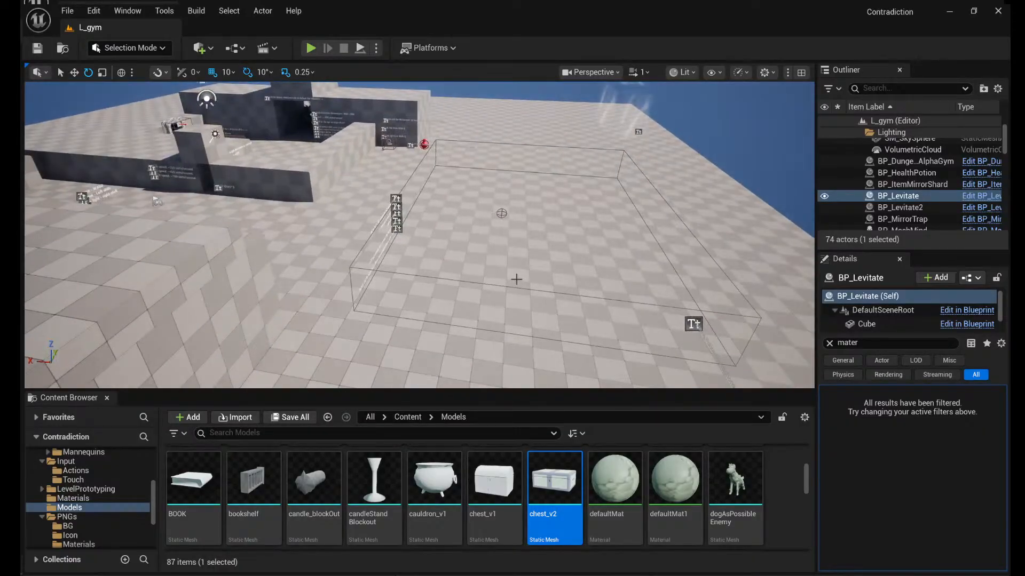